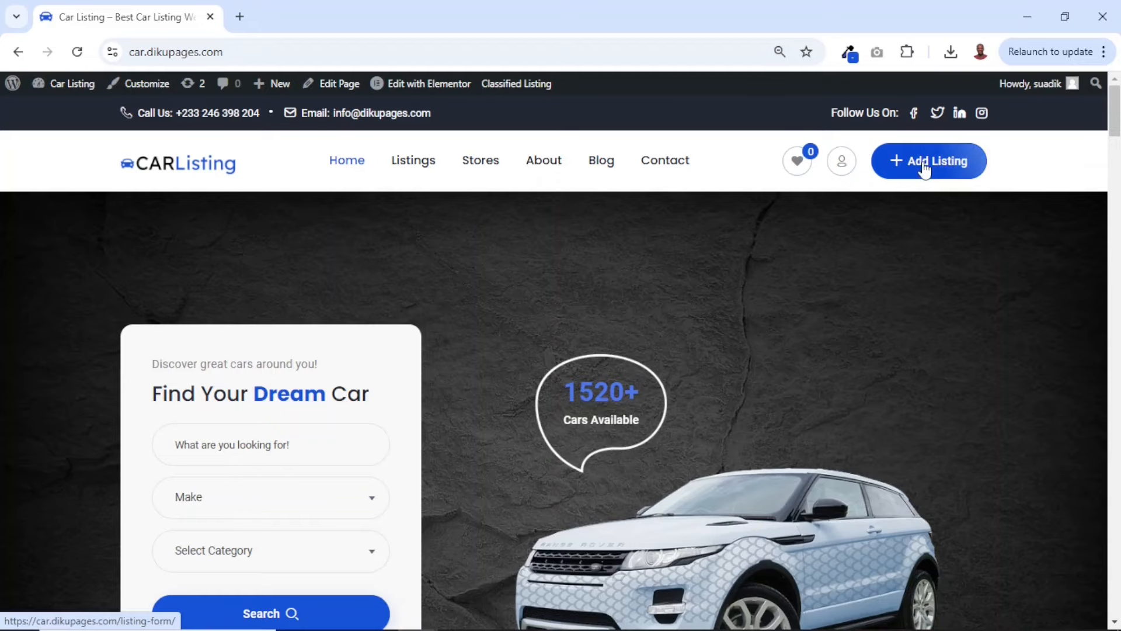
Search the car listings for make Renault and model Kardian with the home page's Find Your Dream Car form
scroll(931, 426, down, 1)
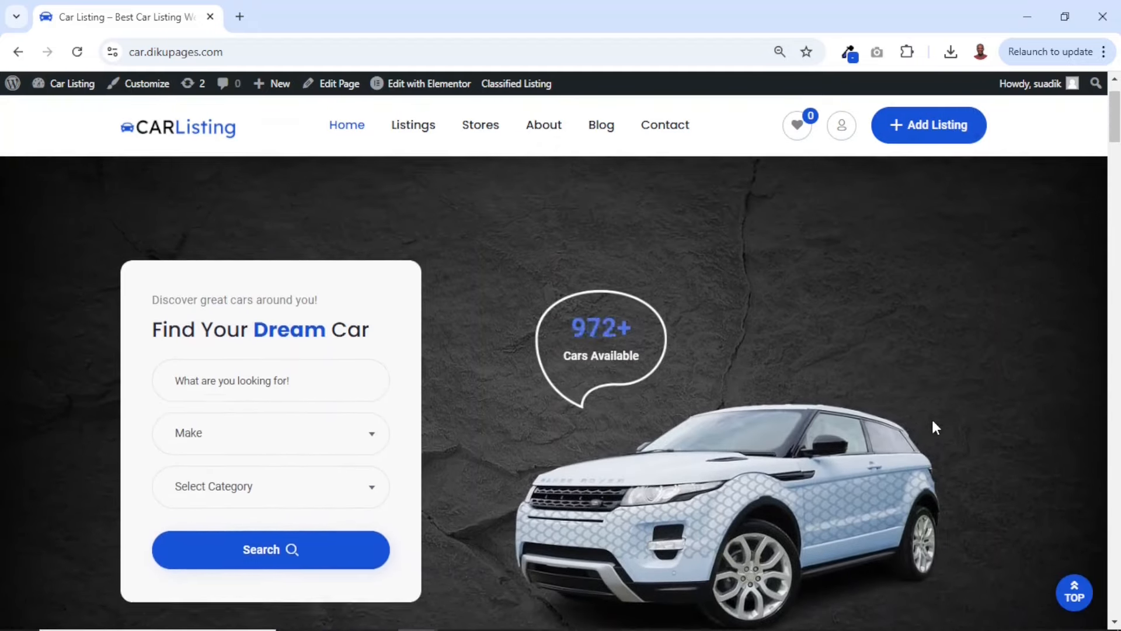
scroll(932, 428, down, 1)
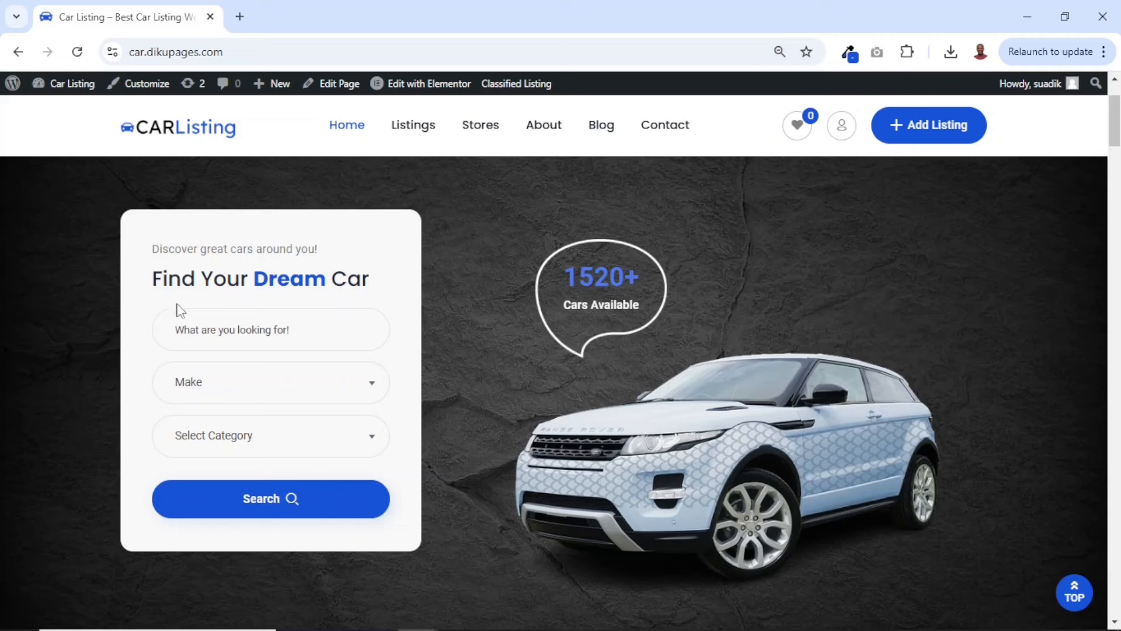
click(236, 394)
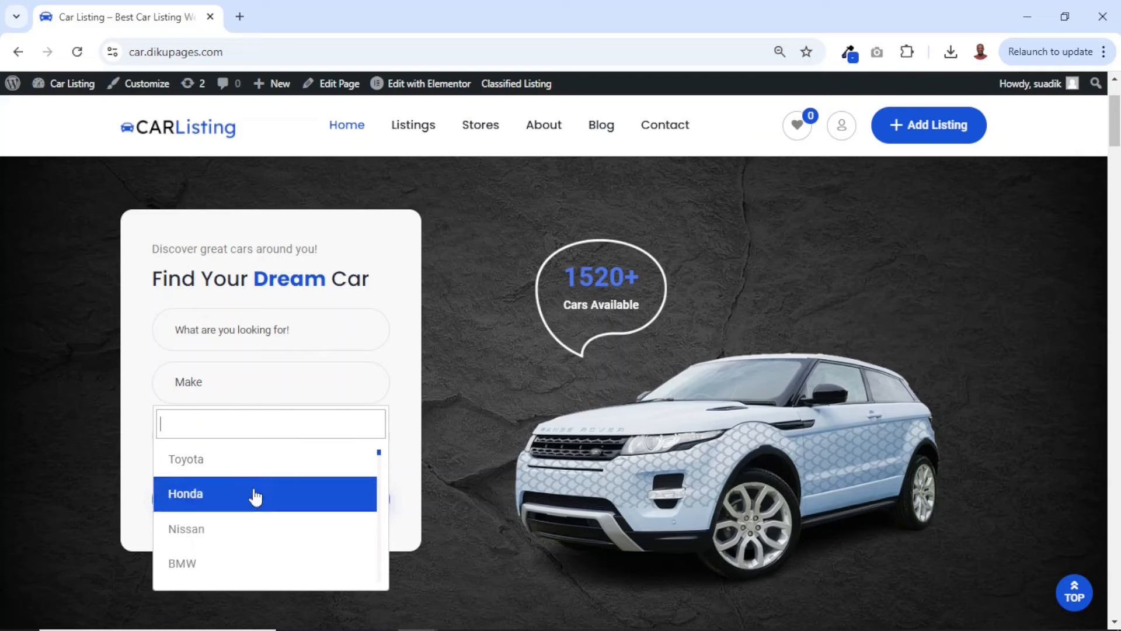
scroll(254, 496, down, 5)
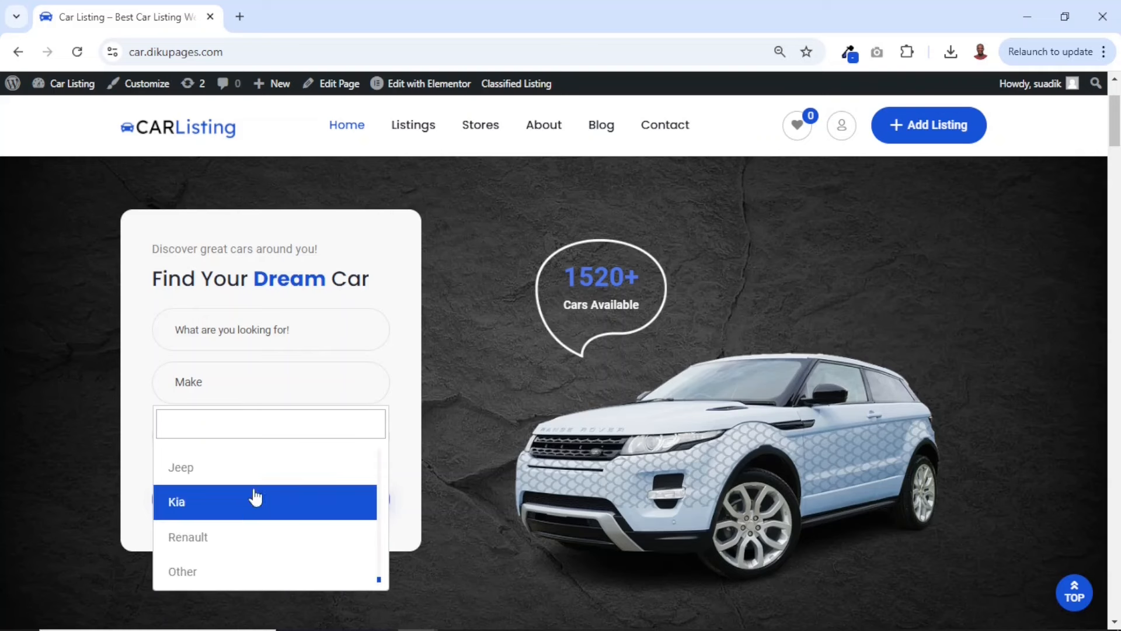
click(204, 543)
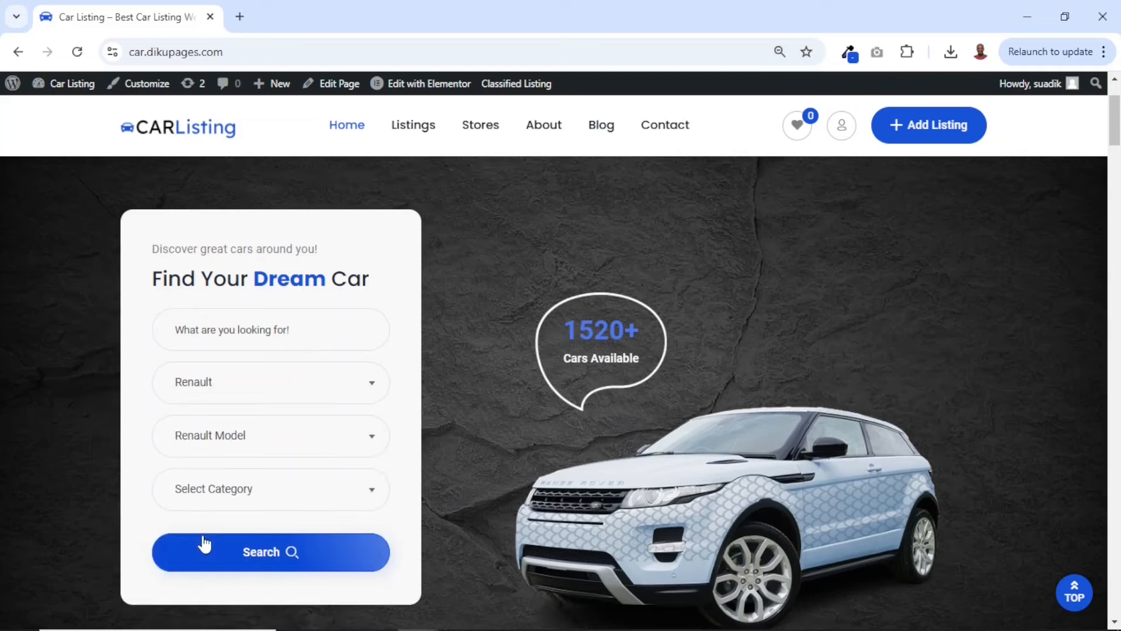
click(227, 442)
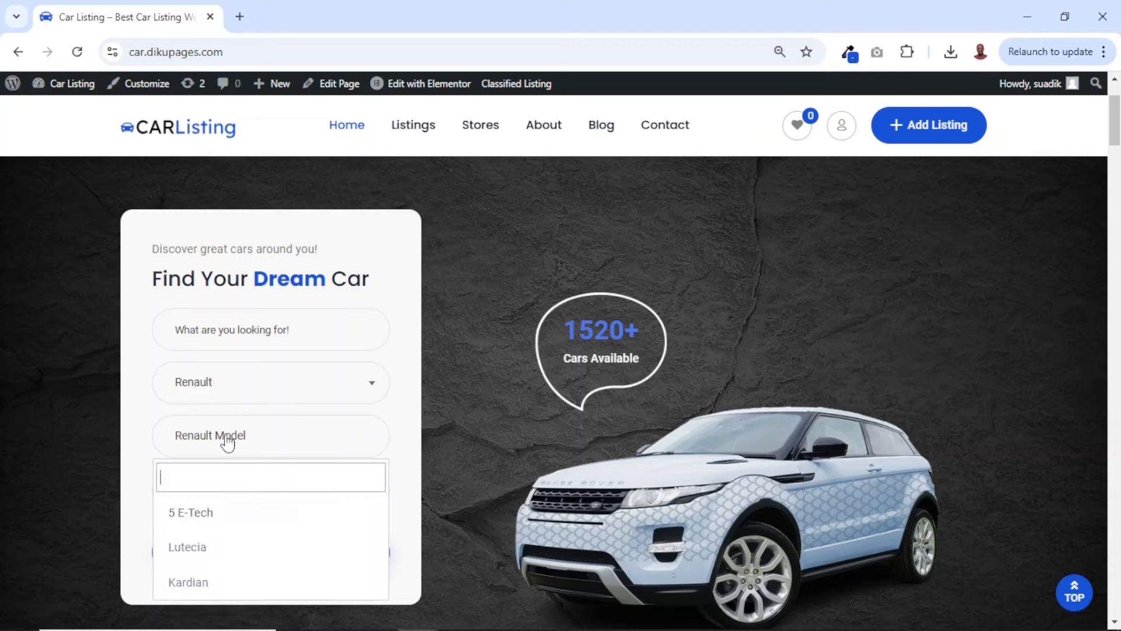
click(220, 584)
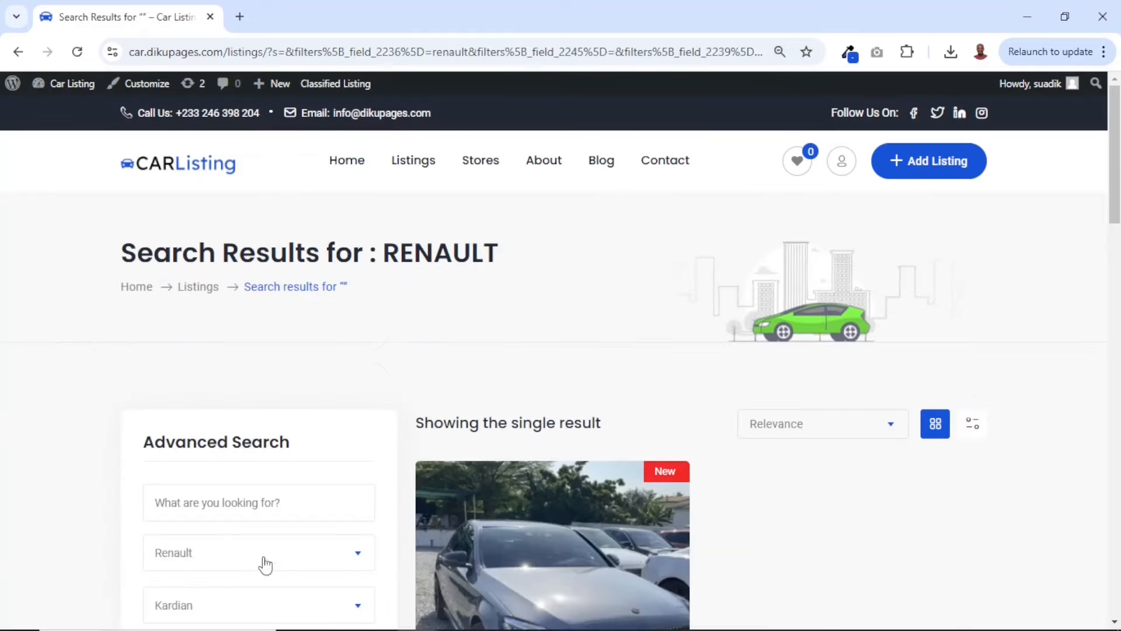
Examine the Renault listing in the search results, highlight its title, and return to the home page
scroll(489, 369, down, 3)
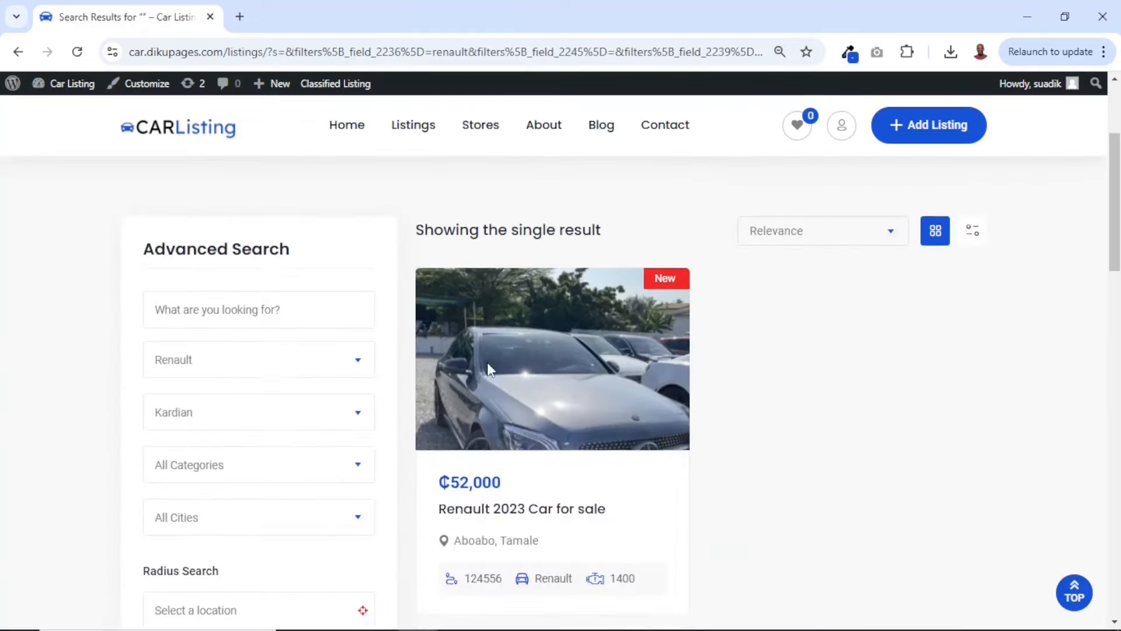
drag(436, 506, 560, 502)
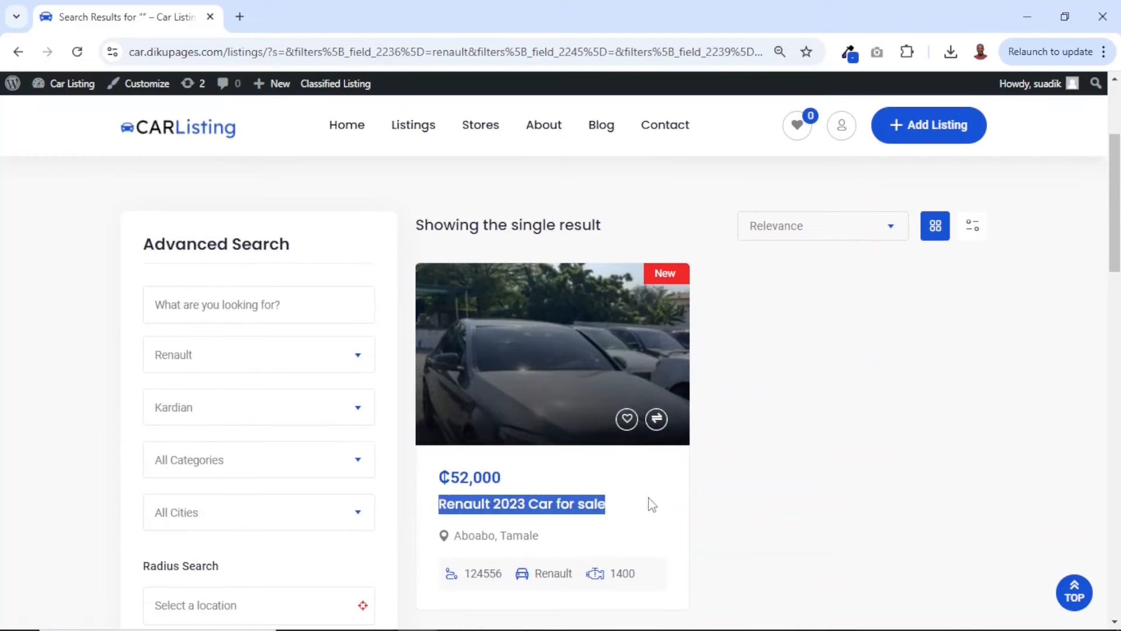
click(659, 505)
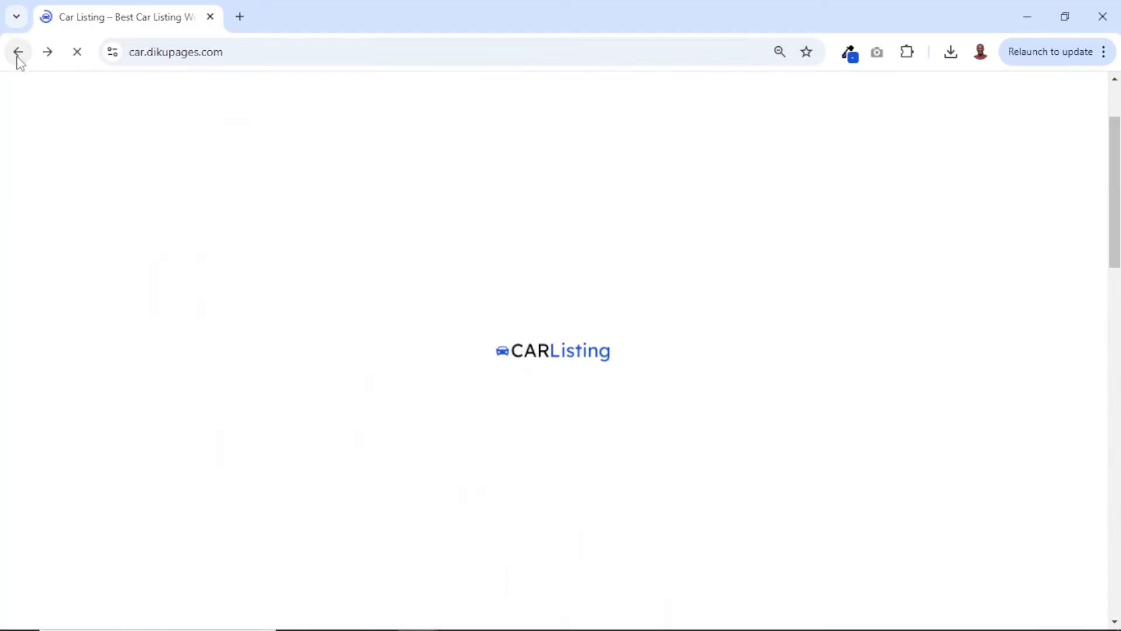
Find the Featured Listings section on the home page and highlight its heading and tagline
scroll(528, 330, down, 4)
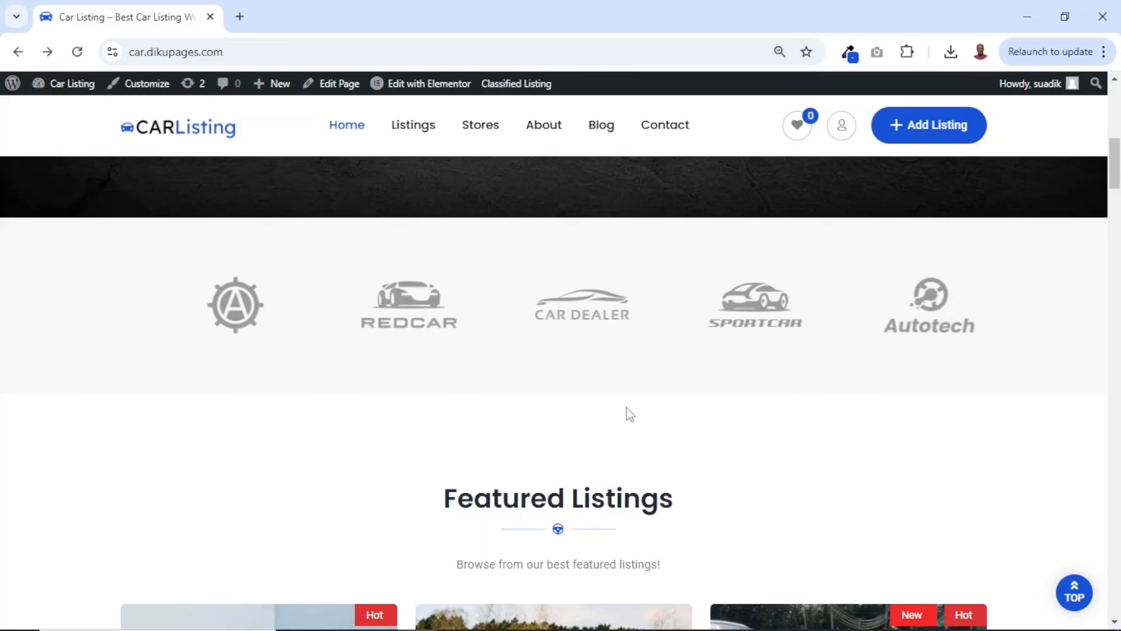
scroll(628, 414, down, 4)
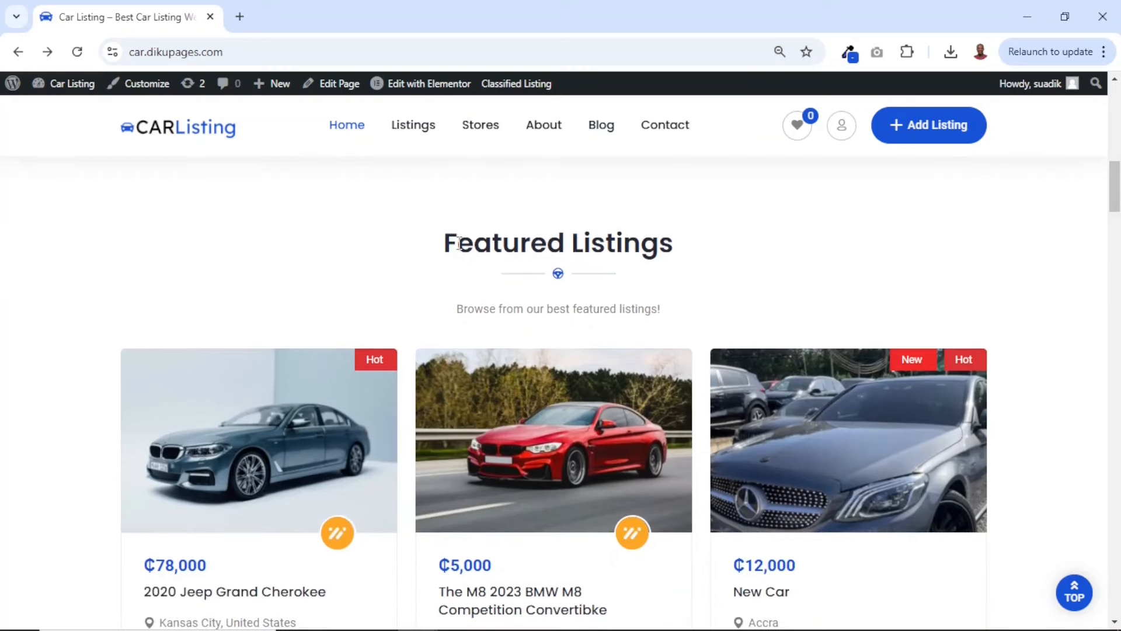
drag(460, 243, 686, 250)
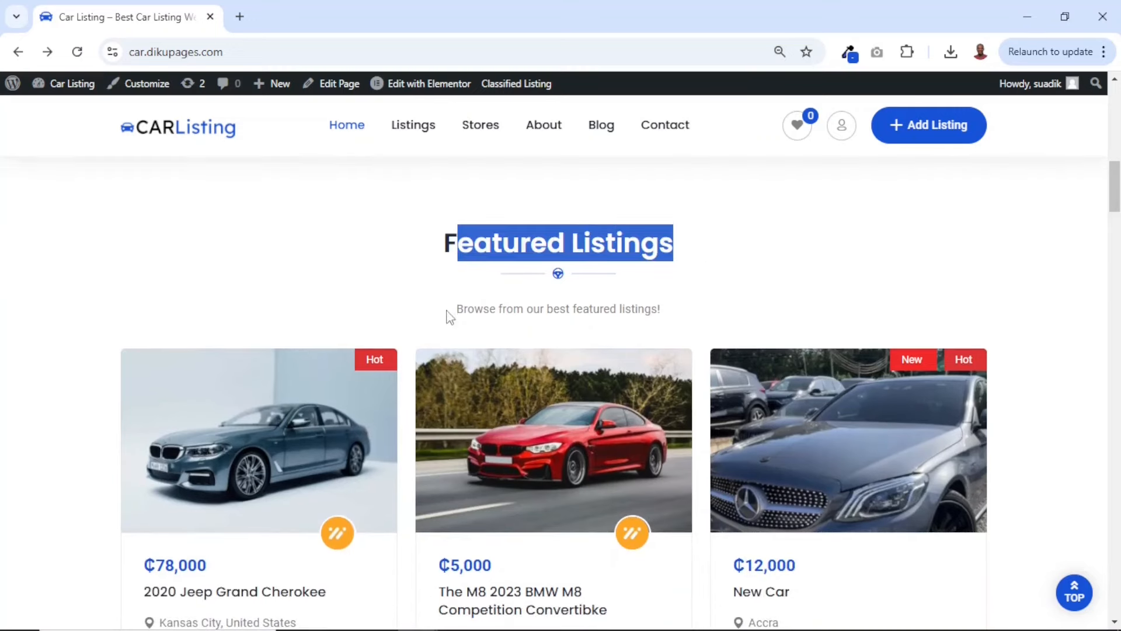
drag(449, 316, 666, 328)
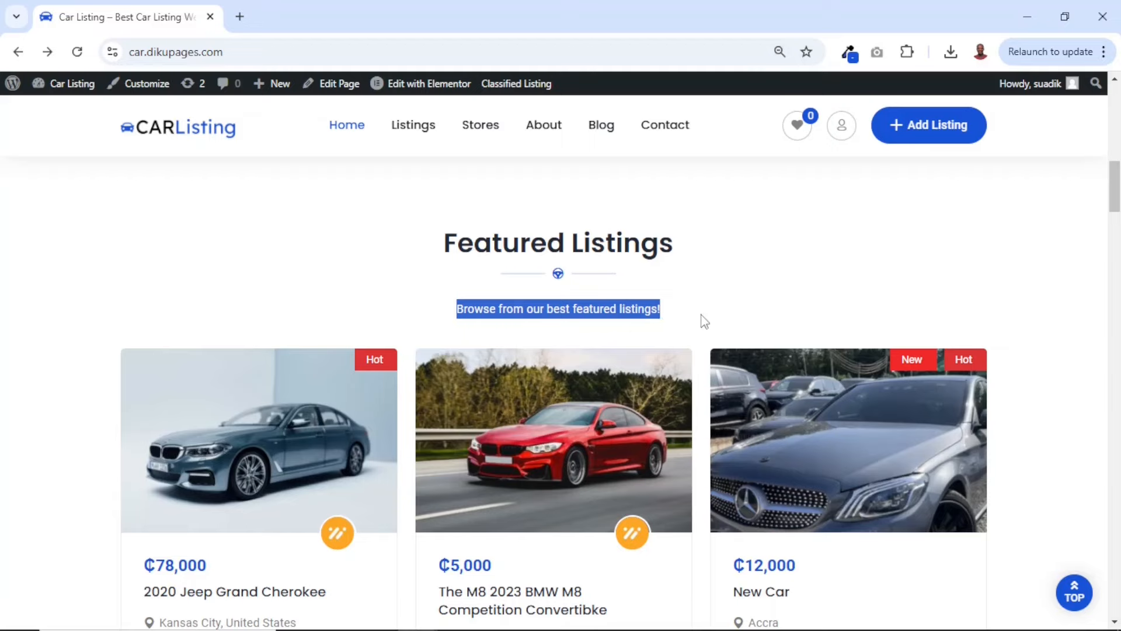
Examine the prices, titles, locations and specifications on the featured car cards
scroll(705, 321, down, 5)
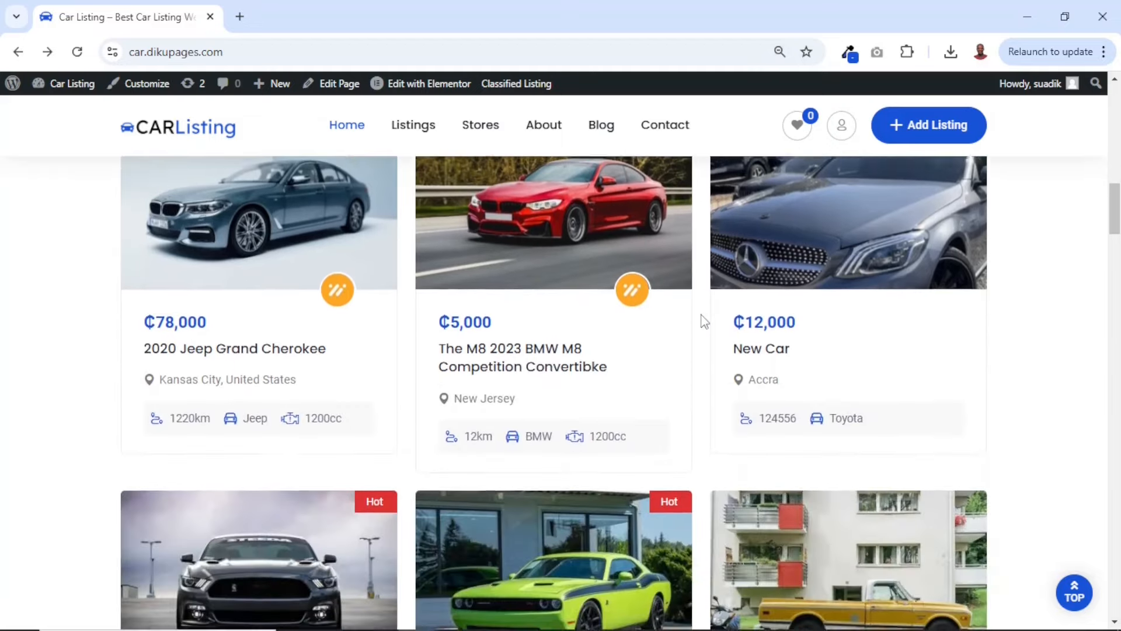
scroll(705, 321, down, 3)
scroll(705, 321, up, 8)
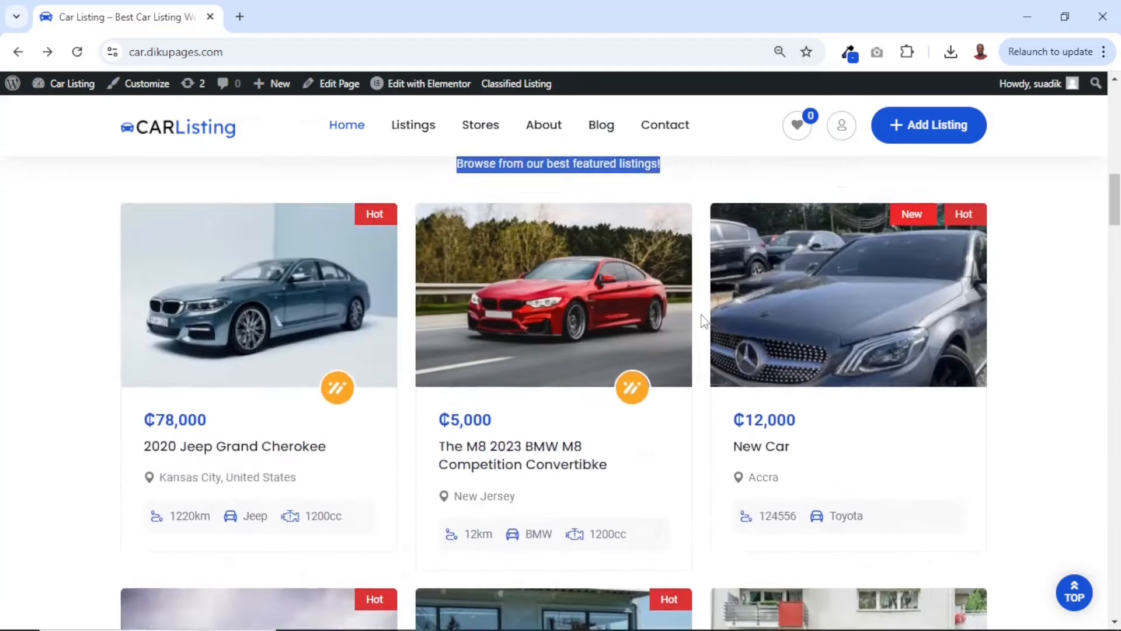
scroll(705, 321, down, 7)
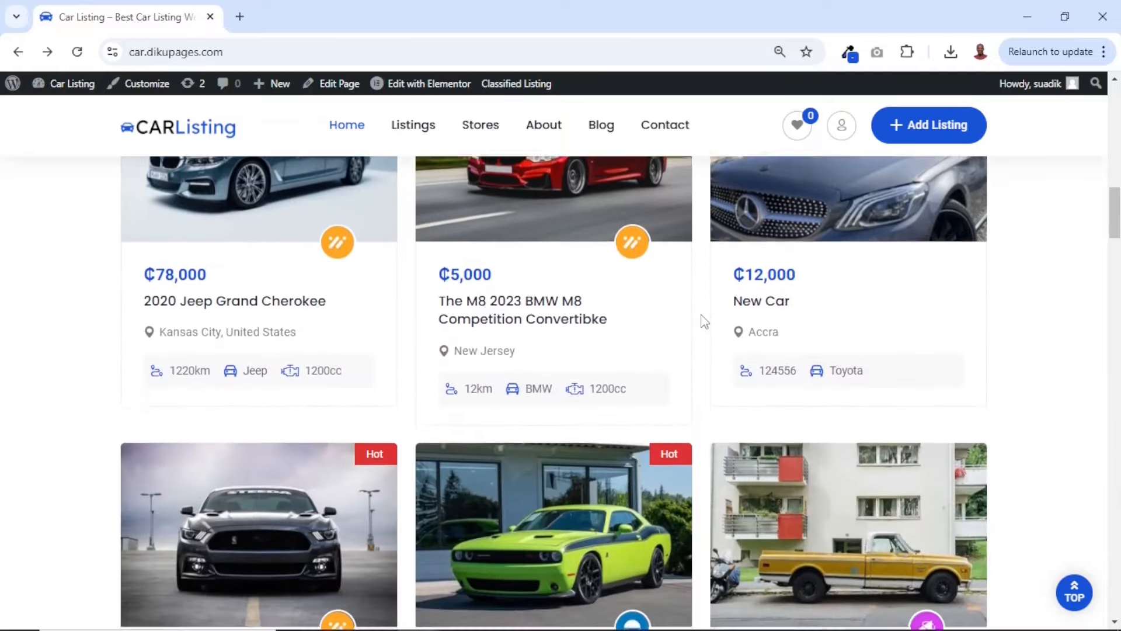
scroll(705, 321, up, 5)
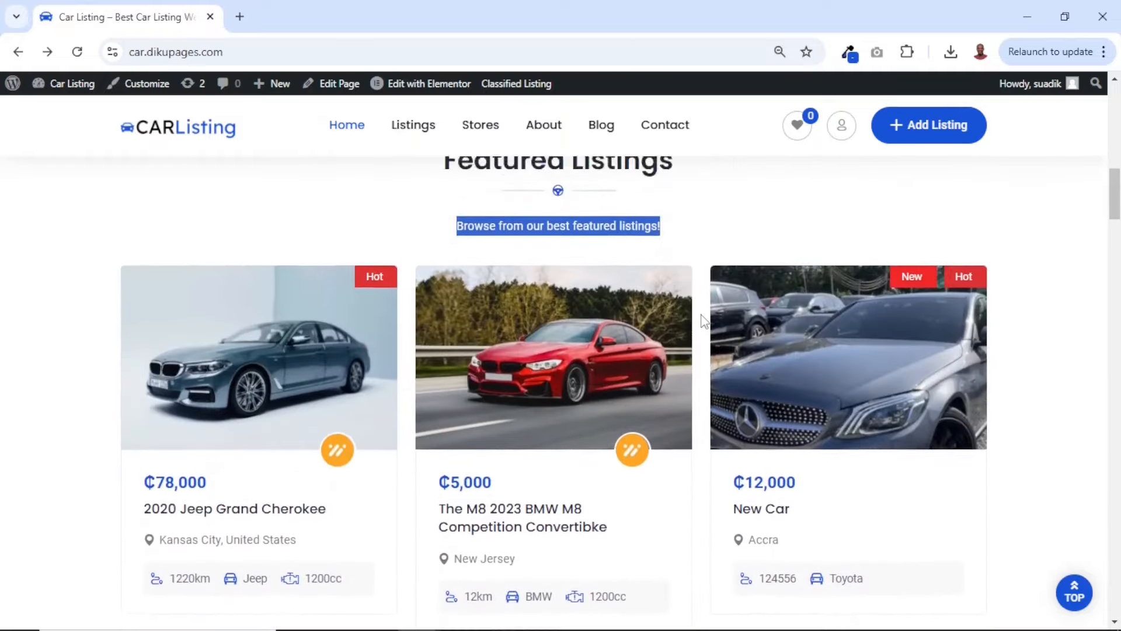
scroll(705, 321, down, 1)
scroll(705, 322, down, 2)
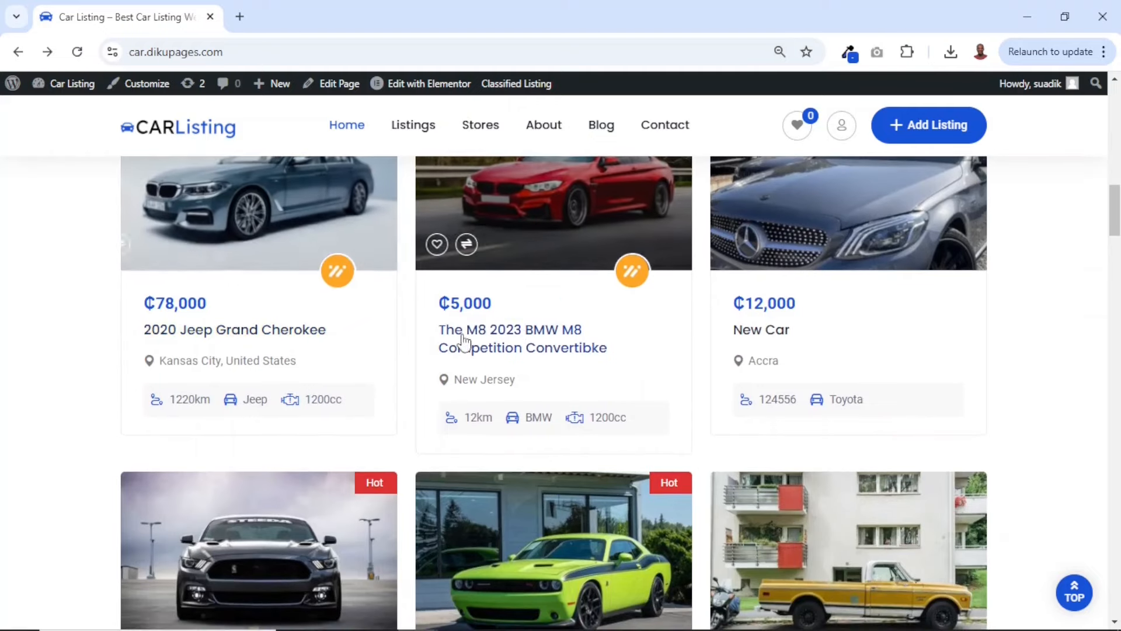
scroll(797, 358, down, 2)
scroll(796, 358, down, 4)
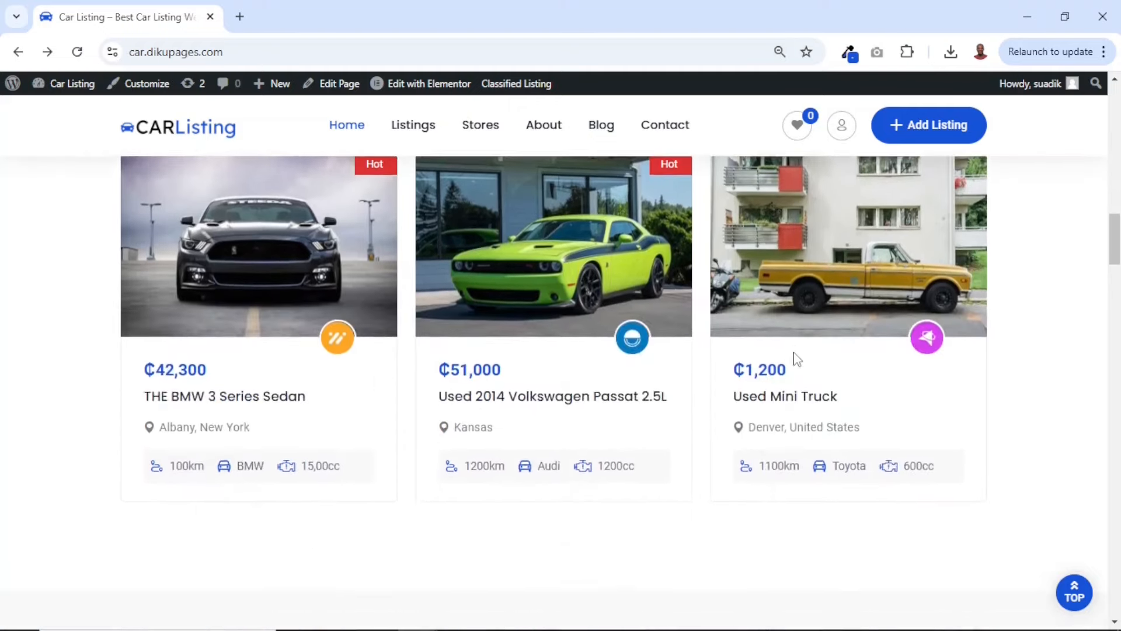
Reload the home page and review which cars the Featured Listings section shows
scroll(793, 358, up, 6)
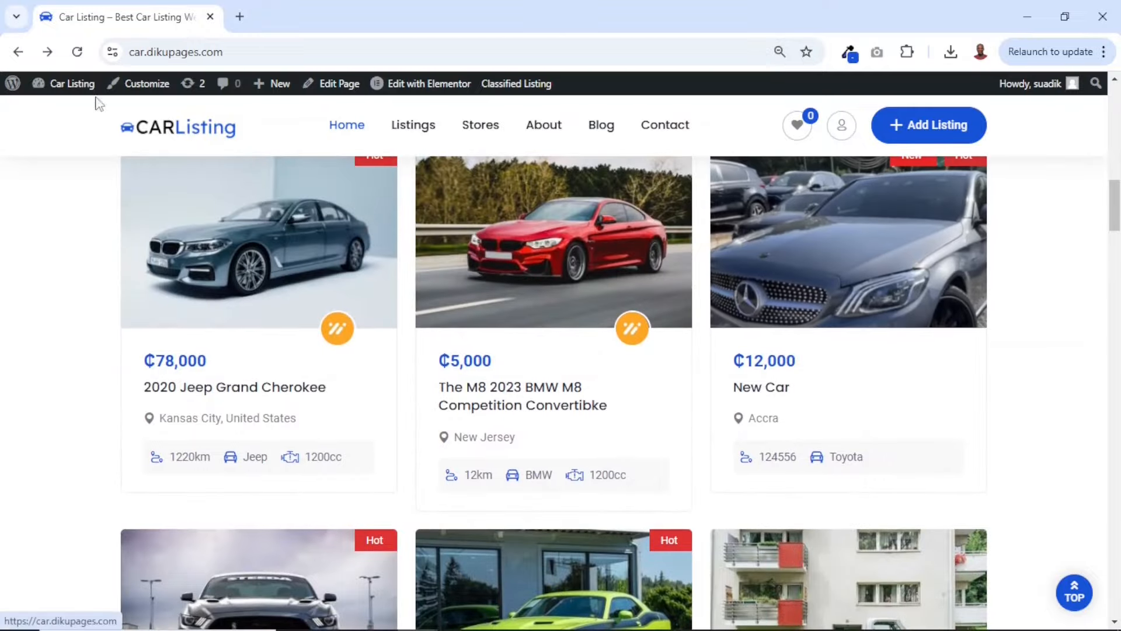
click(78, 52)
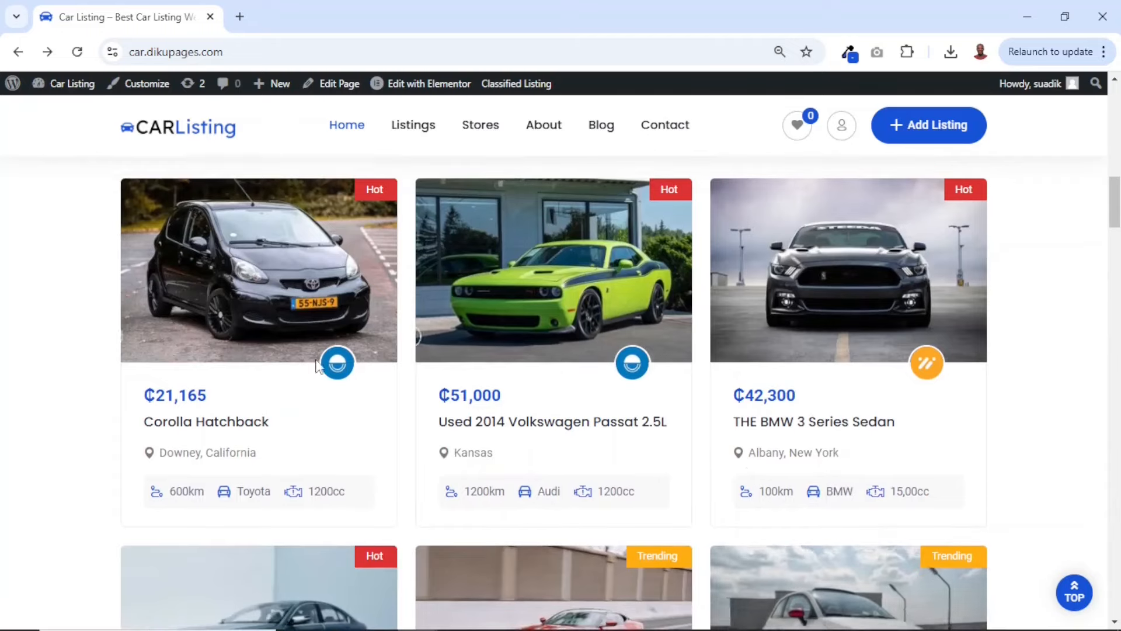
scroll(654, 429, down, 4)
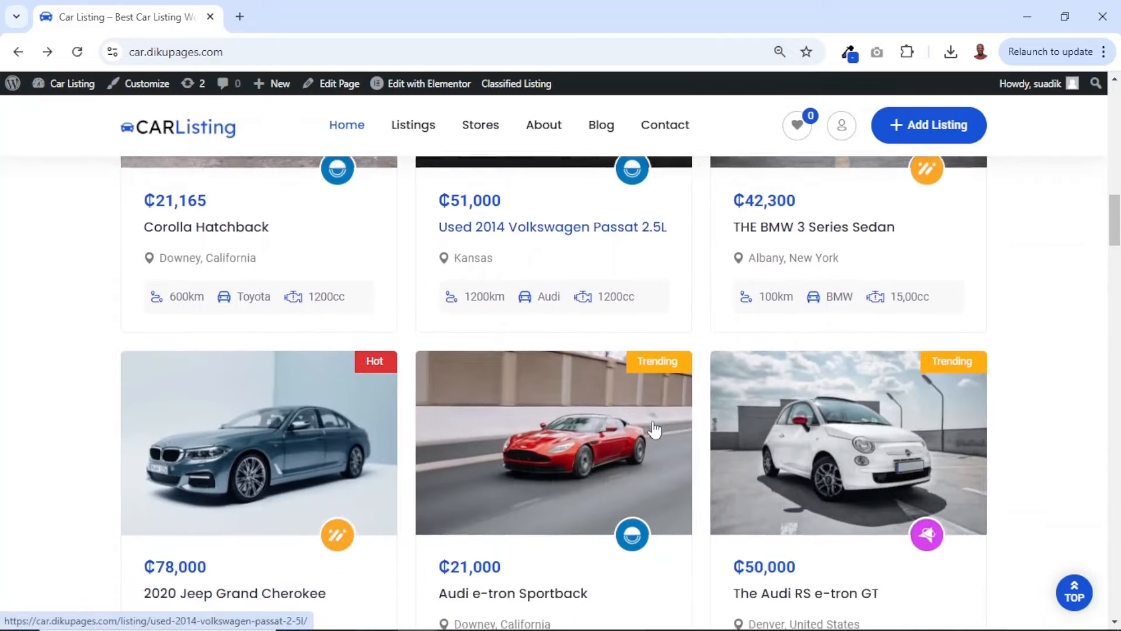
scroll(654, 429, up, 3)
scroll(654, 429, down, 10)
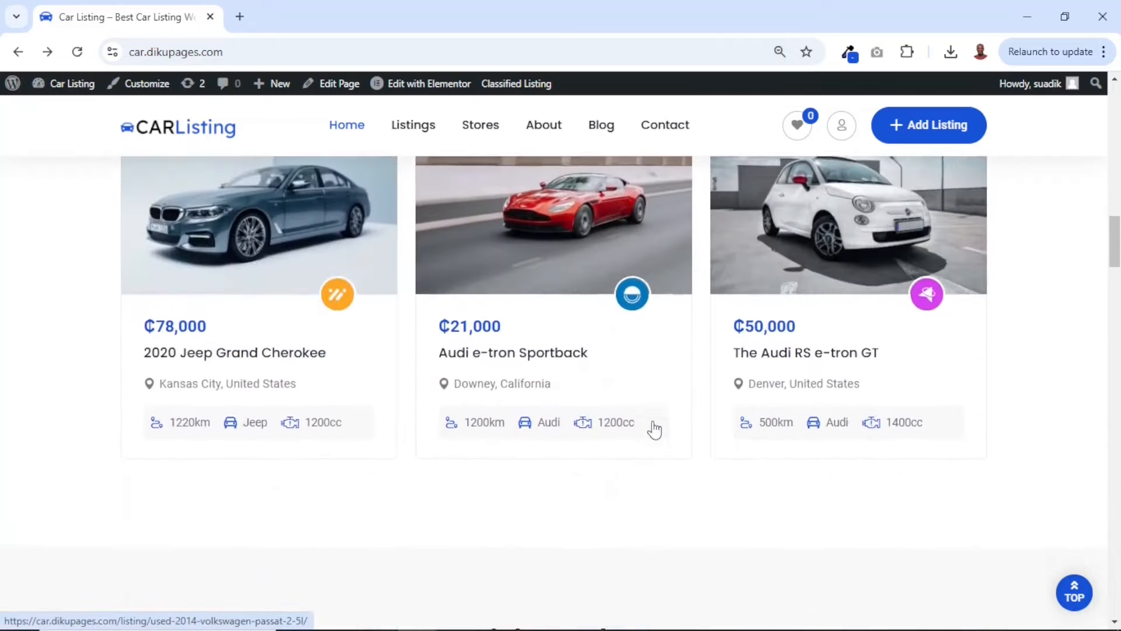
Advance the Search by Body Type carousel twice to view the available car categories
scroll(654, 420, down, 1)
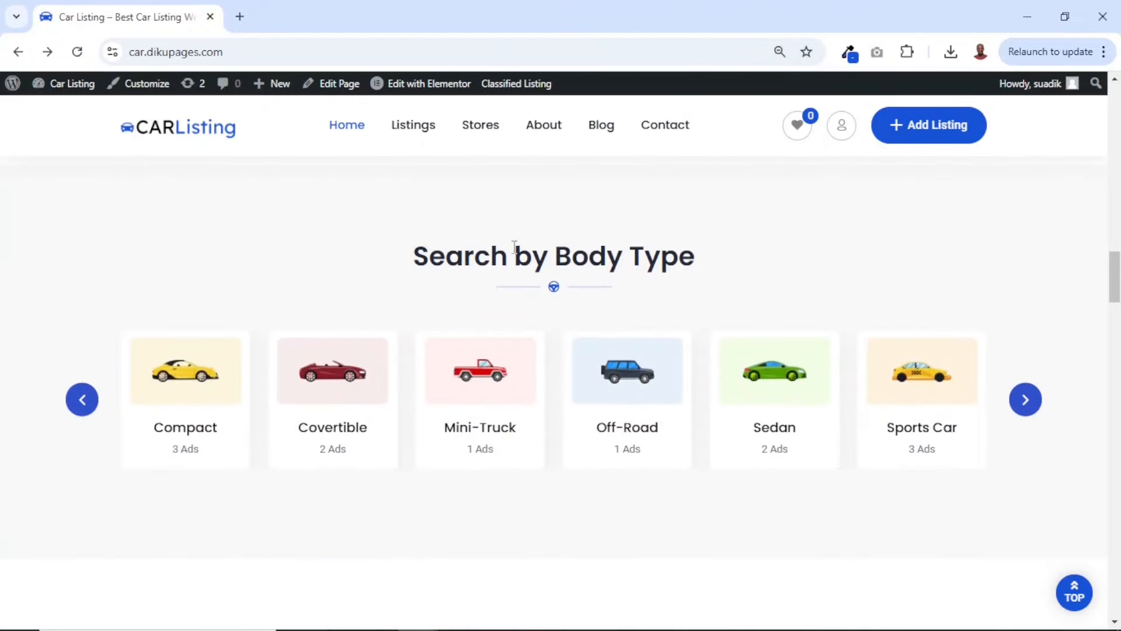
click(1028, 403)
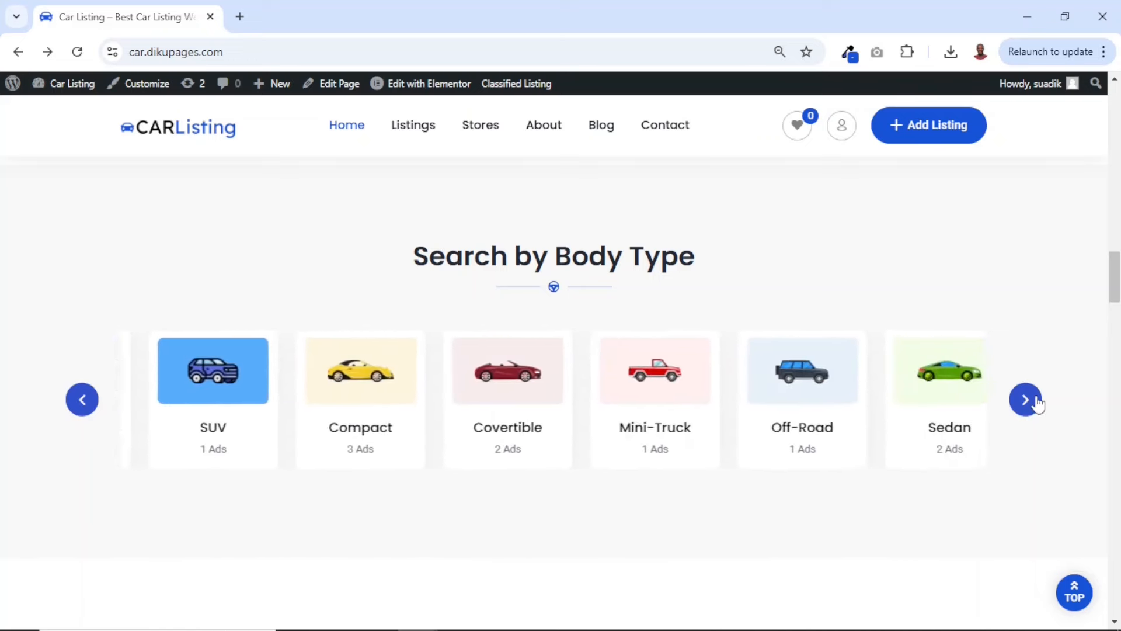
click(1026, 400)
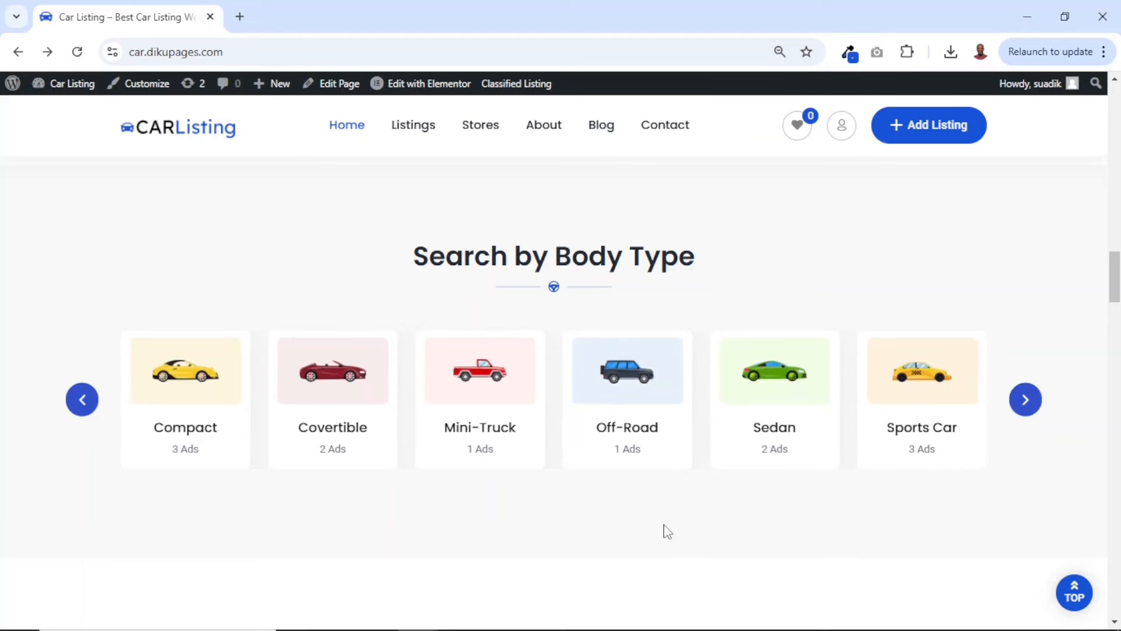
Examine the About Us section and highlight the paragraph beneath its Welcome to CarListing heading
scroll(667, 531, down, 7)
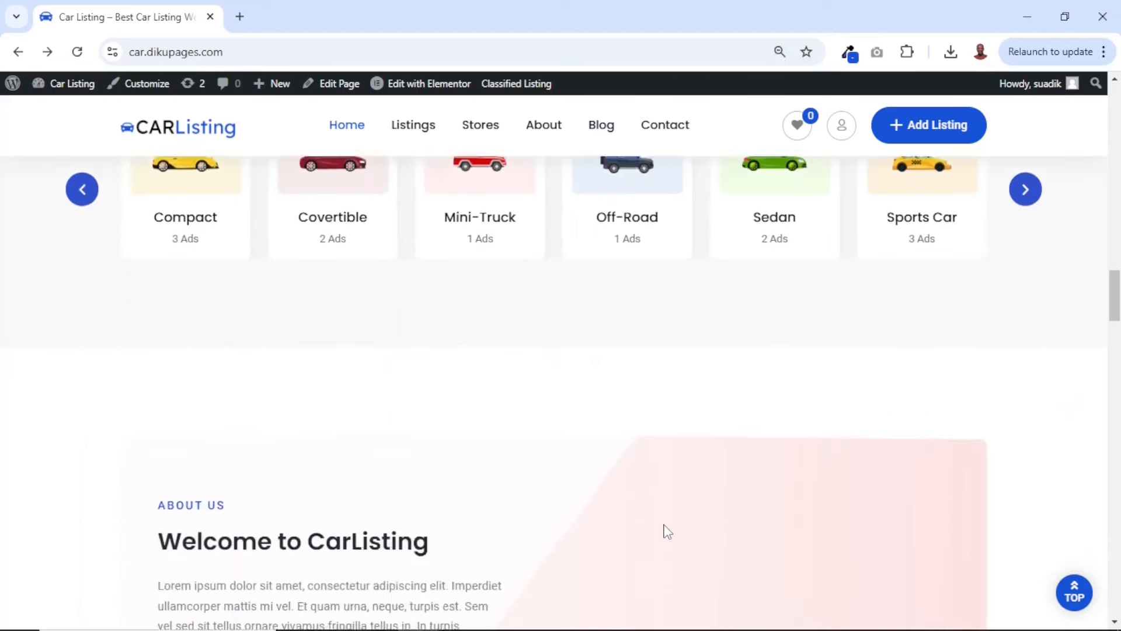
scroll(667, 531, down, 1)
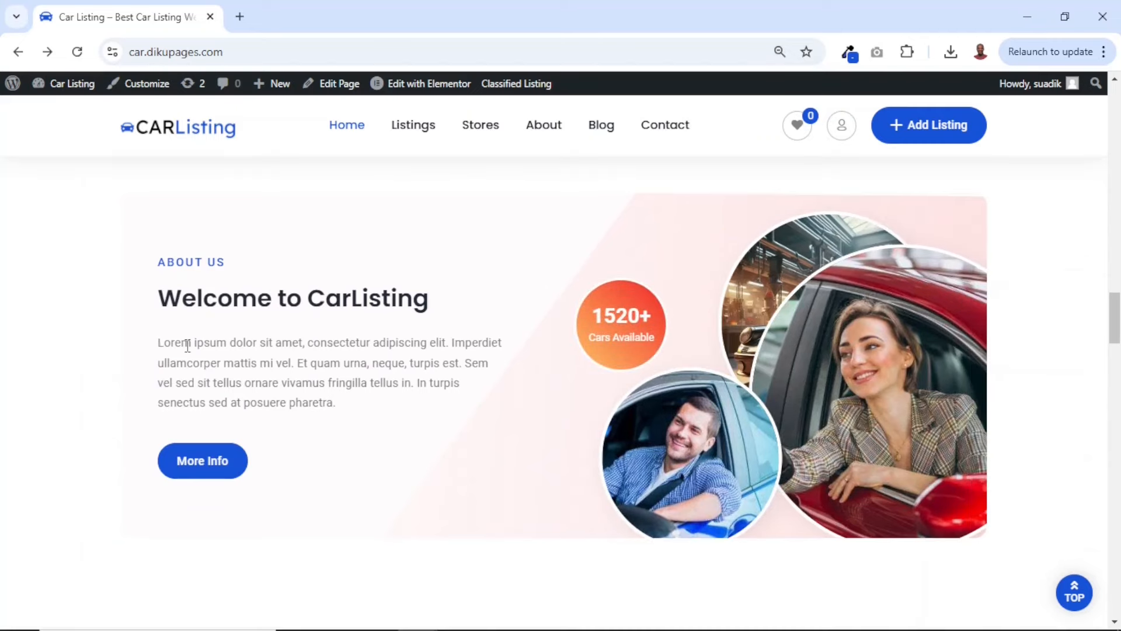
drag(187, 345, 337, 402)
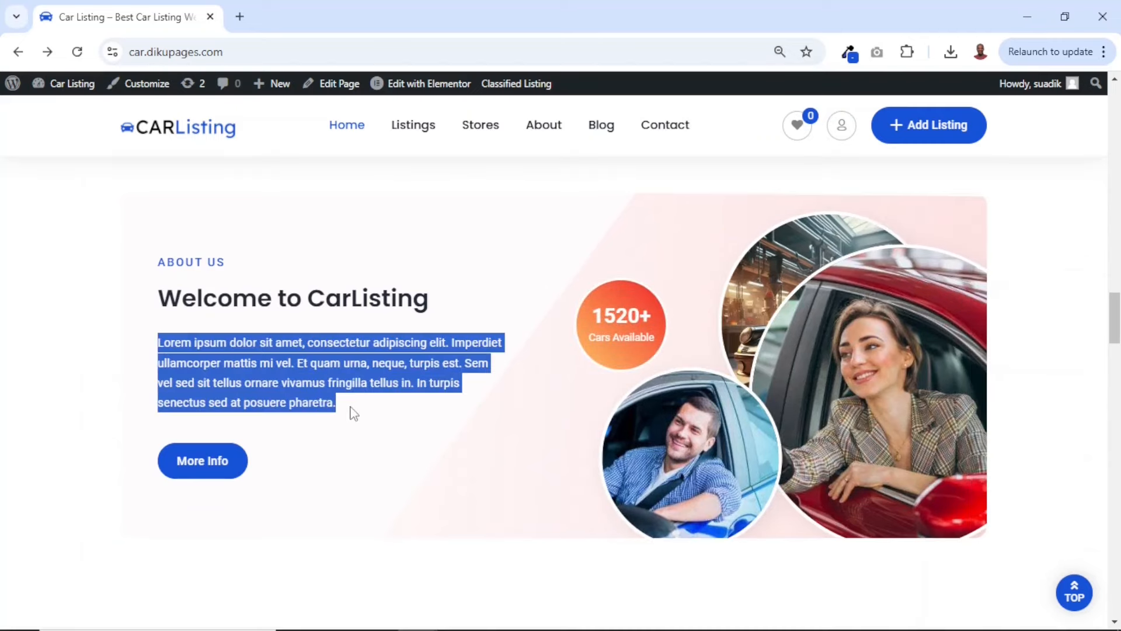
scroll(354, 413, down, 8)
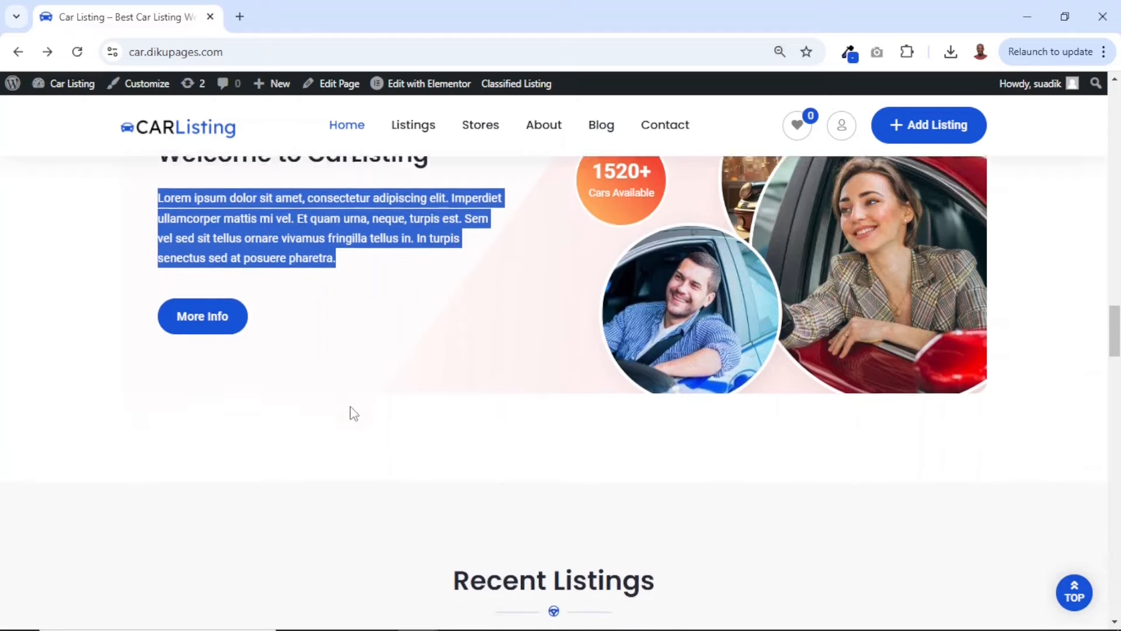
scroll(524, 271, up, 1)
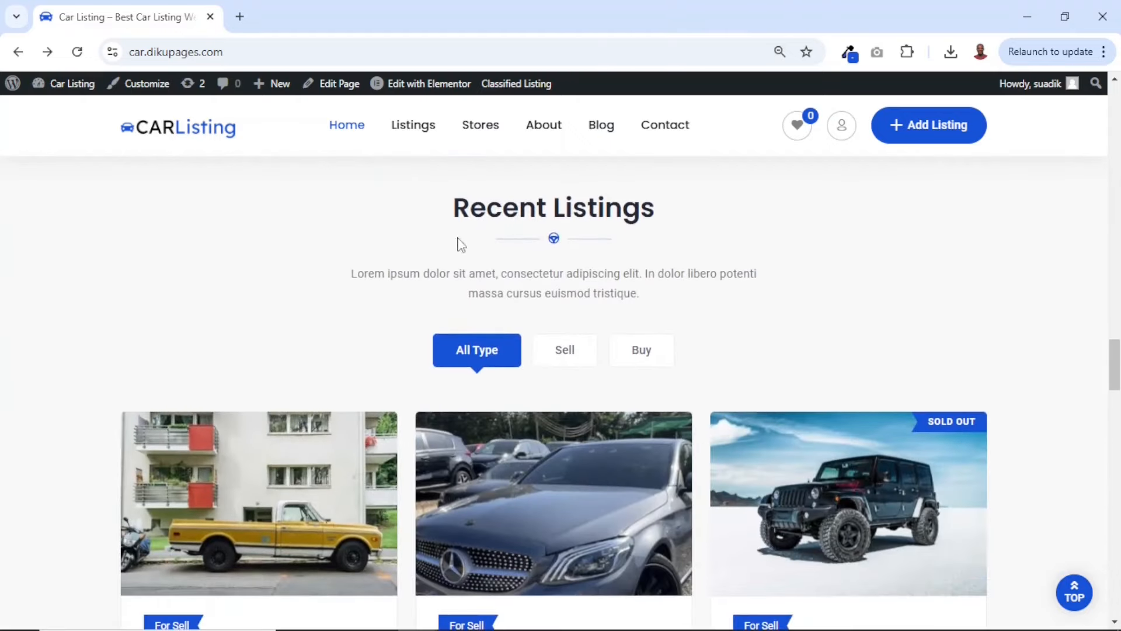
Review the car cards in the Recent Listings section and return to its All Type, Sell and Buy filters
scroll(695, 311, down, 1)
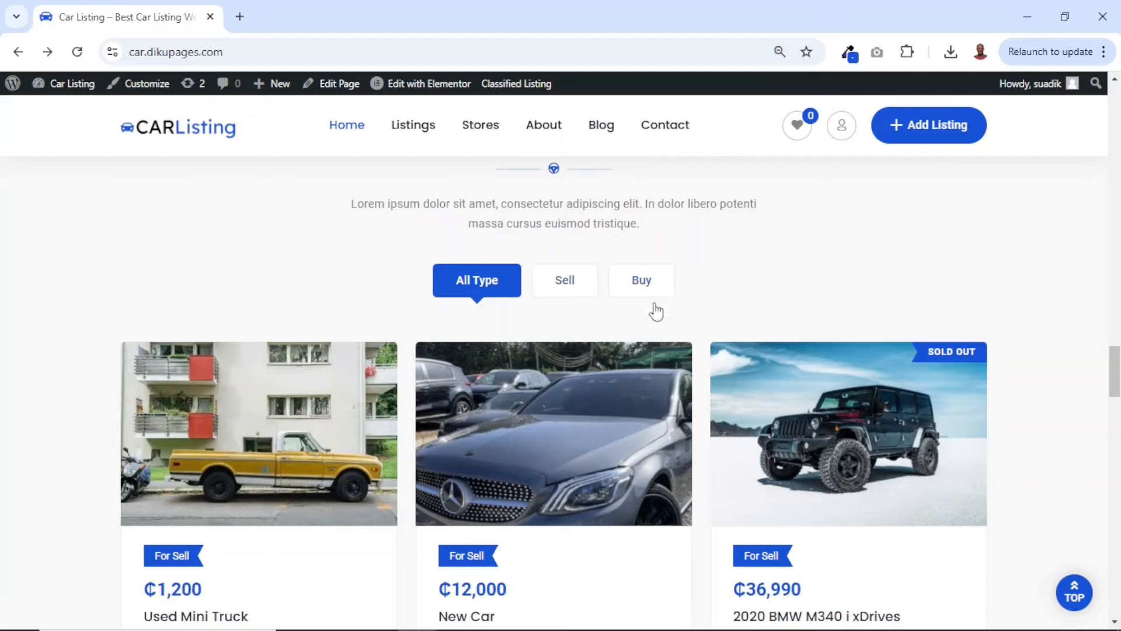
scroll(831, 273, down, 6)
scroll(835, 278, up, 1)
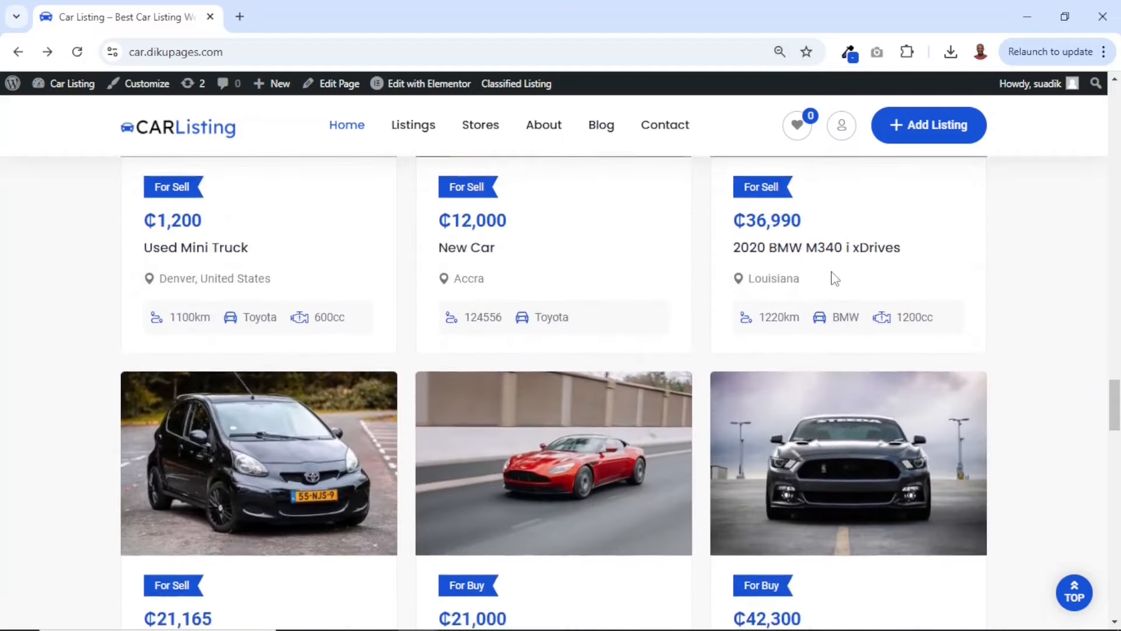
scroll(835, 278, up, 5)
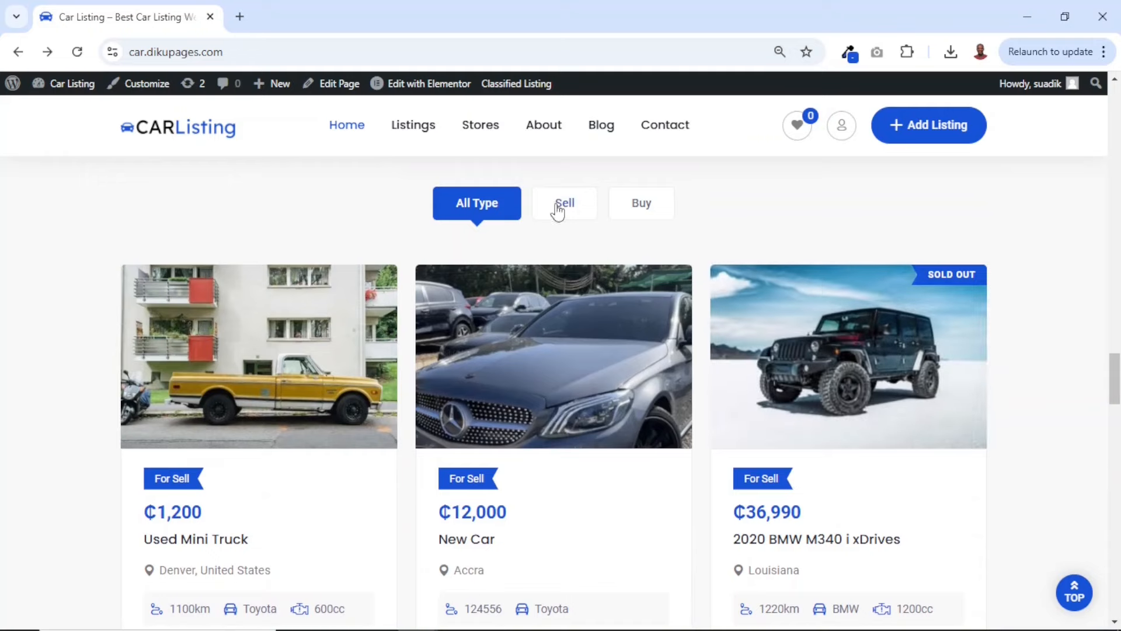
Filter the Recent Listings section by Sell and review the car cards it shows
click(557, 208)
scroll(657, 318, down, 2)
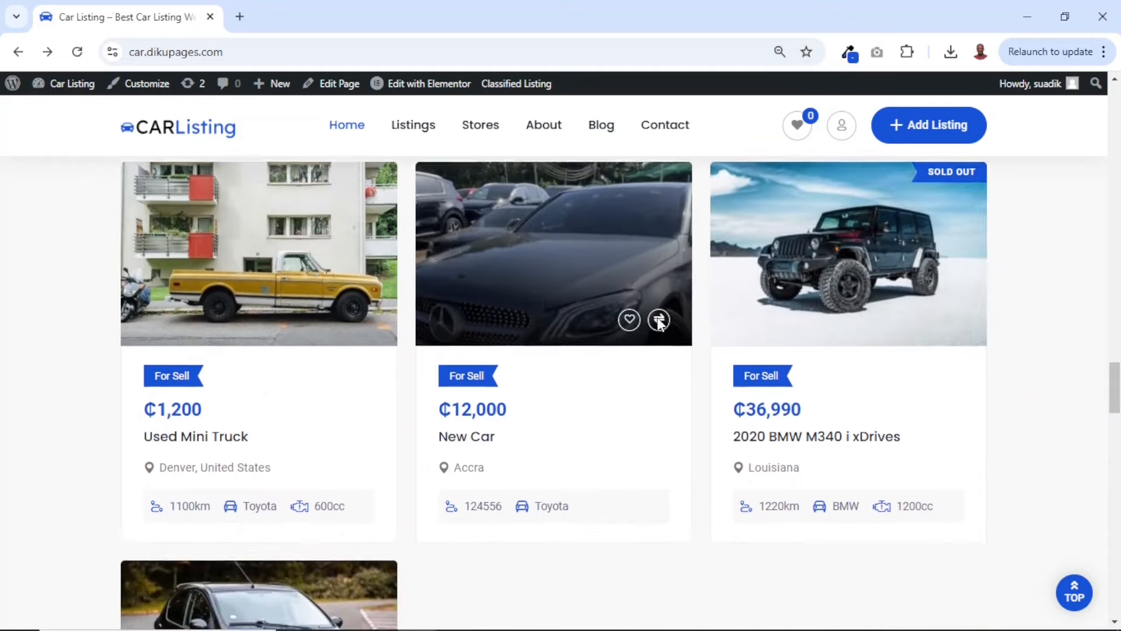
scroll(658, 321, down, 3)
scroll(658, 320, up, 3)
scroll(659, 323, down, 3)
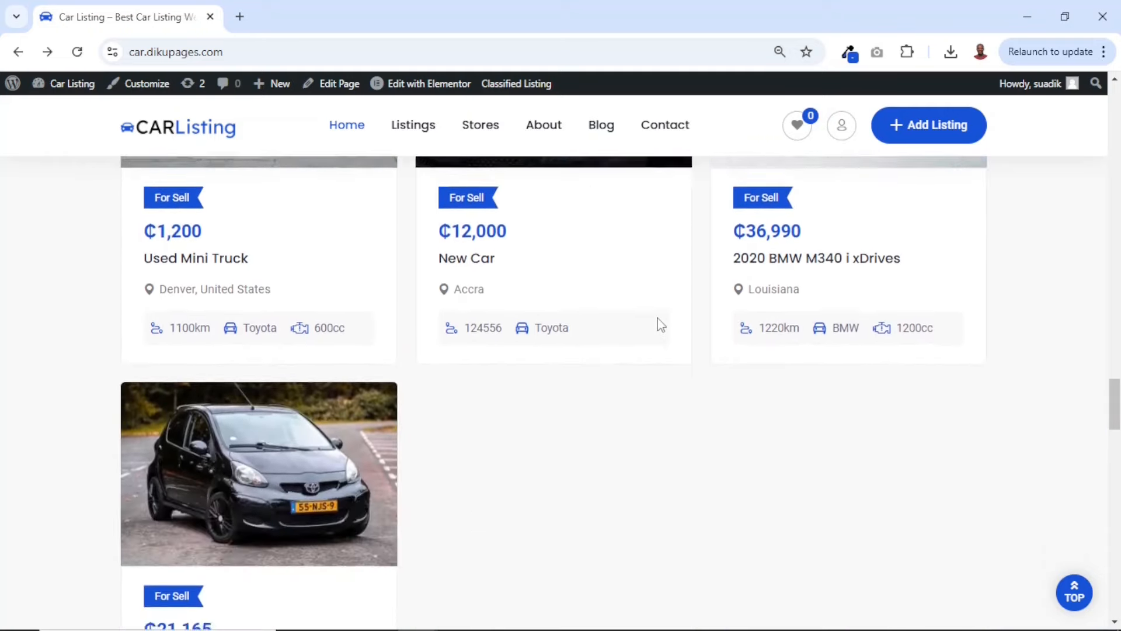
scroll(660, 325, up, 6)
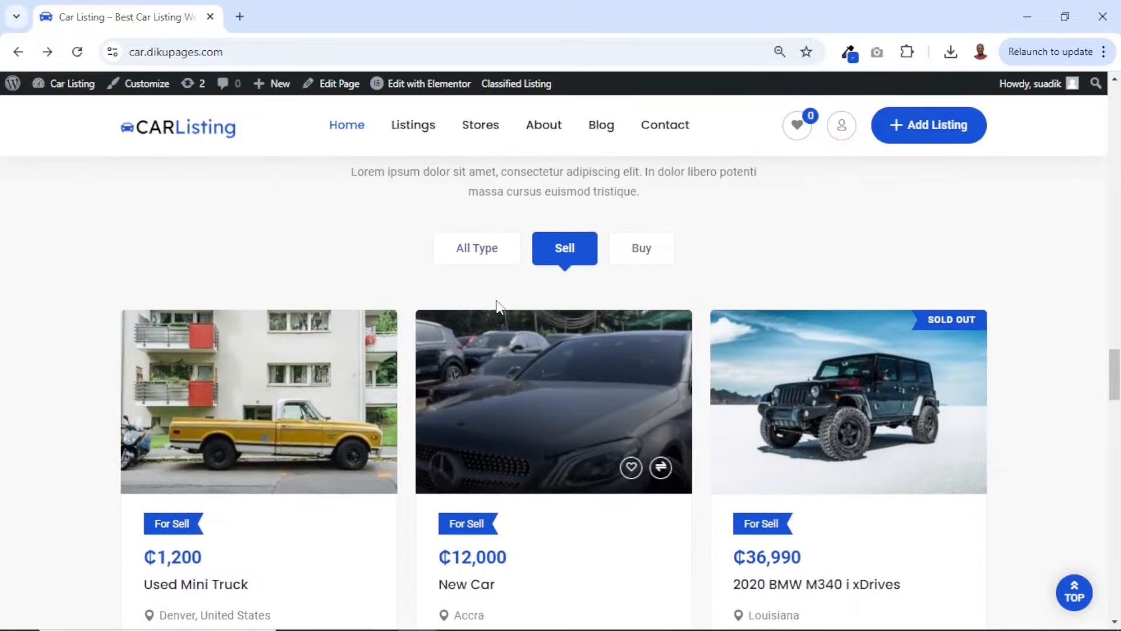
scroll(546, 388, down, 4)
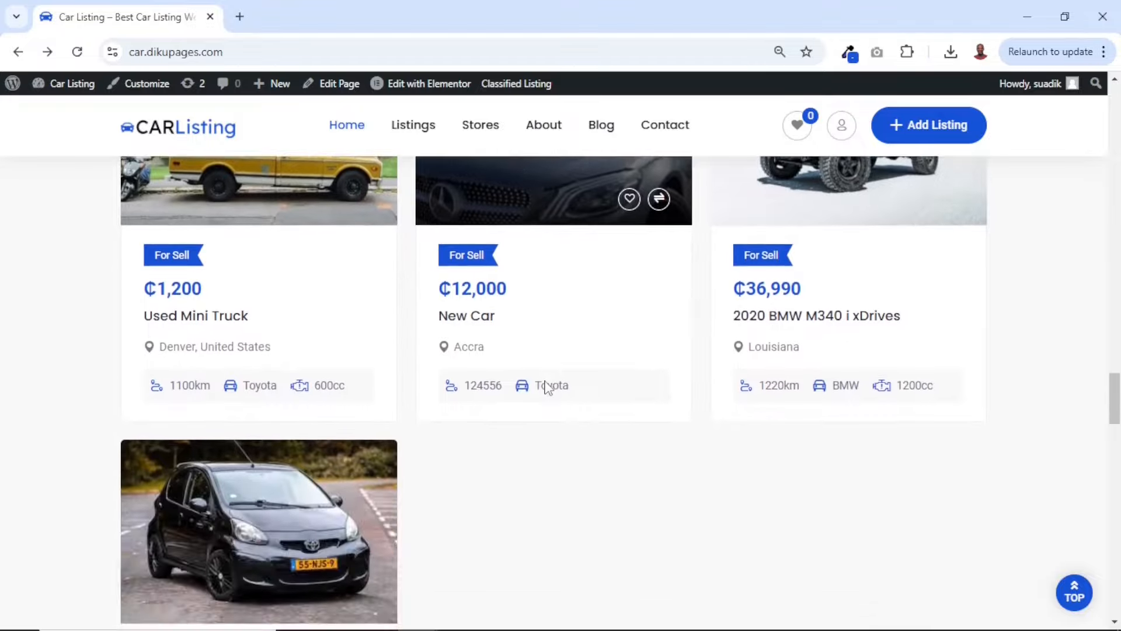
Switch the Recent Listings filter to Buy and review the matching car cards
scroll(546, 389, up, 4)
click(649, 219)
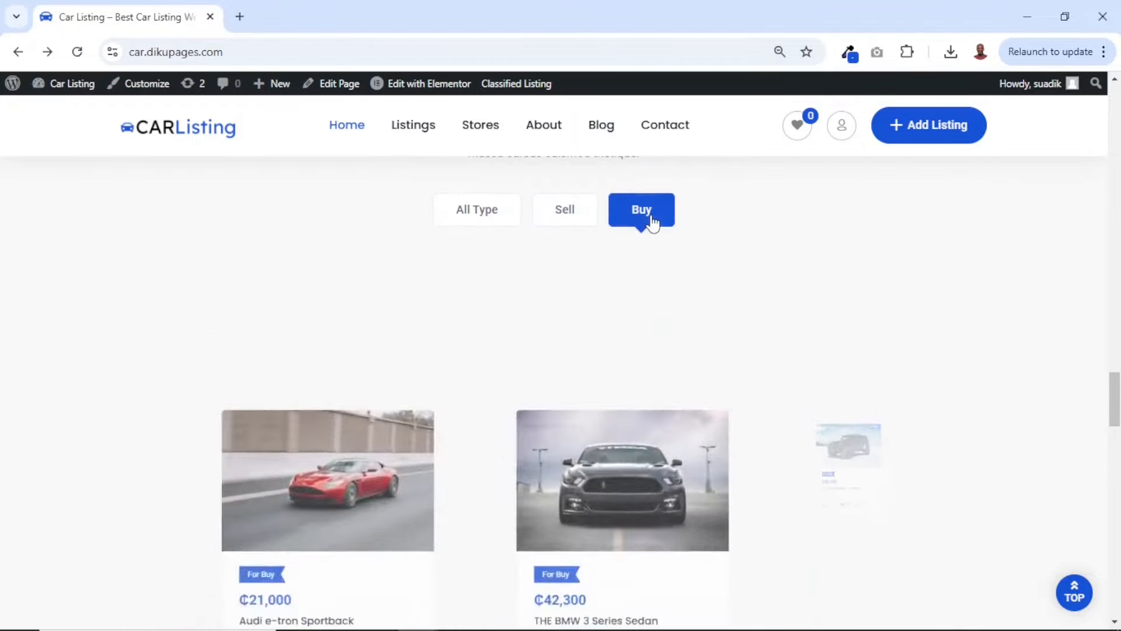
scroll(694, 365, down, 3)
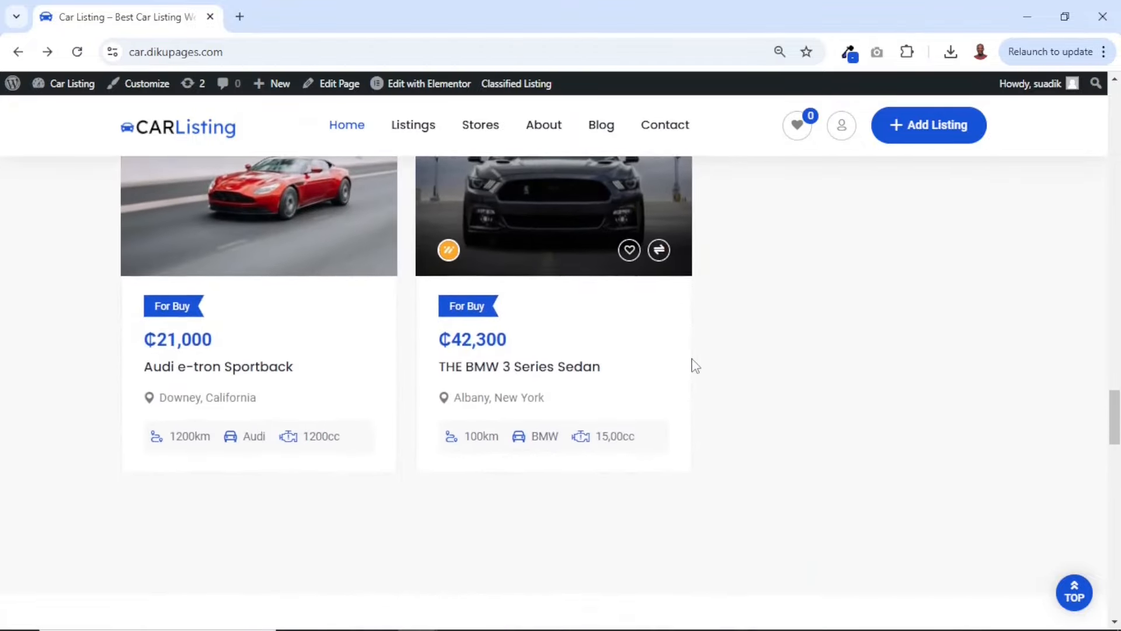
Set the Recent Listings filter back to All Type and review the full set of car cards
scroll(695, 365, up, 7)
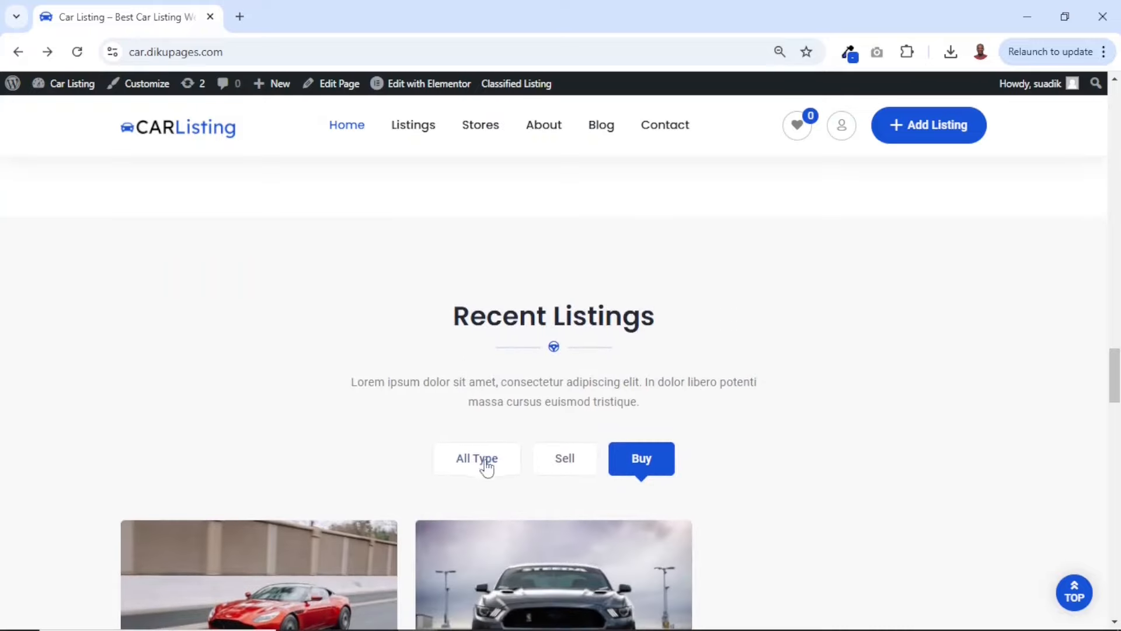
scroll(488, 466, down, 2)
click(488, 362)
scroll(488, 361, down, 3)
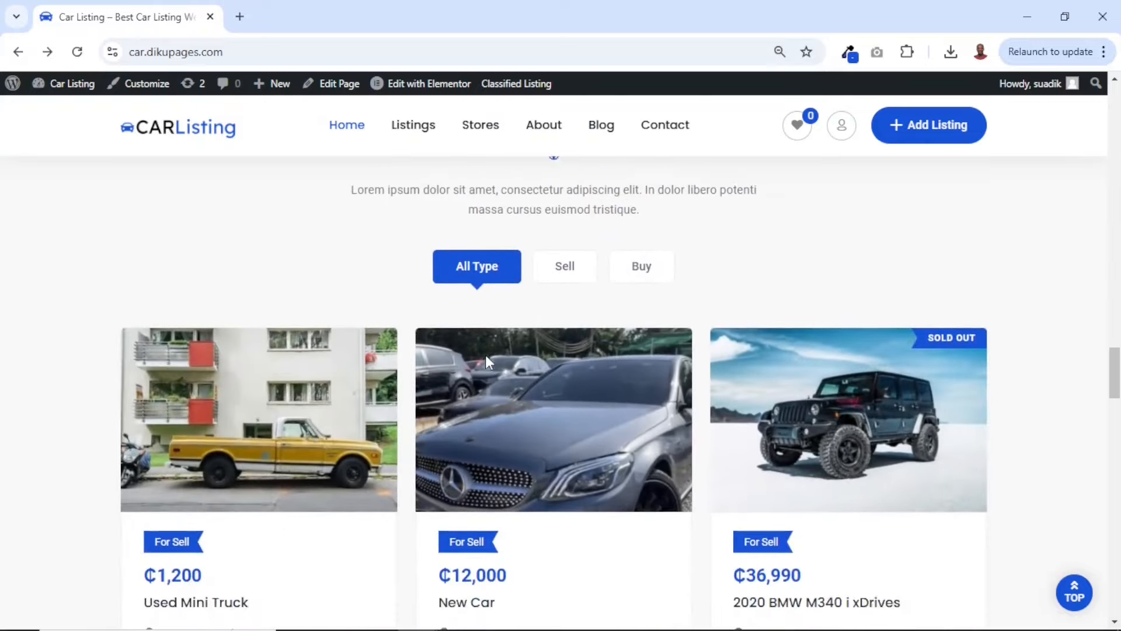
scroll(486, 355, down, 6)
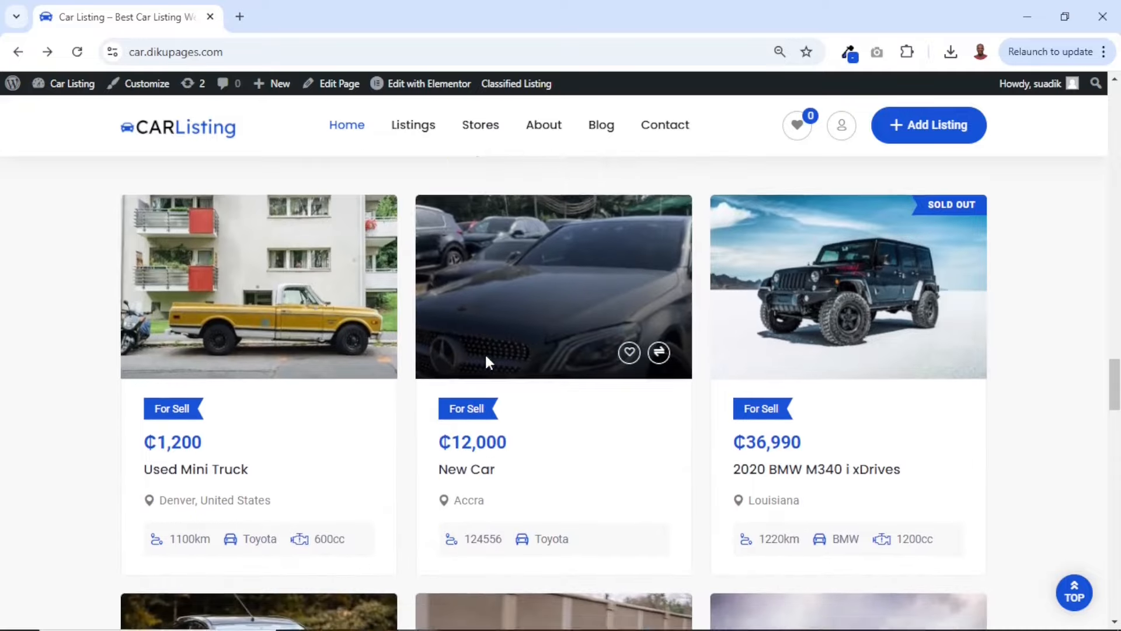
scroll(485, 355, down, 10)
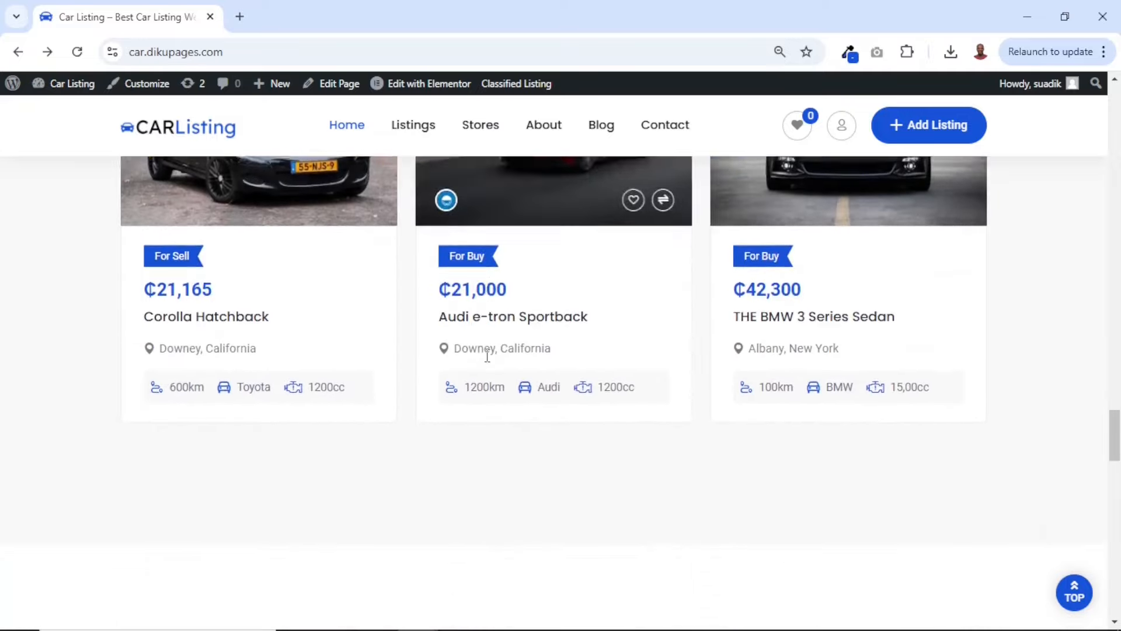
Highlight the Customer Reviews heading and look over the testimonial cards beneath it
drag(431, 299, 696, 316)
scroll(707, 318, down, 3)
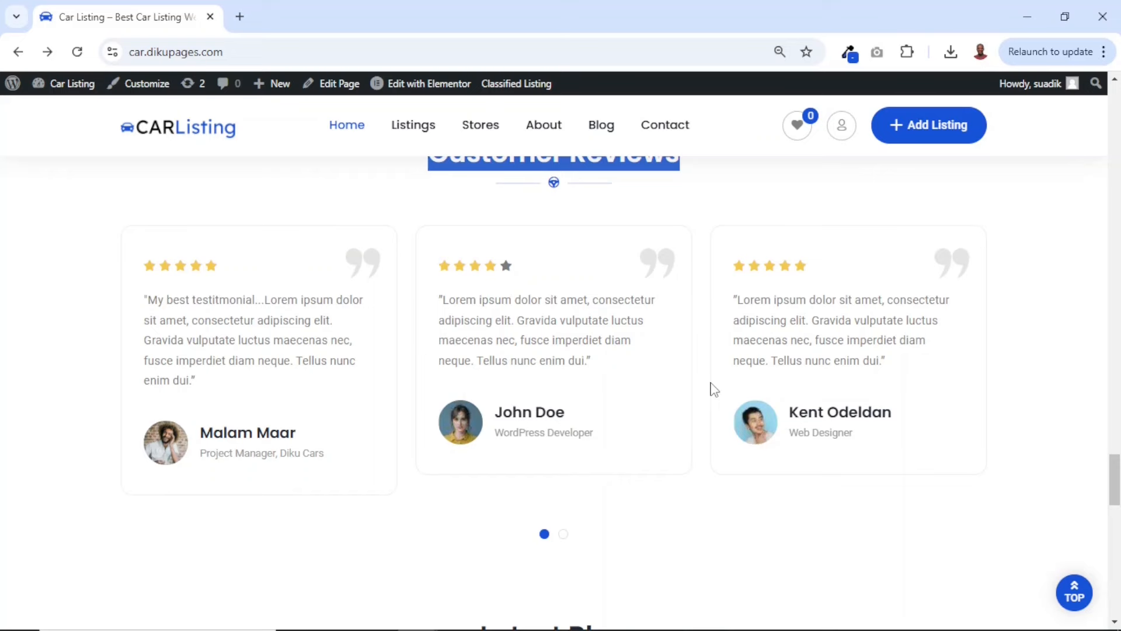
scroll(714, 389, down, 1)
scroll(895, 408, up, 1)
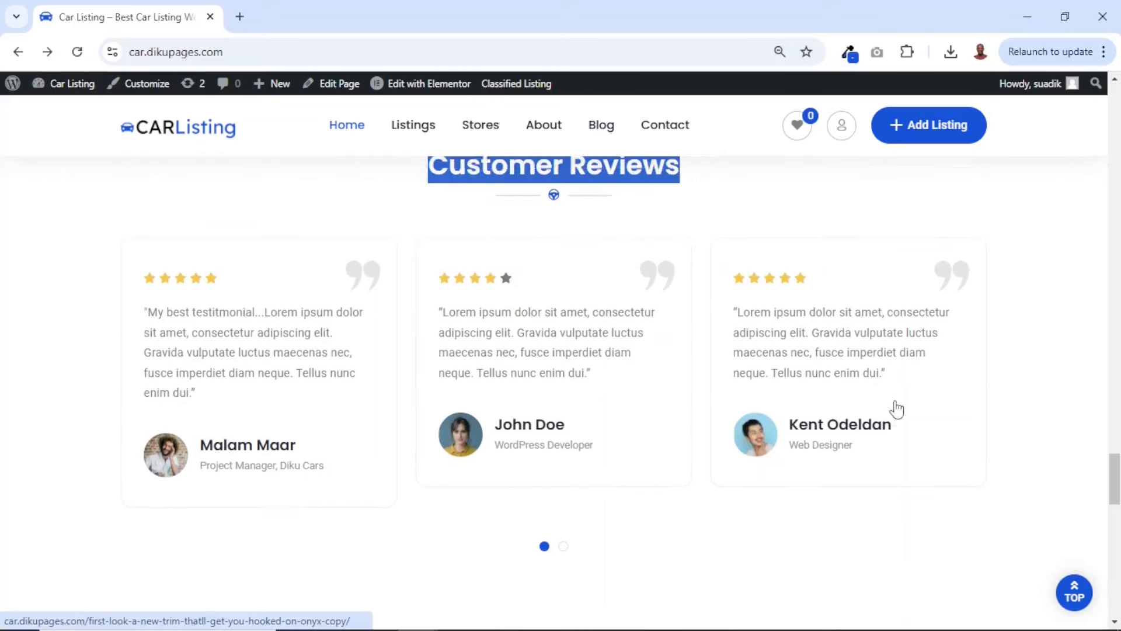
Review the Latest Blog posts and the Download Our Mobile App banner, continuing to the footer of the home page
scroll(894, 409, down, 7)
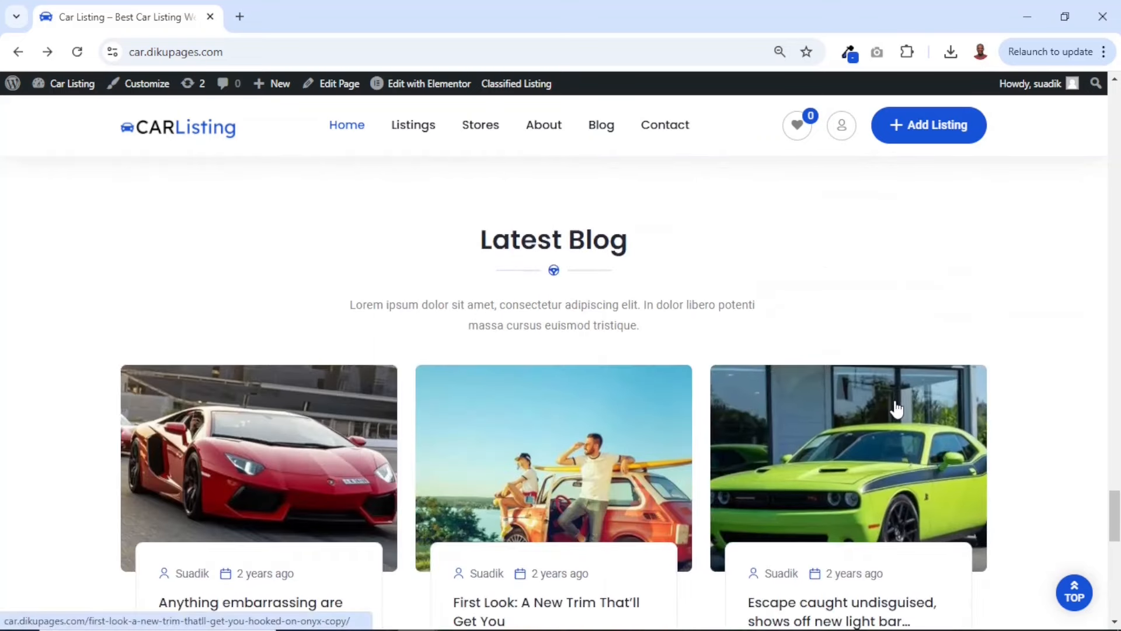
scroll(897, 409, down, 3)
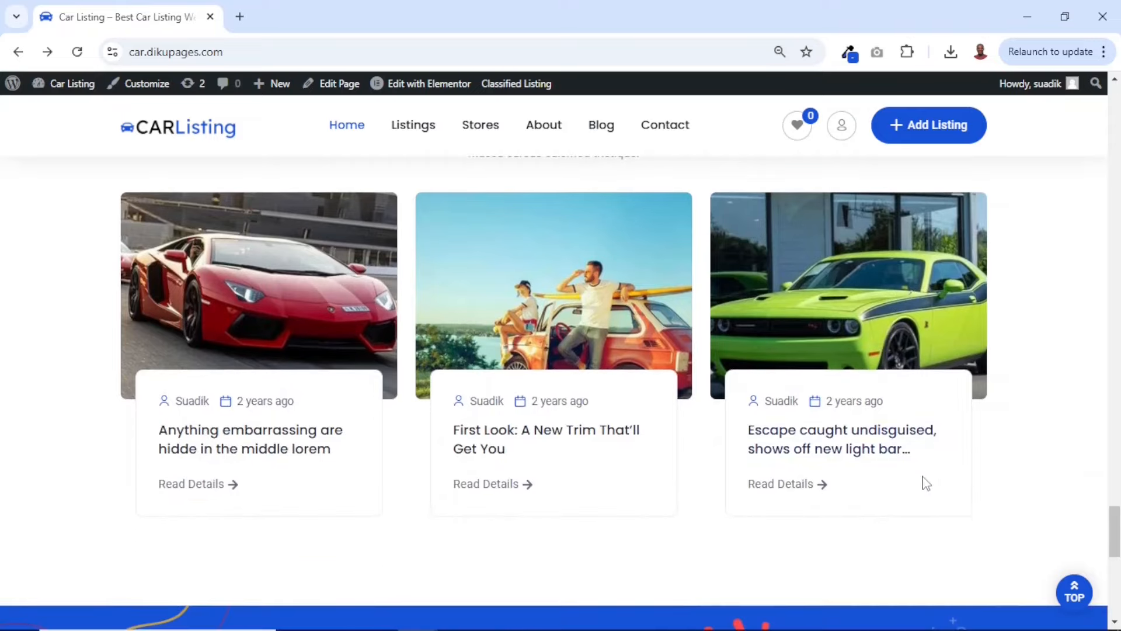
scroll(938, 499, down, 6)
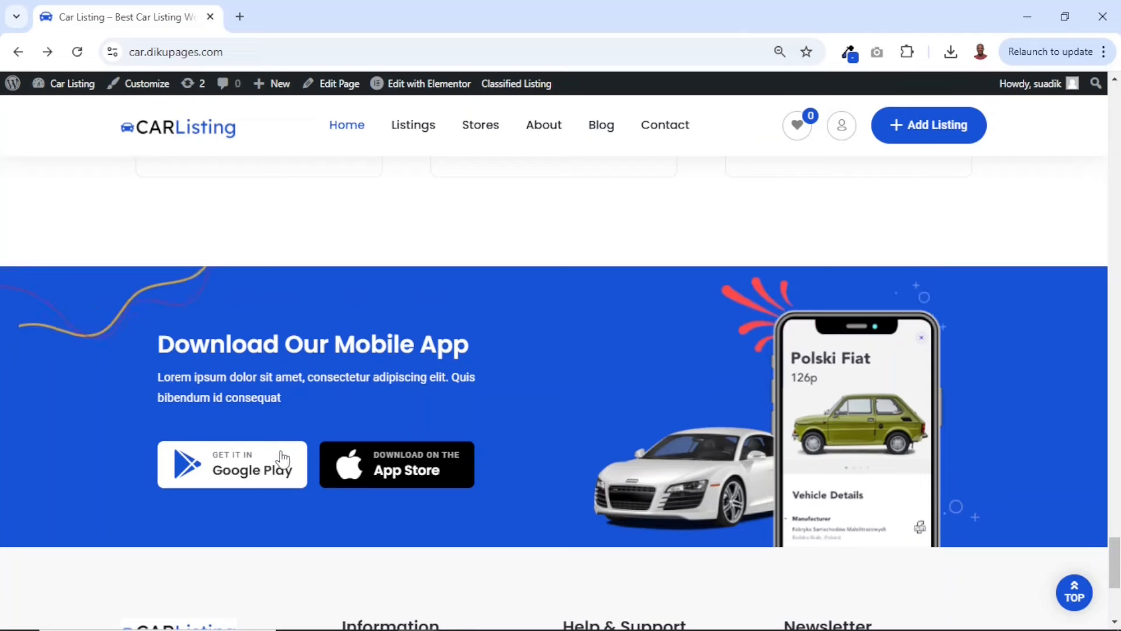
scroll(549, 437, down, 1)
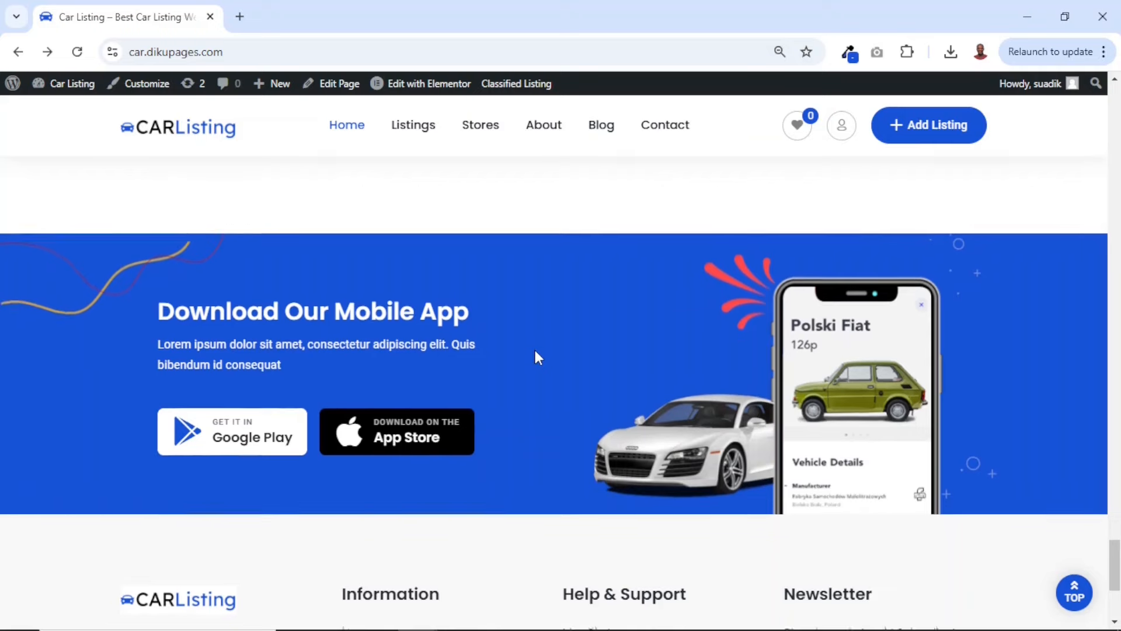
scroll(534, 352, down, 5)
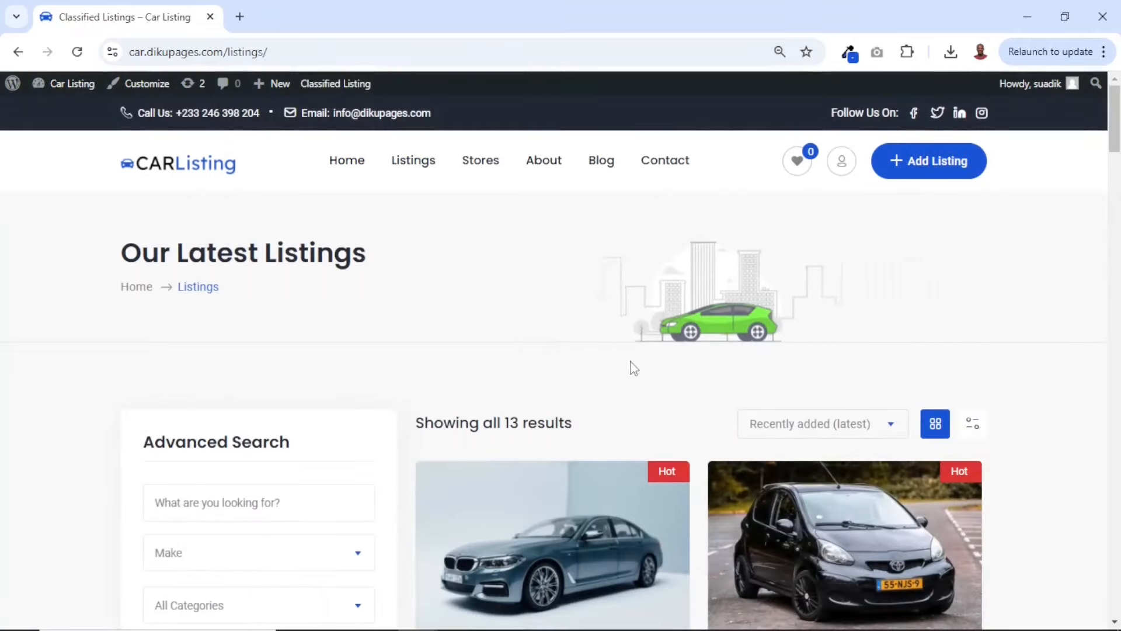
Browse the car cards on the Our Latest Listings page
scroll(633, 368, down, 10)
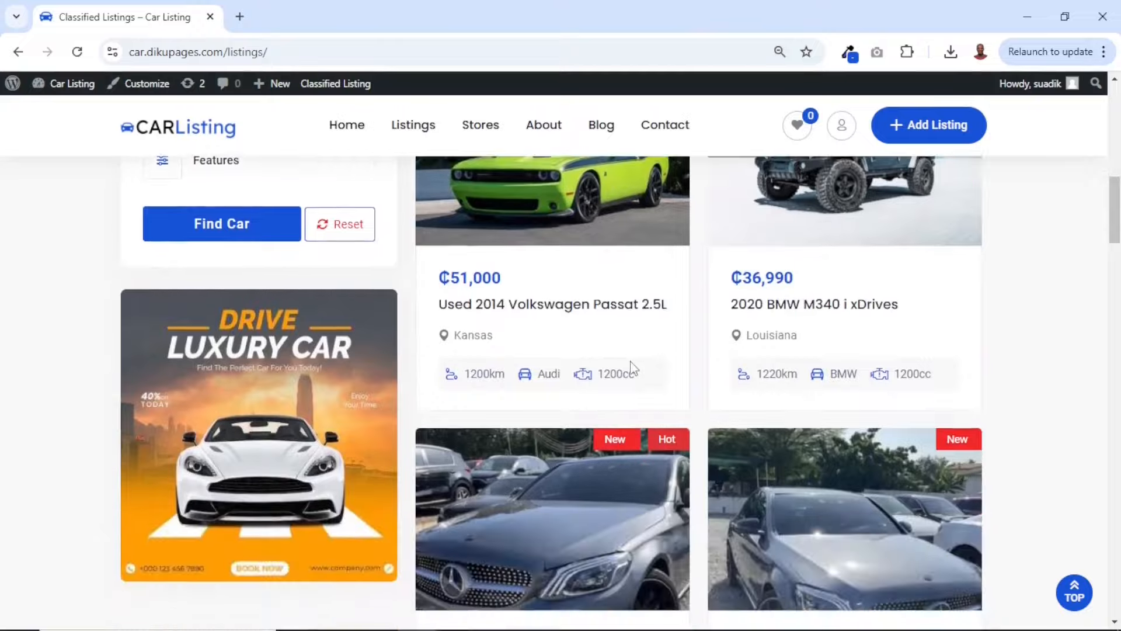
scroll(634, 369, down, 15)
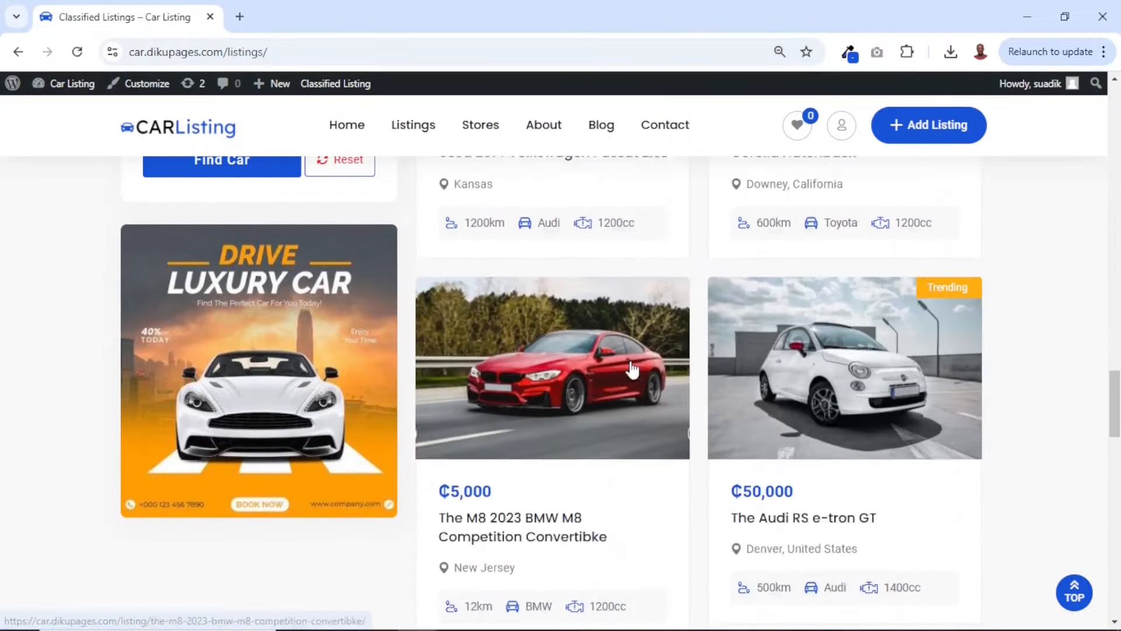
scroll(630, 370, down, 10)
Examine the Advanced Search form's keyword, make, category, city, radius and price filters beside the listings
scroll(625, 358, up, 15)
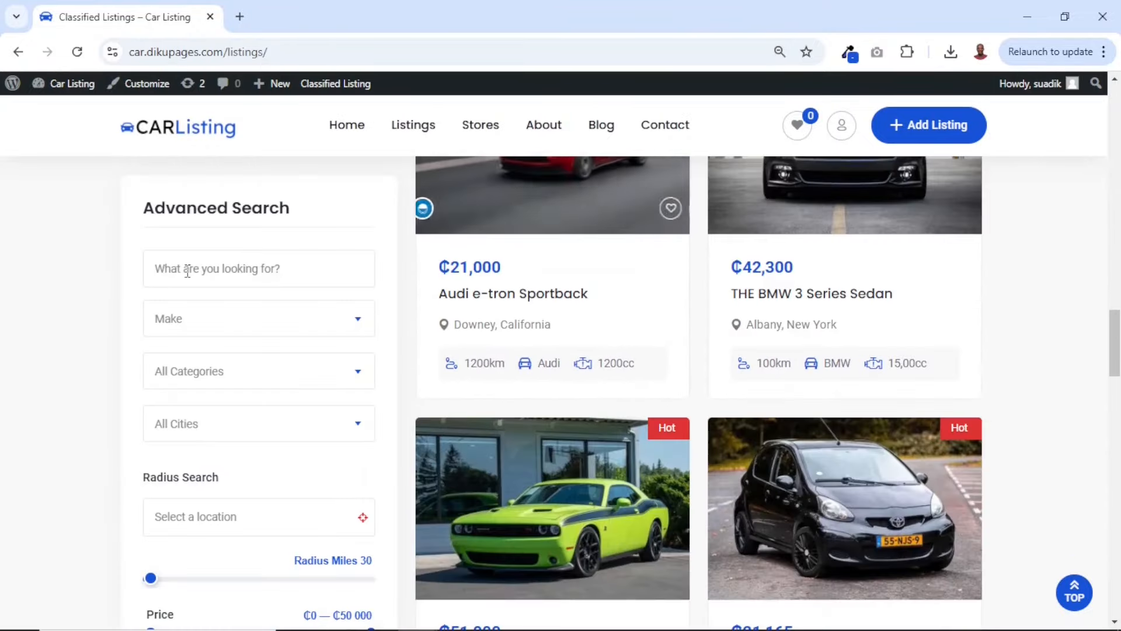
scroll(274, 327, down, 1)
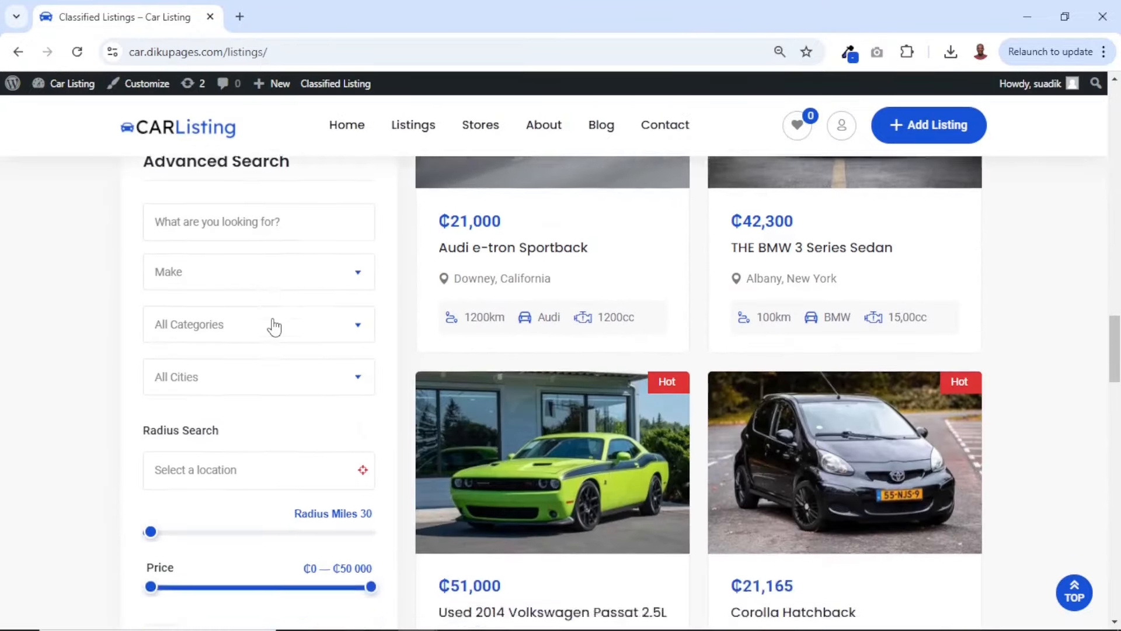
scroll(274, 327, up, 2)
scroll(274, 327, down, 6)
scroll(276, 325, up, 6)
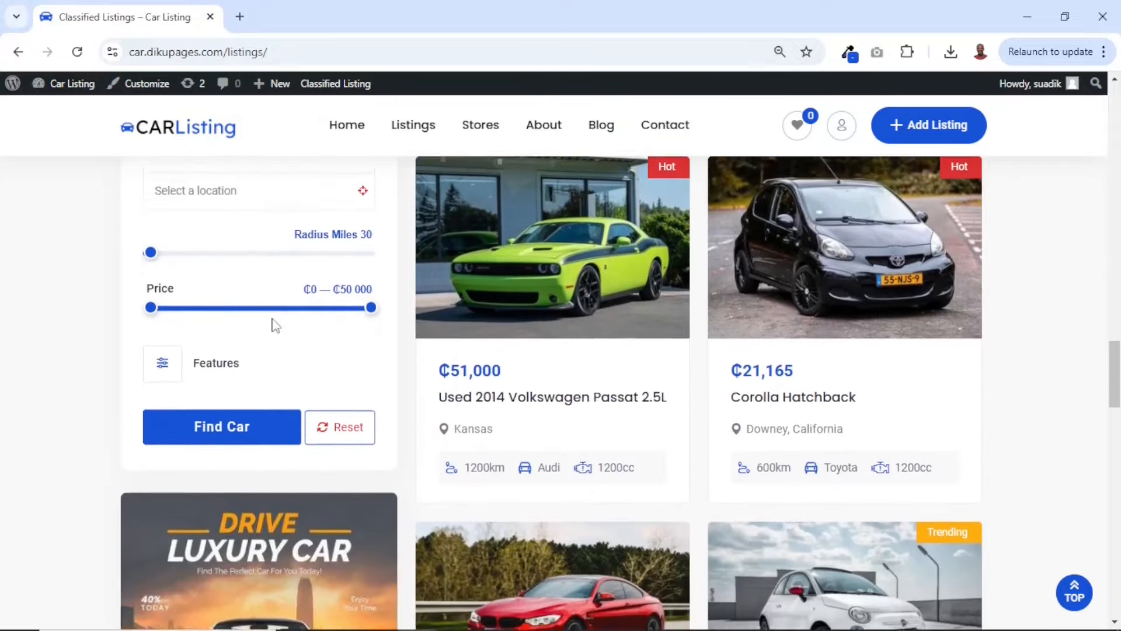
scroll(275, 326, up, 1)
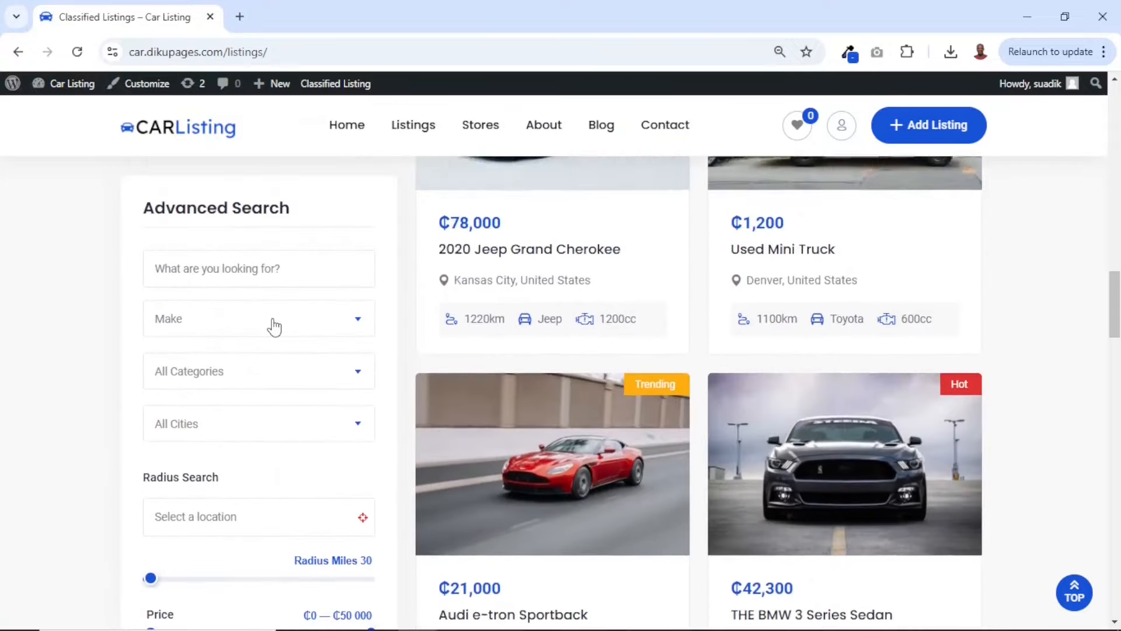
scroll(275, 325, down, 5)
scroll(275, 323, down, 7)
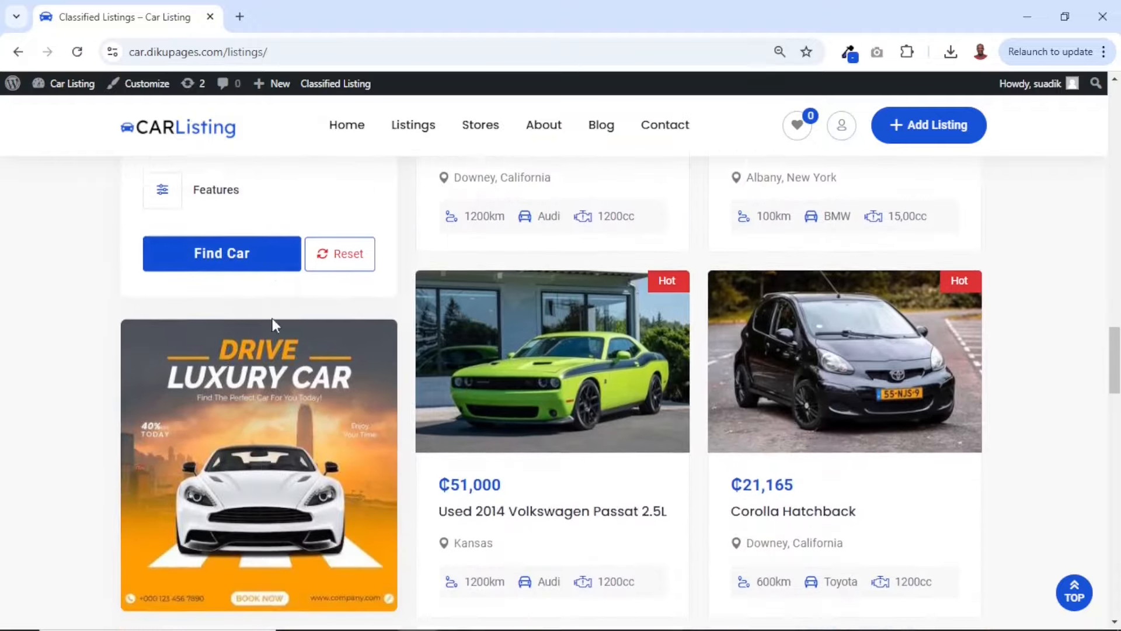
Expand the Features options in Advanced Search and review the additional checkboxes, specification fields and condition choices
scroll(257, 269, up, 3)
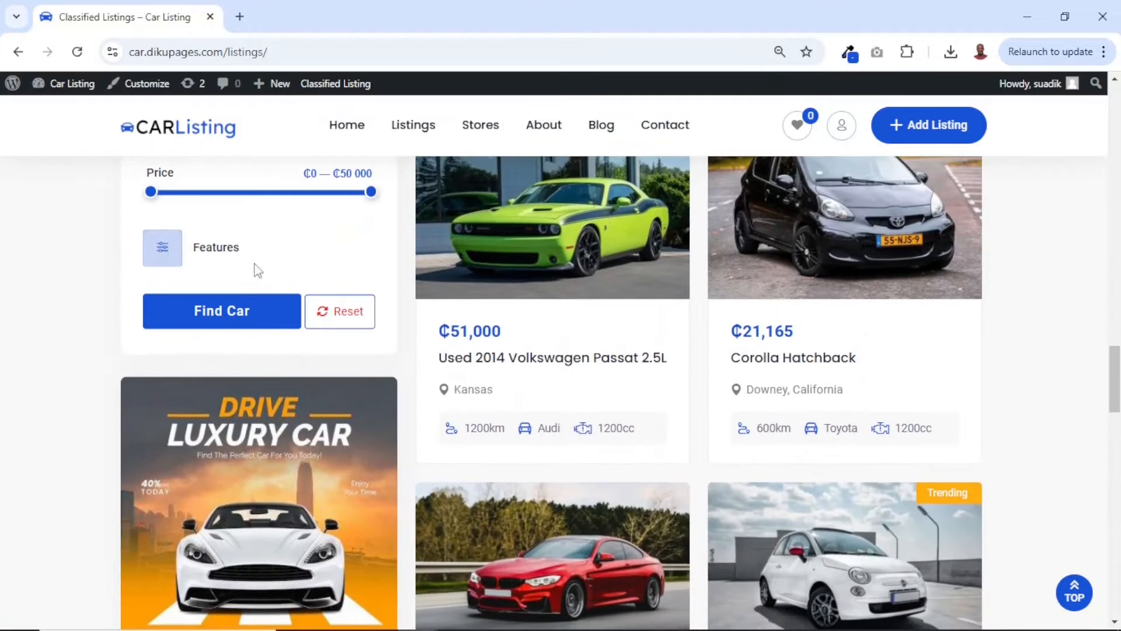
click(162, 257)
scroll(251, 380, down, 3)
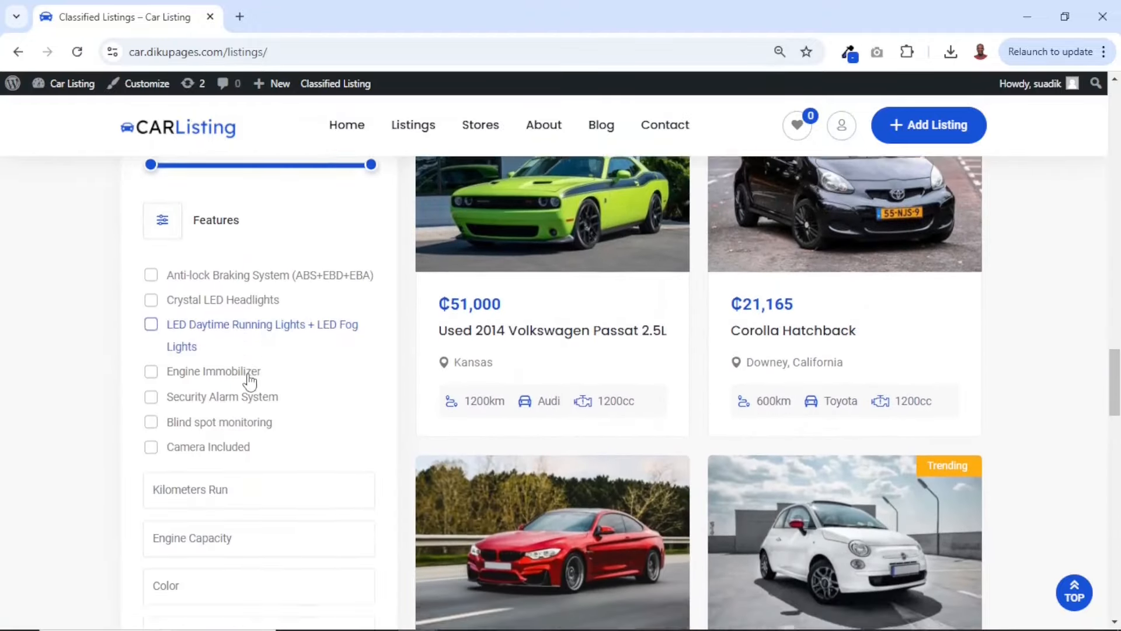
scroll(251, 380, down, 7)
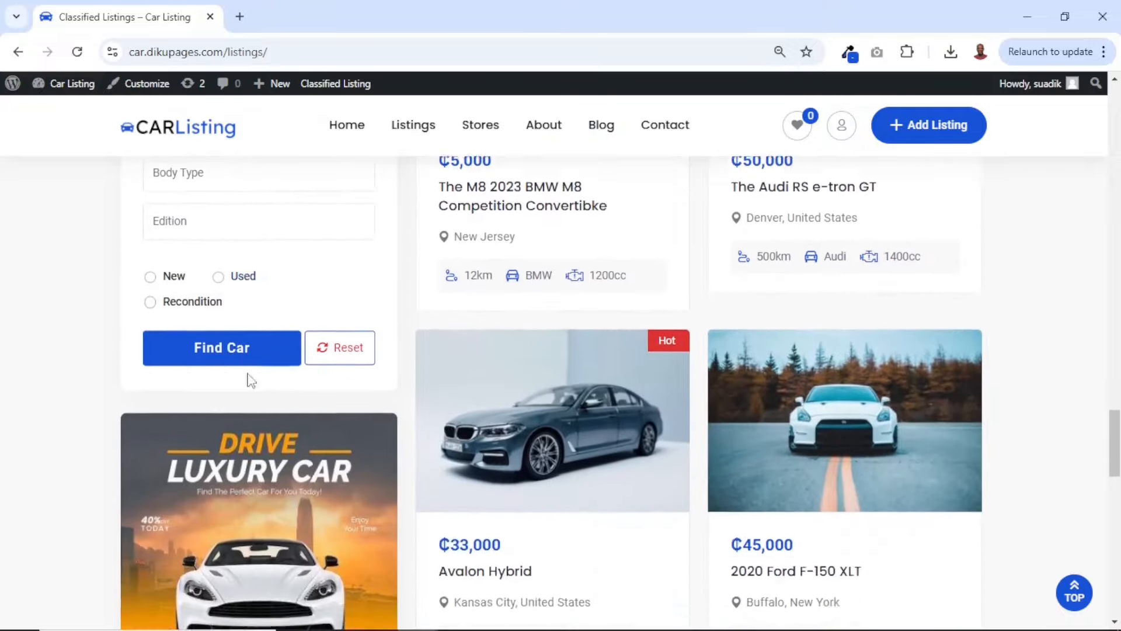
scroll(251, 380, up, 15)
scroll(248, 376, down, 10)
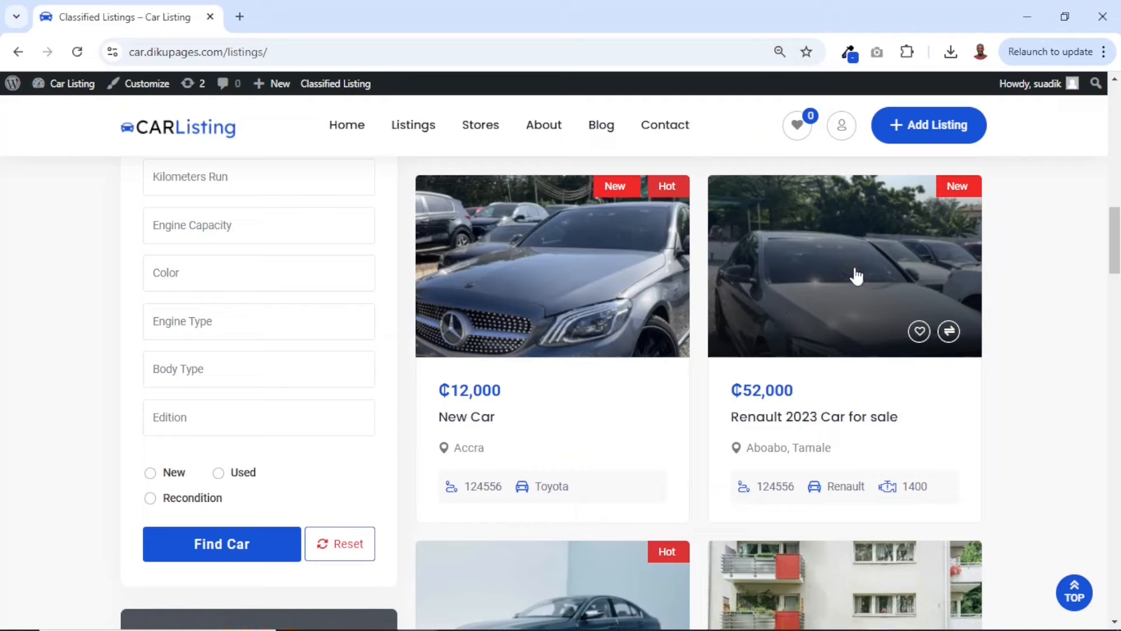
Open the Renault 2023 Car for sale listing and review its photo gallery and listing header
click(833, 276)
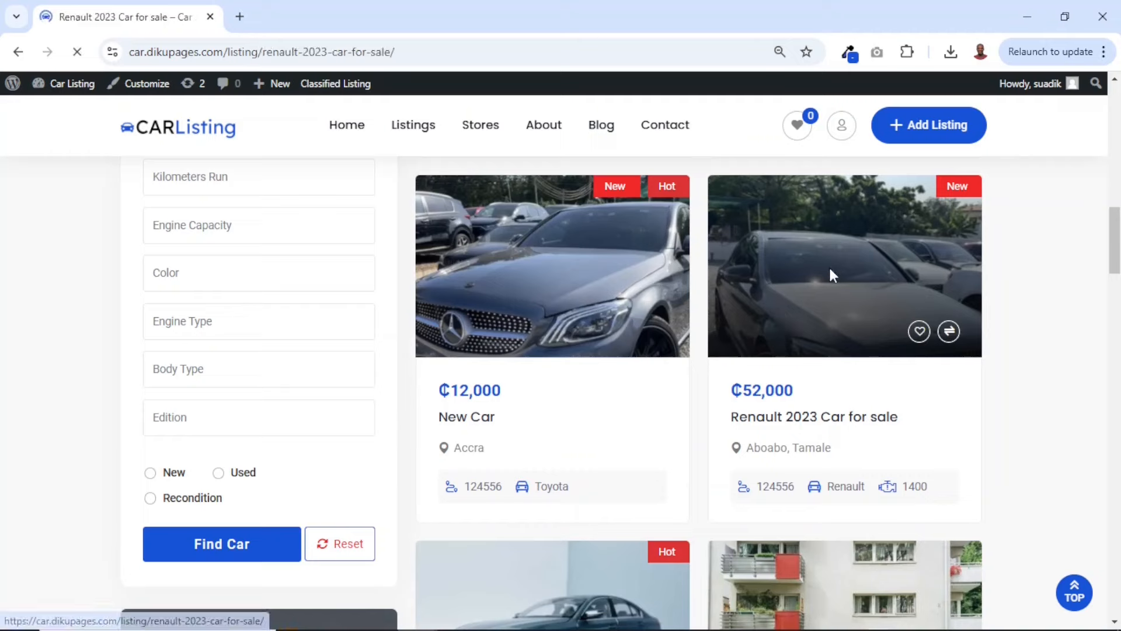
scroll(801, 334, down, 5)
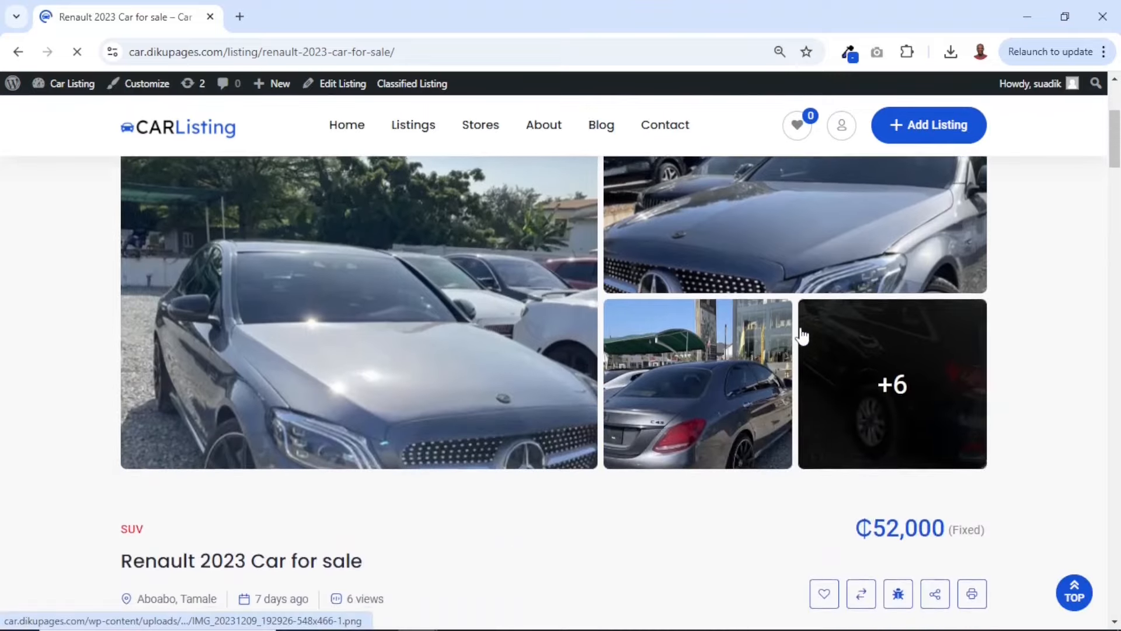
scroll(802, 335, down, 1)
scroll(801, 335, up, 5)
scroll(801, 335, down, 2)
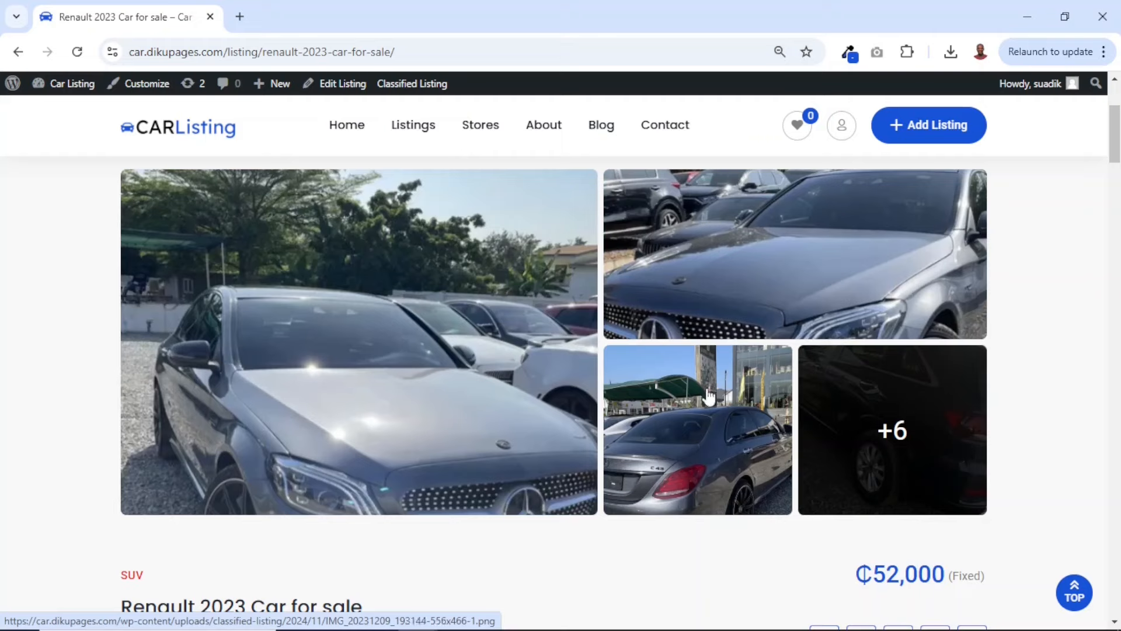
Enlarge the Renault listing's main photo in the gallery viewer and advance through the images to the eighth one
click(378, 319)
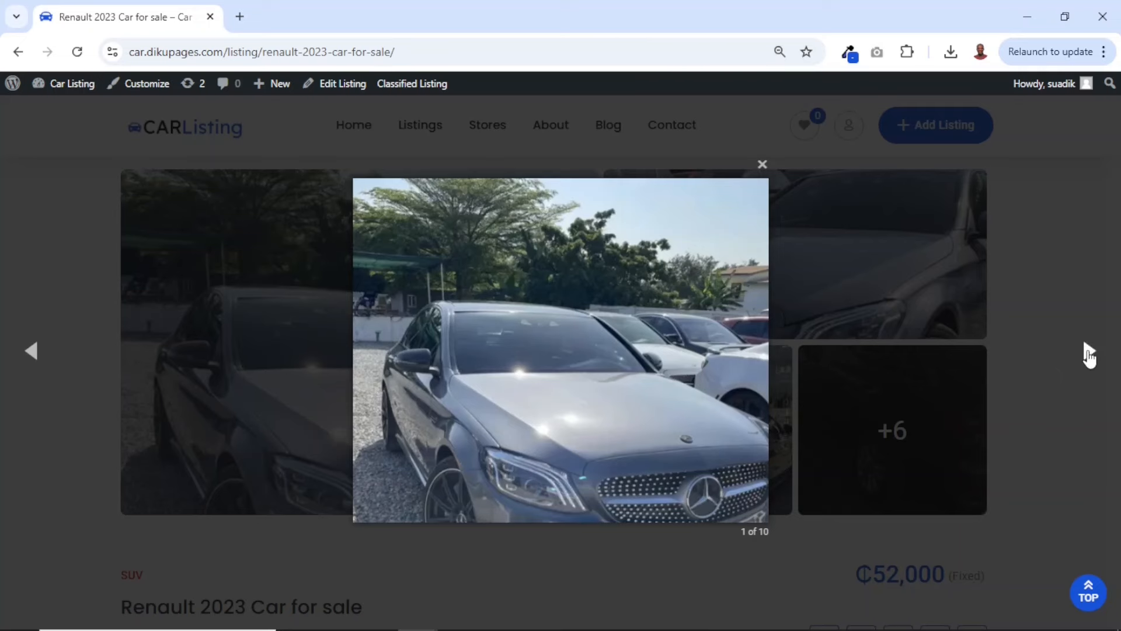
click(1088, 352)
click(1089, 352)
click(1088, 352)
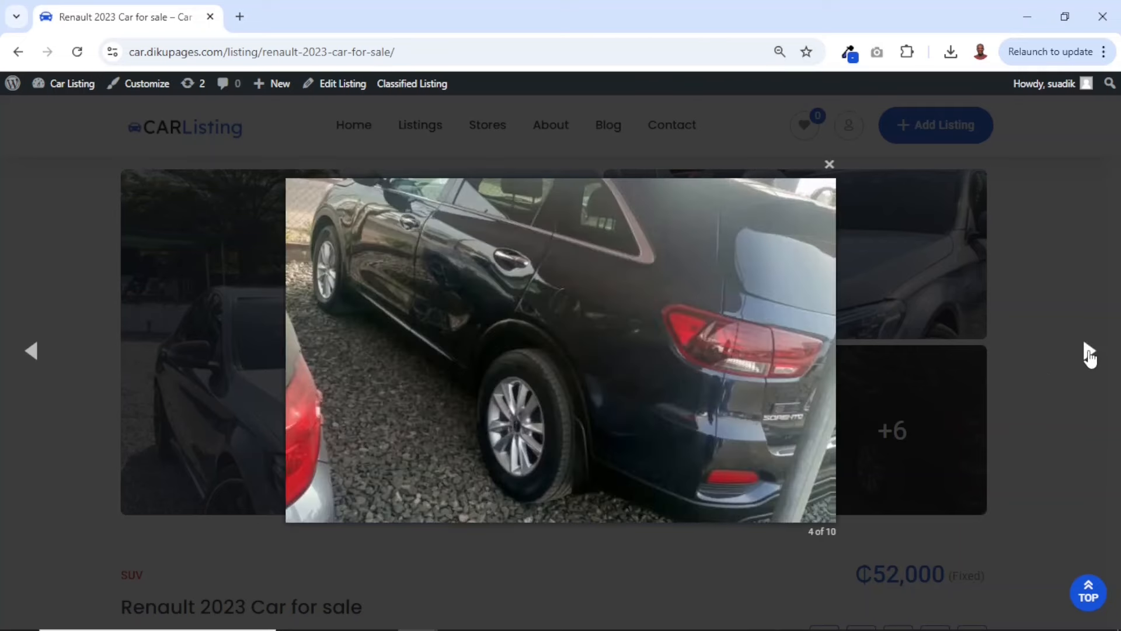
click(1088, 352)
click(1088, 352)
click(1088, 352)
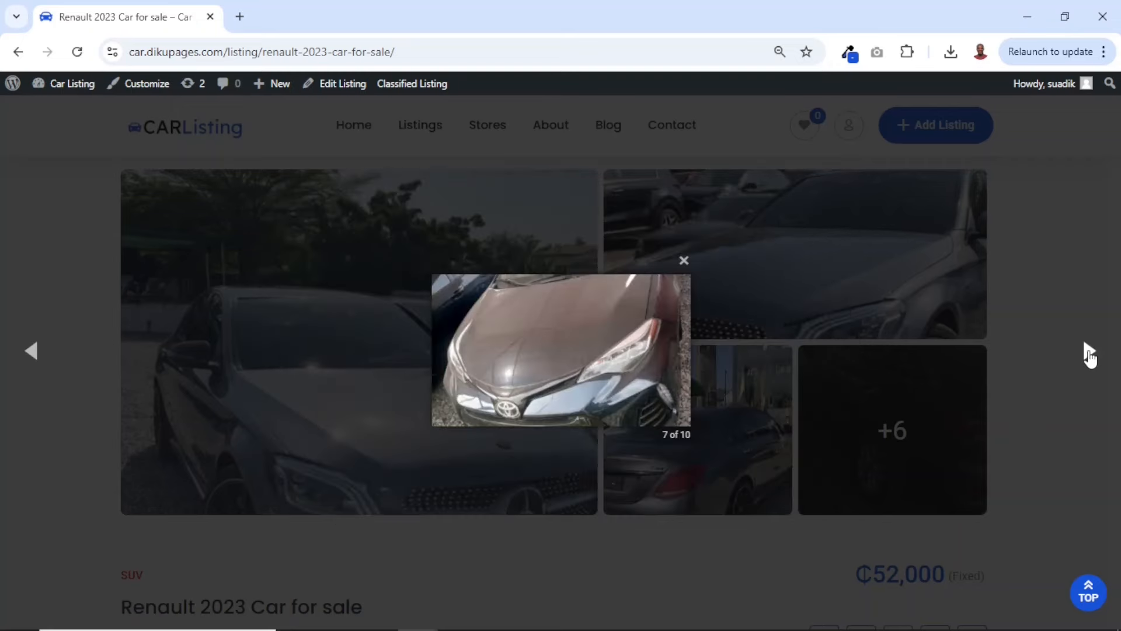
click(1088, 352)
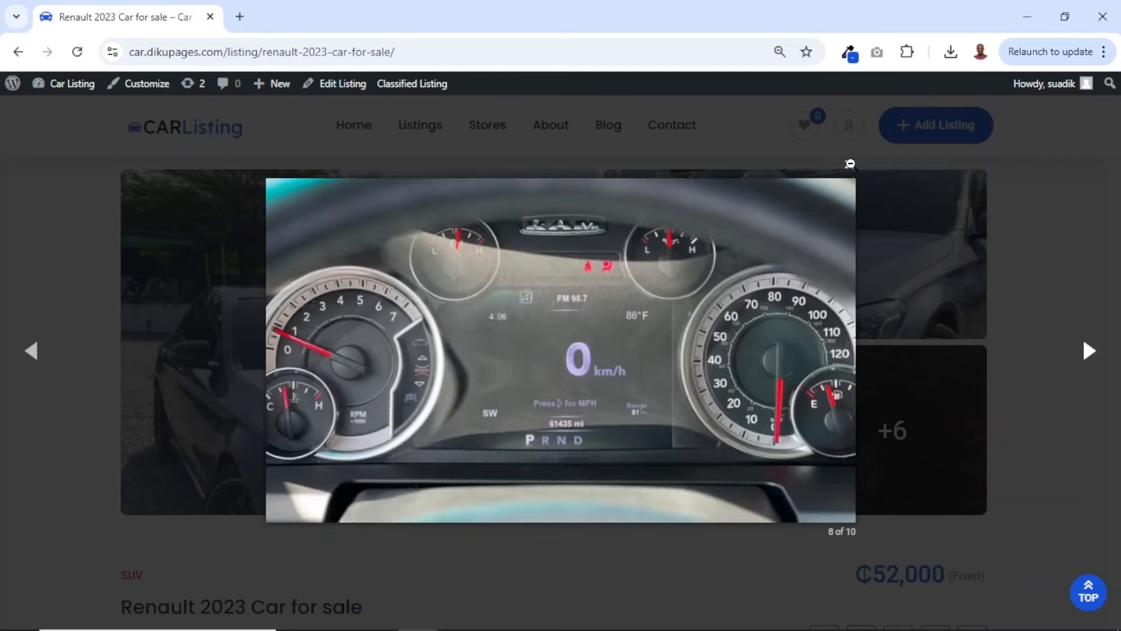
Close the enlarged gallery image and review the Renault listing's price, title, location, posting date and view count
click(850, 163)
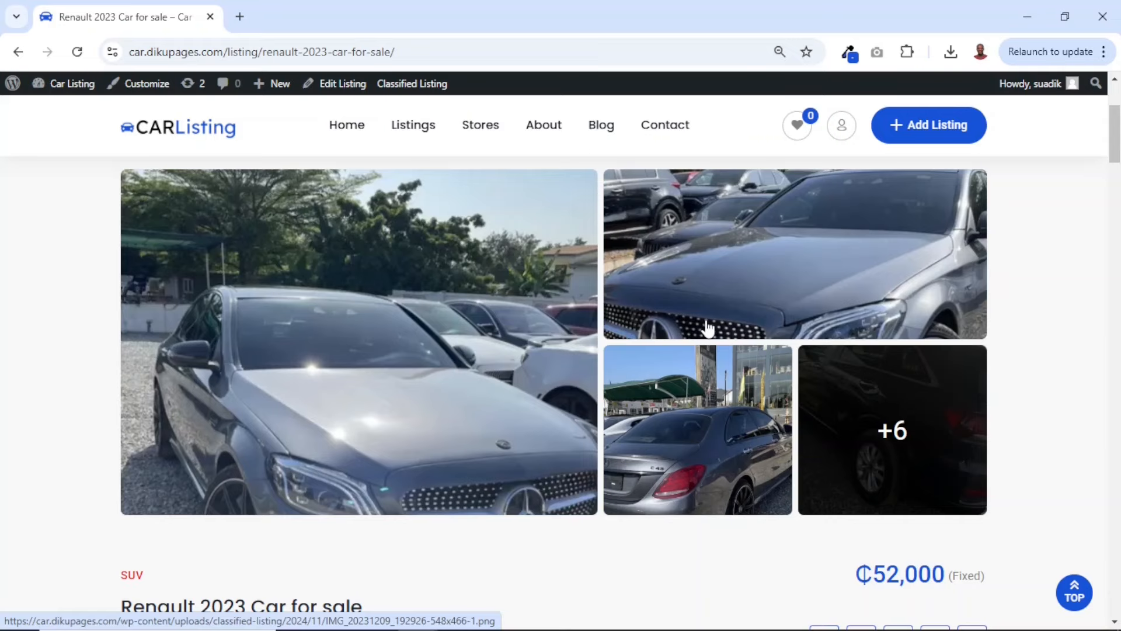
scroll(708, 328, down, 6)
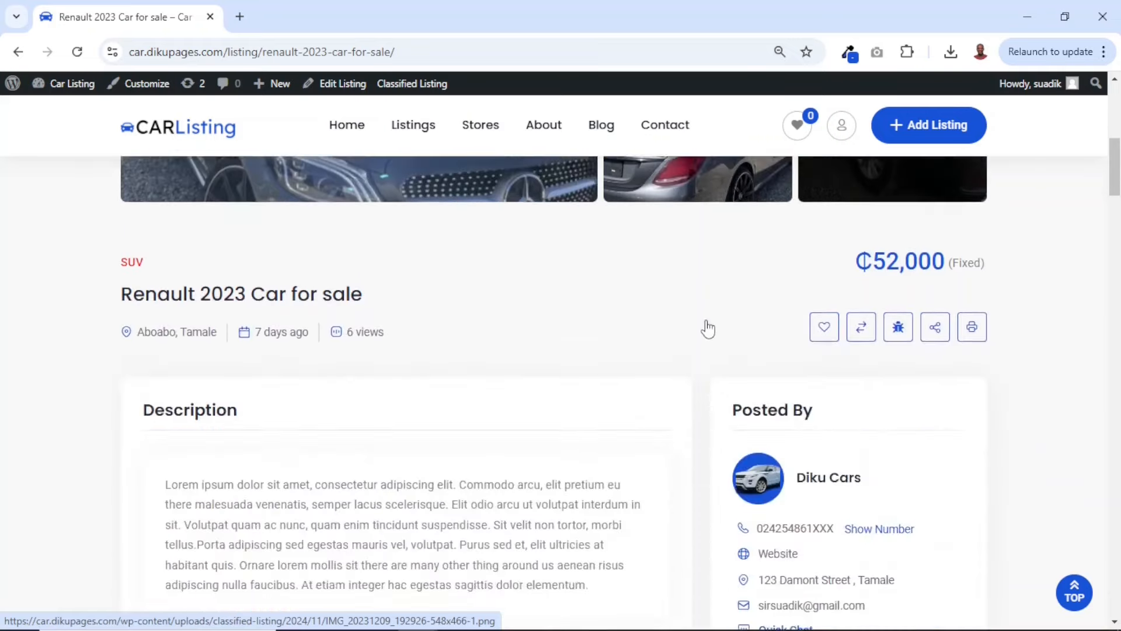
scroll(439, 450, down, 4)
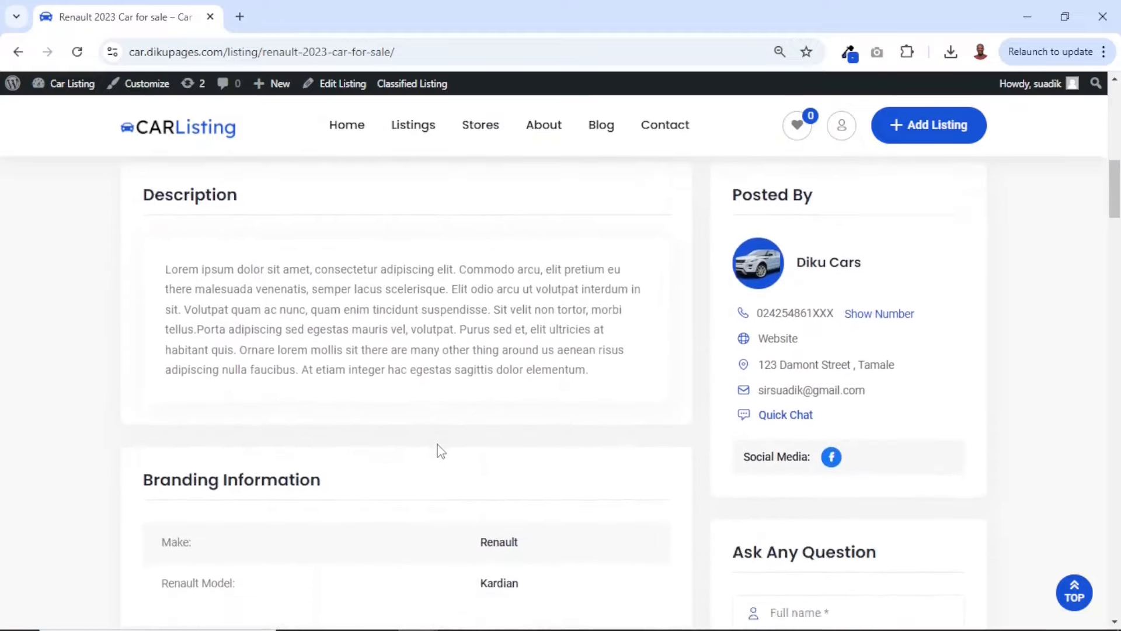
scroll(439, 451, up, 6)
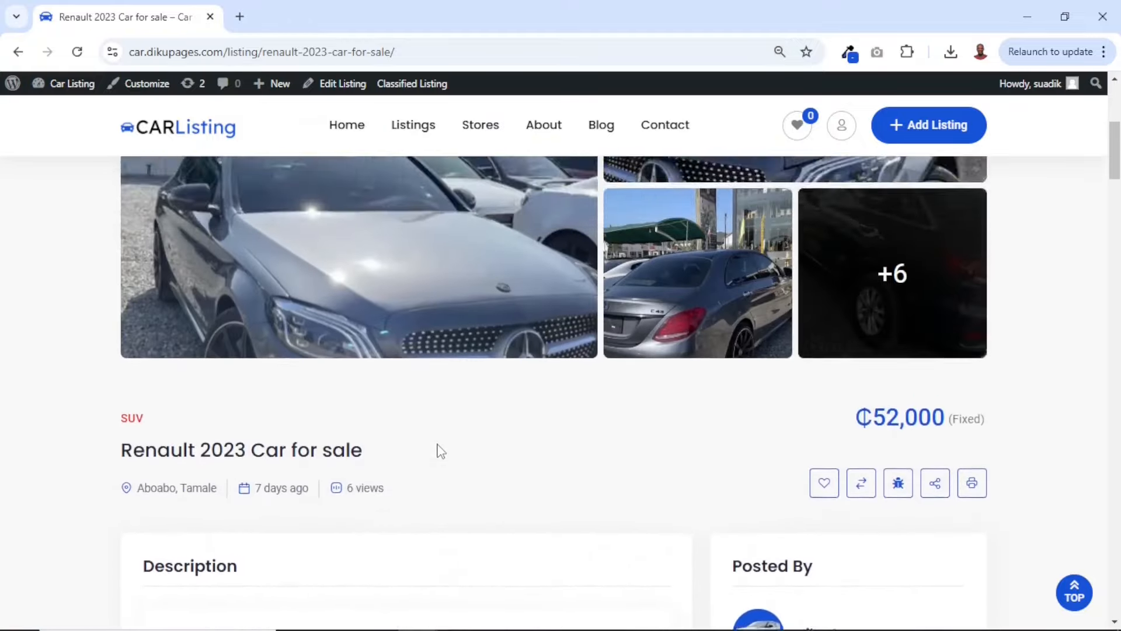
drag(846, 310, 996, 307)
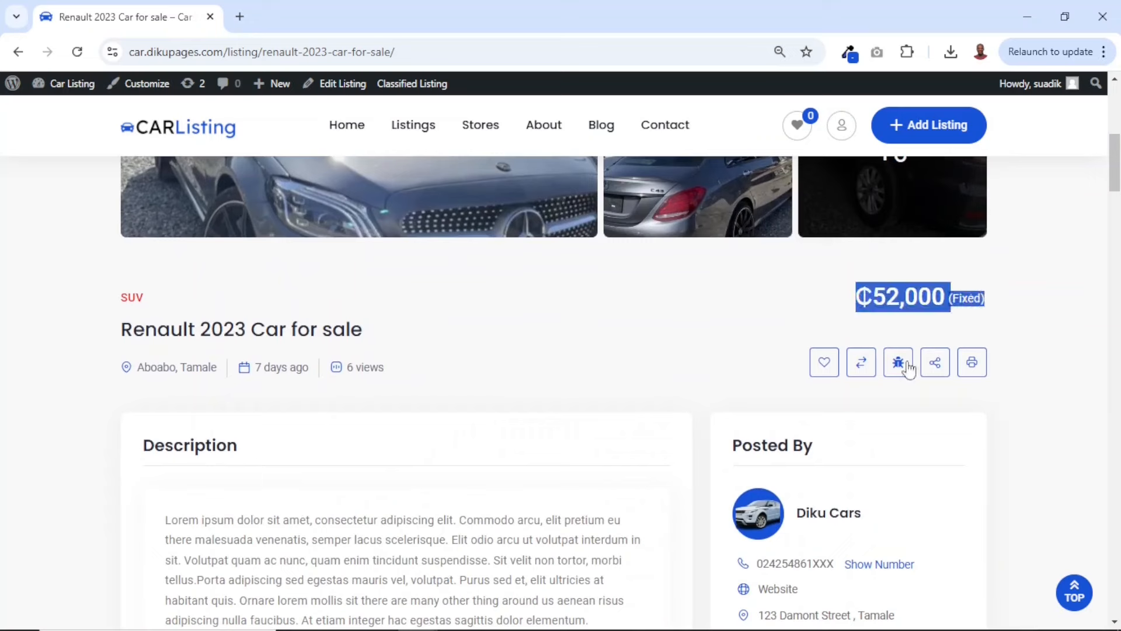
drag(121, 331, 395, 331)
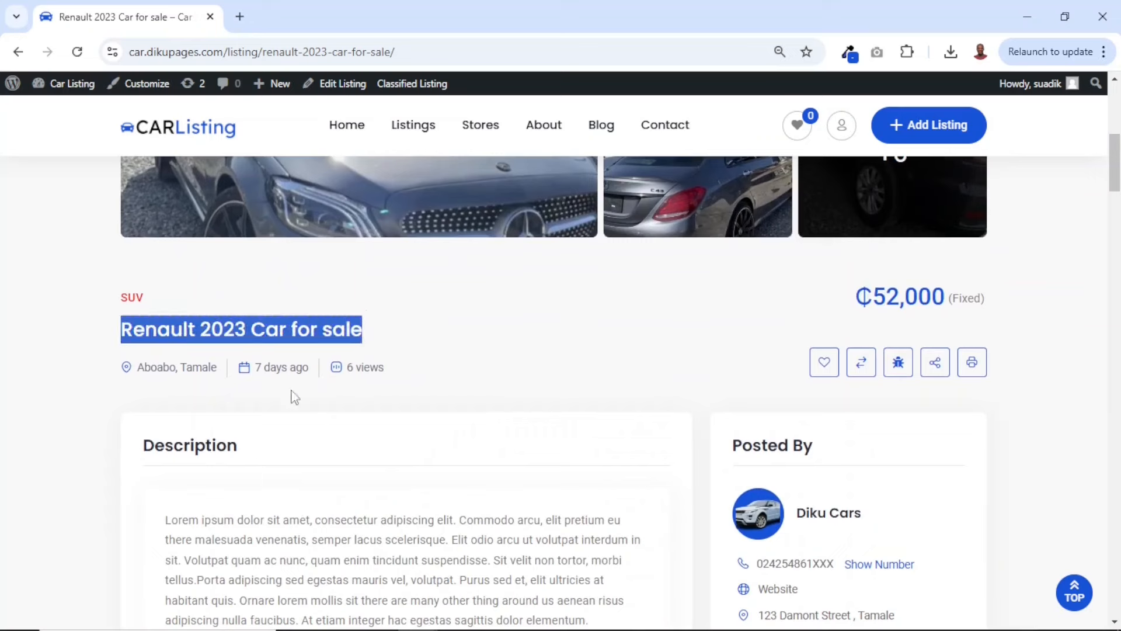
drag(138, 367, 402, 377)
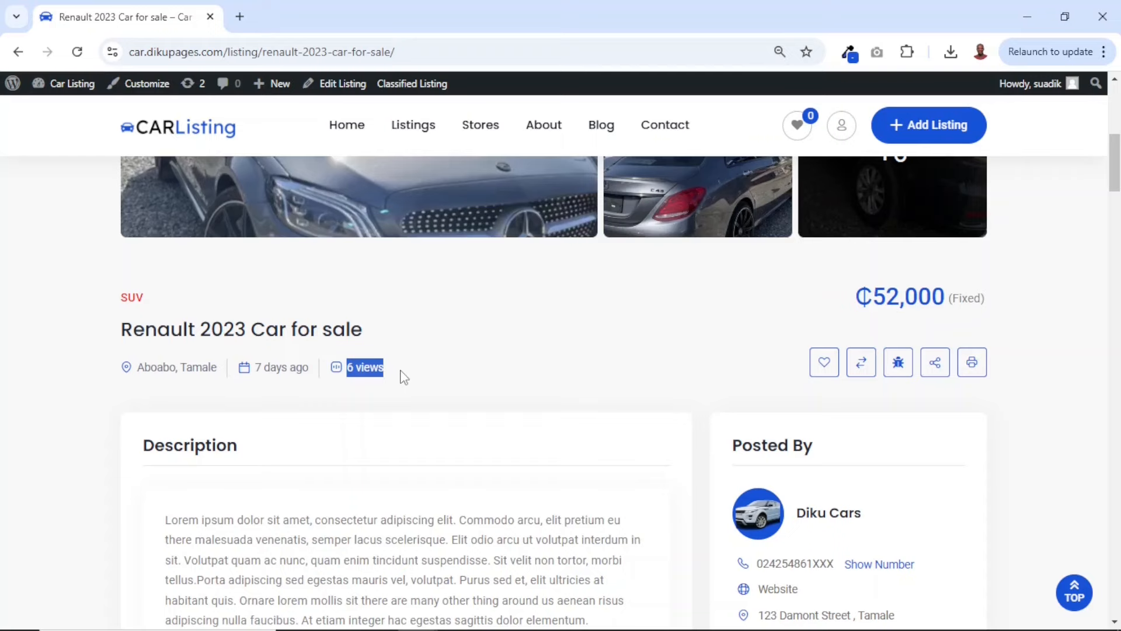
Review the Renault listing's description, branding information, general and extra features, location map and feedback section
scroll(461, 426, down, 6)
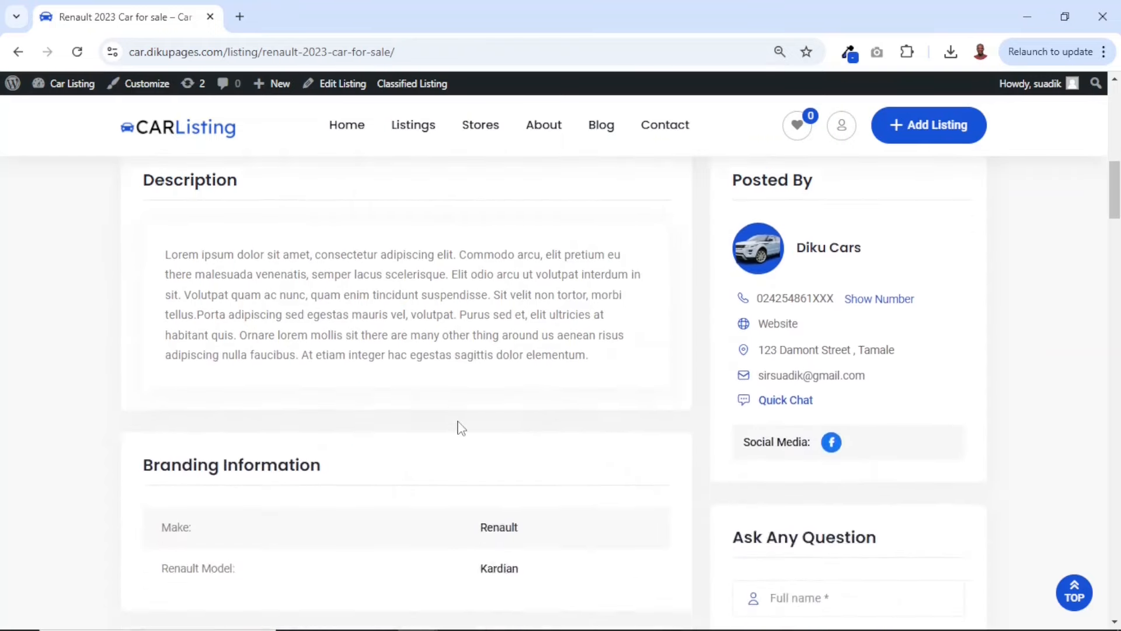
scroll(462, 426, down, 3)
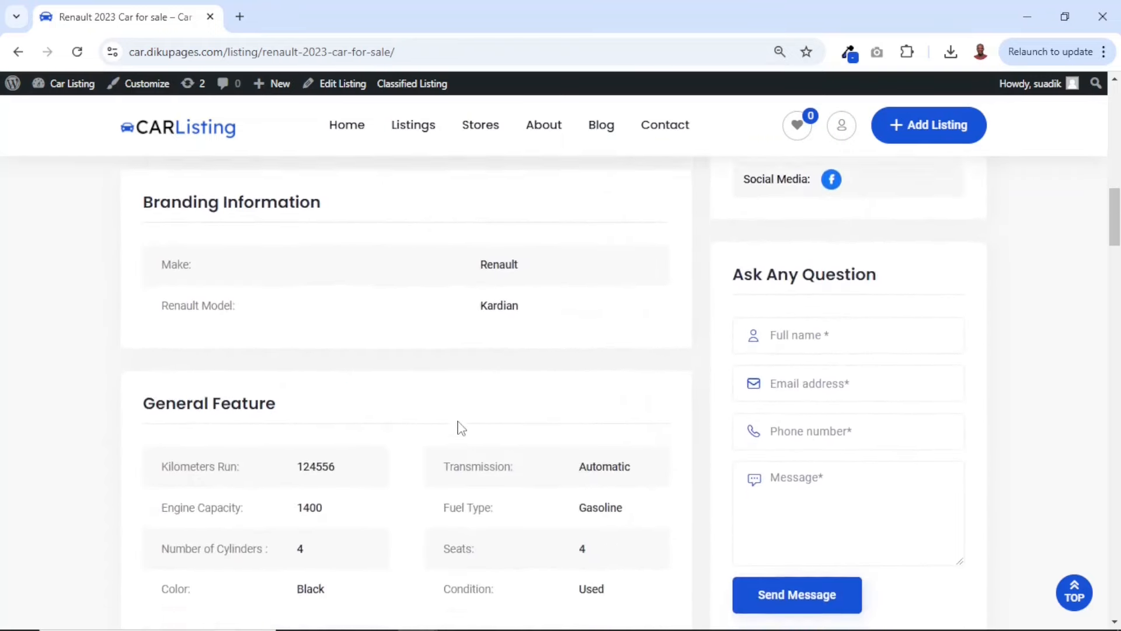
scroll(461, 428, down, 5)
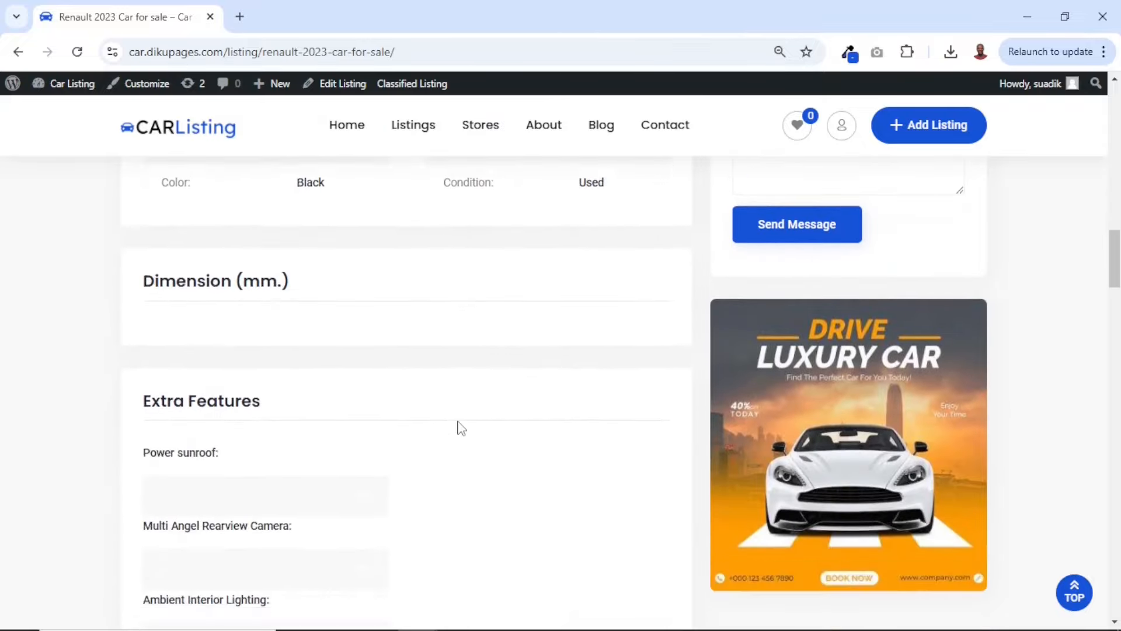
scroll(461, 428, down, 15)
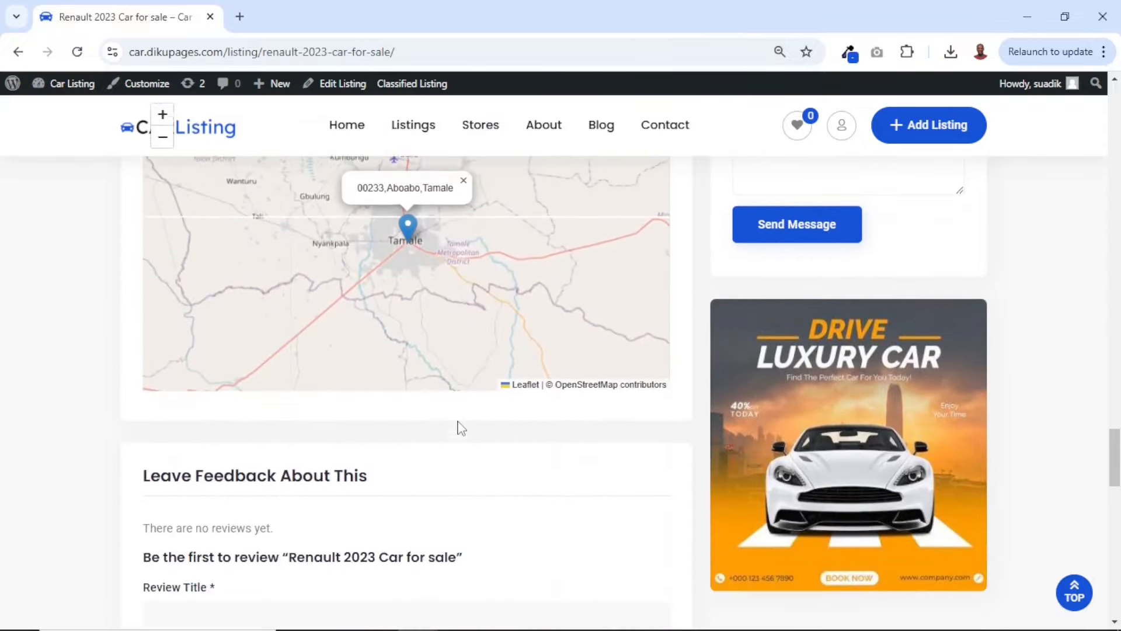
scroll(461, 428, up, 10)
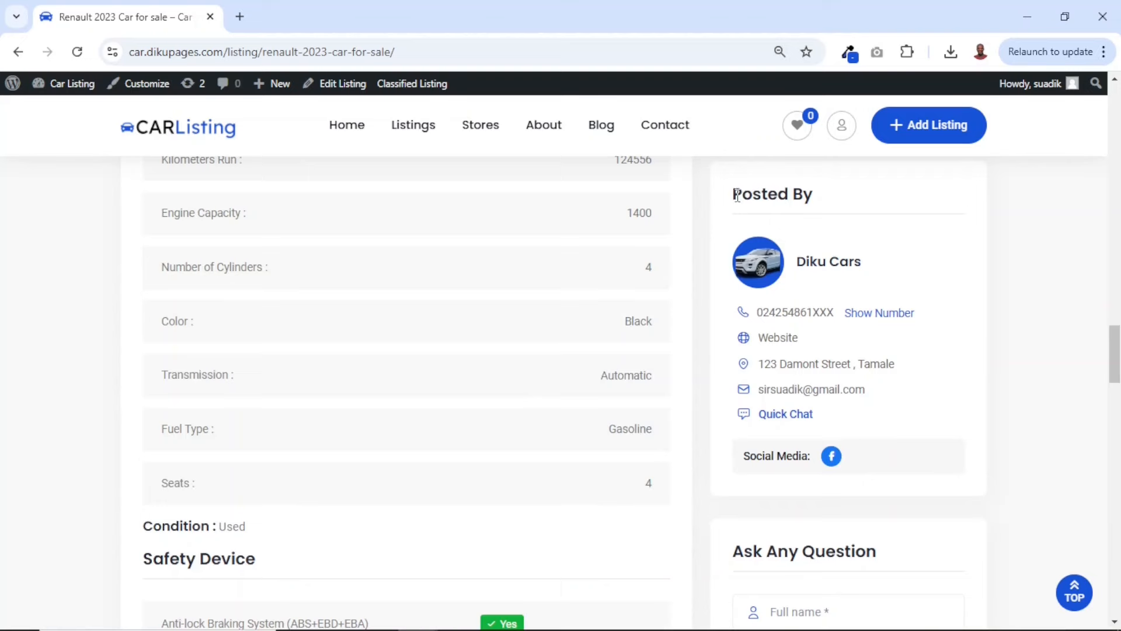
Examine the seller's Posted By details, reveal the full phone number, and look over the Ask Any Question form
drag(737, 195, 888, 422)
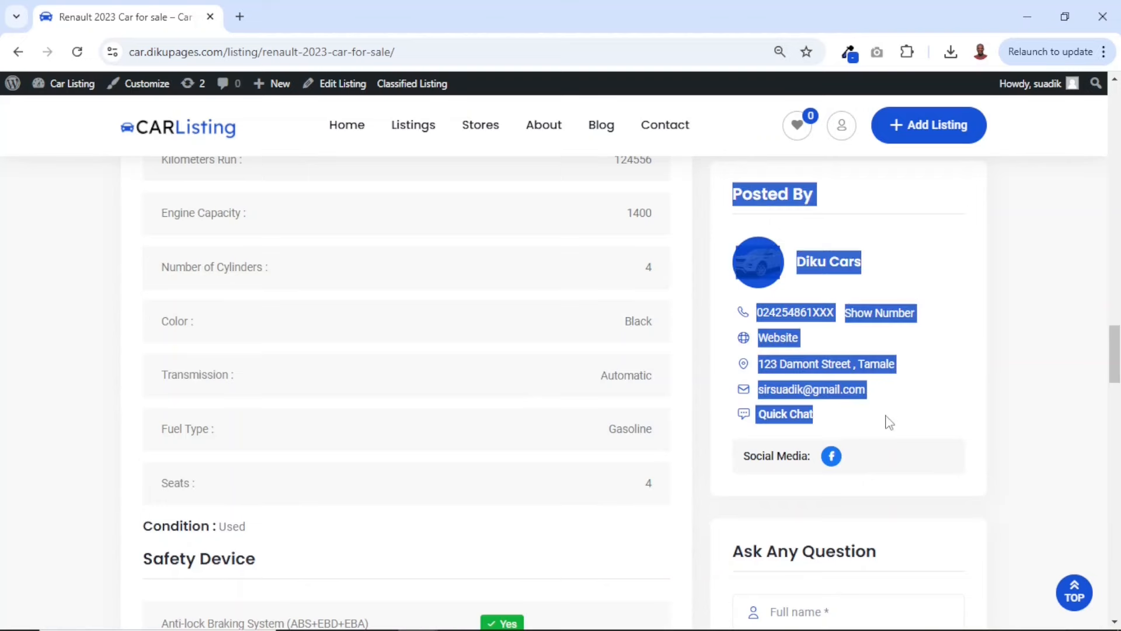
click(889, 421)
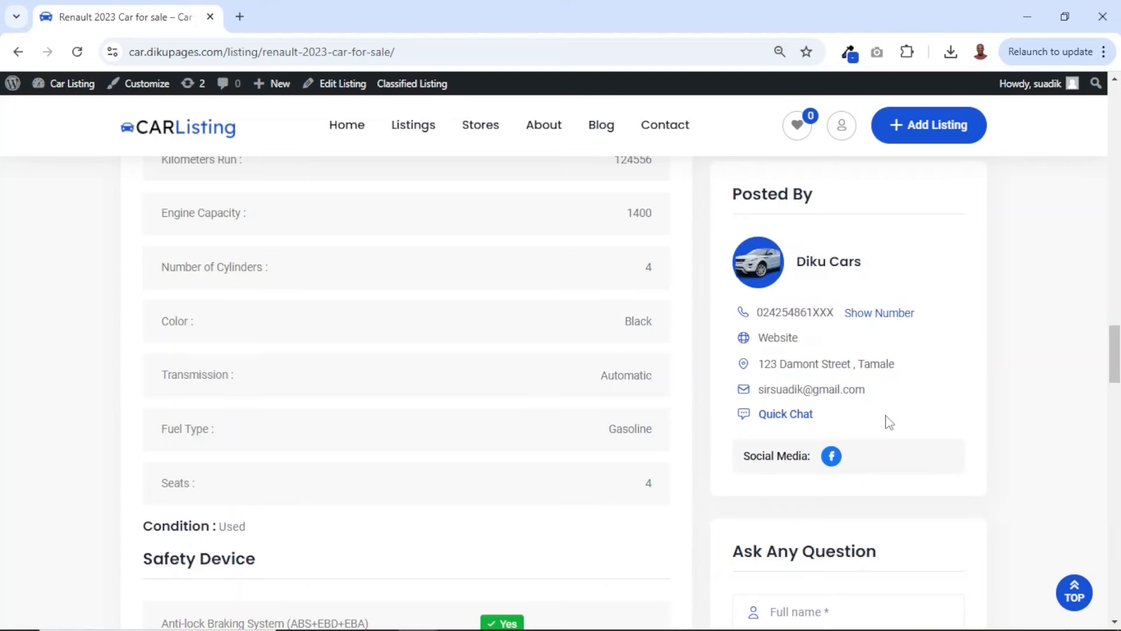
click(885, 315)
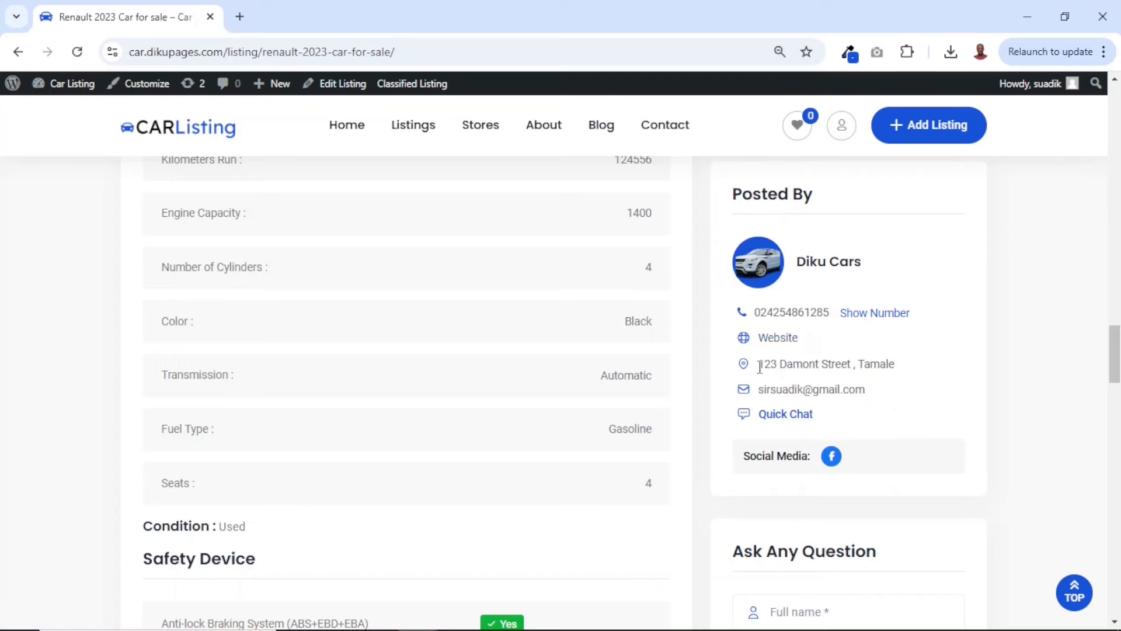
drag(759, 364, 757, 395)
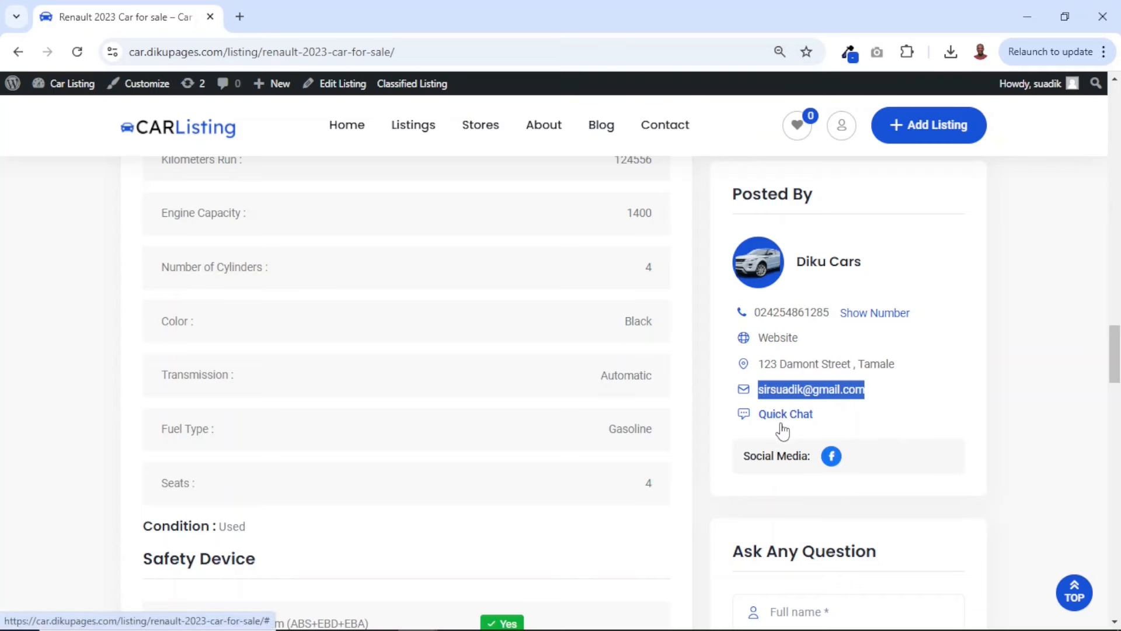
scroll(783, 431, down, 5)
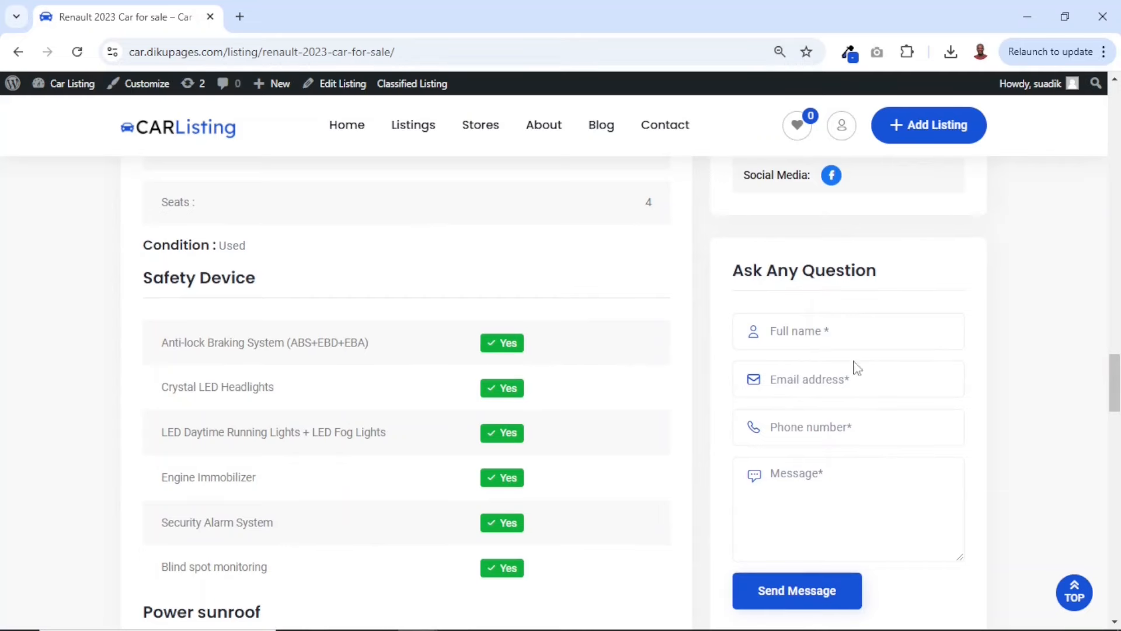
scroll(856, 361, up, 4)
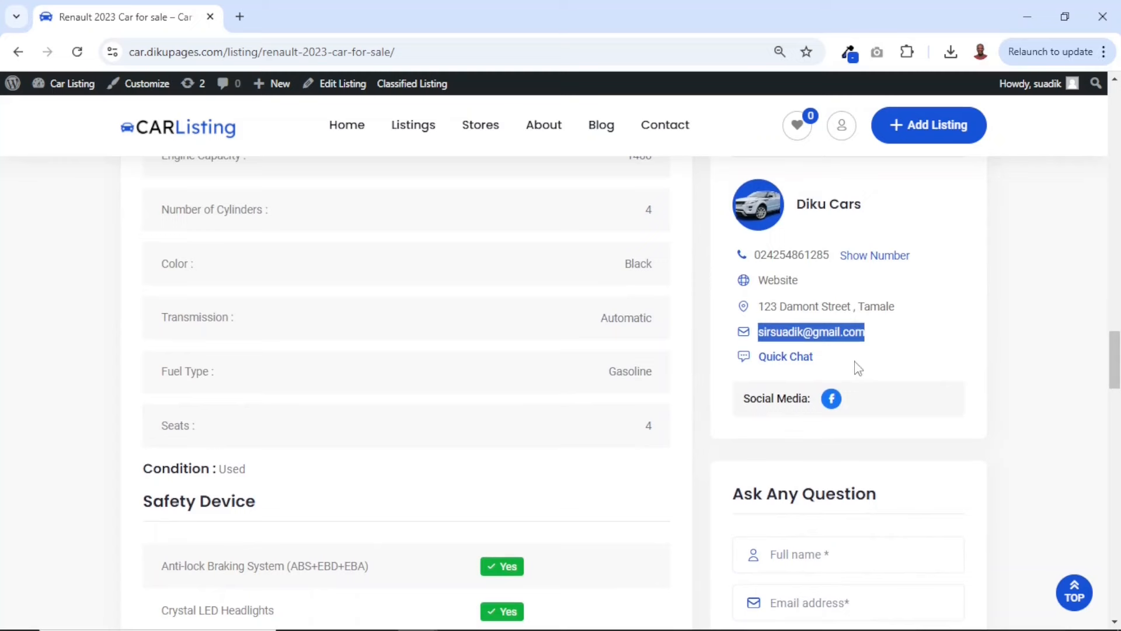
Start a Quick Chat with the seller and send "Hello" and "Can I get the latest information about your car?"
click(784, 357)
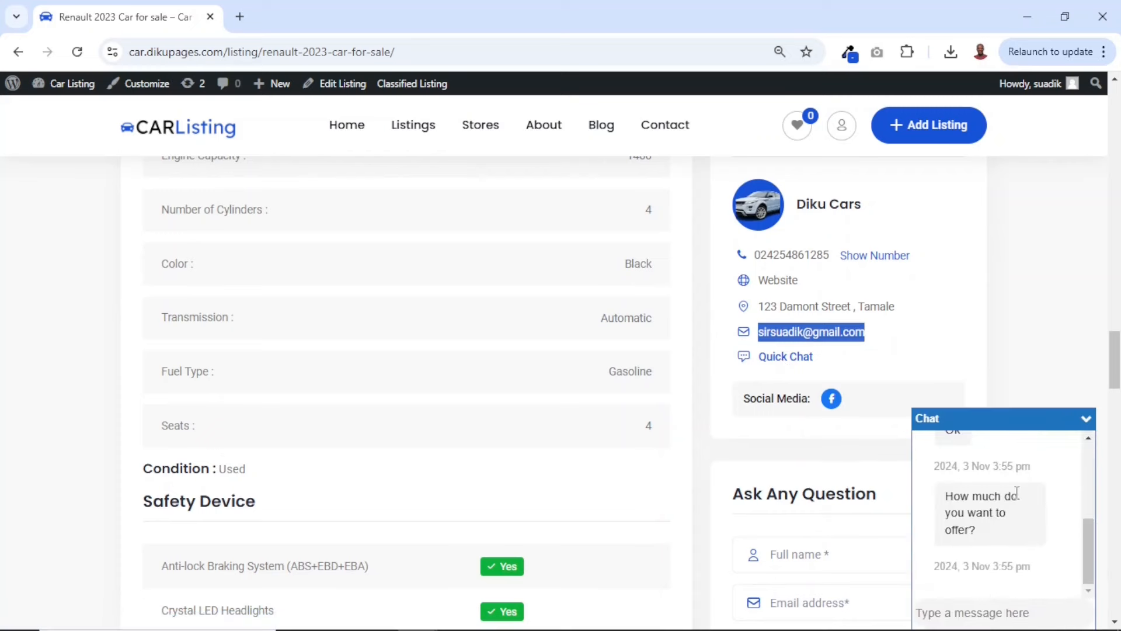
click(953, 614)
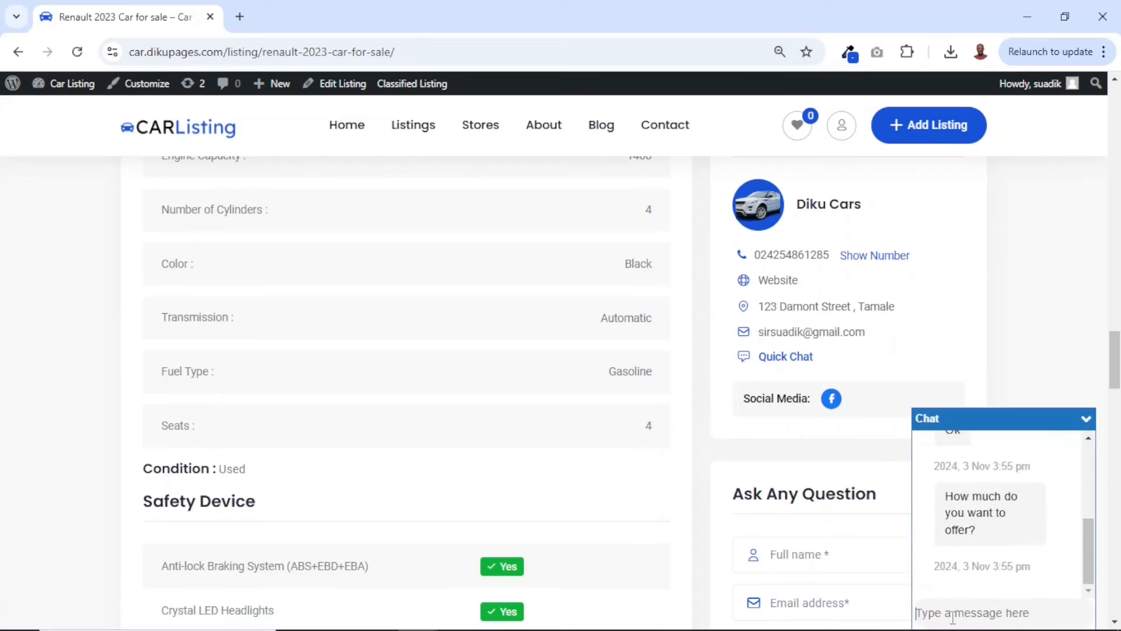
text(Hello)
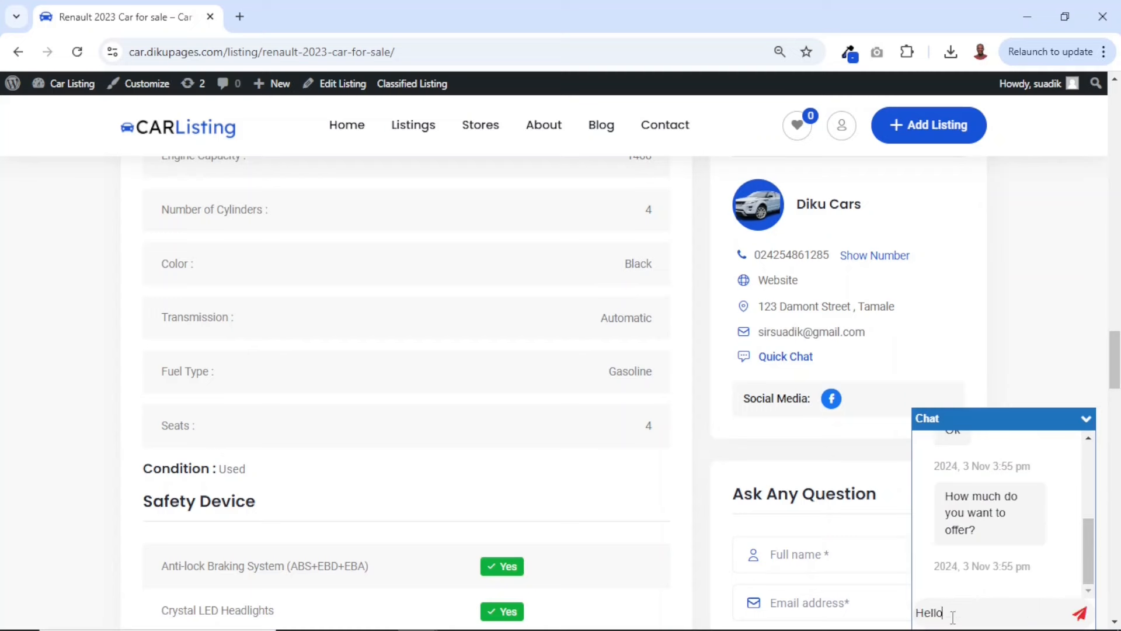
key(Return)
text(Can I get t)
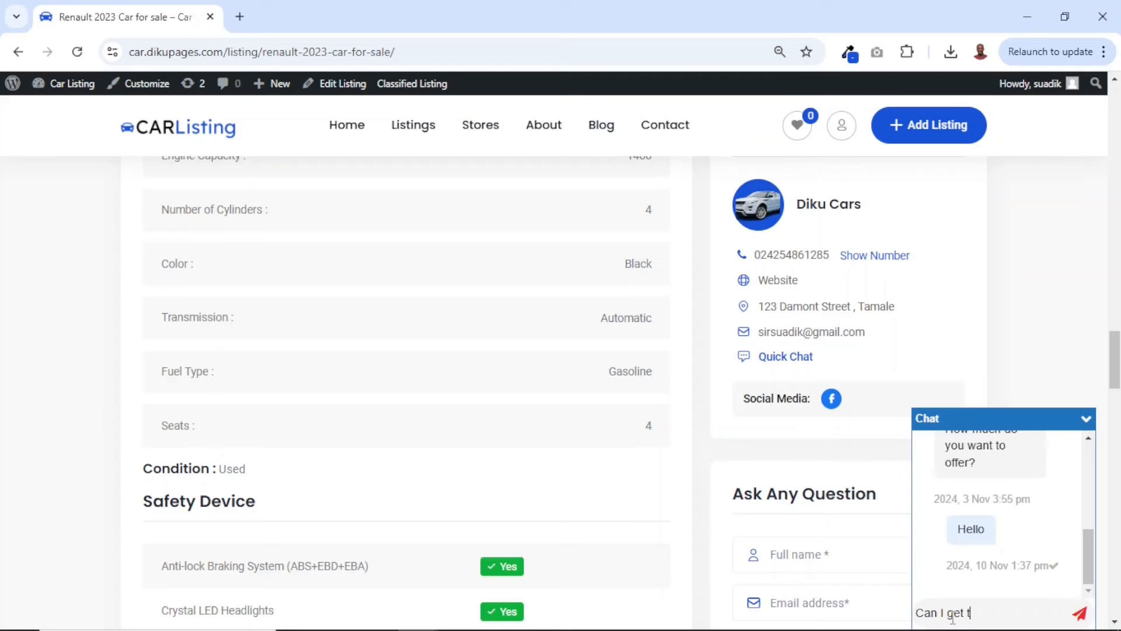
text(he latest information about your car?)
key(Return)
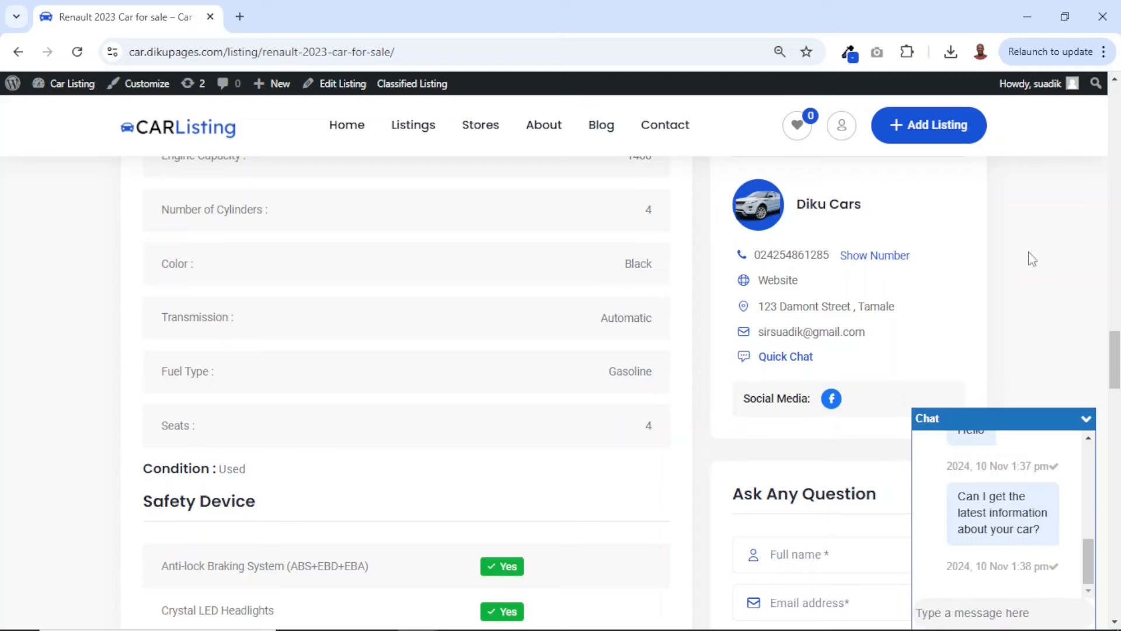
Switch to the seller's Incognito window, open the account's Chat page, and read the new messages in the Renault 2023 Car for sale conversation
key(alt+Tab)
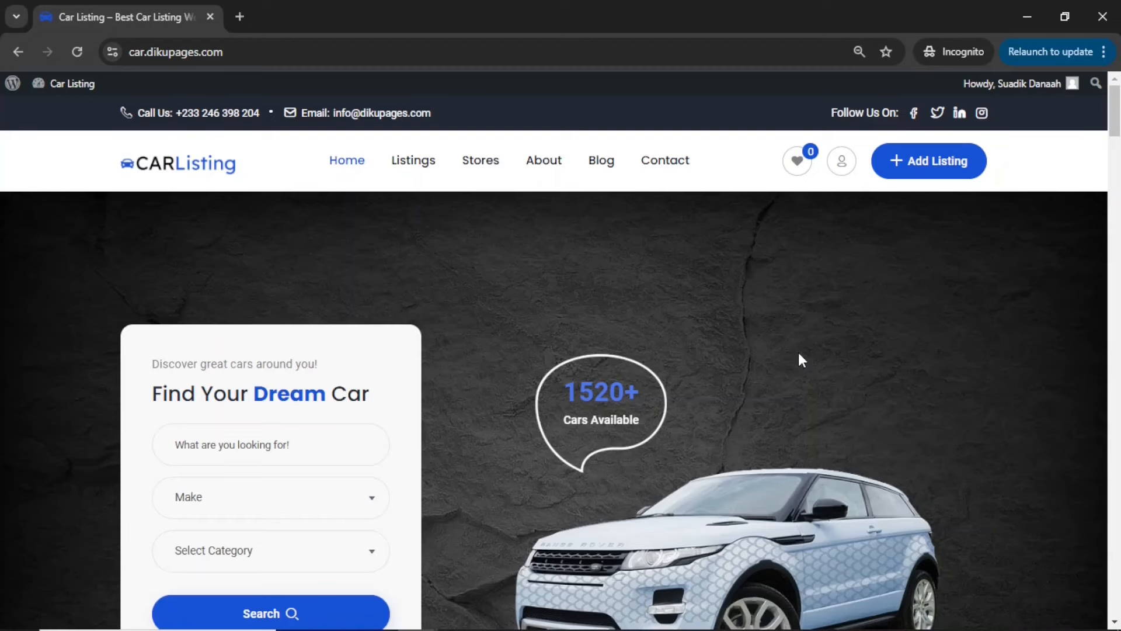
click(841, 168)
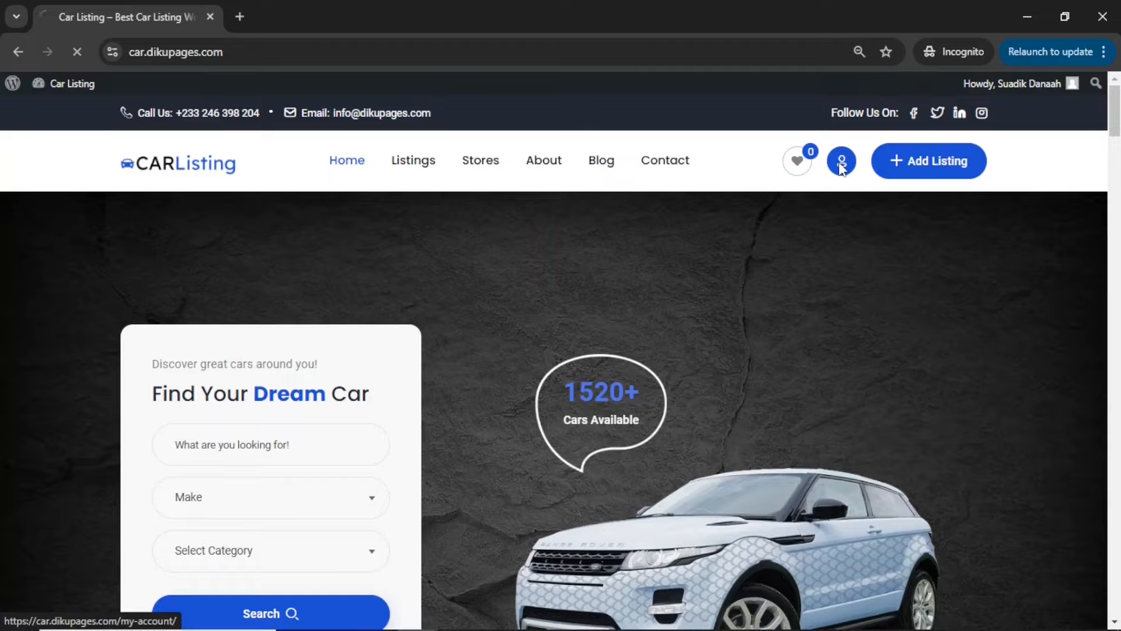
scroll(670, 363, down, 4)
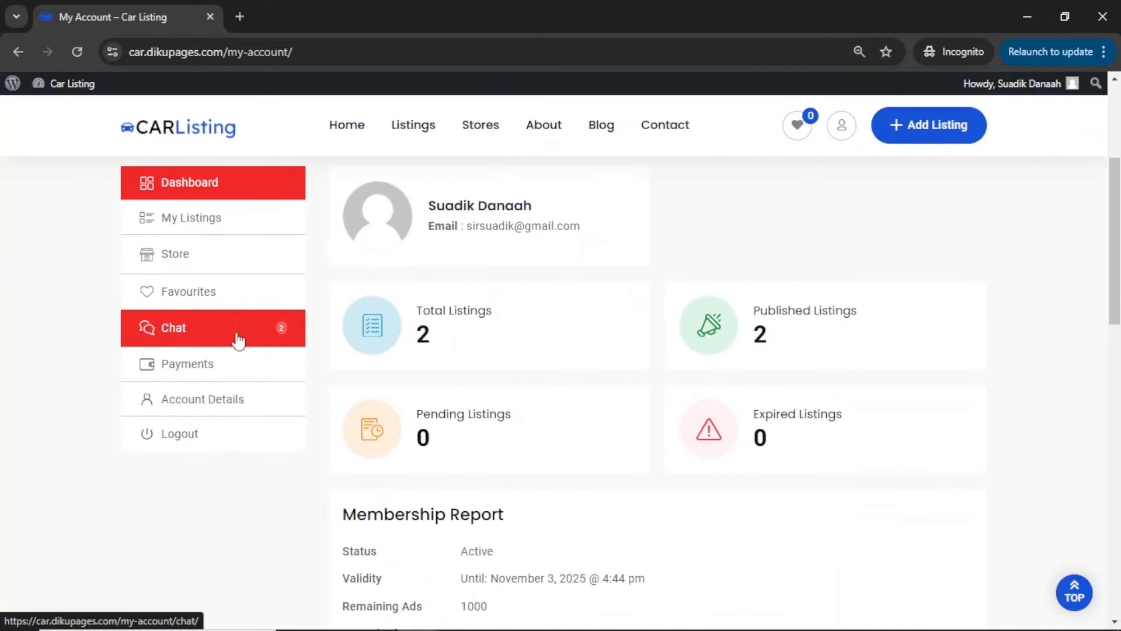
click(202, 337)
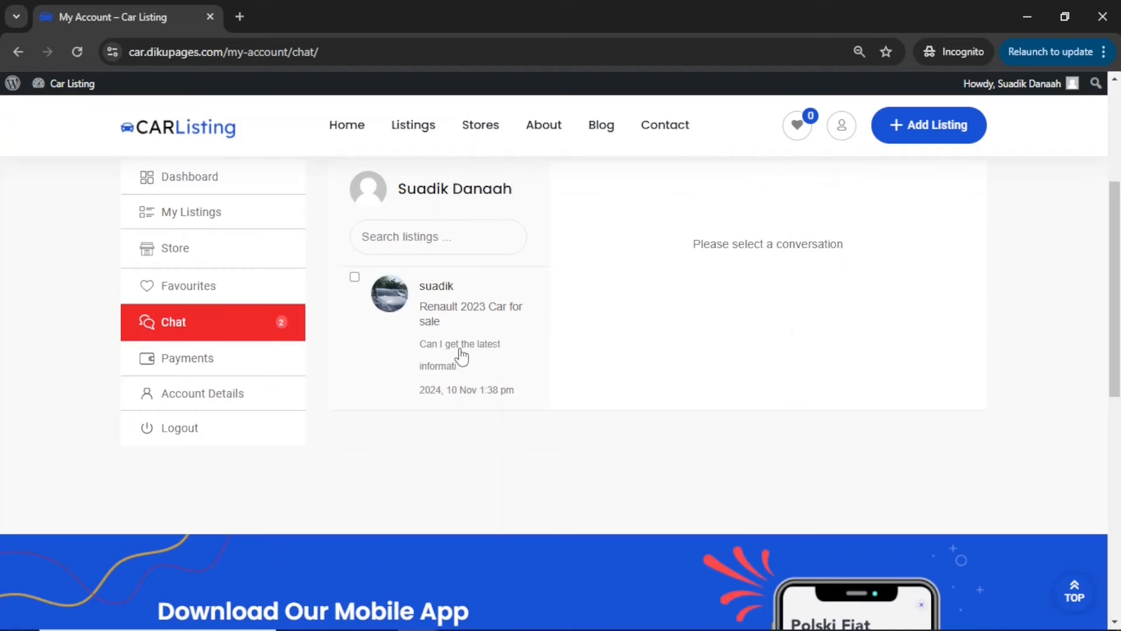
click(452, 359)
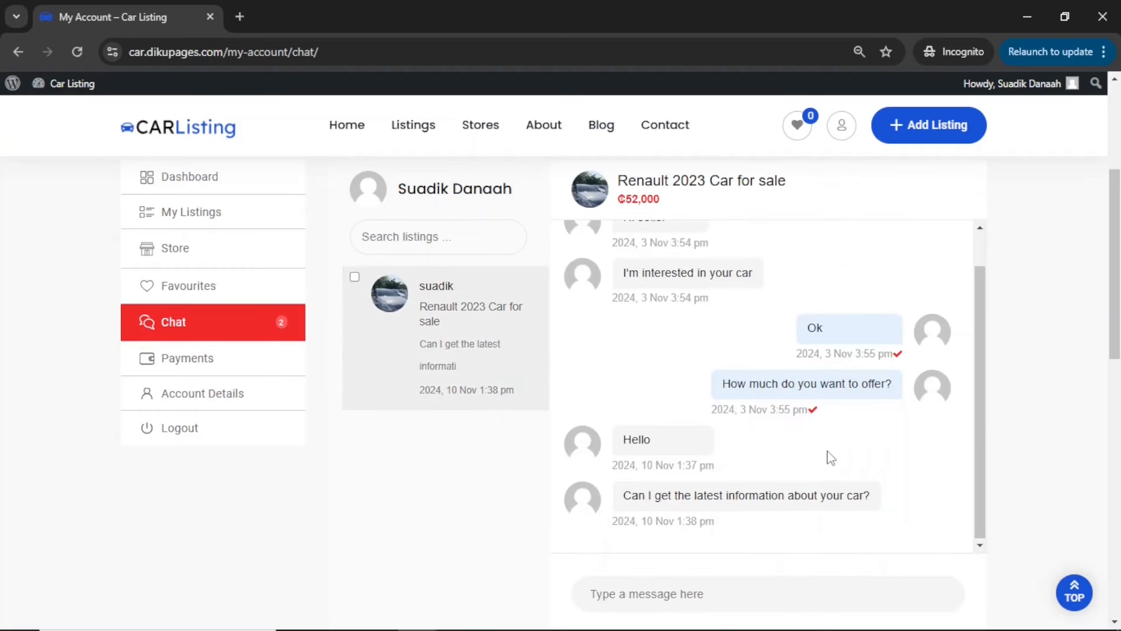
drag(661, 444, 620, 442)
drag(623, 495, 907, 498)
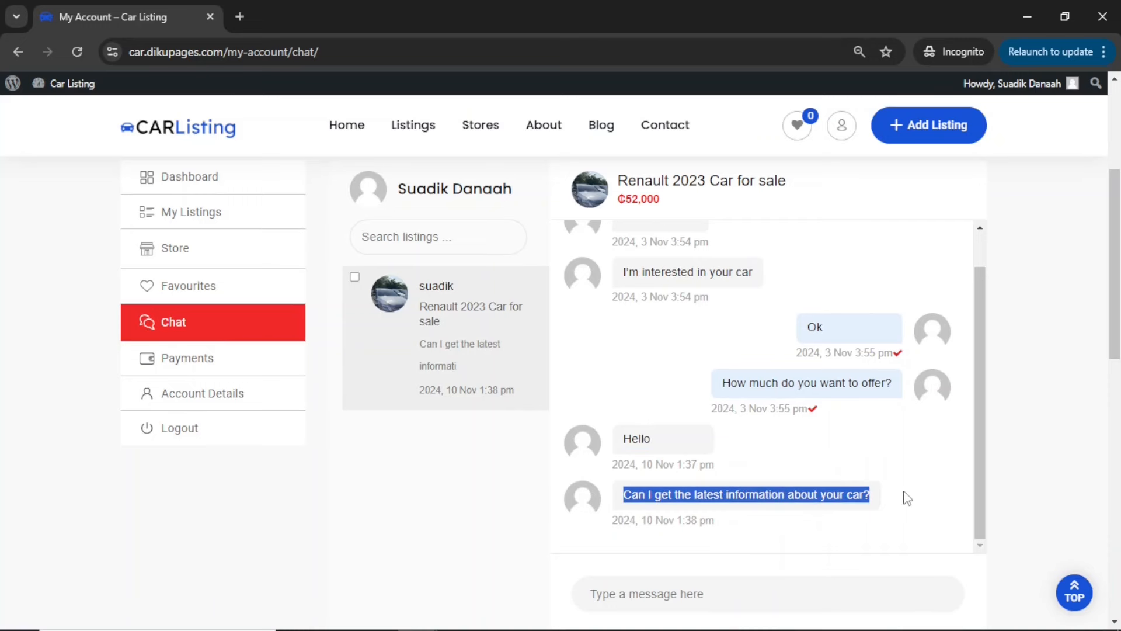
Reply to the buyer in the Renault conversation with "Yes of course, what are you loki"
click(696, 594)
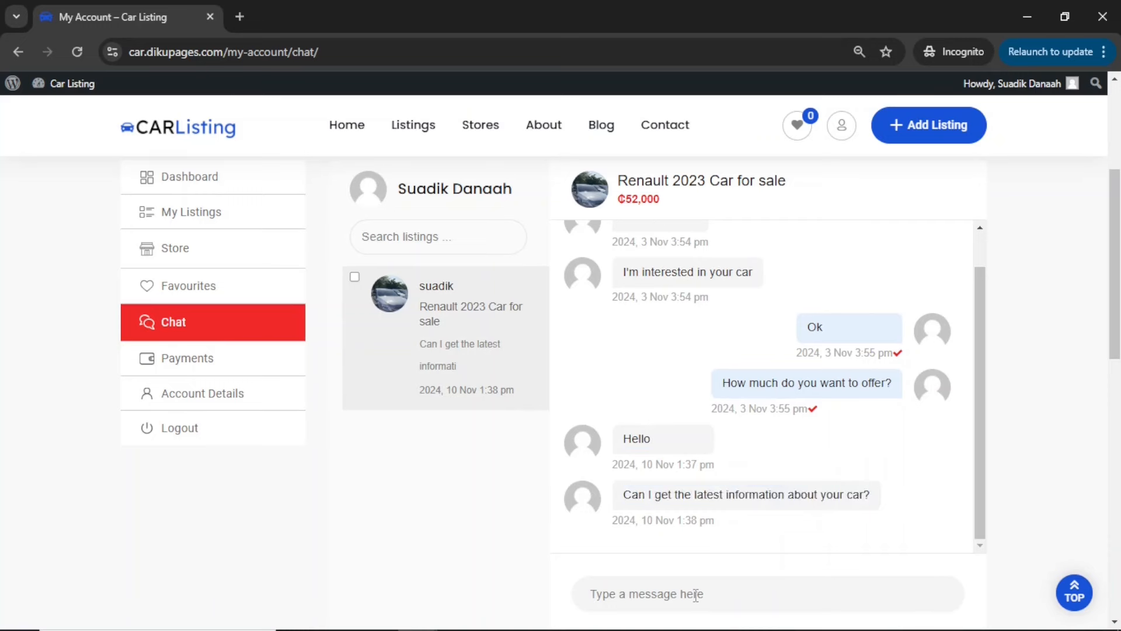
text(Yes of course, what are you)
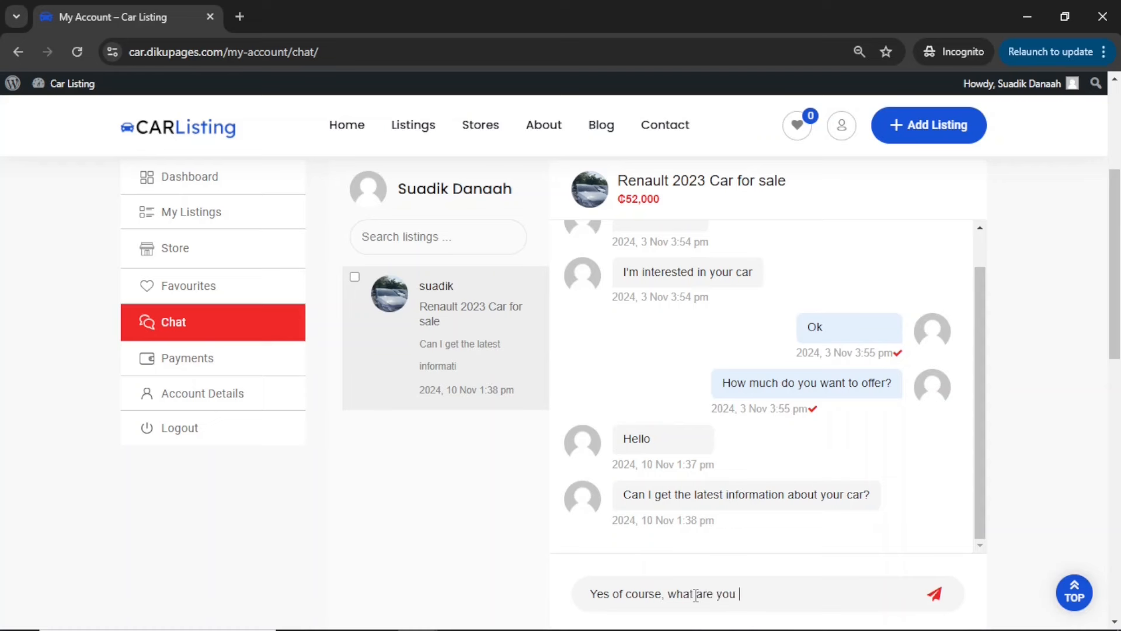
text(ki)
key(Return)
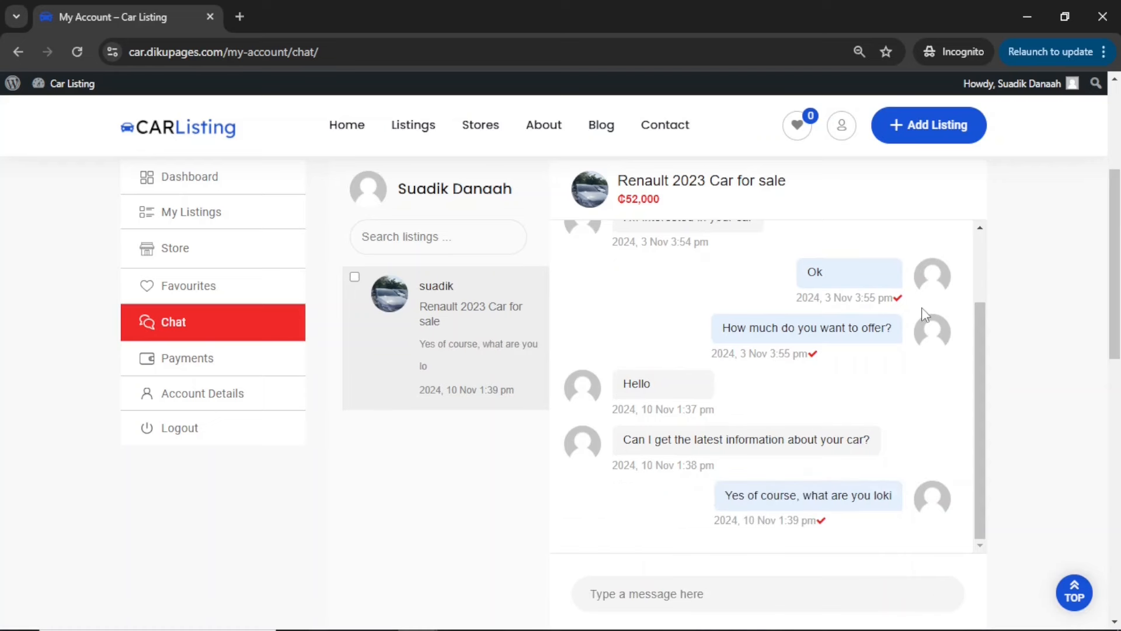
Return to the buyer's browser window, read the seller's reply, send "I want to know about the price", and minimize the chat
key(alt+Tab)
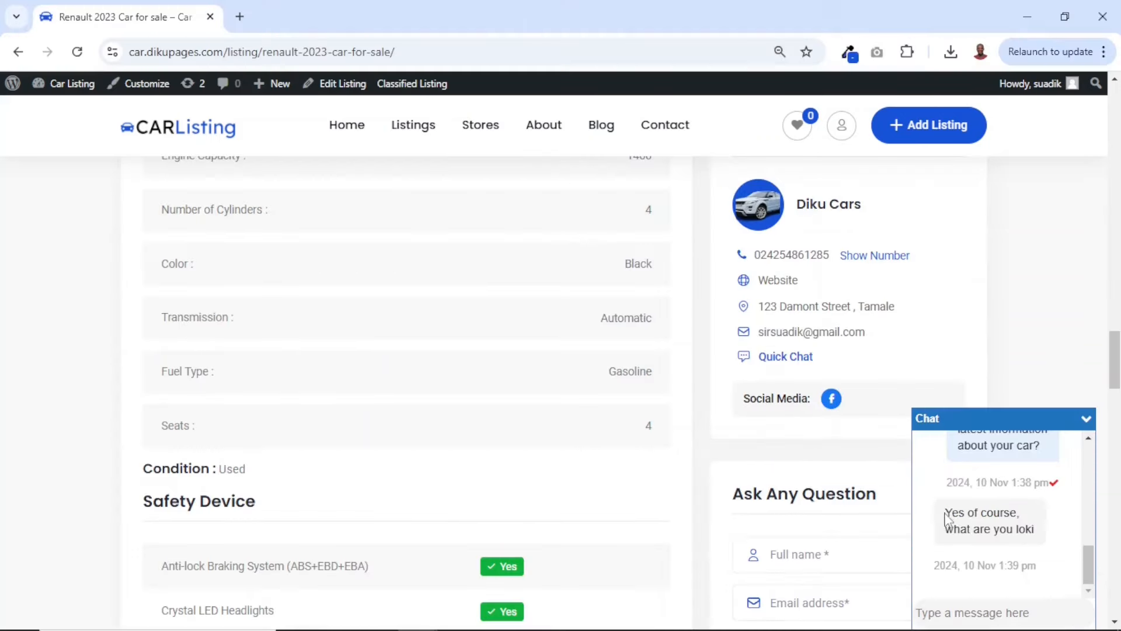
drag(946, 514, 1049, 536)
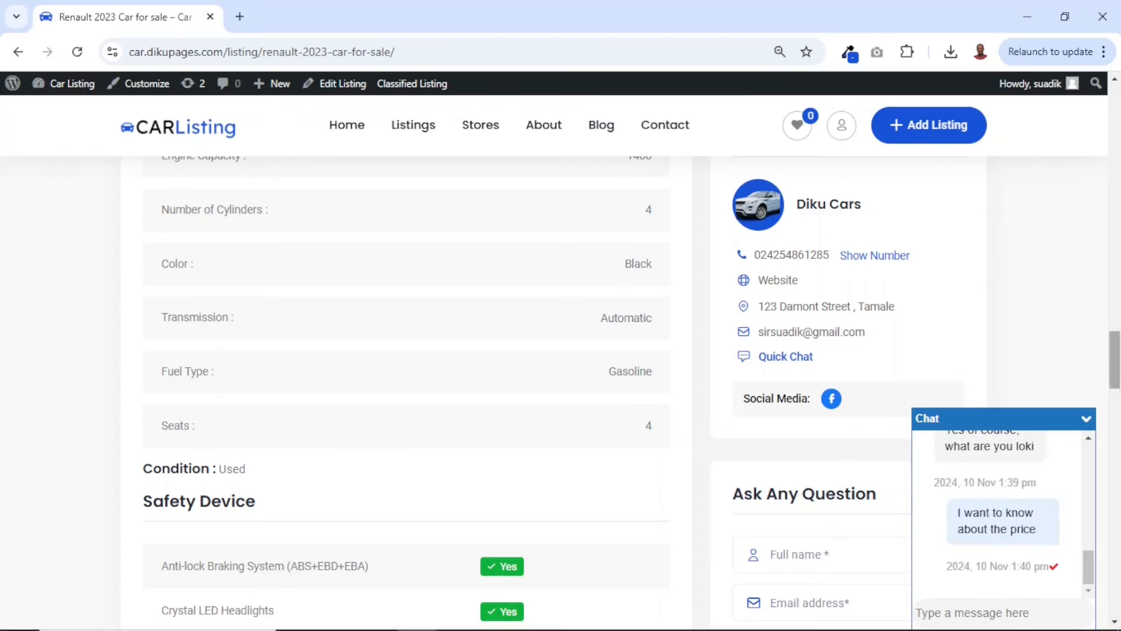
click(1086, 422)
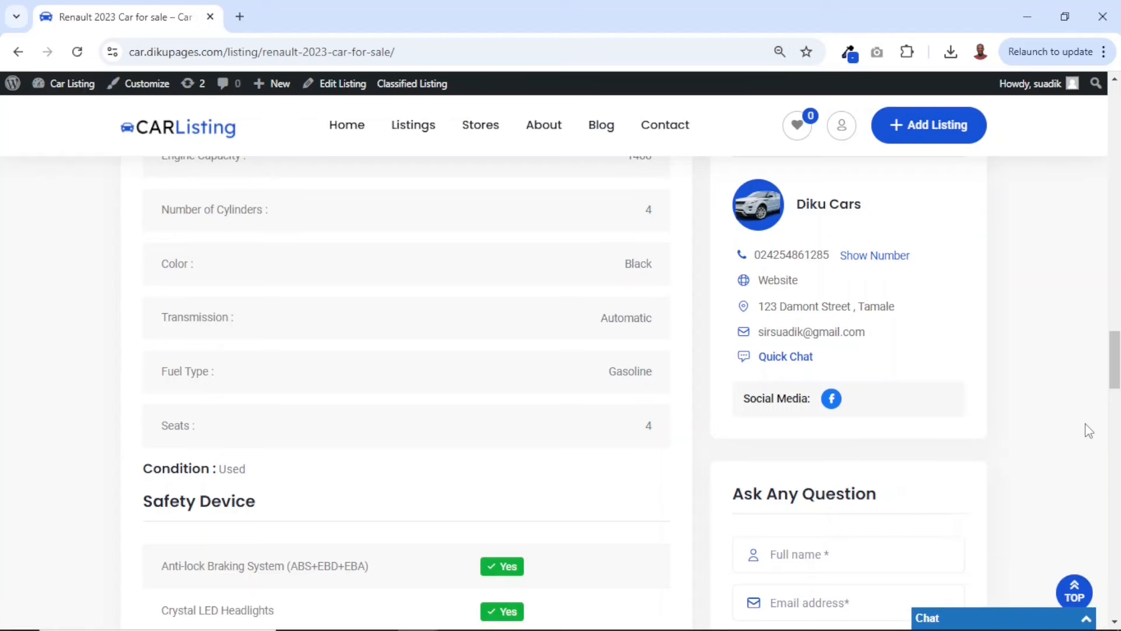
Open the Listings page and add the 2020 BMW M340 i xDrives and the 2020 Jeep Grand Cherokee to the favourites
click(405, 131)
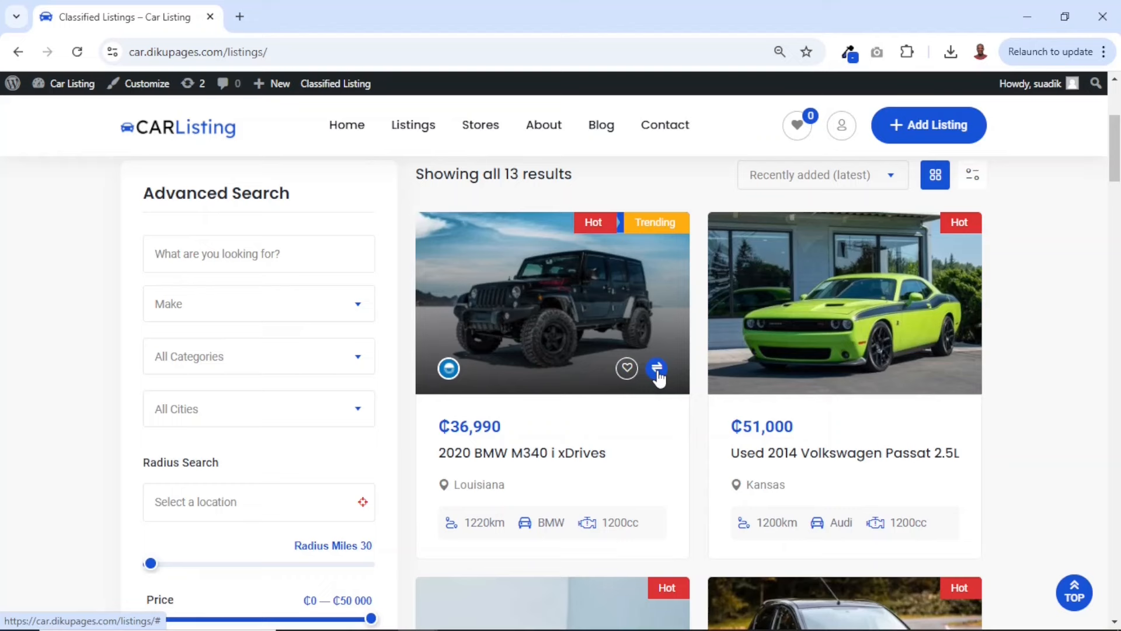
click(625, 369)
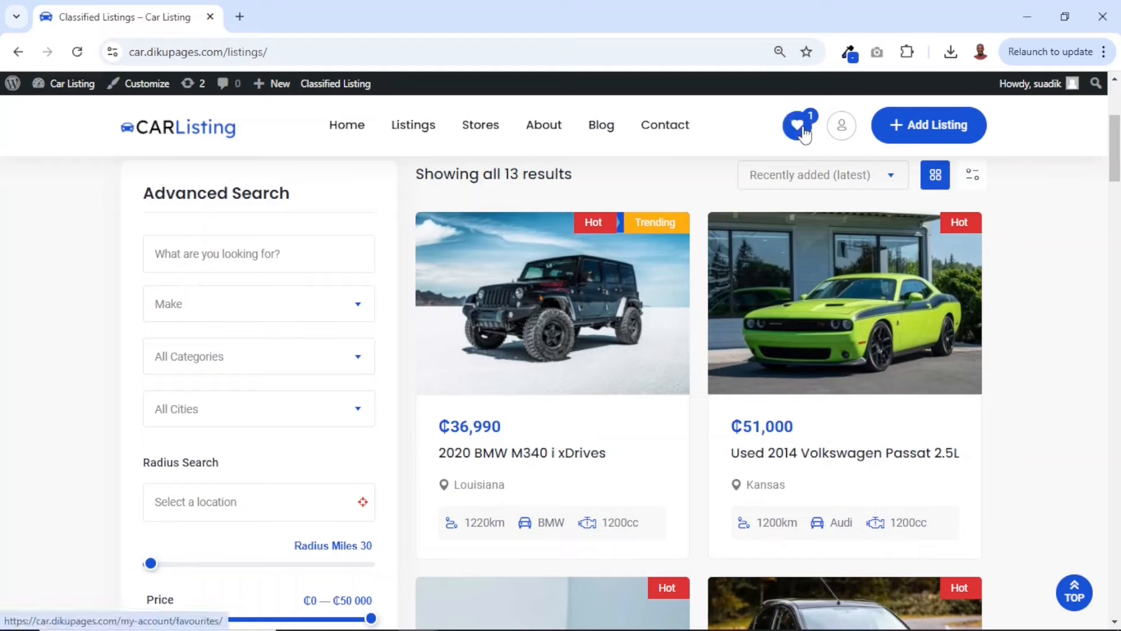
scroll(847, 304, down, 4)
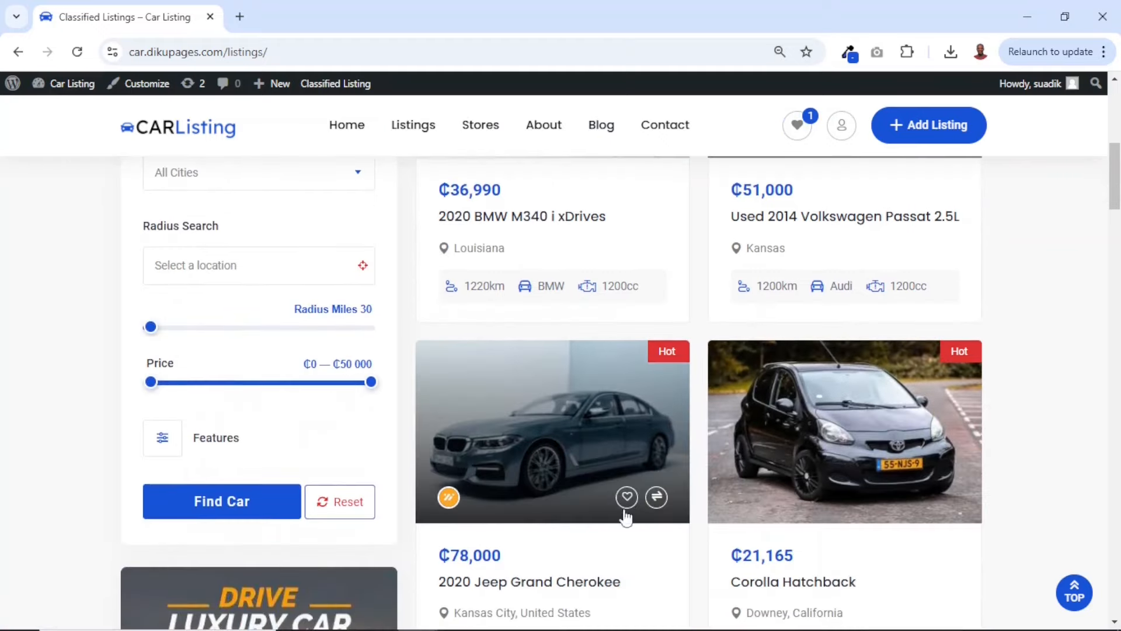
click(621, 496)
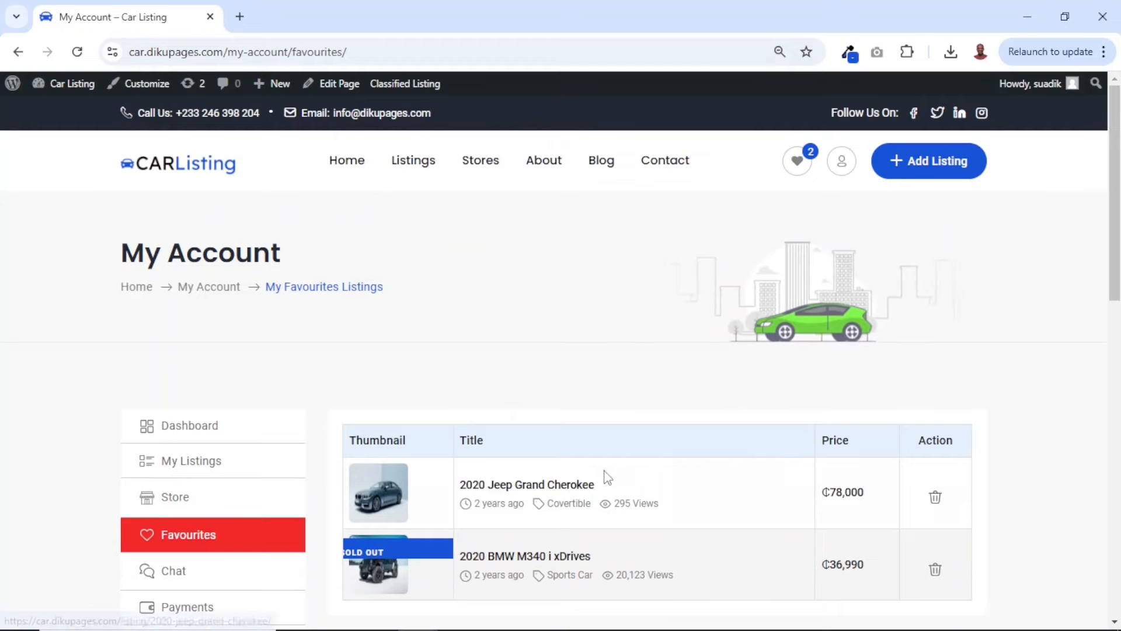
Open the account's Favourites page and delete the 2020 BMW M340 i xDrives and the 2020 Jeep Grand Cherokee
scroll(607, 475, down, 3)
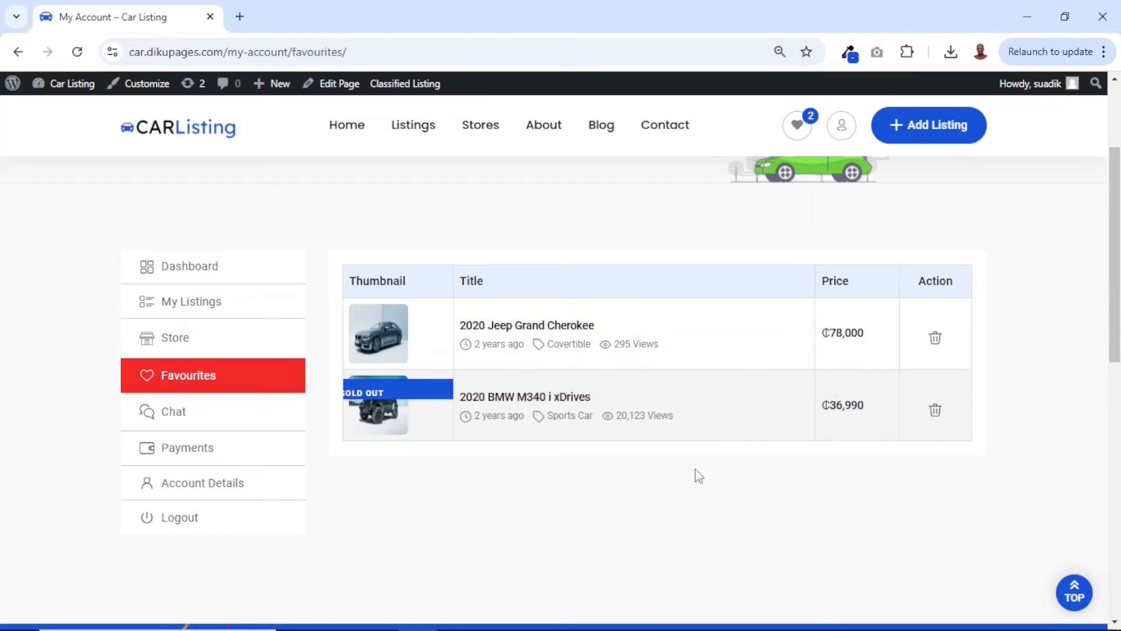
click(937, 416)
click(634, 162)
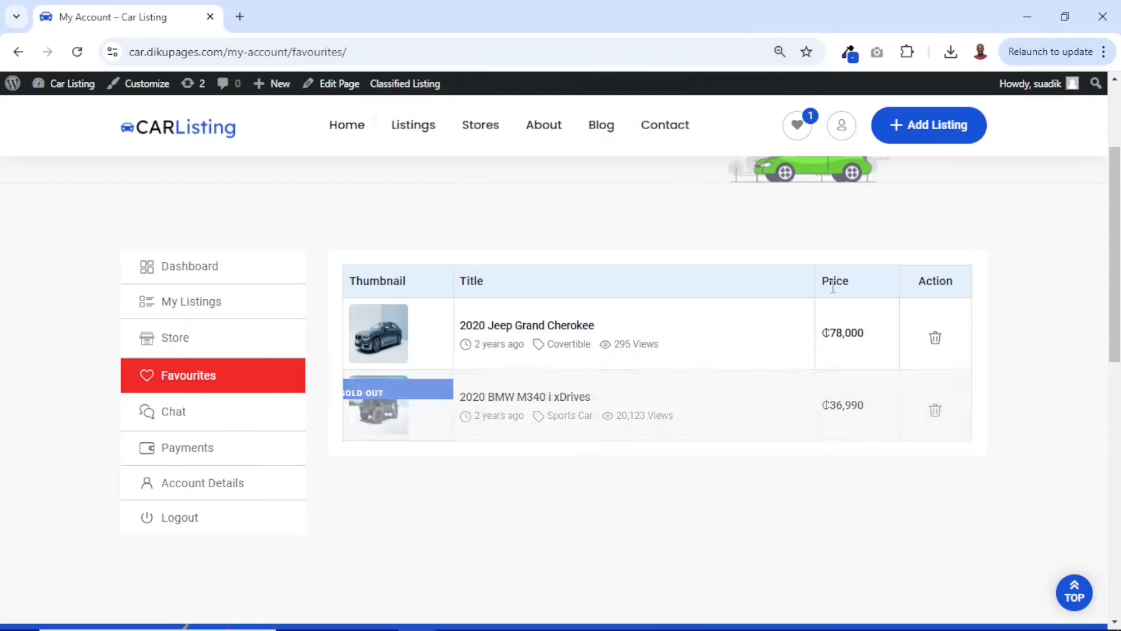
click(935, 338)
click(633, 157)
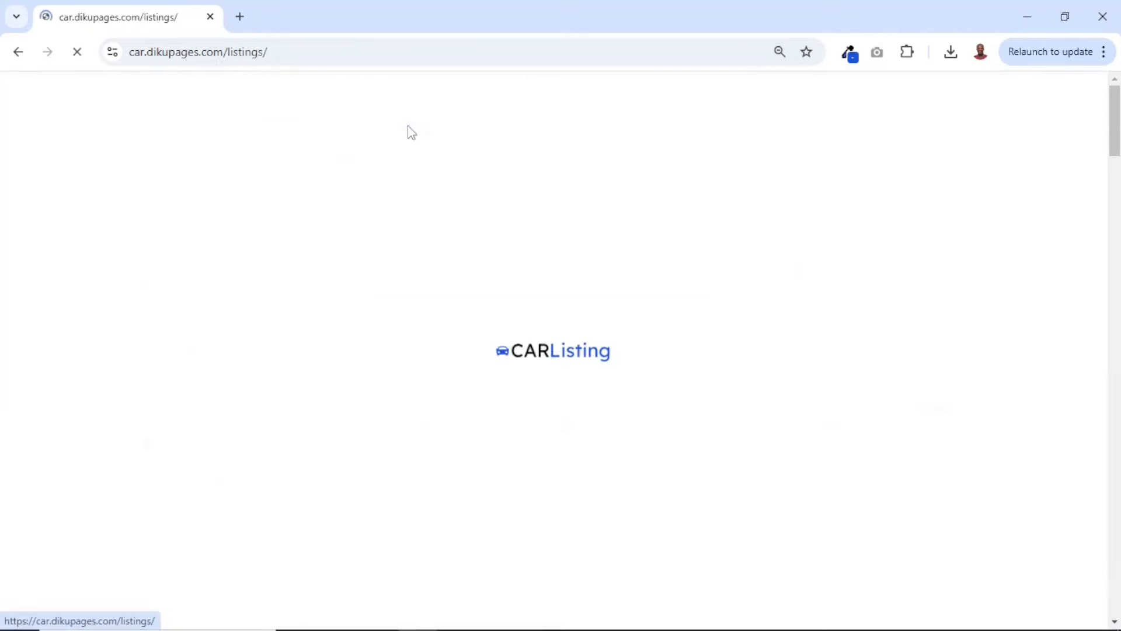
Return to the Listings page and add the Used 2014 Volkswagen Passat 2.5L, 2020 BMW M340 i xDrives and New Car to the comparison
scroll(736, 366, down, 4)
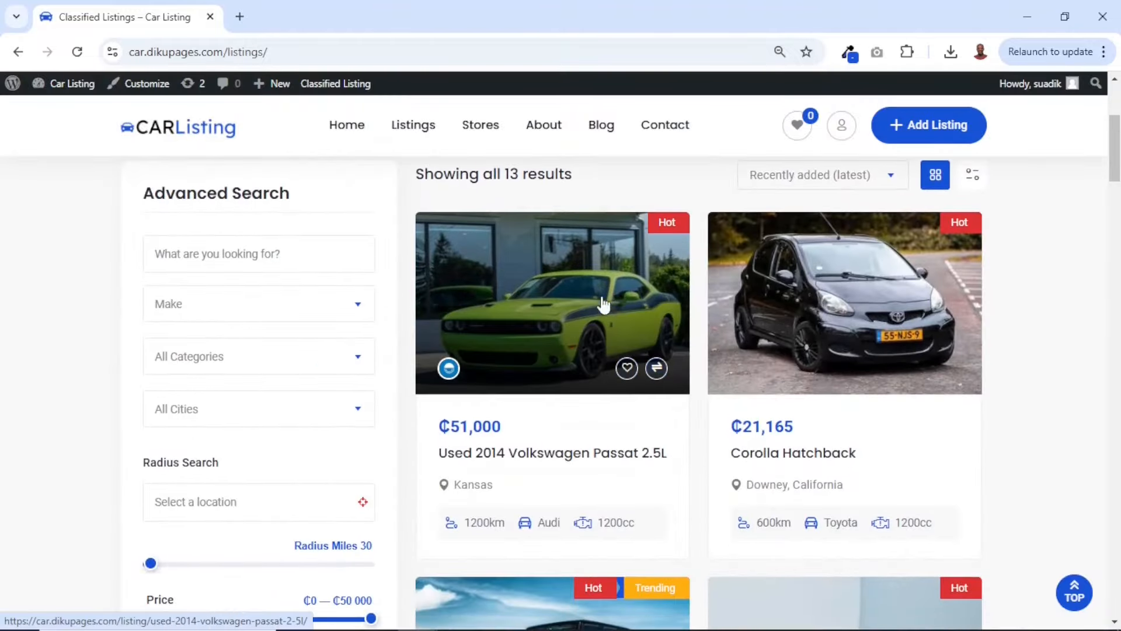
click(656, 372)
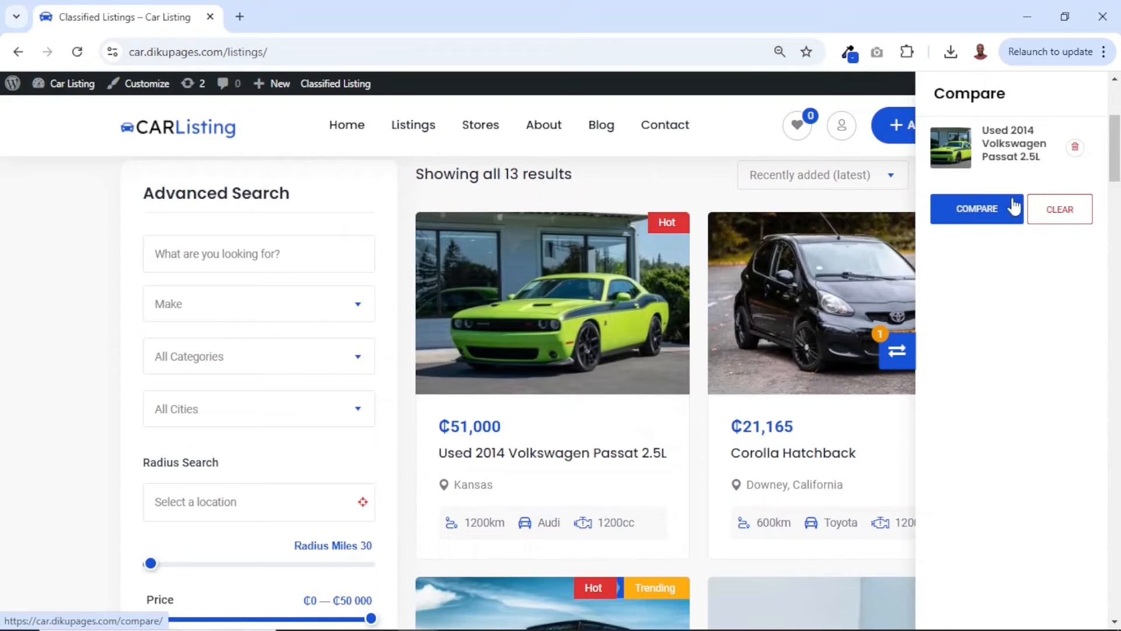
scroll(728, 467, down, 5)
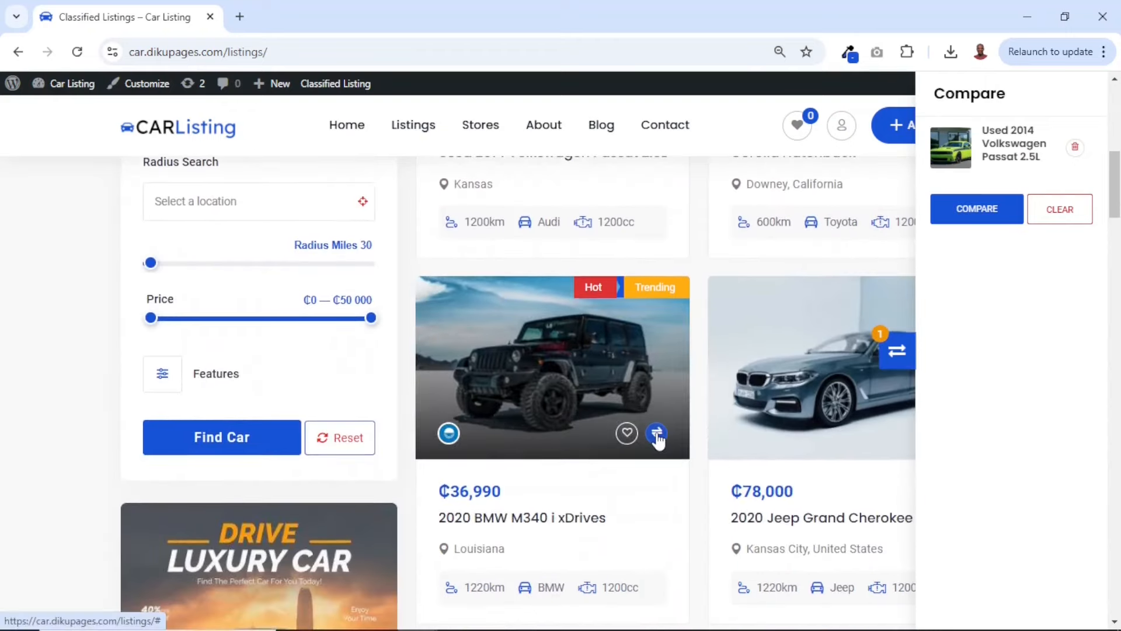
click(657, 435)
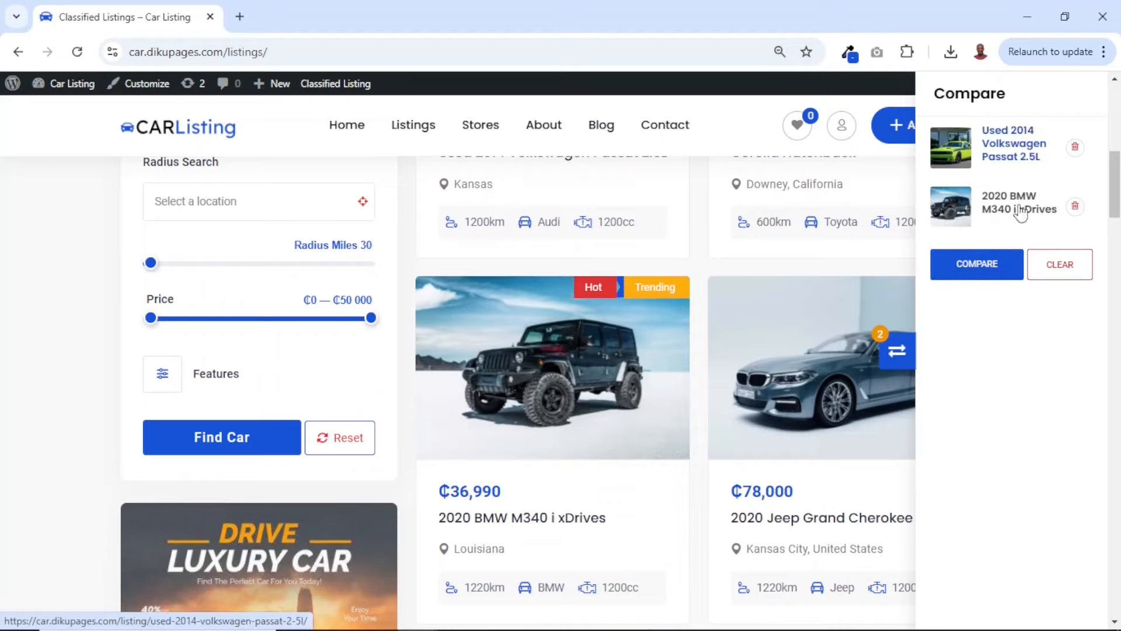
scroll(543, 467, down, 5)
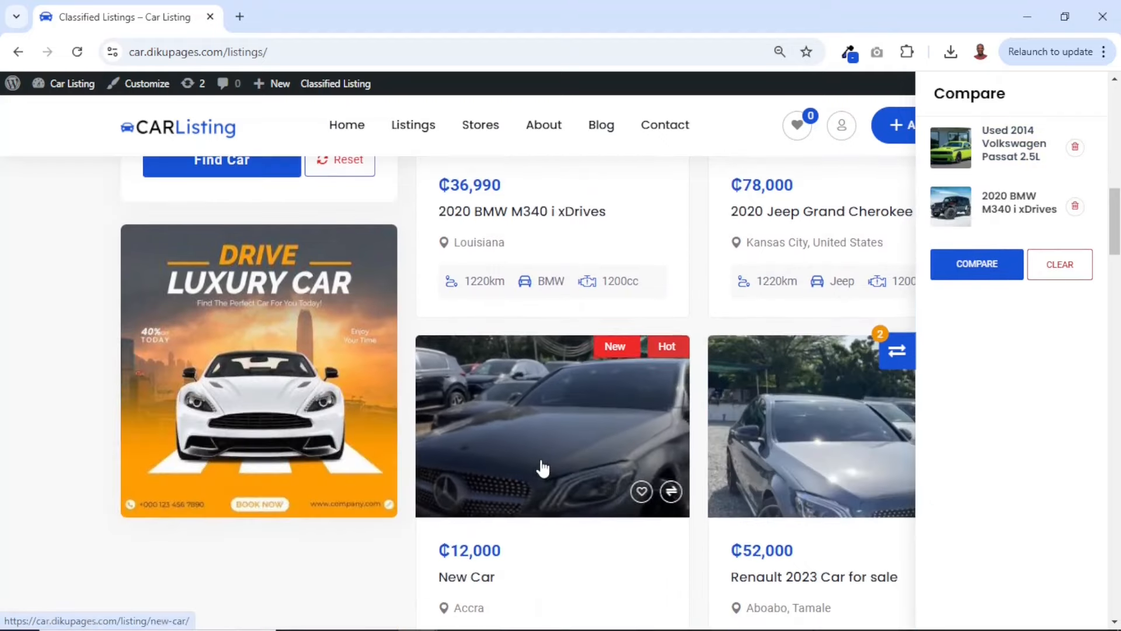
click(656, 494)
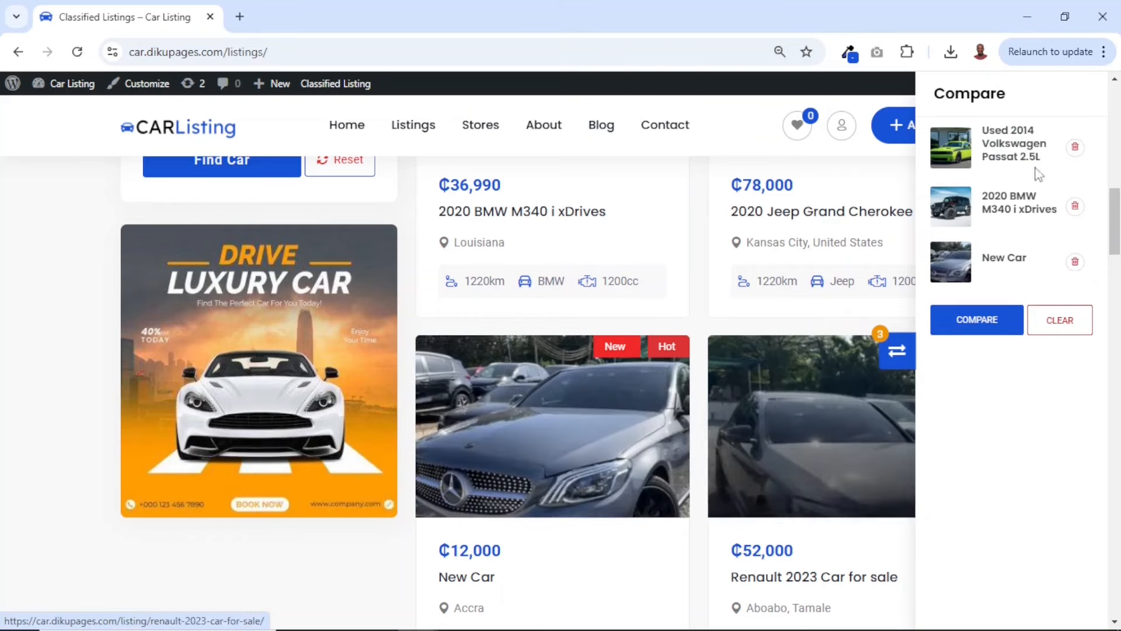
Open the comparison page and examine the three cars' prices, specifications and features side by side
click(975, 328)
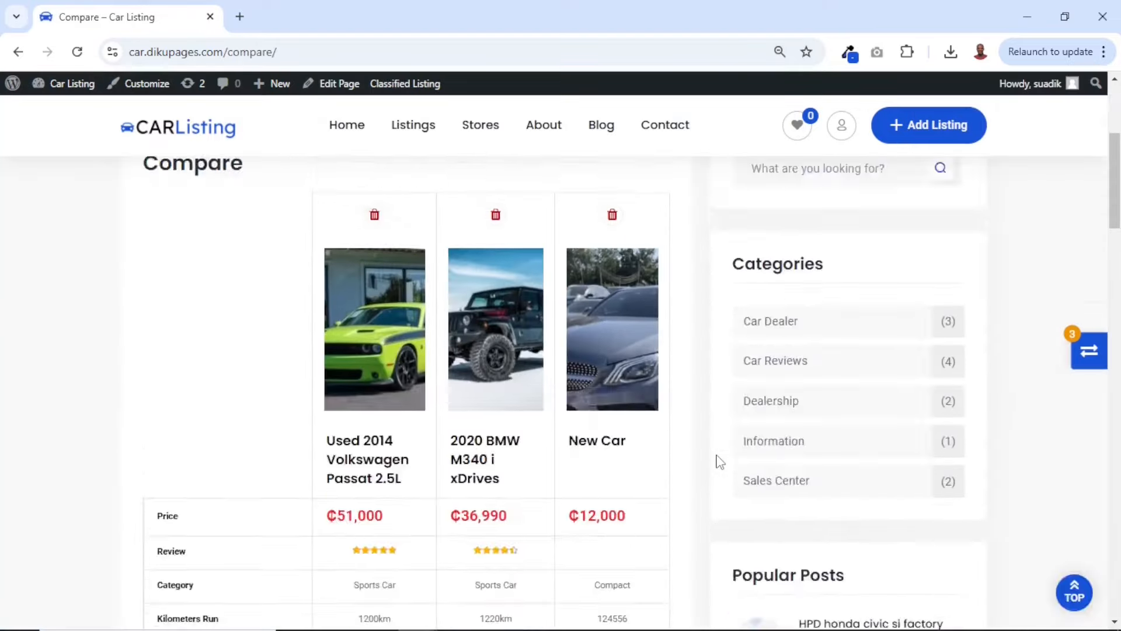
scroll(720, 461, down, 10)
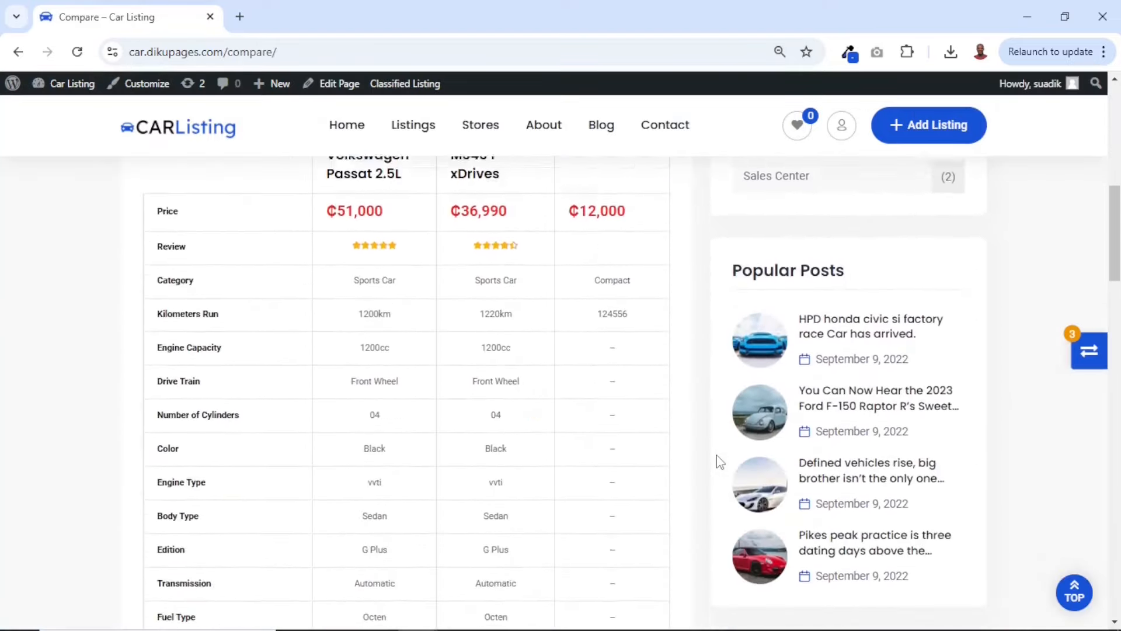
scroll(720, 461, up, 4)
scroll(720, 461, down, 5)
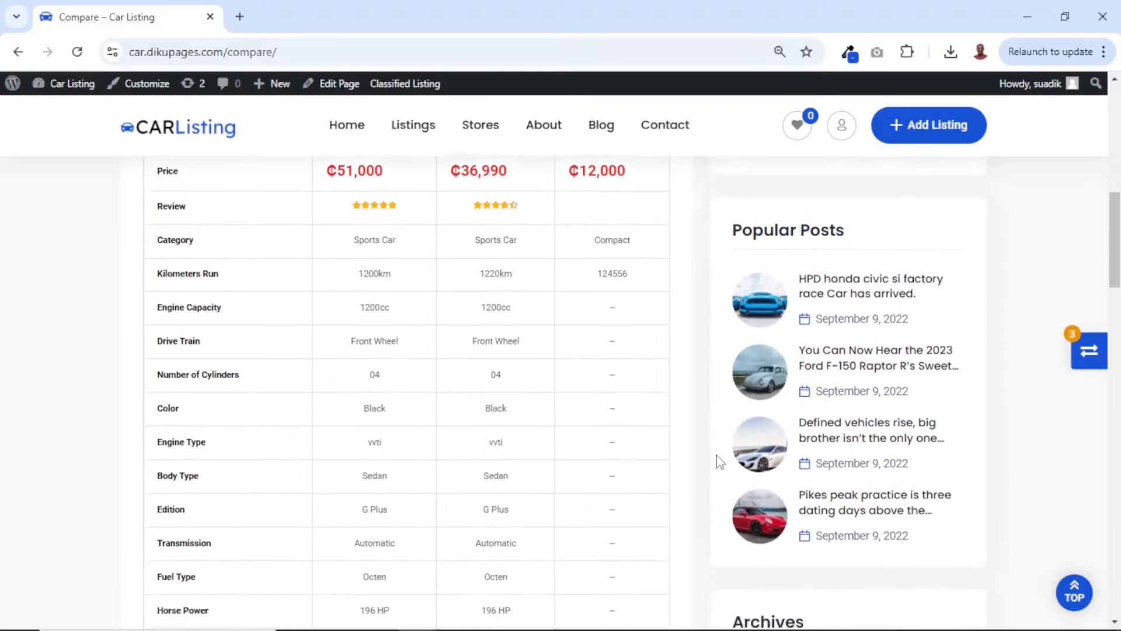
scroll(720, 462, down, 8)
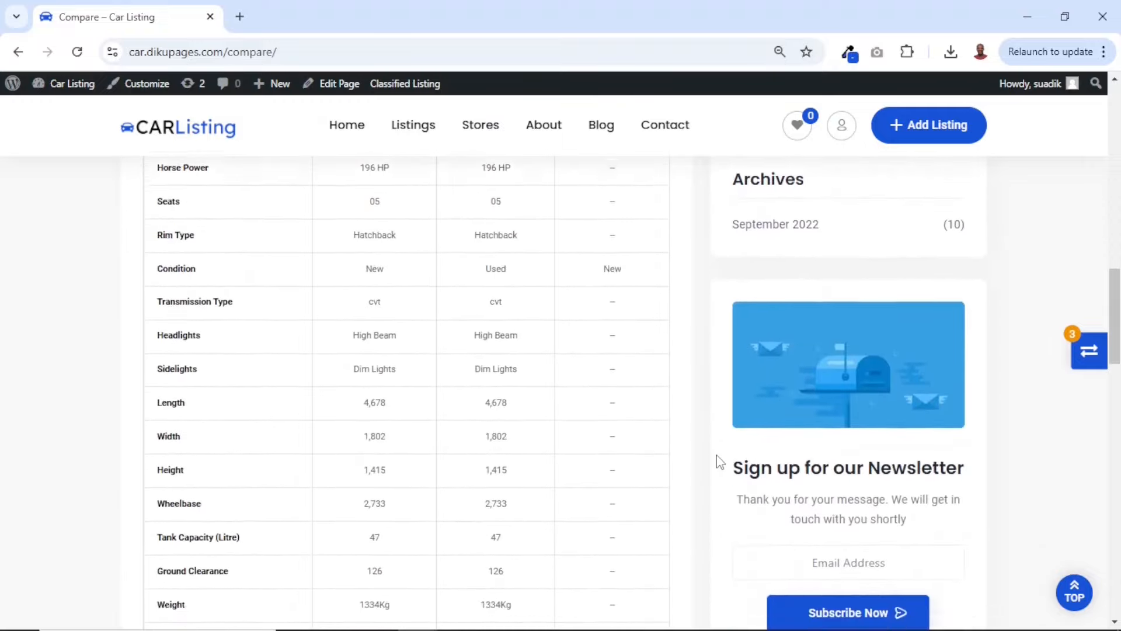
scroll(720, 461, down, 8)
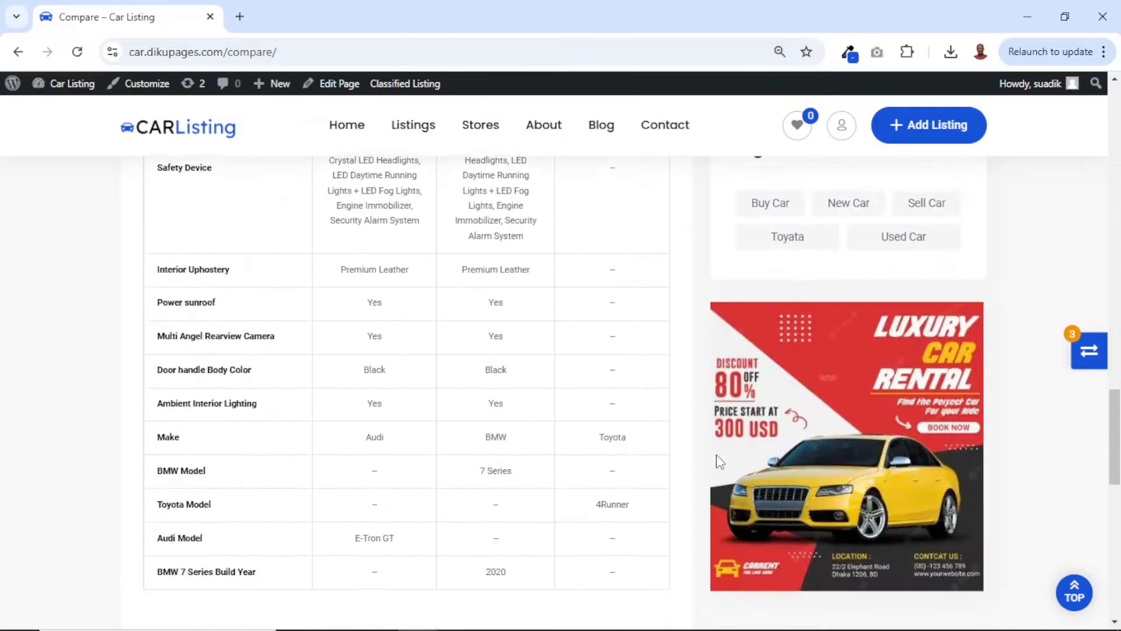
scroll(694, 490, up, 20)
scroll(695, 490, up, 1)
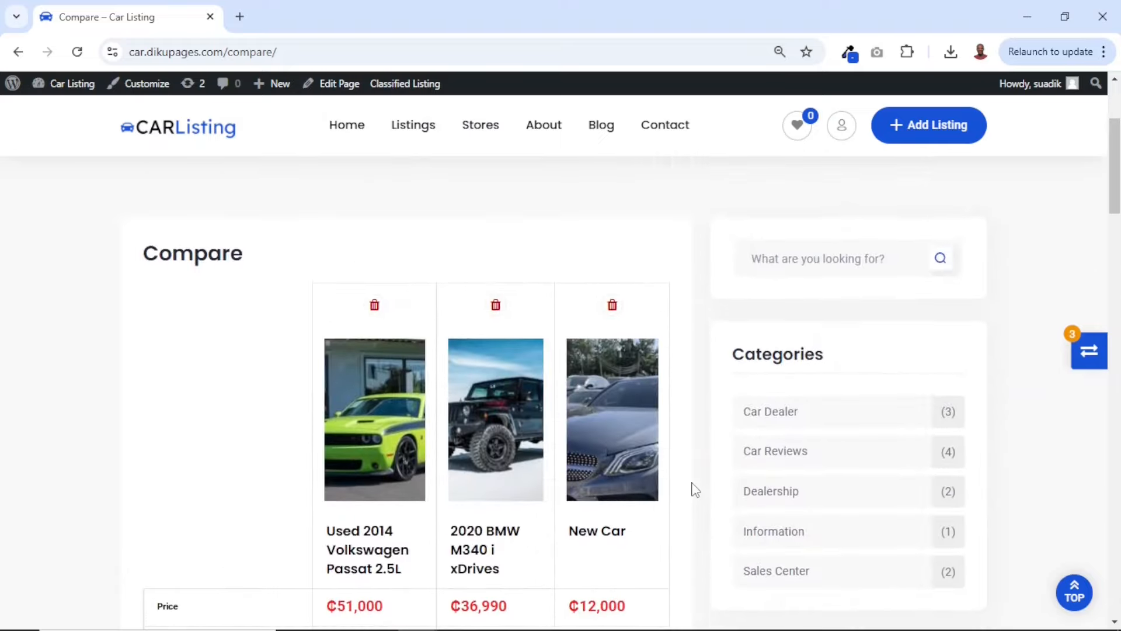
Remove the New Car, the 2020 BMW M340 i xDrives and the Used 2014 Volkswagen Passat 2.5L from the comparison
click(612, 305)
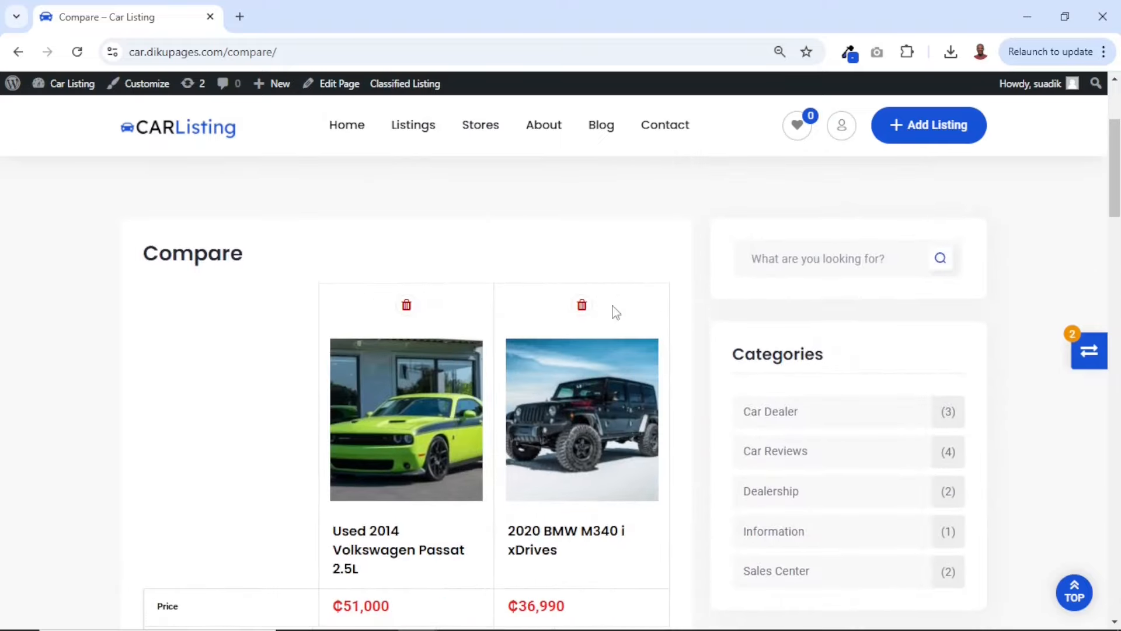
scroll(627, 421, down, 14)
scroll(629, 424, up, 8)
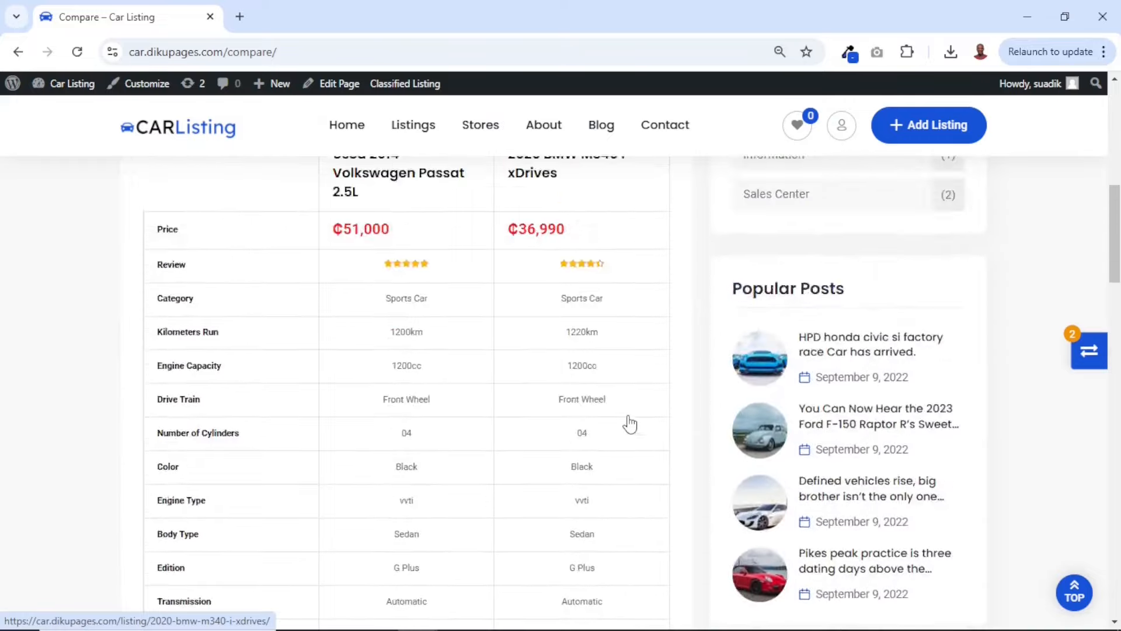
scroll(630, 425, up, 6)
click(583, 357)
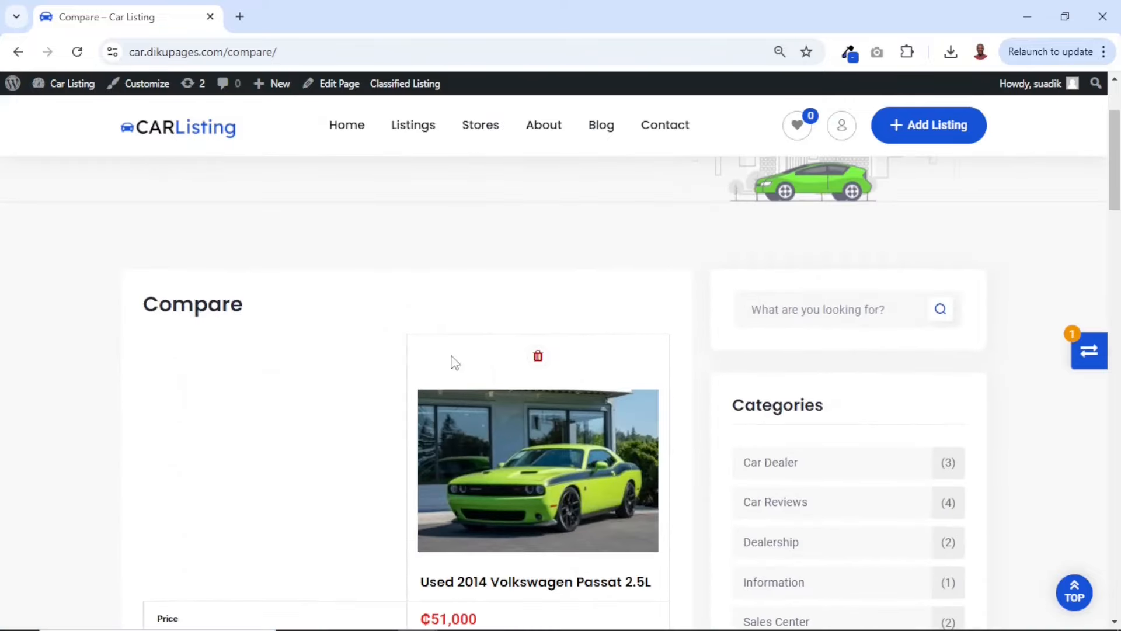
click(538, 357)
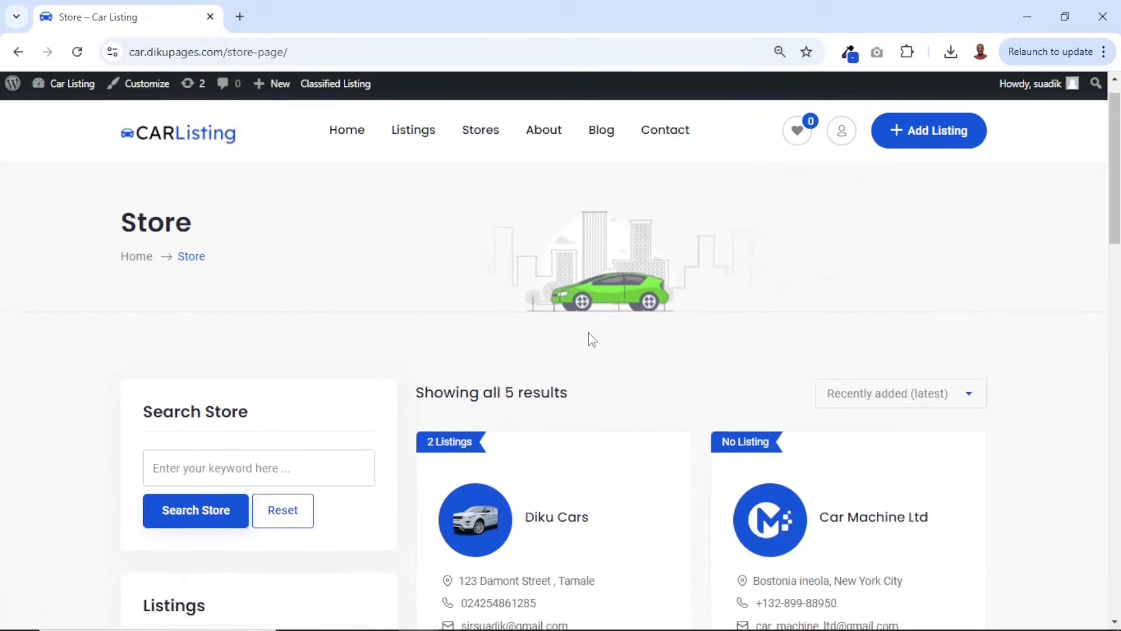
Look through the Stores page, open the Diku Cars store, and examine its banner, listings, details and store information
scroll(591, 337, down, 15)
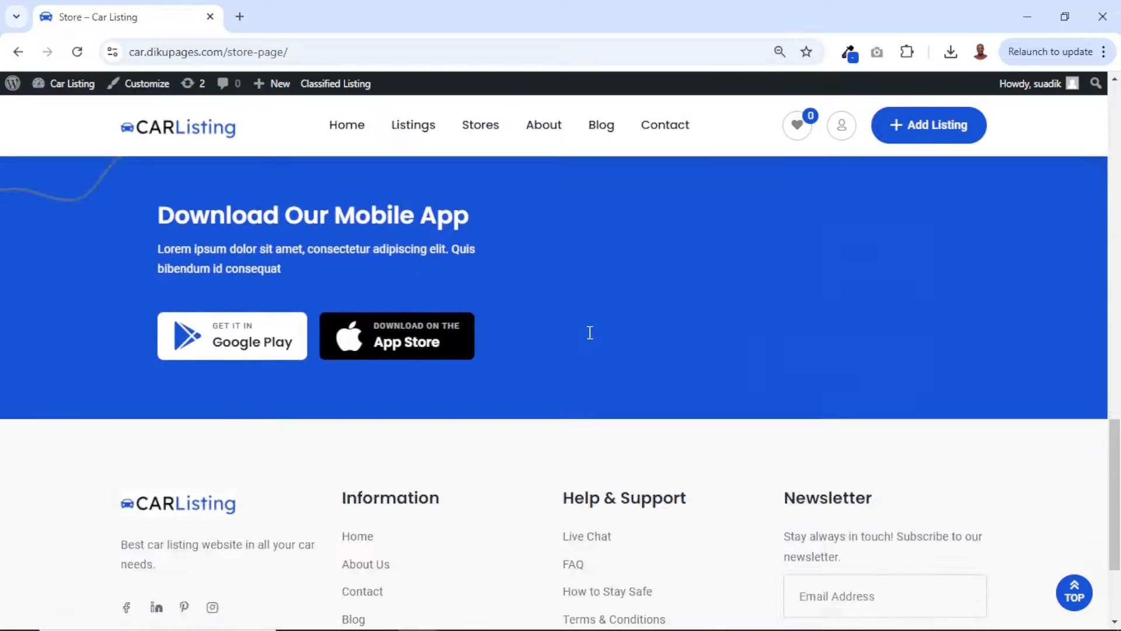
scroll(590, 333, up, 12)
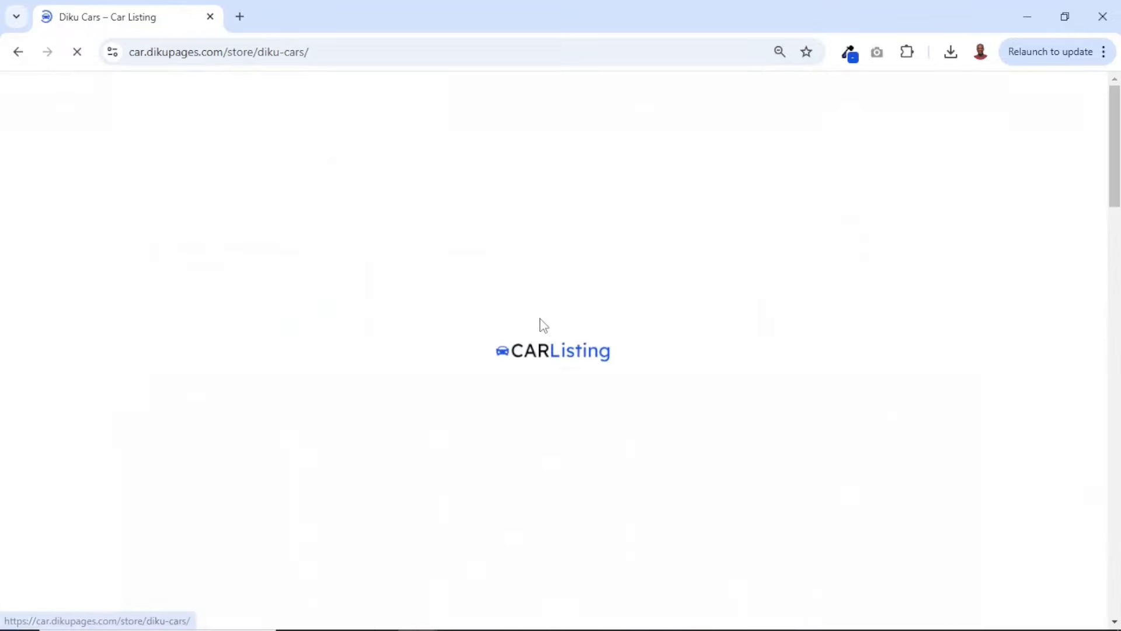
scroll(695, 447, down, 4)
scroll(699, 449, down, 8)
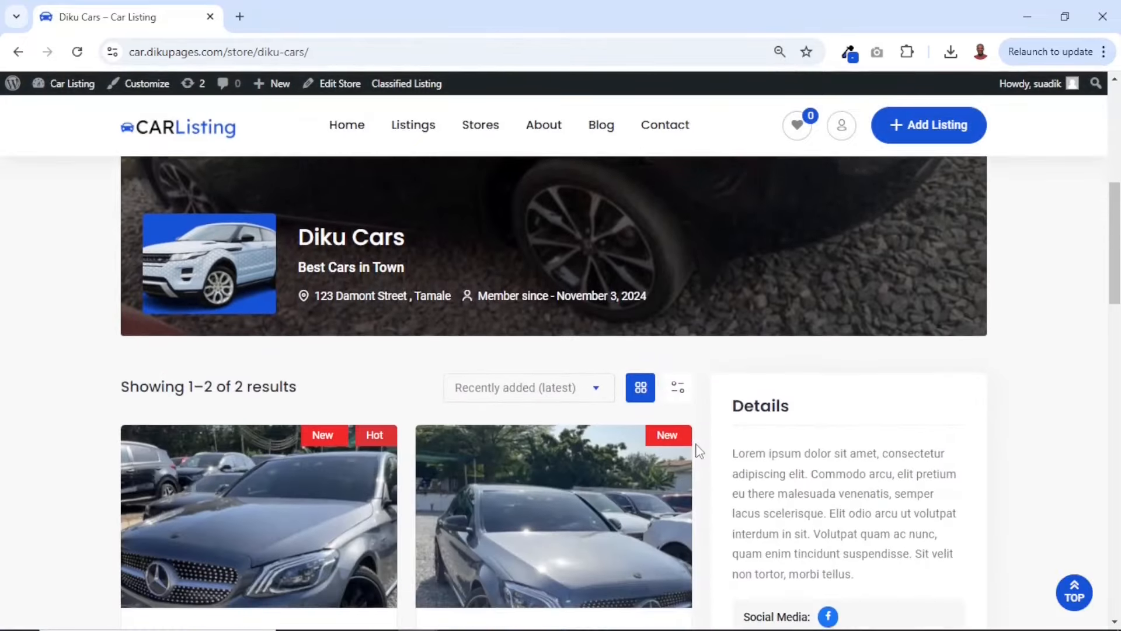
scroll(440, 249, up, 2)
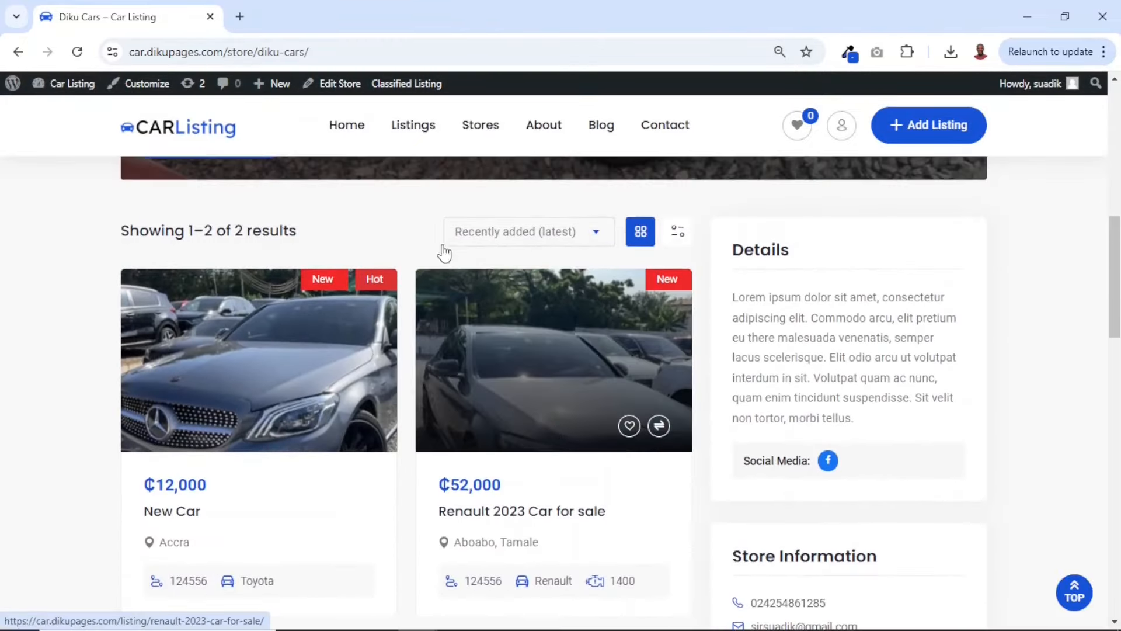
scroll(555, 430, down, 4)
scroll(558, 433, up, 5)
scroll(556, 431, up, 2)
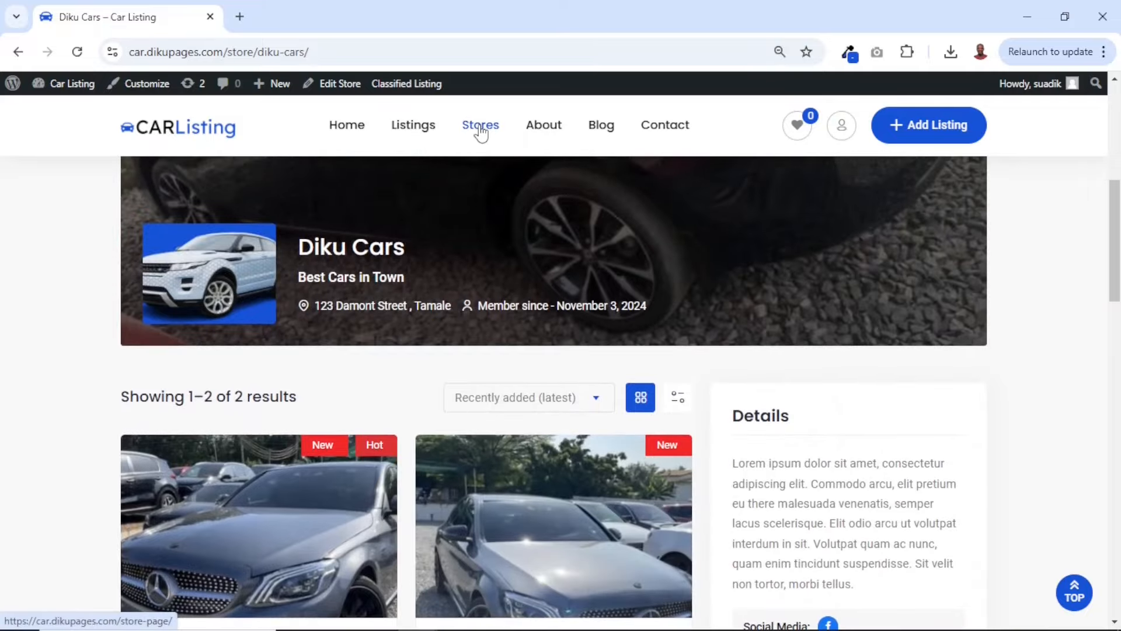
Return to the Stores page and look over the listed stores again
scroll(575, 292, down, 7)
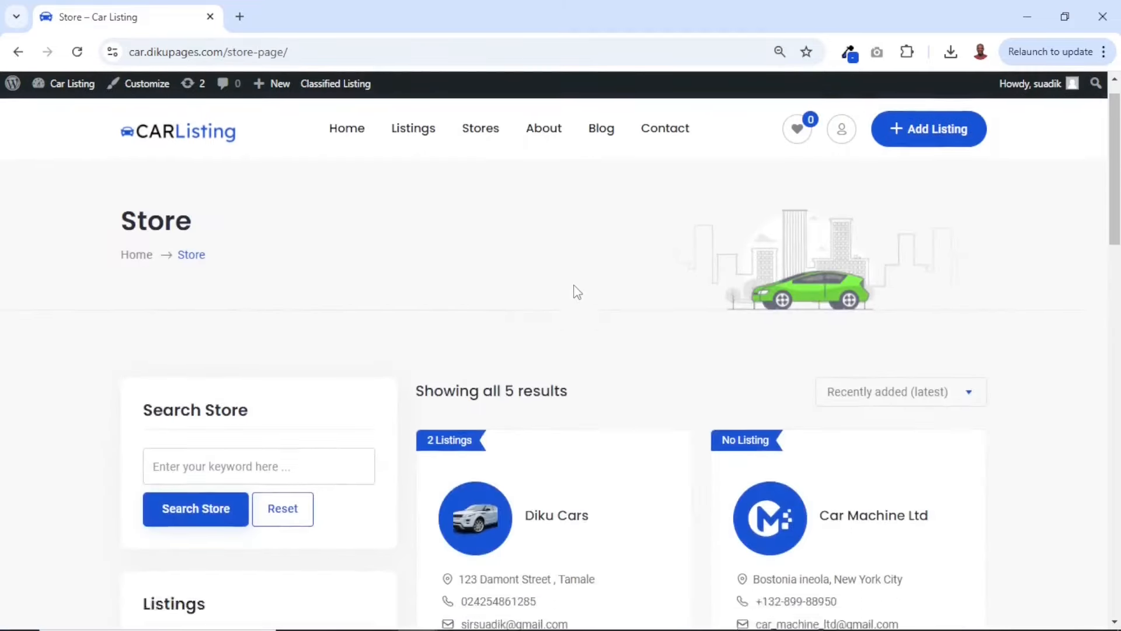
scroll(577, 292, down, 4)
scroll(577, 293, up, 11)
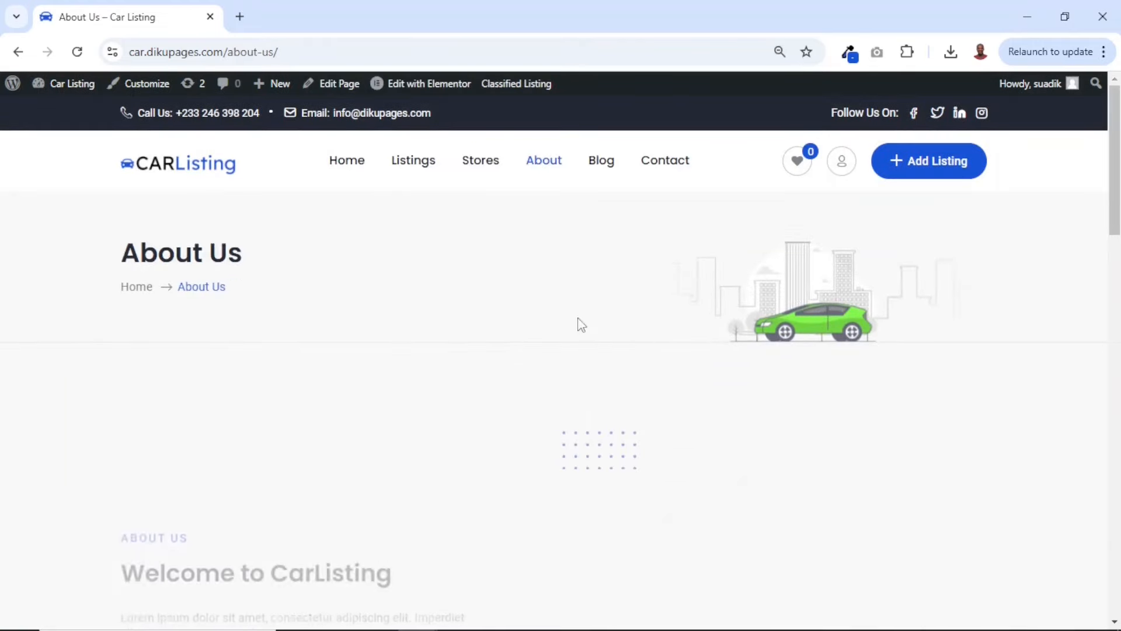
Open the About page and look through its welcome section and the Why Choose Us section
scroll(601, 363, down, 3)
scroll(601, 363, down, 10)
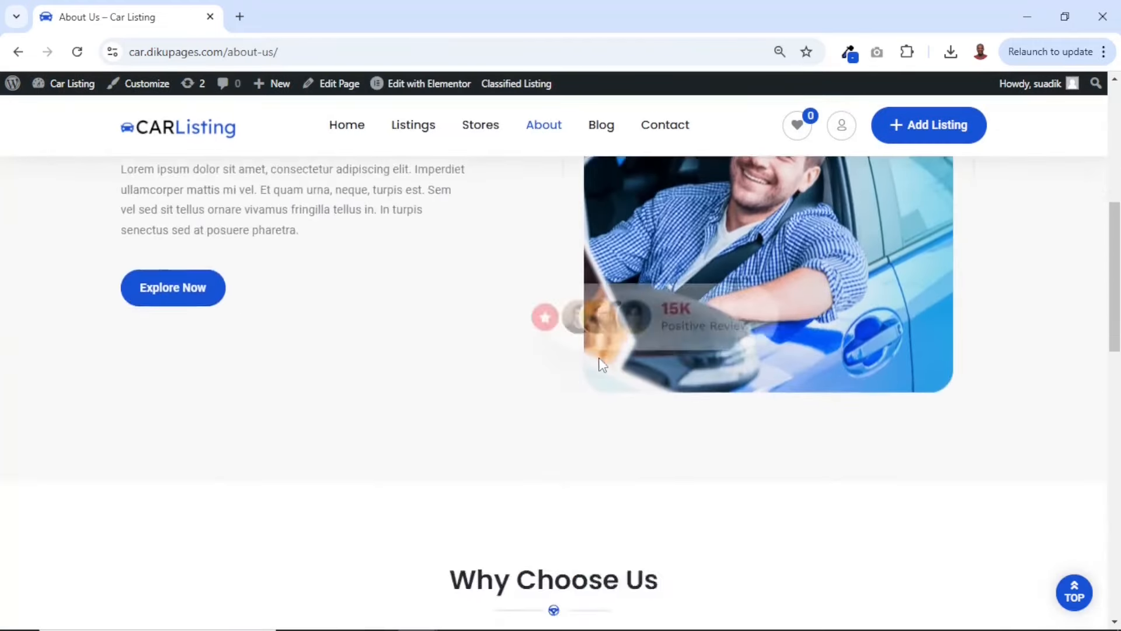
scroll(600, 364, down, 1)
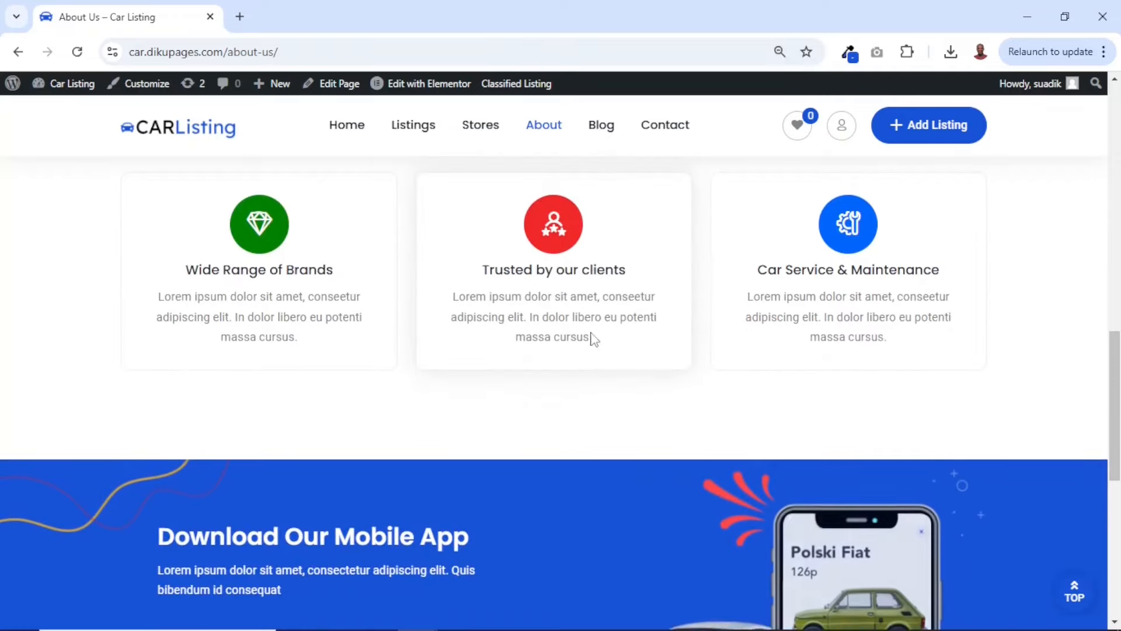
Open the Contact page and look over the office details, contact form and map
click(654, 132)
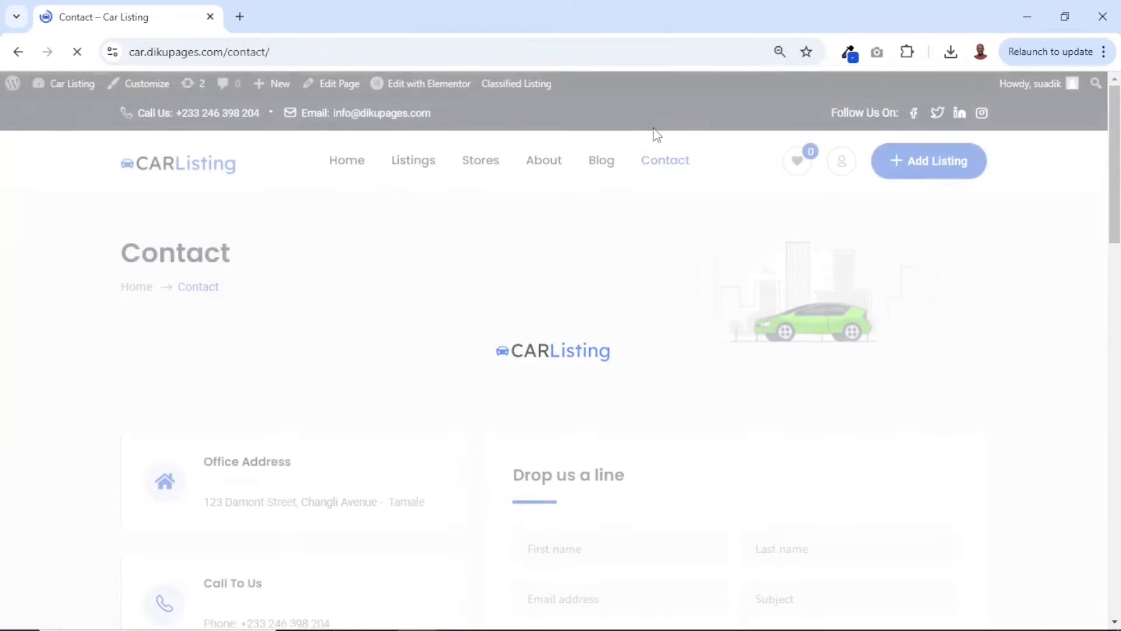
scroll(690, 427, down, 9)
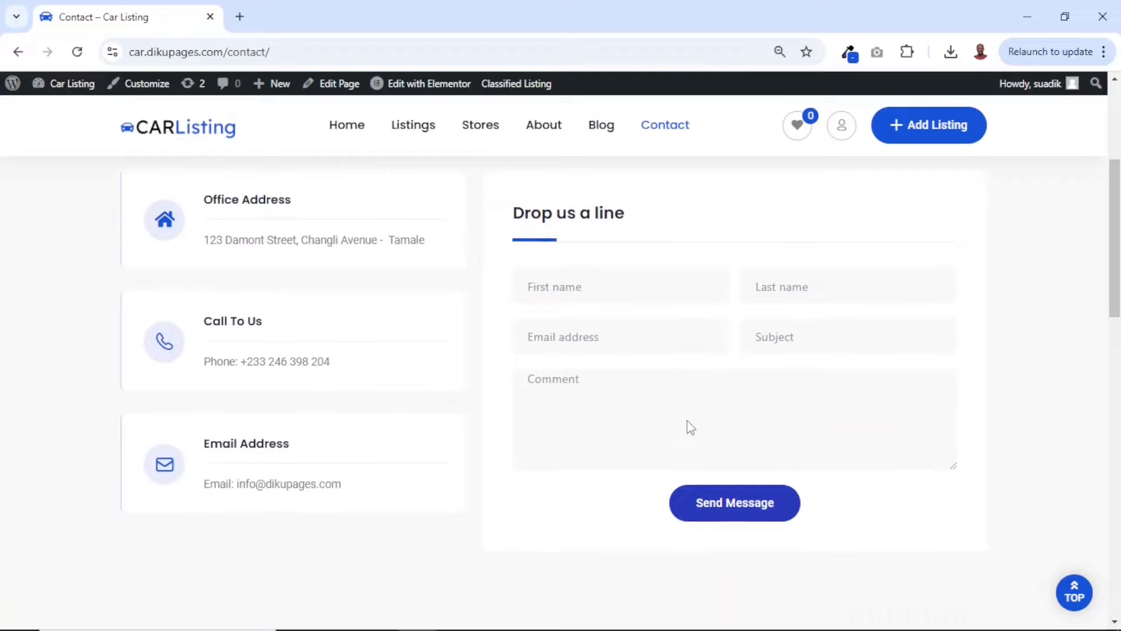
scroll(687, 421, down, 10)
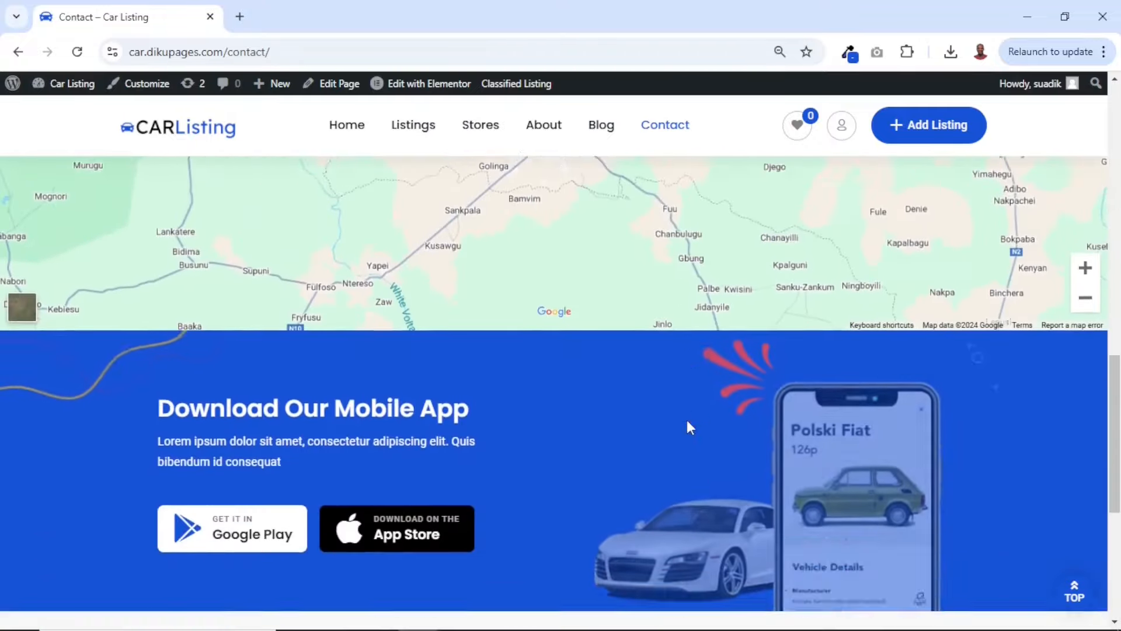
scroll(687, 421, up, 20)
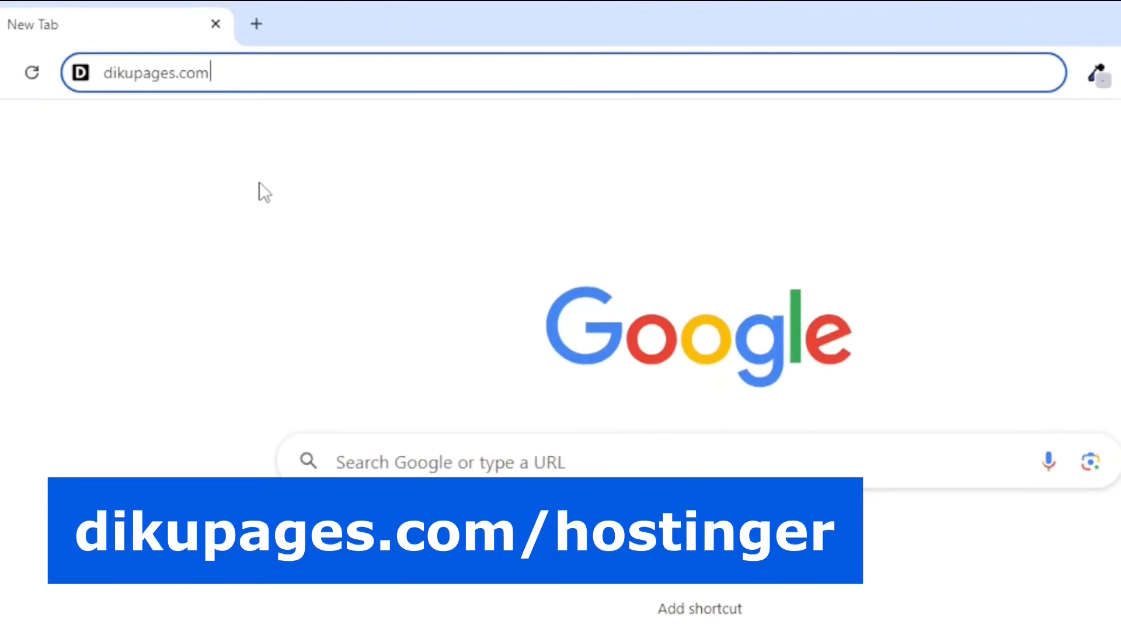
Go to dikupages.com/hostinger and look over the web hosting discount offer on the Hostinger page
text(/hostinger)
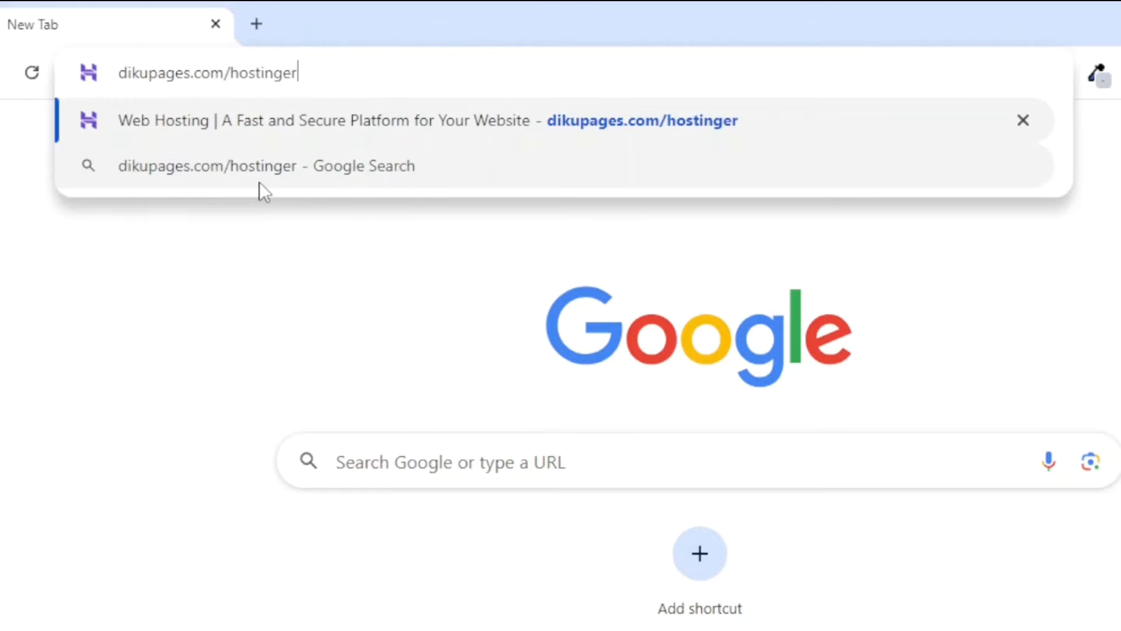
key(Return)
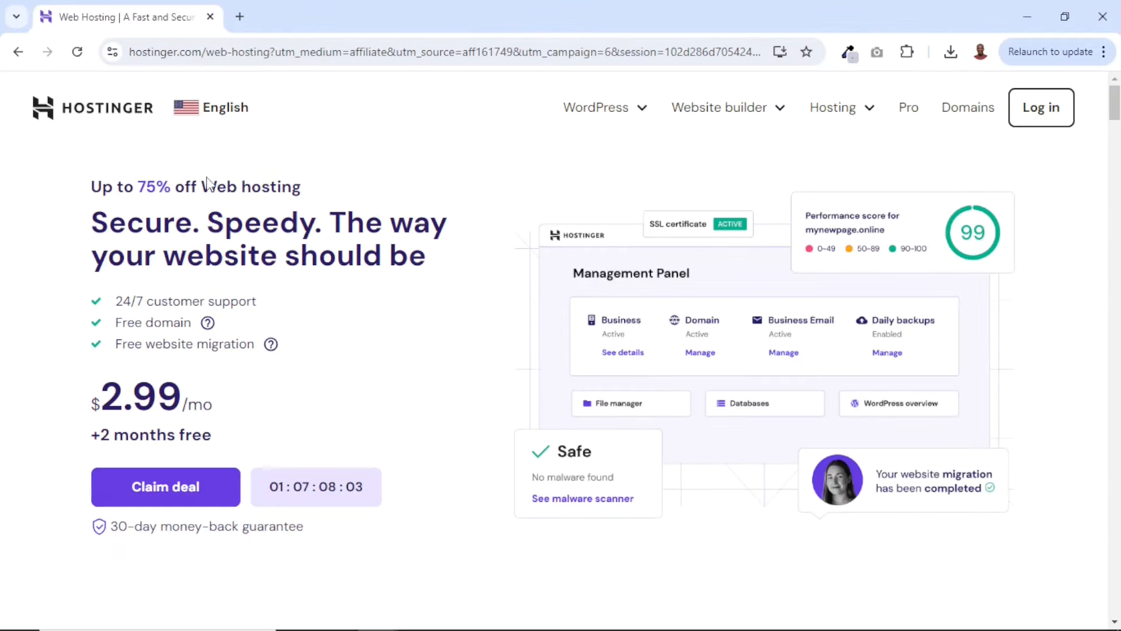
scroll(489, 319, down, 6)
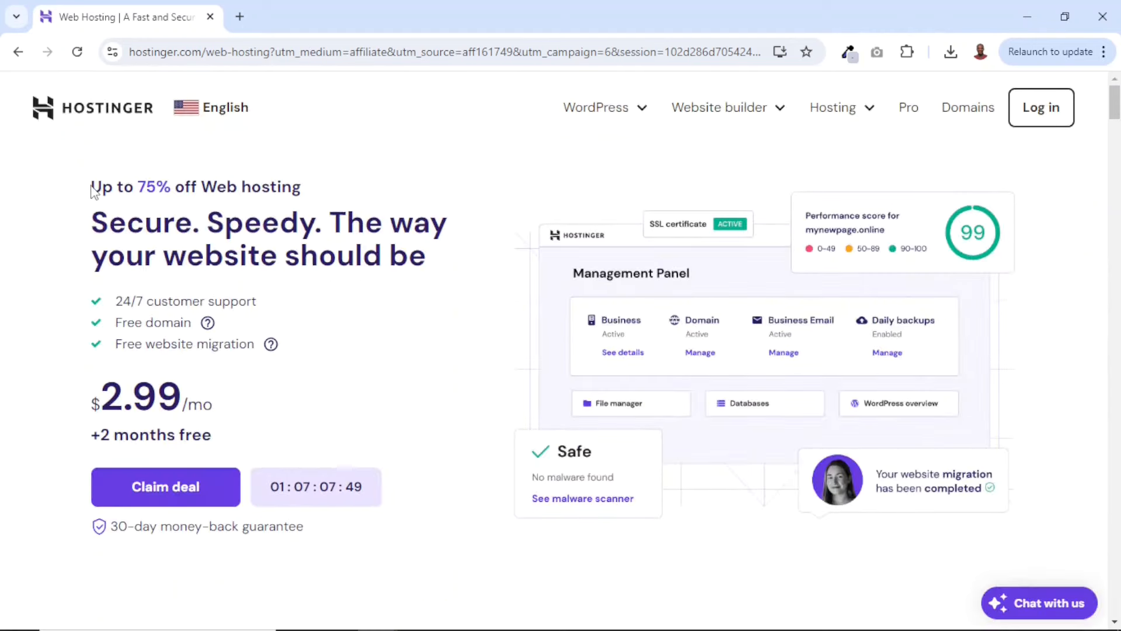
drag(126, 187, 295, 186)
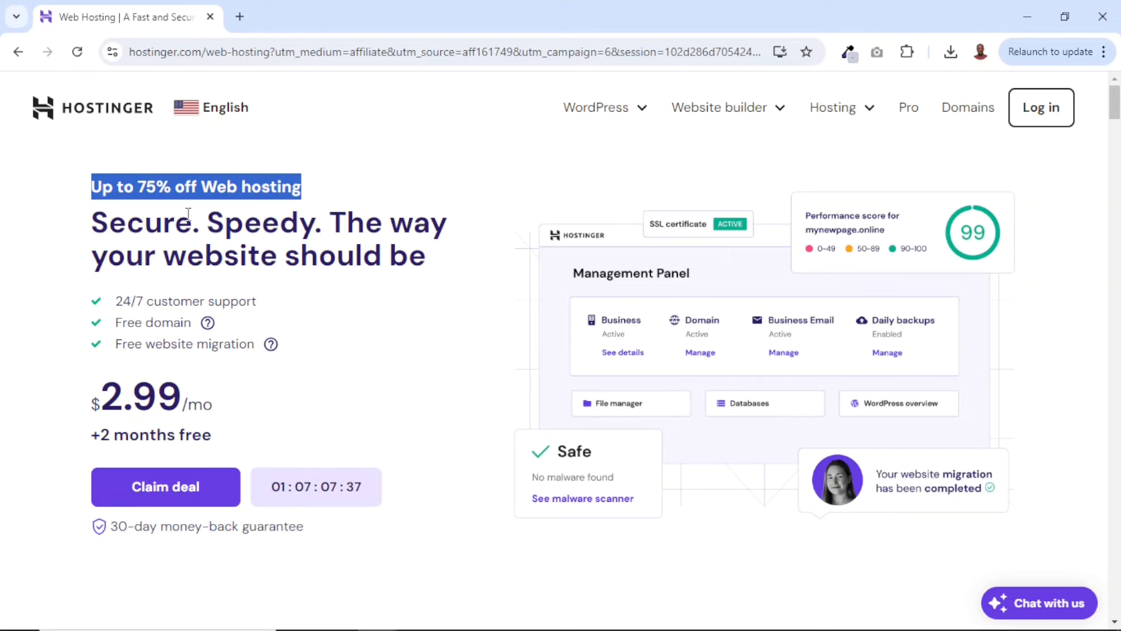
Compare the prices, renewal rates and included features of the Premium, Business and Cloud Startup hosting plans
scroll(433, 376, down, 15)
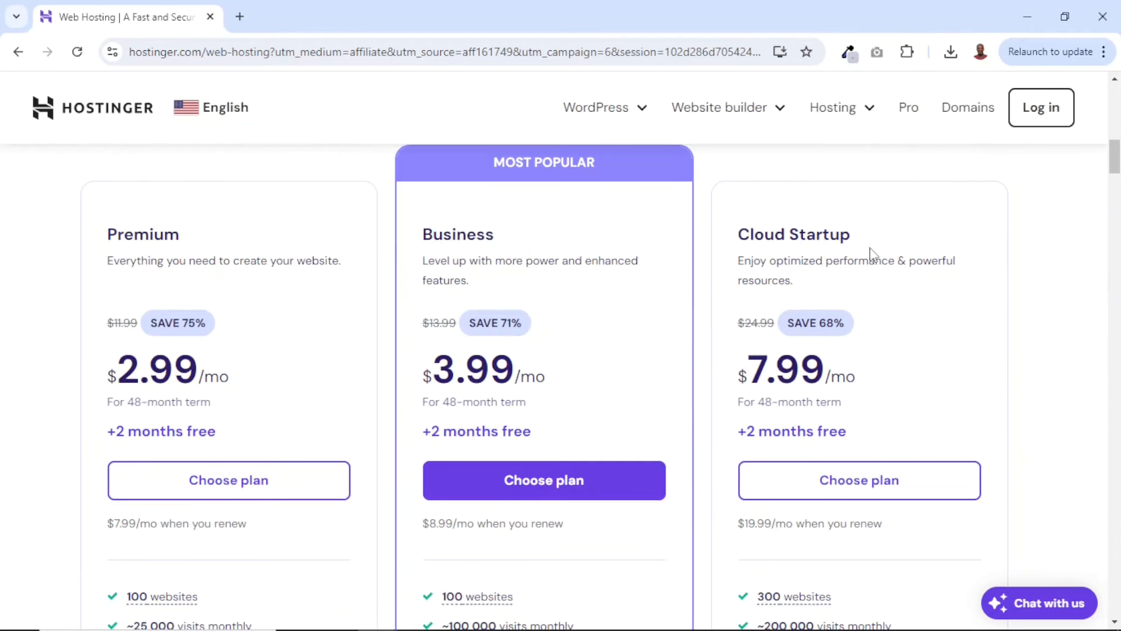
scroll(888, 309, down, 3)
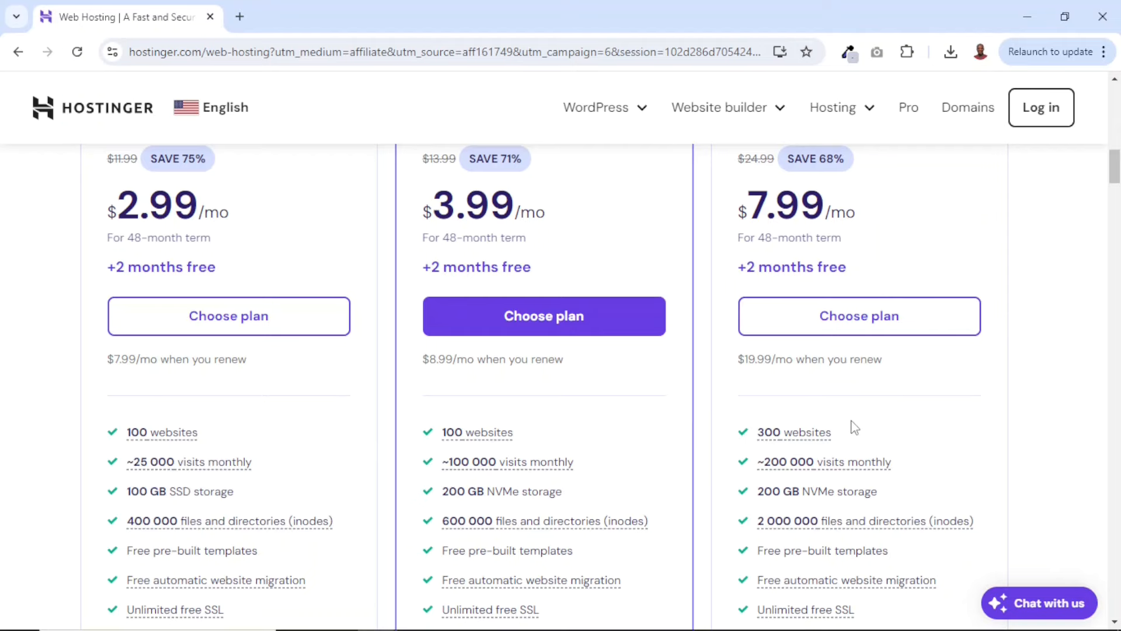
scroll(713, 409, up, 3)
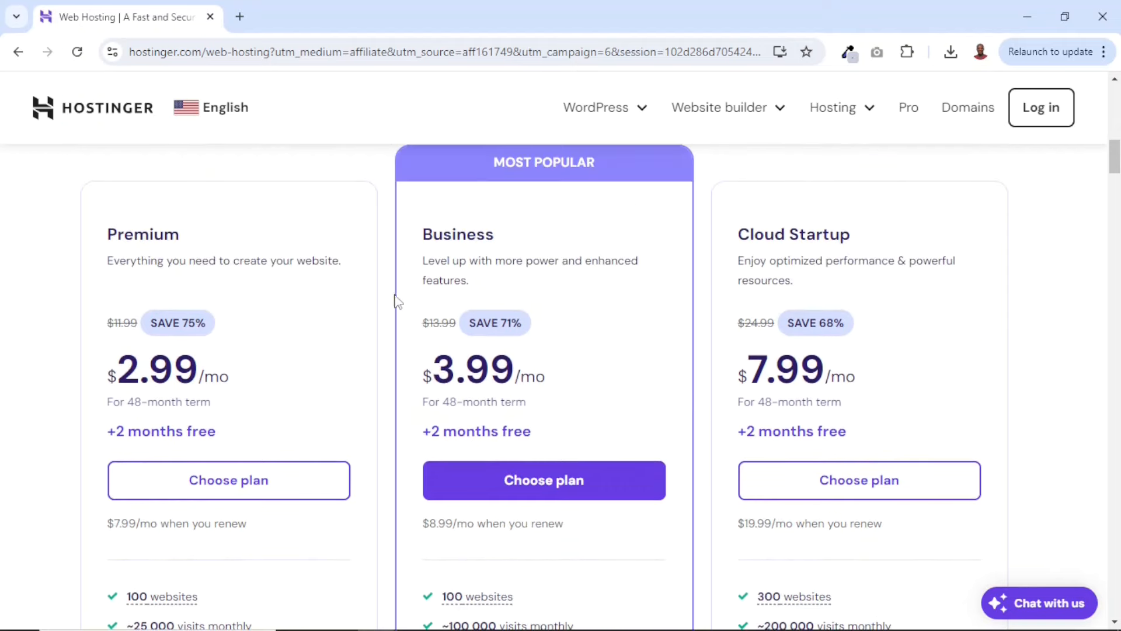
scroll(532, 259, down, 9)
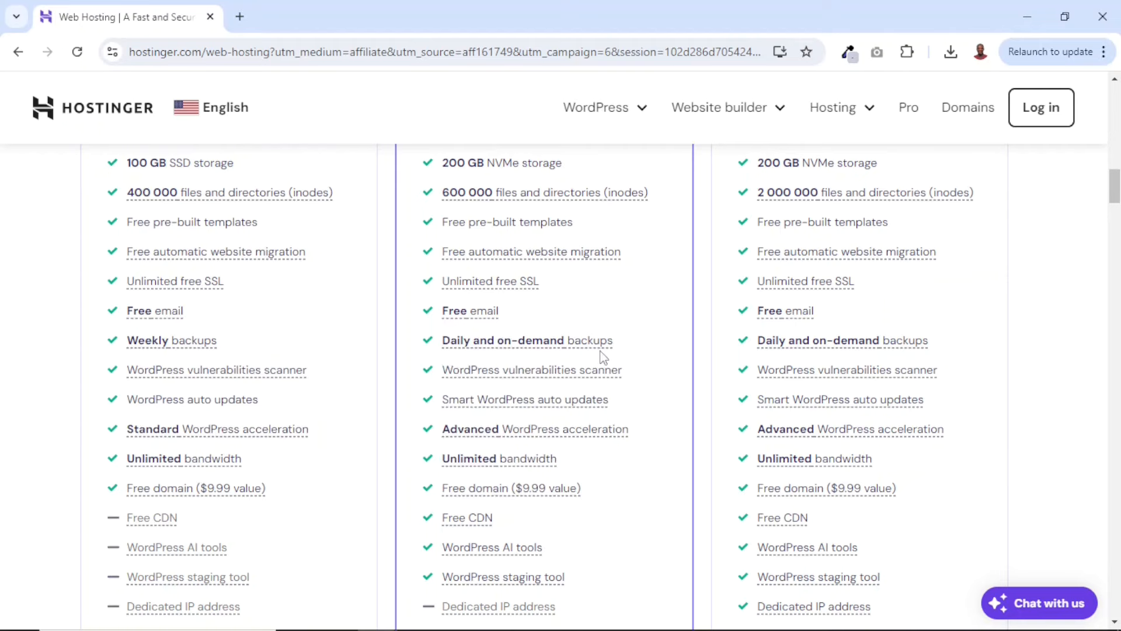
scroll(565, 264, up, 2)
scroll(565, 264, down, 1)
scroll(584, 283, up, 5)
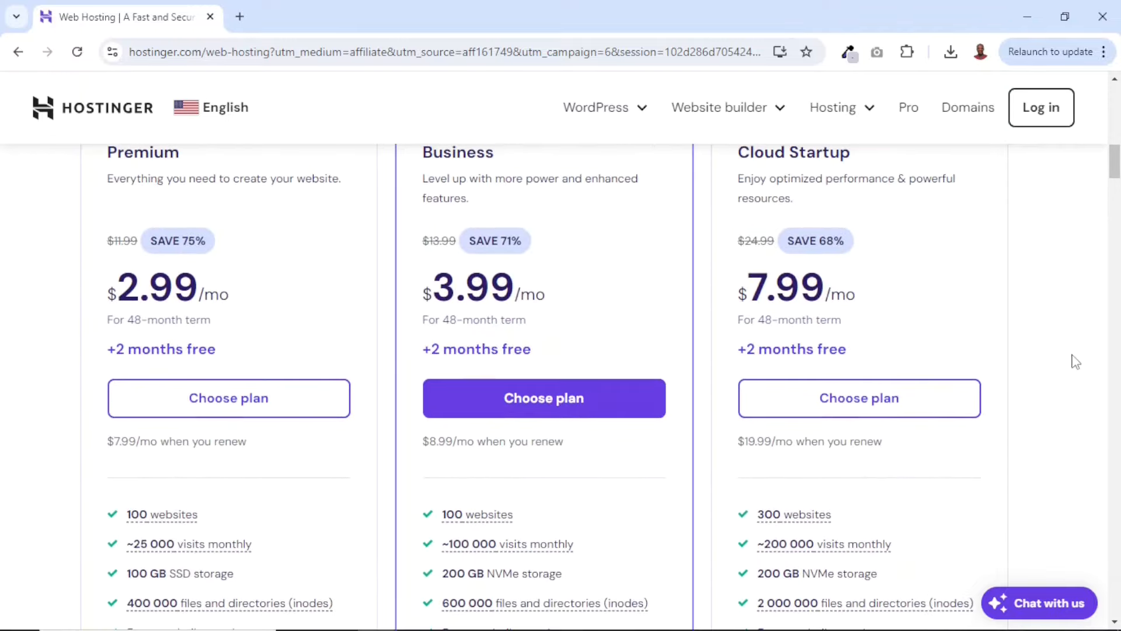
scroll(347, 282, up, 1)
scroll(346, 285, down, 1)
Choose the Premium hosting plan and look over the billing periods, account creation and payment methods on the order page
click(212, 414)
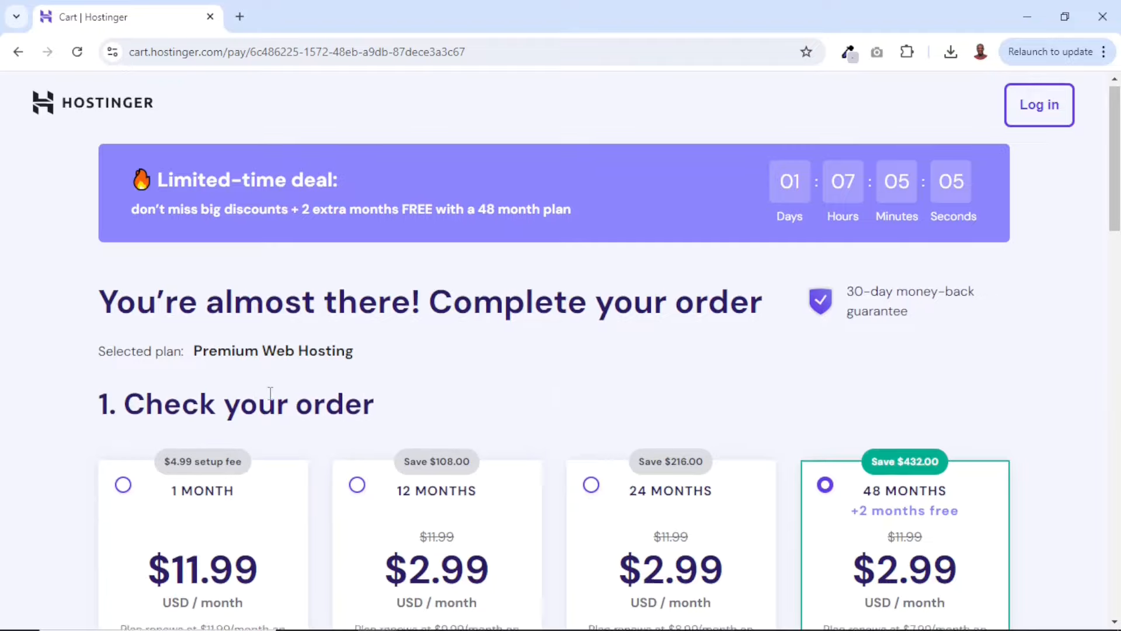
scroll(271, 393, down, 3)
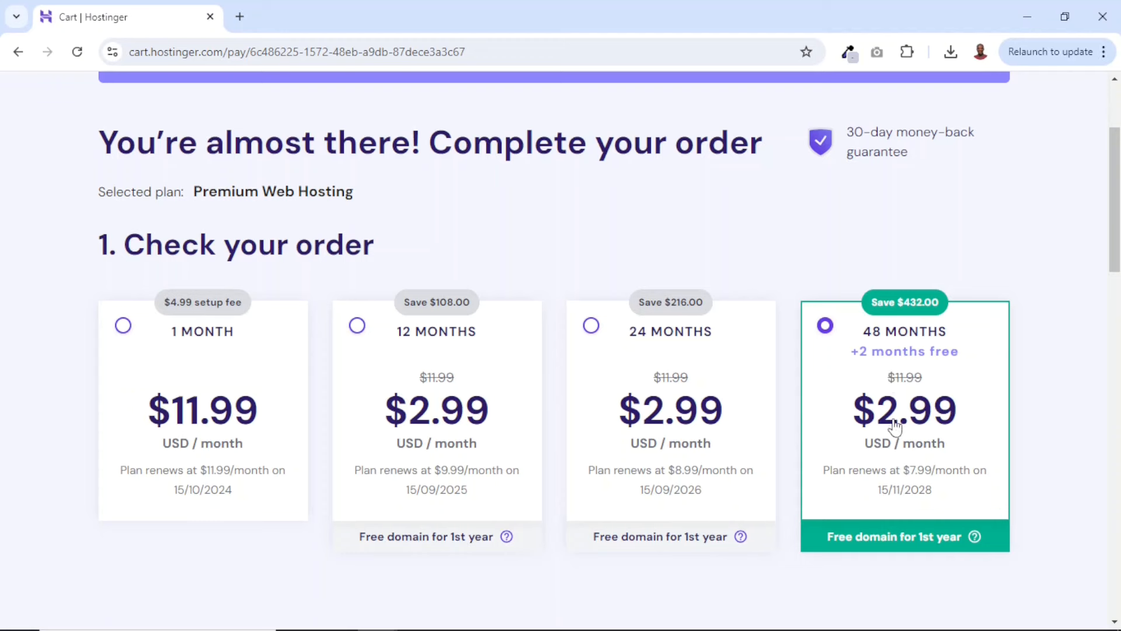
scroll(895, 425, down, 8)
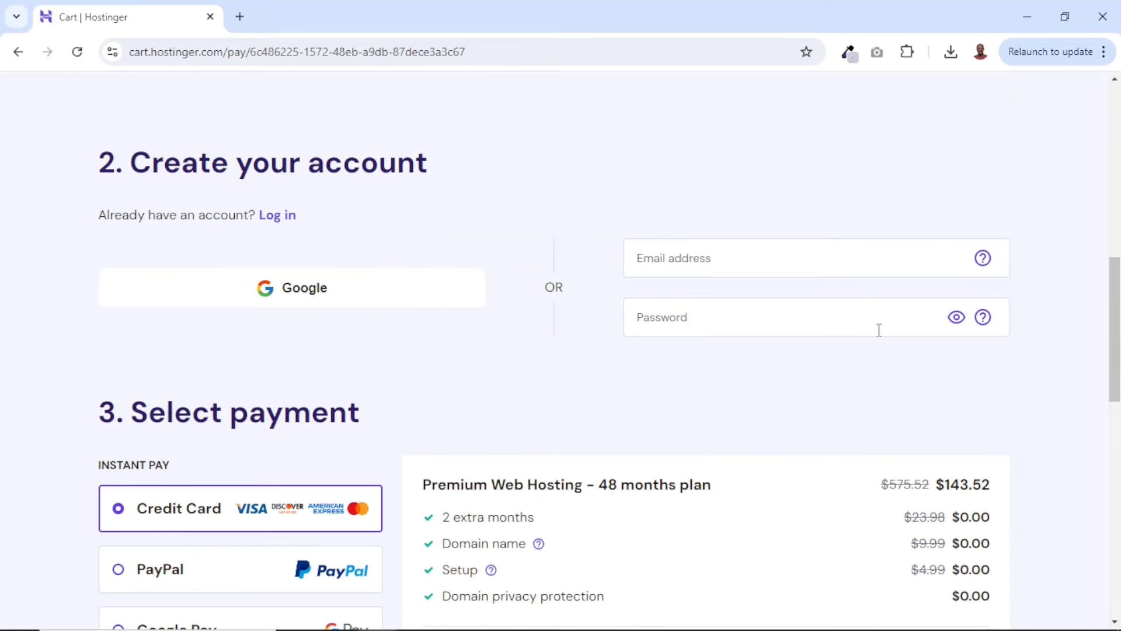
scroll(758, 386, down, 4)
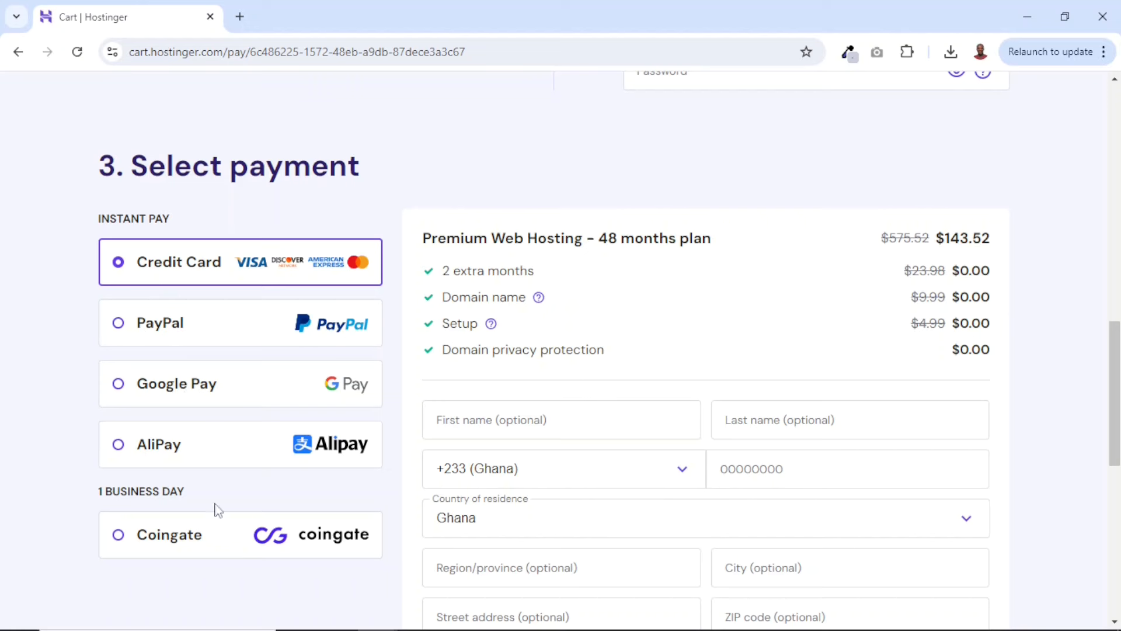
scroll(885, 156, down, 2)
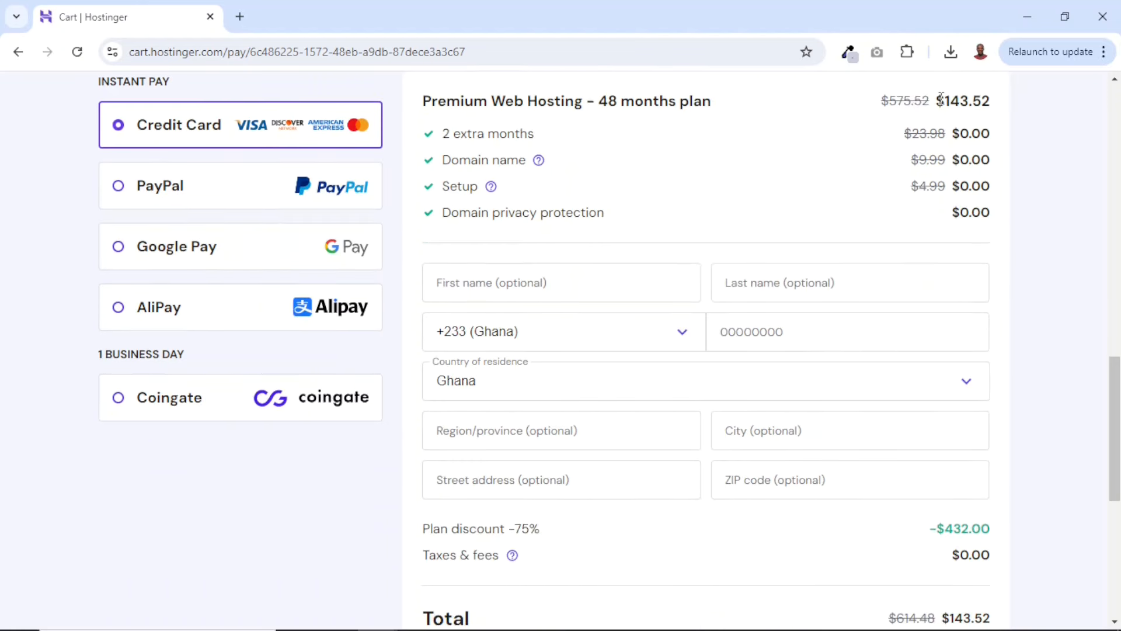
Examine the order's plan price, billing detail fields, plan discount, taxes and total
drag(938, 101, 992, 101)
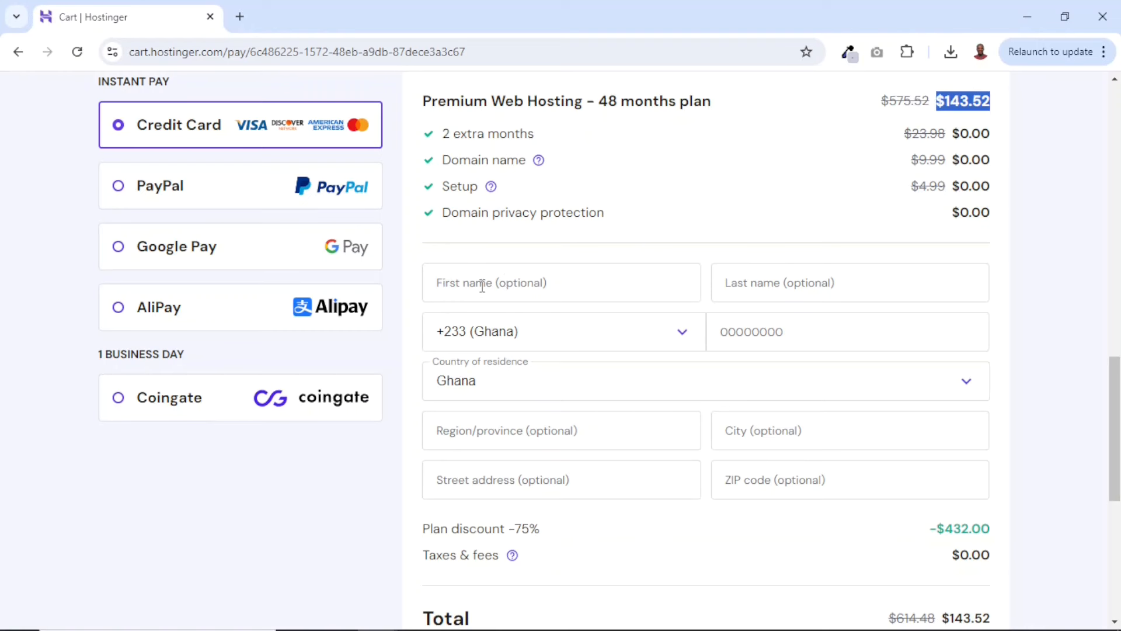
click(482, 285)
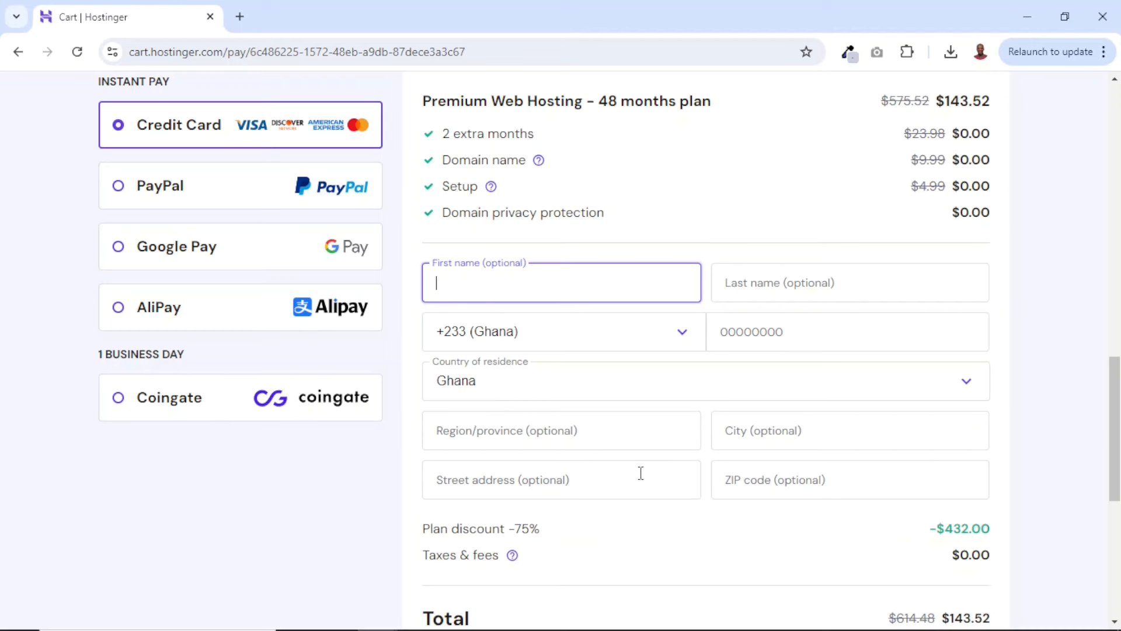
scroll(933, 467, down, 5)
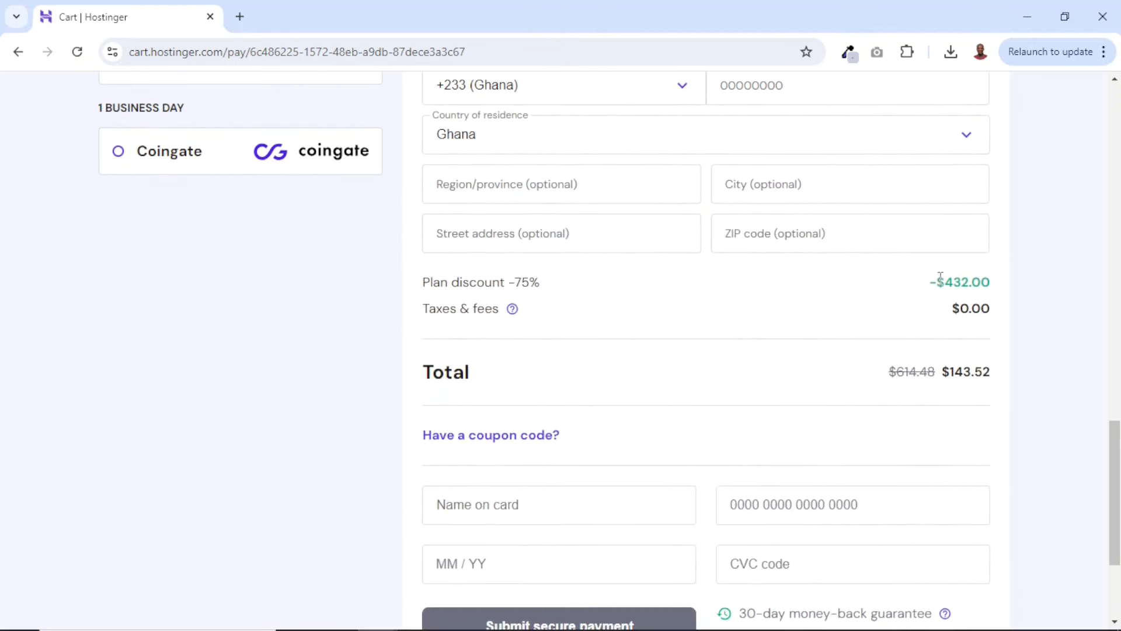
drag(938, 279, 991, 277)
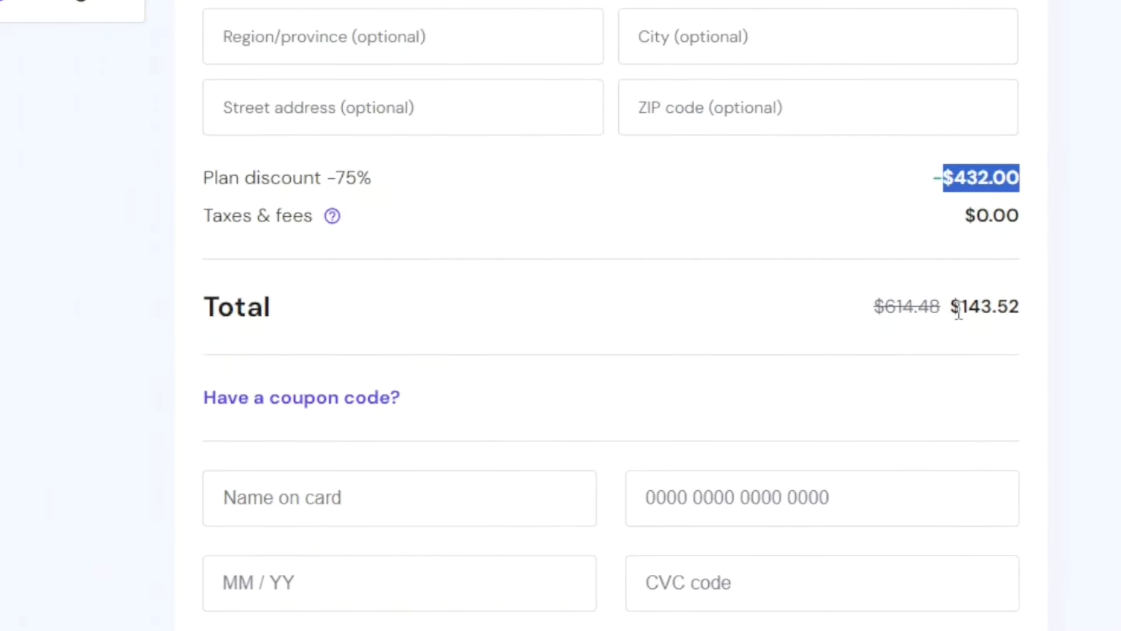
drag(958, 309, 1023, 305)
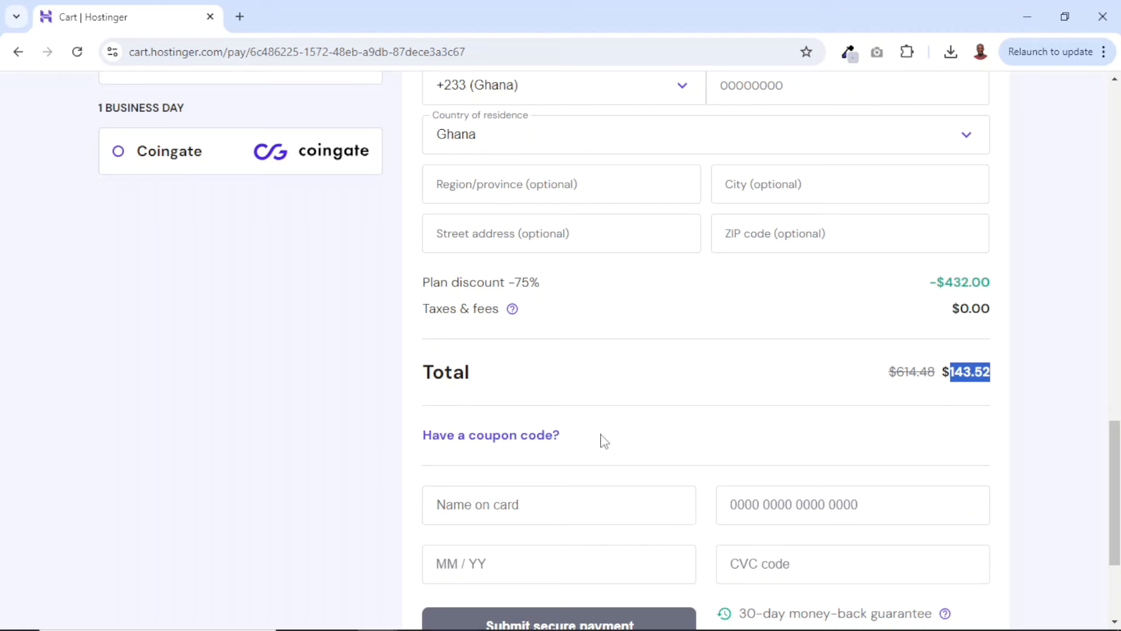
Apply the coupon code SUADIKU to the Premium Web Hosting order
click(484, 443)
click(483, 444)
click(561, 491)
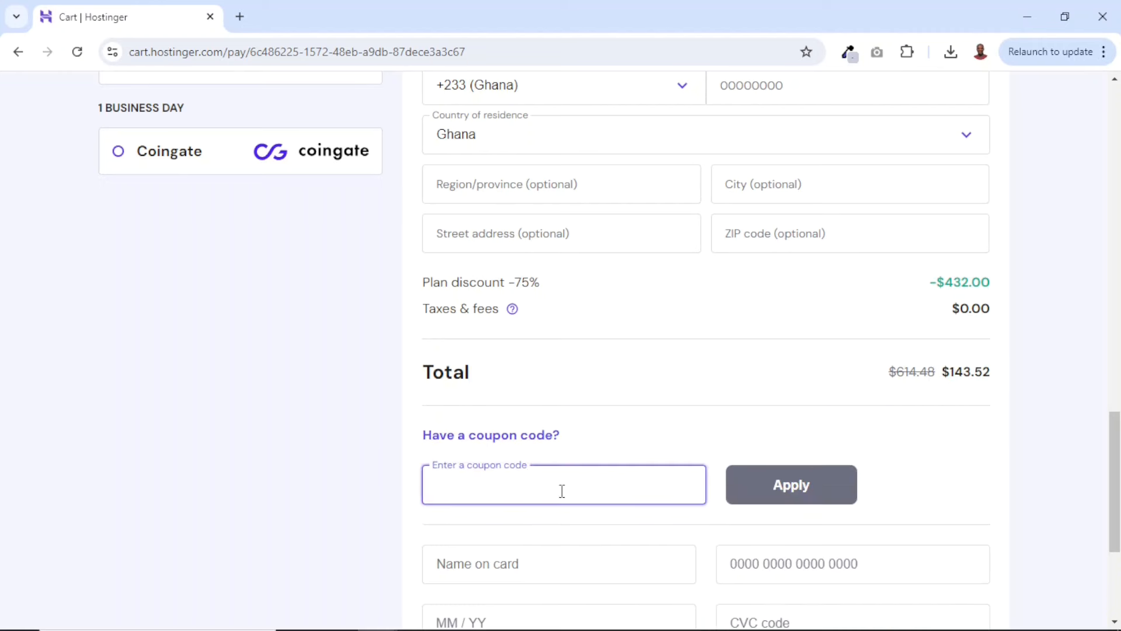
text(SUADIKU)
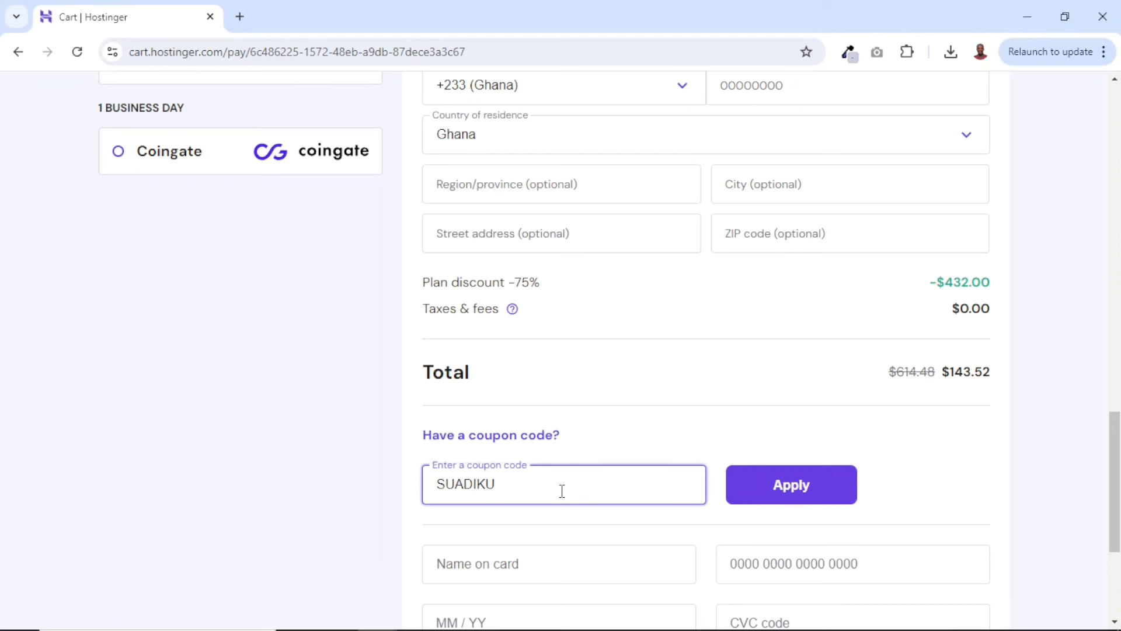
click(806, 485)
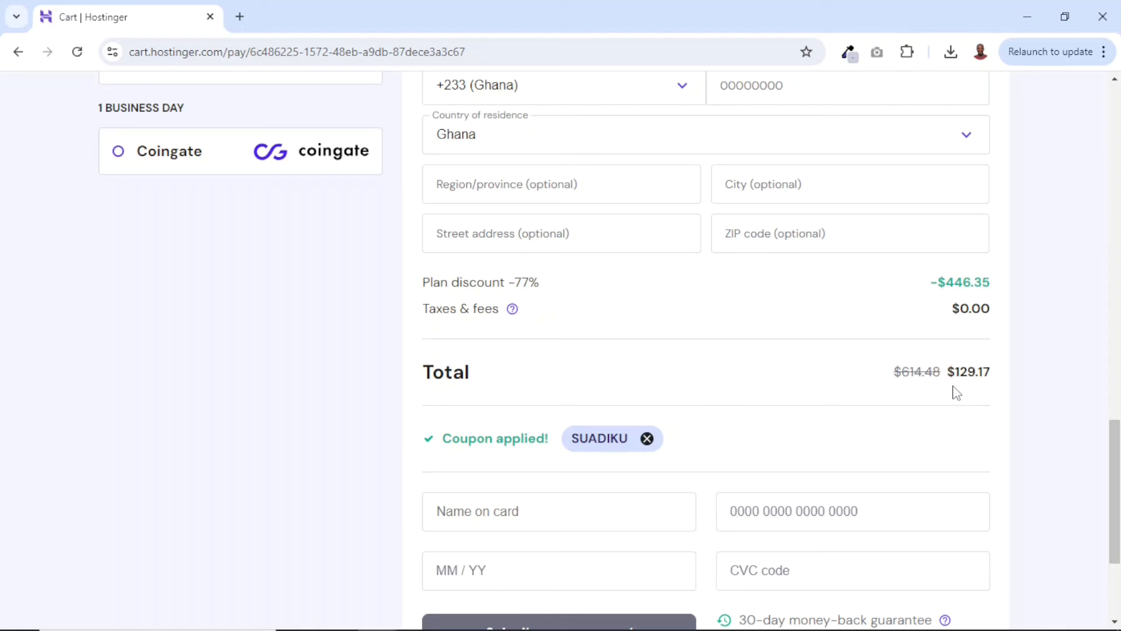
Check the order total with the coupon and look over the card payment fields
drag(950, 369, 998, 377)
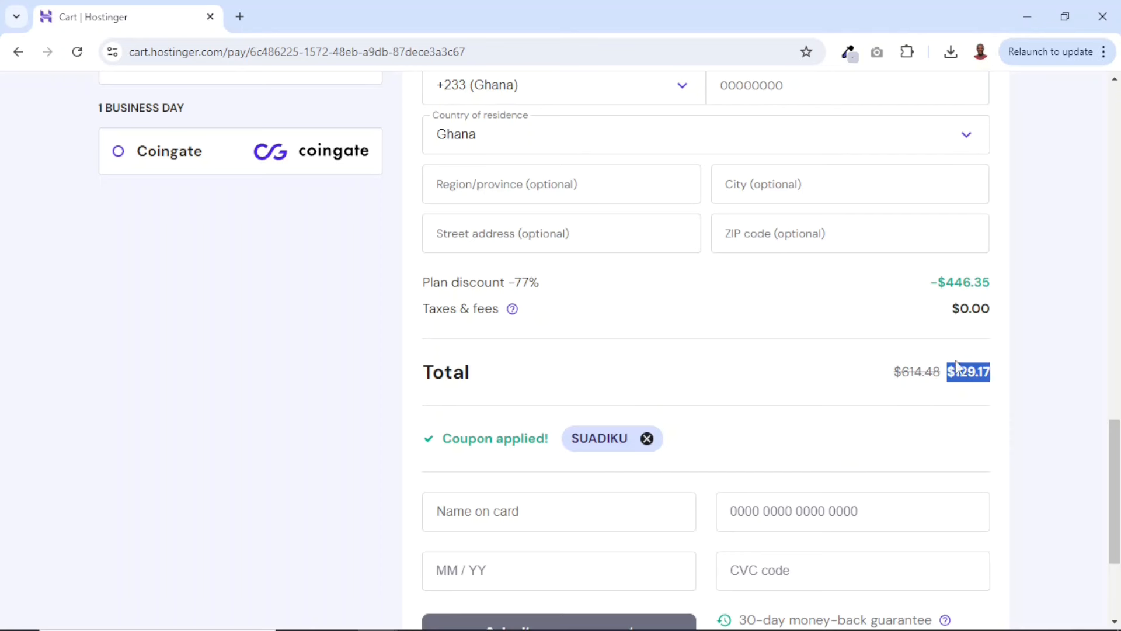
scroll(943, 404, down, 1)
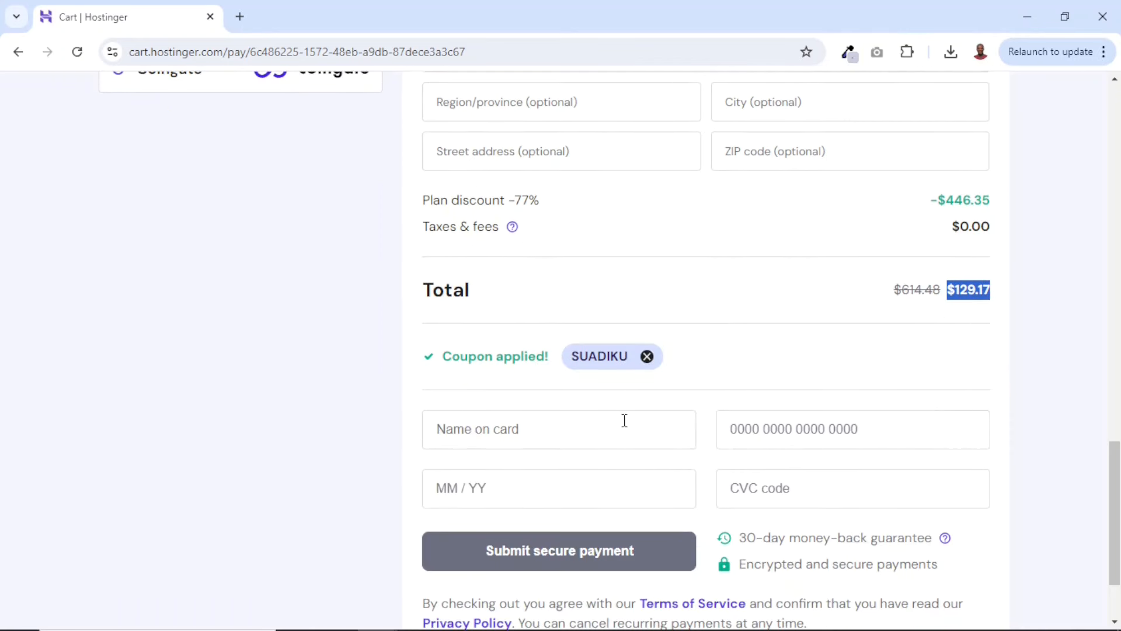
scroll(856, 472, down, 1)
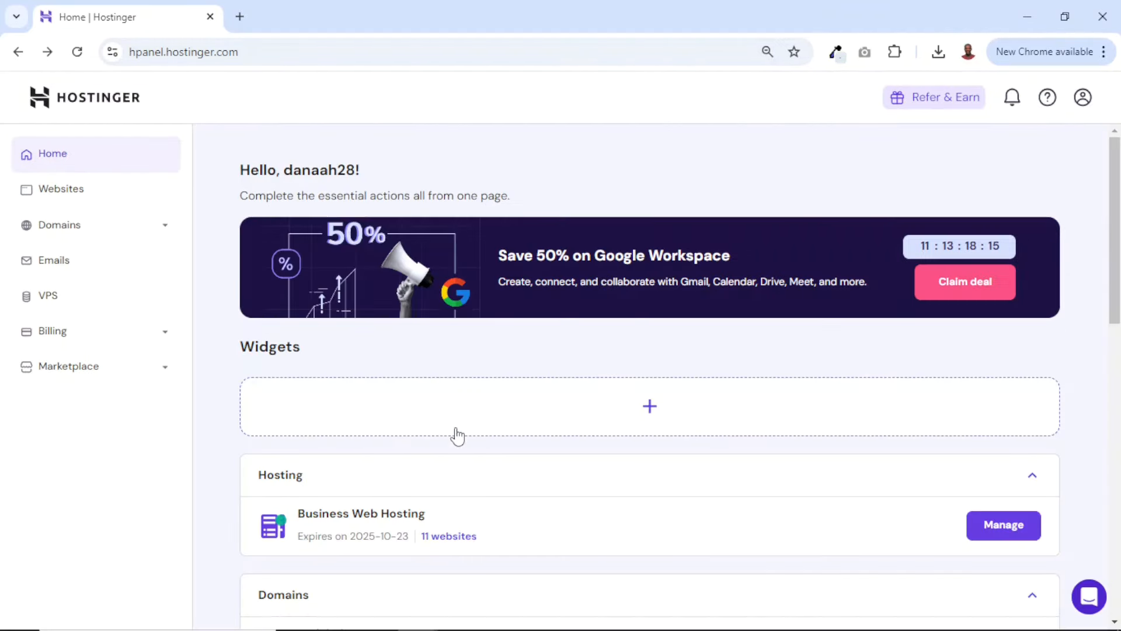
Look over the hosting account's home page and check the Business Web Hosting plan listed under Hosting
scroll(483, 493, down, 1)
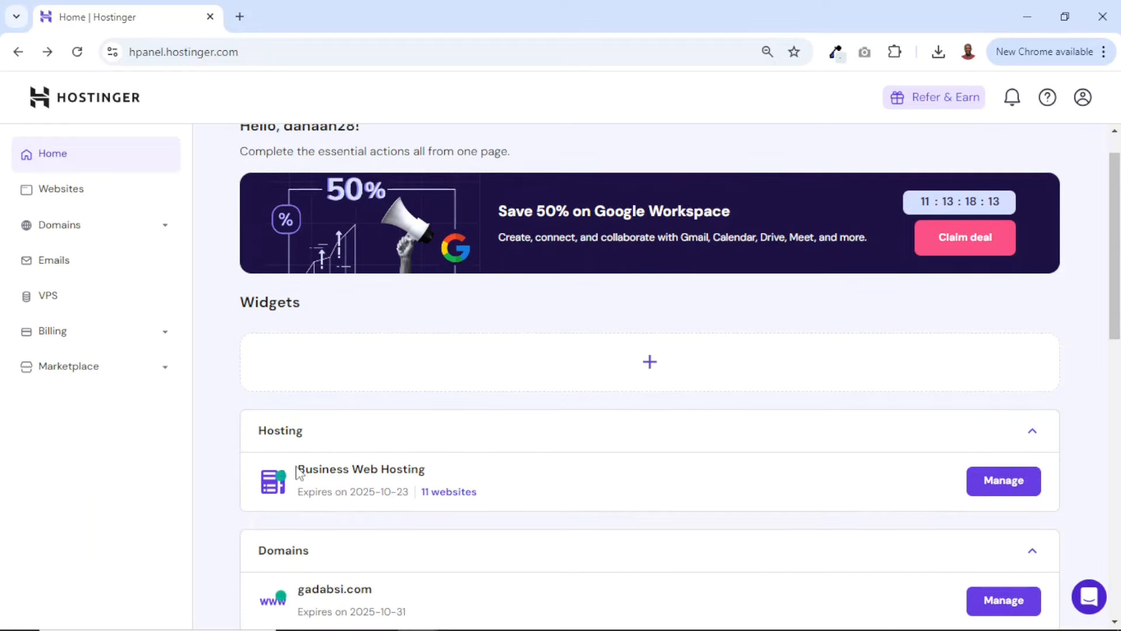
drag(297, 470, 437, 470)
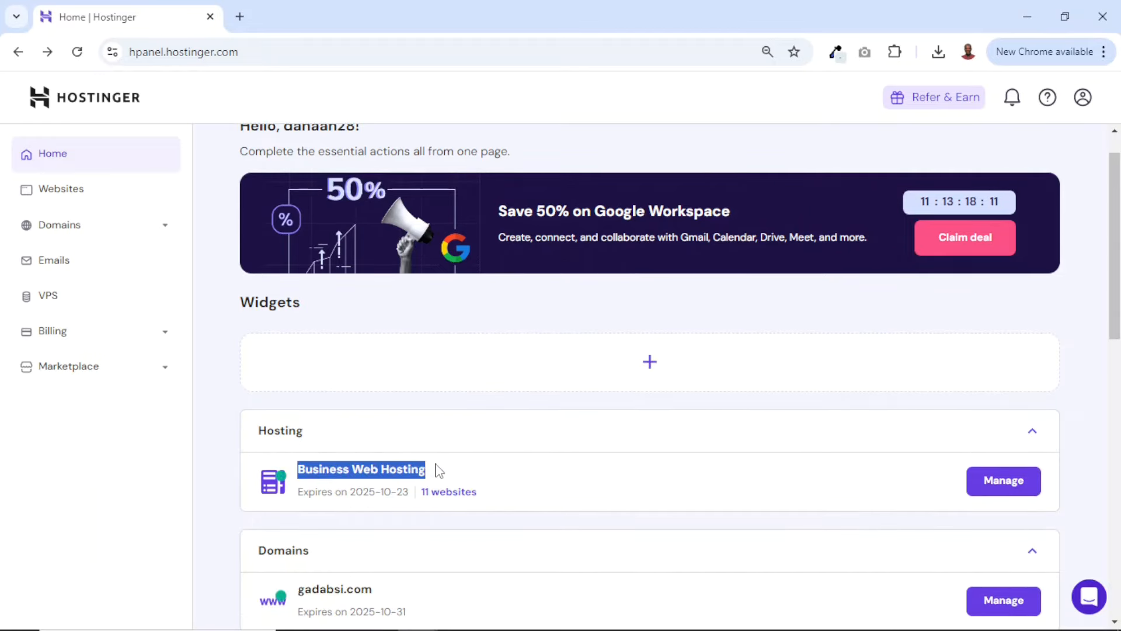
click(489, 510)
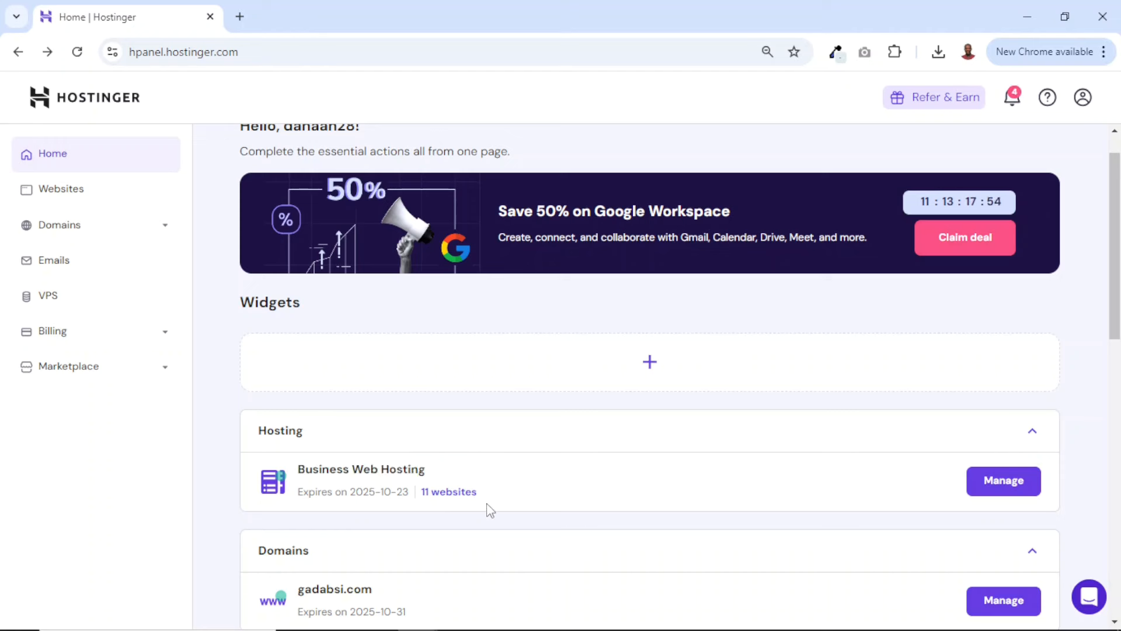
Open the account's list of websites and start adding a WordPress website to the Business Web Hosting plan
click(71, 195)
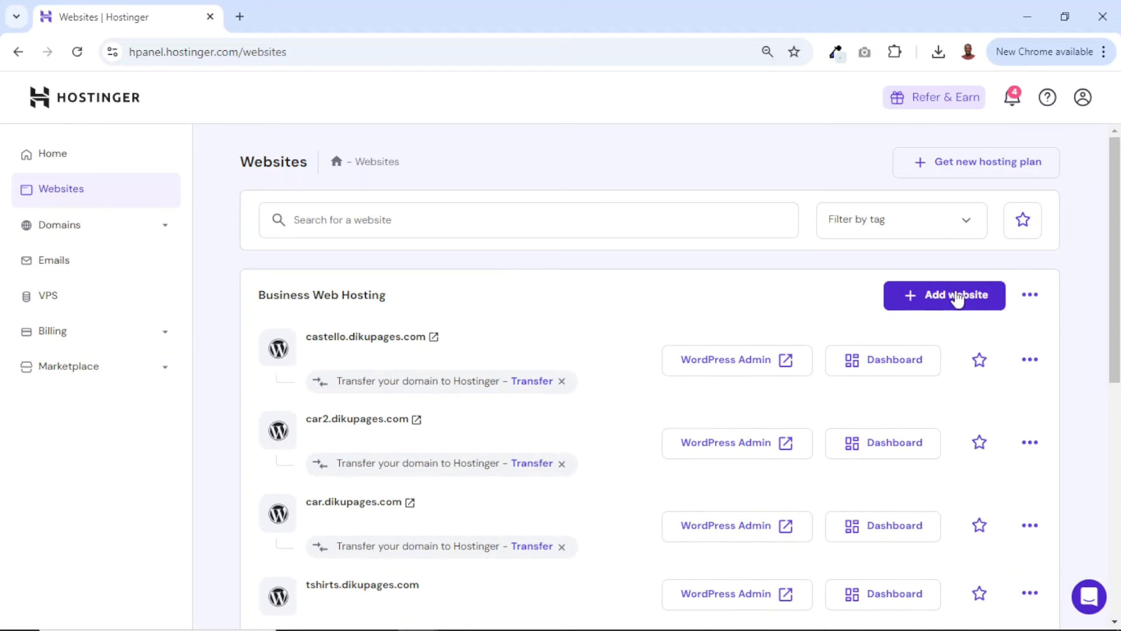
click(941, 303)
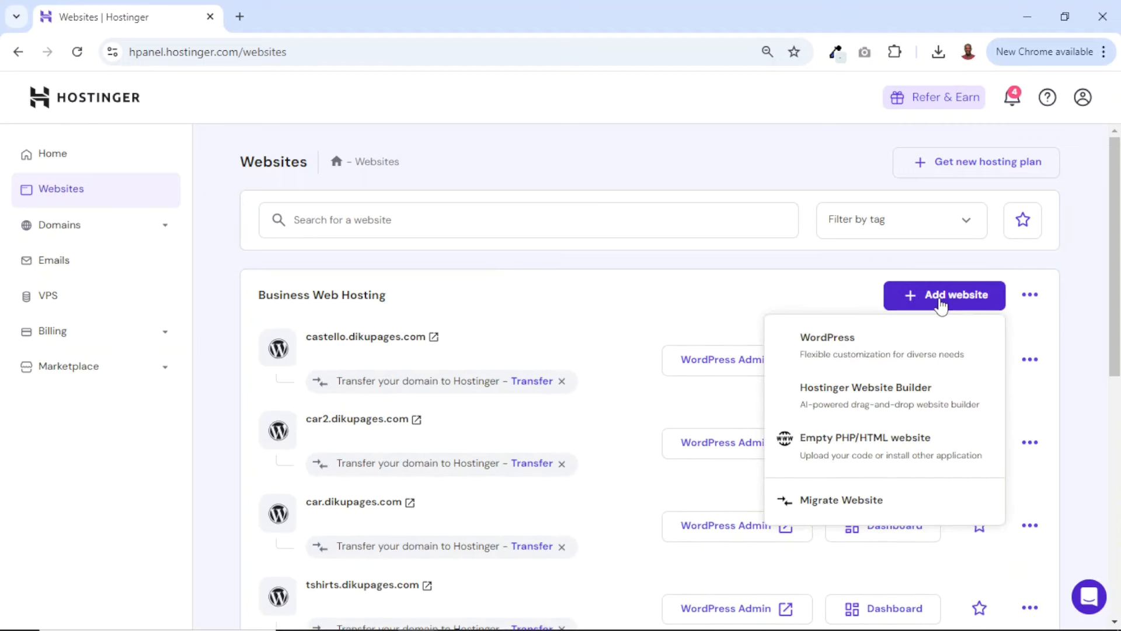
click(848, 357)
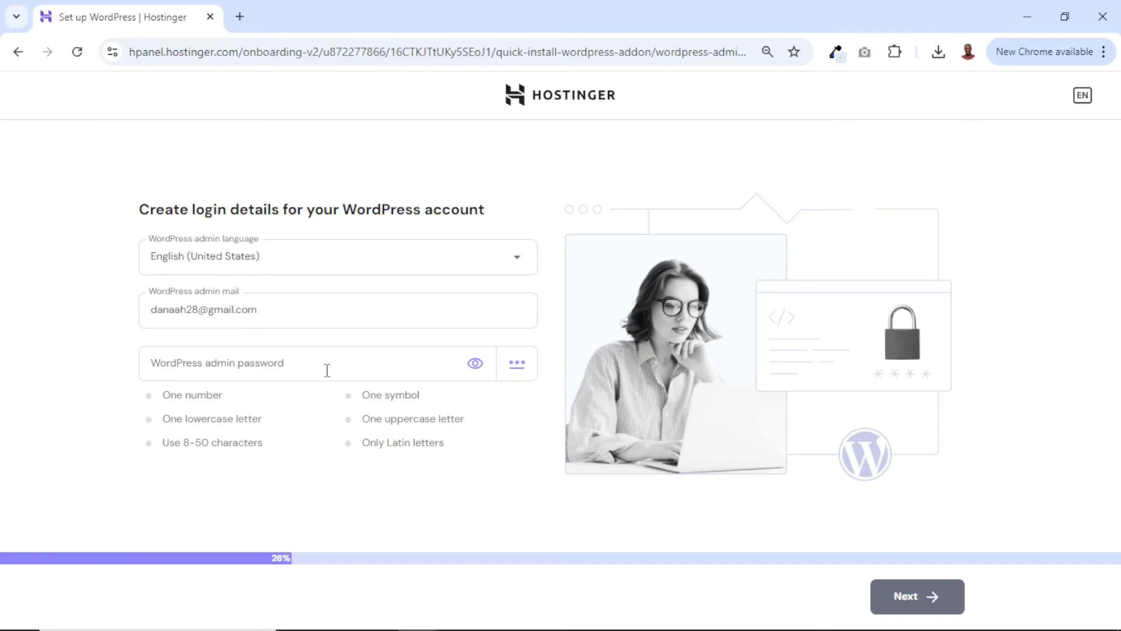
Enter the WordPress admin password, keep the admin e-mail, and choose to create a blank site
drag(278, 314, 145, 317)
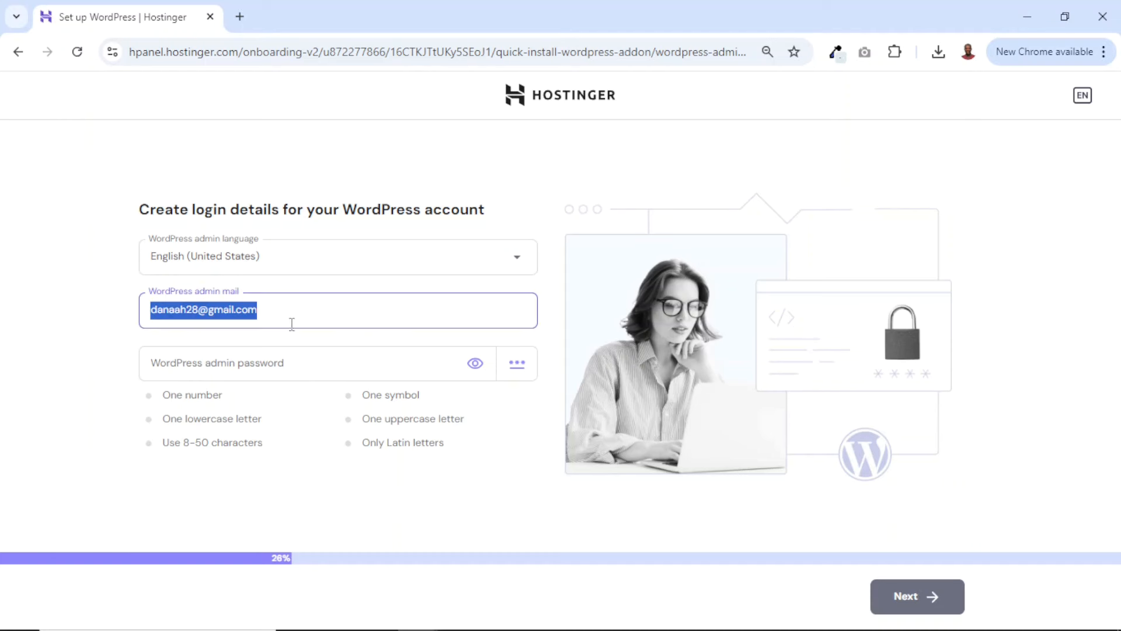
click(266, 363)
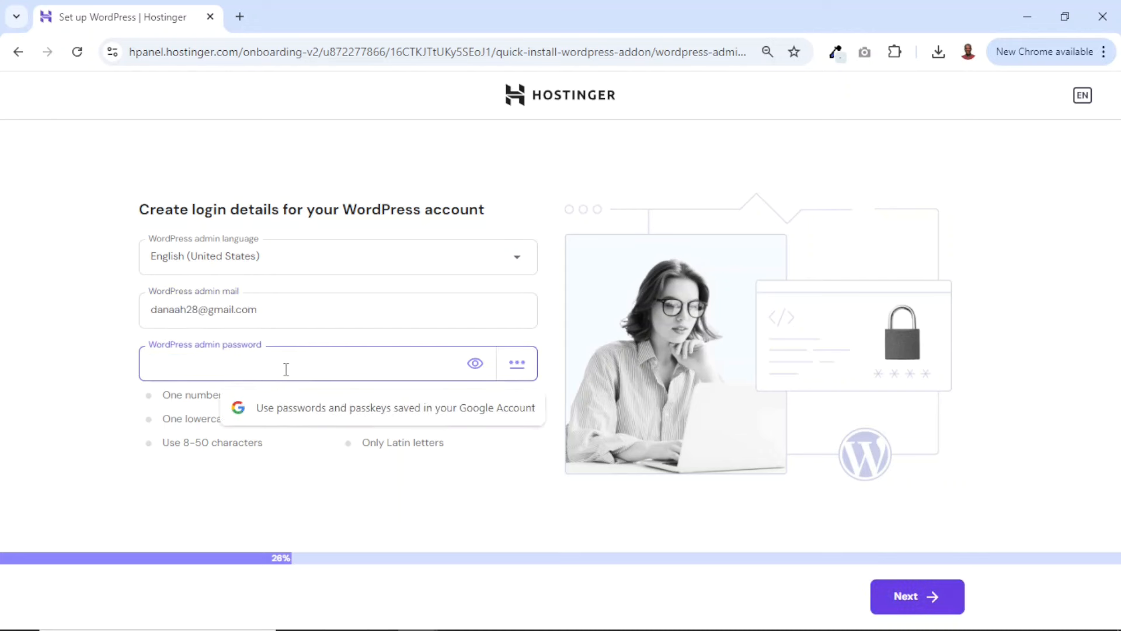
key(ctrl+v)
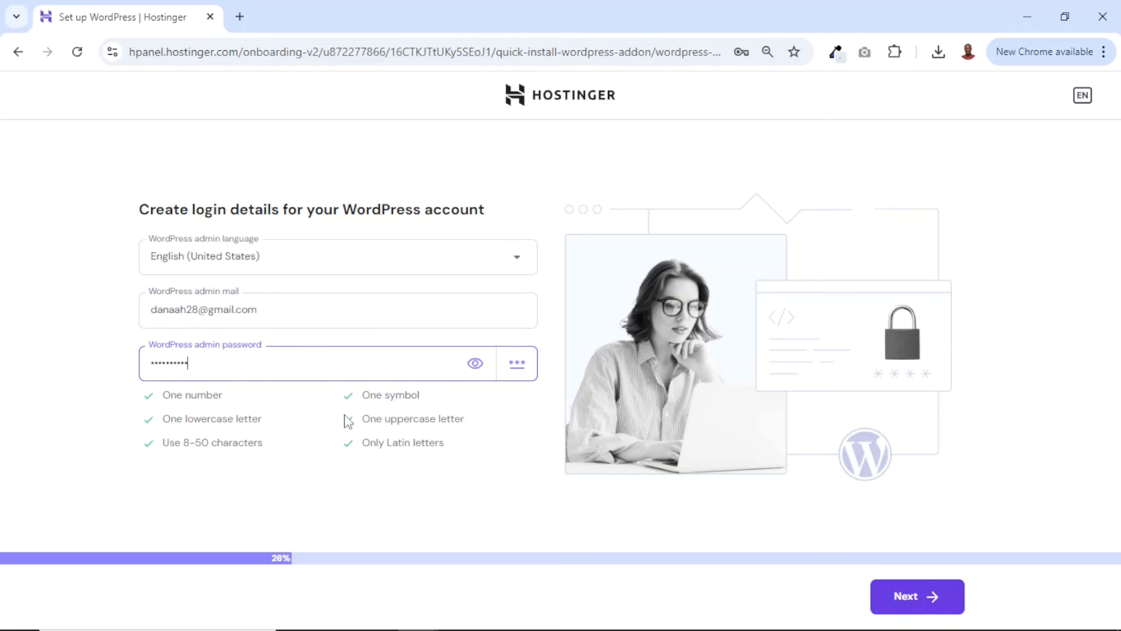
click(898, 601)
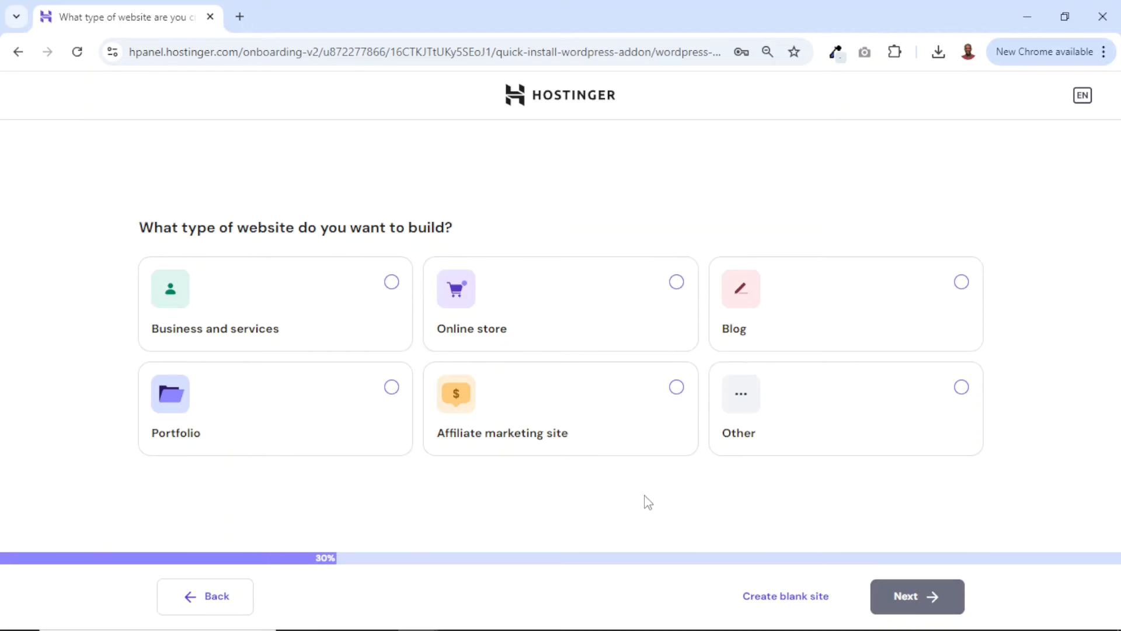
click(780, 601)
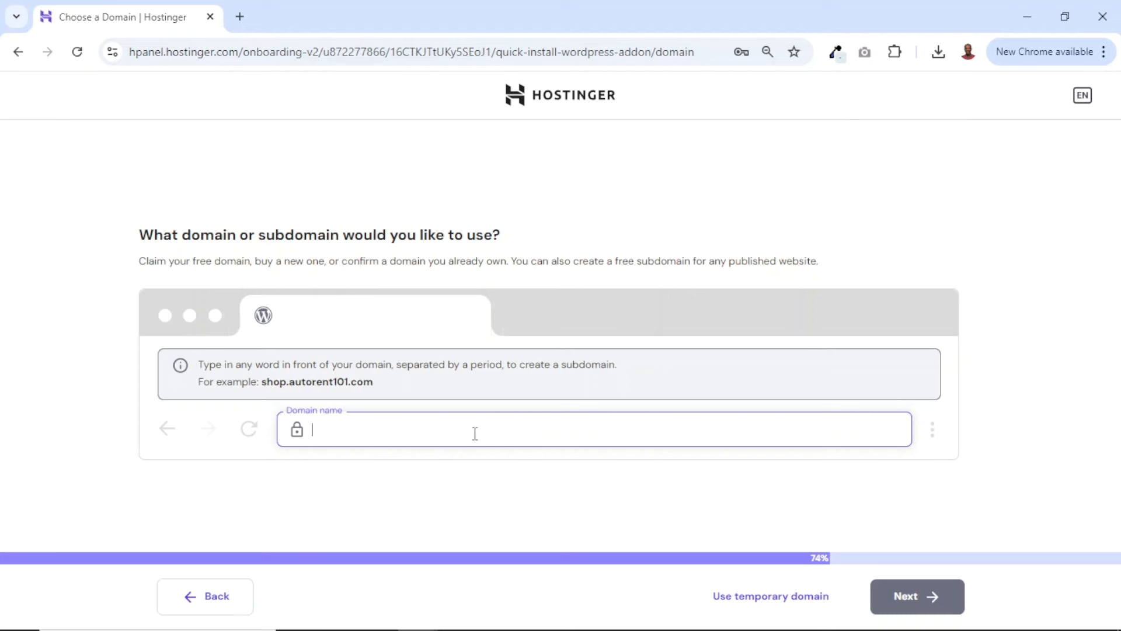
Set easypeep.com, registered at another provider, as the website's domain and proceed with the WordPress setup
text(easy)
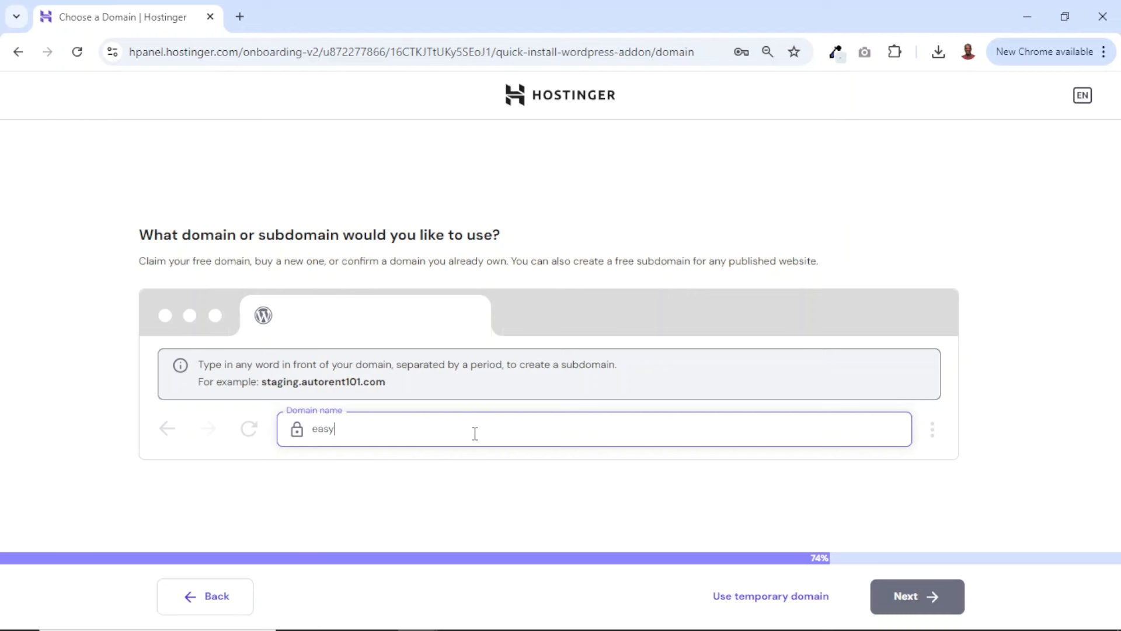
text(pp)
text(eep.com)
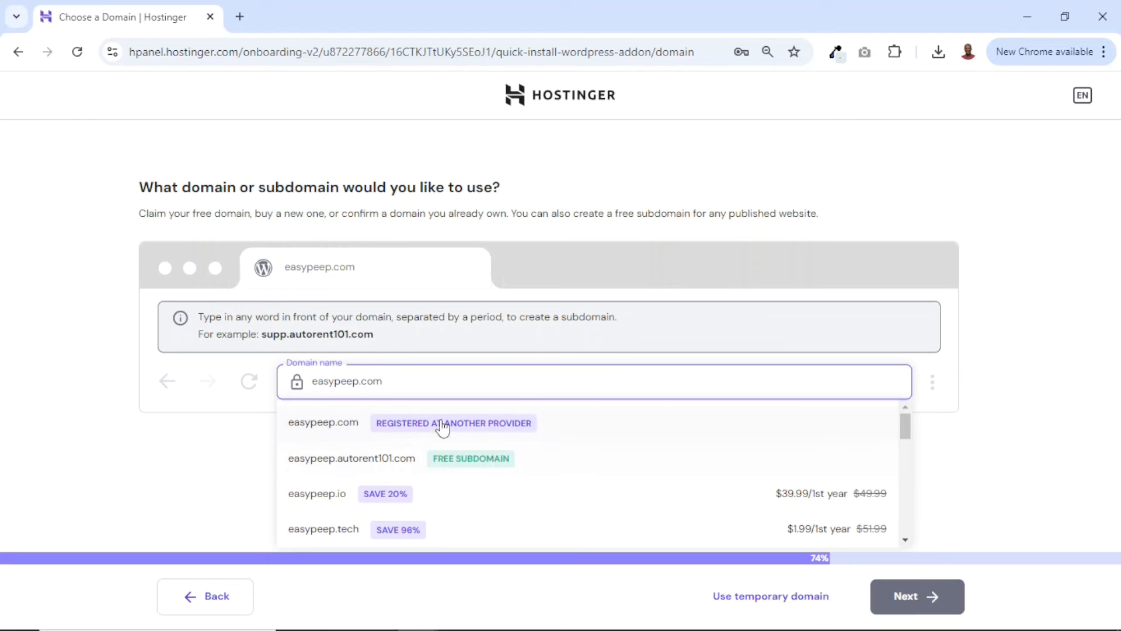
click(408, 430)
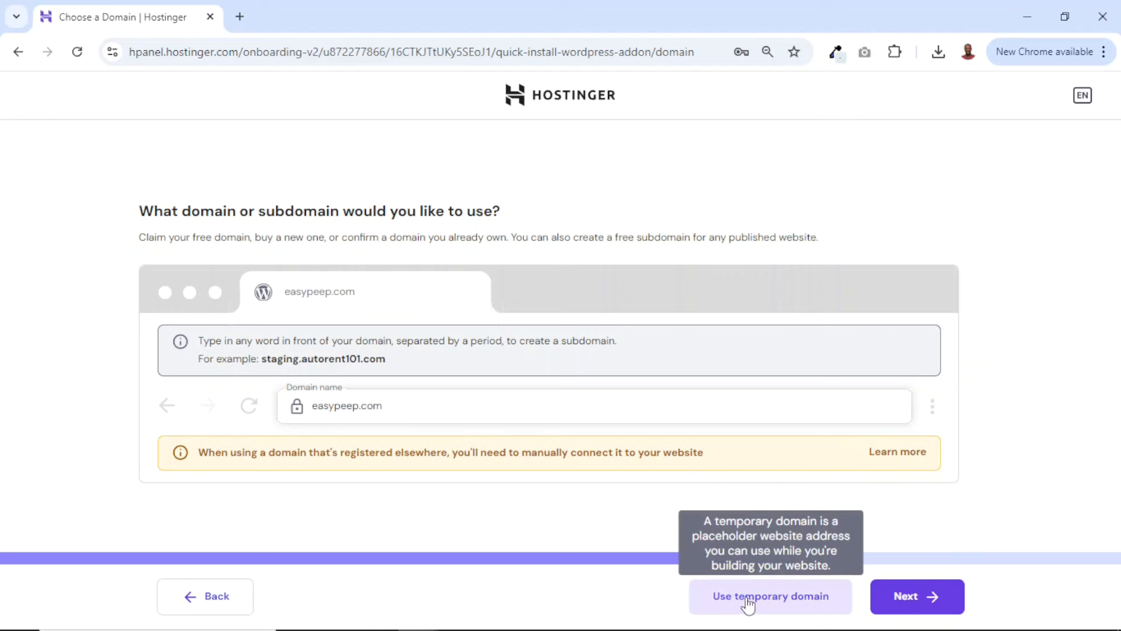
click(910, 607)
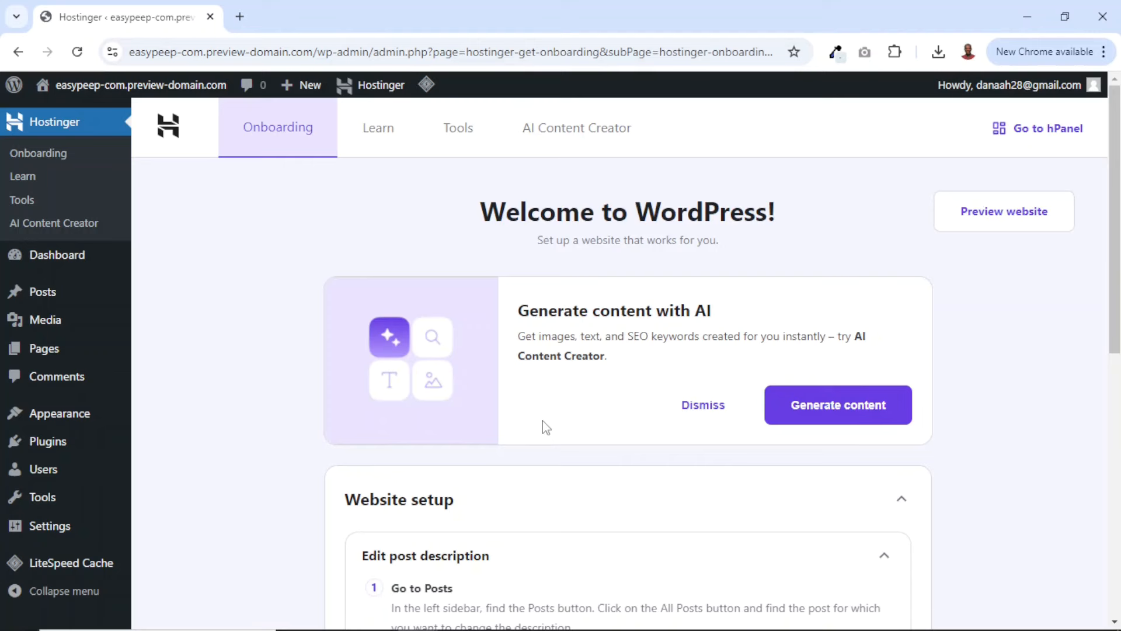
Visit the new WordPress site's front end and look over its preview notice
mouse_move(132, 100)
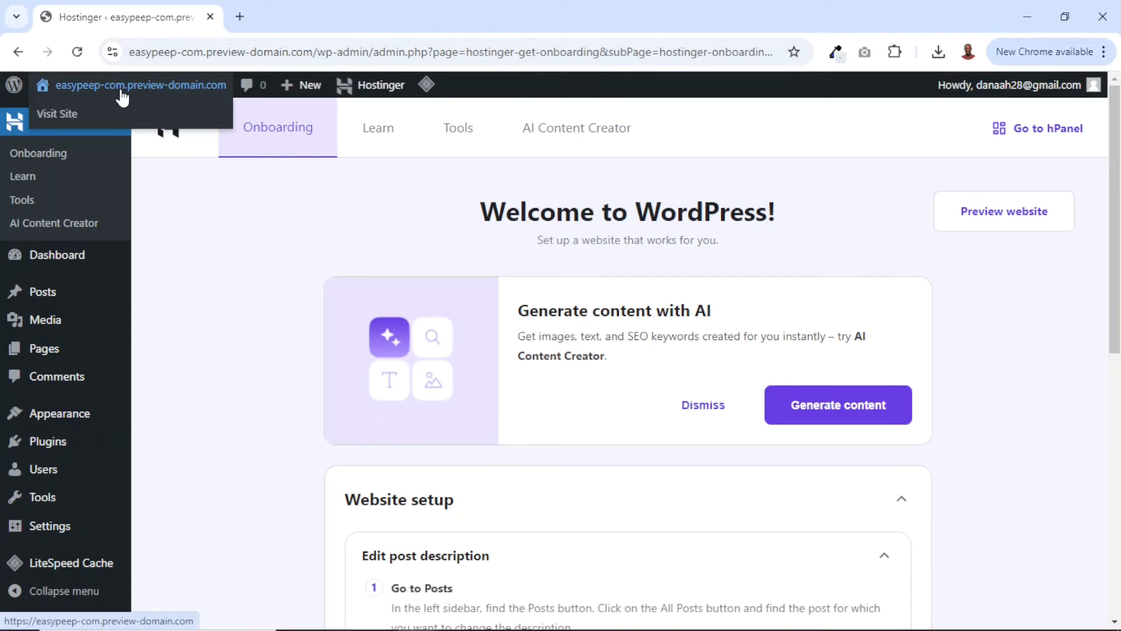
click(119, 84)
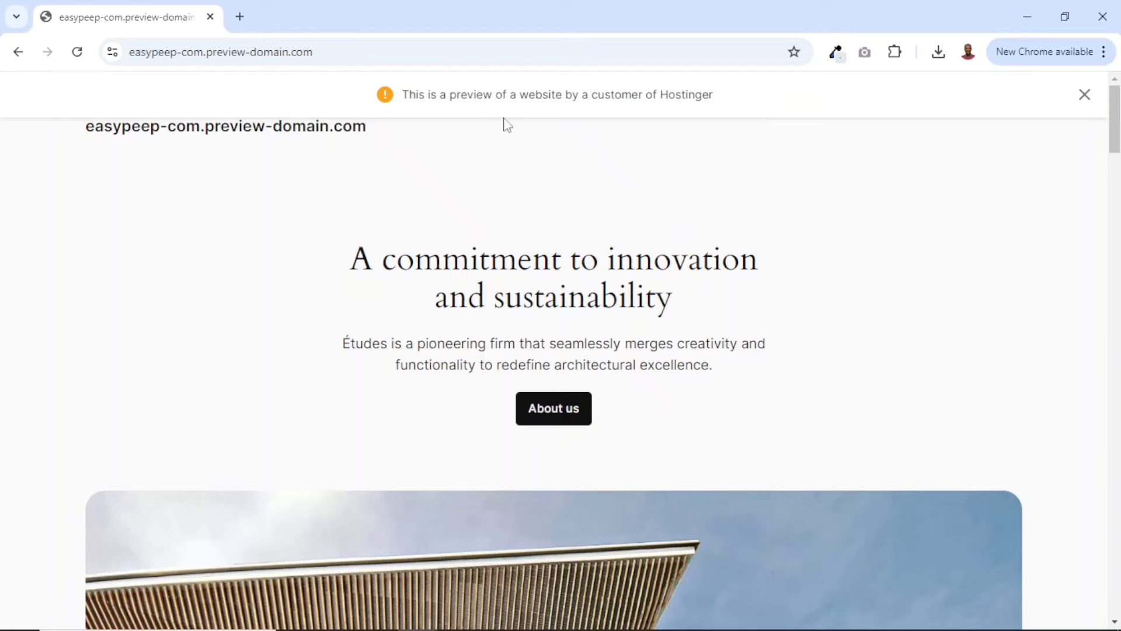
drag(401, 95, 777, 132)
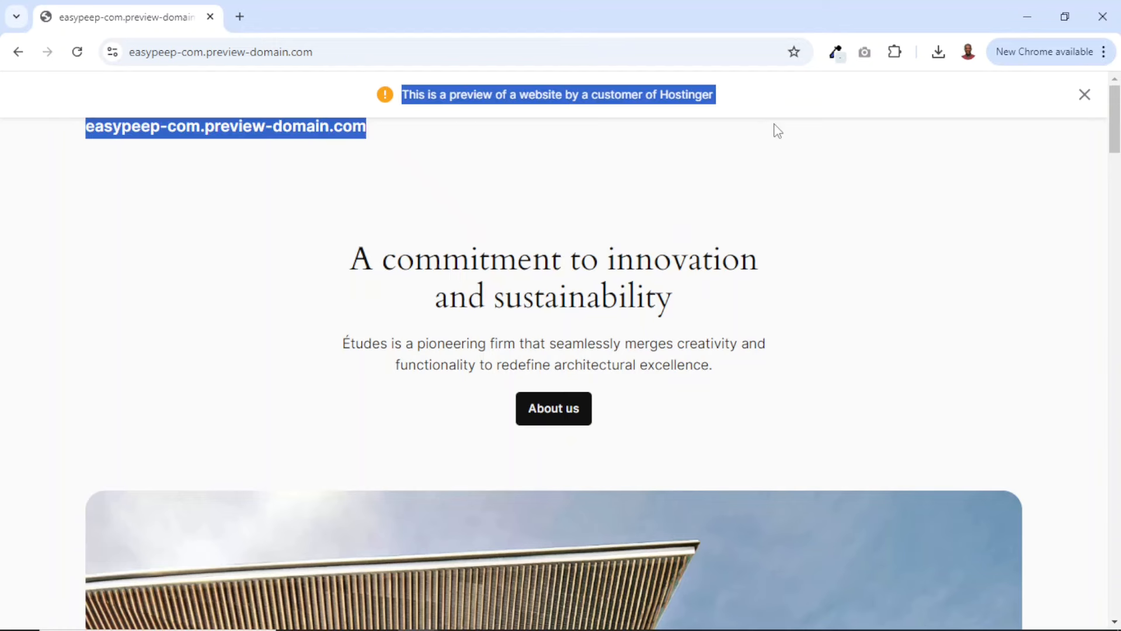
click(469, 195)
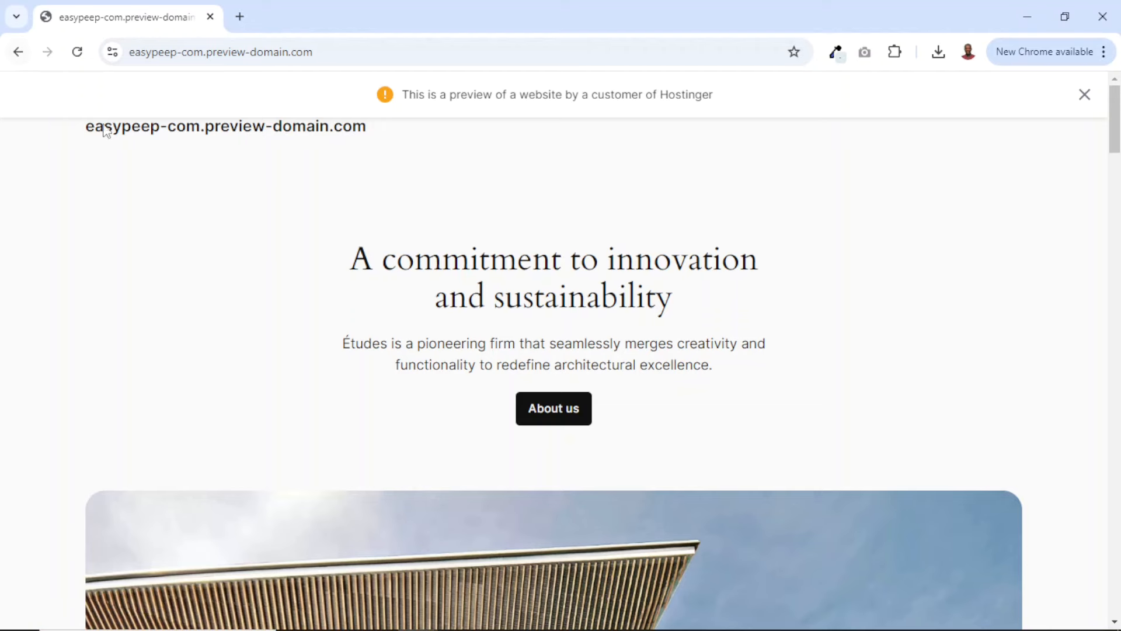
Open hpanel.hostinger.com in a new browser tab and go to the easypeep.com website's dashboard
click(239, 18)
text(h)
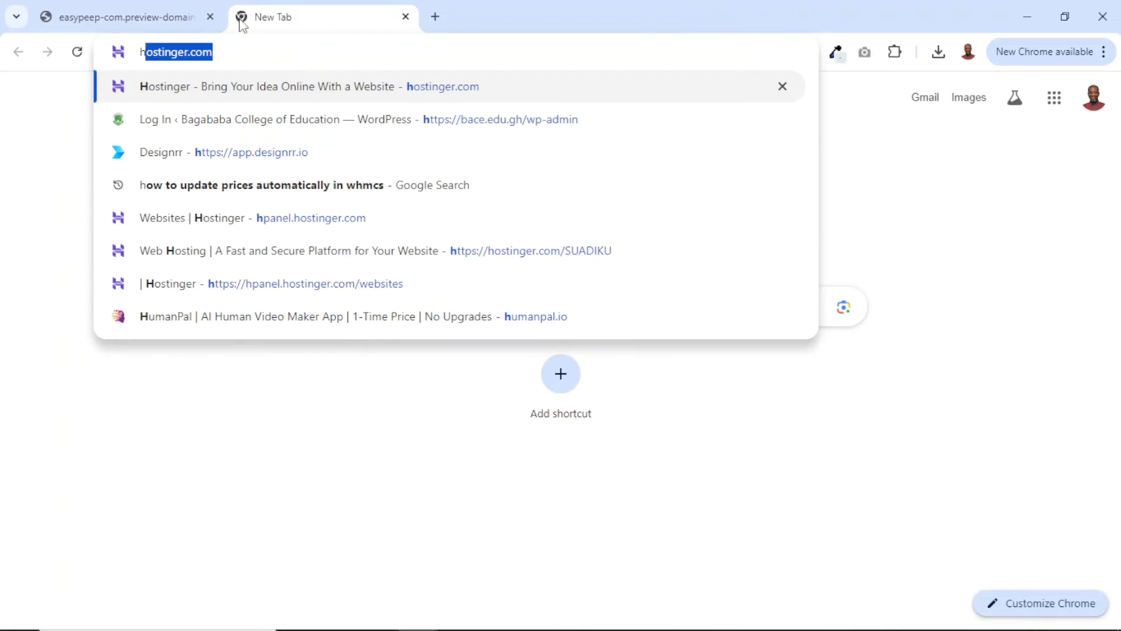
text(p)
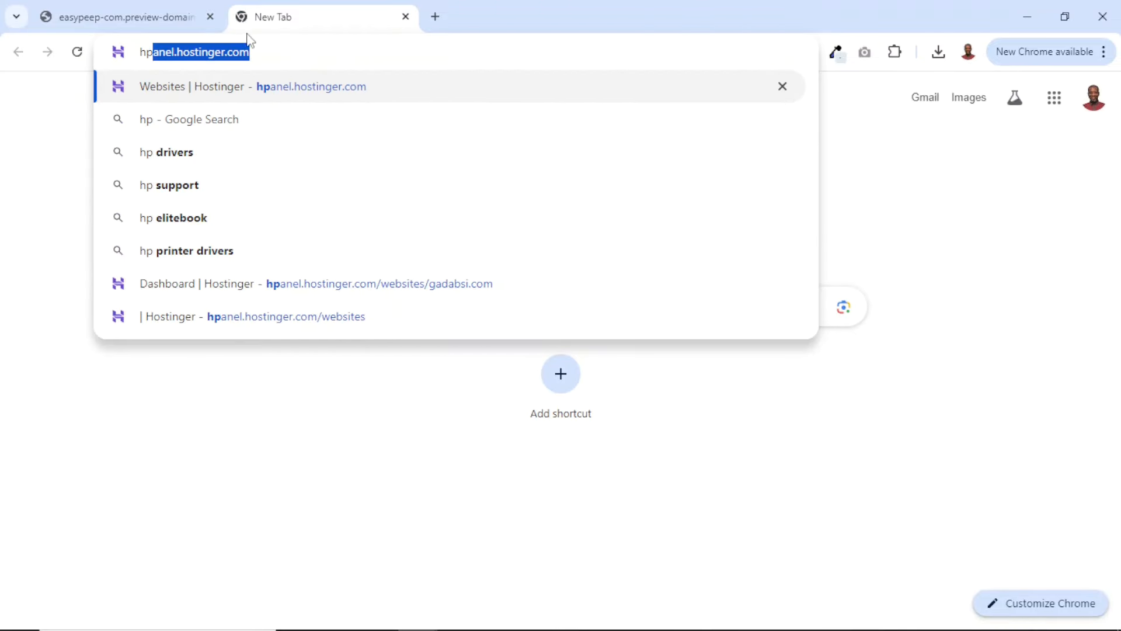
key(Right)
key(Return)
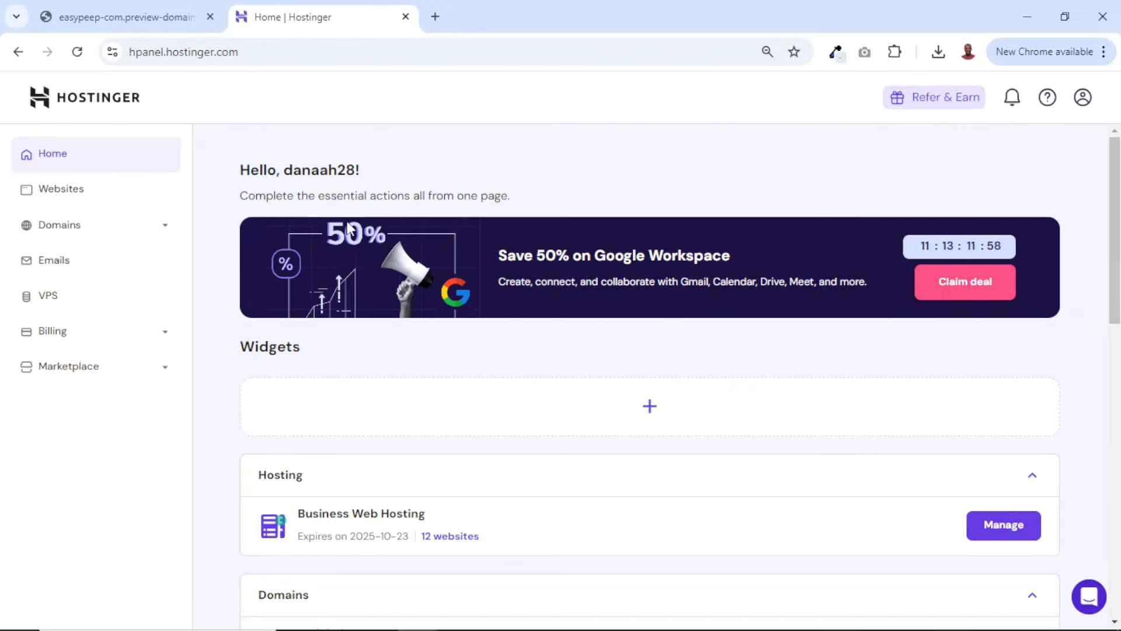
click(71, 196)
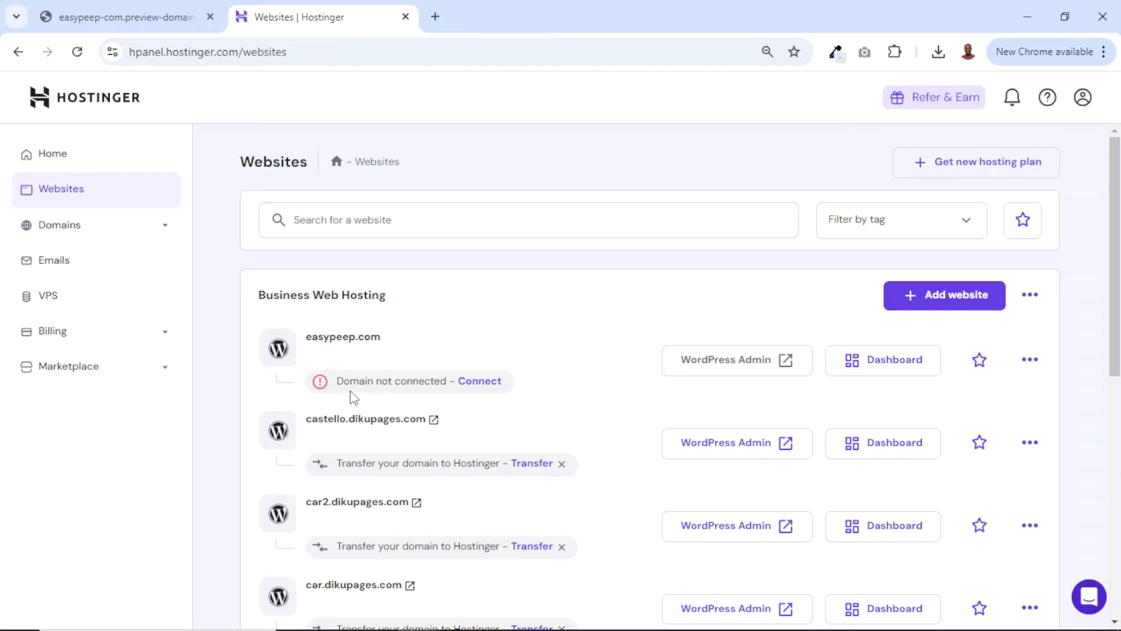
drag(345, 382, 446, 383)
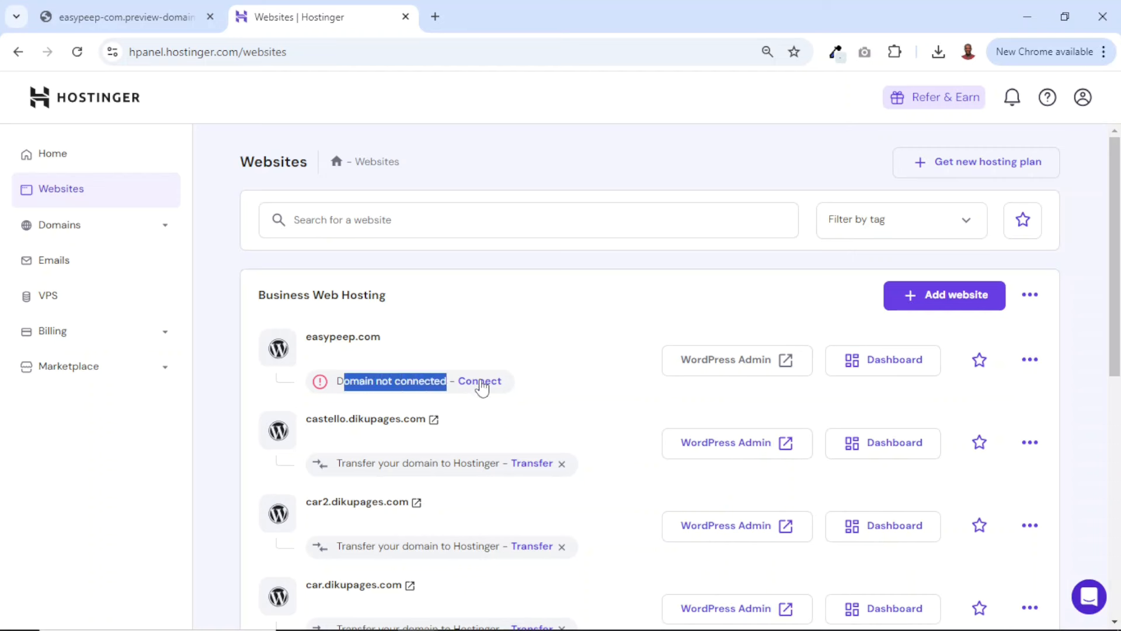
click(882, 367)
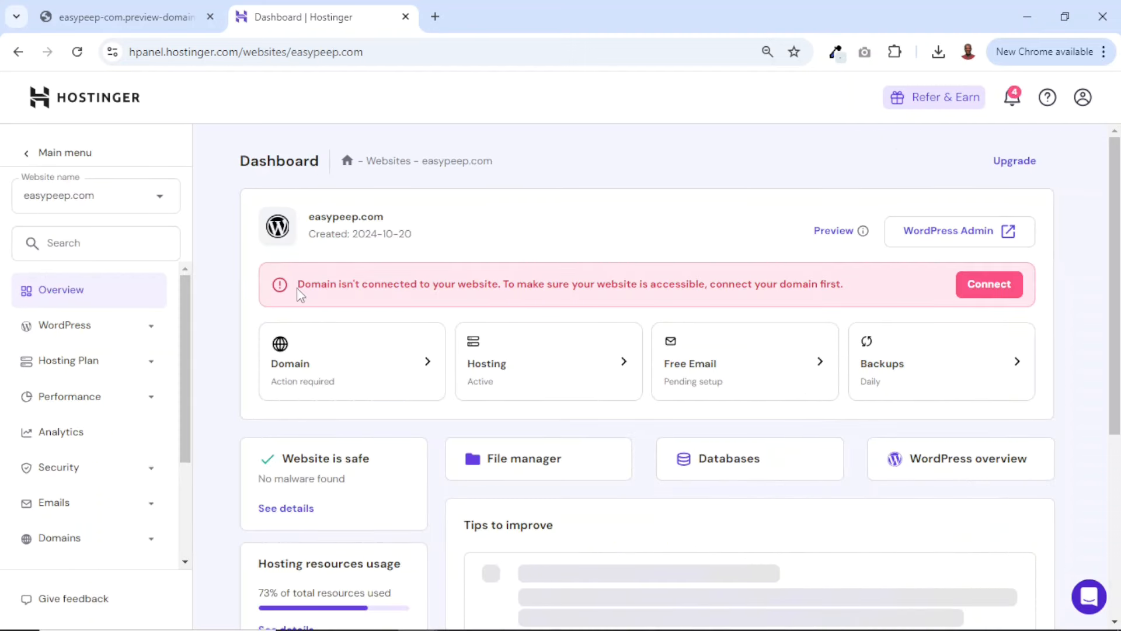
Start connecting the easypeep.com domain to the website, choosing Other as the domain provider
drag(299, 294, 862, 279)
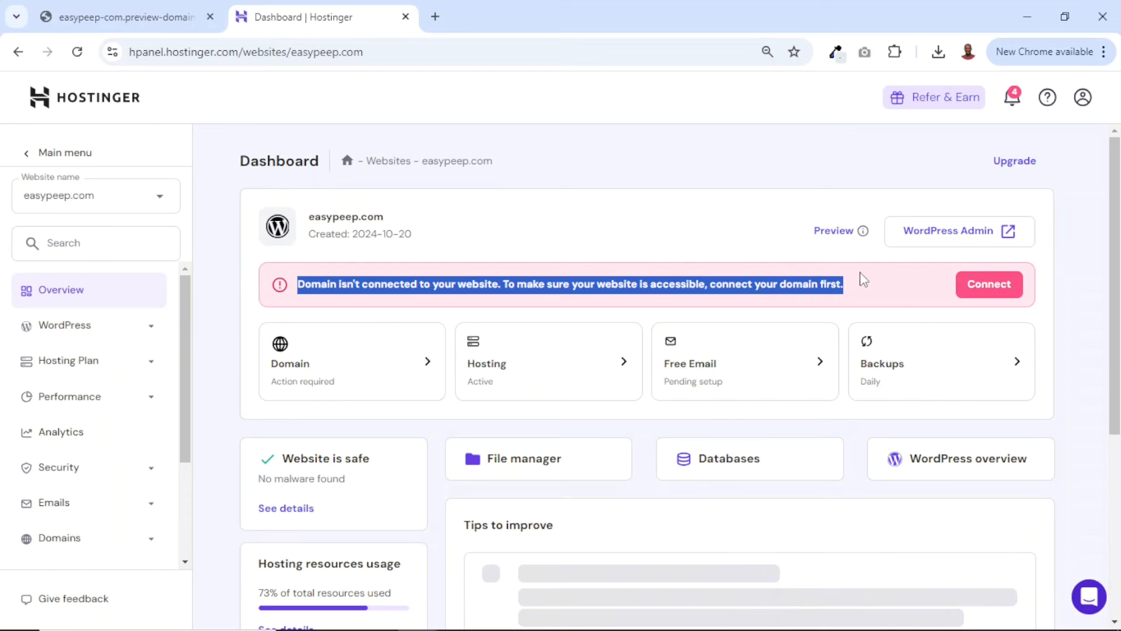
click(993, 285)
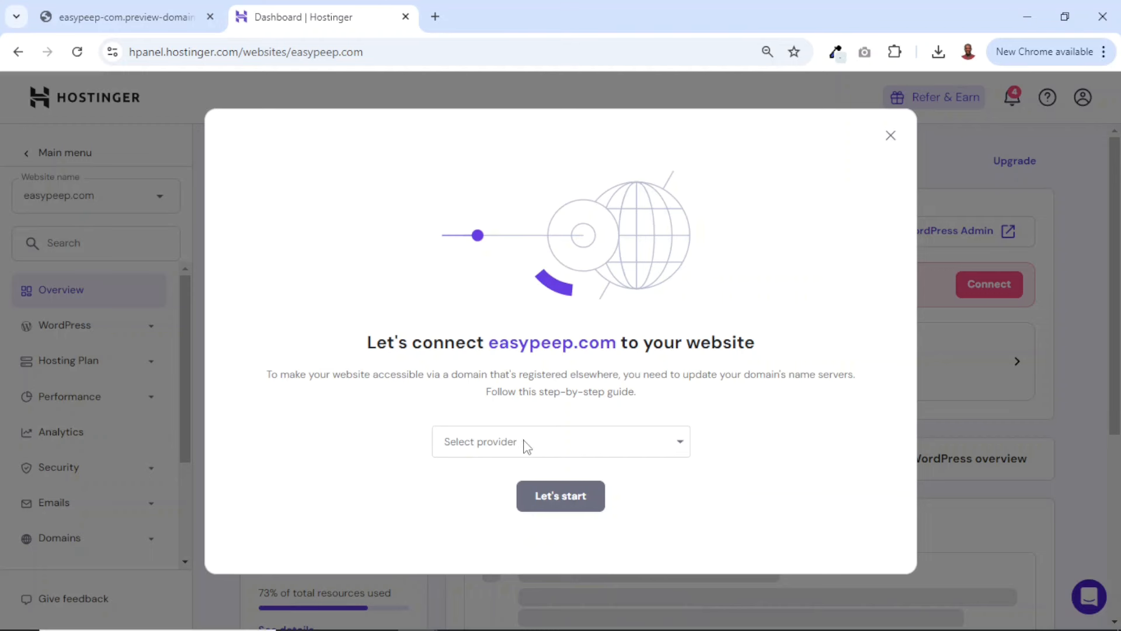
click(527, 448)
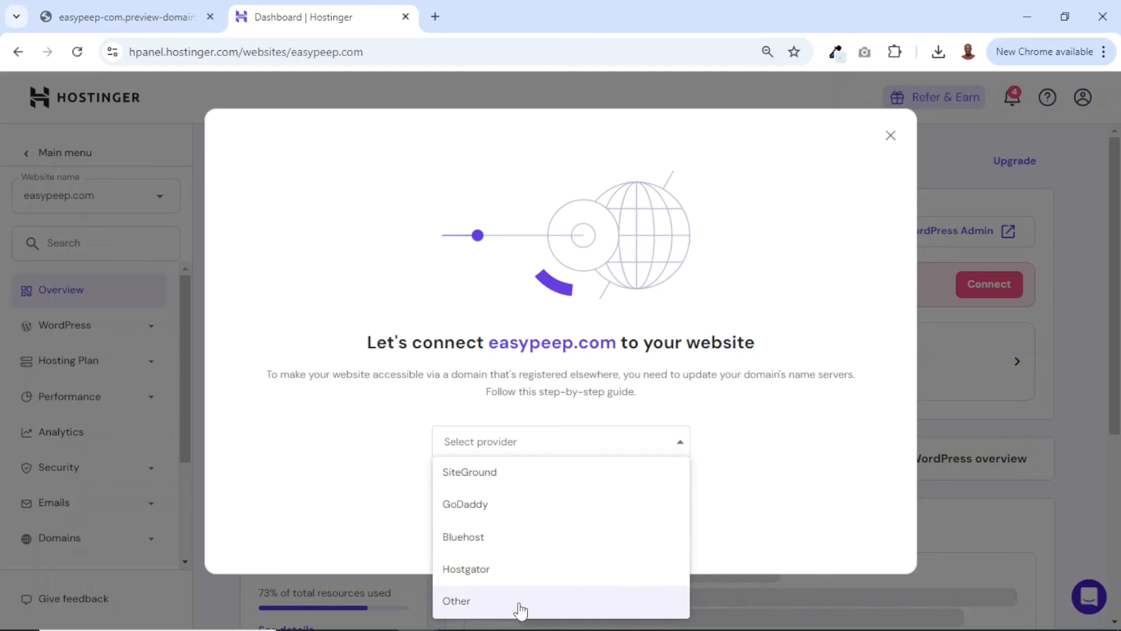
click(473, 605)
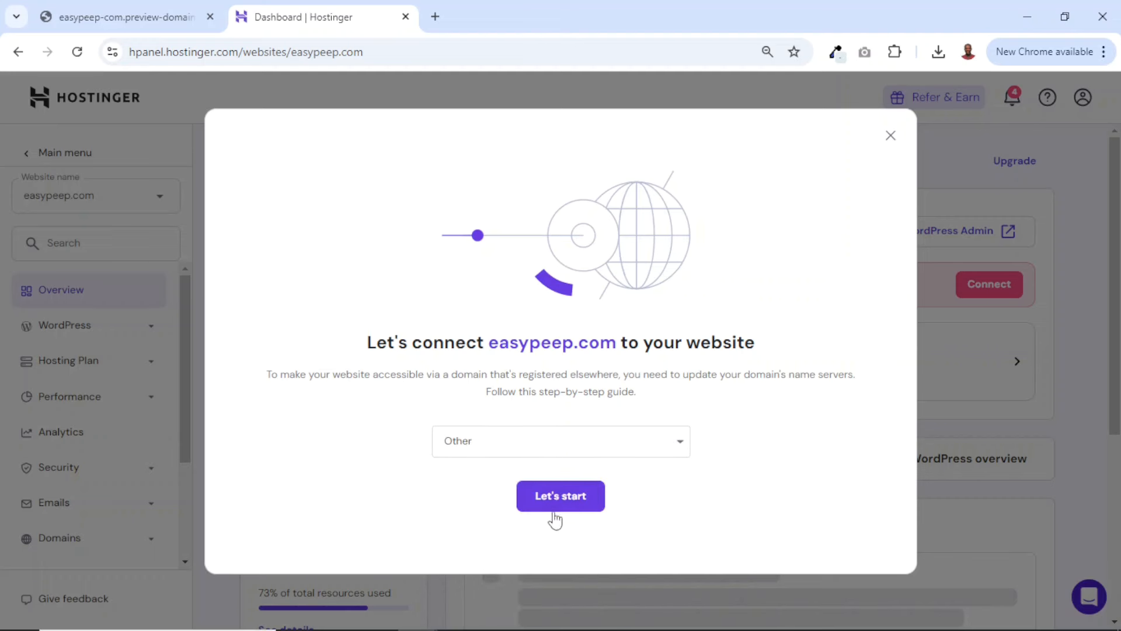
click(565, 505)
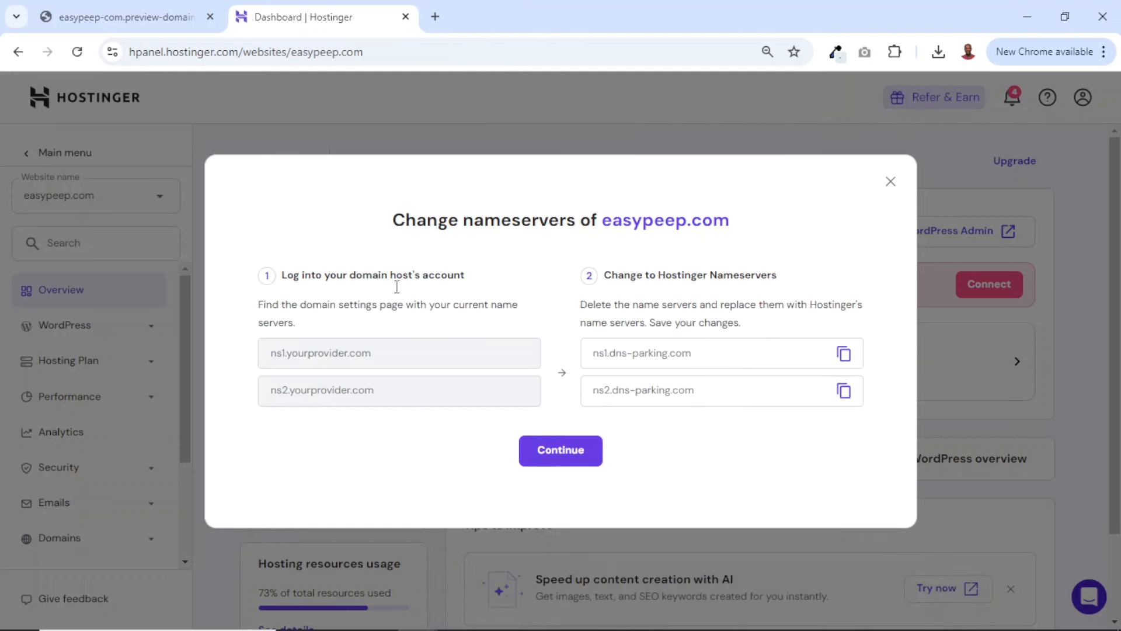
Read the instructions for changing the nameservers of easypeep.com to Hostinger's
drag(283, 274, 374, 404)
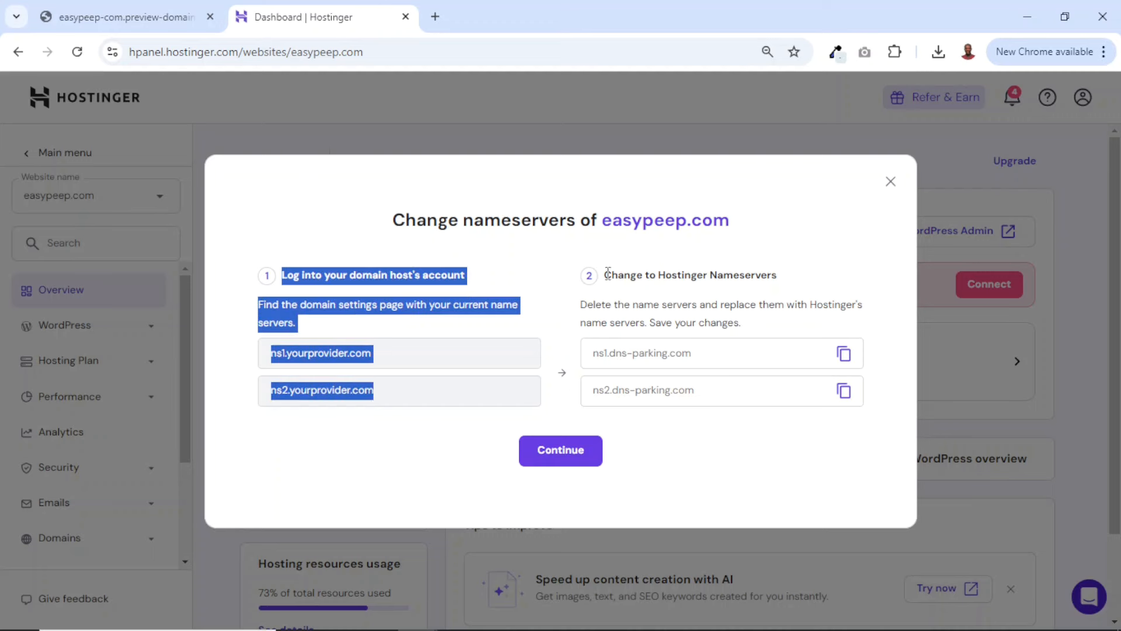
drag(607, 272, 762, 413)
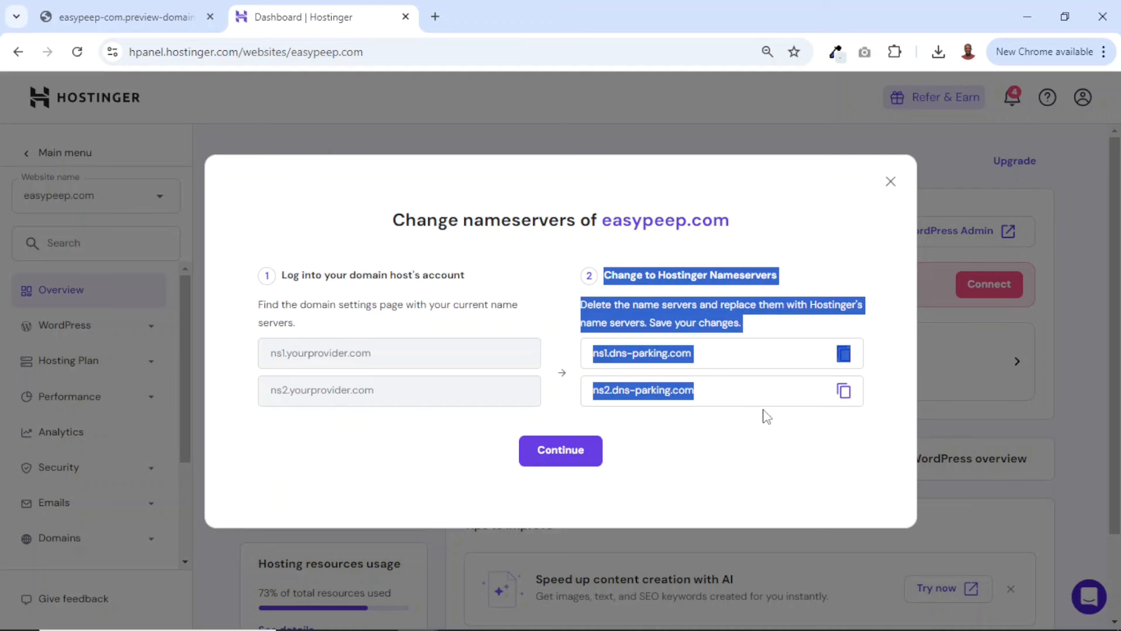
click(711, 472)
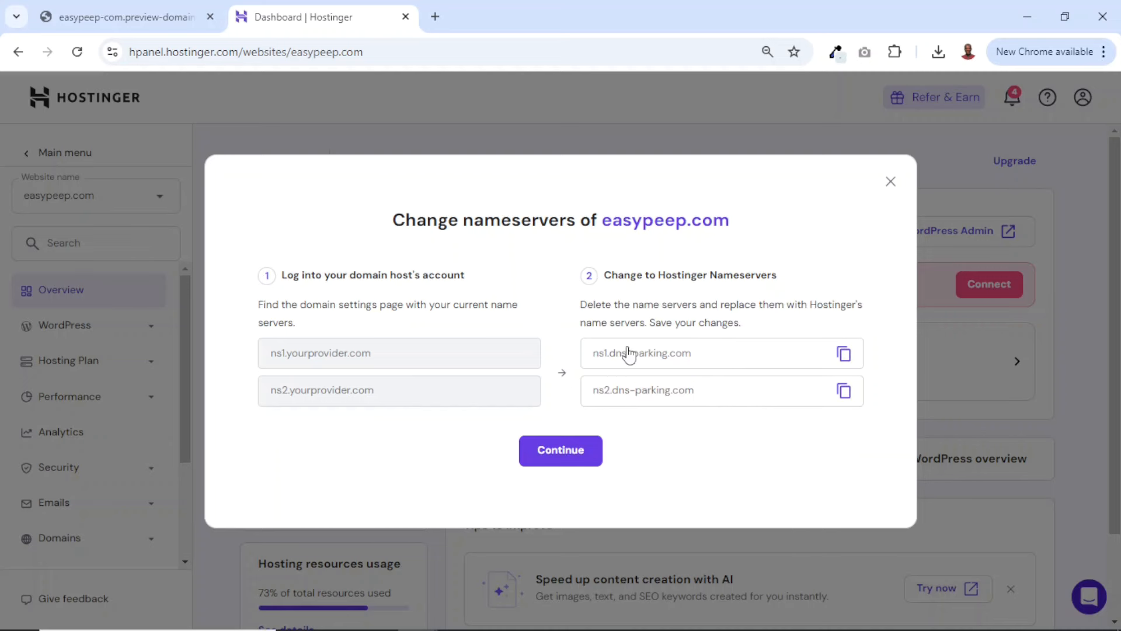
Switch to the Dynadot domain manager in a new tab and set easypeep.com's DNS settings to accept new name servers
click(435, 16)
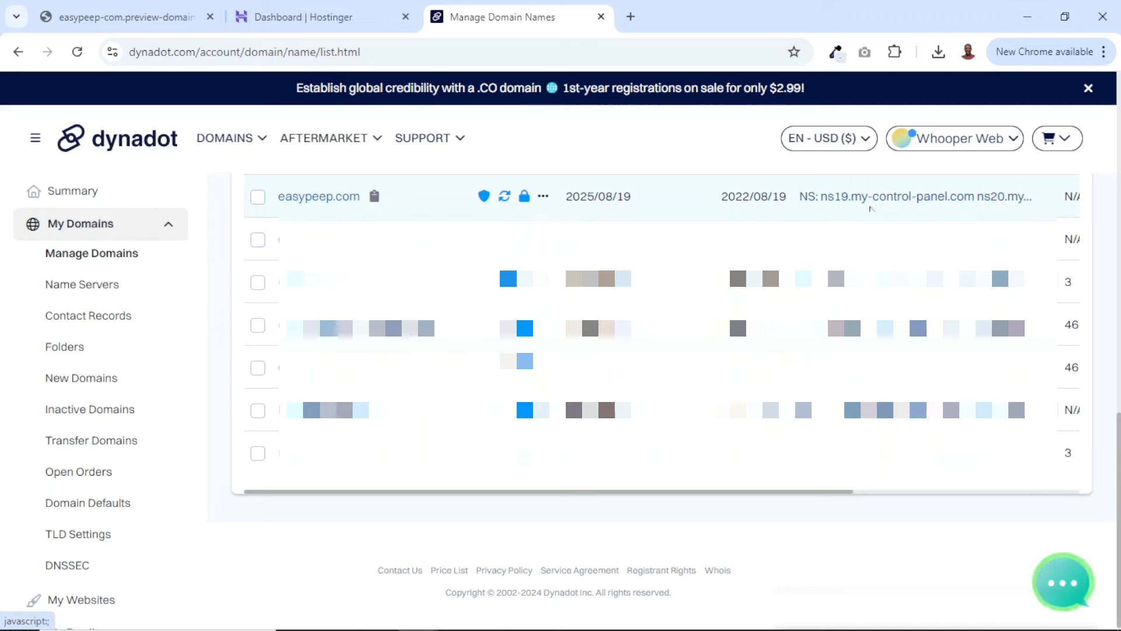
click(897, 200)
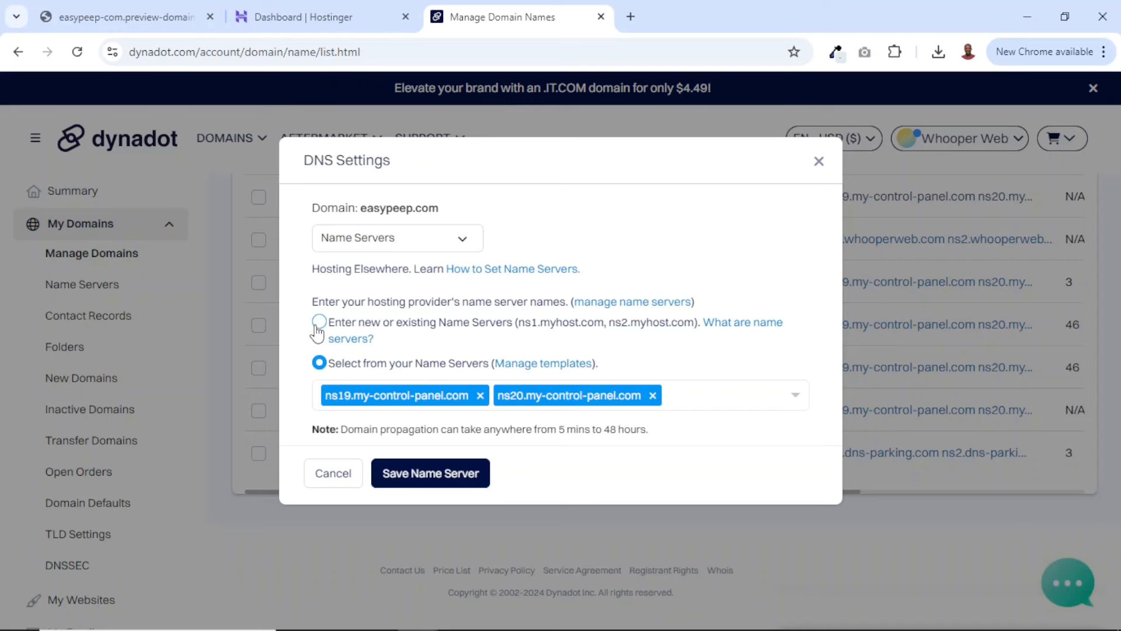
click(316, 326)
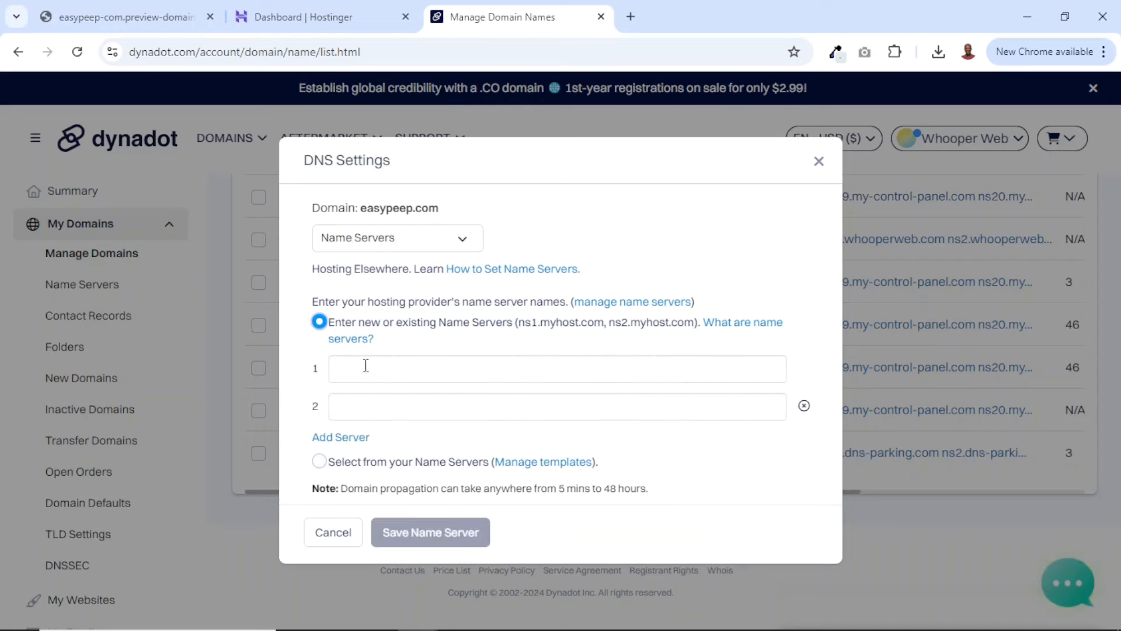
Copy ns1.dns-parking.com from Hostinger's nameserver instructions into the first name server entry for easypeep.com in Dynadot
click(315, 17)
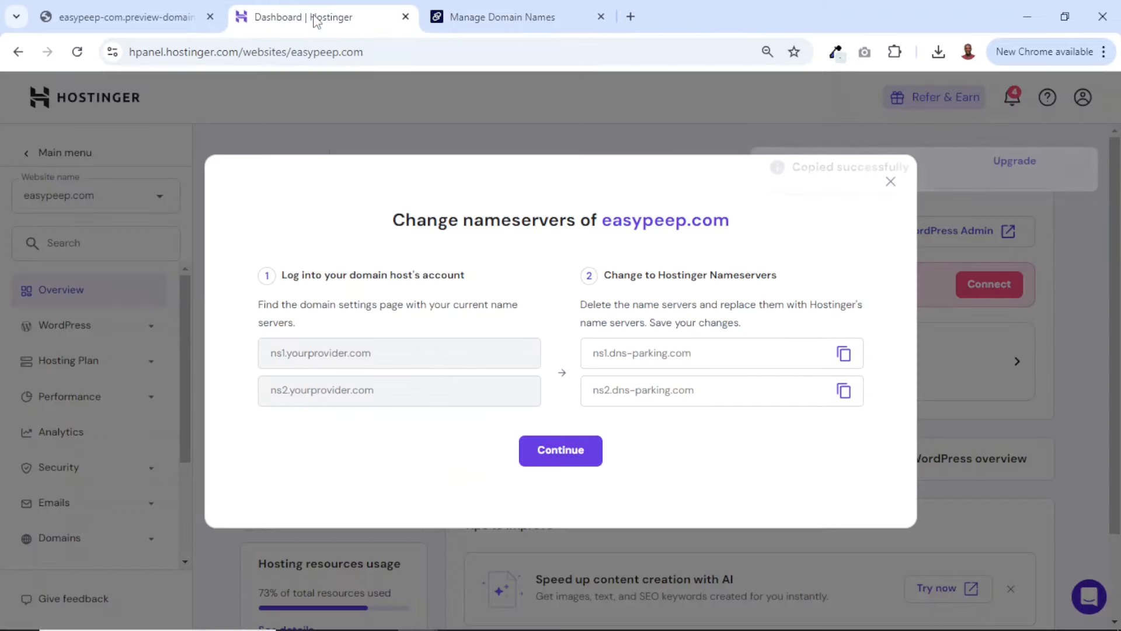
click(843, 355)
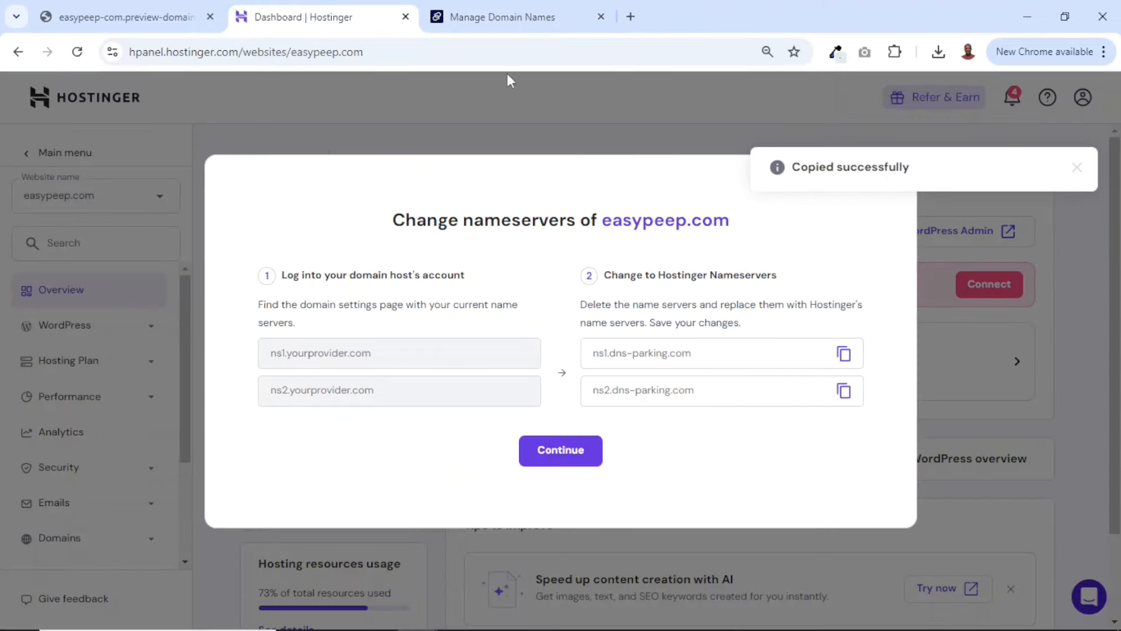
click(497, 12)
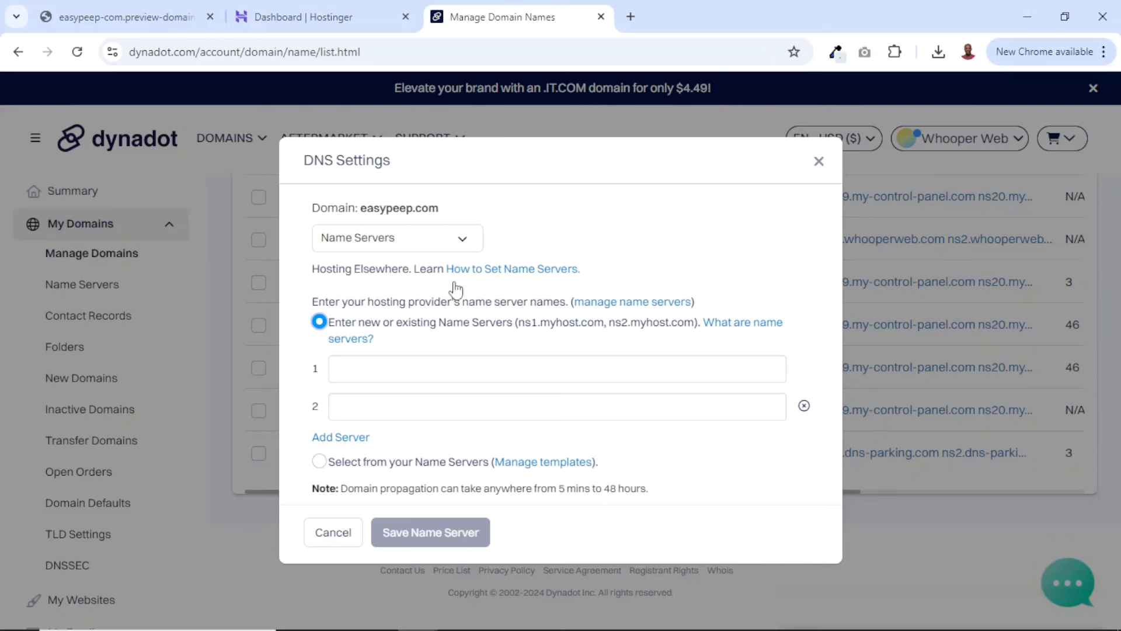
click(397, 363)
key(ctrl+v)
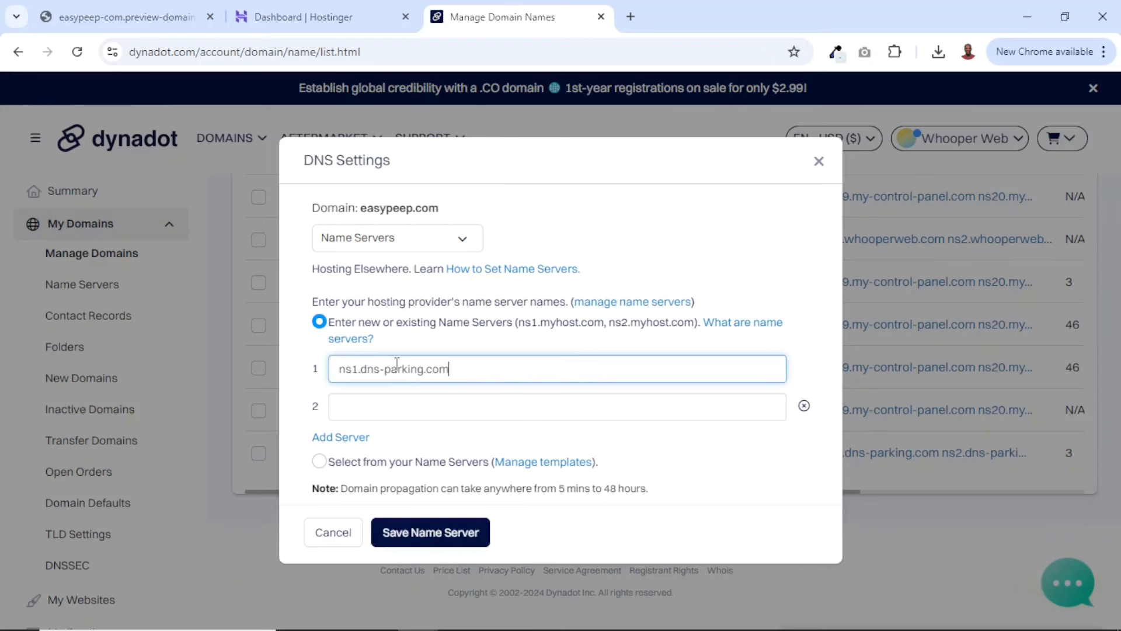
Copy ns2.dns-parking.com from Hostinger into easypeep.com's second name server entry in Dynadot and save the name servers
click(308, 14)
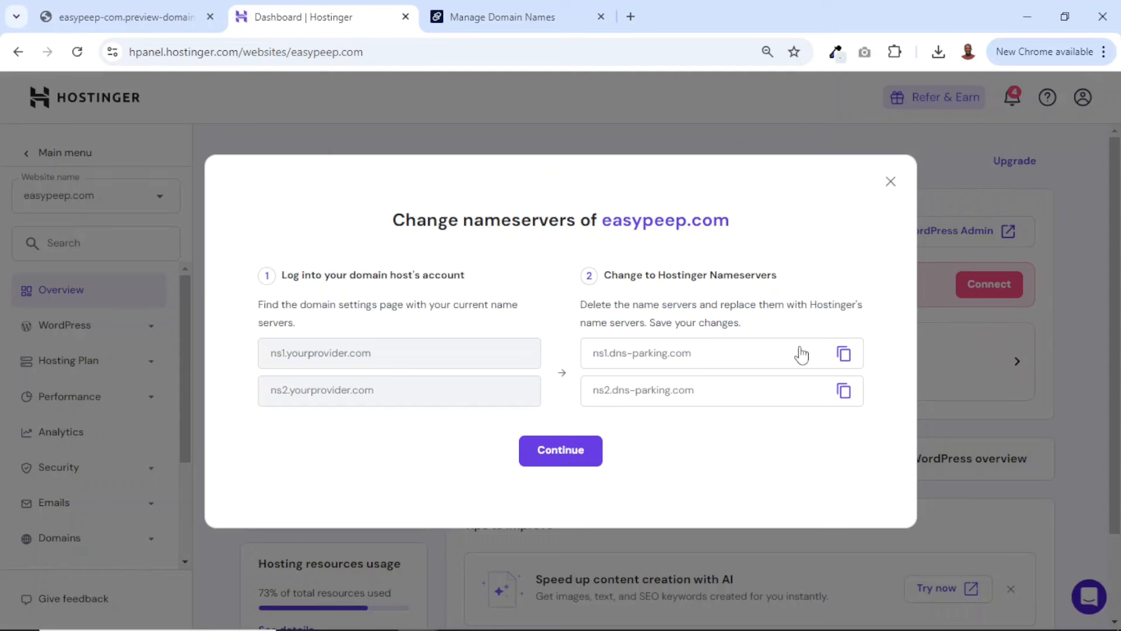
click(844, 390)
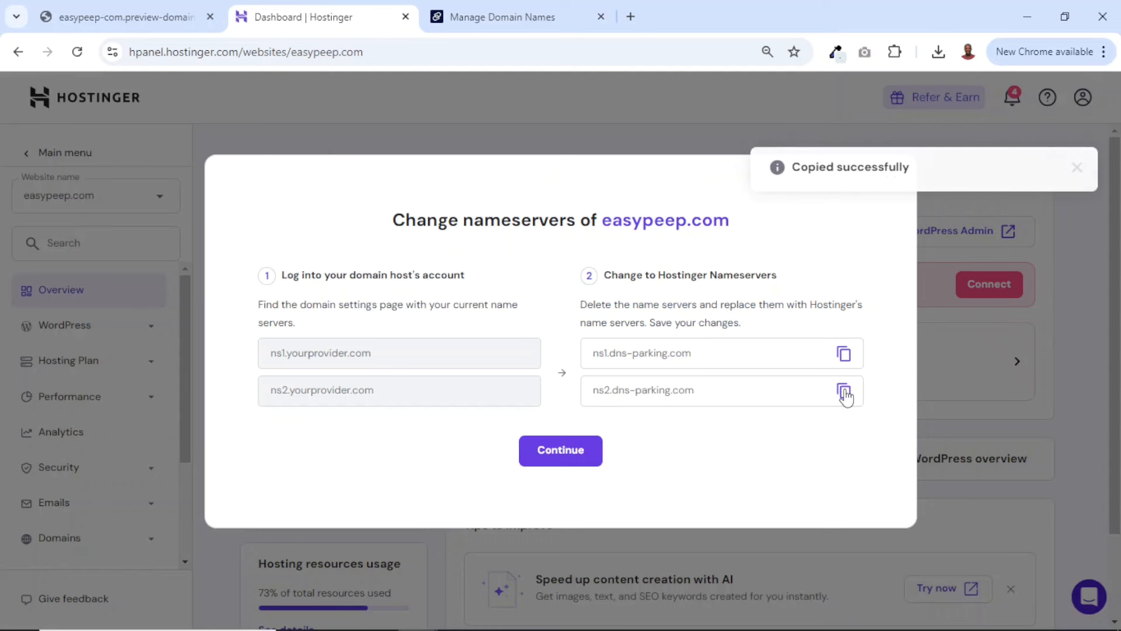
click(490, 21)
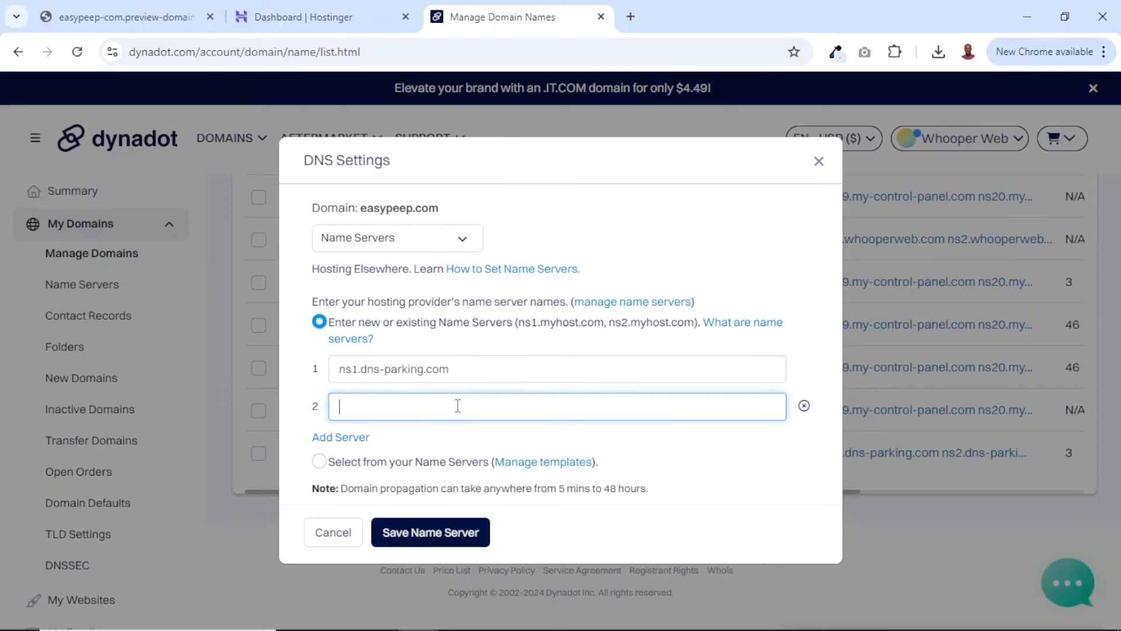
key(ctrl+v)
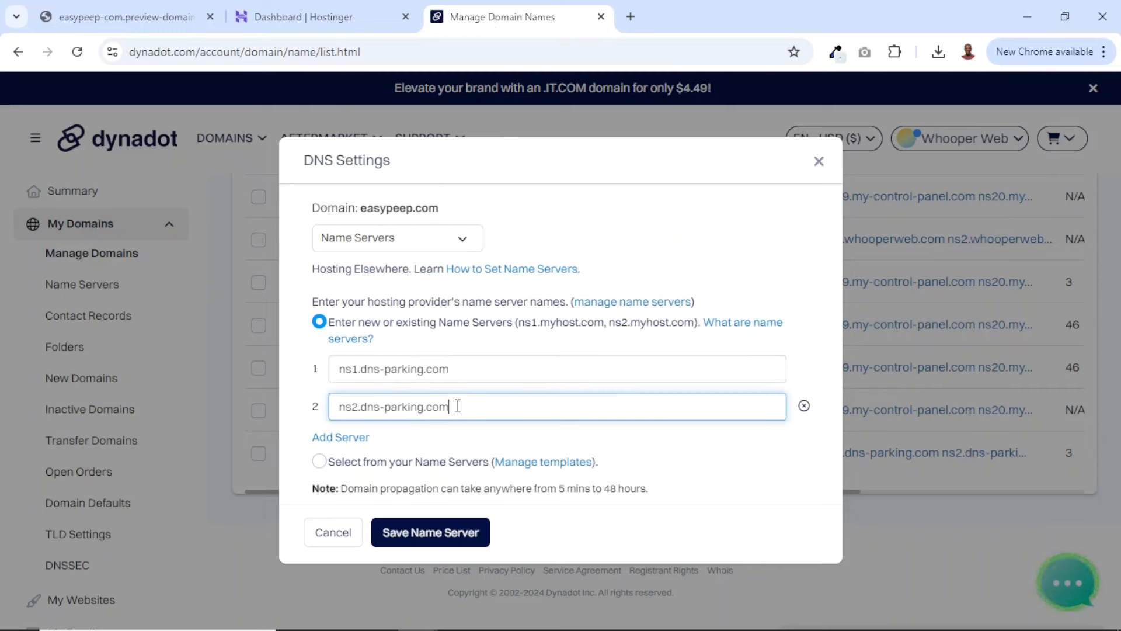
click(415, 540)
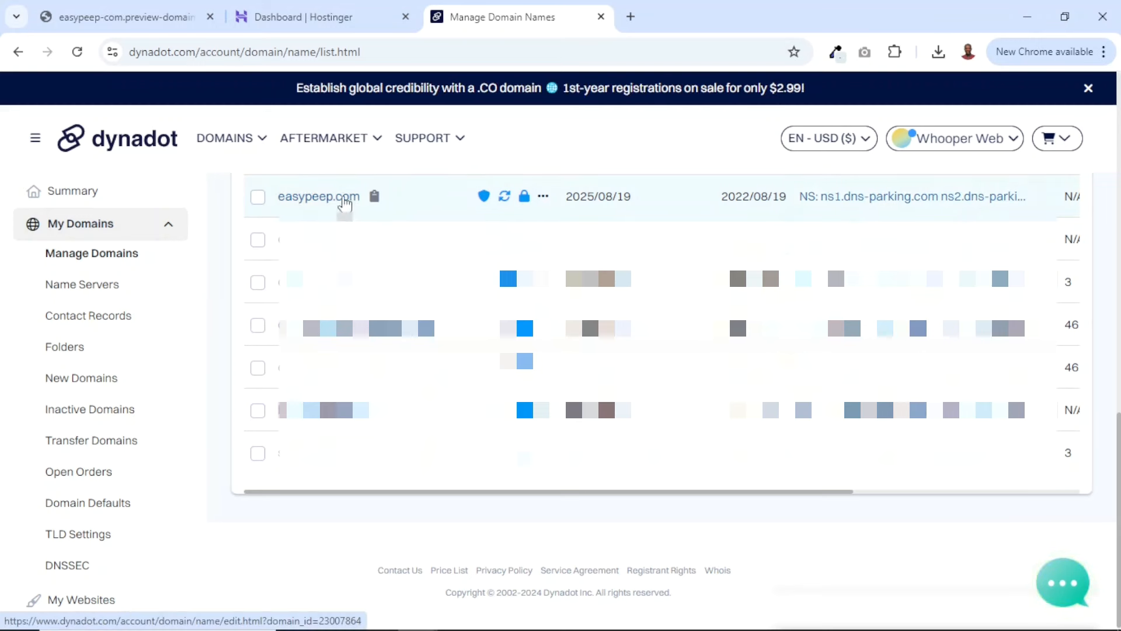
Close Dynadot, finish the easypeep.com domain connection wizard in Hostinger, and close the site preview
click(601, 17)
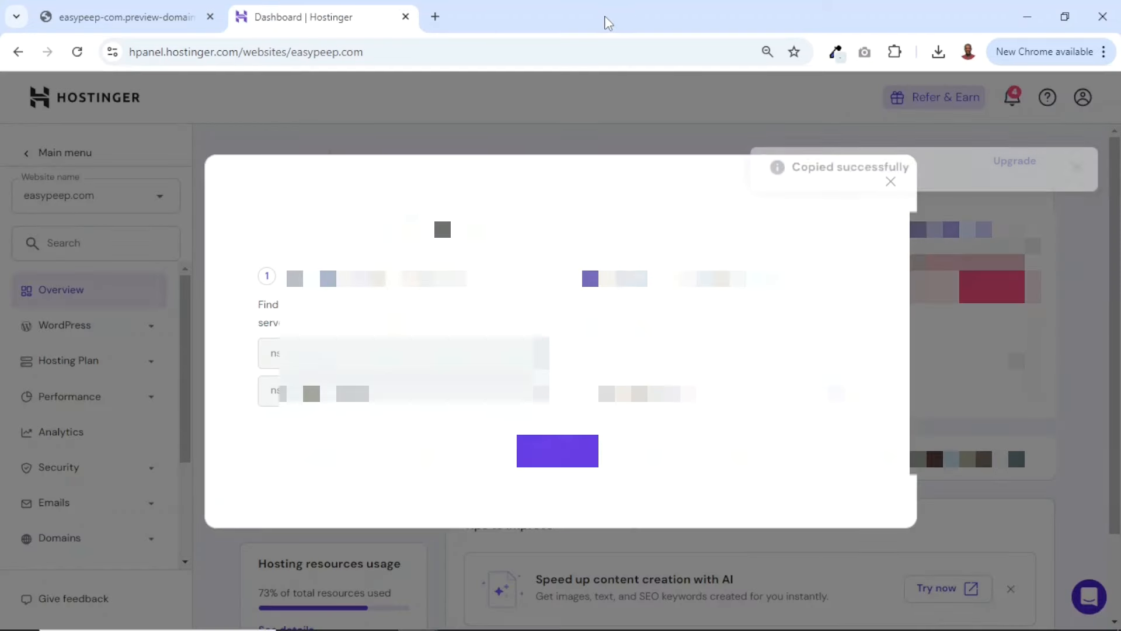
click(554, 450)
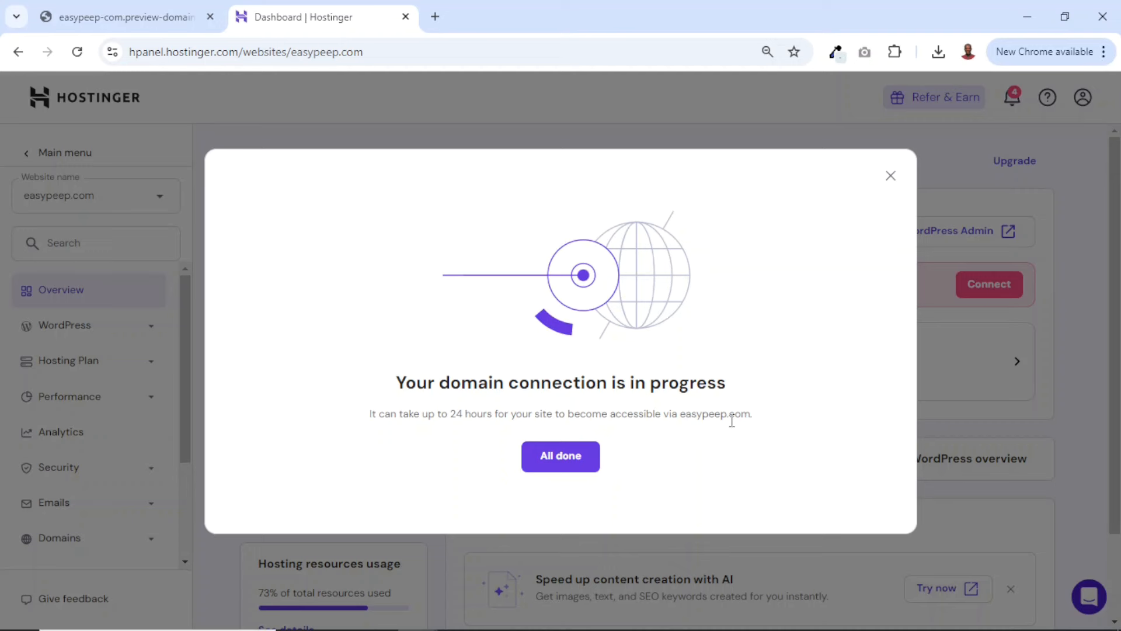
click(547, 464)
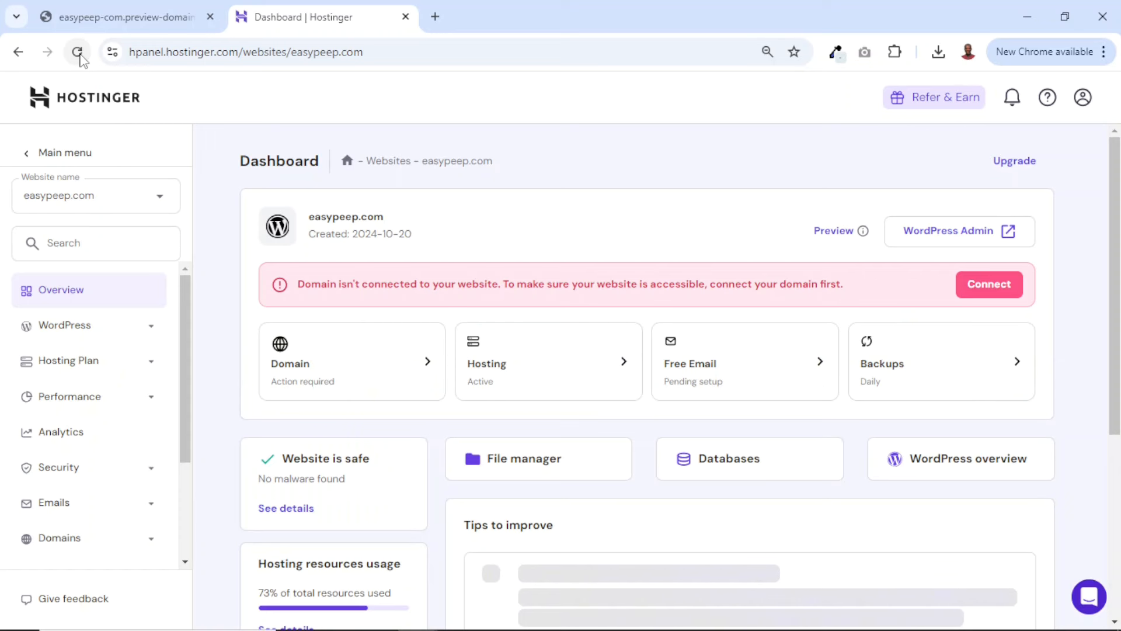
click(210, 17)
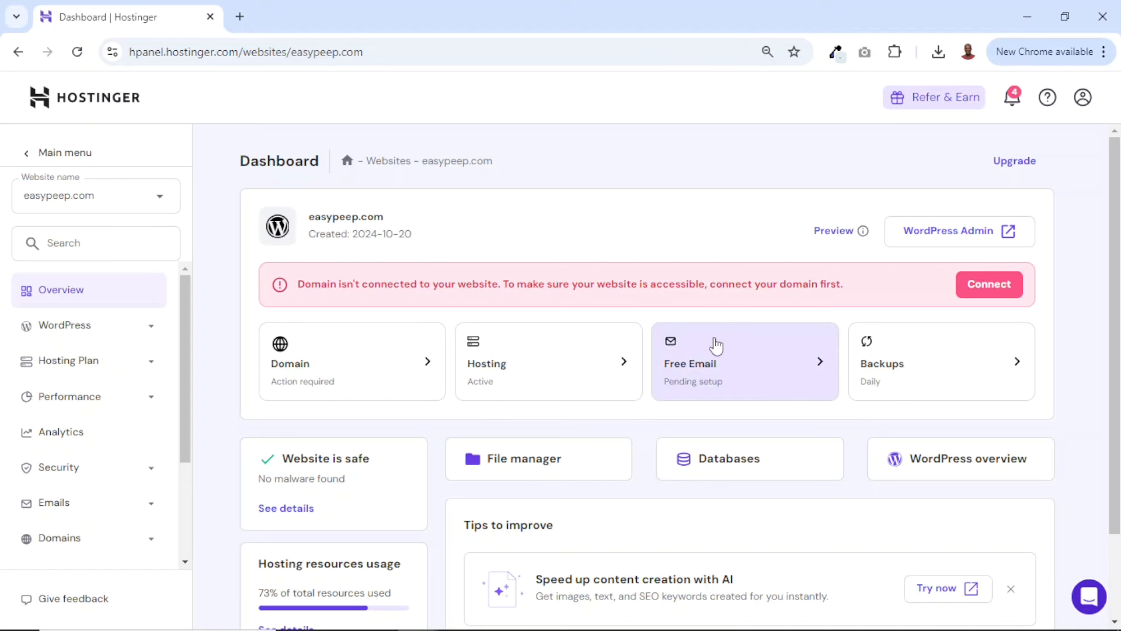
Set up Hostinger's free email service for the easypeep.com domain, choosing the Hostinger Free plan
click(87, 104)
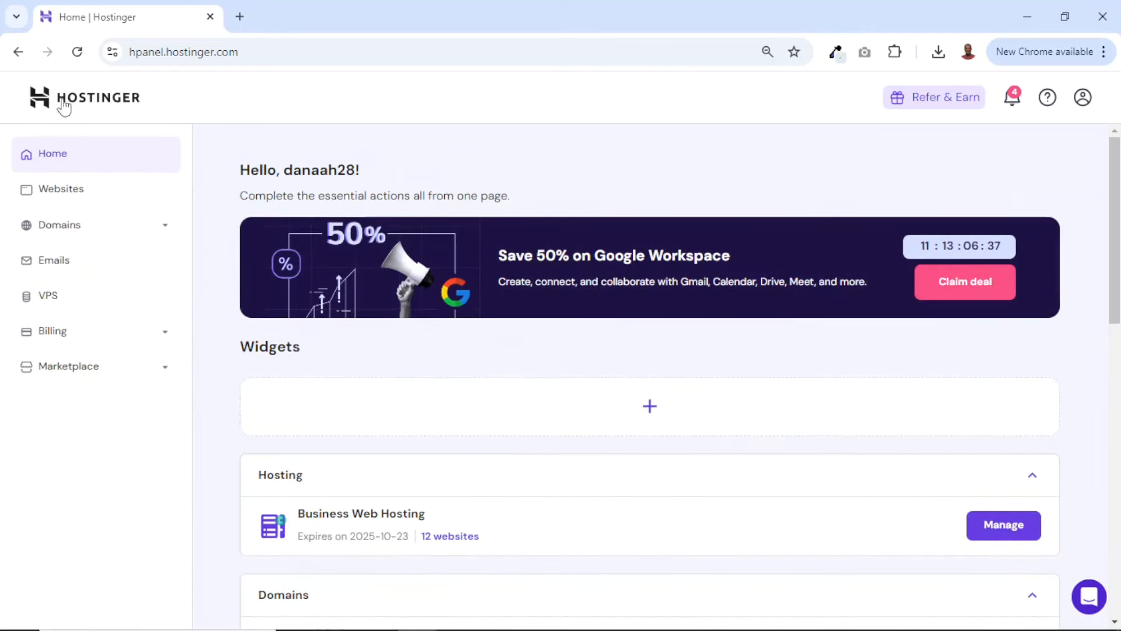
click(62, 272)
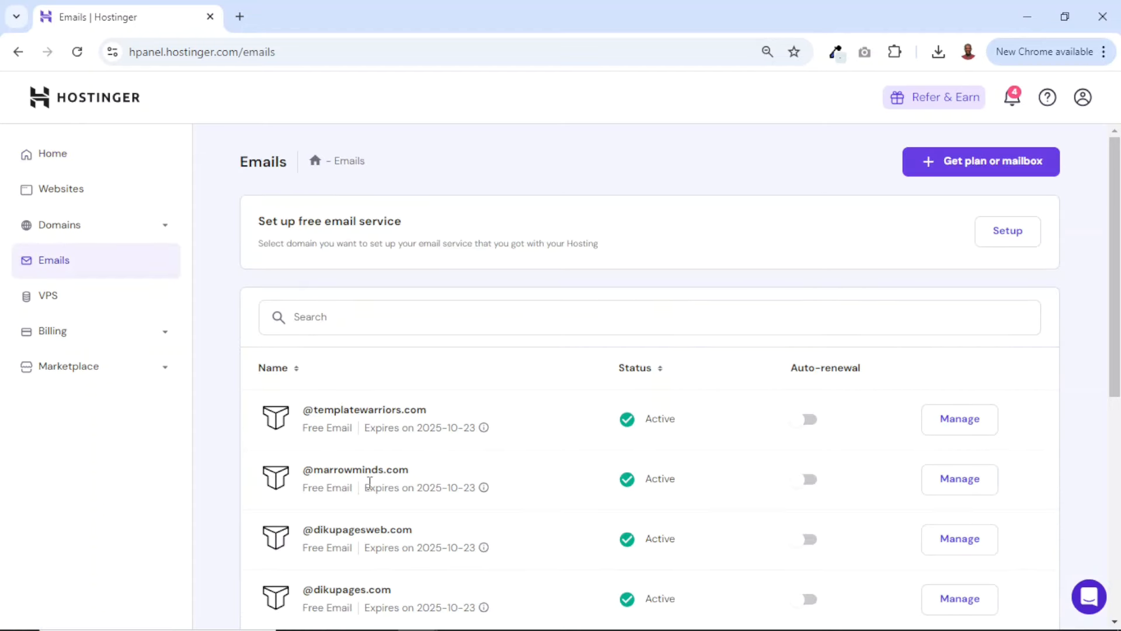
scroll(370, 482, down, 7)
scroll(369, 482, up, 7)
click(1015, 240)
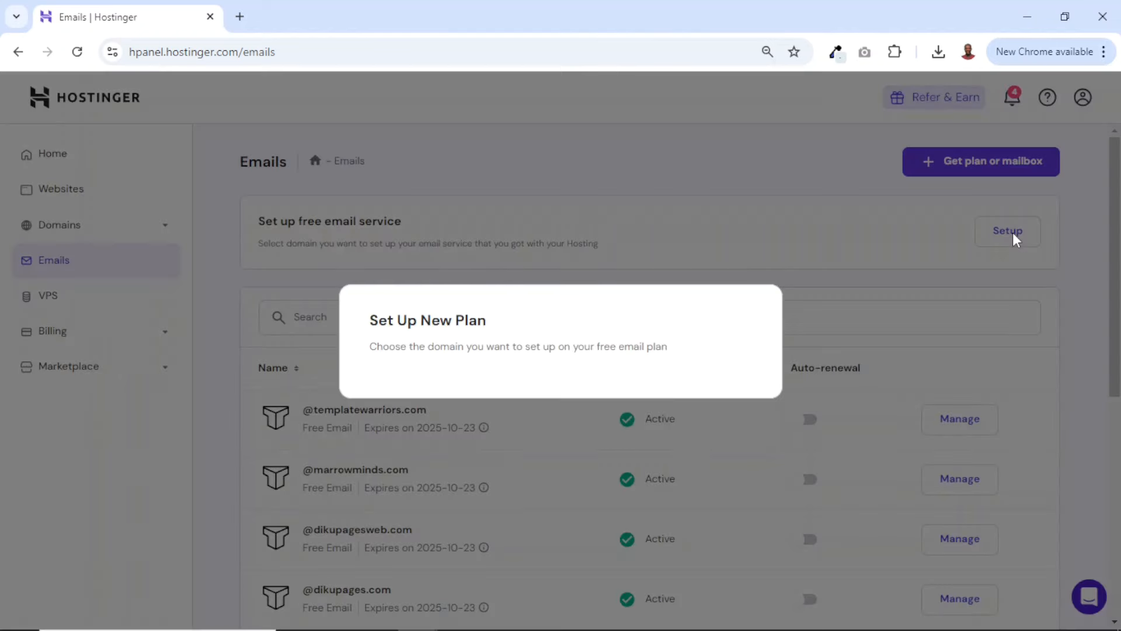
click(731, 350)
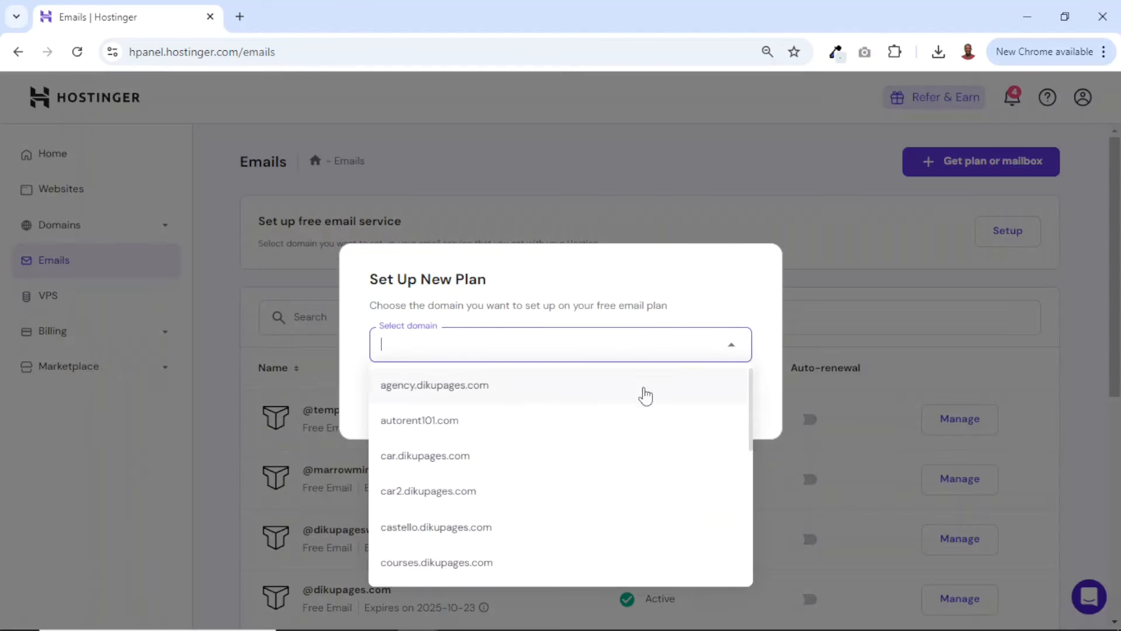
scroll(526, 460, down, 5)
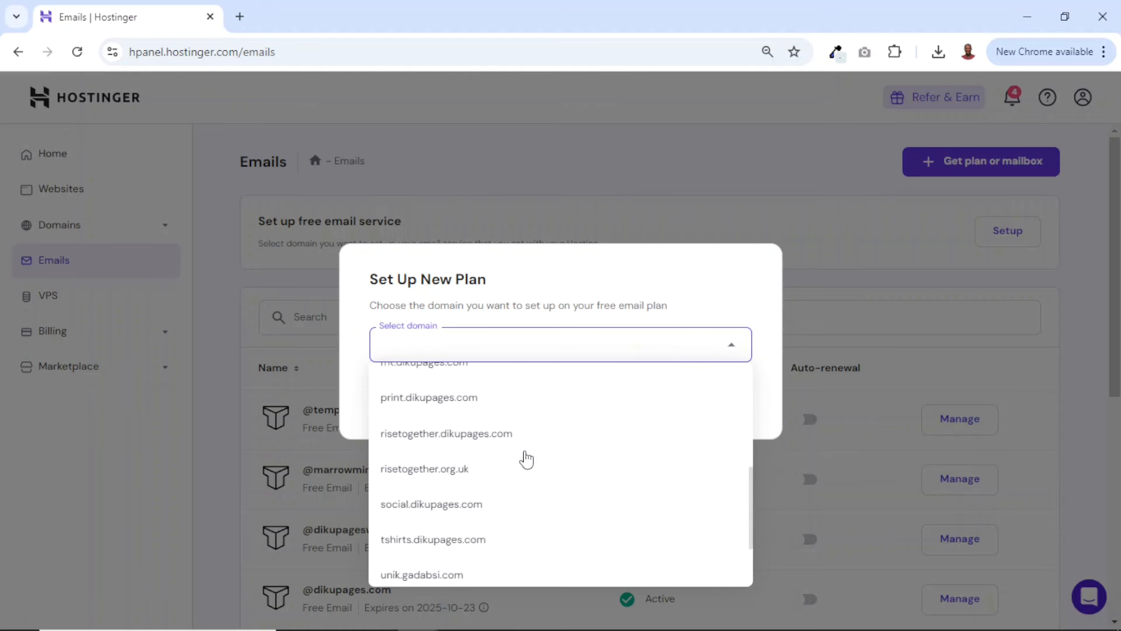
scroll(524, 458, up, 5)
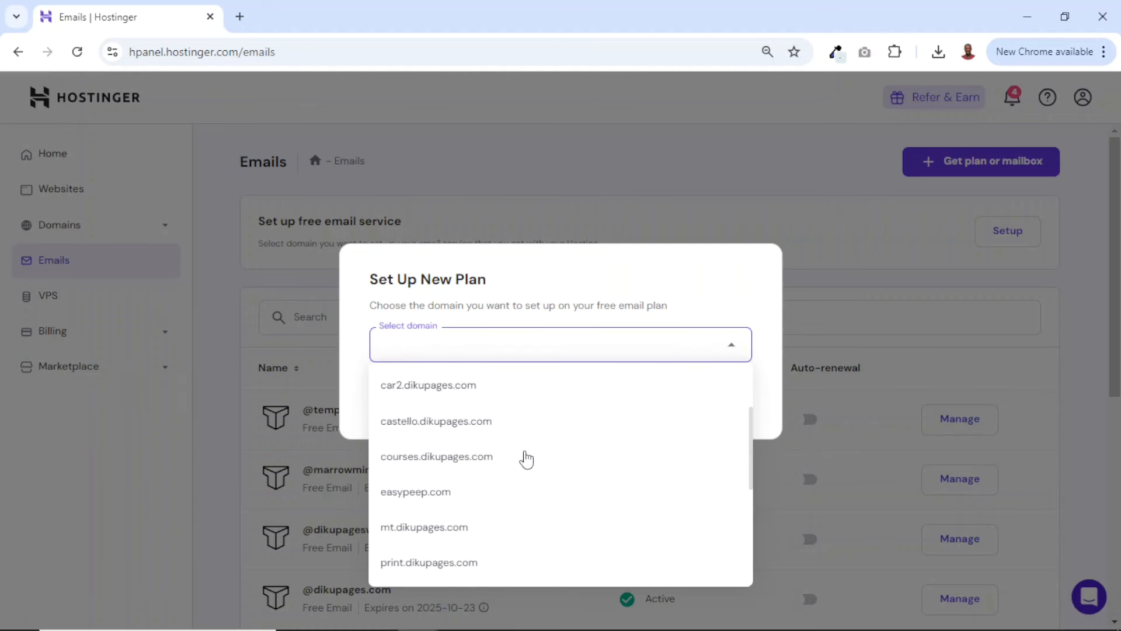
click(426, 493)
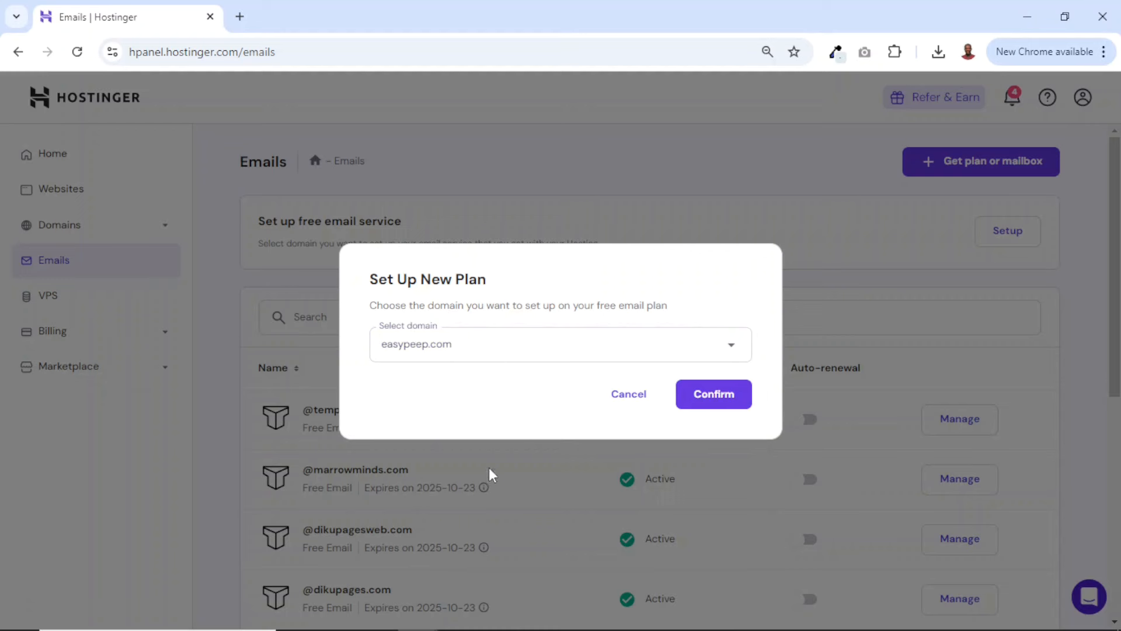
click(714, 396)
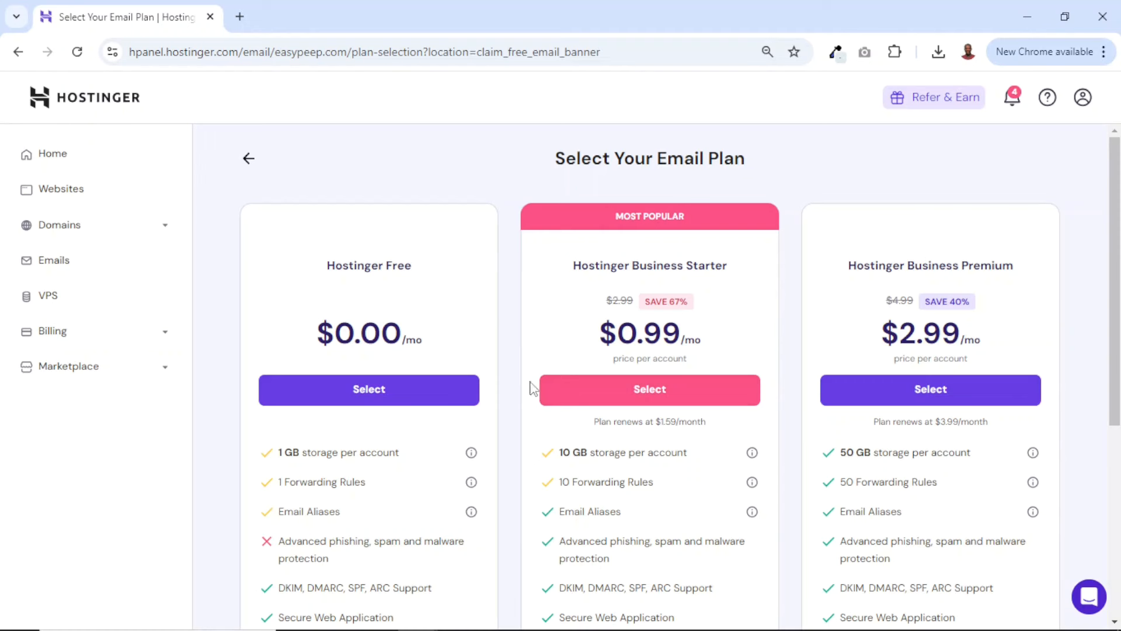
click(366, 402)
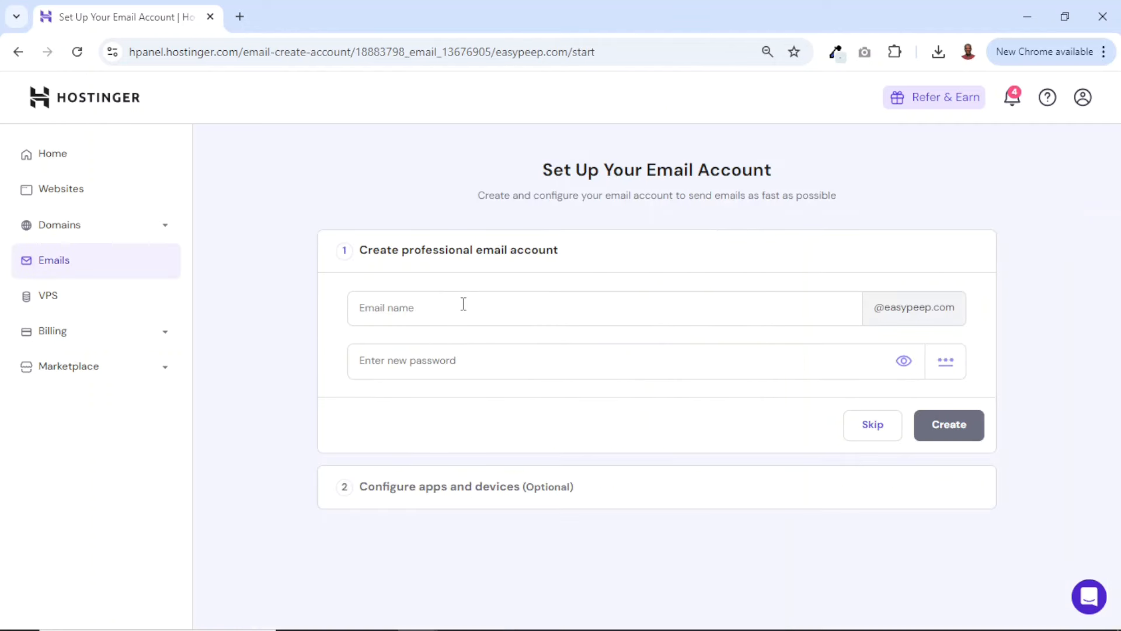
Create an easypeep.com email account with the email name info, enter its new password, and skip configuring apps and devices
click(473, 306)
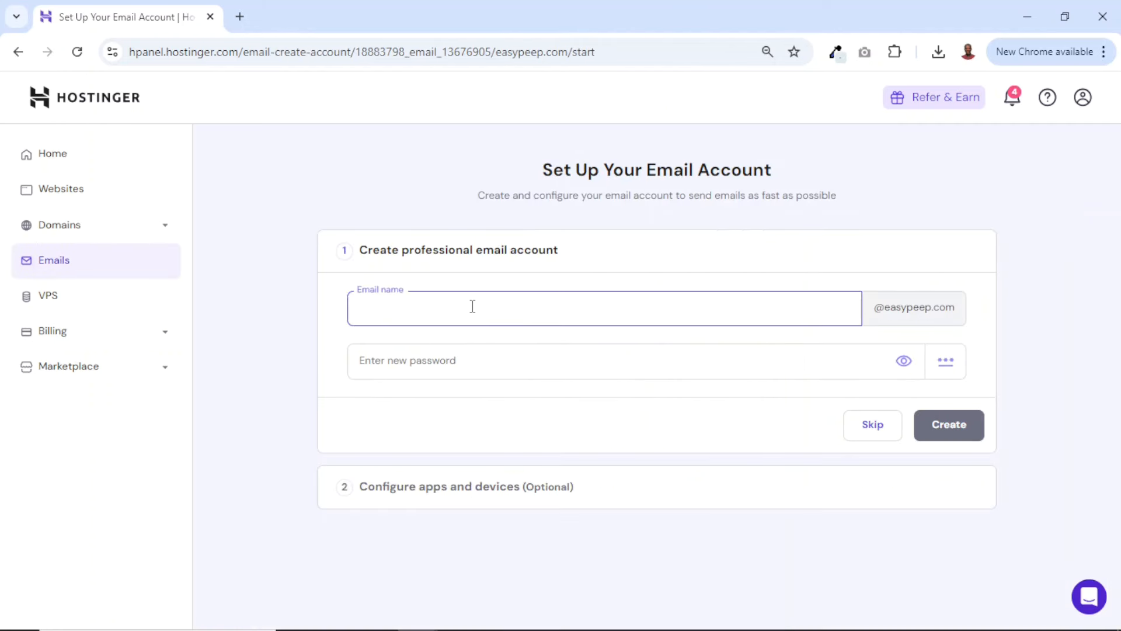
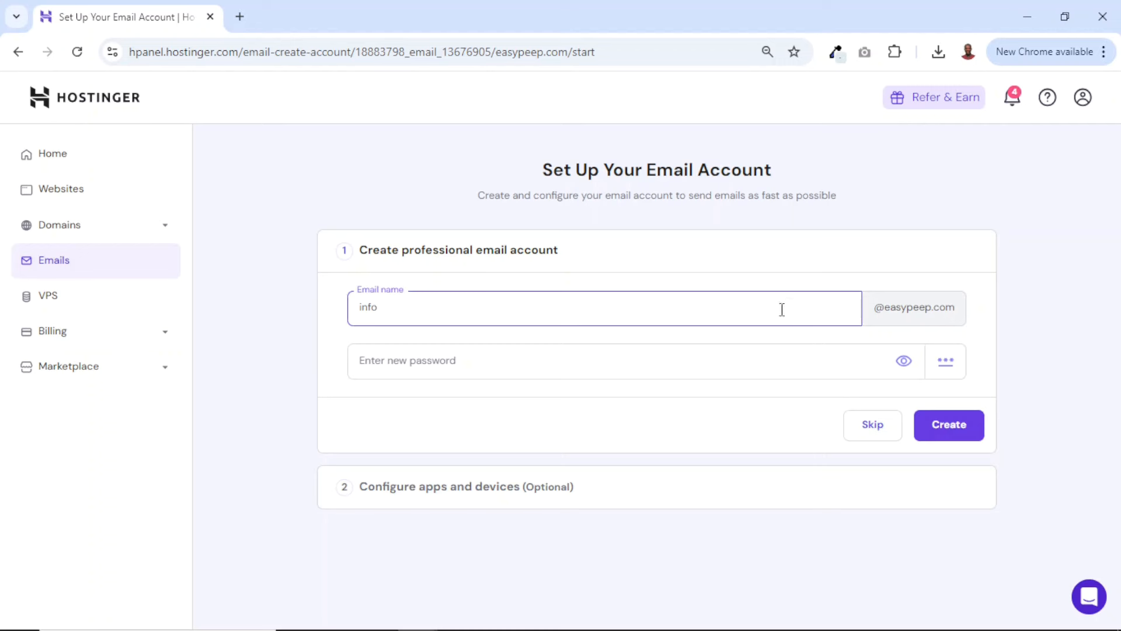
click(670, 362)
key(ctrl+v)
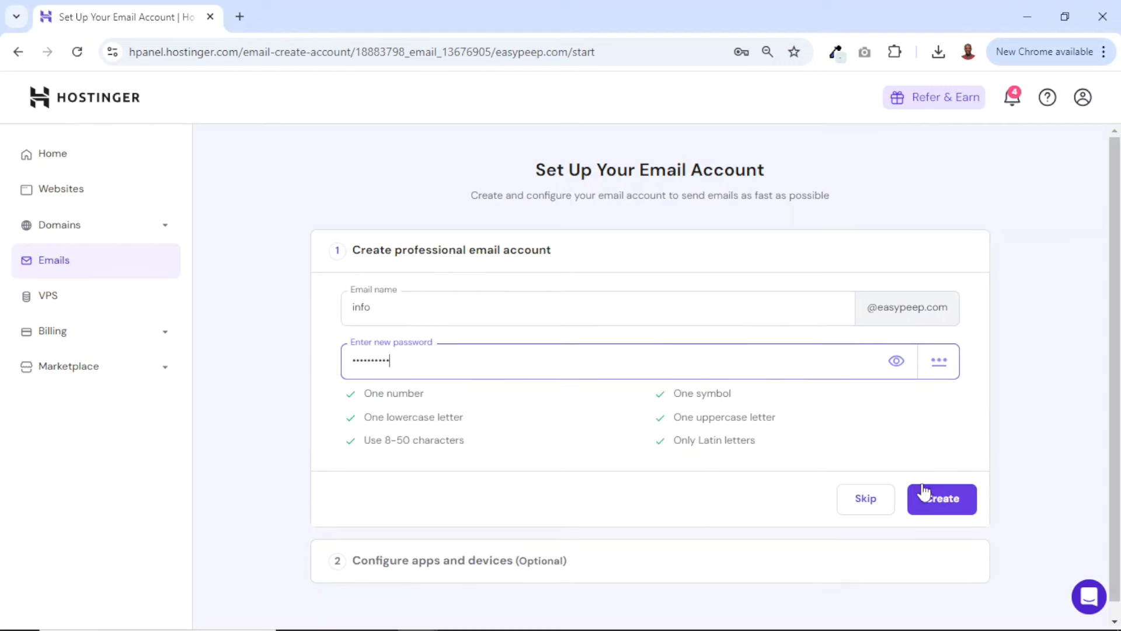
click(934, 486)
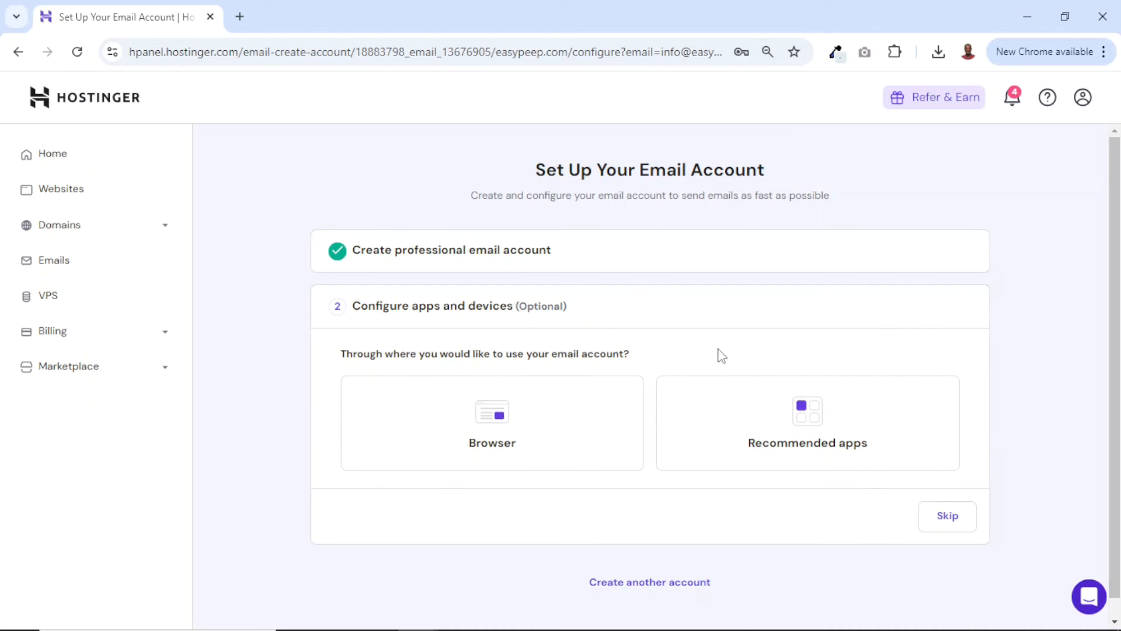
click(929, 519)
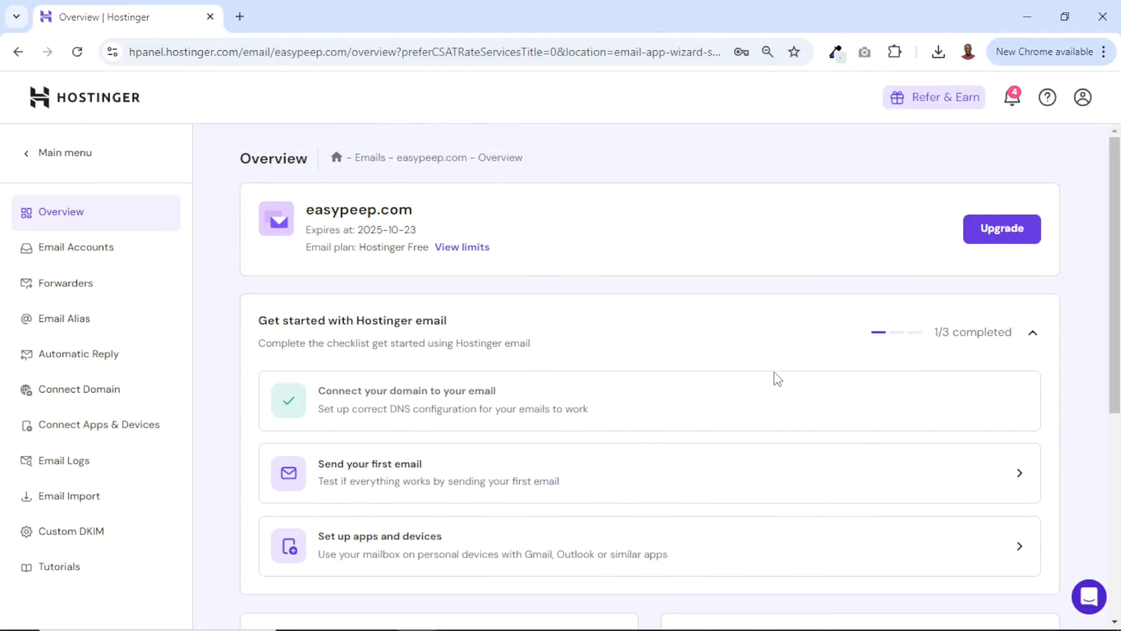
Sign in to Hostinger Webmail for the new mailbox with its account password, view the inbox, and close the webmail
scroll(777, 379, down, 5)
scroll(597, 356, up, 4)
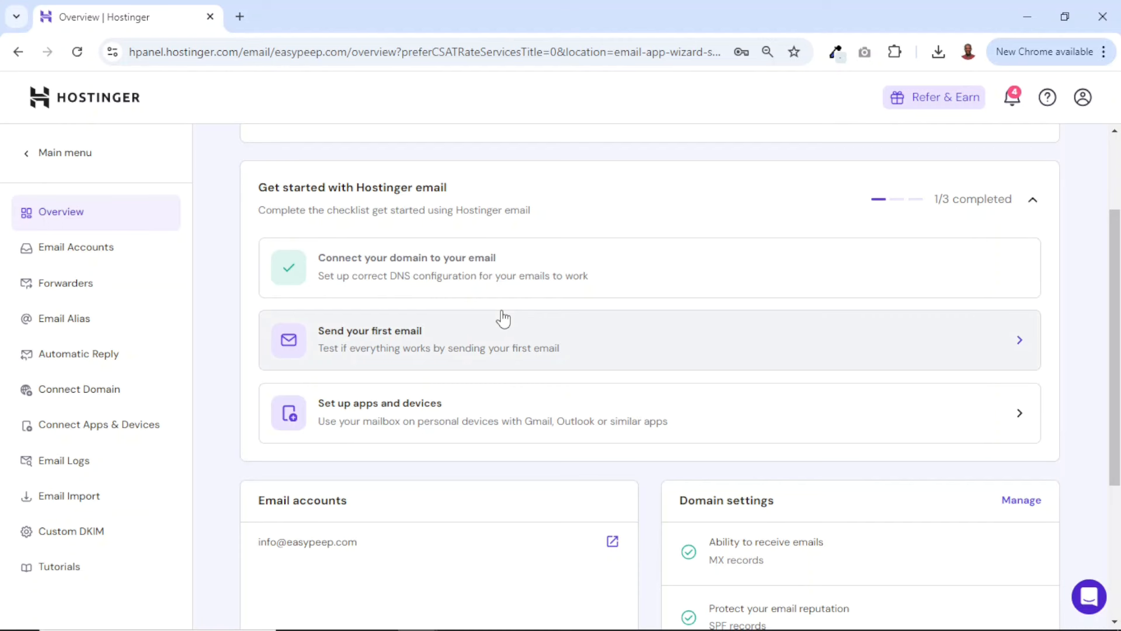
scroll(502, 318, down, 4)
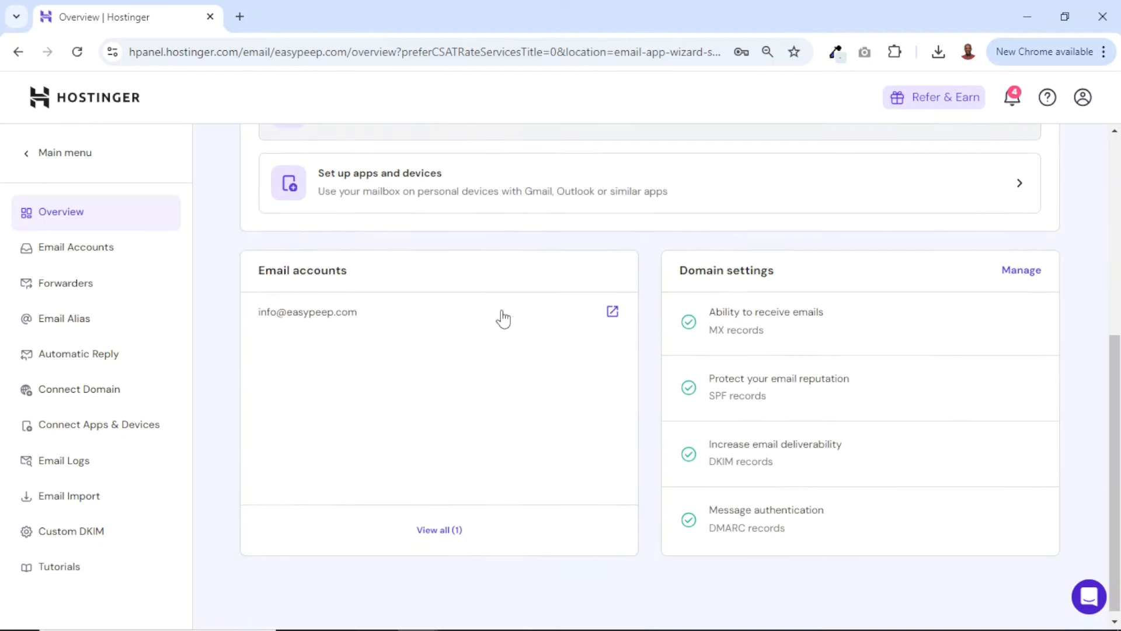
click(613, 312)
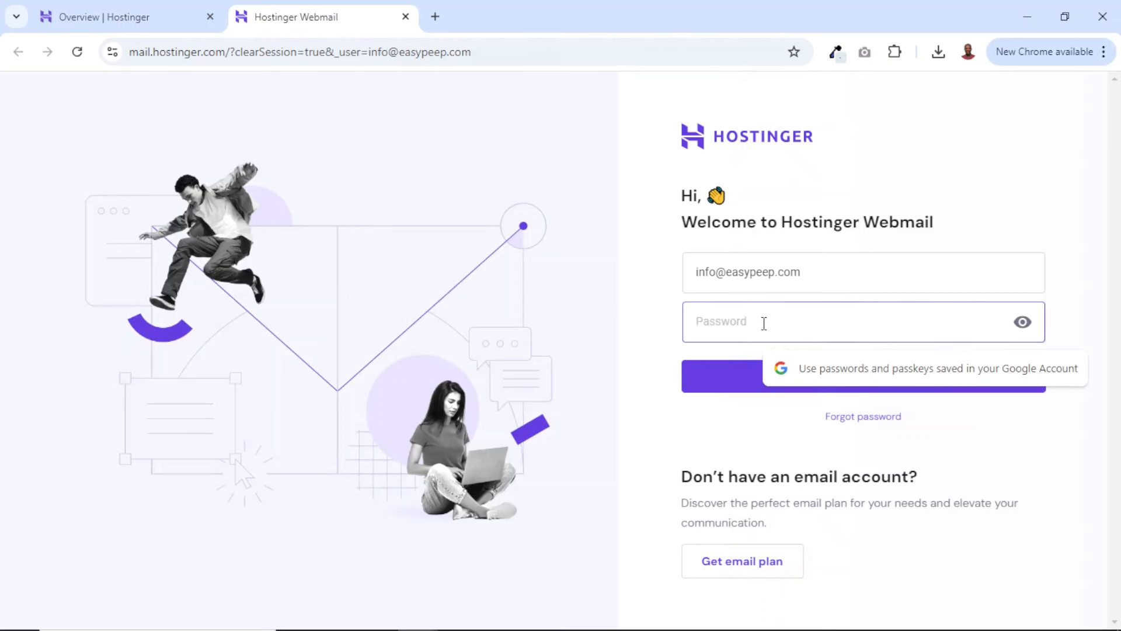
text(••••••••••)
click(848, 391)
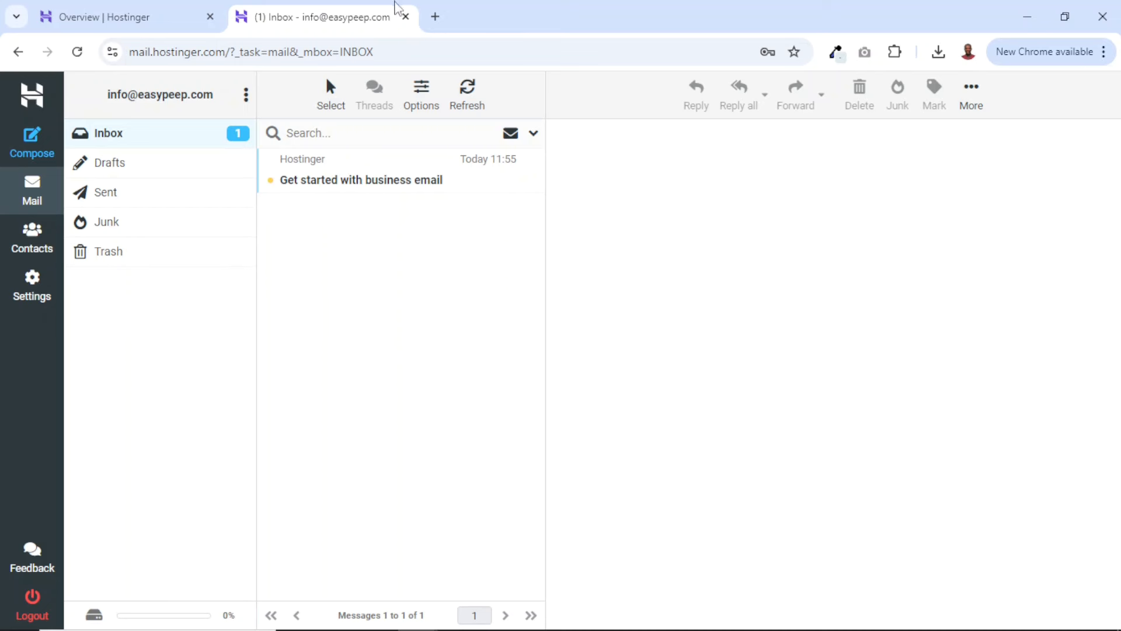
click(405, 16)
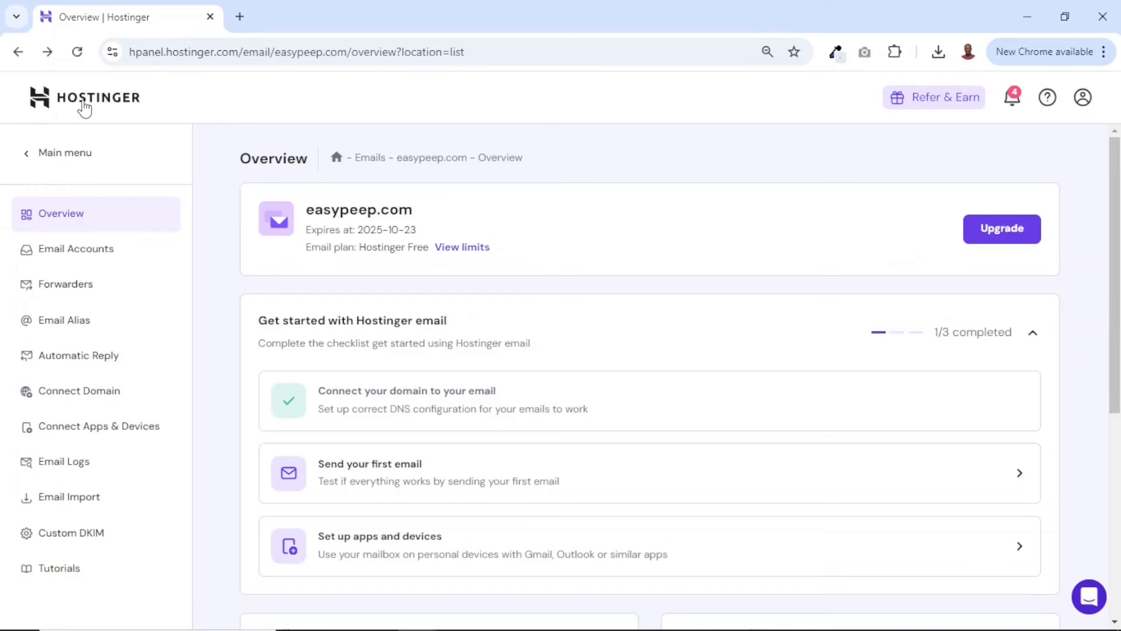
Go to the dashboard of the easypeep.com website in Hostinger and open its WordPress admin
click(86, 106)
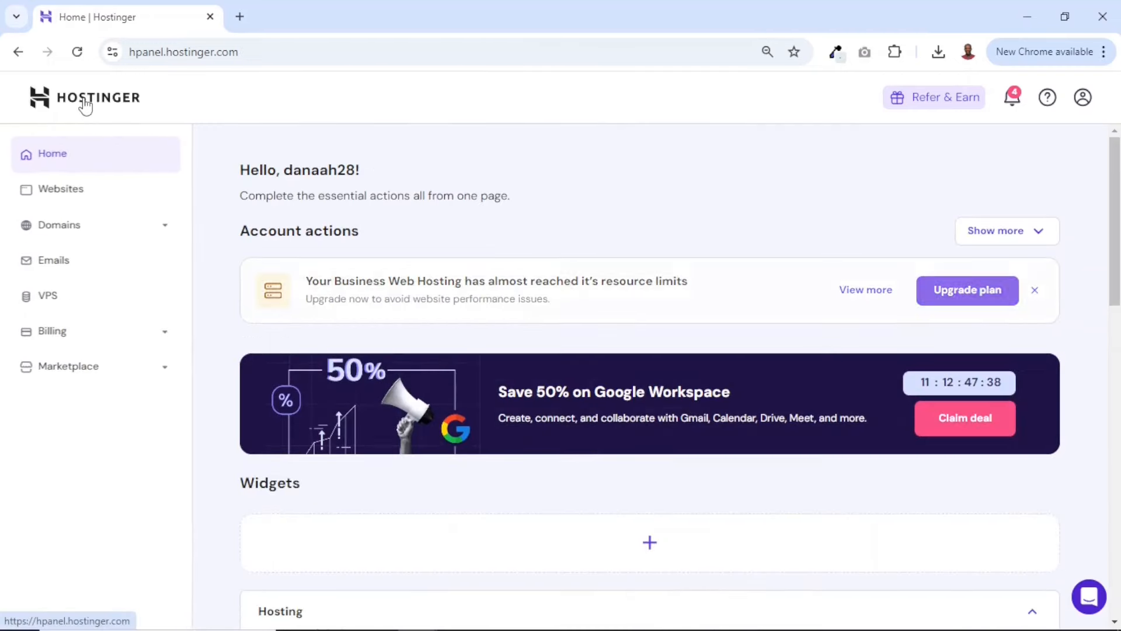
click(59, 188)
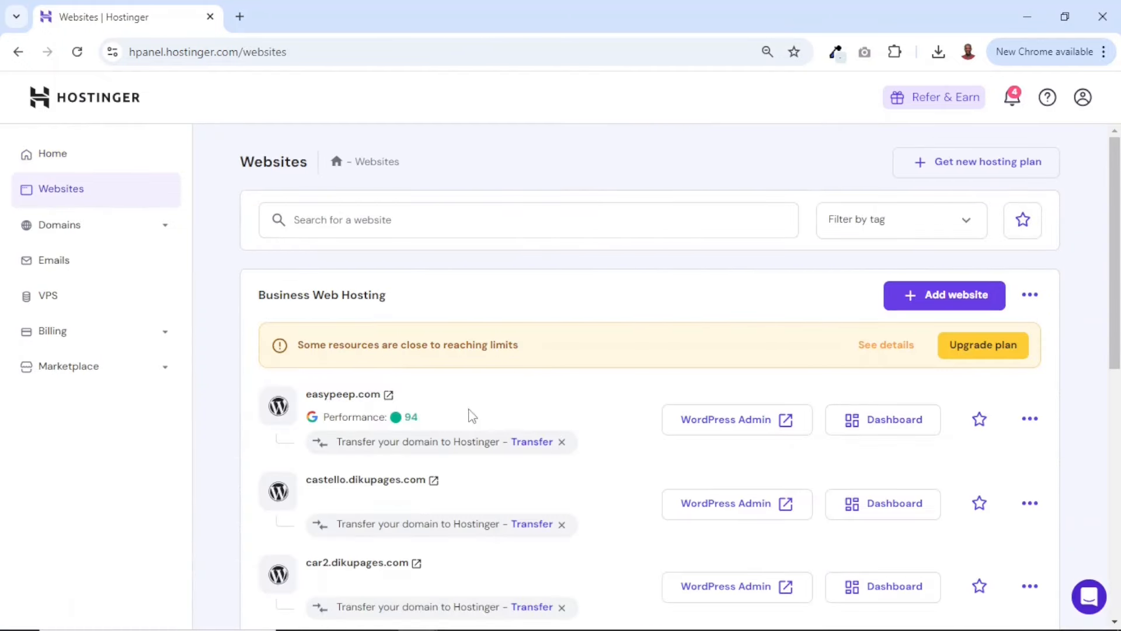
click(881, 429)
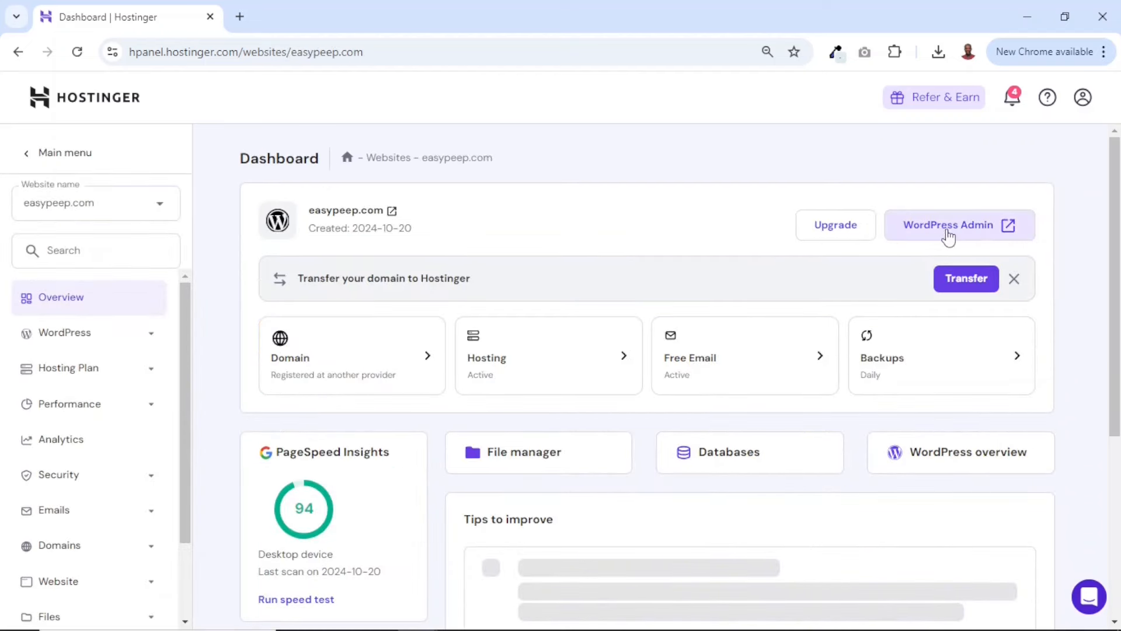
click(947, 232)
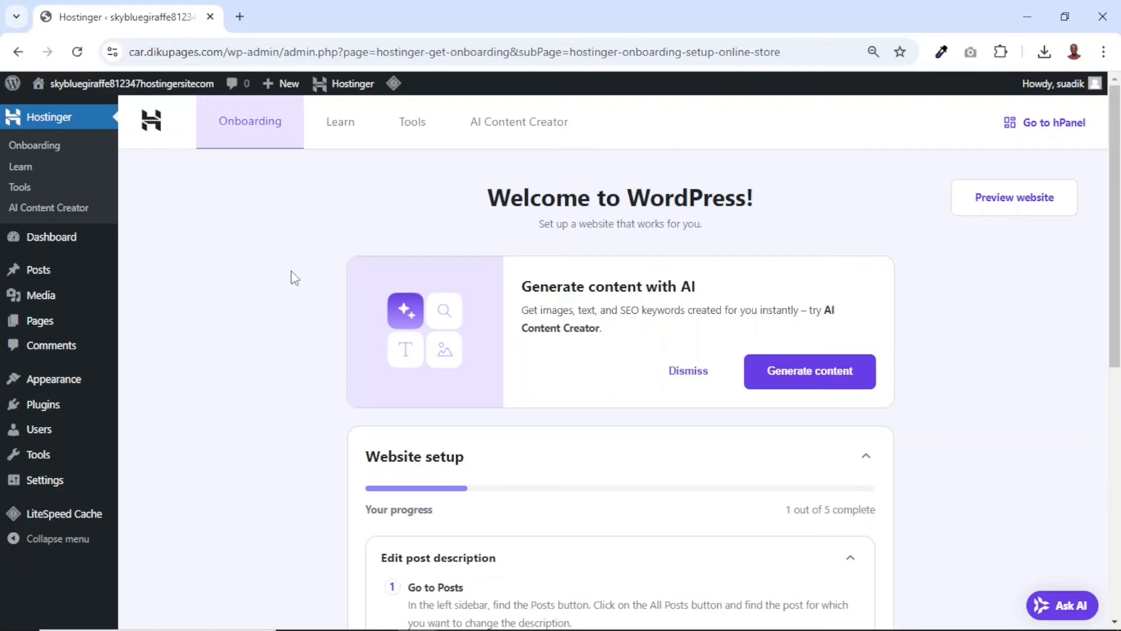
Move the default "Hello world!" post to the trash
click(33, 274)
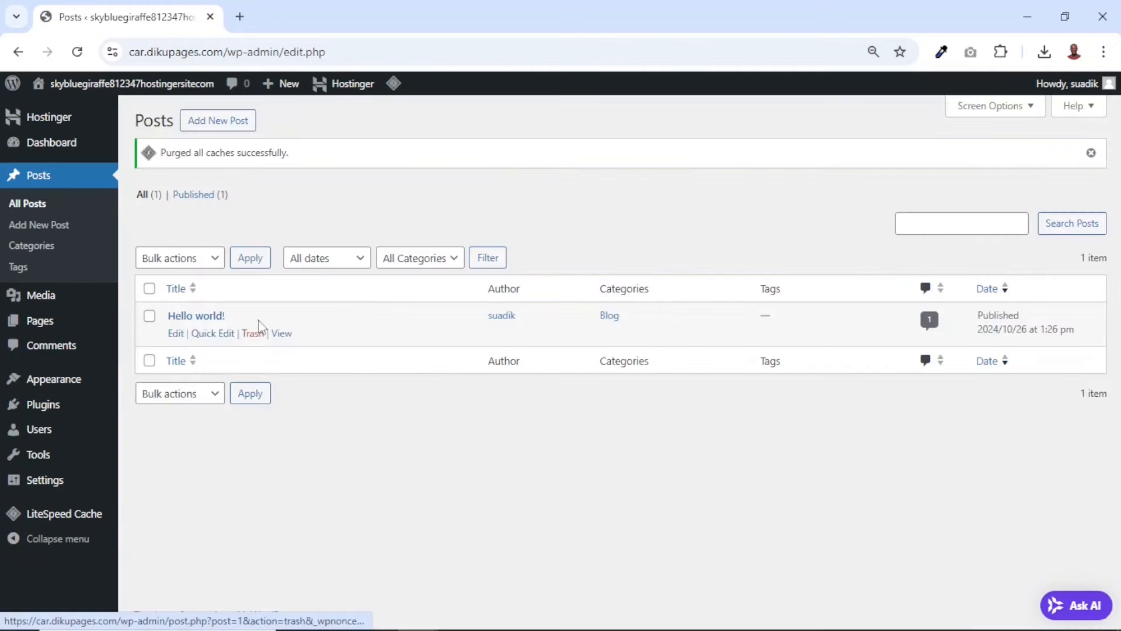
mouse_move(236, 313)
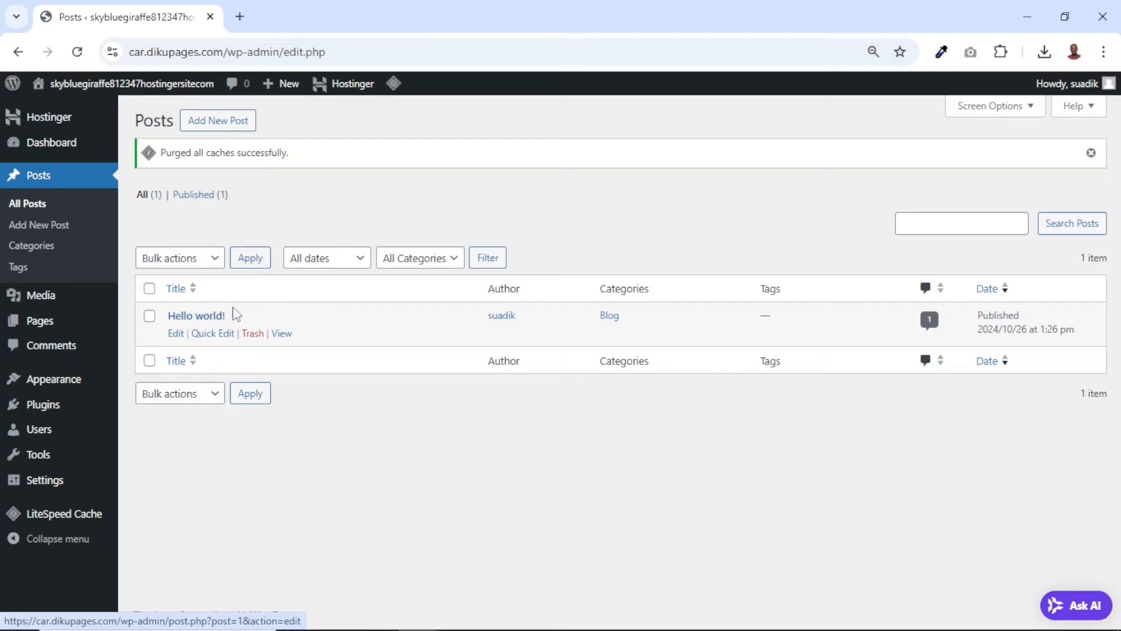
click(253, 334)
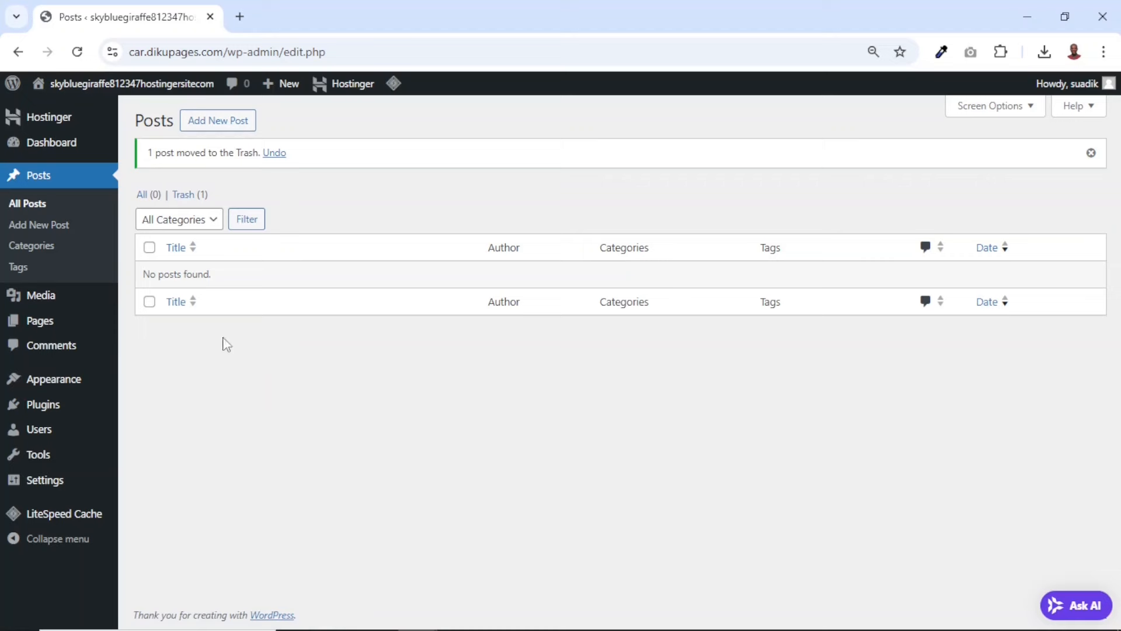
Move the draft Privacy Policy page to the trash
click(37, 321)
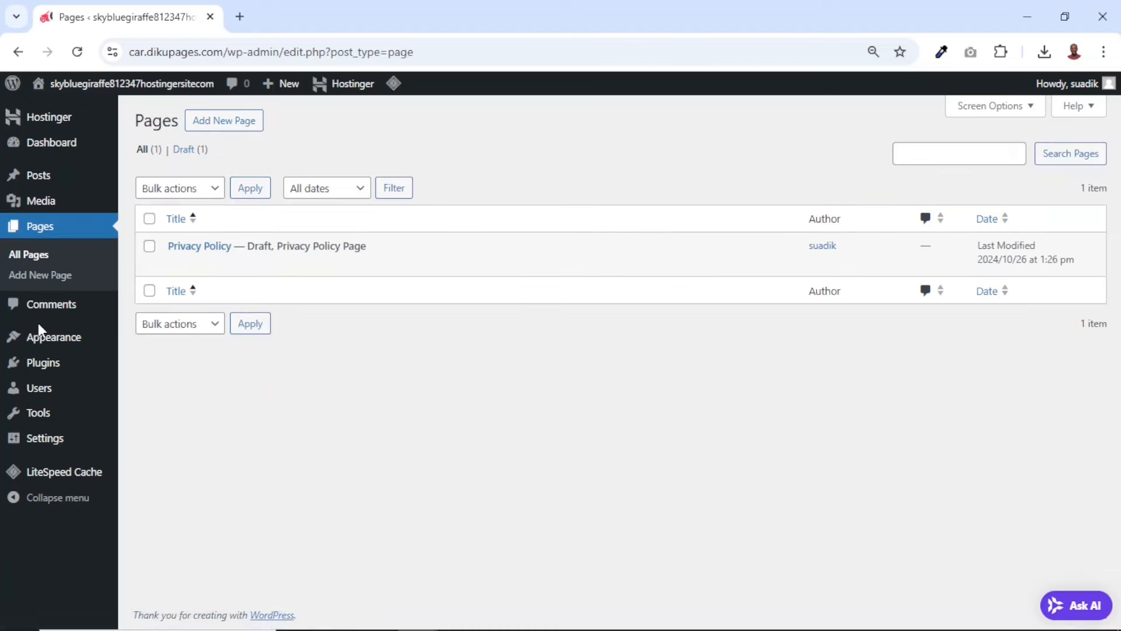
click(253, 266)
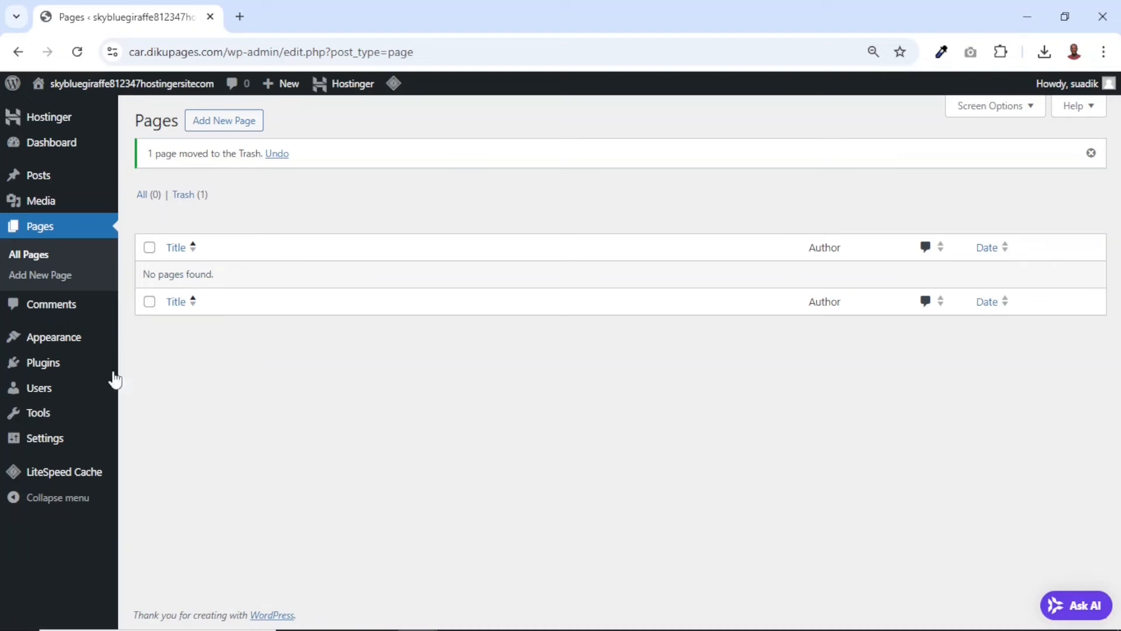
Deactivate all four installed plugins together: Hostinger AI, Hostinger Easy Onboarding, Hostinger Tools and LiteSpeed Cache
click(36, 368)
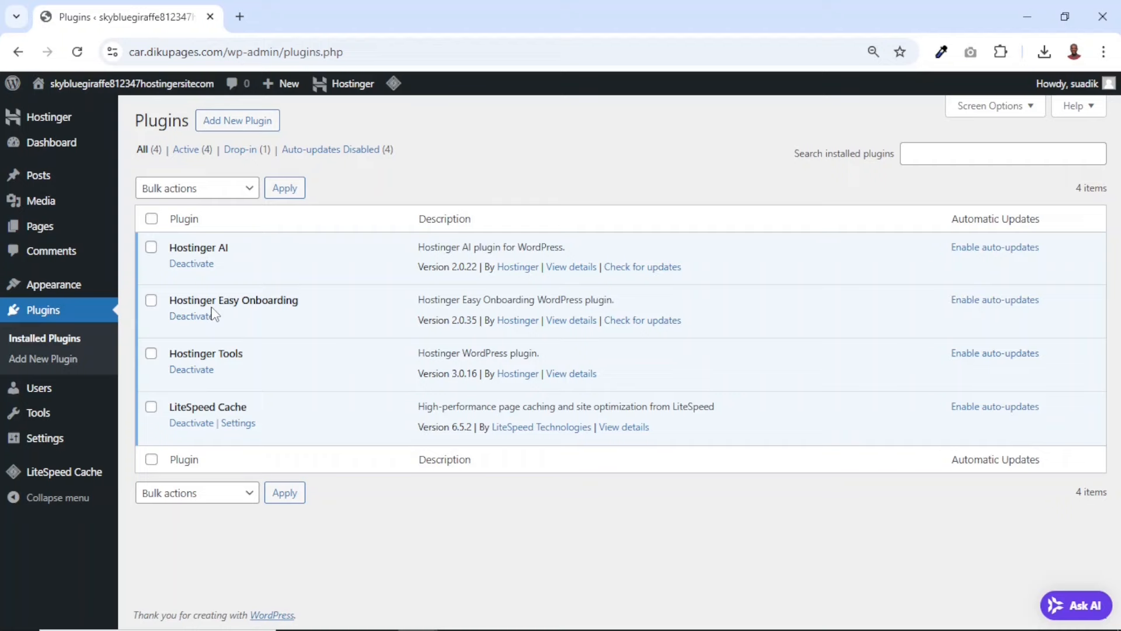
click(151, 263)
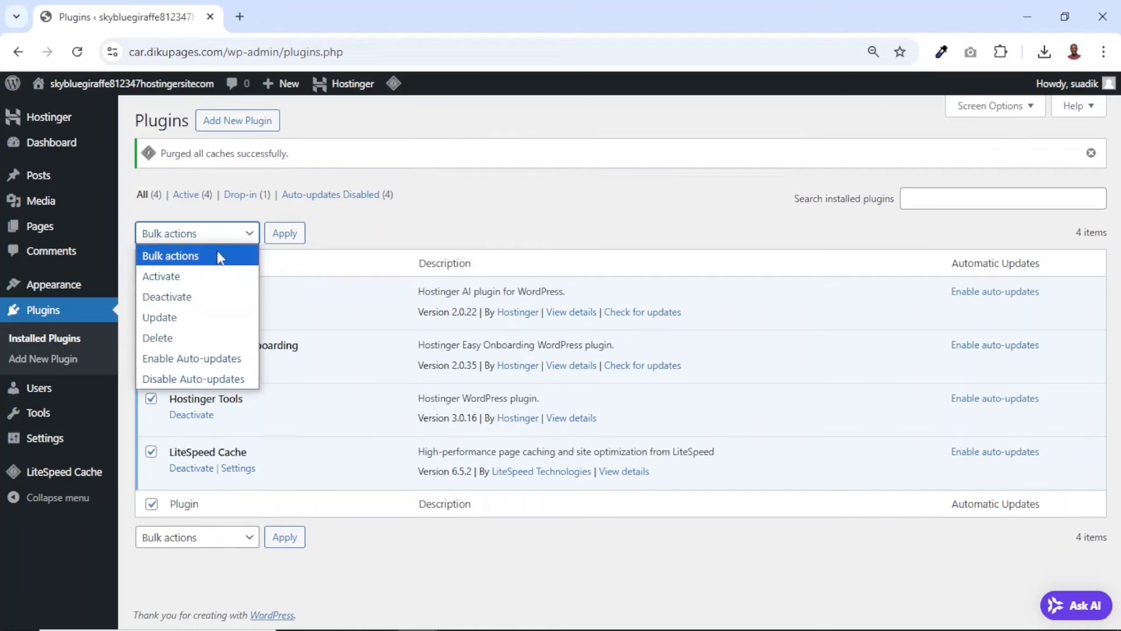
click(215, 297)
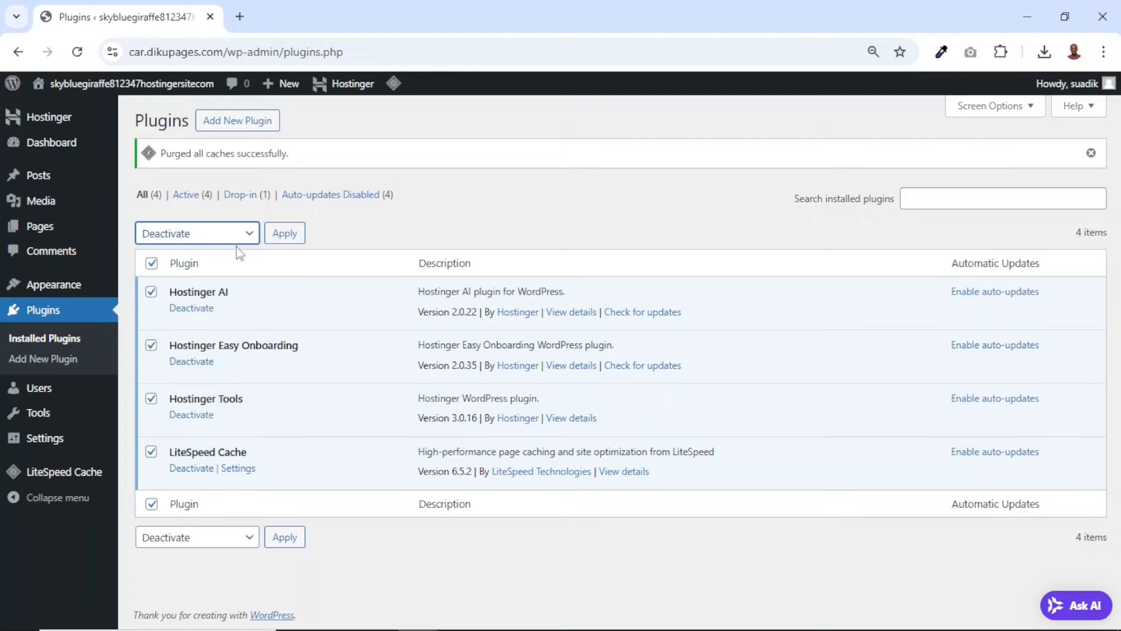
click(289, 235)
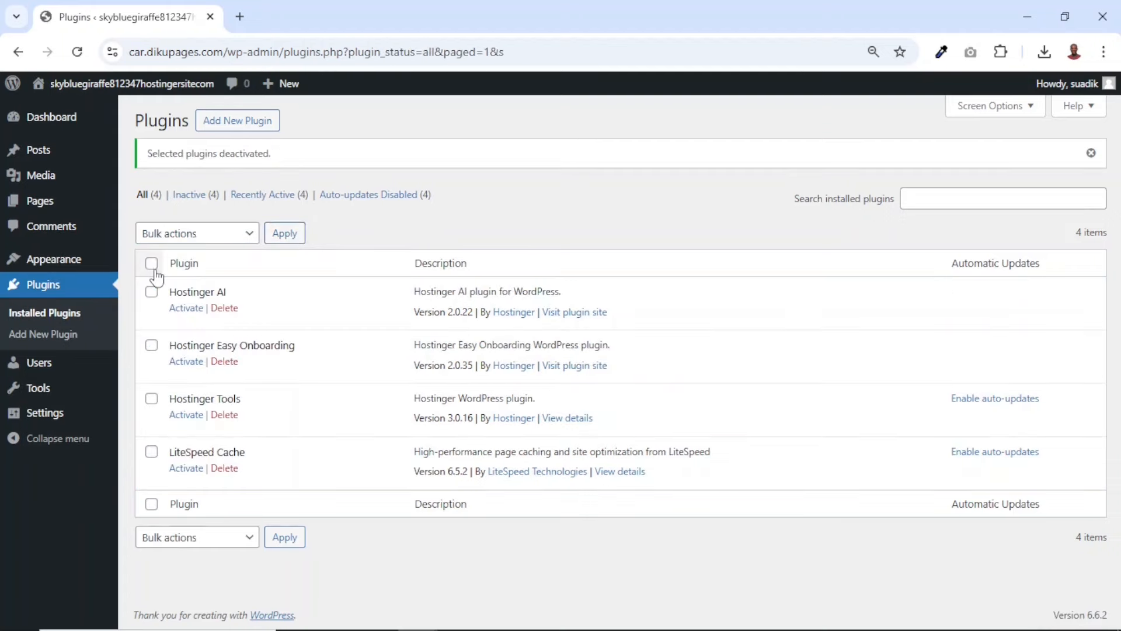
Delete all the deactivated plugins and their data in one bulk action
click(153, 266)
click(199, 237)
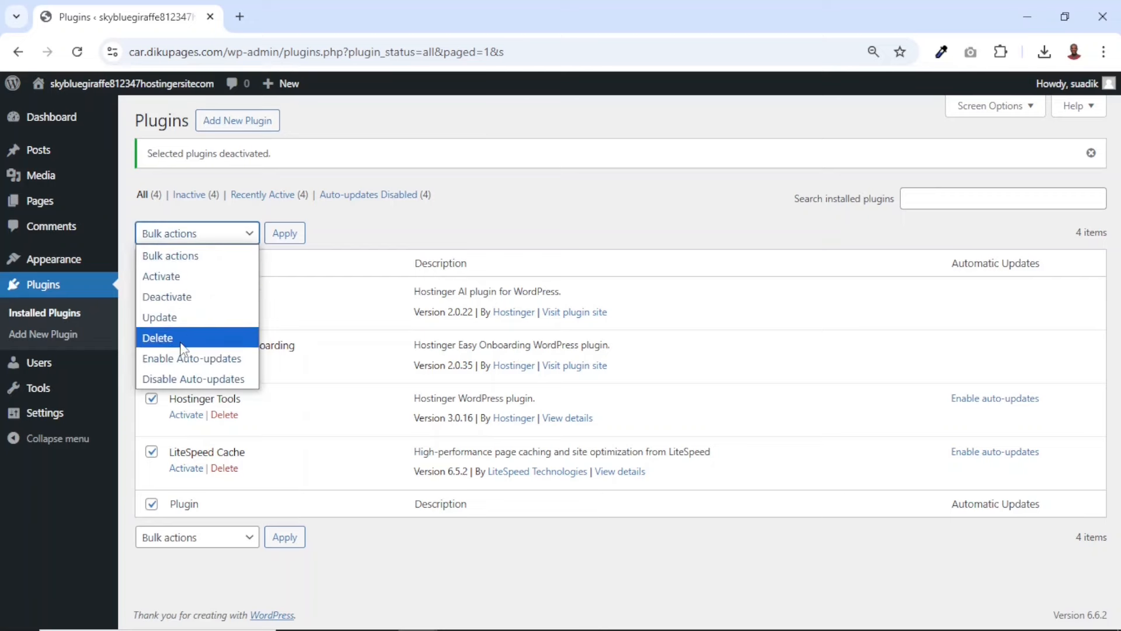
click(180, 337)
click(292, 236)
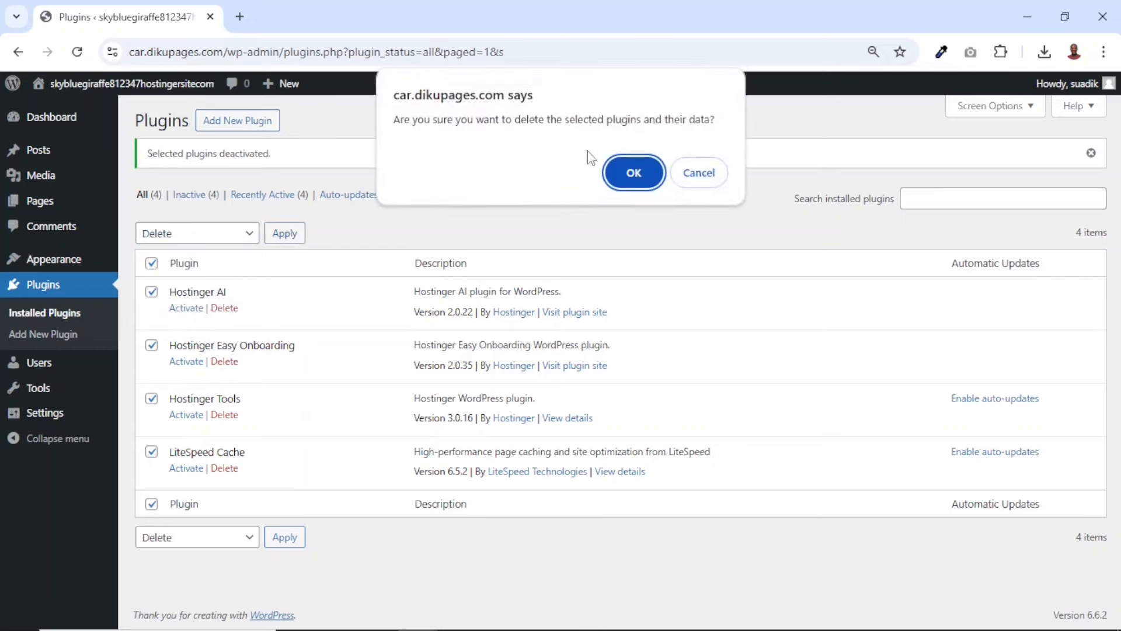
click(634, 173)
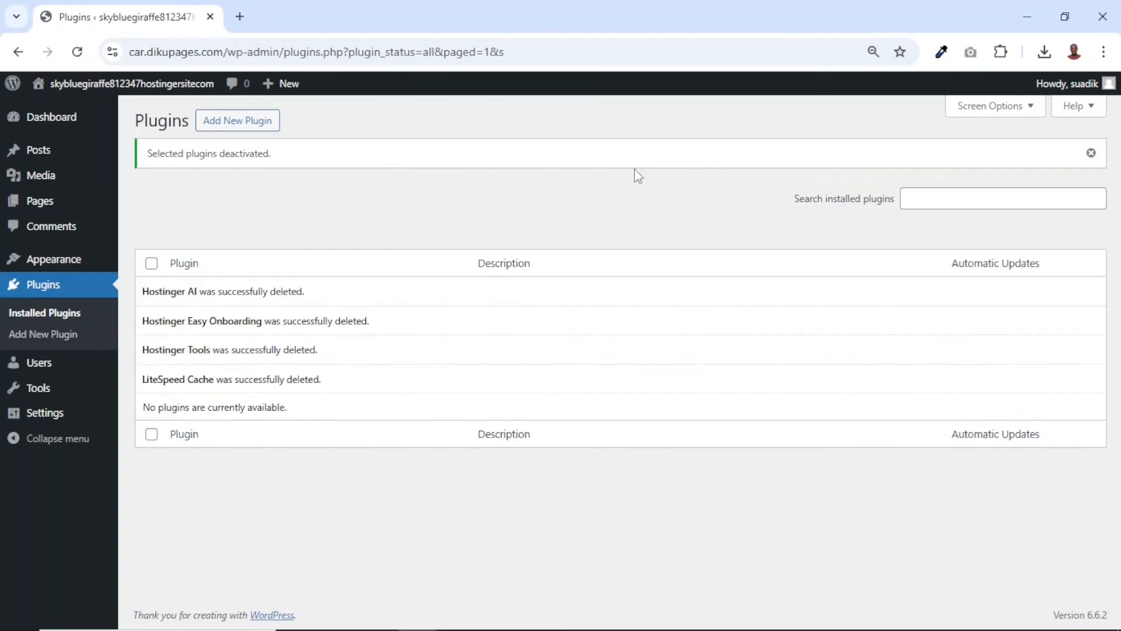
In the general settings, set the site title to "Car Listing" and the tagline to "Best Car Listing Website"
mouse_move(45, 417)
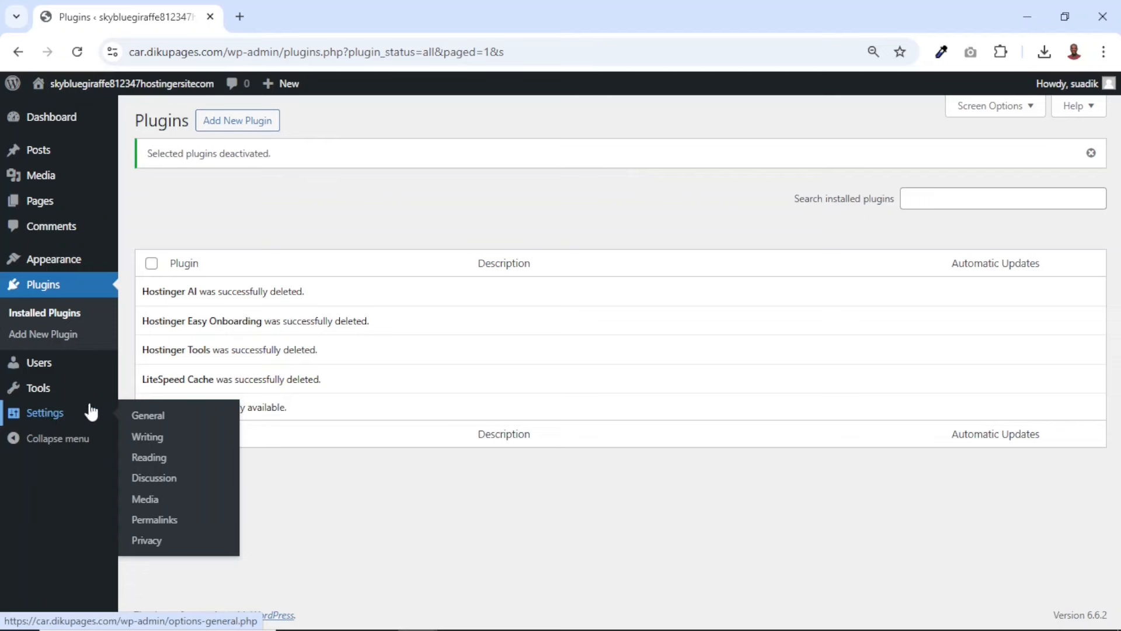
click(156, 418)
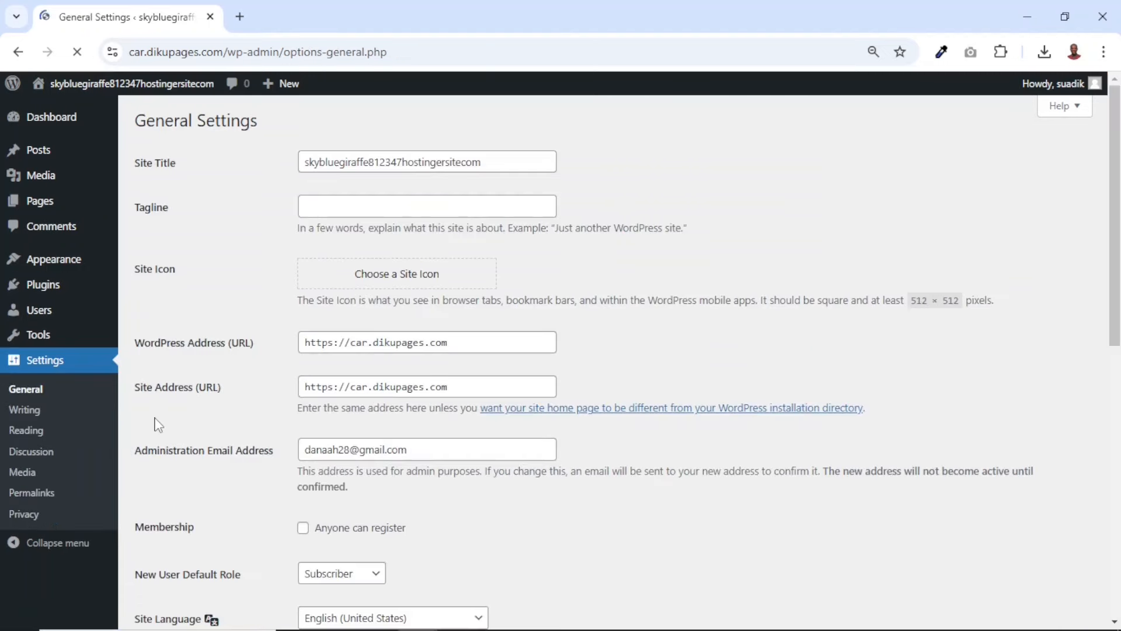
drag(520, 157, 280, 164)
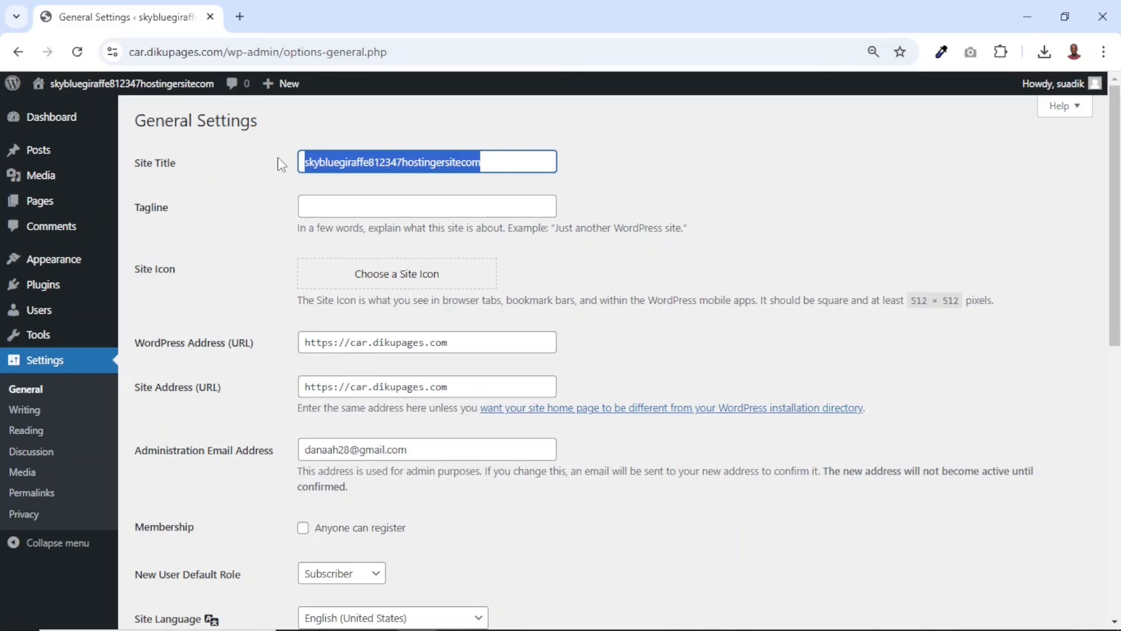
text(Car Listing)
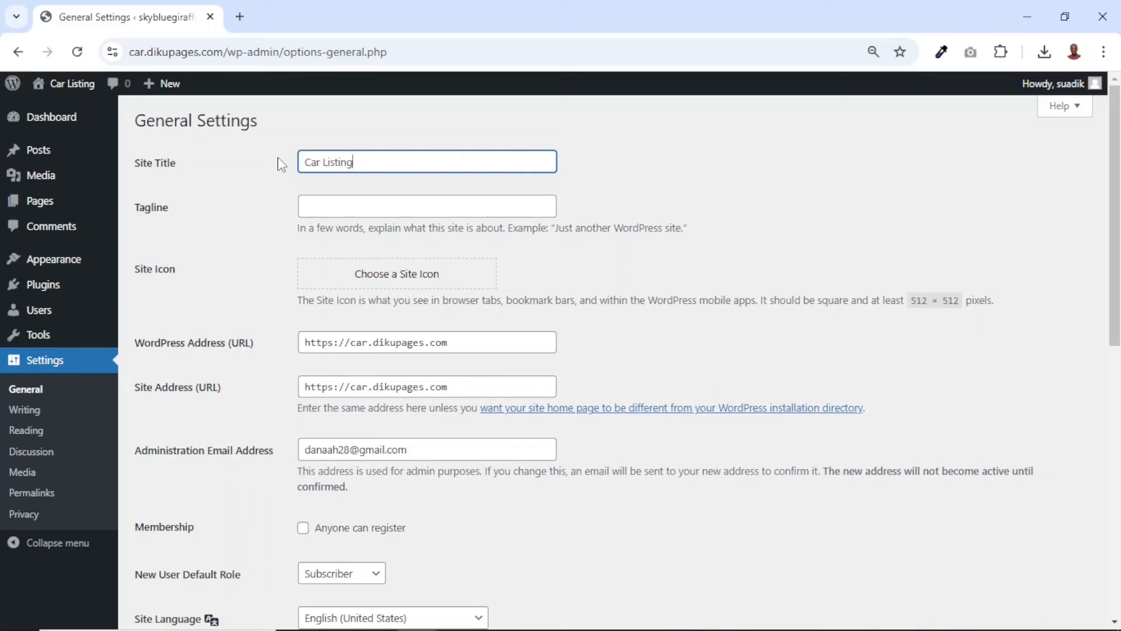
click(337, 201)
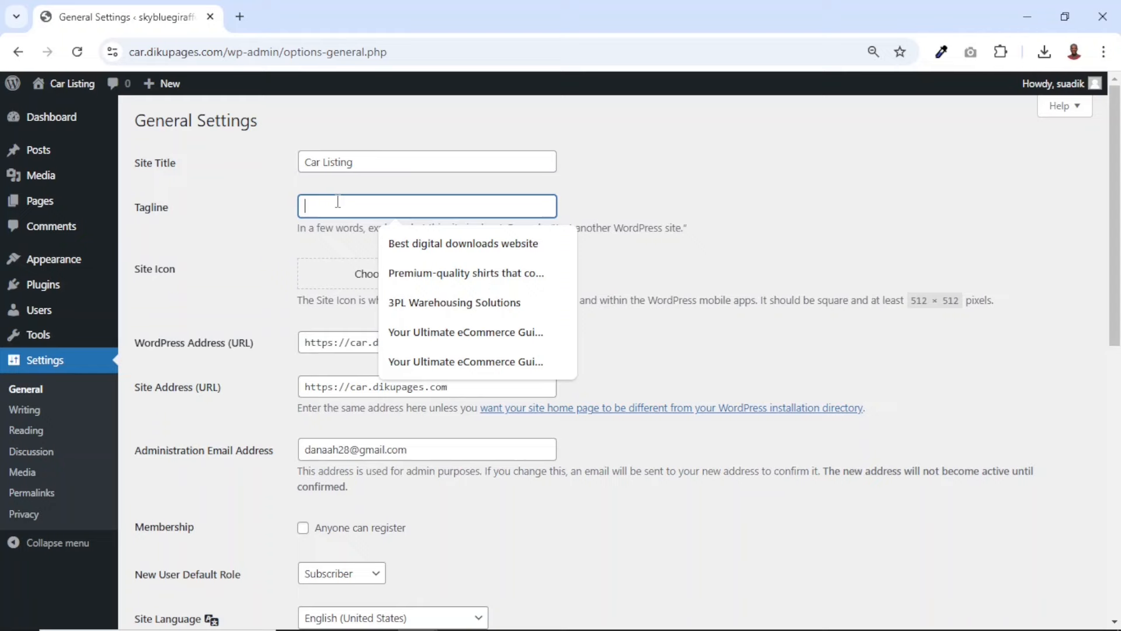
click(497, 242)
Allow anyone to register under Membership and save the general settings
scroll(497, 241, down, 4)
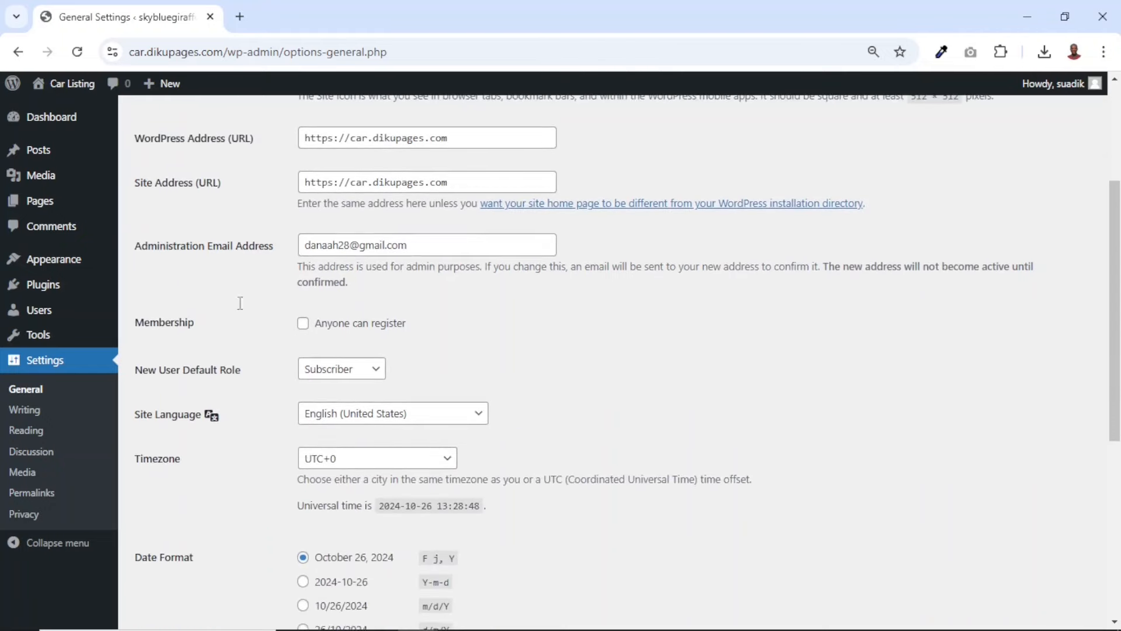
click(303, 324)
scroll(434, 362, down, 6)
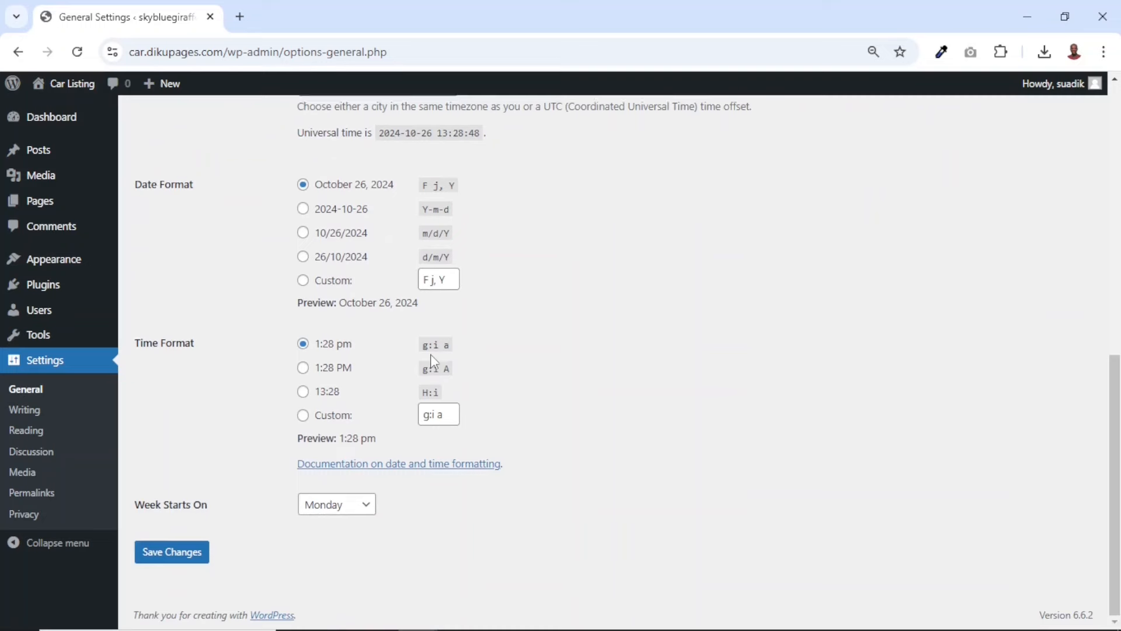
click(172, 553)
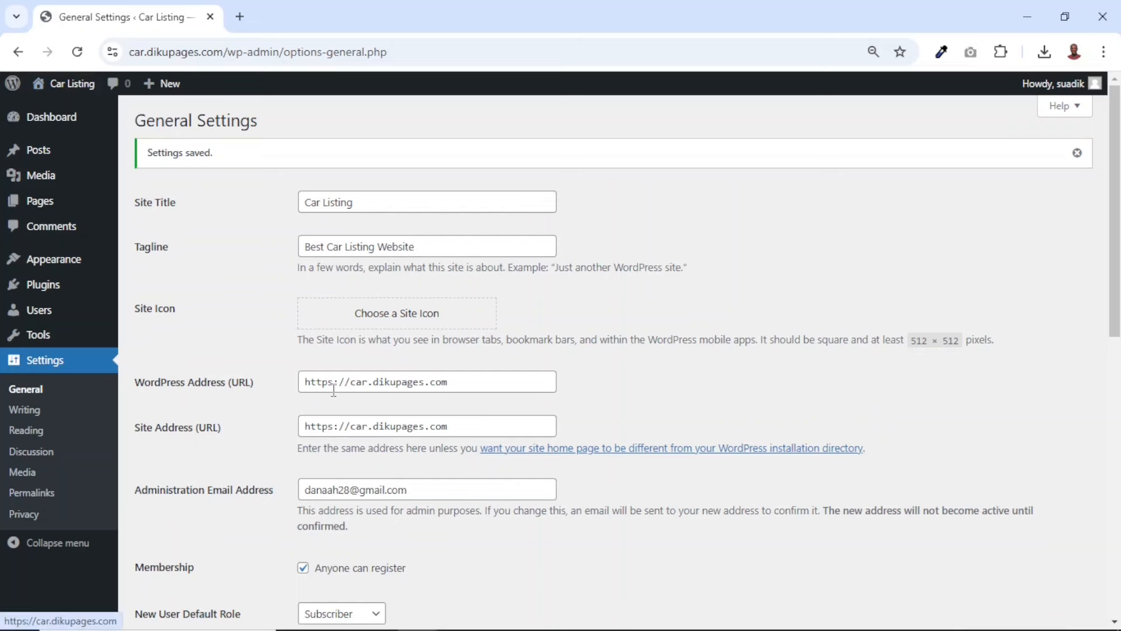
Set the permalink structure to Post name and save the permalink settings
click(42, 493)
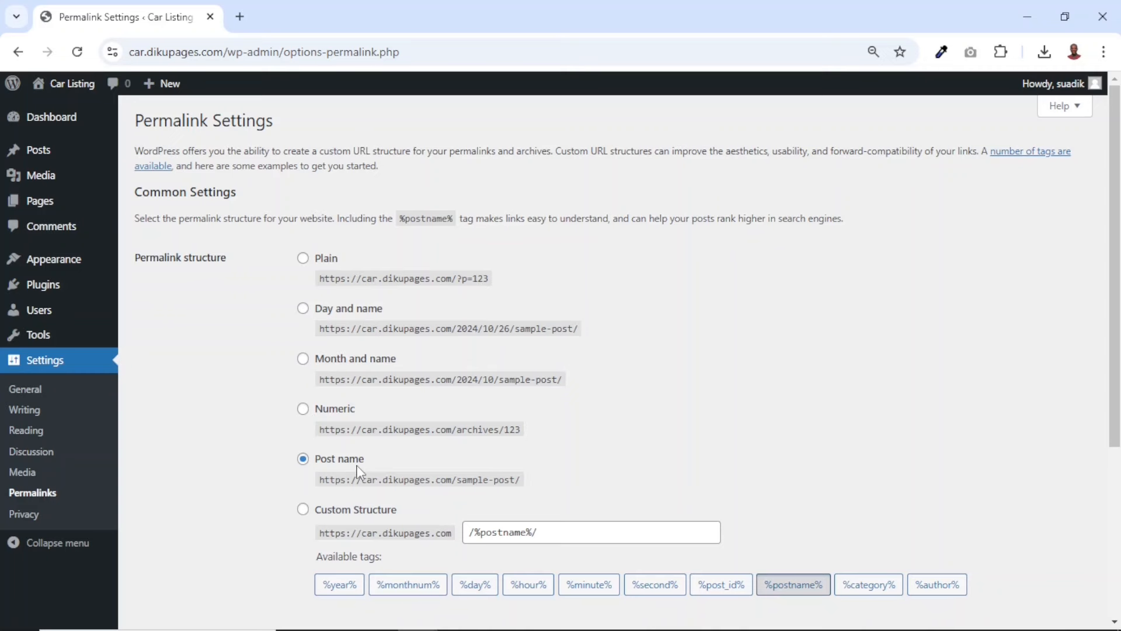
drag(335, 481, 534, 486)
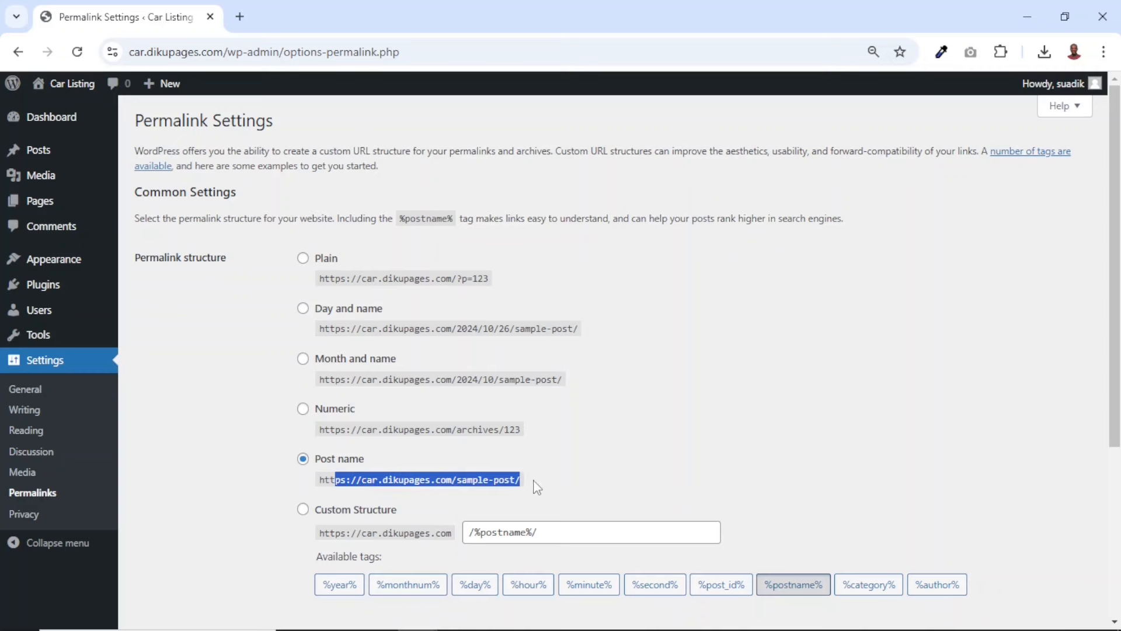
scroll(535, 486, down, 4)
scroll(533, 485, up, 4)
click(325, 468)
scroll(323, 465, down, 4)
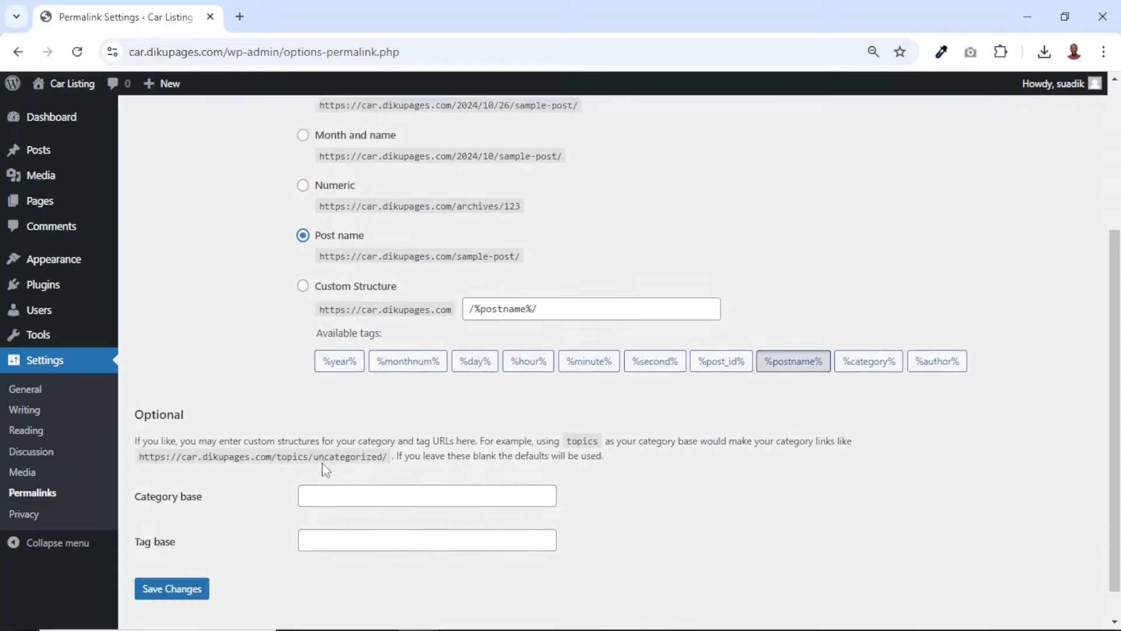
click(166, 558)
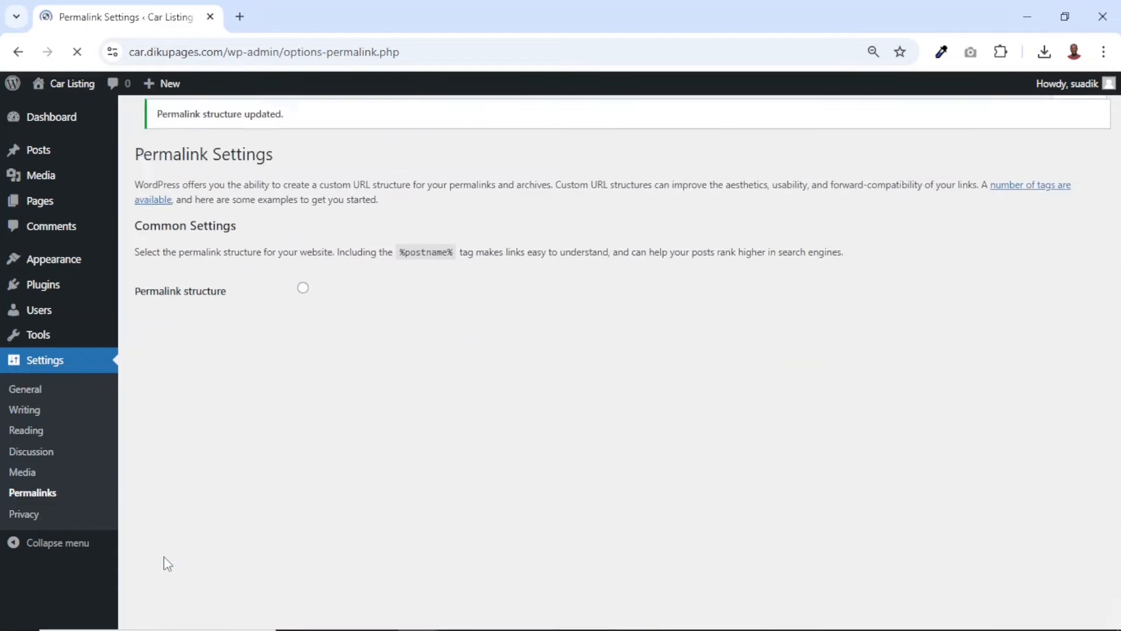
Delete the inactive Twenty Twenty-Three theme from the installed themes
click(55, 260)
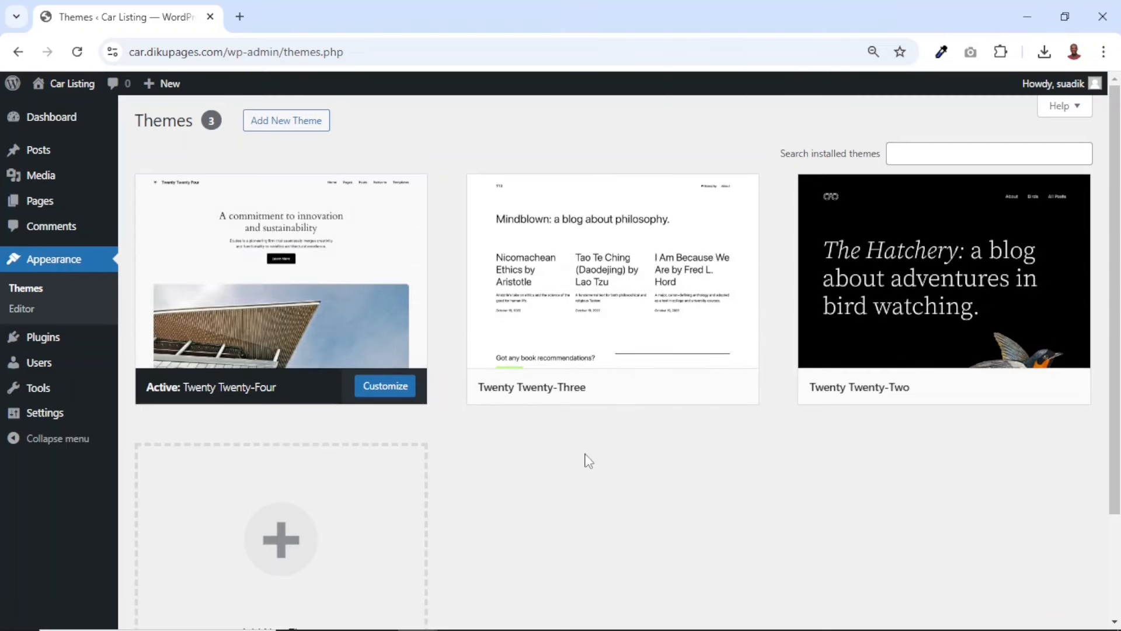
mouse_move(367, 265)
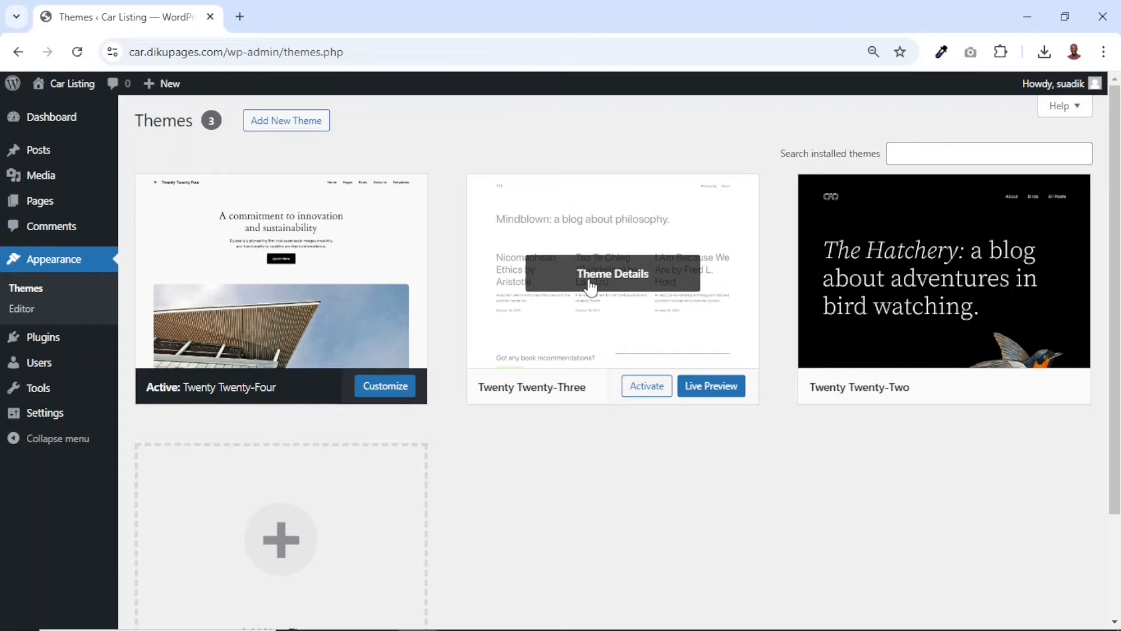
click(591, 286)
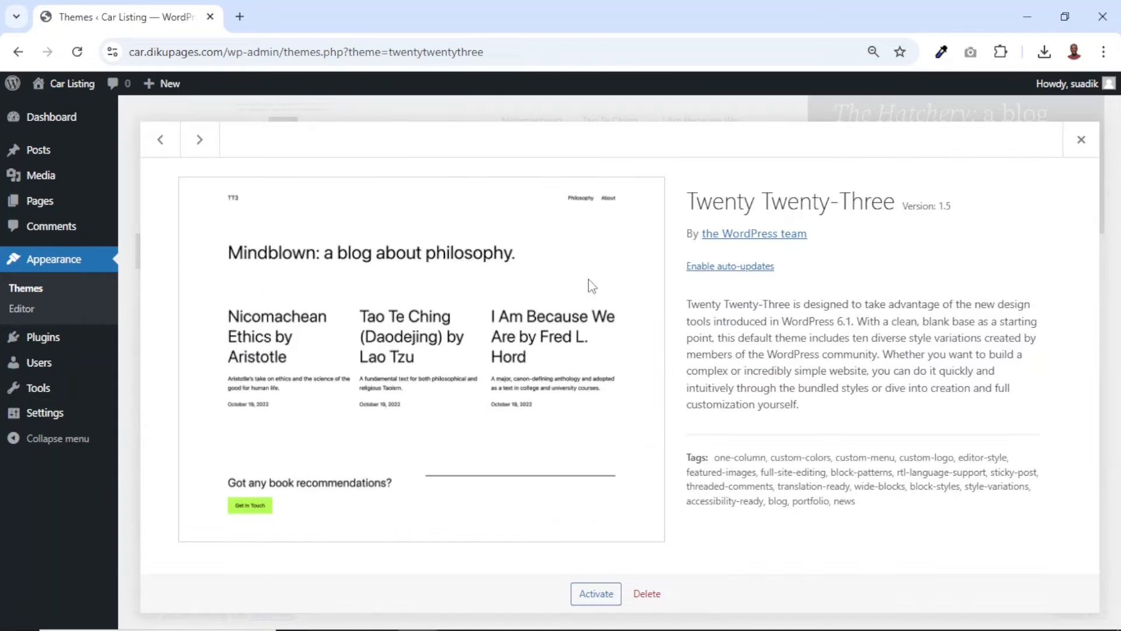
click(645, 594)
click(635, 186)
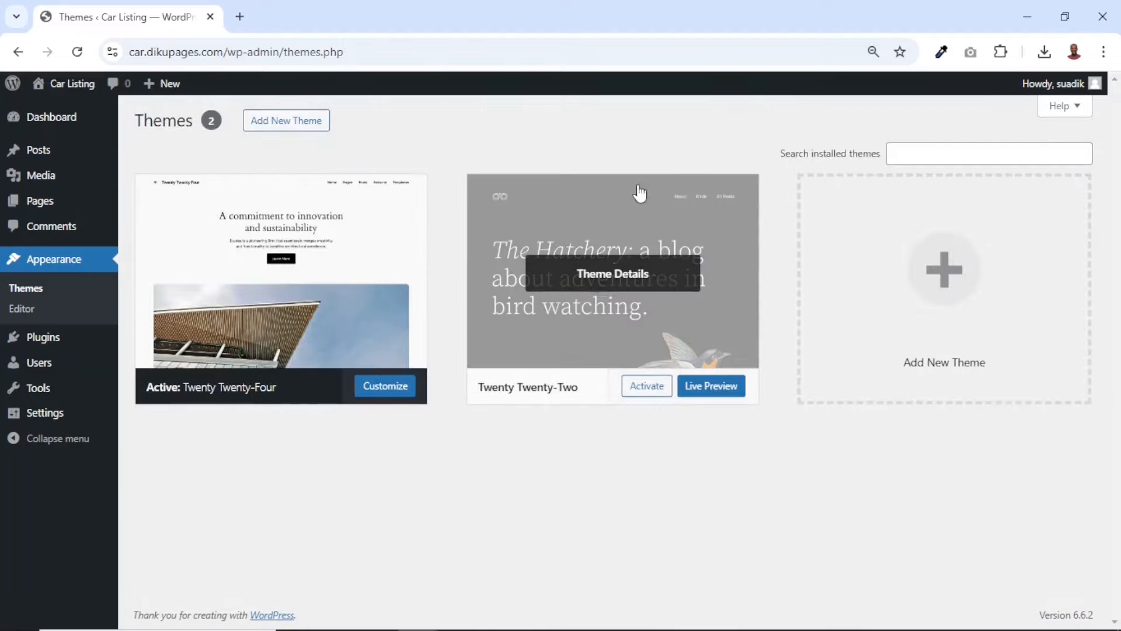
Delete the inactive Twenty Twenty-Two theme, confirming the removal
click(603, 287)
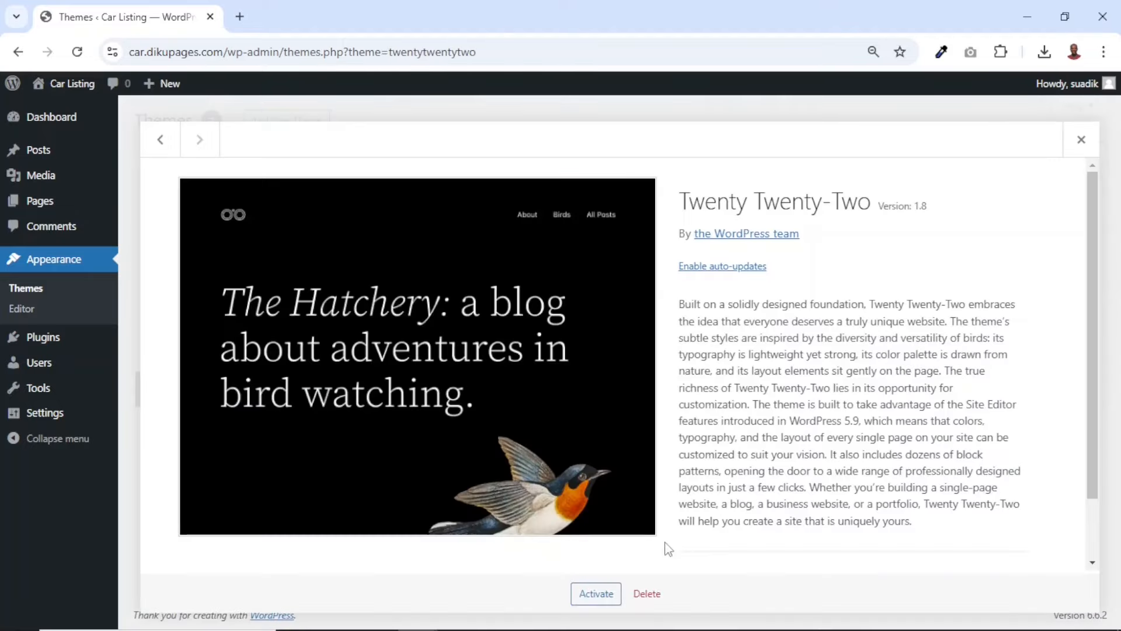
click(647, 593)
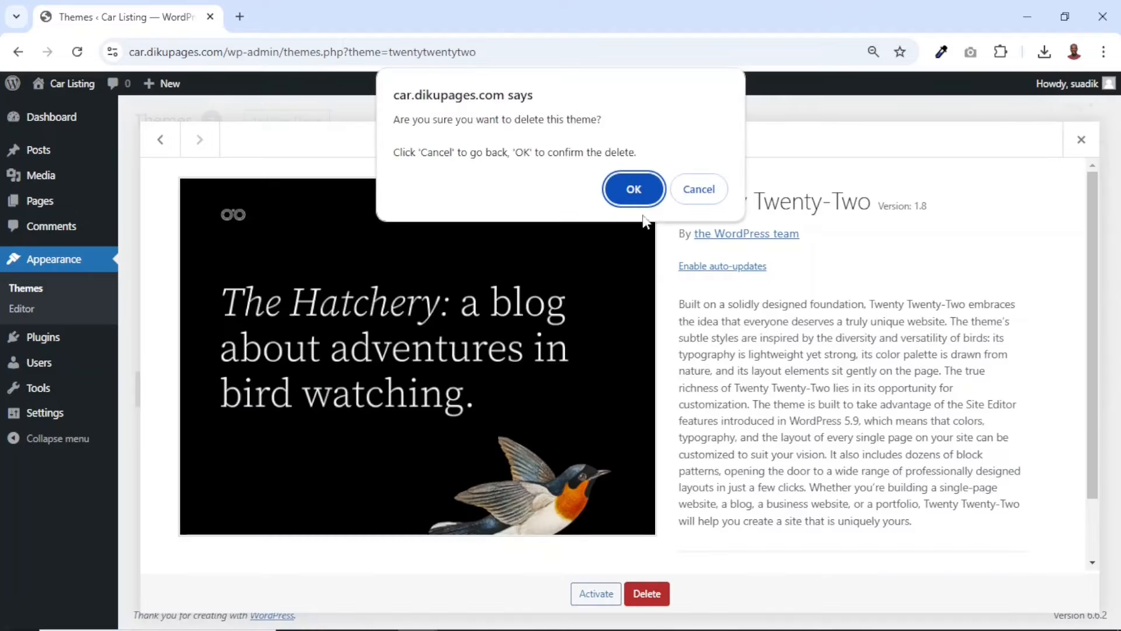
click(635, 187)
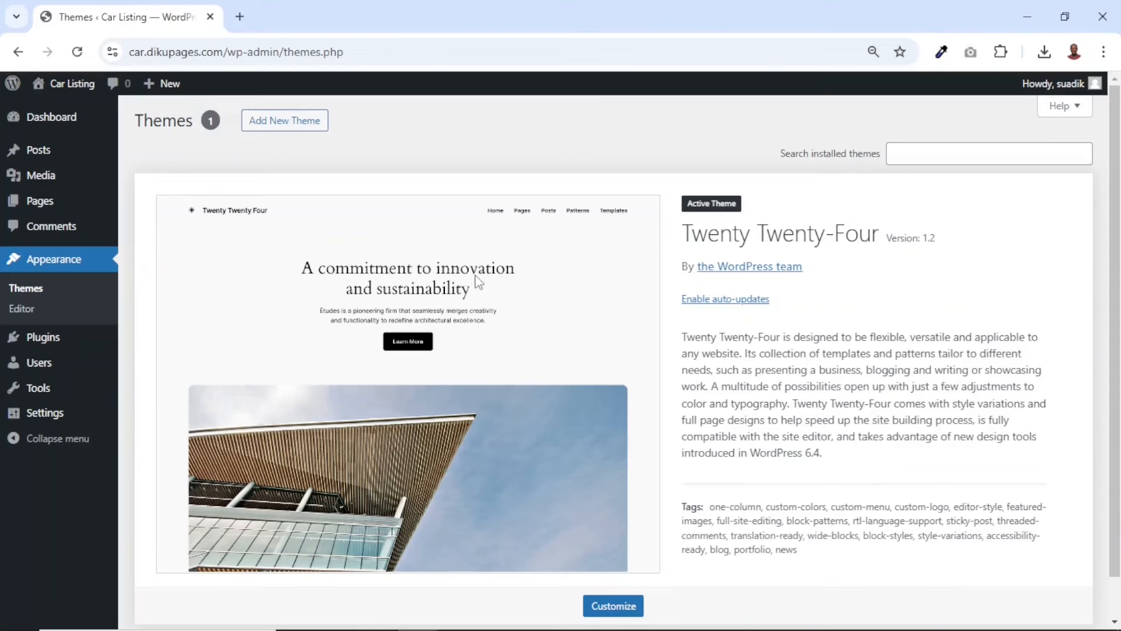
Open the live Car Listing site in a new browser tab and look through its homepage
middle_click(69, 83)
click(306, 17)
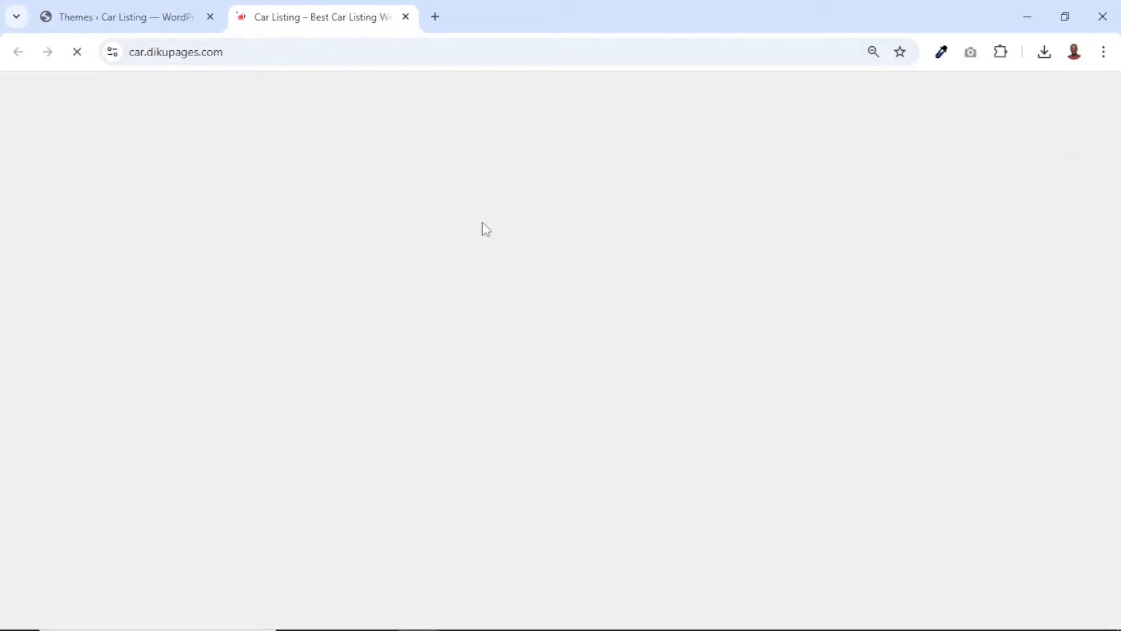
scroll(530, 281, down, 3)
scroll(530, 282, down, 20)
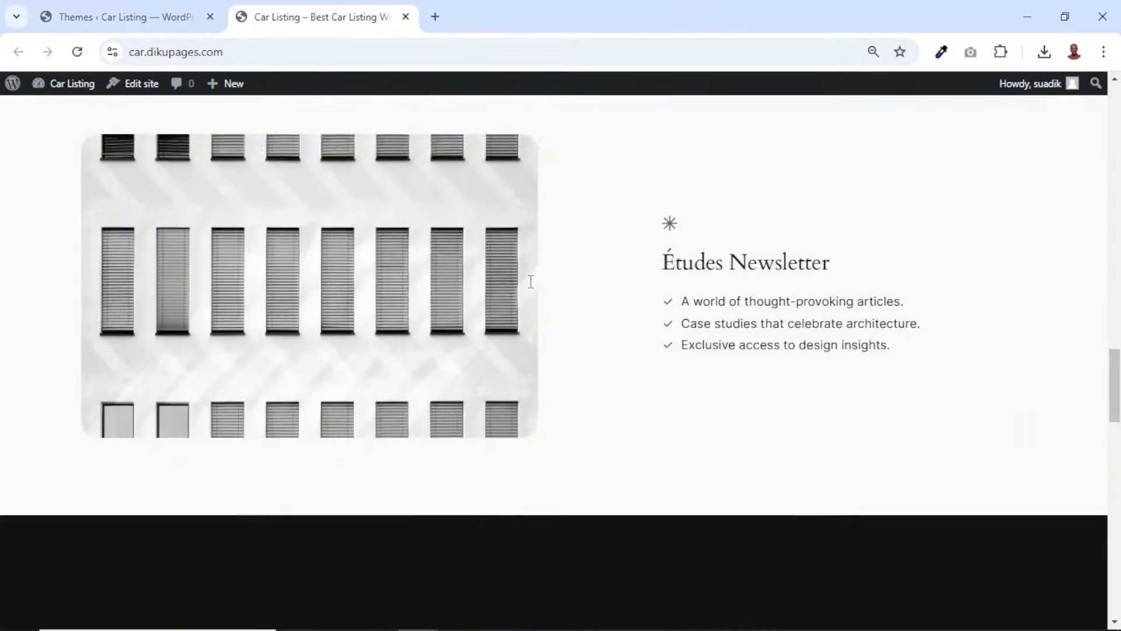
scroll(531, 281, up, 20)
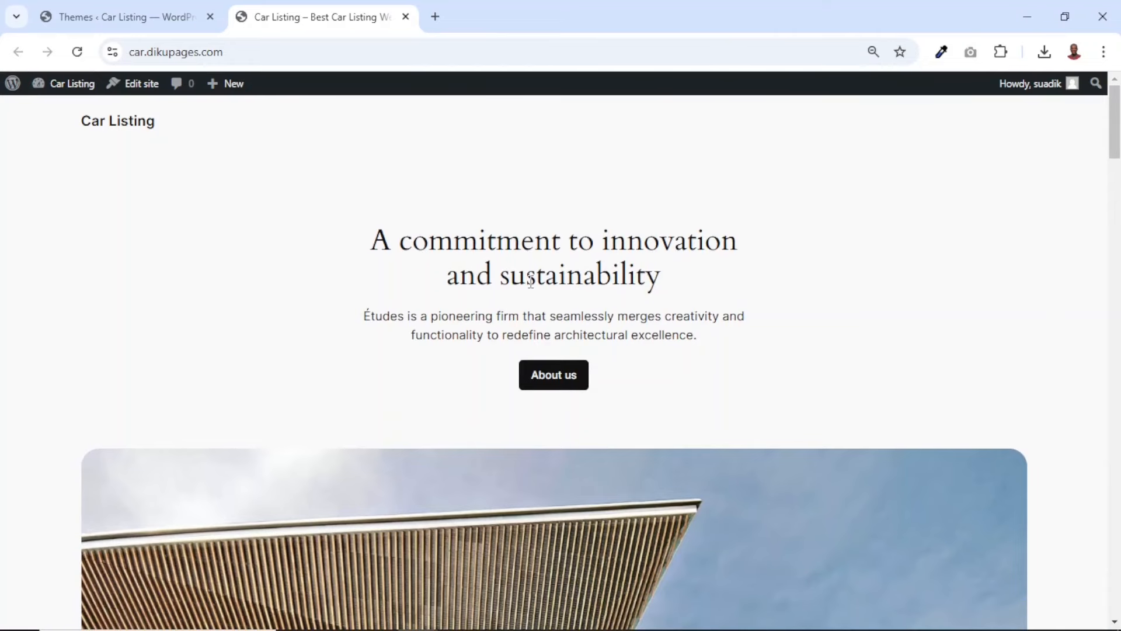
Open dikupages.com/clcar in a new browser tab
click(435, 17)
text(dikup)
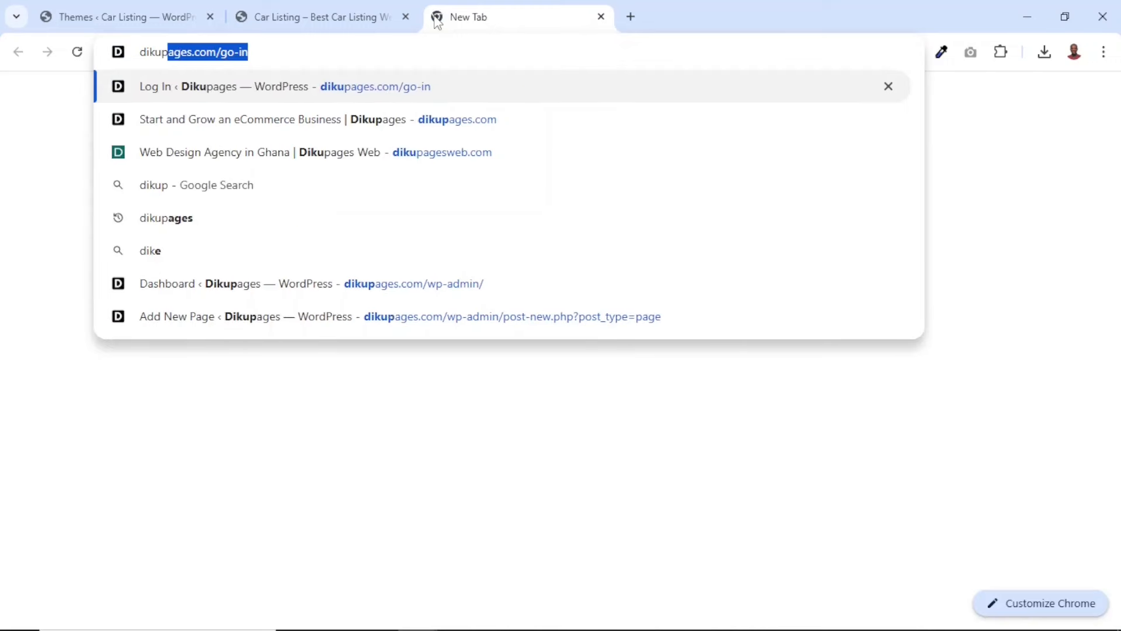
text(ages.com/)
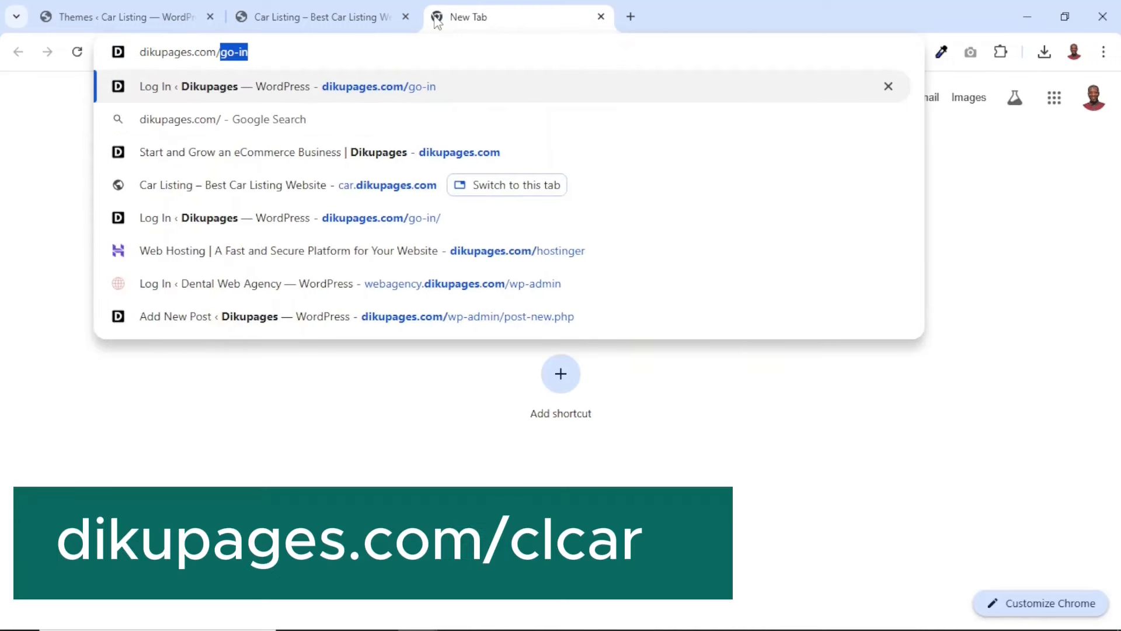
text(clcar)
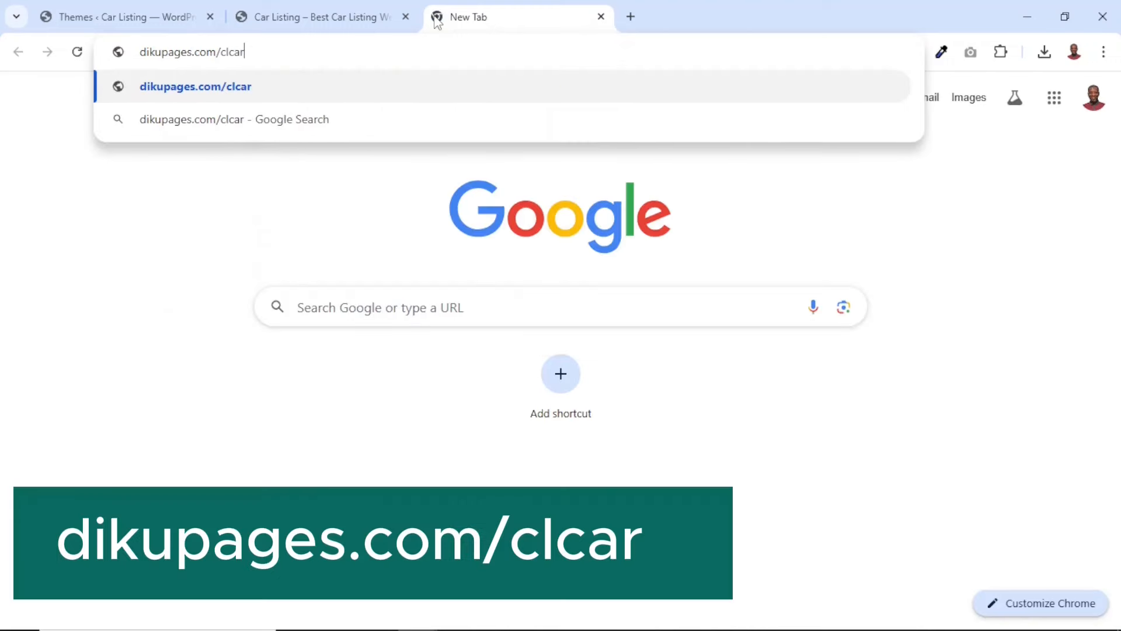
key(Return)
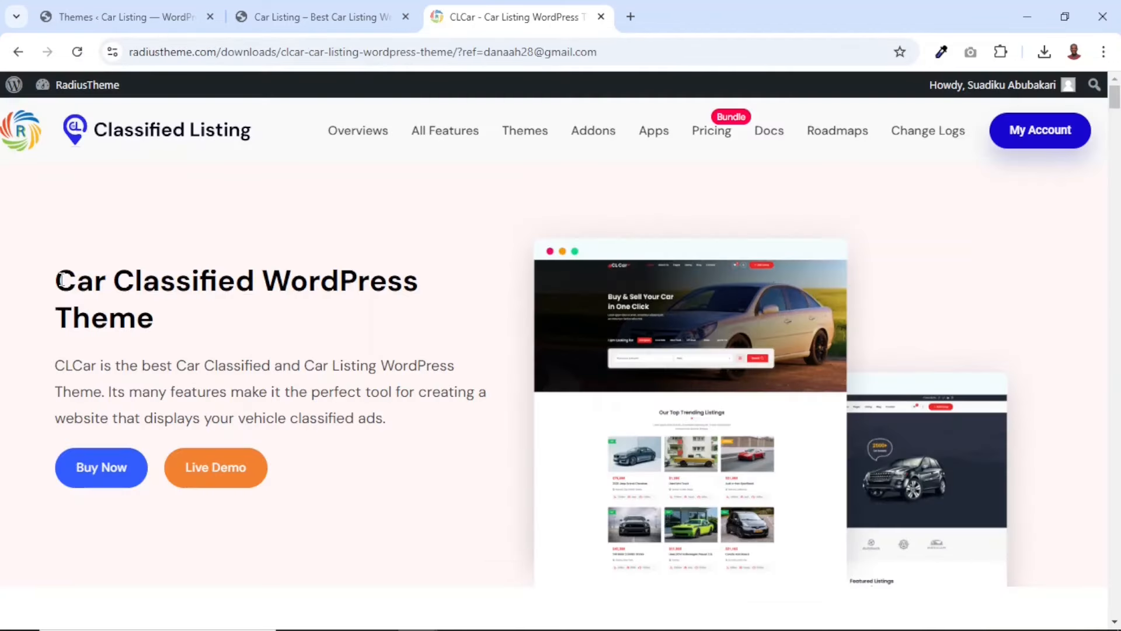
Look through the CLCar theme page, examining its title, home page demos and single listing features
drag(57, 280, 302, 332)
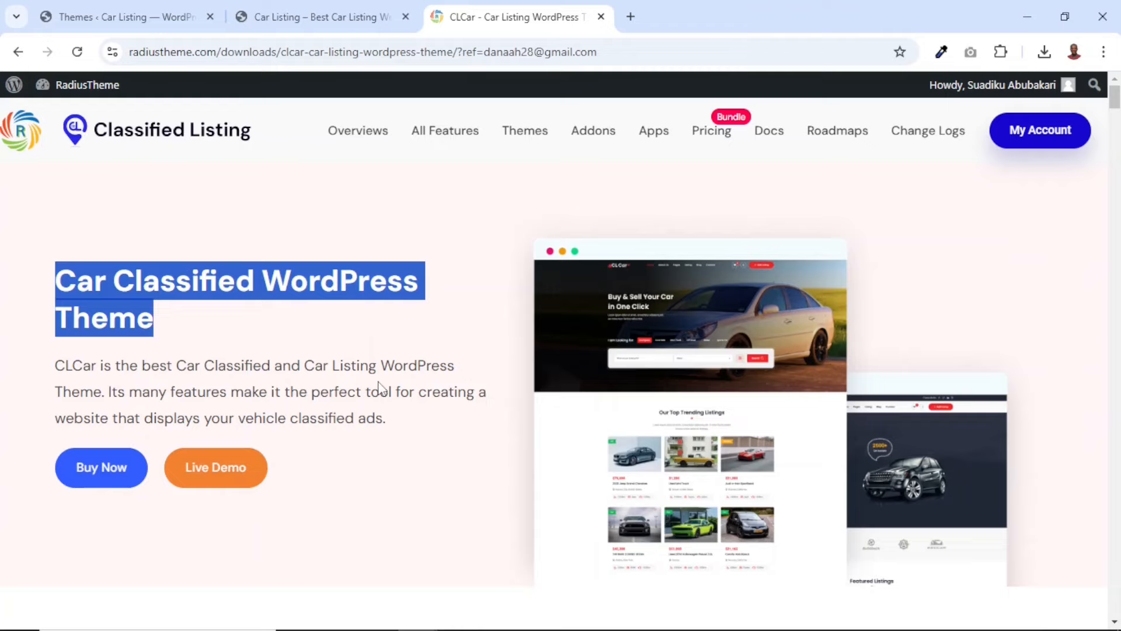
scroll(380, 386, down, 15)
scroll(377, 385, up, 15)
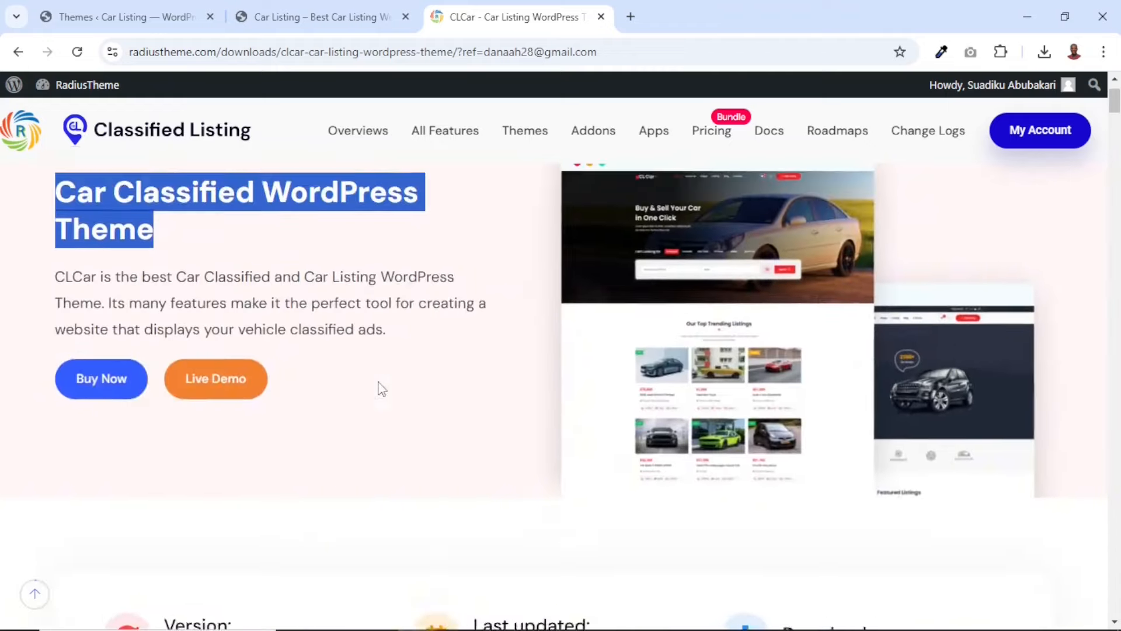
scroll(378, 388, down, 10)
scroll(378, 384, down, 15)
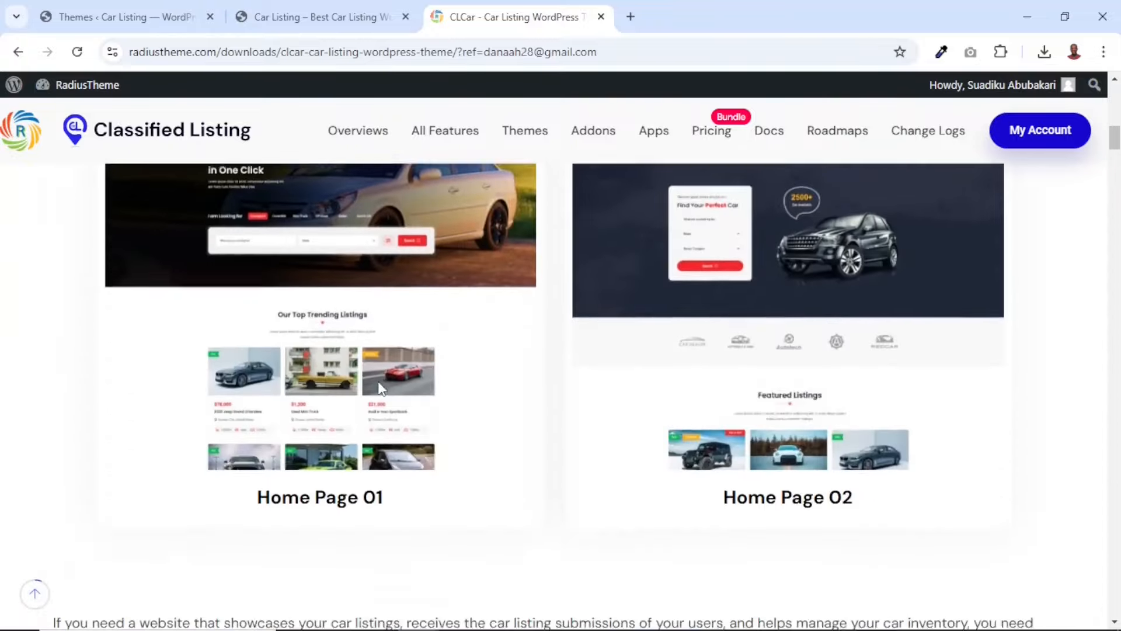
scroll(381, 388, down, 15)
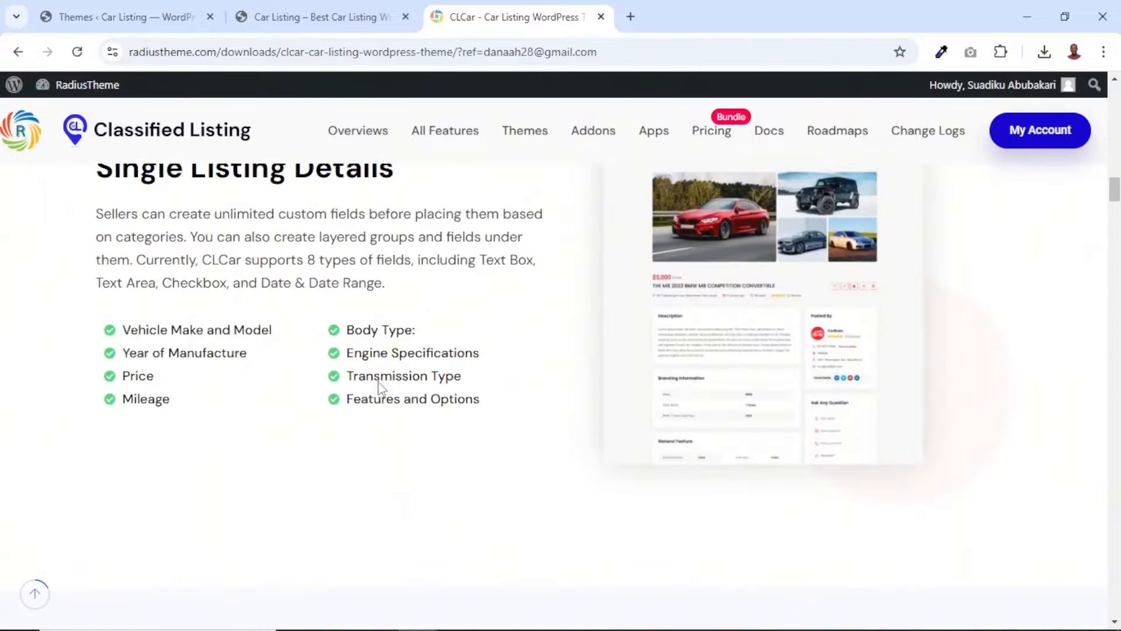
scroll(381, 389, up, 20)
scroll(381, 389, up, 5)
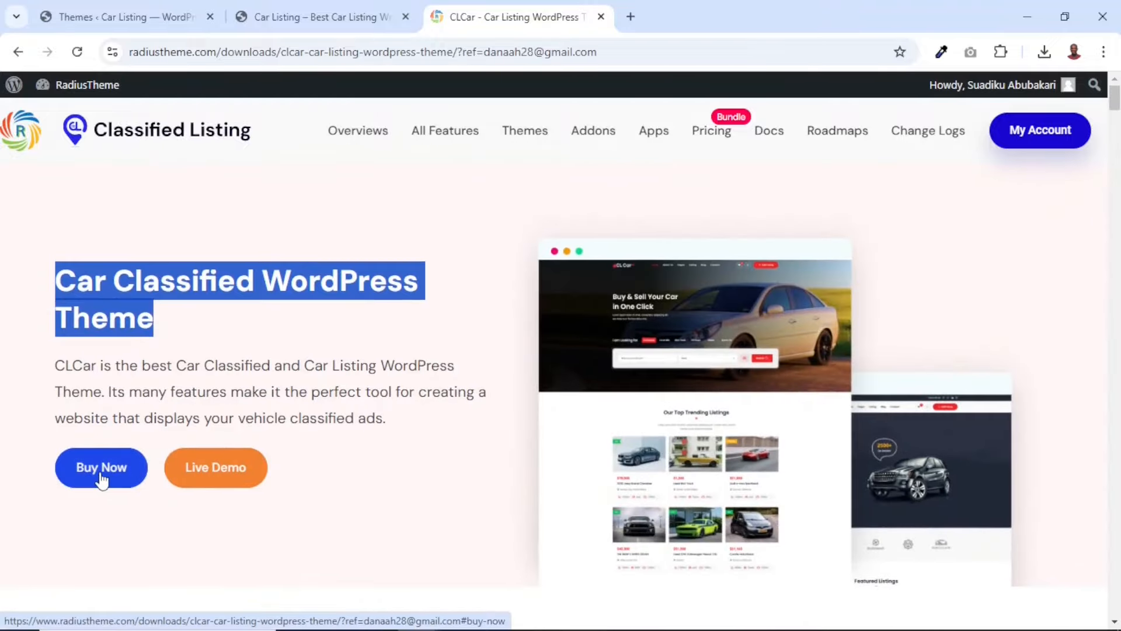
Go to the CLCar theme's buying options and review the yearly license plans, including the 100 Sites License and the money back guarantee
click(101, 476)
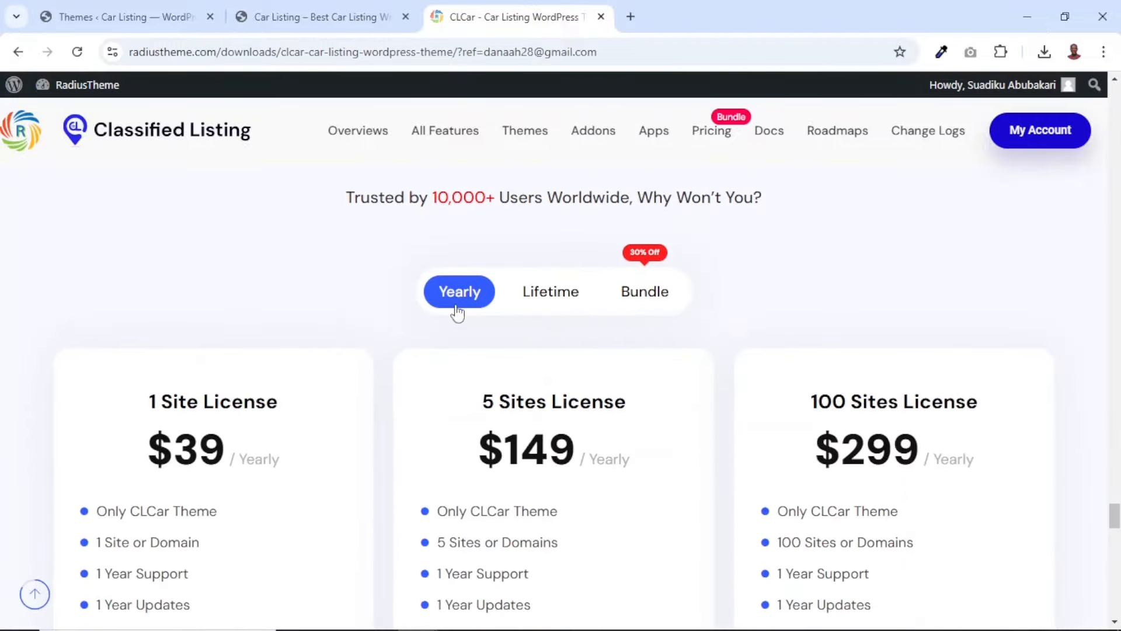
scroll(401, 377, down, 1)
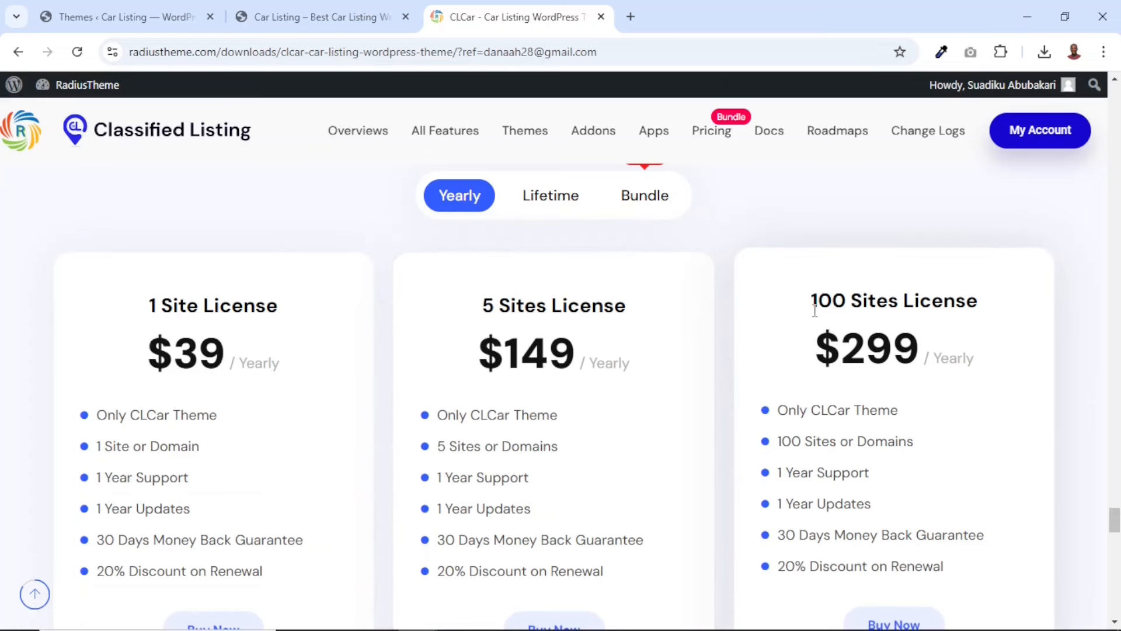
drag(811, 301, 1002, 313)
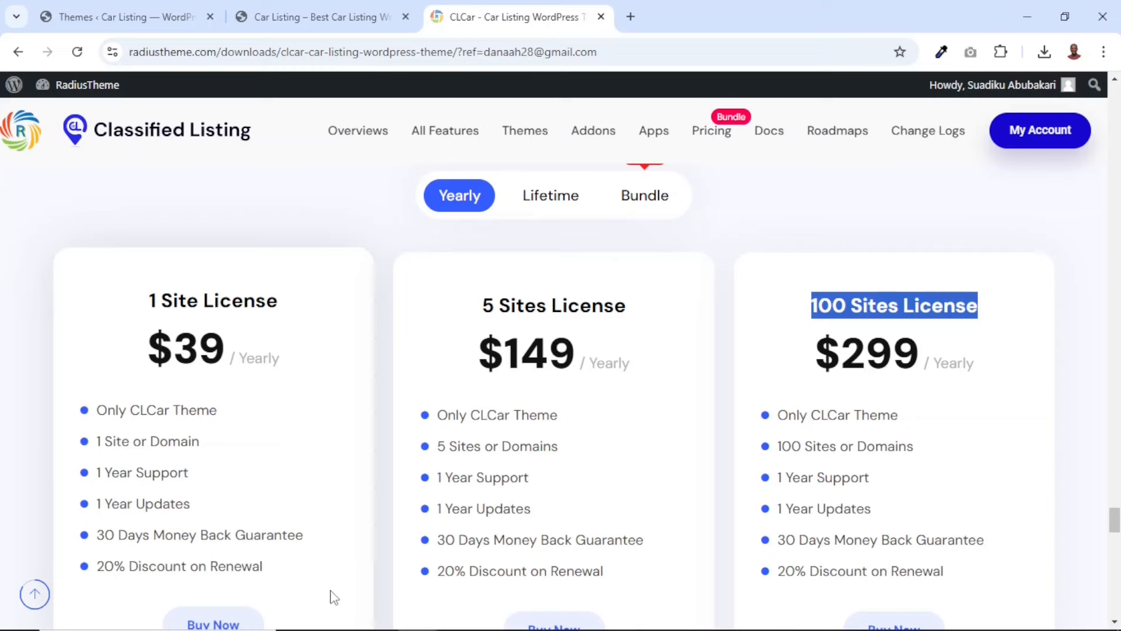
drag(104, 538, 316, 544)
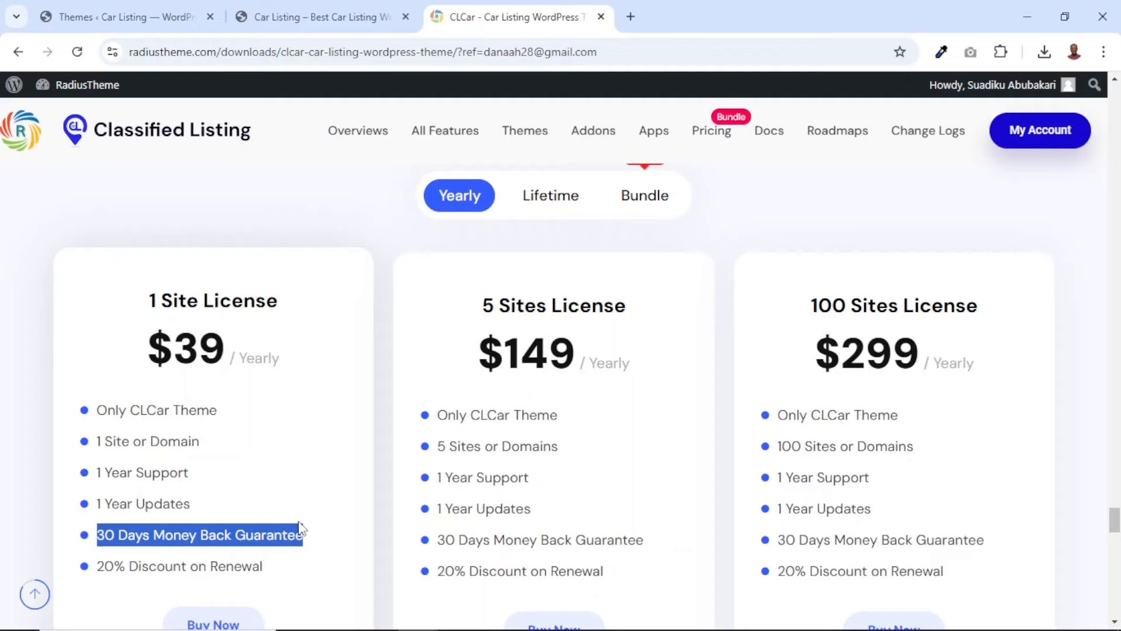
Show the lifetime pricing of the CLCar theme and examine the 100 Sites License plan
click(550, 201)
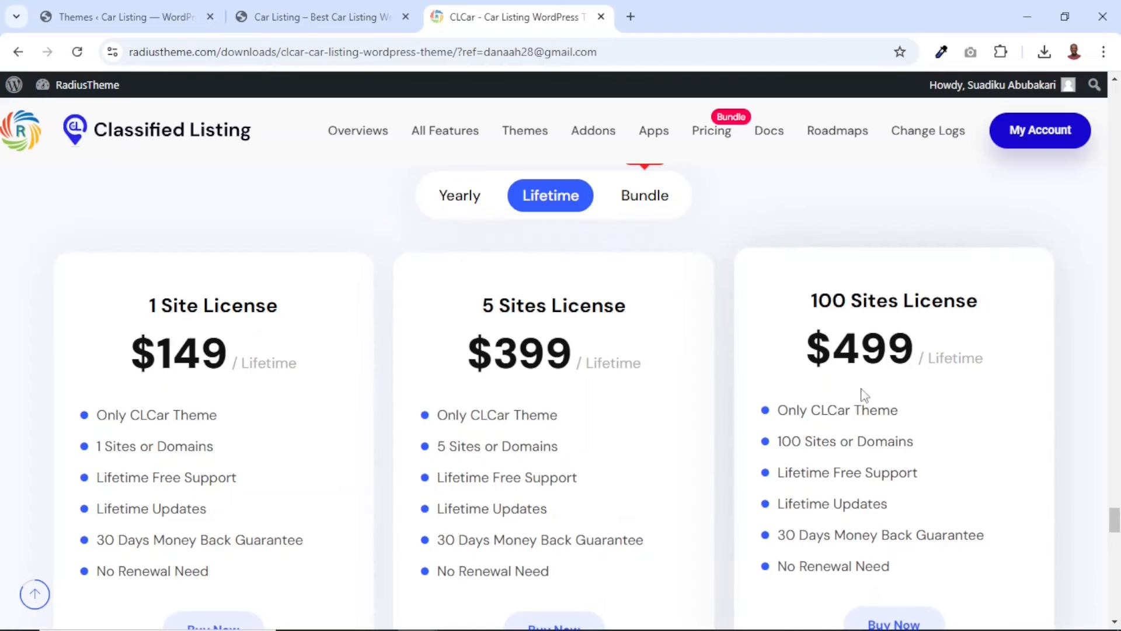
drag(814, 299, 977, 308)
click(978, 308)
Show the bundle pricing and examine what the Bundle 1 Site Yearly plan includes
scroll(723, 270, up, 1)
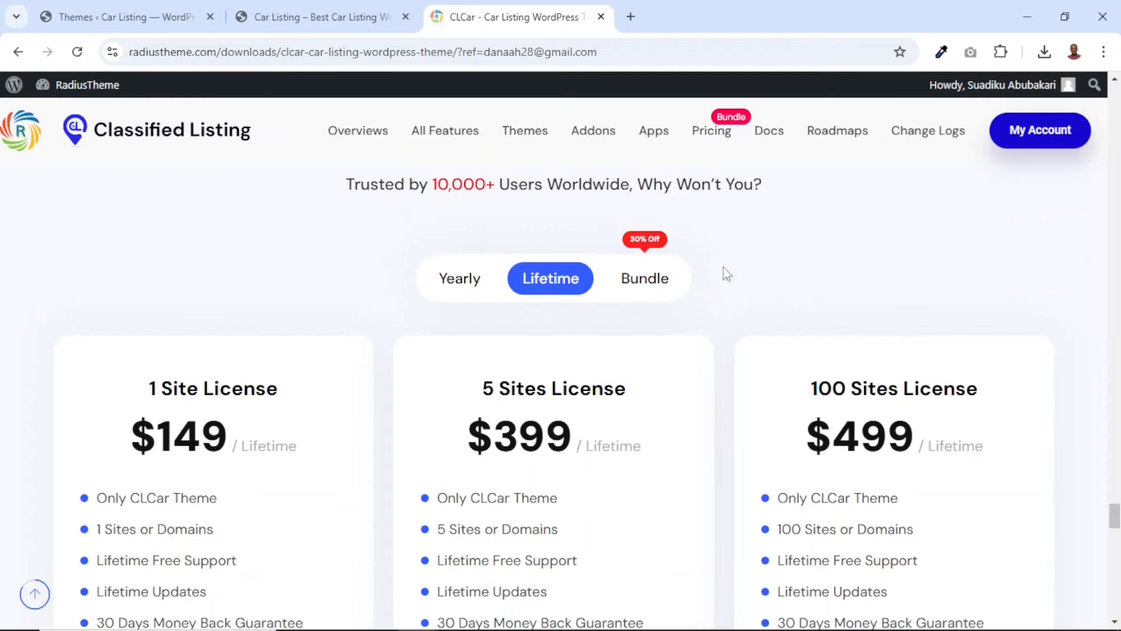
click(643, 286)
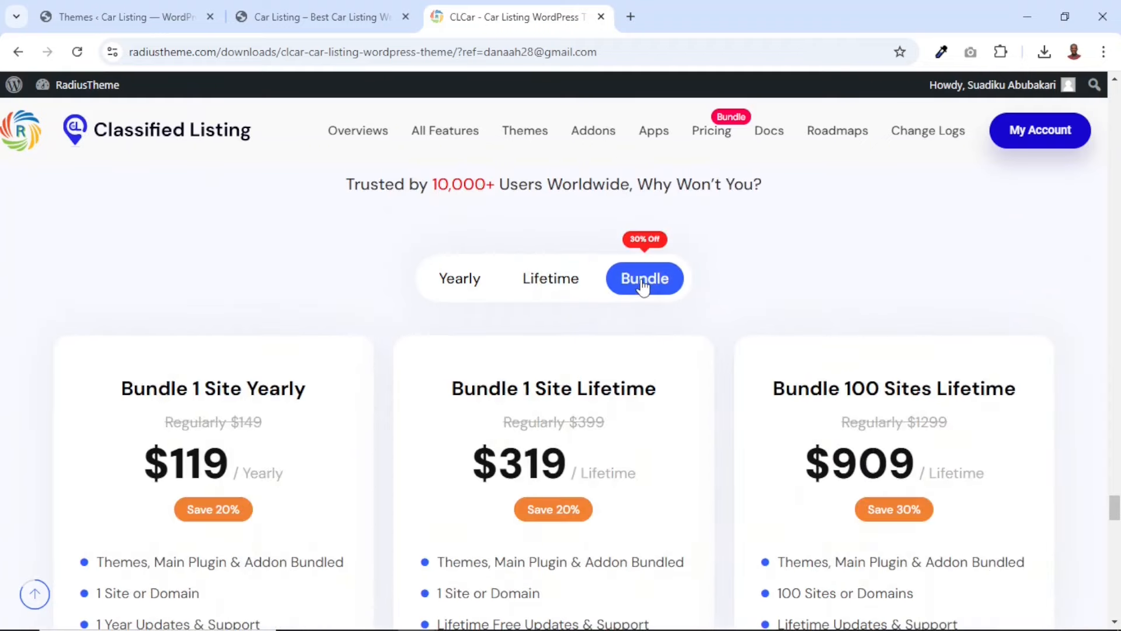
scroll(371, 341, down, 1)
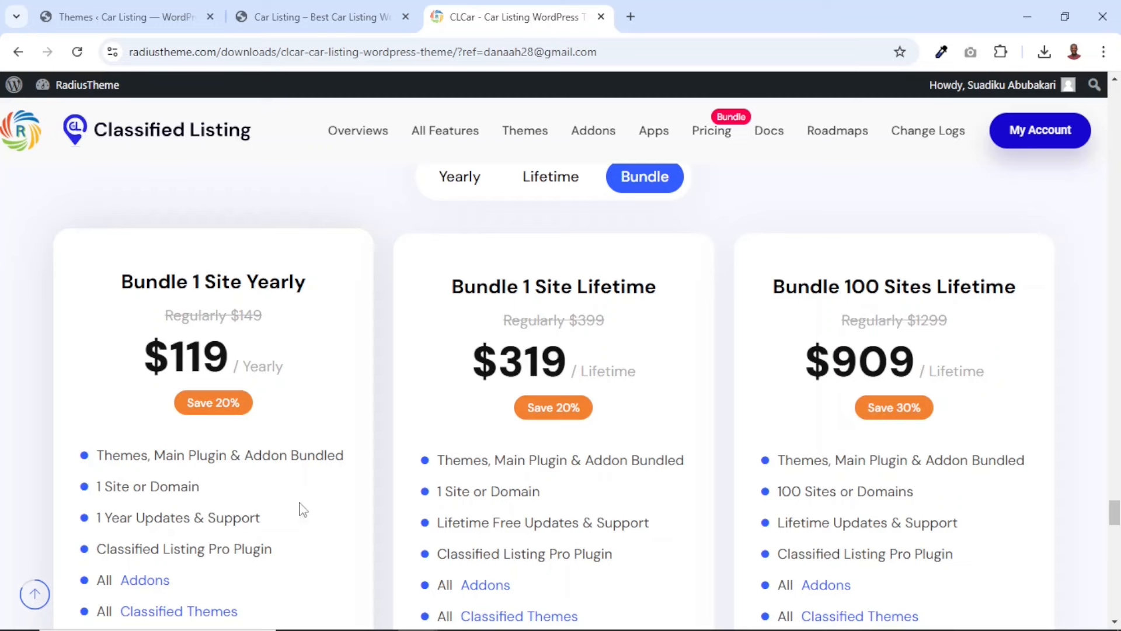
scroll(342, 489, down, 1)
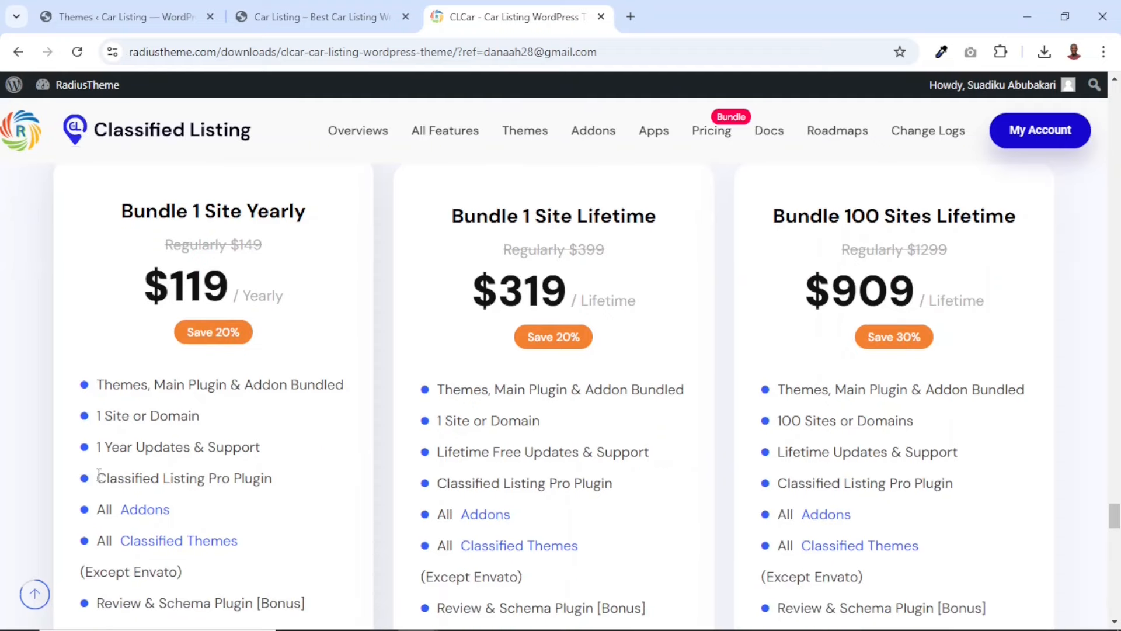
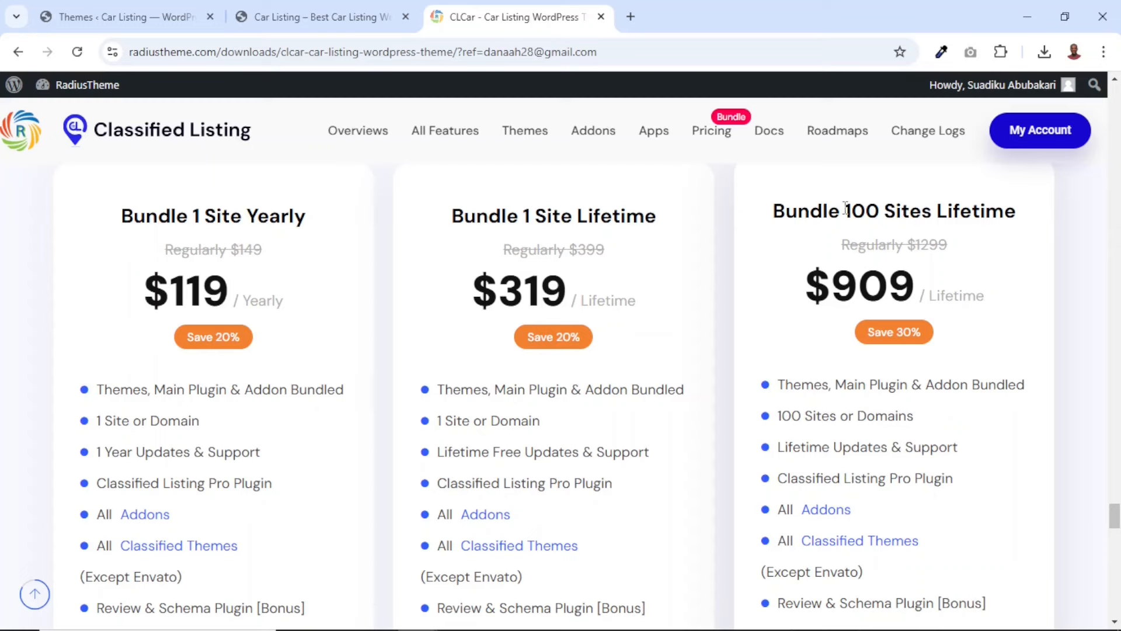
Examine the Bundle 100 Sites Lifetime plan, including its 30 Days Money Back Guarantee, and compare it with the other bundle plans
drag(845, 209, 1010, 214)
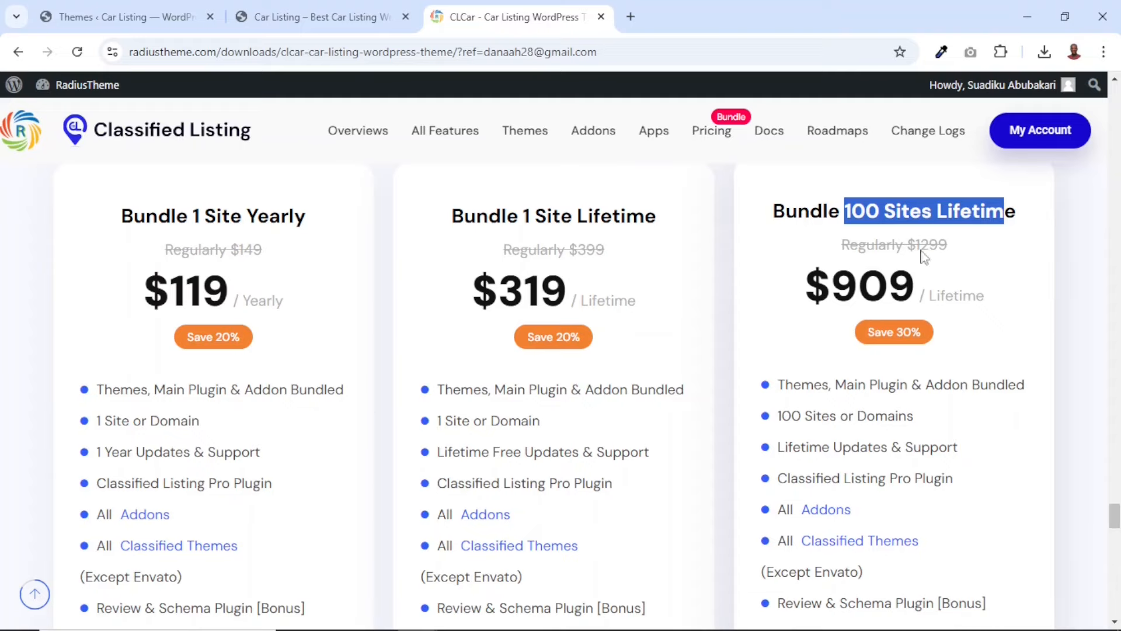
scroll(989, 308, down, 5)
scroll(989, 308, up, 6)
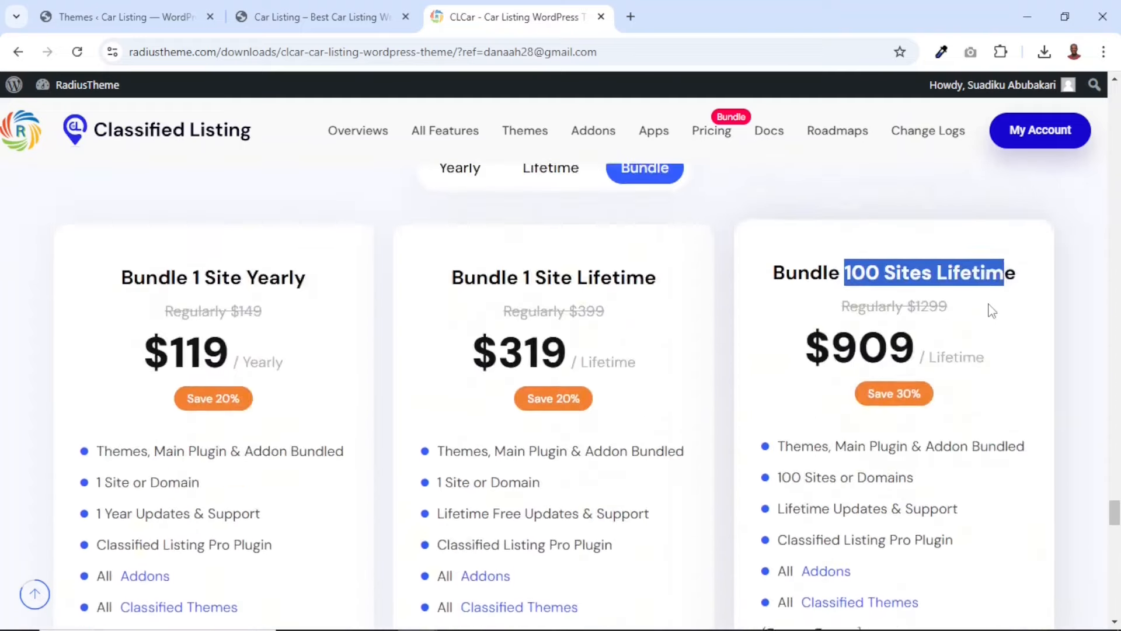
scroll(992, 311, down, 5)
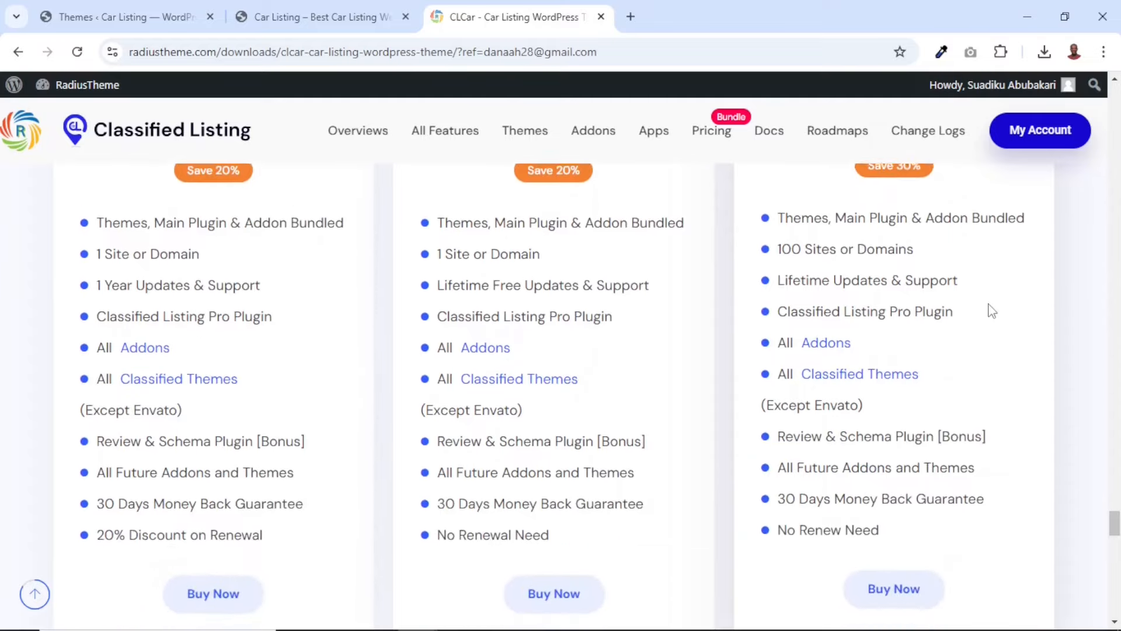
drag(778, 487, 1007, 488)
scroll(994, 387, up, 5)
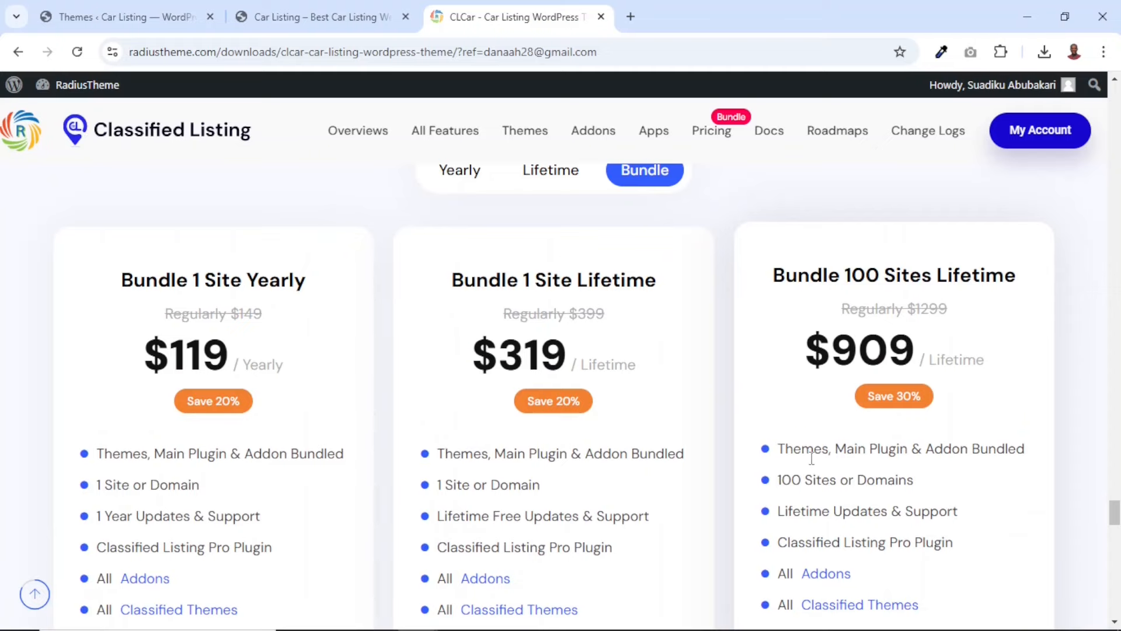
scroll(811, 458, down, 3)
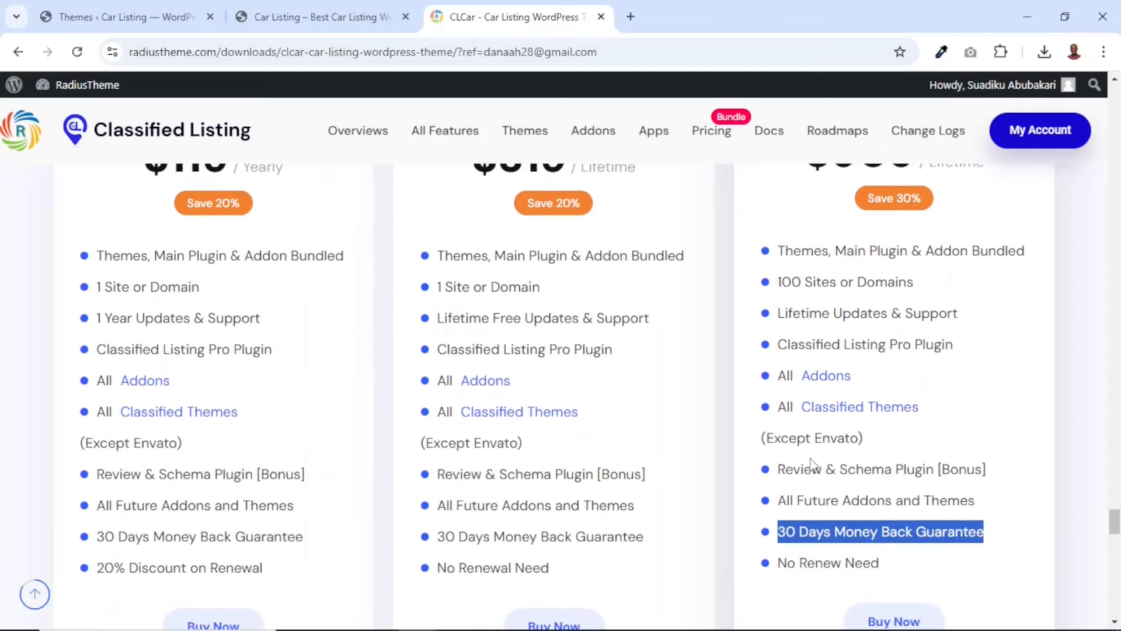
scroll(753, 446, up, 2)
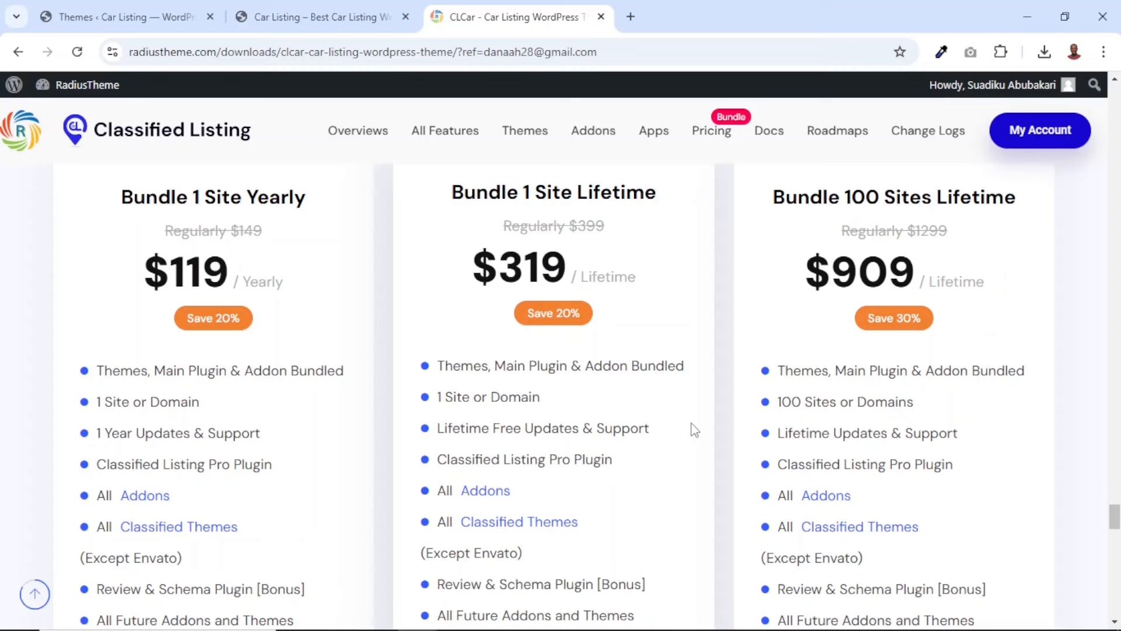
scroll(694, 429, down, 3)
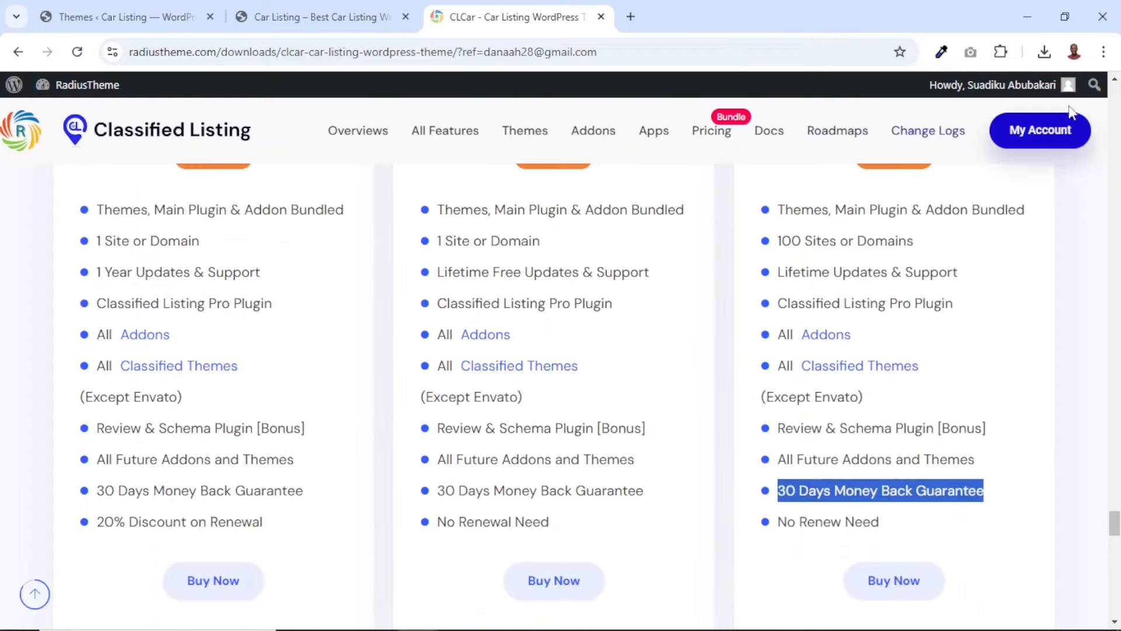
Go to the RadiusTheme account's downloads and download the clcar-v1.1.5 file of the CLCar – Car Listing WordPress Theme
click(1042, 133)
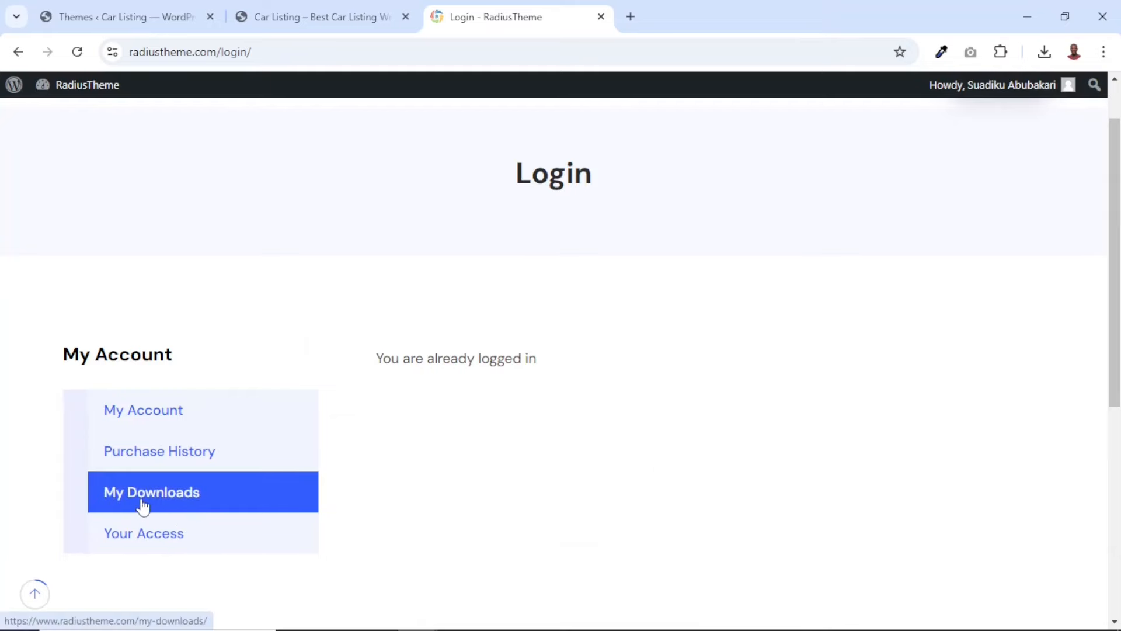
scroll(846, 400, down, 4)
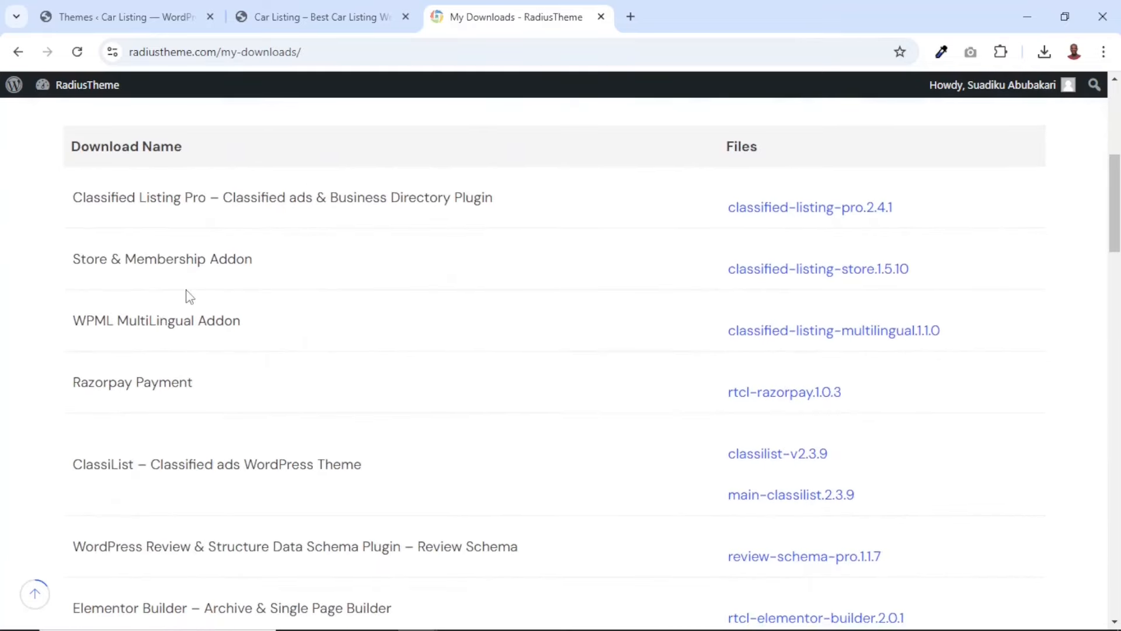
scroll(188, 296, down, 8)
scroll(187, 295, down, 1)
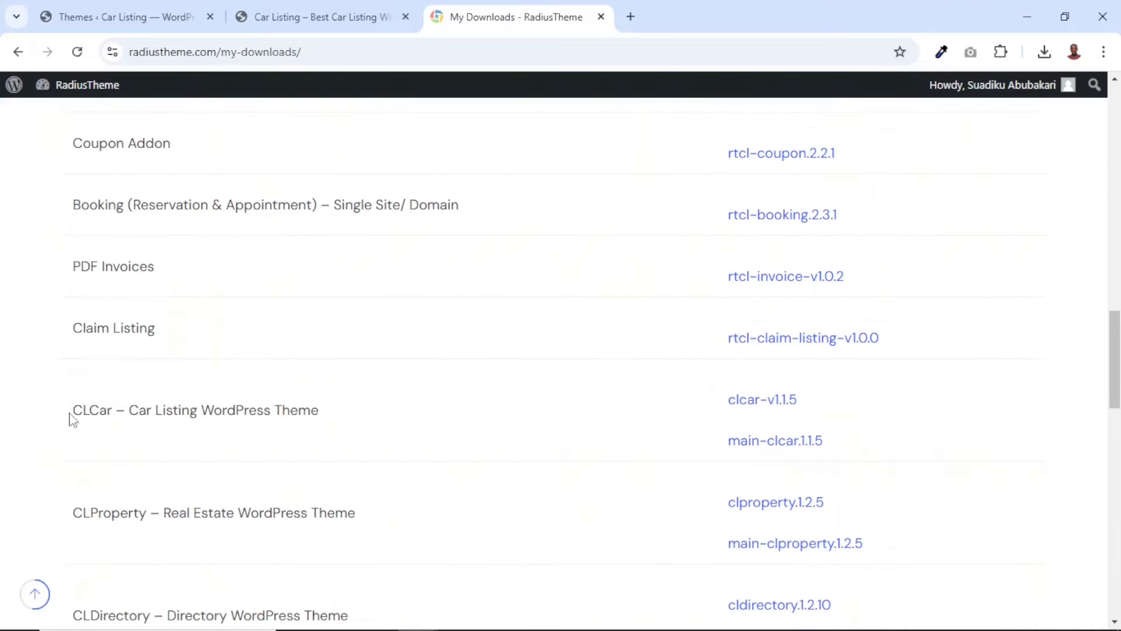
drag(71, 412, 368, 427)
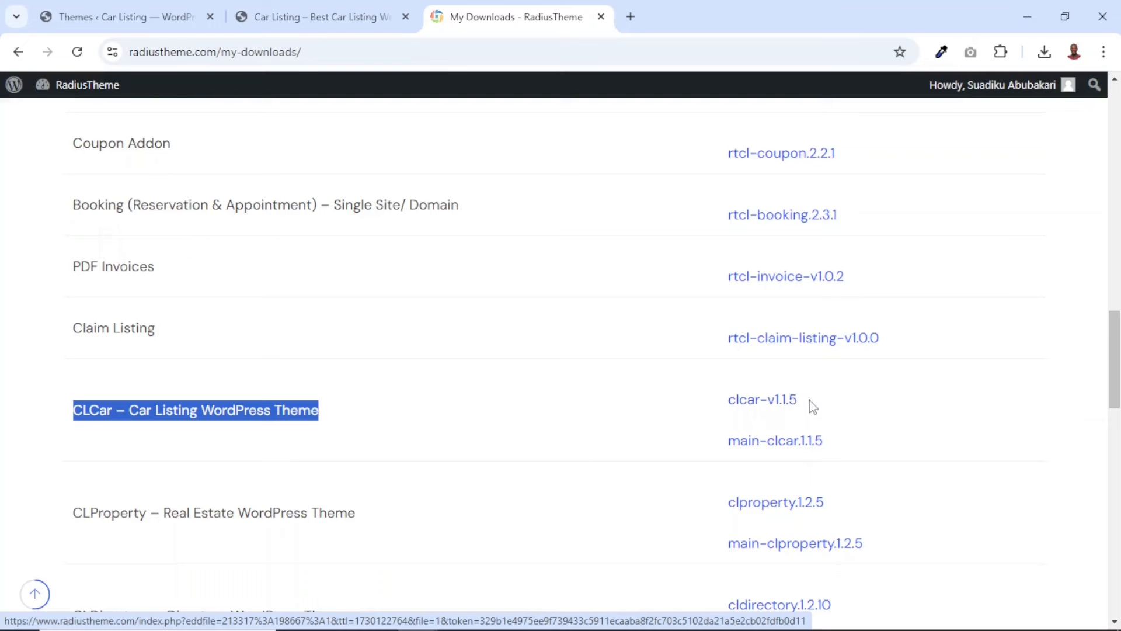
click(757, 408)
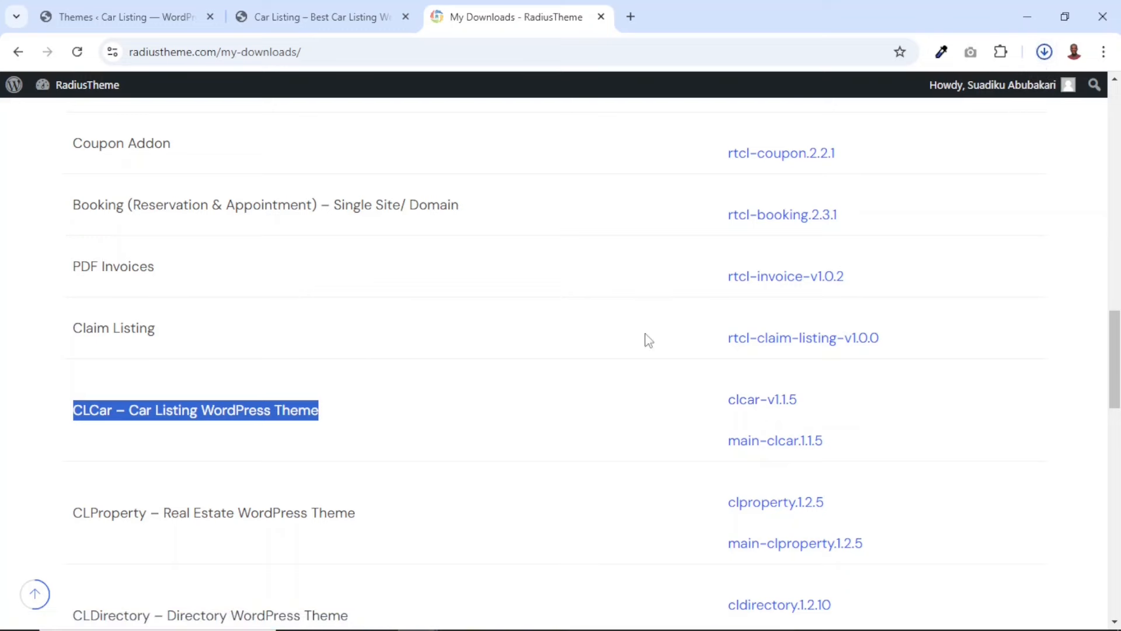
From the purchase history, open the September 13, 2024 order's licenses, manage the CLCar theme's license and select its license key
scroll(644, 340, up, 15)
scroll(644, 341, down, 3)
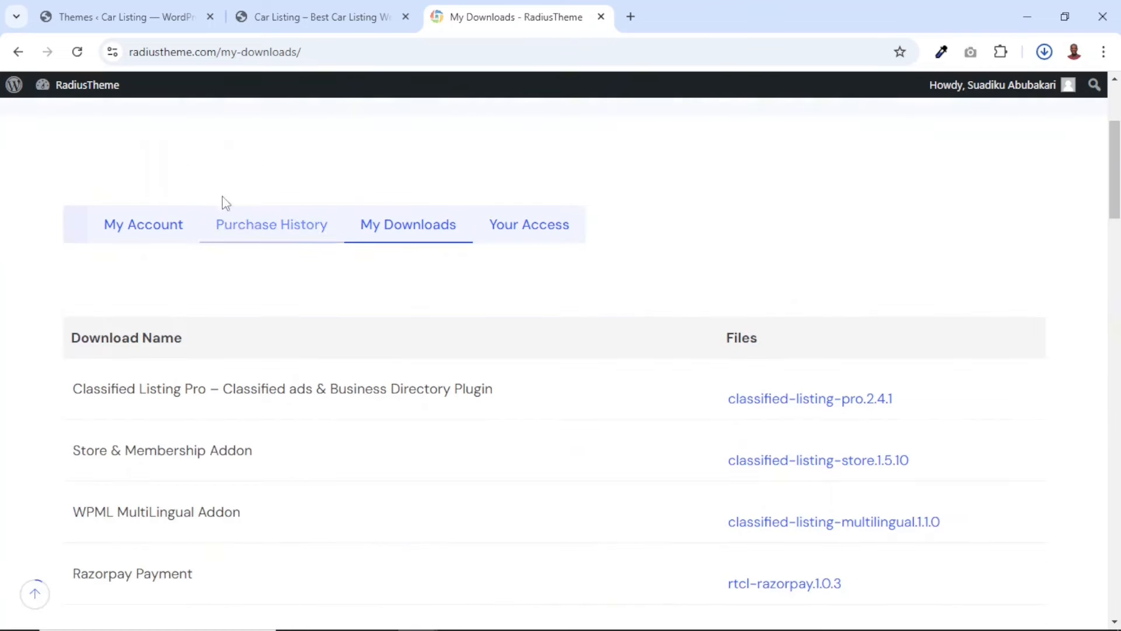
click(258, 229)
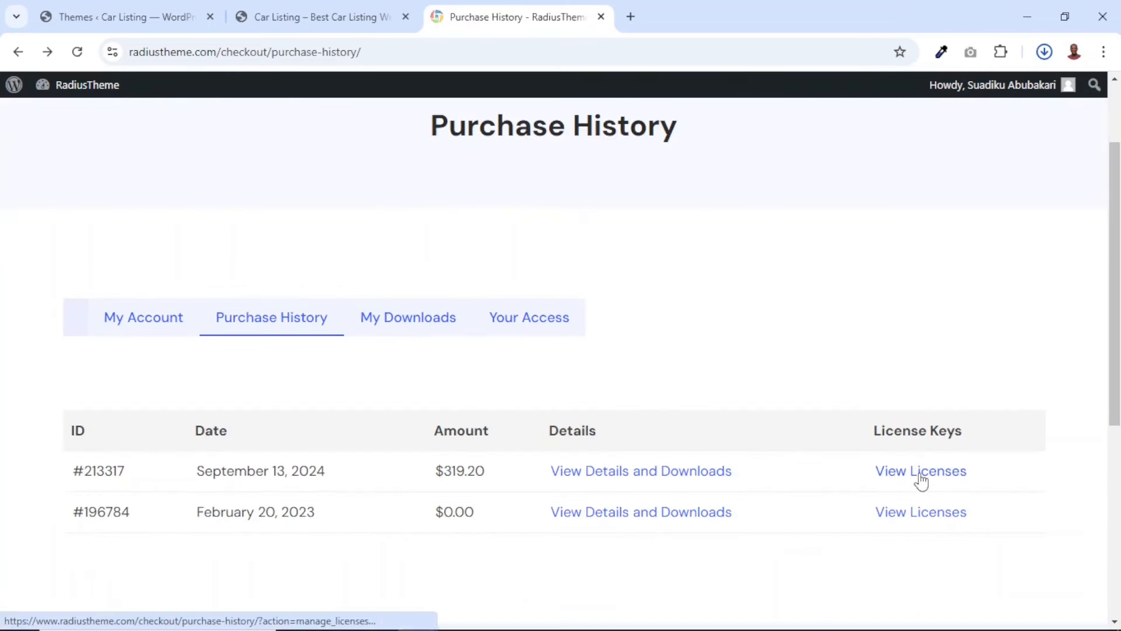
click(920, 476)
drag(78, 312, 353, 321)
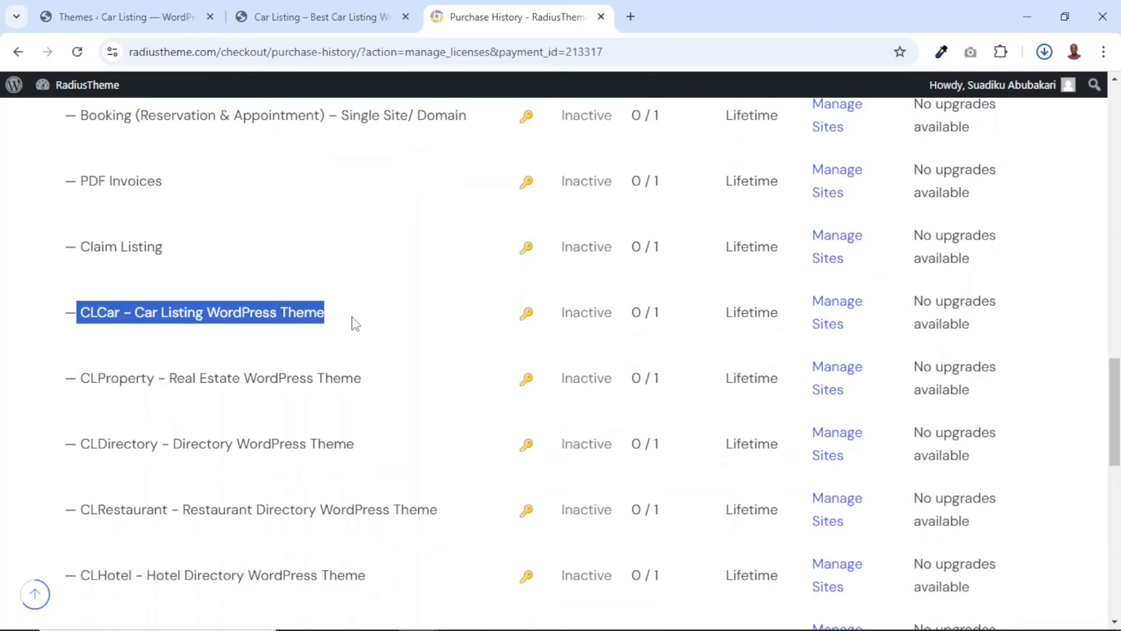
click(838, 312)
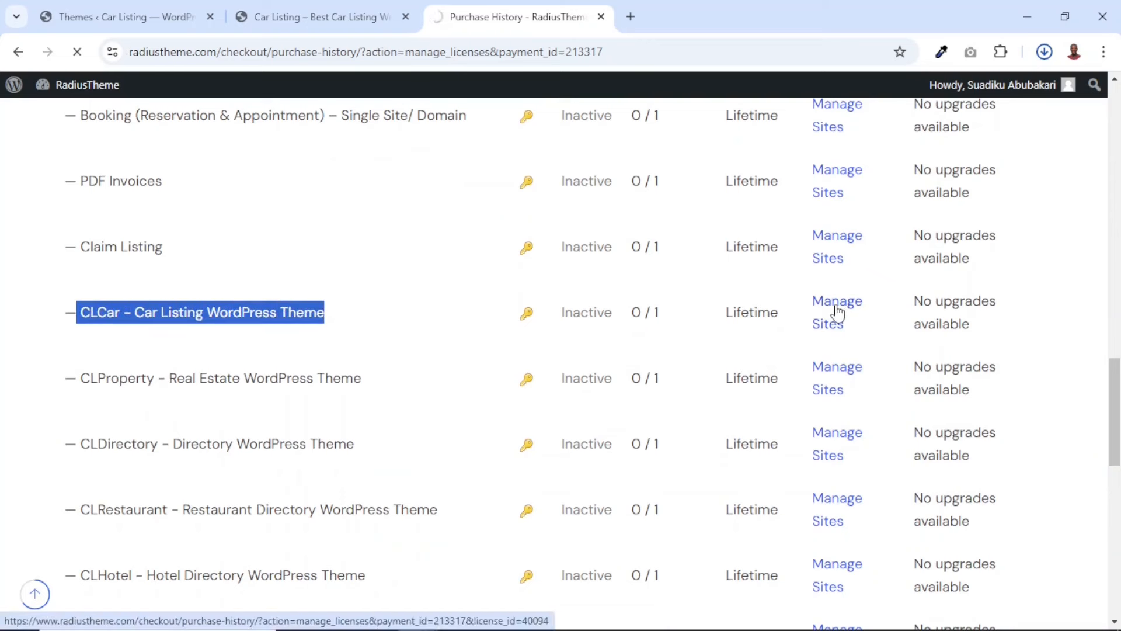
drag(111, 313, 327, 313)
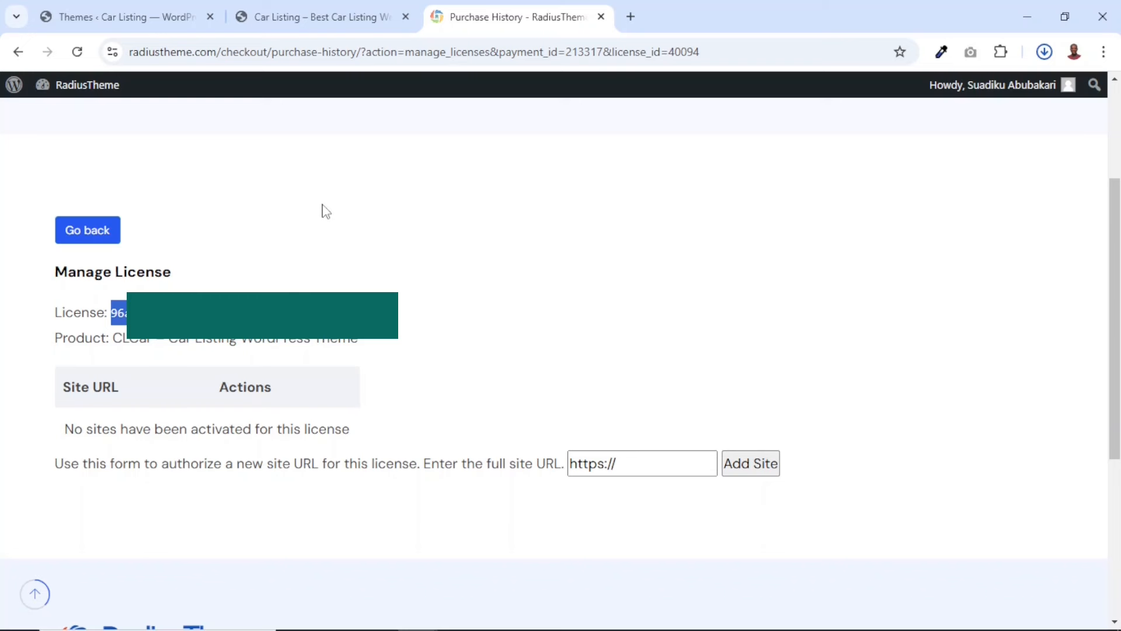
On the Car Listing WordPress site, upload clcar-v1.1.5.zip as a new theme, install it and activate it
click(119, 13)
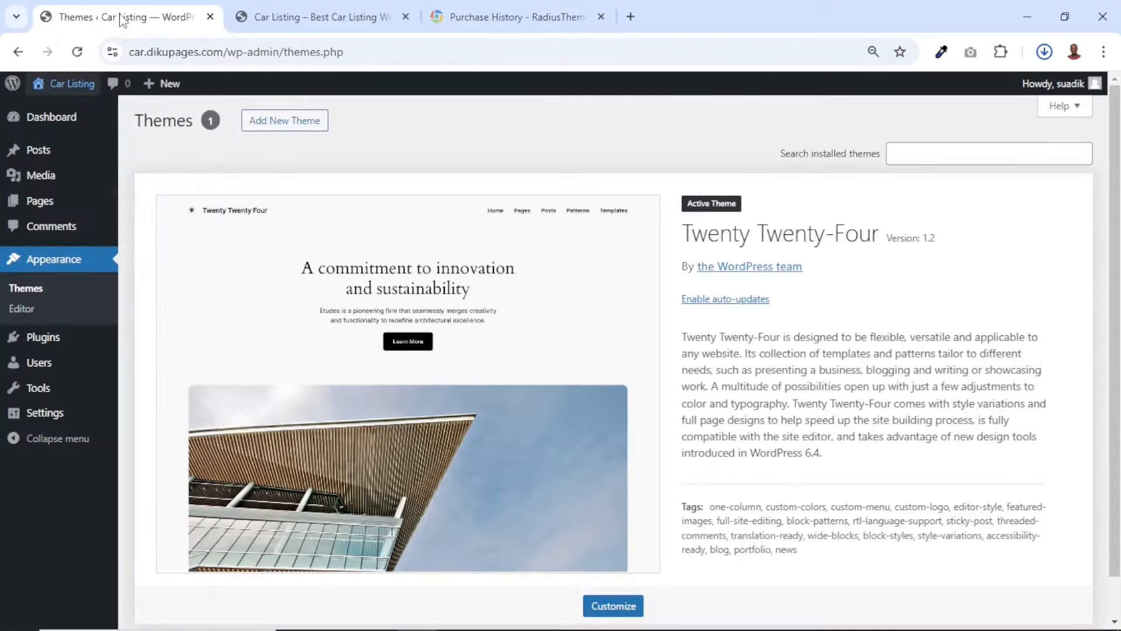
click(279, 130)
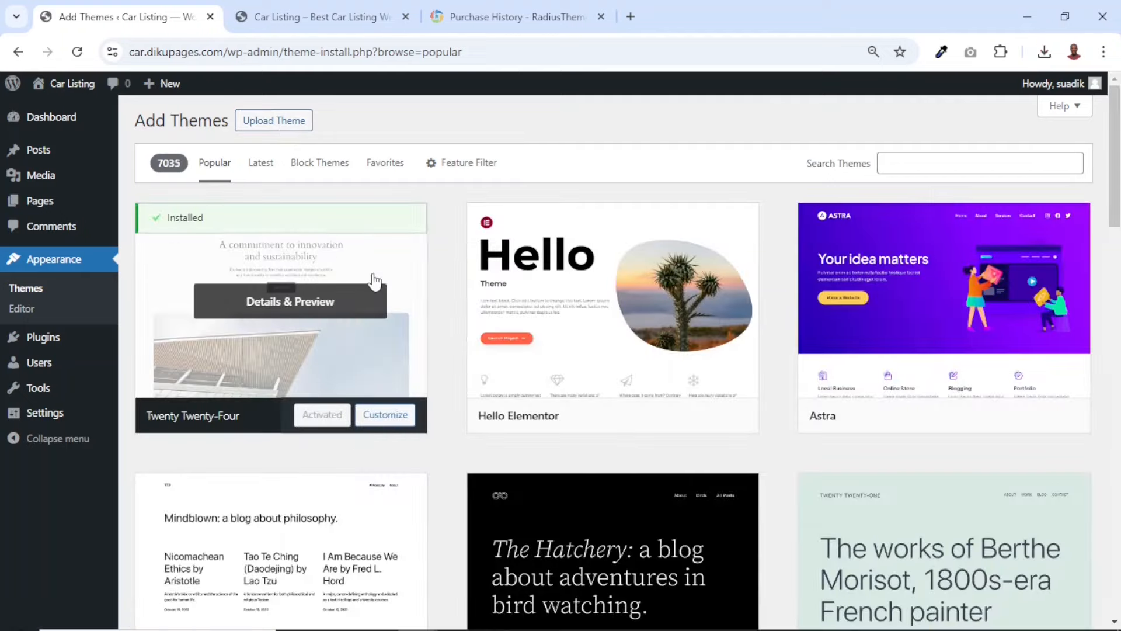
click(280, 125)
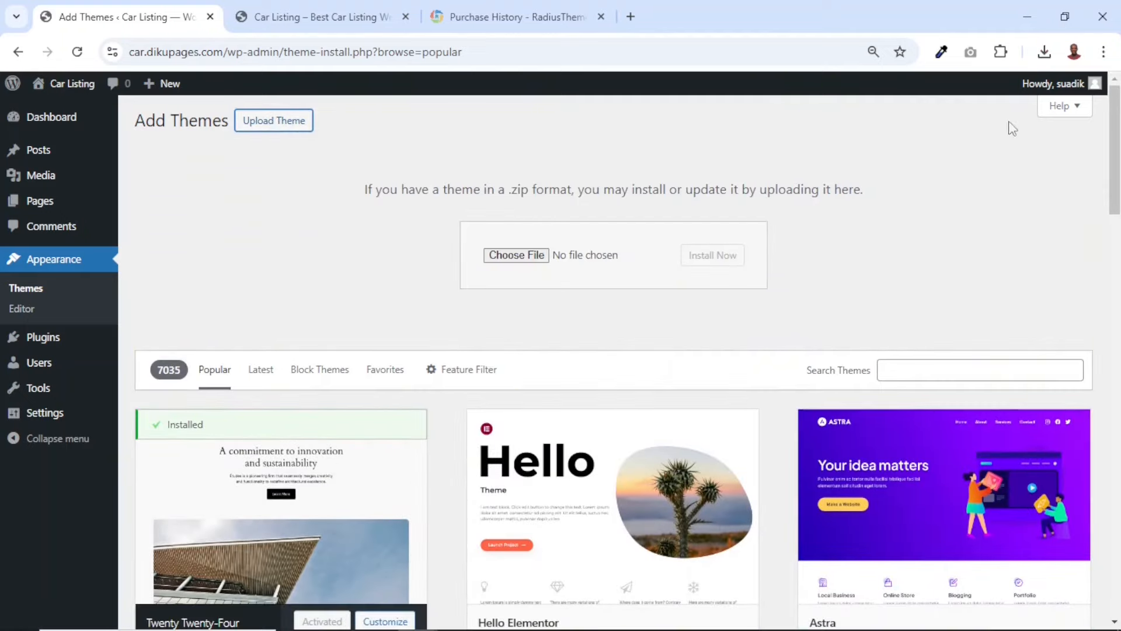
click(1045, 53)
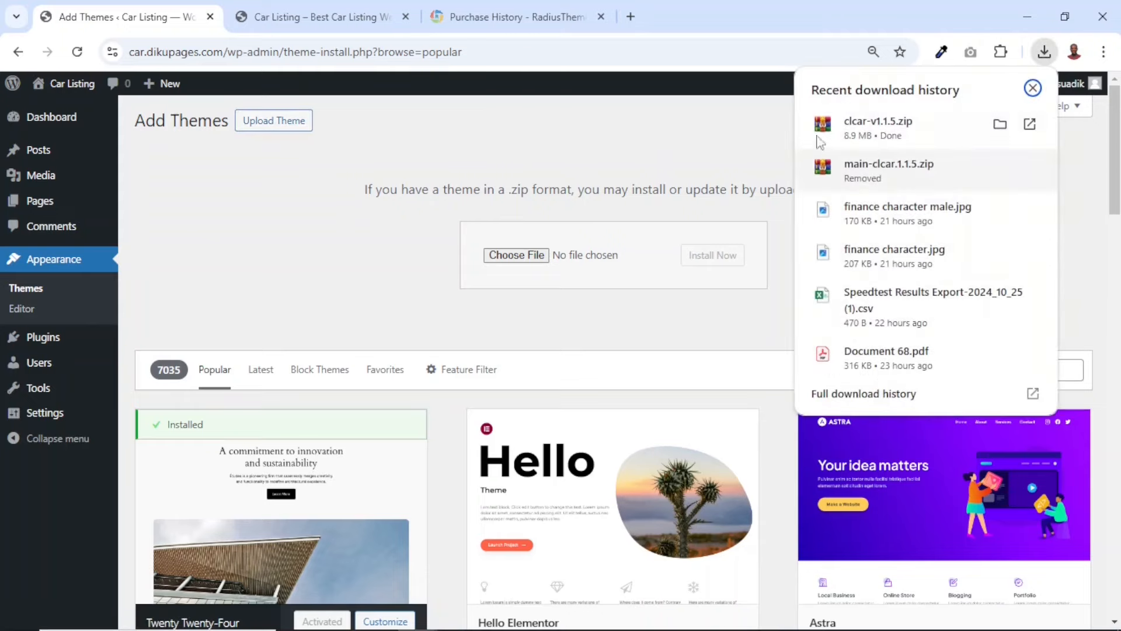
drag(822, 127, 562, 260)
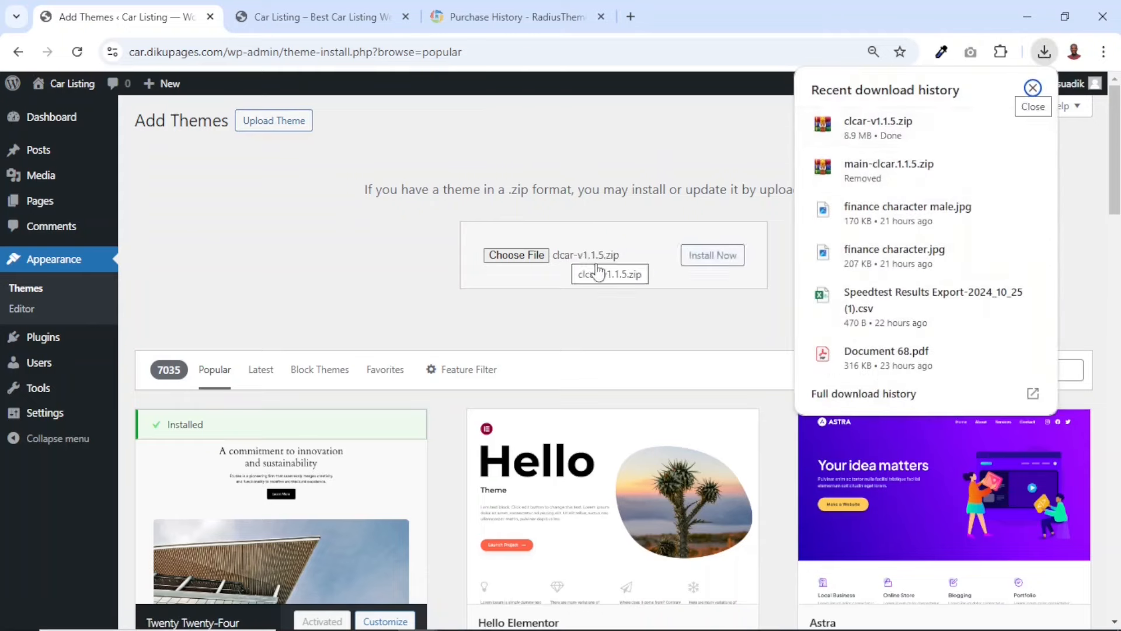
click(711, 263)
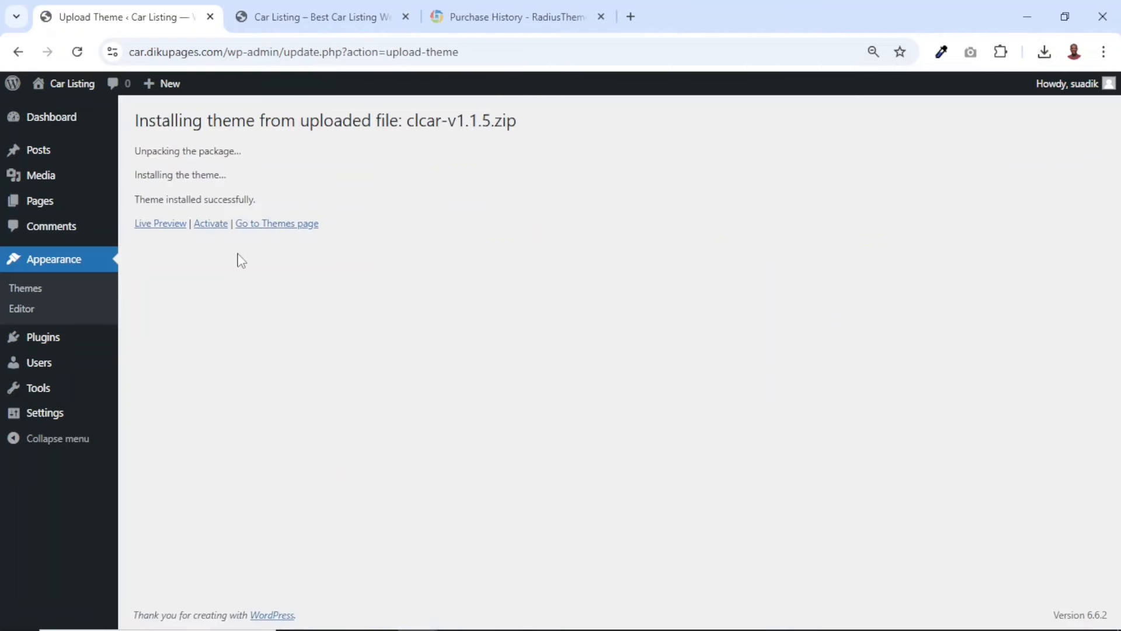
click(206, 232)
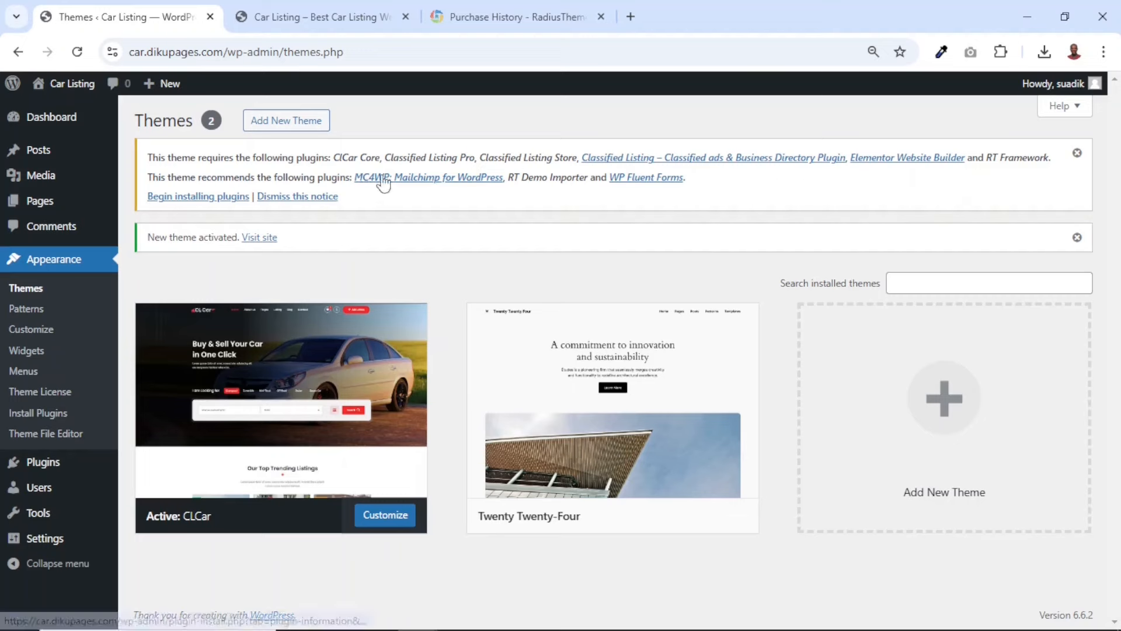
Install all plugins required and recommended by the CLCar theme in one bulk action
click(193, 199)
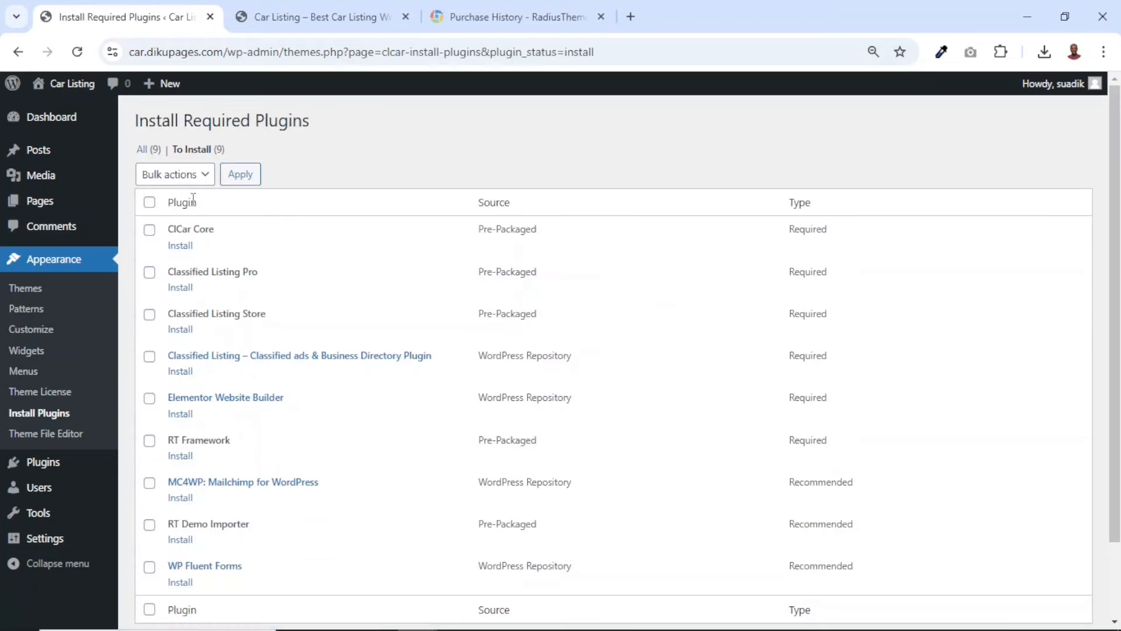
click(150, 202)
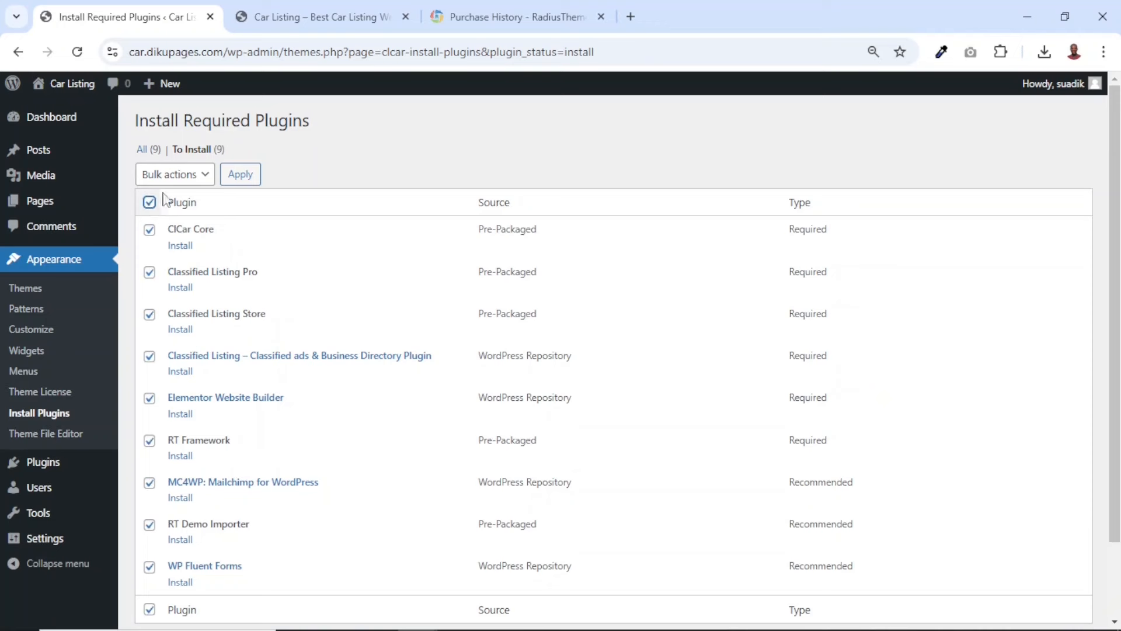
click(201, 181)
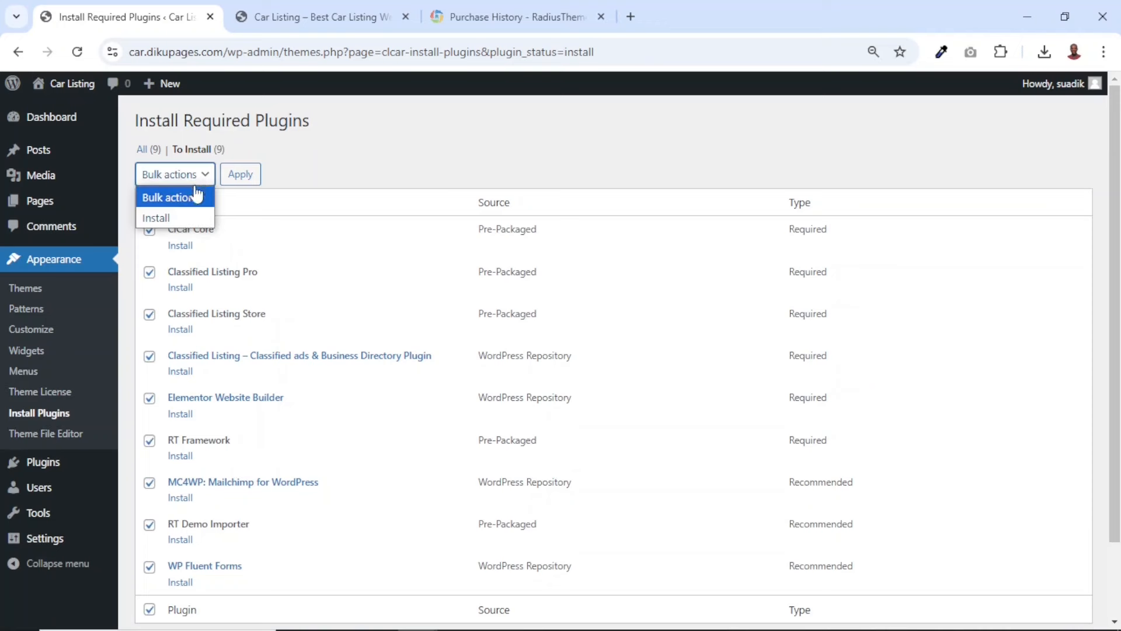
click(155, 217)
click(234, 188)
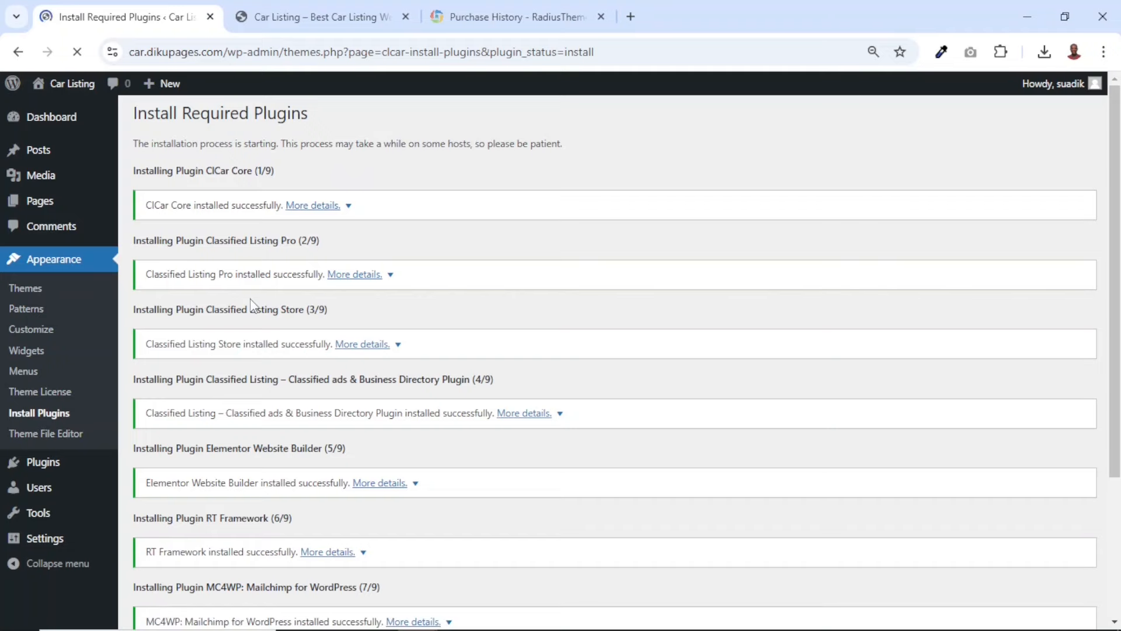
scroll(253, 303, down, 5)
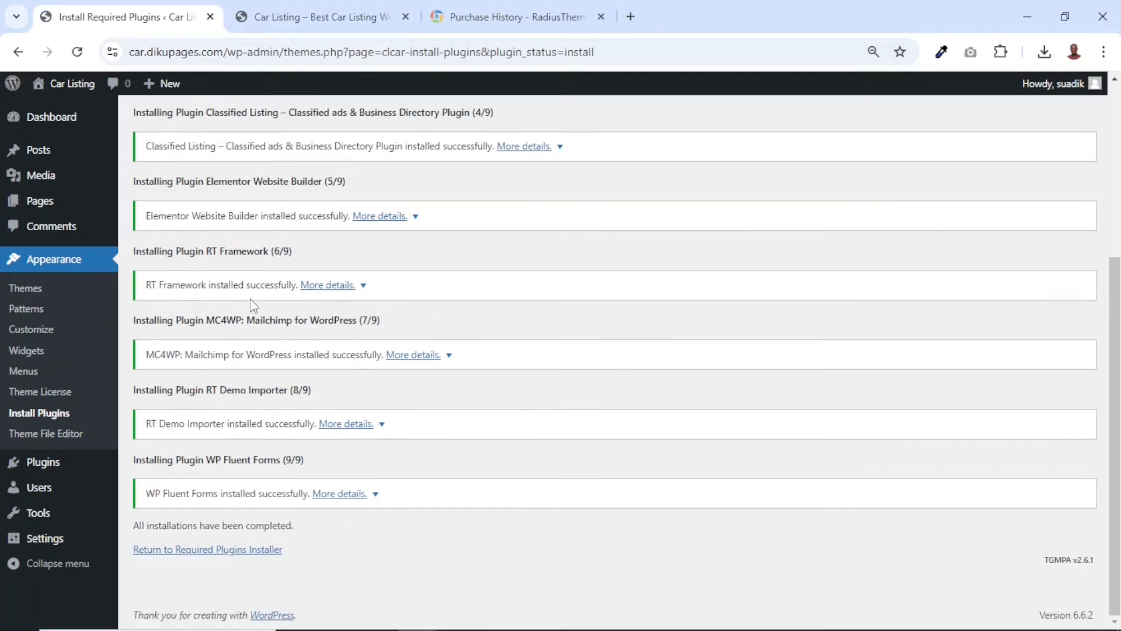
Return to the required plugins installer and activate all of the theme's installed plugins in bulk
click(185, 551)
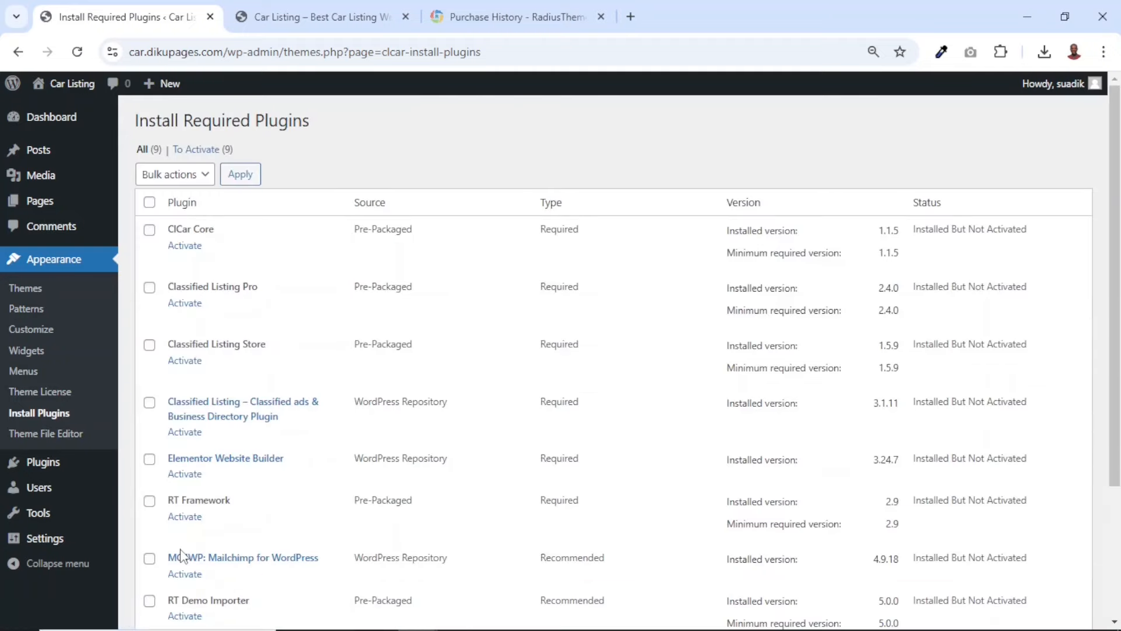
click(149, 203)
click(188, 179)
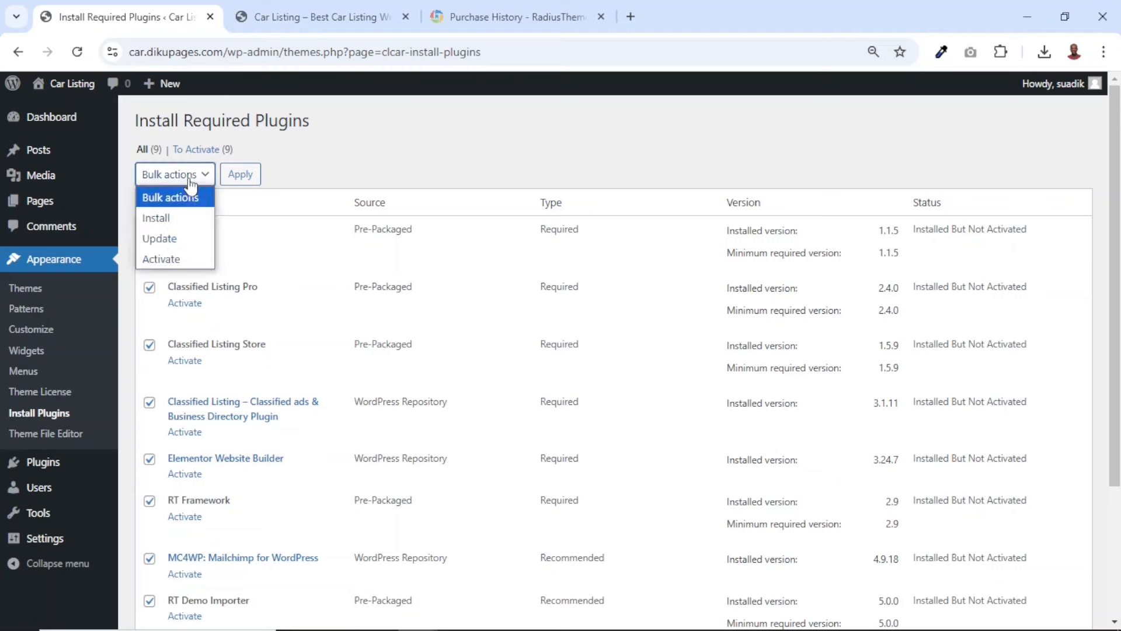
click(176, 257)
click(241, 175)
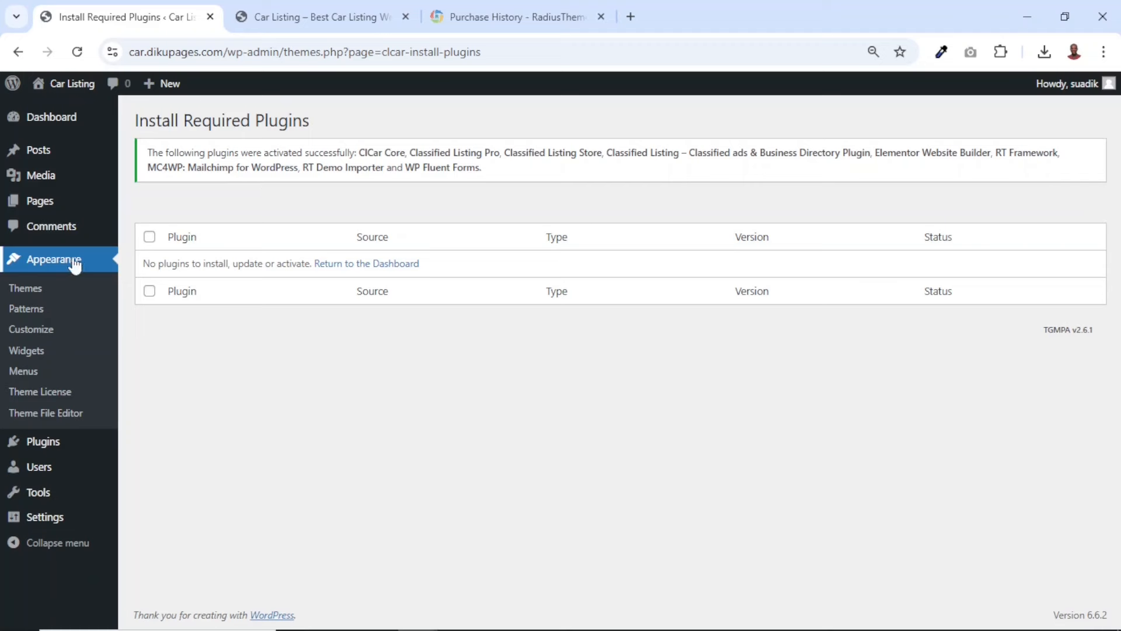
Close the Elementor onboarding and go to the site's installed themes
click(25, 297)
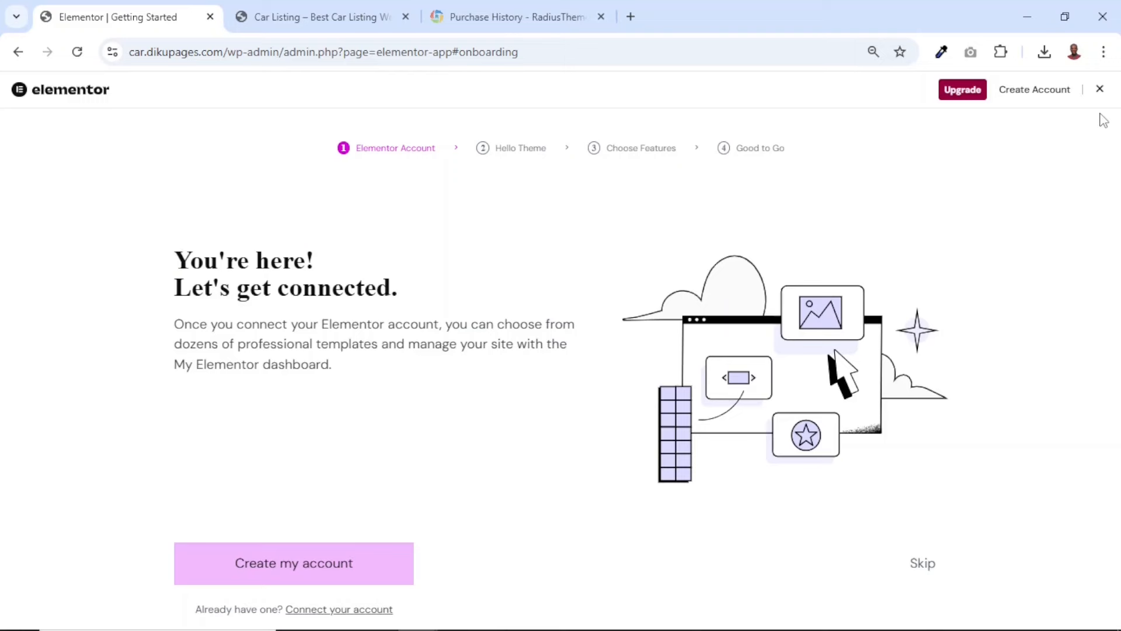
click(1100, 91)
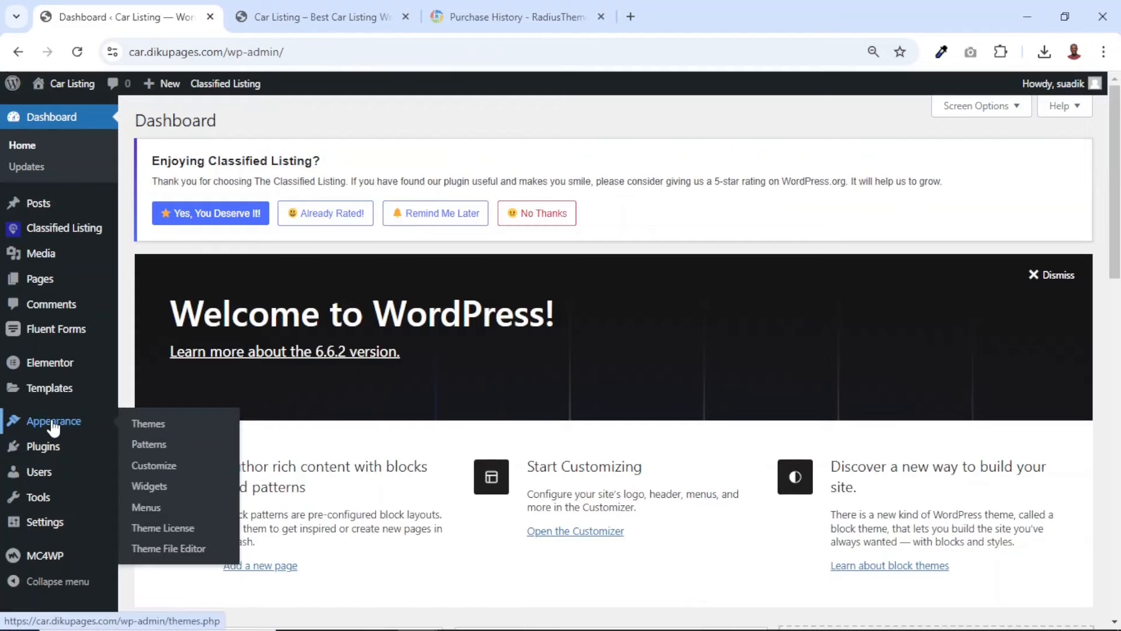
click(53, 427)
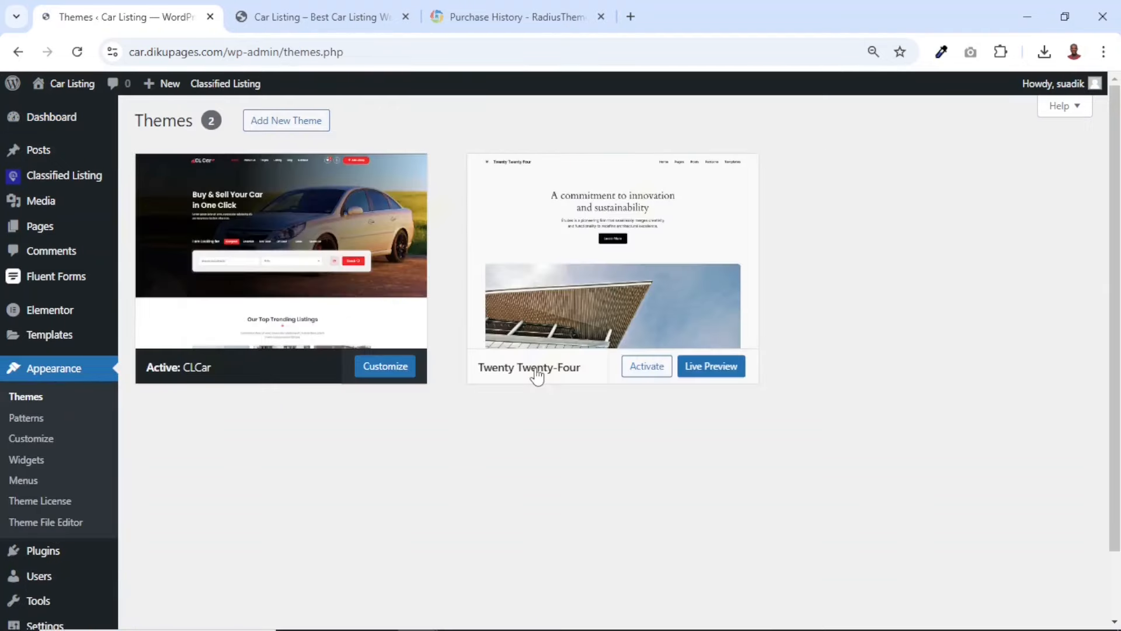
Delete the inactive Twenty Twenty-Four theme from the site's installed themes and confirm the deletion
mouse_move(278, 223)
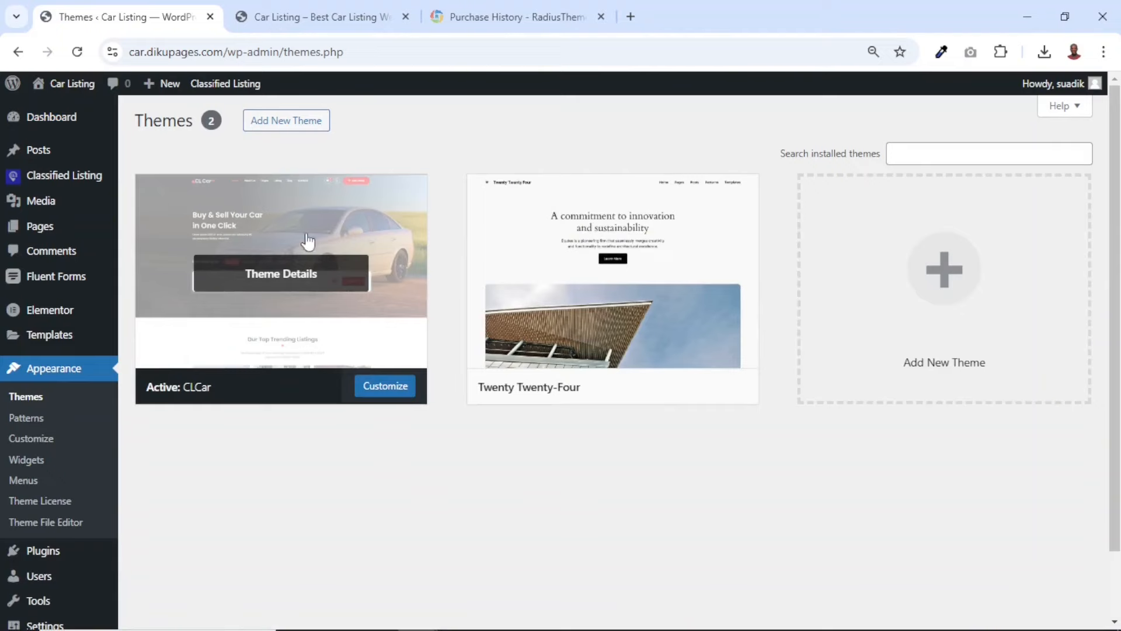
mouse_move(571, 290)
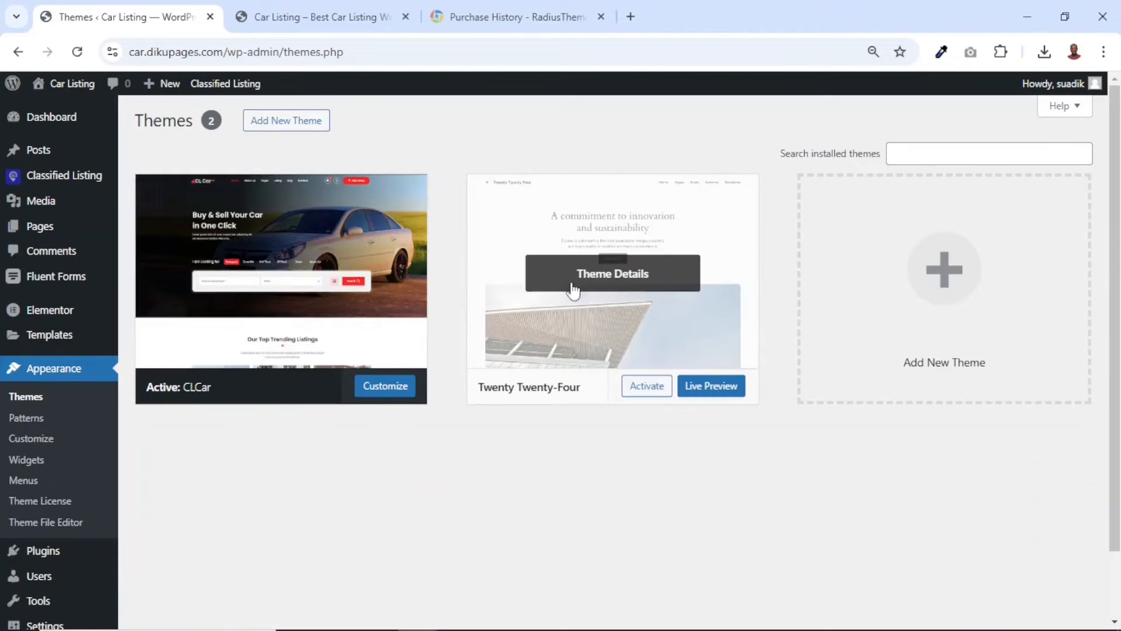
click(598, 275)
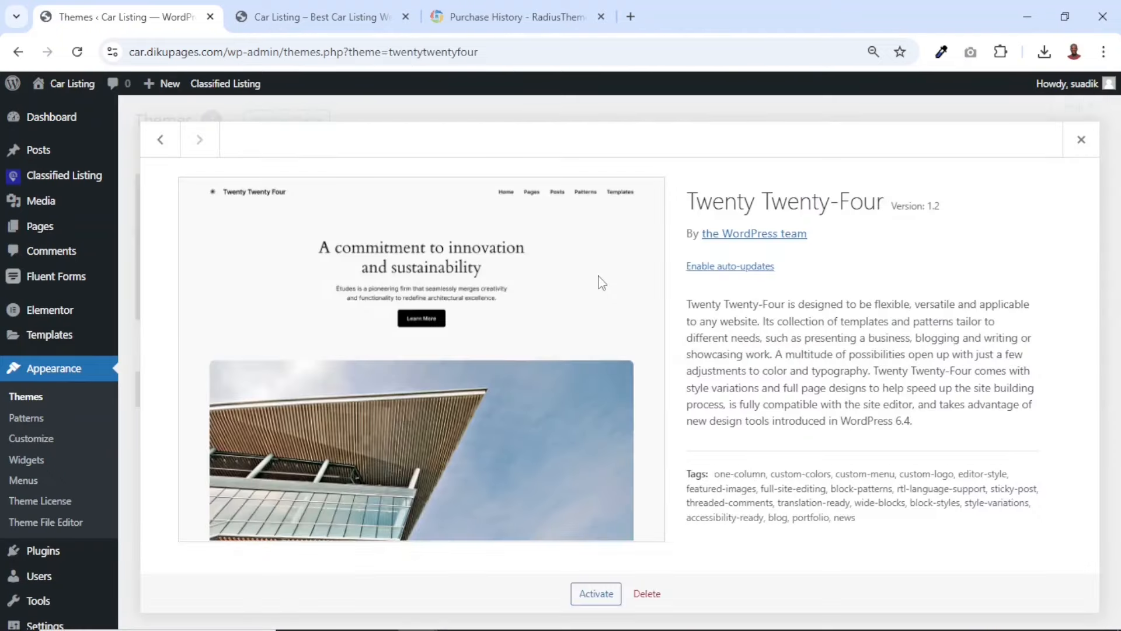
click(652, 592)
click(634, 188)
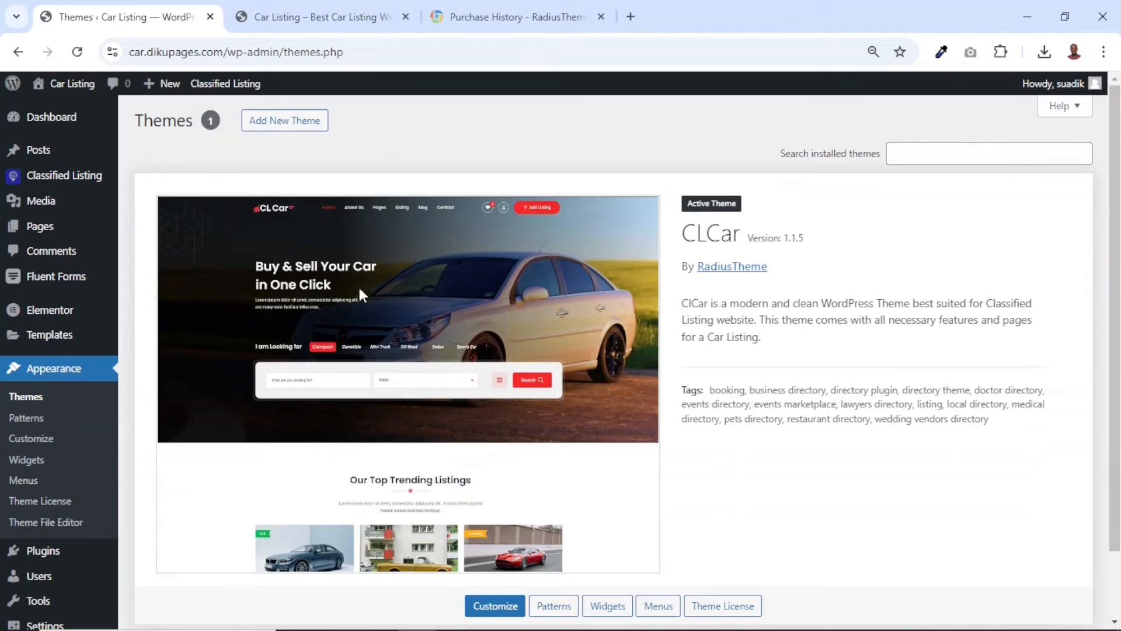
Open the CLCar theme license settings, copy the license key from the RadiusTheme purchase history, and return to the settings
click(22, 508)
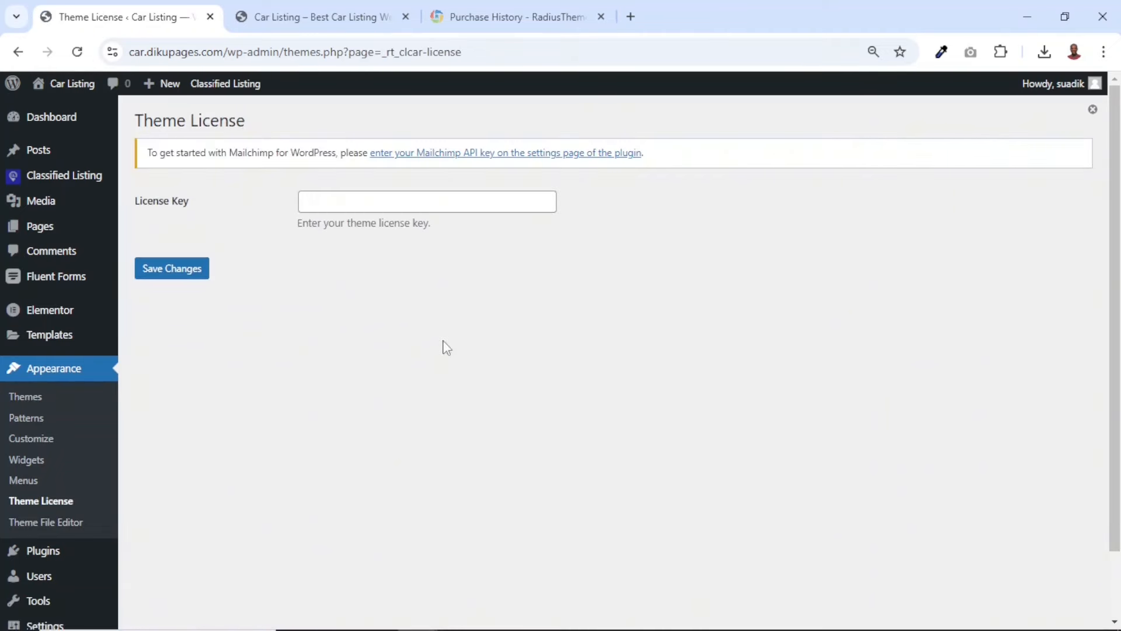
click(518, 25)
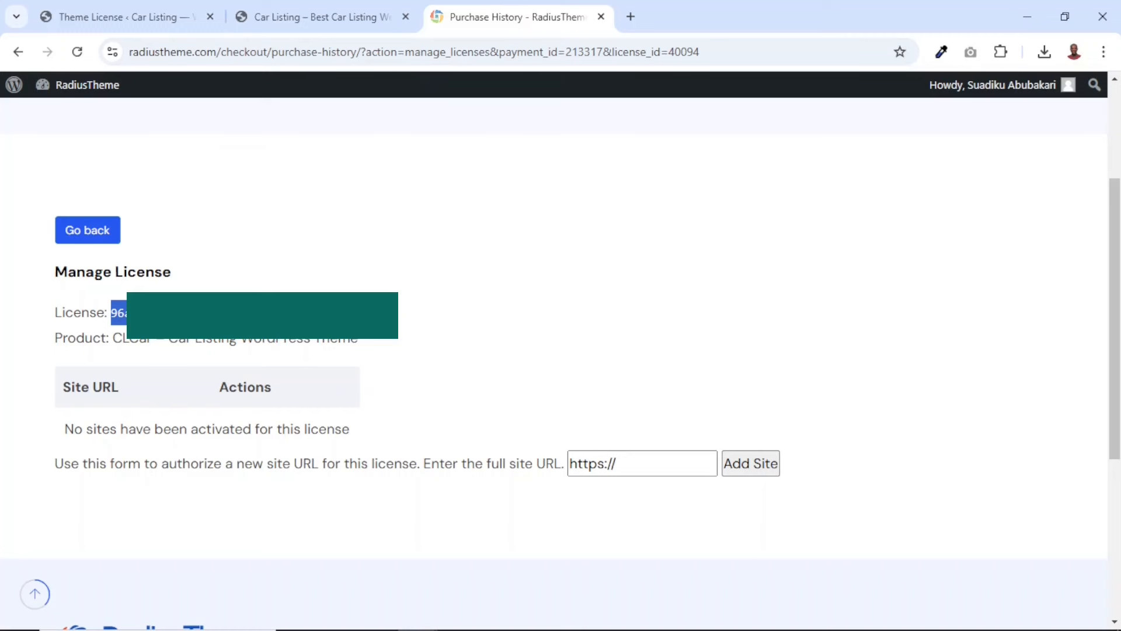
right_click(210, 317)
click(245, 328)
click(152, 15)
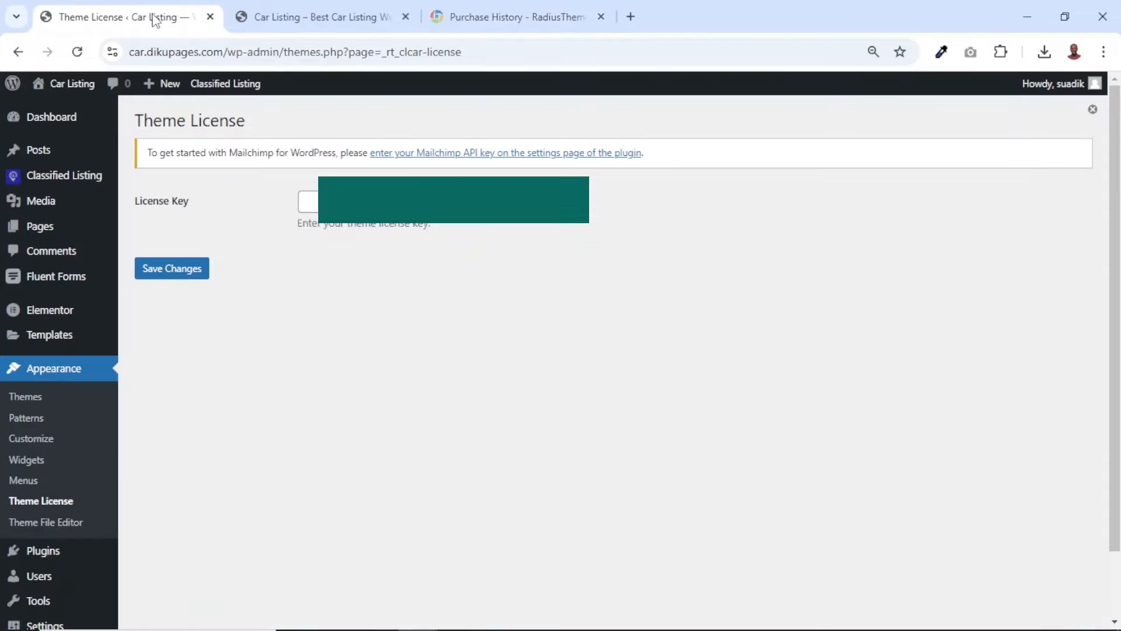
Paste the license key into the theme's License Key field, save the changes and activate the license
click(416, 202)
key(ctrl+v)
click(171, 274)
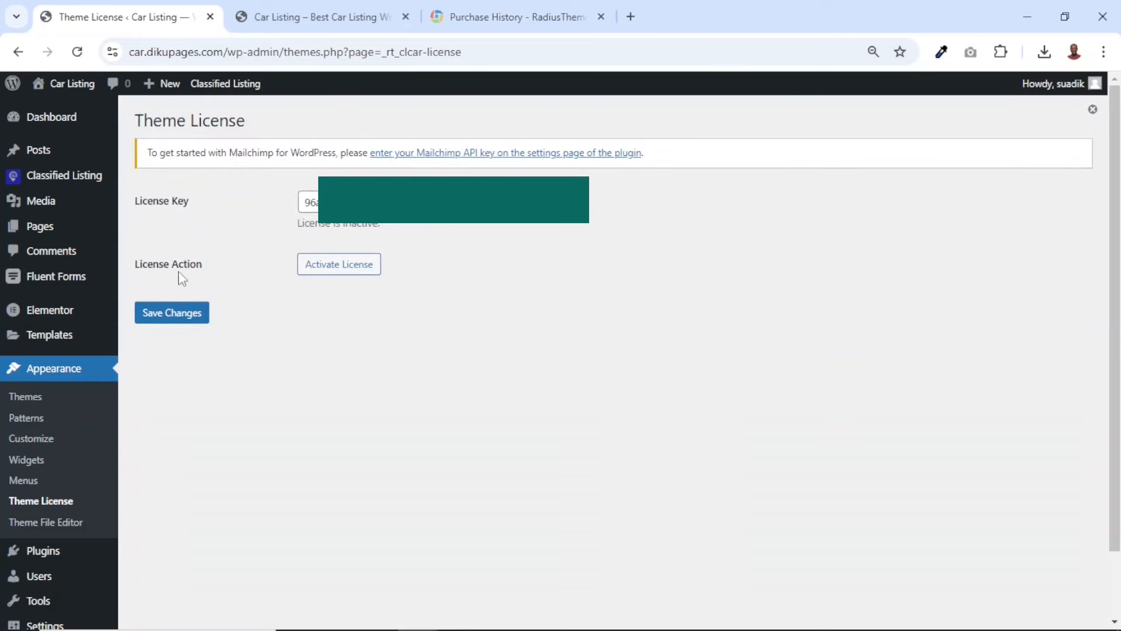
click(350, 273)
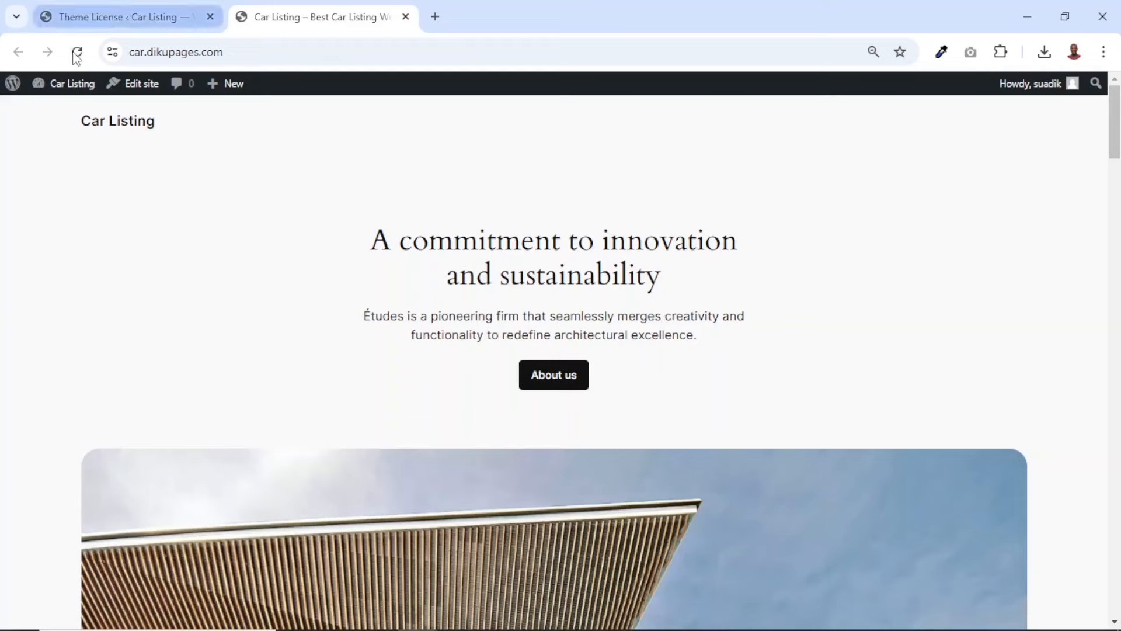
Reload the Car Listing site's front end and examine how its home page looks with the CLCar theme
click(77, 52)
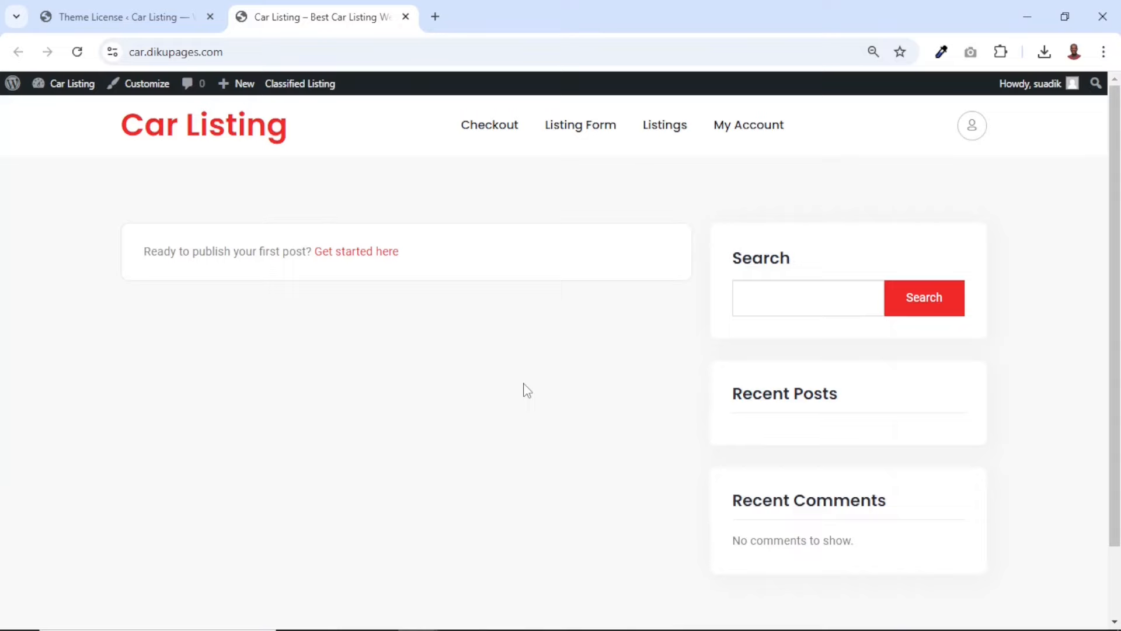
scroll(527, 390, down, 2)
scroll(527, 390, up, 2)
scroll(527, 390, down, 2)
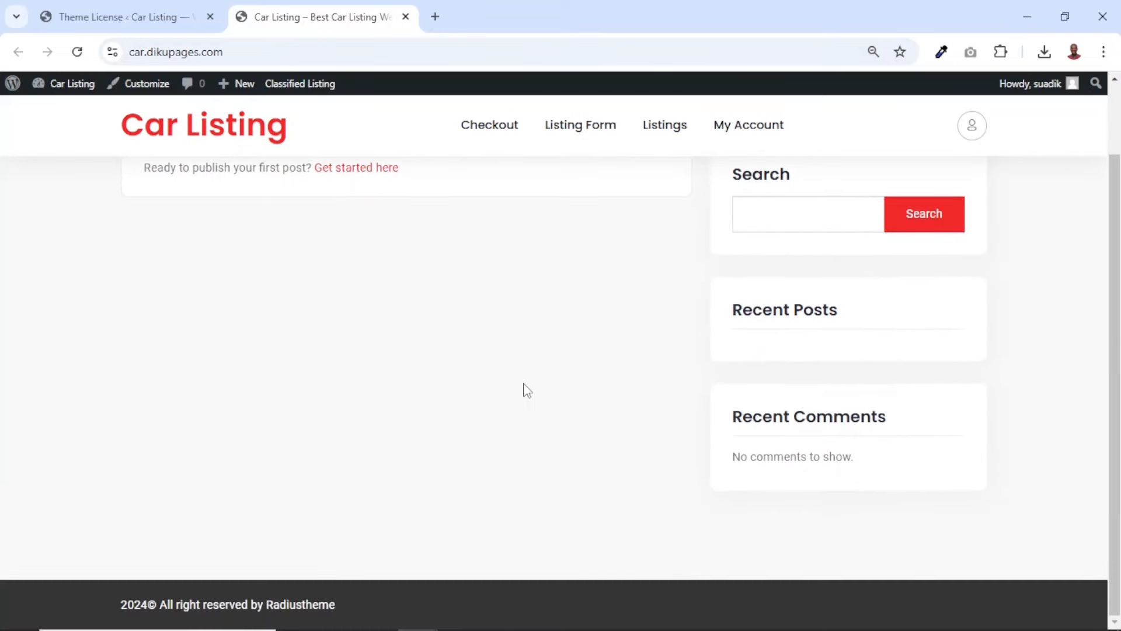
scroll(527, 390, up, 2)
scroll(527, 390, down, 2)
scroll(564, 288, up, 2)
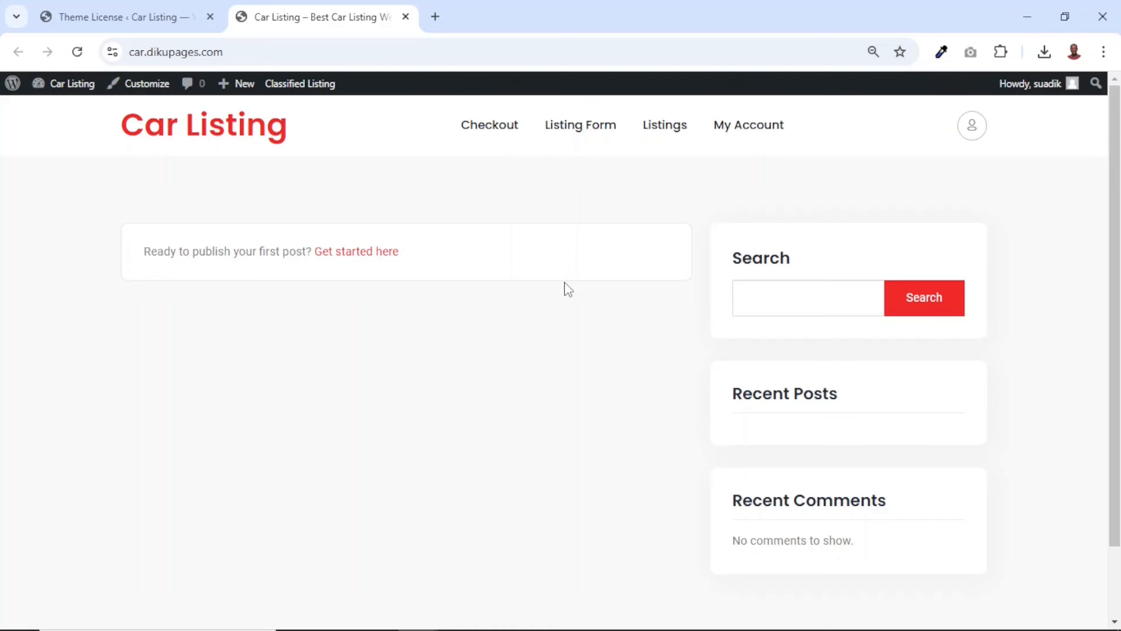
Go to Demo Content Install in the site admin and install the Home 1 demo, accepting the replacement of existing data
click(140, 23)
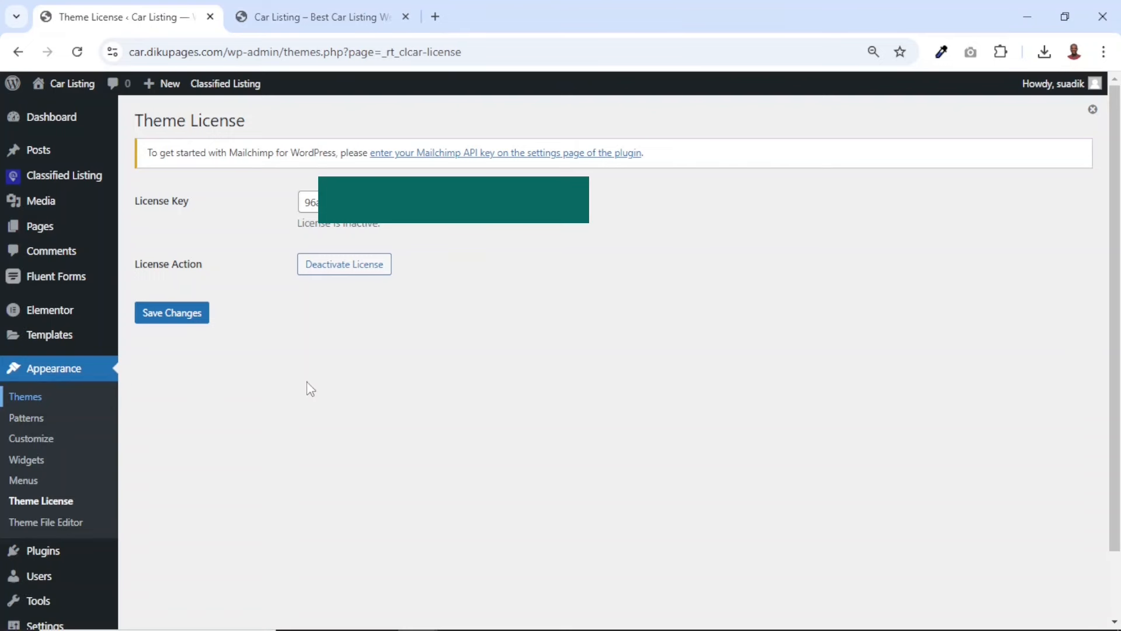
scroll(310, 388, down, 2)
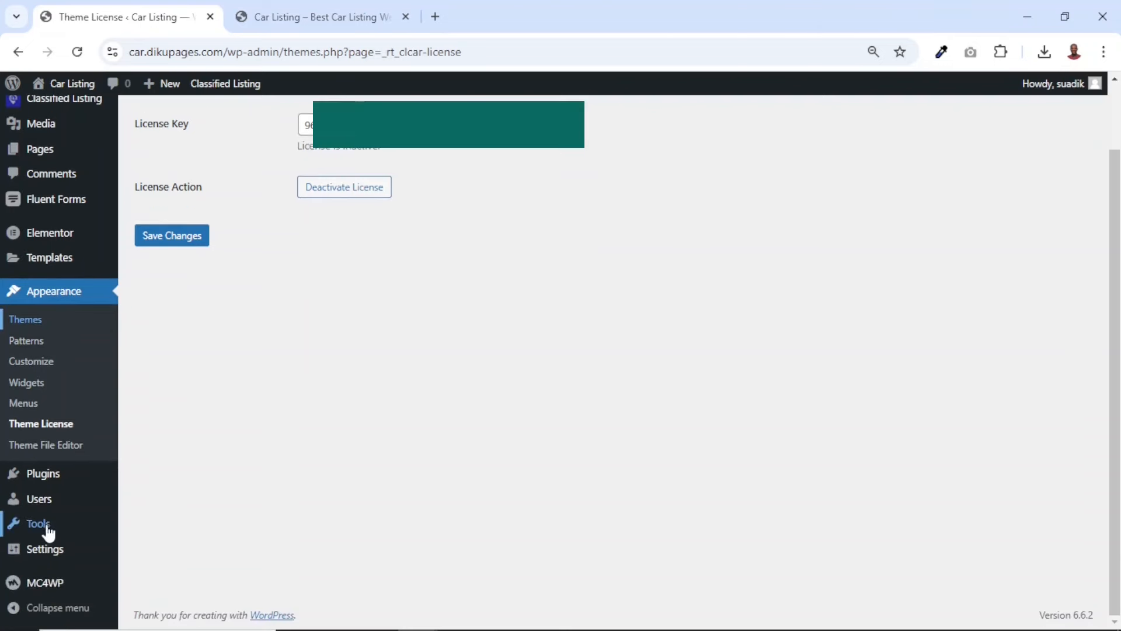
mouse_move(44, 532)
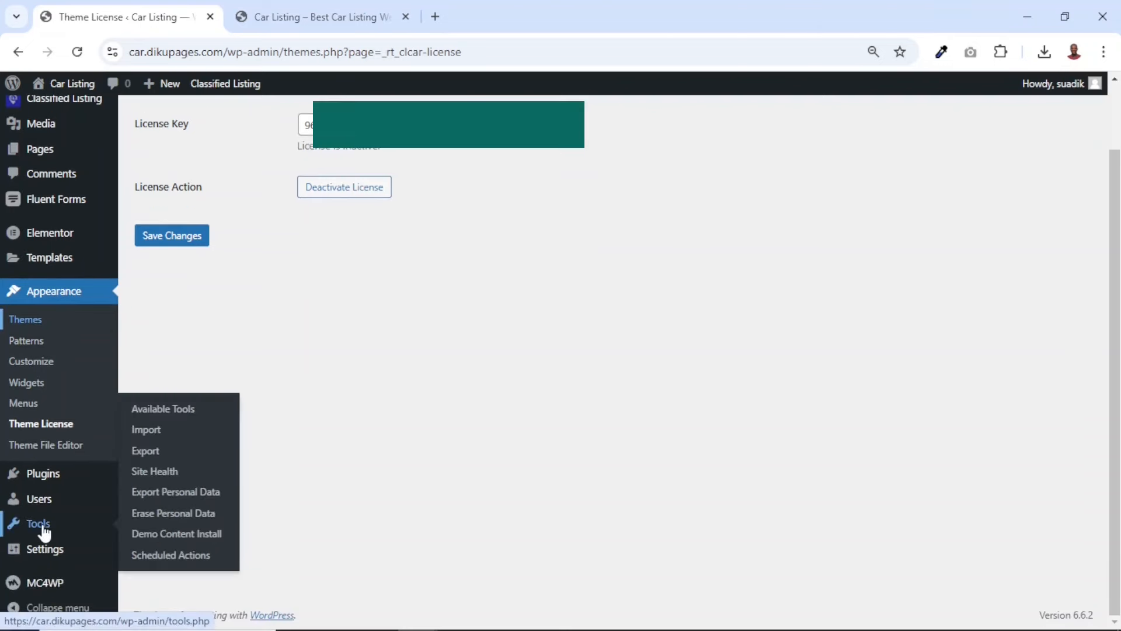
click(181, 537)
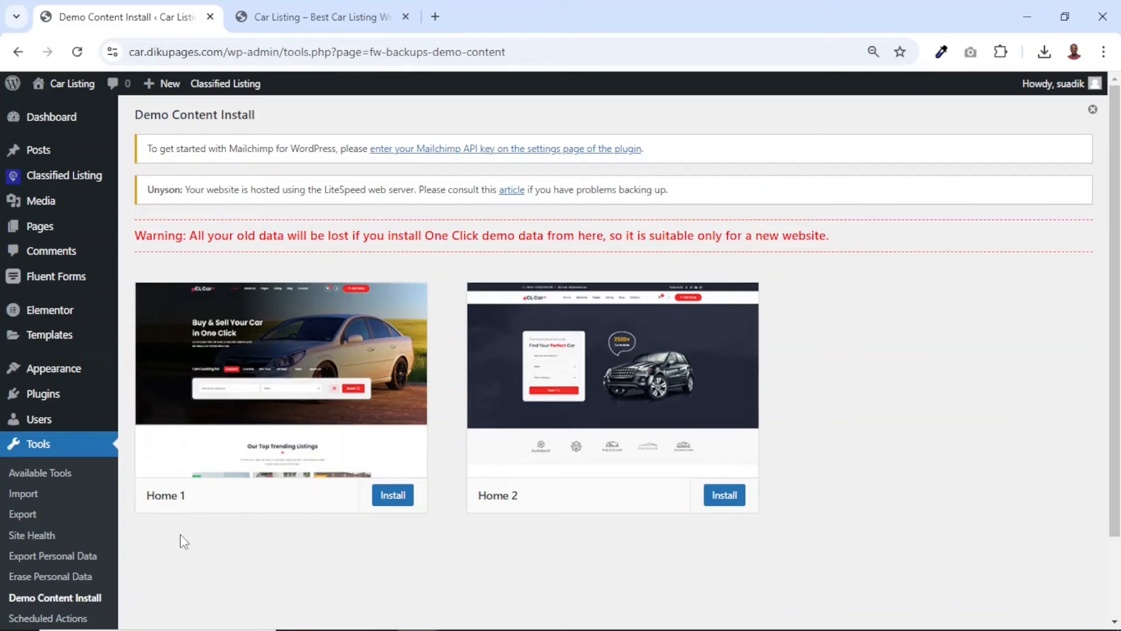
mouse_move(219, 374)
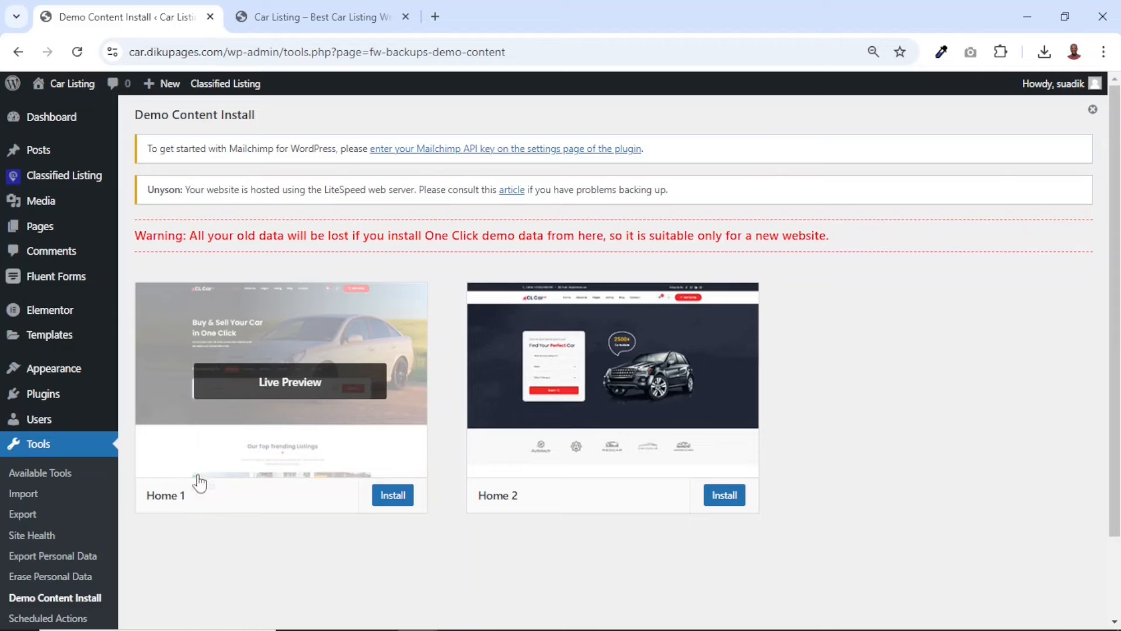
mouse_move(629, 385)
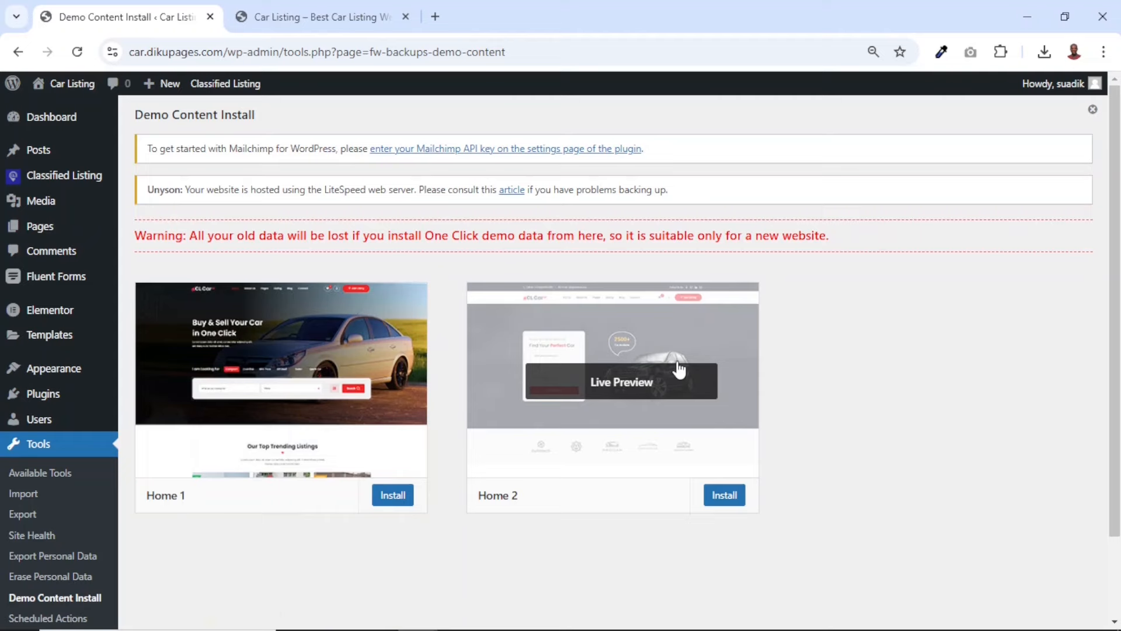
mouse_move(175, 394)
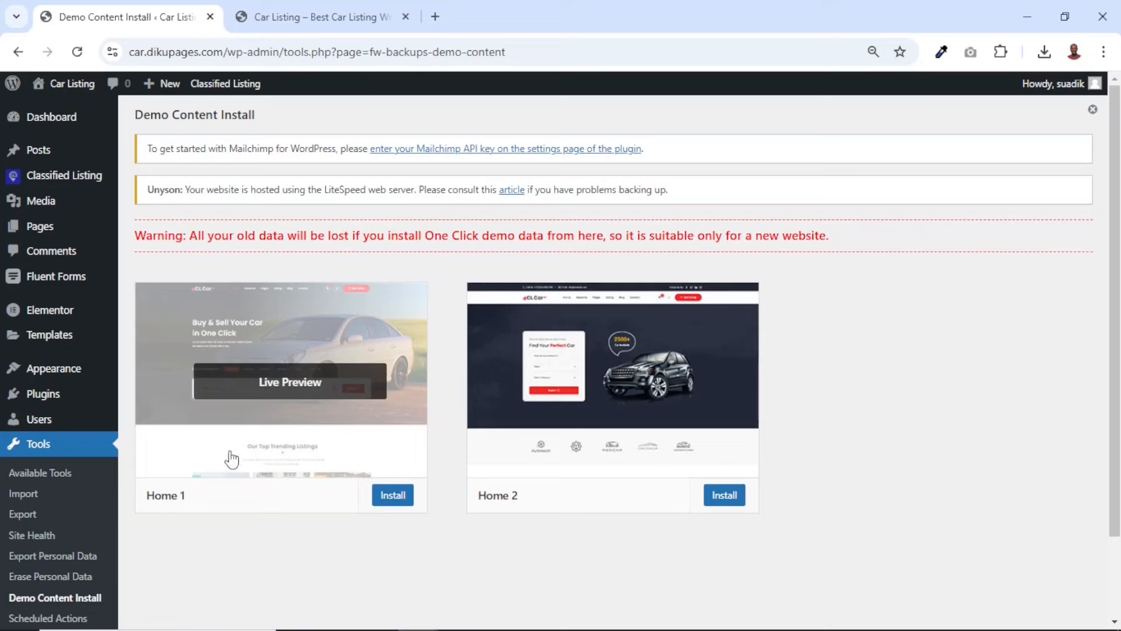
click(391, 505)
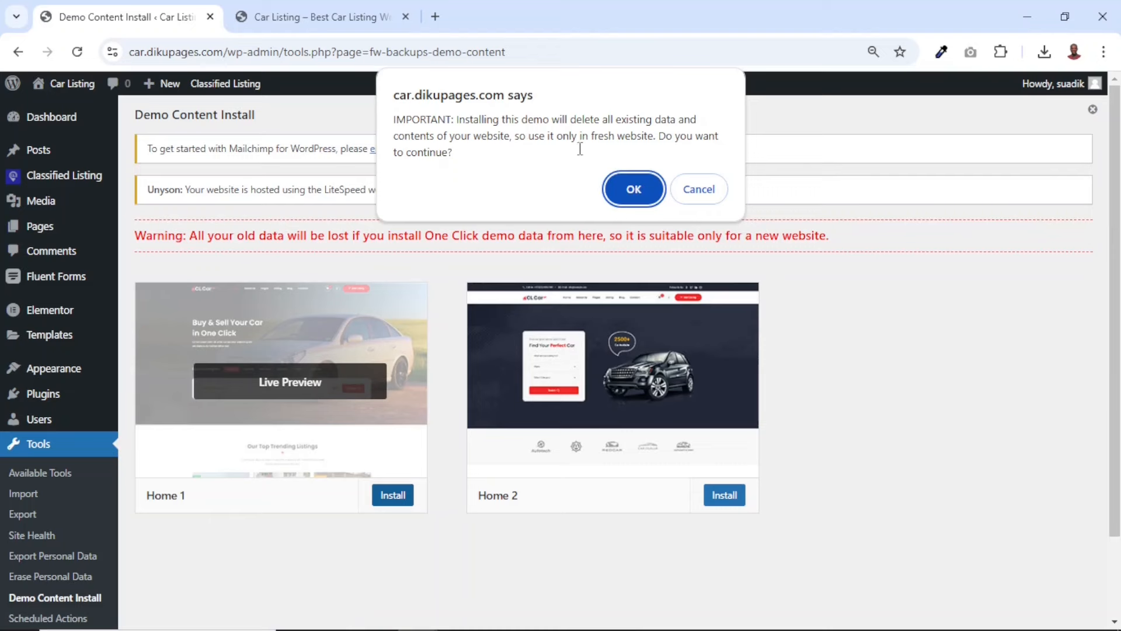
click(635, 189)
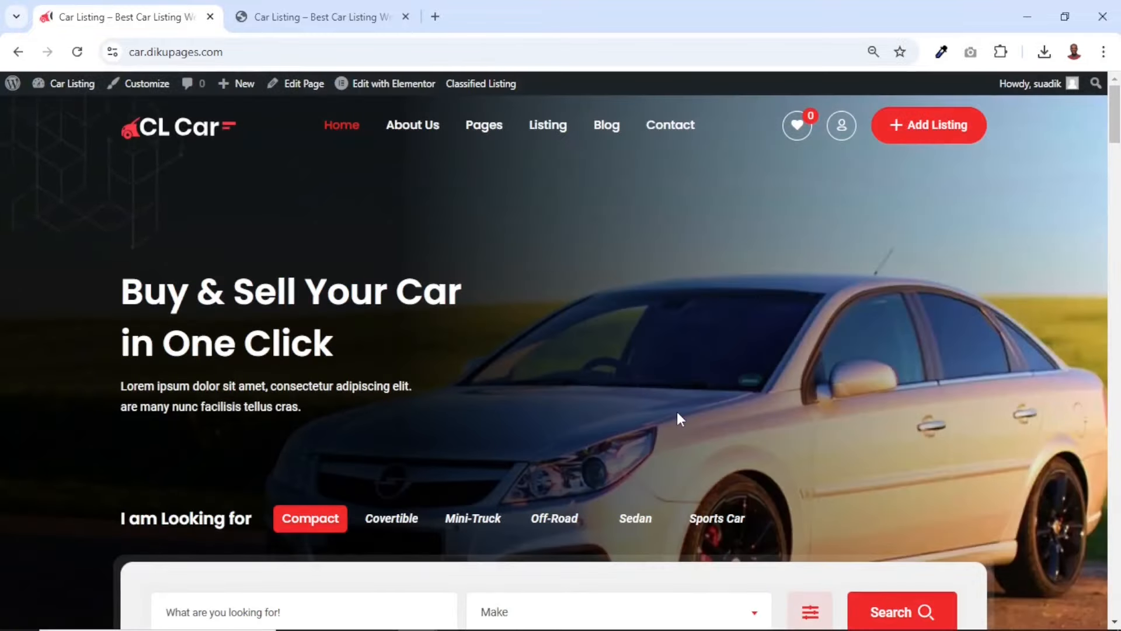
Examine the imported Home 1 page from its hero section down to the footer and close the spare site tab
scroll(678, 412, down, 10)
scroll(677, 412, down, 15)
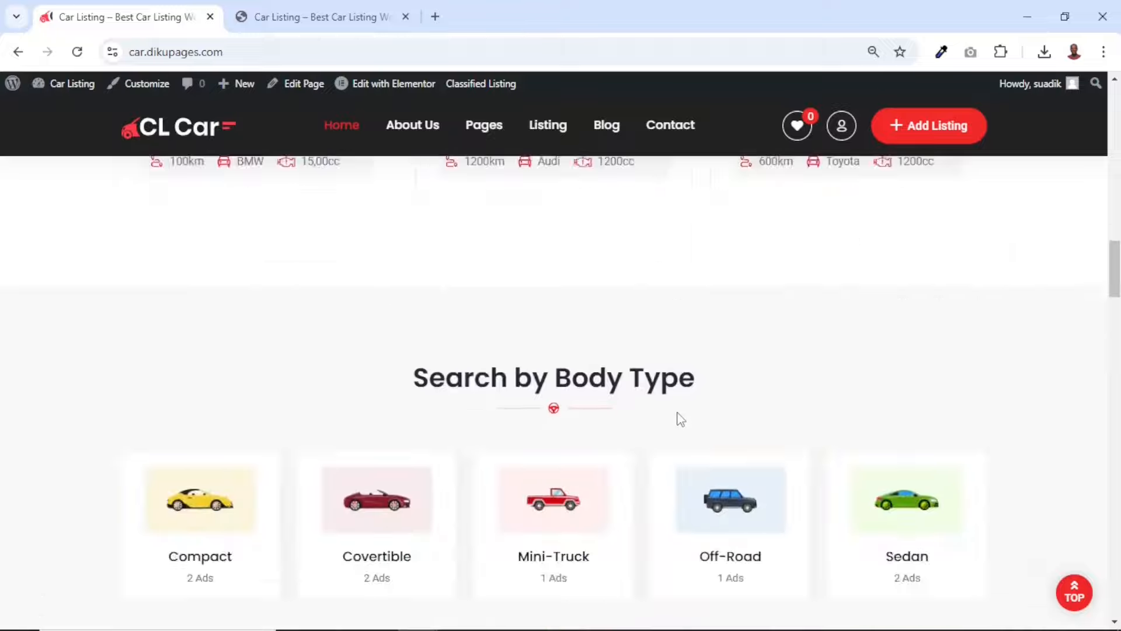
scroll(677, 417, down, 15)
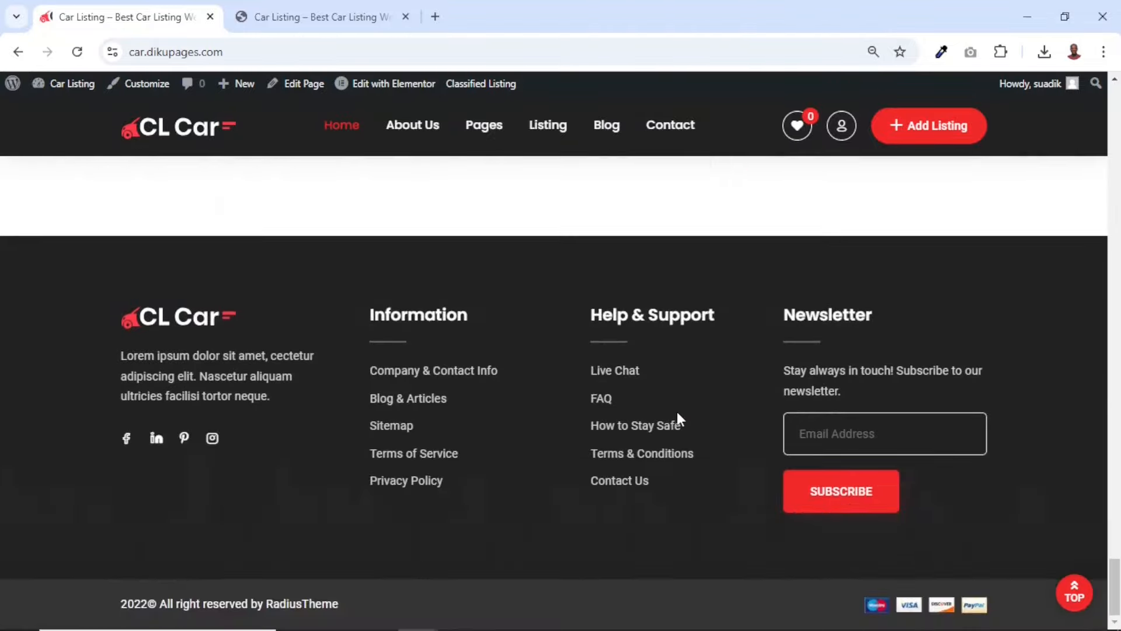
scroll(677, 412, up, 20)
scroll(677, 411, up, 2)
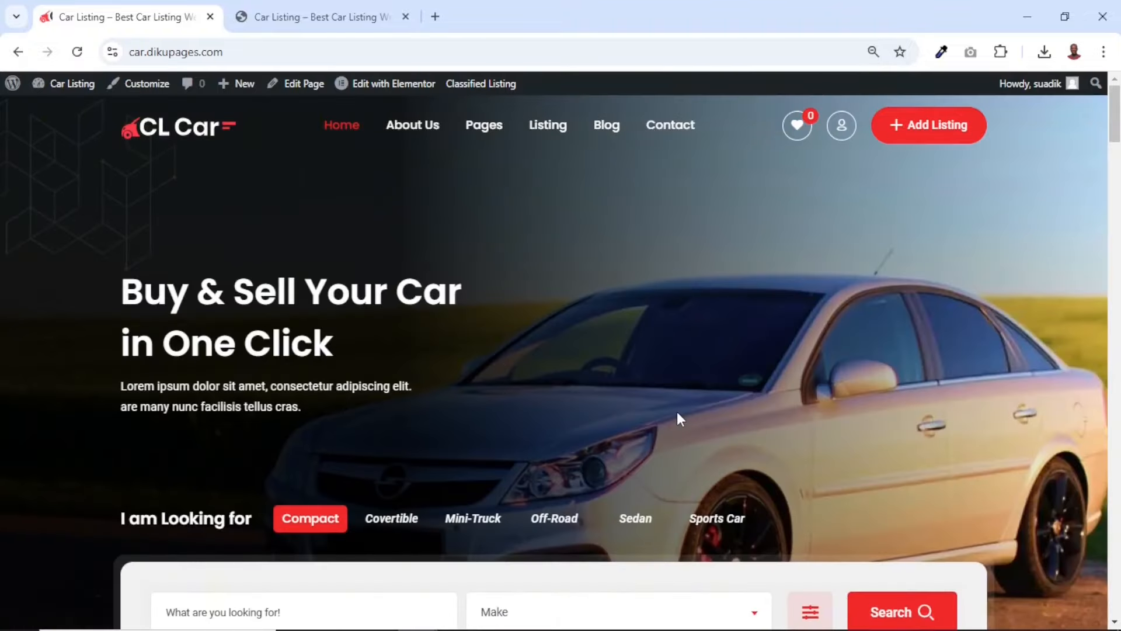
click(406, 16)
Open the Home 2 page of the site and examine its sections from the search form downward
mouse_move(341, 137)
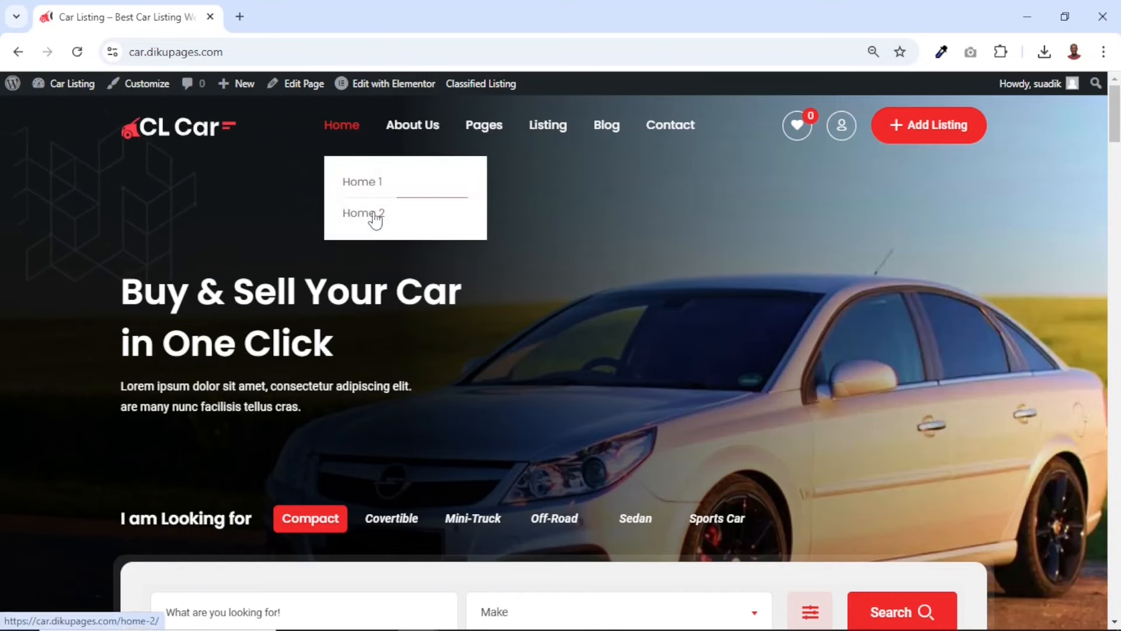
click(367, 218)
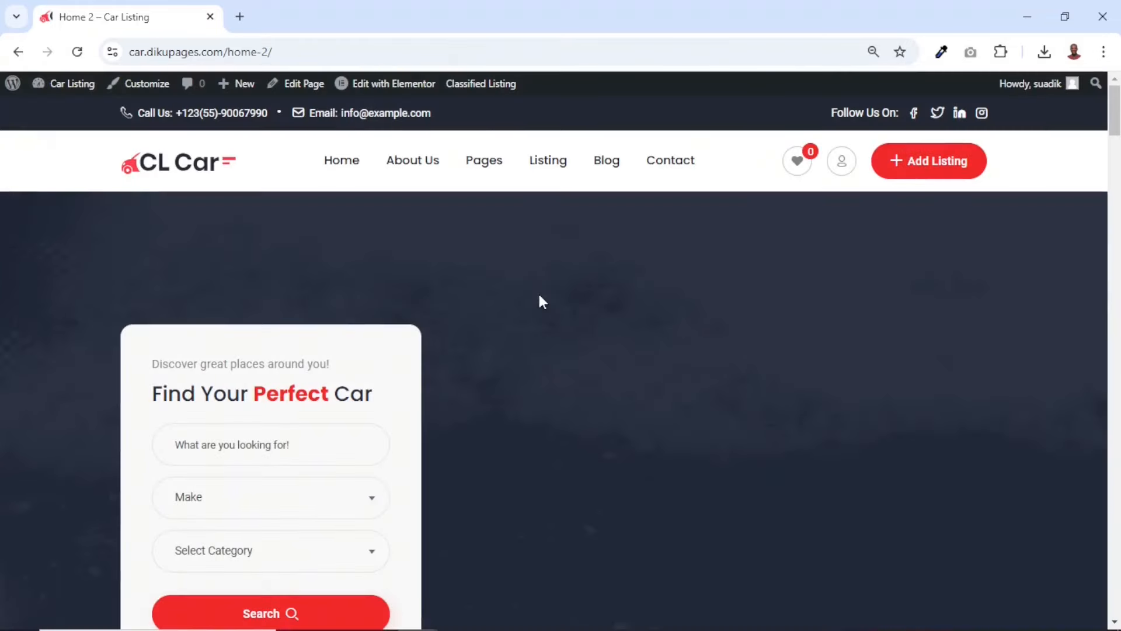
scroll(539, 298, down, 15)
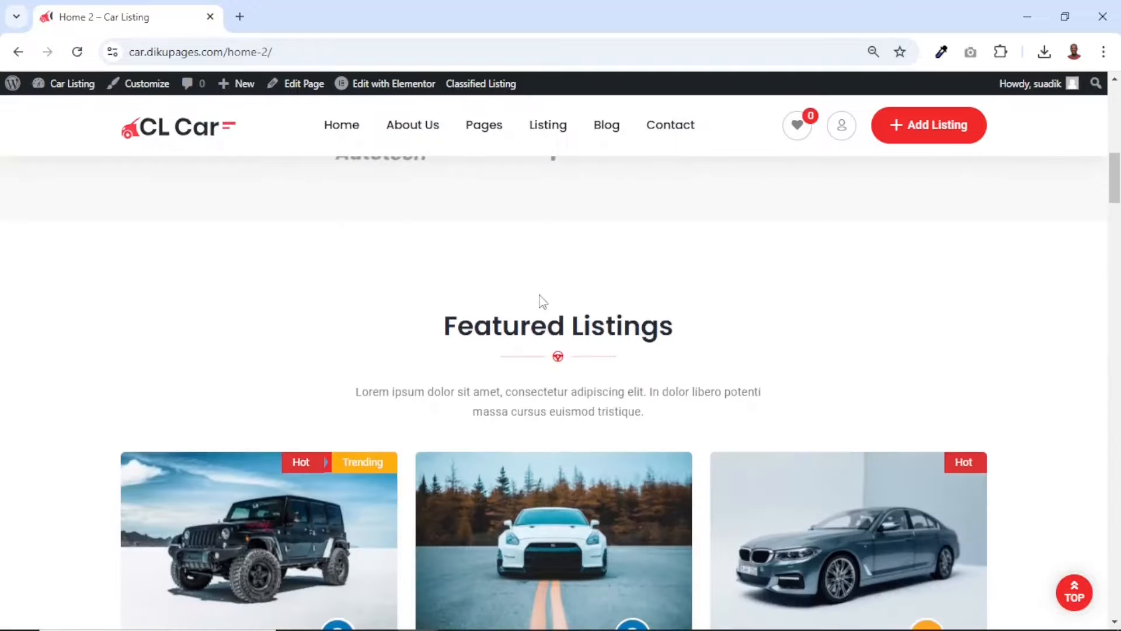
scroll(540, 299, down, 20)
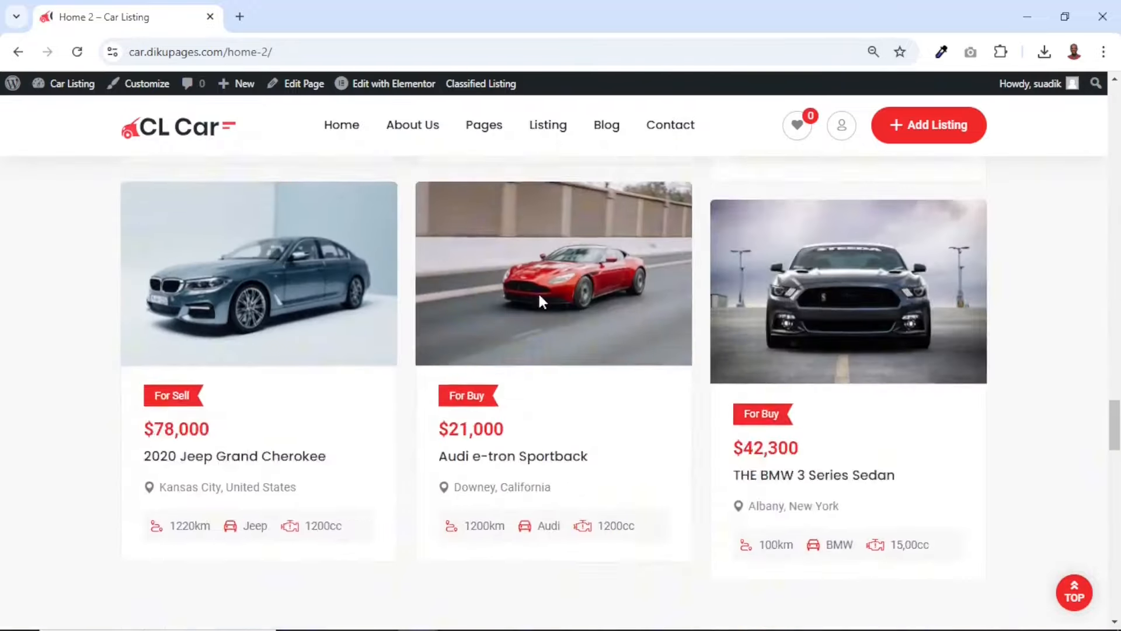
scroll(539, 299, down, 8)
key(Home)
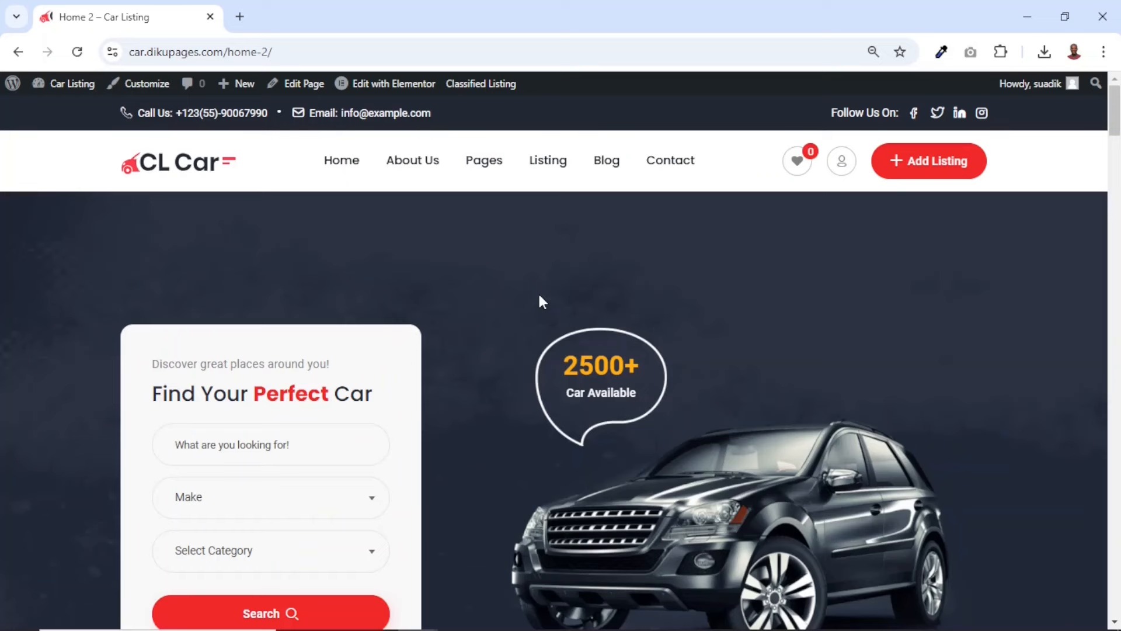
Return to the site's default homepage and examine its hero and car search section
click(175, 170)
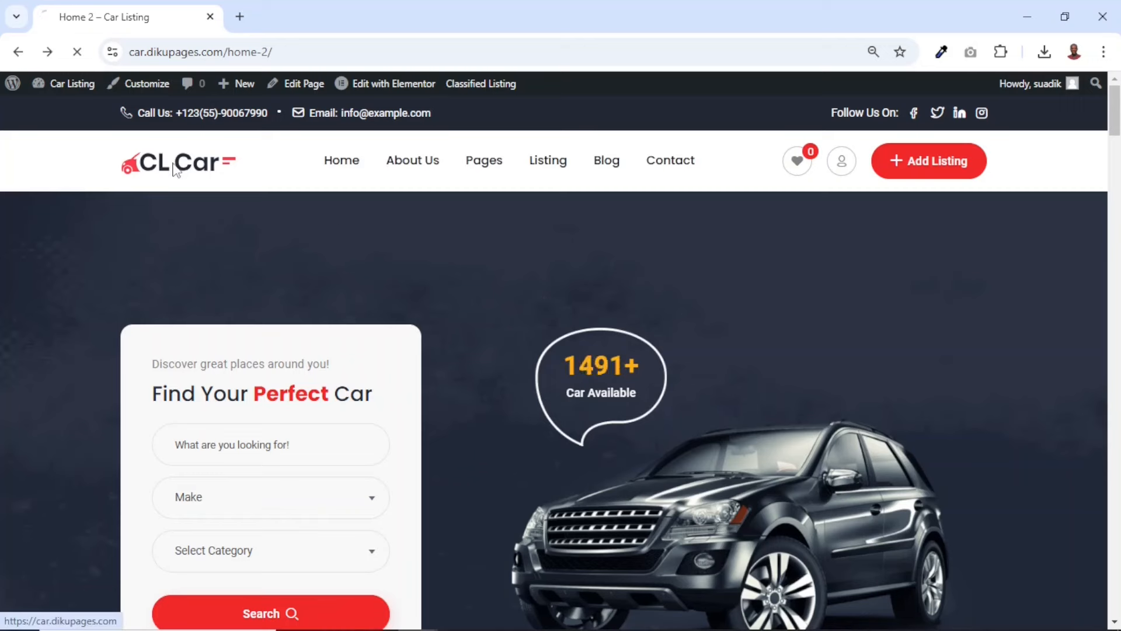
scroll(561, 349, down, 10)
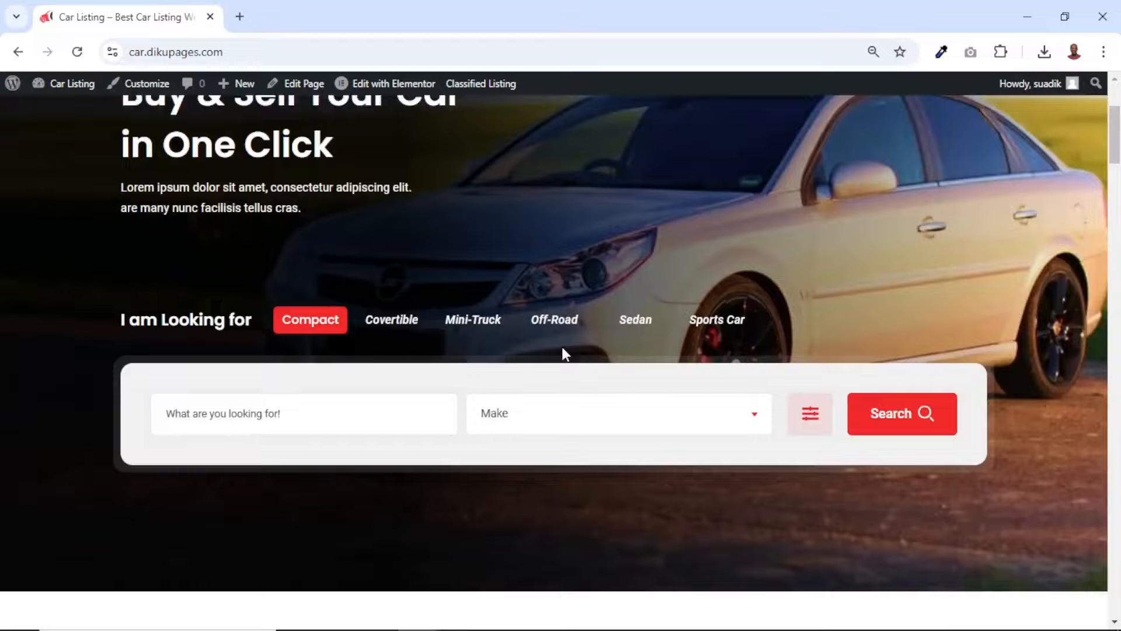
scroll(562, 345, up, 10)
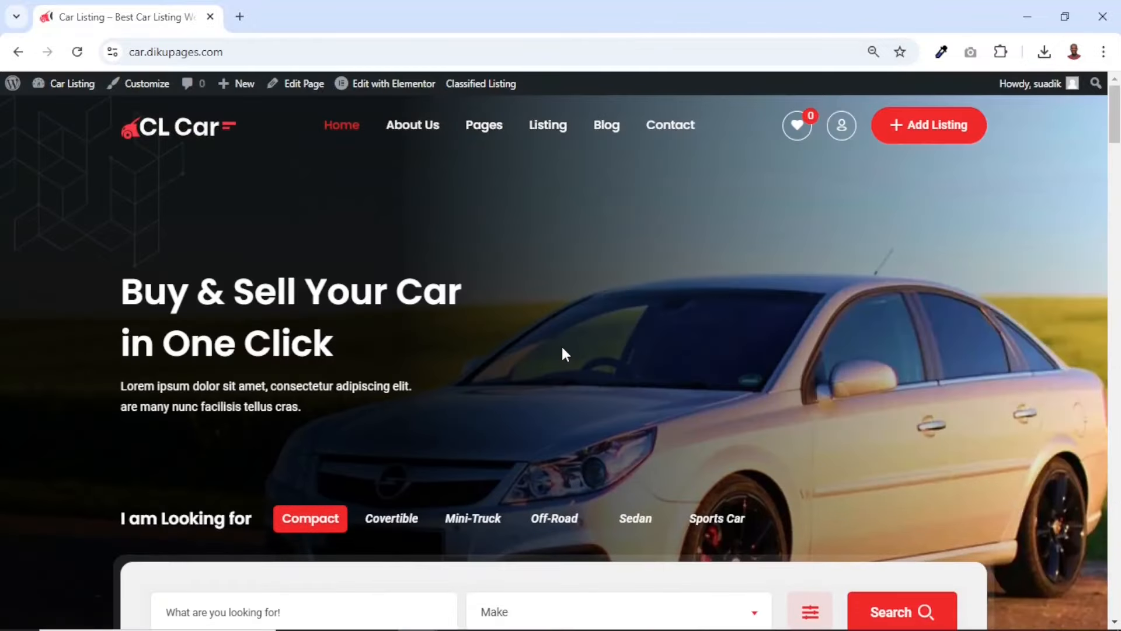
mouse_move(334, 120)
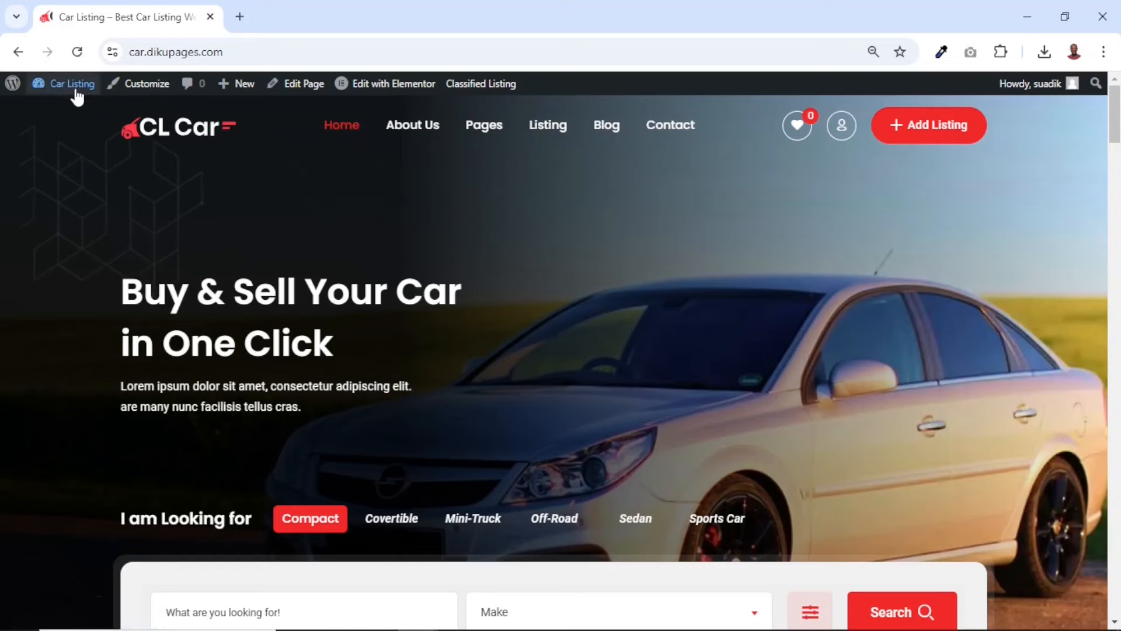
Set Home 2 as the static homepage in the site's Reading settings and save the changes
mouse_move(77, 96)
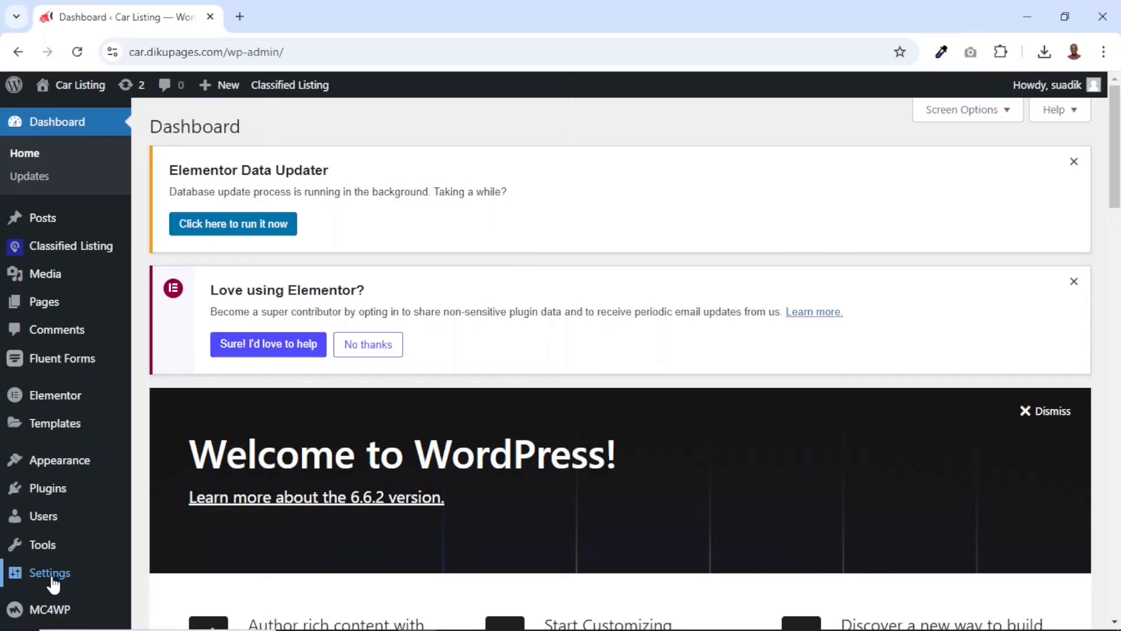
mouse_move(52, 580)
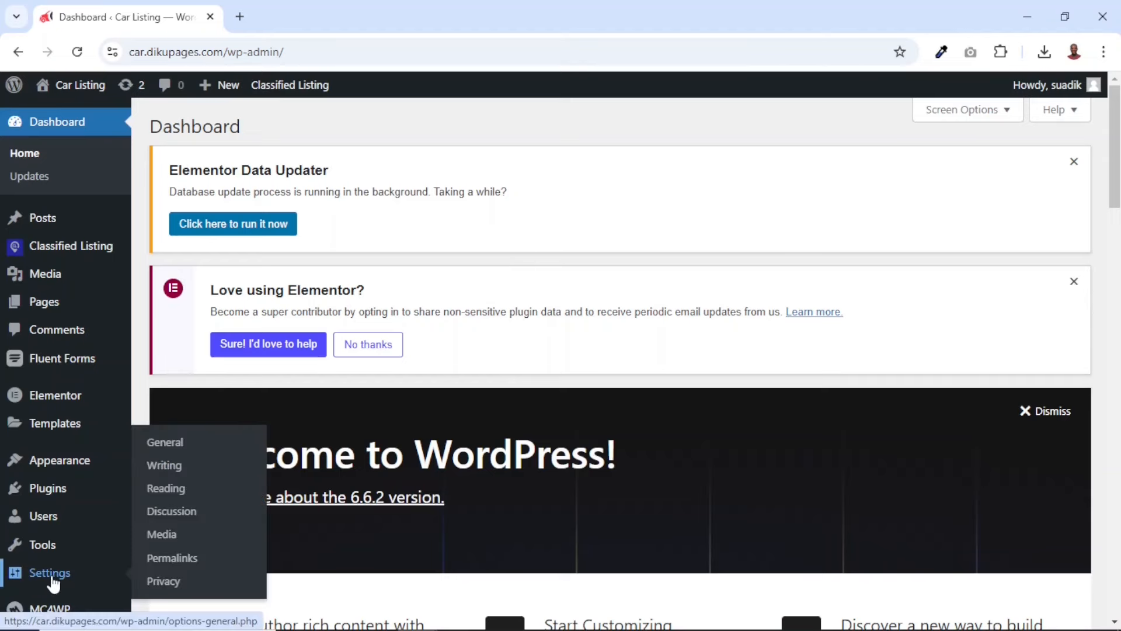
click(166, 488)
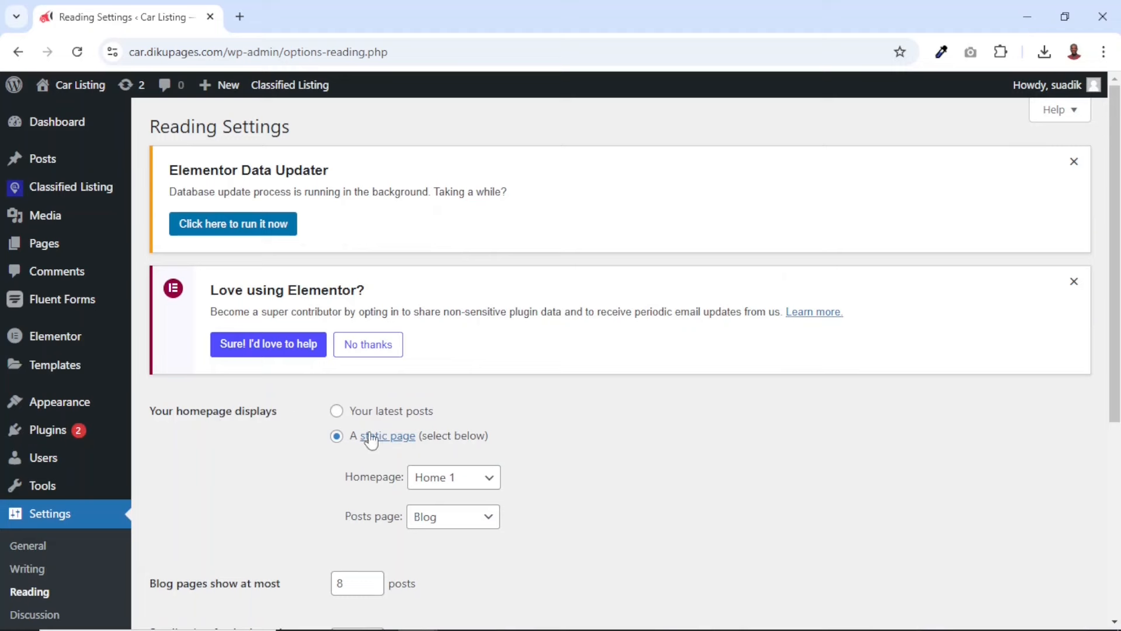
click(459, 487)
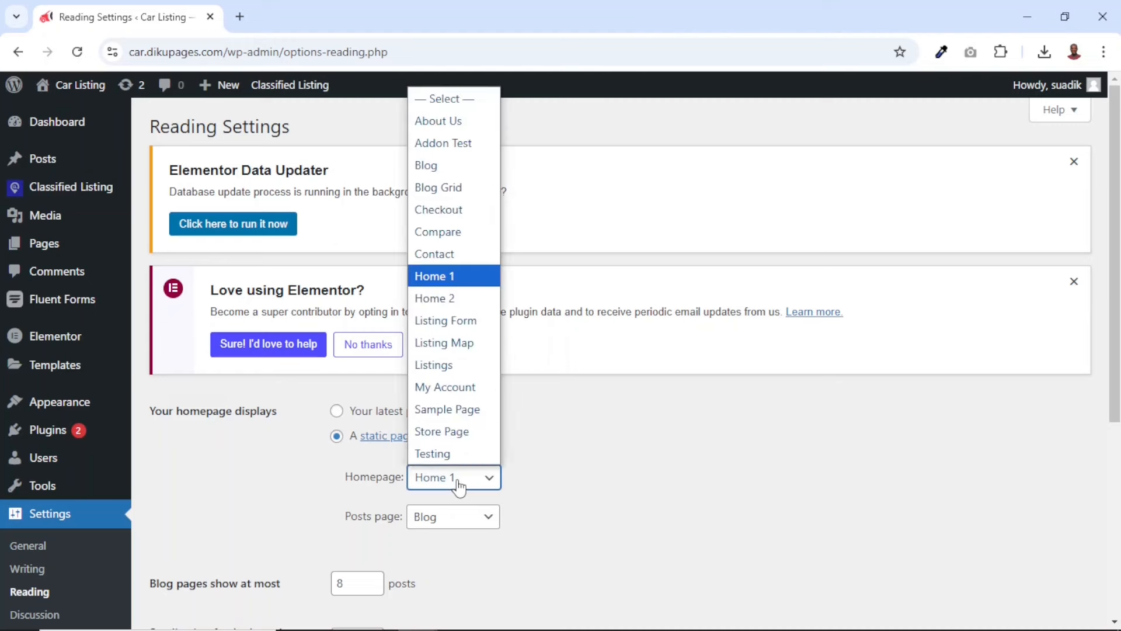
click(444, 299)
scroll(575, 515, down, 5)
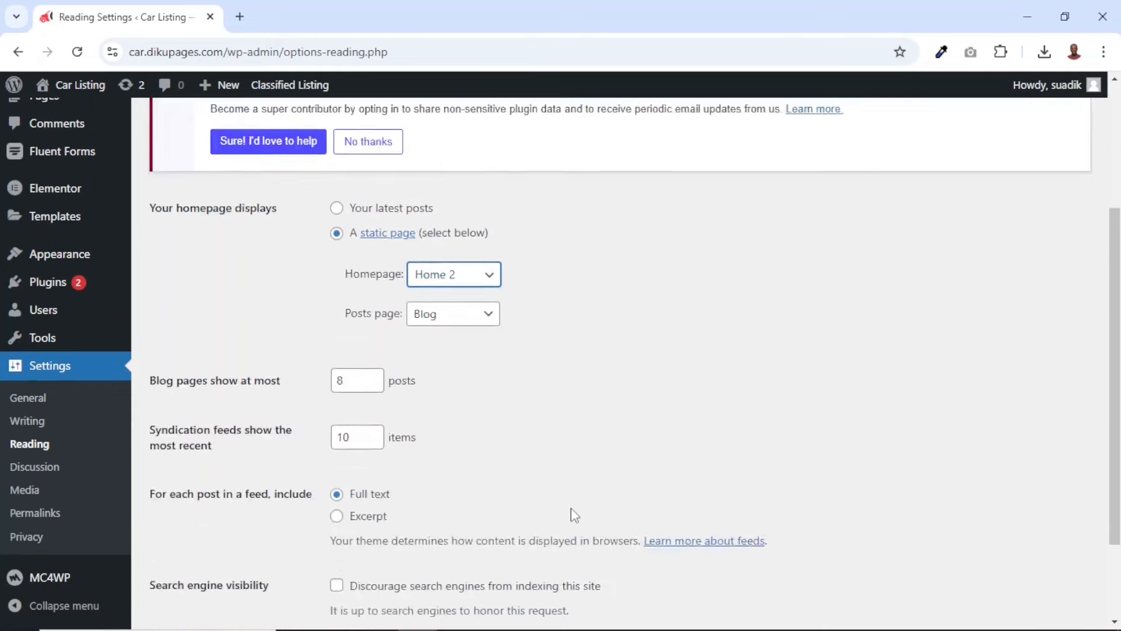
click(180, 552)
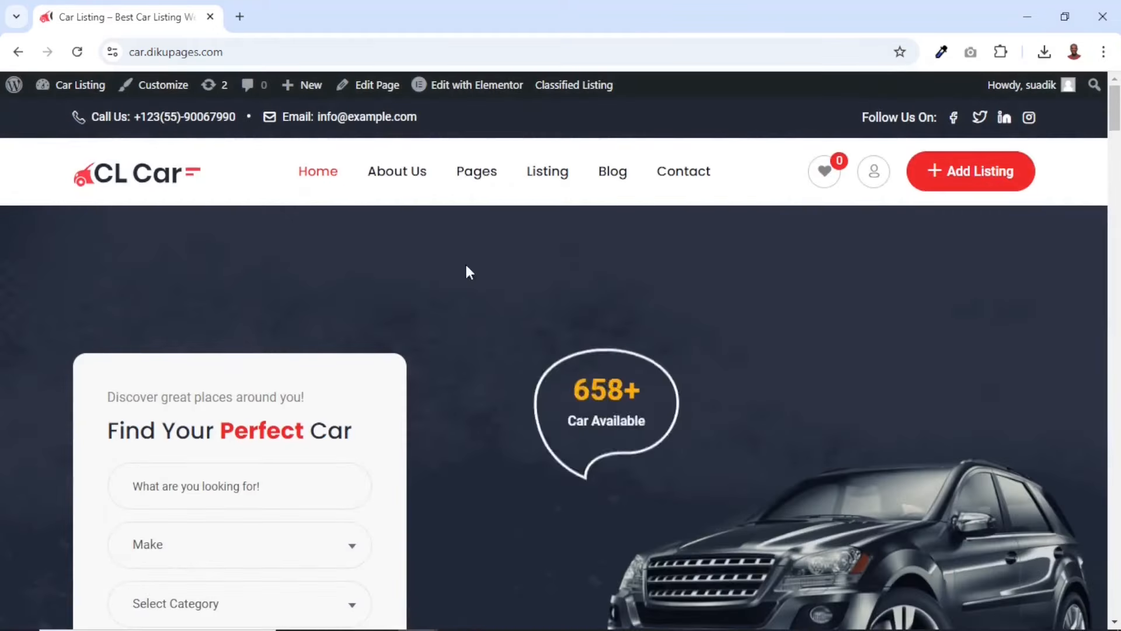
Examine the site's new homepage from the hero search form down the page
scroll(756, 350, down, 1)
scroll(756, 350, down, 20)
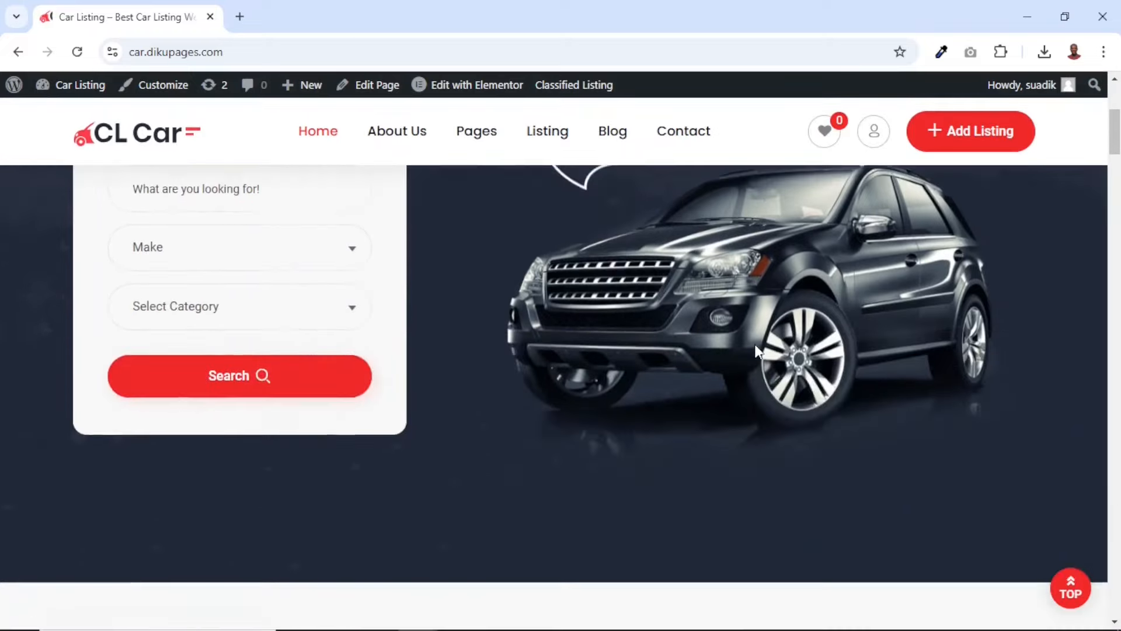
scroll(758, 351, up, 20)
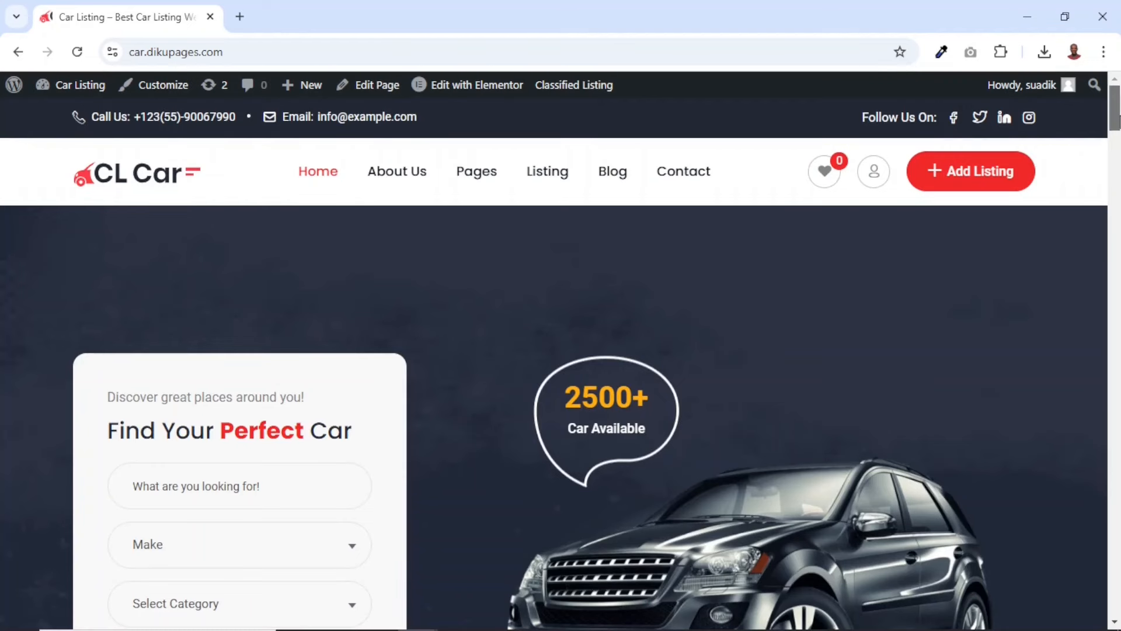
drag(1115, 117, 1115, 578)
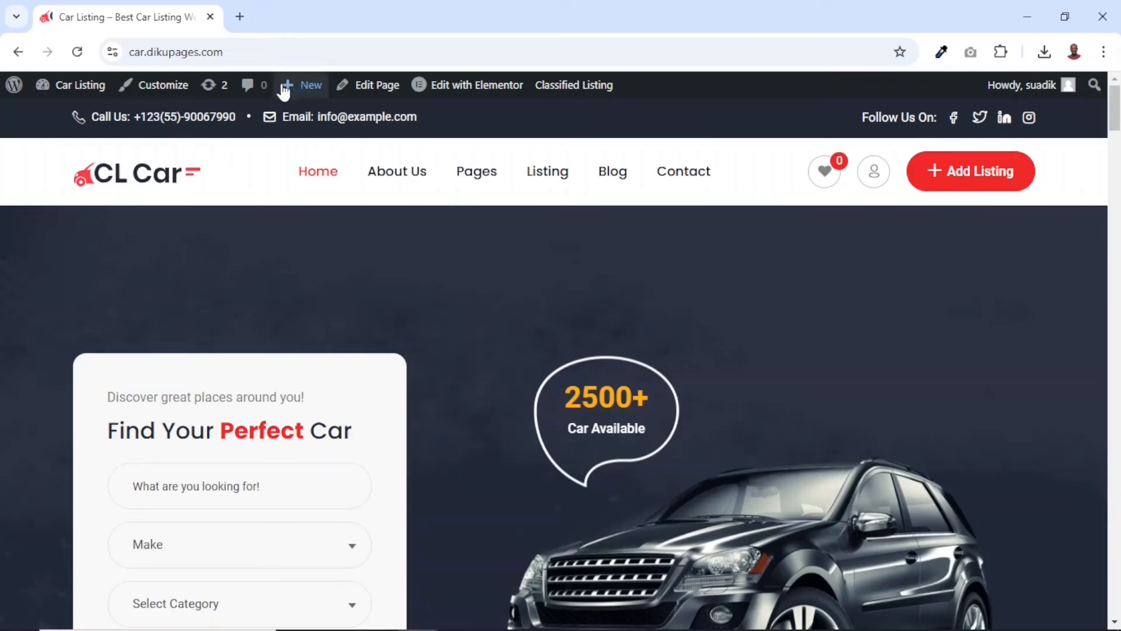
In the theme customizer's General settings, upload the "car listing logo" image and use it as the main logo
click(159, 92)
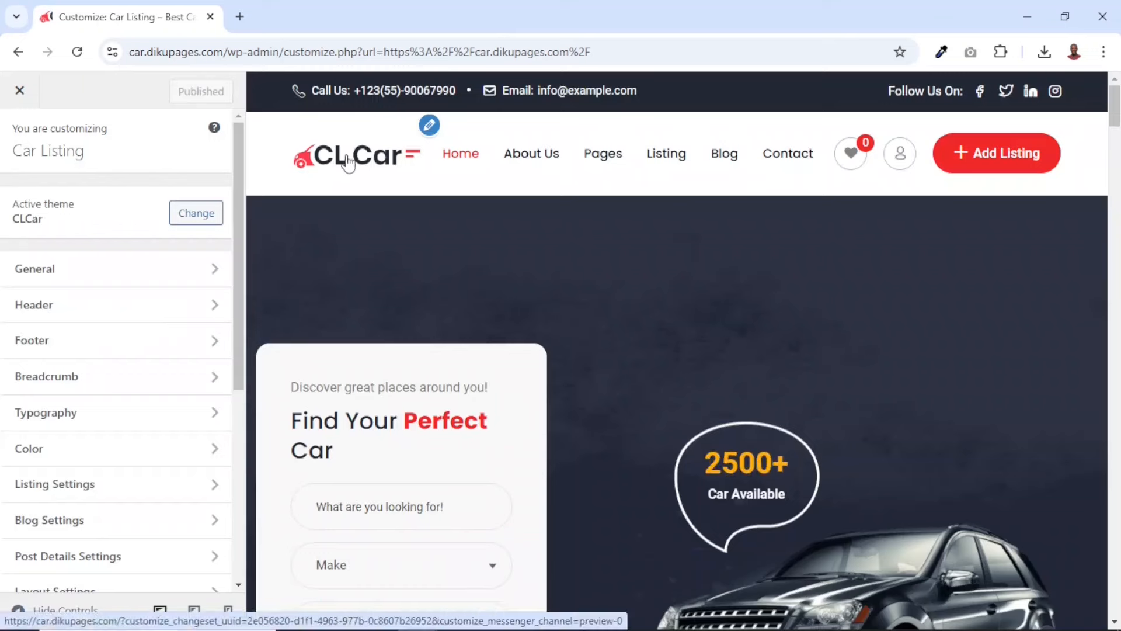
click(86, 274)
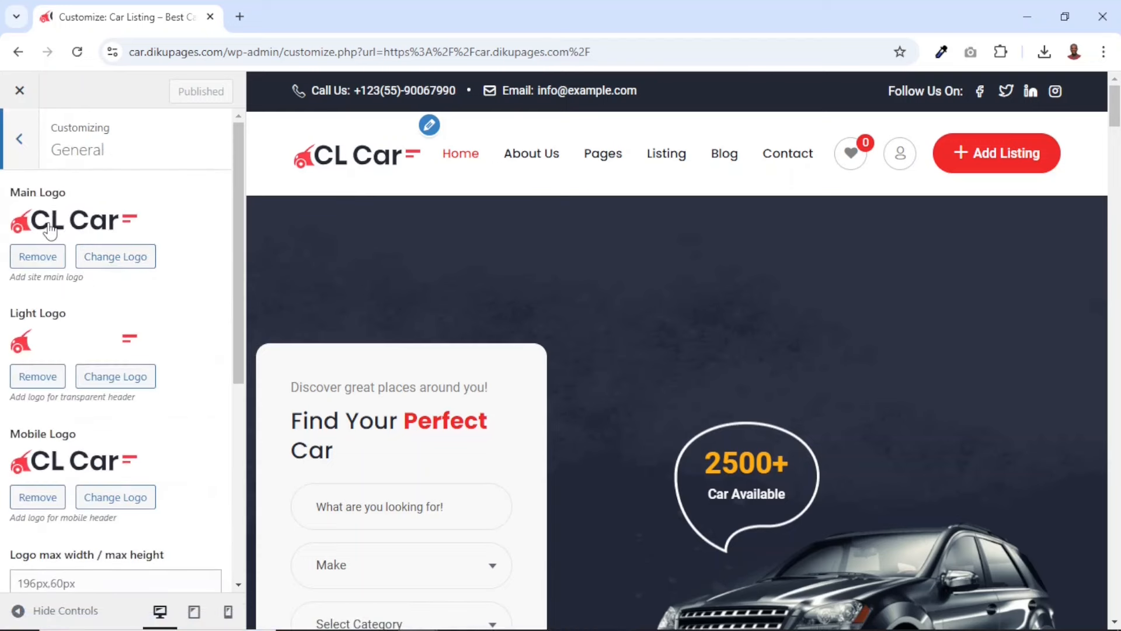
click(125, 261)
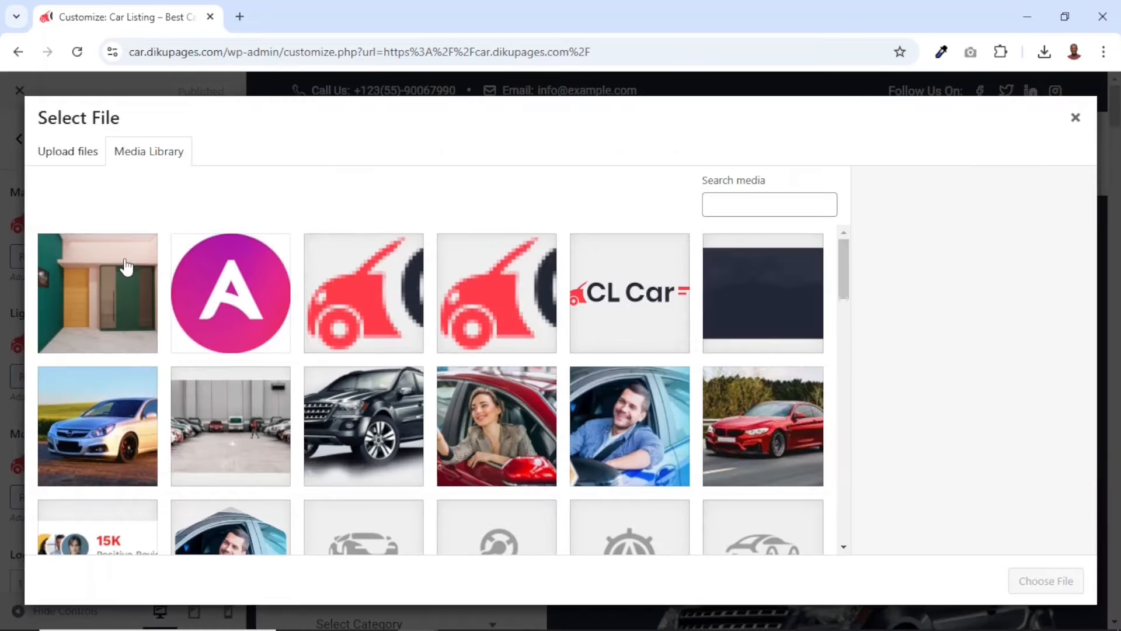
click(68, 156)
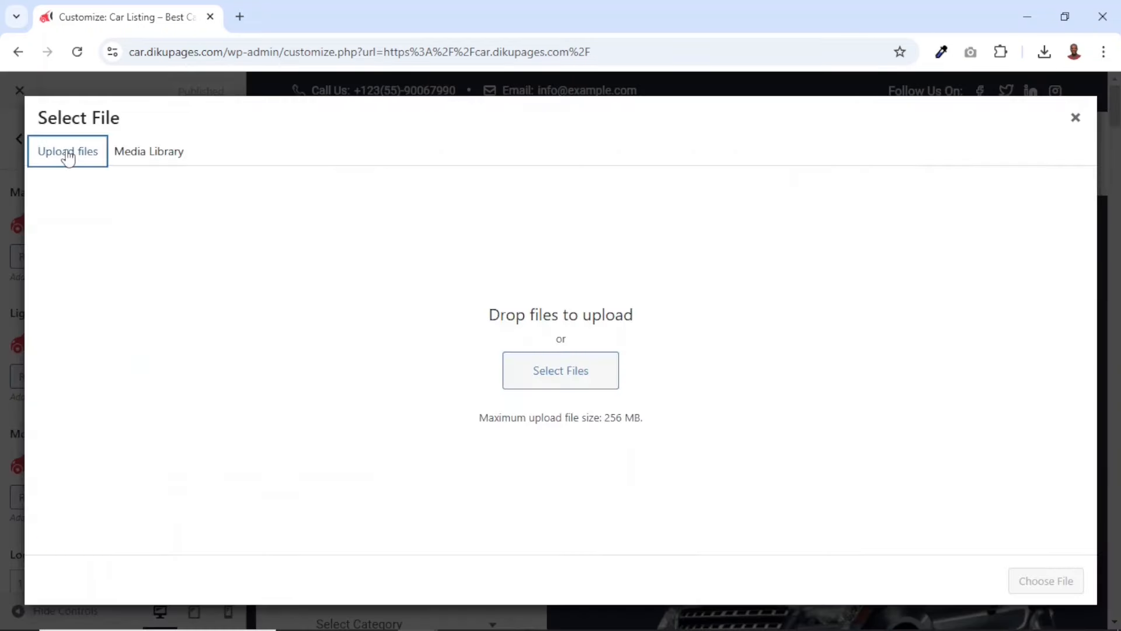
click(563, 370)
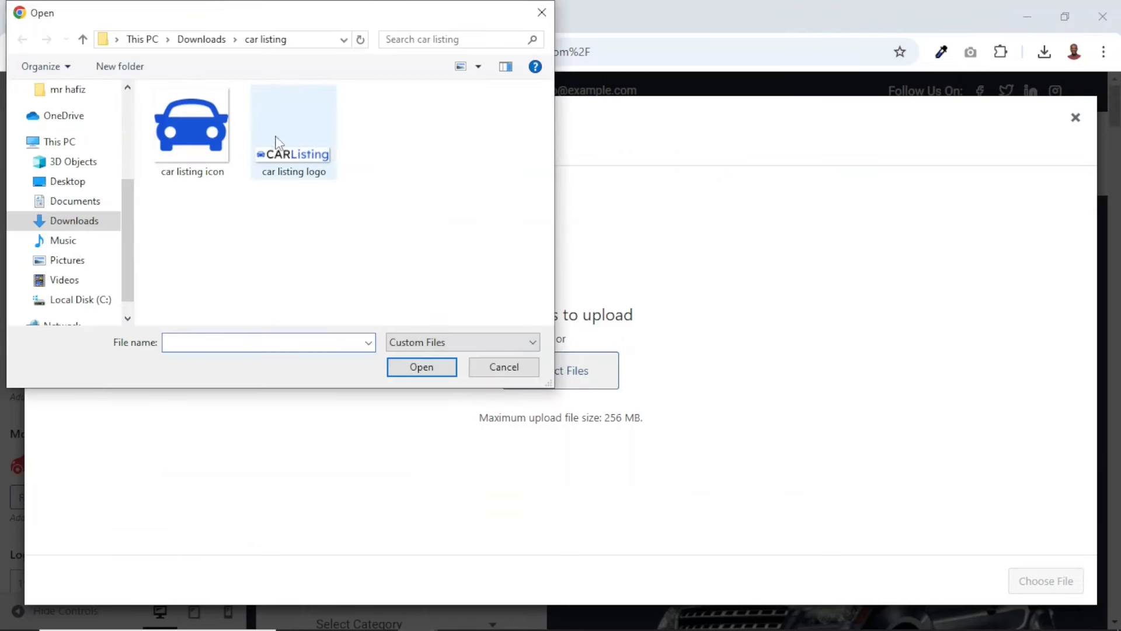
click(299, 173)
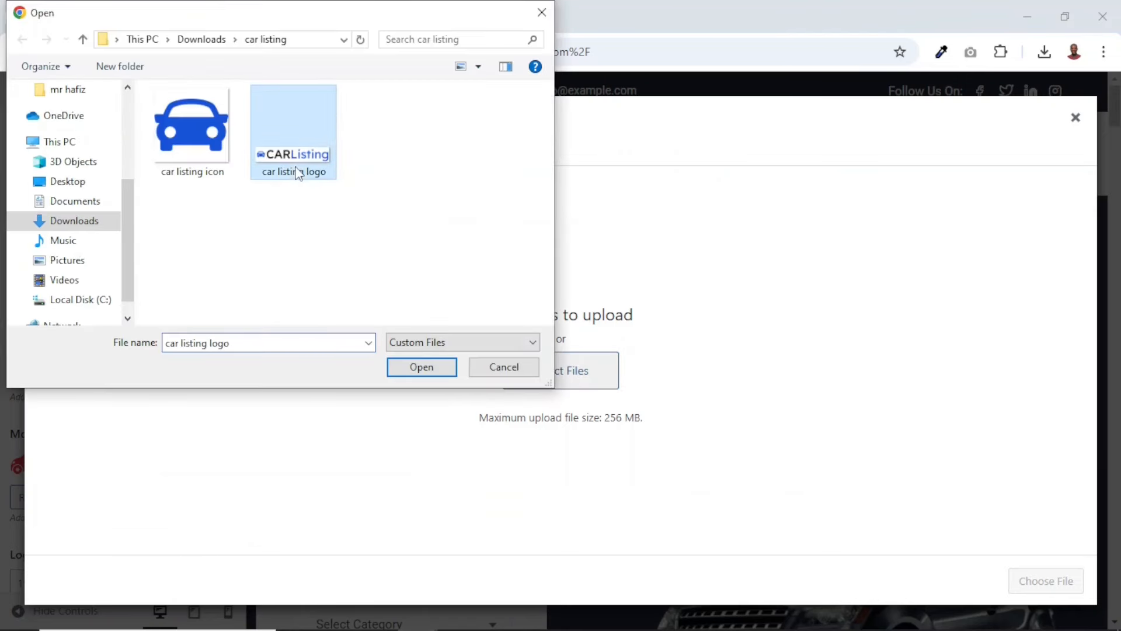
click(426, 369)
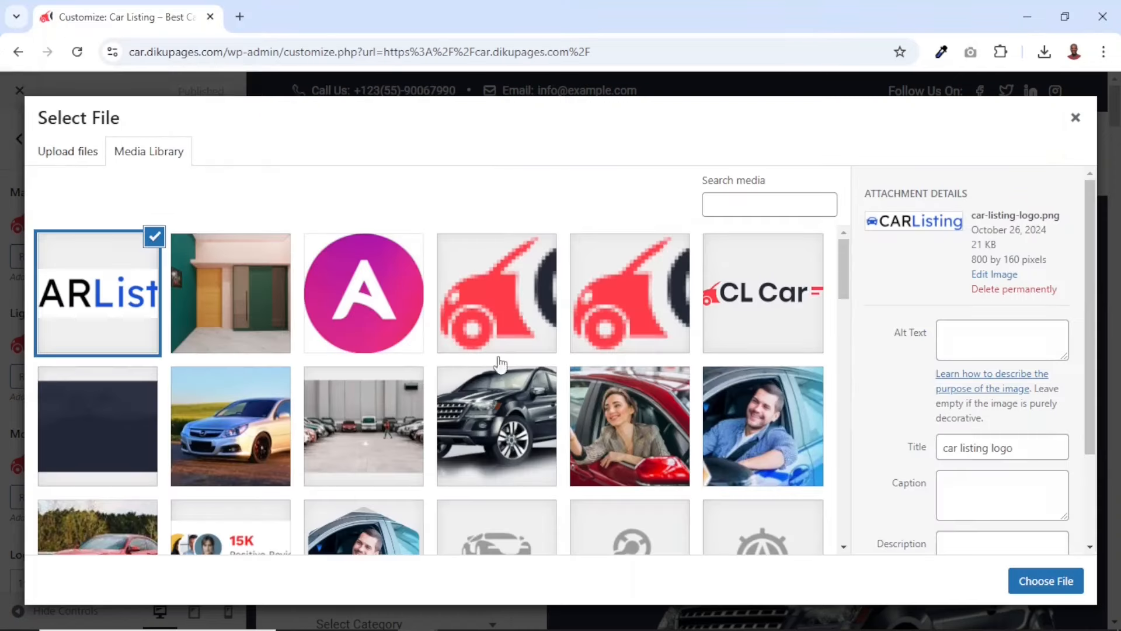
click(1031, 586)
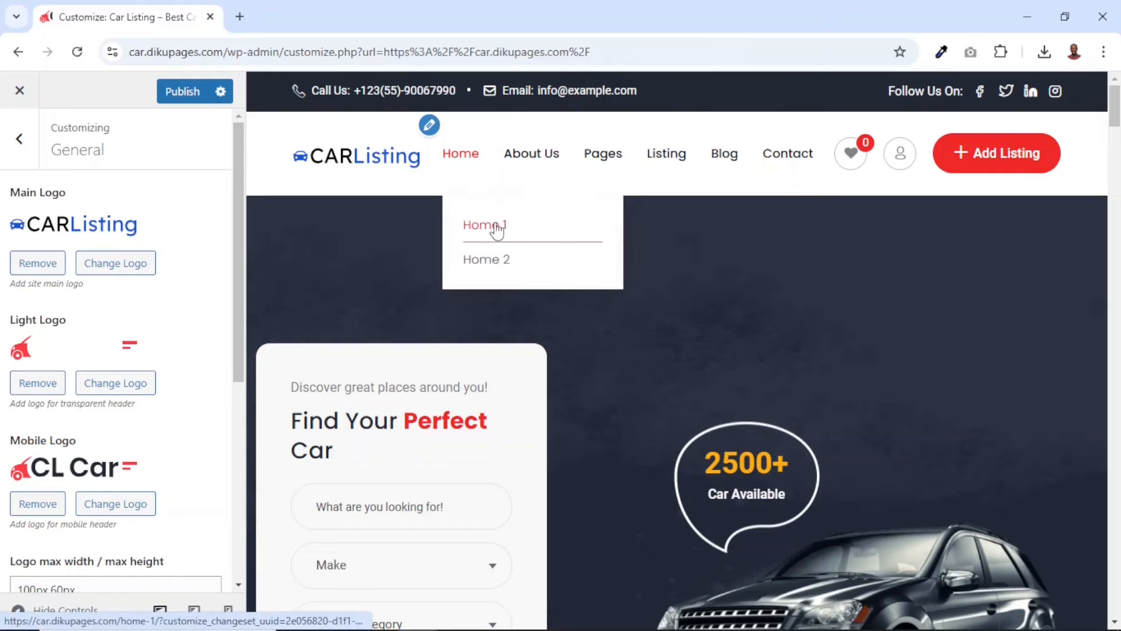
Remove the light logo and replace the mobile logo with car_listing_logo.png from the media library
click(28, 383)
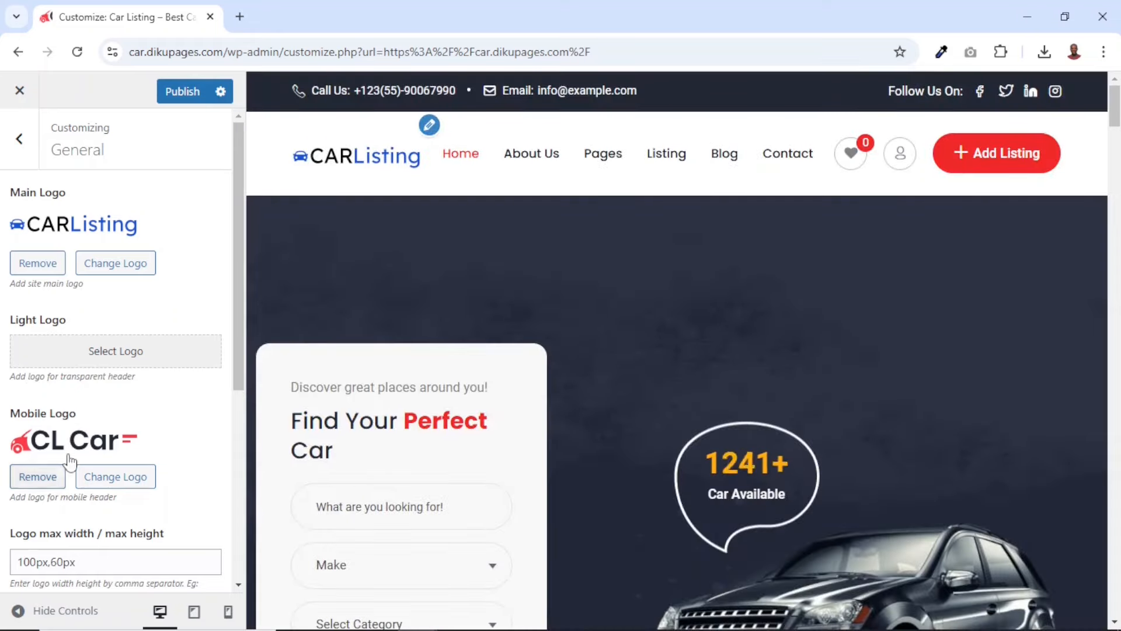
click(106, 485)
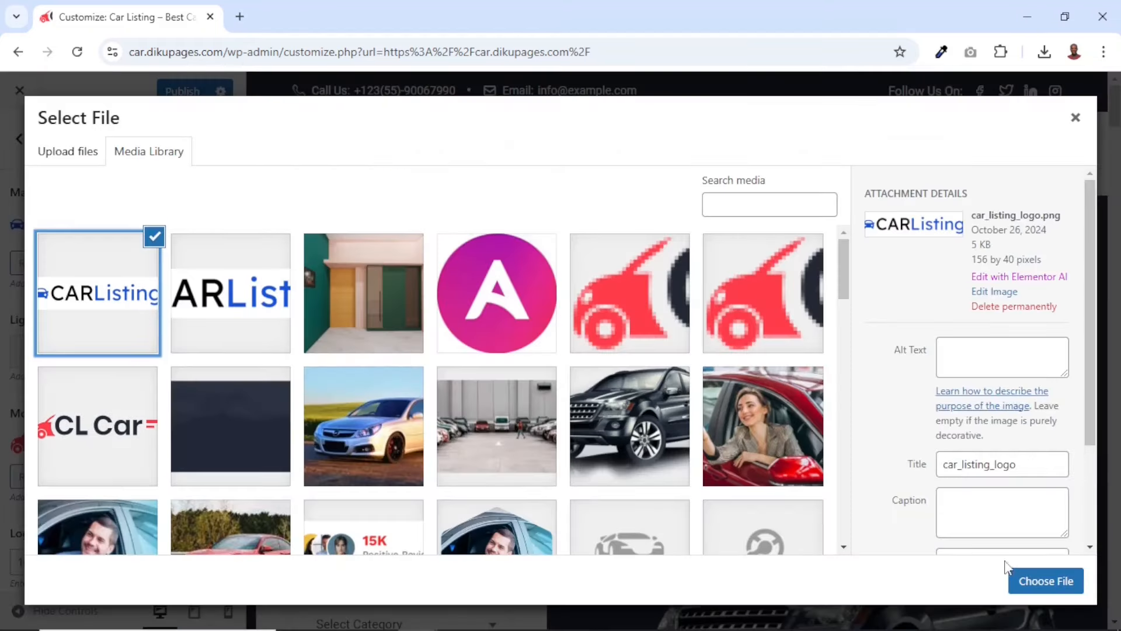
click(1037, 582)
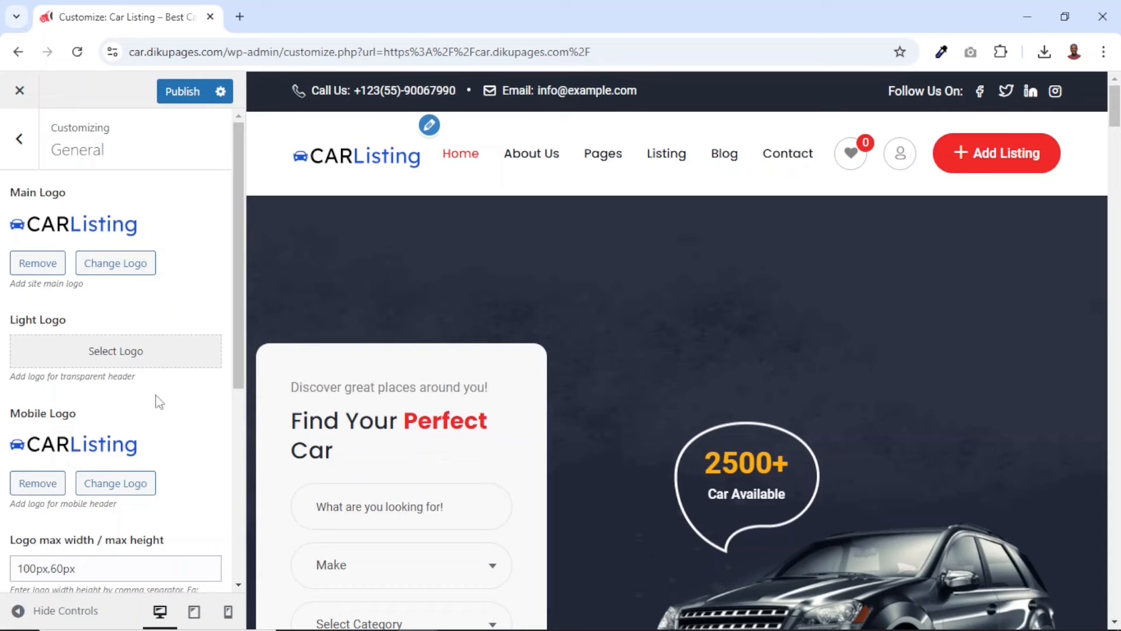
Check the General preloader settings, view the live site loading in a separate browser tab, and return to the customizer
scroll(150, 432, down, 5)
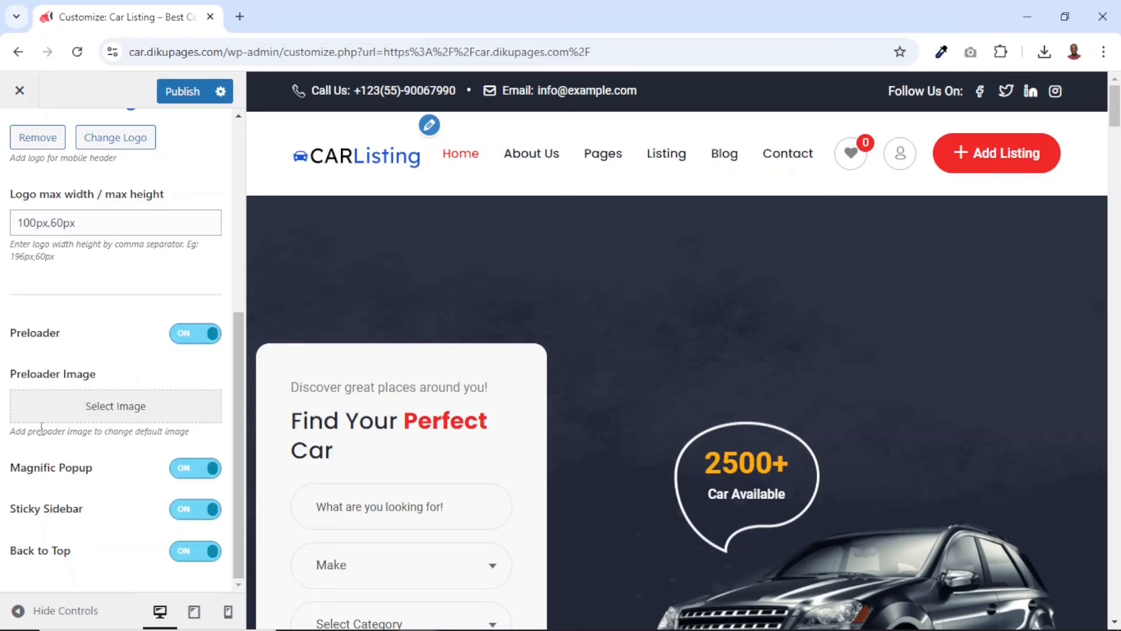
click(244, 16)
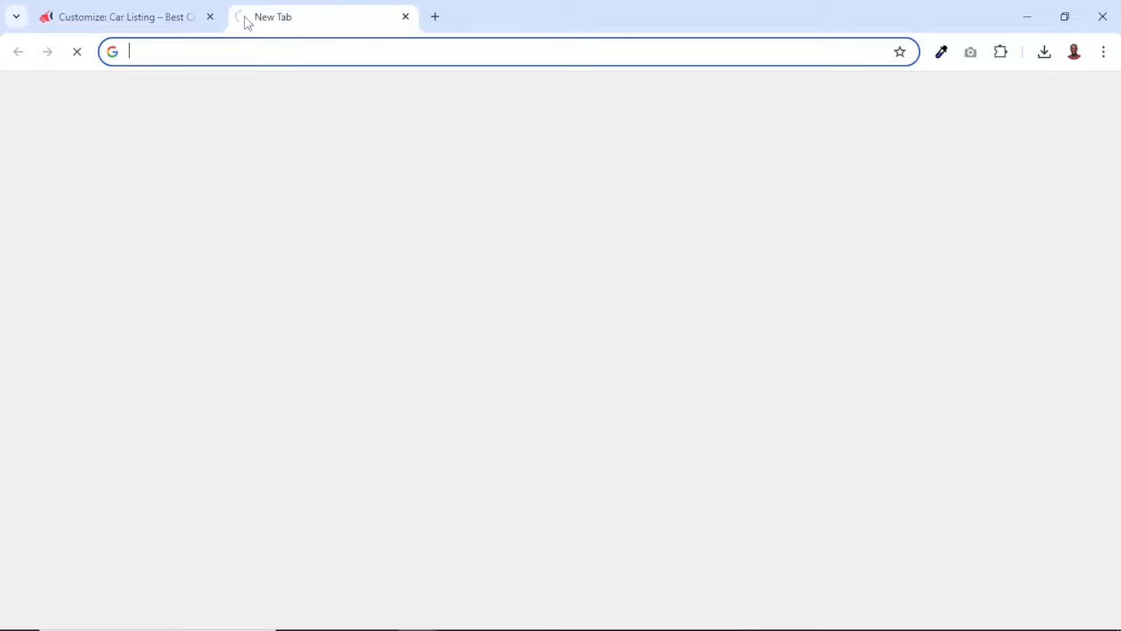
text(car)
key(Return)
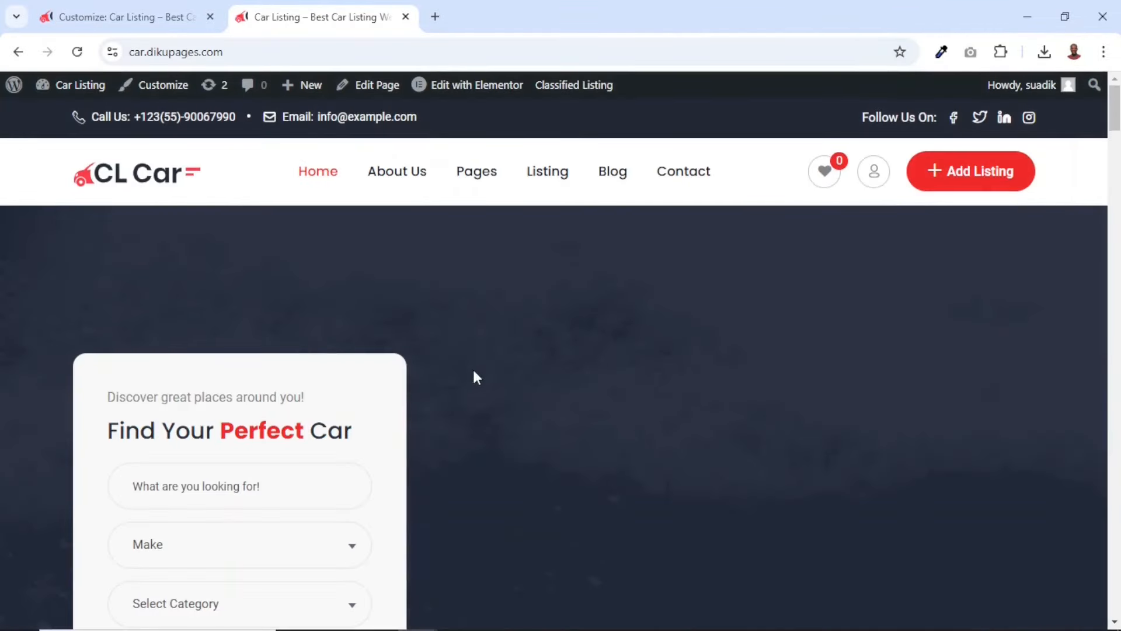
click(116, 21)
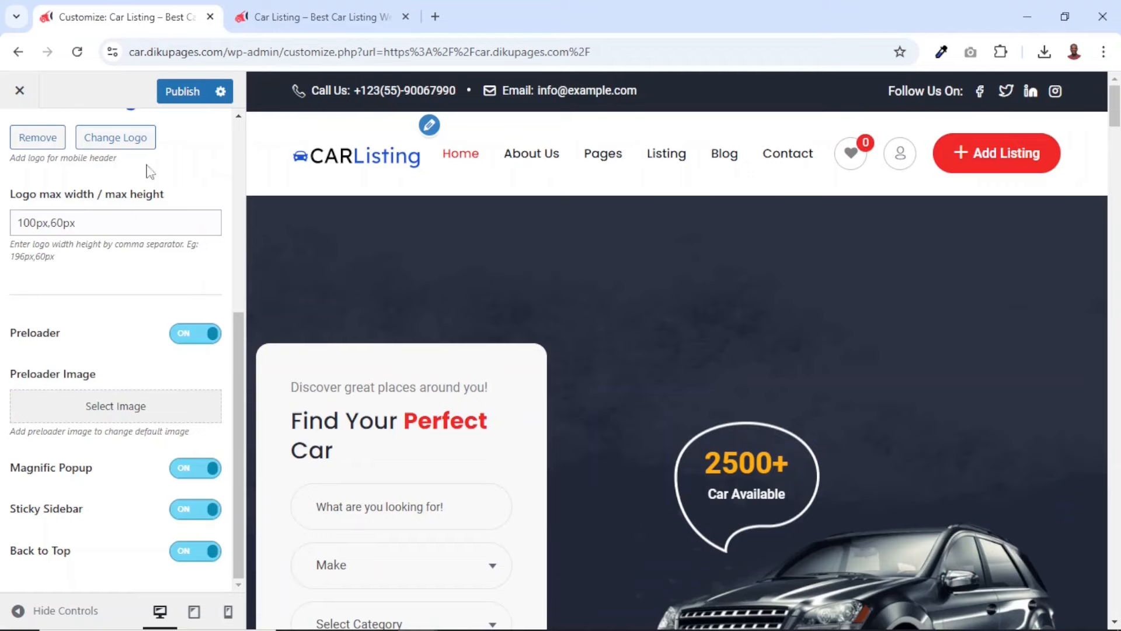
Choose car_listing_logo.png as the preloader image and publish the customizer changes
click(79, 413)
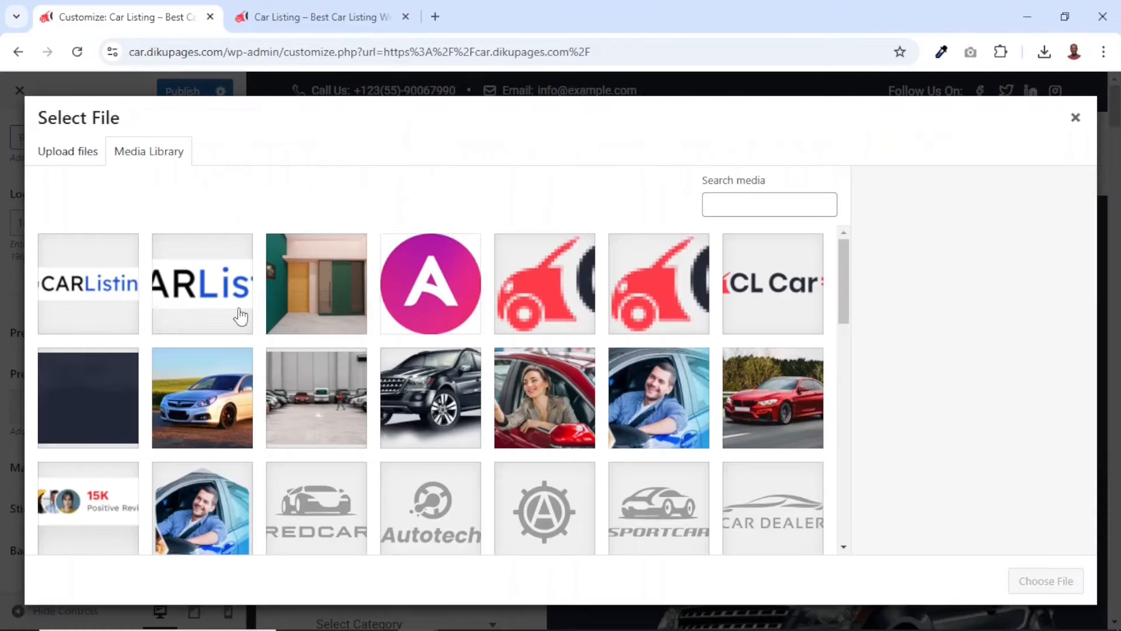
click(113, 301)
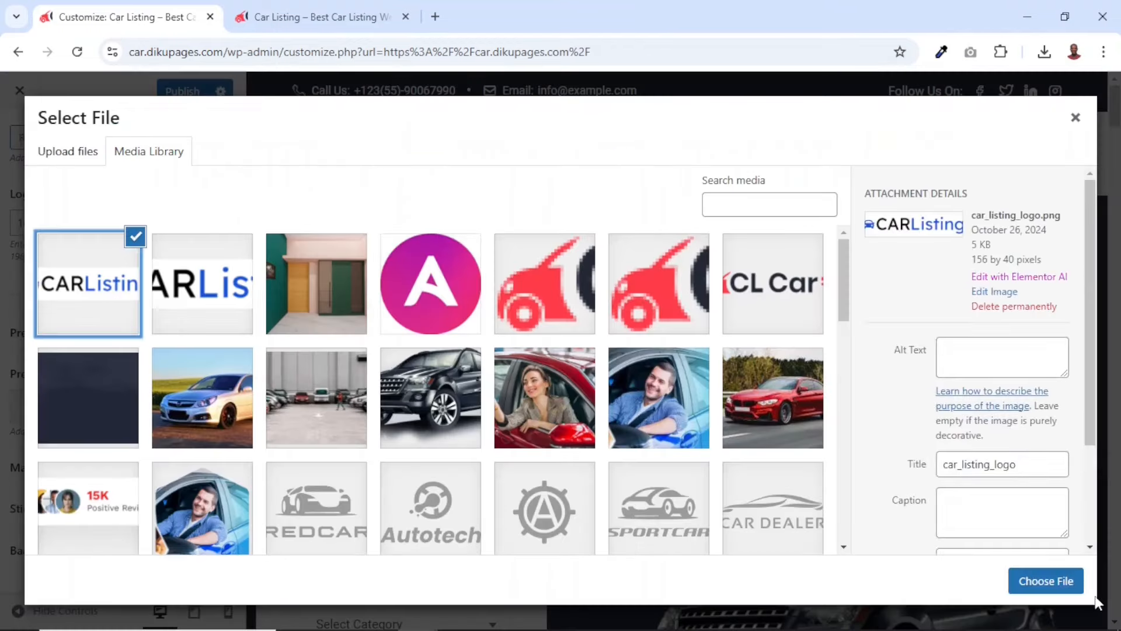
click(1055, 583)
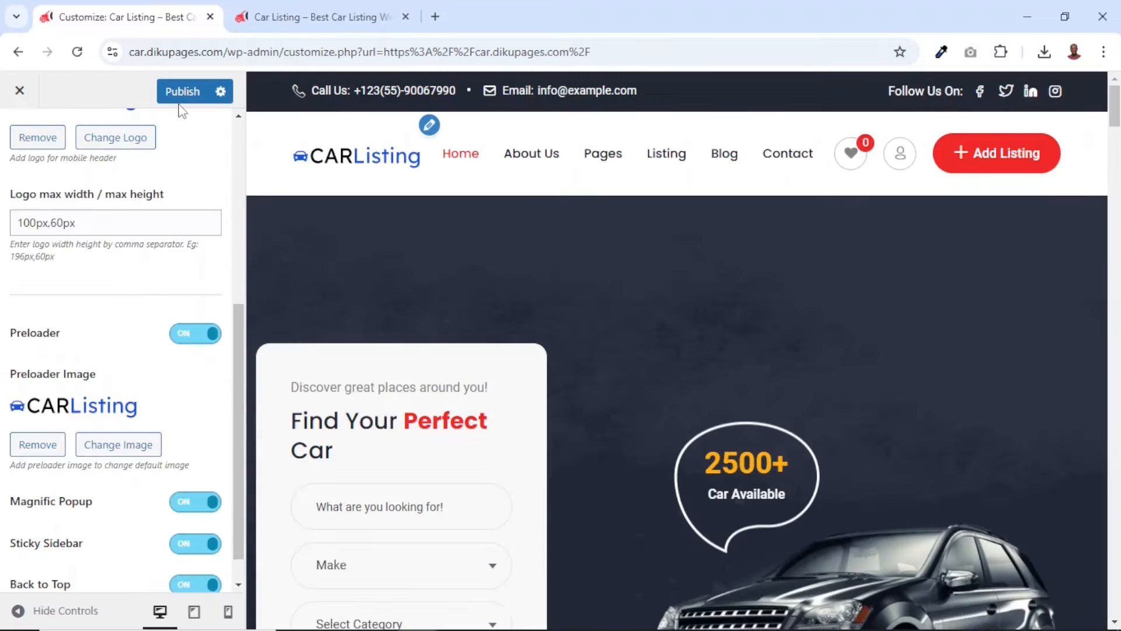
click(180, 95)
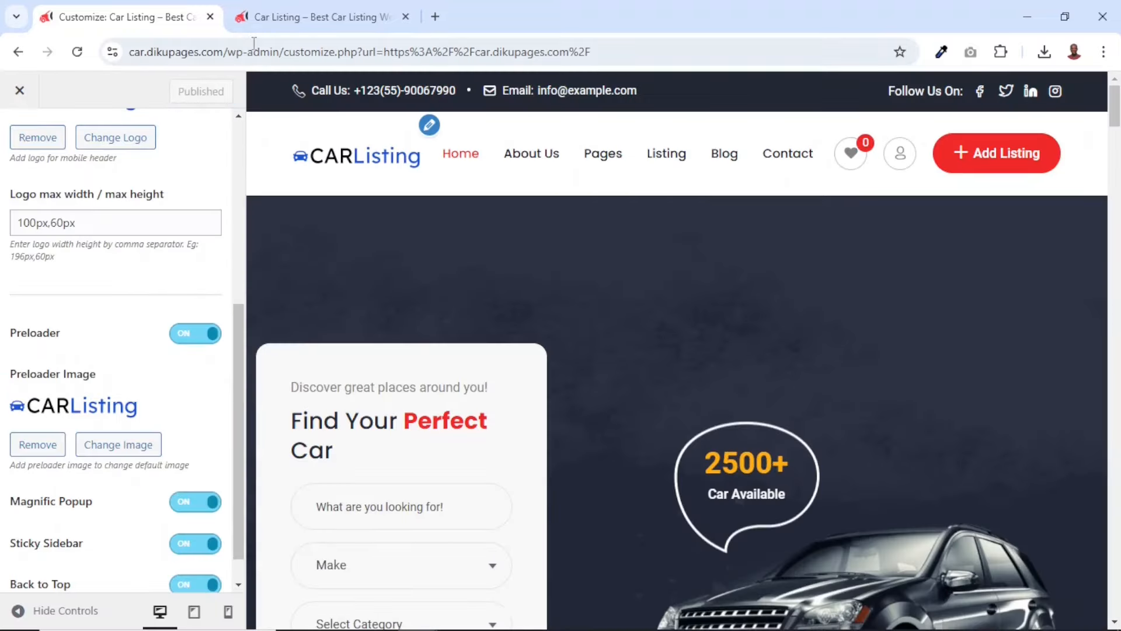
Reload the live site to check the published logo and preloader, and return to the customizer
click(316, 16)
click(76, 51)
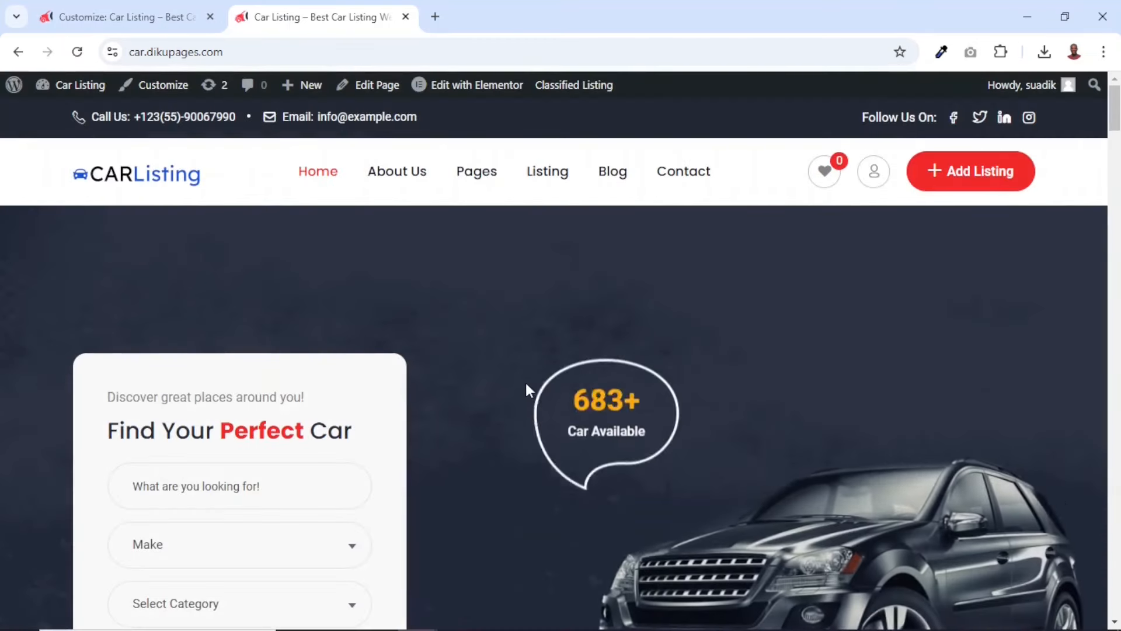
click(135, 19)
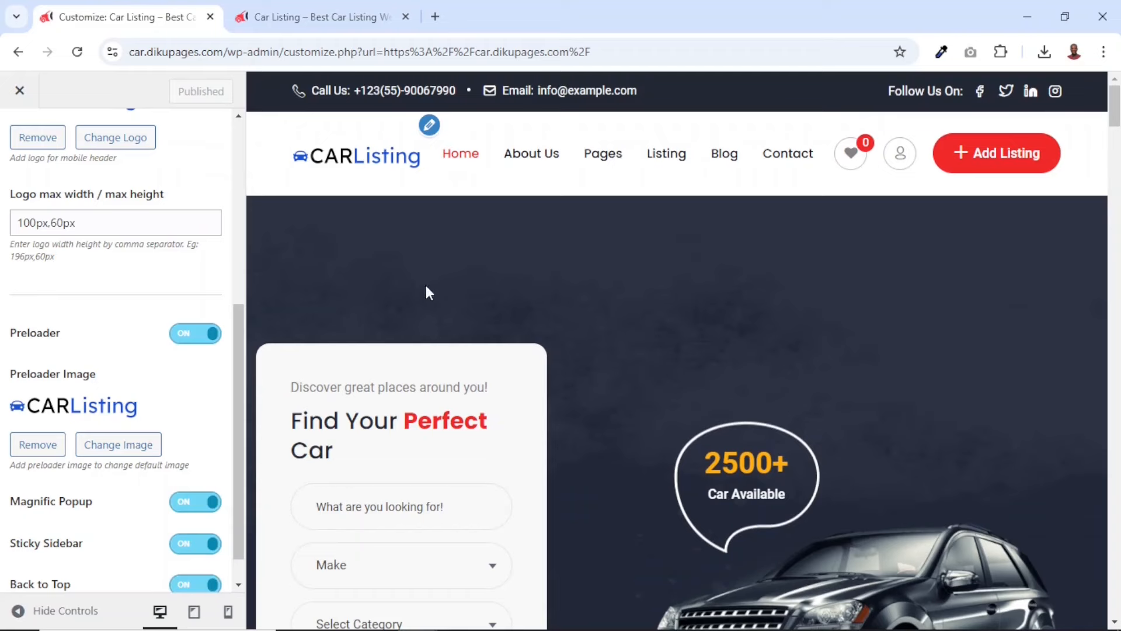
In the theme's Site Color settings, set the primary color to #1653d7
scroll(164, 271, up, 6)
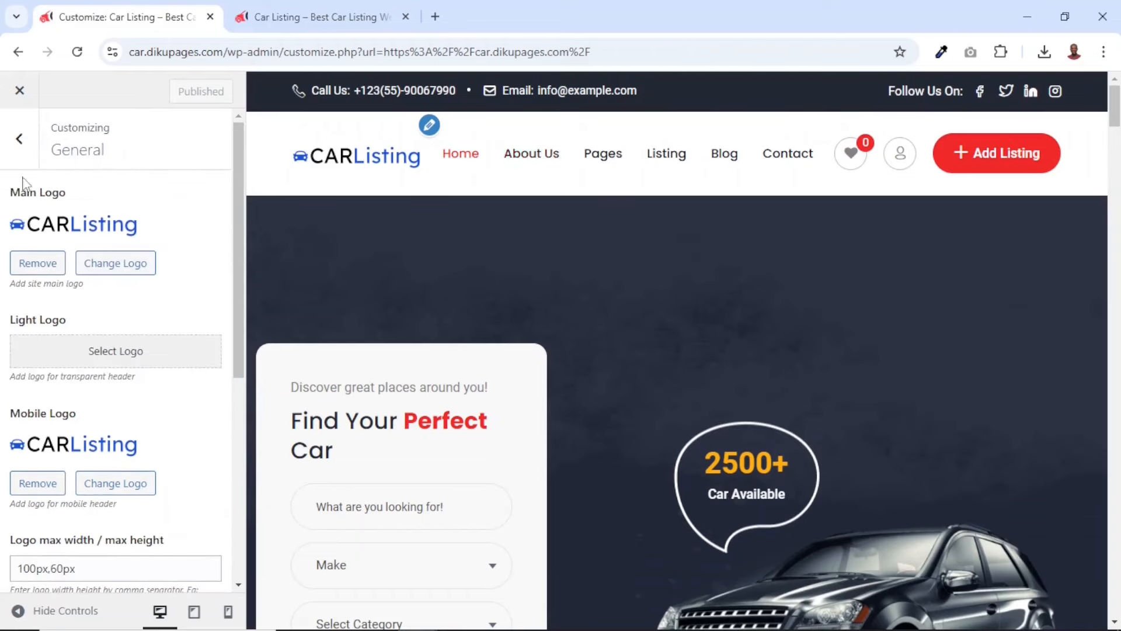
click(9, 143)
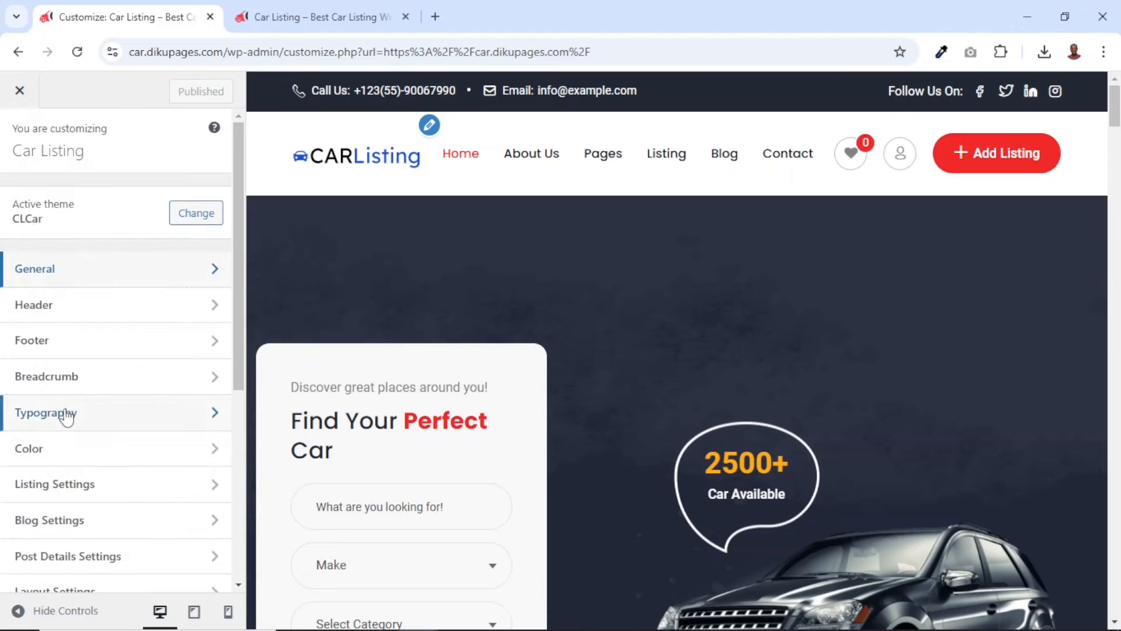
click(50, 448)
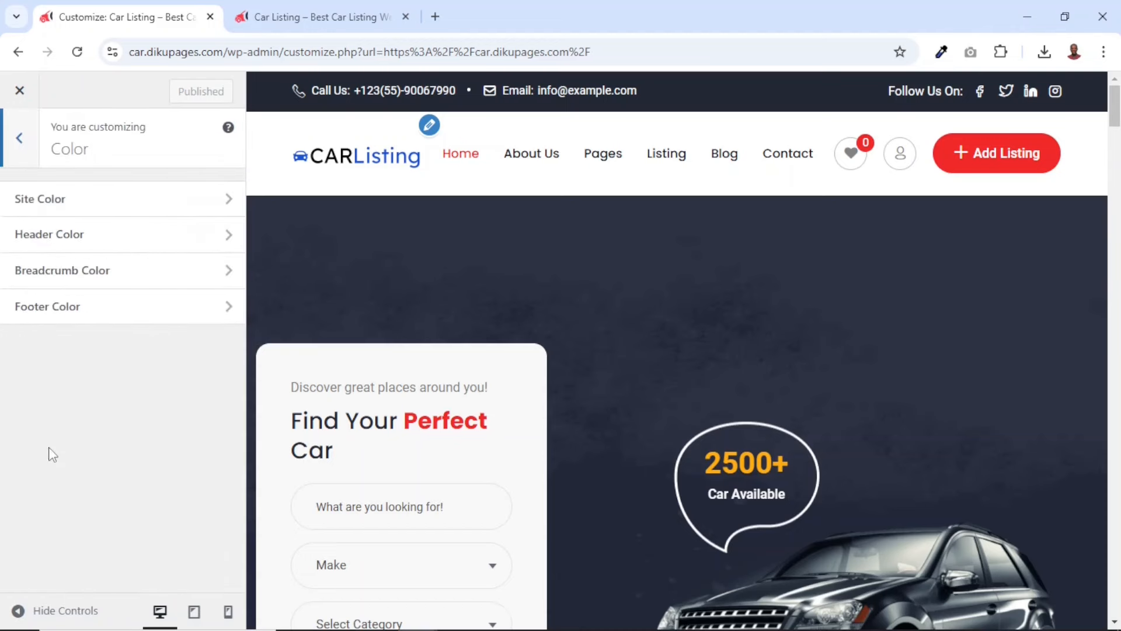
click(93, 208)
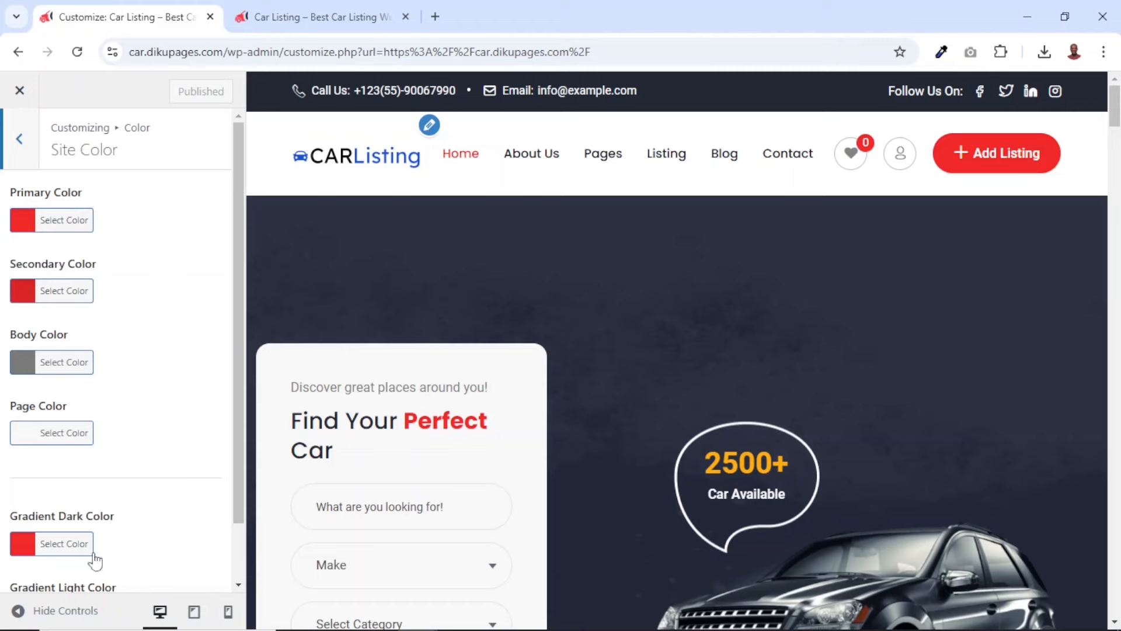
scroll(138, 363, down, 1)
scroll(168, 303, up, 1)
click(65, 222)
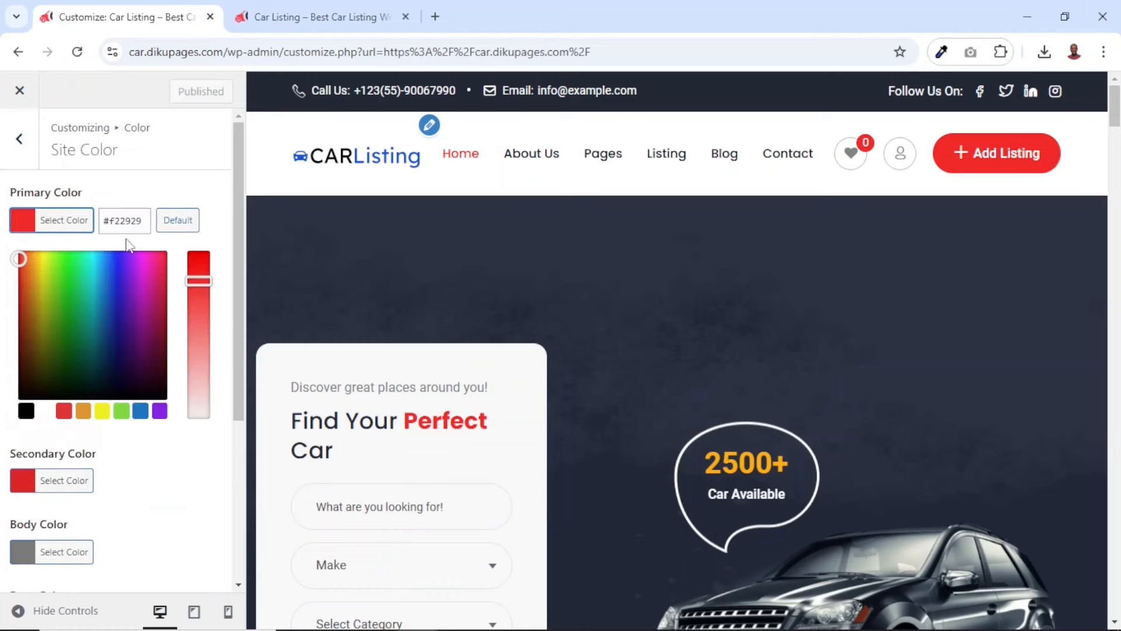
click(126, 221)
double_click(126, 221)
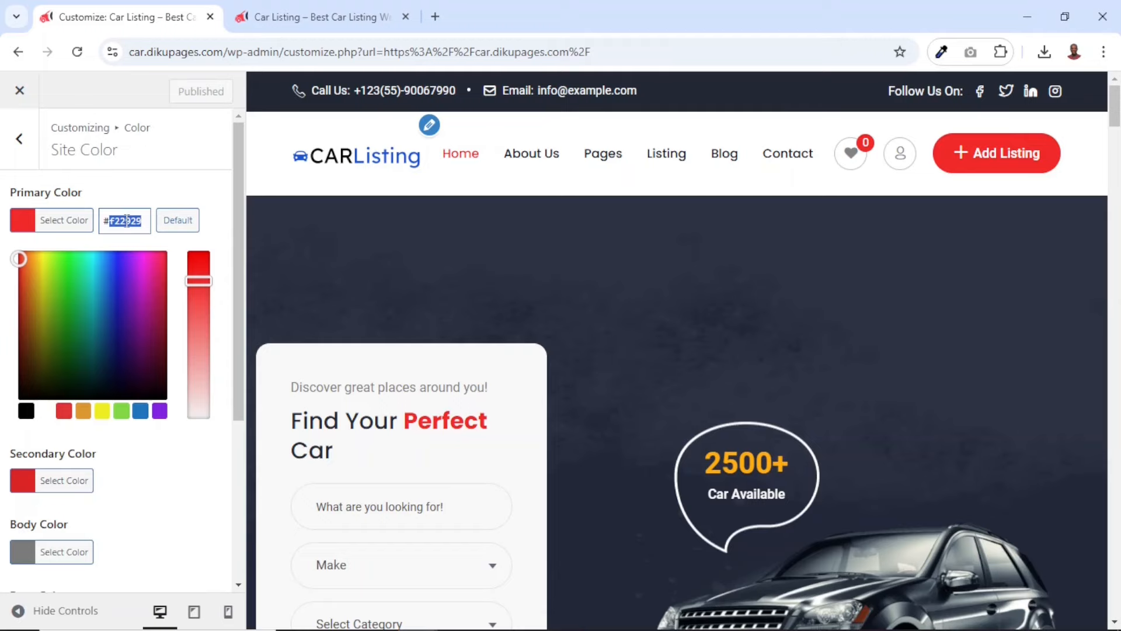
text(1653d7)
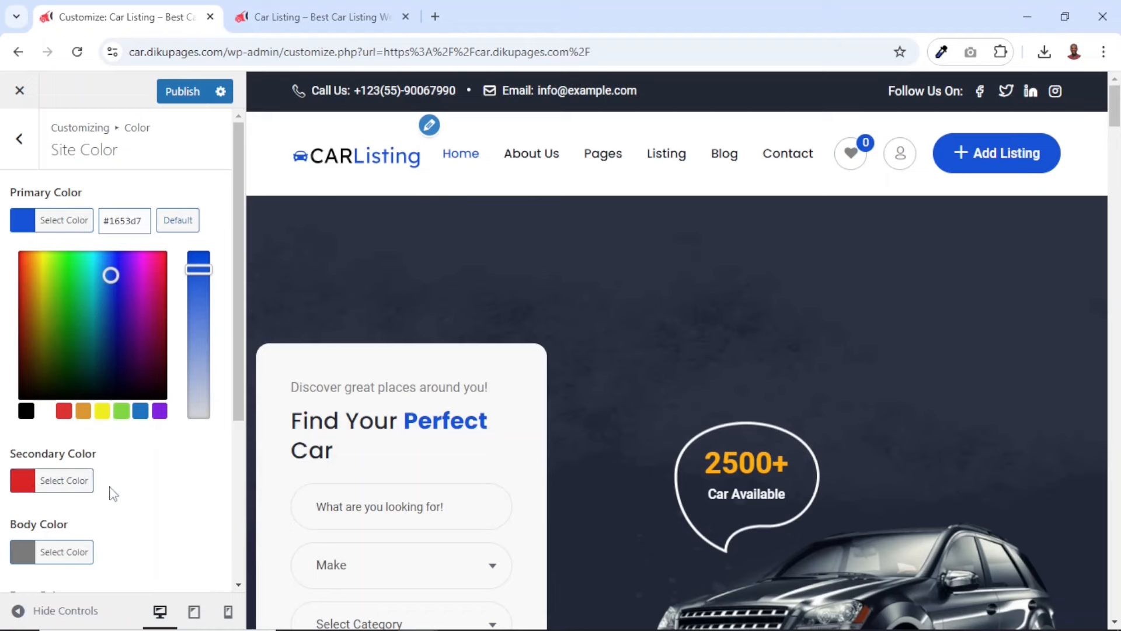
Set the secondary color to #0849d6, a more saturated variant of the primary blue, and look over the homepage preview
click(64, 488)
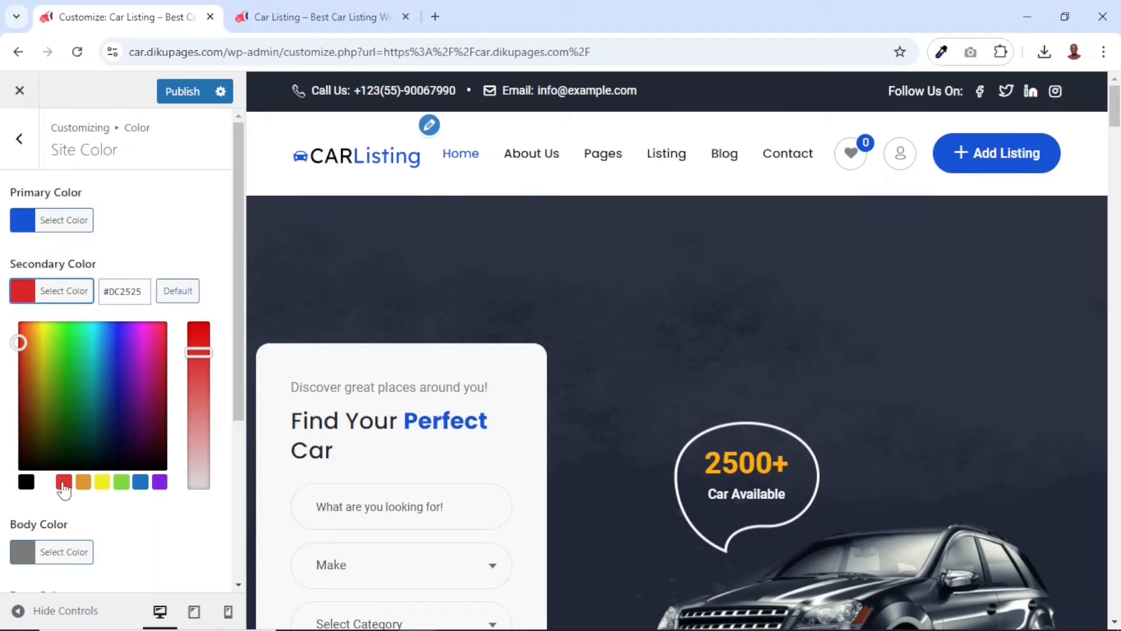
double_click(121, 292)
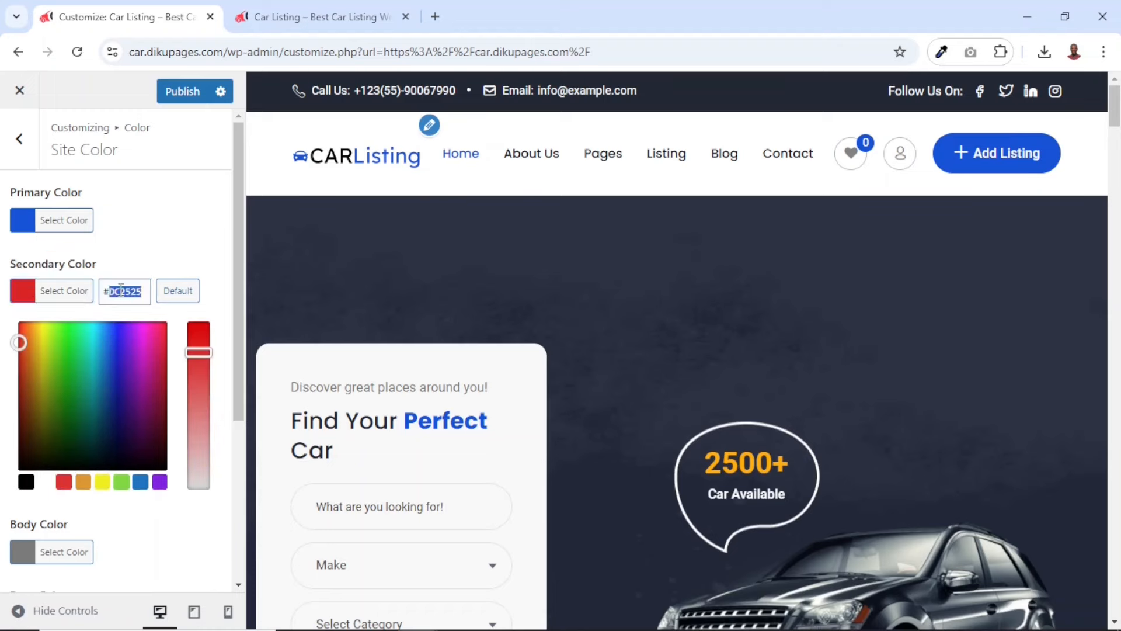
text(1653d7)
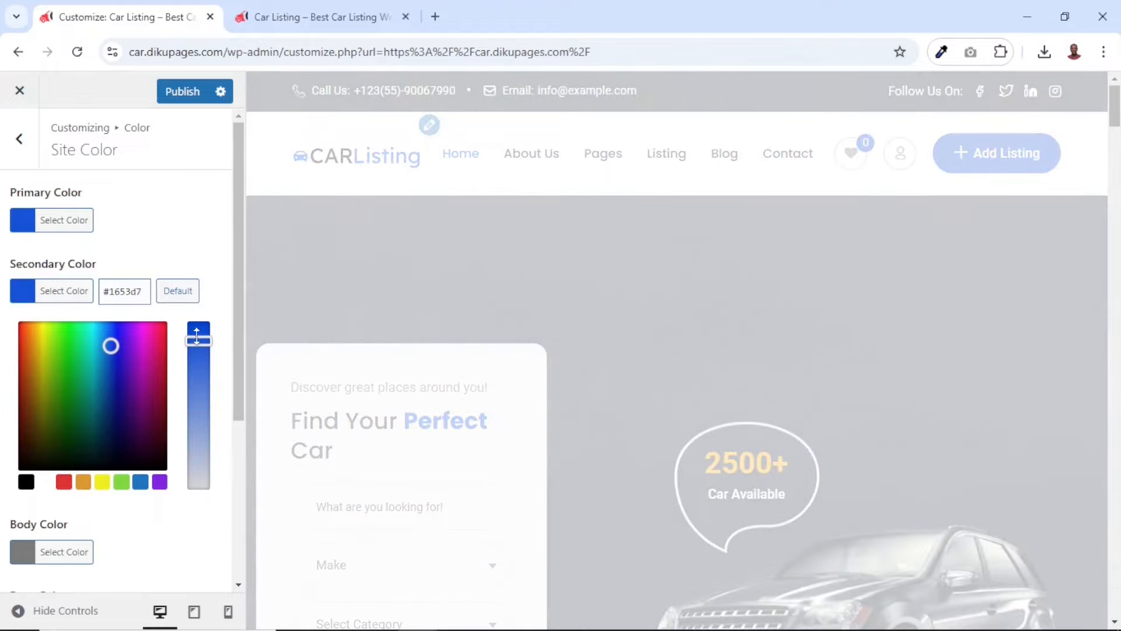
drag(199, 338, 198, 331)
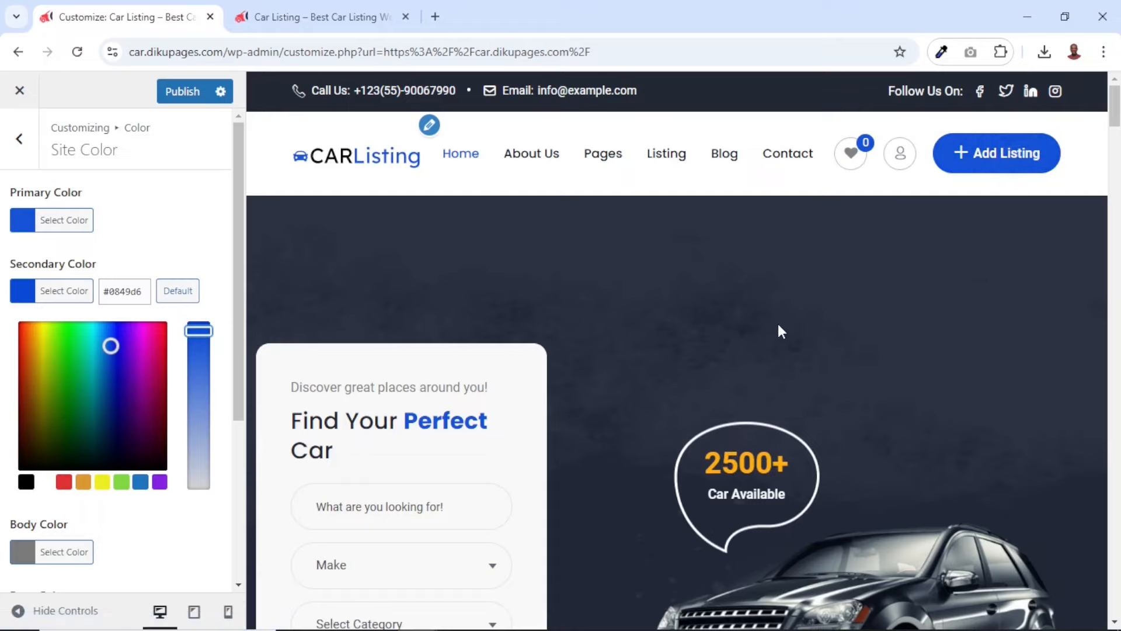
scroll(778, 323, down, 10)
scroll(778, 326, down, 15)
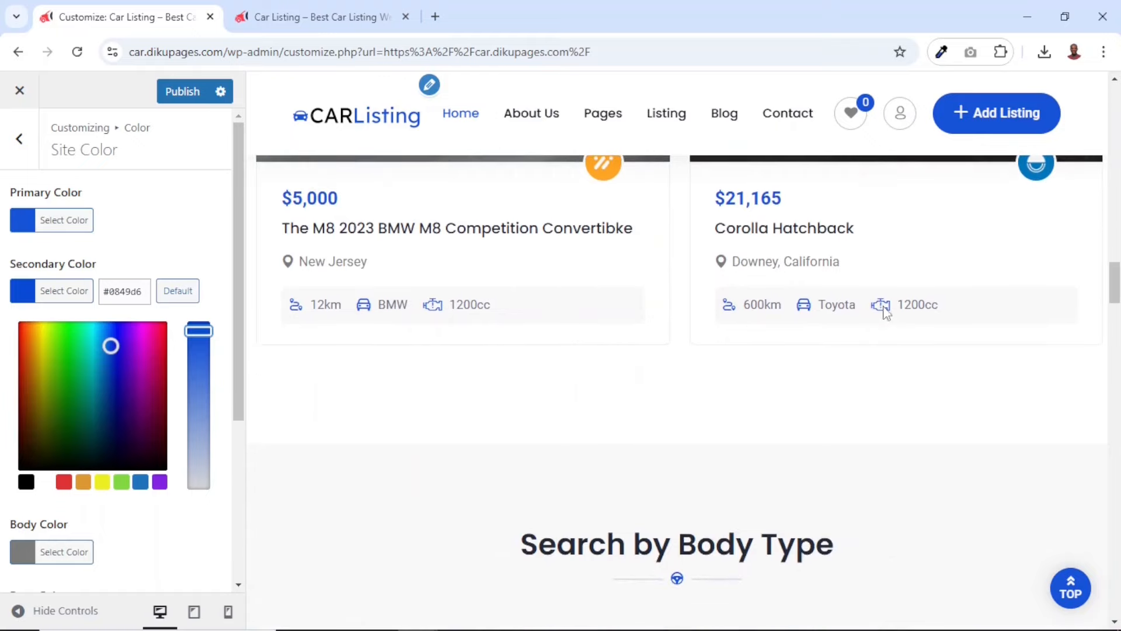
scroll(703, 420, down, 10)
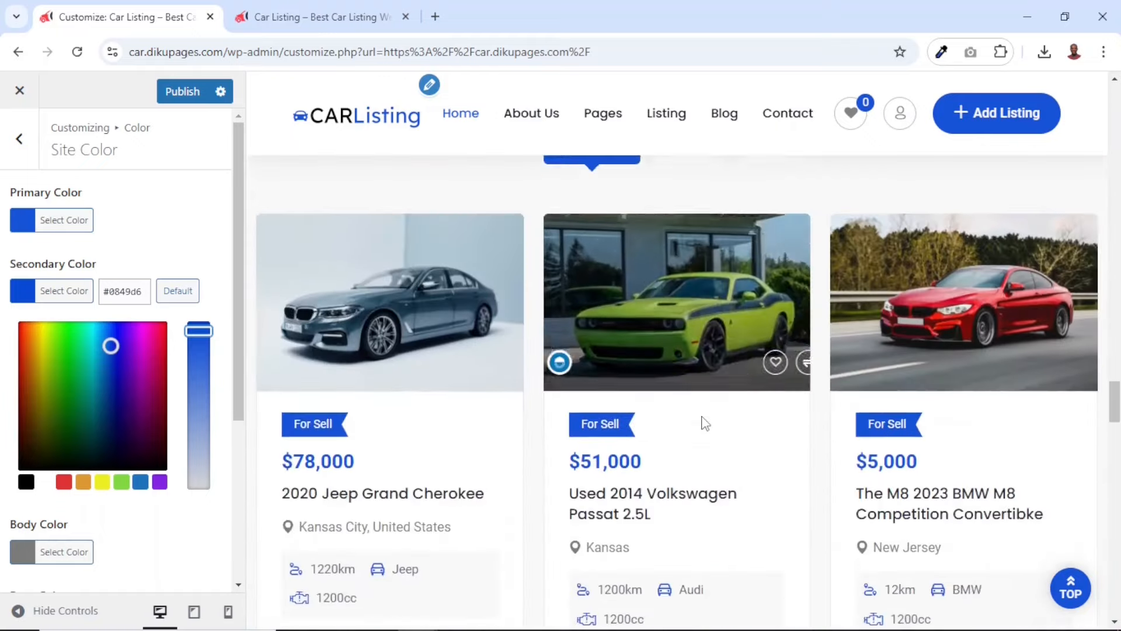
scroll(702, 416, down, 6)
scroll(702, 415, up, 20)
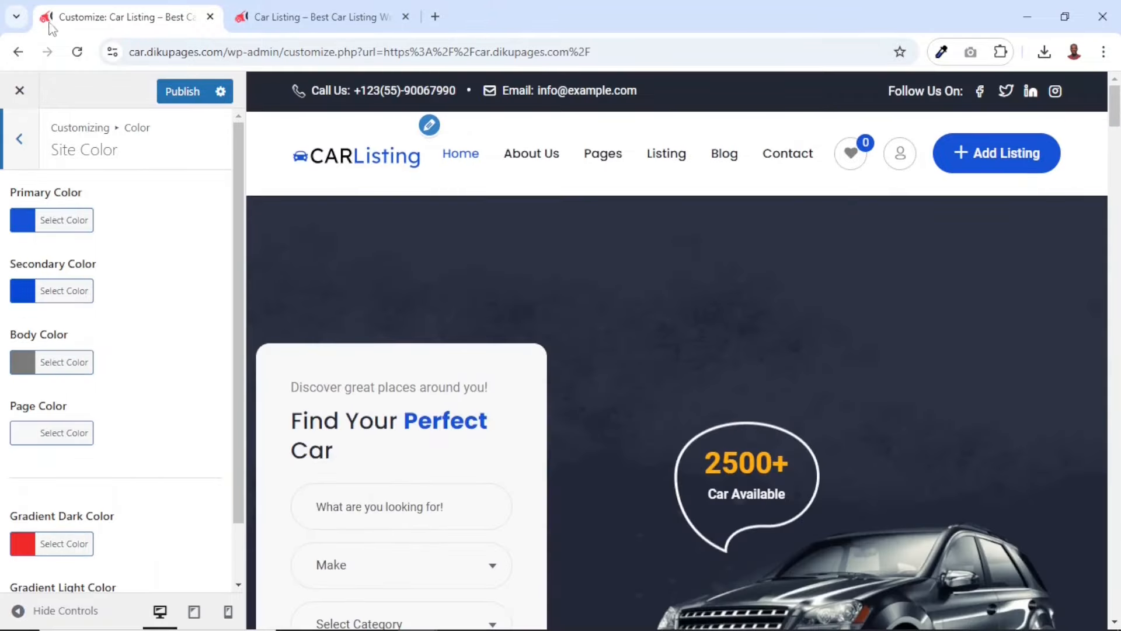
In Site Identity, replace the site icon by uploading the "car listing icon" image from the car listing folder
click(21, 153)
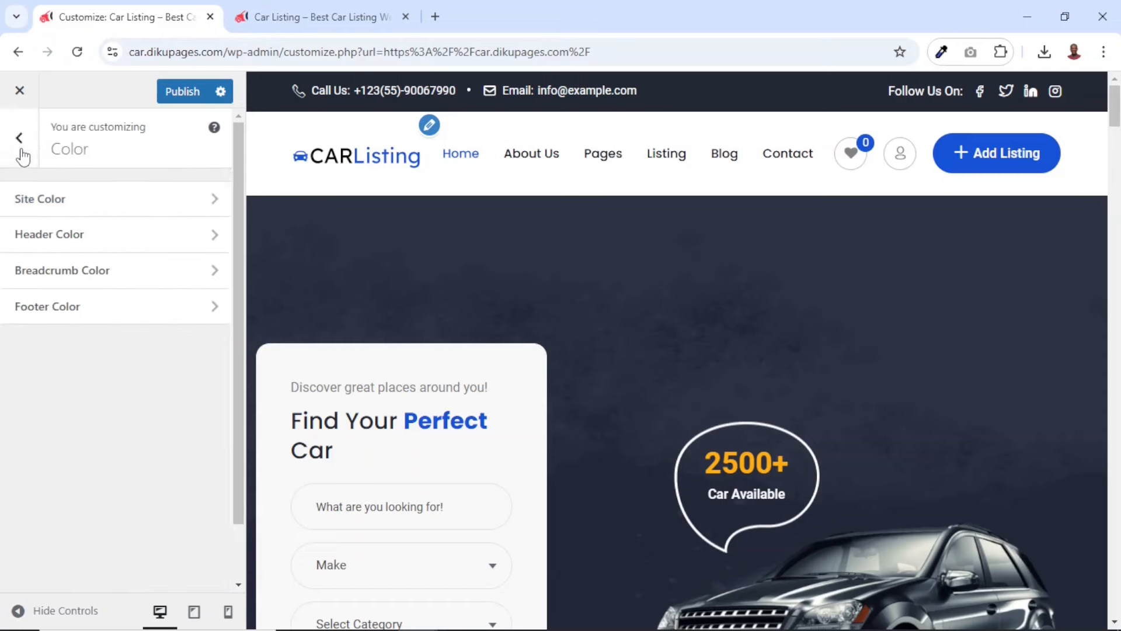
click(21, 153)
scroll(105, 451, down, 5)
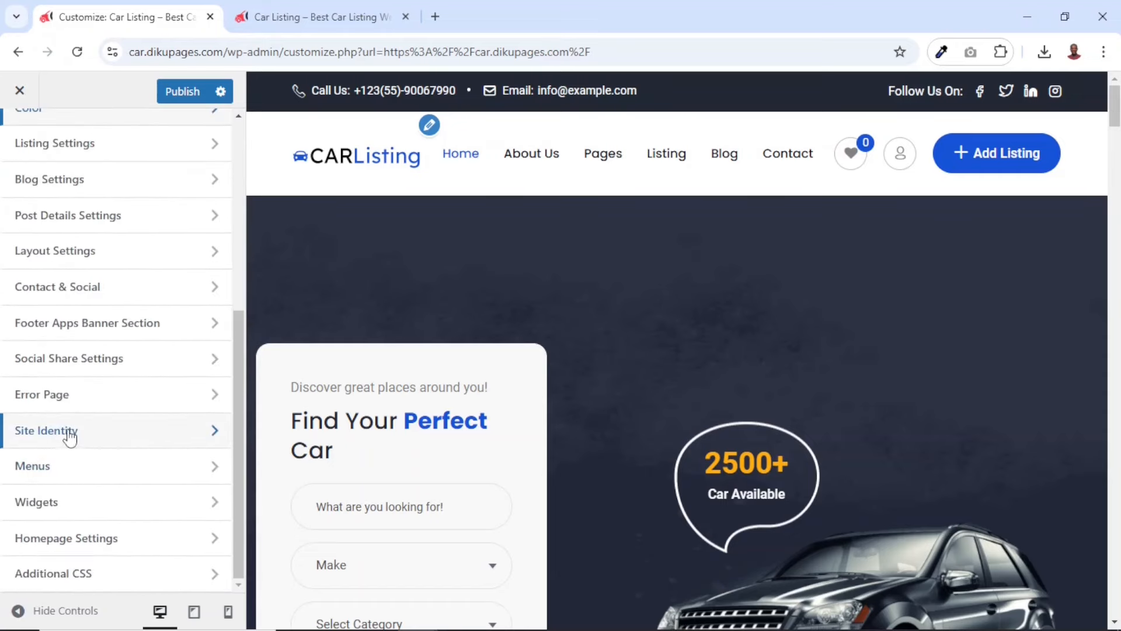
click(66, 433)
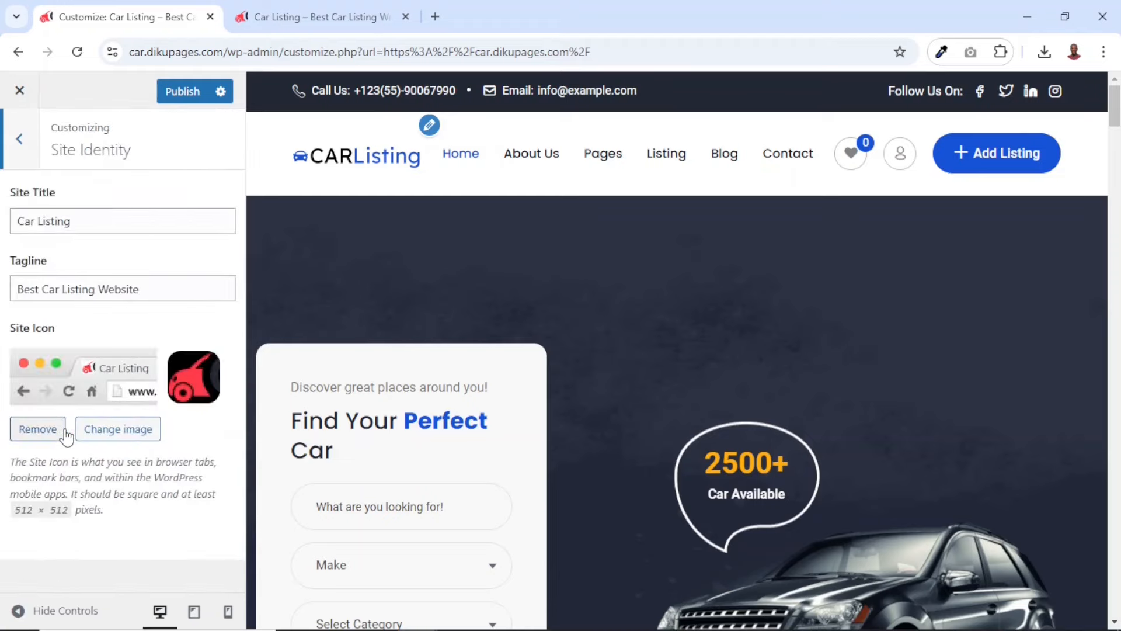
click(117, 430)
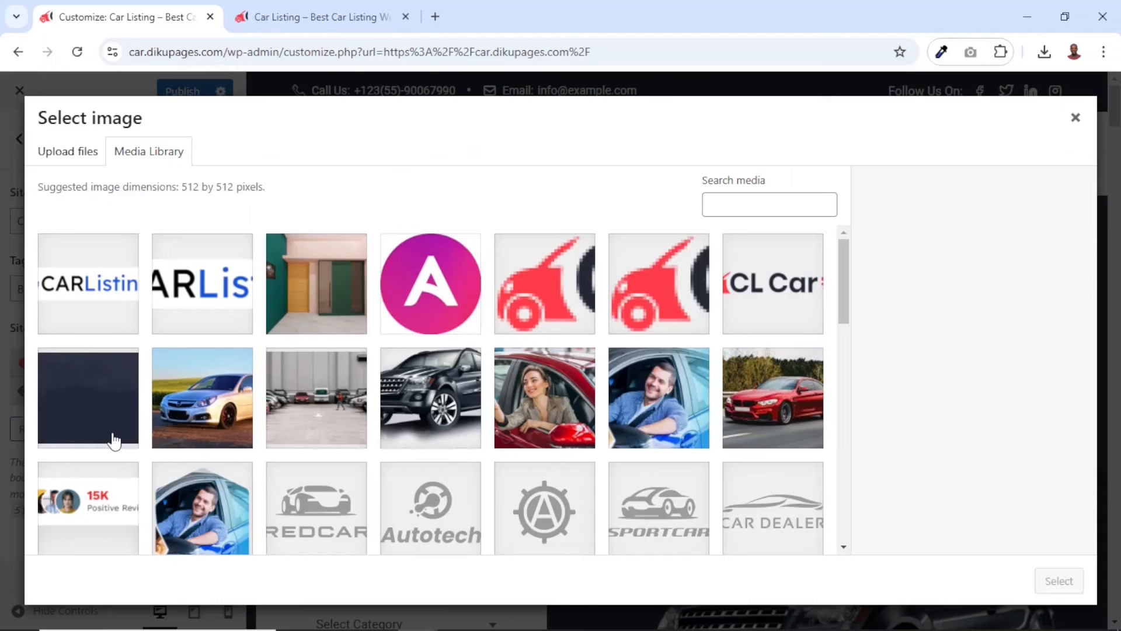
click(76, 153)
click(544, 373)
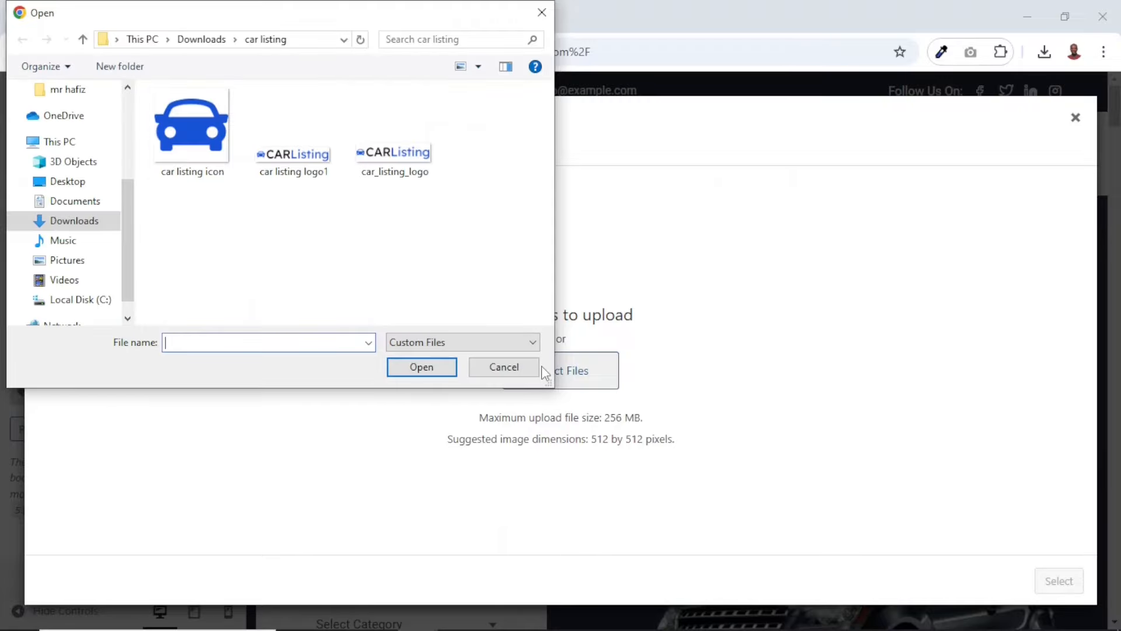
click(186, 143)
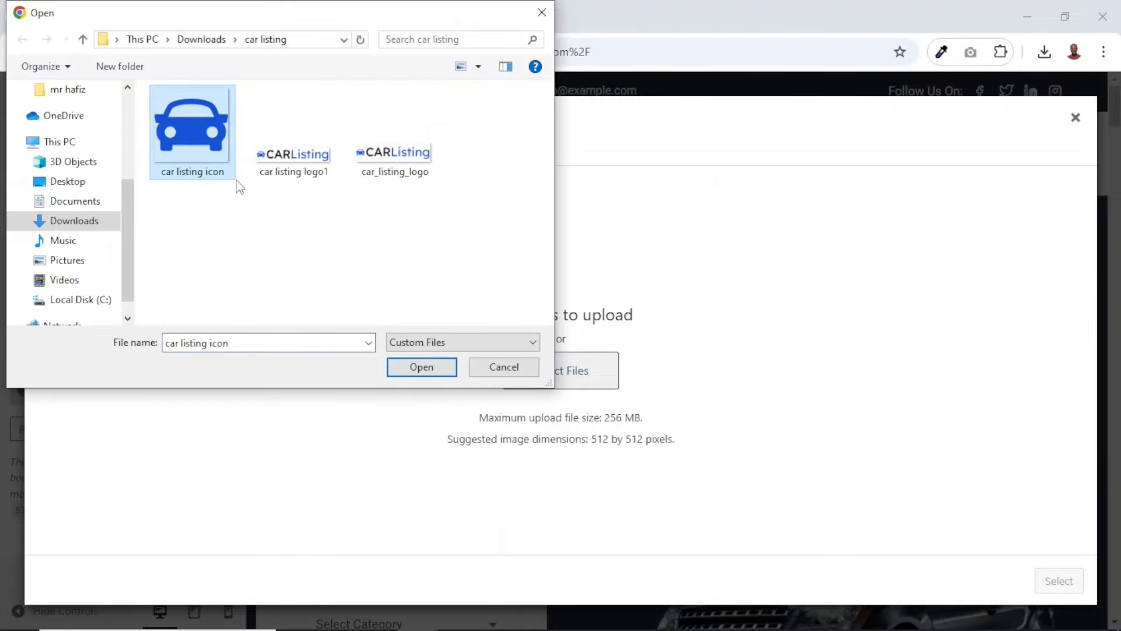
click(419, 376)
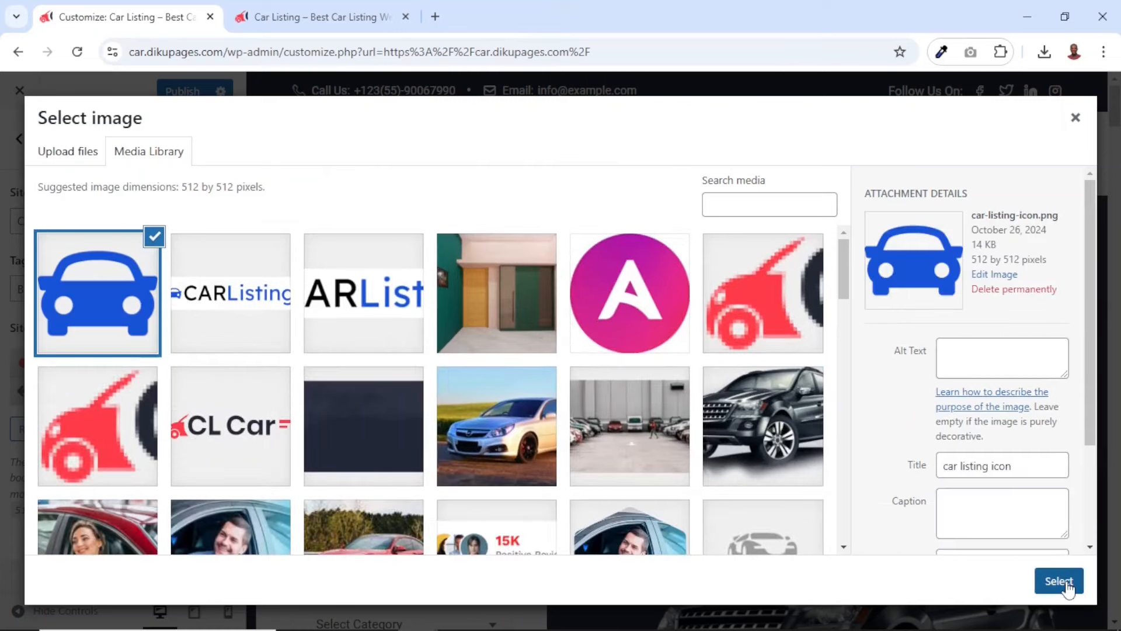
click(1060, 581)
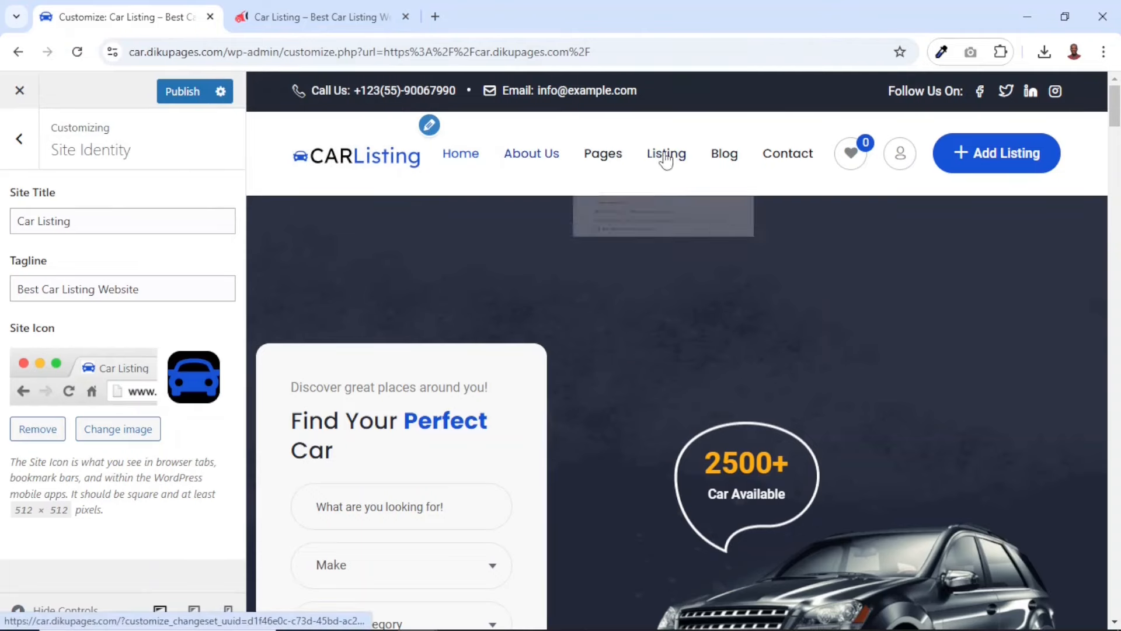
Examine the live site's listing grid, listing list and listing map pages in the other browser tab, and return to the customizer
mouse_move(645, 166)
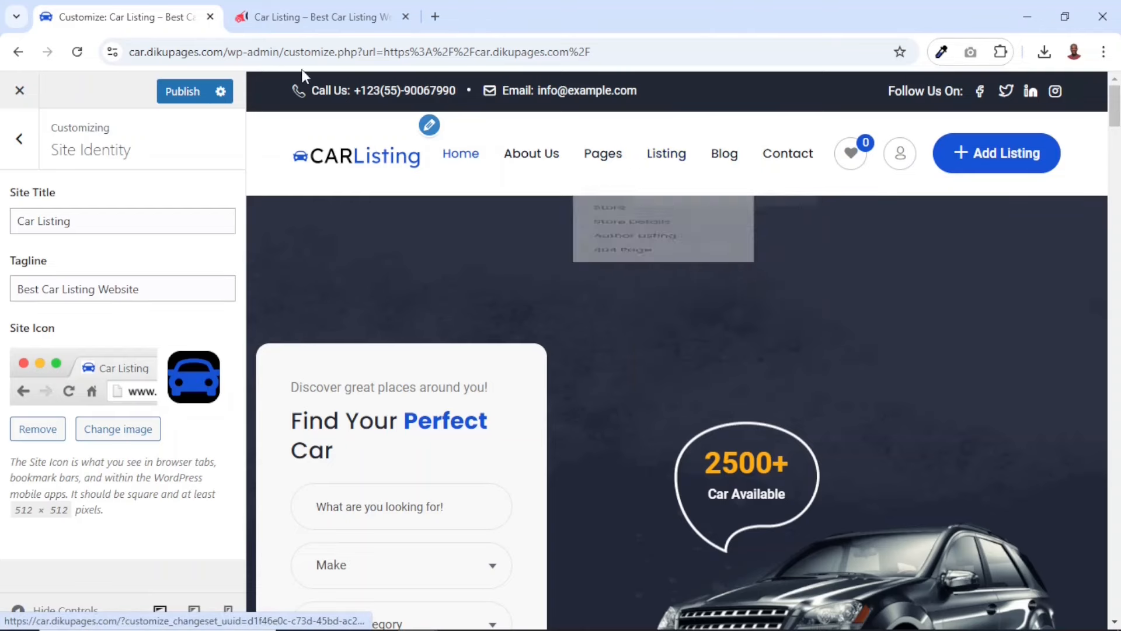
click(309, 16)
mouse_move(560, 196)
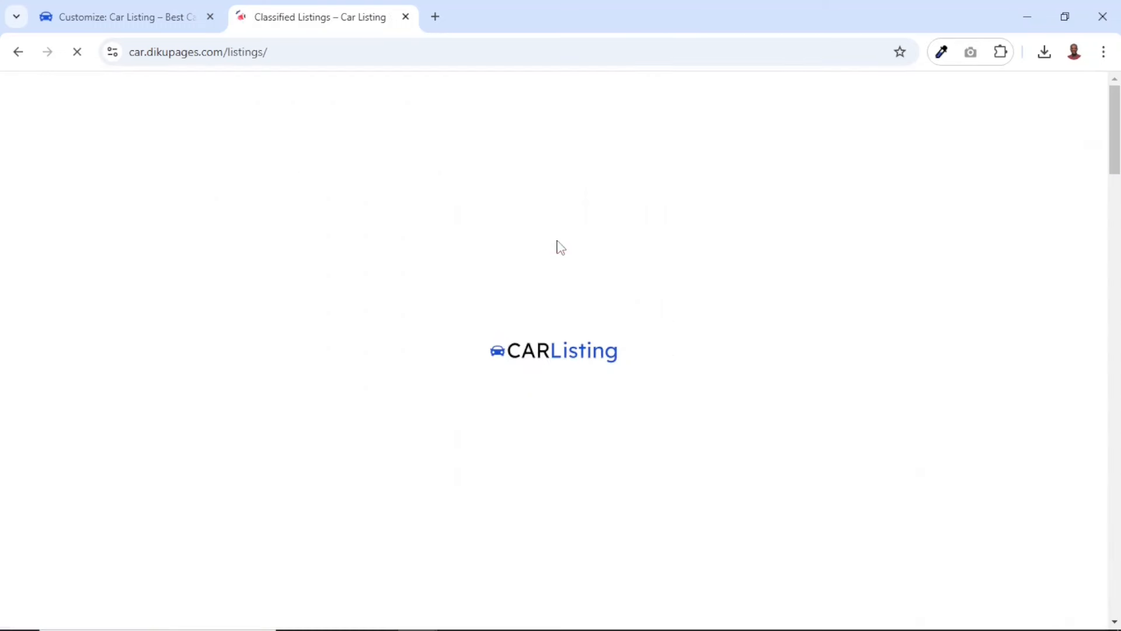
scroll(559, 247, down, 10)
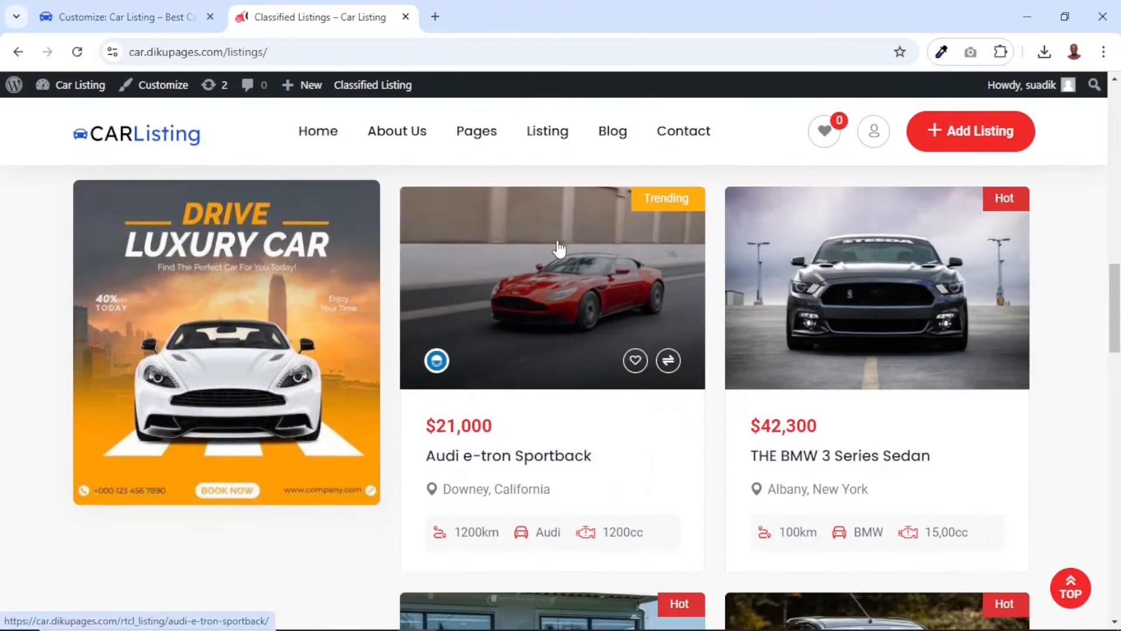
mouse_move(547, 137)
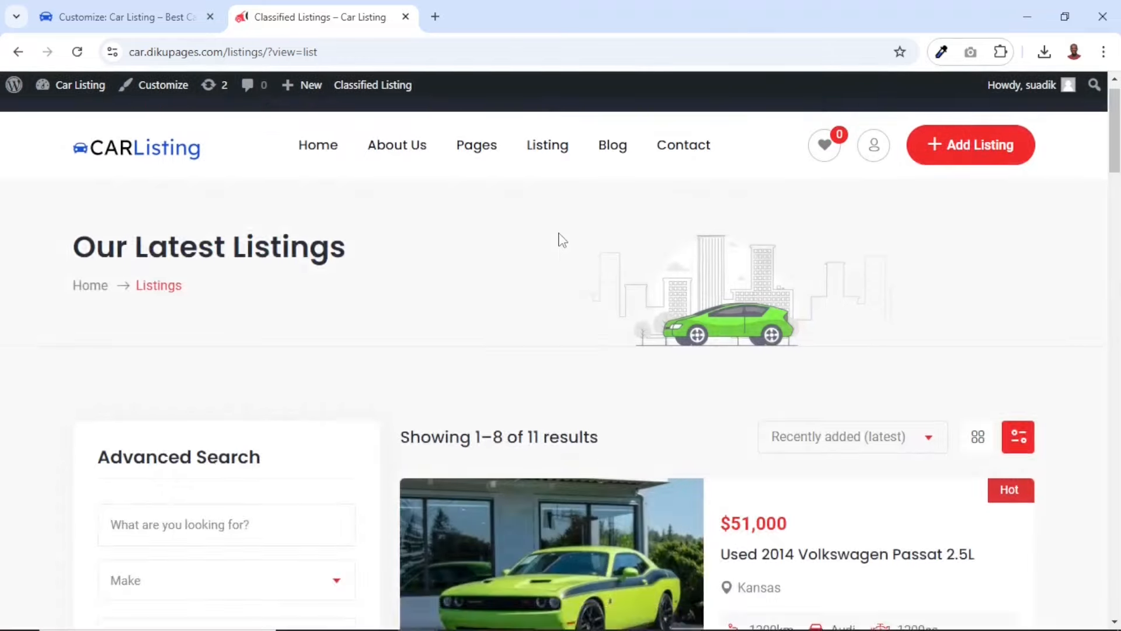
scroll(562, 240, down, 19)
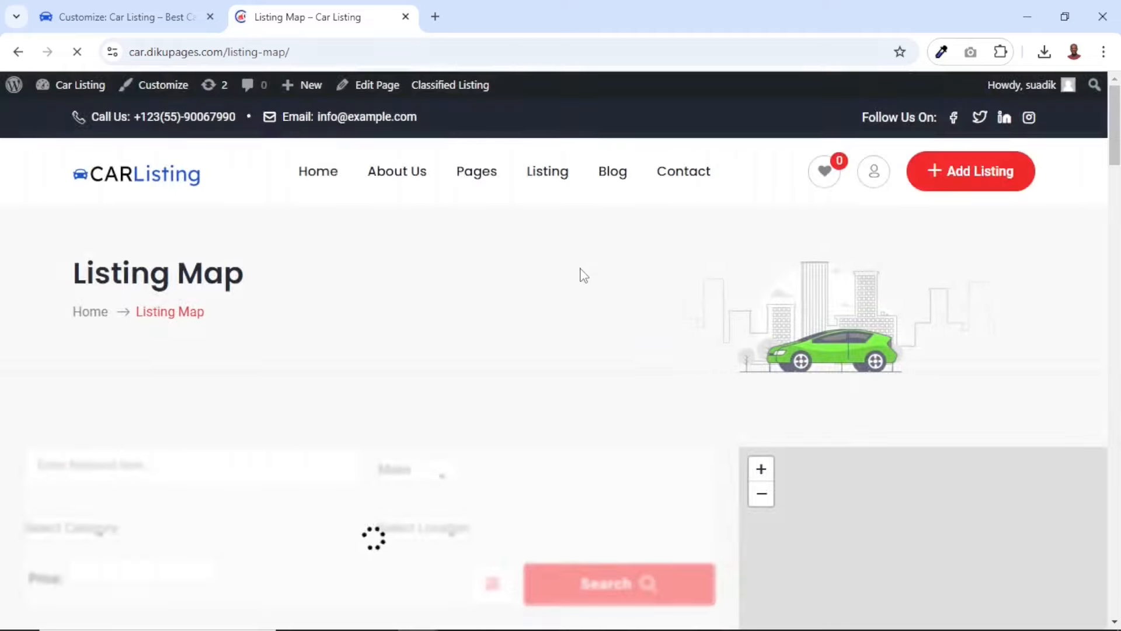
scroll(523, 437, down, 4)
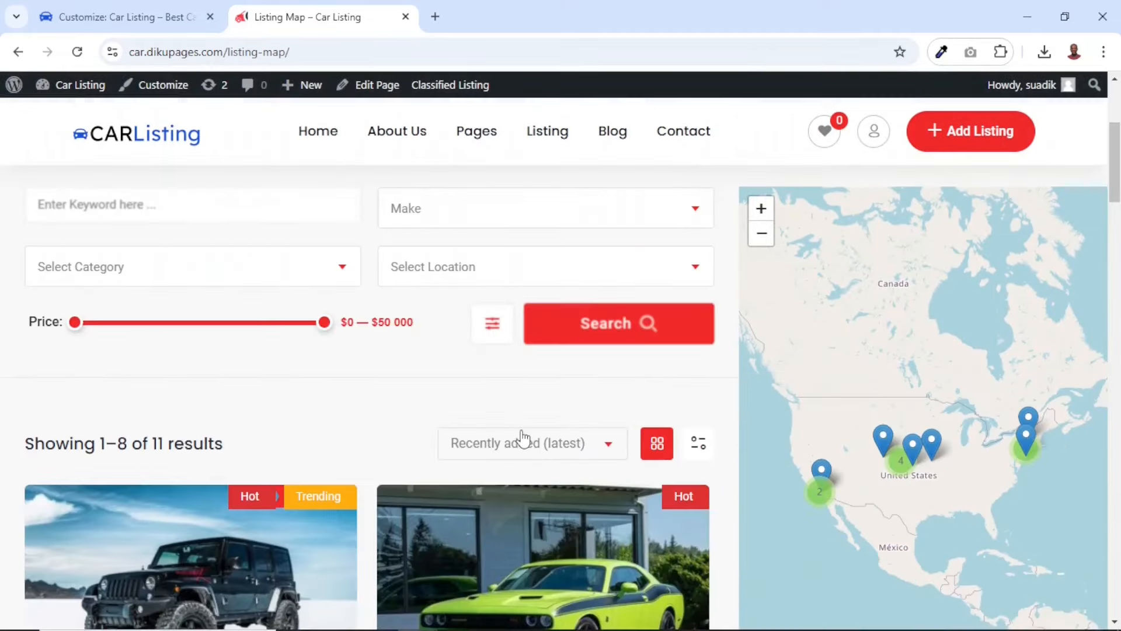
scroll(523, 437, down, 1)
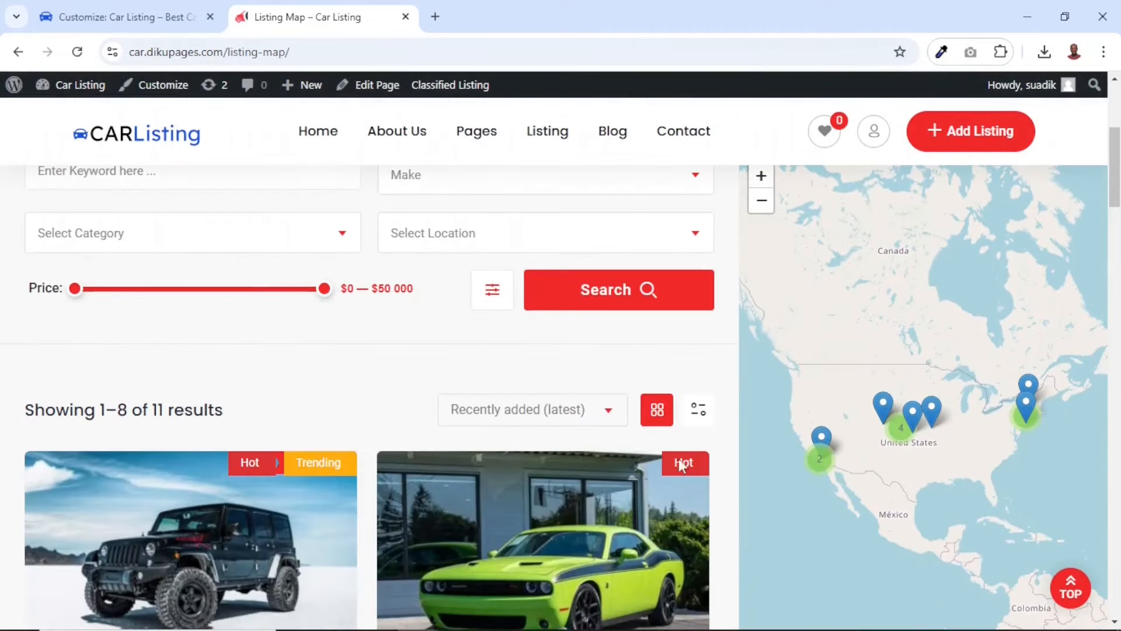
scroll(460, 450, down, 8)
scroll(461, 450, up, 15)
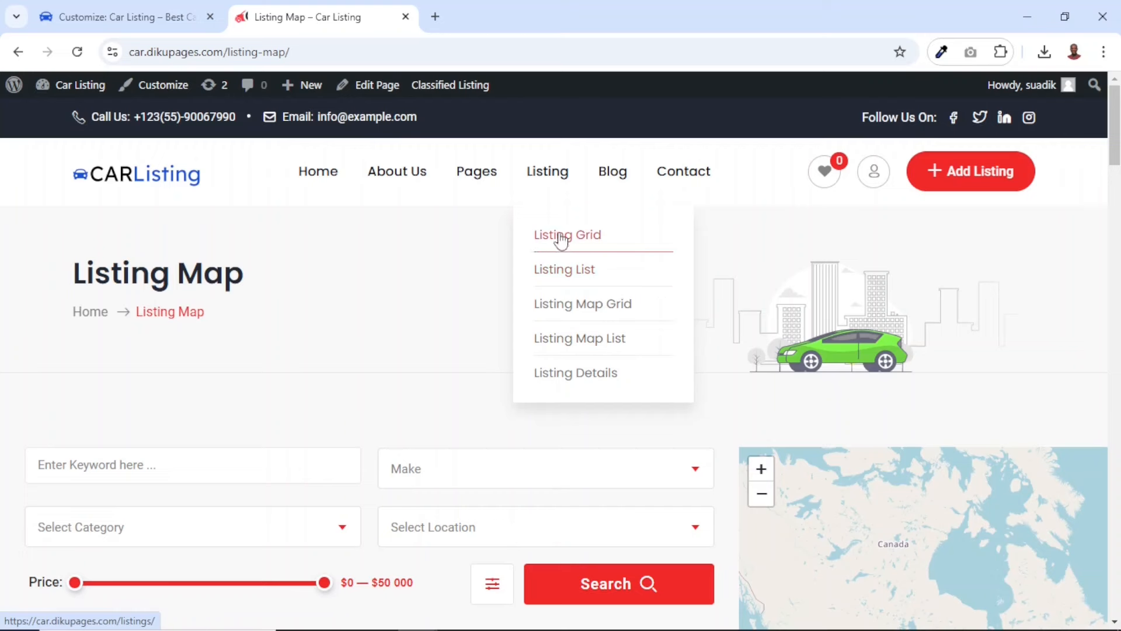
mouse_move(475, 170)
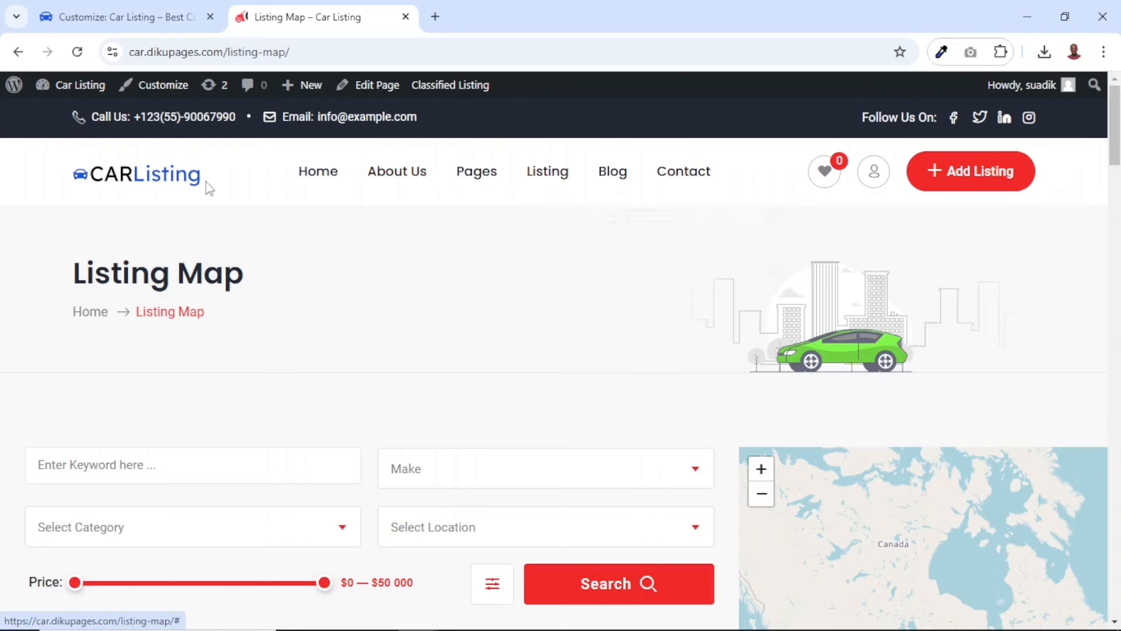
click(121, 16)
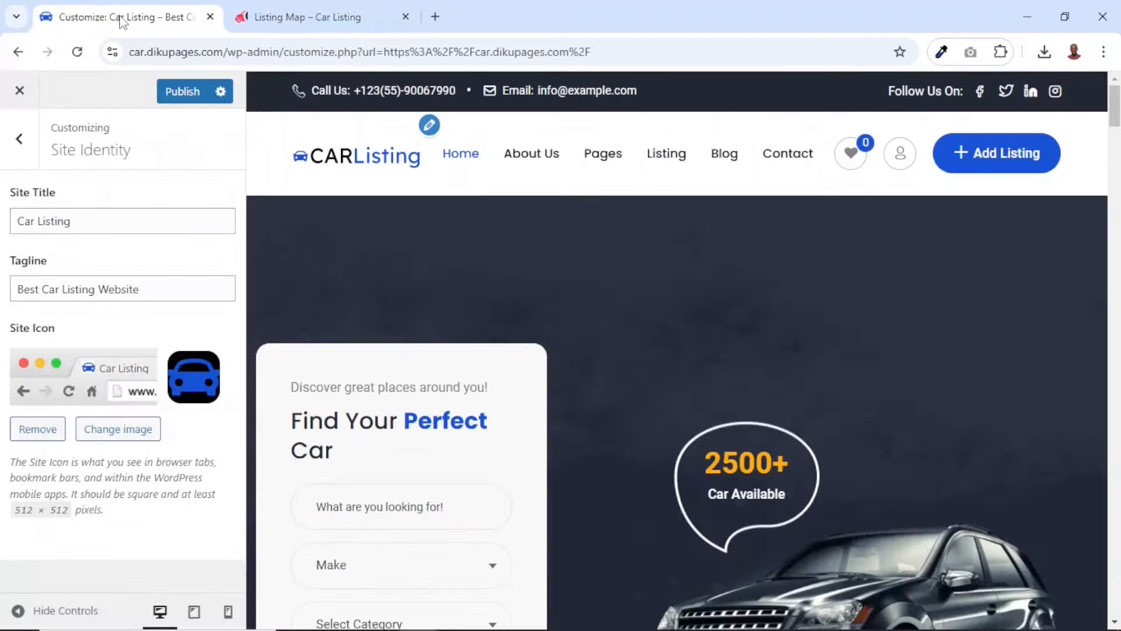
In the customizer's Menus settings, look through the items of Menu 1 and delete that menu
click(21, 143)
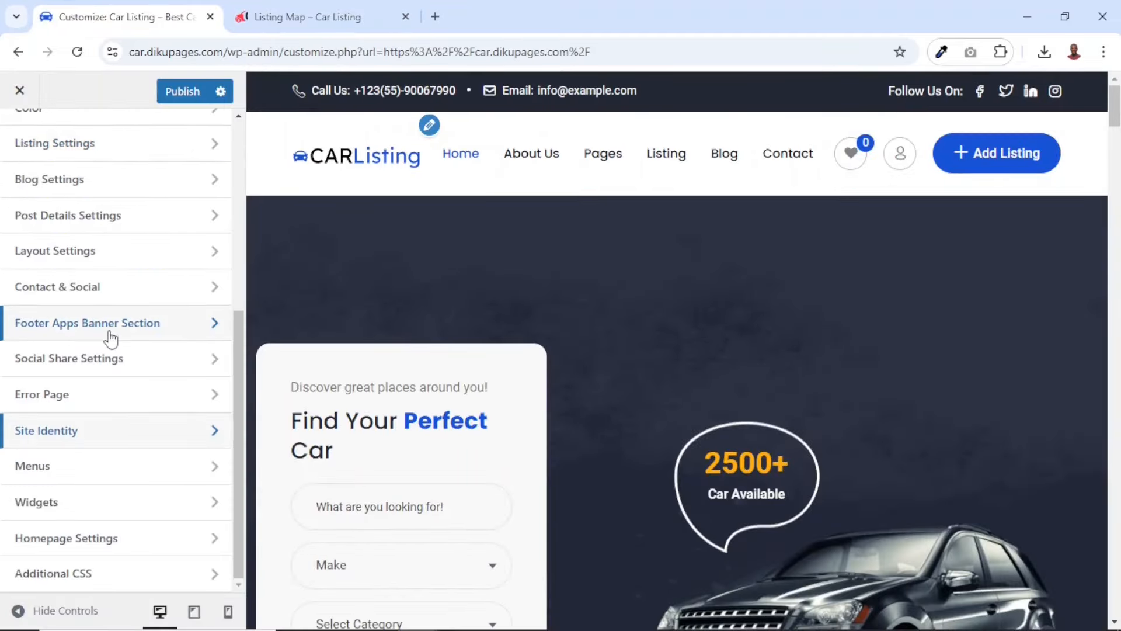
click(71, 480)
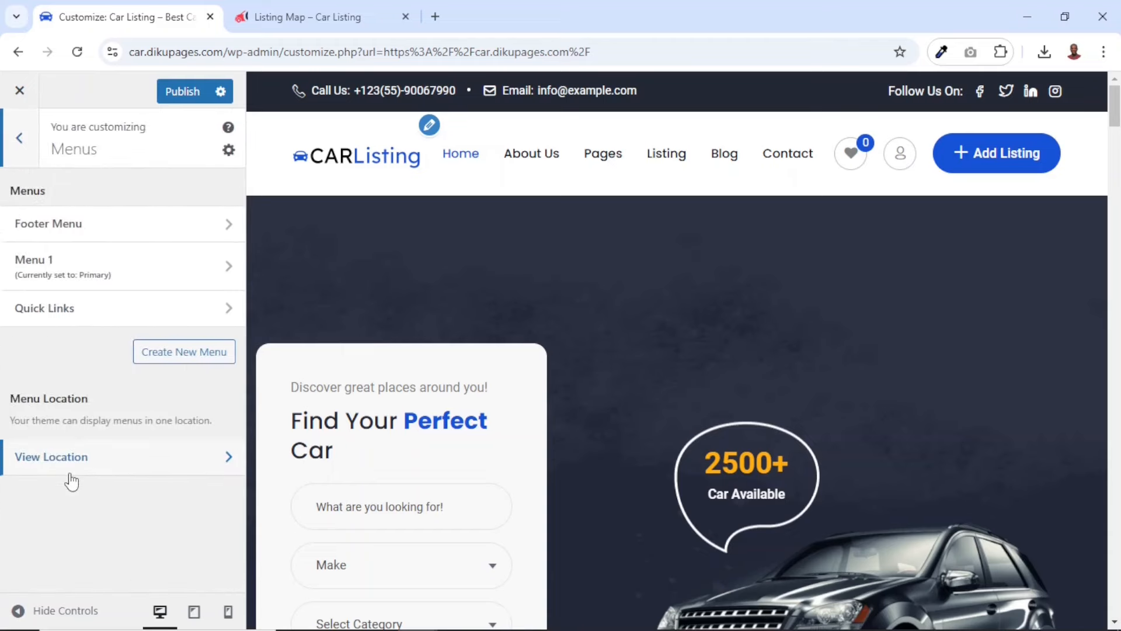
click(64, 263)
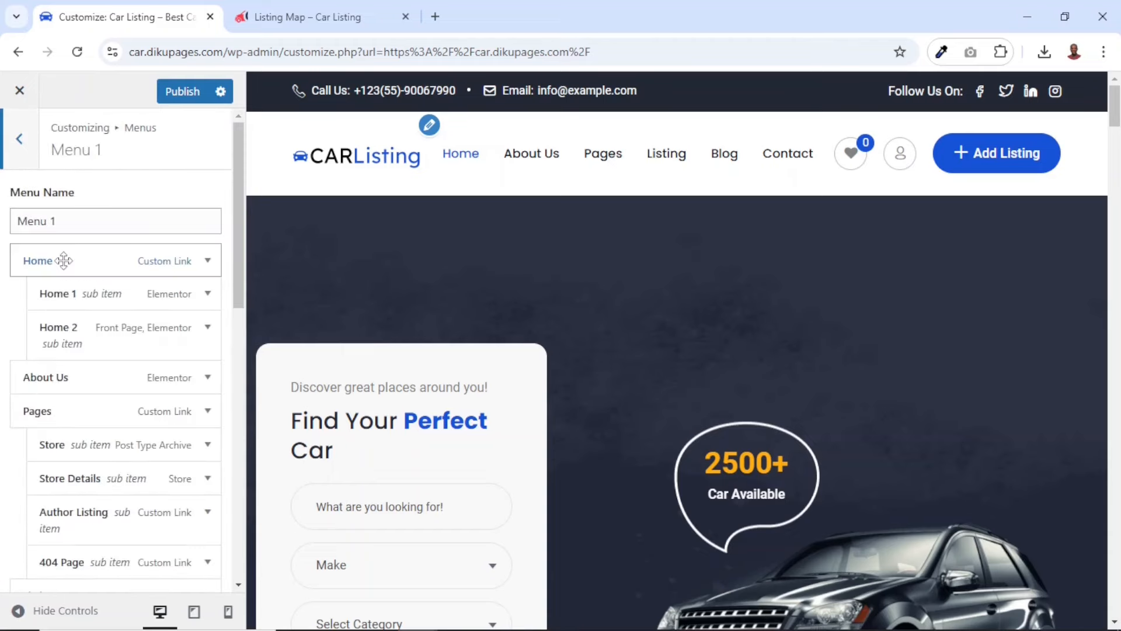
scroll(108, 431, down, 12)
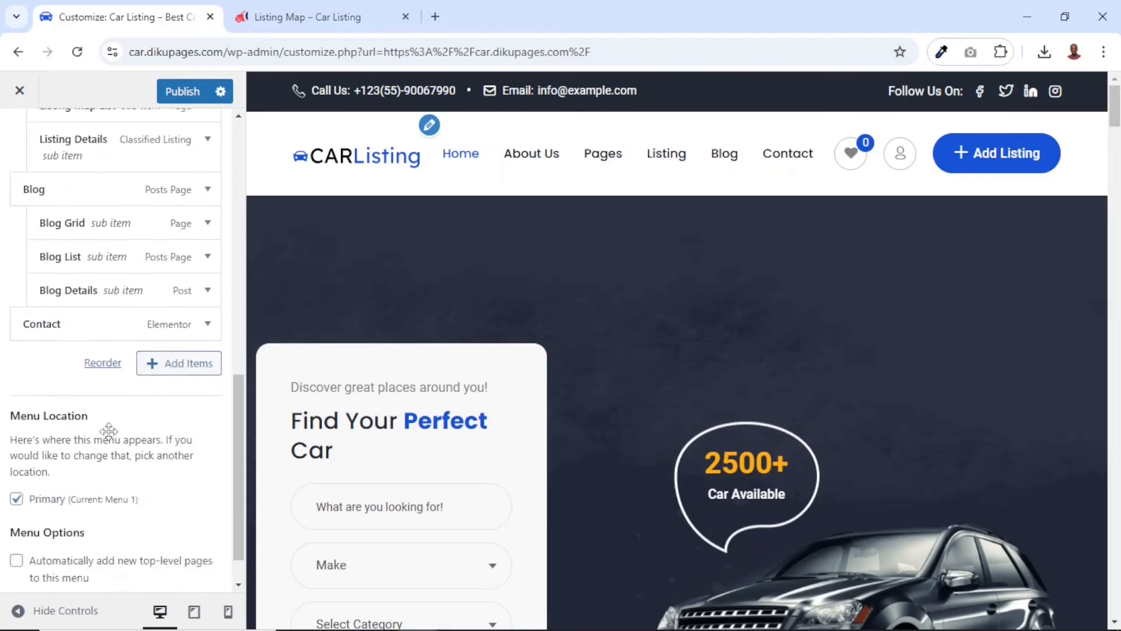
scroll(108, 431, up, 10)
scroll(109, 435, up, 2)
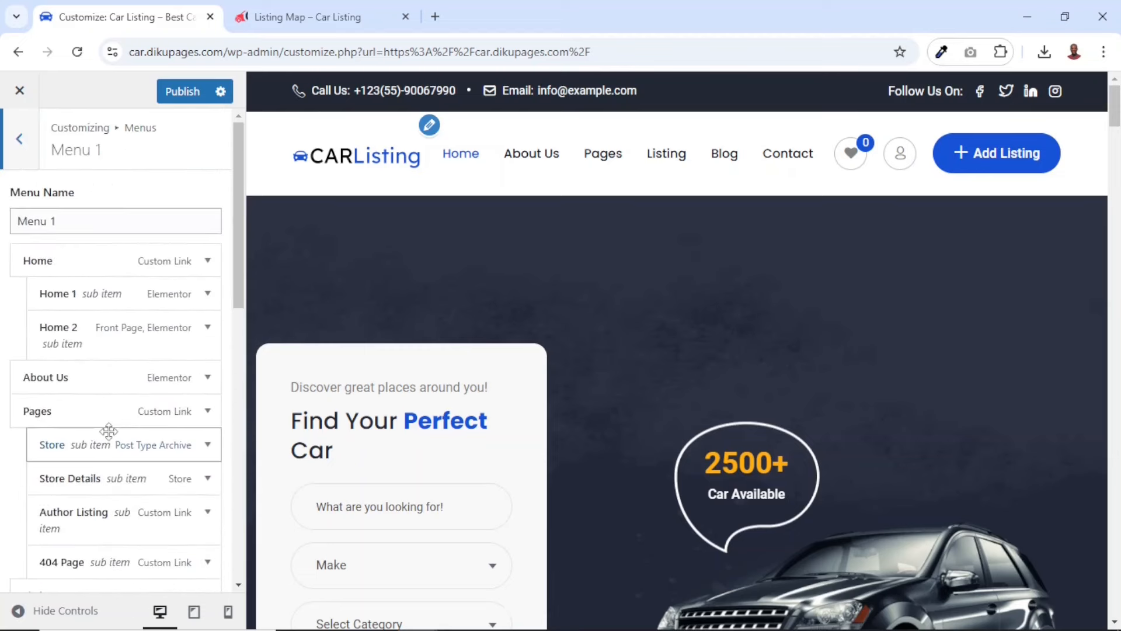
scroll(109, 431, down, 12)
scroll(108, 435, up, 6)
scroll(110, 438, down, 6)
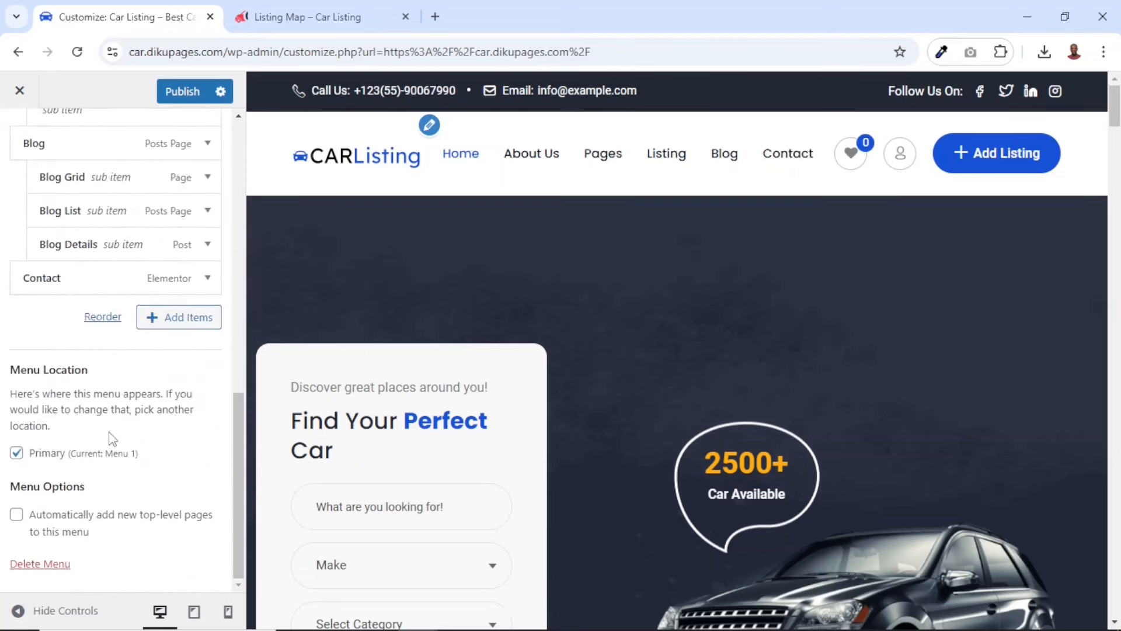
click(41, 564)
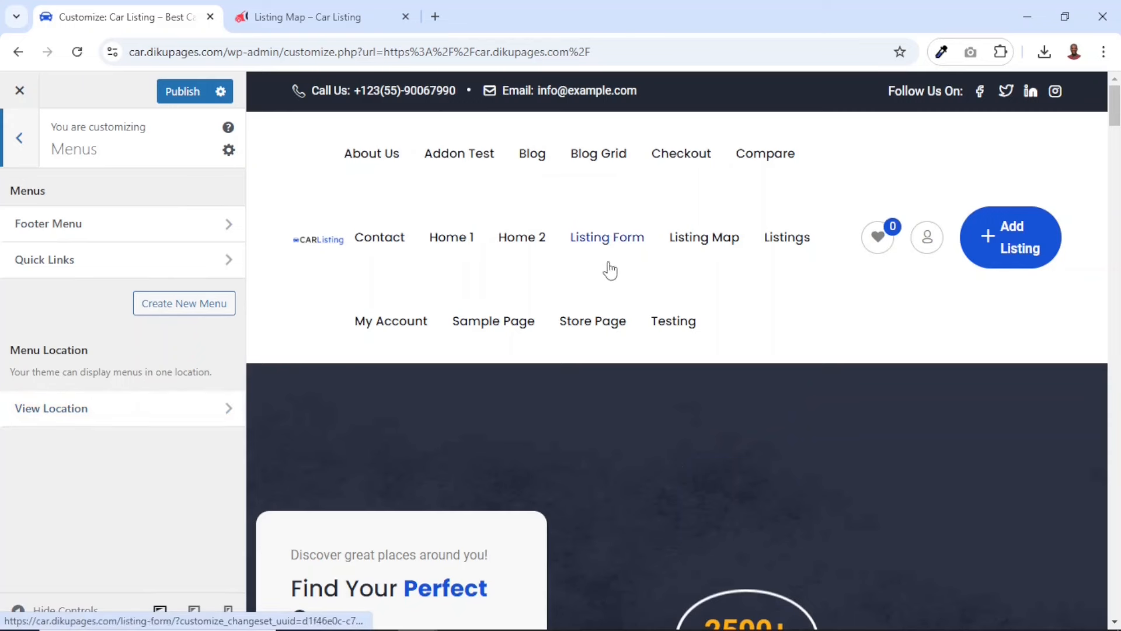
Create a new menu named "Main Menu" and assign it to the Primary location
click(172, 316)
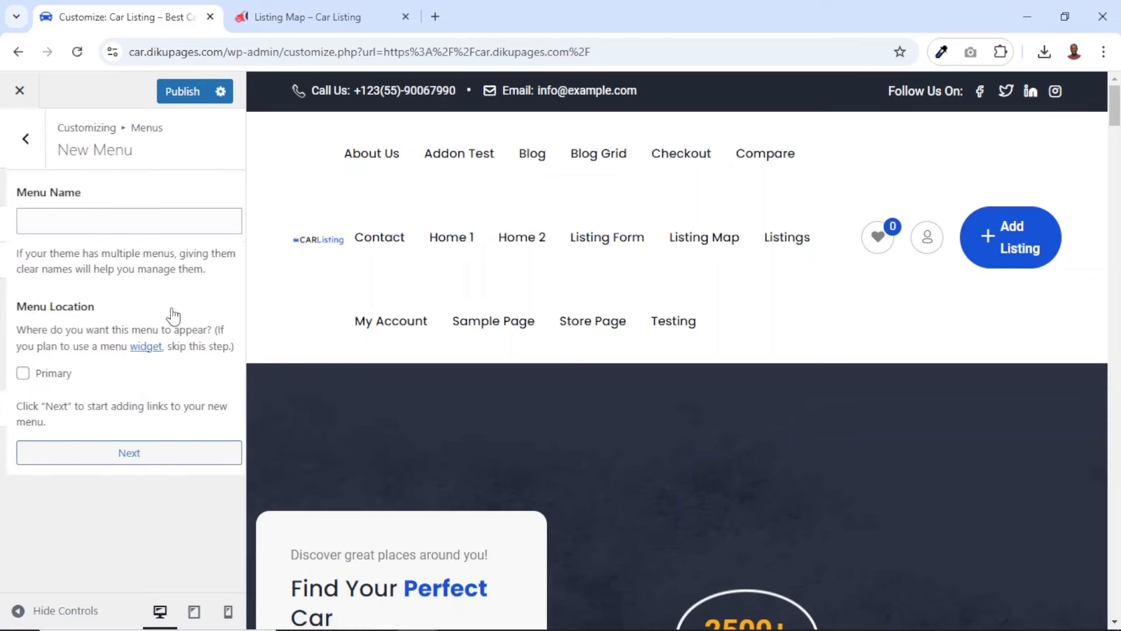
click(86, 224)
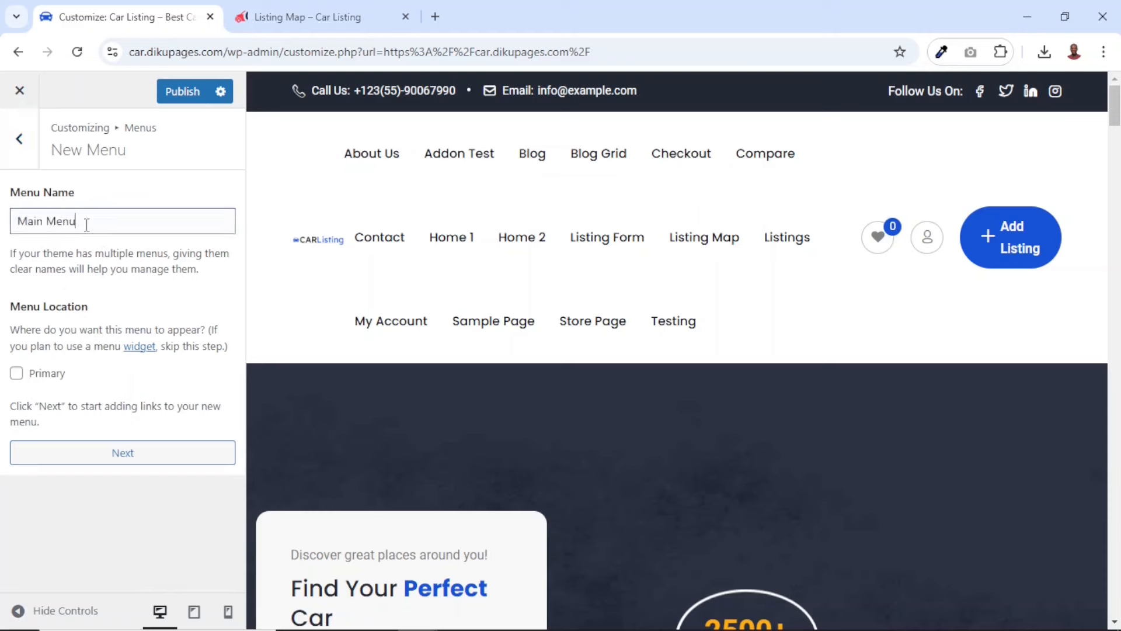
click(16, 374)
click(123, 453)
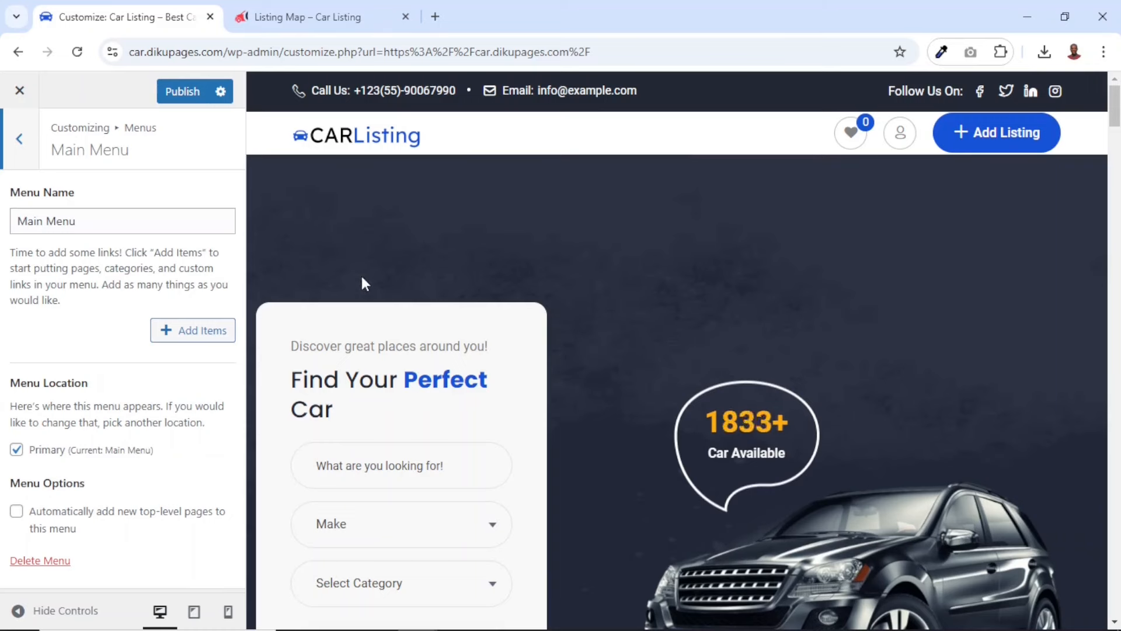
Add the pages Home 2, About Us, Listings, Store Page, Blog and Contact to the Main Menu
click(195, 331)
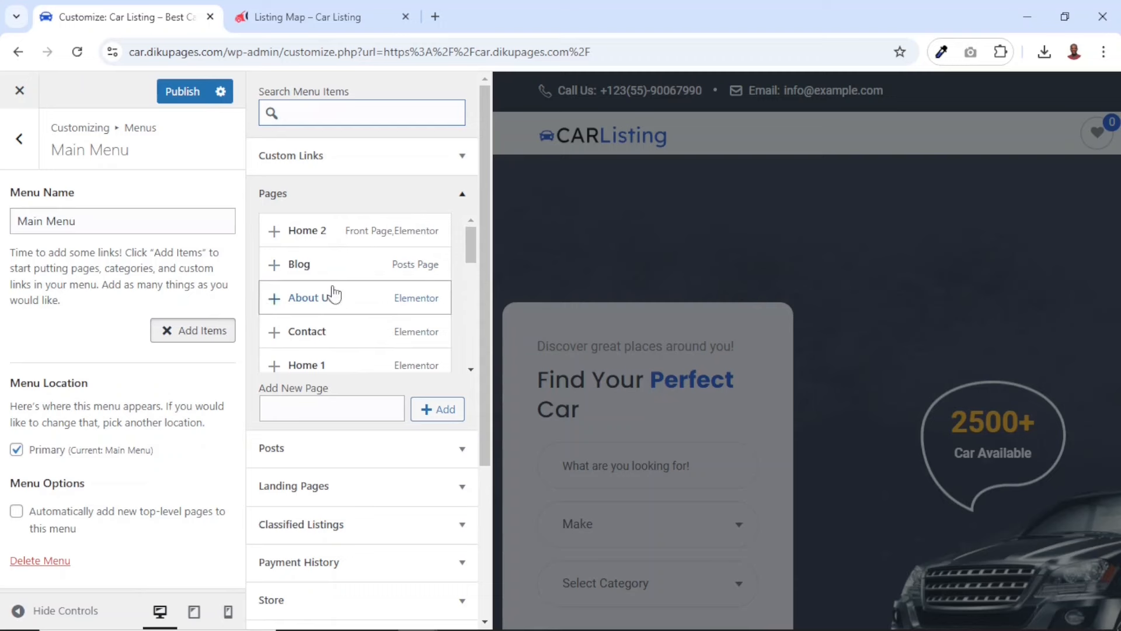
click(375, 236)
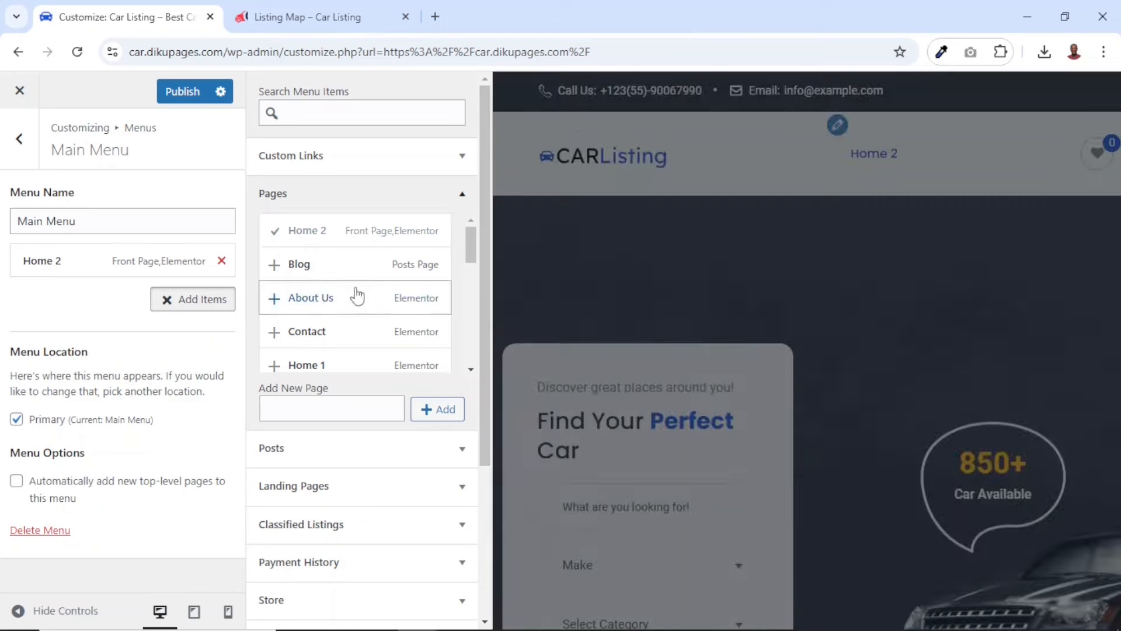
click(322, 299)
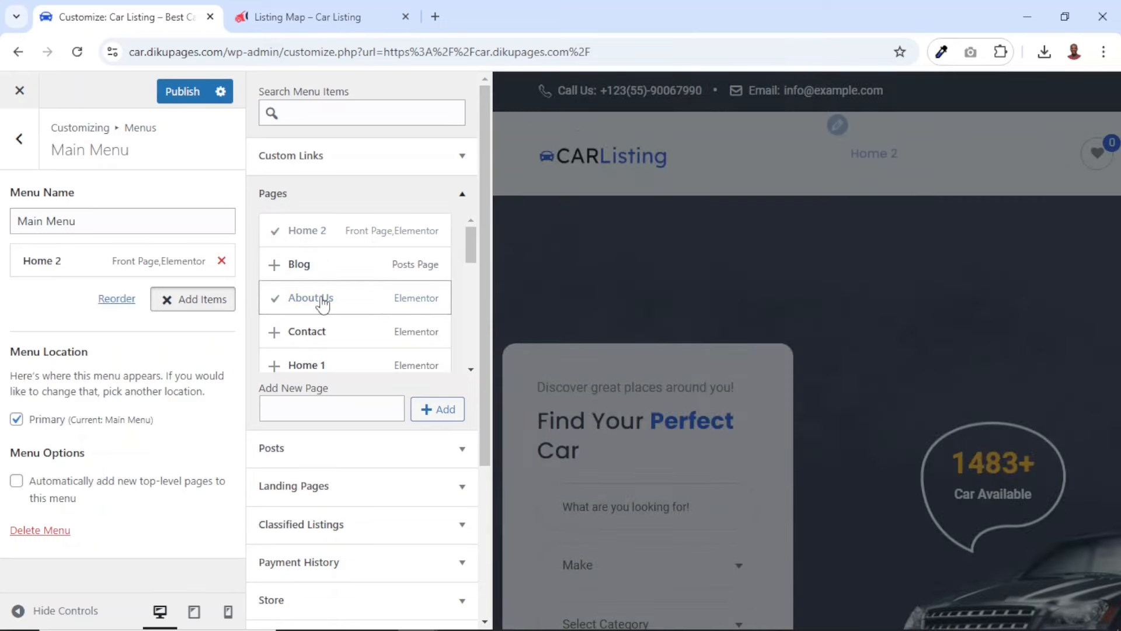
scroll(338, 300, down, 3)
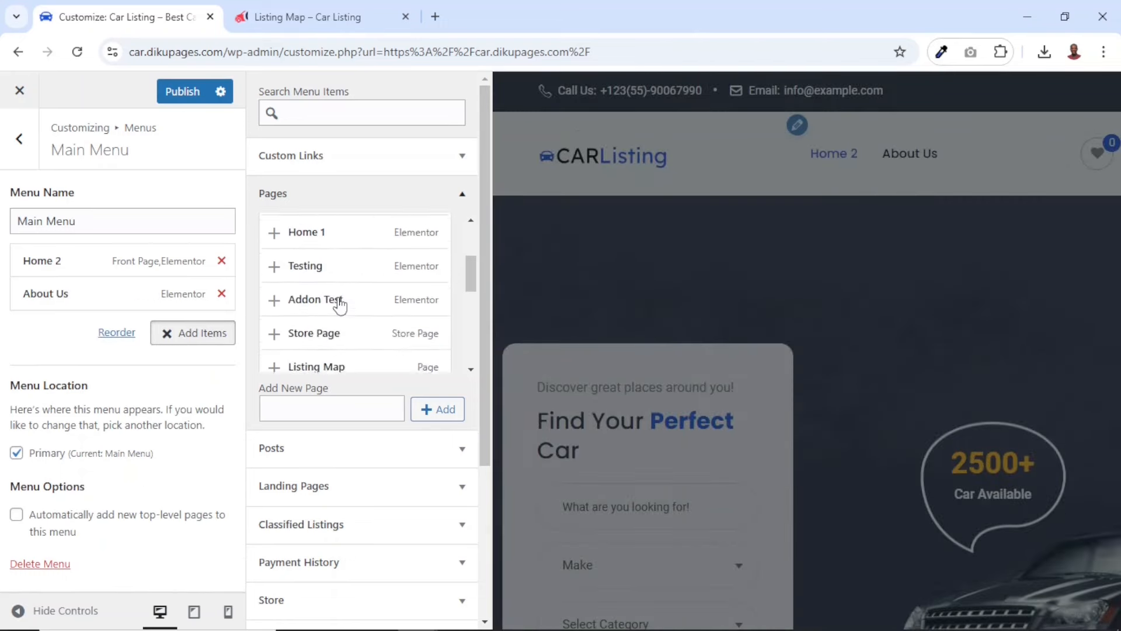
scroll(339, 304, down, 4)
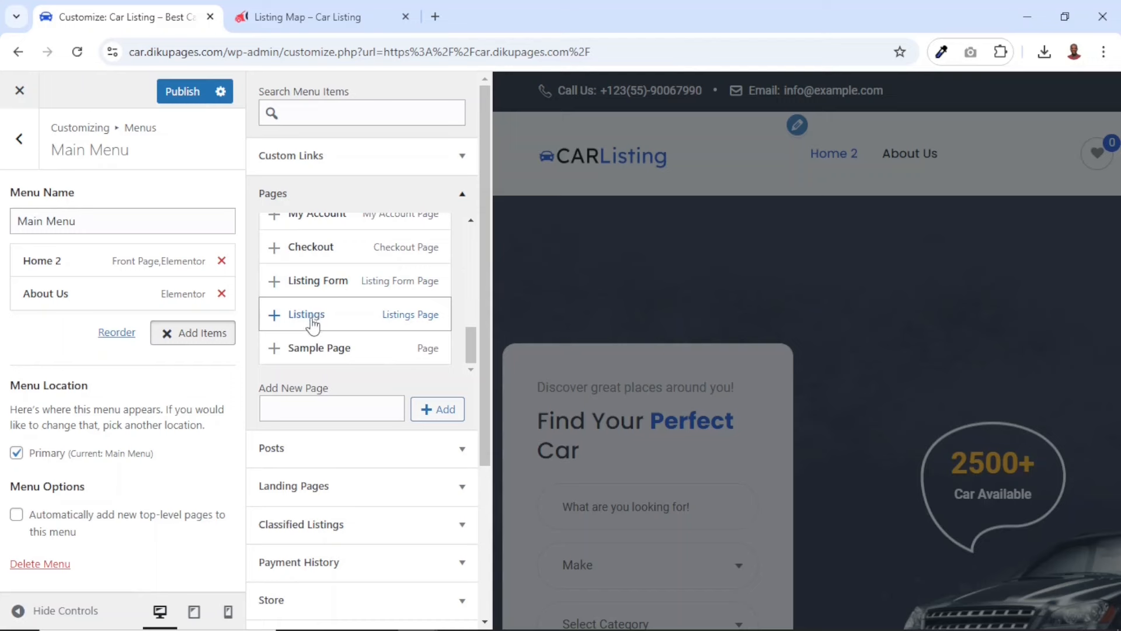
click(318, 323)
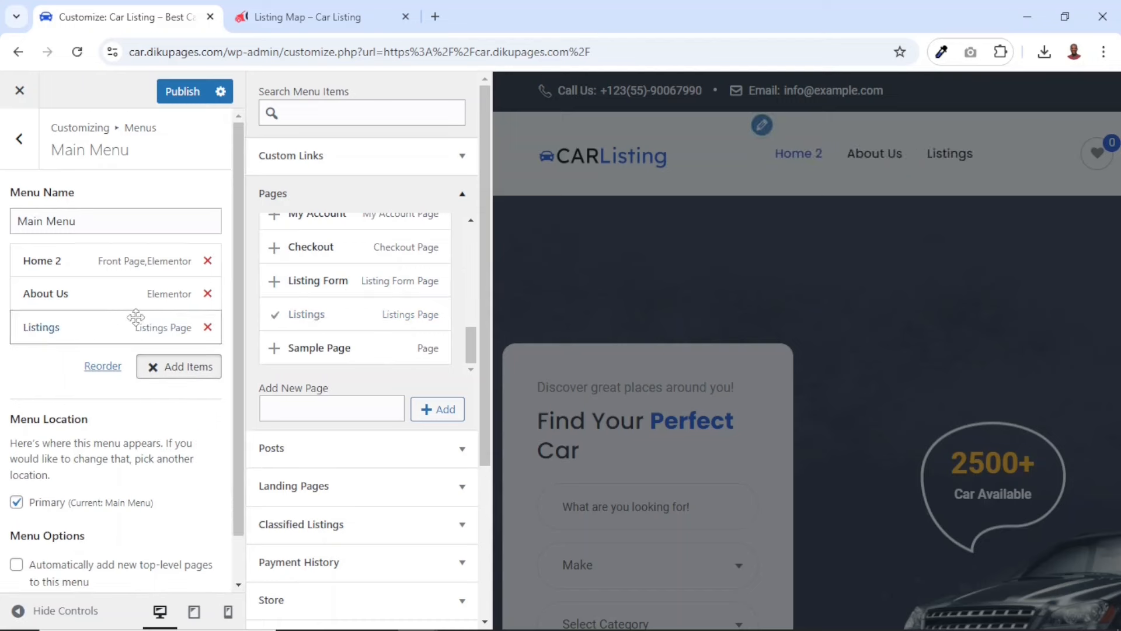
scroll(328, 308, up, 3)
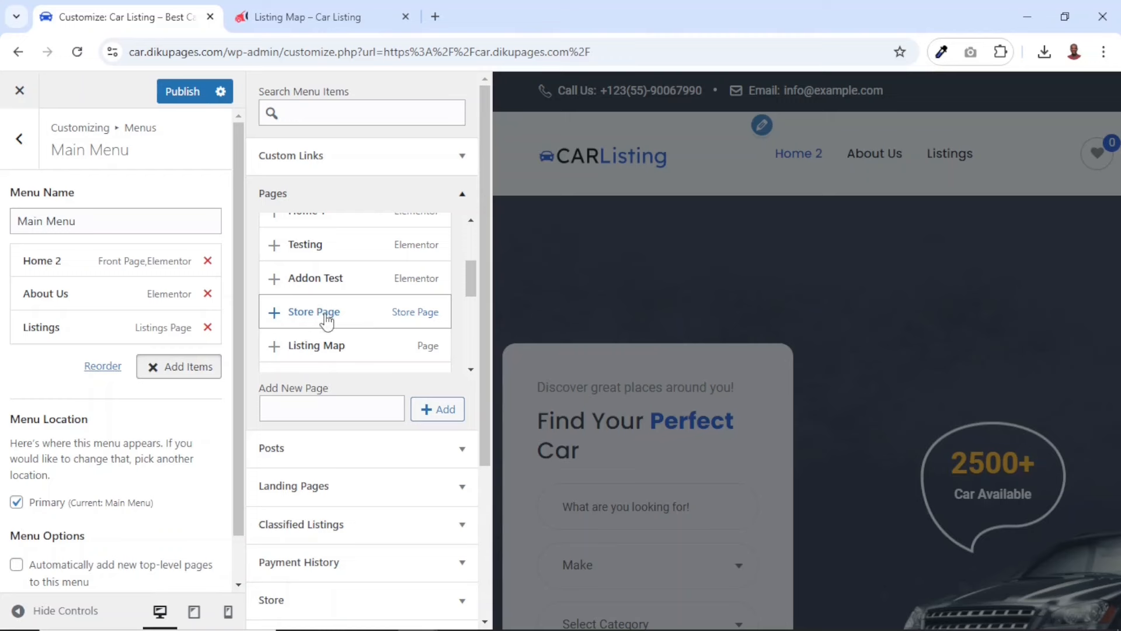
click(327, 320)
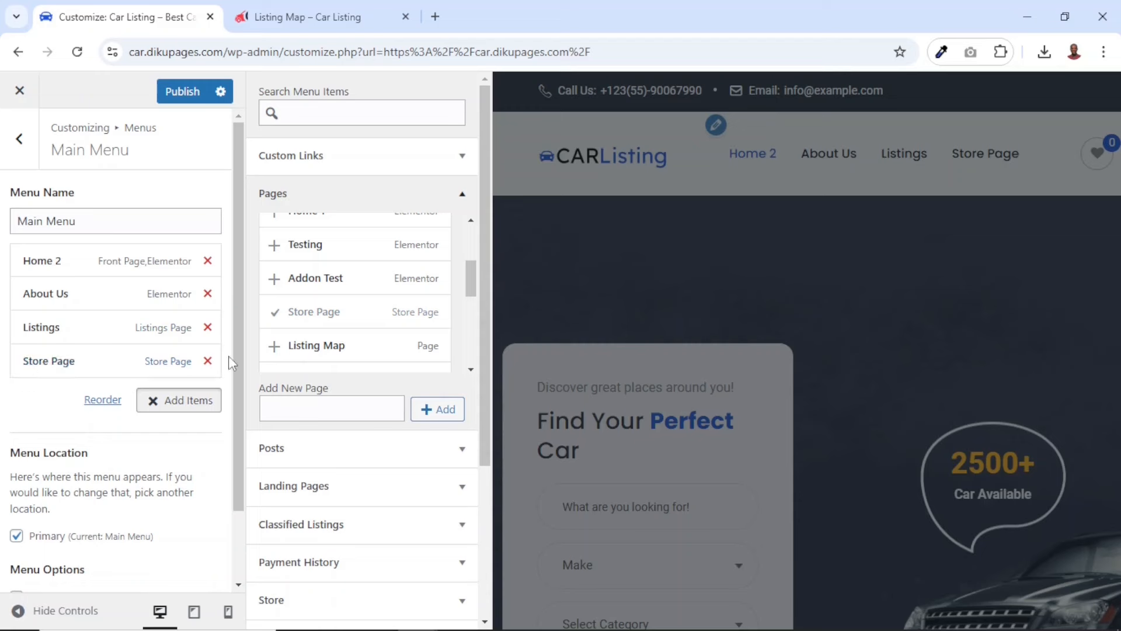
scroll(331, 291, up, 3)
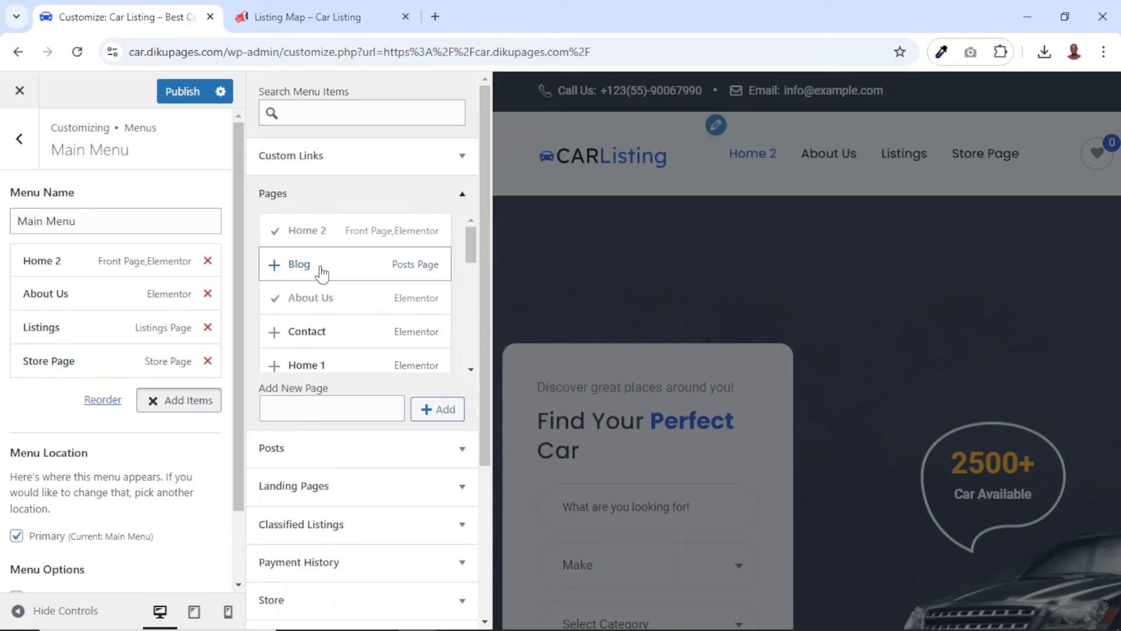
click(320, 266)
click(314, 339)
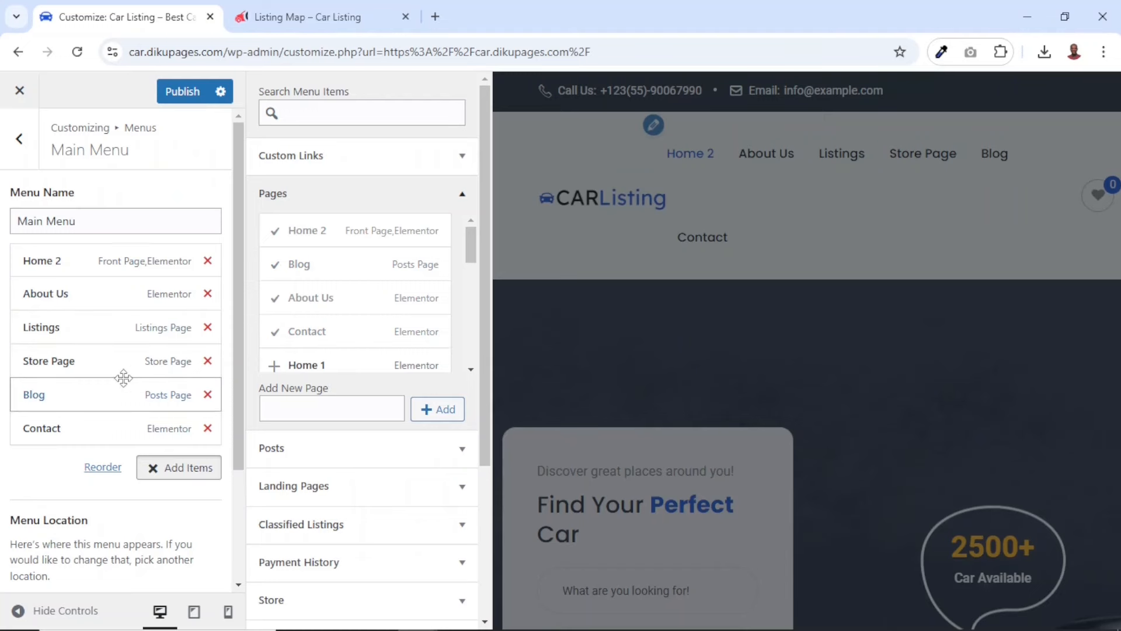
Reorder the menu so Listings and Store Page come before About Us, and change the Home 2 navigation label to "Home"
drag(52, 330, 31, 302)
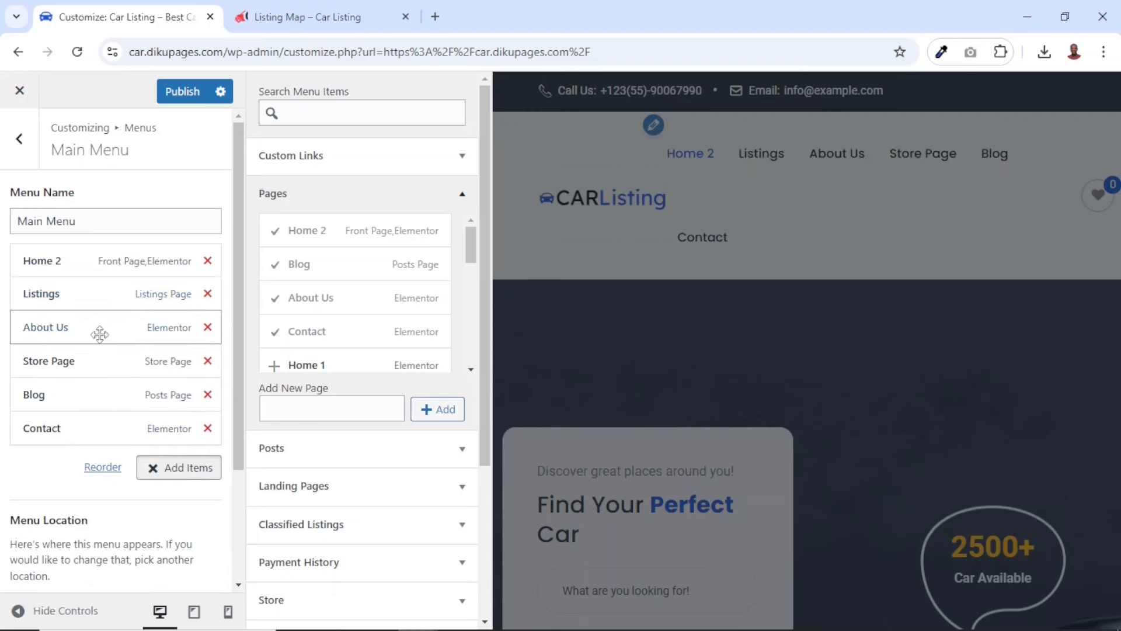
drag(44, 363, 28, 339)
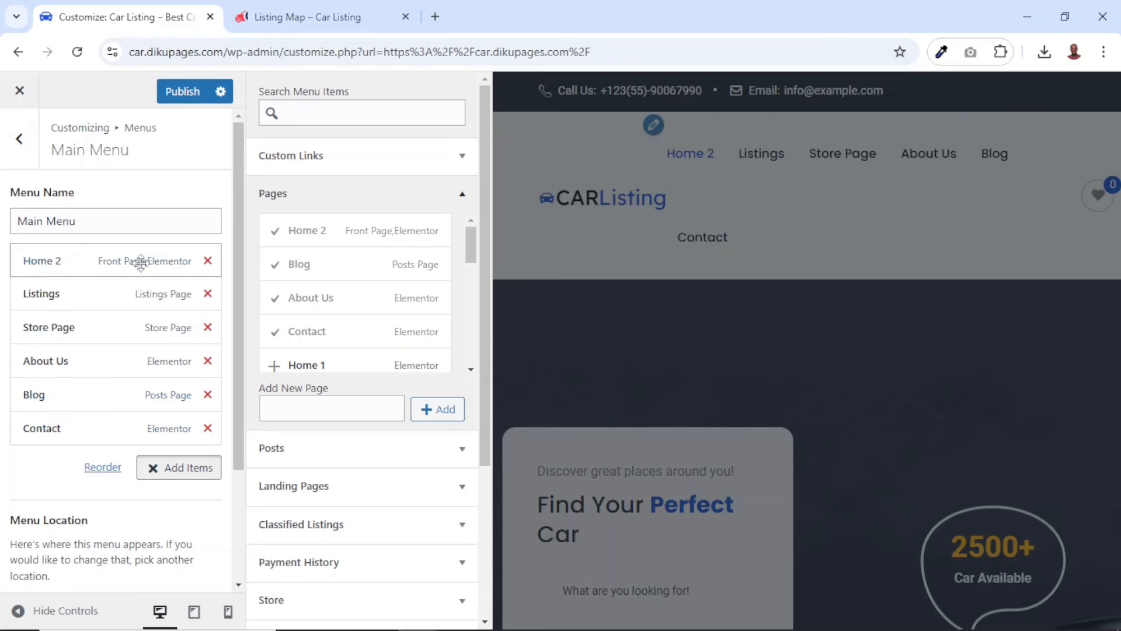
click(67, 263)
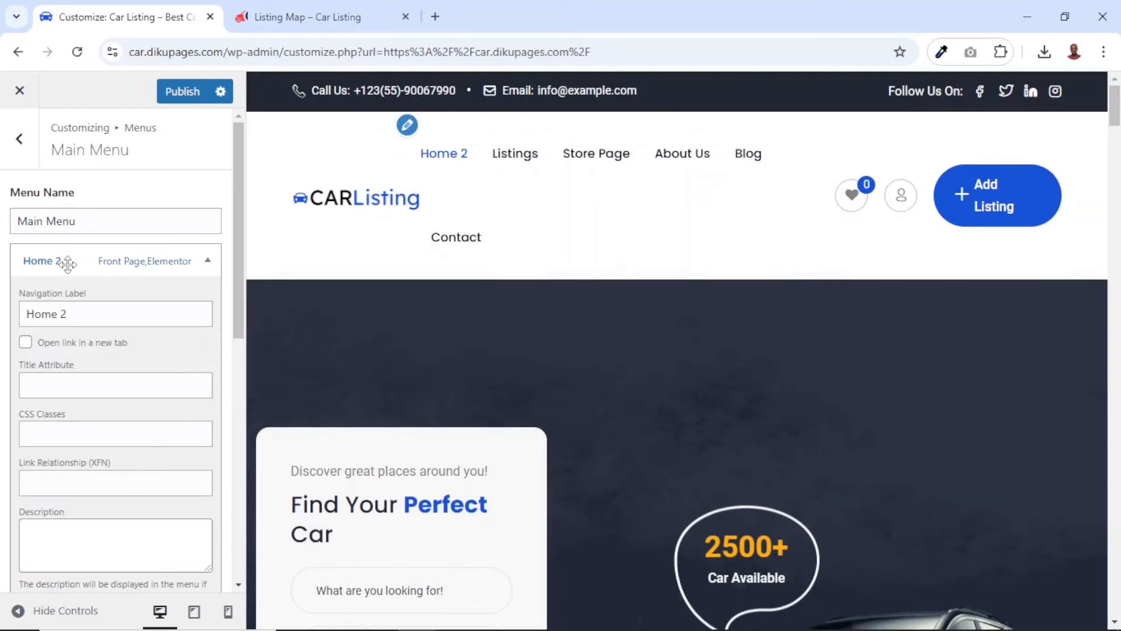
click(106, 314)
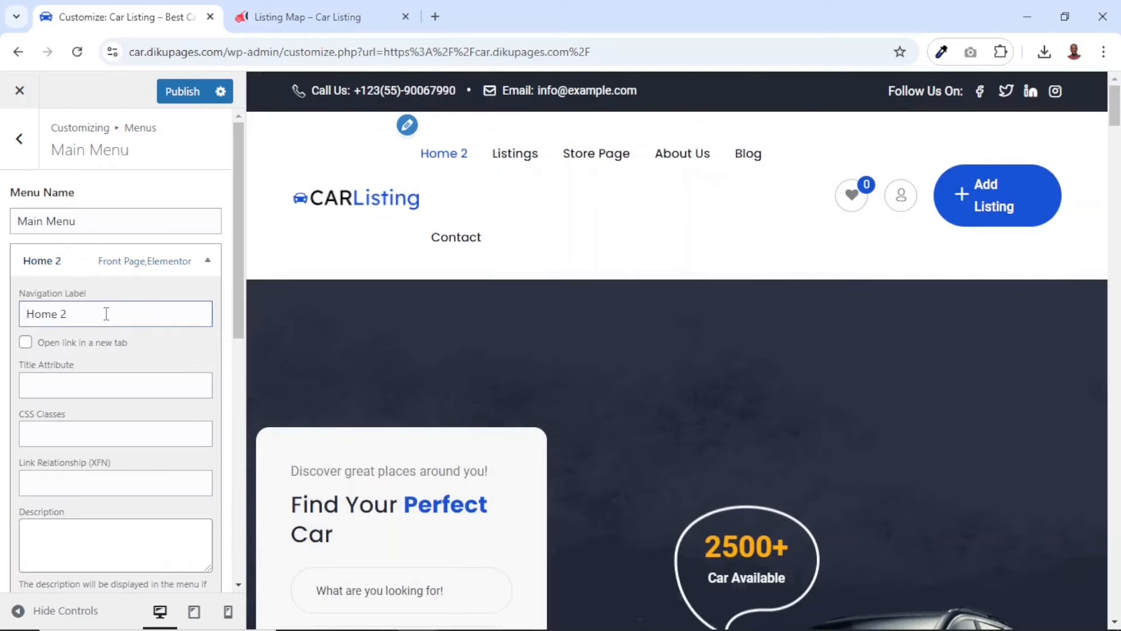
key(BackSpace)
key(BackSpace)
text(e)
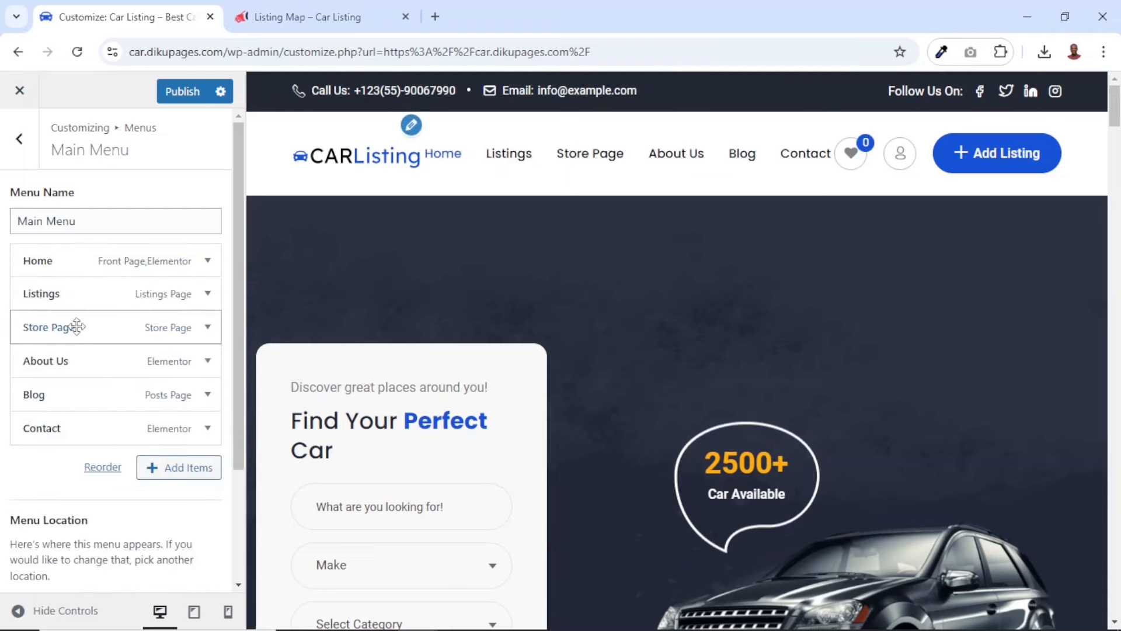
Change the Store Page item's navigation label to "Stores"
click(87, 326)
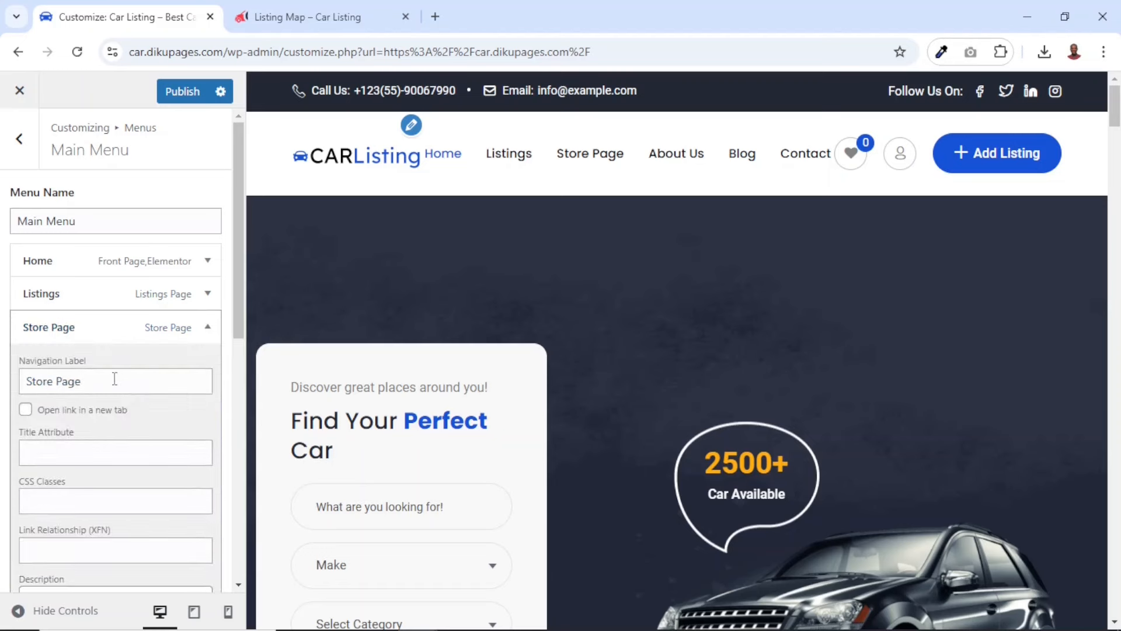
double_click(62, 381)
key(BackSpace)
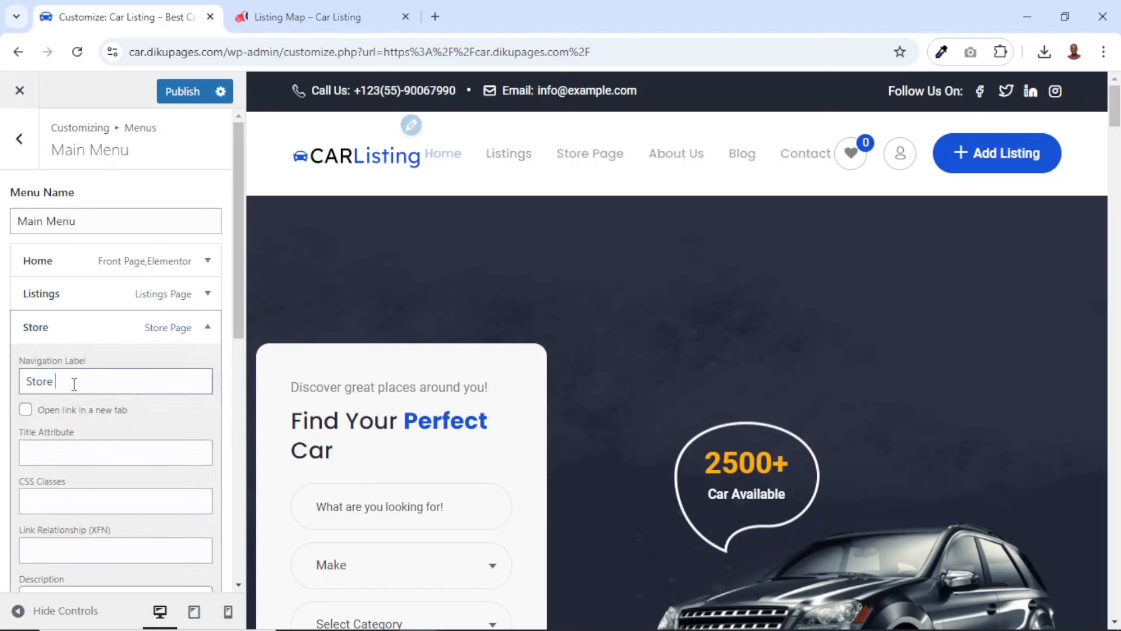
text(s)
click(75, 328)
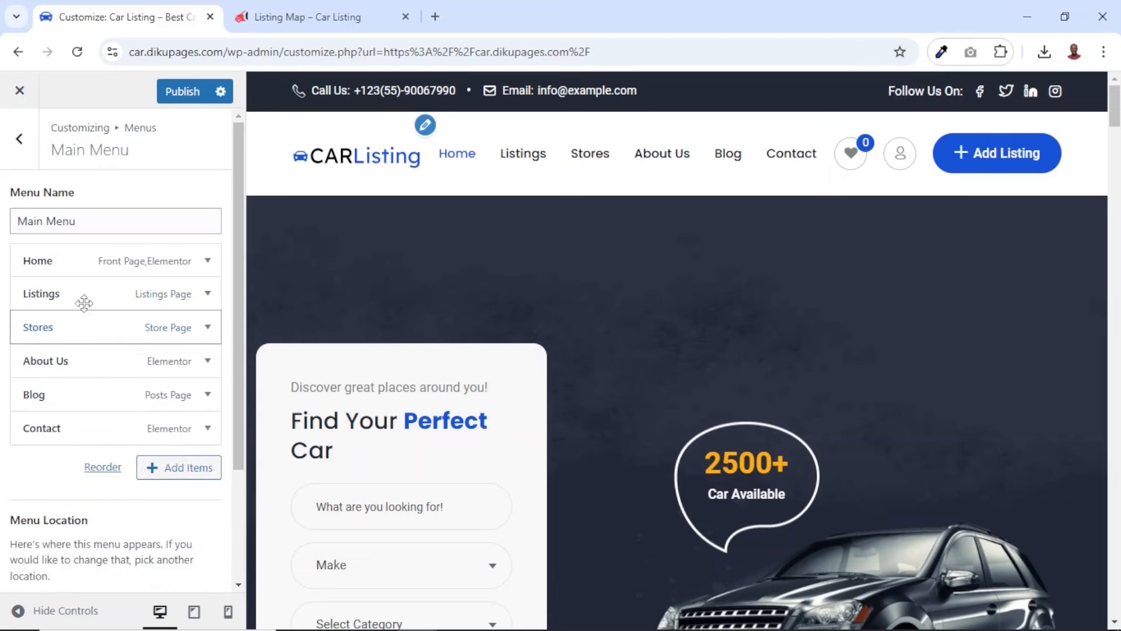
Shorten the About Us item's navigation label to "About"
click(69, 367)
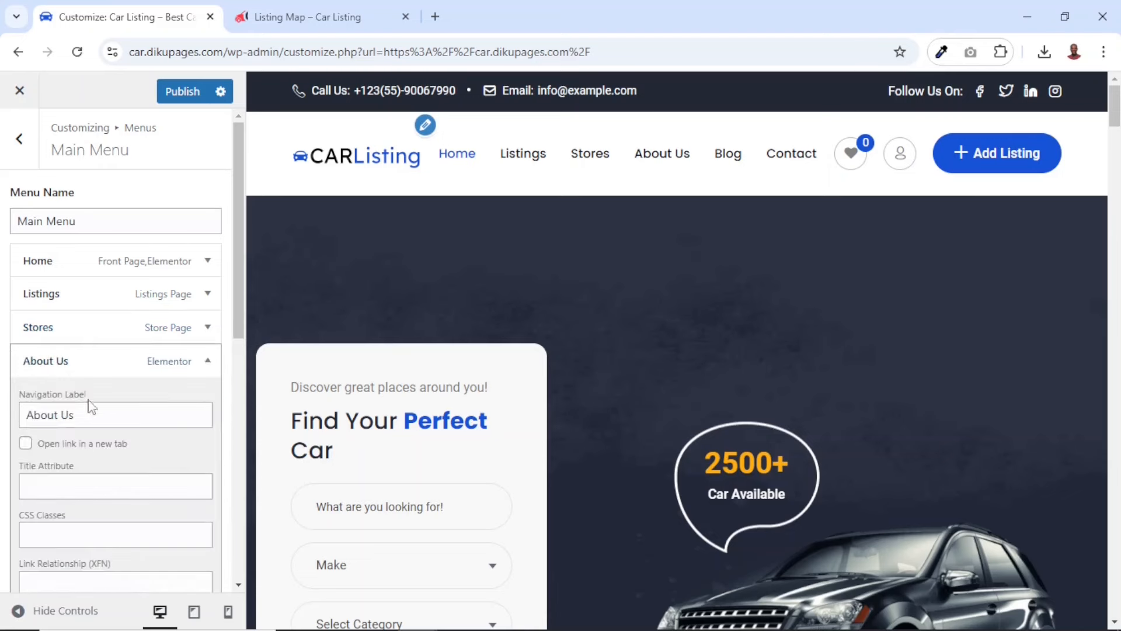
click(89, 411)
key(BackSpace)
key(BackSpace)
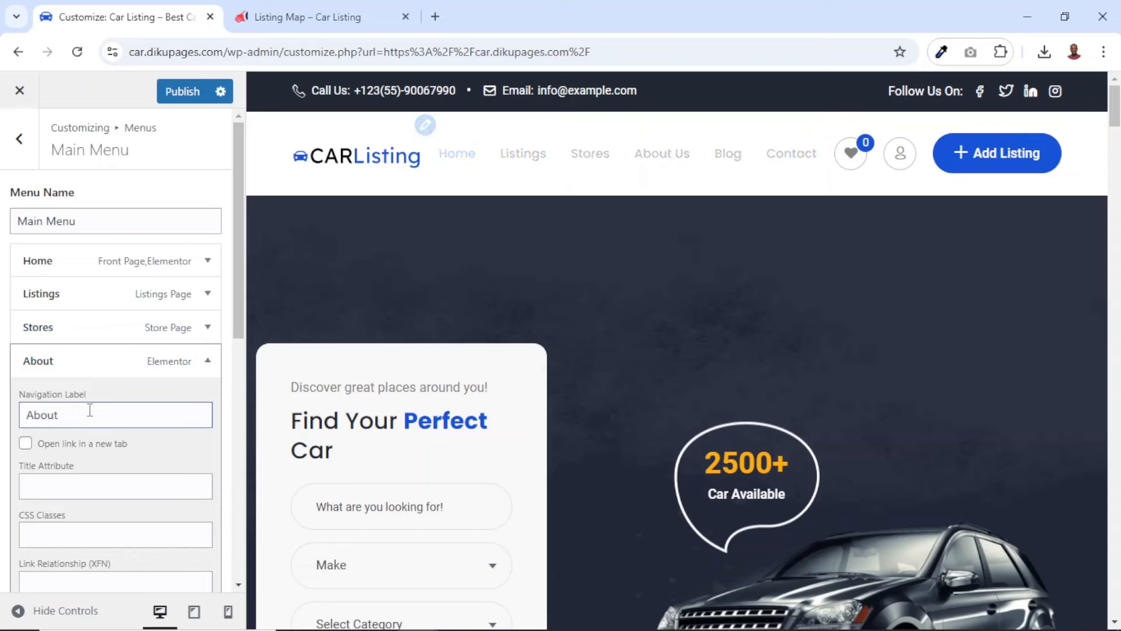
click(67, 360)
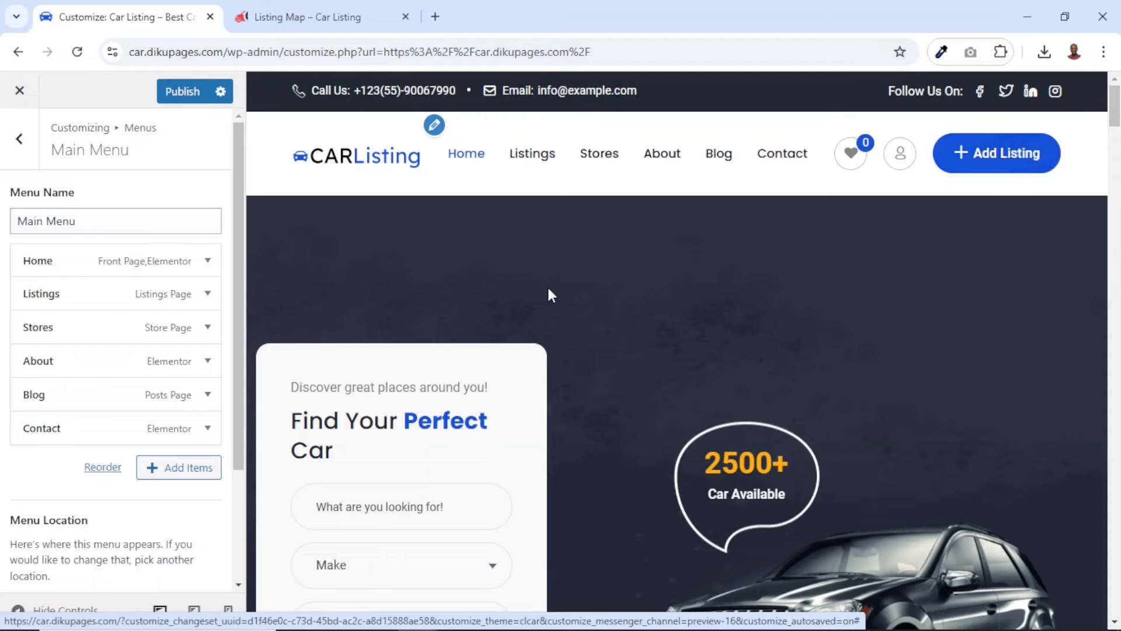
Test the Add Listing button in the header of the live Listing Map page
click(298, 20)
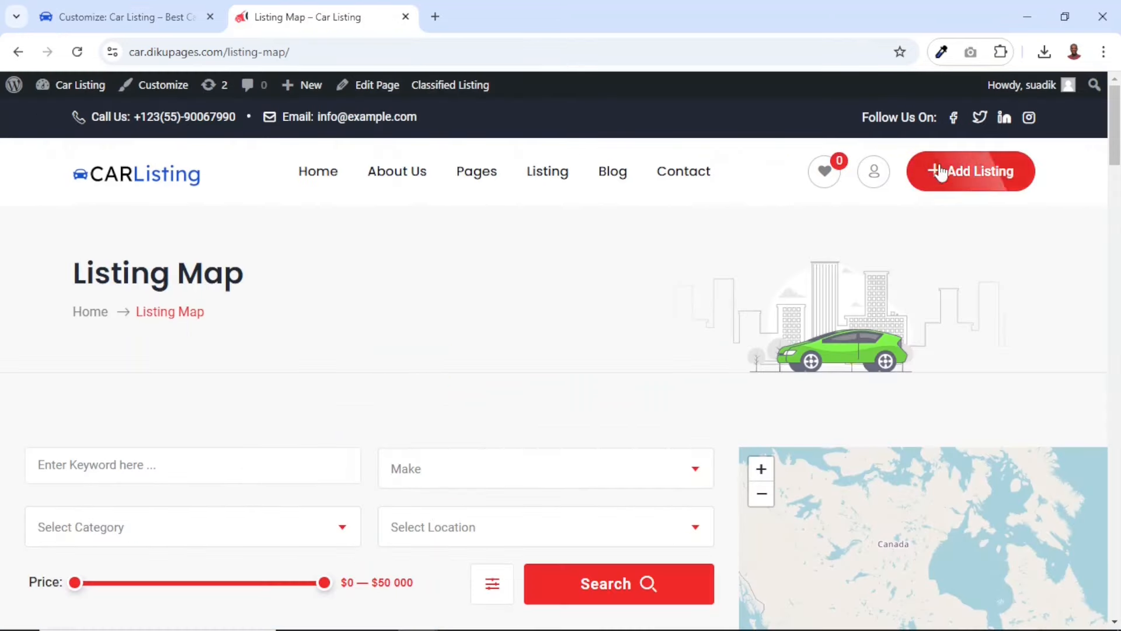
click(956, 178)
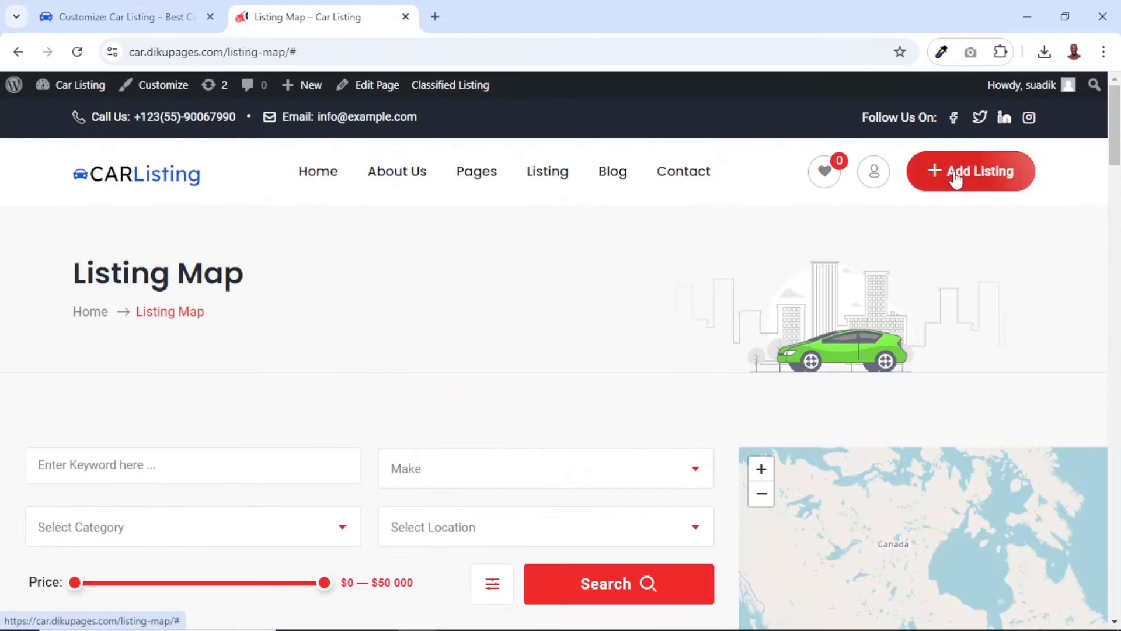
click(133, 23)
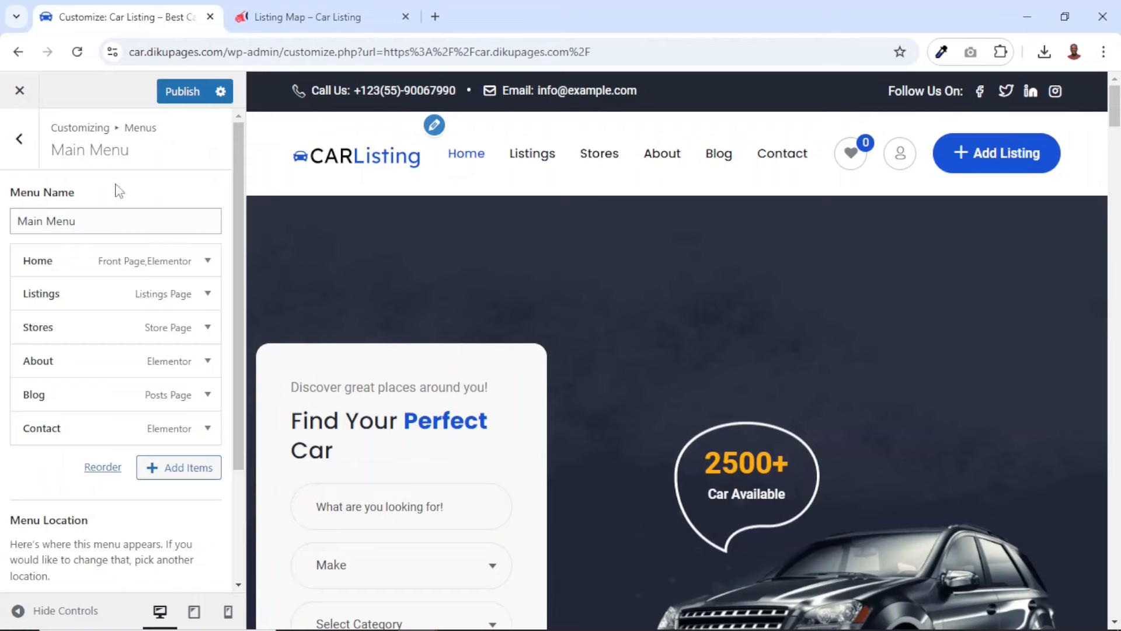
From the dashboard's list of pages, open the published Listing Form page in a separate browser tab
click(312, 20)
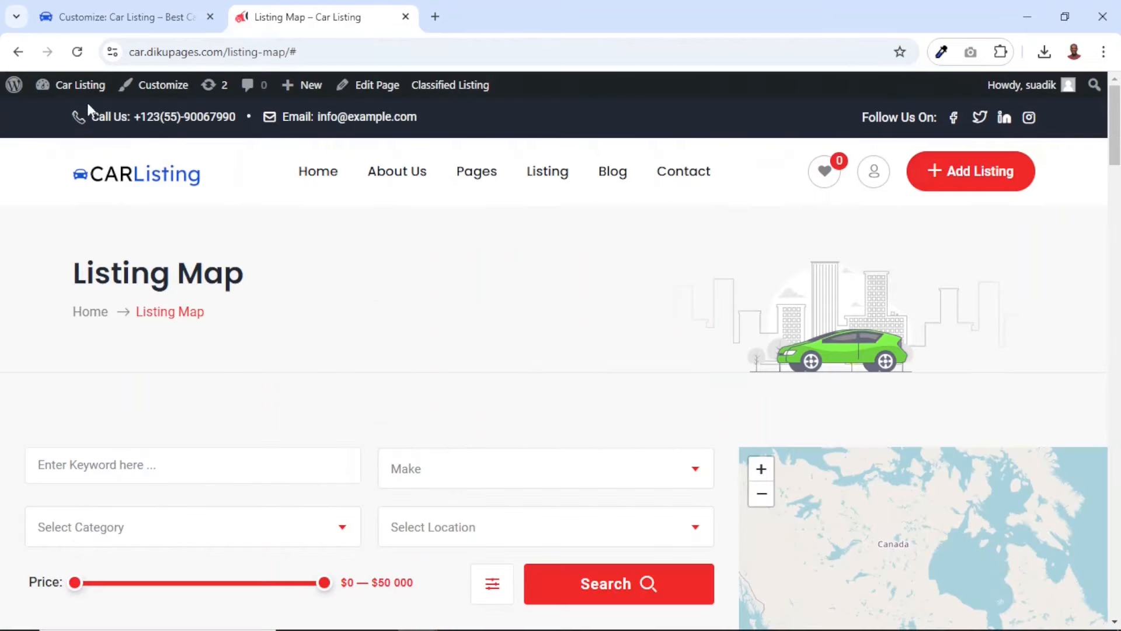
click(79, 85)
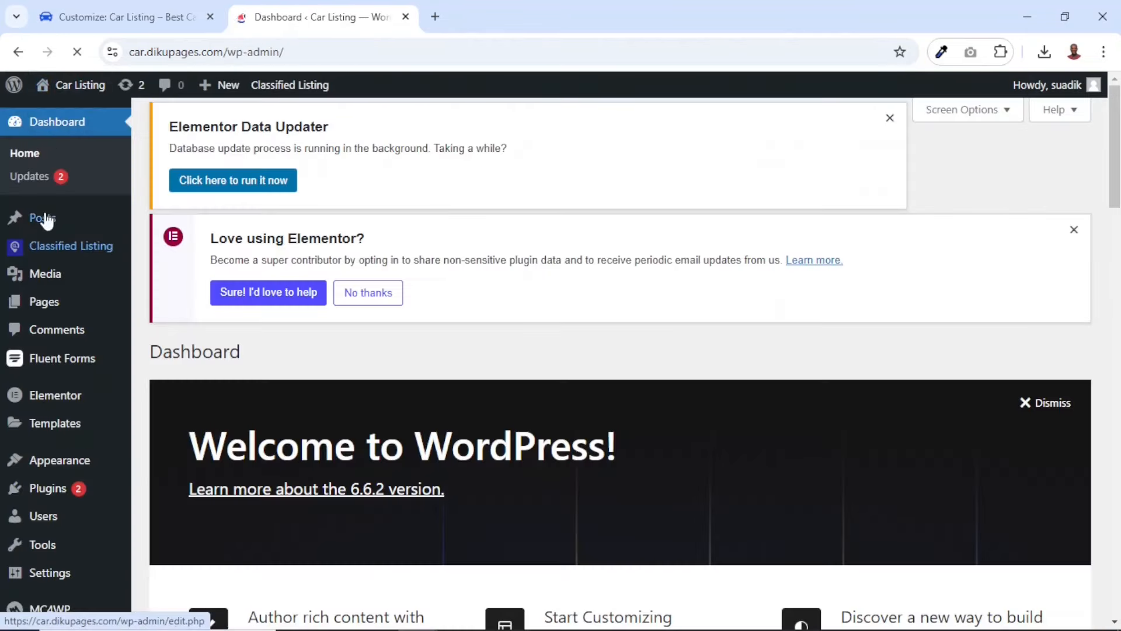
click(39, 302)
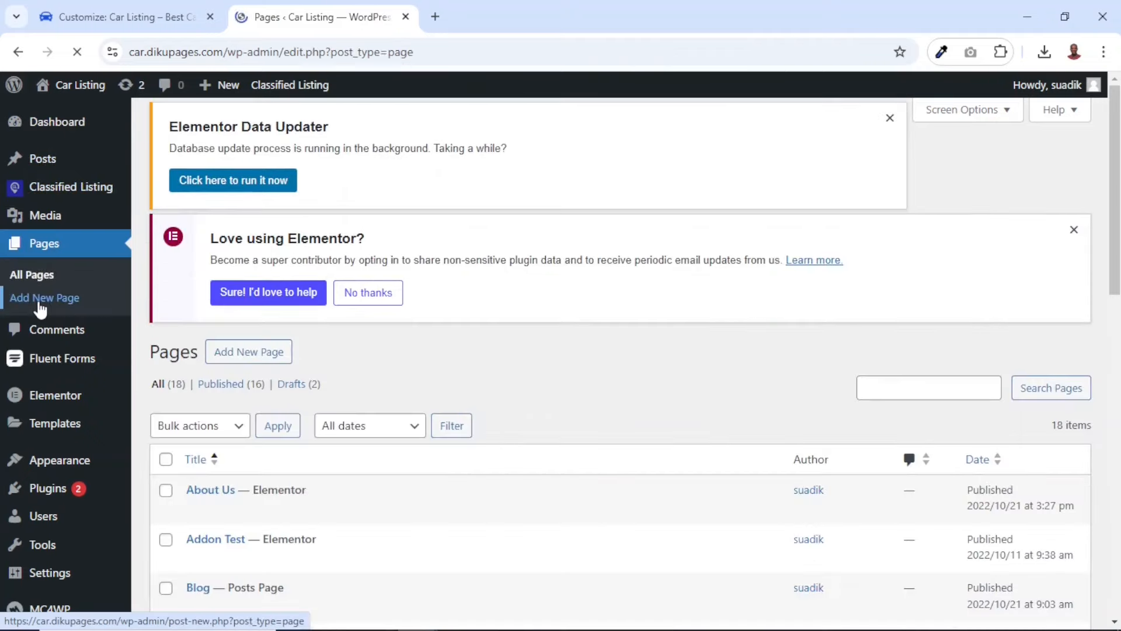
scroll(376, 456, down, 7)
scroll(377, 458, down, 5)
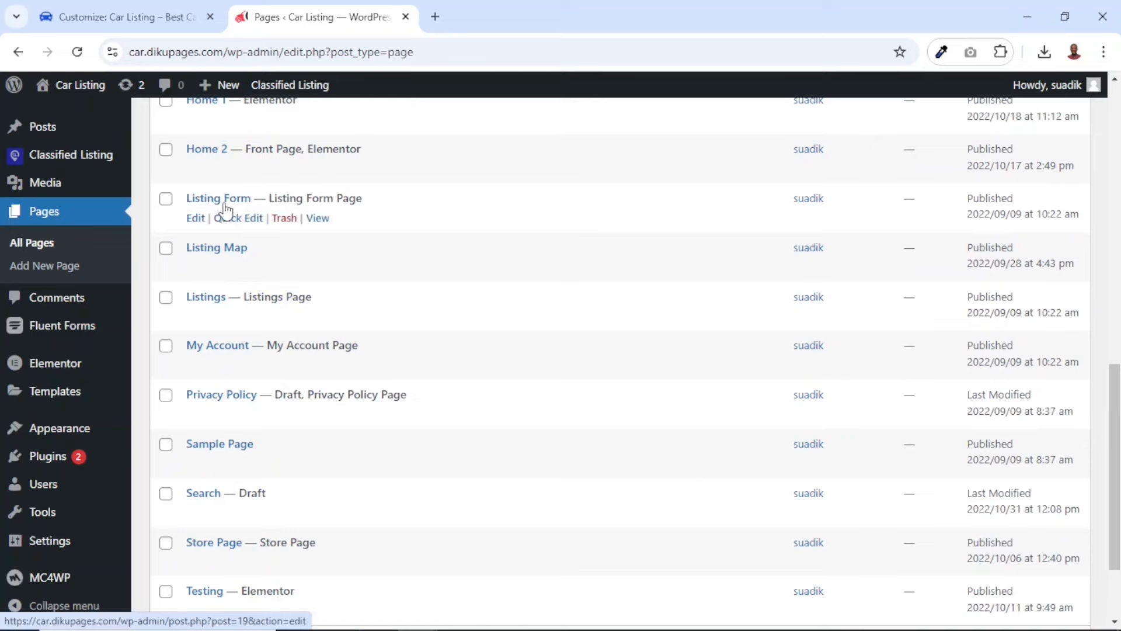
right_click(315, 222)
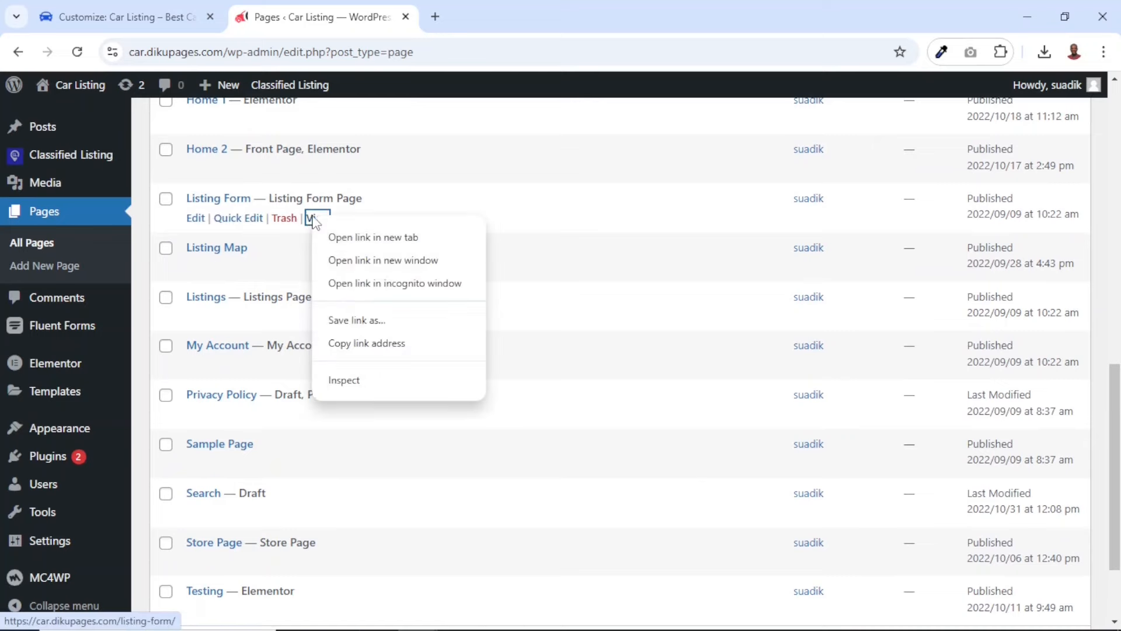
click(426, 243)
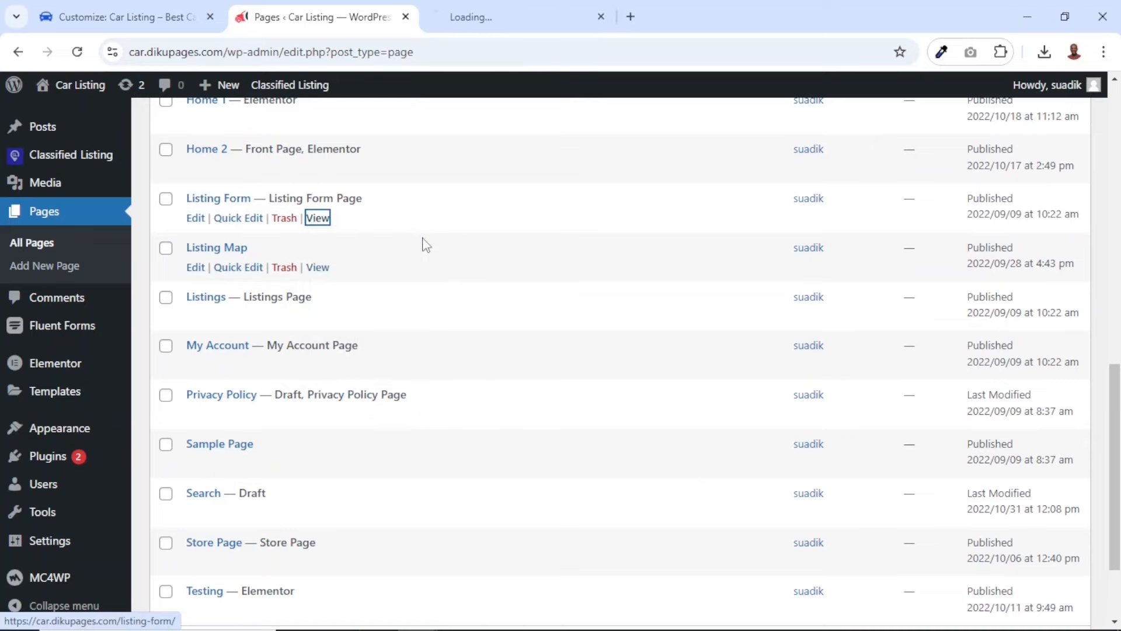
click(487, 14)
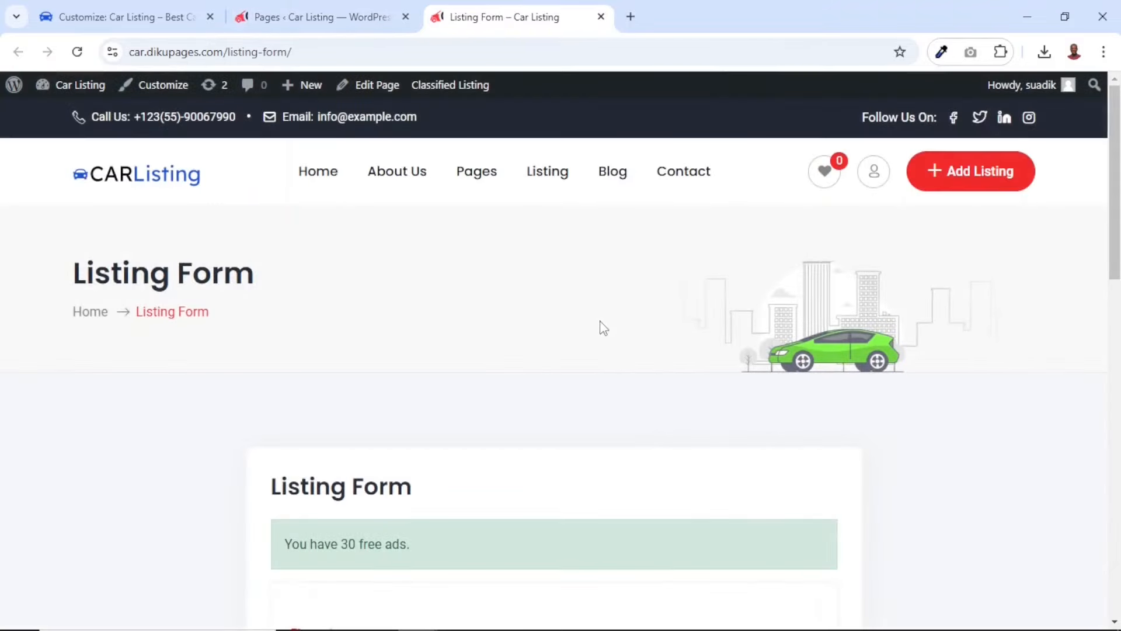
Examine the Listing Form page and try its form by choosing Buy as the ad type
scroll(604, 328, down, 7)
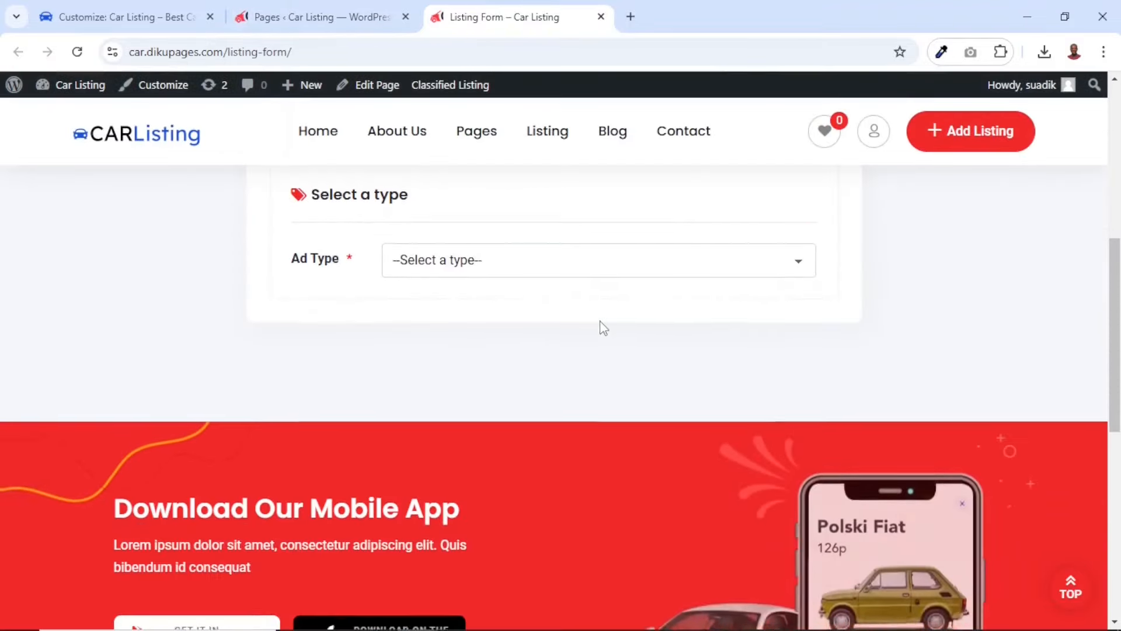
scroll(600, 325, up, 1)
click(518, 295)
click(471, 364)
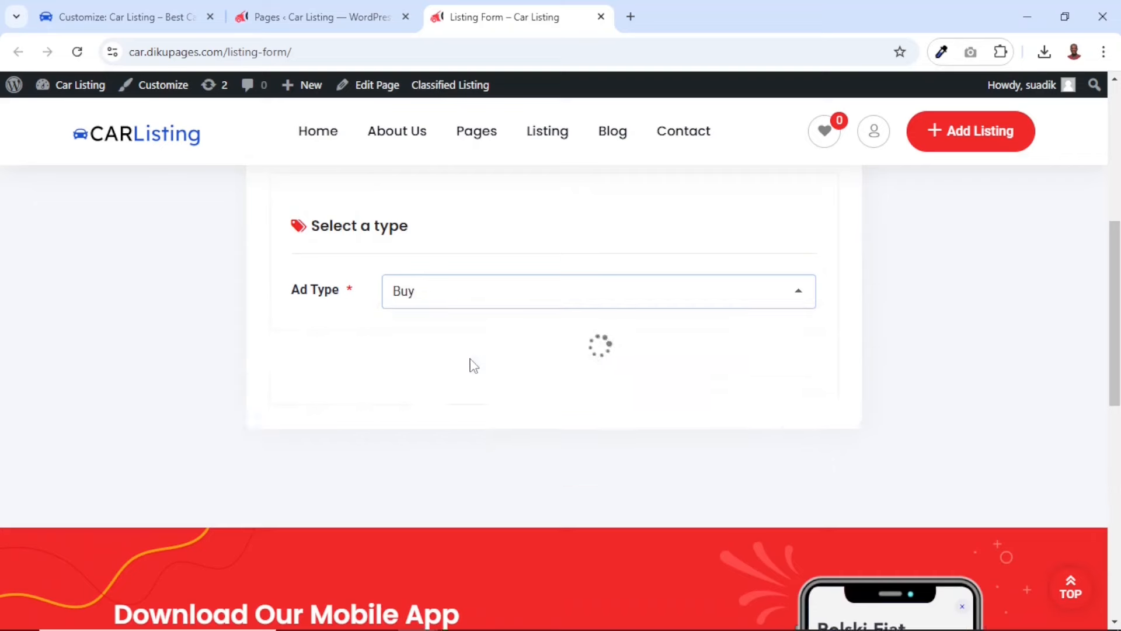
scroll(470, 365, down, 4)
scroll(471, 365, up, 8)
scroll(473, 366, up, 3)
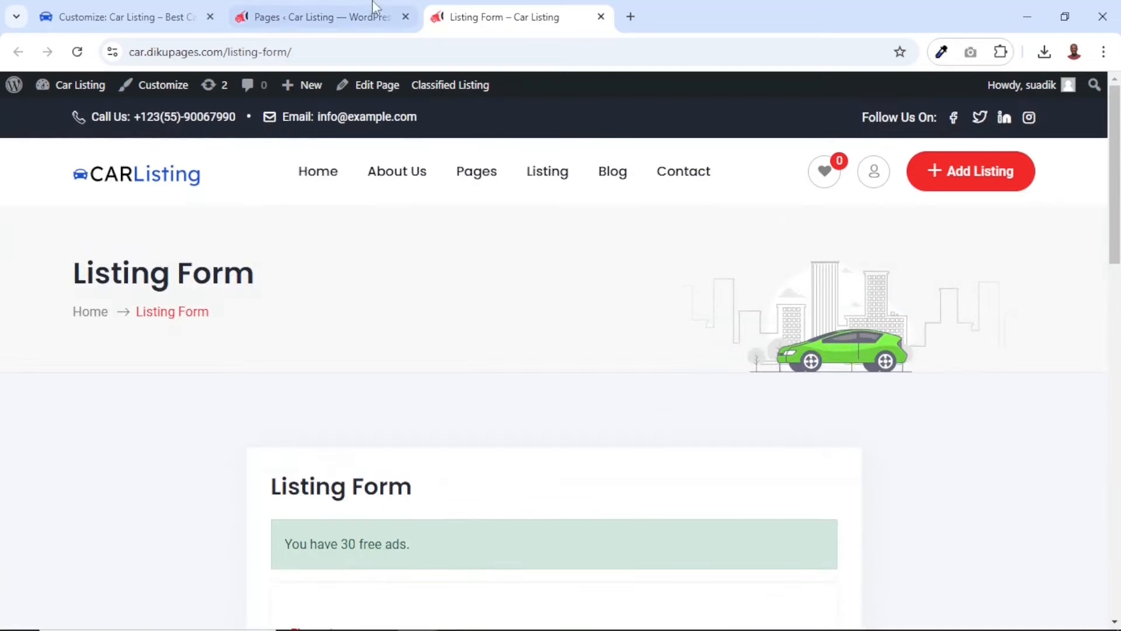
Copy the web address of the Listing Form page
click(319, 52)
right_click(321, 53)
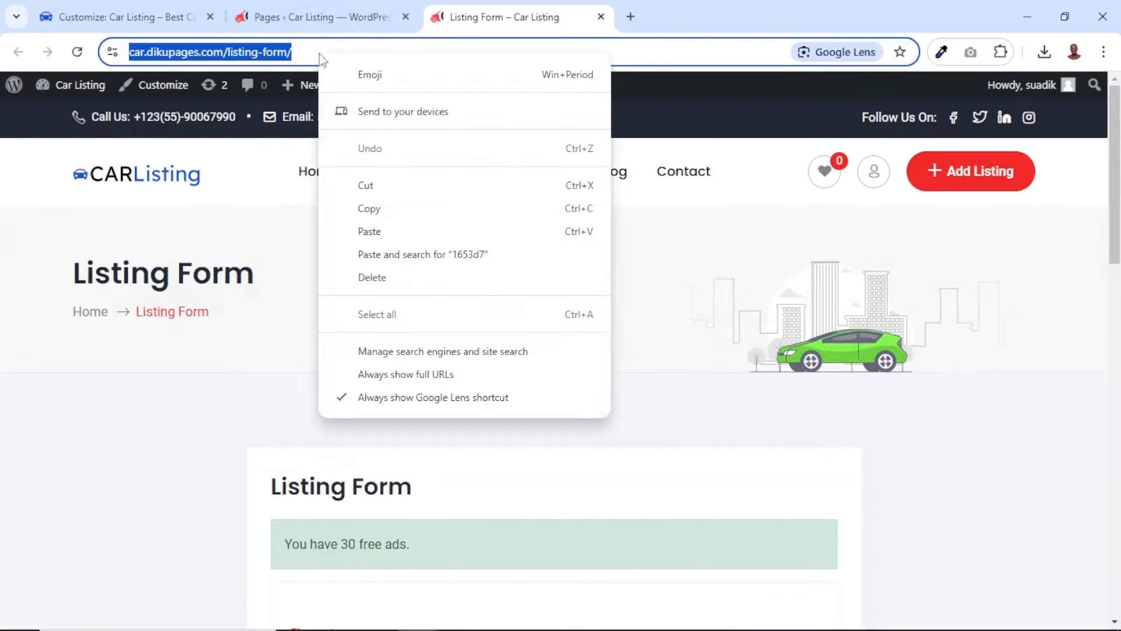
click(377, 210)
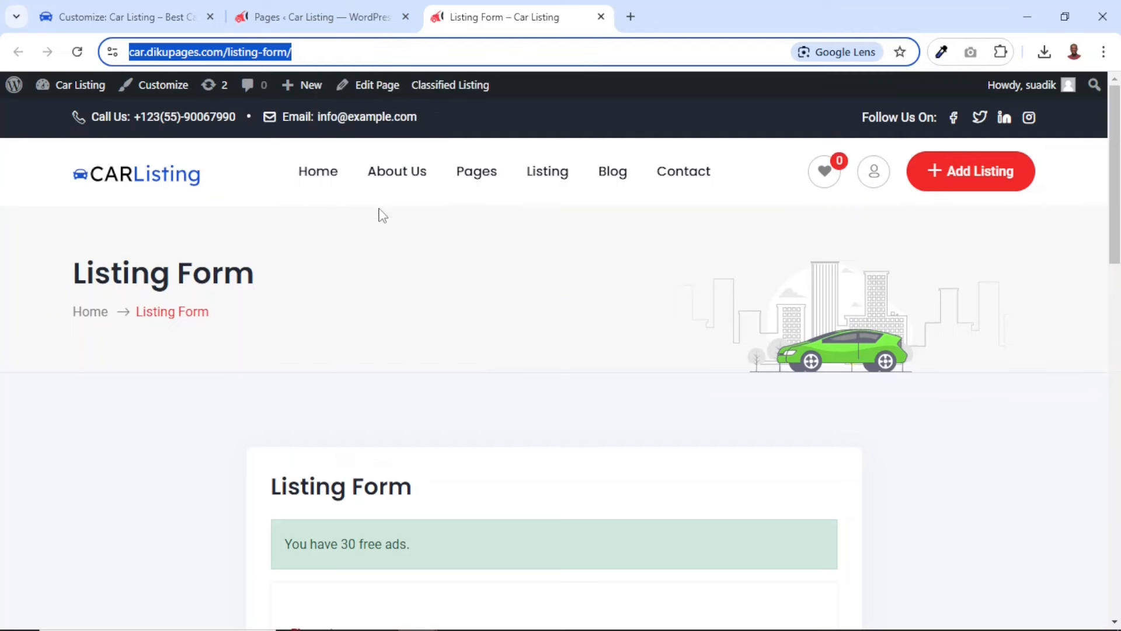
click(150, 18)
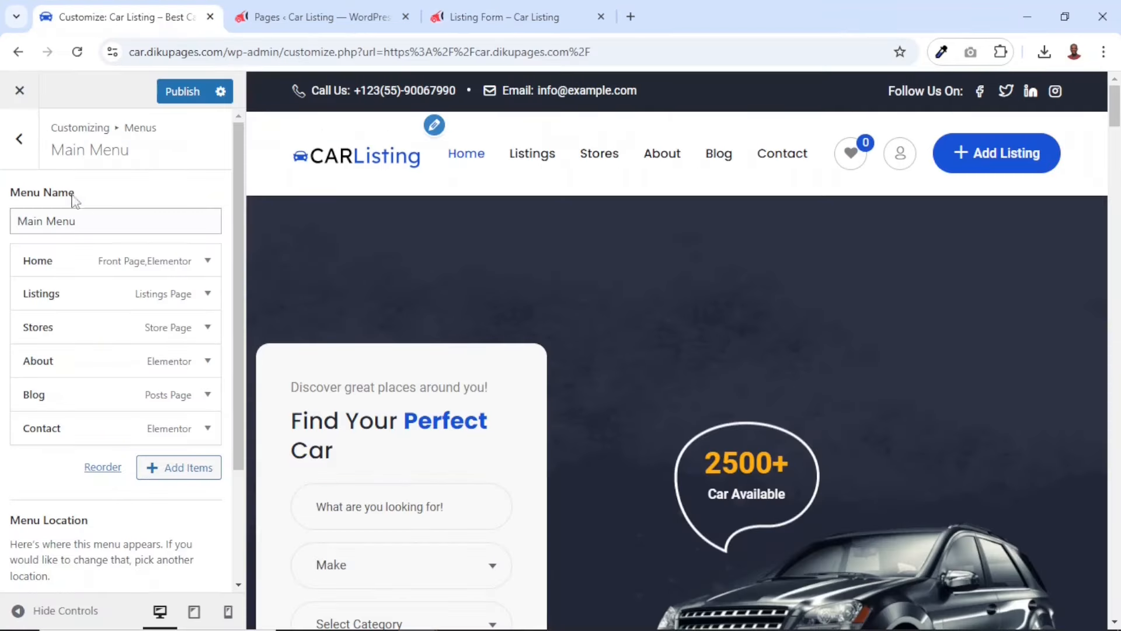
click(23, 153)
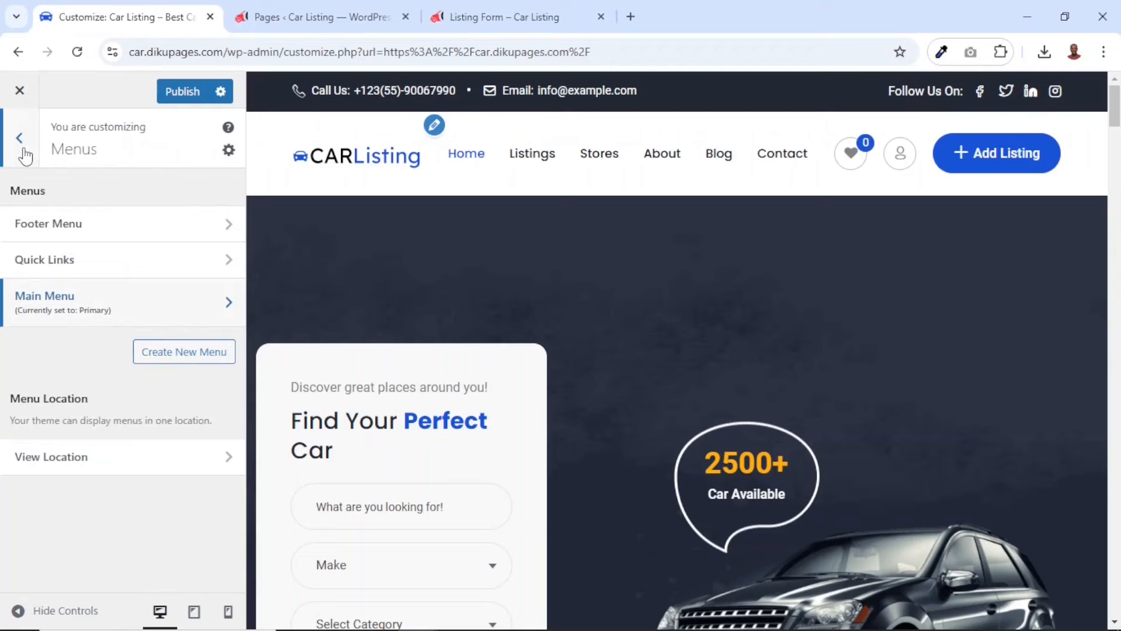
click(19, 140)
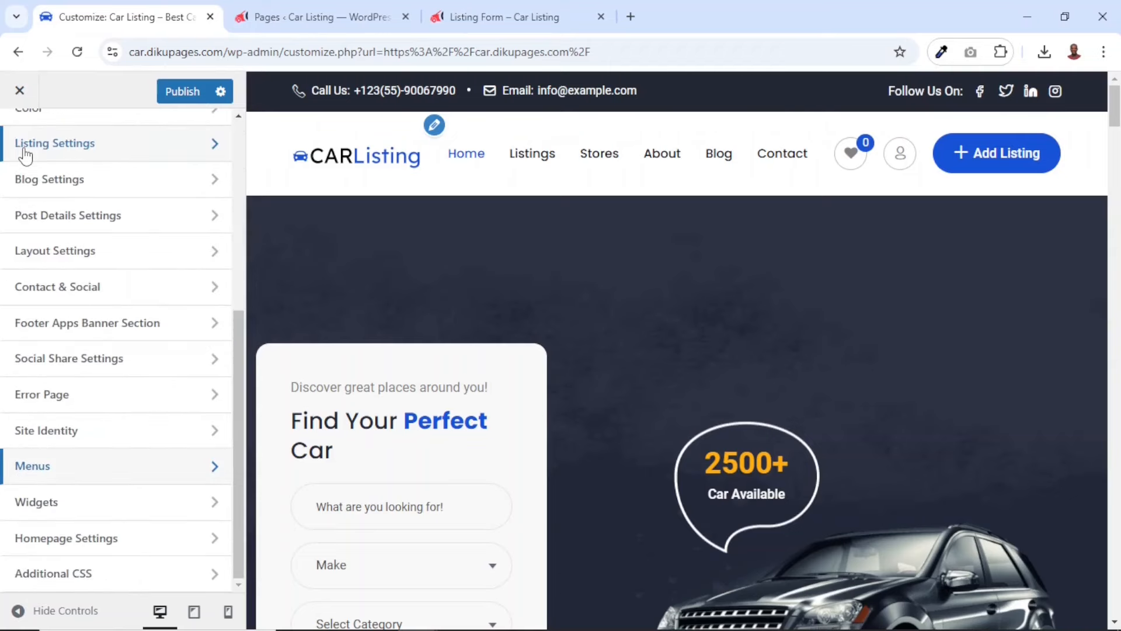
scroll(25, 155, up, 5)
click(75, 309)
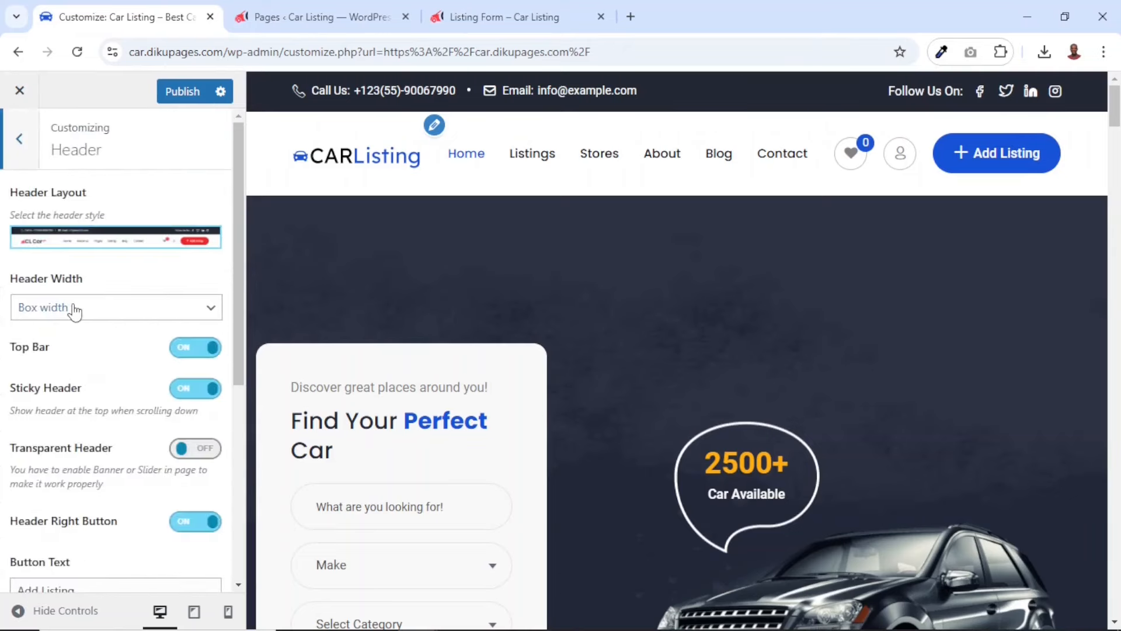
scroll(75, 311, down, 4)
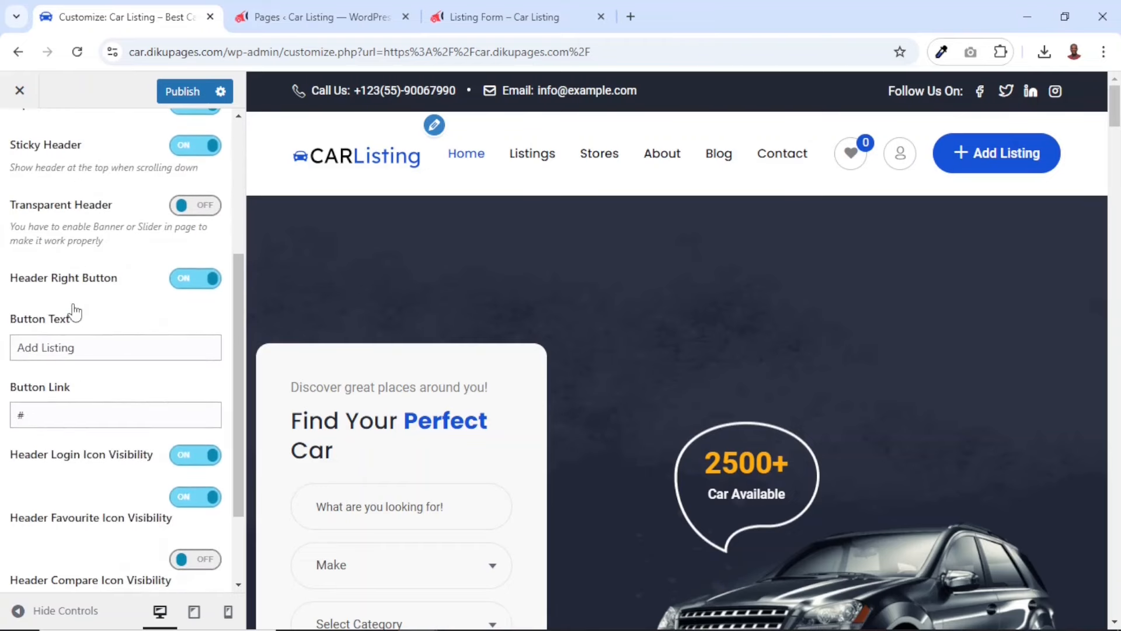
drag(91, 348, 3, 355)
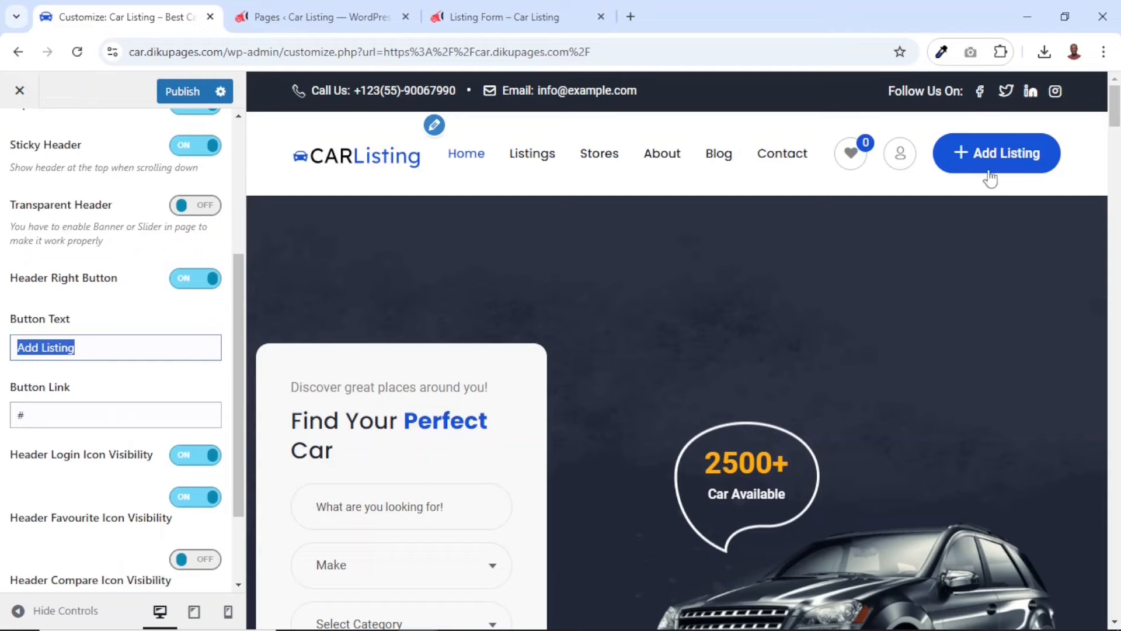
drag(87, 420, 2, 422)
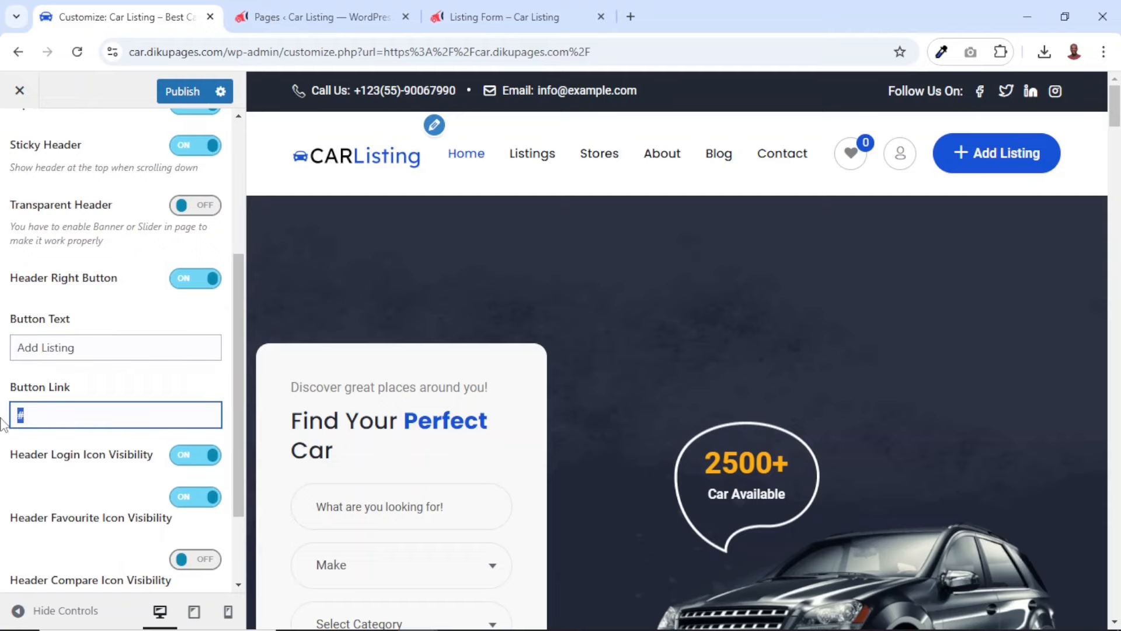
text(https://car.dikupages.com/listing-form/)
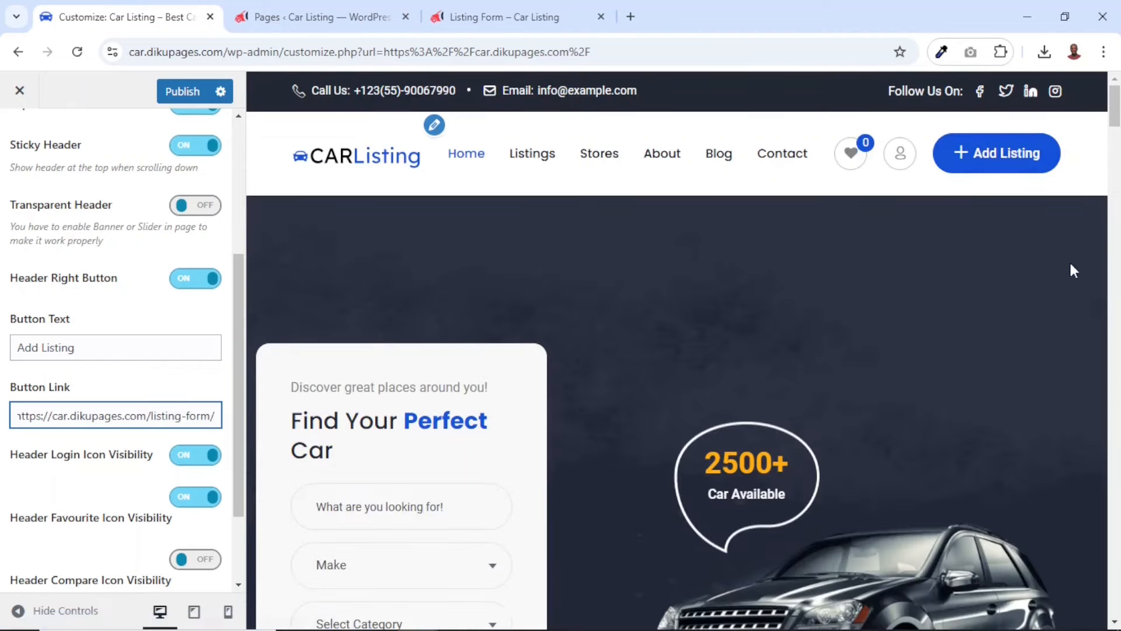
Open the footer's Information menu for editing and remove its Privacy Policy link
scroll(882, 360, down, 15)
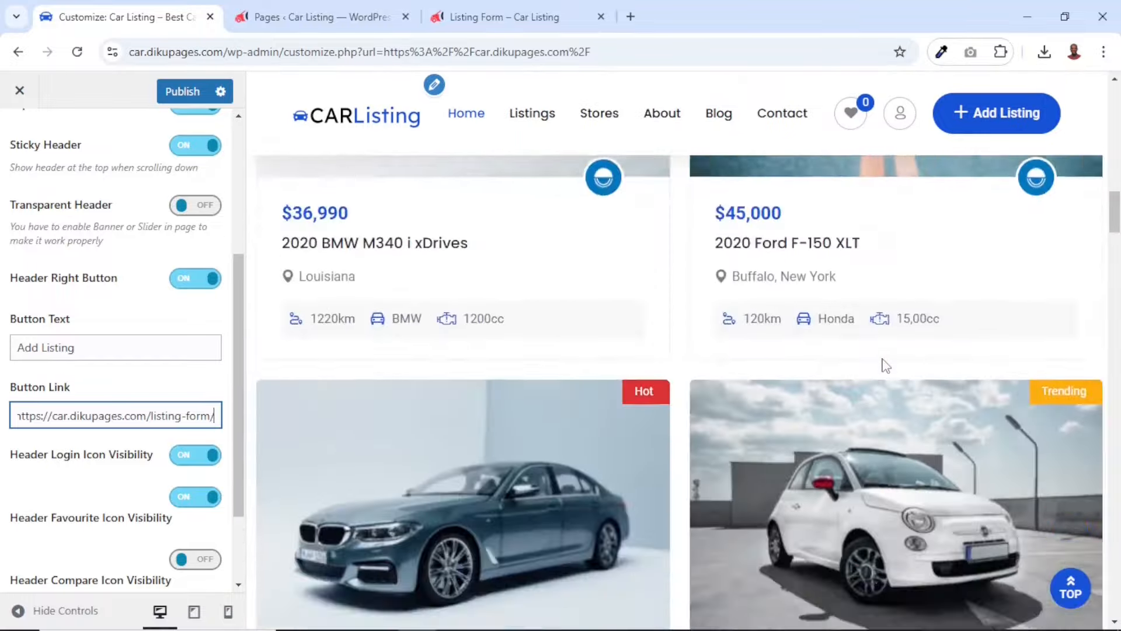
scroll(882, 359, down, 10)
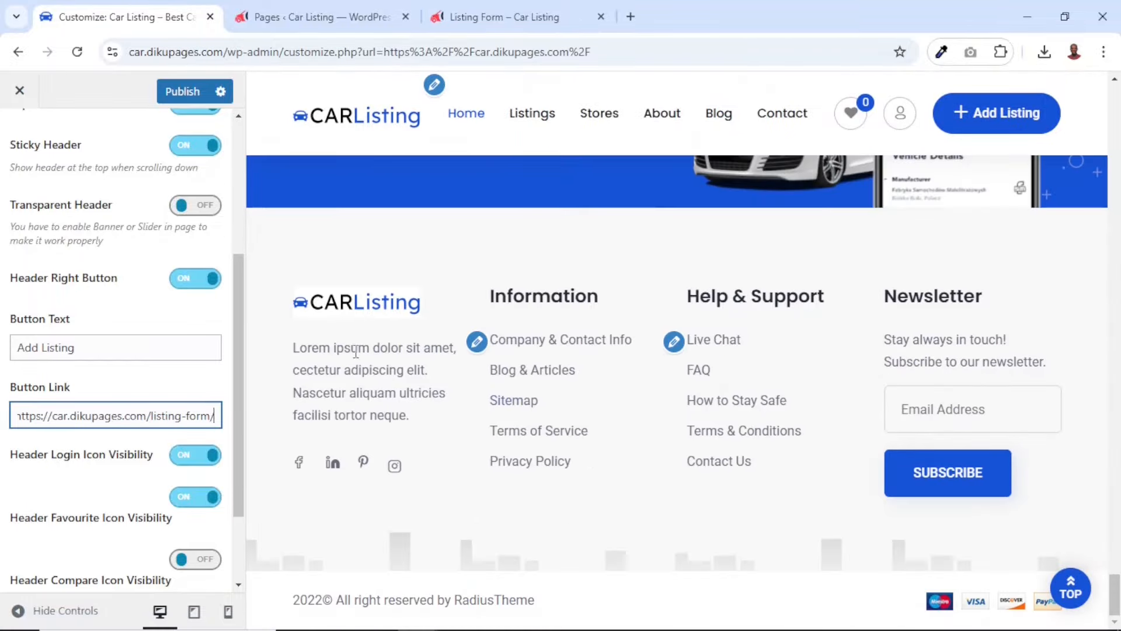
click(477, 345)
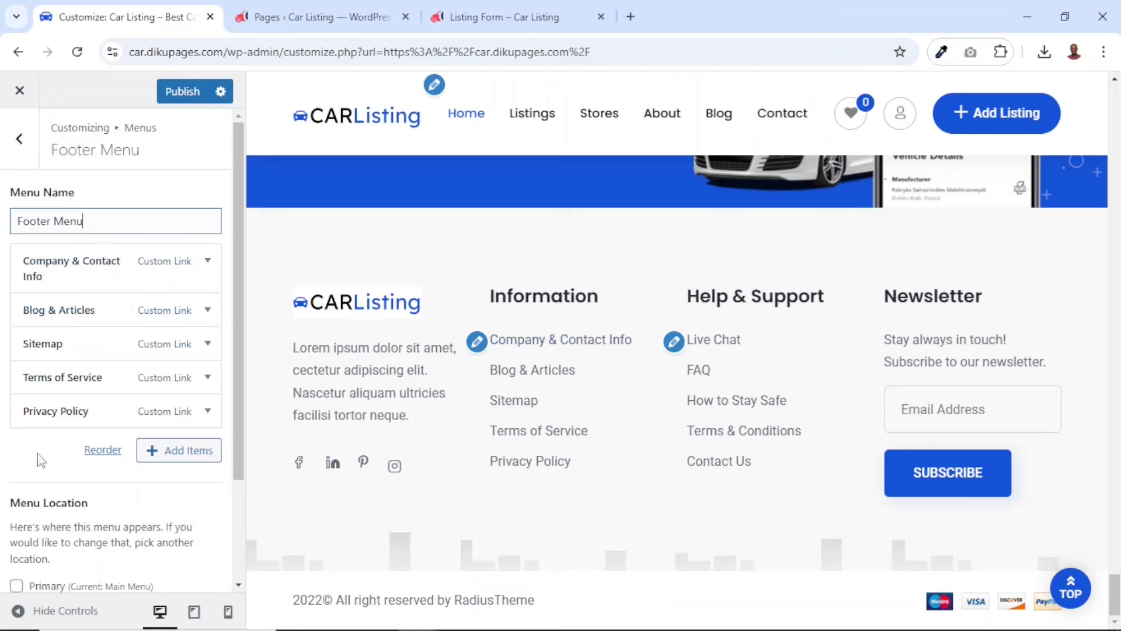
click(207, 410)
scroll(157, 507, down, 8)
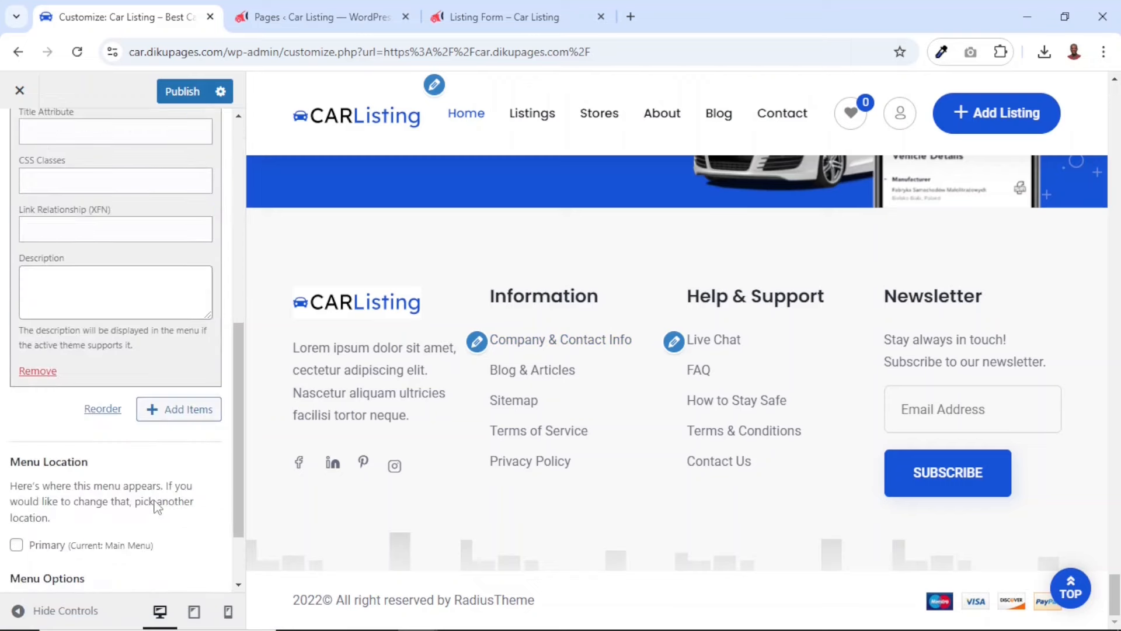
click(37, 371)
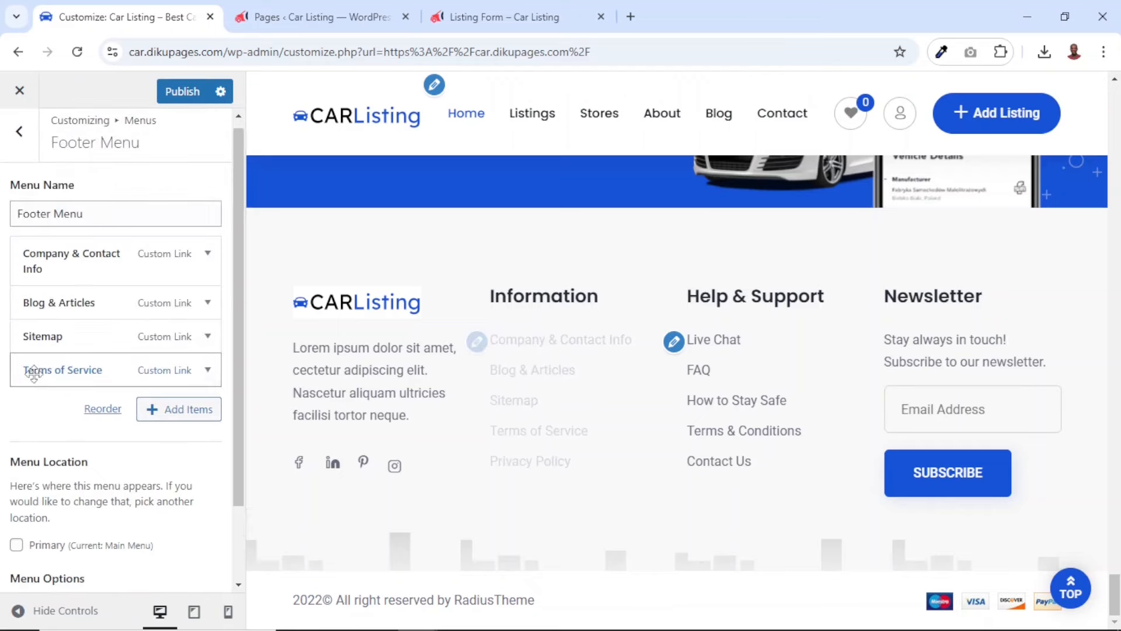
Remove the Terms of Service and Sitemap links from the Footer Menu
click(207, 369)
scroll(116, 457, down, 4)
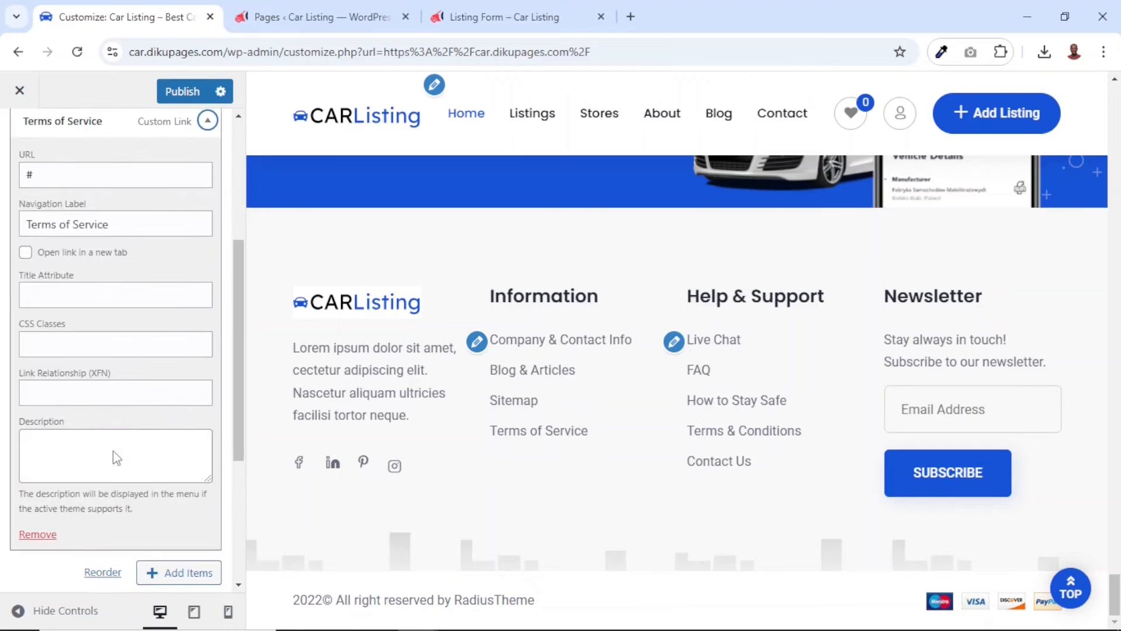
click(50, 540)
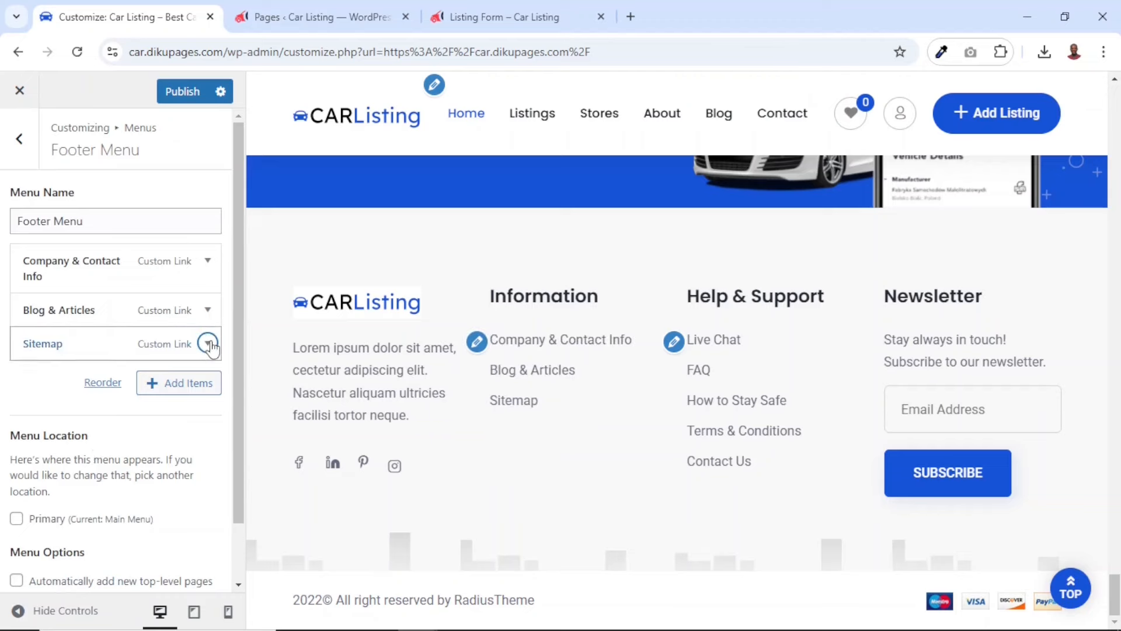
click(207, 344)
scroll(78, 525, down, 2)
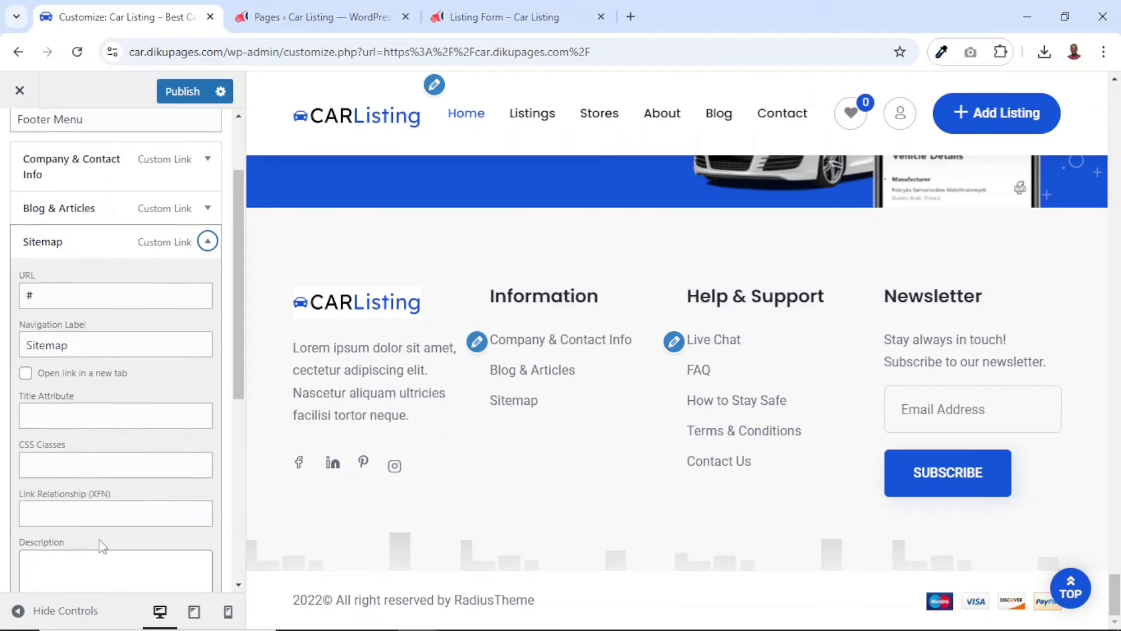
scroll(102, 546, down, 5)
click(39, 362)
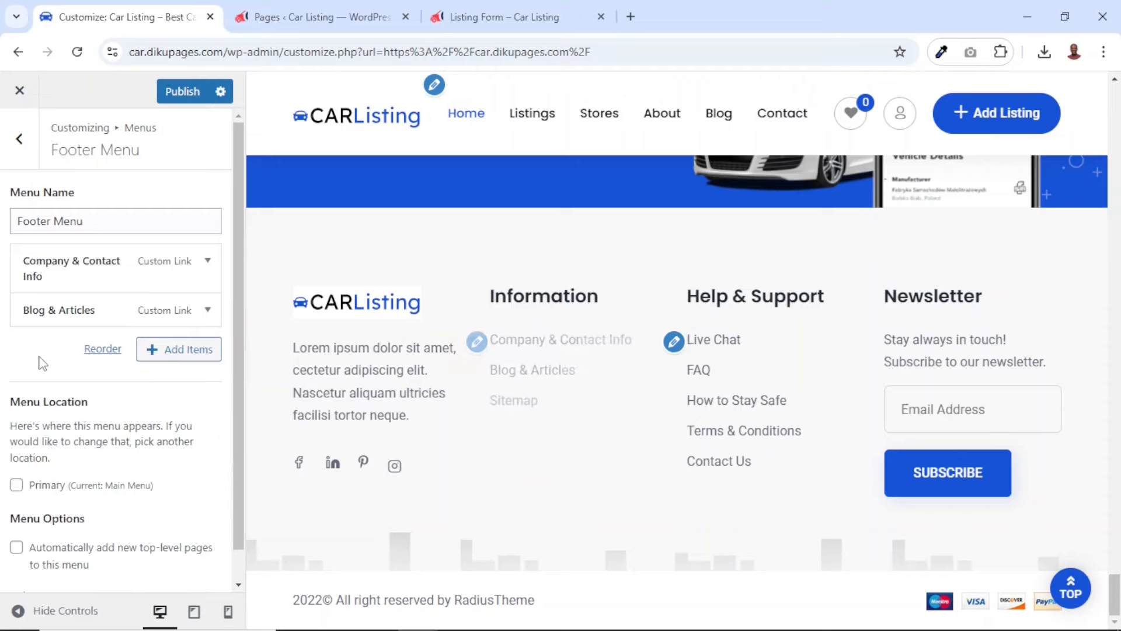
Remove the Blog & Articles link from the Footer Menu
click(209, 310)
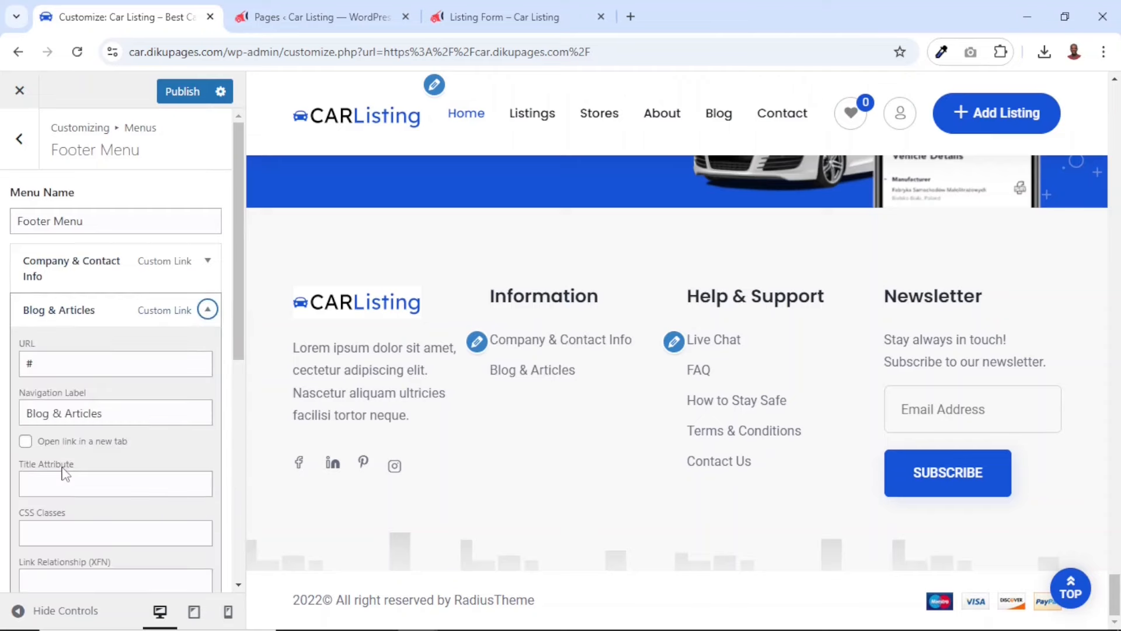
scroll(62, 471, down, 5)
click(38, 454)
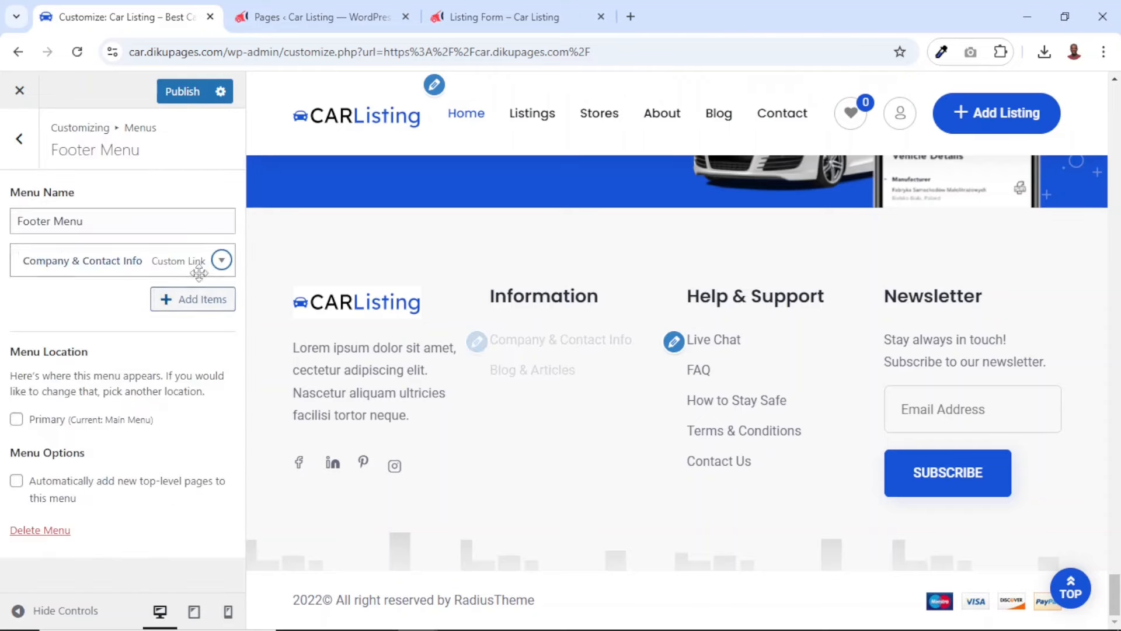
Remove the Company & Contact Info link from the Footer Menu
click(221, 260)
scroll(76, 485, down, 3)
scroll(80, 486, down, 2)
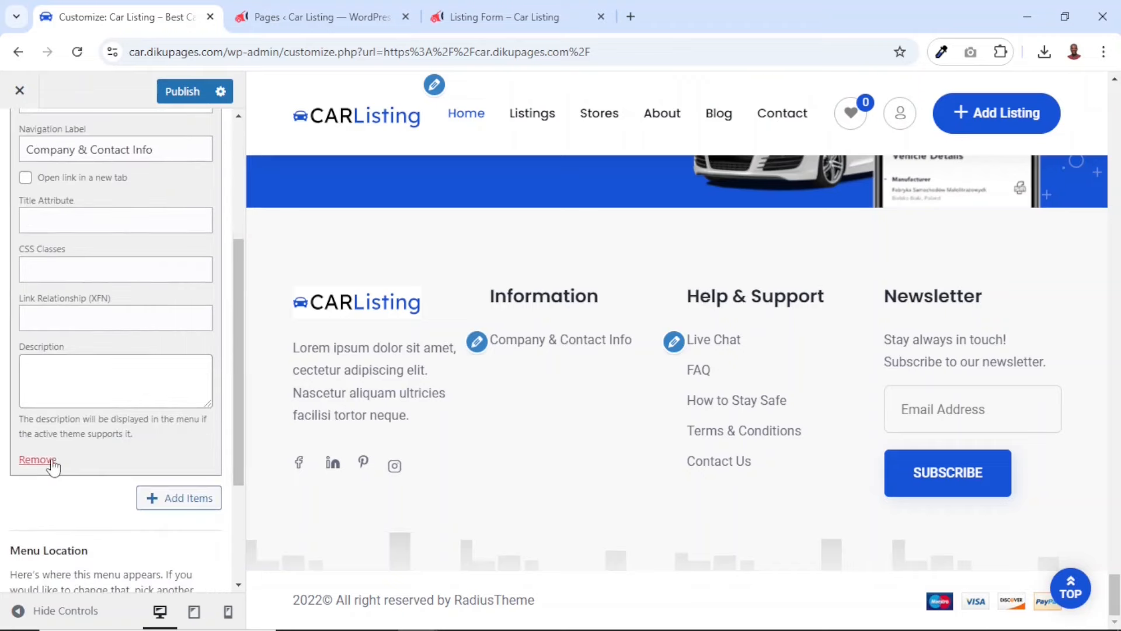
click(40, 459)
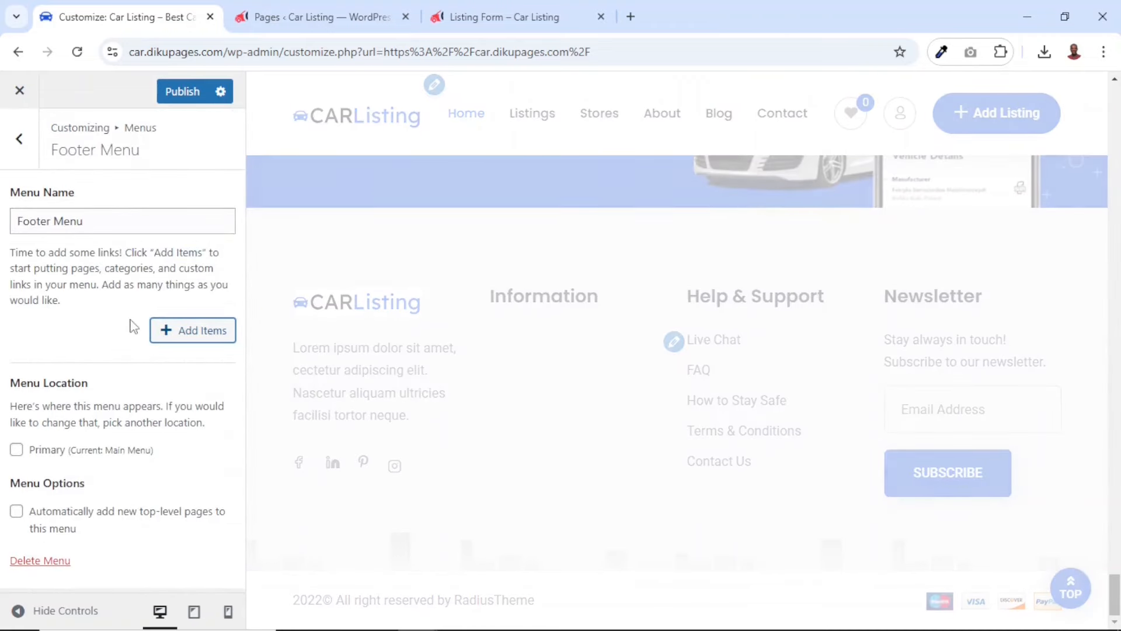
Add the Home 2, About Us, Contact and Blog pages to the Footer Menu
click(195, 338)
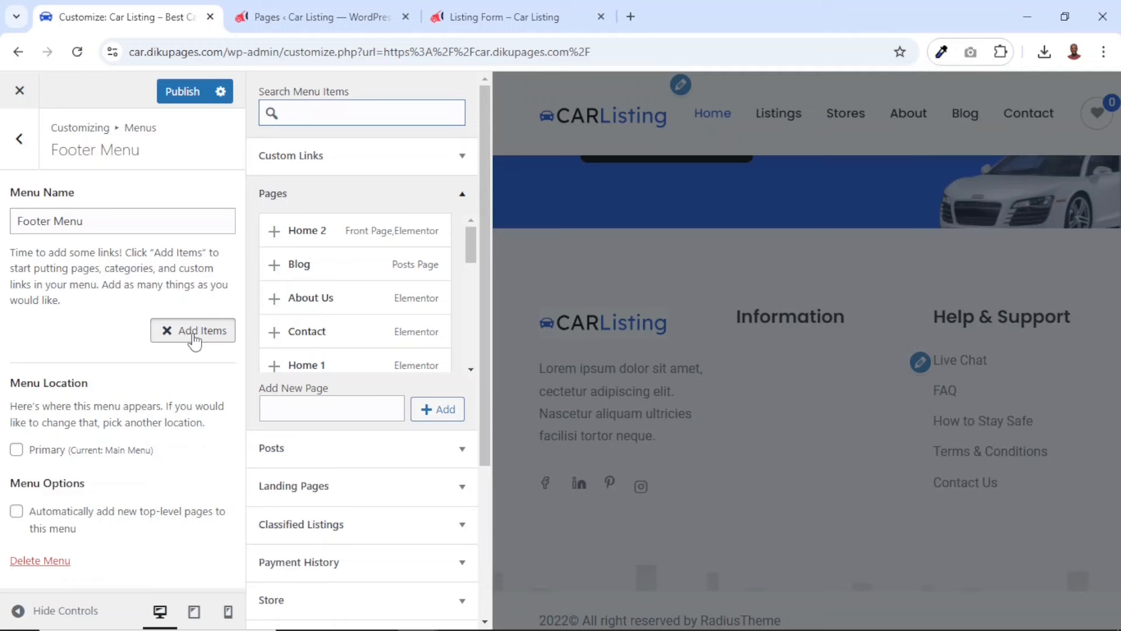
click(337, 239)
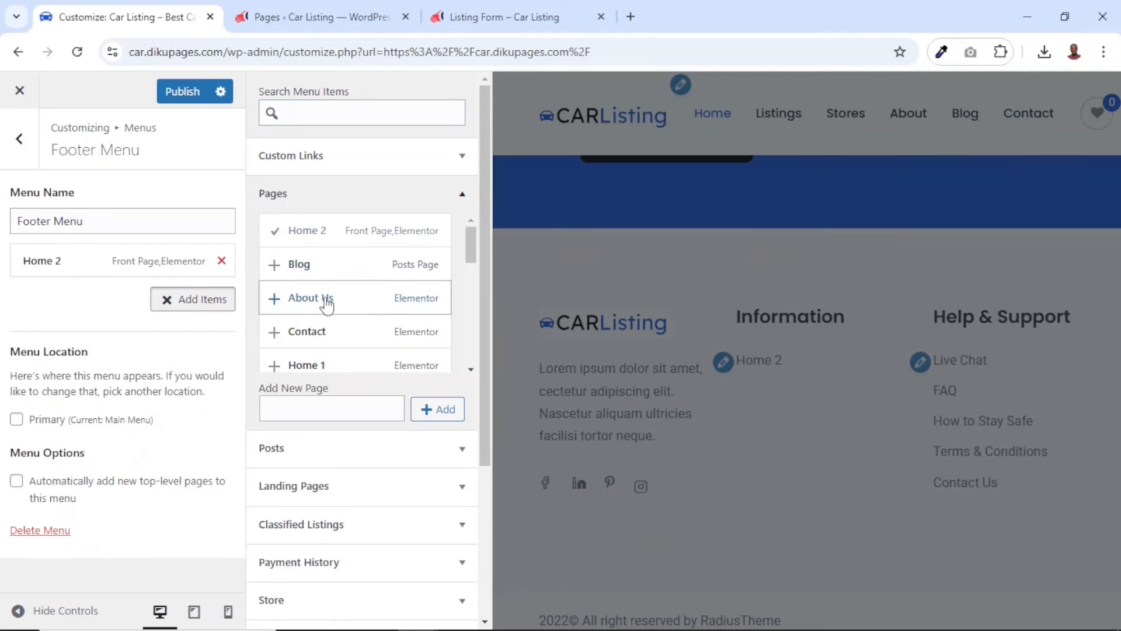
click(327, 301)
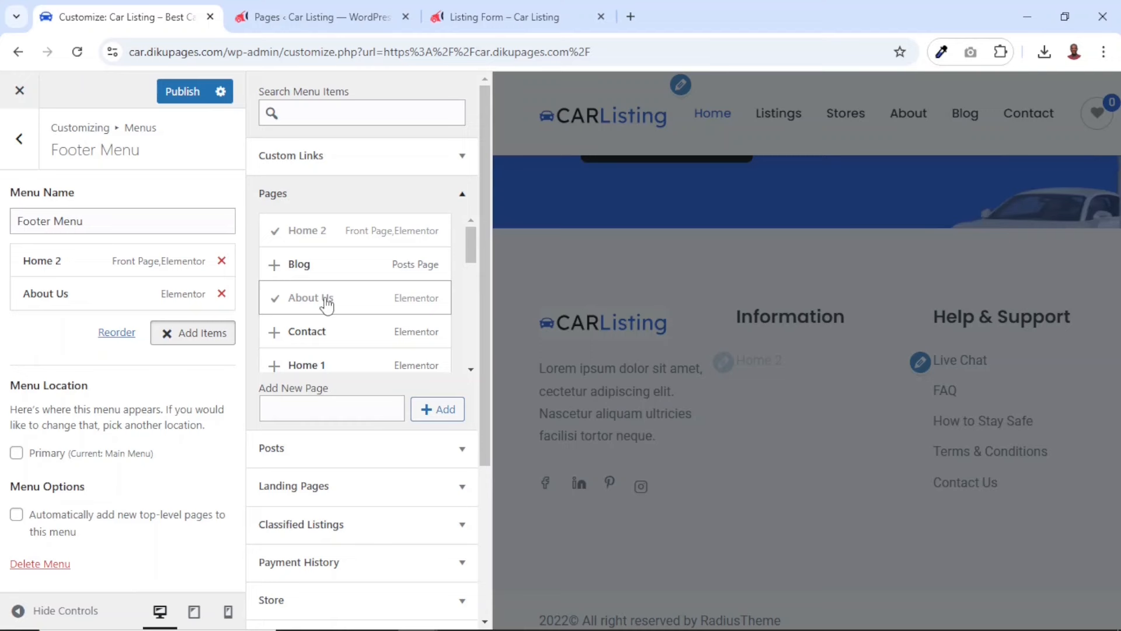
click(323, 343)
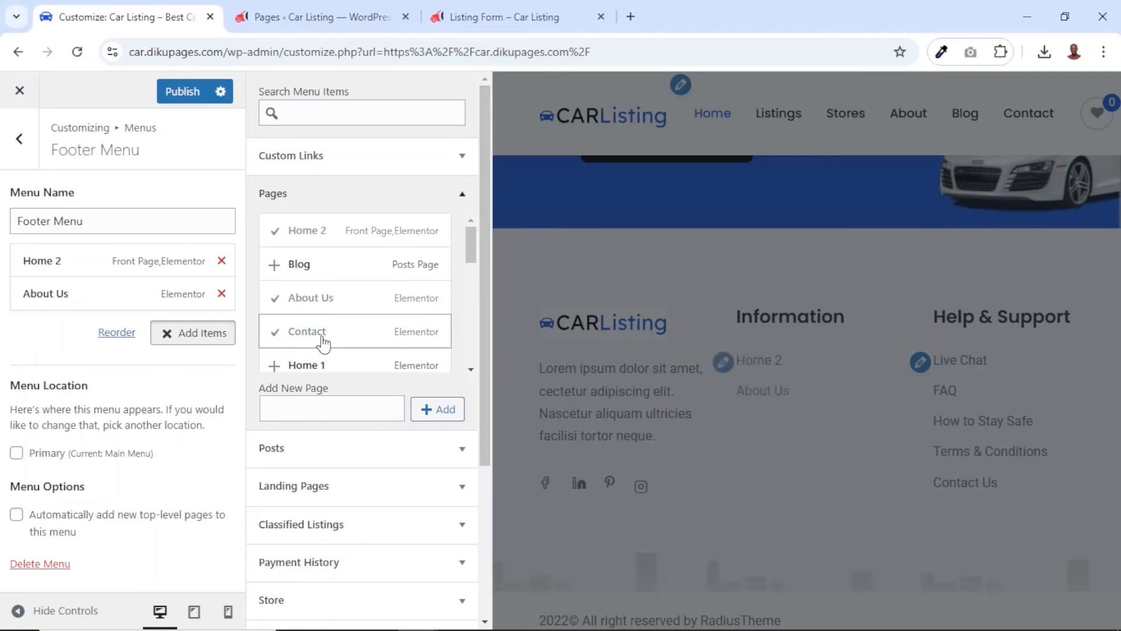
click(304, 272)
Change the navigation label of the Footer Menu's Home 2 item to Home
click(73, 262)
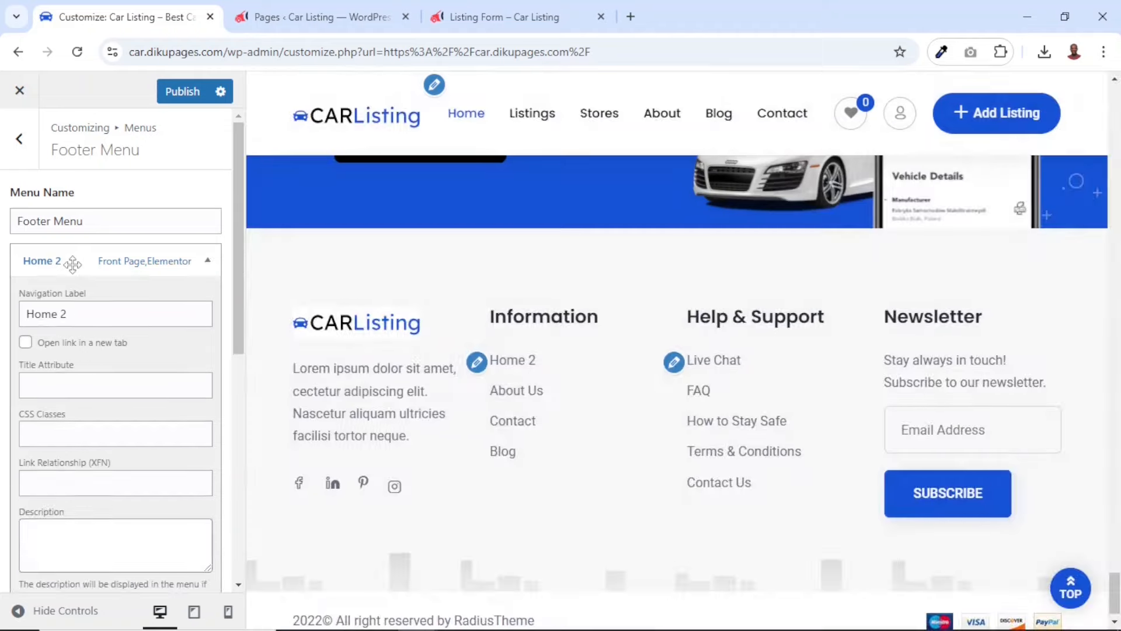
click(86, 309)
key(BackSpace)
key(BackSpace)
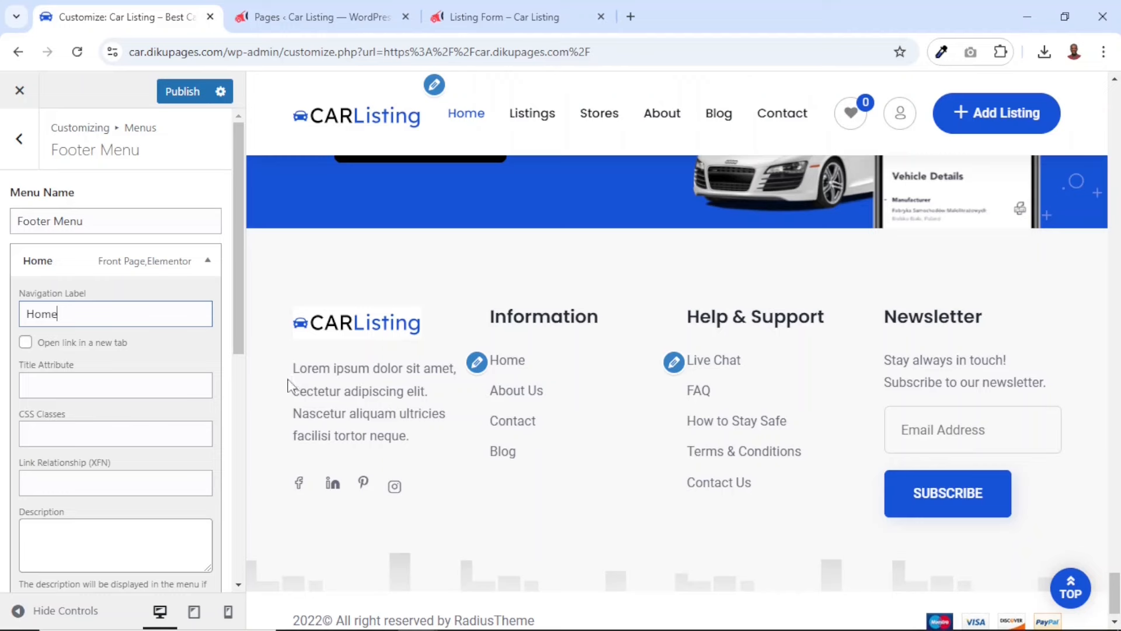
In the Footer 1 widget area, replace the About widget's description with "Best car listing website in all your car needs."
drag(290, 372, 405, 441)
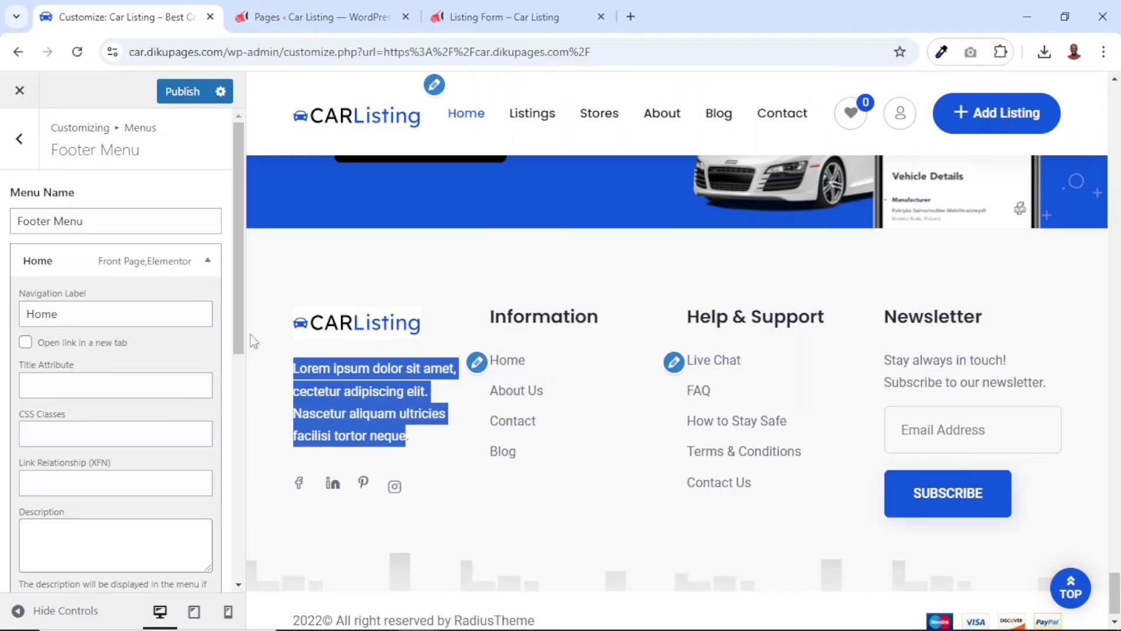
click(23, 142)
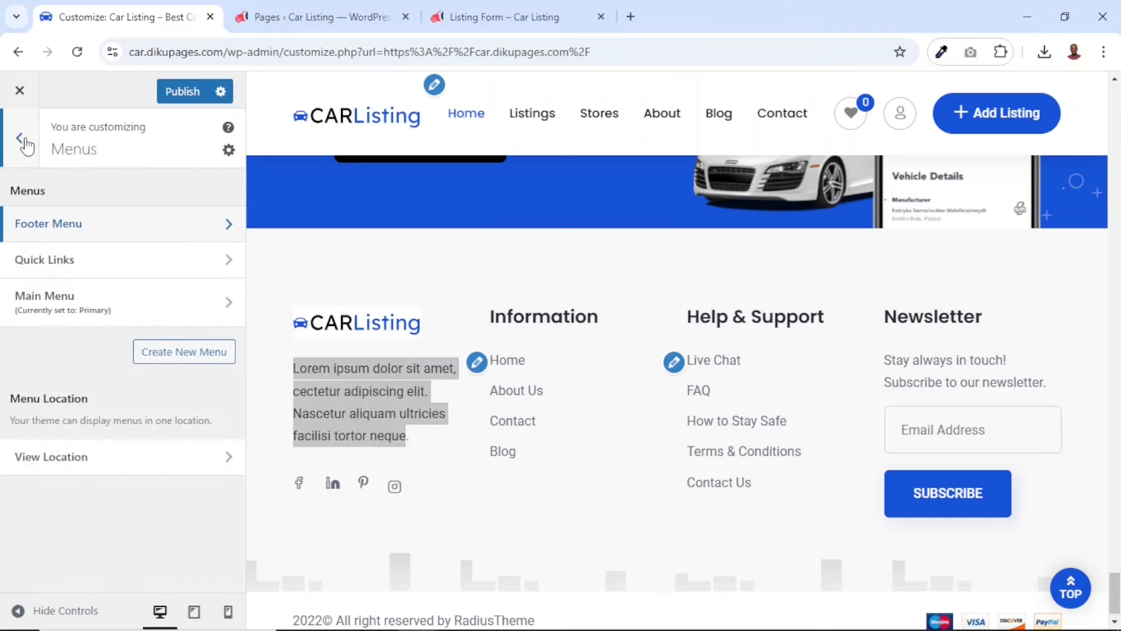
click(24, 143)
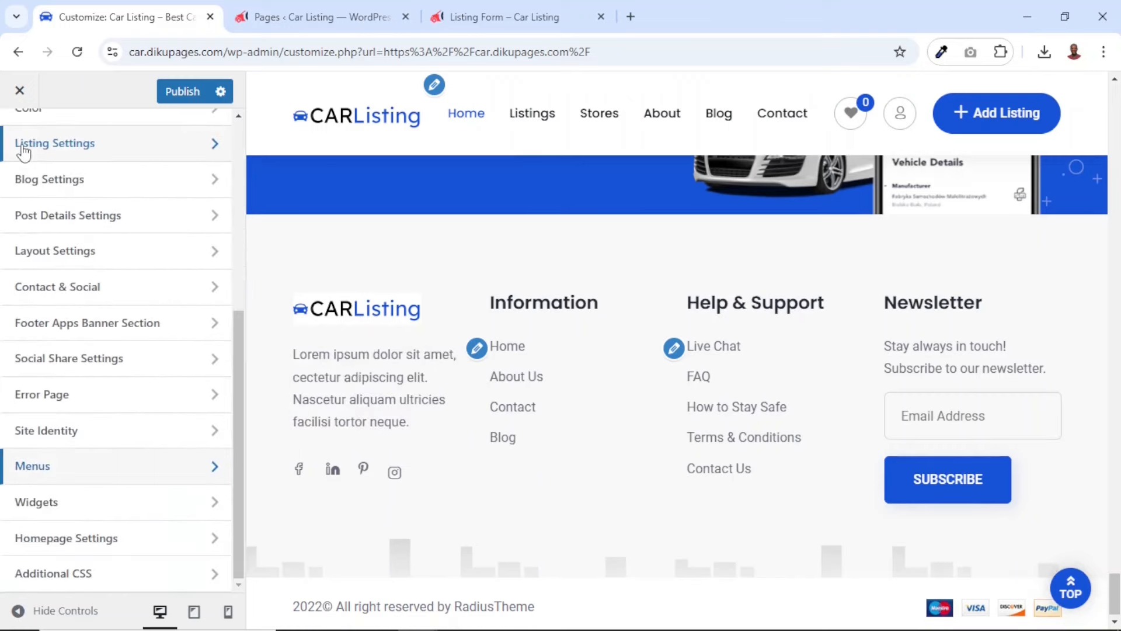
click(26, 503)
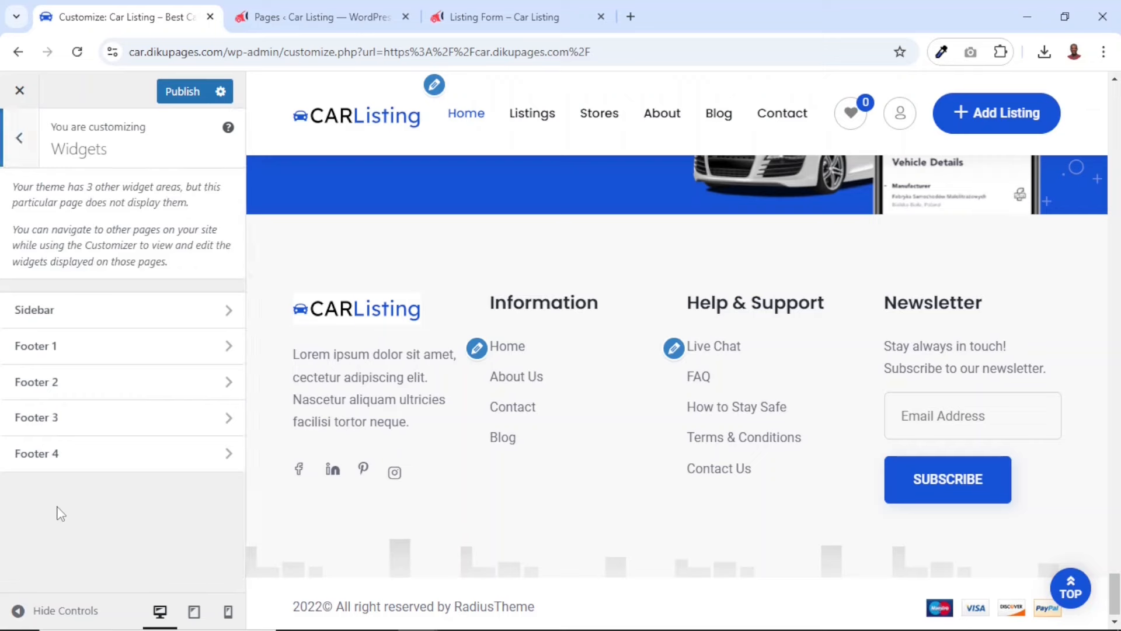
click(76, 346)
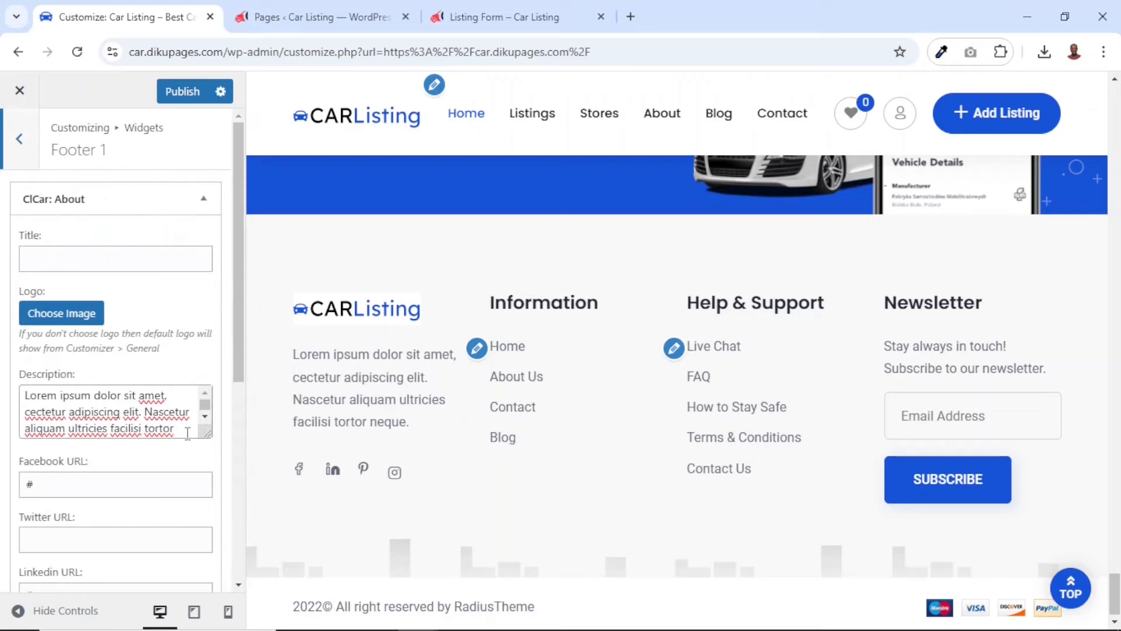
drag(187, 432, 3, 390)
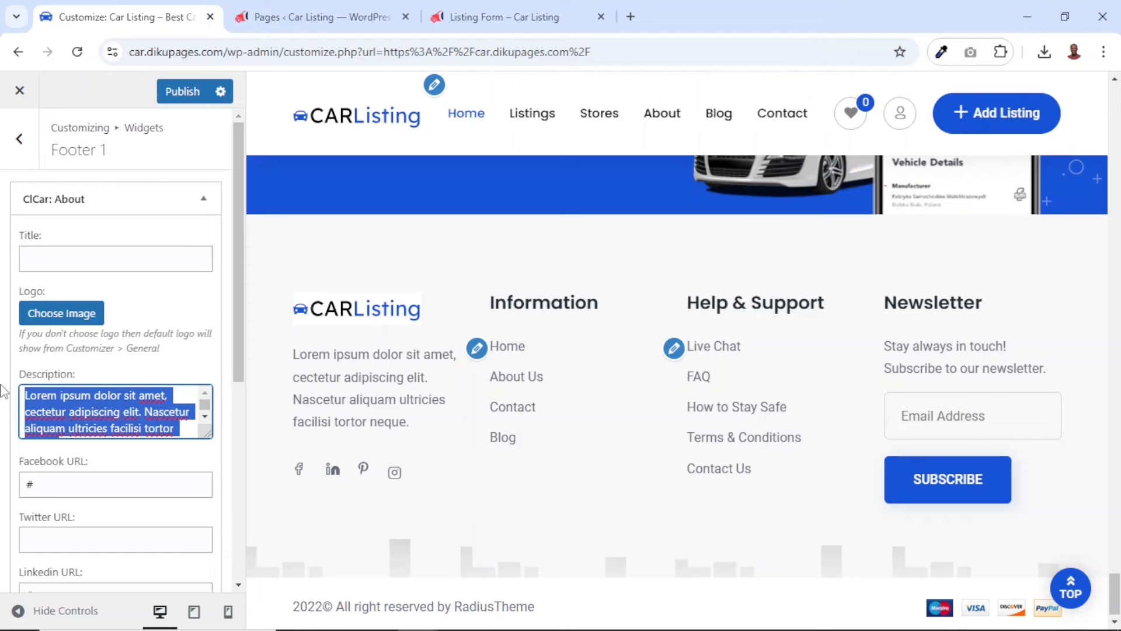
key(BackSpace)
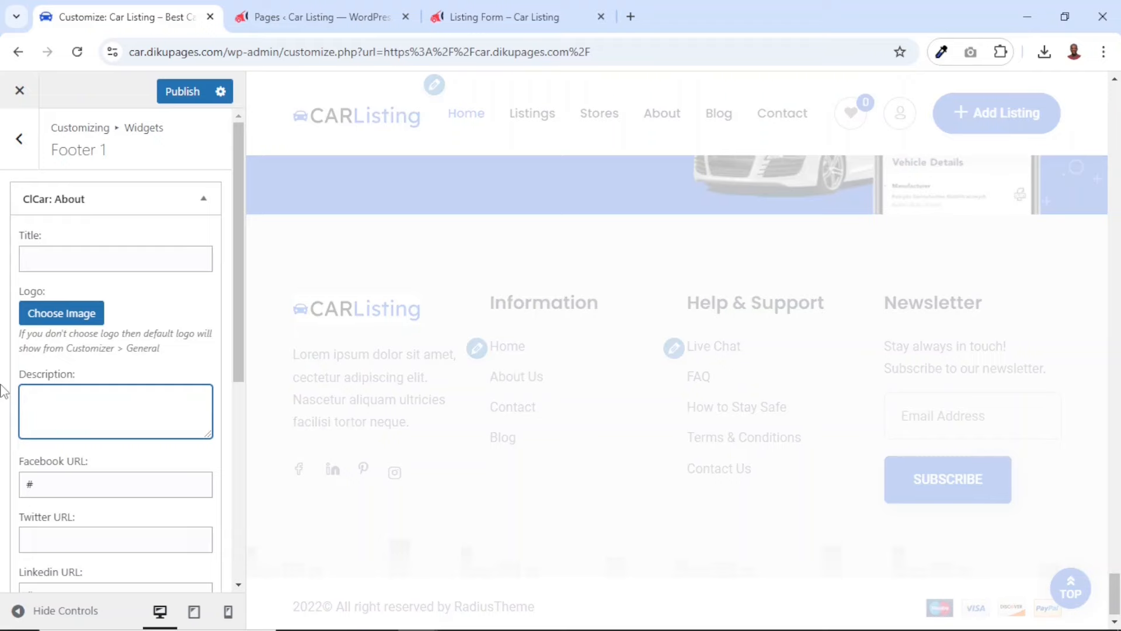
text(Best car listing website in all your car needs.)
key(ctrl+a)
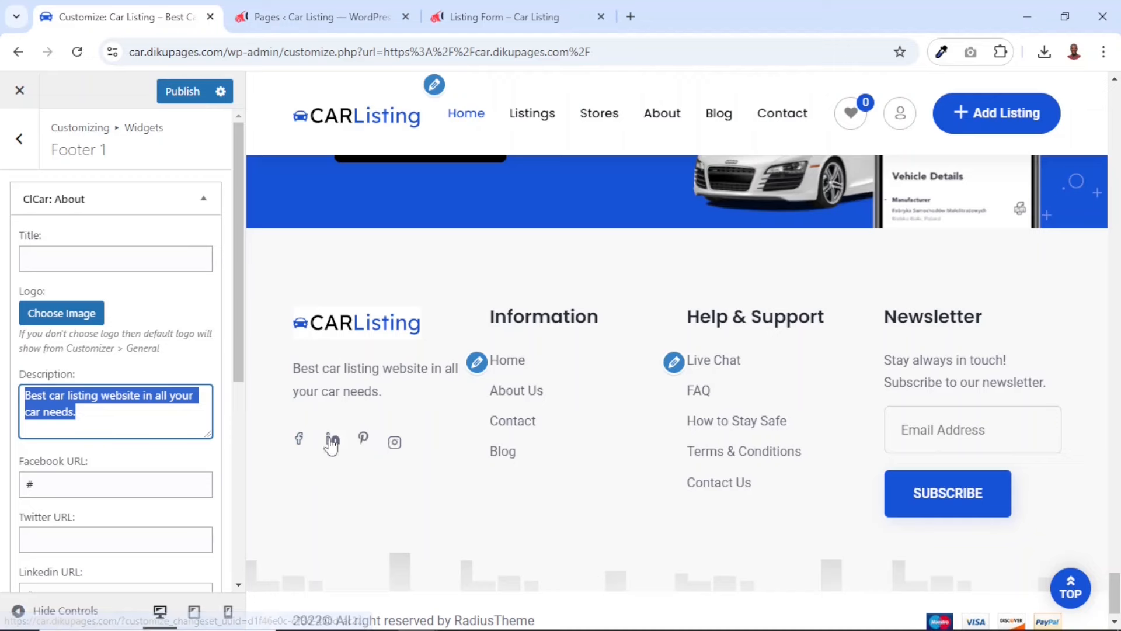
scroll(96, 494, down, 1)
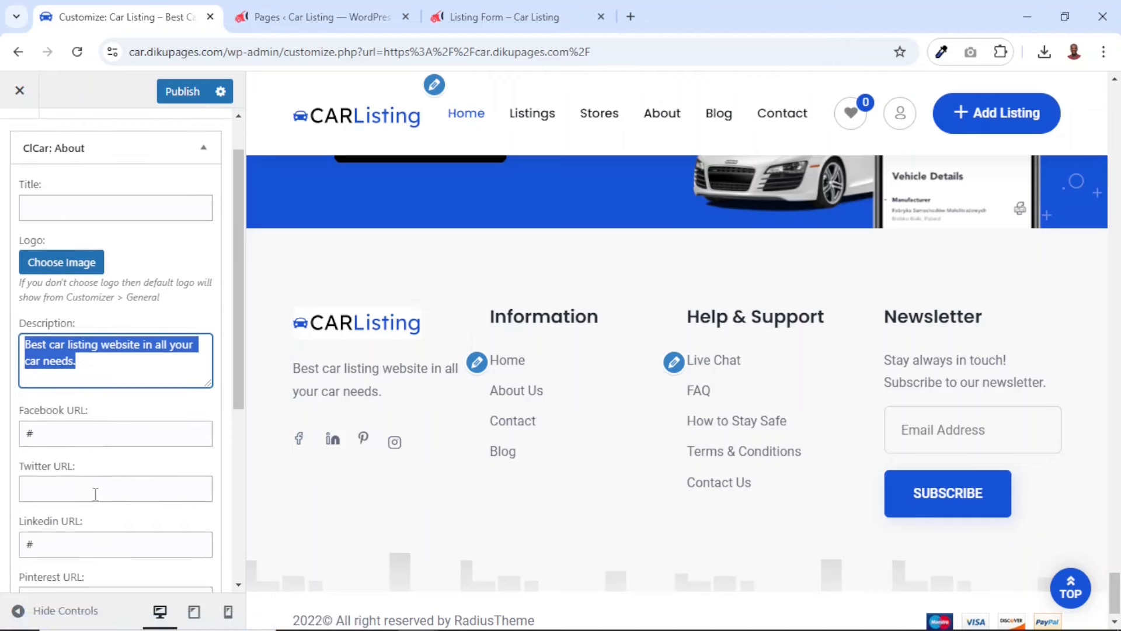
click(56, 435)
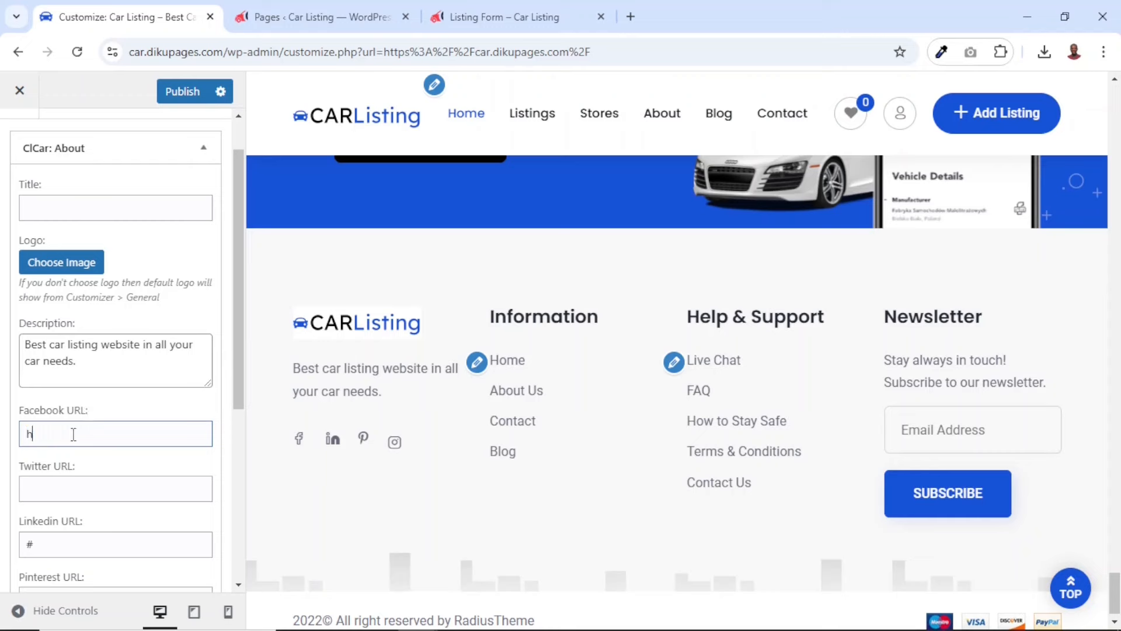
text(httpsf)
key(BackSpace)
text(:/)
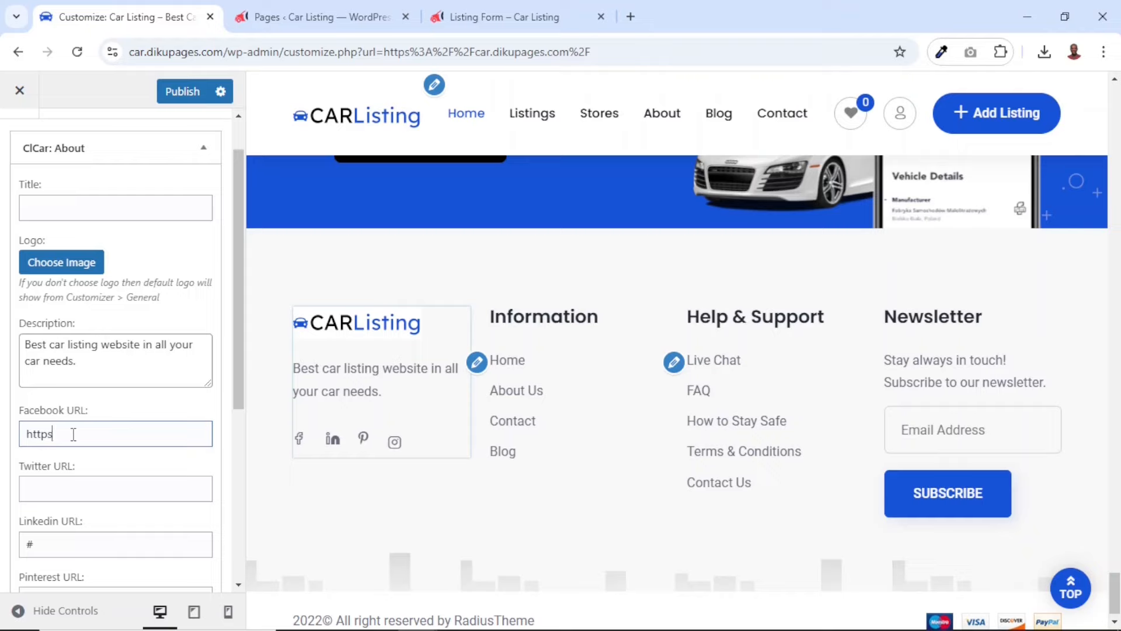
text(/f)
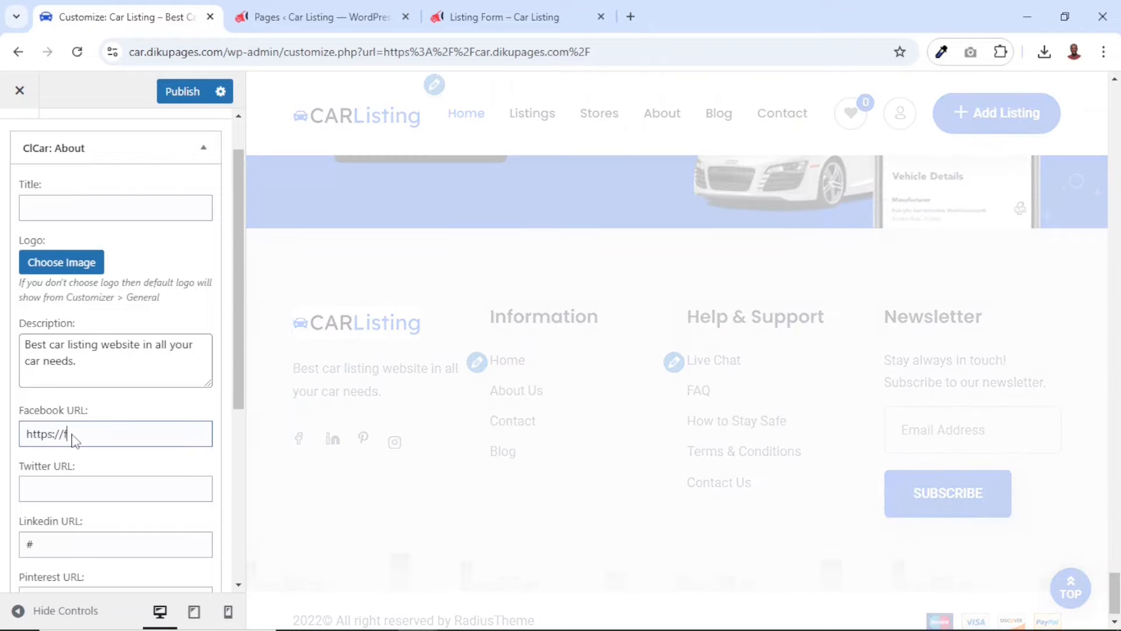
text(acebook.com/)
text(dikupagesweb)
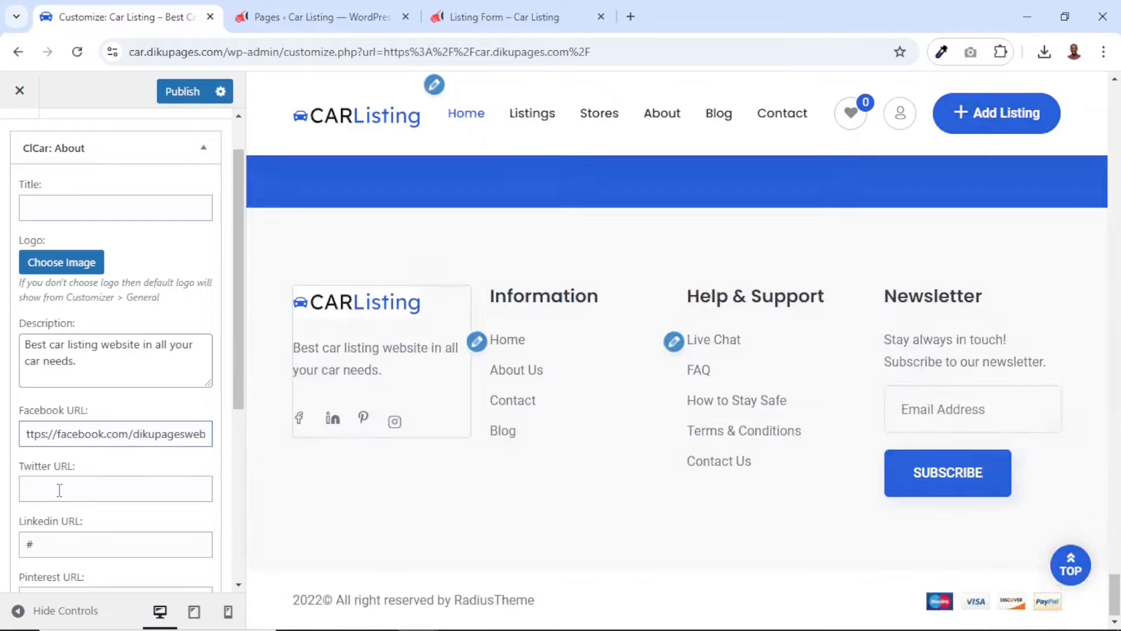
scroll(66, 496, down, 3)
scroll(66, 497, down, 2)
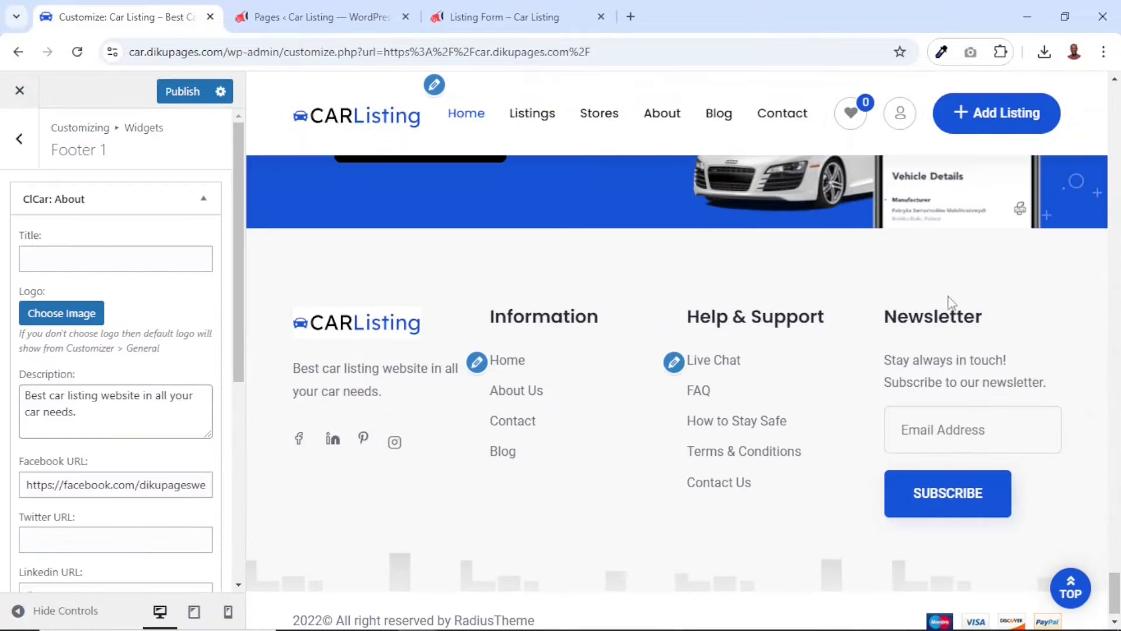
Leave the Footer 1 widget area and open the Customizer's Footer settings with the copyright text
drag(887, 327, 1037, 421)
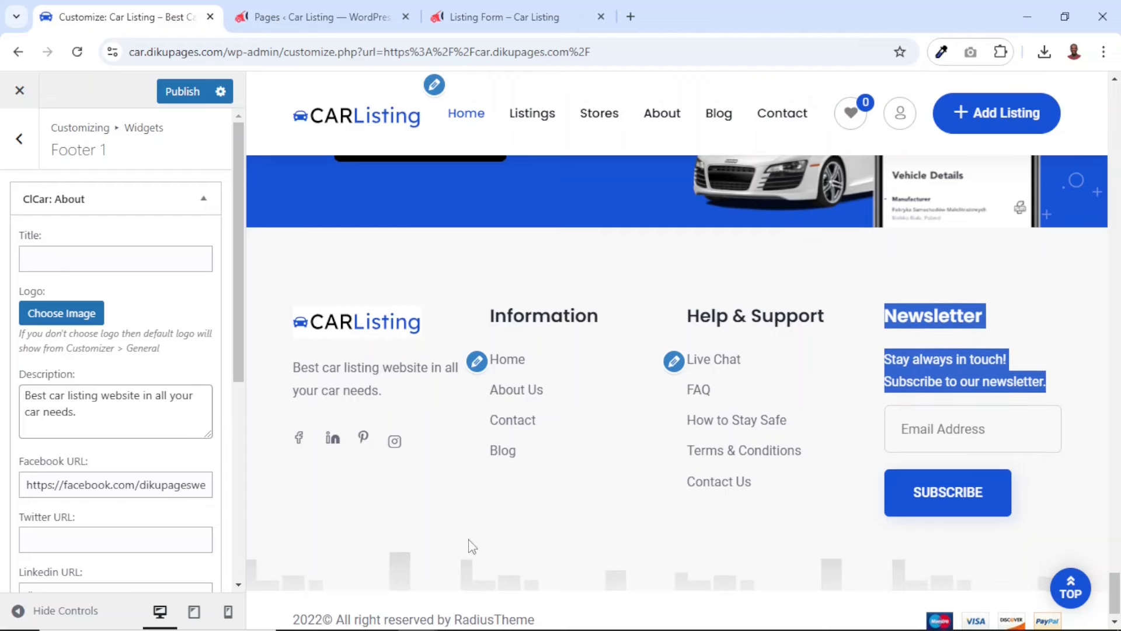
scroll(469, 545, down, 1)
drag(295, 600, 551, 608)
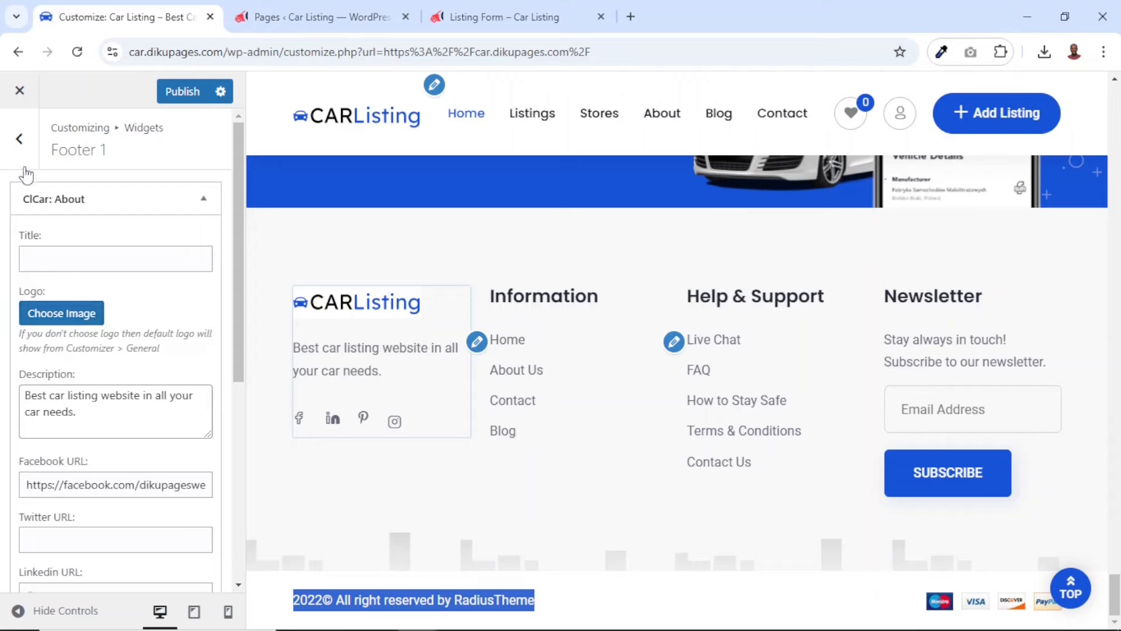
click(21, 148)
click(21, 151)
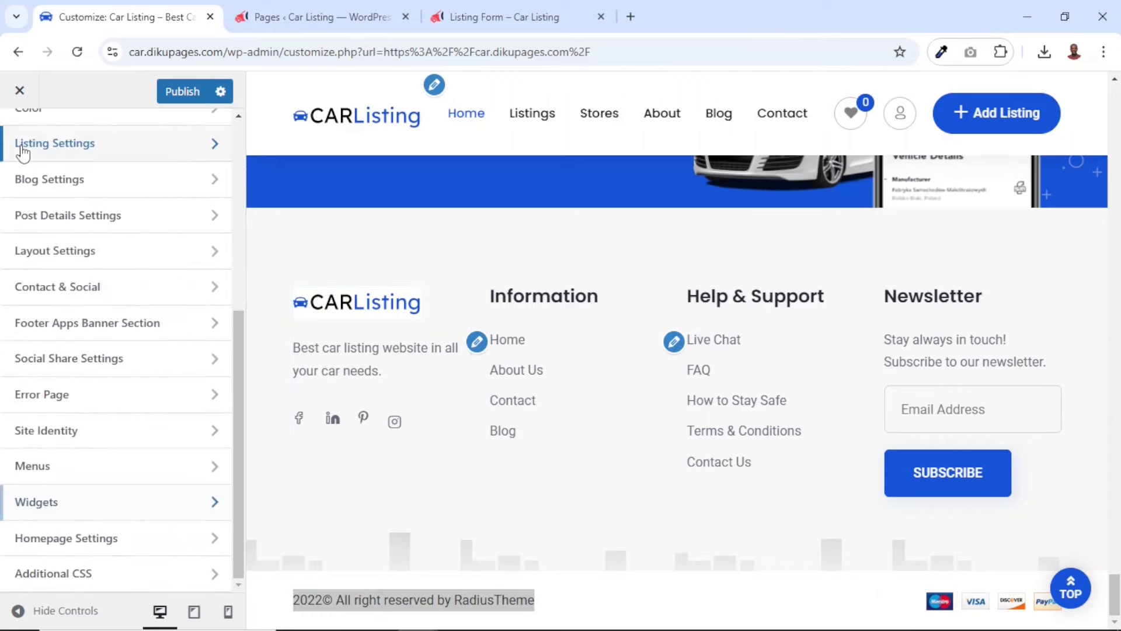
scroll(155, 329, up, 5)
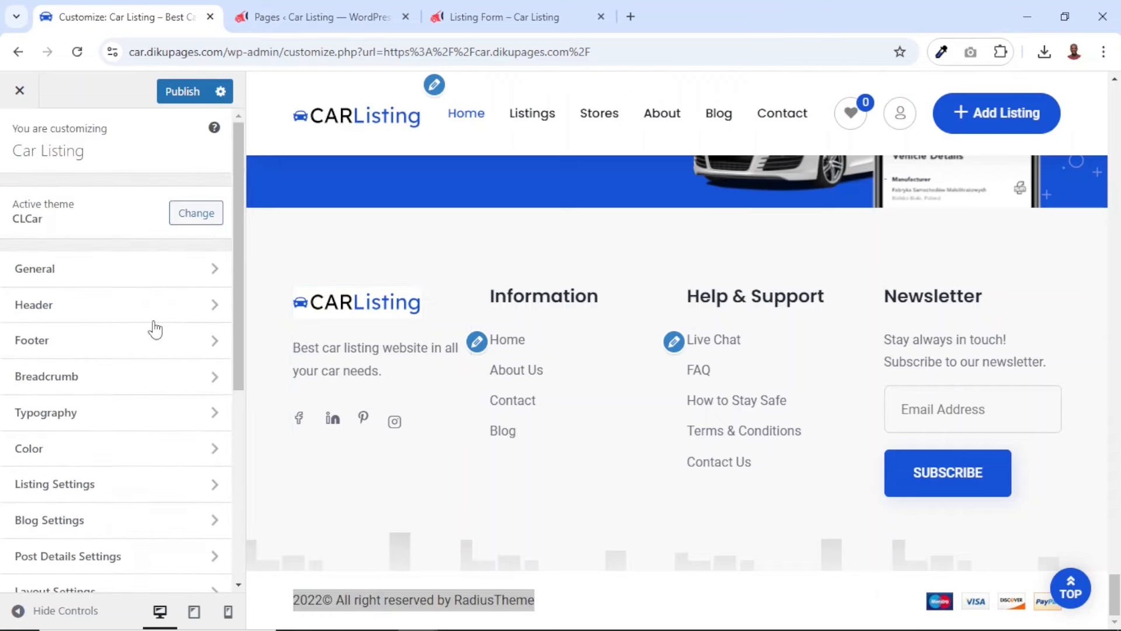
click(47, 349)
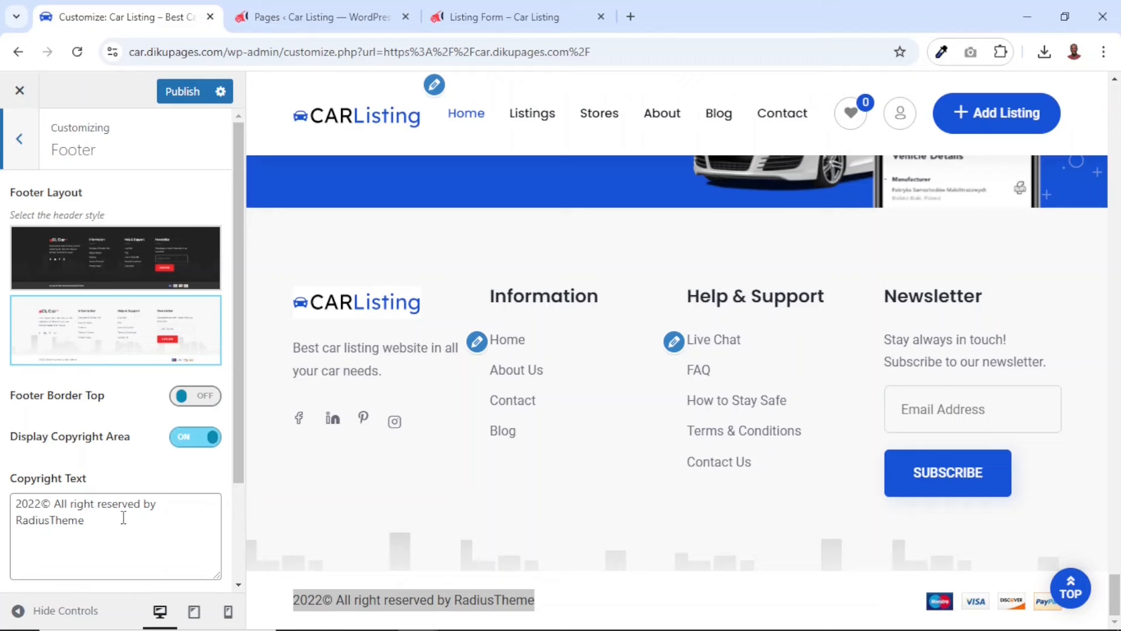
Replace the footer's copyright text with "© 2024. Car Listing"
double_click(28, 502)
key(BackSpace)
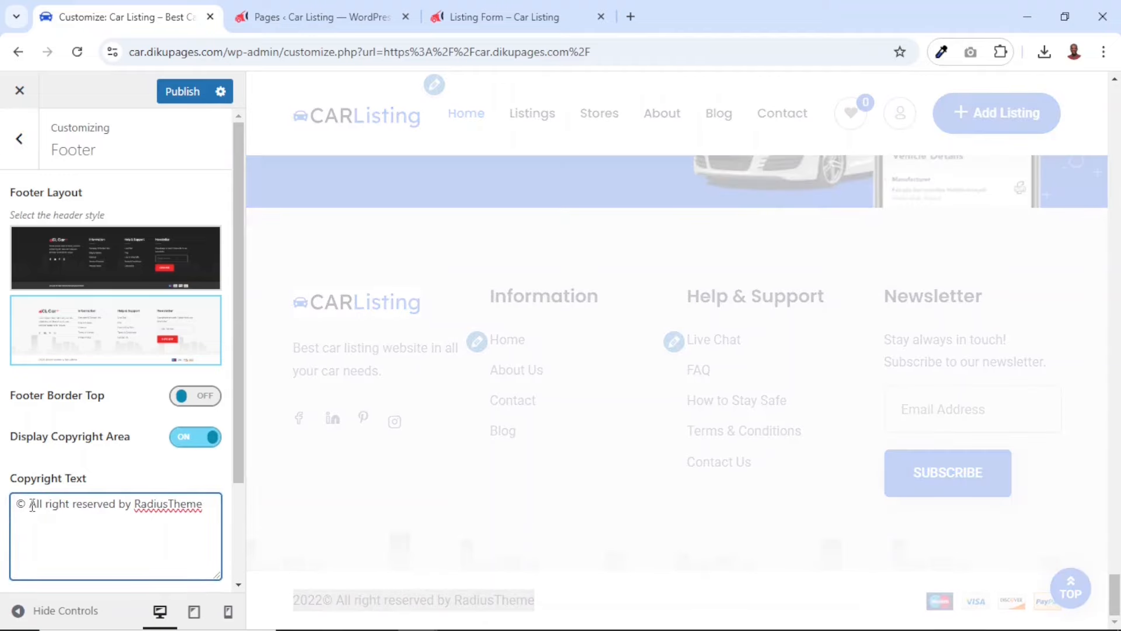
drag(30, 507, 226, 515)
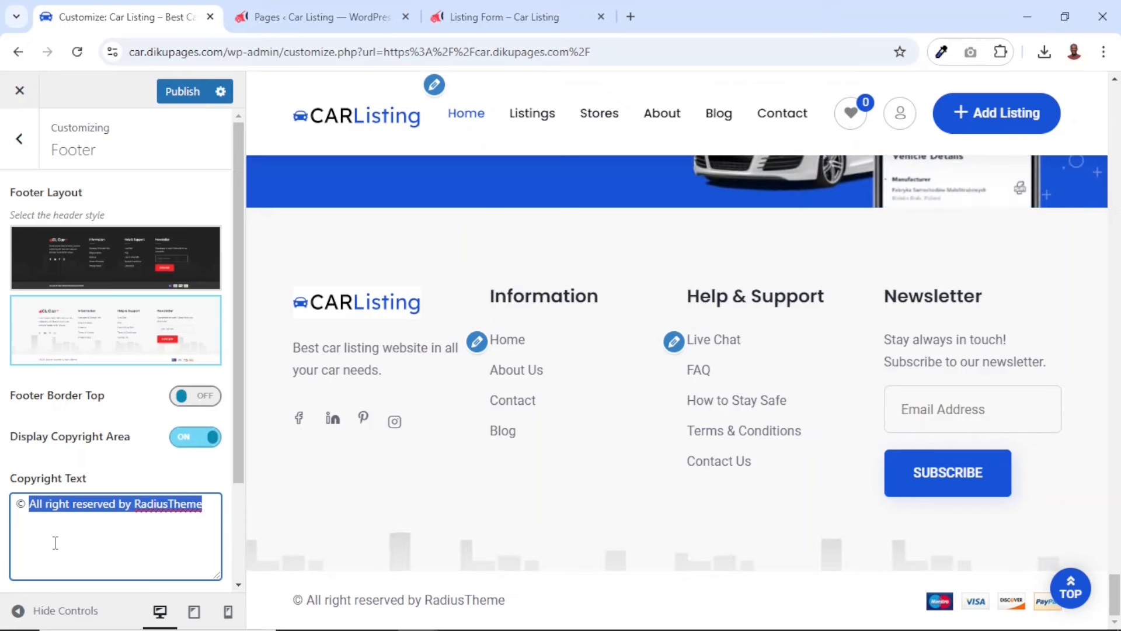
text(2024)
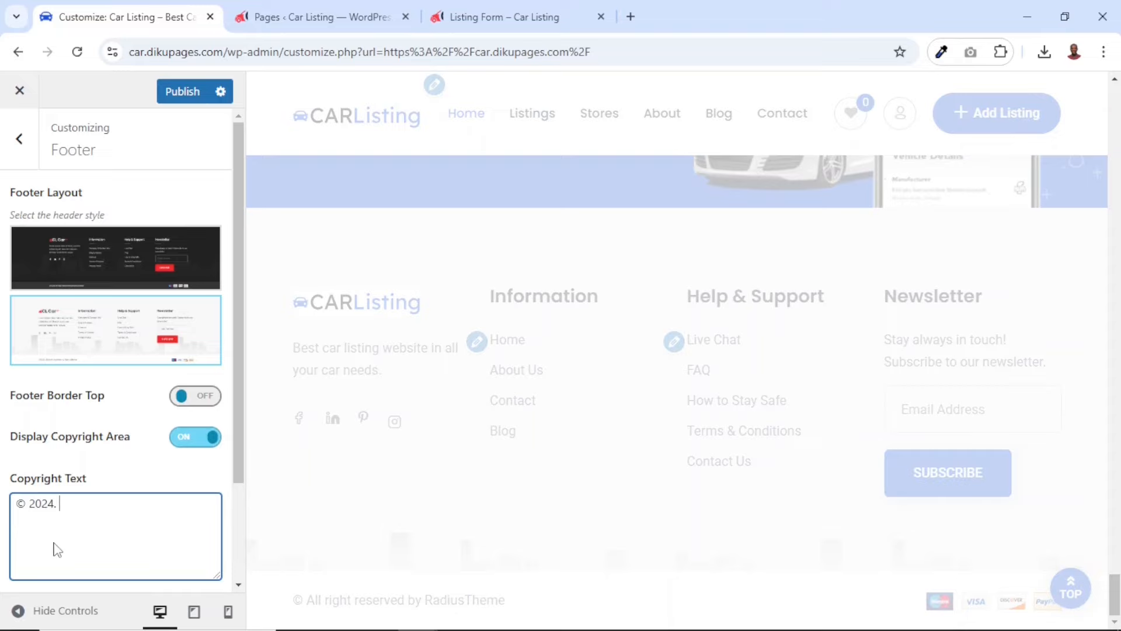
text(. Car)
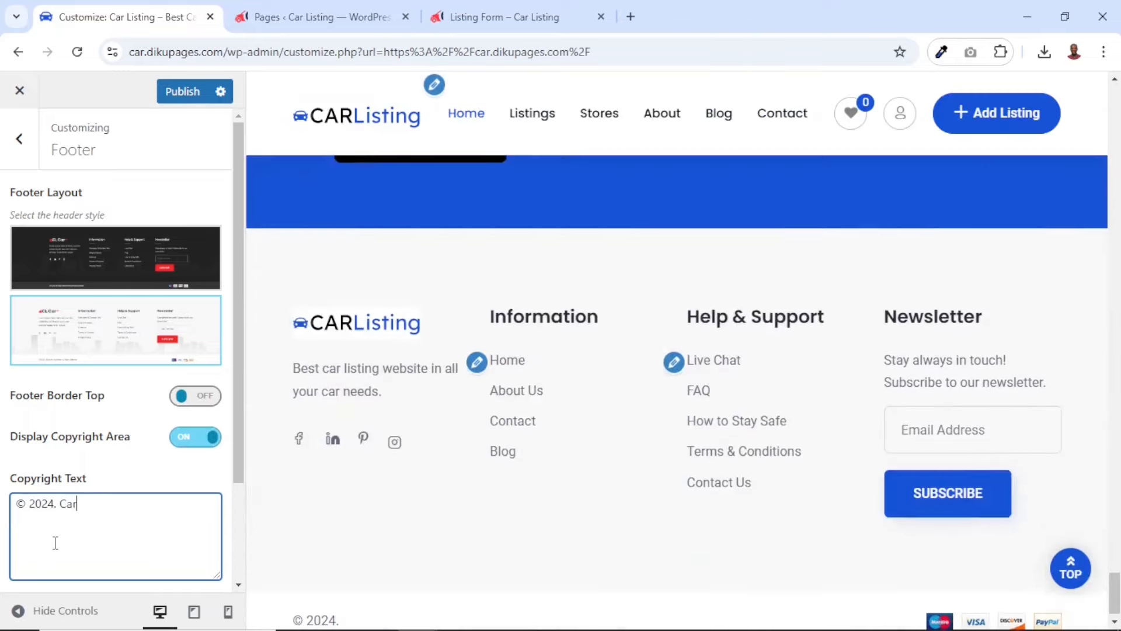
text( Lis)
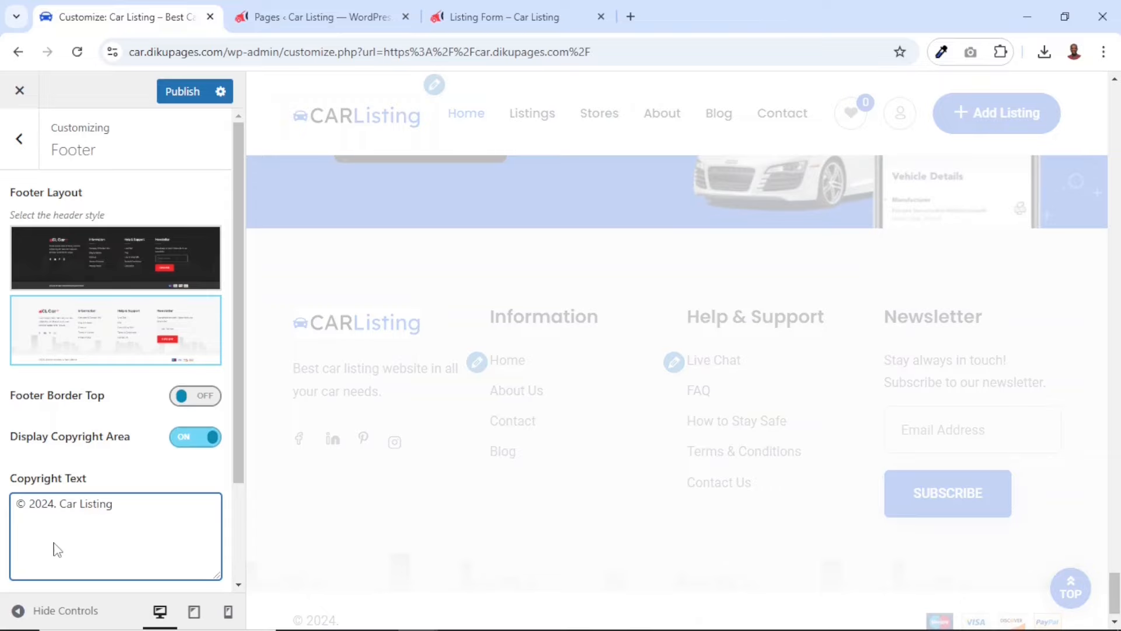
text(ting)
scroll(56, 543, down, 3)
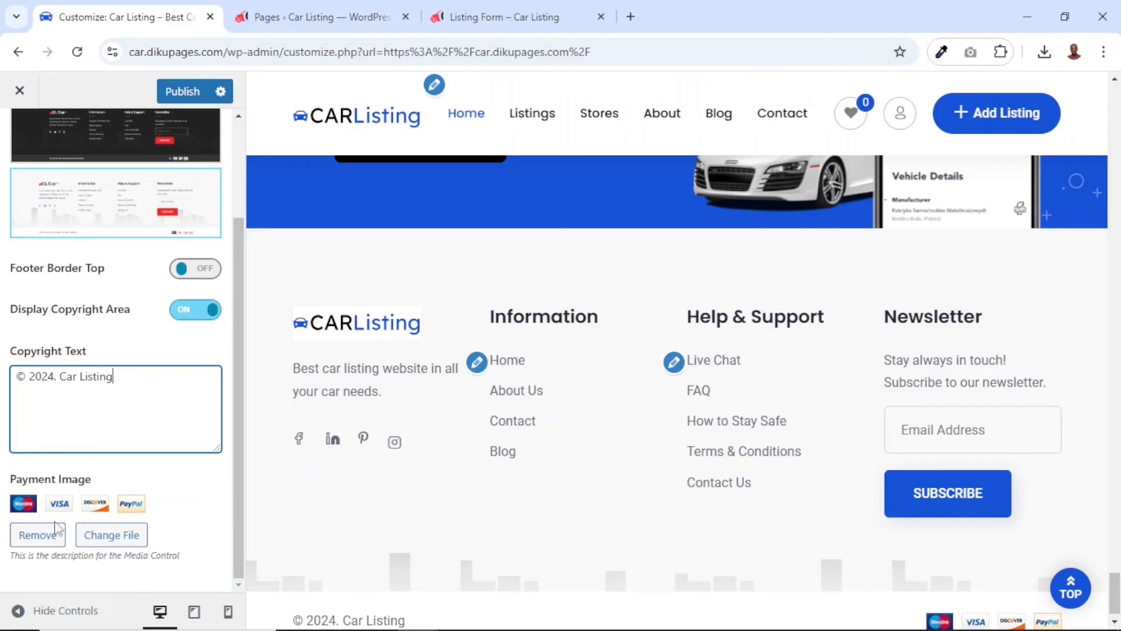
scroll(371, 578, down, 1)
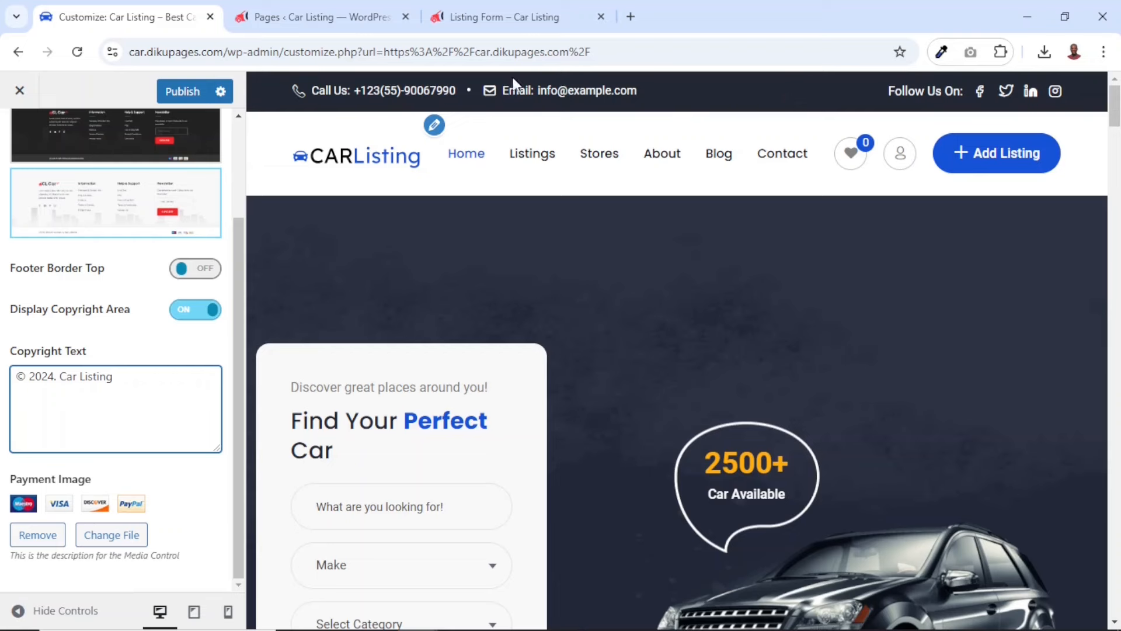
Leave the Footer settings and replace the demo address in the Contact & Social settings with the business's postal address
scroll(120, 305, up, 3)
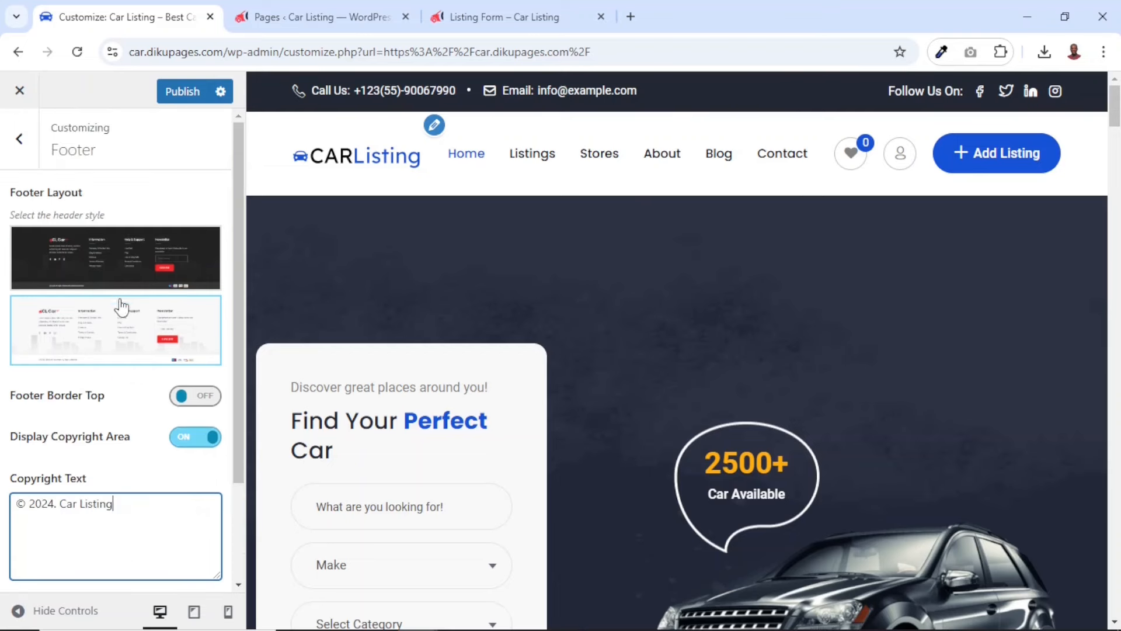
click(21, 139)
scroll(160, 563, down, 5)
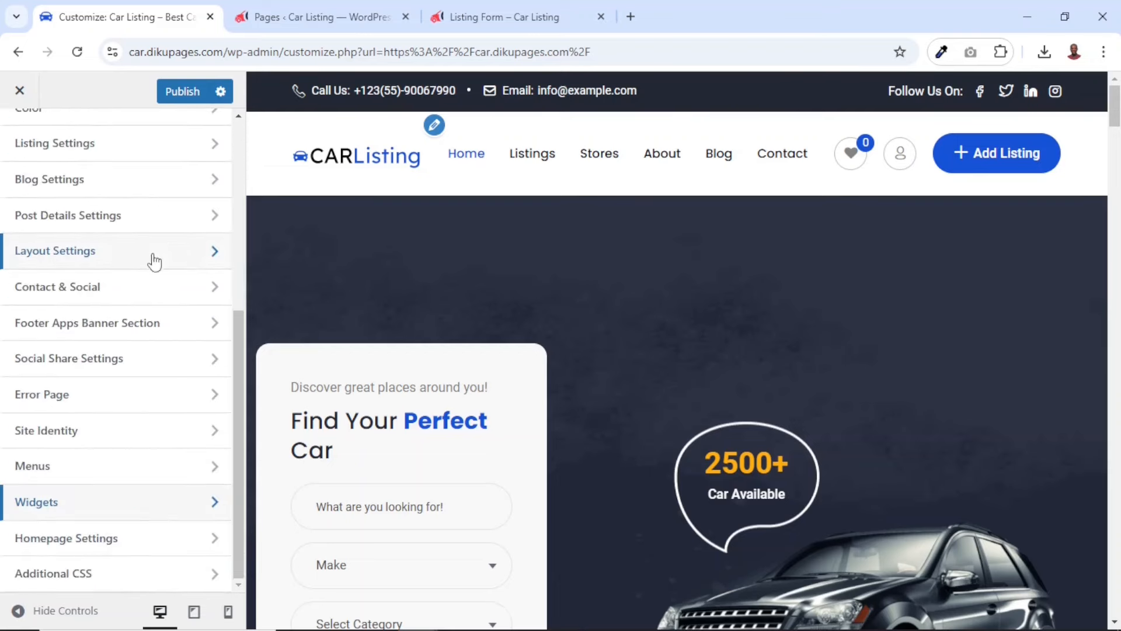
click(76, 292)
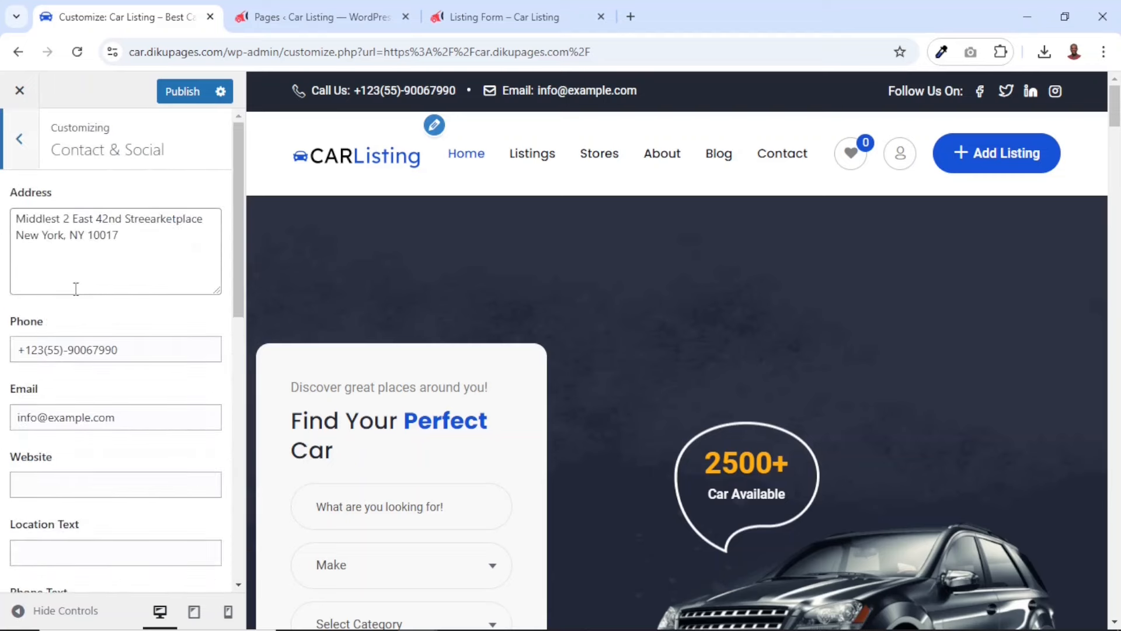
drag(145, 233, 3, 206)
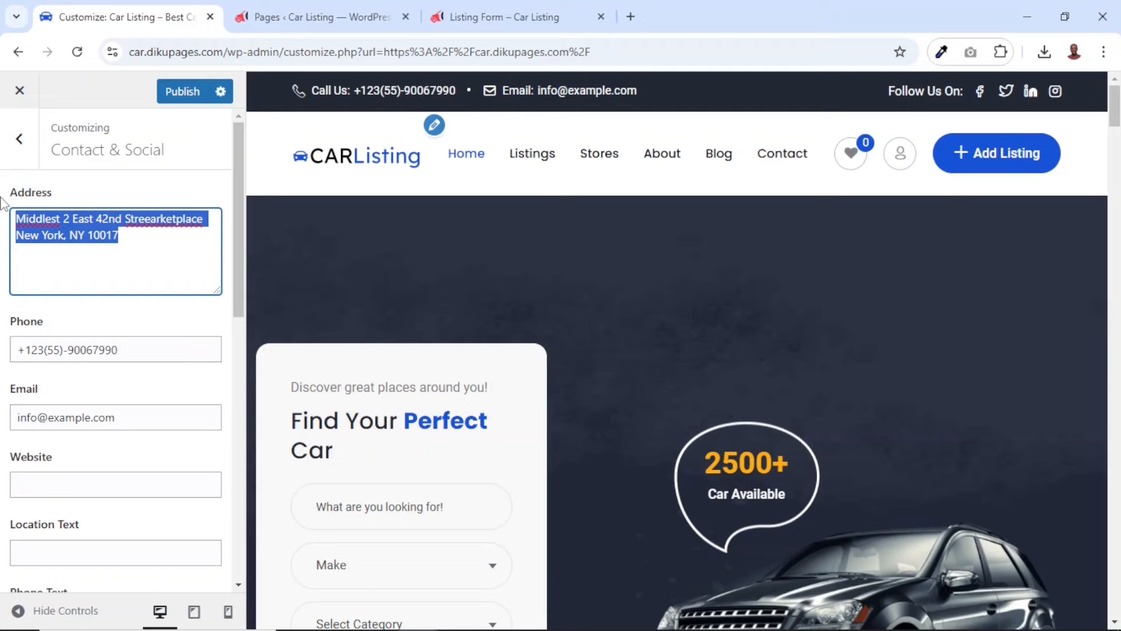
Replace the demo phone number in the Contact & Social settings with the business's phone number
drag(140, 348, 3, 357)
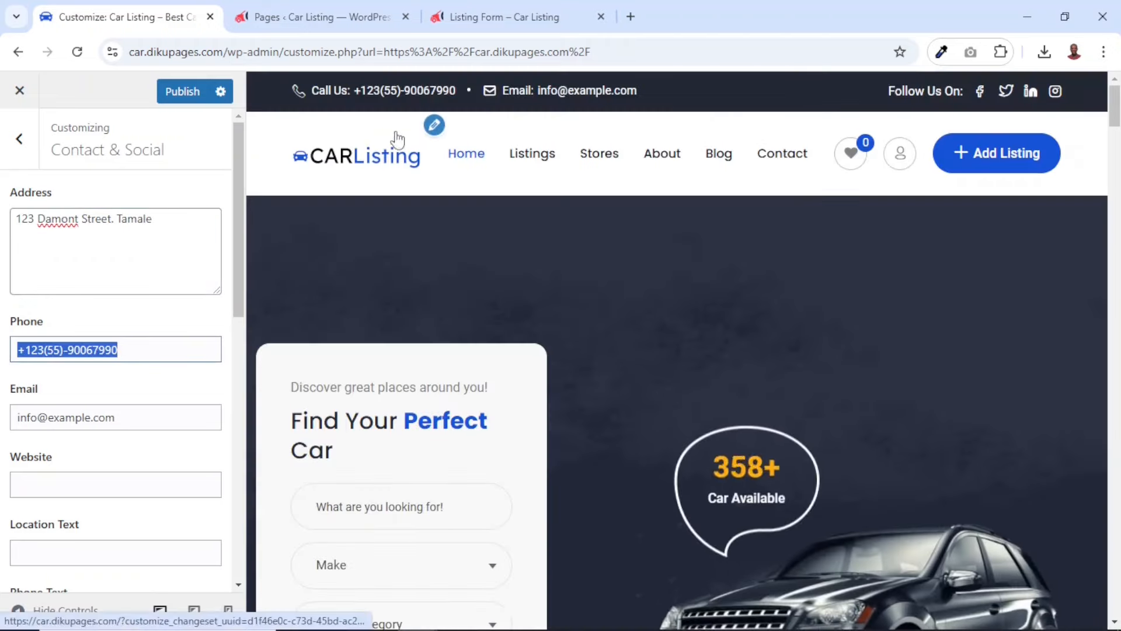
click(130, 350)
drag(117, 349, 25, 350)
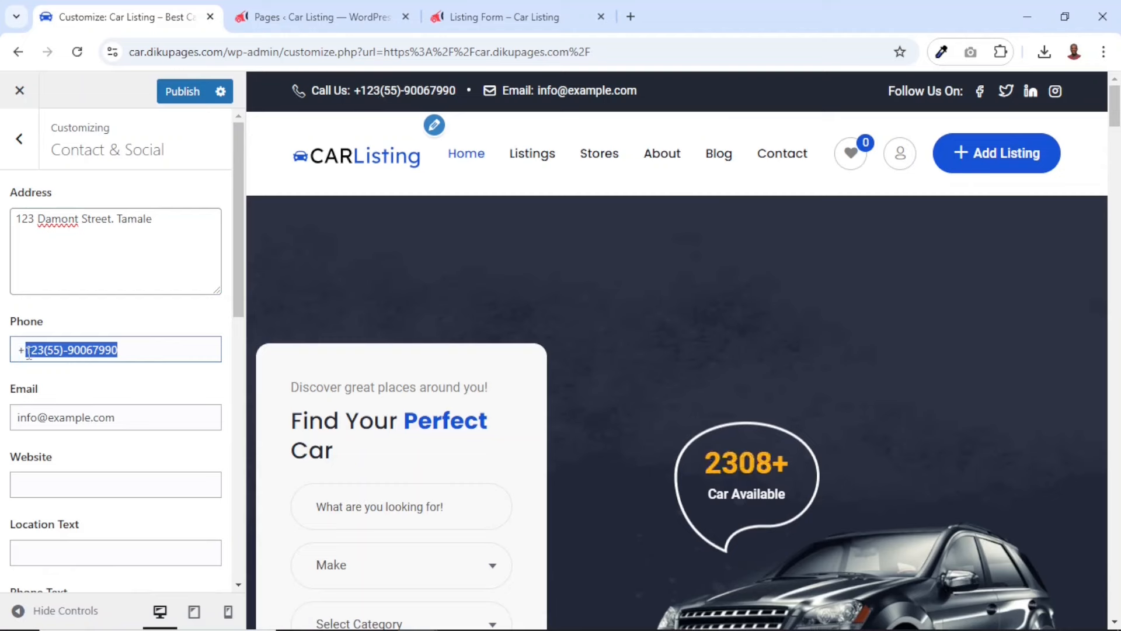
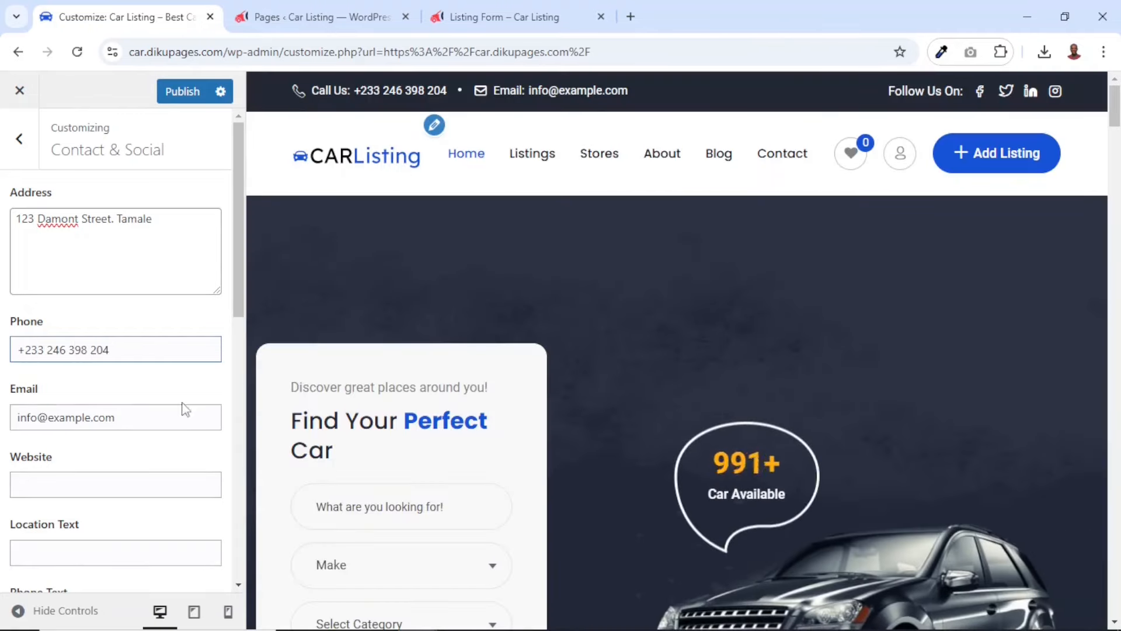
Replace the domain of the demo contact e-mail so the field holds the business's e-mail address
double_click(52, 417)
text(di)
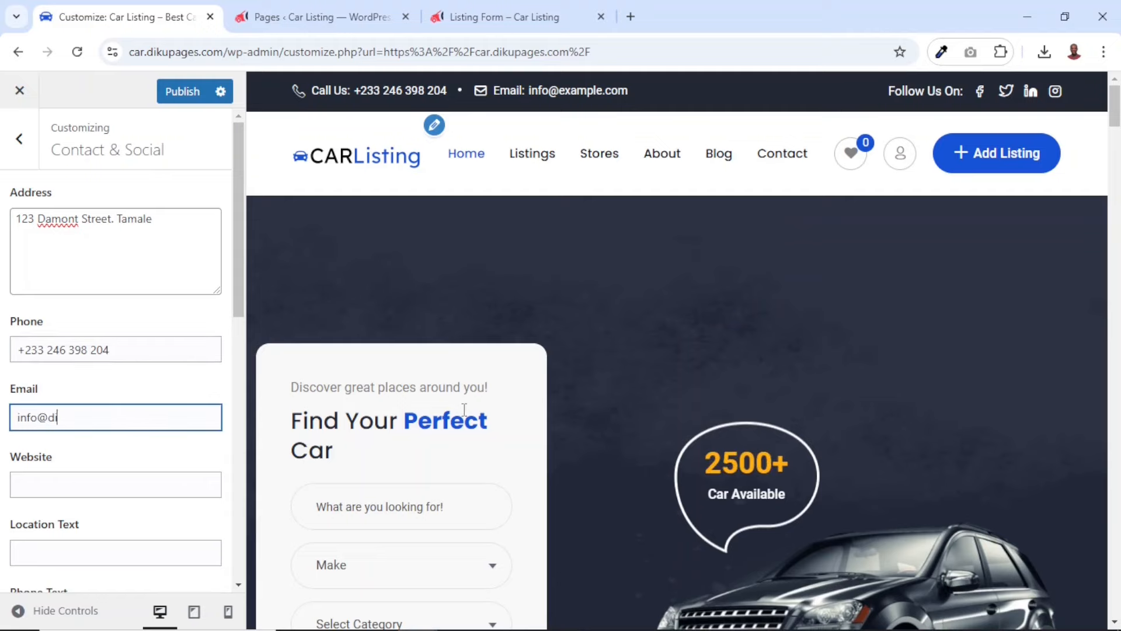
text(kupages.com)
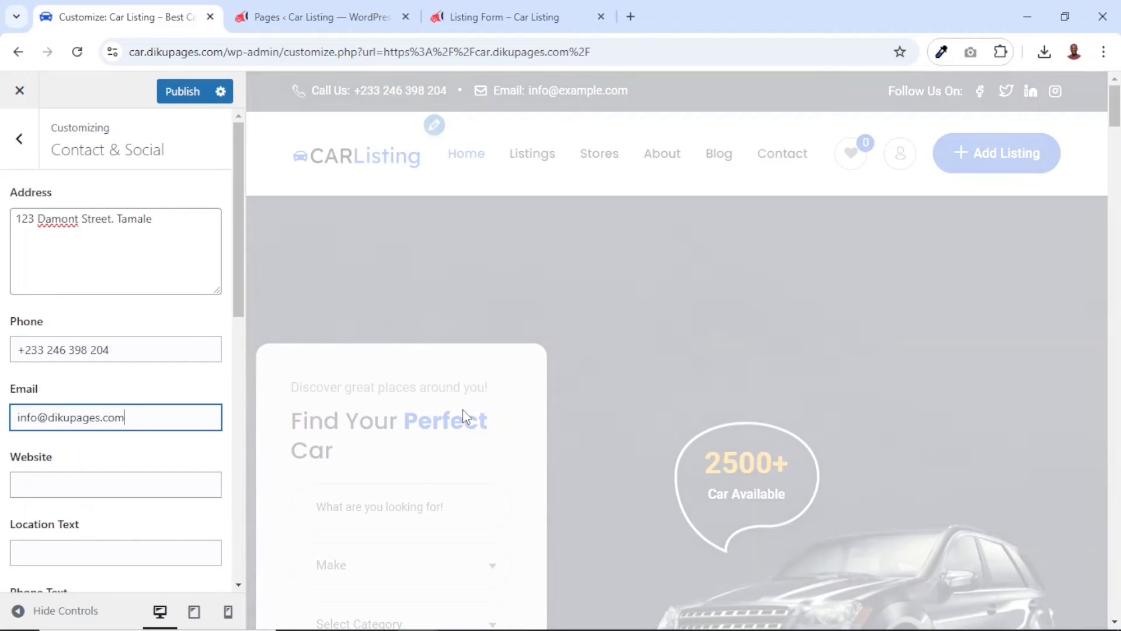
Try "Phone" as the top bar's phone text and restore it to "Call Us:"
scroll(87, 362, down, 4)
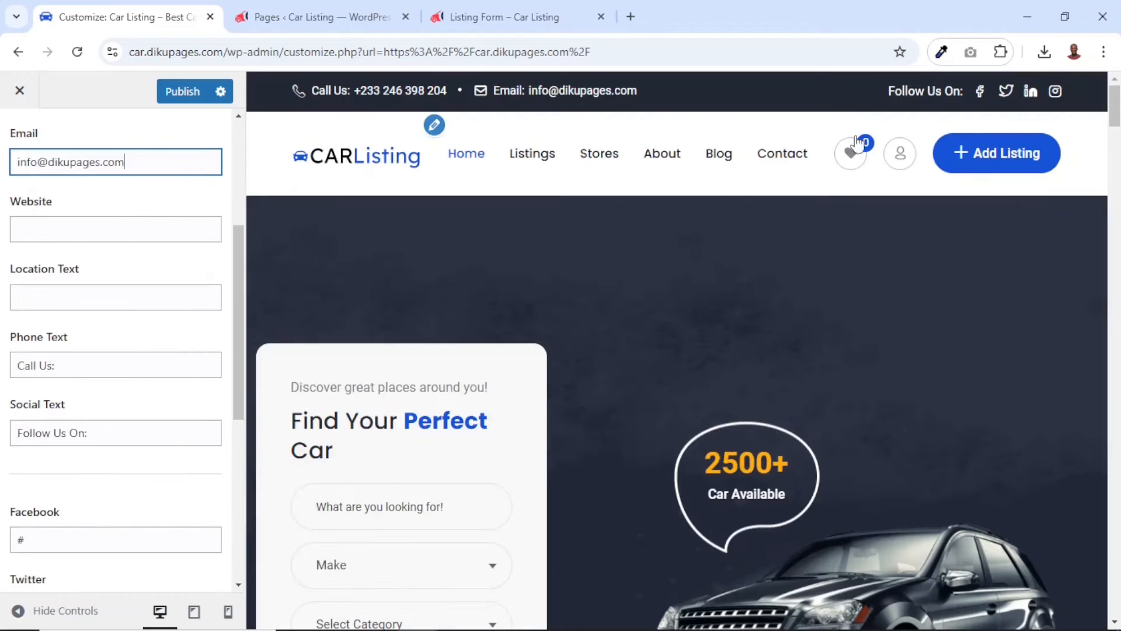
drag(350, 93, 330, 93)
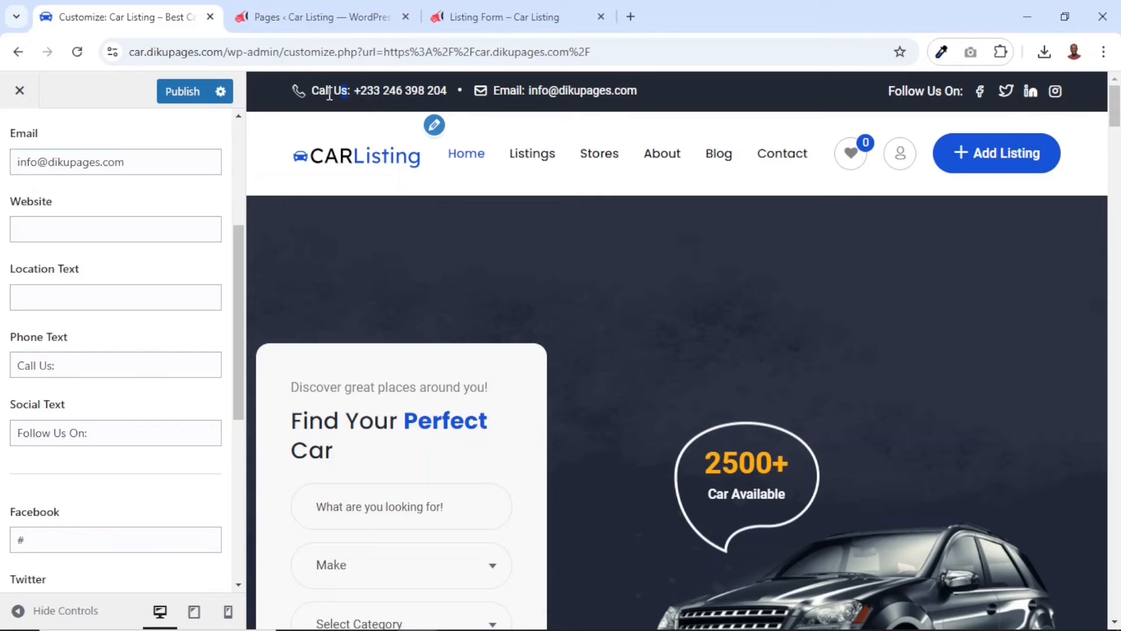
drag(70, 366, 3, 365)
key(ctrl+c)
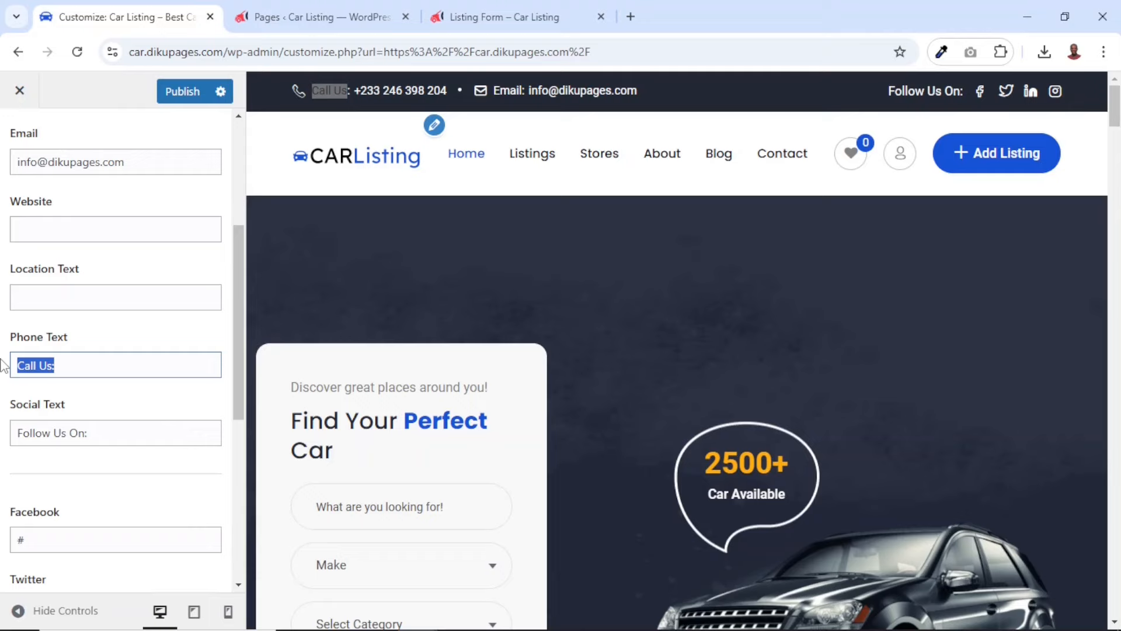
text(Phone)
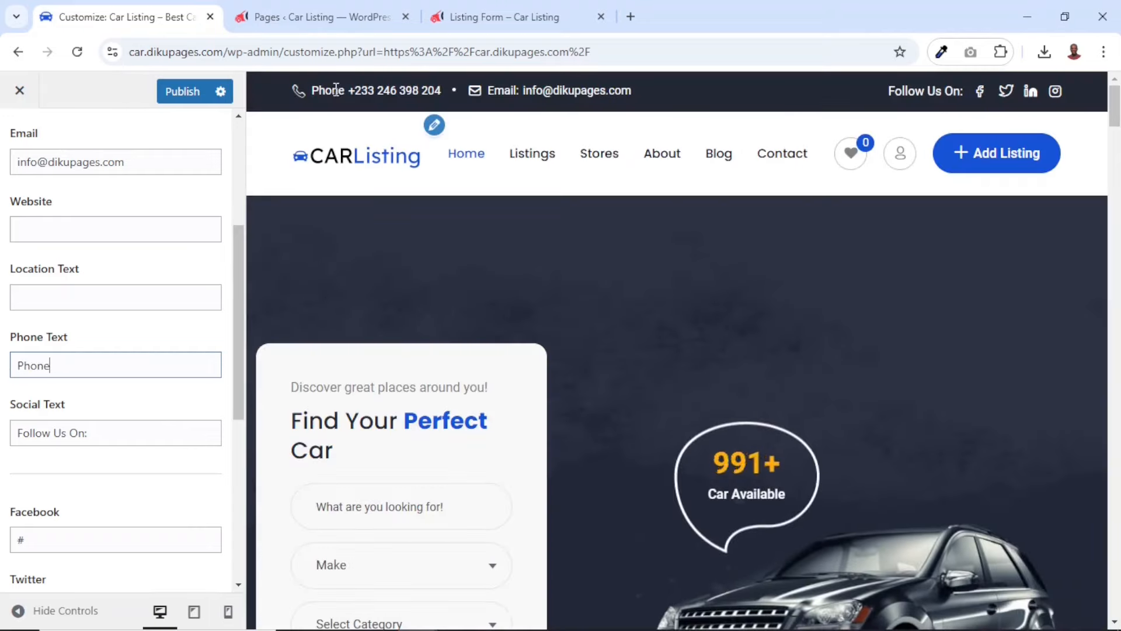
key(ctrl+a)
key(ctrl+v)
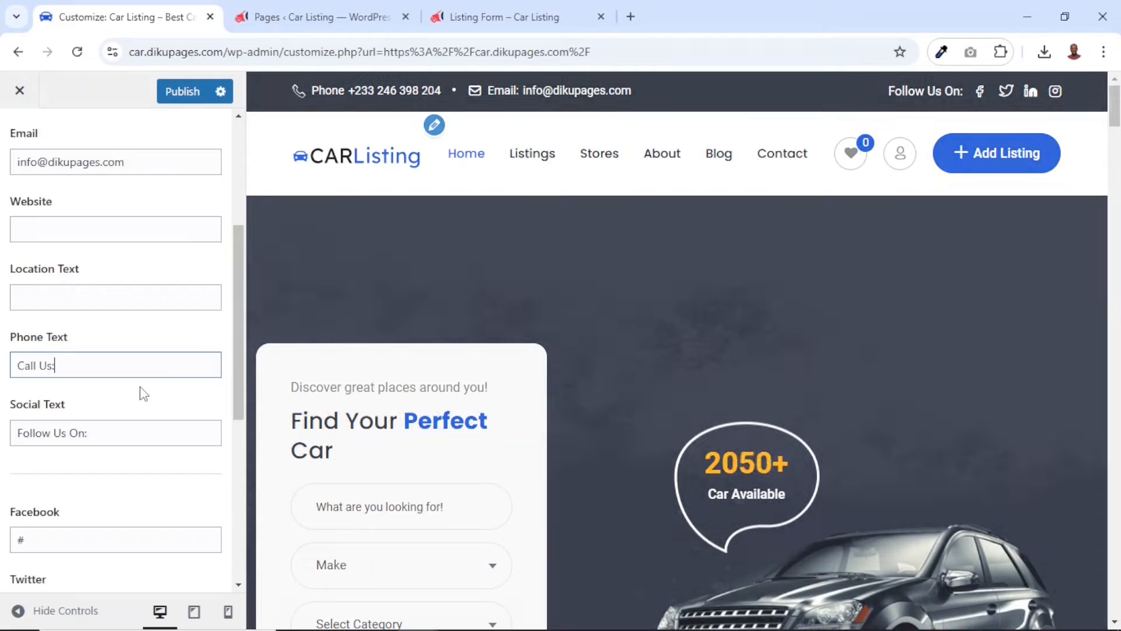
Check the social text and social media link fields, publish the customizations and close the Customizer
click(123, 435)
key(ctrl+a)
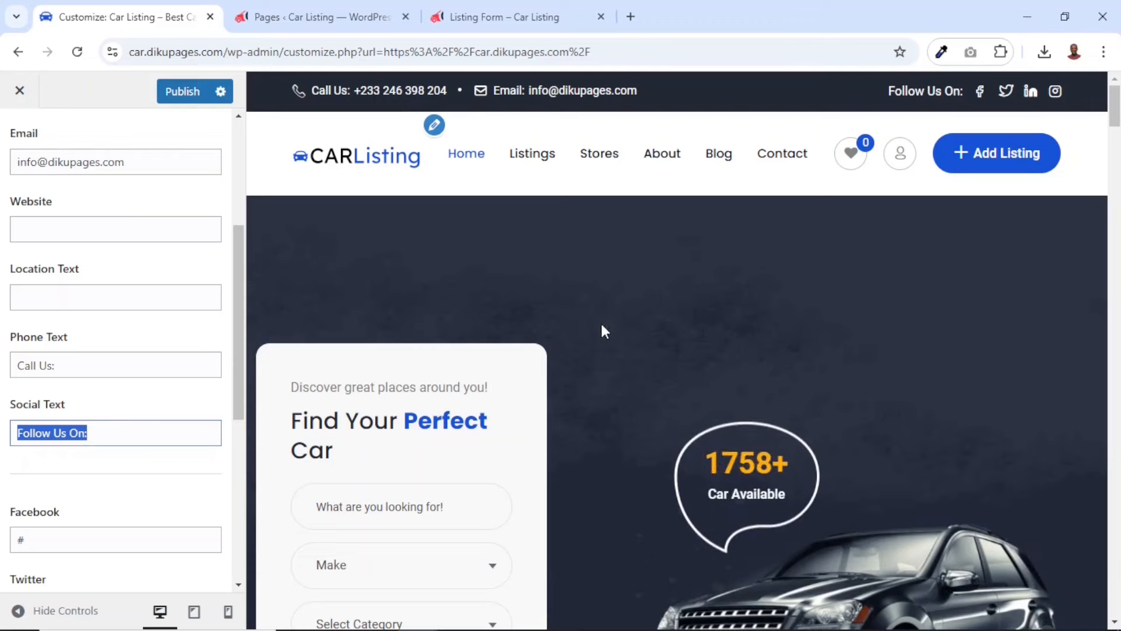
scroll(135, 523, down, 4)
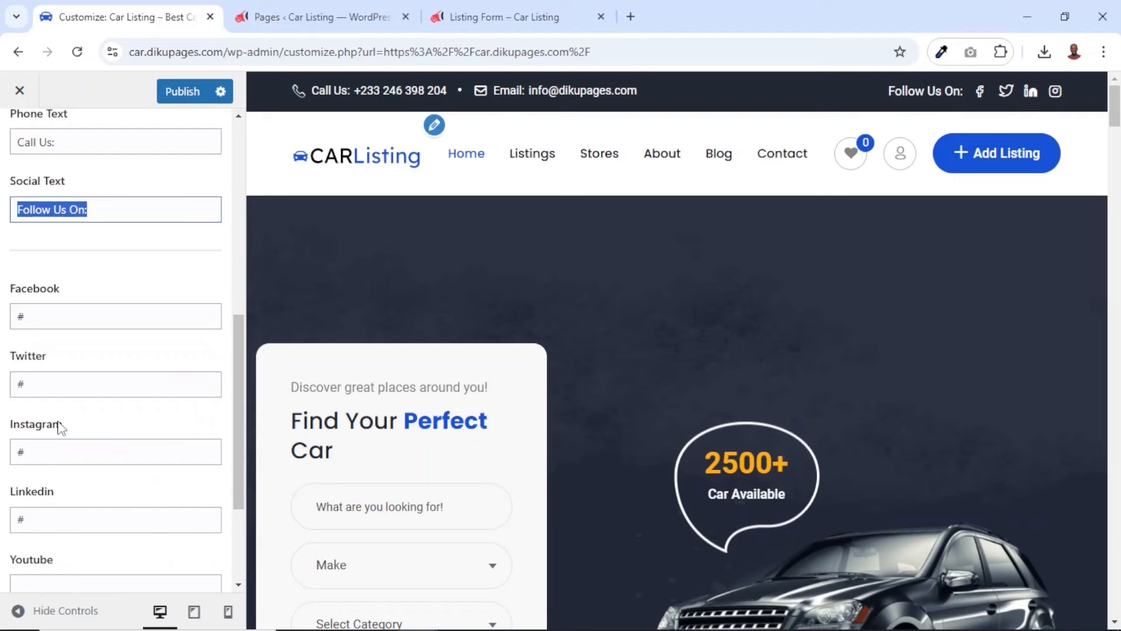
scroll(76, 272, up, 6)
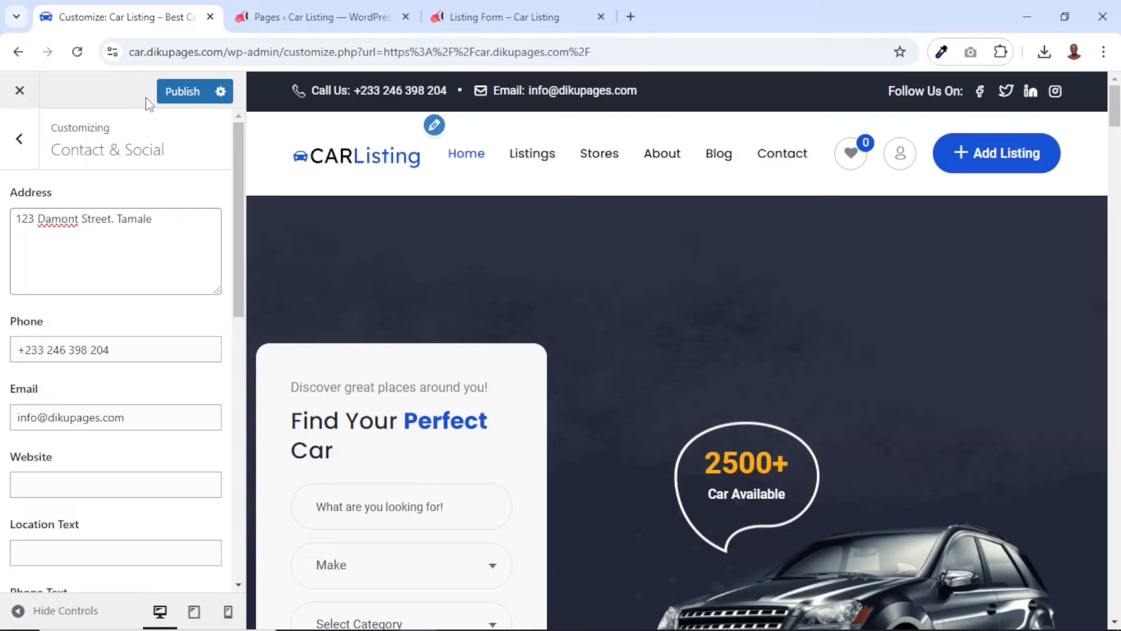
click(184, 93)
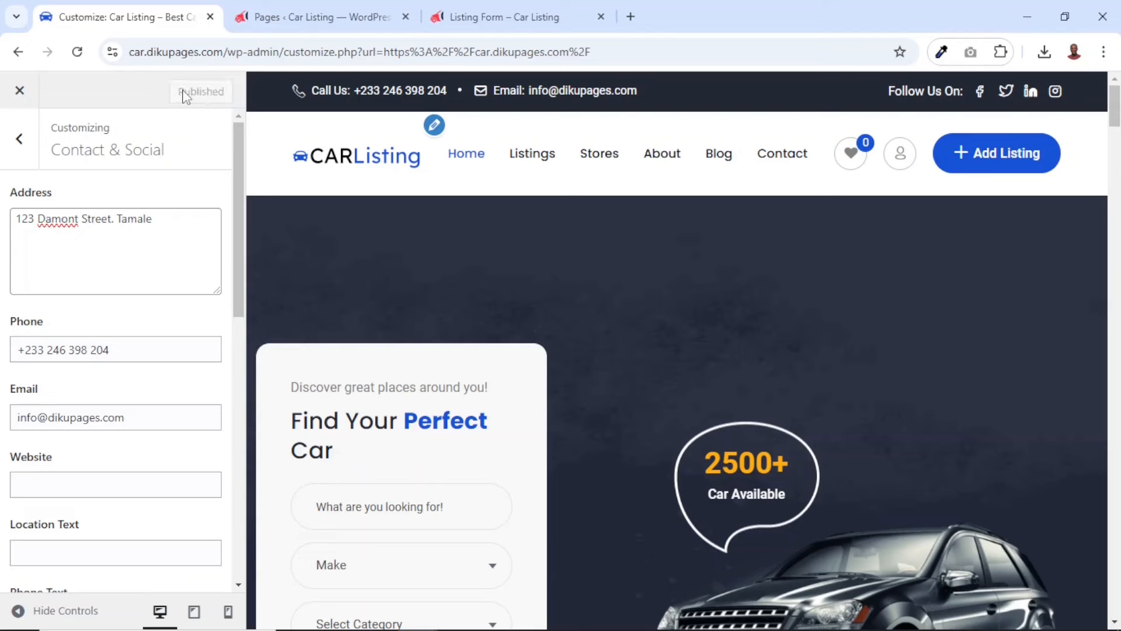
click(20, 92)
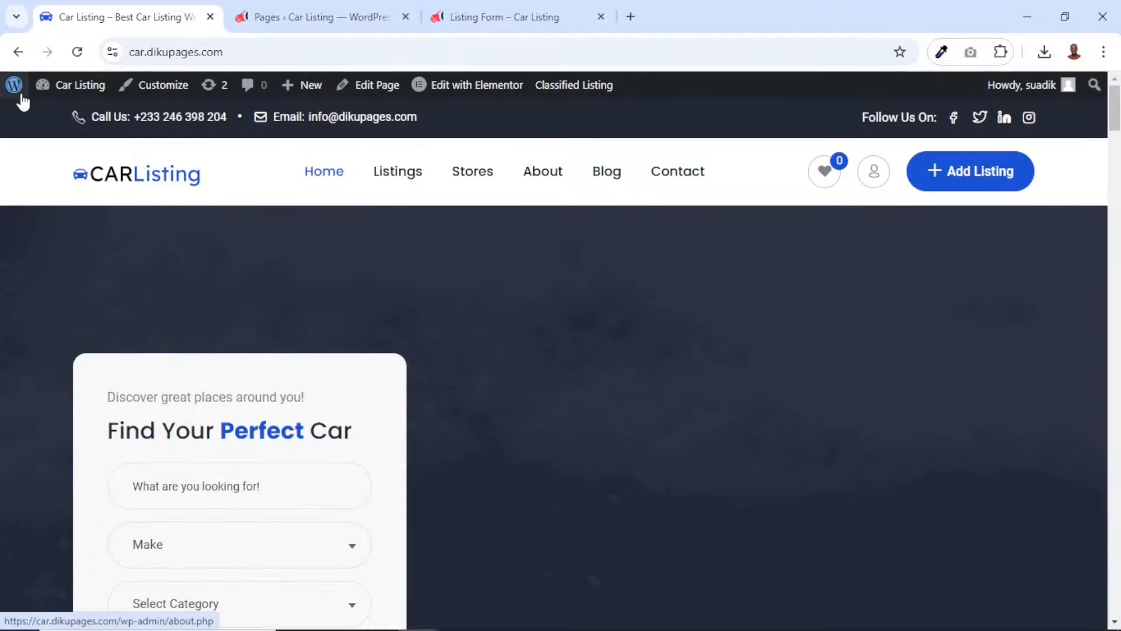
Examine the published homepage from the top bar and listings down to the footer and copyright text
scroll(535, 377, down, 15)
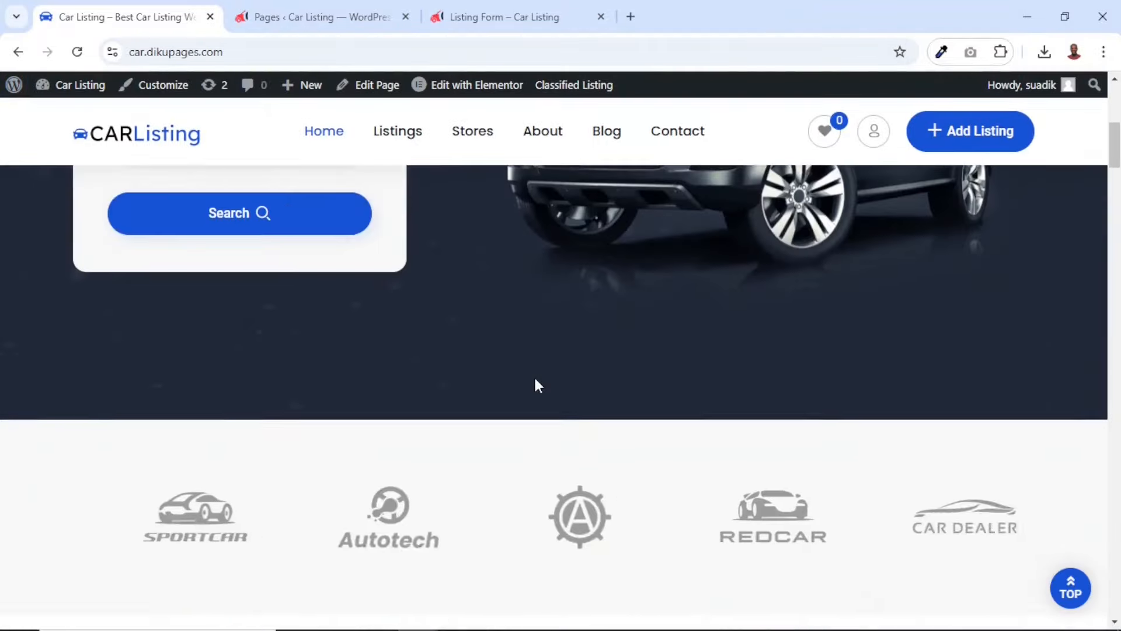
scroll(535, 381, down, 15)
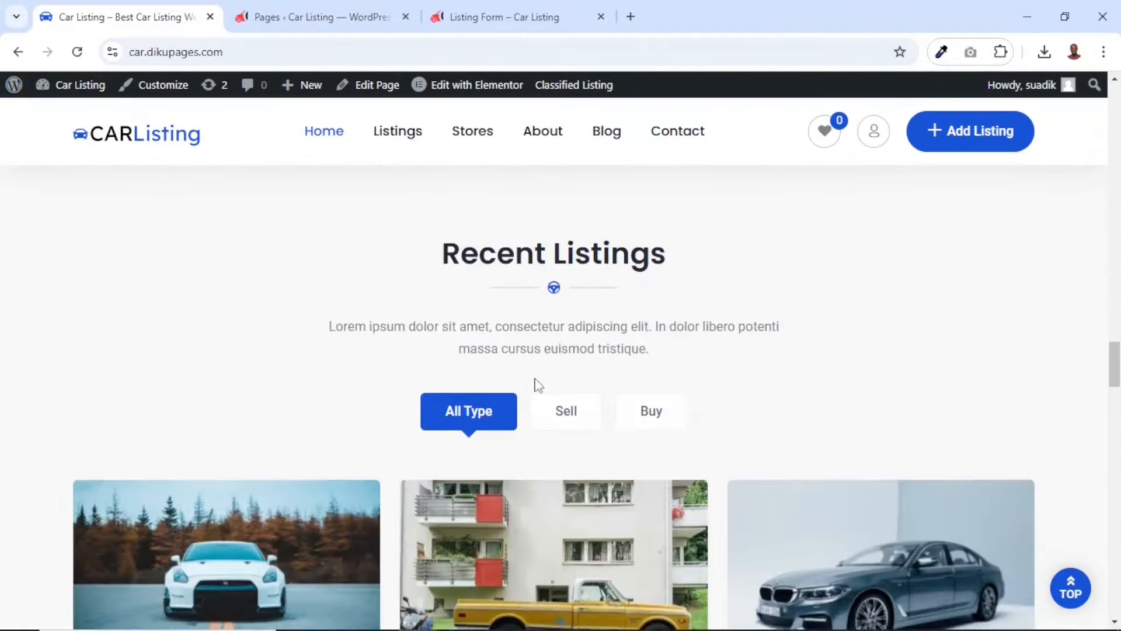
scroll(538, 385, down, 15)
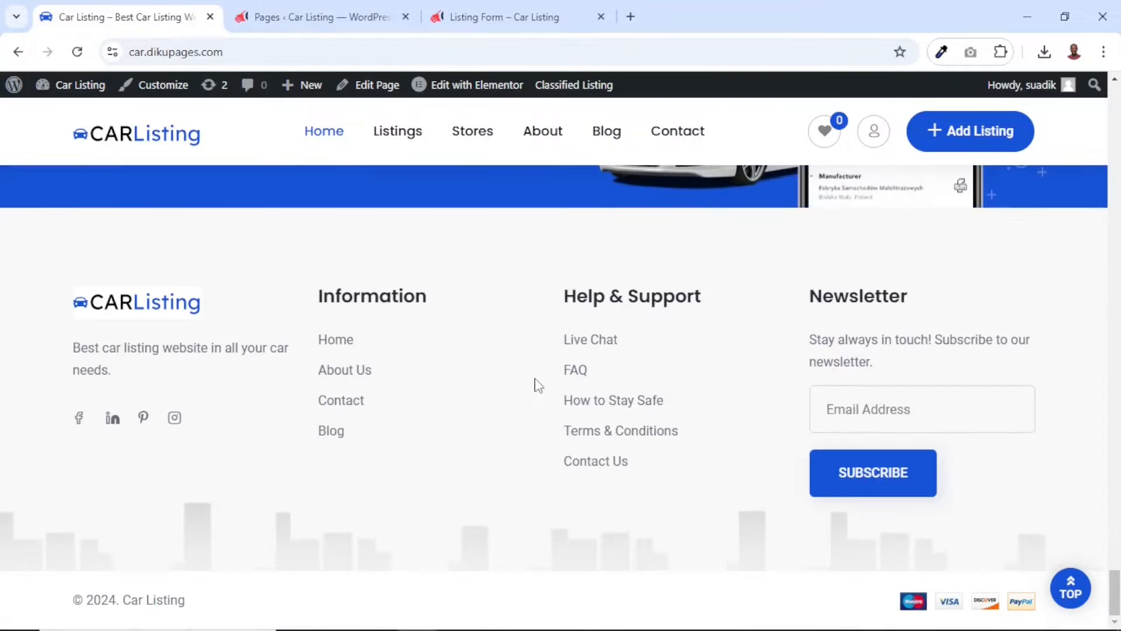
scroll(537, 386, up, 20)
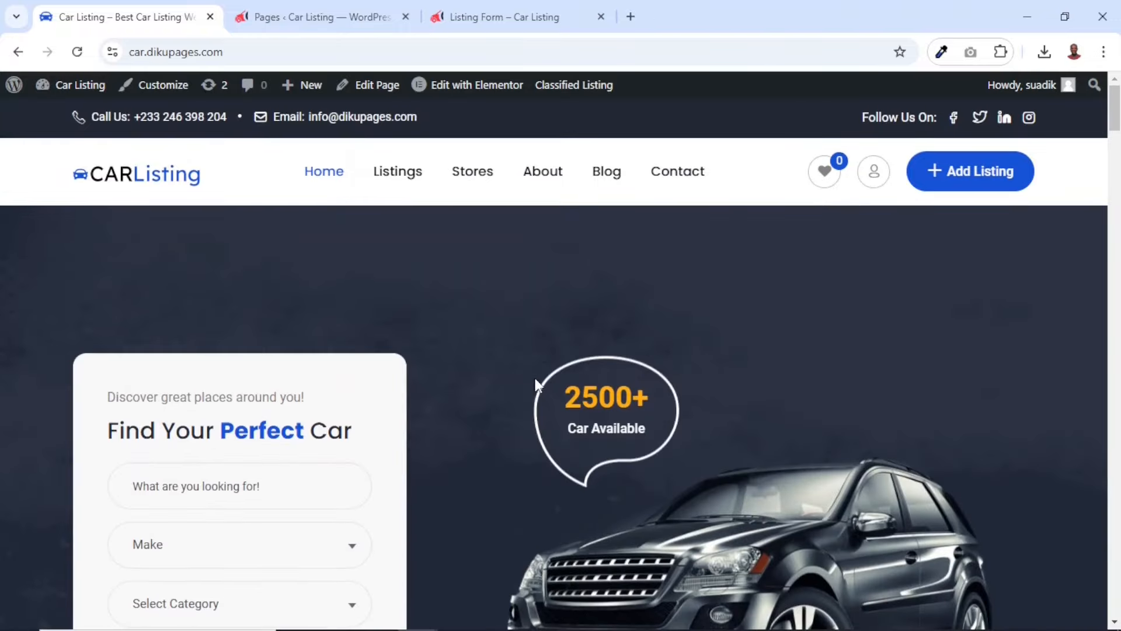
Close the Pages and Listing Form browser tabs and zoom out the homepage to view its banner and featured listings
click(405, 16)
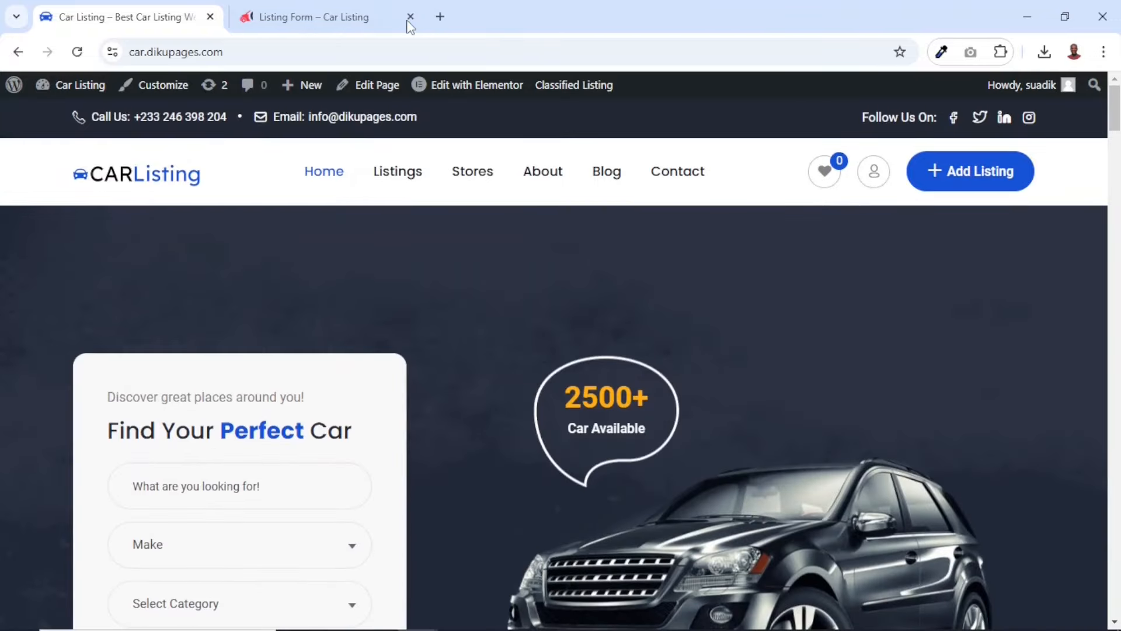
click(405, 16)
key(ctrl+minus)
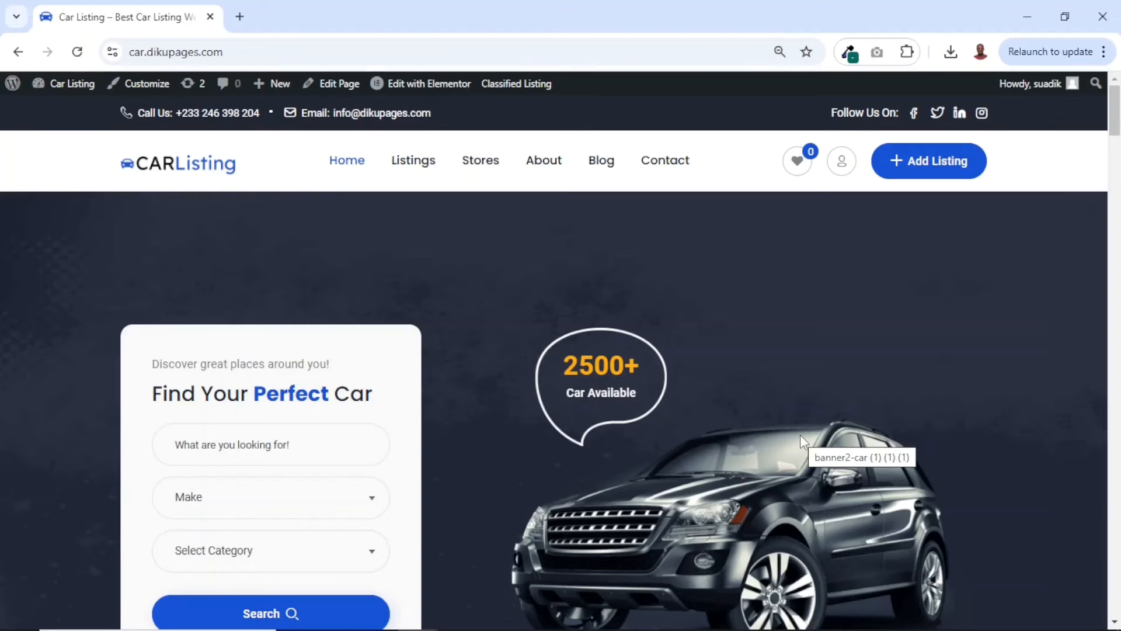
scroll(917, 406, down, 5)
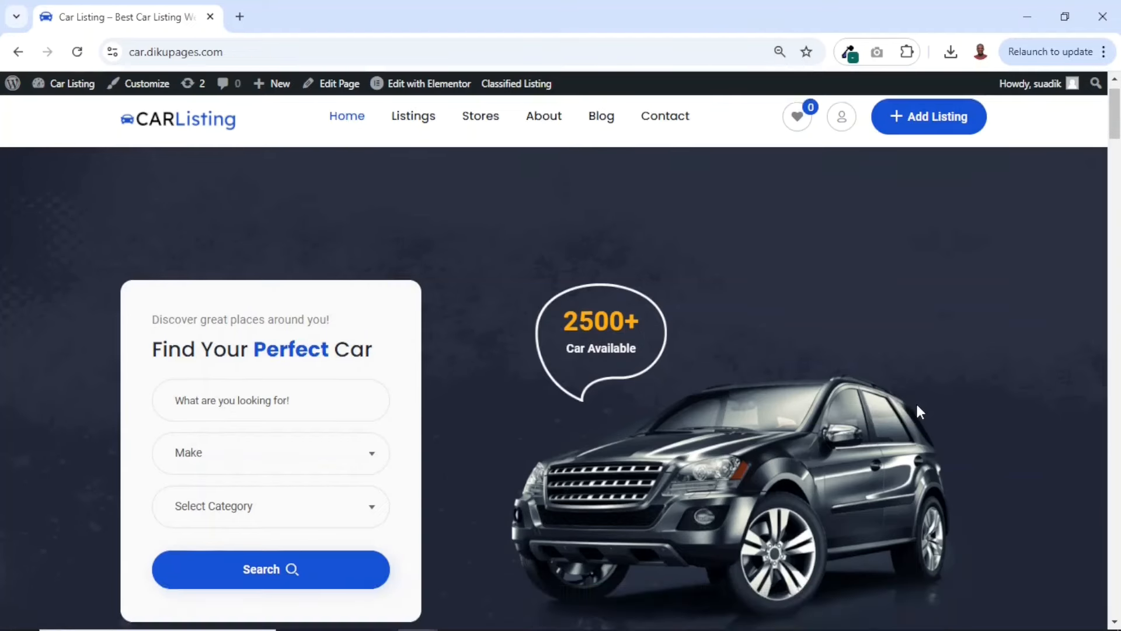
scroll(917, 407, up, 5)
scroll(919, 410, down, 5)
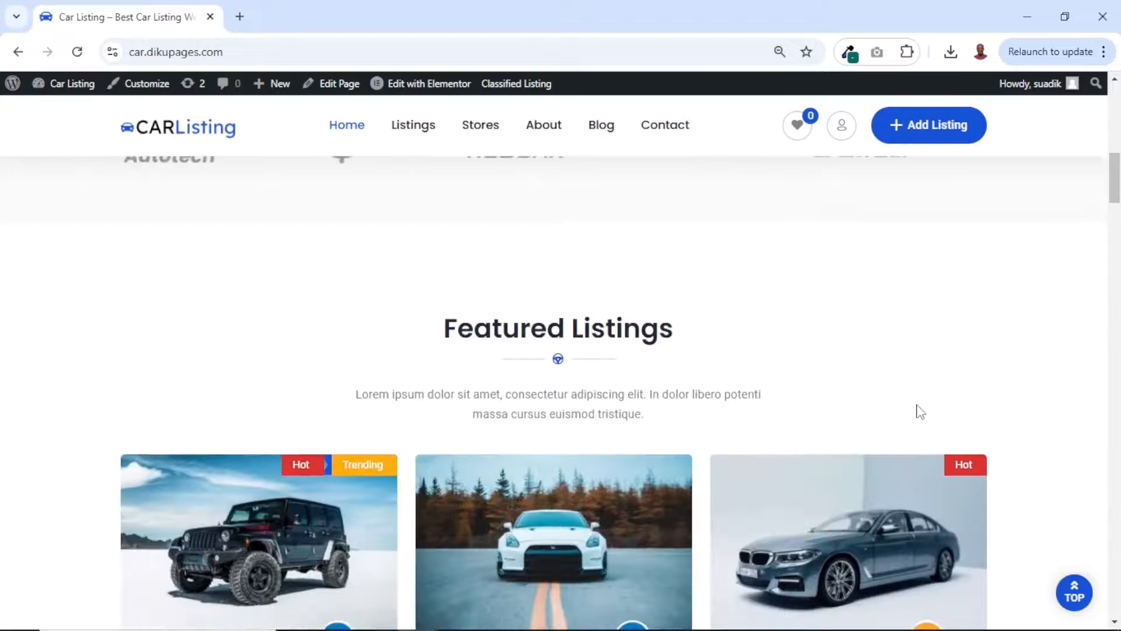
Open the homepage in the Elementor editor and look over its hero banner, brand logos and featured listings
scroll(916, 410, up, 5)
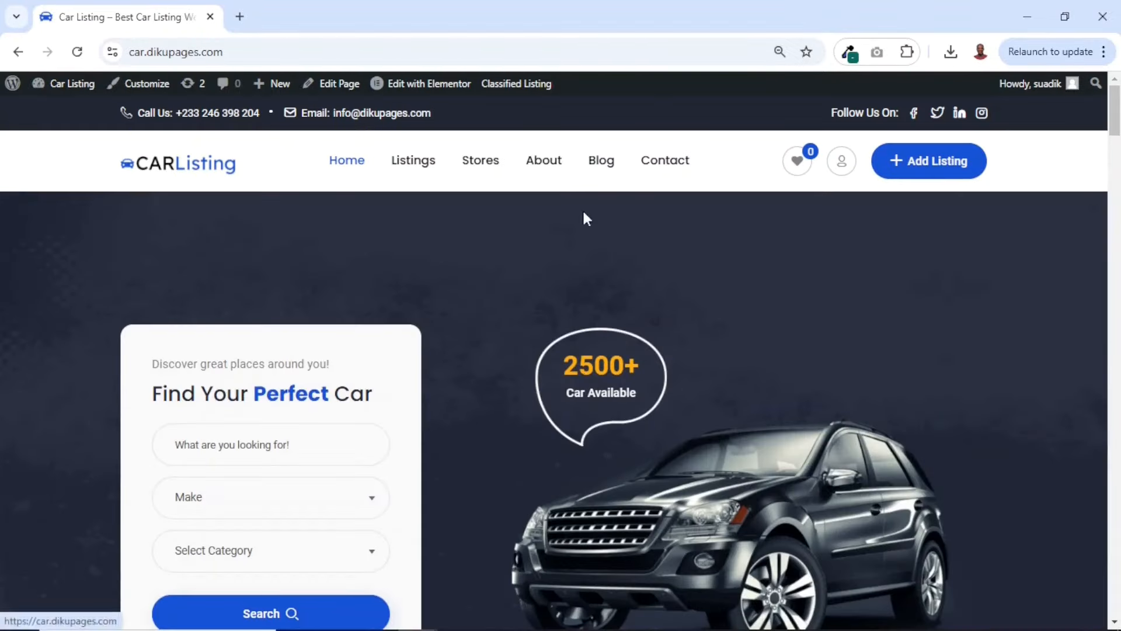
mouse_move(437, 91)
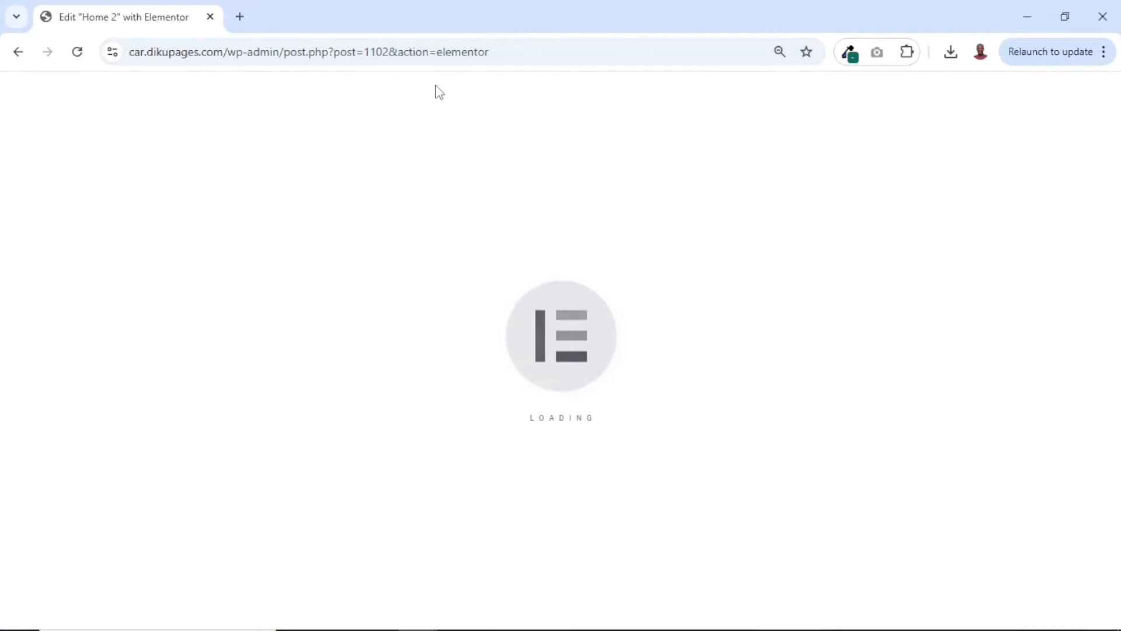
scroll(763, 286, down, 5)
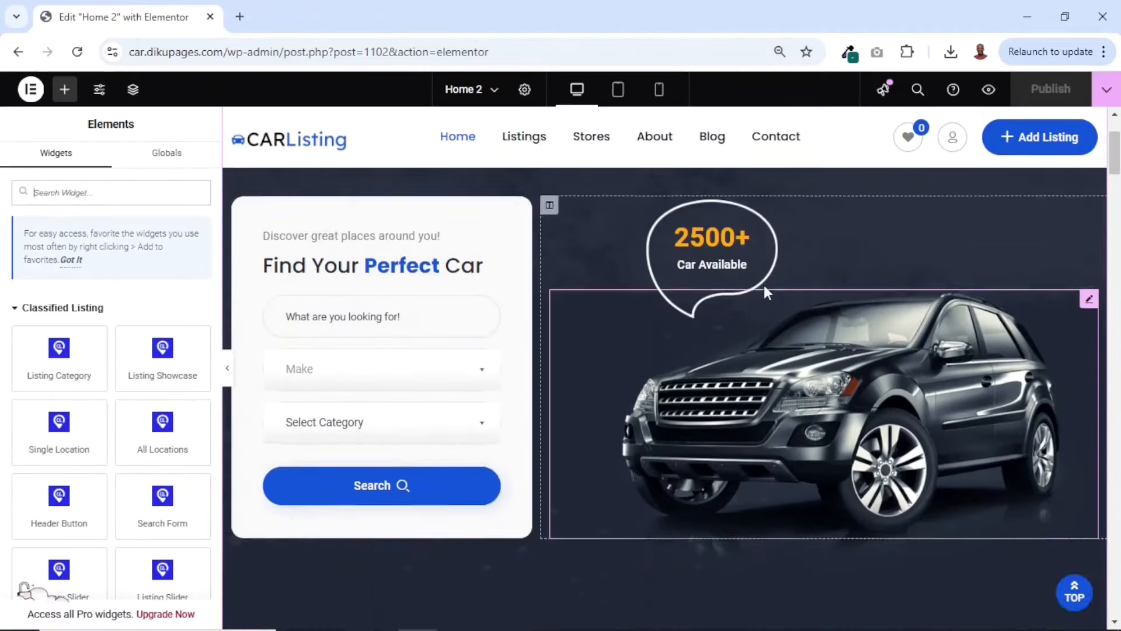
scroll(764, 286, up, 5)
scroll(764, 286, down, 5)
scroll(763, 285, down, 5)
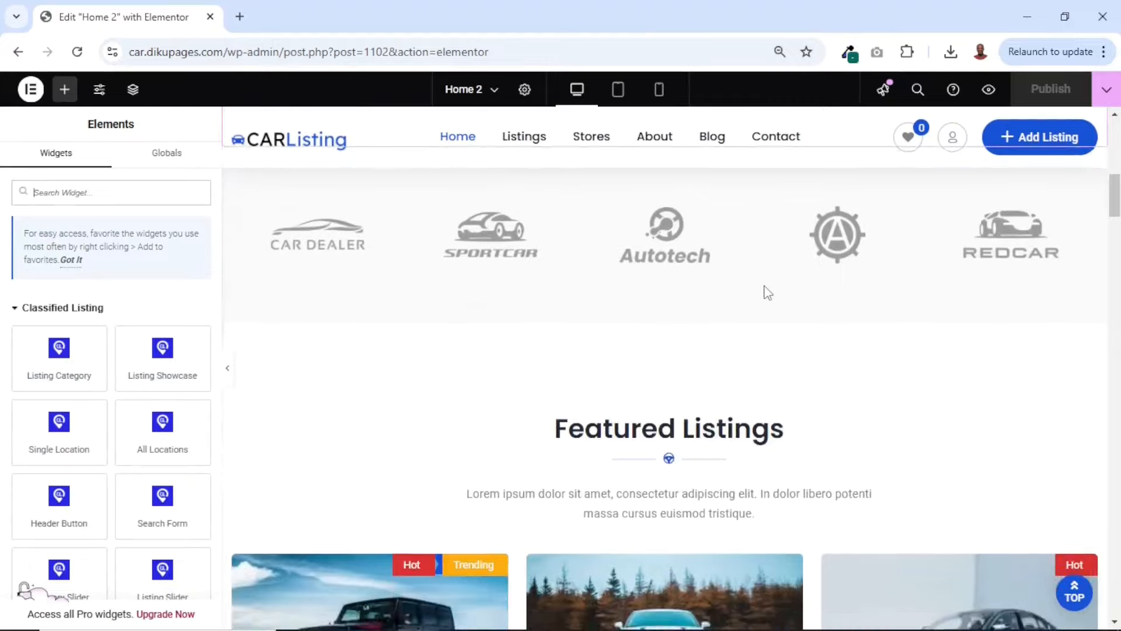
scroll(764, 285, up, 10)
scroll(567, 298, down, 5)
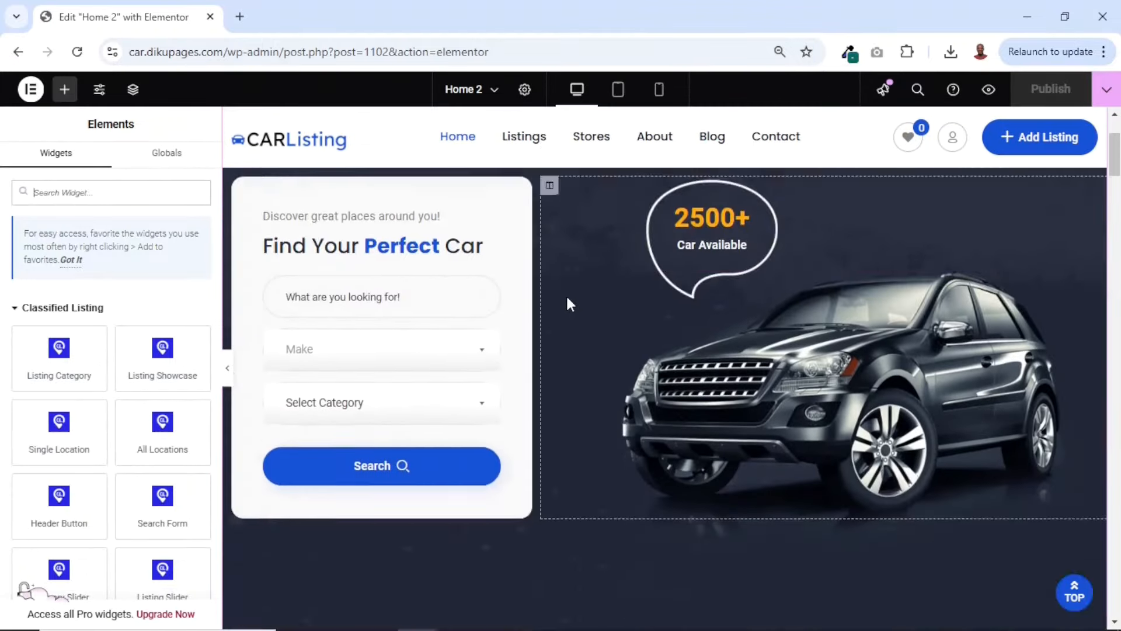
scroll(567, 299, up, 5)
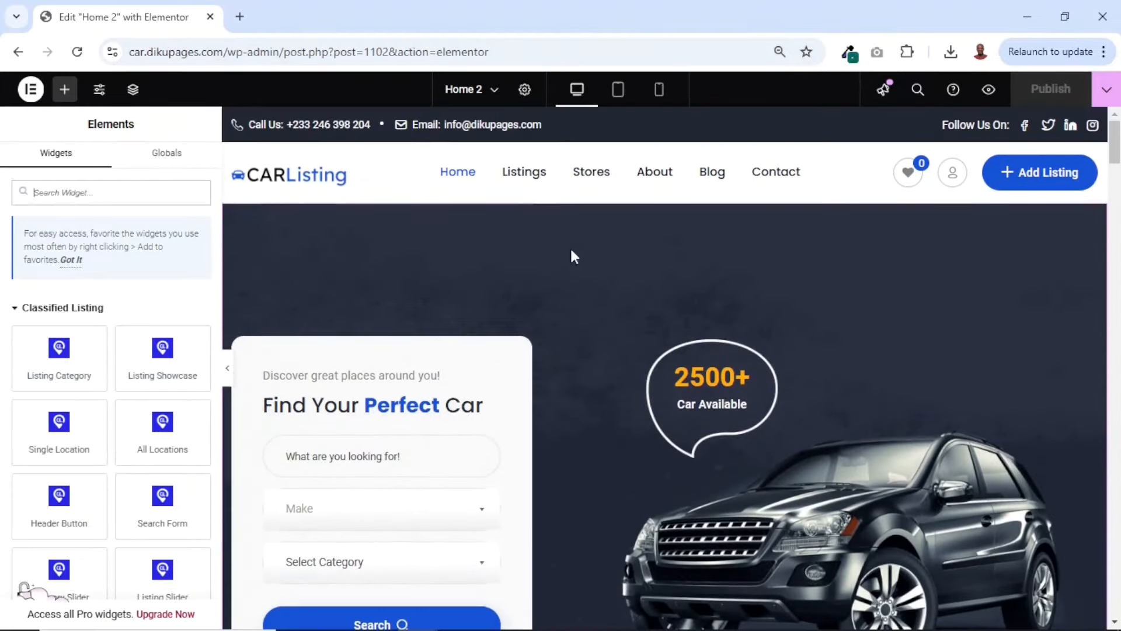
scroll(605, 262, down, 3)
scroll(605, 263, up, 3)
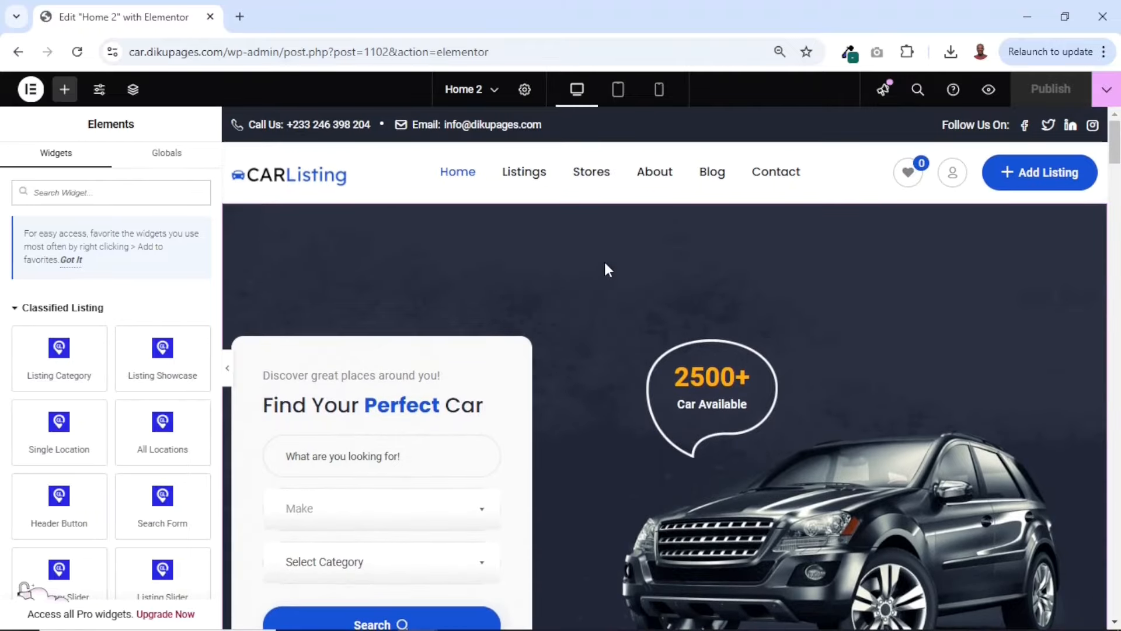
Upload the hero-bg image from the car listing folder and set it as the hero section's background image
right_click(532, 238)
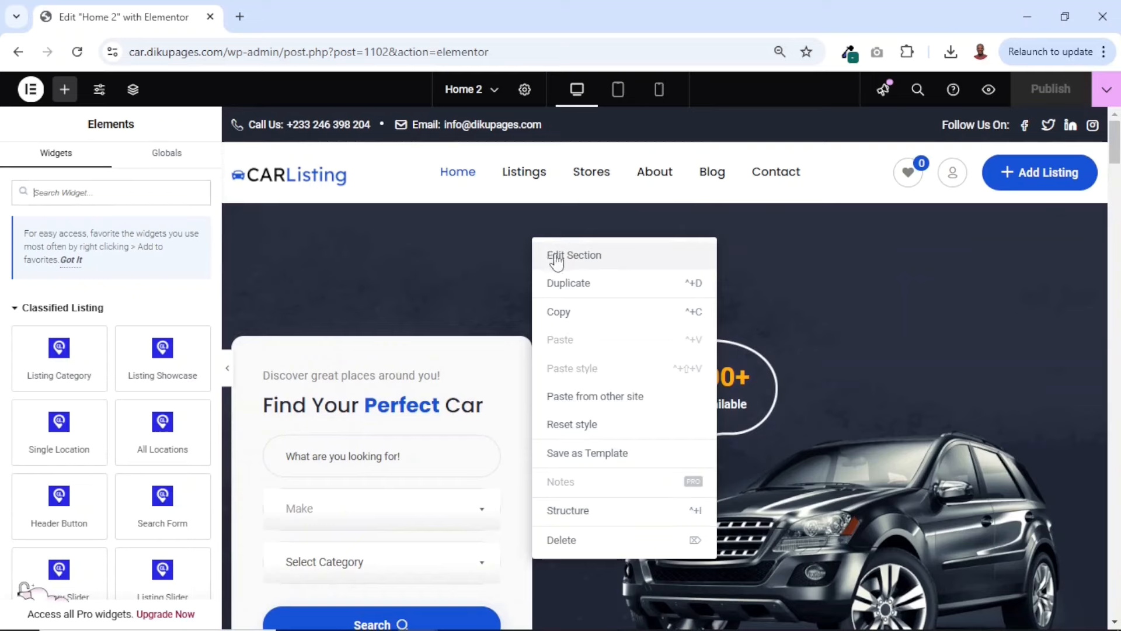
click(584, 257)
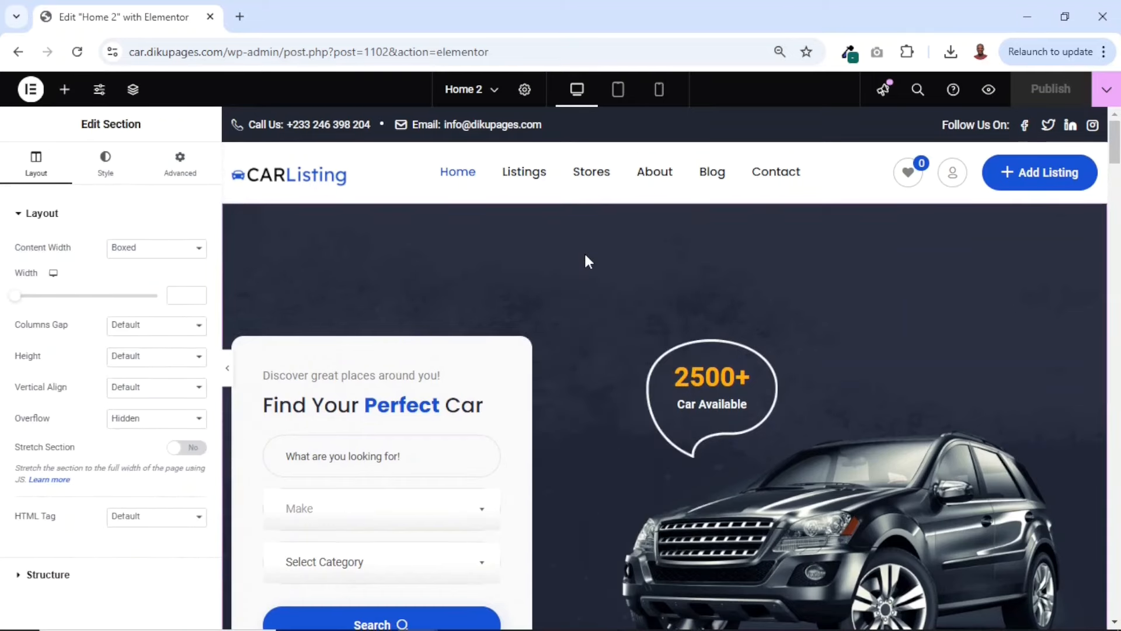
click(106, 170)
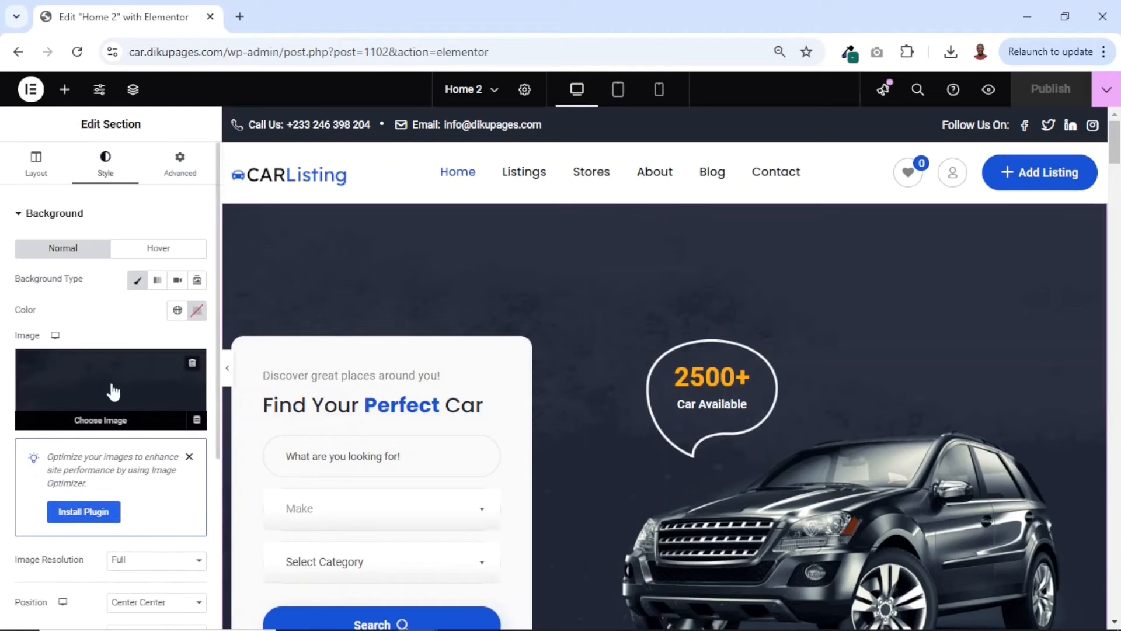
click(107, 422)
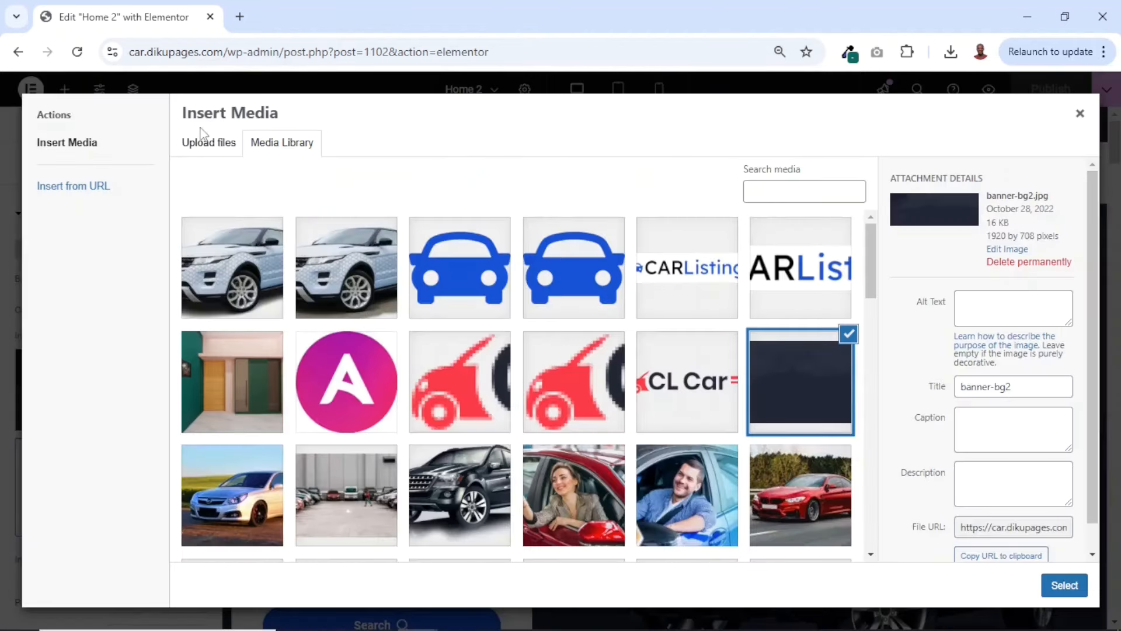
click(208, 142)
click(604, 362)
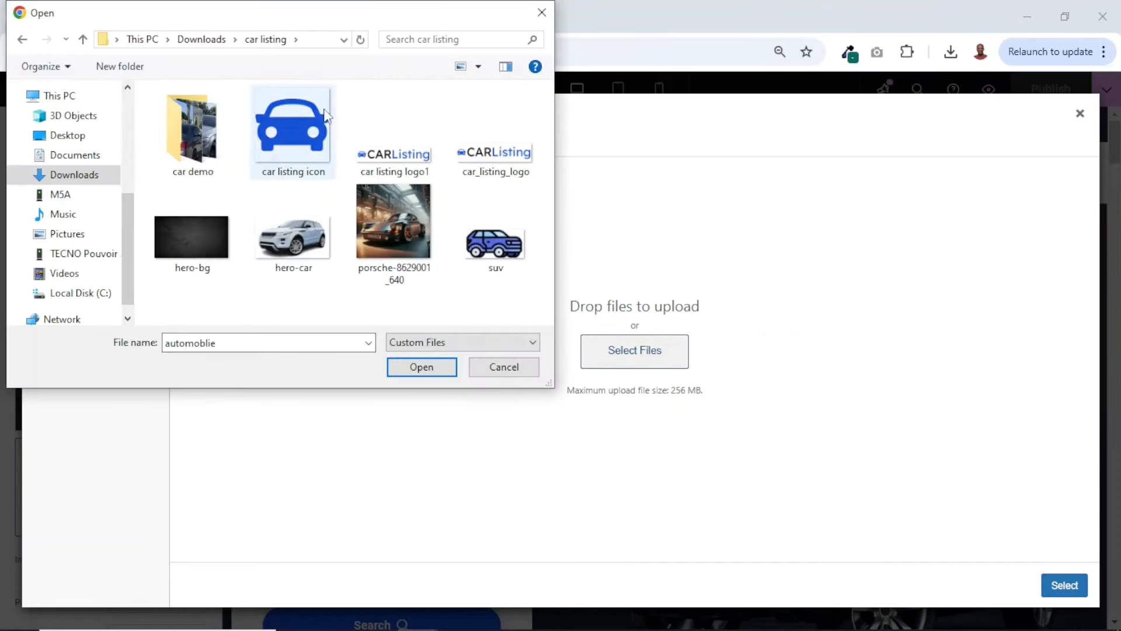
click(204, 248)
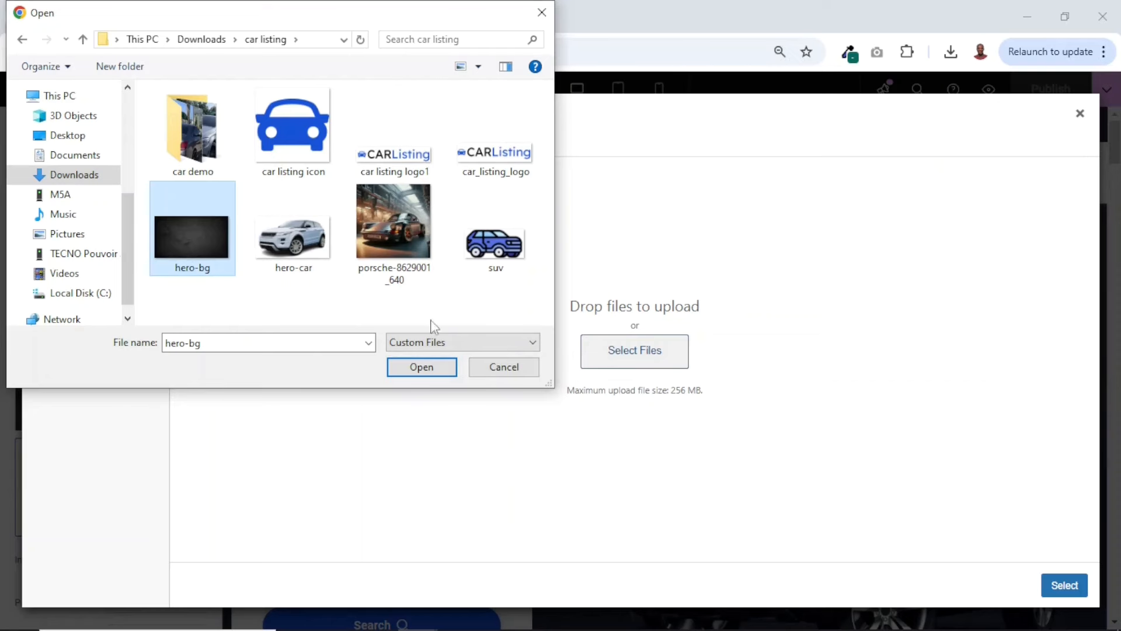
click(421, 368)
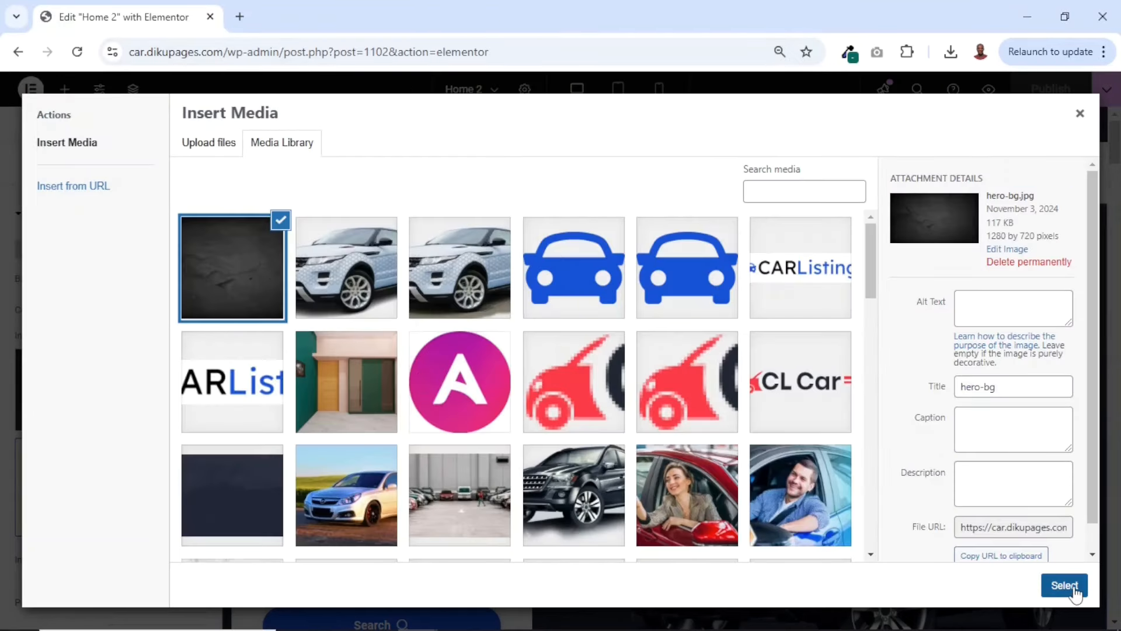
click(1076, 592)
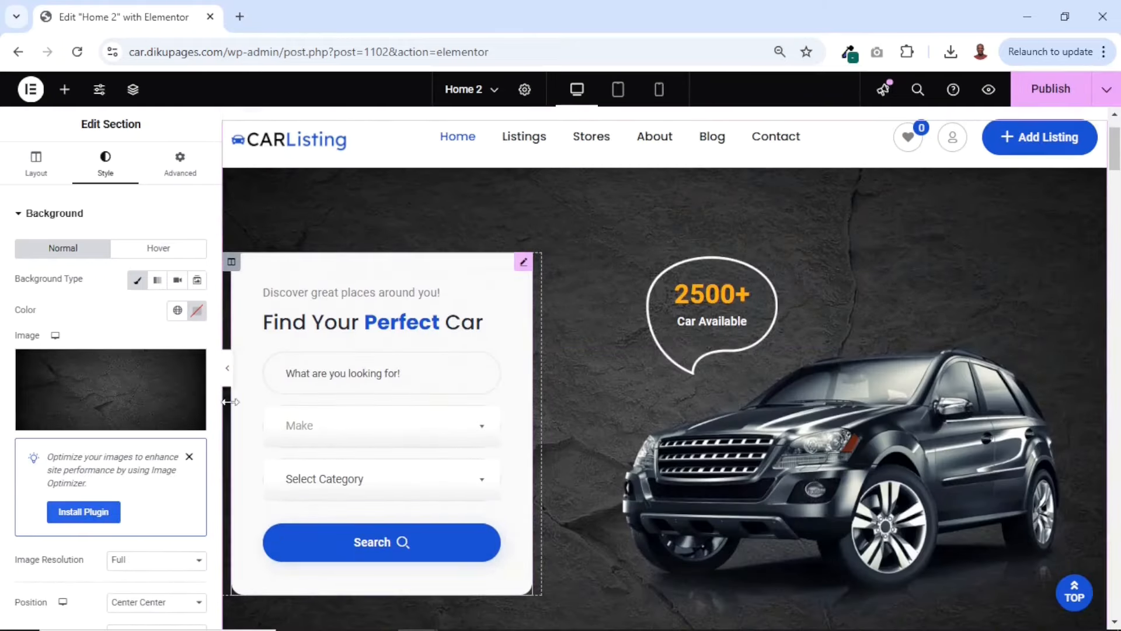
Open the hero's listing search widget for editing, try Style 1 on it and restore Style 2
click(524, 263)
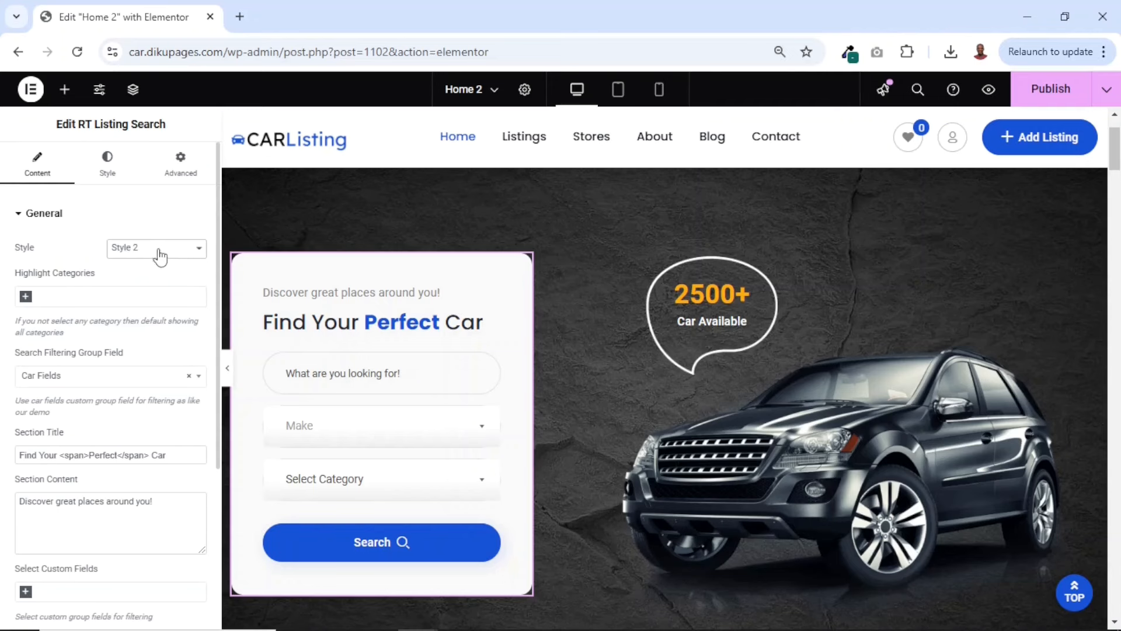
click(140, 255)
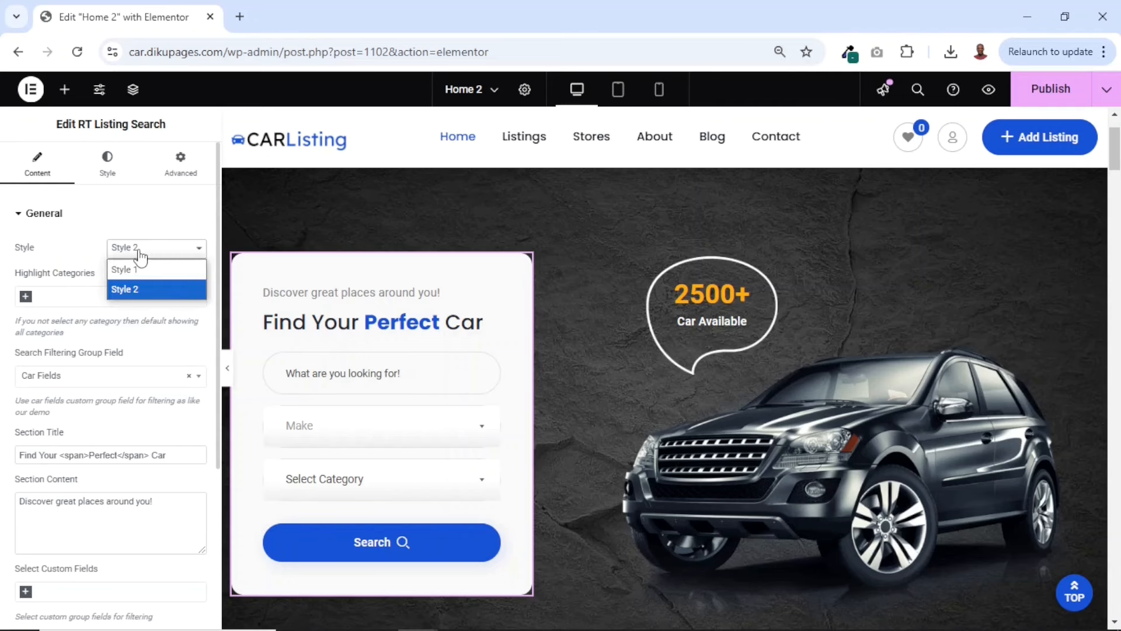
click(143, 269)
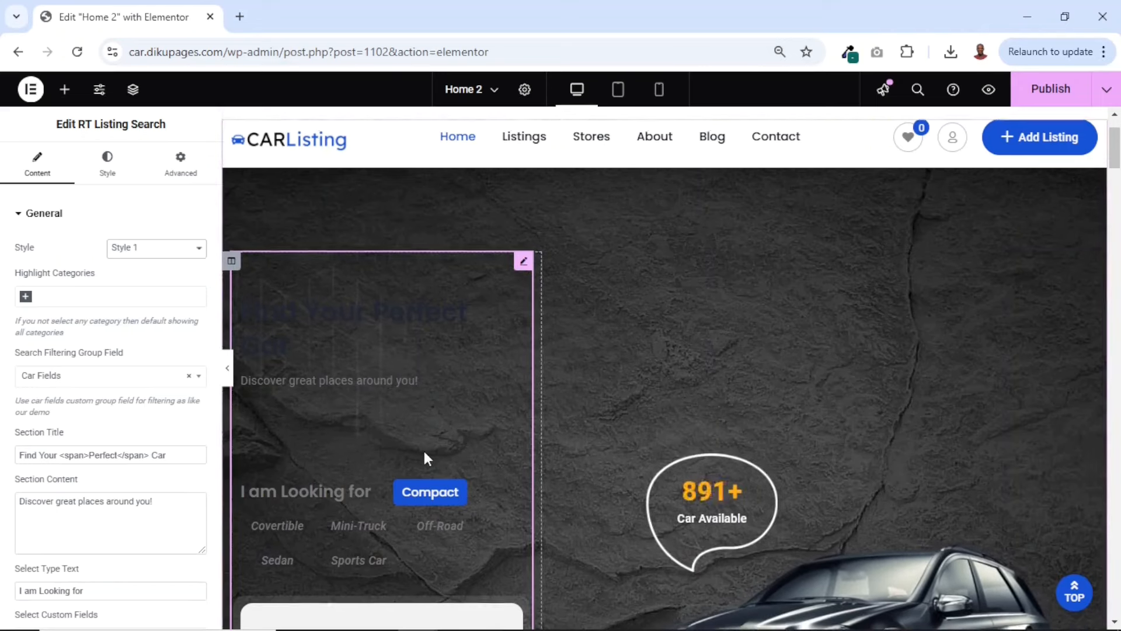
scroll(423, 449, down, 2)
scroll(424, 458, up, 1)
scroll(424, 459, down, 7)
scroll(424, 458, up, 9)
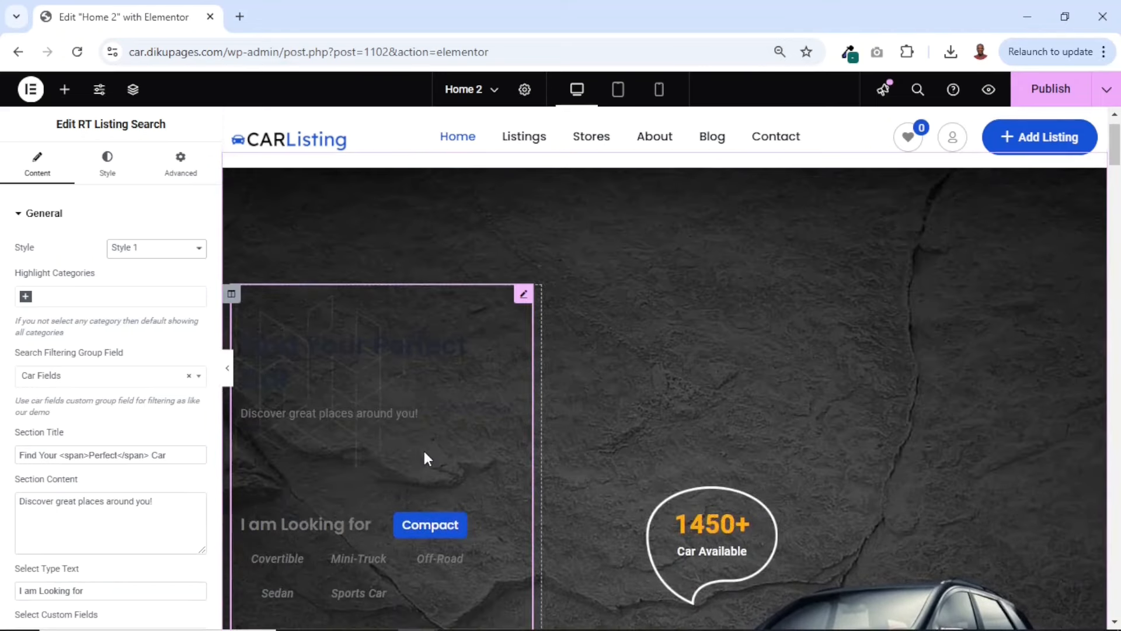
scroll(424, 458, down, 1)
scroll(424, 458, down, 1)
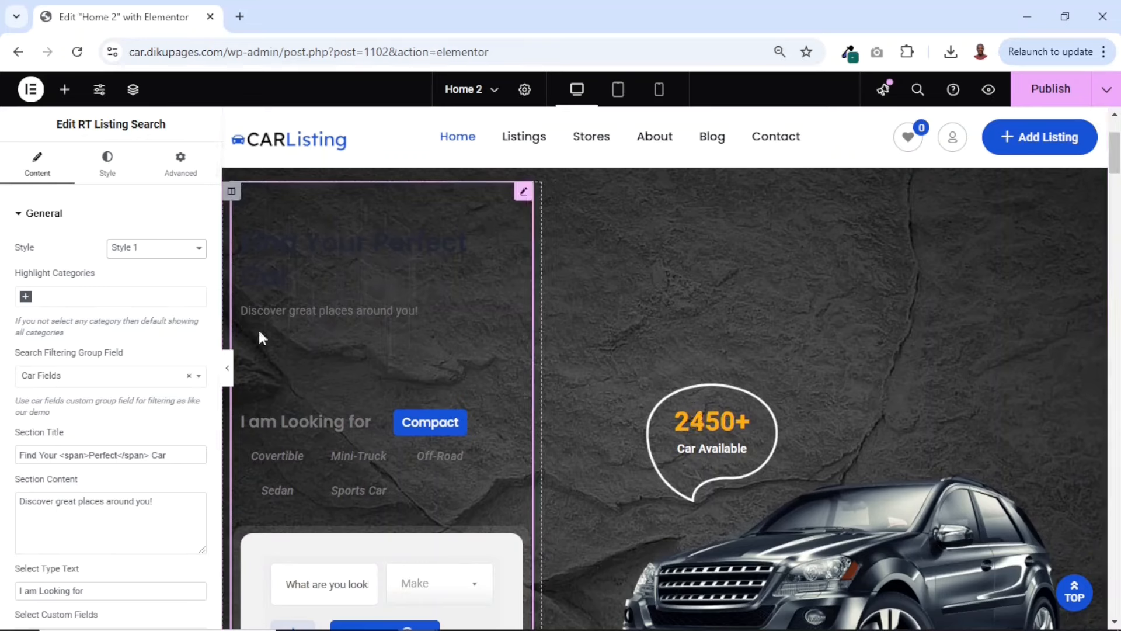
click(151, 249)
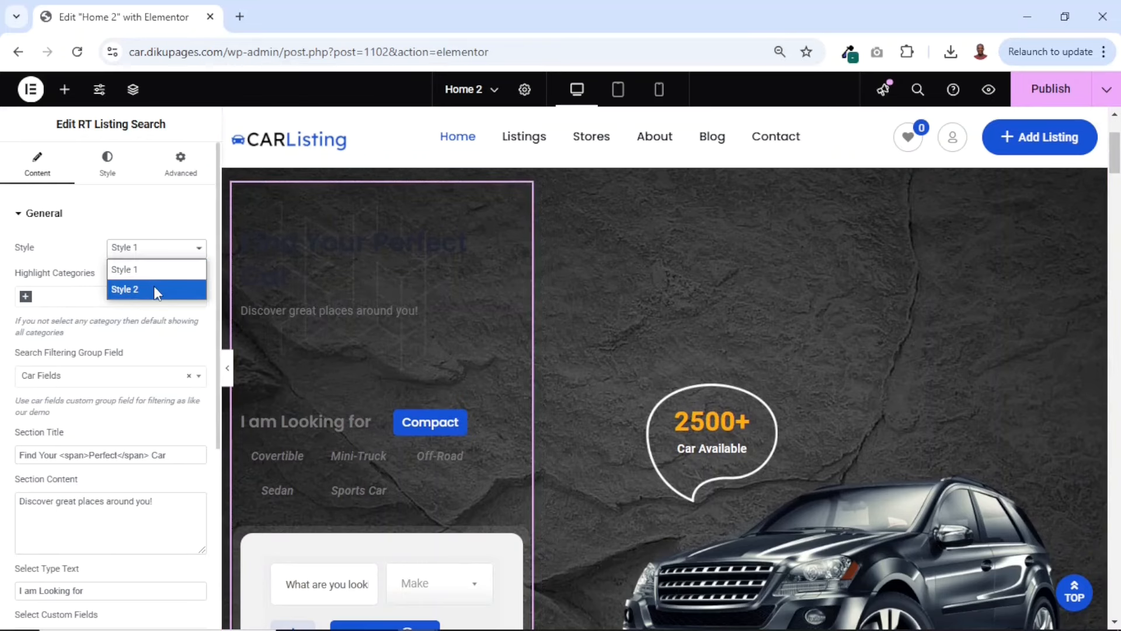
click(153, 285)
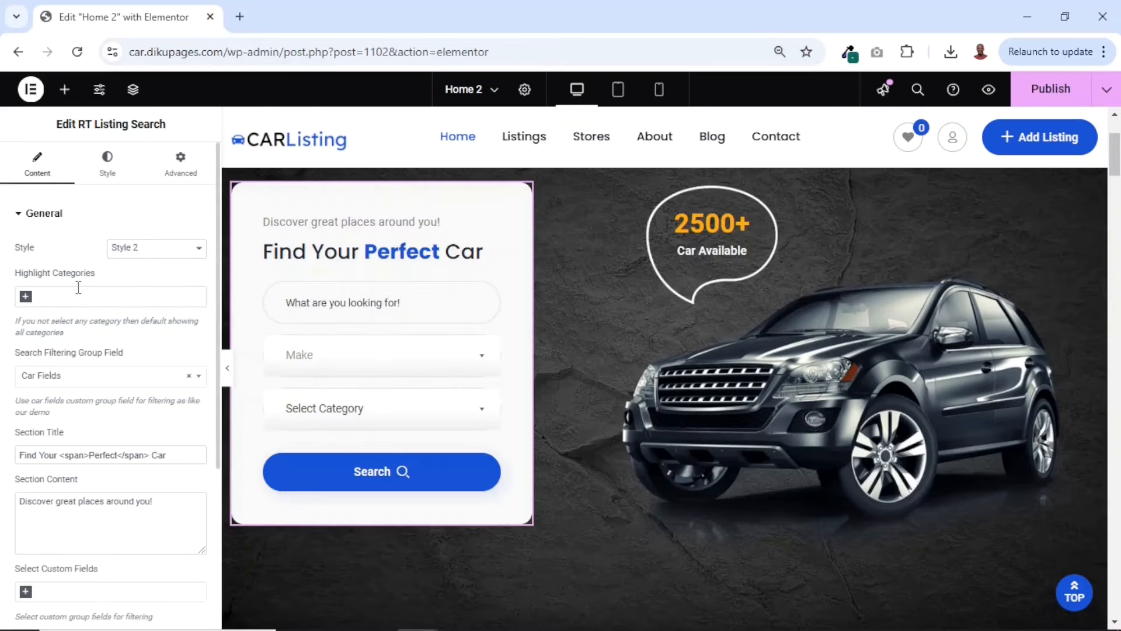
Try Sports Car as a highlighted category of the listing search widget and remove it again
click(69, 298)
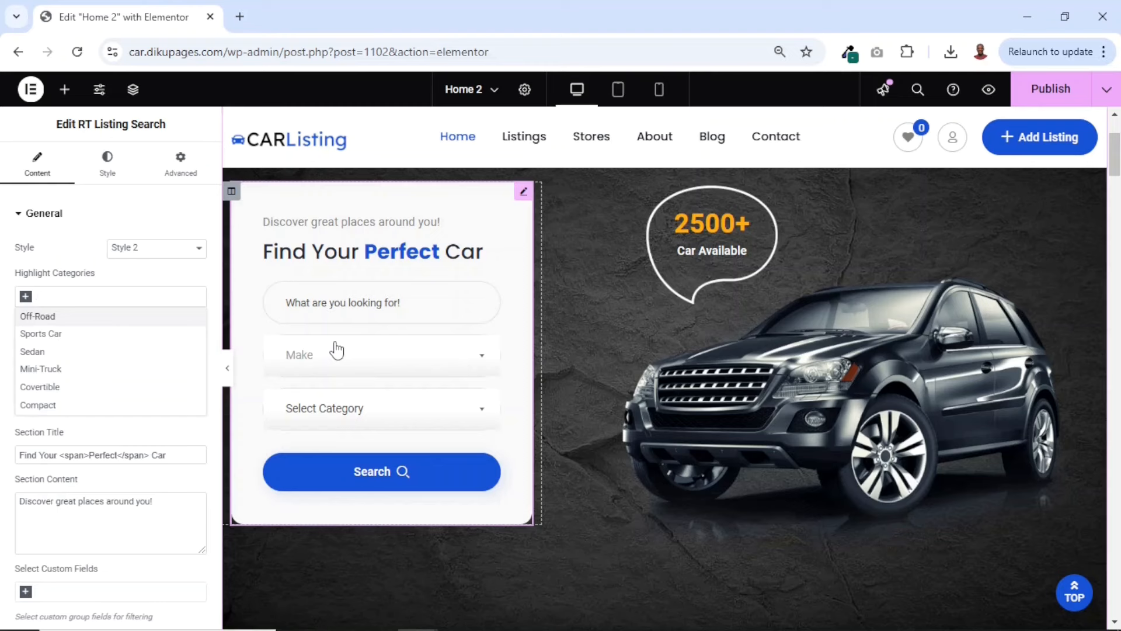
click(54, 335)
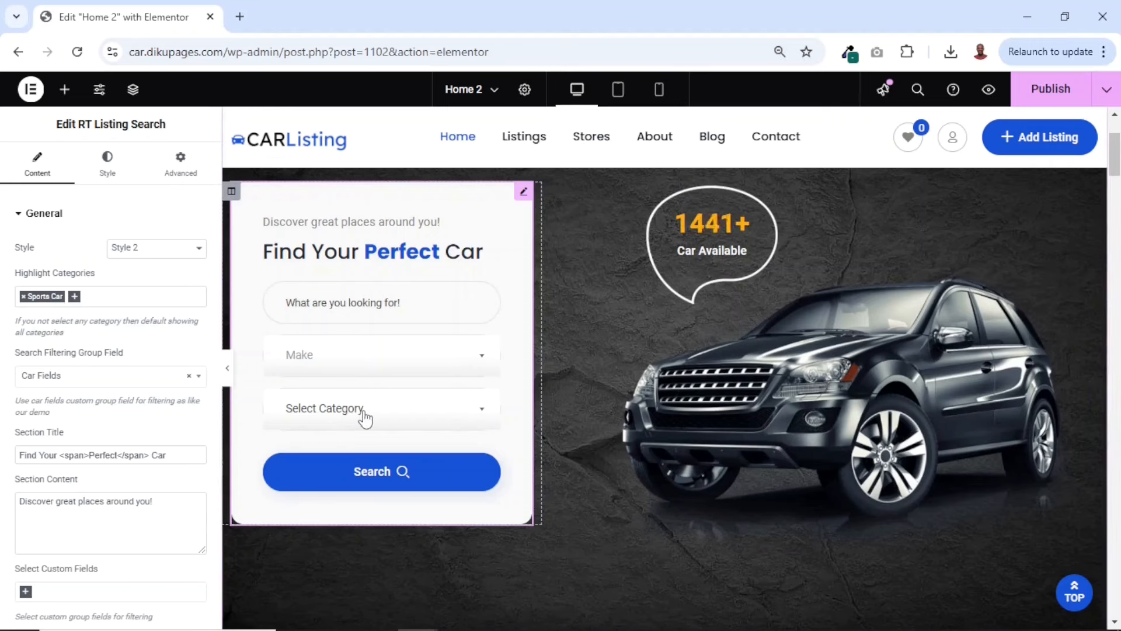
click(23, 297)
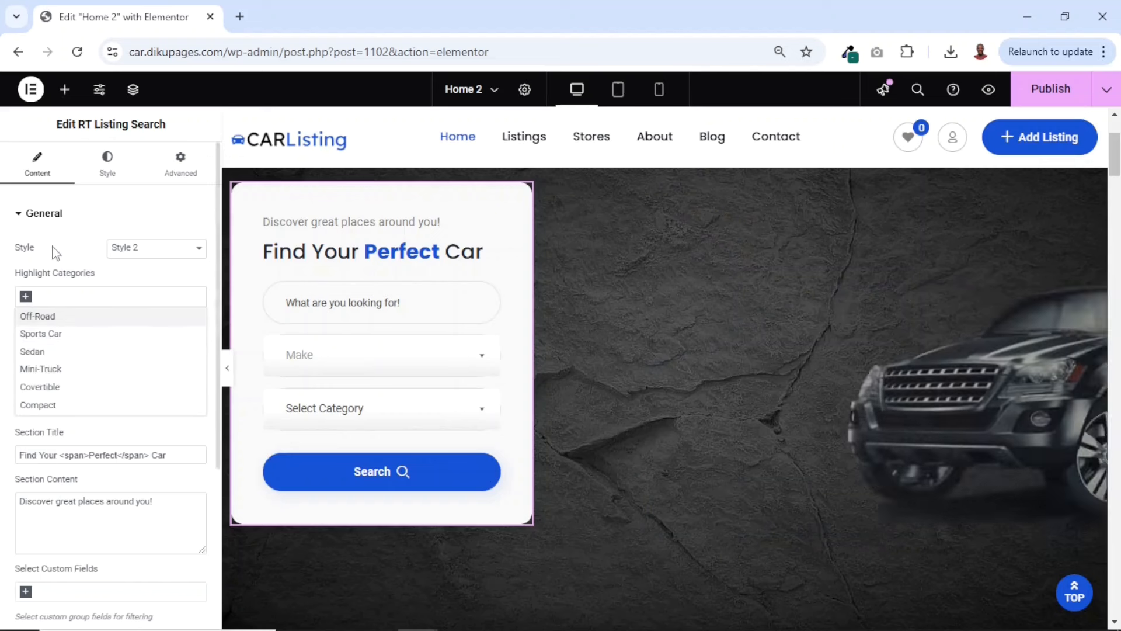
click(64, 255)
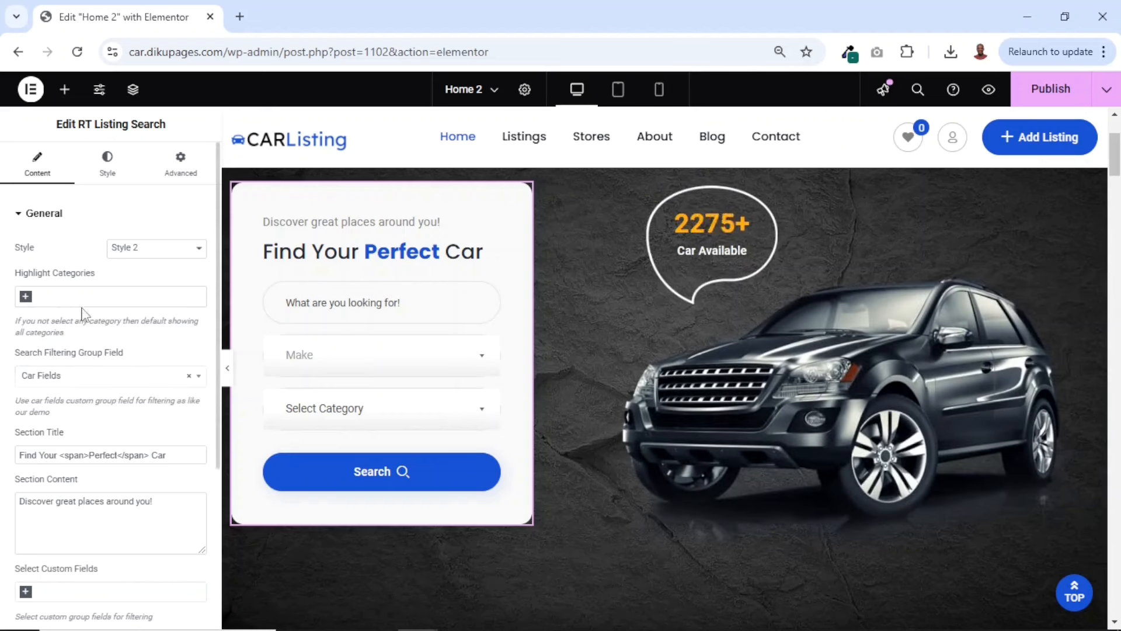
Review the available search filtering group fields of the listing search widget, keeping Car Fields selected
click(87, 379)
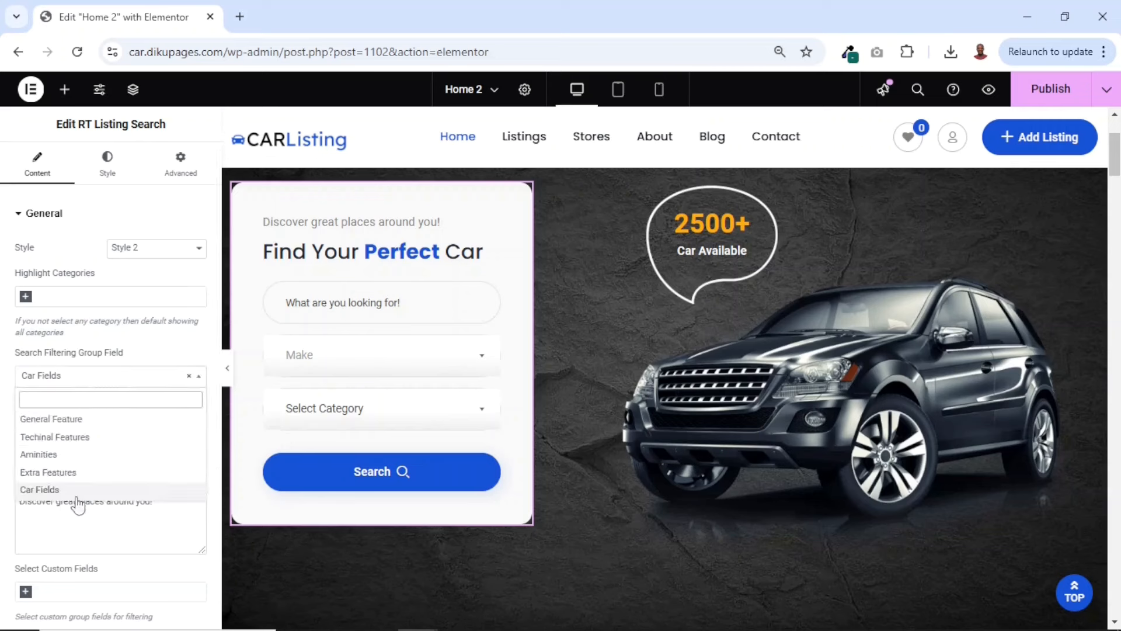
click(40, 490)
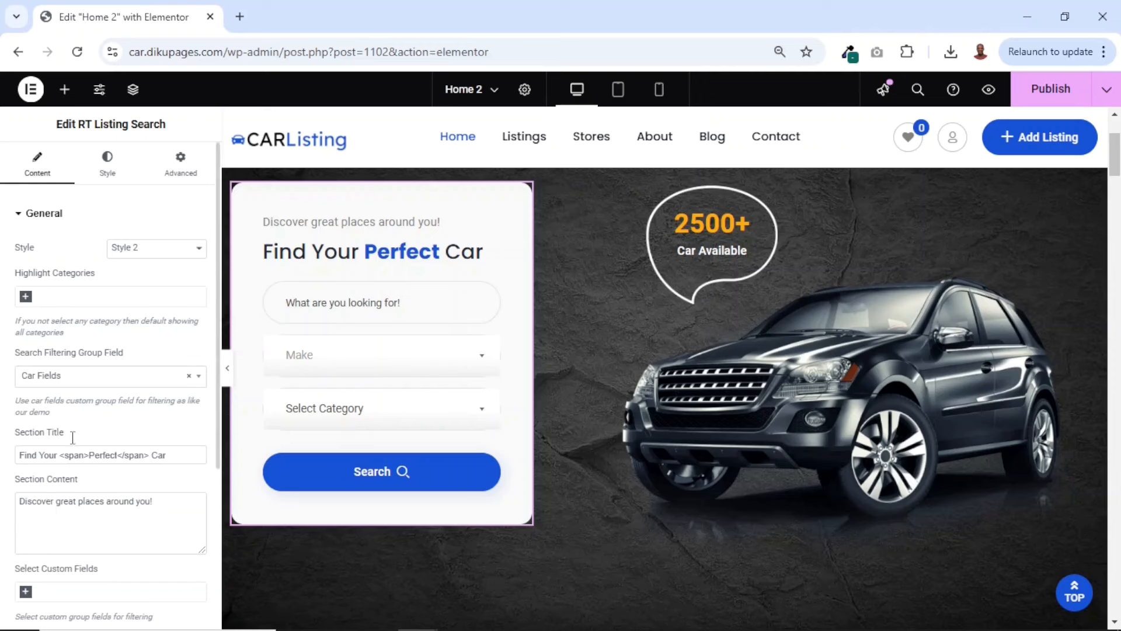
click(91, 369)
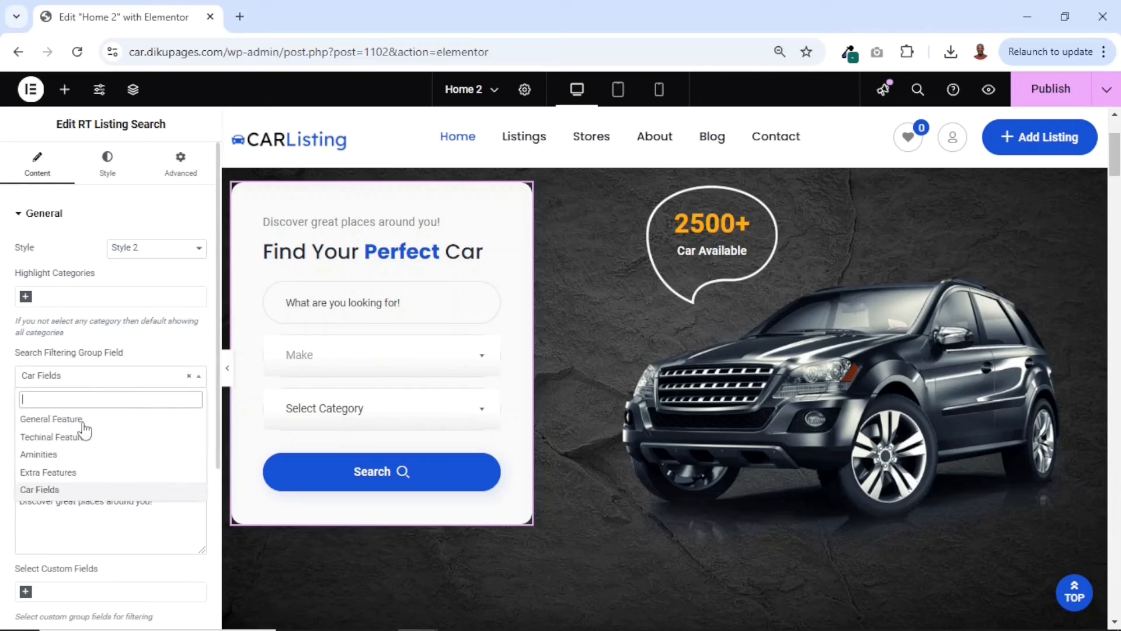
click(103, 351)
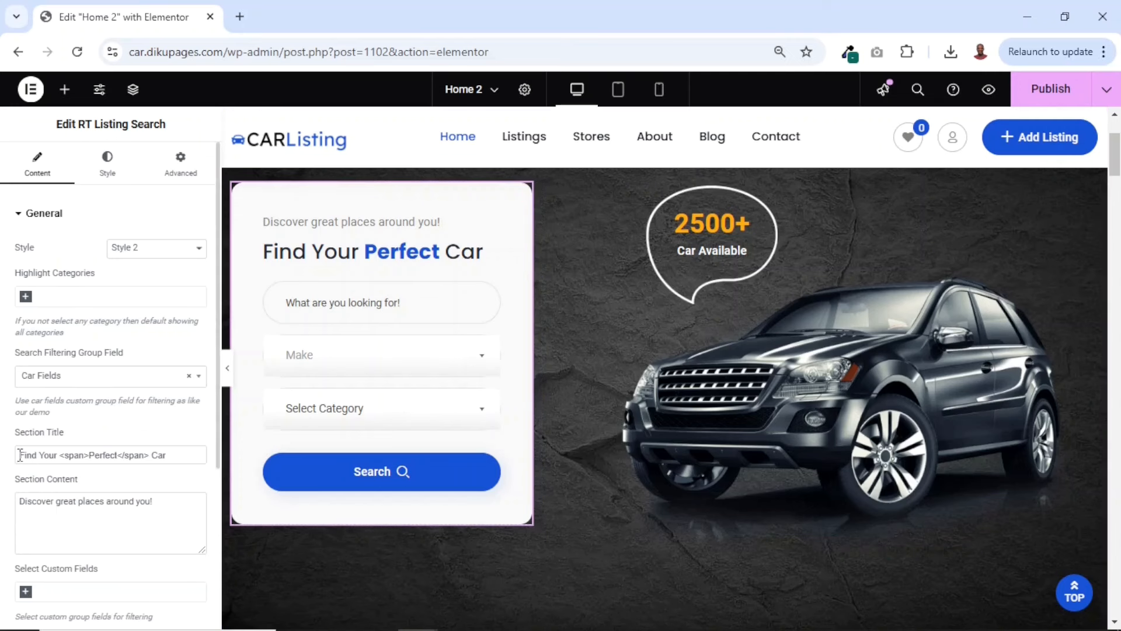
Replace "Perfect" with "Dream" inside the span tags of the search widget's section title
drag(48, 453, 197, 454)
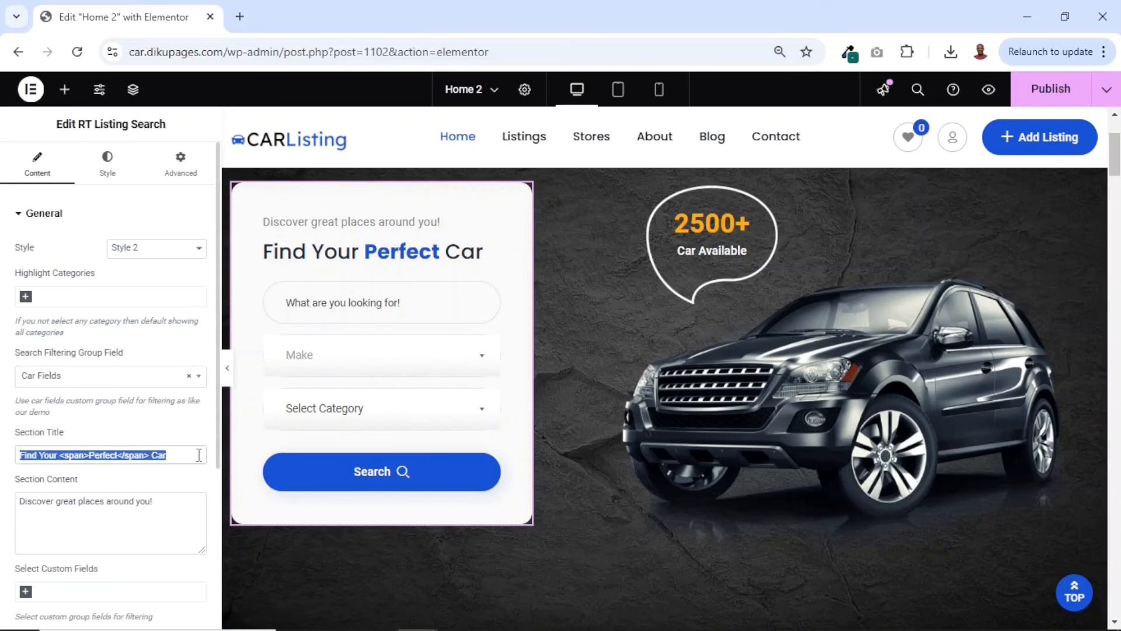
double_click(96, 456)
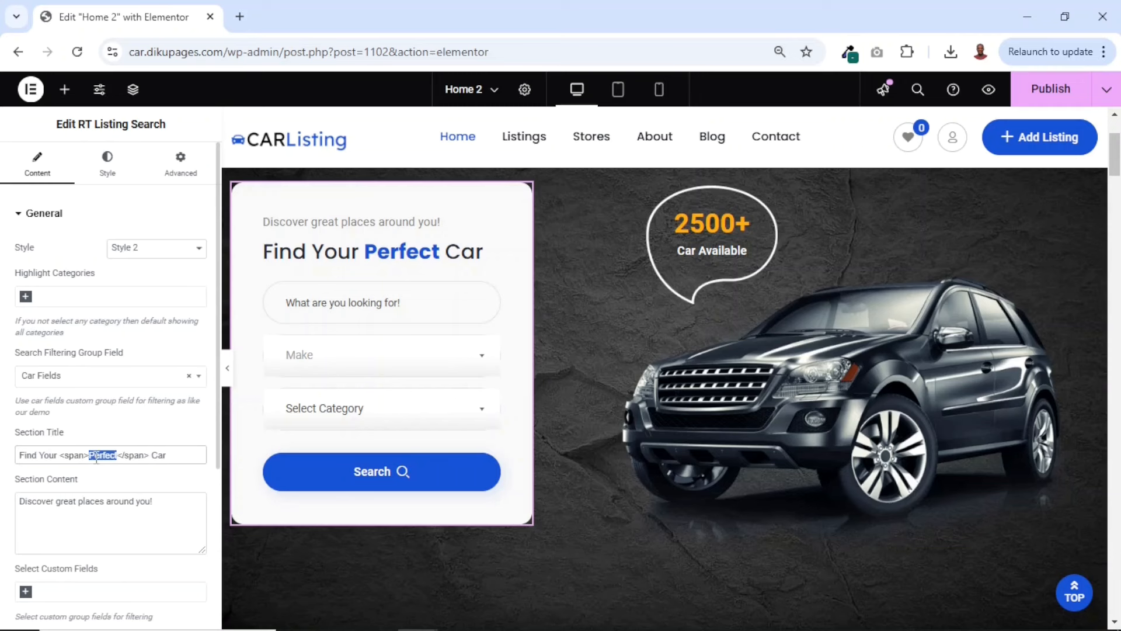
text(Drea)
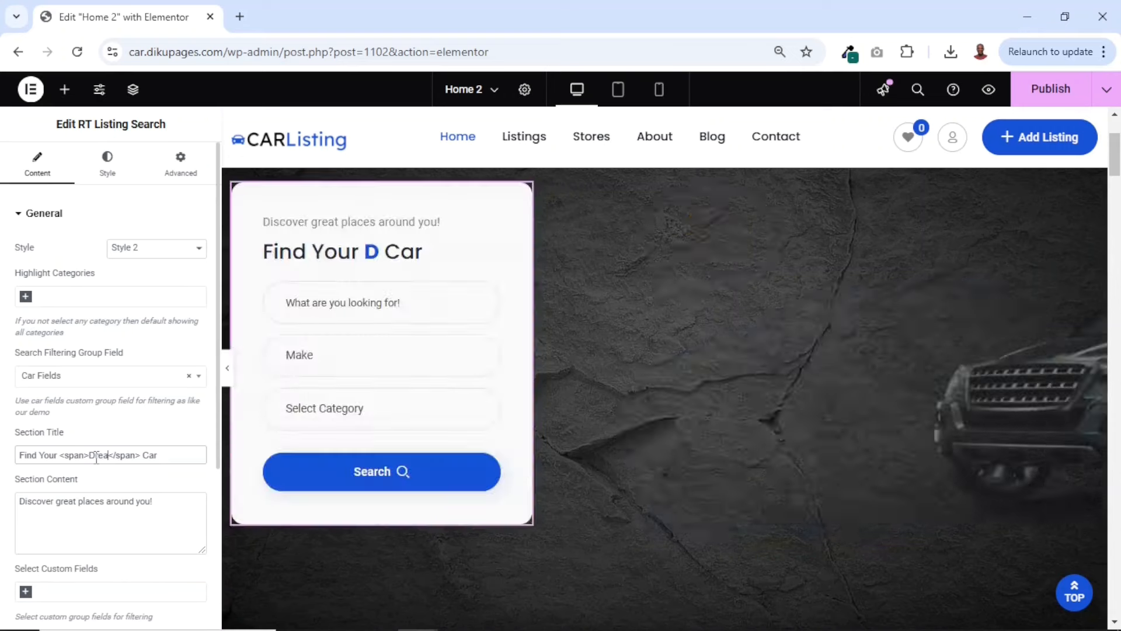
text(m)
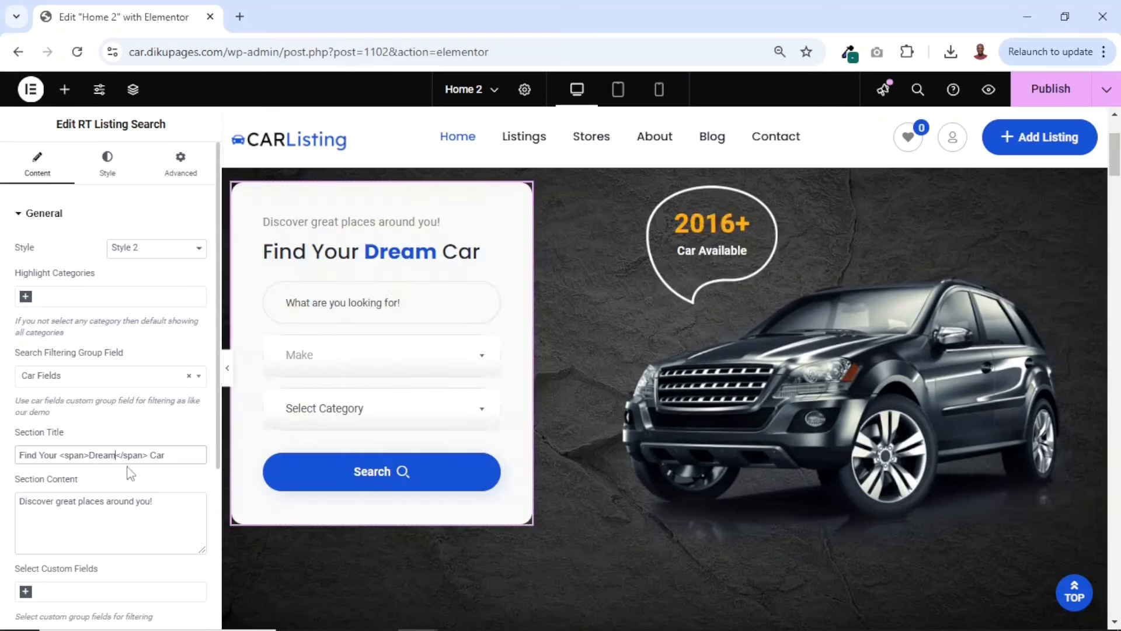
drag(88, 454, 63, 457)
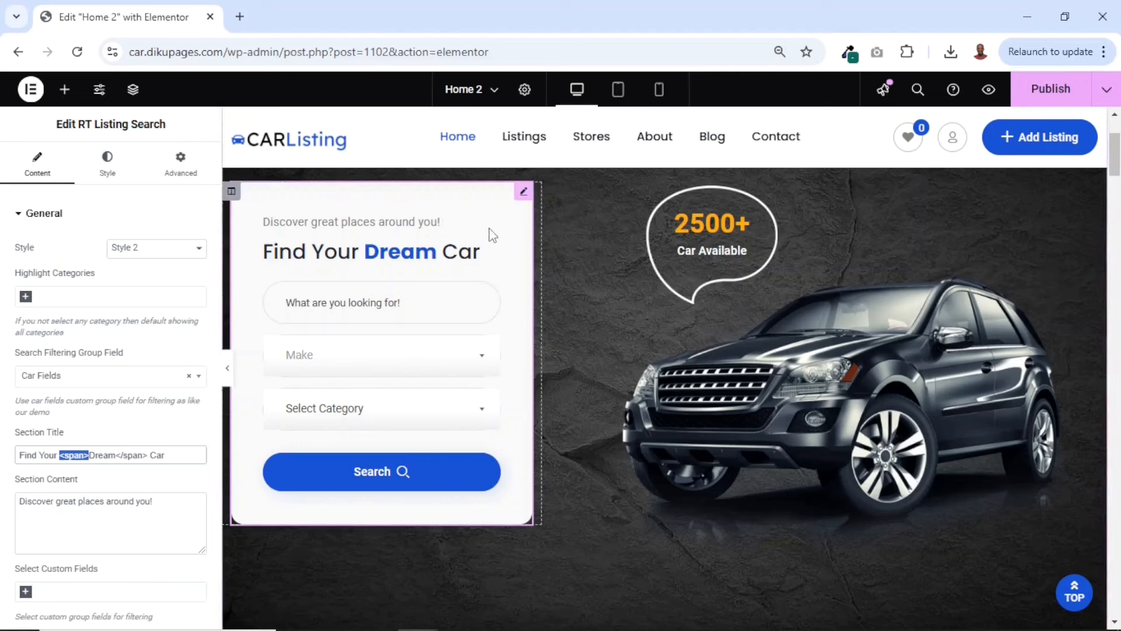
Replace "places" with "cars" in the search widget's section content so it reads "Discover great cars around you!"
click(166, 456)
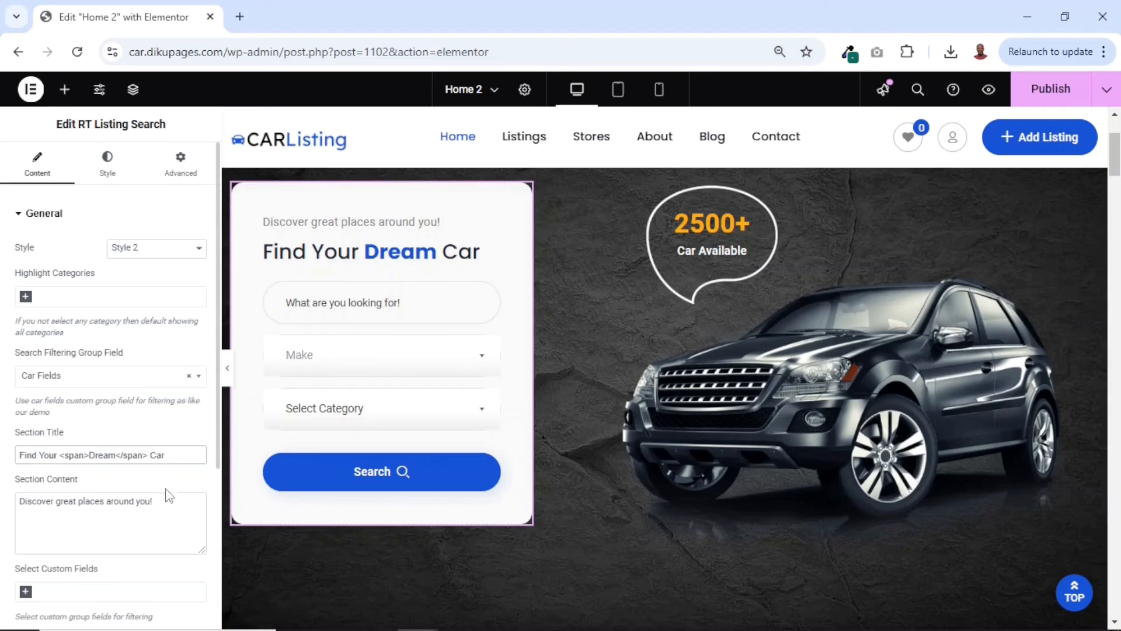
drag(167, 506, 3, 524)
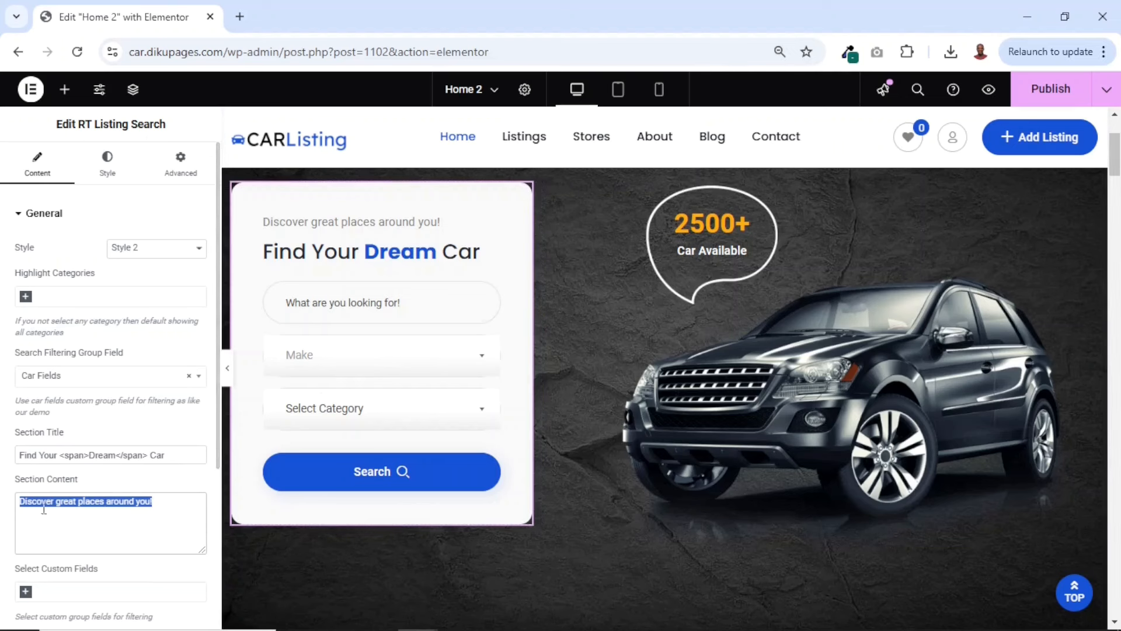
double_click(94, 505)
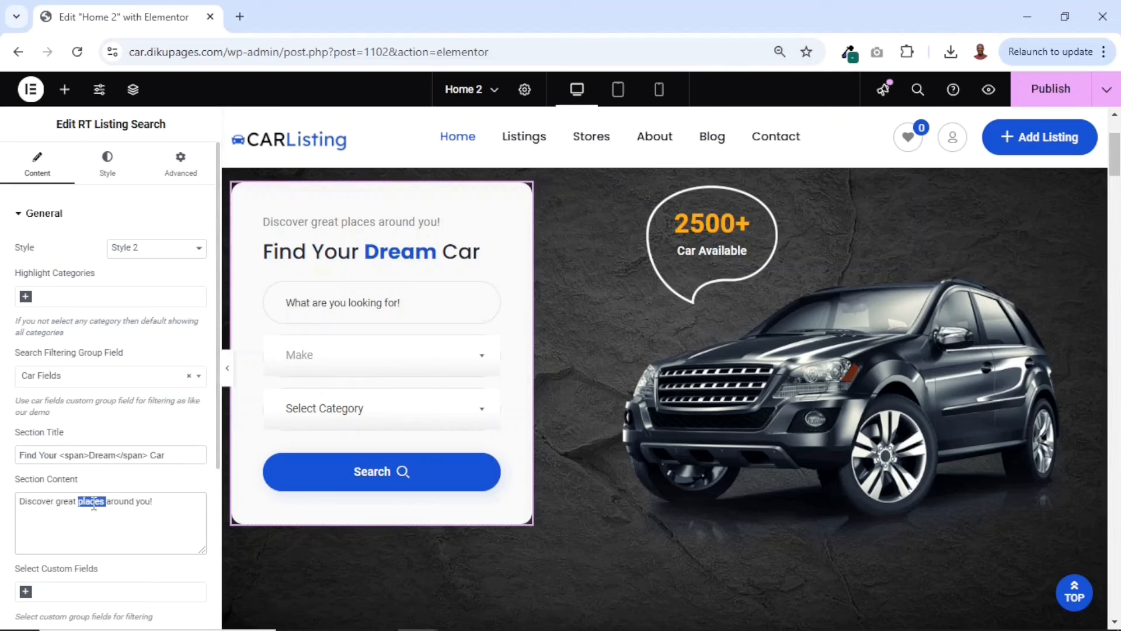
text(cars)
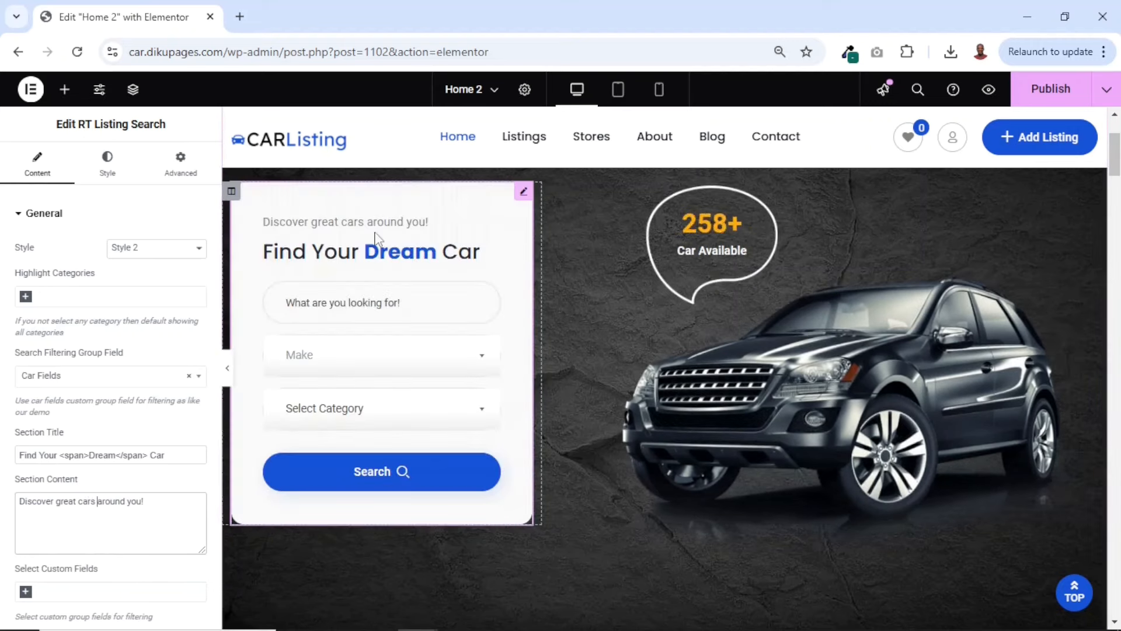
scroll(142, 370, down, 5)
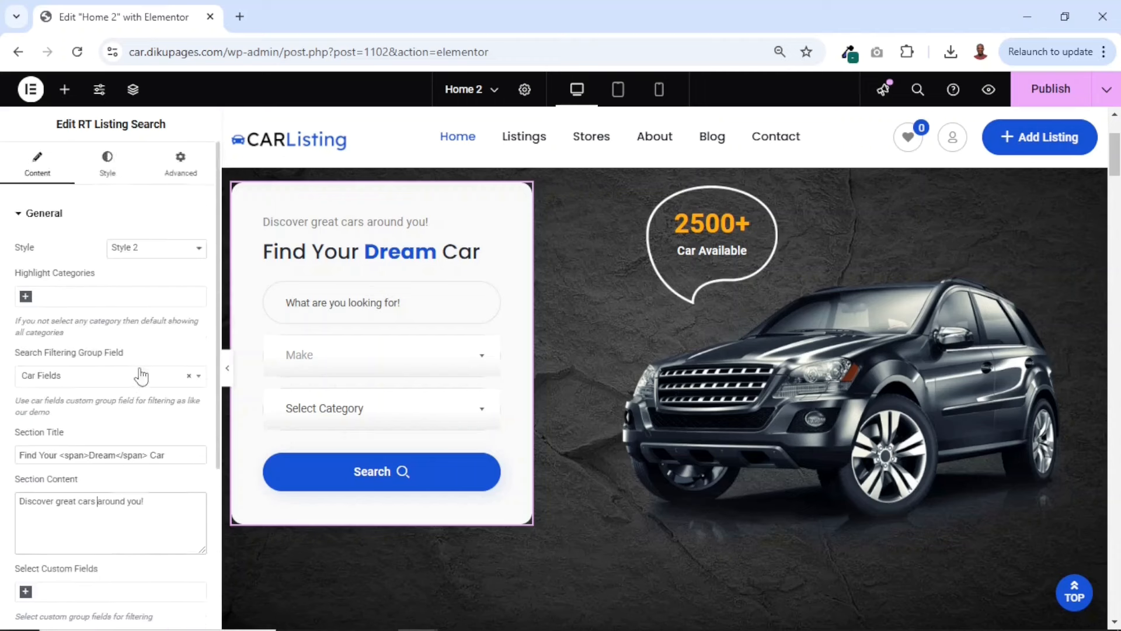
scroll(140, 373, down, 4)
Set the hero counter widget's number to 1520 and its title to "Cars Available"
scroll(141, 371, up, 5)
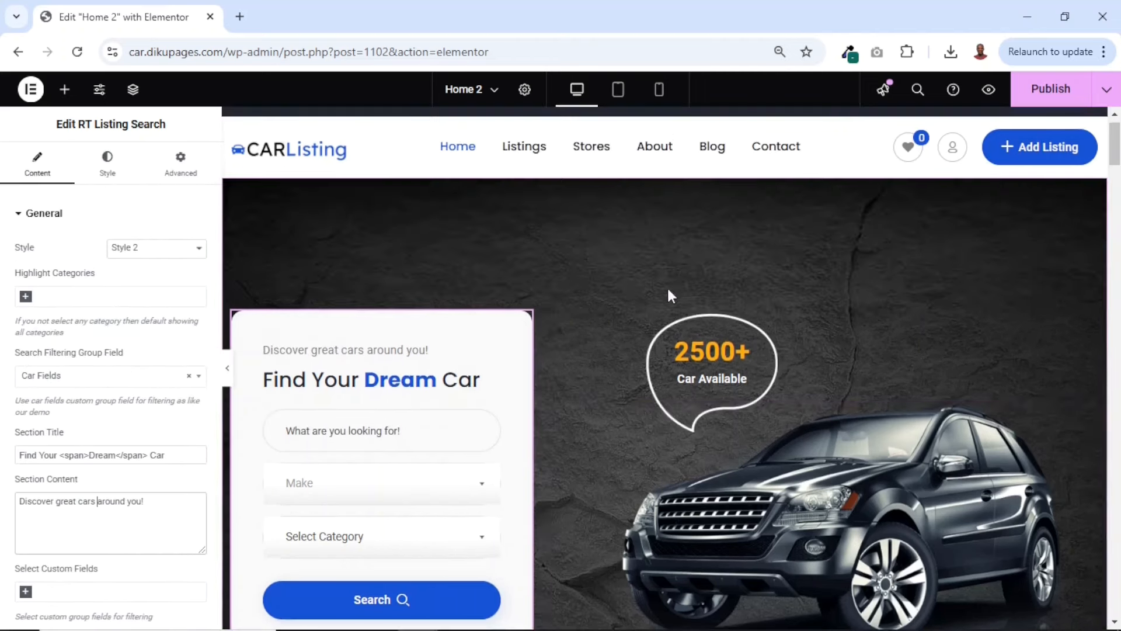
click(698, 362)
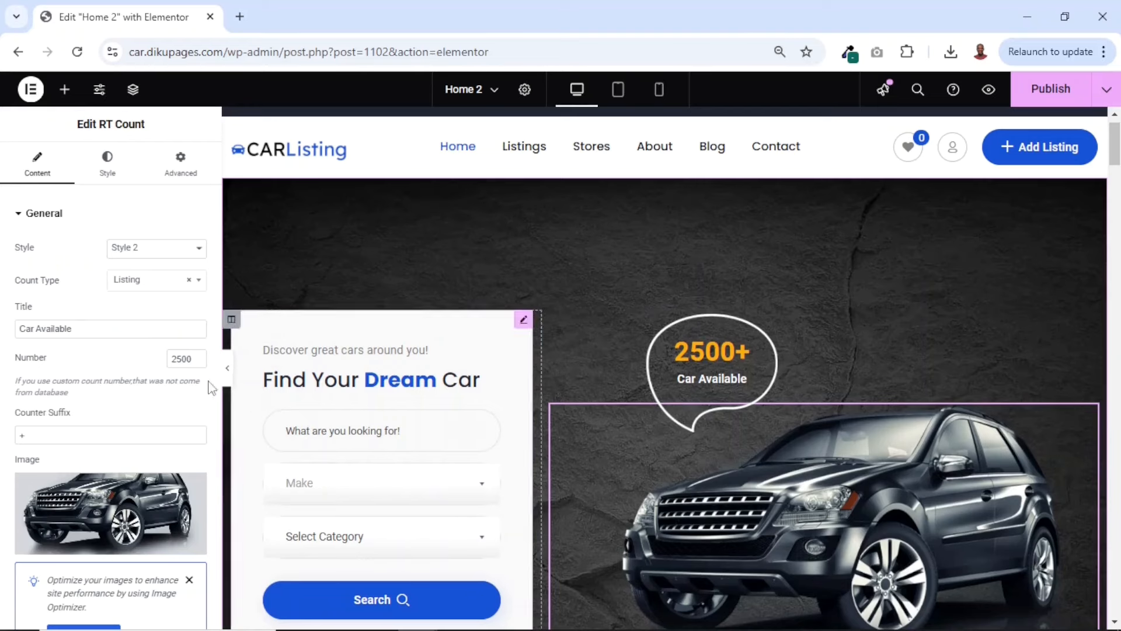
drag(171, 360, 215, 369)
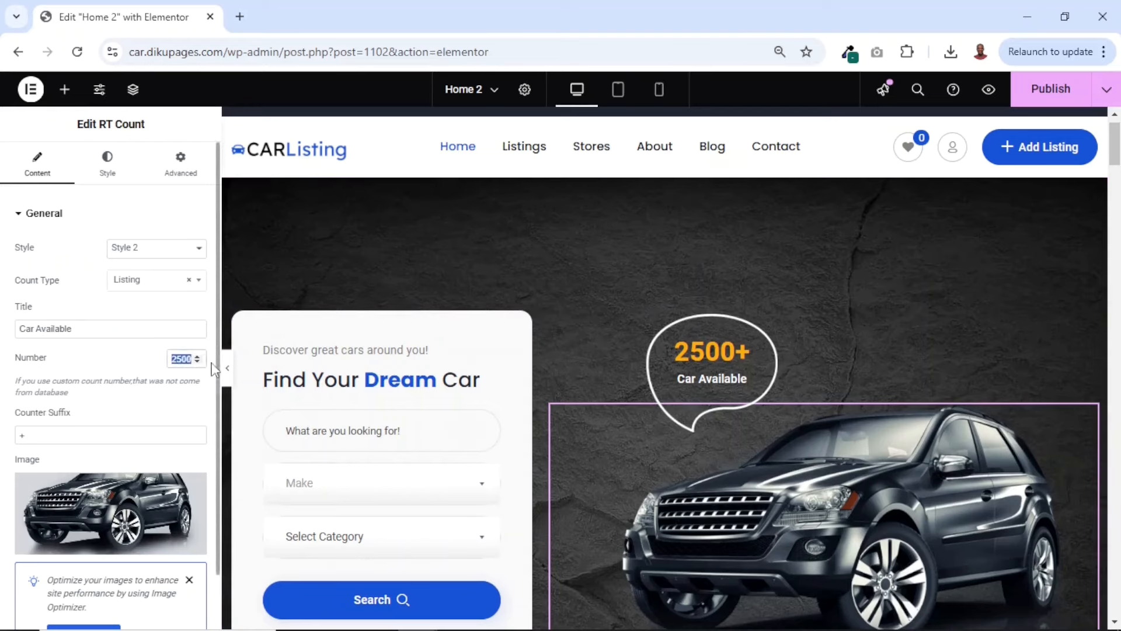
text(1520)
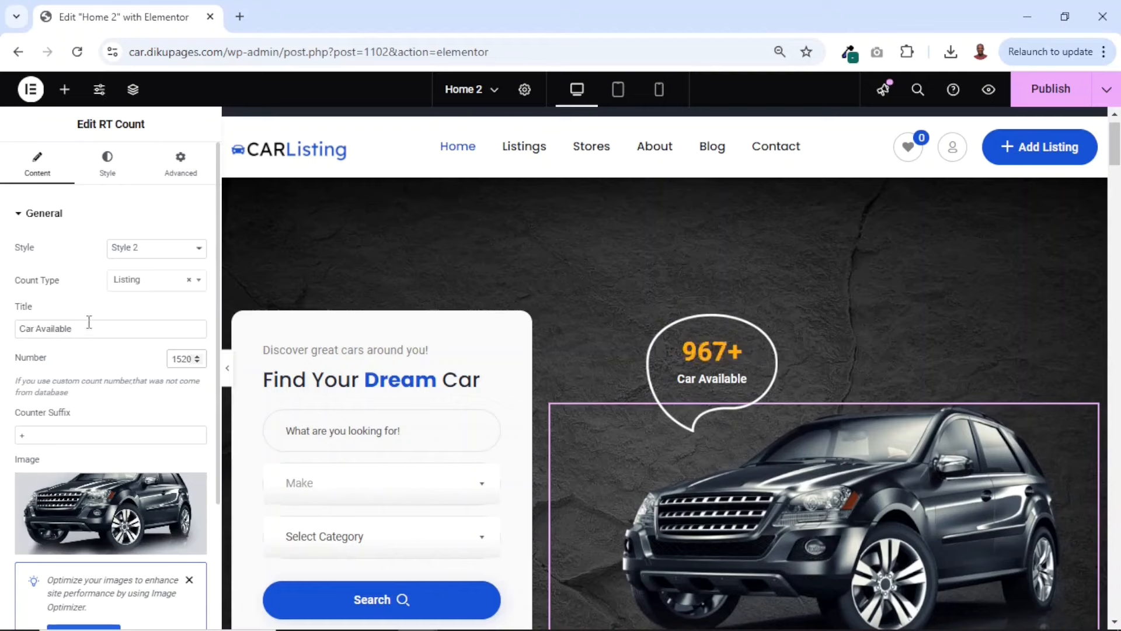
click(35, 328)
text(s)
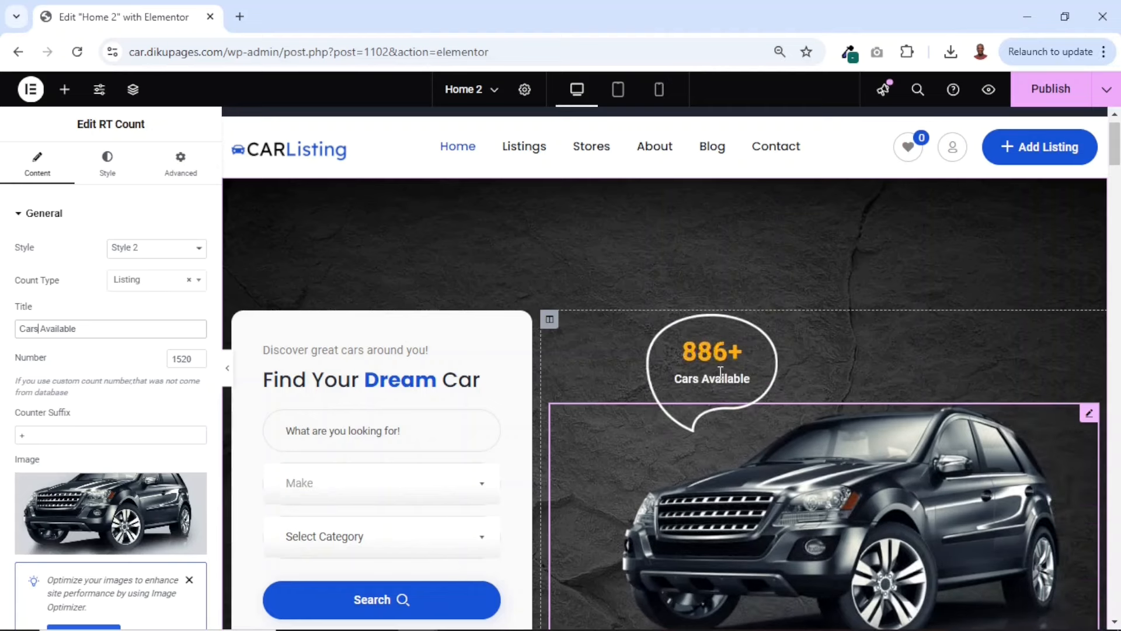
Upload hero-car from the car listing folder and use it as the counter widget's image
scroll(721, 380, down, 1)
scroll(721, 378, down, 1)
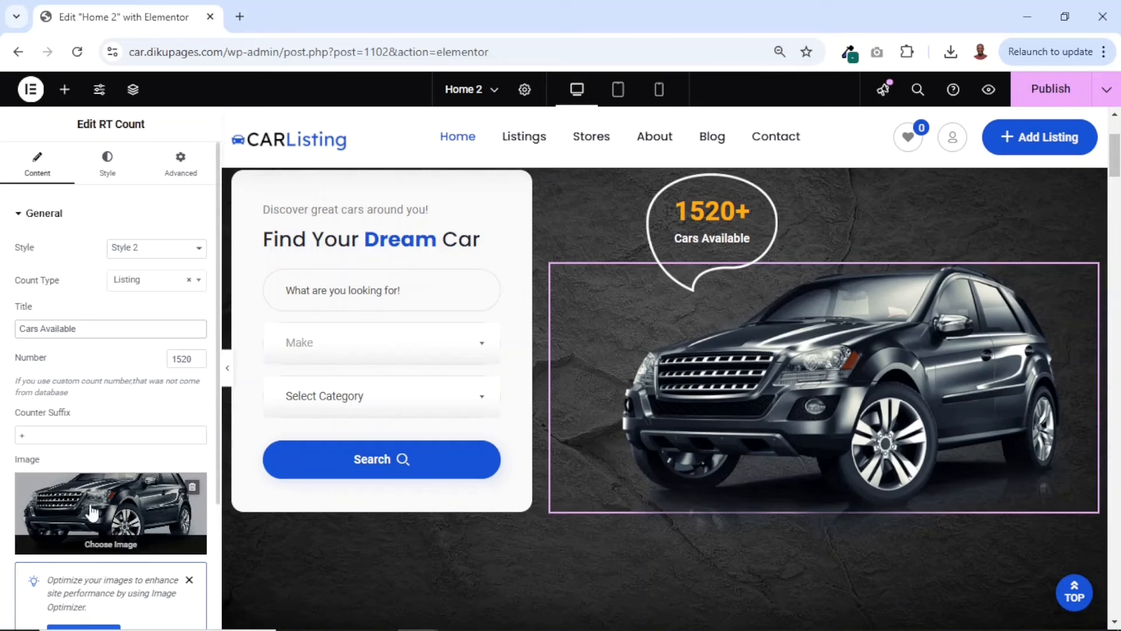
click(106, 555)
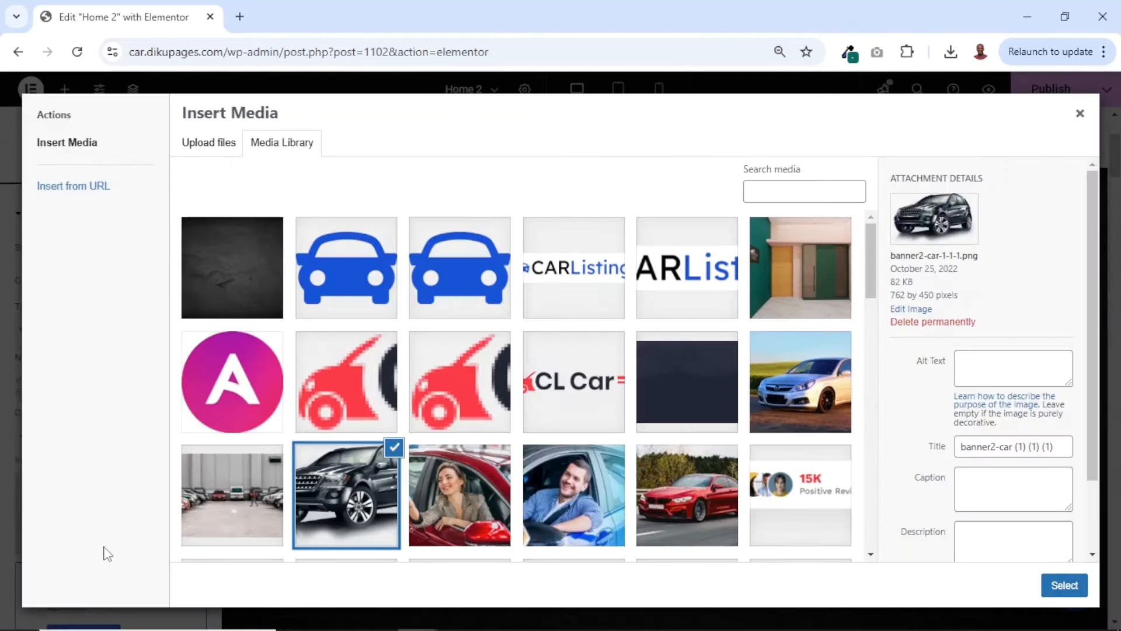
click(207, 143)
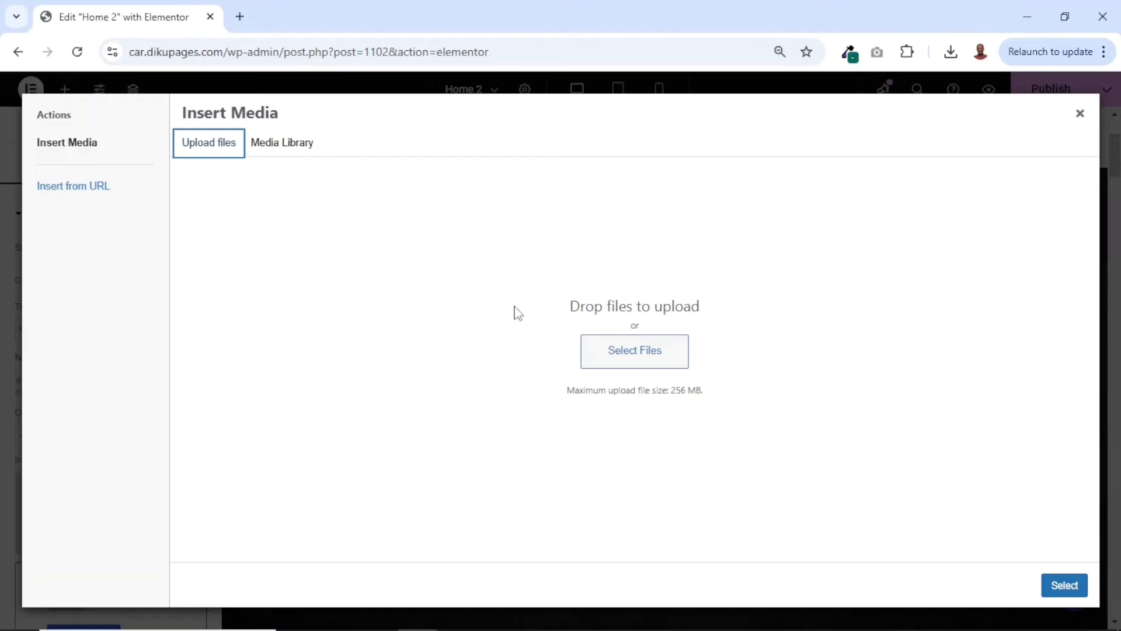
click(604, 358)
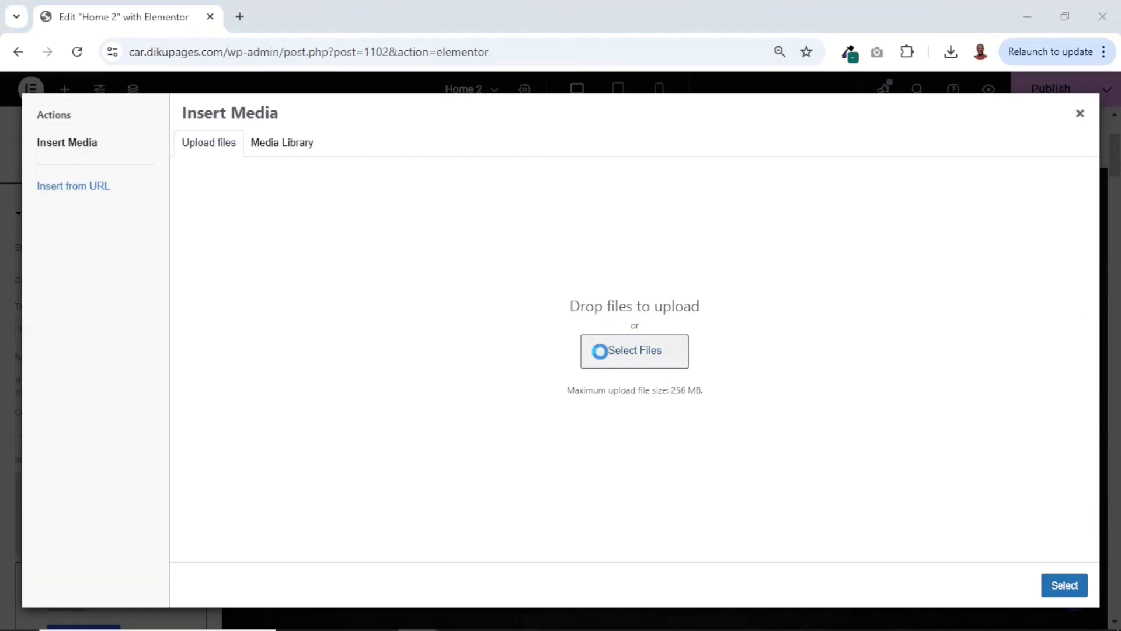
click(287, 240)
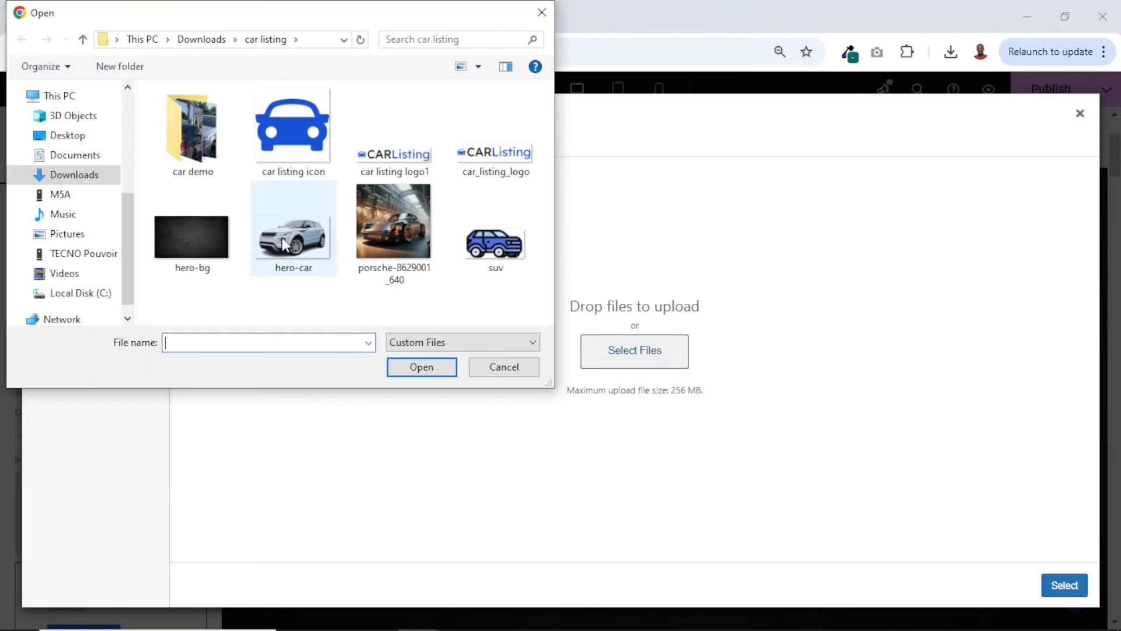
click(413, 368)
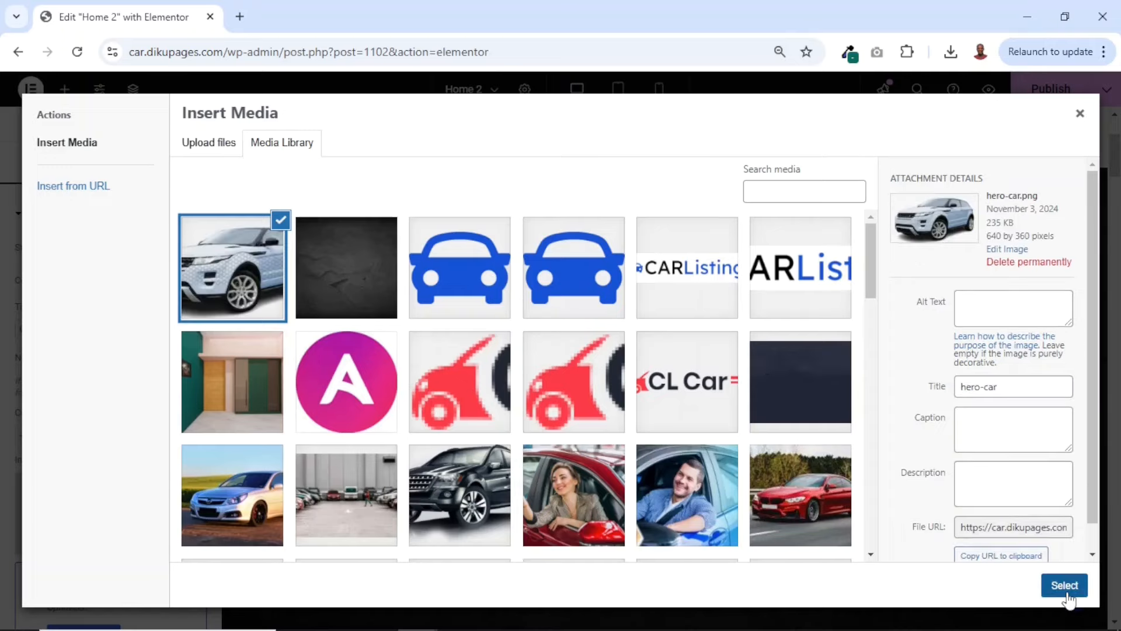
click(1064, 586)
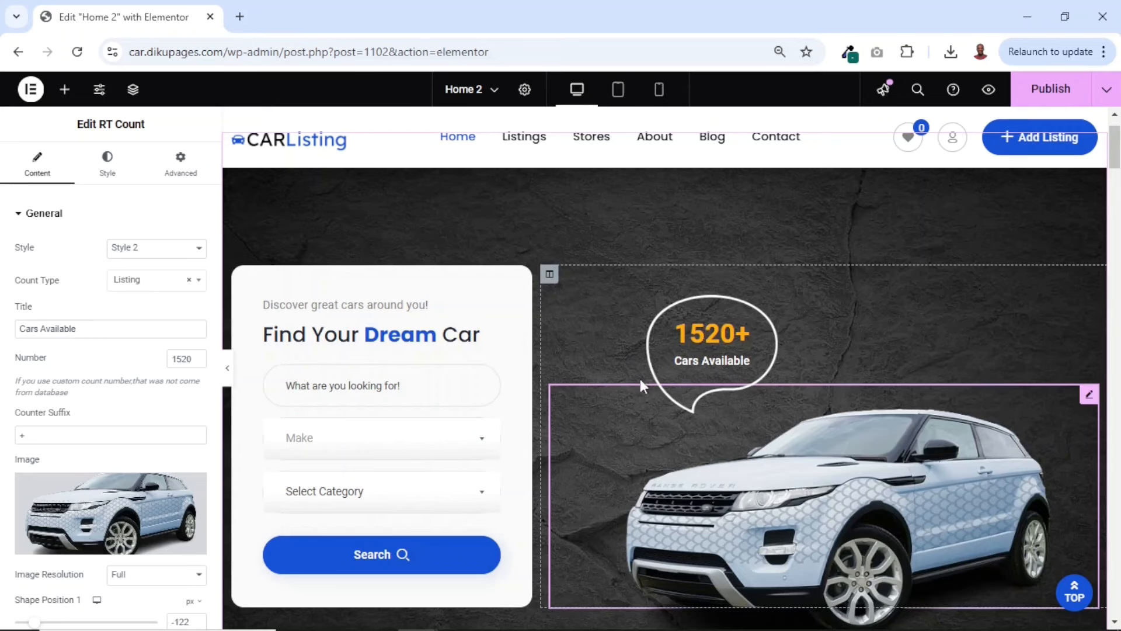
Change the counter widget's count color to the light blue #5078EB
click(107, 170)
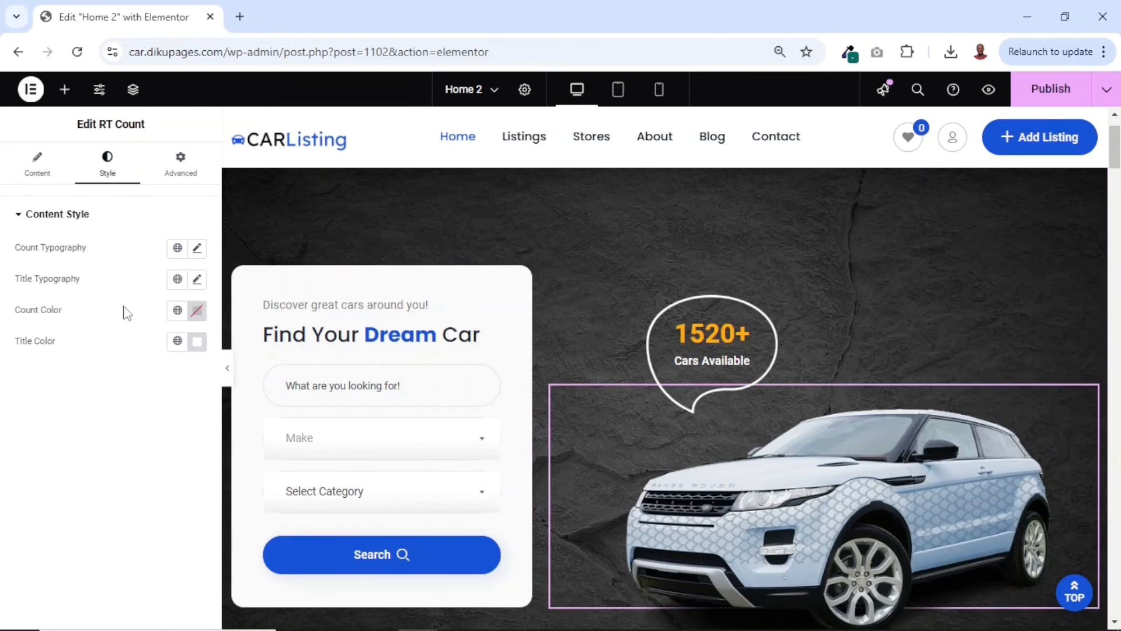
click(199, 314)
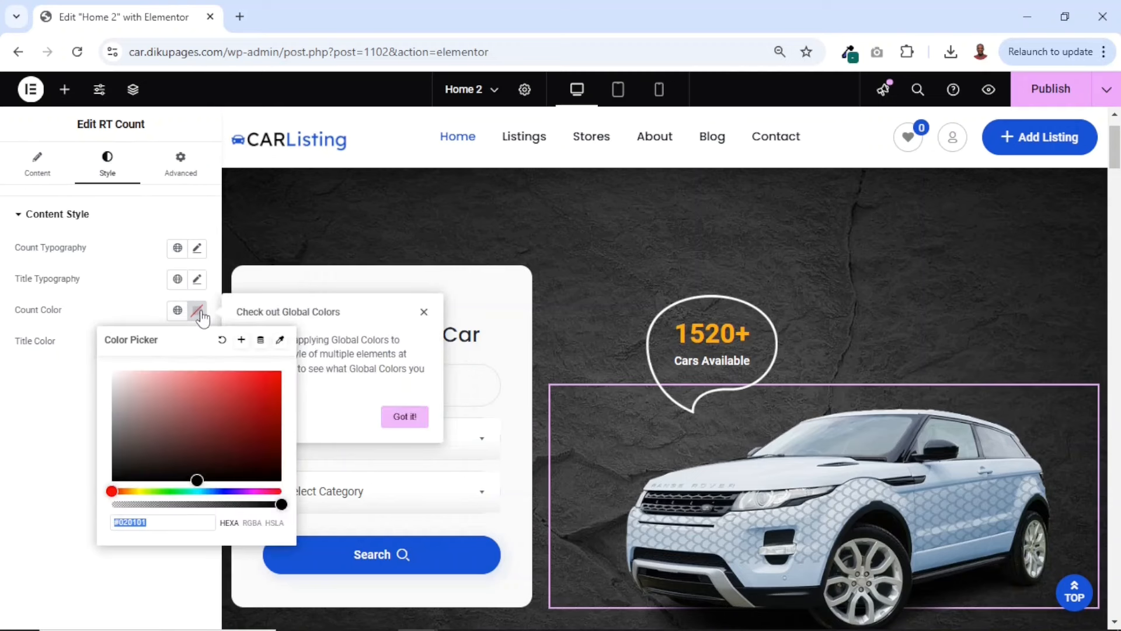
click(264, 388)
click(268, 430)
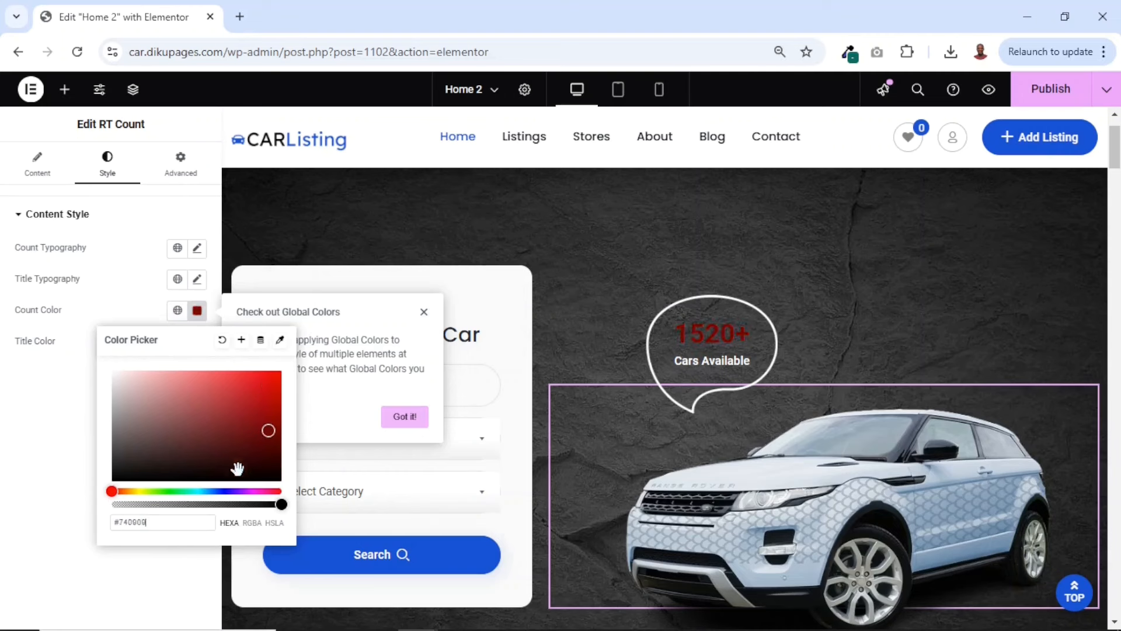
click(193, 491)
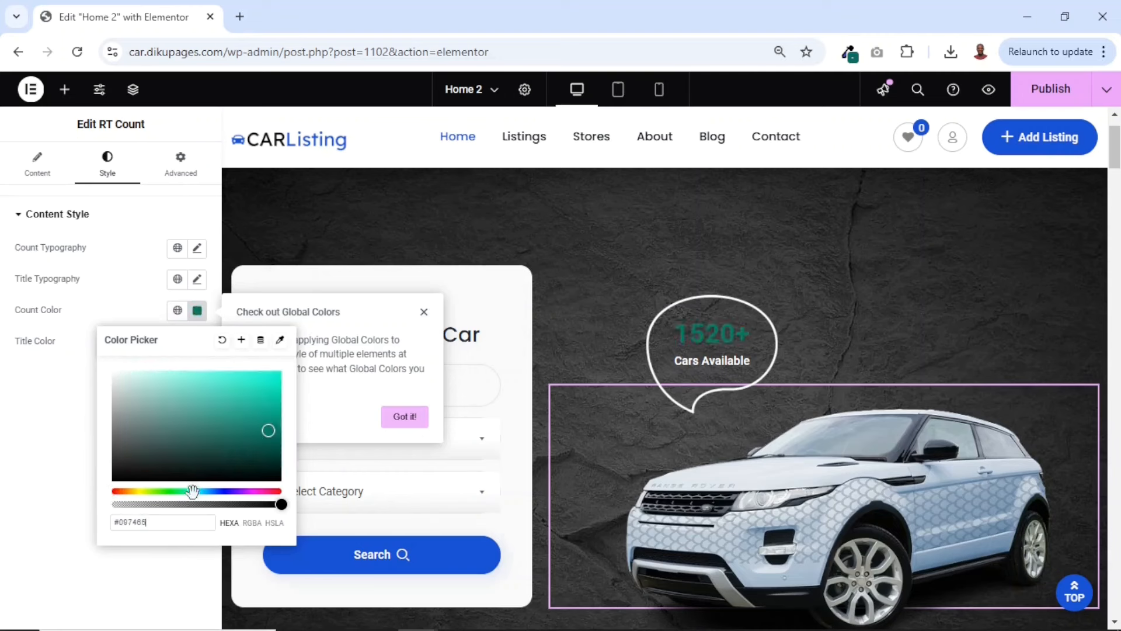
click(217, 490)
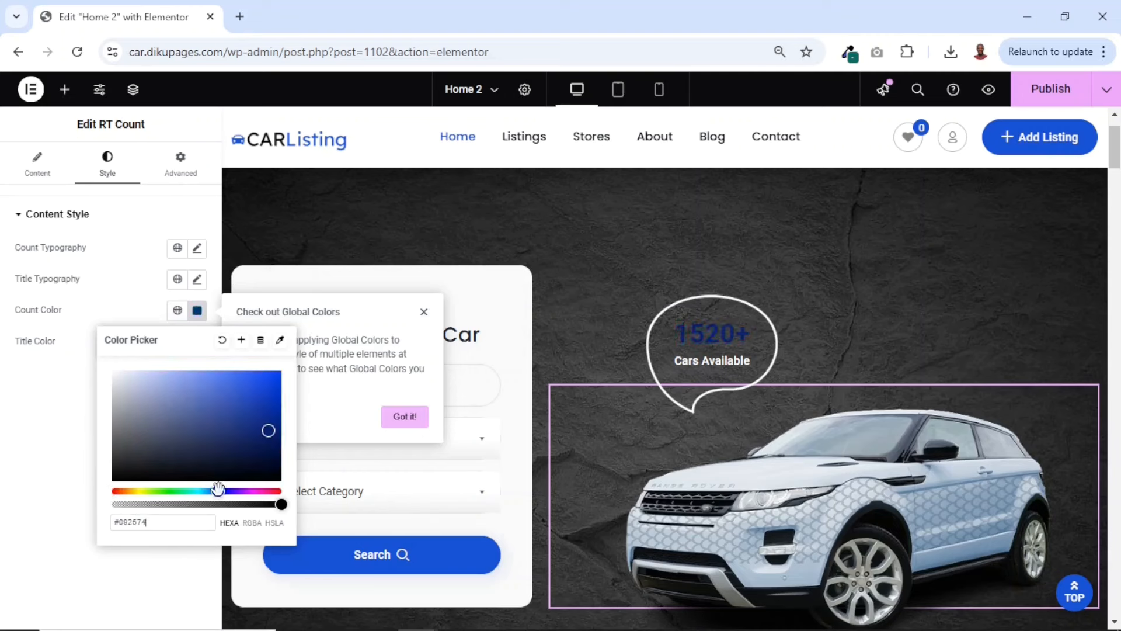
drag(237, 417, 228, 378)
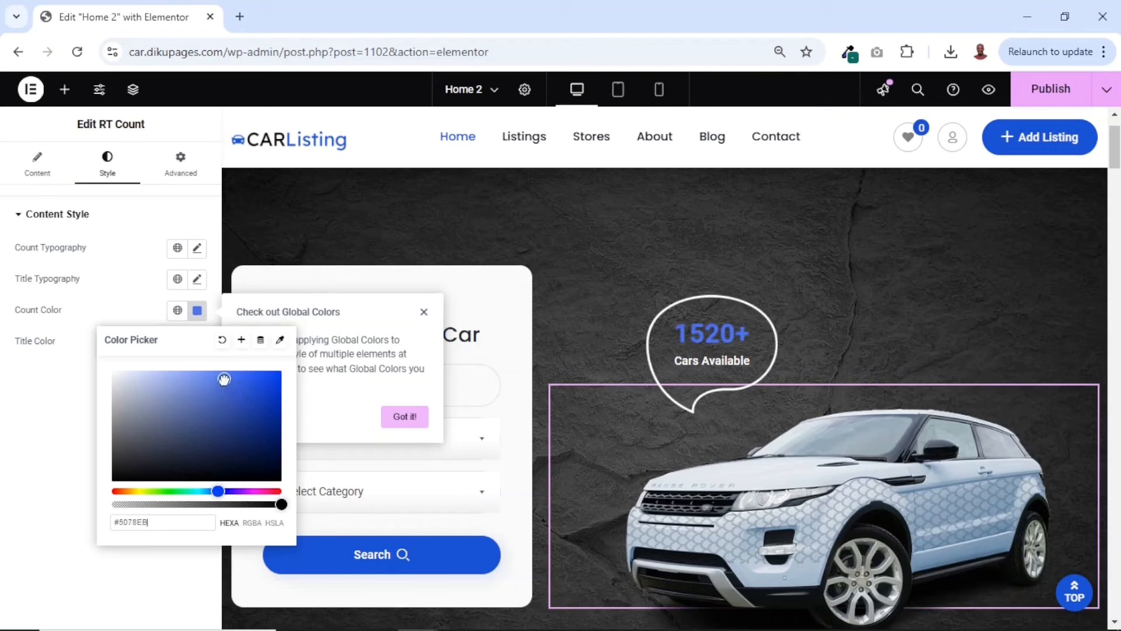
click(177, 220)
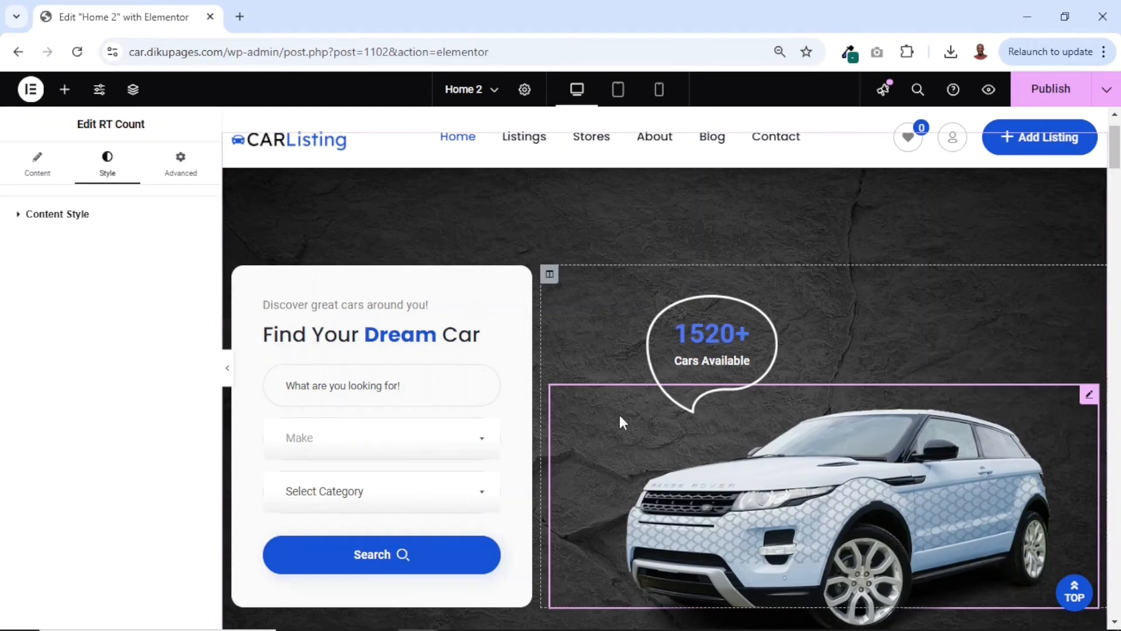
Open the brand logo image carousel below the hero and start adding media library images to its gallery
scroll(784, 495, down, 5)
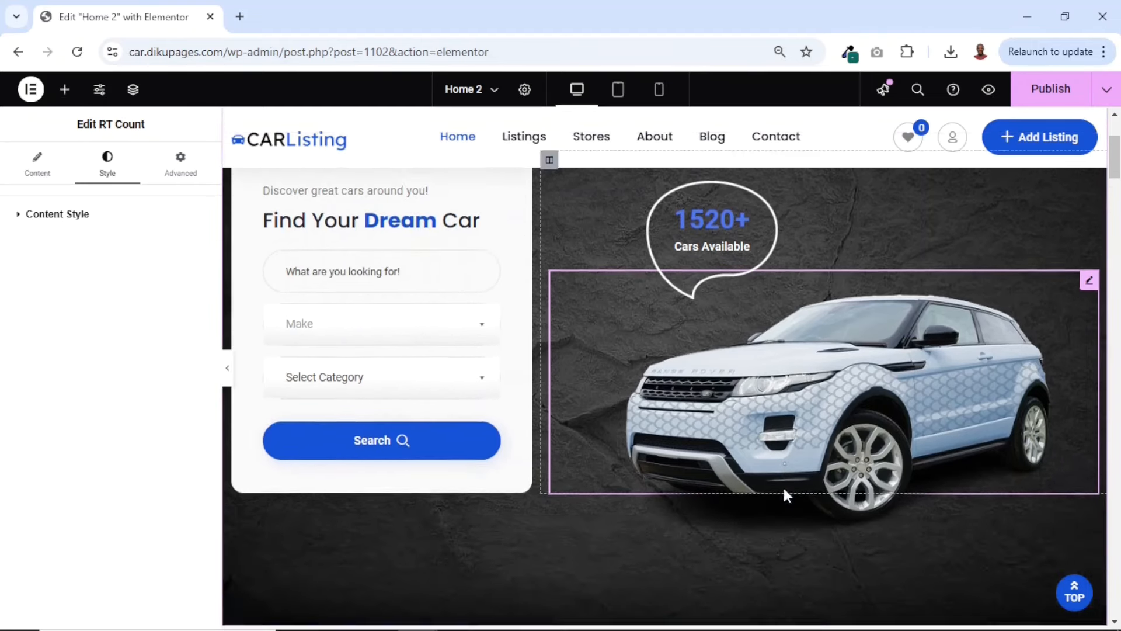
scroll(784, 495, down, 1)
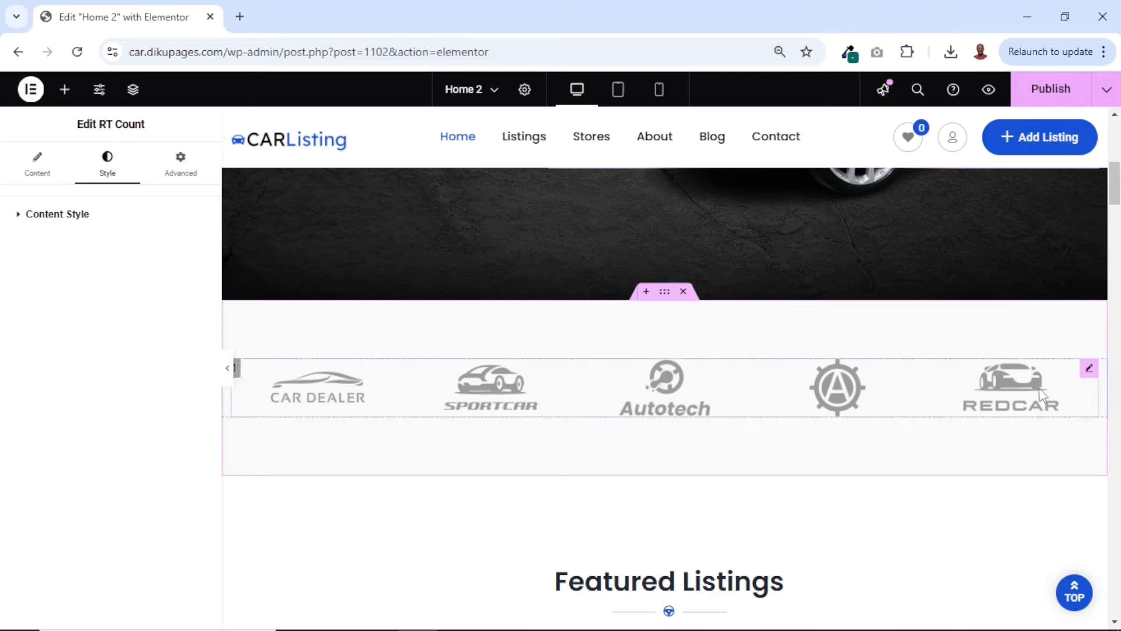
click(1083, 374)
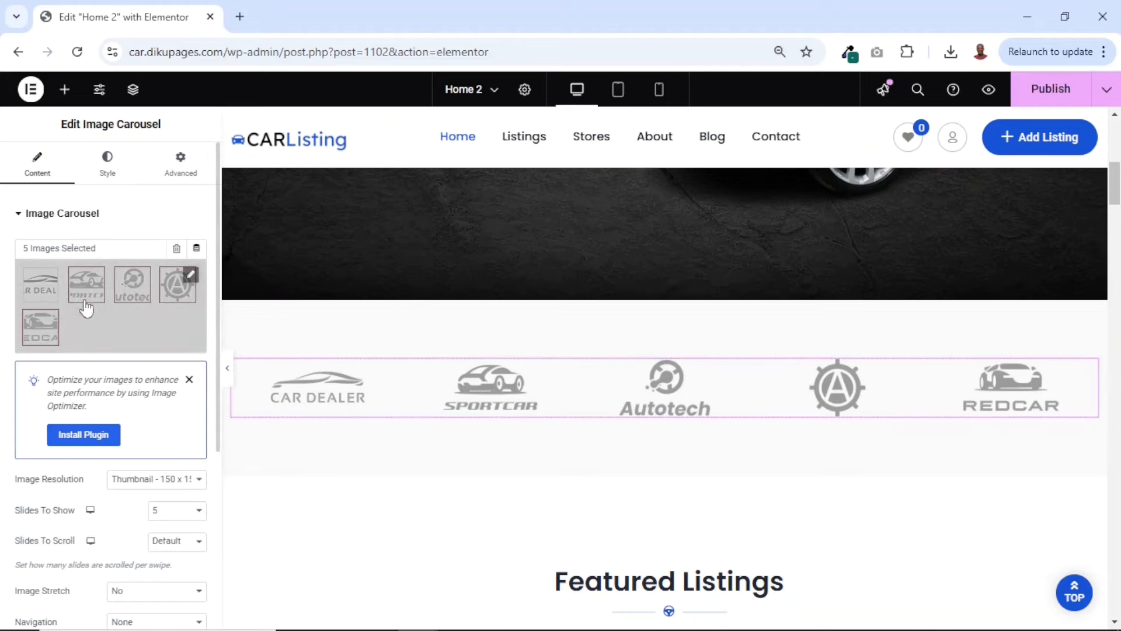
click(107, 332)
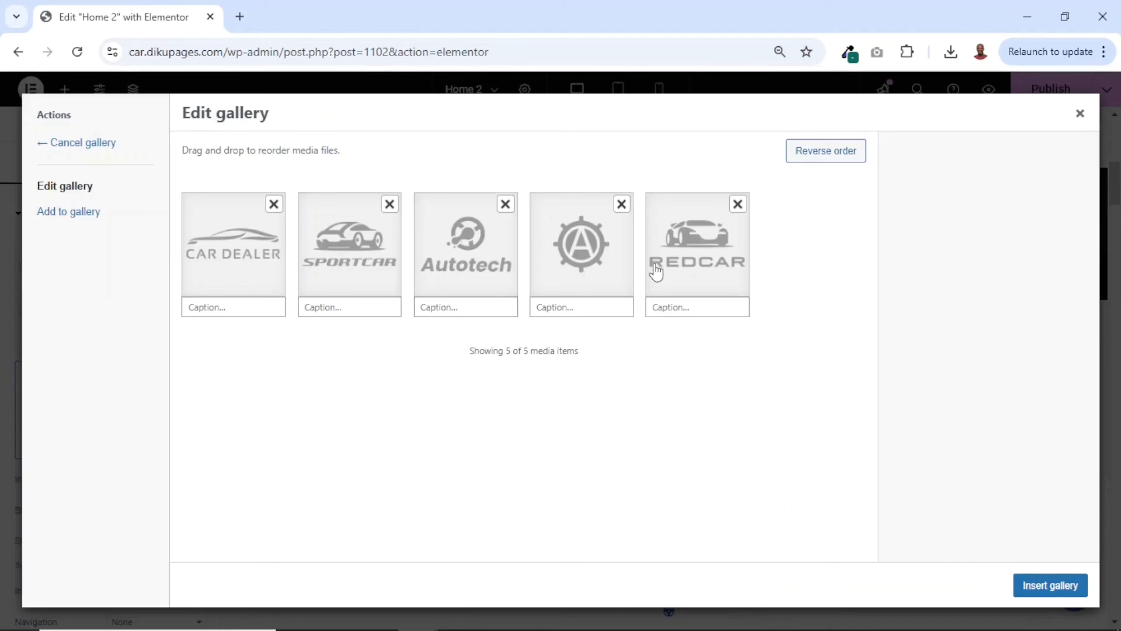
click(60, 217)
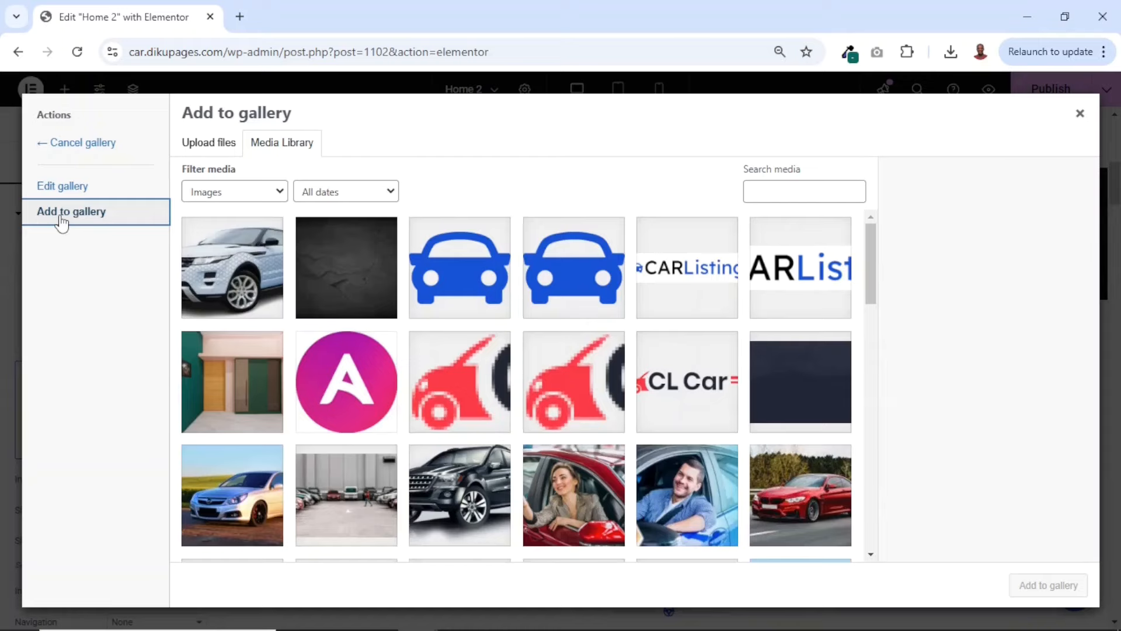
Add cropped-logo-dark.png and the blue SUV image category3.png from the media library to the carousel gallery
scroll(459, 424, down, 8)
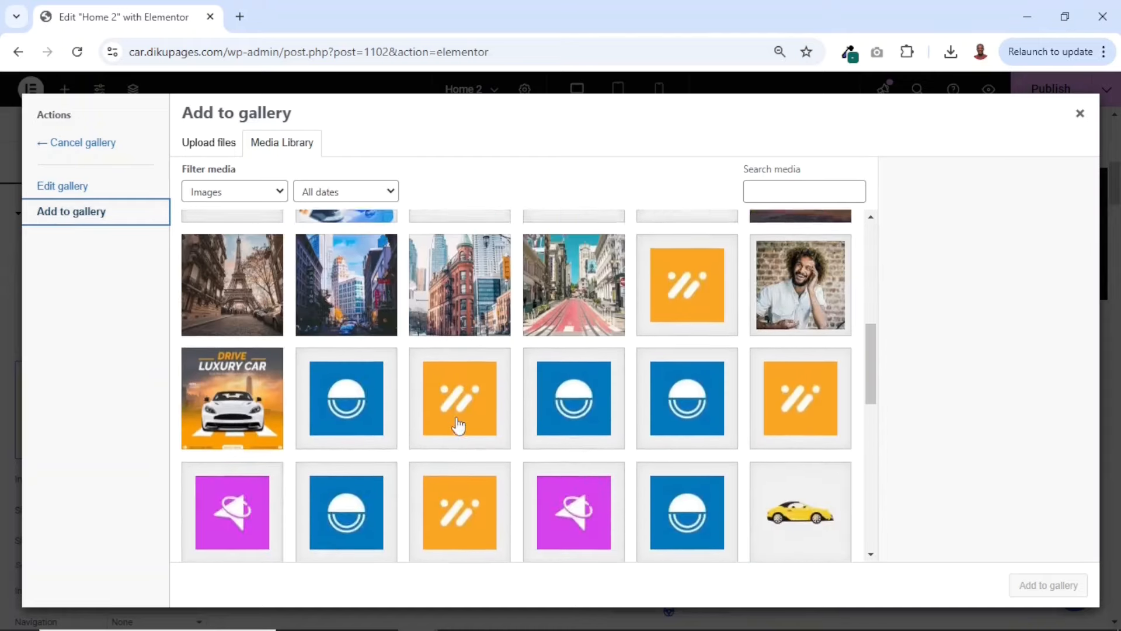
scroll(459, 424, up, 4)
scroll(458, 424, up, 3)
click(570, 334)
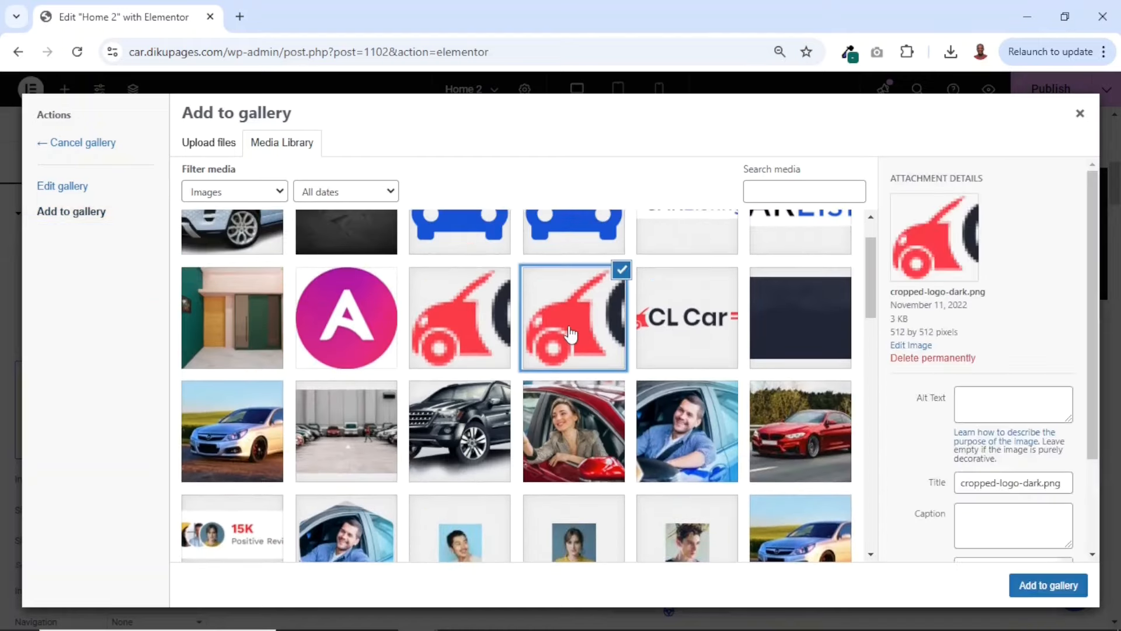
scroll(570, 334, down, 10)
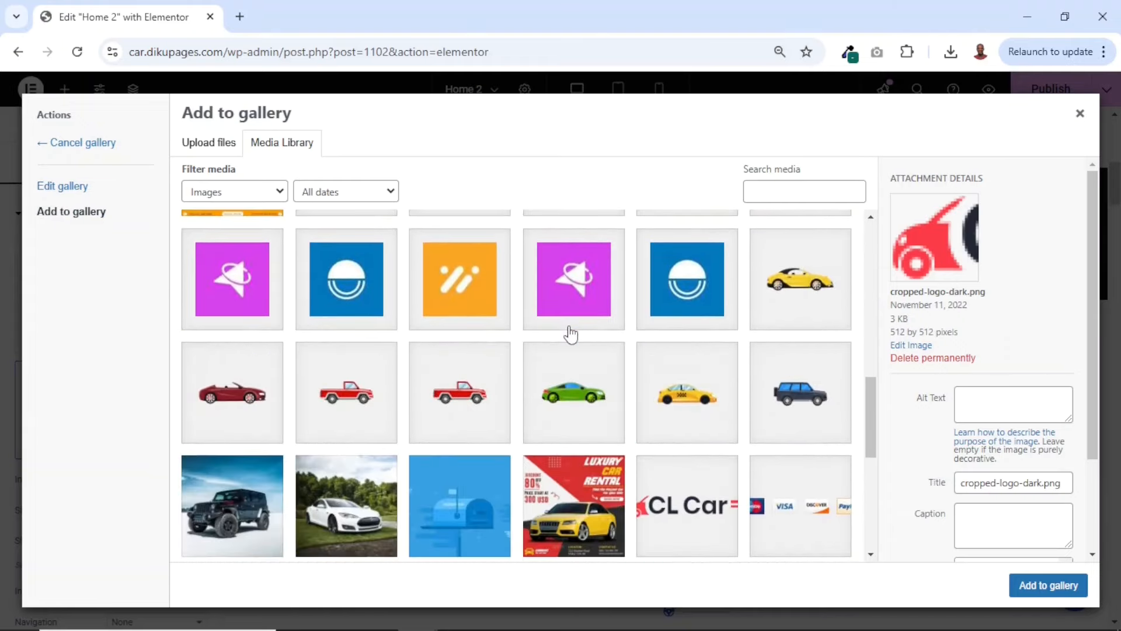
click(799, 400)
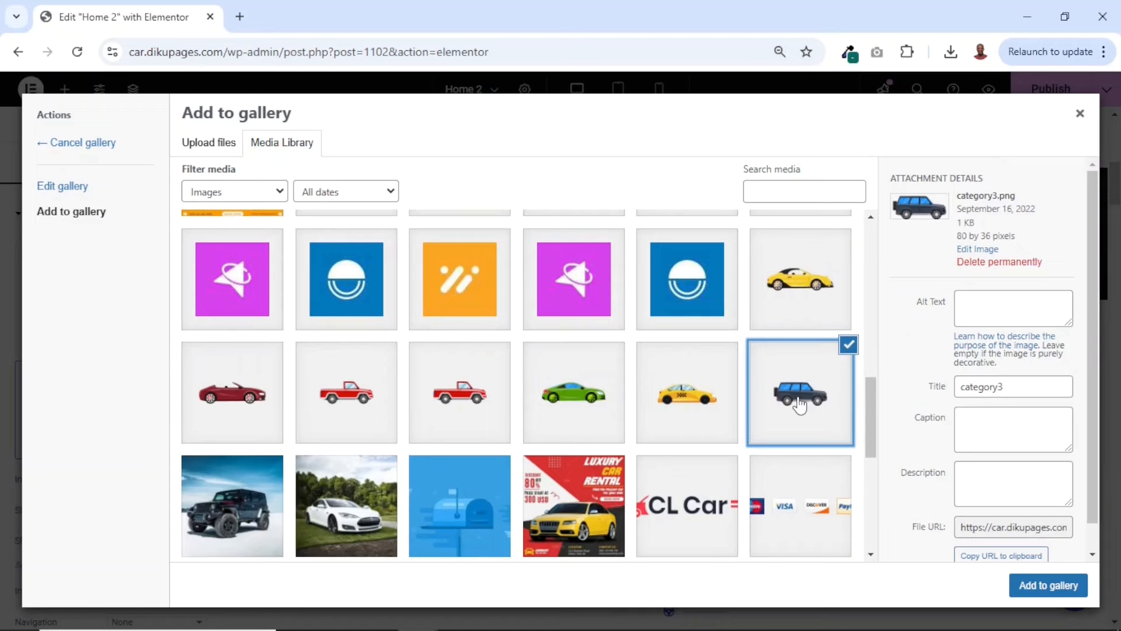
click(1043, 589)
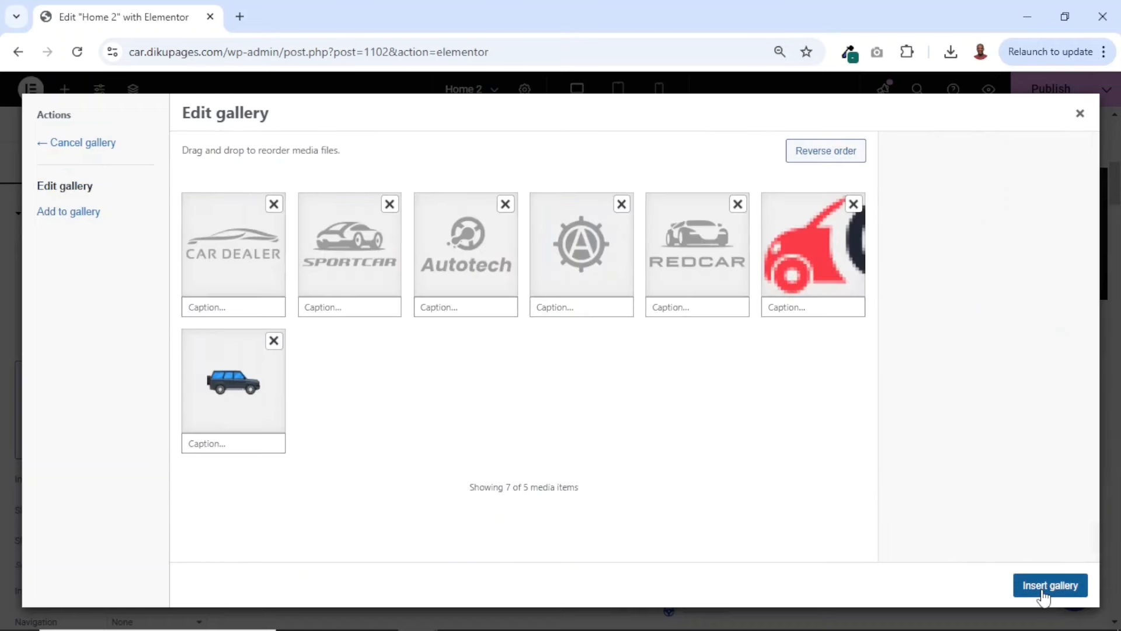
Remove the red car logo from the gallery, reorder the blue SUV to fourth place, and insert the gallery
click(855, 206)
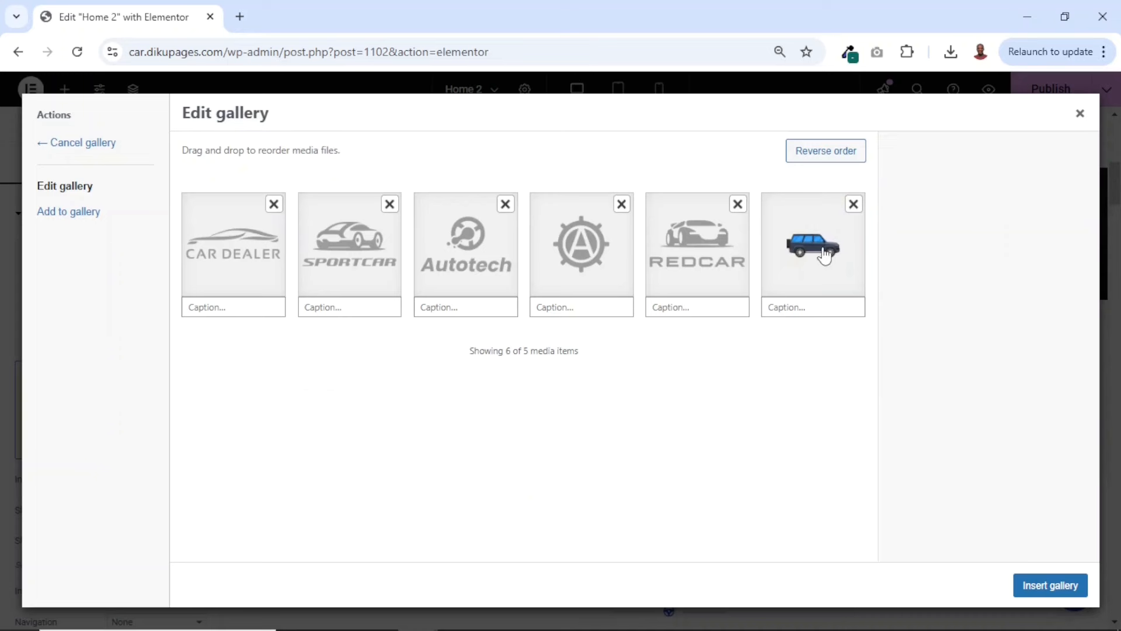
drag(815, 251, 584, 265)
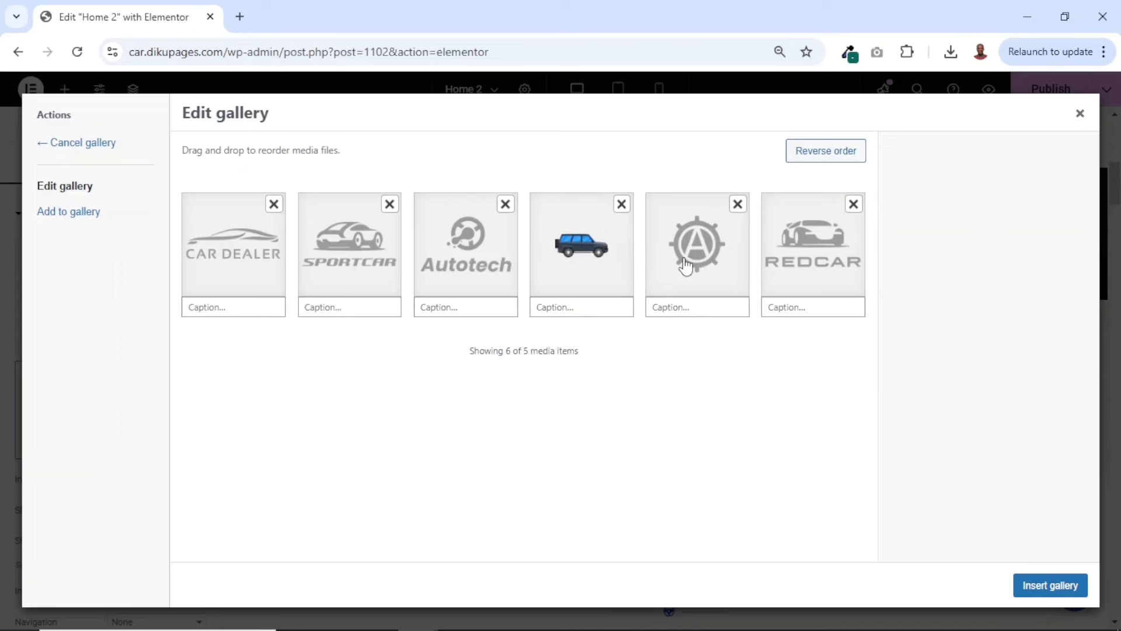
click(1048, 587)
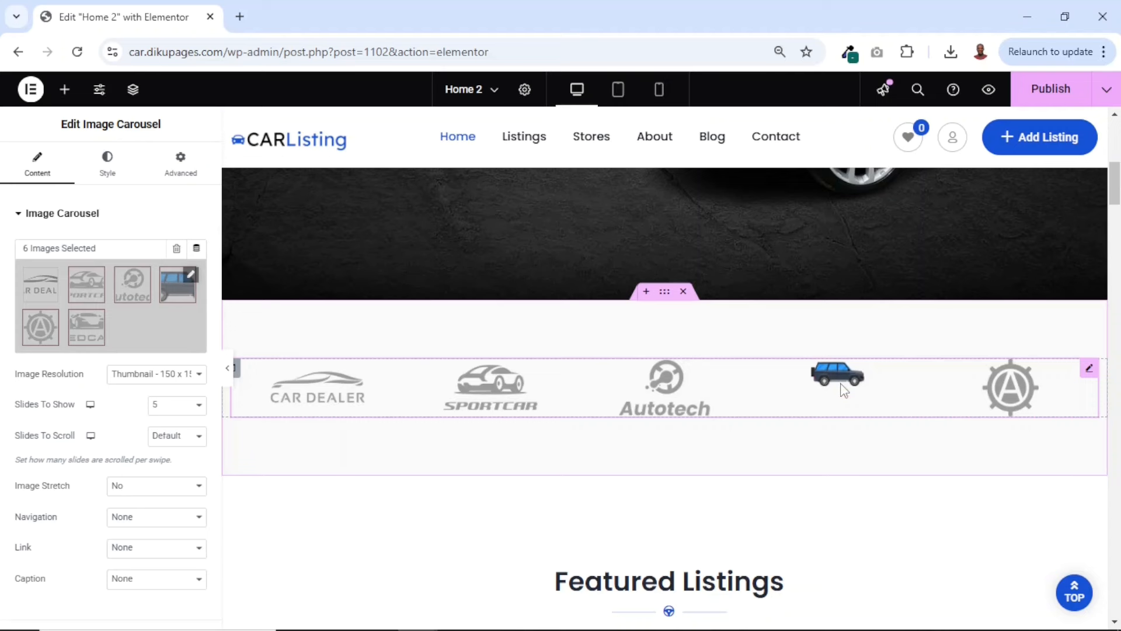
Remove the blue SUV image from the brand logo carousel's gallery and insert the gallery again
click(140, 326)
click(622, 204)
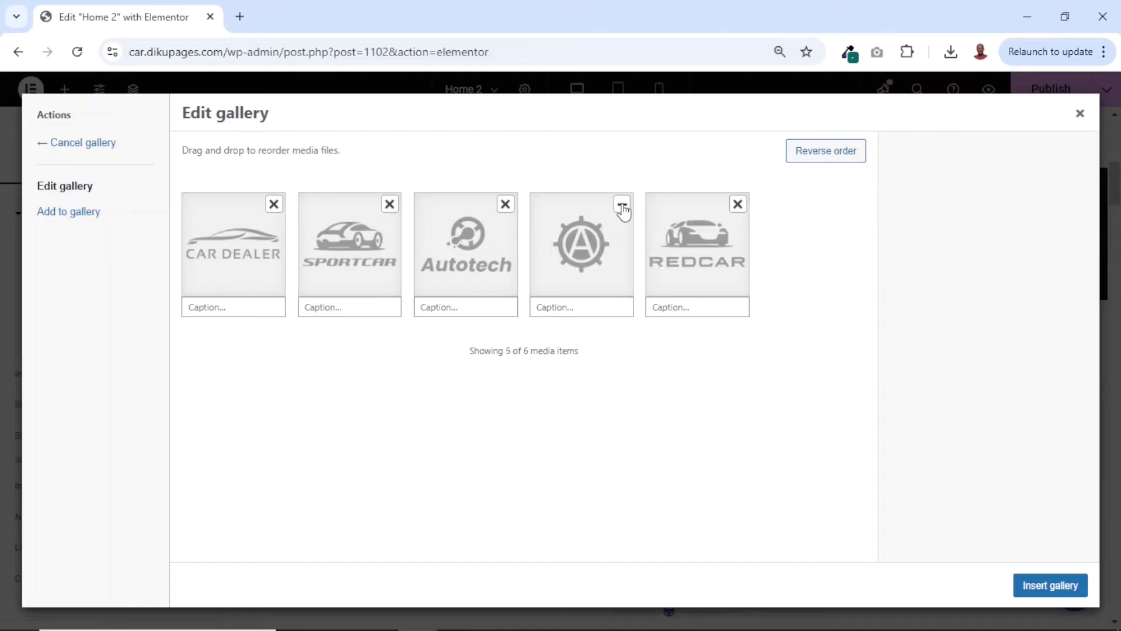
click(1037, 586)
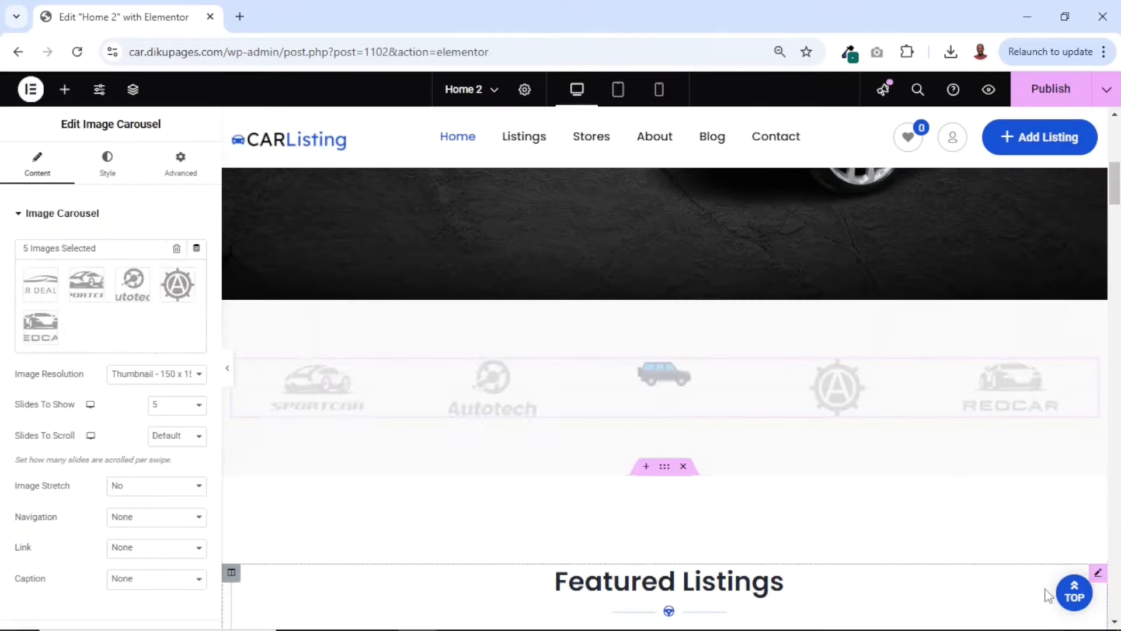
Replace the description under the Featured Listings section title with "Browse from our best featured listings!"
scroll(765, 458, down, 4)
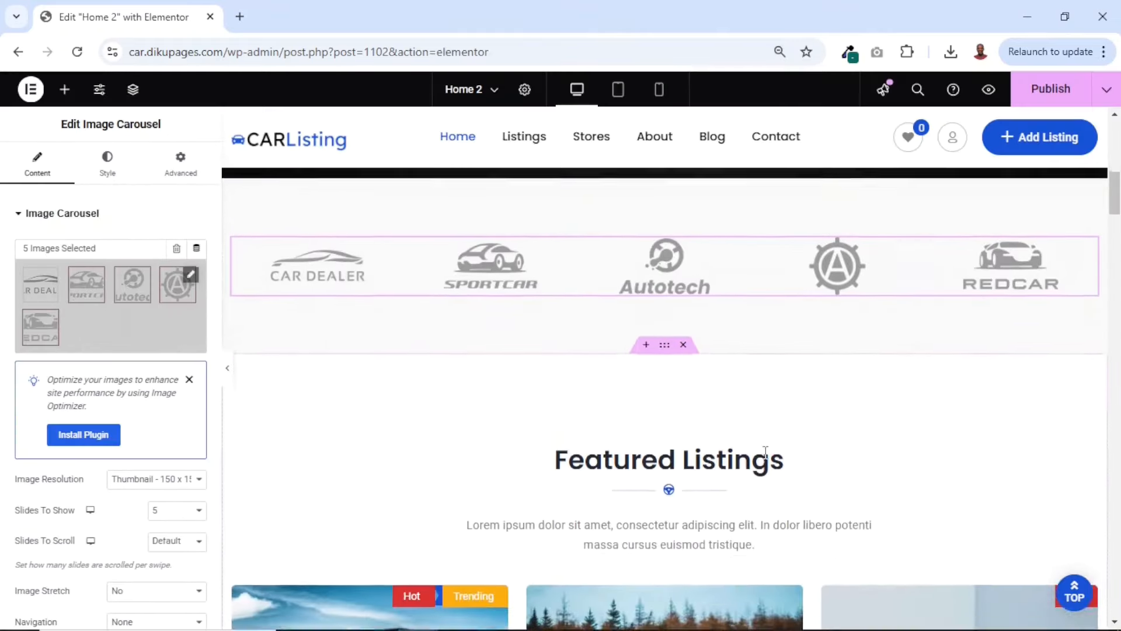
scroll(624, 382, down, 3)
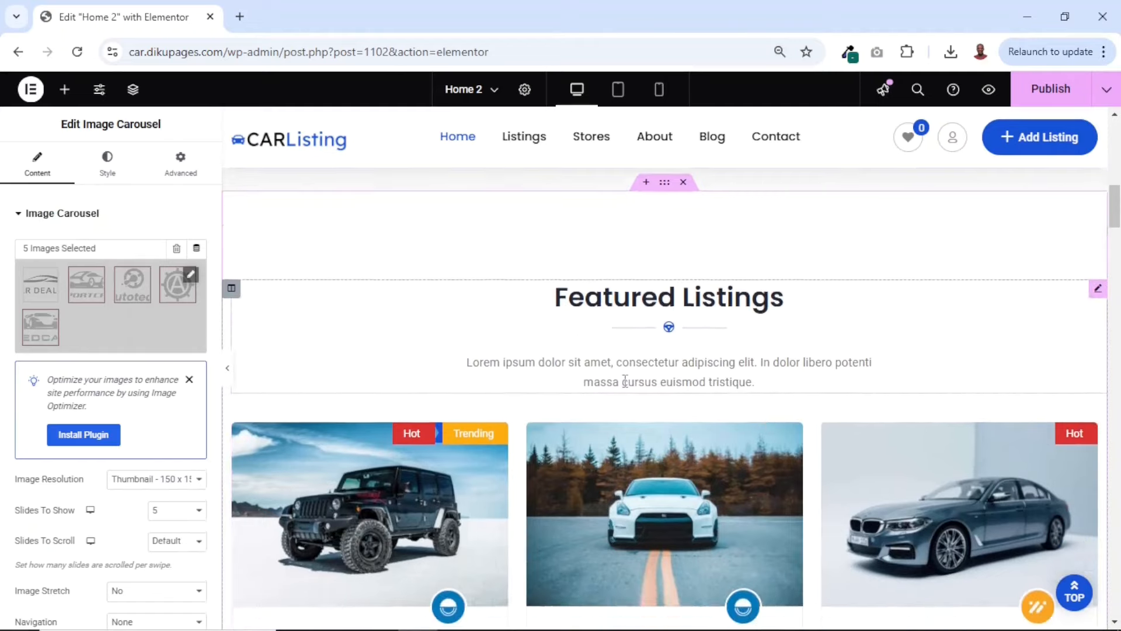
scroll(623, 383, down, 2)
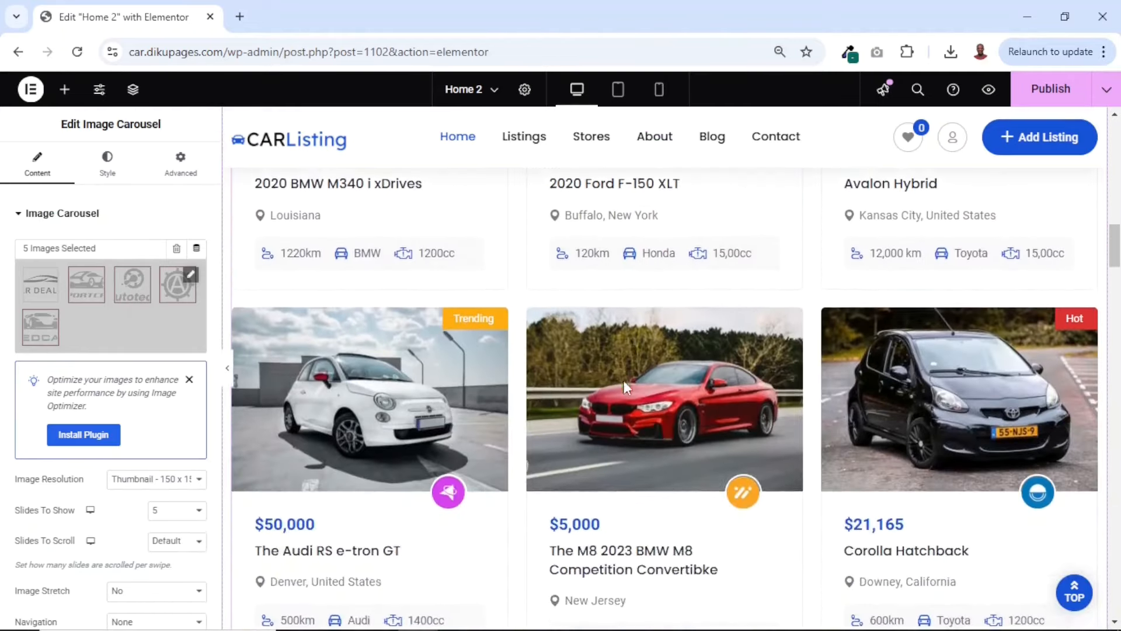
scroll(623, 378, up, 5)
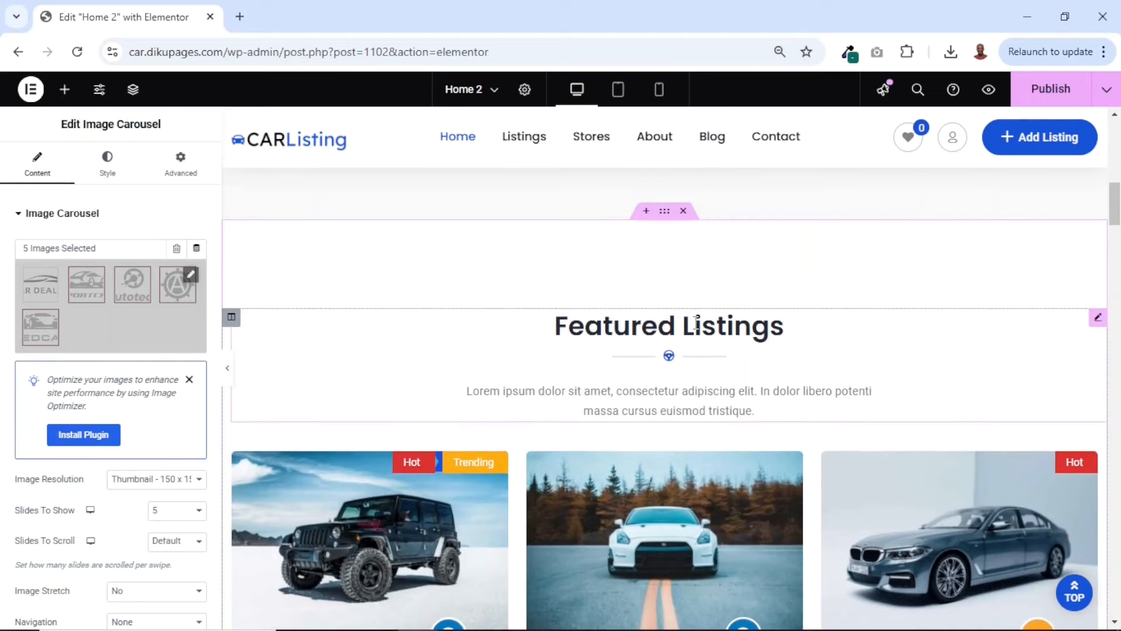
click(697, 323)
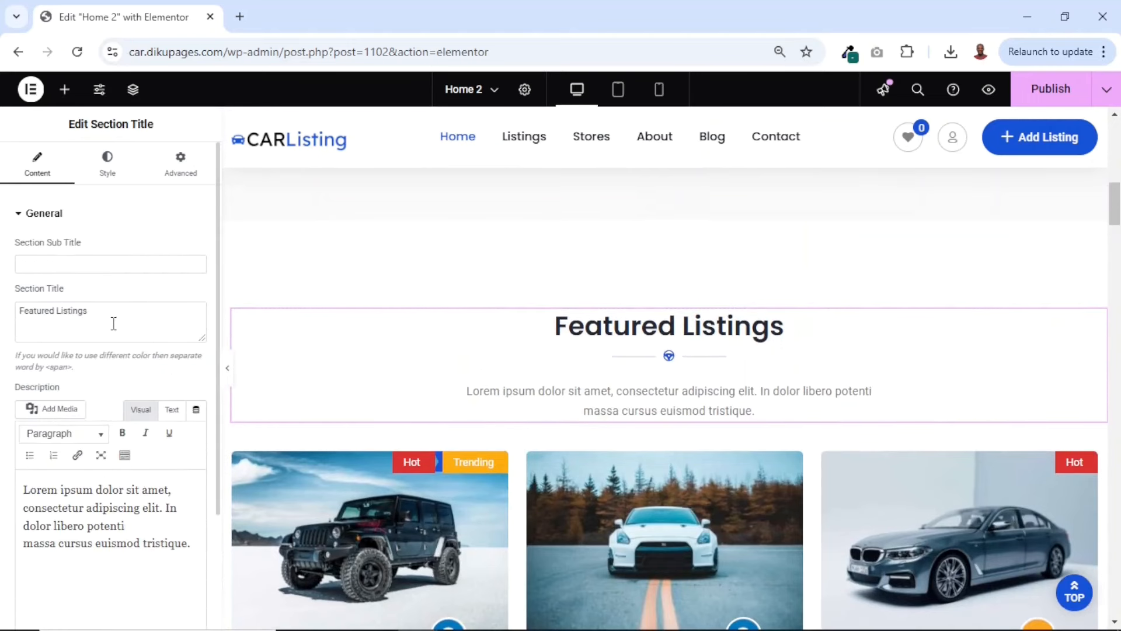
drag(112, 321, 3, 318)
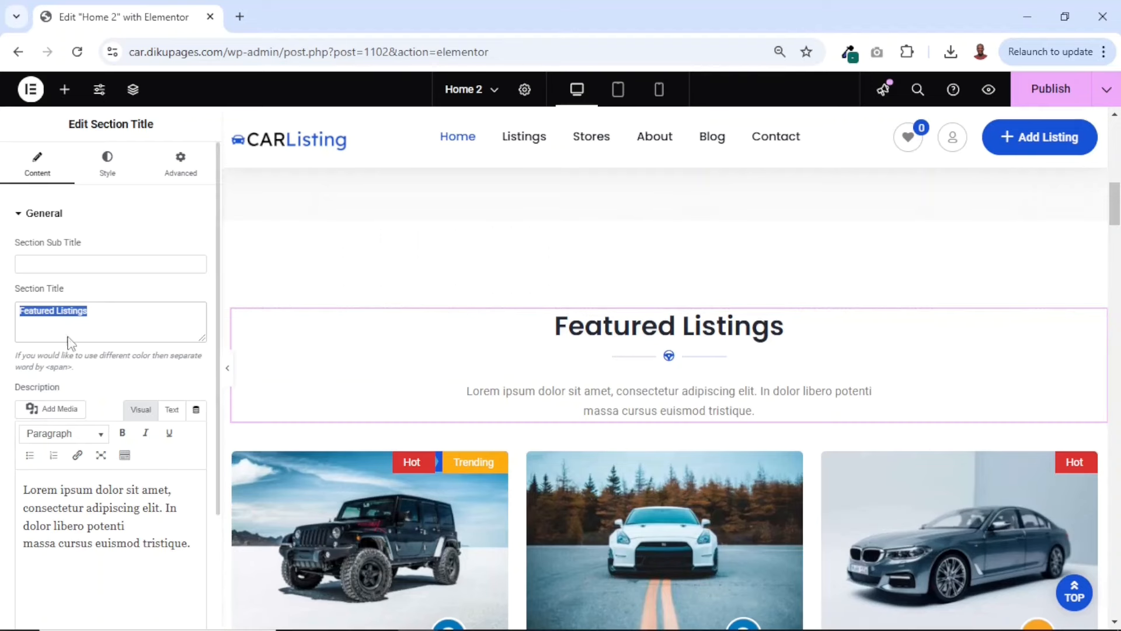
drag(121, 317, 3, 323)
drag(191, 543, 2, 480)
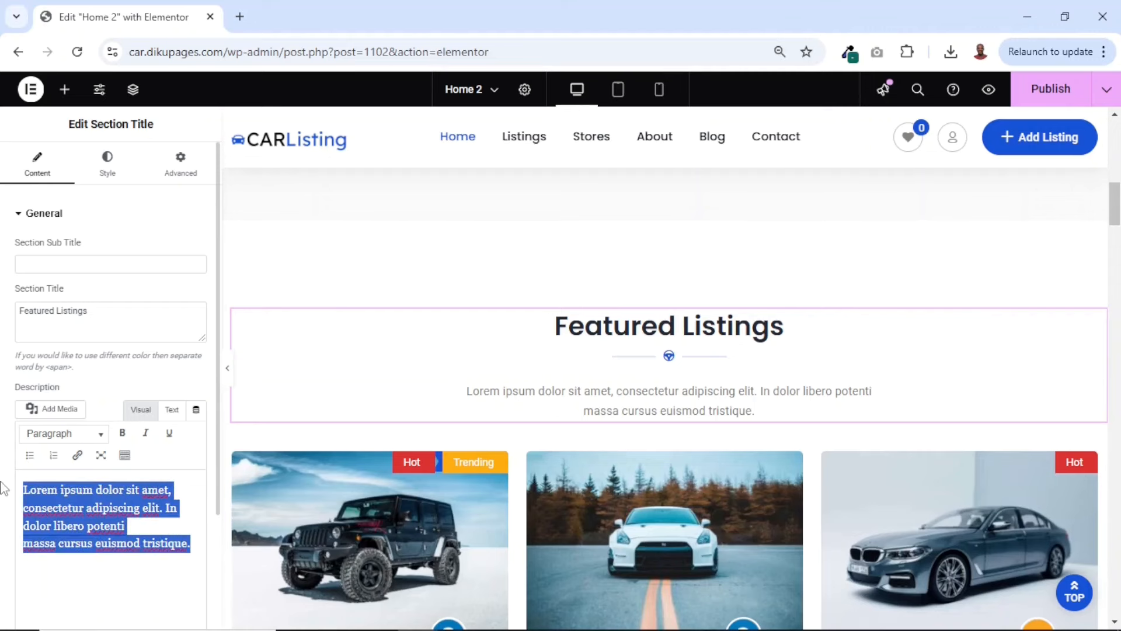
text(Browse fro)
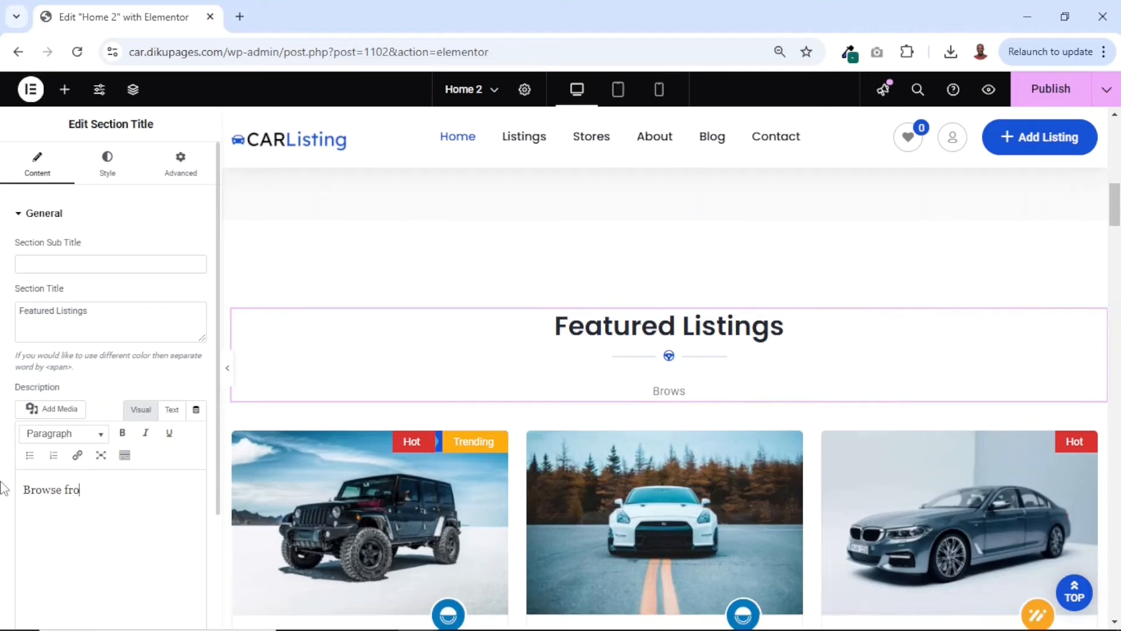
text(m our bes)
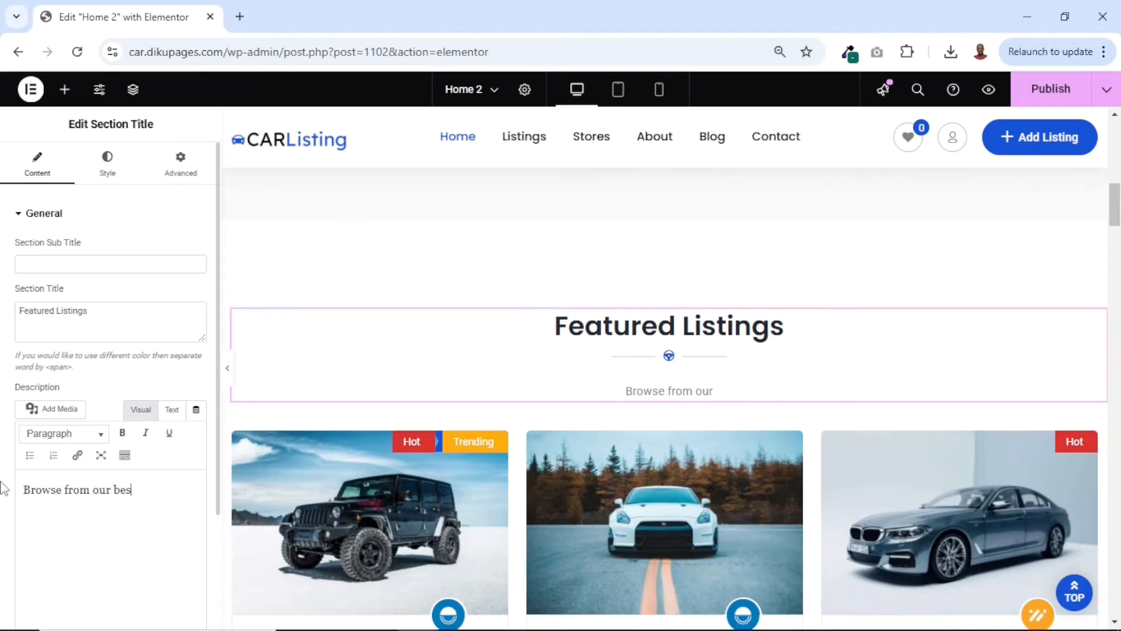
text(t fea)
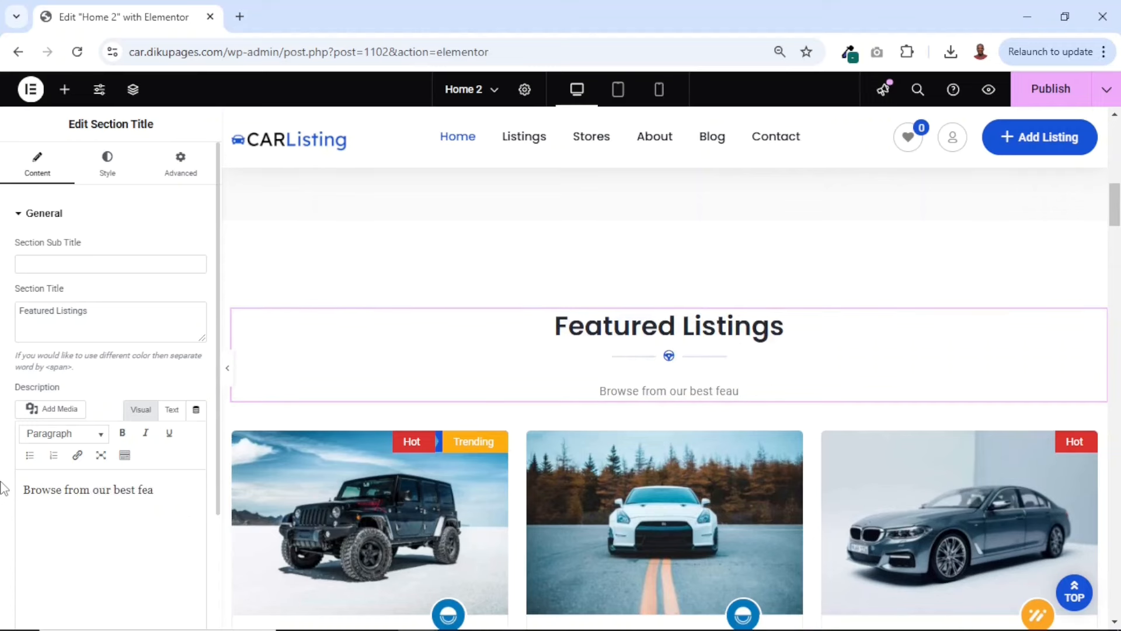
text(tured s)
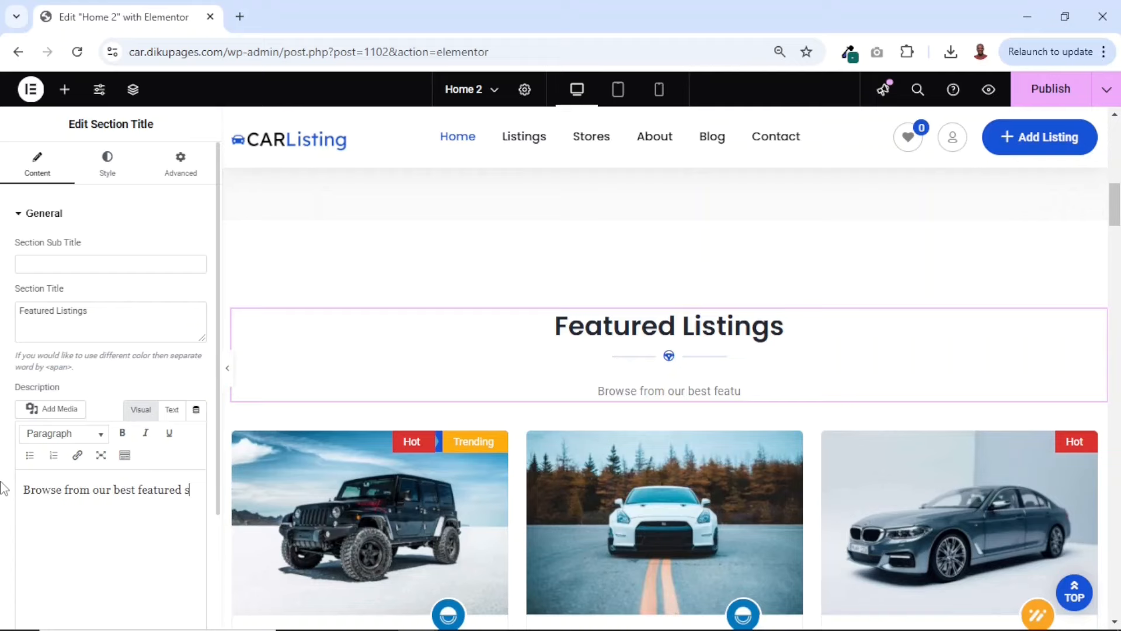
key(BackSpace)
text(listing)
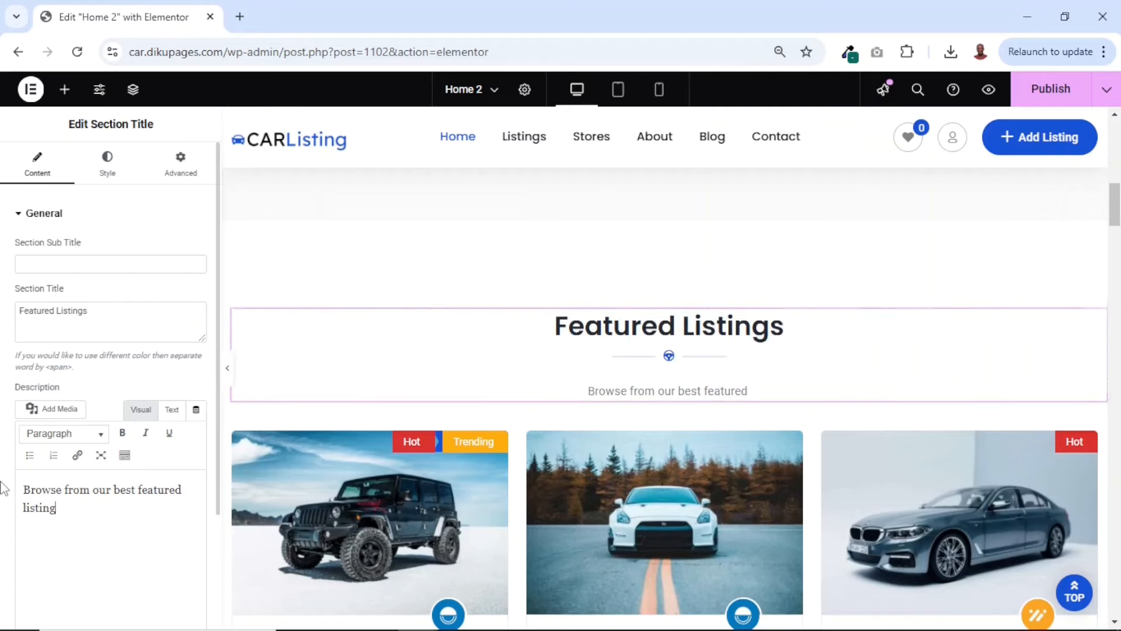
text(s!)
Open the listing showcase widget below the Featured Listings heading, try its list view, and return it to grid view
scroll(329, 561, down, 3)
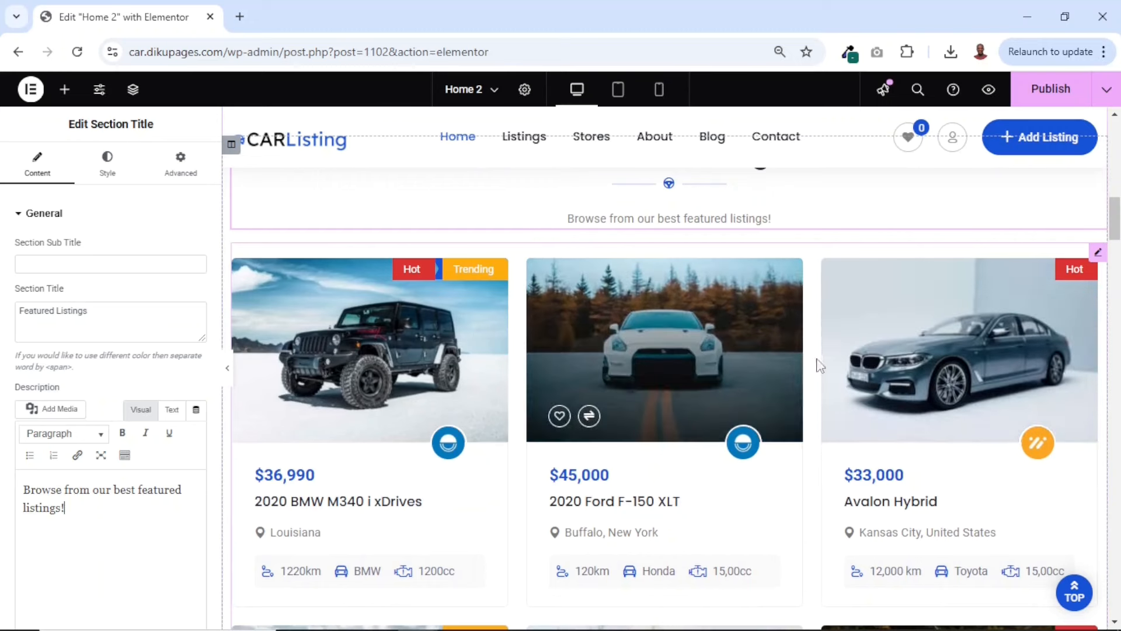
click(1097, 260)
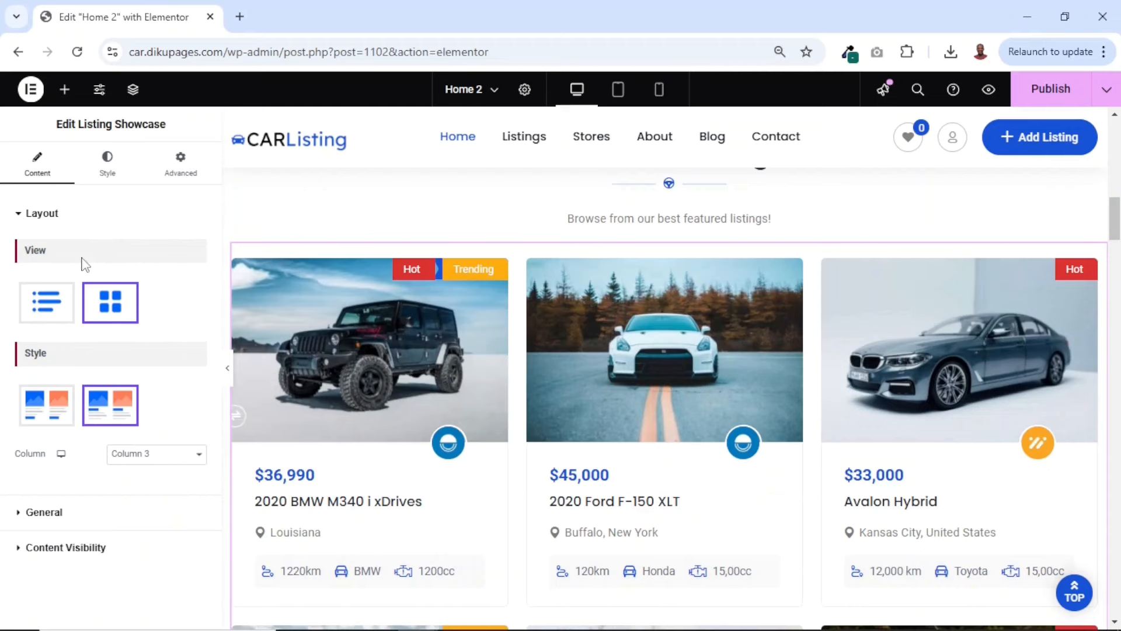
click(41, 316)
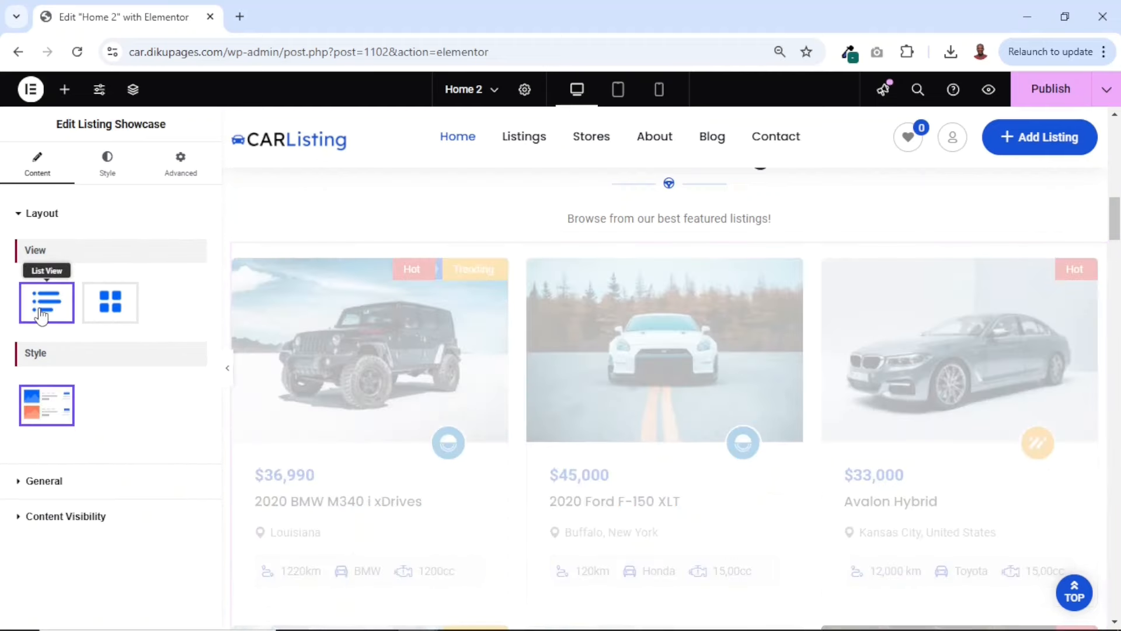
scroll(561, 453, down, 1)
scroll(562, 452, down, 6)
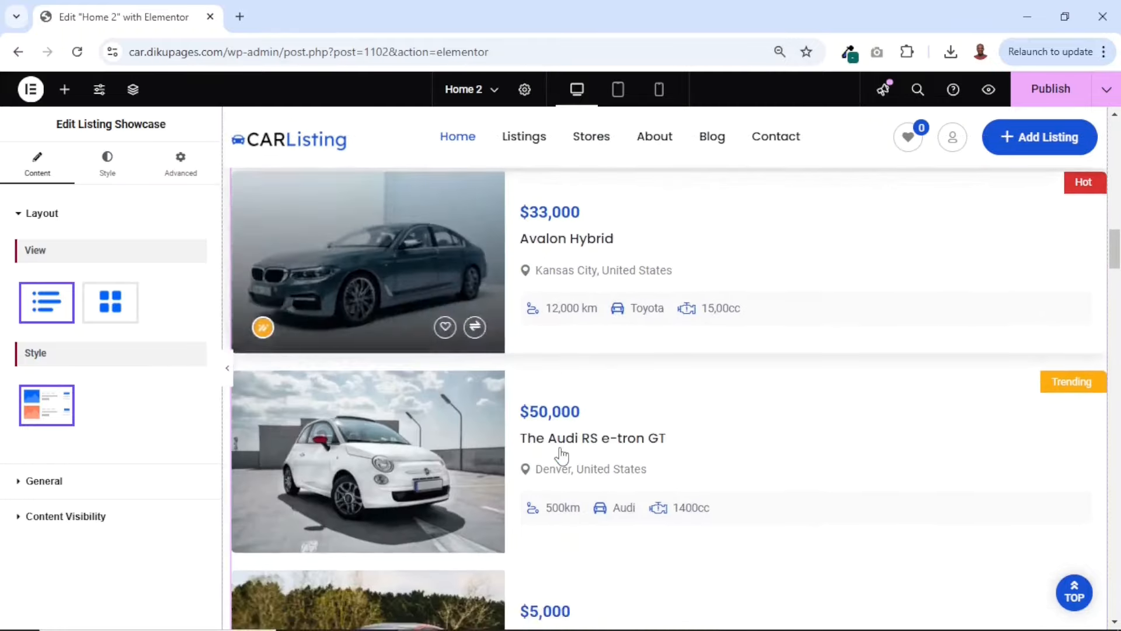
scroll(561, 452, up, 5)
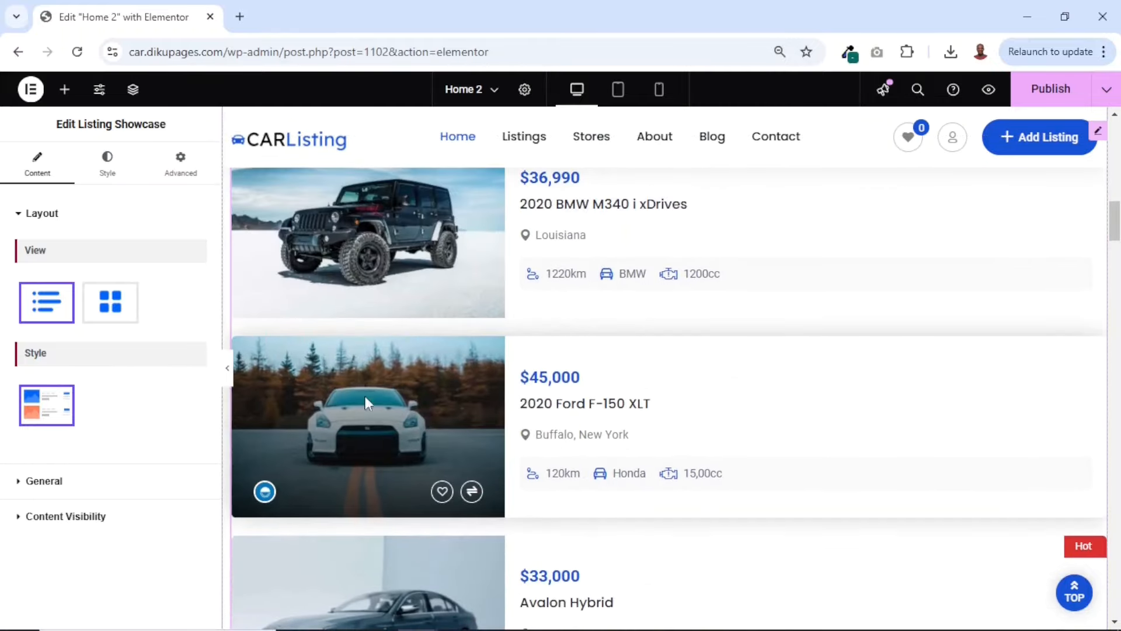
click(101, 308)
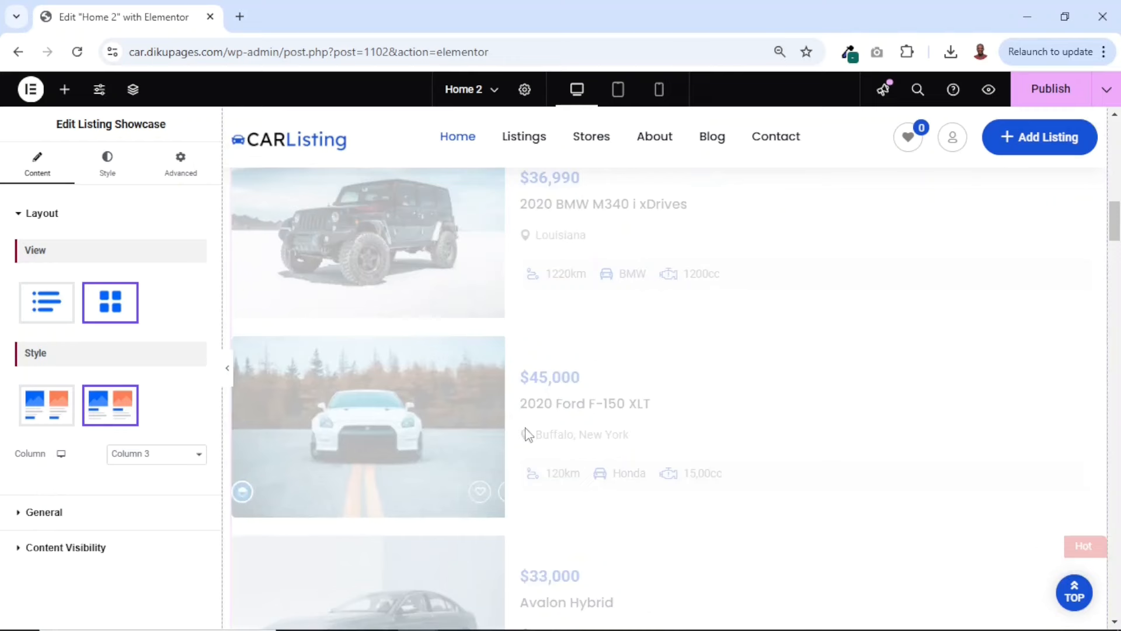
Compare Style 1 and Style 2 for the listing showcase's grid cards and leave Style 2 selected
scroll(607, 446, down, 5)
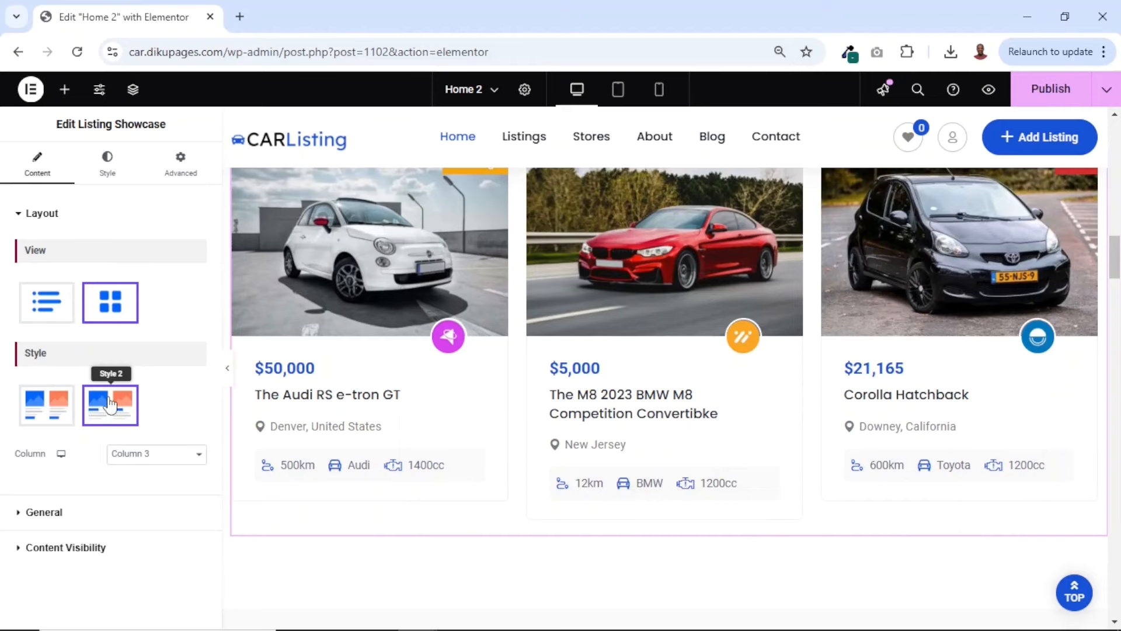
click(45, 414)
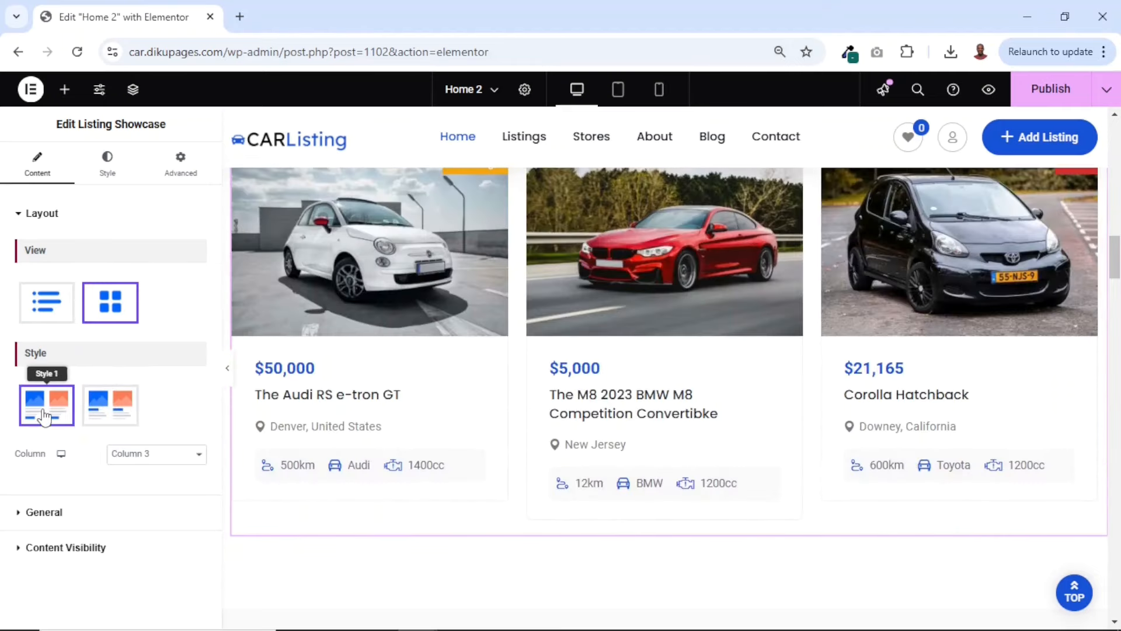
click(108, 407)
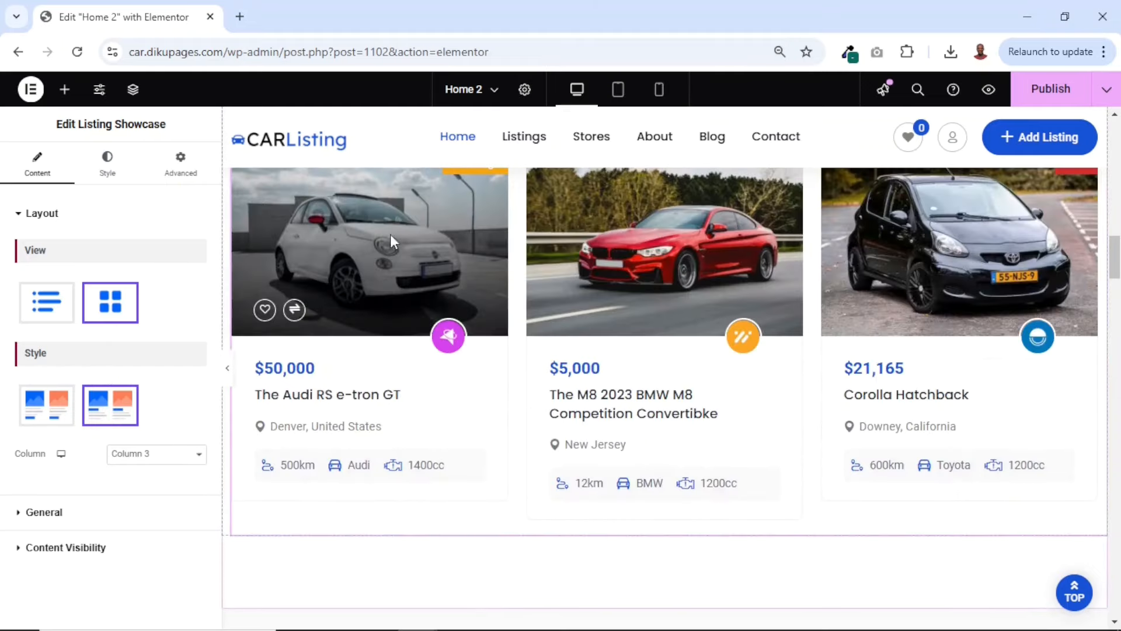
scroll(447, 437, up, 2)
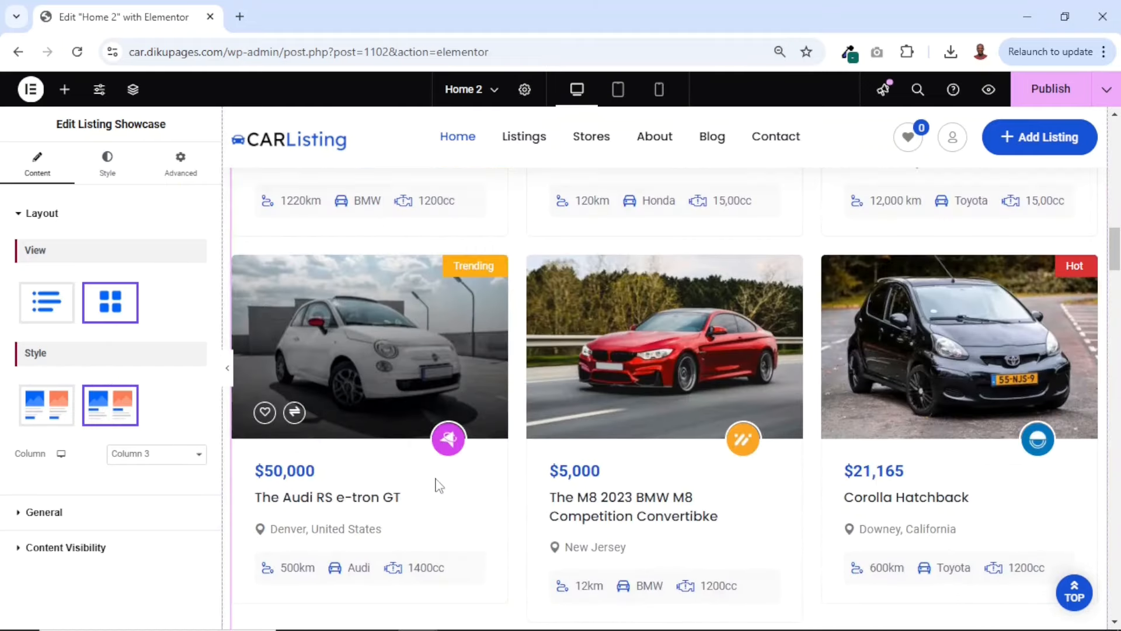
click(51, 416)
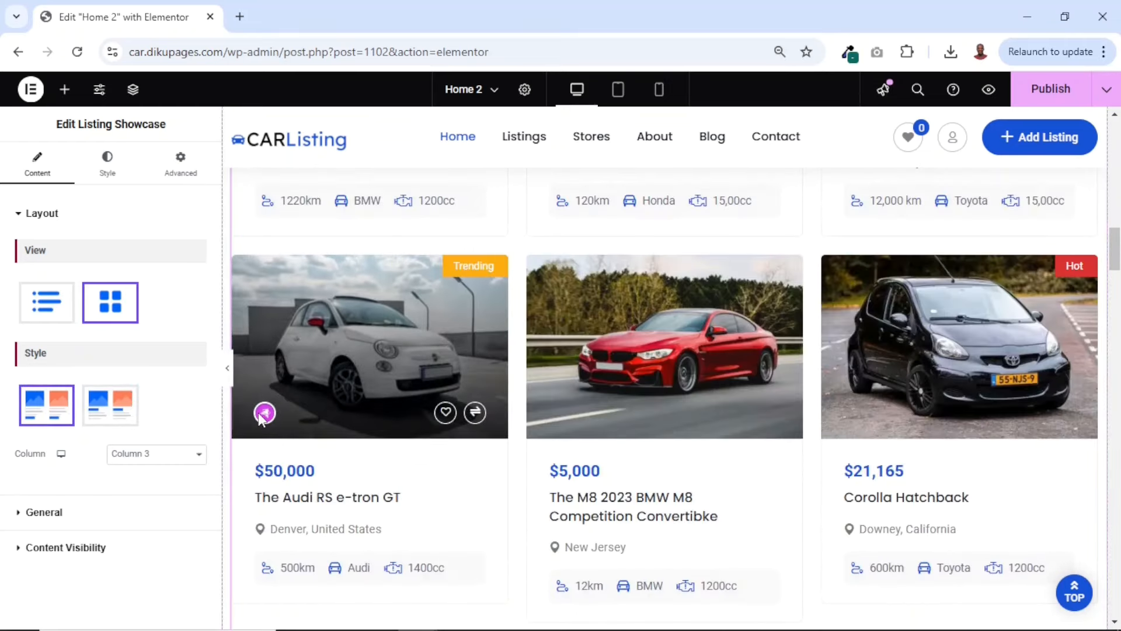
click(111, 414)
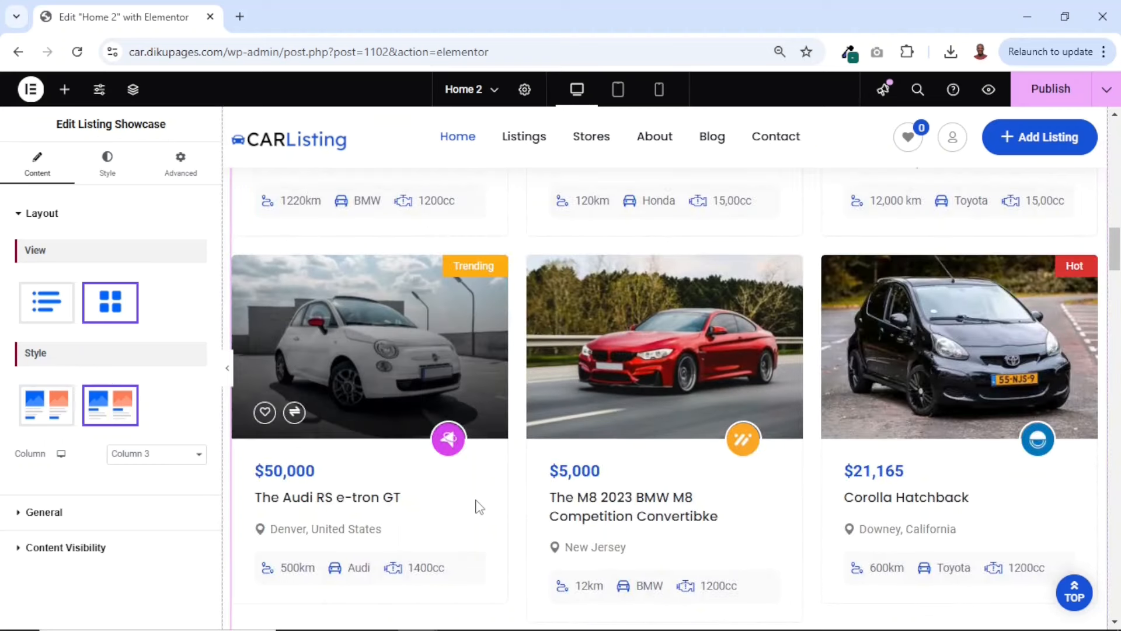
Try a four-column layout for the listing showcase's grid and look over the resulting card rows
click(160, 461)
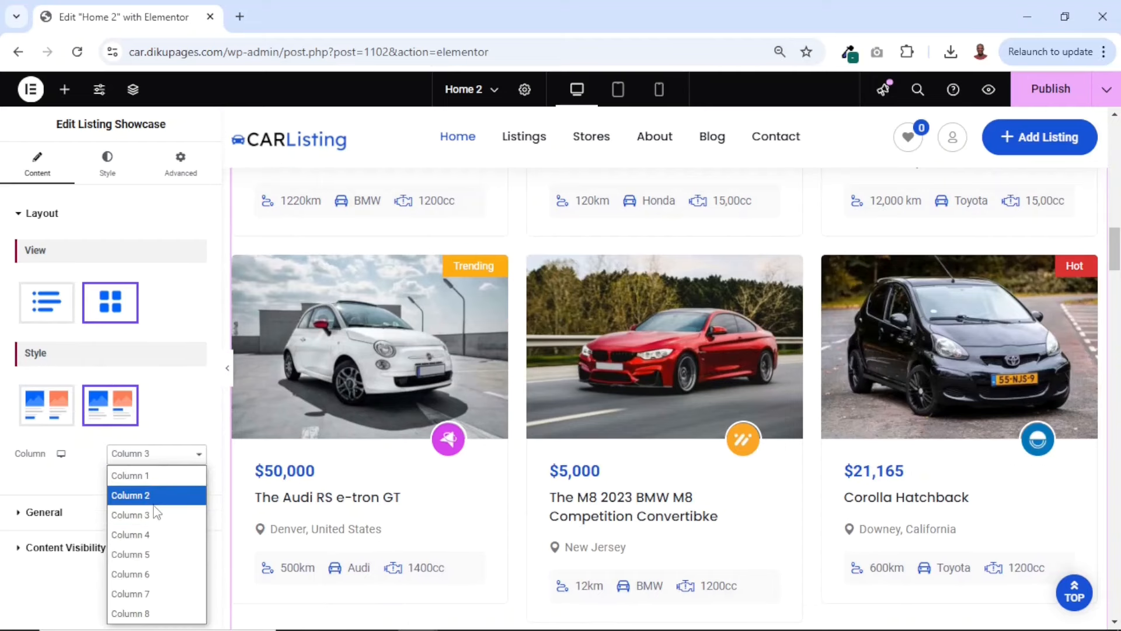
click(155, 543)
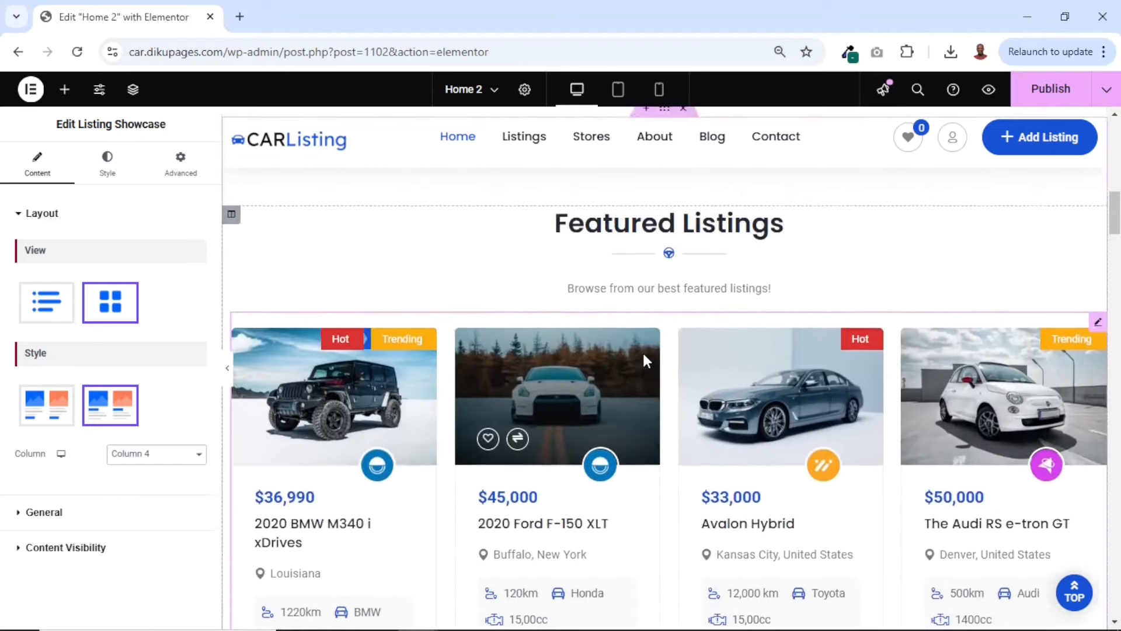
scroll(642, 351, down, 3)
scroll(642, 352, up, 4)
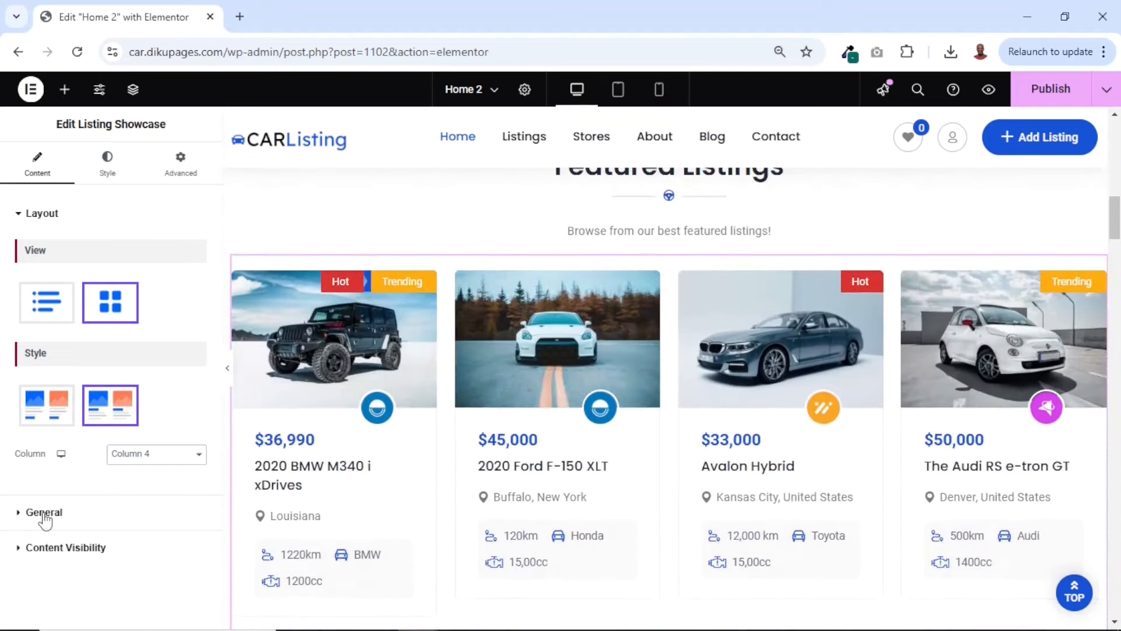
Try showing 8 listings per page in the listing showcase and return the number to 6
click(44, 512)
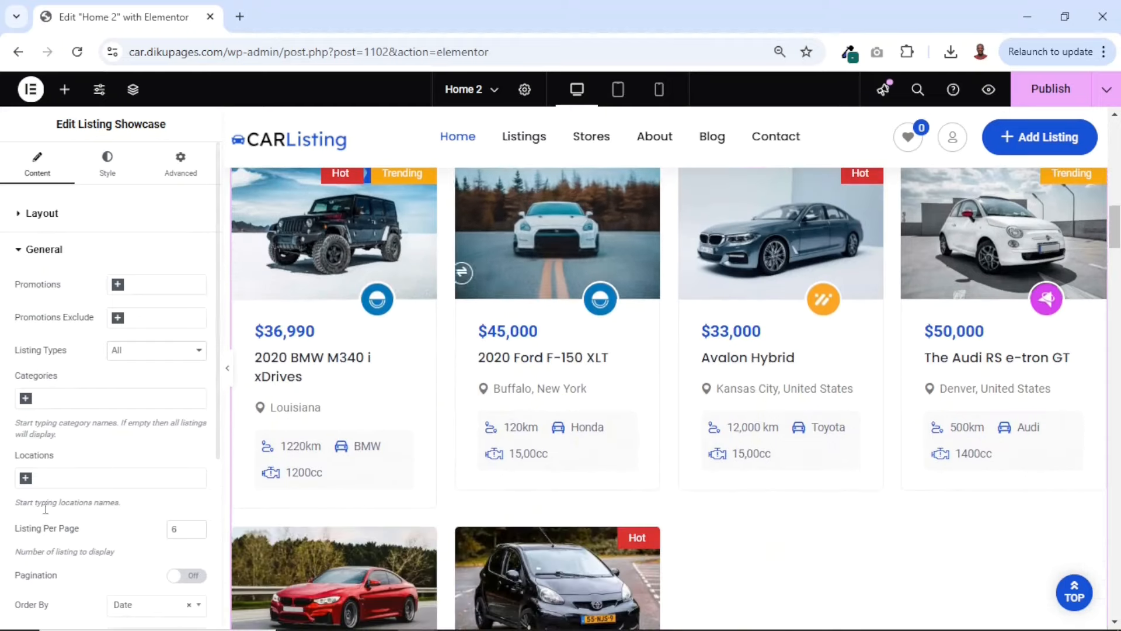
click(197, 527)
click(197, 527)
scroll(726, 532, down, 3)
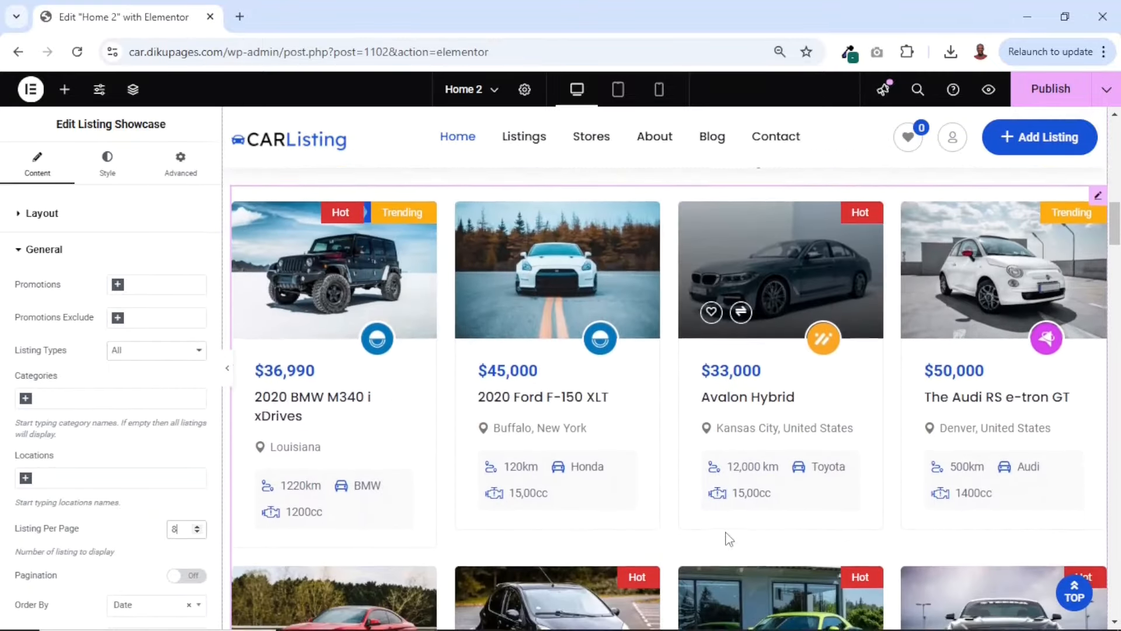
click(197, 532)
click(198, 532)
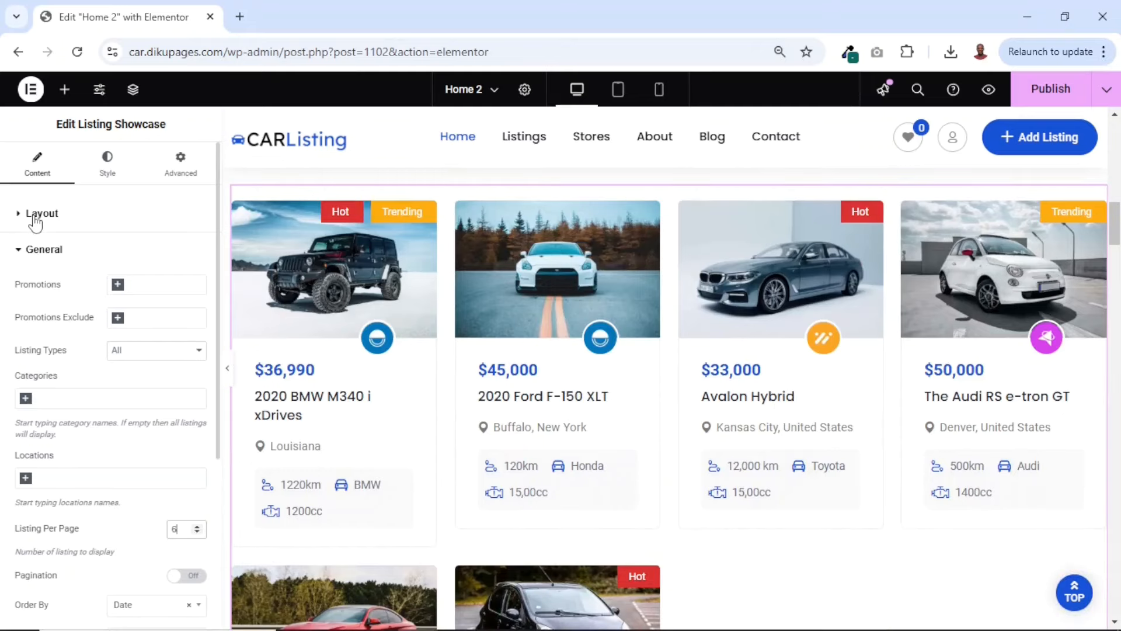
Return the listing showcase's grid to three columns
click(35, 221)
click(202, 458)
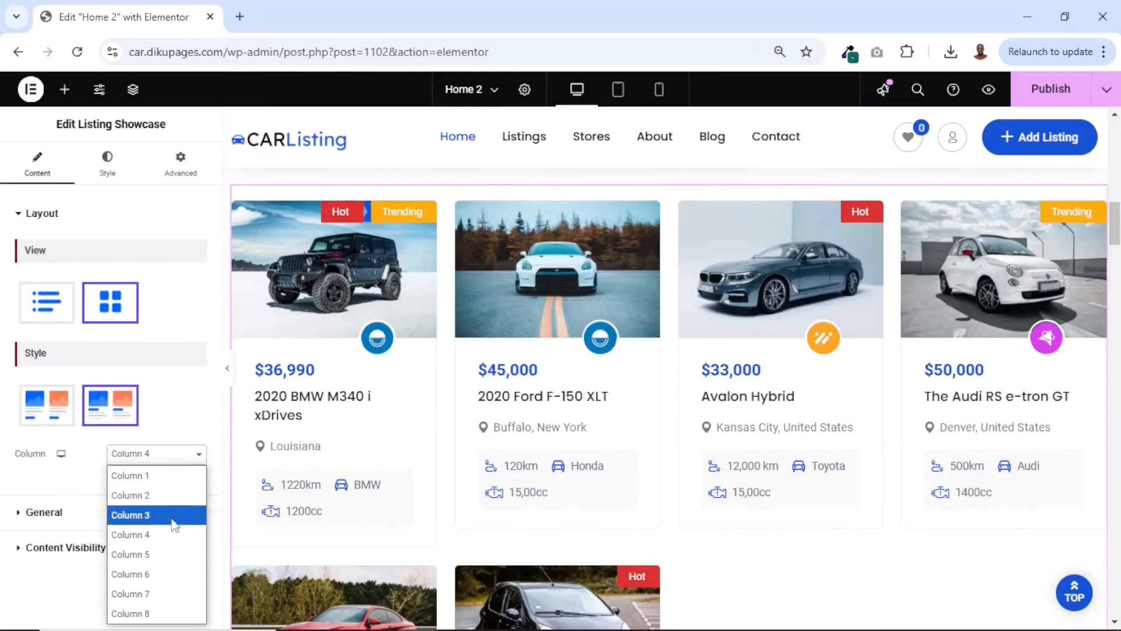
click(168, 515)
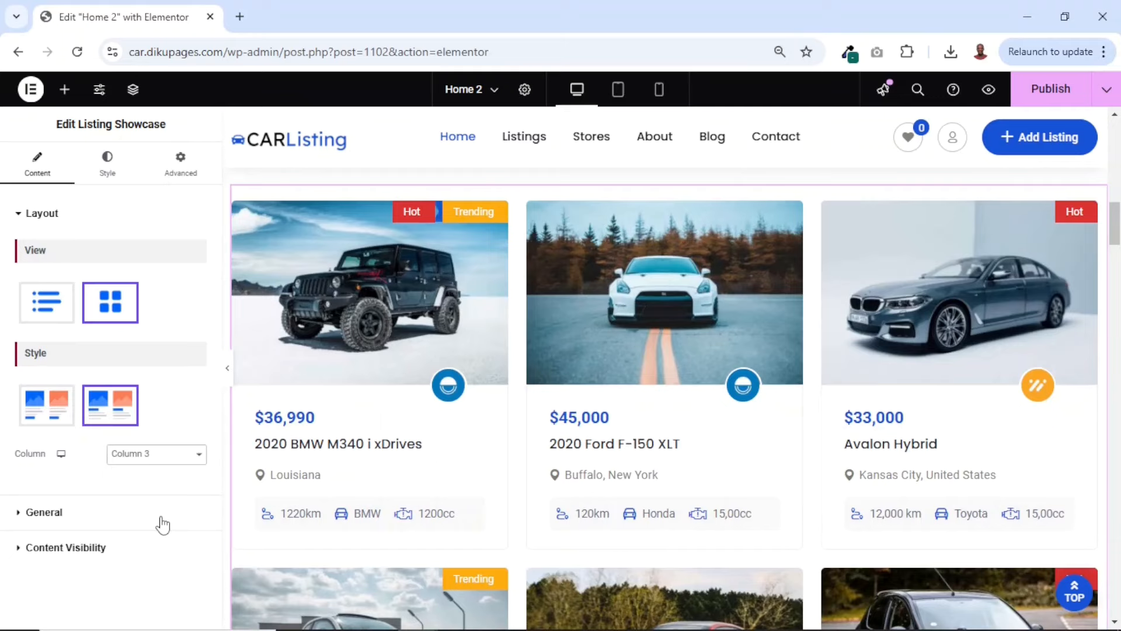
Preview the listing showcase's column layout in tablet portrait and mobile views, and return to the desktop view
mouse_move(61, 453)
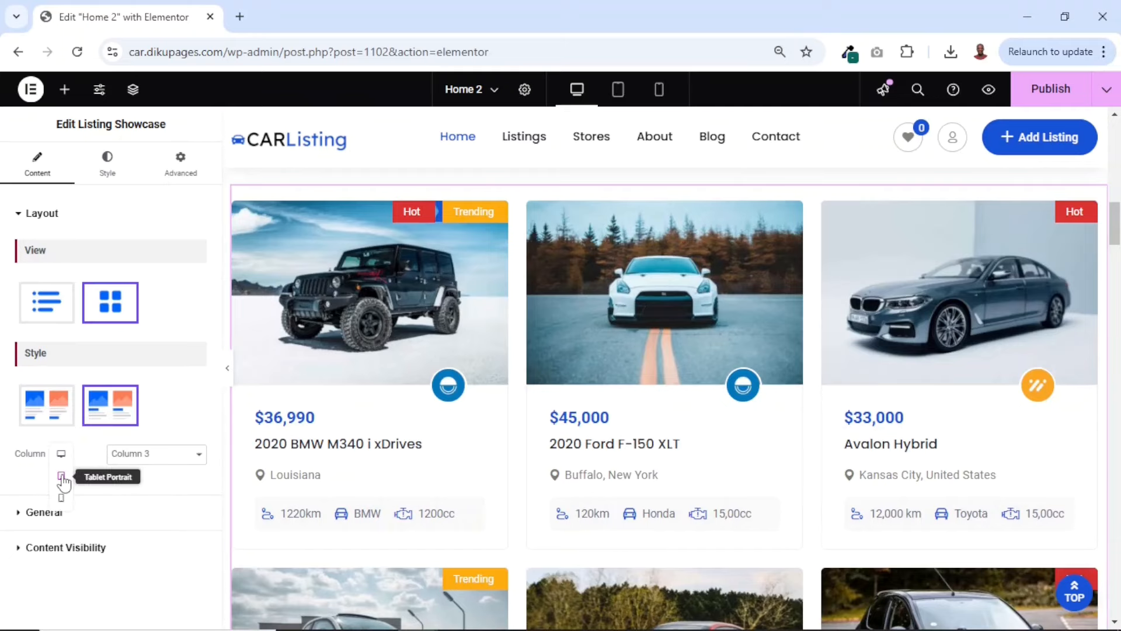
click(60, 476)
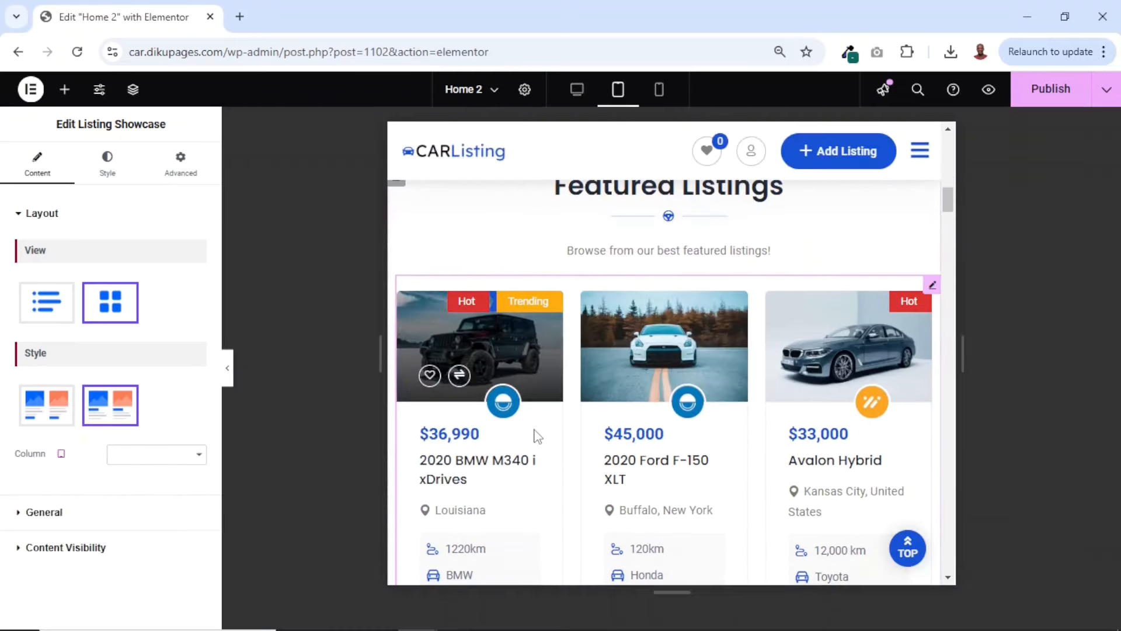
scroll(535, 438, down, 10)
scroll(535, 438, up, 10)
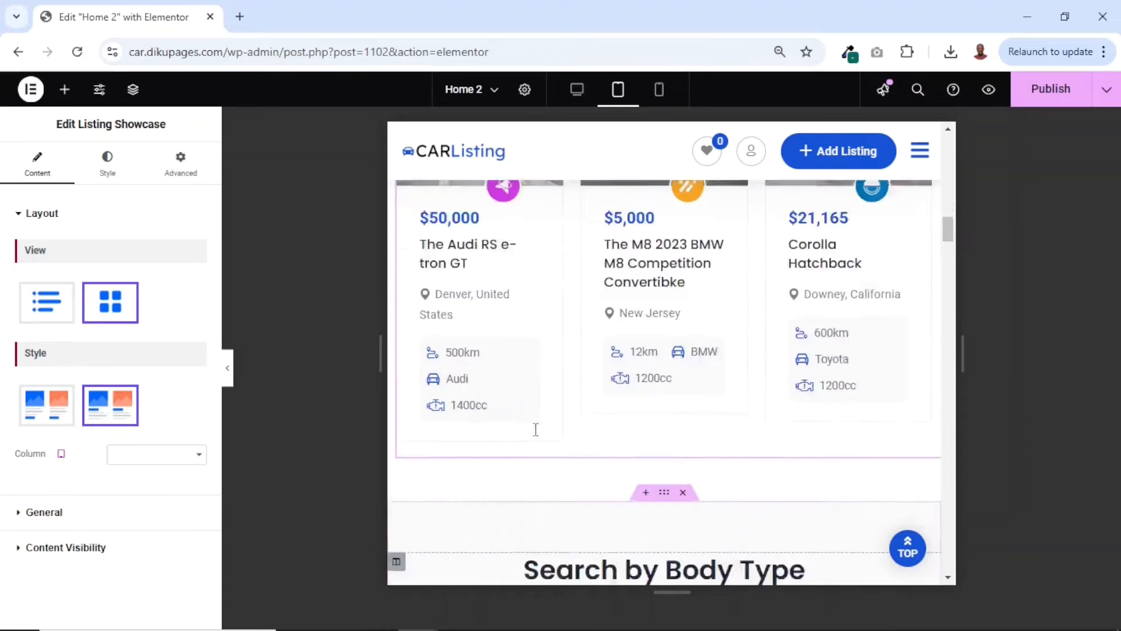
mouse_move(64, 461)
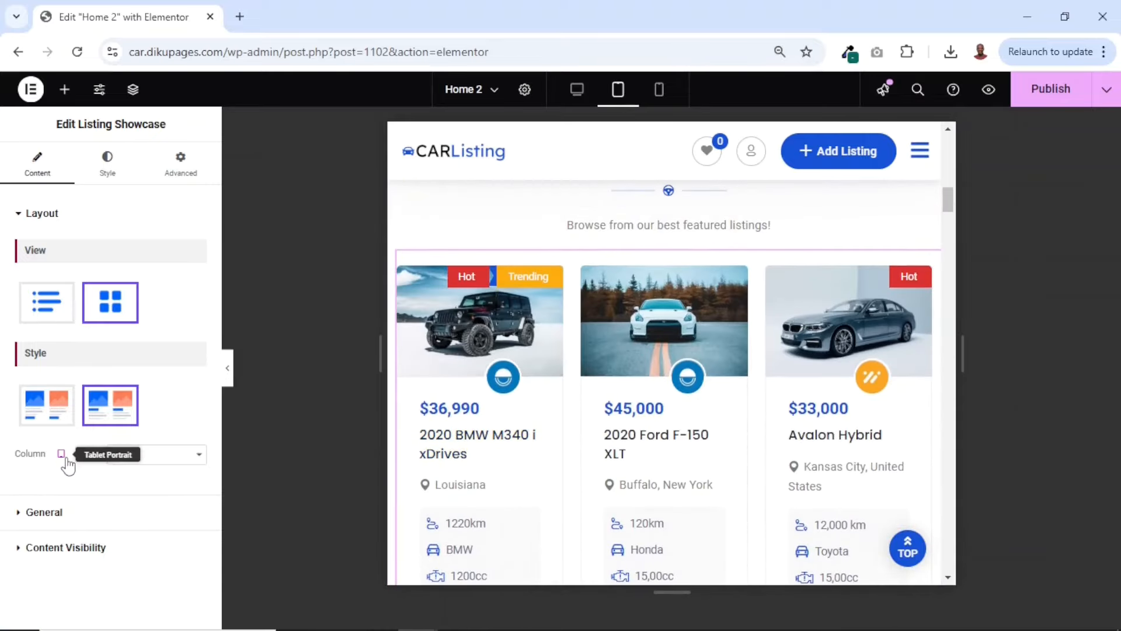
click(61, 497)
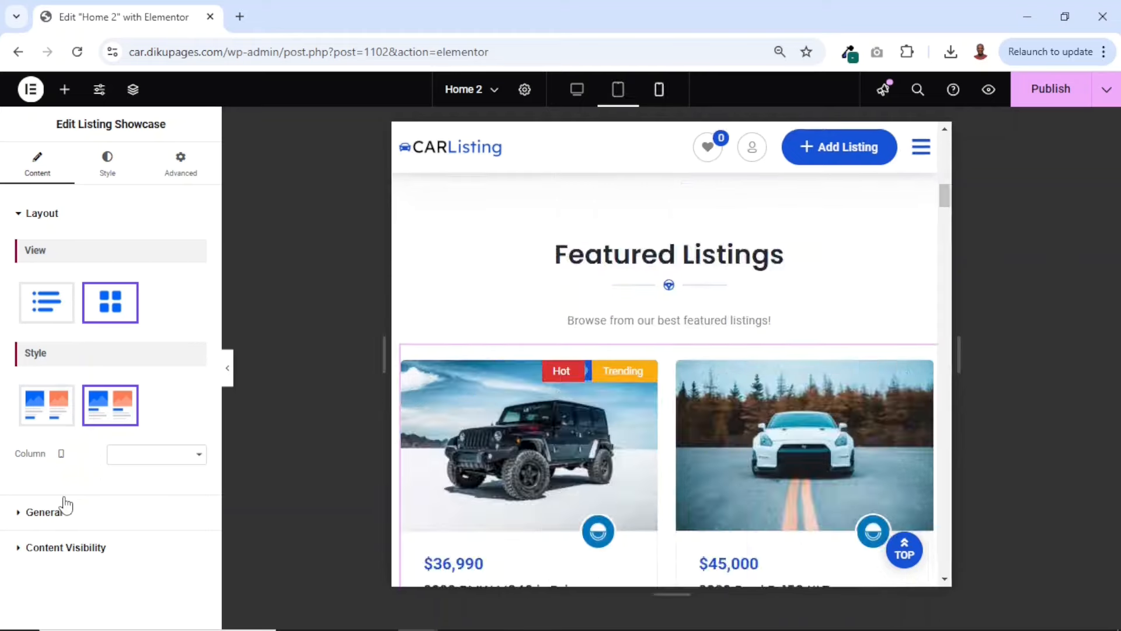
scroll(605, 498, down, 15)
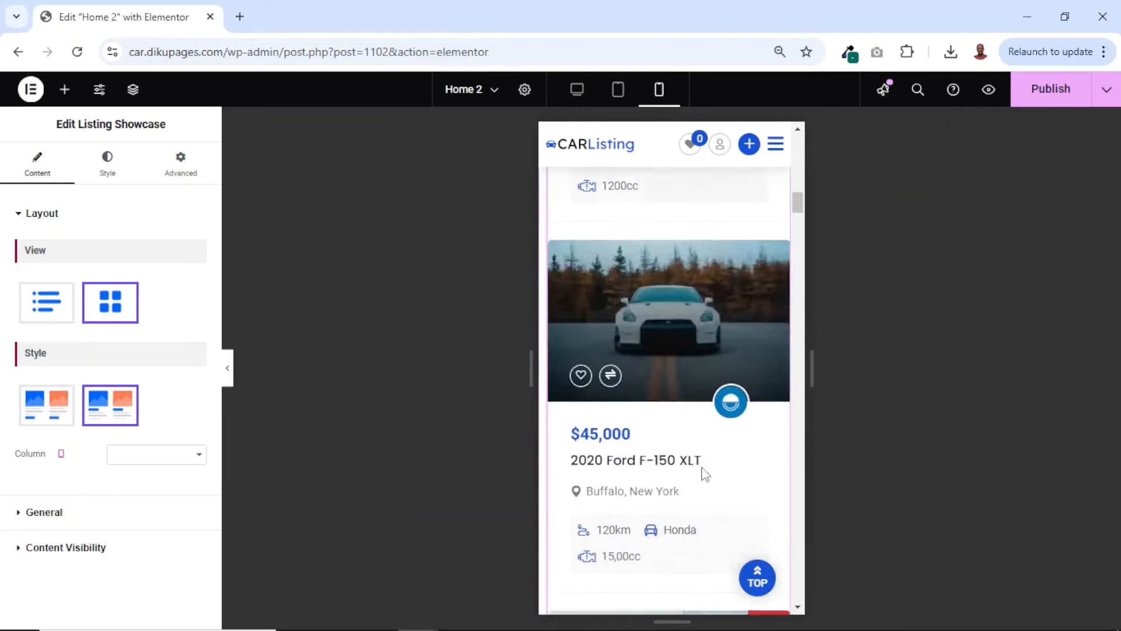
scroll(703, 473, up, 15)
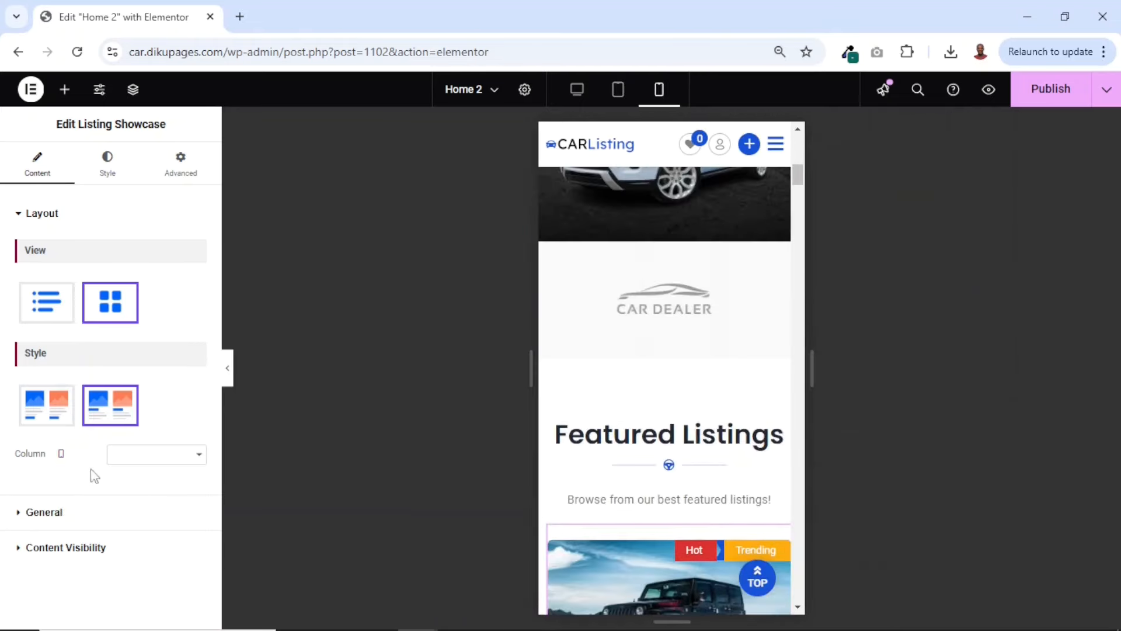
click(61, 454)
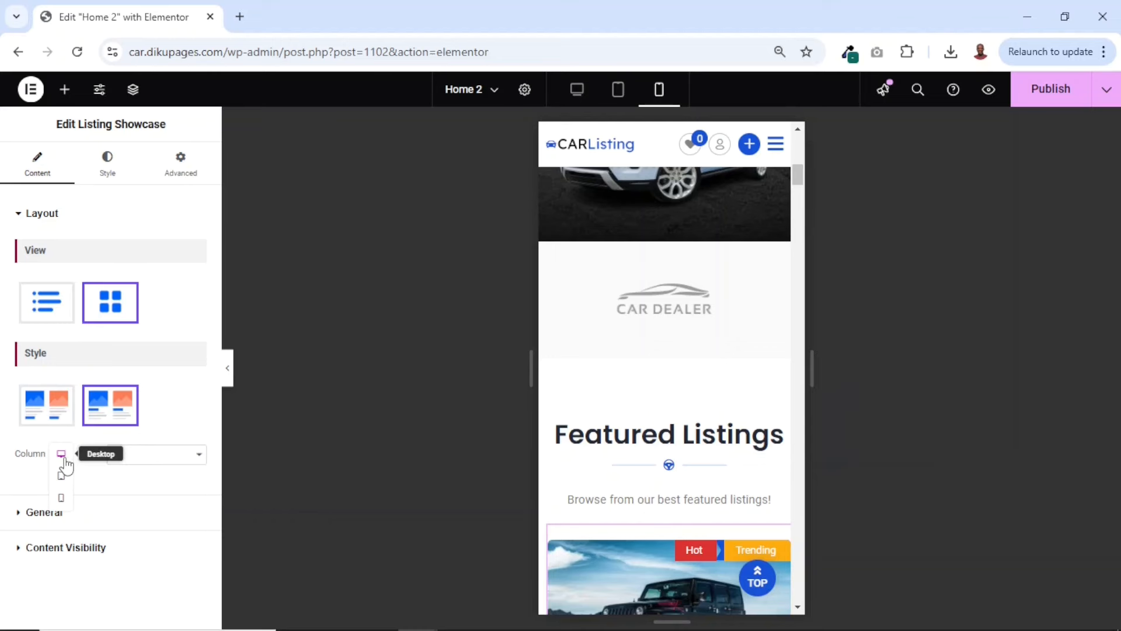
click(62, 455)
Try filtering the listing showcase by the Hot promotion and clear that filter again
click(41, 513)
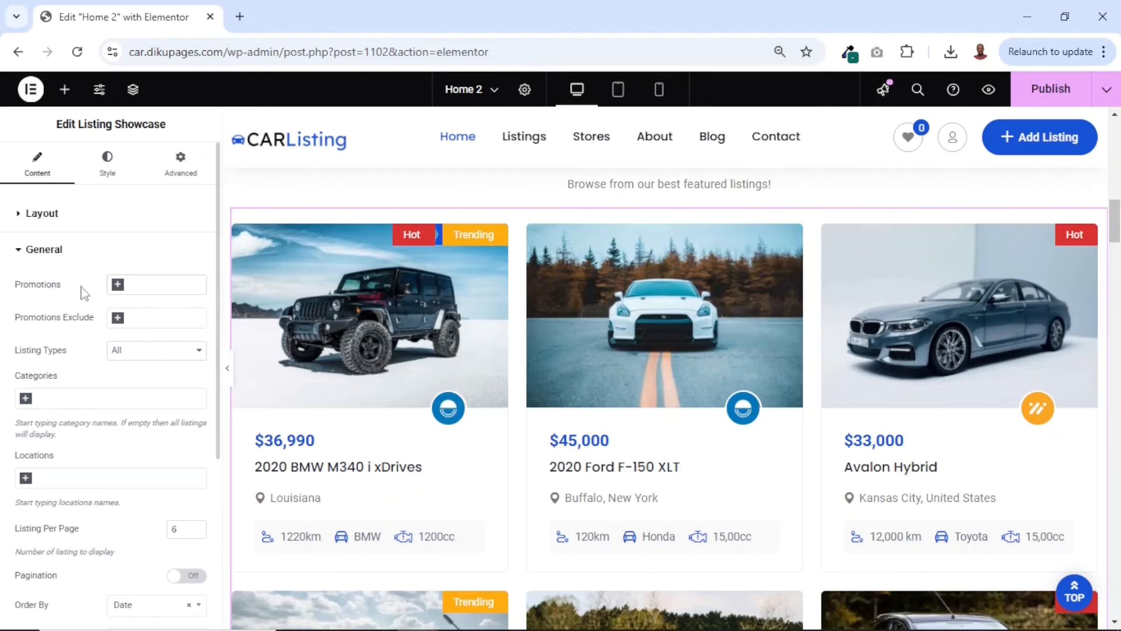
click(161, 285)
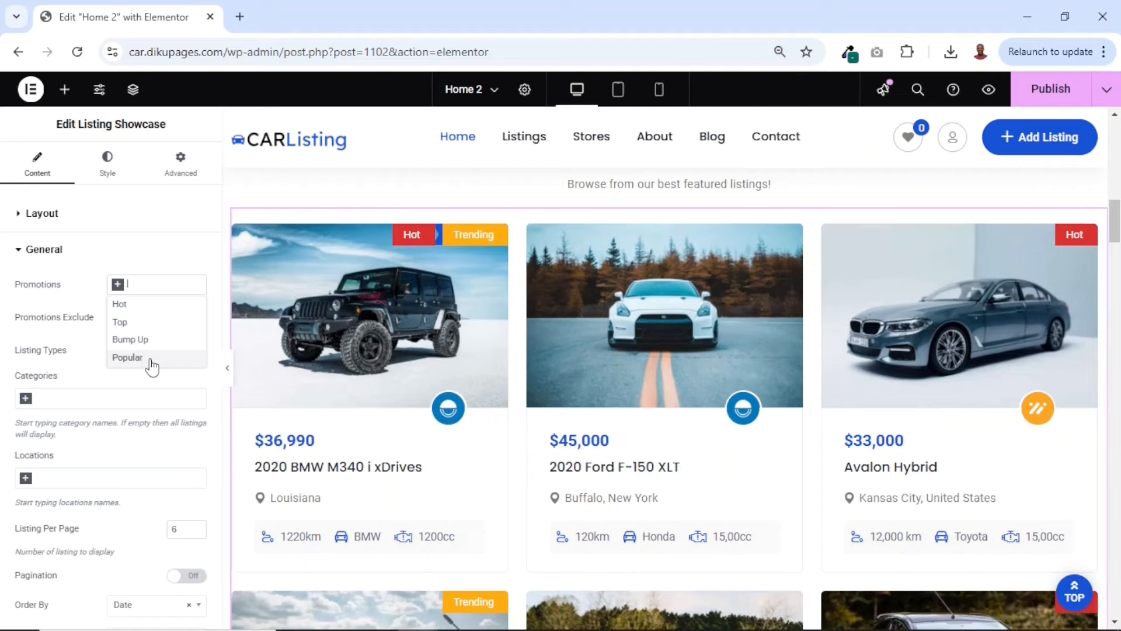
click(121, 304)
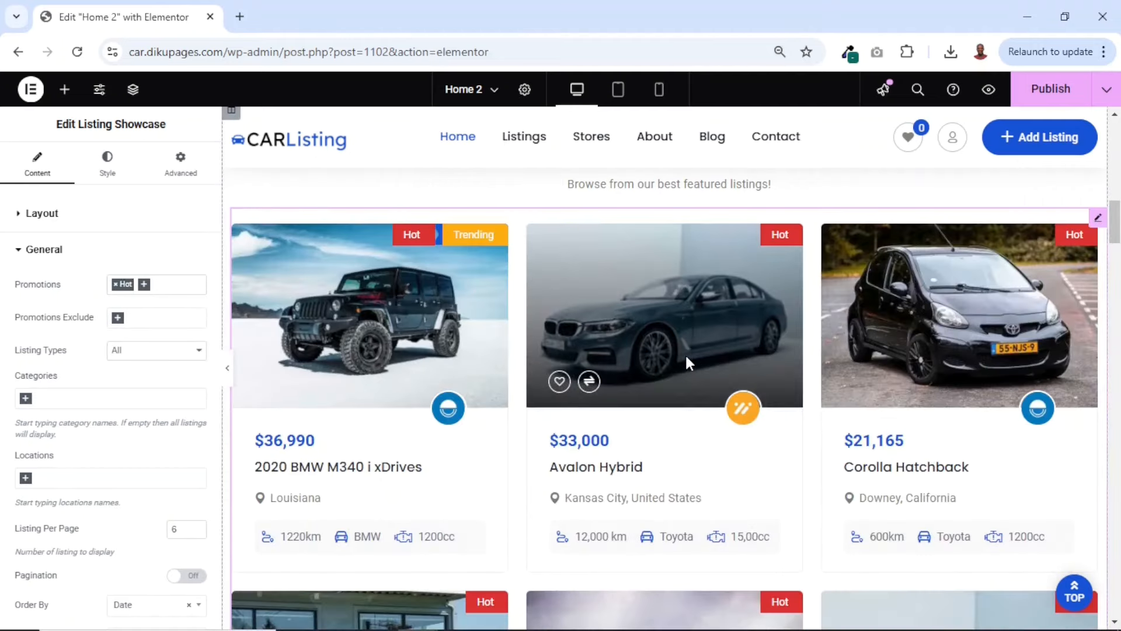
scroll(771, 512, down, 4)
scroll(770, 512, up, 4)
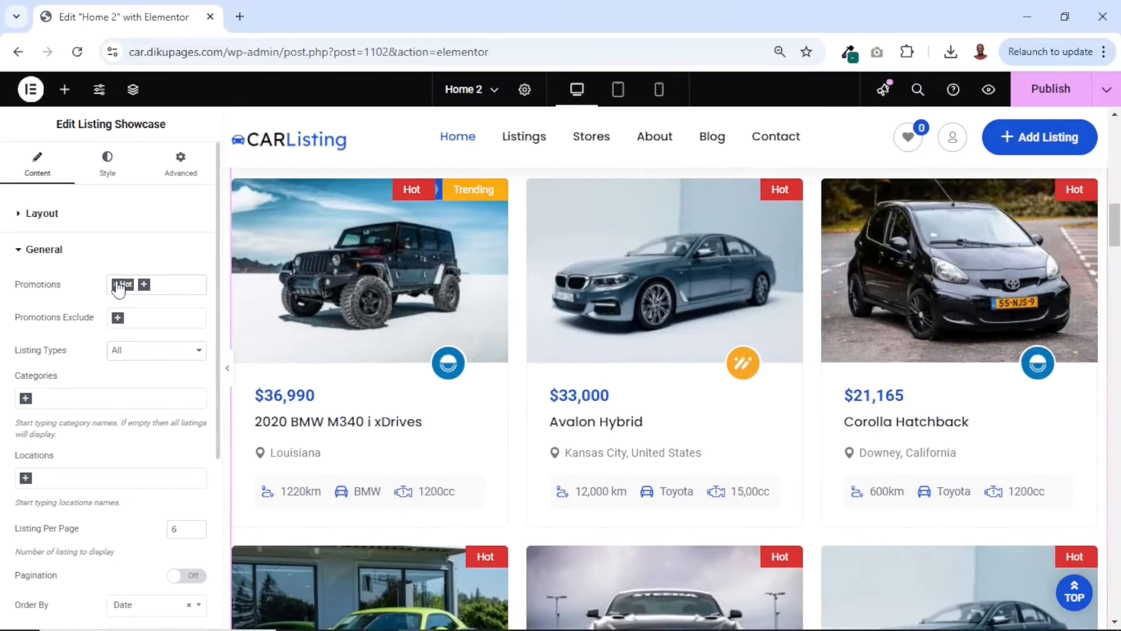
click(116, 285)
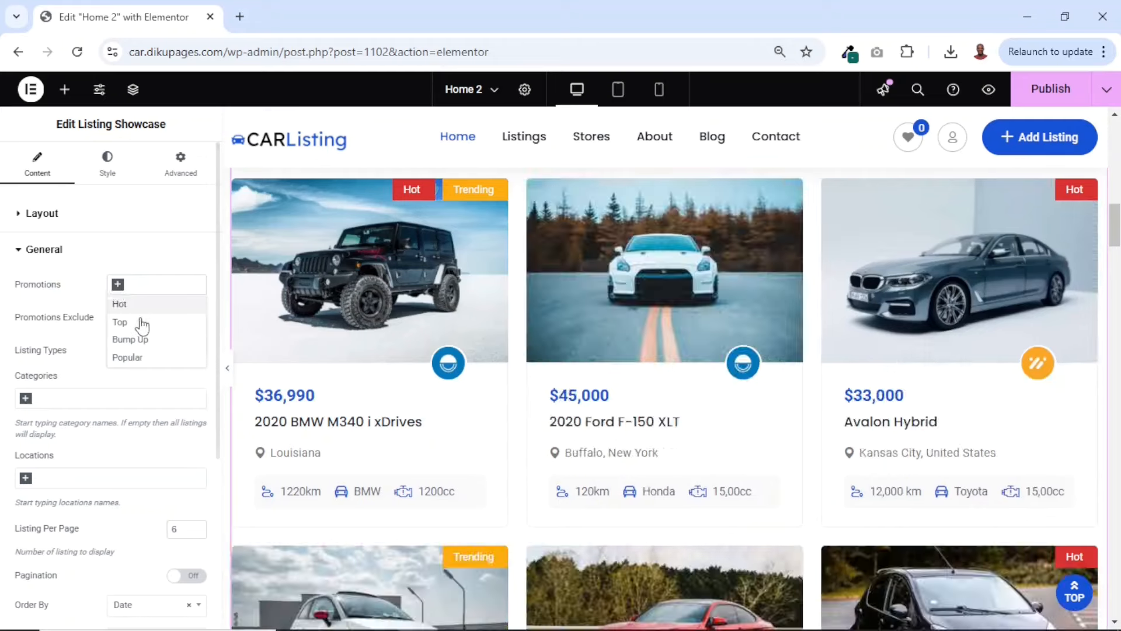
Try filtering the showcase by the Bump Up, Top and Popular promotions, clear them, and view the options for excluding promotions
click(147, 343)
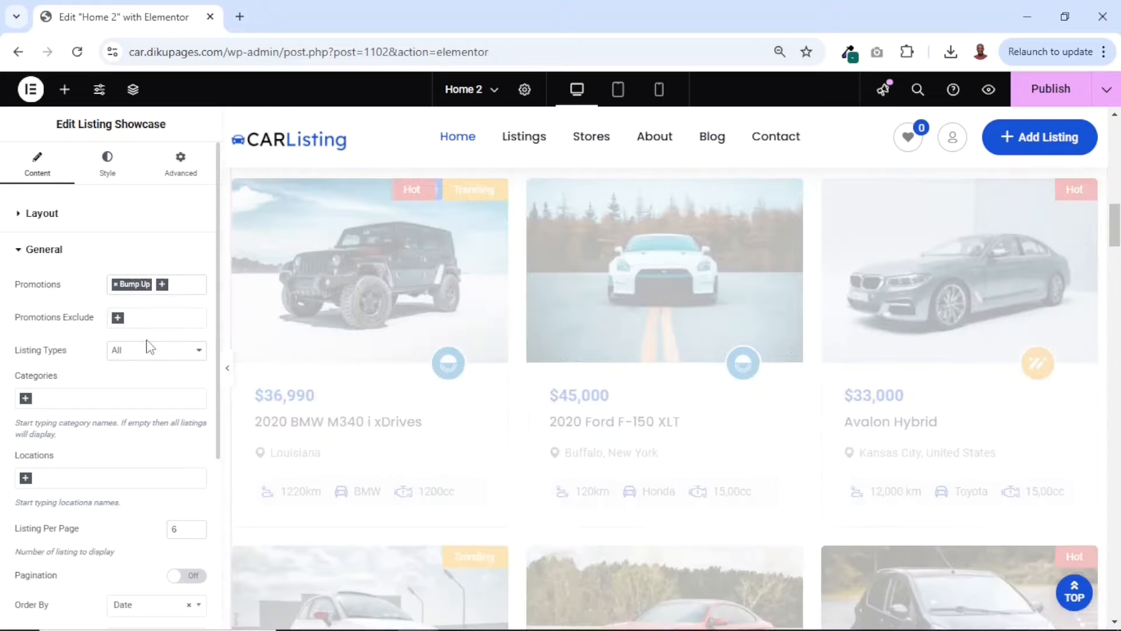
scroll(633, 388, down, 3)
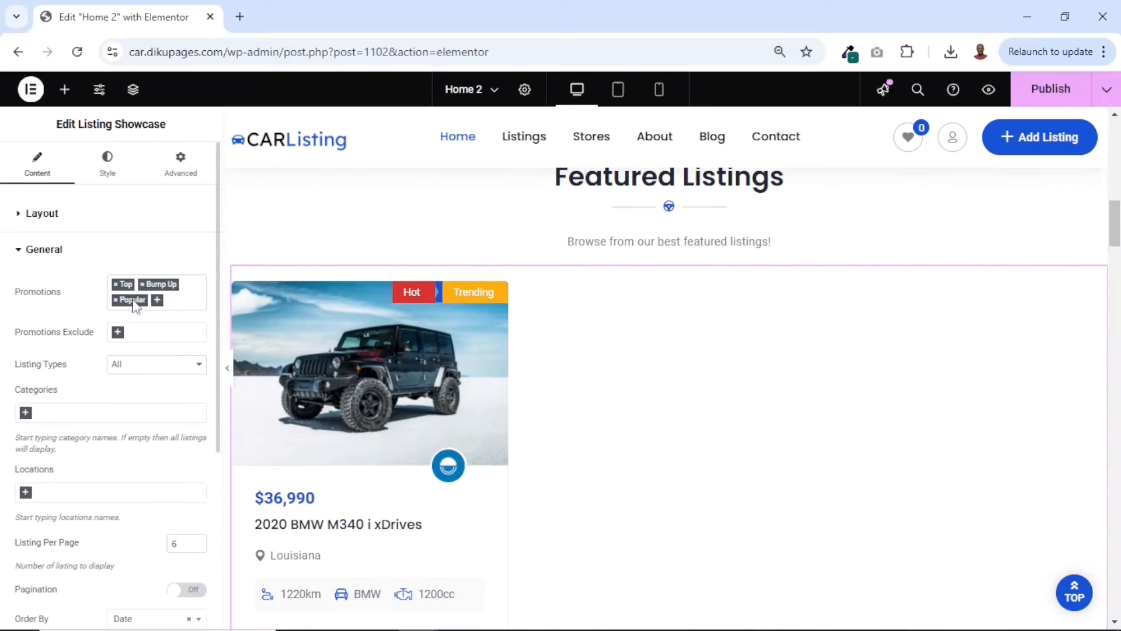
click(115, 299)
click(115, 284)
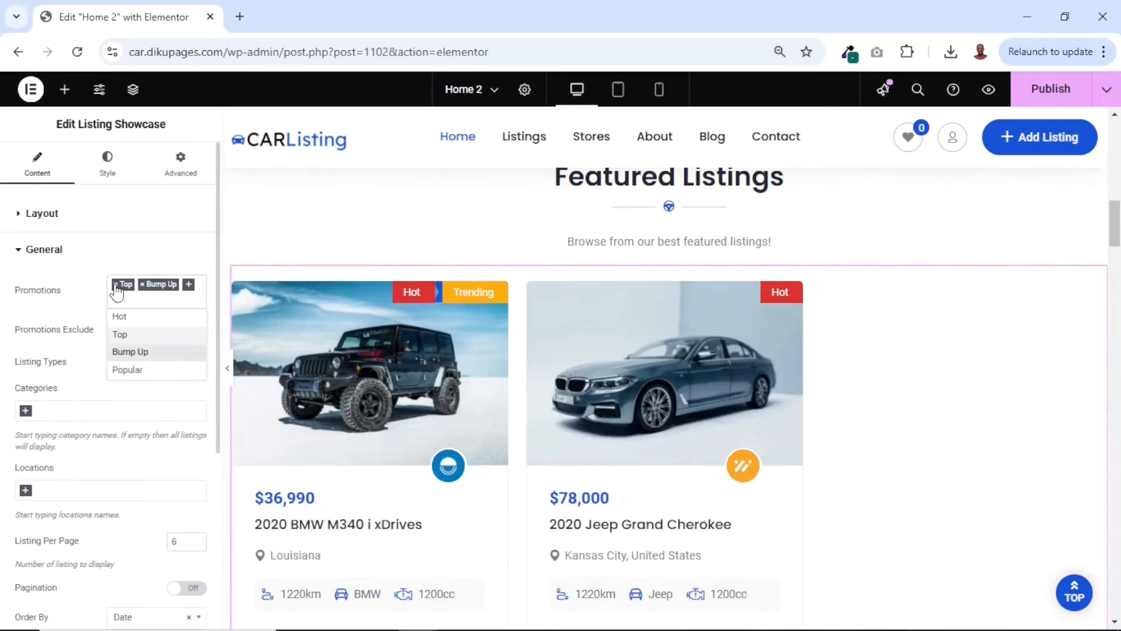
click(116, 285)
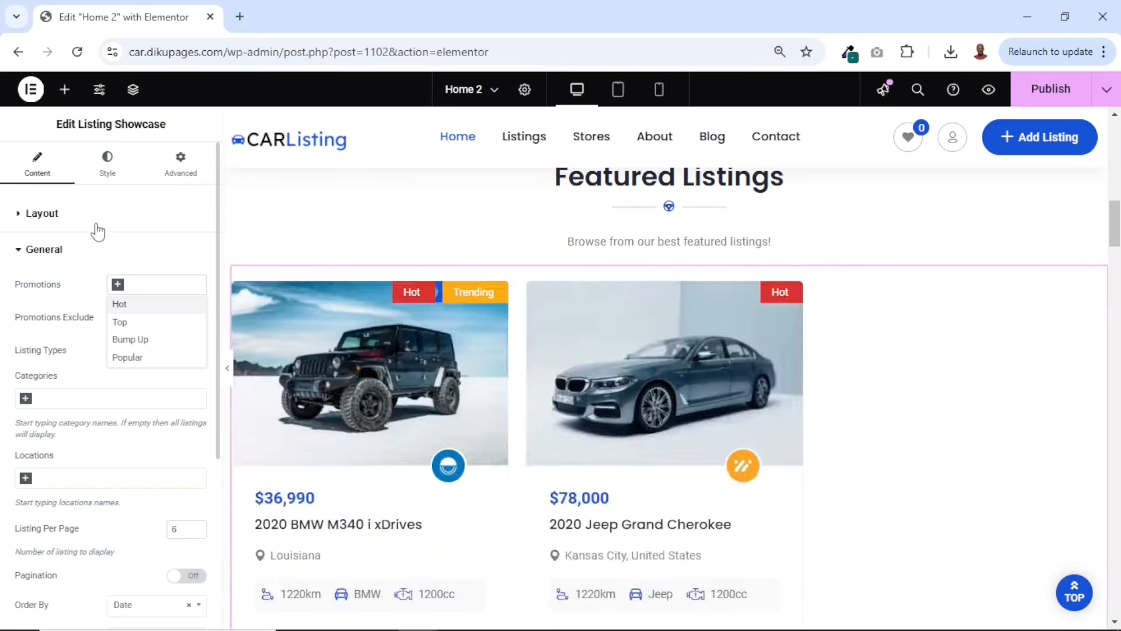
click(70, 306)
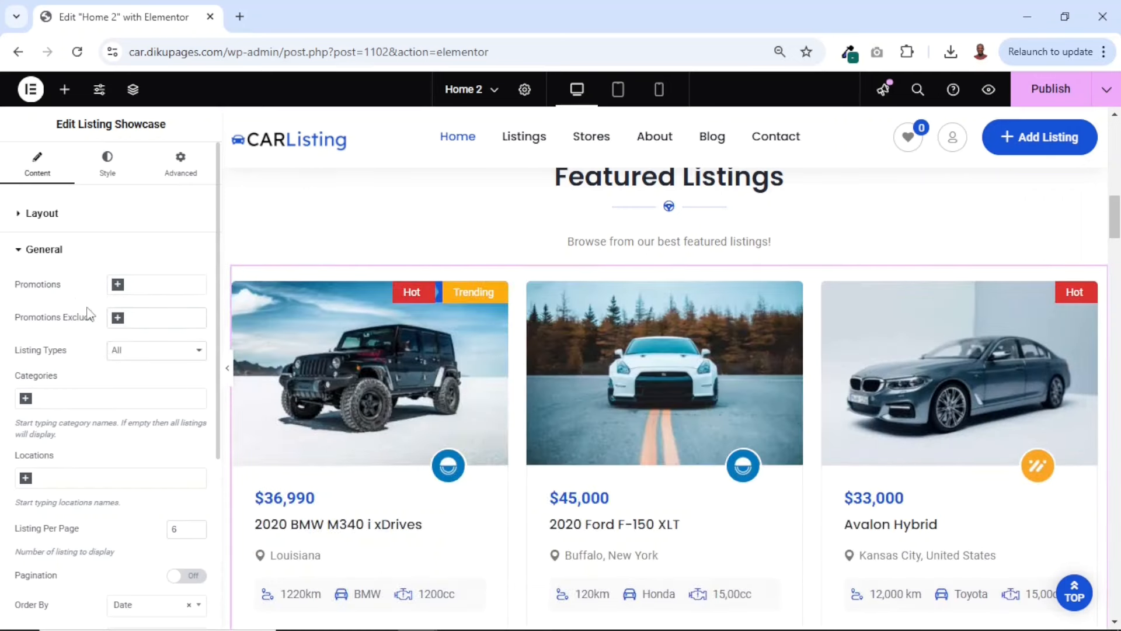
click(165, 317)
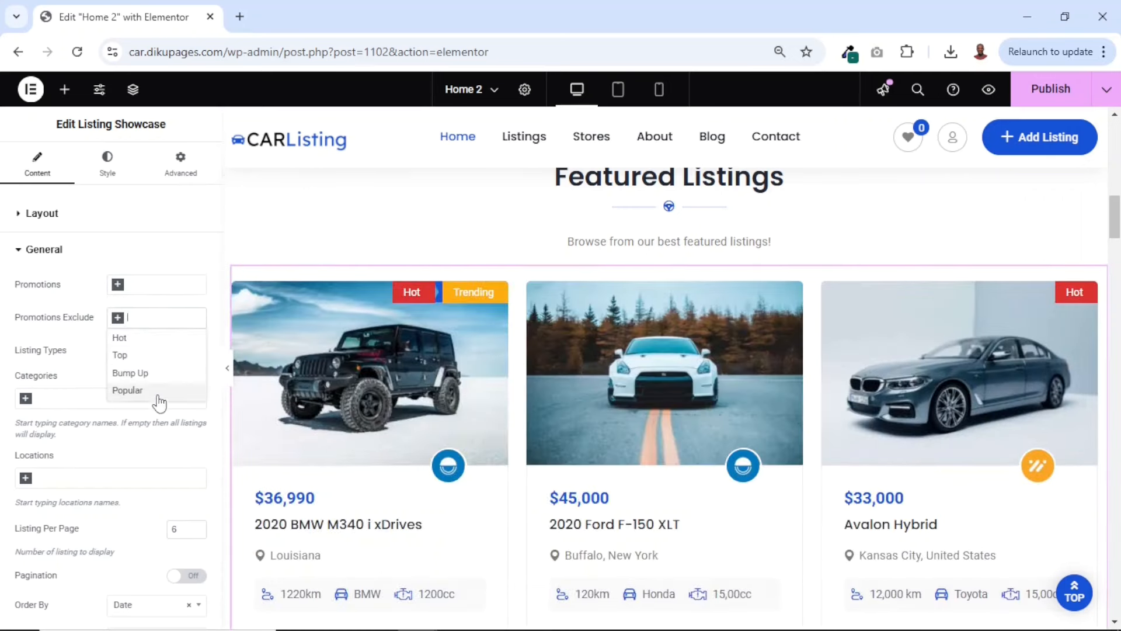
click(76, 315)
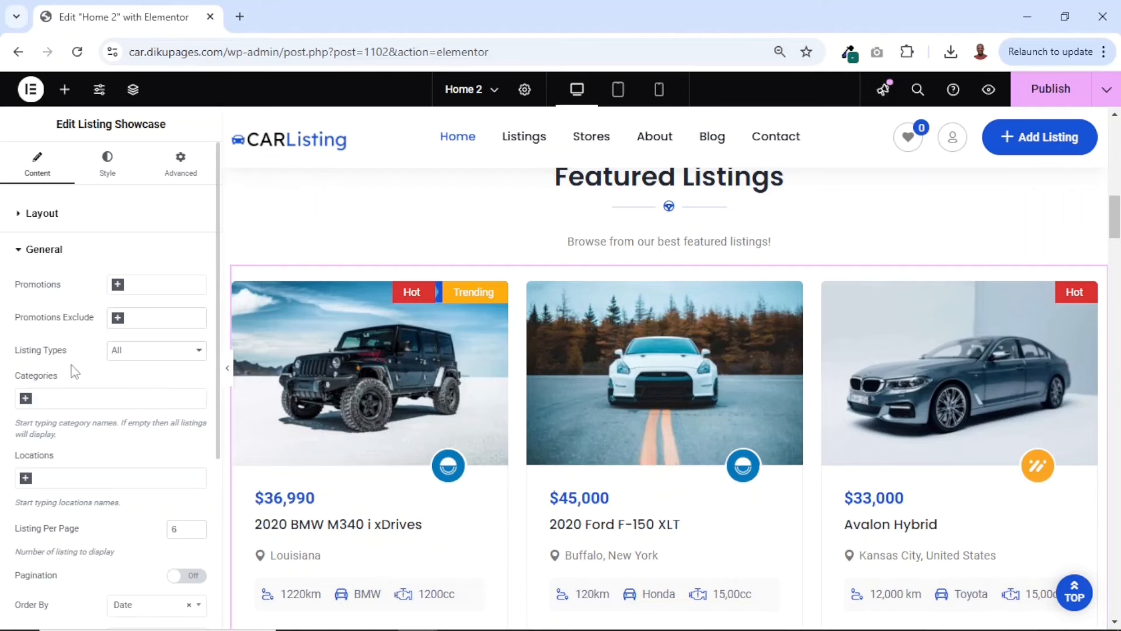
Try the Sell, Buy and Rent listing types for the listing showcase and return the filter to All
click(147, 353)
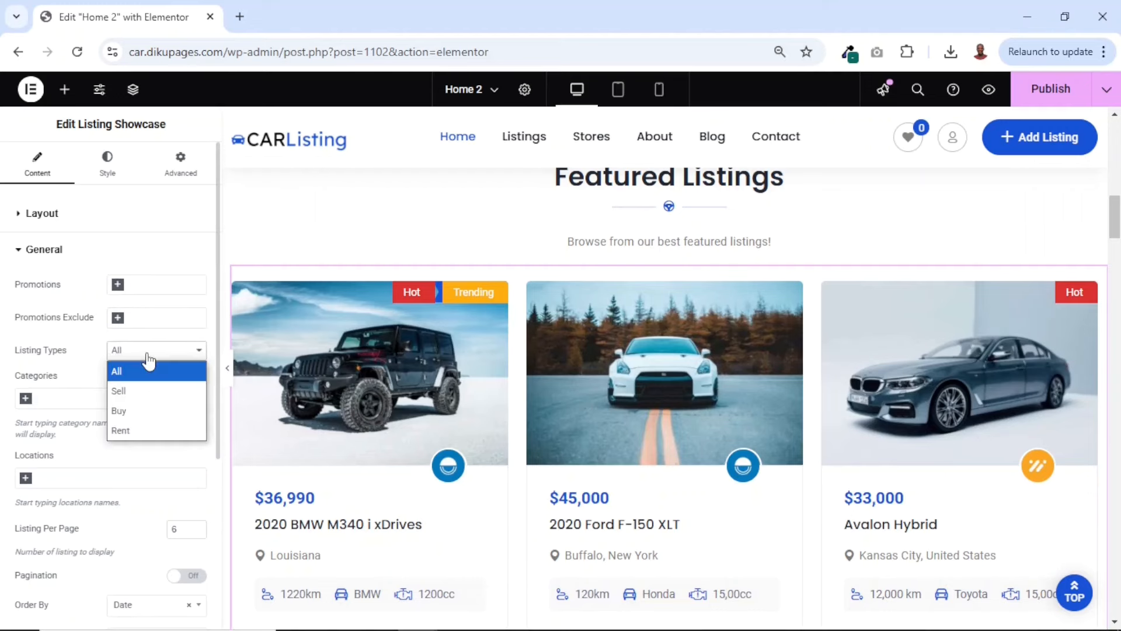
click(140, 392)
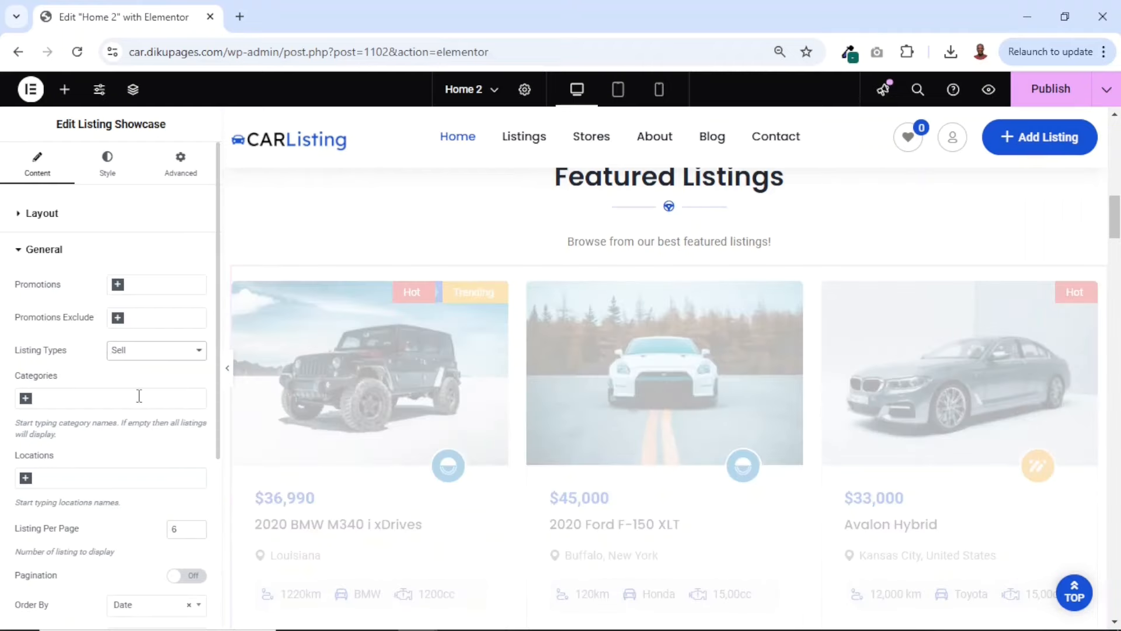
click(153, 353)
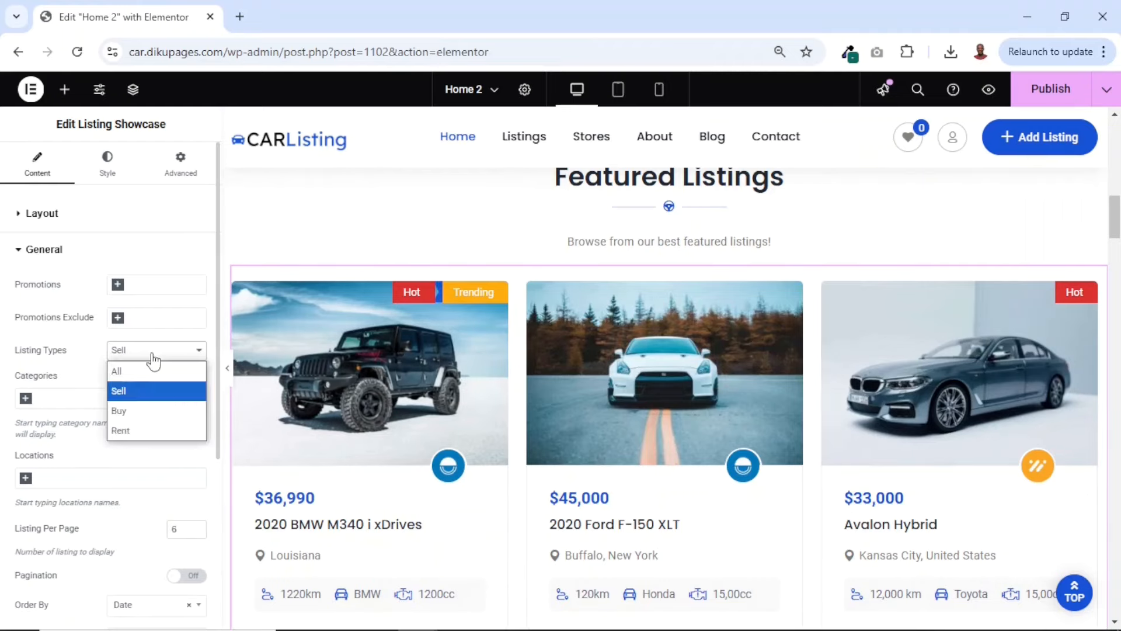
click(146, 409)
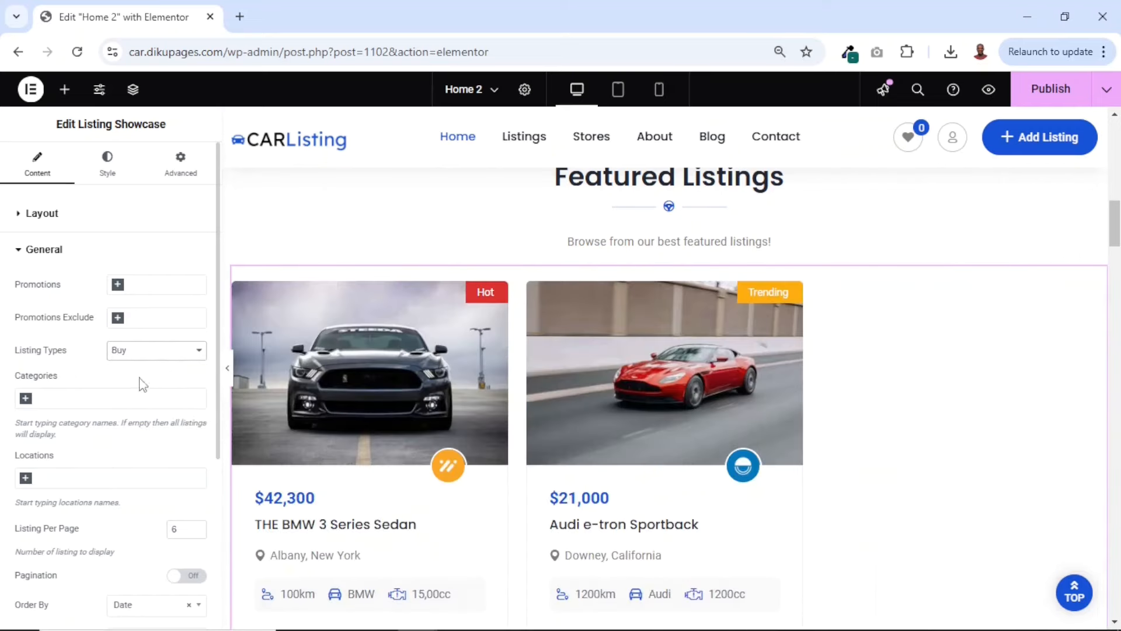
click(139, 362)
click(143, 433)
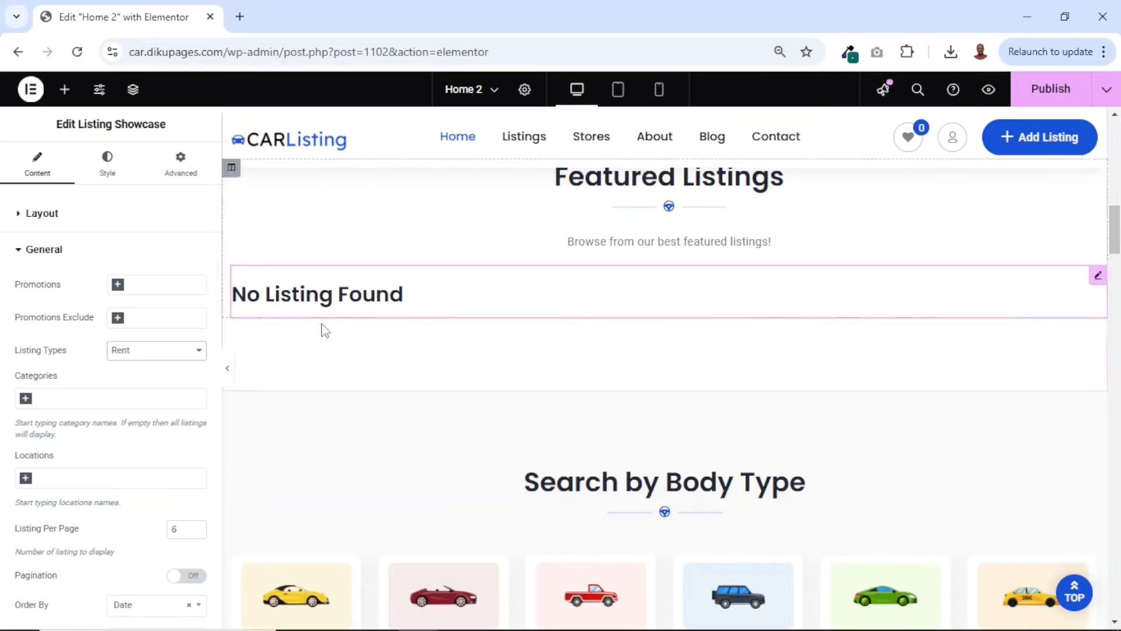
click(149, 355)
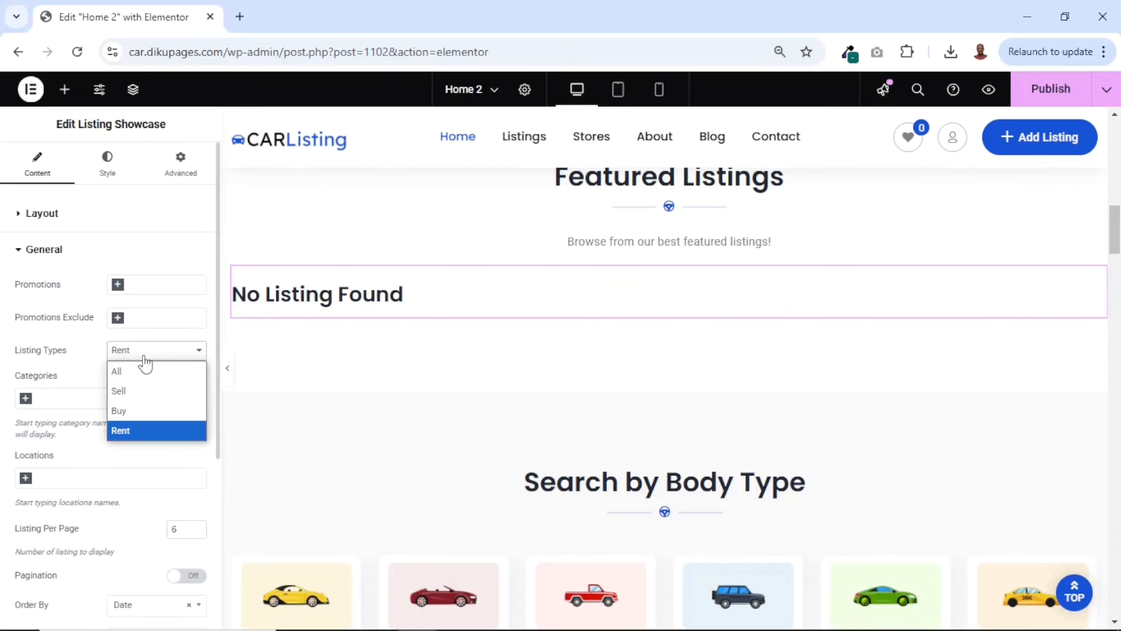
click(130, 371)
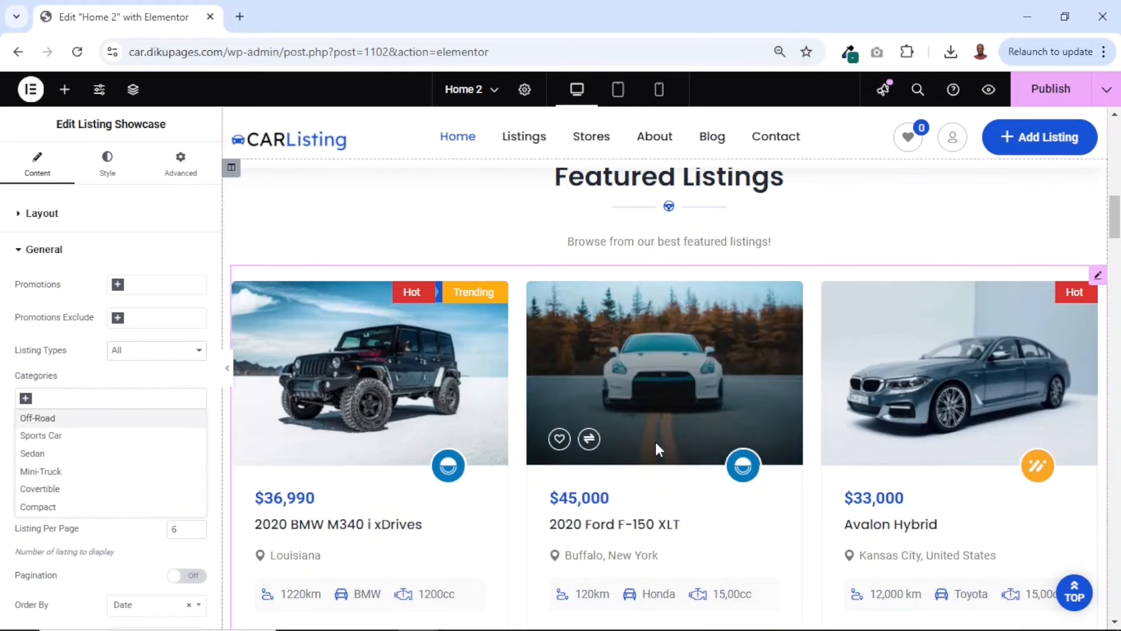
Try filtering the listing showcase by the Sports Car and Covertible categories, and clear the category filter again
click(68, 441)
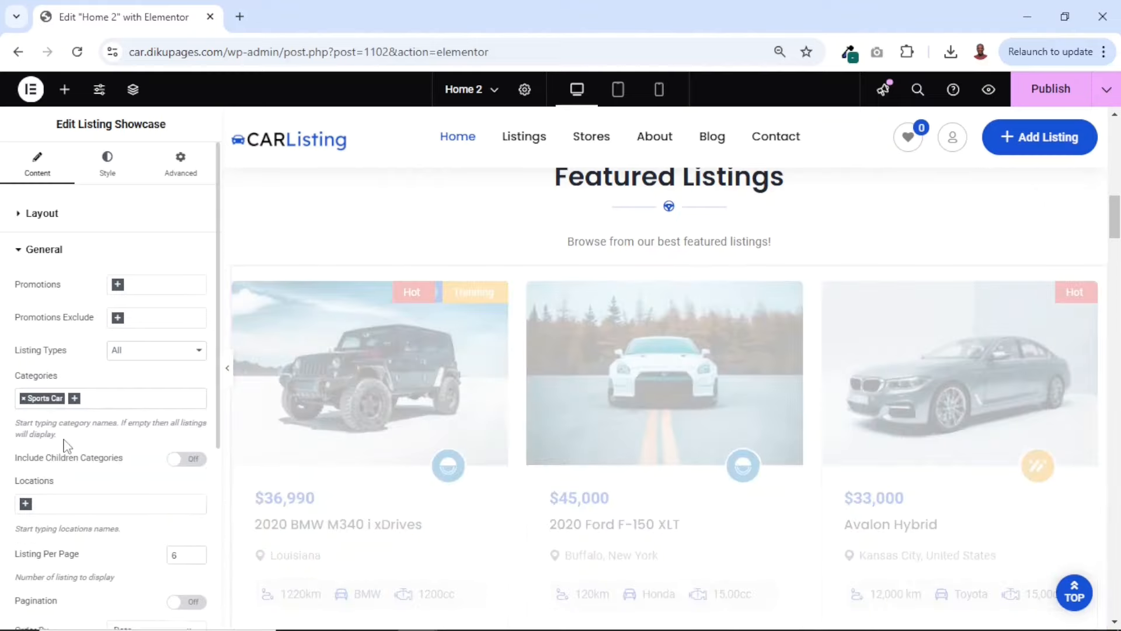
scroll(612, 491, down, 7)
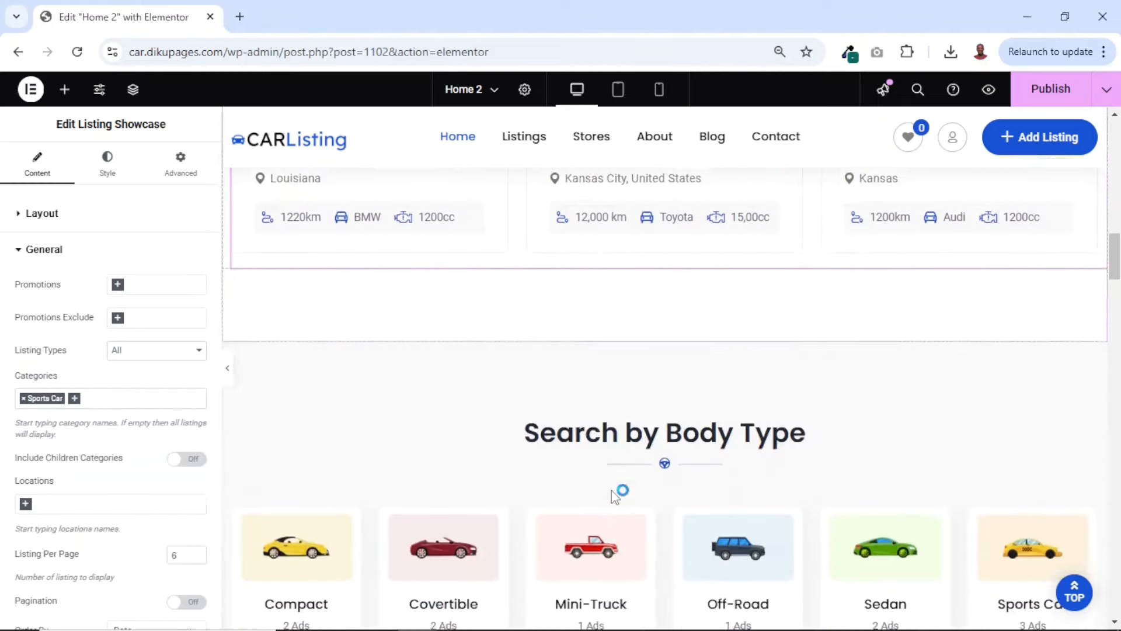
scroll(611, 490, up, 7)
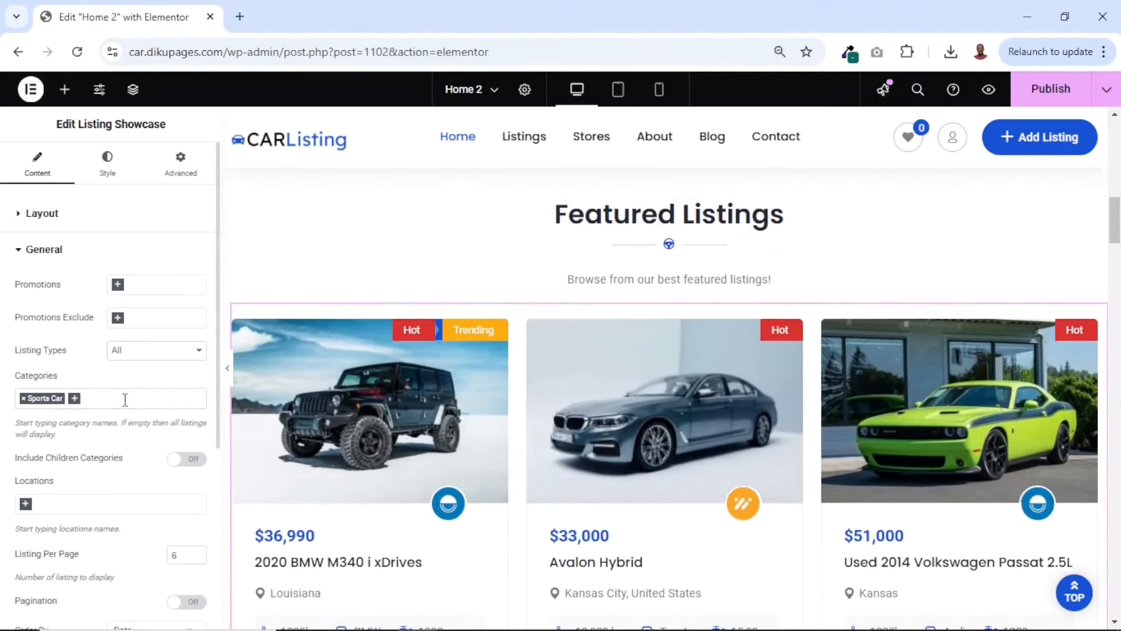
click(123, 397)
click(86, 489)
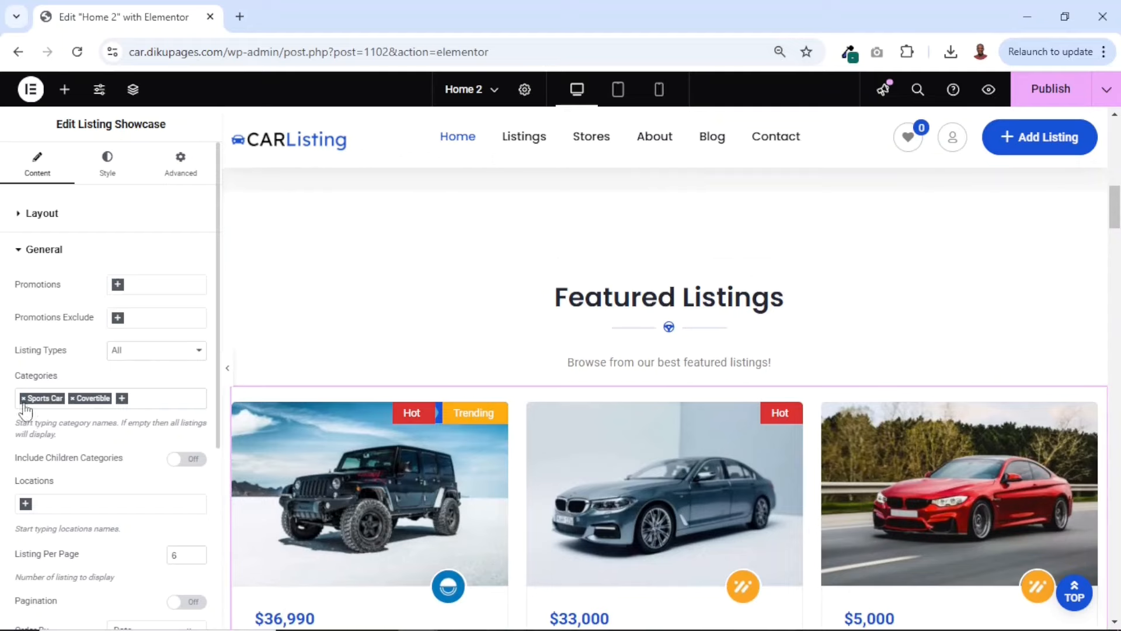
click(23, 399)
click(23, 399)
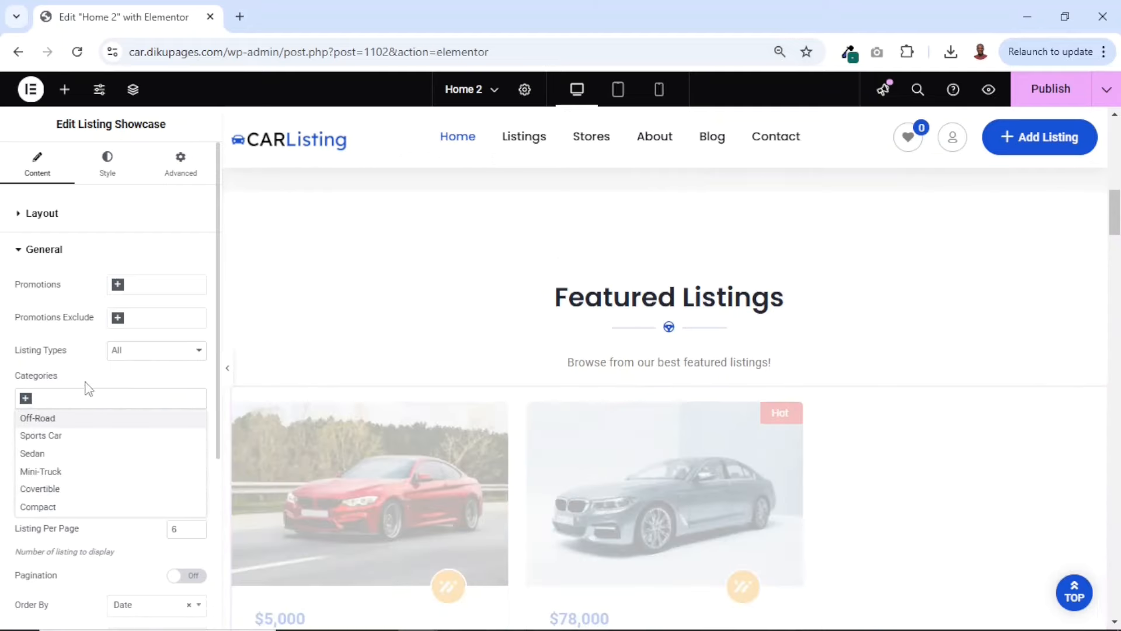
click(91, 382)
scroll(508, 503, down, 5)
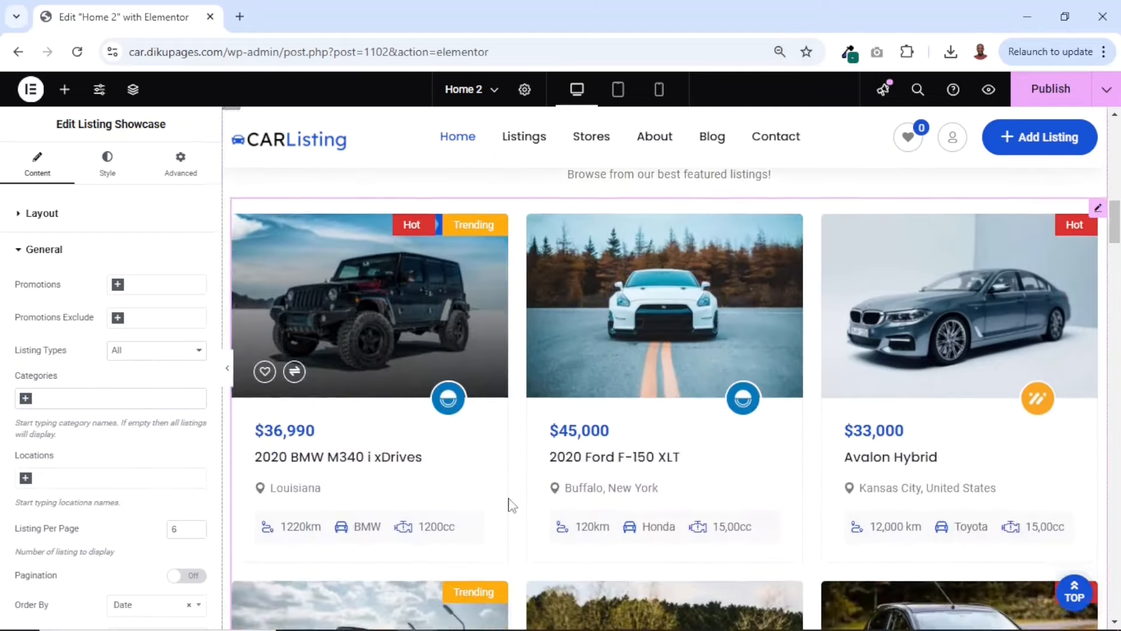
scroll(511, 504, down, 1)
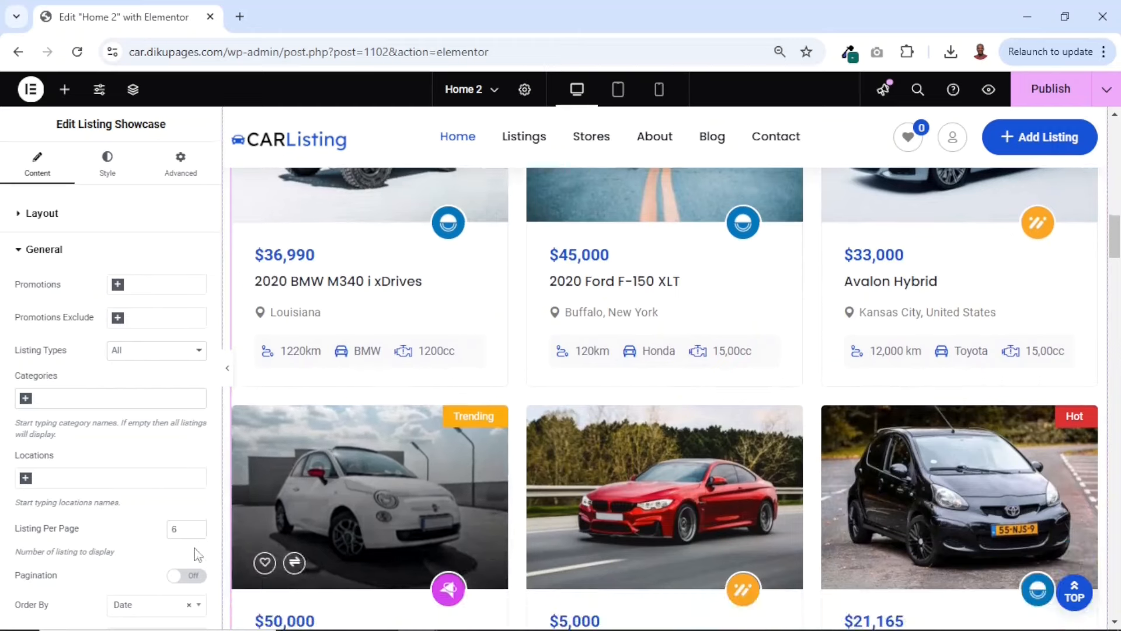
Check the listing showcase's location filter, try enabling pagination below the listings, and disable it again
click(88, 477)
click(88, 478)
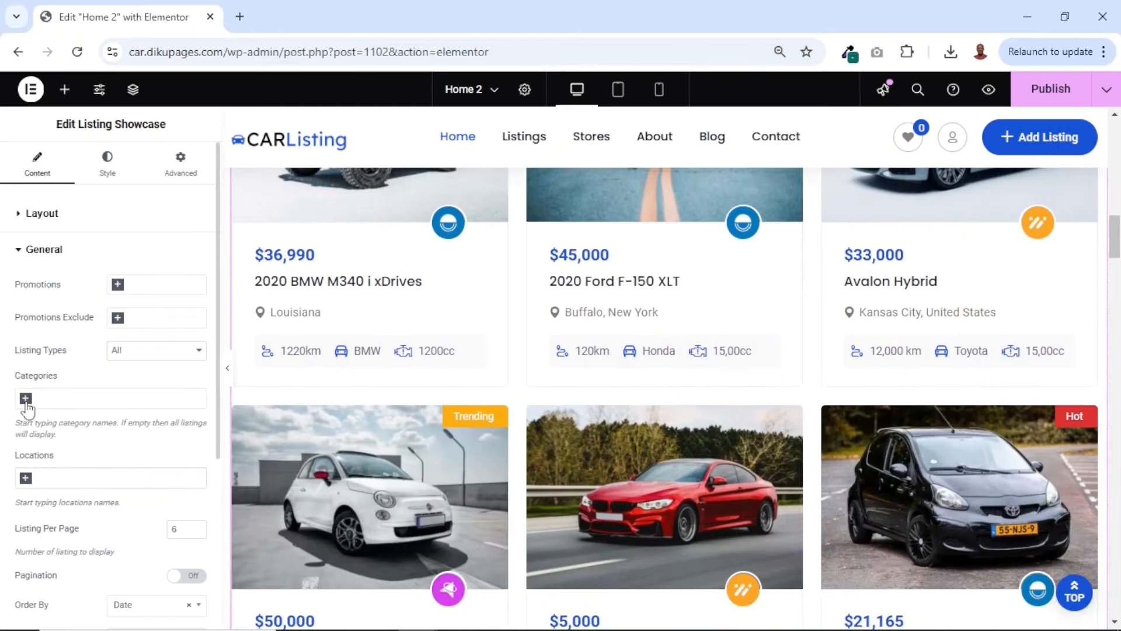
scroll(80, 525, down, 1)
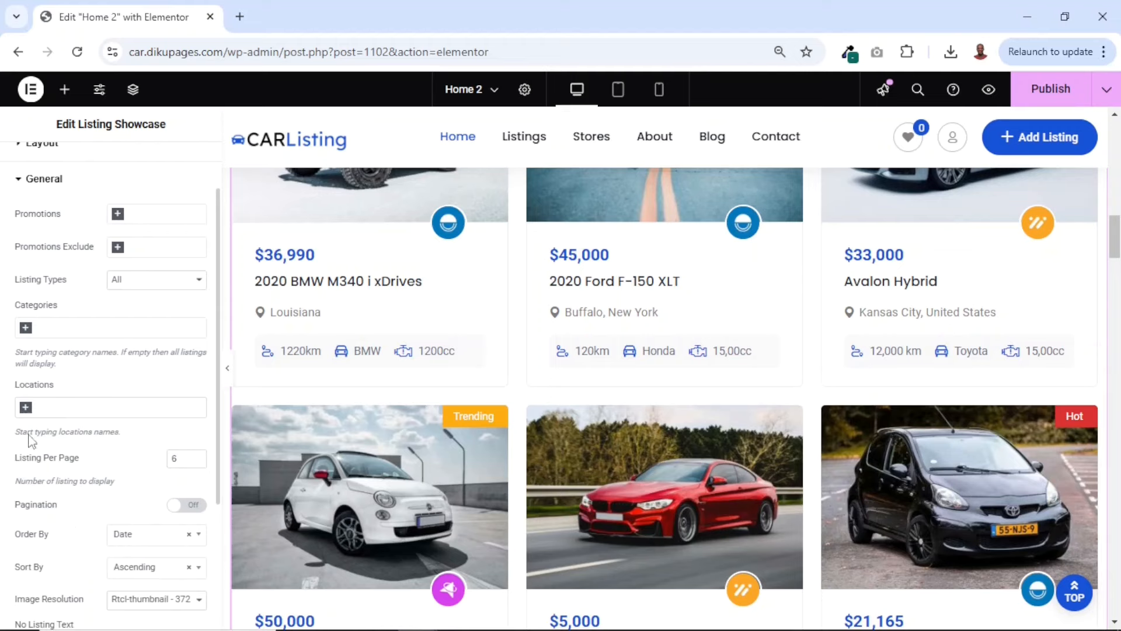
scroll(86, 508, down, 2)
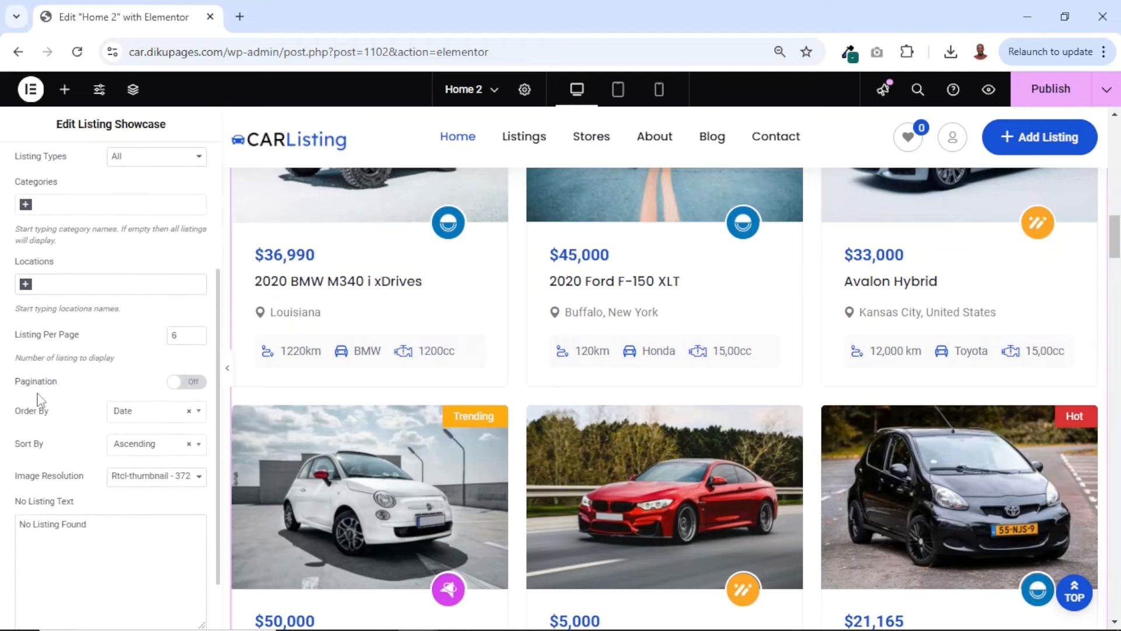
click(198, 385)
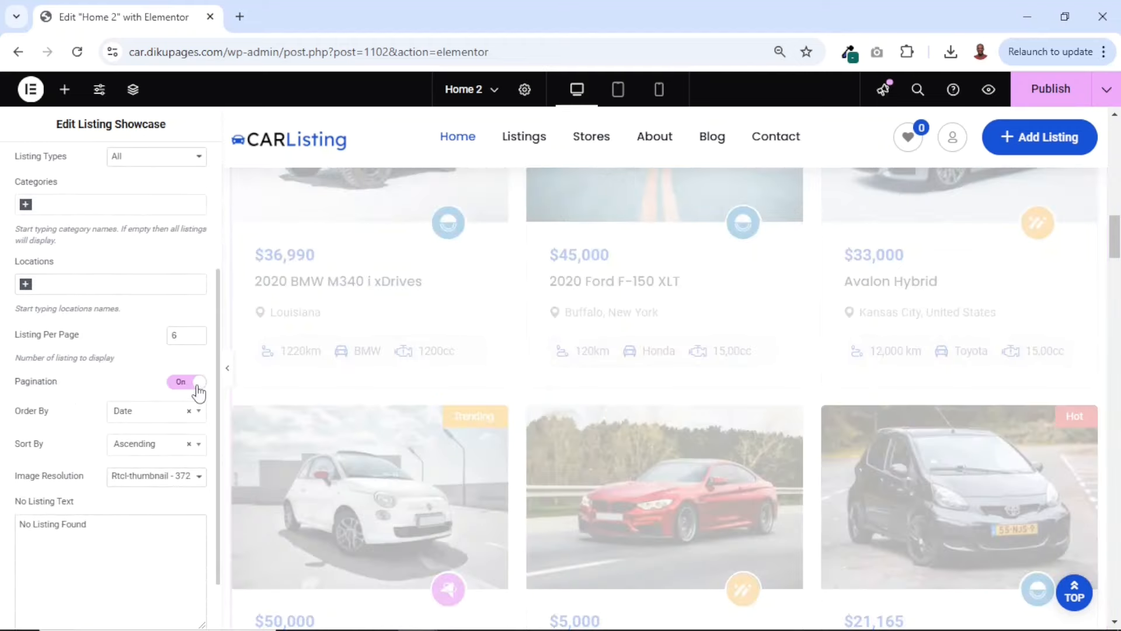
scroll(544, 450, down, 5)
scroll(548, 455, down, 3)
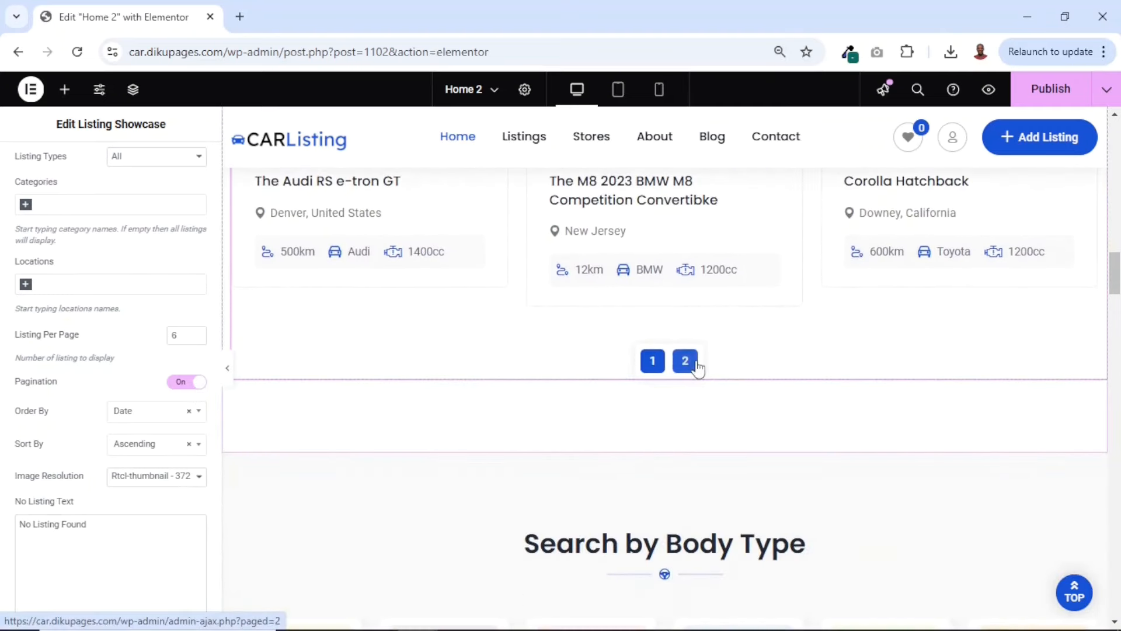
click(177, 387)
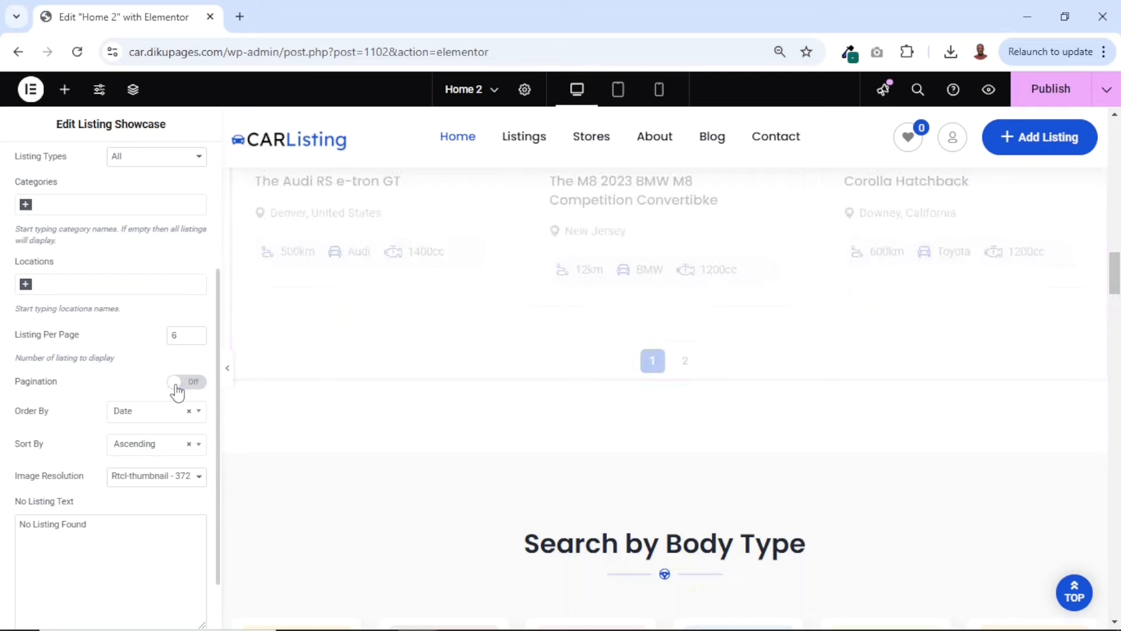
Set the listing showcase's order to Rand and check the resulting arrangement of the featured listings
scroll(117, 373, down, 1)
click(146, 368)
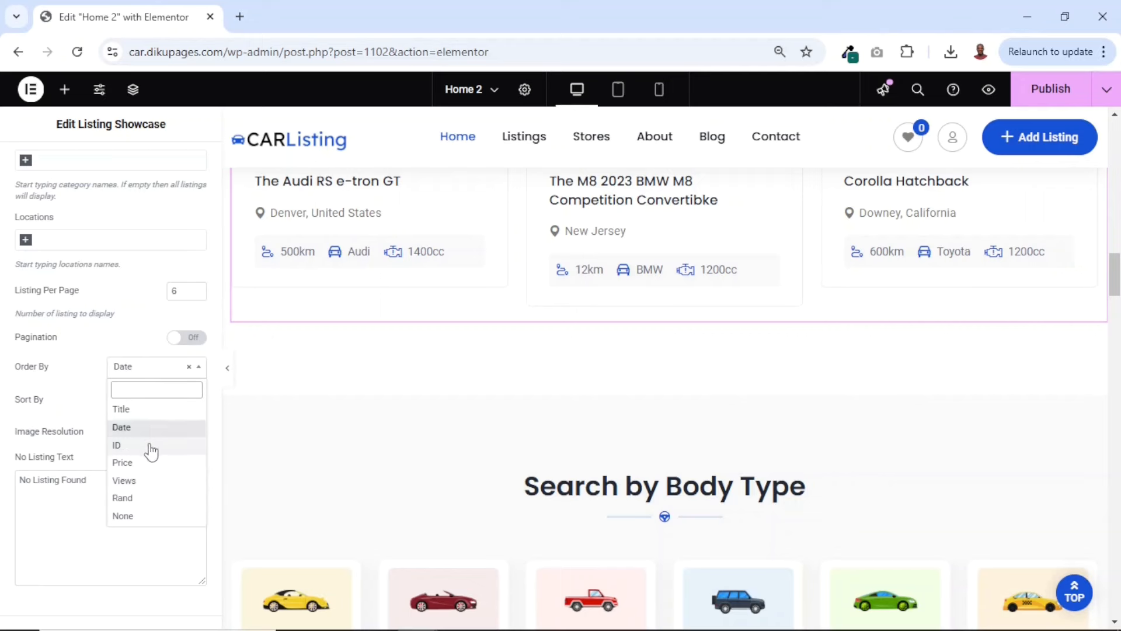
click(139, 498)
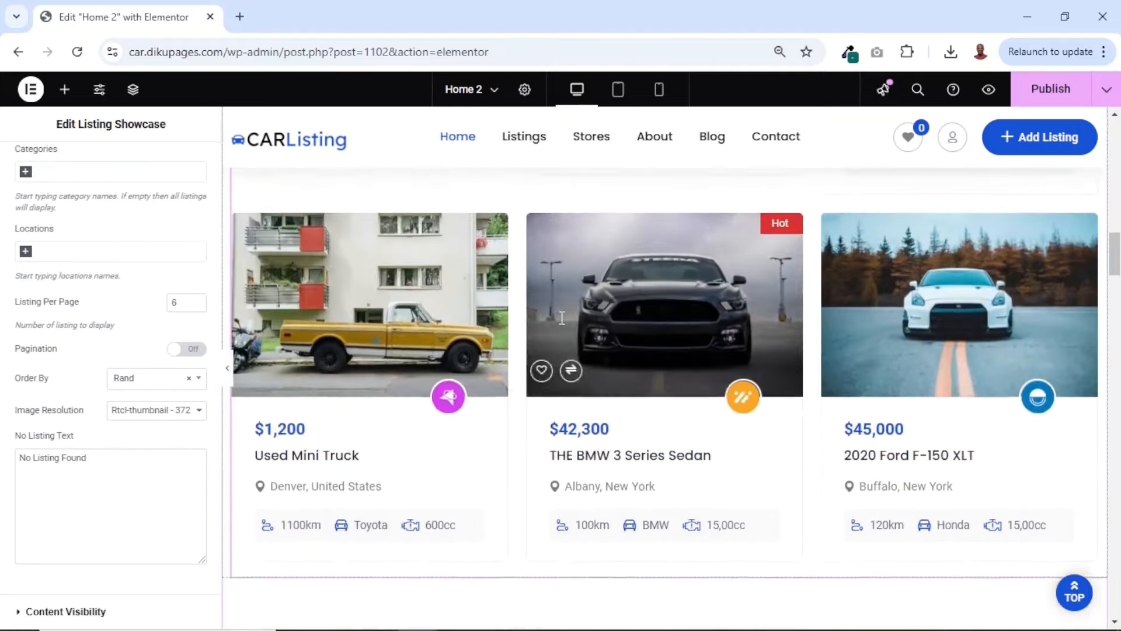
scroll(560, 318, up, 6)
scroll(561, 318, down, 5)
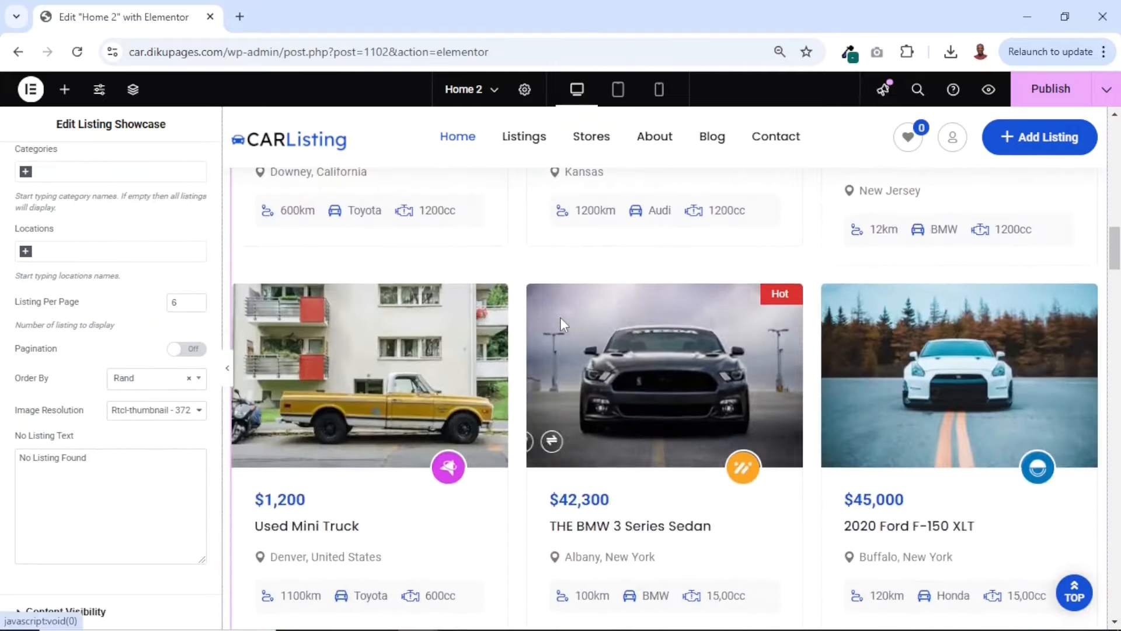
scroll(559, 319, up, 4)
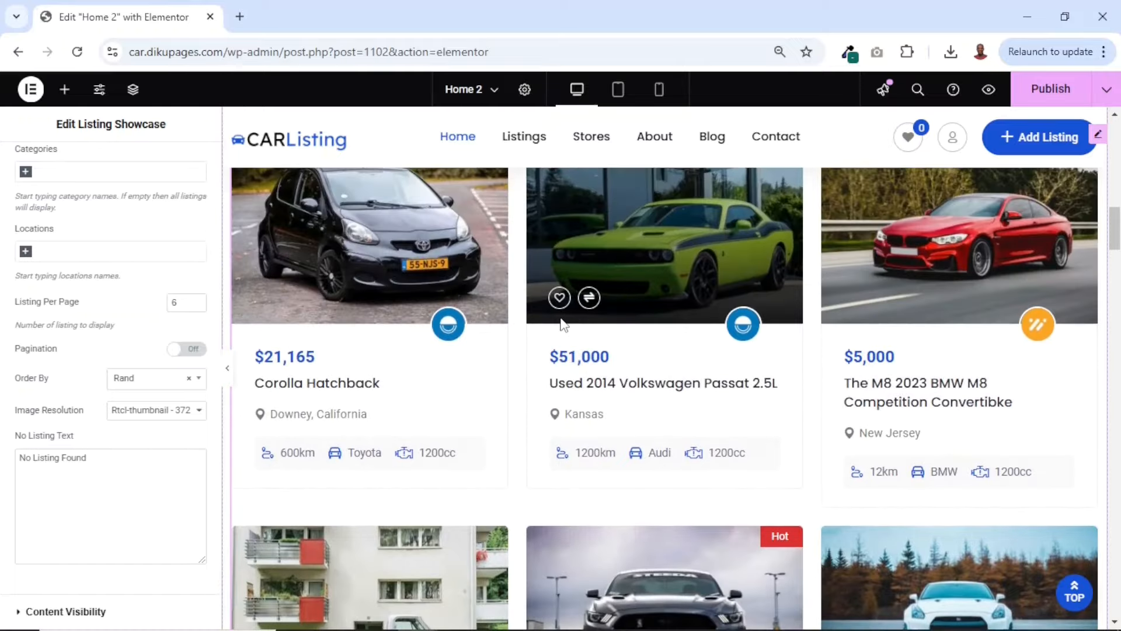
scroll(561, 319, down, 4)
scroll(561, 318, up, 6)
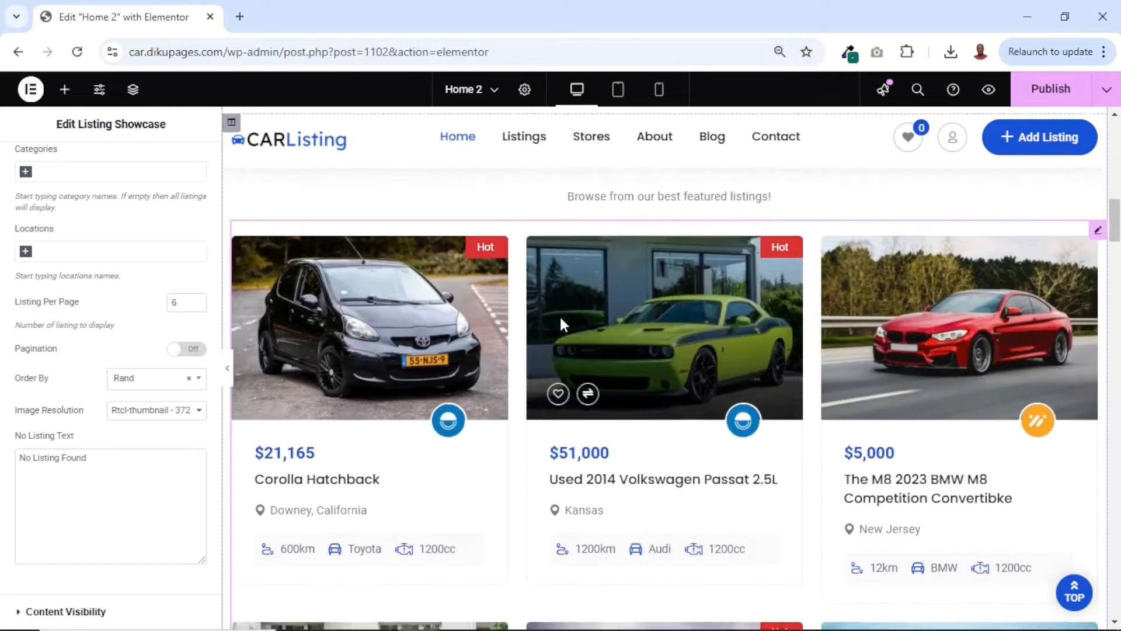
scroll(561, 319, down, 2)
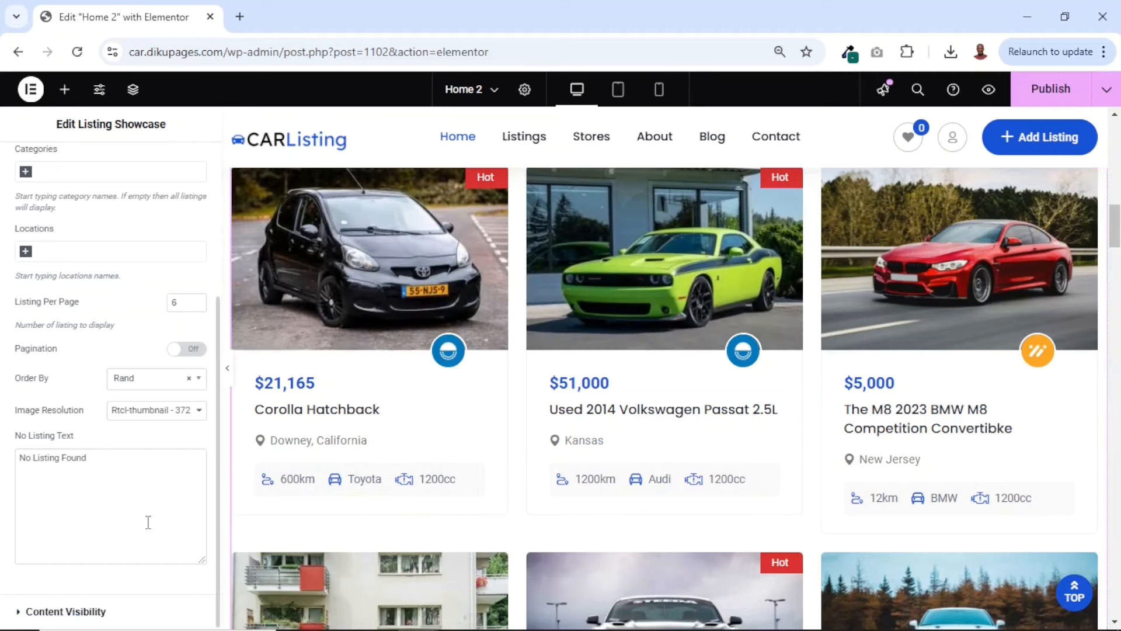
Try hiding the images and titles in the listing showcase, show them again, and review the remaining content visibility options
click(66, 611)
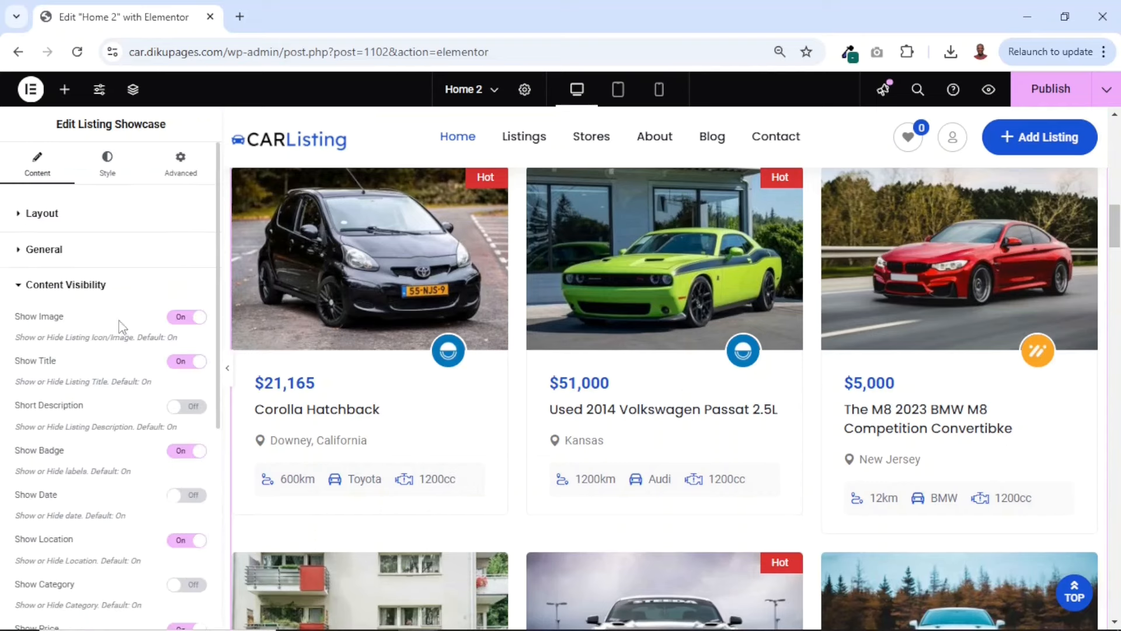
click(183, 317)
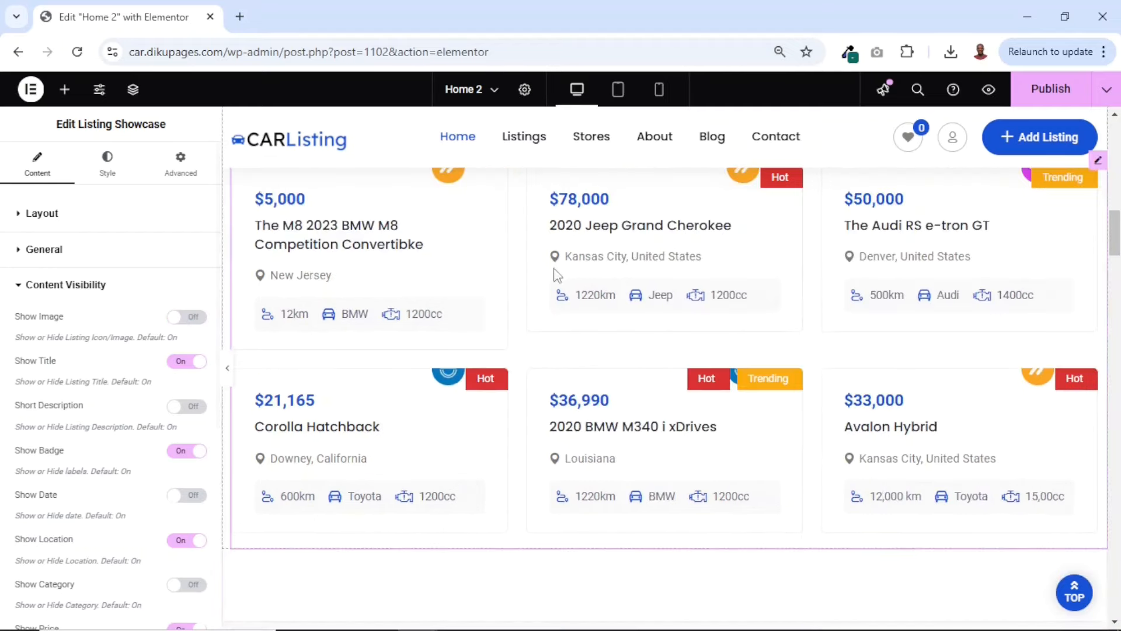
scroll(555, 276, up, 4)
scroll(555, 276, down, 2)
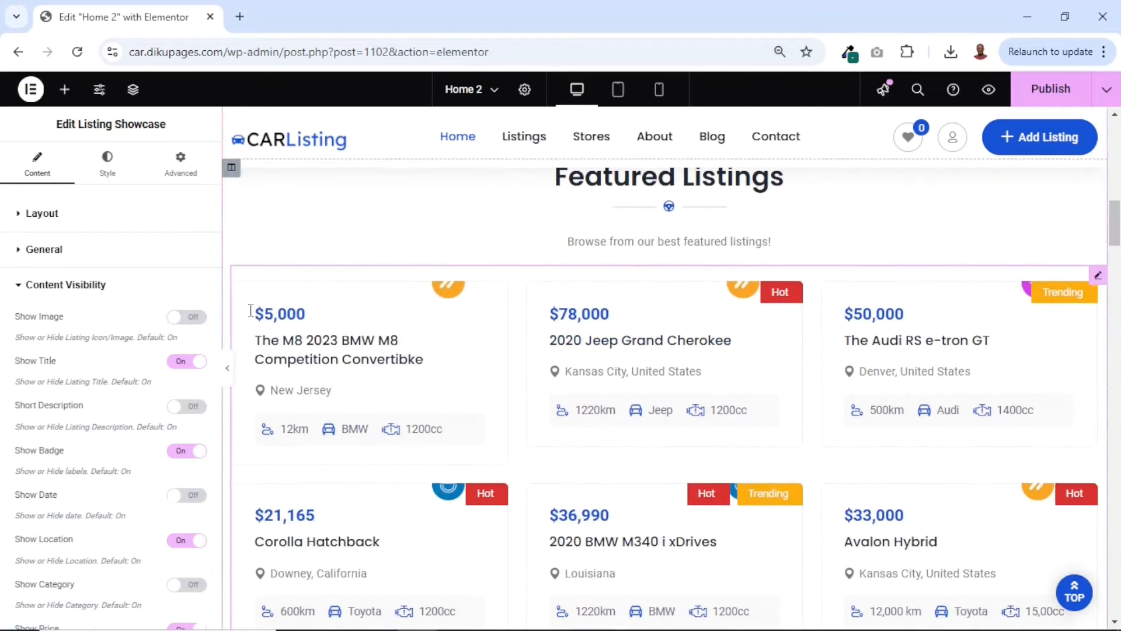
click(193, 317)
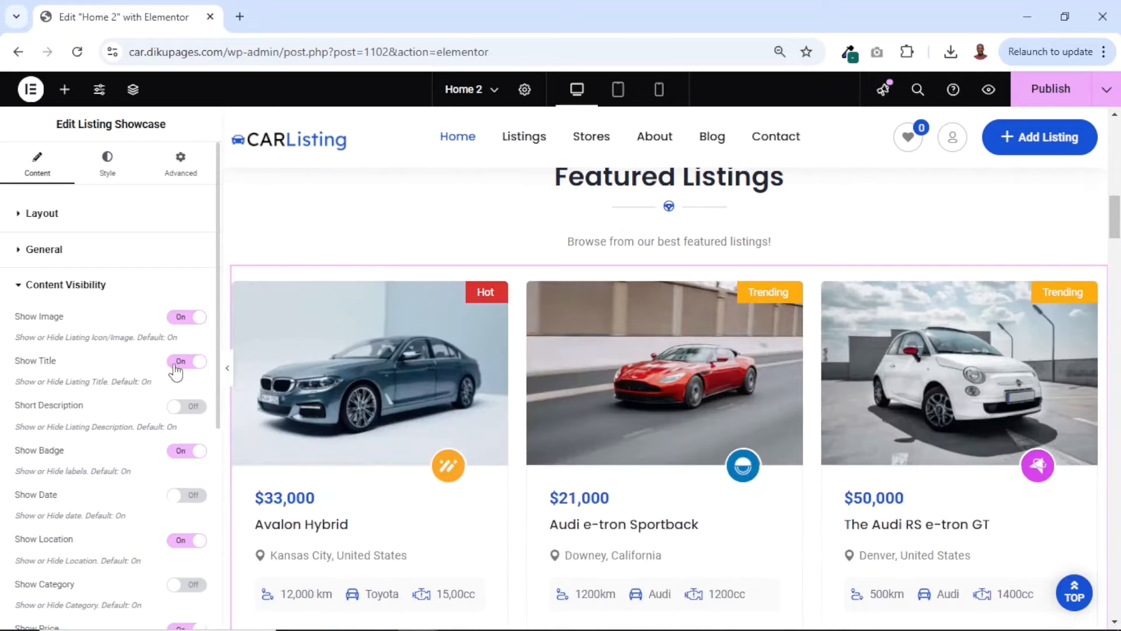
click(178, 361)
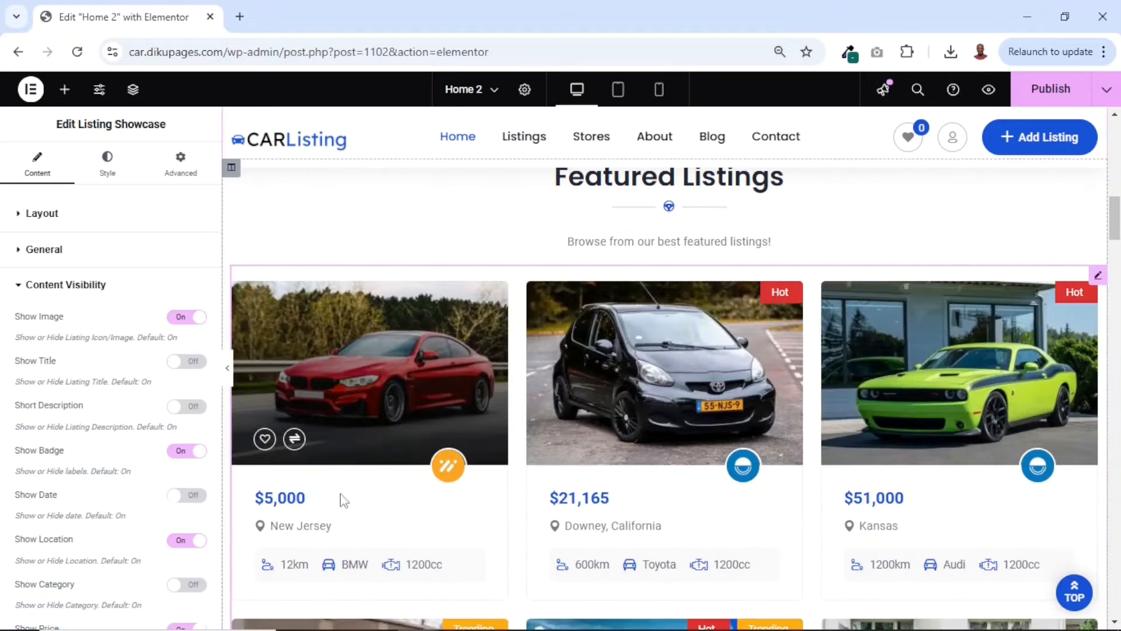
click(193, 362)
scroll(118, 311, down, 4)
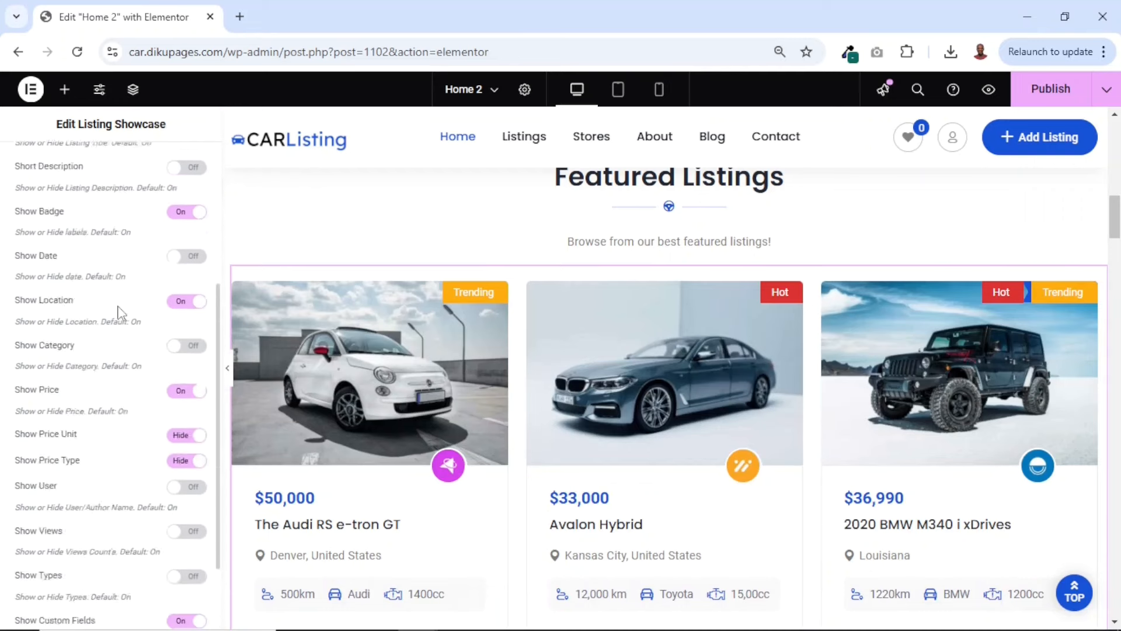
scroll(118, 311, down, 2)
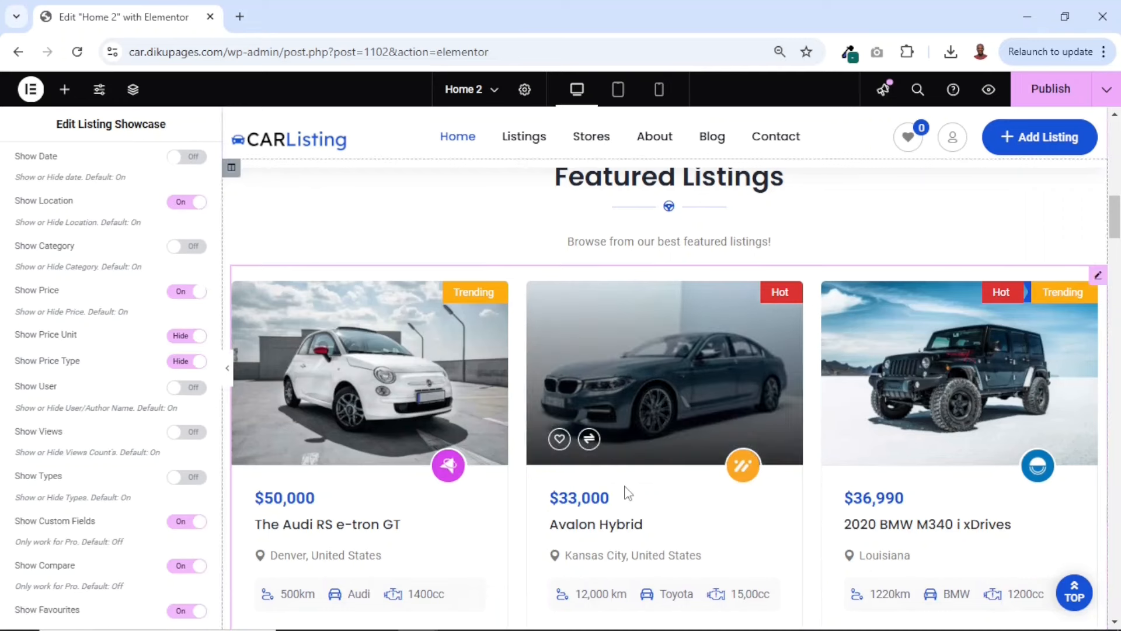
Advance the car category slider under Search by Body Type and open that slider for editing
scroll(627, 493, down, 10)
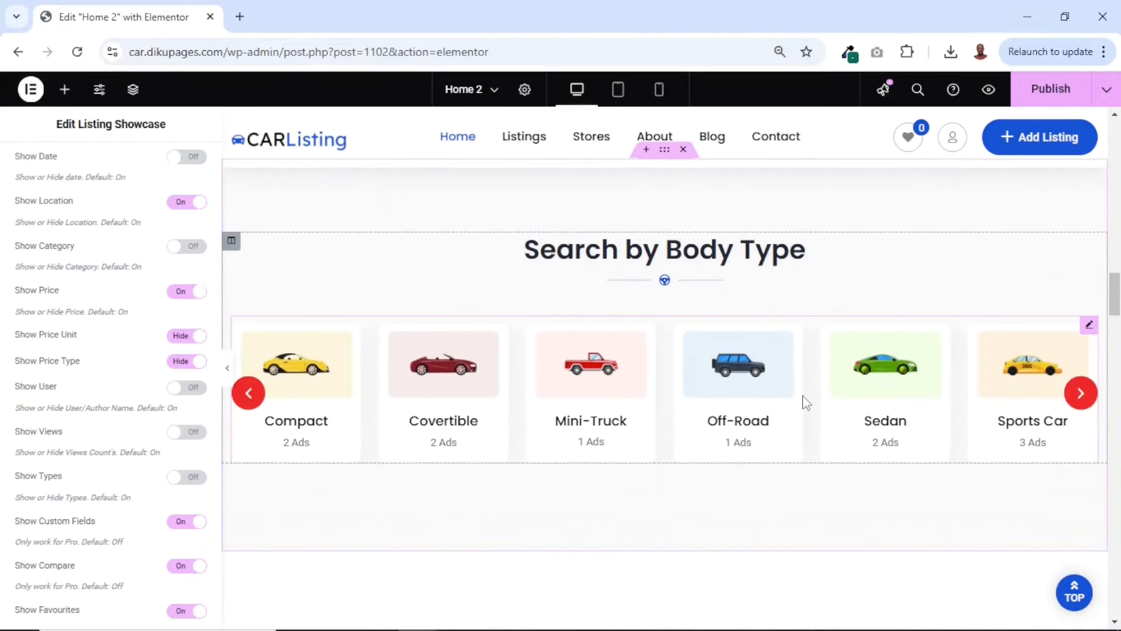
click(1081, 393)
click(1080, 393)
click(1081, 393)
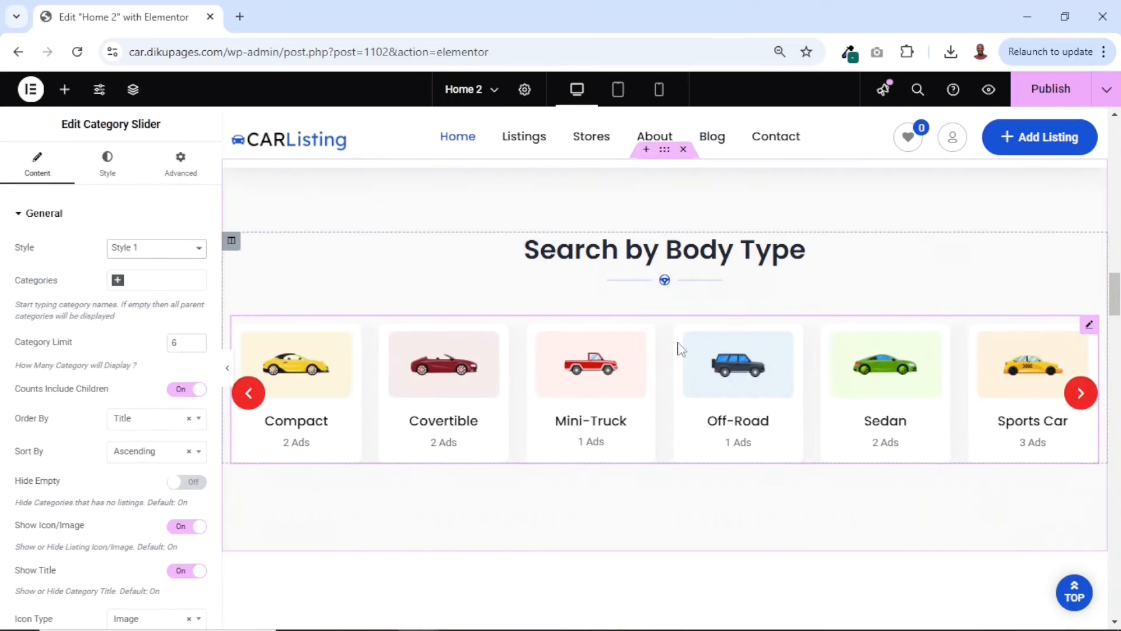
Examine the category slider's style choices, selectable categories and remaining content settings
click(133, 250)
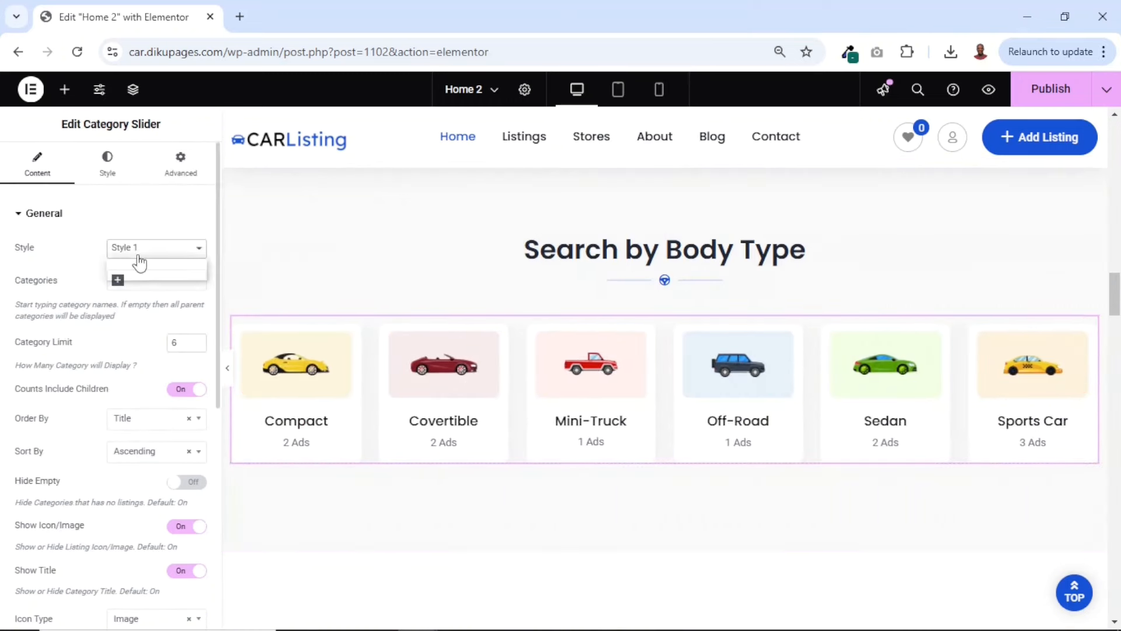
click(138, 261)
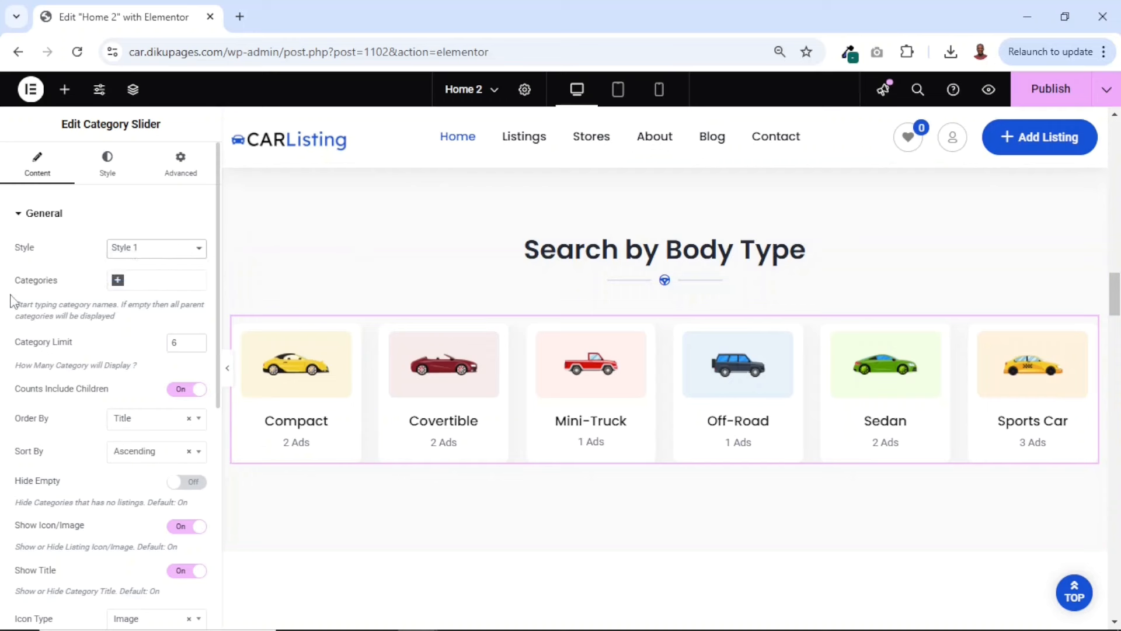
click(163, 284)
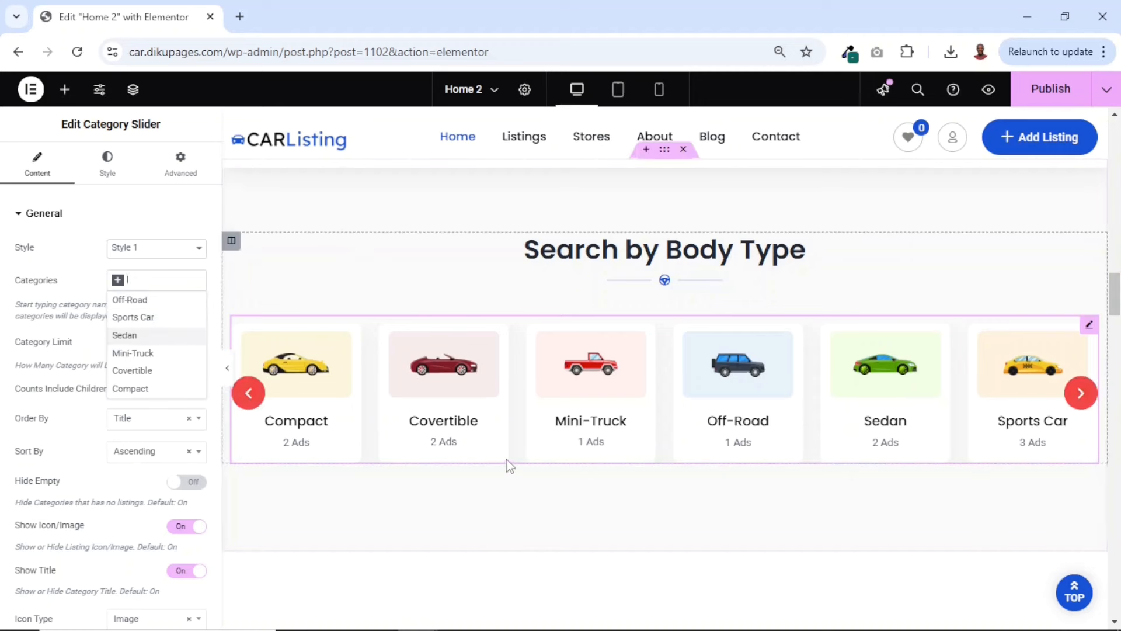
click(84, 259)
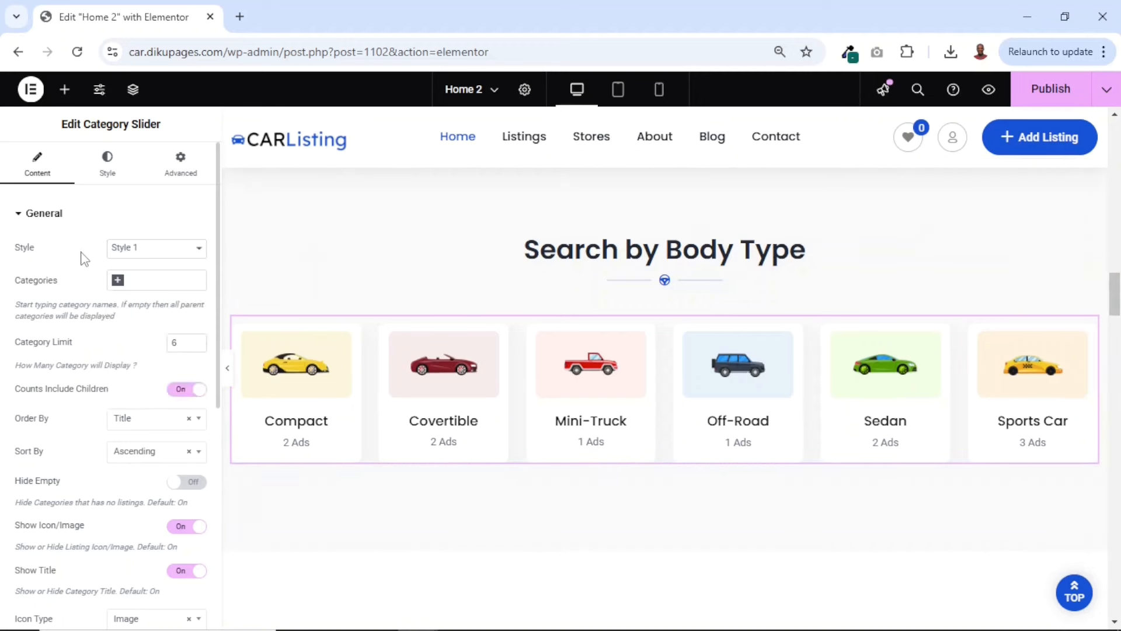
scroll(92, 432, down, 6)
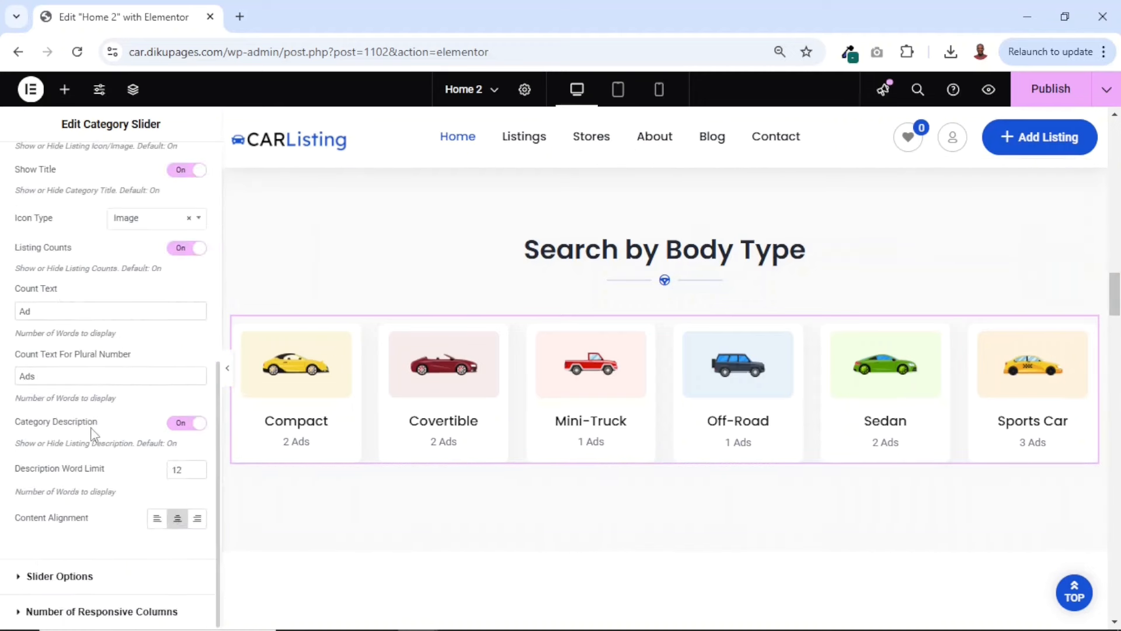
scroll(92, 433, up, 6)
scroll(92, 433, down, 6)
scroll(92, 432, up, 6)
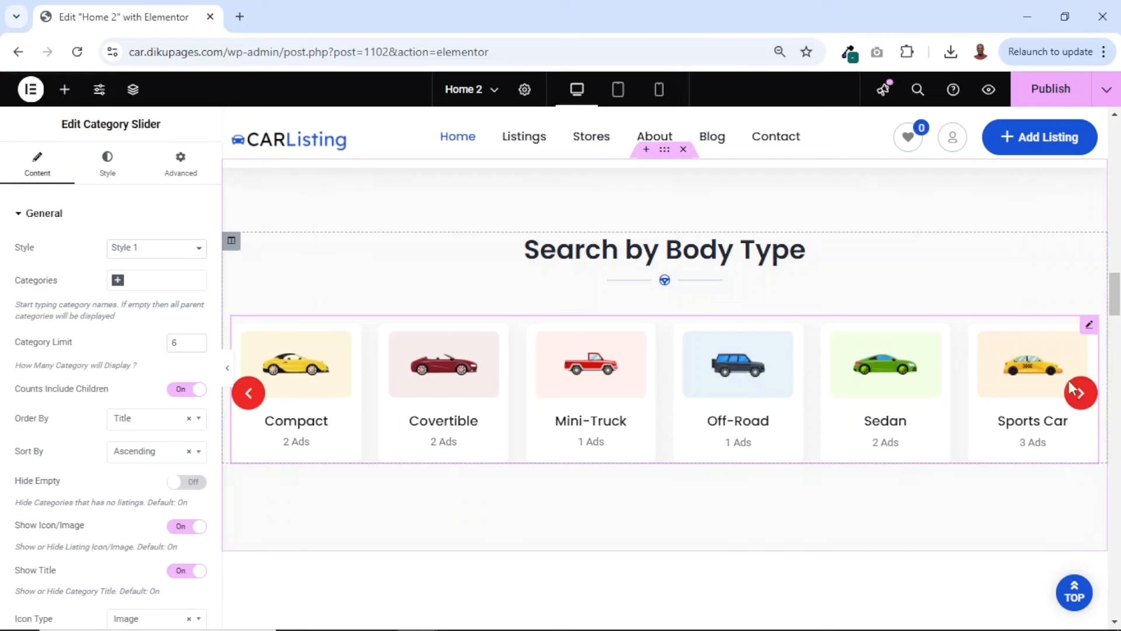
Set the category slider's navigation arrow background color to blue #3151CC
click(123, 168)
scroll(134, 298, down, 3)
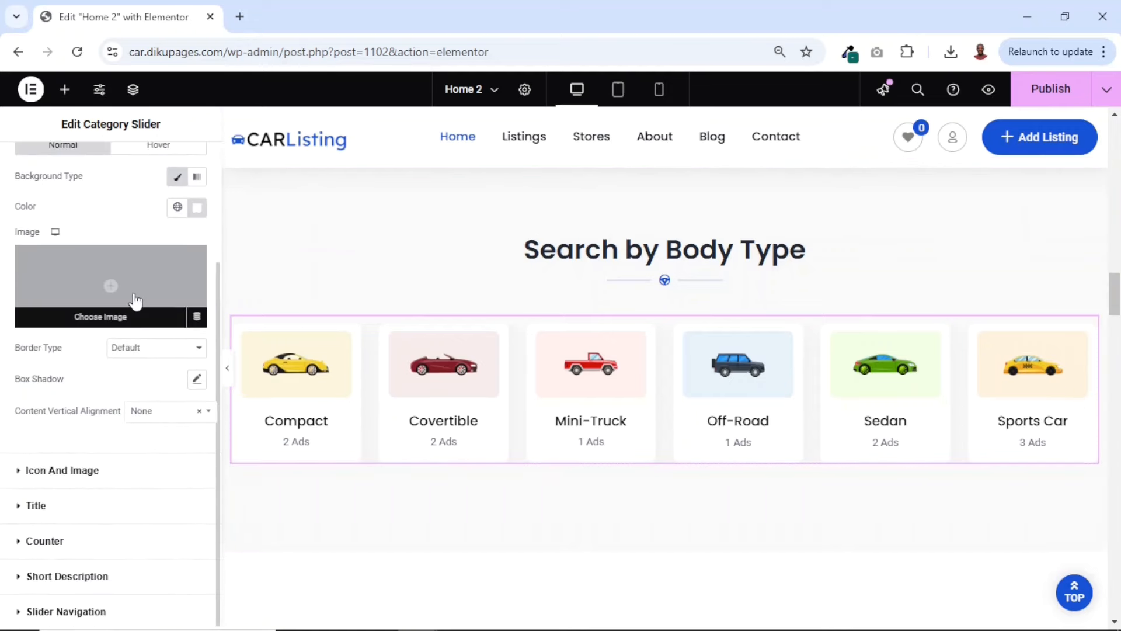
click(75, 612)
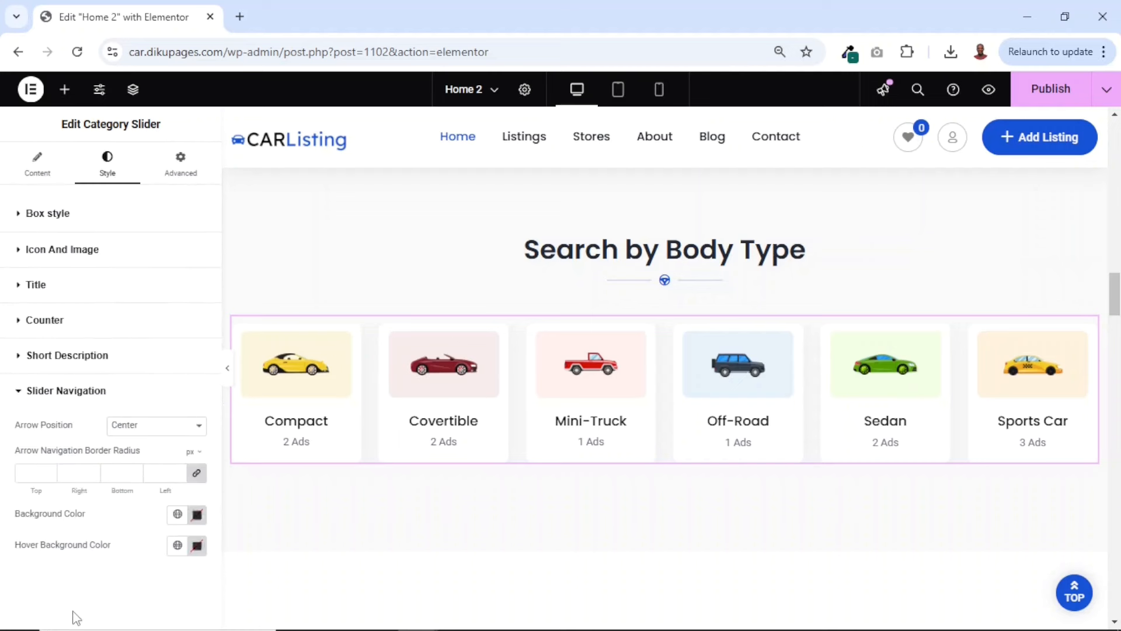
click(197, 515)
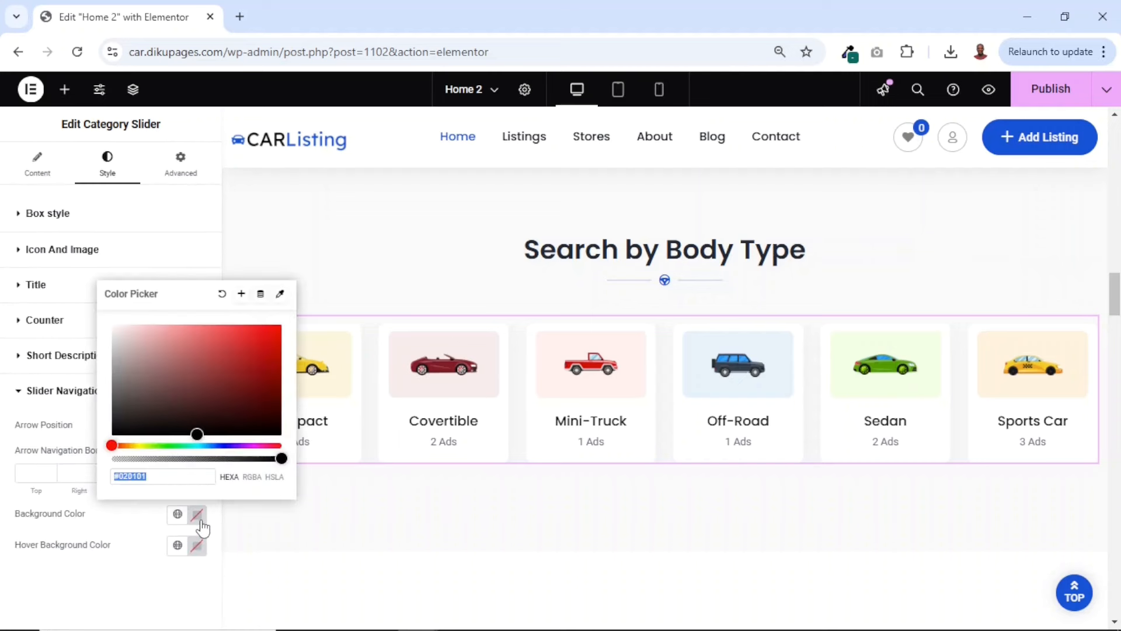
click(219, 446)
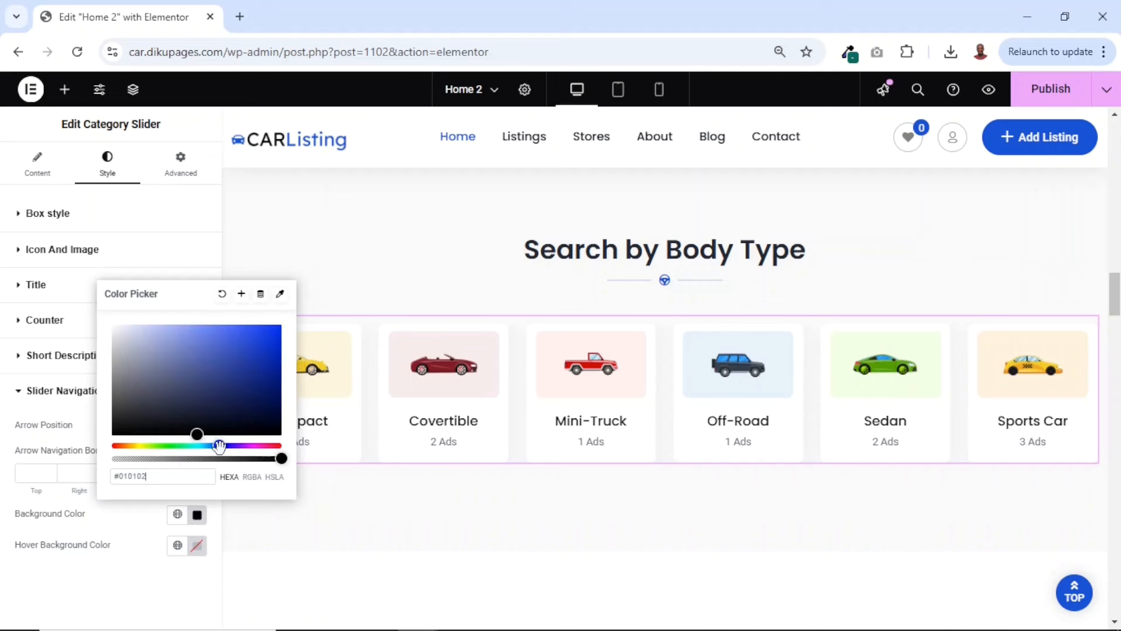
drag(203, 425, 232, 384)
click(247, 351)
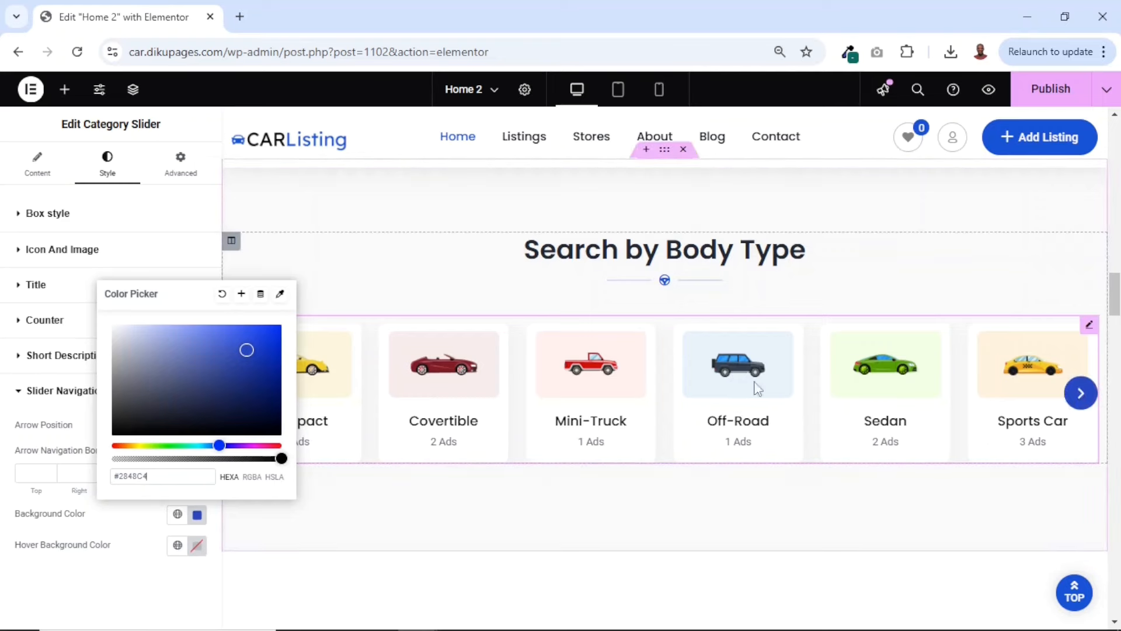
double_click(123, 478)
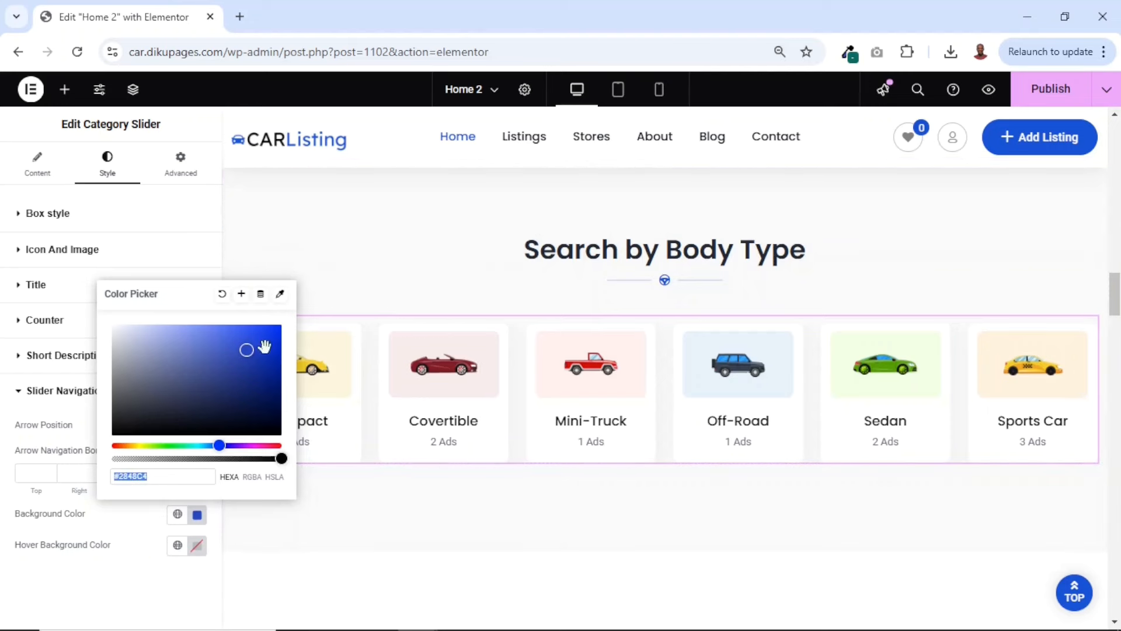
drag(245, 348, 242, 347)
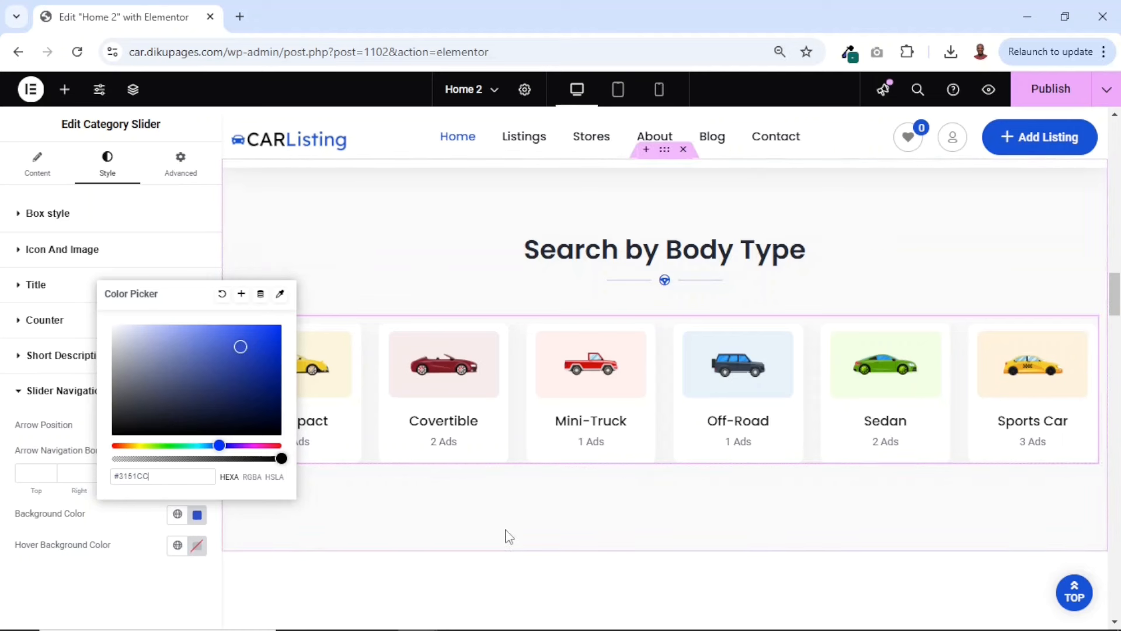
click(573, 522)
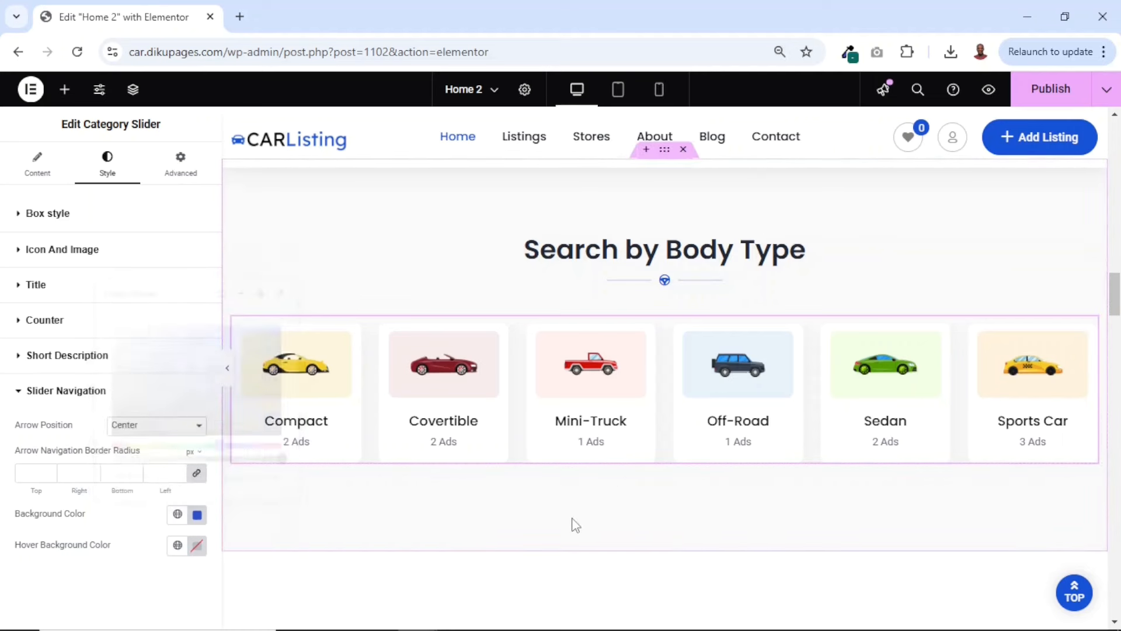
Change the About Us section's title on the homepage to "Welcome to CarListing"
scroll(573, 522, down, 6)
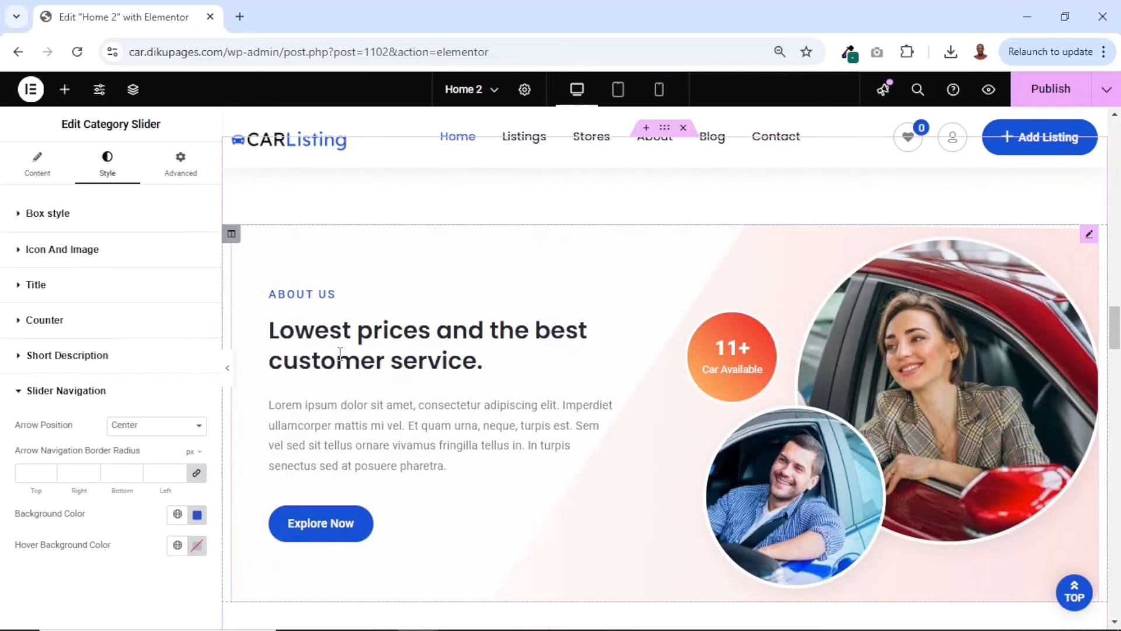
click(435, 346)
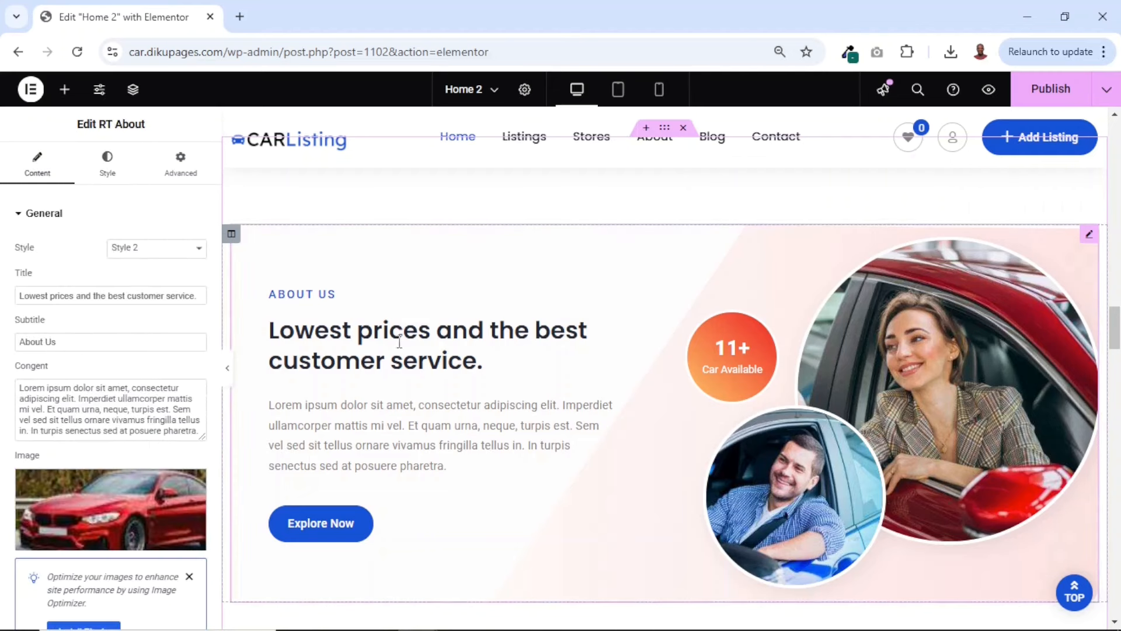
triple_click(39, 302)
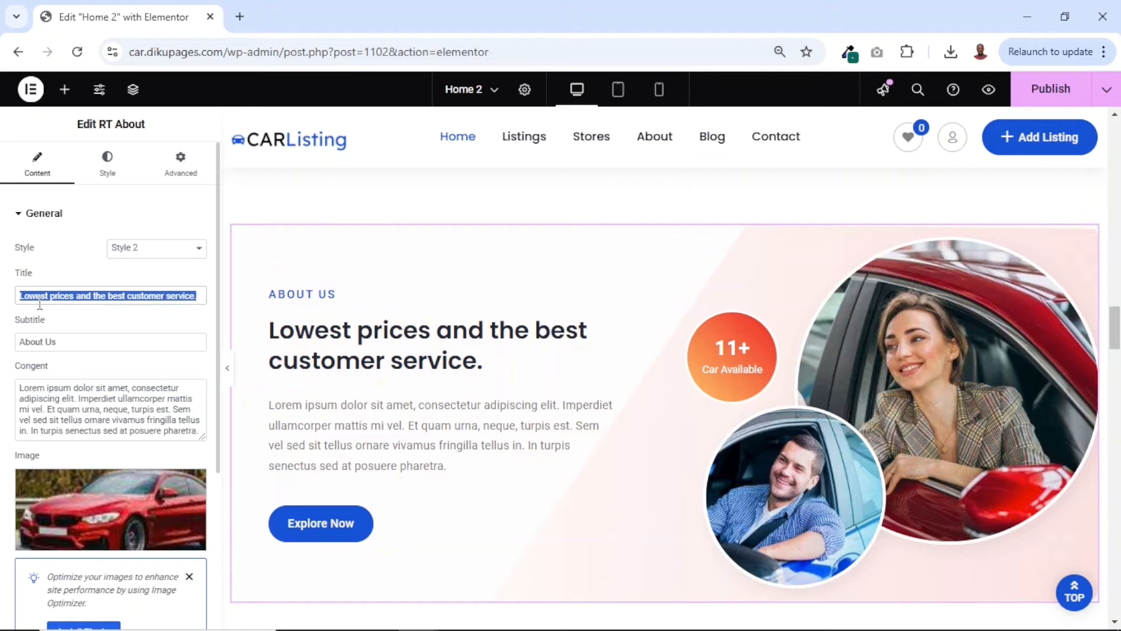
text(Welcome t)
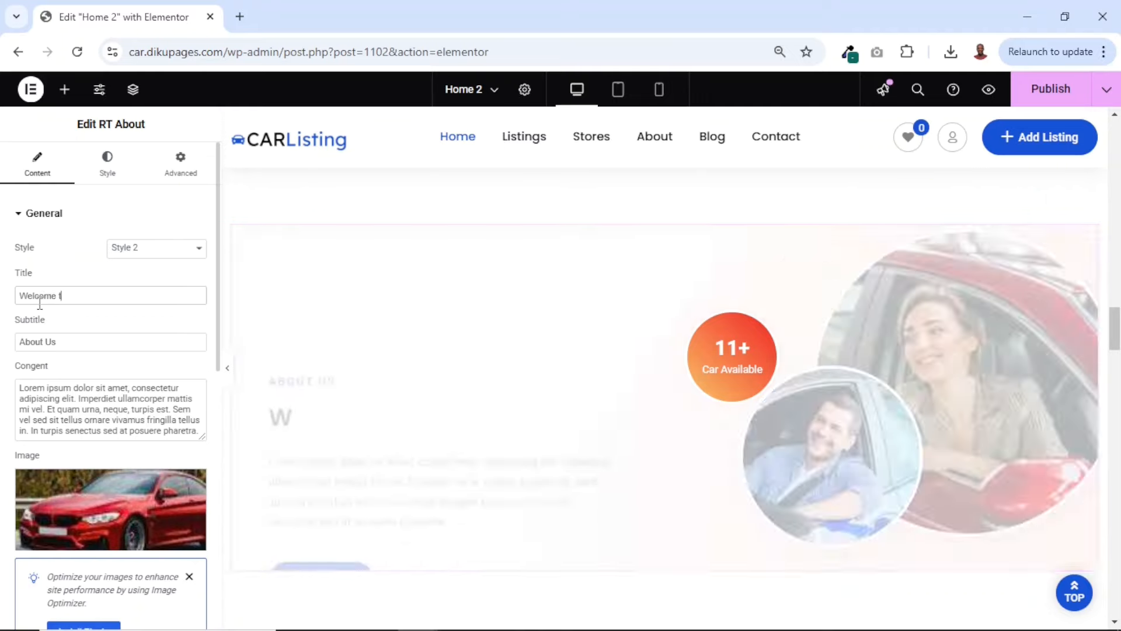
text(o Car)
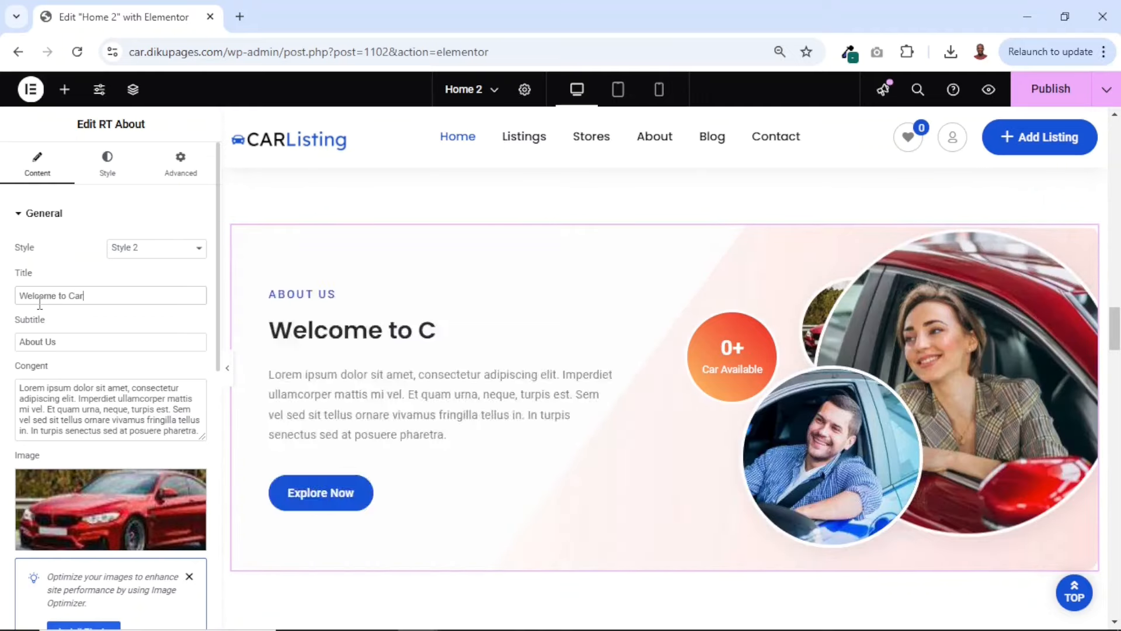
text(Lisi)
text(ng)
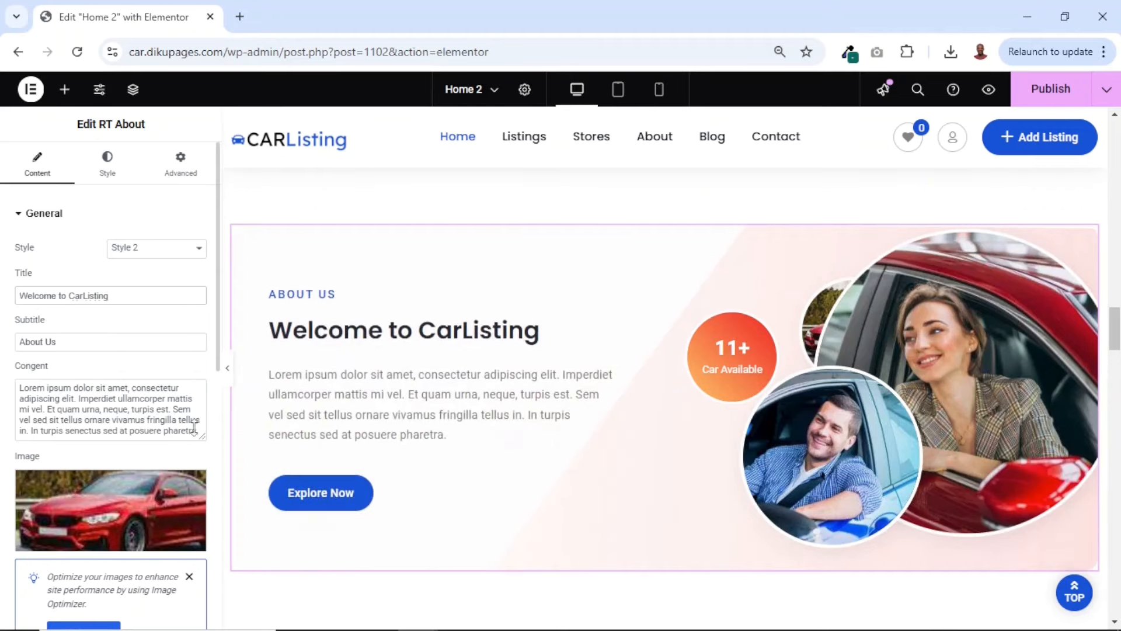
Rename the About Us section's button to "More Info" and link it to the site's about-us page
triple_click(151, 412)
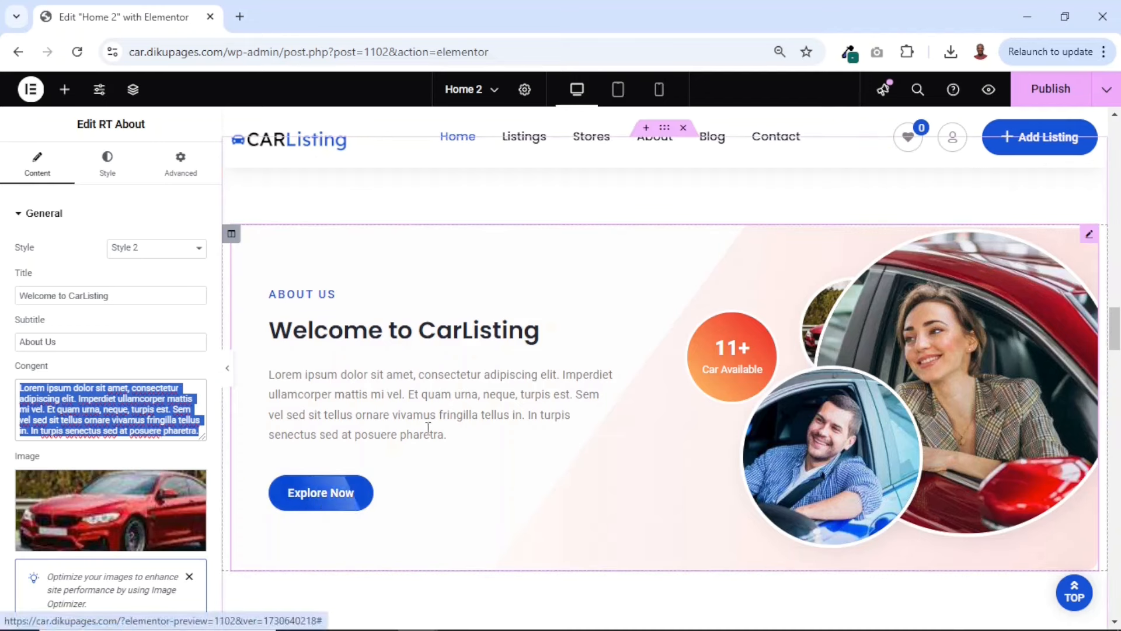
scroll(45, 483, down, 10)
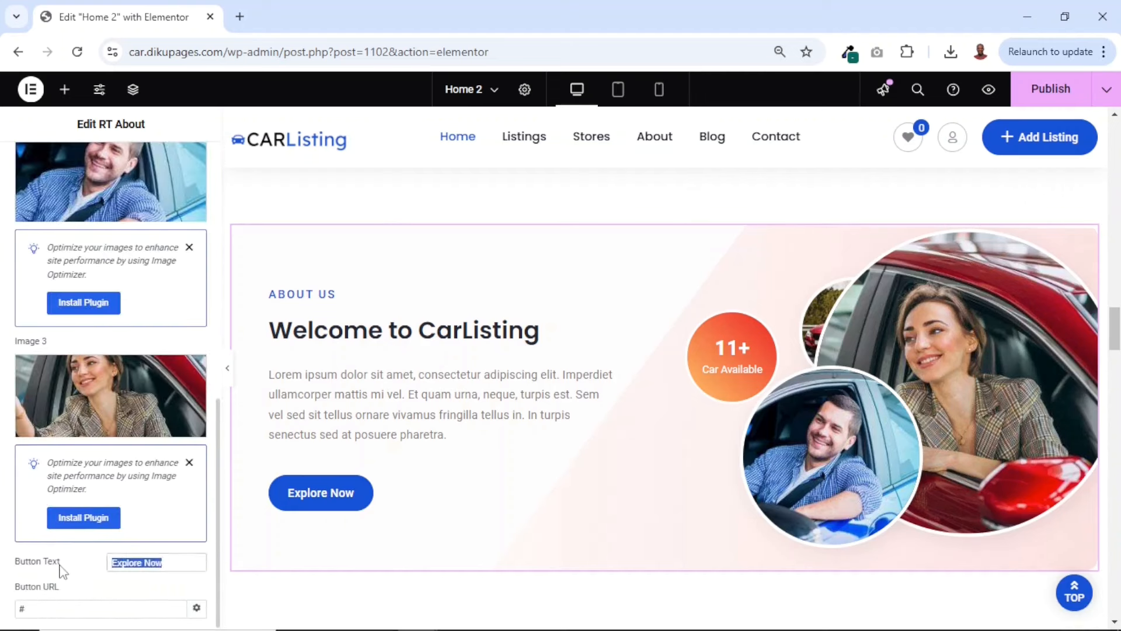
text(More Info)
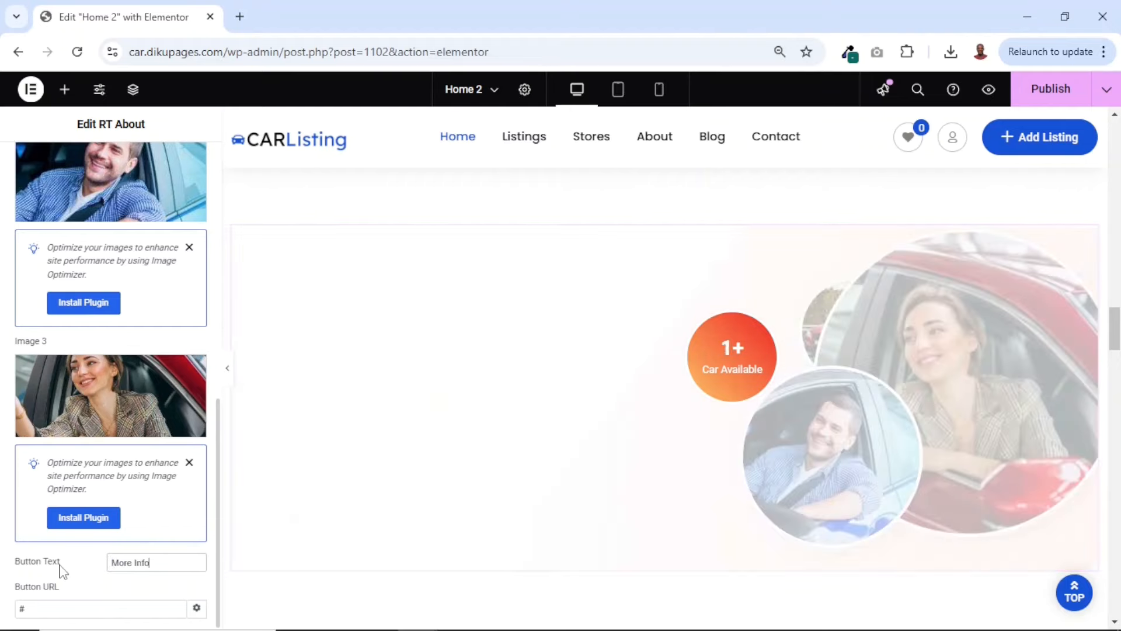
double_click(43, 608)
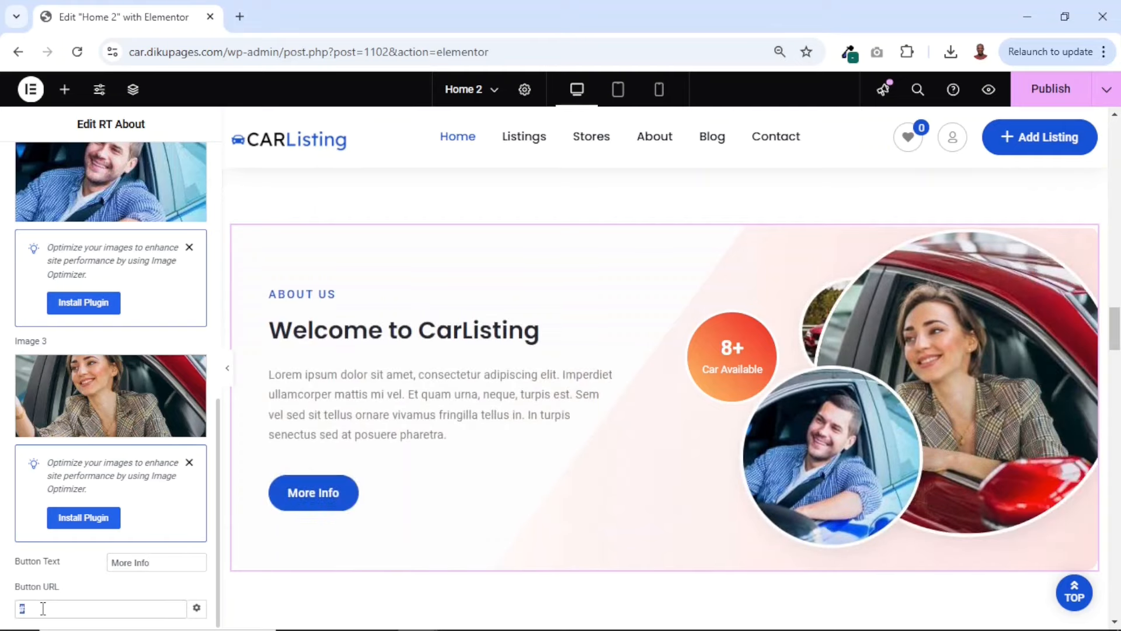
text(about)
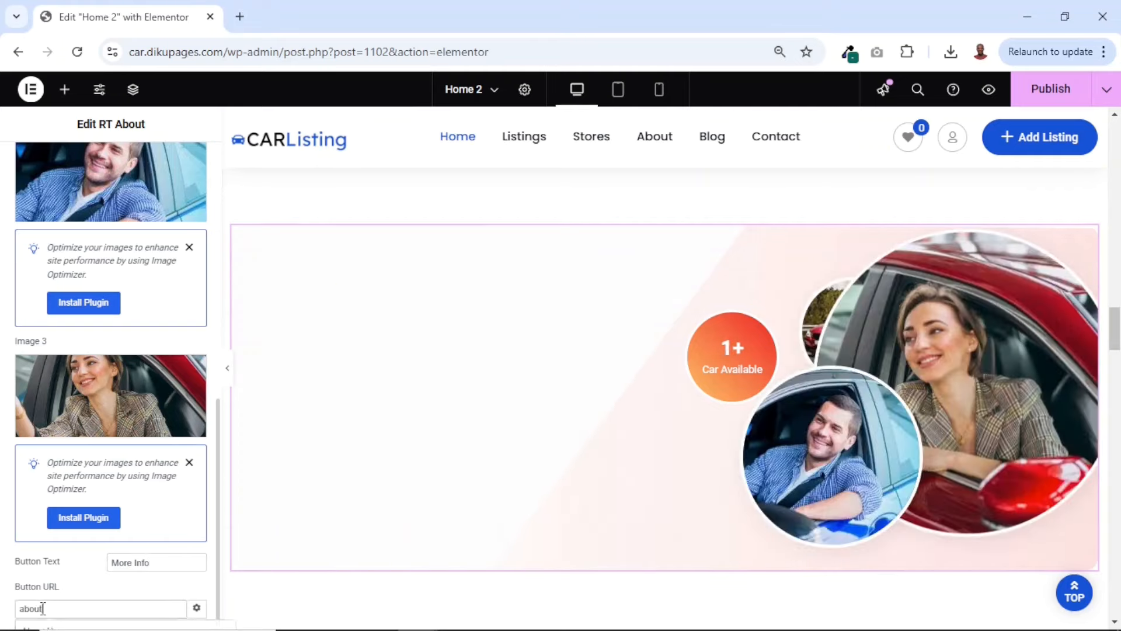
click(53, 626)
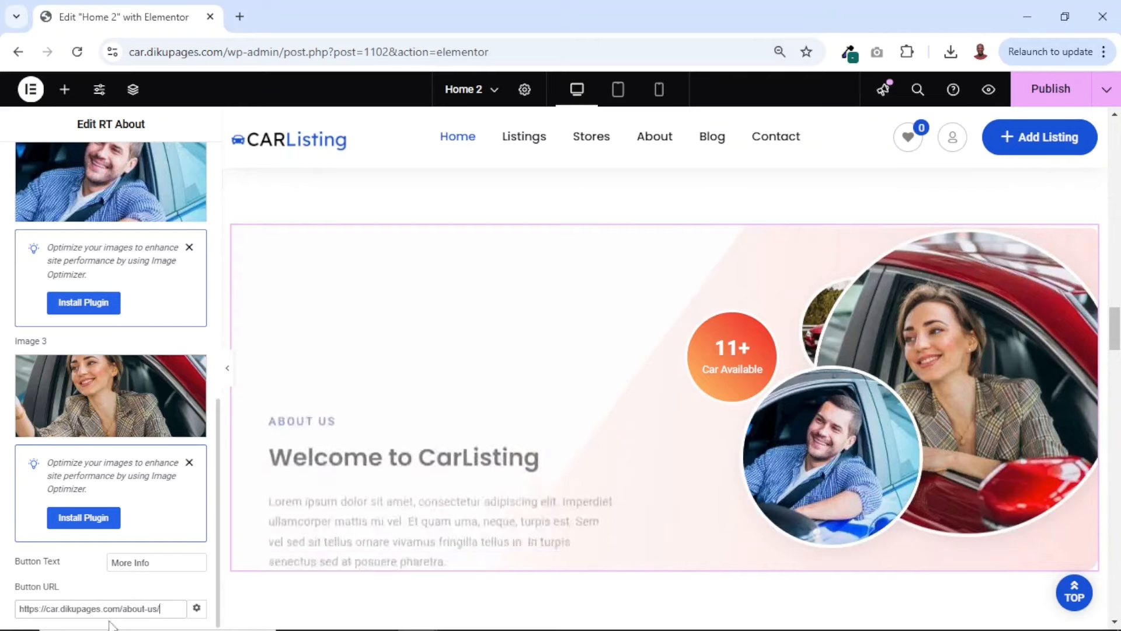
click(374, 496)
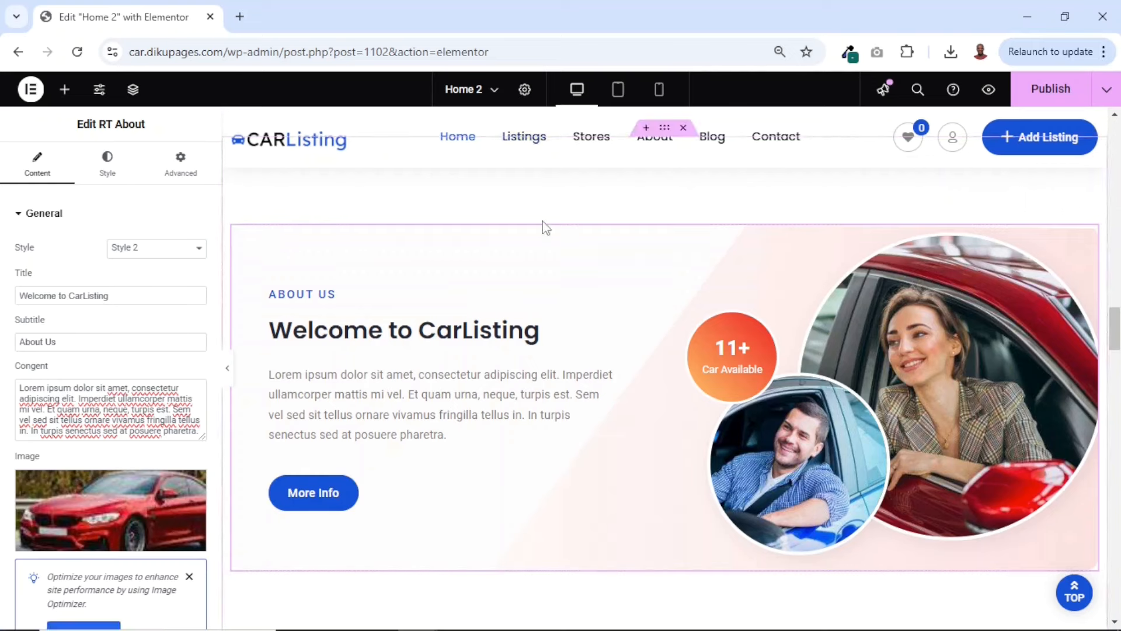
Set the About Us section's car counter to 1520, matching the hero counter, and retitle it "Cars Available"
click(733, 362)
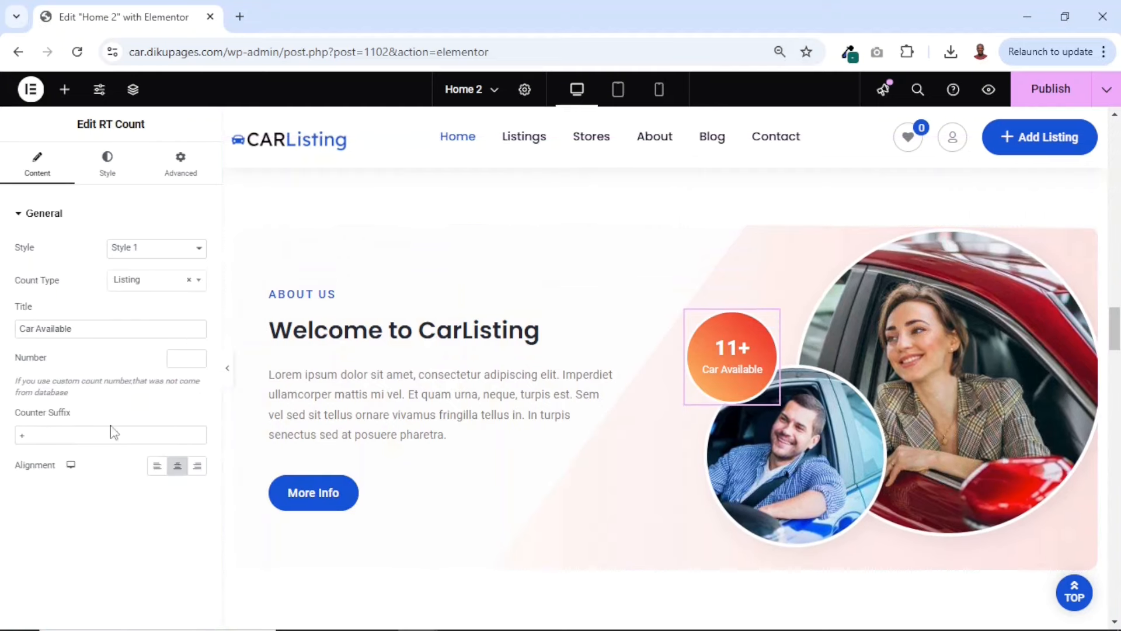
scroll(667, 356, up, 15)
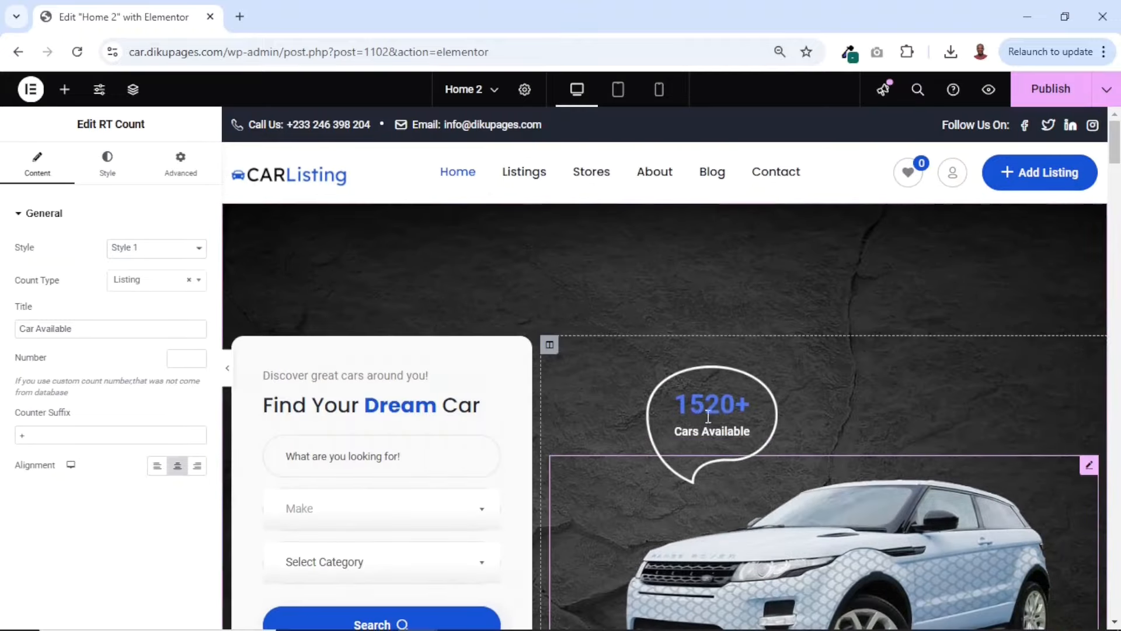
scroll(661, 473, down, 20)
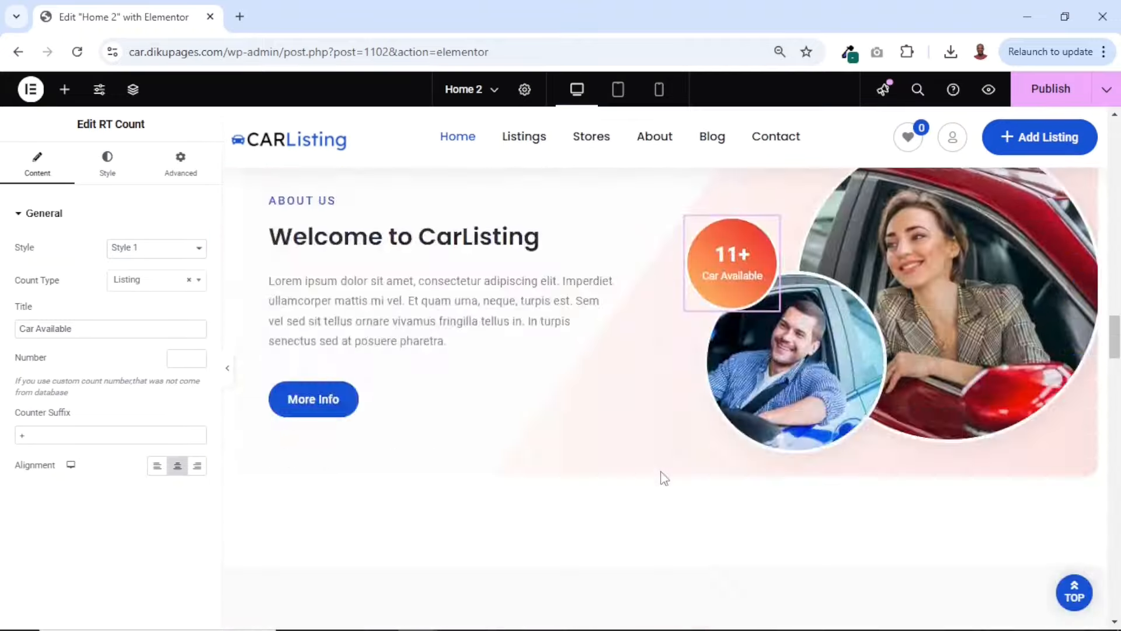
scroll(664, 478, up, 5)
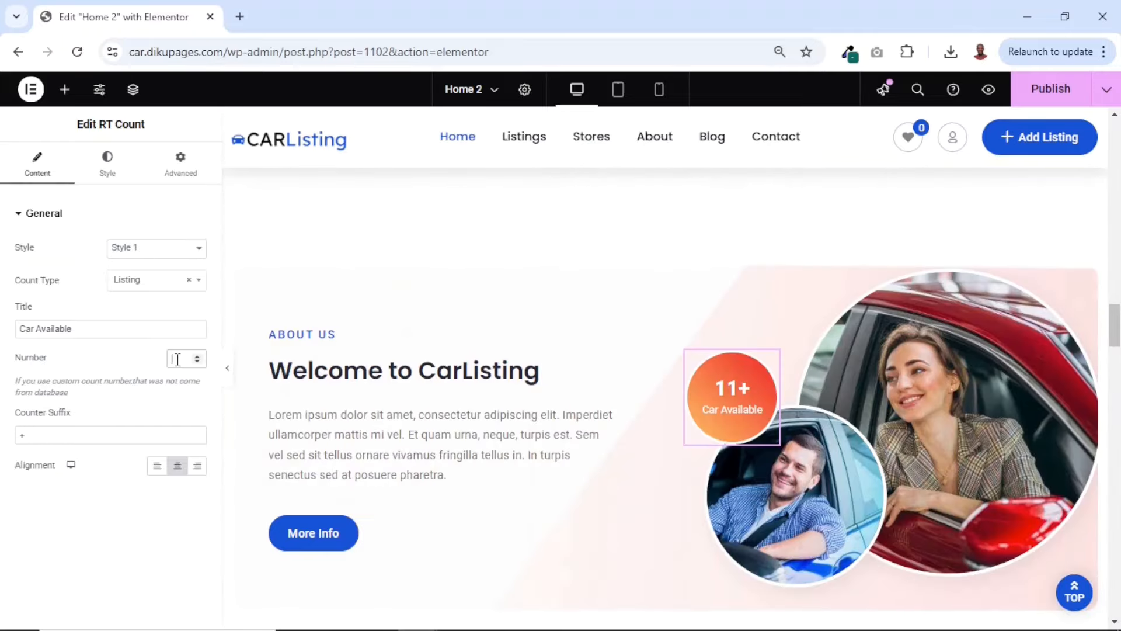
text(1520)
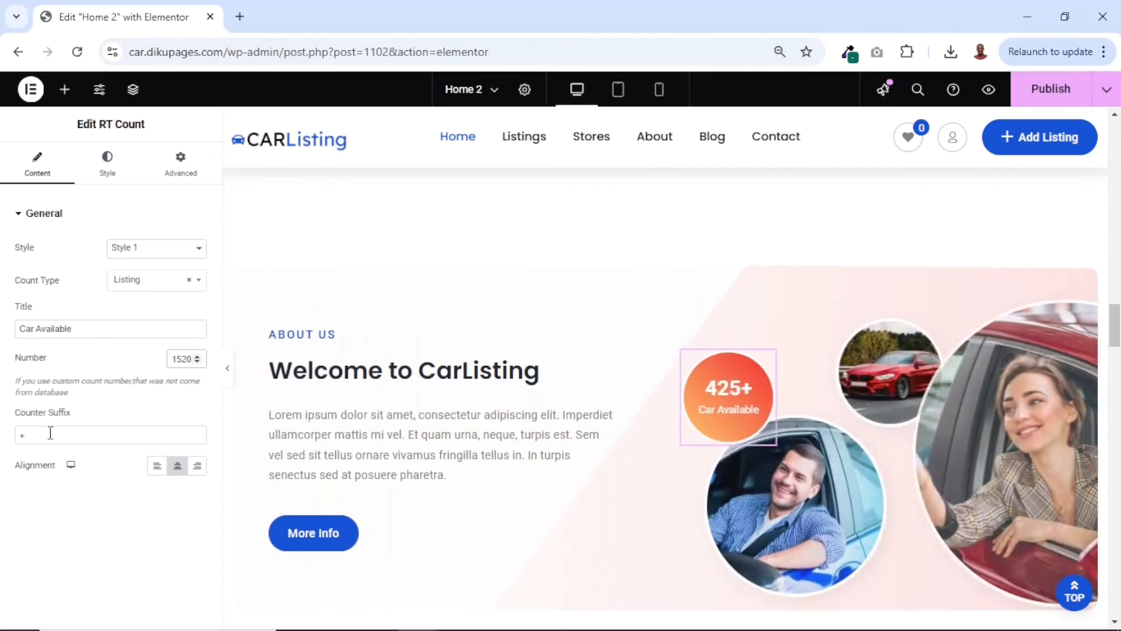
double_click(47, 434)
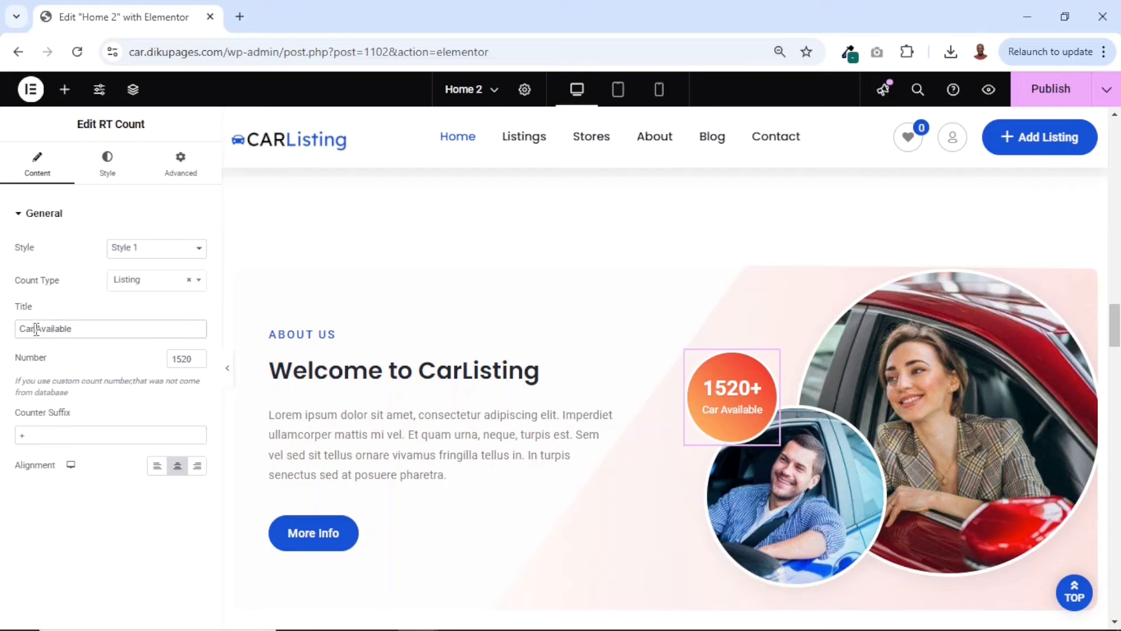
text(s)
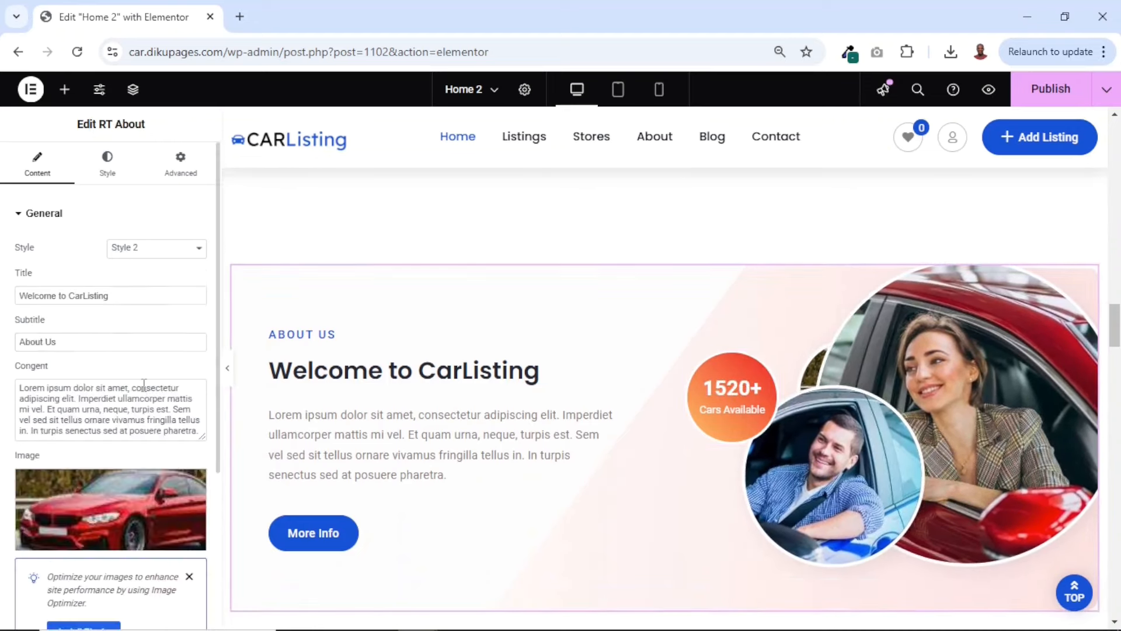
Replace the About Us section's first image with the uploaded file porsche-8629001_640 and check the updated section
scroll(143, 386, down, 3)
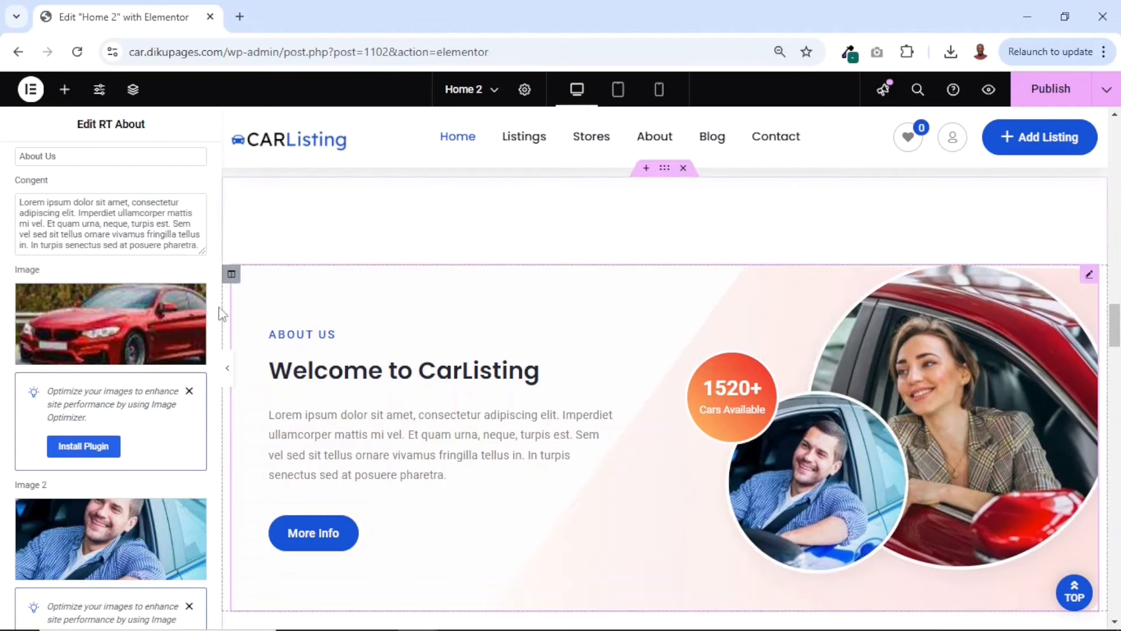
click(104, 337)
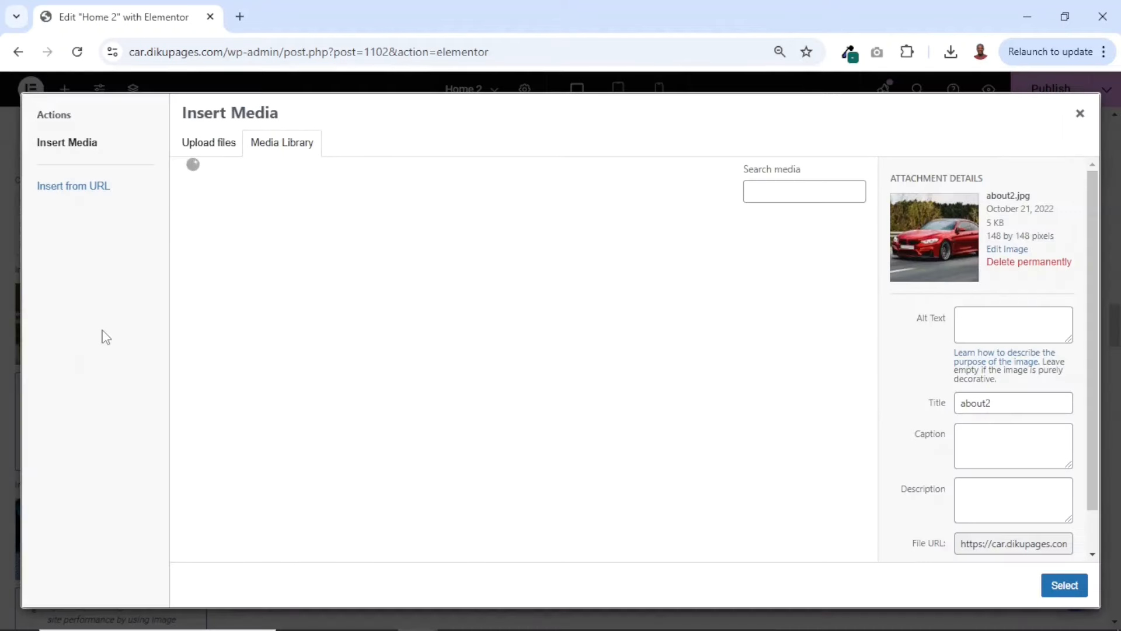
click(218, 146)
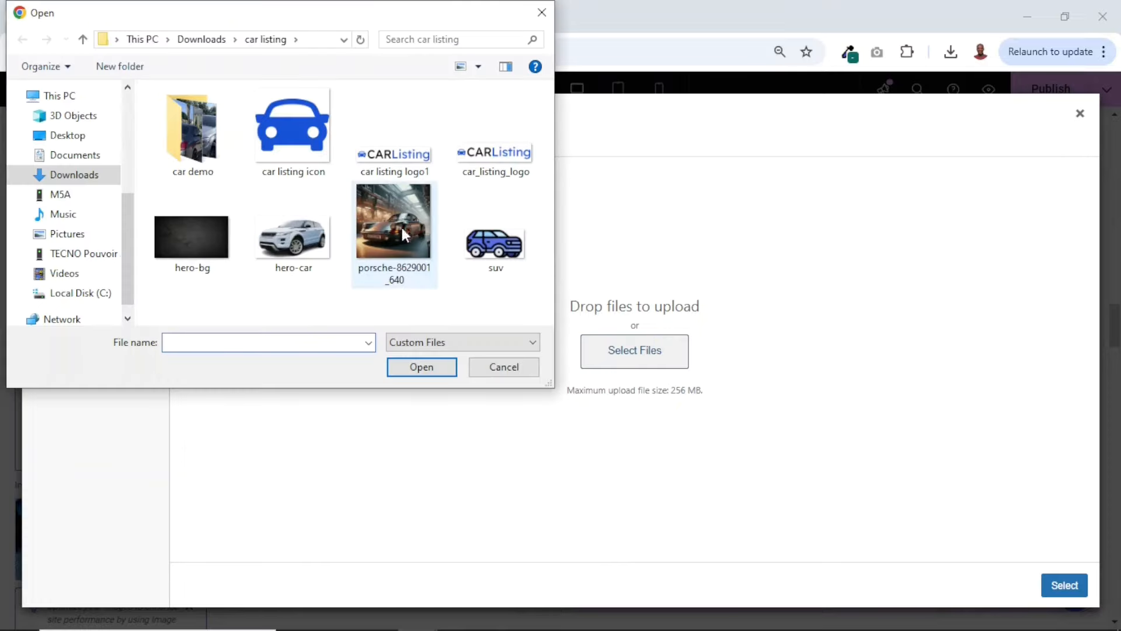
click(390, 210)
click(421, 369)
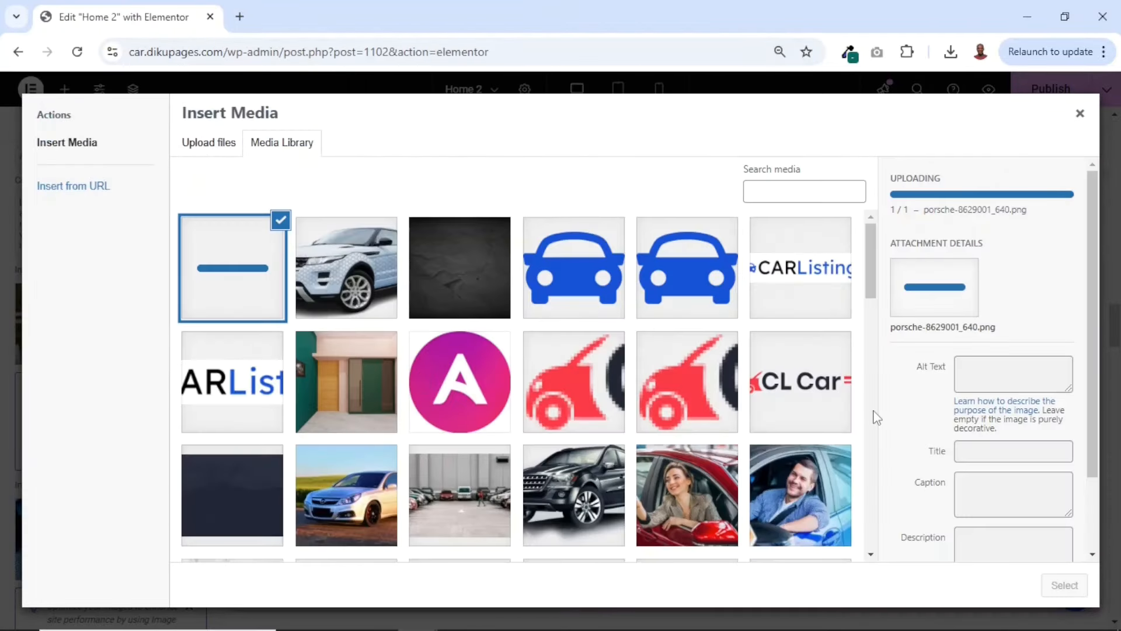
click(1063, 585)
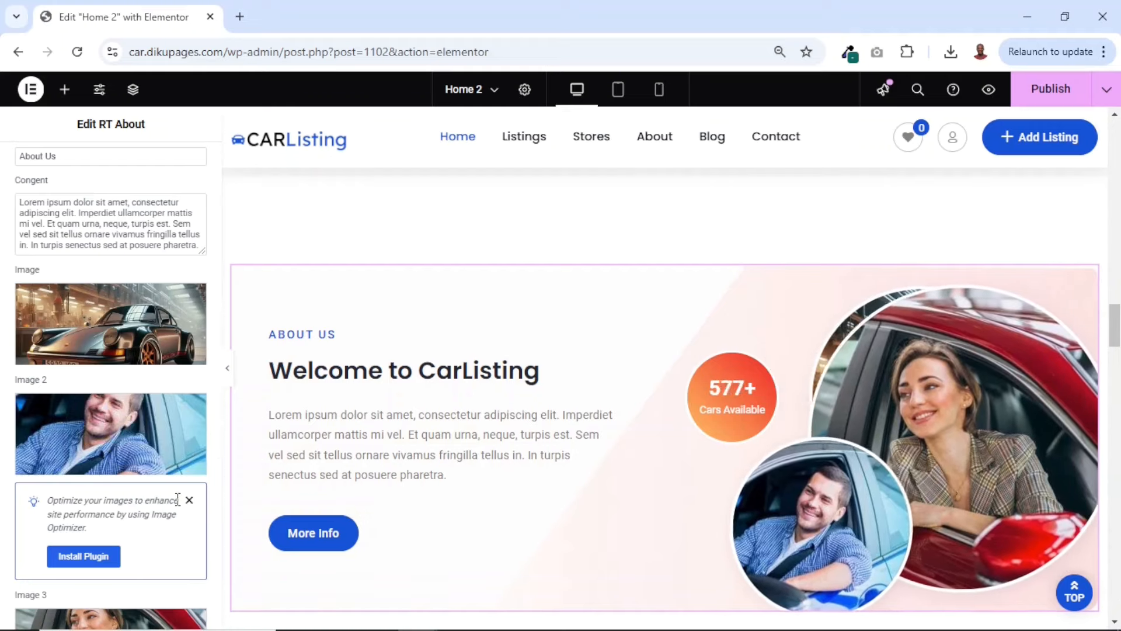
scroll(112, 450, down, 5)
scroll(116, 441, up, 6)
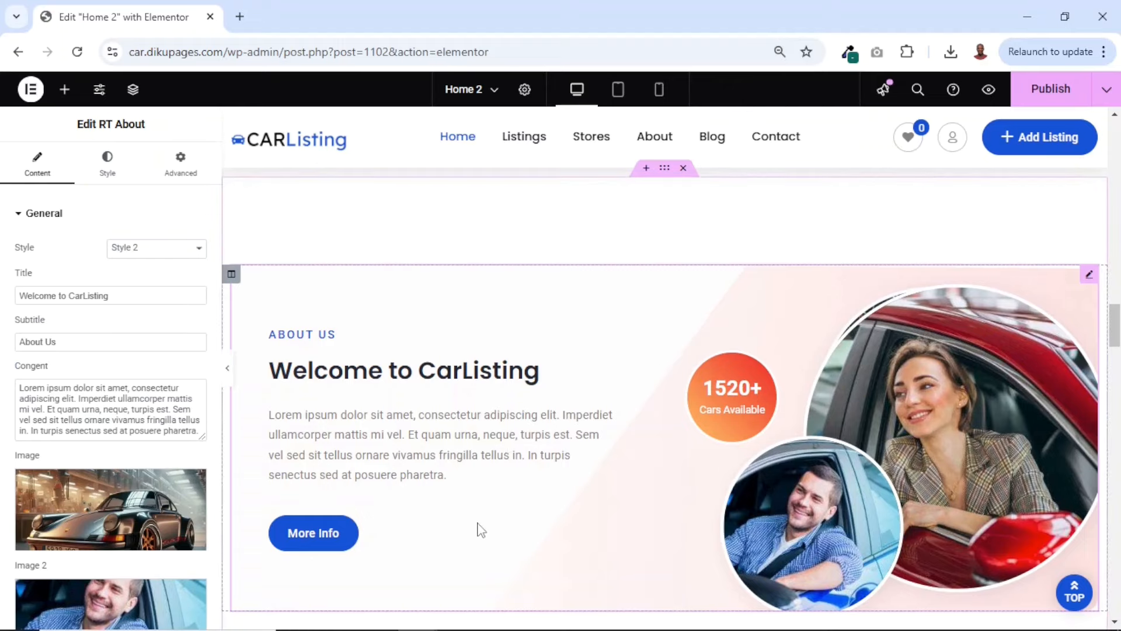
scroll(480, 530, down, 10)
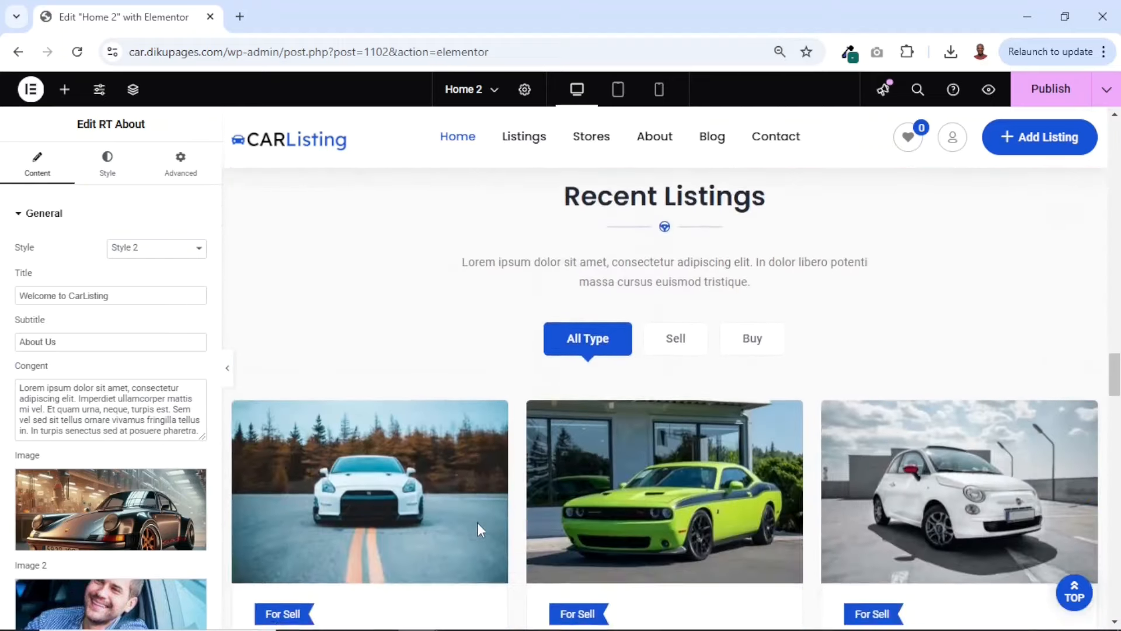
Check the homepage's Recent Listings section with the Sell and Buy filters, ending on All Type
scroll(477, 530, up, 2)
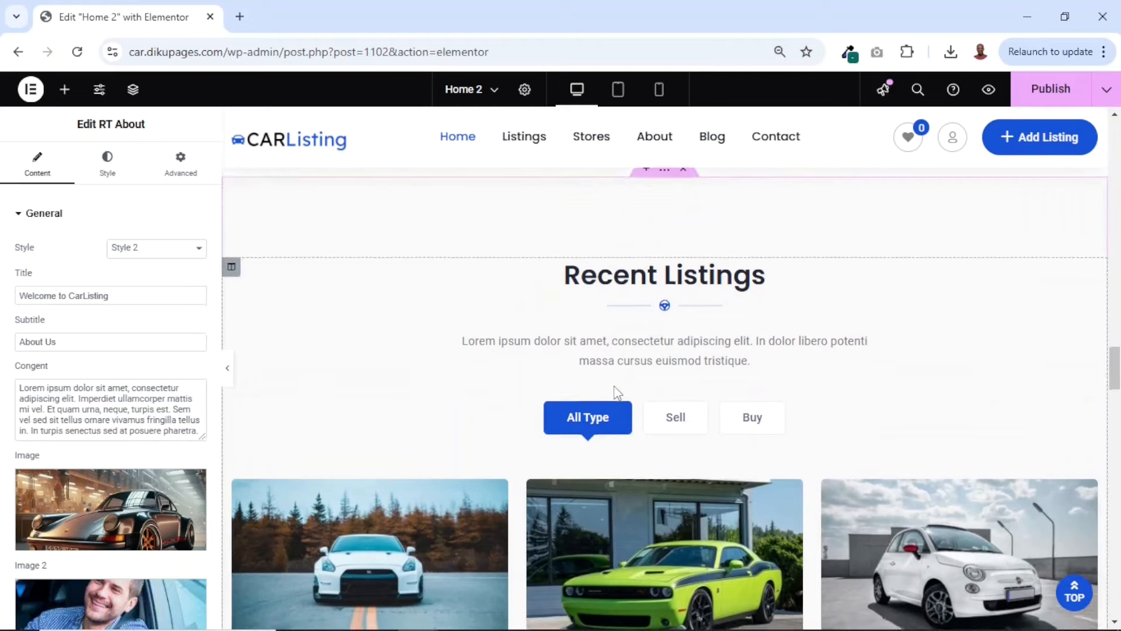
scroll(615, 386, down, 3)
scroll(625, 340, up, 1)
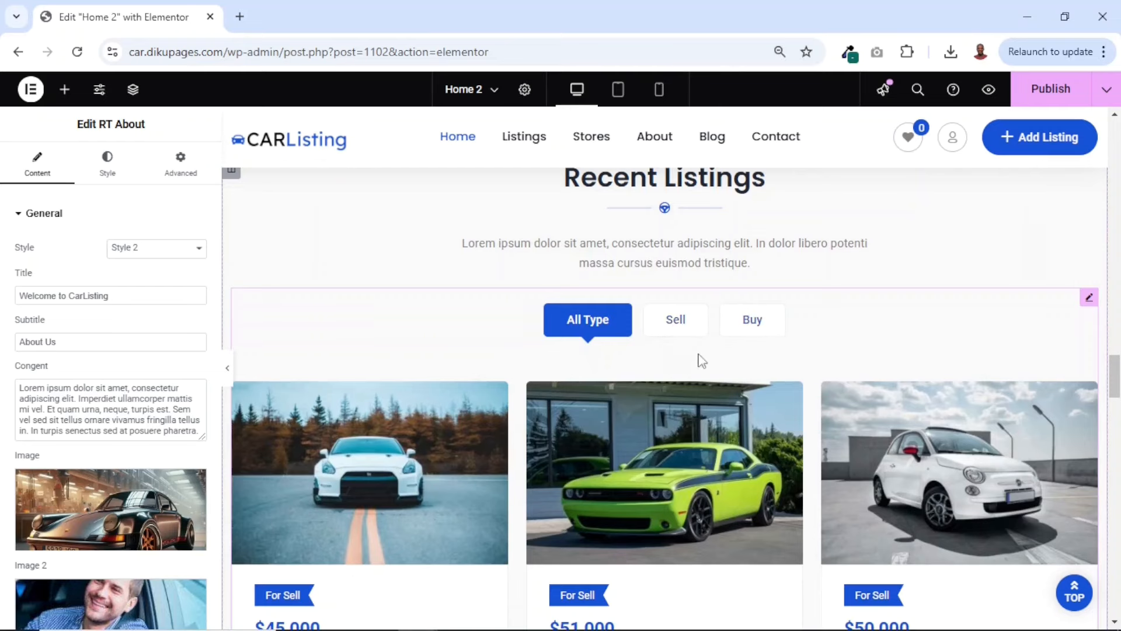
click(671, 323)
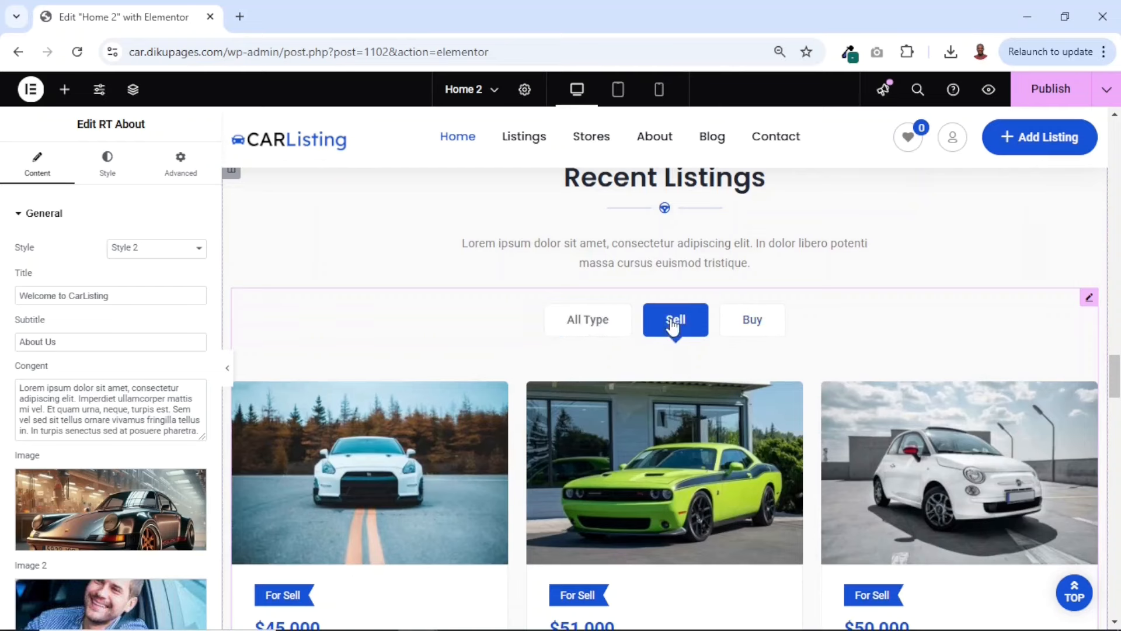
scroll(700, 435, down, 7)
scroll(704, 442, up, 6)
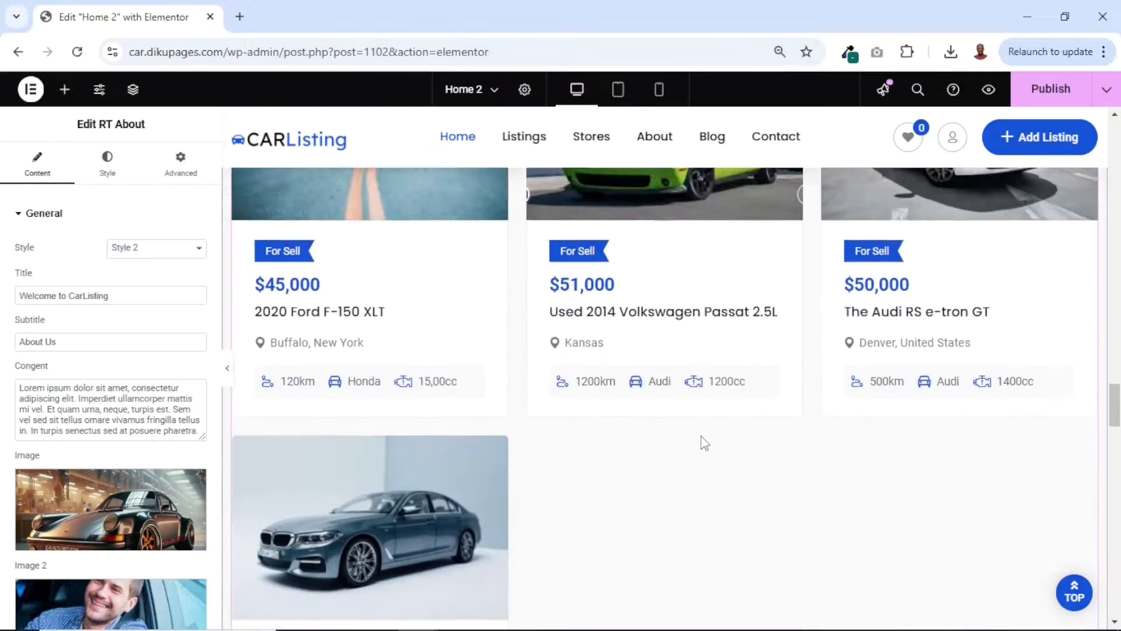
click(751, 320)
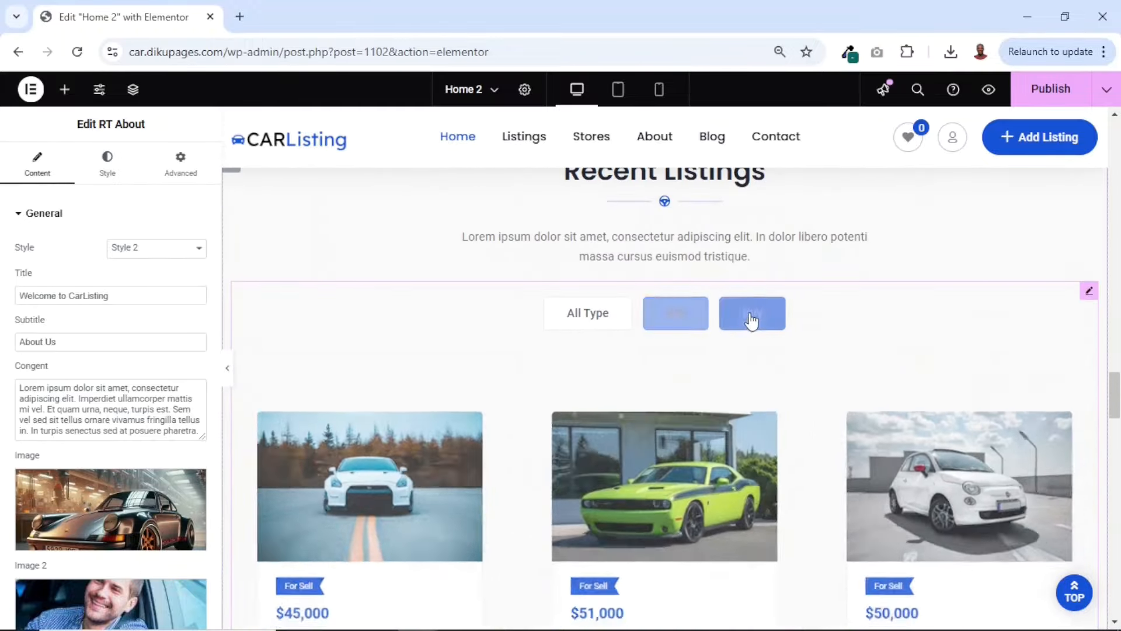
scroll(681, 480, down, 4)
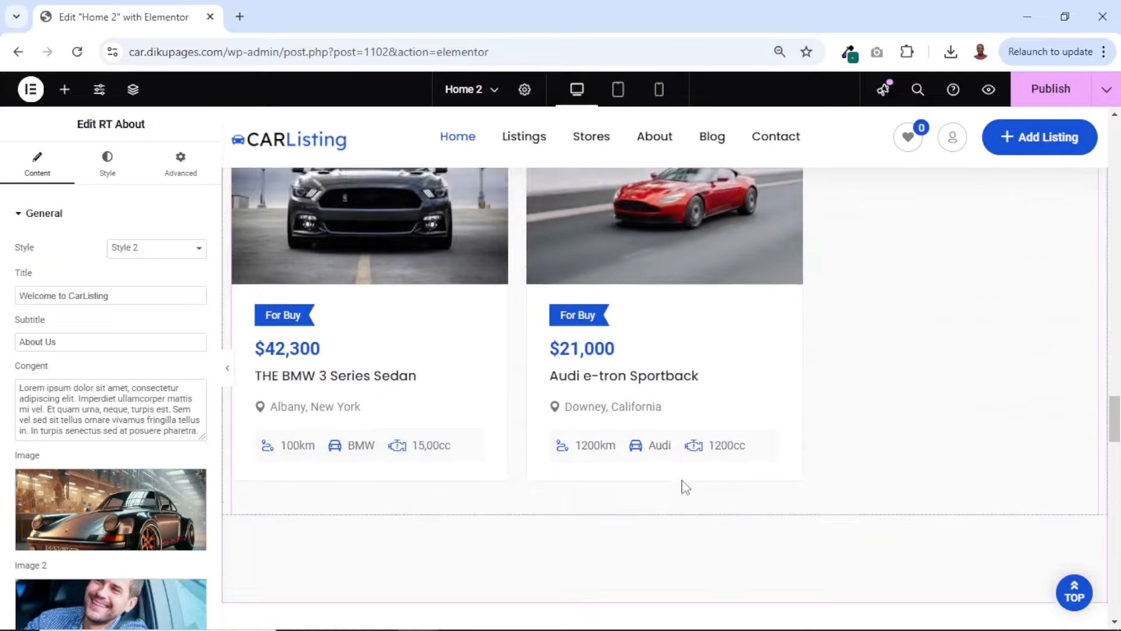
scroll(685, 486, up, 8)
scroll(685, 487, down, 2)
scroll(682, 479, down, 5)
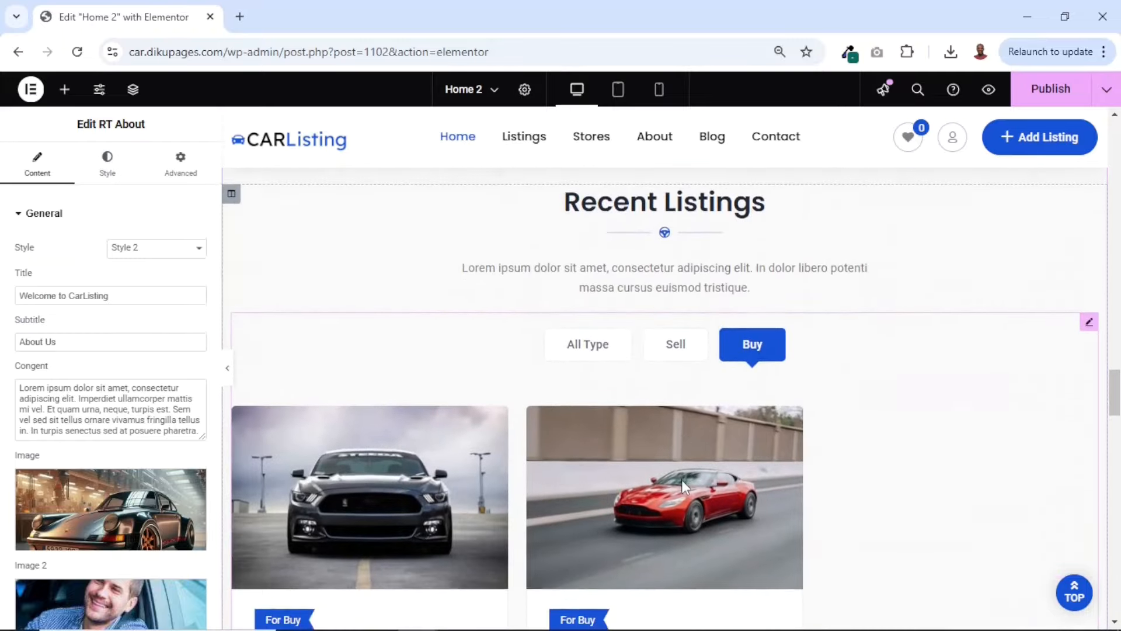
scroll(681, 478, up, 4)
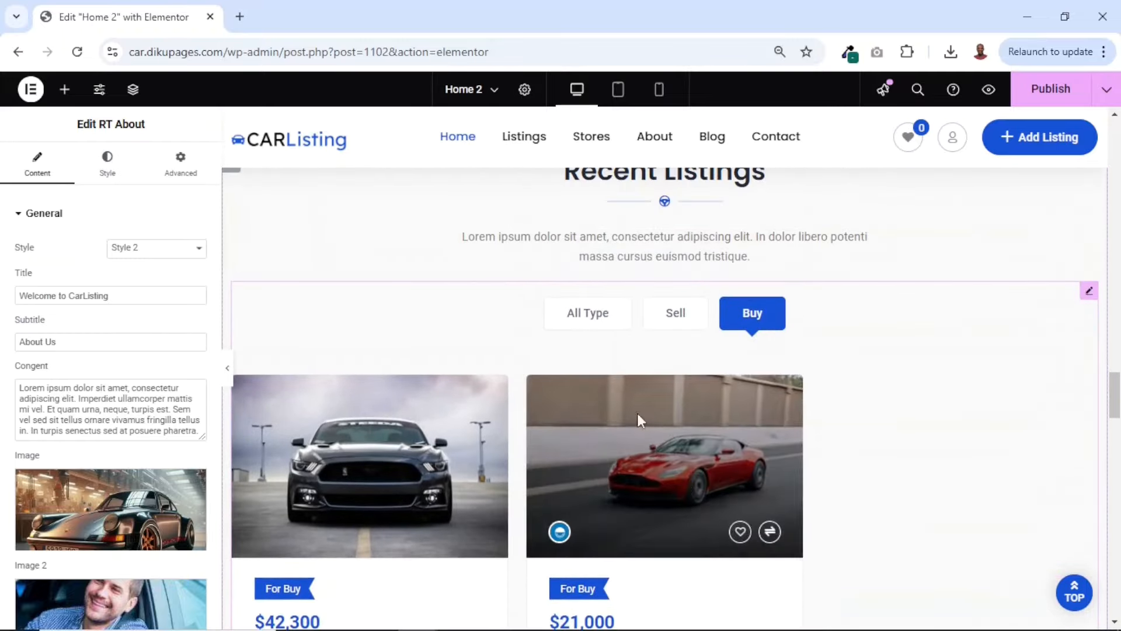
click(590, 322)
scroll(689, 471, up, 1)
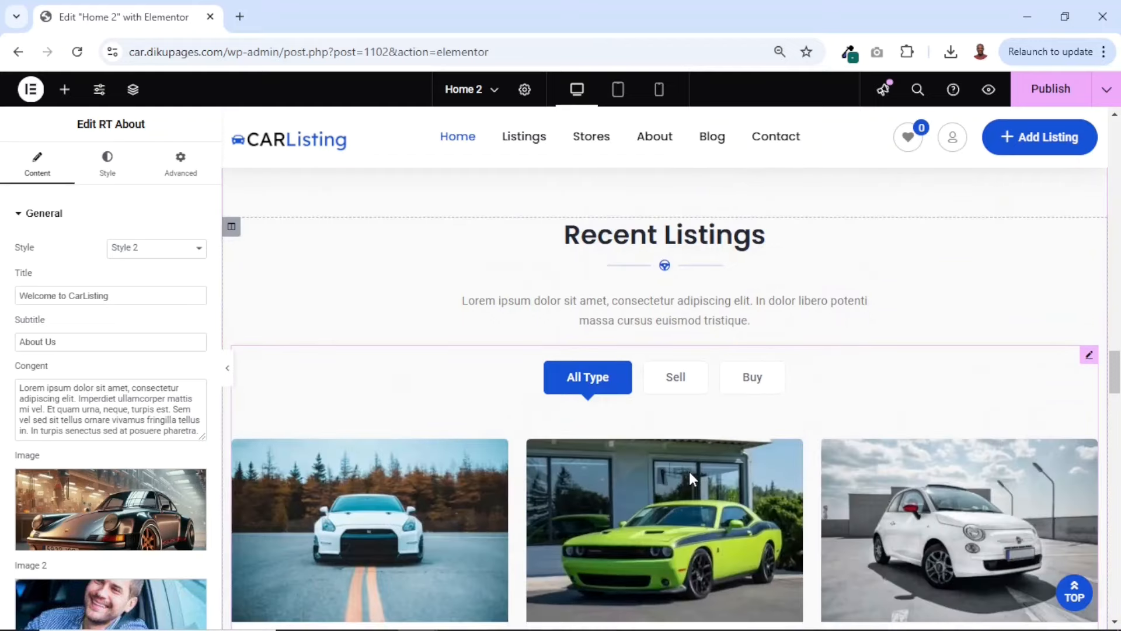
Review the car cards in the Recent Listings section and compare them with the Featured Listings section
scroll(689, 472, down, 9)
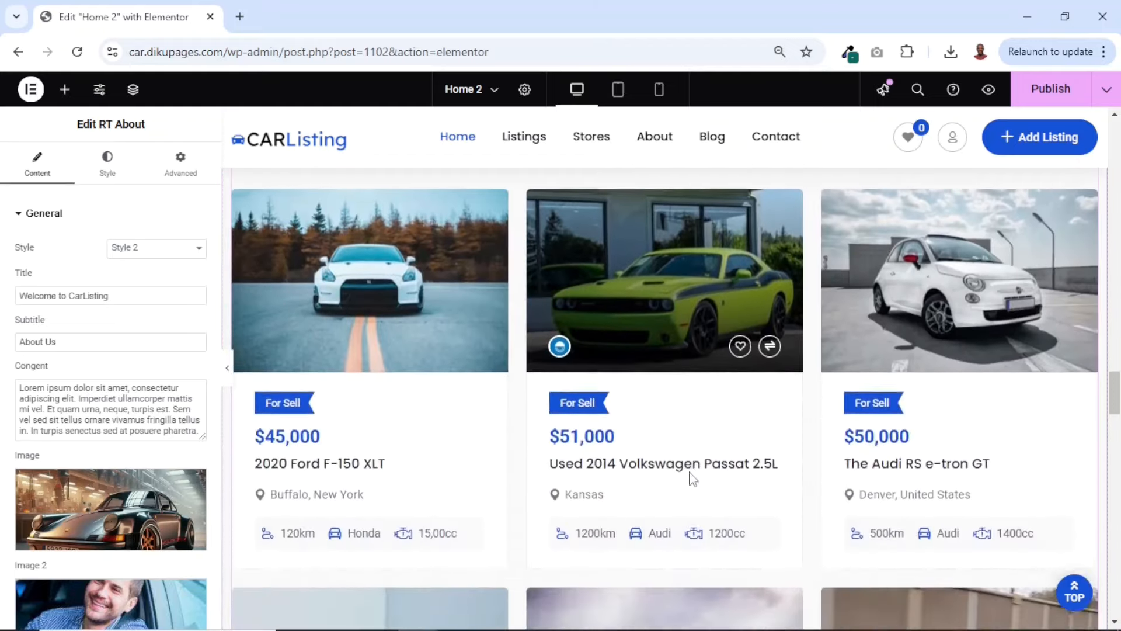
scroll(689, 471, down, 4)
scroll(689, 472, up, 12)
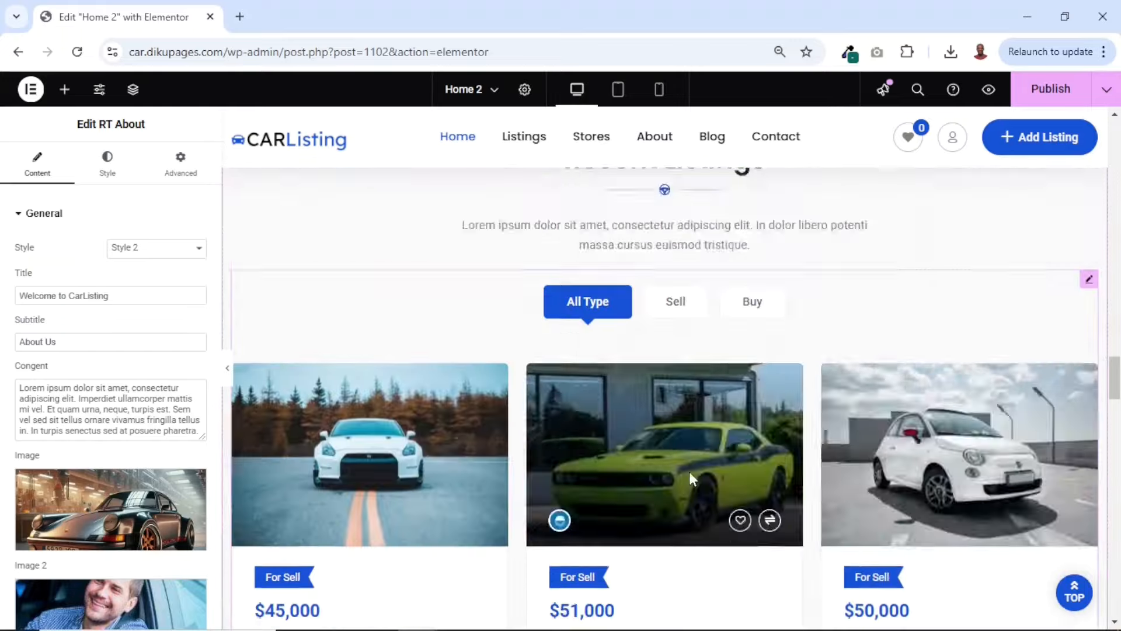
scroll(597, 441, down, 2)
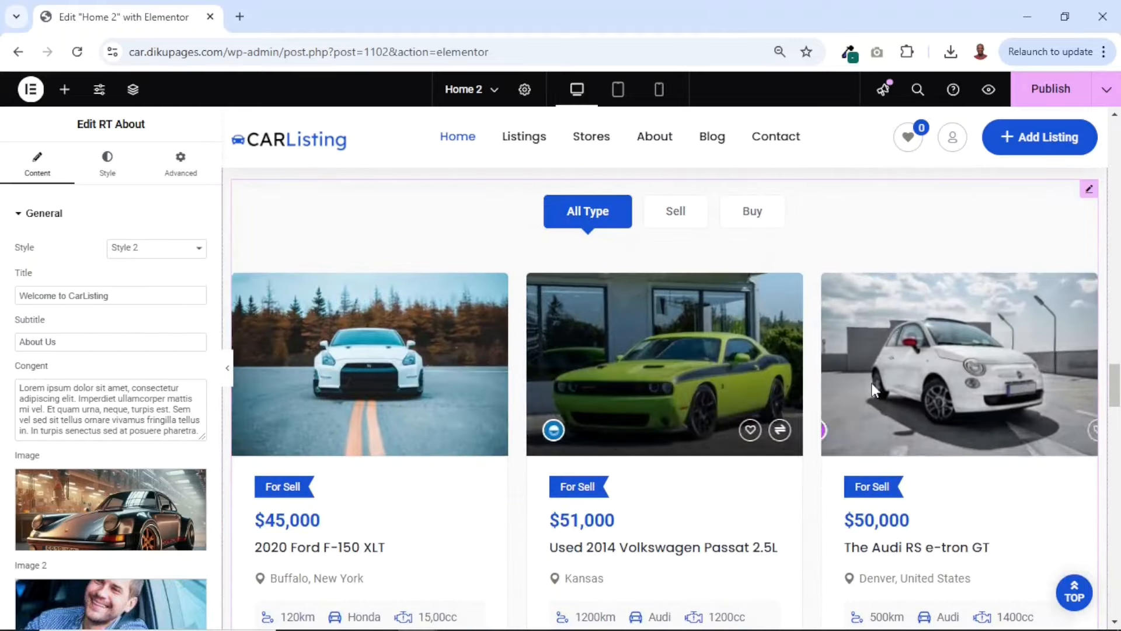
scroll(905, 330, up, 10)
scroll(910, 338, up, 10)
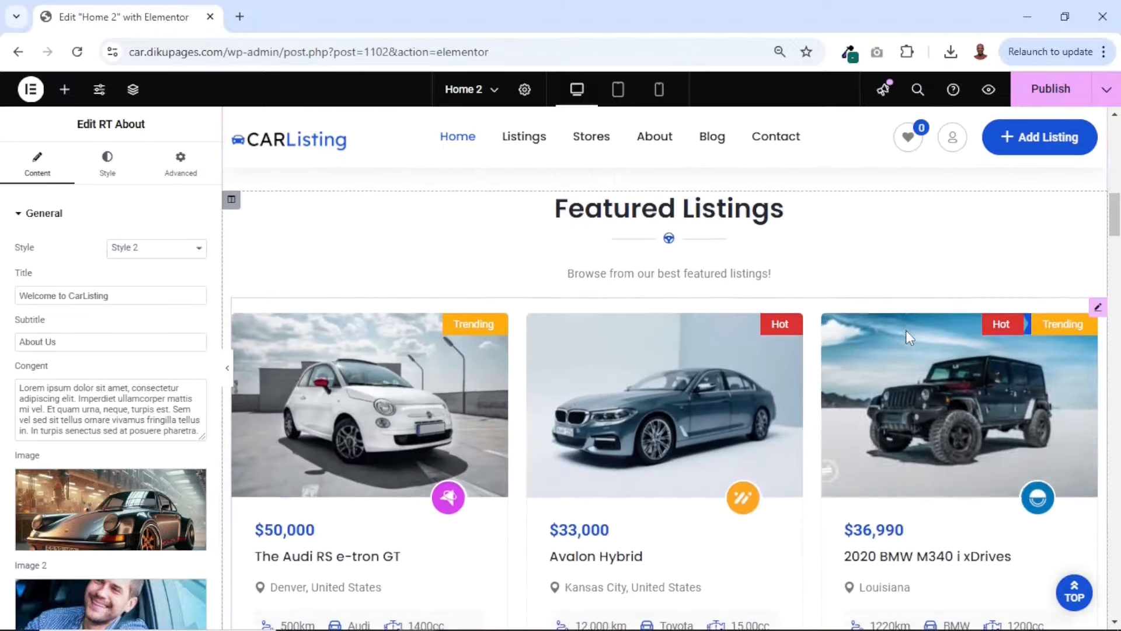
scroll(832, 341, down, 1)
scroll(761, 381, down, 15)
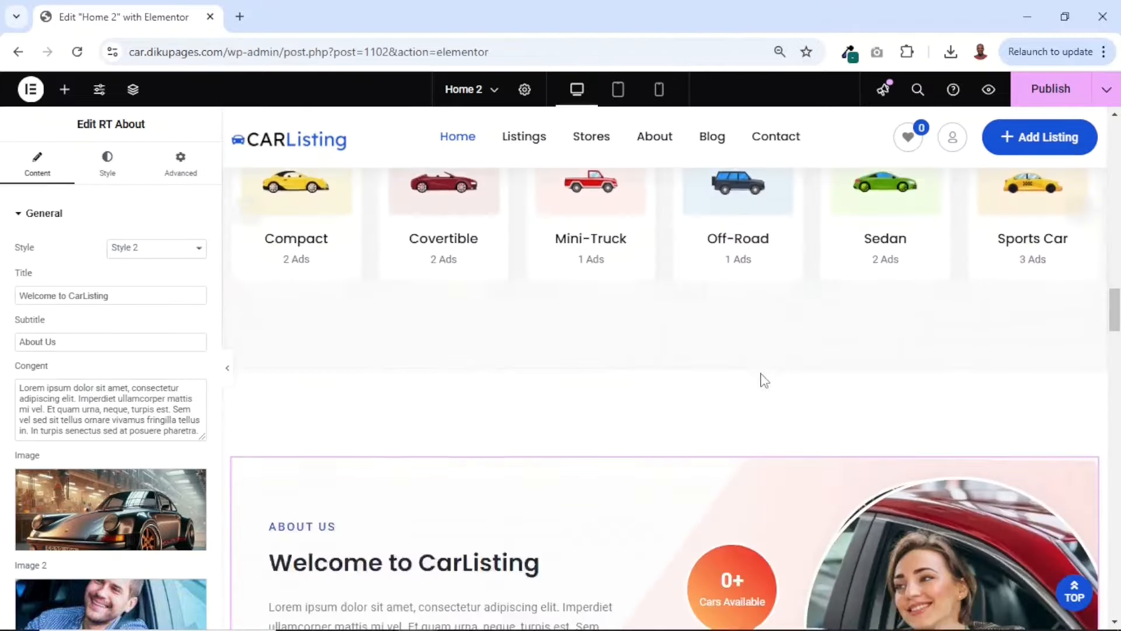
Replace the first customer review's photo with Rectangle-3338.jpg from the media library
scroll(760, 373, down, 10)
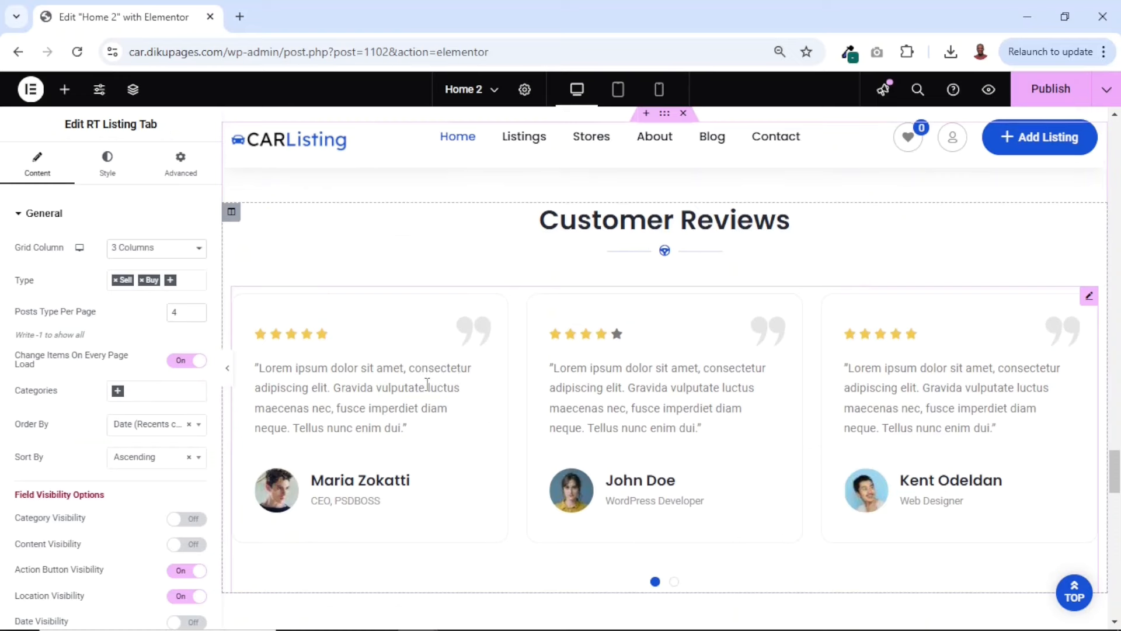
click(427, 385)
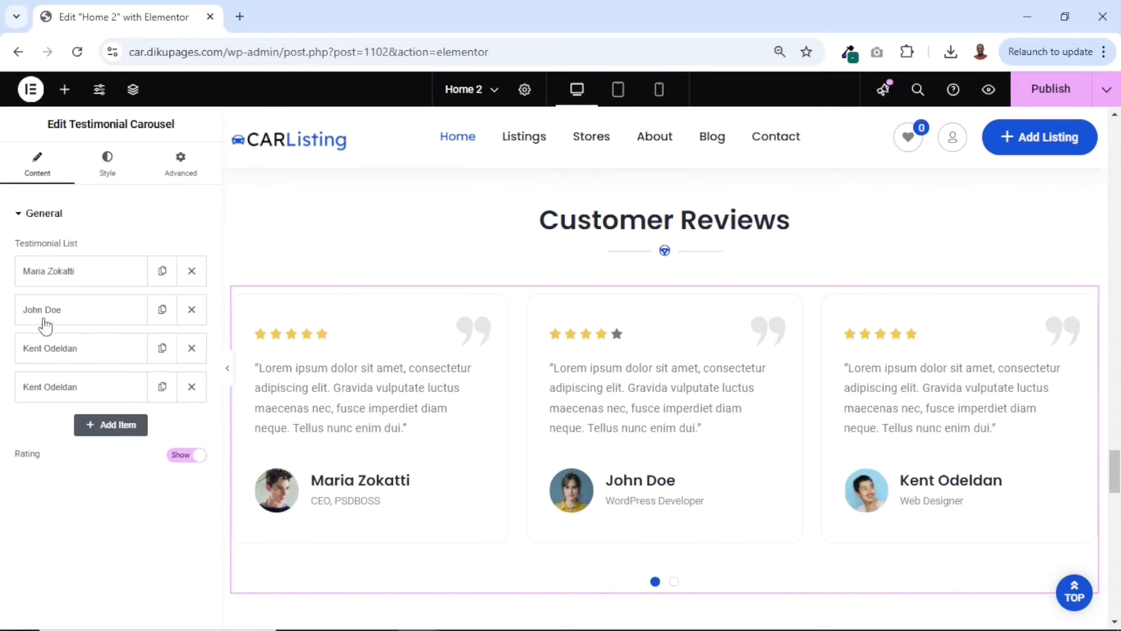
click(62, 278)
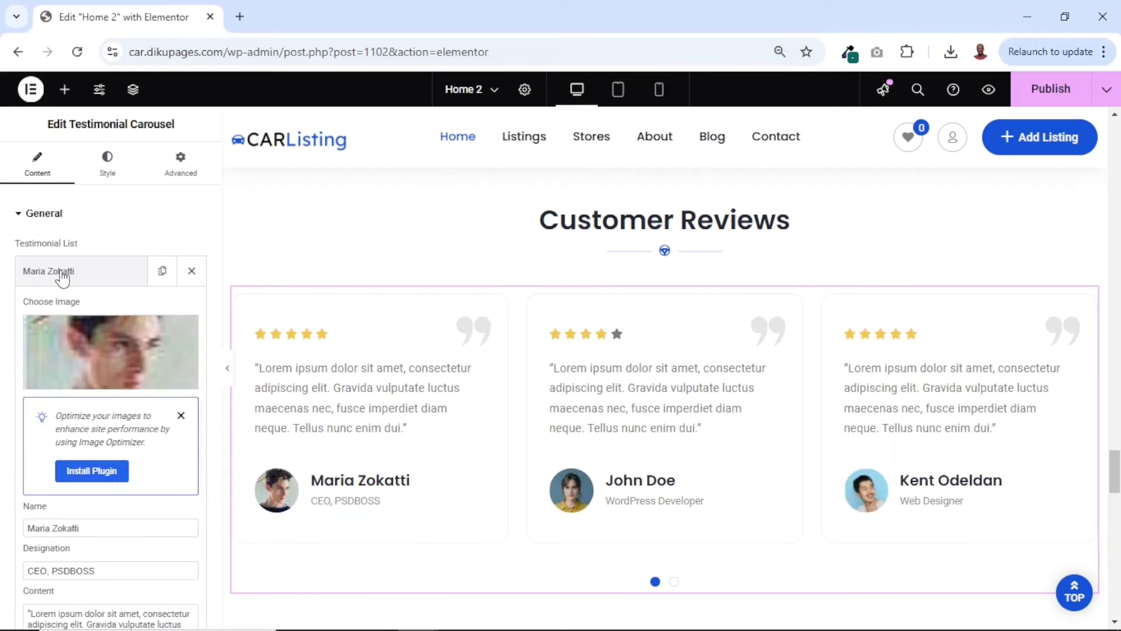
click(122, 353)
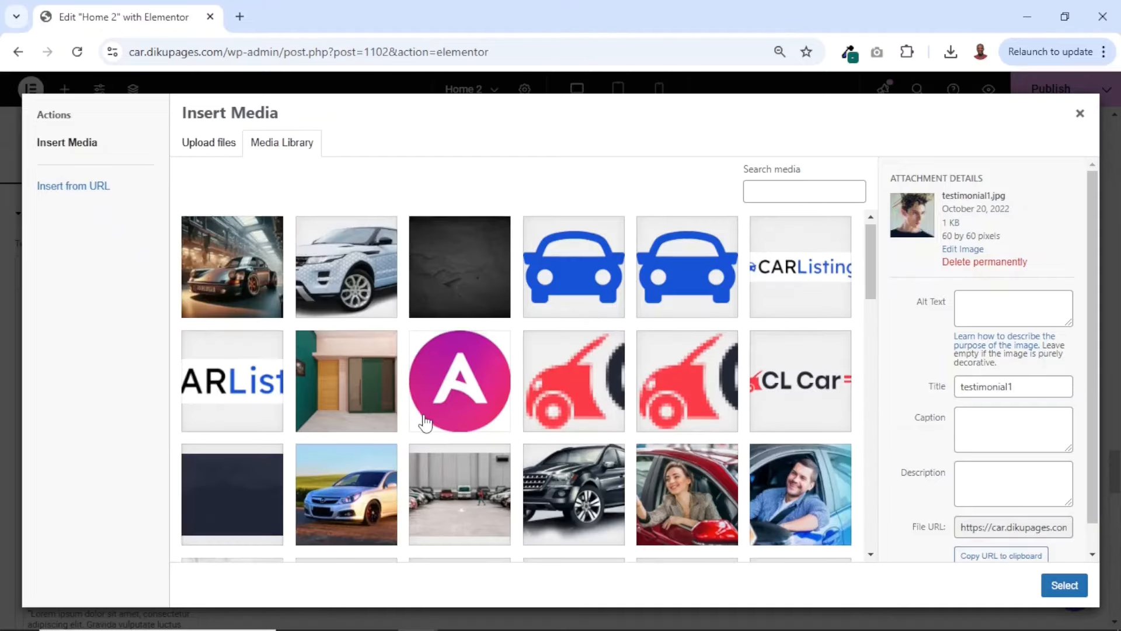
scroll(425, 420, down, 8)
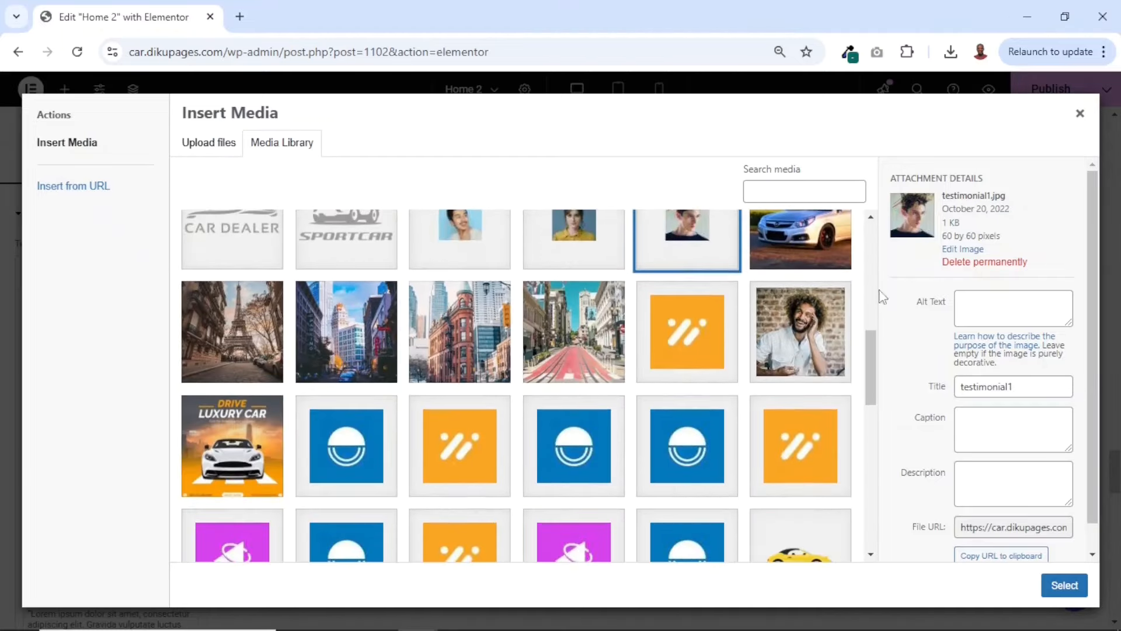
click(817, 341)
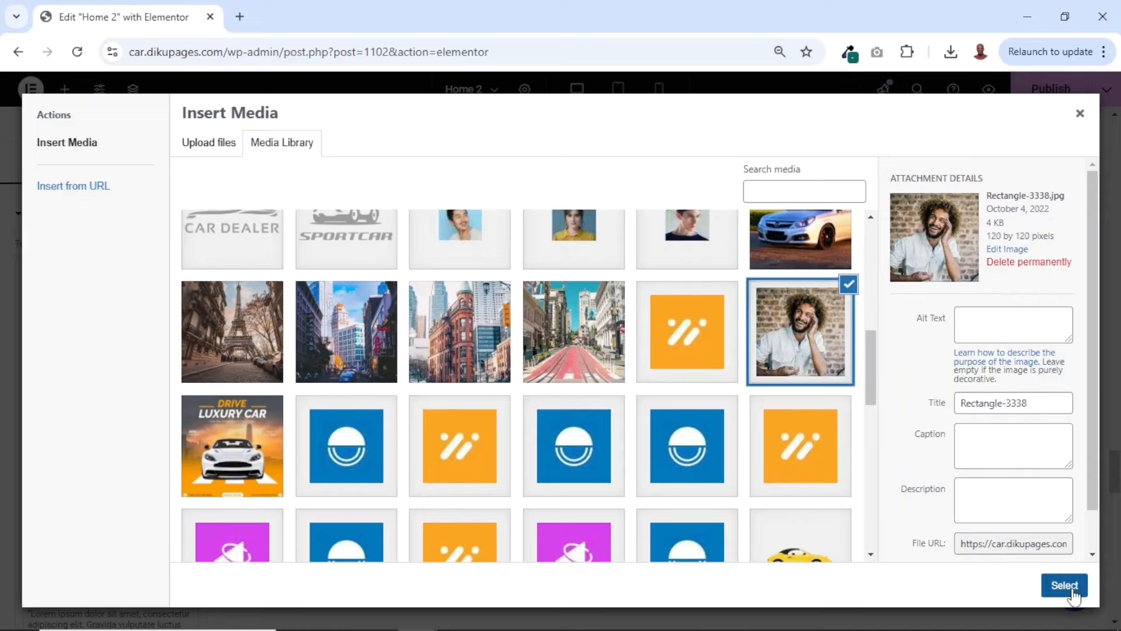
click(1073, 591)
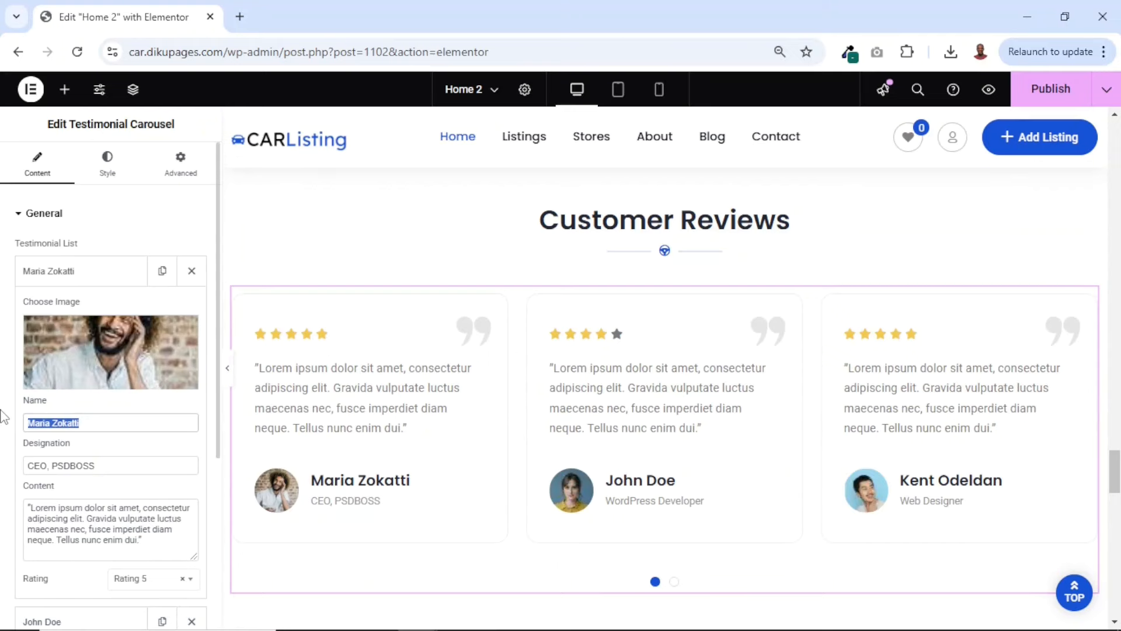
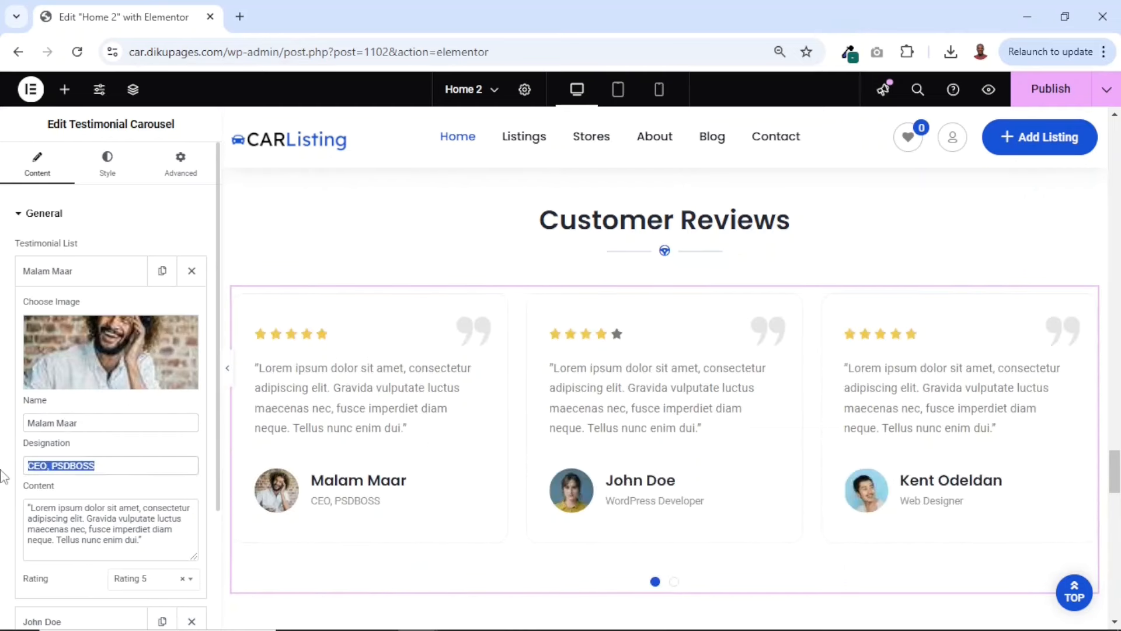
Replace the first customer review's name with the new customer's full name
text(Pr)
Set the first customer review's designation to "Project Manager, Diku Cars"
key(BackSpace)
key(BackSpace)
key(BackSpace)
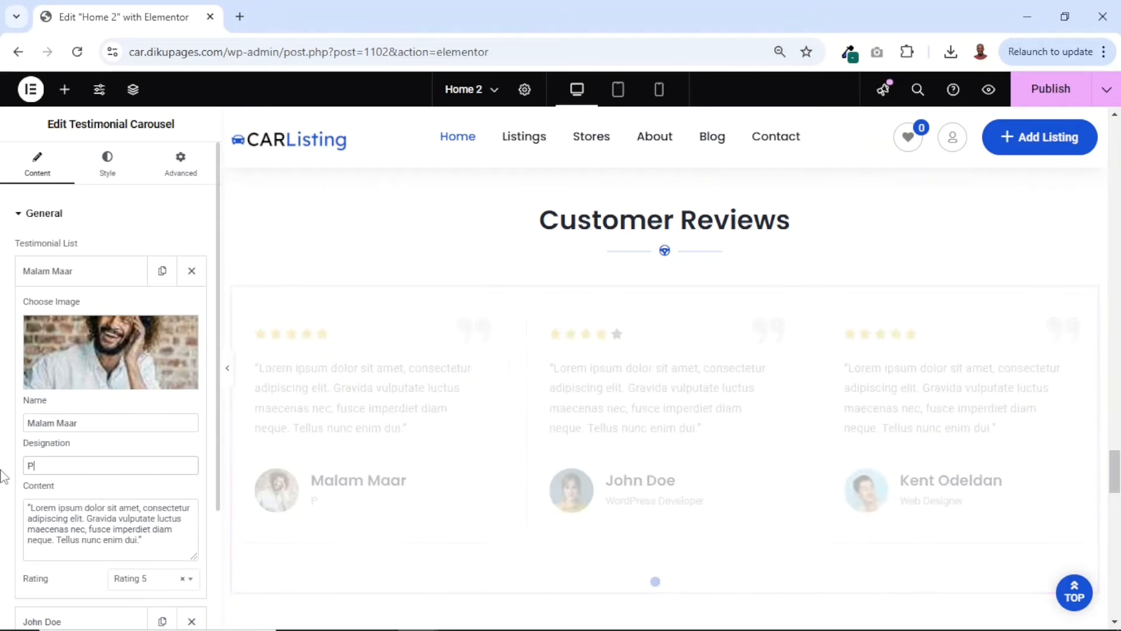
text(roject Manager, )
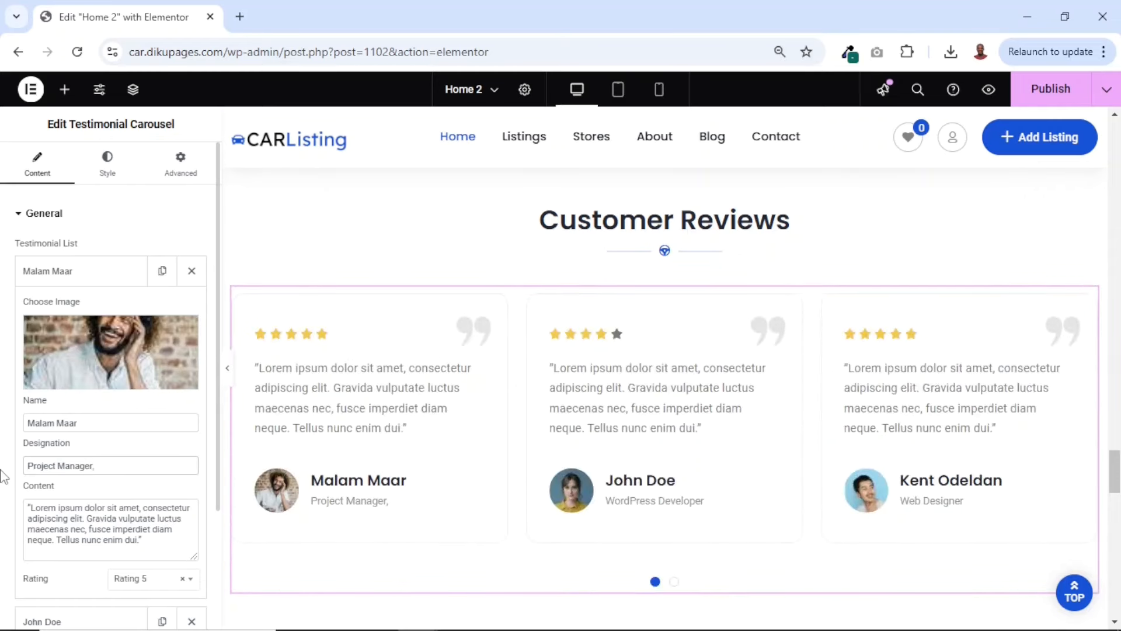
text(Diku Cars)
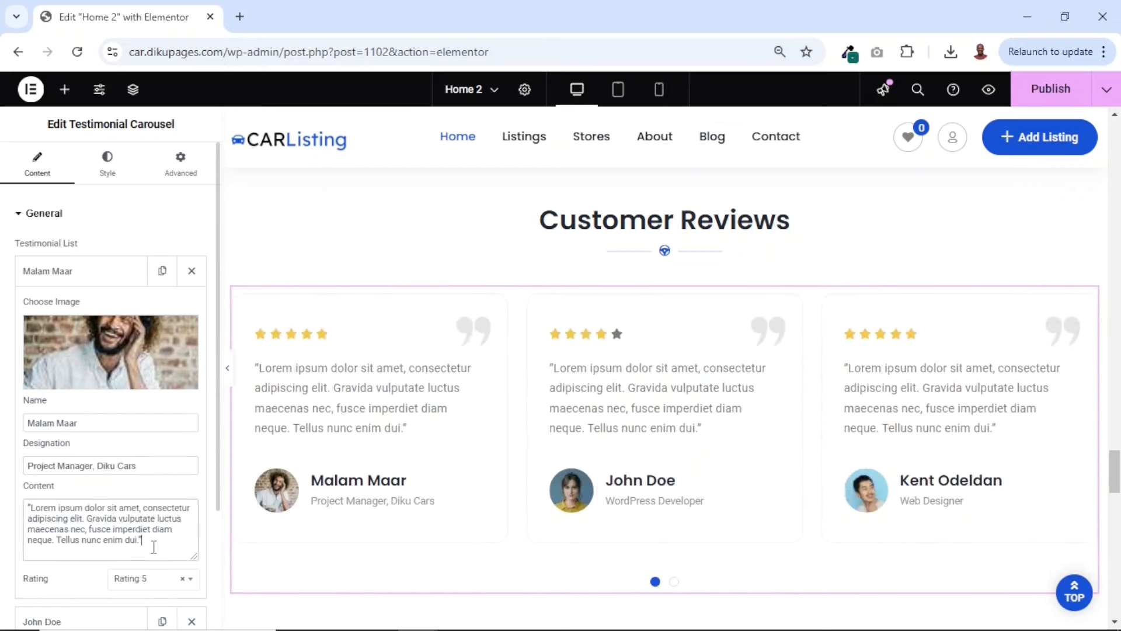
Insert "My best testitmonial..." at the start of the first customer review's text, inside the opening quotation mark
drag(154, 547, 2, 499)
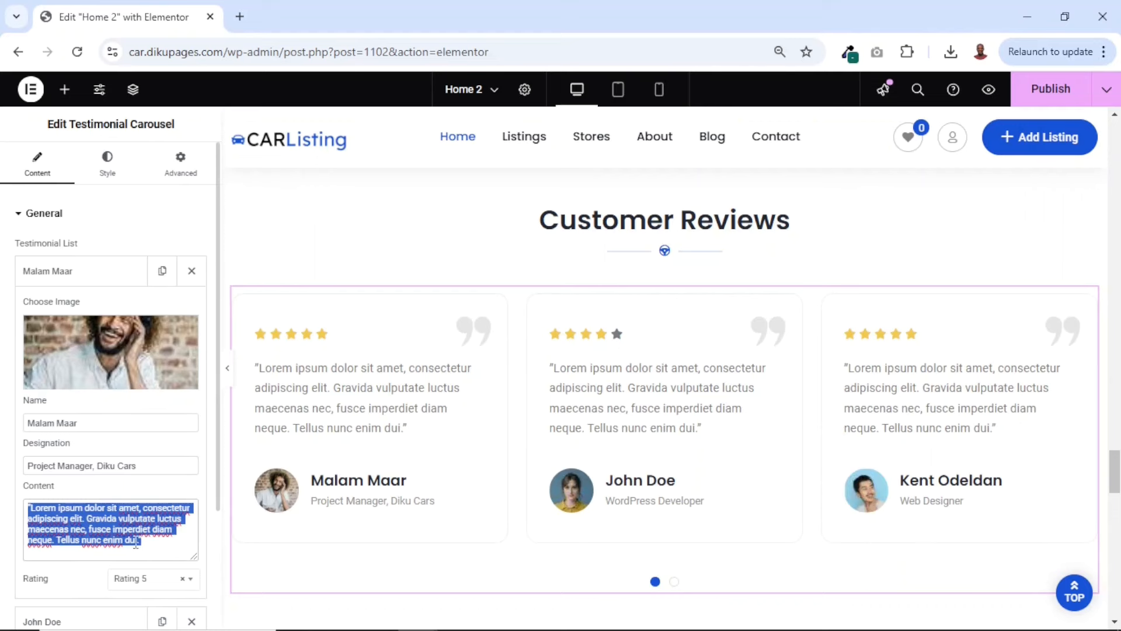
click(30, 503)
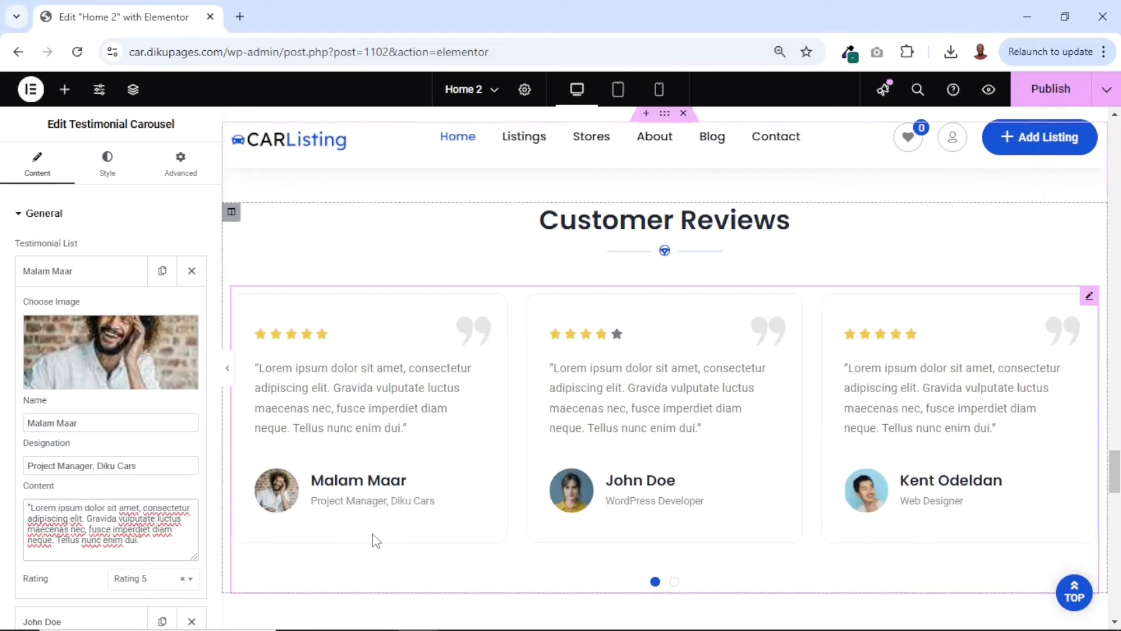
text(My best )
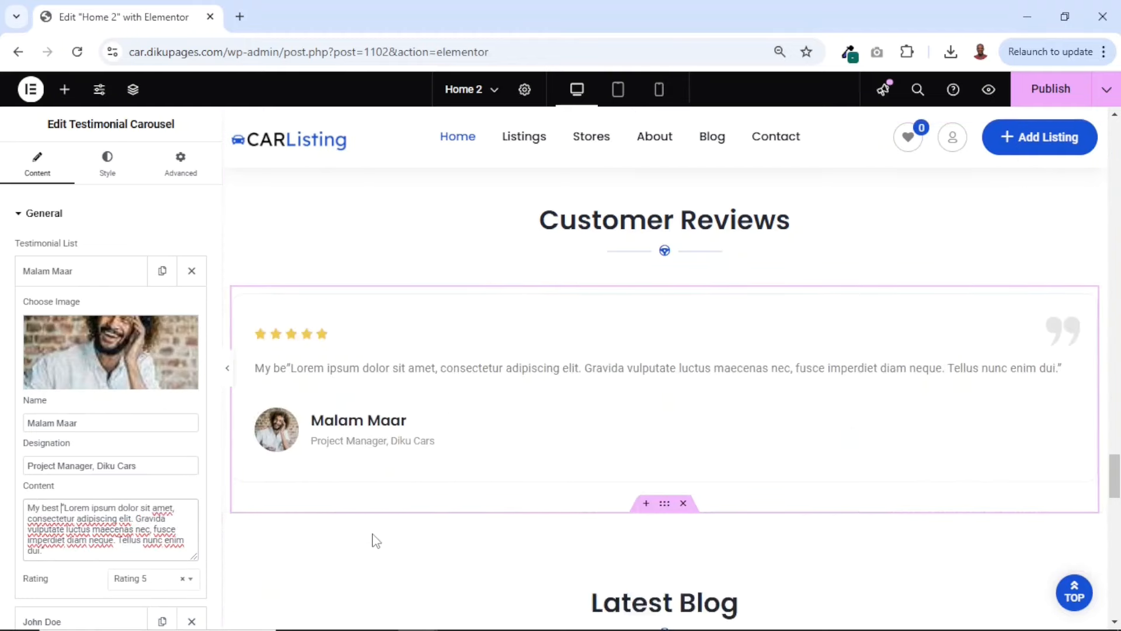
text(testi)
text(tmonial)
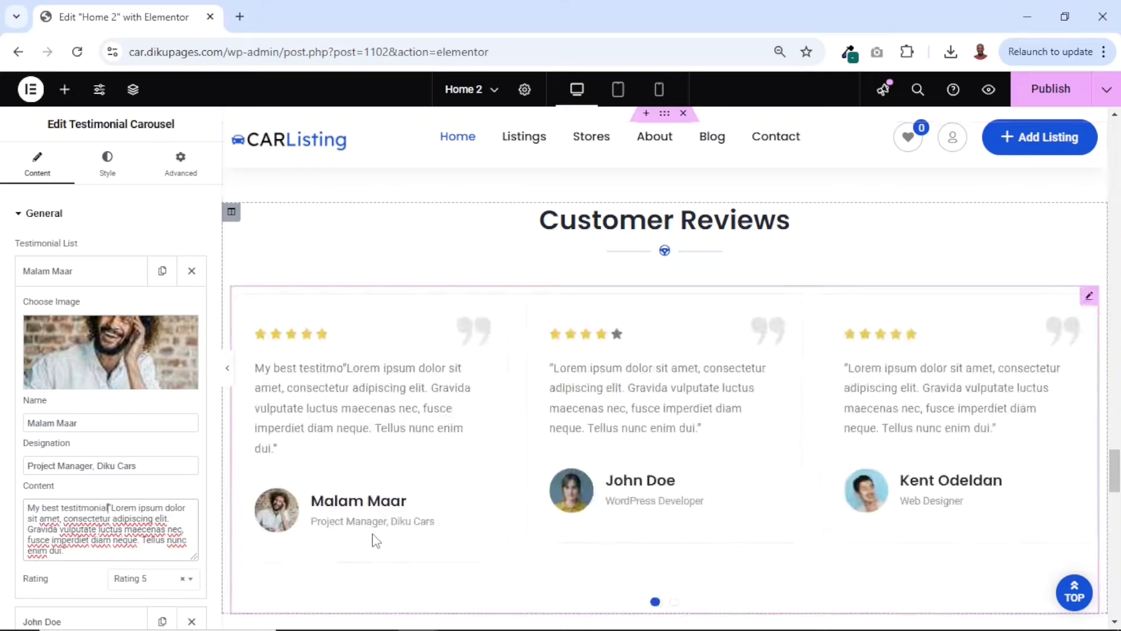
text(...)
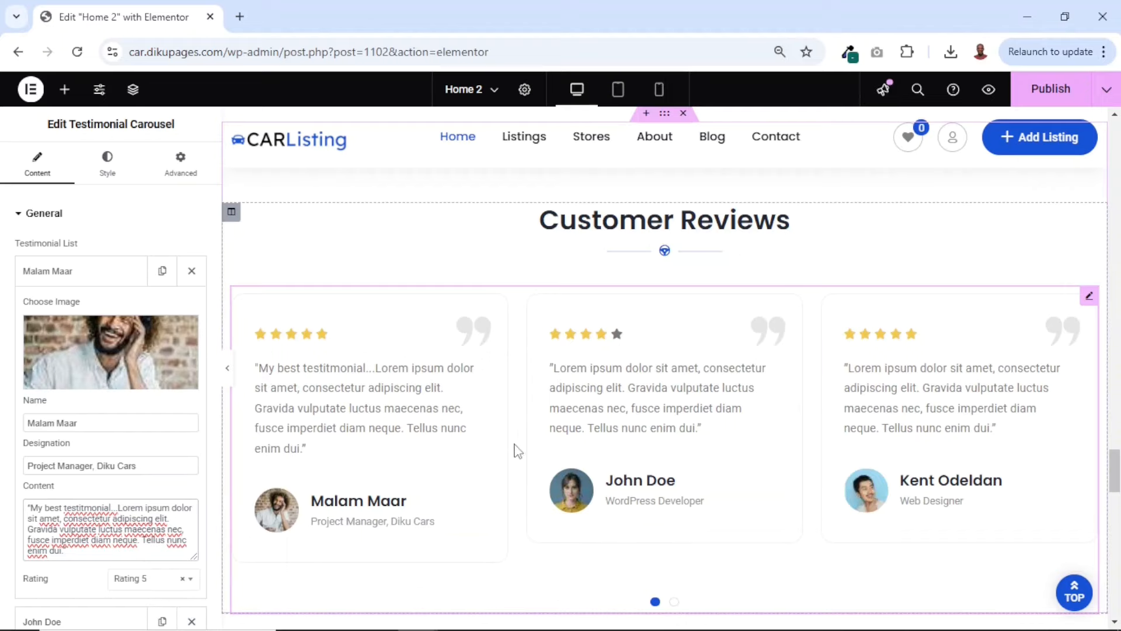
Examine the Latest Blog section and its post cards below the customer reviews
scroll(514, 458, down, 9)
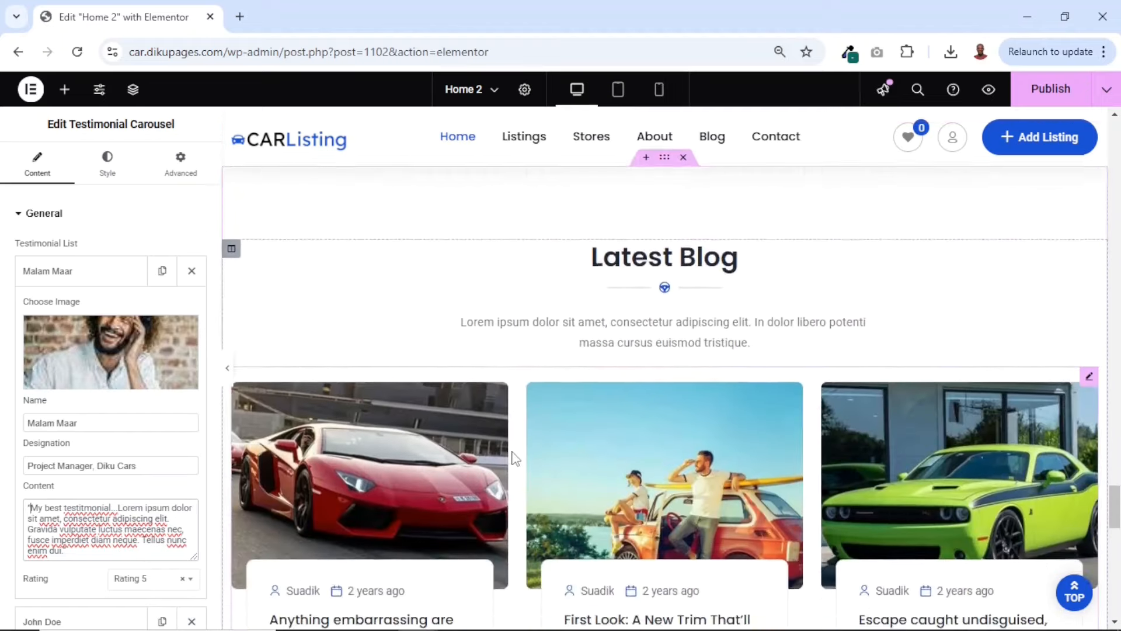
scroll(513, 458, up, 2)
scroll(514, 459, down, 8)
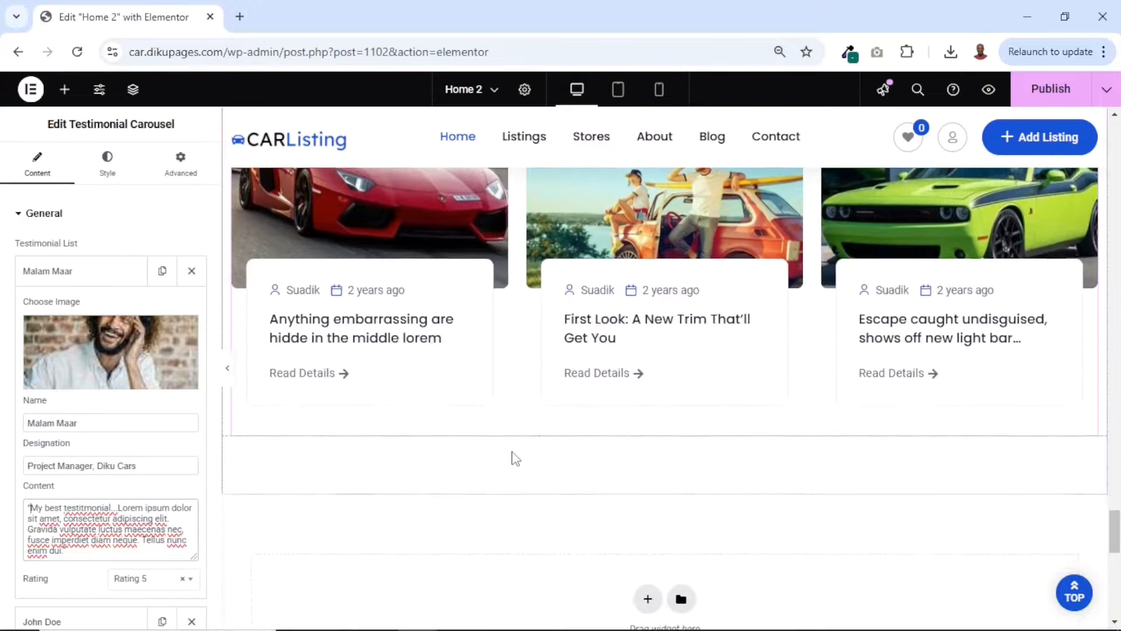
scroll(514, 459, up, 7)
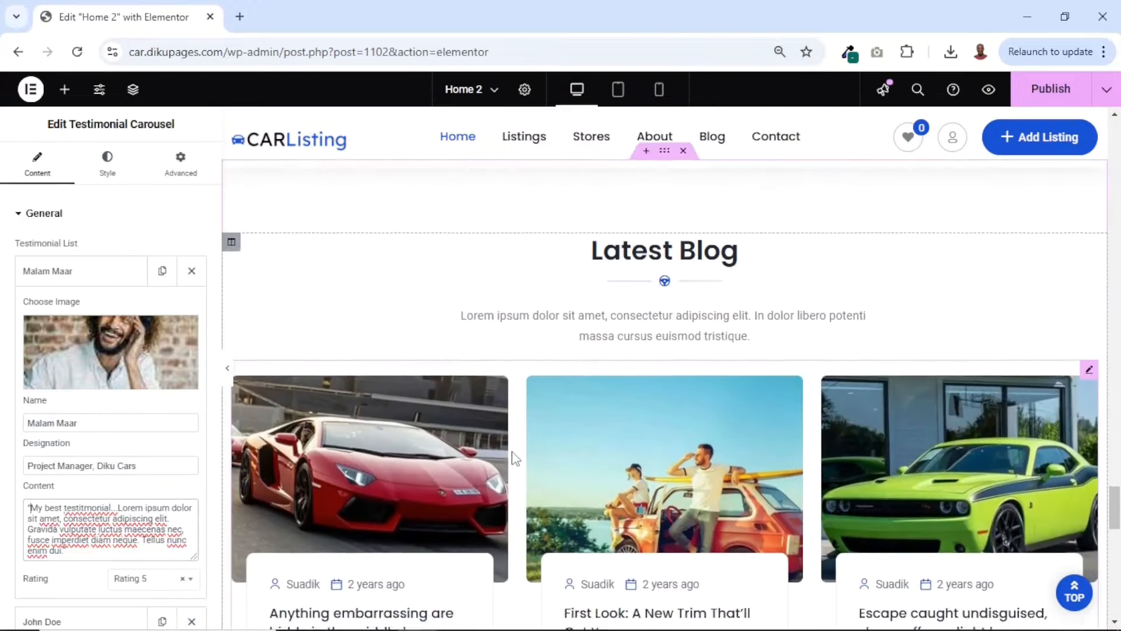
scroll(513, 459, down, 4)
scroll(514, 459, down, 4)
scroll(514, 458, up, 6)
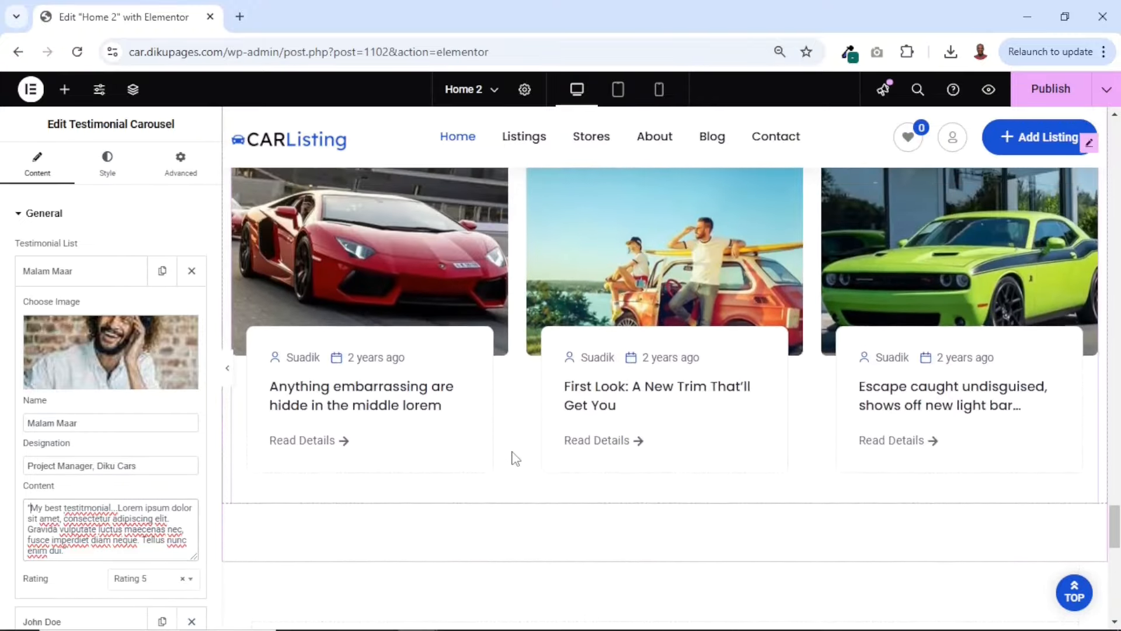
Examine the Home 2 sections below the customer reviews, from Latest Blog through the mobile app banner to the footer
scroll(514, 458, up, 2)
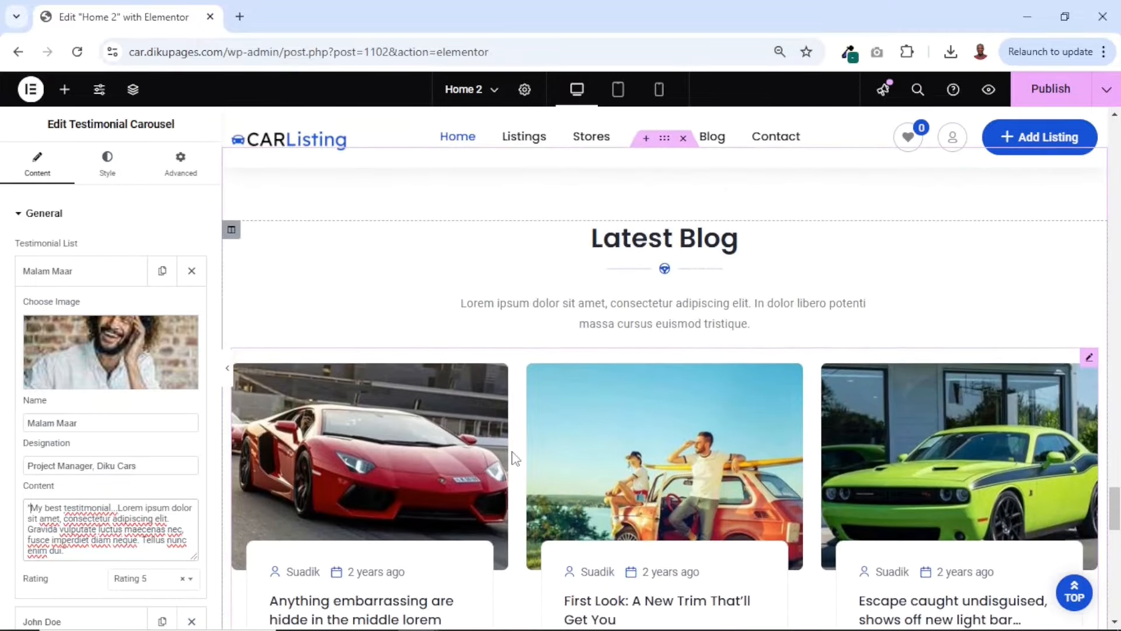
scroll(727, 292, up, 4)
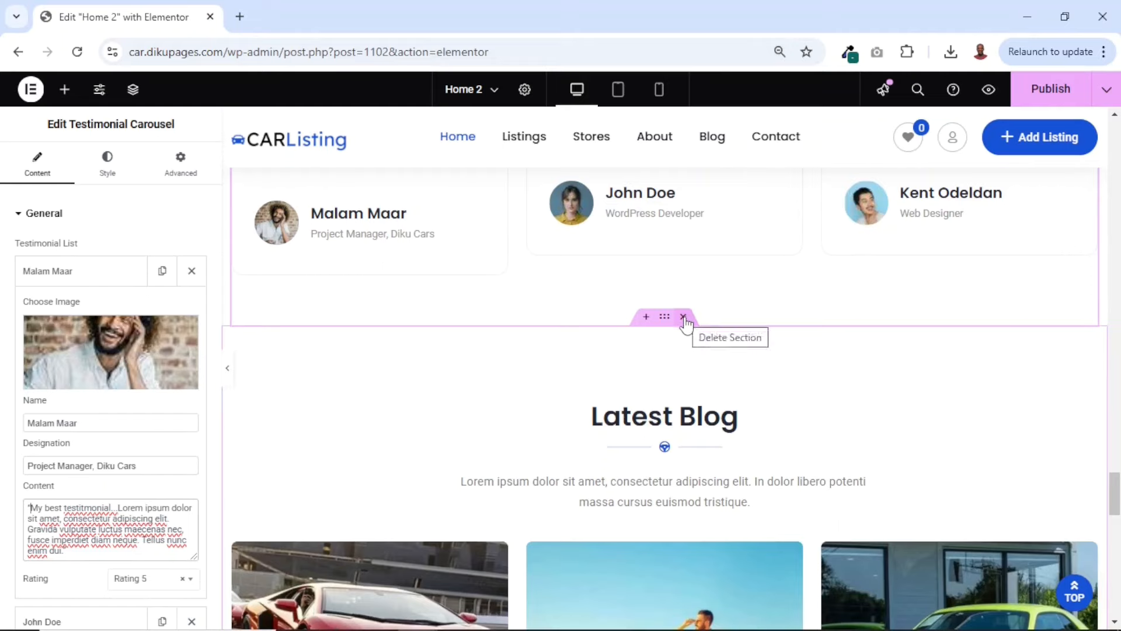
scroll(701, 380, down, 8)
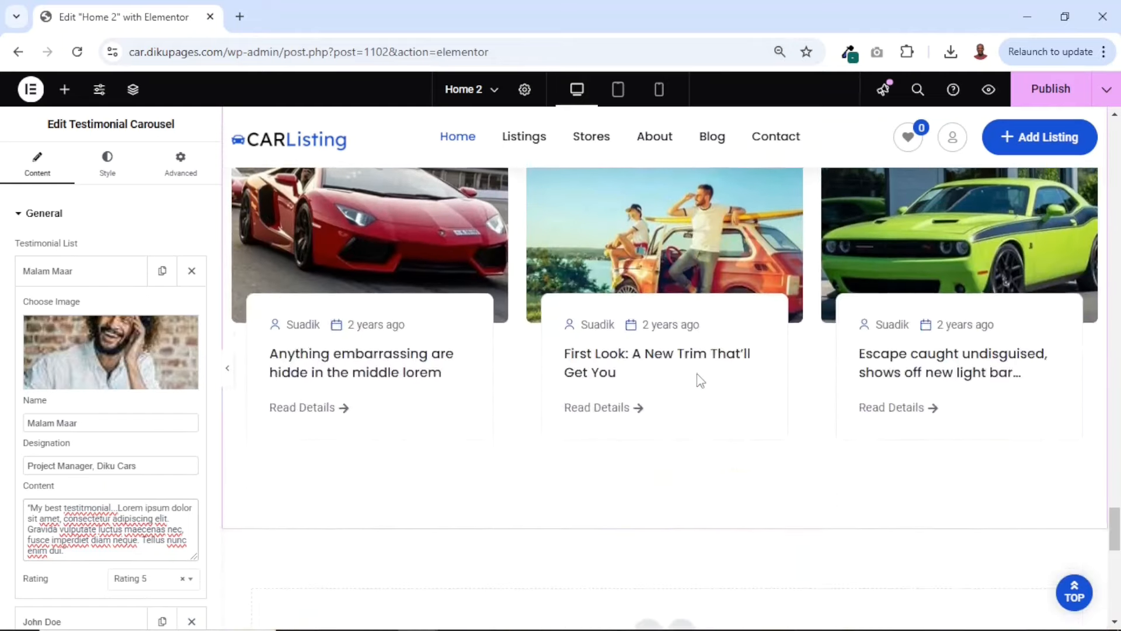
scroll(699, 380, down, 9)
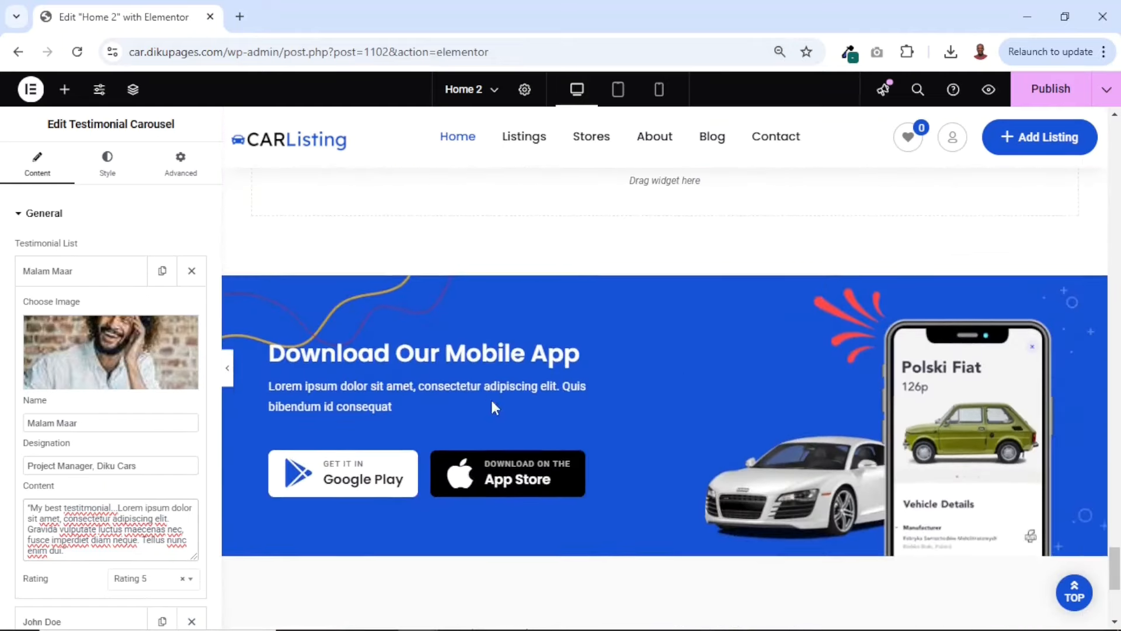
scroll(655, 391, down, 4)
scroll(655, 392, up, 4)
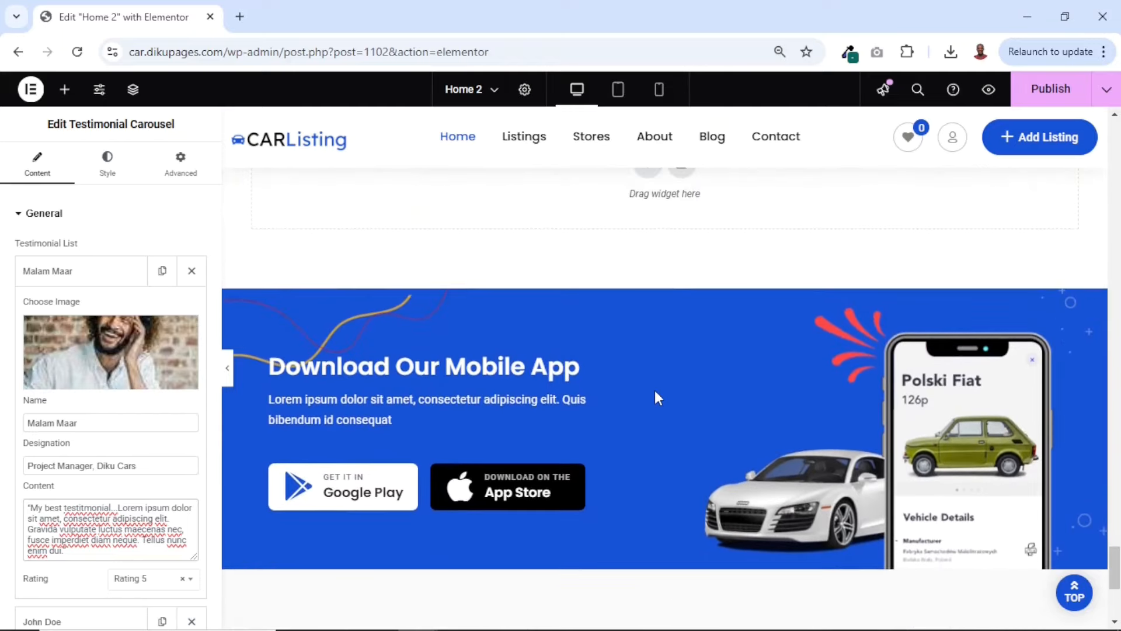
scroll(626, 417, down, 6)
scroll(626, 417, up, 3)
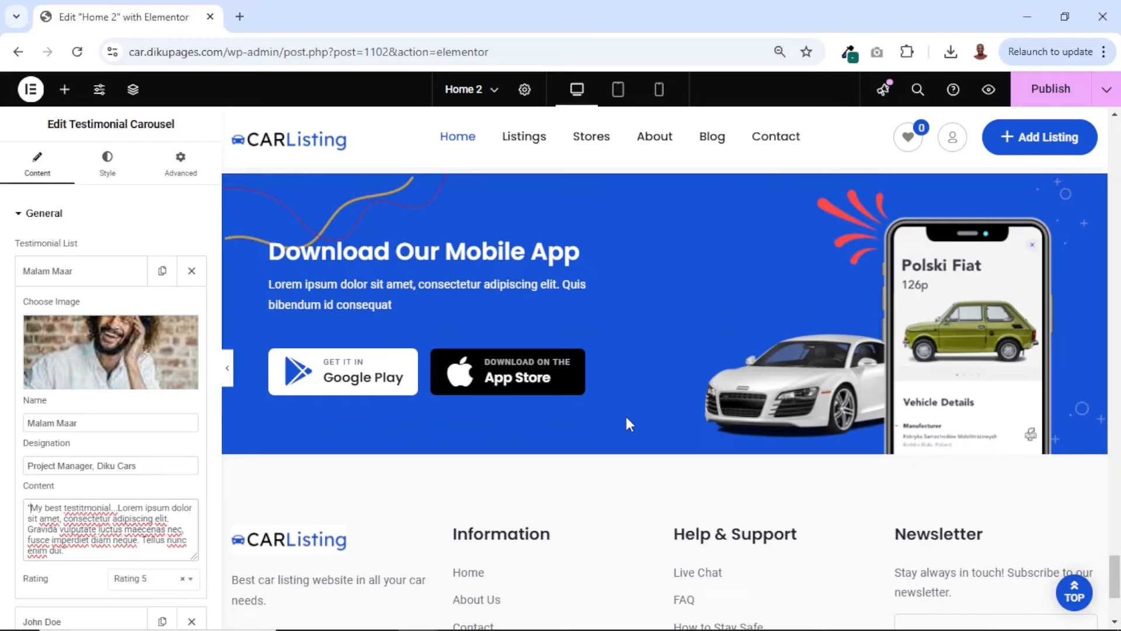
scroll(626, 416, down, 4)
scroll(627, 422, up, 20)
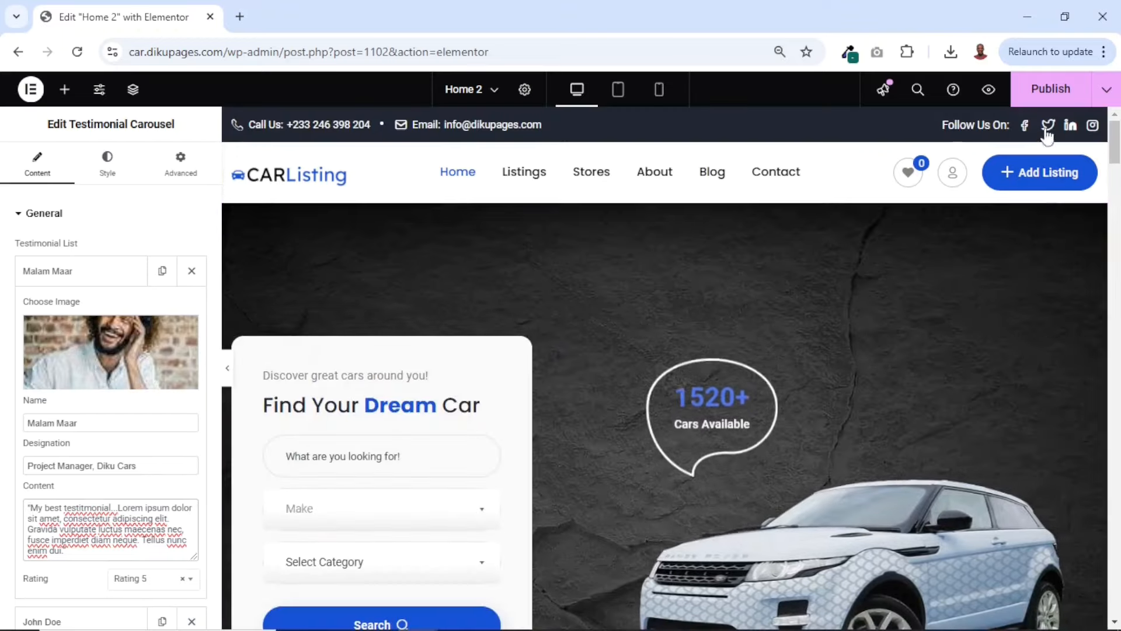
Publish the Home 2 page changes and open the page preview in a new browser tab
click(1049, 92)
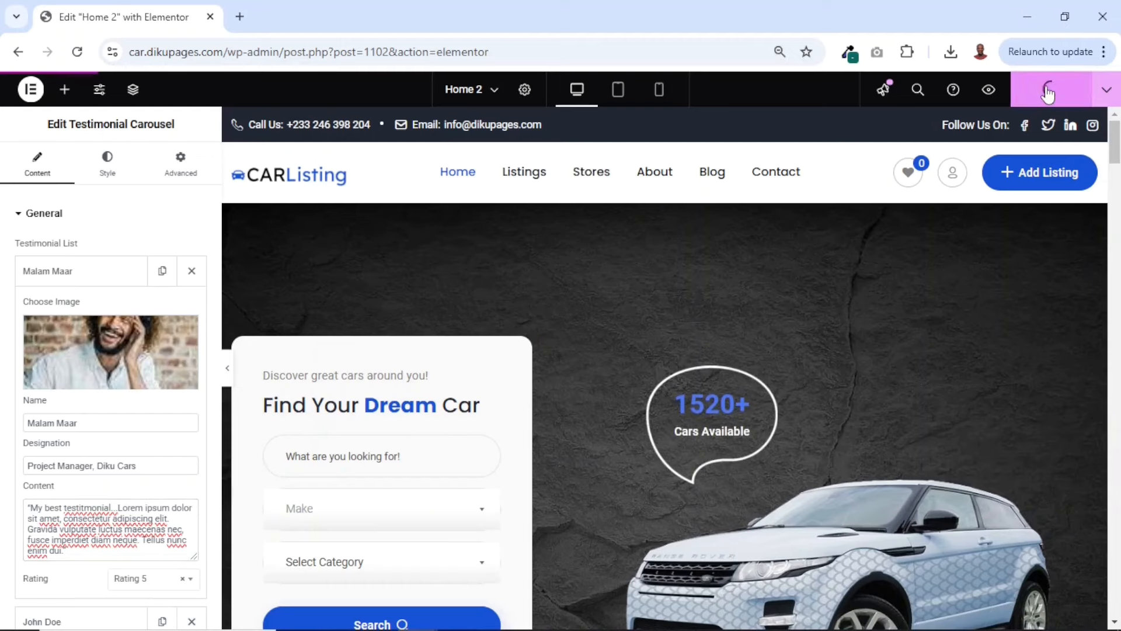
click(991, 93)
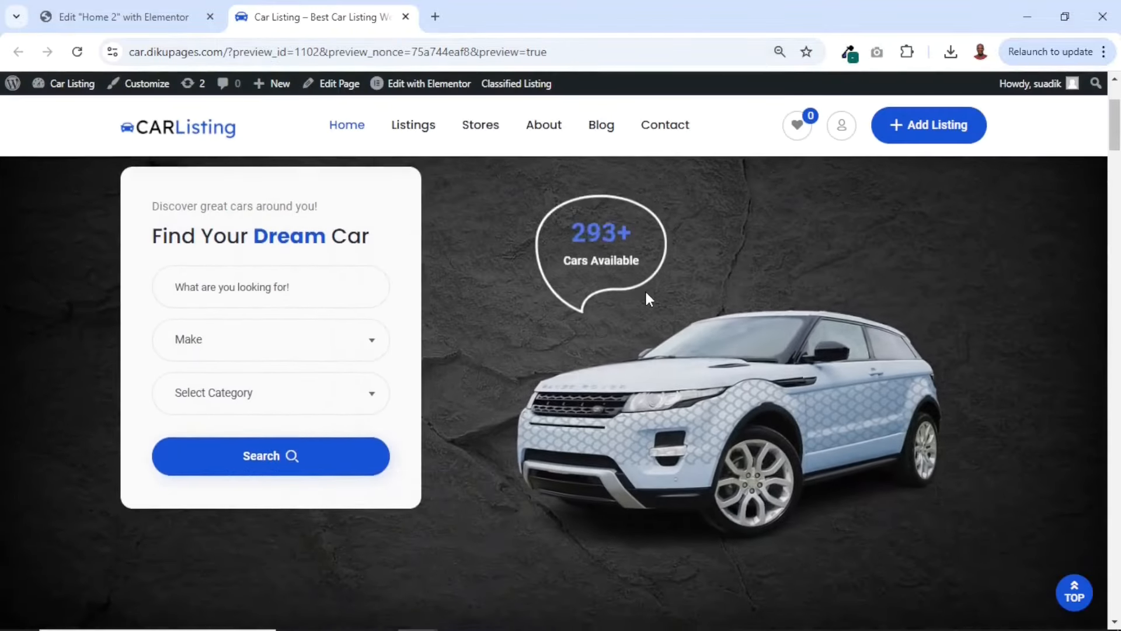
Examine the previewed homepage from the hero search form through the listings, body types and About Us section to the customer reviews
scroll(646, 293, down, 2)
scroll(679, 410, up, 4)
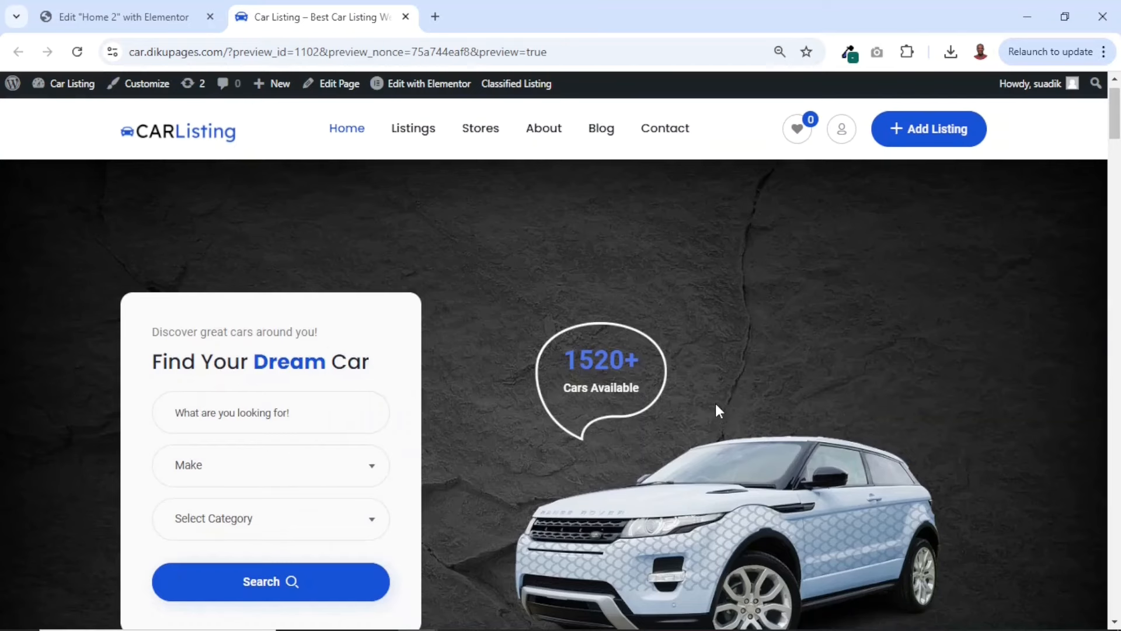
scroll(716, 403, down, 3)
scroll(716, 404, up, 1)
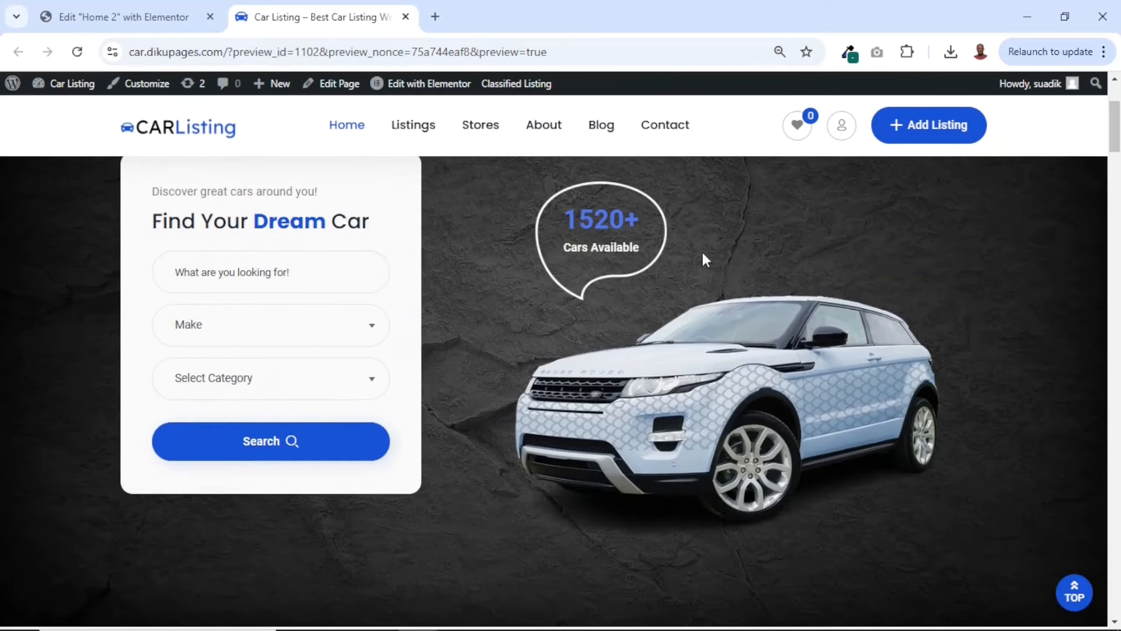
scroll(820, 232, down, 12)
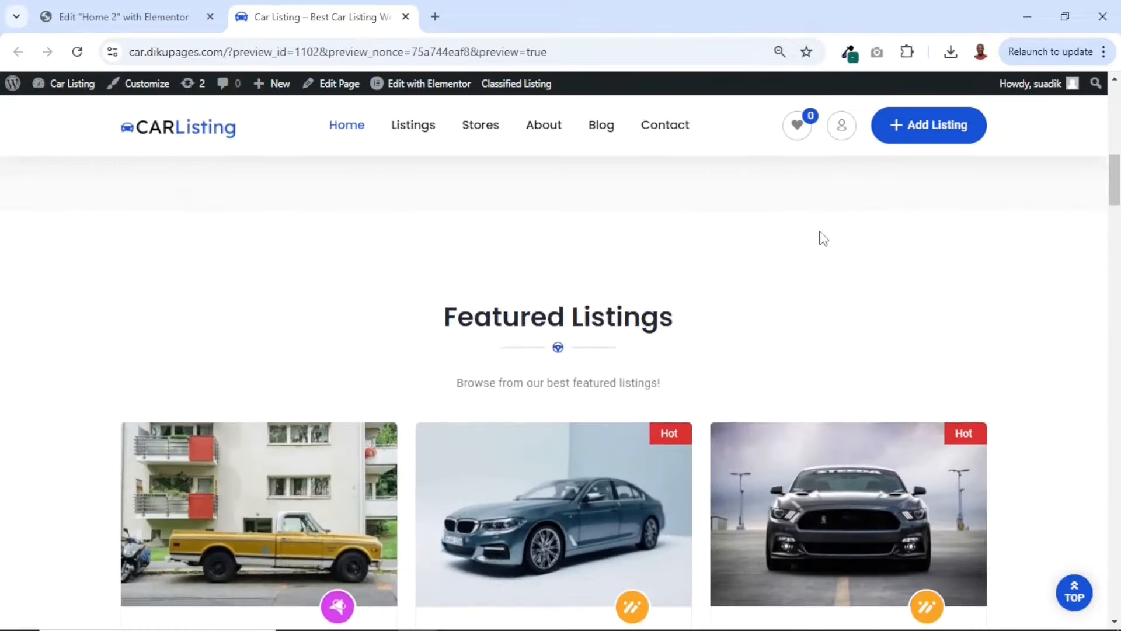
scroll(823, 238, down, 15)
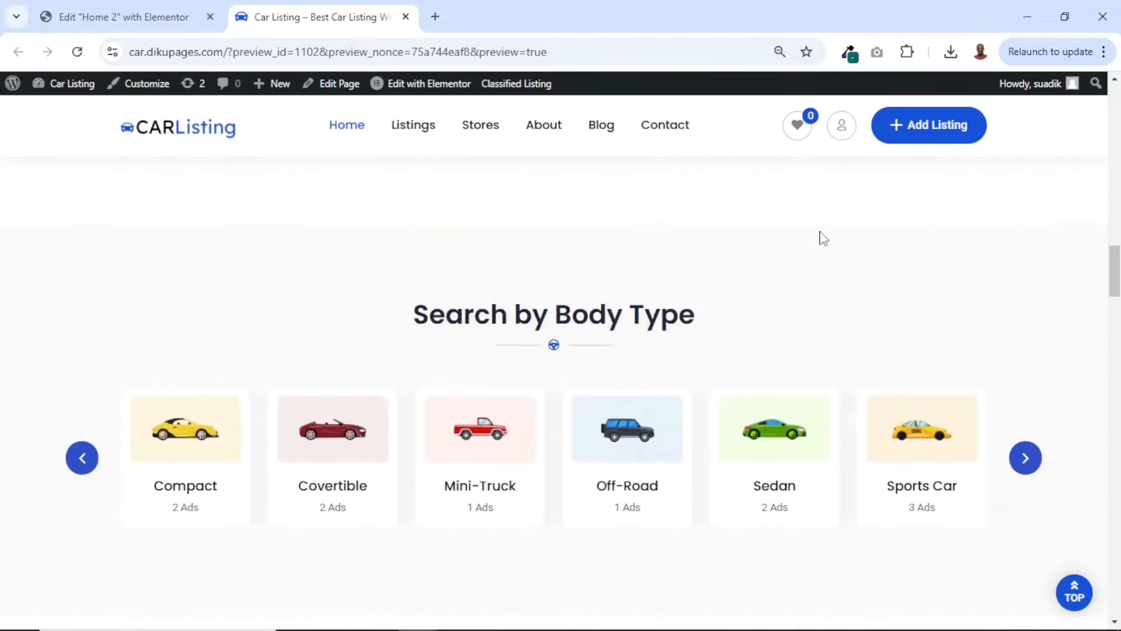
scroll(823, 238, down, 10)
scroll(822, 236, up, 7)
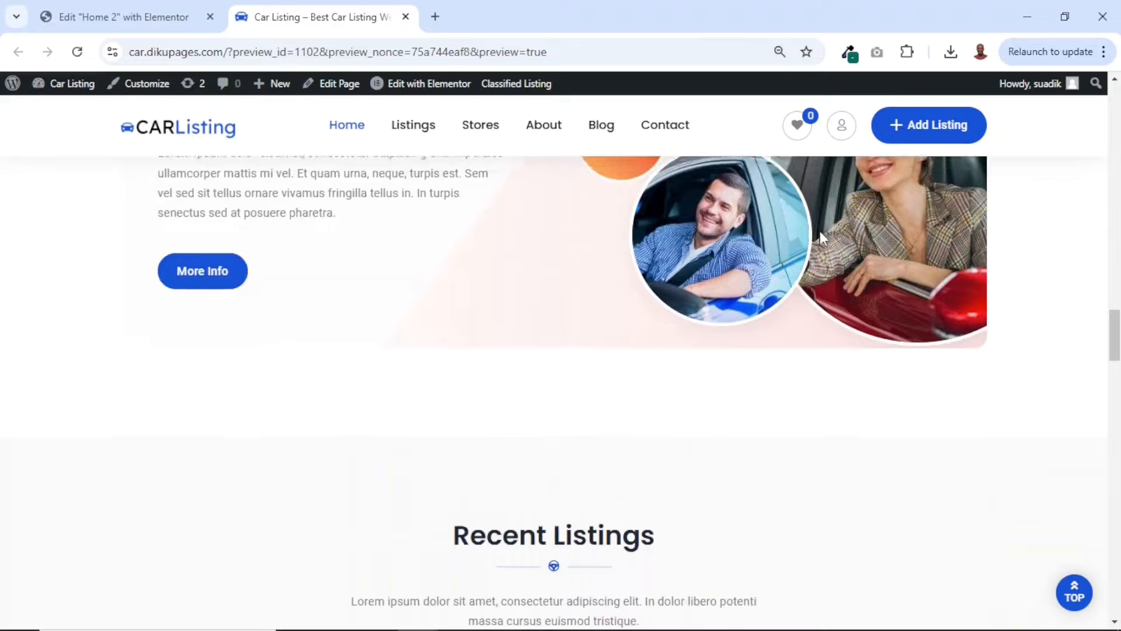
scroll(819, 229, up, 1)
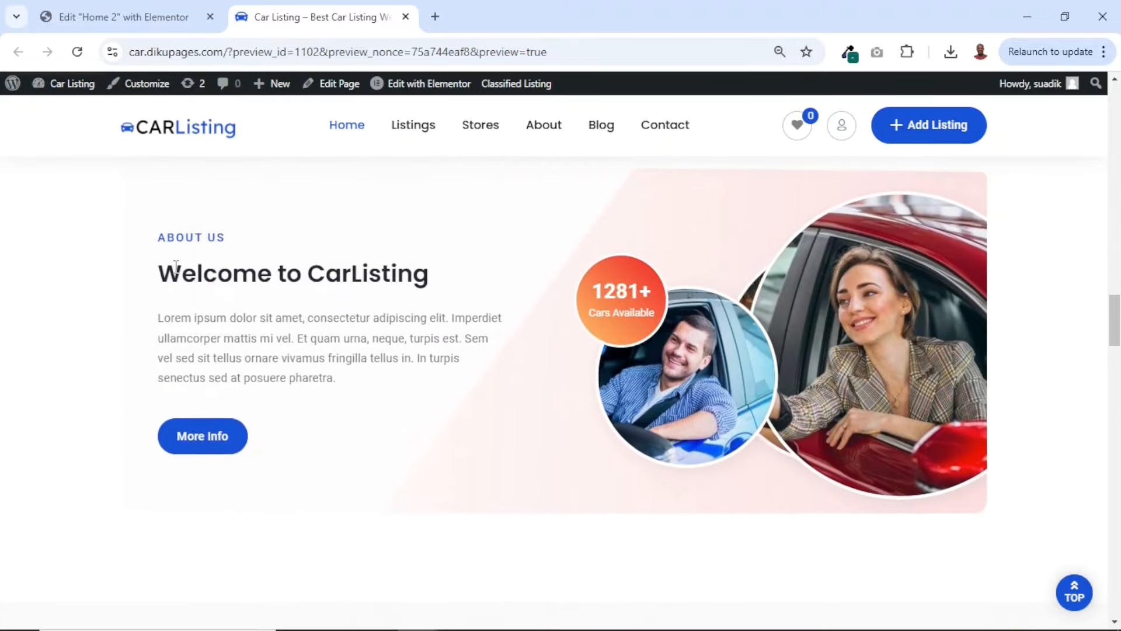
drag(182, 274, 400, 270)
scroll(399, 270, down, 2)
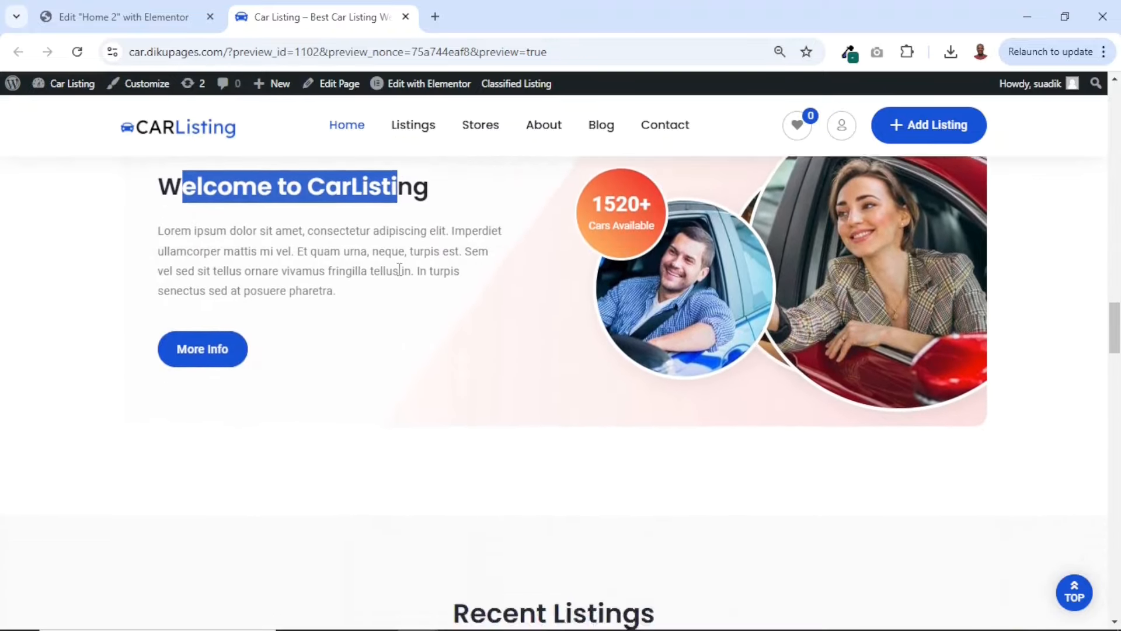
scroll(400, 269, up, 3)
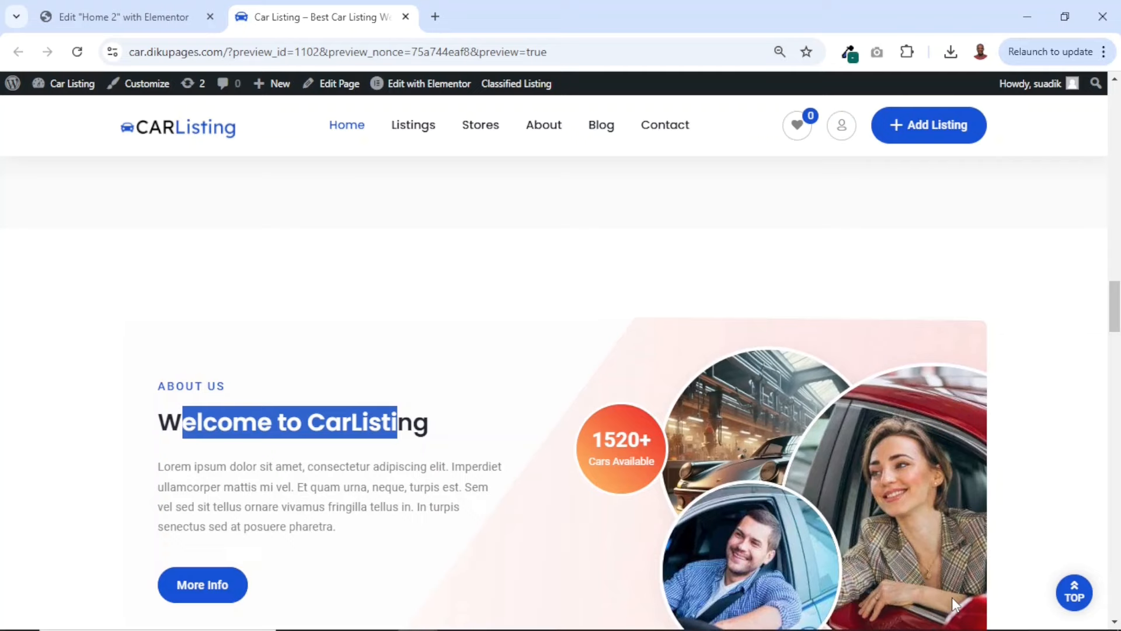
scroll(790, 448, down, 10)
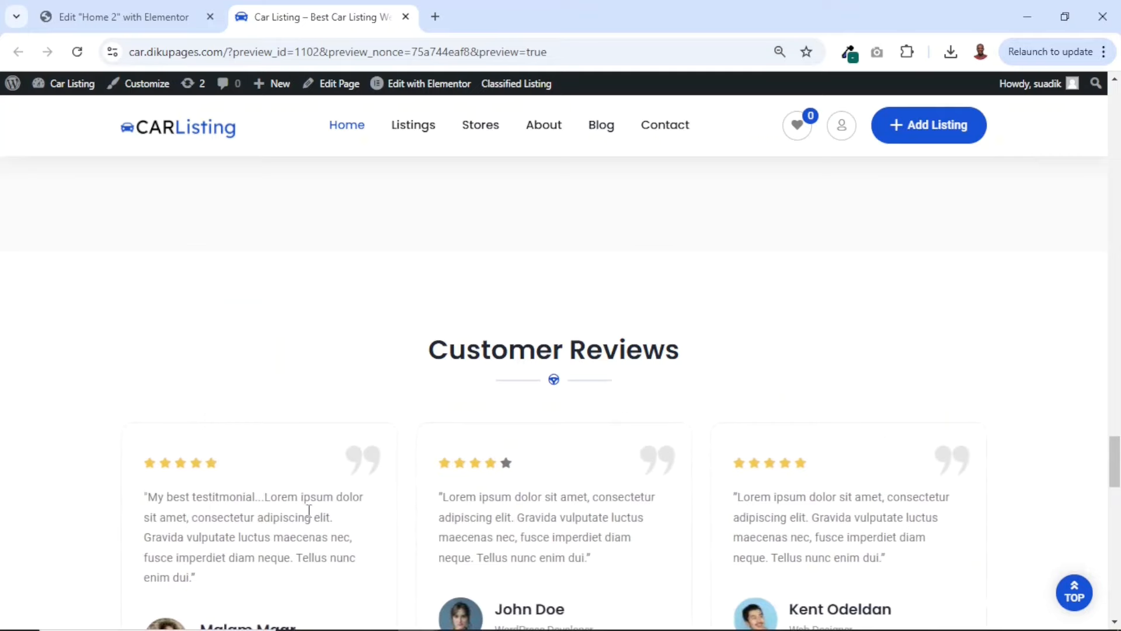
scroll(308, 514, down, 5)
scroll(308, 514, down, 11)
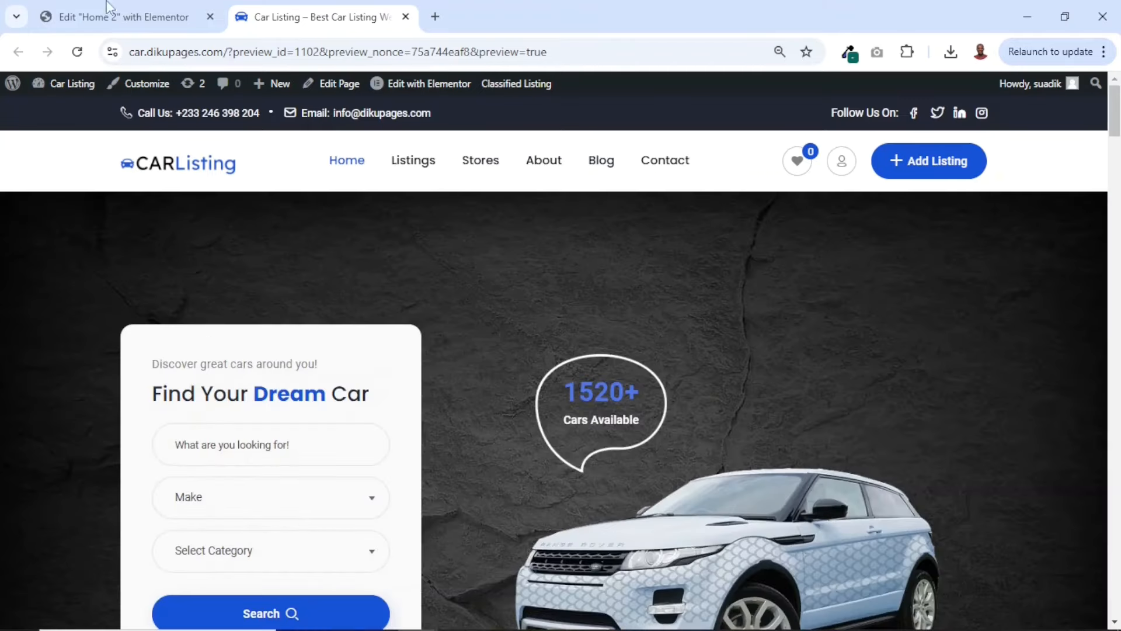
Close the Home 2 Elementor editor tab, keeping the homepage preview open
click(214, 16)
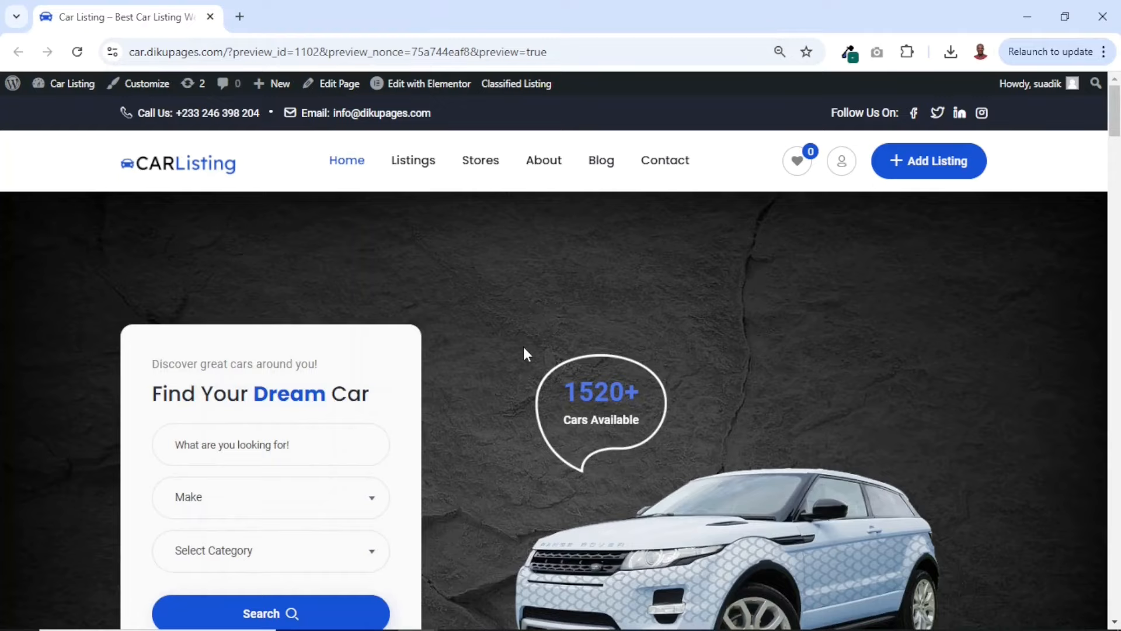
scroll(523, 349, down, 10)
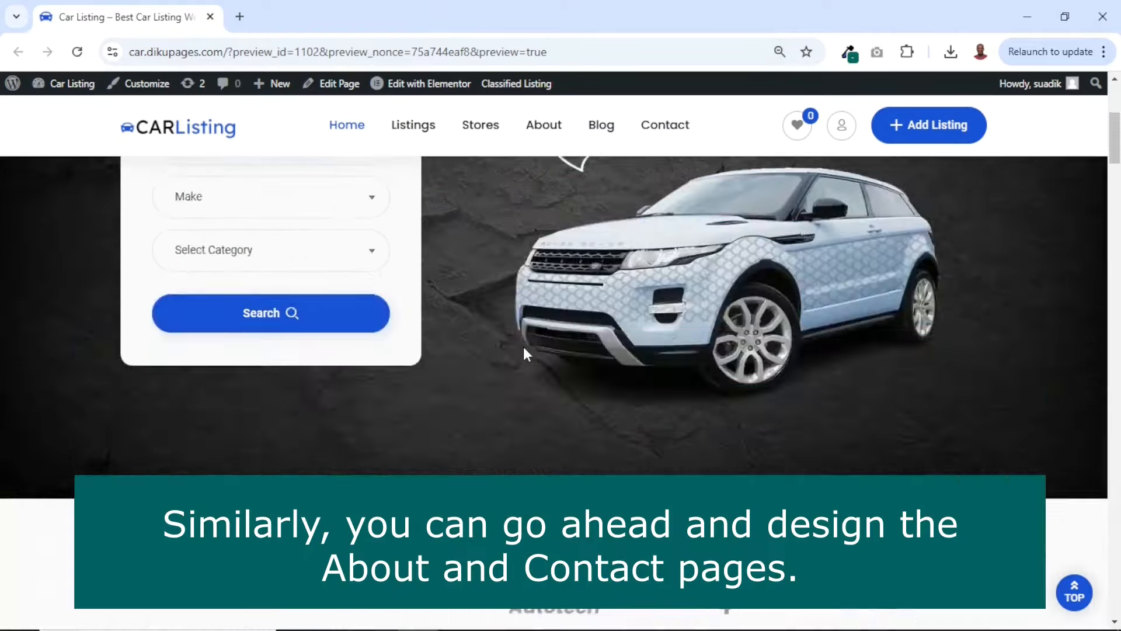
scroll(525, 353, up, 10)
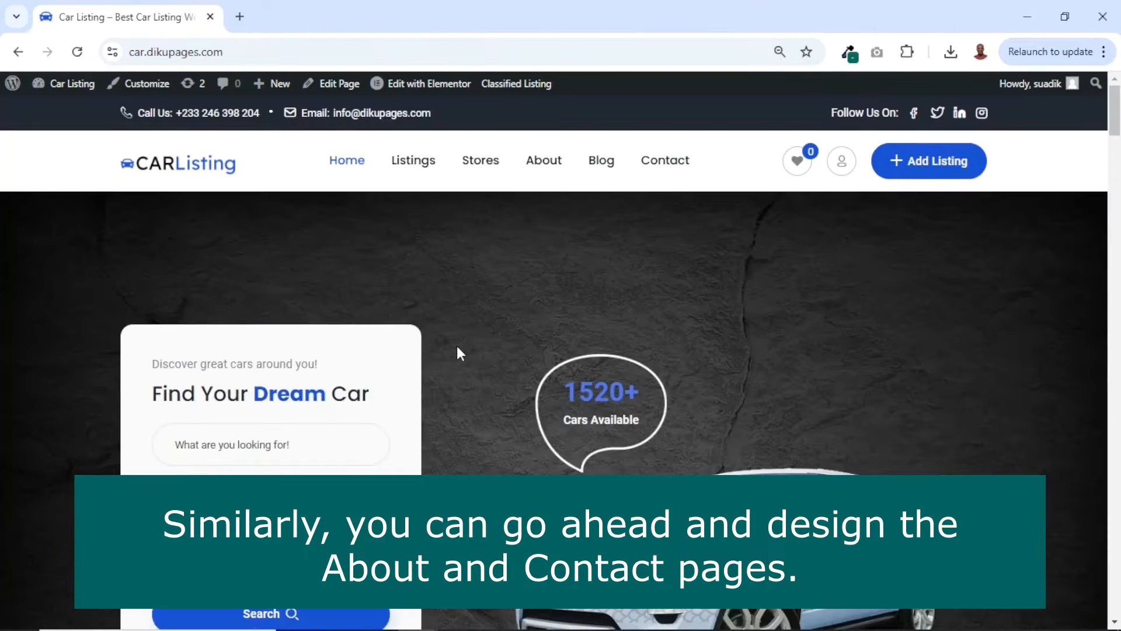
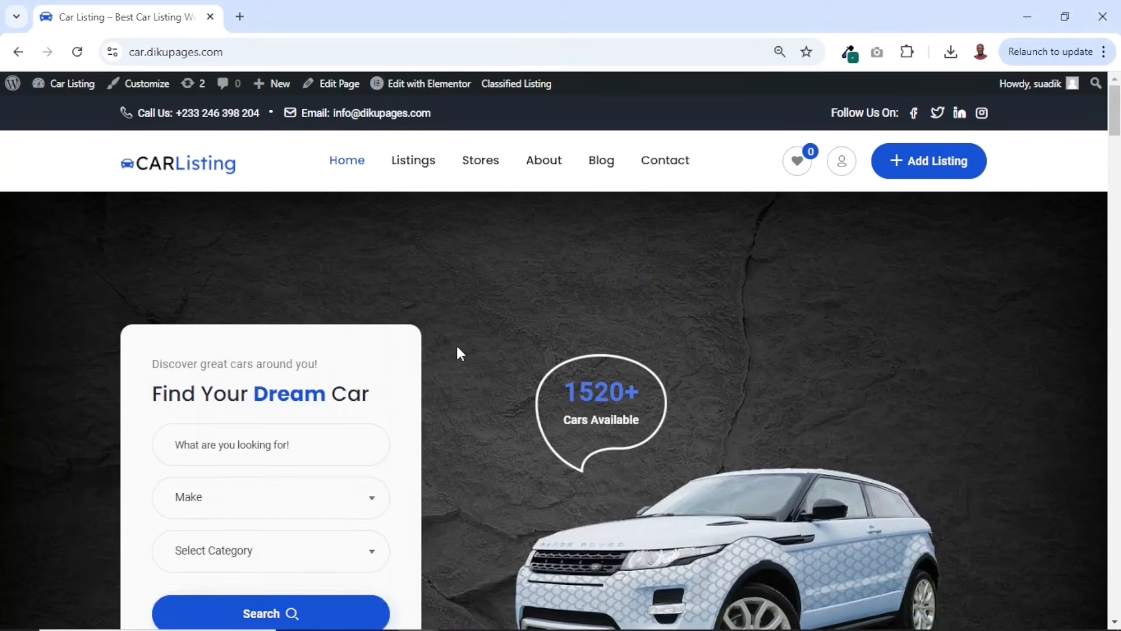
Go to the site's admin dashboard, open all classified listings and look through the existing entries
mouse_move(67, 86)
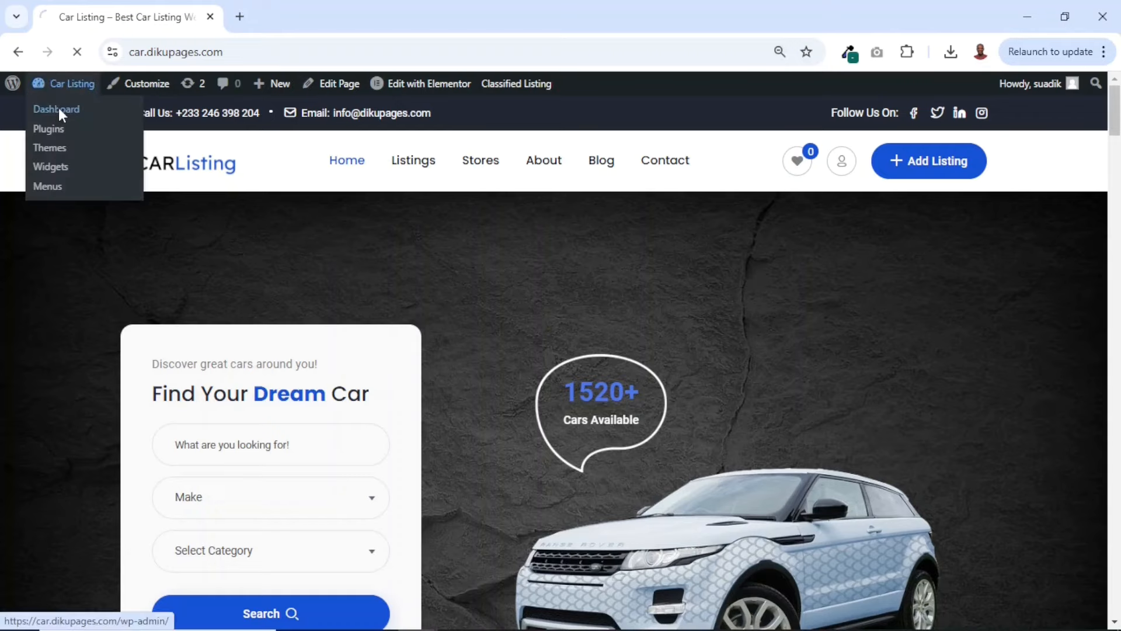
click(58, 108)
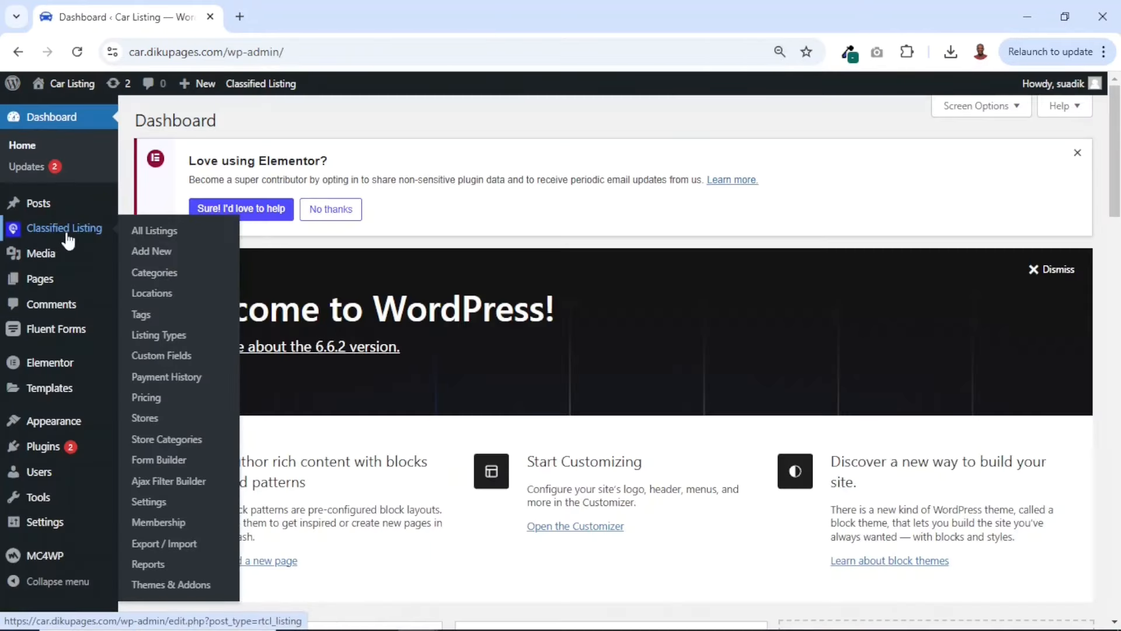
click(71, 230)
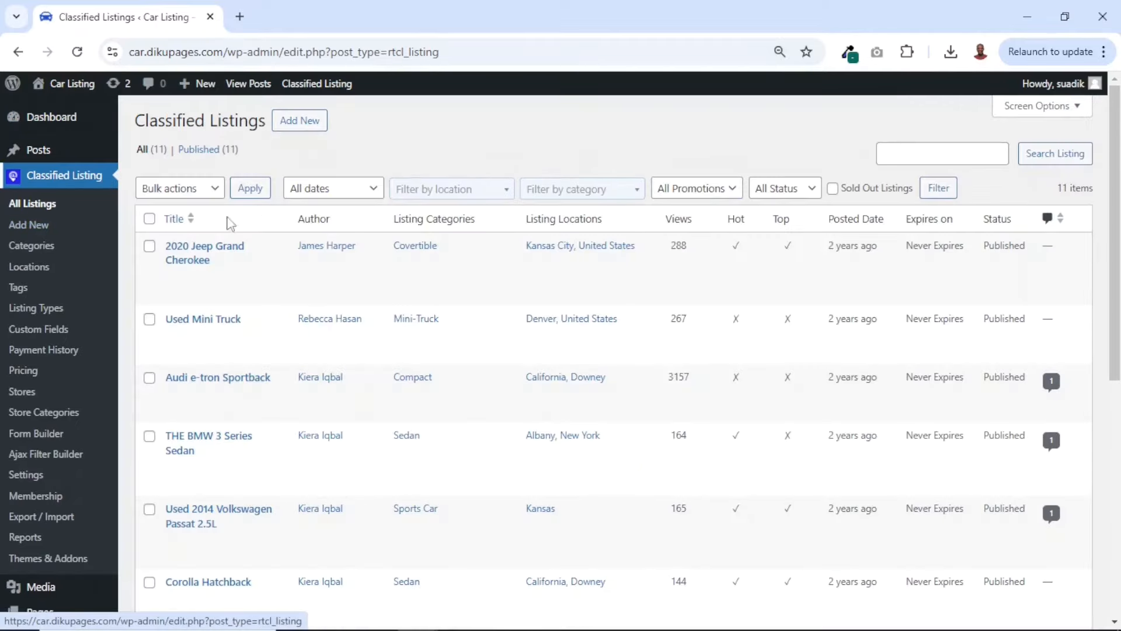
scroll(326, 297, down, 9)
scroll(326, 297, up, 9)
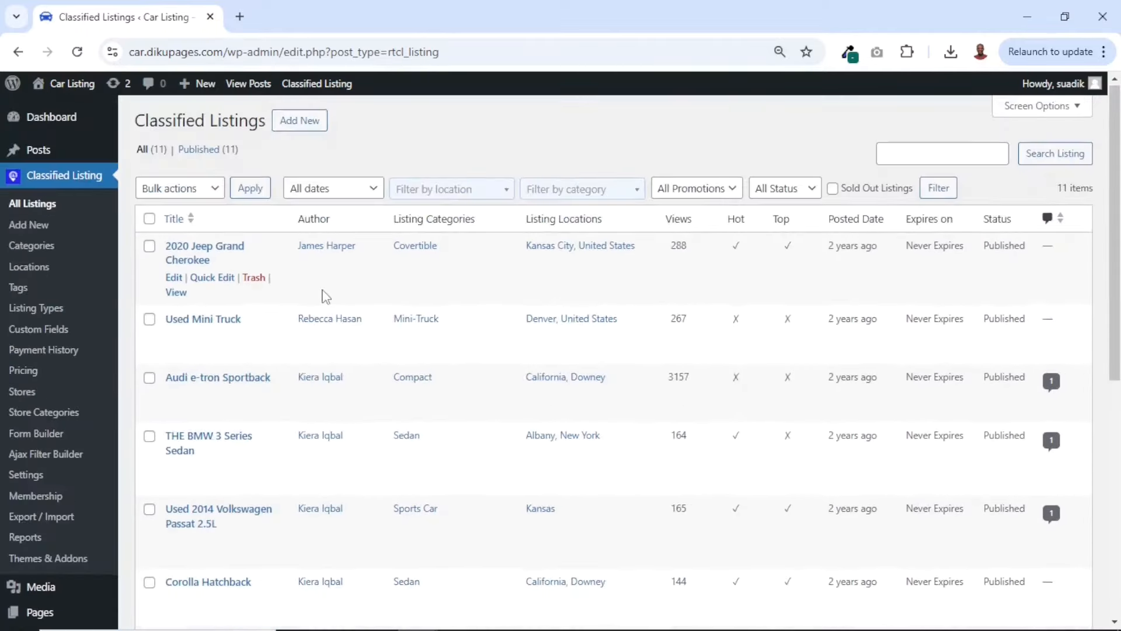
scroll(326, 296, down, 2)
scroll(325, 297, down, 5)
scroll(326, 296, up, 8)
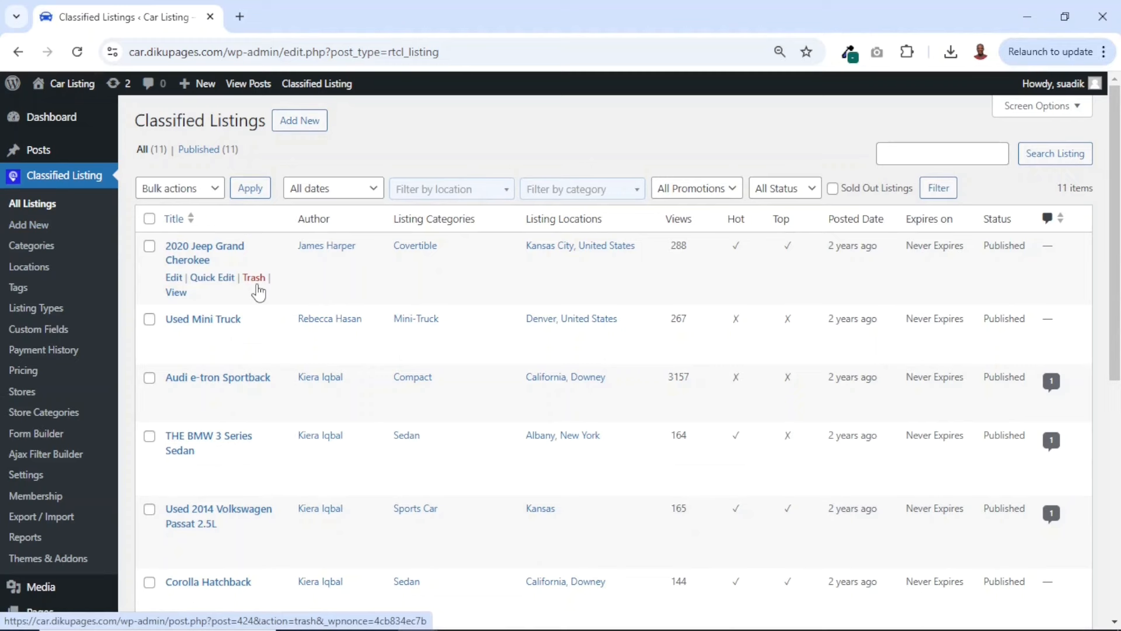
In the listing categories, name a new category SUV, keeping its parent category as None and its description empty
click(33, 246)
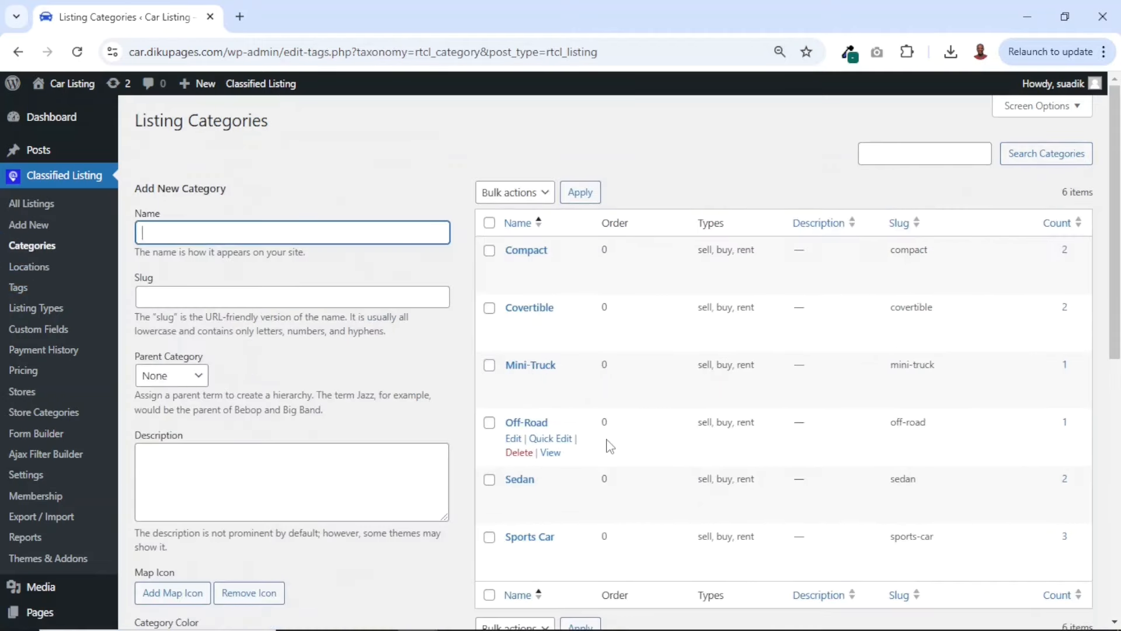
scroll(610, 447, down, 1)
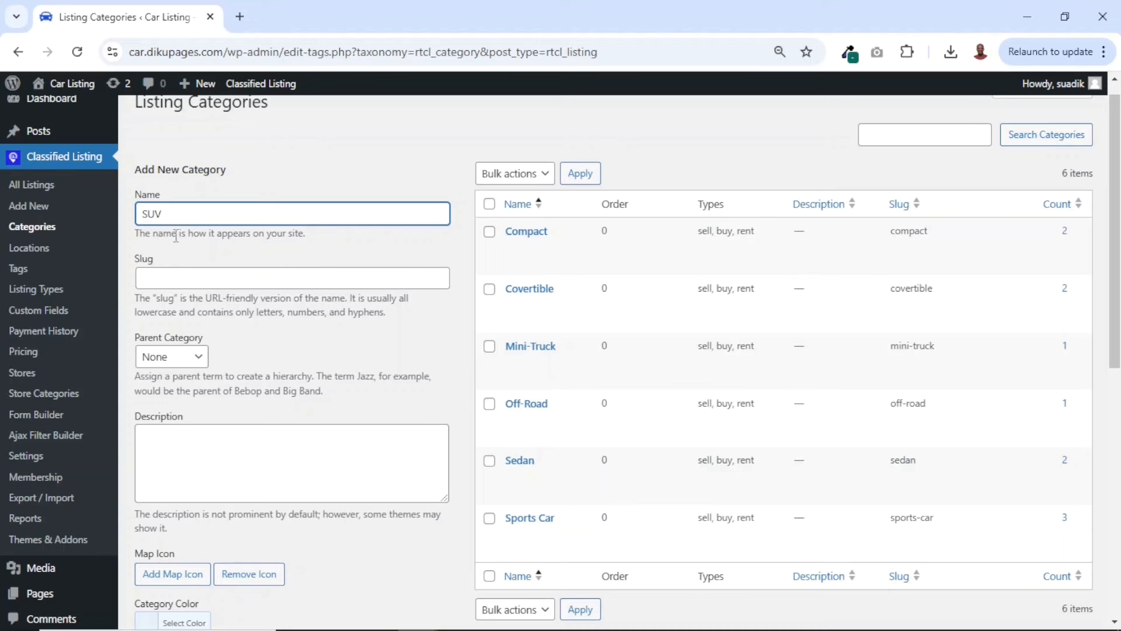
click(172, 358)
click(171, 357)
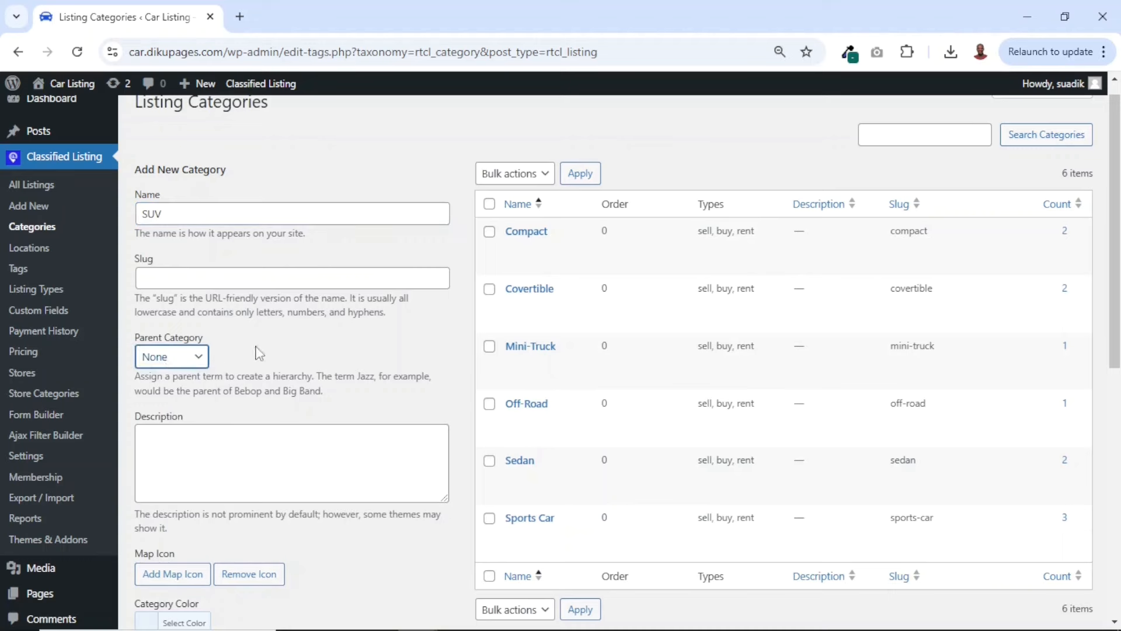
click(200, 460)
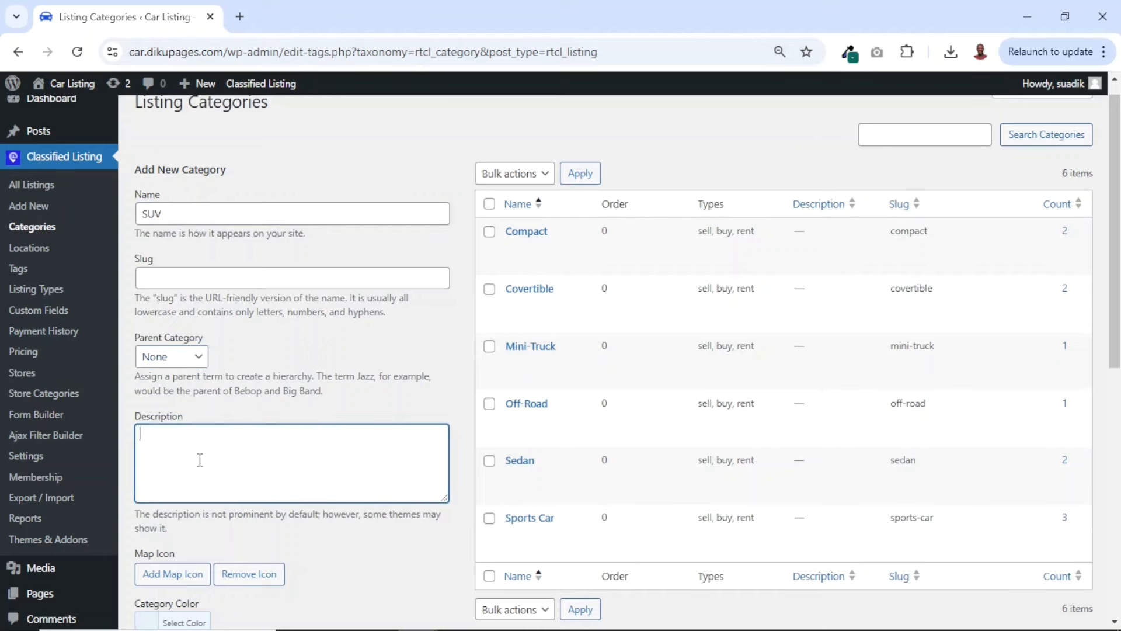
Set the SUV category's background color to the blue #58adfc
scroll(200, 459, down, 5)
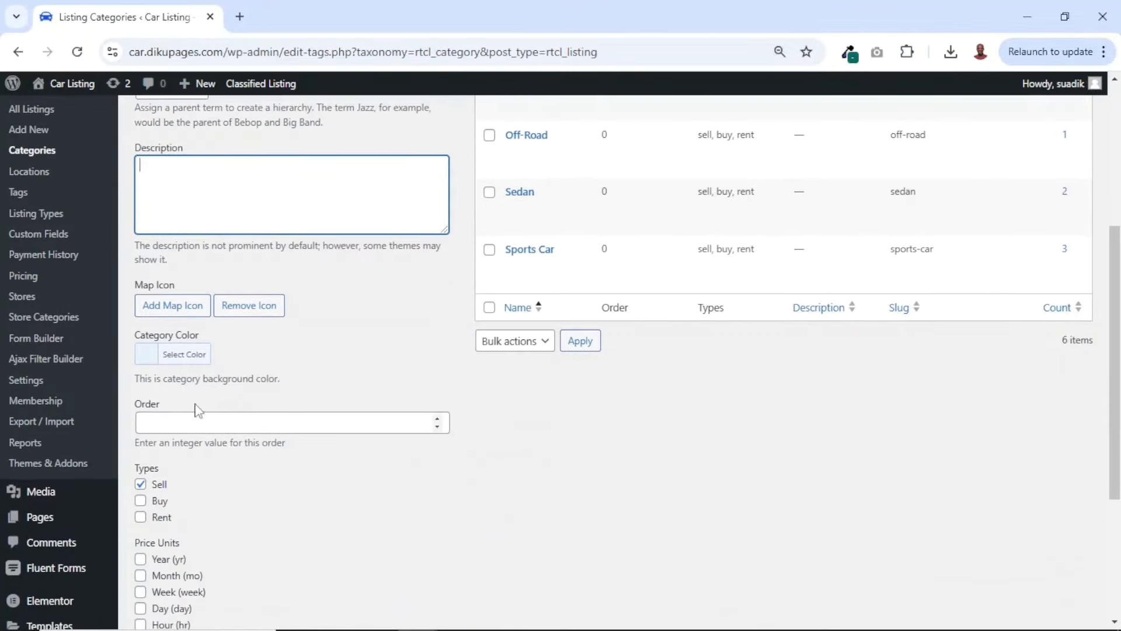
click(183, 360)
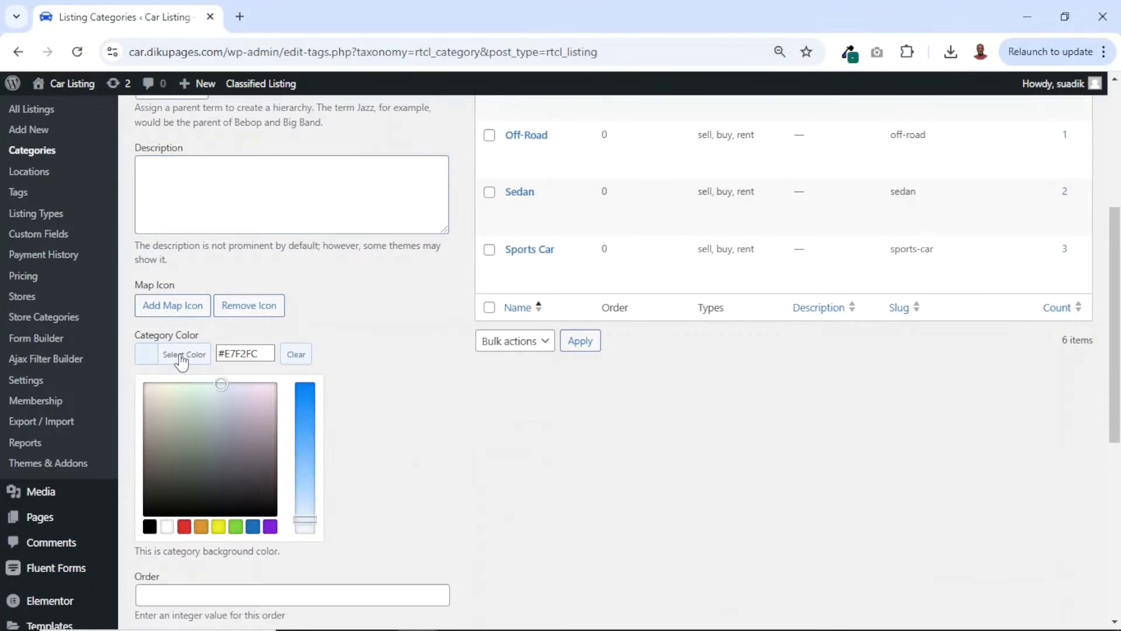
click(304, 404)
drag(305, 401, 311, 439)
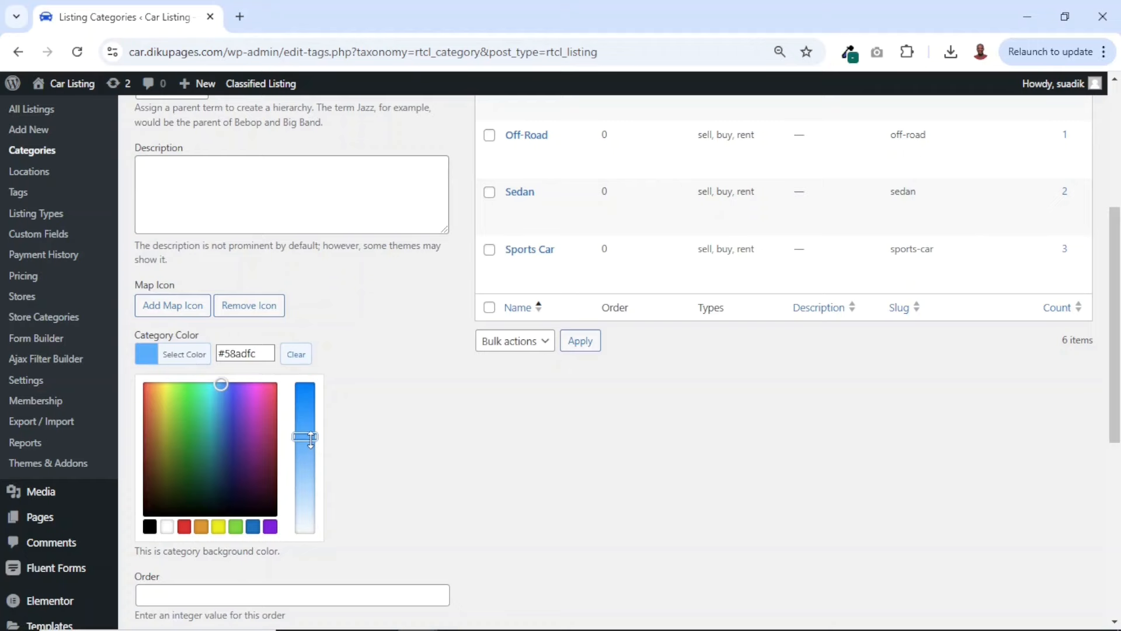
click(368, 447)
Enable the Buy and Rent types for the SUV category in addition to Sell, leaving all price units off
scroll(368, 447, down, 1)
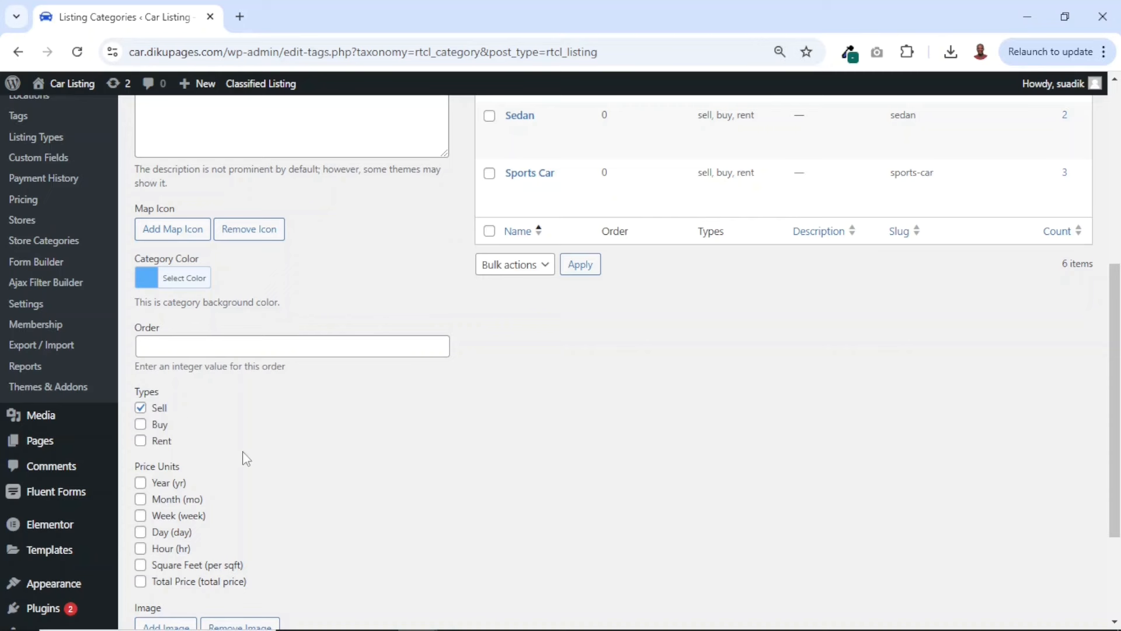
click(140, 425)
scroll(229, 437, down, 1)
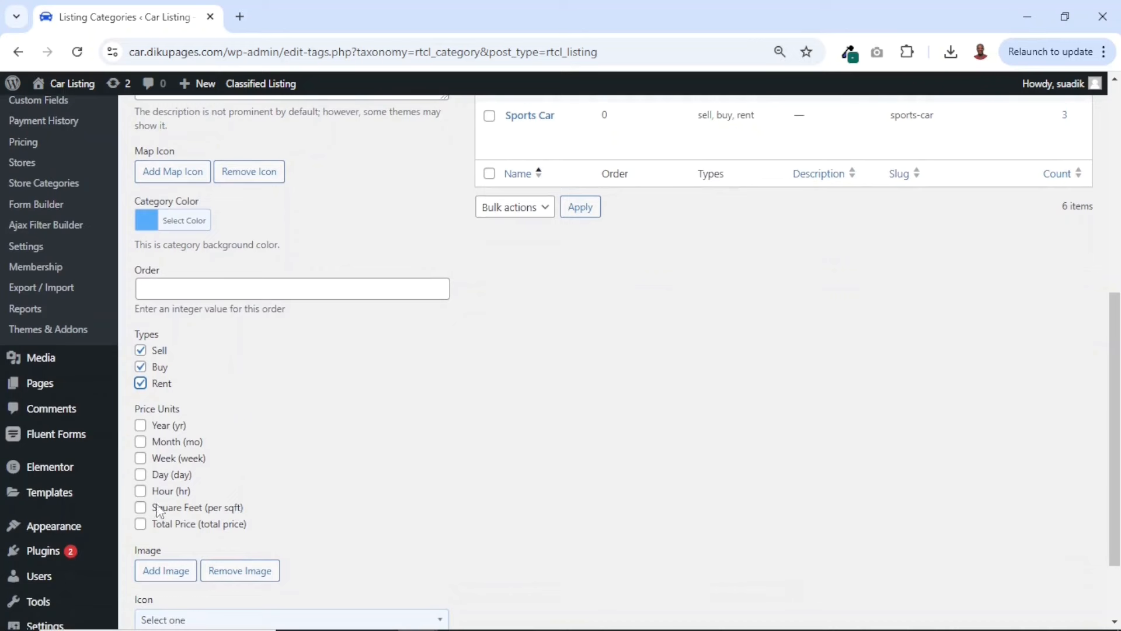
scroll(400, 370, down, 1)
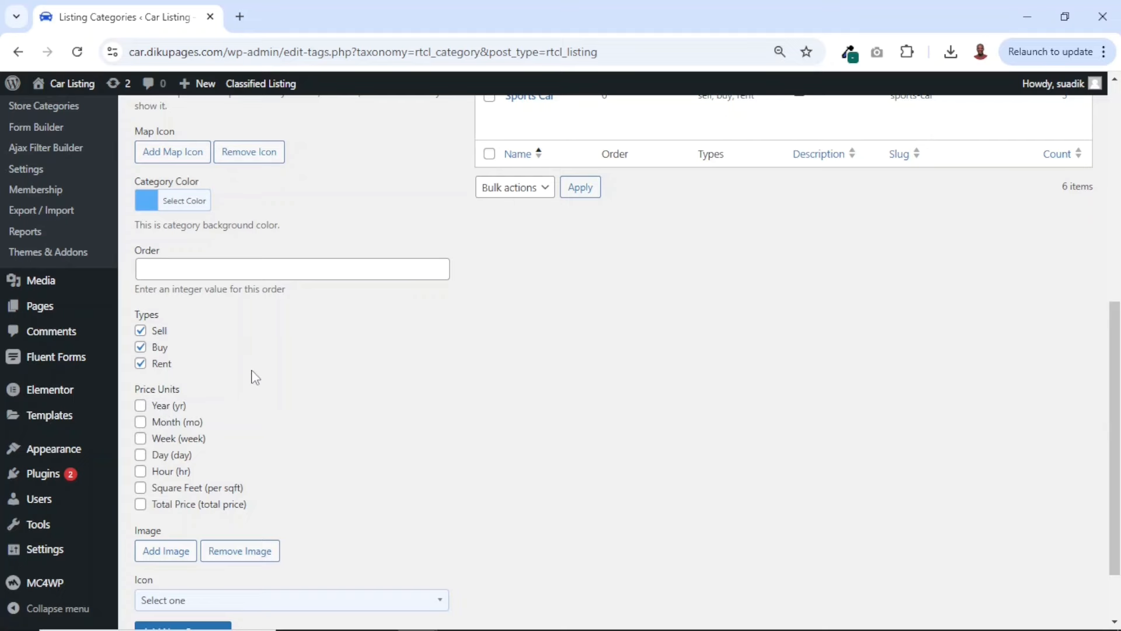
Upload the suv picture from the car listing folder and insert it as the SUV category's image
scroll(255, 377, down, 2)
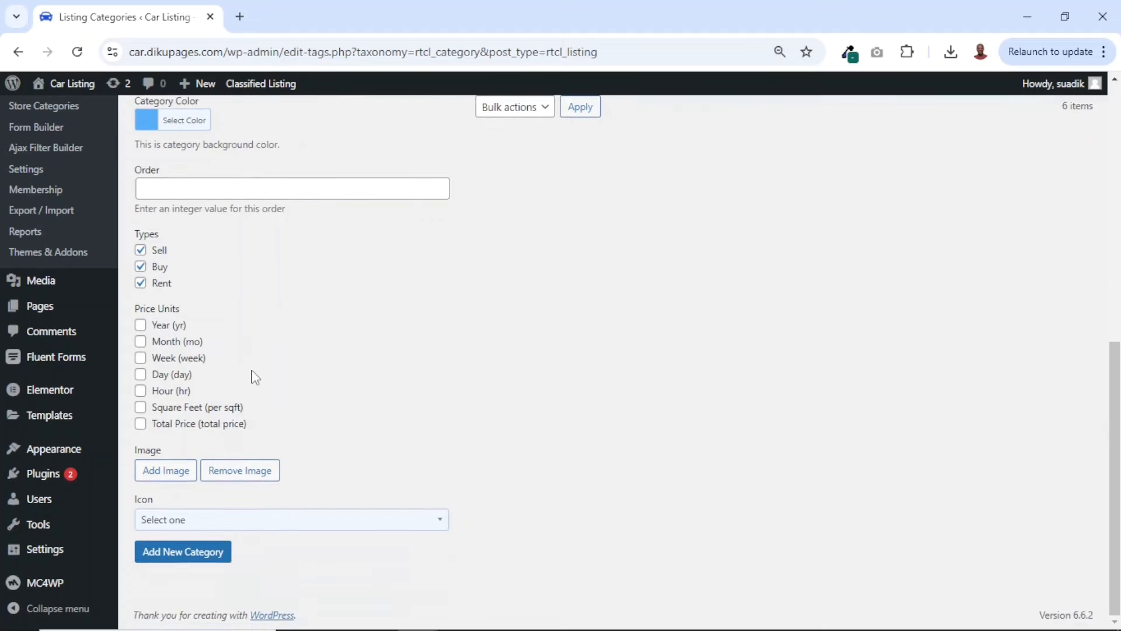
click(161, 480)
click(212, 143)
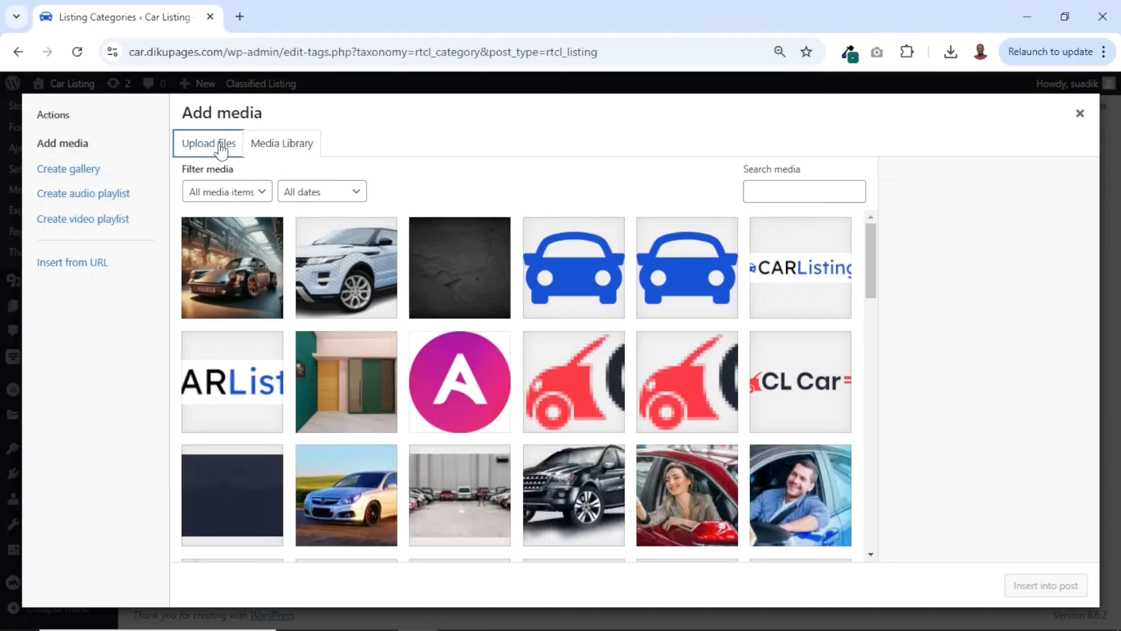
click(627, 364)
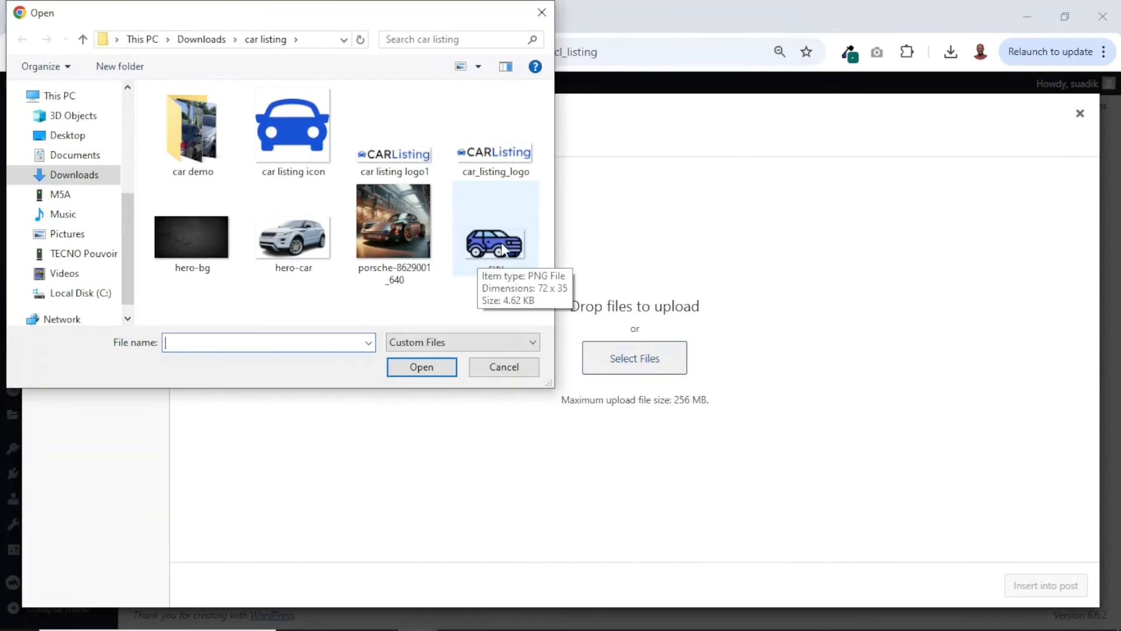
click(503, 251)
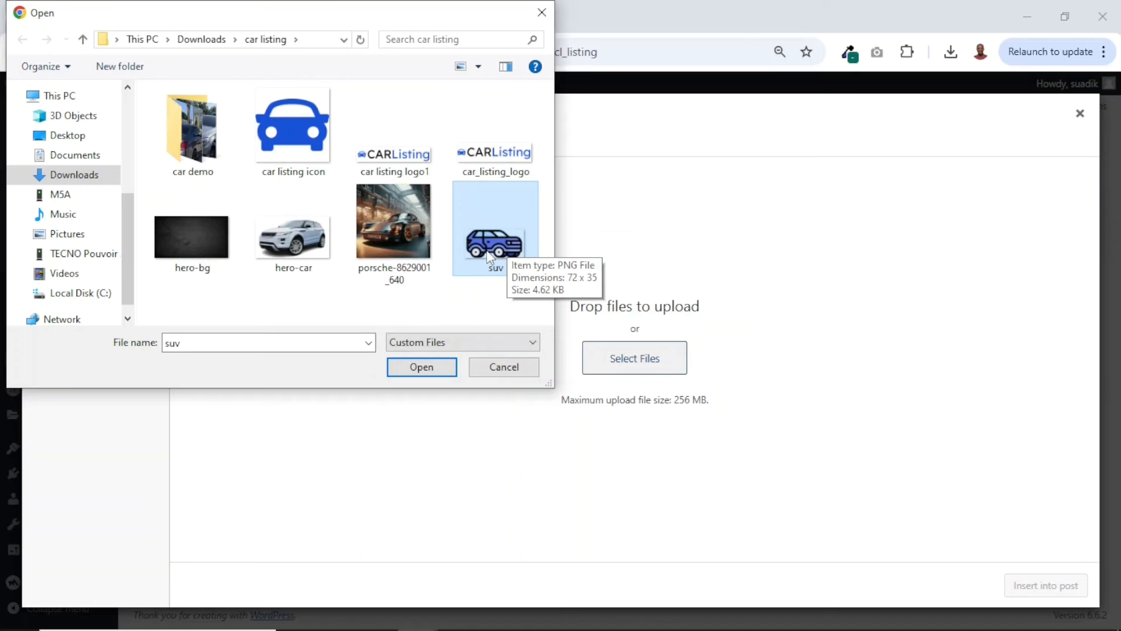
click(416, 374)
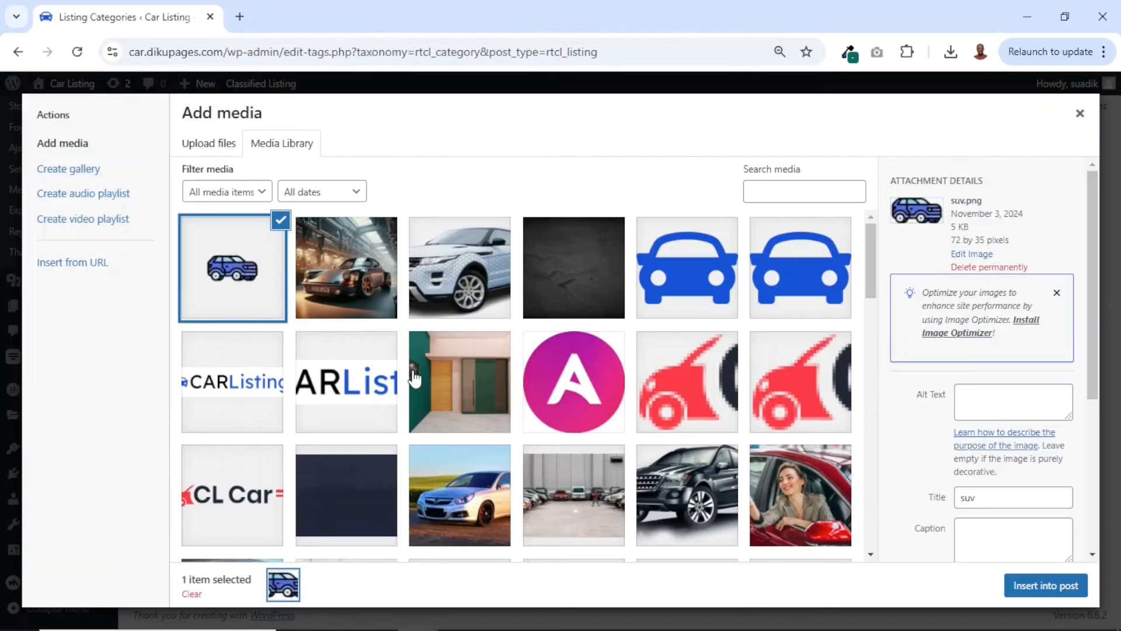
click(1040, 587)
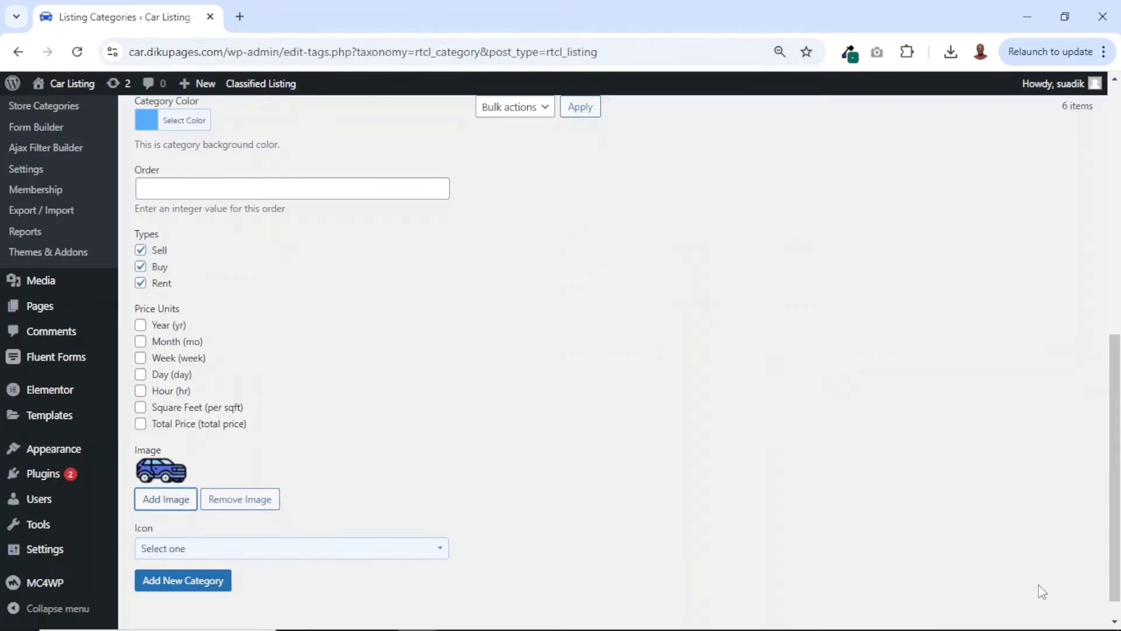
Look through the icons available for the SUV category and close the list without choosing one
click(339, 560)
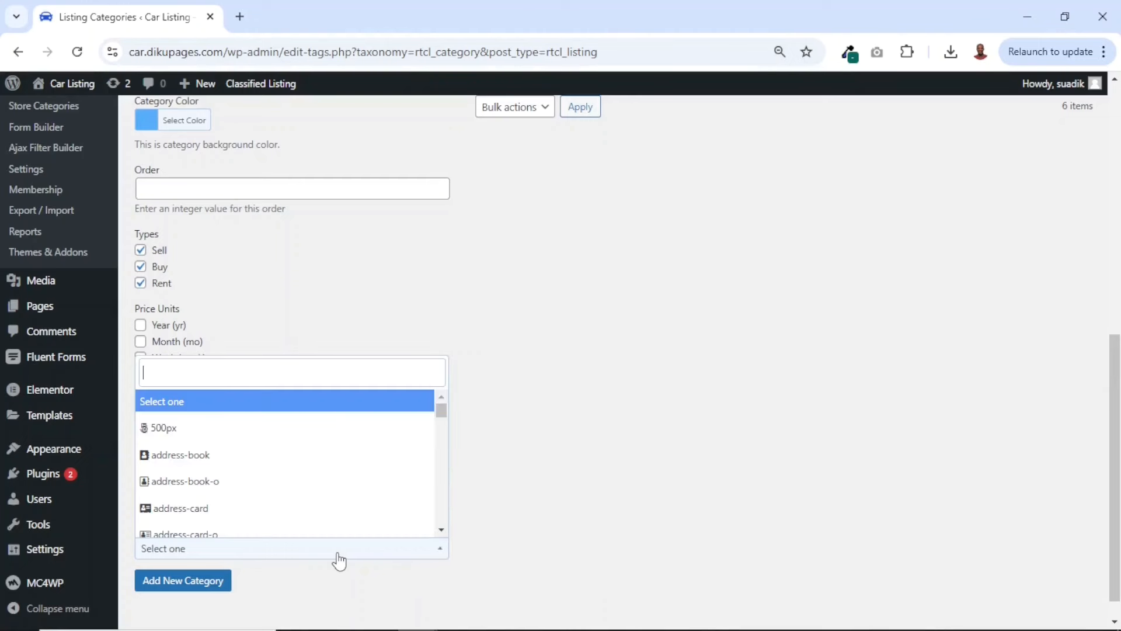
scroll(240, 508, down, 15)
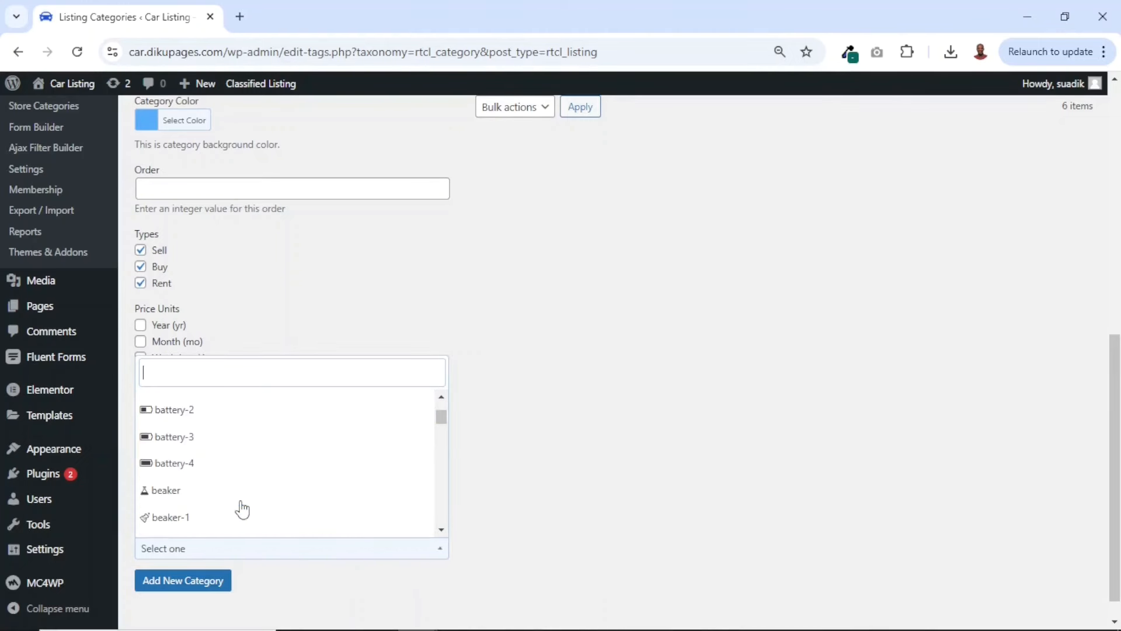
scroll(240, 508, up, 15)
click(638, 485)
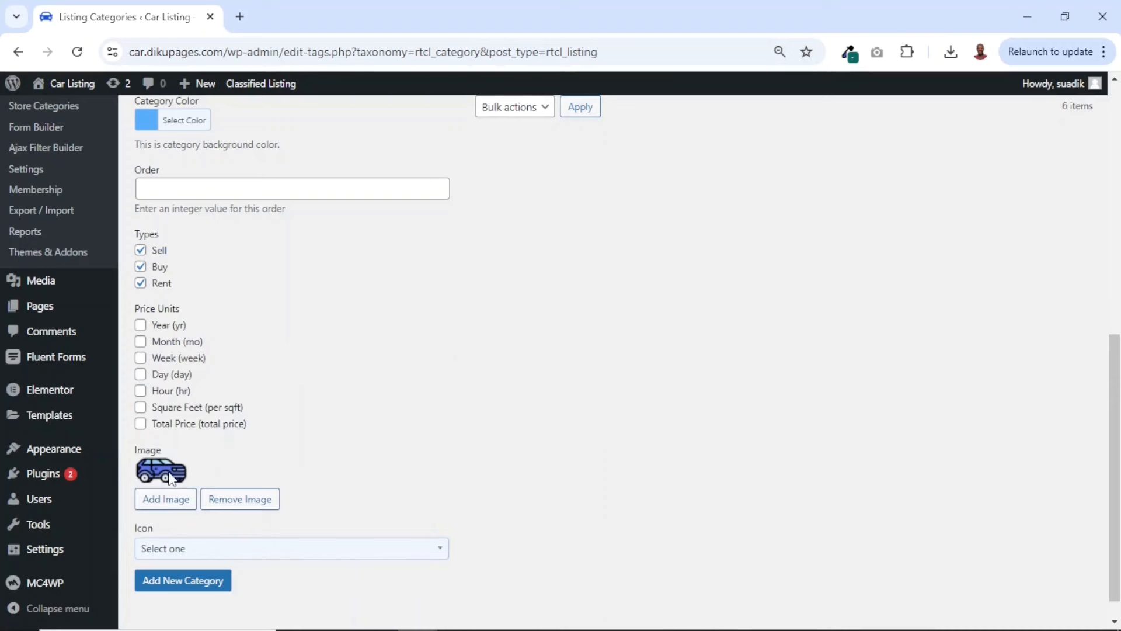
Add the new SUV category and check its name and slug in the categories list
click(188, 582)
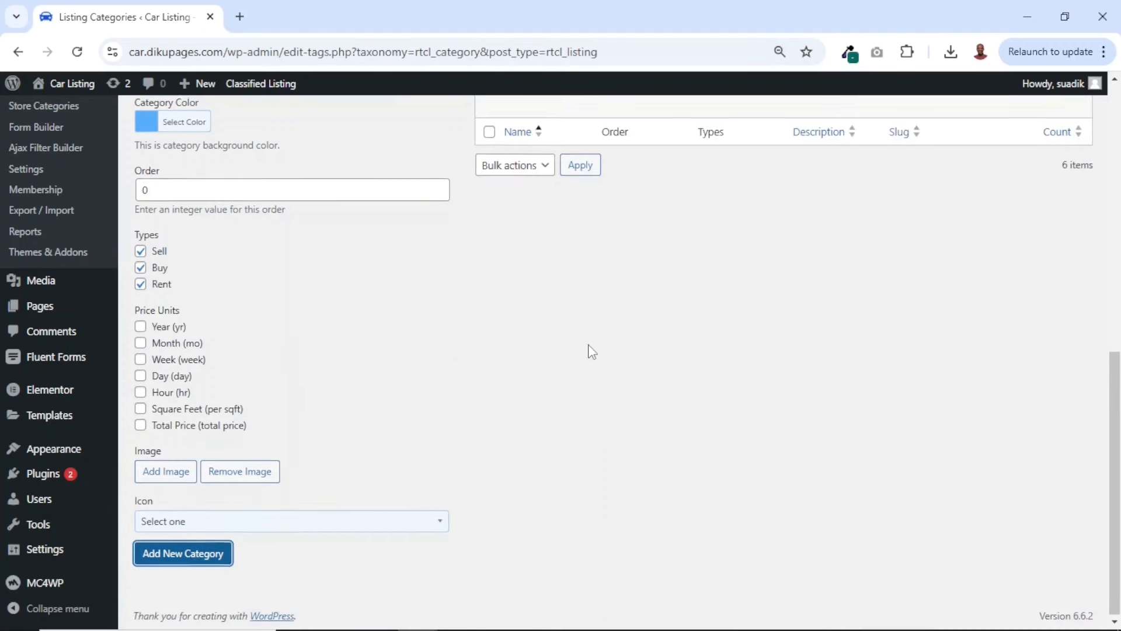
scroll(591, 350, up, 10)
scroll(581, 333, down, 1)
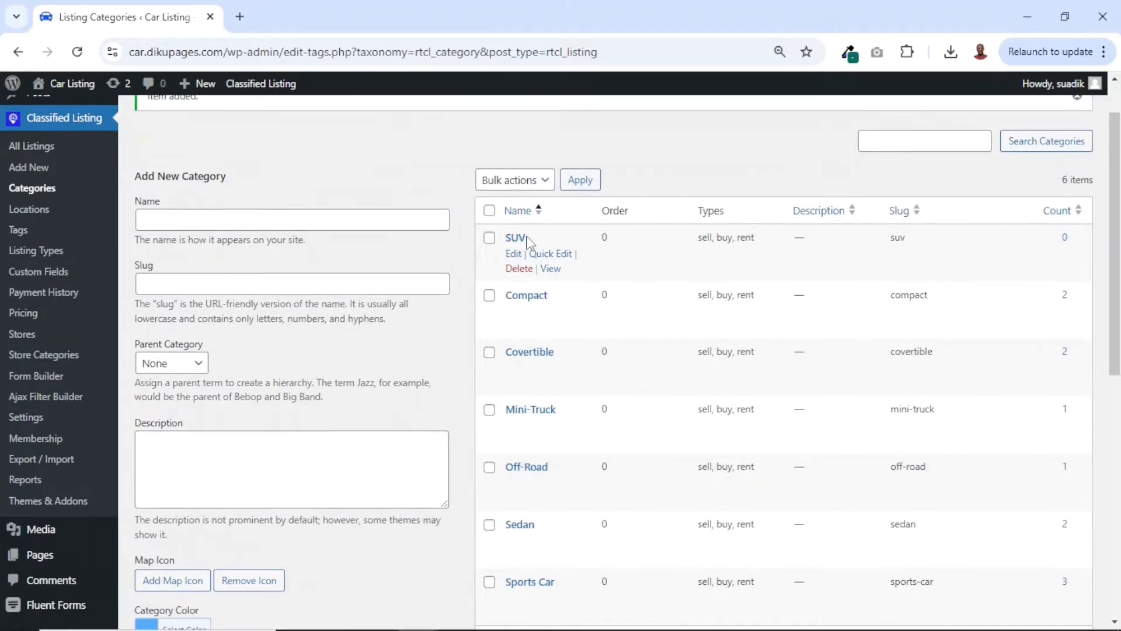
drag(906, 239, 893, 240)
Open the site's front page in a new browser tab and go to the form for adding a listing
middle_click(75, 86)
click(298, 18)
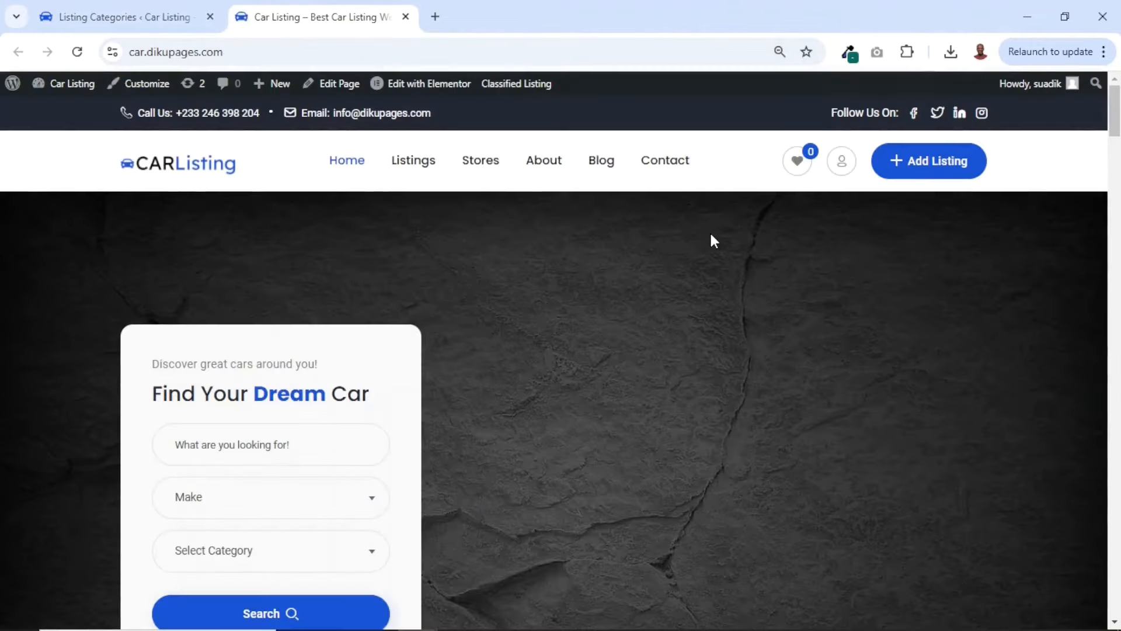
click(941, 162)
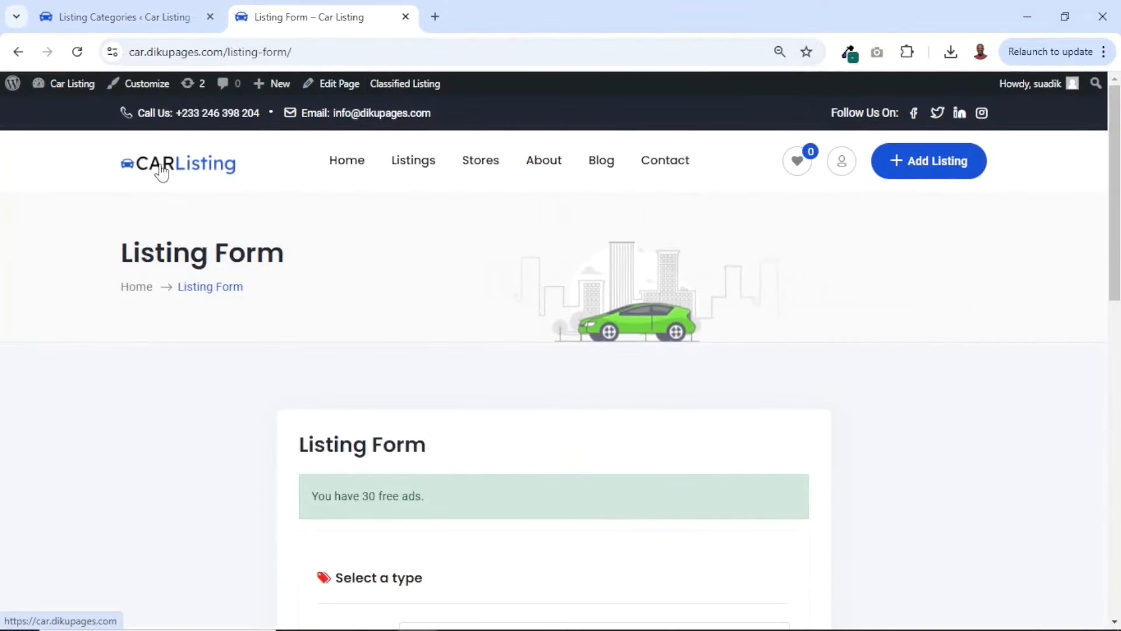
Set the ad type to Sell and look for the SUV category among the form's category options
scroll(719, 343, down, 4)
click(538, 390)
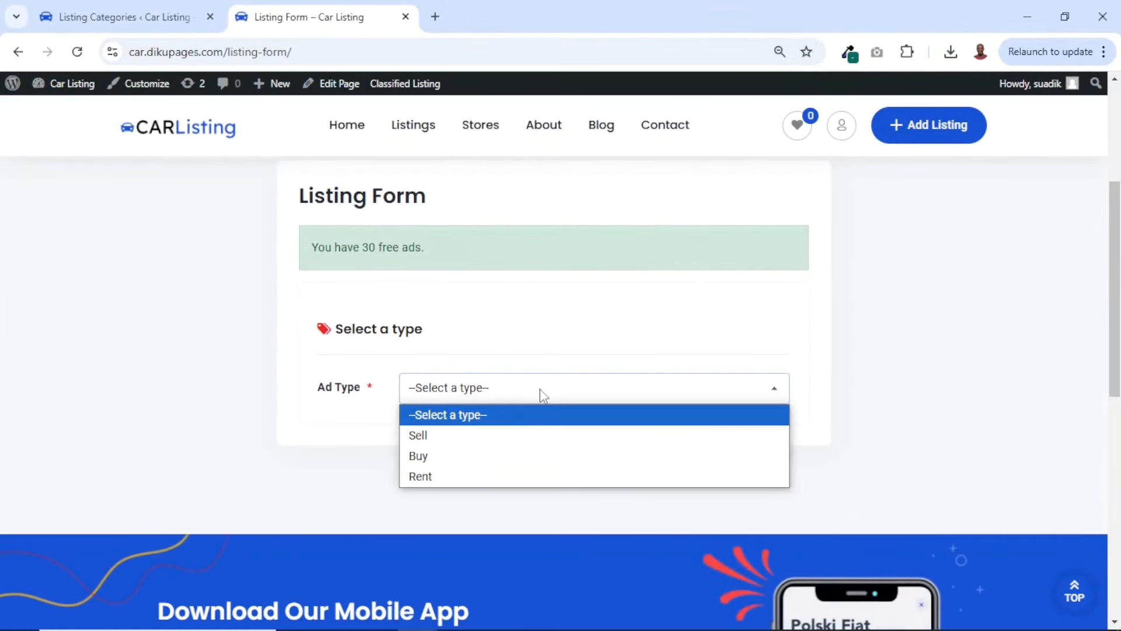
click(446, 442)
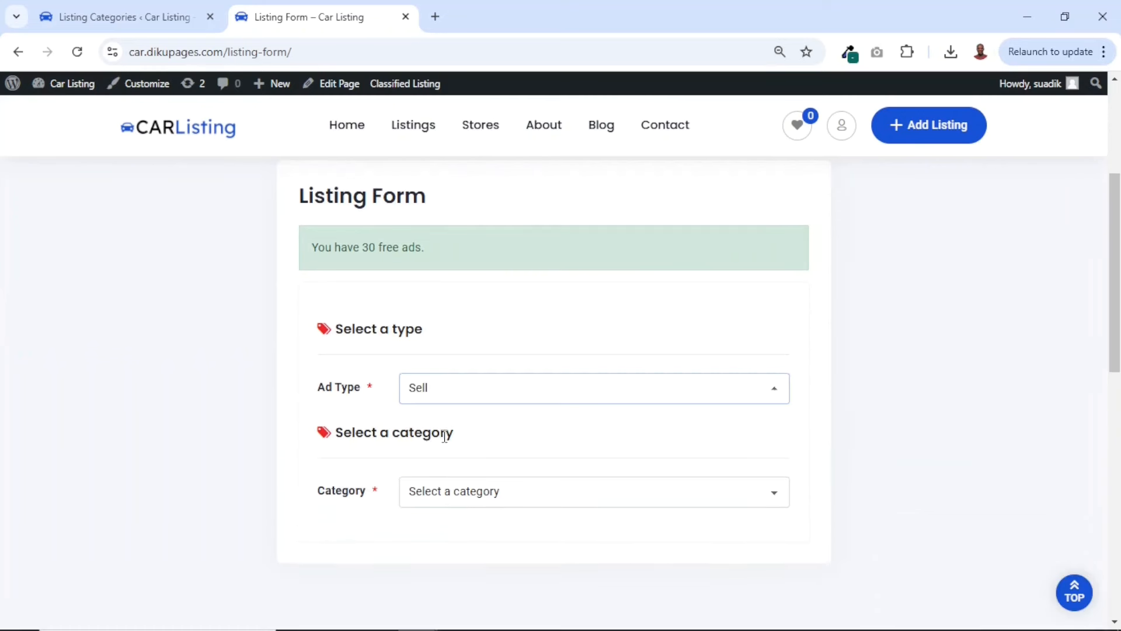
click(482, 498)
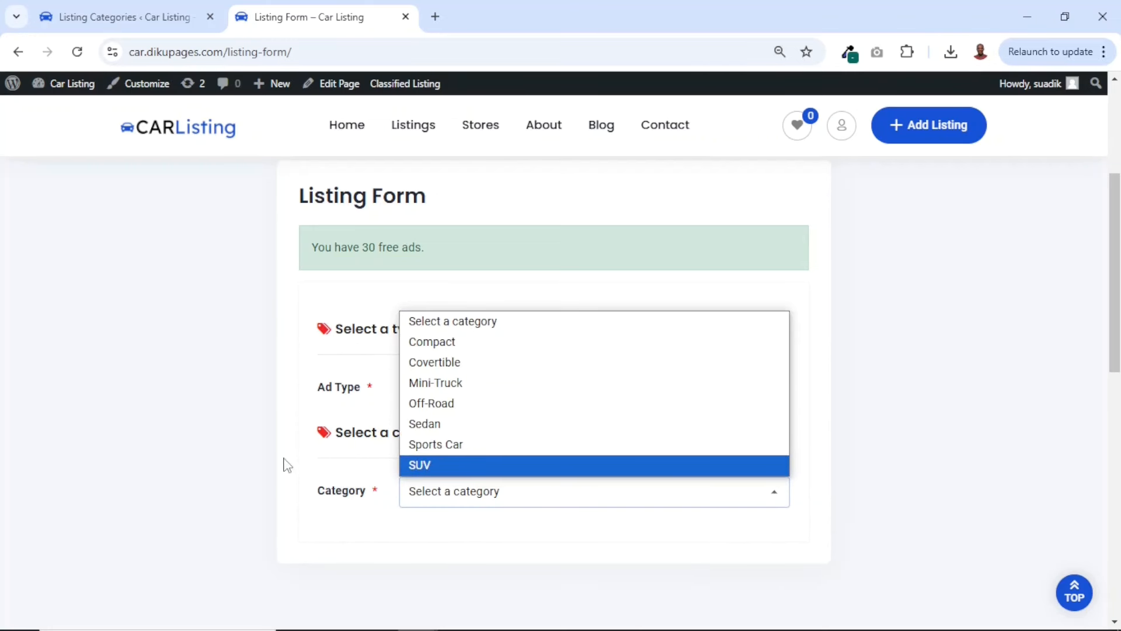
Return to the site admin, open the listing locations, look through the existing ones and add a new top-level location named Tamale
click(132, 19)
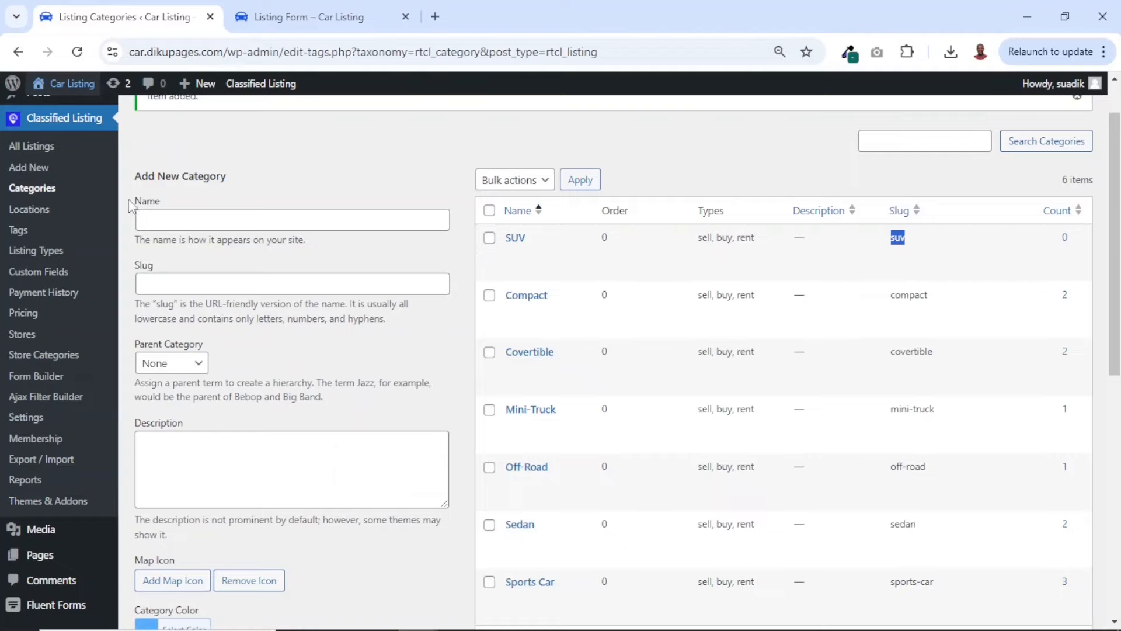
click(27, 213)
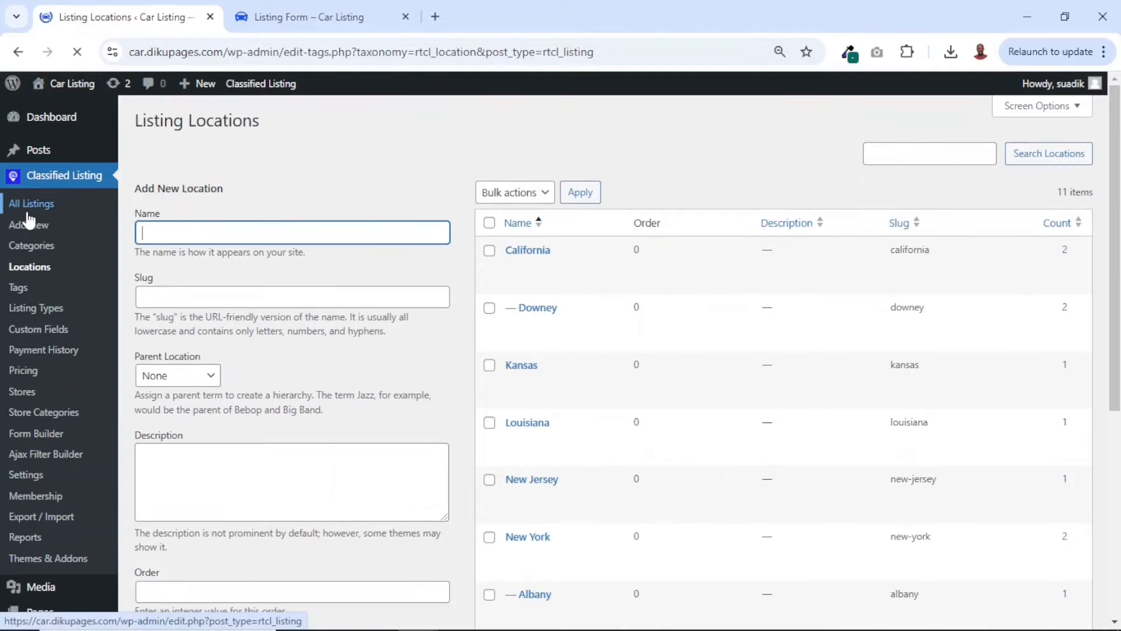
scroll(605, 349, down, 3)
scroll(606, 350, down, 2)
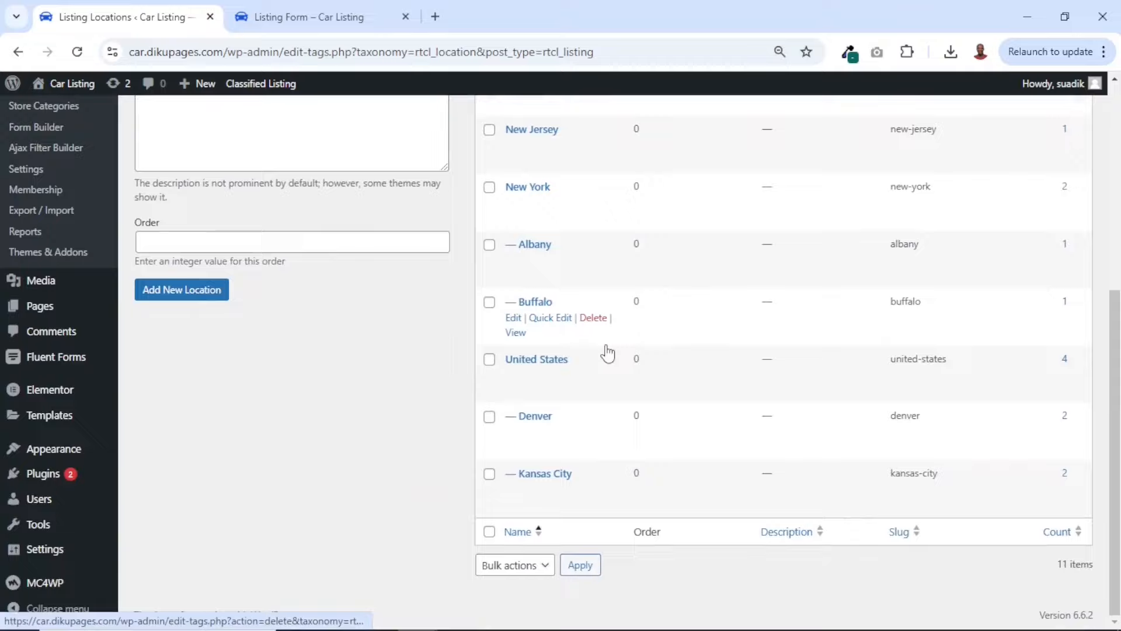
scroll(606, 350, up, 5)
scroll(606, 351, down, 5)
scroll(605, 349, up, 5)
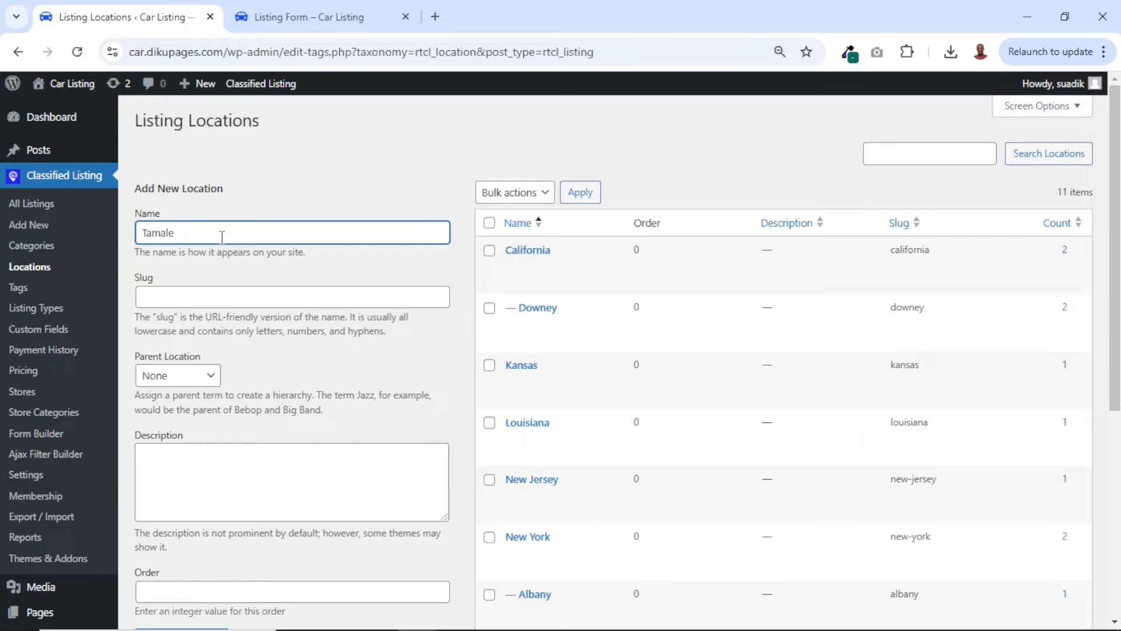
scroll(221, 236, down, 5)
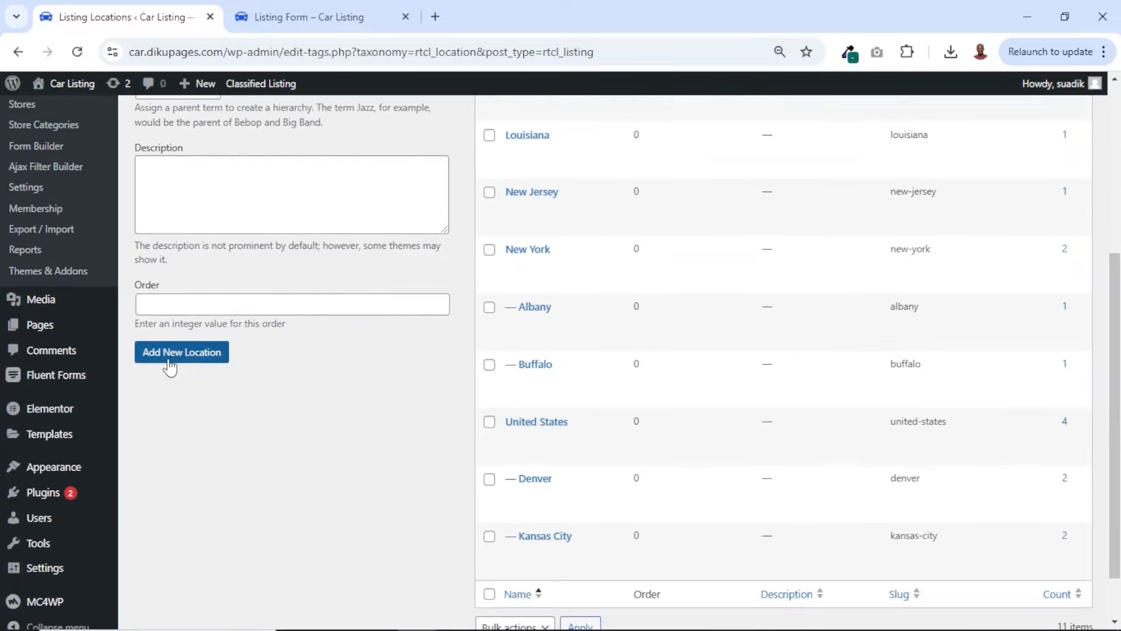
click(177, 360)
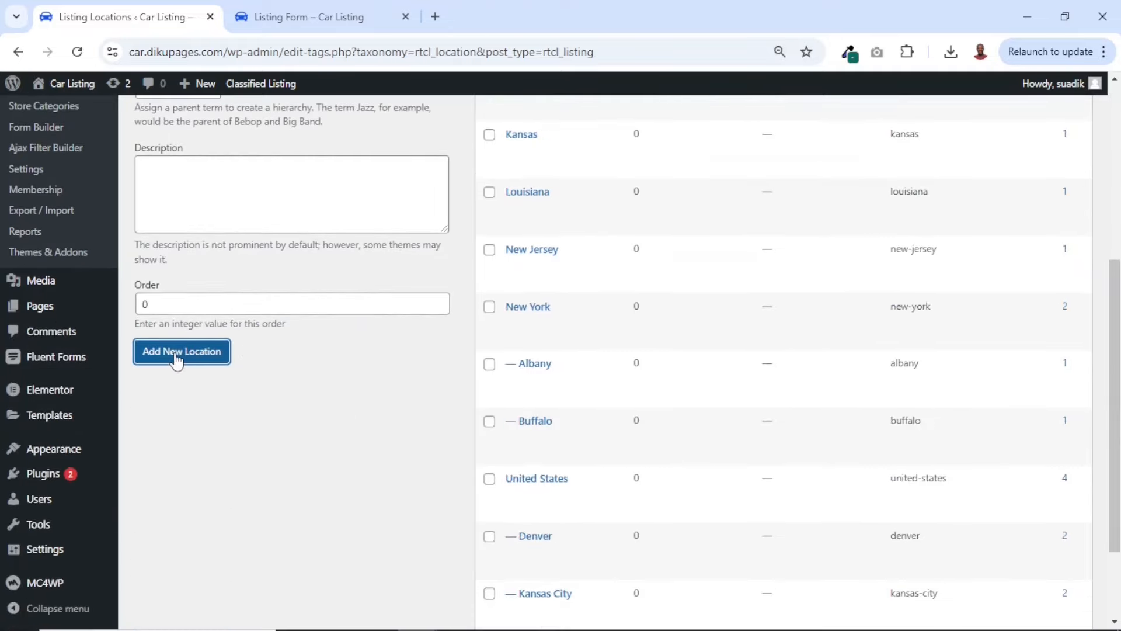
scroll(497, 345, up, 5)
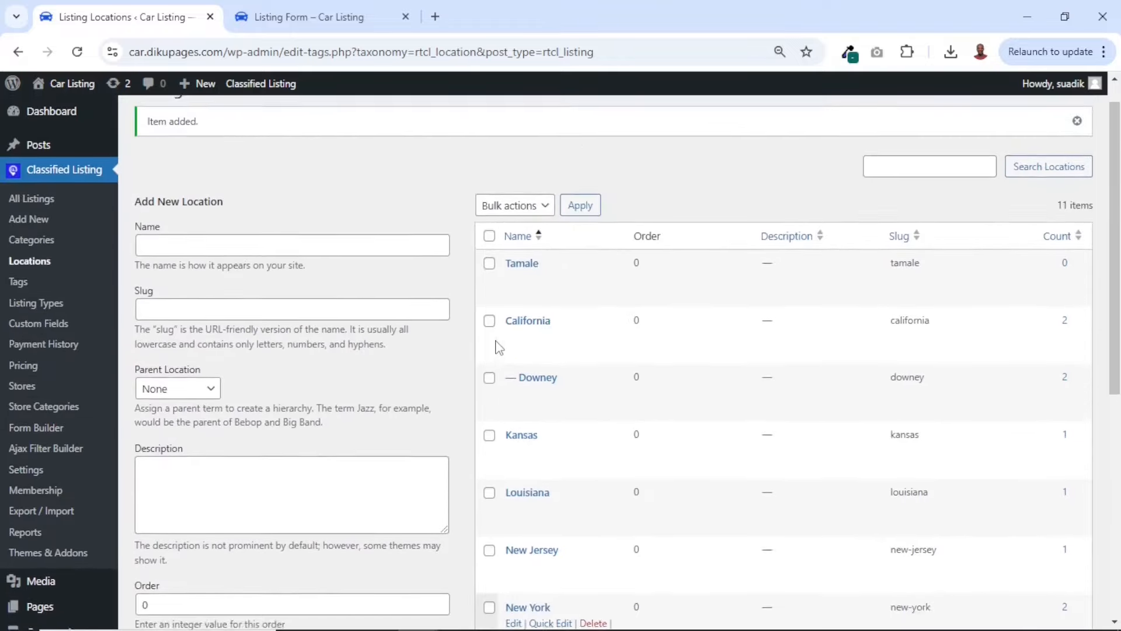
Add another top-level listing location named Accra and check it in the locations list
scroll(499, 347, up, 1)
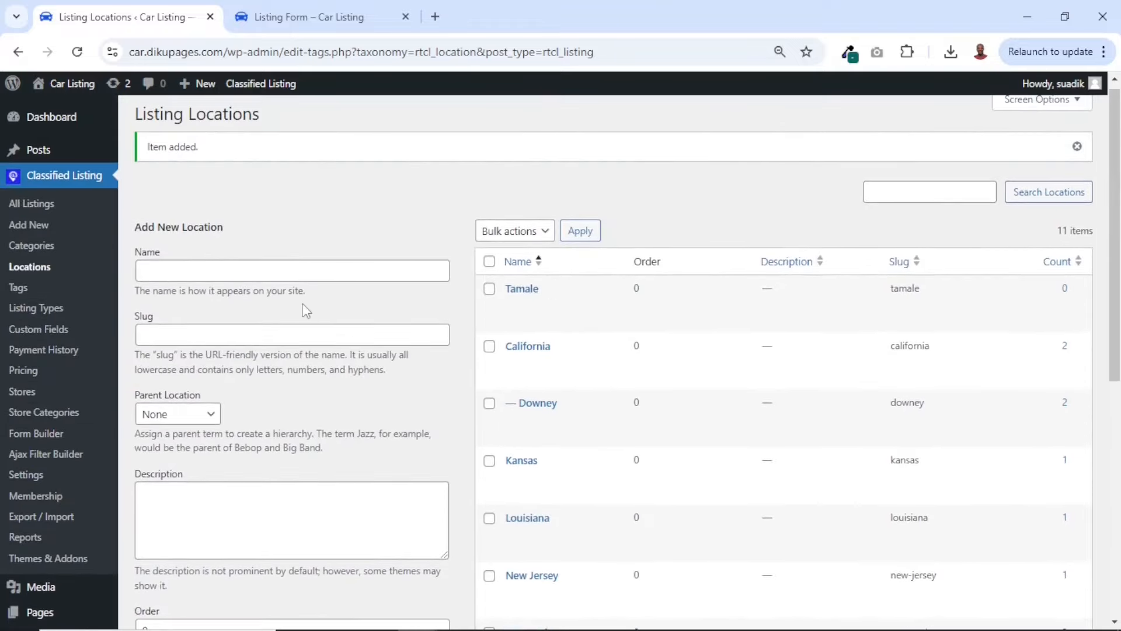
click(239, 275)
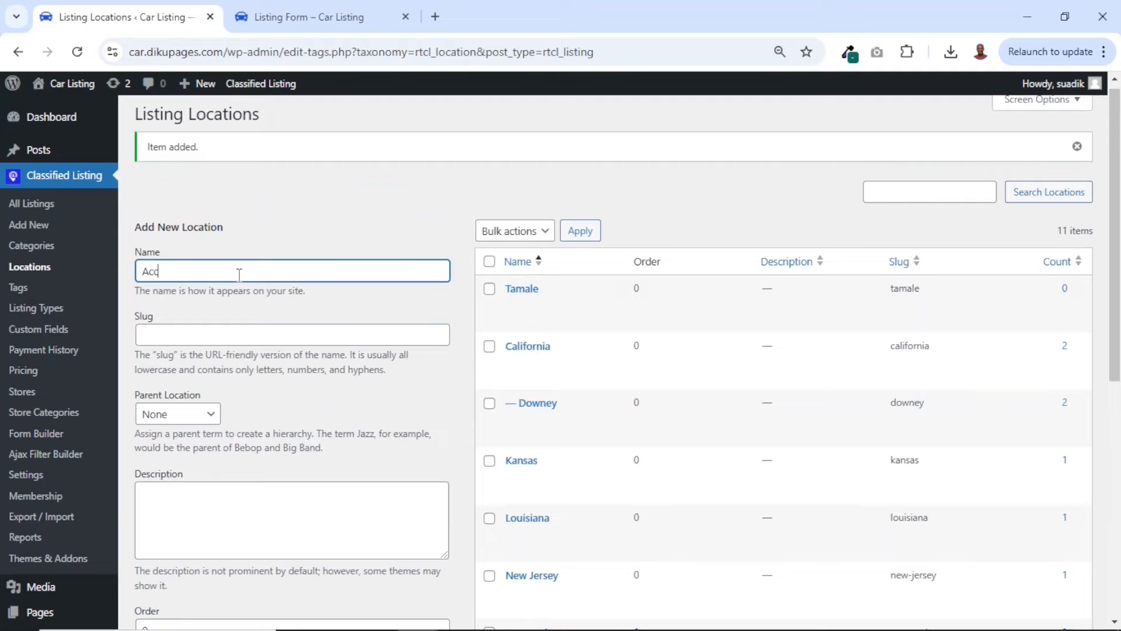
text(Accra)
scroll(239, 275, down, 4)
click(171, 461)
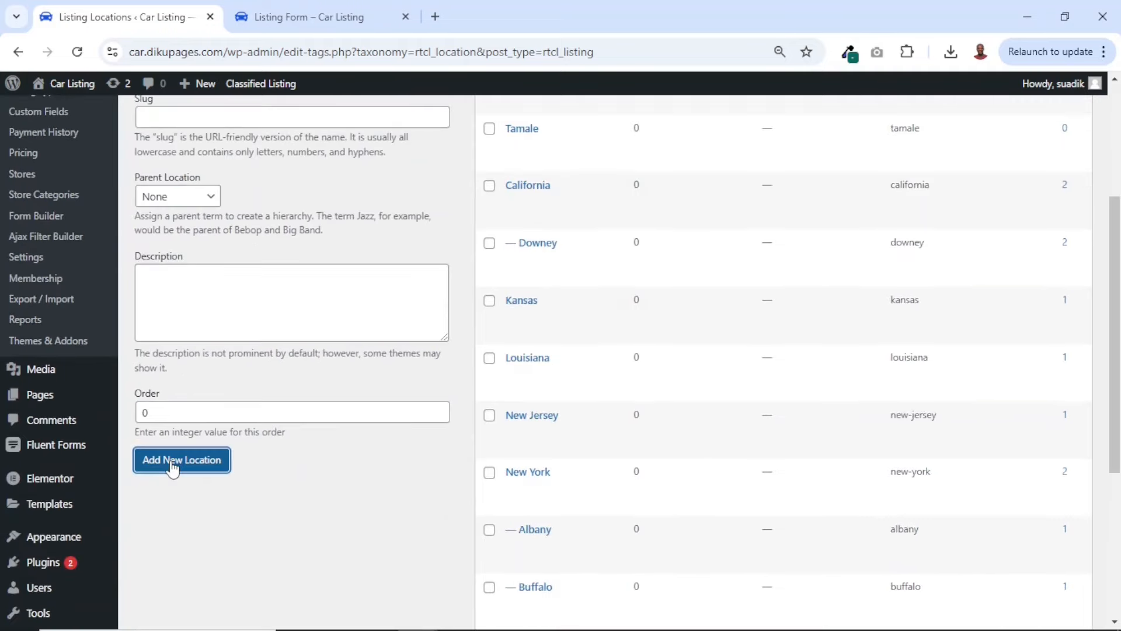
scroll(332, 380, up, 2)
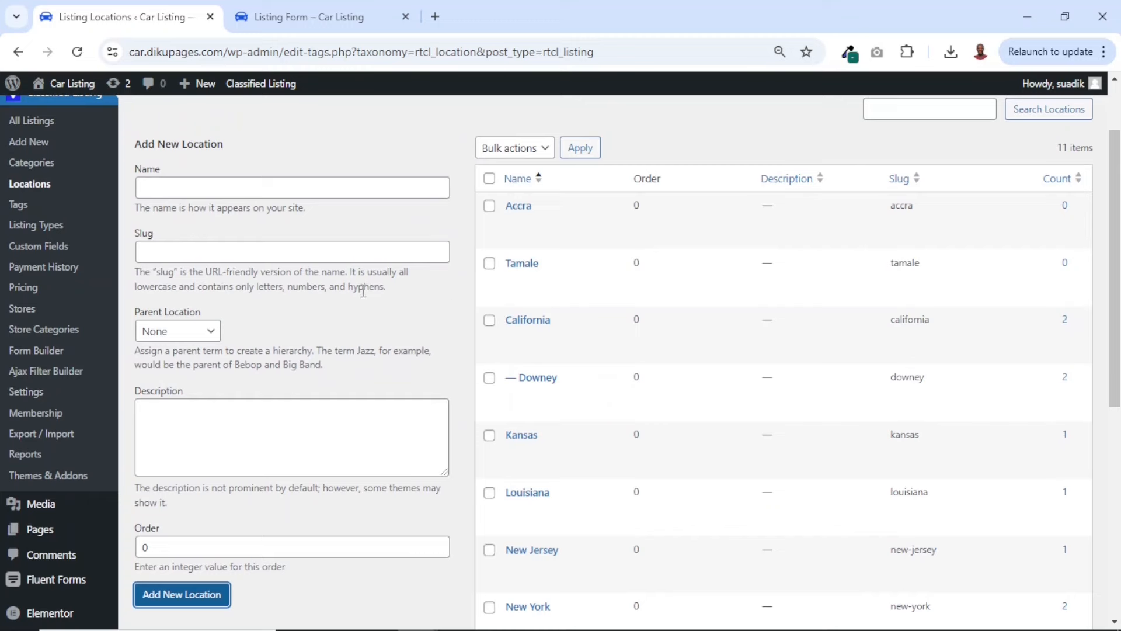
Add a location named Aboabo with Tamale as its parent location and check it in the locations list
click(178, 184)
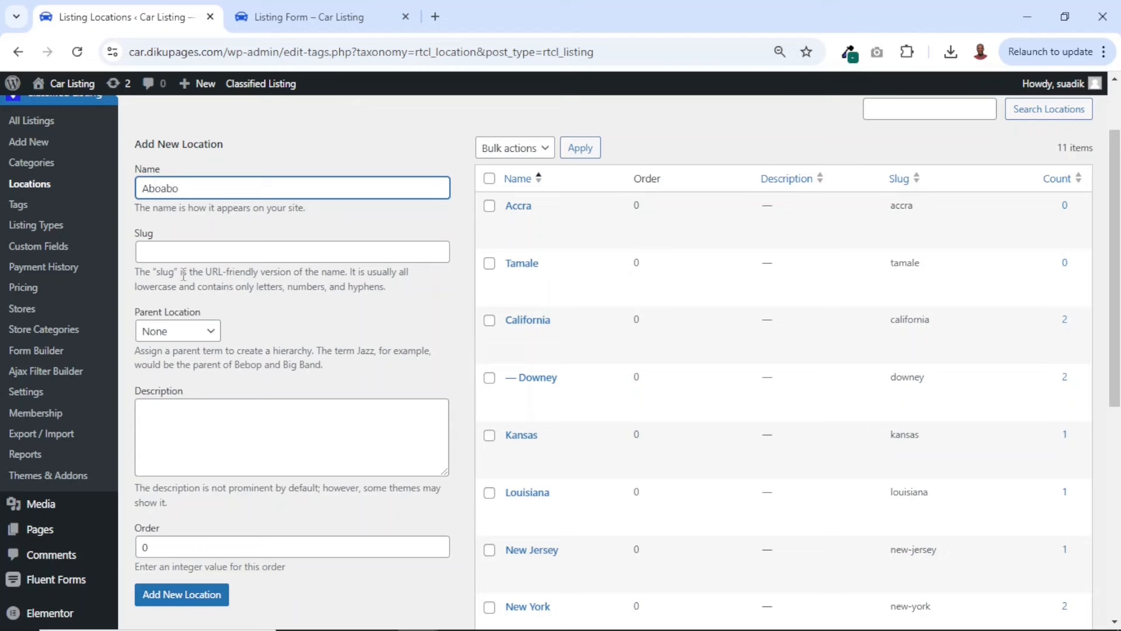
click(177, 337)
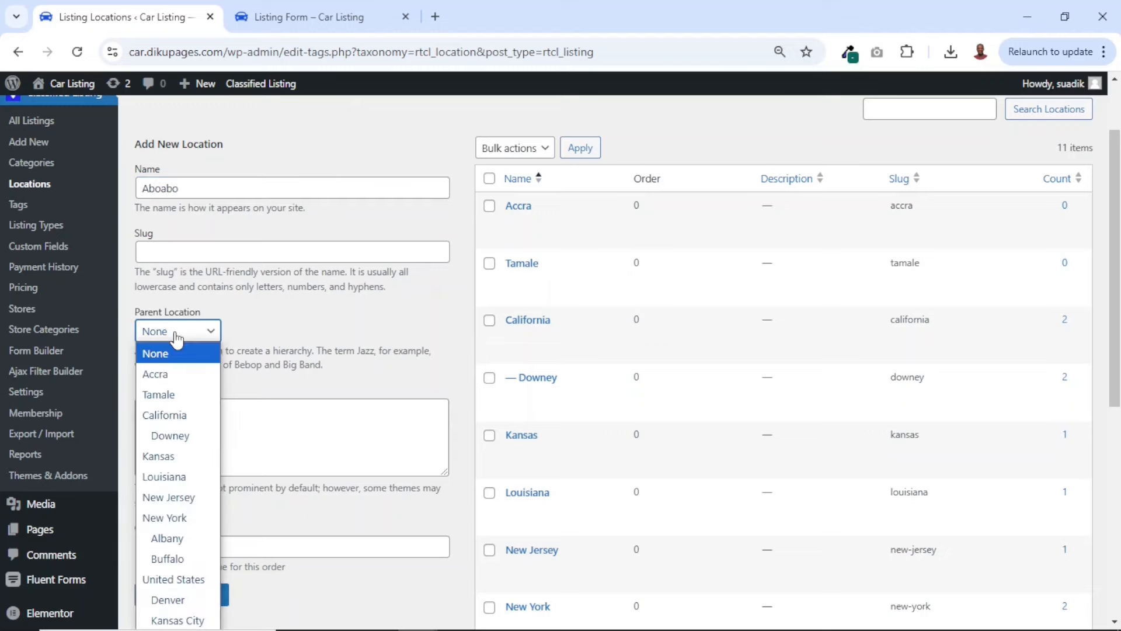
click(164, 396)
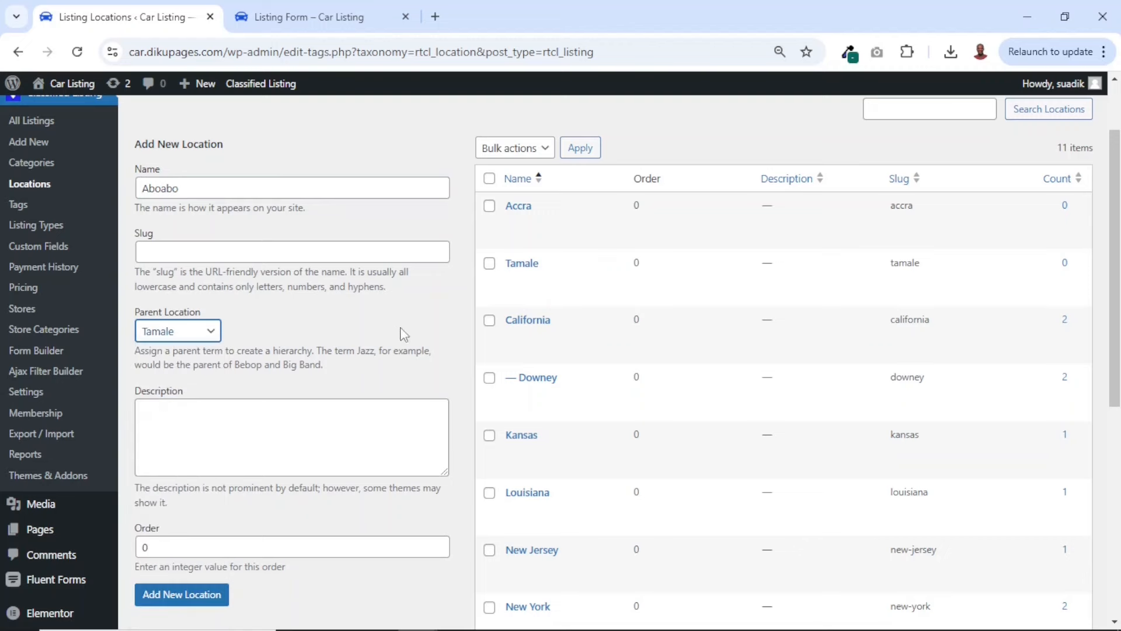
mouse_move(555, 271)
click(175, 598)
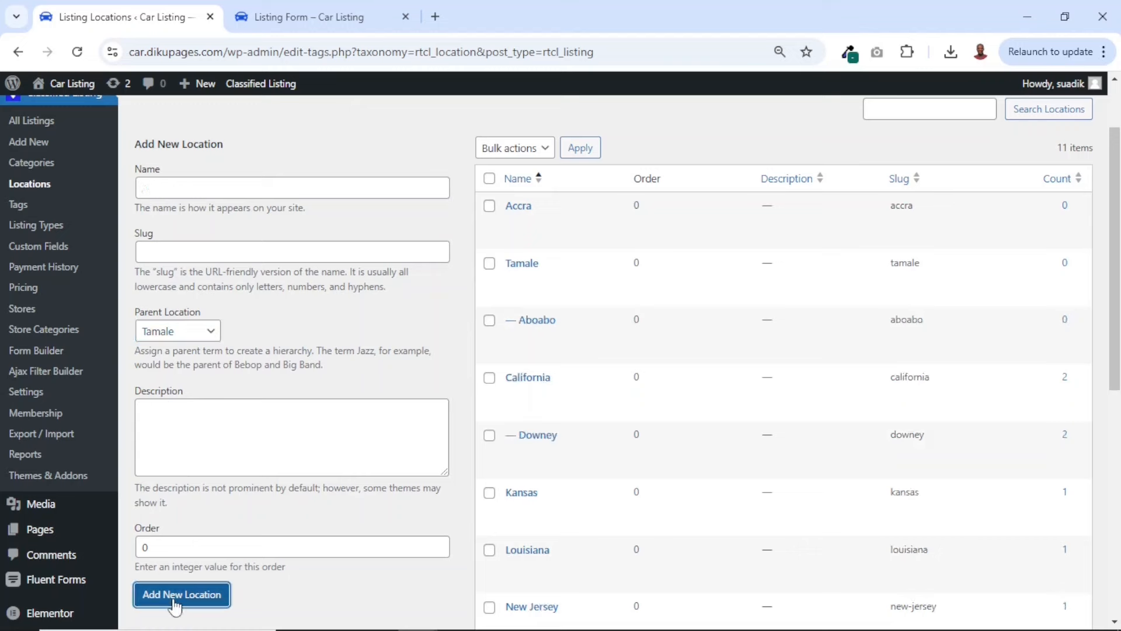
scroll(418, 304, down, 2)
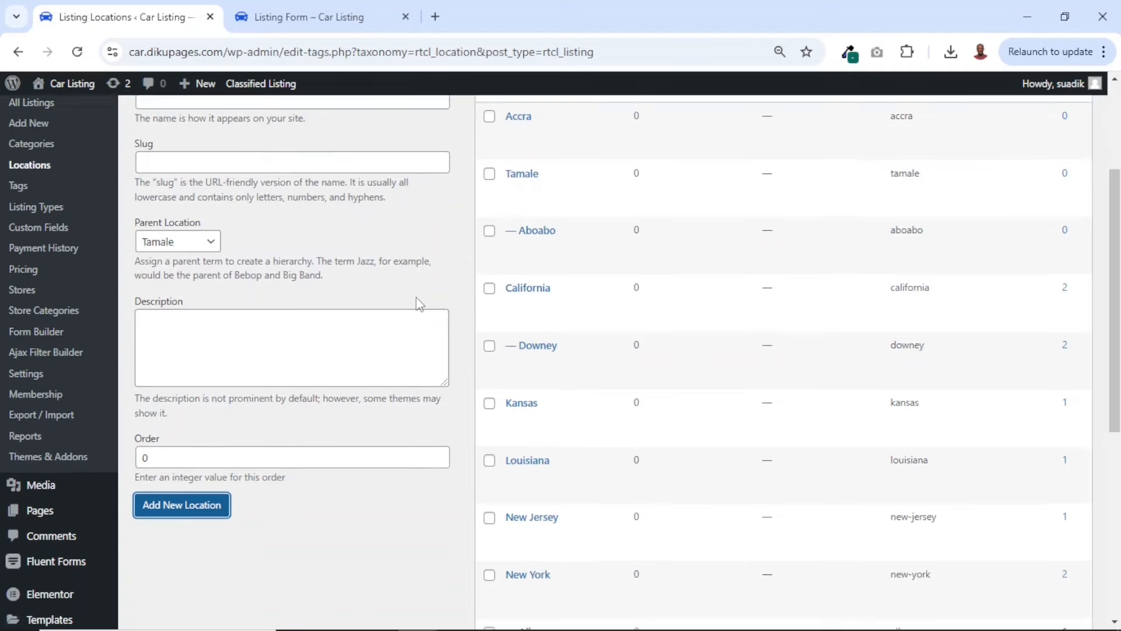
scroll(420, 304, up, 3)
scroll(418, 301, down, 4)
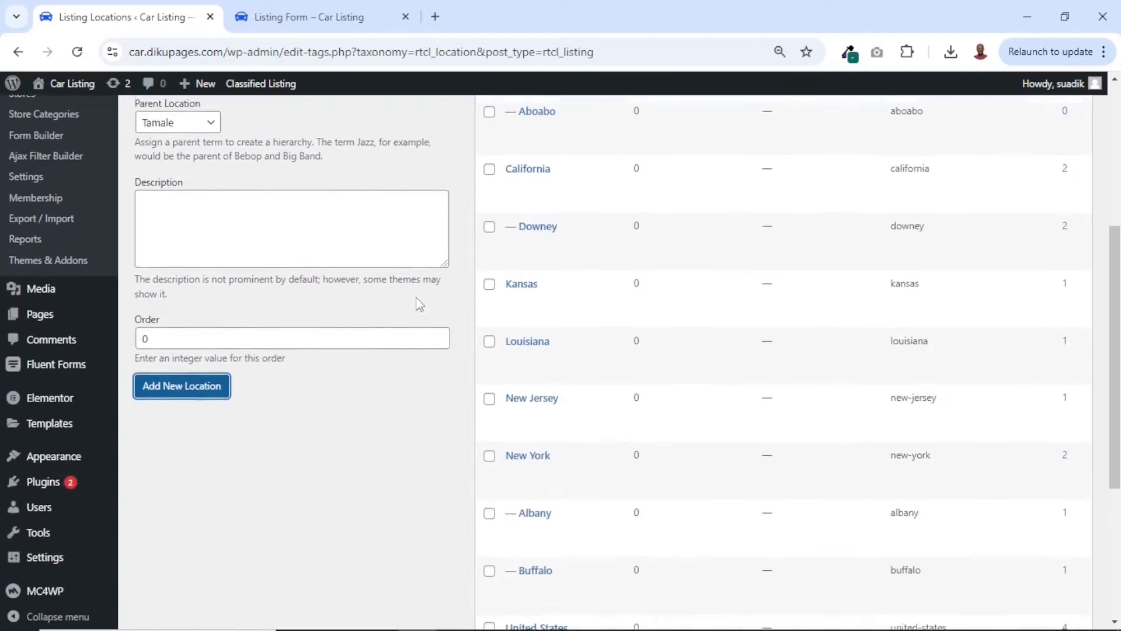
scroll(418, 297, up, 4)
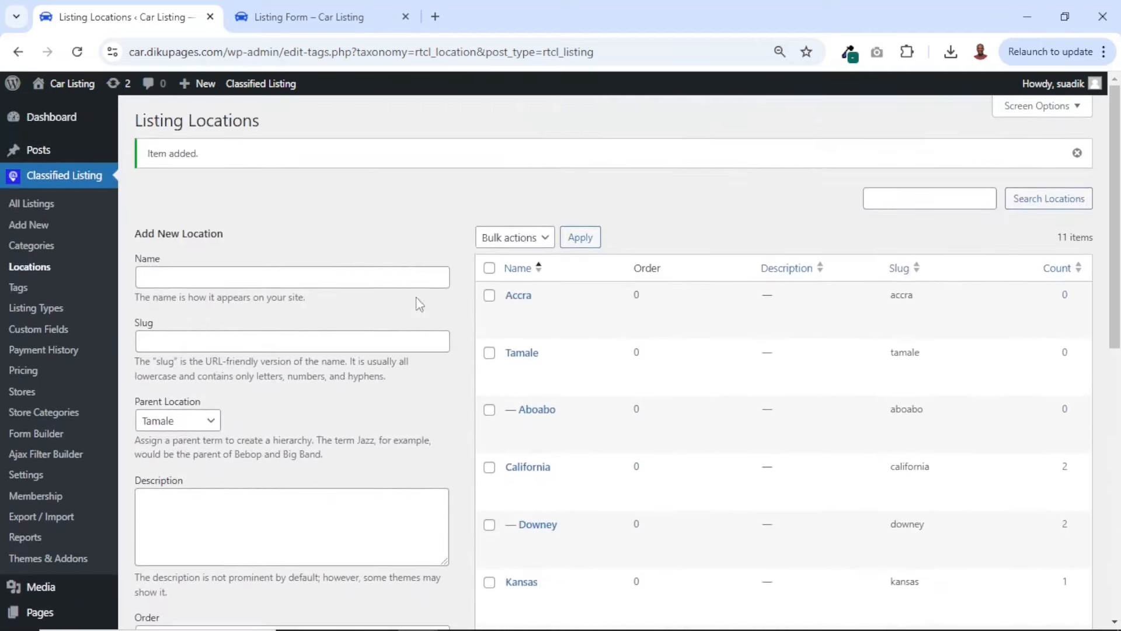
View the form for adding listing tags and go on to the Listing Types page
click(22, 289)
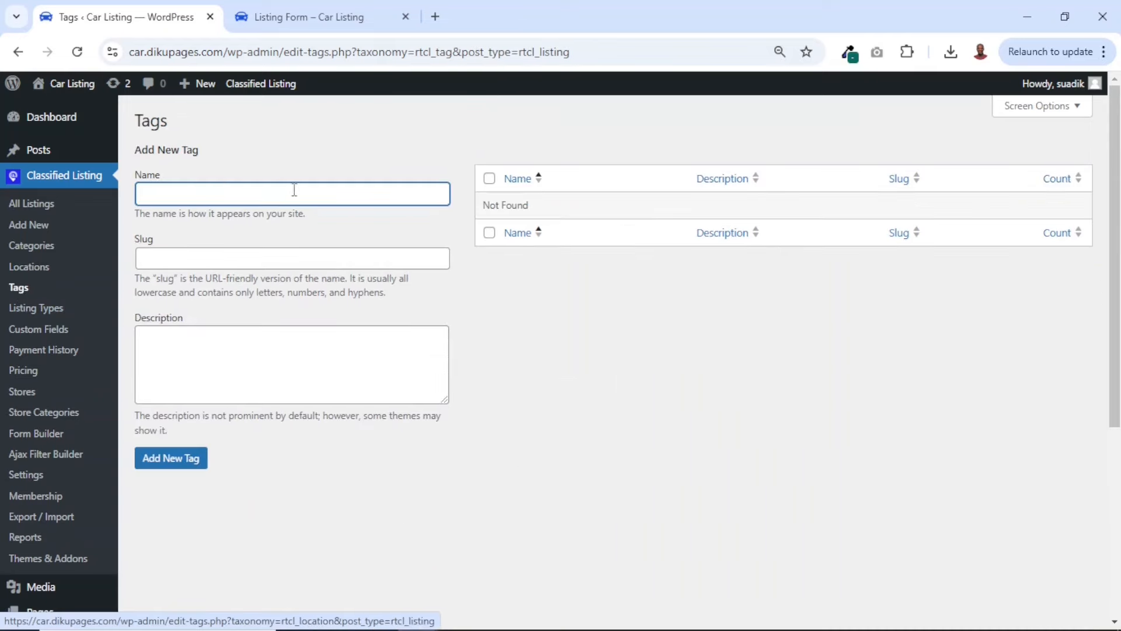
click(293, 190)
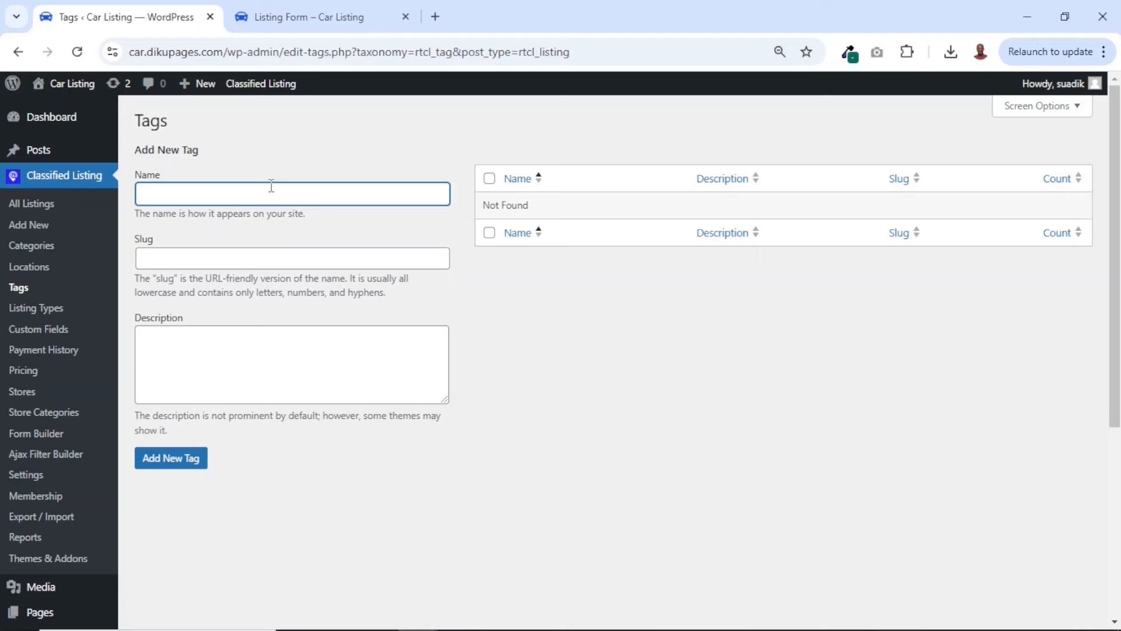
click(31, 310)
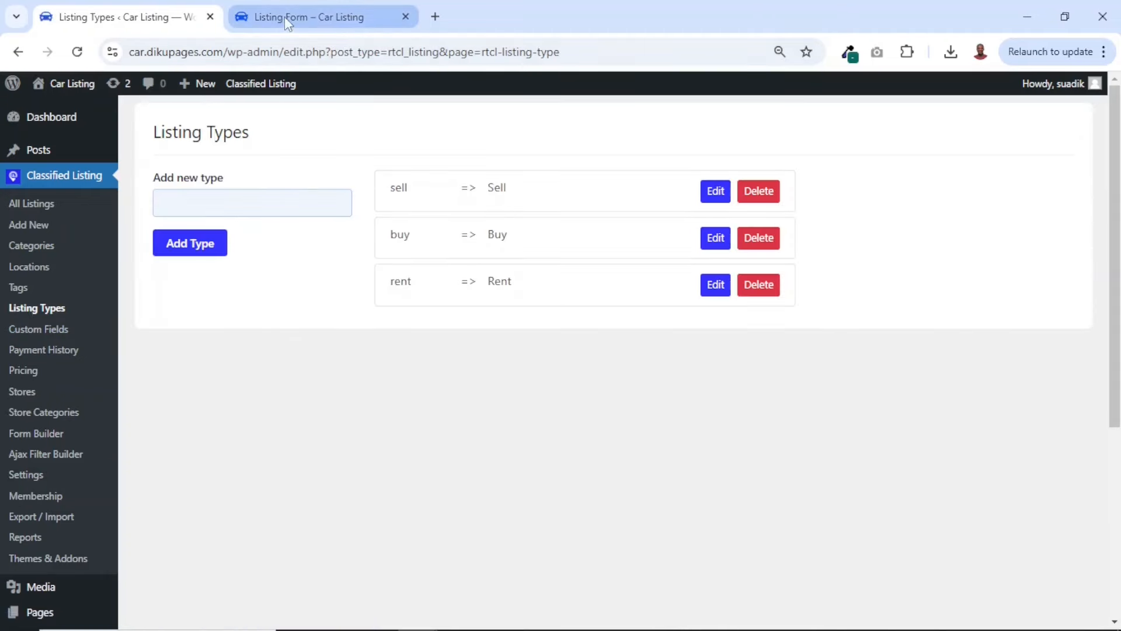
Check the ad type options offered in the front-end listing form and return to the Listing Types page
click(285, 17)
click(466, 388)
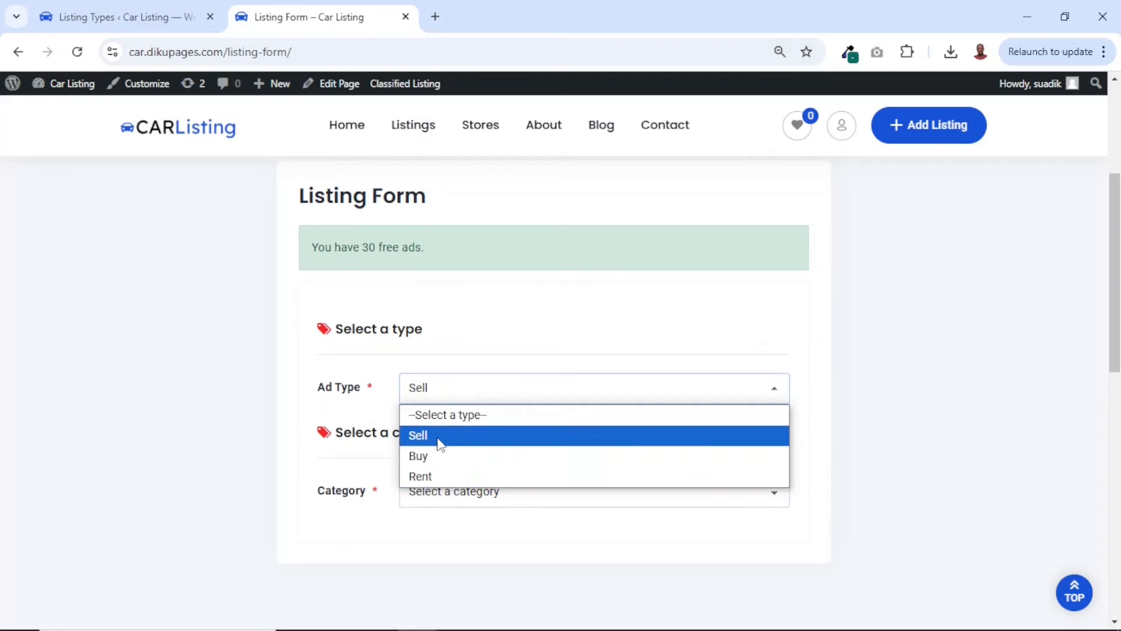
click(123, 16)
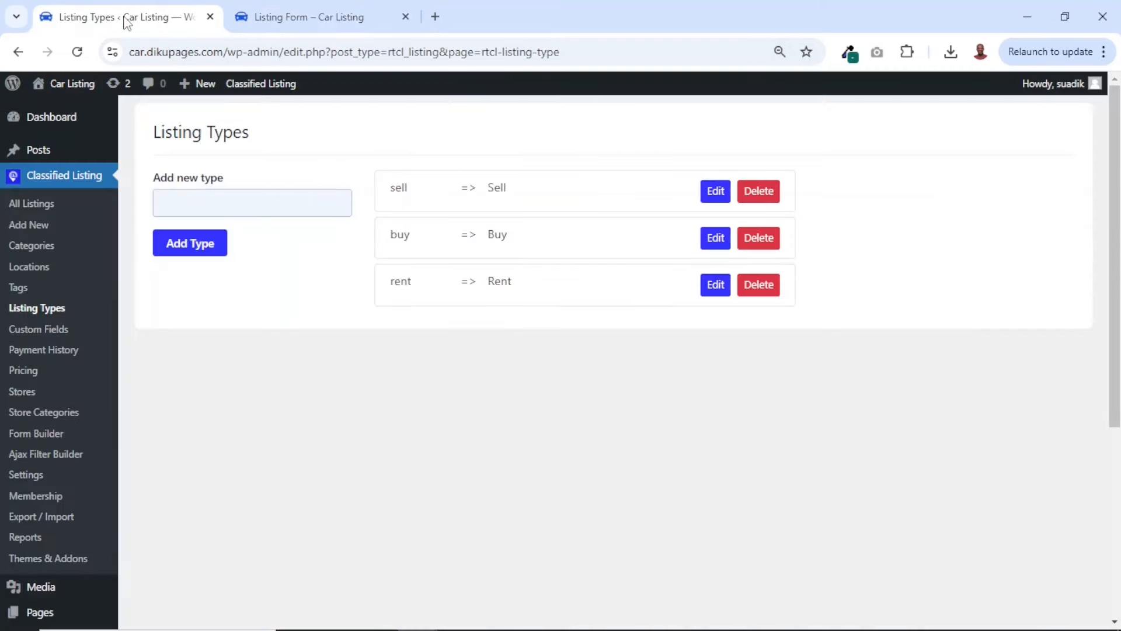
Add a new listing type named Exchange and check it in the list of types
click(295, 205)
text(Exchange)
click(186, 248)
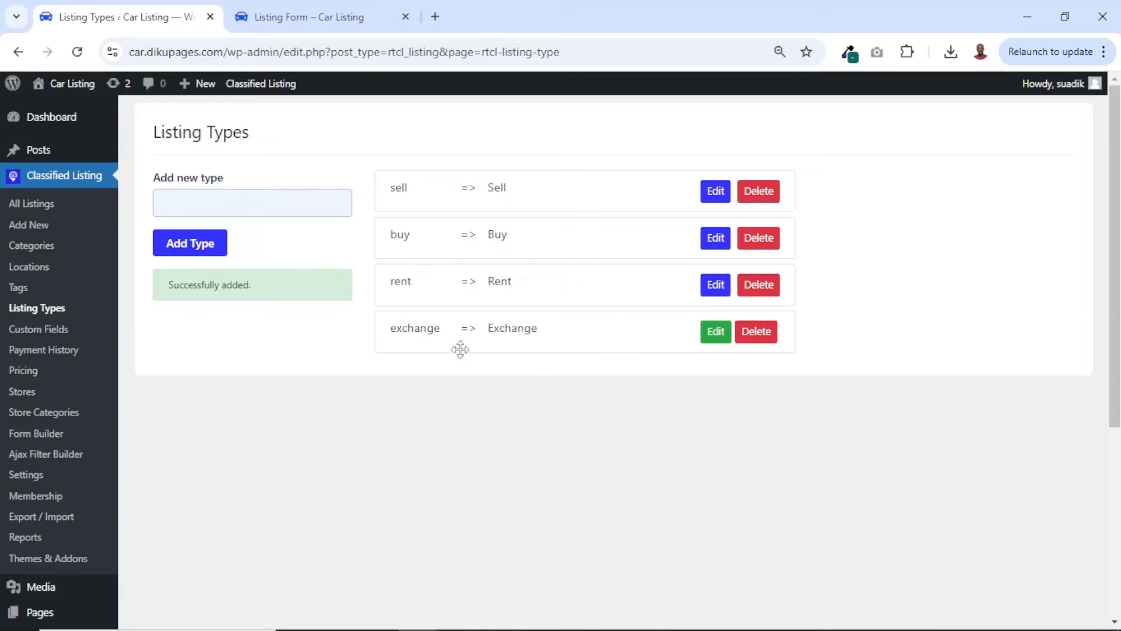
scroll(517, 401, down, 1)
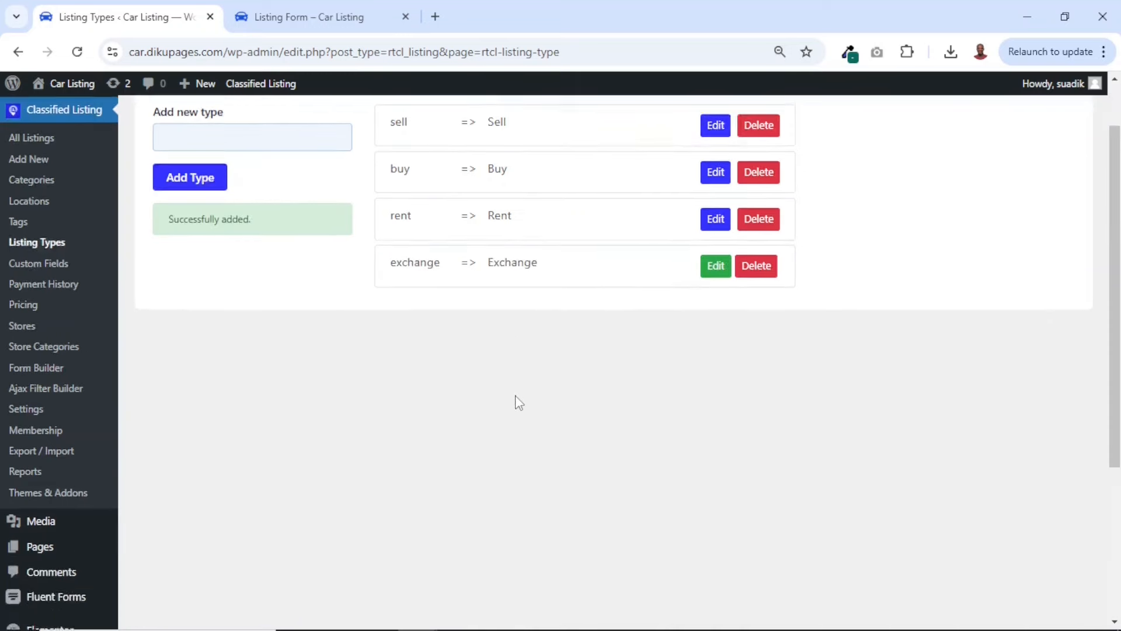
Reload the front-end listing form, set the ad type to Exchange and check whether any categories are offered
click(320, 23)
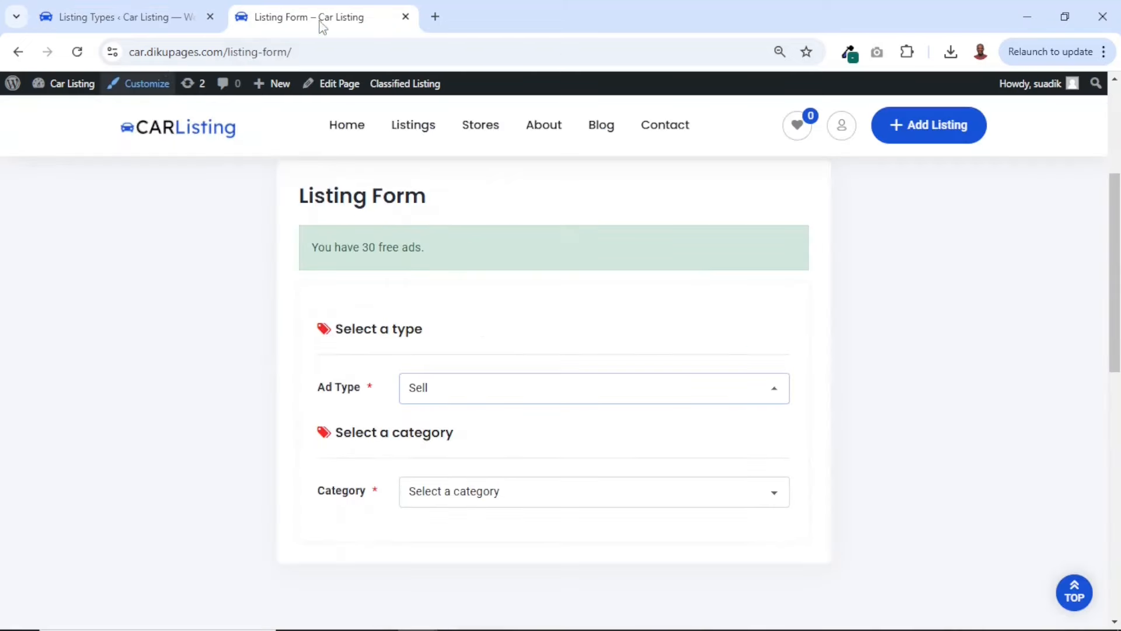
click(78, 54)
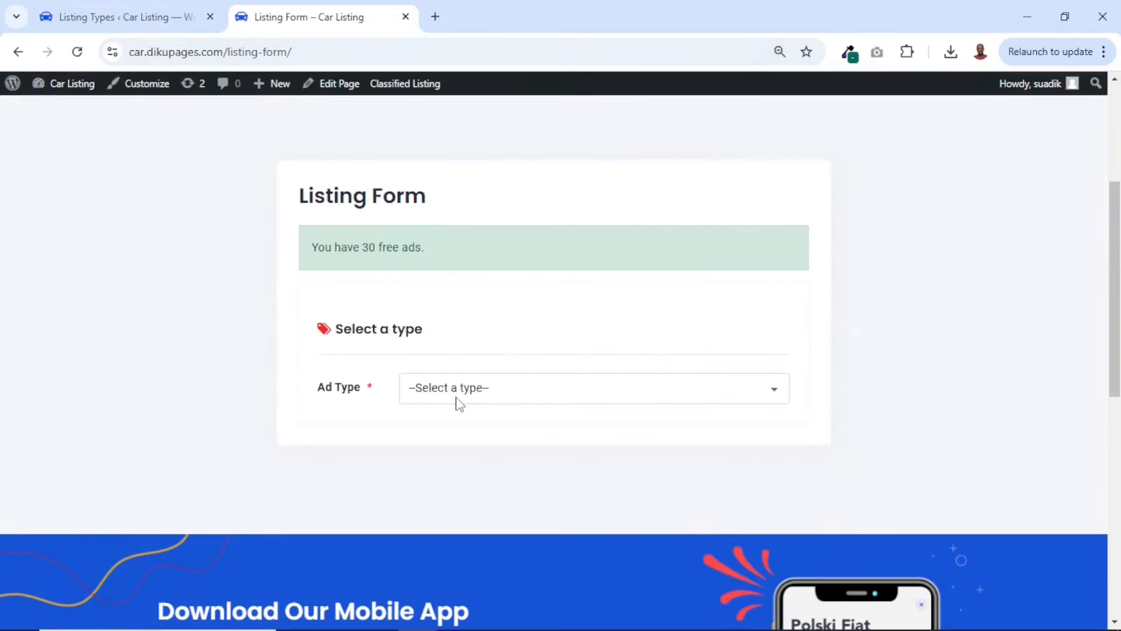
click(460, 404)
click(442, 506)
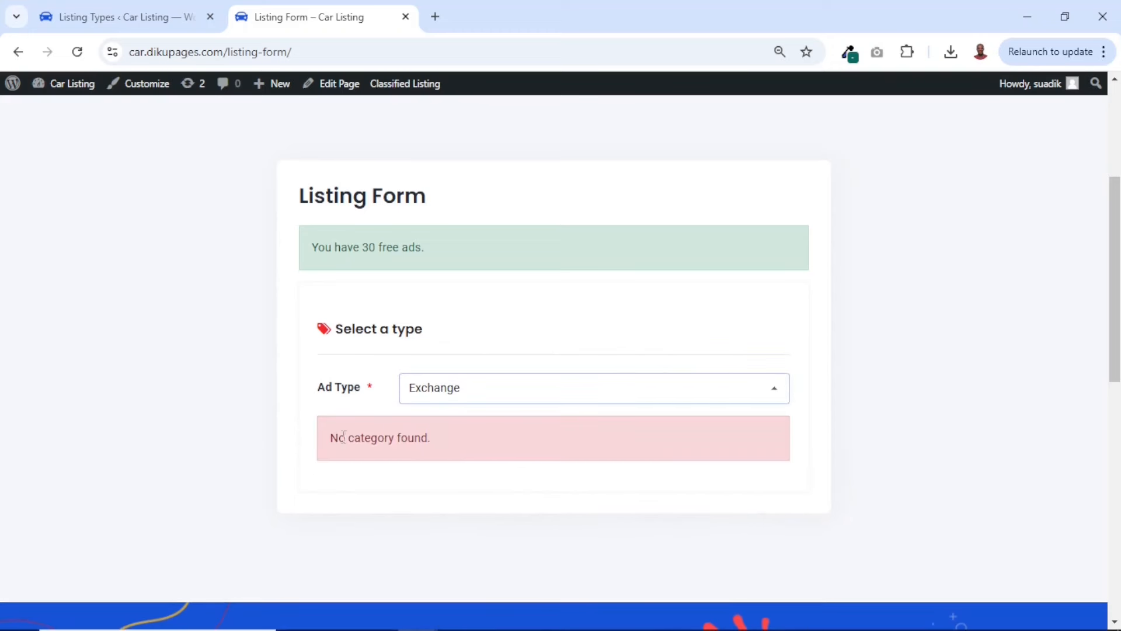
drag(331, 436, 484, 455)
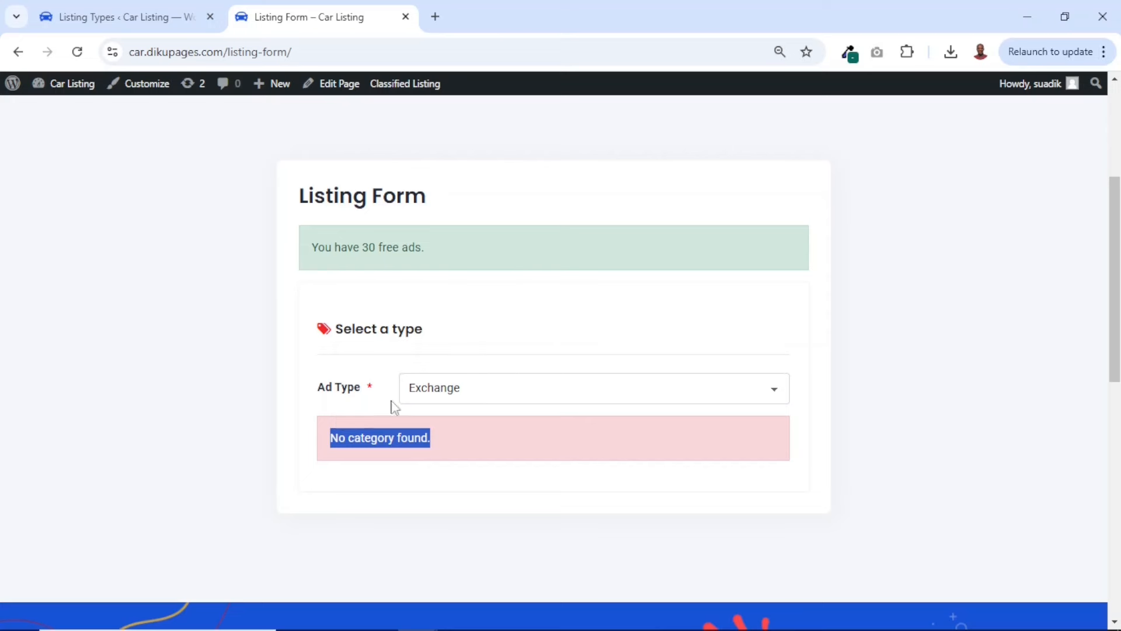
Open the Compact listing category for editing, add Exchange to its types and update the category
click(103, 6)
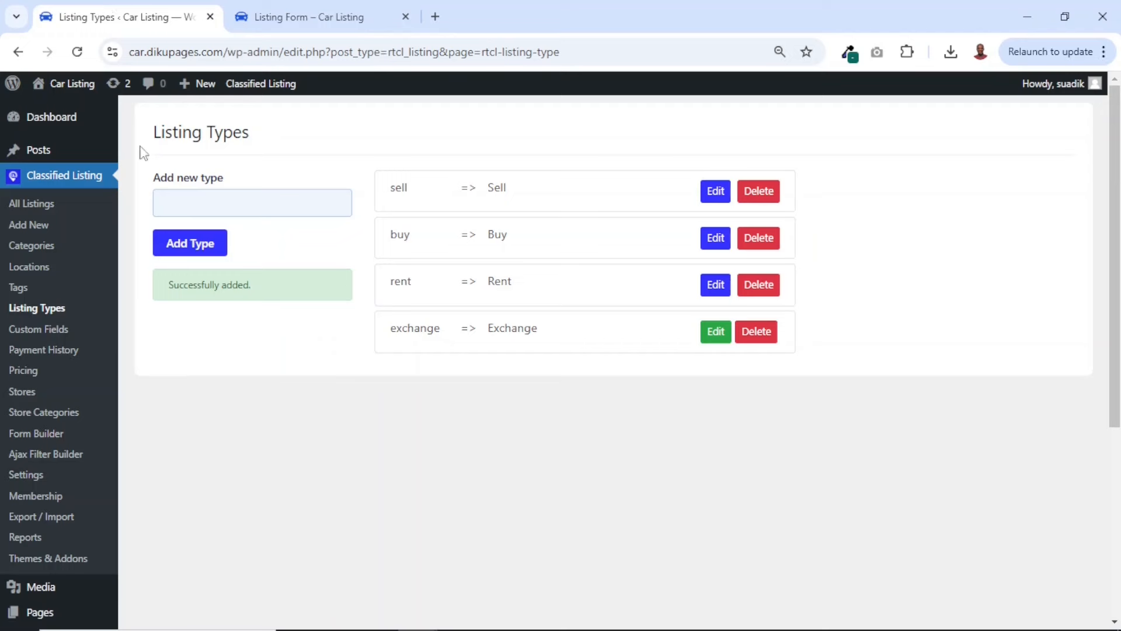
right_click(35, 248)
click(97, 259)
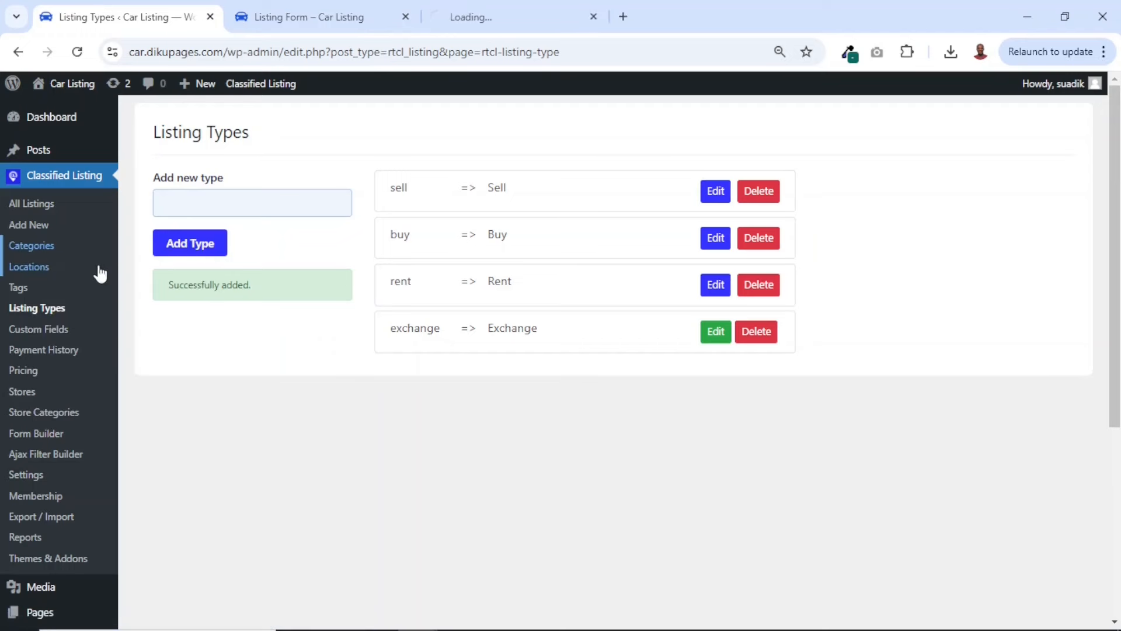
click(501, 16)
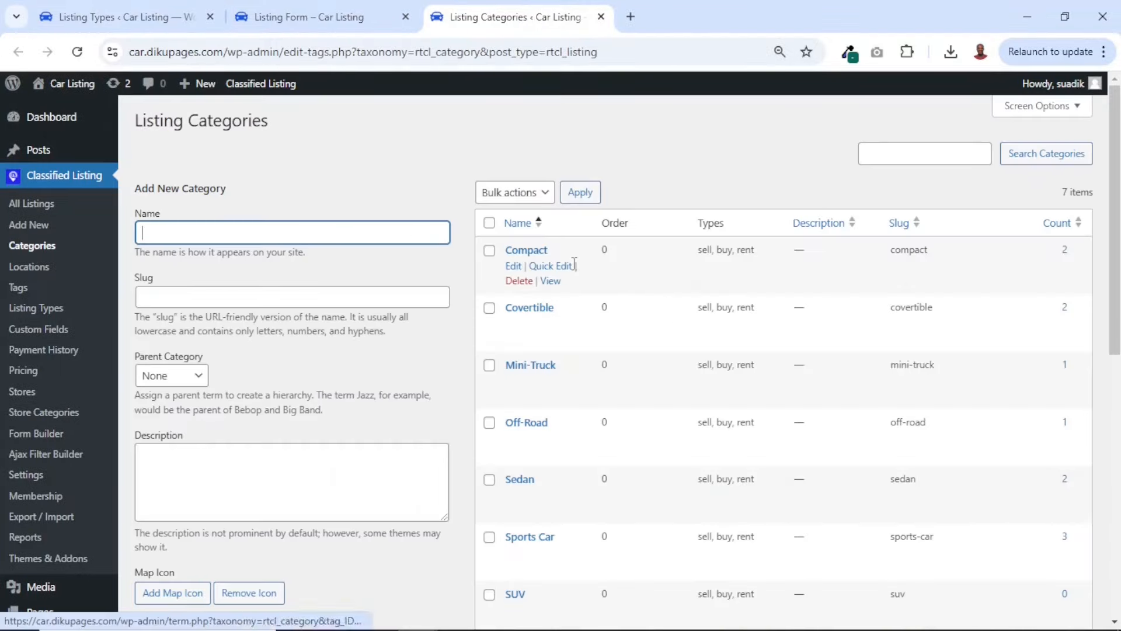
click(512, 269)
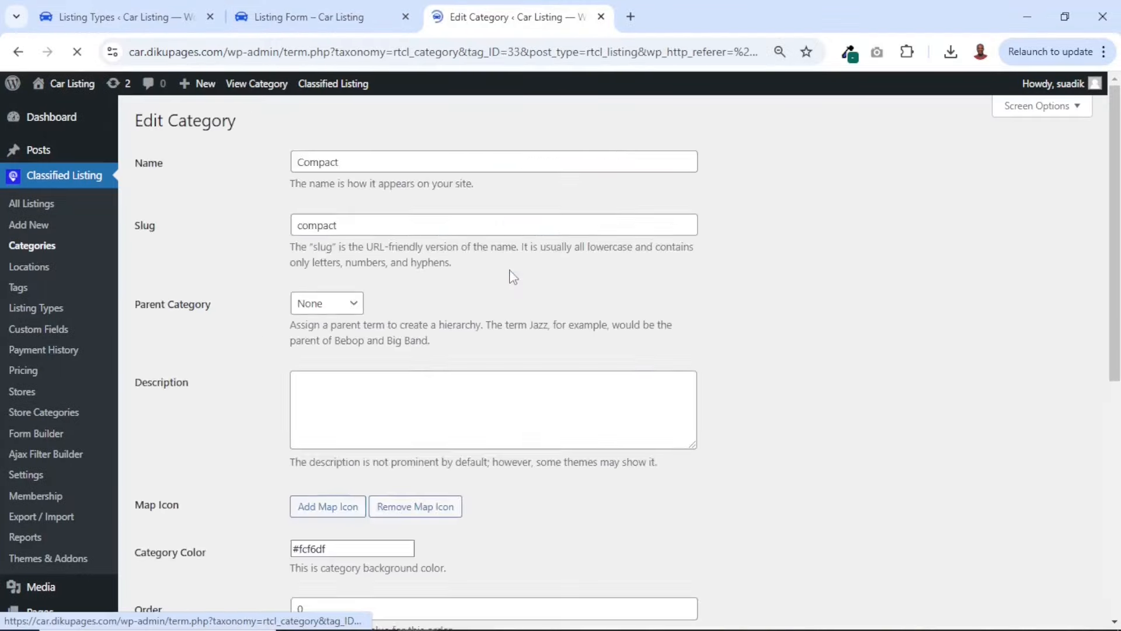
scroll(512, 275, down, 8)
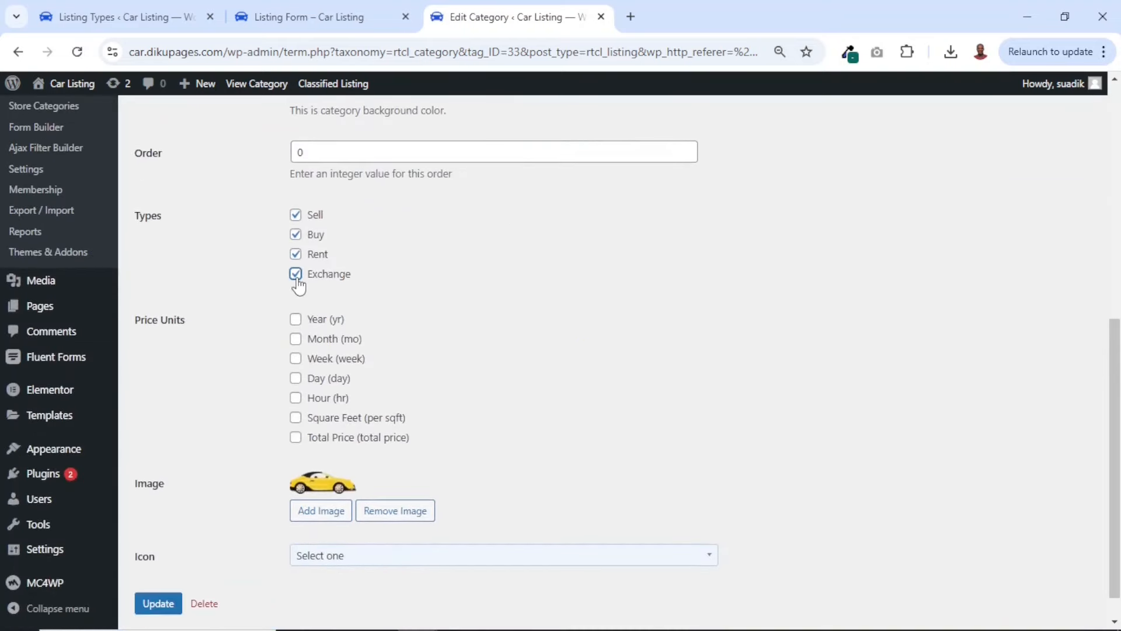
scroll(248, 413, down, 1)
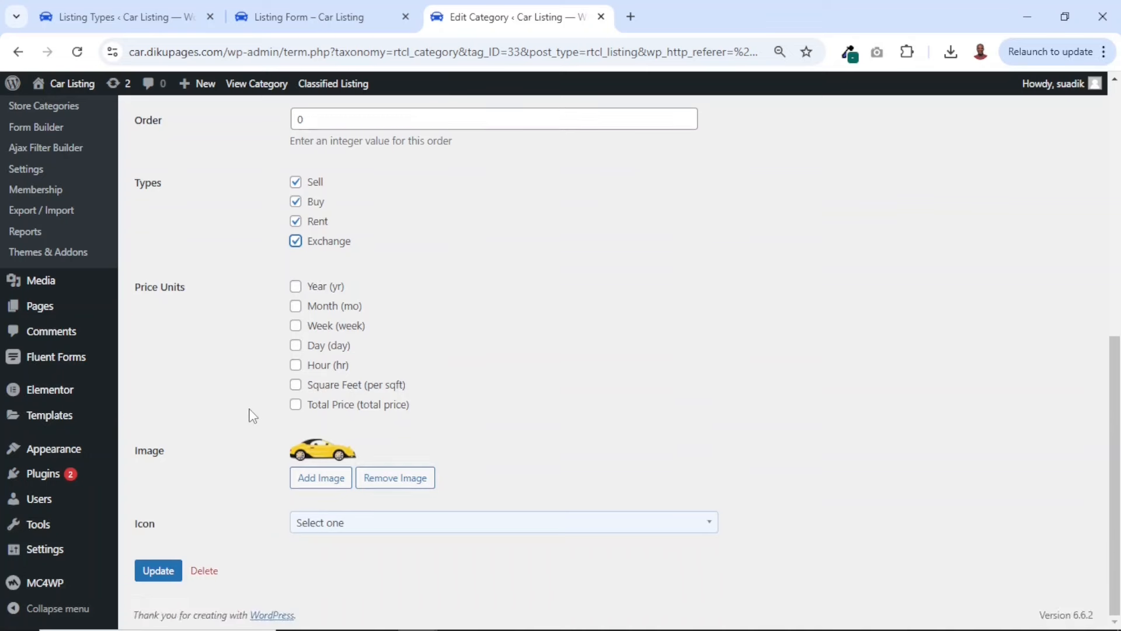
click(162, 572)
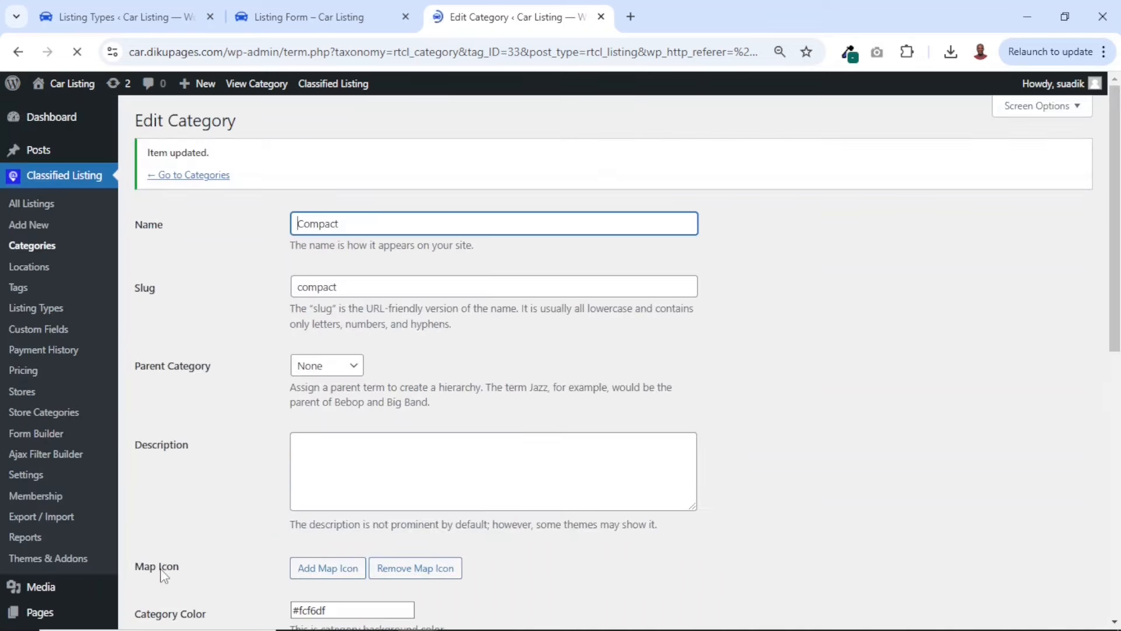
Reload the front-end listing form, set the ad type to Exchange and check the category options offered
click(302, 18)
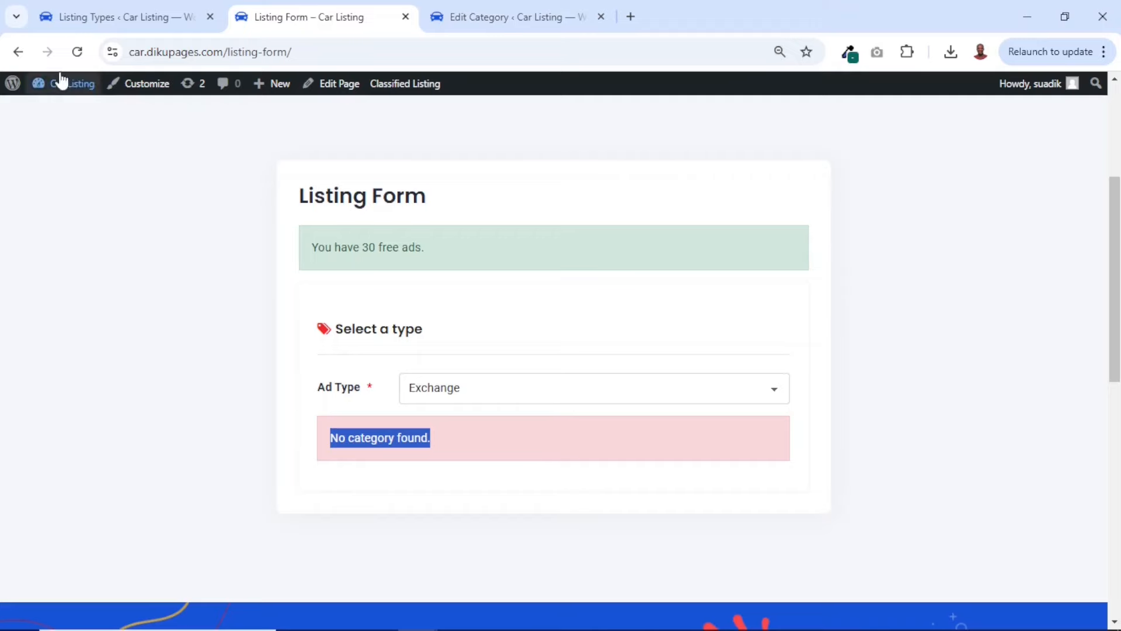
click(78, 51)
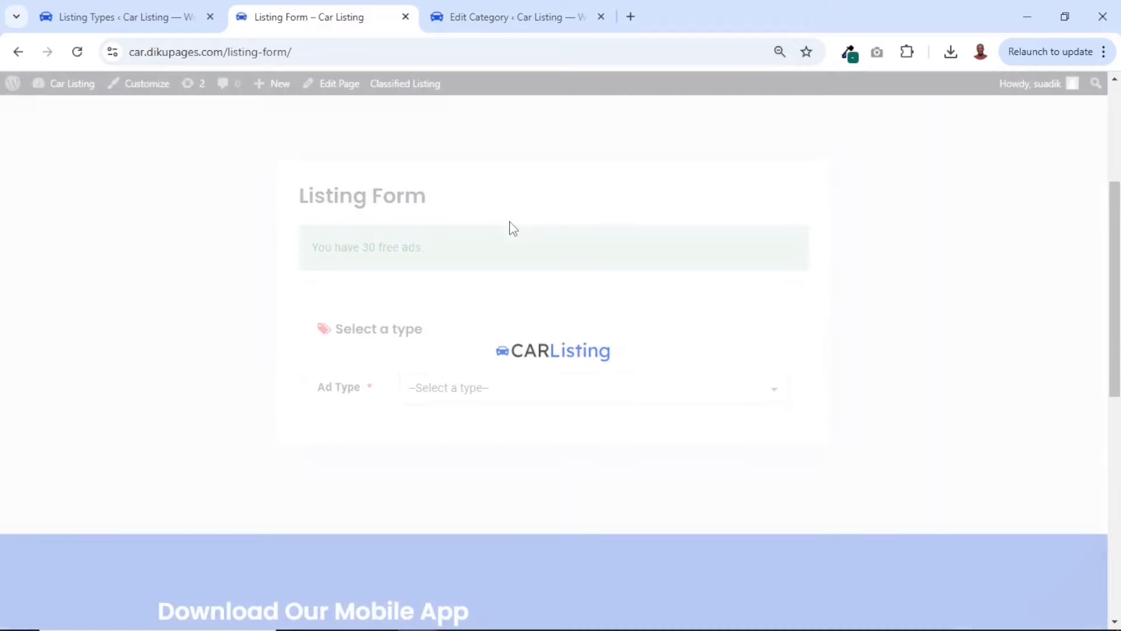
click(466, 388)
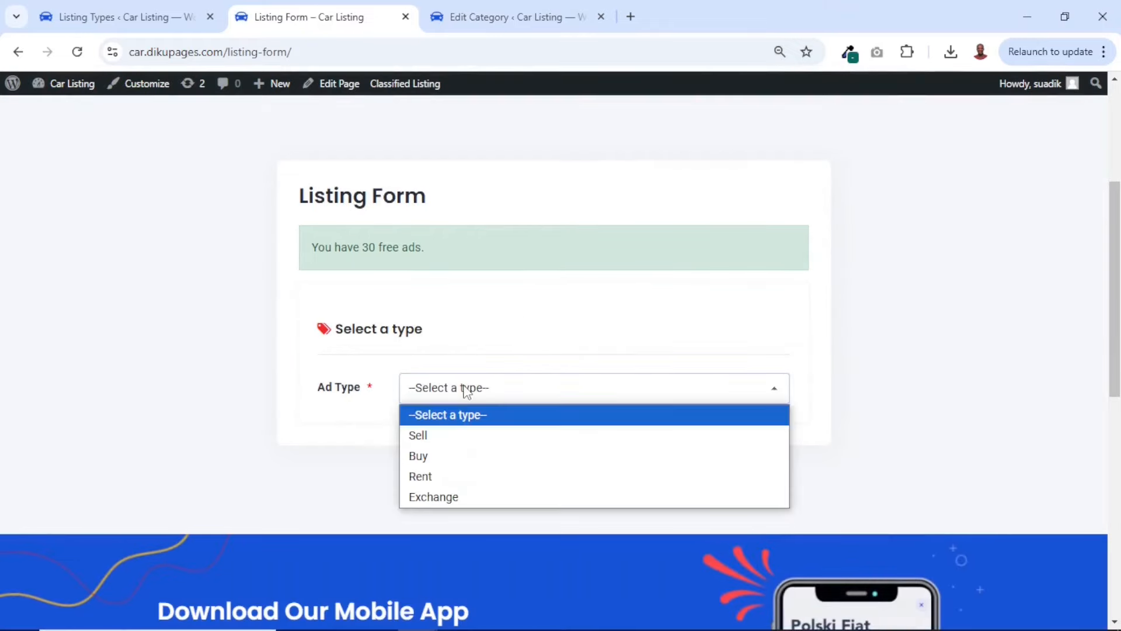
click(446, 497)
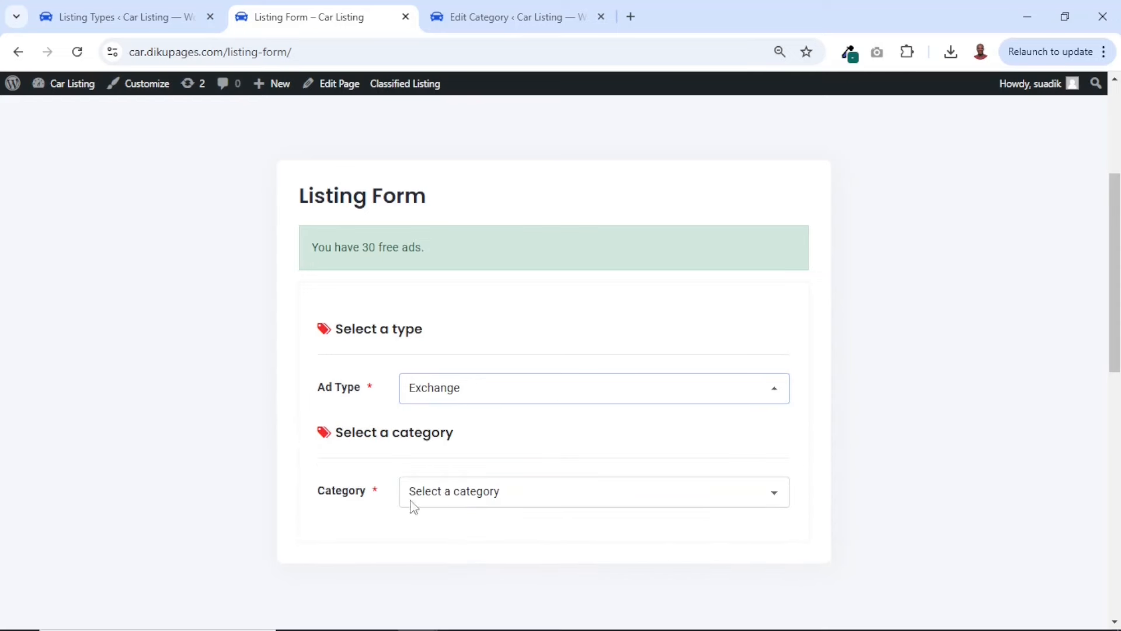
click(470, 492)
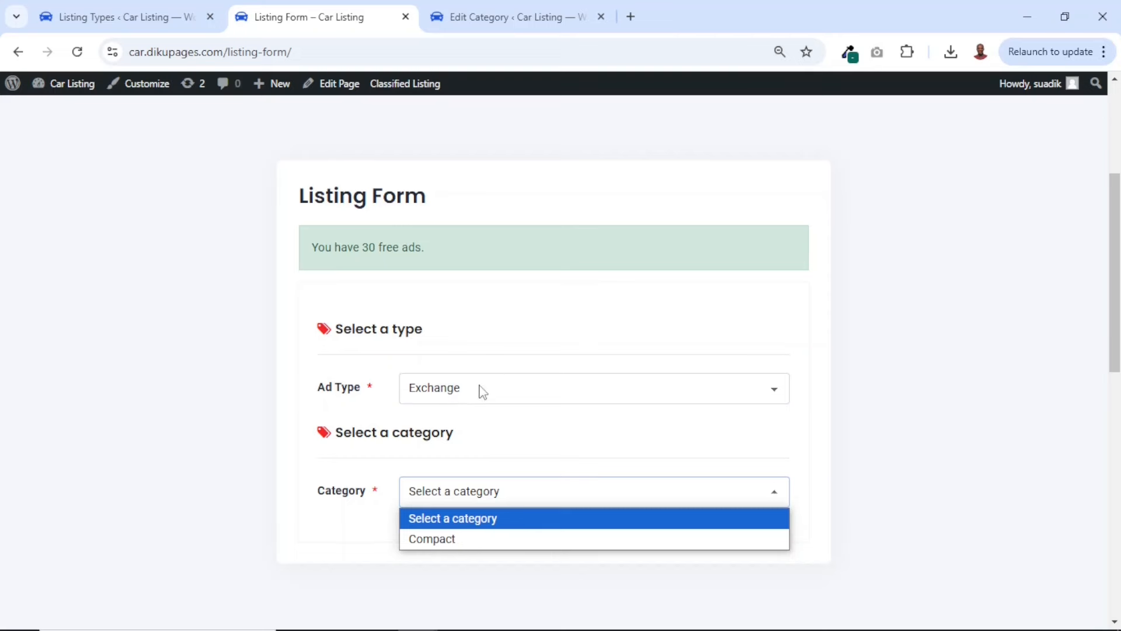
Review the types assigned to the Compact category and close its edit page
click(478, 18)
scroll(460, 130, down, 5)
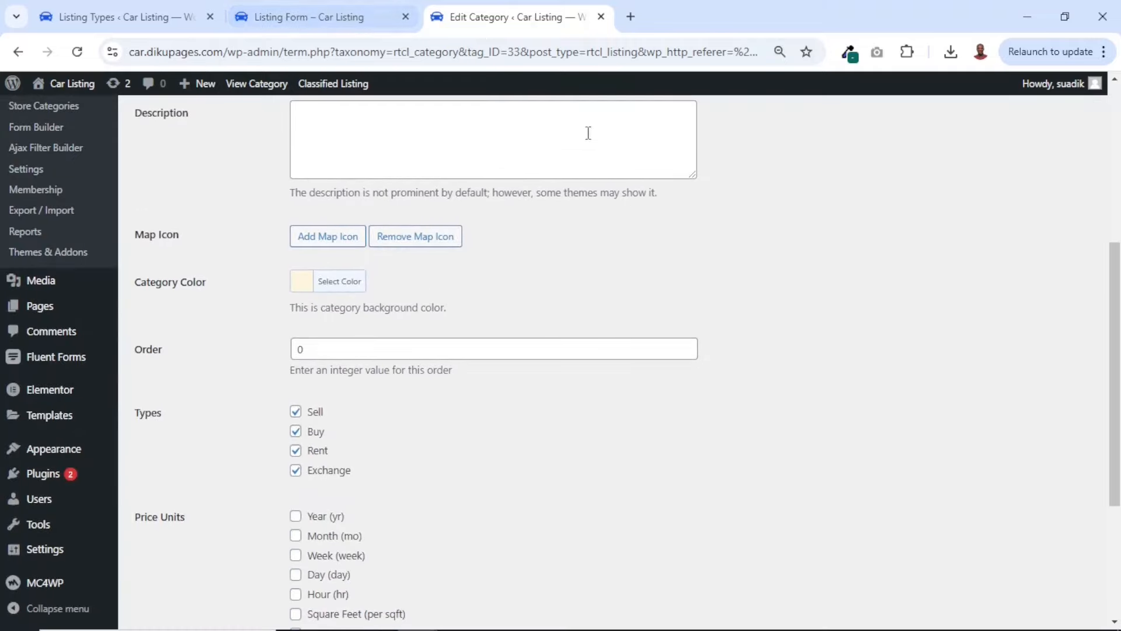
click(601, 17)
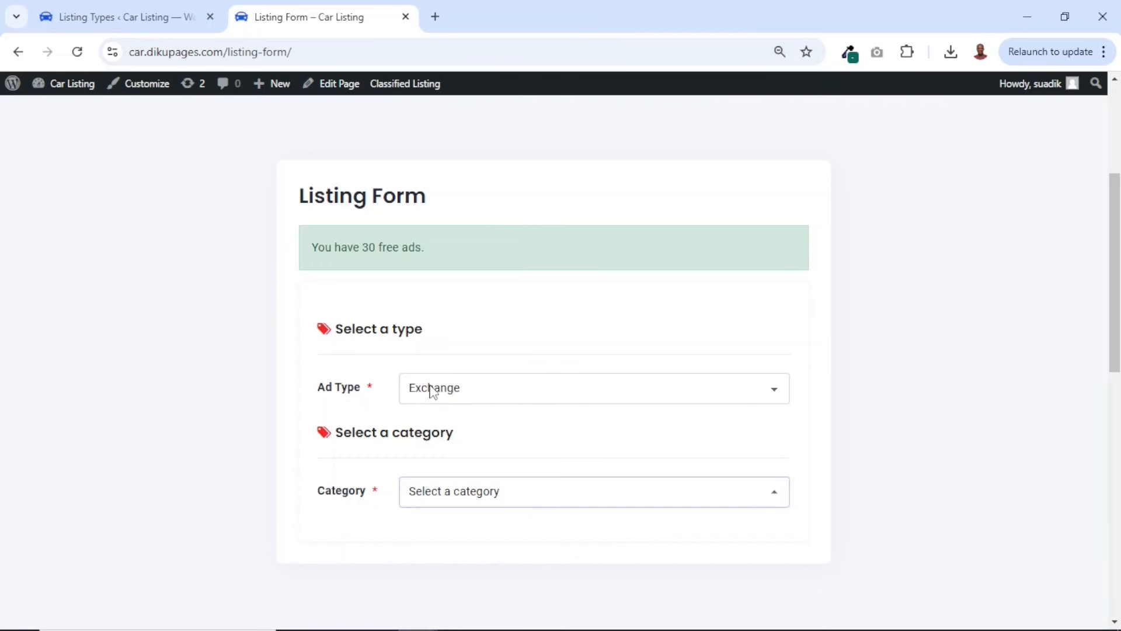
Delete the Exchange type from the Listing Types page and confirm the deletion
click(136, 18)
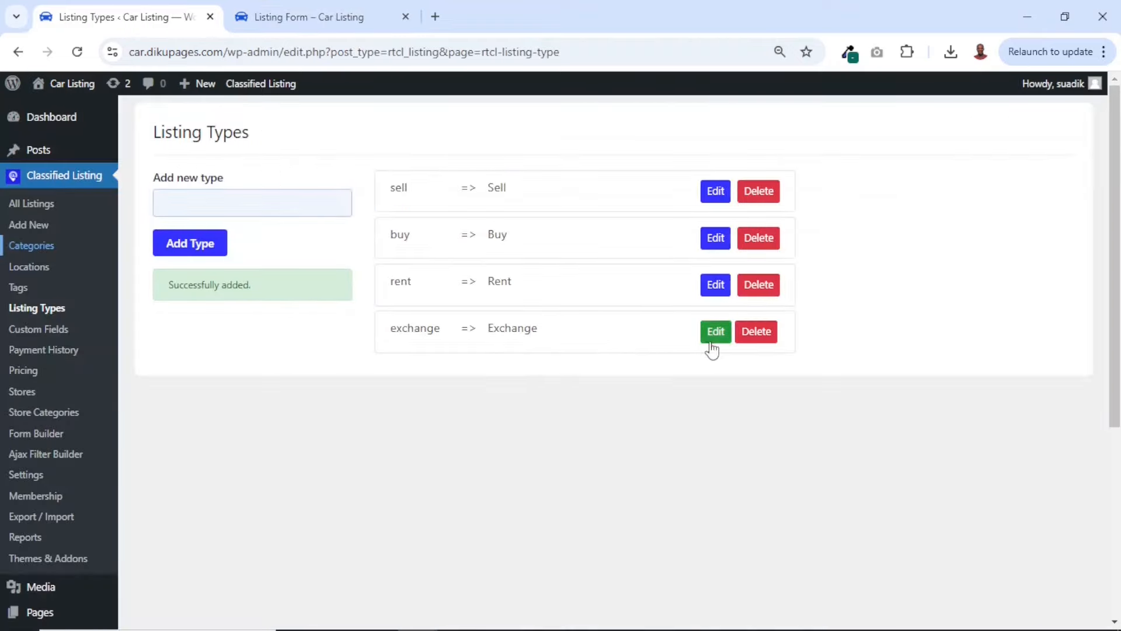
click(760, 339)
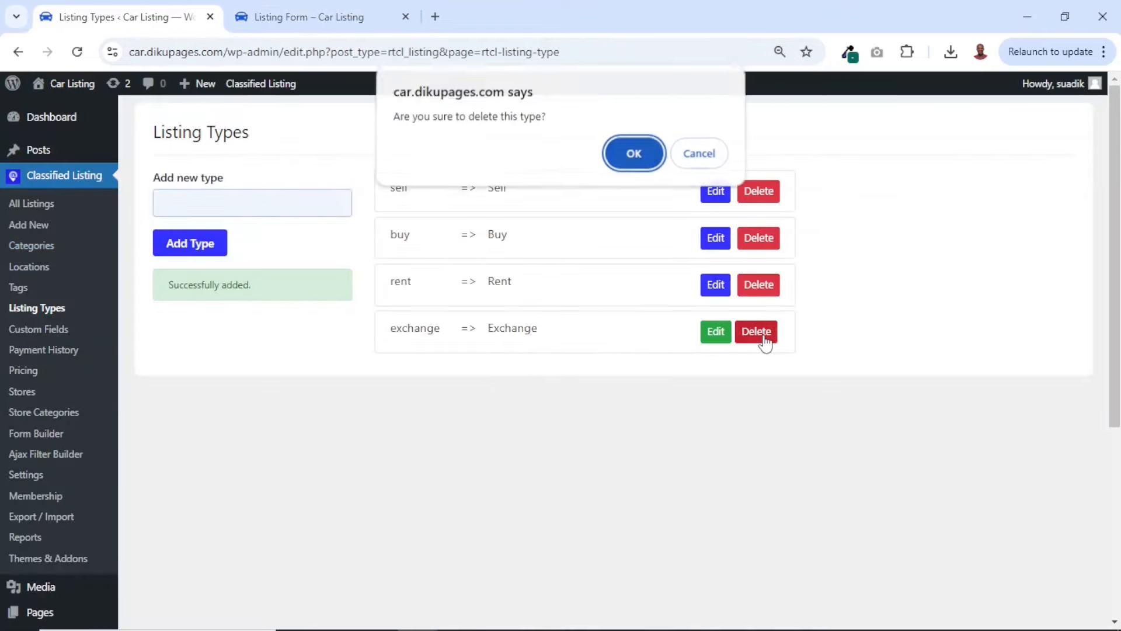
click(637, 167)
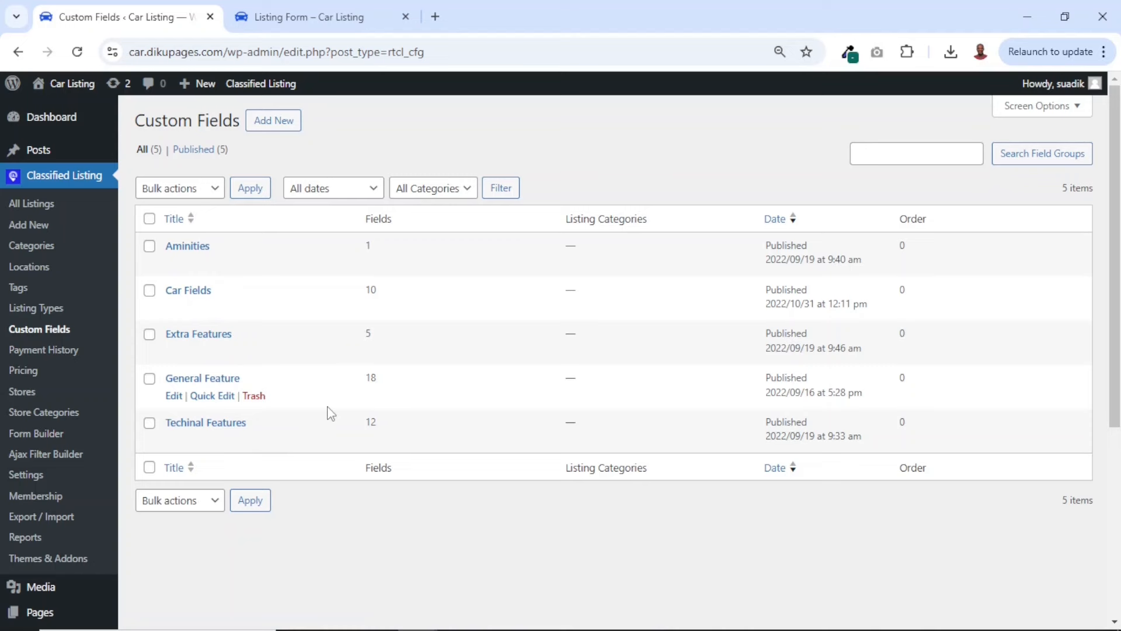
Open the Aminities custom field group and review the settings and options of its Safety Device field
right_click(186, 251)
click(244, 266)
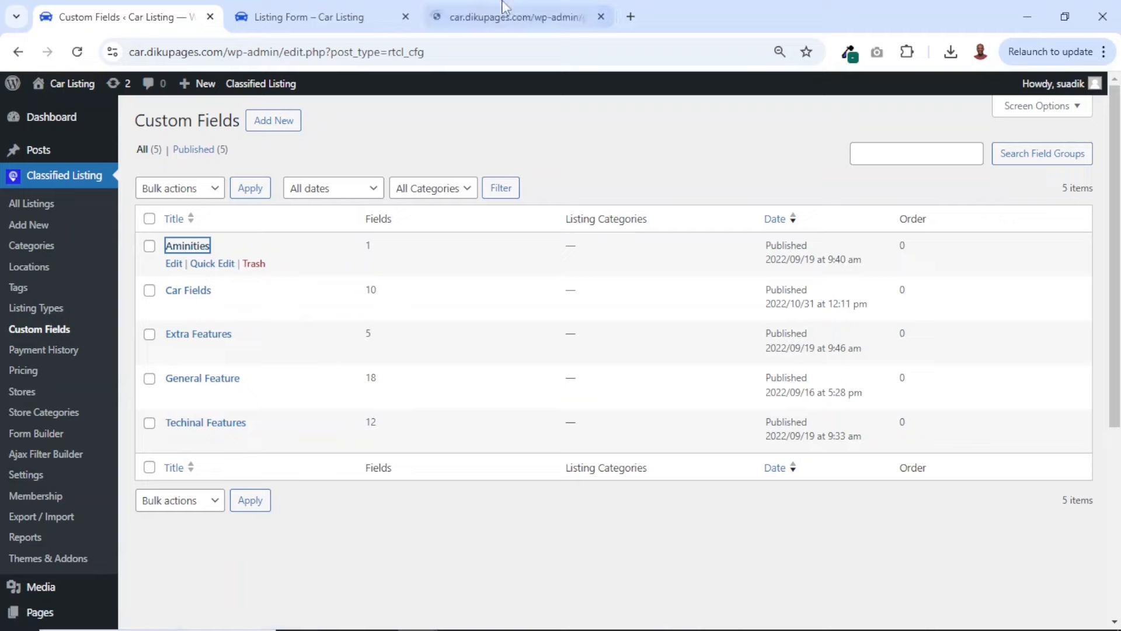
click(502, 12)
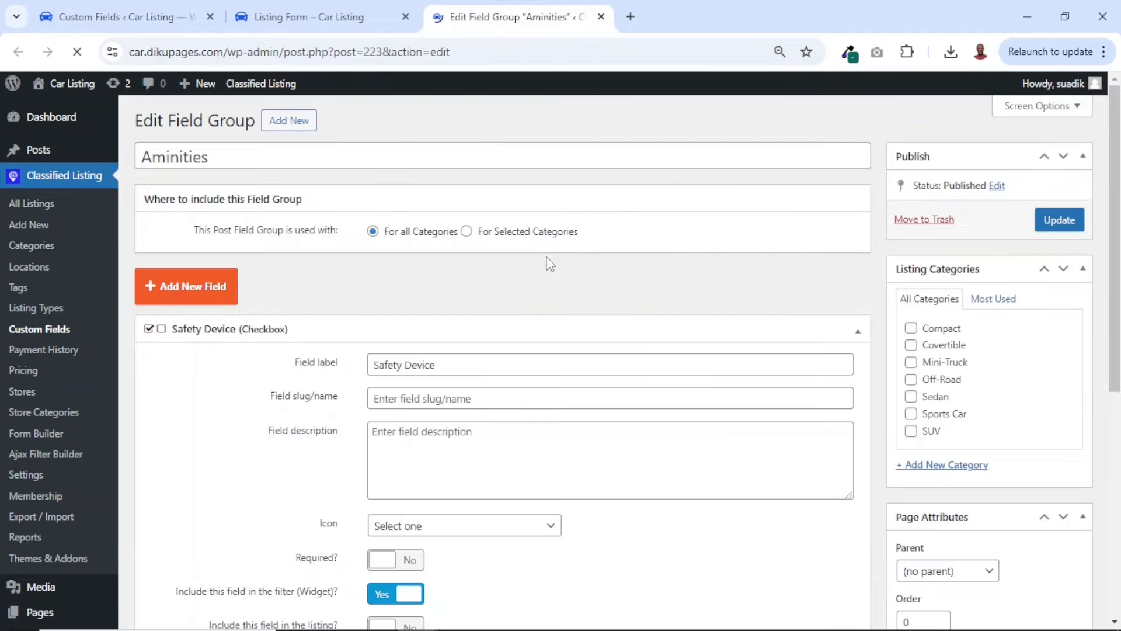
scroll(557, 345, down, 7)
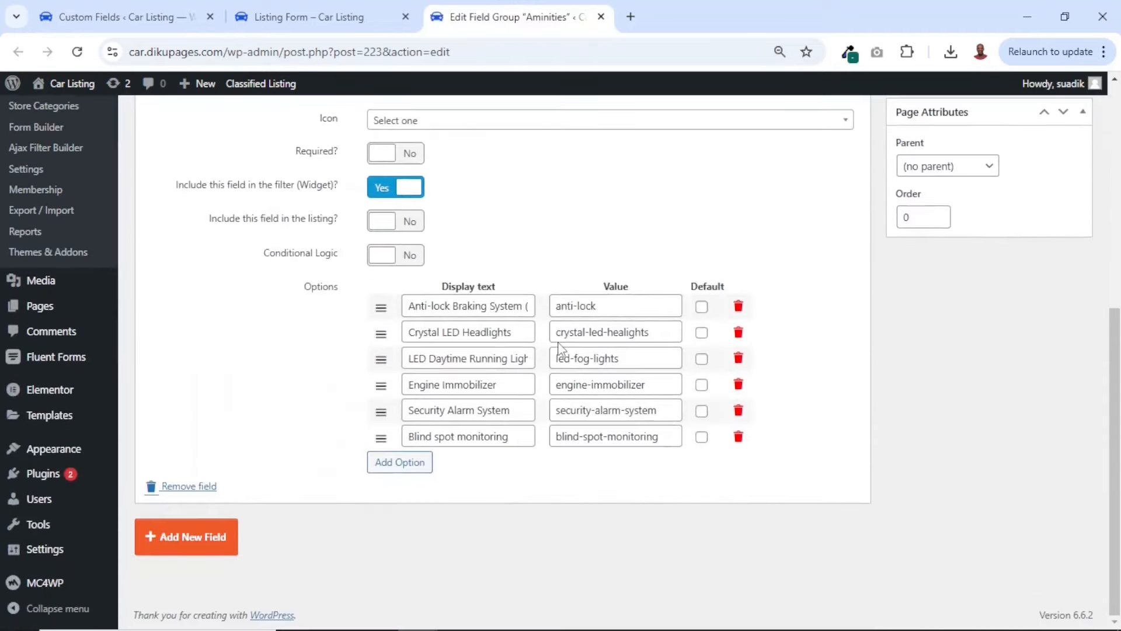
scroll(559, 349, up, 7)
scroll(559, 349, down, 7)
Add an option to the Safety Device field with Camera Included as display text and value, and update the field group
click(406, 465)
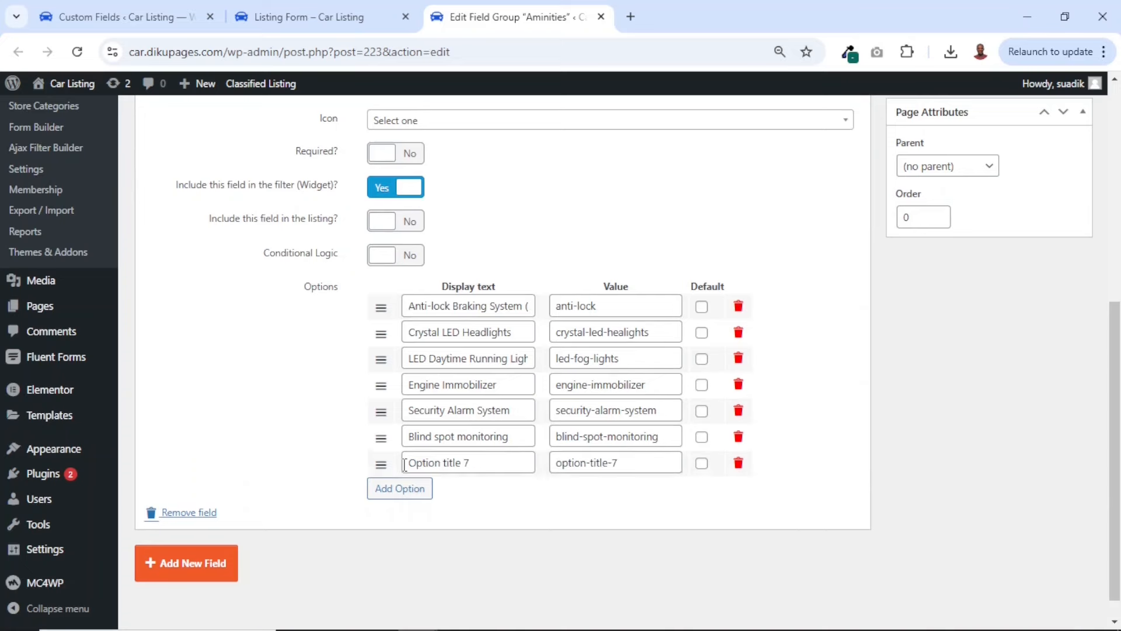
drag(481, 461, 367, 470)
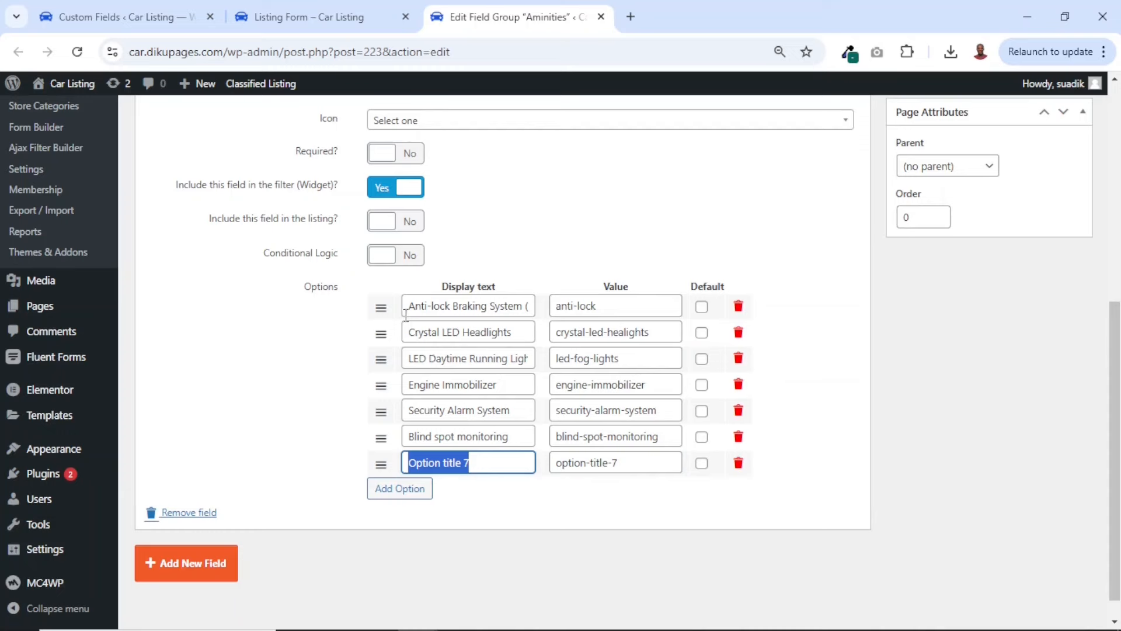
click(638, 456)
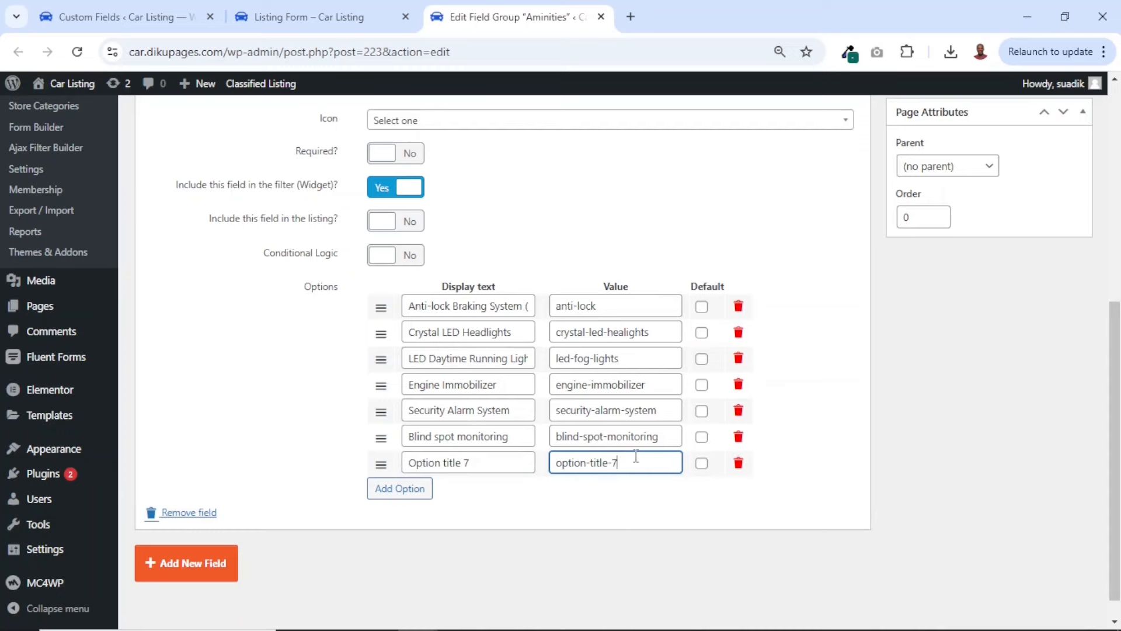
drag(636, 457, 373, 465)
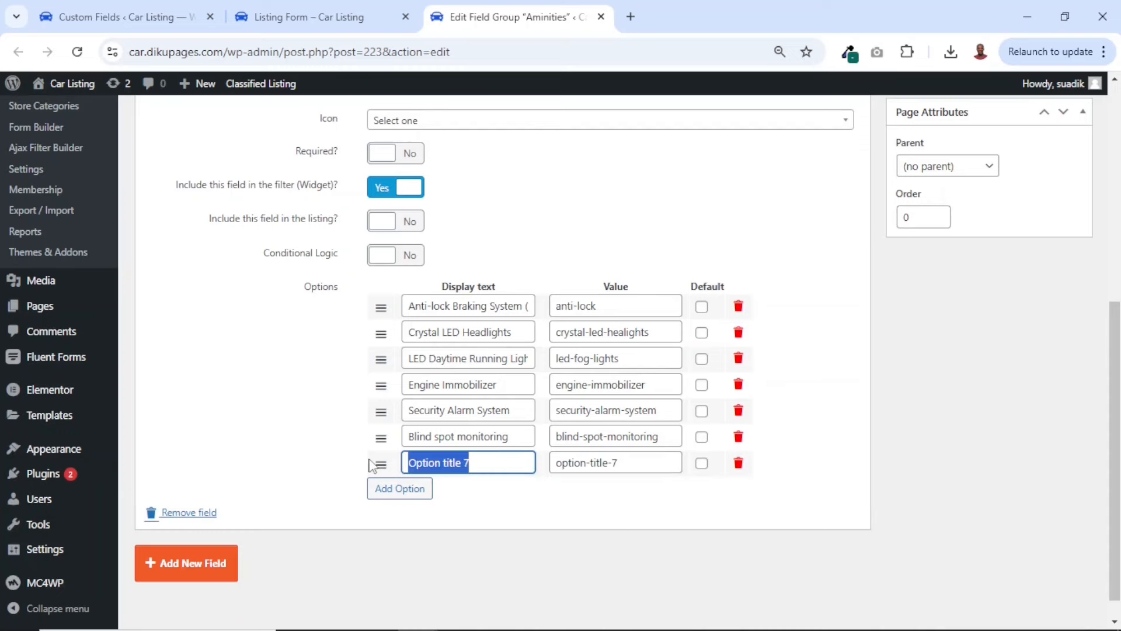
text(Camera Included)
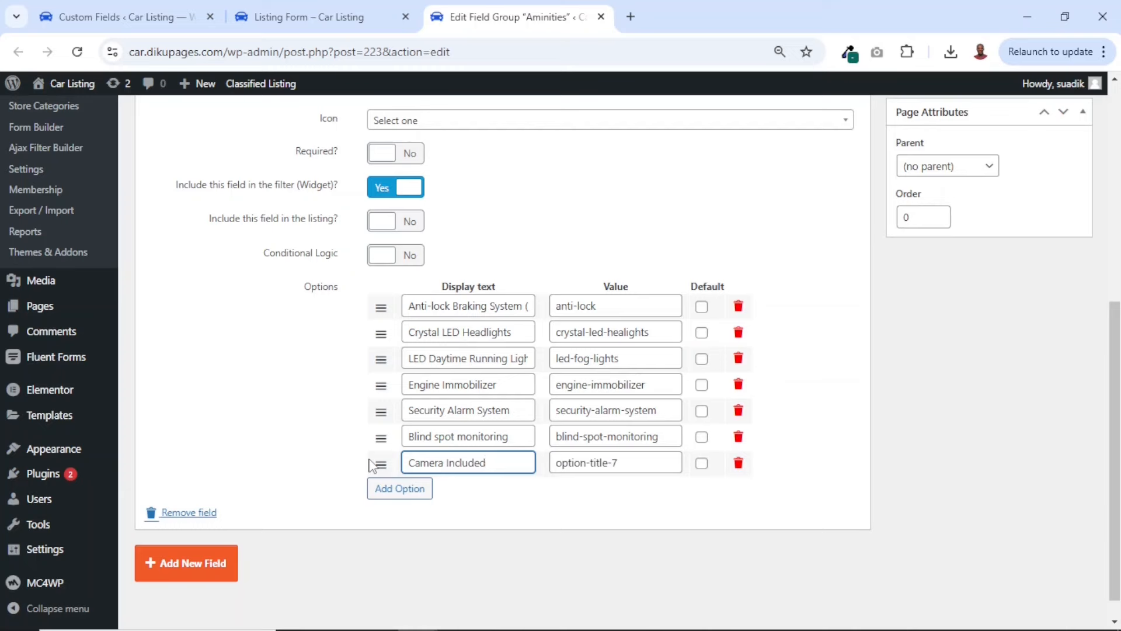
key(ctrl+a)
key(ctrl+c)
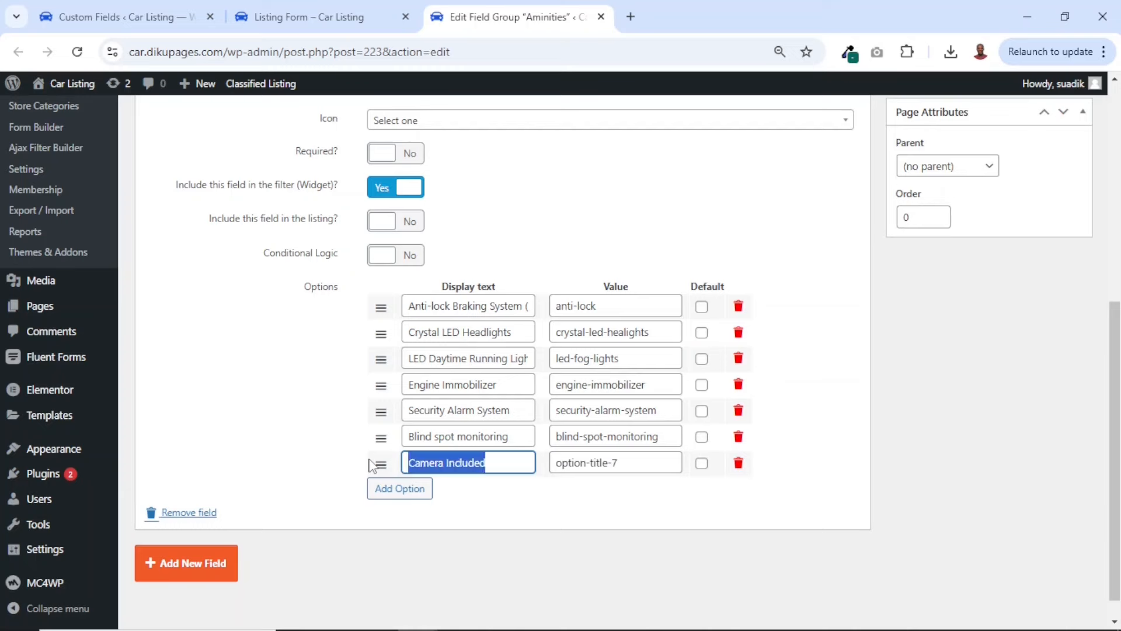
key(Tab)
key(BackSpace)
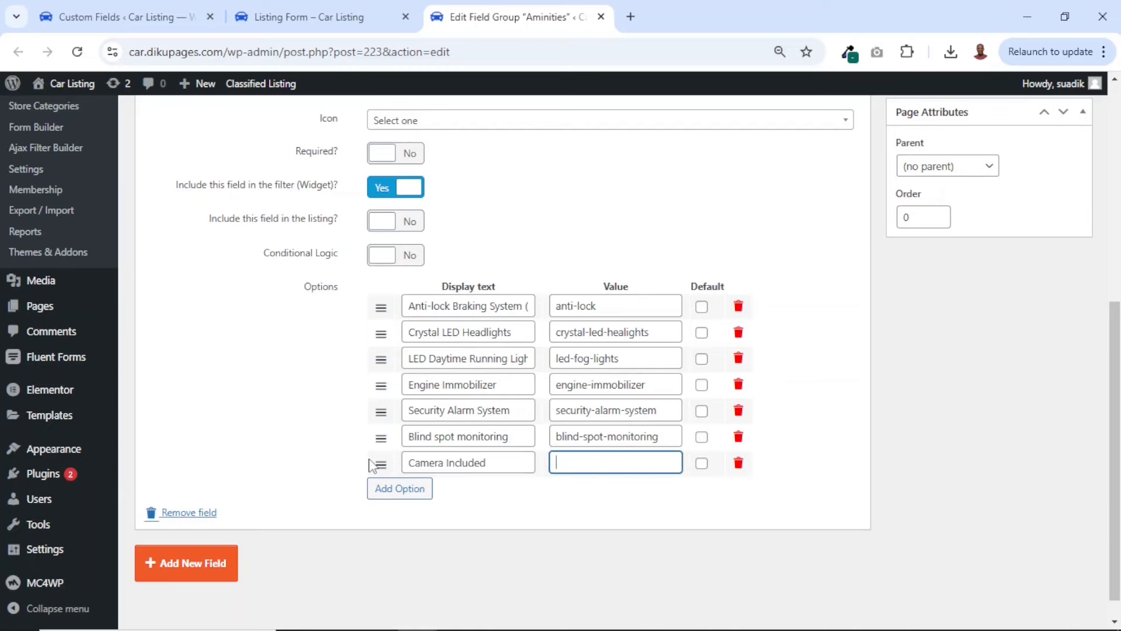
key(ctrl+v)
scroll(800, 487, up, 7)
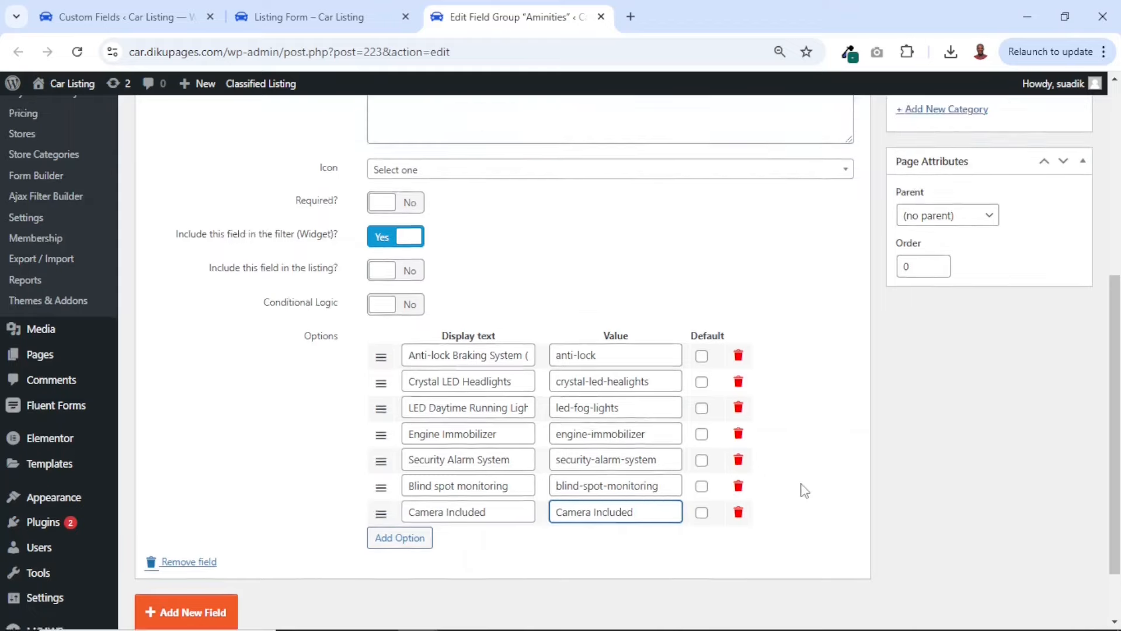
click(1054, 229)
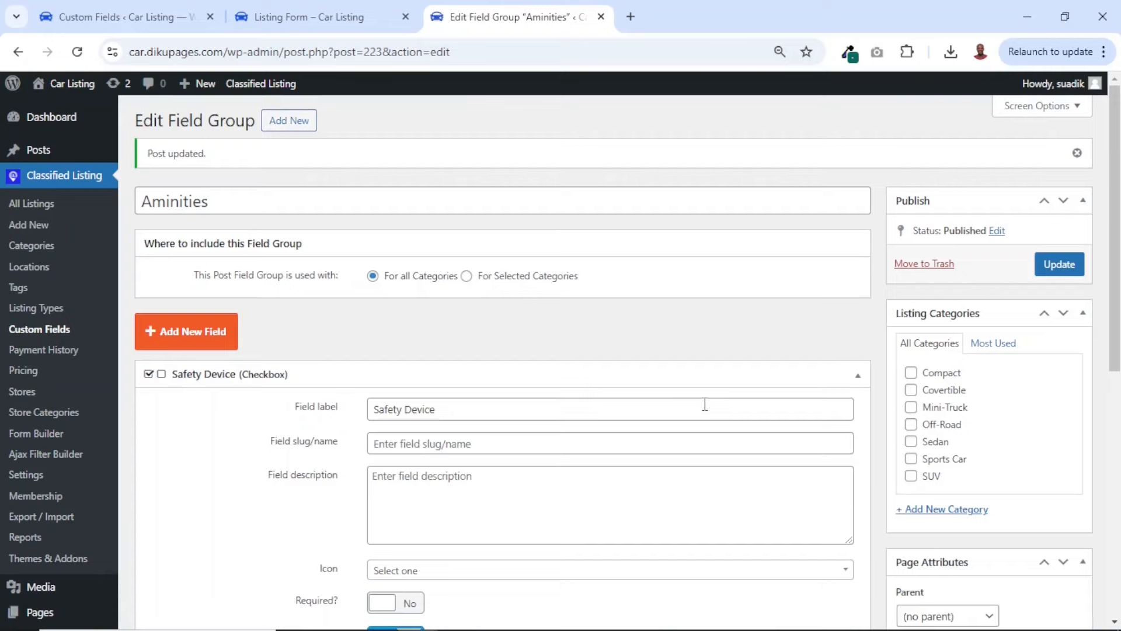
Check the saved value of the Camera Included option, close the Aminities group and return to the Custom Fields list
scroll(705, 404, down, 8)
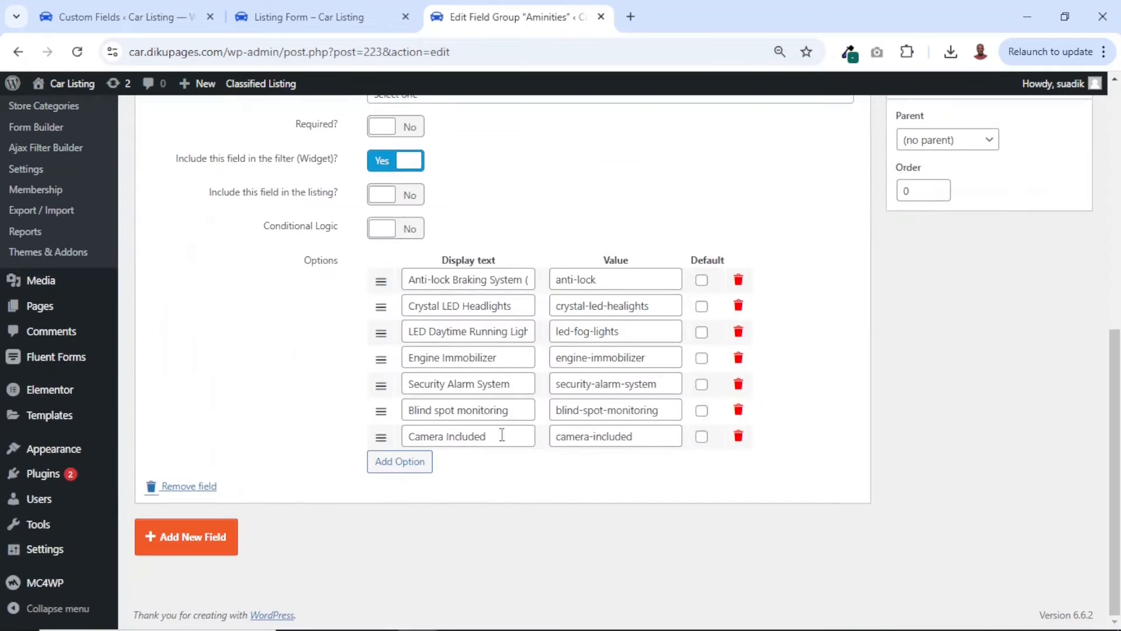
drag(640, 436, 543, 442)
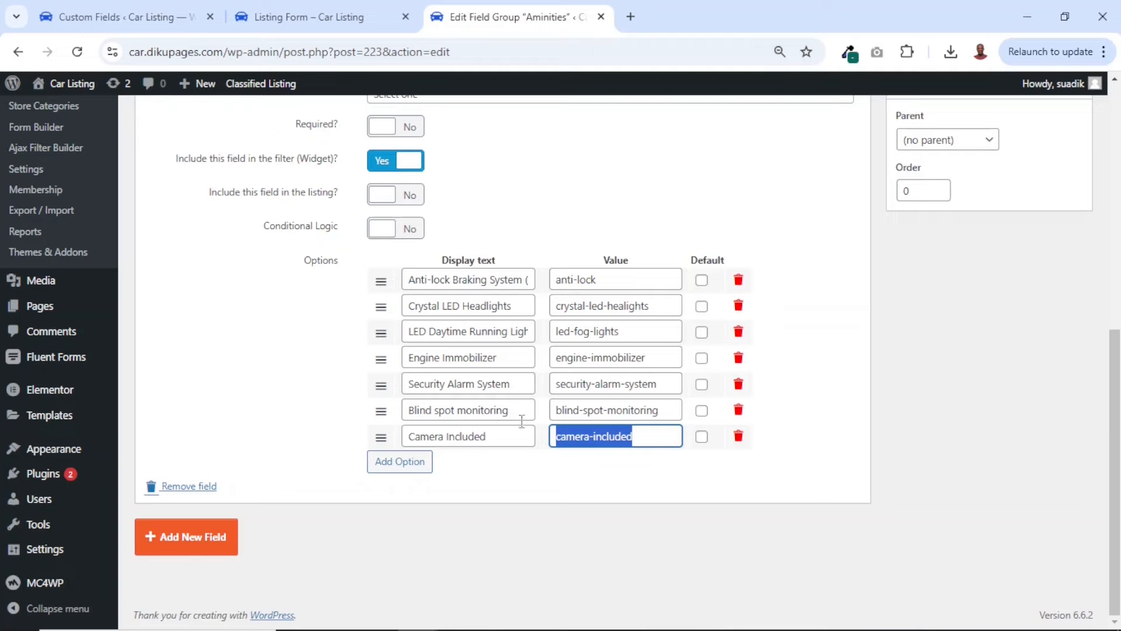
click(600, 16)
click(125, 17)
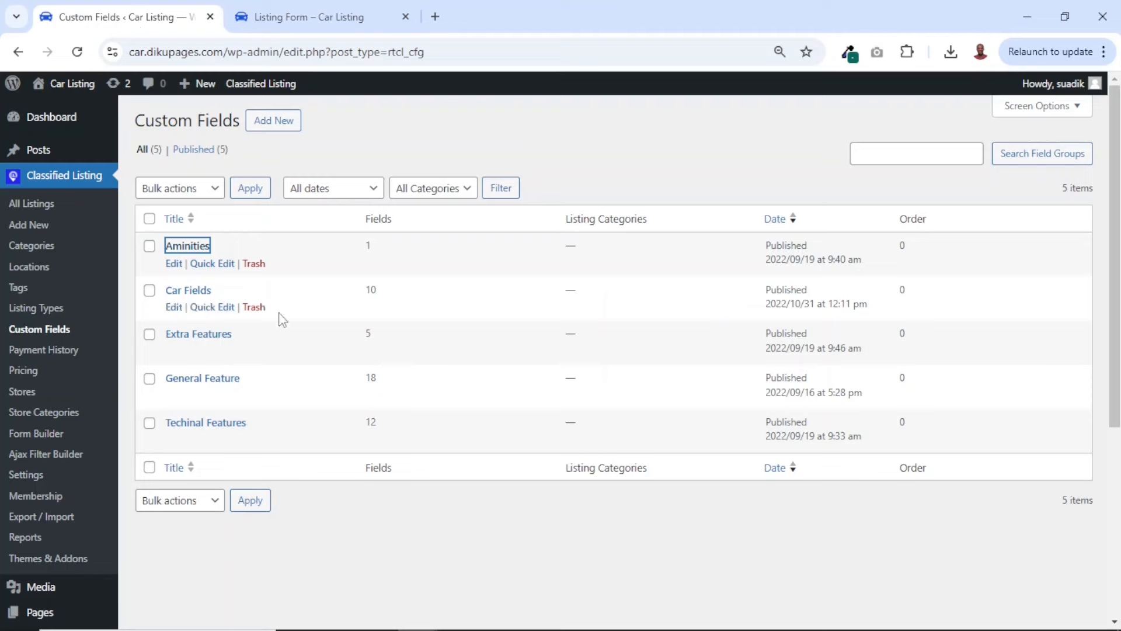
Open the Car Fields custom field group and review the settings and options of its Make field
click(192, 295)
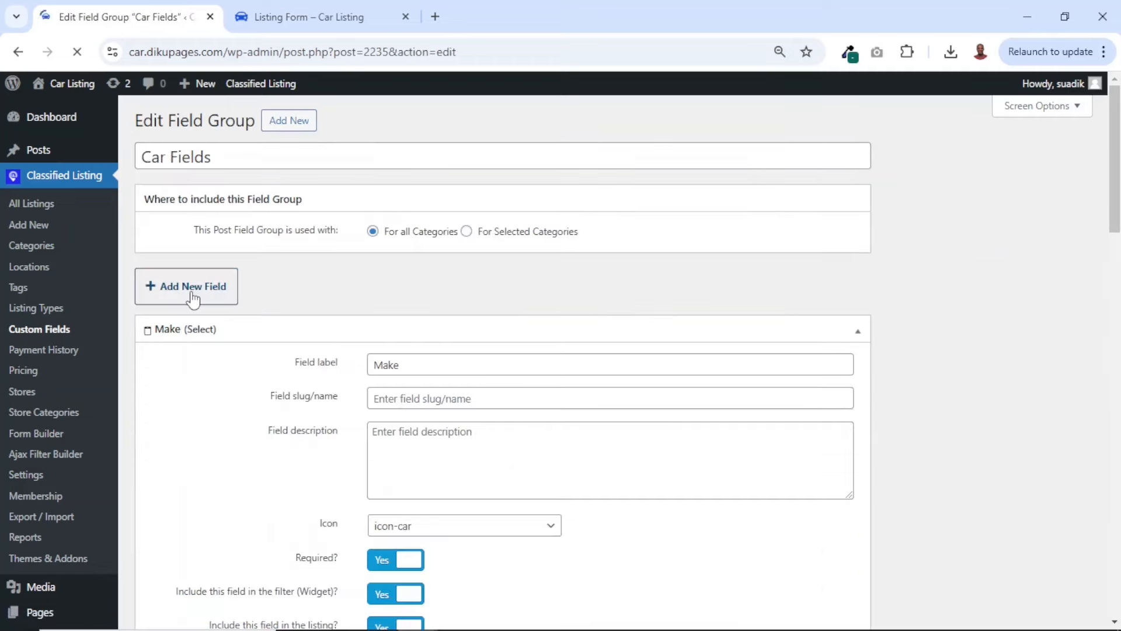
scroll(447, 289, down, 2)
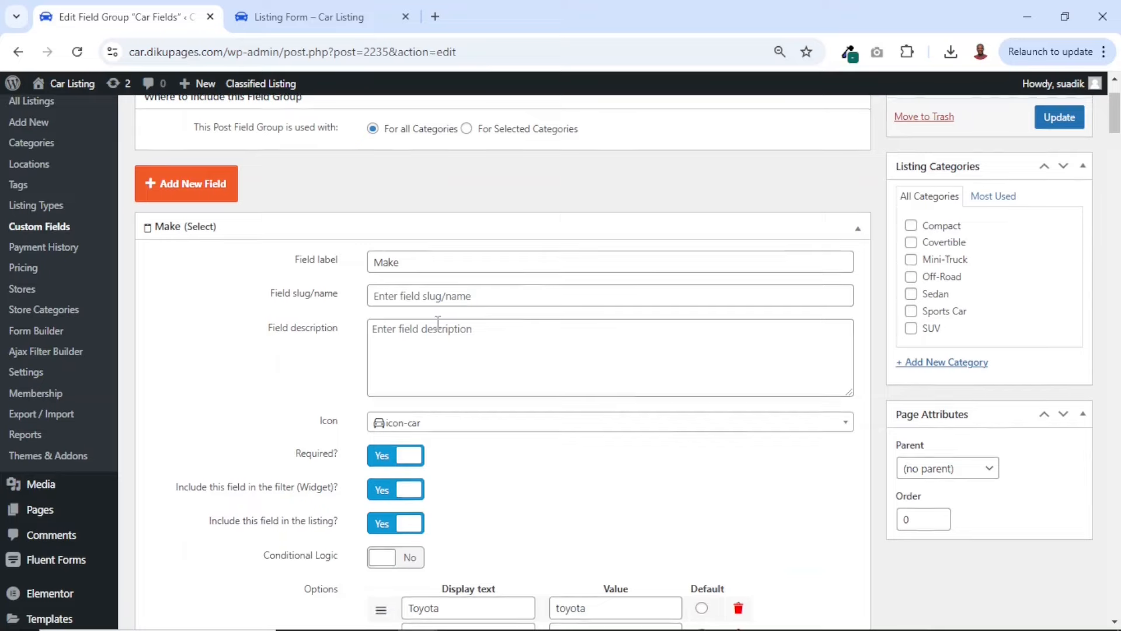
scroll(438, 323, down, 6)
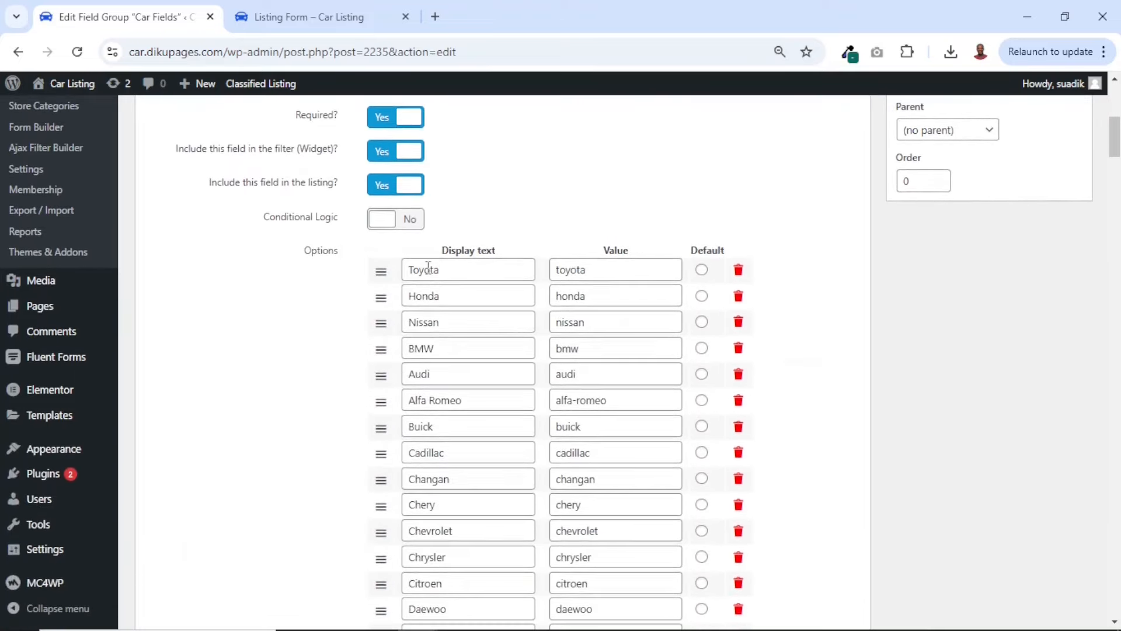
Look through the full list of car makes in the Make field's options
scroll(439, 447, down, 8)
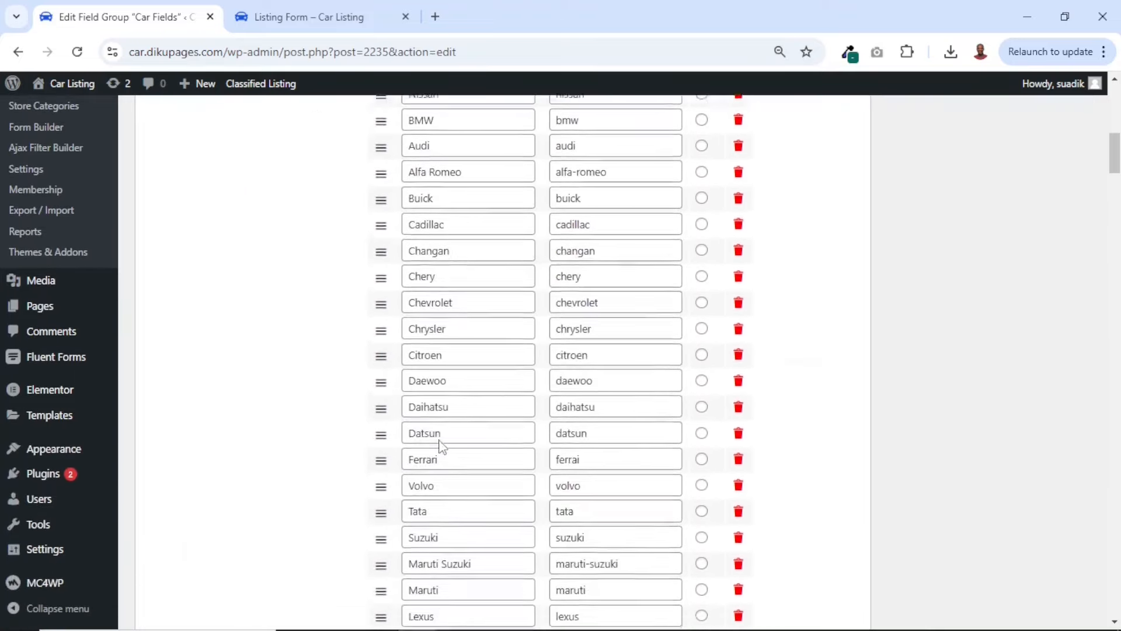
scroll(440, 441, down, 4)
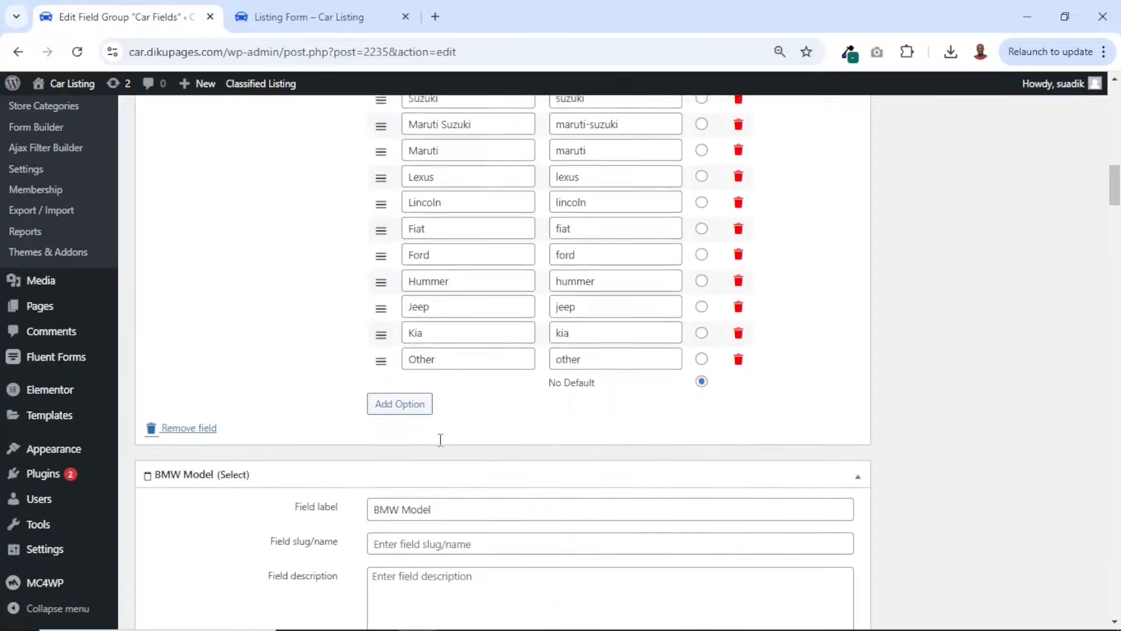
scroll(441, 441, up, 12)
scroll(440, 439, down, 7)
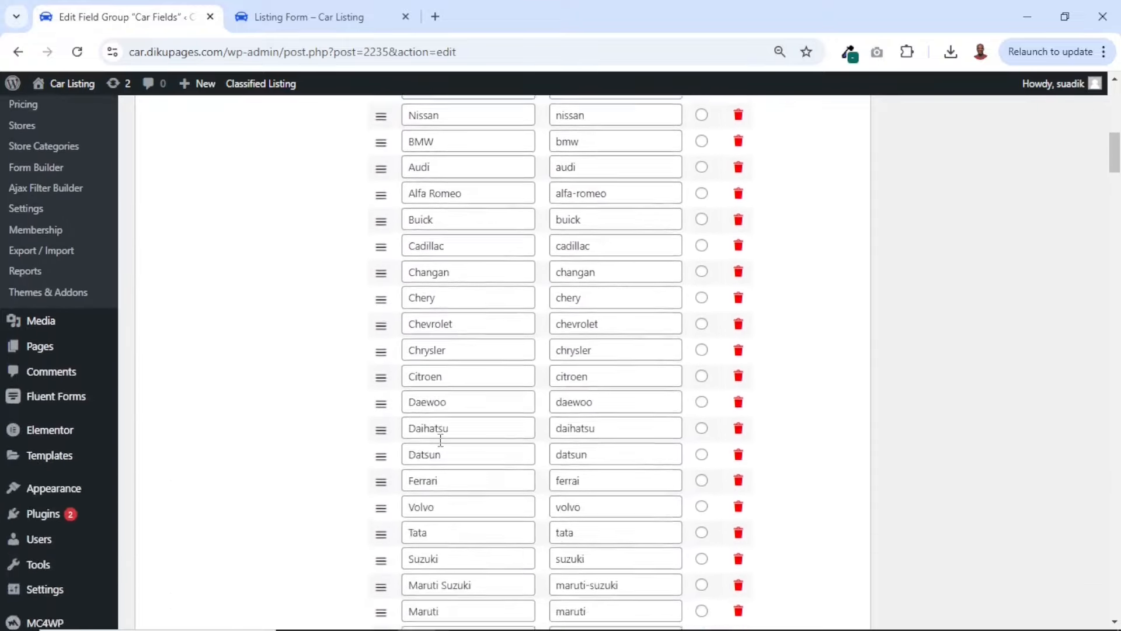
scroll(440, 444, up, 10)
scroll(439, 447, down, 11)
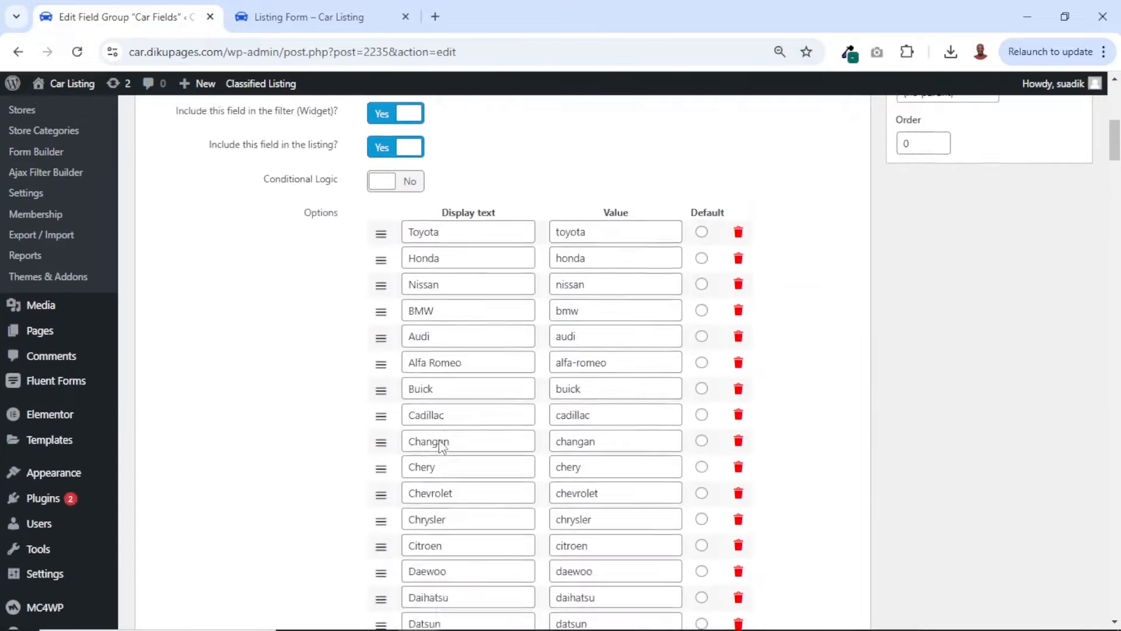
scroll(349, 325, up, 1)
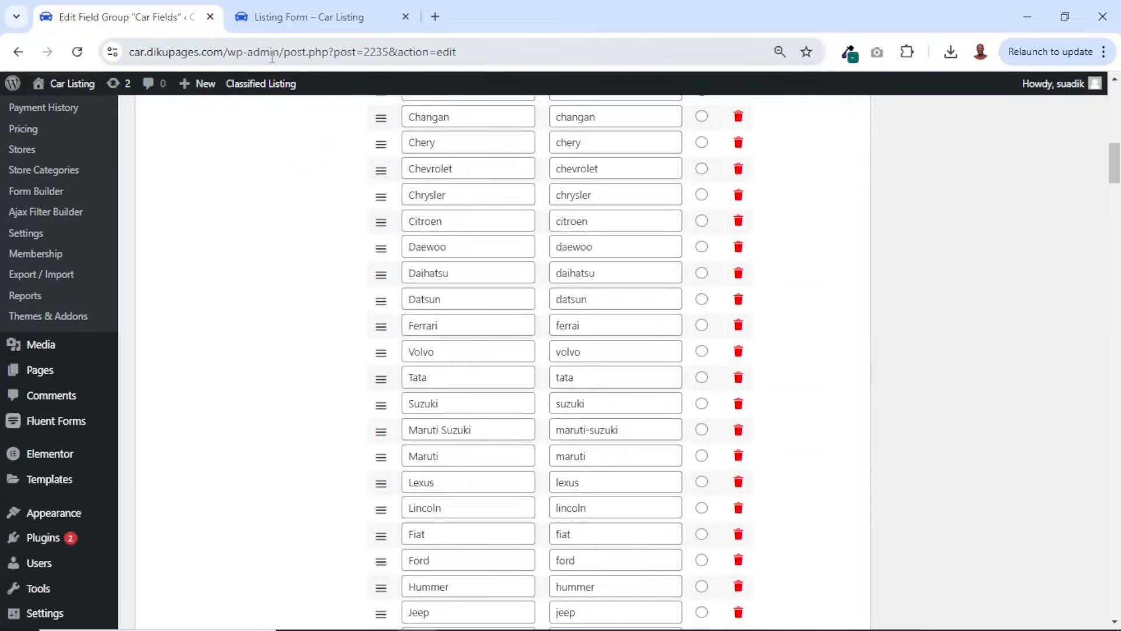
Switch to the front-end Listing Form and choose Sell as the ad type and SUV as the category
click(289, 12)
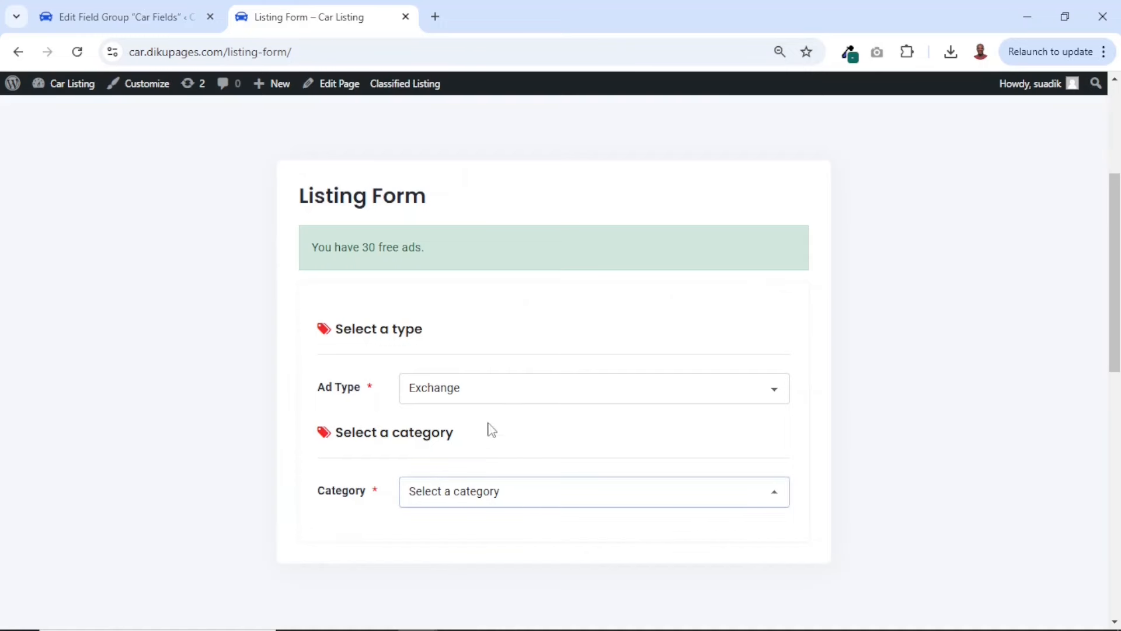
click(466, 391)
click(435, 438)
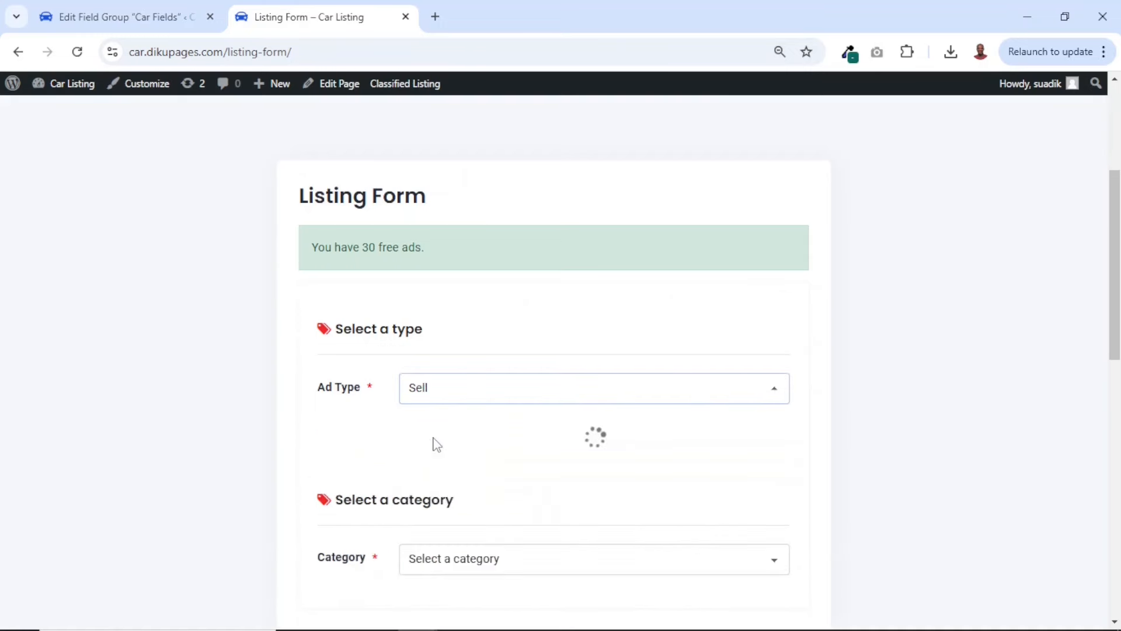
click(491, 504)
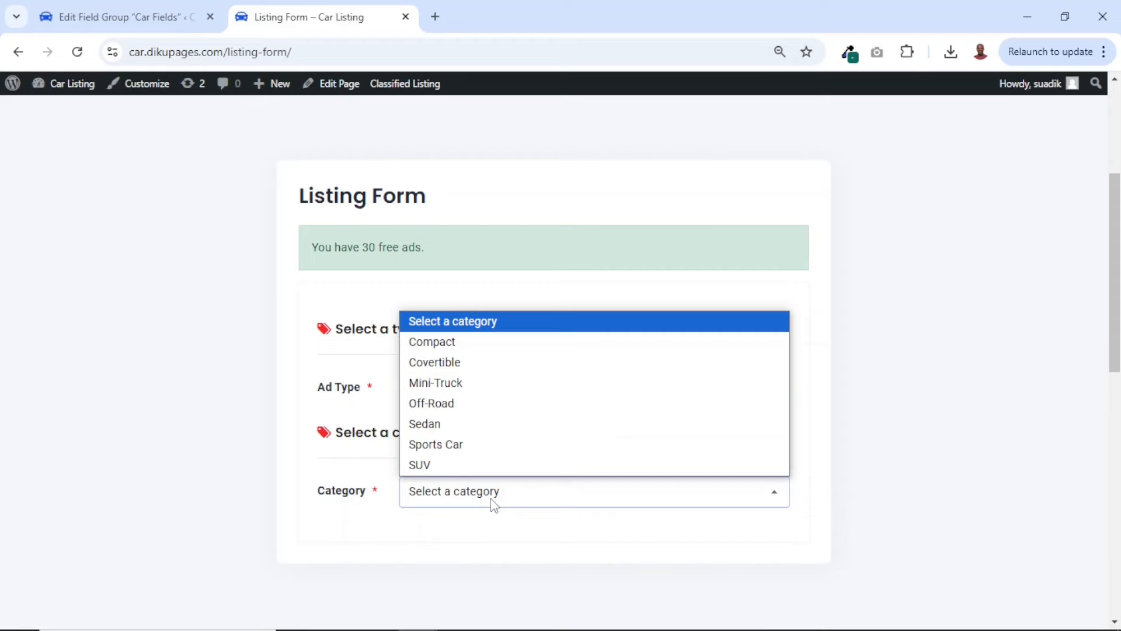
click(437, 464)
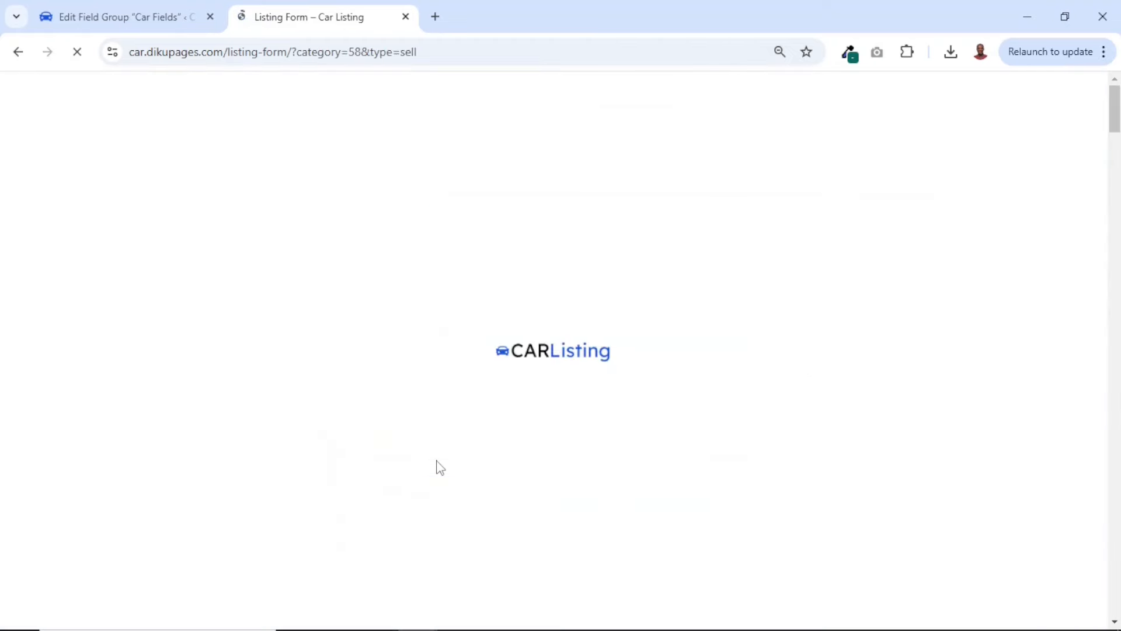
Find the Make field in the listing form and look through its selectable car makes
scroll(440, 467, down, 5)
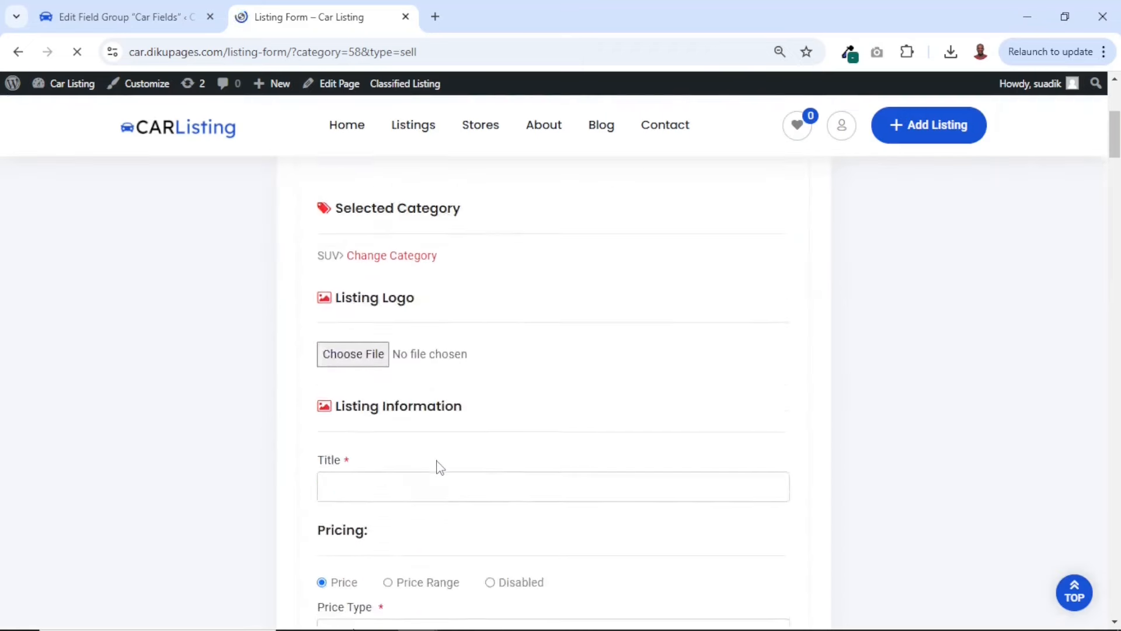
scroll(438, 467, down, 15)
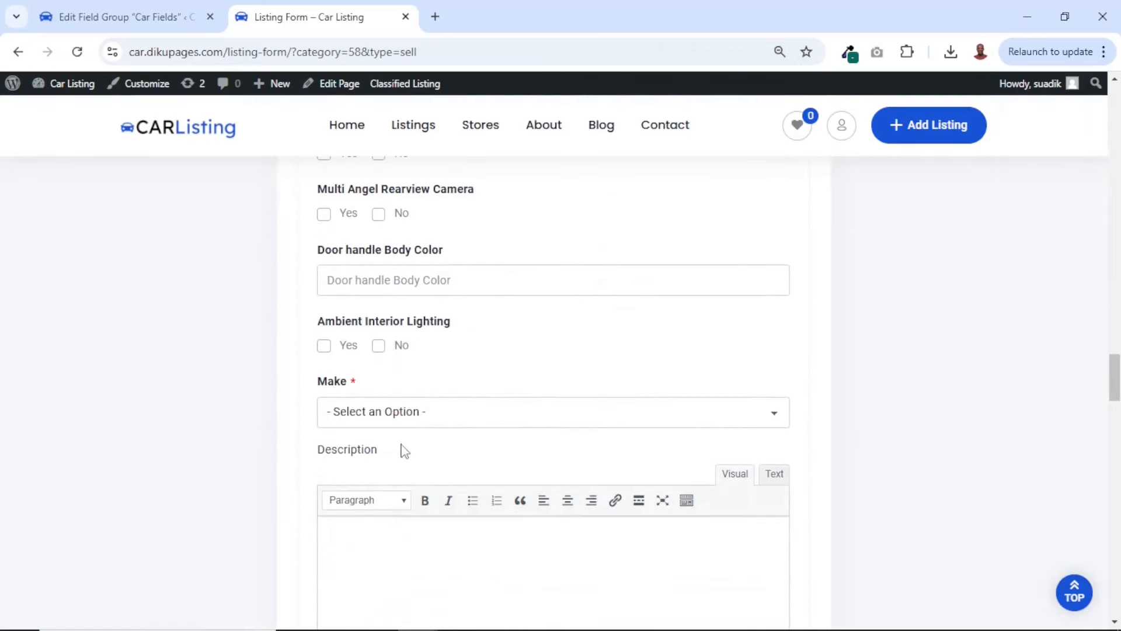
click(401, 416)
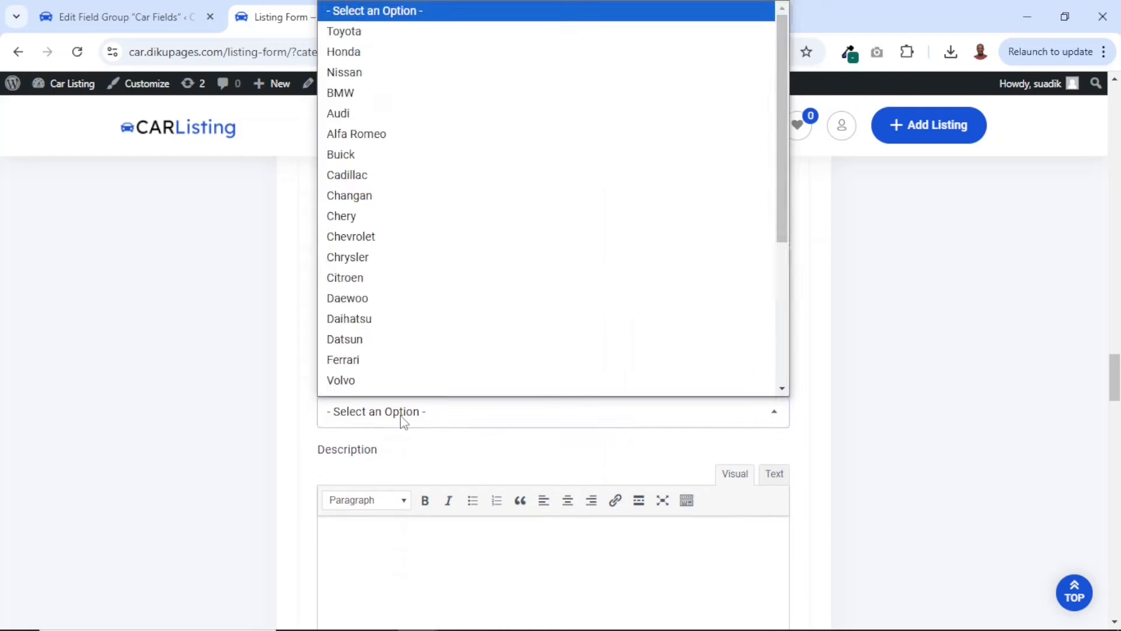
scroll(408, 163, down, 2)
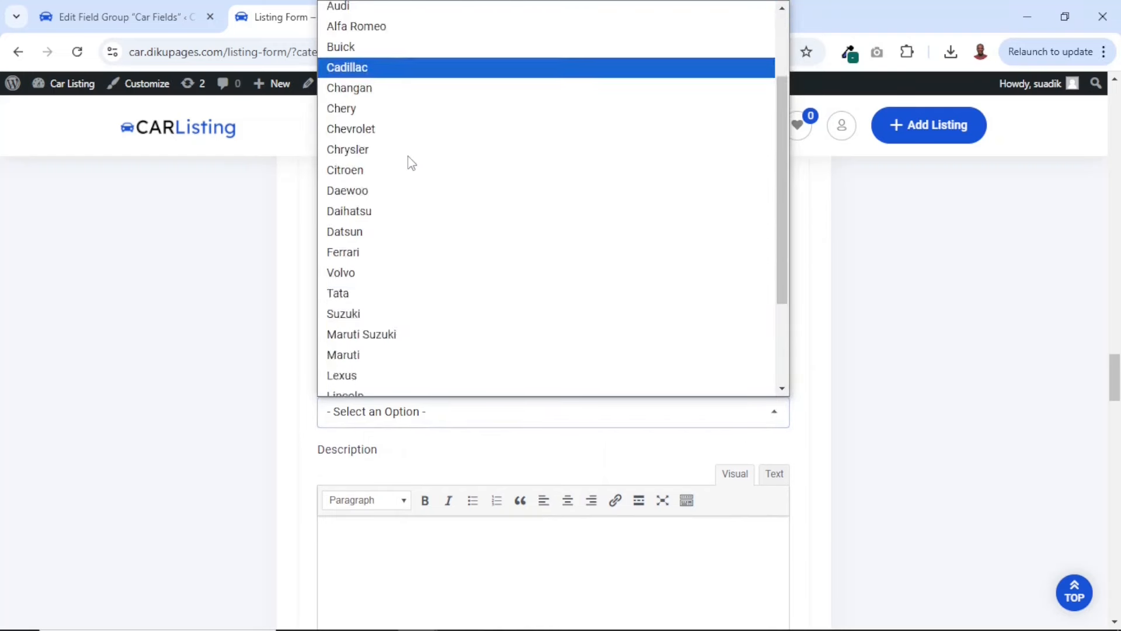
scroll(408, 163, up, 2)
scroll(408, 163, down, 3)
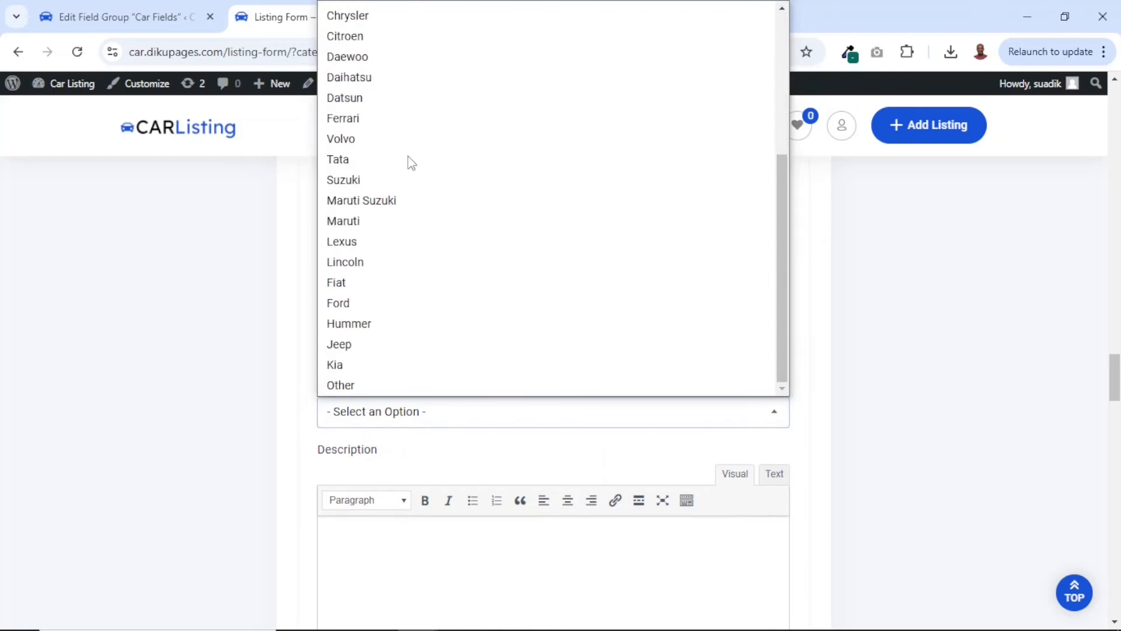
scroll(409, 163, up, 3)
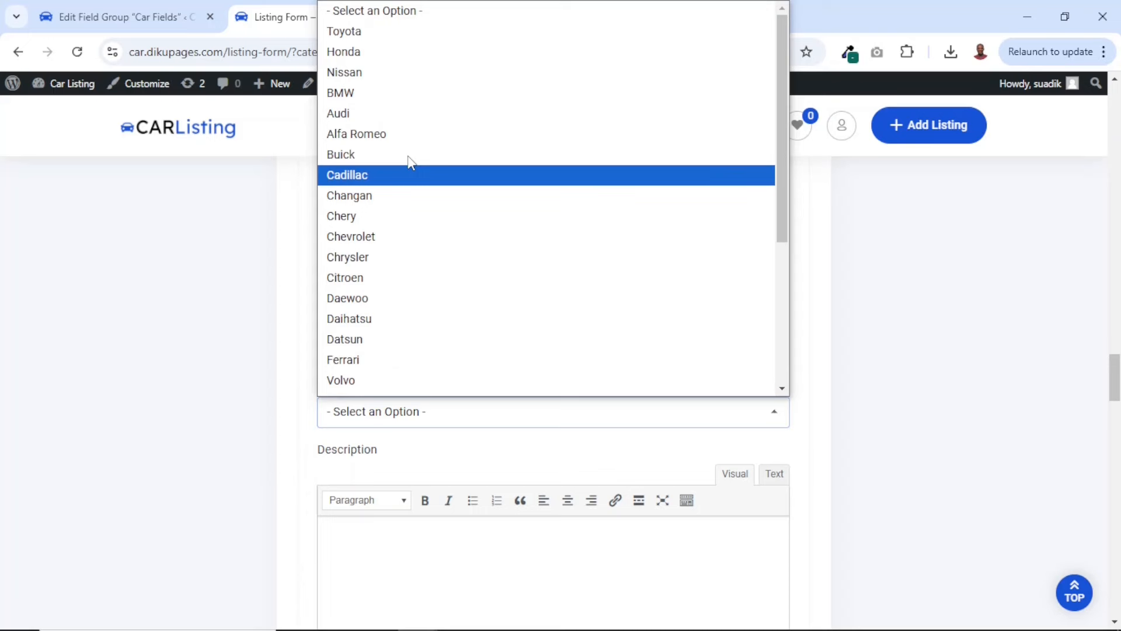
scroll(427, 295, down, 4)
scroll(426, 295, up, 4)
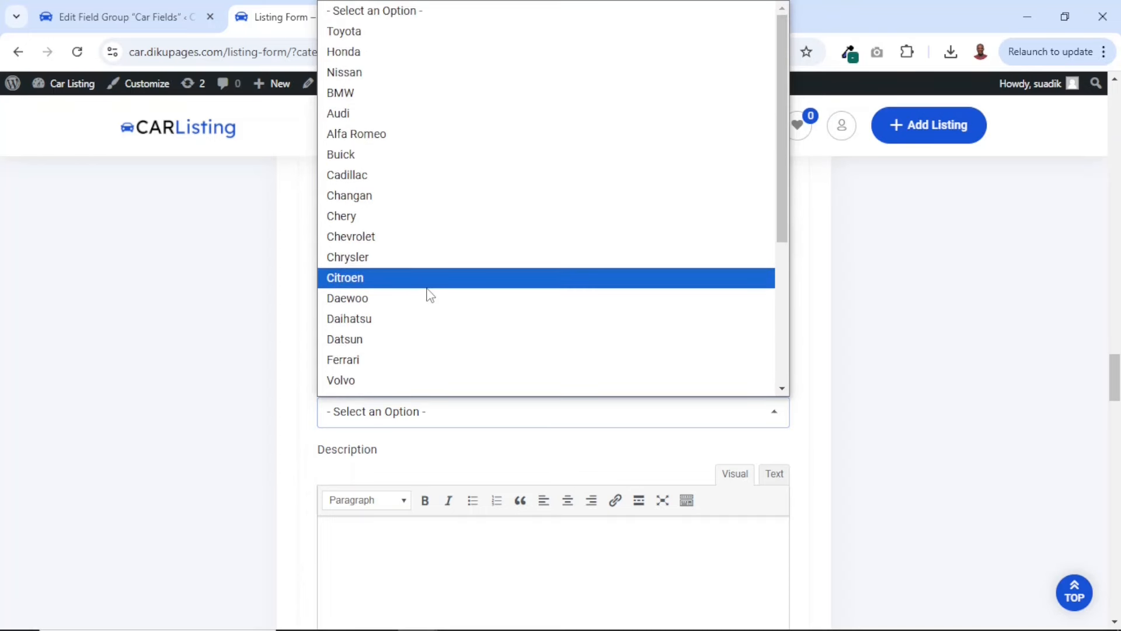
Return to the Car Fields group and add an option to the Make field with Renault as display text and value
click(128, 16)
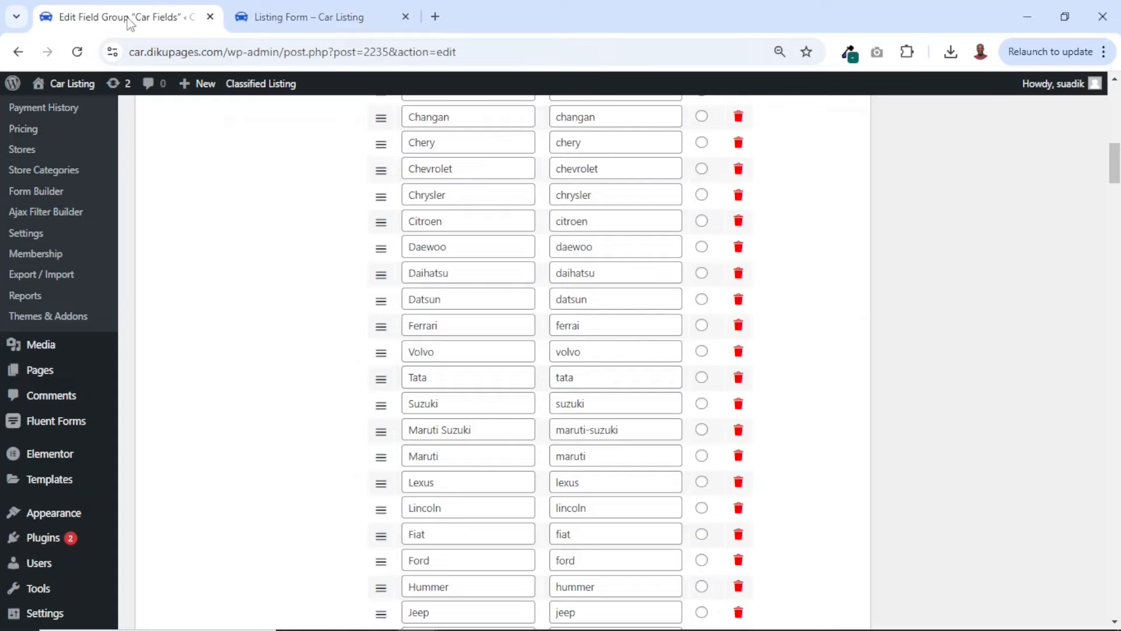
scroll(609, 237, down, 5)
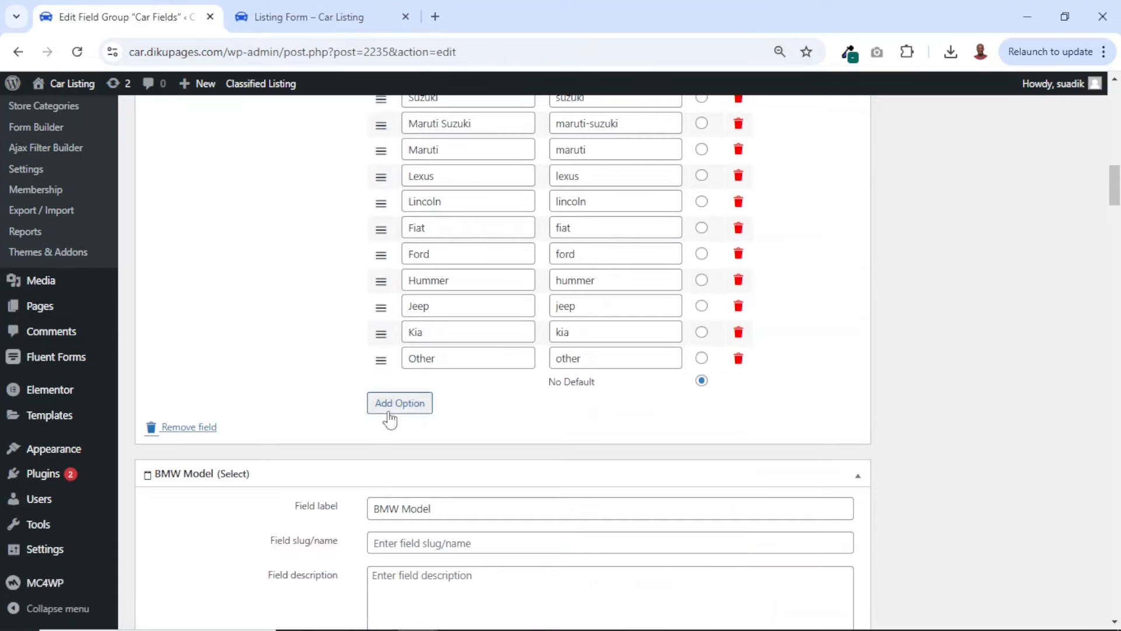
click(389, 408)
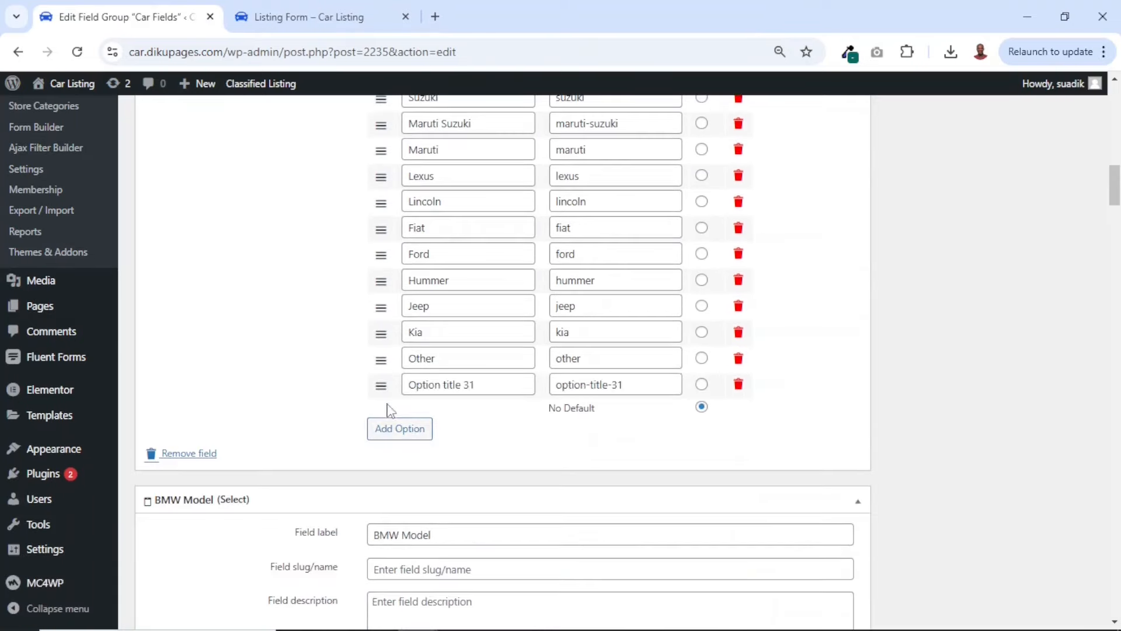
drag(495, 384, 349, 397)
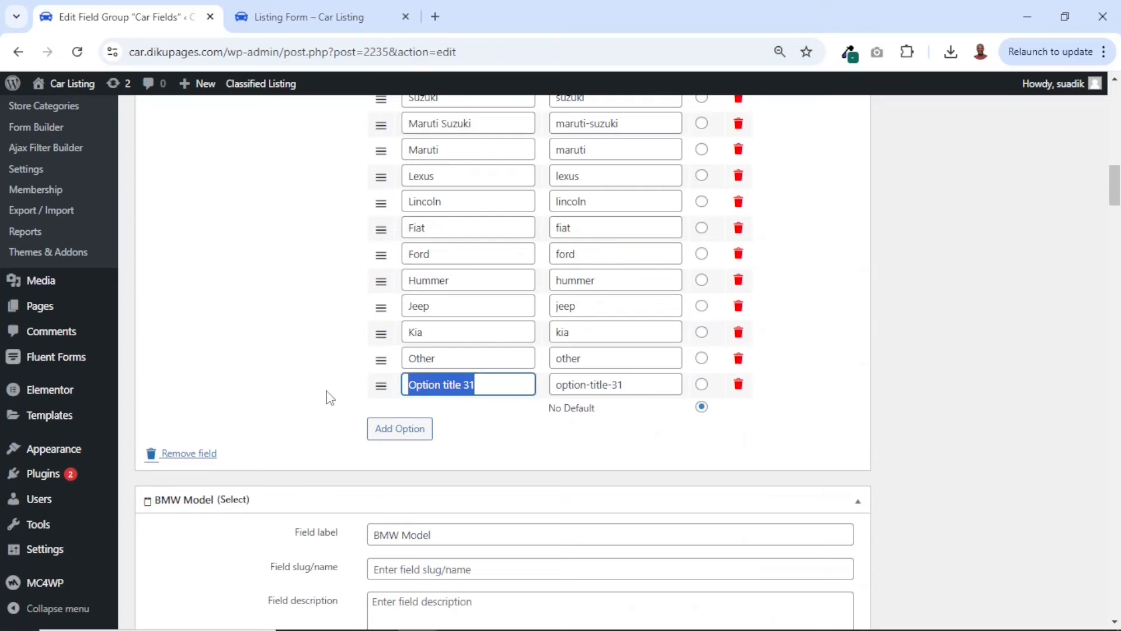
text(Renault)
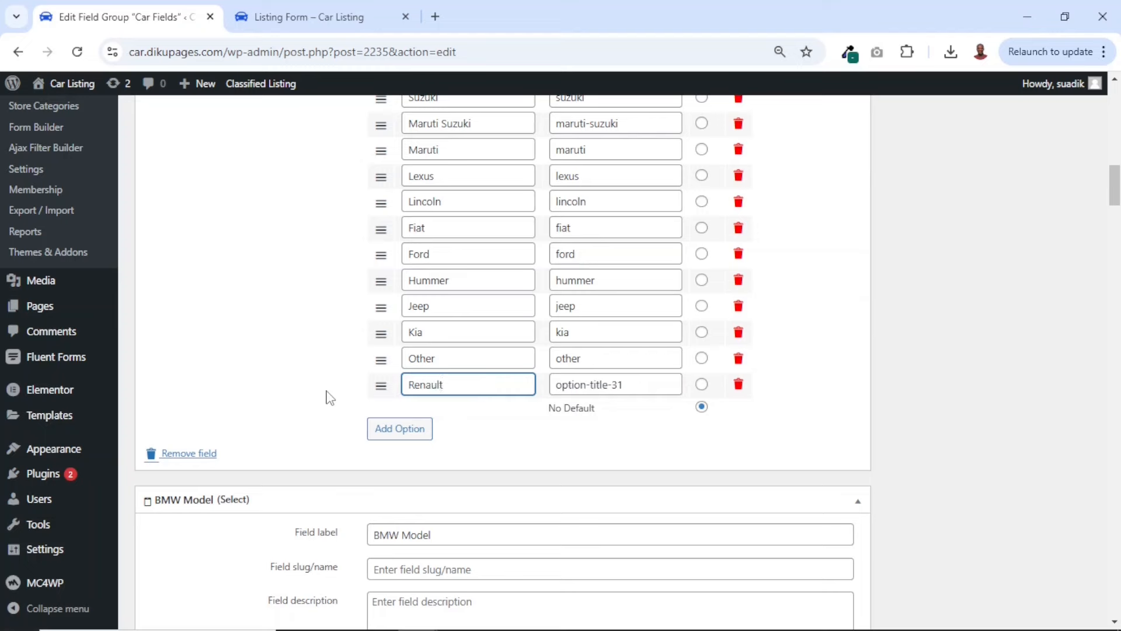
key(ctrl+a)
key(ctrl+c)
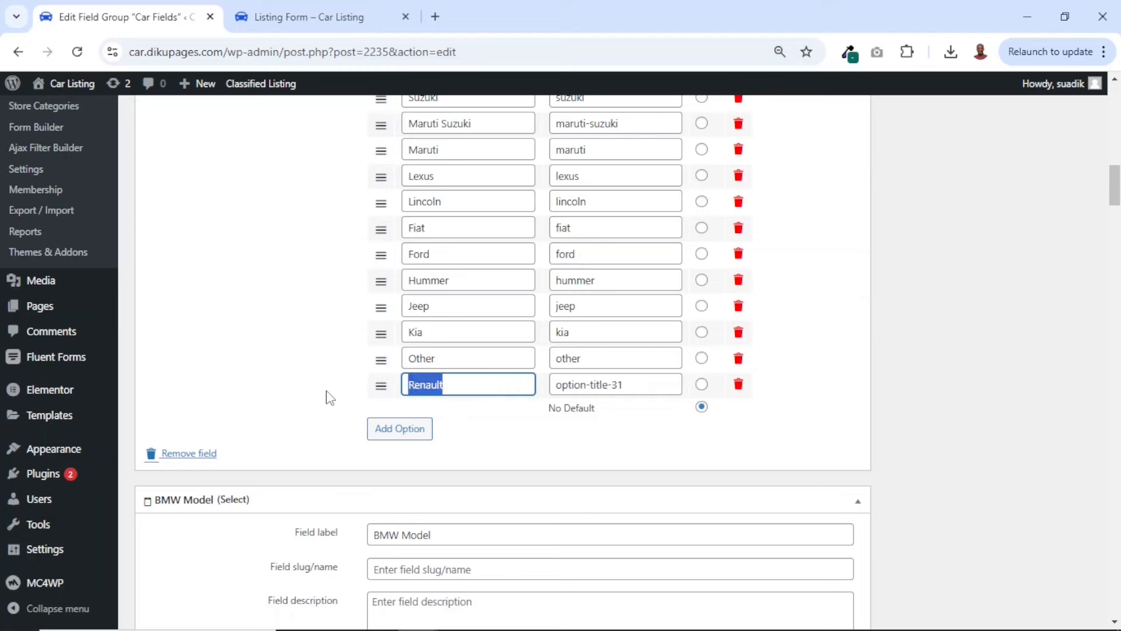
key(Tab)
key(ctrl+v)
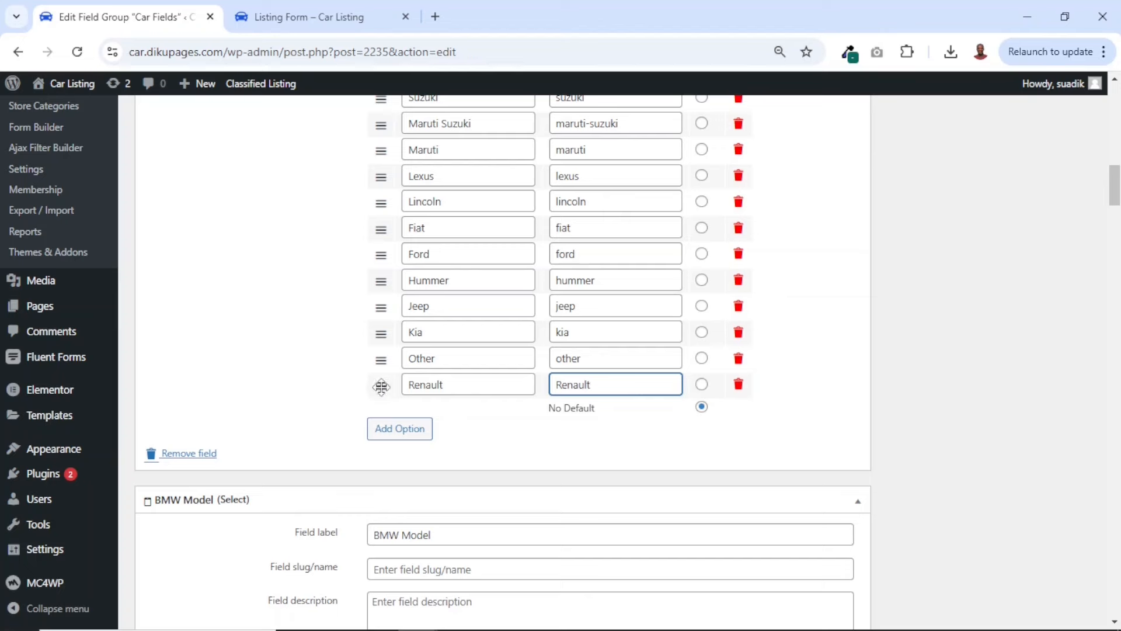
Move the Renault option above Other in the Make field and update the field group
drag(381, 387, 376, 357)
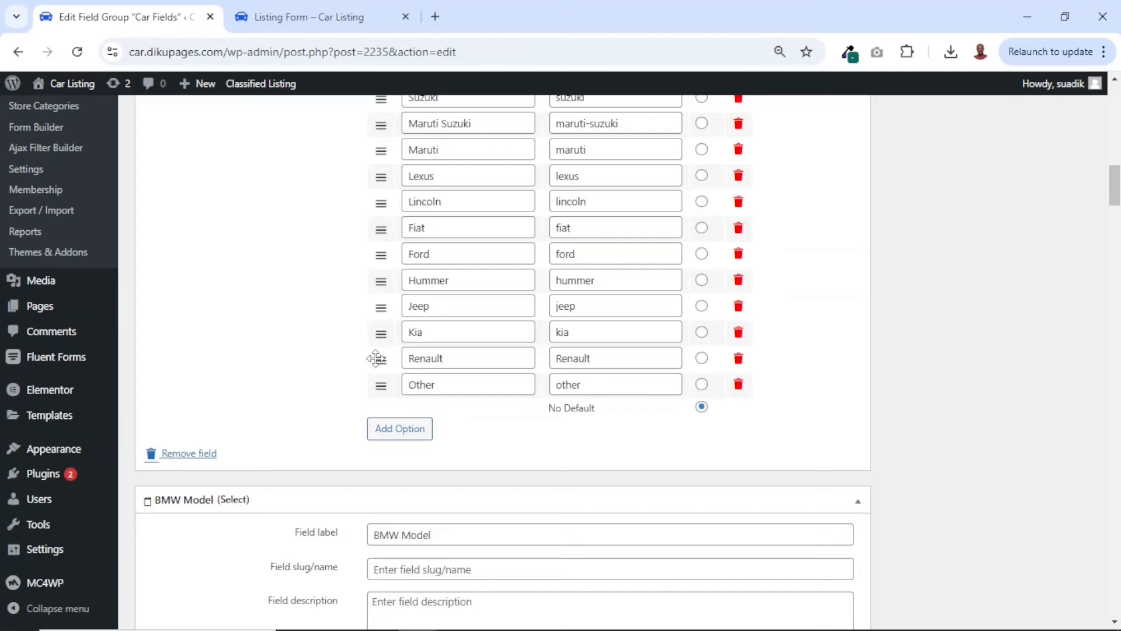
scroll(376, 358, up, 15)
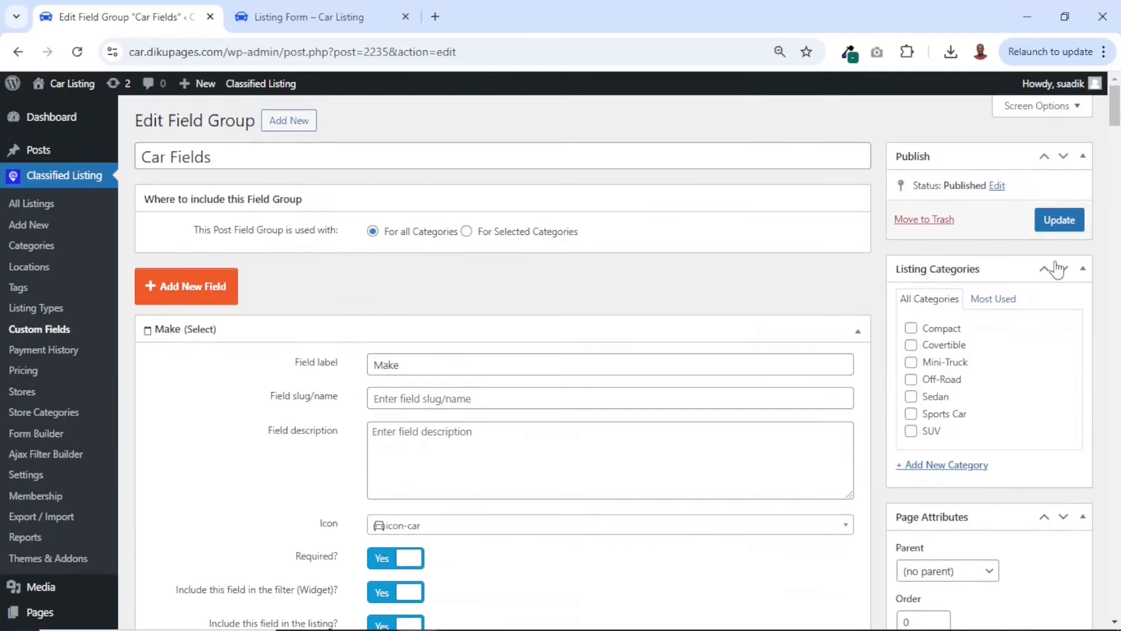
click(1055, 221)
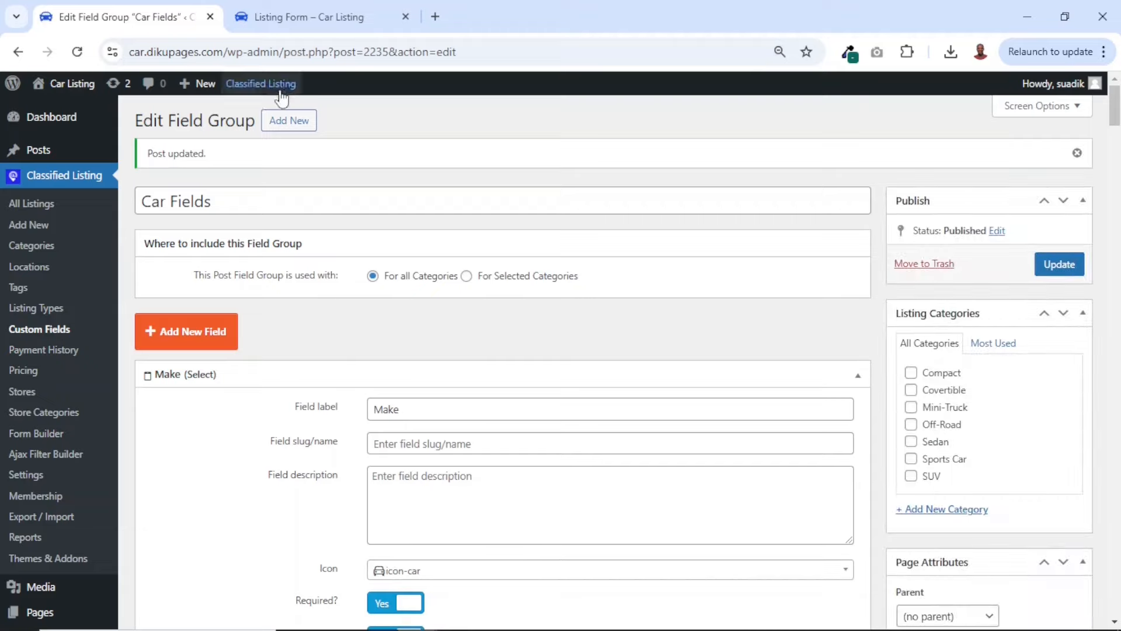
Reload the front-end listing form and test the new Make option by selecting Renault
click(280, 16)
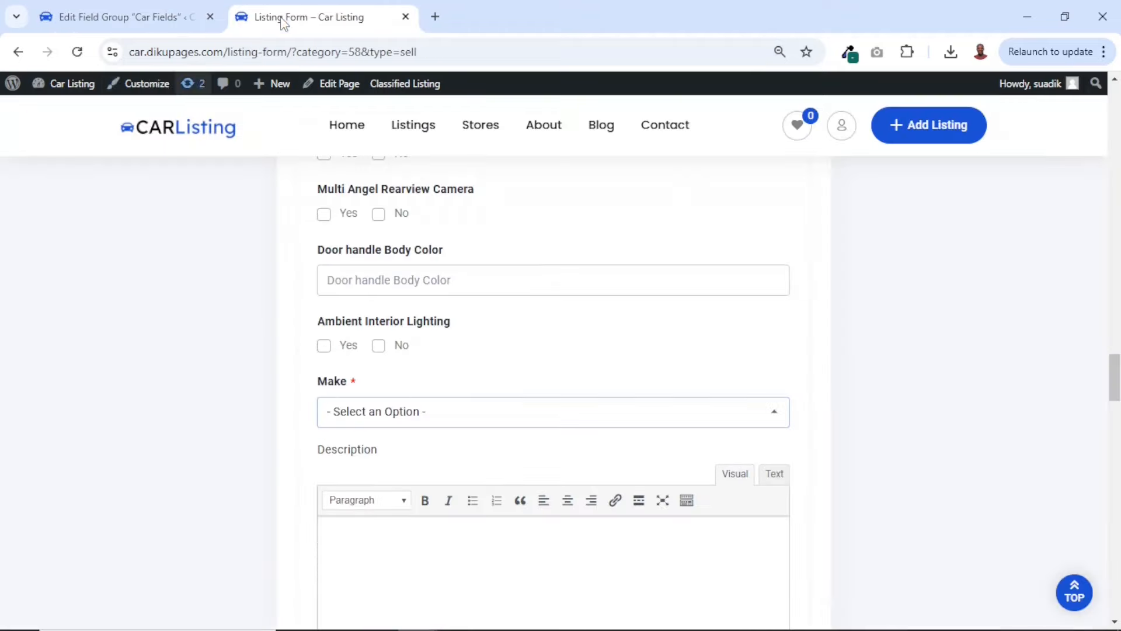
click(77, 52)
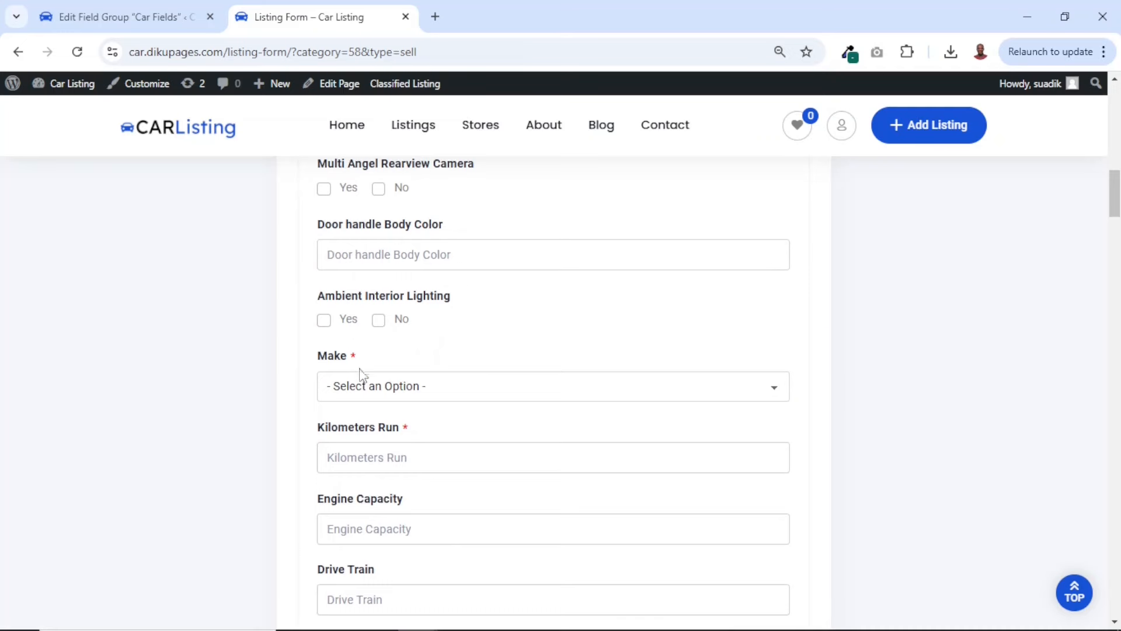
click(398, 388)
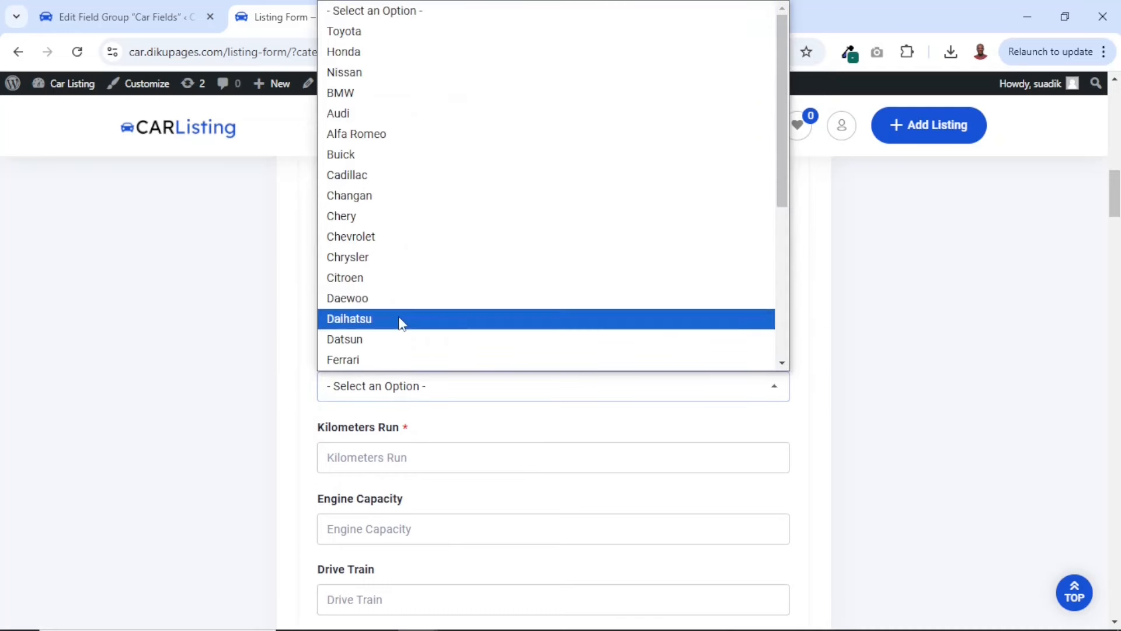
scroll(398, 320, down, 5)
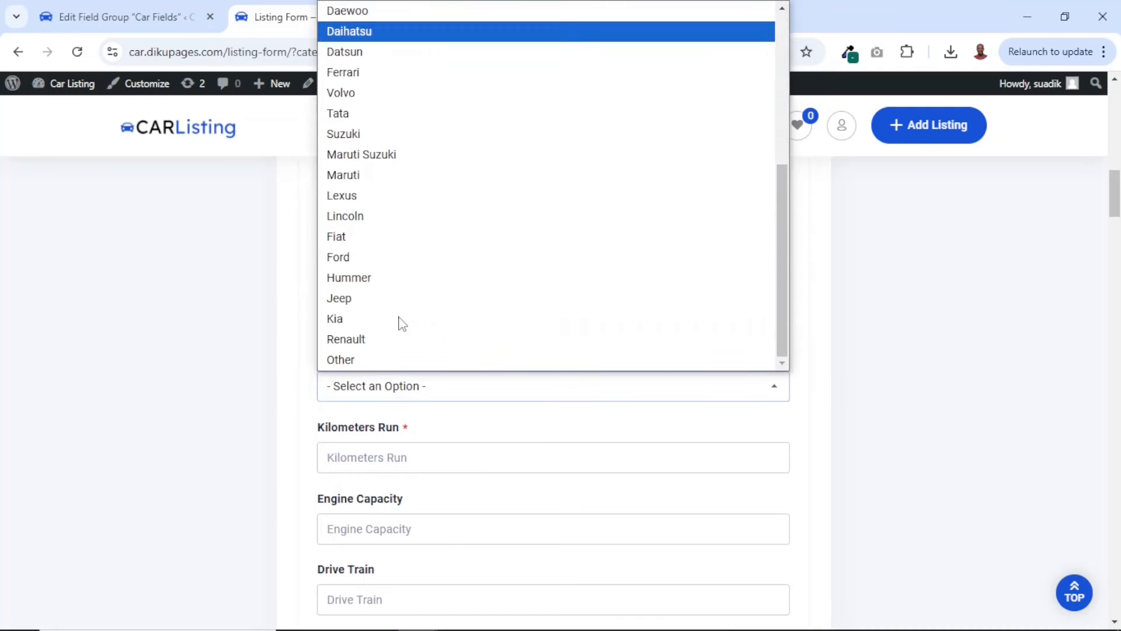
click(346, 340)
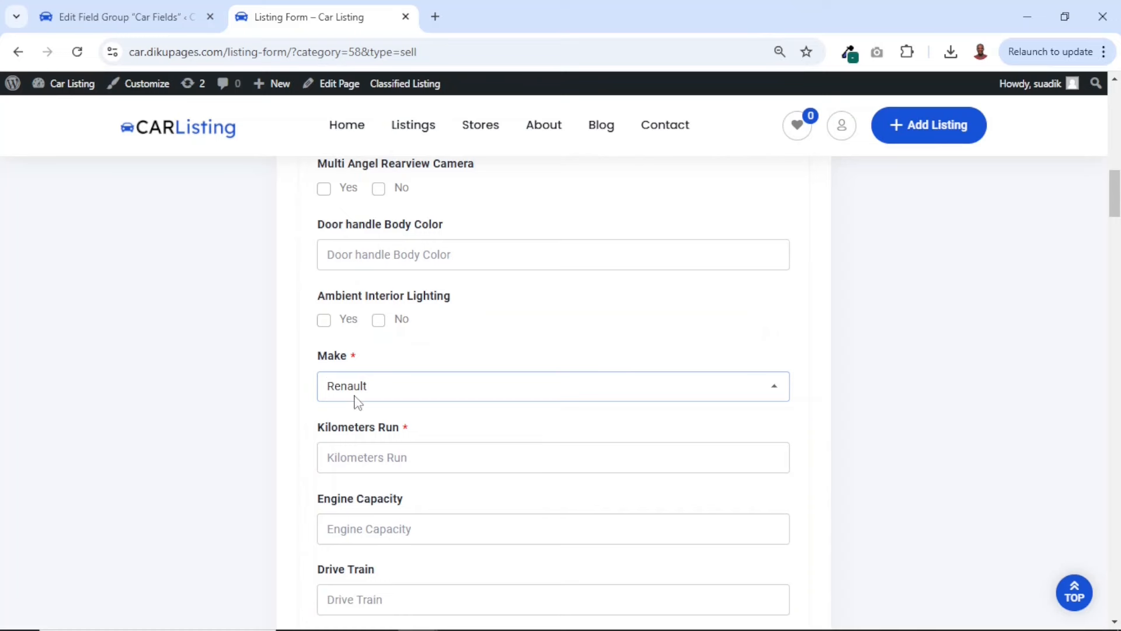
Change the listing form's Make to Toyota and open the list of Toyota models
click(374, 389)
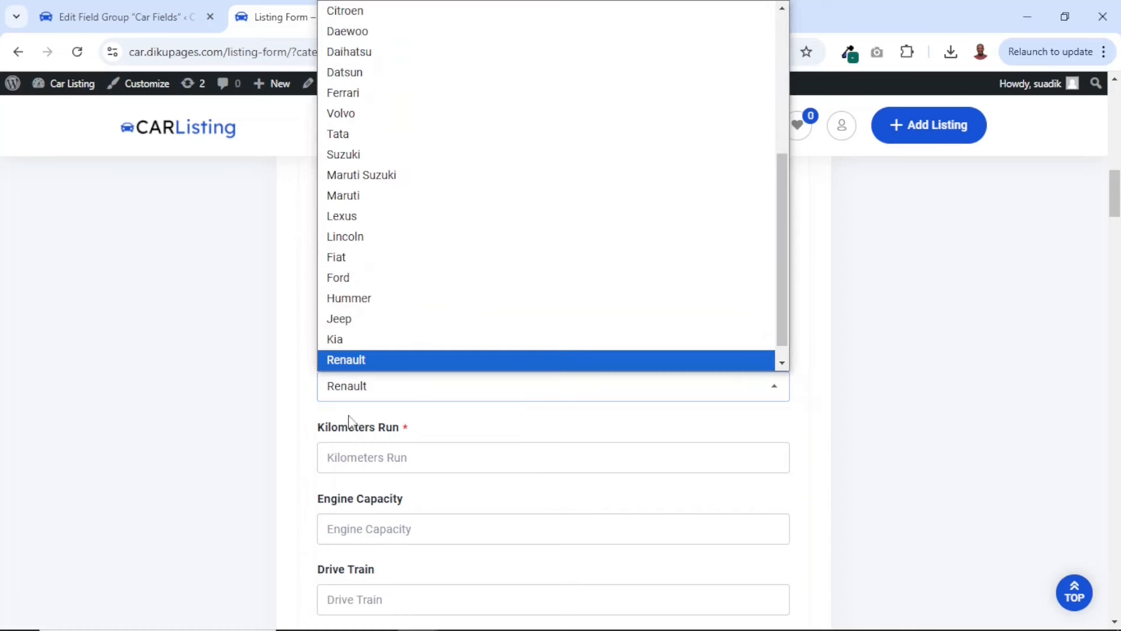
scroll(399, 265, up, 5)
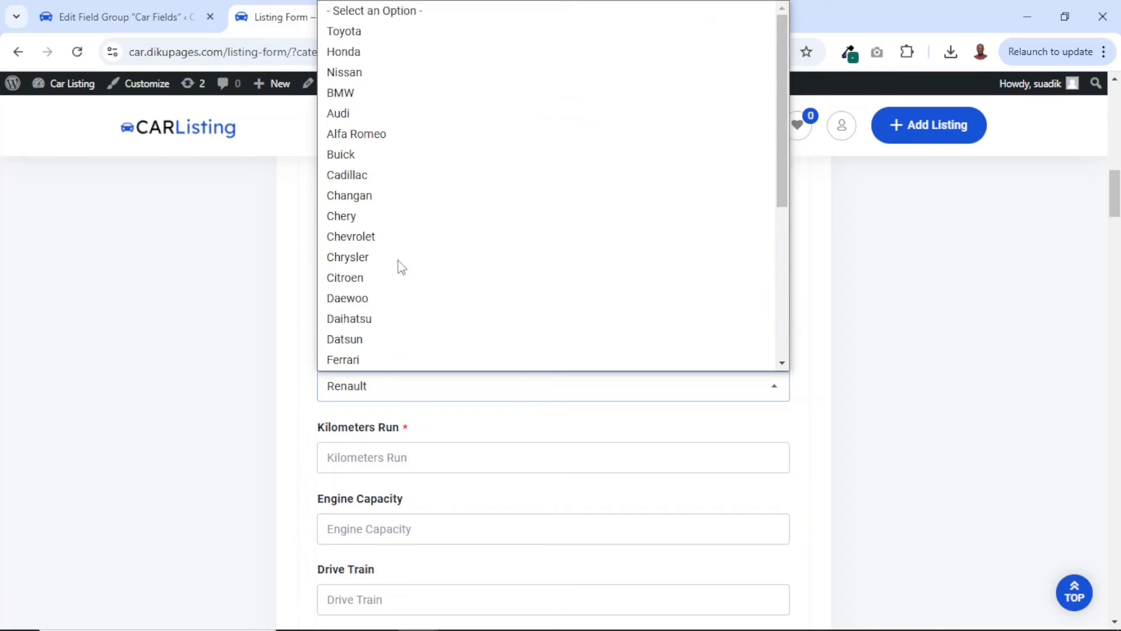
click(347, 35)
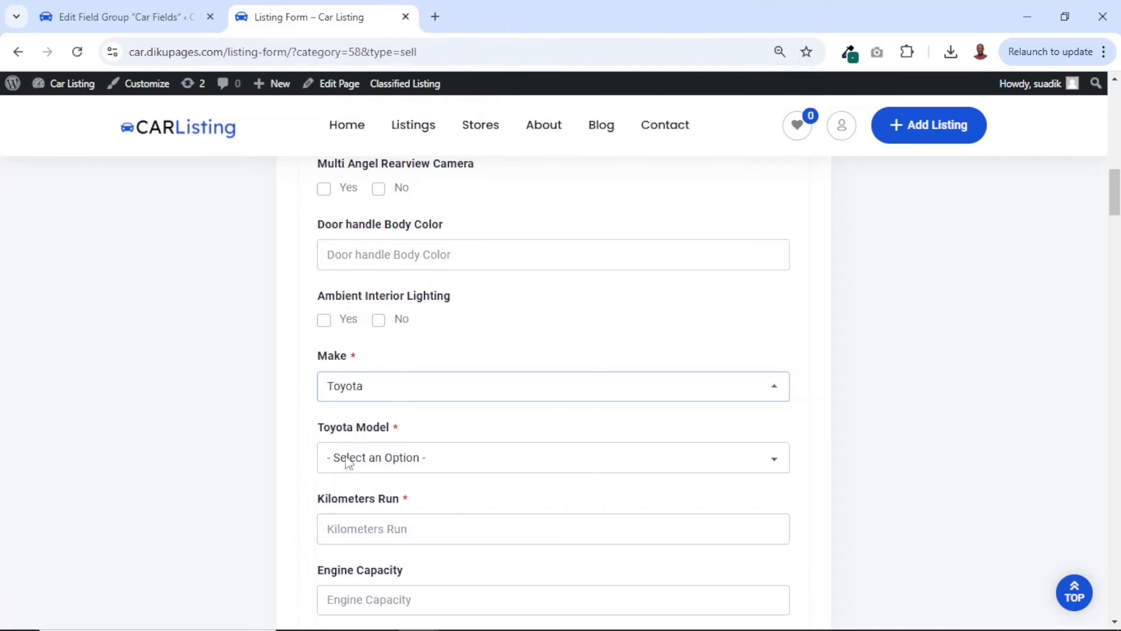
click(396, 464)
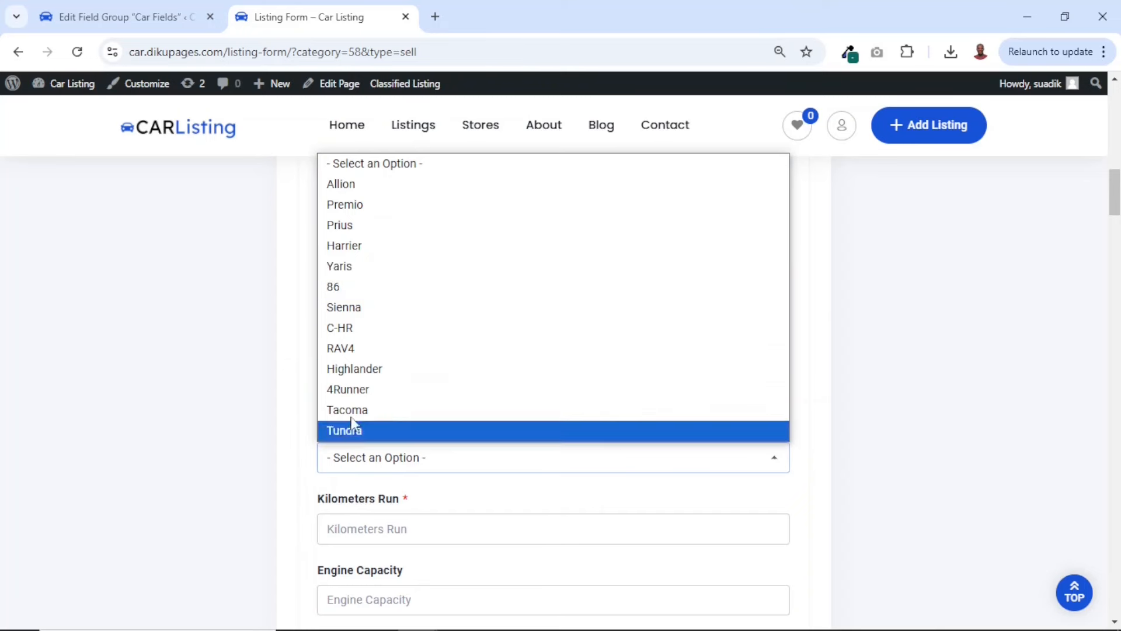
Close the Toyota model list and switch the listing form's Make back to Renault to check for a model field
click(369, 465)
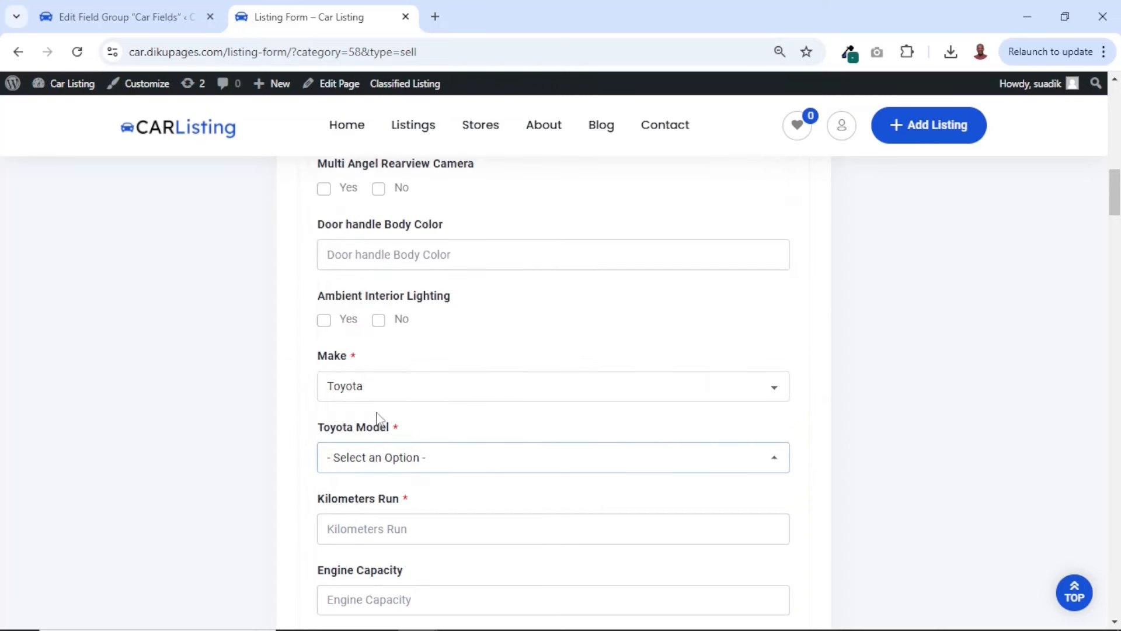
click(368, 387)
scroll(383, 339, down, 5)
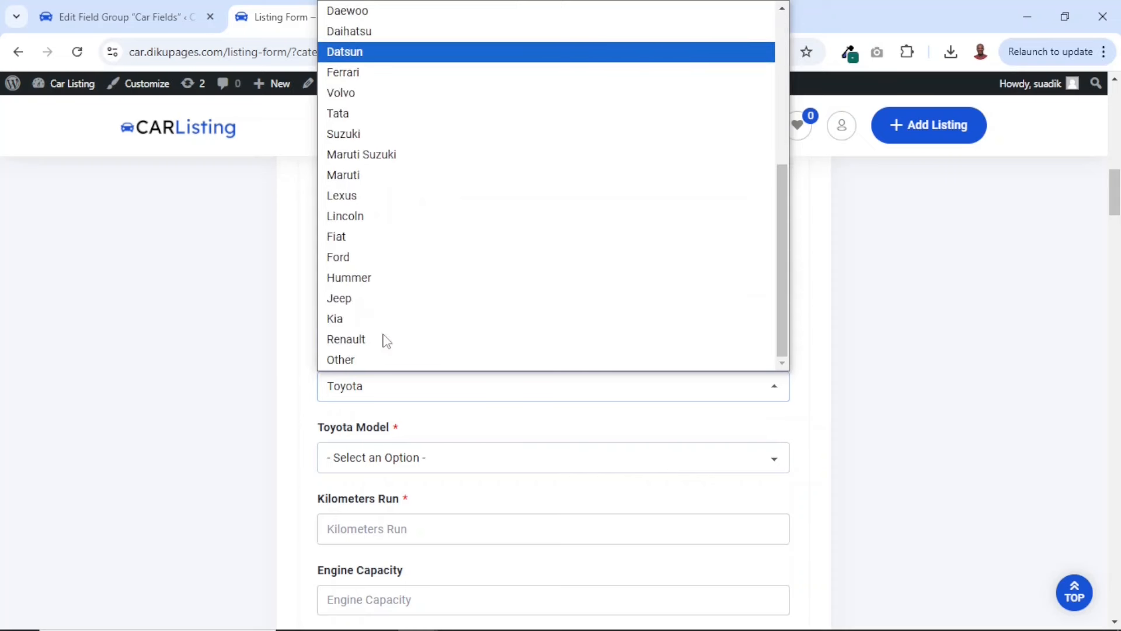
click(356, 341)
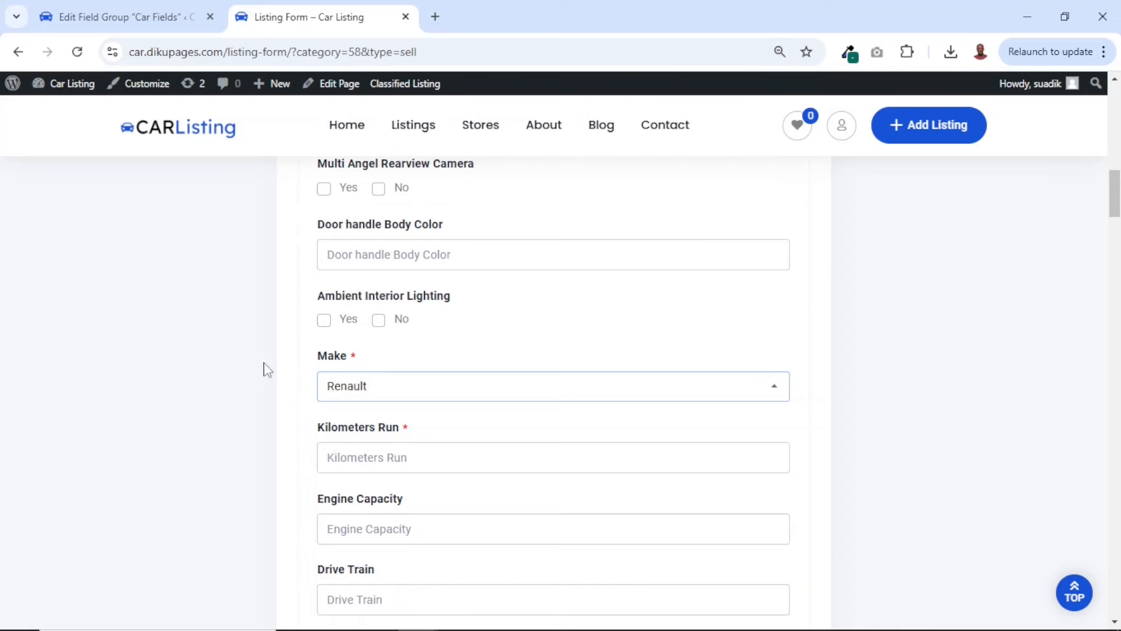
Return to the Car Fields group and add a new Select field labelled Renault Model
click(132, 29)
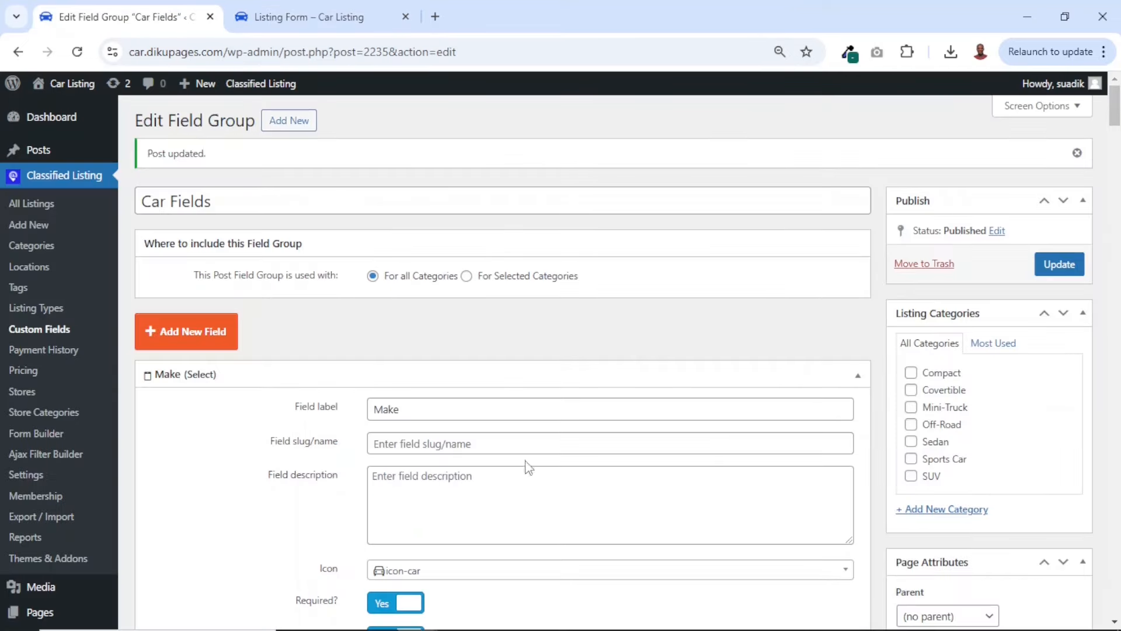
click(194, 338)
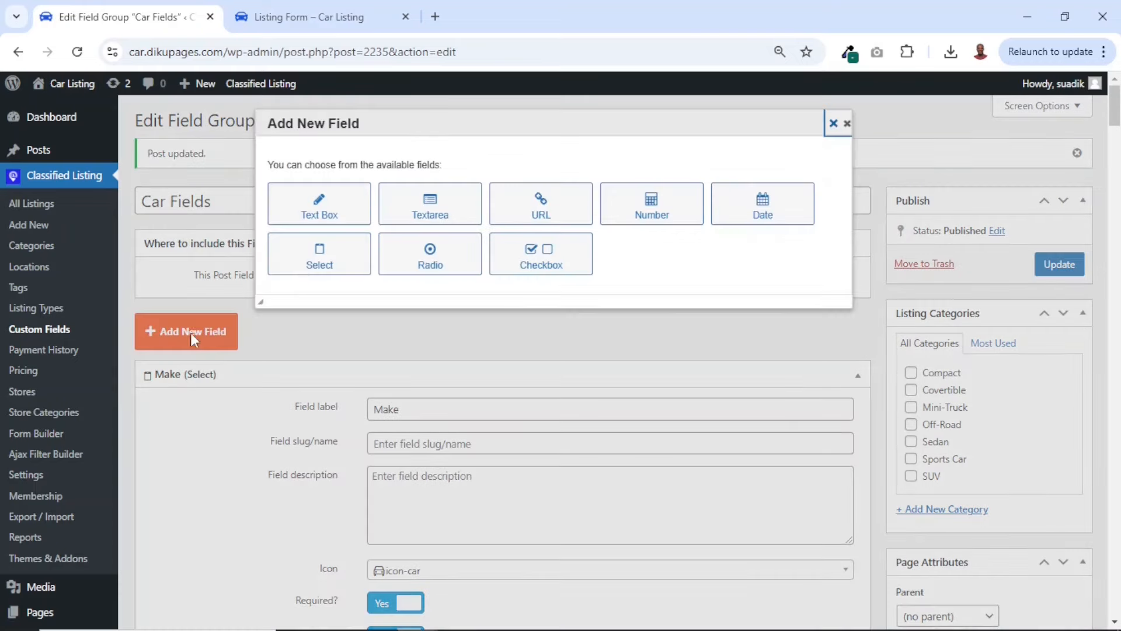
click(320, 257)
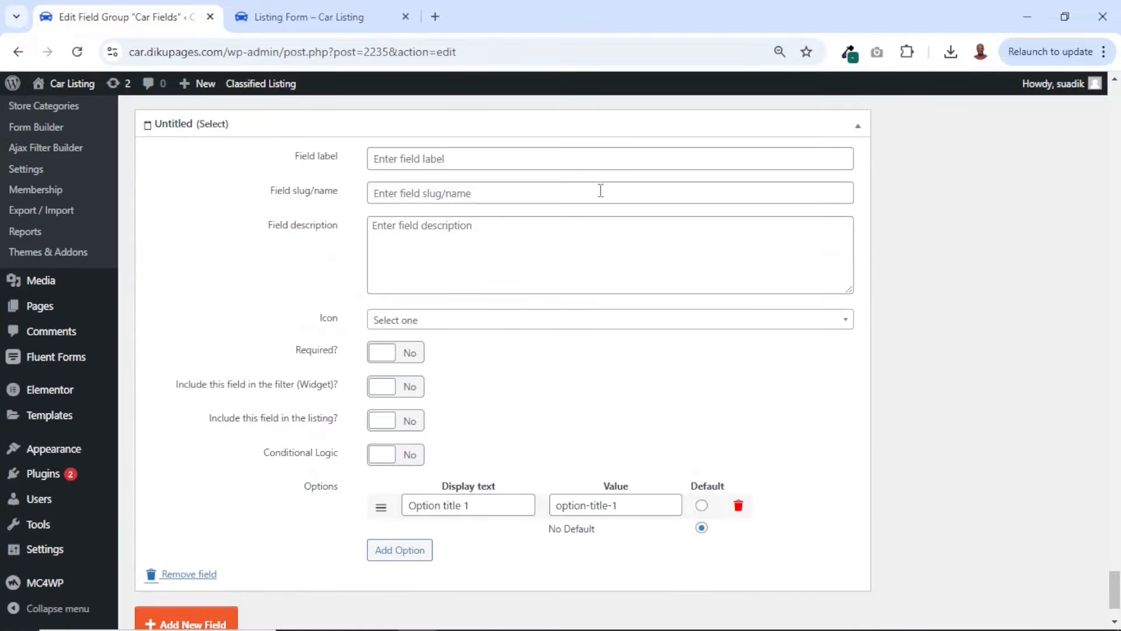
click(427, 158)
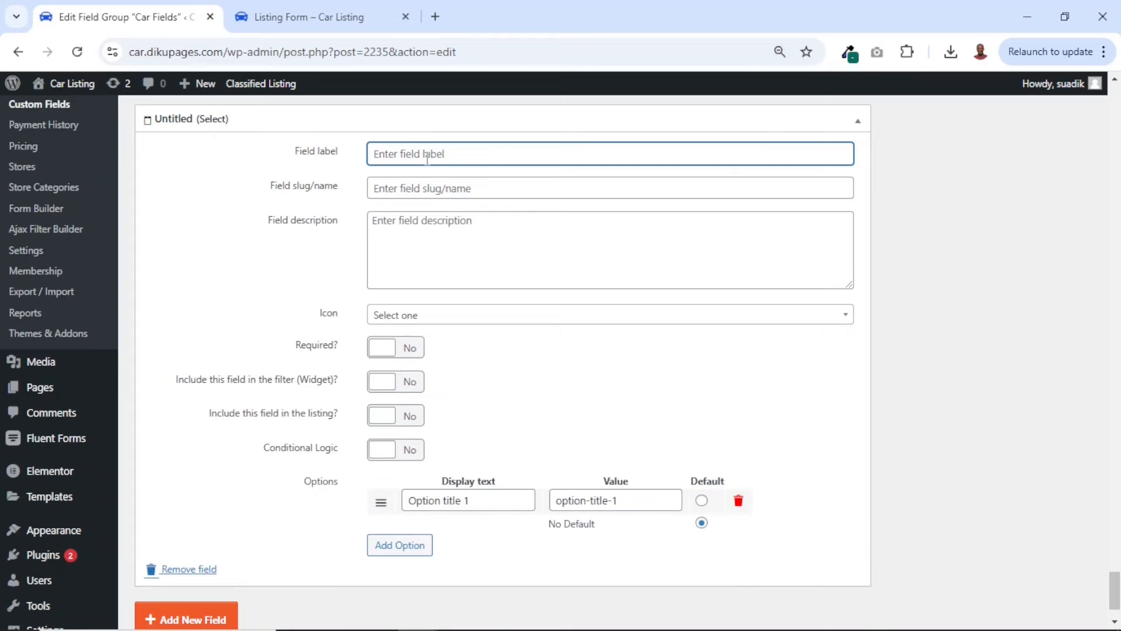
text(Renault)
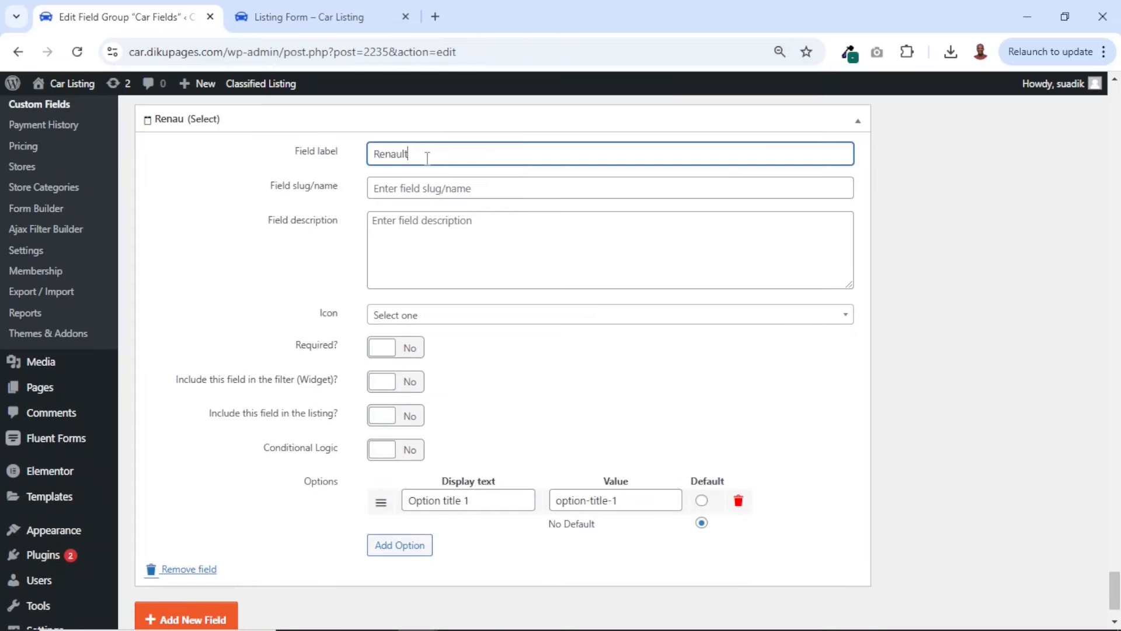
text( Model)
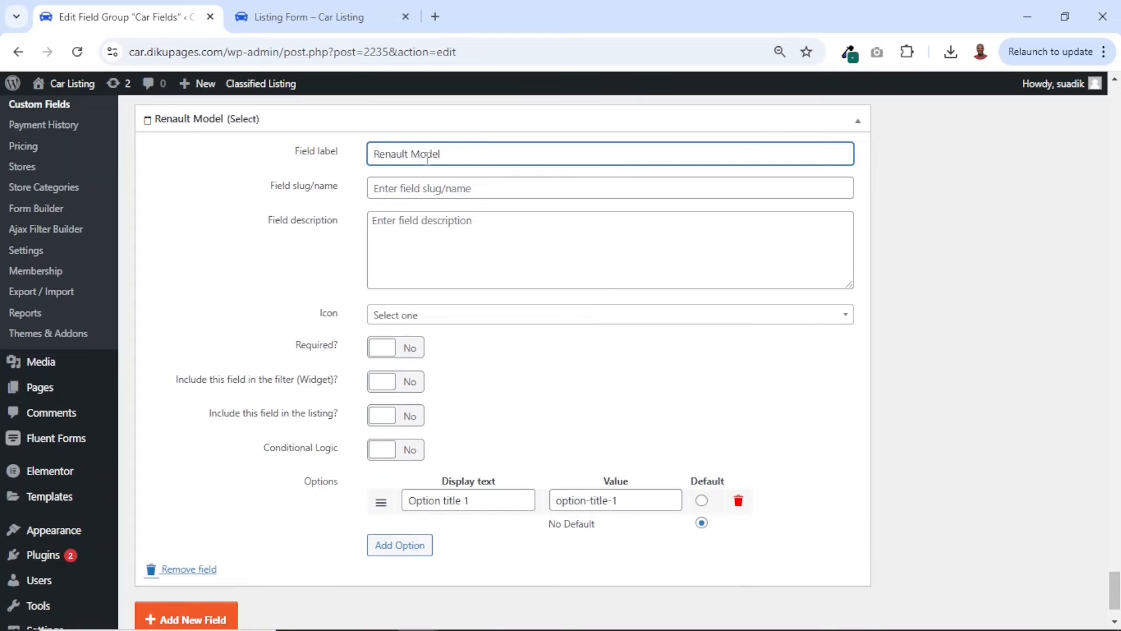
Make the Renault Model field required and include it in the filter widget
scroll(445, 325, up, 1)
click(386, 387)
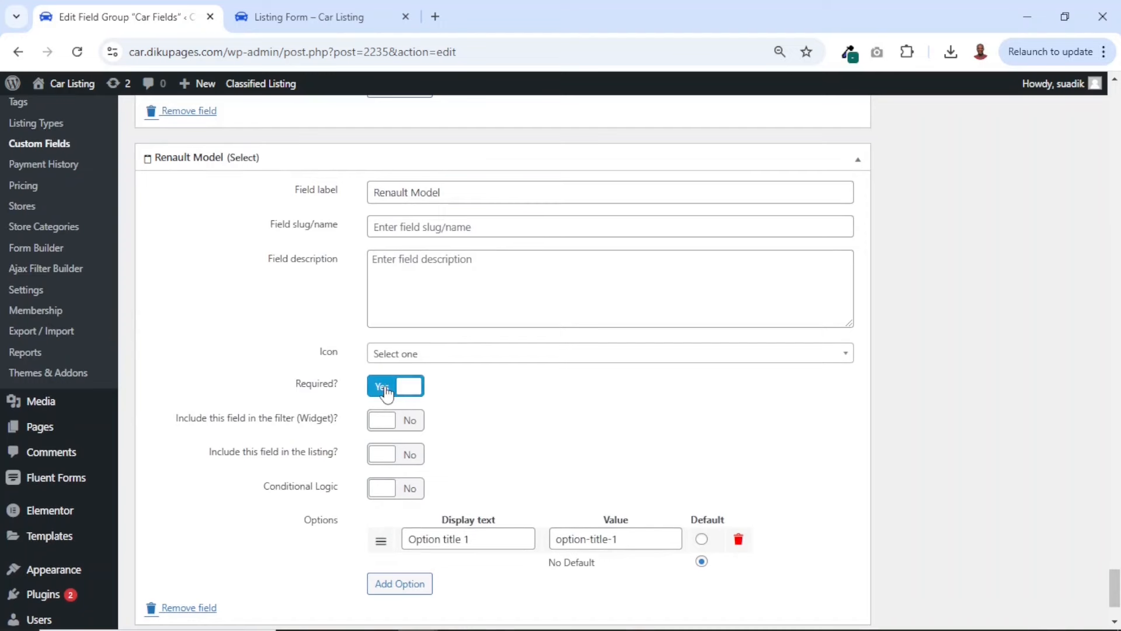
click(379, 427)
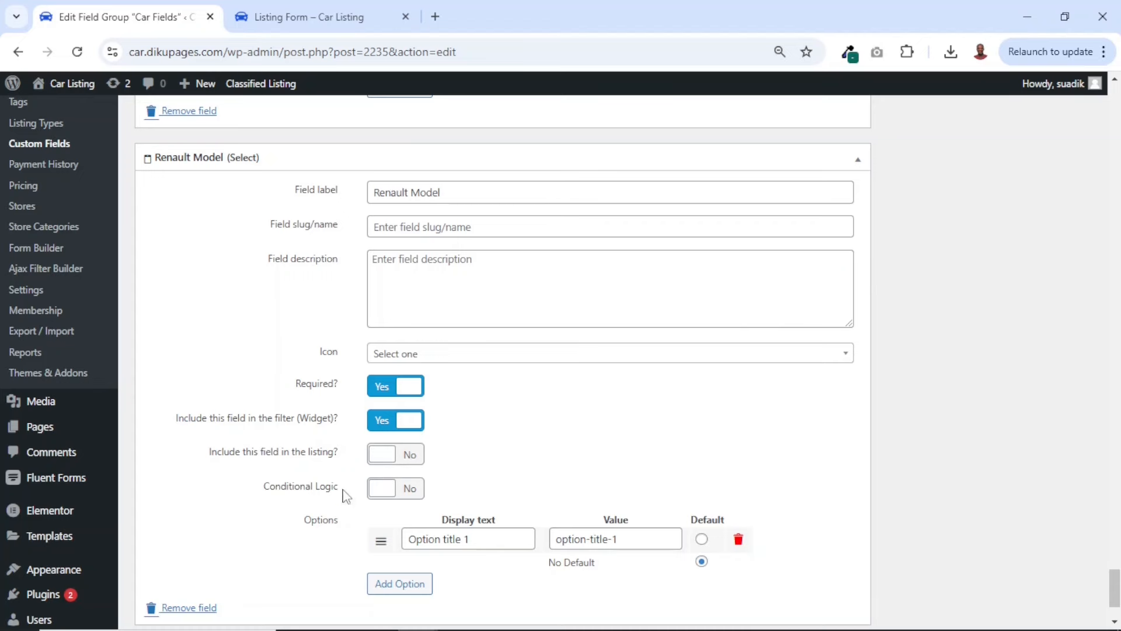
Enable conditional logic on the Renault Model field so it shows if the Make value is equal to Renault
scroll(432, 481, down, 1)
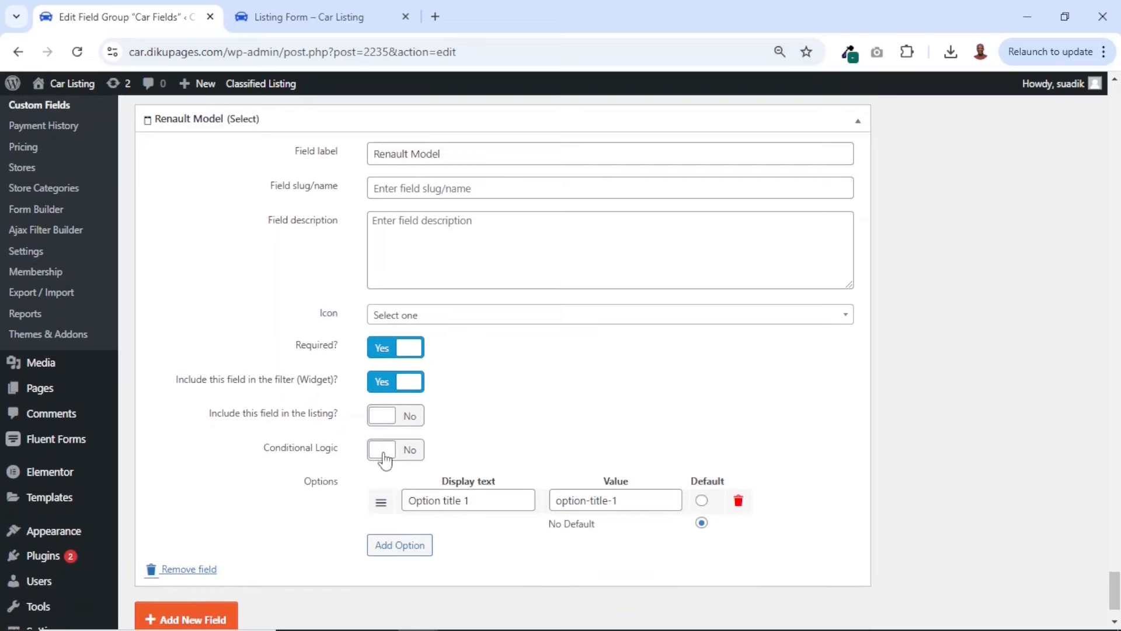
click(384, 450)
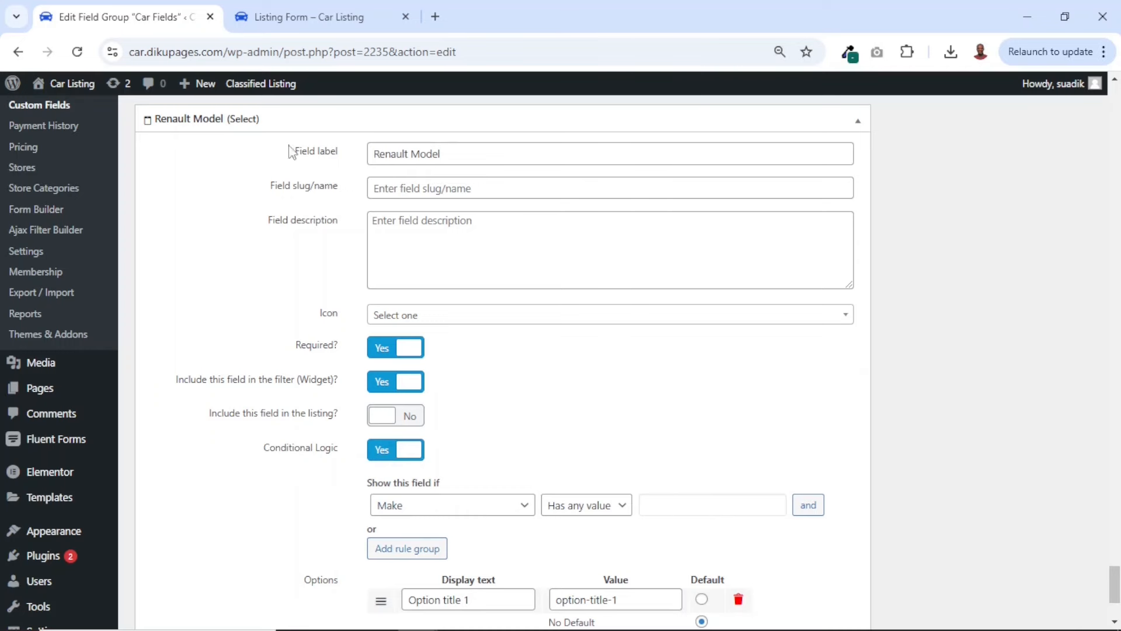
click(384, 454)
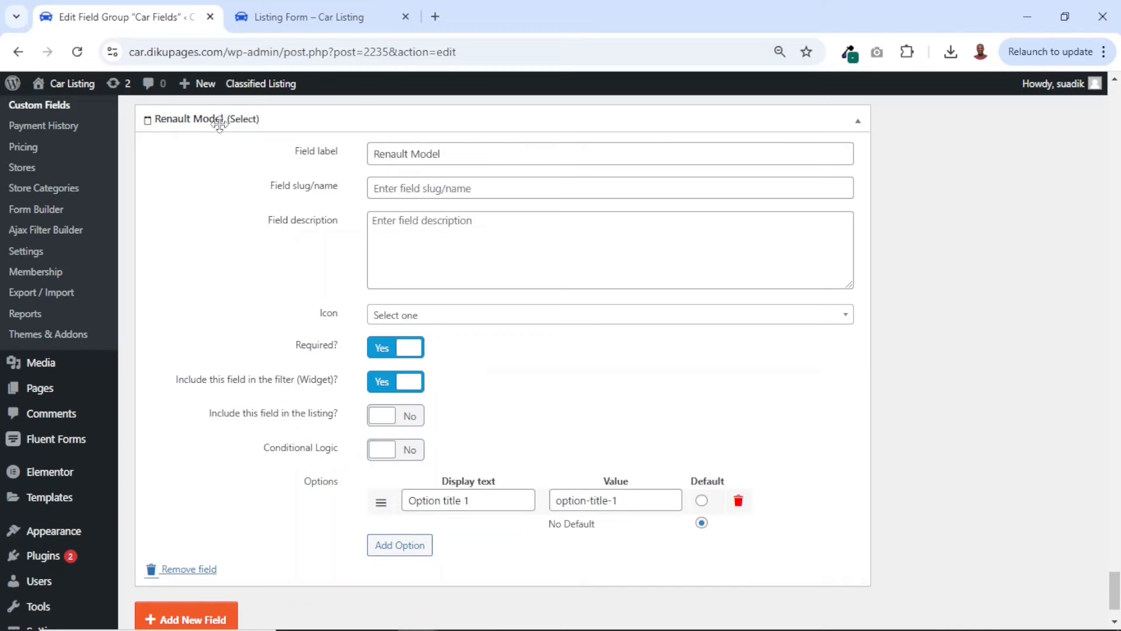
click(389, 461)
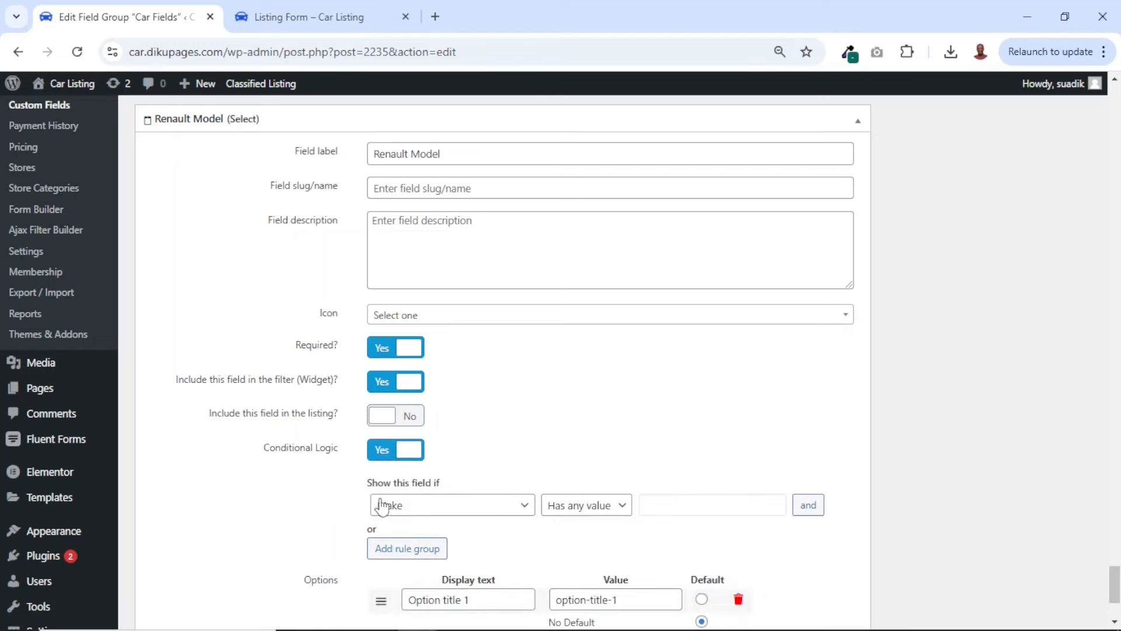
click(583, 512)
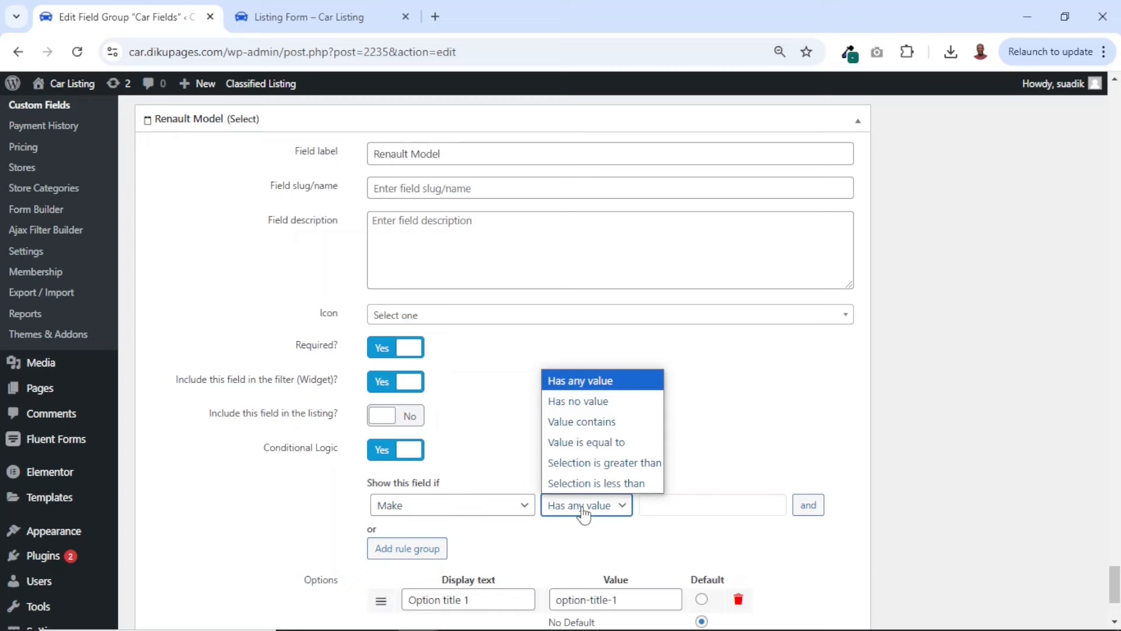
click(591, 445)
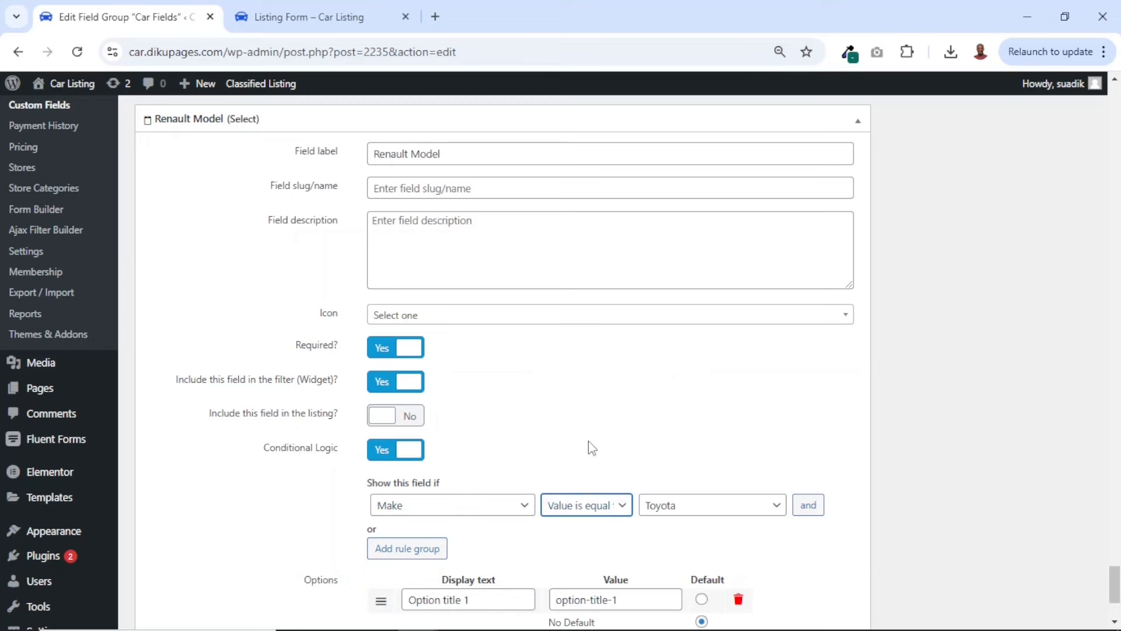
click(689, 512)
scroll(688, 511, down, 1)
click(692, 451)
scroll(701, 369, down, 4)
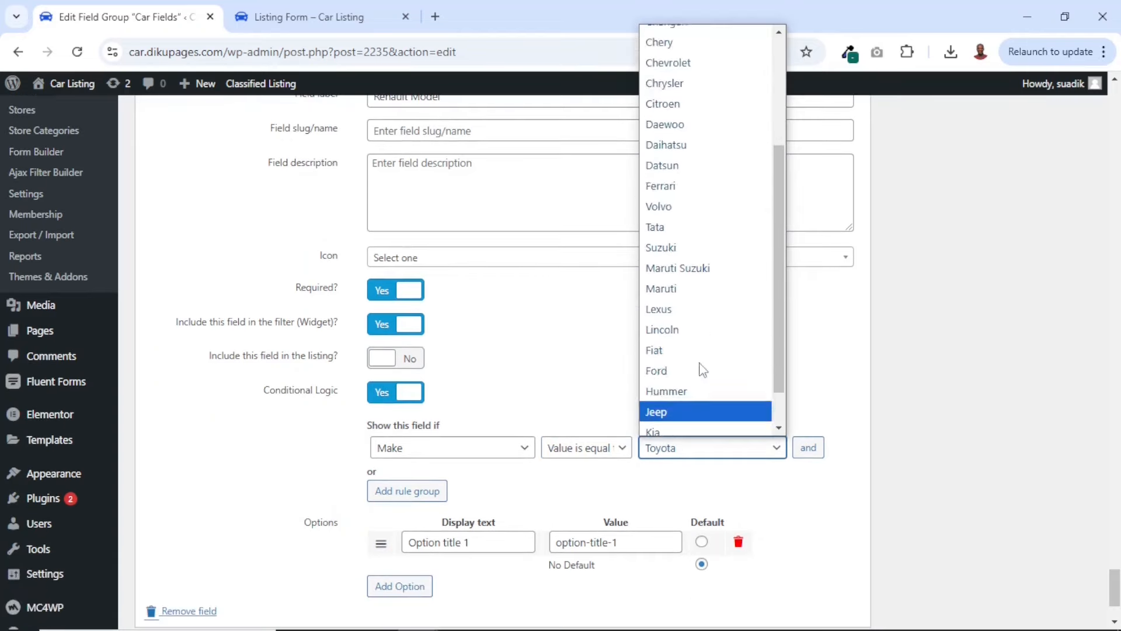
click(678, 407)
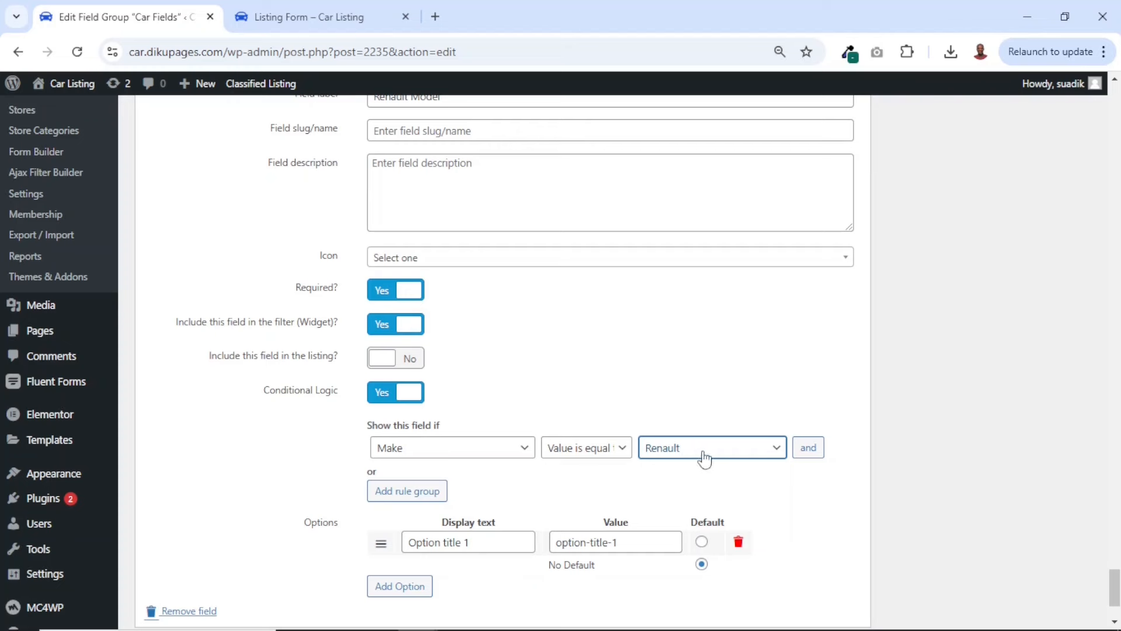
Set the first Renault Model option's display text and value to 5 E-Tech
scroll(639, 501, down, 2)
scroll(641, 502, down, 1)
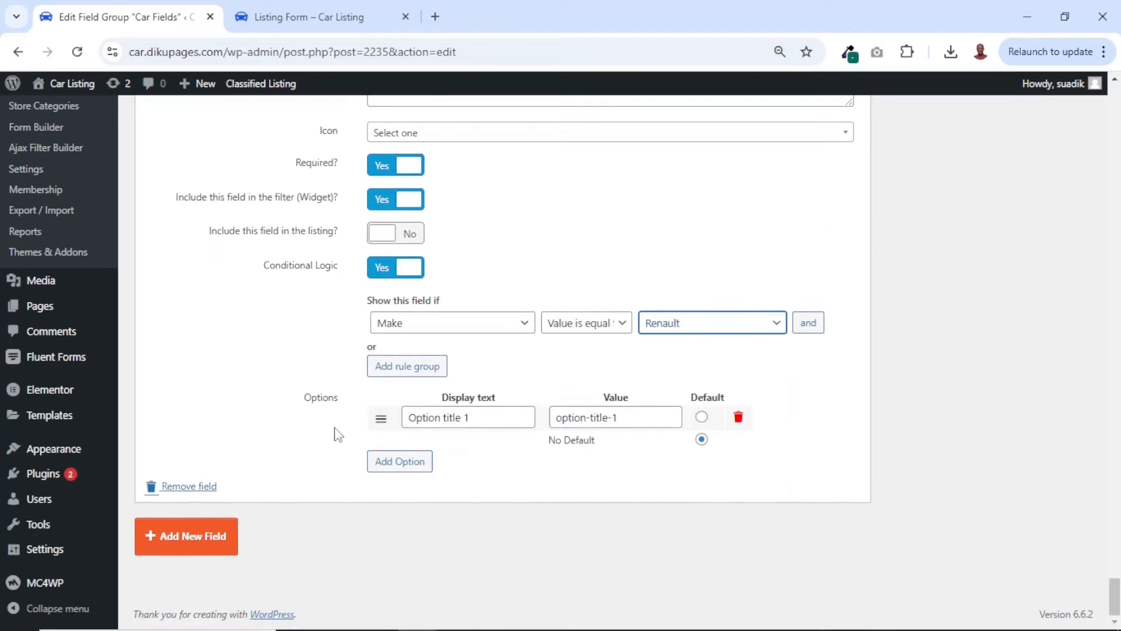
drag(482, 419, 399, 428)
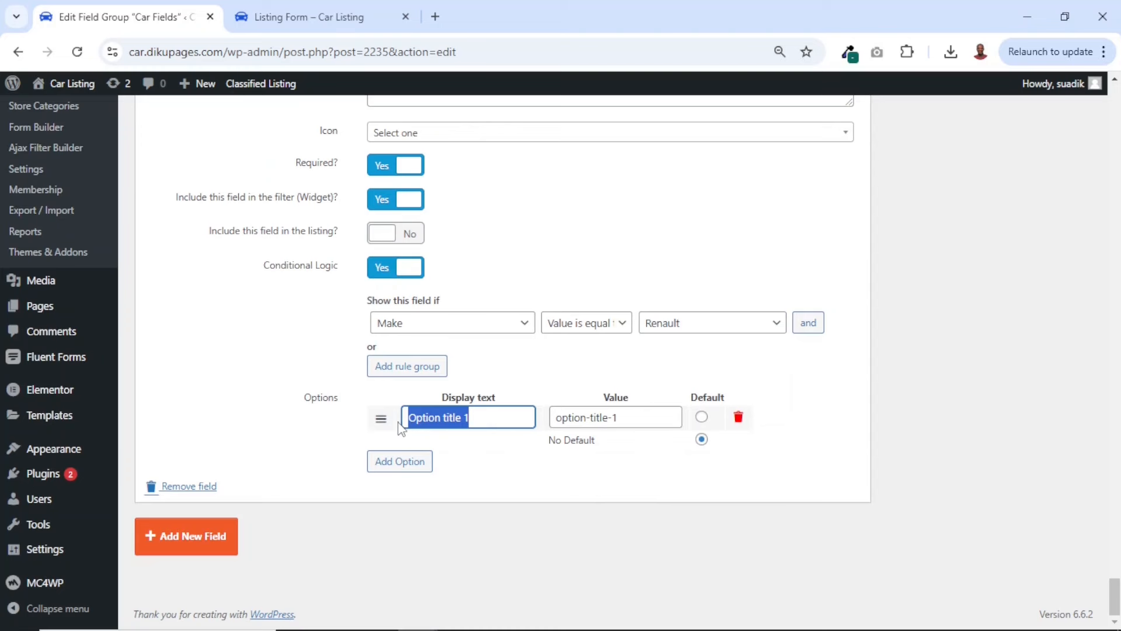
text(5 E-Tech)
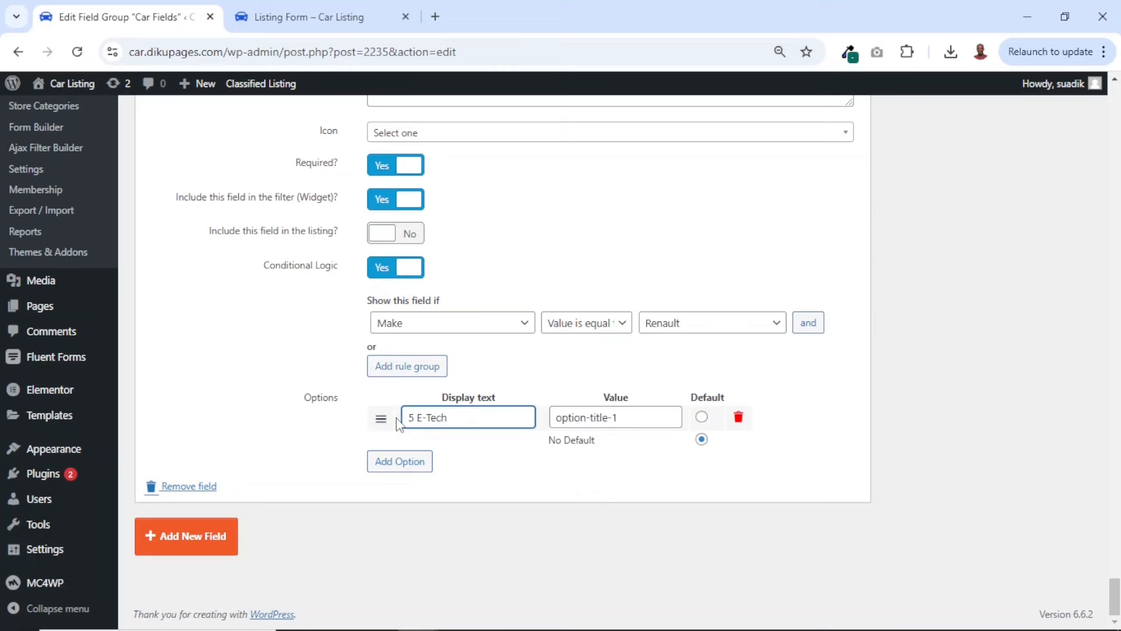
key(ctrl+a)
key(ctrl+c)
key(Tab)
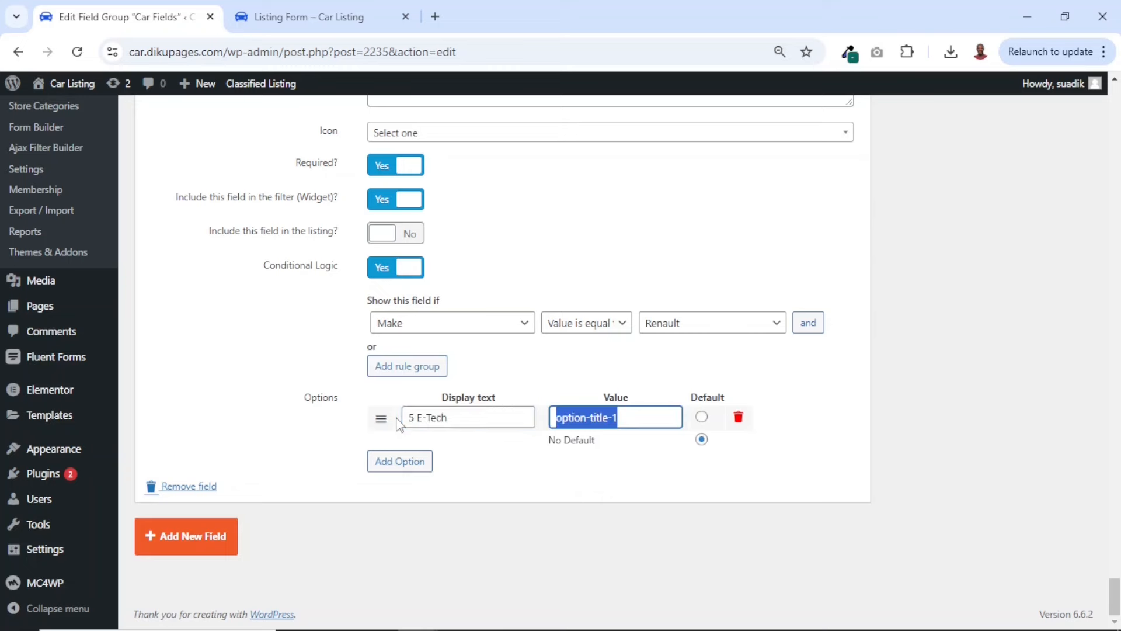
key(ctrl+v)
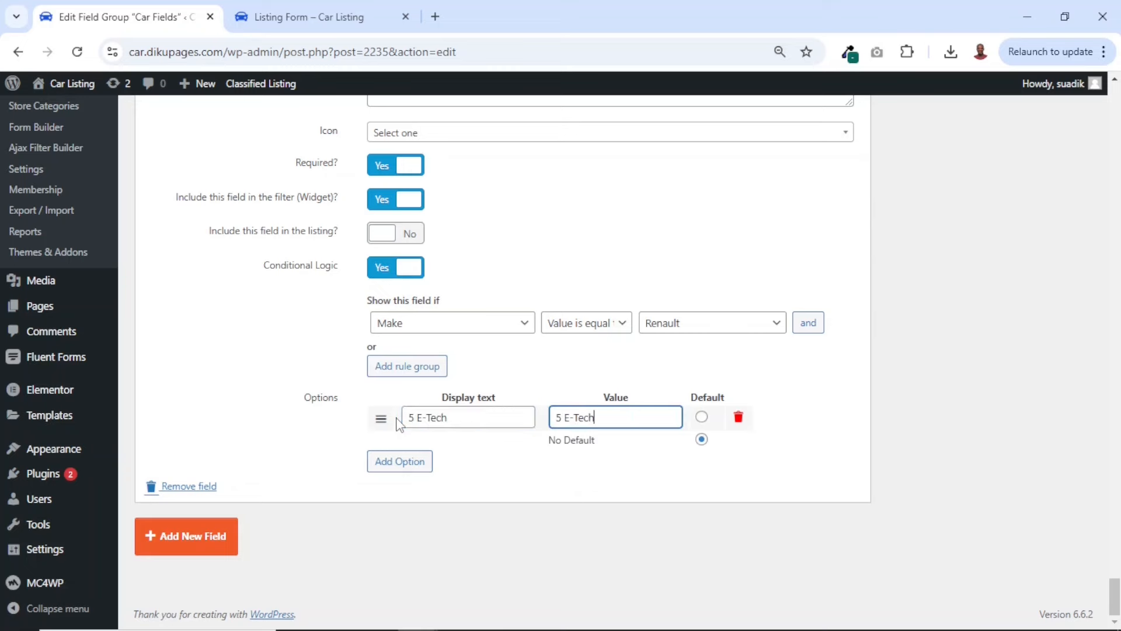
Add a second Renault Model option with Lutecia as display text and value
click(405, 461)
drag(481, 440, 357, 448)
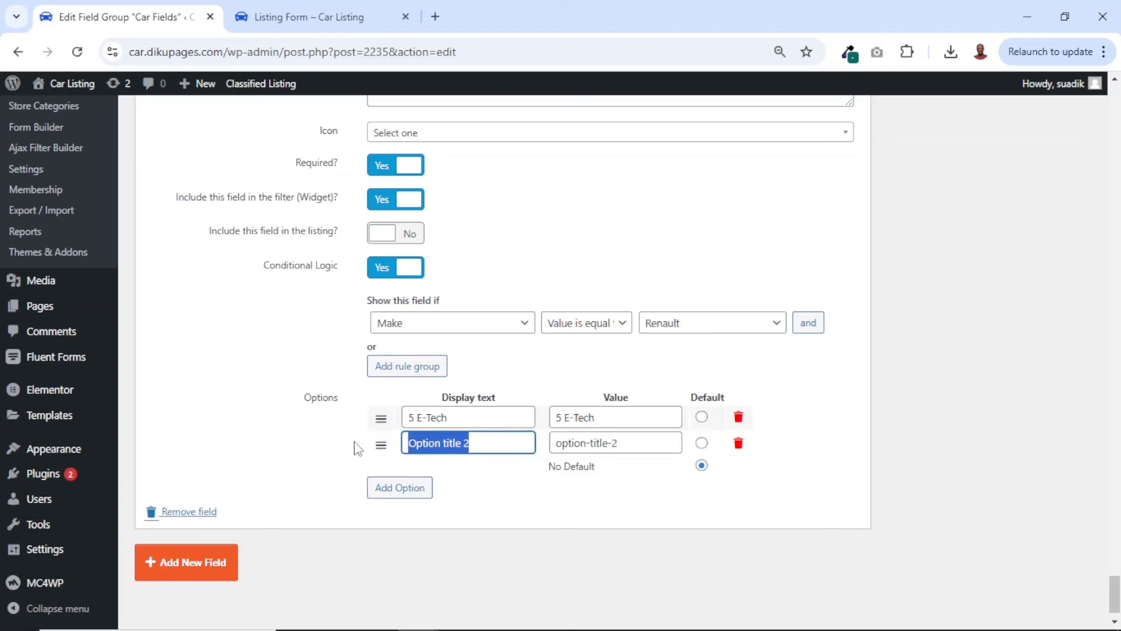
text(Lutecia)
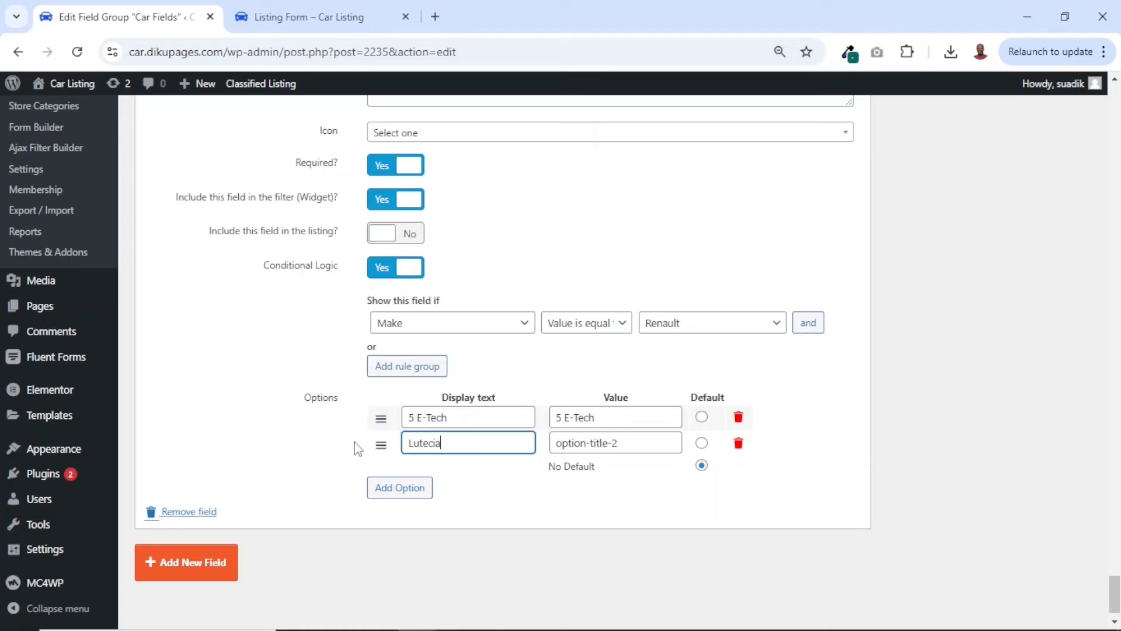
key(ctrl+a)
key(ctrl+c)
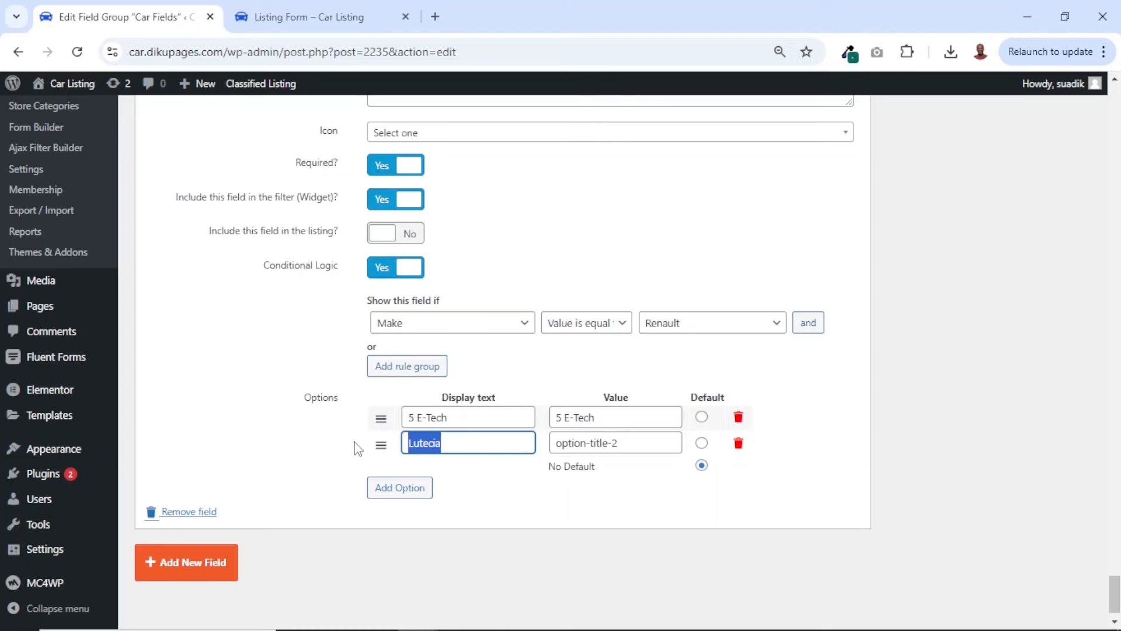
key(Tab)
key(ctrl+v)
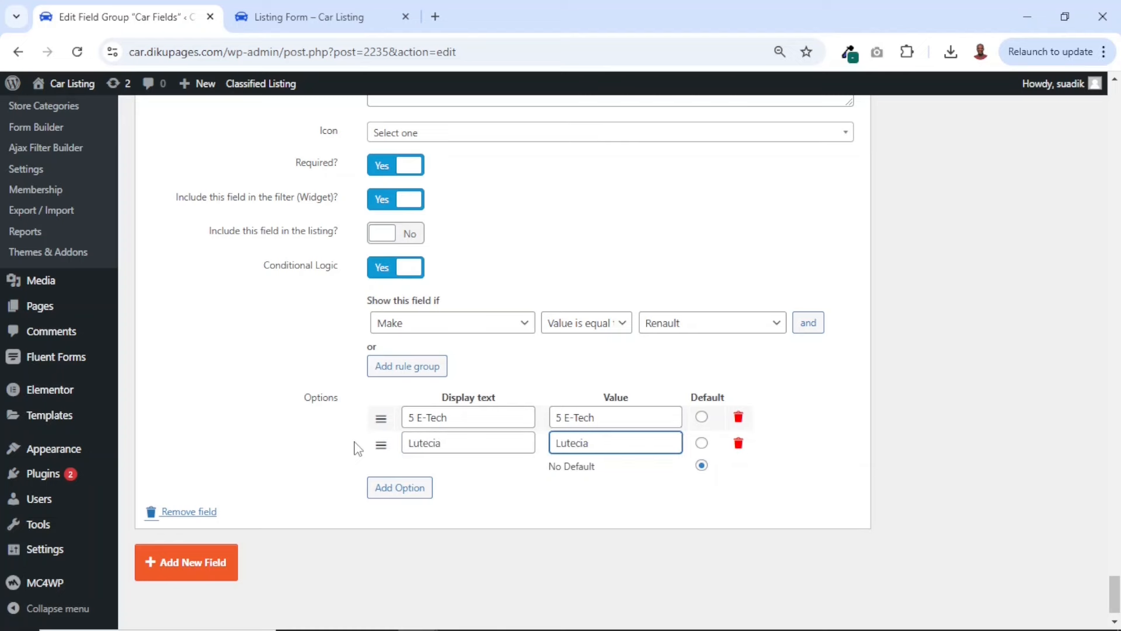
Add a third Renault Model option with Kardian as display text and value
click(397, 491)
drag(471, 471, 387, 473)
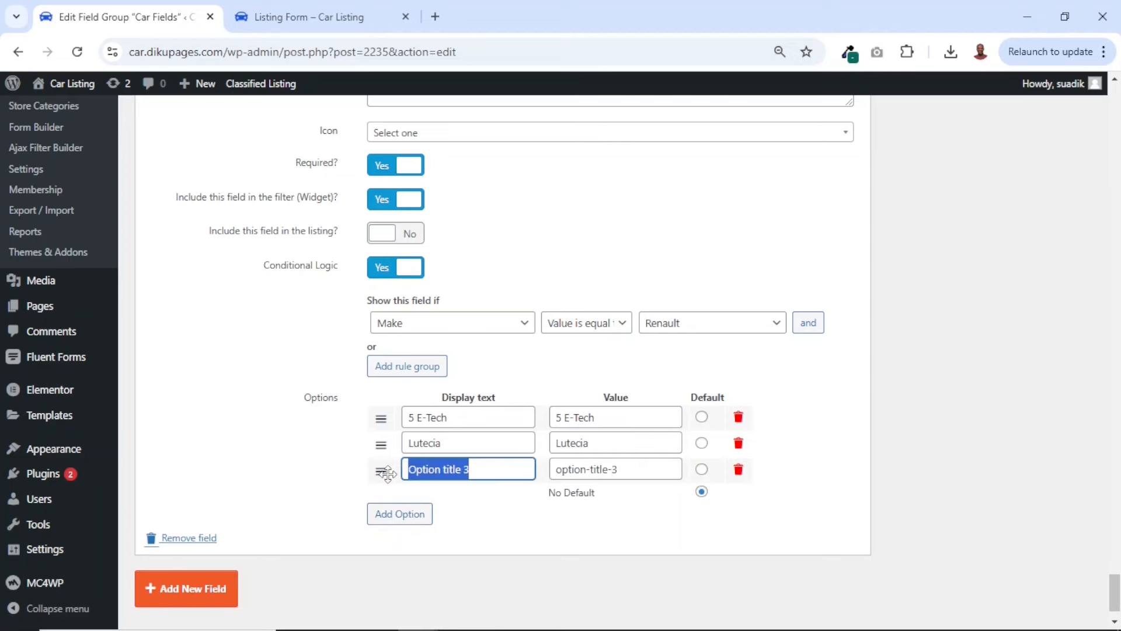
text(Kardian)
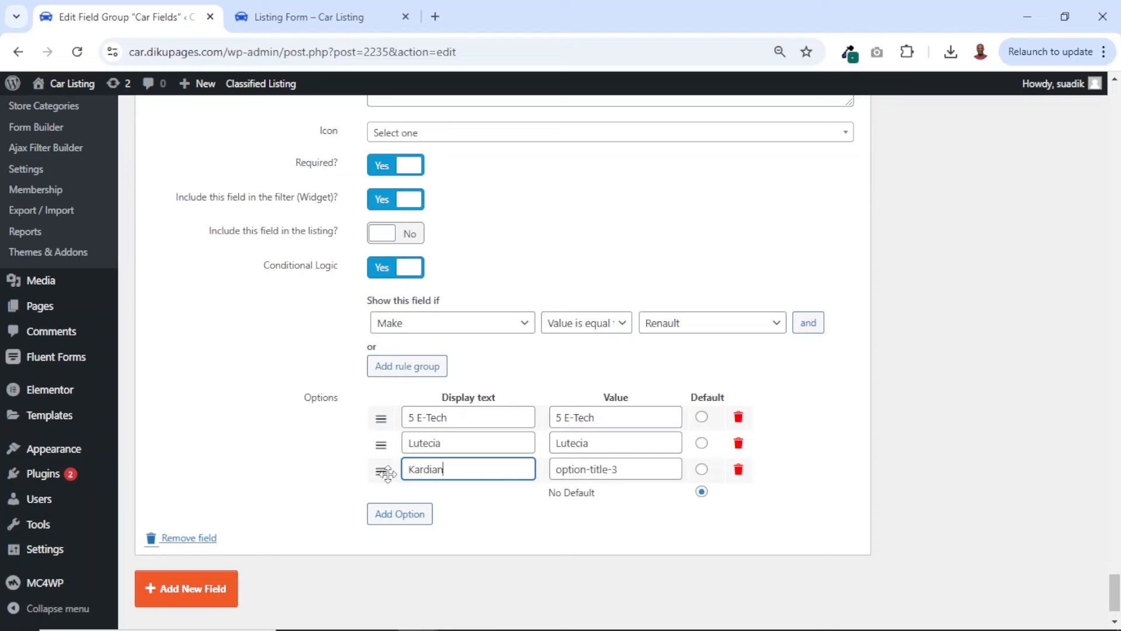
key(ctrl+a)
key(ctrl+c)
key(Tab)
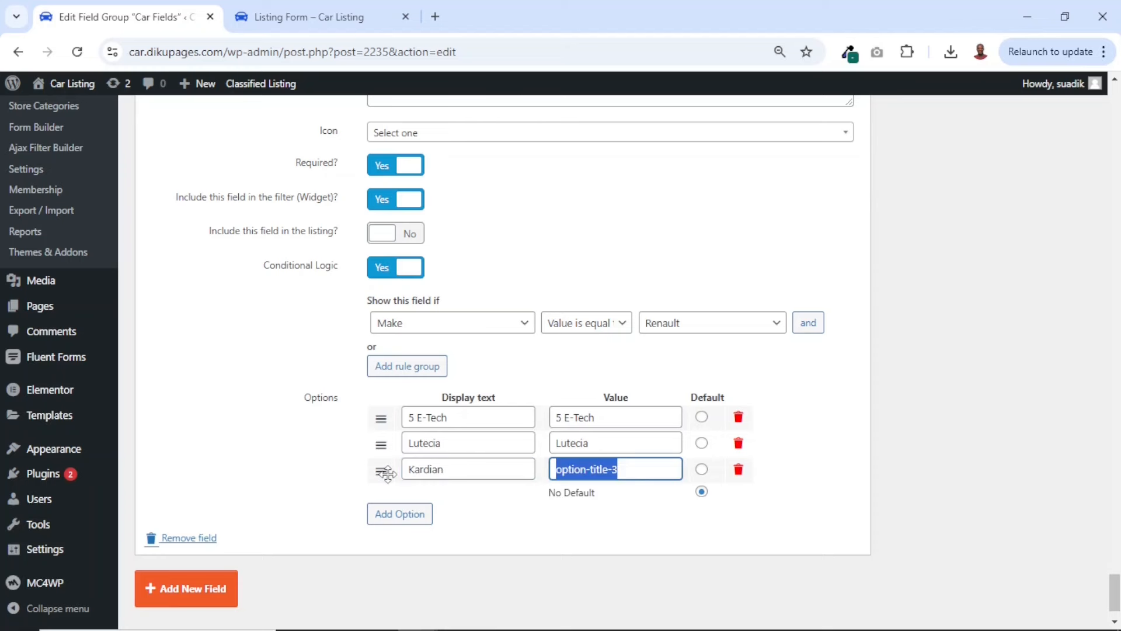
key(ctrl+v)
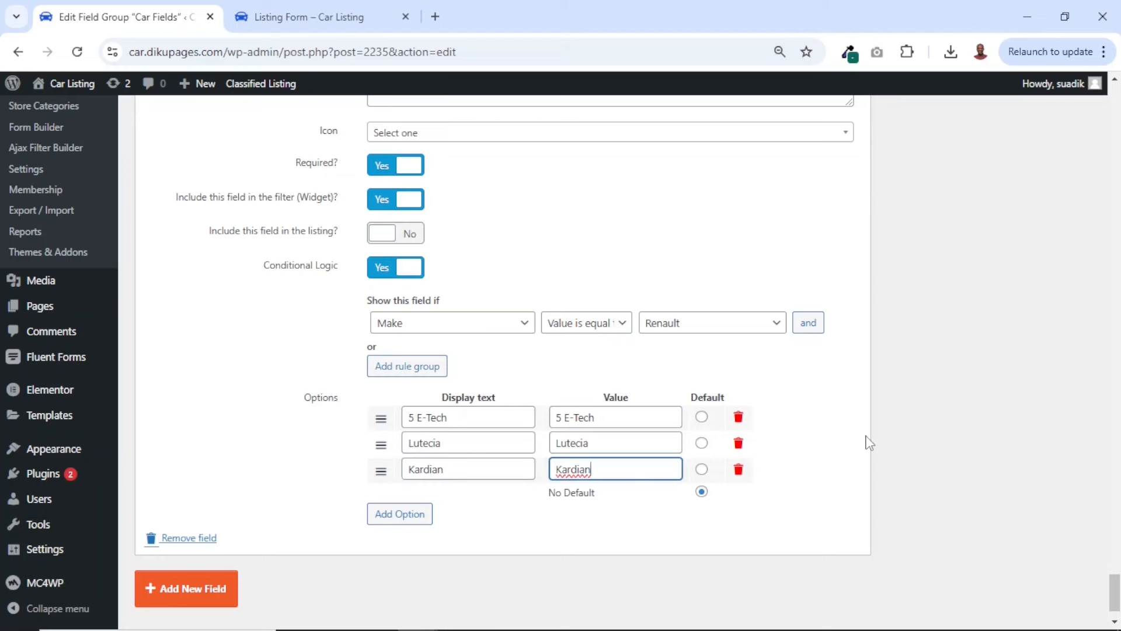
Update the Car Fields field group and return to the front-end listing form
scroll(869, 442, up, 20)
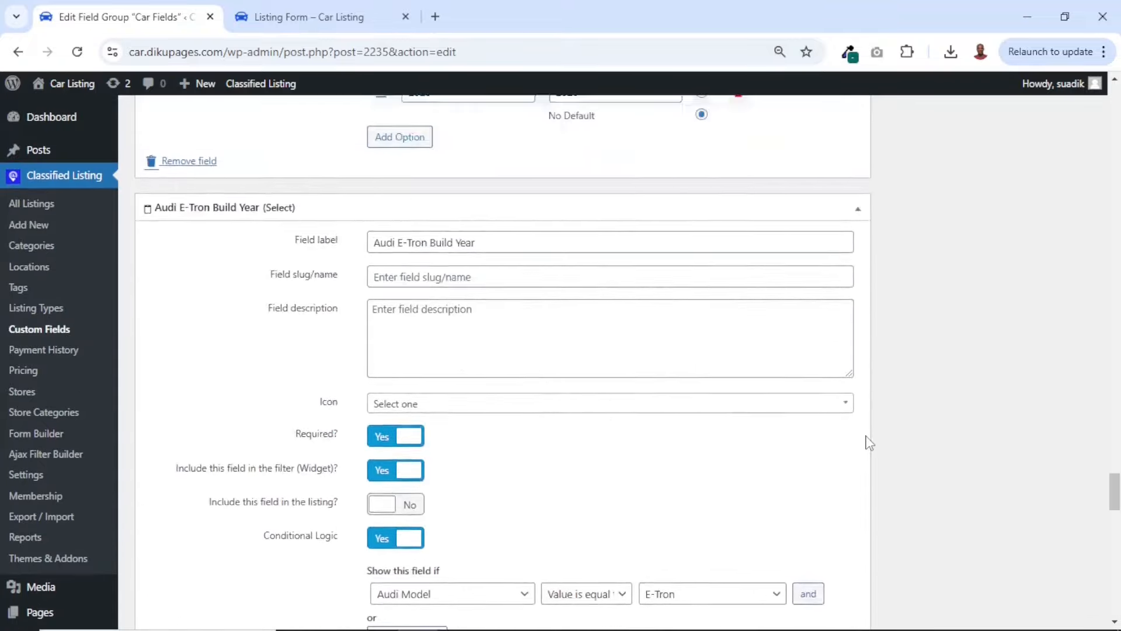
scroll(869, 443, up, 20)
click(1060, 265)
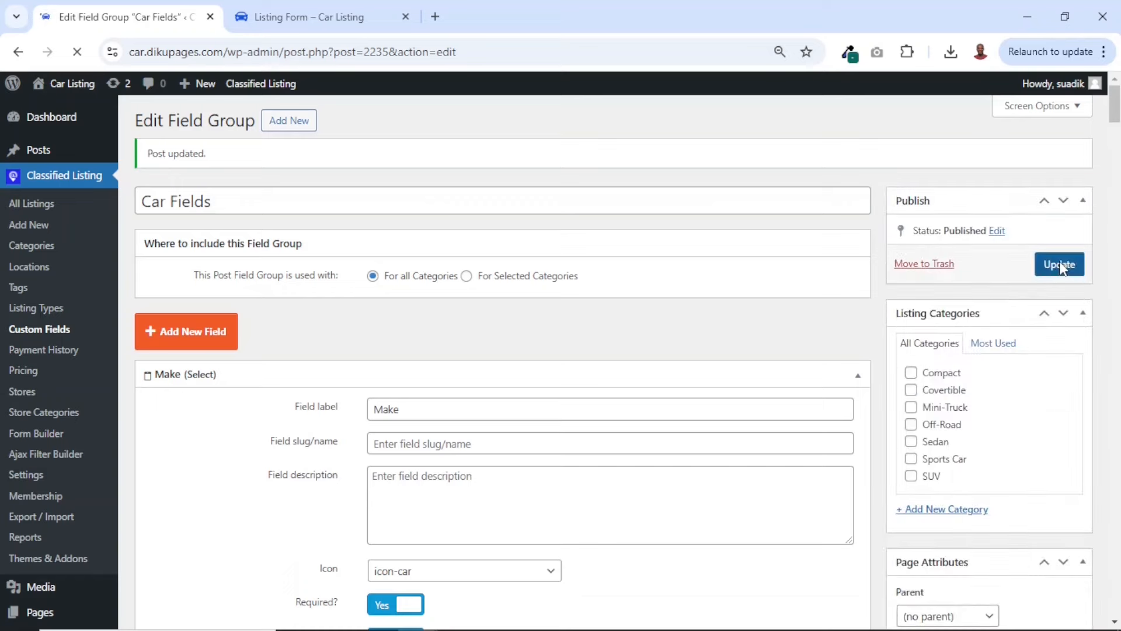
click(318, 18)
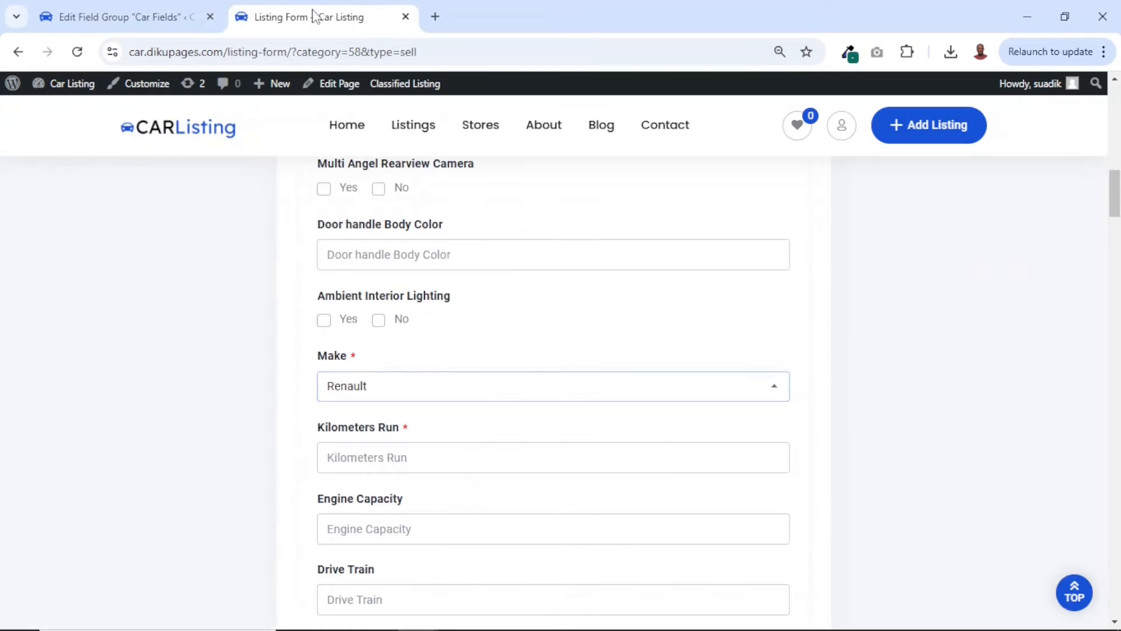
Reload the front-end listing form and choose Renault as the Make and Lutecia as the Renault Model
click(76, 51)
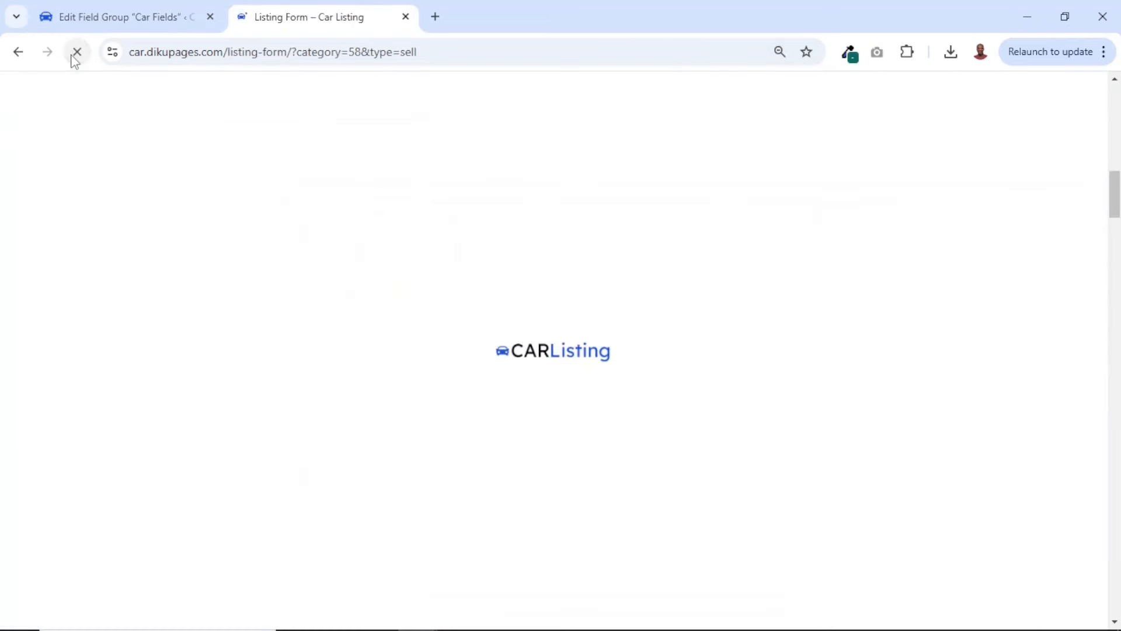
scroll(376, 221, down, 10)
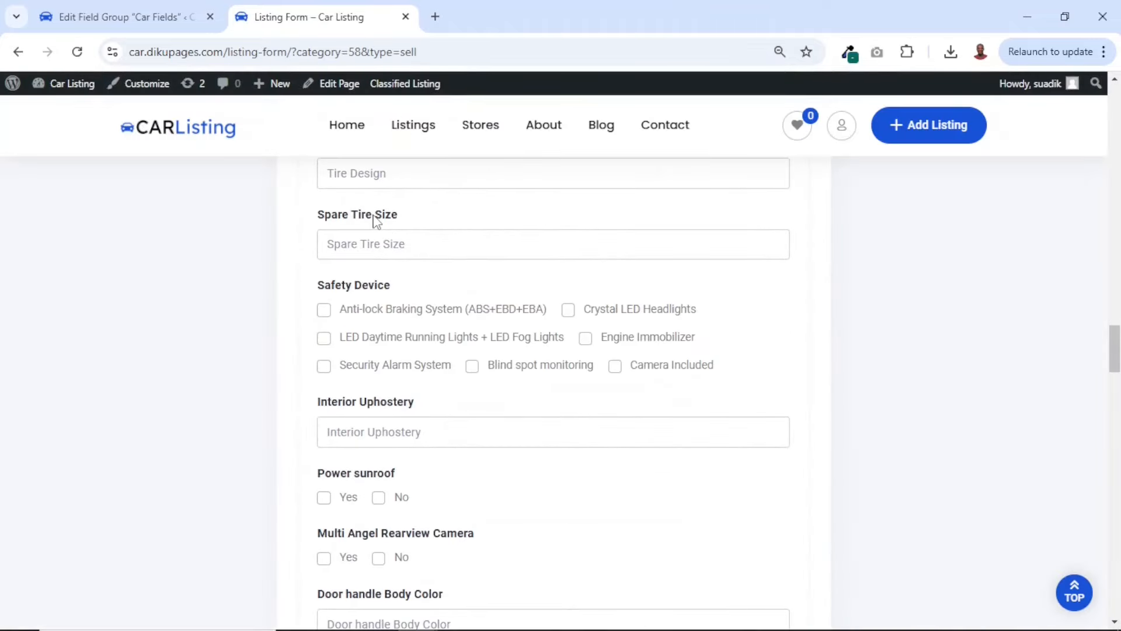
scroll(375, 220, down, 6)
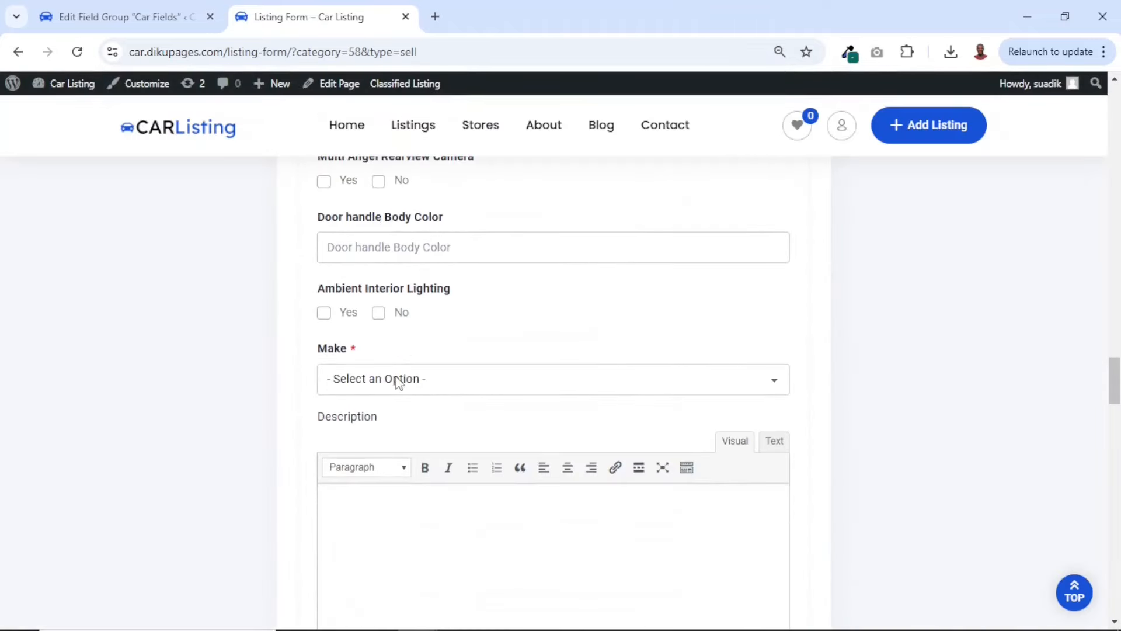
click(398, 382)
scroll(415, 330, down, 5)
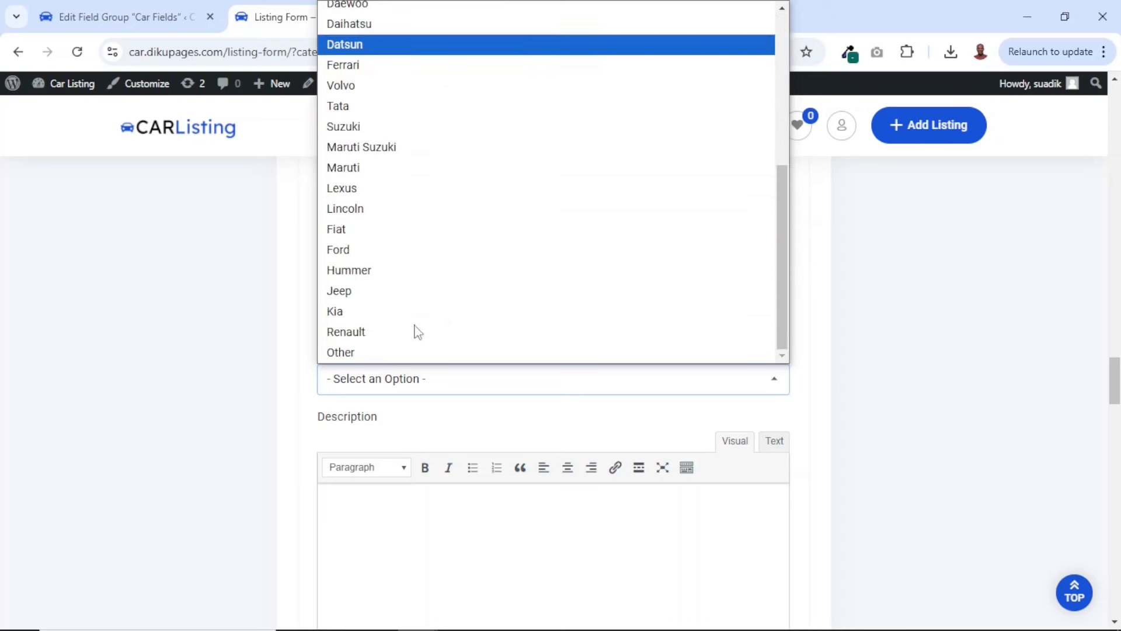
click(360, 332)
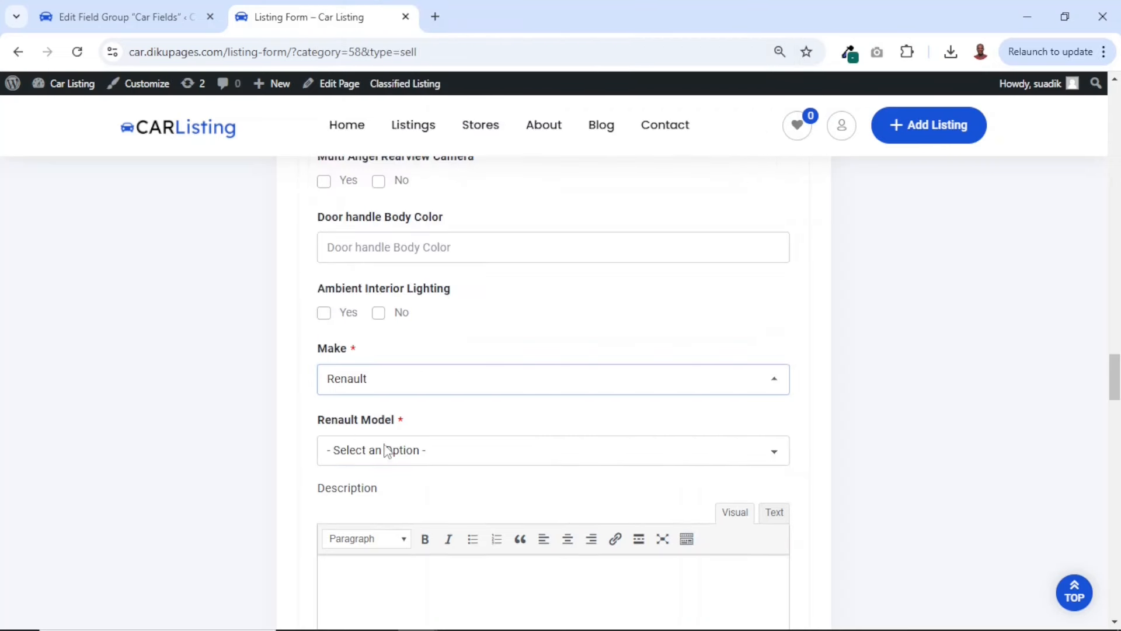
click(402, 453)
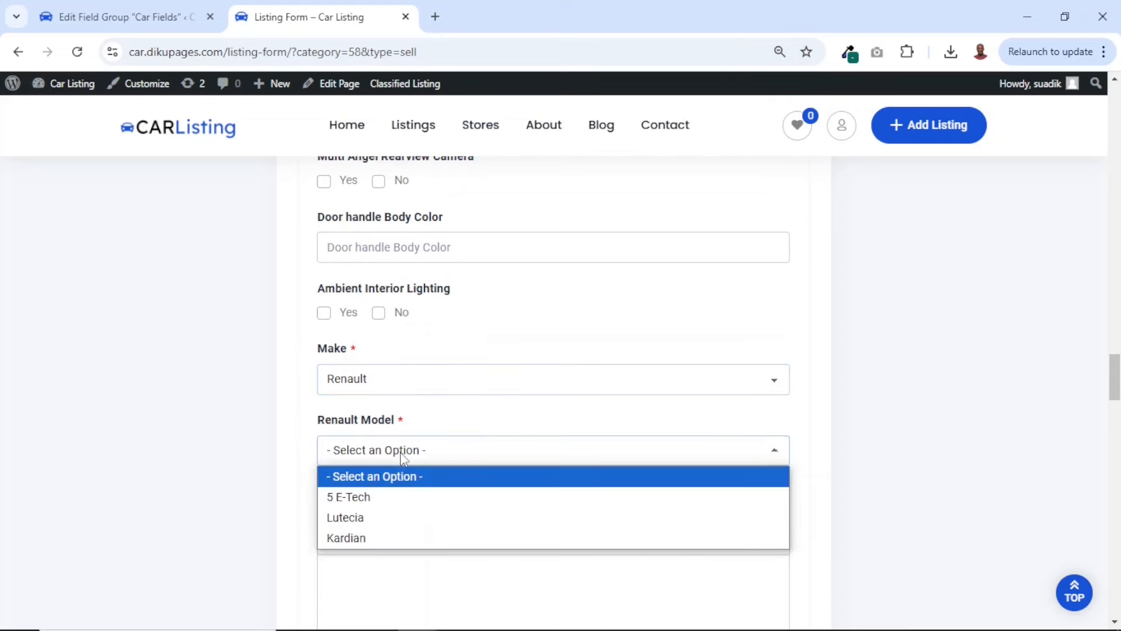
click(370, 519)
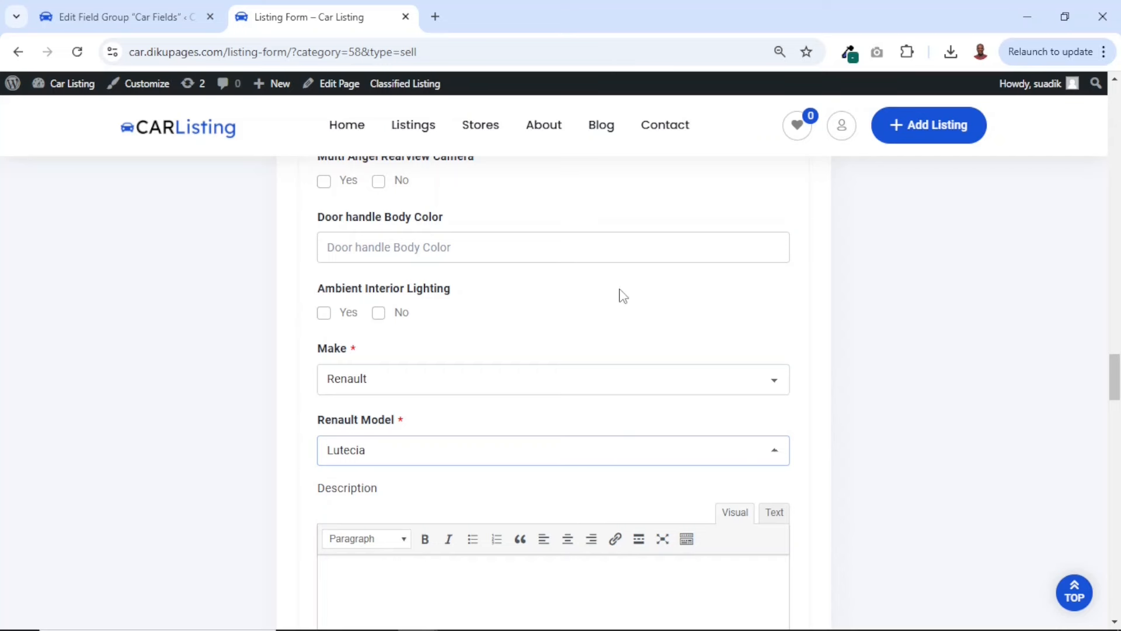
Return to the site admin and examine the Classified Listing Payment History and Pricing pages
click(114, 18)
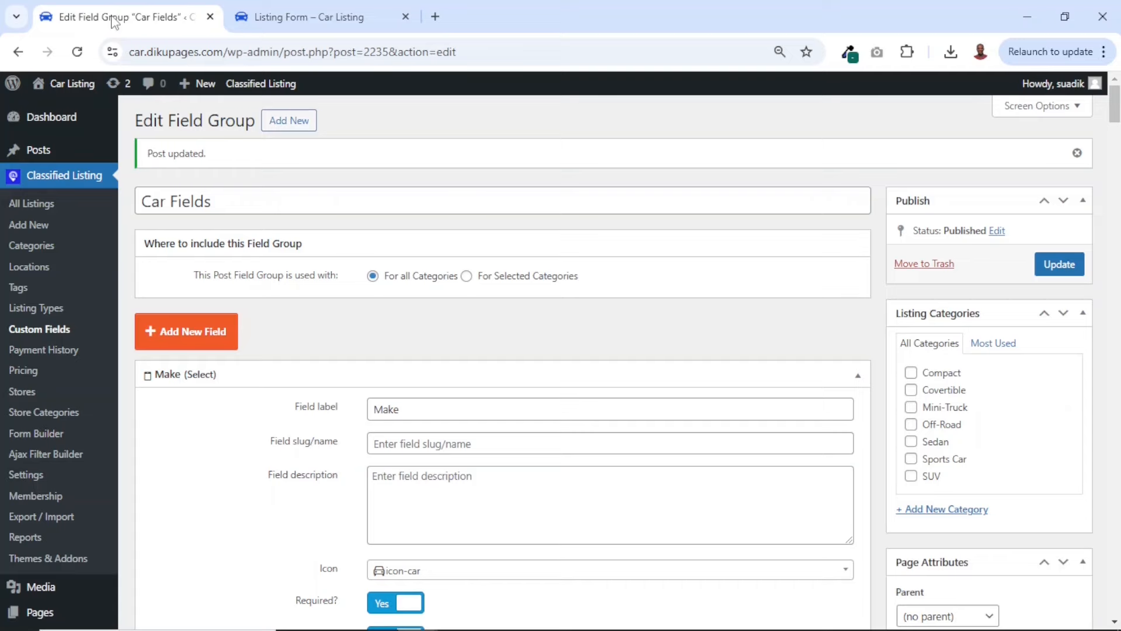
click(50, 352)
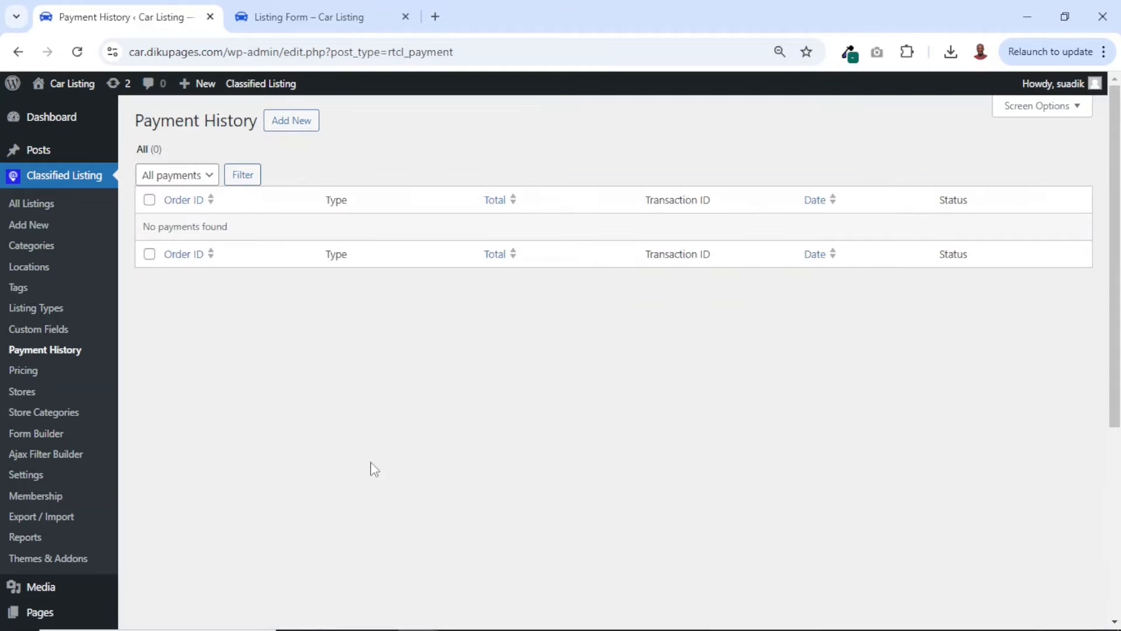
scroll(391, 474, down, 5)
scroll(390, 474, up, 5)
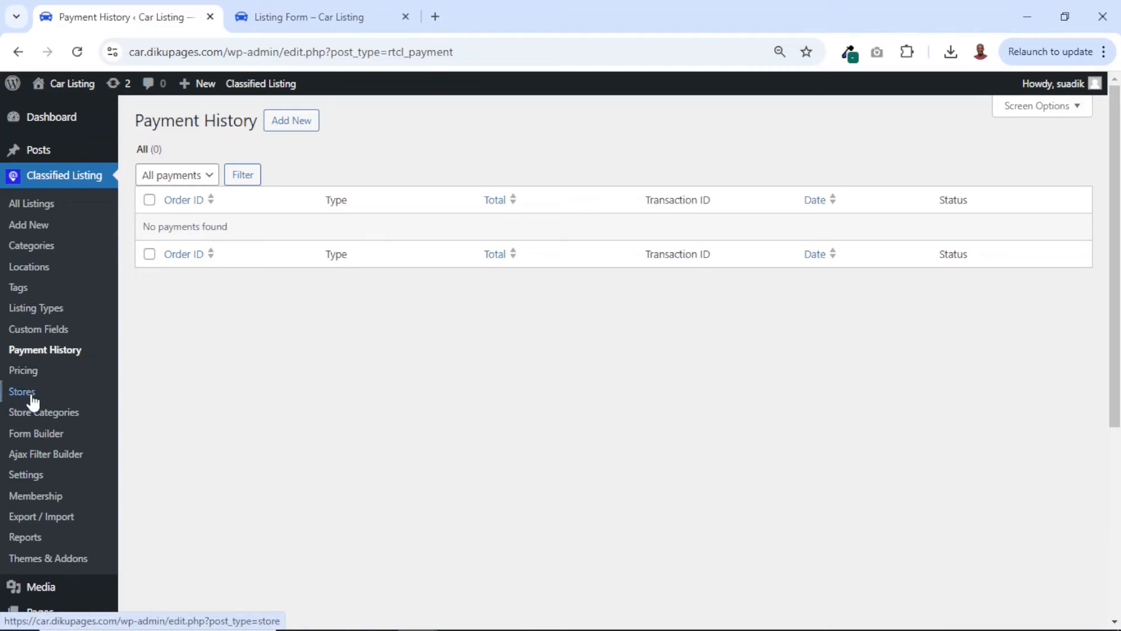
click(19, 371)
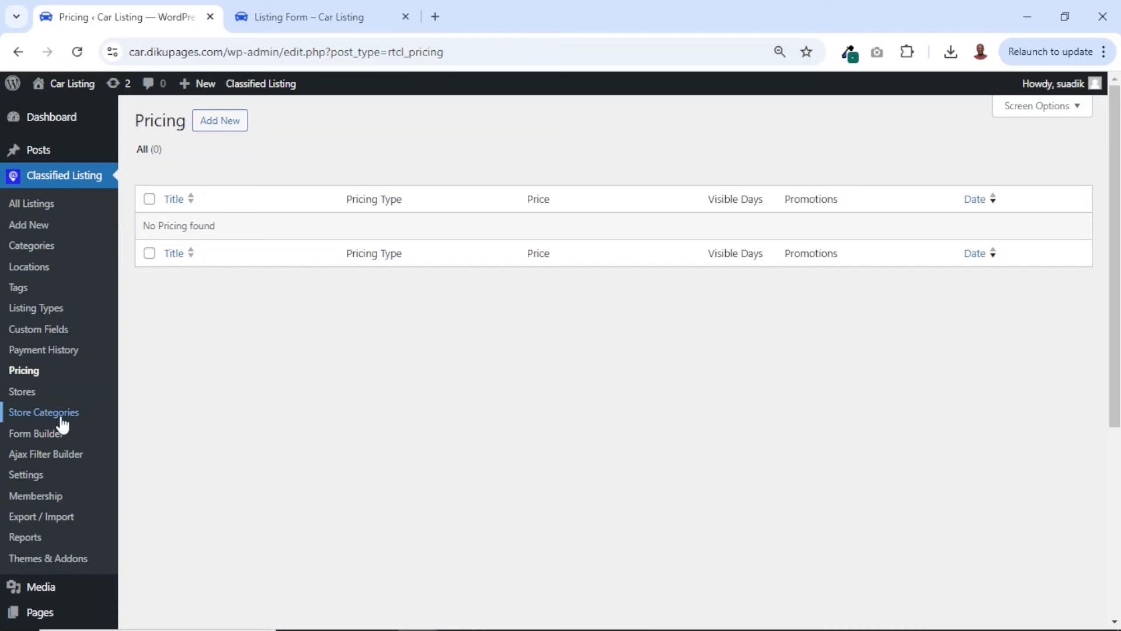
Examine the Stores list and the Store Categories page, ending back on the Stores list
click(23, 391)
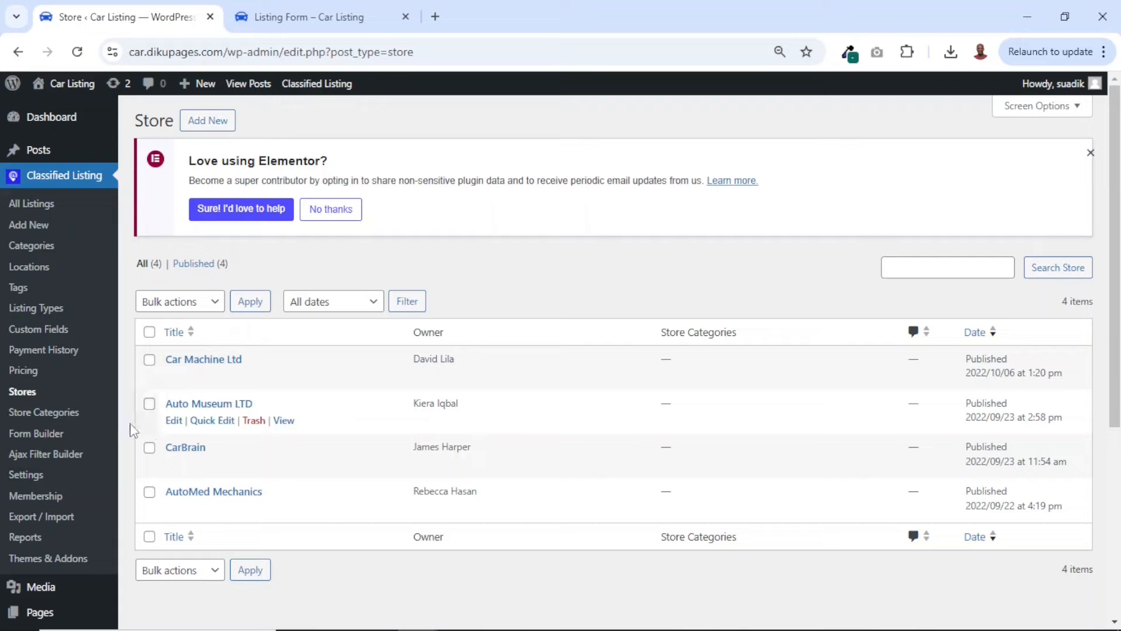
click(52, 420)
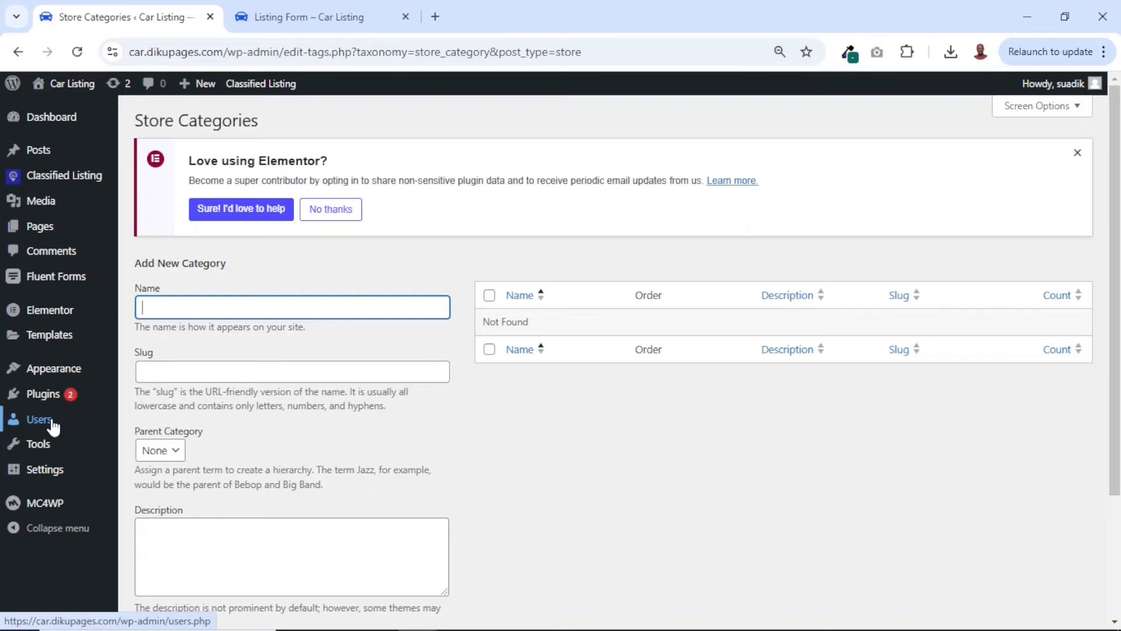
scroll(361, 471, down, 2)
scroll(360, 472, up, 2)
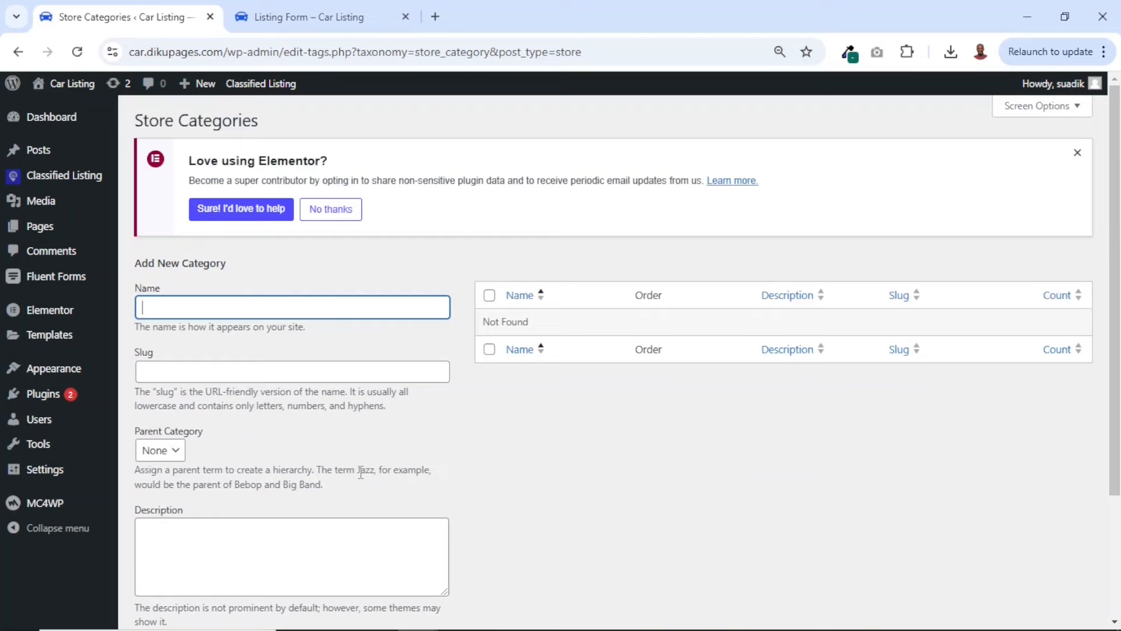
click(18, 51)
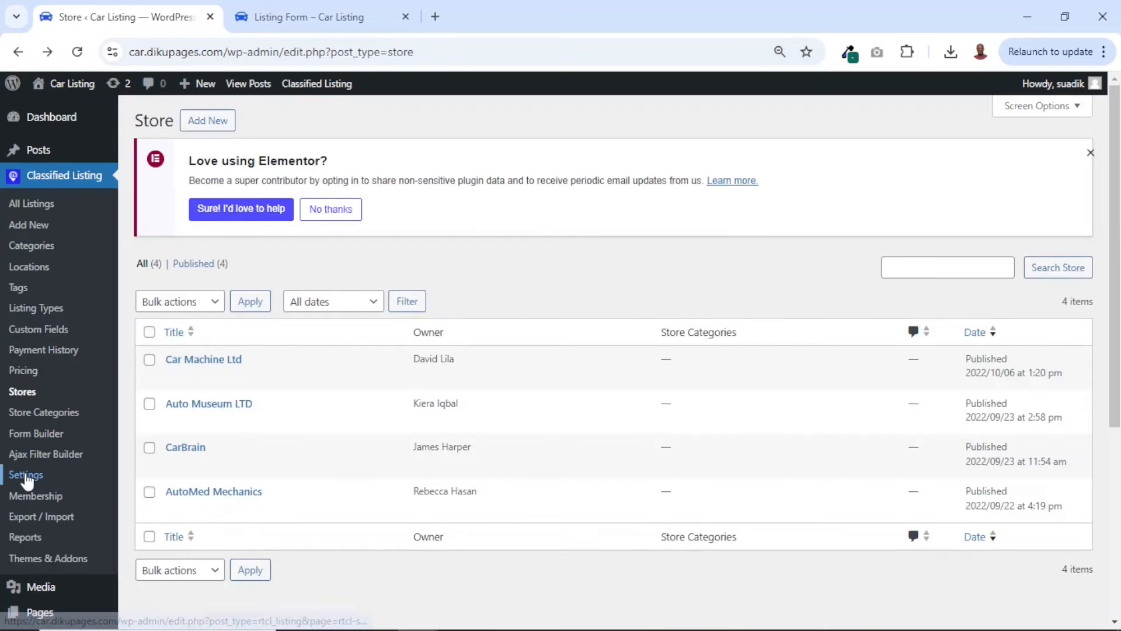
View the Membership page, and review the free-ads notice and listing options in Classified Listing's General settings
click(36, 498)
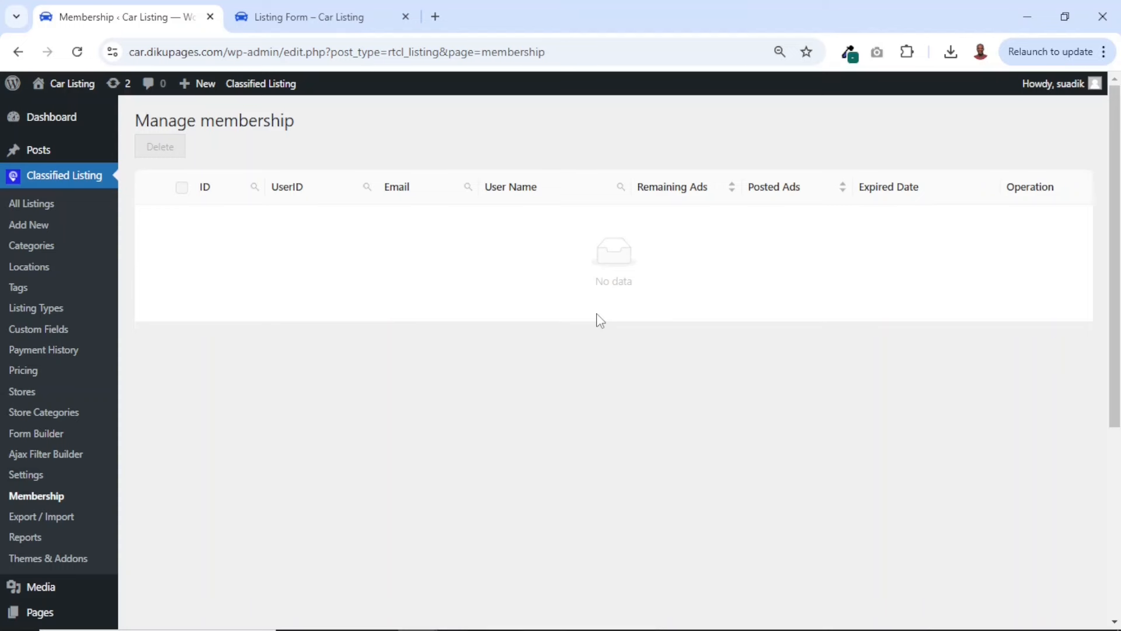
click(23, 483)
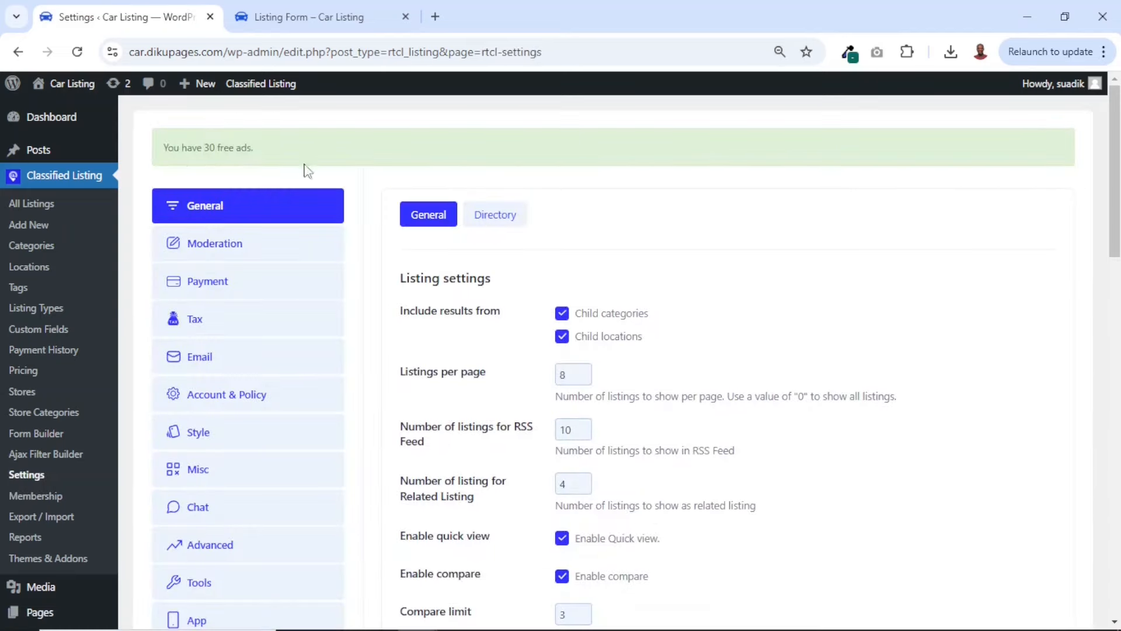
drag(166, 145, 288, 146)
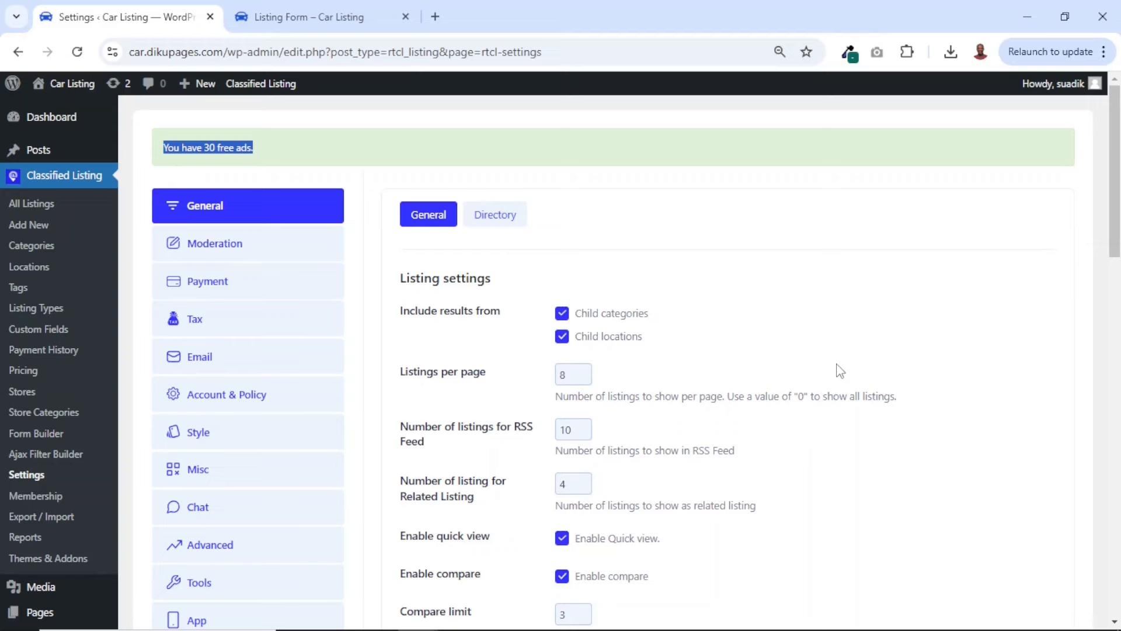
scroll(840, 370, down, 1)
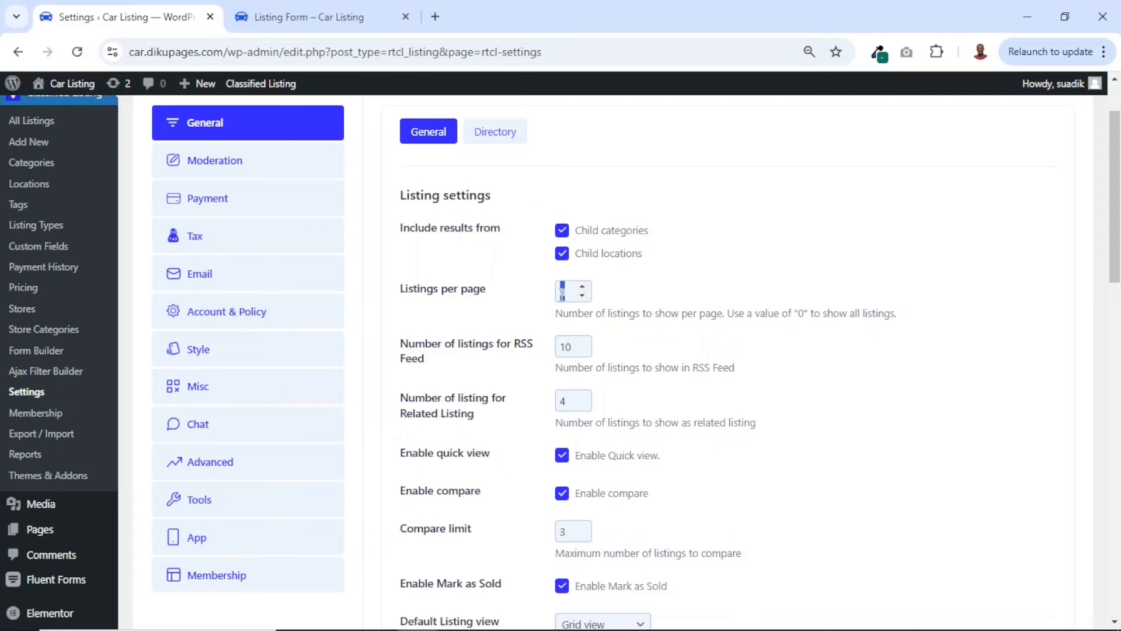
Open the front-end Listings page in a new tab and examine how many cars are shown per page and the pagination
click(279, 19)
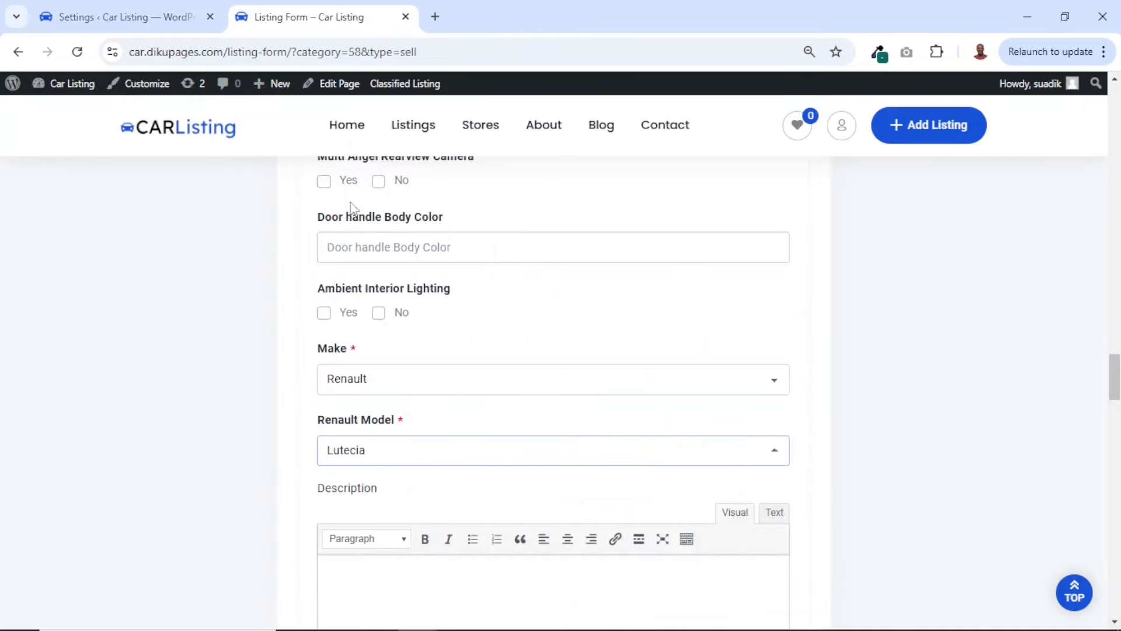
ctrl+click(409, 136)
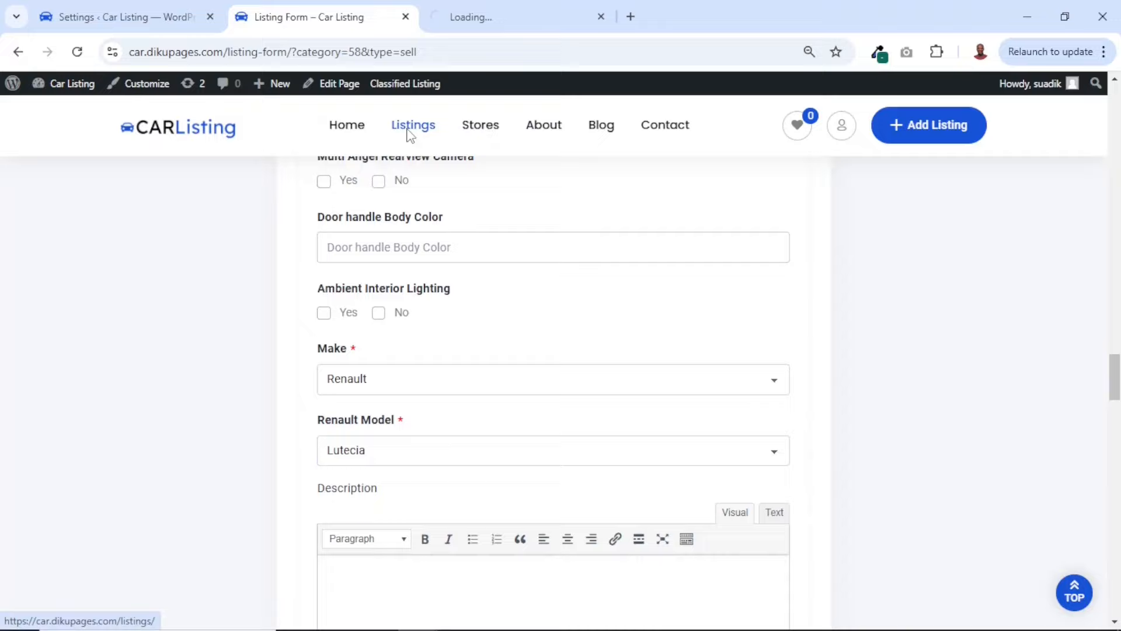
click(472, 20)
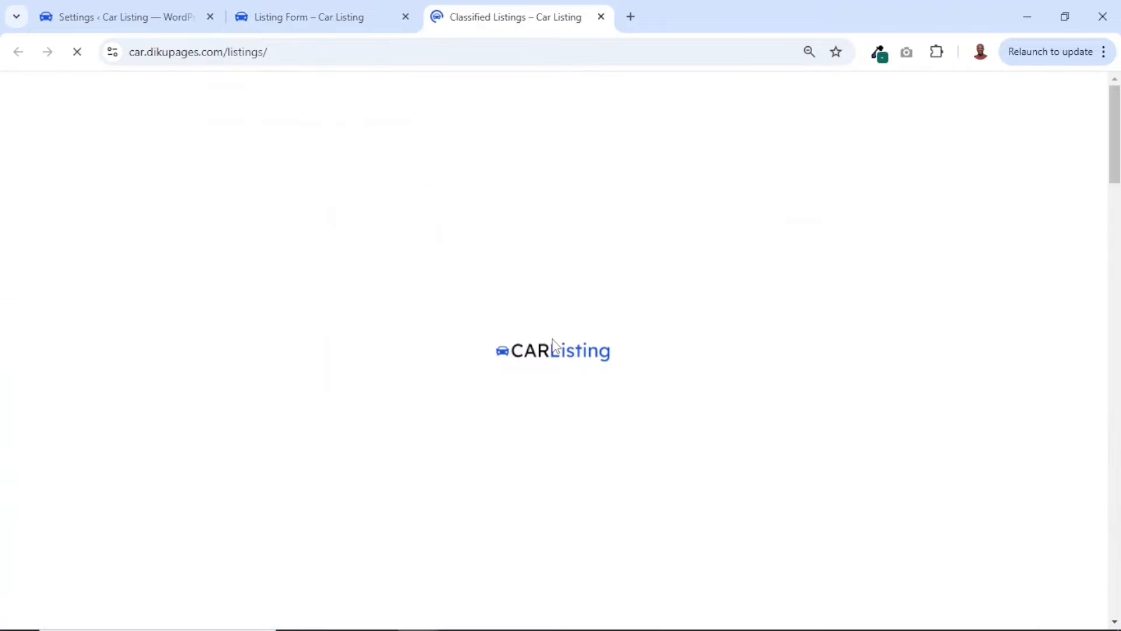
scroll(552, 344, down, 20)
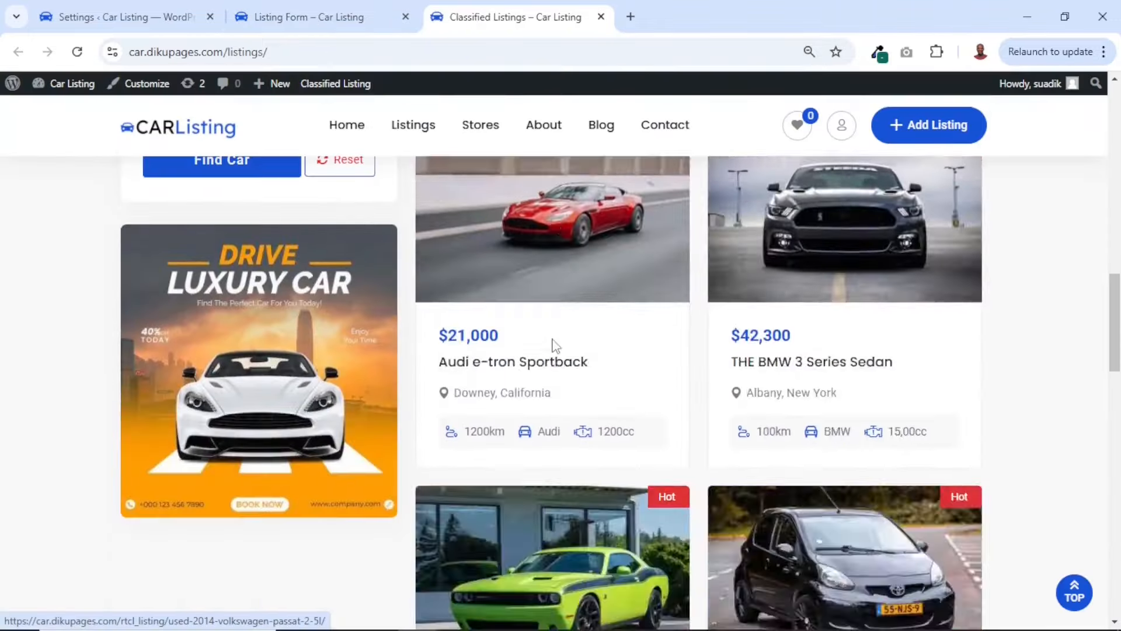
scroll(555, 344, up, 20)
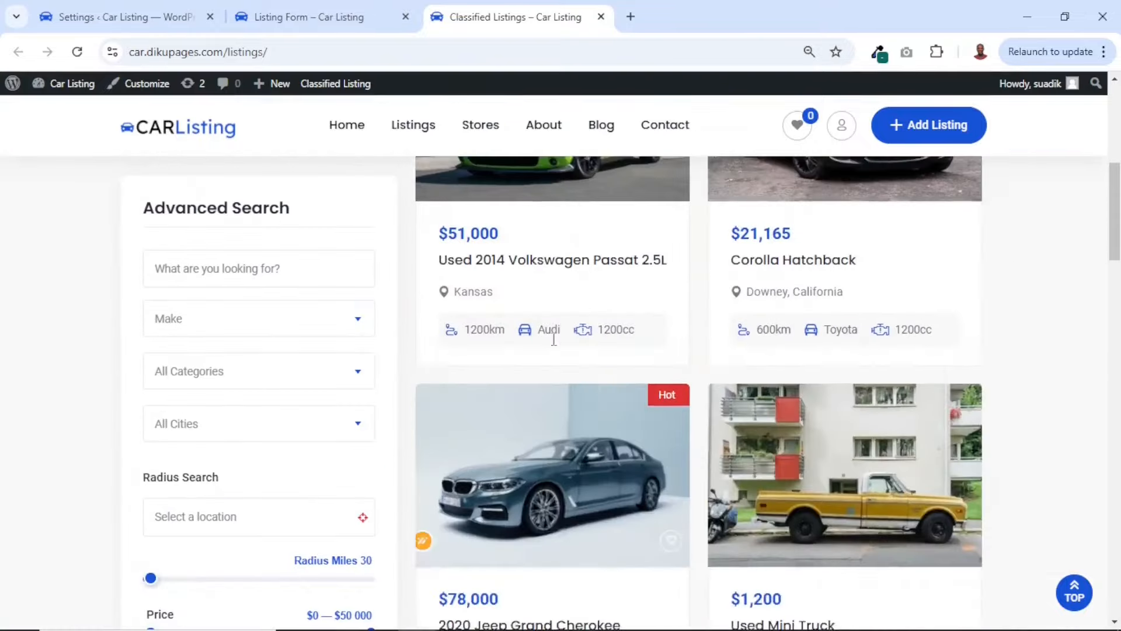
scroll(553, 339, down, 3)
scroll(554, 342, down, 10)
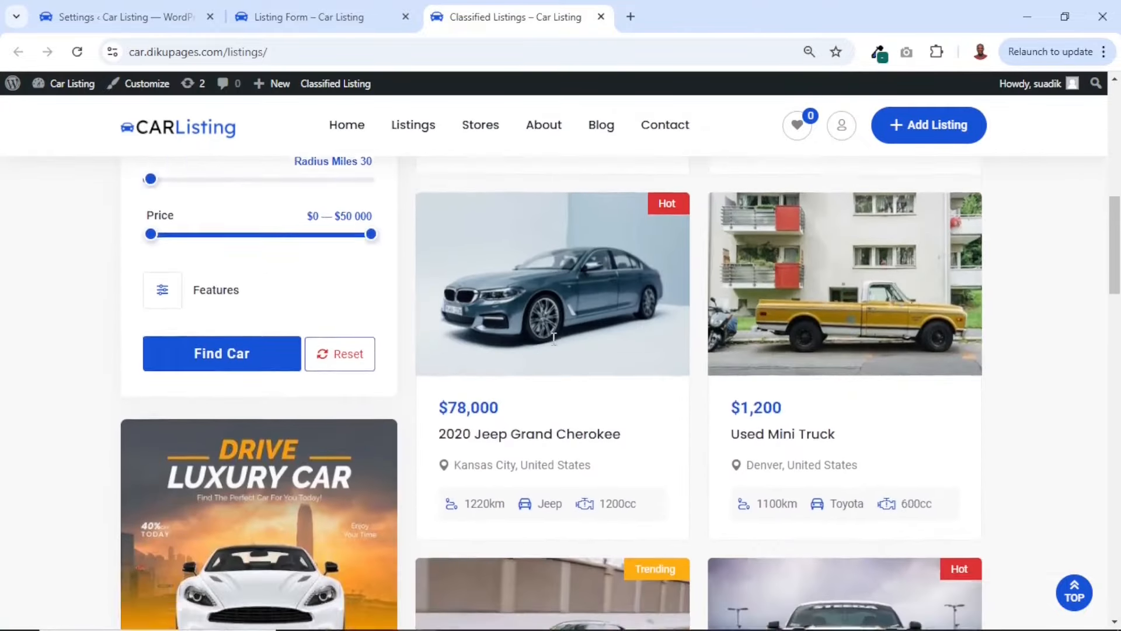
scroll(552, 344, down, 4)
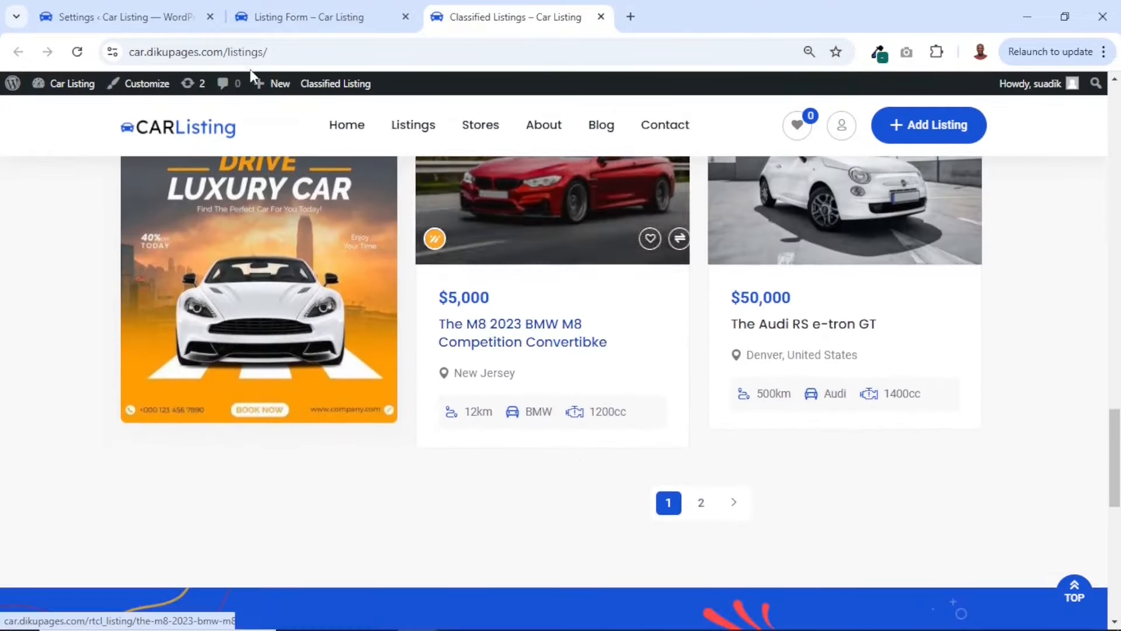
Set Listings per page to 20 in the Classified Listing General settings and save the changes
click(163, 20)
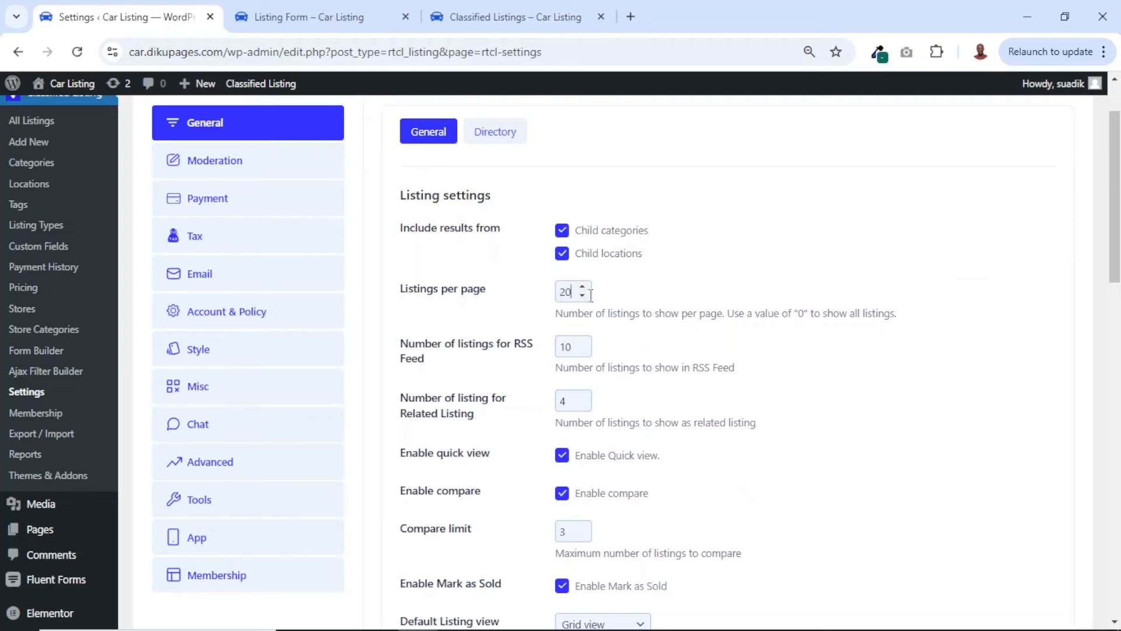
scroll(591, 295, down, 15)
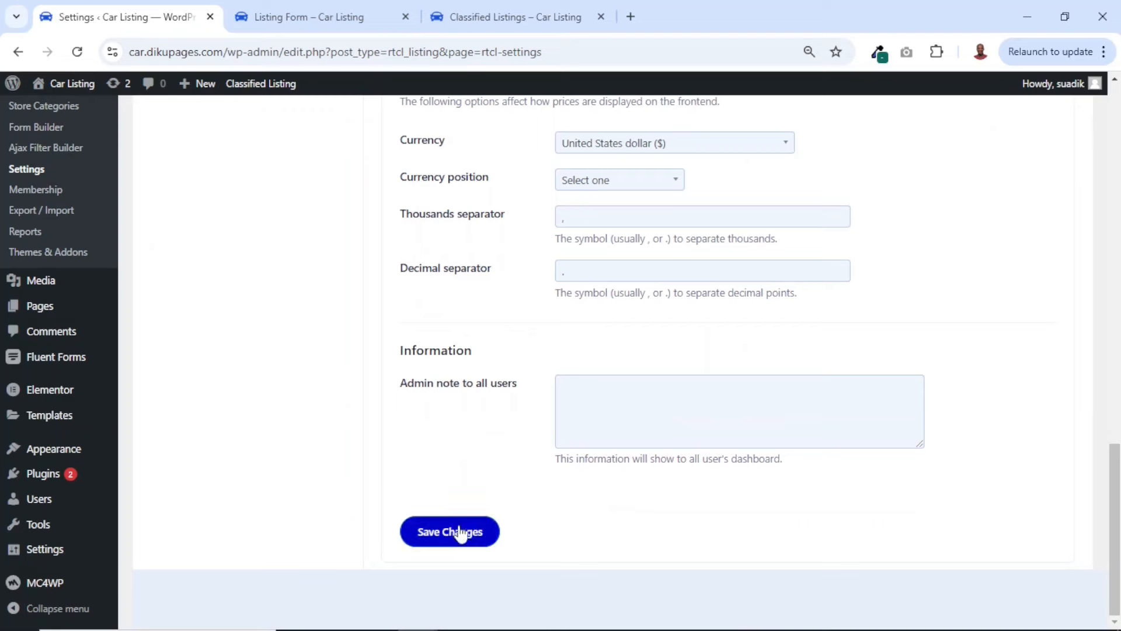
click(457, 531)
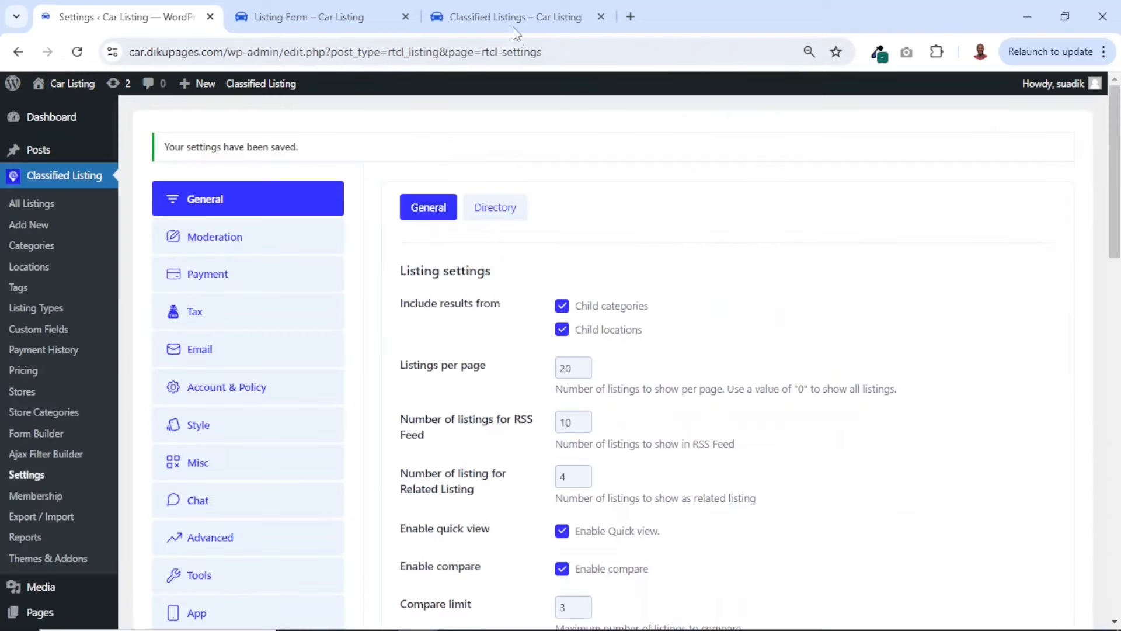
Reload the front-end Listings page and check the number of listings shown and the pagination
click(518, 19)
click(80, 54)
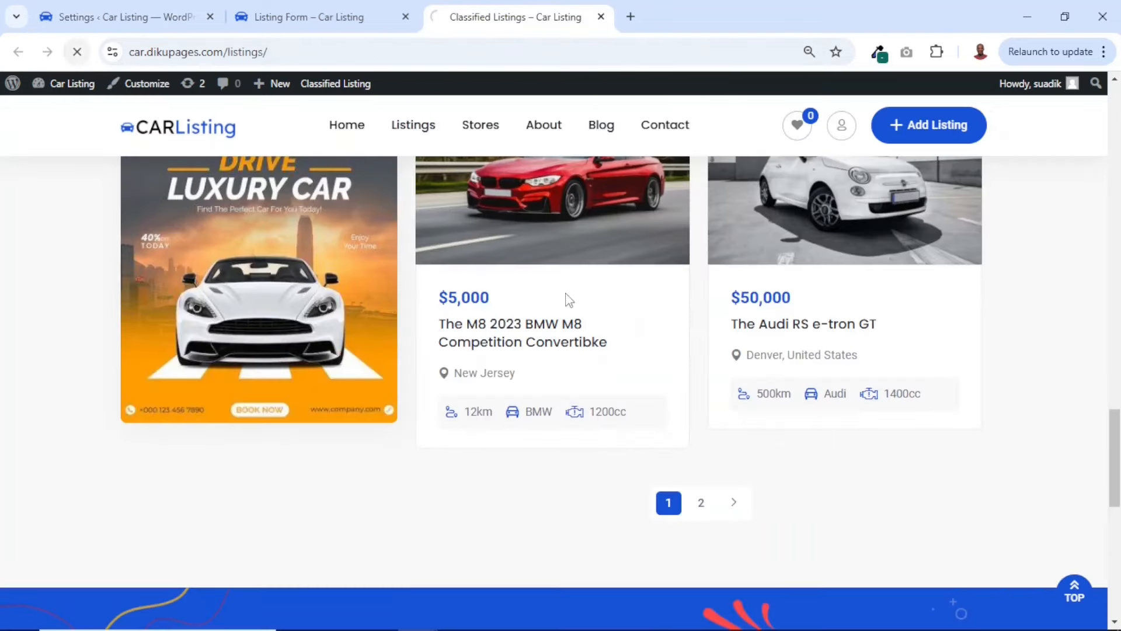
scroll(825, 394, down, 20)
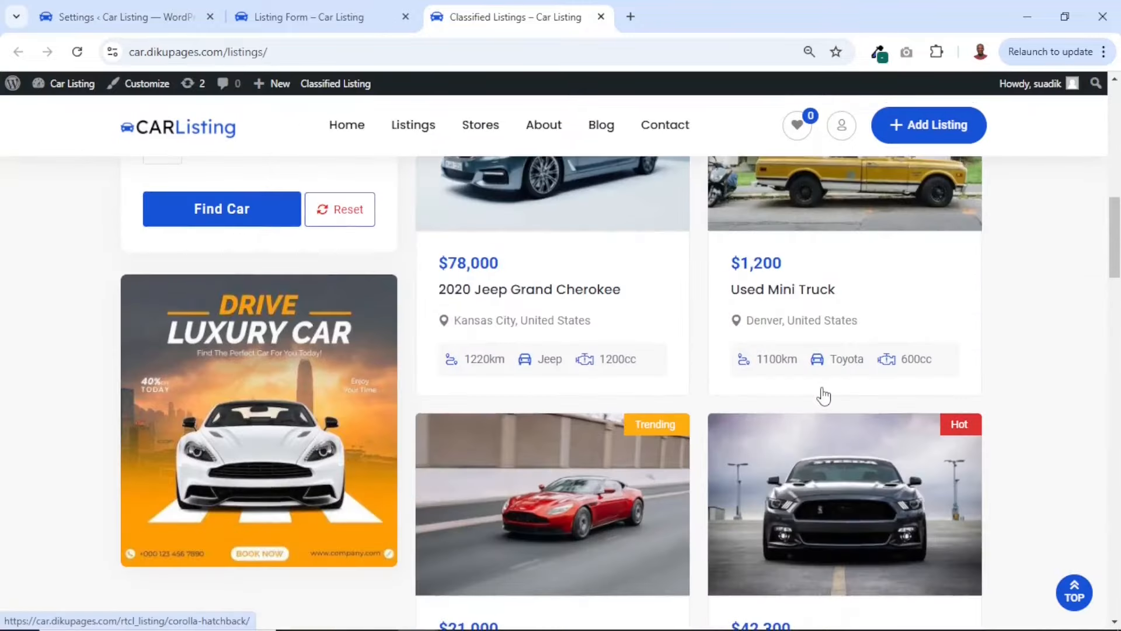
scroll(821, 393, down, 9)
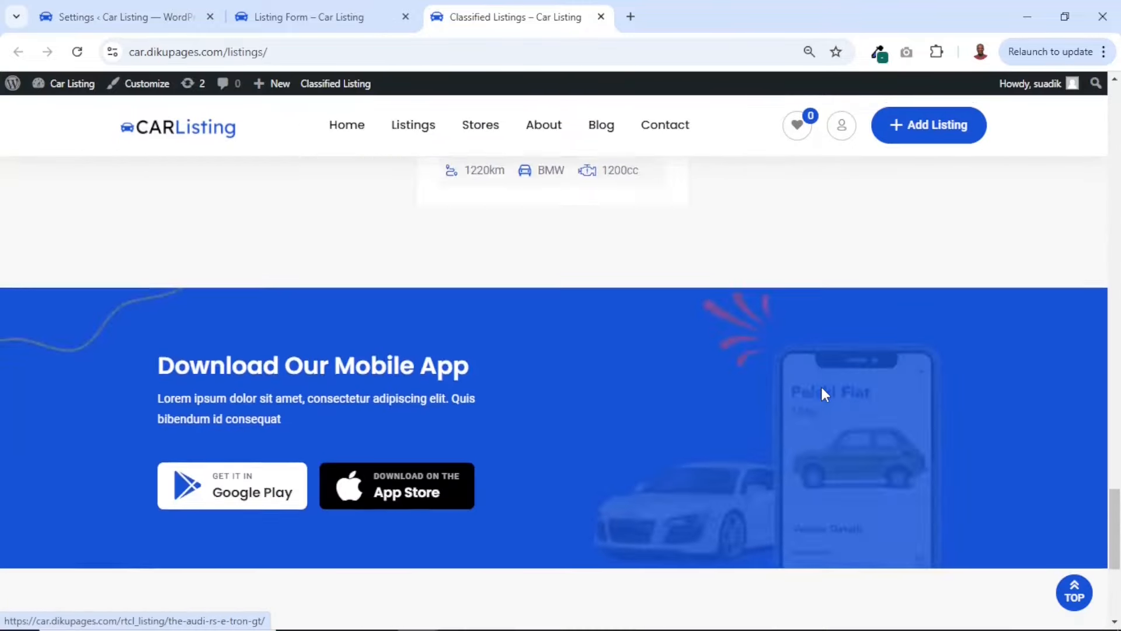
scroll(821, 393, up, 2)
scroll(831, 374, up, 10)
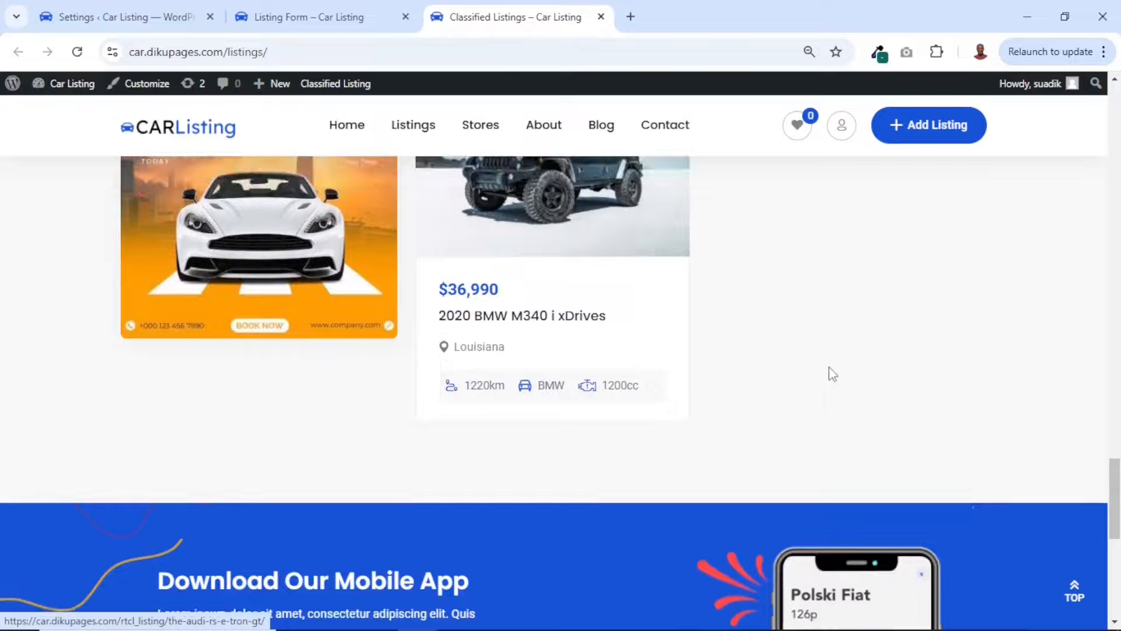
scroll(831, 375, up, 15)
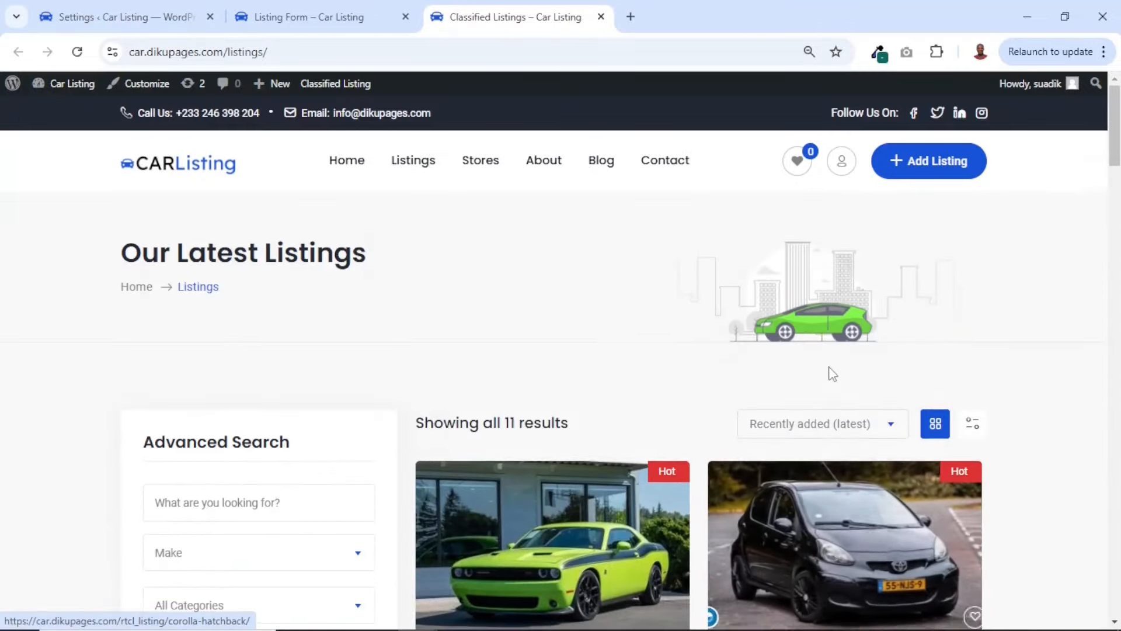
scroll(831, 375, down, 3)
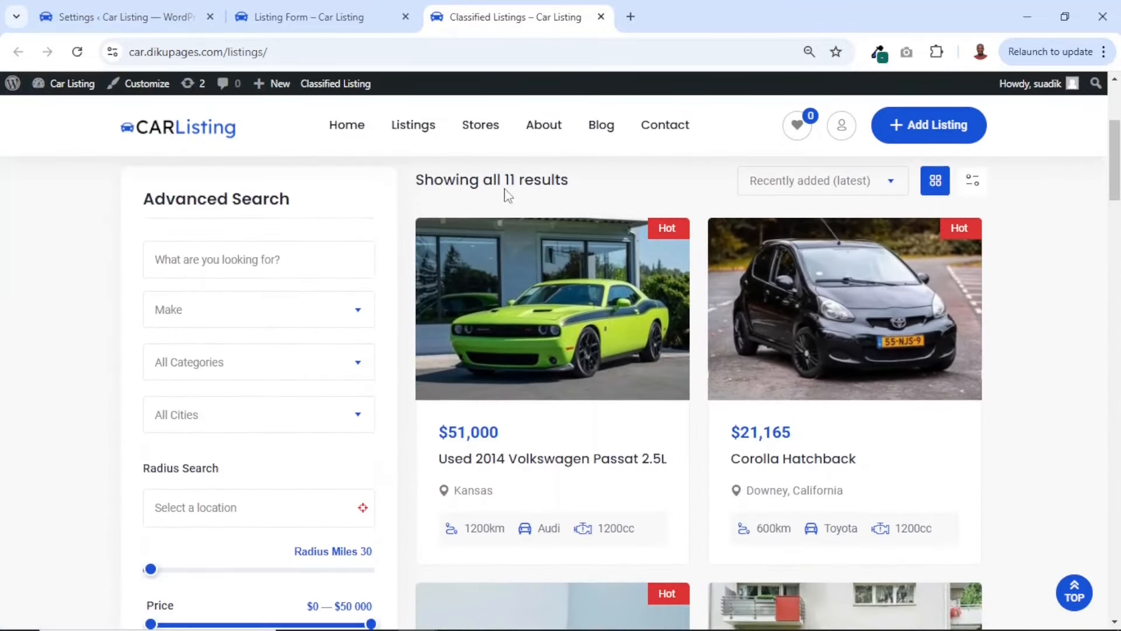
Check the number of results on the front-end Listings page and review the related-listing setting in Classified Listing's General settings
drag(506, 181, 576, 191)
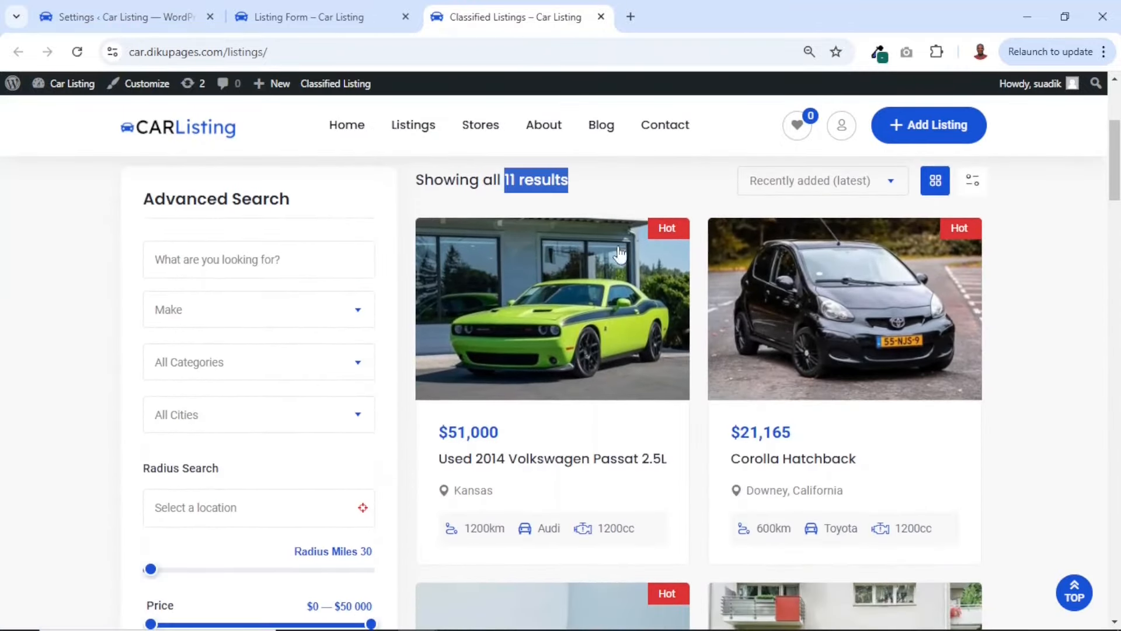
key(ctrl+Tab)
scroll(644, 374, down, 1)
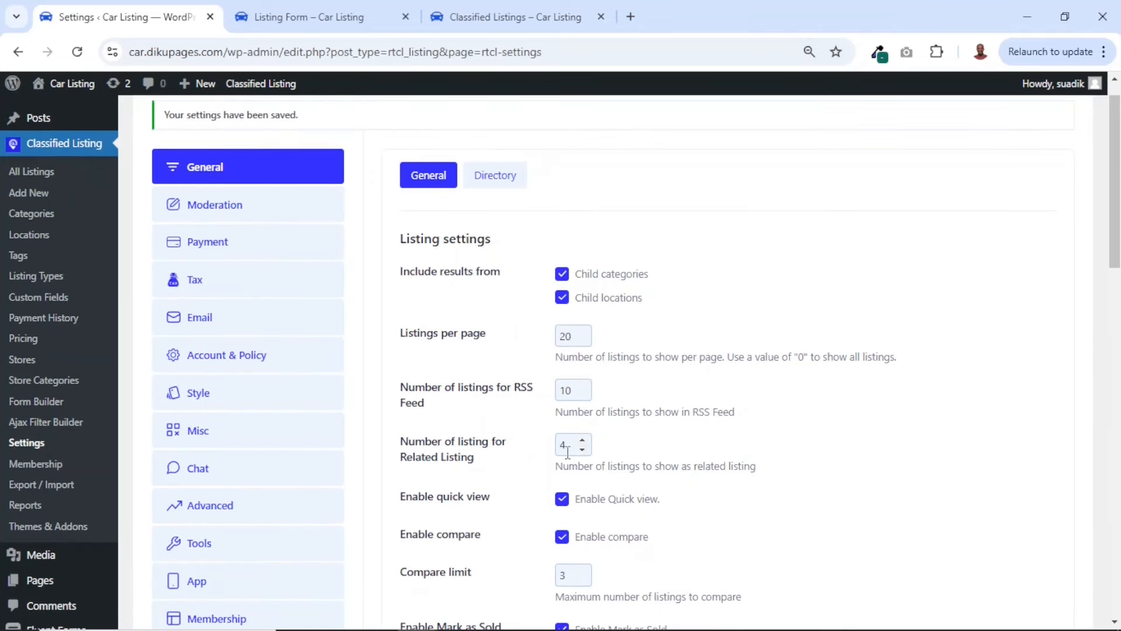
Open the Used 2014 Volkswagen Passat 2.5L listing on the front end and examine its Explore Similar Car section
click(532, 16)
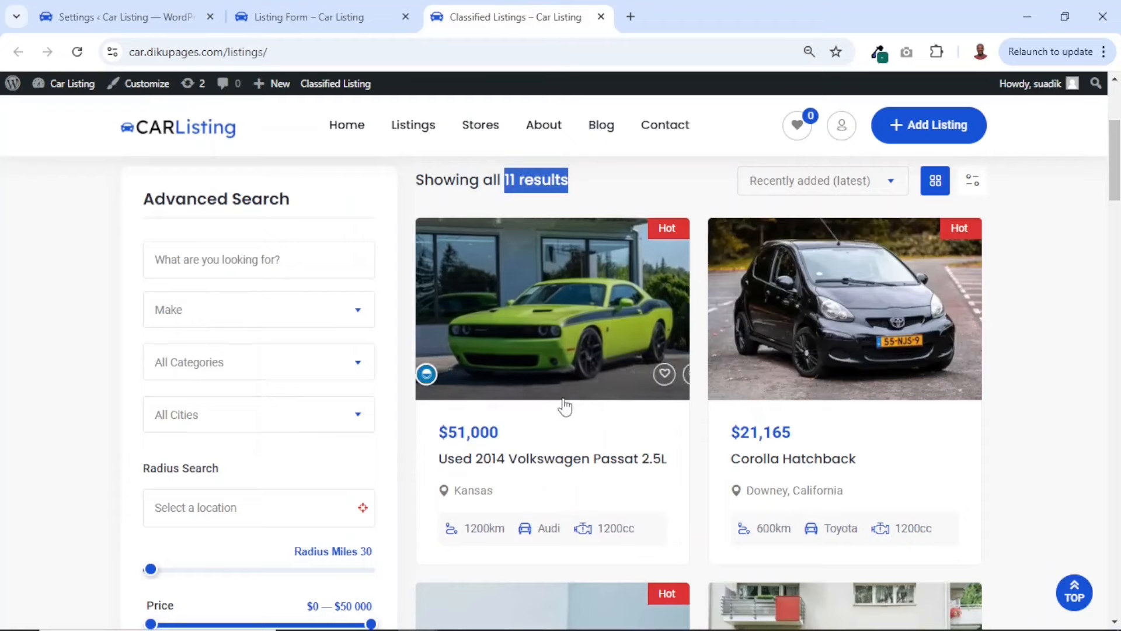
click(546, 474)
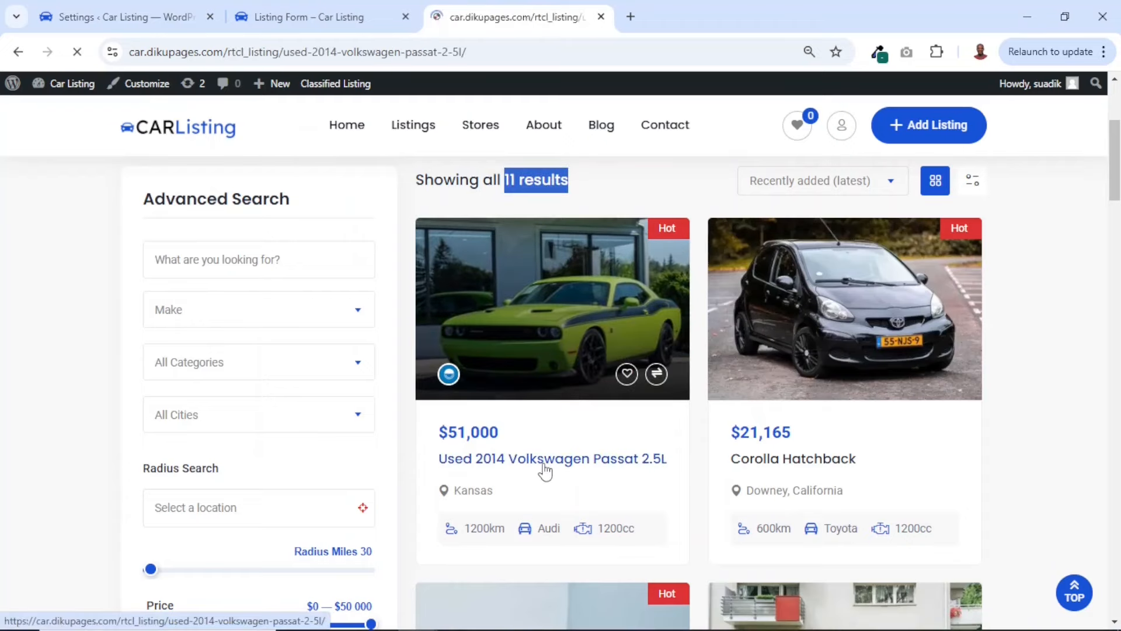
scroll(544, 466, down, 20)
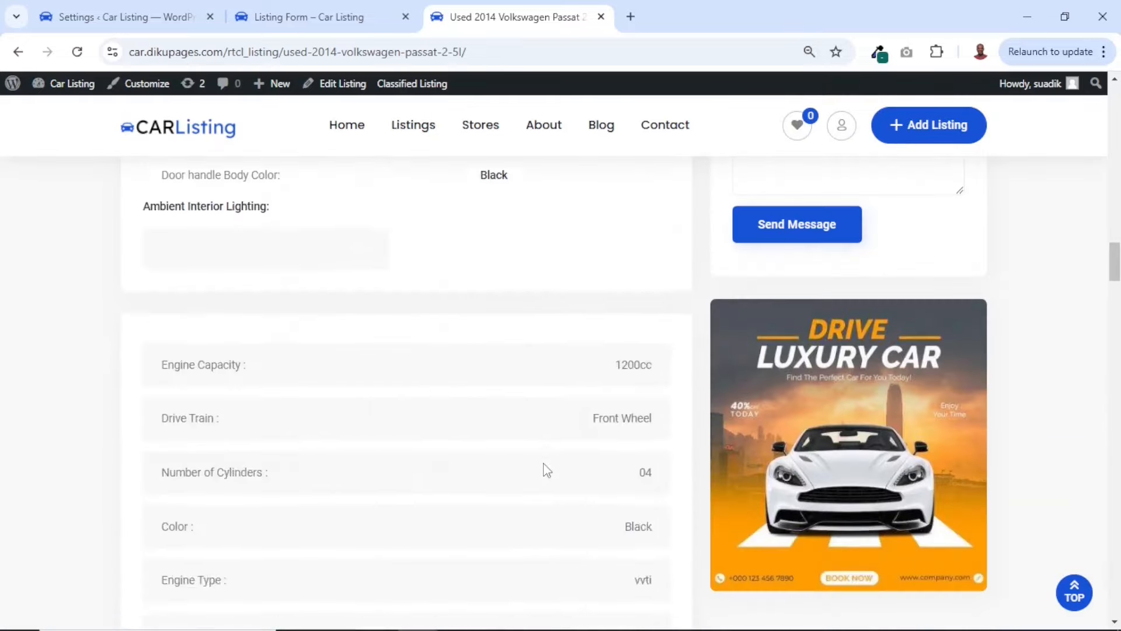
scroll(545, 467, down, 10)
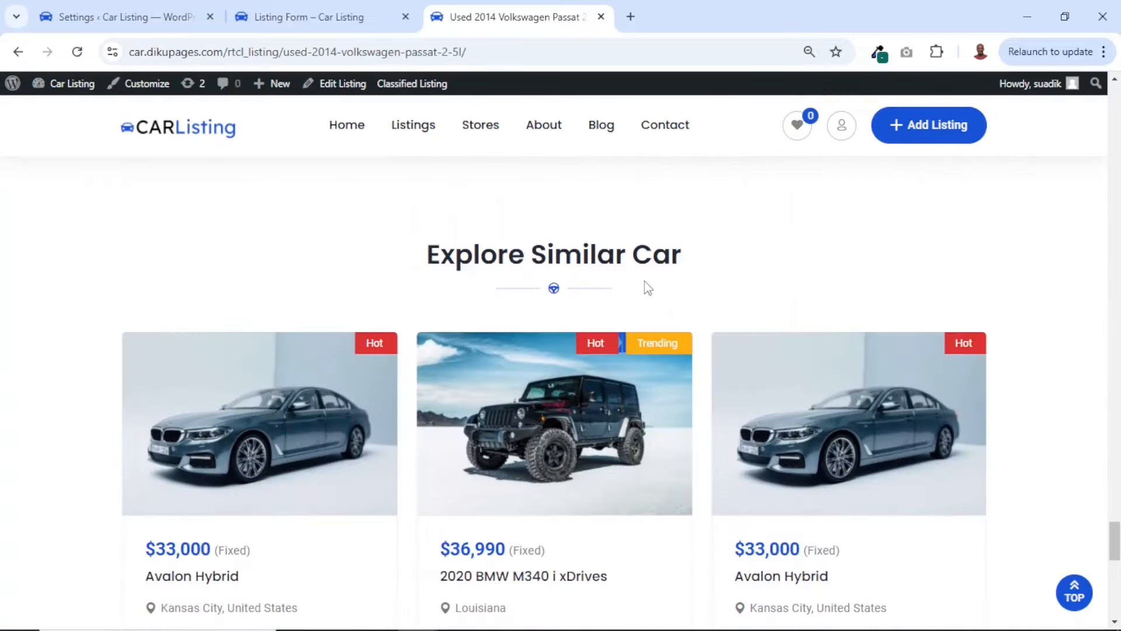
scroll(546, 435, down, 5)
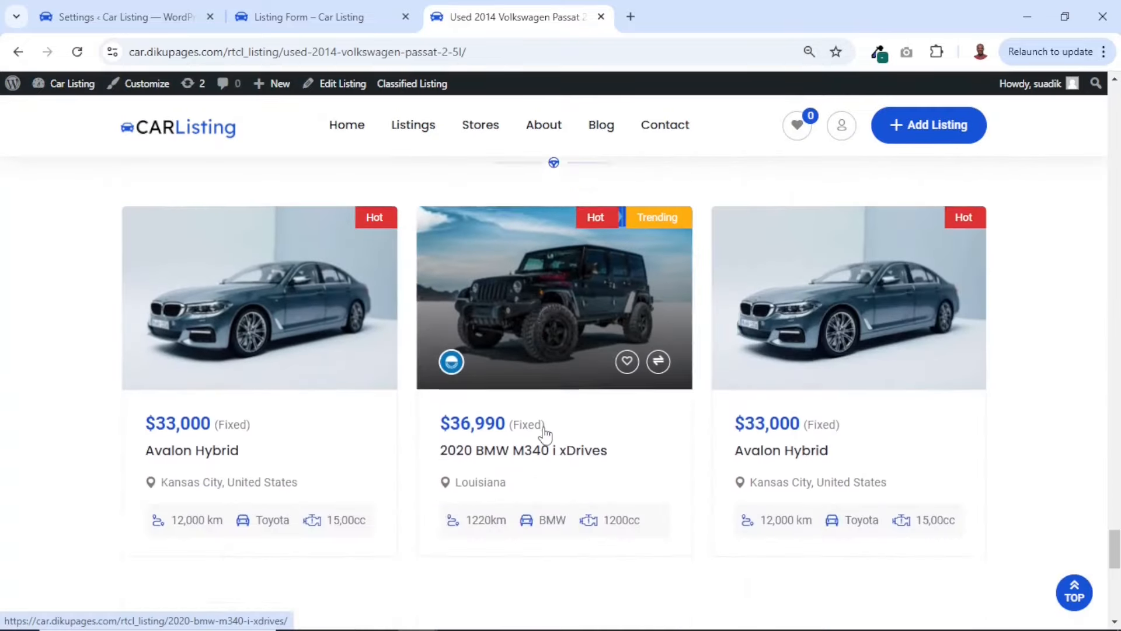
scroll(545, 435, up, 10)
Review the related-listing count, quick view and compare options in Classified Listing's General settings
key(ctrl+1)
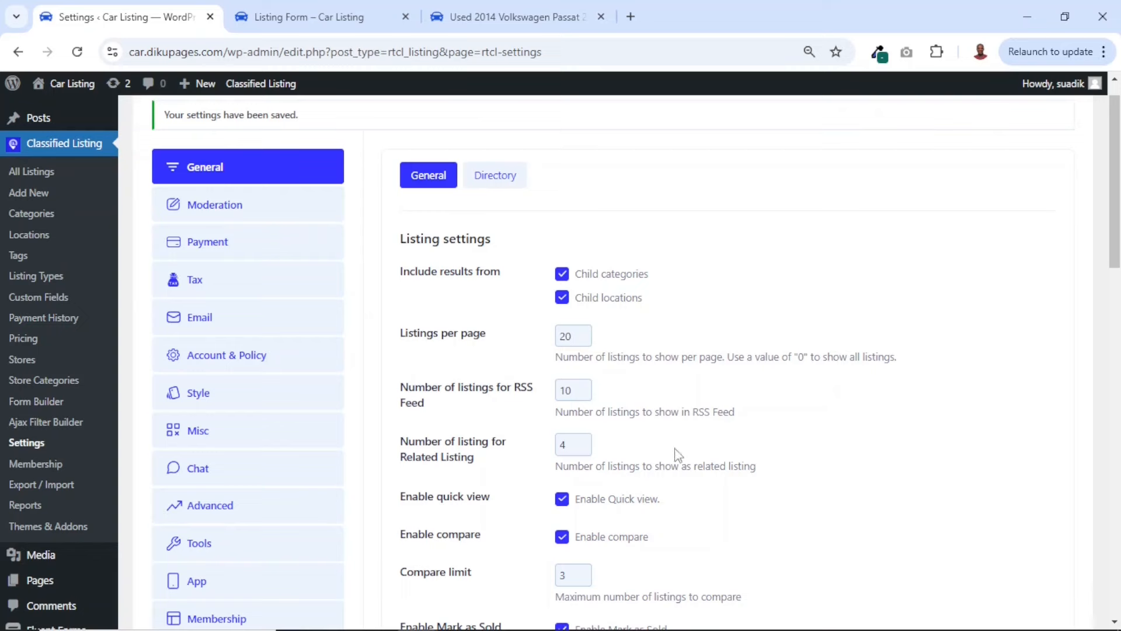
double_click(552, 445)
scroll(700, 501, down, 3)
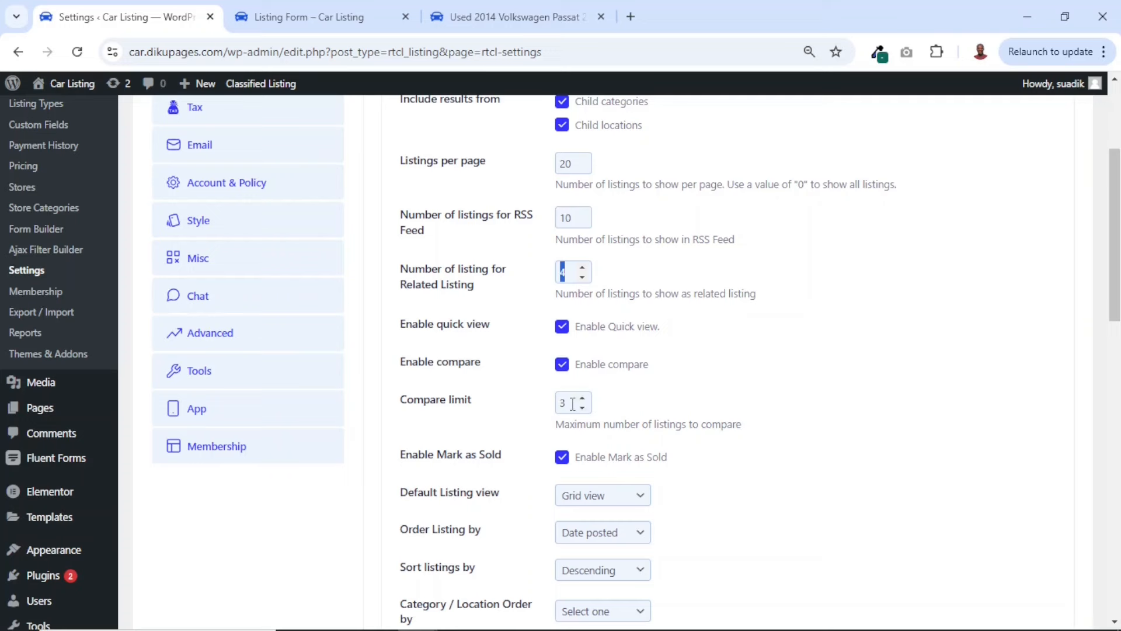
Add Corolla Hatchback, 2020 Jeep Grand Cherokee and Audi e-tron Sportback to the compare list from the front-end Listings page
click(496, 18)
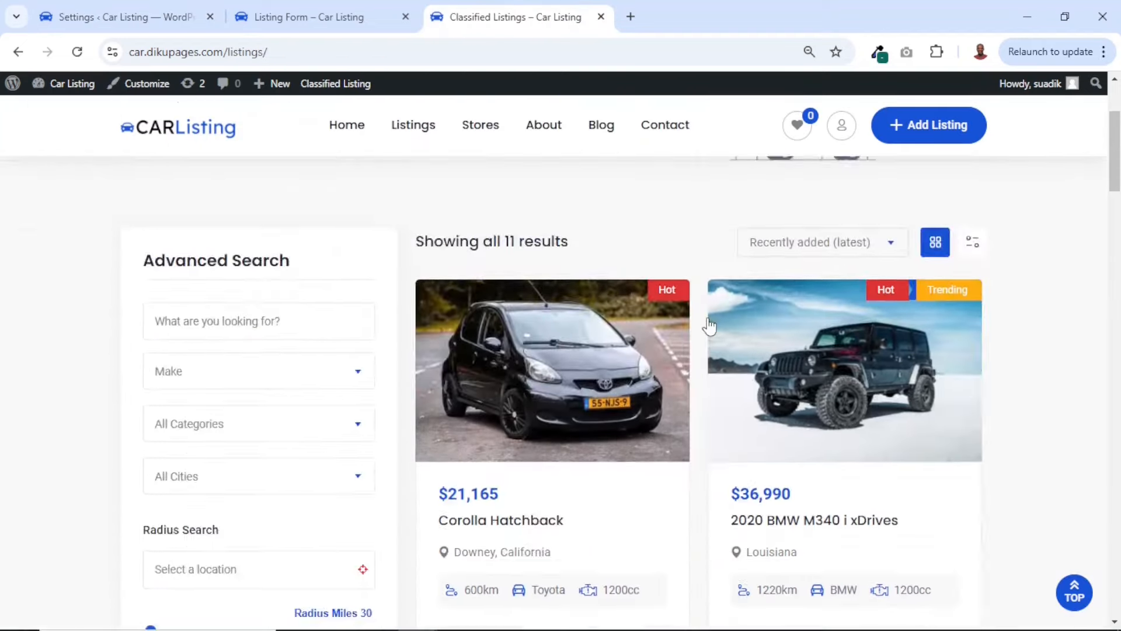
scroll(709, 325, down, 3)
scroll(708, 325, up, 2)
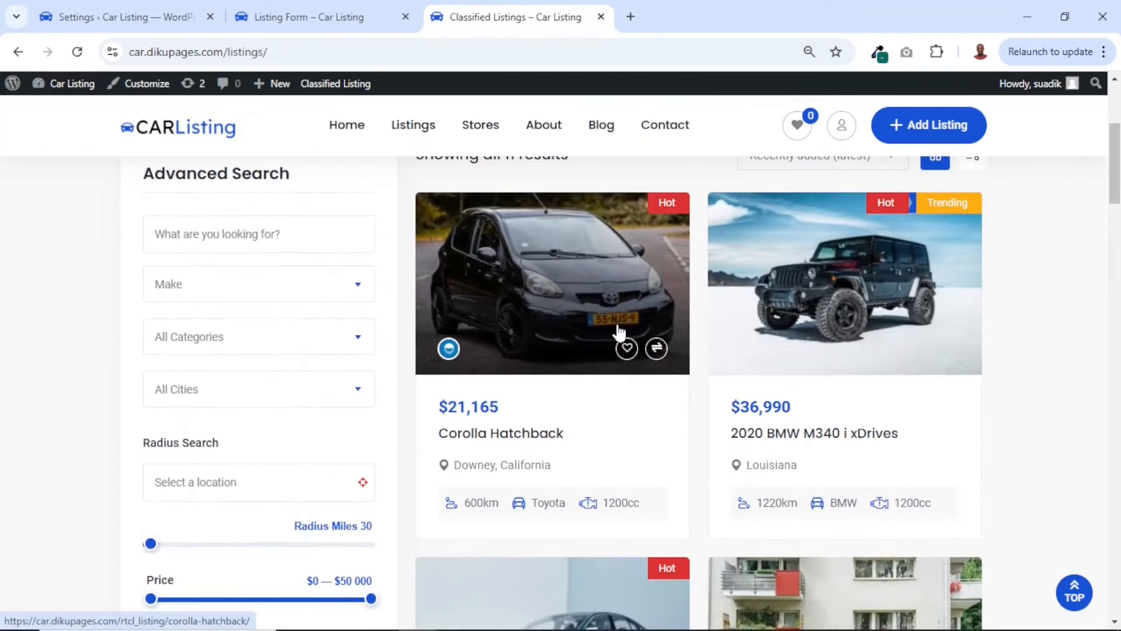
click(657, 350)
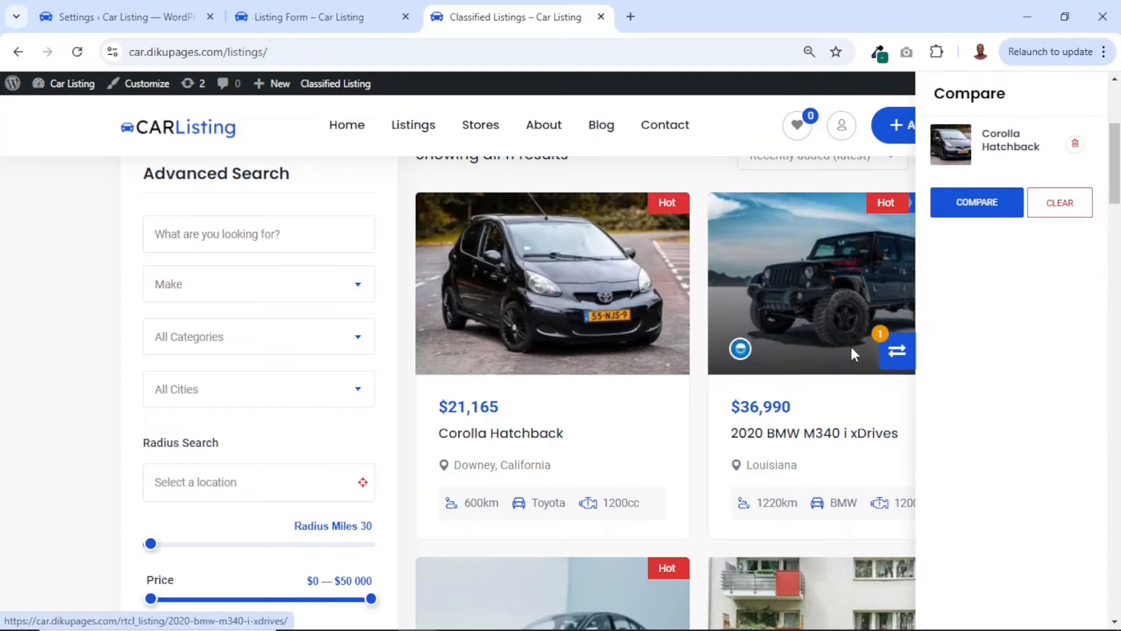
scroll(850, 345, down, 4)
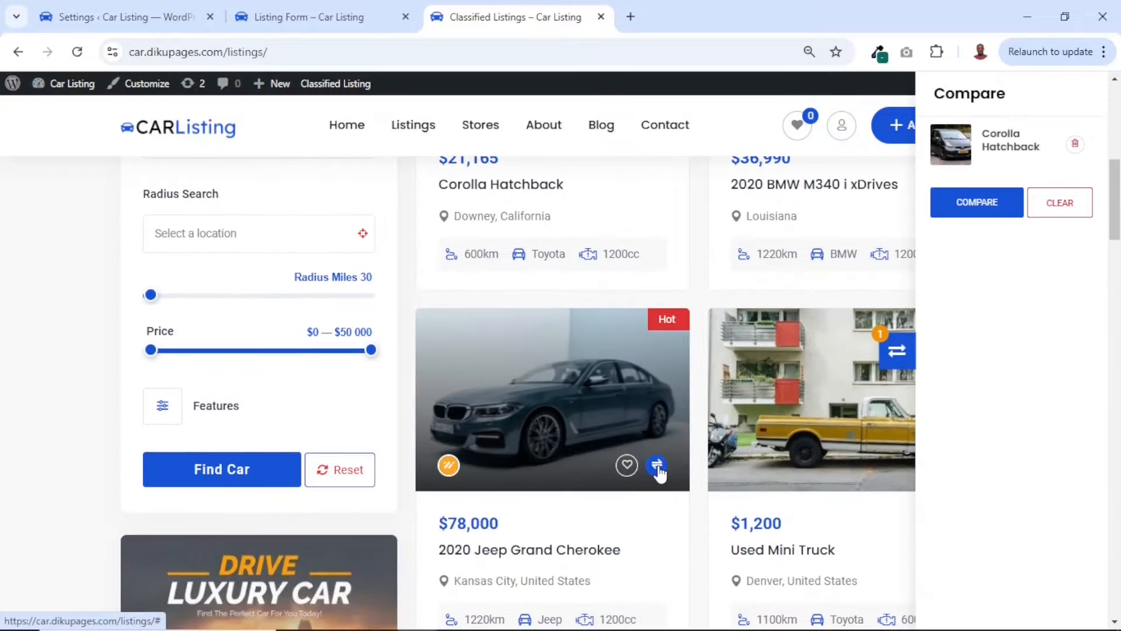
click(657, 466)
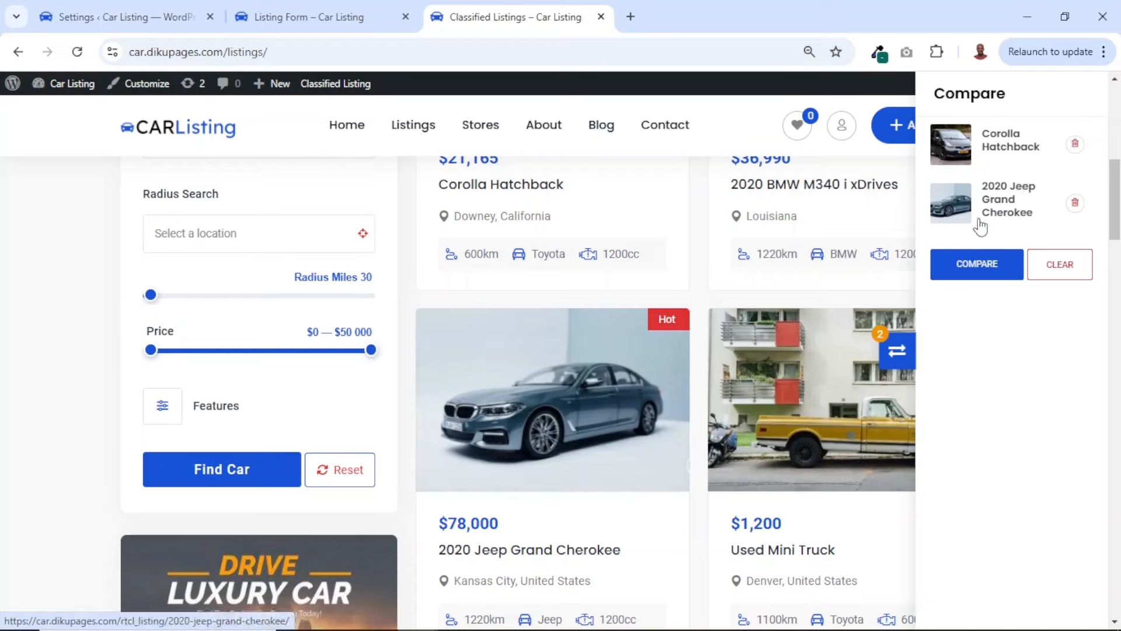
scroll(825, 451, down, 5)
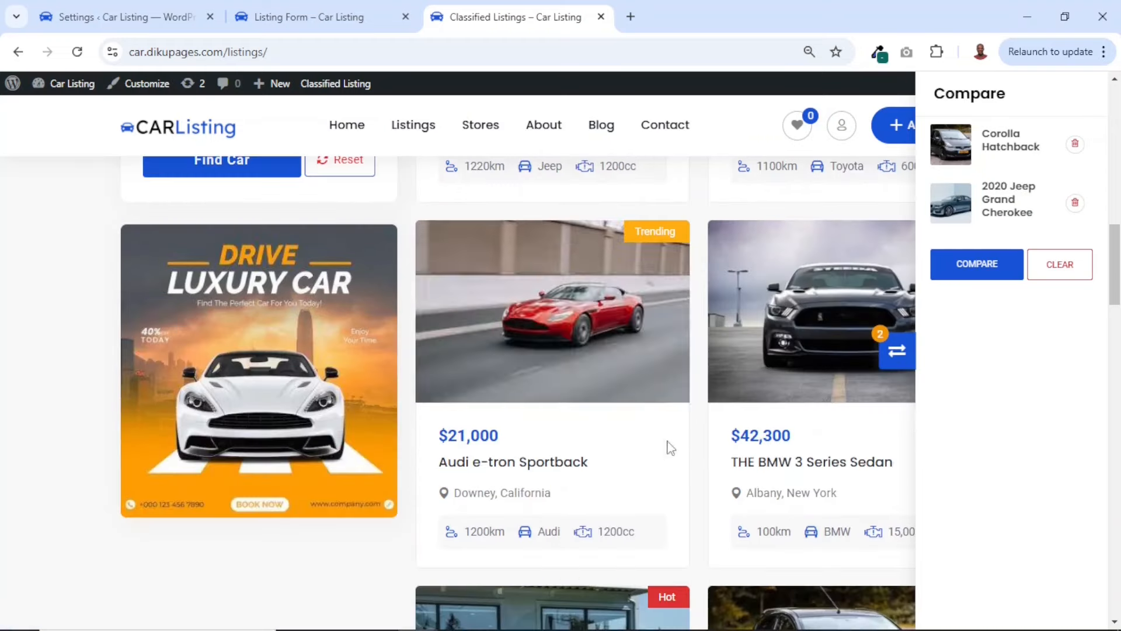
click(655, 378)
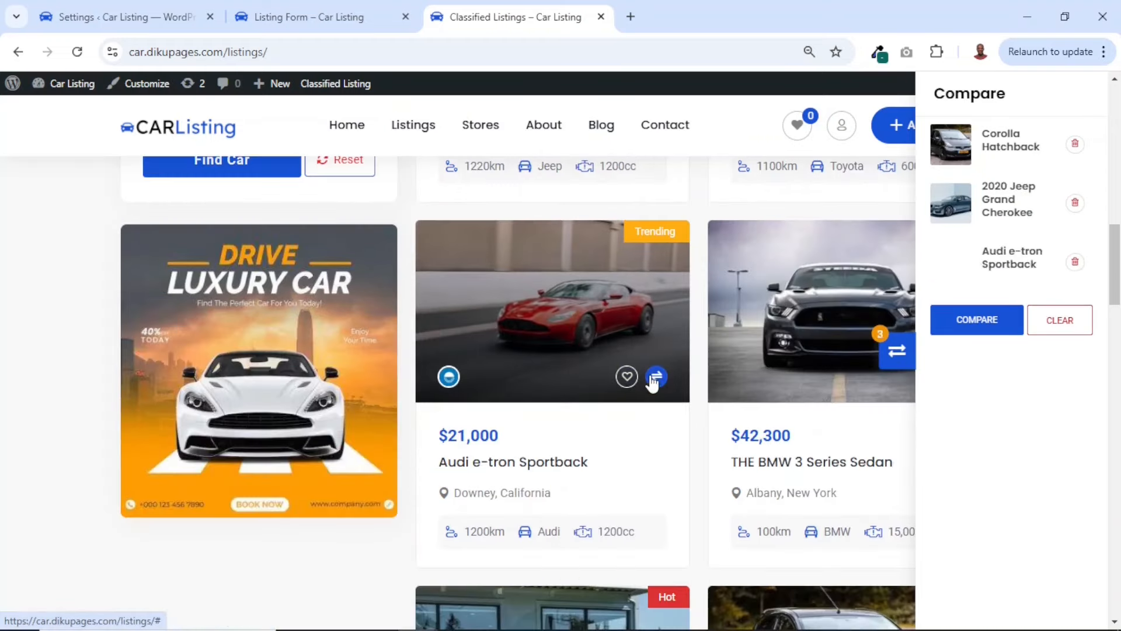
scroll(628, 444, down, 5)
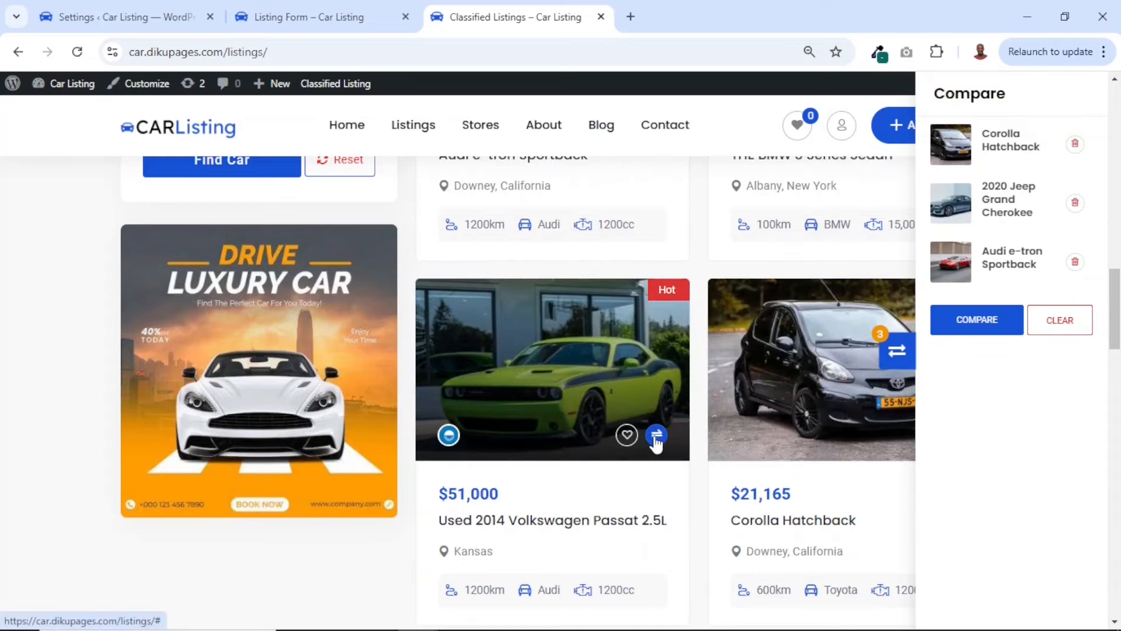
Try to add the Used 2014 Volkswagen Passat 2.5L as a fourth compared car, and check the compare limit in the General settings
click(657, 437)
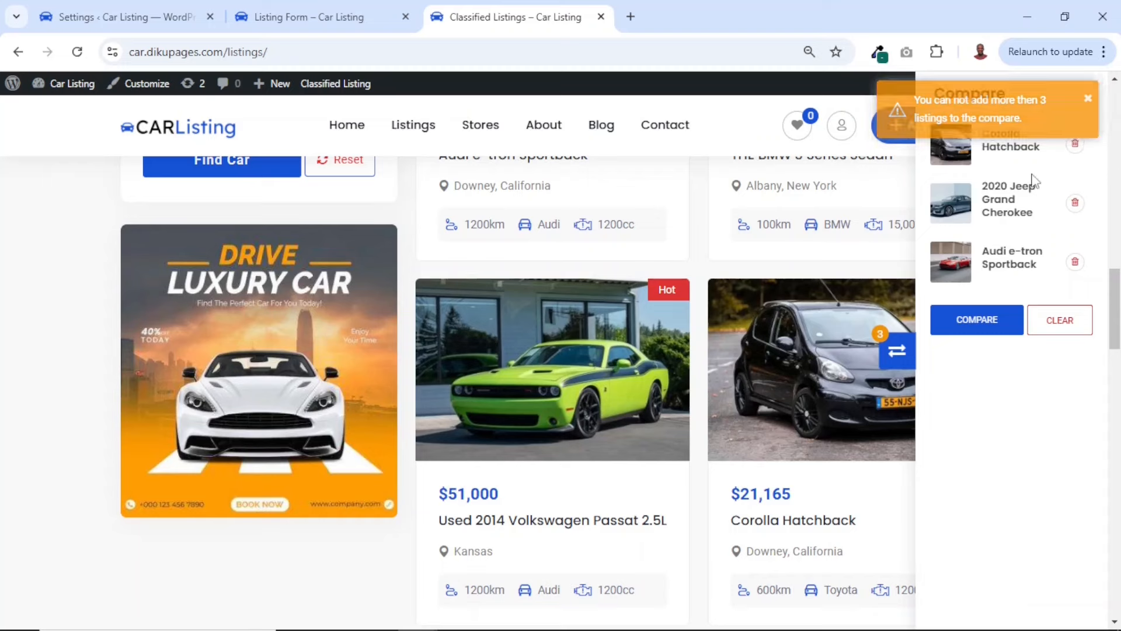
click(129, 19)
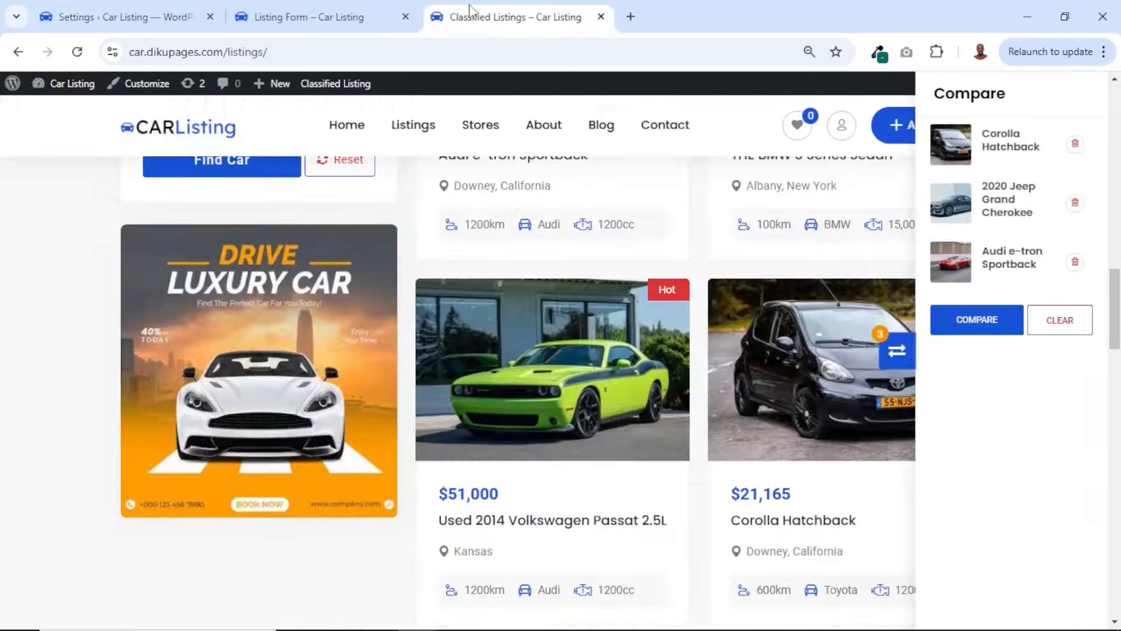
click(472, 14)
Open the comparison of the three selected cars and examine their specifications side by side
click(984, 321)
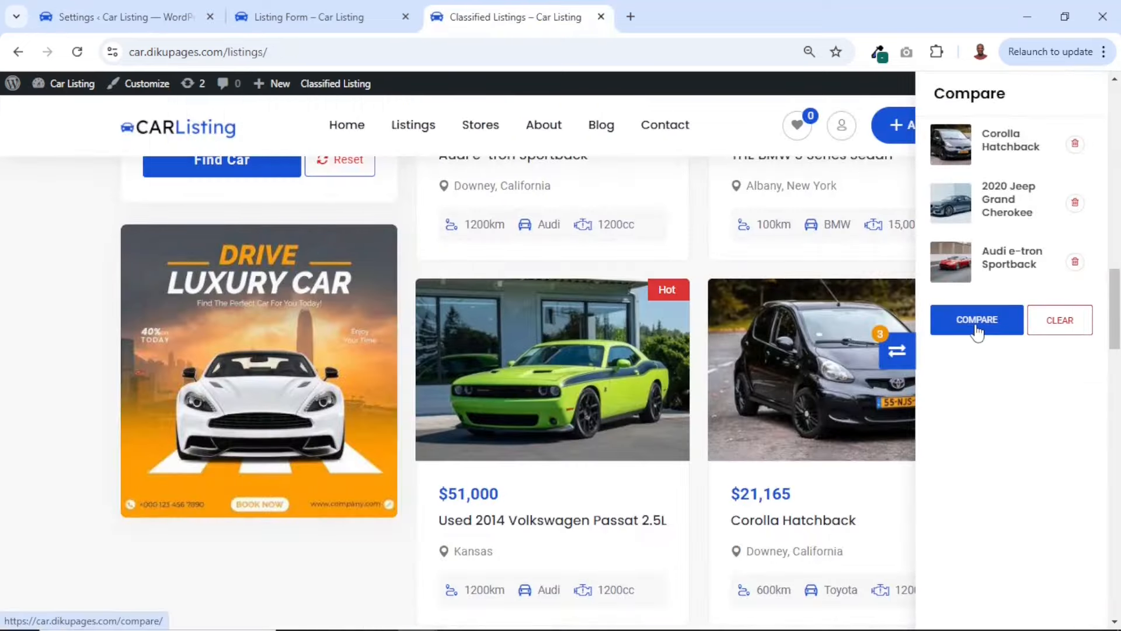
scroll(630, 470, down, 8)
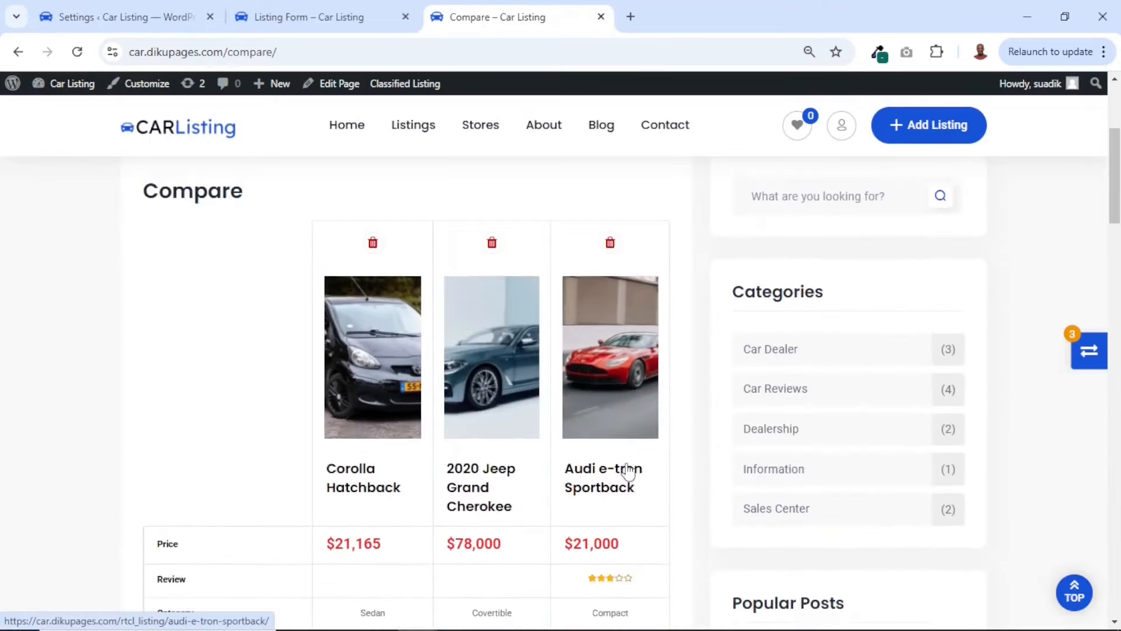
scroll(523, 374, down, 12)
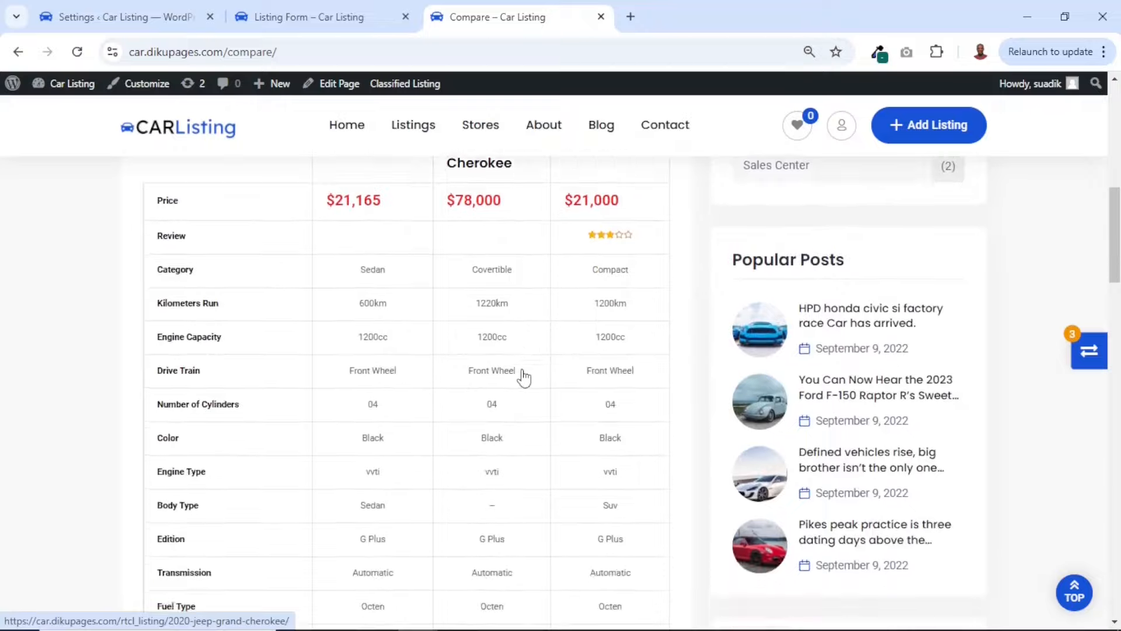
scroll(525, 375, down, 16)
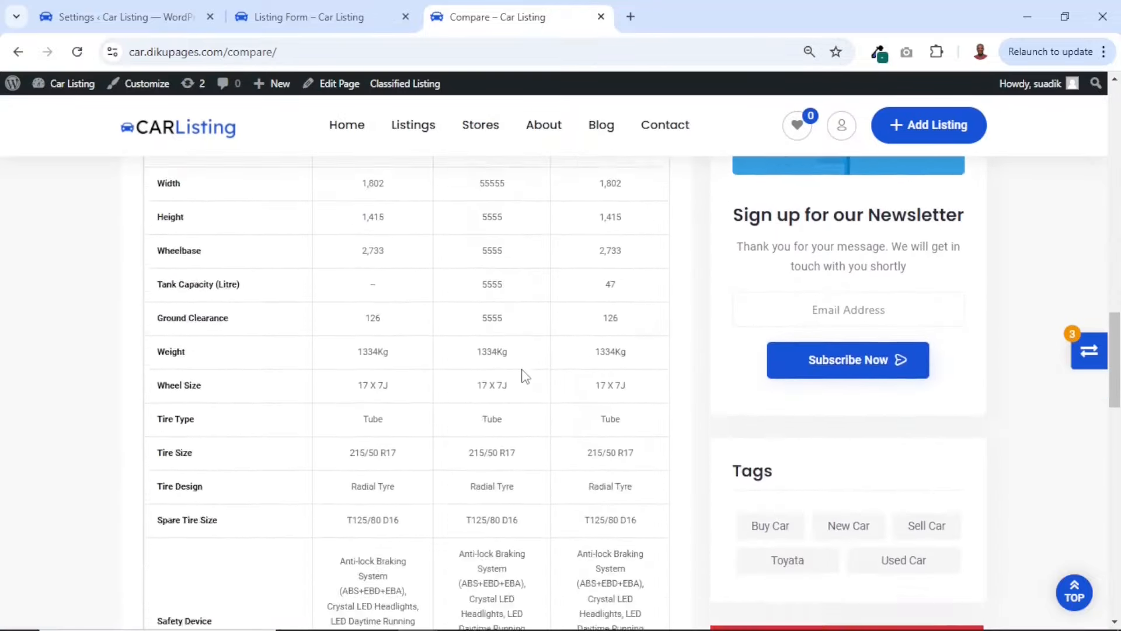
scroll(525, 376, up, 20)
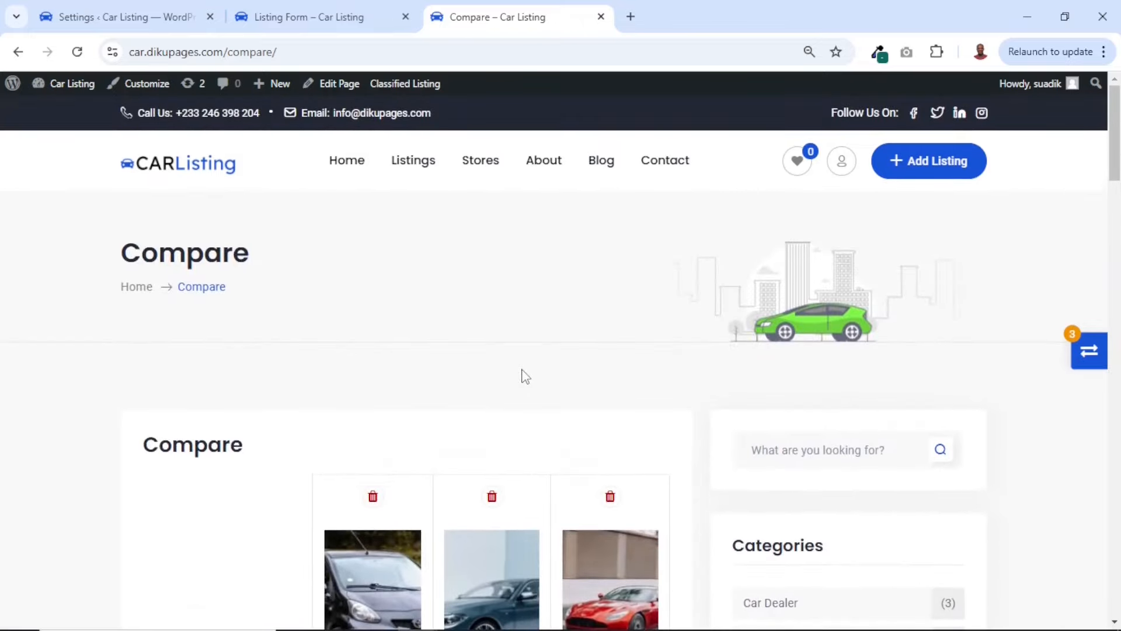
Remove the 2020 Jeep Grand Cherokee from the comparison and examine the specifications of the remaining cars
click(500, 497)
scroll(570, 453, down, 10)
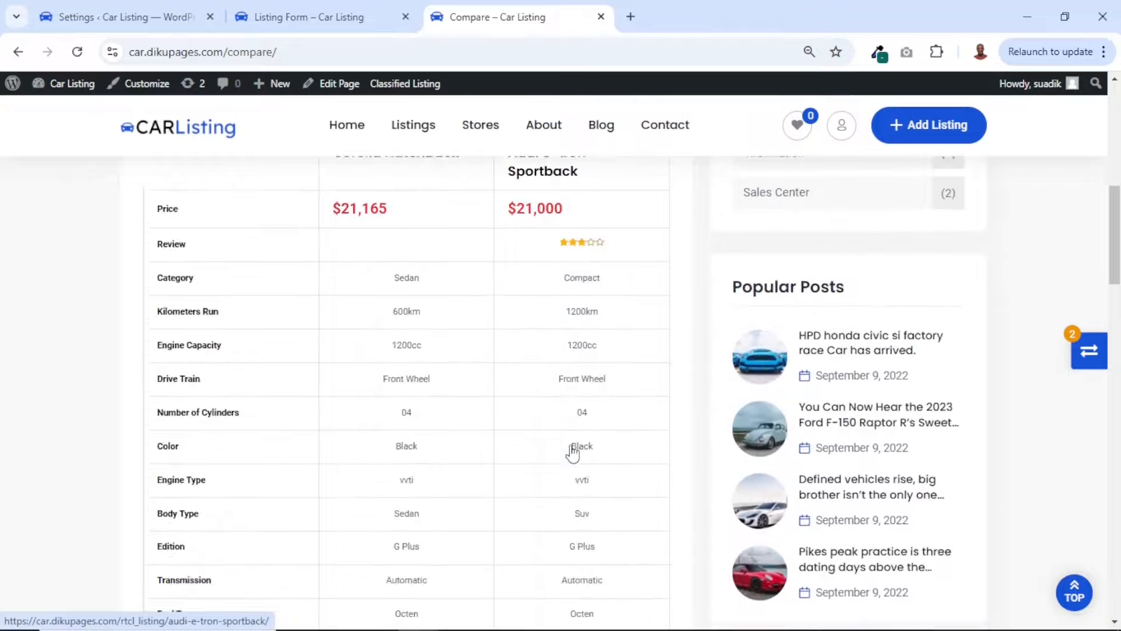
scroll(573, 452, down, 6)
scroll(572, 453, up, 16)
scroll(573, 453, down, 10)
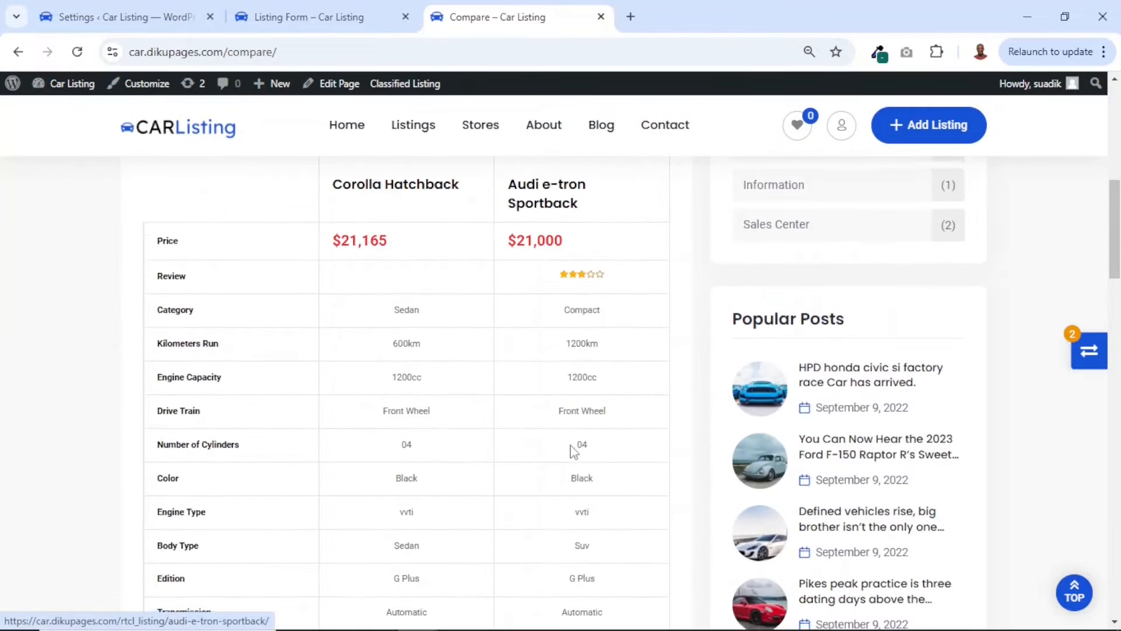
scroll(570, 453, up, 6)
Remove the Audi e-tron Sportback, clear the rest of the compare list, and return to Classified Listing's General settings
click(1093, 355)
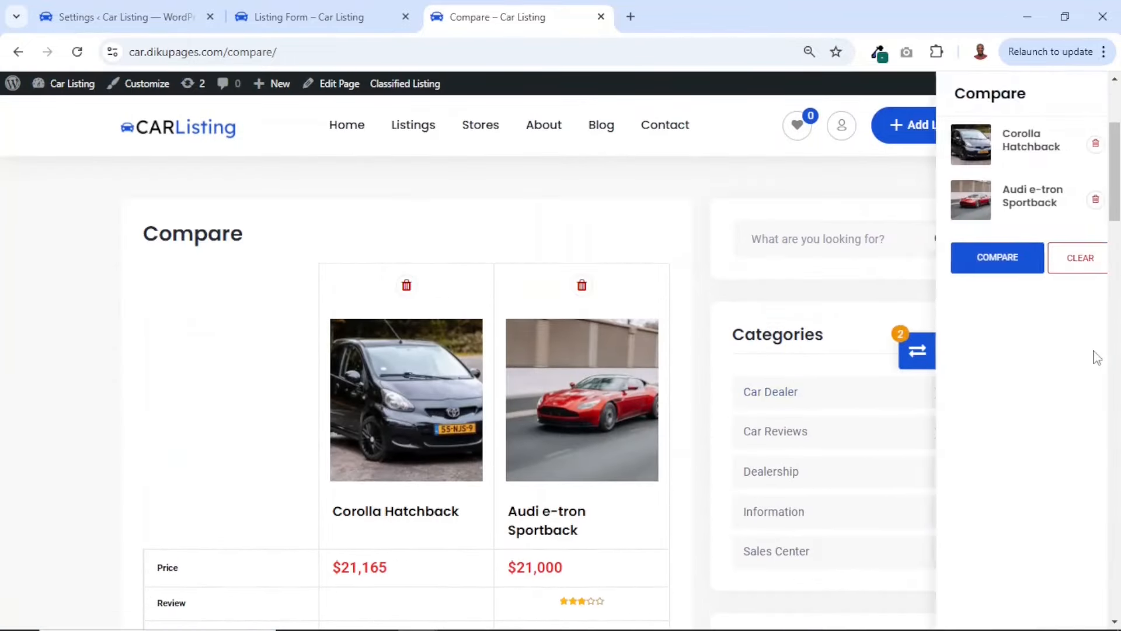
click(1074, 199)
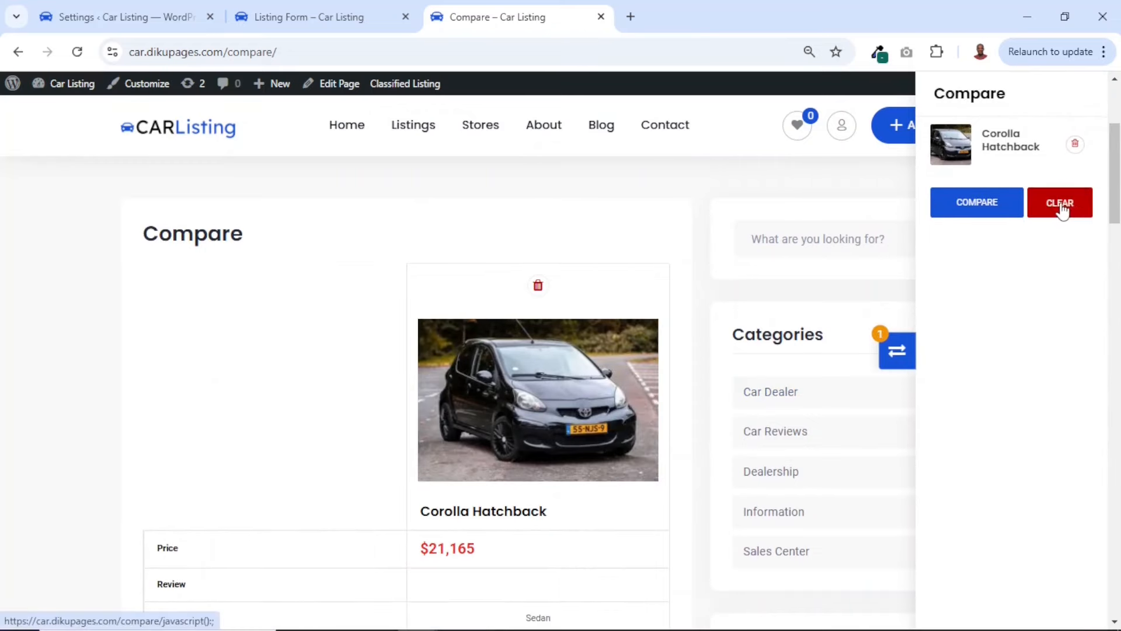
click(1060, 210)
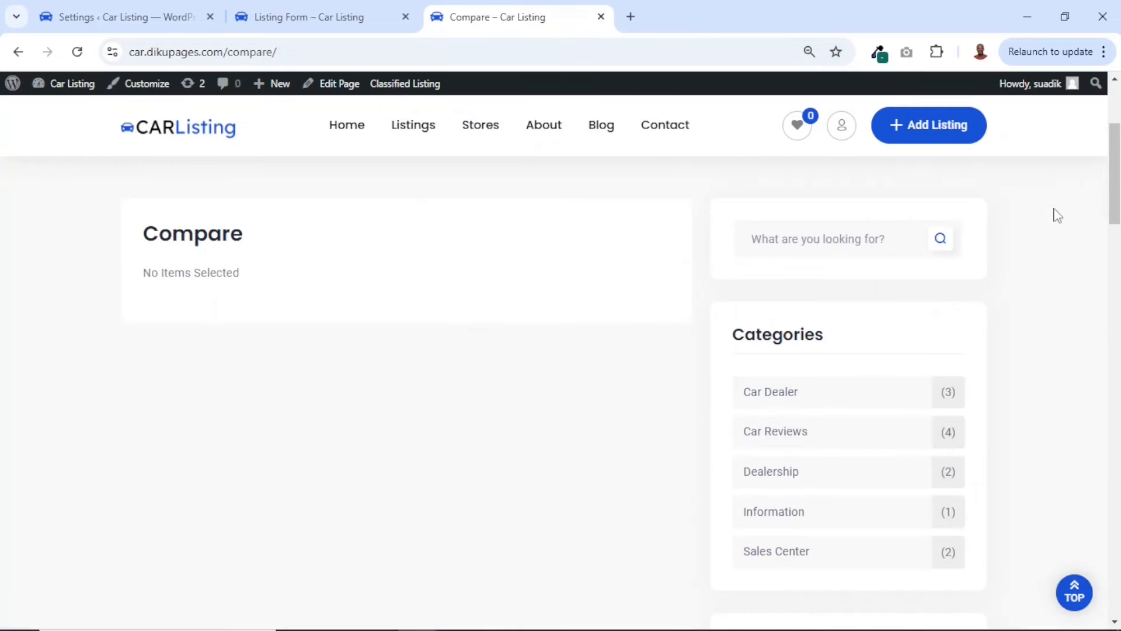
click(111, 17)
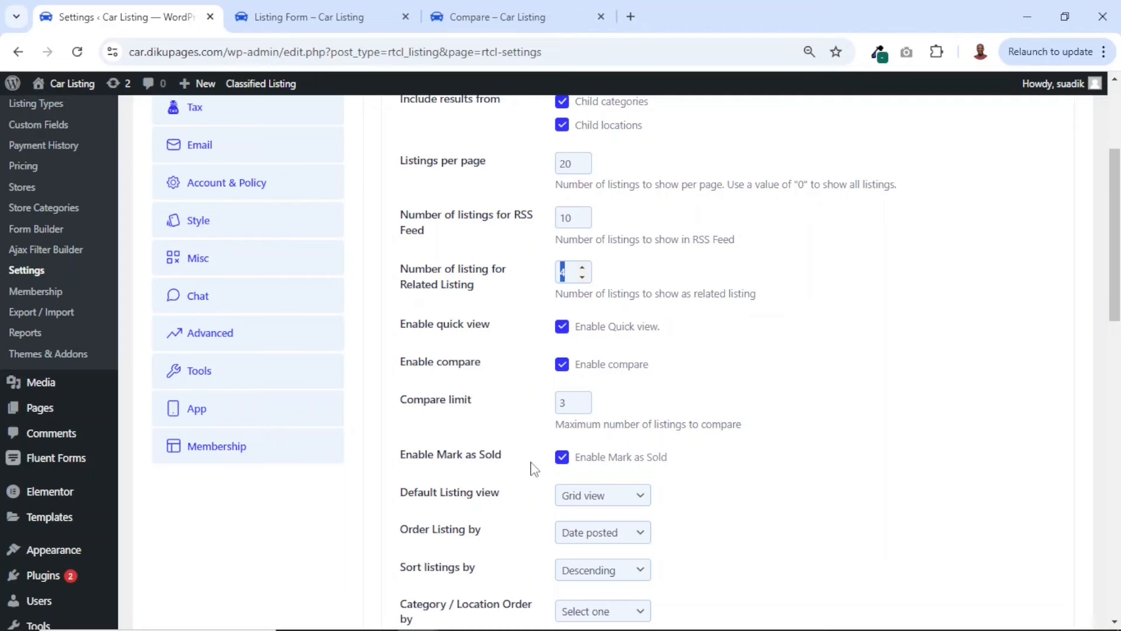
Set the Default Listing view to List view in the General listing settings and save the changes
scroll(535, 469, down, 3)
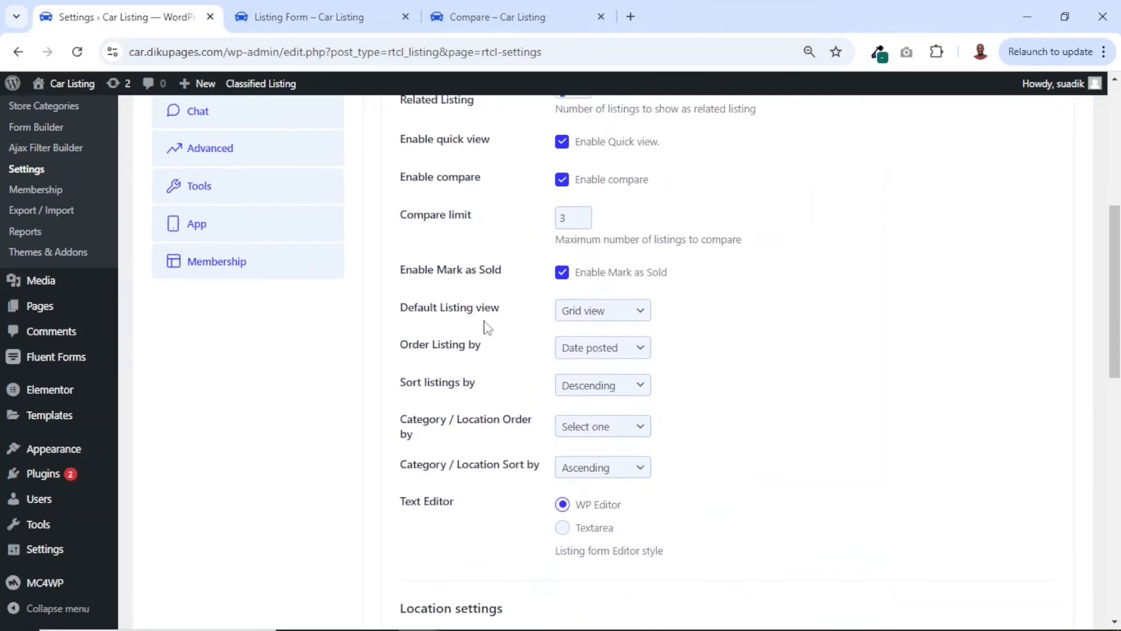
click(596, 322)
click(606, 317)
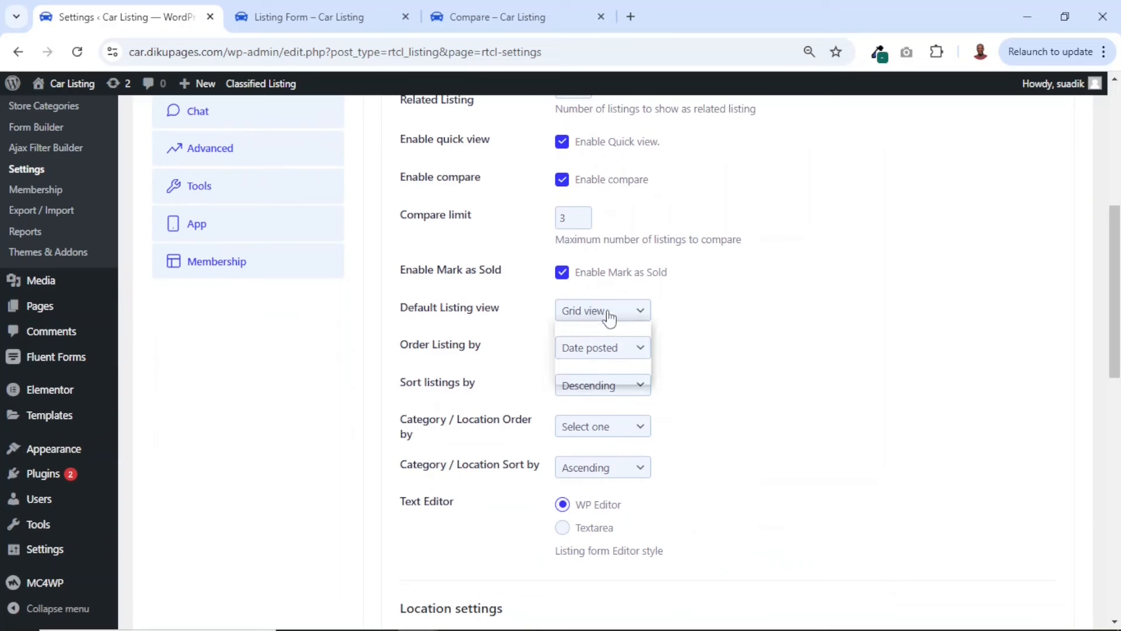
click(605, 316)
click(604, 354)
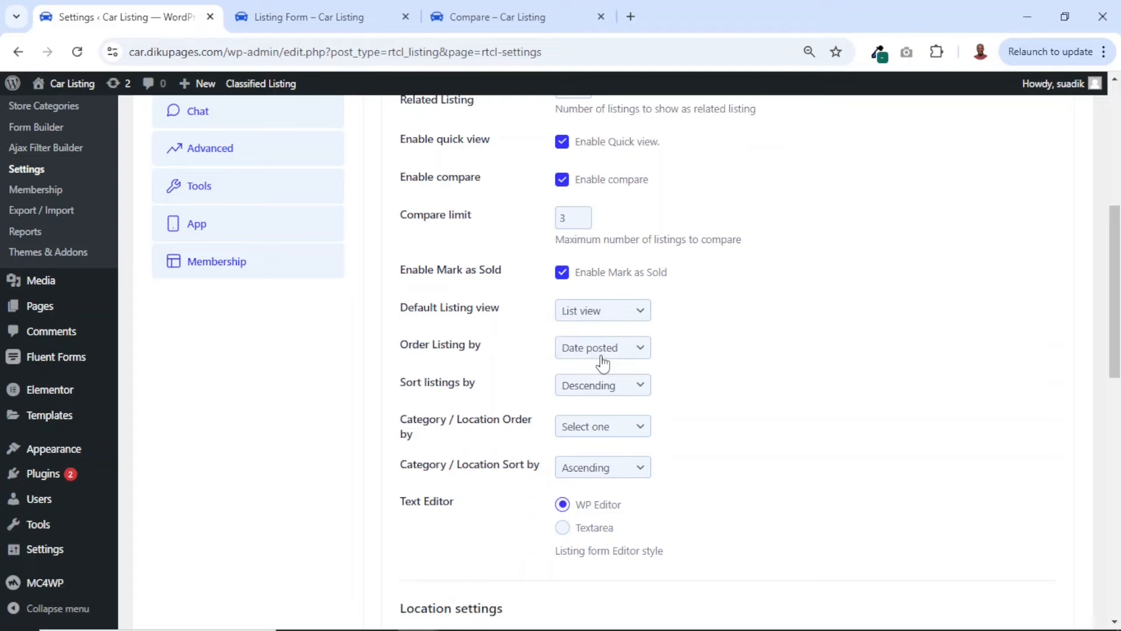
scroll(601, 363, down, 10)
click(453, 544)
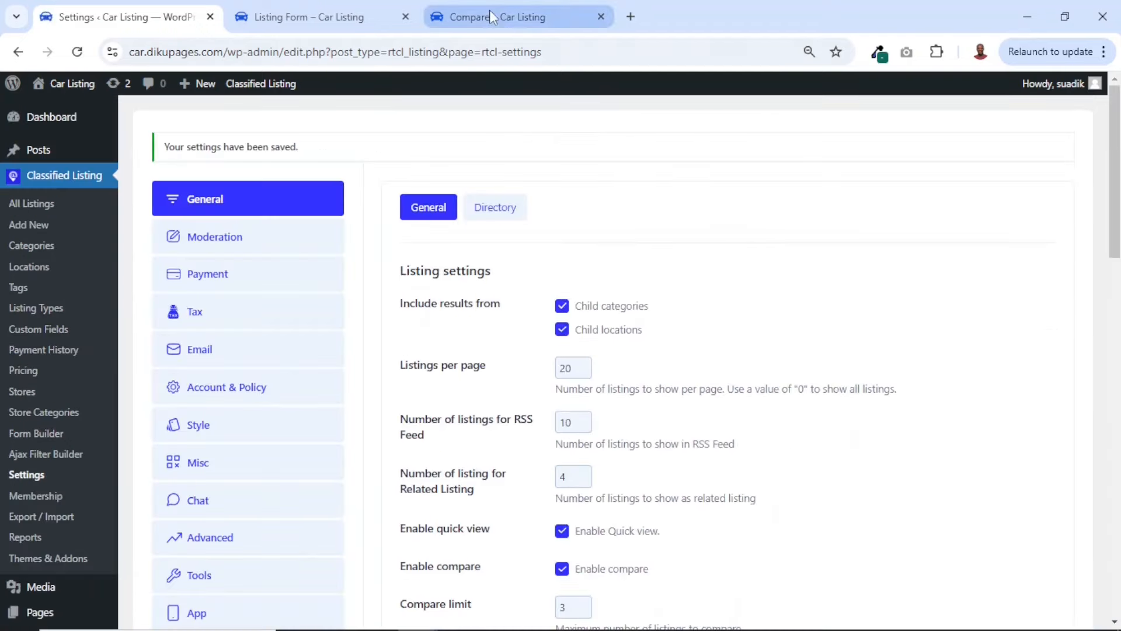
Open the front-end Listings page and check how the cars are laid out in list view
click(490, 16)
click(417, 128)
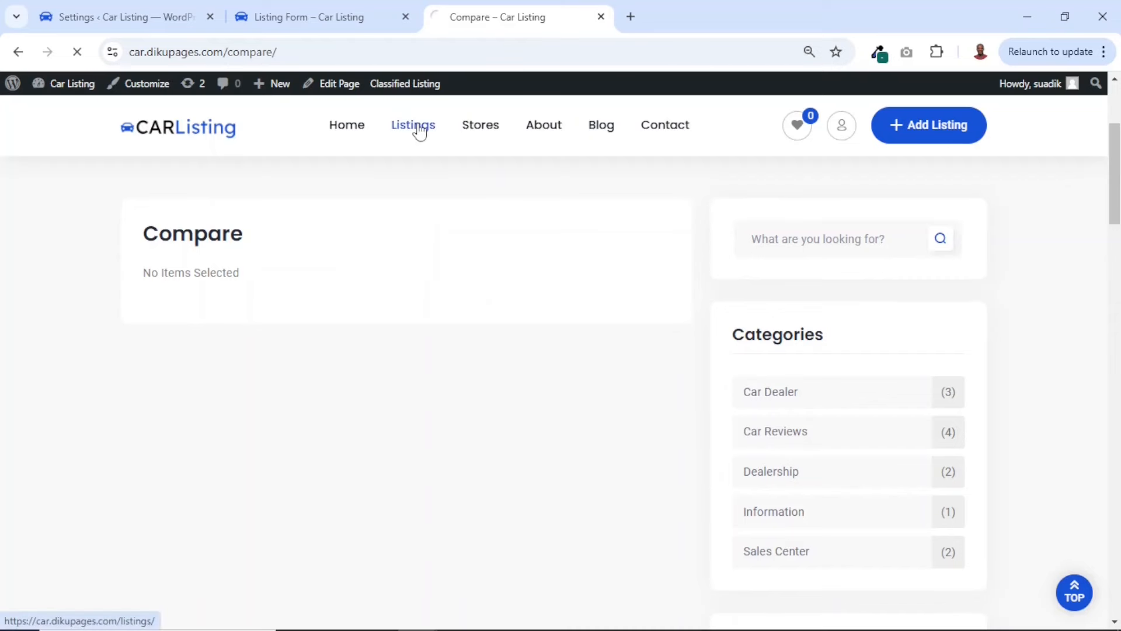
scroll(730, 432, down, 5)
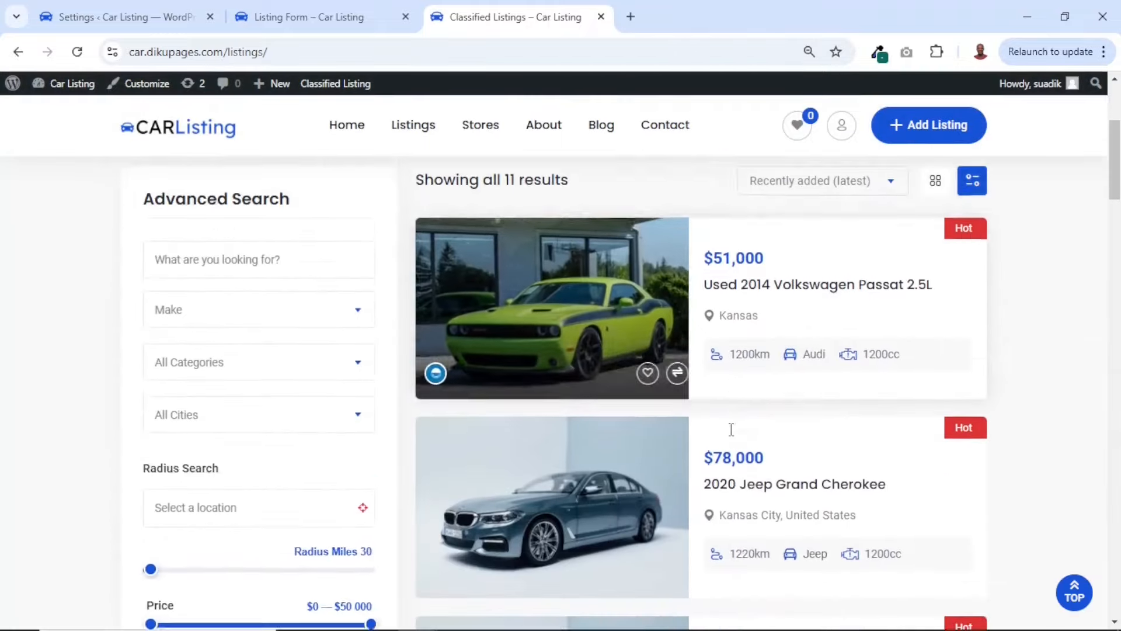
scroll(730, 435, down, 15)
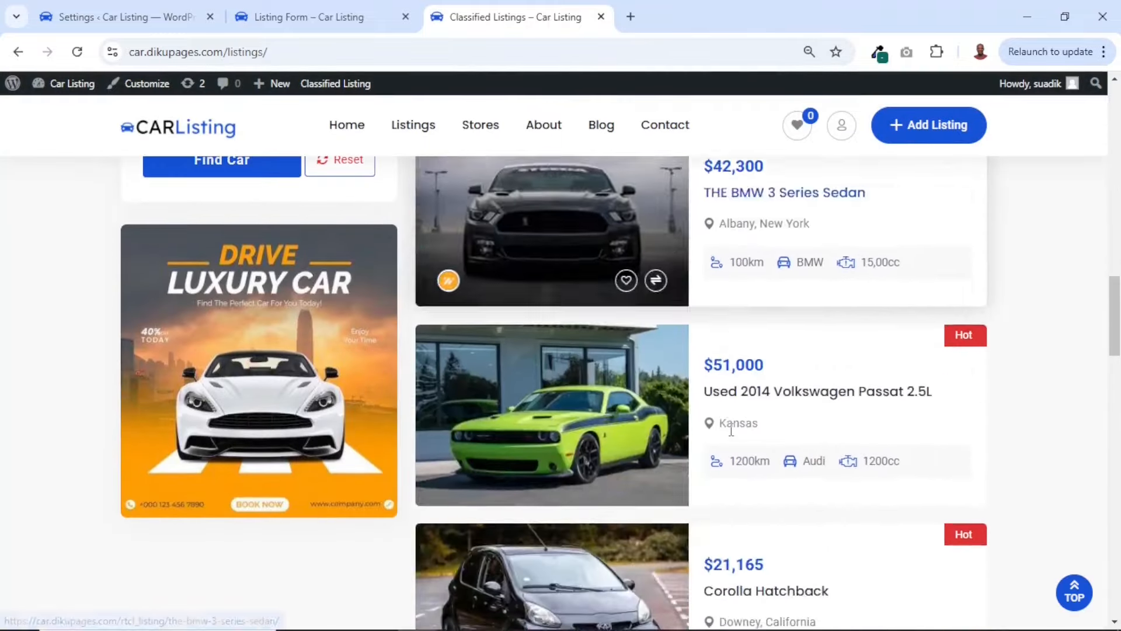
scroll(734, 435, up, 20)
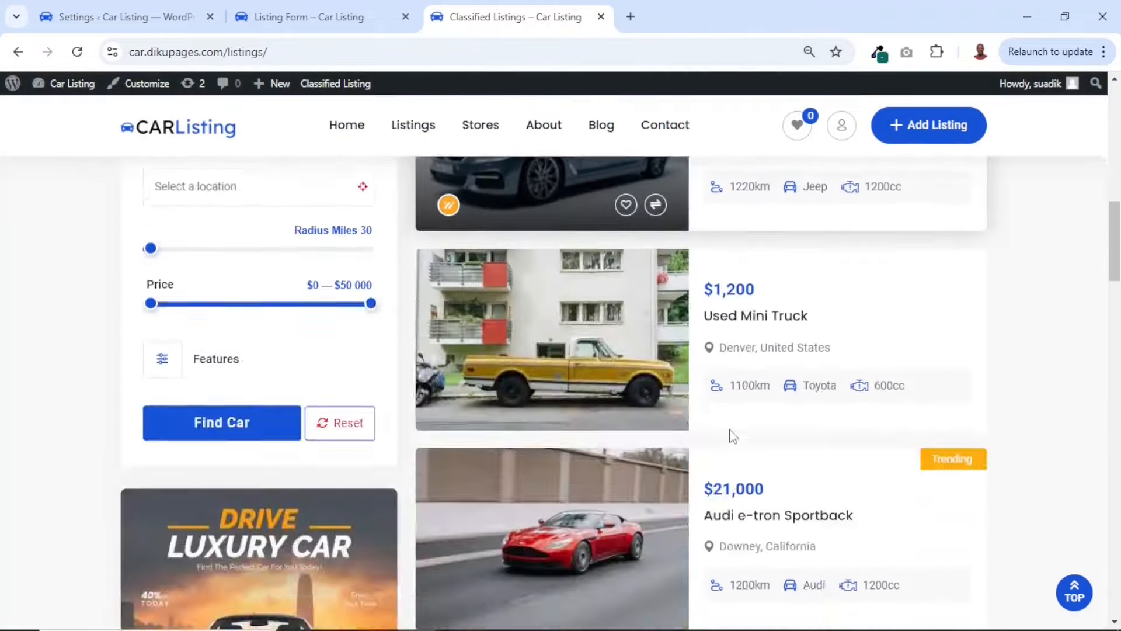
scroll(734, 435, down, 10)
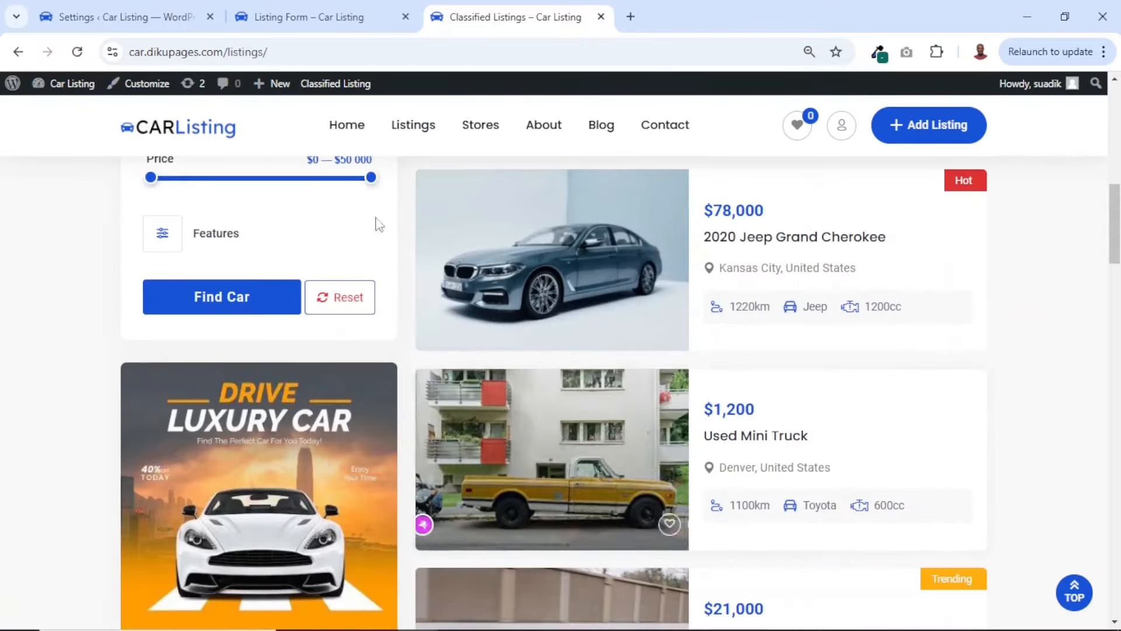
Back in the General settings, set the Default Listing view to Grid view and the Text Editor to Textarea, then save
click(117, 19)
scroll(664, 362, down, 9)
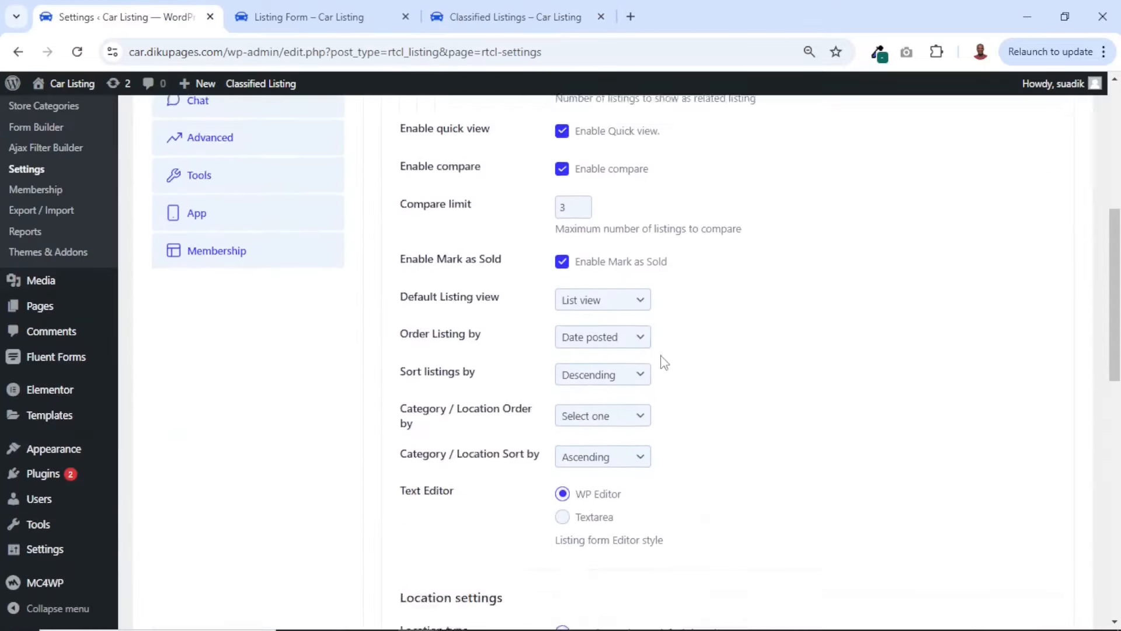
click(595, 157)
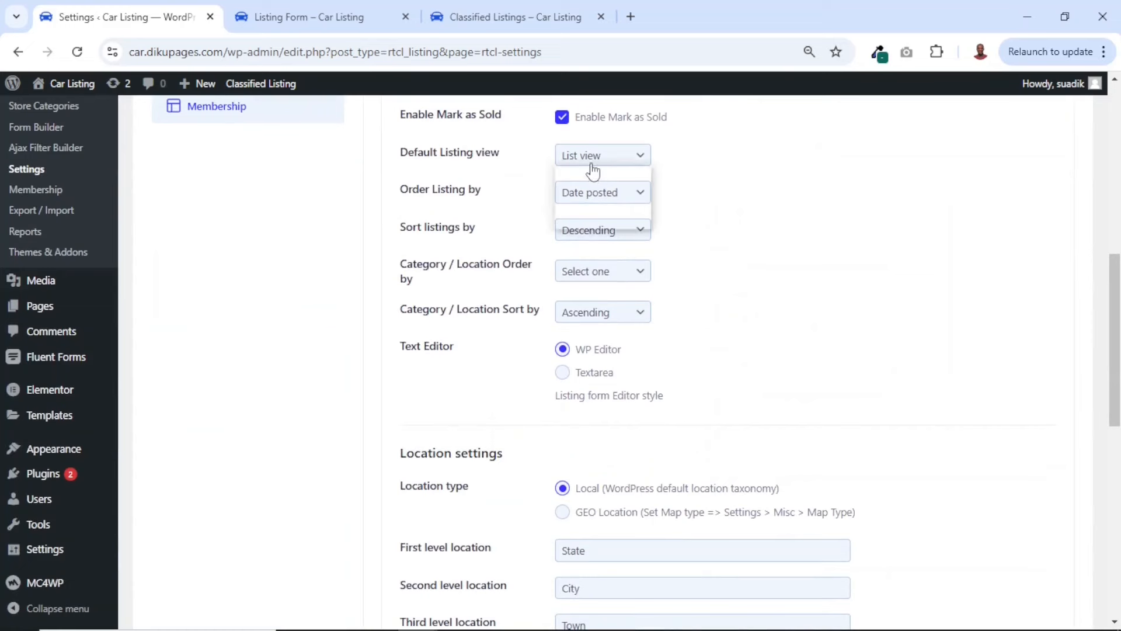
click(598, 219)
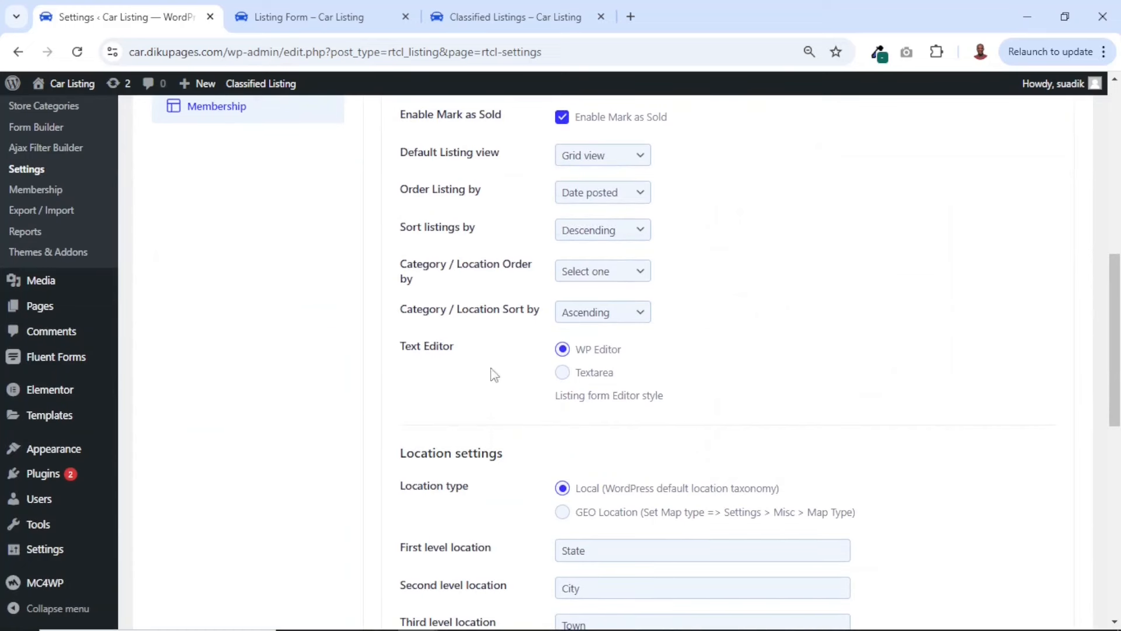
click(563, 373)
scroll(595, 411, down, 3)
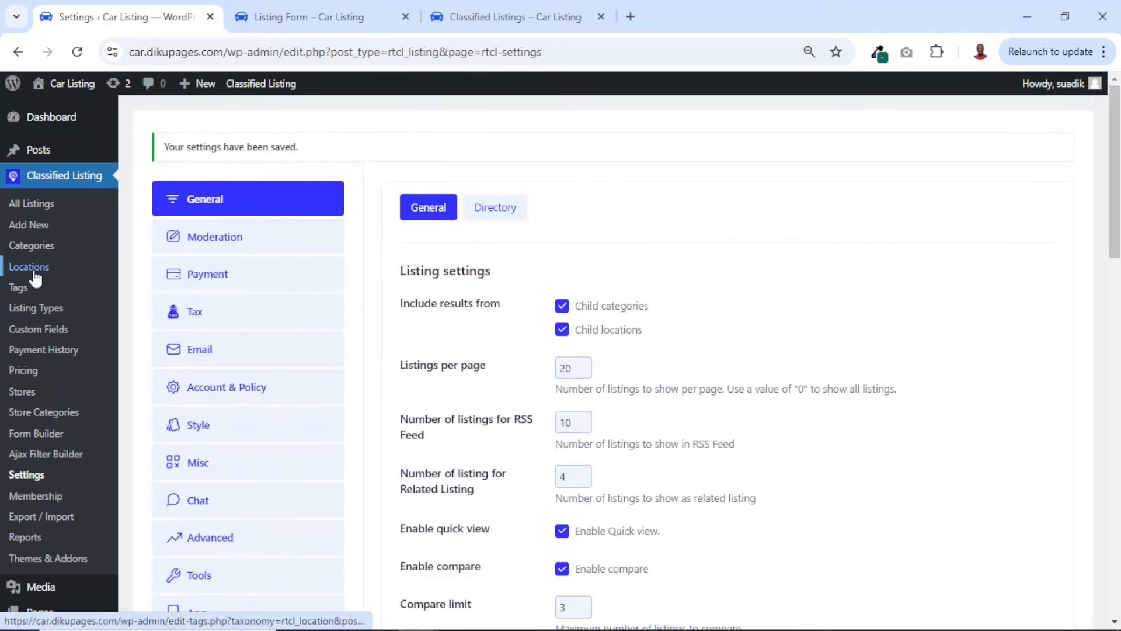
Set the Location type to GEO Location in the Location settings
scroll(491, 390, down, 15)
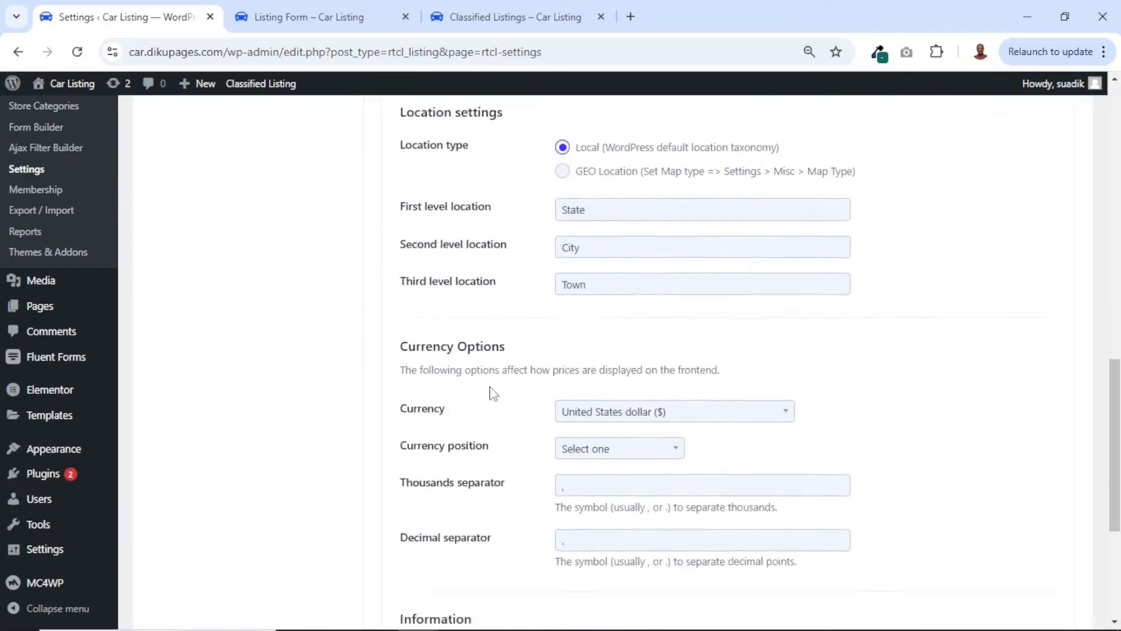
scroll(494, 393, down, 3)
scroll(493, 392, up, 8)
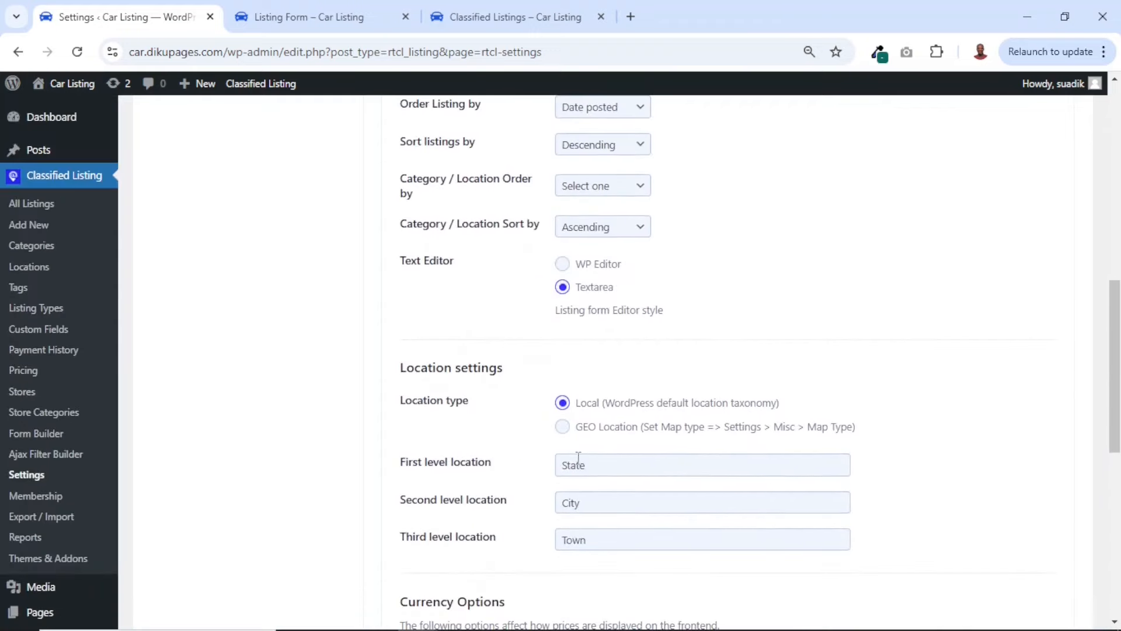
click(563, 428)
scroll(565, 433, down, 6)
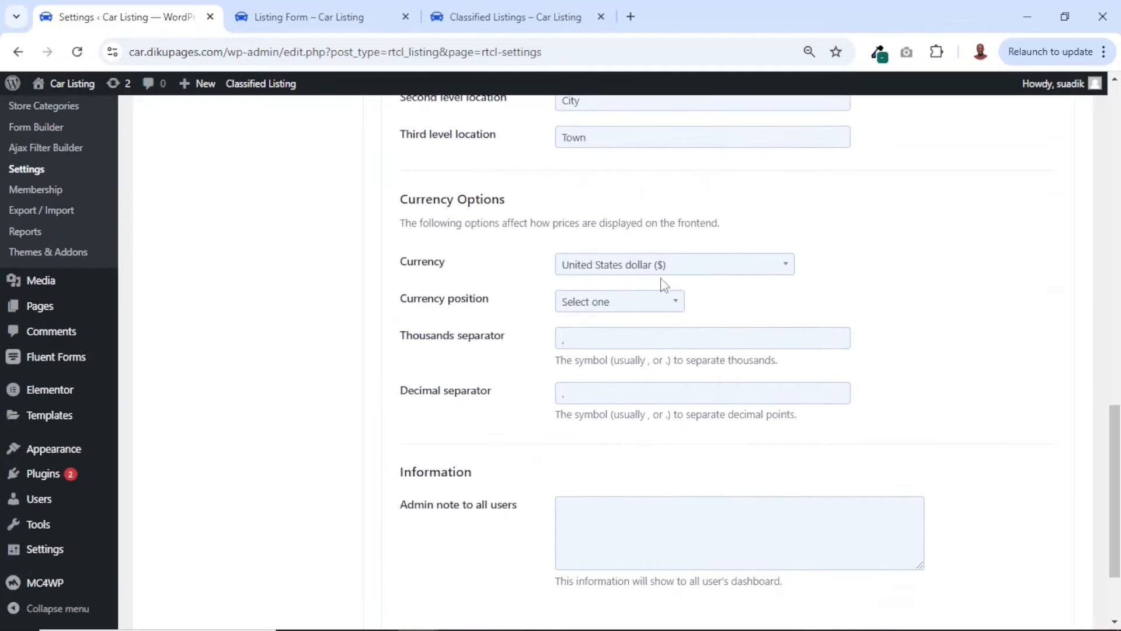
Set the currency to Ghana cedi with the currency position Left ($99), and save the changes
click(651, 270)
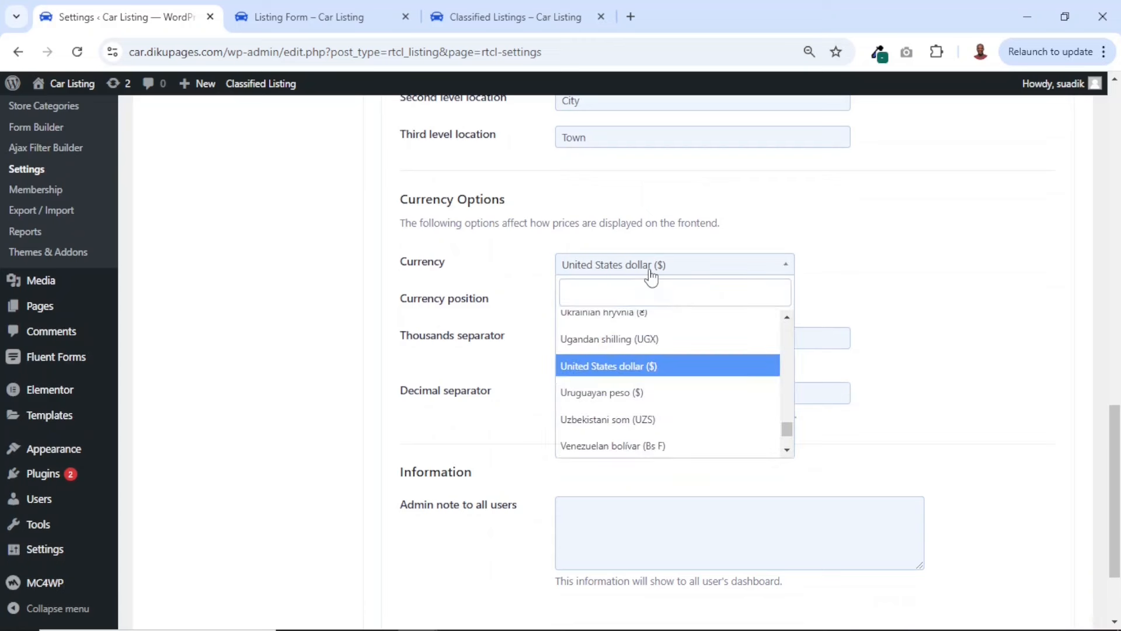
text(ghana)
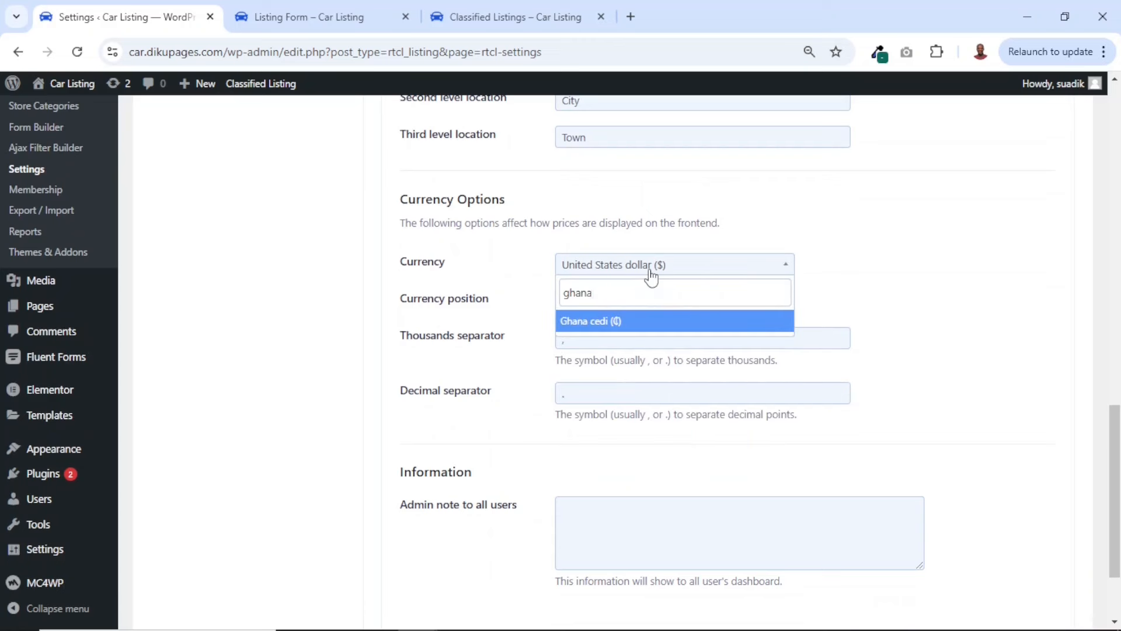
click(591, 326)
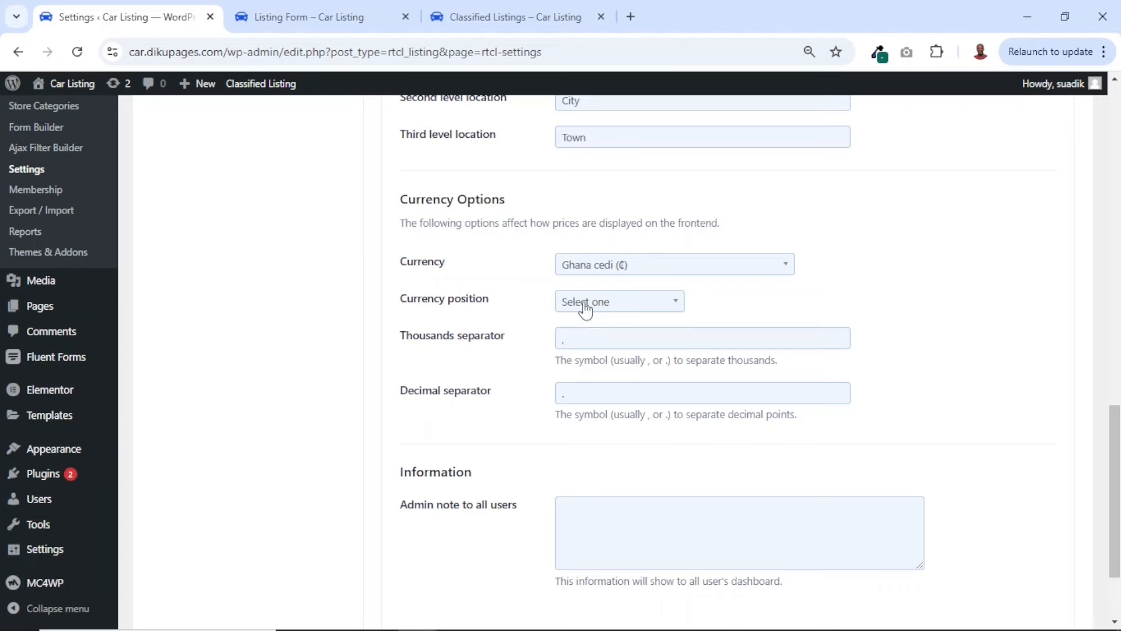
click(585, 306)
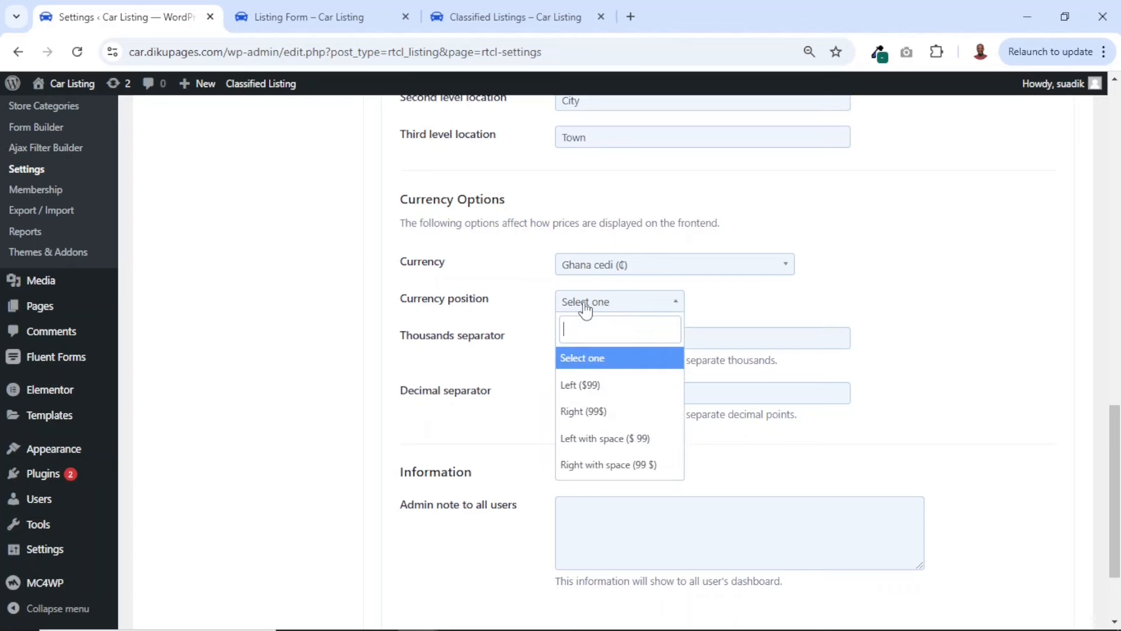
click(597, 384)
scroll(596, 383, down, 2)
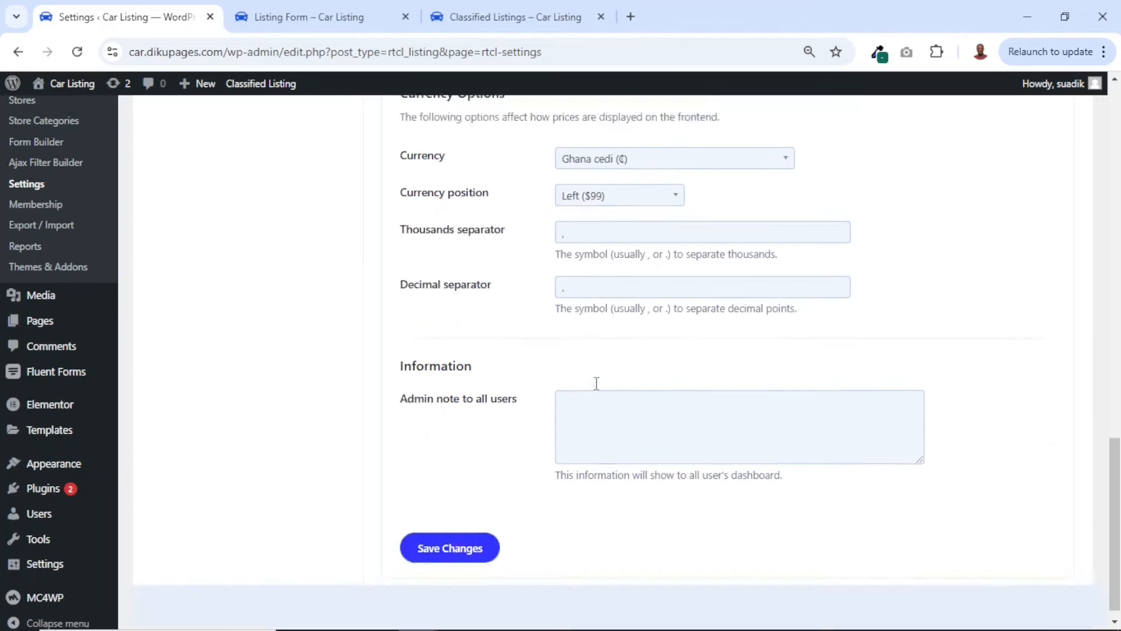
scroll(595, 386, up, 6)
scroll(595, 383, down, 7)
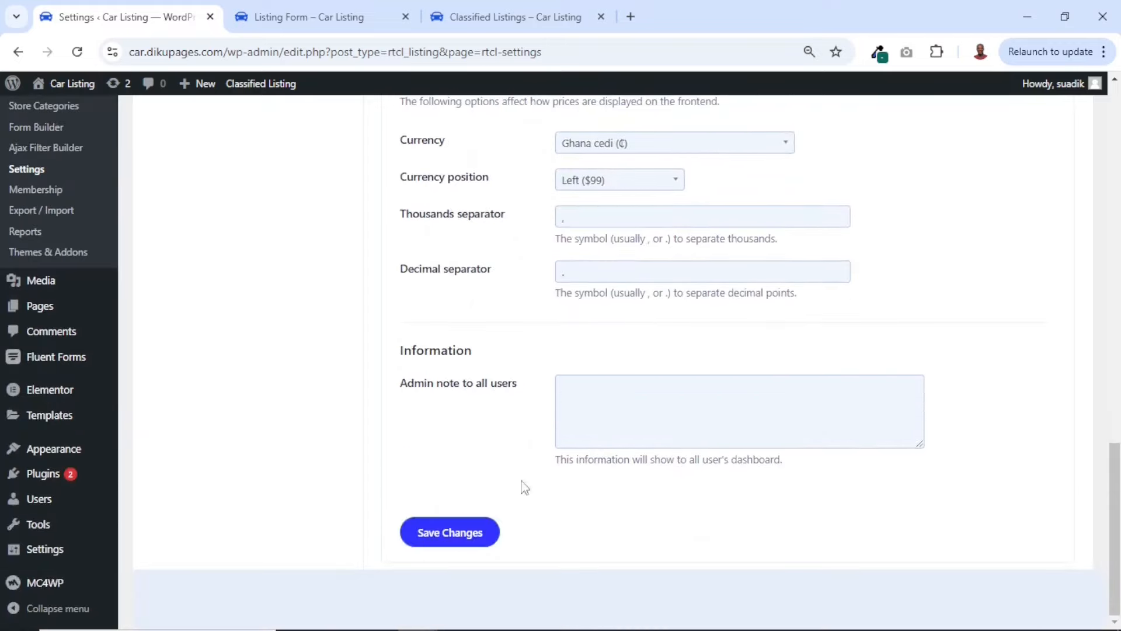
click(446, 542)
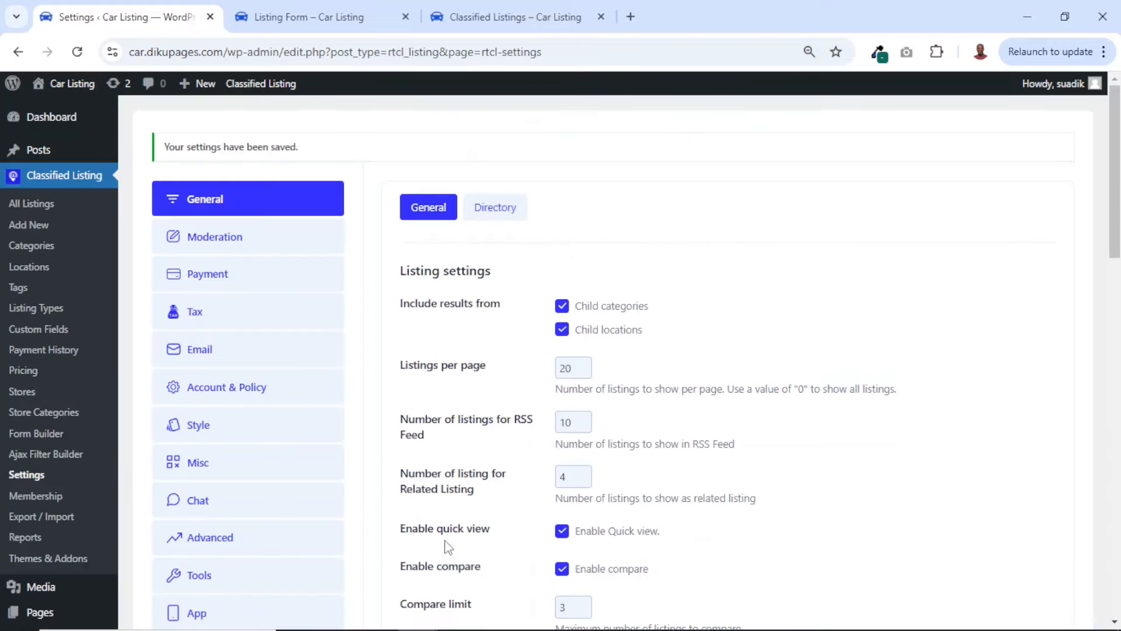
Reload the front-end Listings page and check the layout and the currency symbol on the car prices
click(484, 8)
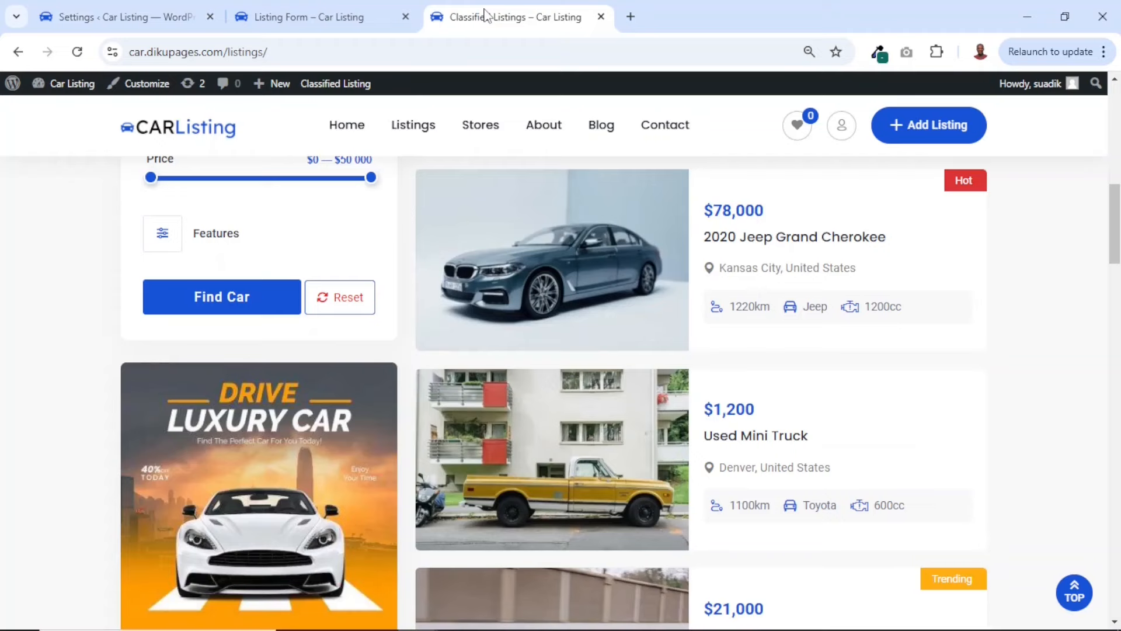
click(77, 52)
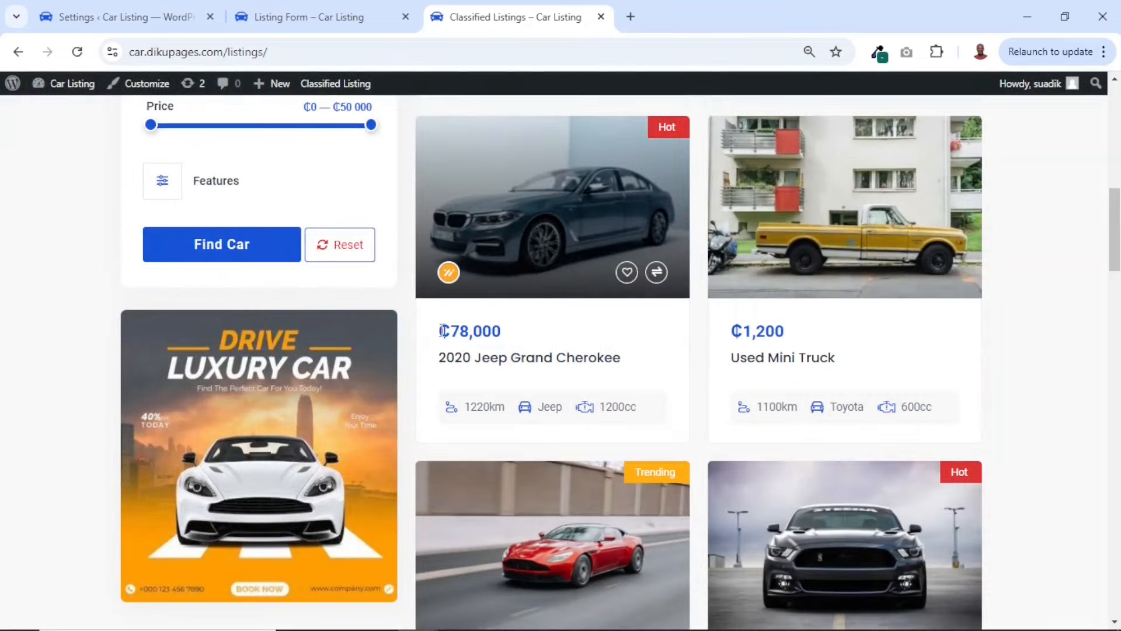
scroll(453, 333, down, 6)
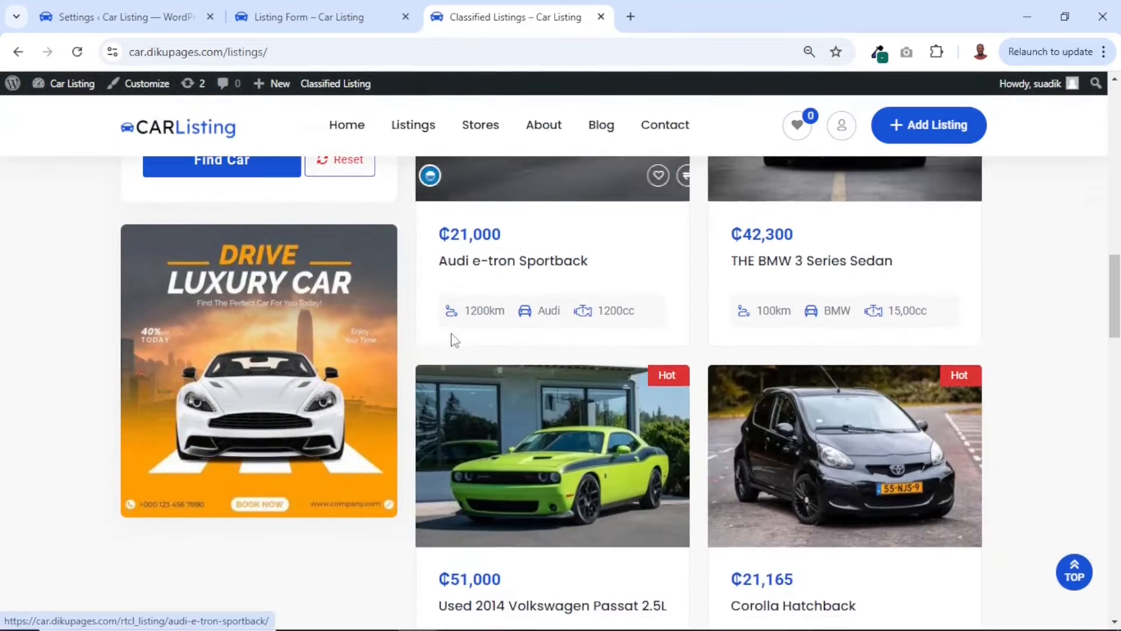
scroll(452, 334, up, 5)
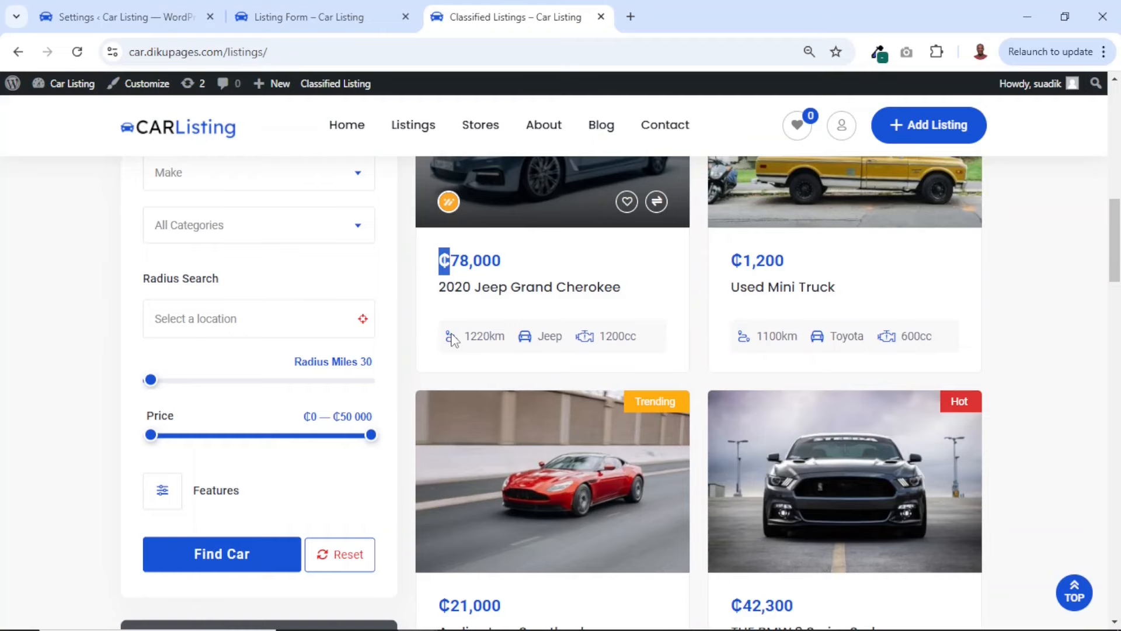
Reload the front-end listing form and examine its Description field, enlarging the text area
click(296, 16)
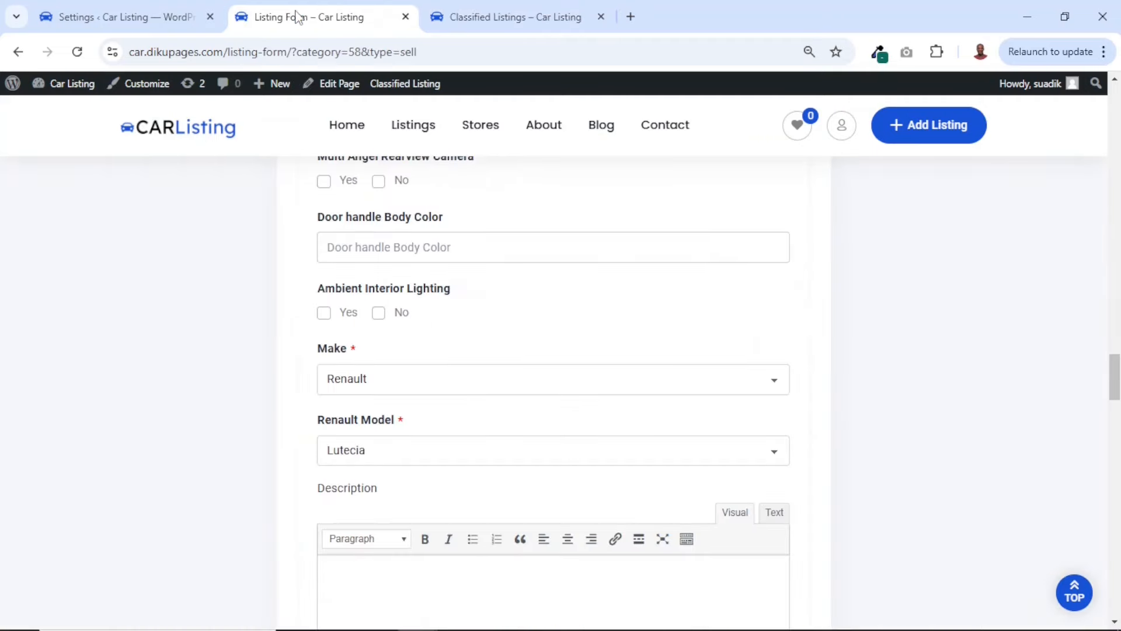
click(77, 51)
scroll(481, 328, down, 4)
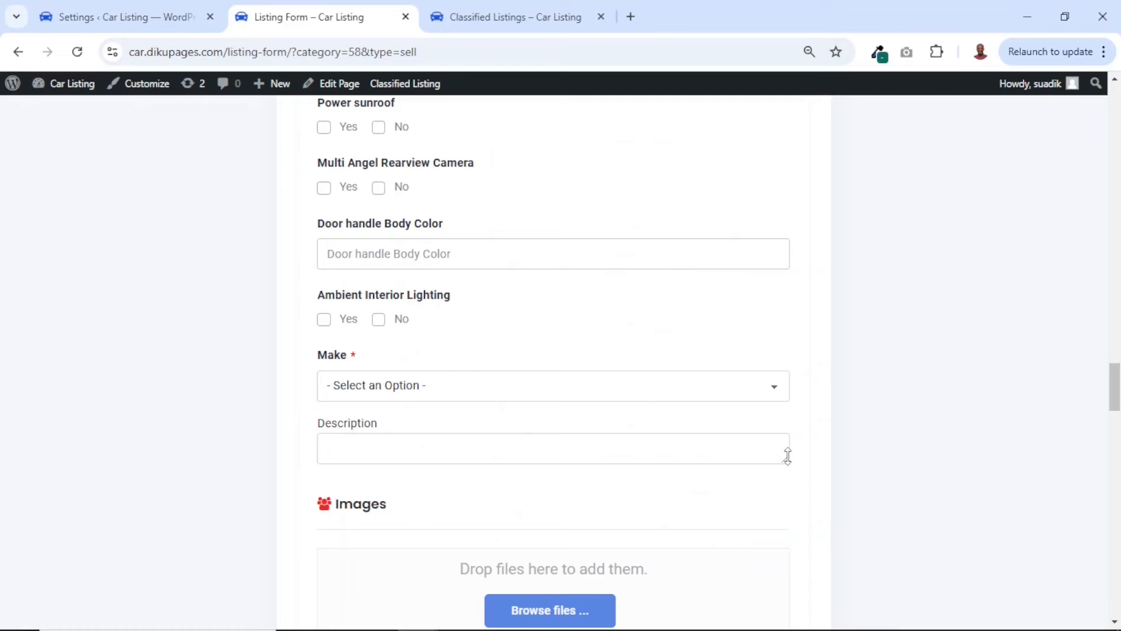
drag(787, 460, 818, 606)
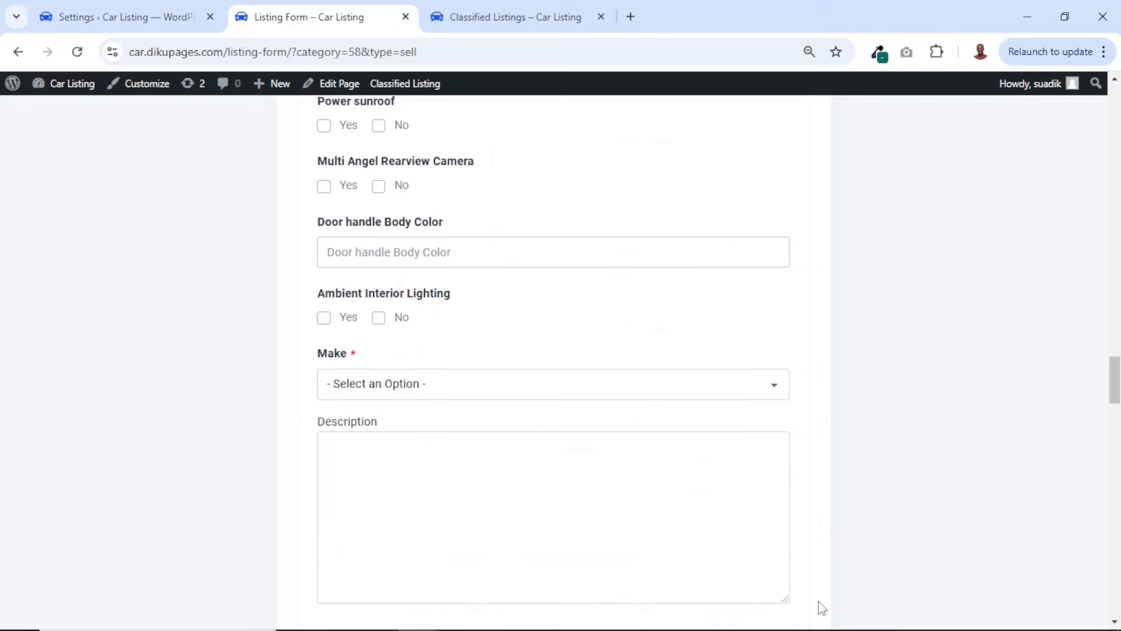
scroll(822, 608, down, 5)
scroll(822, 608, up, 4)
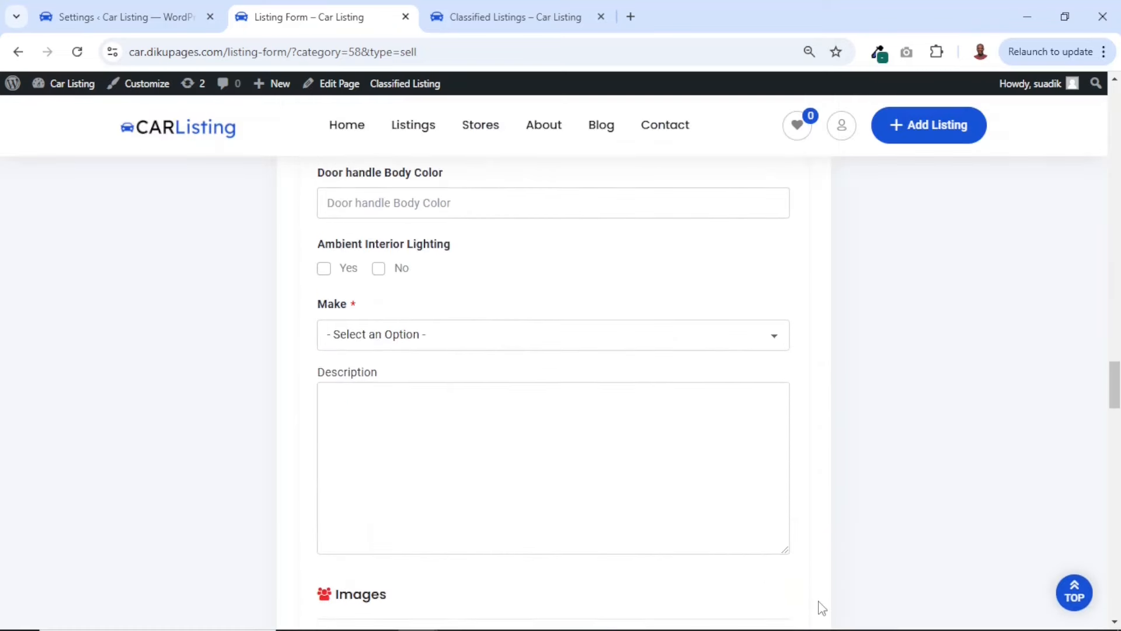
click(365, 407)
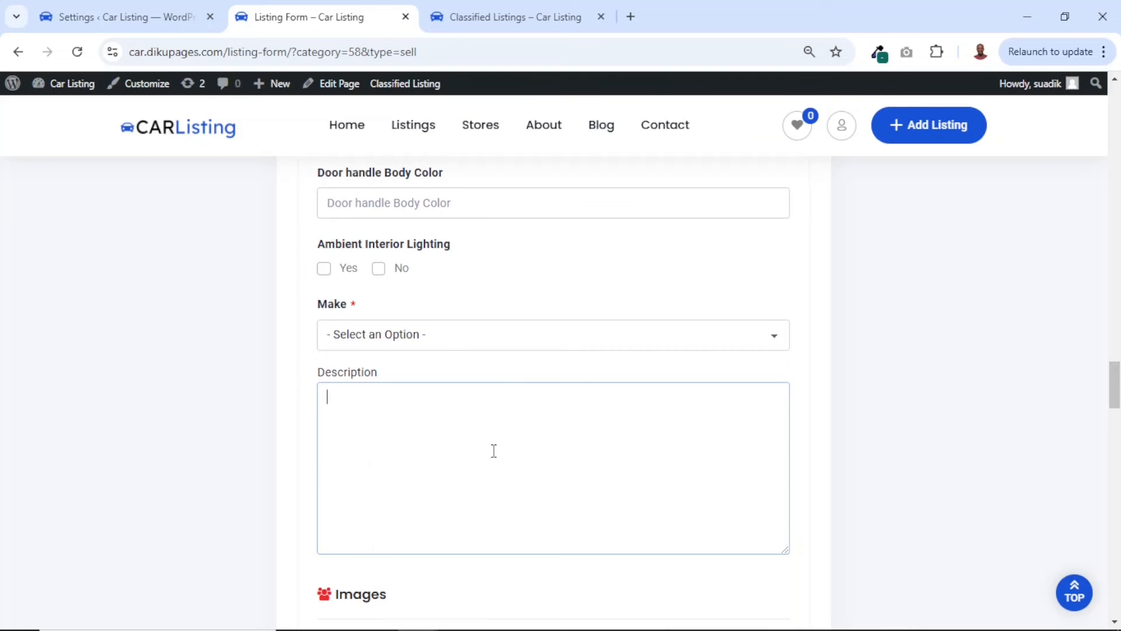
Return to the General settings and set the listing form's Text Editor to WP Editor
click(110, 17)
scroll(401, 271, down, 15)
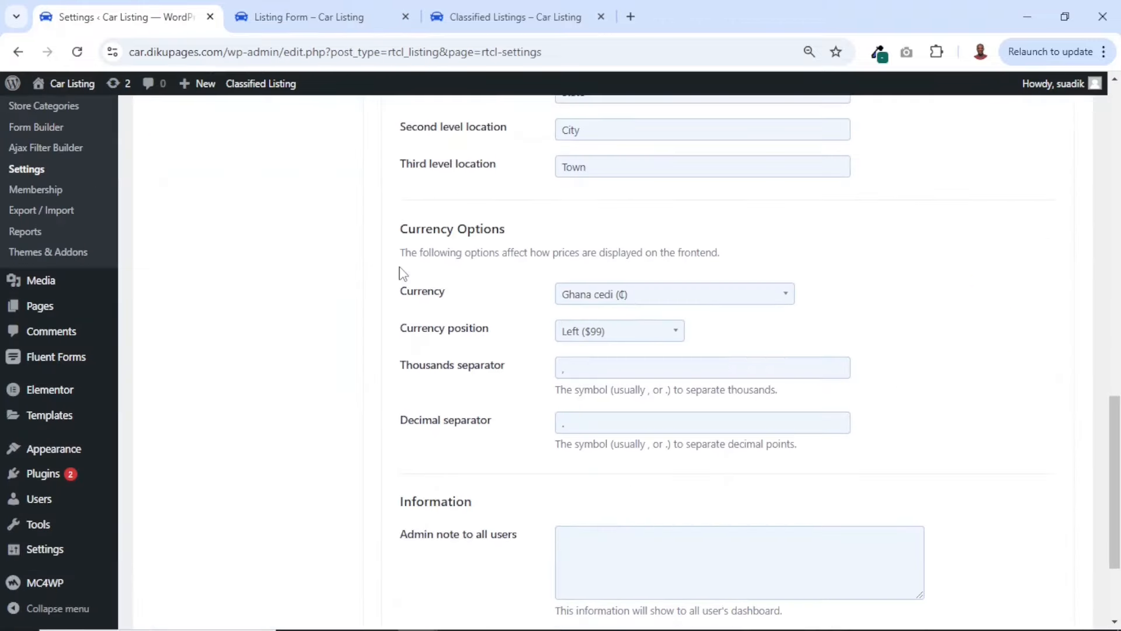
scroll(403, 273, down, 3)
scroll(403, 274, up, 8)
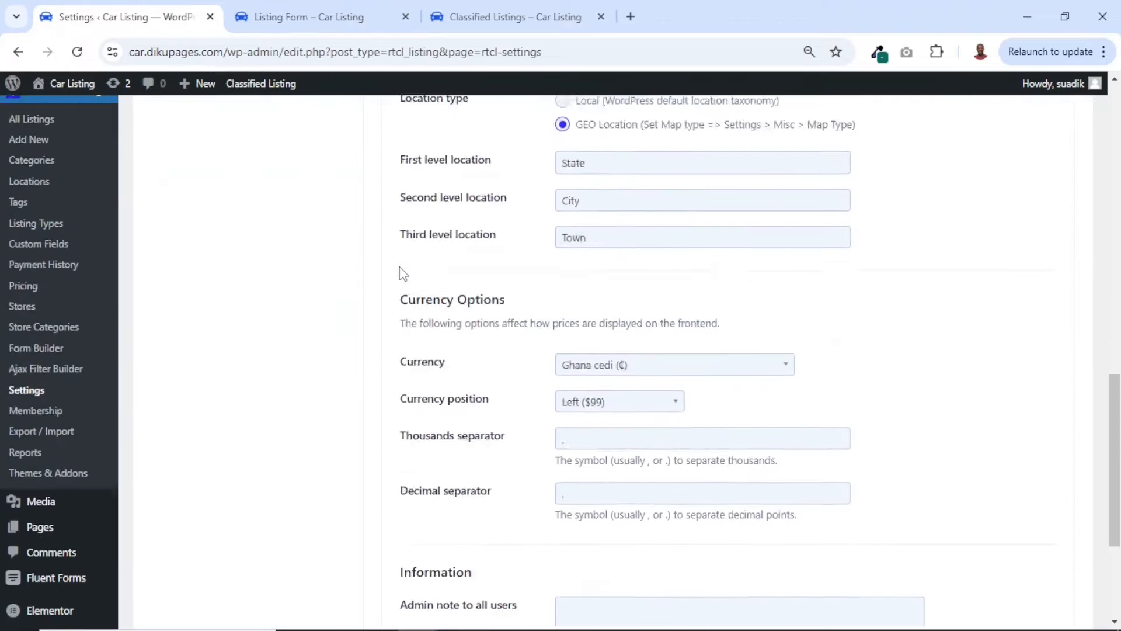
click(608, 215)
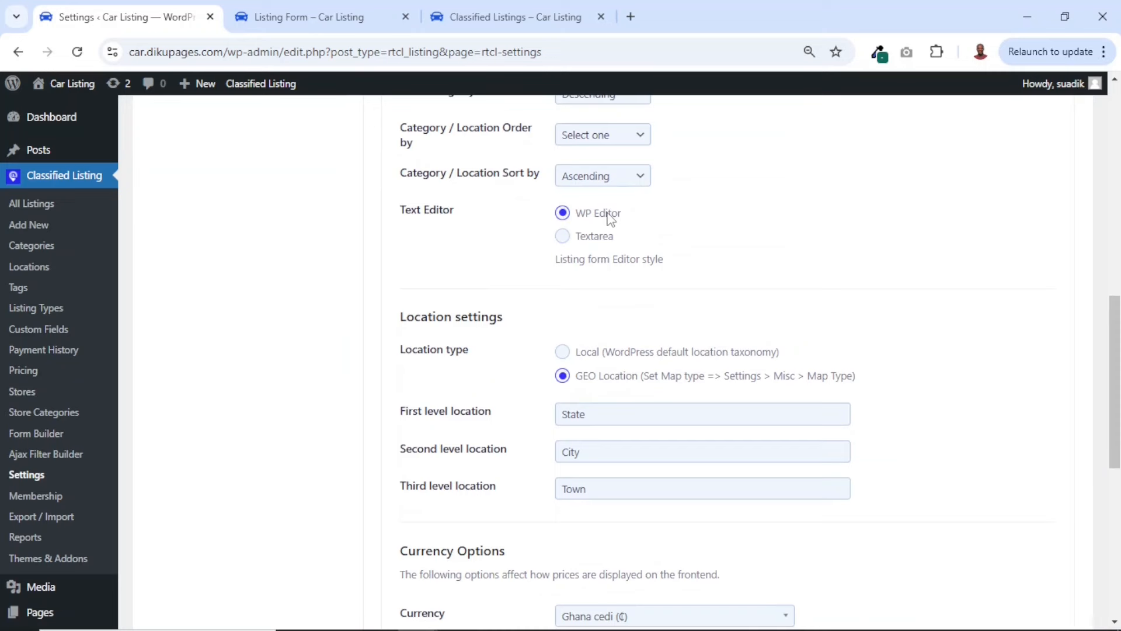
Save the General settings, and reload the front-end listing form to examine the editor of its Description field
scroll(522, 407, down, 8)
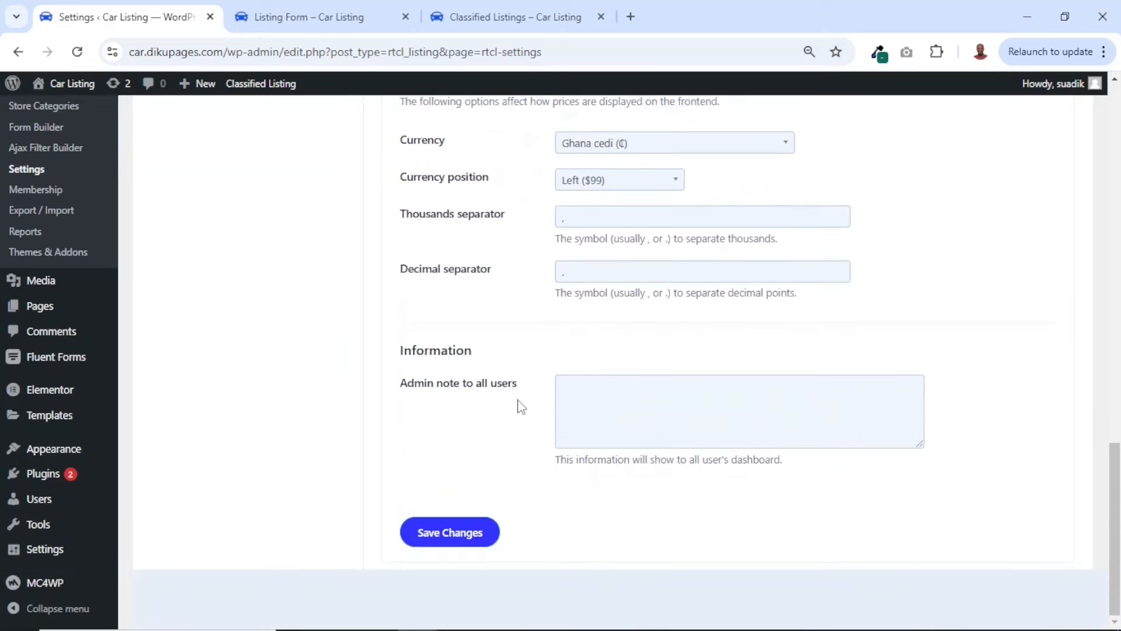
click(462, 532)
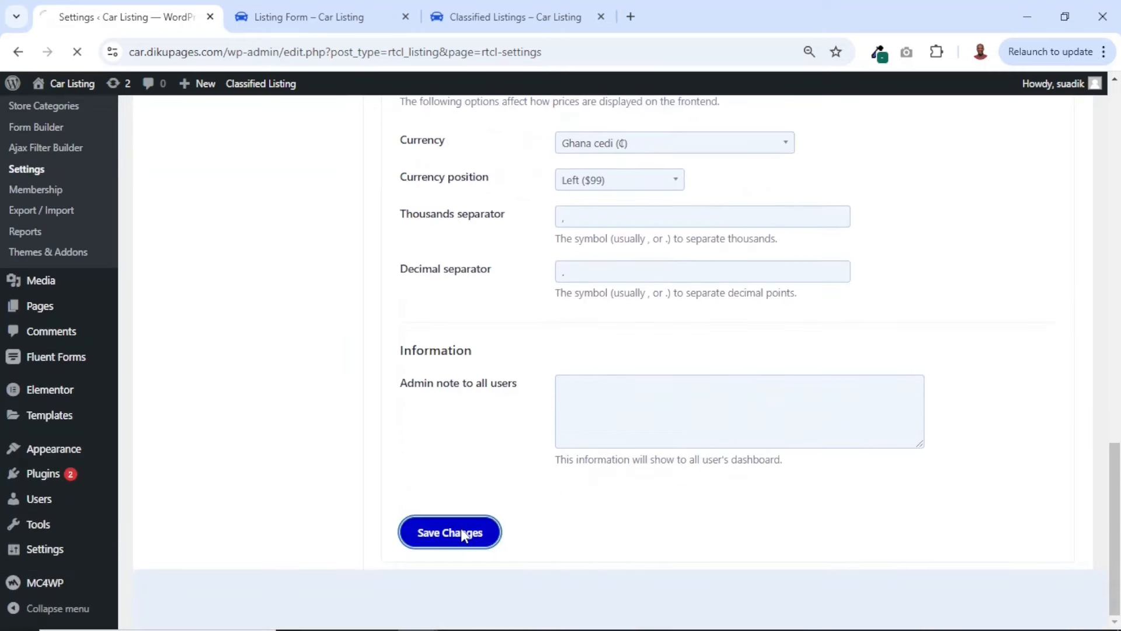
click(287, 14)
click(77, 52)
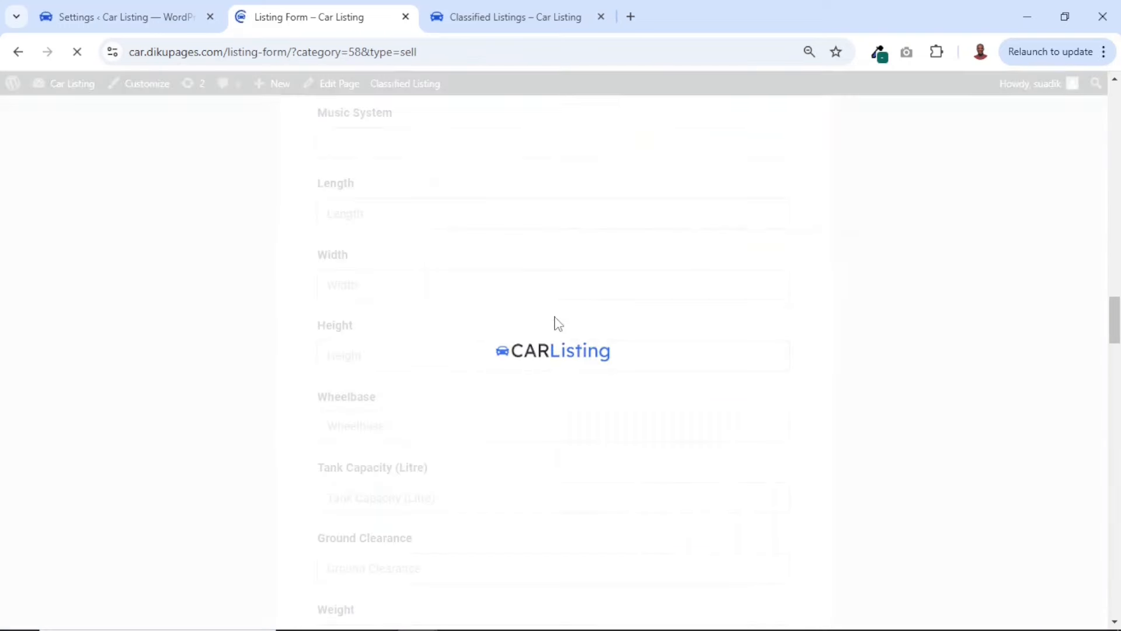
scroll(559, 323, down, 8)
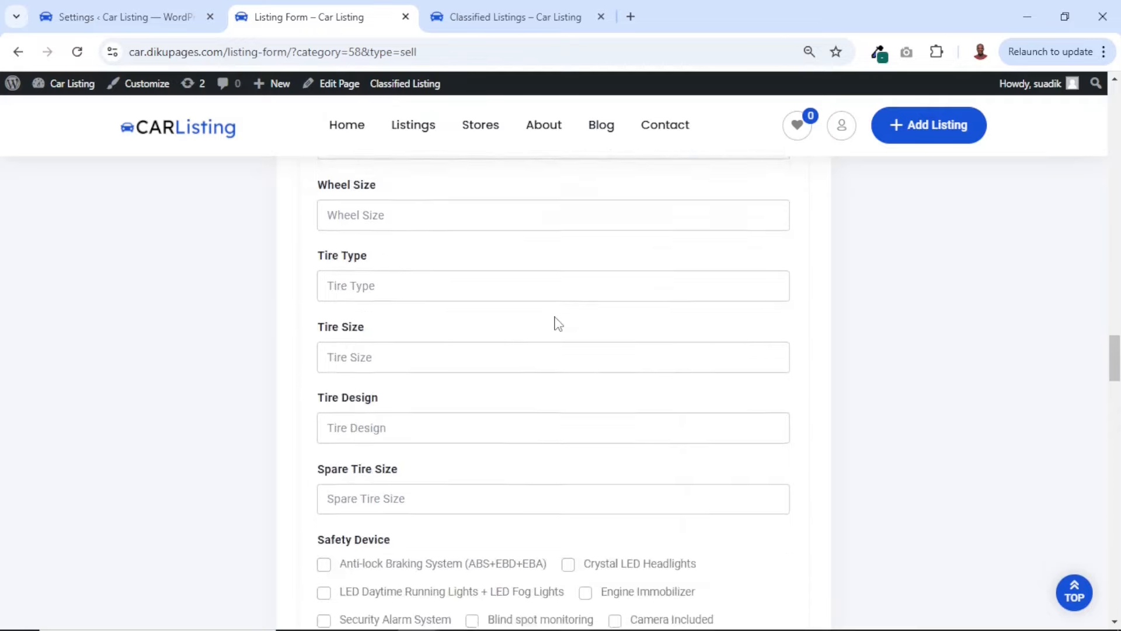
scroll(556, 323, down, 8)
scroll(555, 323, up, 2)
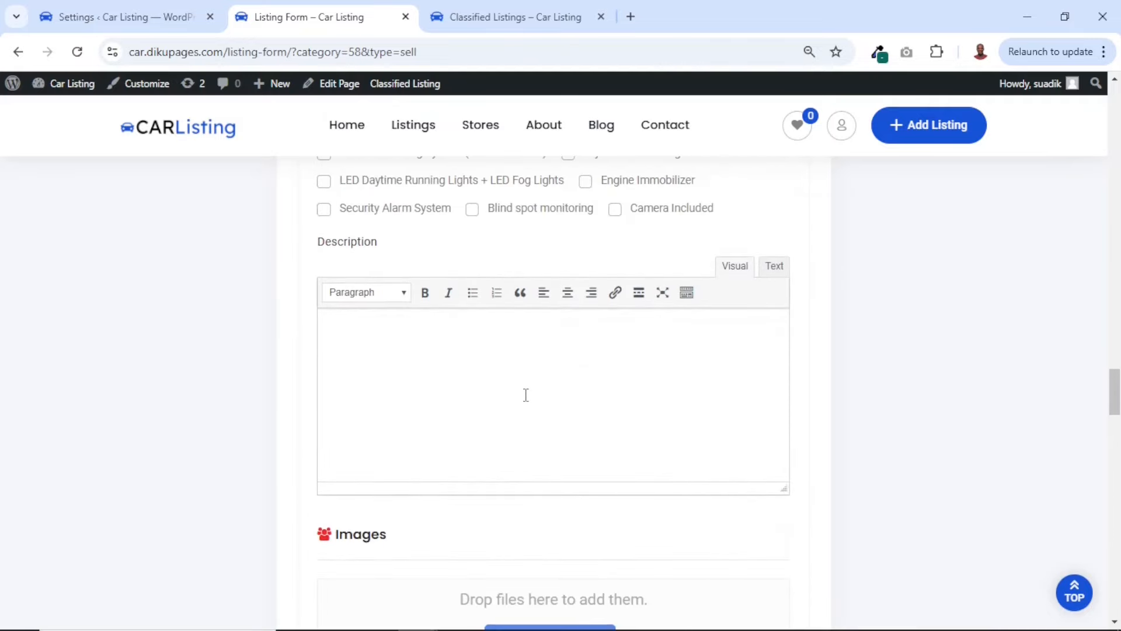
scroll(525, 395, down, 8)
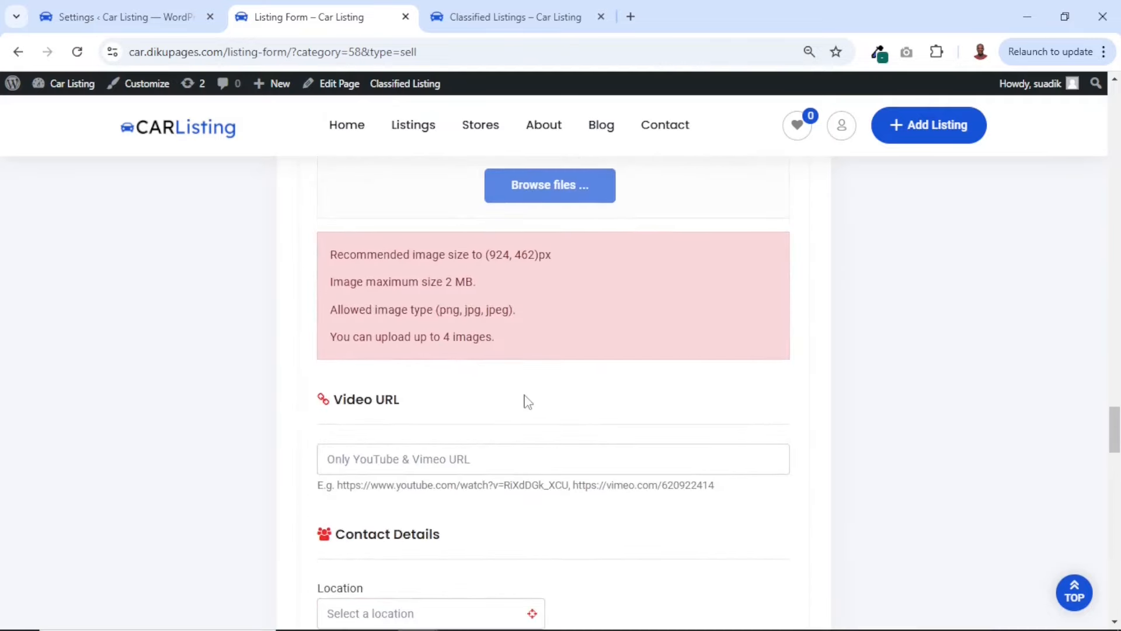
Test the Location field in the listing form's Contact Details by searching for "tamale" and choosing Tamale, Northern Region Ghana
scroll(528, 402, down, 5)
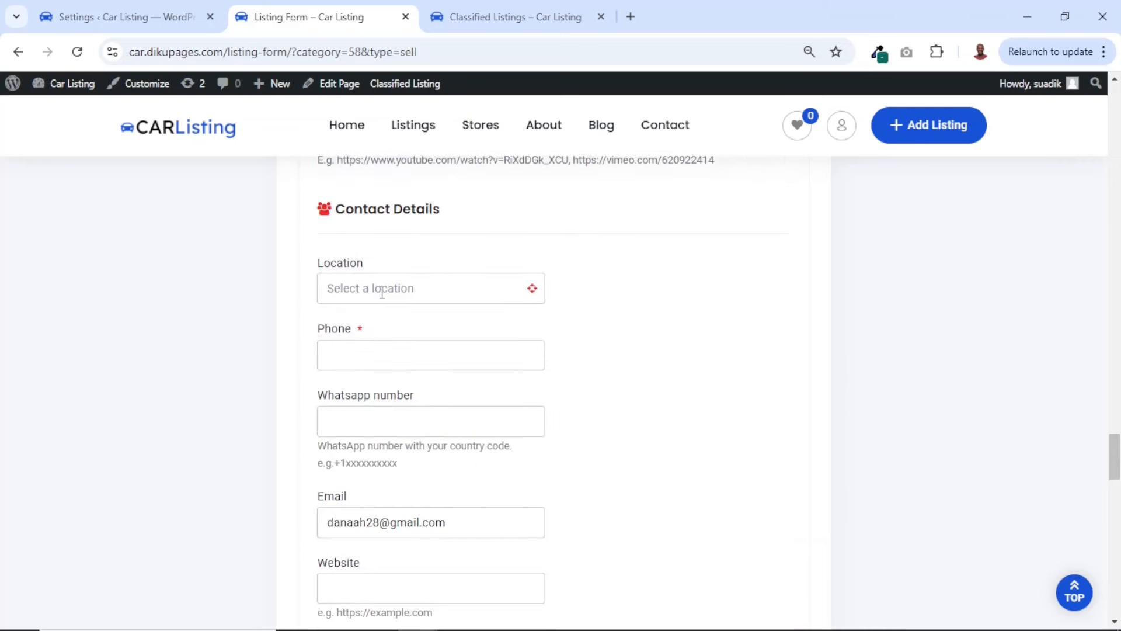
text(tamale)
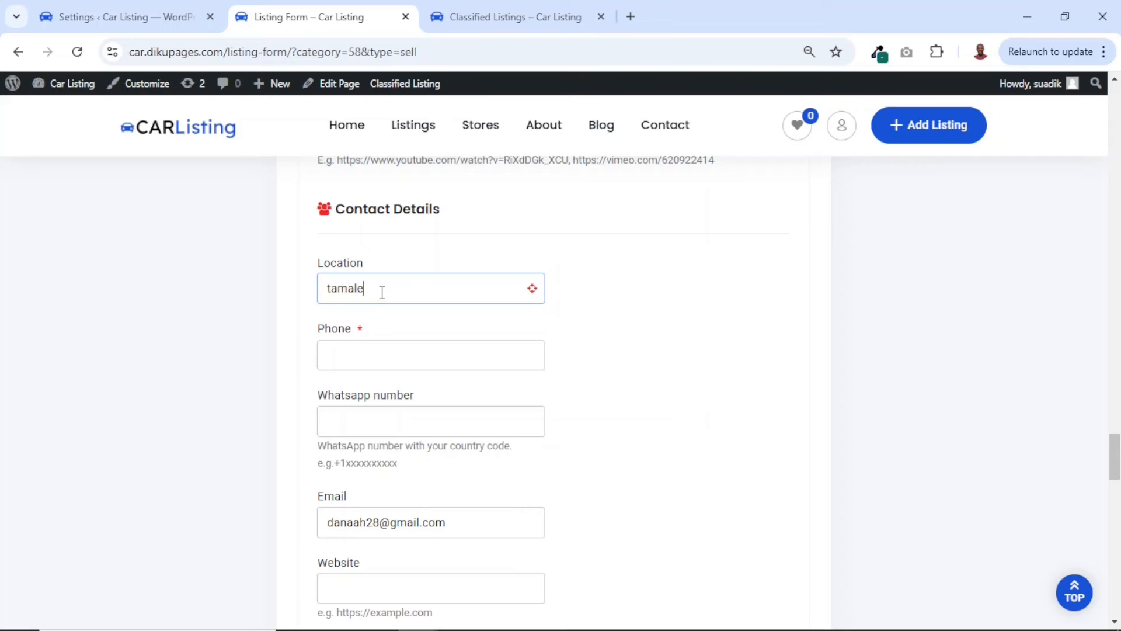
click(415, 320)
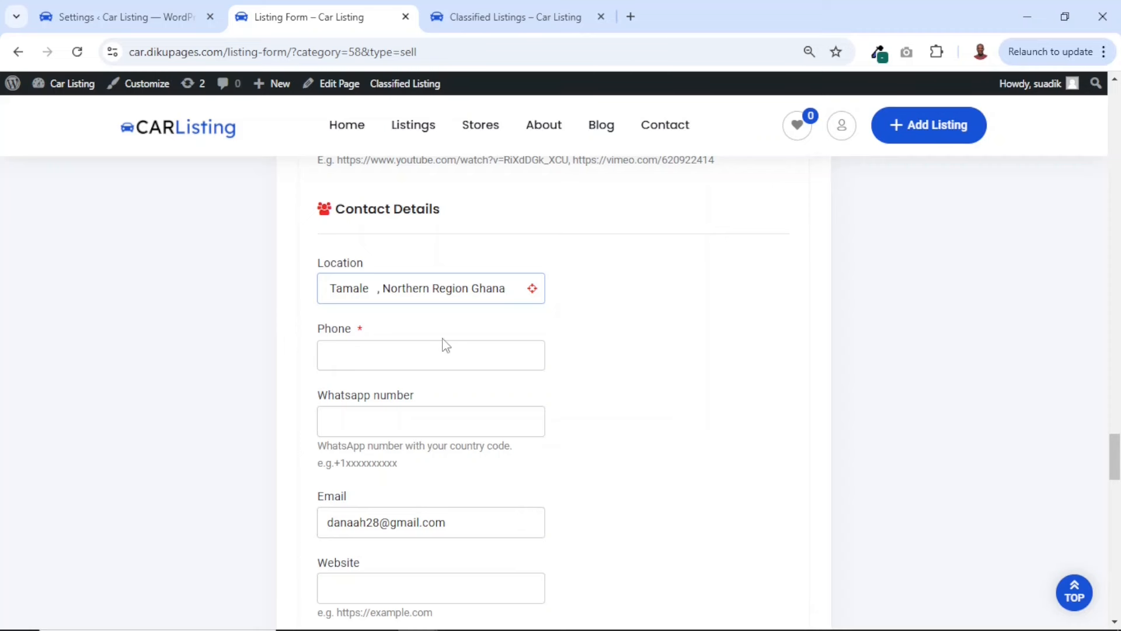
Return to the General settings, set the Location type to Local (WordPress default location taxonomy), and save the changes
click(111, 9)
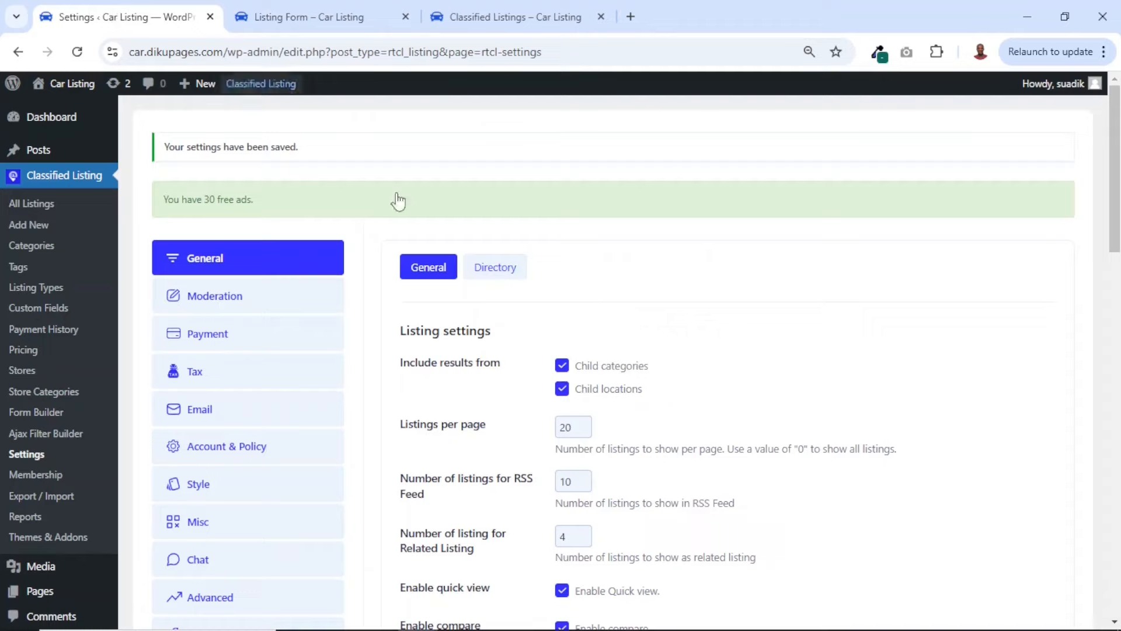
scroll(613, 382, down, 8)
scroll(613, 382, down, 4)
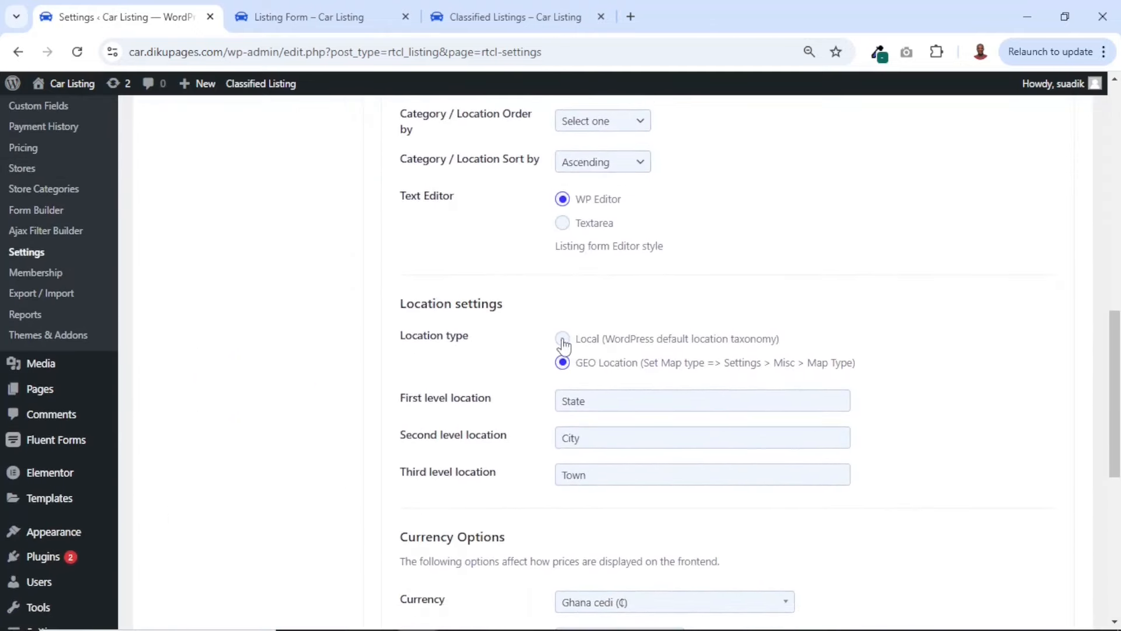
click(563, 340)
scroll(562, 344, down, 8)
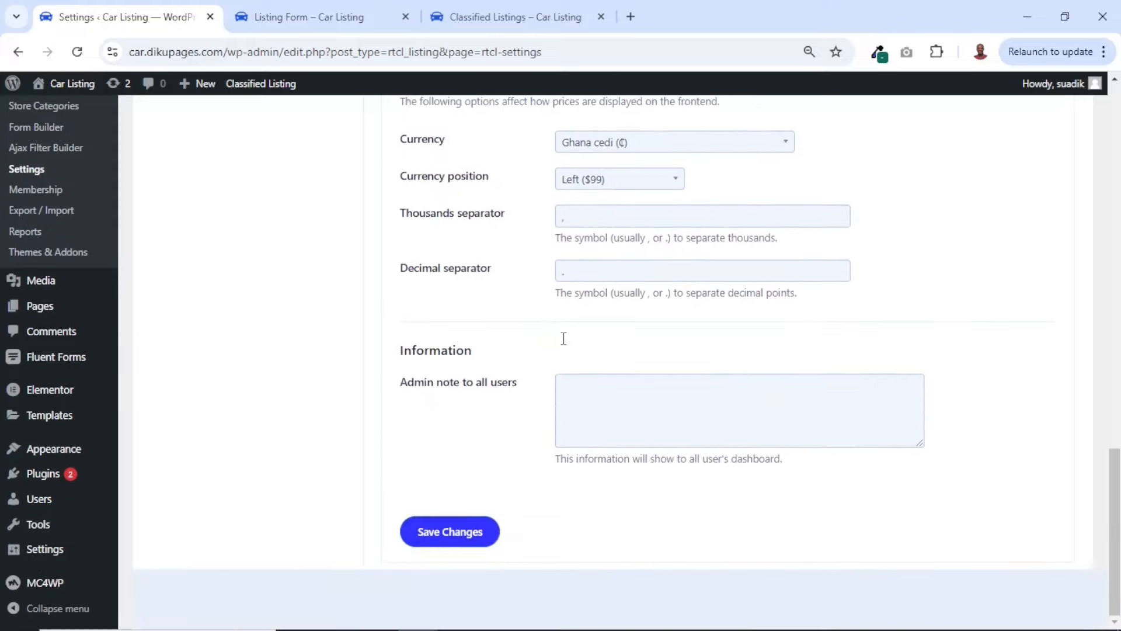
click(453, 532)
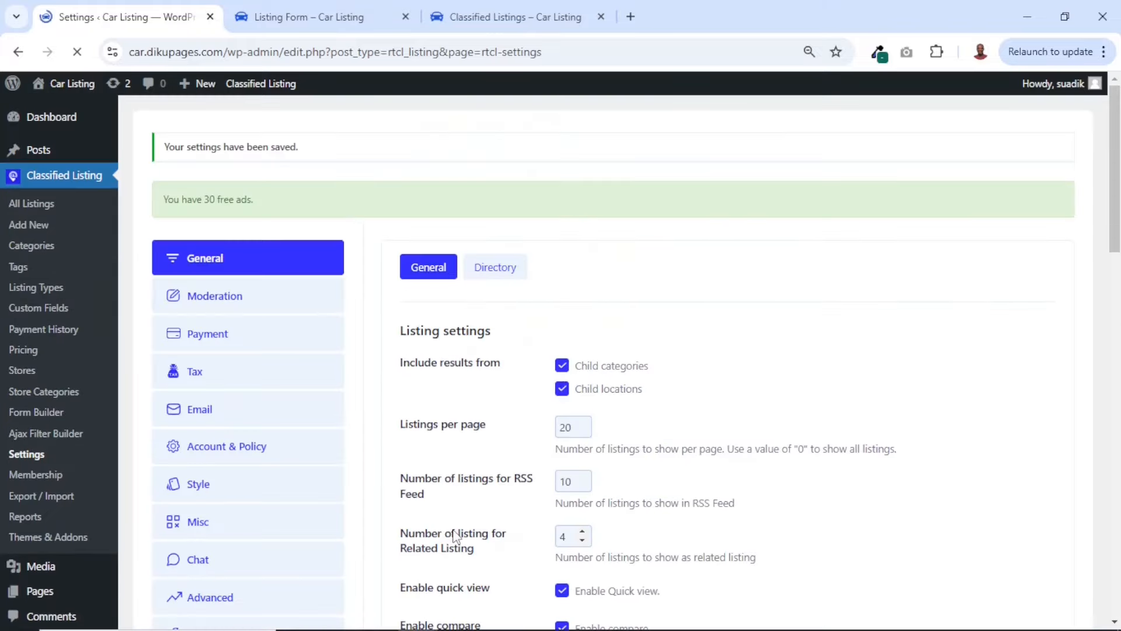
In the Moderation settings, set the listing duration to 30 days and the new listing threshold to 7 days
click(215, 297)
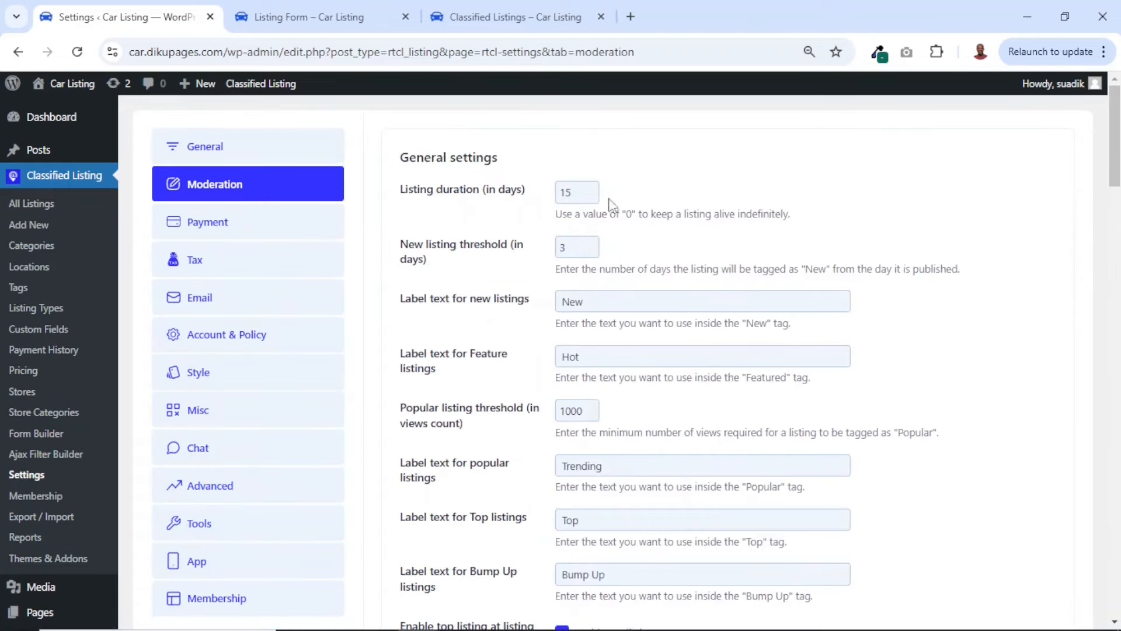
drag(580, 192, 552, 201)
text(0)
click(569, 252)
drag(575, 249, 551, 256)
drag(595, 304, 559, 302)
drag(567, 248, 537, 259)
drag(584, 300, 540, 315)
click(590, 244)
click(590, 244)
Set the popular listing threshold to 1500 views and review the label texts for feature, popular, Top and Bump Up listings
drag(596, 357, 549, 368)
drag(584, 410, 548, 420)
key(Right)
drag(566, 413, 569, 415)
drag(619, 465, 521, 474)
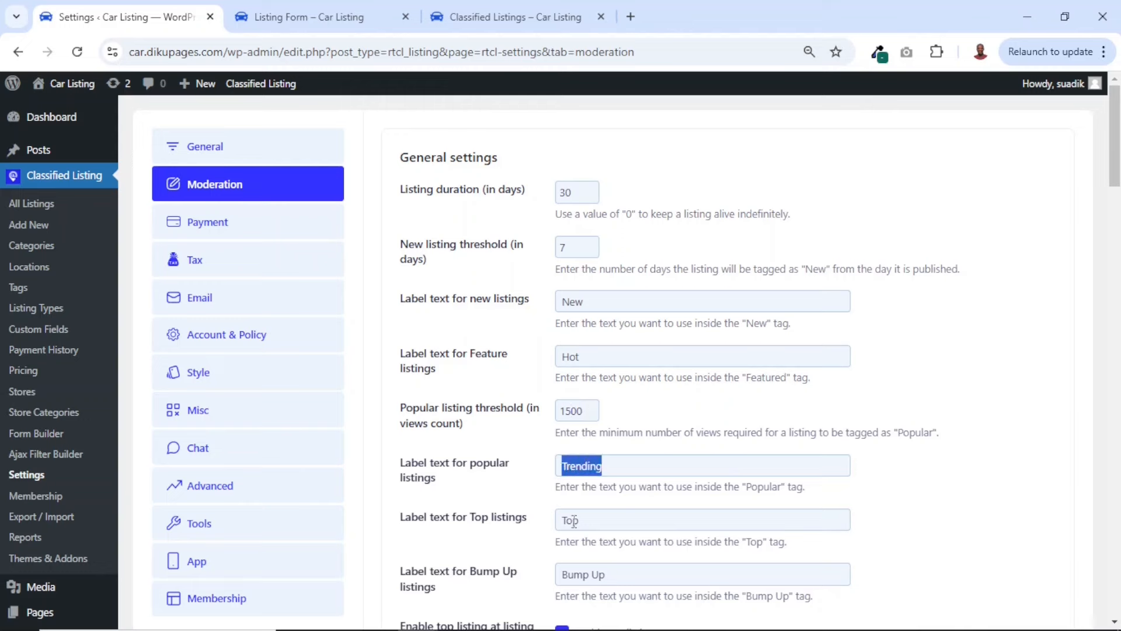
drag(612, 521, 507, 542)
drag(639, 579, 531, 586)
Compare the label and top listing settings with the tags on the car cards of the front-end Listings page
scroll(532, 587, down, 4)
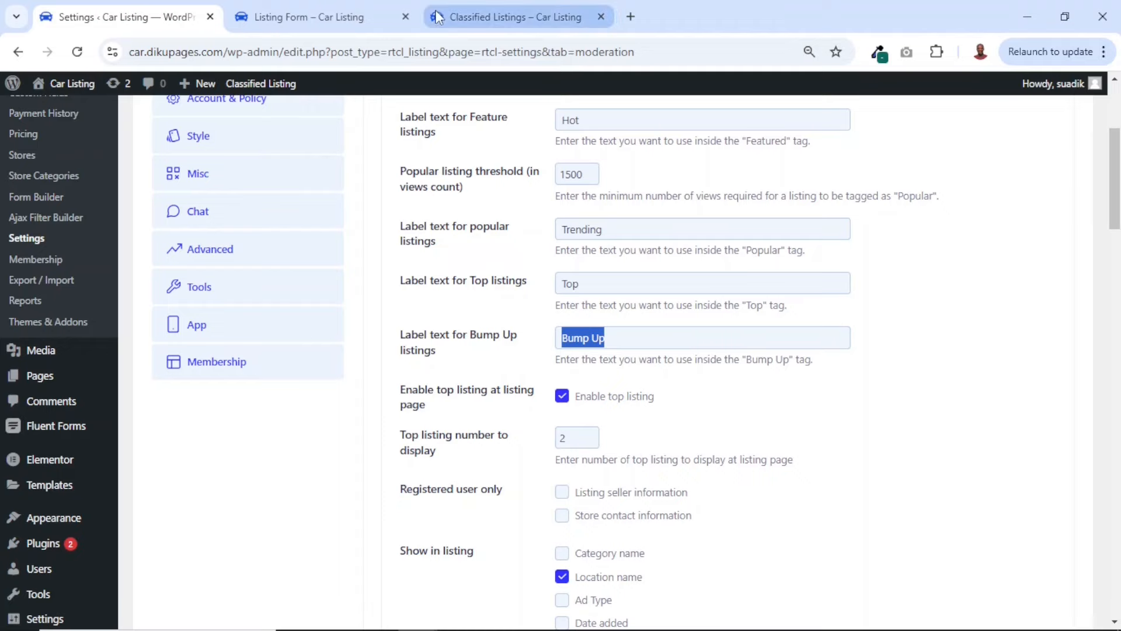
click(493, 7)
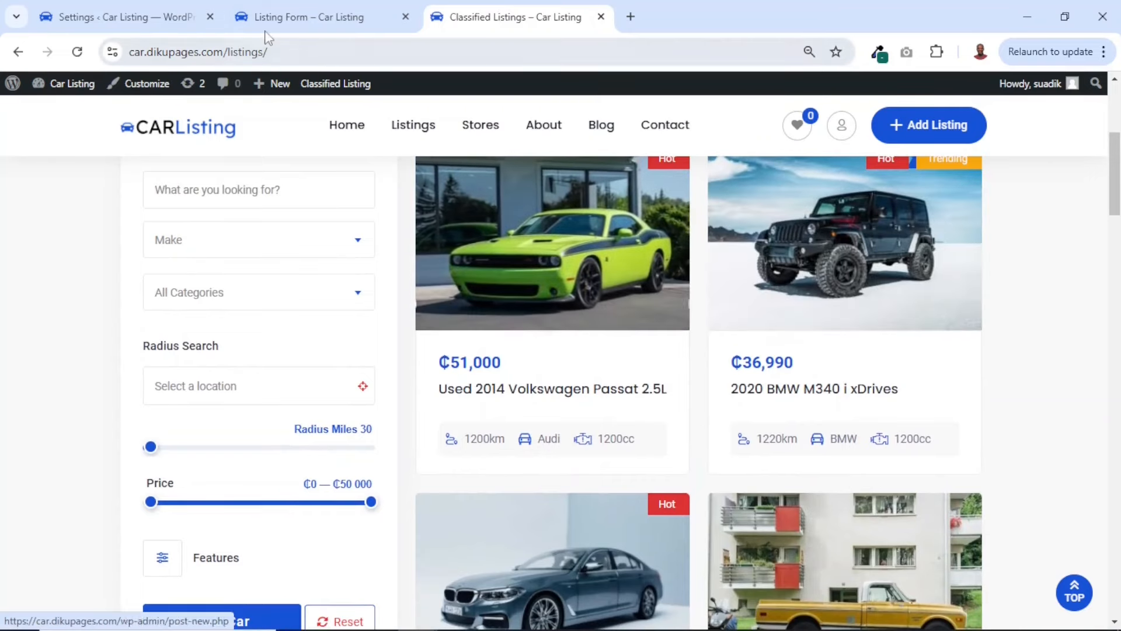
click(91, 25)
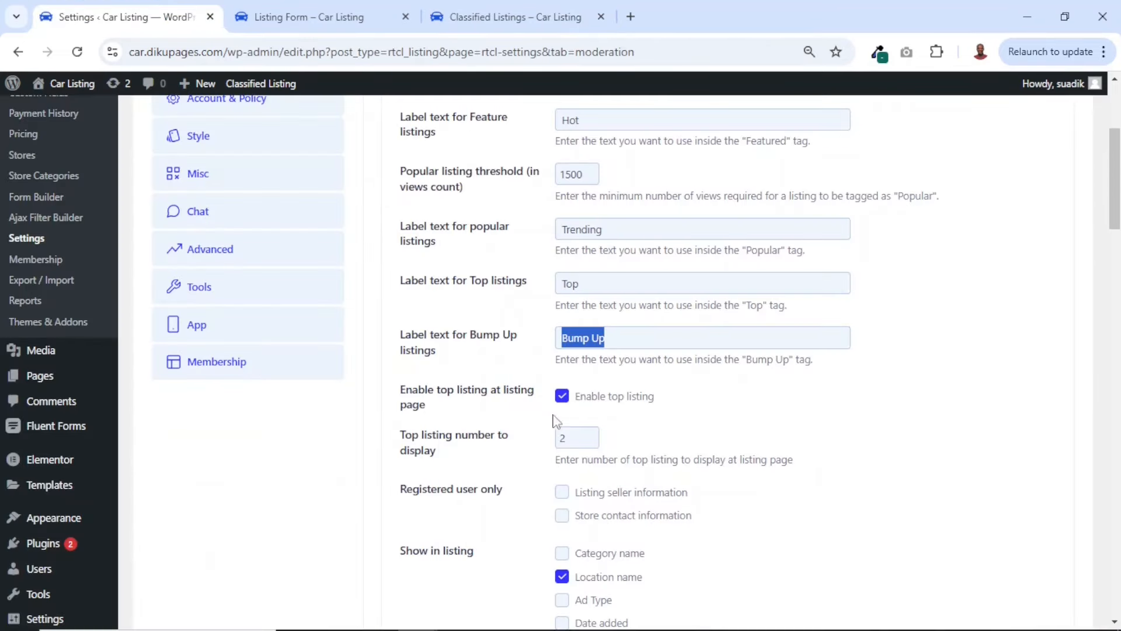
click(508, 17)
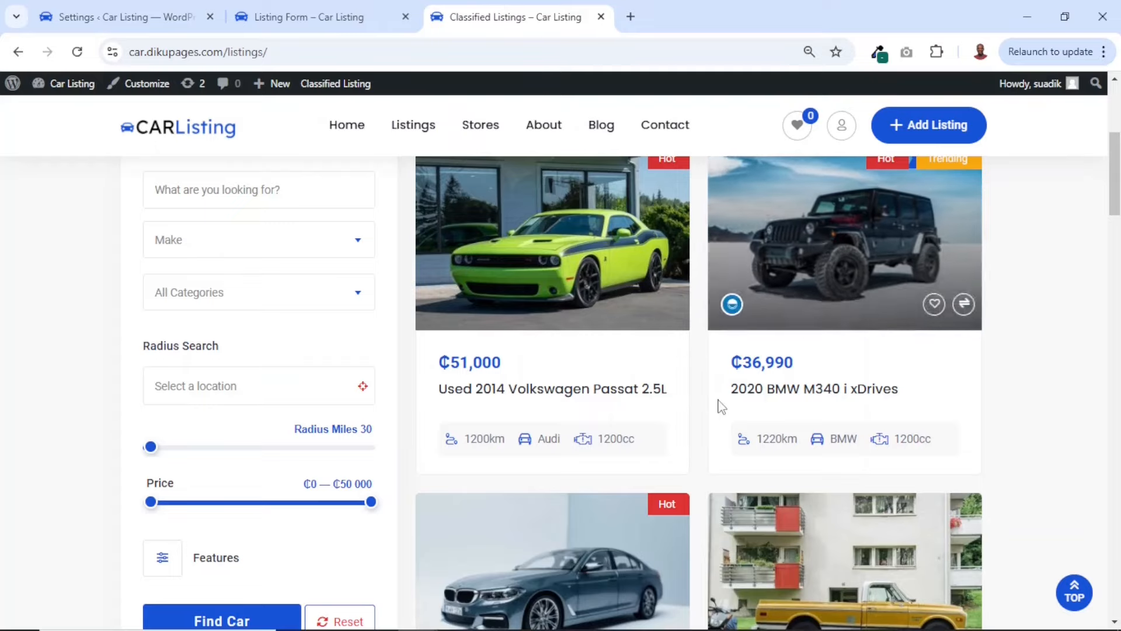
scroll(720, 405, up, 3)
scroll(721, 405, down, 8)
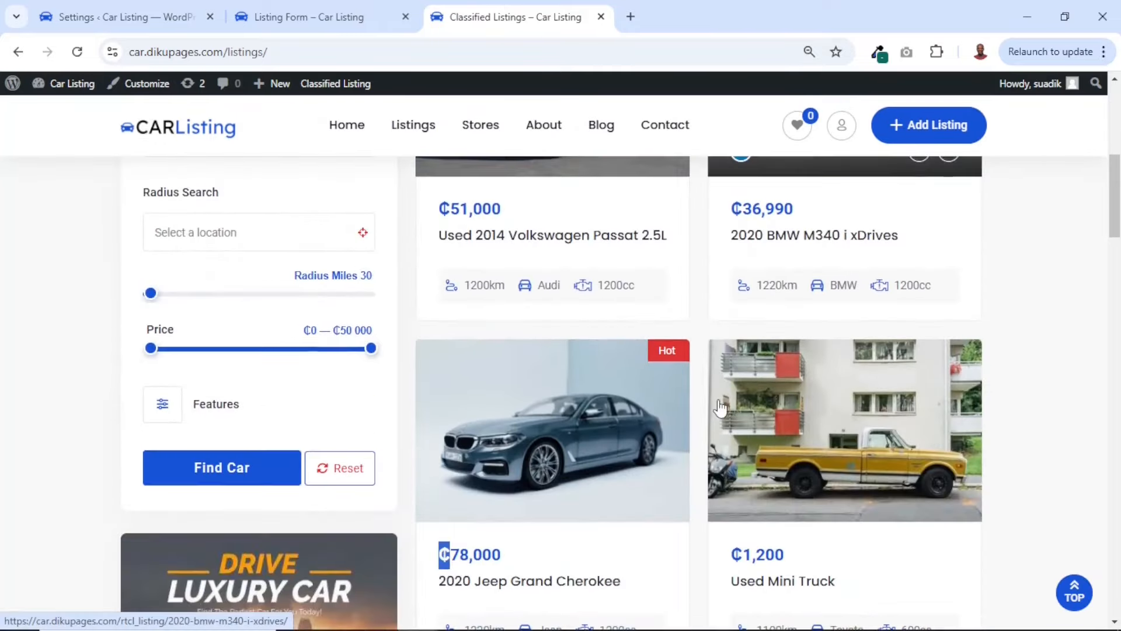
Return to the Moderation settings and set the number of top listings to display to 4
click(152, 14)
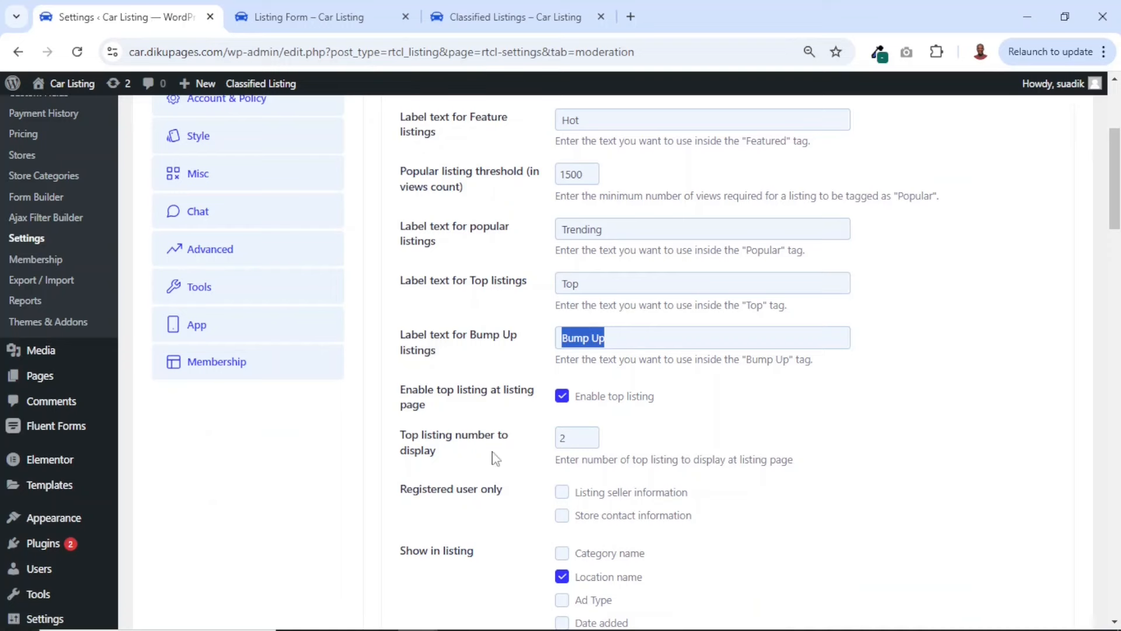
click(590, 434)
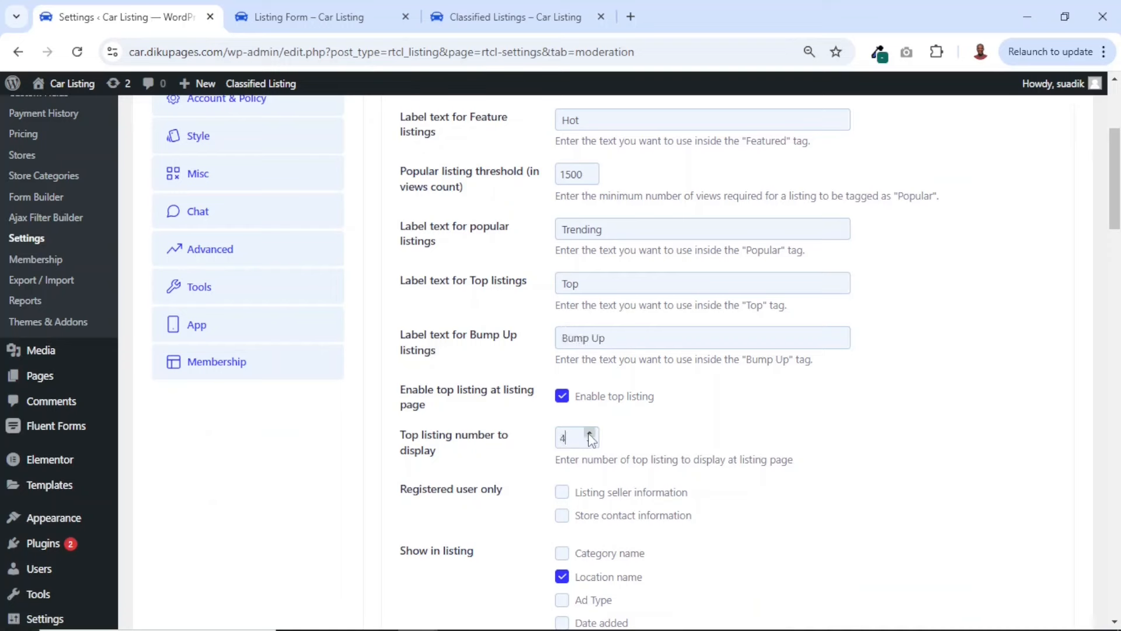
Try restricting listing seller information and store contact information to registered users only, and clear both options again
scroll(603, 465, down, 1)
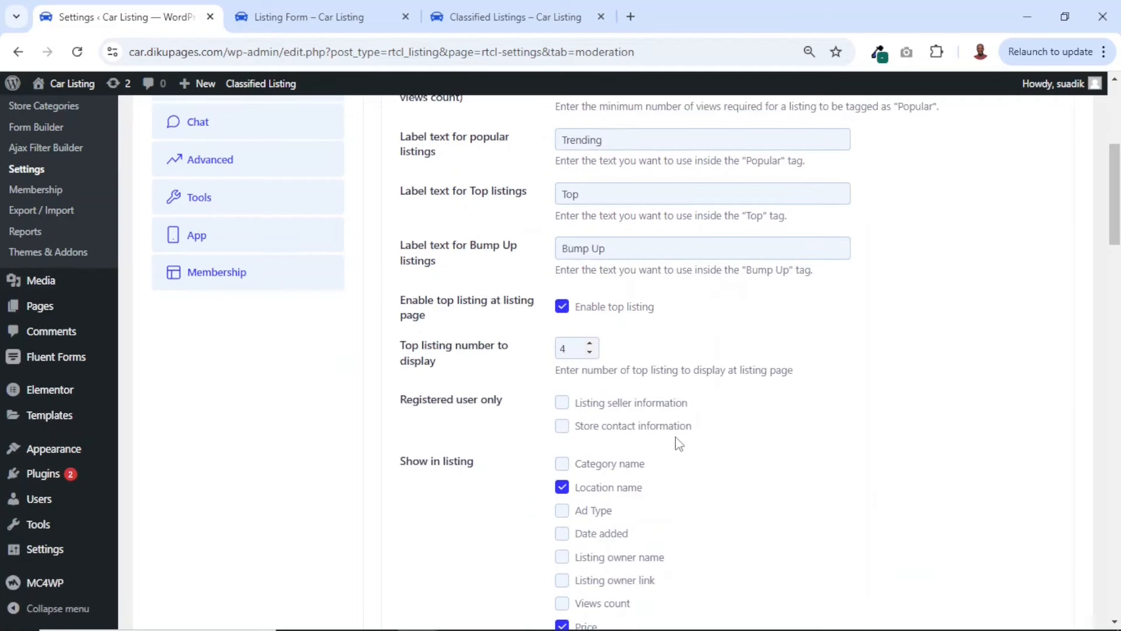
click(562, 404)
click(562, 429)
click(563, 430)
click(562, 403)
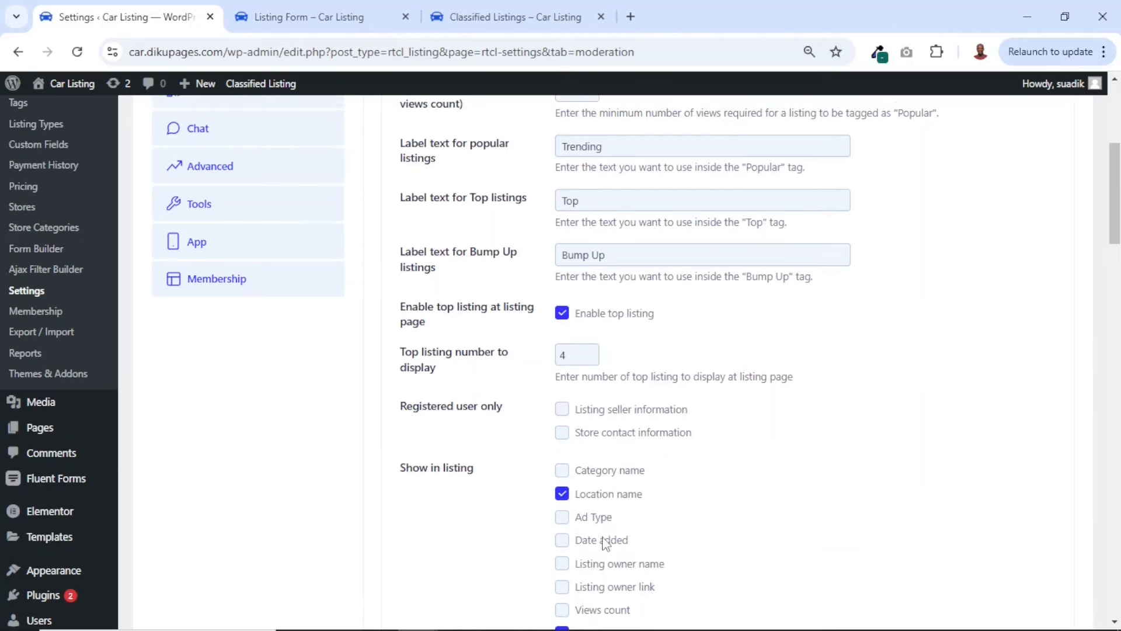
Enable Short description among the details shown in listings, and save the Moderation settings
scroll(607, 535, down, 5)
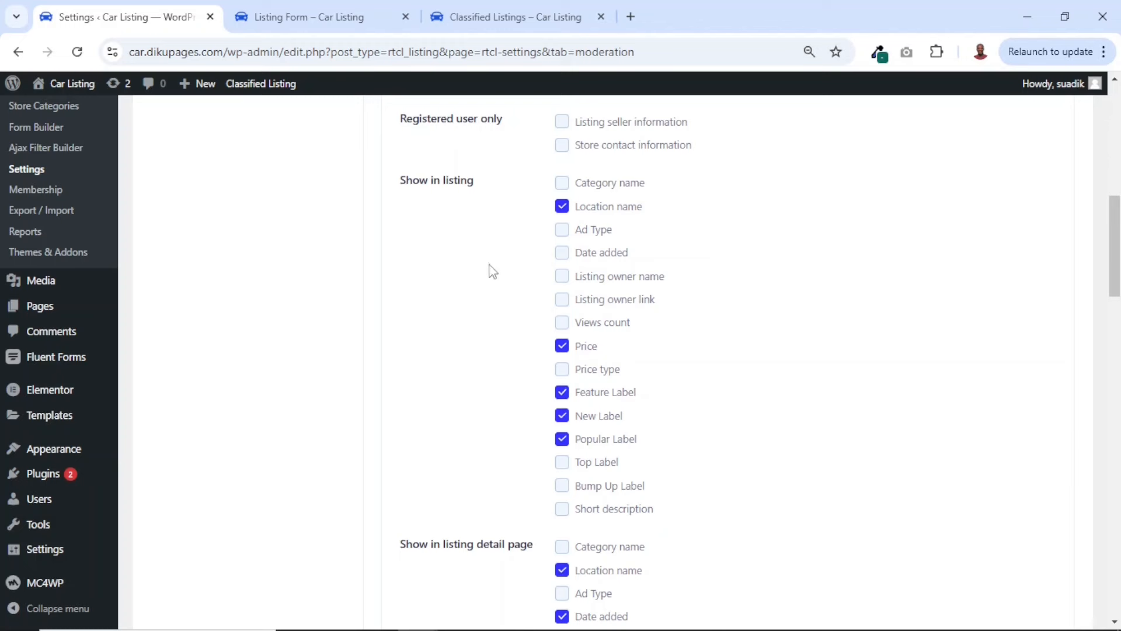
scroll(488, 270, up, 1)
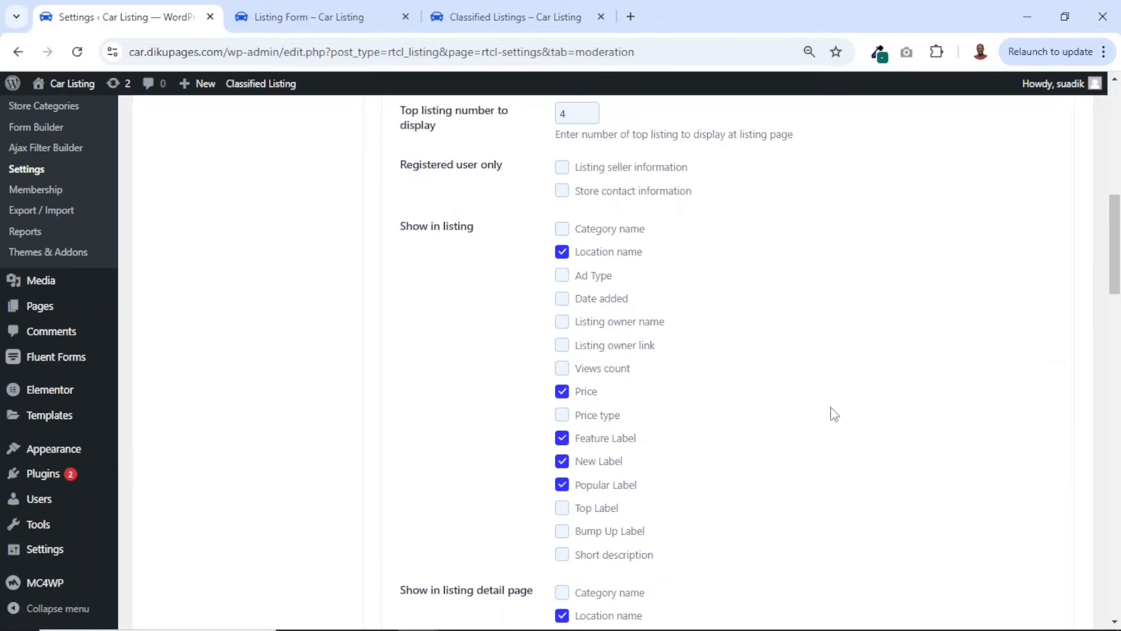
click(561, 556)
scroll(727, 437, down, 15)
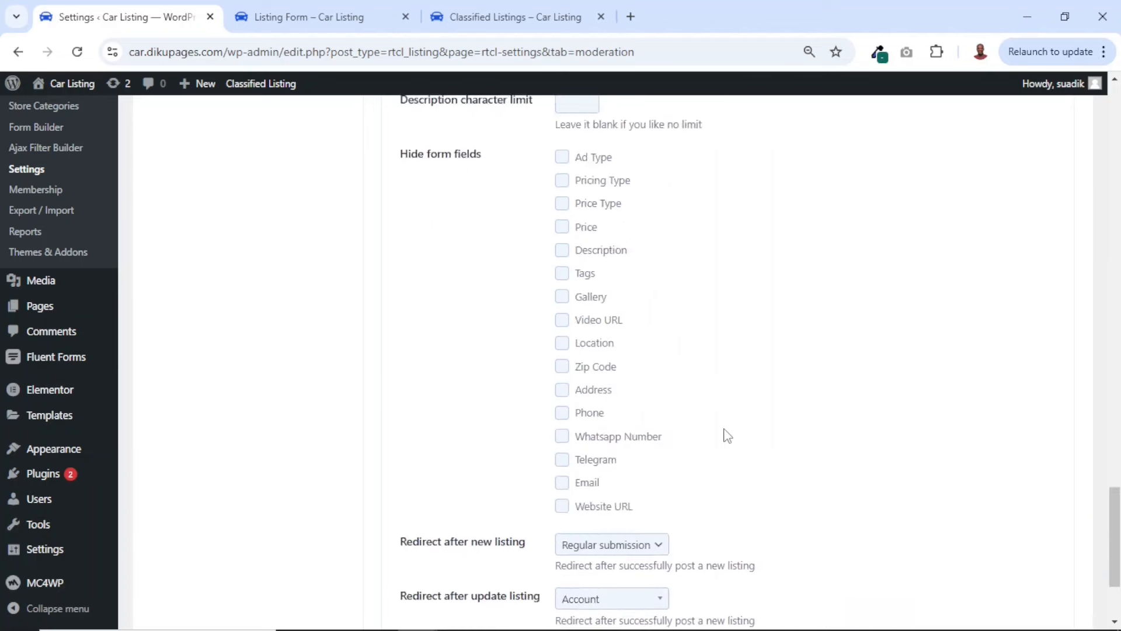
click(437, 533)
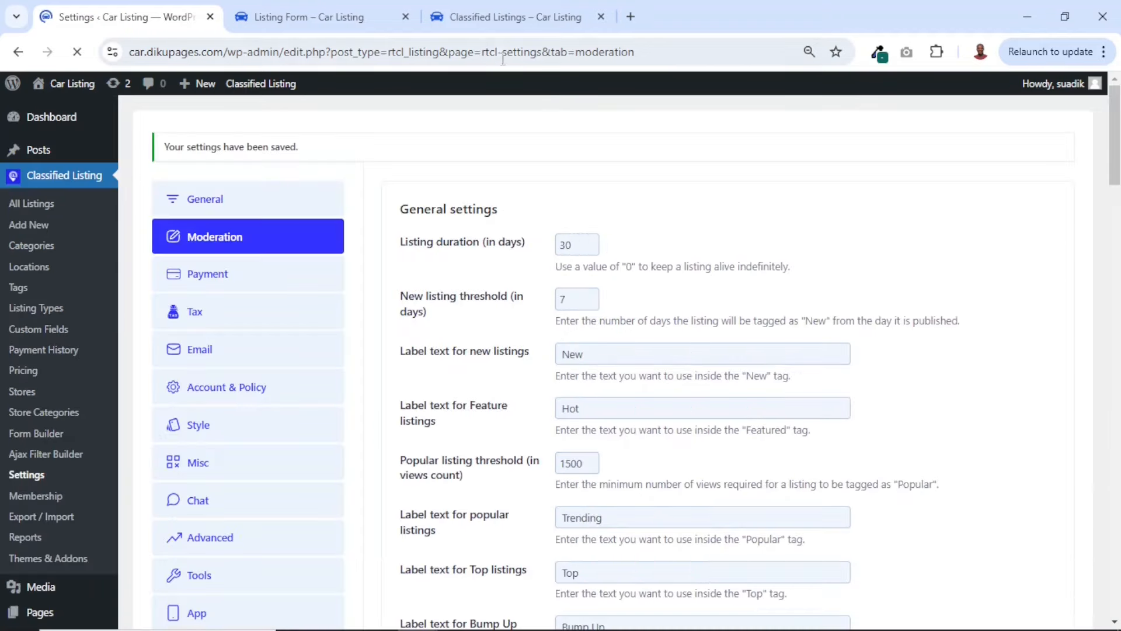
Reload the front-end Listings page and check the short description on the car cards
click(484, 15)
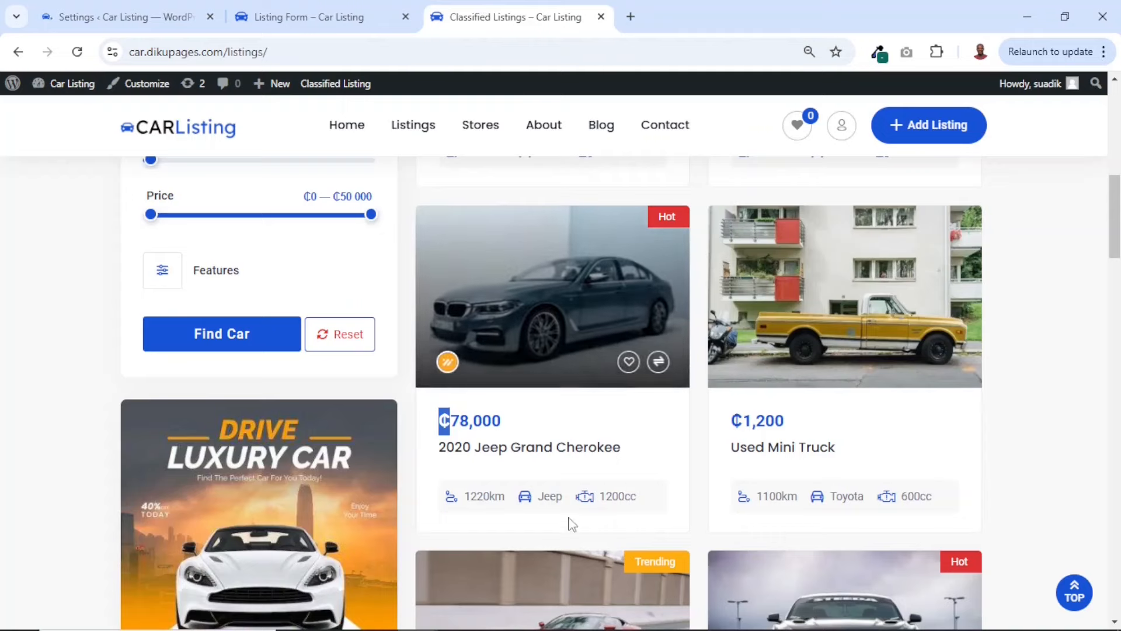
scroll(626, 489, down, 2)
scroll(626, 483, up, 1)
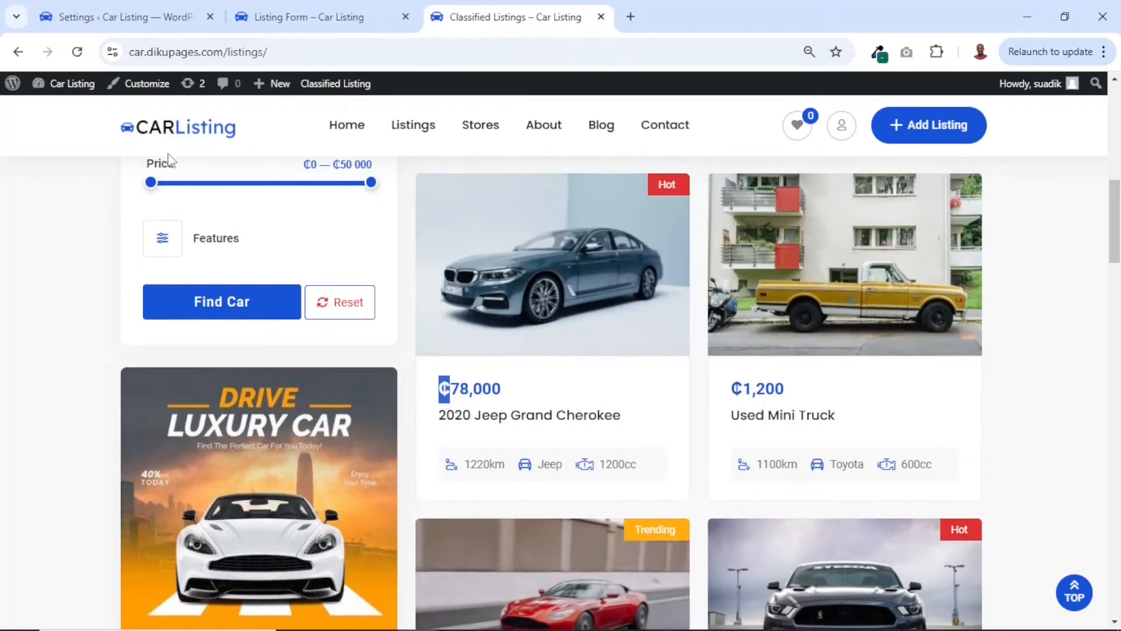
click(78, 52)
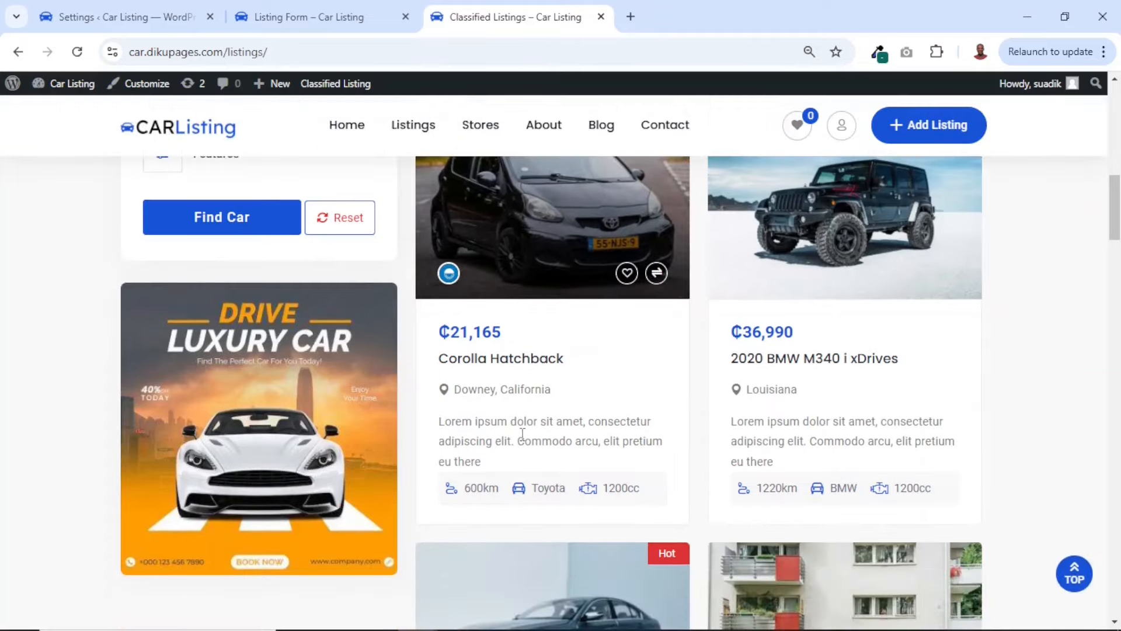
drag(517, 421, 620, 441)
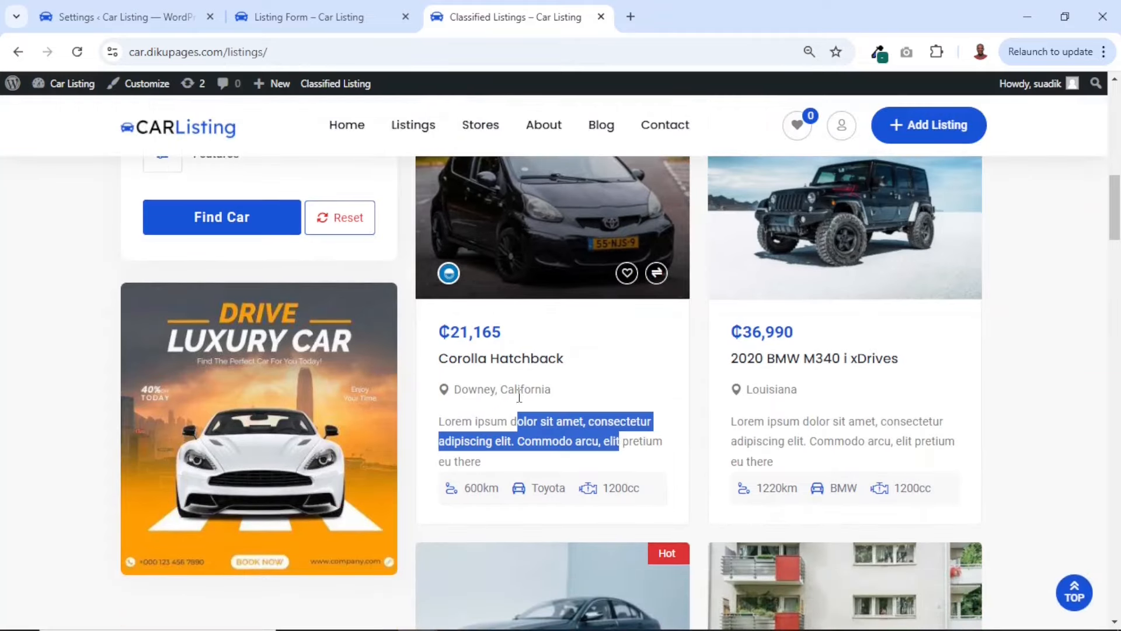
Return to the Moderation settings and disable Short description among the details shown in listings
click(134, 17)
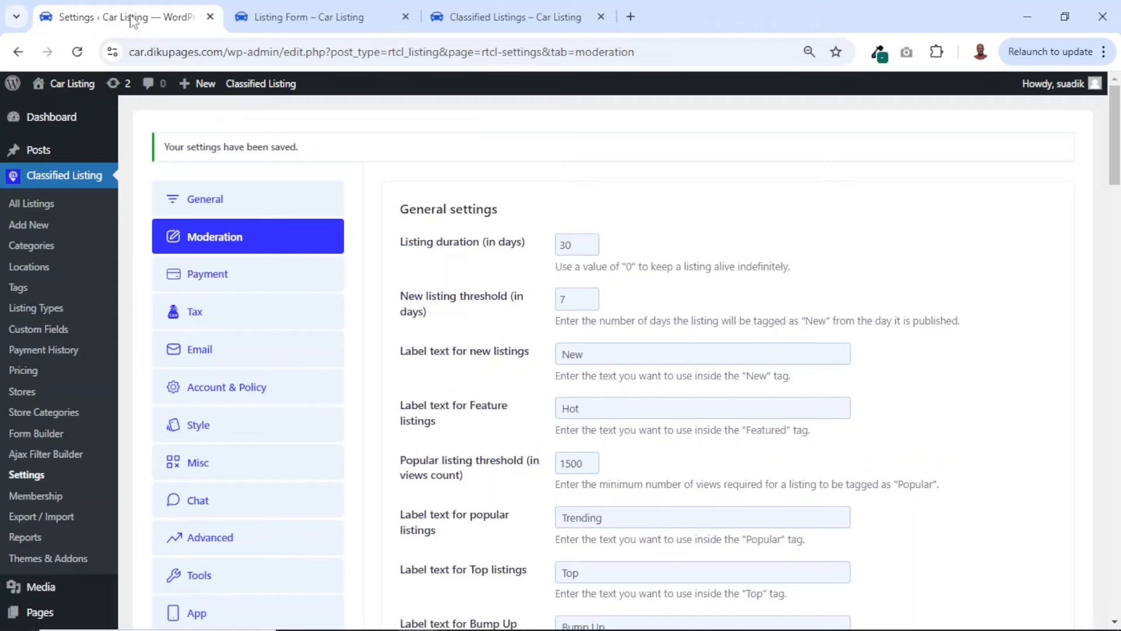
scroll(653, 412, down, 10)
scroll(653, 412, down, 3)
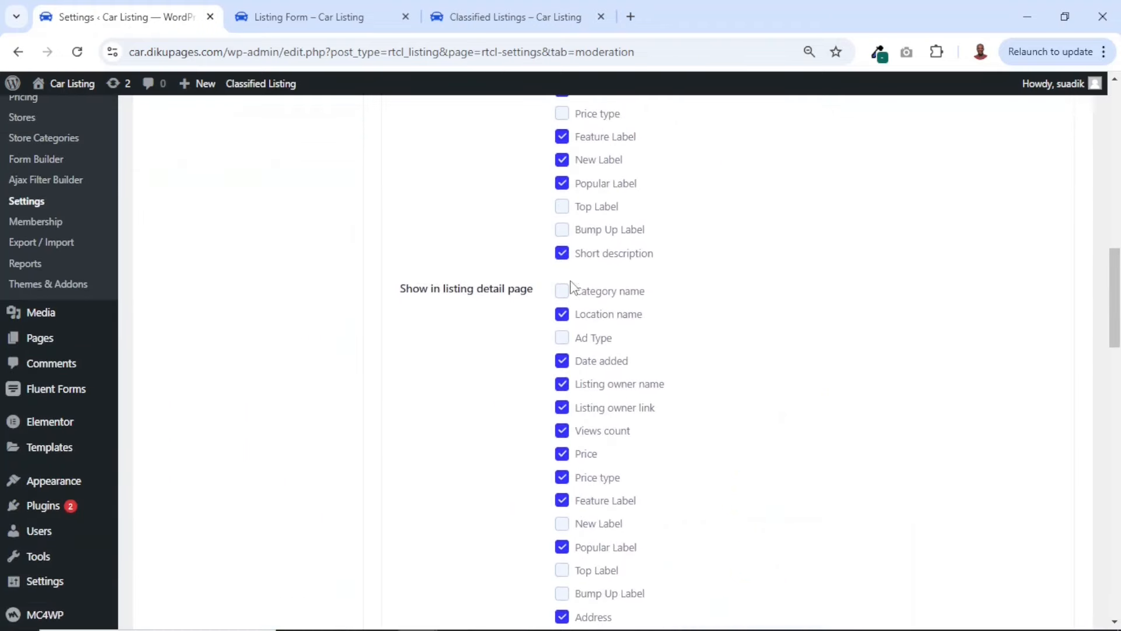
click(561, 254)
scroll(735, 374, up, 5)
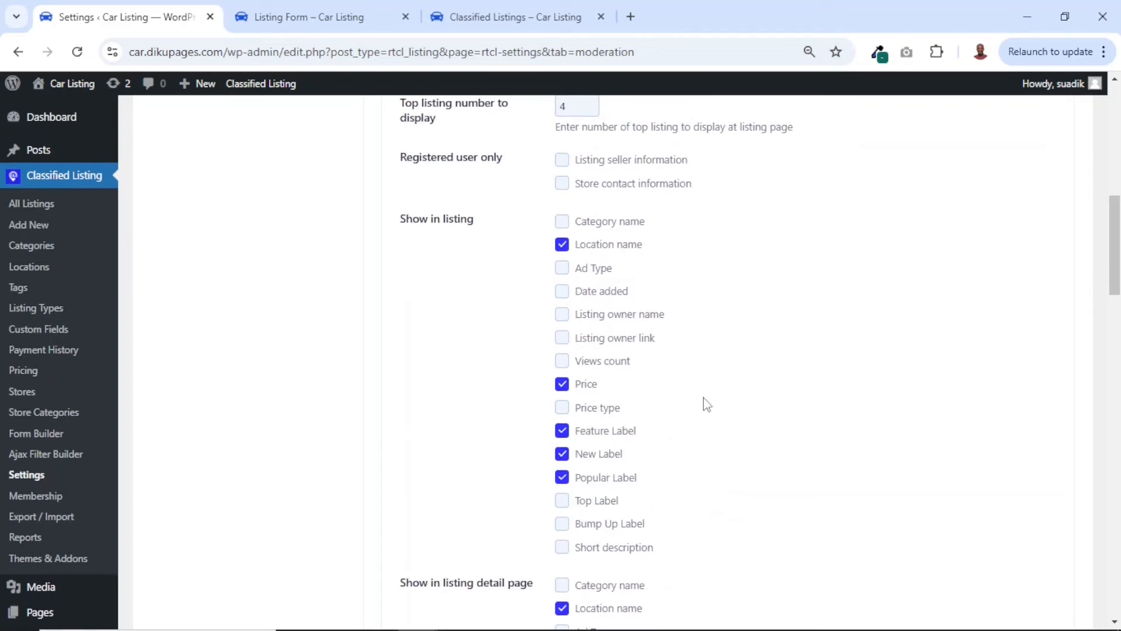
Open the Corolla Hatchback listing on the front end and look through the details shown on its detail page
scroll(708, 404, down, 6)
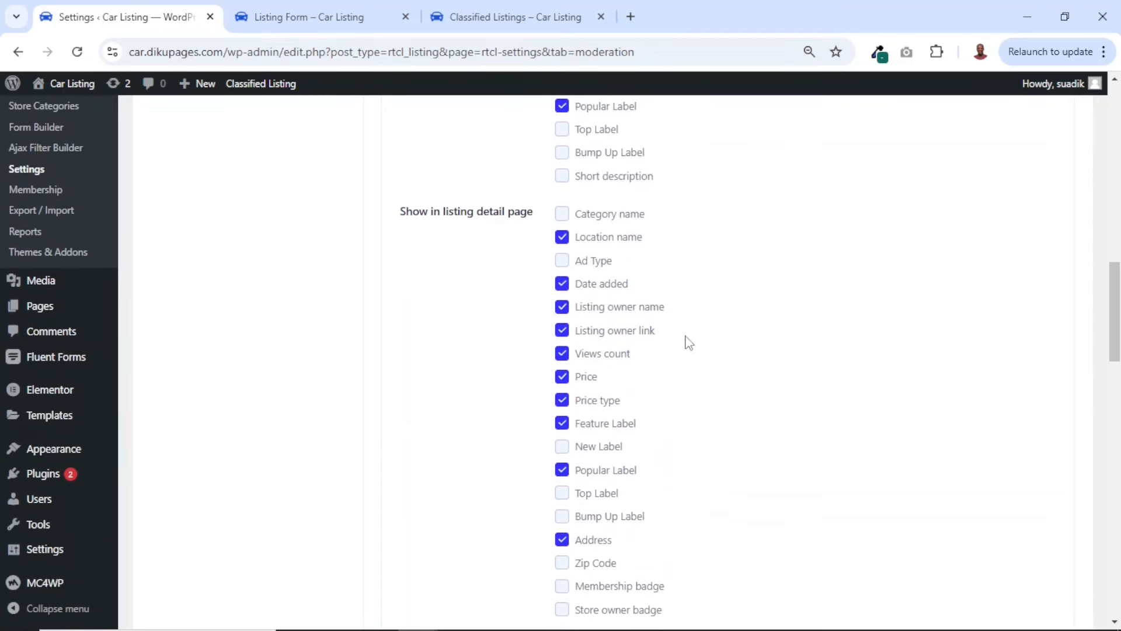
click(469, 6)
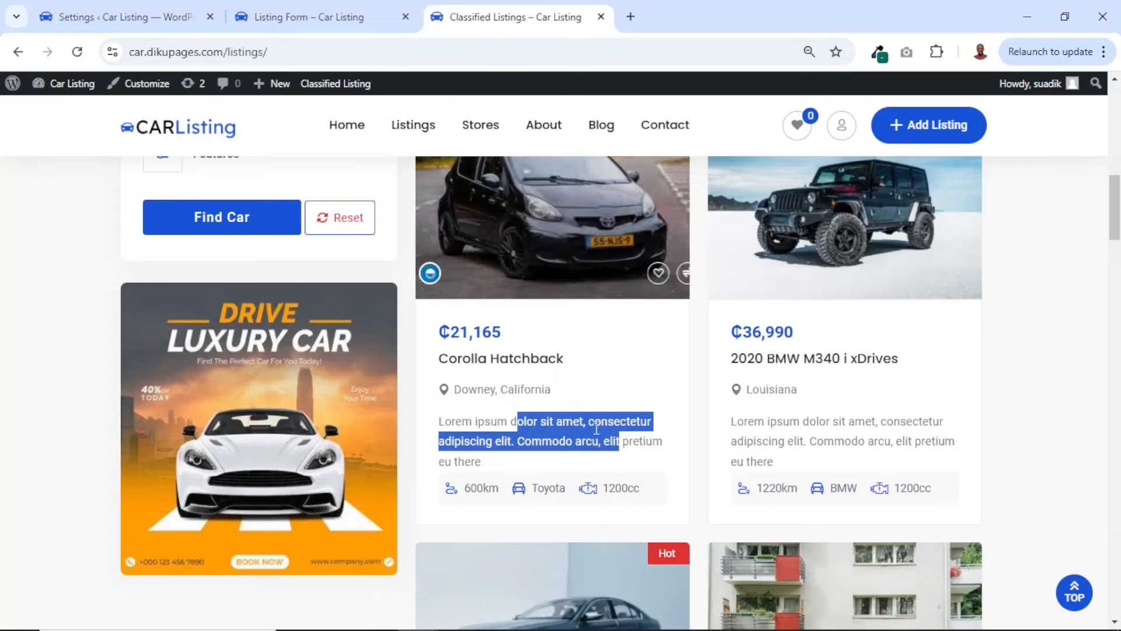
click(512, 366)
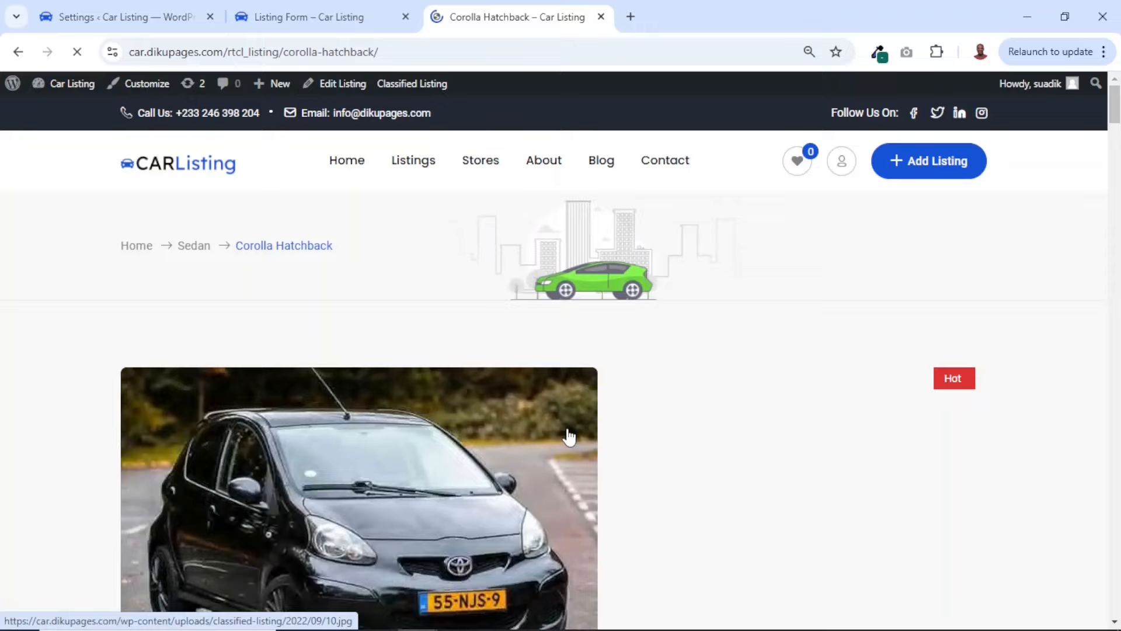
scroll(569, 436, down, 1)
scroll(569, 437, down, 10)
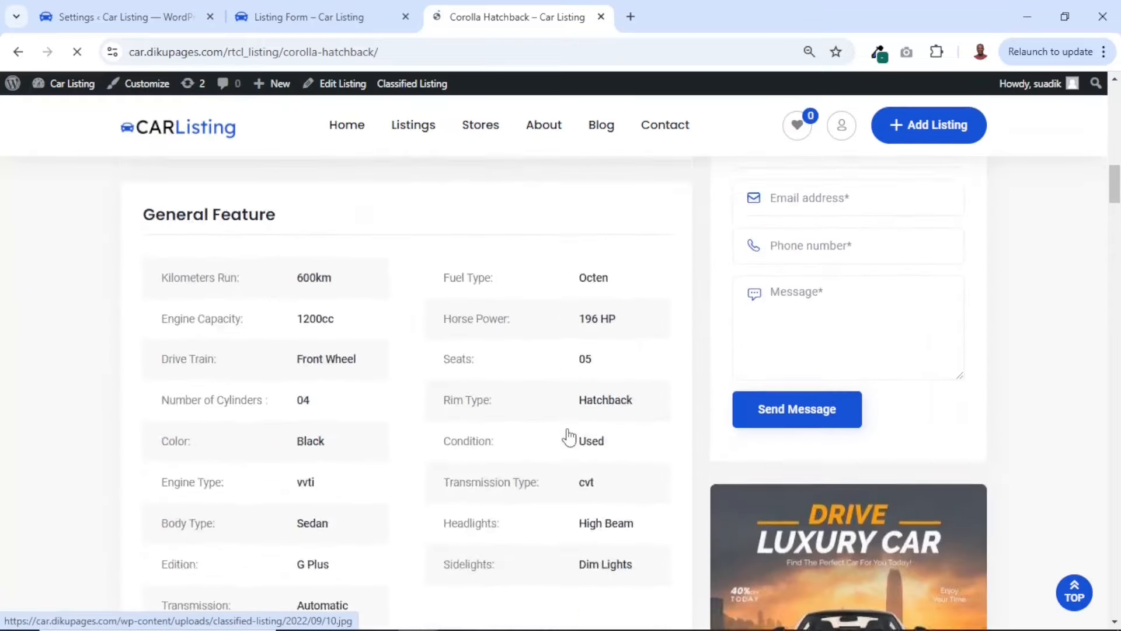
scroll(569, 436, down, 4)
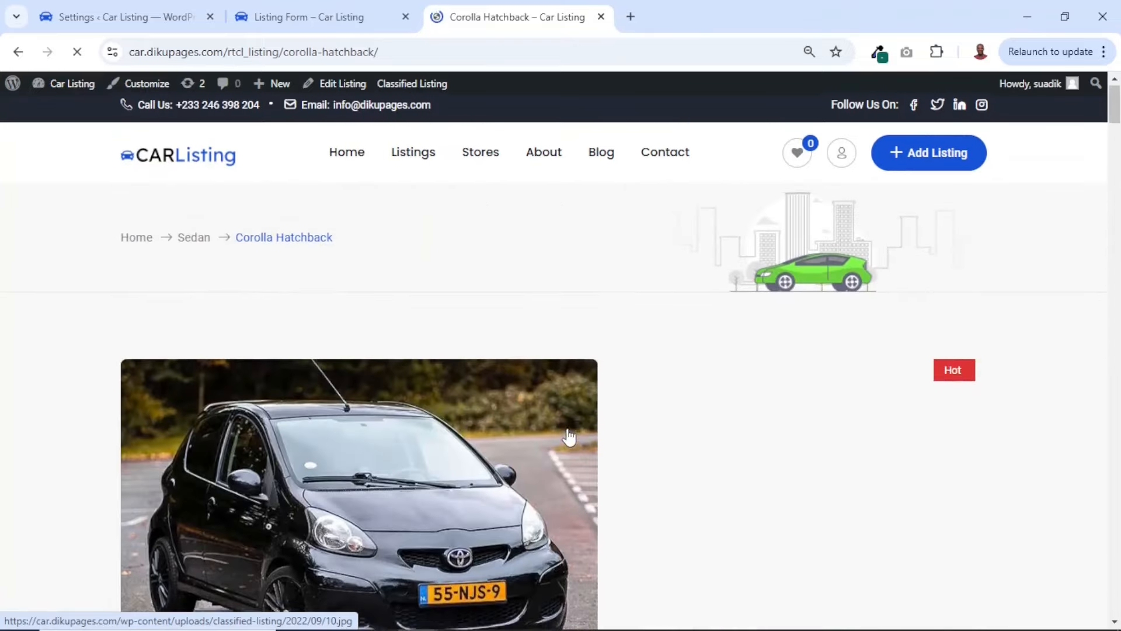
Enable Category name under Show in listing detail page, save the Moderation settings, and reload the Corolla Hatchback page to check it
click(118, 24)
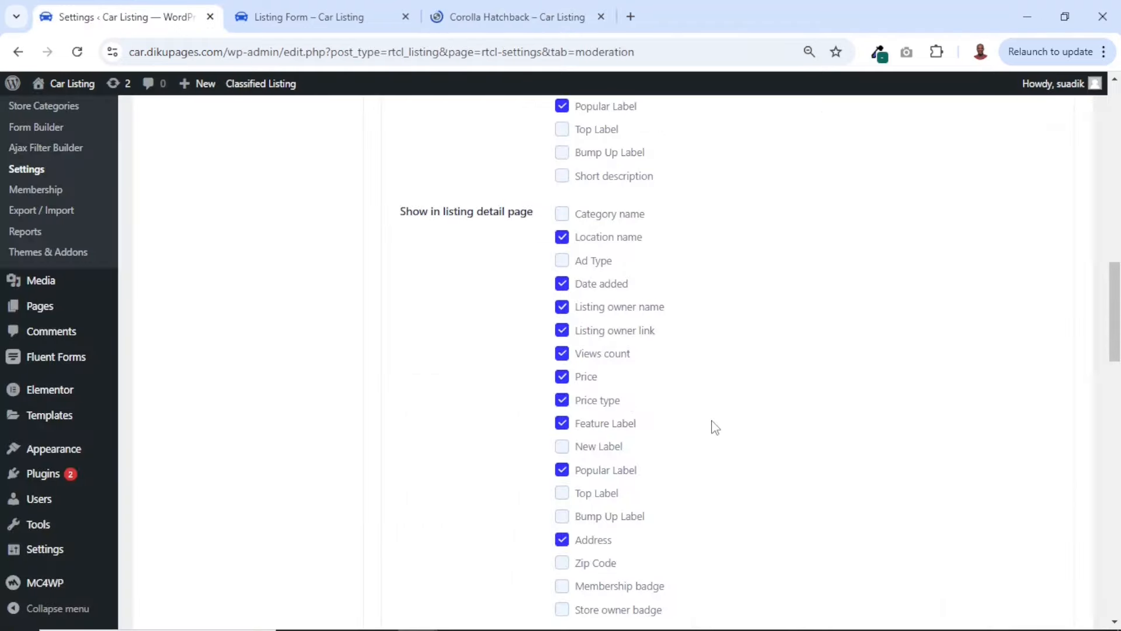
scroll(713, 426, down, 2)
scroll(695, 385, up, 2)
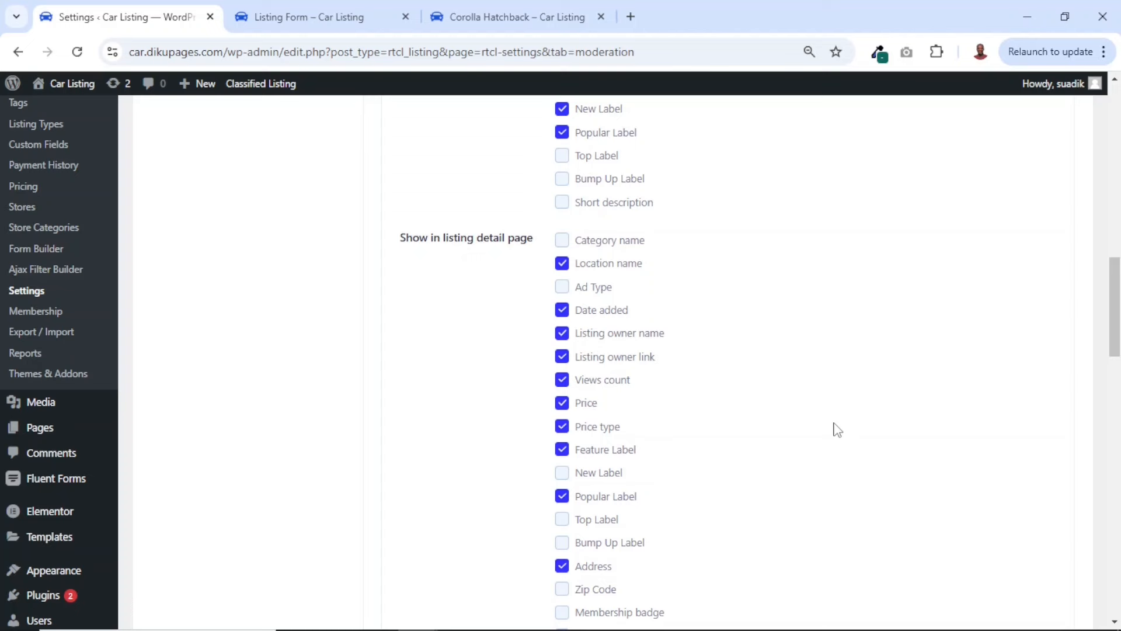
click(562, 242)
scroll(562, 249, down, 15)
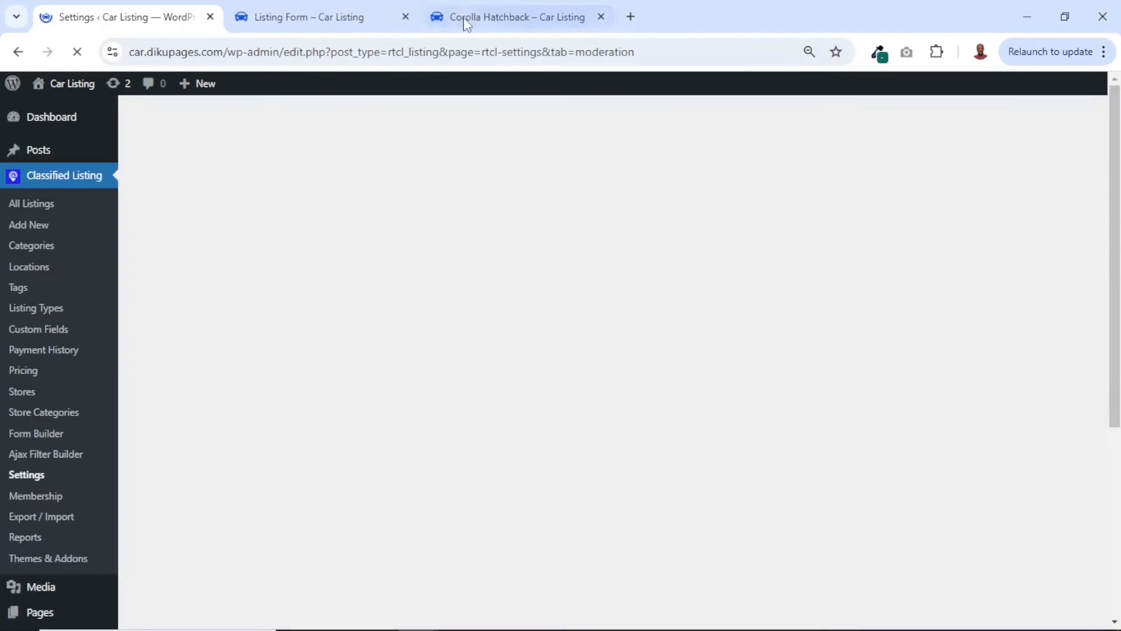
click(463, 19)
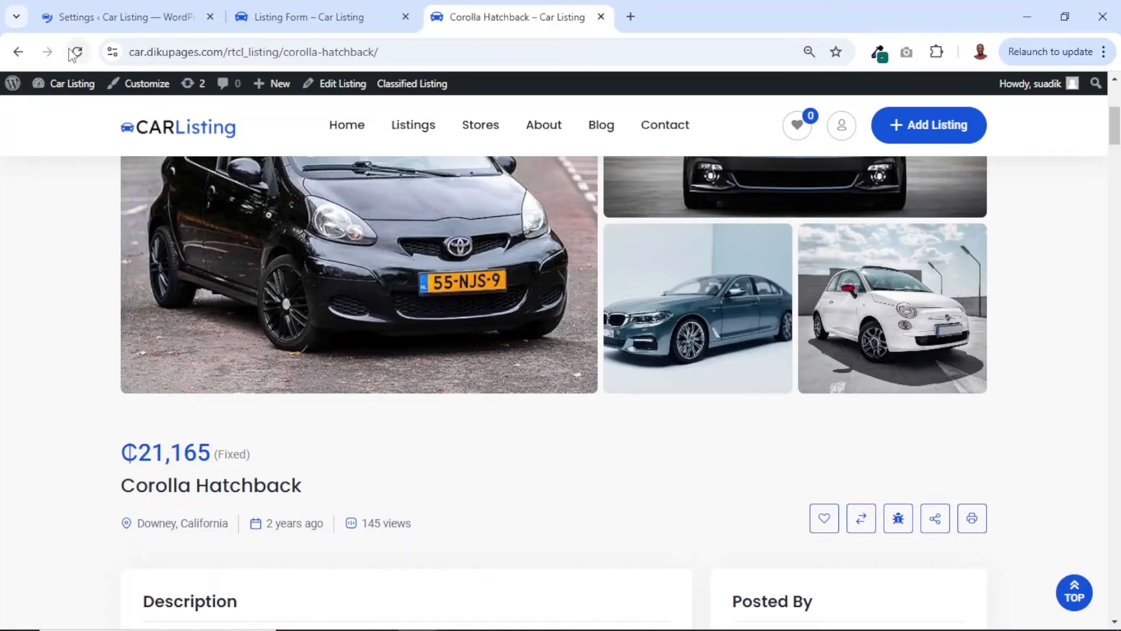
click(78, 52)
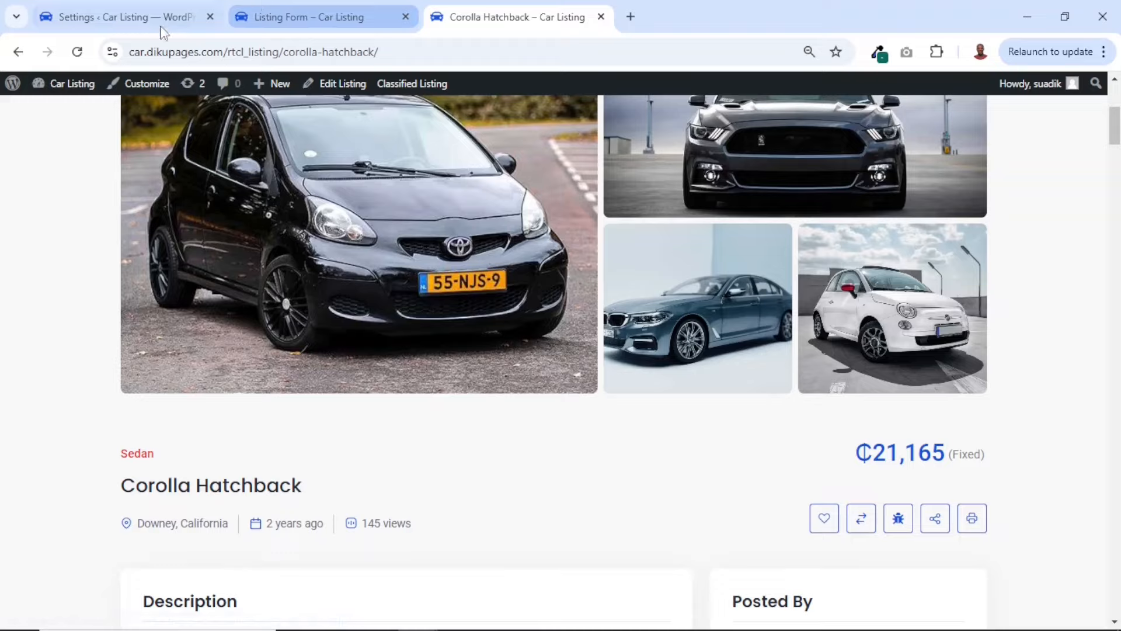
Return to the Moderation settings and view the available options for the detail page sidebar position
click(117, 19)
scroll(593, 421, down, 1)
scroll(593, 420, down, 20)
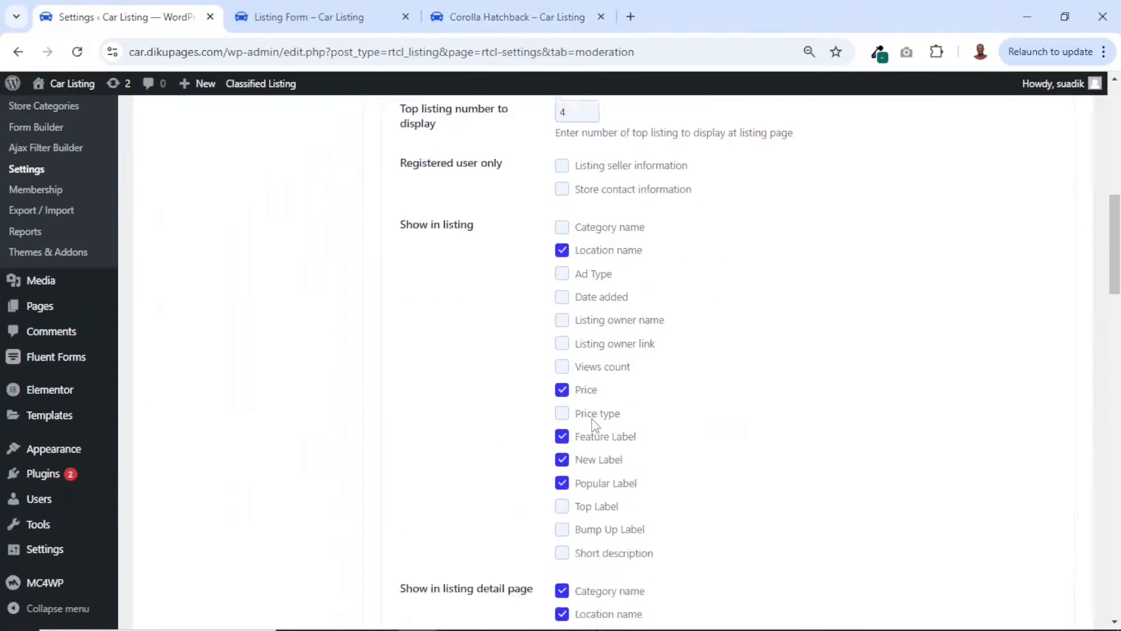
scroll(592, 420, up, 5)
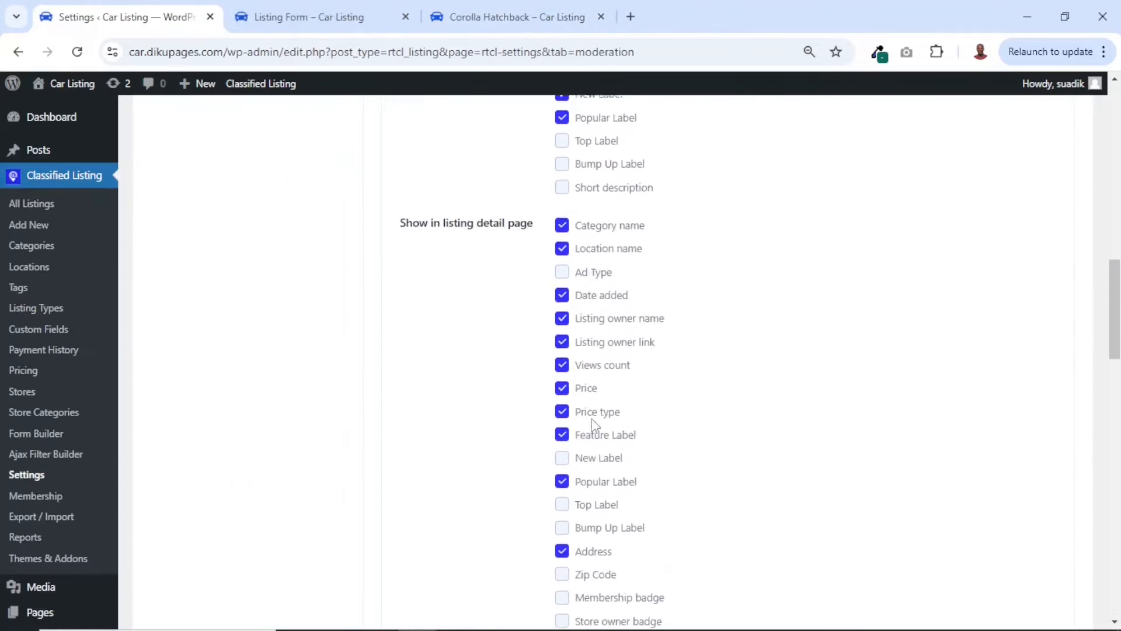
scroll(594, 423, down, 5)
scroll(594, 424, down, 4)
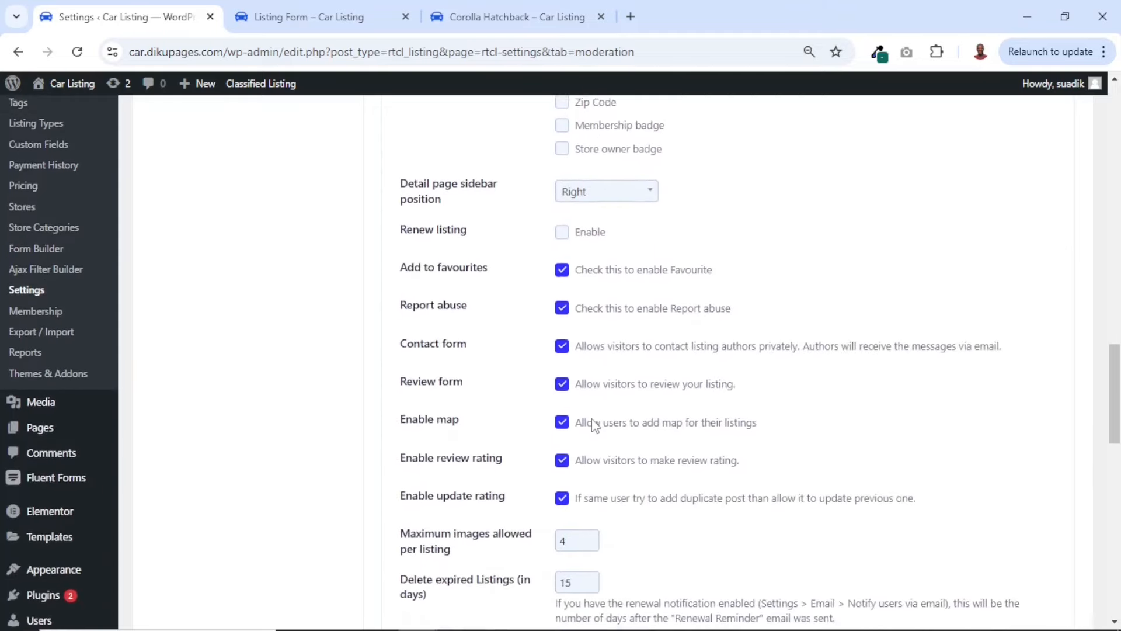
scroll(592, 420, up, 1)
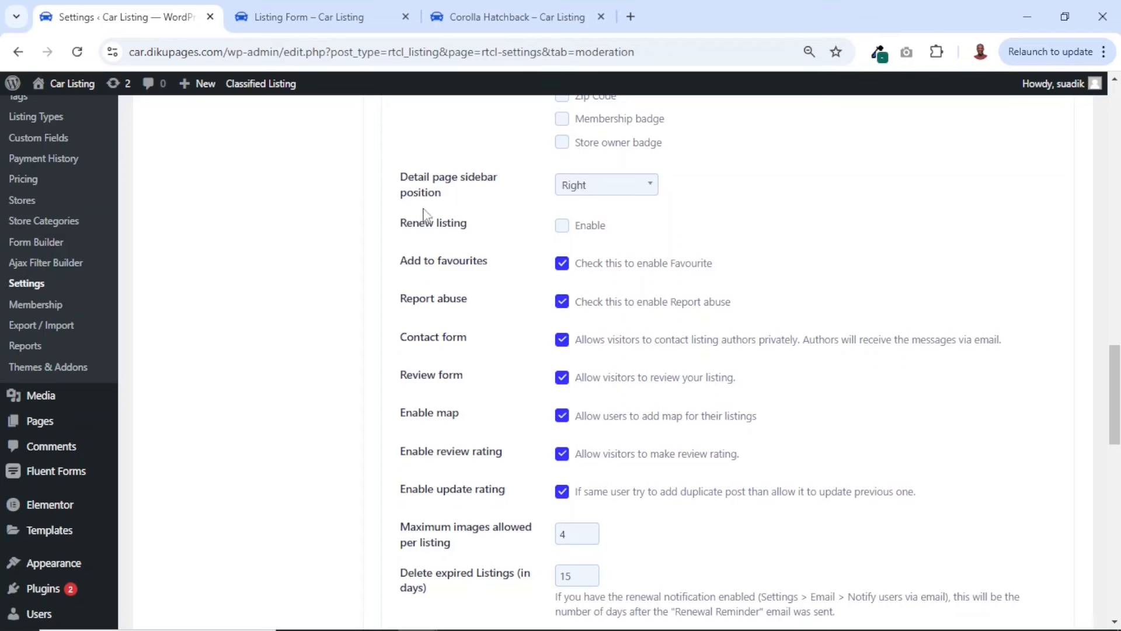
click(608, 191)
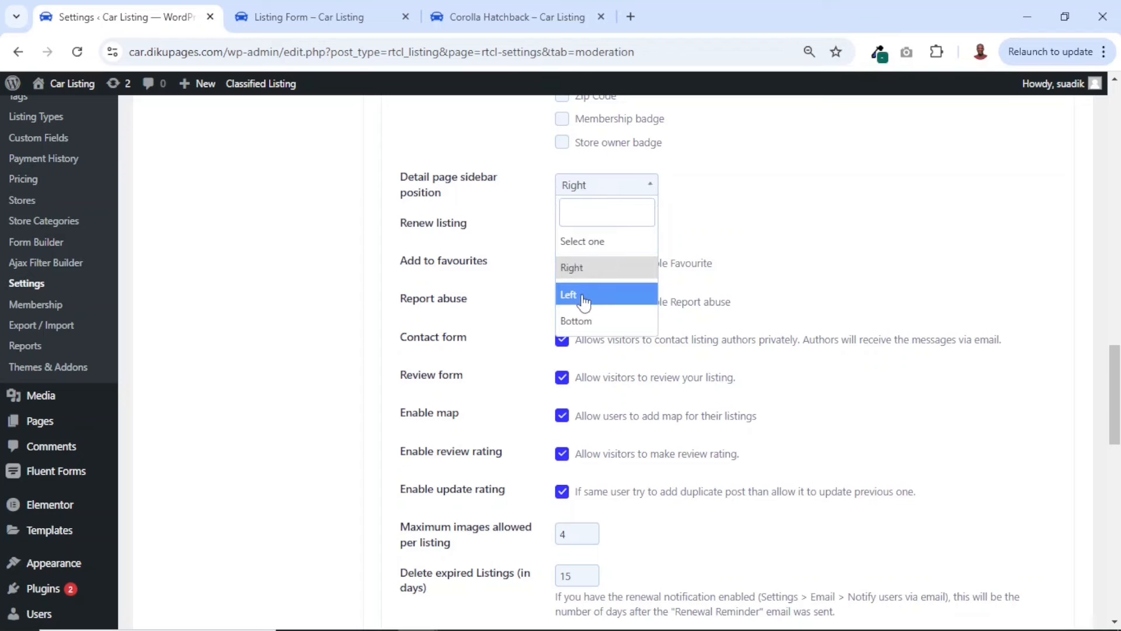
Examine where the seller information and contact form sidebar sits on the Corolla Hatchback detail page
click(508, 17)
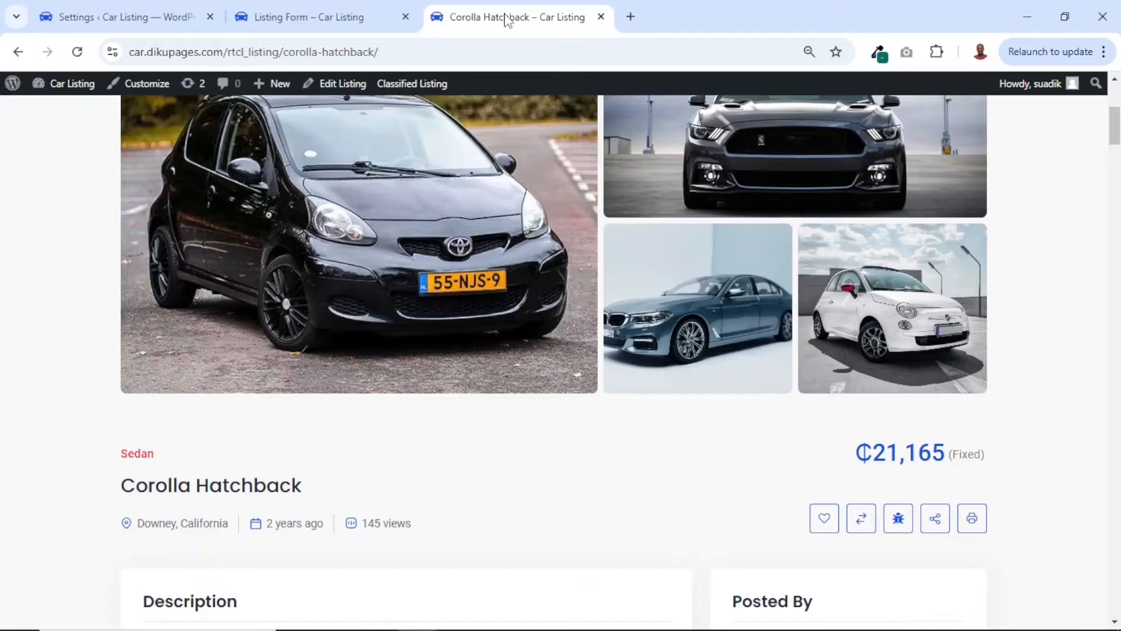
scroll(806, 449, down, 5)
scroll(806, 444, up, 4)
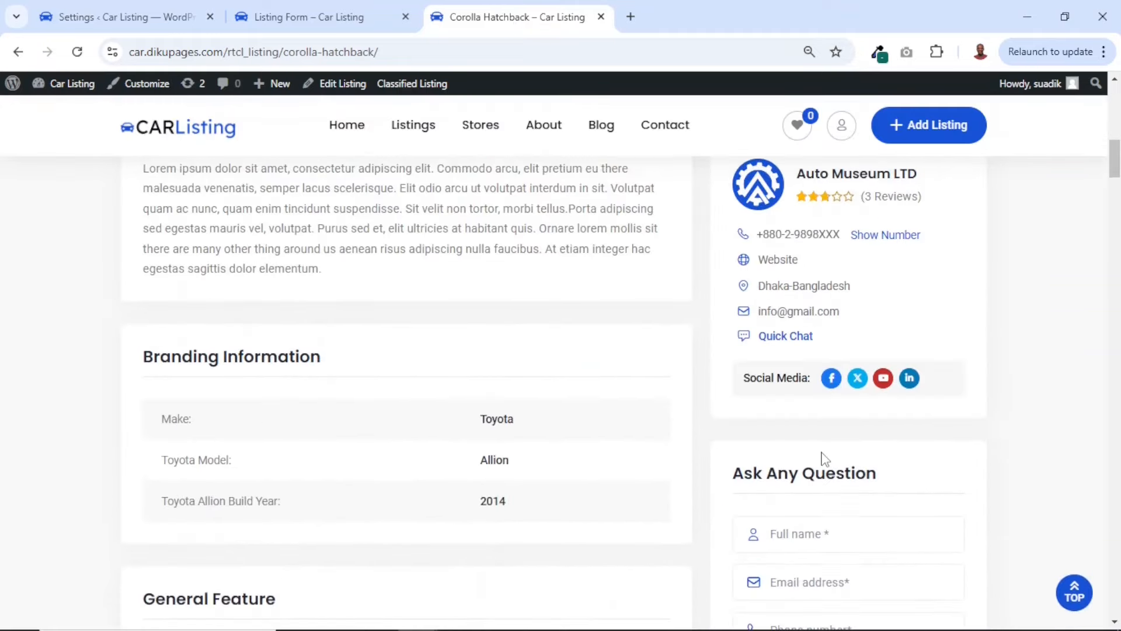
scroll(824, 457, down, 10)
scroll(823, 457, up, 15)
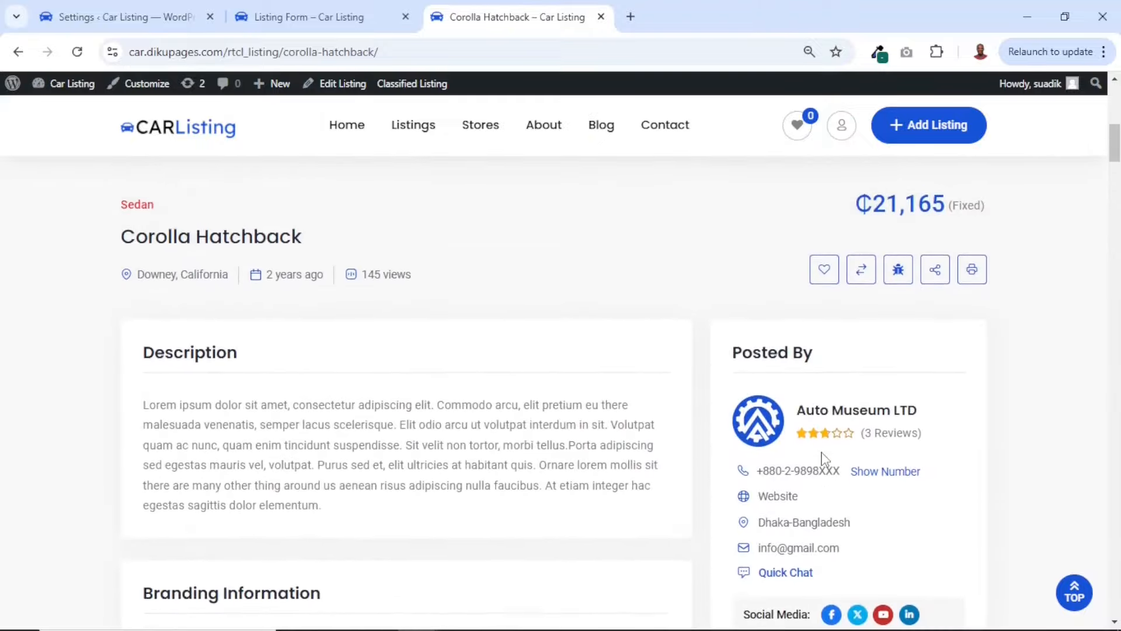
scroll(823, 457, down, 4)
scroll(826, 458, up, 2)
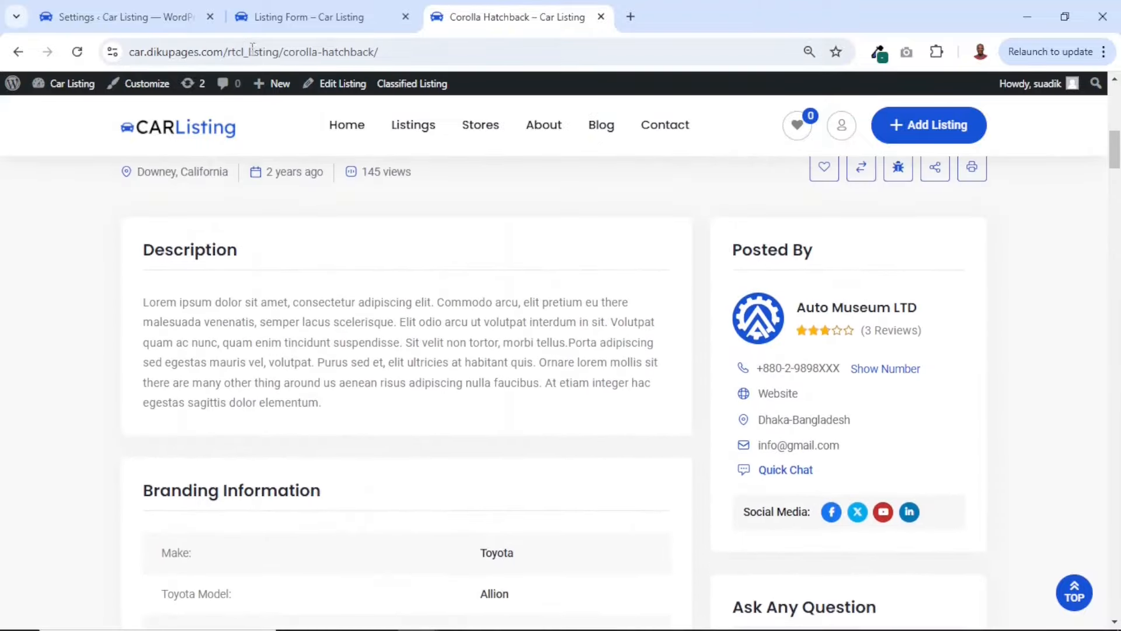
Keep the detail page sidebar position at Right and enable Renew listing in the Moderation settings
click(156, 9)
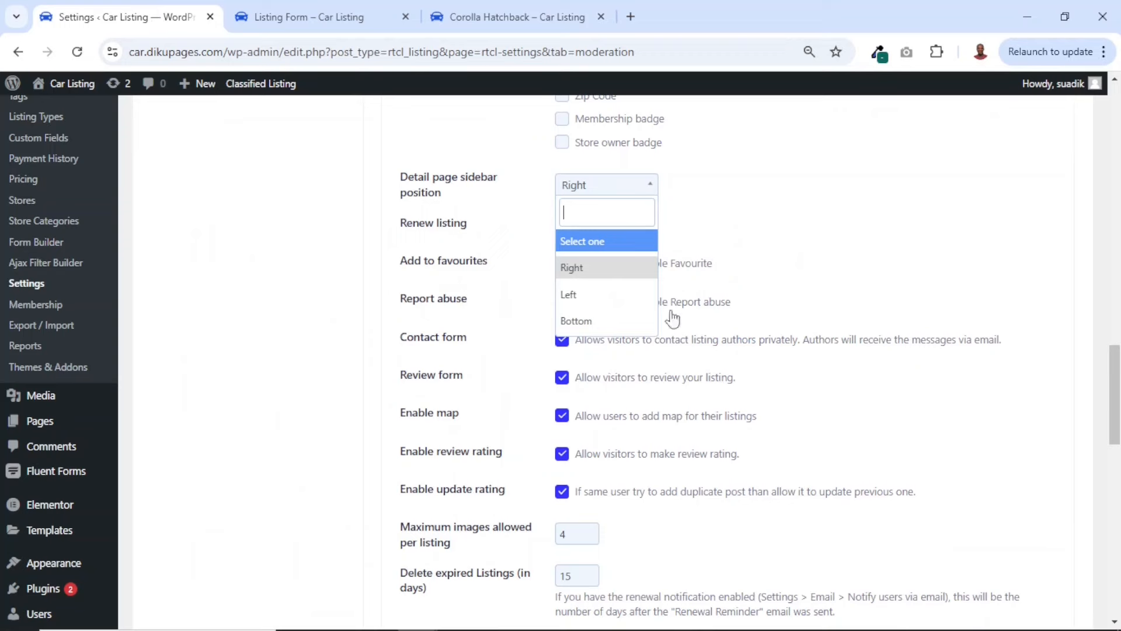
click(754, 210)
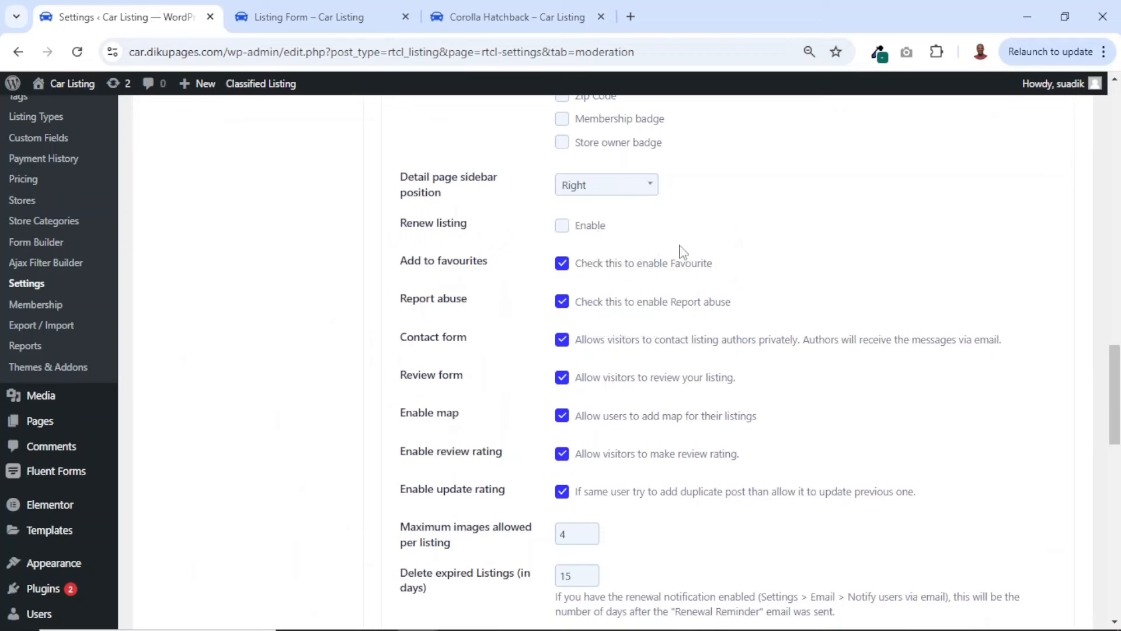
click(562, 232)
On the Corolla Hatchback page, add the car to favourites, and test Compare by adding the car and removing it again
click(489, 17)
scroll(749, 368, down, 6)
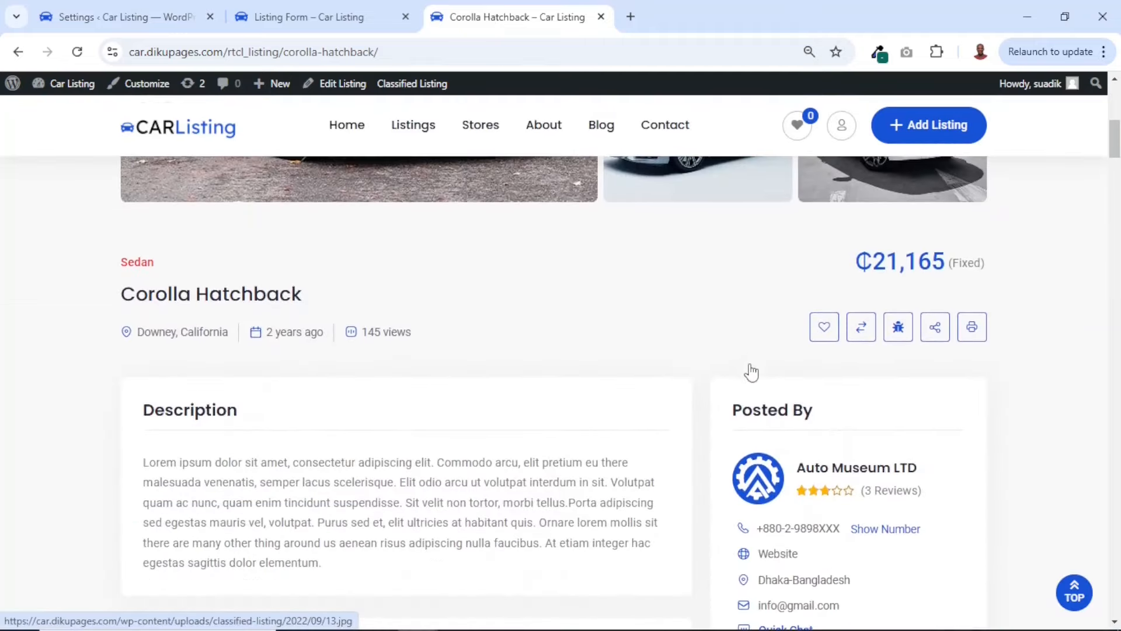
scroll(753, 370, up, 2)
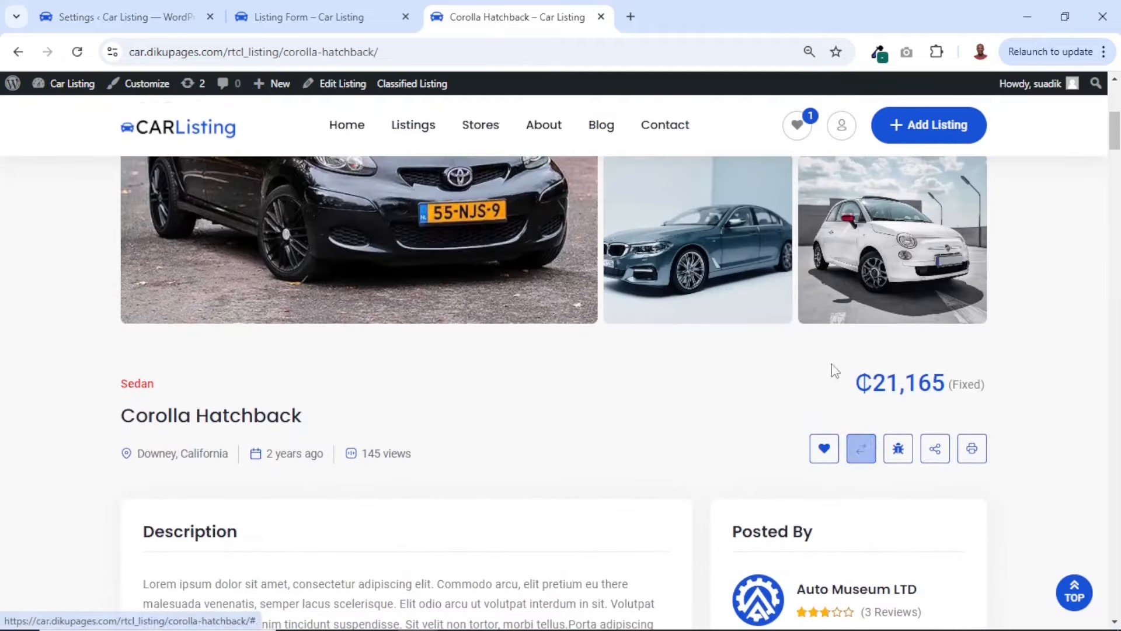
click(861, 449)
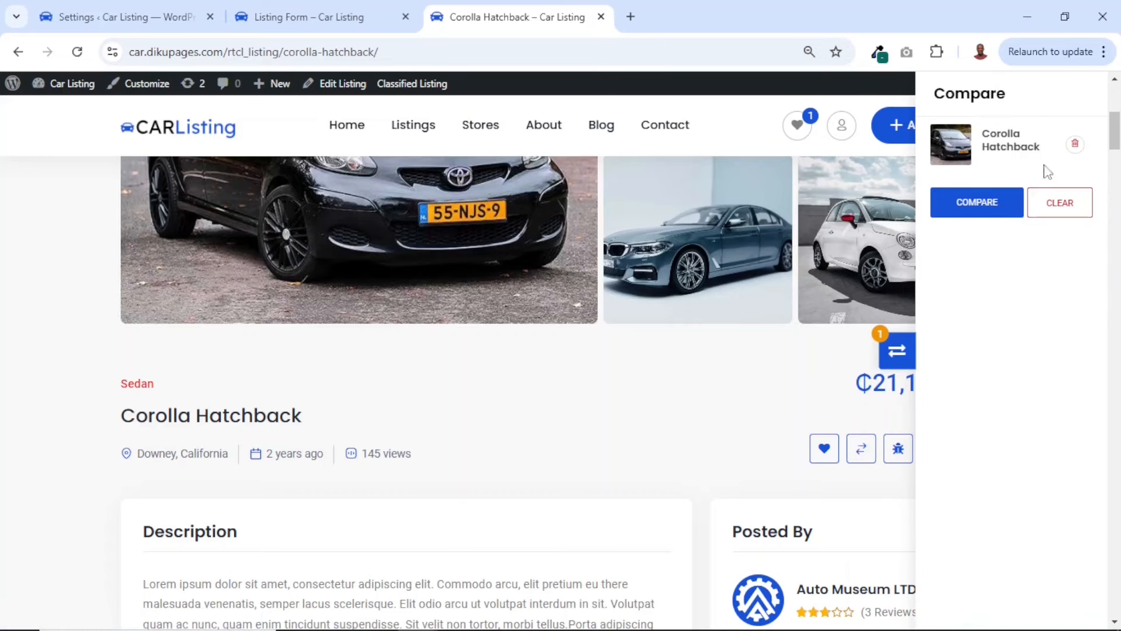
click(1075, 146)
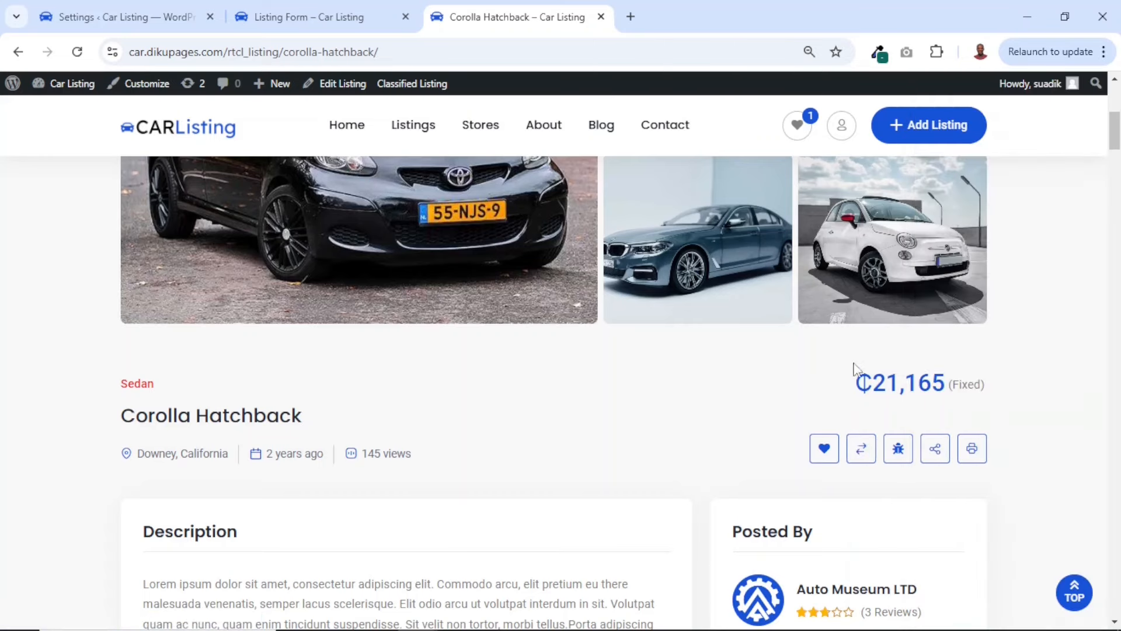
View the Report Abuse form of the Corolla Hatchback listing, close it without submitting, and reveal the social sharing options
click(897, 449)
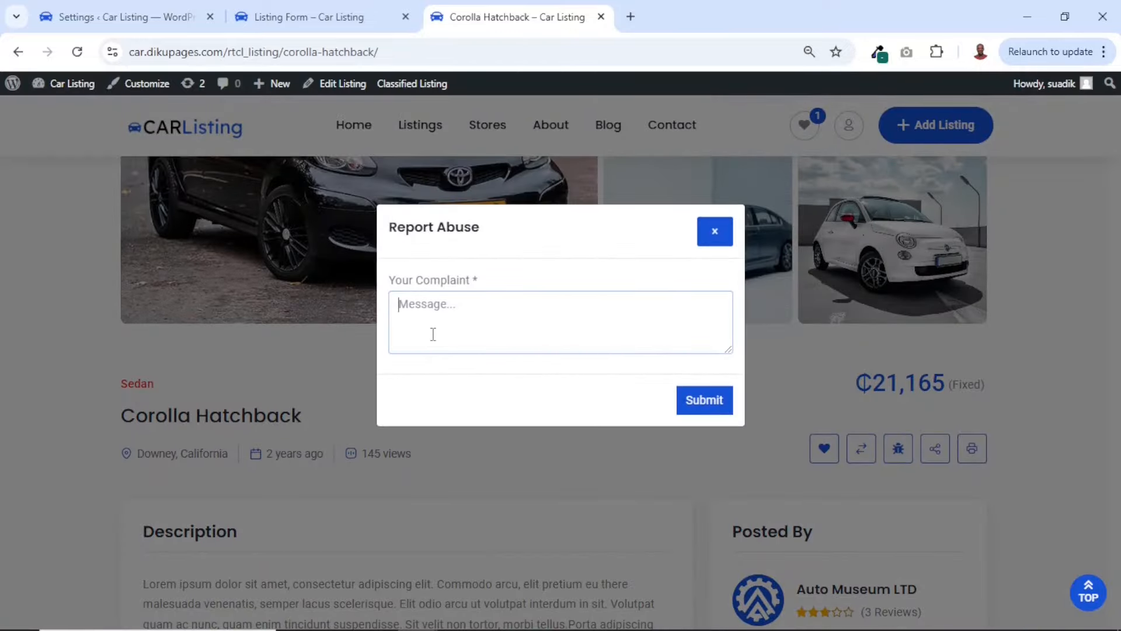
click(716, 232)
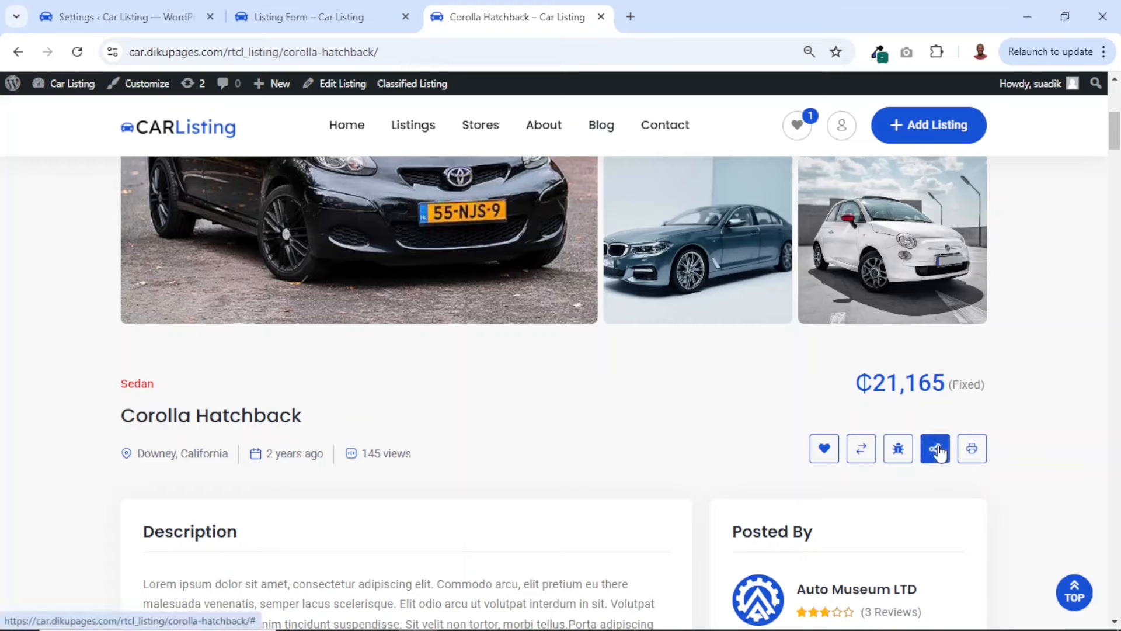
mouse_move(933, 447)
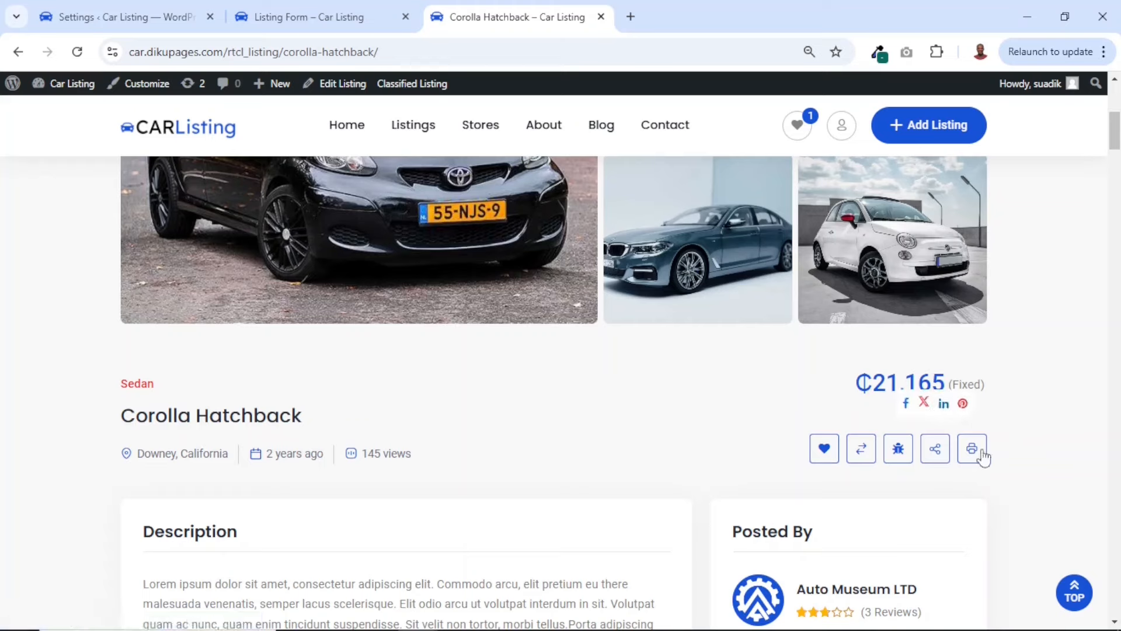
Review the maximum images setting in the Moderation settings and examine the image gallery on the Corolla Hatchback page
click(153, 13)
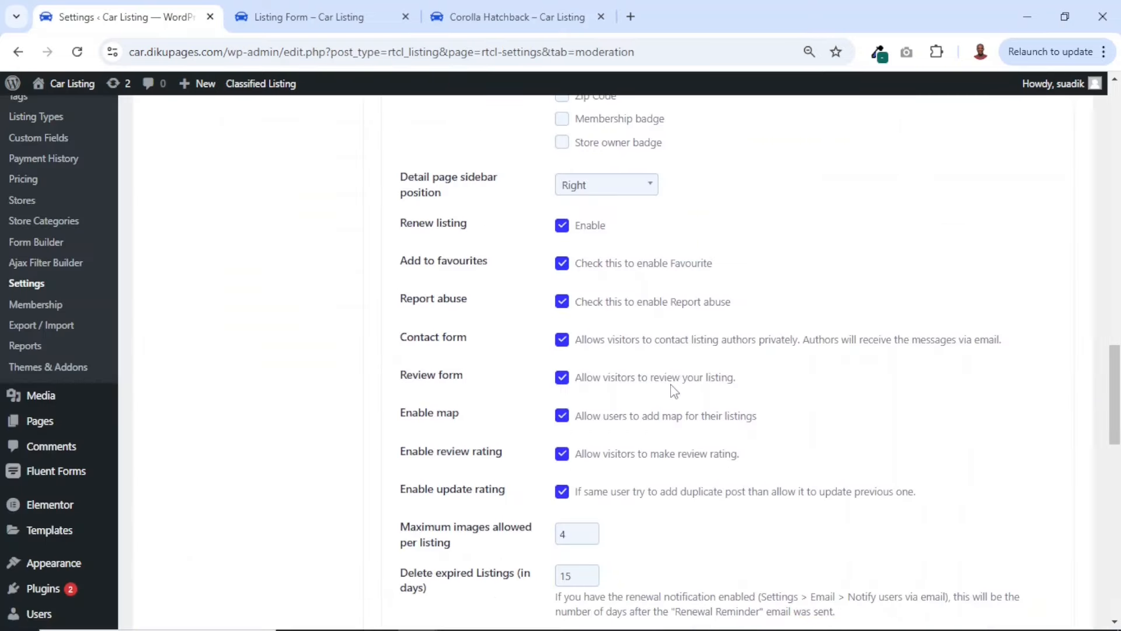
scroll(671, 390, down, 3)
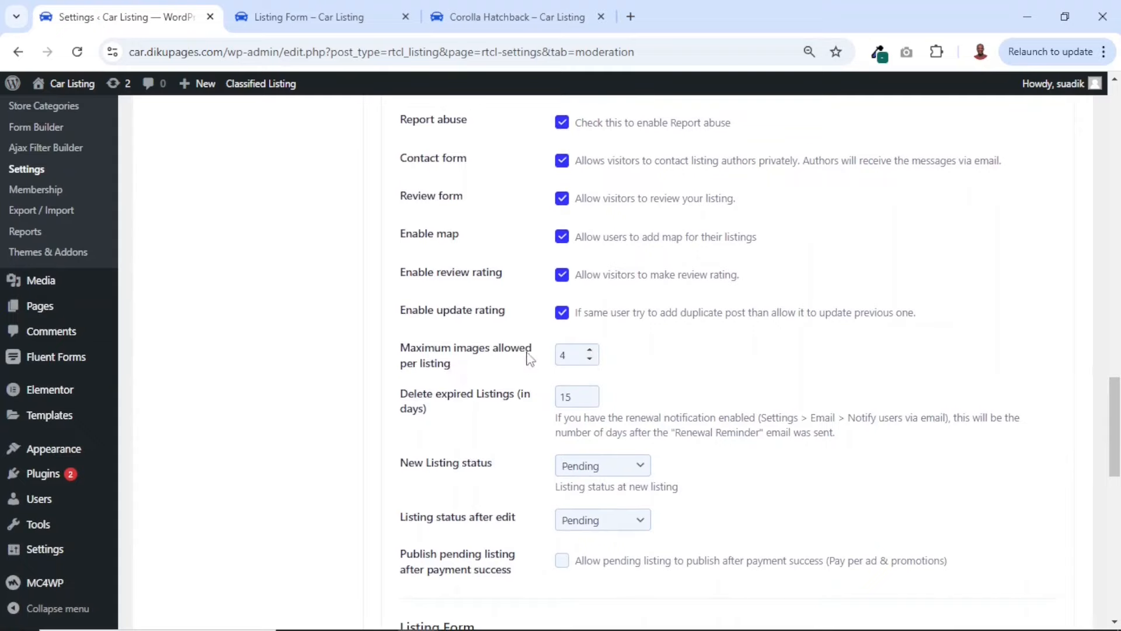
click(498, 18)
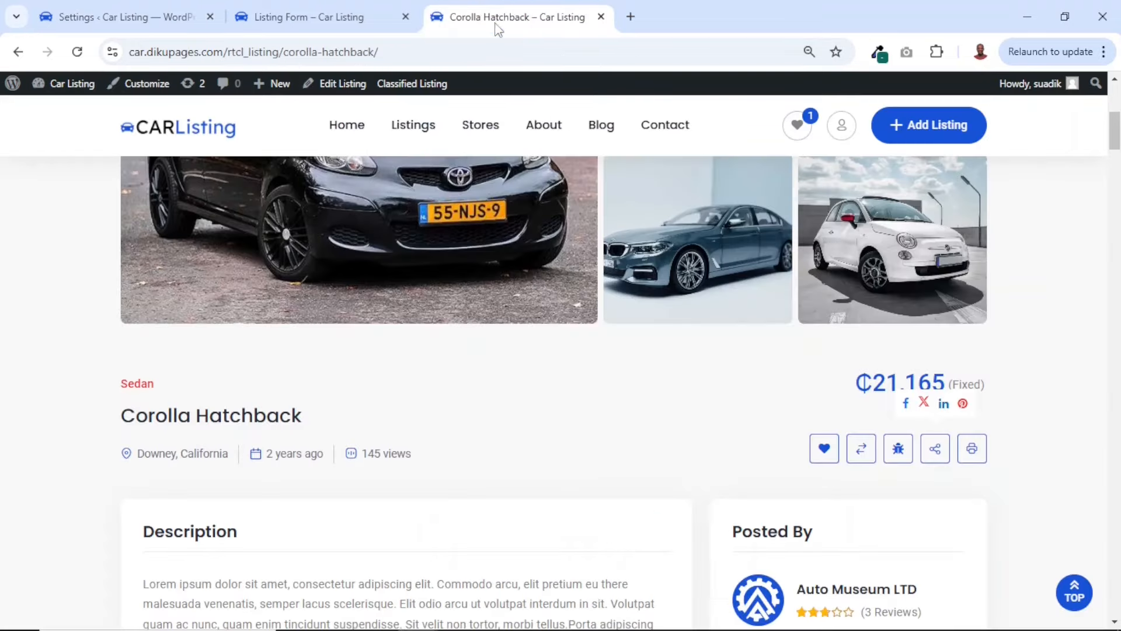
scroll(765, 316, up, 2)
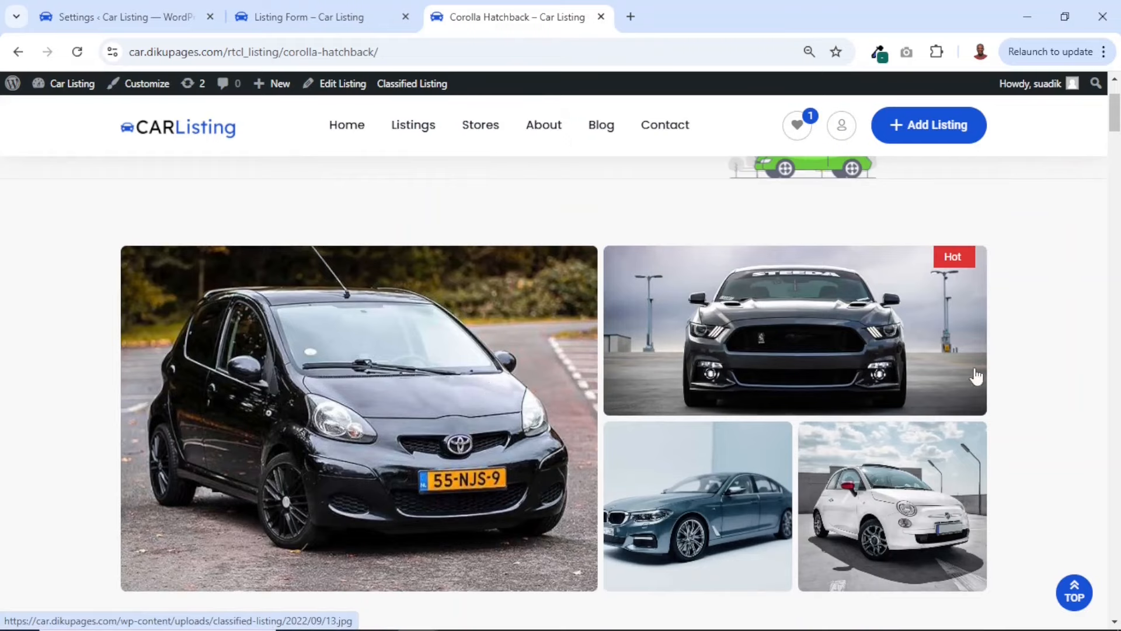
Set the maximum images allowed per listing to 10 and choose Pending as the new listing status in the Moderation settings
click(151, 23)
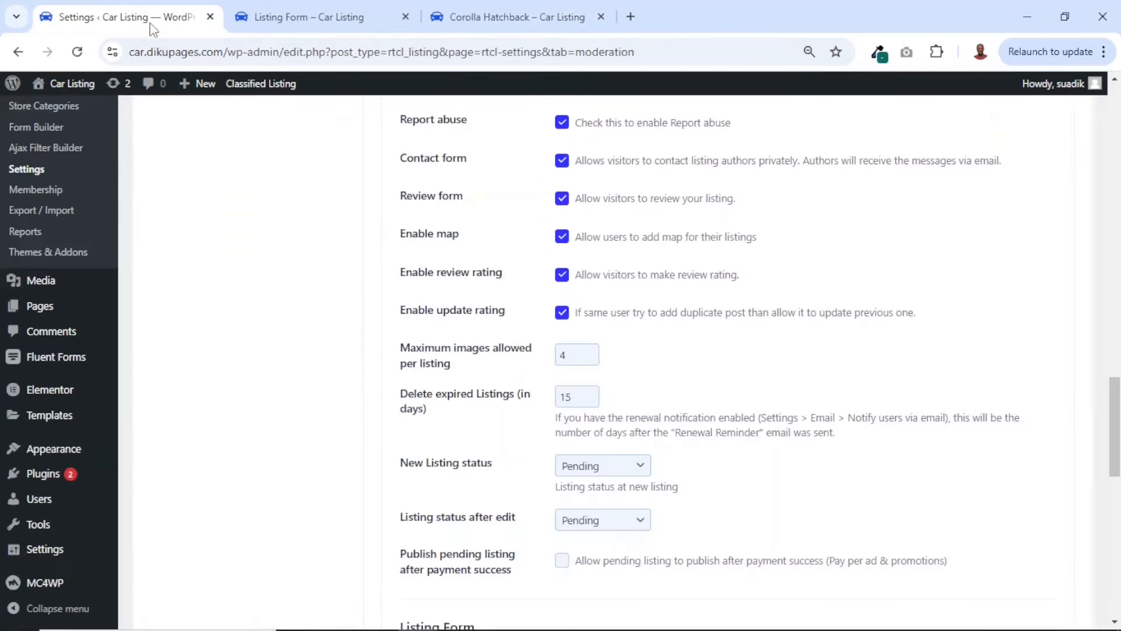
drag(575, 356, 510, 361)
double_click(577, 400)
click(619, 471)
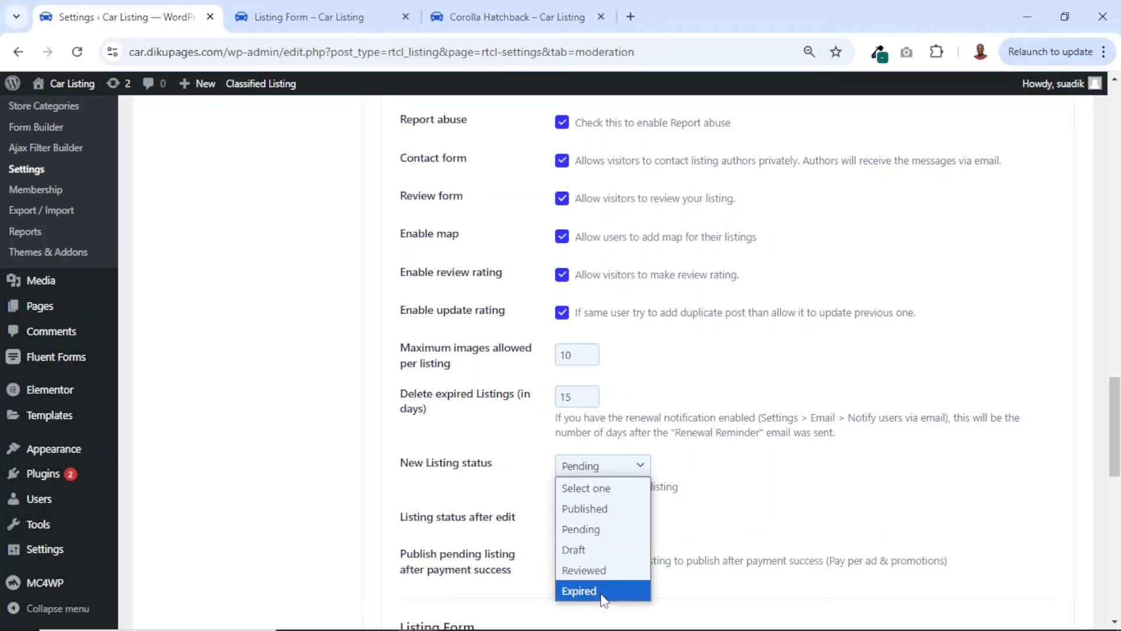
click(572, 529)
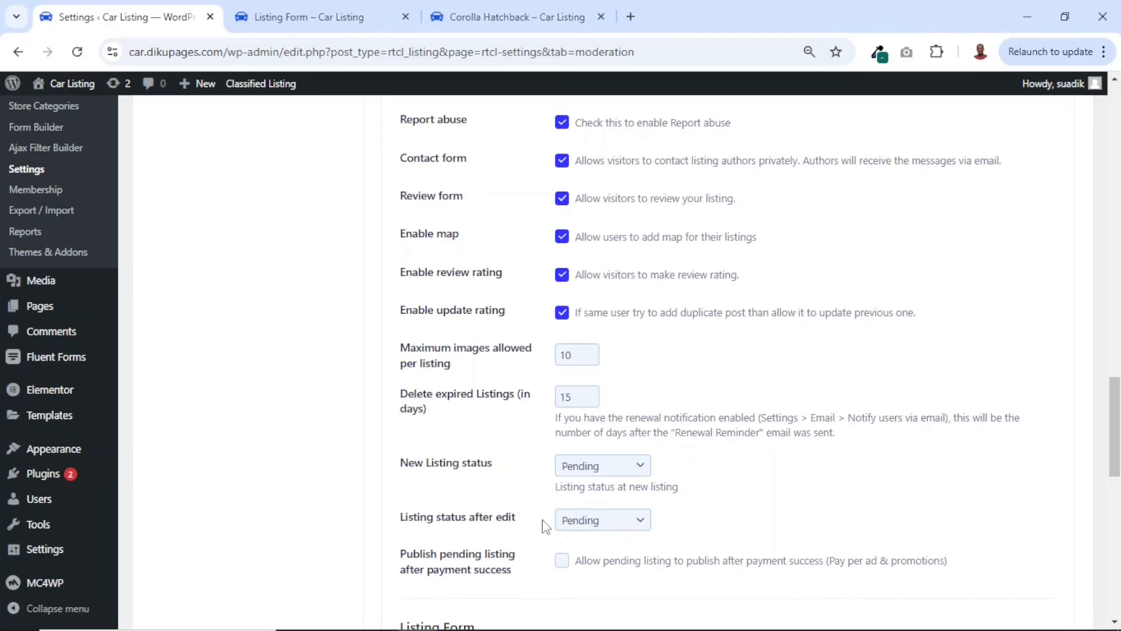
Choose Pending as the listing status after edit and check the option for publishing pending listings after payment success
click(611, 533)
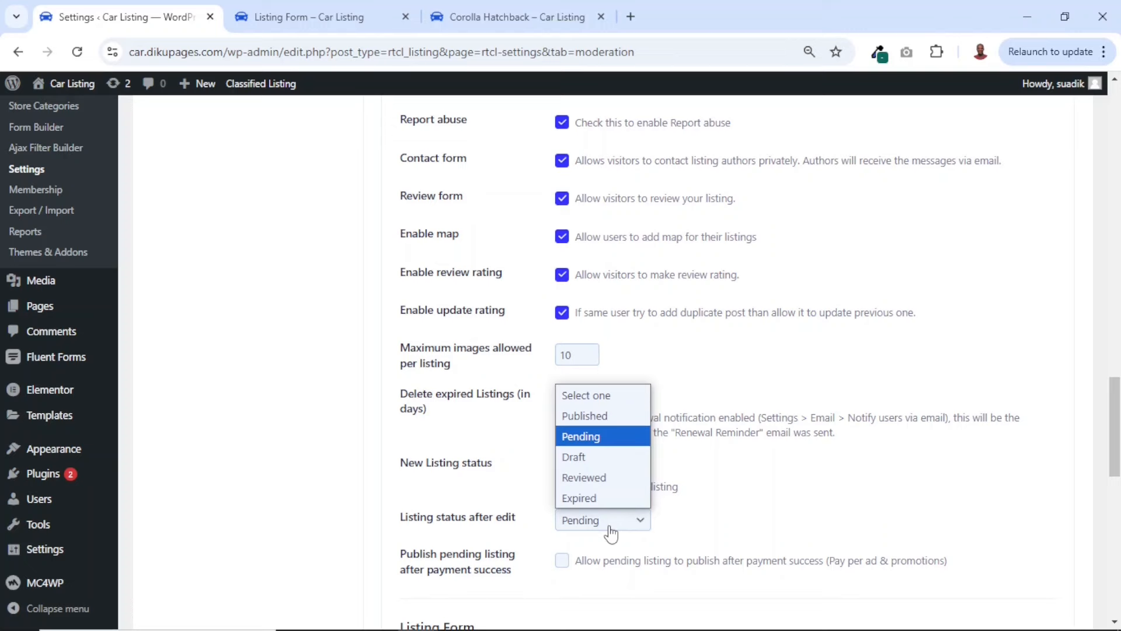
click(580, 439)
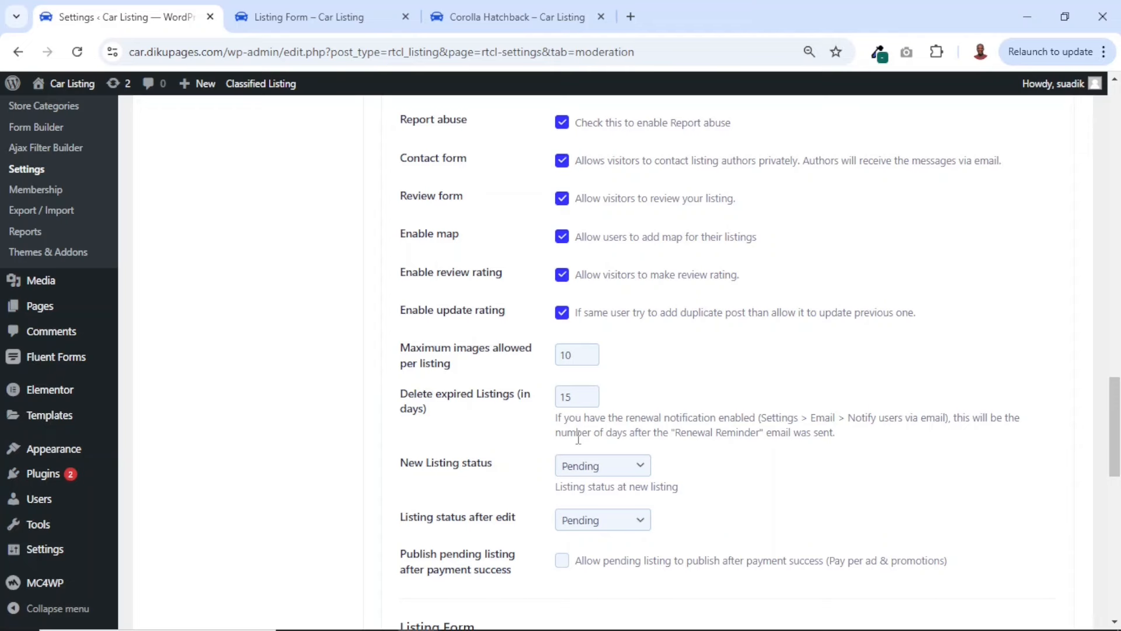
scroll(578, 438, down, 2)
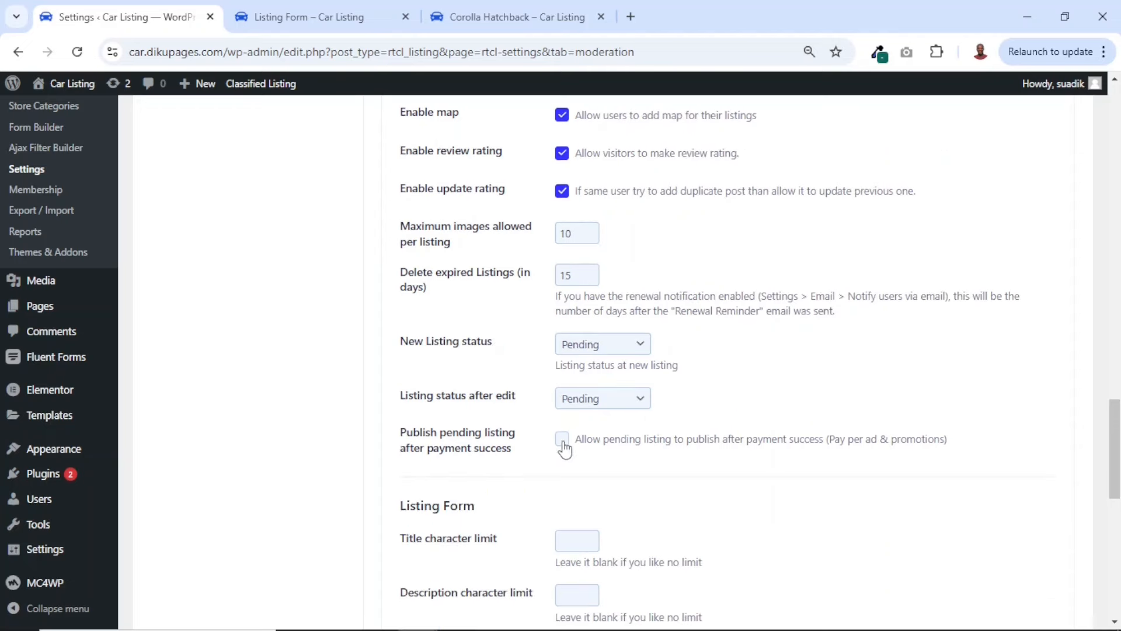
click(562, 442)
Review the Listing Form section of the Moderation settings against the fields on the front-end listing form
scroll(666, 497, down, 3)
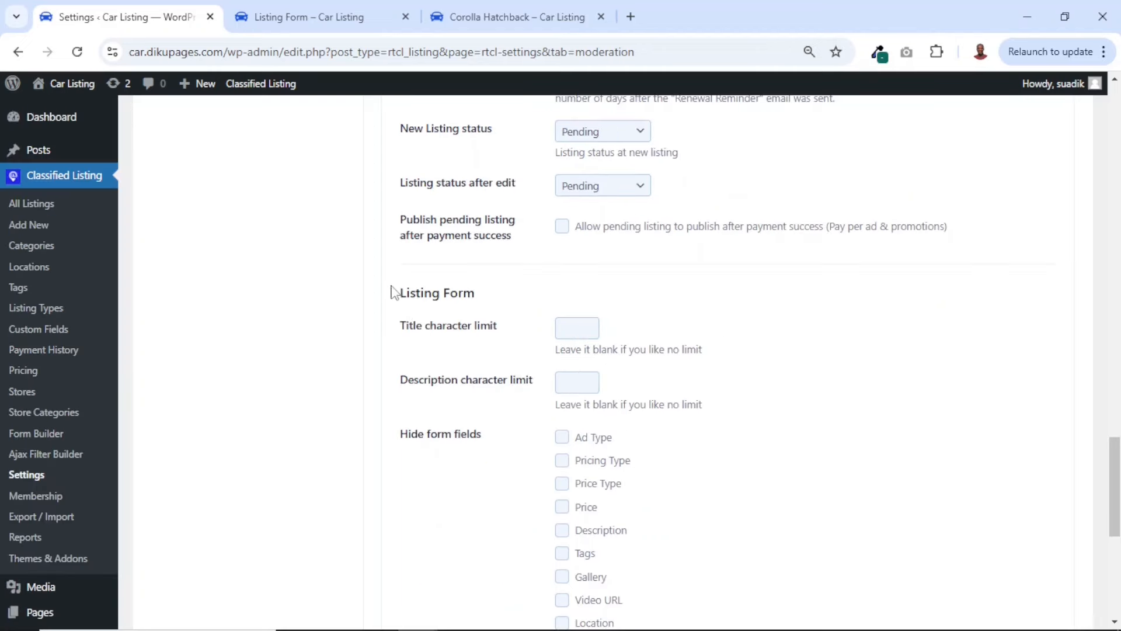
drag(398, 297, 524, 300)
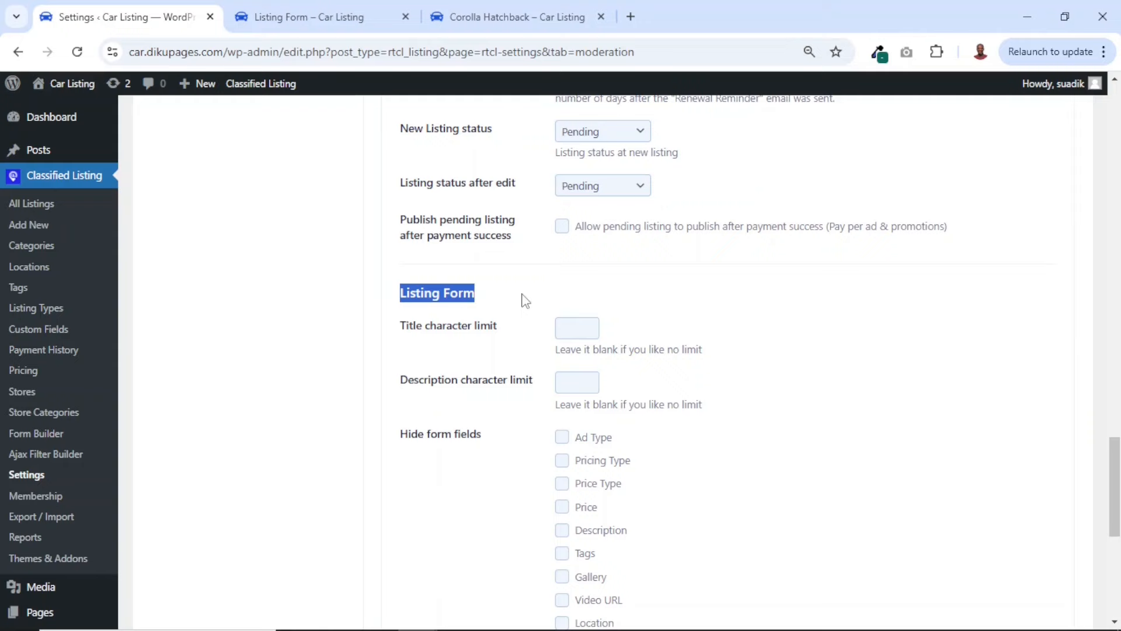
click(317, 17)
scroll(644, 419, down, 5)
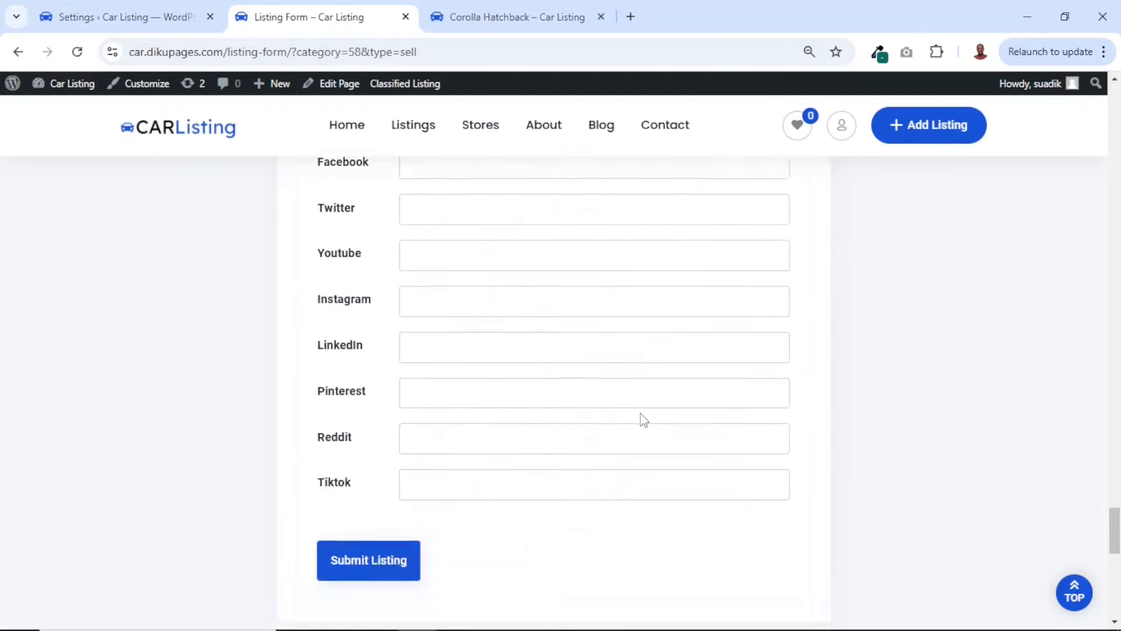
scroll(644, 419, up, 20)
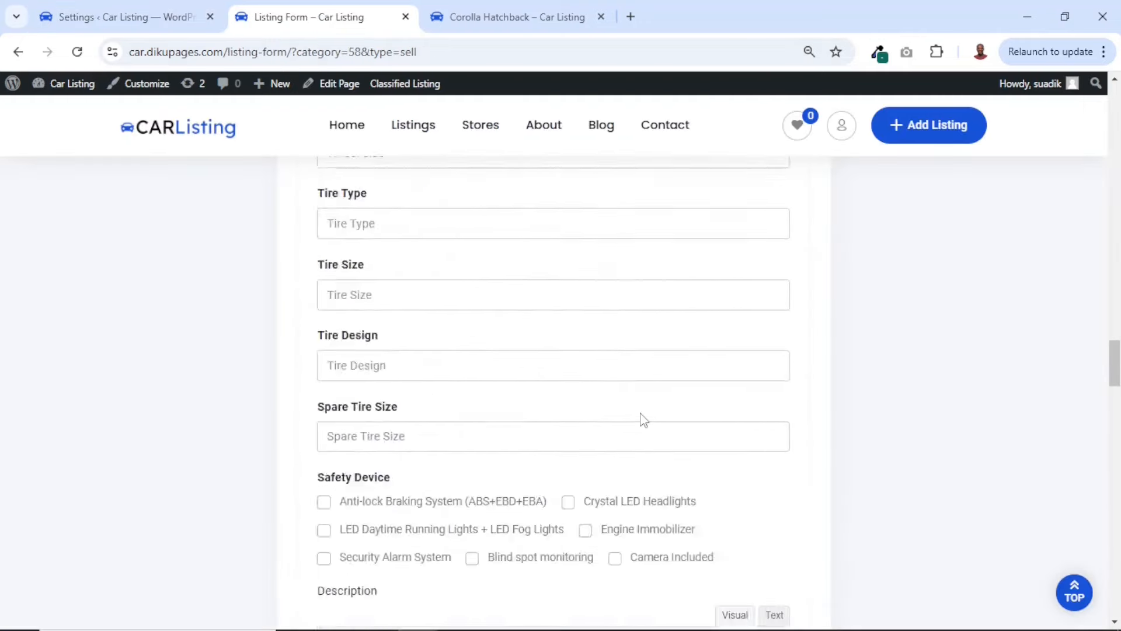
click(163, 17)
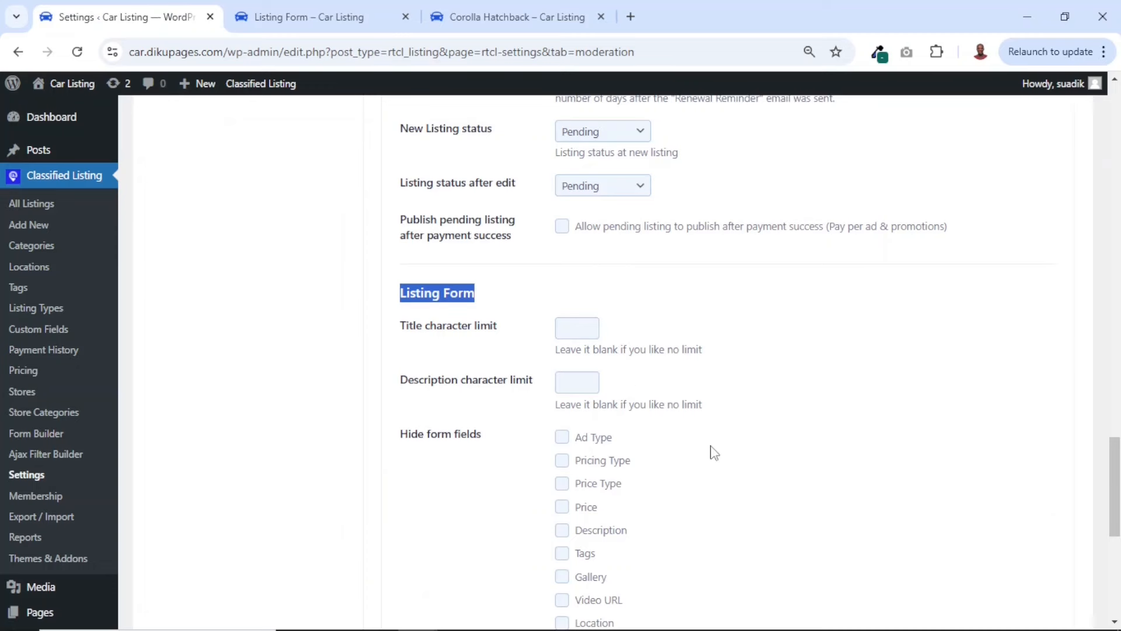
scroll(714, 452, down, 5)
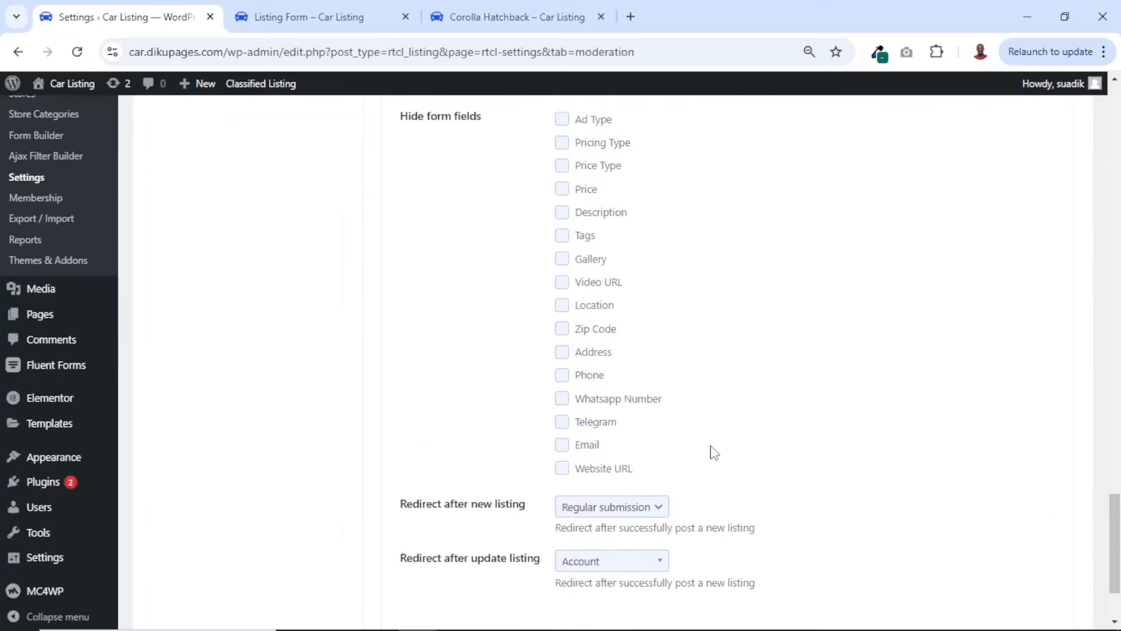
Hide the Video URL, Location and Zip Code fields from the listing form and save the Moderation settings
scroll(714, 452, up, 1)
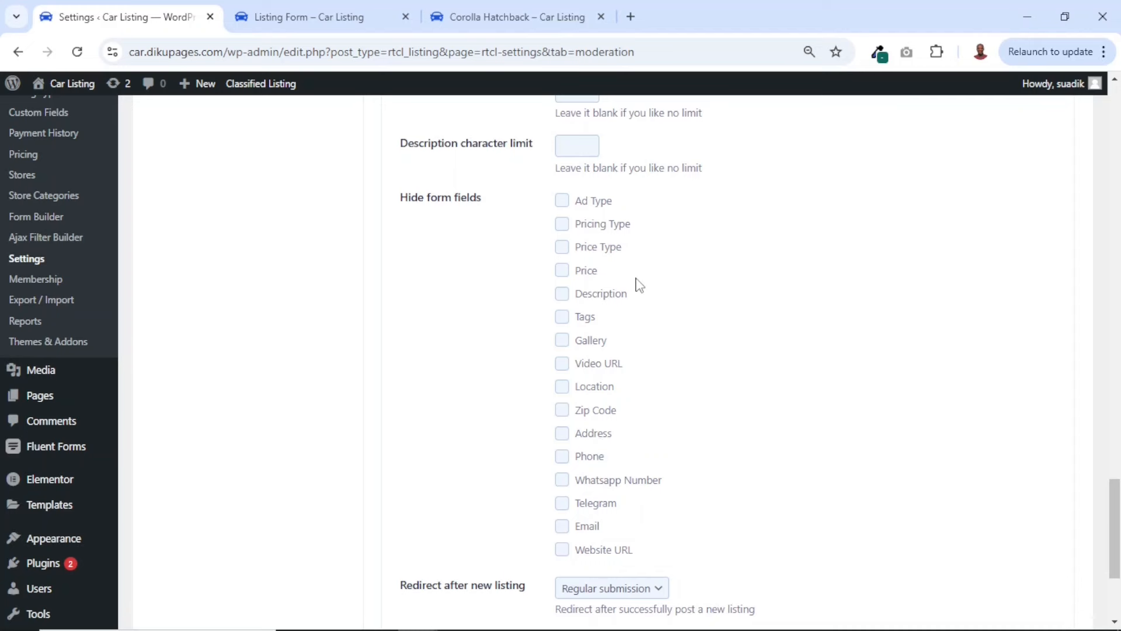
click(563, 412)
click(561, 387)
scroll(623, 407, down, 4)
click(456, 534)
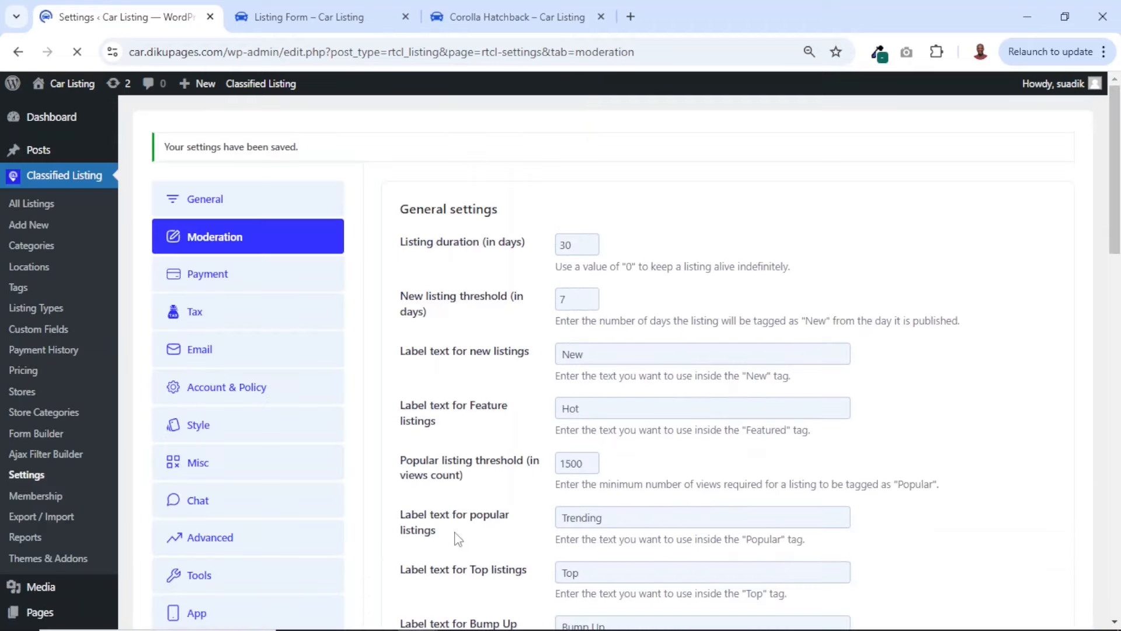
Examine the images, video URL and contact sections of the front-end listing form, and recheck the hidden fields selected in the Moderation settings
click(310, 23)
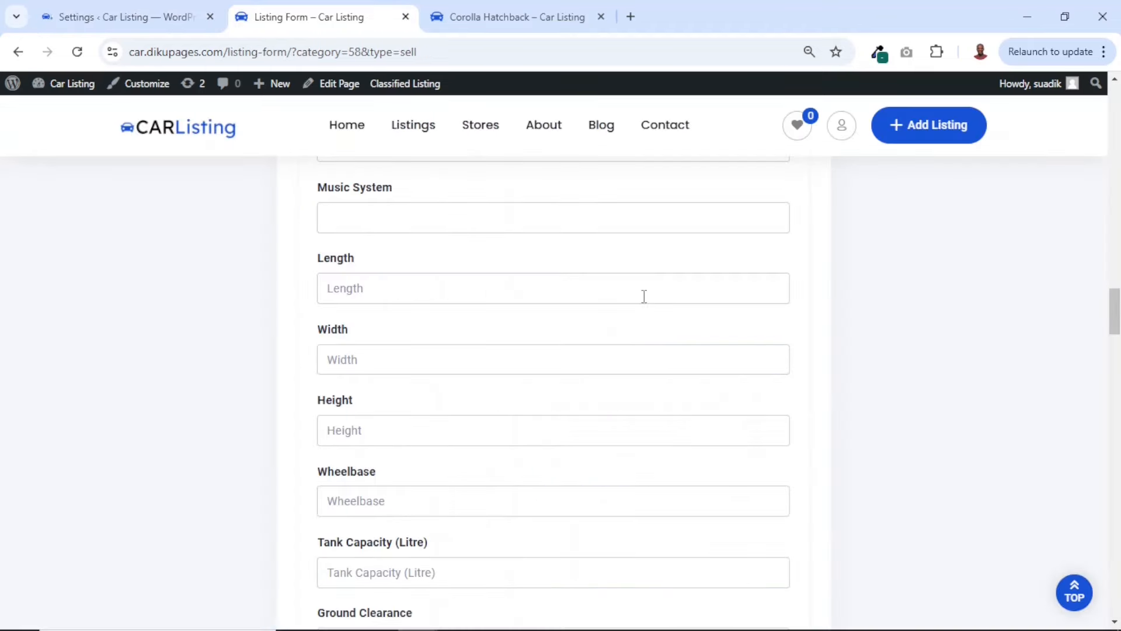
scroll(644, 296, down, 15)
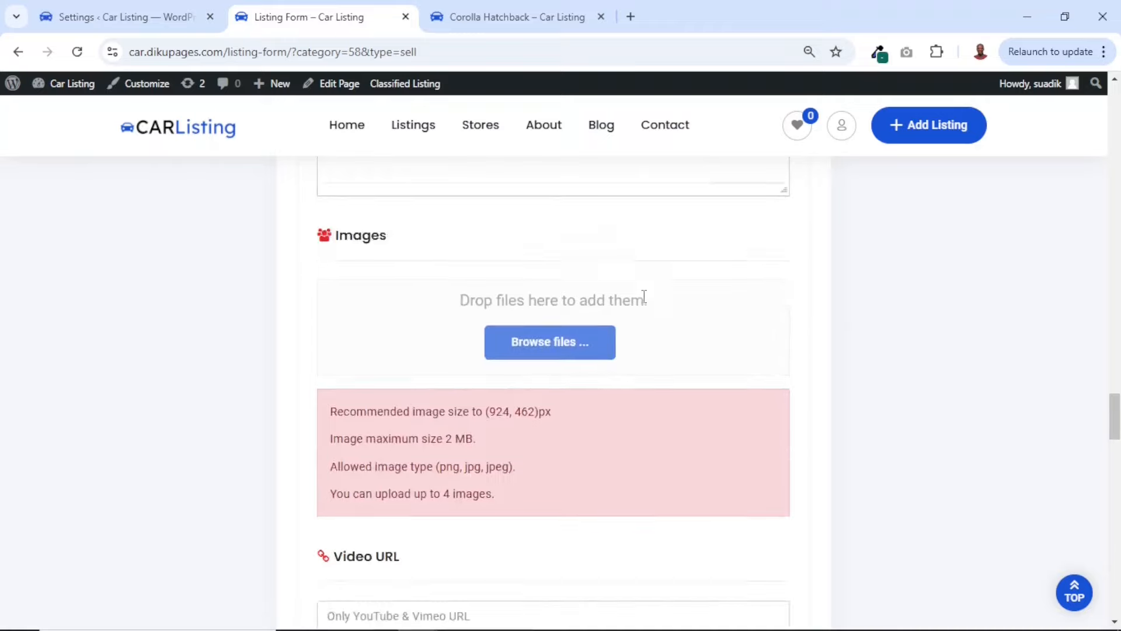
scroll(406, 443, down, 4)
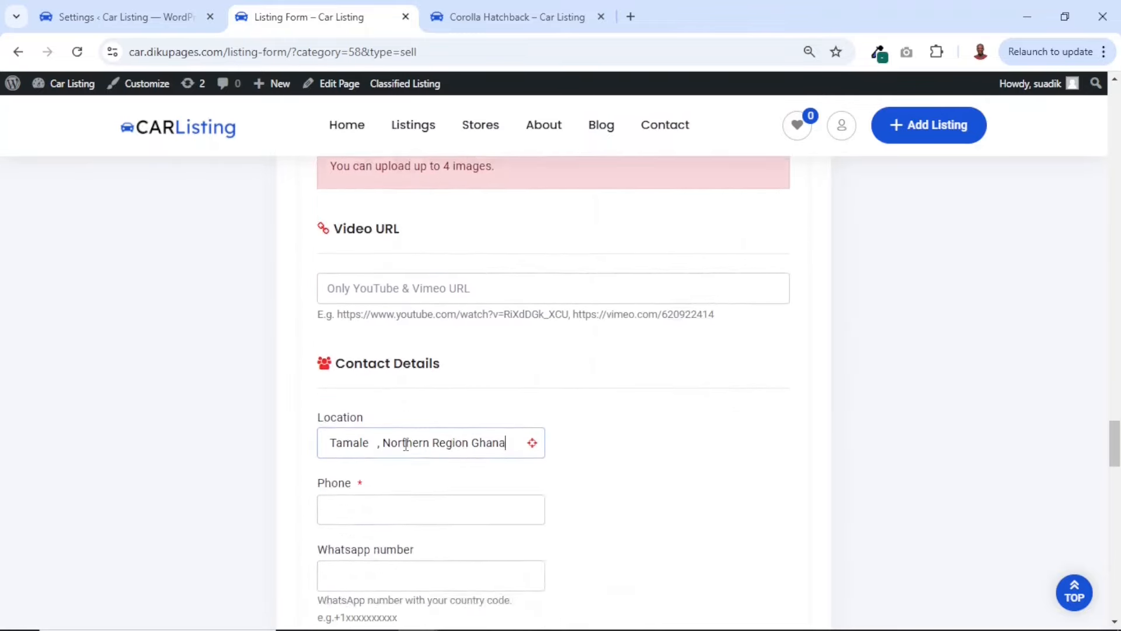
scroll(473, 428, down, 6)
scroll(474, 428, down, 2)
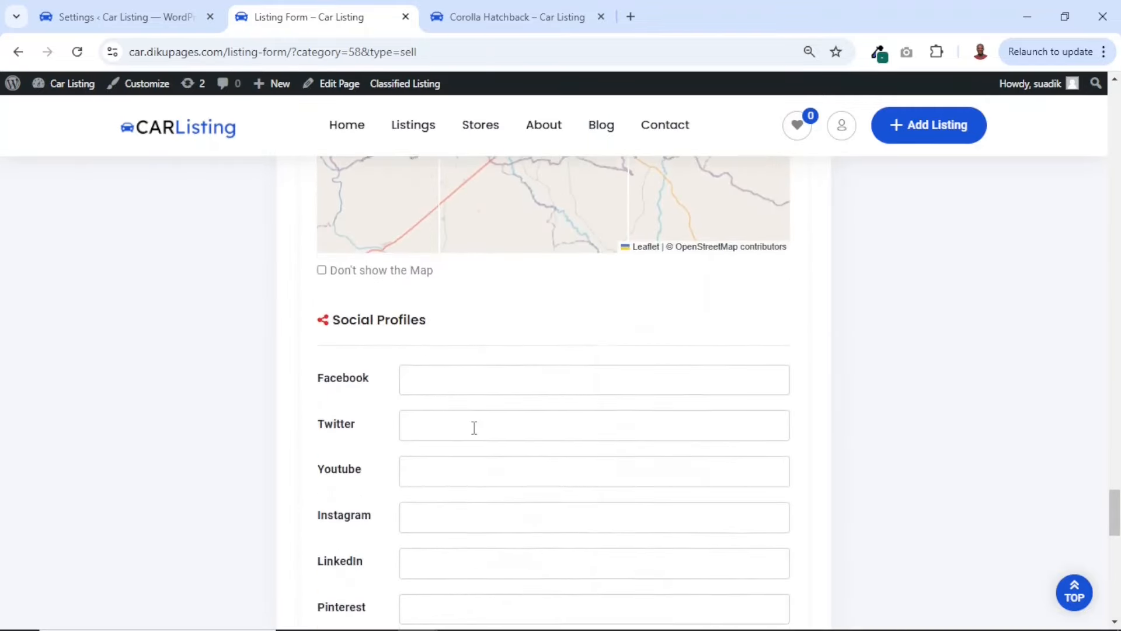
click(125, 16)
scroll(542, 400, down, 15)
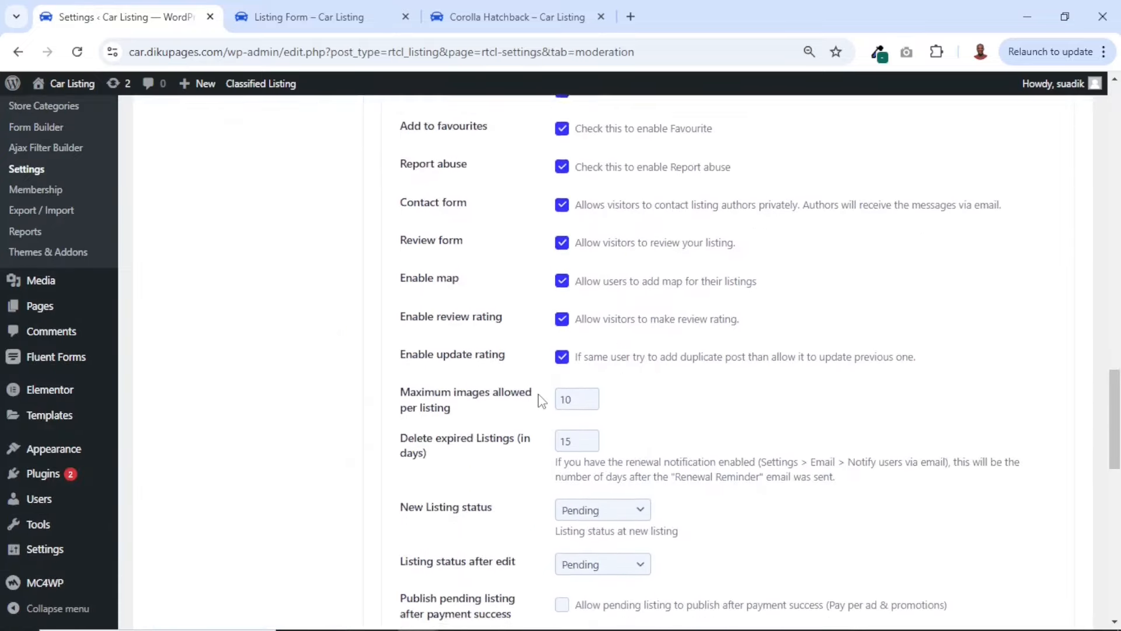
scroll(582, 457, up, 5)
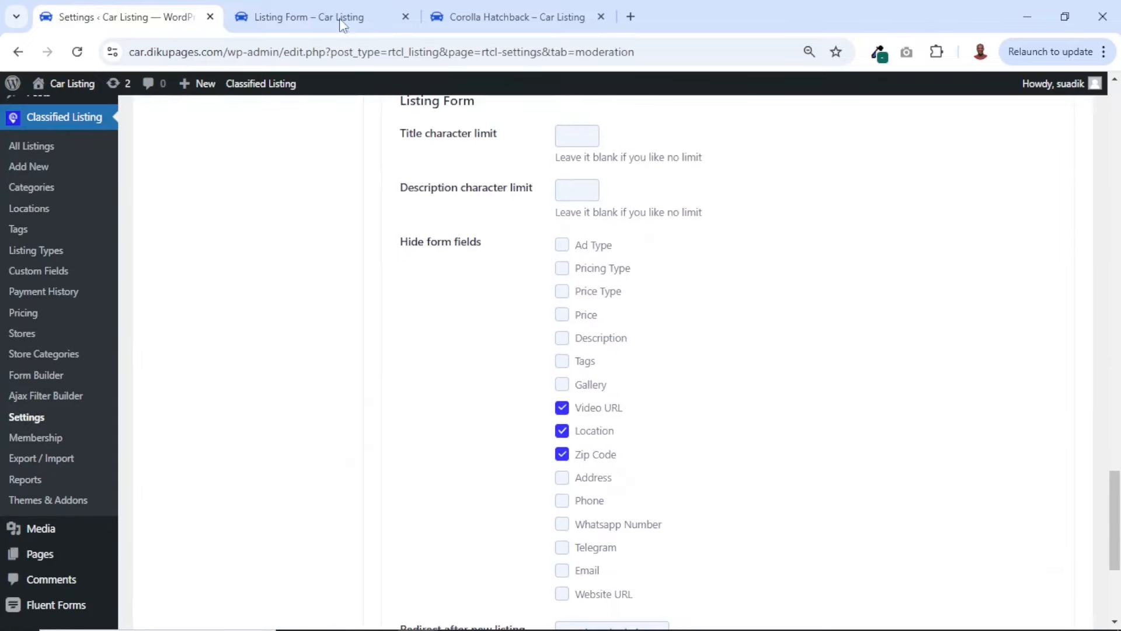
Locate the image upload limit on the front-end listing form and reload the page to apply the saved settings
click(316, 16)
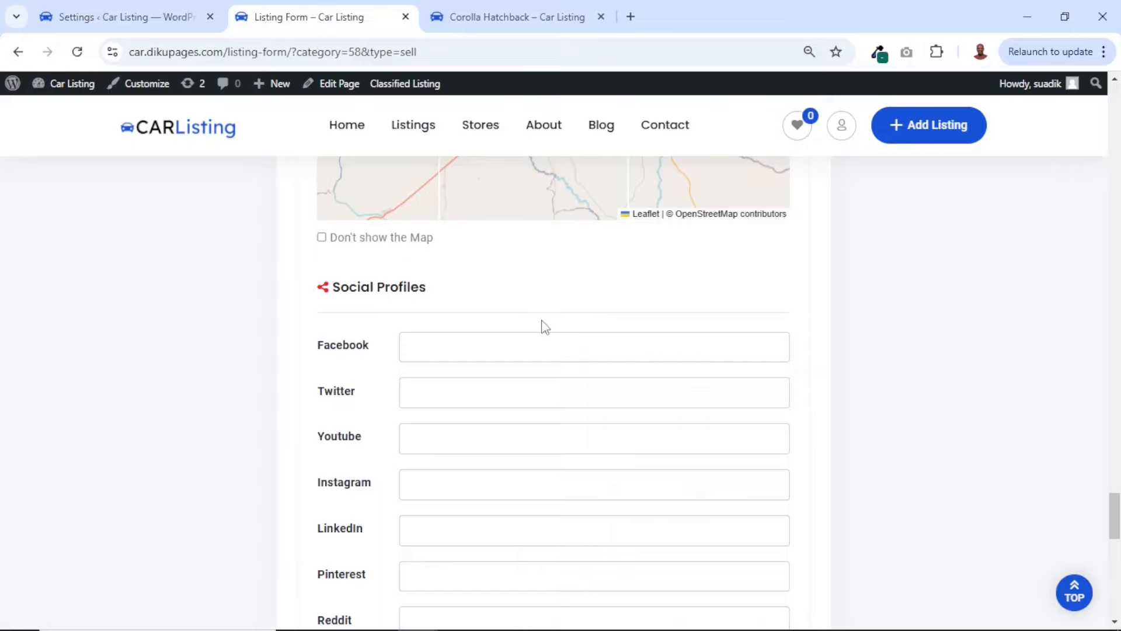
scroll(542, 327, up, 11)
scroll(542, 327, down, 20)
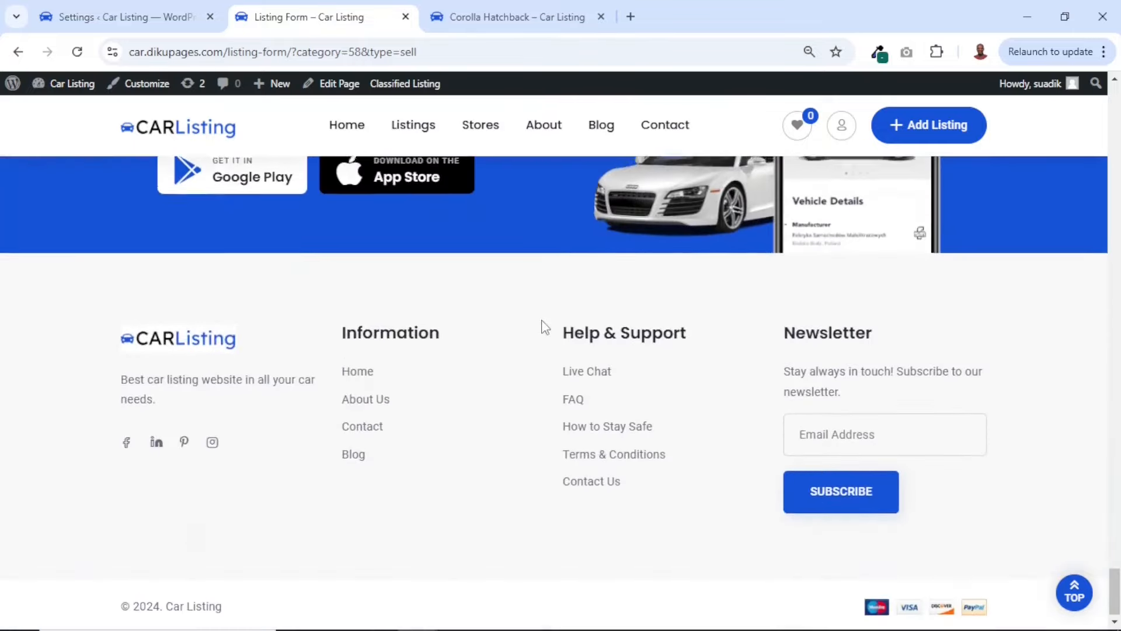
scroll(542, 325, up, 14)
scroll(542, 326, down, 2)
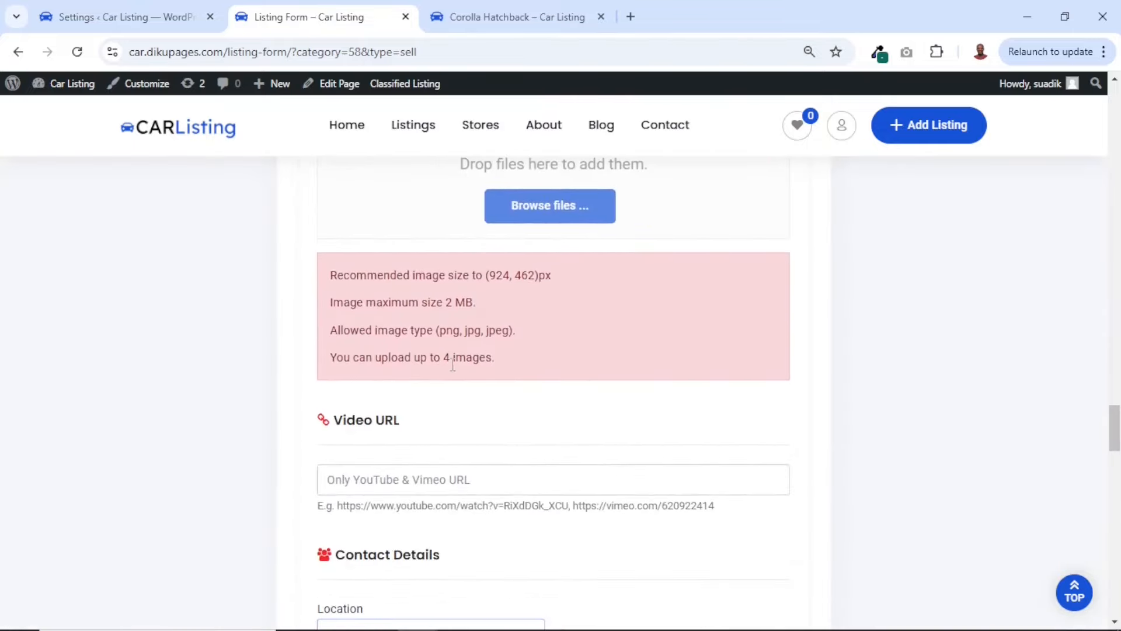
drag(444, 359, 452, 359)
click(75, 52)
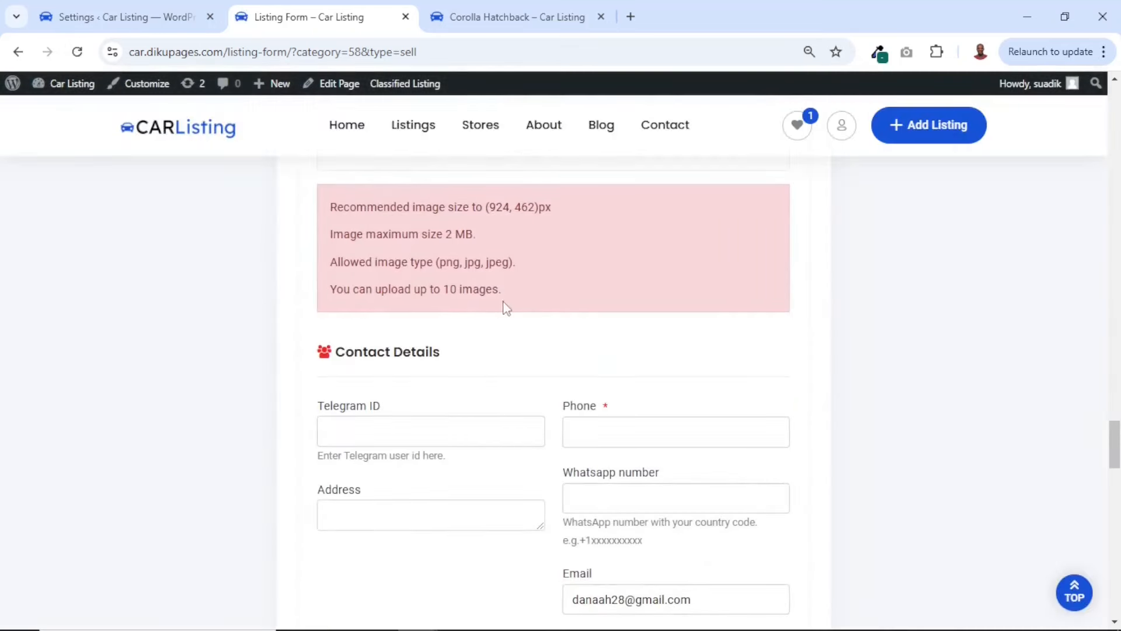
Verify the image upload limit and the Contact Details fields on the reloaded listing form
drag(446, 290, 493, 295)
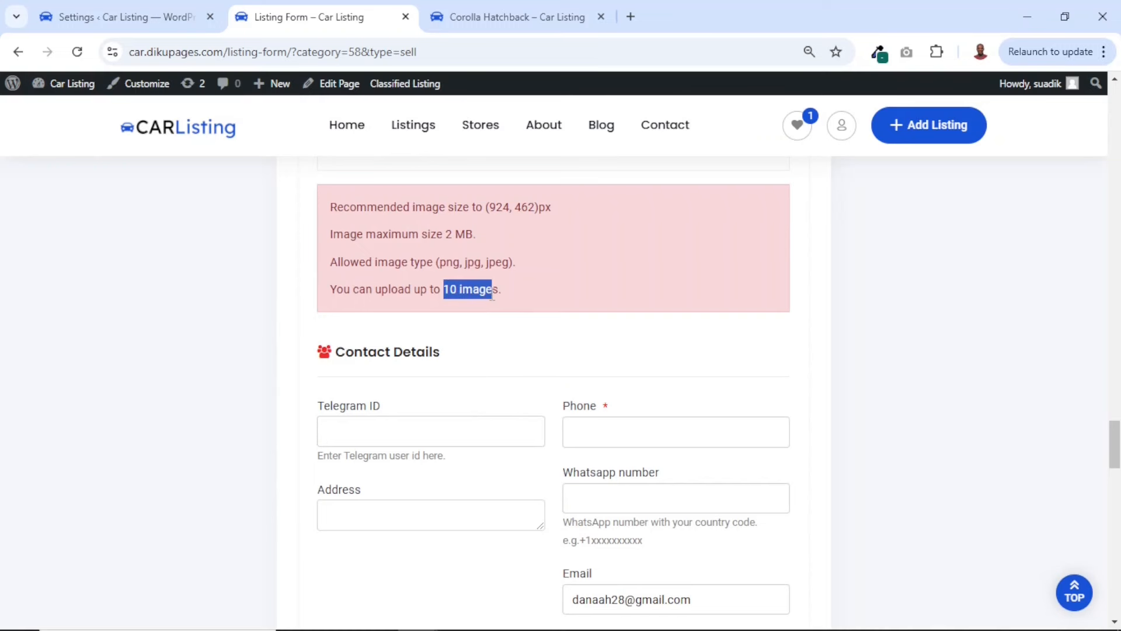
scroll(497, 364, down, 5)
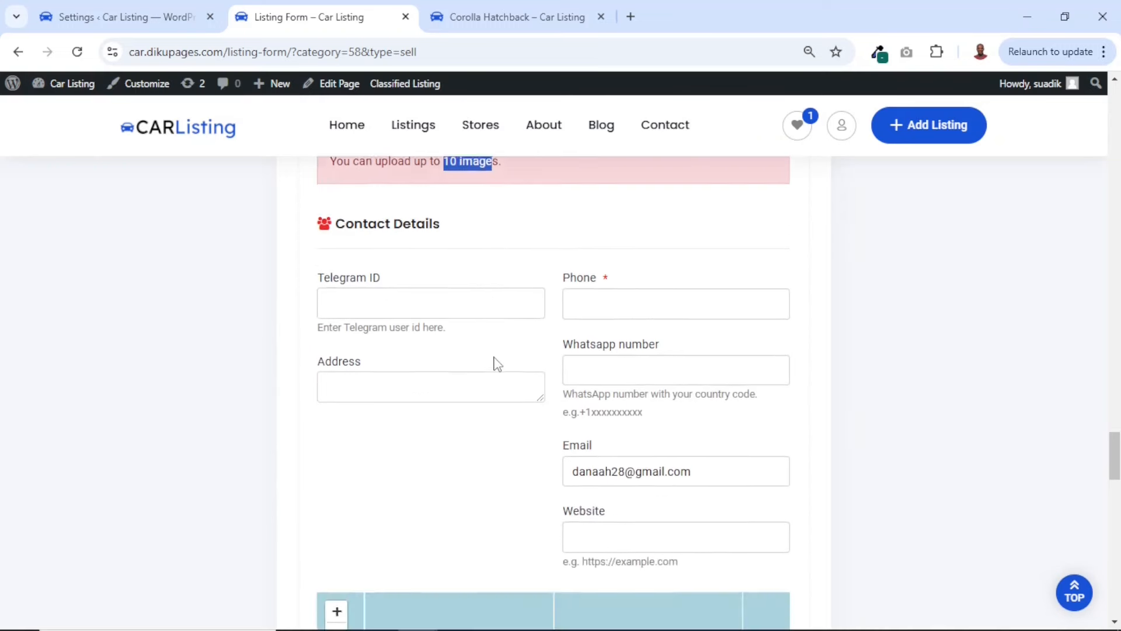
scroll(497, 364, up, 4)
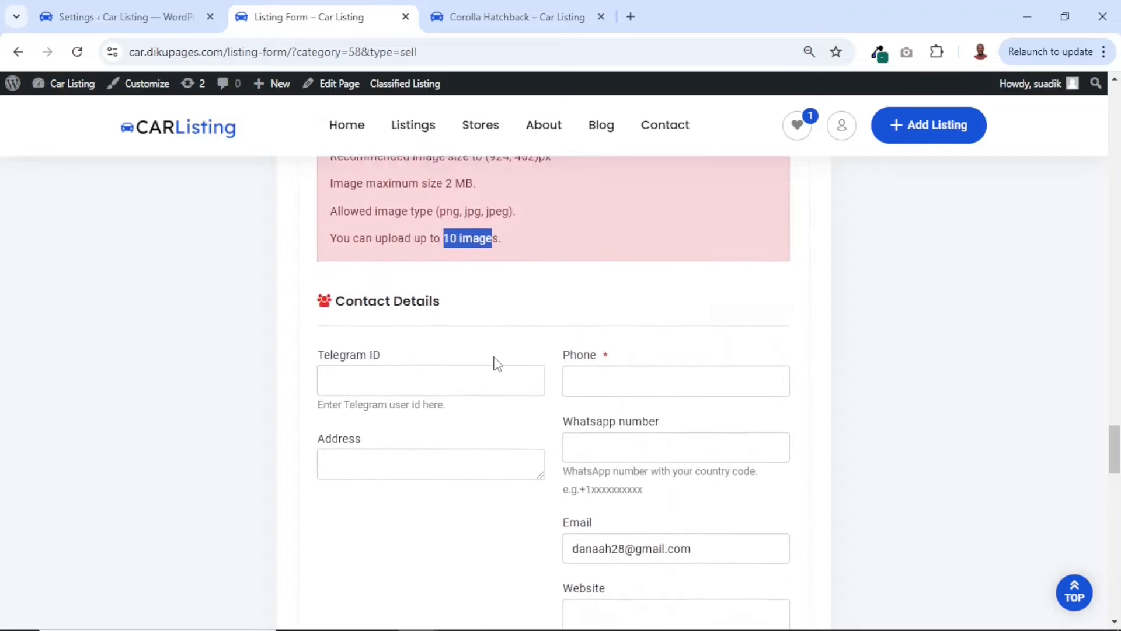
scroll(497, 364, down, 12)
scroll(497, 364, up, 16)
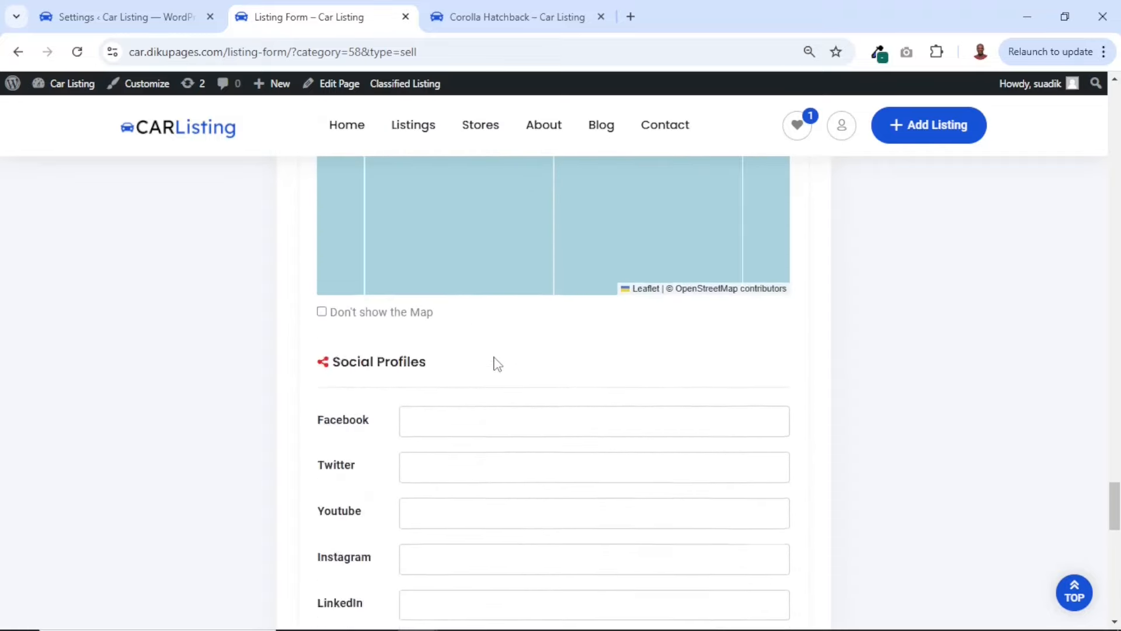
scroll(497, 364, down, 4)
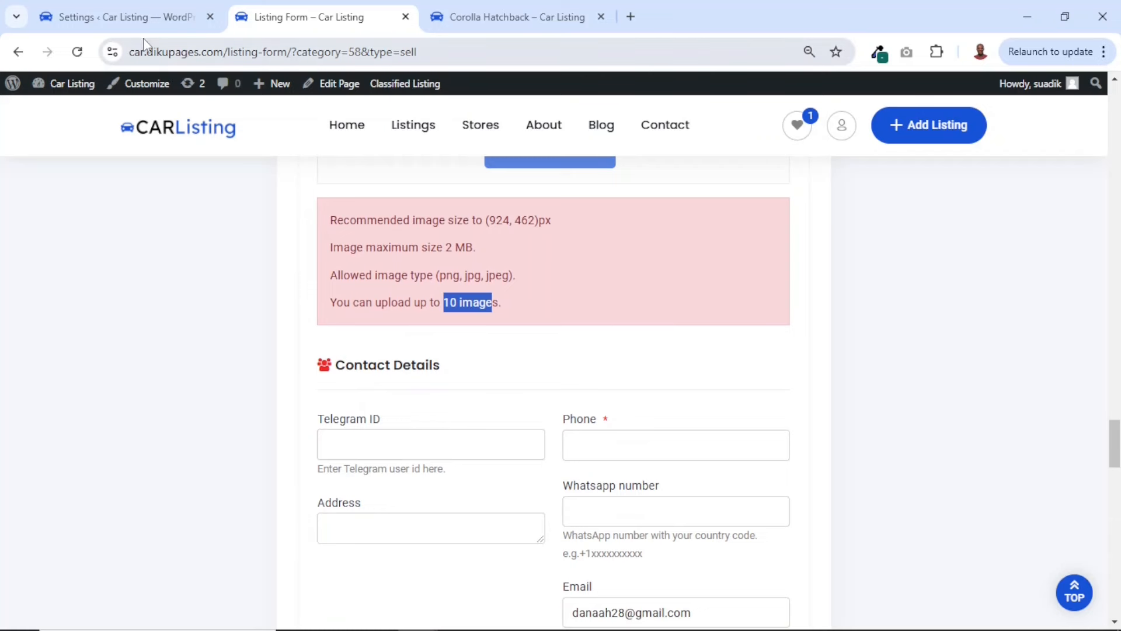
Unhide the Video URL, Location and Zip Code form fields in the Moderation settings and save the changes
click(135, 12)
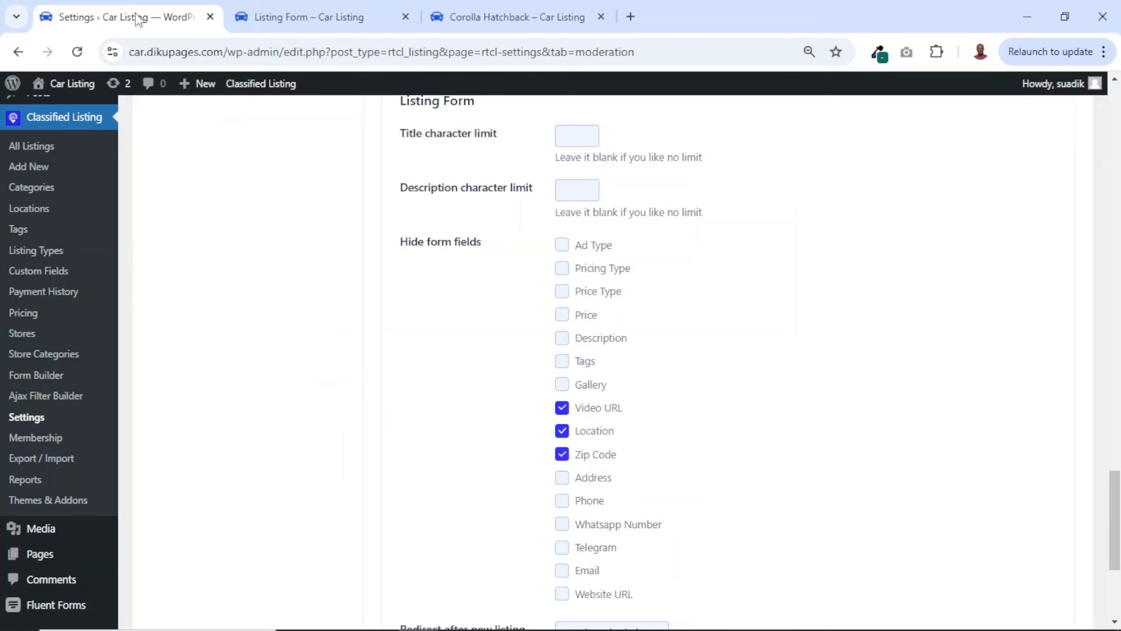
click(561, 408)
click(569, 433)
click(563, 455)
scroll(797, 452, up, 8)
scroll(796, 452, down, 12)
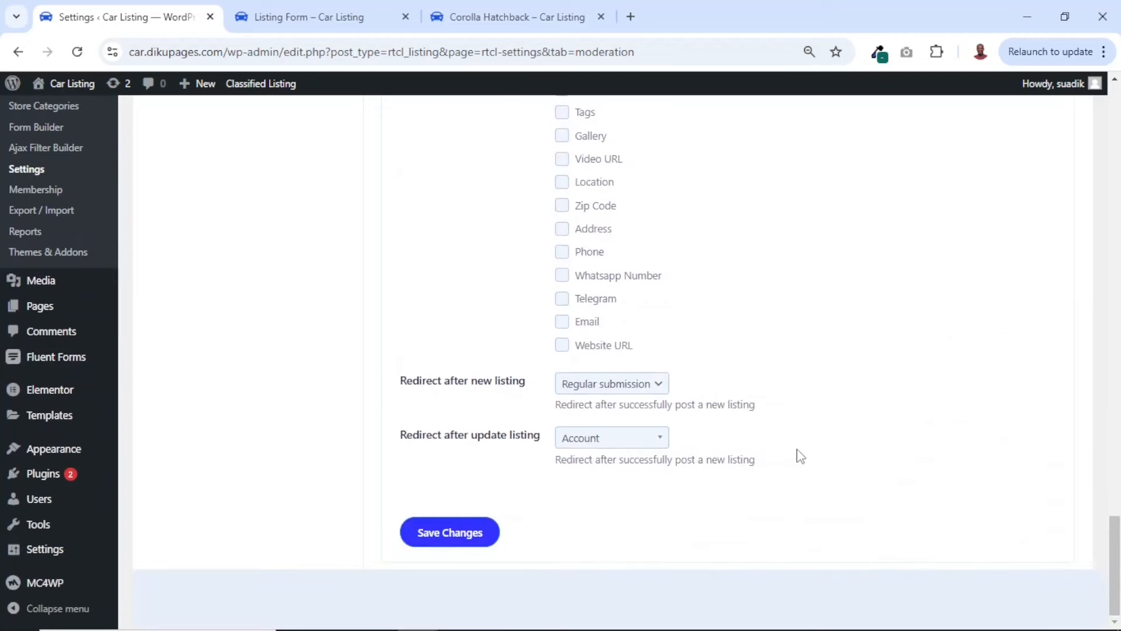
click(451, 533)
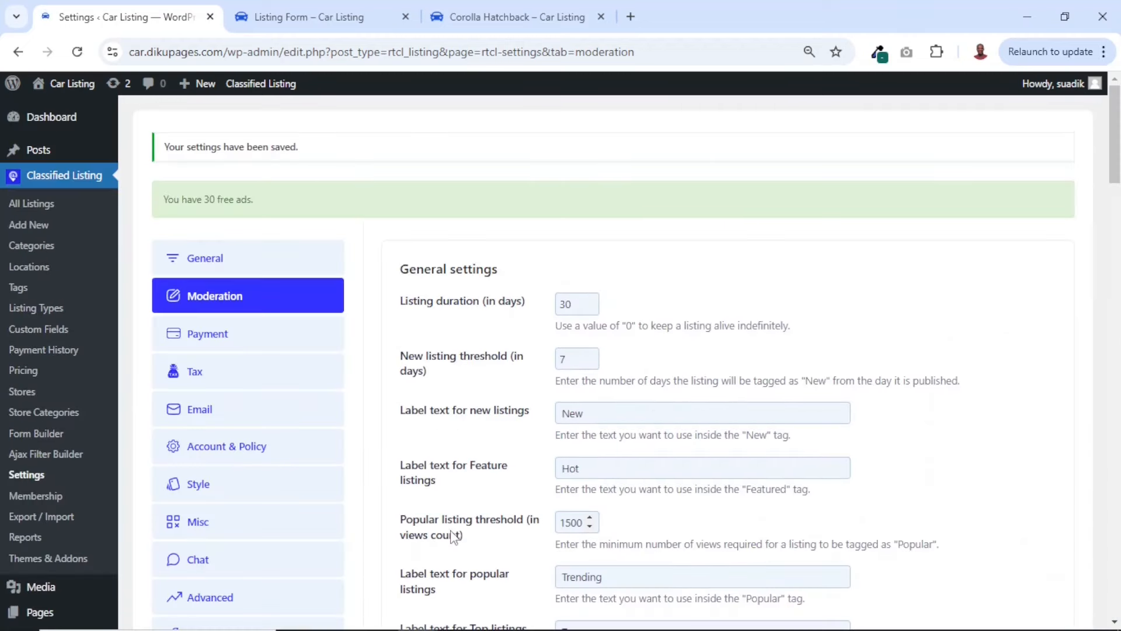
Set the currency to Ghana cedi (₵) in the Payment checkout options and save the changes
click(202, 339)
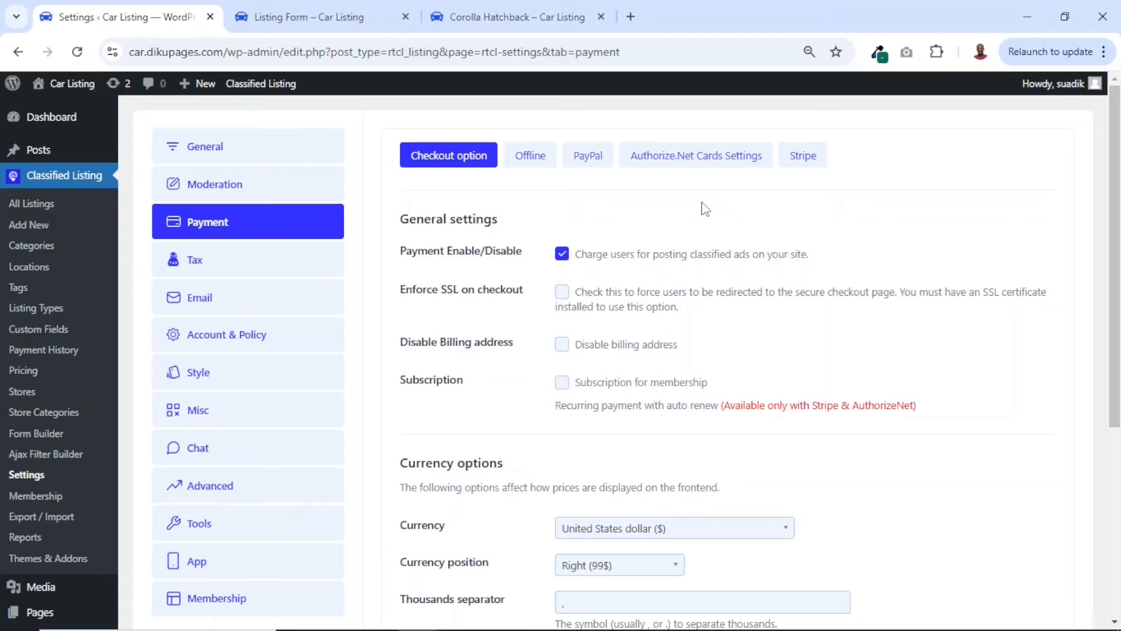
scroll(703, 208, down, 3)
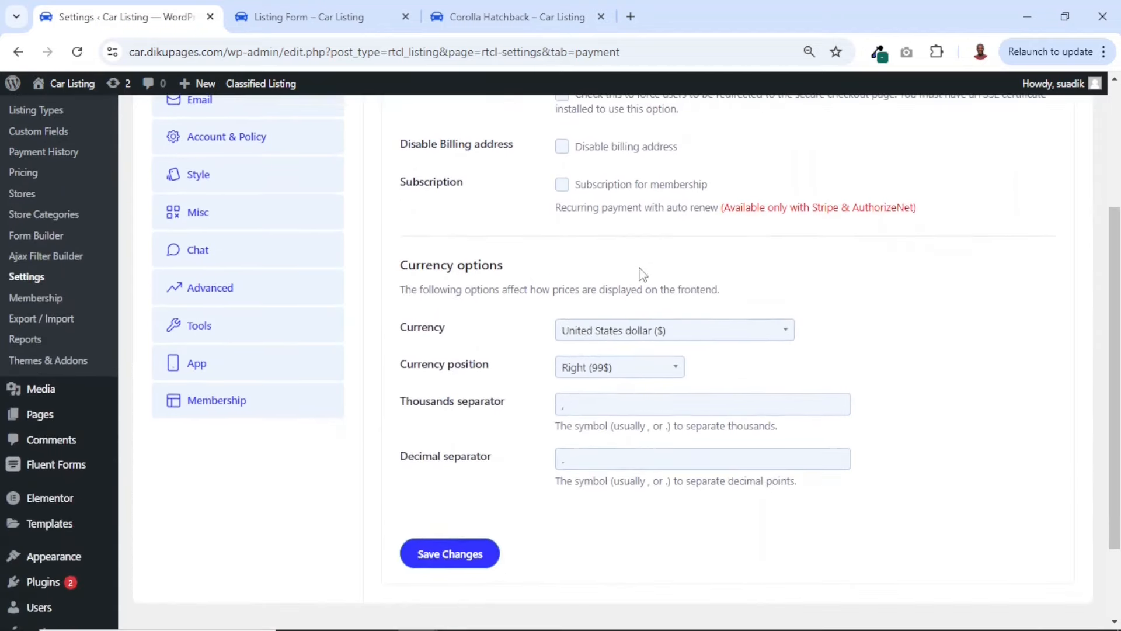
click(624, 338)
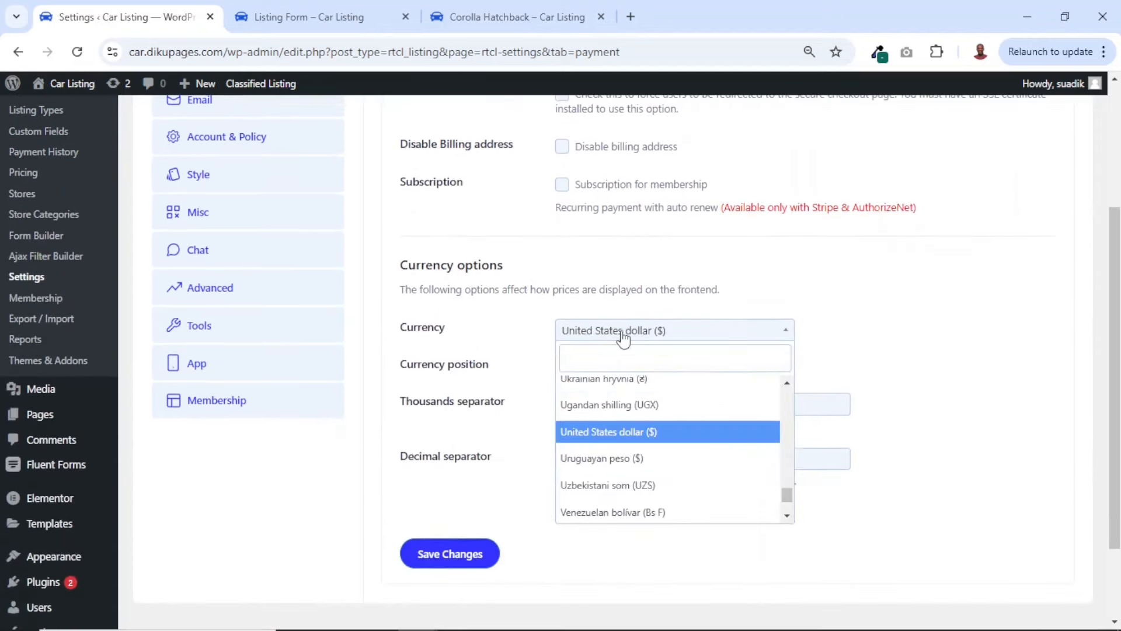
text(gha)
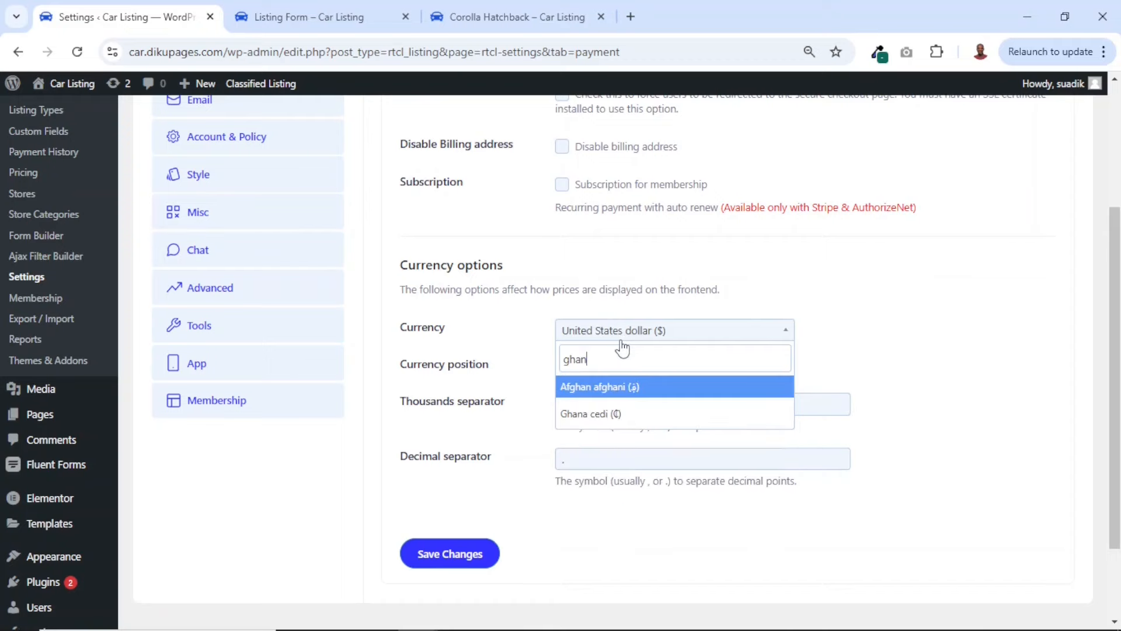
text(n)
click(591, 413)
scroll(578, 435, down, 1)
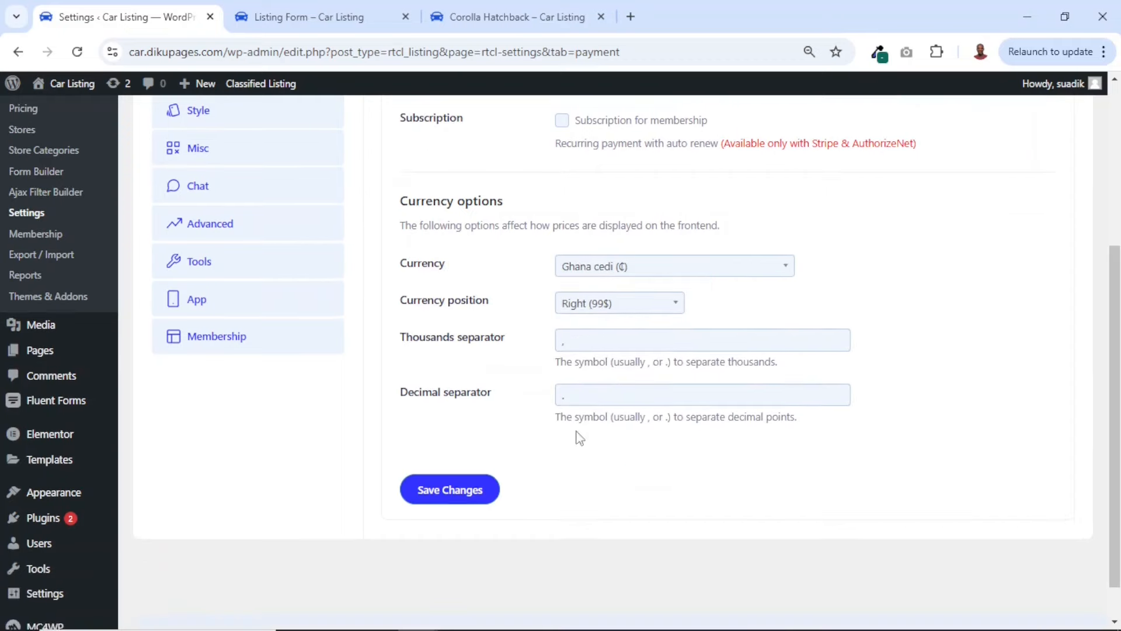
click(449, 493)
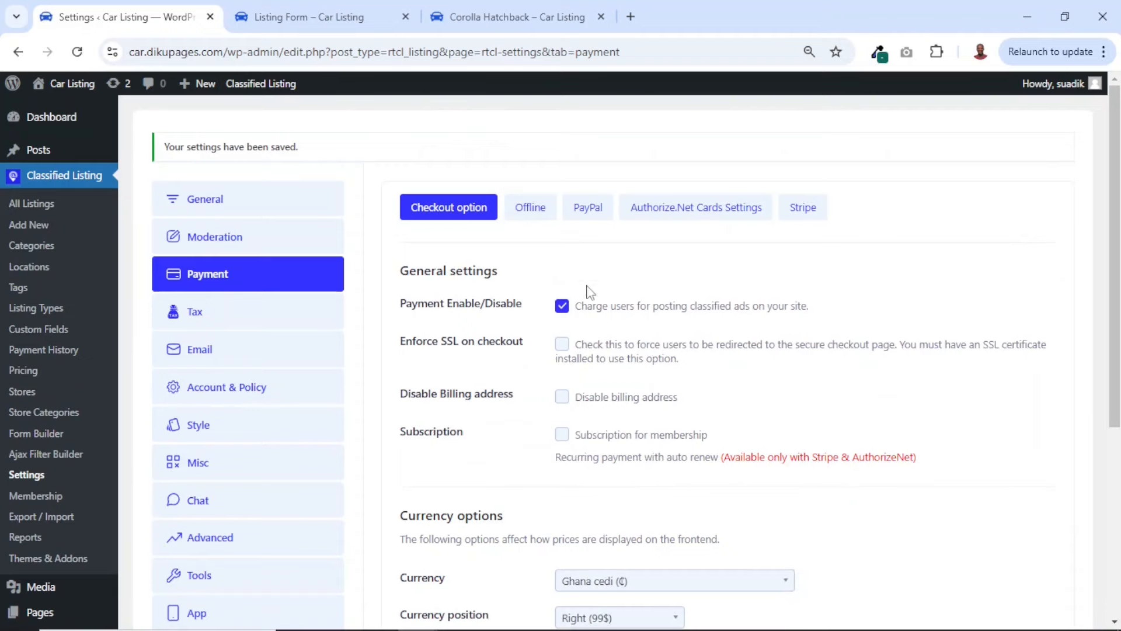
Replace the Offline payment instructions' placeholders with account name CAR LISTING LIMITED, the account number and bank name BNC BANK, and save the changes
click(531, 216)
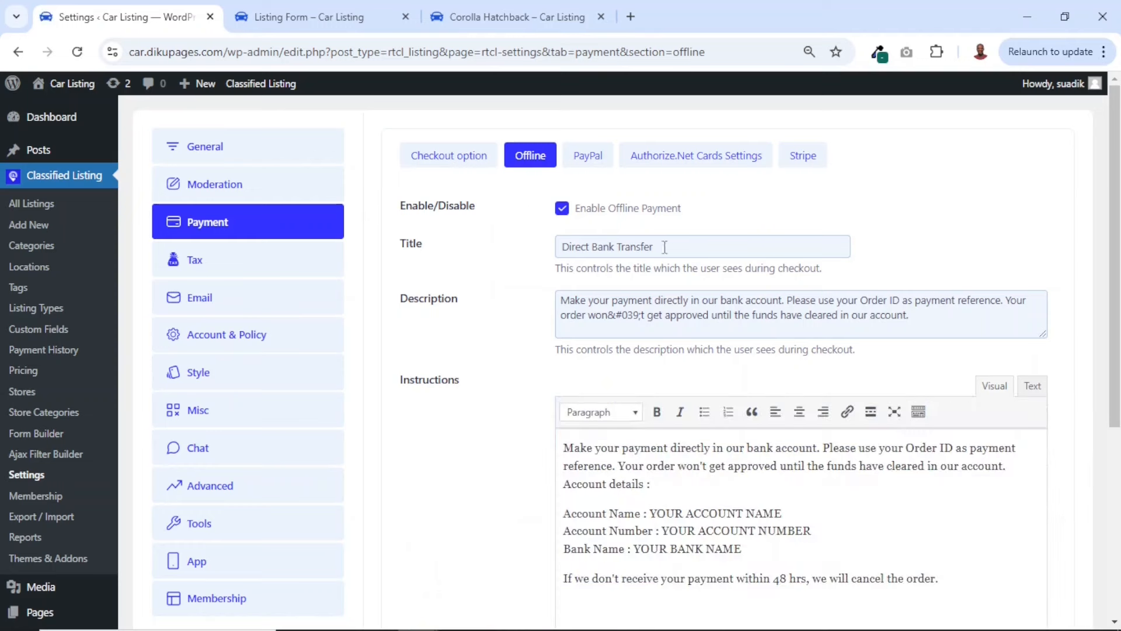
drag(679, 243, 562, 248)
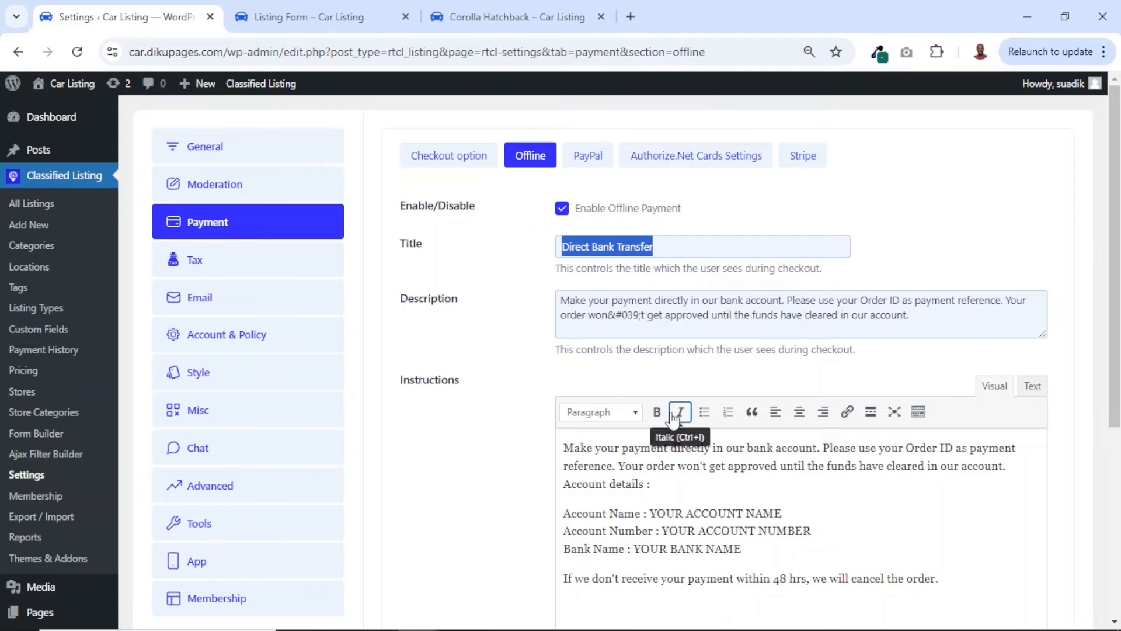
scroll(677, 412, down, 2)
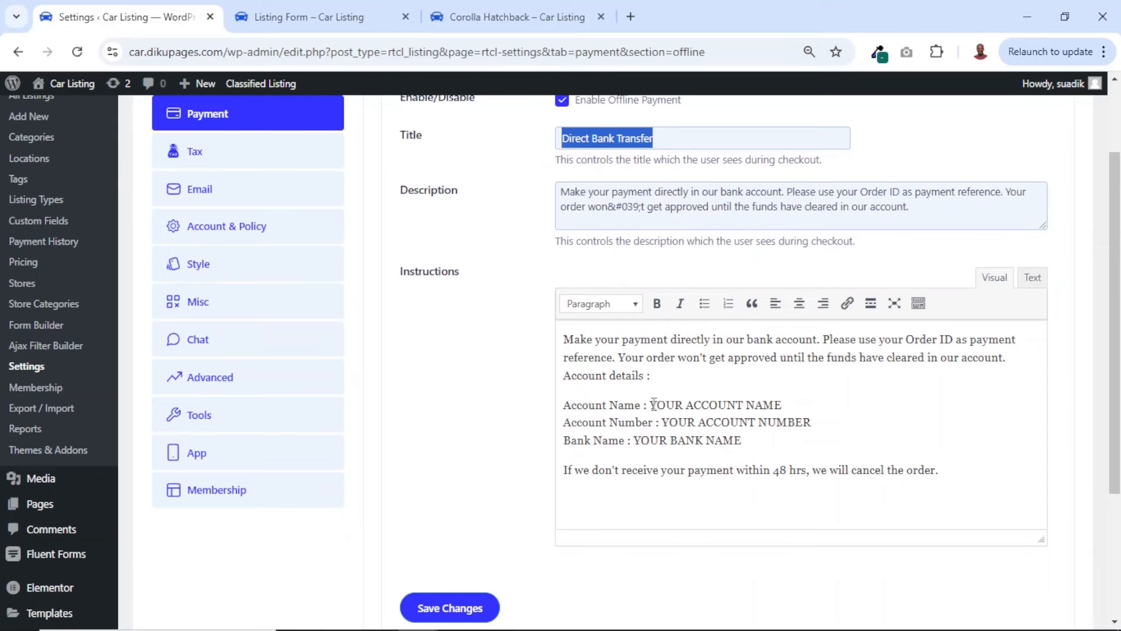
drag(653, 403, 792, 396)
drag(661, 422, 820, 416)
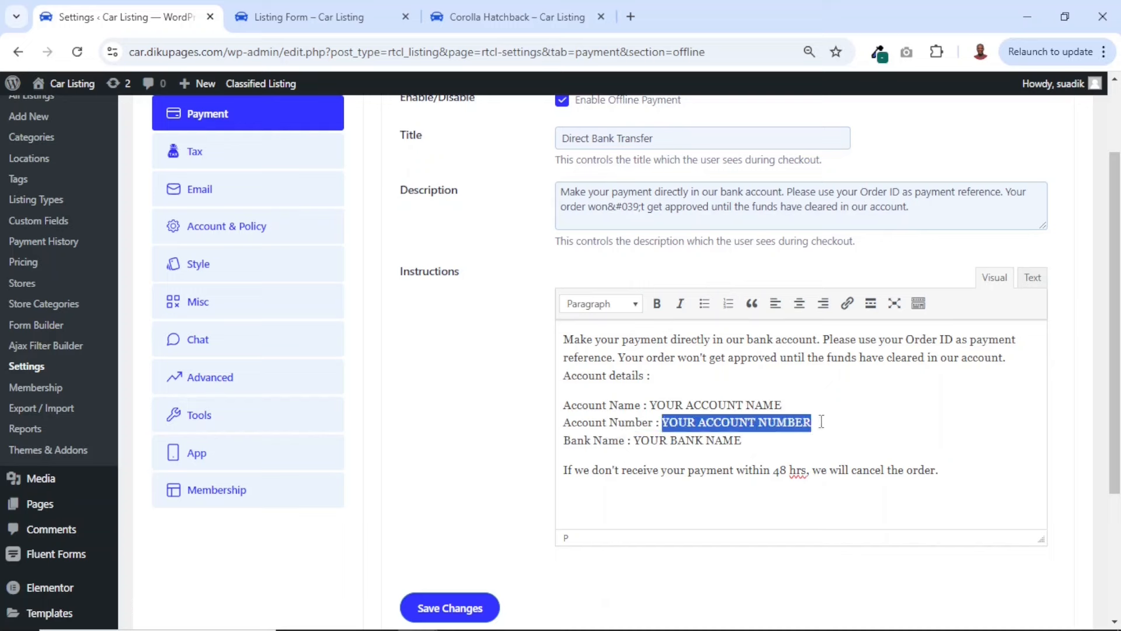
drag(632, 441, 746, 435)
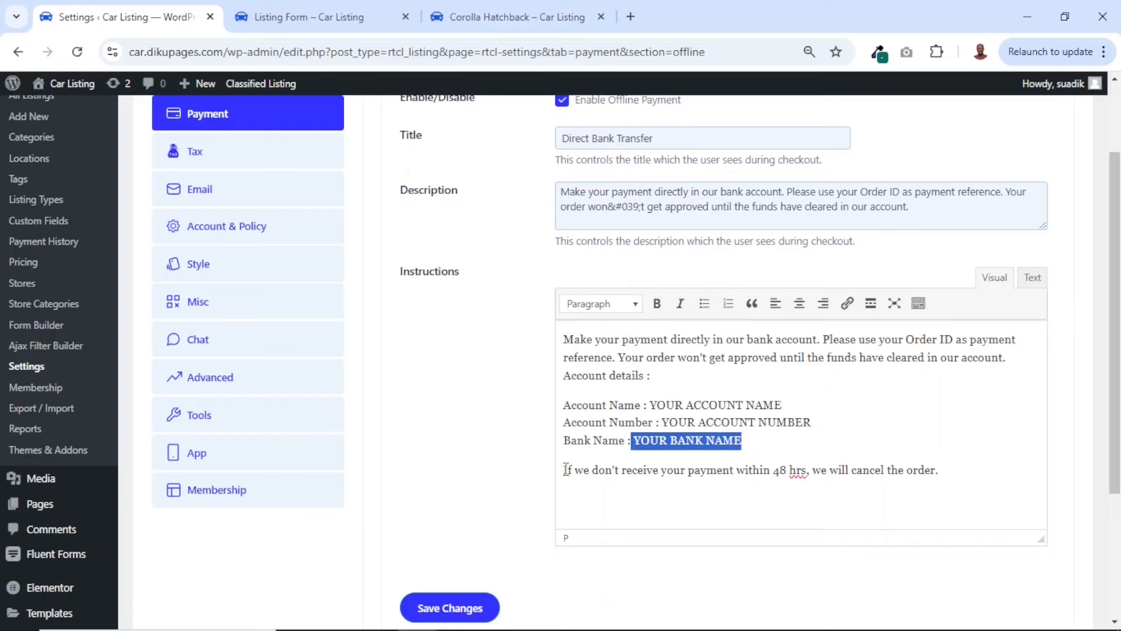
drag(566, 469, 974, 474)
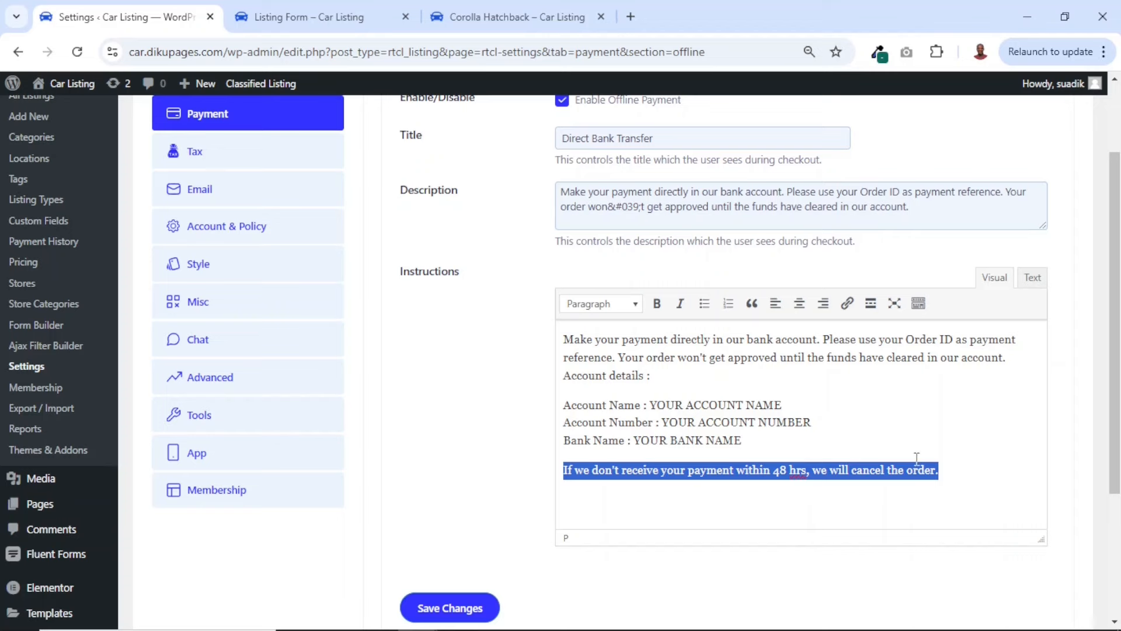
click(776, 470)
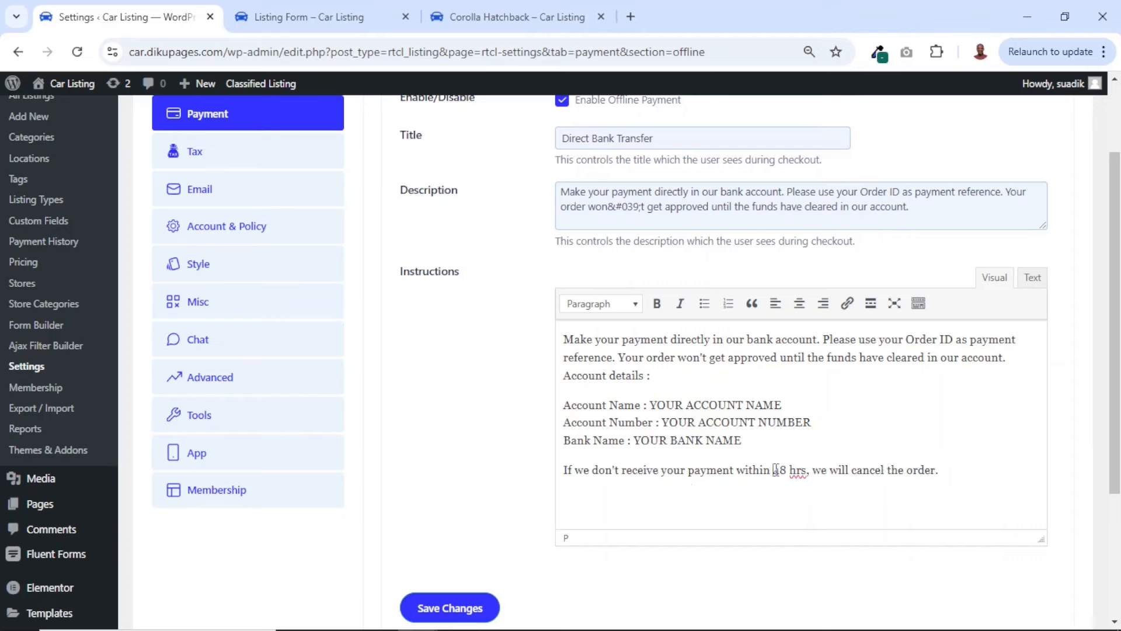
drag(776, 469, 808, 471)
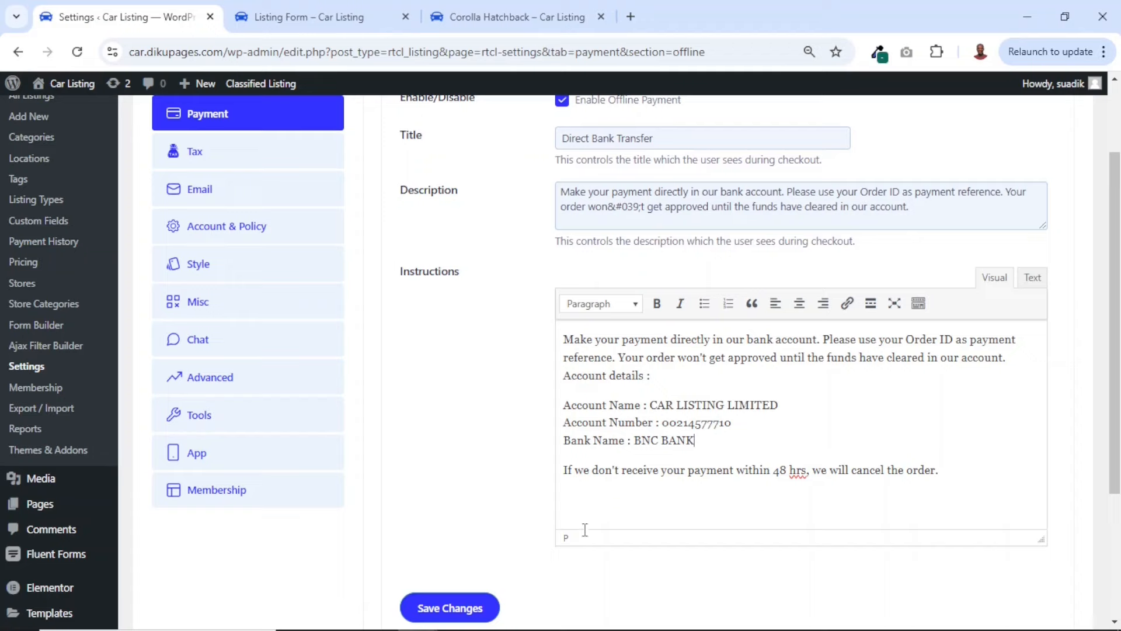
click(460, 608)
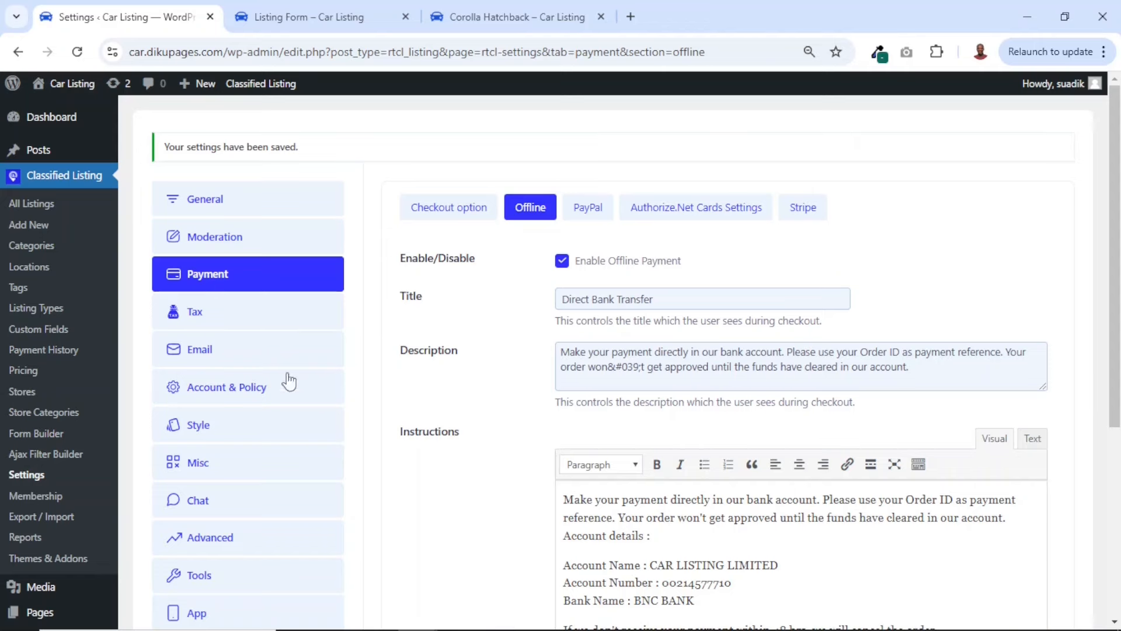
Enable tax in the general Tax settings and save the changes
click(189, 315)
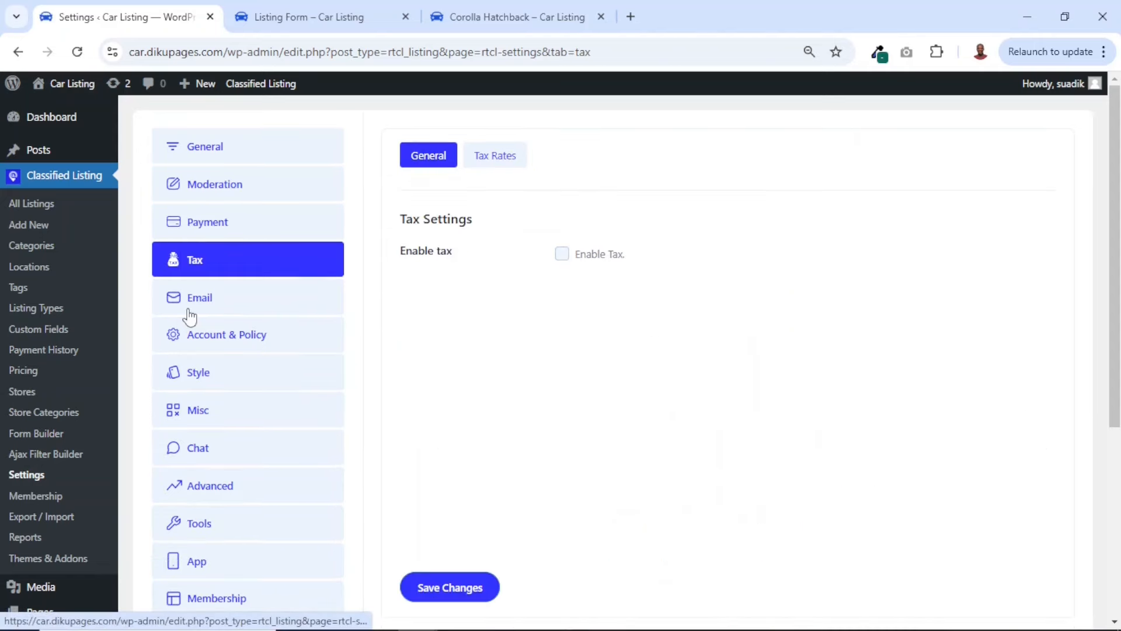
click(564, 260)
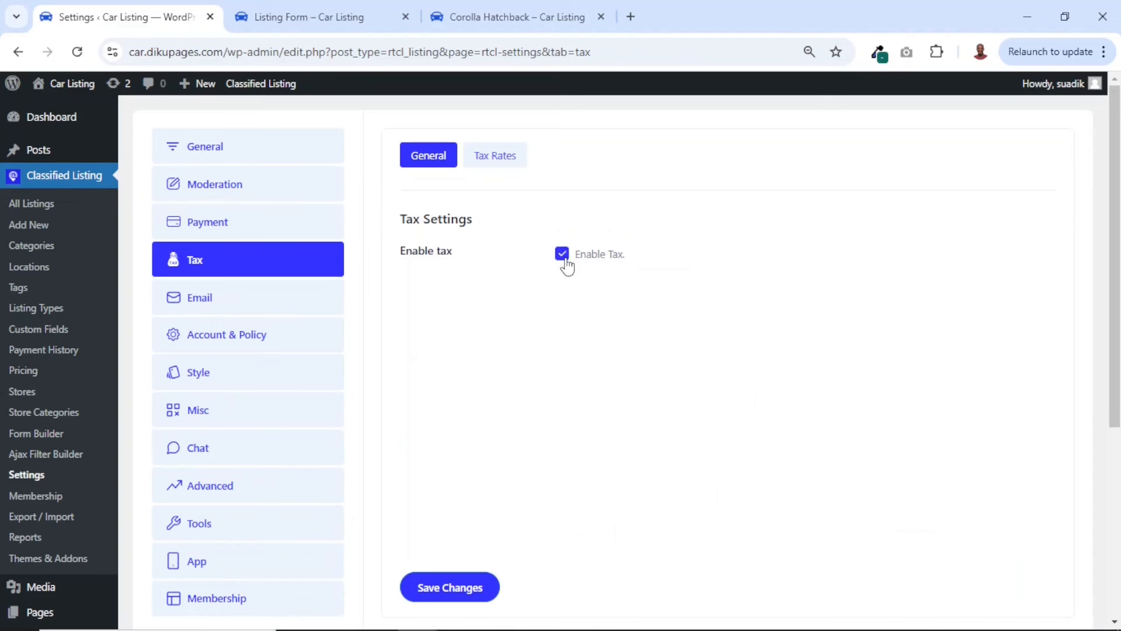
click(443, 591)
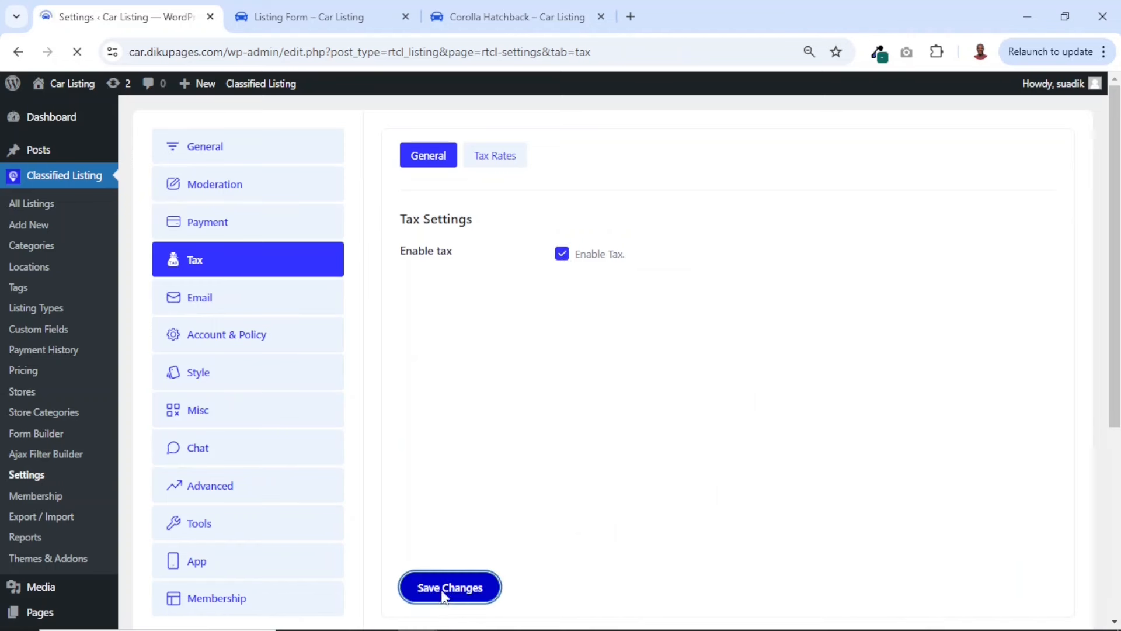
Set the tax rate row to country code GH with a 10% rate, save it, and return to the general Tax settings
click(488, 217)
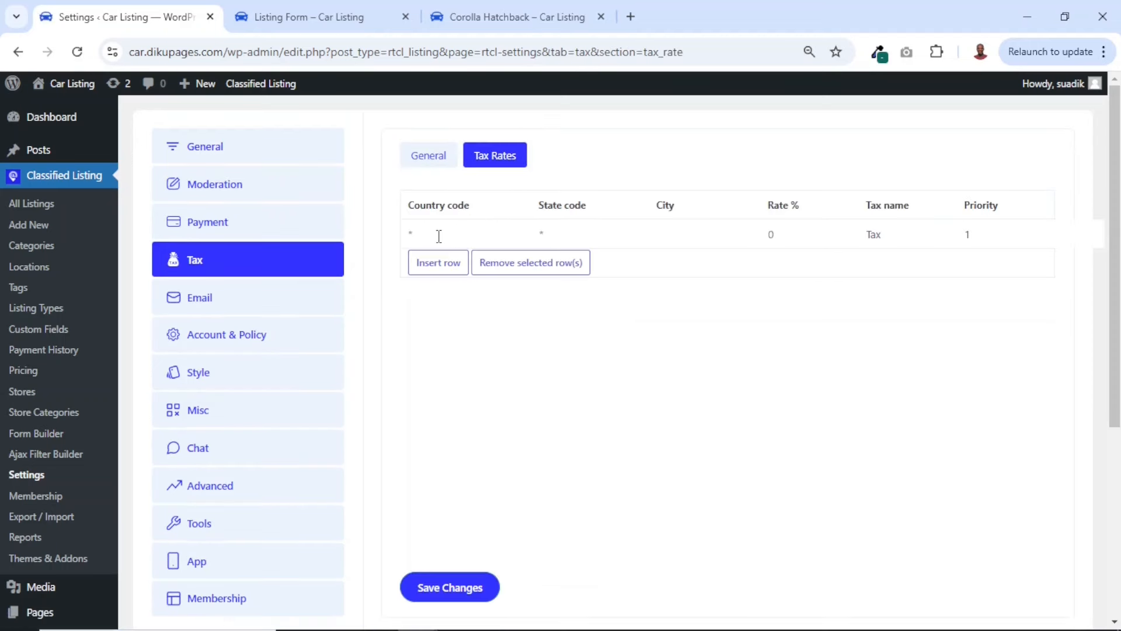
click(437, 236)
text(GHA)
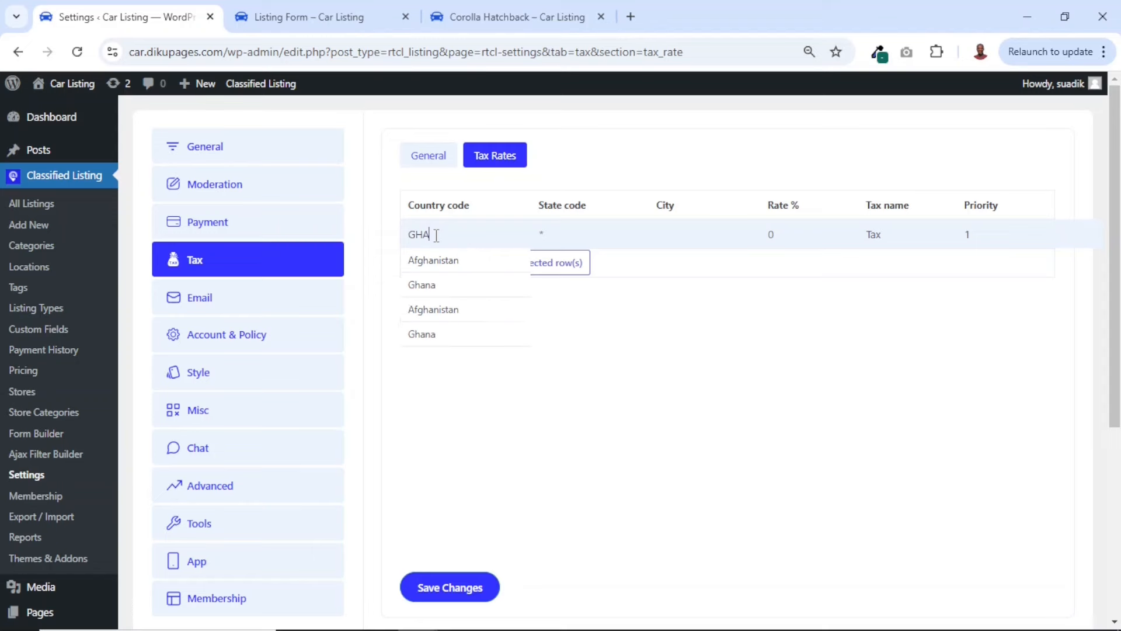
click(425, 295)
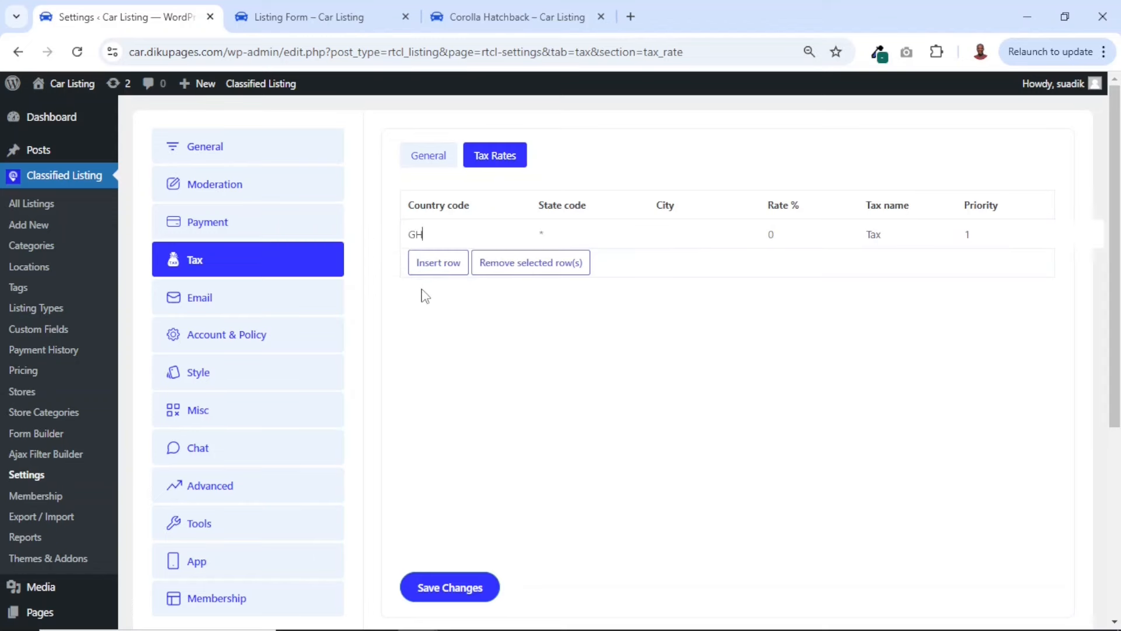
click(570, 235)
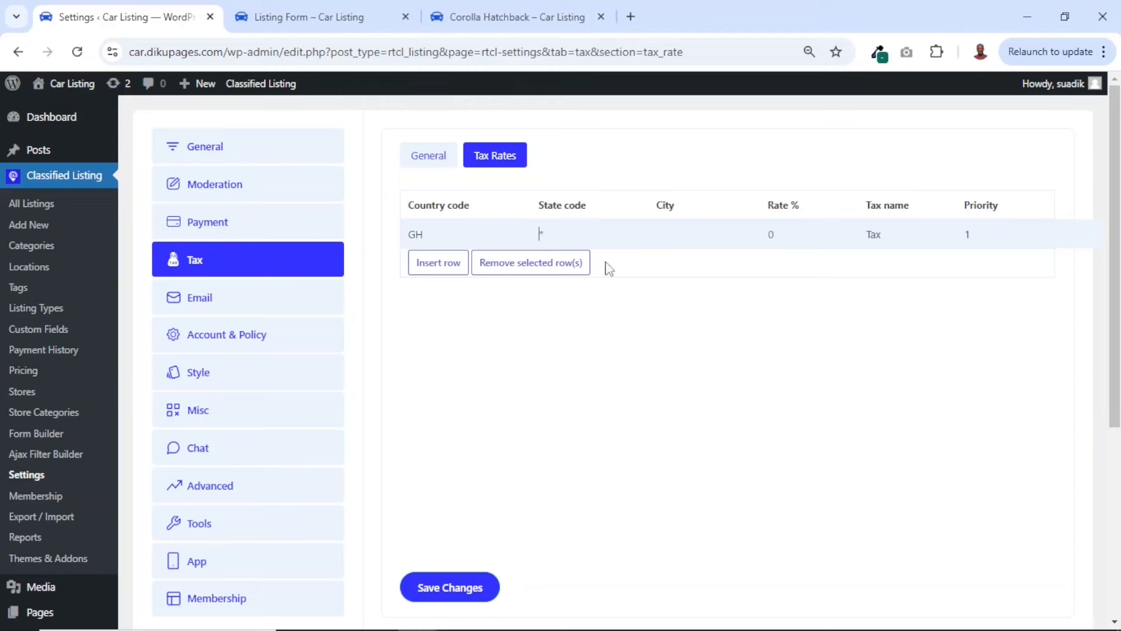
click(782, 244)
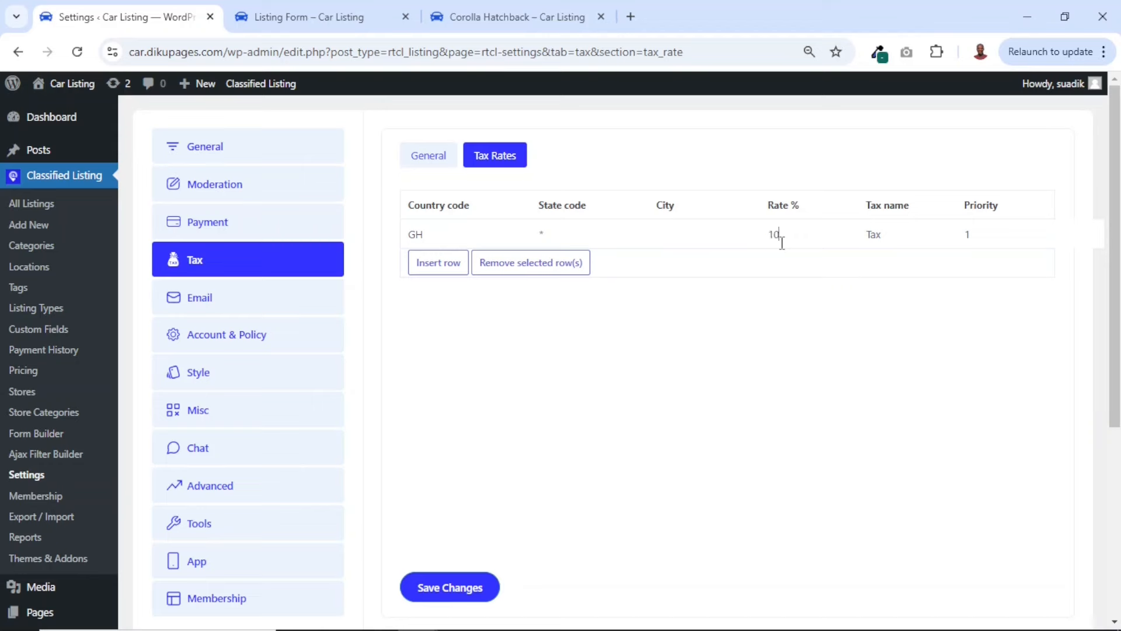
double_click(897, 237)
click(991, 235)
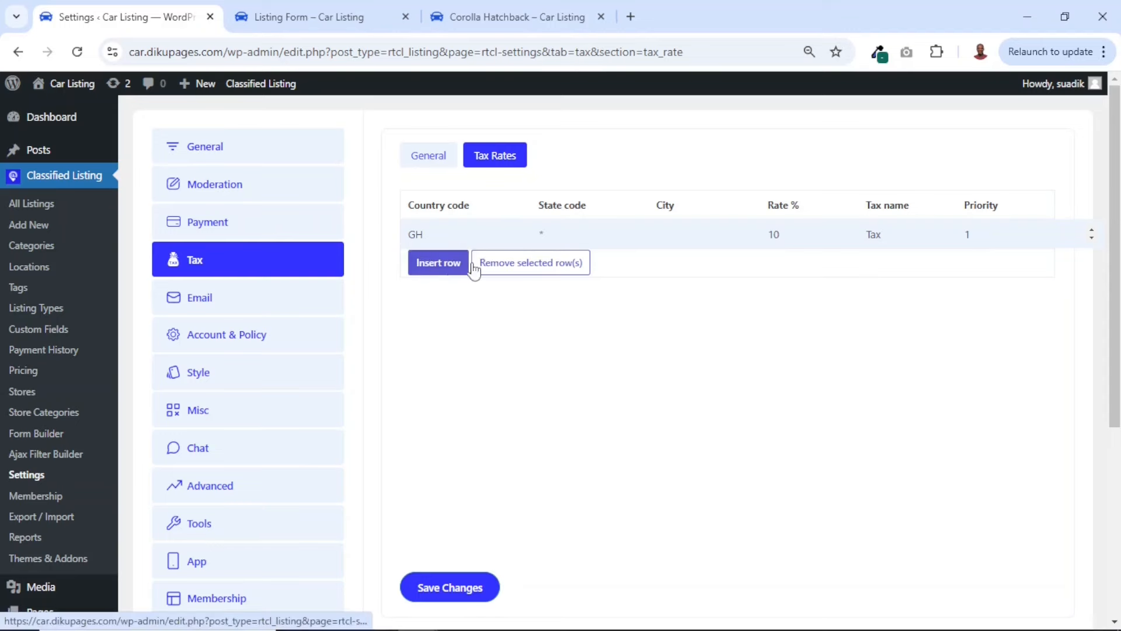
click(446, 589)
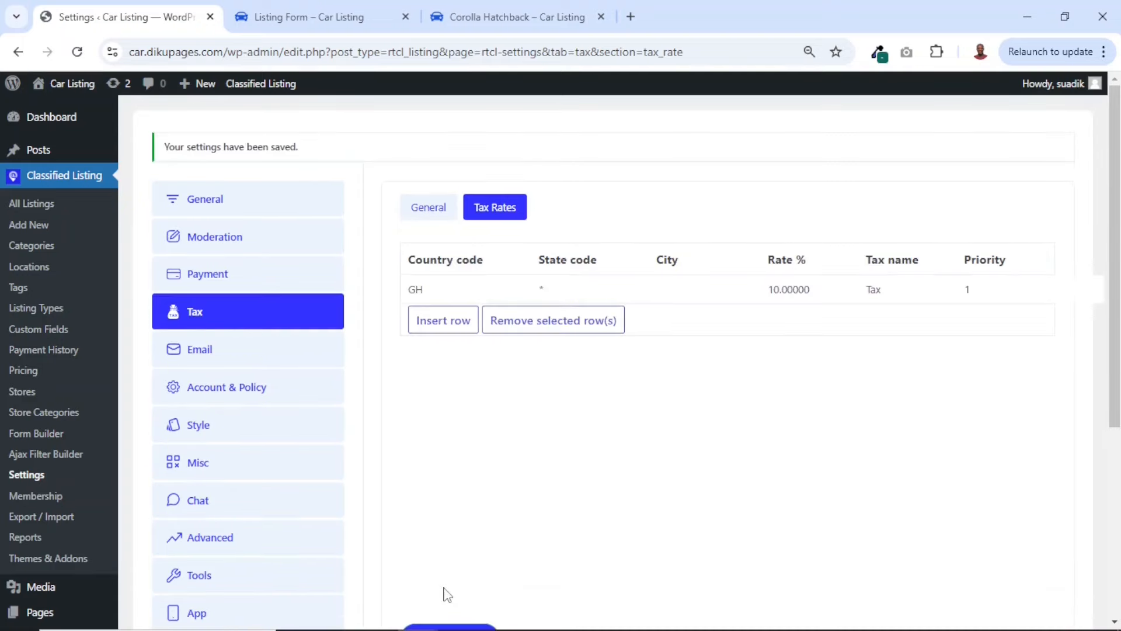
click(428, 208)
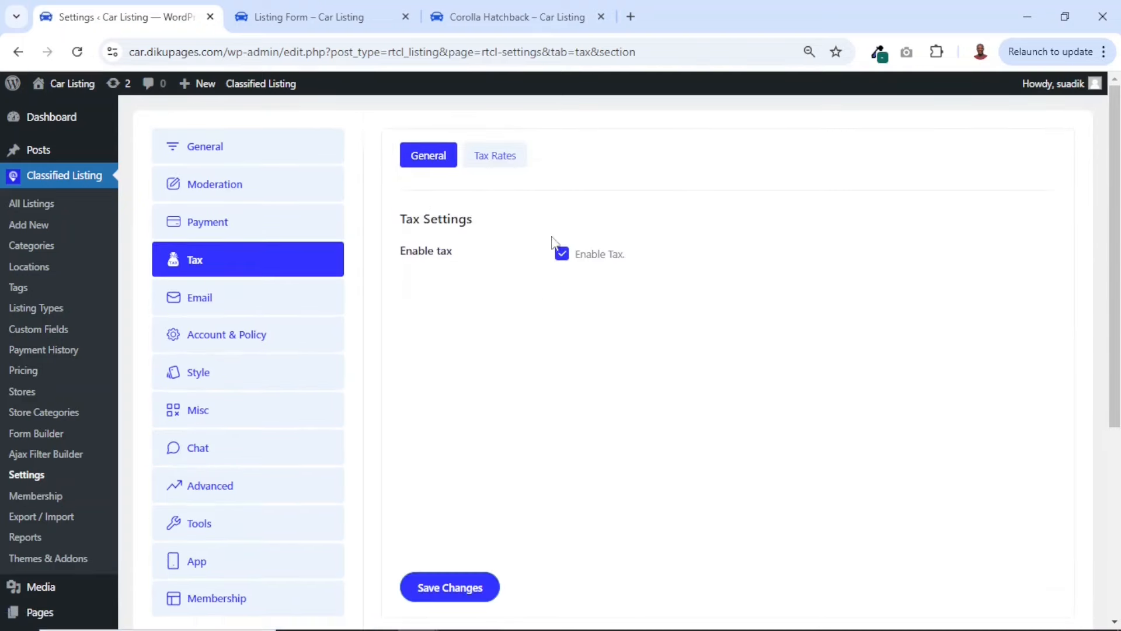
Review the Email notification settings and examine the Ask Any Question contact form on the Corolla Hatchback listing page
click(198, 309)
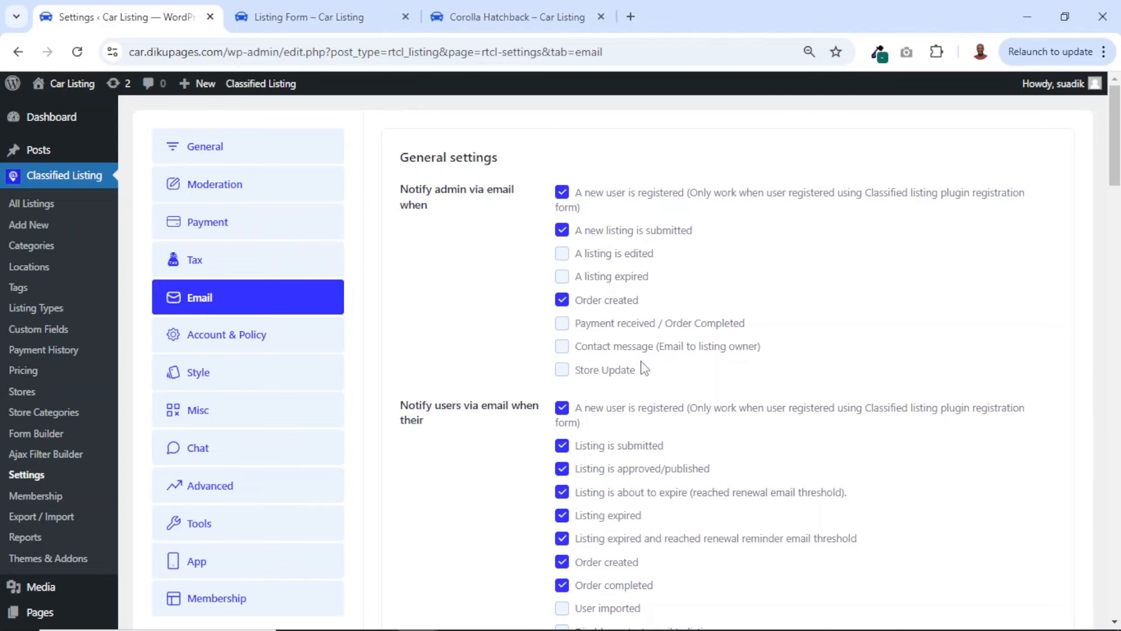
click(490, 17)
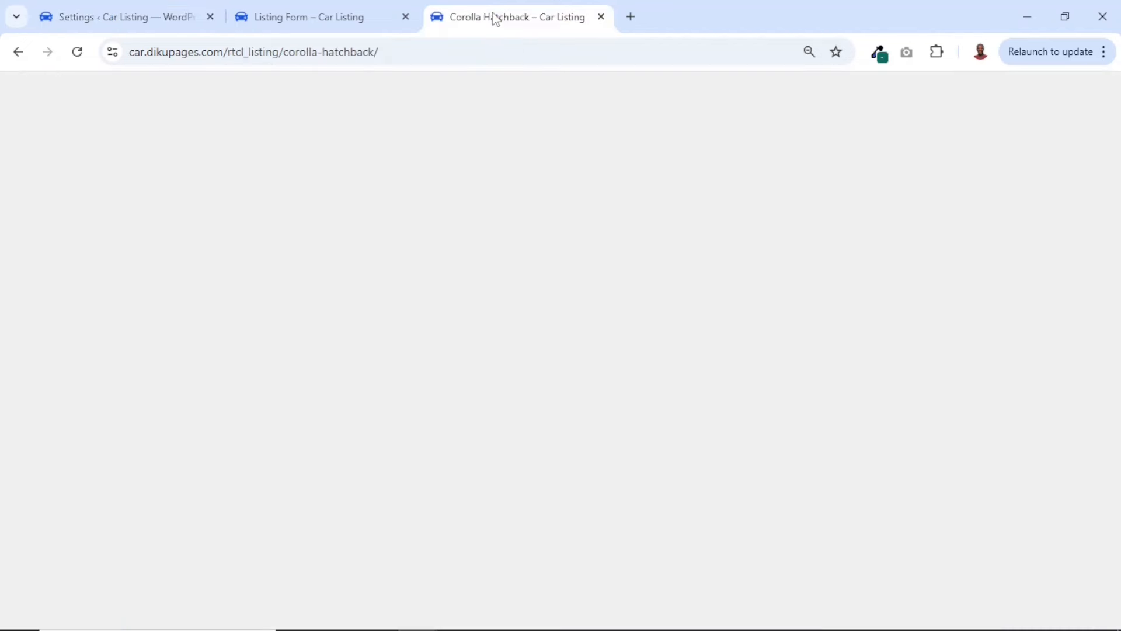
scroll(707, 333, down, 2)
scroll(707, 333, down, 12)
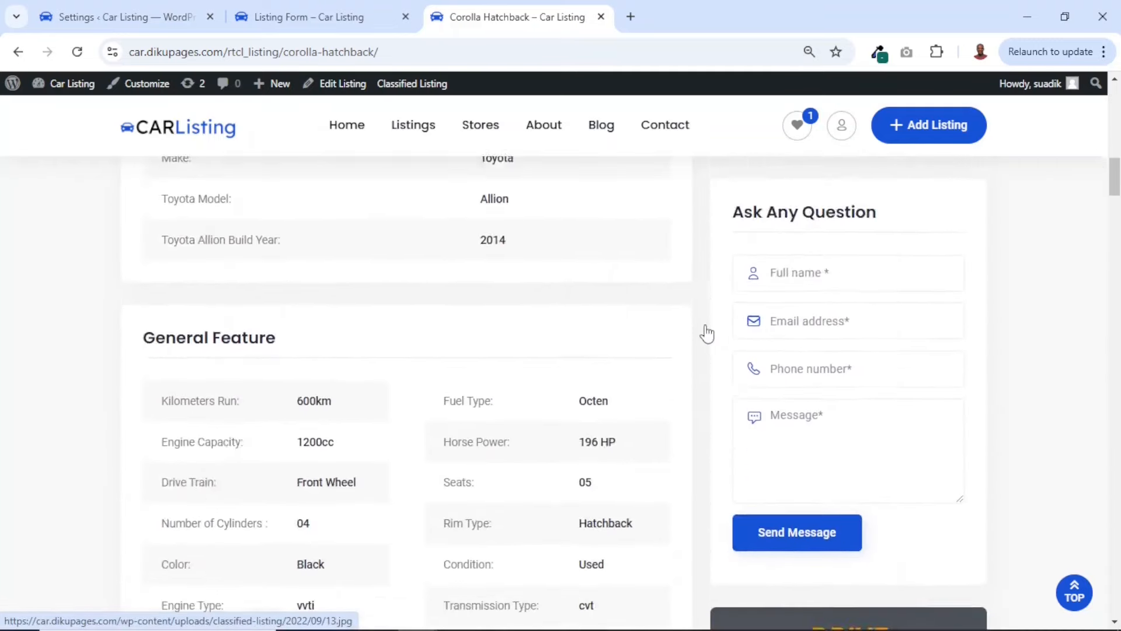
scroll(795, 255, up, 2)
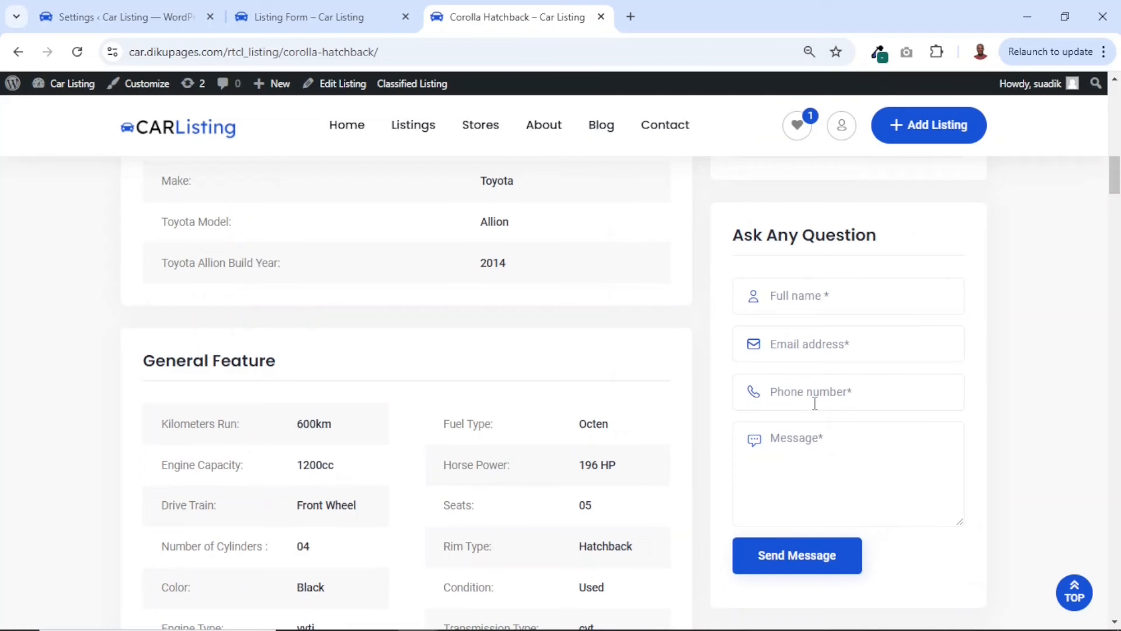
scroll(844, 372, down, 1)
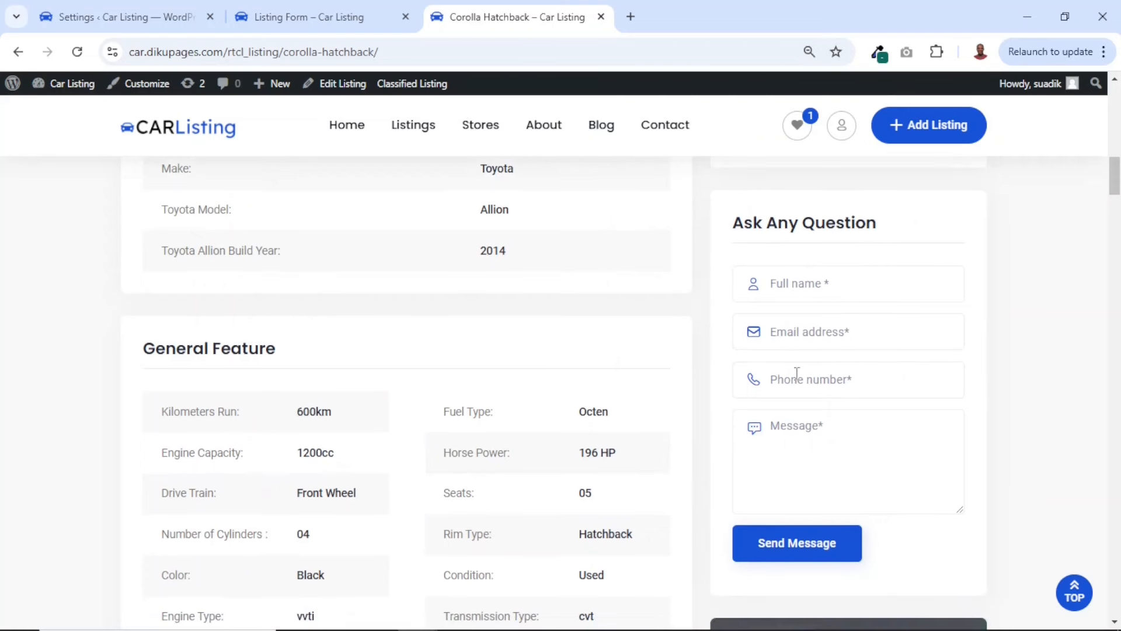
scroll(806, 357, up, 7)
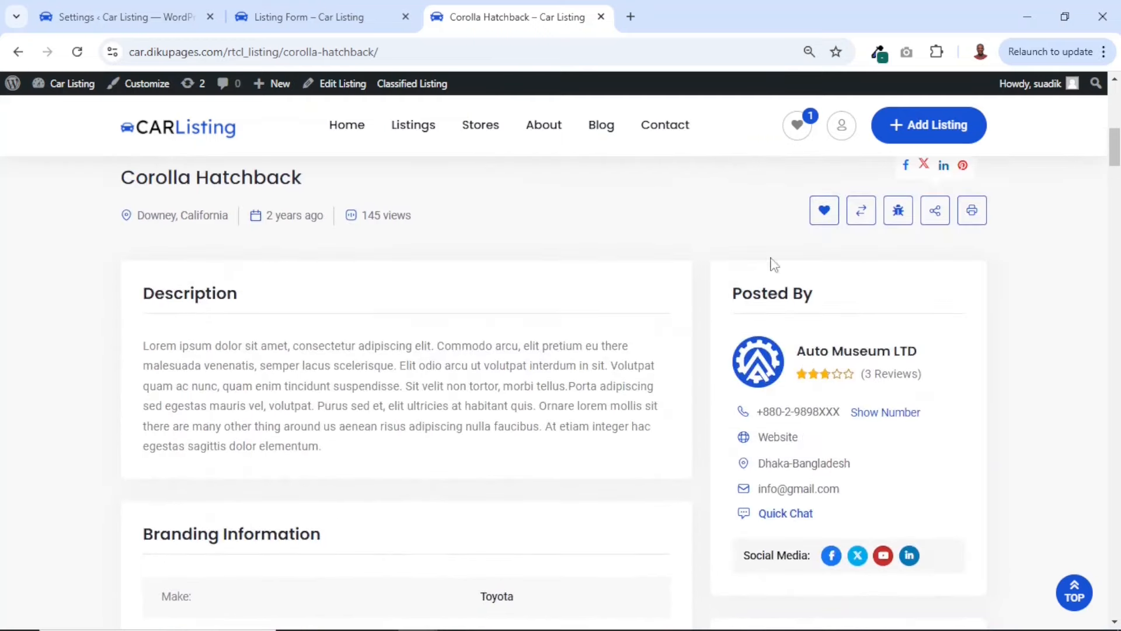
scroll(864, 254, up, 6)
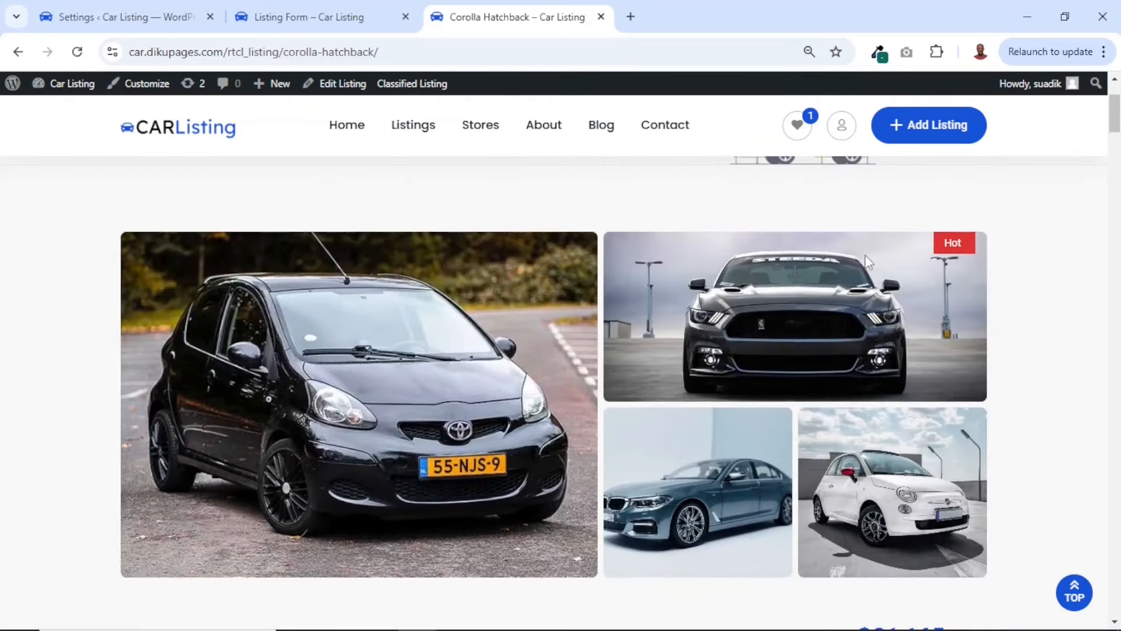
Enable admin emails for listing edited, listing expired, payment received, contact message and store update, and turn on Disable contact email to listing owner
click(151, 20)
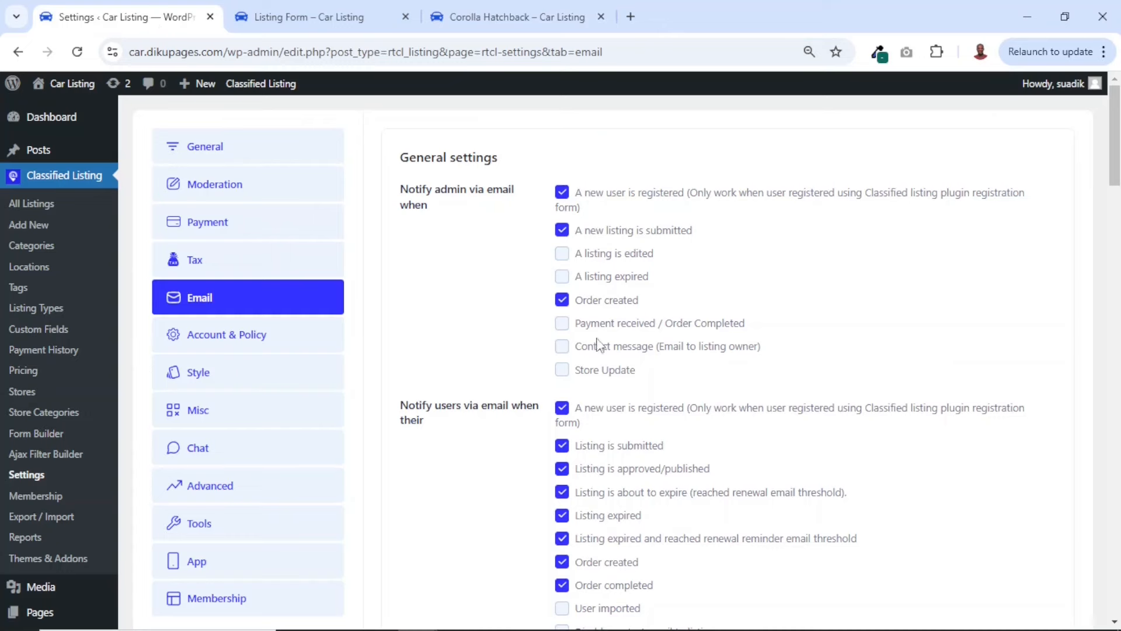
click(562, 253)
click(562, 277)
click(563, 323)
click(563, 346)
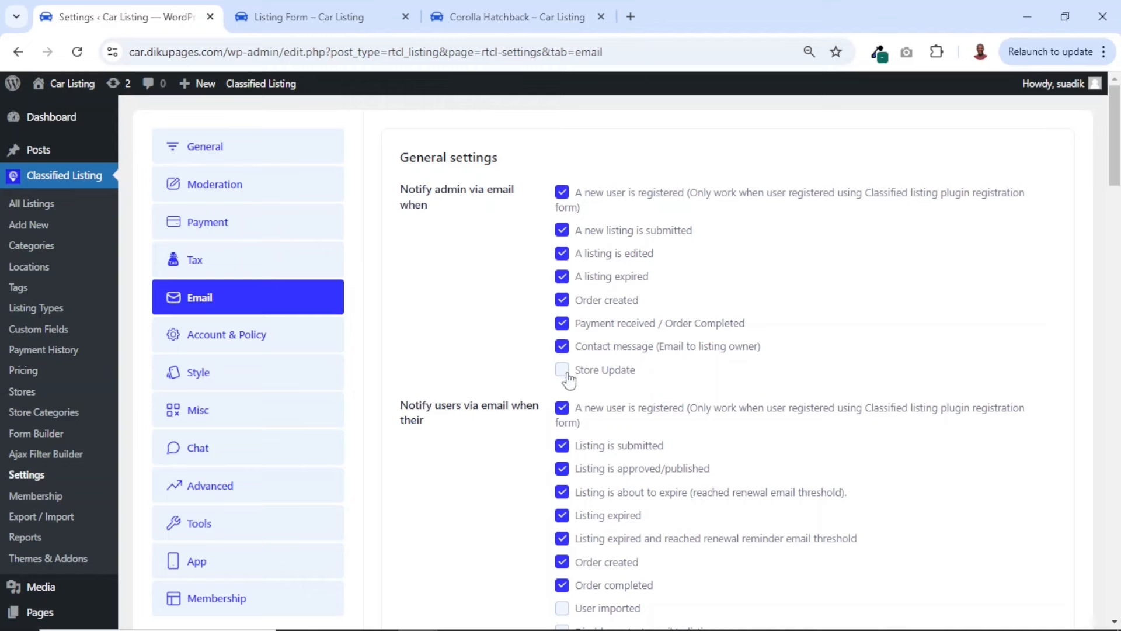
click(564, 374)
scroll(506, 433, down, 3)
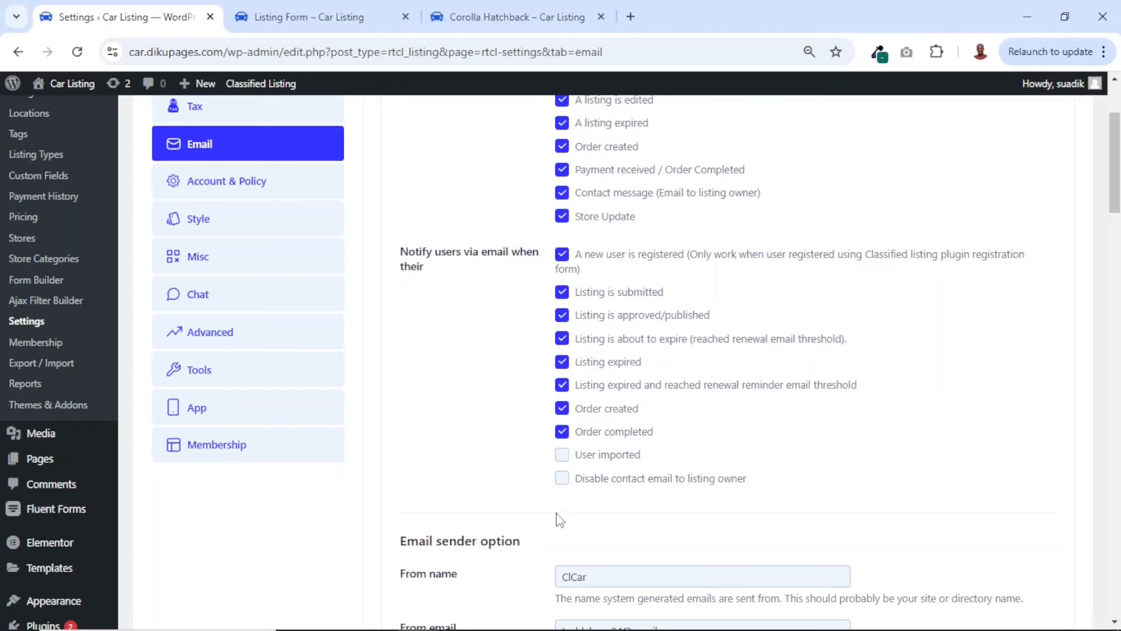
click(562, 482)
Set the From name in the Email sender option to CarLising
scroll(615, 458, down, 3)
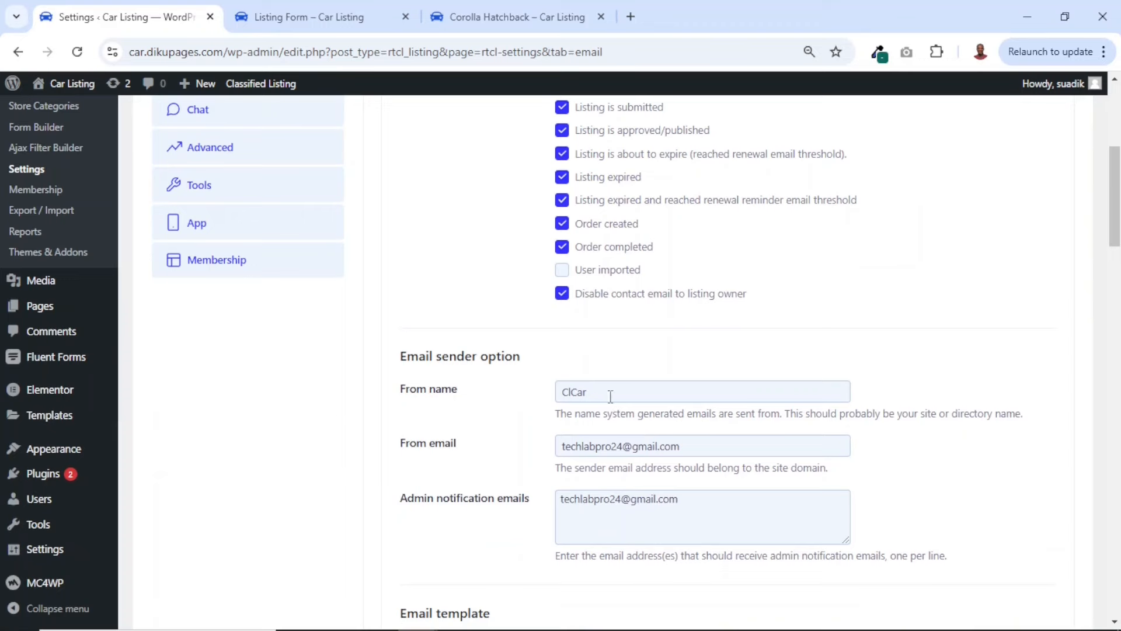
drag(606, 394, 559, 394)
text(c)
Replace the From email with the site's sender address and the Admin notification emails entry with the administrator's e-mail address
double_click(590, 447)
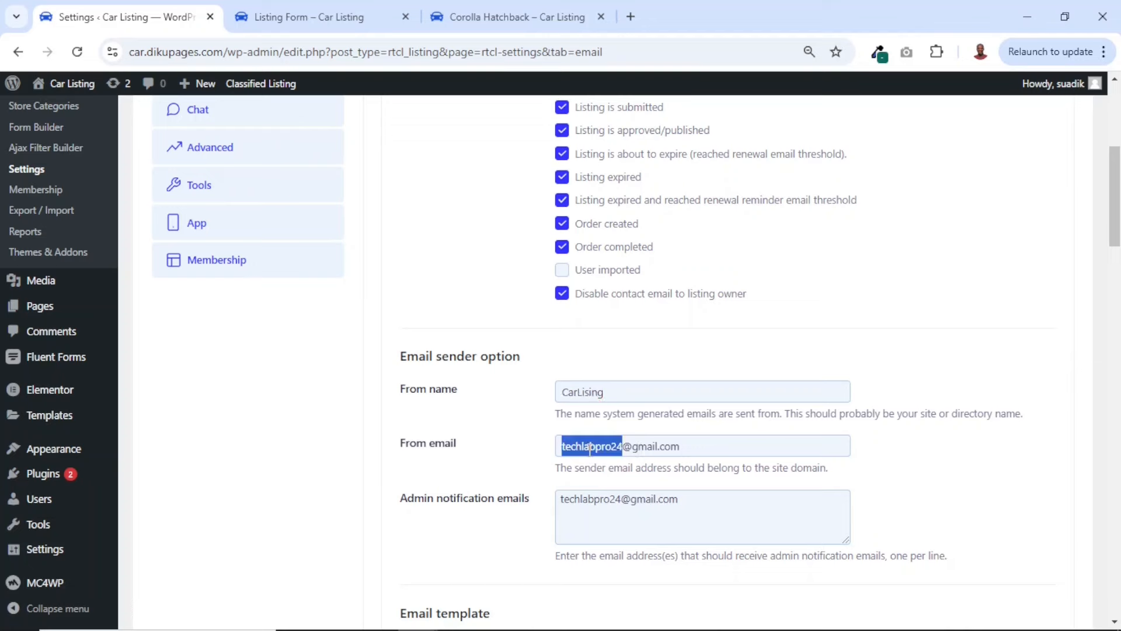
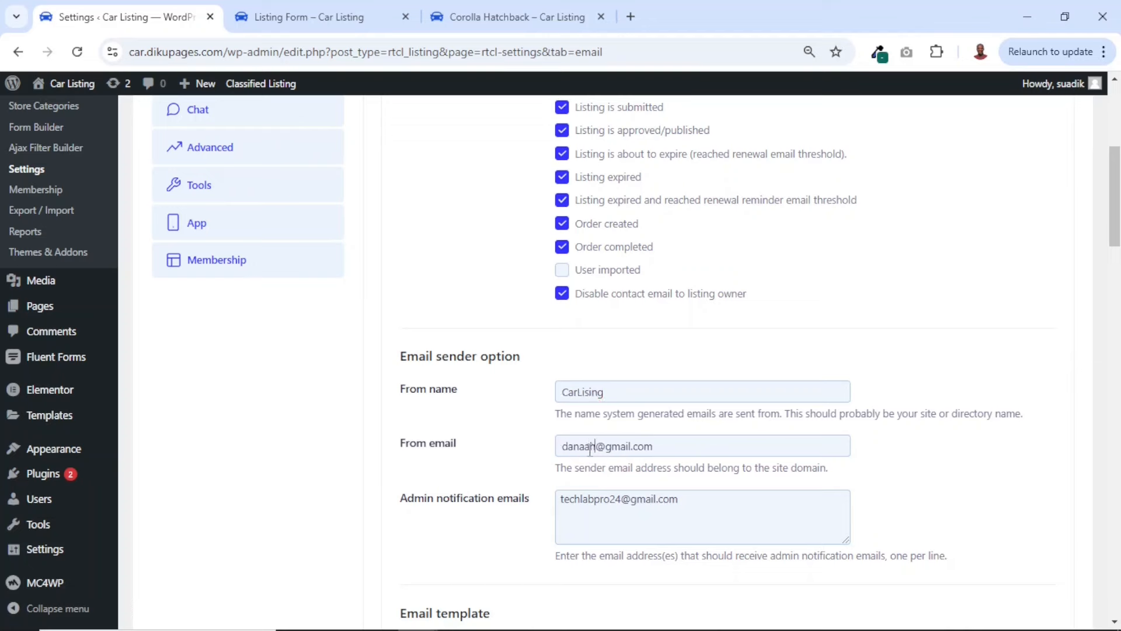
triple_click(590, 447)
double_click(582, 505)
drag(685, 445, 533, 464)
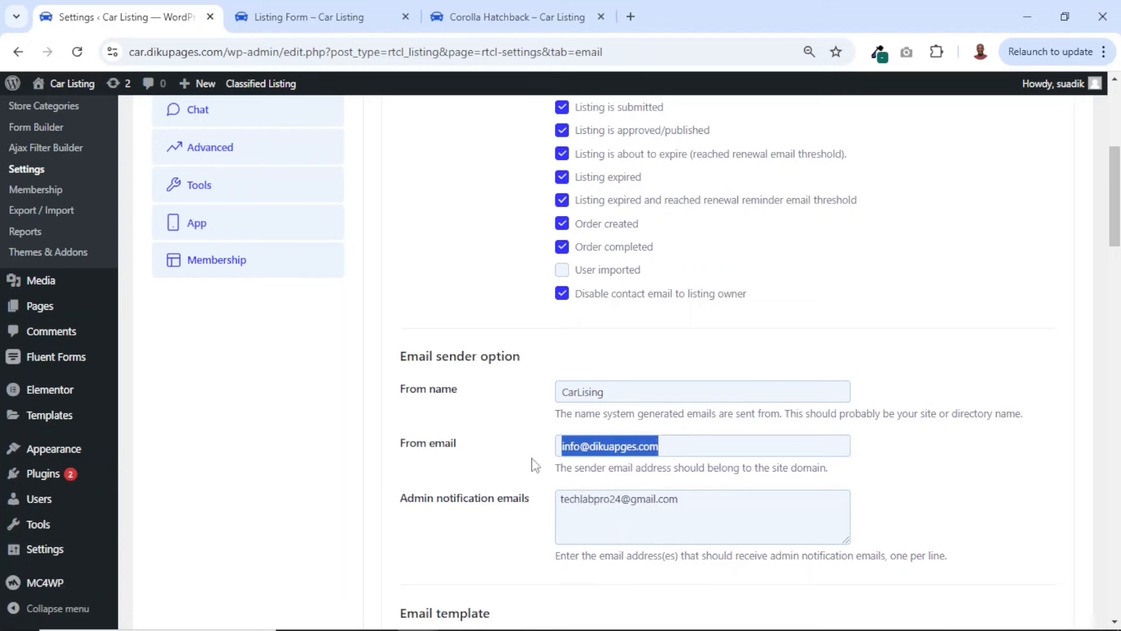
double_click(597, 499)
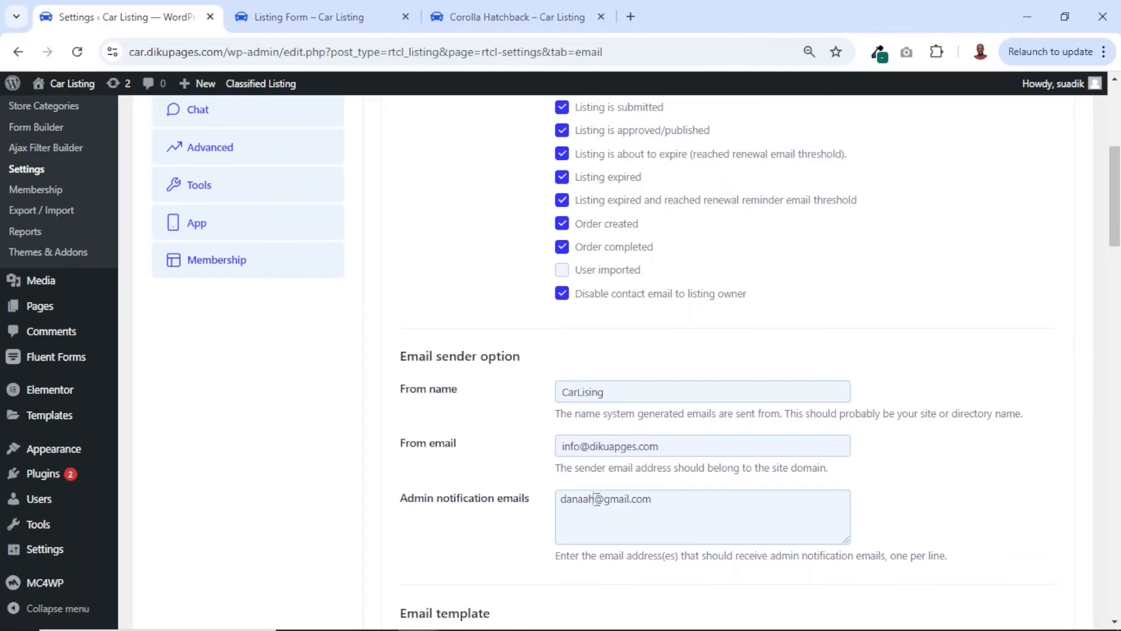
Complete the administrator's e-mail address in the Admin notification emails entry
scroll(702, 463, down, 2)
drag(680, 392, 549, 395)
scroll(788, 378, up, 8)
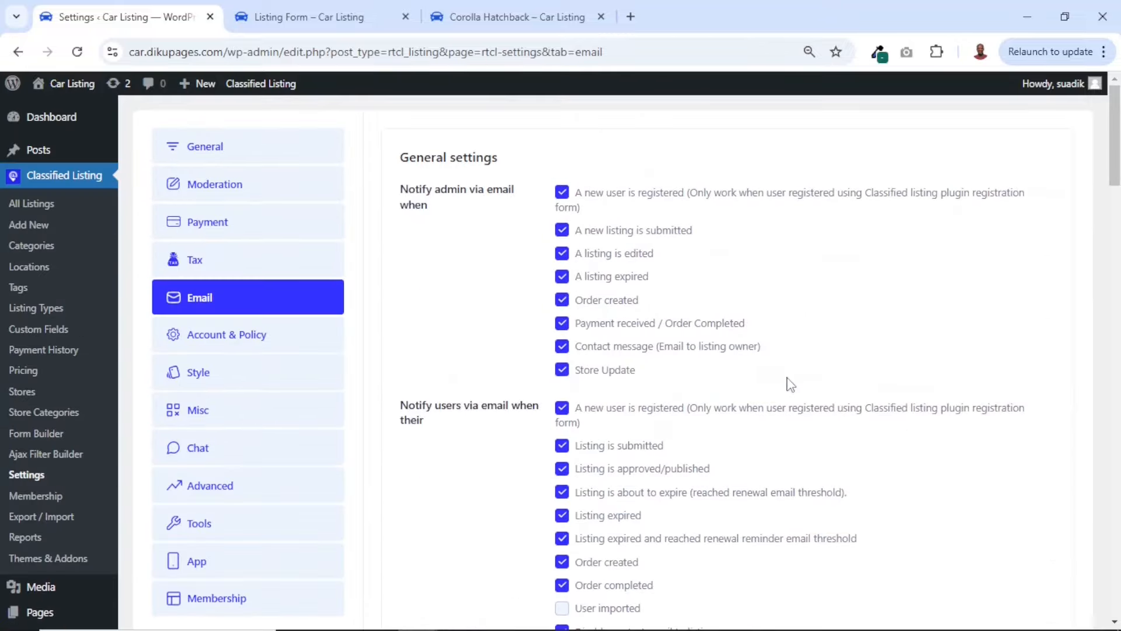
Add car-listing-logo.png from the media library as the email template's header image
scroll(622, 453, down, 1)
scroll(624, 455, down, 10)
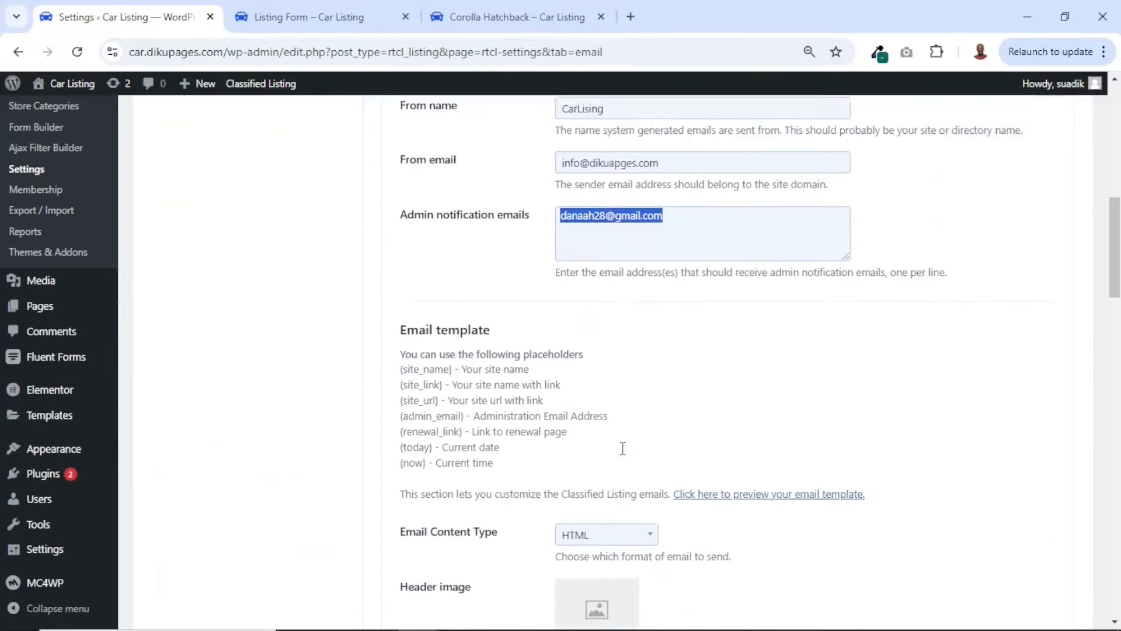
scroll(624, 455, down, 2)
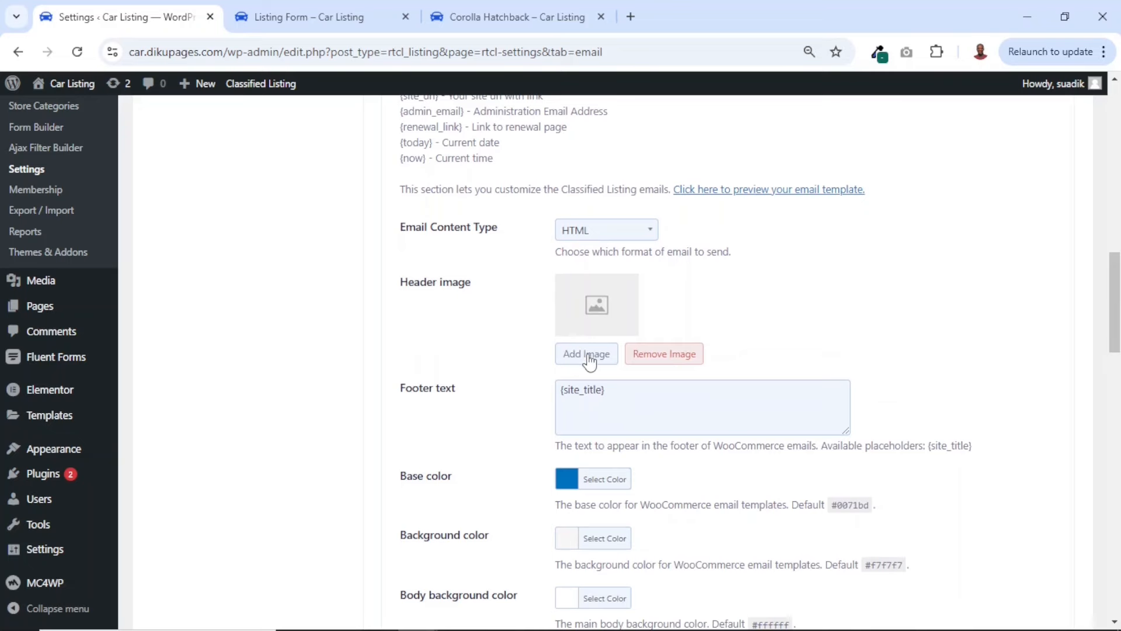
click(589, 354)
click(336, 413)
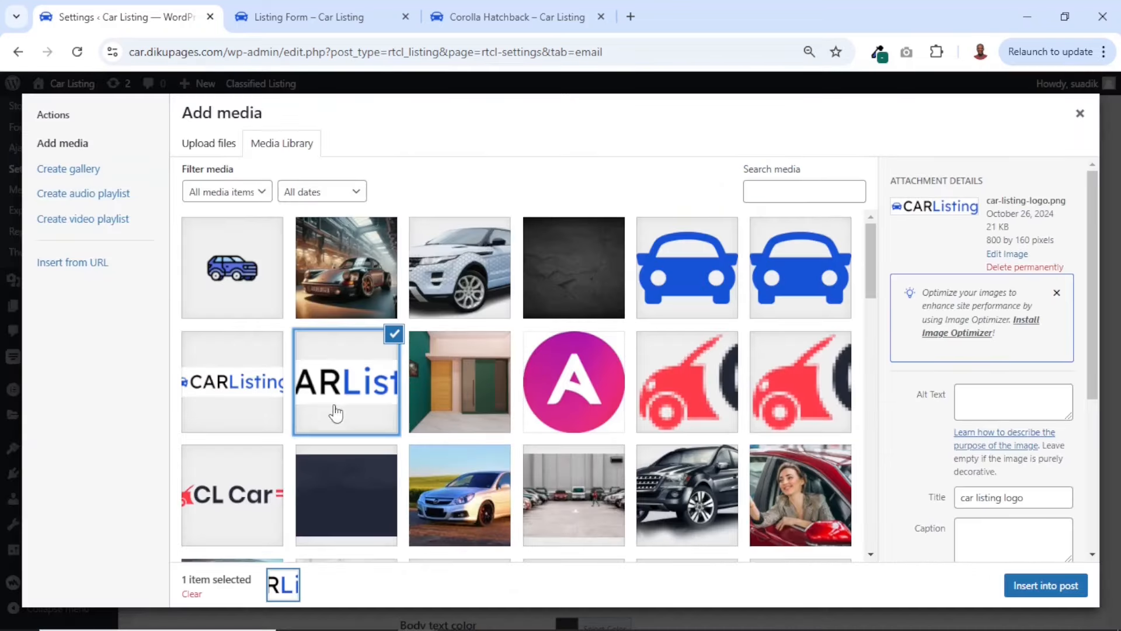
click(1045, 586)
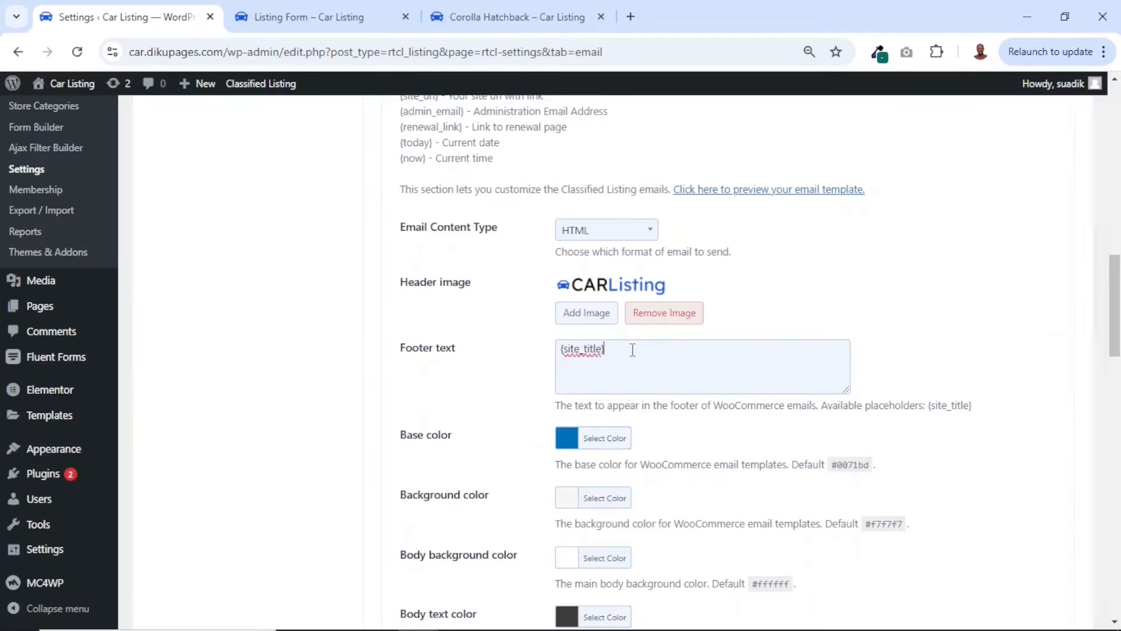
Set the email template's base color to the blue #040fe5, keeping {site_title} as the footer text
drag(633, 349, 556, 356)
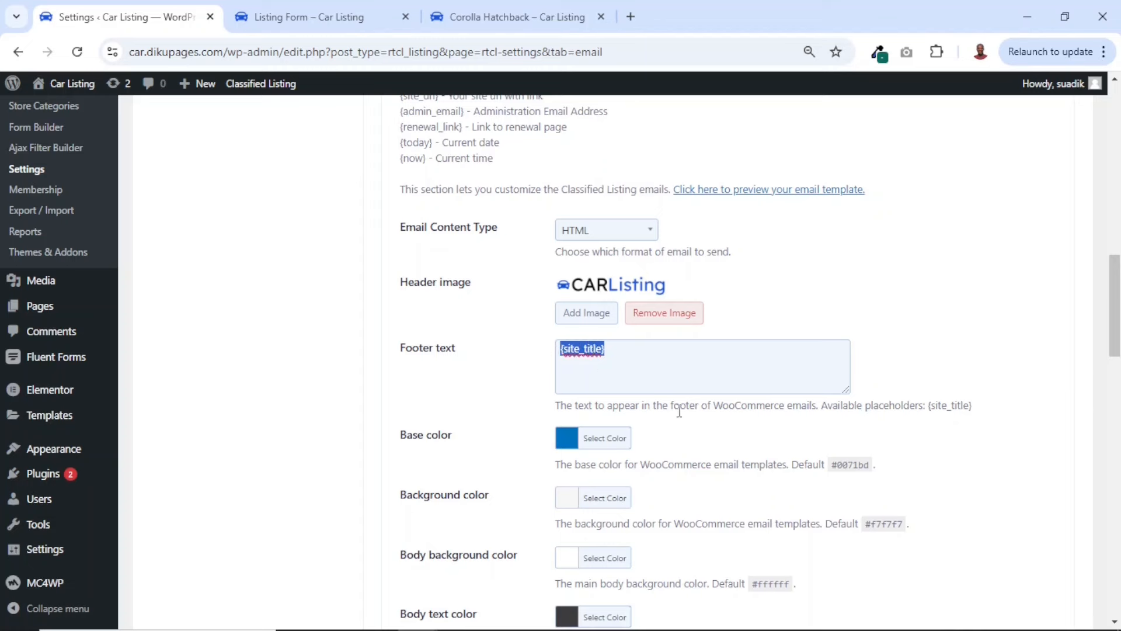
click(570, 447)
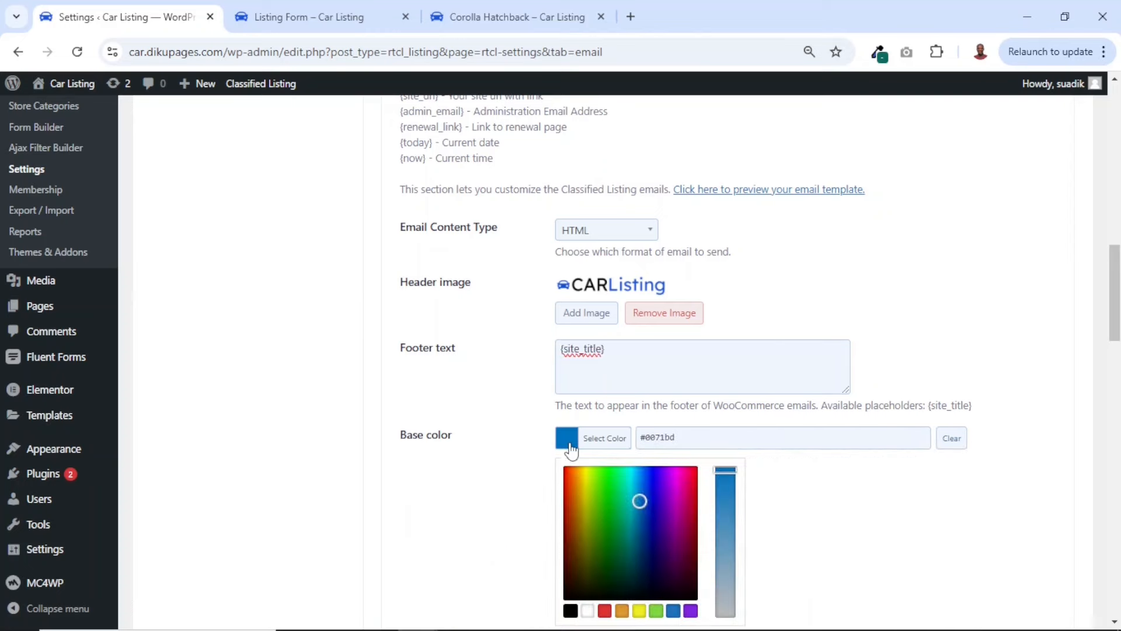
click(652, 479)
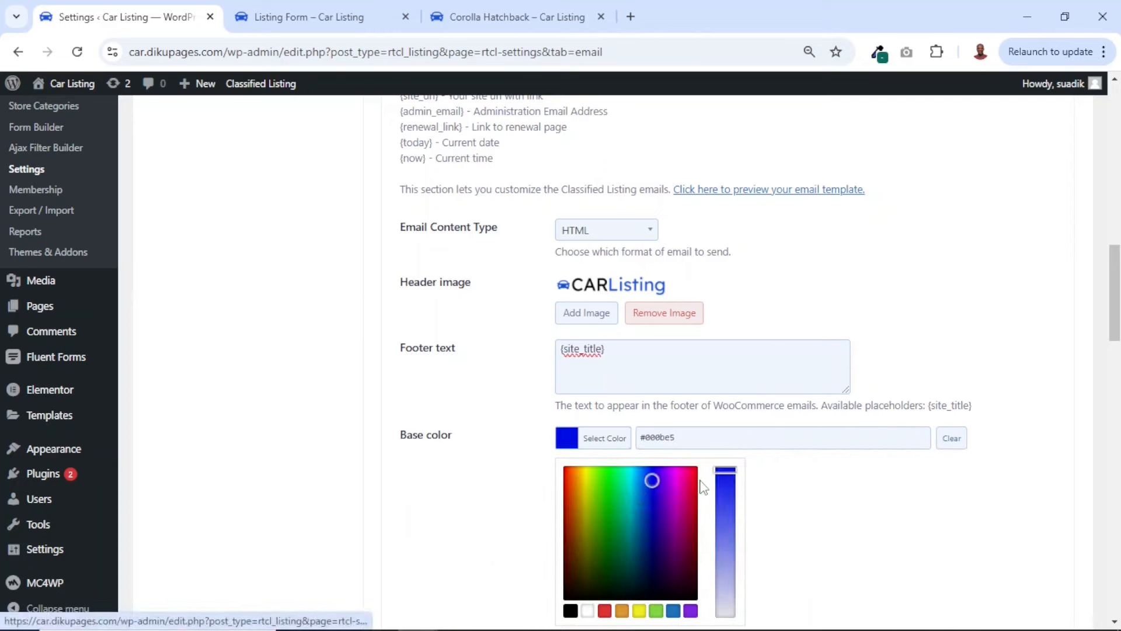
drag(722, 476, 722, 478)
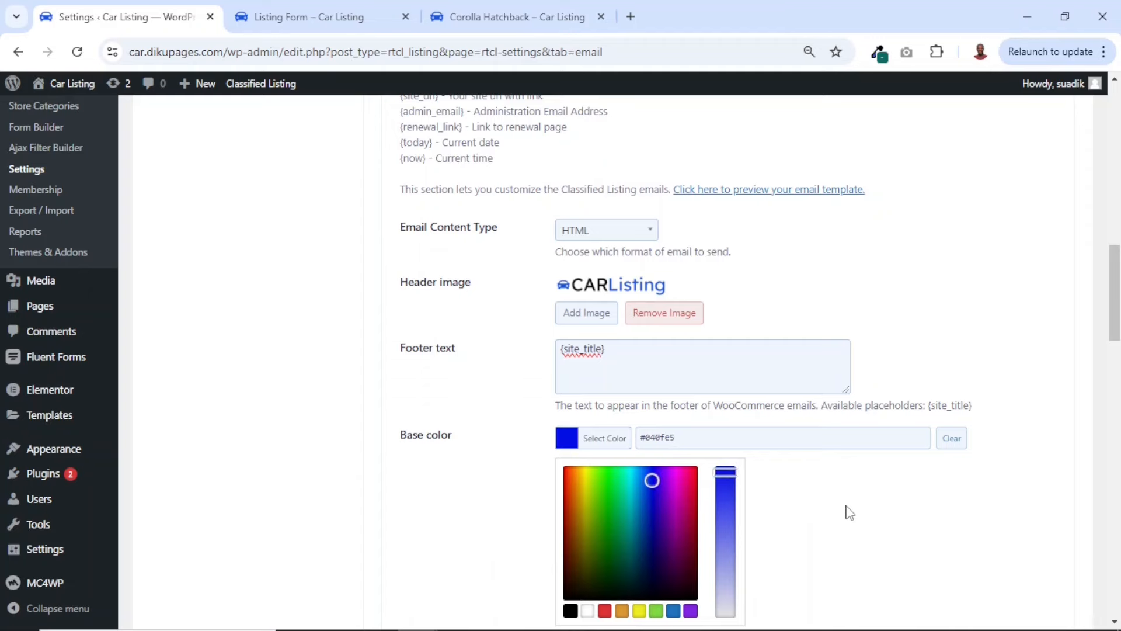
scroll(848, 512, down, 3)
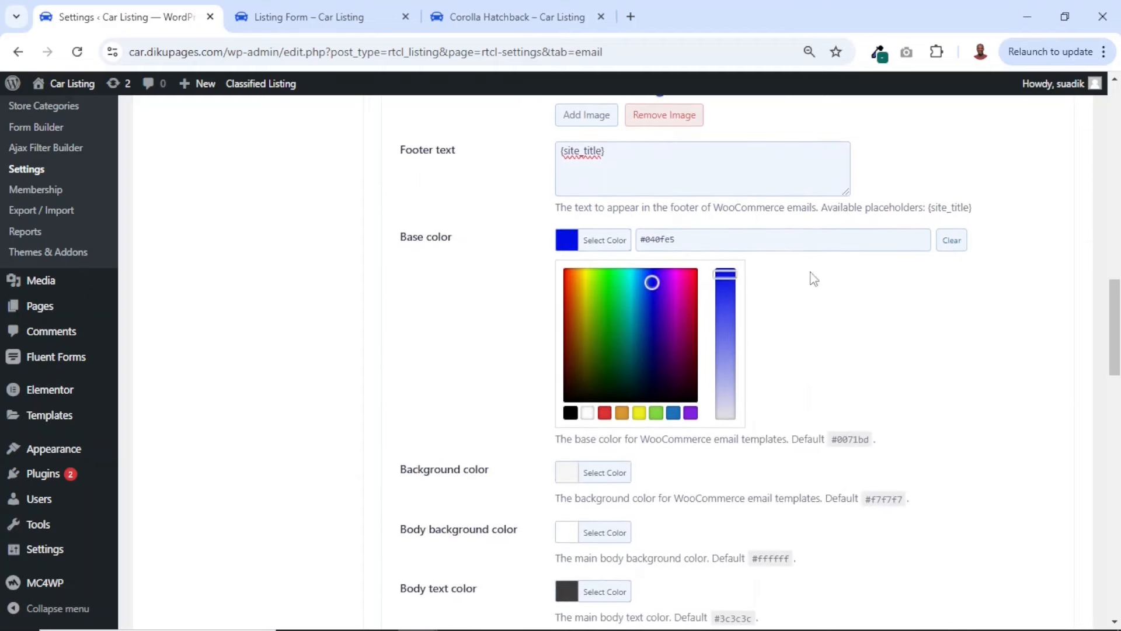
click(814, 279)
Examine the subjects, headings and renewal thresholds of the listing, renewal, order and contact emails
scroll(614, 383, down, 8)
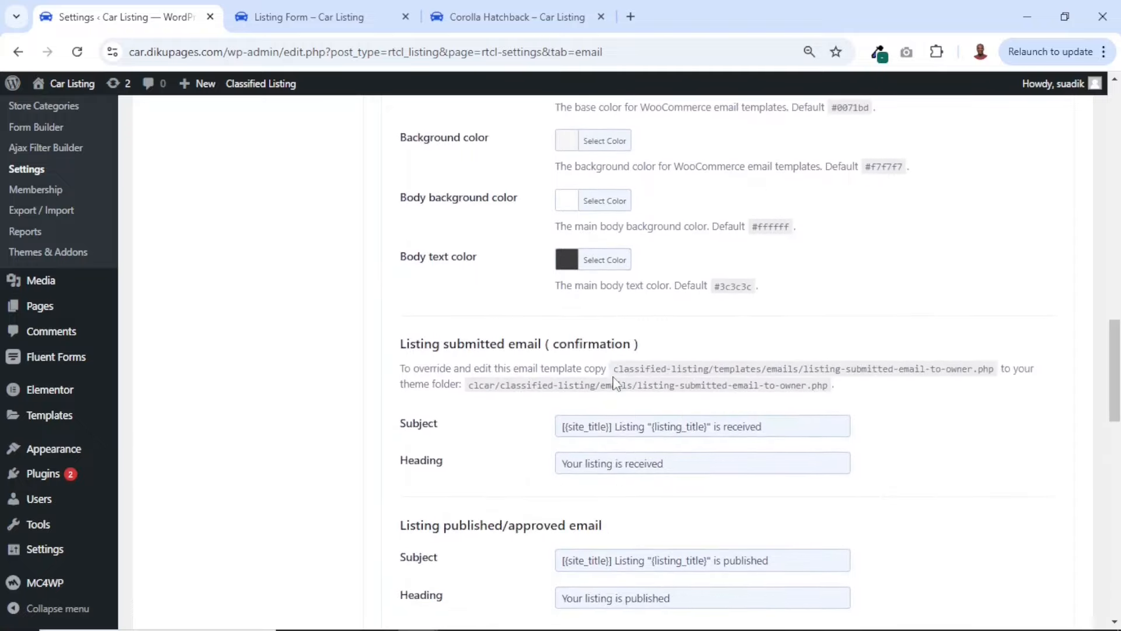
scroll(615, 384, down, 4)
scroll(444, 293, up, 4)
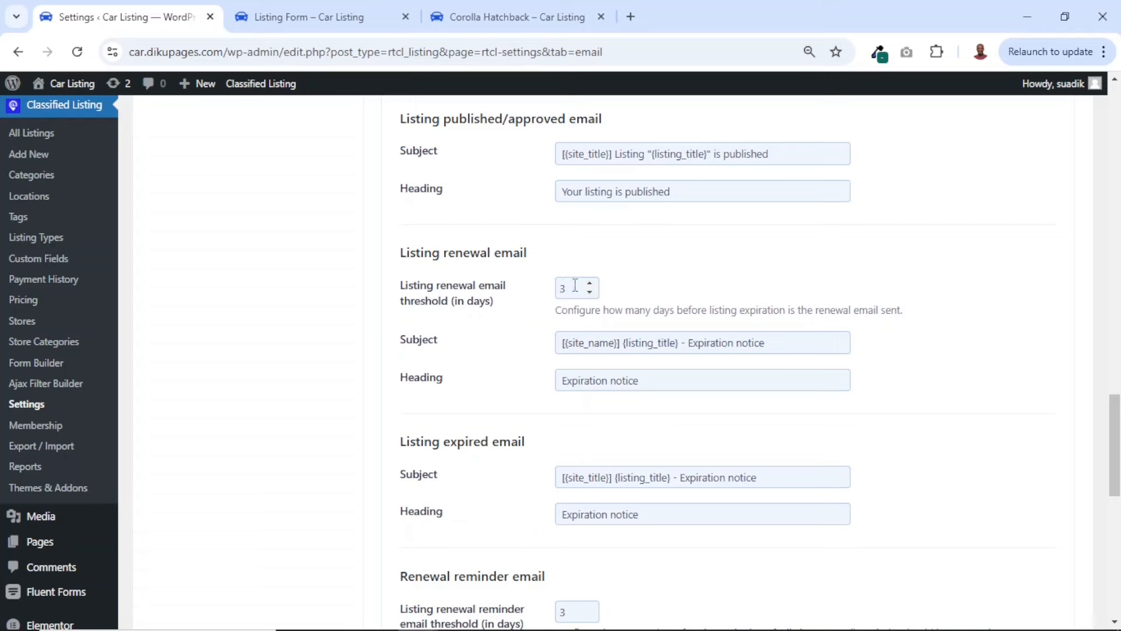
drag(575, 287, 549, 292)
scroll(643, 365, down, 4)
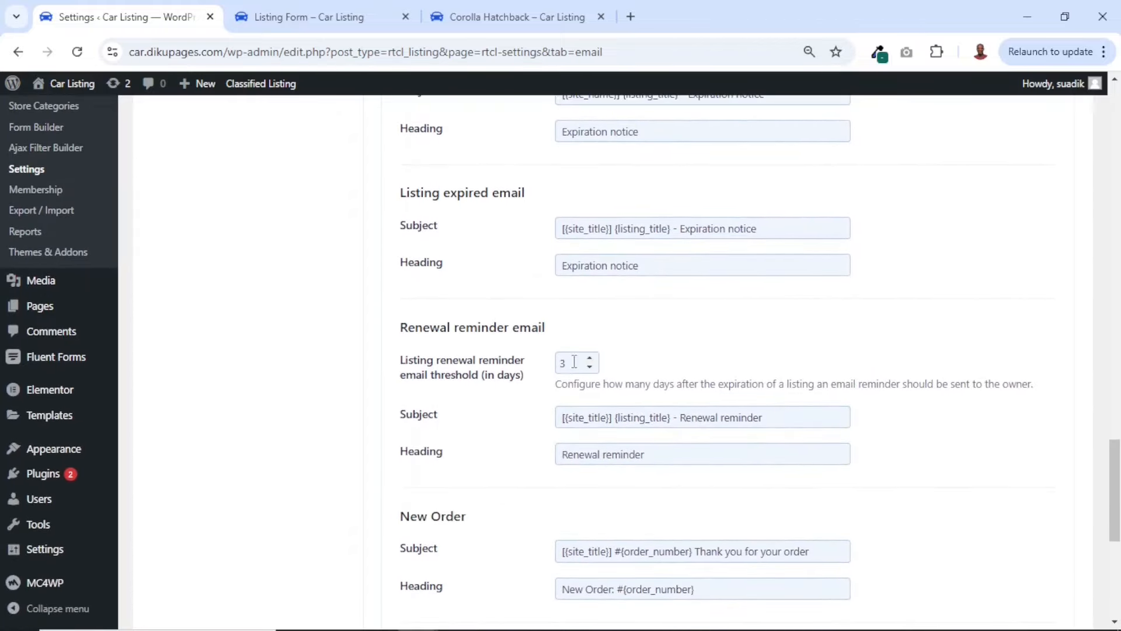
scroll(616, 465, down, 6)
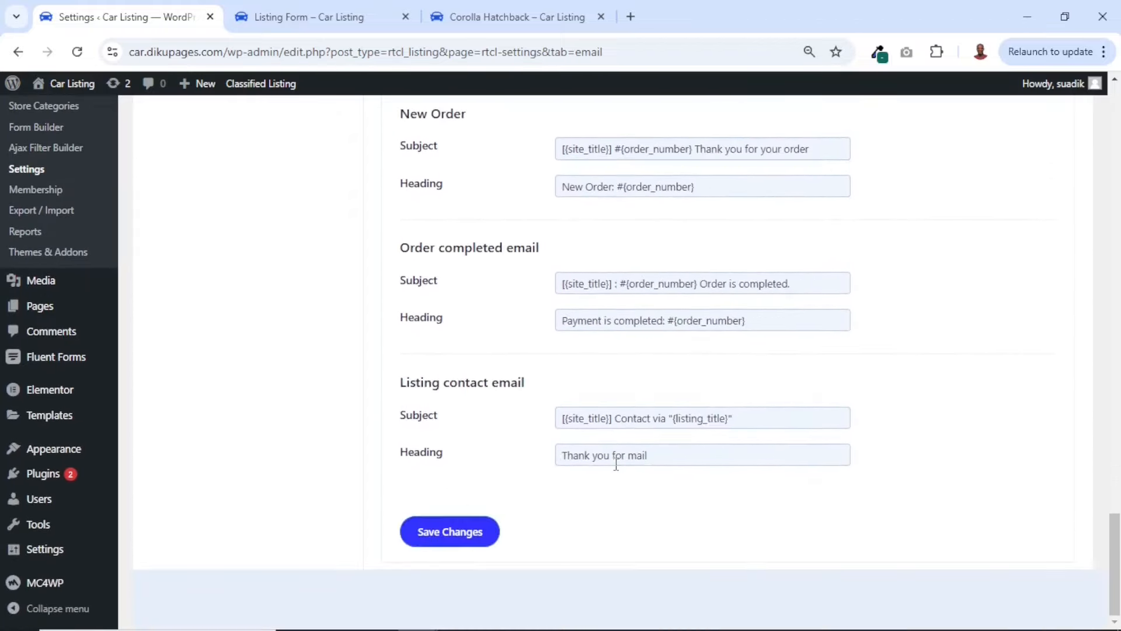
scroll(610, 465, up, 6)
scroll(610, 467, down, 6)
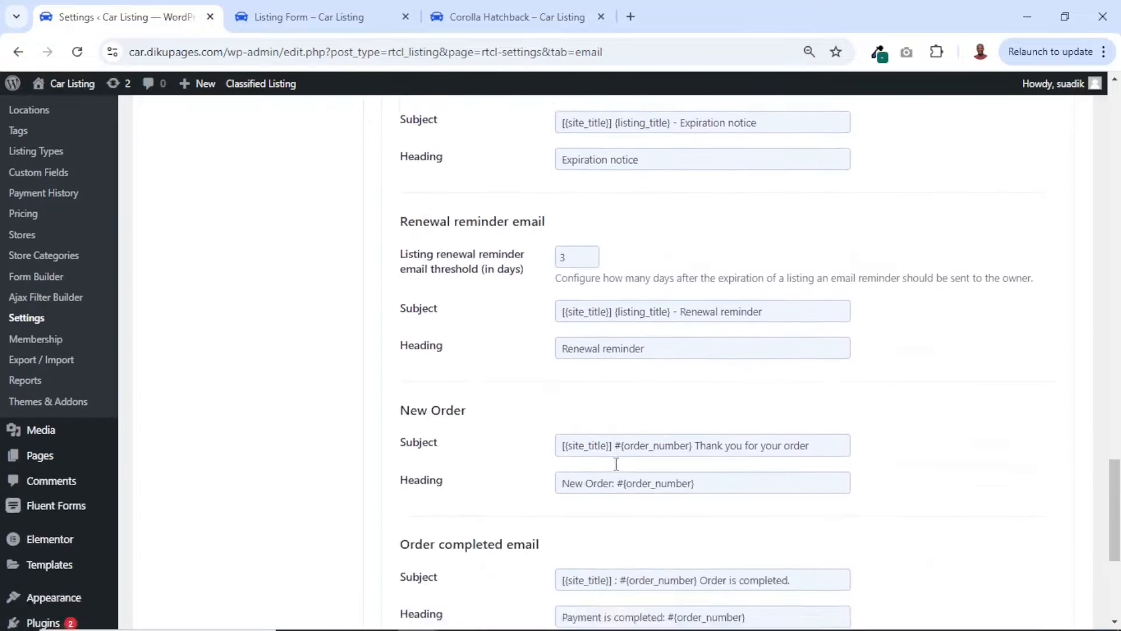
scroll(621, 356, up, 8)
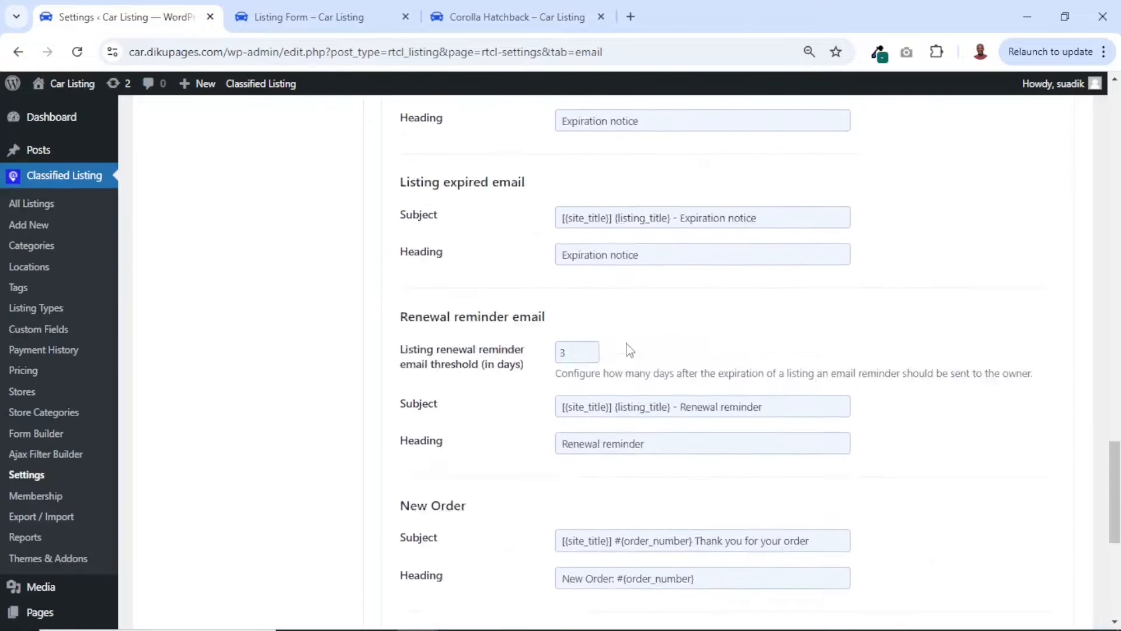
Save the changes to the Email settings
scroll(619, 360, down, 8)
click(446, 533)
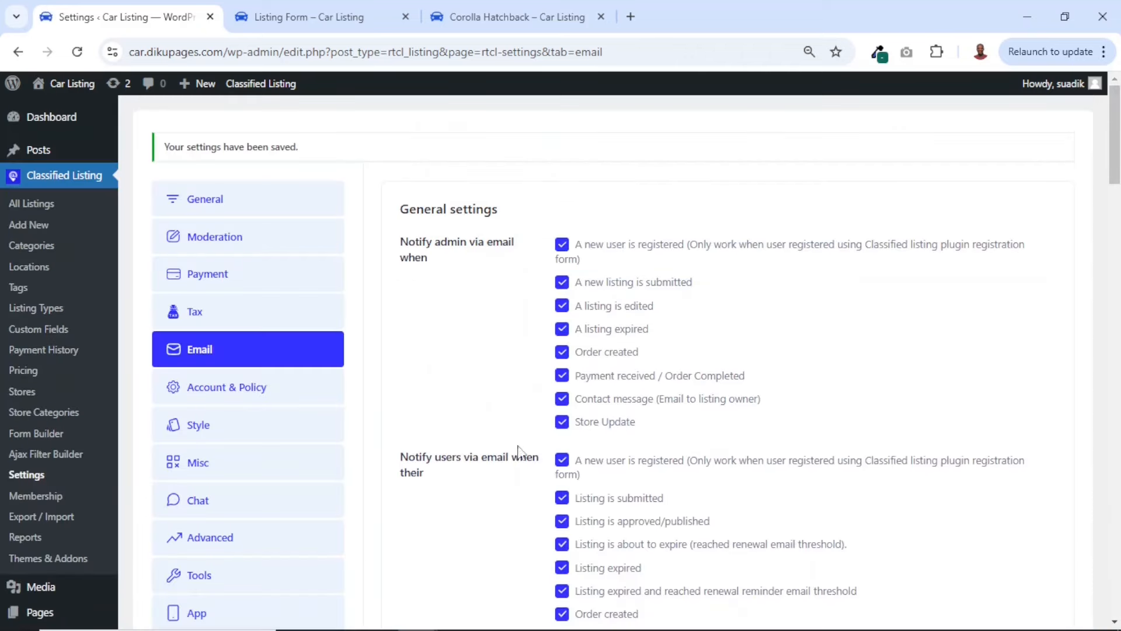
Open the Account & Policy settings and switch Account Creation off and back on
click(218, 398)
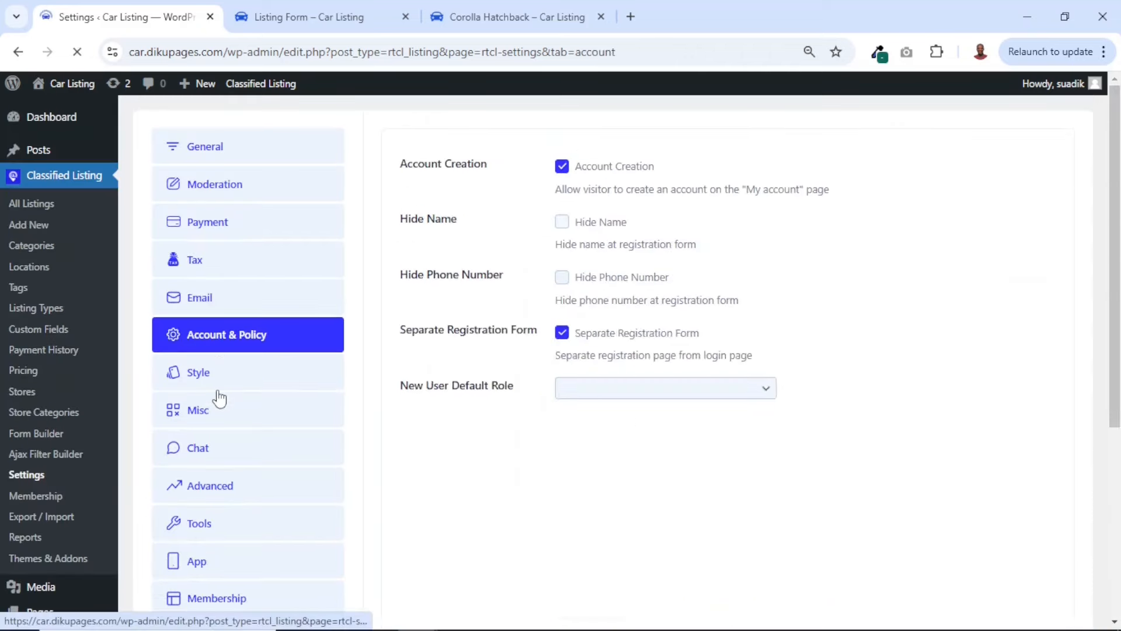
click(563, 167)
click(565, 167)
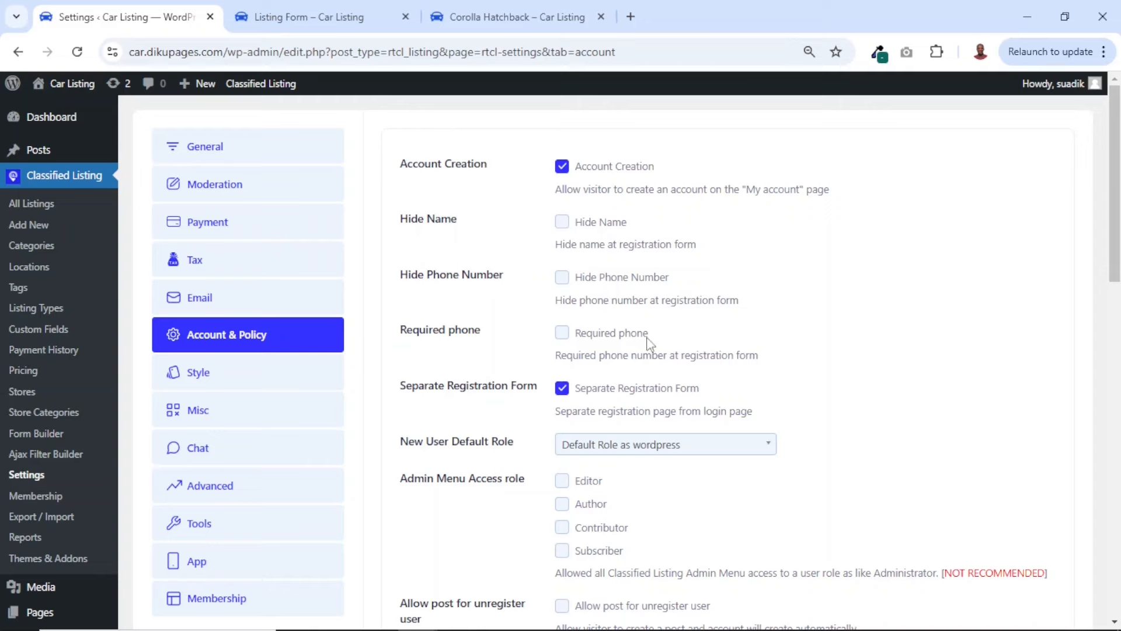
Open the Add Listing page in an incognito window and close the old BMW listing tab there
click(299, 28)
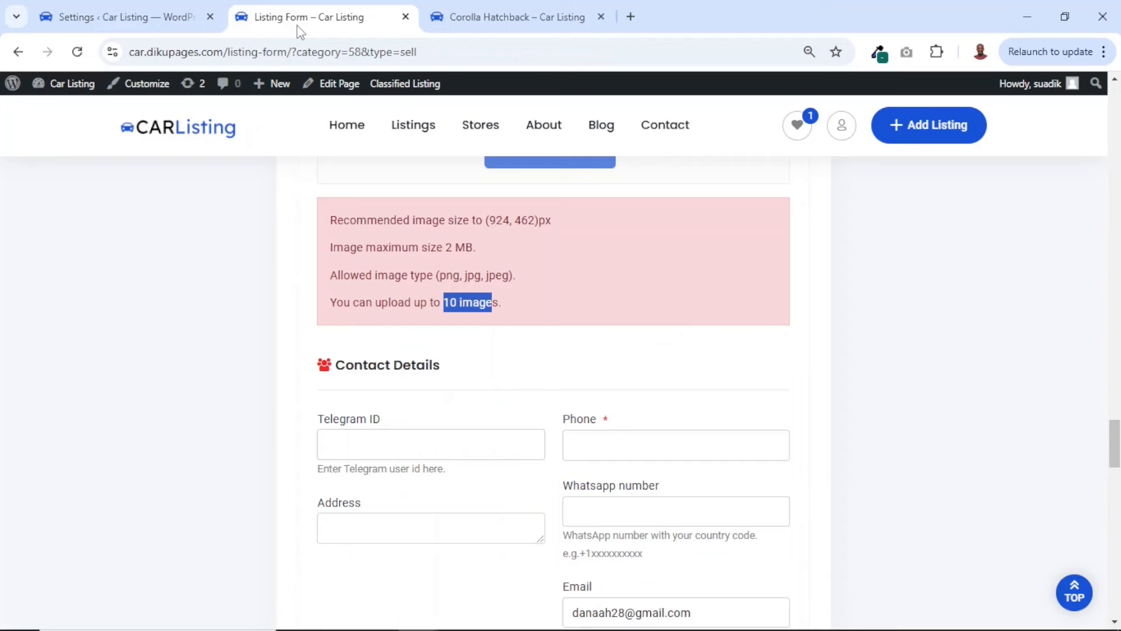
scroll(682, 309, up, 2)
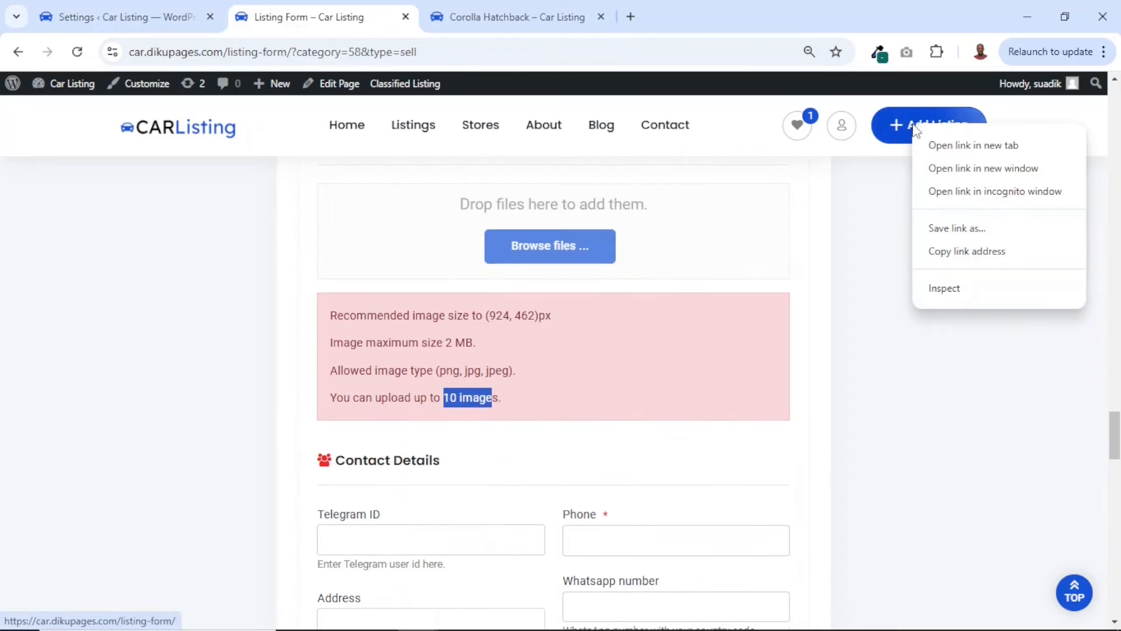
click(999, 194)
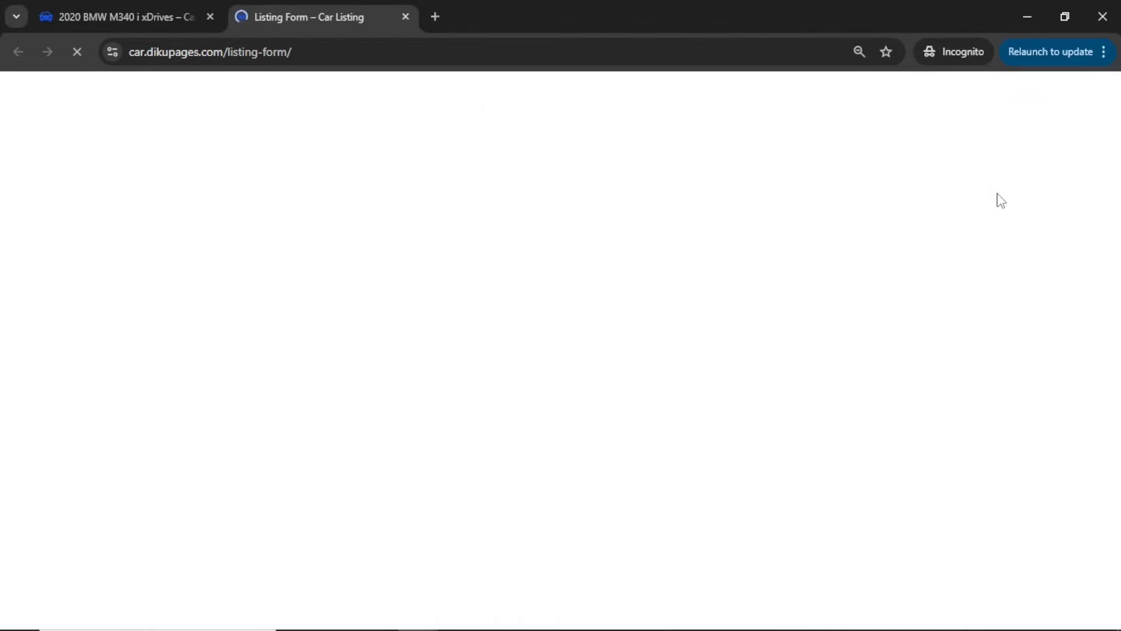
click(211, 17)
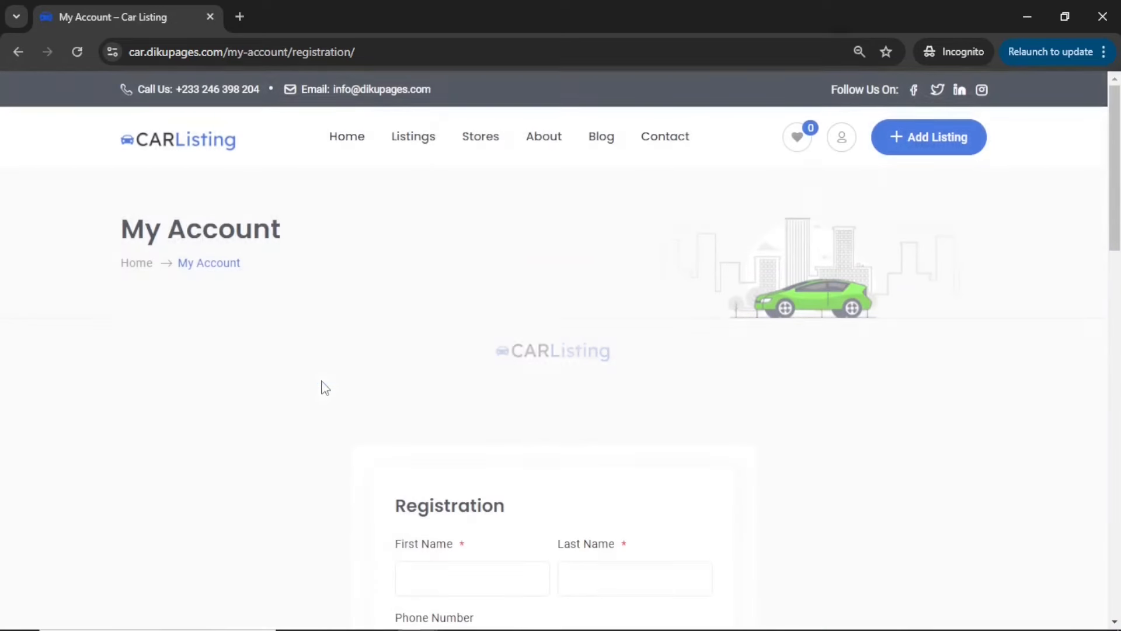
Examine the name, phone, username, email and password fields of the visitor registration form
scroll(580, 435, down, 1)
scroll(580, 436, down, 5)
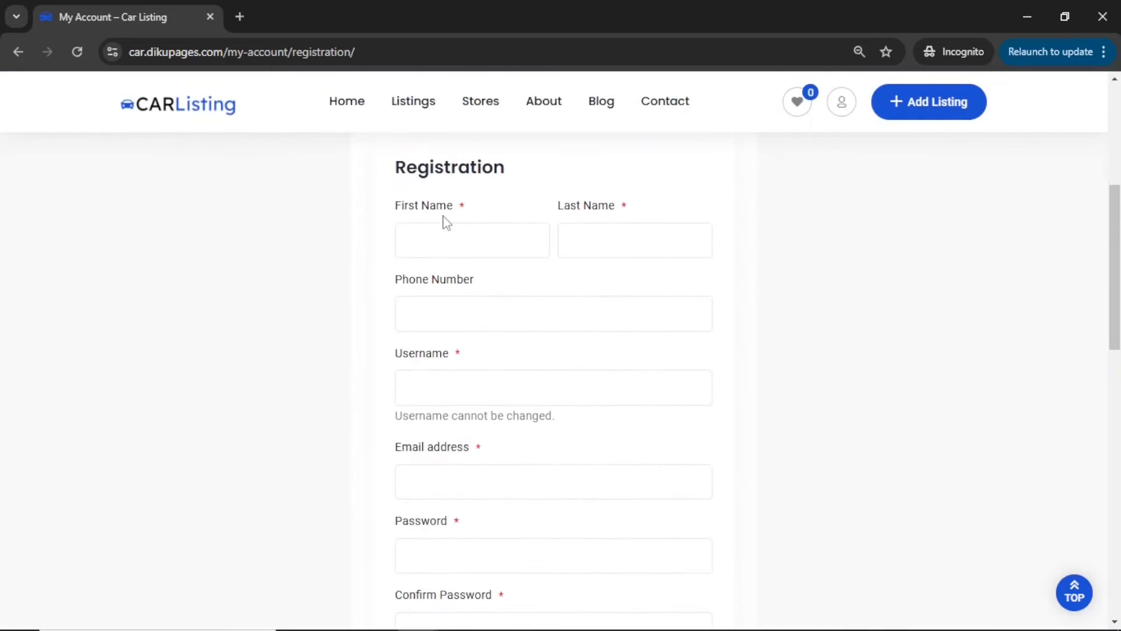
click(450, 248)
click(606, 241)
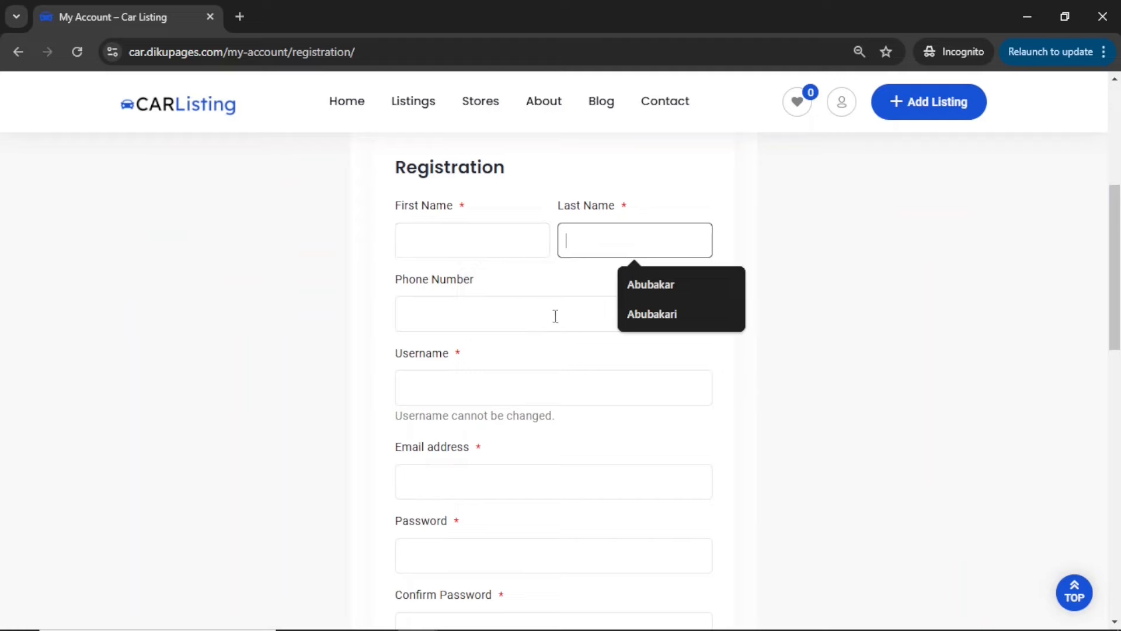
click(459, 310)
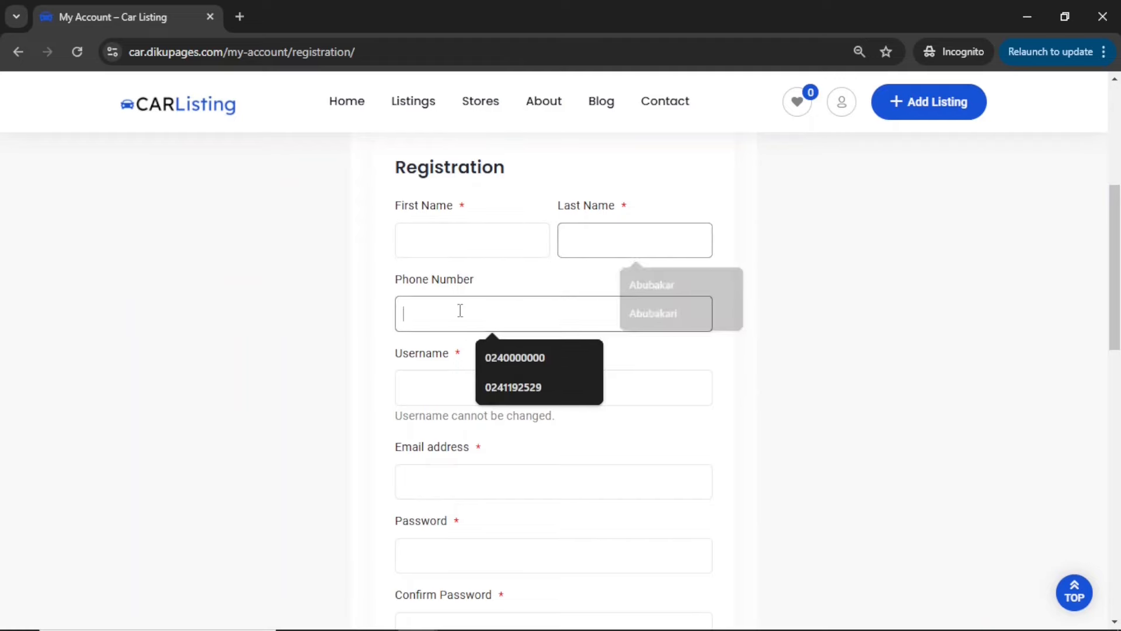
click(431, 393)
scroll(448, 475, down, 5)
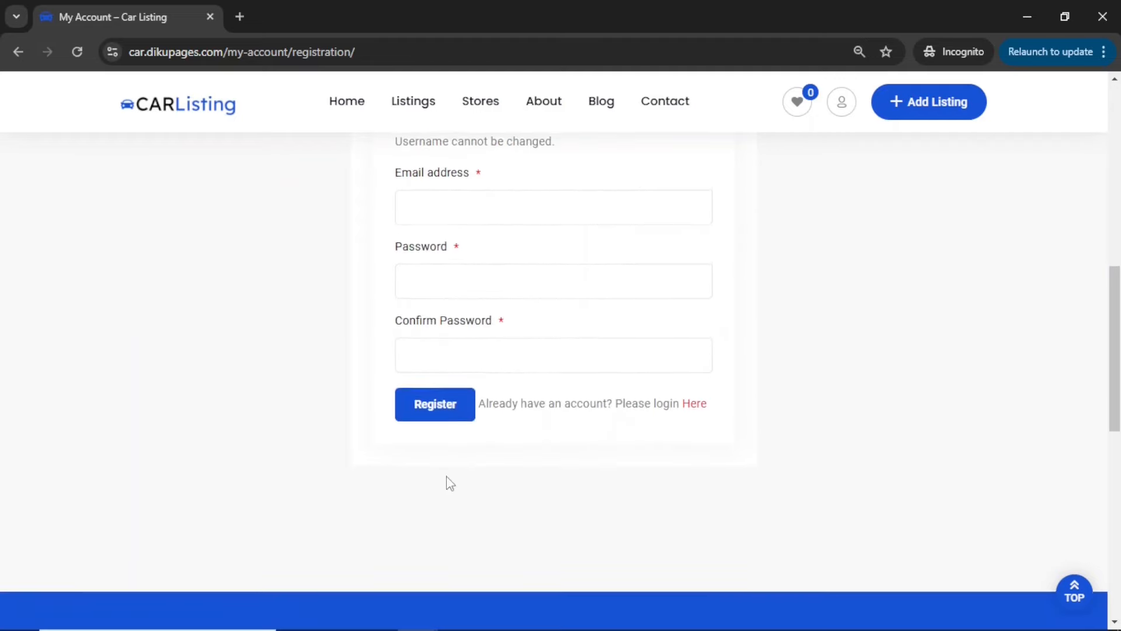
scroll(445, 482, up, 6)
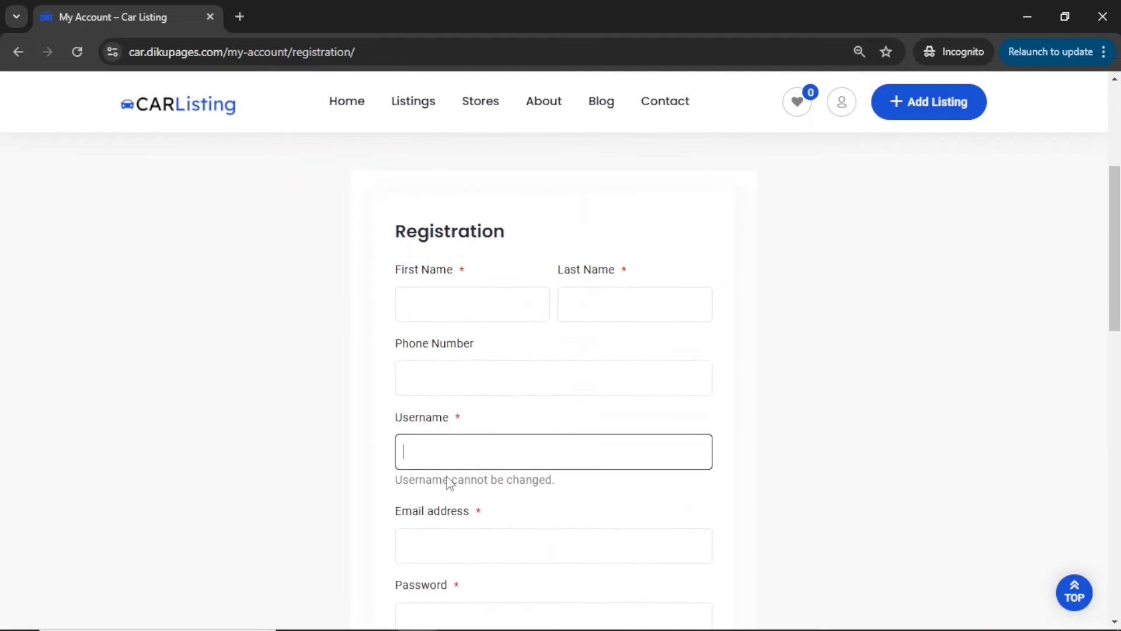
Return to the Account & Policy settings, enable Hide Name and Hide Phone Number, and save the changes
click(1025, 15)
click(125, 17)
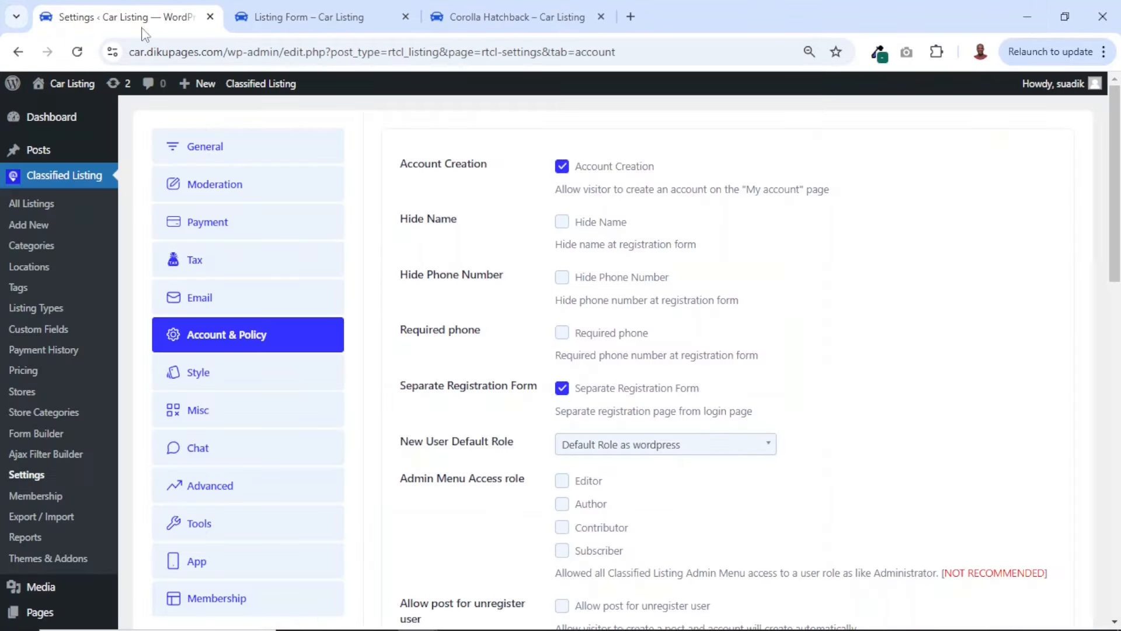
click(563, 224)
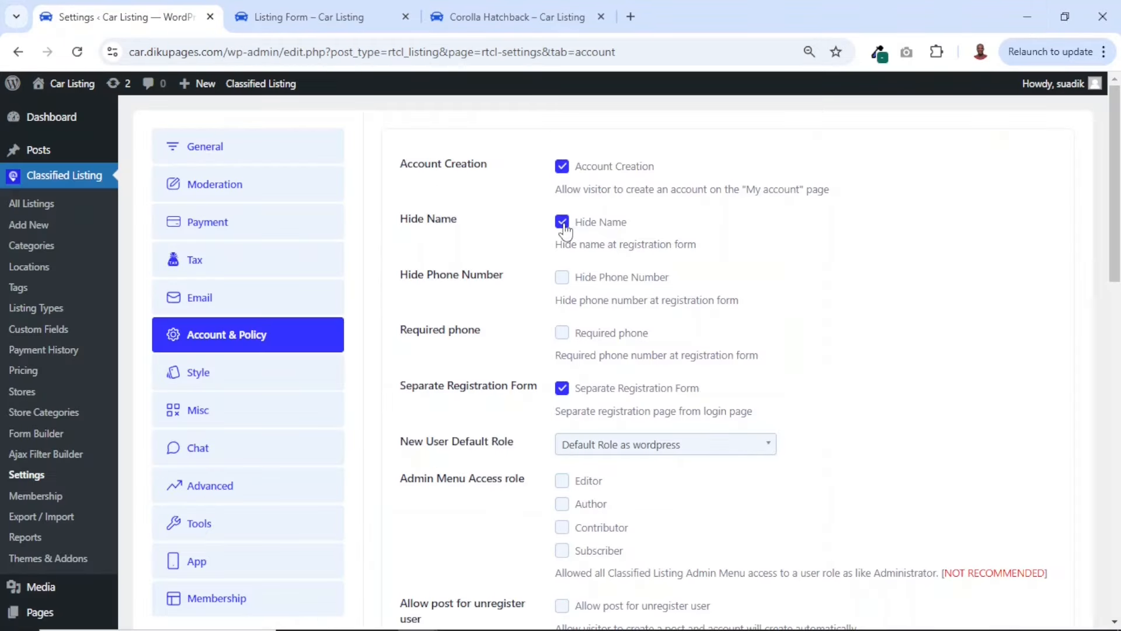
click(561, 278)
scroll(645, 361, down, 15)
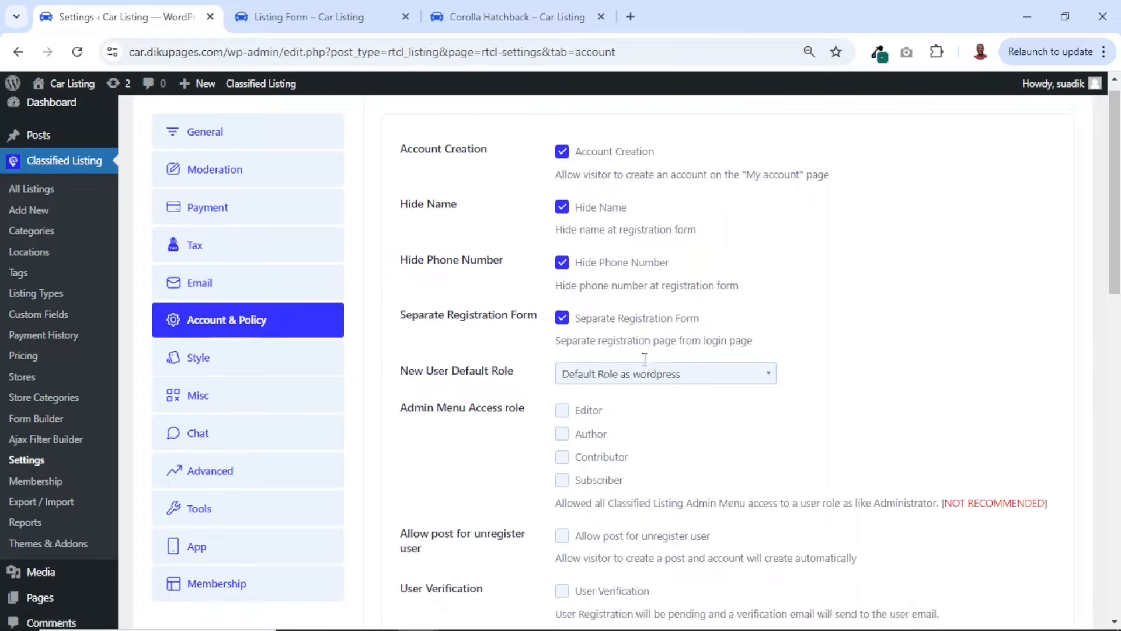
click(446, 545)
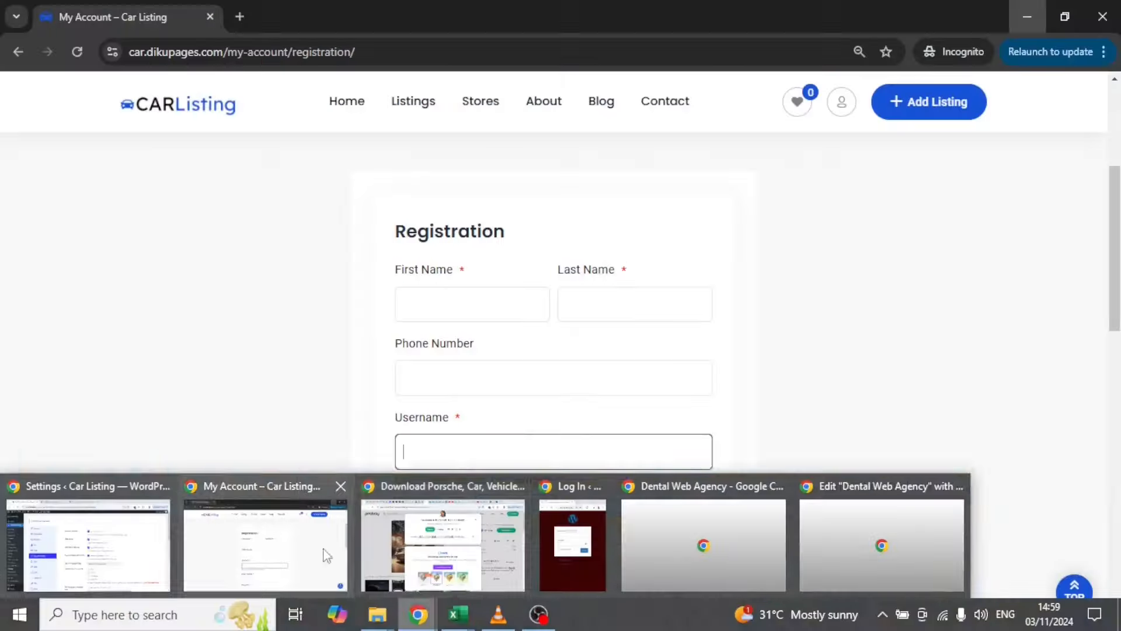
Reload the incognito registration page to check which fields the form shows, then return to the settings
click(325, 554)
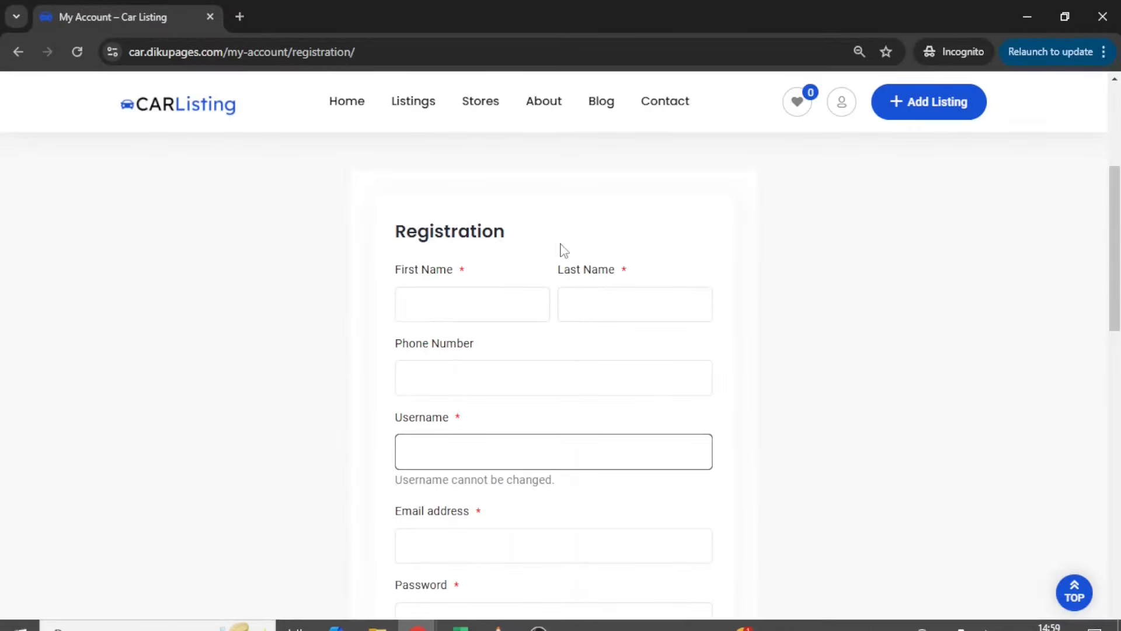
click(76, 52)
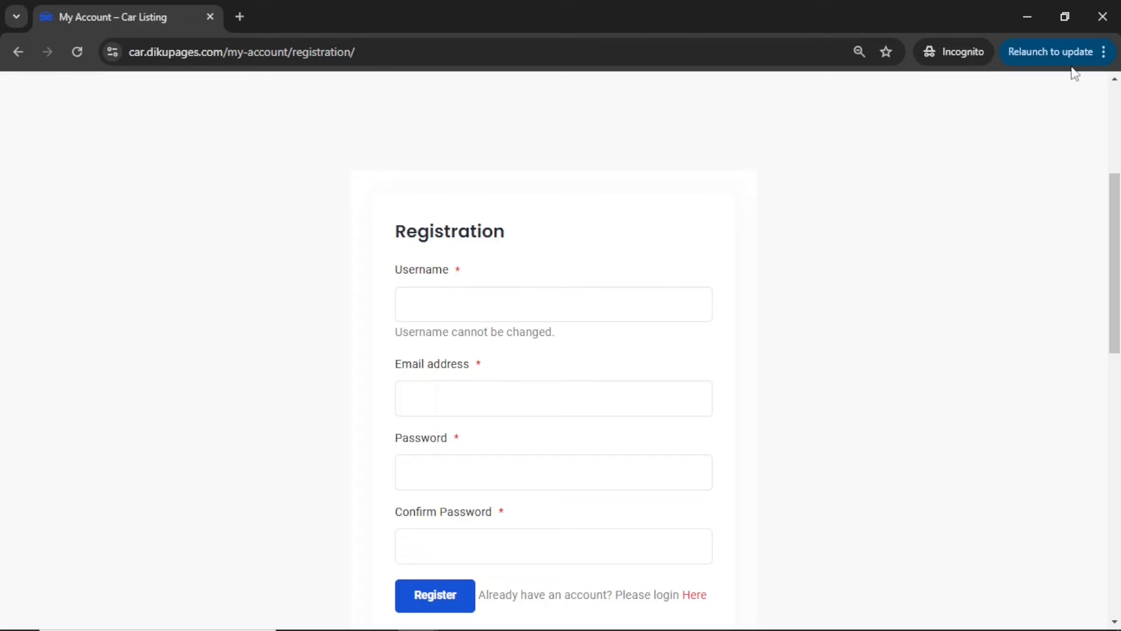
click(1026, 18)
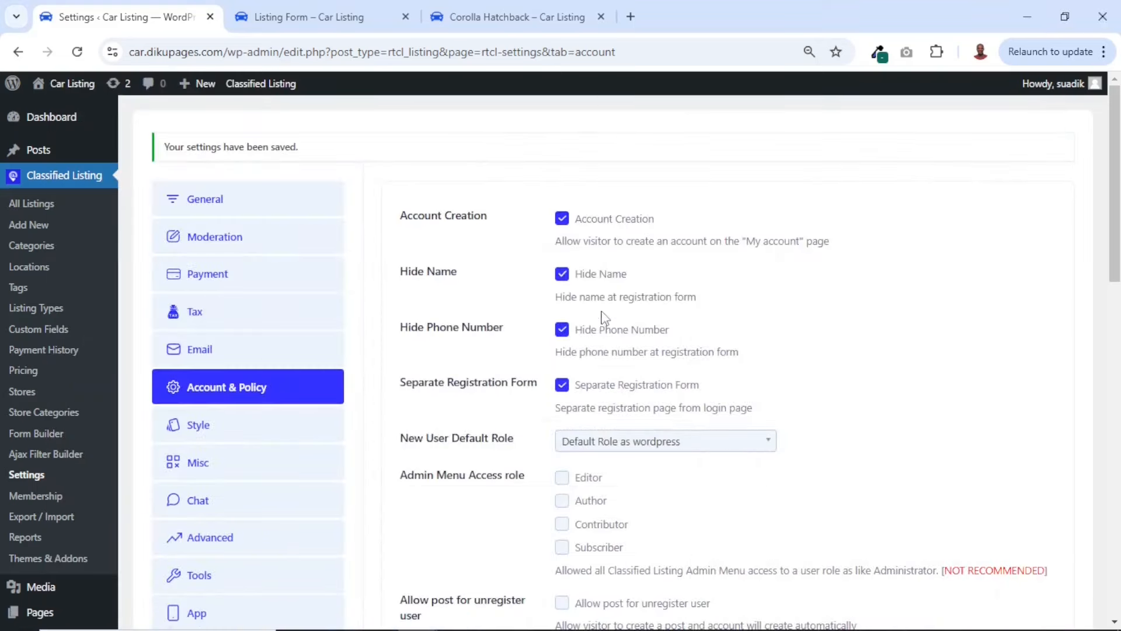
Disable Hide Name and Hide Phone Number, and switch Required phone on and back off
click(564, 331)
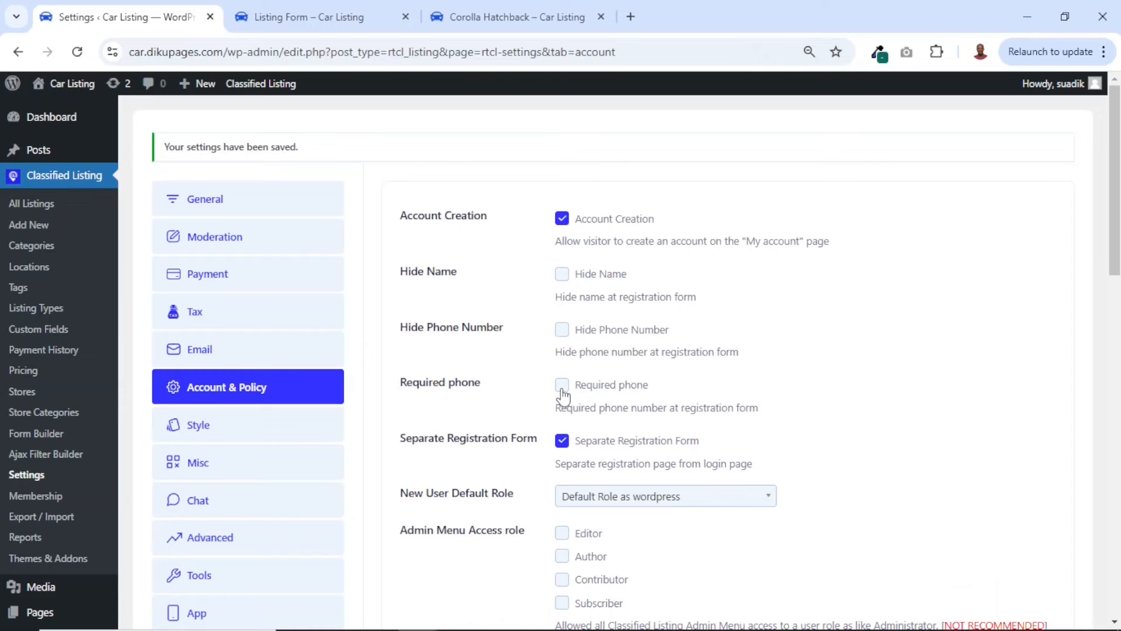
click(562, 387)
click(562, 387)
scroll(796, 430, down, 1)
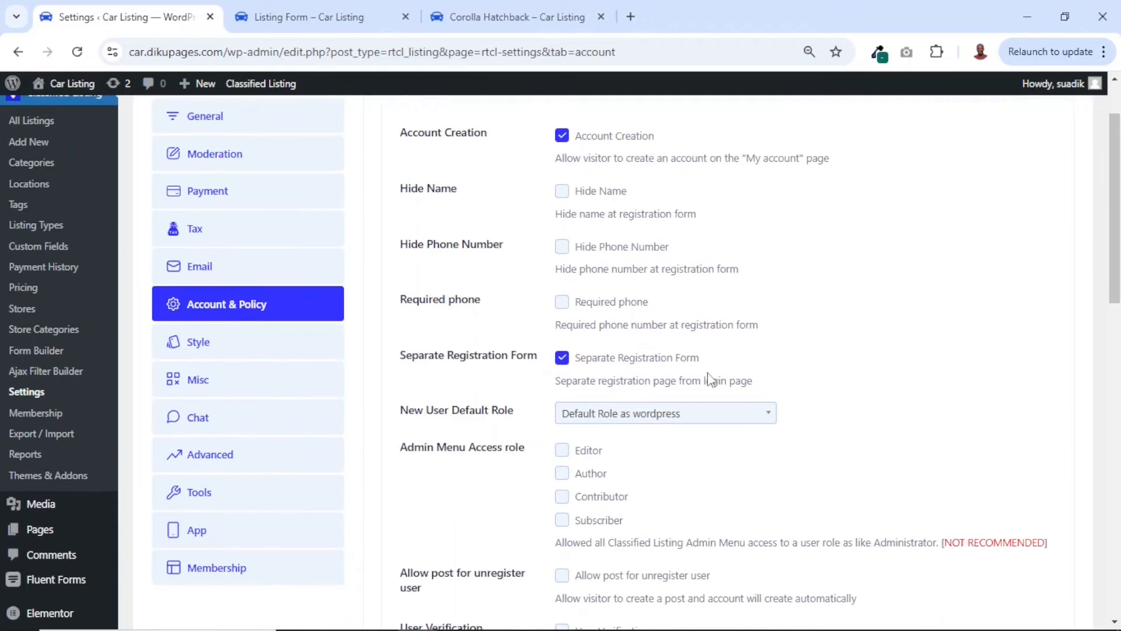
Disable Separate Registration Form and save the Account & Policy settings
click(561, 362)
scroll(561, 362, down, 15)
click(432, 531)
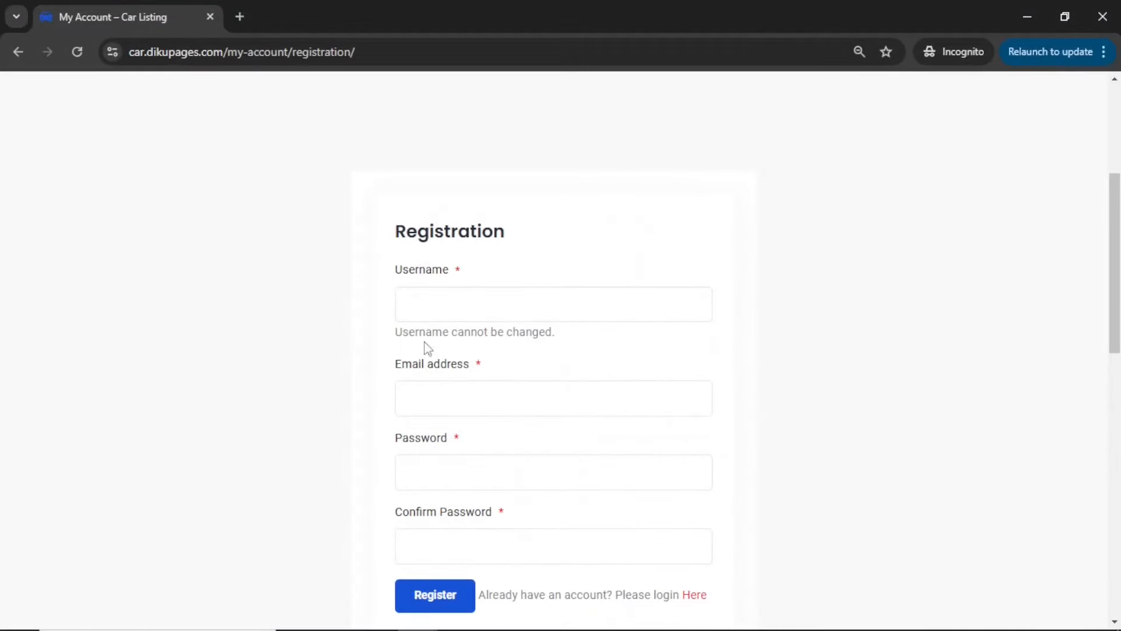
Reload the registration page in the incognito window, then examine the listing form login and the My Account login and registration forms
click(78, 52)
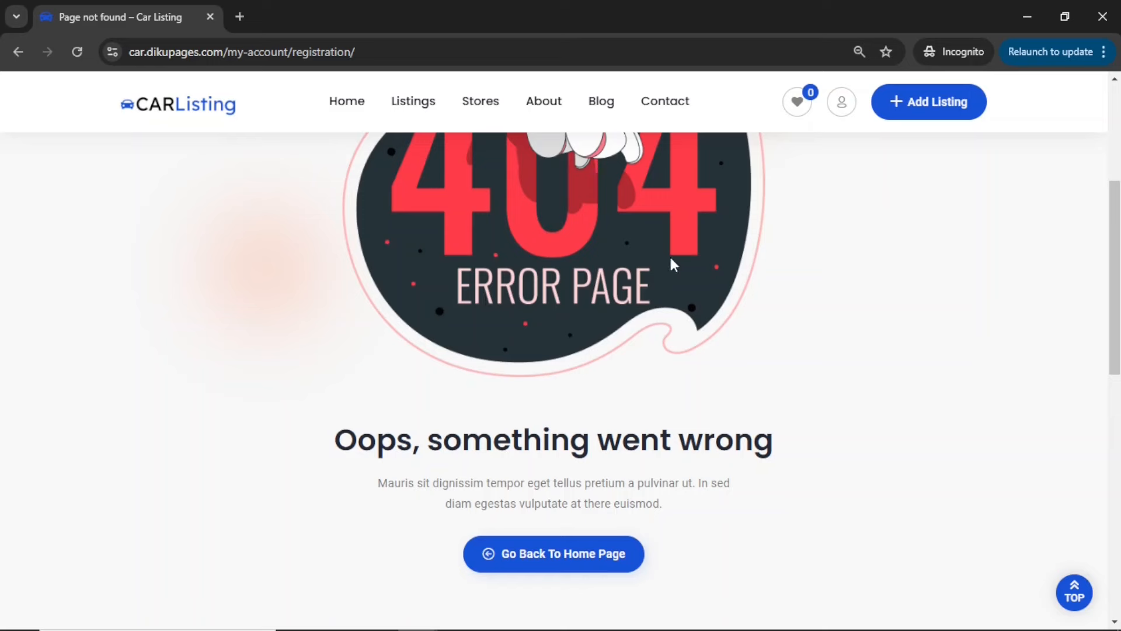
click(920, 108)
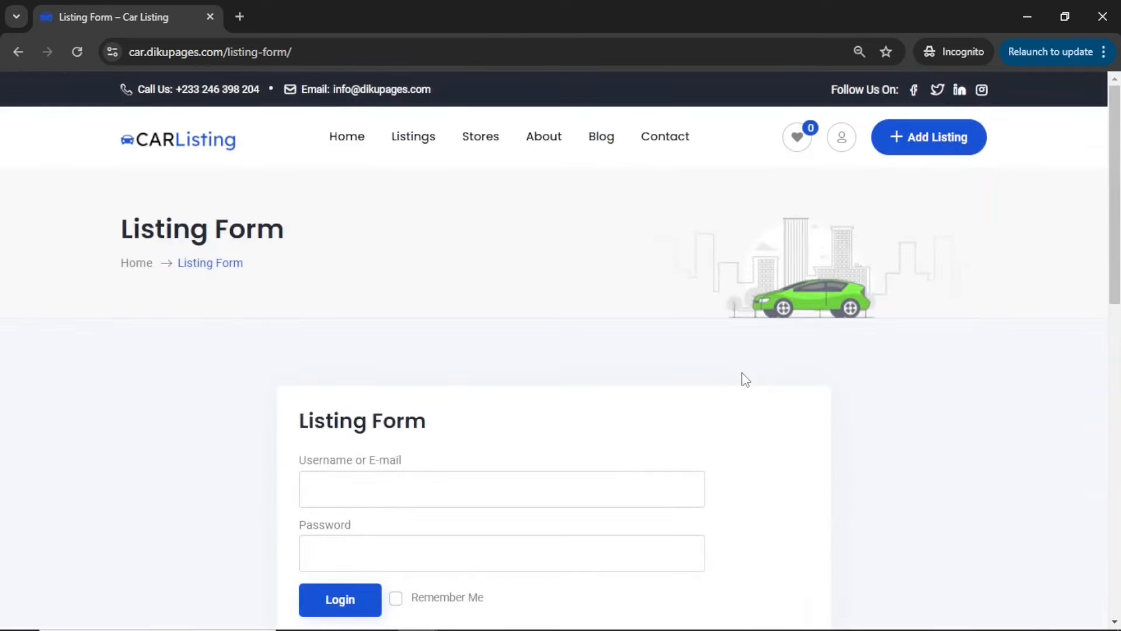
scroll(544, 284, down, 2)
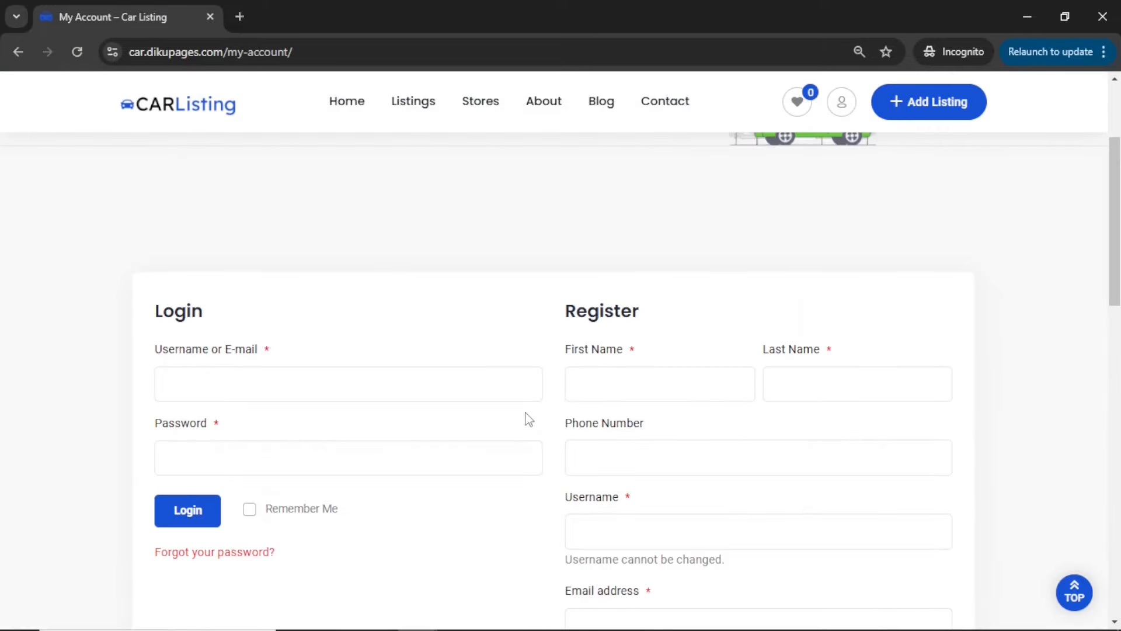
scroll(526, 418, down, 2)
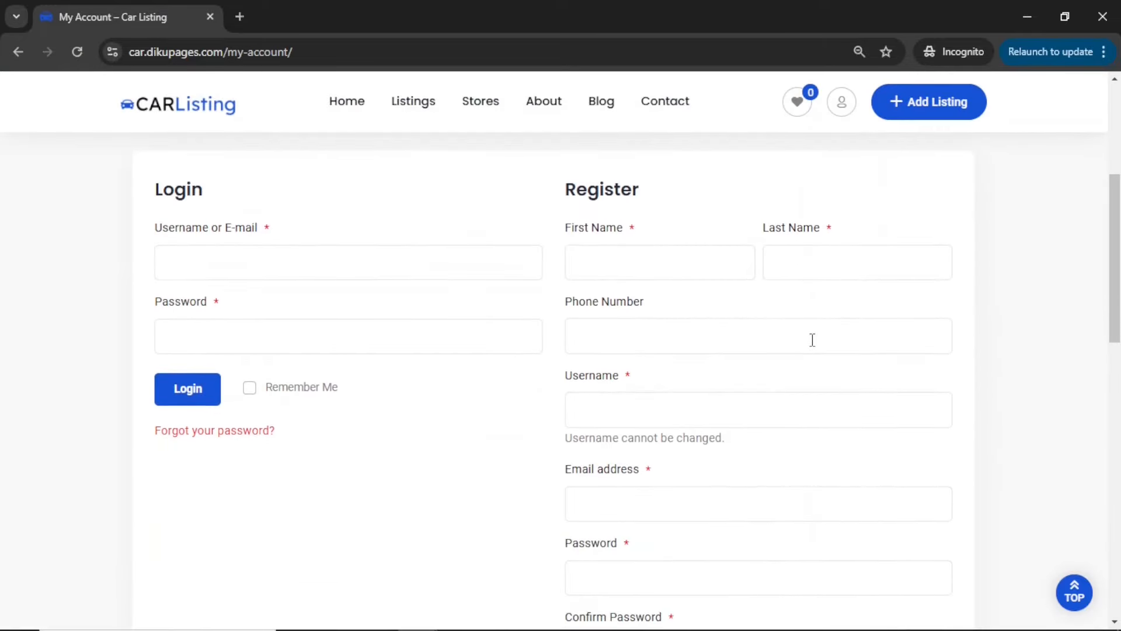
scroll(812, 340, down, 9)
scroll(810, 345, up, 10)
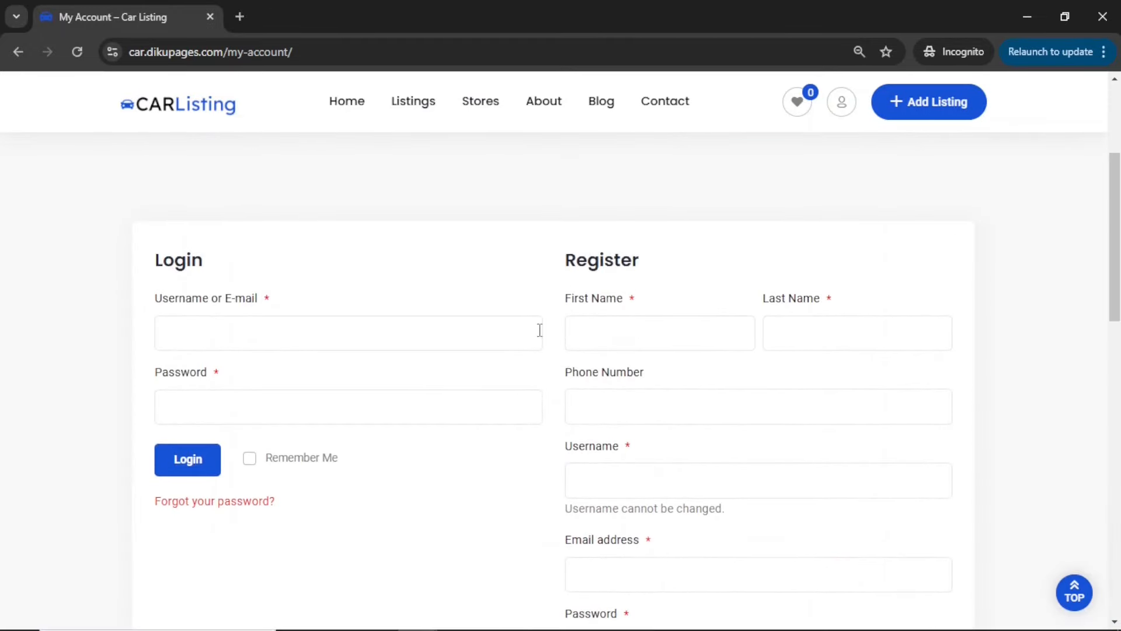
Return to the Account & Policy settings and re-enable Separate Registration Form
click(1027, 16)
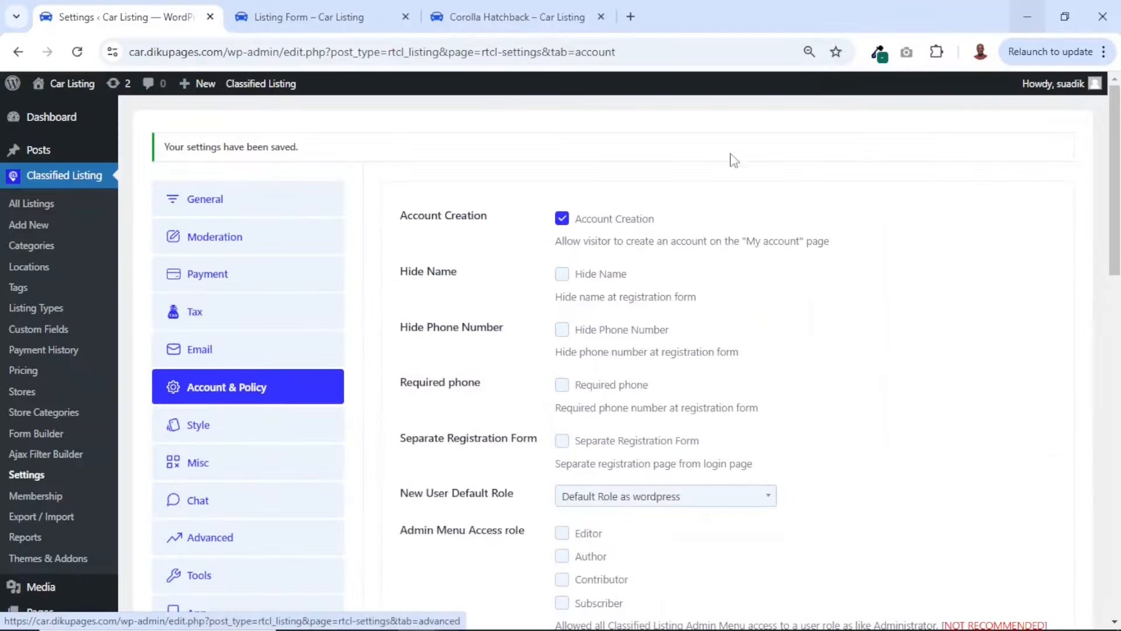
click(563, 443)
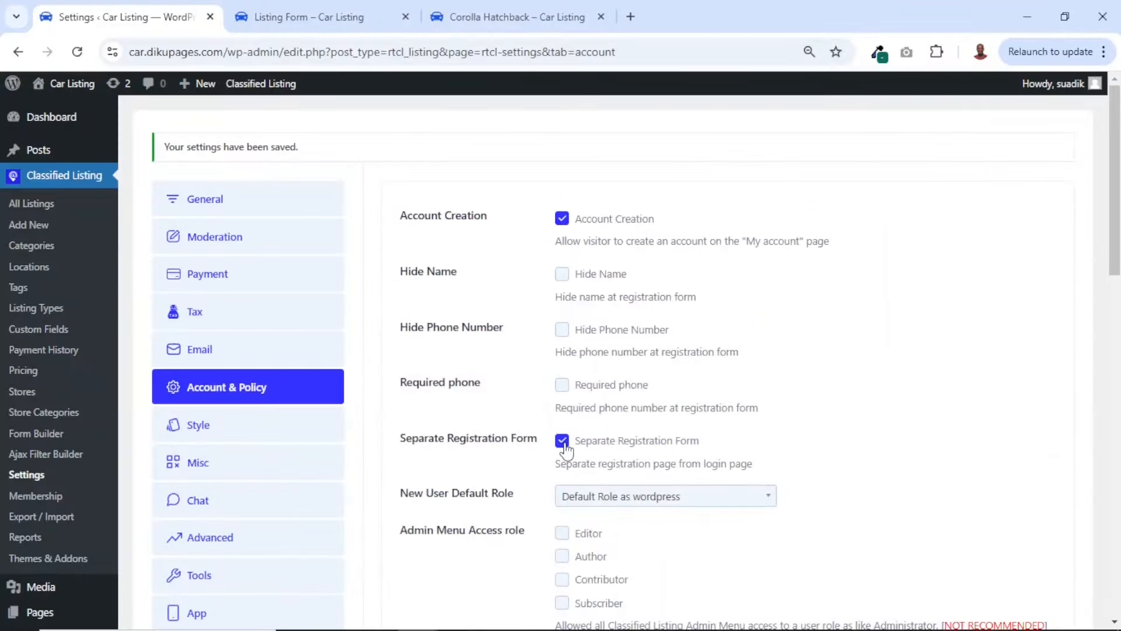
scroll(564, 446, down, 3)
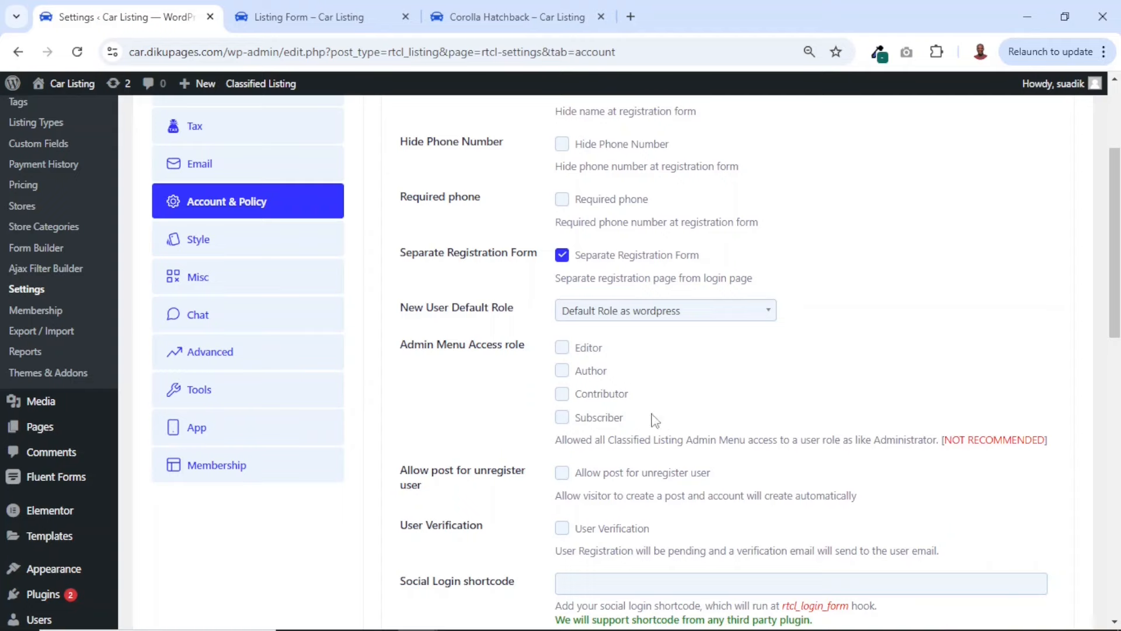
Glance at the Corolla Hatchback listing, then switch Allow post for unregister user on and back off in the settings
click(461, 8)
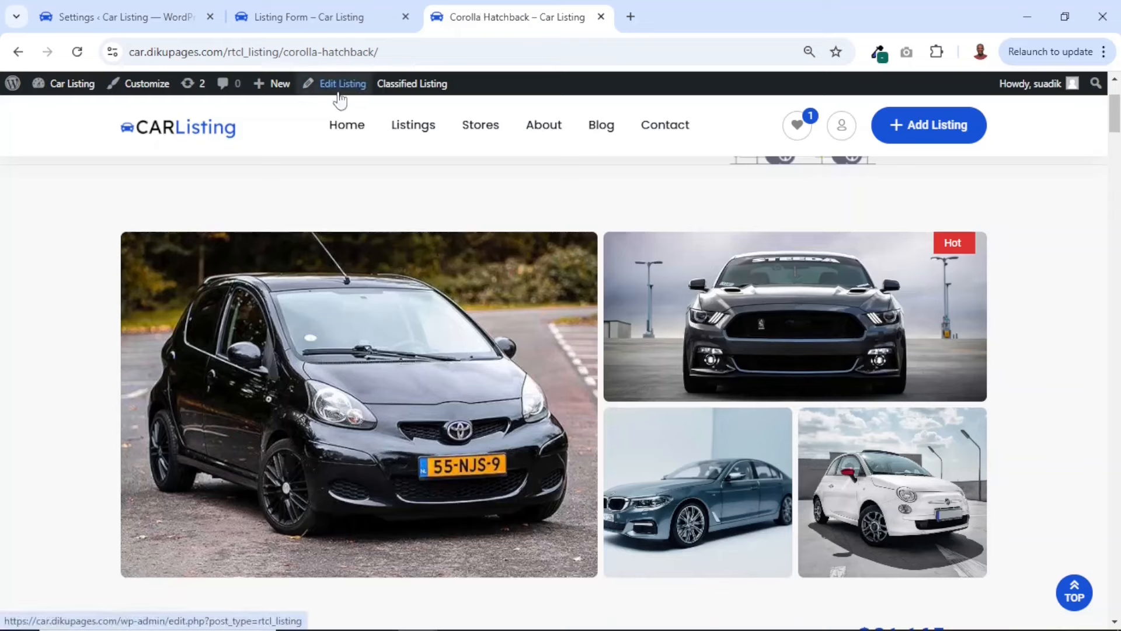
click(105, 9)
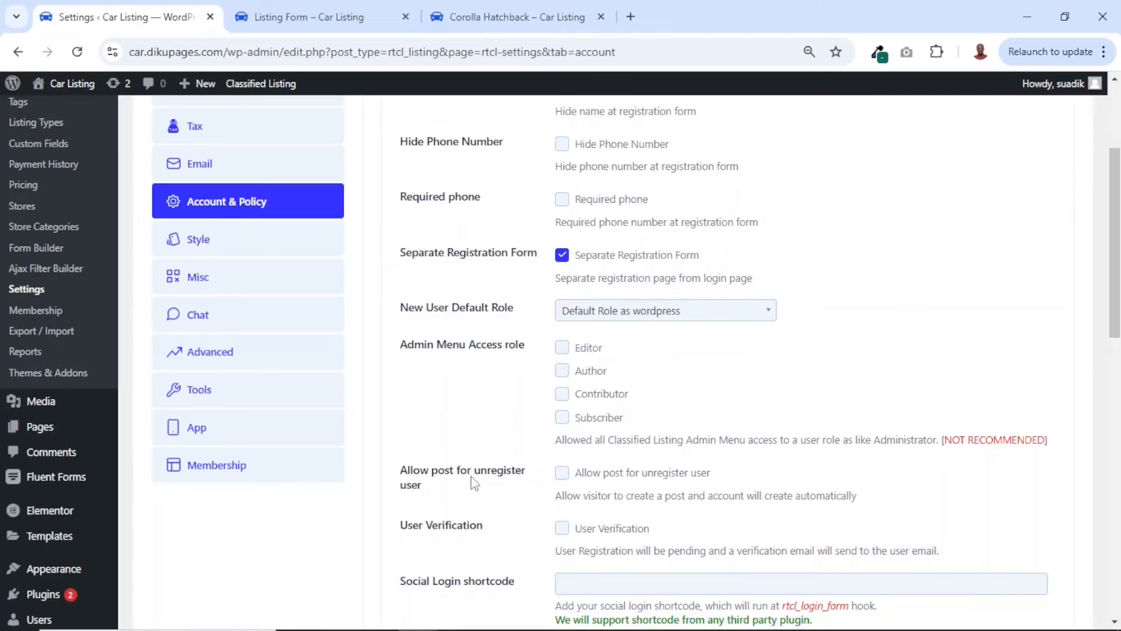
click(566, 477)
click(562, 476)
Enable User Verification for new registrations and highlight its Max Re-send attempts value
scroll(562, 485, down, 2)
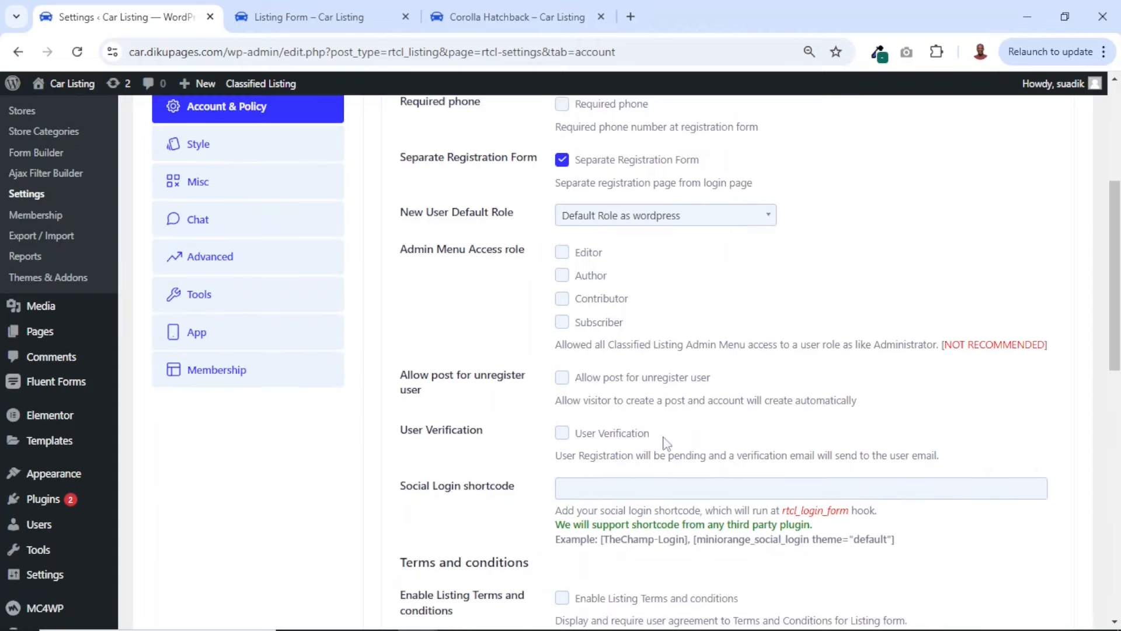
click(562, 434)
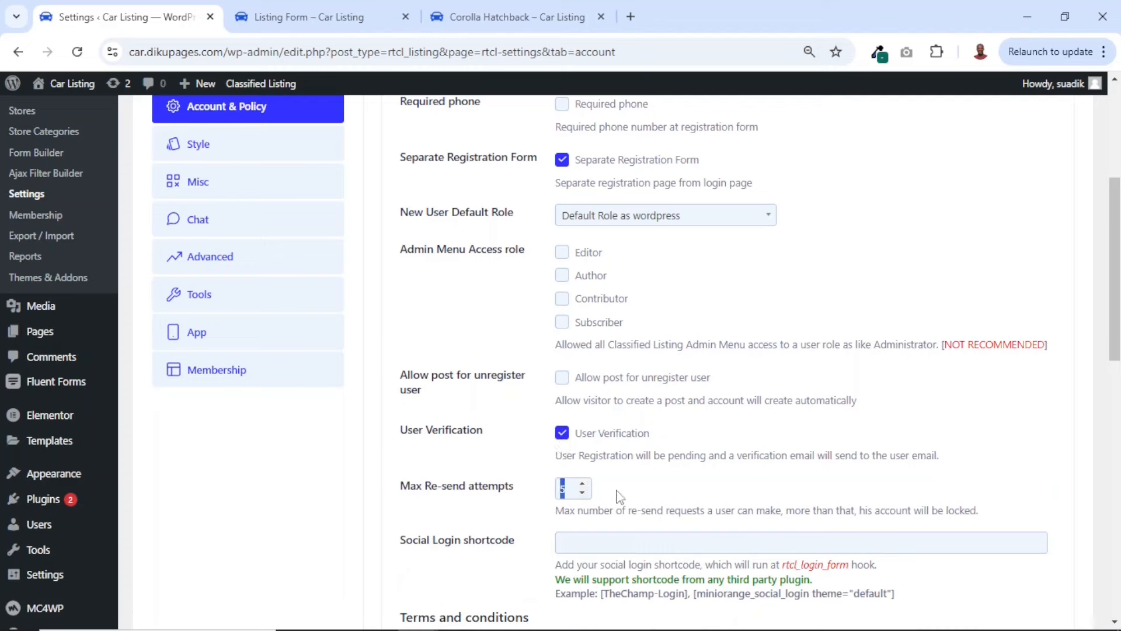
drag(566, 487, 534, 500)
drag(568, 488, 543, 498)
Review the Terms and conditions and Privacy policy settings, and open the Add New Page editor in a separate tab
scroll(543, 500, down, 7)
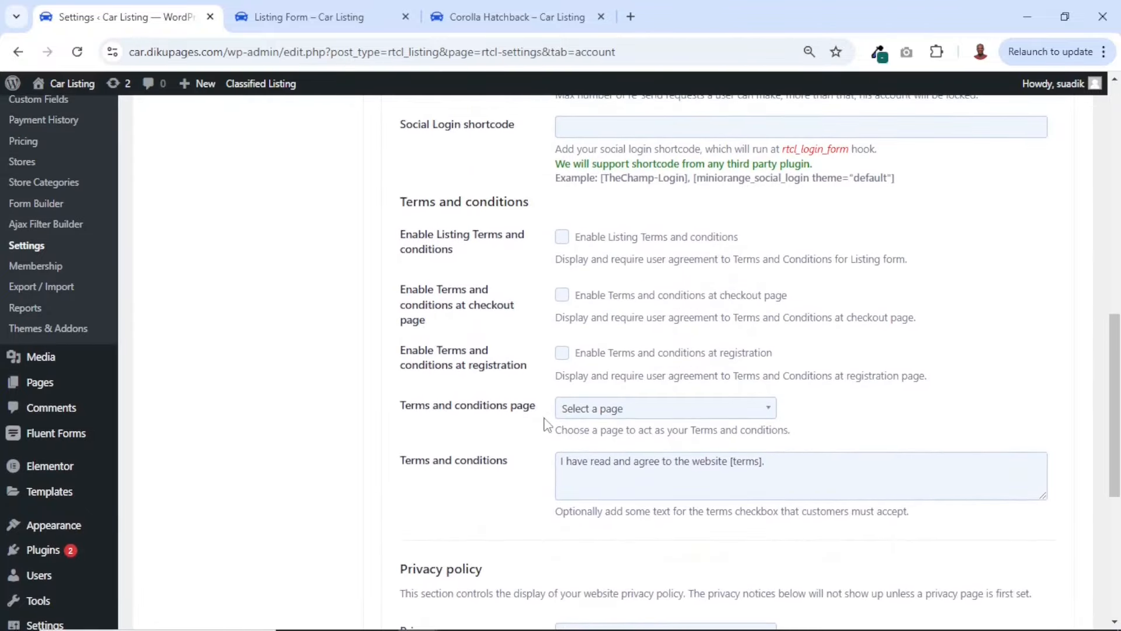
scroll(543, 485, down, 6)
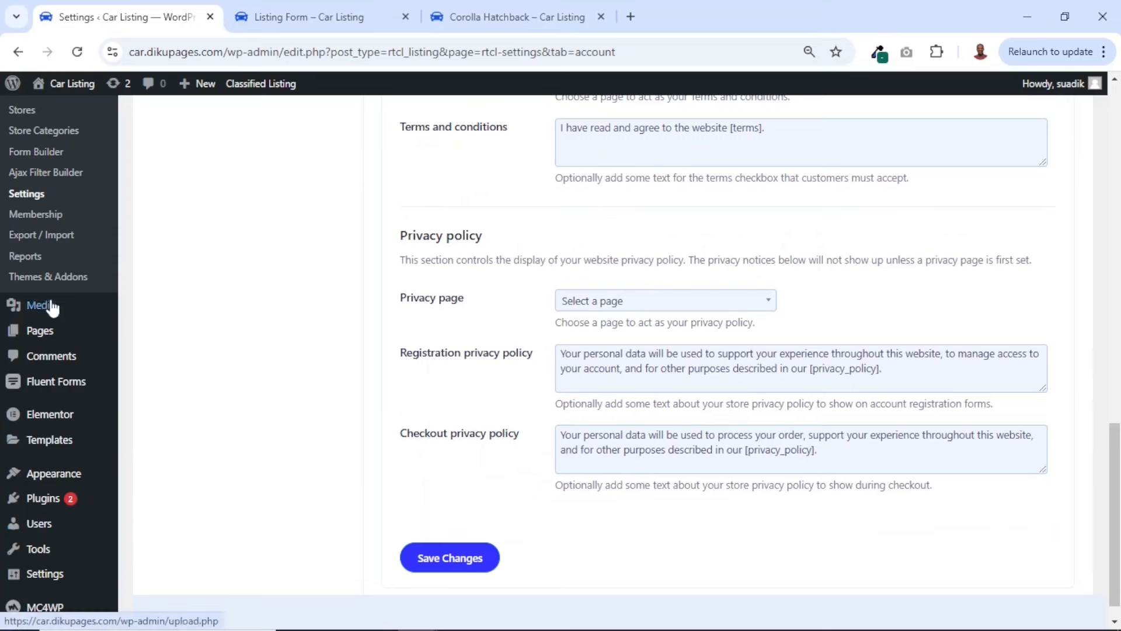
mouse_move(42, 331)
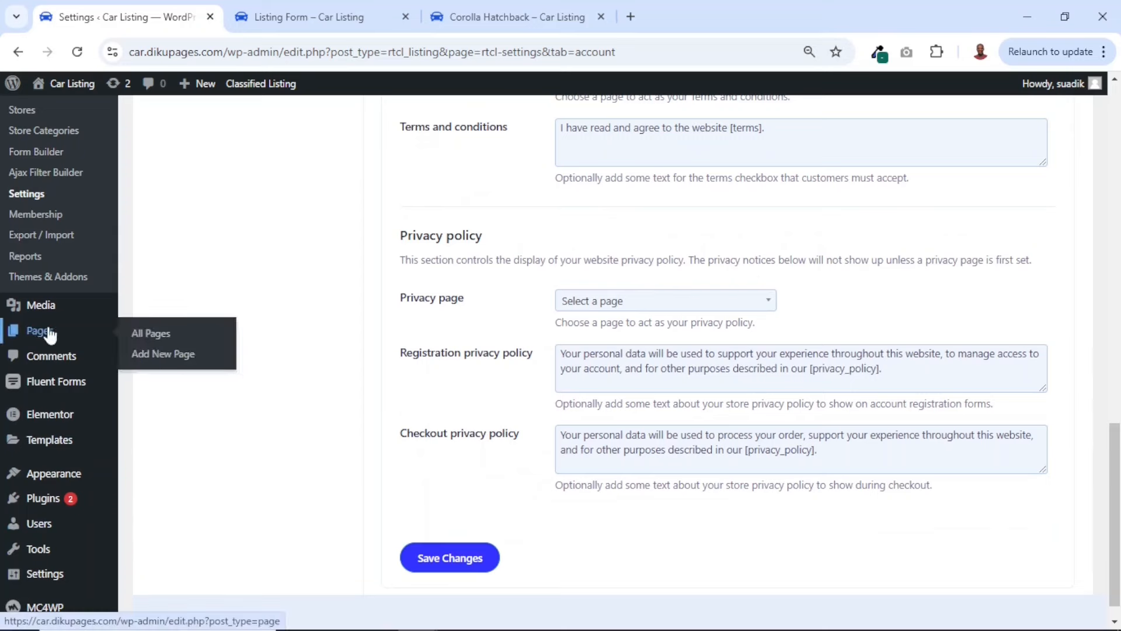
right_click(159, 363)
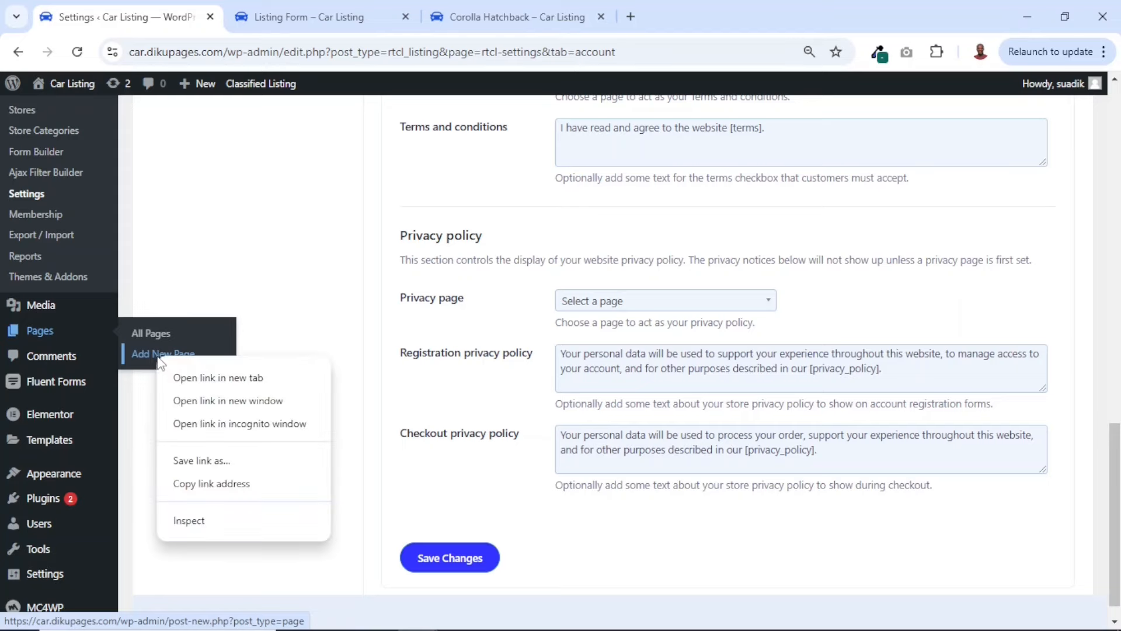
click(226, 378)
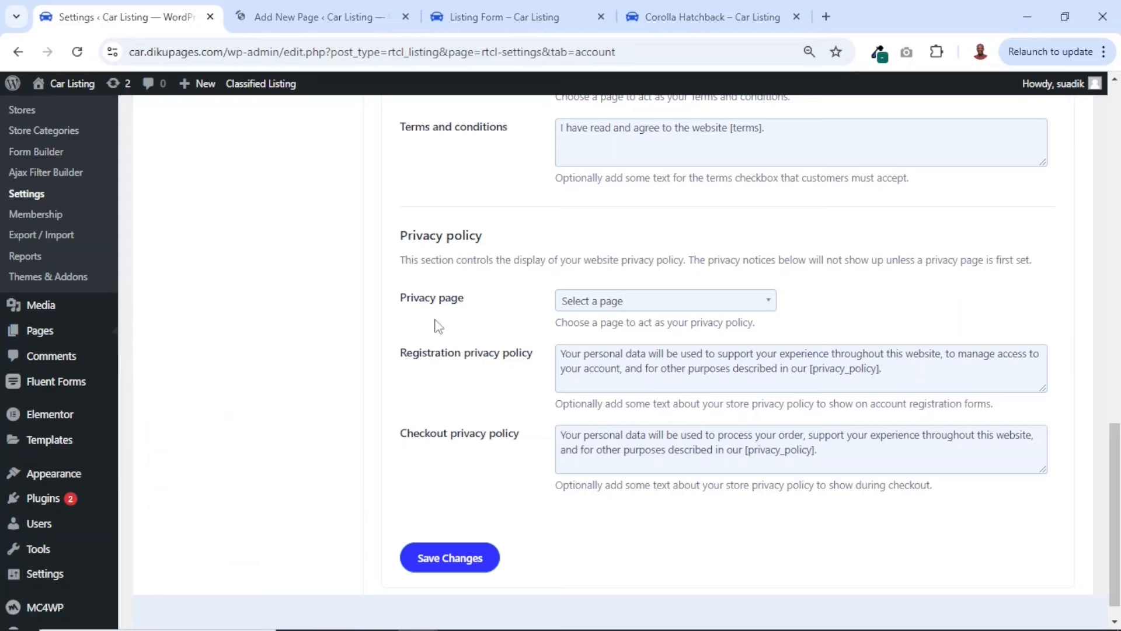
Switch to the Add New Page editor and title the page "Terms and Conditions"
key(ctrl+Tab)
text(Tem)
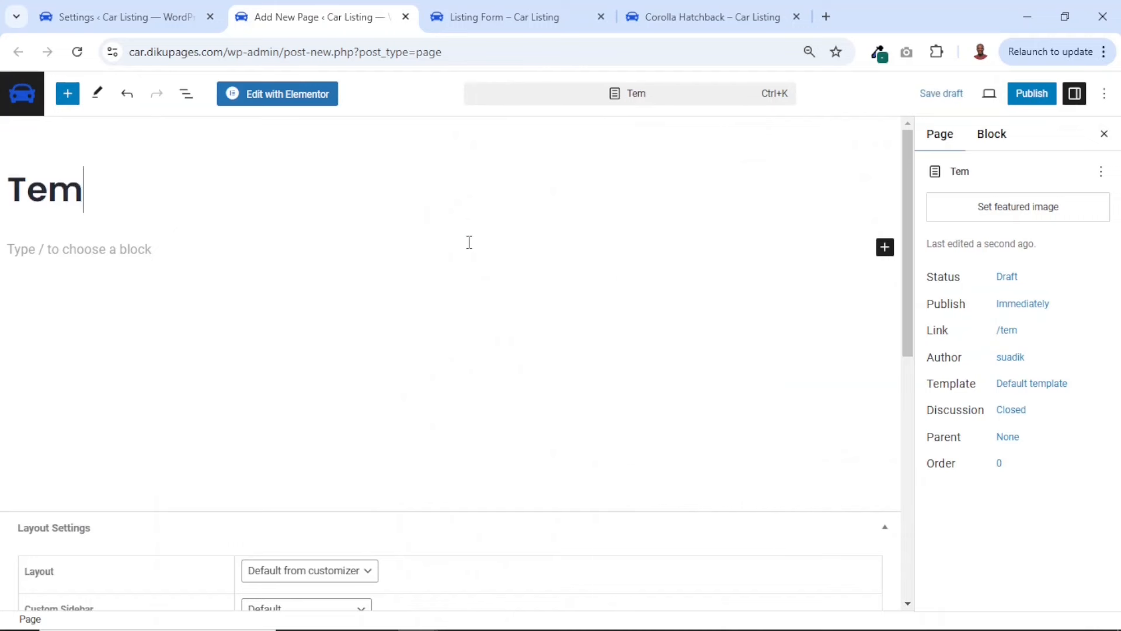
key(BackSpace)
text(rms and)
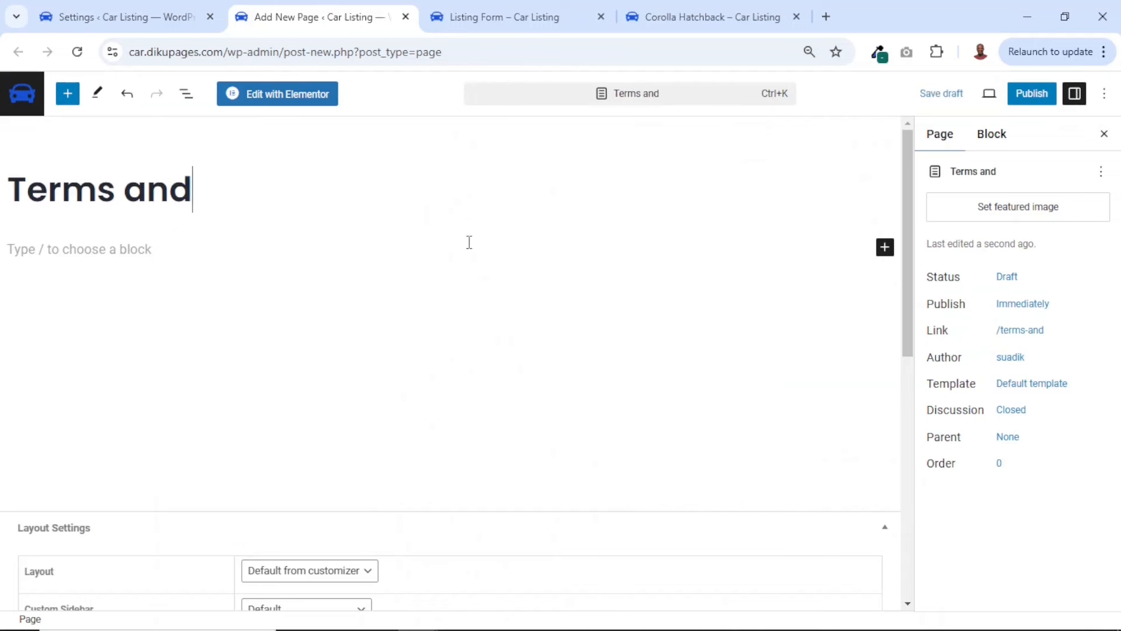
text( Conditions)
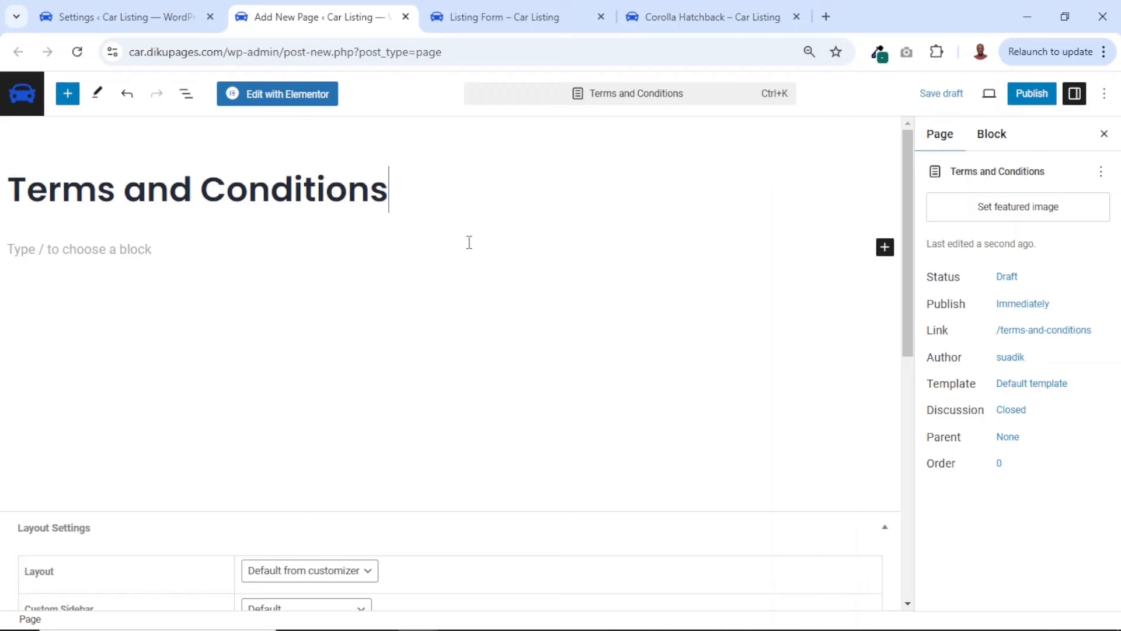
Leave the page body empty, publish the Terms and Conditions page and dismiss the publish confirmation
click(111, 249)
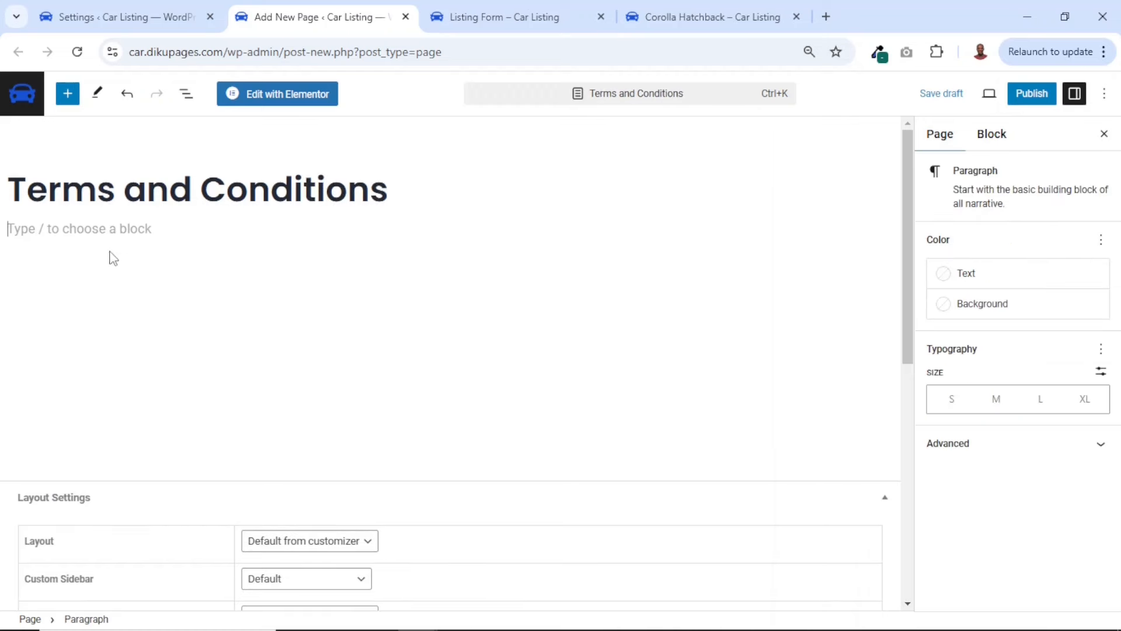
key(BackSpace)
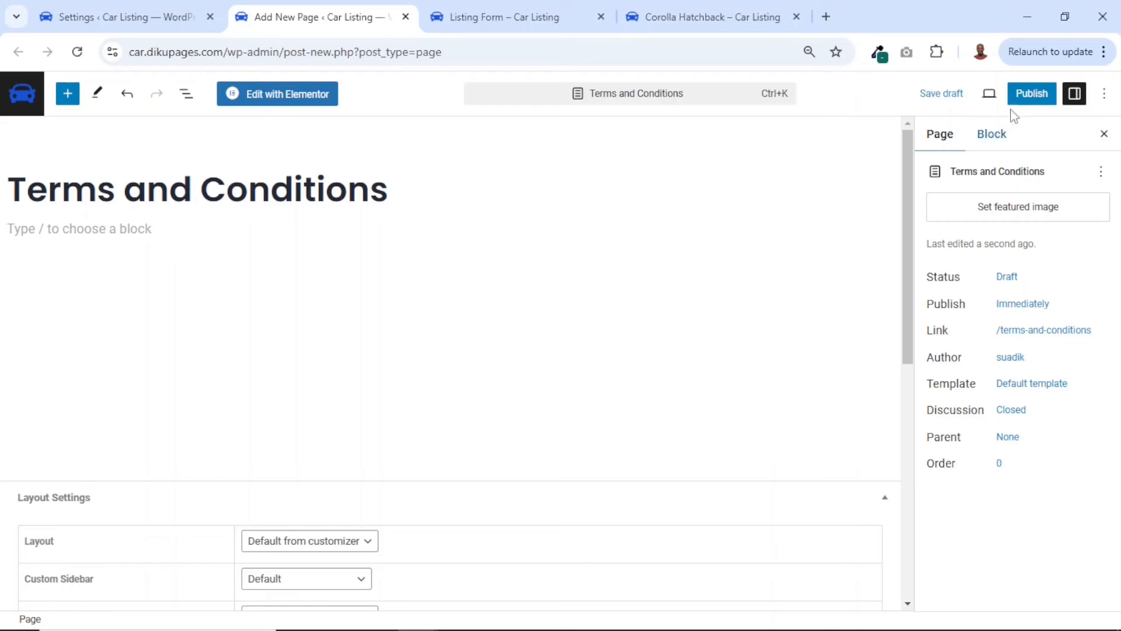
click(1038, 100)
click(973, 103)
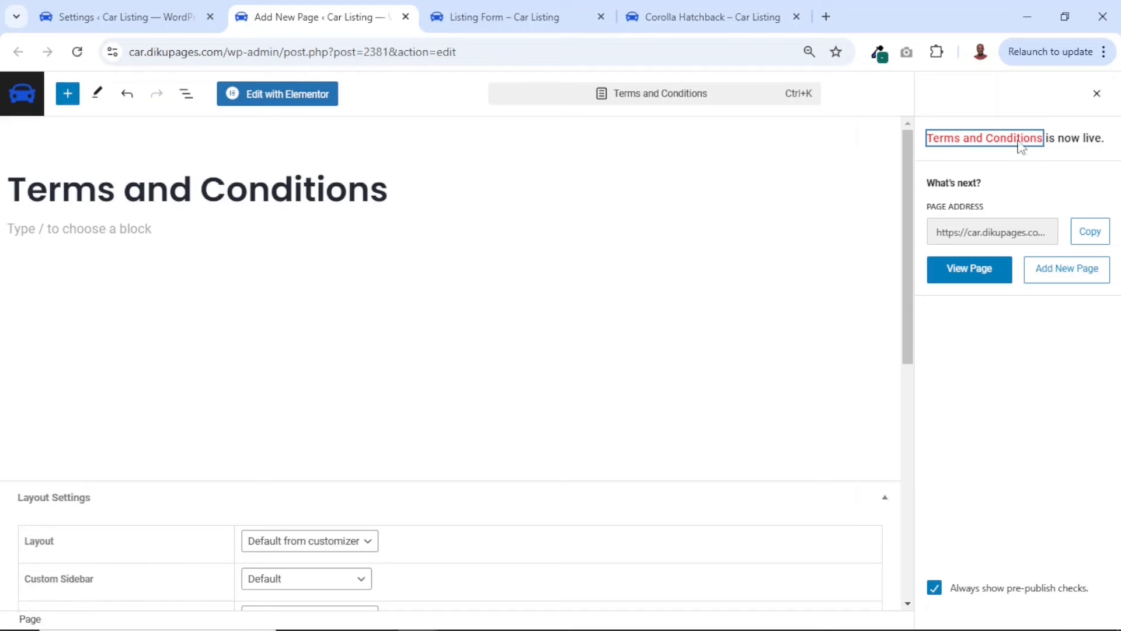
click(1097, 94)
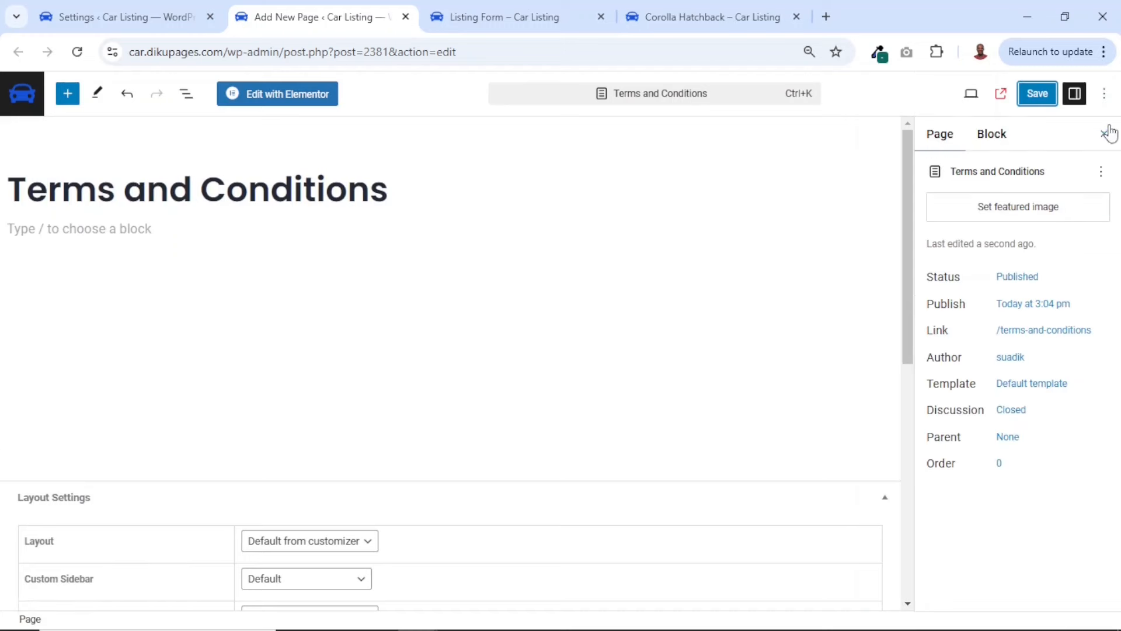
Turn off the editor's Fullscreen mode and create another new page titled "Privacy Policy"
click(1104, 94)
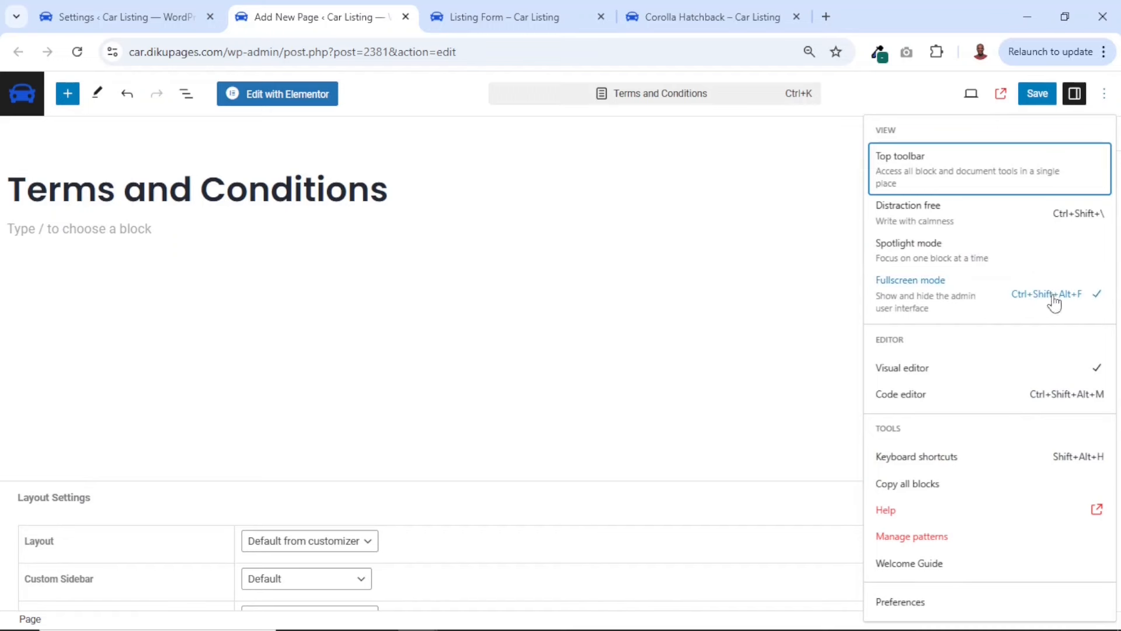
click(926, 298)
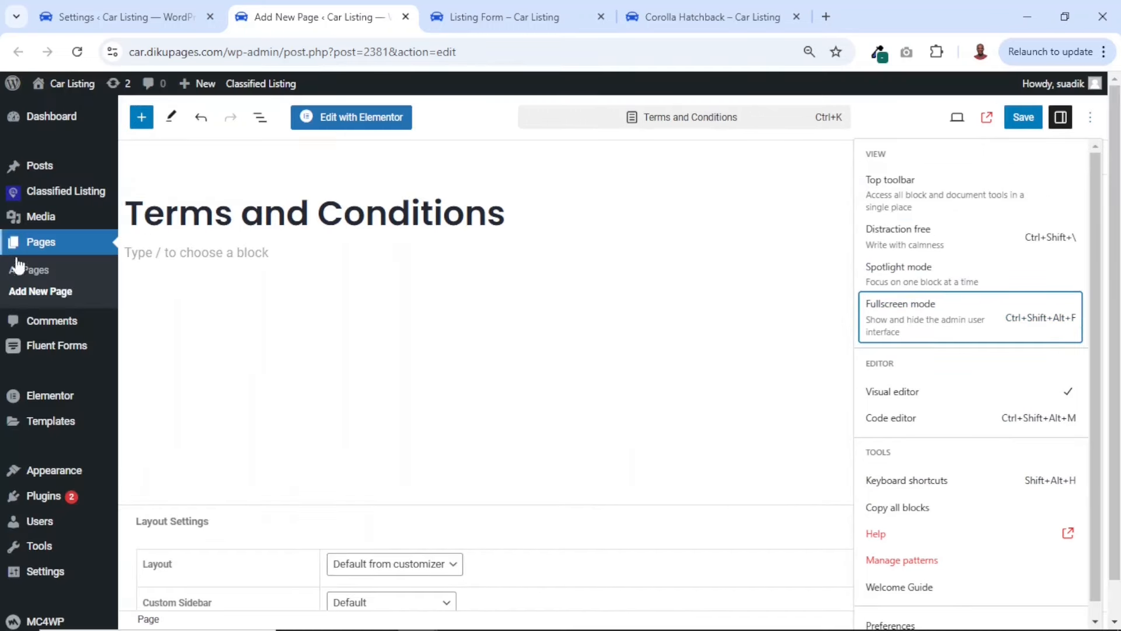
click(41, 294)
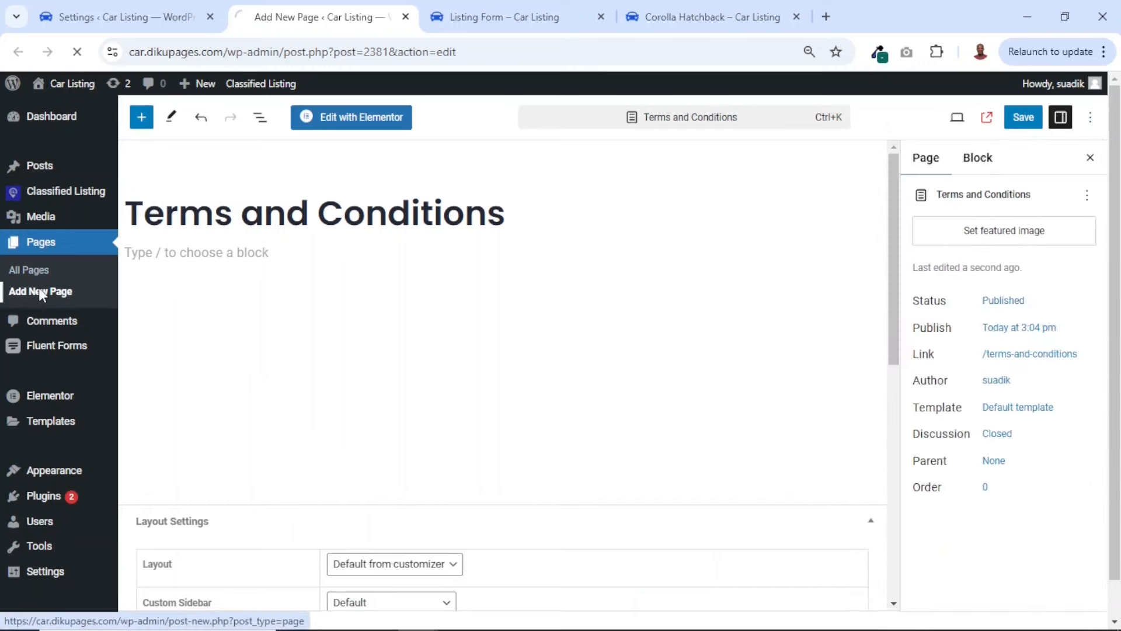
click(243, 209)
text(Priva)
text(Policy)
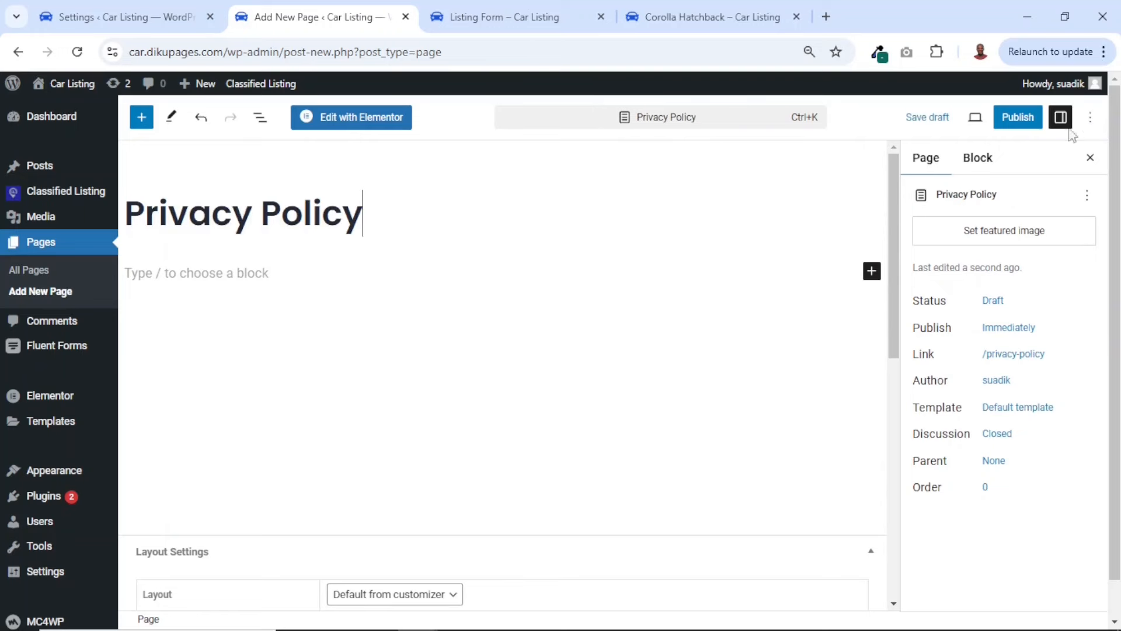
Publish the Privacy Policy page and close the page editor to return to the plugin settings
click(1016, 117)
click(968, 123)
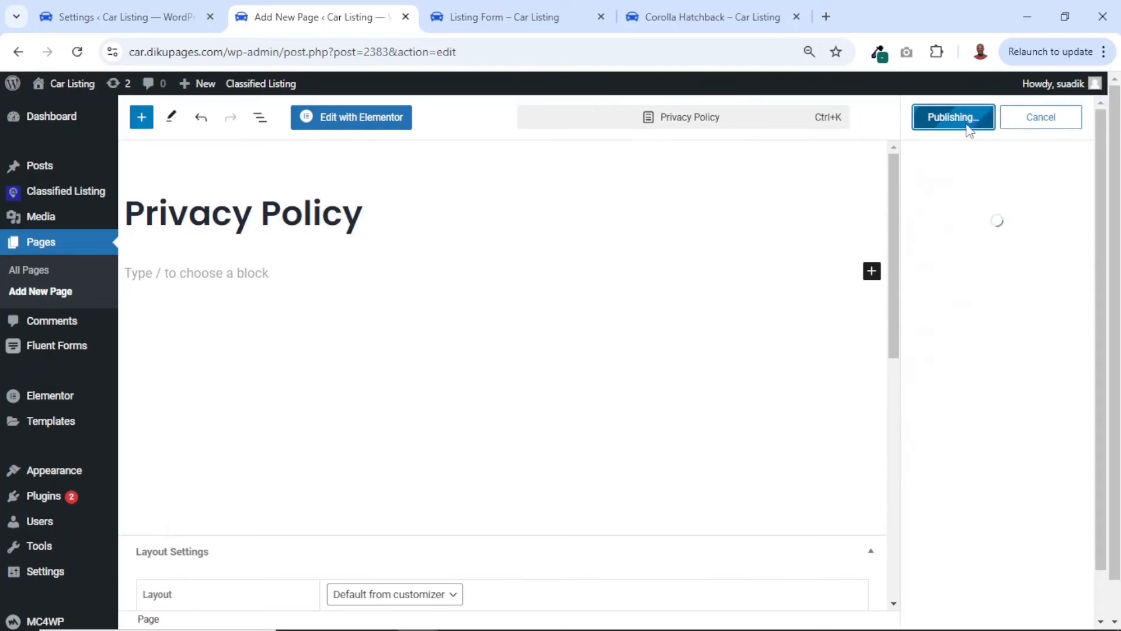
click(405, 17)
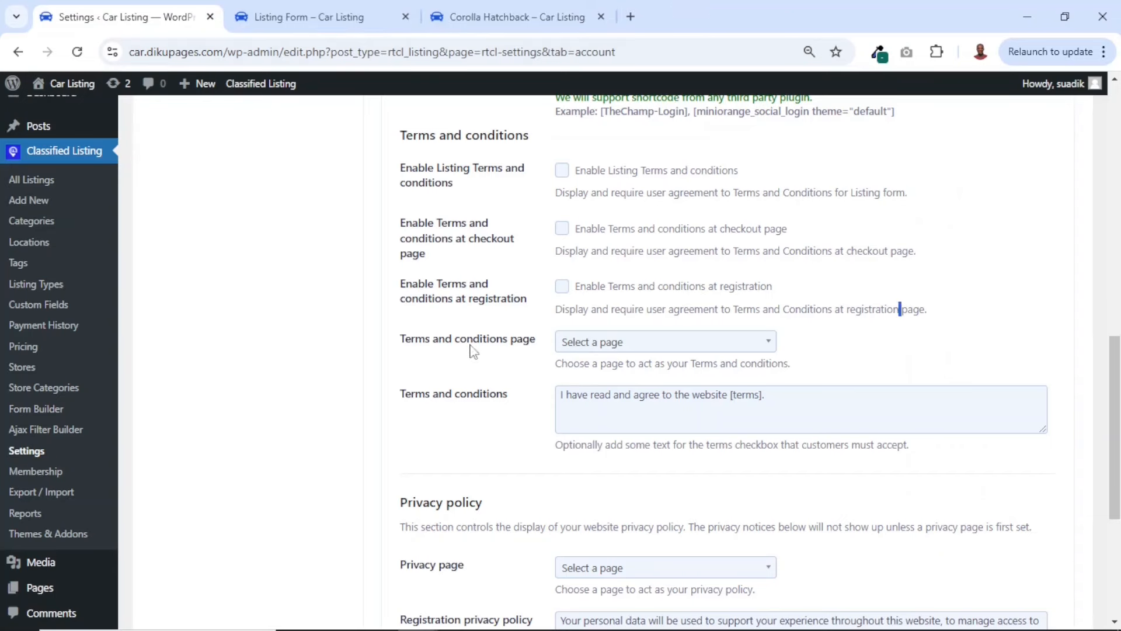
Search for "ter" in the Terms and conditions page choices, then save the Account & Policy settings to reload them
click(618, 346)
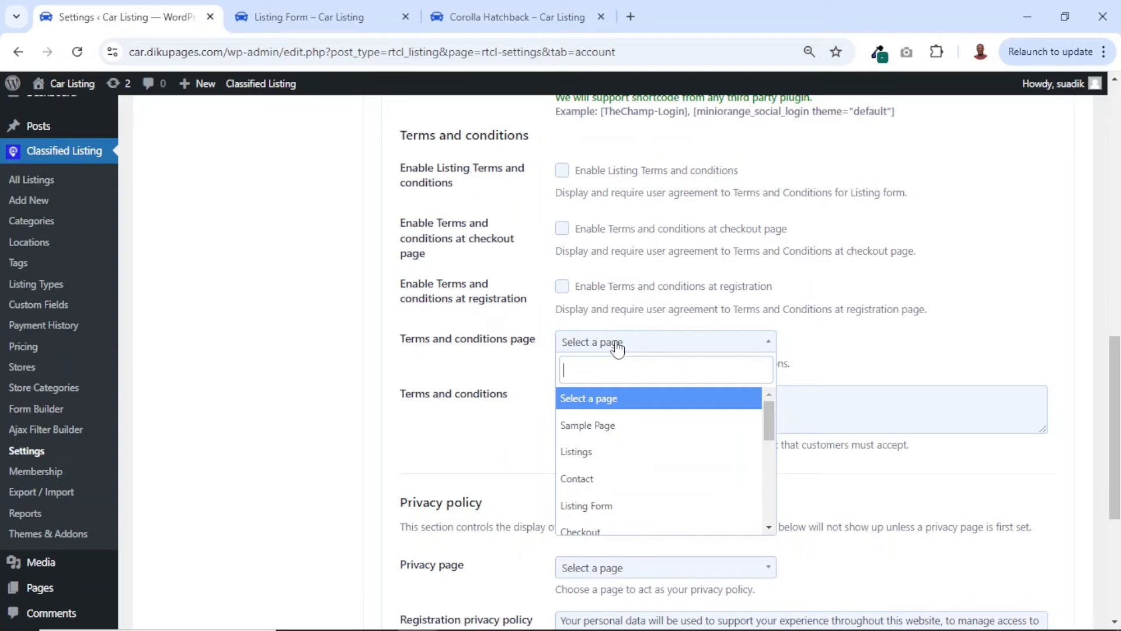
text(ter)
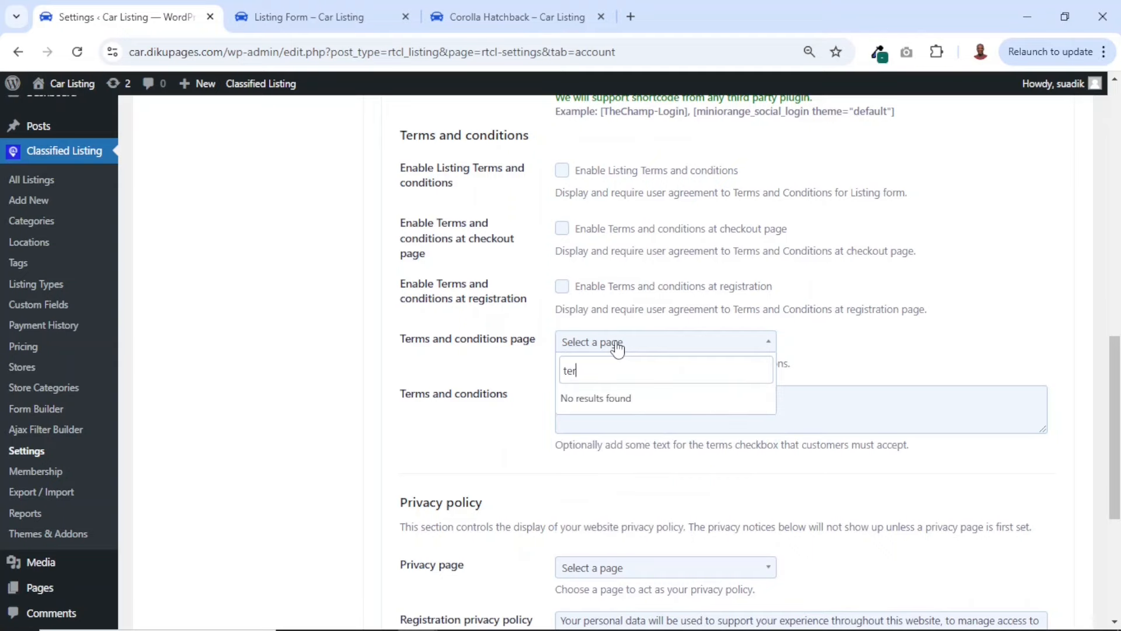
click(884, 342)
scroll(303, 358, down, 5)
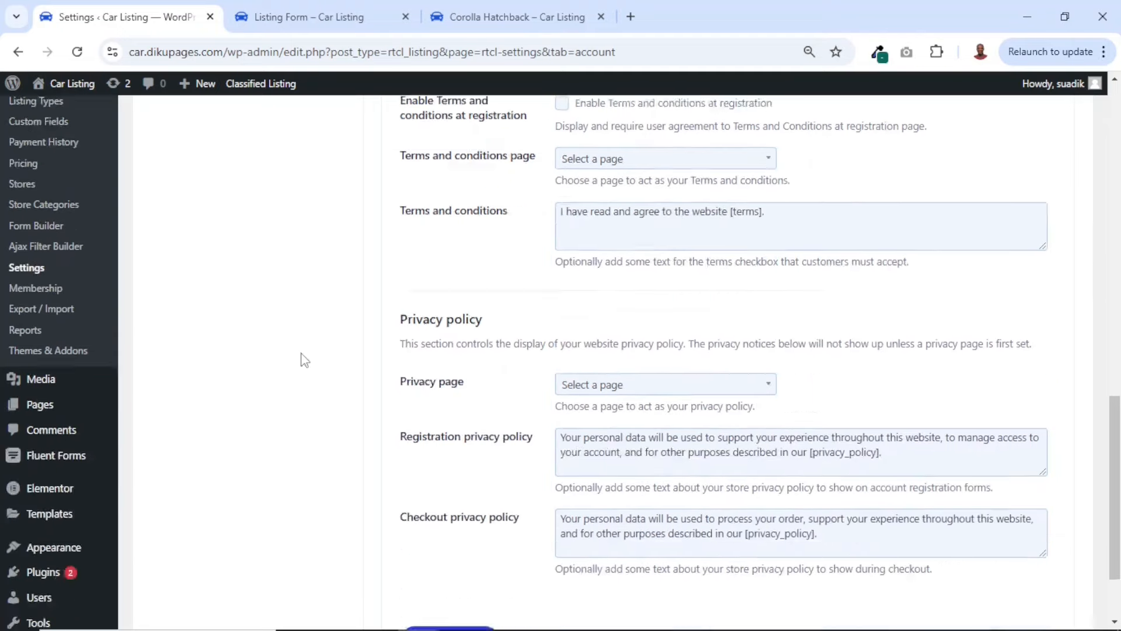
click(450, 542)
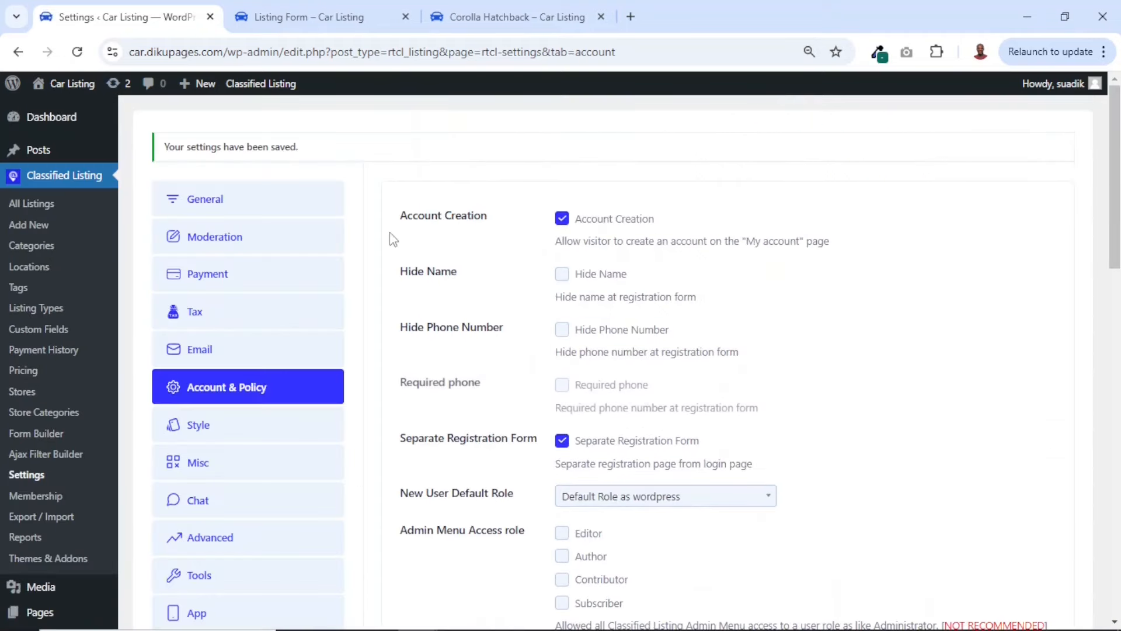
Set the Terms and conditions page to Terms and Conditions
scroll(681, 425, down, 12)
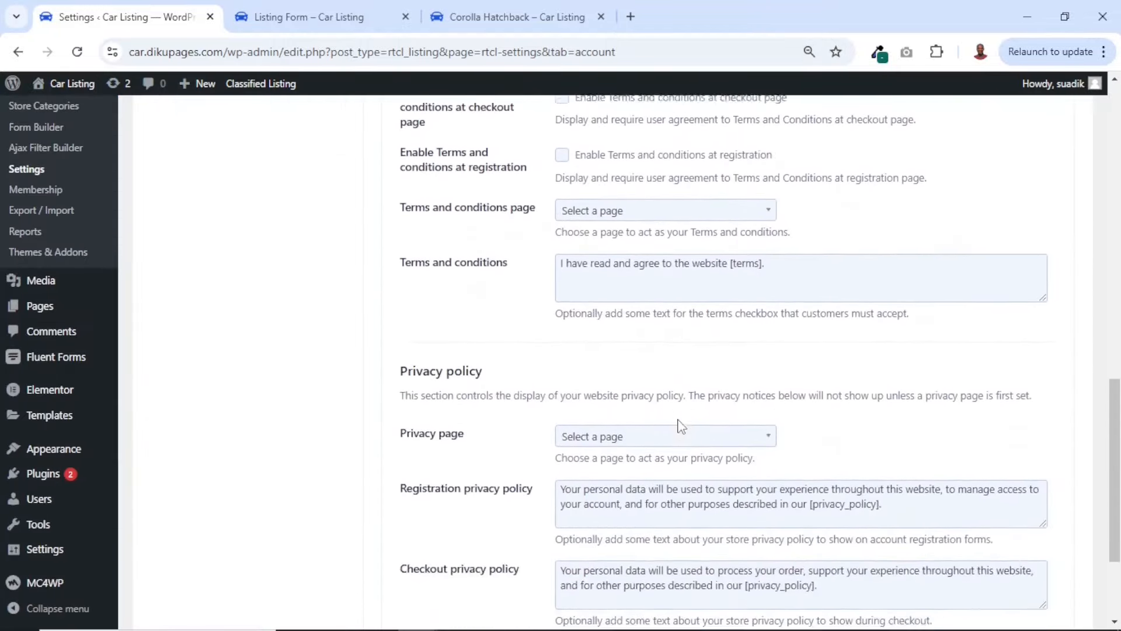
scroll(679, 425, up, 3)
click(650, 397)
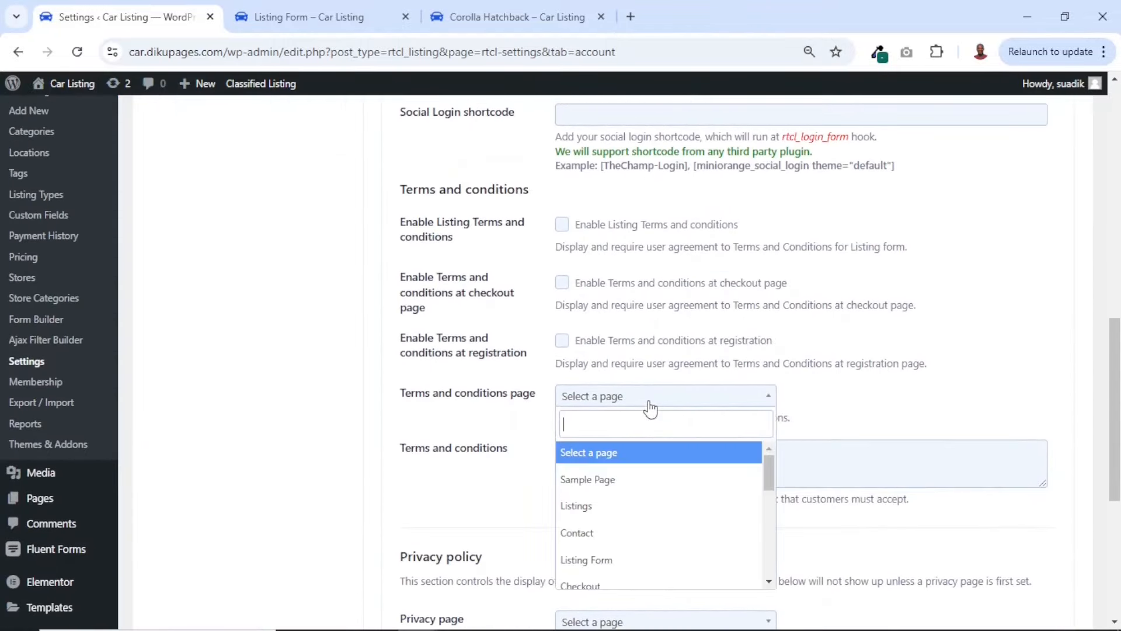
text(ter)
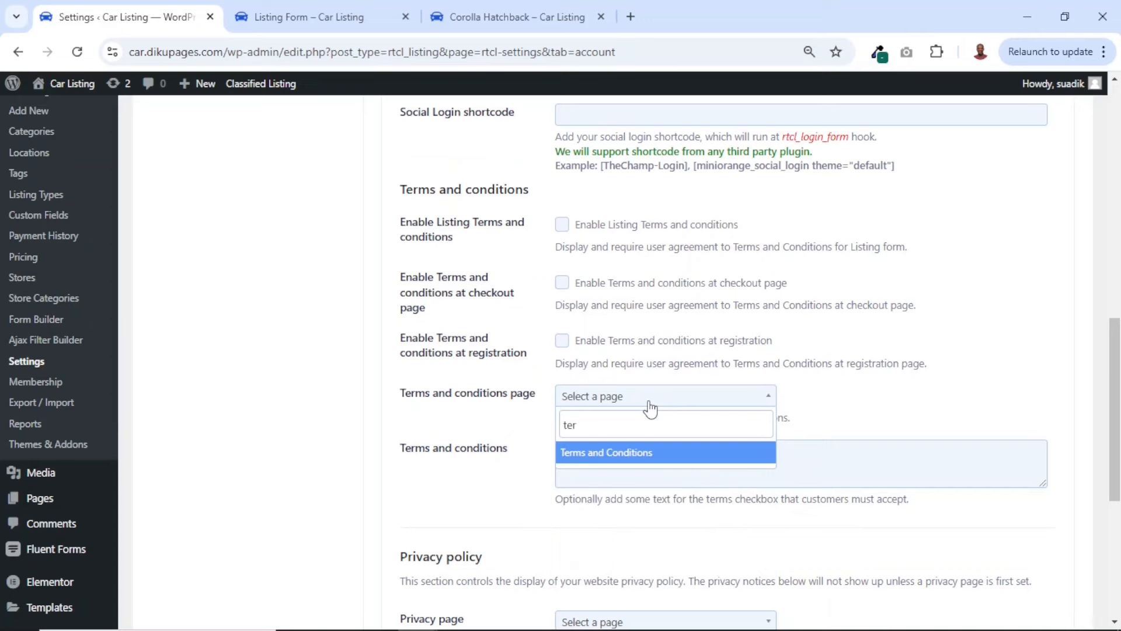
click(604, 453)
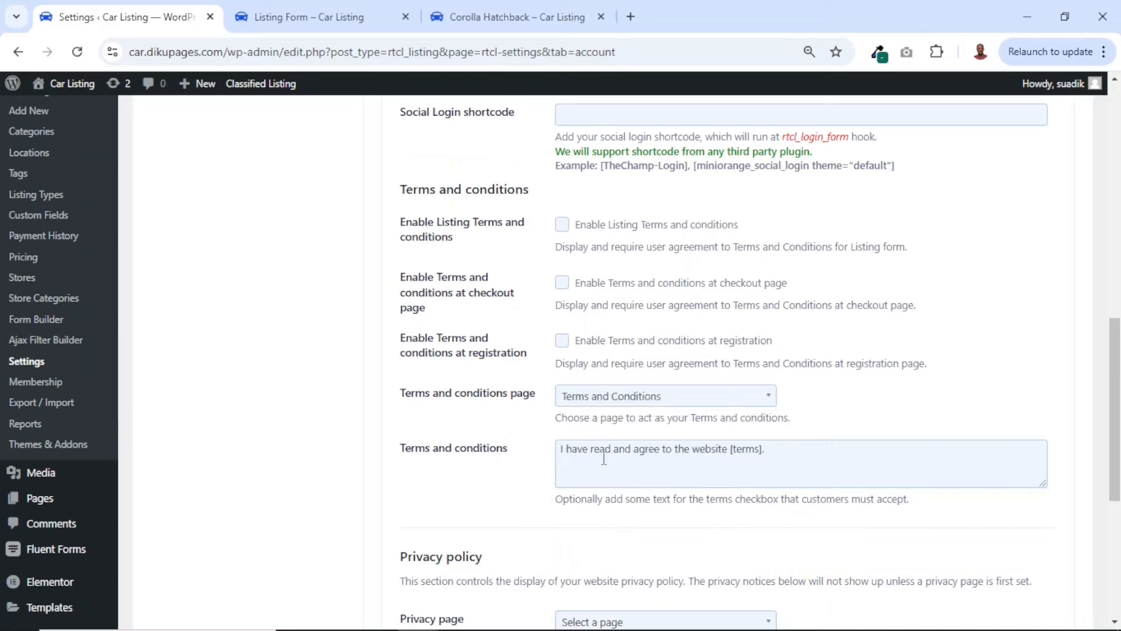
Enable Terms and conditions for the listing form, the checkout page and registration
click(562, 224)
click(562, 285)
click(563, 343)
scroll(420, 213, down, 1)
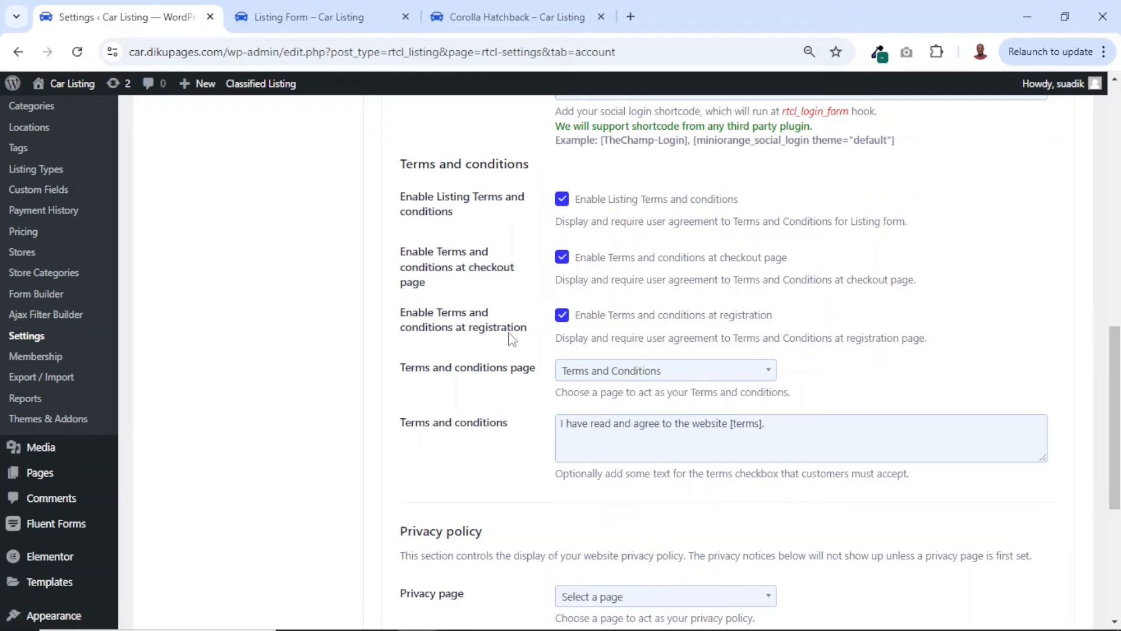
Set the Privacy page to Privacy Policy and save the Account & Policy settings
scroll(553, 391, down, 4)
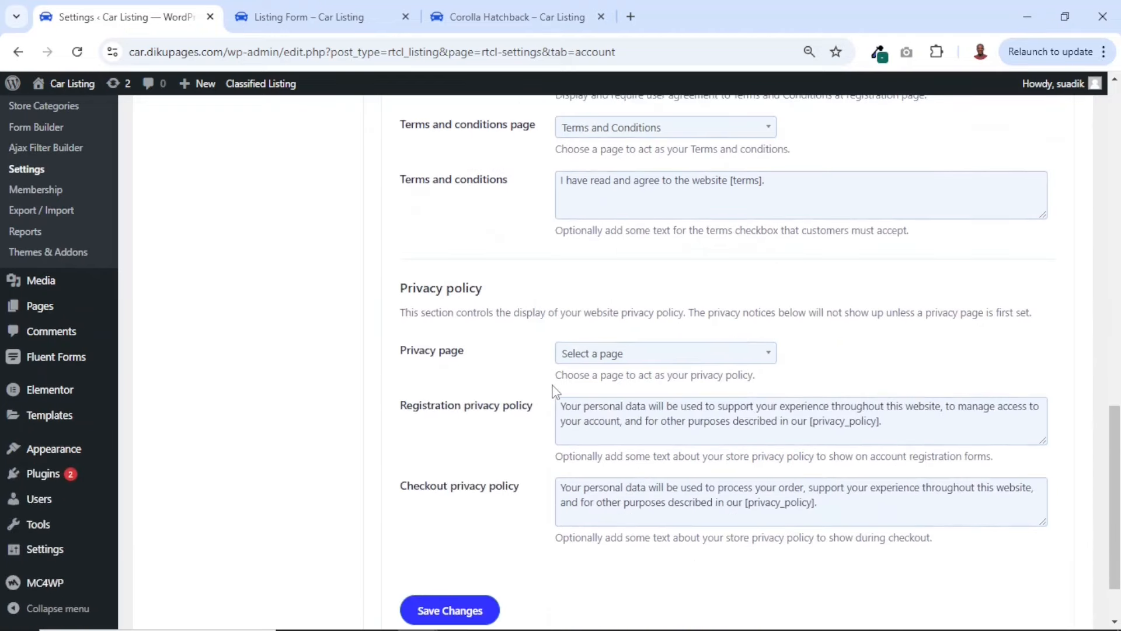
click(646, 357)
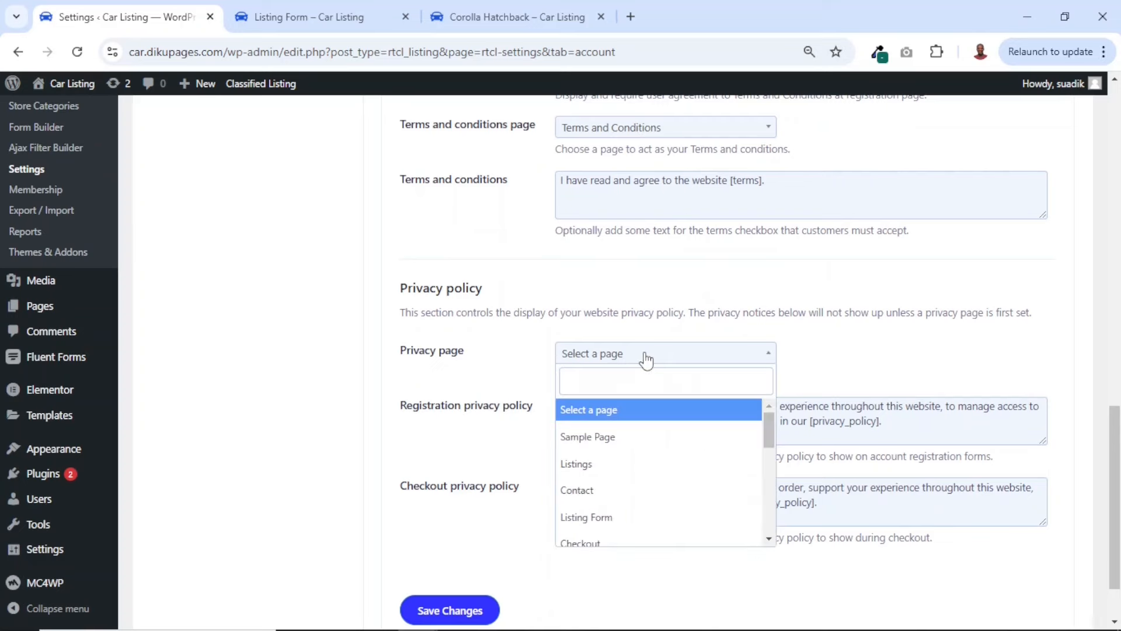
text(pri)
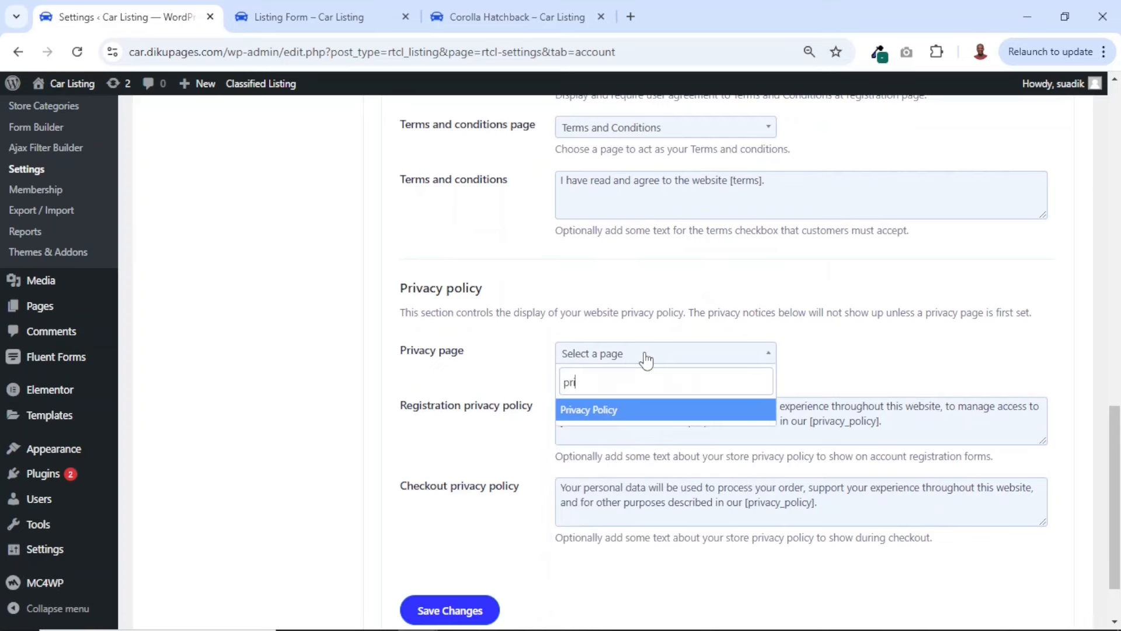
click(593, 410)
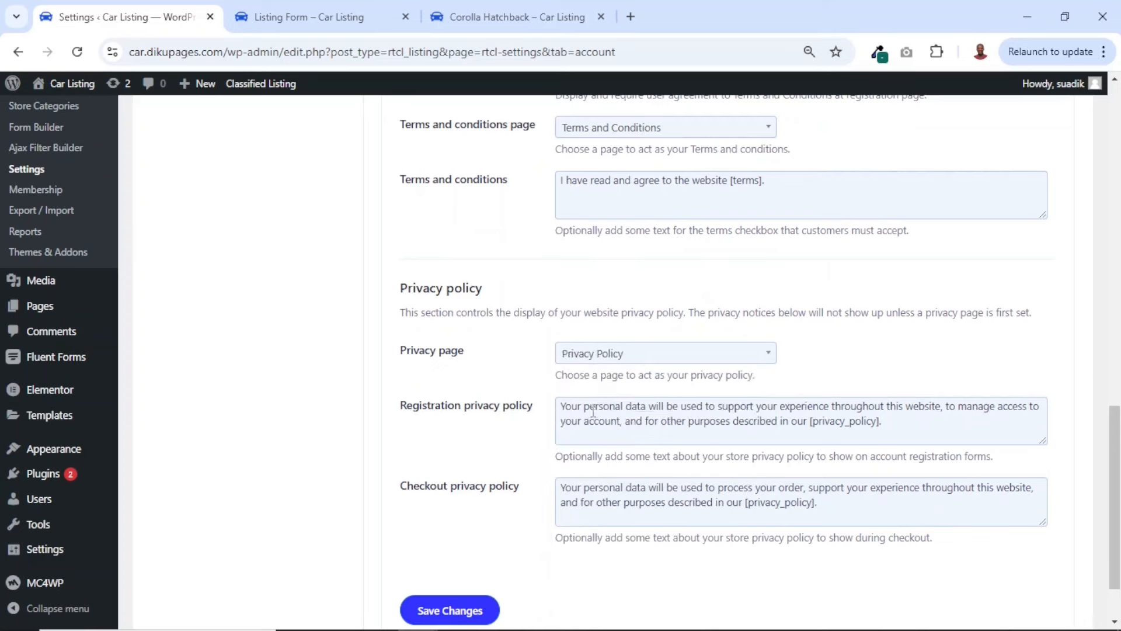
click(442, 610)
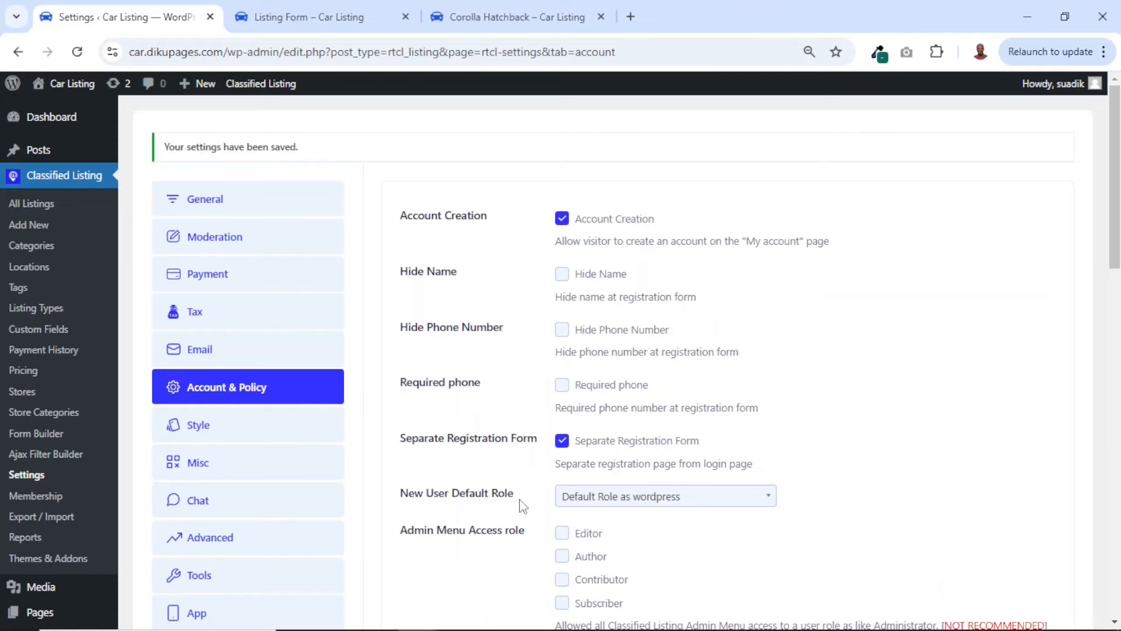
Review the Global Style and Label Style color options in the Style settings, then open the Misc settings
click(199, 432)
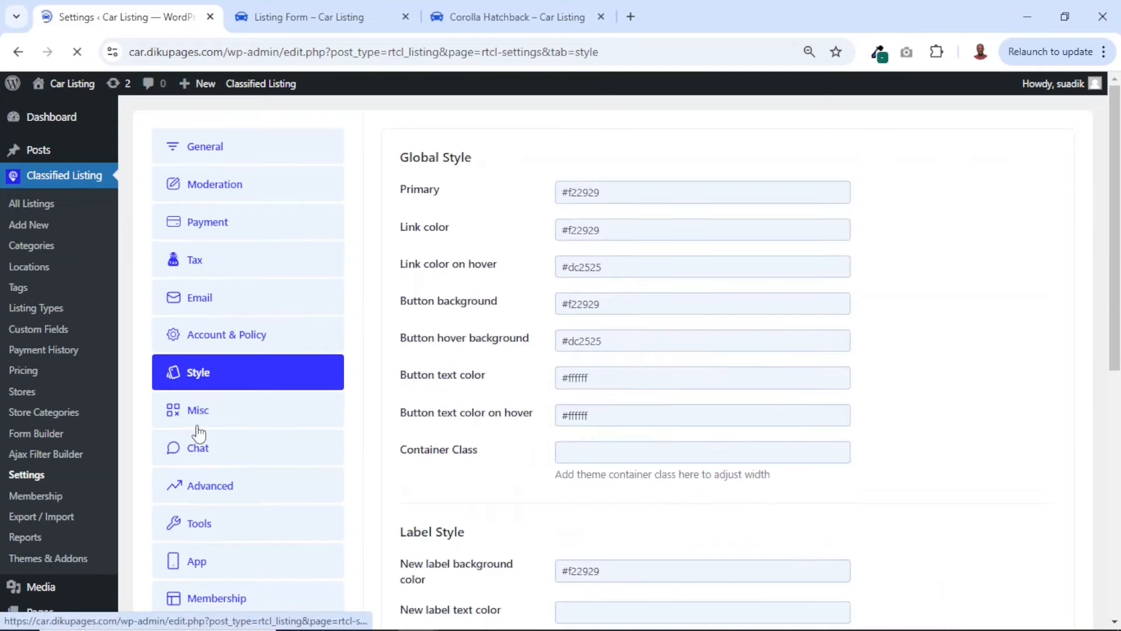
scroll(740, 465, down, 8)
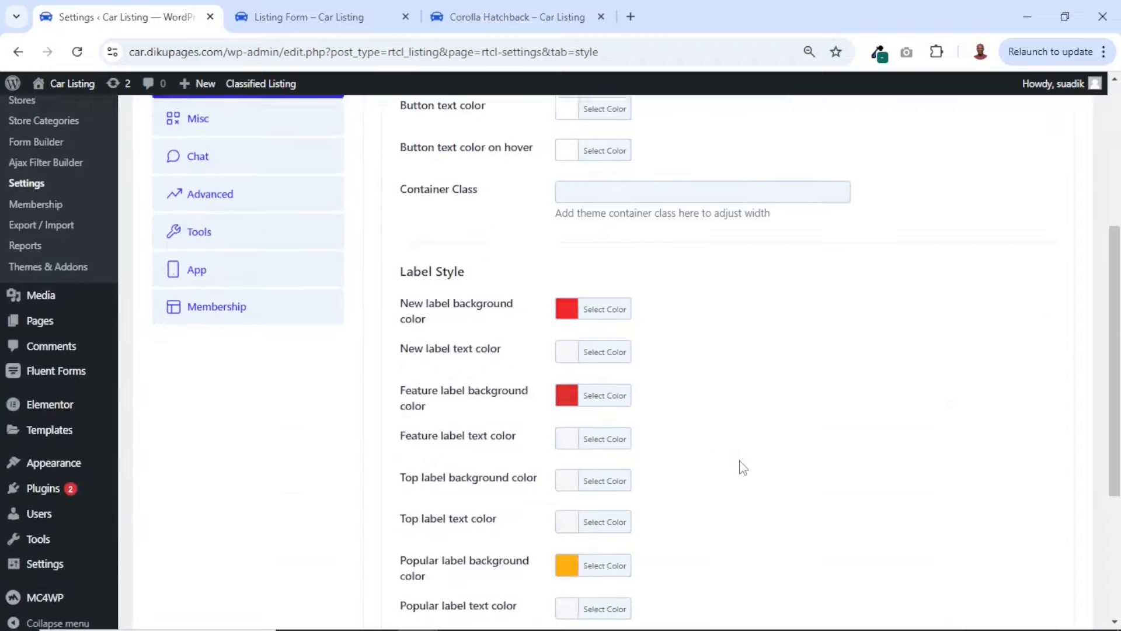
scroll(740, 465, up, 10)
scroll(740, 465, down, 1)
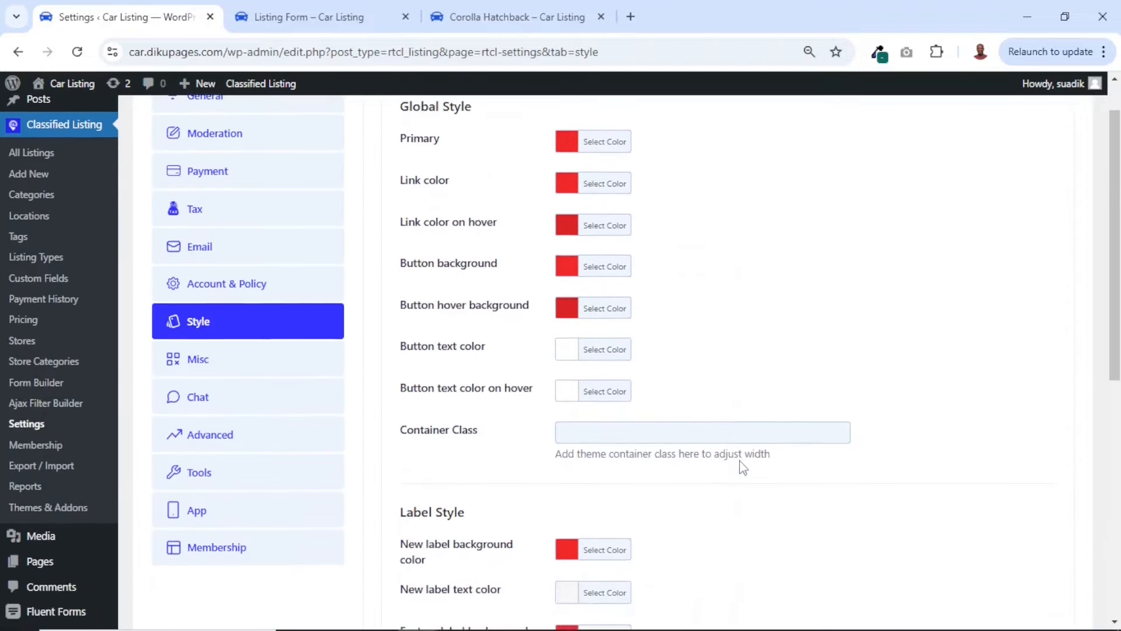
scroll(740, 465, up, 1)
scroll(543, 444, down, 6)
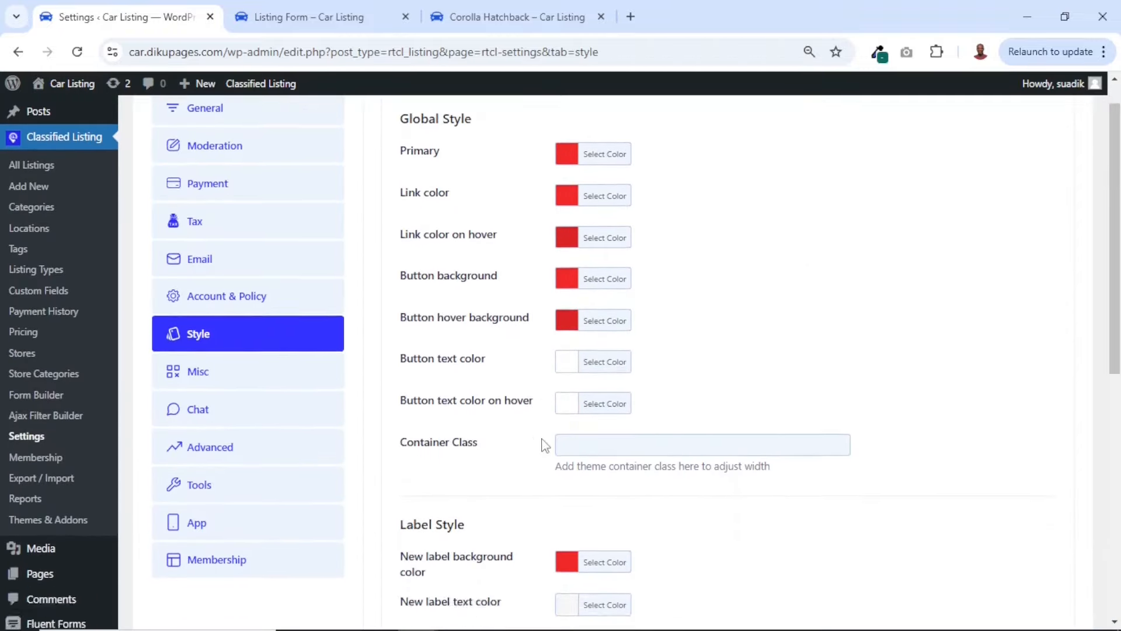
scroll(543, 443, down, 2)
scroll(543, 444, up, 8)
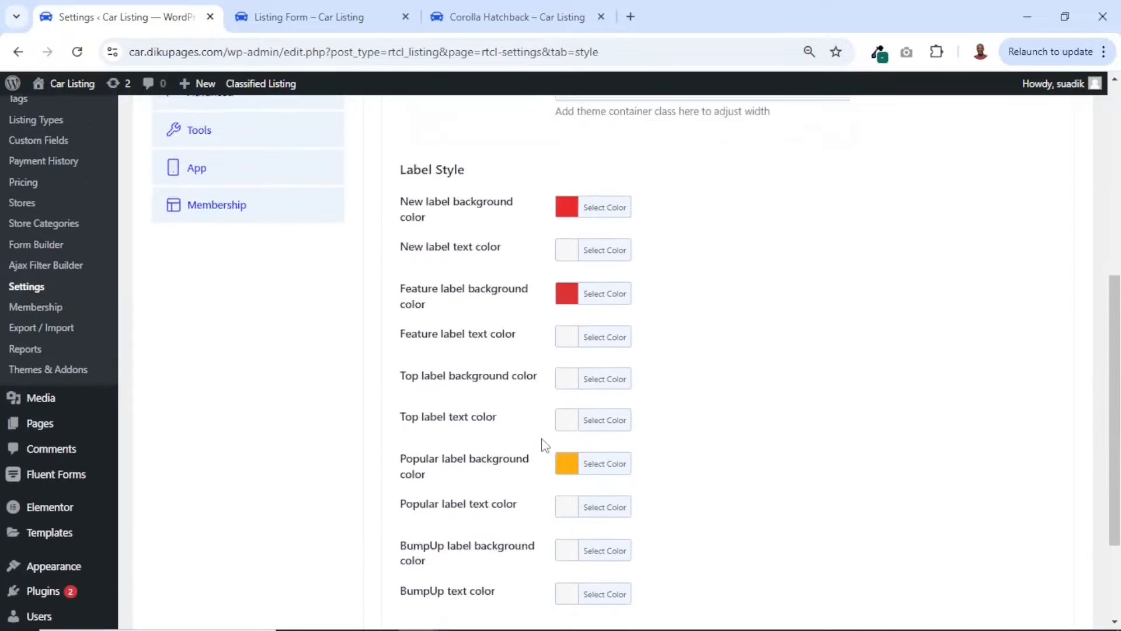
scroll(543, 444, down, 5)
scroll(545, 445, down, 1)
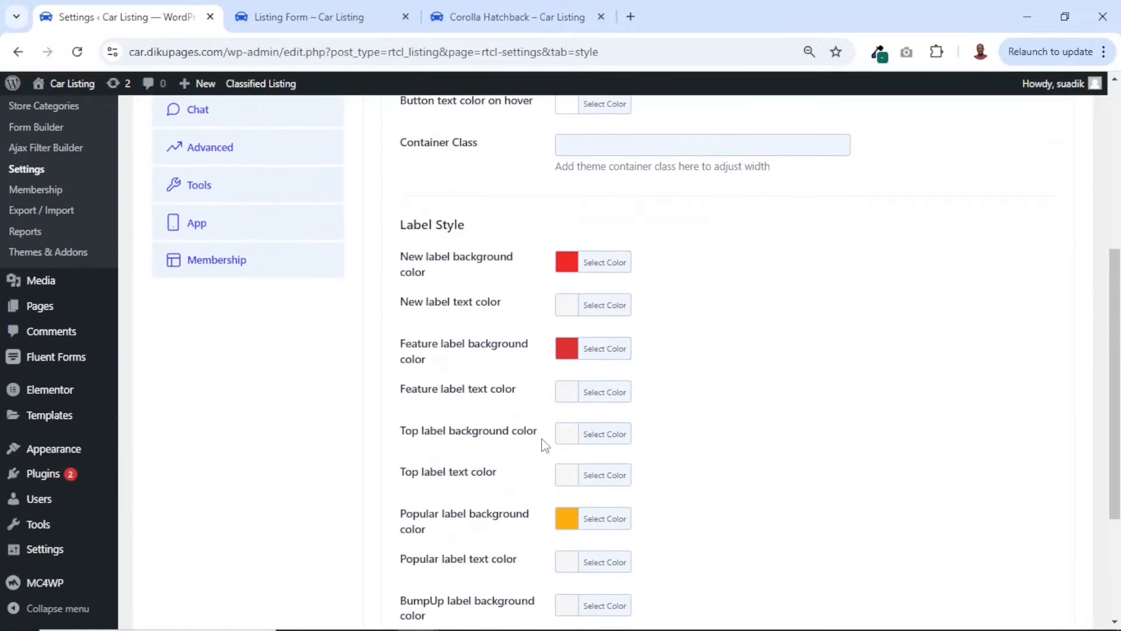
scroll(545, 445, up, 6)
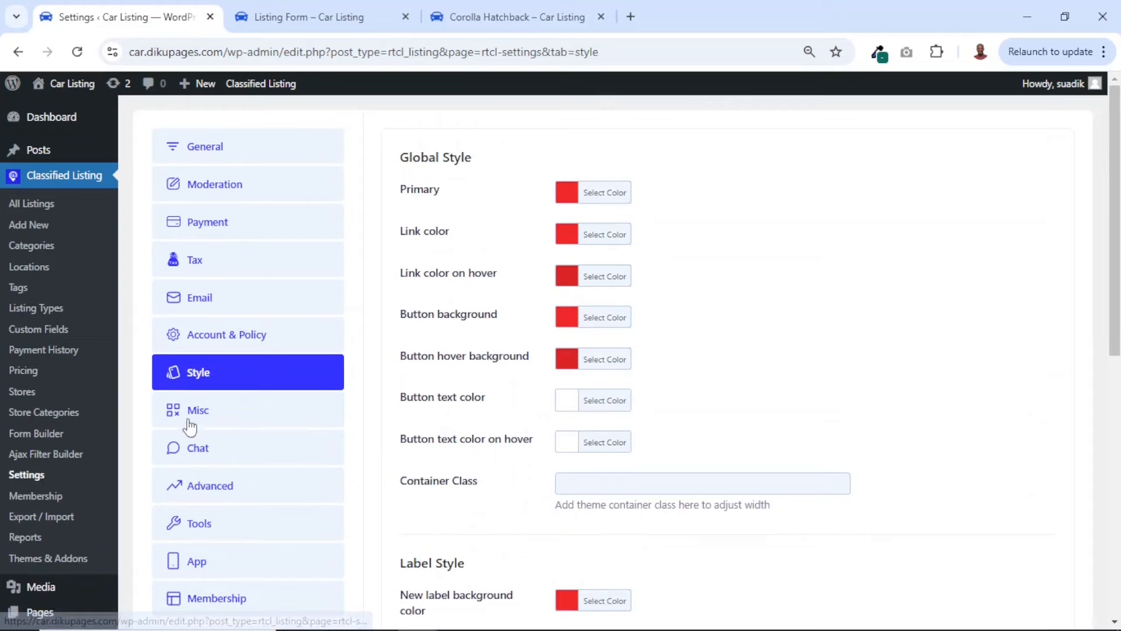
click(192, 427)
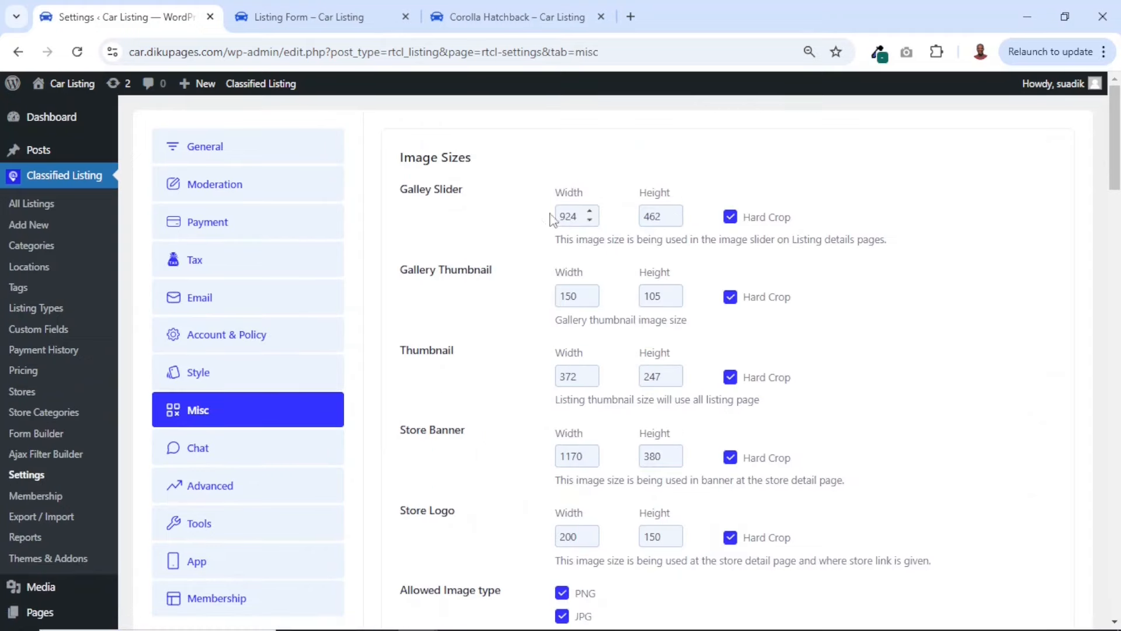
Allow WebP as an image type and set the allowed image memory size to 10 MB
scroll(689, 403, down, 5)
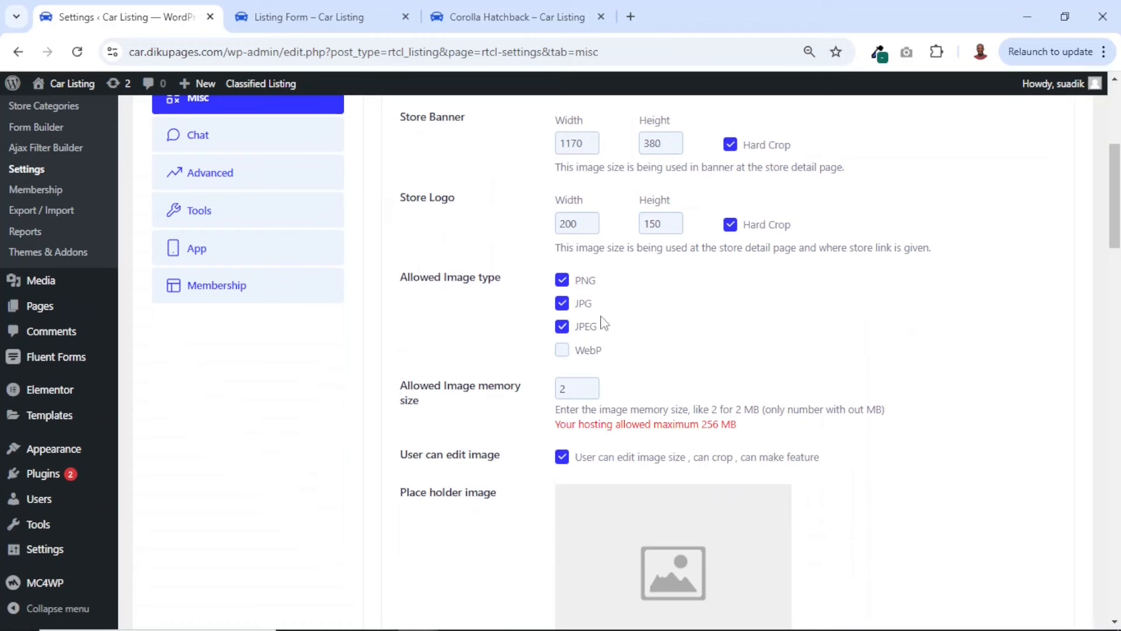
click(563, 350)
drag(570, 389, 553, 395)
text(10)
scroll(585, 395, down, 7)
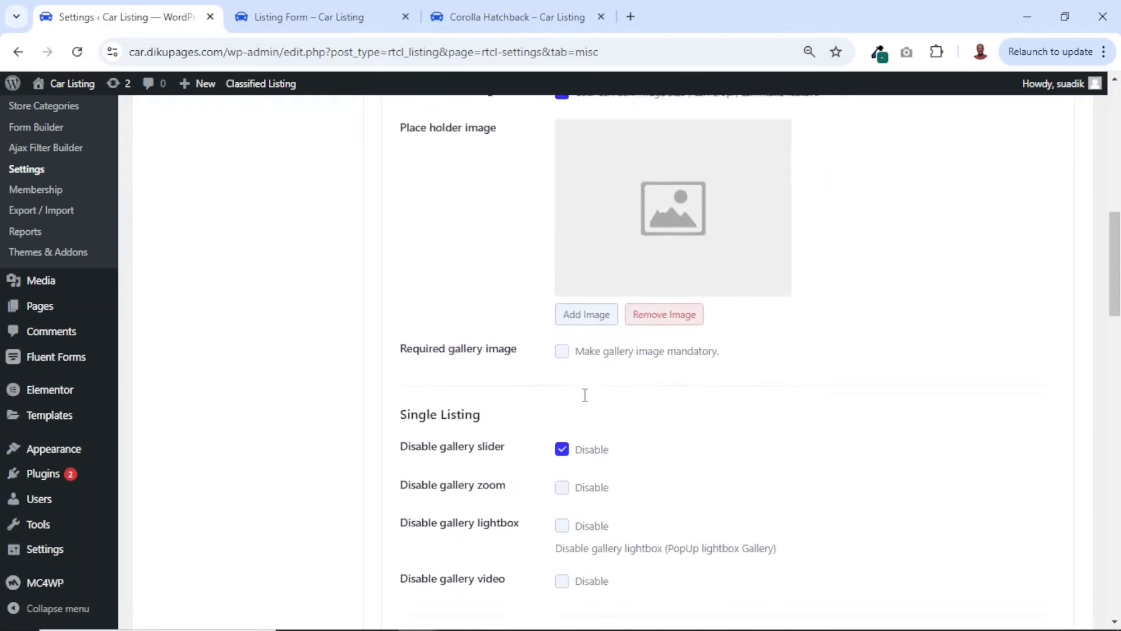
Enable the WhatsApp and Telegram social share services and save the Misc settings
scroll(584, 396, down, 8)
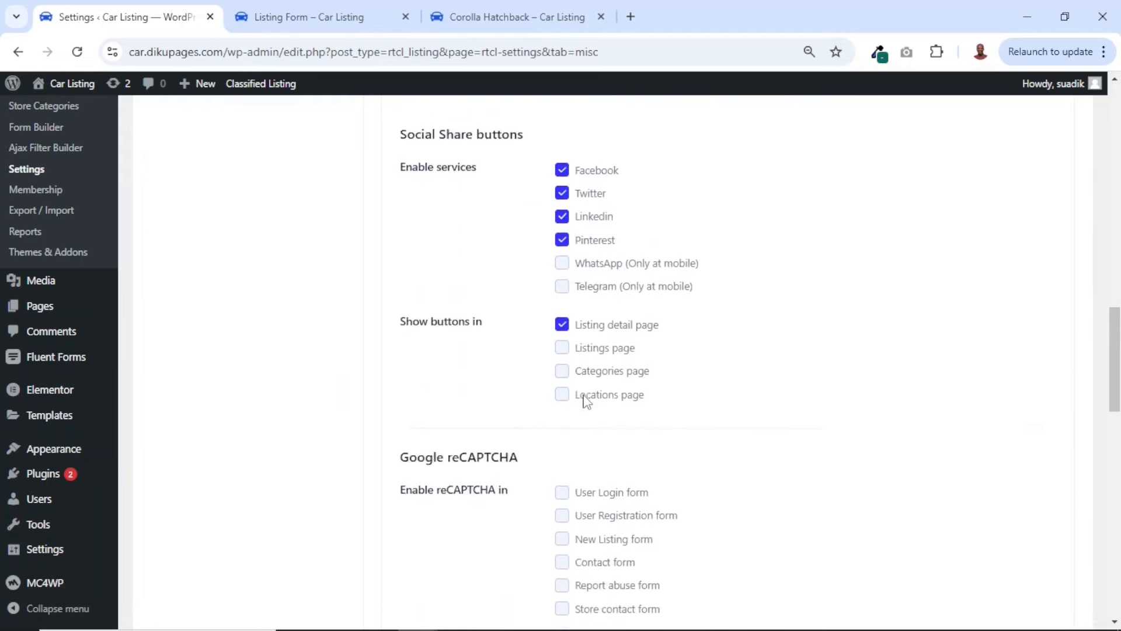
scroll(587, 402, up, 3)
scroll(587, 402, down, 1)
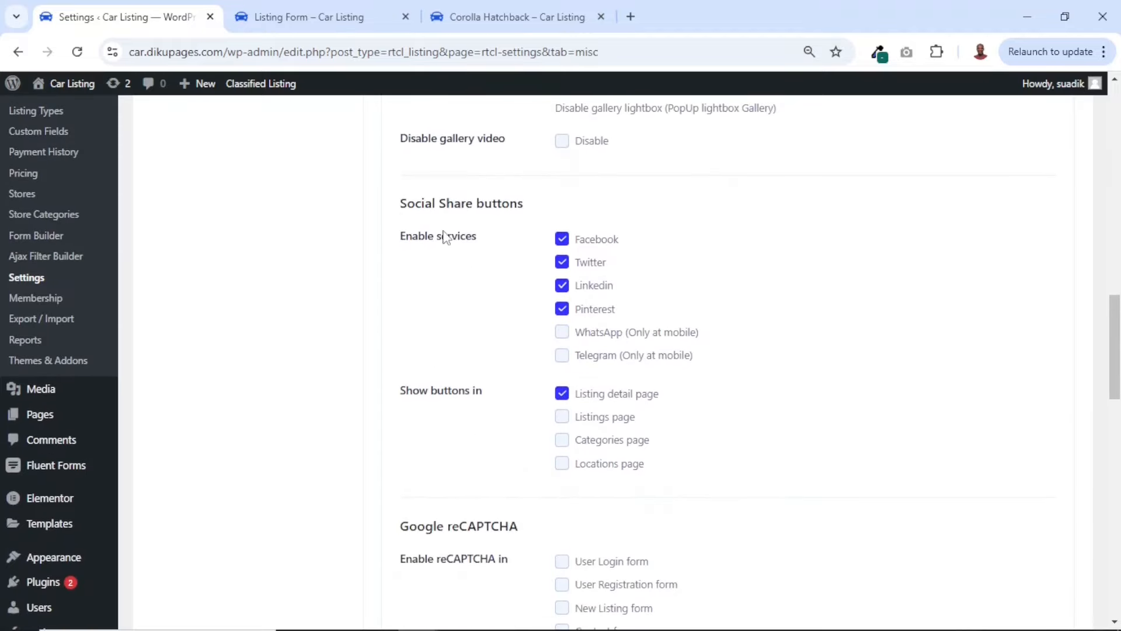
click(563, 333)
click(562, 356)
scroll(667, 368, down, 4)
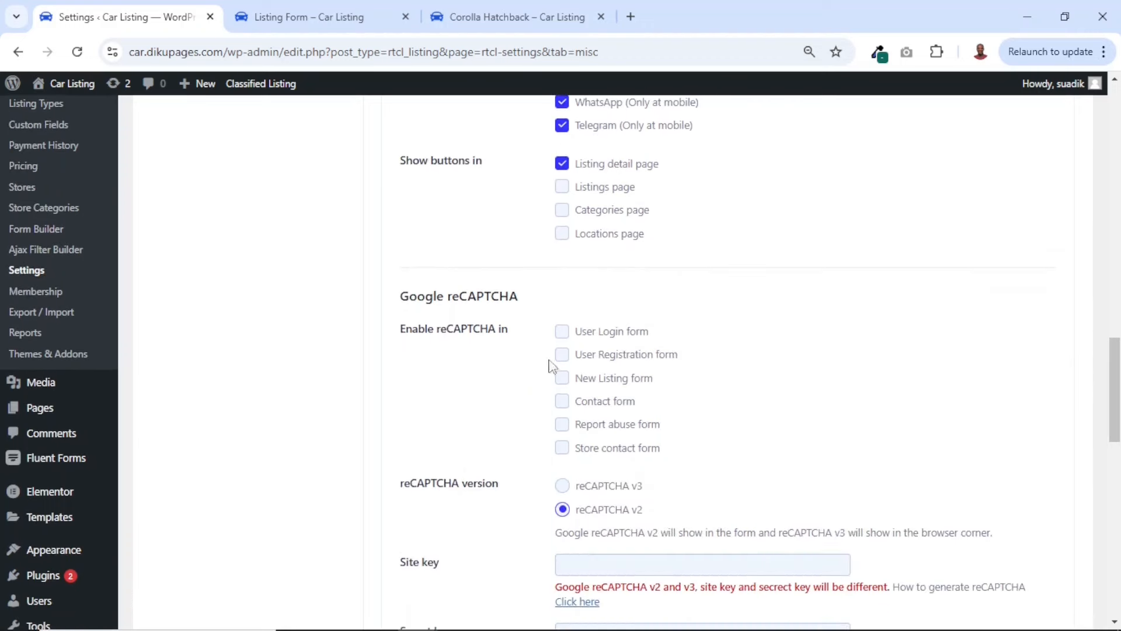
scroll(698, 400, down, 2)
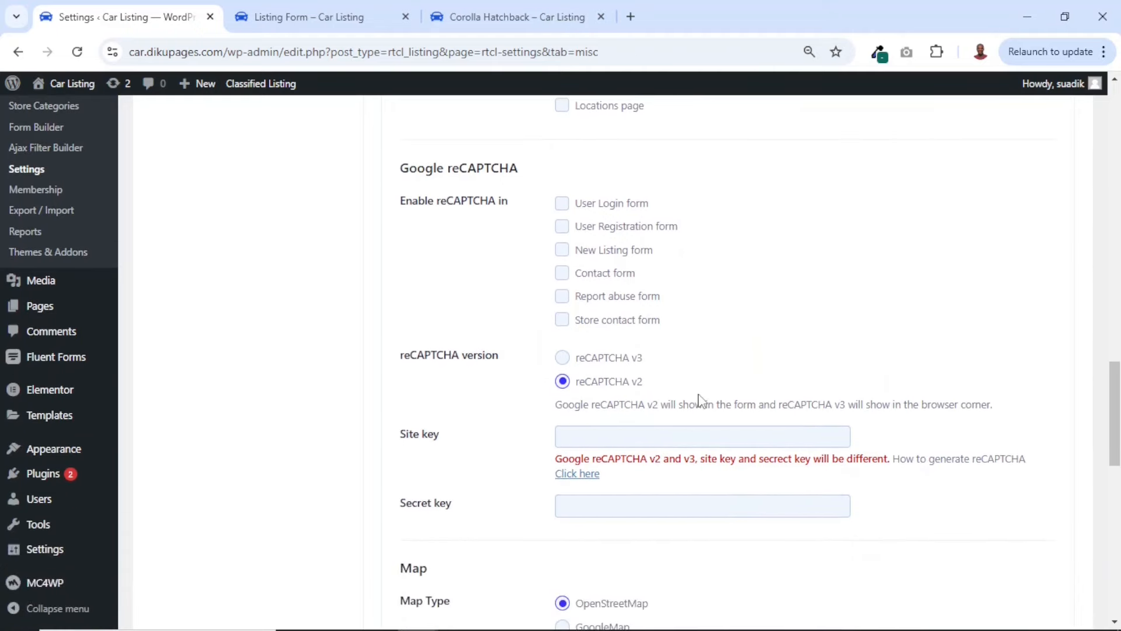
scroll(698, 400, down, 13)
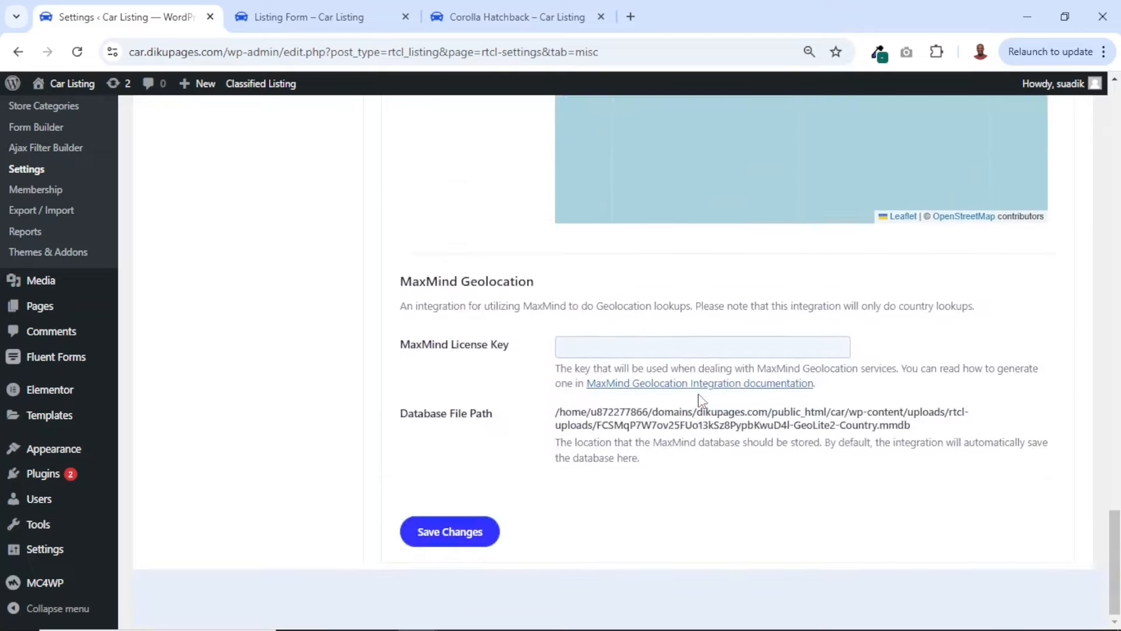
click(451, 546)
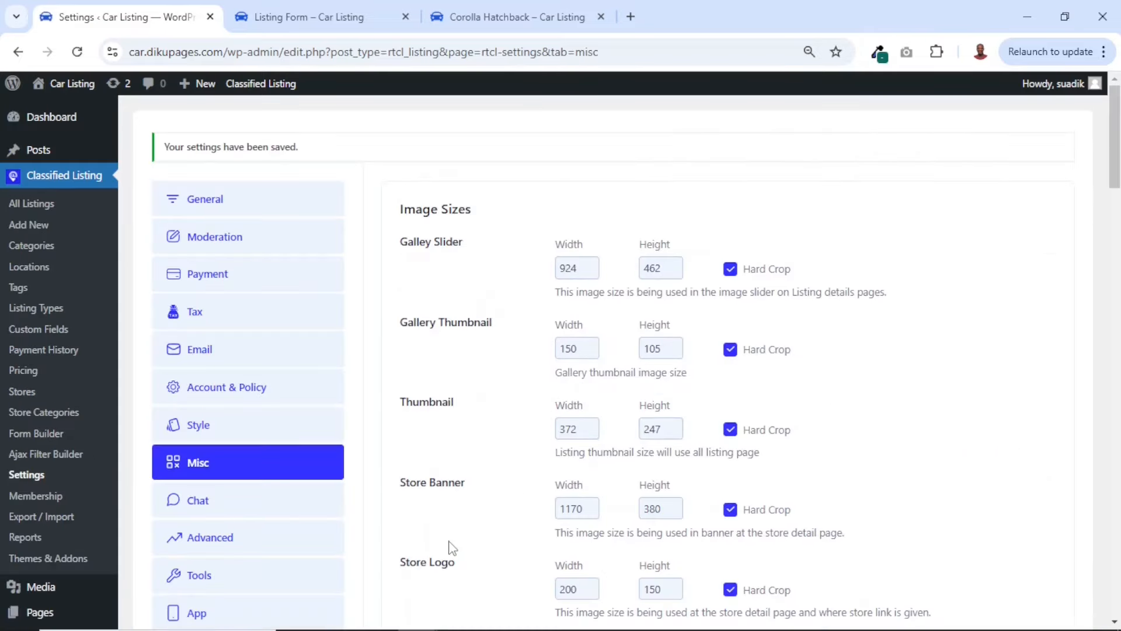
Review the Chat settings, then open the Advanced settings
click(190, 505)
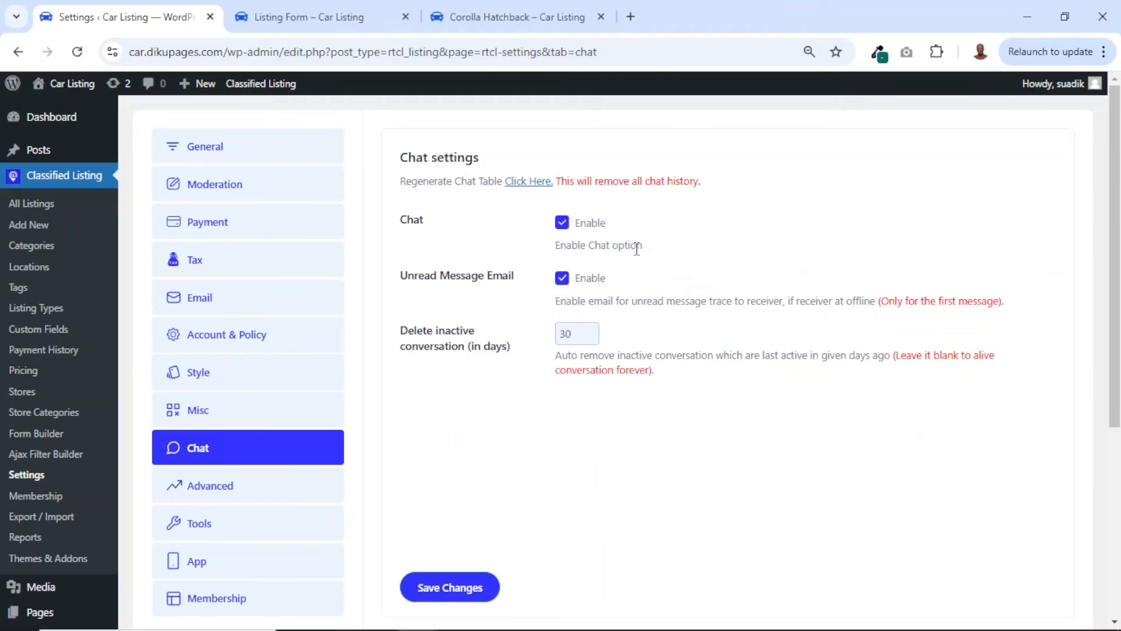
scroll(637, 248, down, 3)
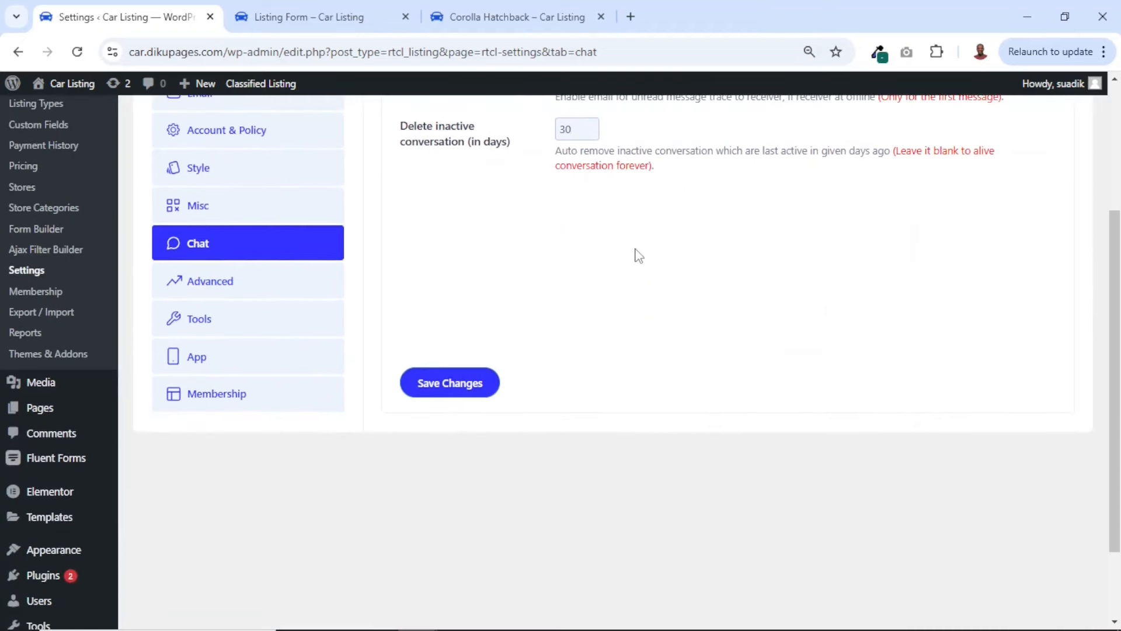
click(206, 286)
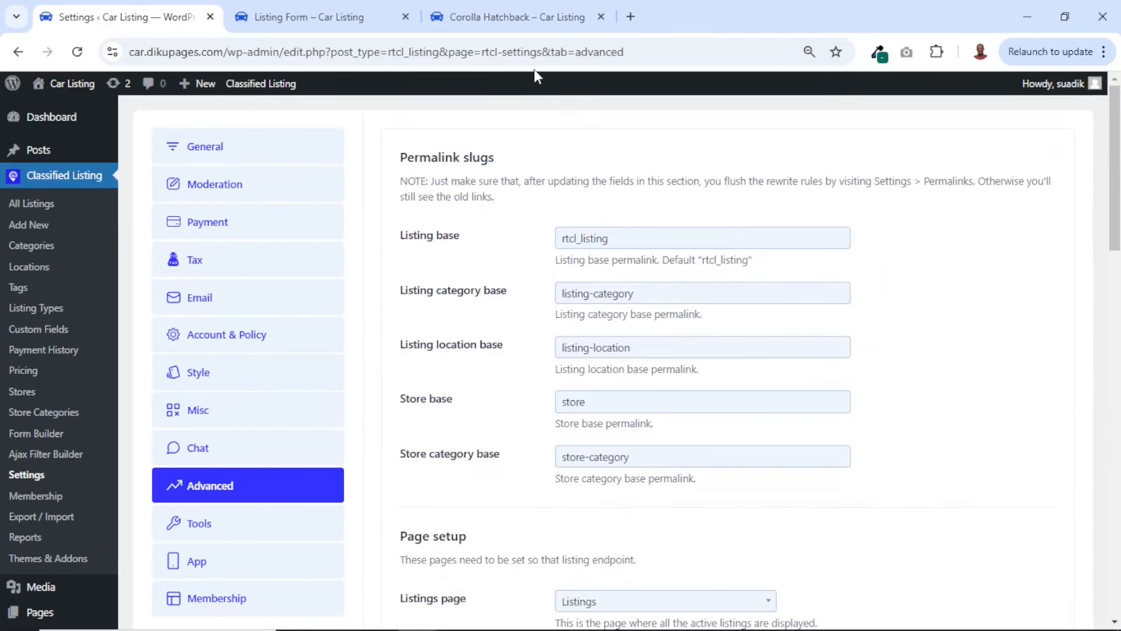
Check the Corolla Hatchback page's URL for the listing slug, then set the Listing base permalink to "listing"
click(499, 17)
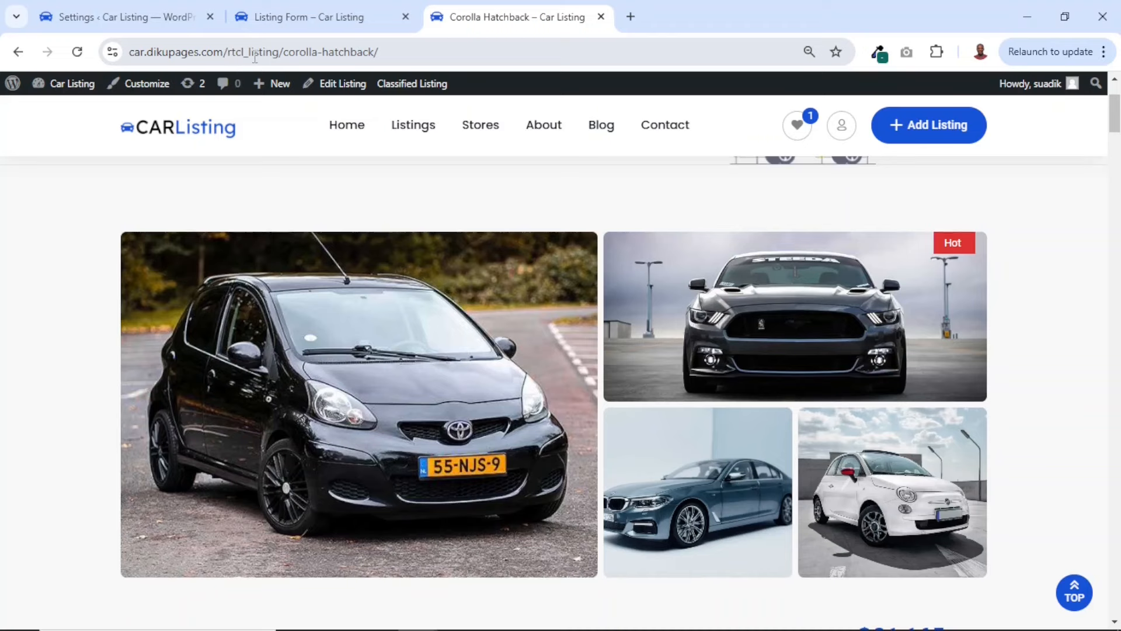
click(164, 22)
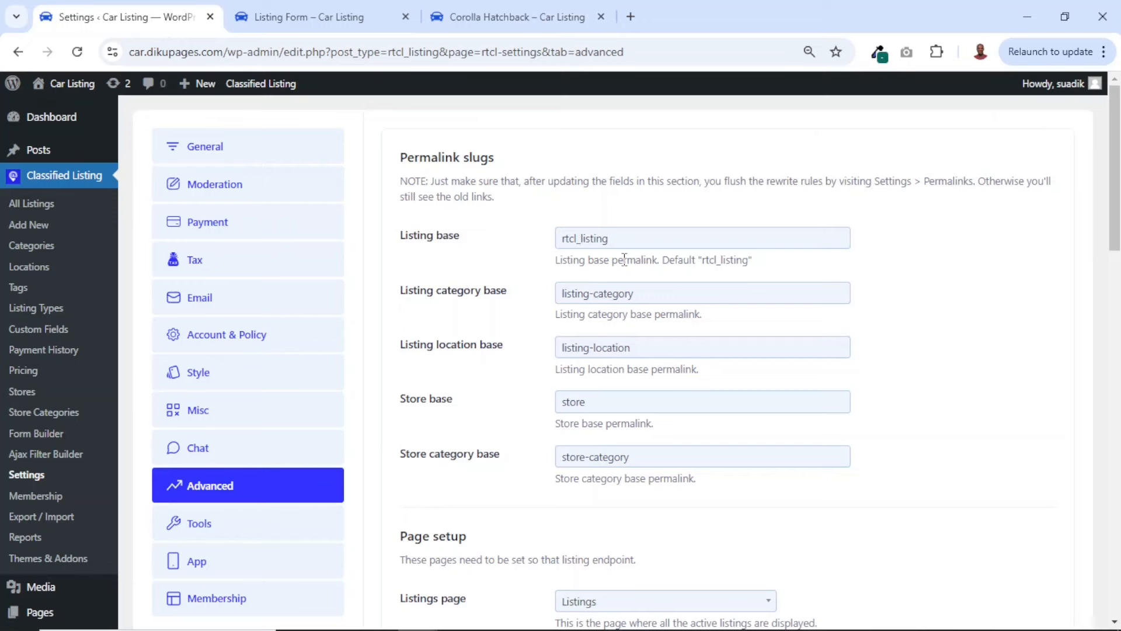
drag(582, 243, 528, 243)
key(BackSpace)
Review the page setup, account endpoints and checkout endpoints, then save the Advanced settings
scroll(622, 328, down, 5)
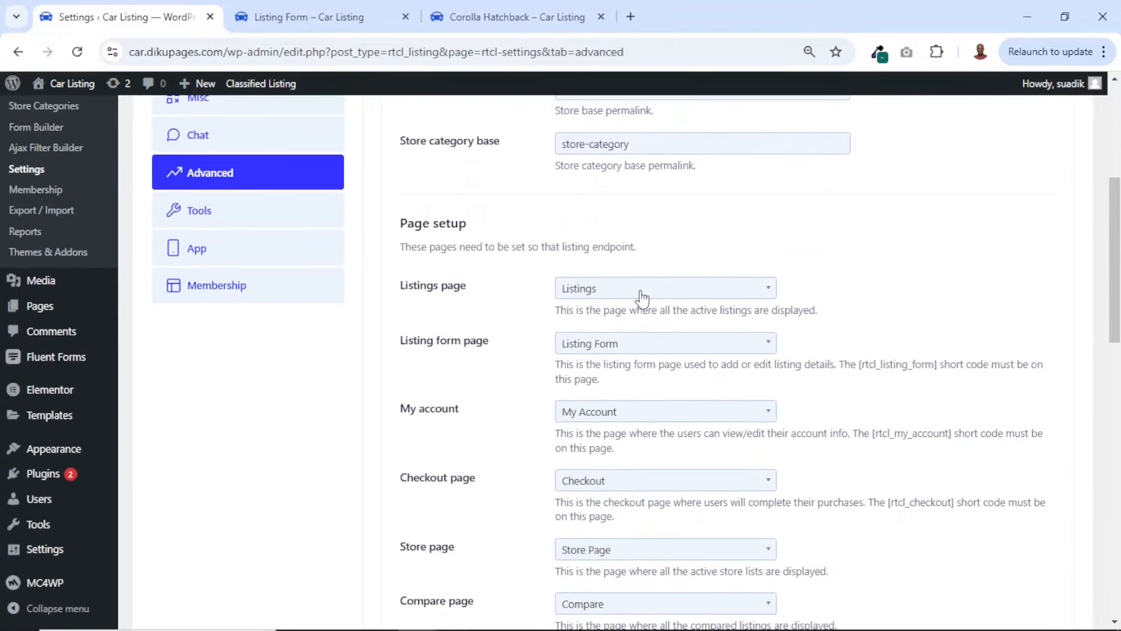
click(641, 295)
click(641, 297)
click(624, 344)
click(624, 344)
scroll(623, 348, down, 2)
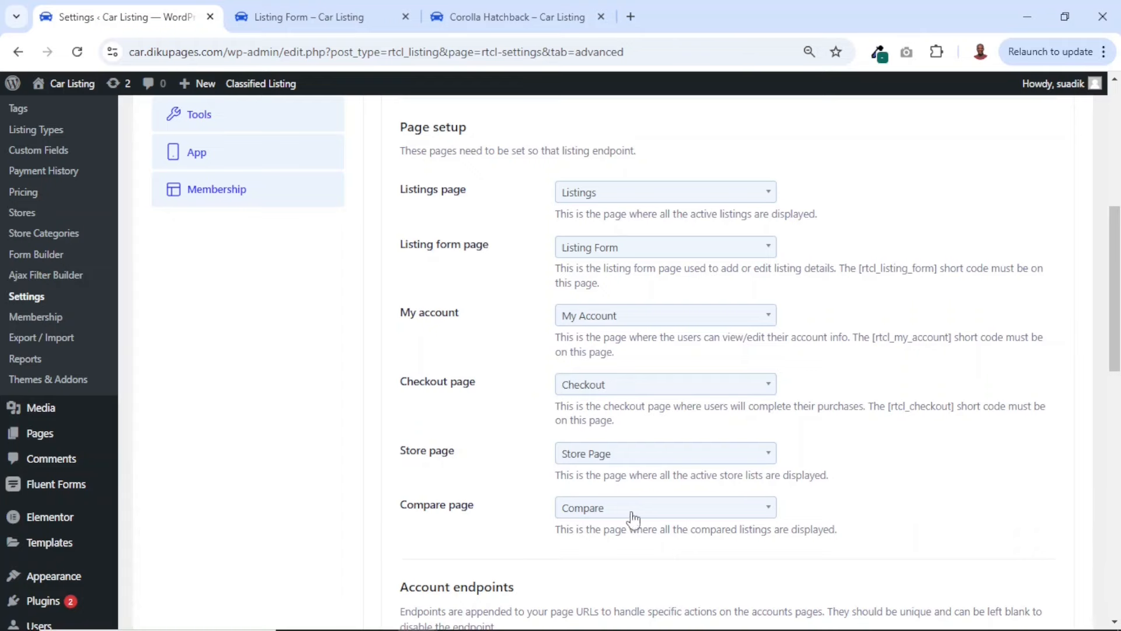
scroll(625, 522, down, 8)
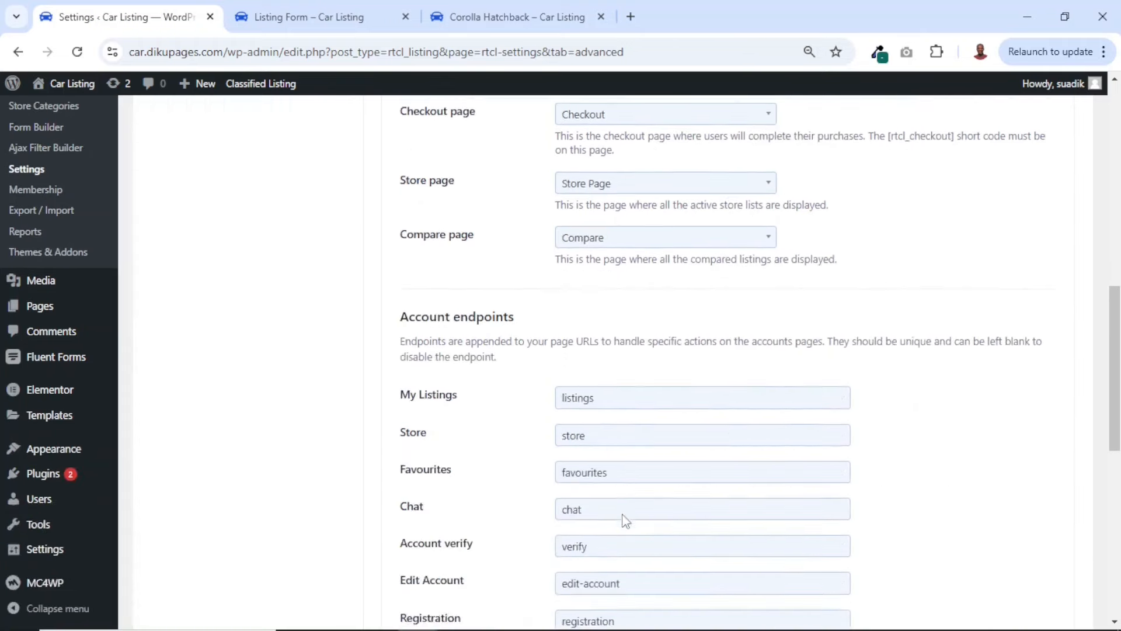
scroll(626, 522, down, 5)
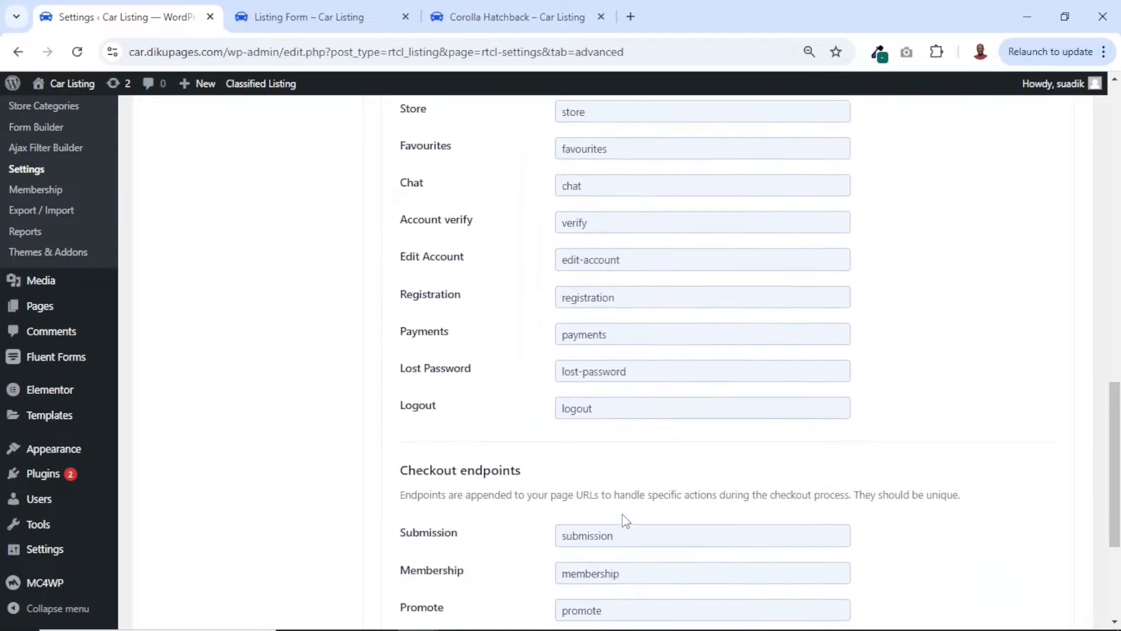
click(456, 541)
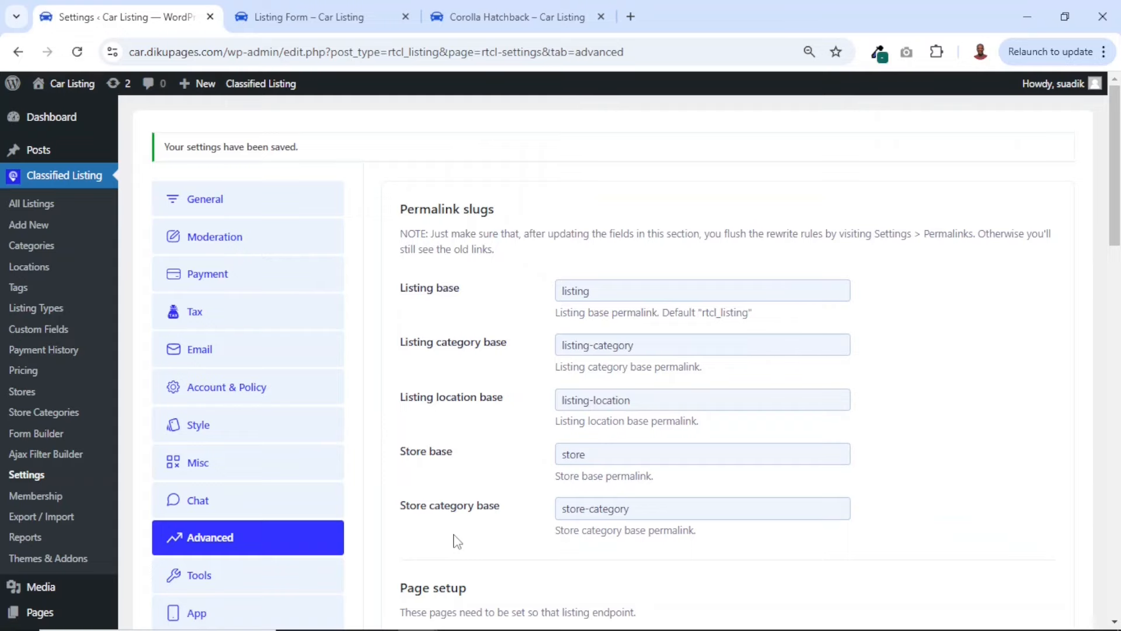
Open the Tools settings and review the licensing, data management and app management options
scroll(456, 539, down, 3)
click(204, 429)
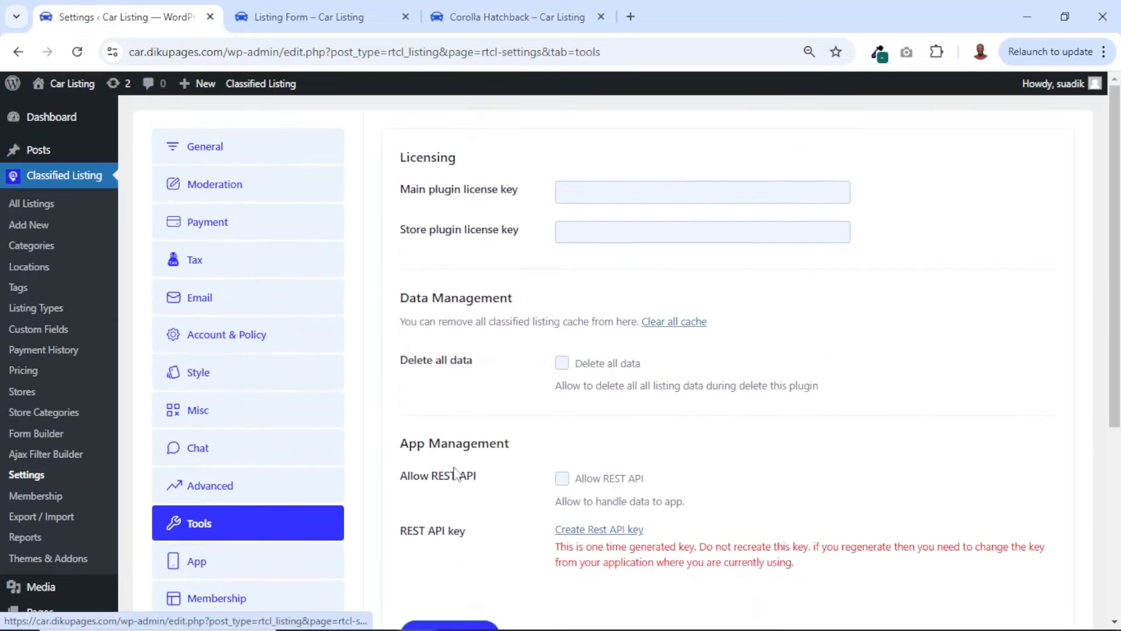
scroll(691, 489, down, 5)
scroll(691, 488, up, 3)
scroll(691, 488, up, 3)
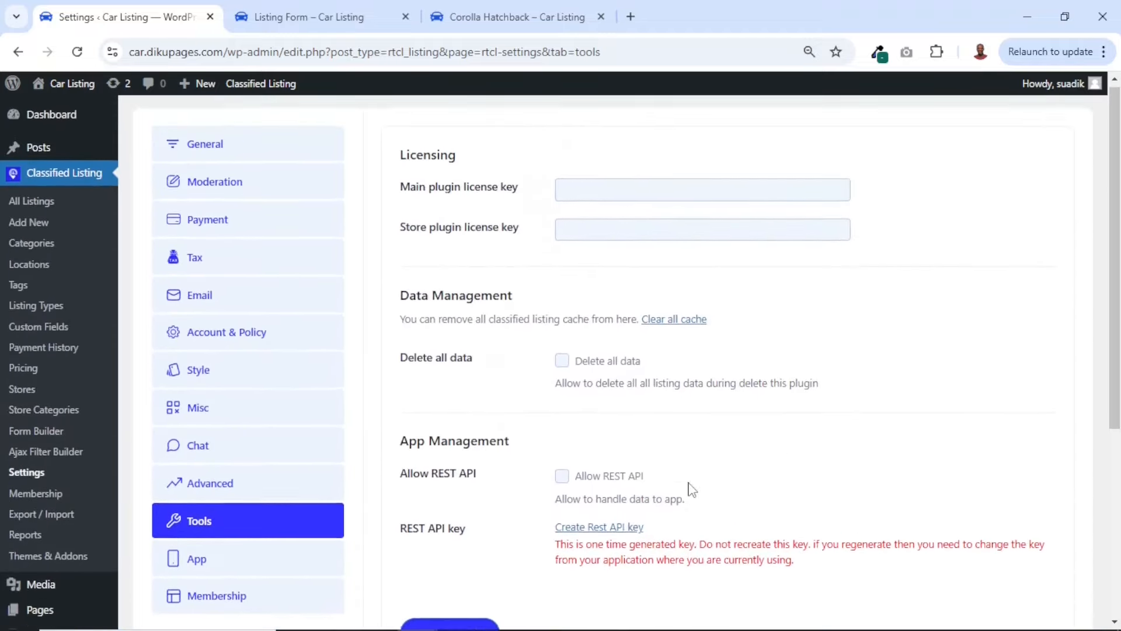
scroll(691, 488, down, 2)
Open the App settings and review the redirect, push notification and App Debugger options
click(191, 490)
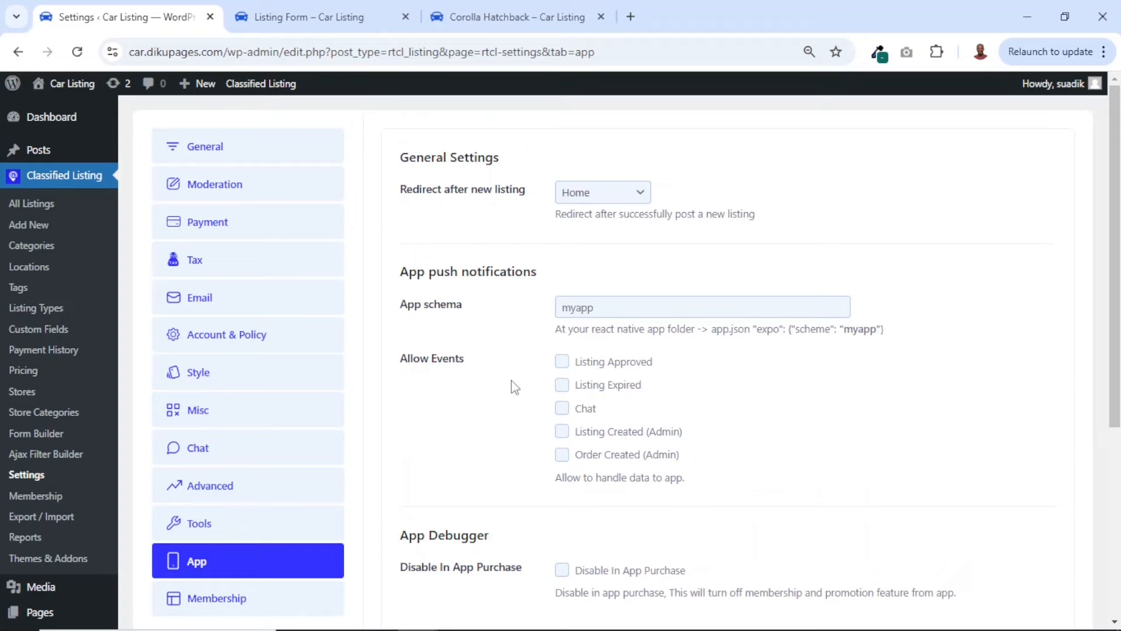
scroll(764, 424, down, 5)
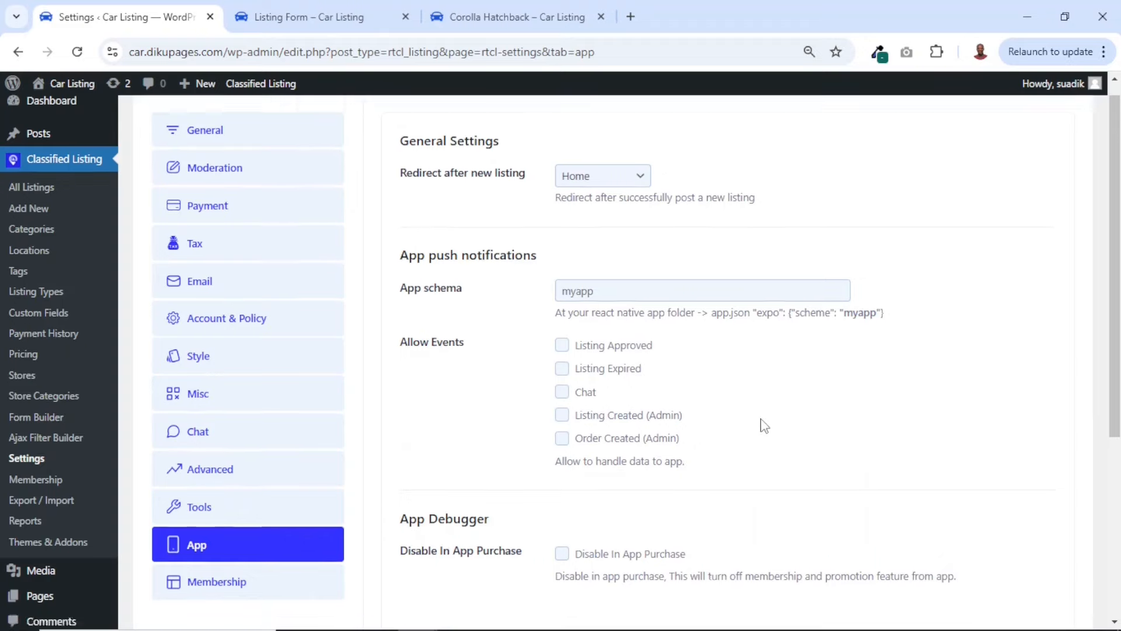
scroll(764, 424, up, 5)
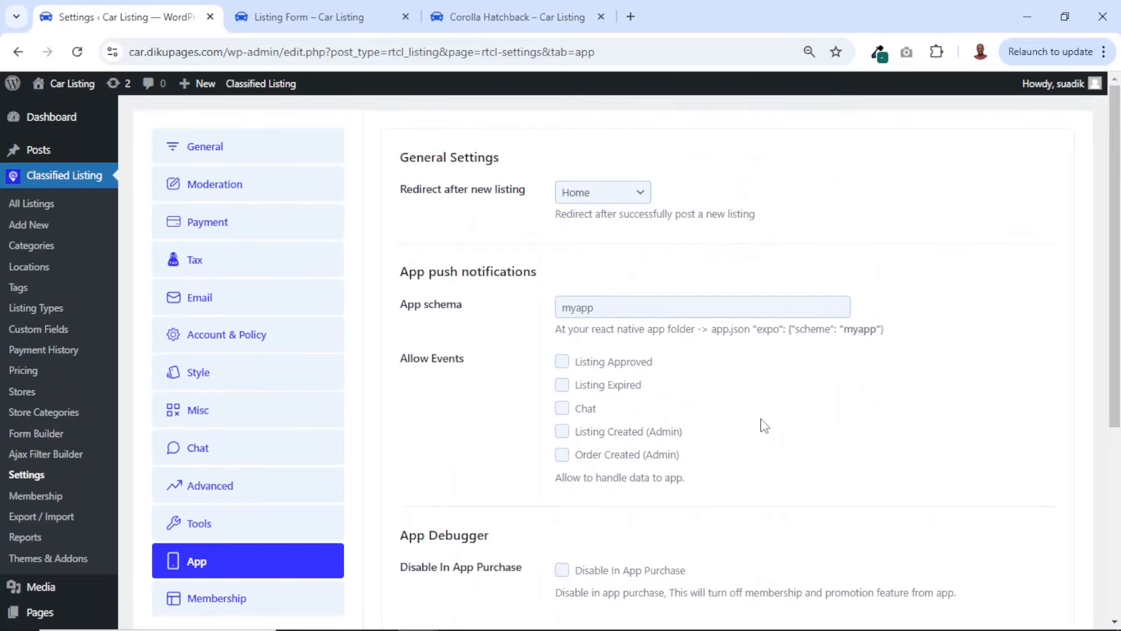
scroll(764, 424, down, 4)
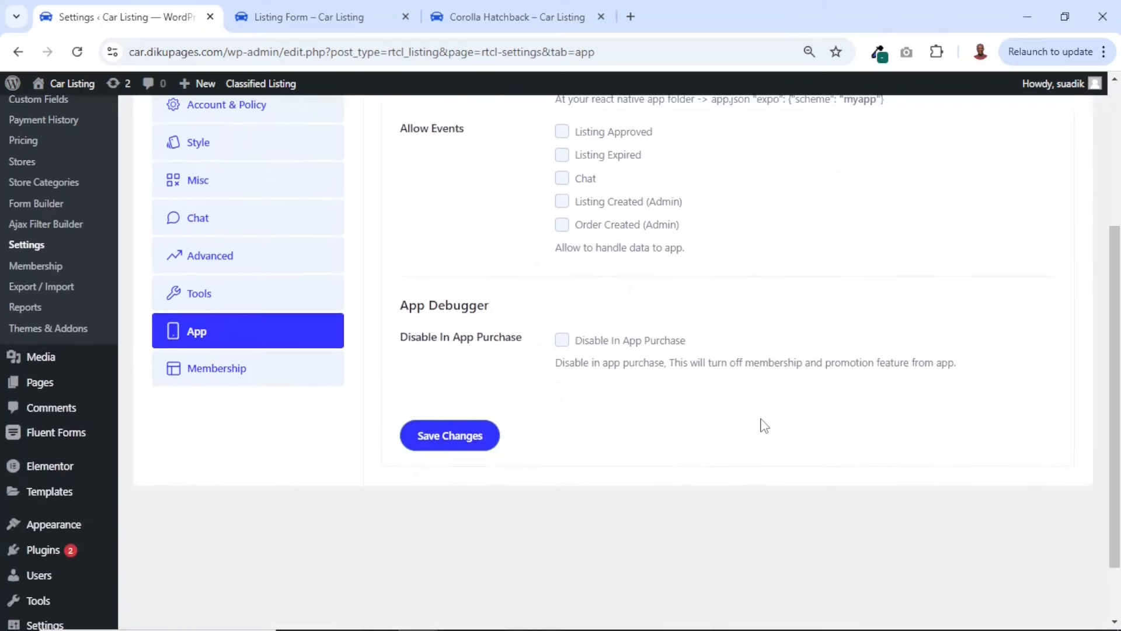
scroll(764, 425, up, 4)
scroll(764, 424, down, 3)
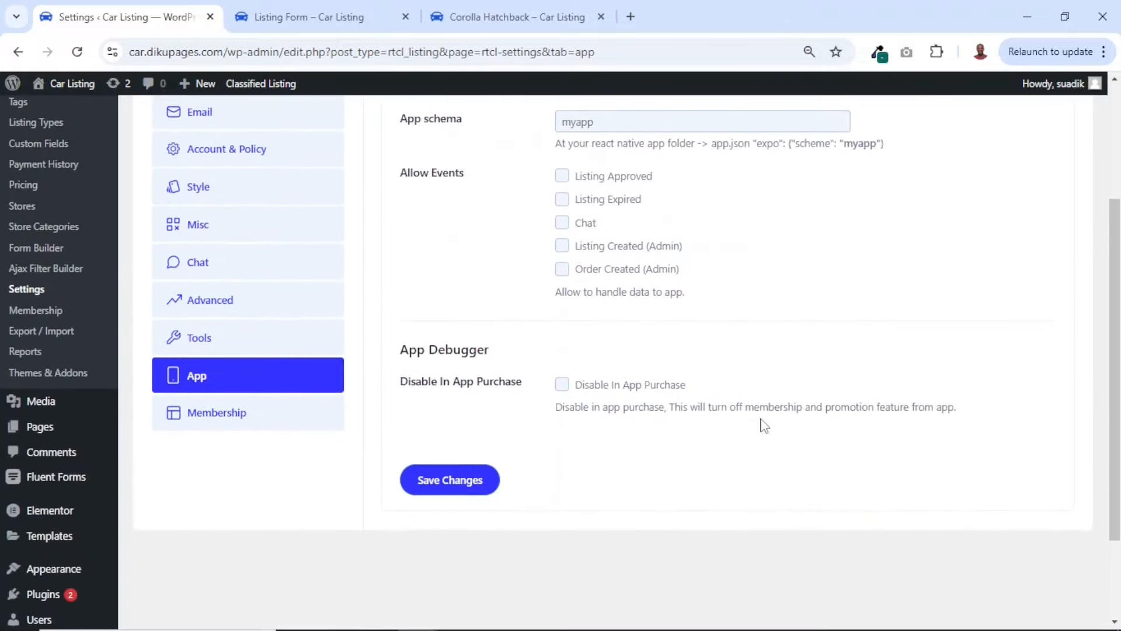
Open the Membership settings and review the store and free ads options
click(199, 415)
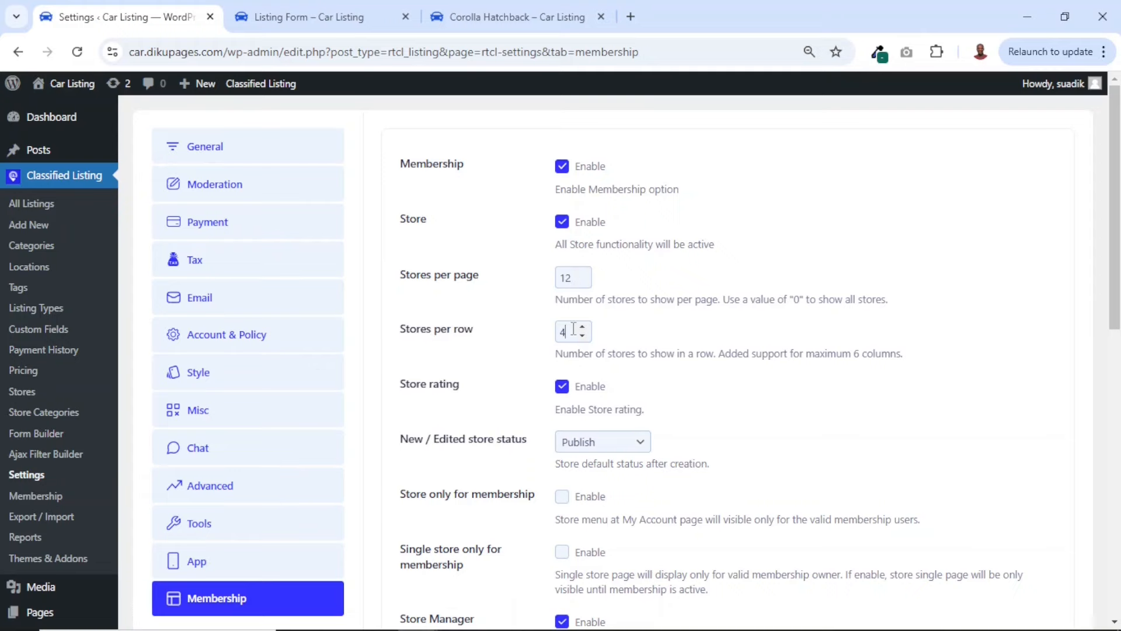
scroll(659, 385, down, 8)
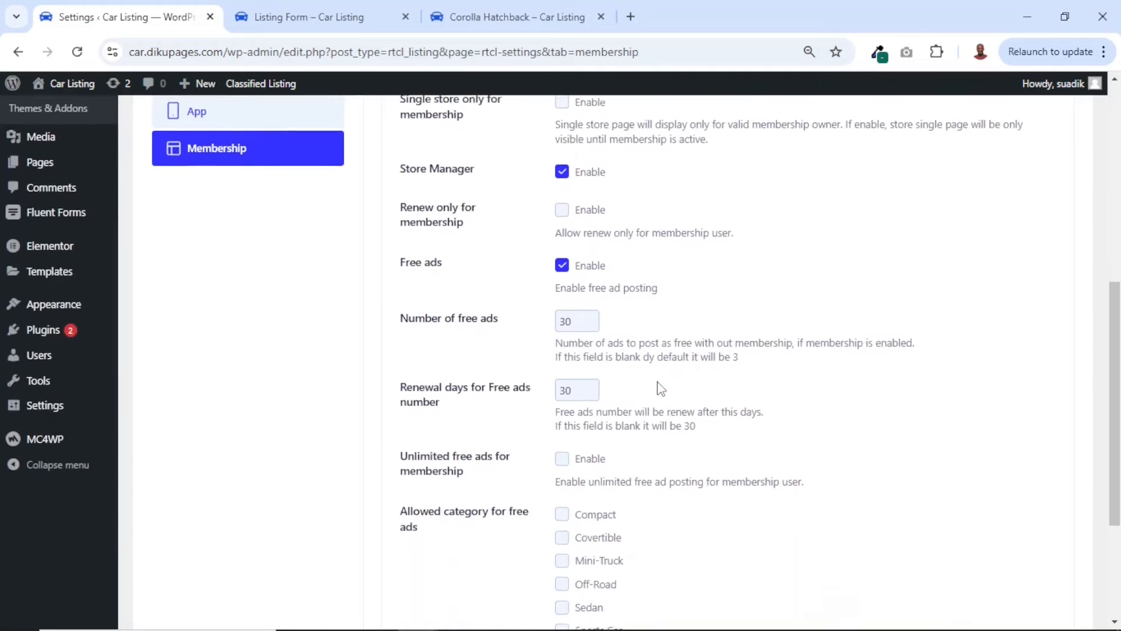
drag(404, 267, 449, 266)
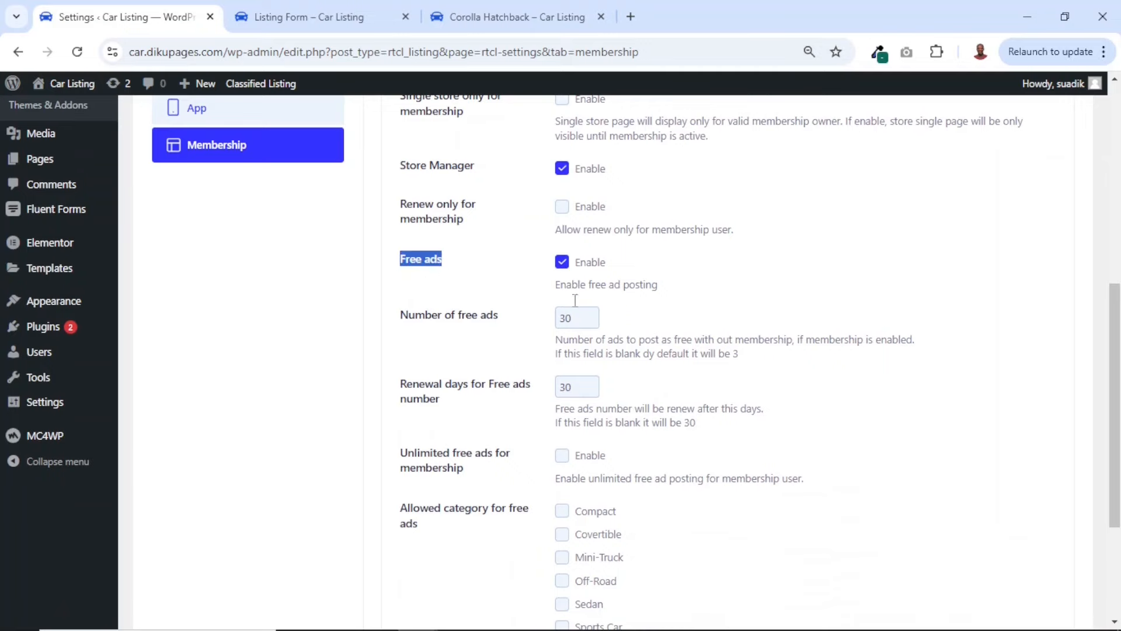
scroll(456, 272, down, 1)
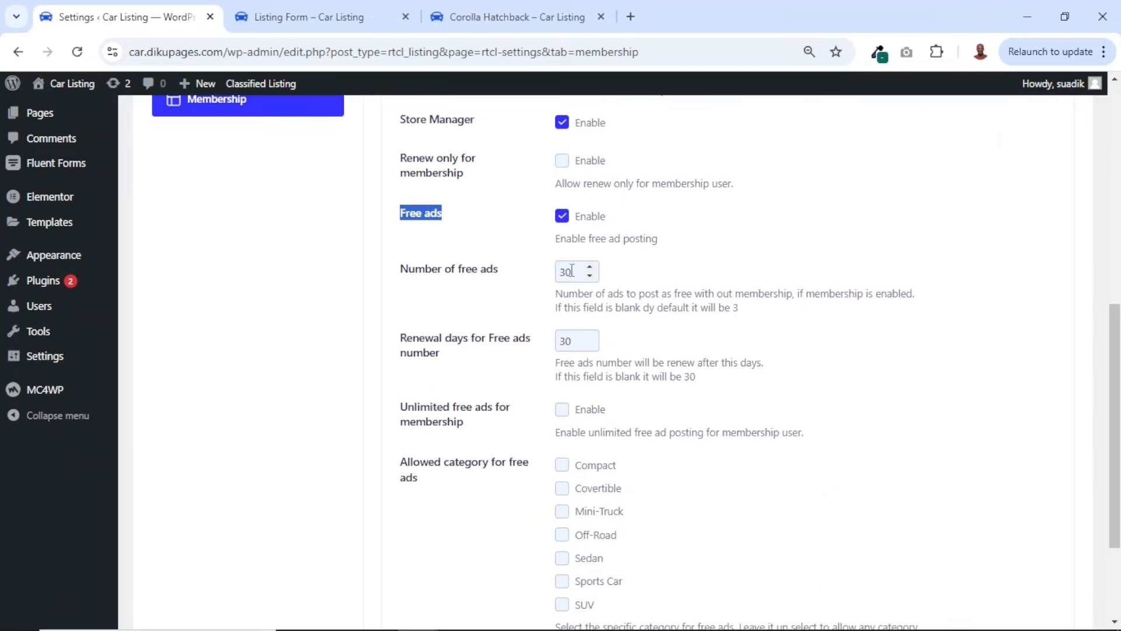
drag(572, 270, 561, 273)
Start a new listing on the site to check the free ads allowance on the listing form
click(310, 23)
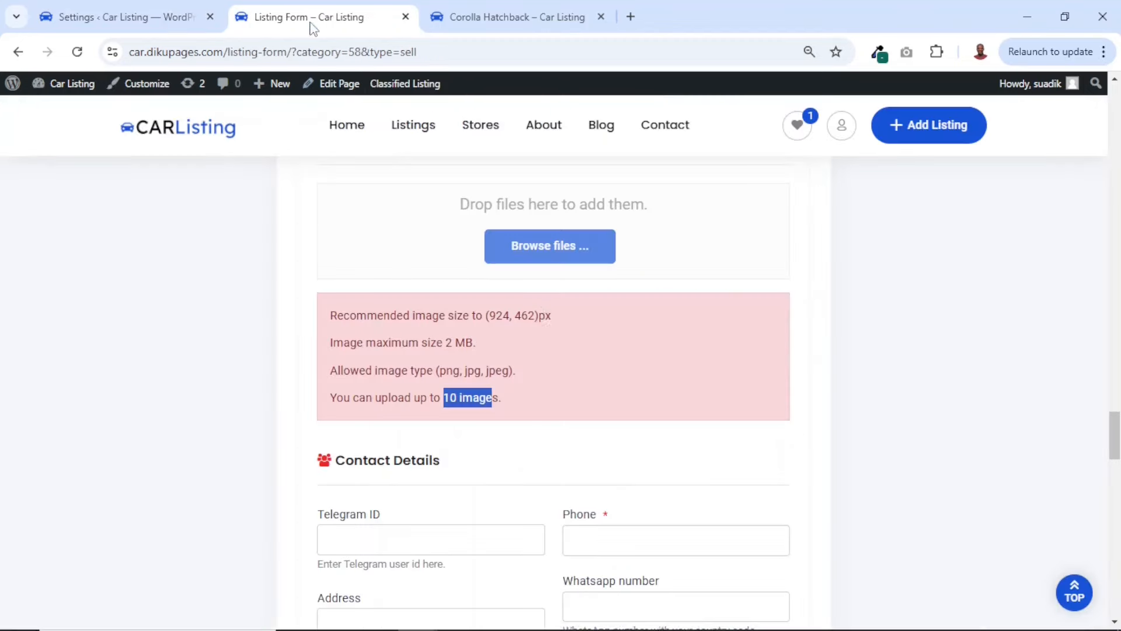
scroll(543, 310, up, 15)
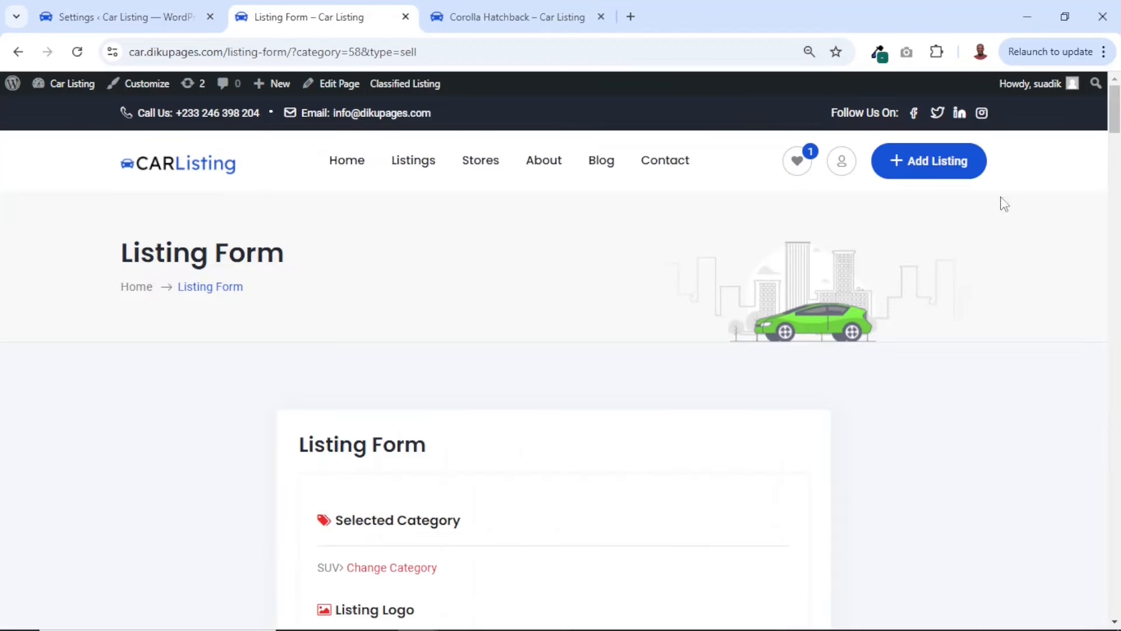
click(922, 169)
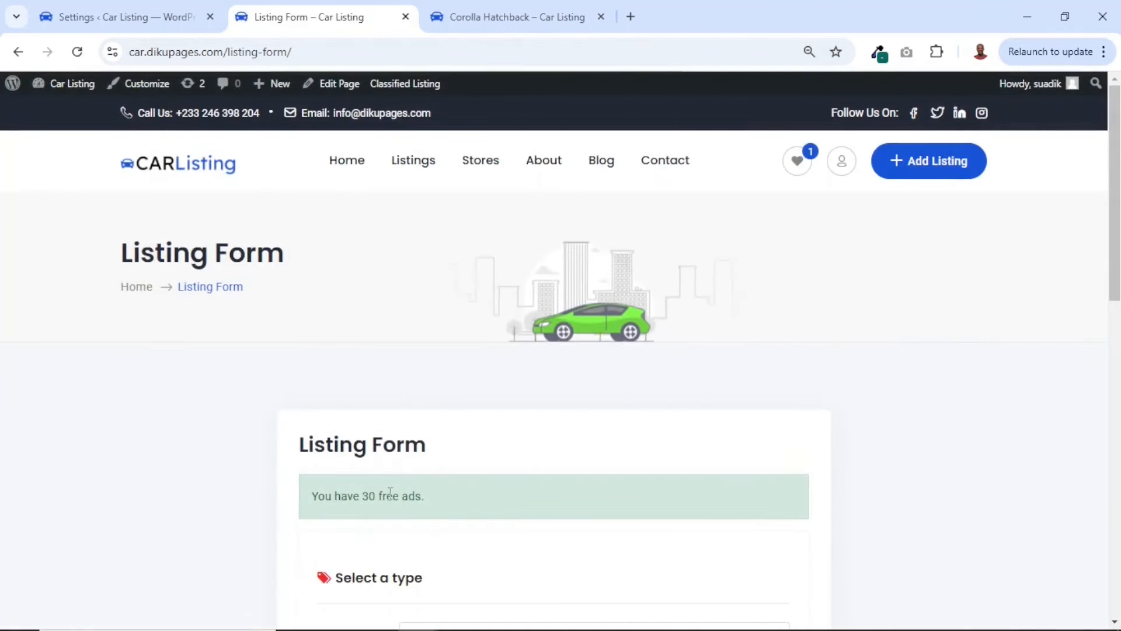
Set the number of free ads to 100, save the Membership settings and reload the listing form to check it
click(112, 23)
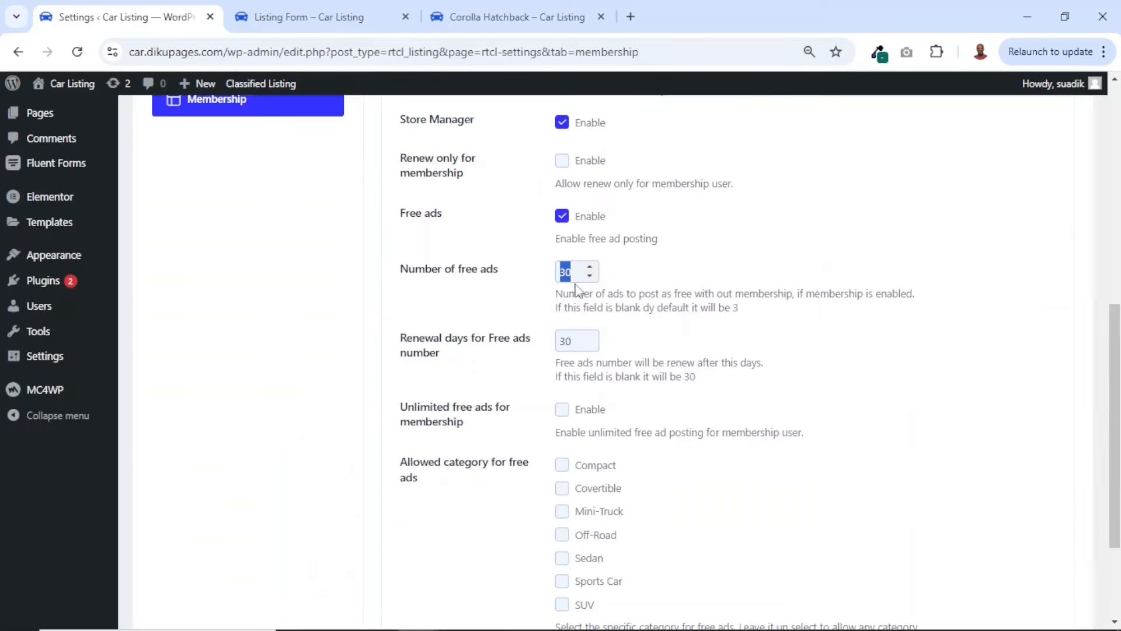
text(100)
scroll(720, 554, down, 3)
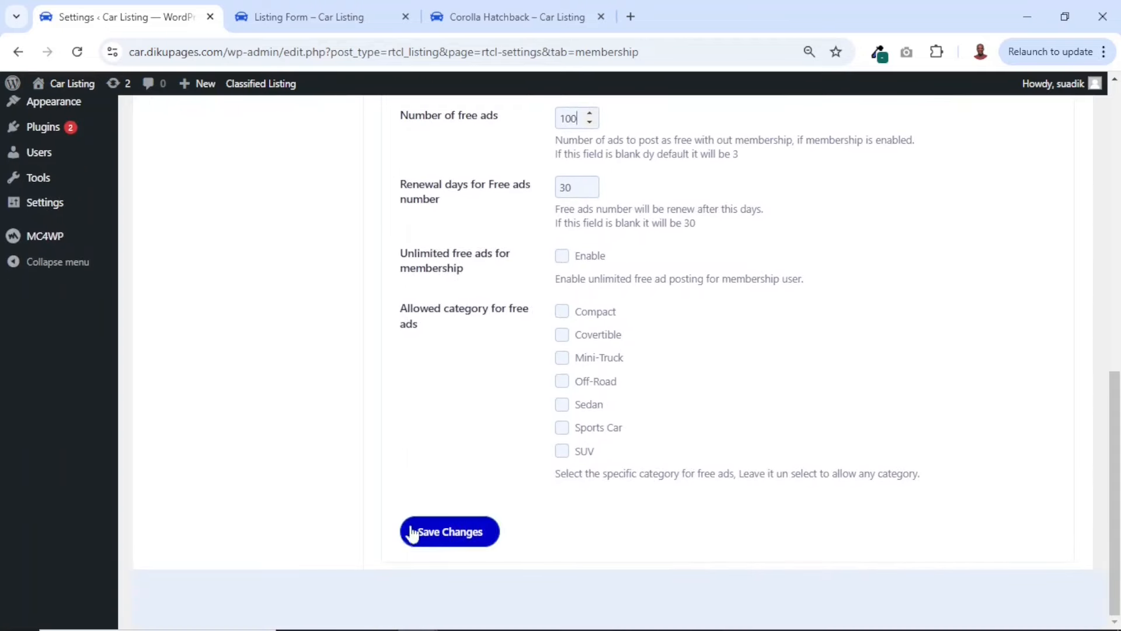
click(444, 545)
click(341, 18)
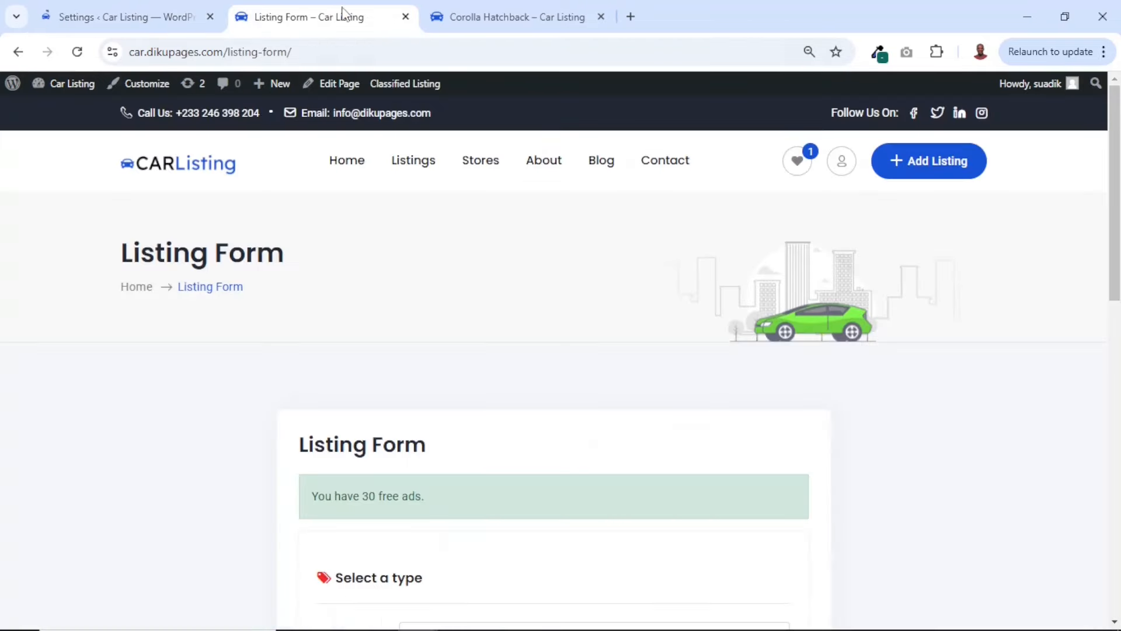
click(78, 53)
Check the free ads allowance on the listing form and review the renewal, unlimited and allowed category options in the Membership settings
double_click(373, 496)
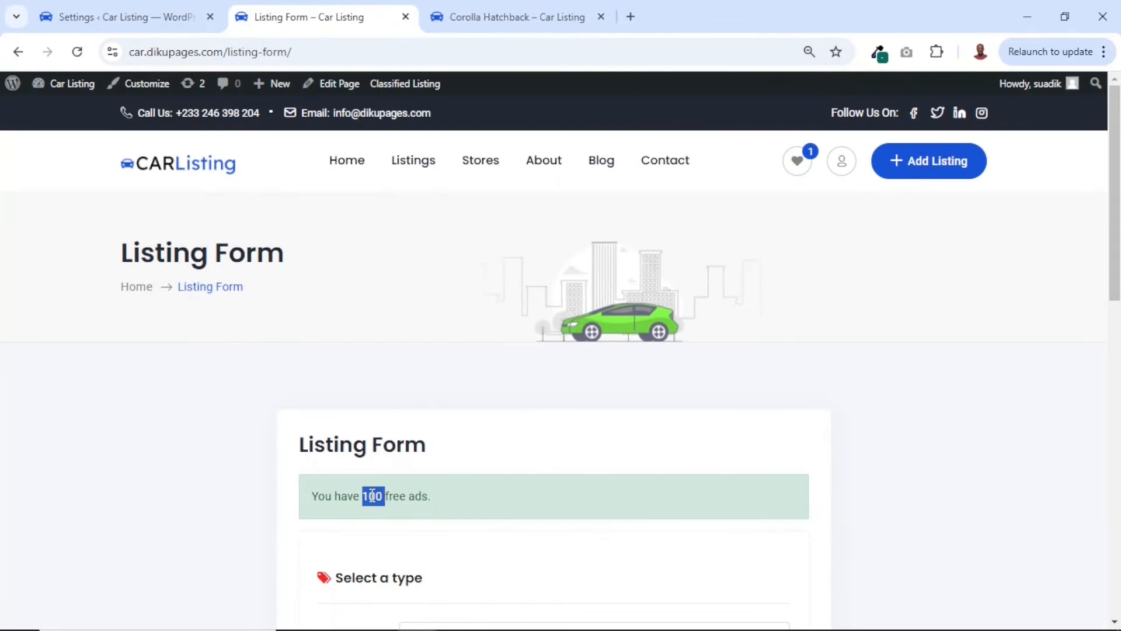
click(153, 17)
scroll(611, 373, down, 7)
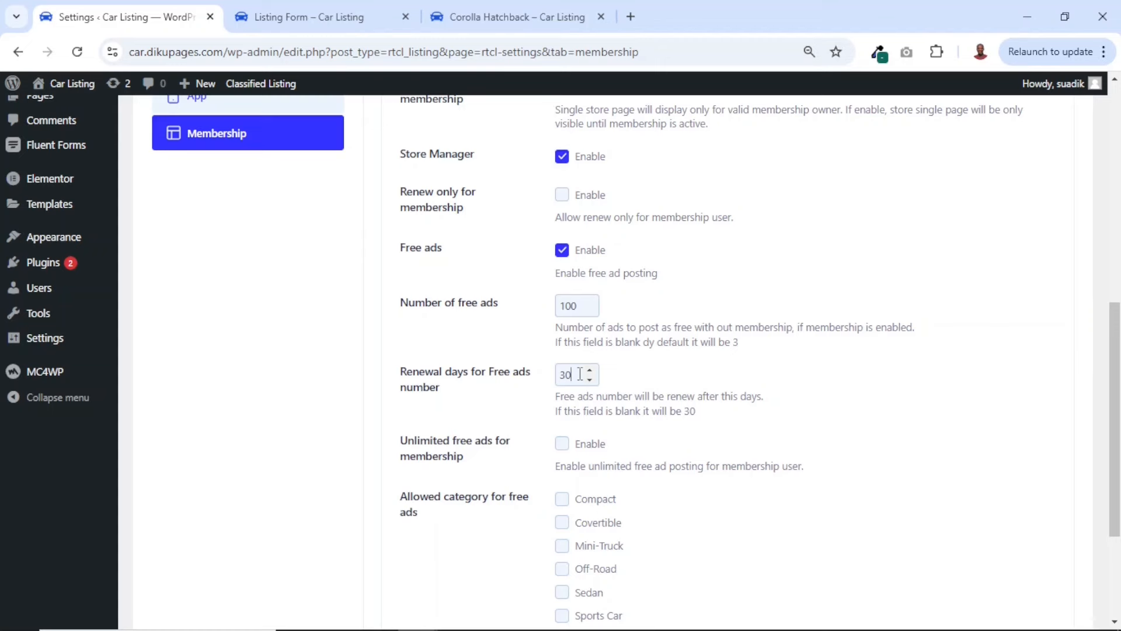
drag(579, 374, 555, 381)
scroll(631, 493, up, 8)
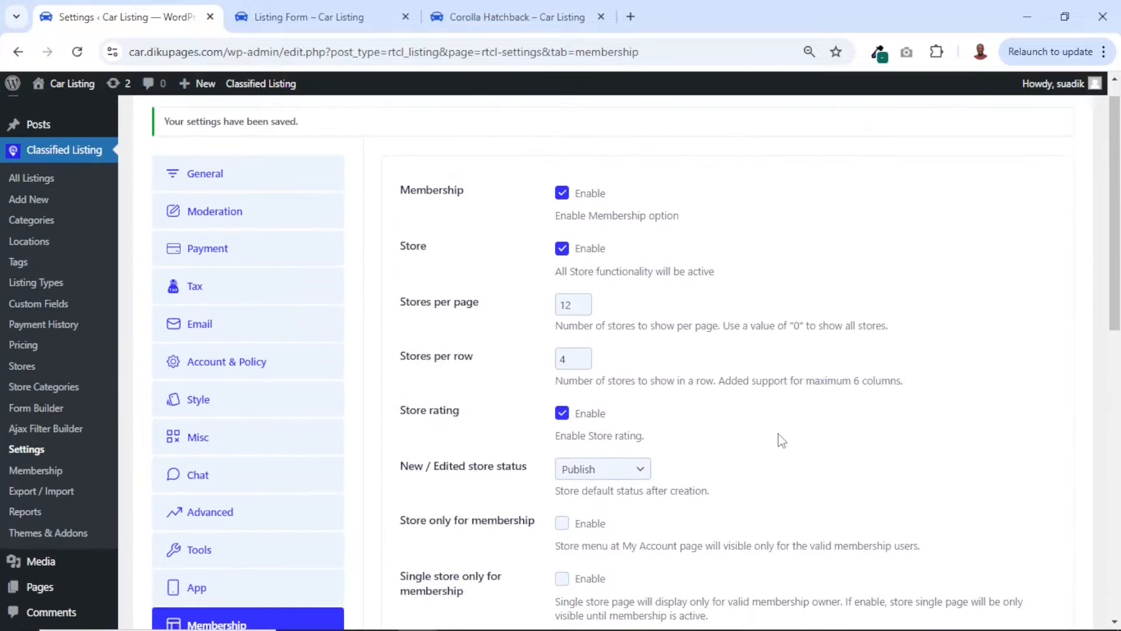
scroll(779, 440, down, 8)
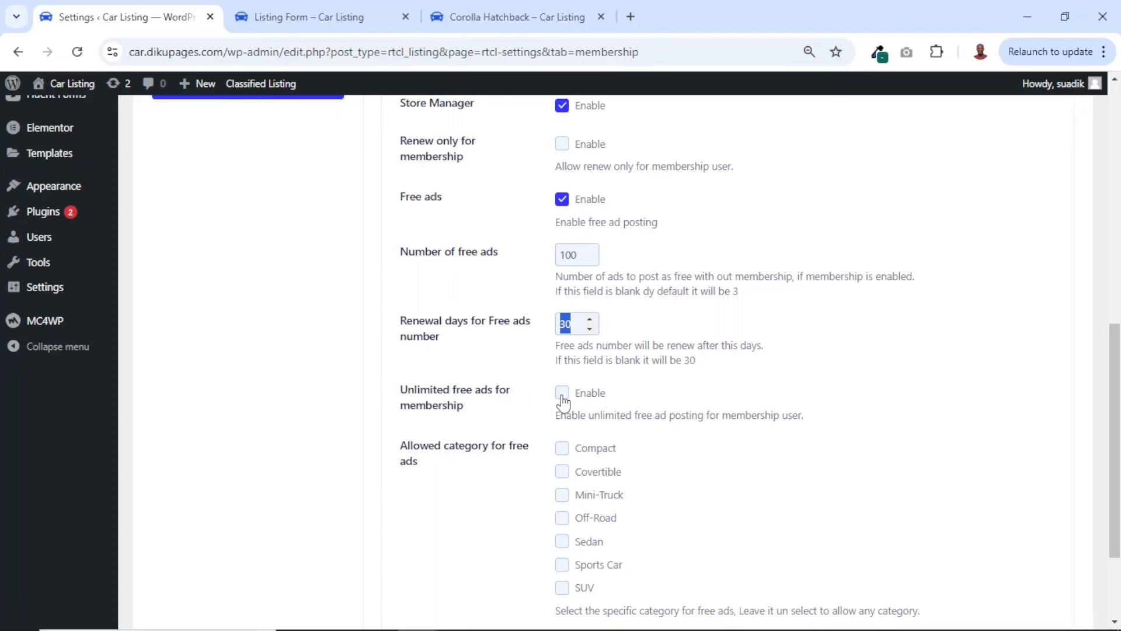
scroll(563, 402, down, 3)
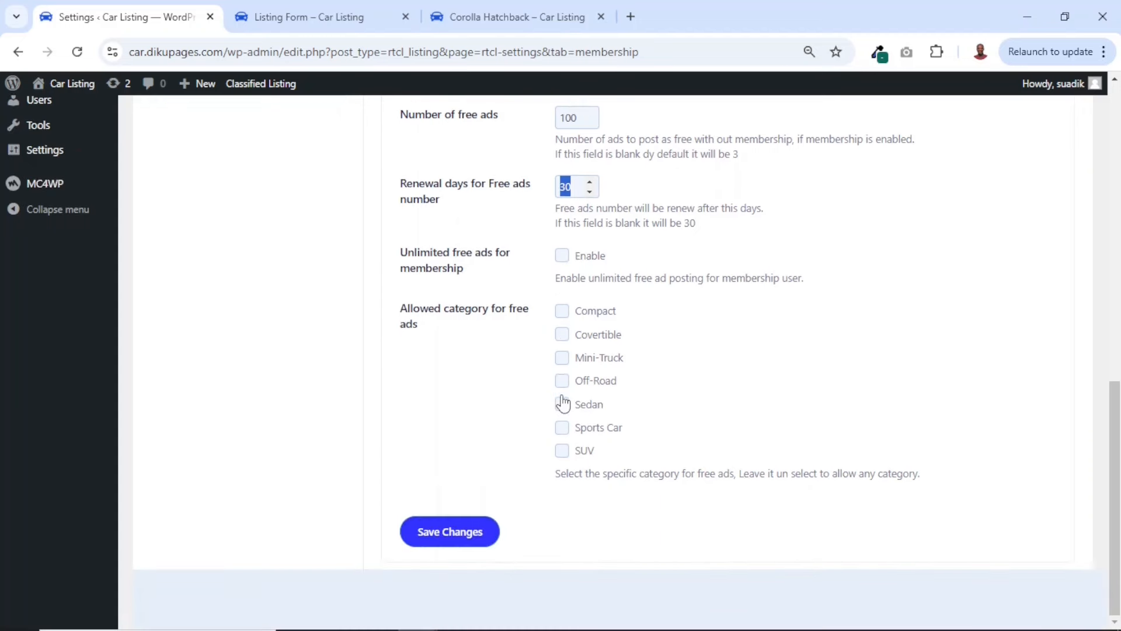
Restrict free ads to the Compact category, save the Membership settings and reload the listing form
click(562, 311)
click(453, 538)
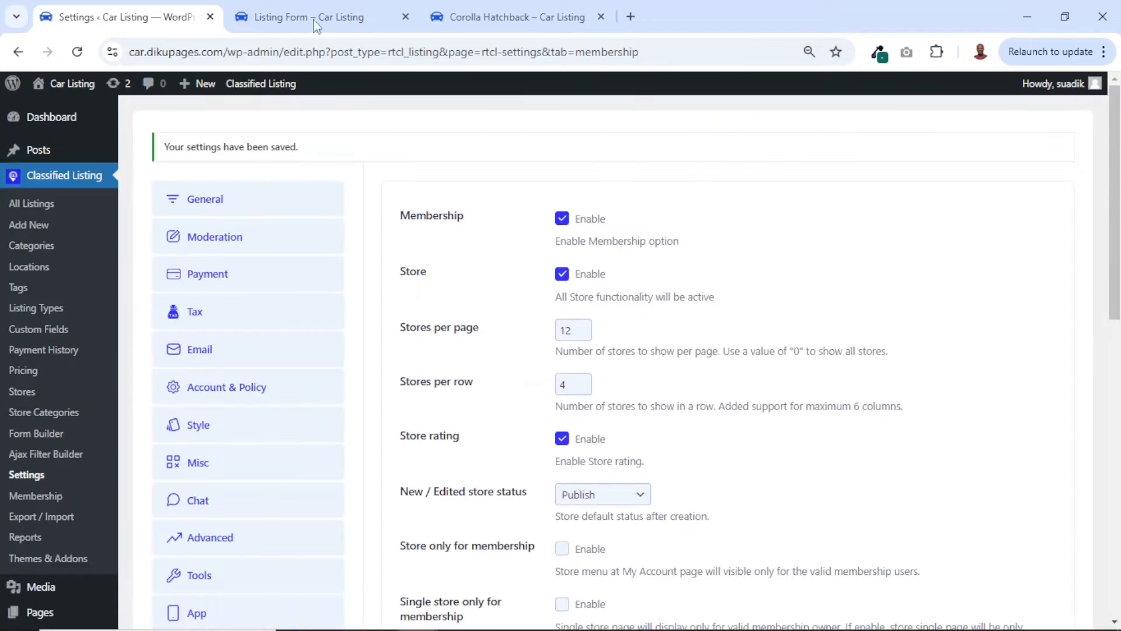
click(308, 17)
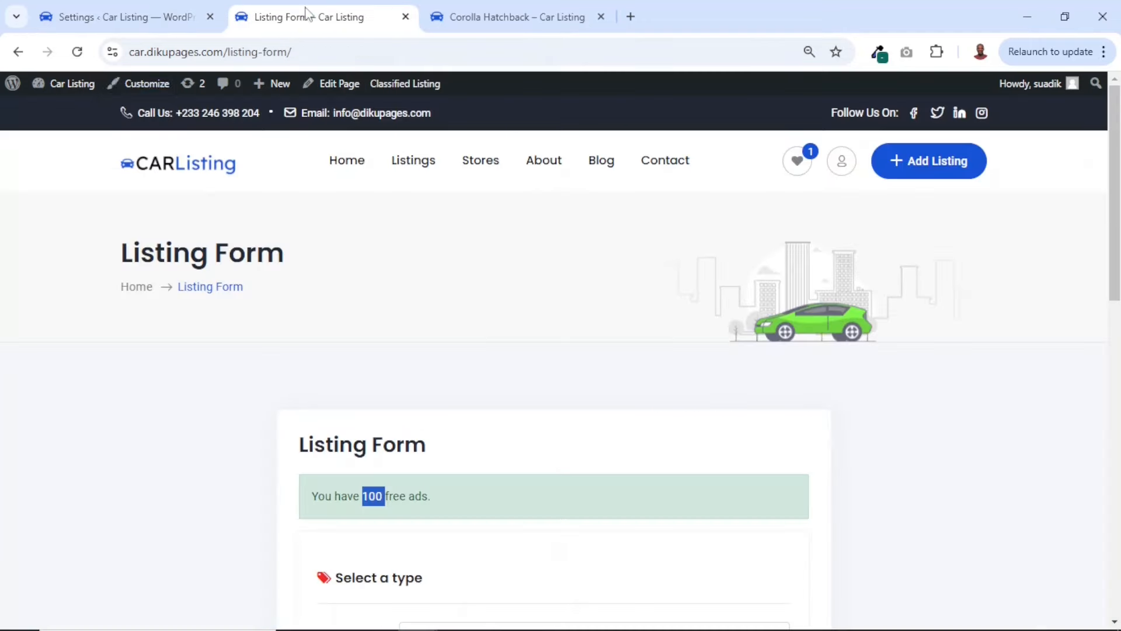
click(76, 52)
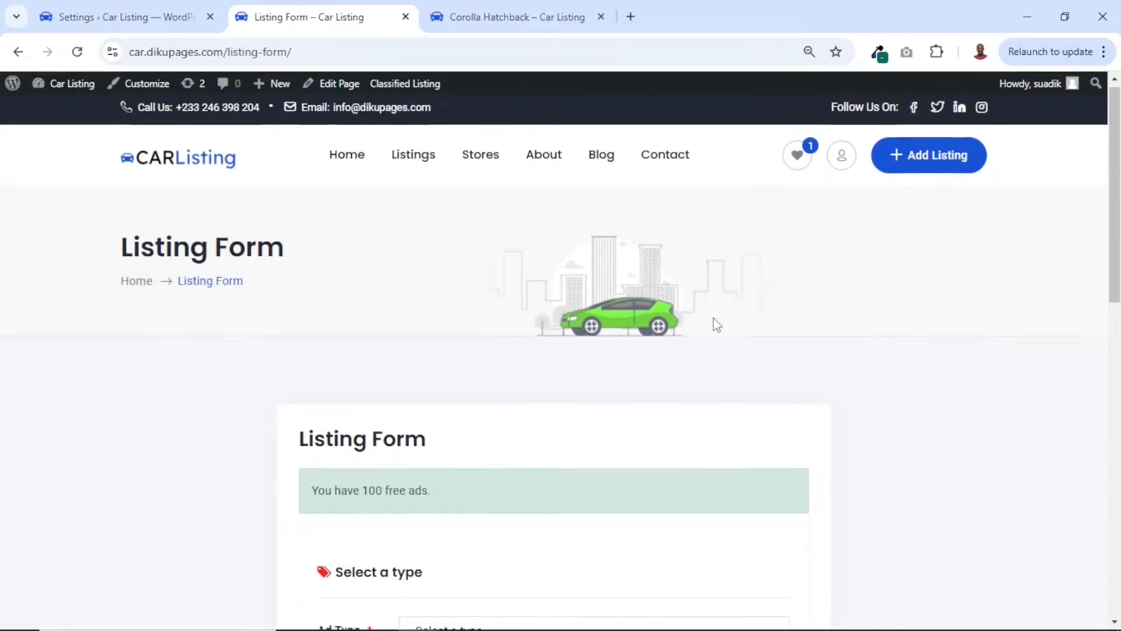
Choose Sell as the ad type on the listing form and compare its category choices with the allowed free ads category
scroll(714, 319, down, 5)
click(548, 324)
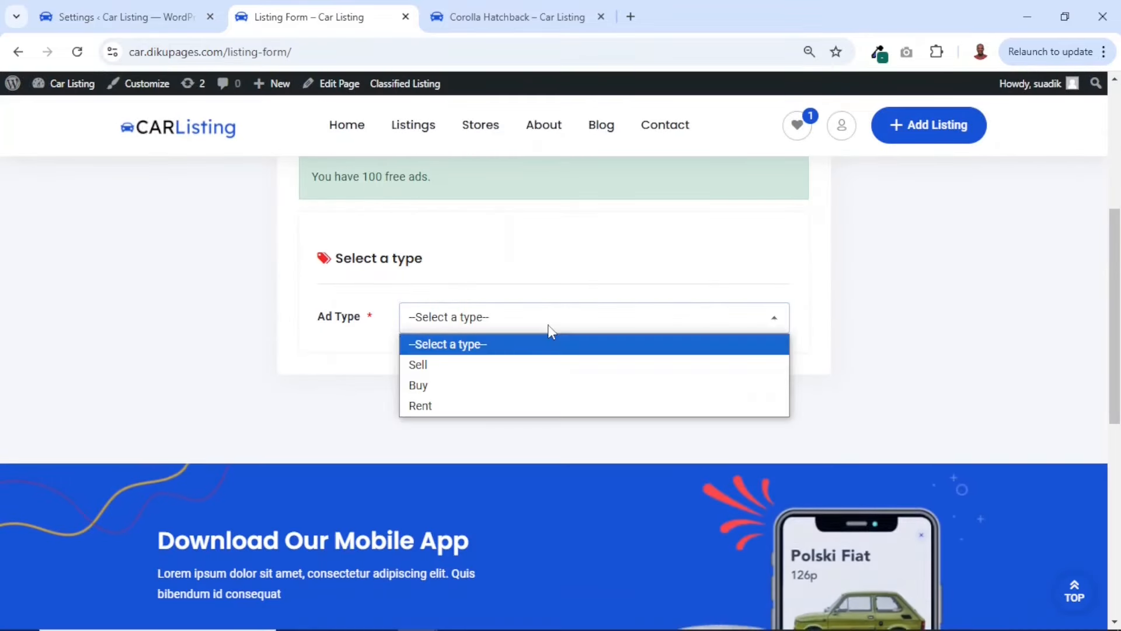
click(461, 364)
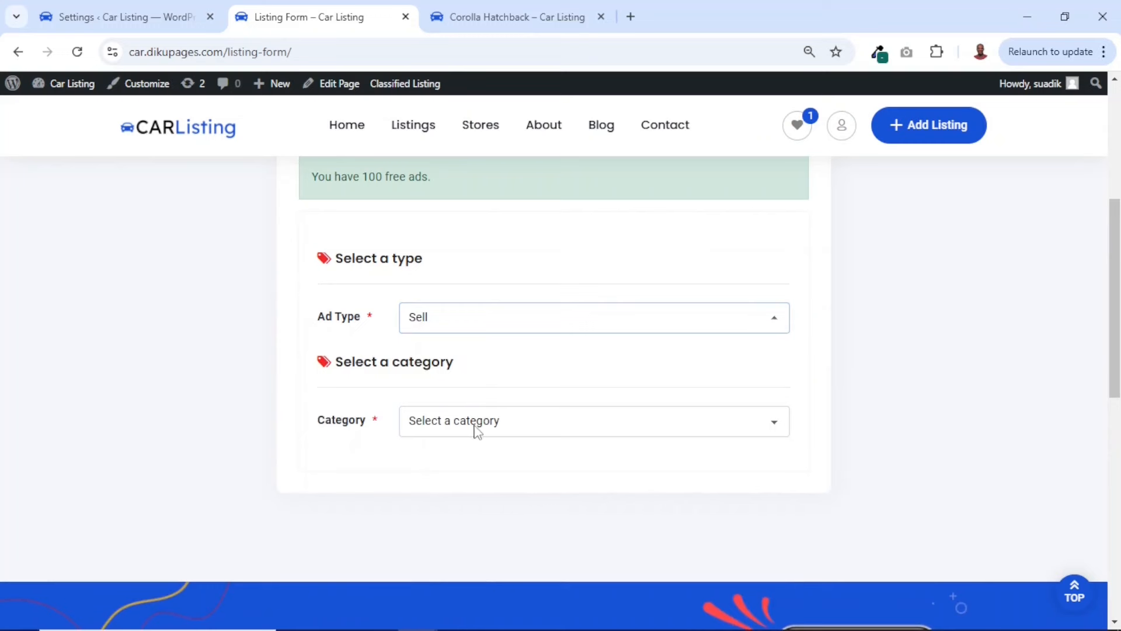
click(482, 429)
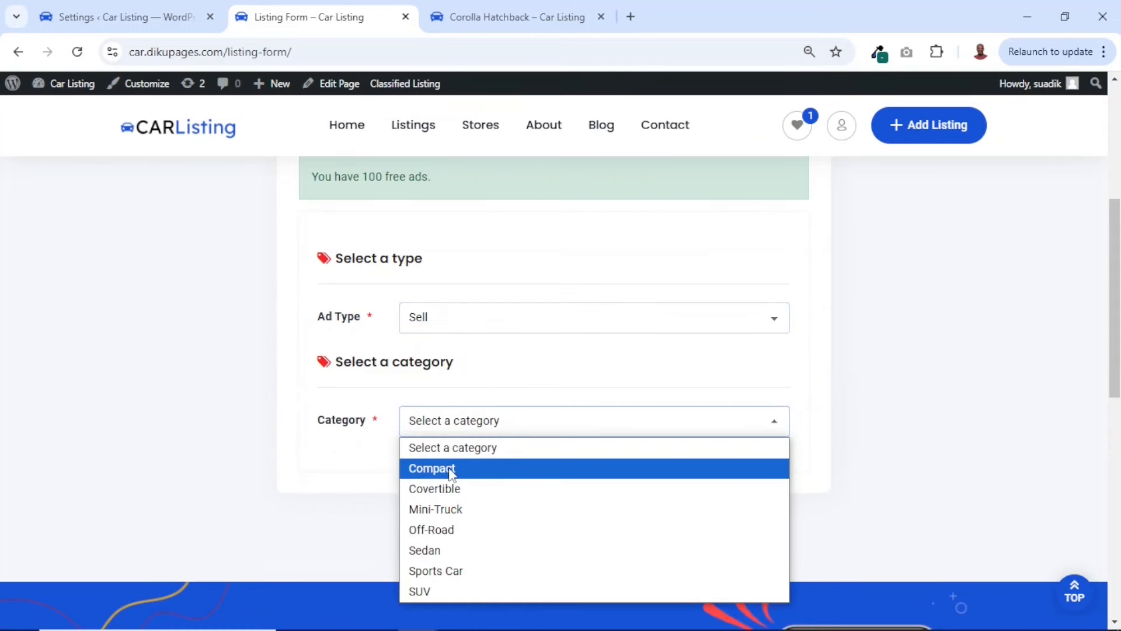
click(126, 23)
scroll(557, 440, down, 10)
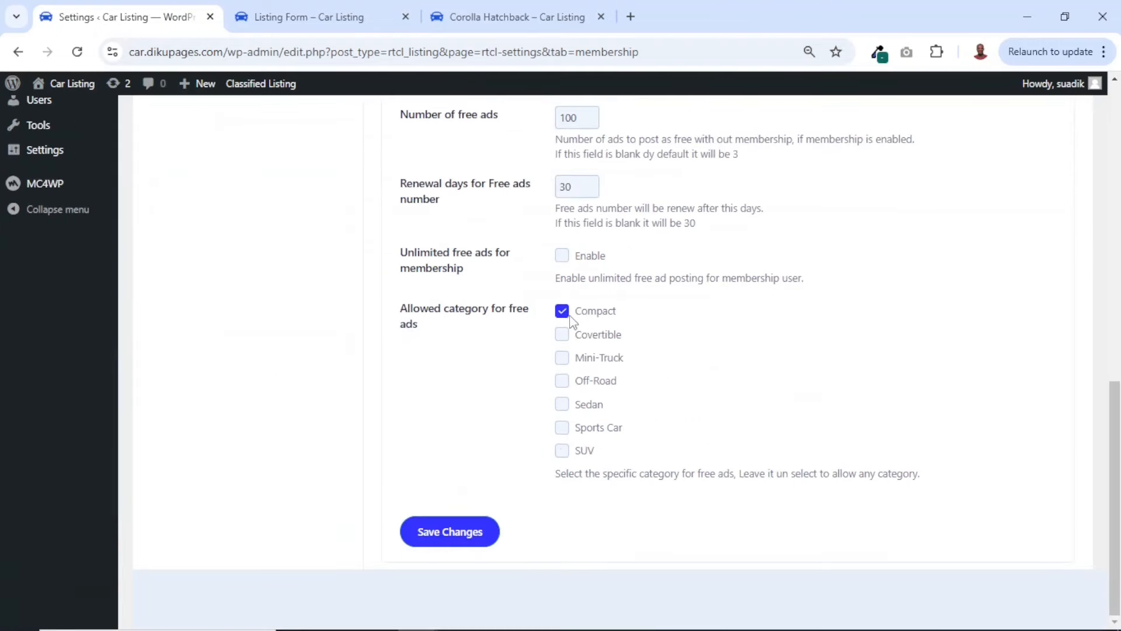
click(314, 13)
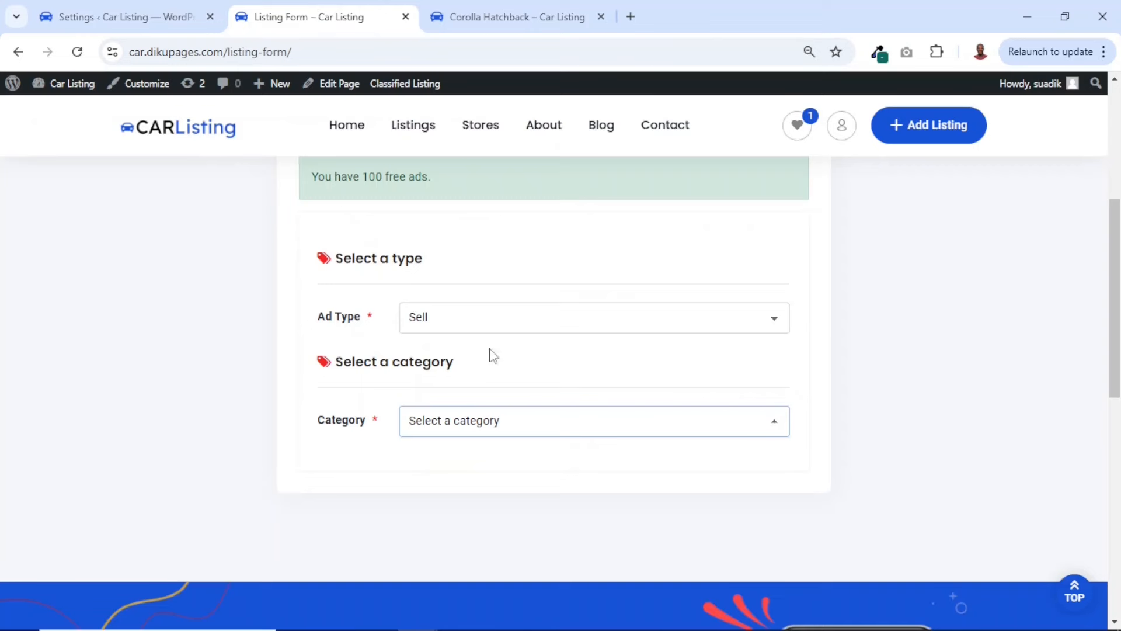
Select the Covertible category and switch to Compact to test which one accepts free ads
click(473, 424)
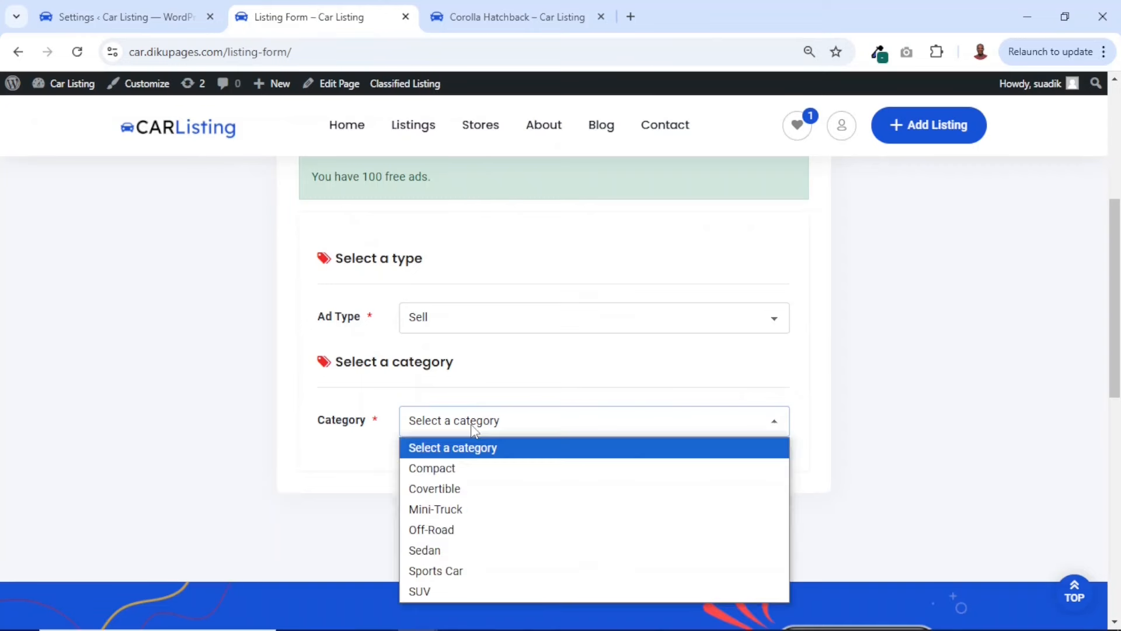
click(442, 490)
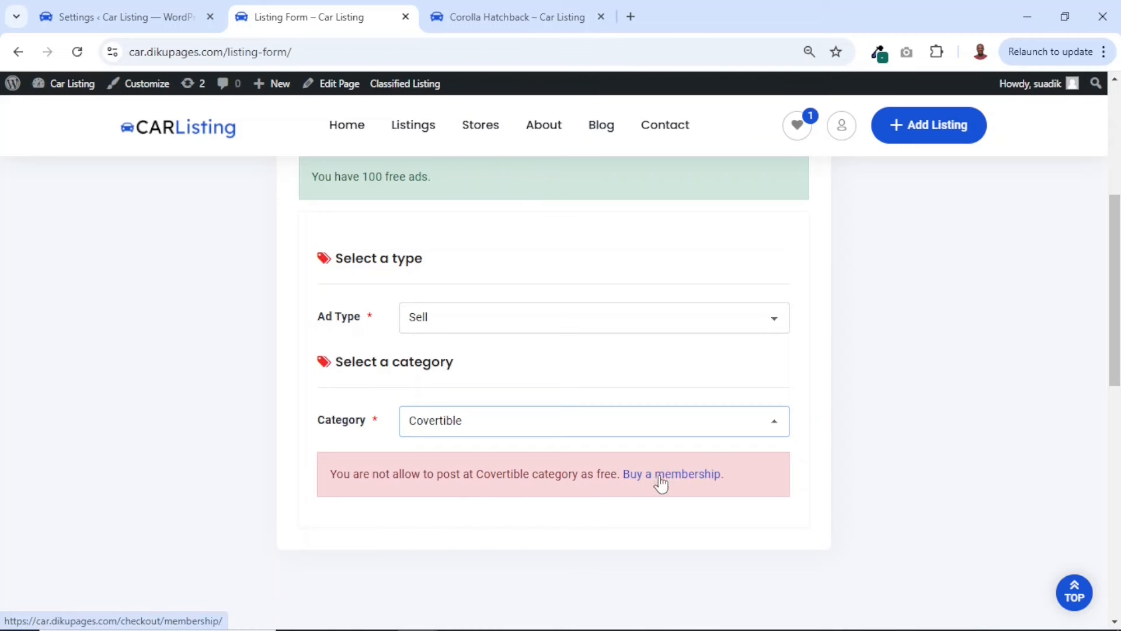
click(469, 426)
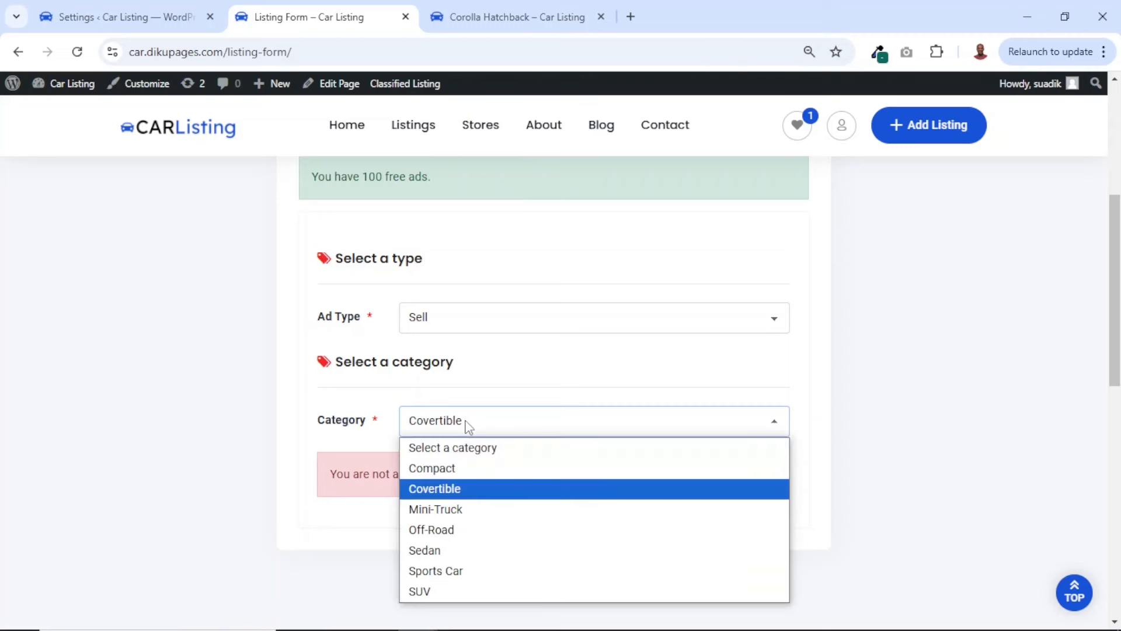
click(458, 474)
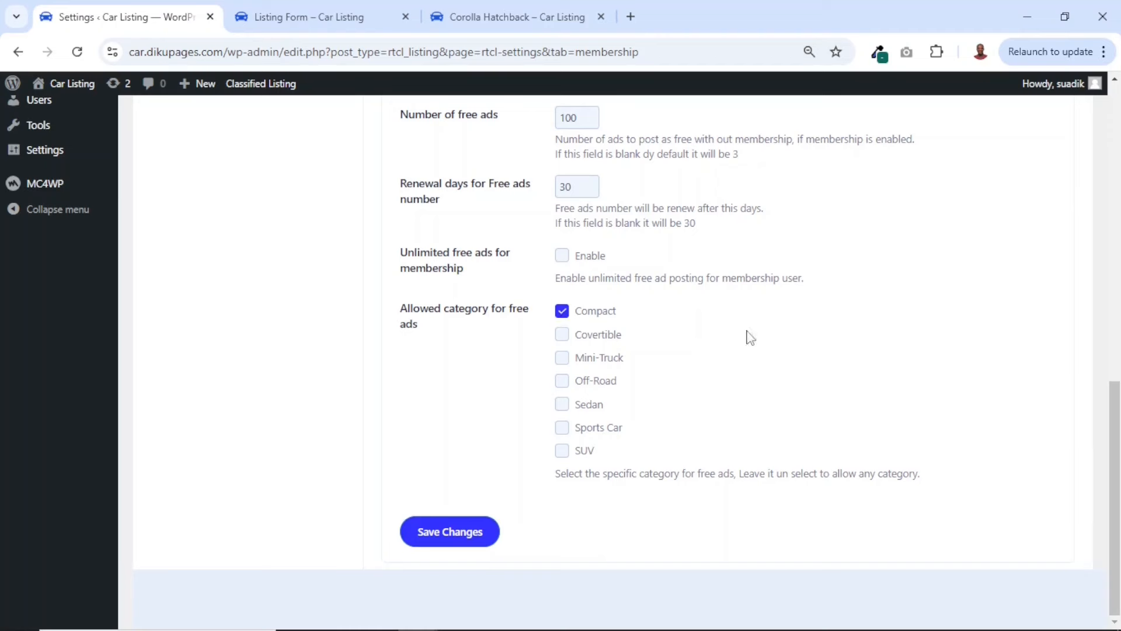
Clear Compact from the allowed free ads categories, save the Membership settings and review them
click(562, 311)
click(448, 537)
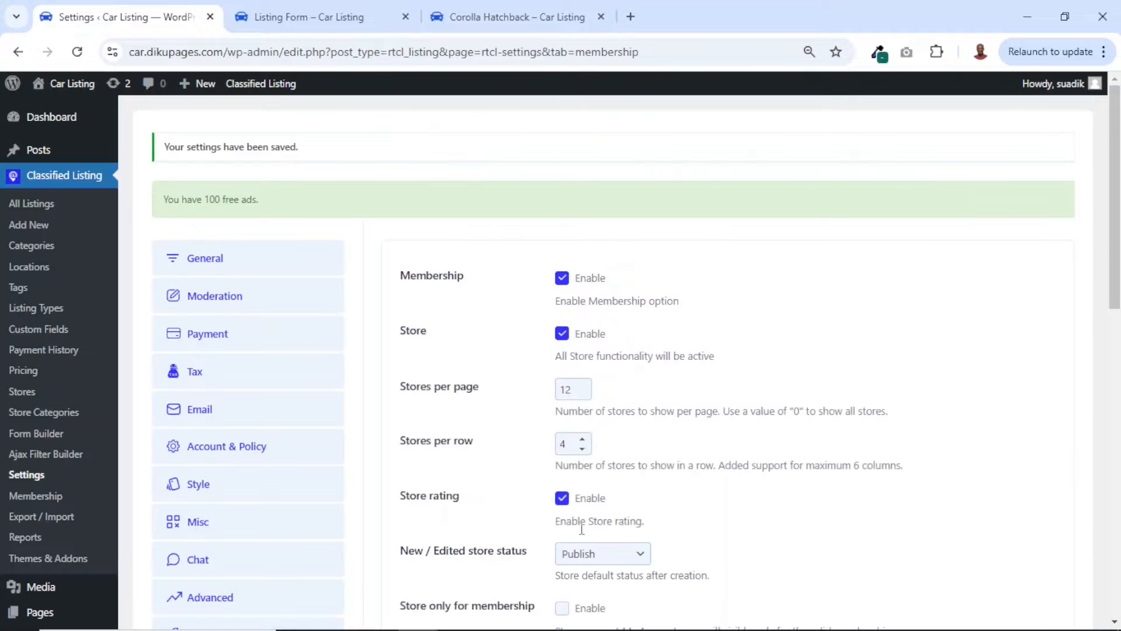
scroll(580, 528, down, 1)
scroll(580, 529, down, 12)
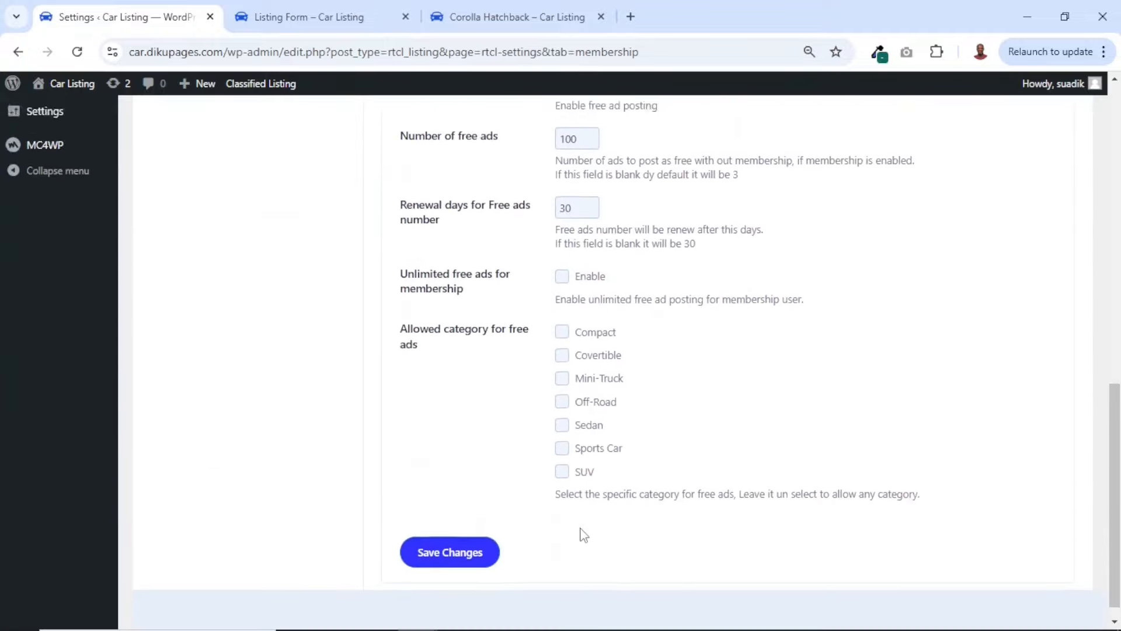
scroll(580, 528, up, 8)
scroll(583, 533, down, 2)
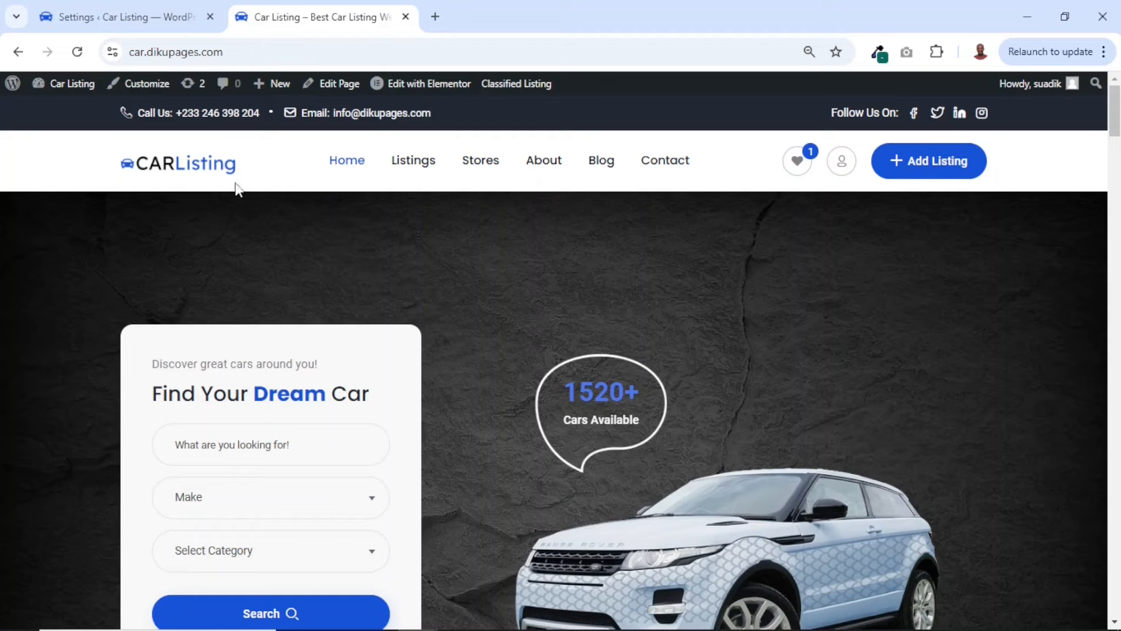
Open the car listing site in an incognito window, start a new listing and proceed to account registration
right_click(188, 166)
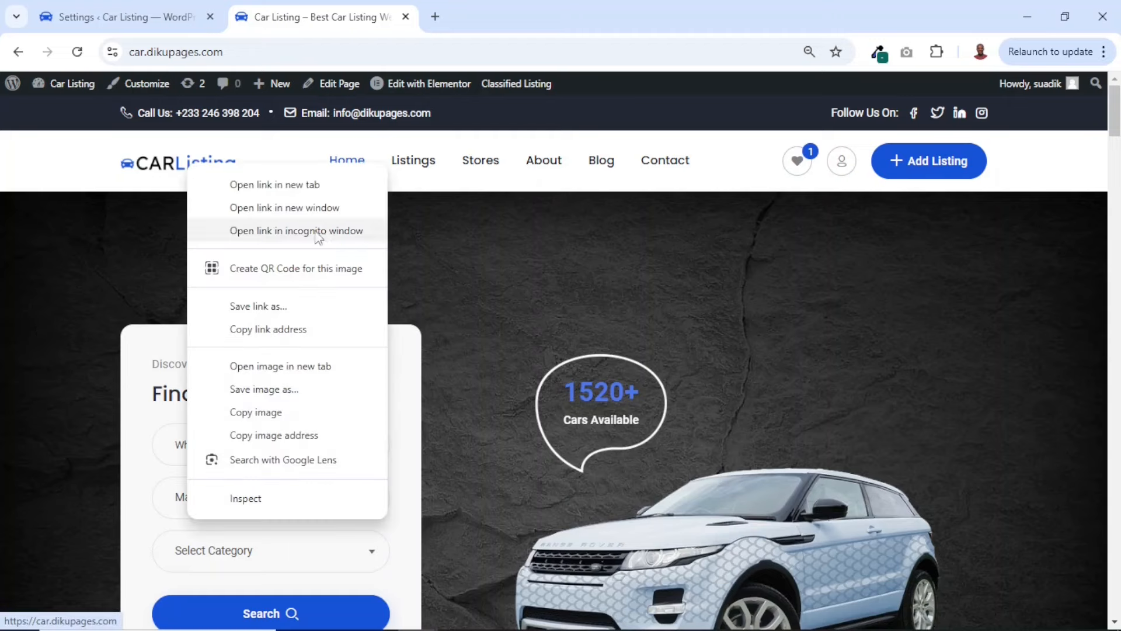
click(296, 232)
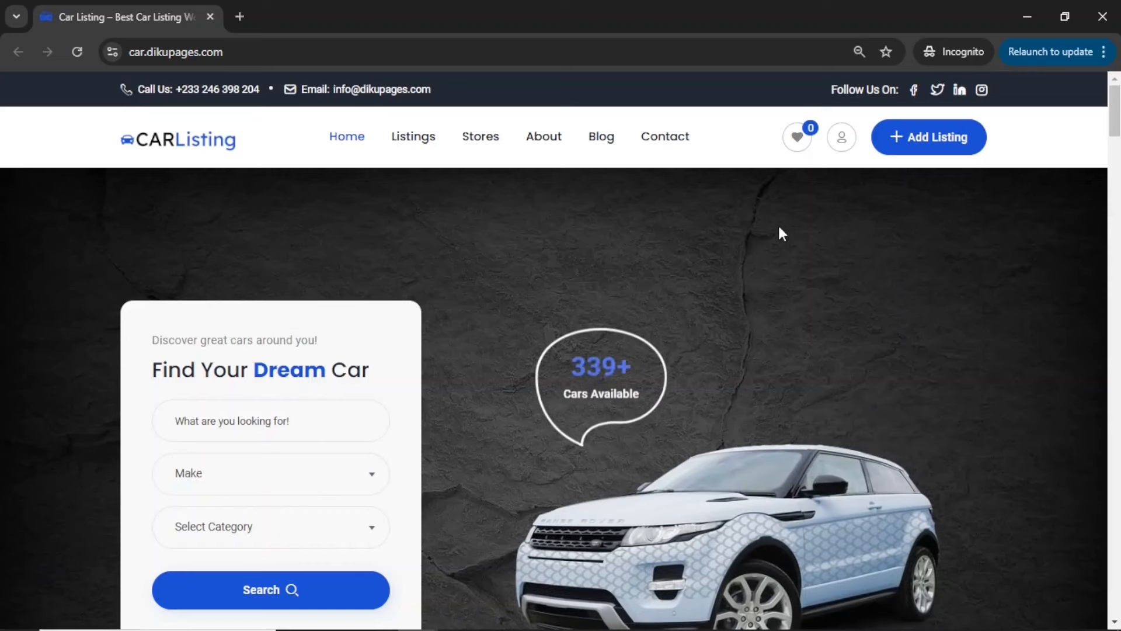
click(928, 146)
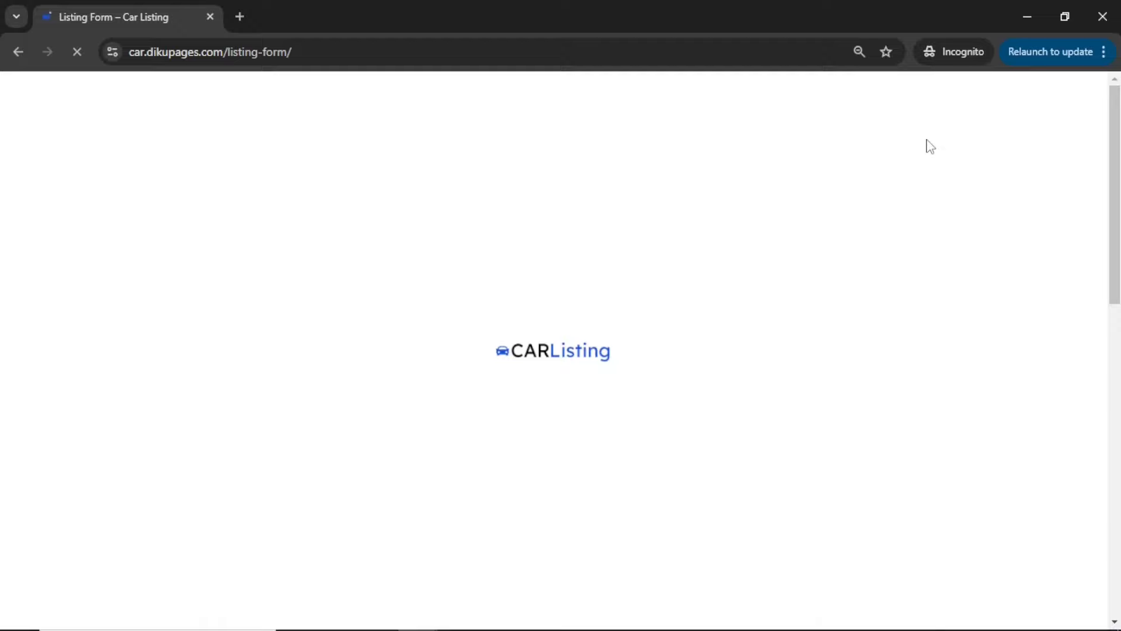
scroll(763, 370, down, 3)
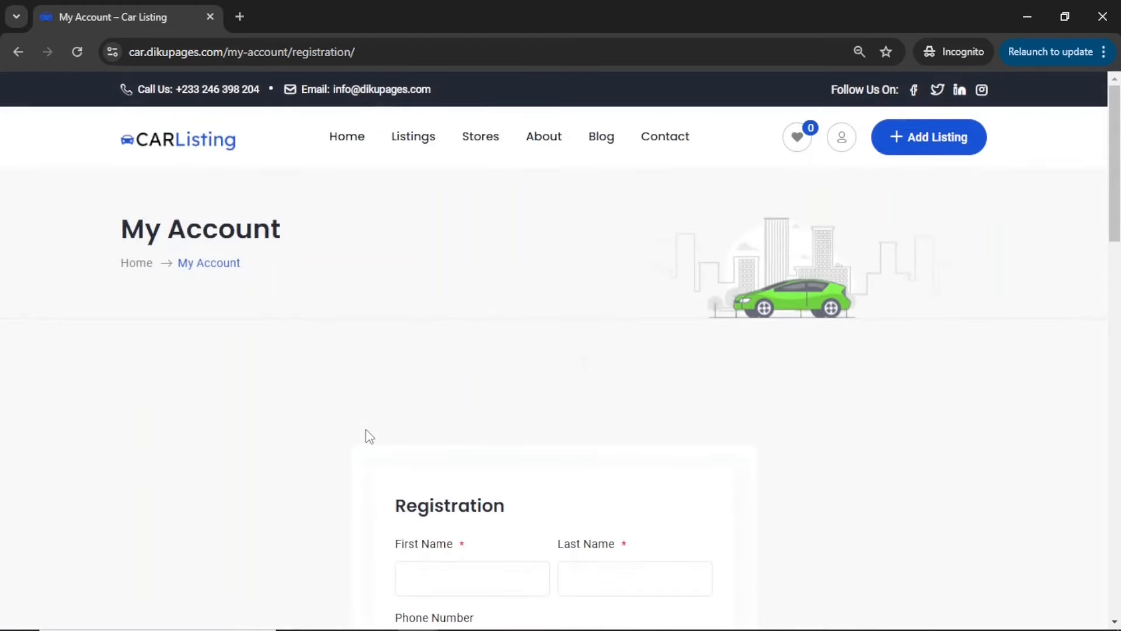
Enter the new account's first name, last name and phone number in the registration form
scroll(366, 430, down, 1)
scroll(366, 433, down, 5)
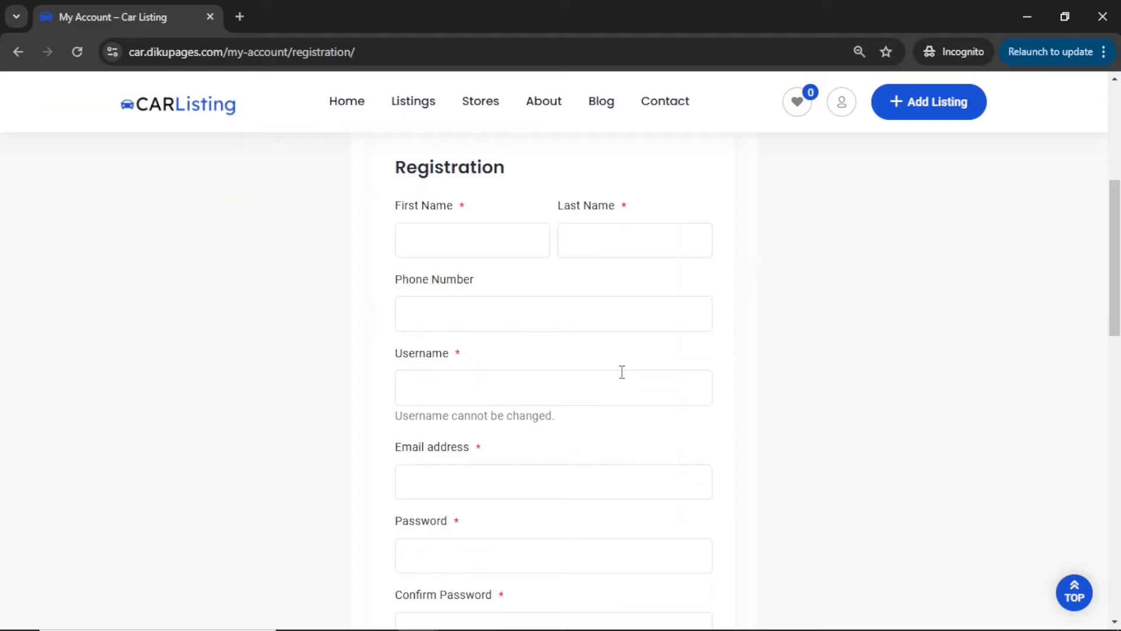
scroll(622, 372, down, 5)
scroll(622, 372, up, 6)
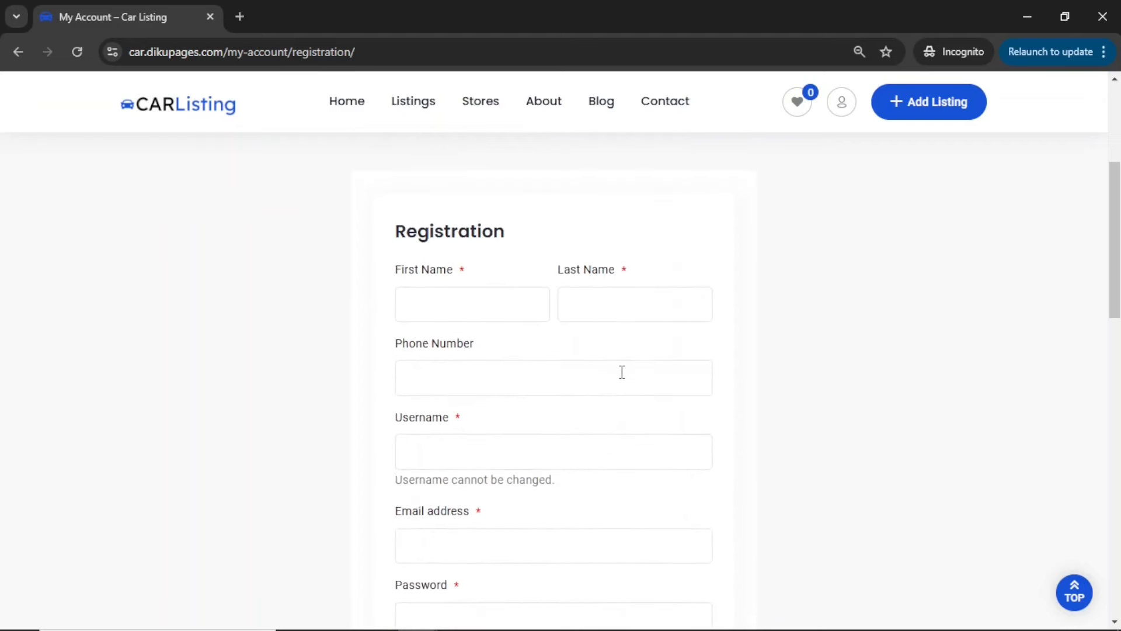
click(497, 313)
text(Suadik)
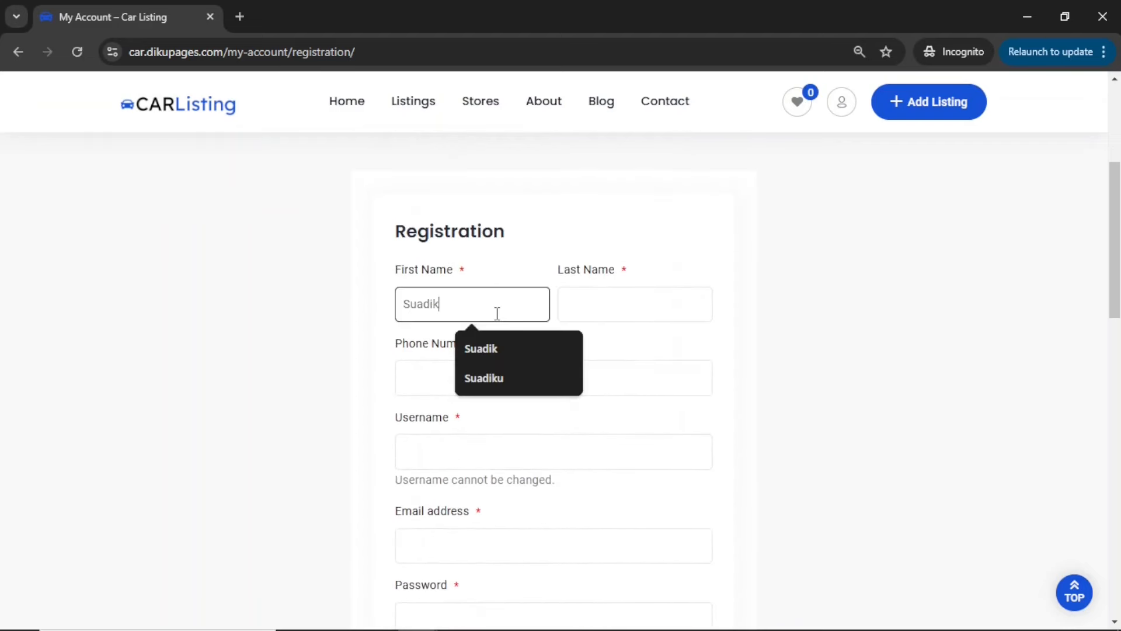
key(Tab)
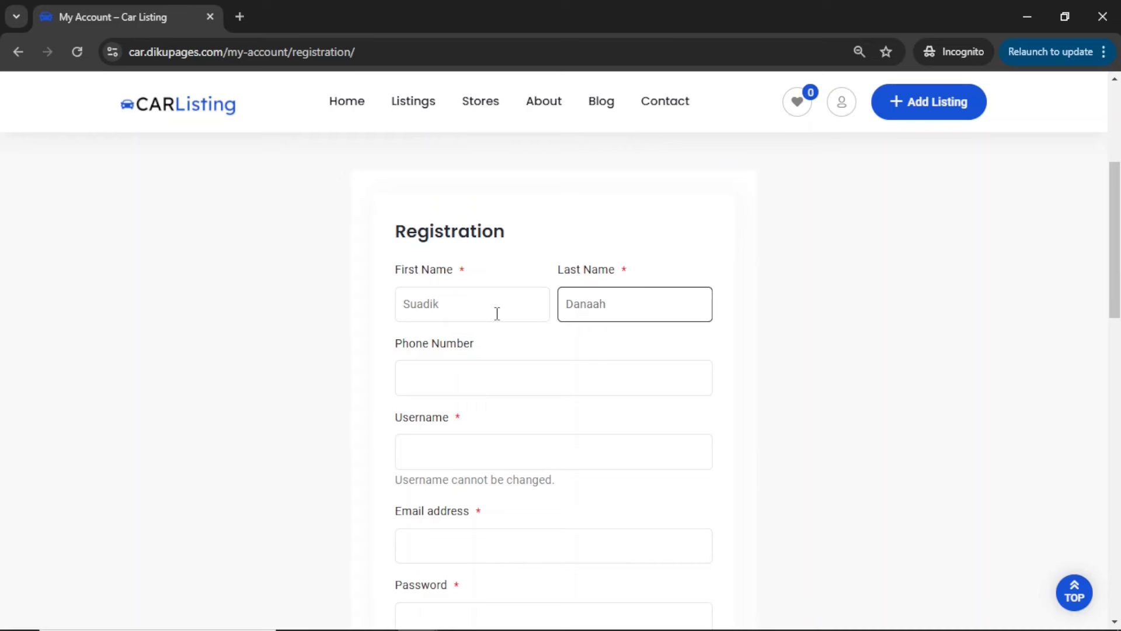
key(Tab)
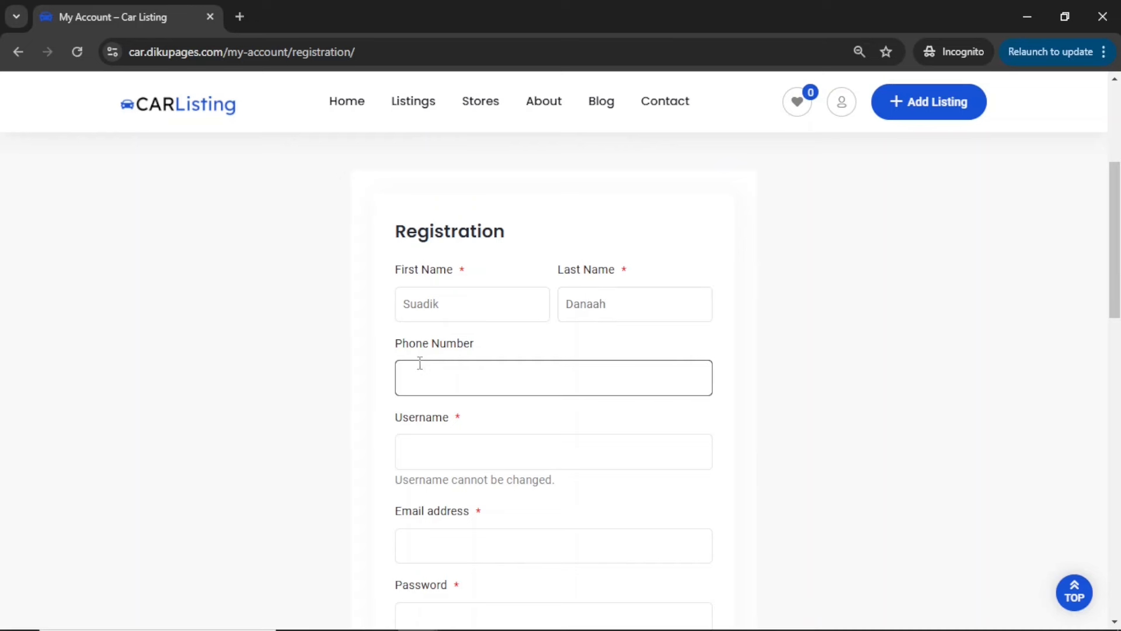
Fill in the new account's username and e-mail address in the registration form
click(455, 449)
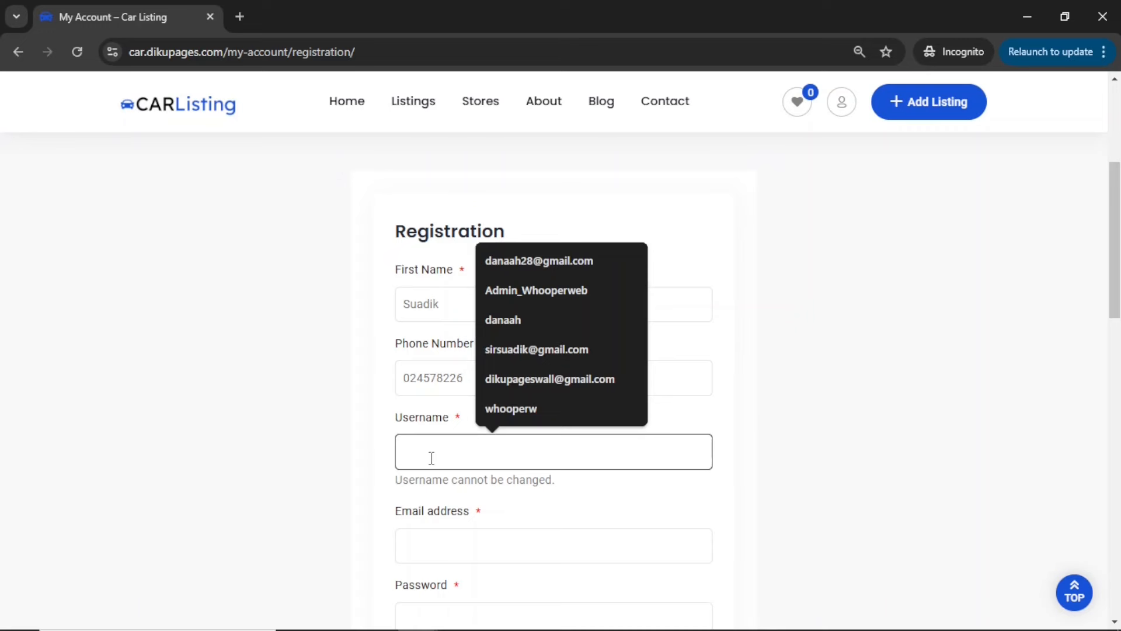
text(danaah)
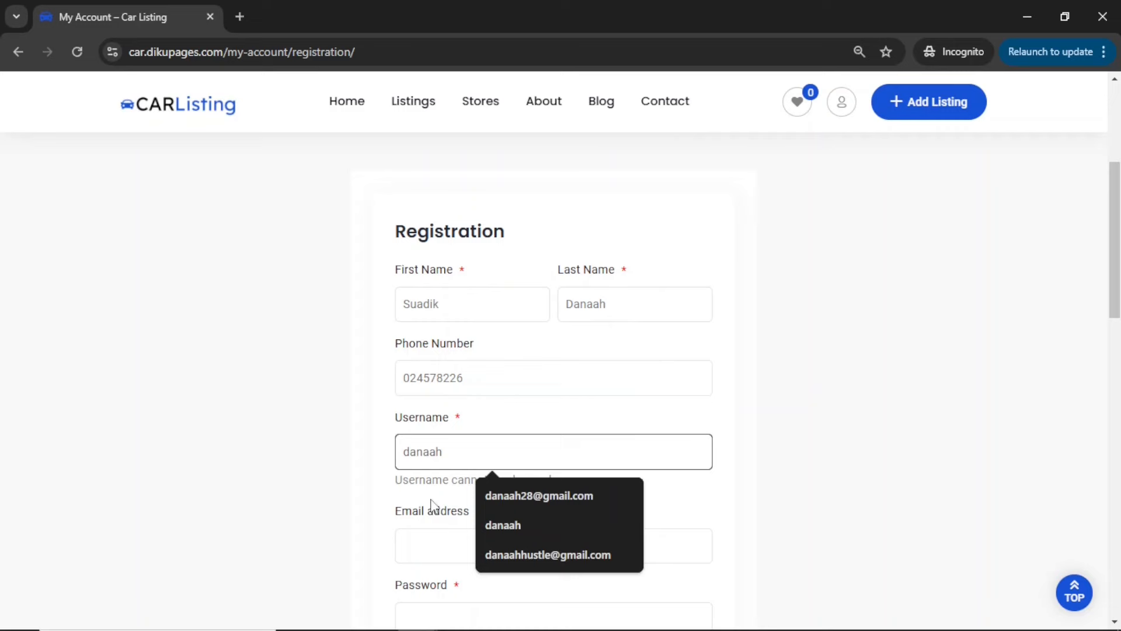
click(433, 545)
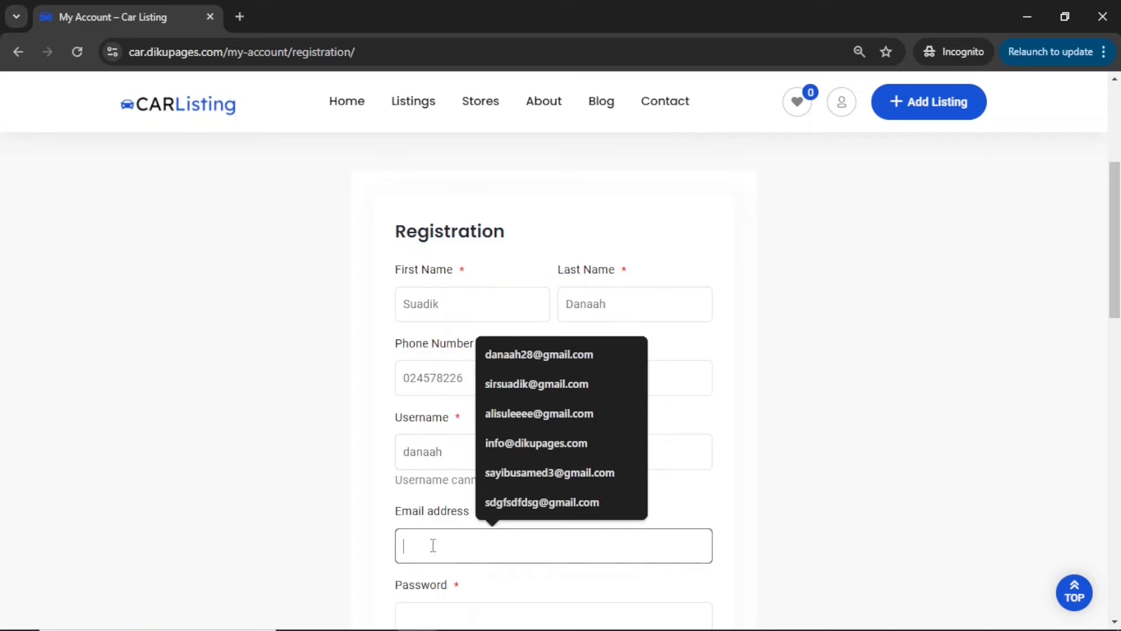
click(555, 381)
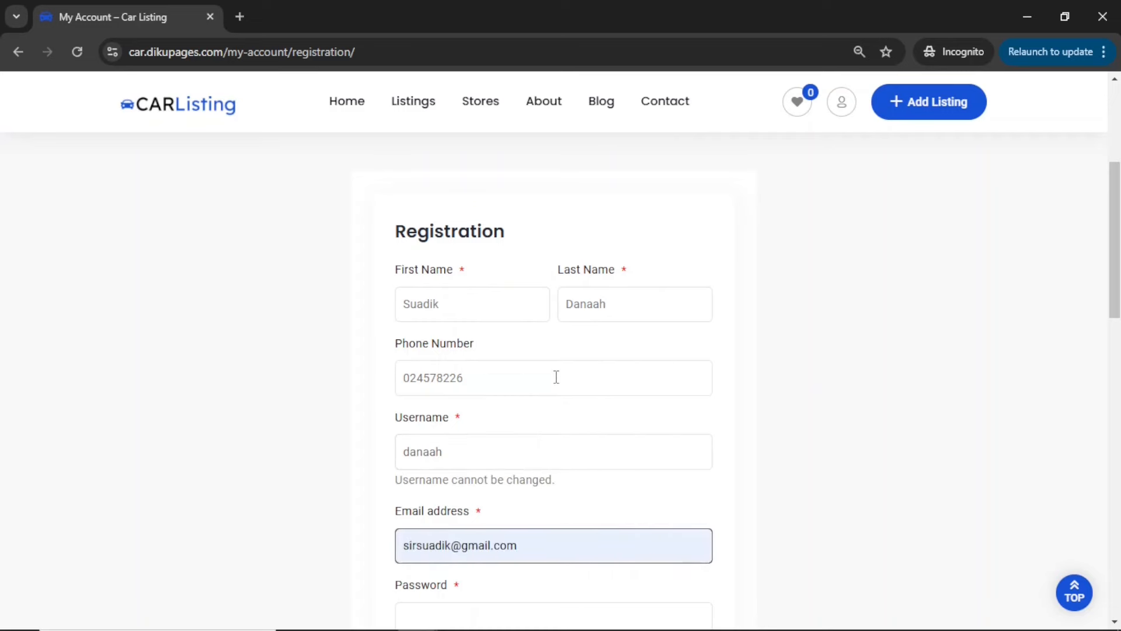
Enter the account password and its confirmation in the registration form
scroll(556, 377, down, 1)
scroll(557, 377, down, 4)
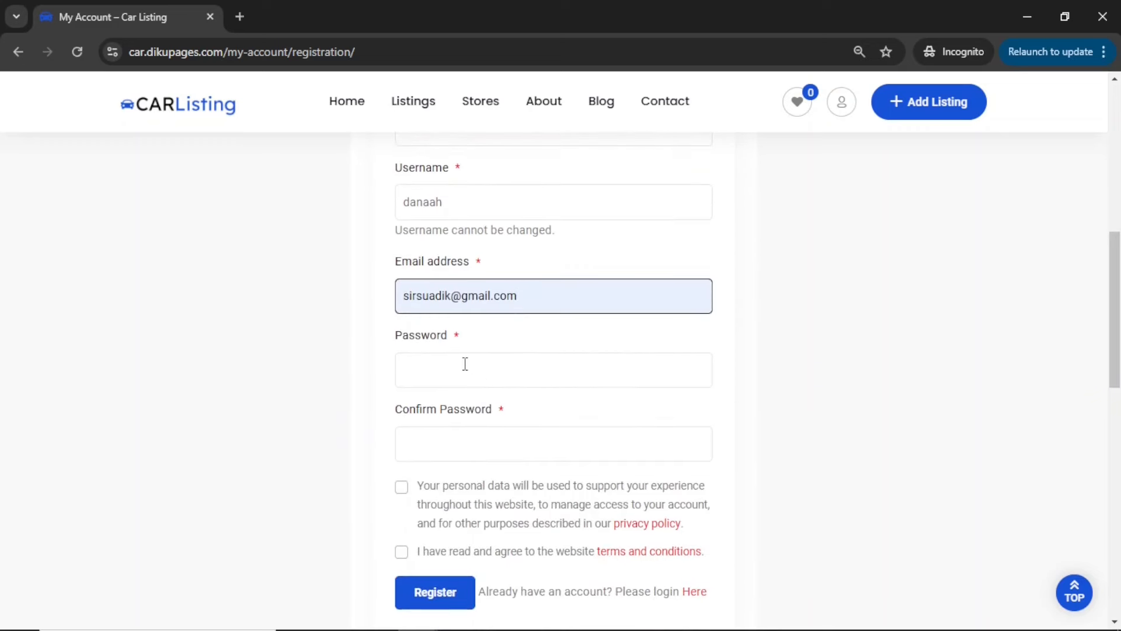
click(466, 363)
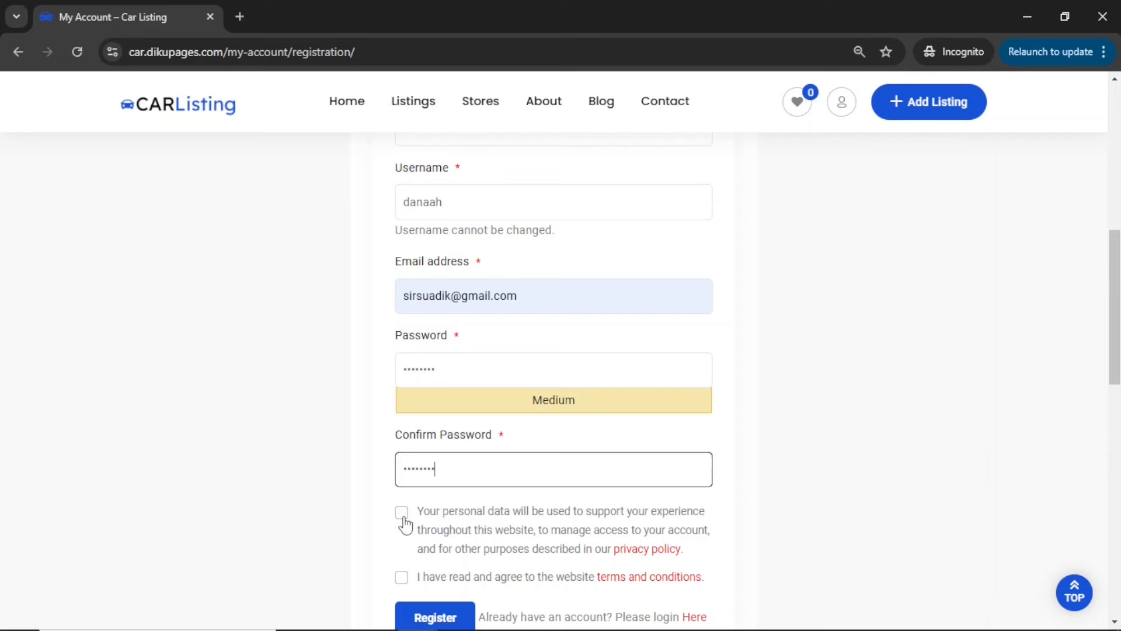
Accept the personal data notice and the website's terms and conditions, and submit the new account registration
click(403, 517)
click(400, 578)
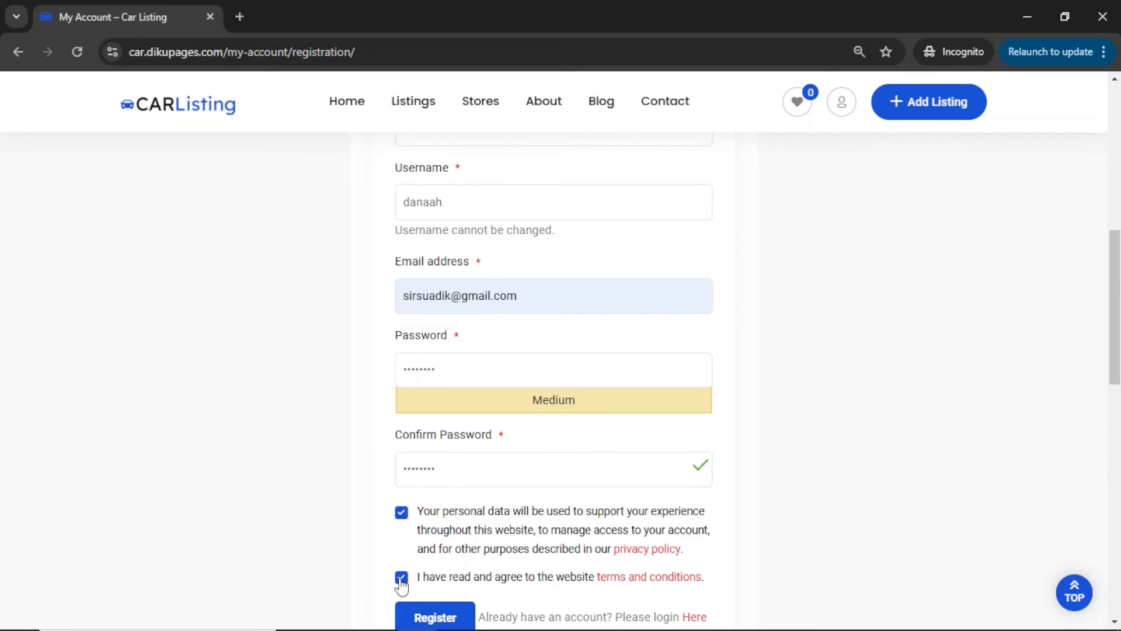
scroll(513, 563, down, 4)
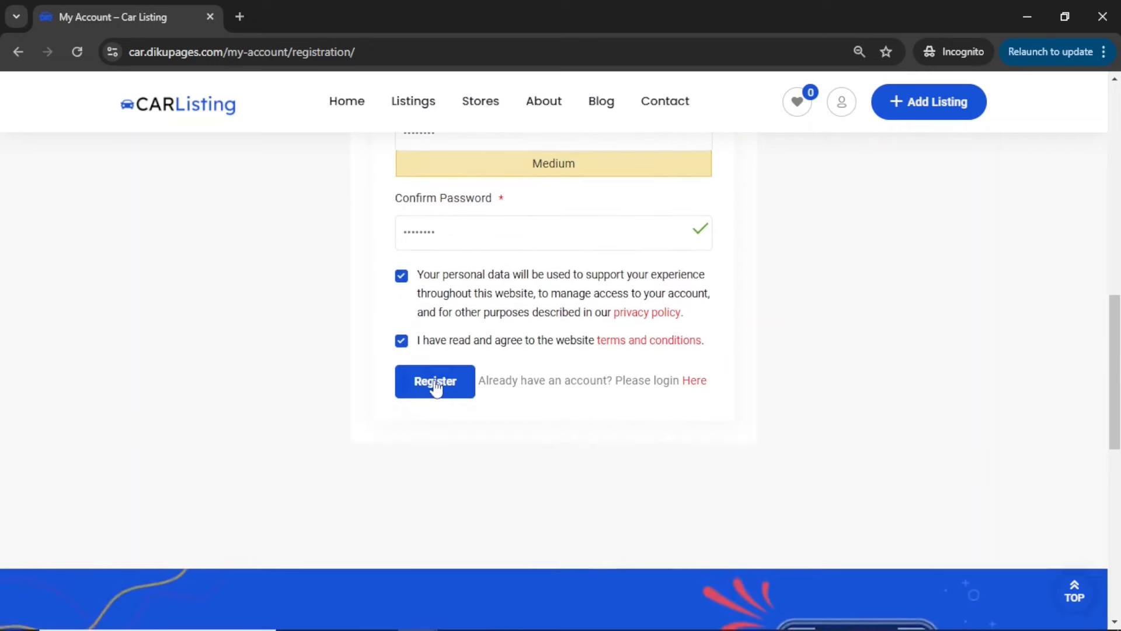
click(433, 387)
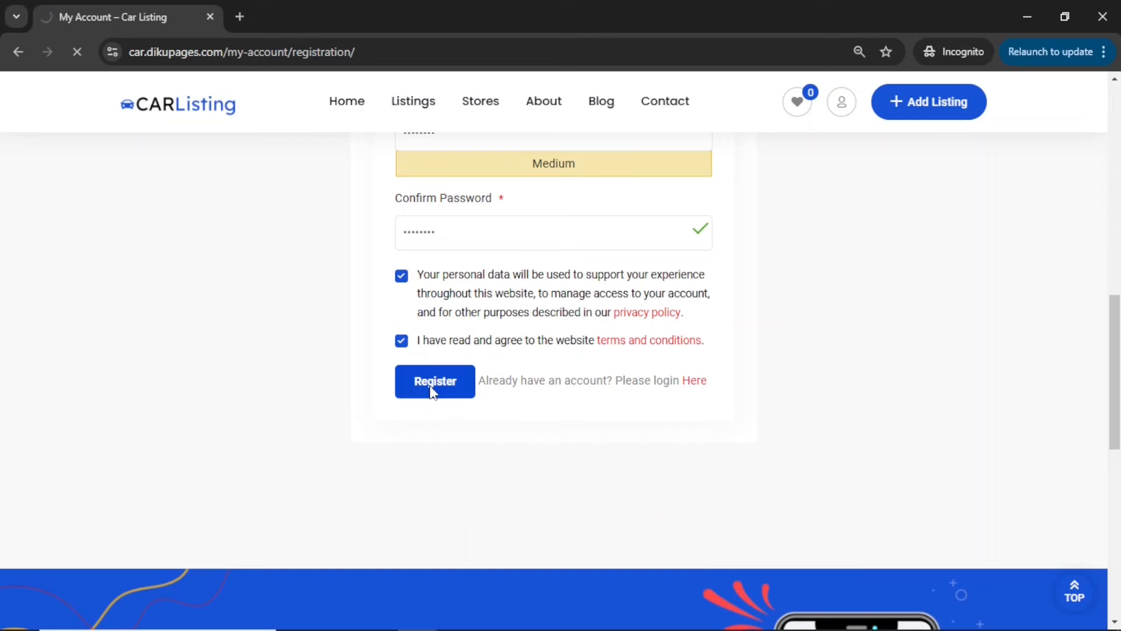
Switch to the Gmail inbox, open the "[Car Listing] Verify your email address" message and follow its link to confirm the account's e-mail address
scroll(433, 392, down, 2)
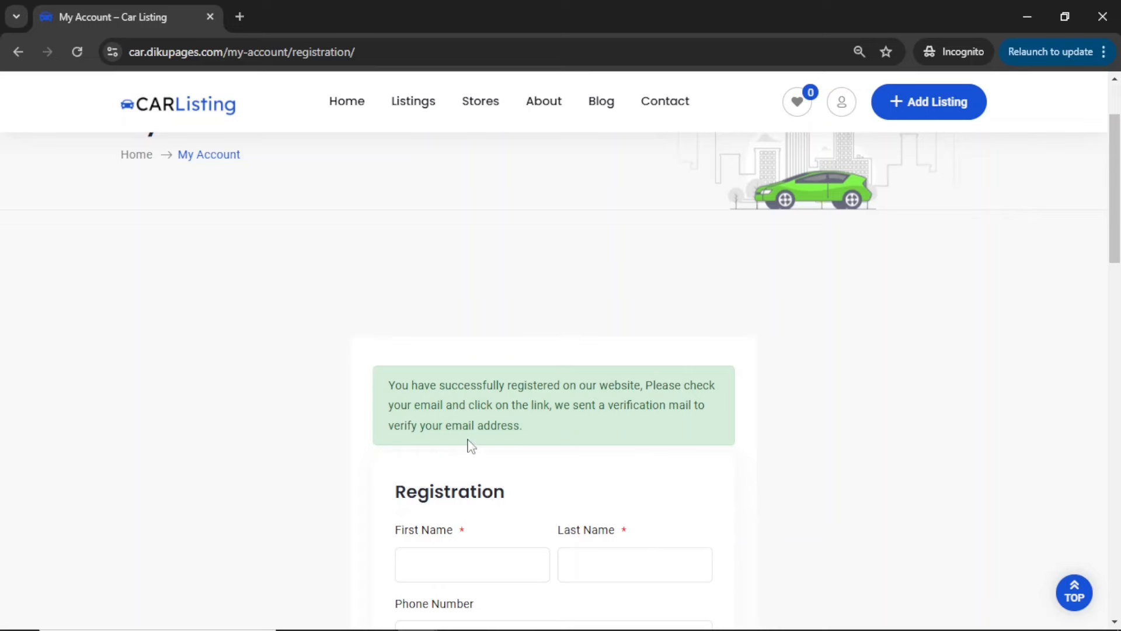
scroll(547, 447, down, 3)
scroll(549, 448, down, 2)
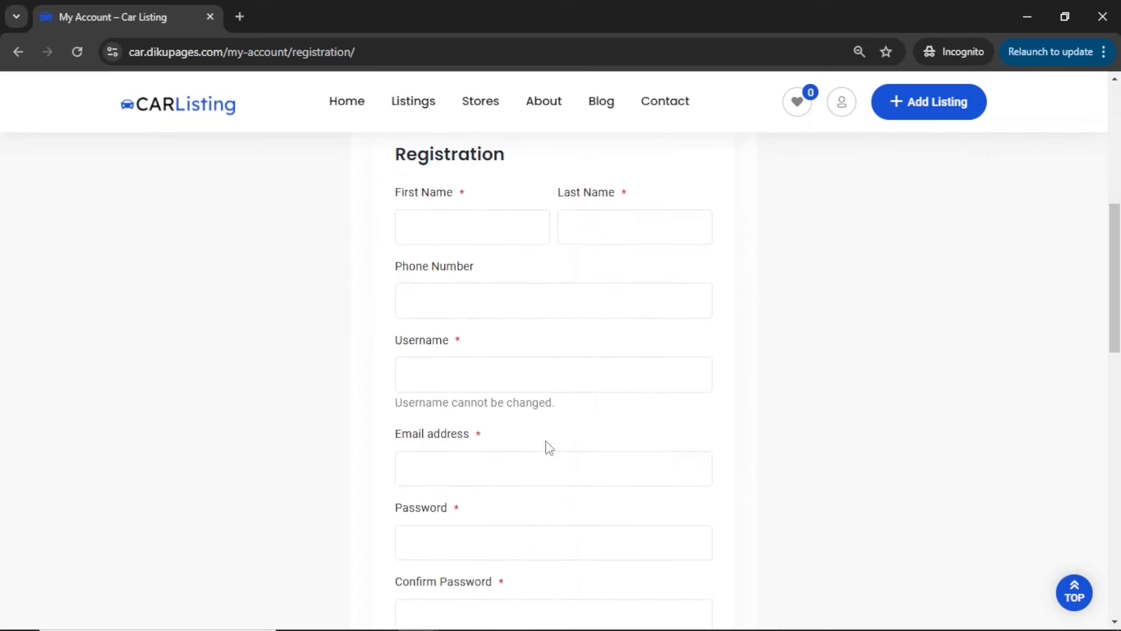
scroll(549, 448, up, 6)
scroll(549, 448, down, 3)
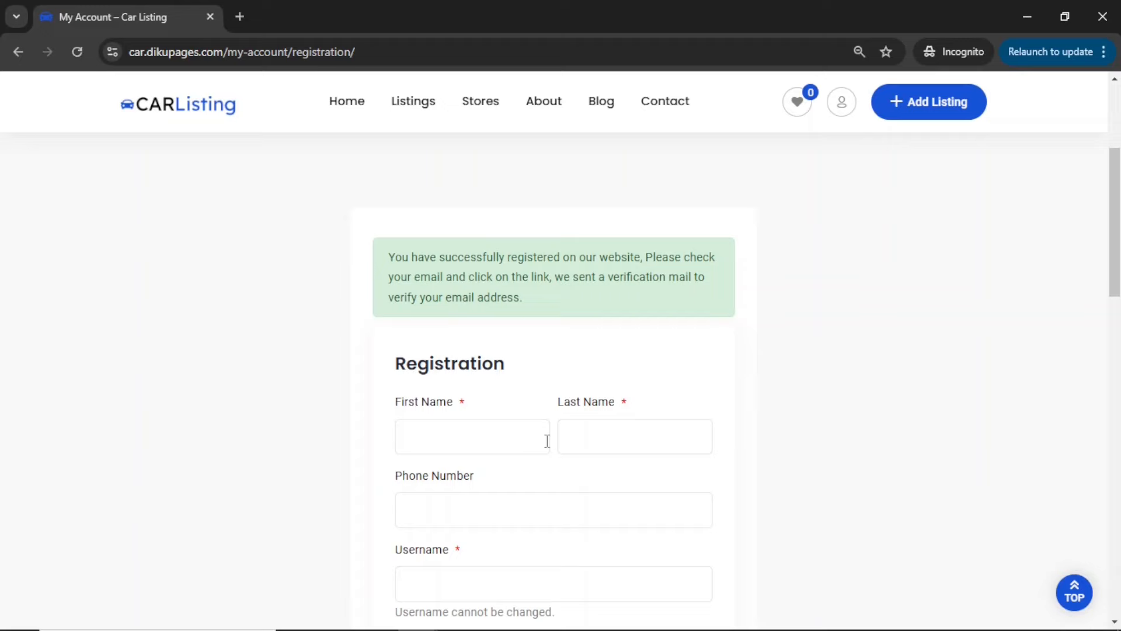
scroll(538, 385, down, 7)
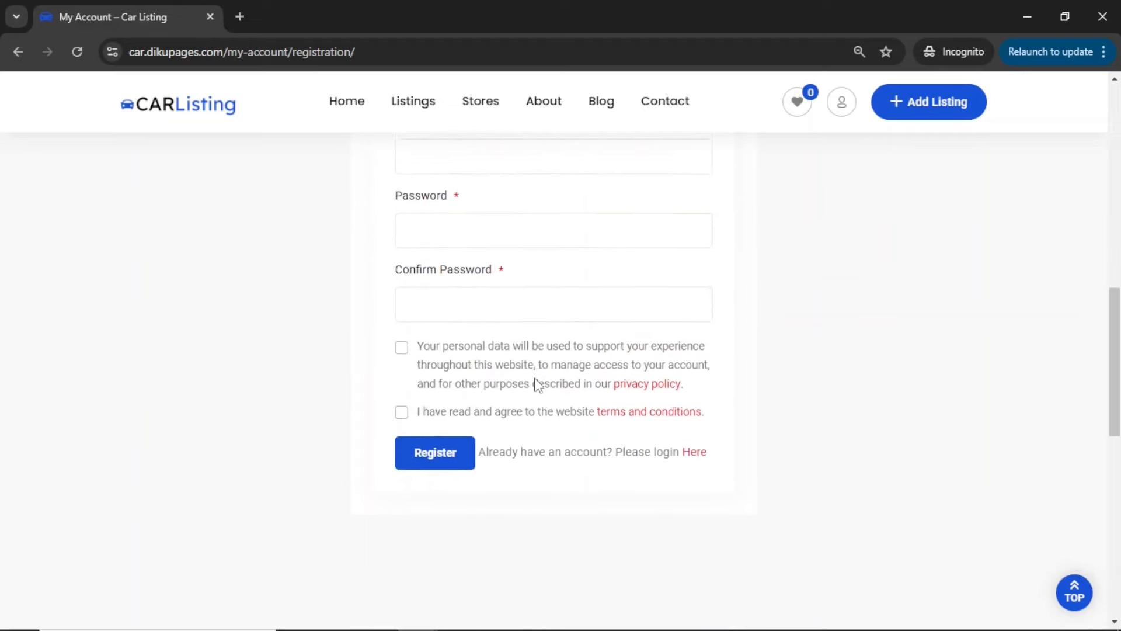
scroll(539, 385, up, 11)
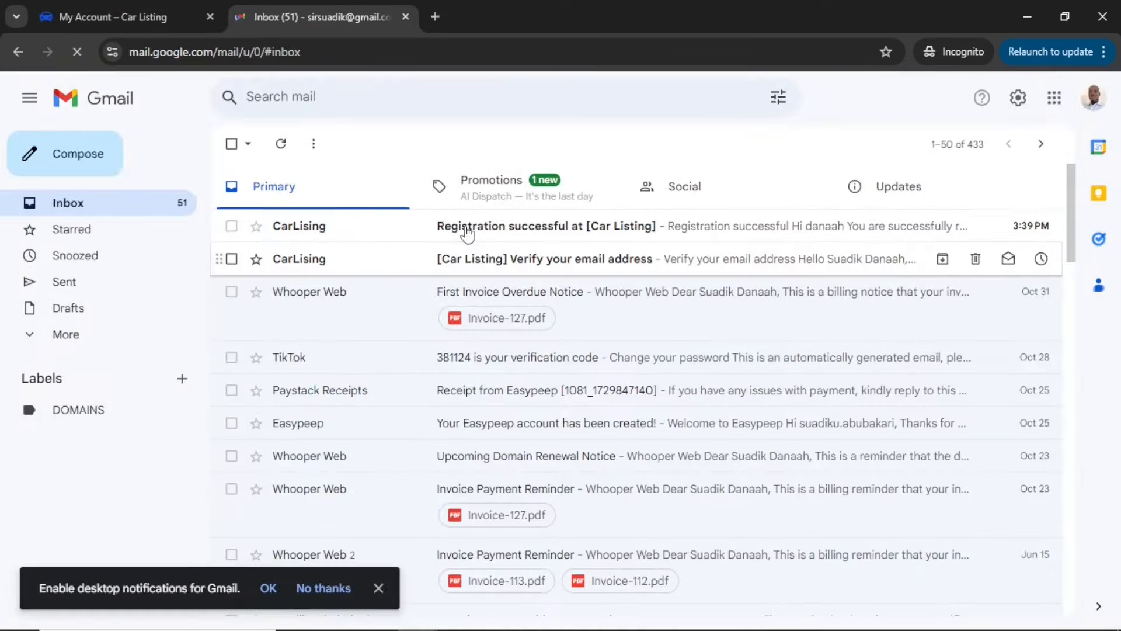
click(542, 266)
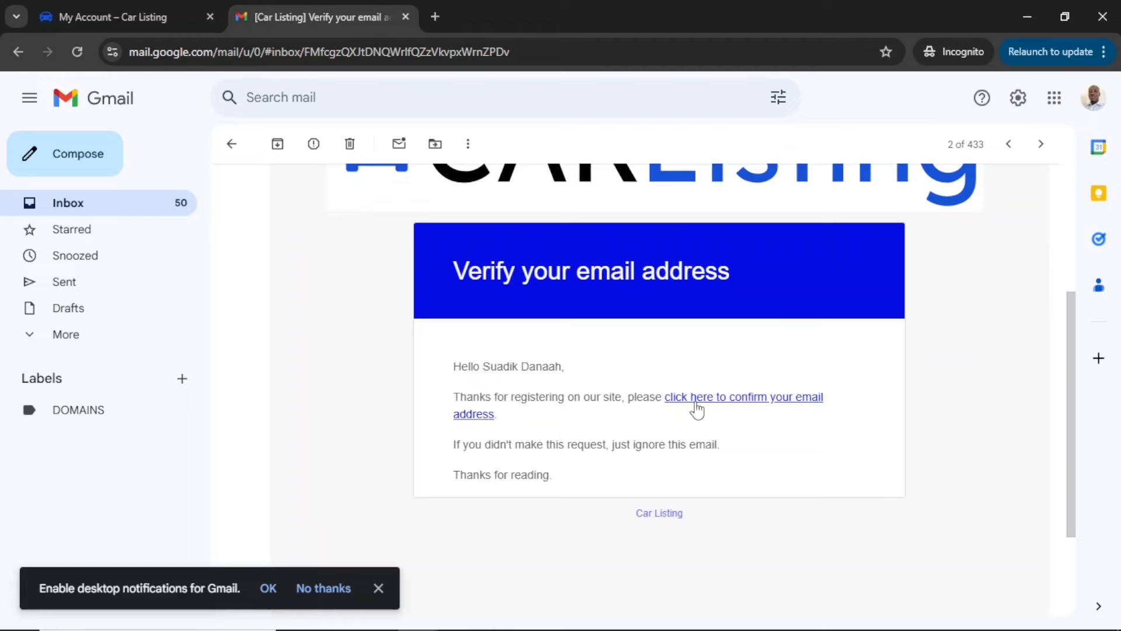
click(719, 403)
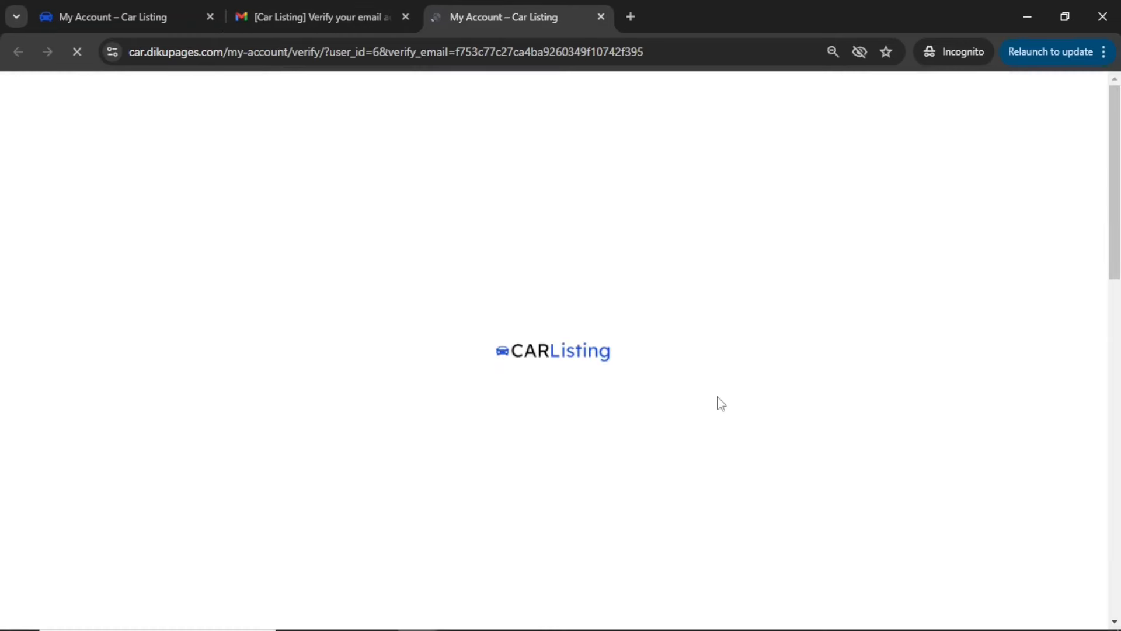
scroll(721, 403, down, 1)
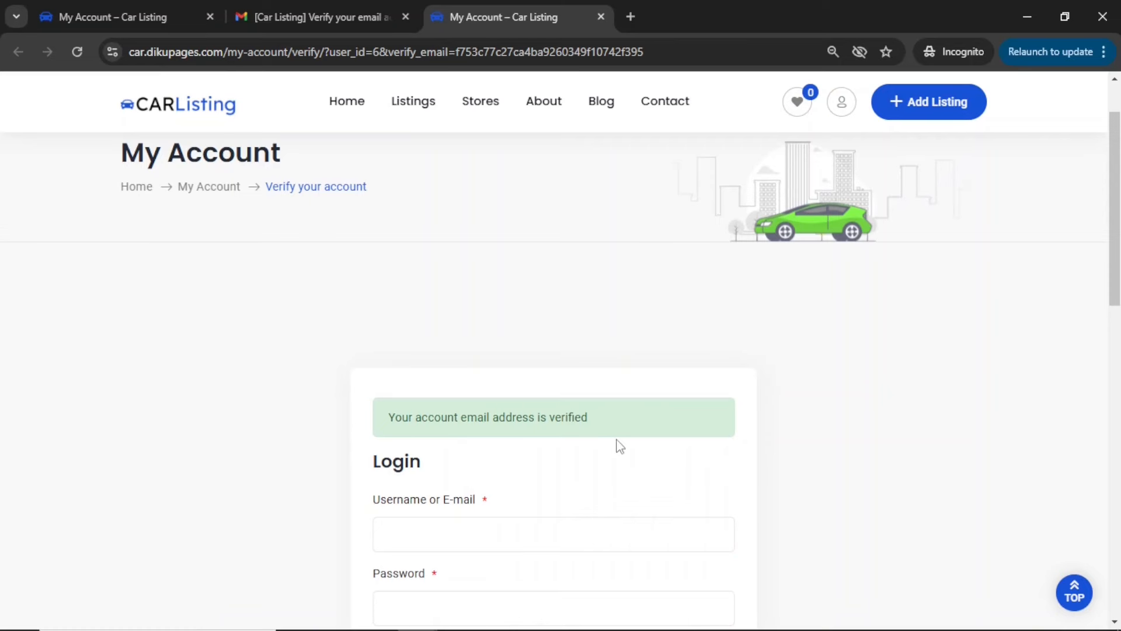
scroll(618, 445, down, 4)
scroll(616, 444, up, 5)
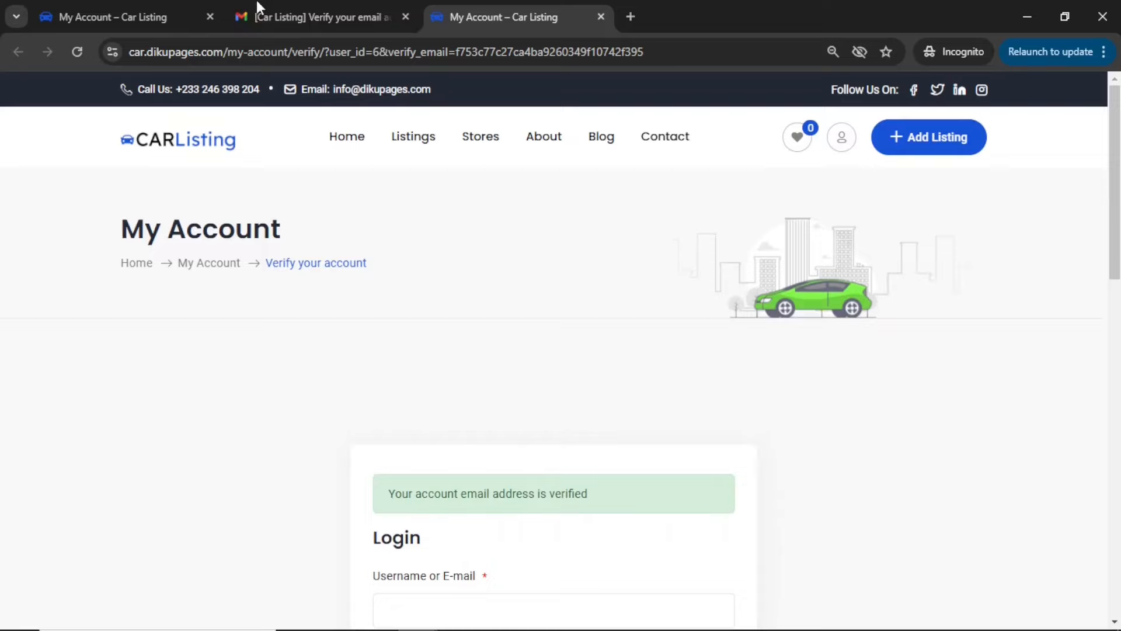
Return to the Gmail inbox and read the "Registration successful at [Car Listing]" message
click(259, 8)
click(228, 144)
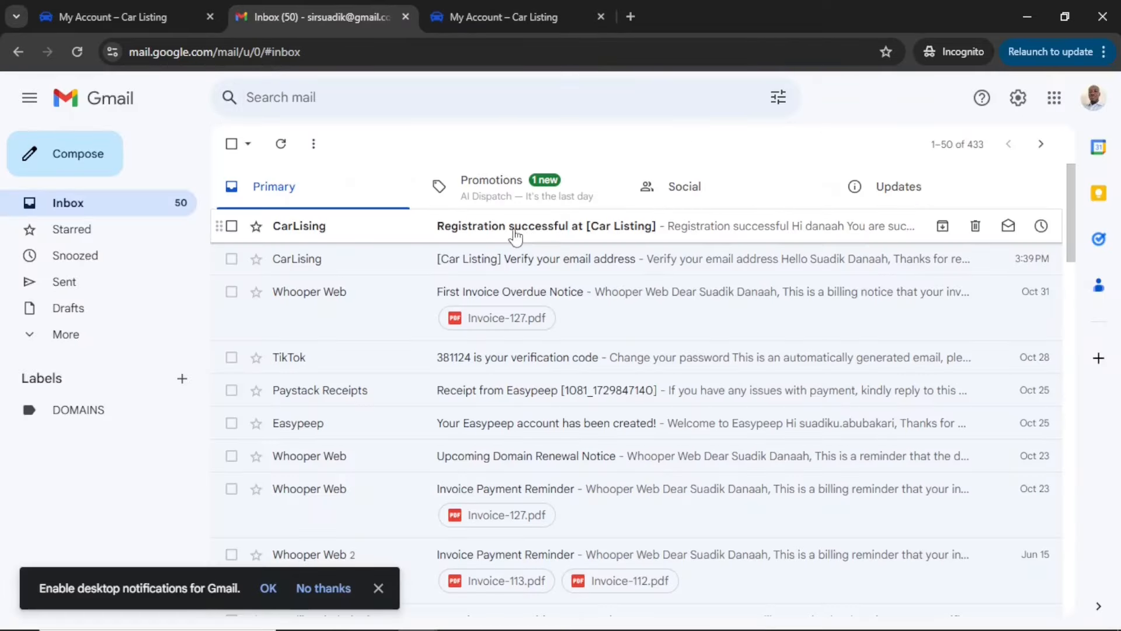
click(511, 232)
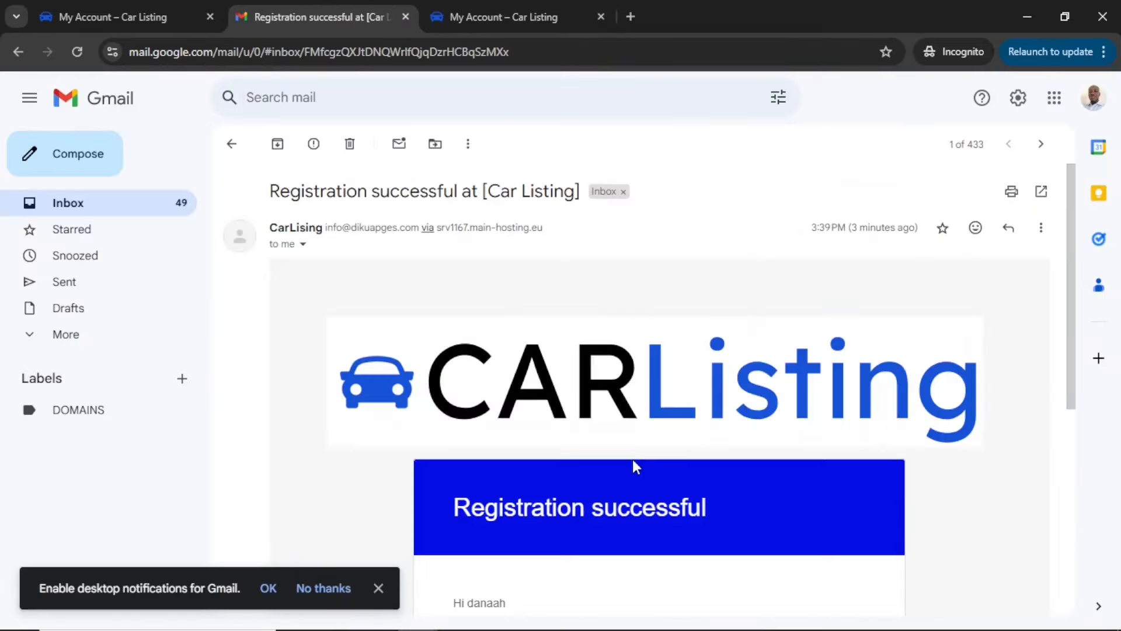
scroll(637, 467, down, 5)
drag(454, 283, 784, 304)
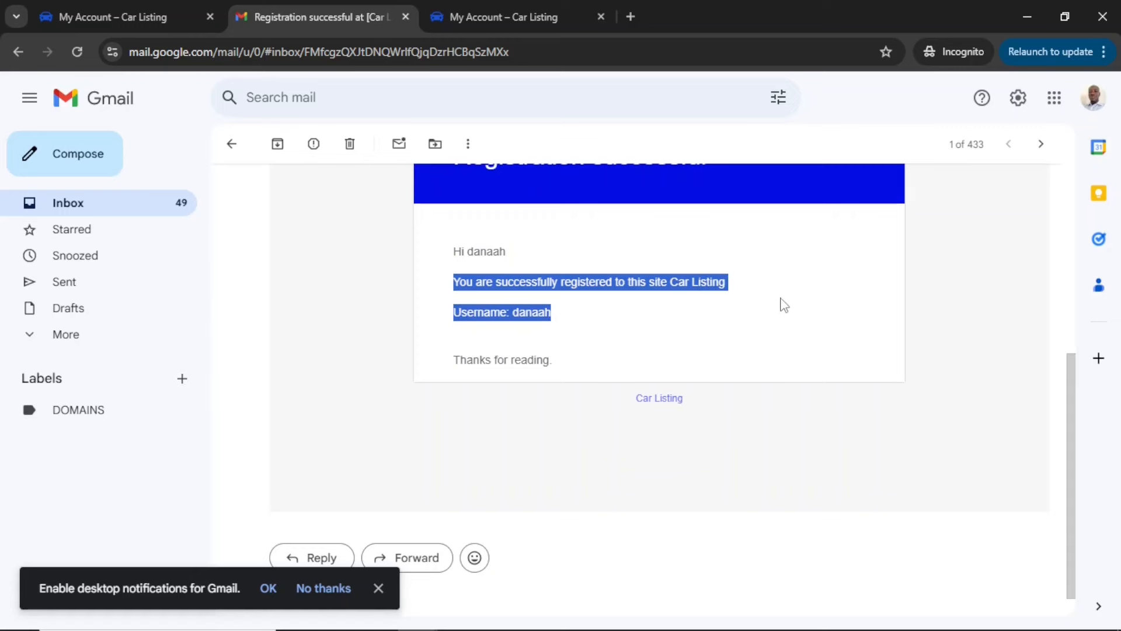
scroll(784, 304, up, 5)
Return to the Car Listing verification page, close the old registration page and start adding a listing
click(502, 16)
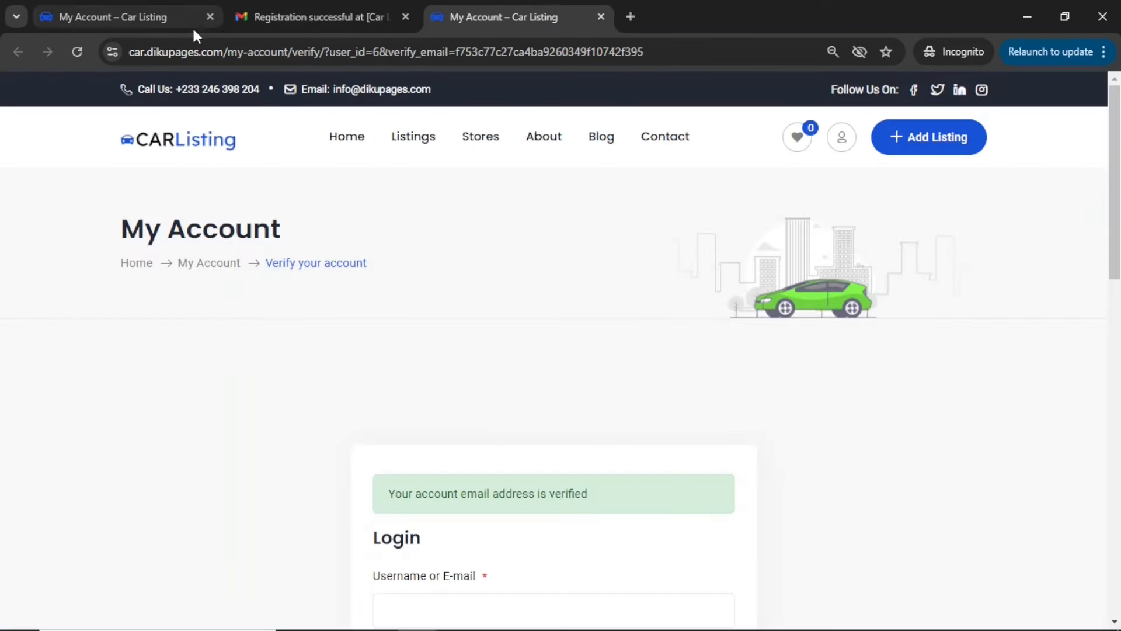
click(210, 17)
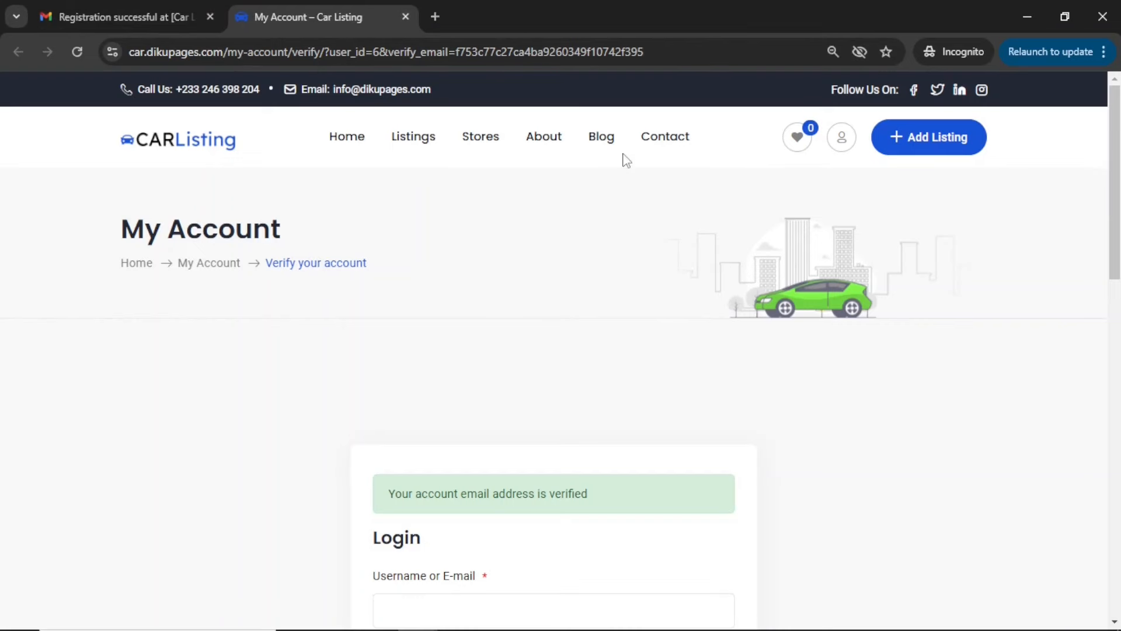
click(928, 140)
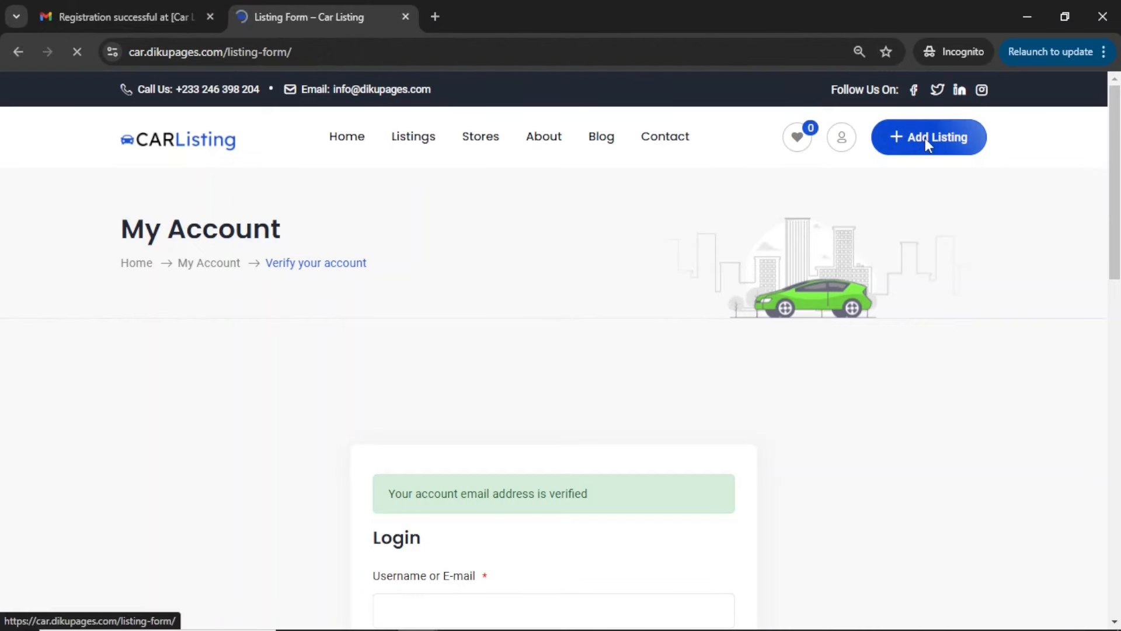
scroll(514, 480, down, 1)
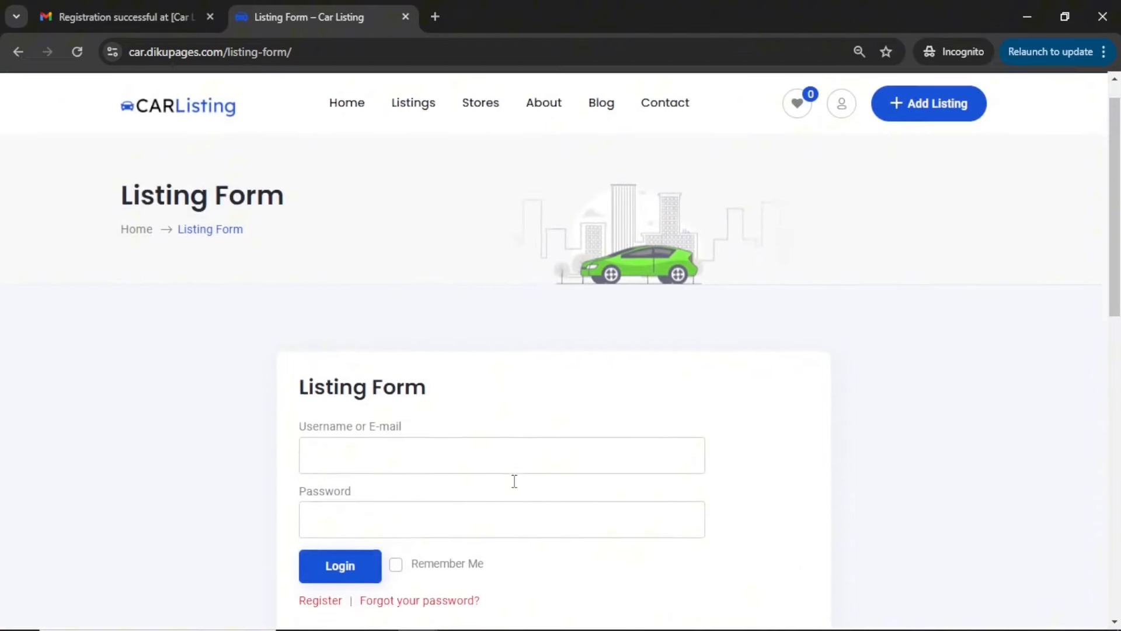
scroll(514, 480, down, 1)
Log in on the listing form page with the new account's username and password
click(406, 405)
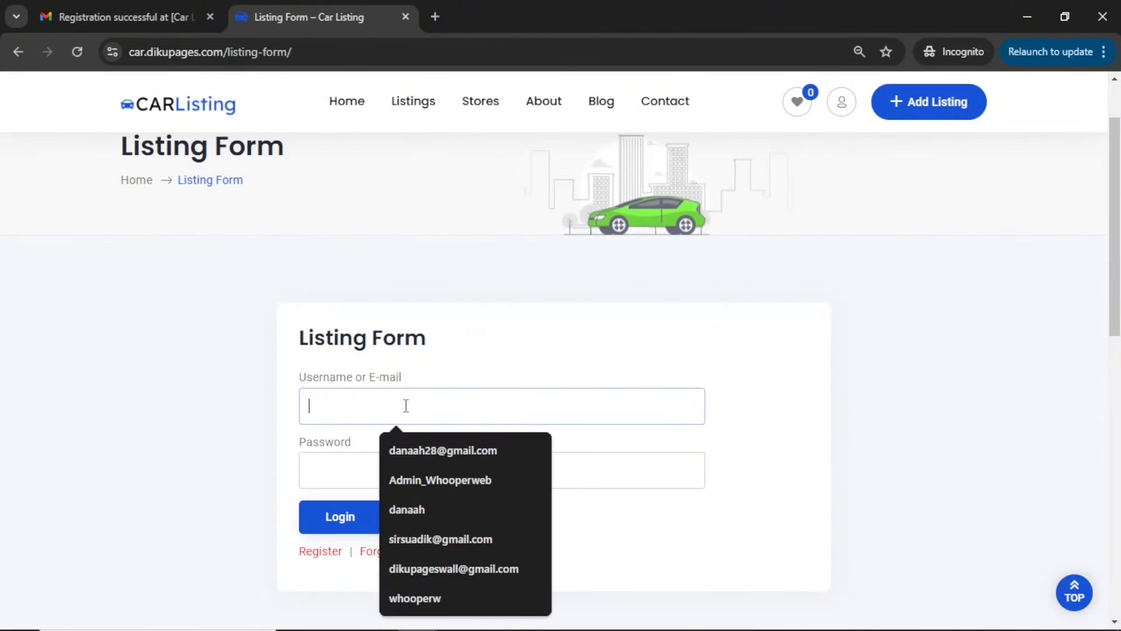
text(danaah)
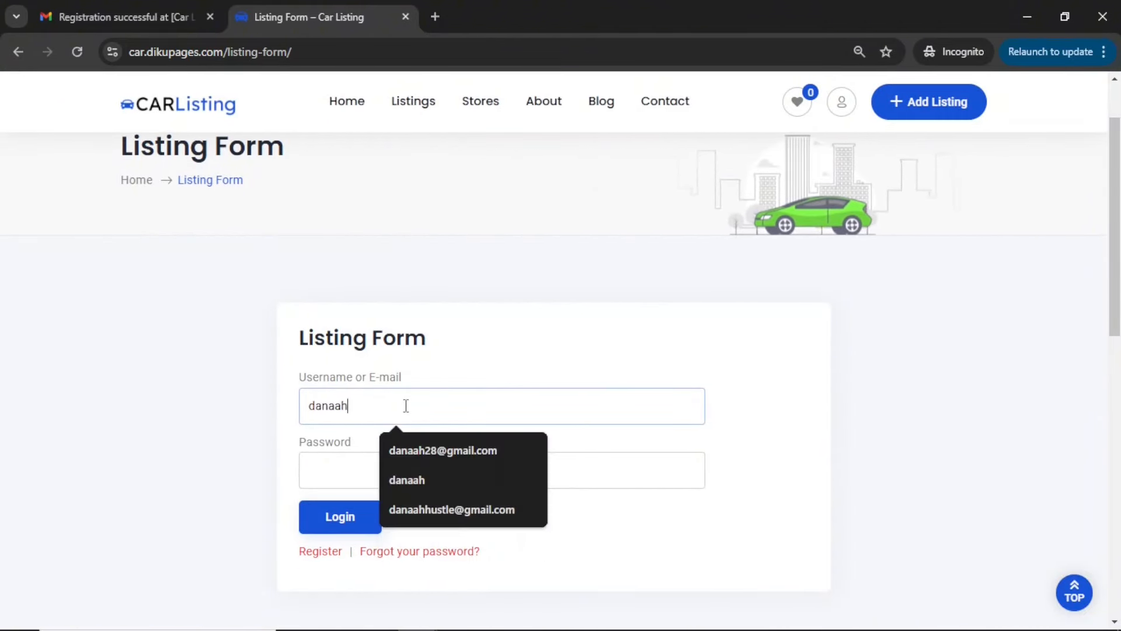
key(Tab)
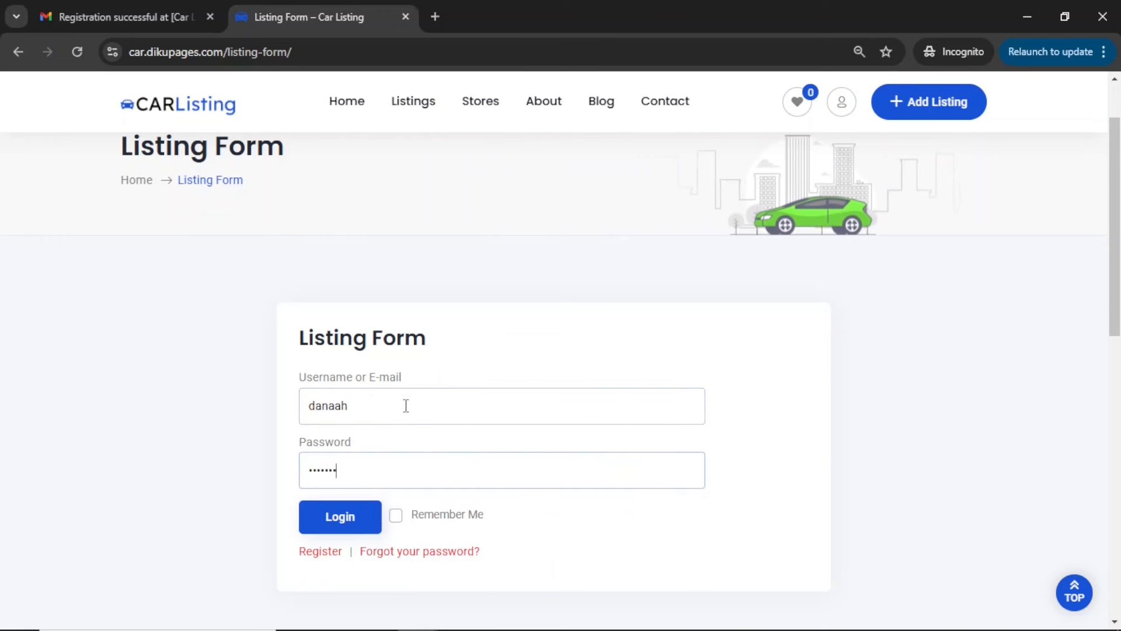
click(339, 516)
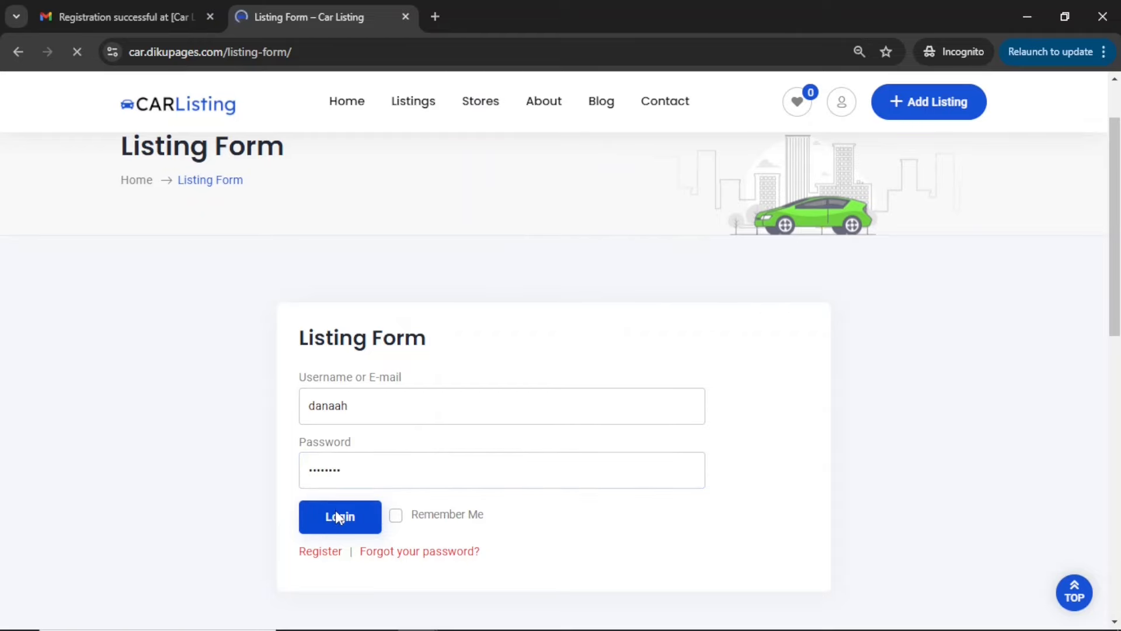
Set the new listing's ad type to Sell and its category to SUV
scroll(493, 444, down, 4)
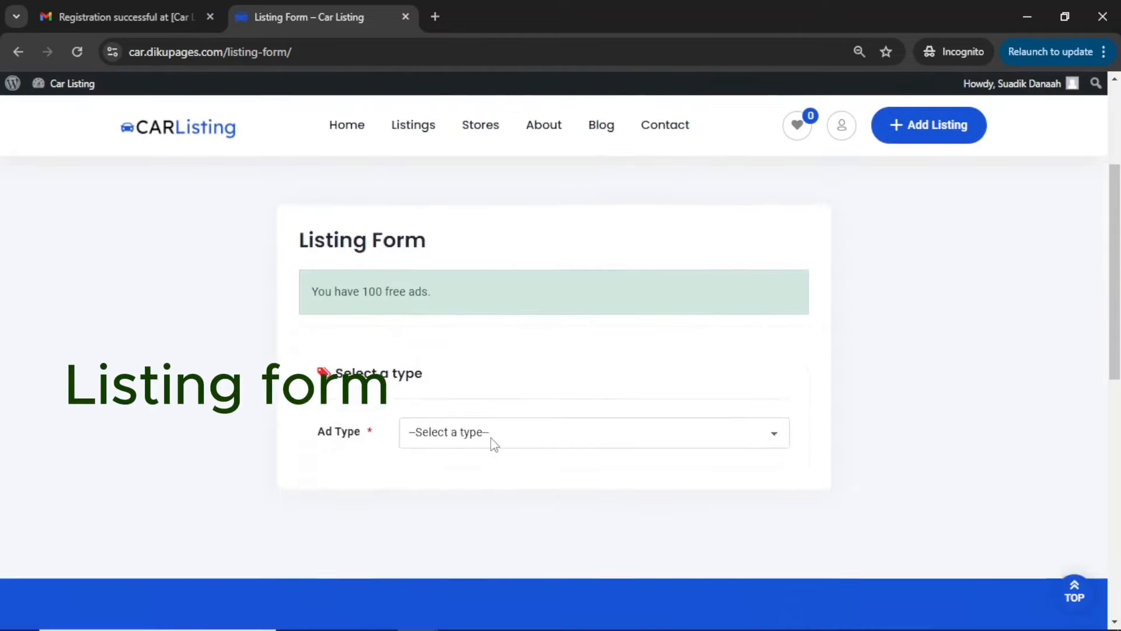
scroll(492, 439, down, 2)
scroll(491, 441, up, 1)
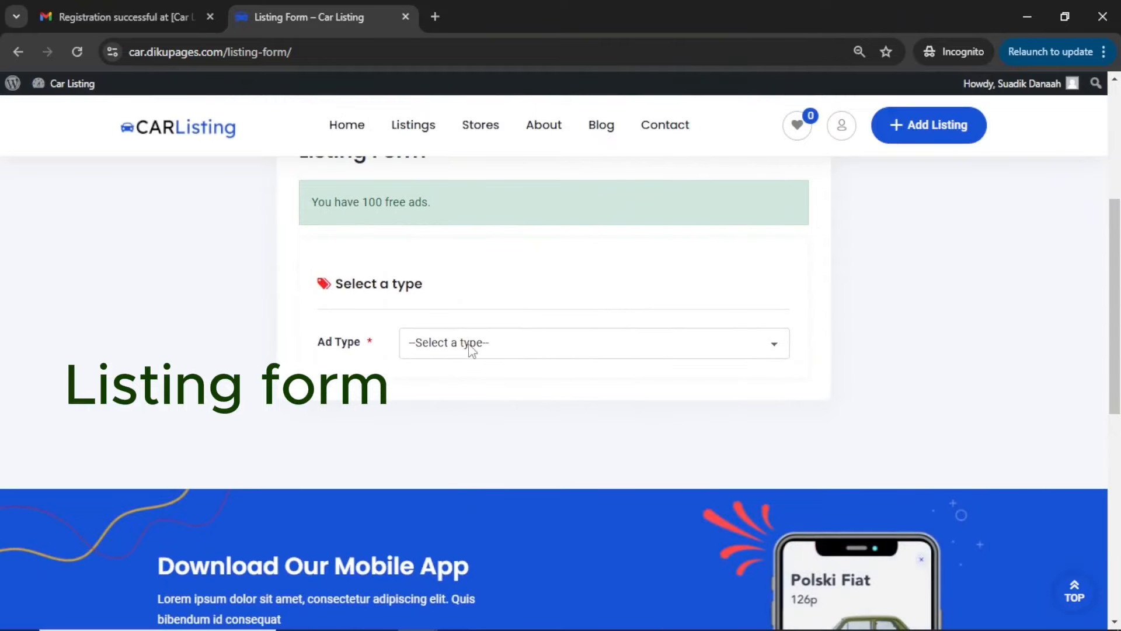
click(473, 348)
click(446, 393)
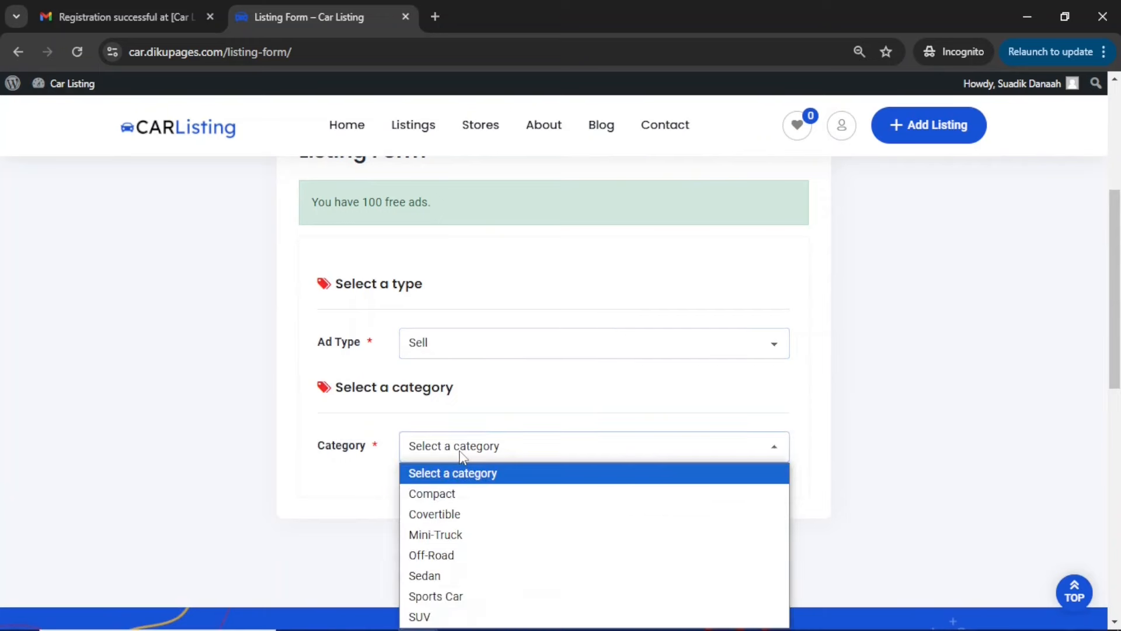
scroll(459, 456, down, 3)
click(458, 325)
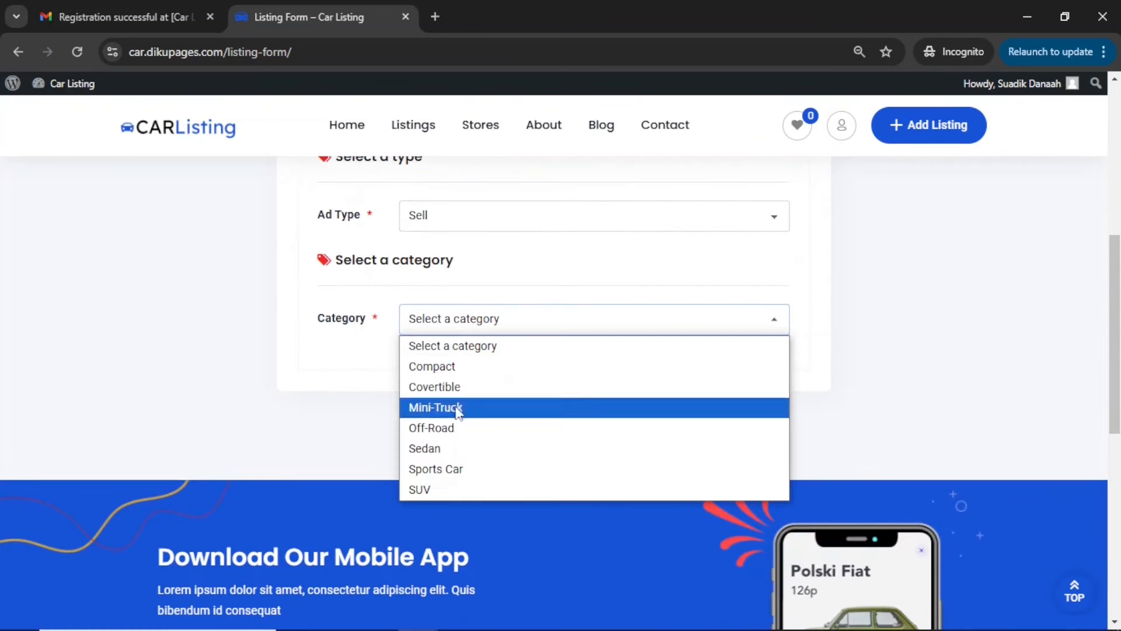
click(422, 492)
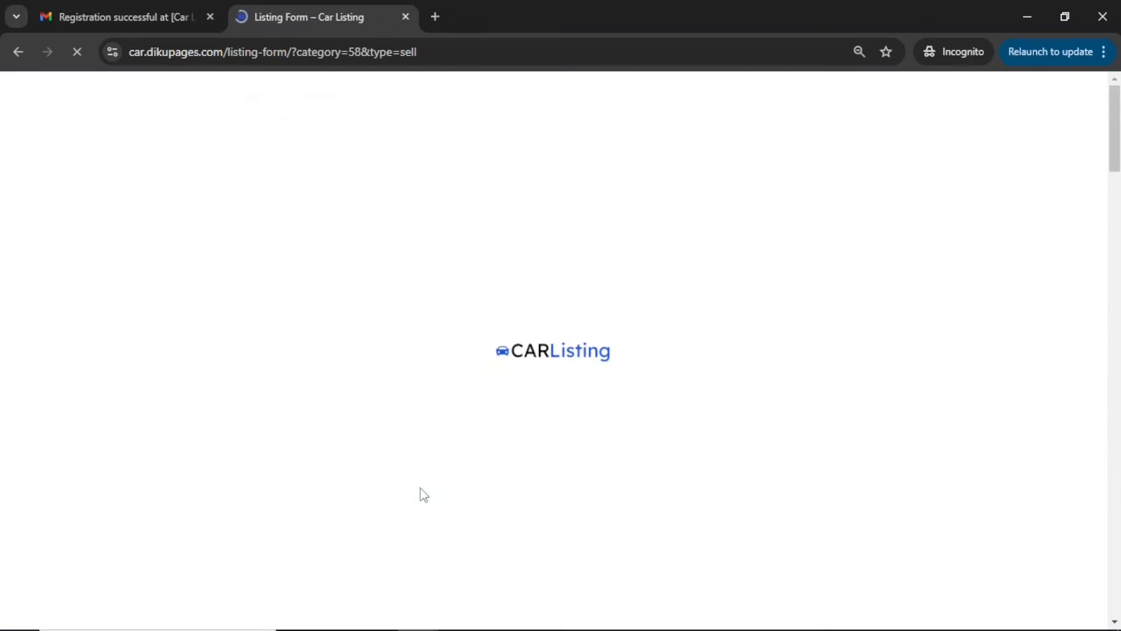
Switch to the browser window with the Car Listing home page, examine its featured listings and return to the incognito listing form
scroll(420, 493, down, 5)
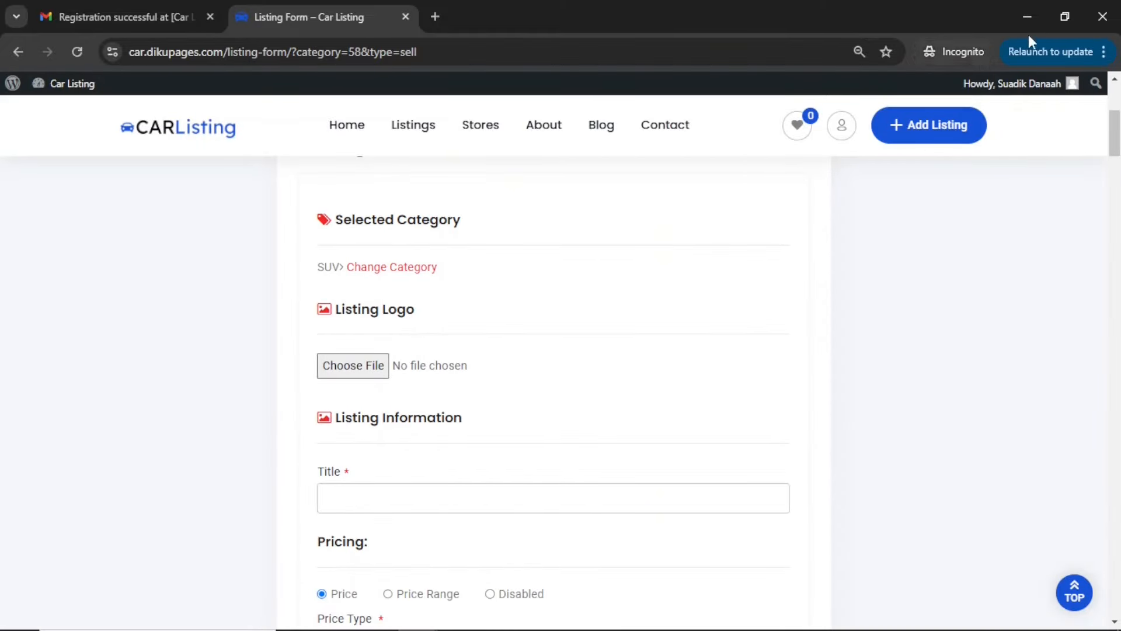
click(1028, 17)
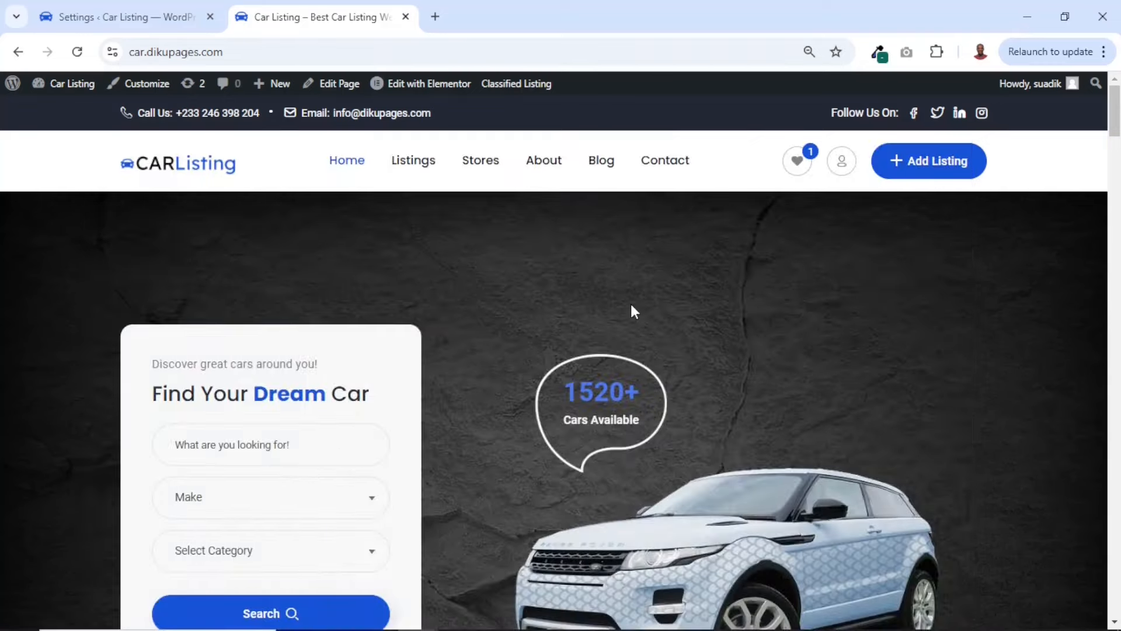
scroll(630, 304, down, 10)
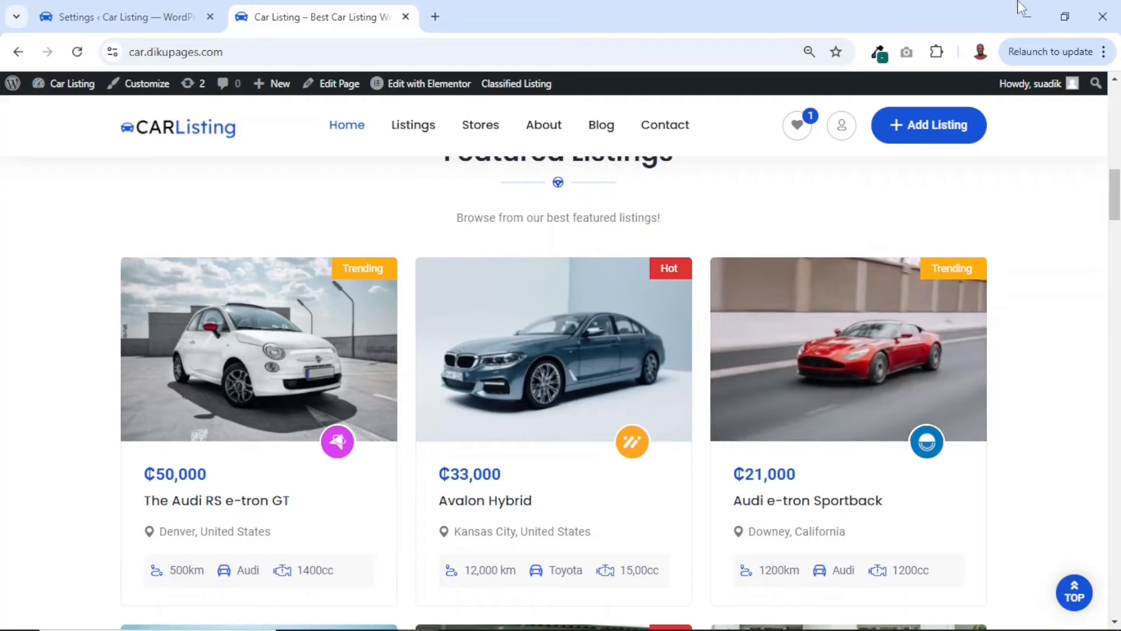
click(1027, 17)
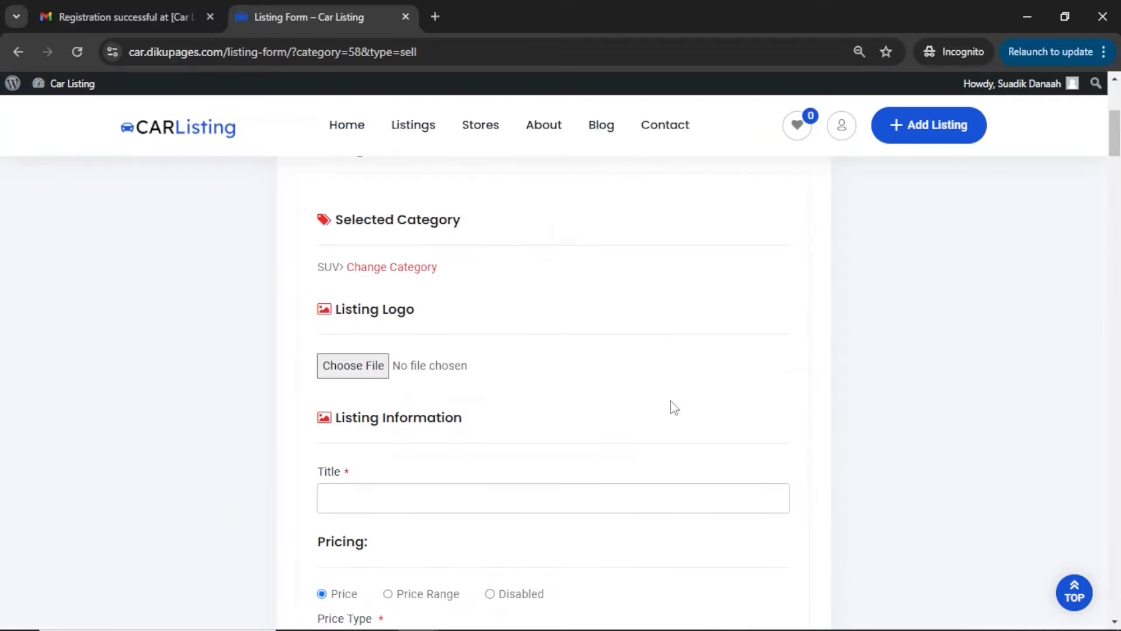
Title the listing "Renault 2023 Car for sale" and check the price type choices, keeping Fixed
scroll(674, 407, down, 3)
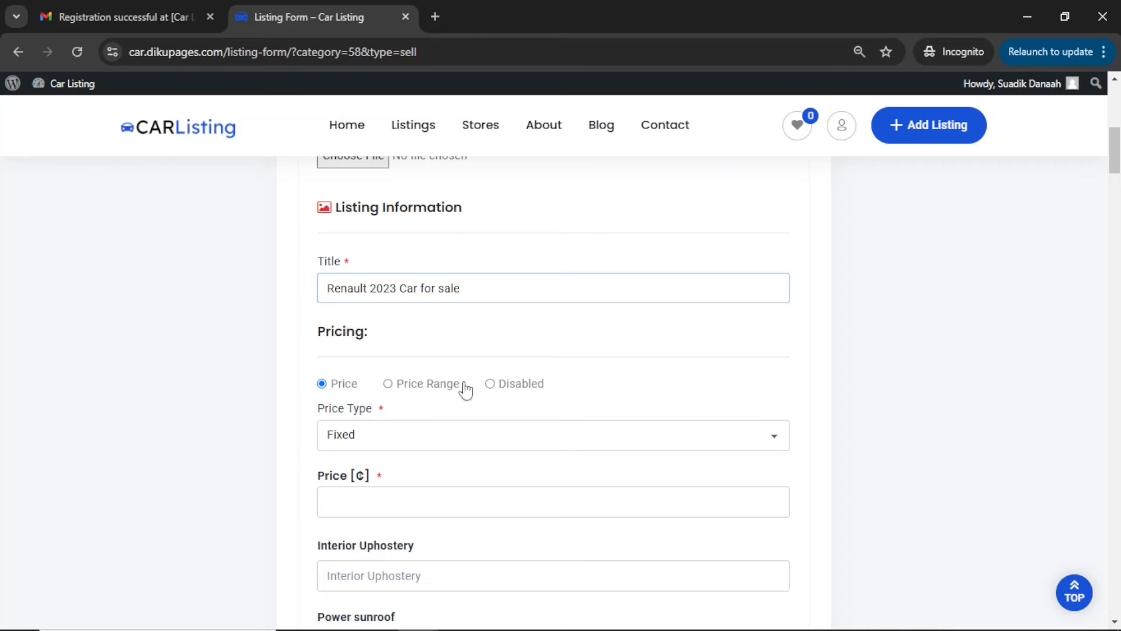
click(366, 438)
click(374, 442)
click(376, 442)
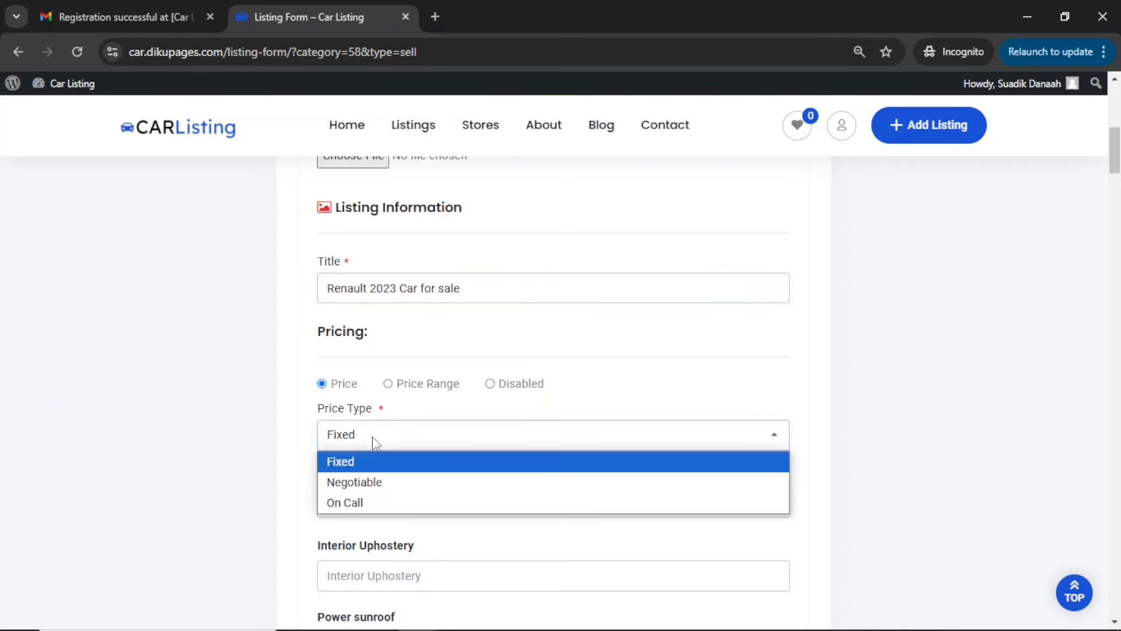
click(401, 432)
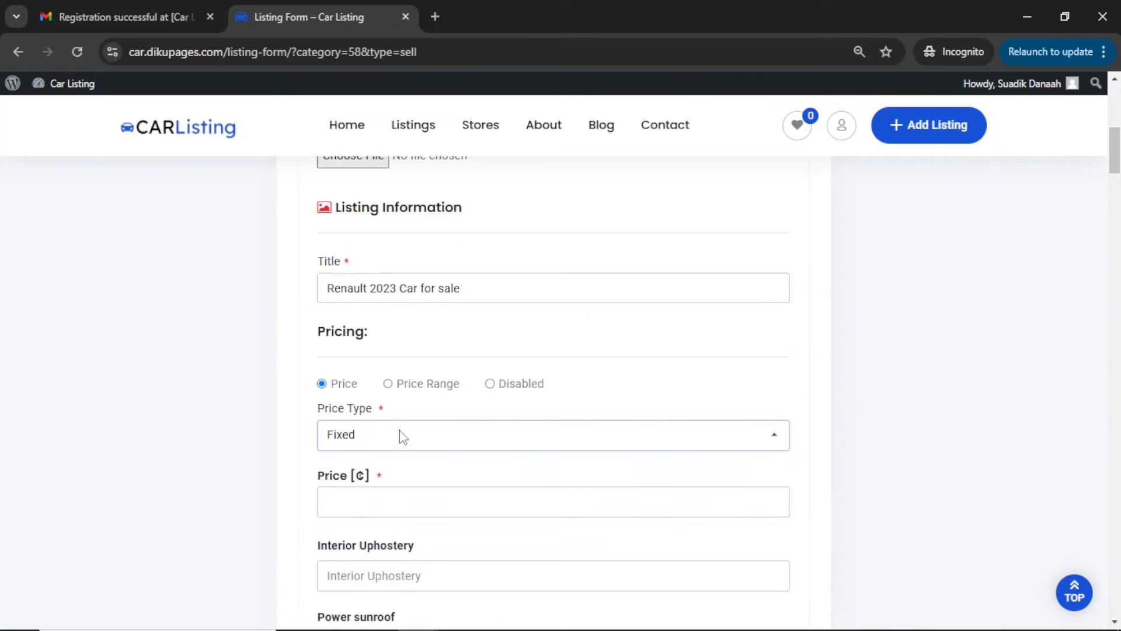
Set the listing's fixed price to 52000
click(362, 502)
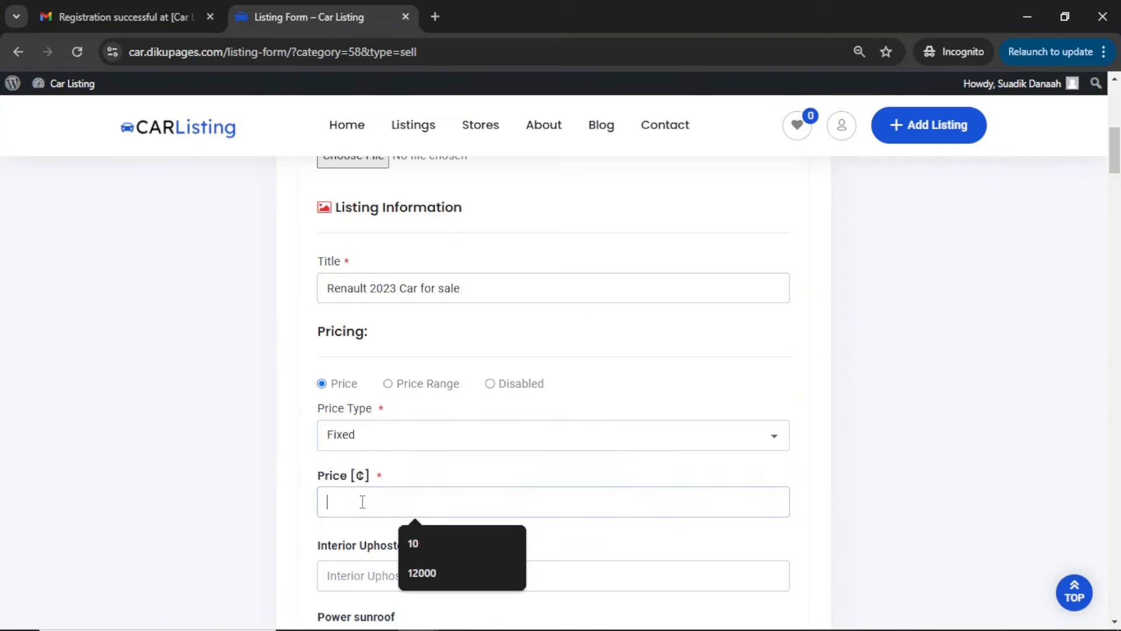
text(52000)
scroll(362, 502, down, 4)
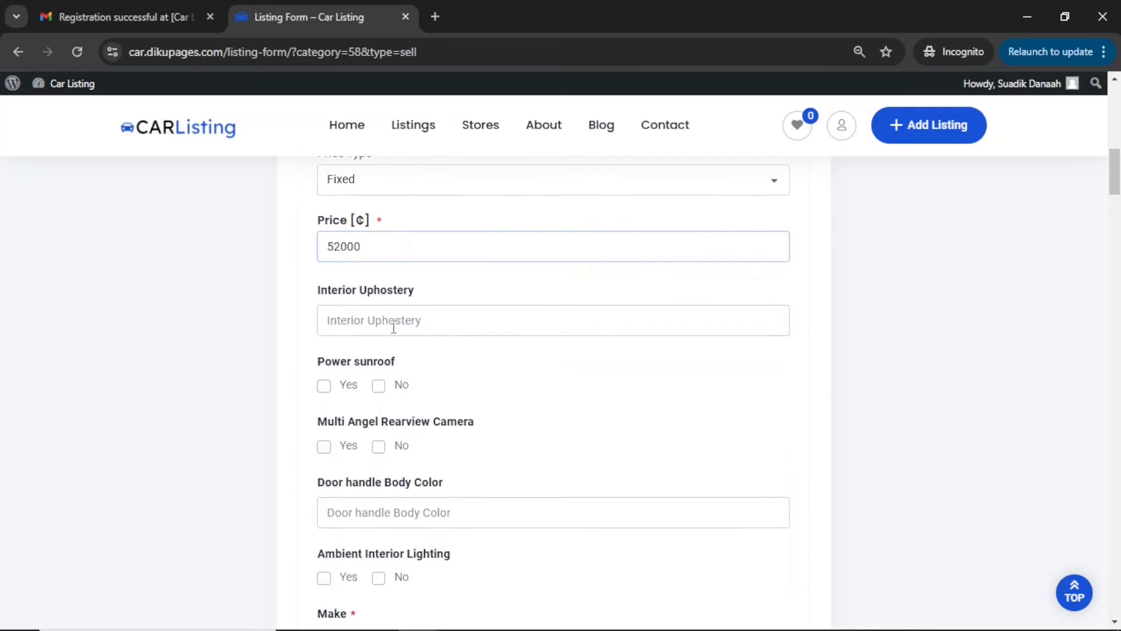
Mark Yes for the power sunroof, the multi-angle rearview camera and the ambient interior lighting
click(434, 440)
scroll(477, 454, down, 2)
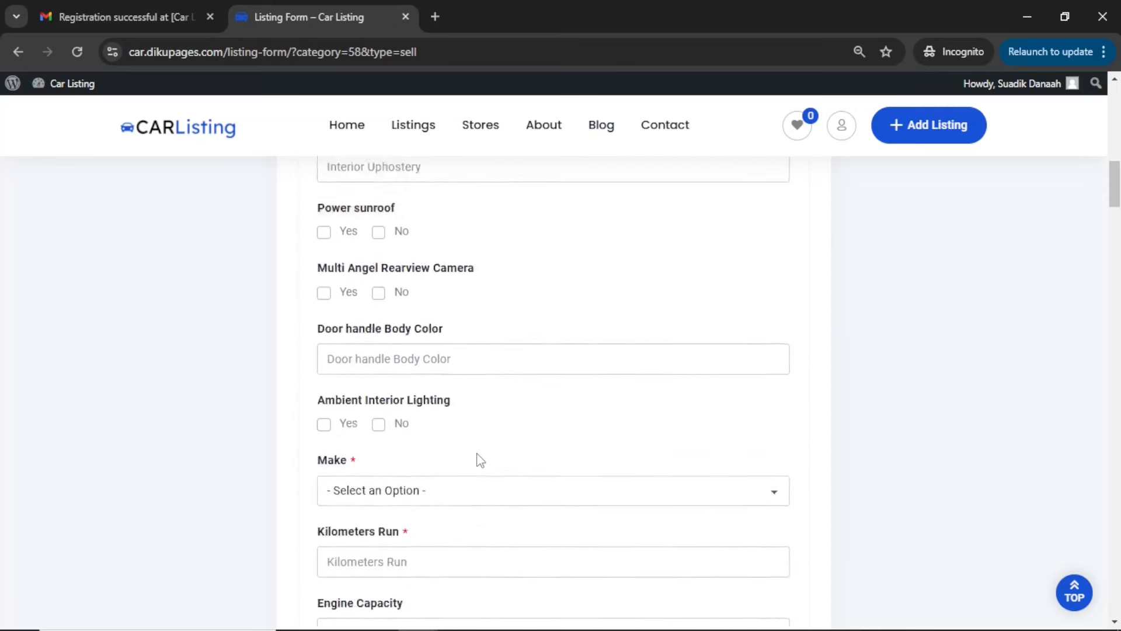
scroll(476, 454, up, 3)
scroll(476, 454, down, 2)
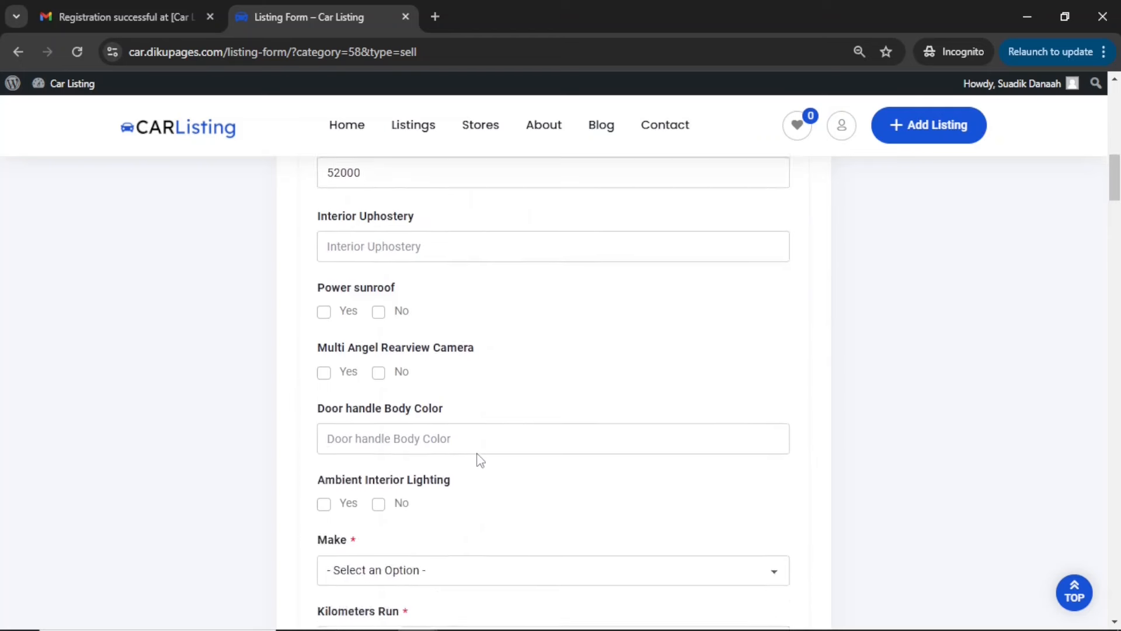
click(320, 312)
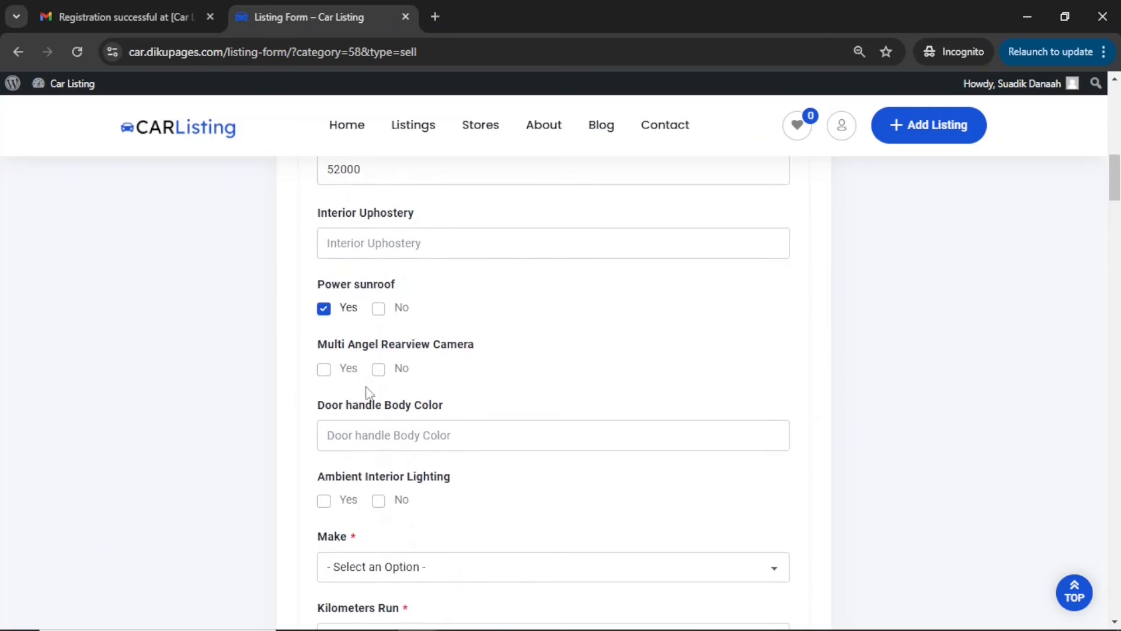
click(326, 374)
scroll(465, 427, down, 3)
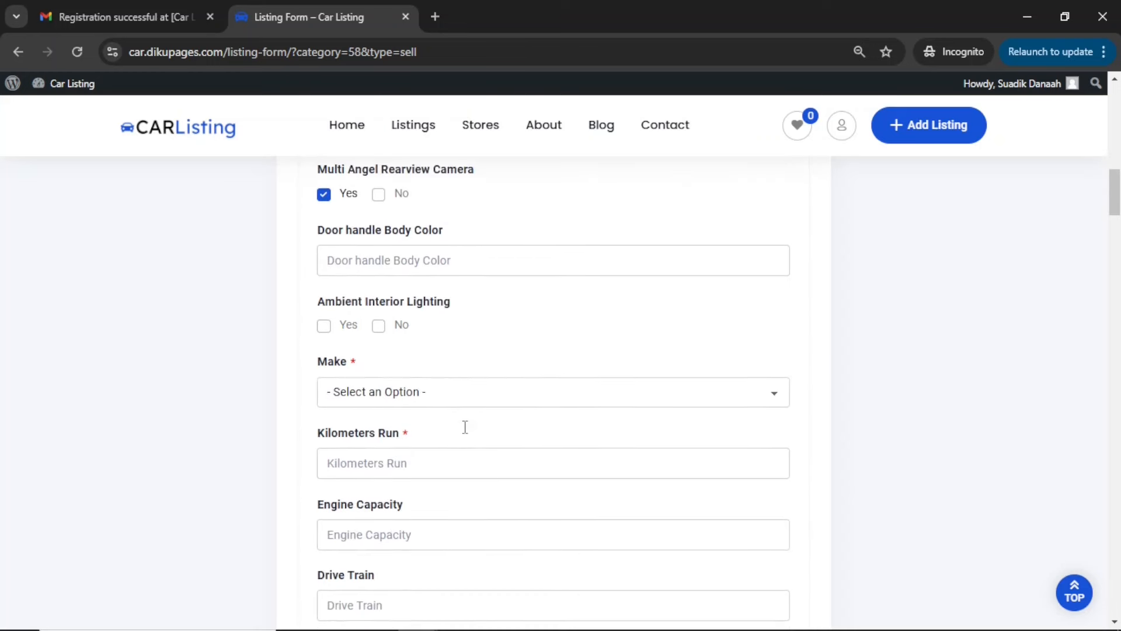
click(324, 330)
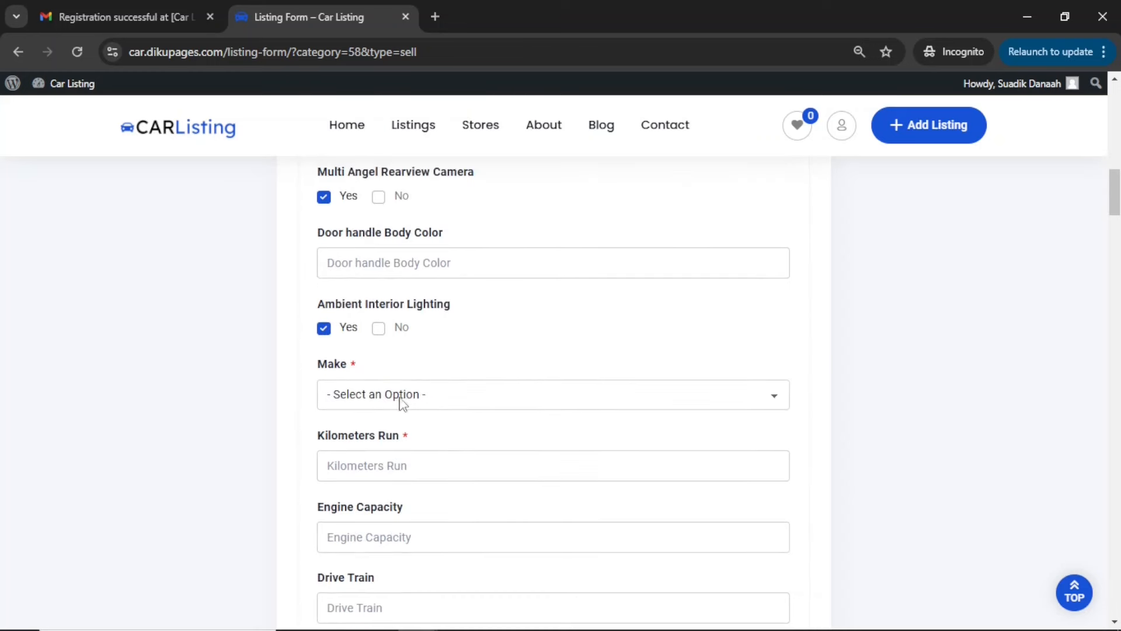
Set the car's make to Renault and its model to Kardian
click(374, 401)
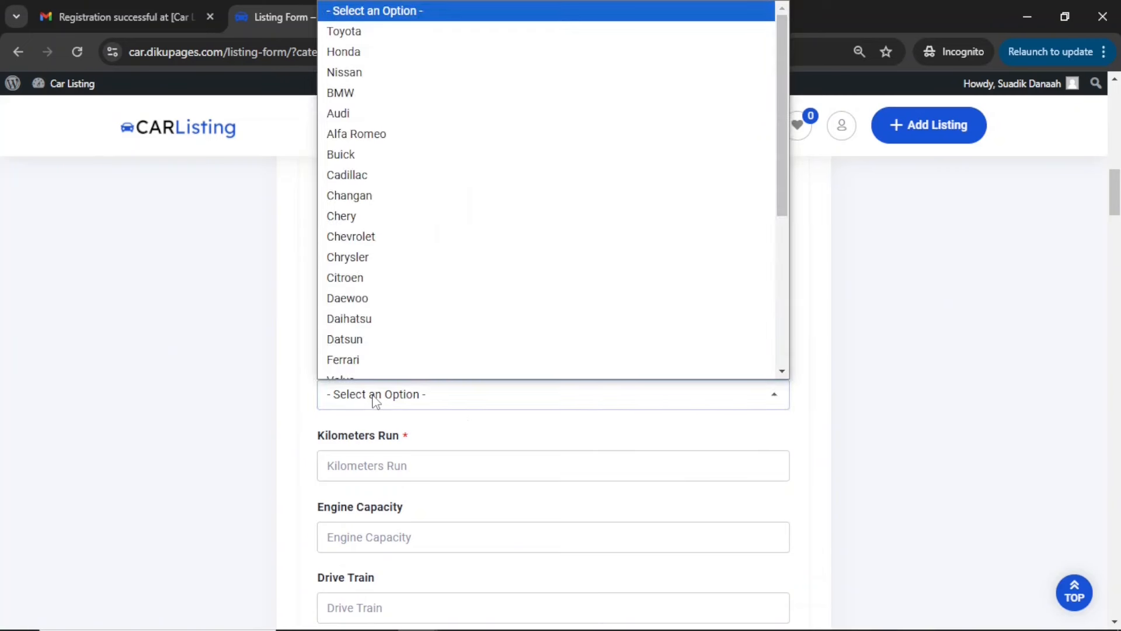
scroll(388, 328, down, 5)
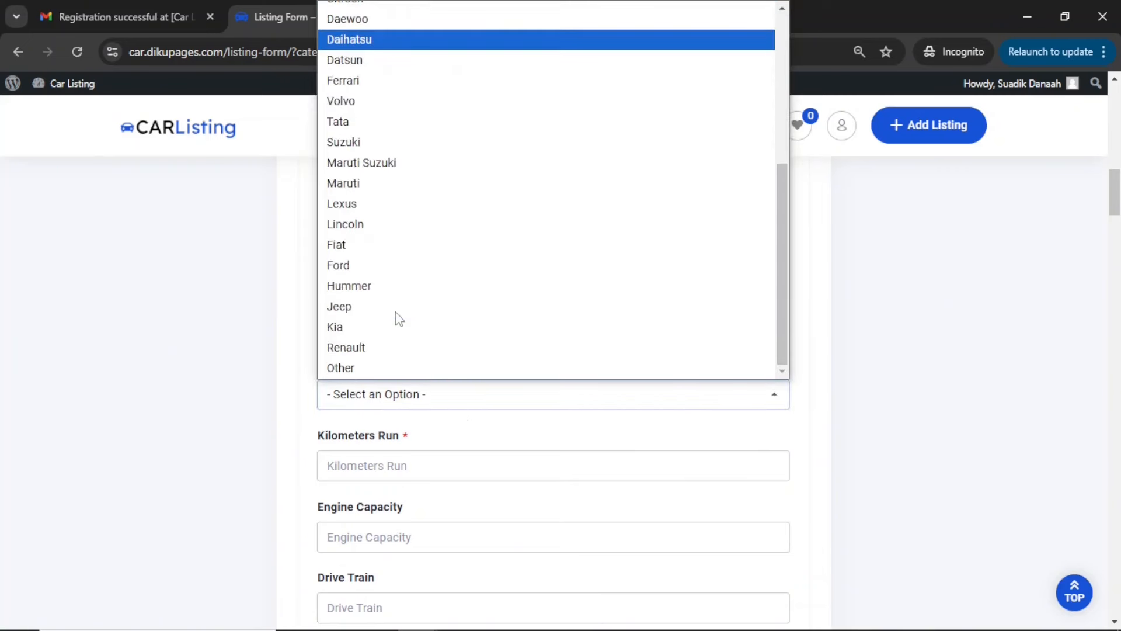
click(371, 348)
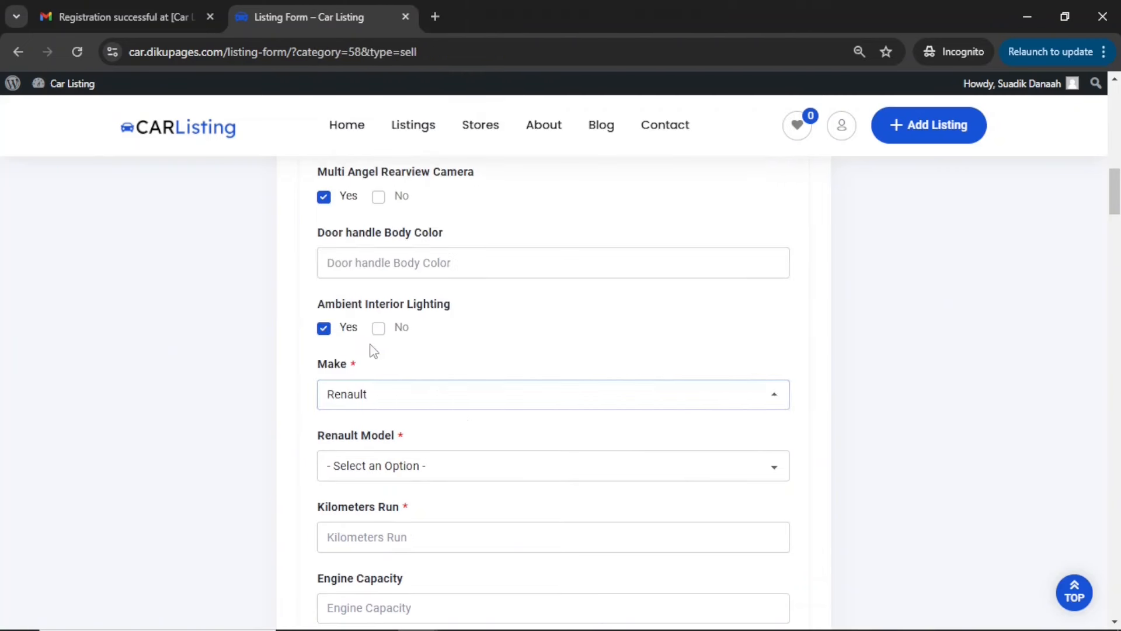
click(373, 474)
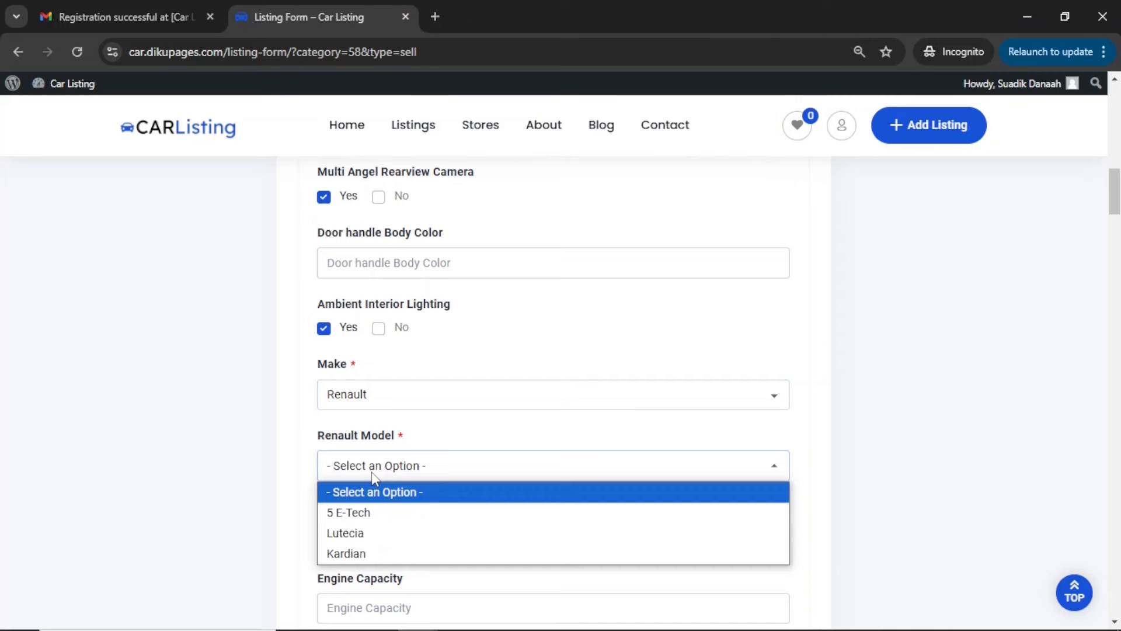
click(384, 550)
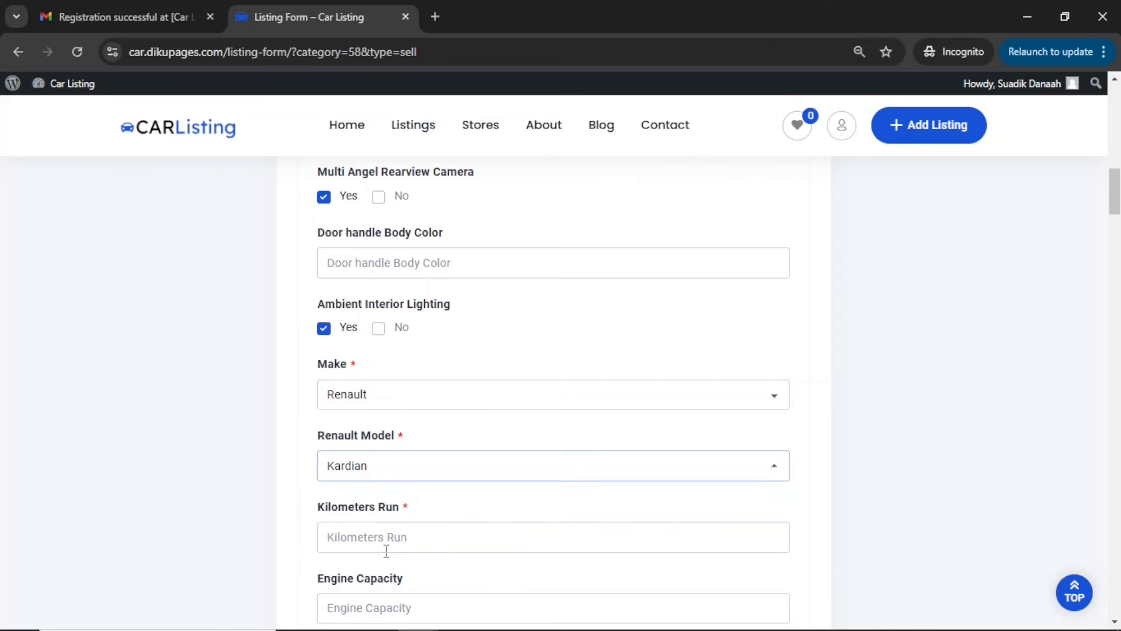
Enter 124556 kilometers run, an engine capacity of 1400 and 4 cylinders
click(392, 536)
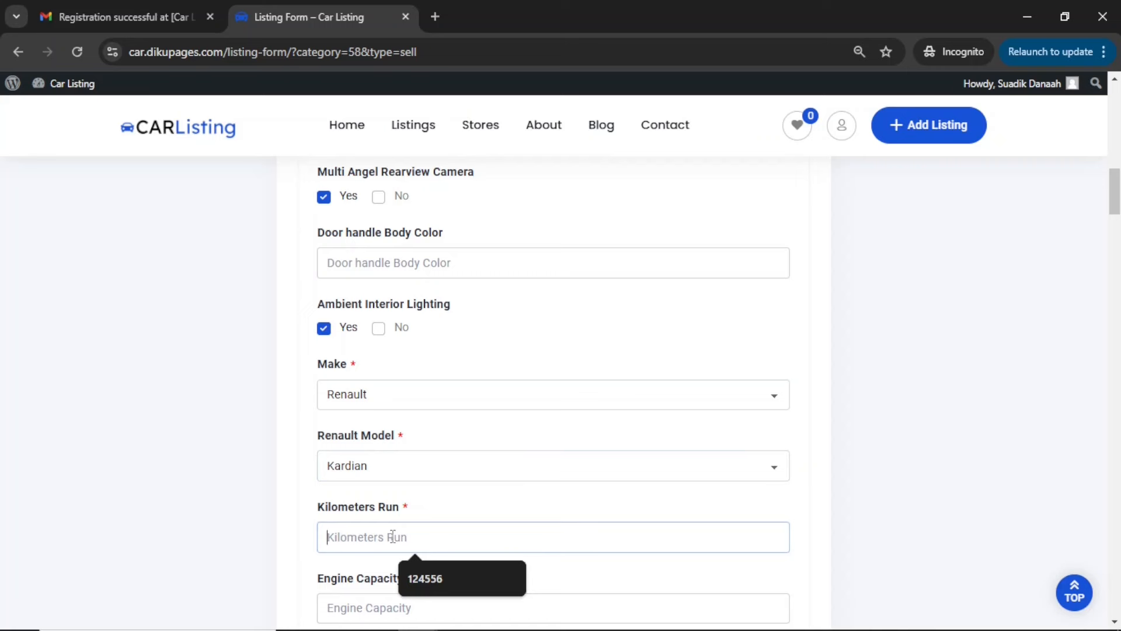
click(425, 579)
scroll(426, 589, down, 4)
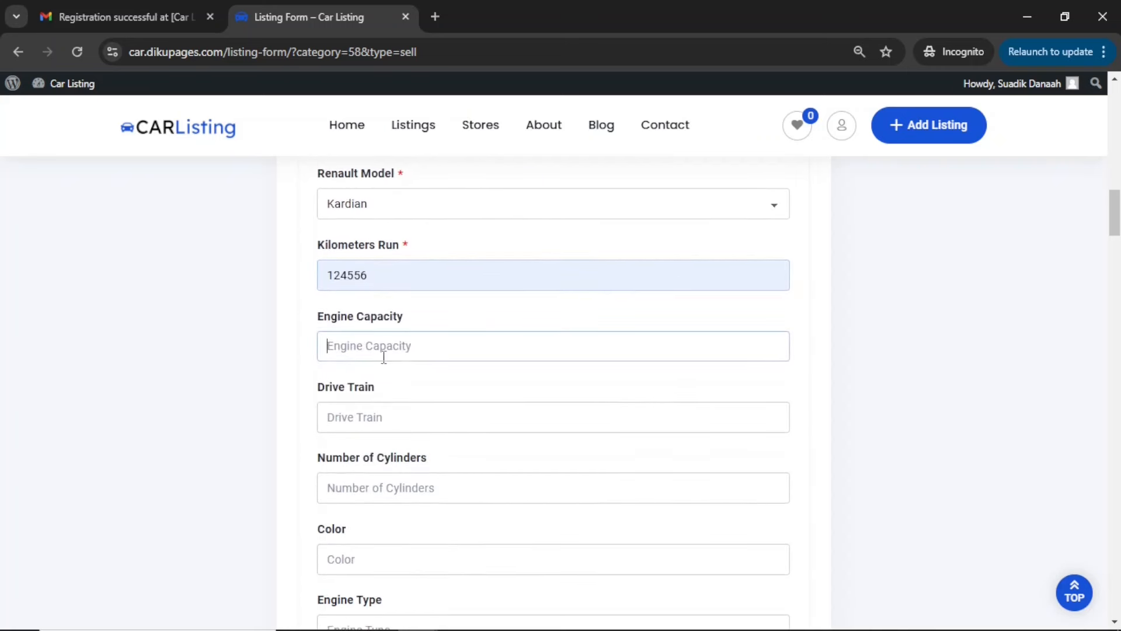
text(1400)
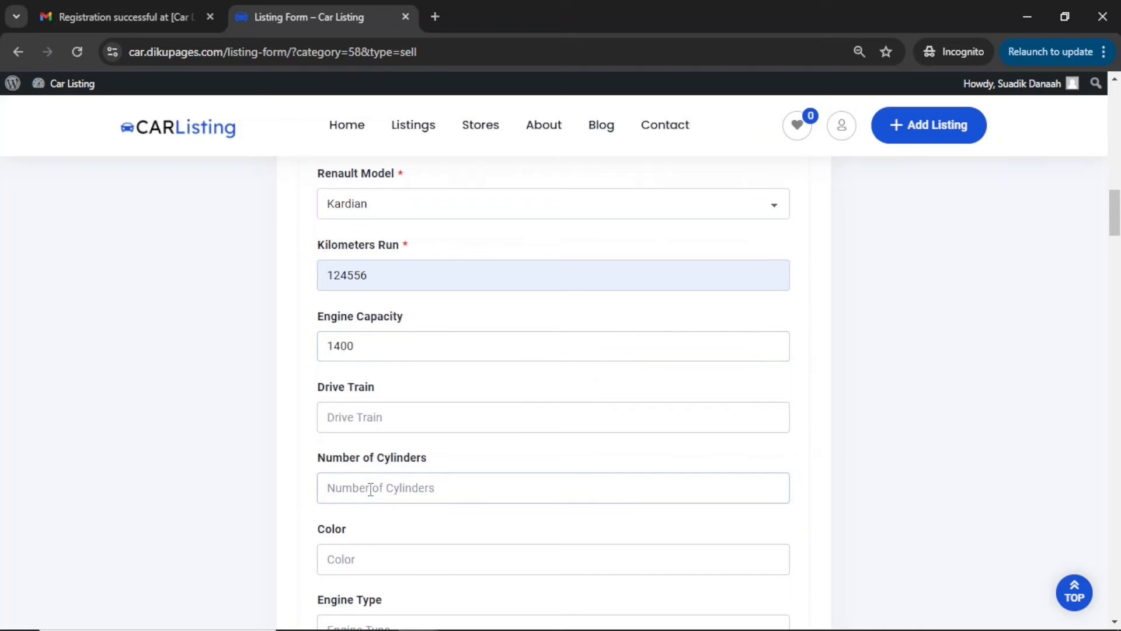
click(370, 489)
text(4)
Enter color Black, transmission Automatic, fuel type Gasoline and 4 seats, and set the condition to Used
scroll(370, 488, down, 3)
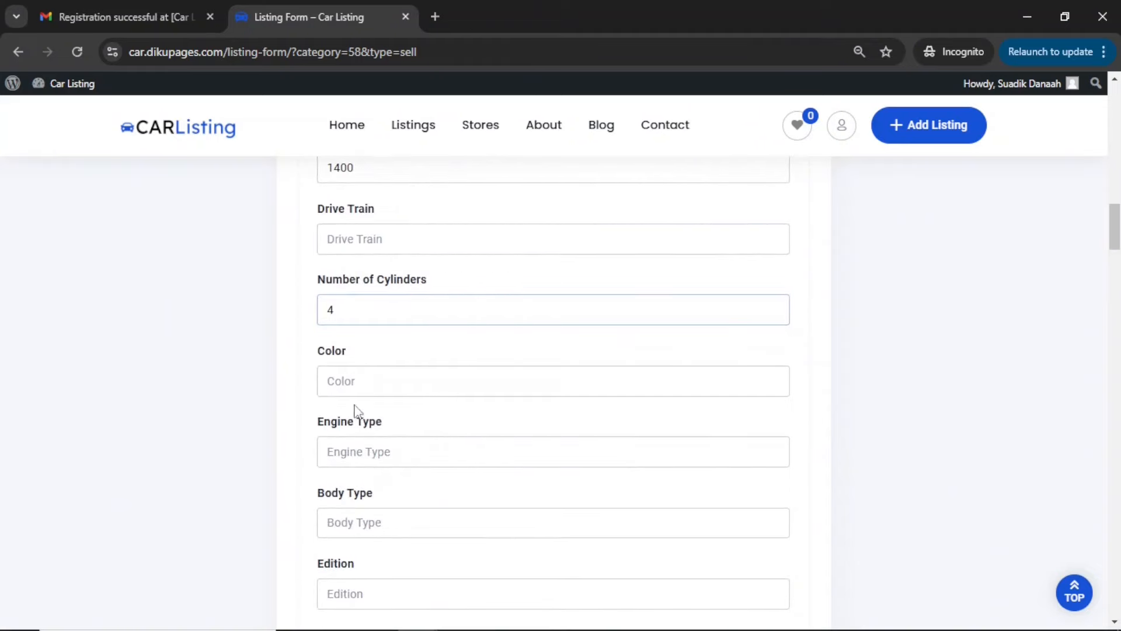
click(365, 378)
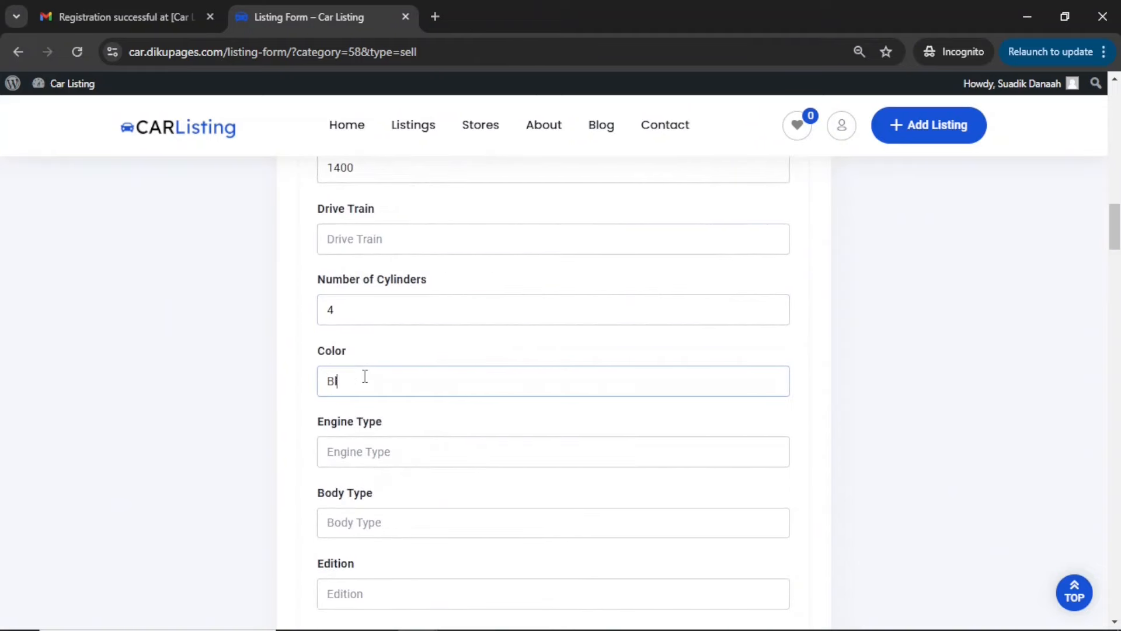
scroll(381, 452, down, 3)
click(370, 491)
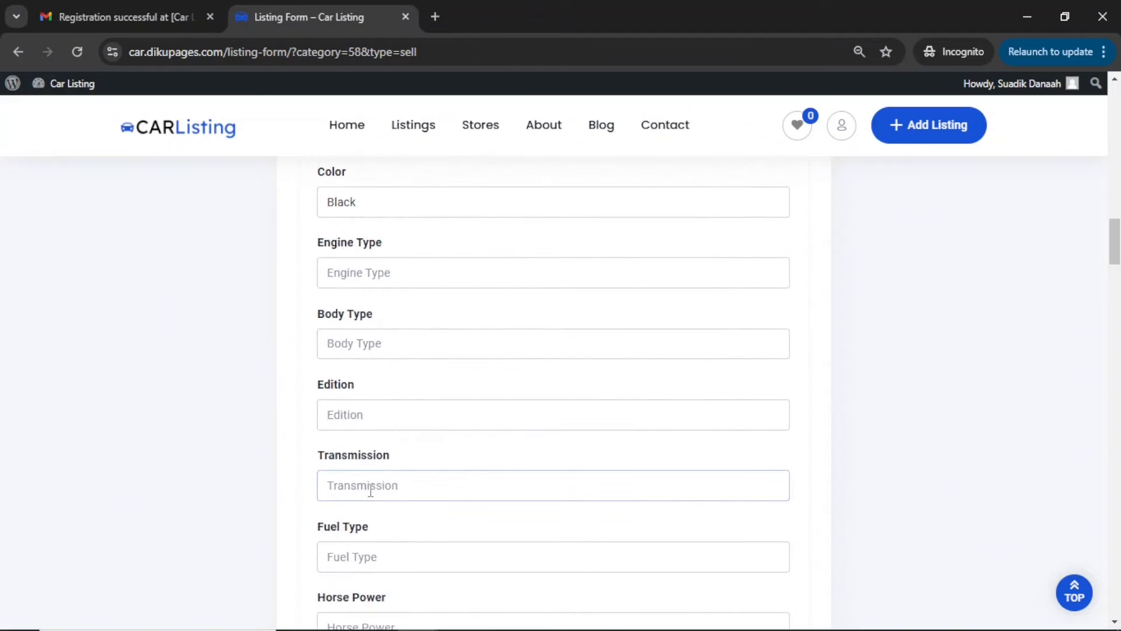
text(Automatic)
scroll(368, 491, down, 1)
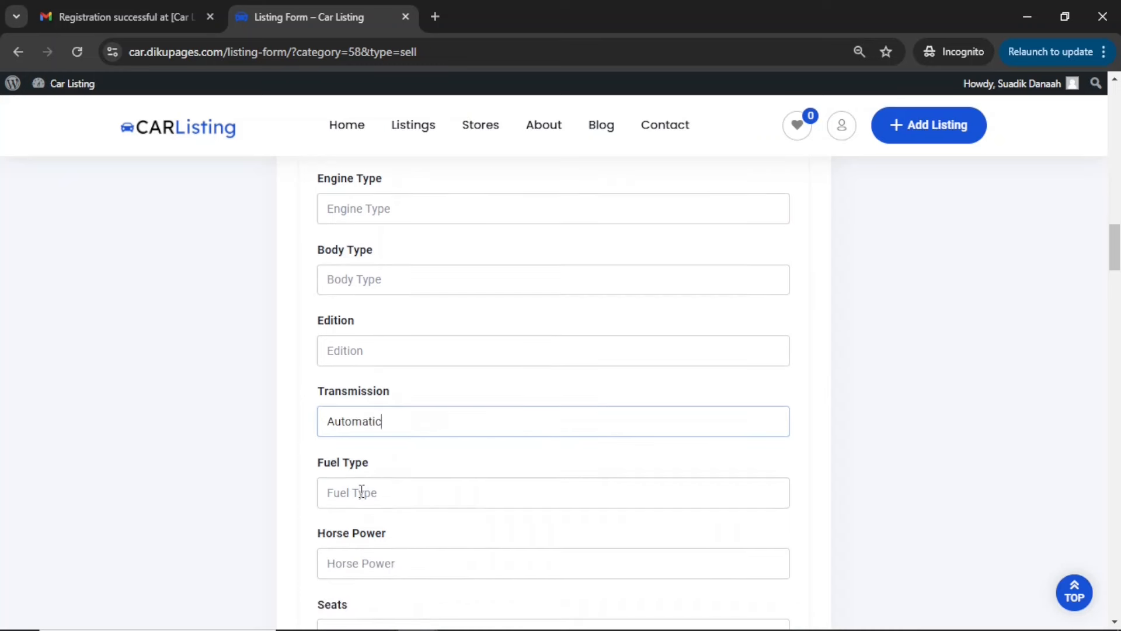
text(Gasolin)
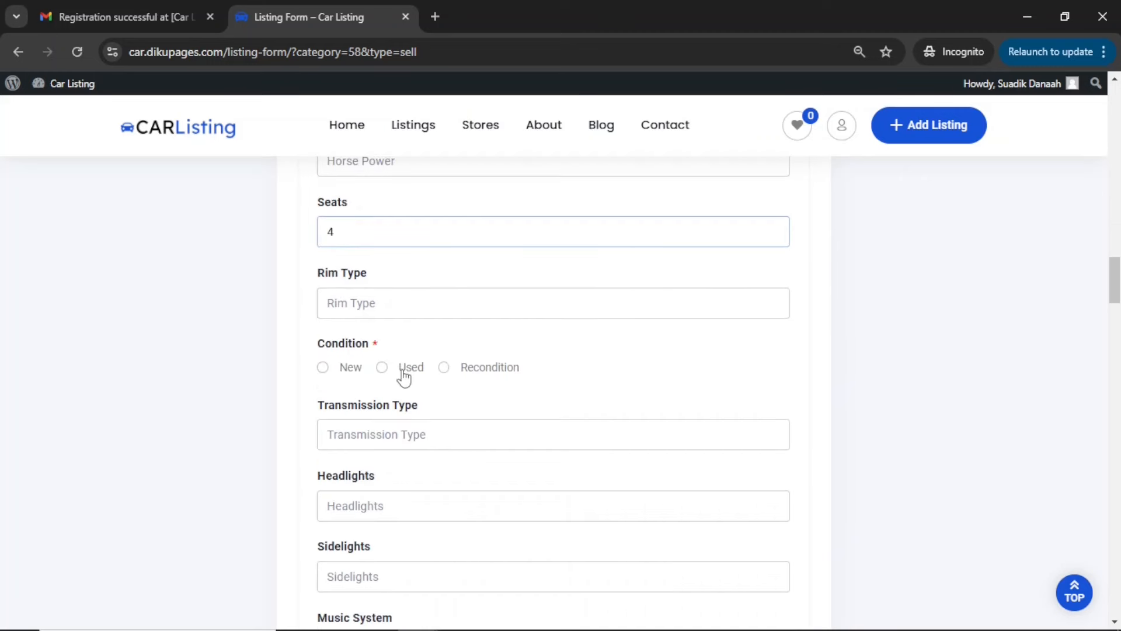
click(404, 369)
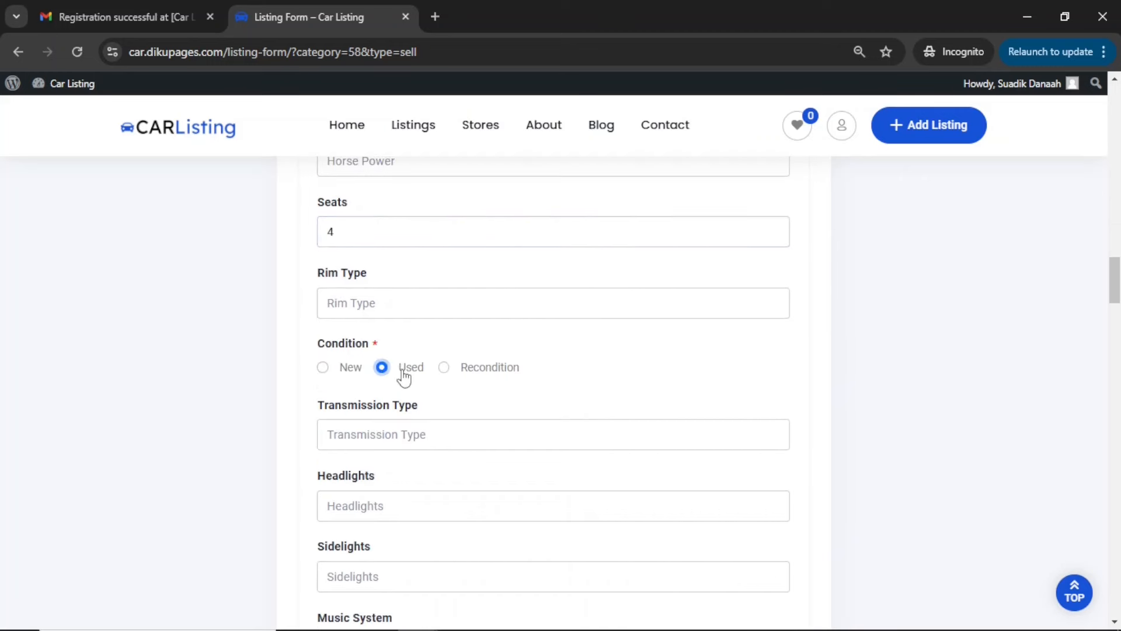
Select every safety device for the car except Camera Included
scroll(403, 373, down, 13)
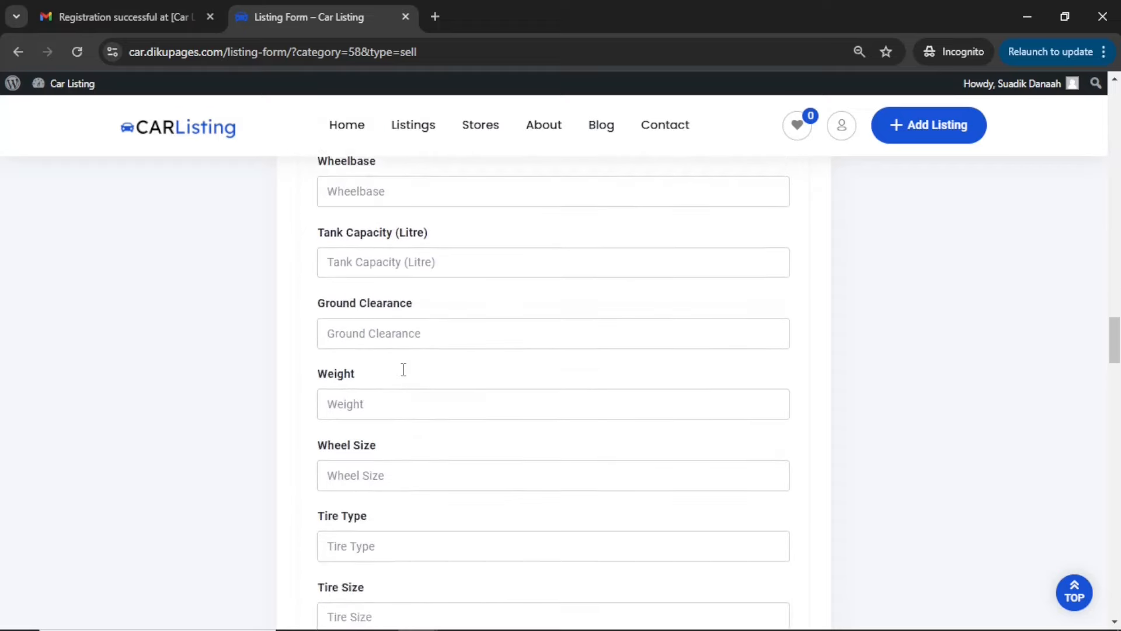
scroll(403, 369, down, 5)
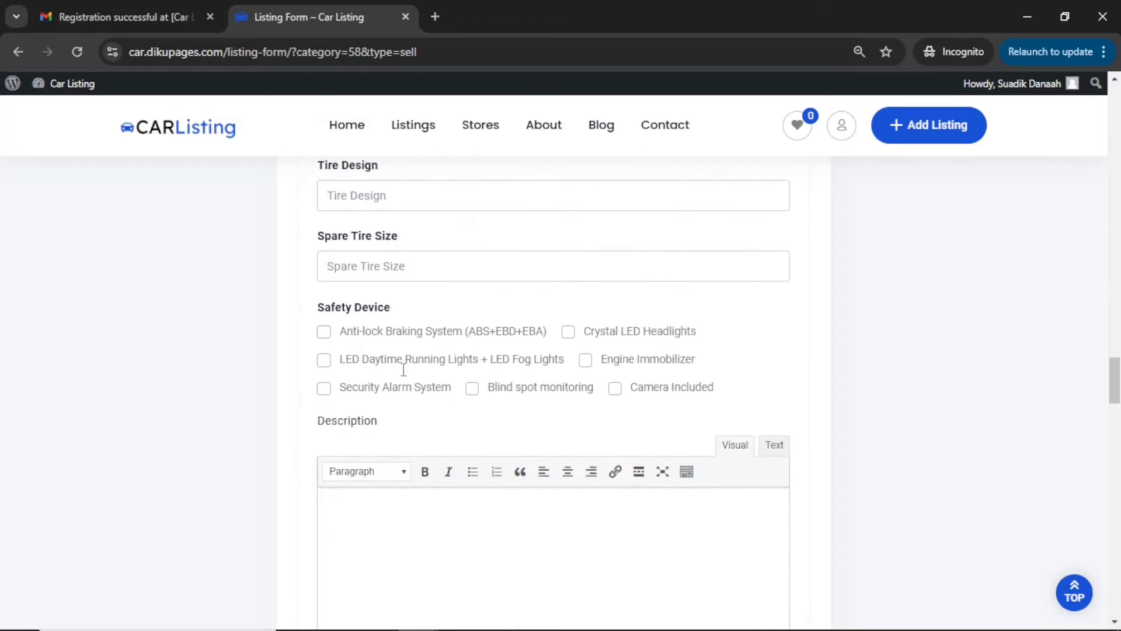
click(325, 333)
click(325, 360)
click(324, 388)
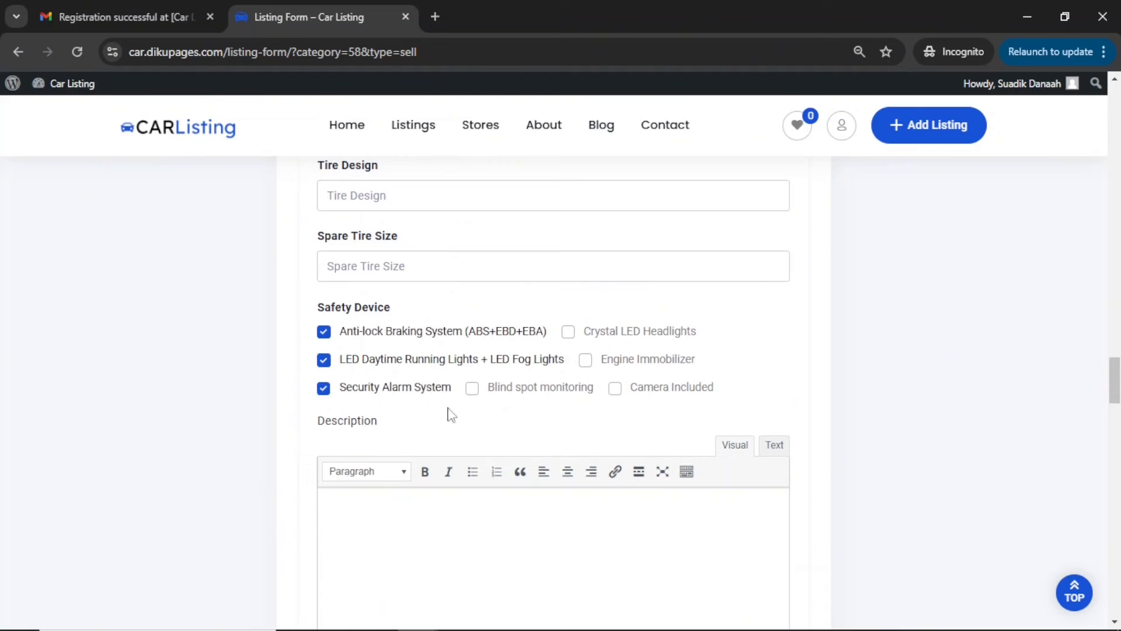
click(472, 389)
click(568, 332)
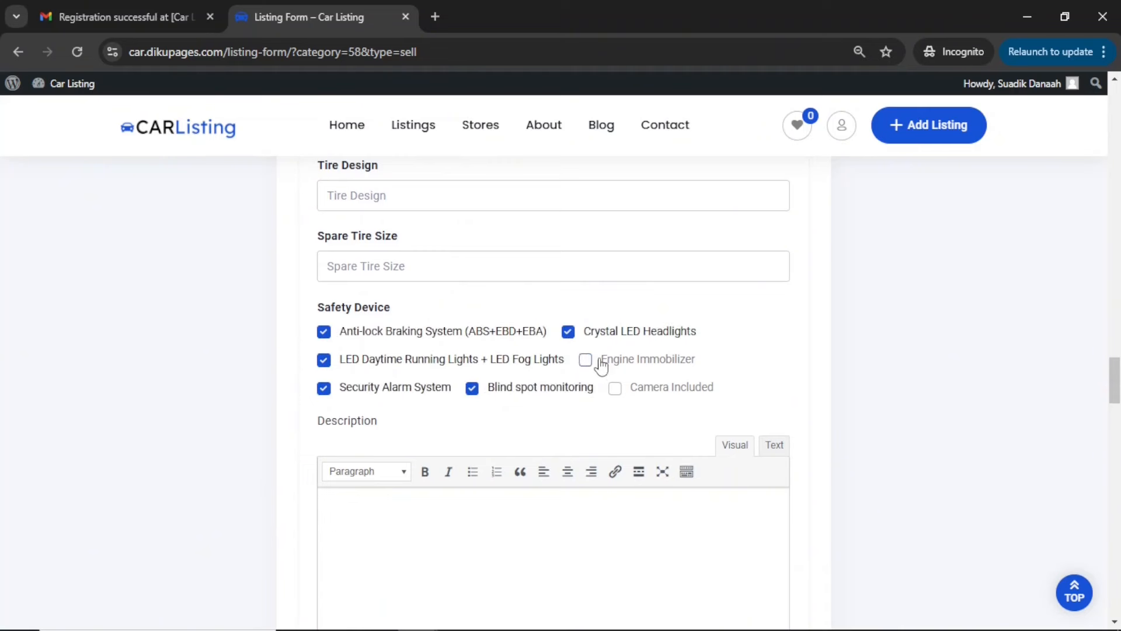
click(585, 360)
Paste the copied placeholder text into the listing's description
scroll(564, 478, down, 2)
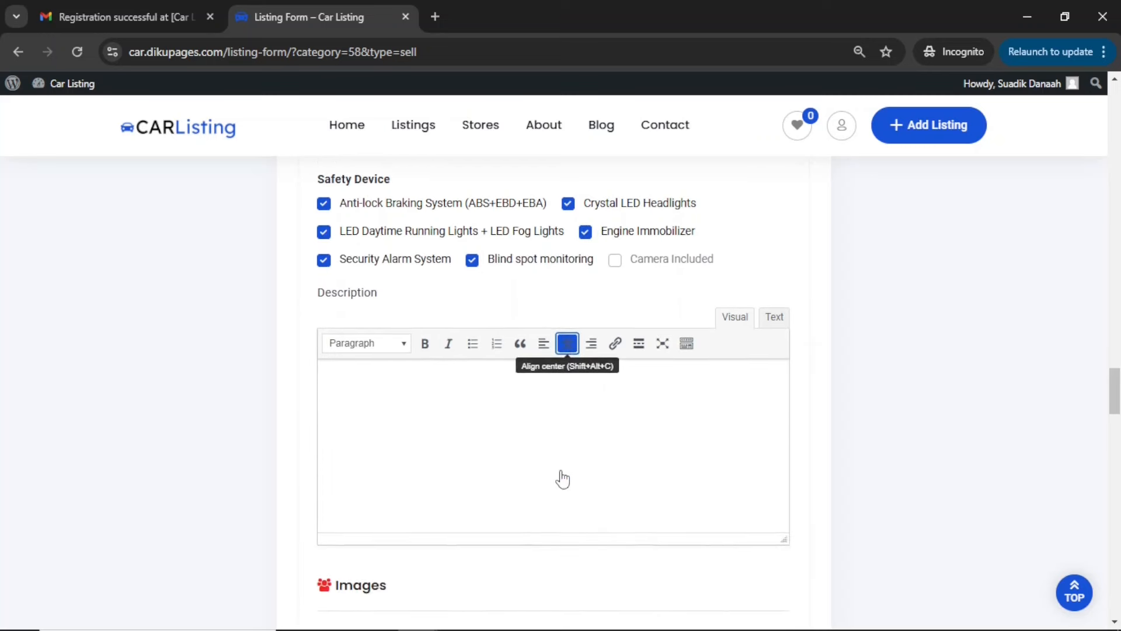
scroll(521, 459, down, 1)
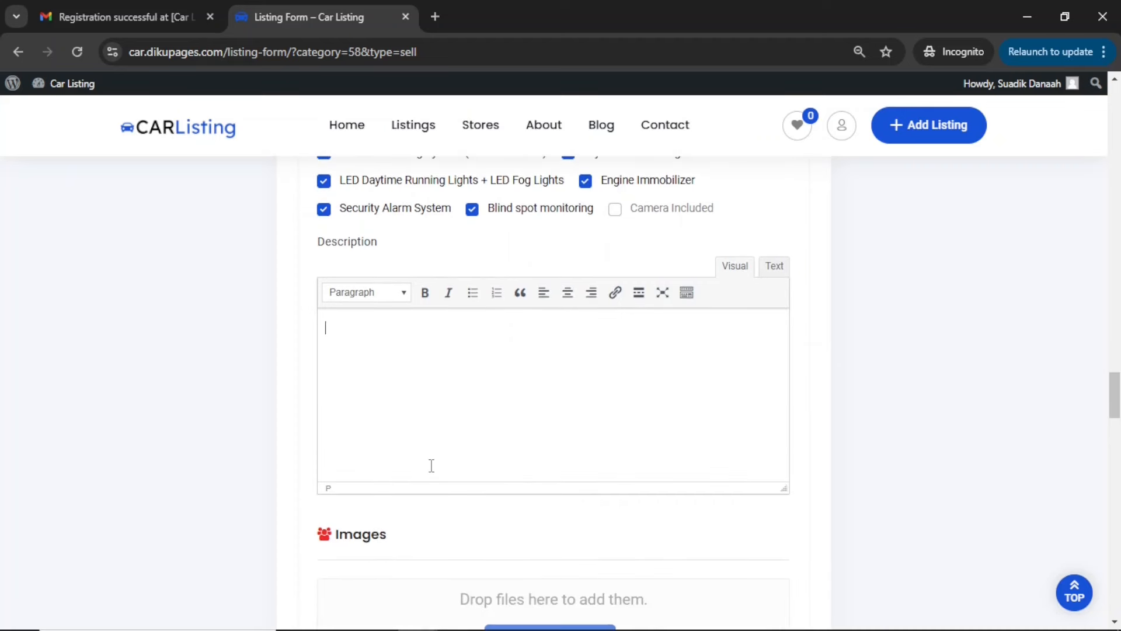
key(ctrl+v)
Upload all ten car photos from the car demo folder to the listing's images
scroll(523, 390, down, 3)
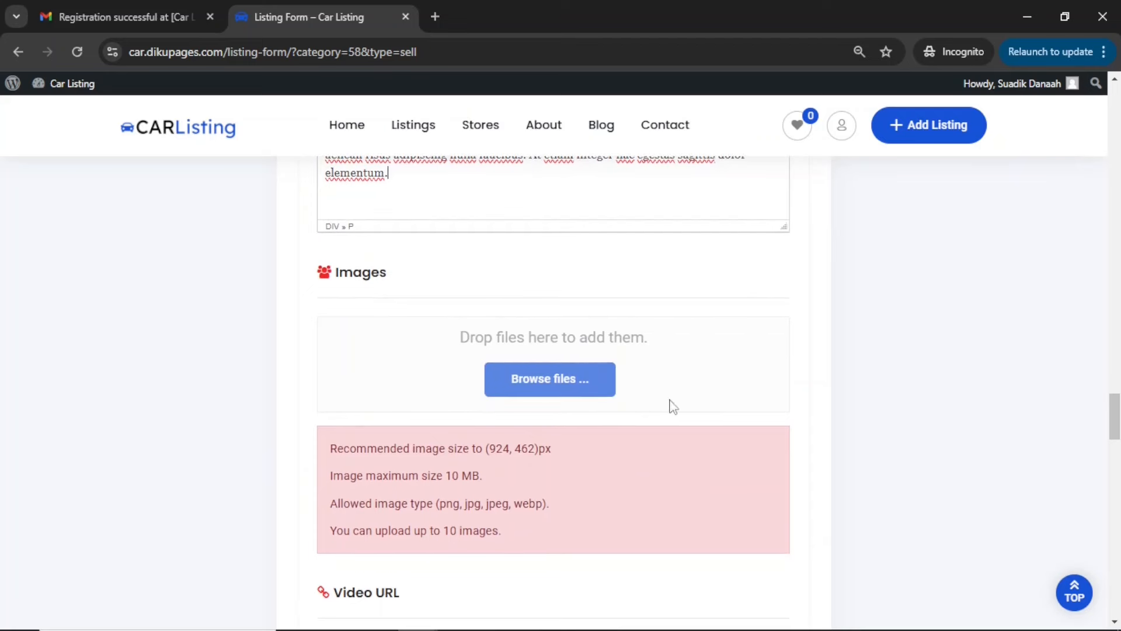
click(550, 381)
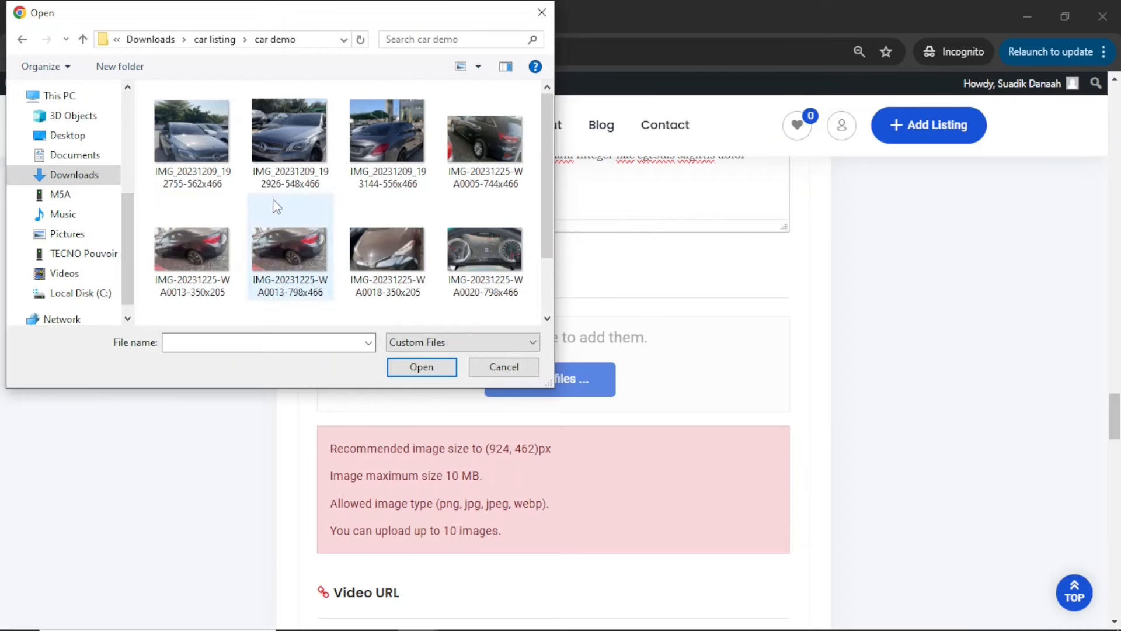
key(ctrl+a)
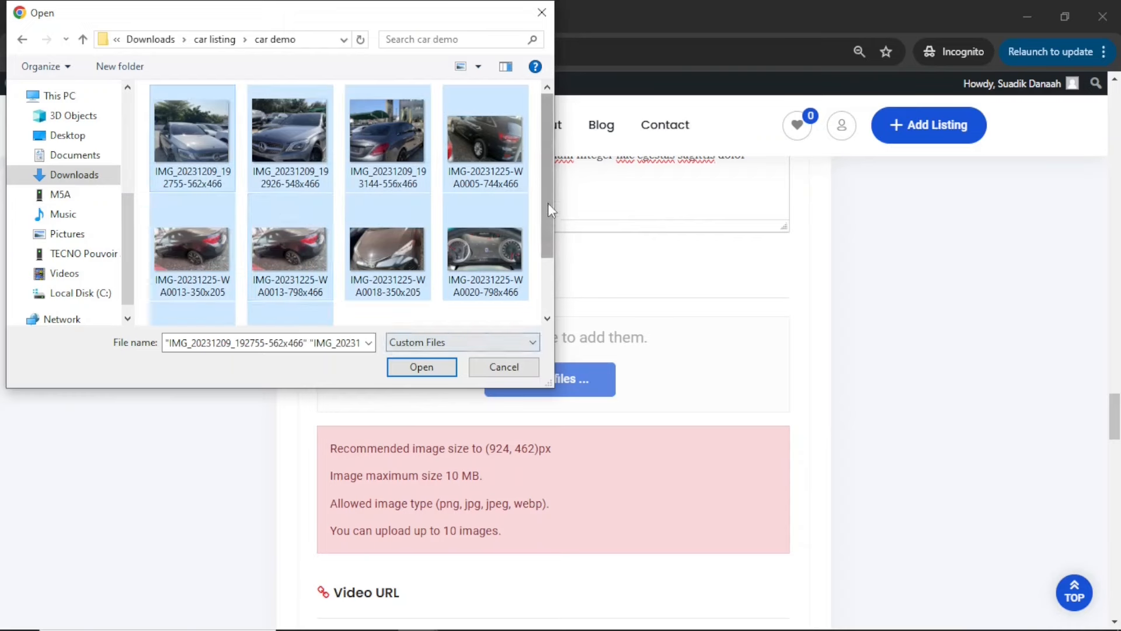
scroll(548, 202, down, 1)
scroll(549, 197, up, 1)
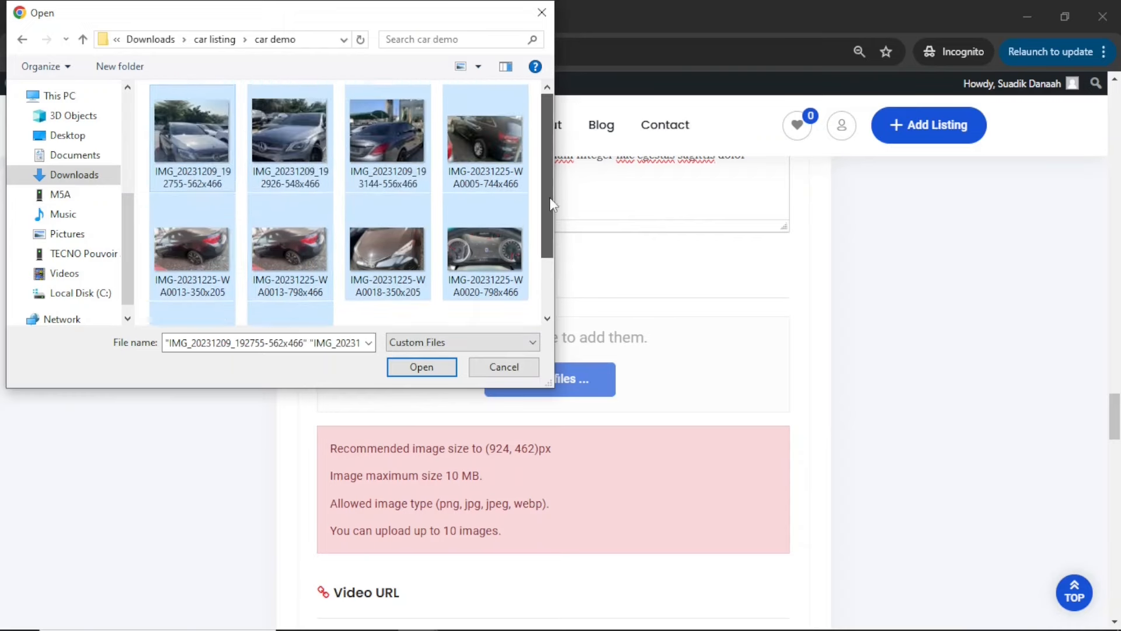
click(421, 372)
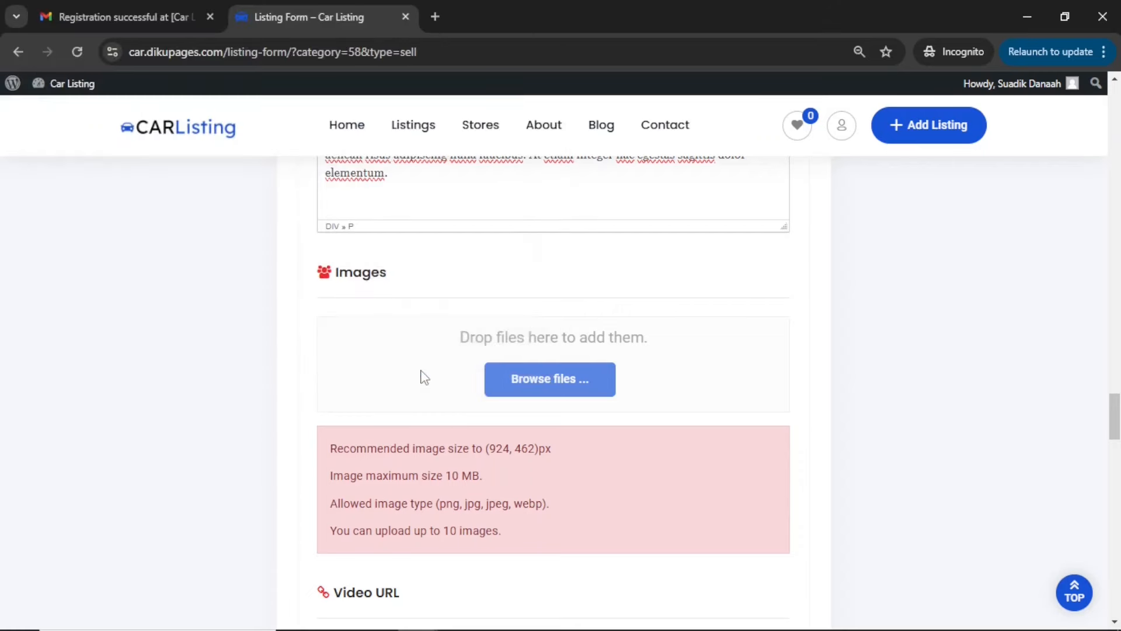
scroll(610, 488, down, 2)
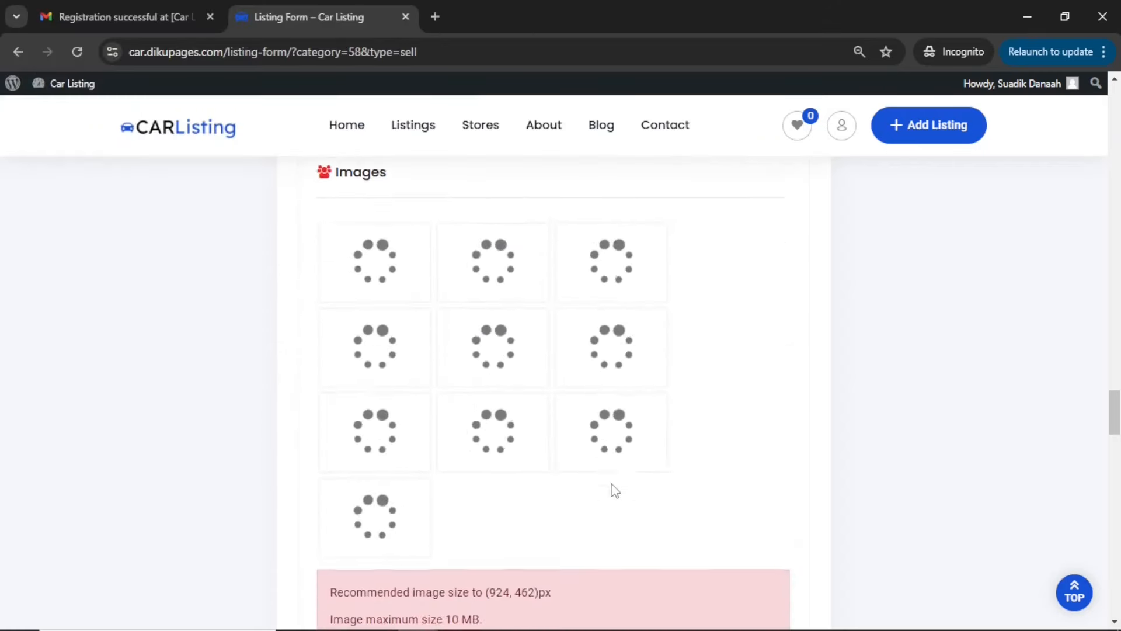
scroll(611, 488, up, 1)
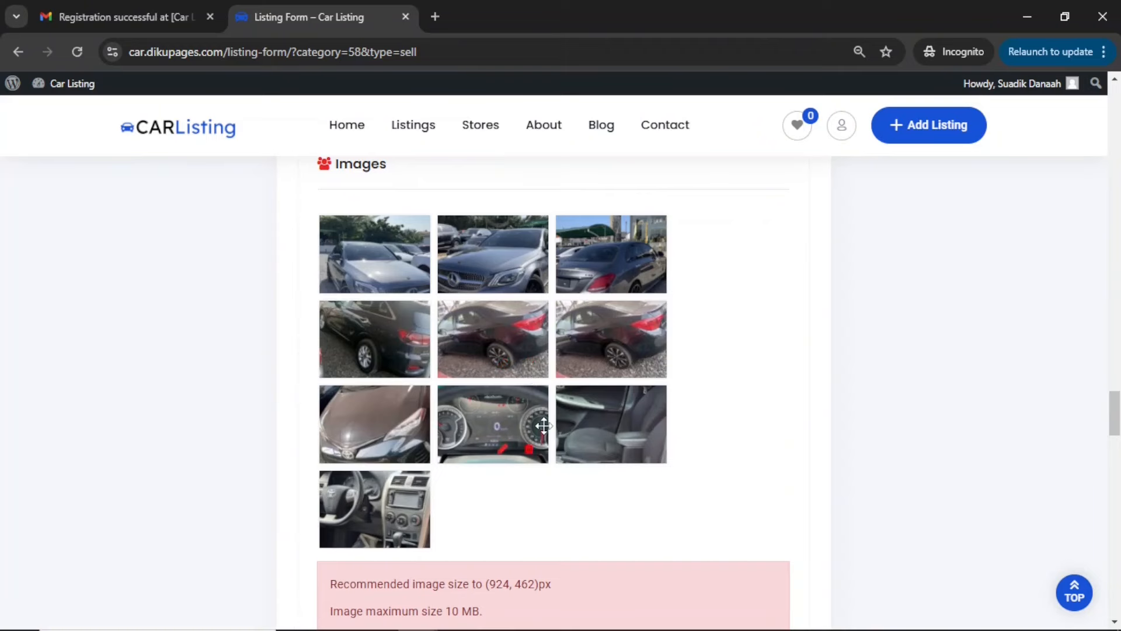
Set the listing's contact location to the state Tamale and the city Aboabo, leaving the video URL empty
scroll(544, 426, down, 5)
scroll(543, 425, down, 2)
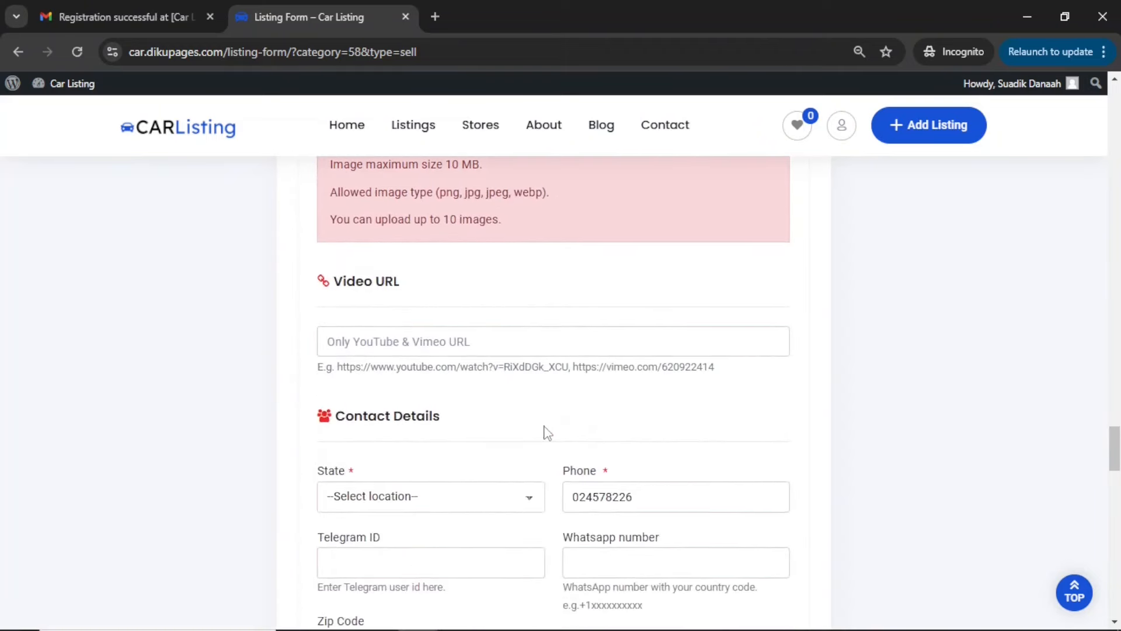
click(420, 347)
scroll(420, 347, down, 3)
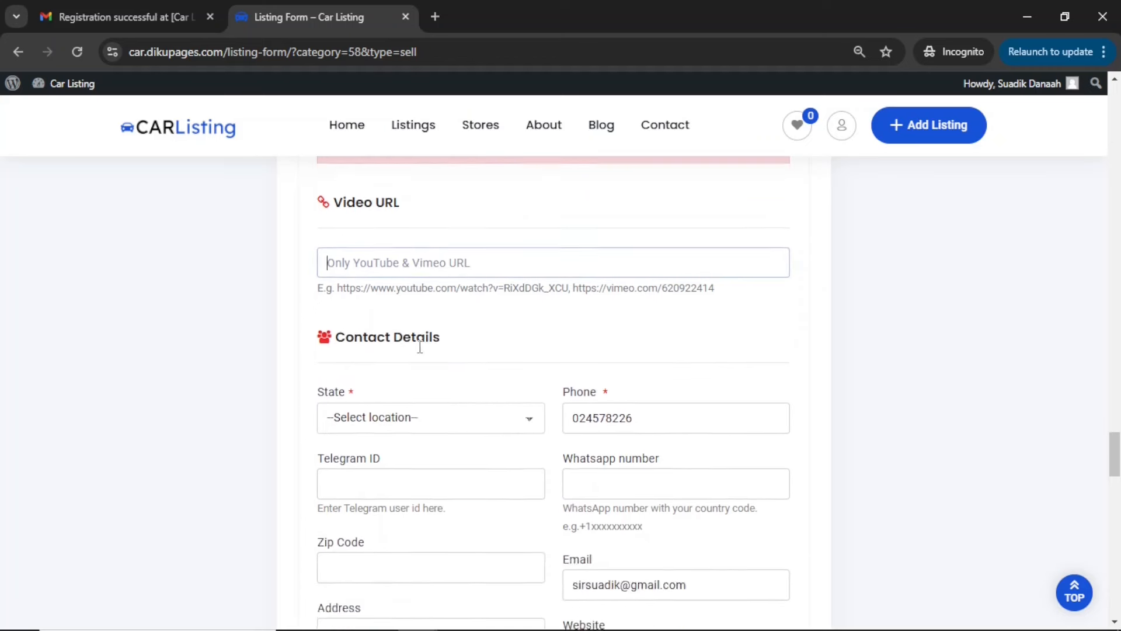
click(376, 323)
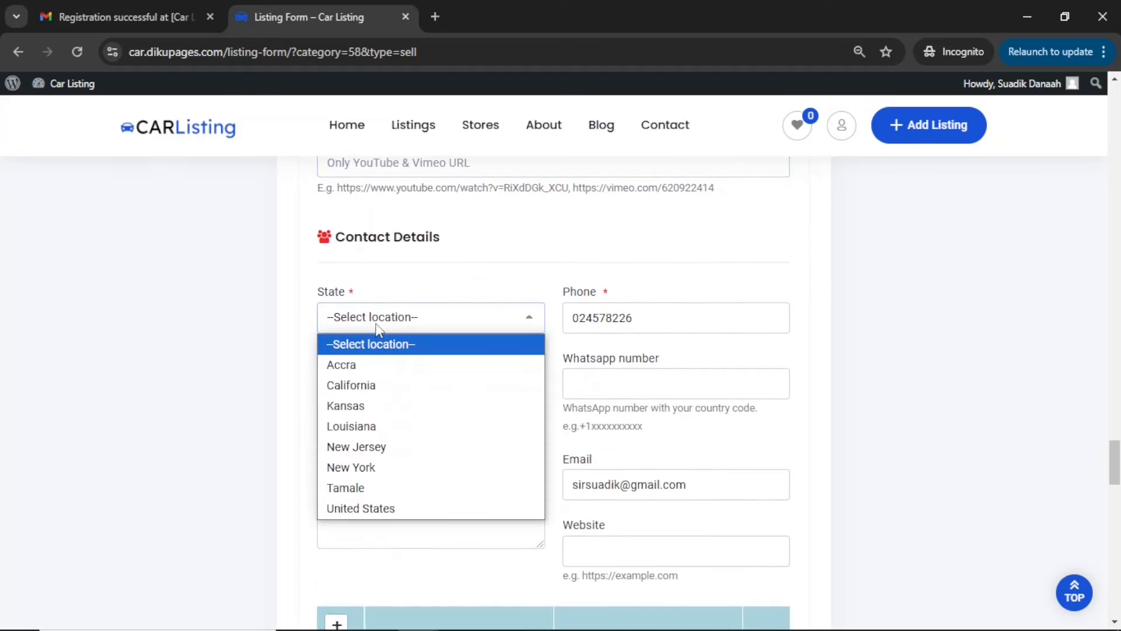
click(365, 492)
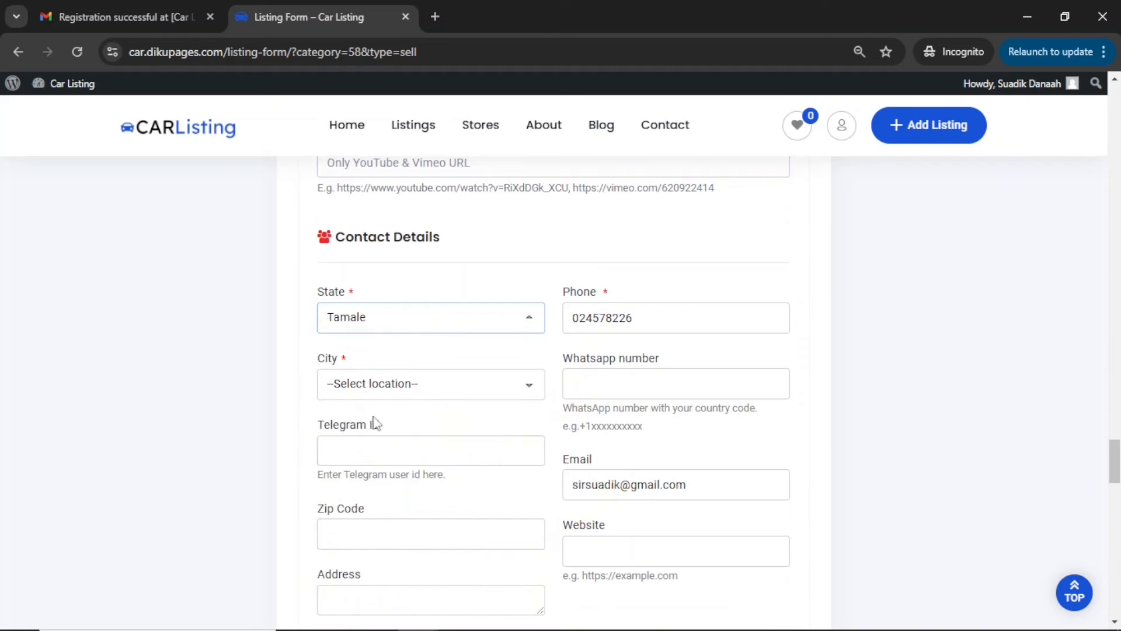
click(372, 392)
click(358, 435)
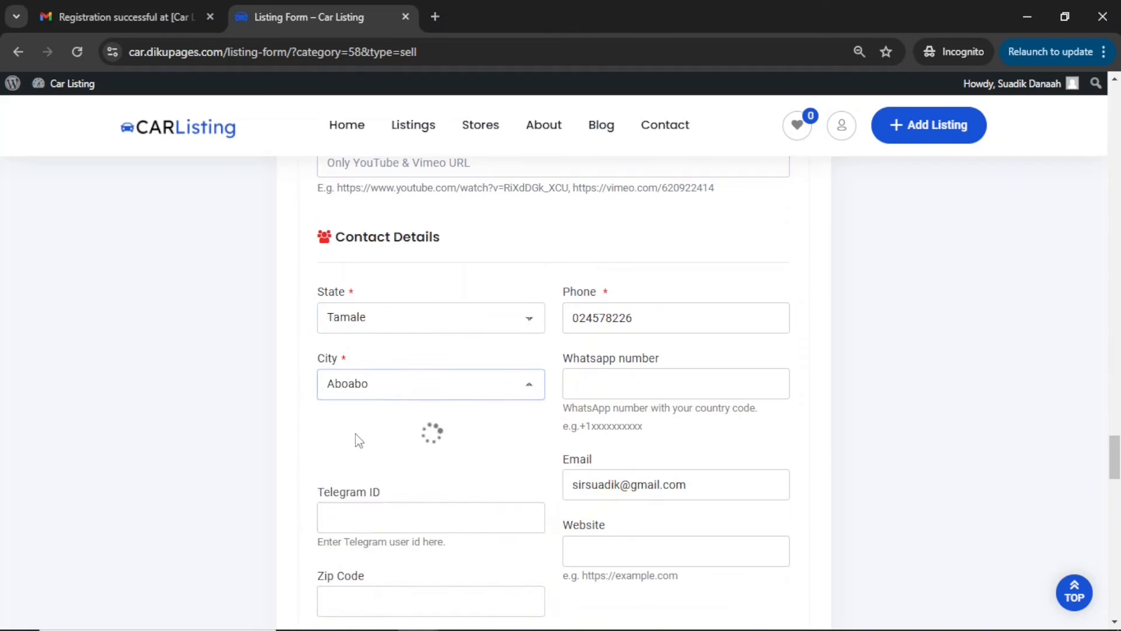
Copy the phone number from the contact details into the Whatsapp number field
click(651, 309)
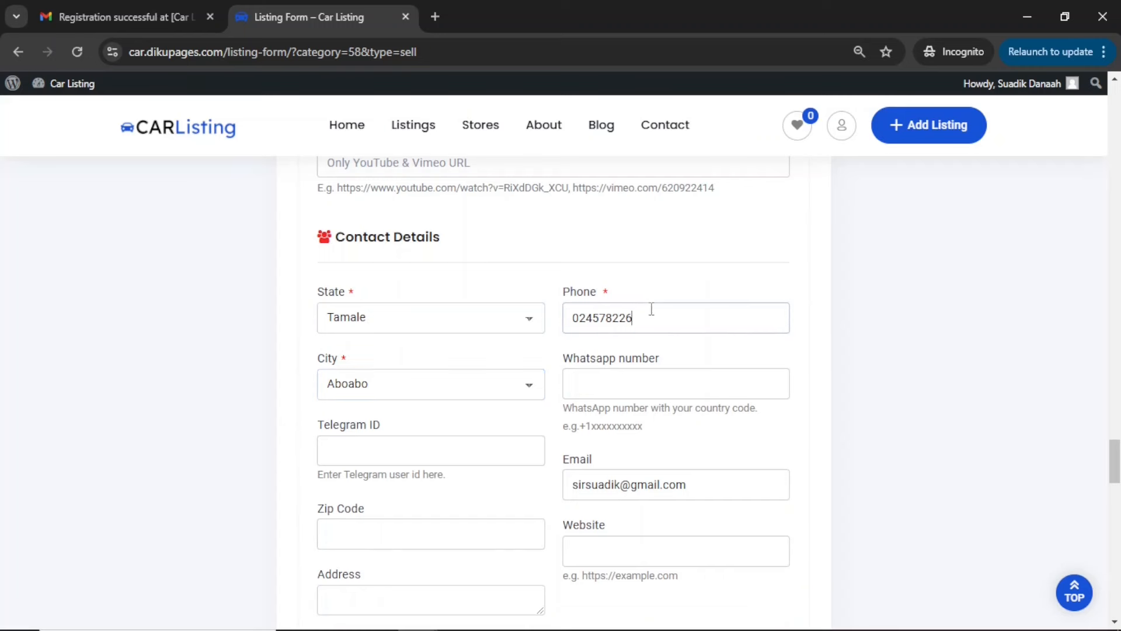
click(648, 387)
double_click(609, 318)
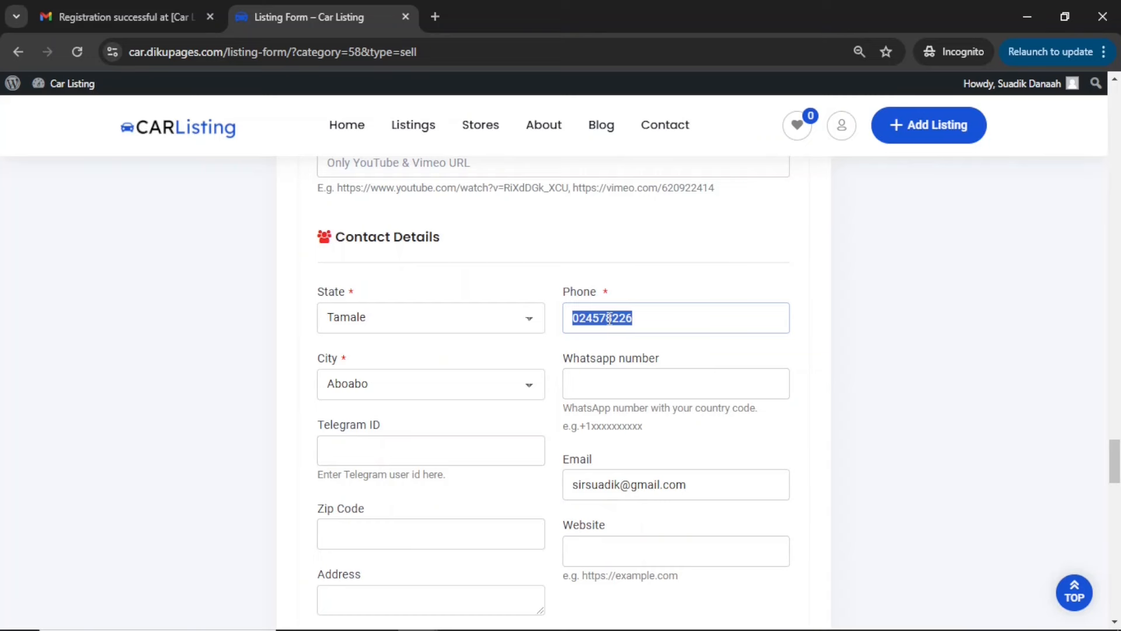
key(ctrl+c)
scroll(609, 318, up, 8)
scroll(591, 363, down, 7)
click(591, 442)
key(ctrl+v)
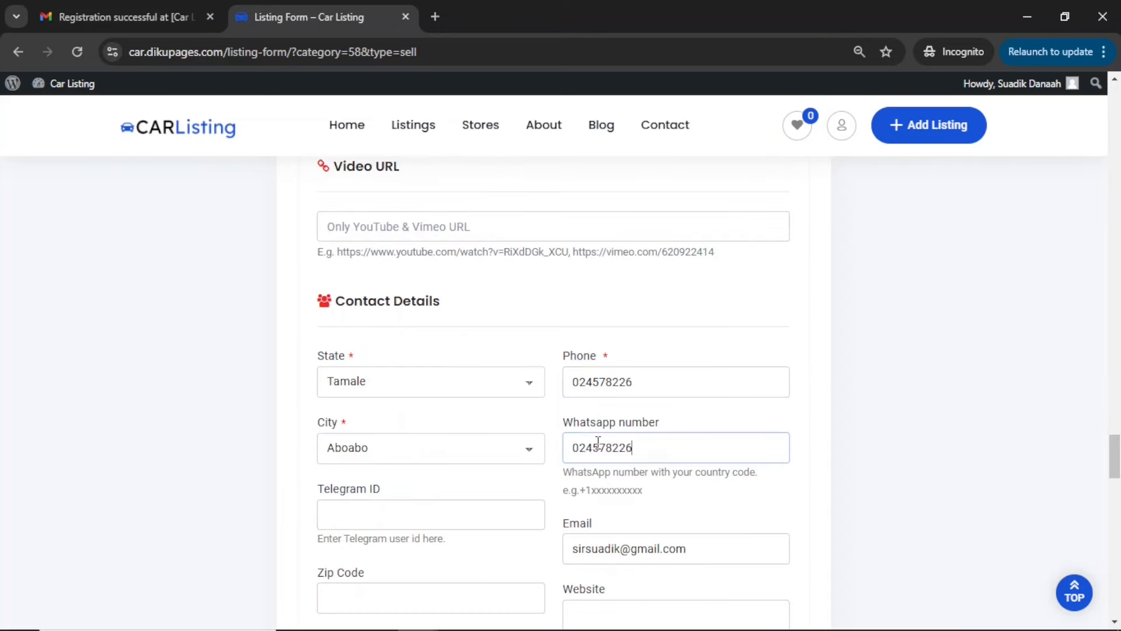
Enter the zip code in the contact details and check the location marker on the map
scroll(597, 442, down, 4)
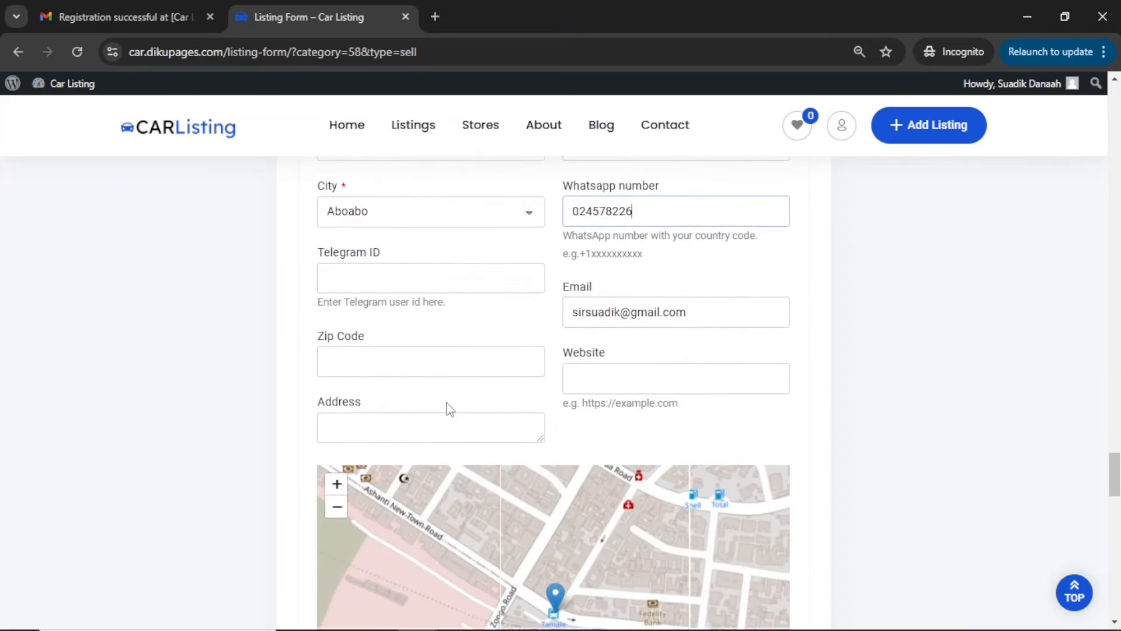
click(402, 367)
text(00233)
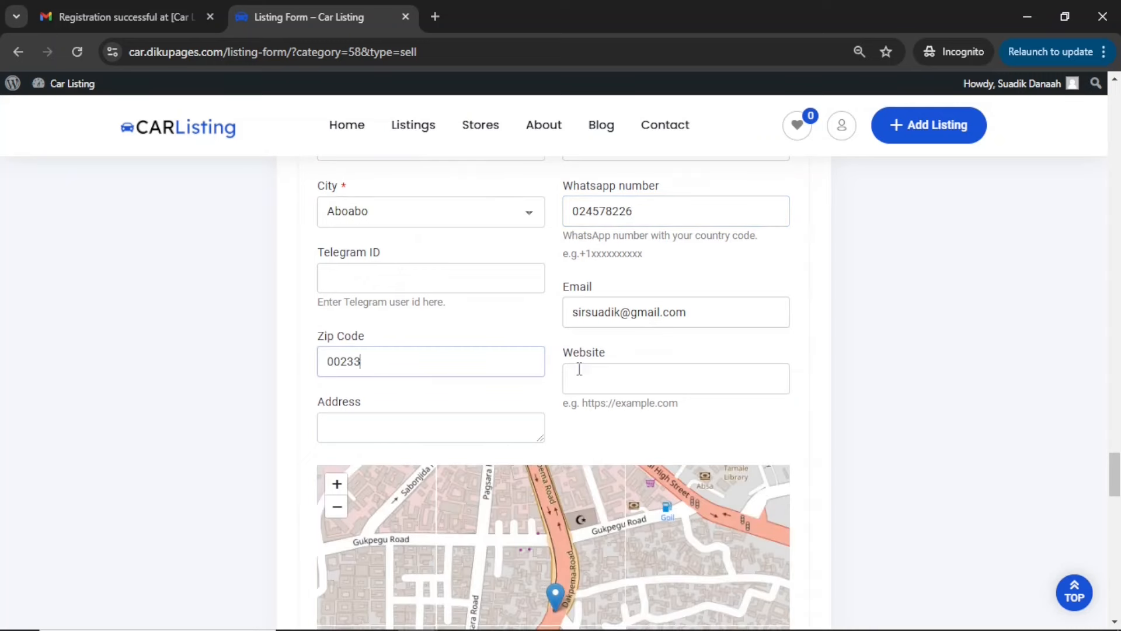
scroll(498, 426, down, 2)
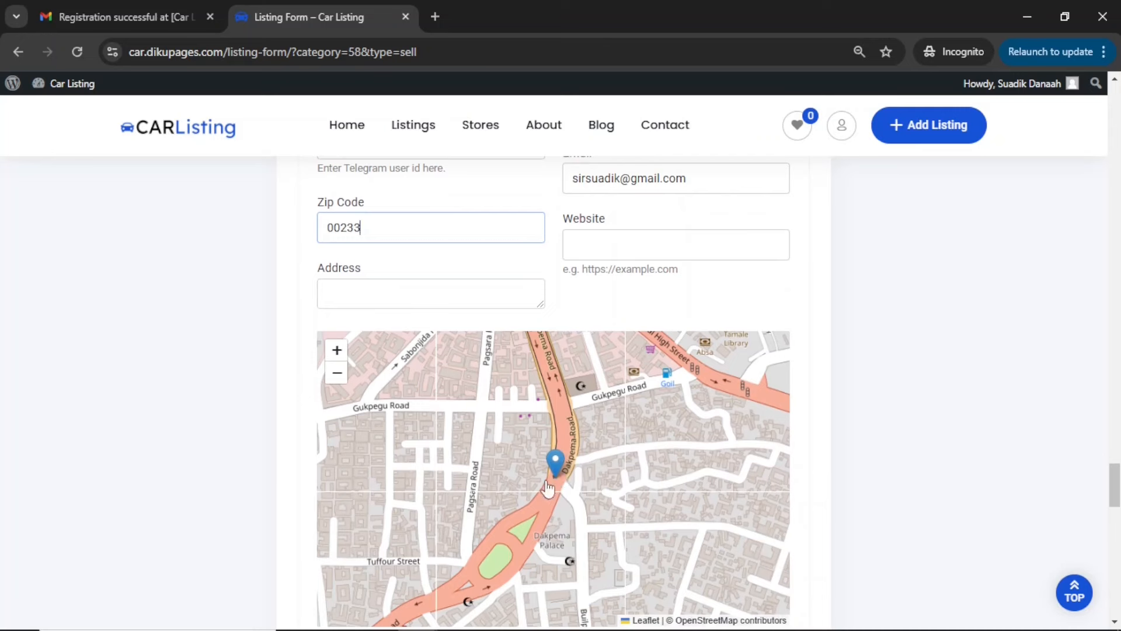
scroll(446, 378, up, 3)
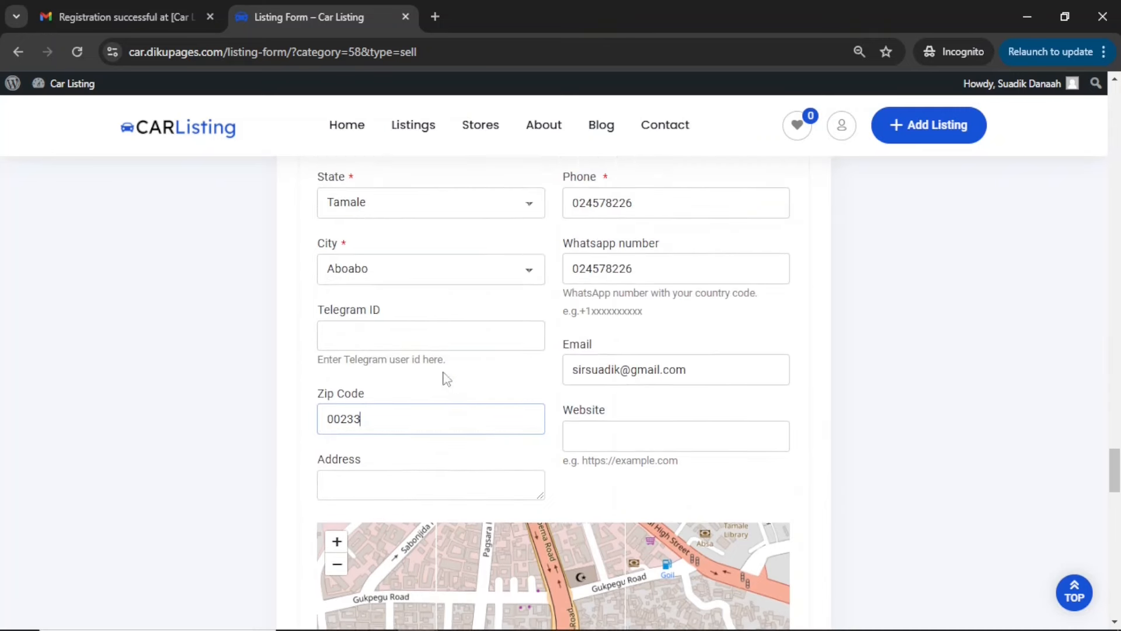
scroll(501, 418, down, 4)
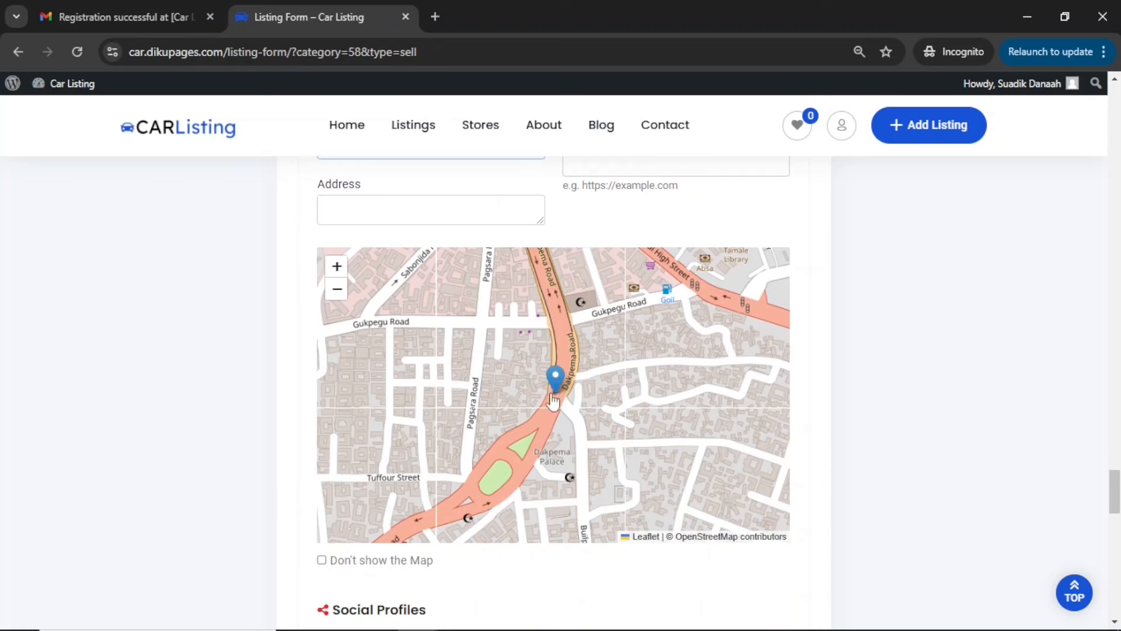
Leave the social profiles empty, agree to the website's terms and conditions, and submit the listing
scroll(556, 407, down, 4)
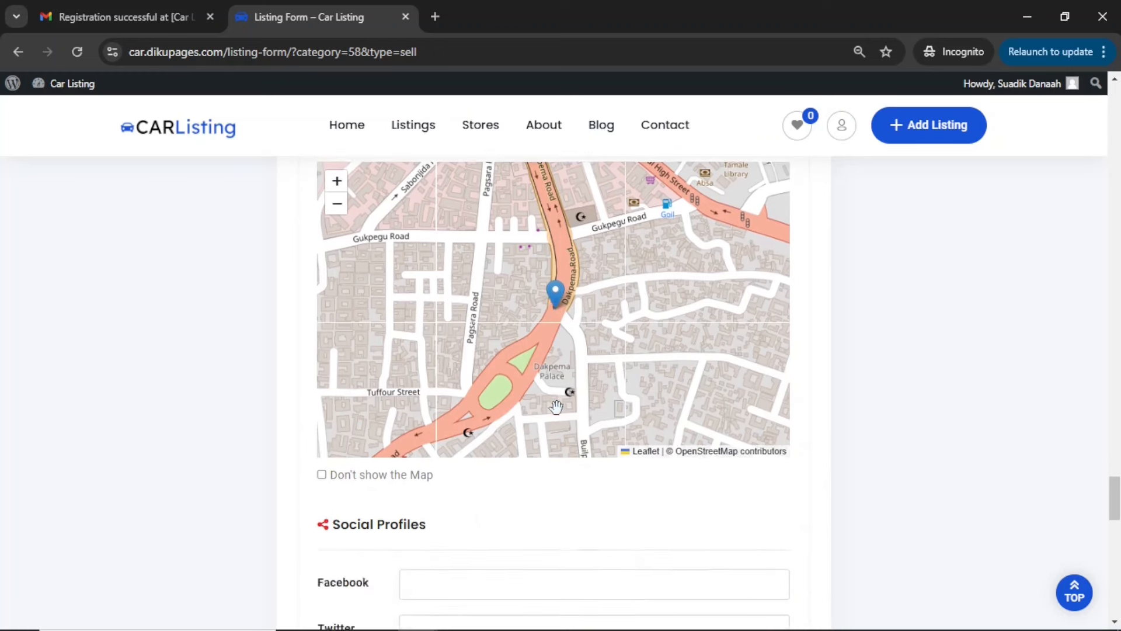
scroll(556, 407, down, 4)
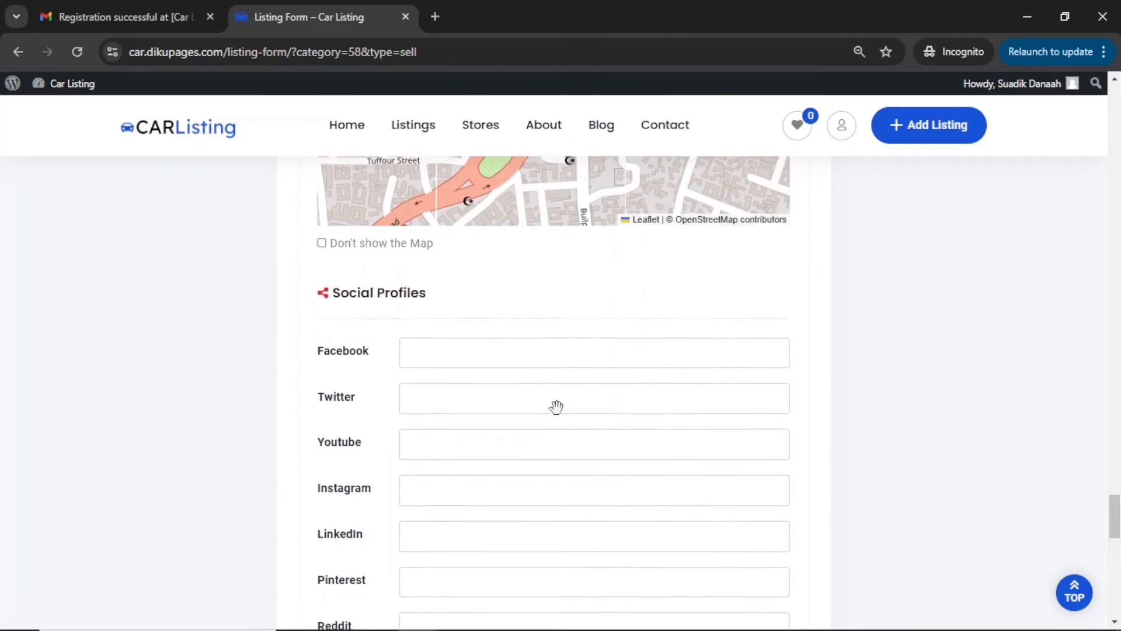
scroll(558, 407, down, 7)
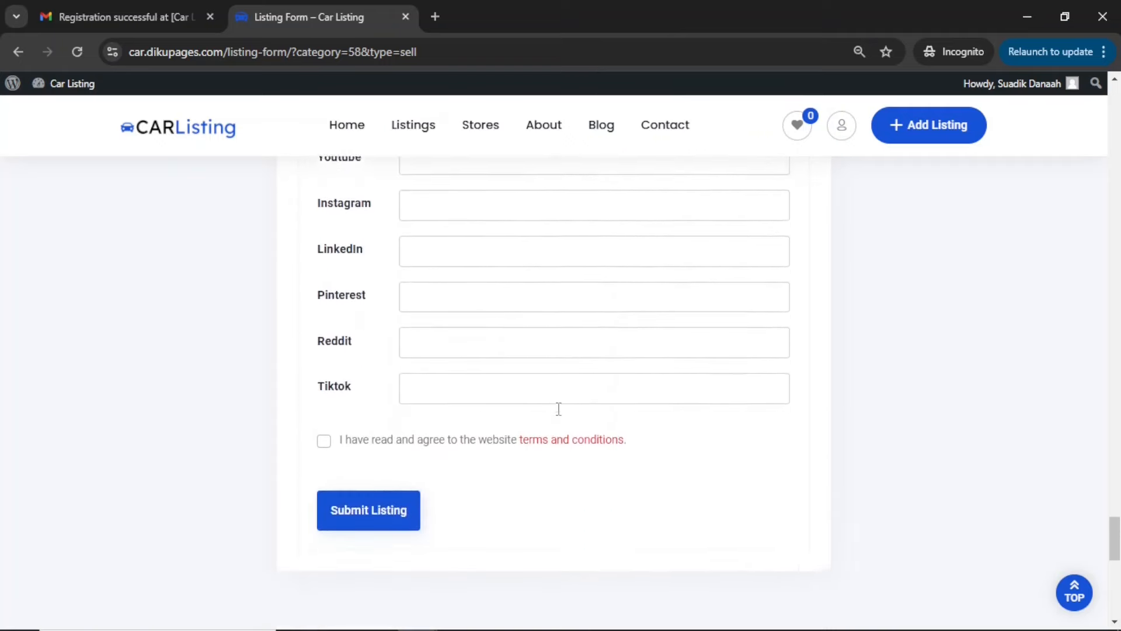
scroll(556, 406, up, 5)
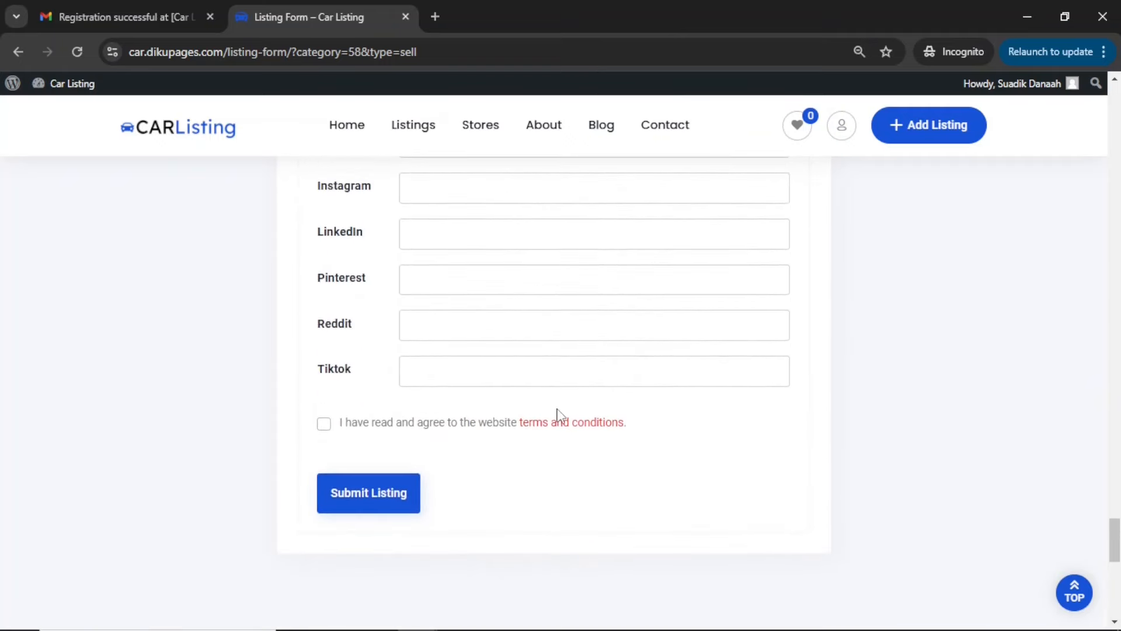
click(323, 424)
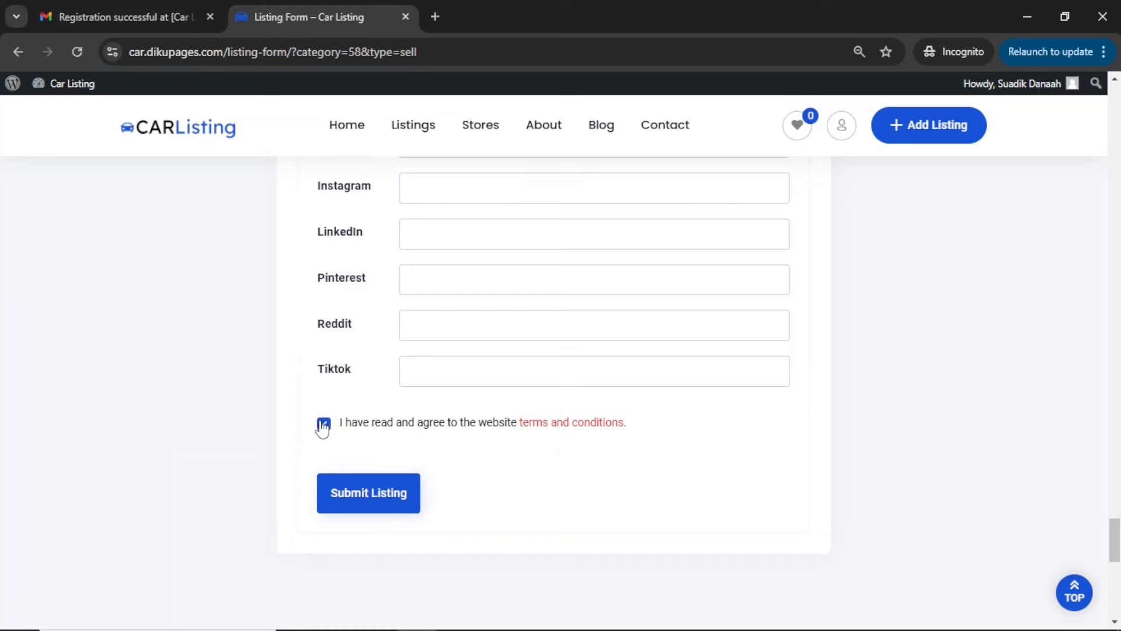
click(369, 501)
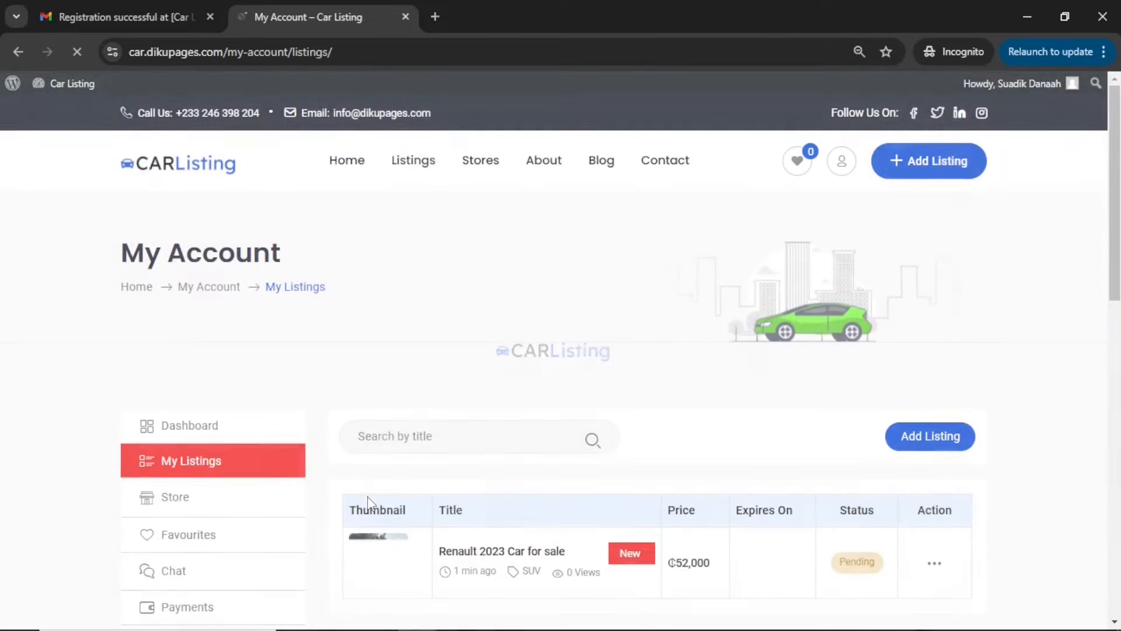
Review the submitted Renault 2023 Car for sale entry in the account's listings table
scroll(531, 467, down, 2)
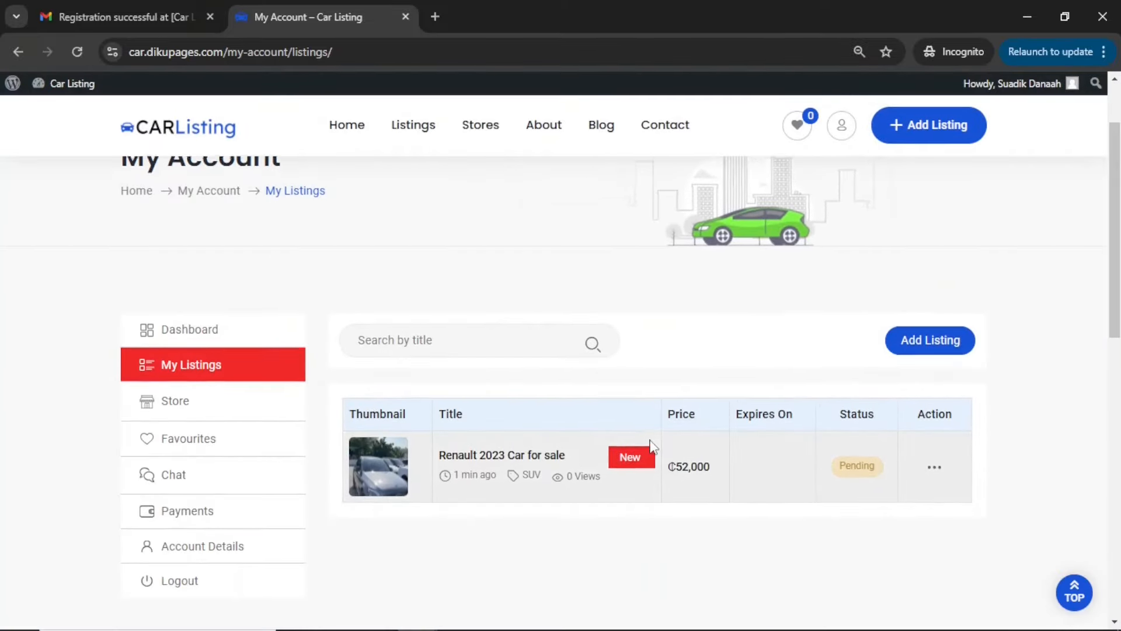
scroll(652, 447, down, 1)
scroll(653, 447, up, 2)
scroll(651, 447, down, 1)
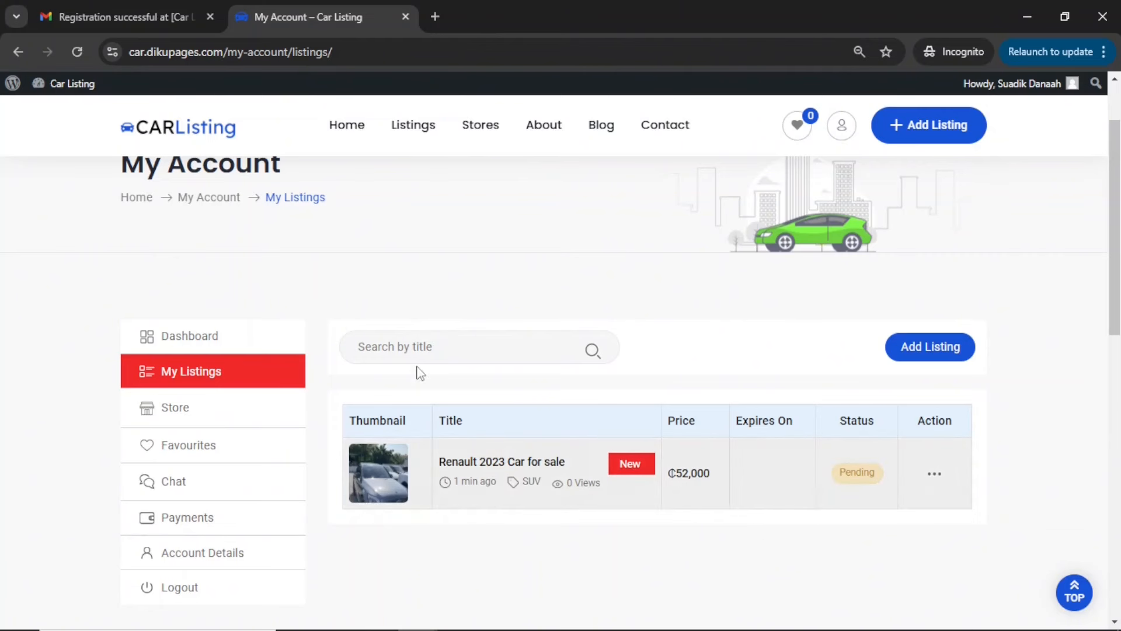
Switch to the seller's Gmail inbox and read the email about the listing "Renault 2023 Car for sale" being received
click(97, 14)
click(133, 213)
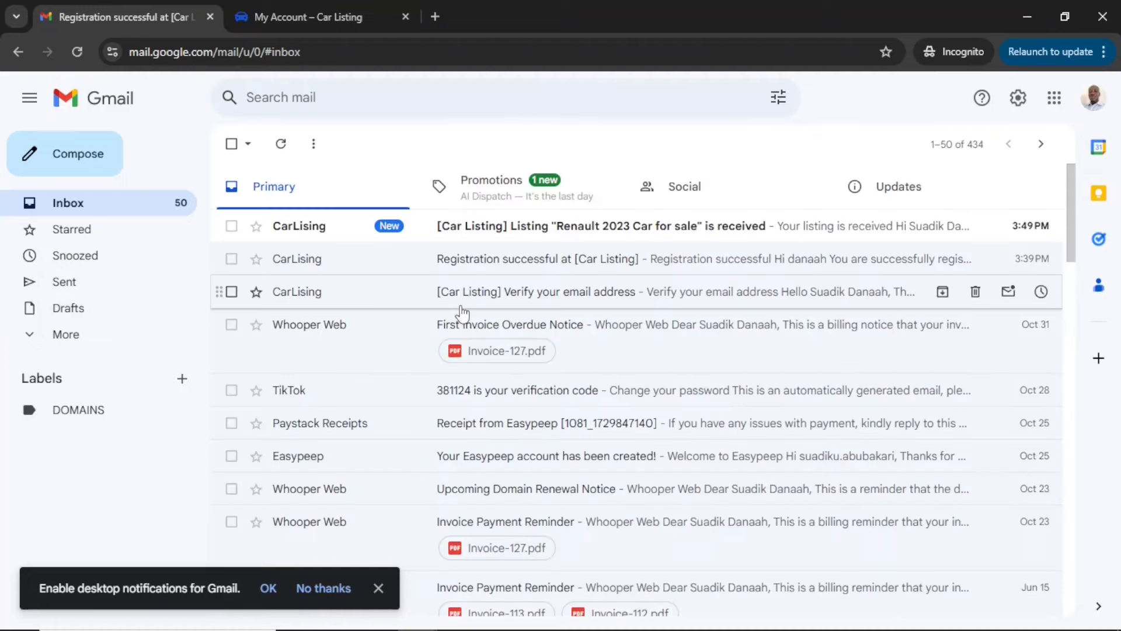
click(518, 233)
scroll(625, 454, down, 1)
scroll(625, 454, down, 4)
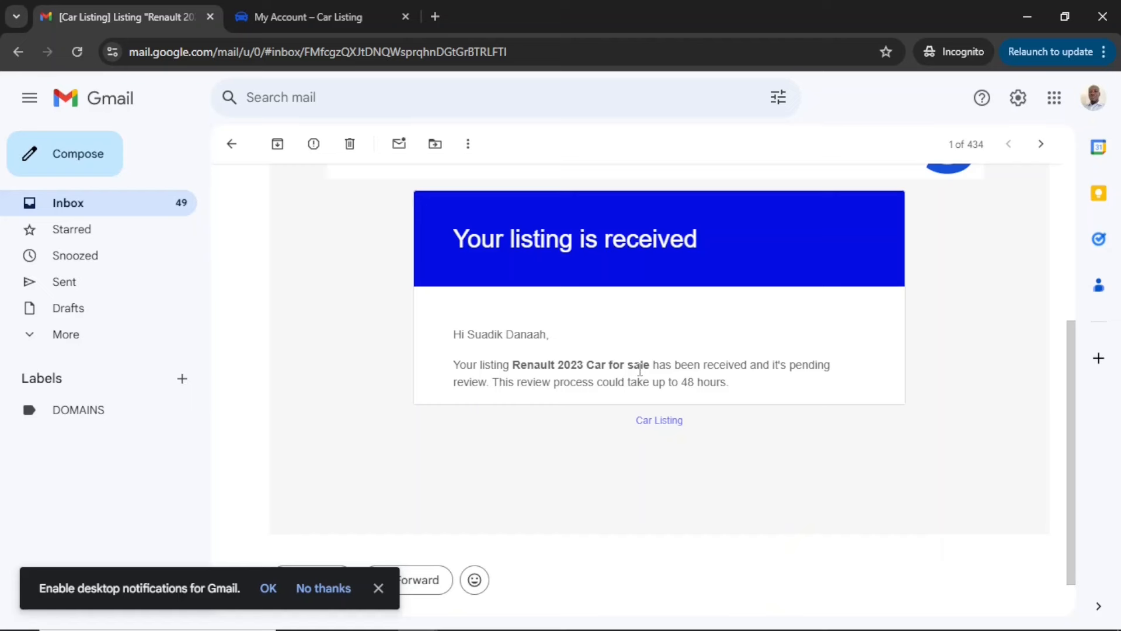
Switch to the administrator's browser window and open the Gmail inbox in a new tab
click(1026, 18)
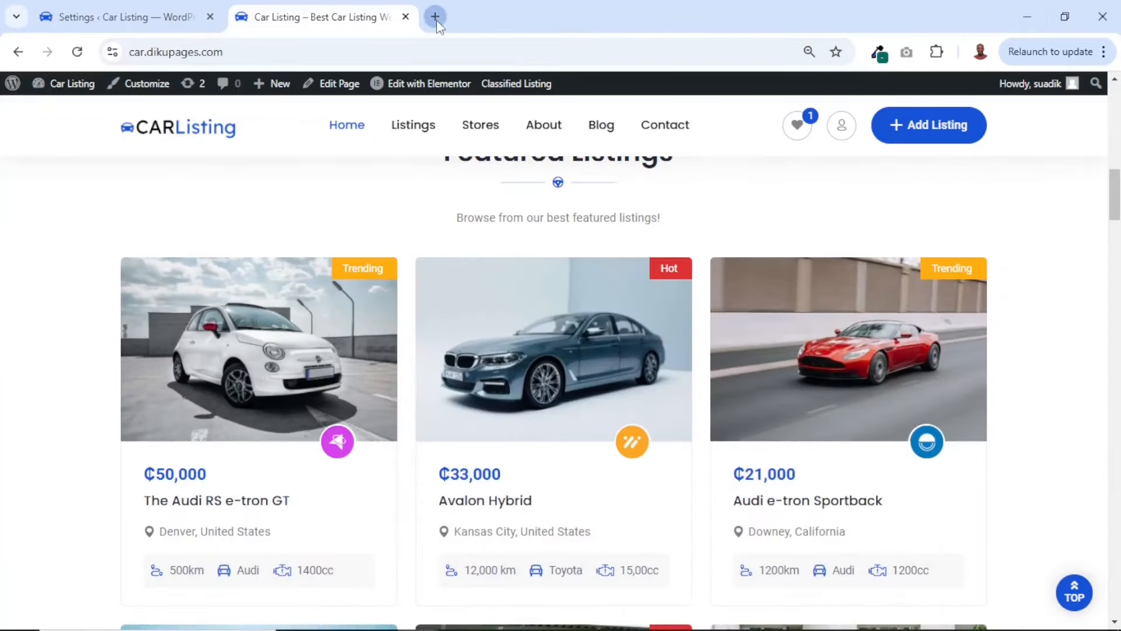
click(435, 17)
text(gma)
key(Return)
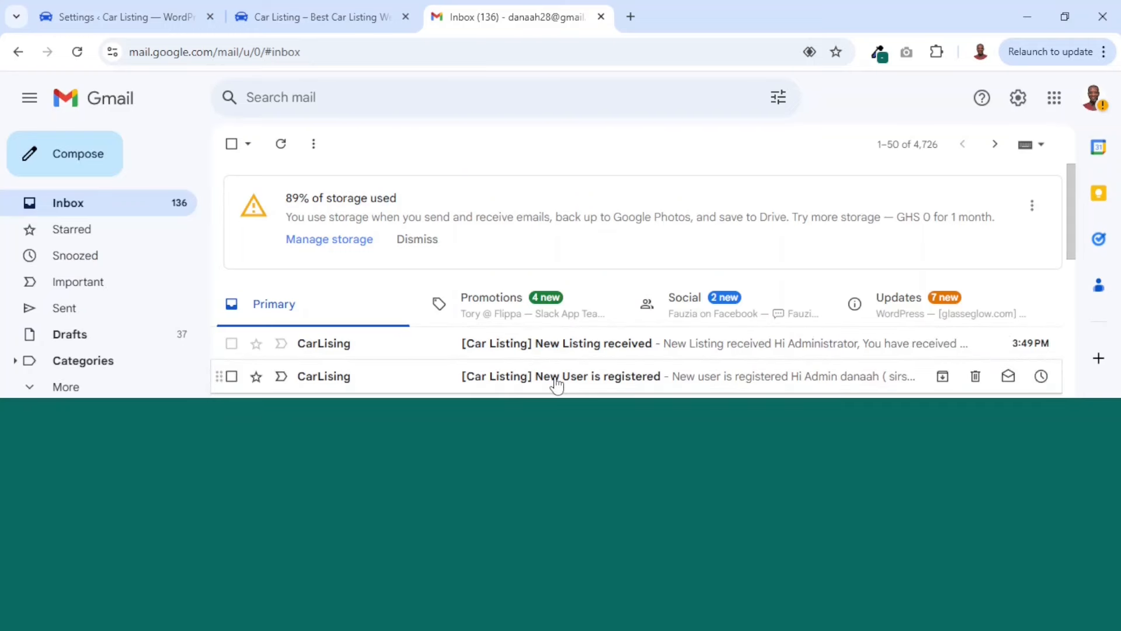
Read and delete the "New User is registered" email, and read the "New Listing received" email
click(556, 382)
scroll(556, 381, down, 5)
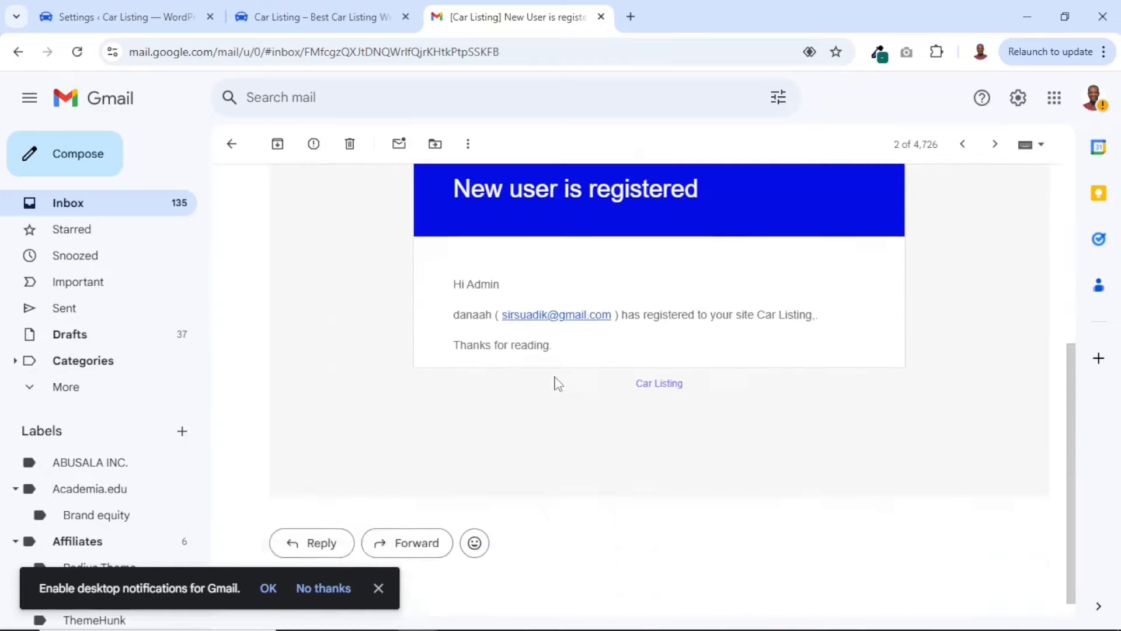
scroll(555, 380, up, 3)
scroll(556, 382, up, 2)
click(350, 144)
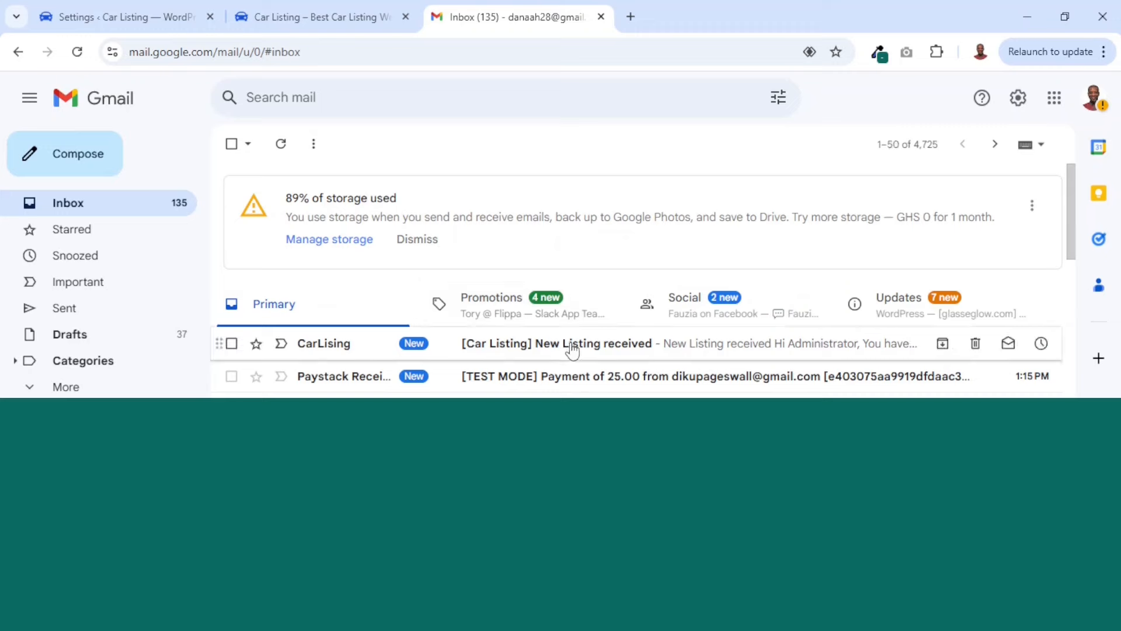
click(551, 356)
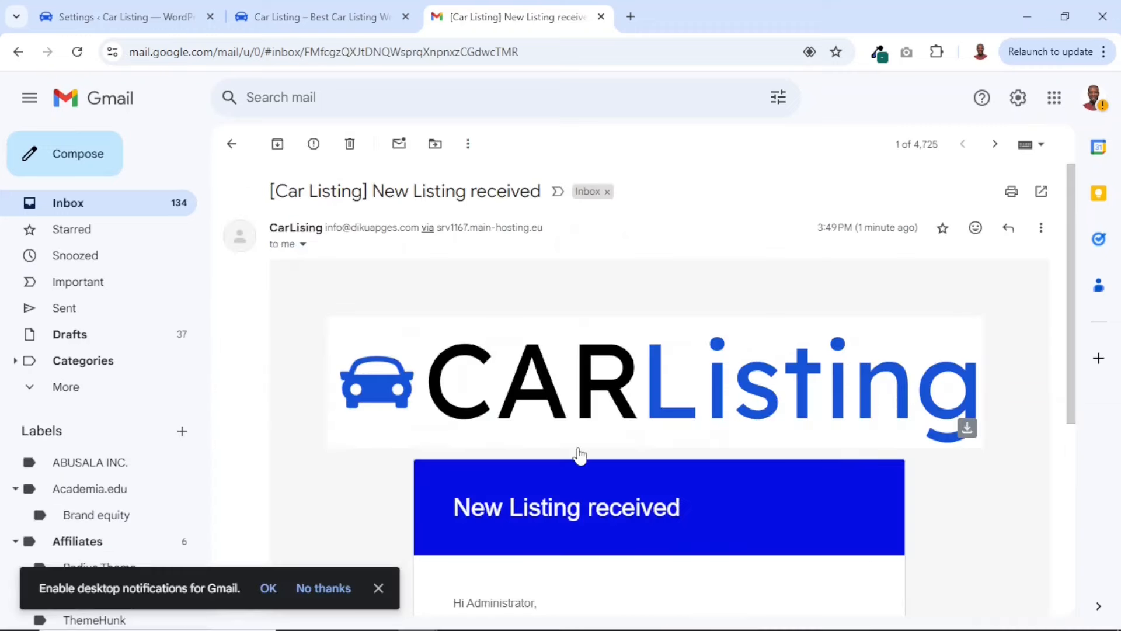
scroll(581, 454, down, 5)
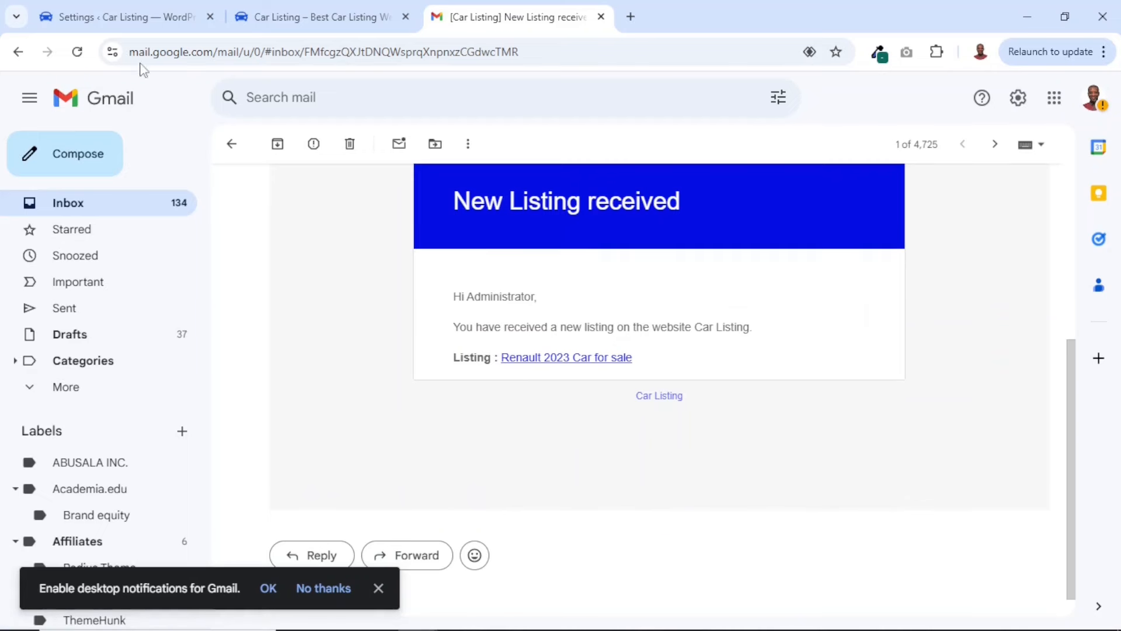
Open the pending Renault 2023 Car for sale listing for editing in the WordPress admin and review its submitted details
click(117, 17)
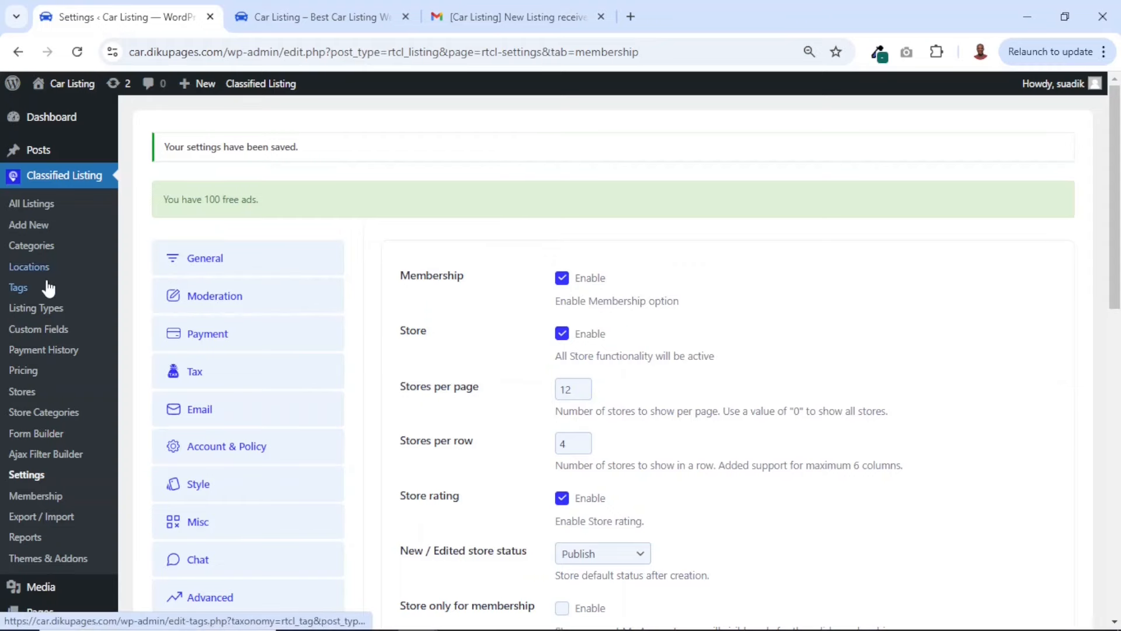
click(28, 211)
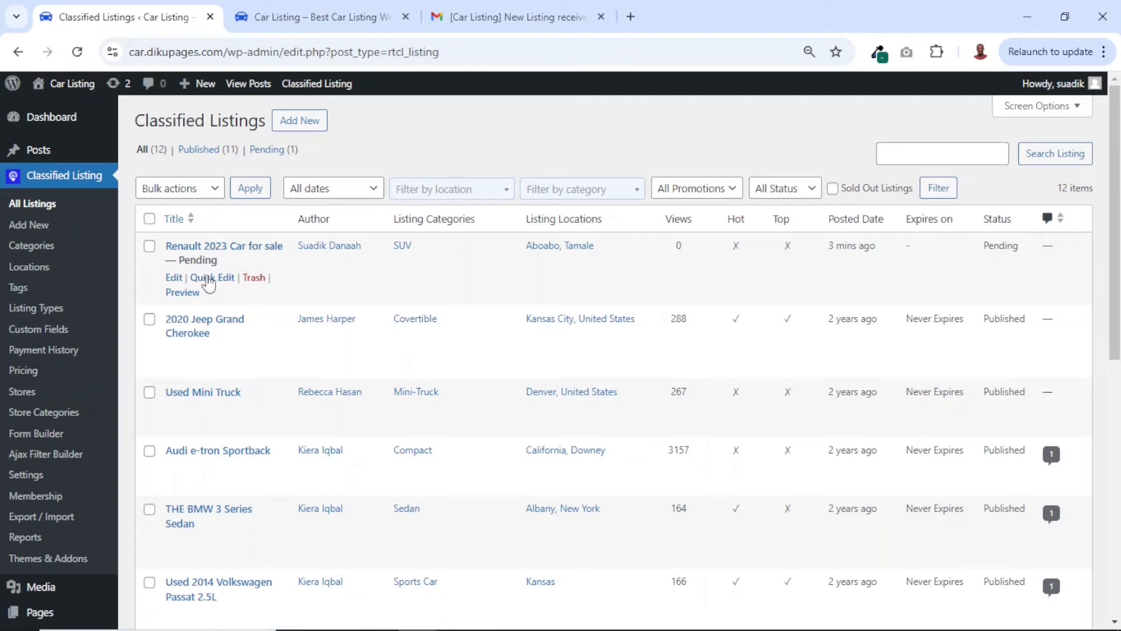
click(173, 278)
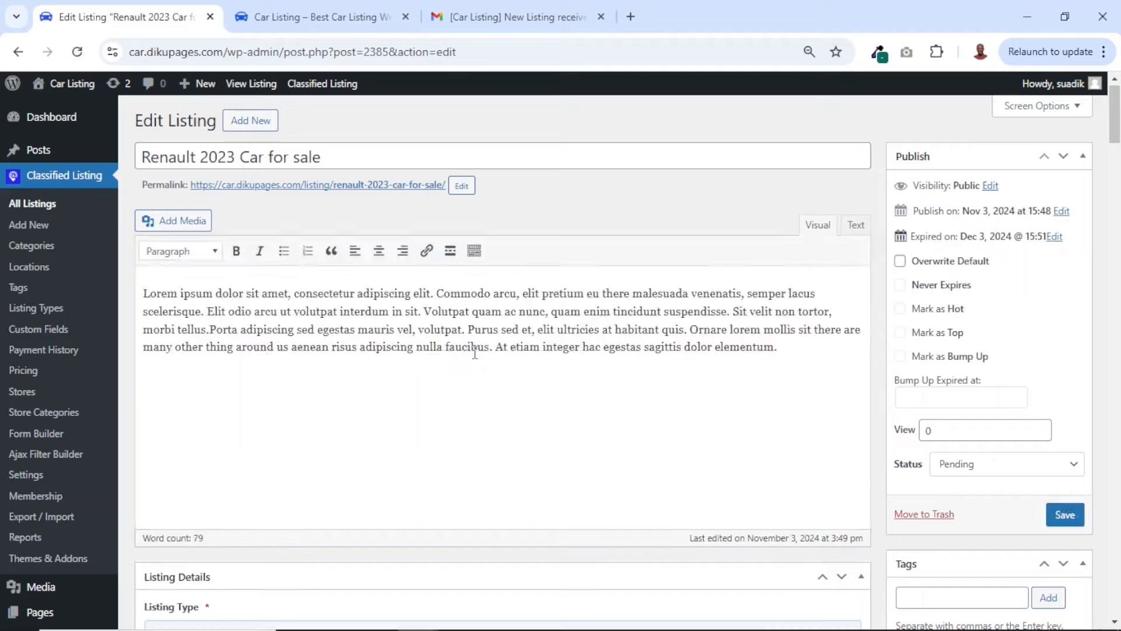
scroll(474, 353, down, 8)
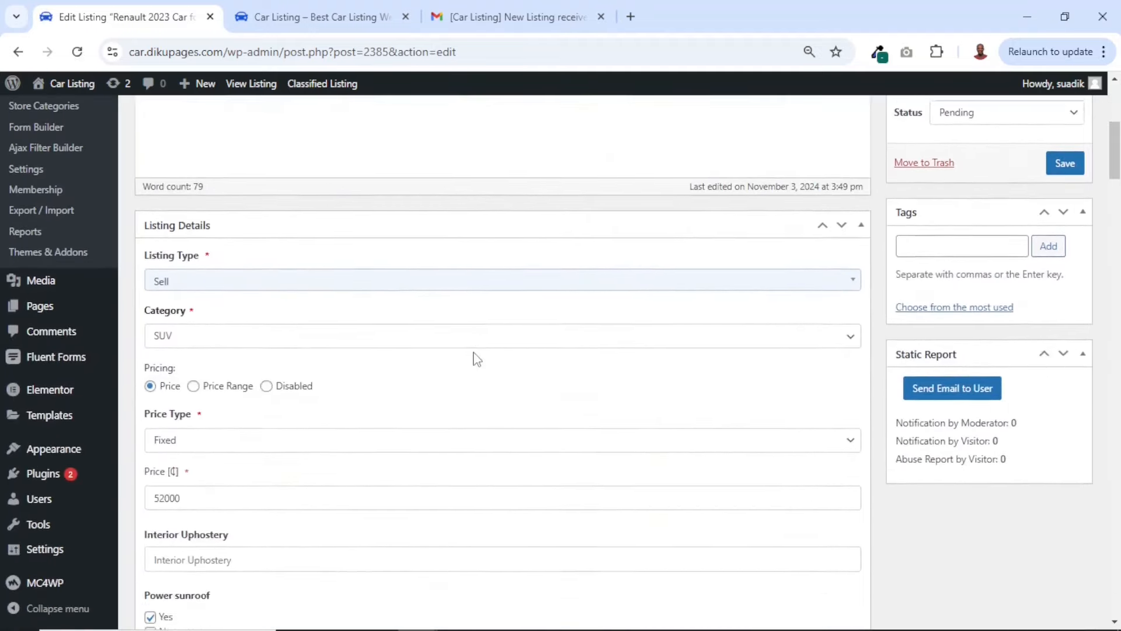
scroll(474, 354, down, 10)
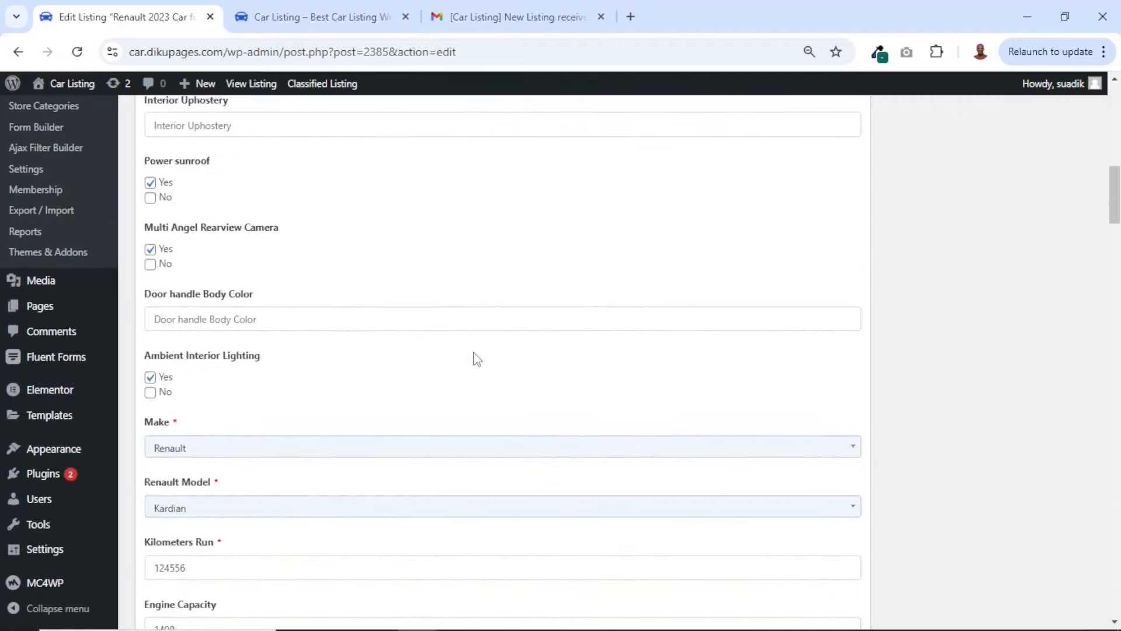
scroll(475, 353, down, 9)
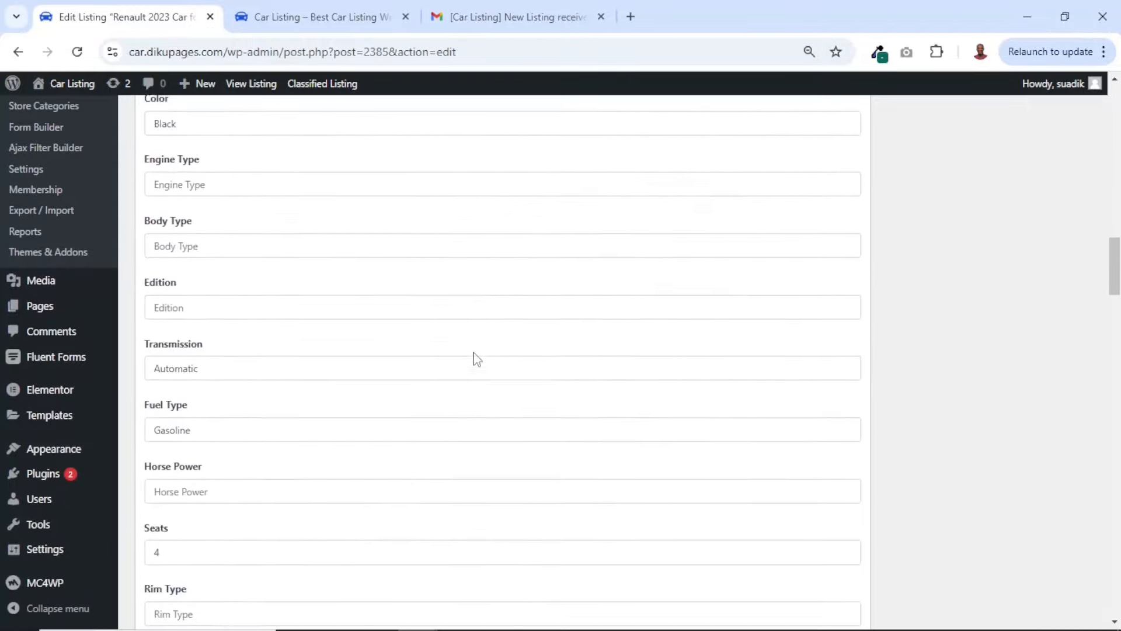
scroll(475, 353, down, 7)
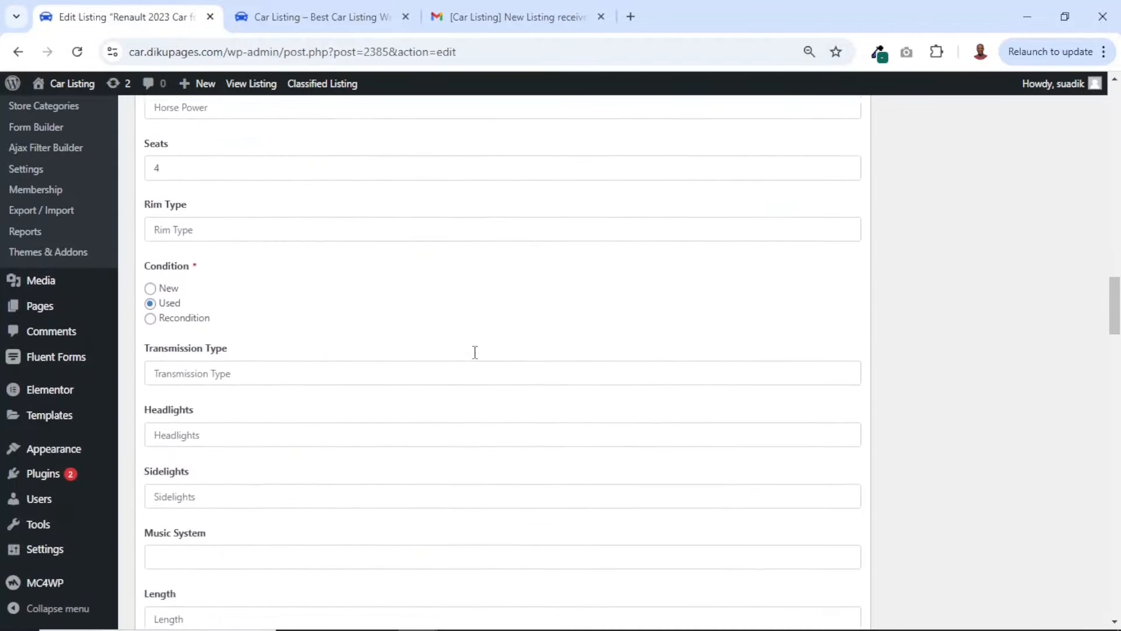
scroll(475, 357, down, 18)
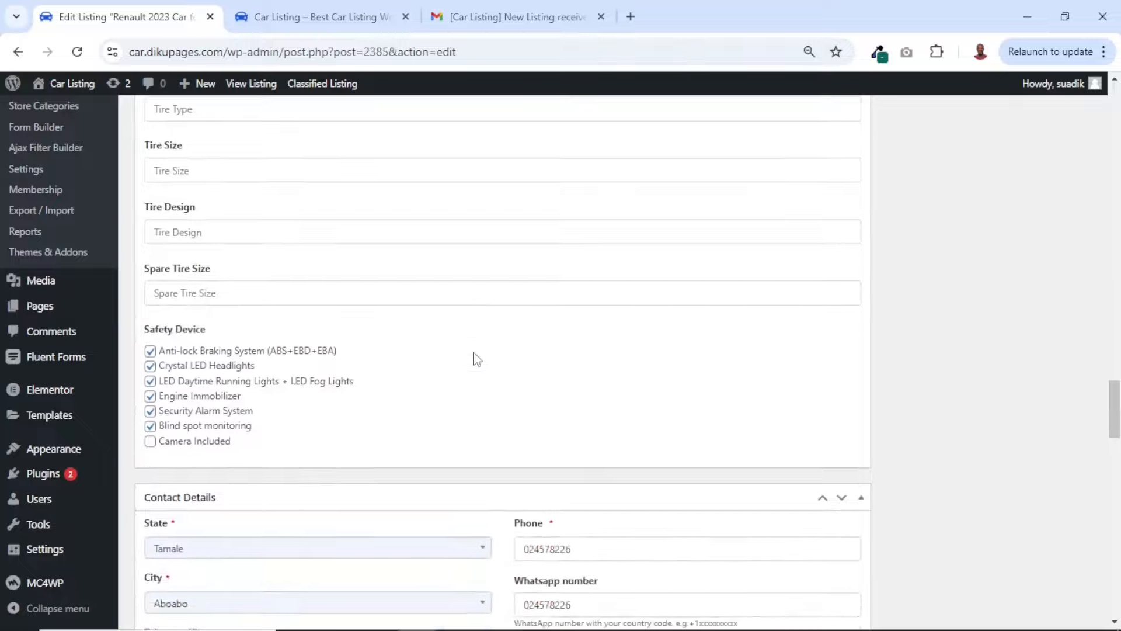
scroll(475, 361, down, 18)
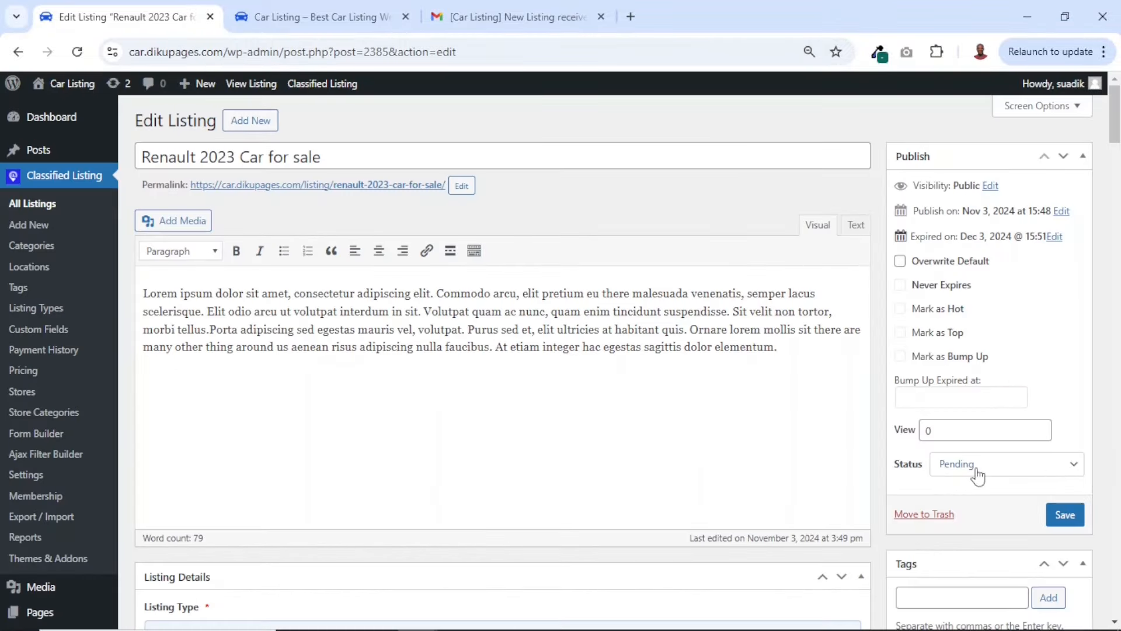
Set the Renault listing's status to Published and save it
click(975, 474)
click(984, 495)
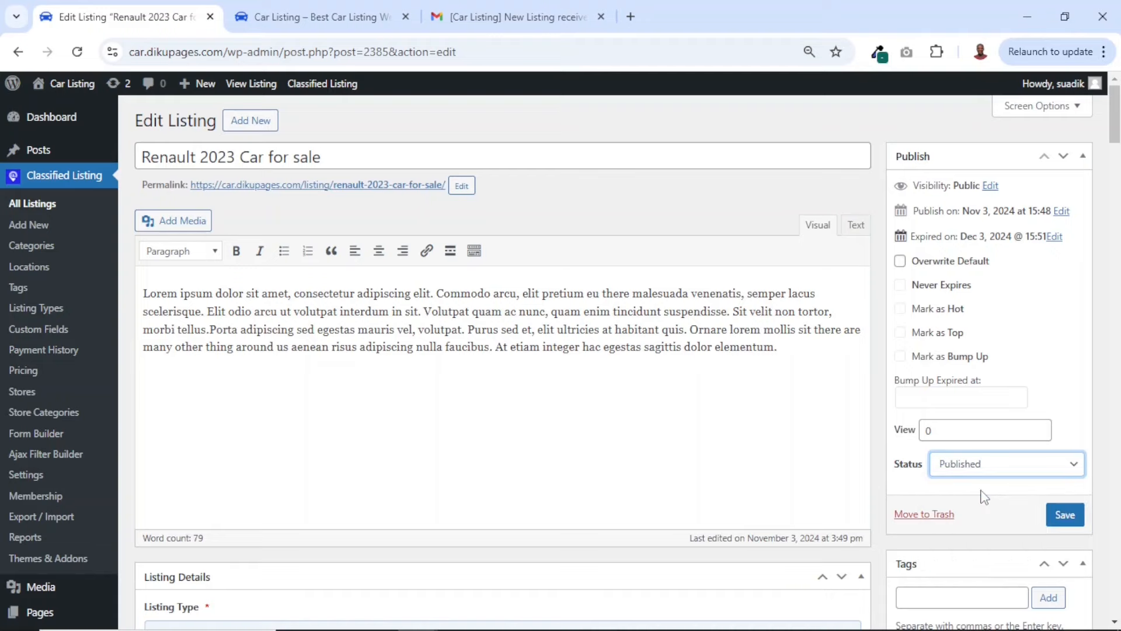
click(1070, 519)
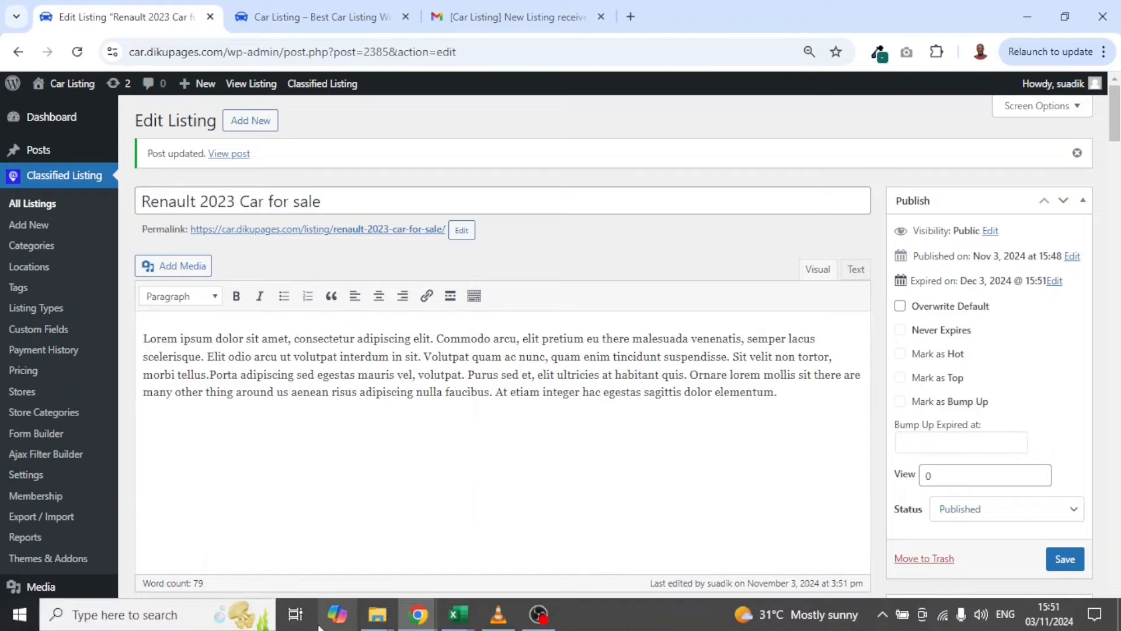
Switch to the seller's browser window and reload the account's listings to check the Renault listing's status
key(alt+Tab)
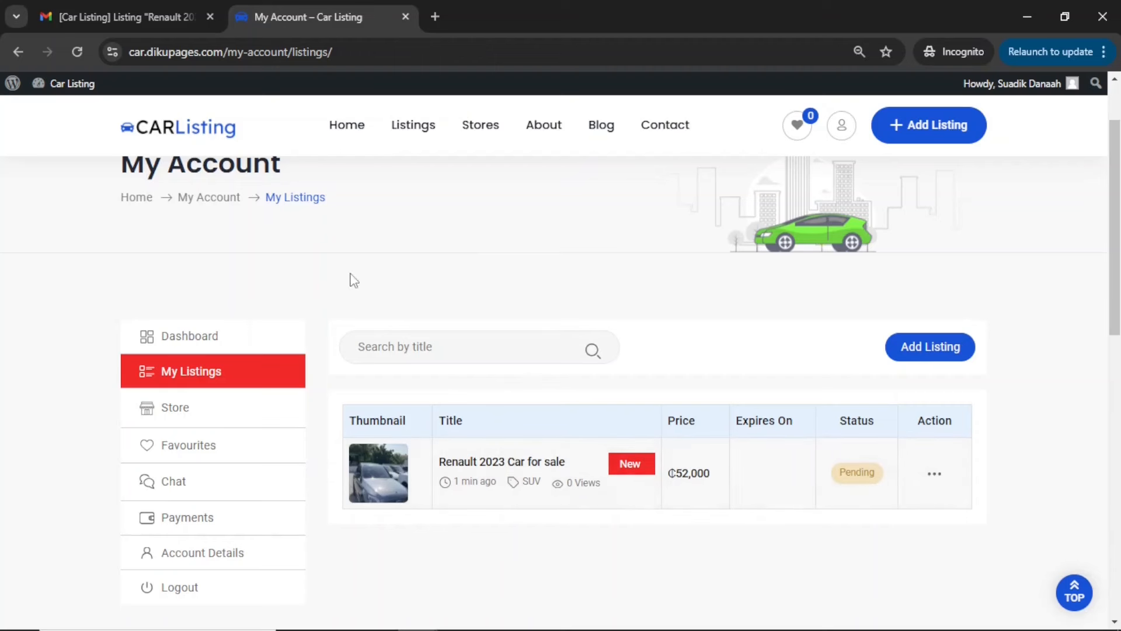
click(79, 52)
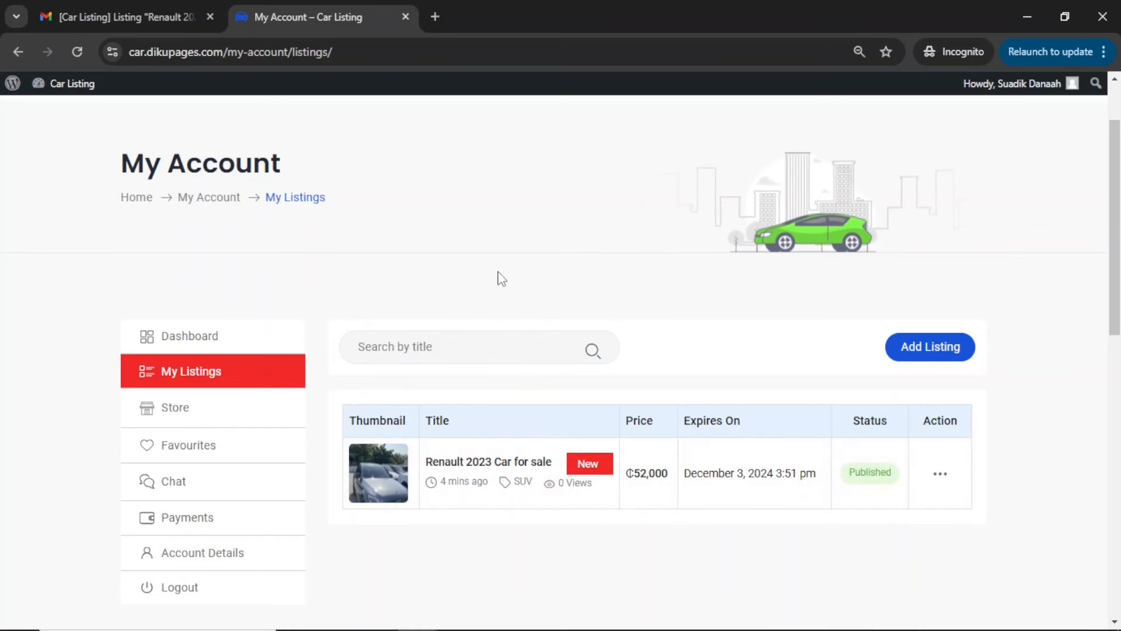
Find the Renault 2023 Car for sale listing on the site's public listings page and open it
scroll(501, 278, up, 2)
click(418, 173)
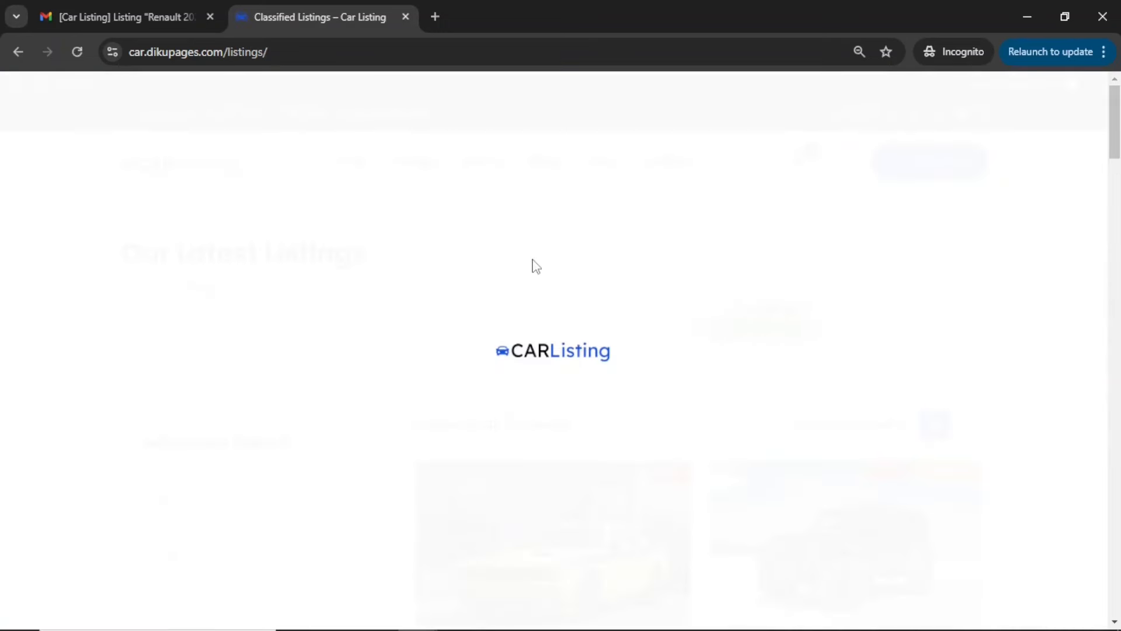
scroll(734, 376, down, 12)
scroll(737, 378, down, 3)
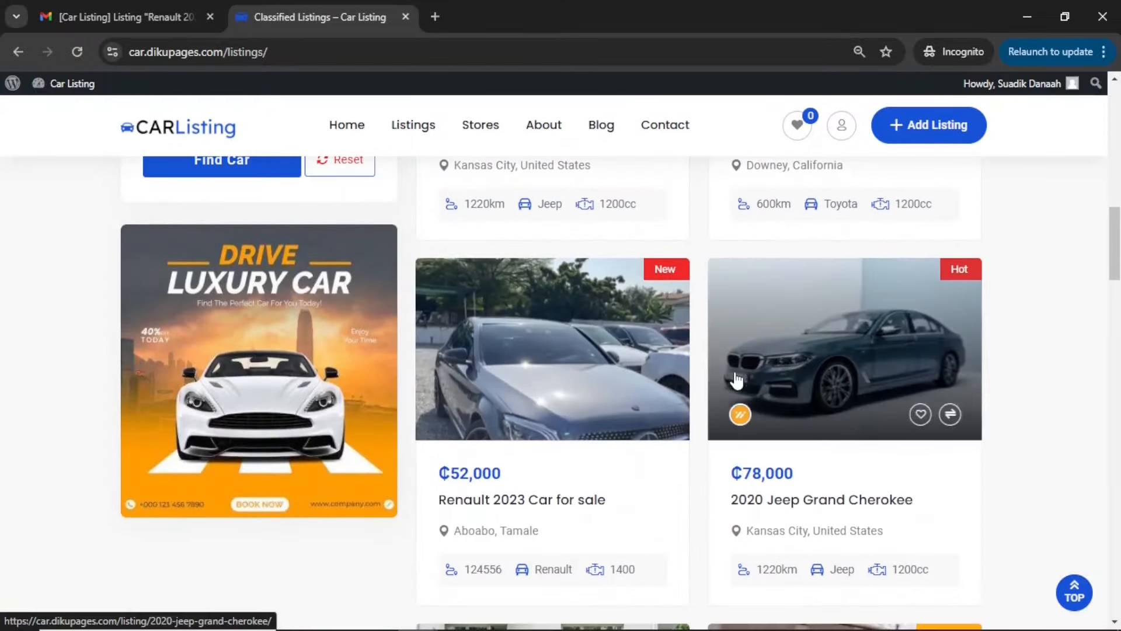
click(565, 363)
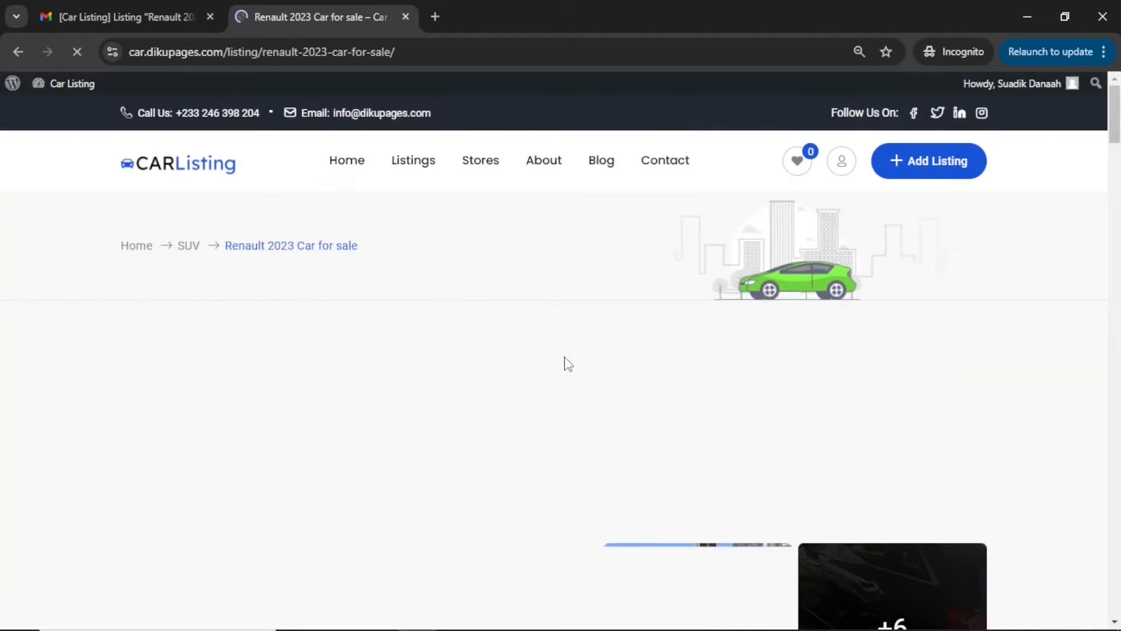
View the listing's photos by browsing through the enlarged image gallery, and close the gallery
scroll(565, 363, down, 2)
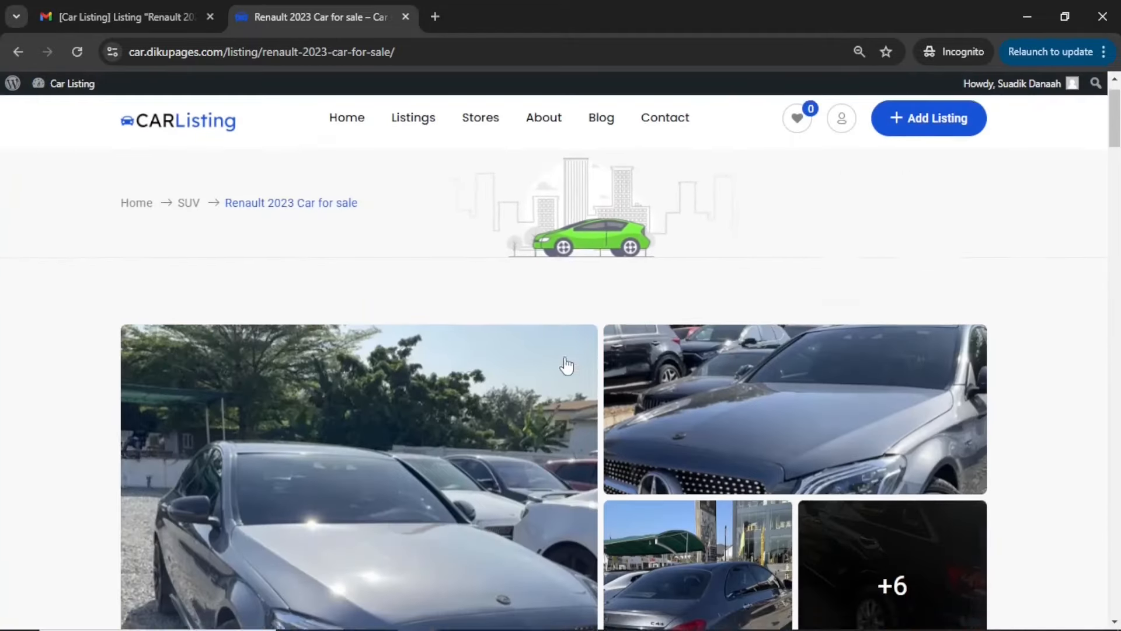
scroll(565, 363, down, 3)
scroll(565, 368, up, 1)
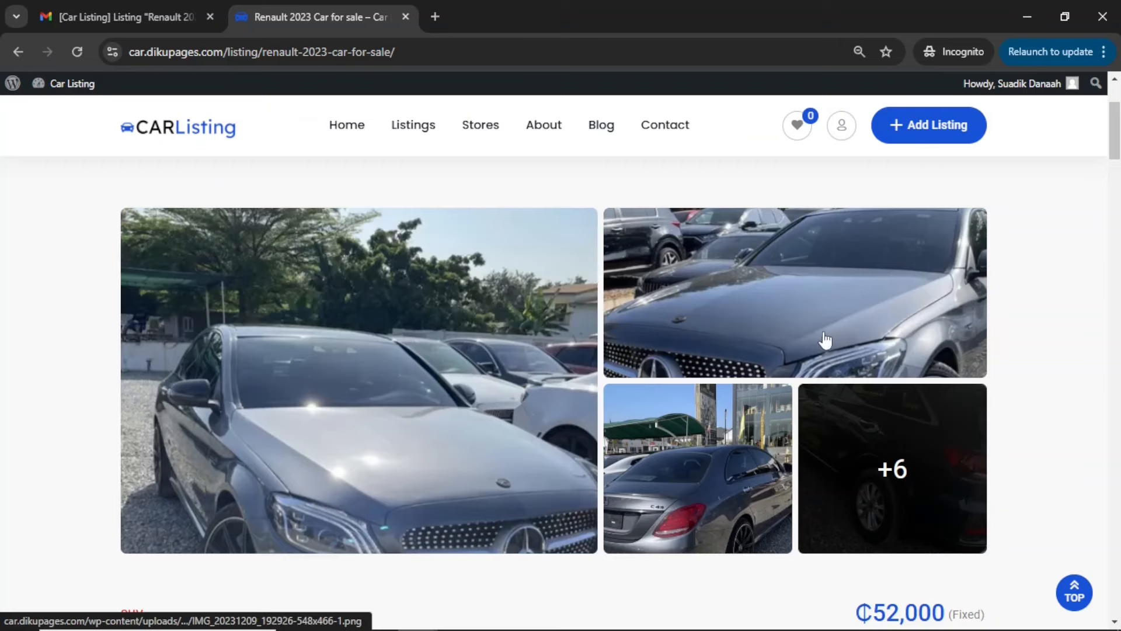
click(890, 474)
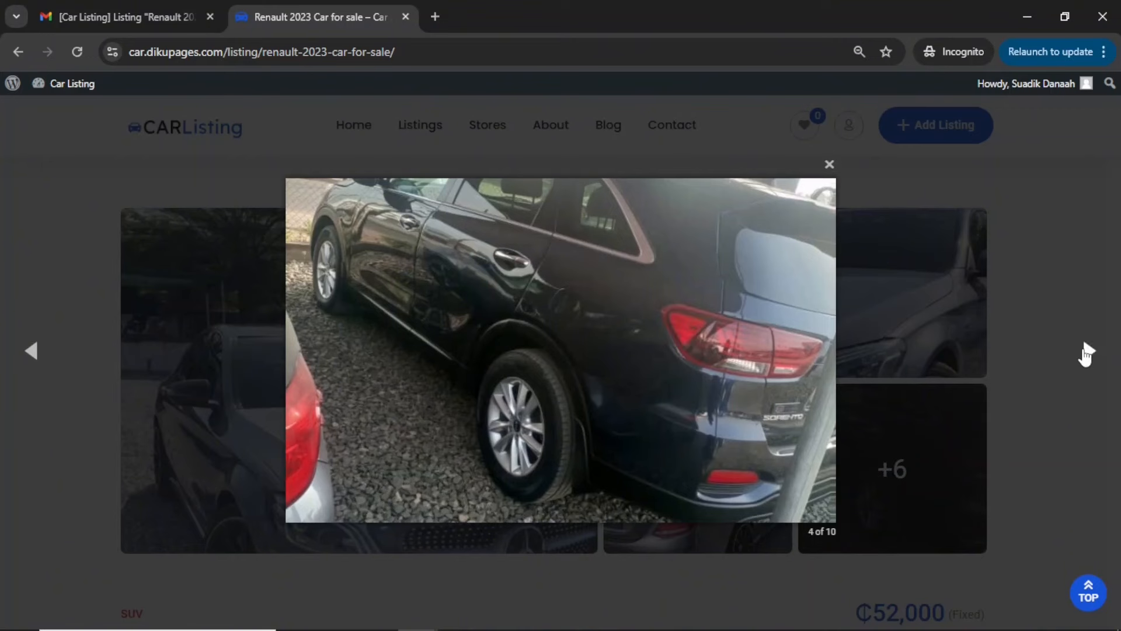
click(1085, 351)
click(1085, 350)
click(1085, 350)
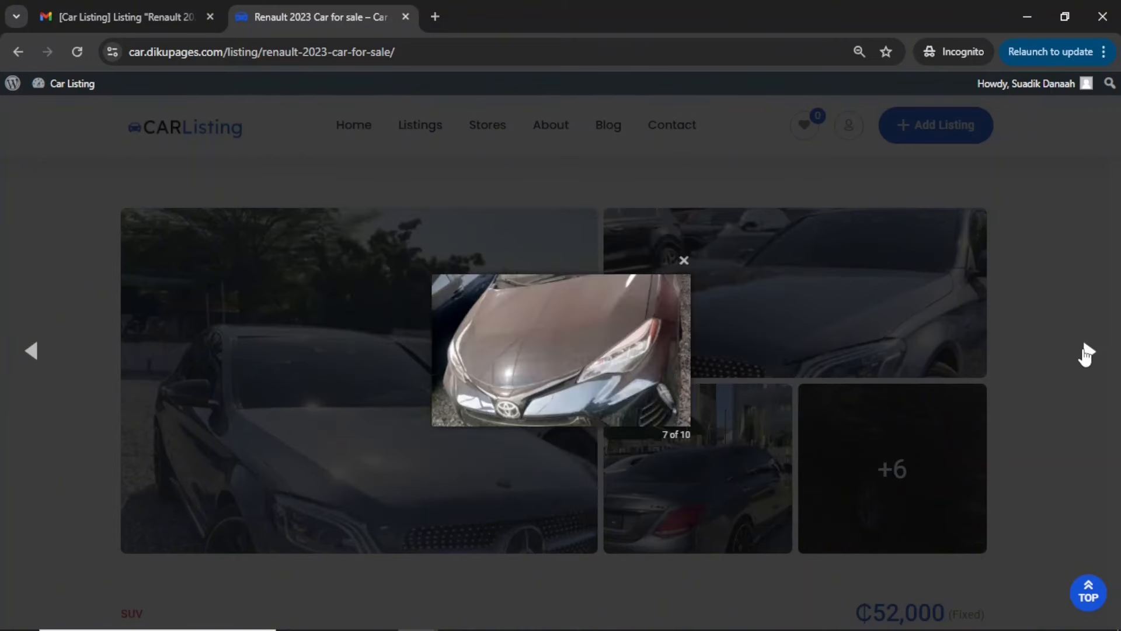
click(1085, 351)
click(1085, 350)
click(1085, 350)
click(1085, 350)
click(1085, 350)
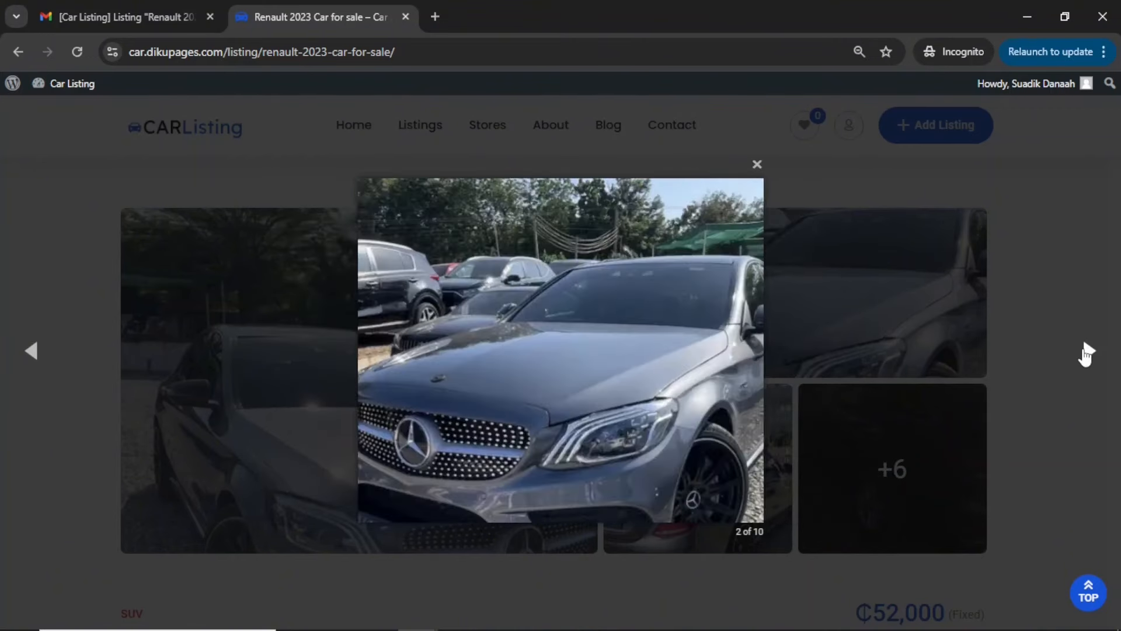
click(1085, 350)
click(1085, 350)
click(1085, 351)
click(1085, 350)
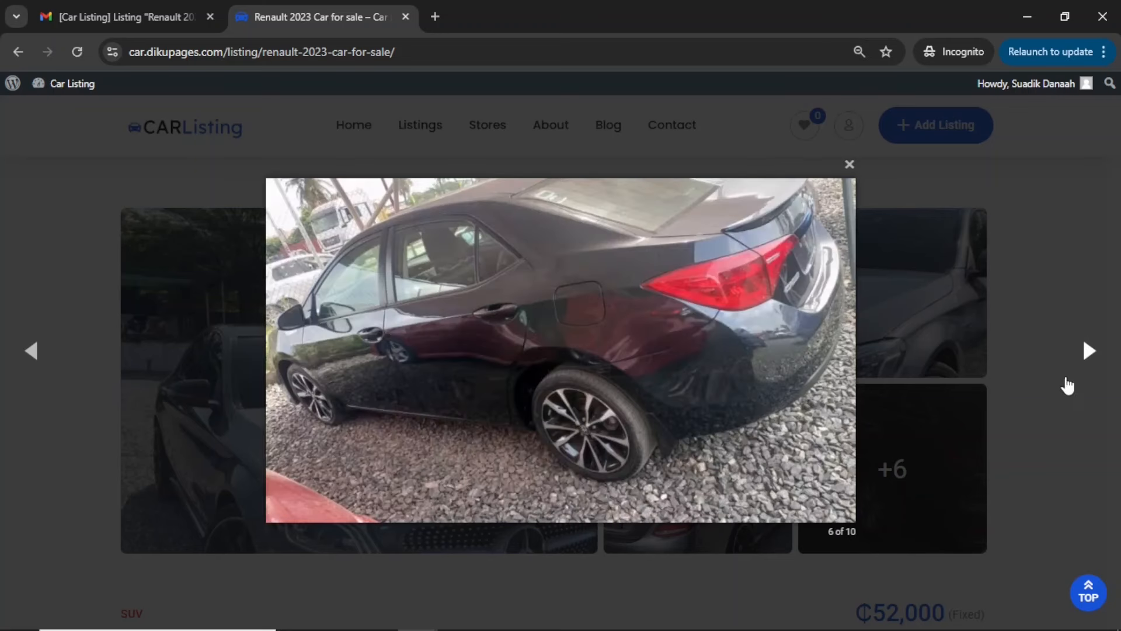
click(1088, 362)
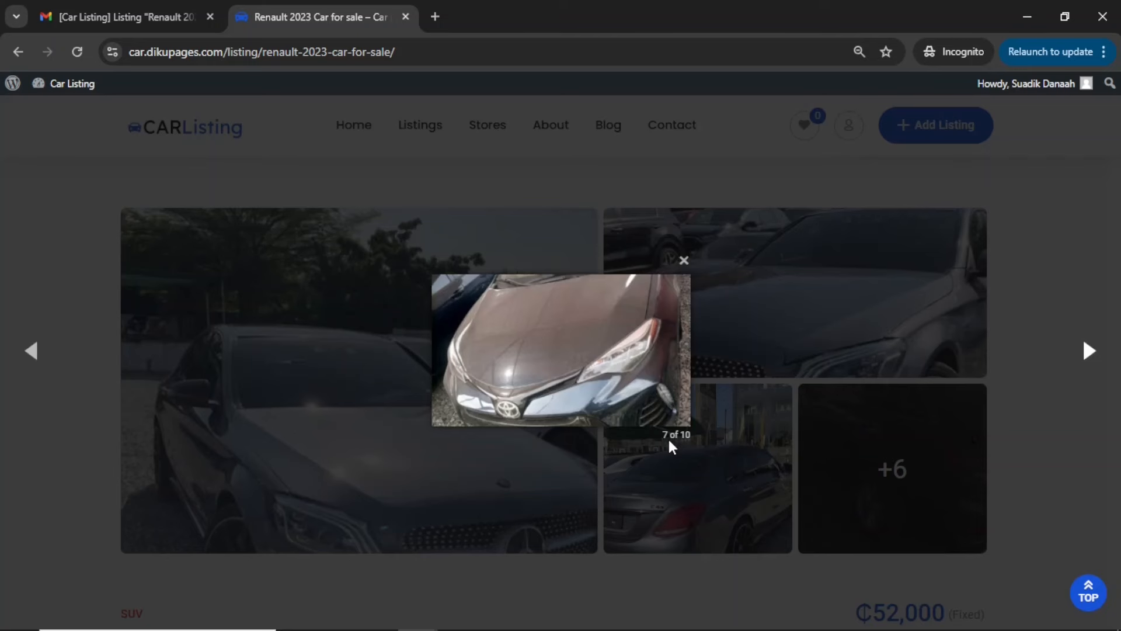
click(1086, 355)
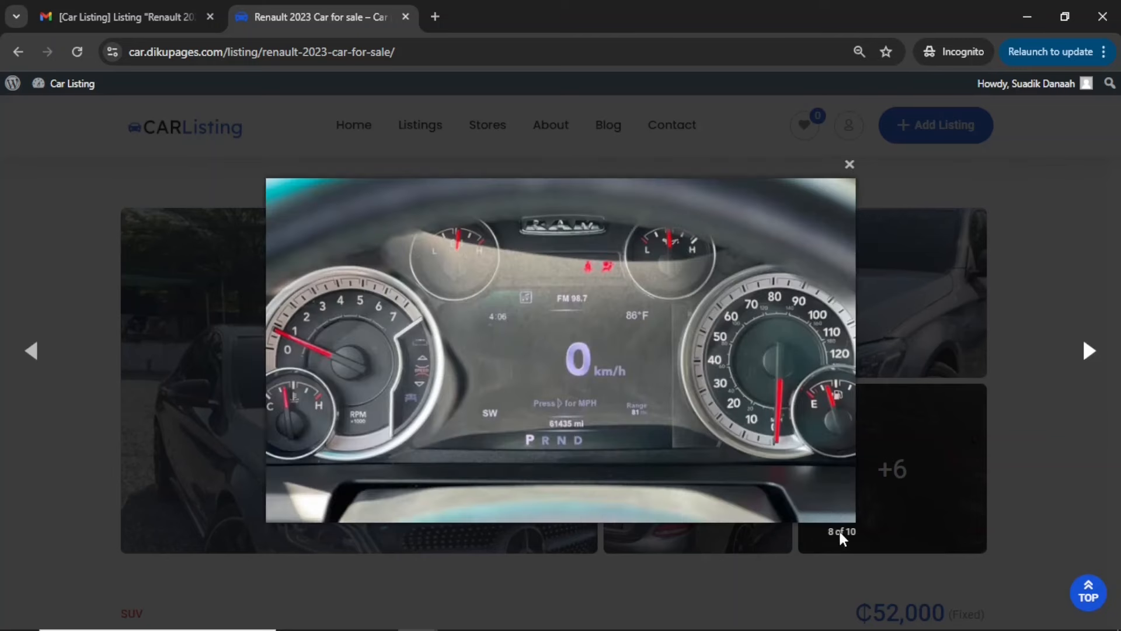
click(1025, 234)
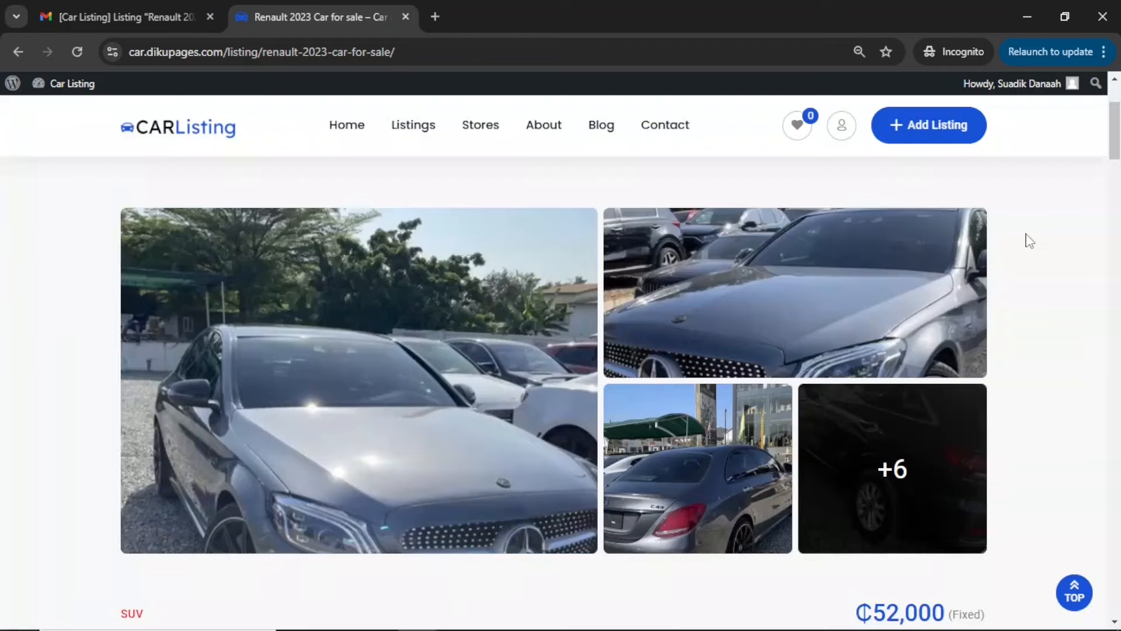
Review the listing's description, owner contact details, branding information, general features, dimensions and extra features
scroll(1030, 241, down, 5)
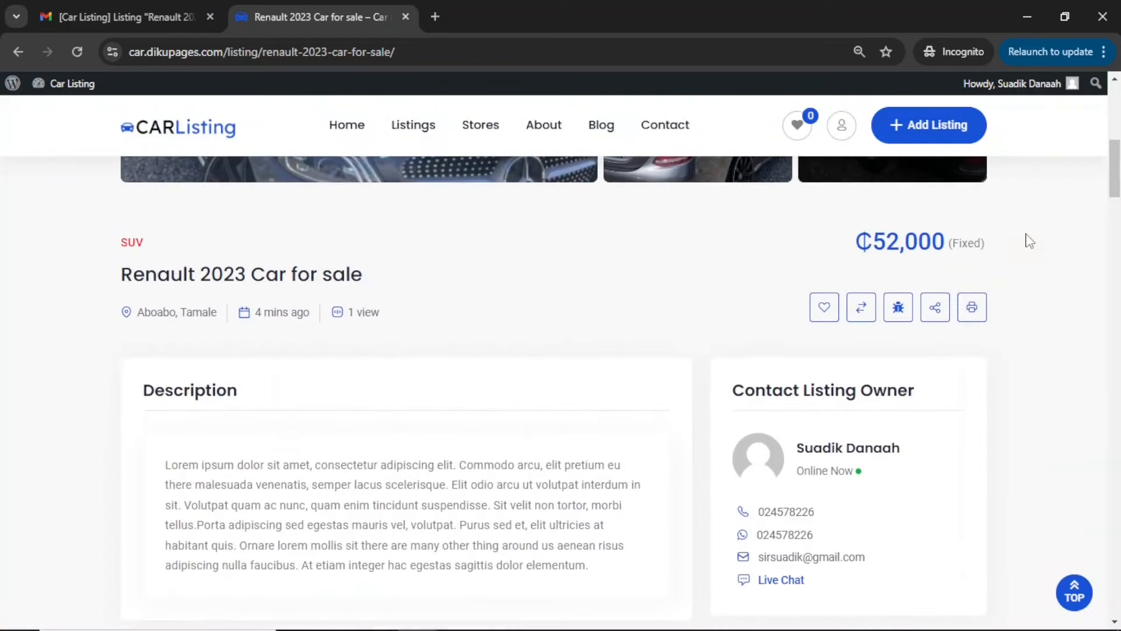
scroll(514, 378, down, 2)
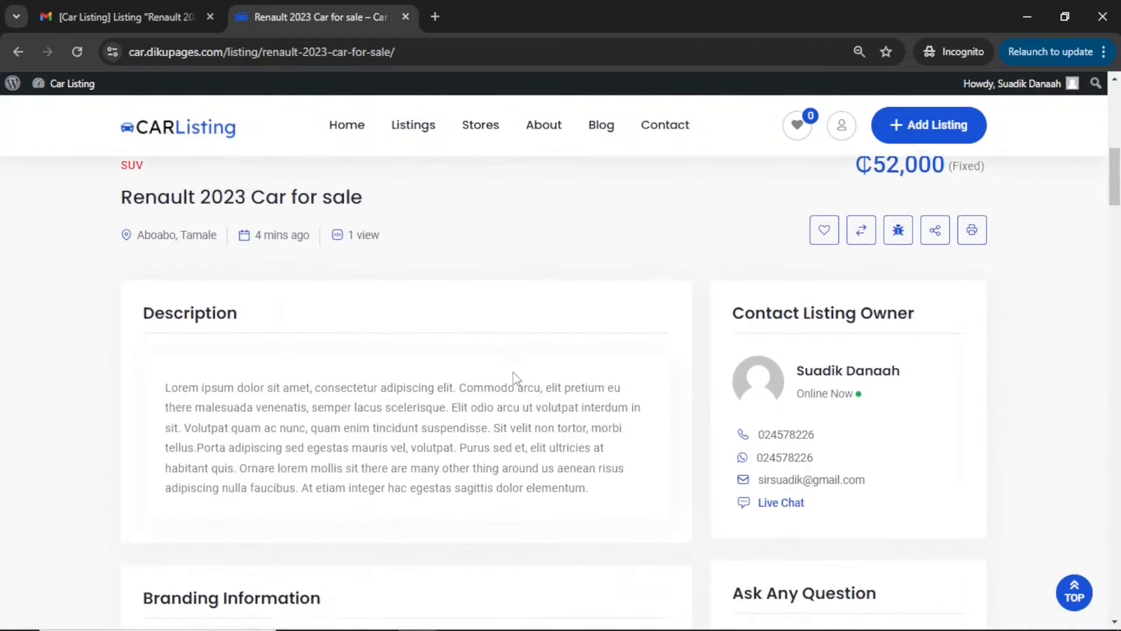
scroll(513, 378, down, 6)
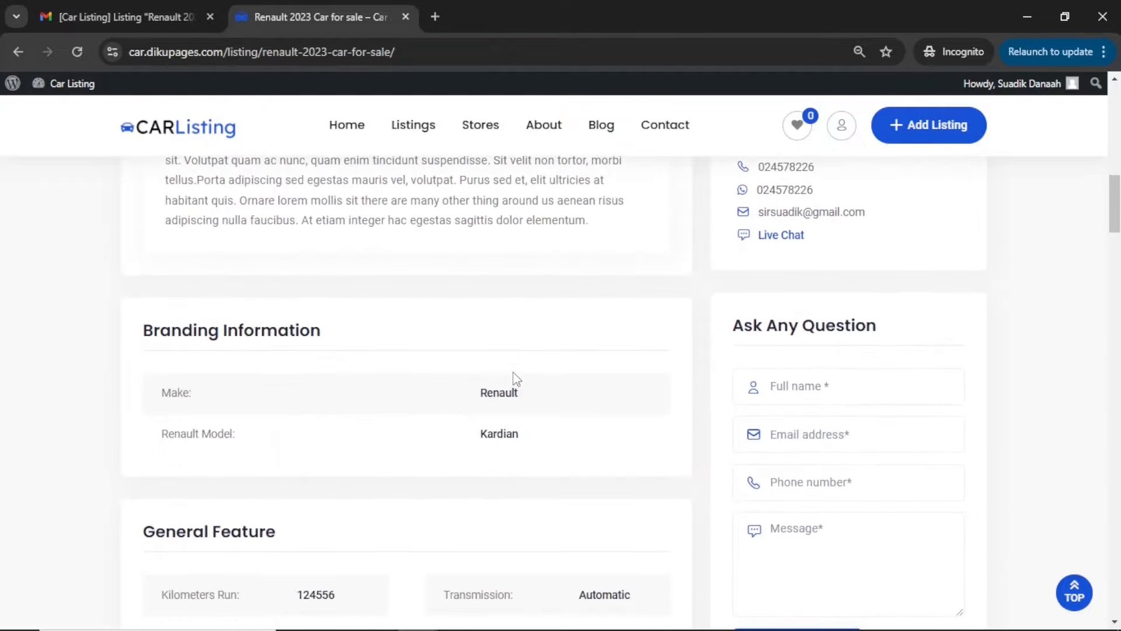
scroll(513, 378, down, 15)
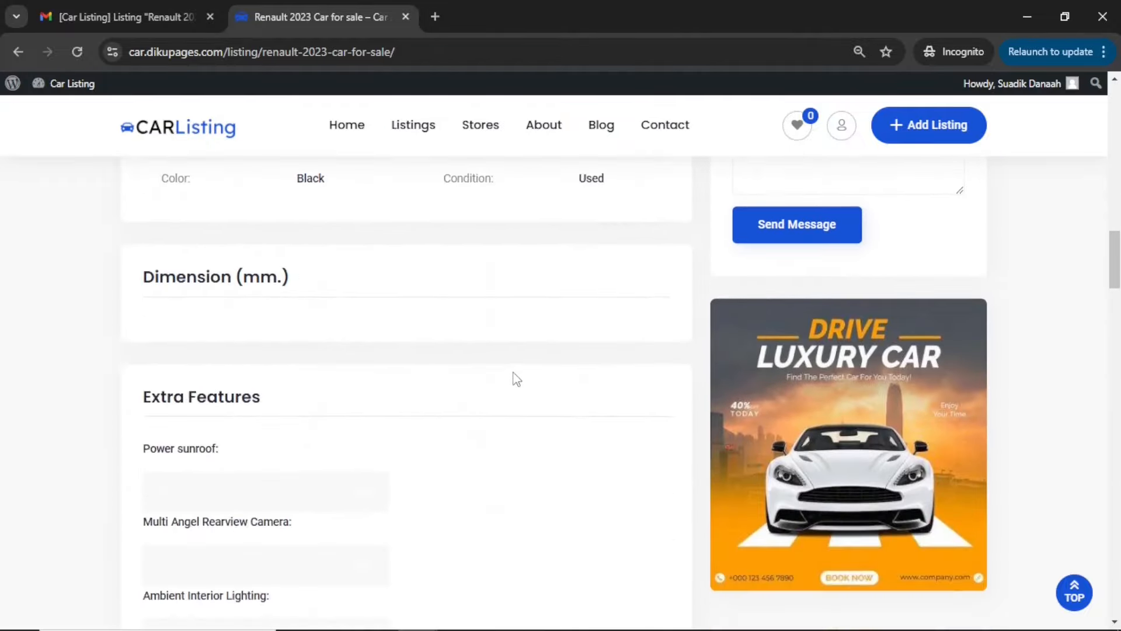
scroll(516, 379, down, 4)
scroll(516, 378, up, 17)
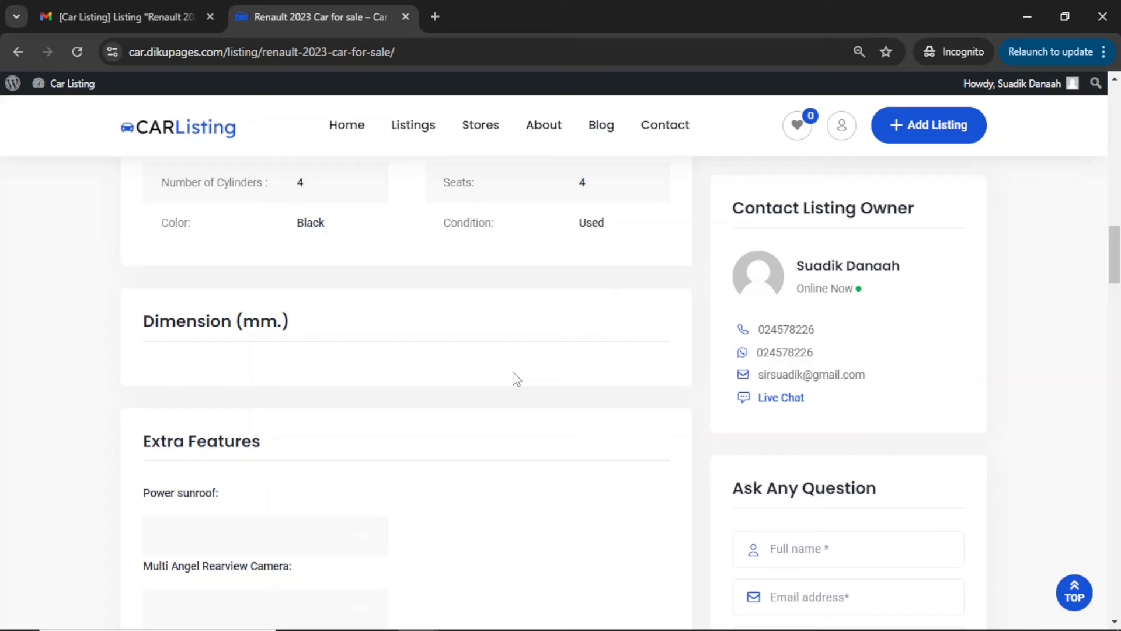
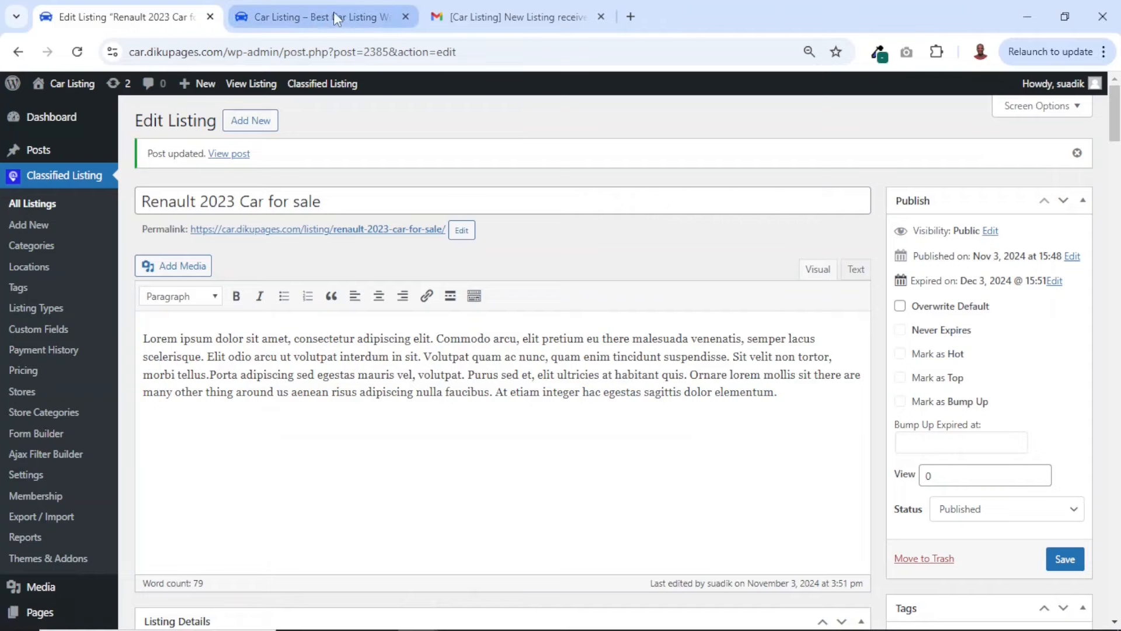
Open the Renault 2023 Car for sale listing from the public listings page in the administrator's browser
click(335, 17)
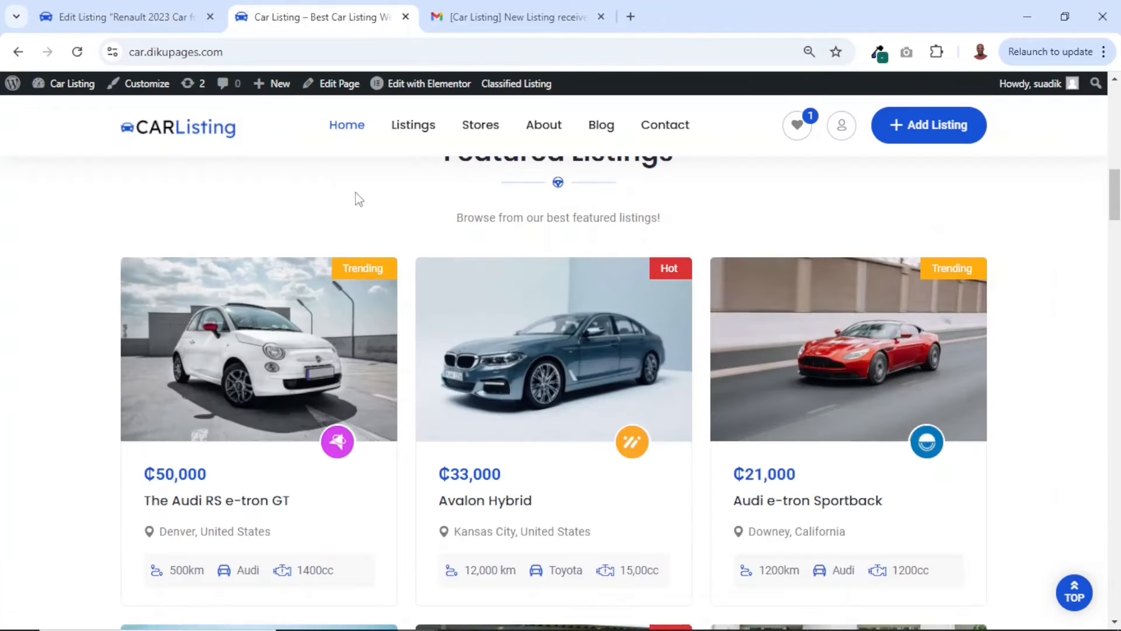
click(411, 130)
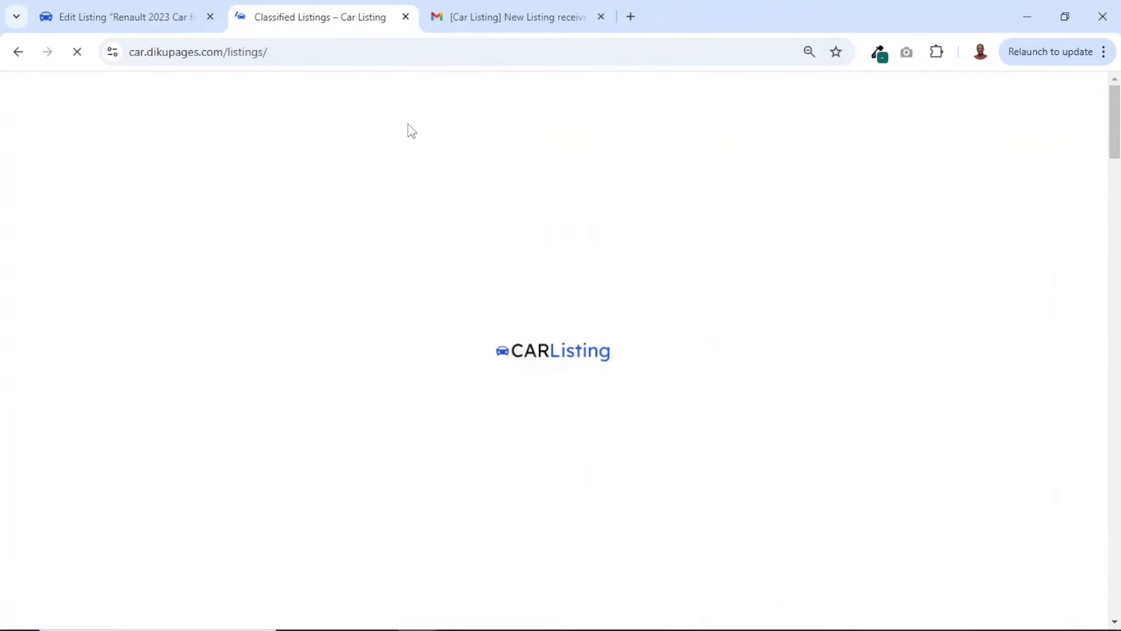
scroll(538, 333, down, 8)
scroll(538, 335, up, 8)
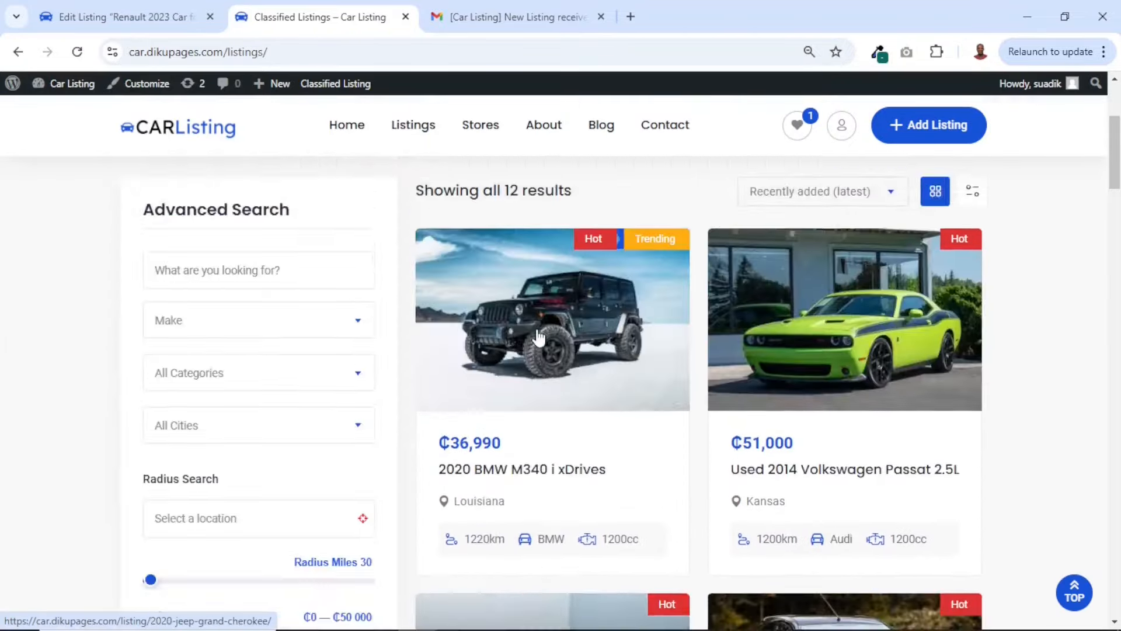
scroll(538, 337, down, 5)
click(546, 324)
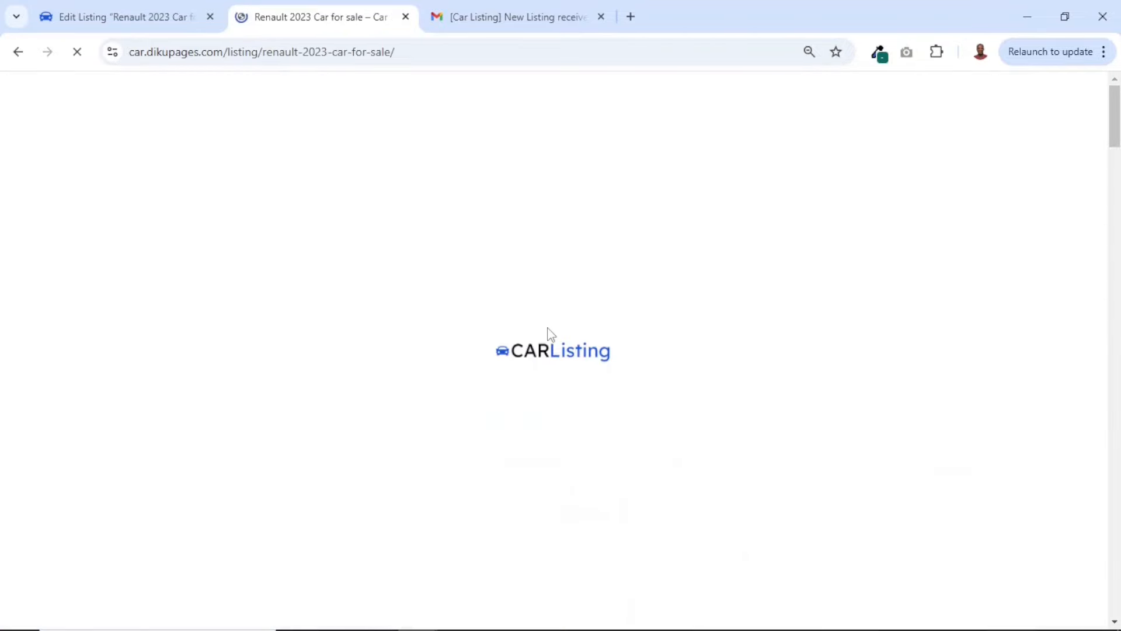
Start a quick chat with the listing's owner and send the messages "Hi seller" and "I'm interested in your car"
scroll(551, 334, down, 5)
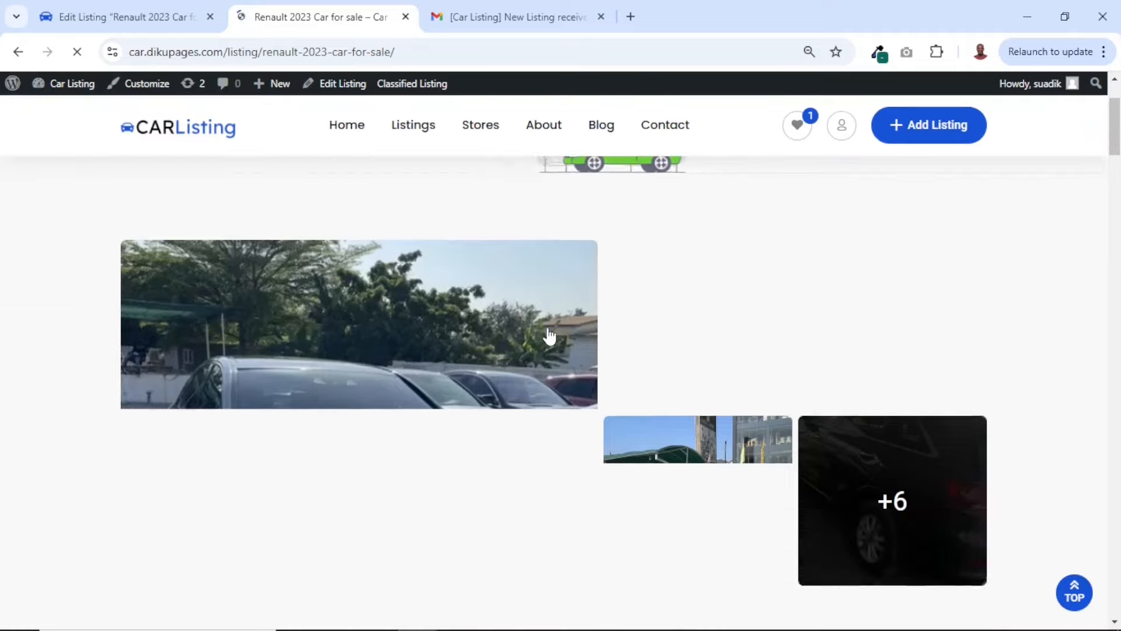
scroll(551, 334, down, 6)
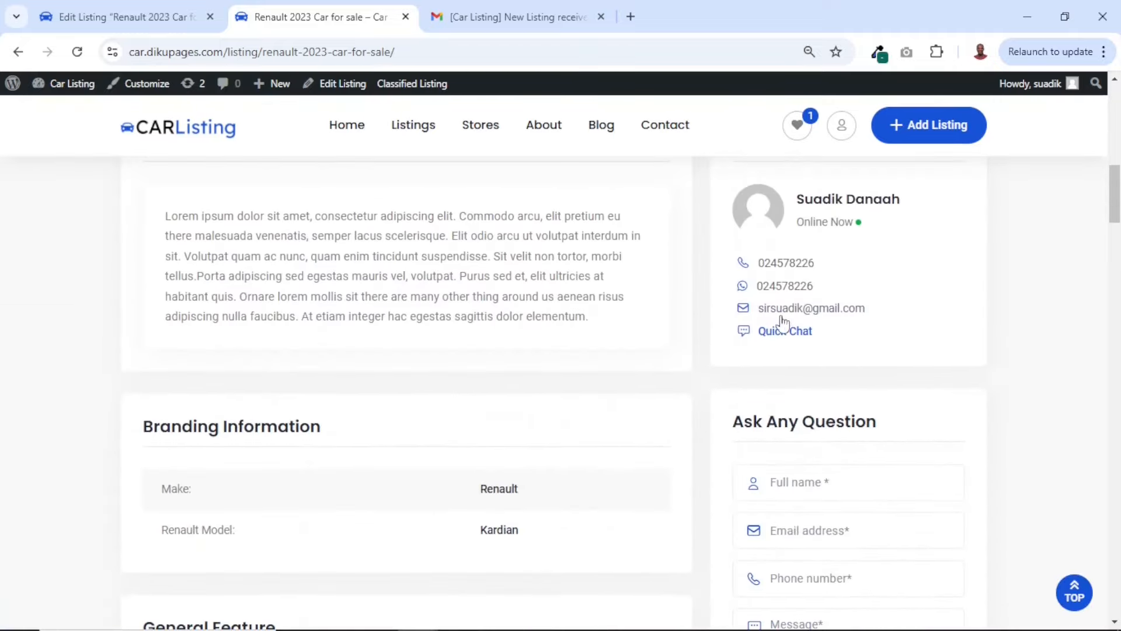
click(789, 333)
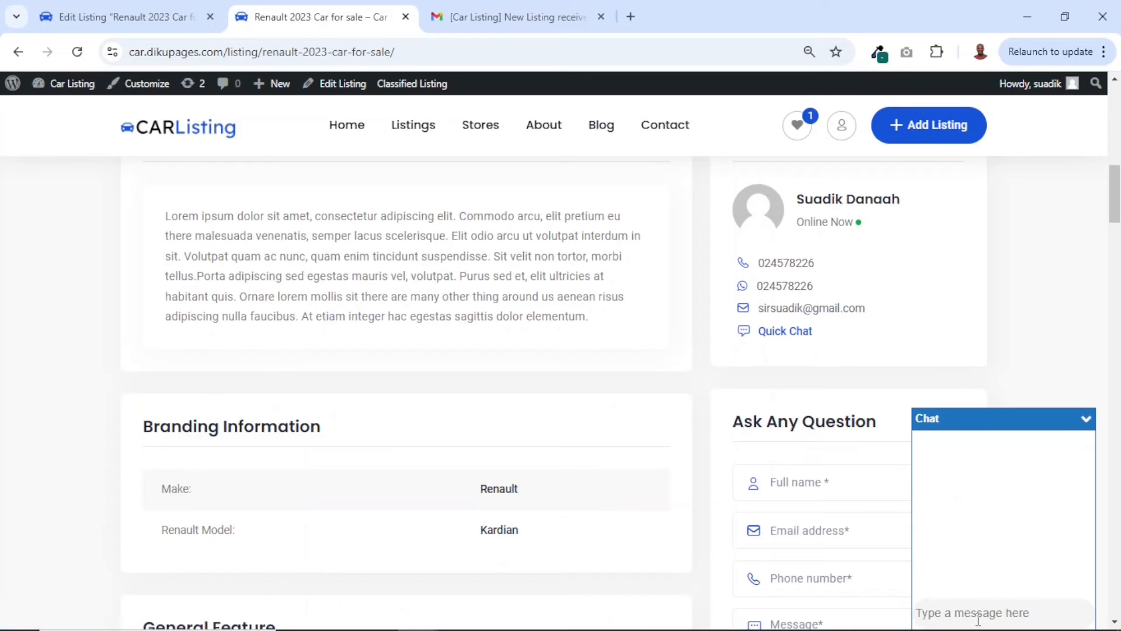
text(Hi seller)
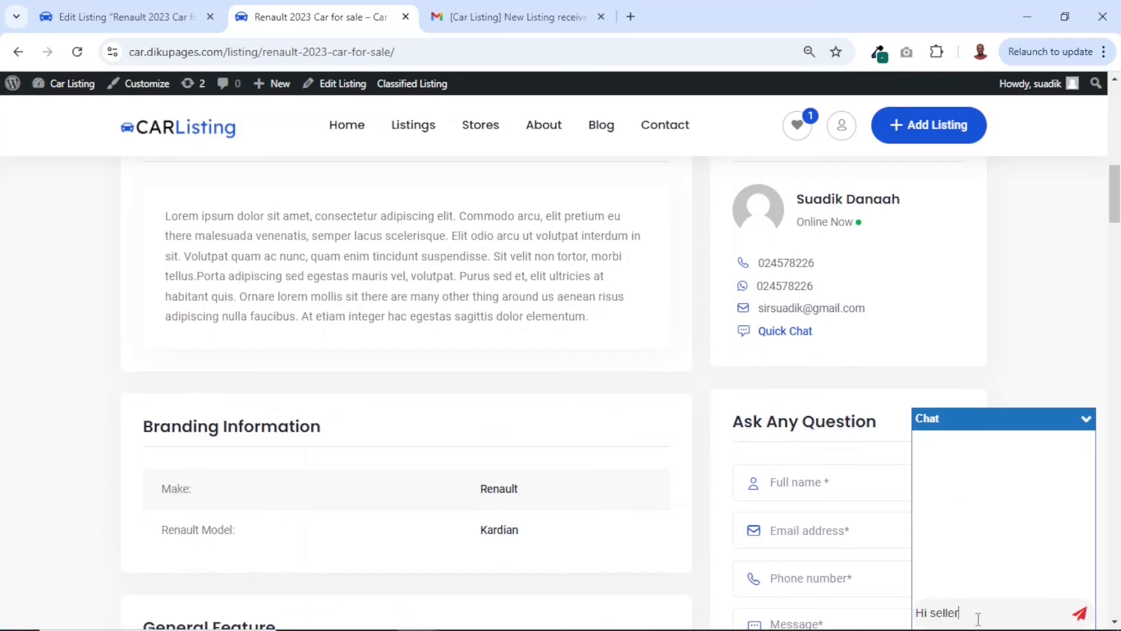
key(Return)
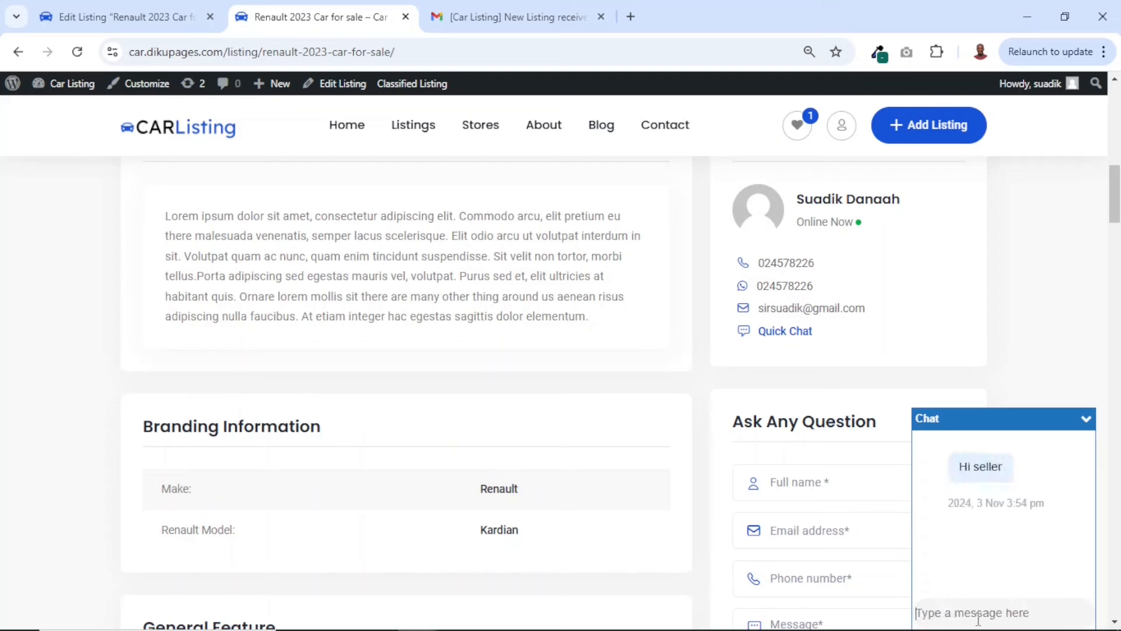
text(Ip)
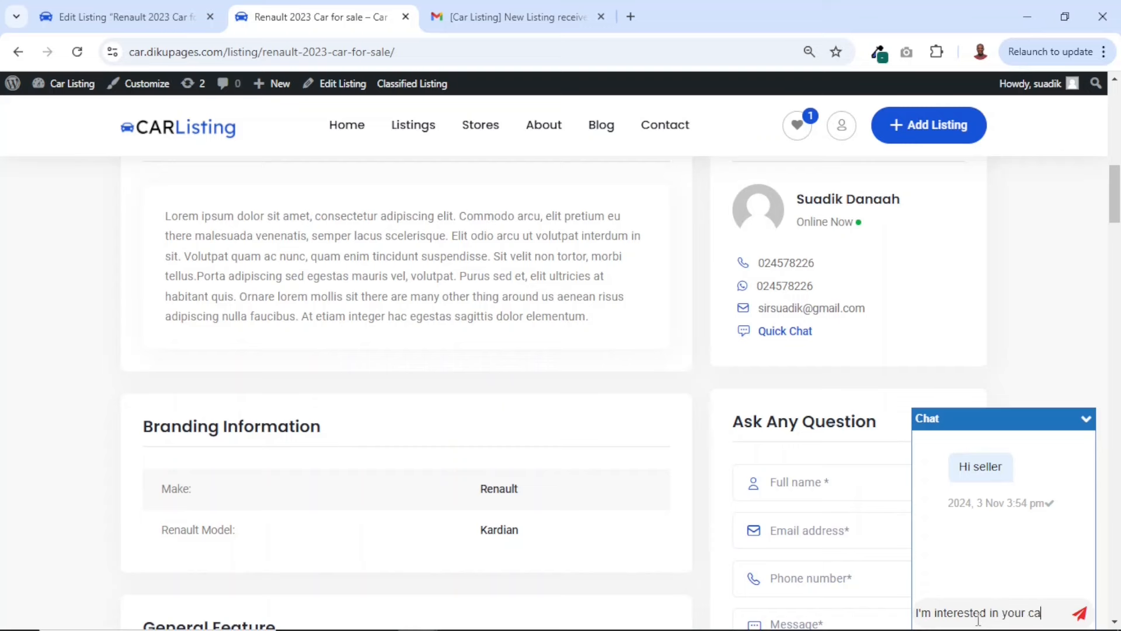
key(Return)
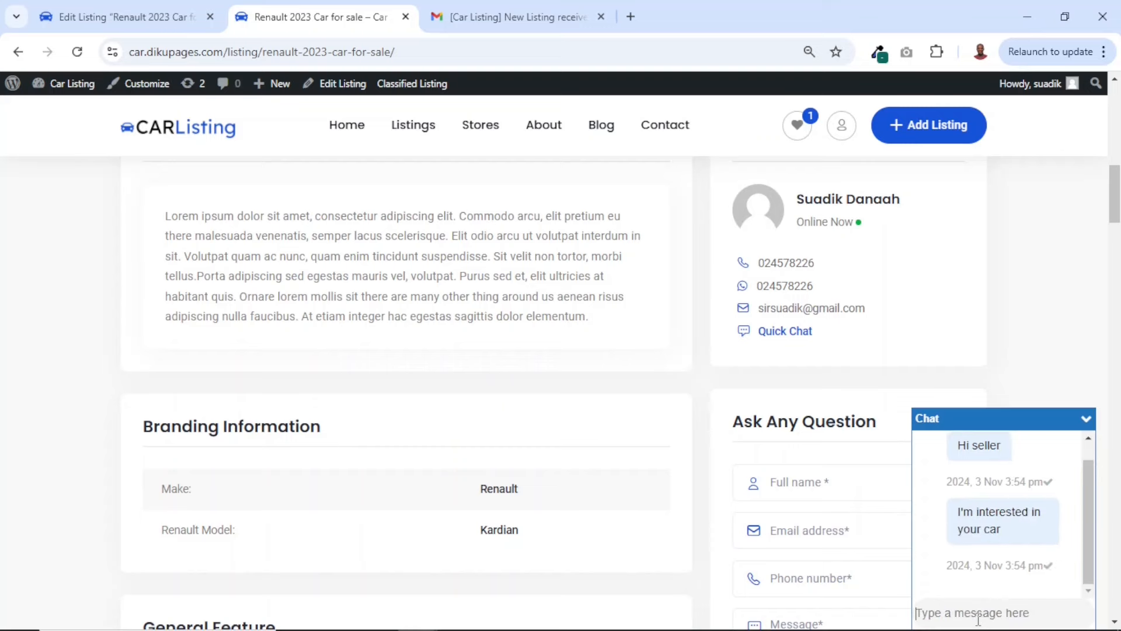
Switch to the seller's browser window and open the chat conversation about the Renault listing in the seller's account
click(1027, 17)
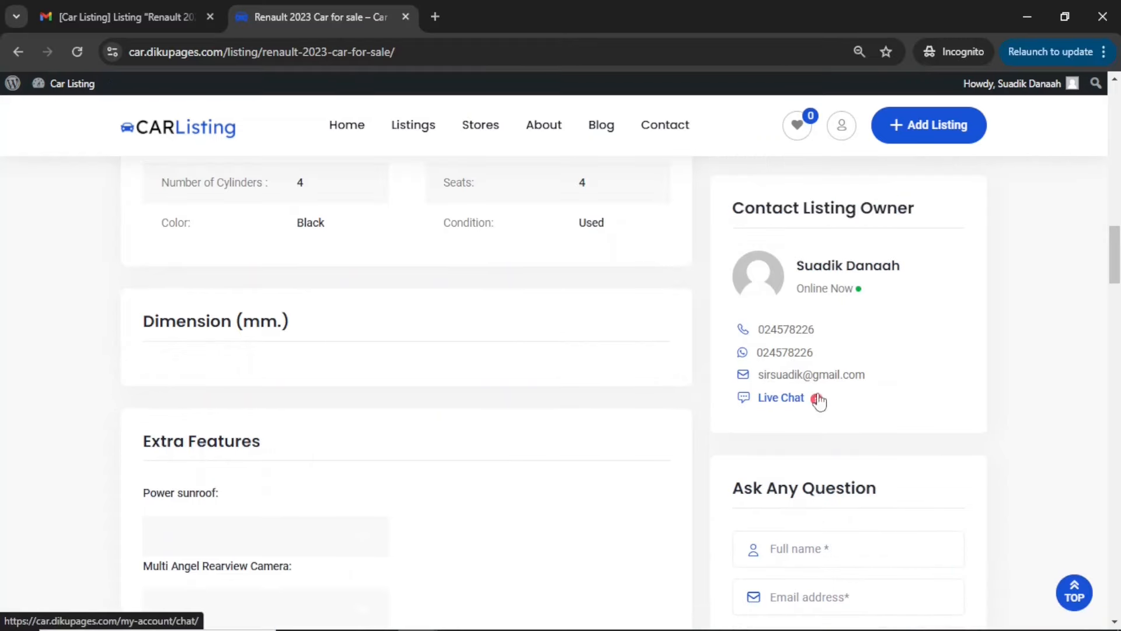
scroll(786, 407, up, 20)
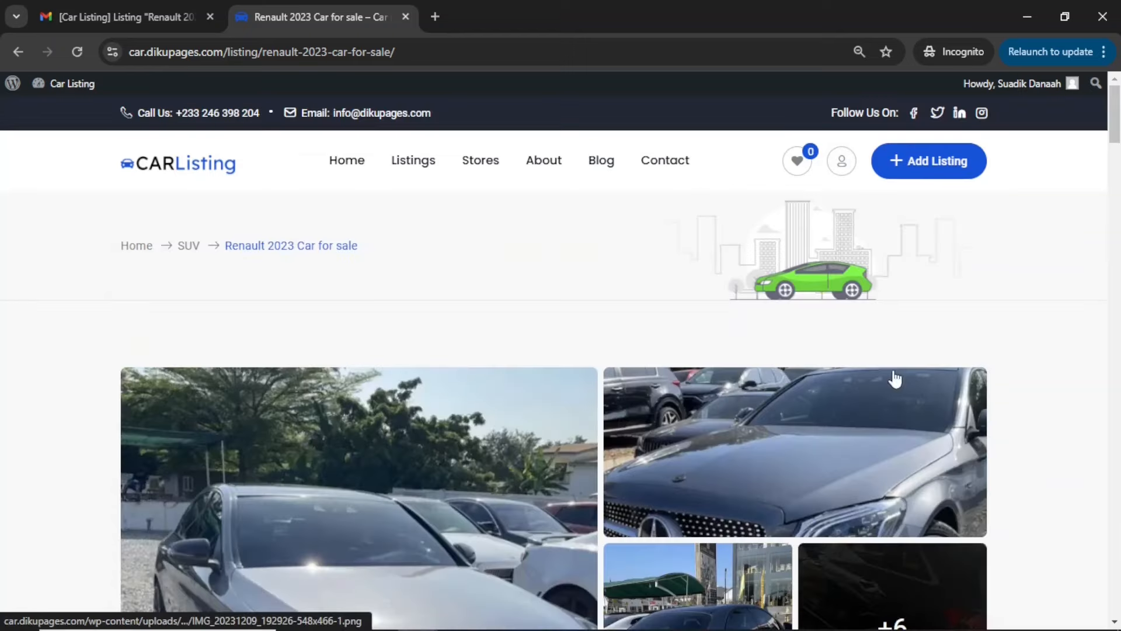
click(841, 163)
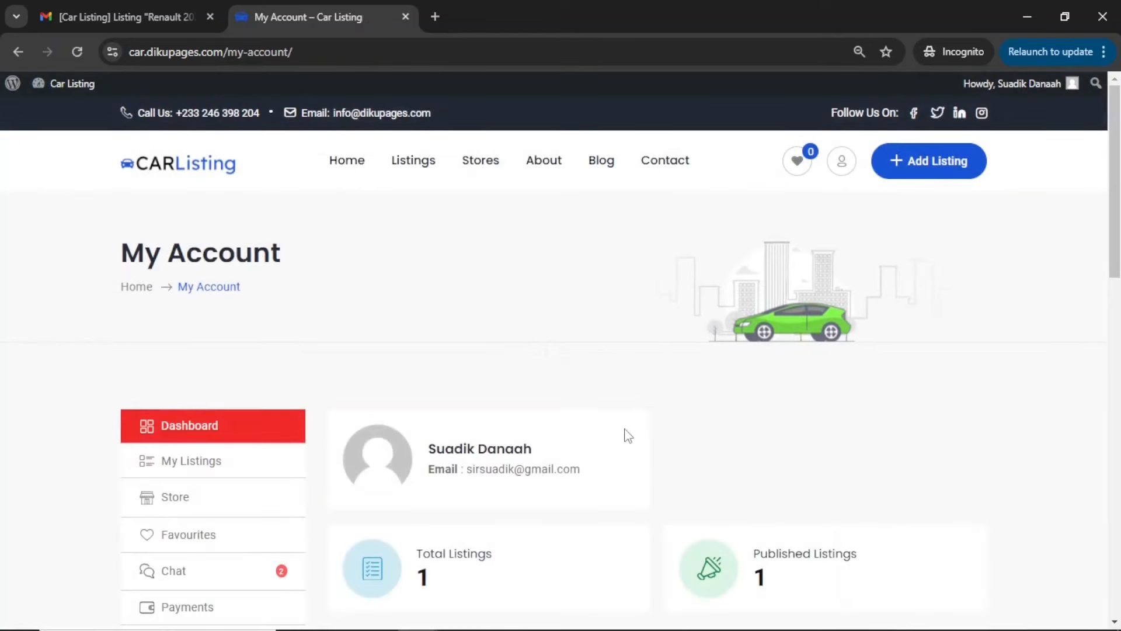
scroll(625, 433, down, 3)
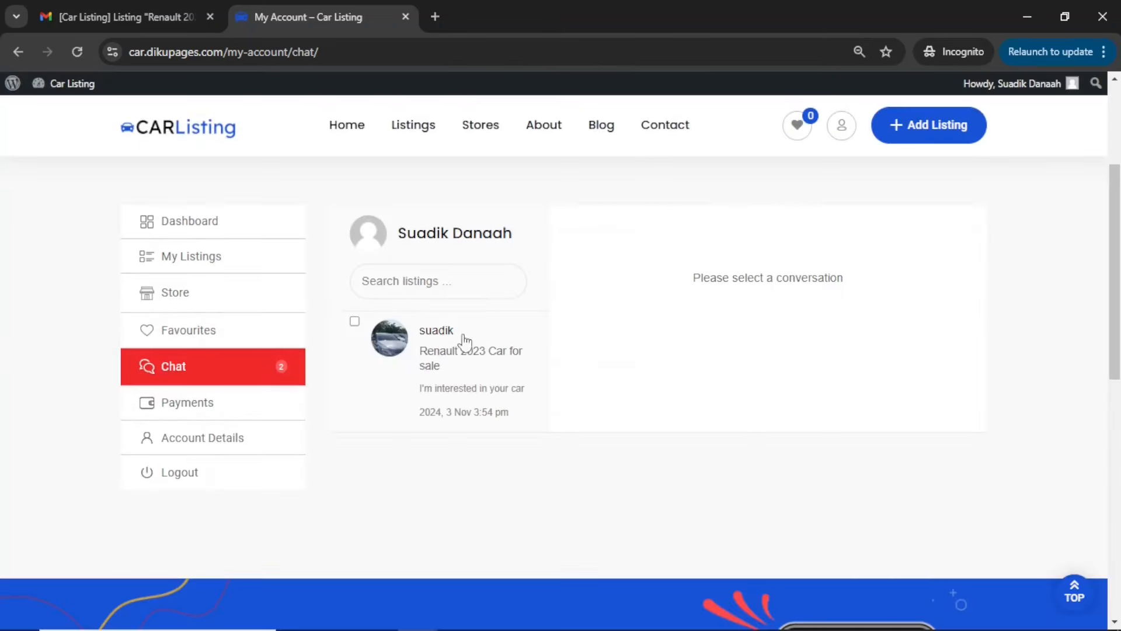
click(463, 380)
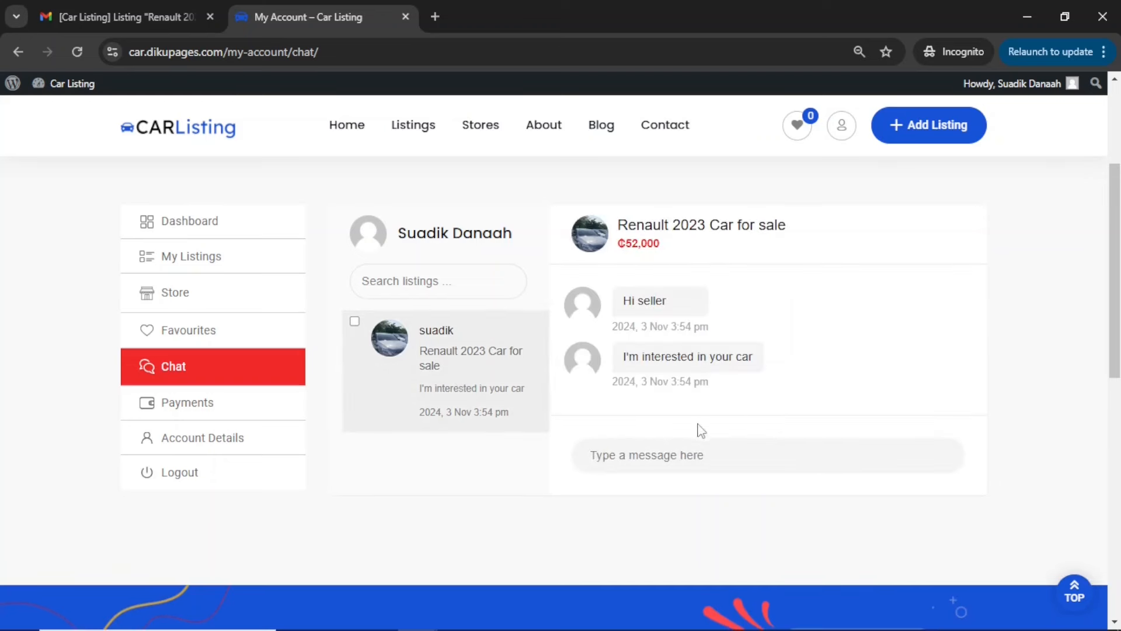
Reply to the buyer in the Renault conversation with the messages "Ok" and "How much do you want to offer?"
click(706, 462)
text(Ok)
key(Return)
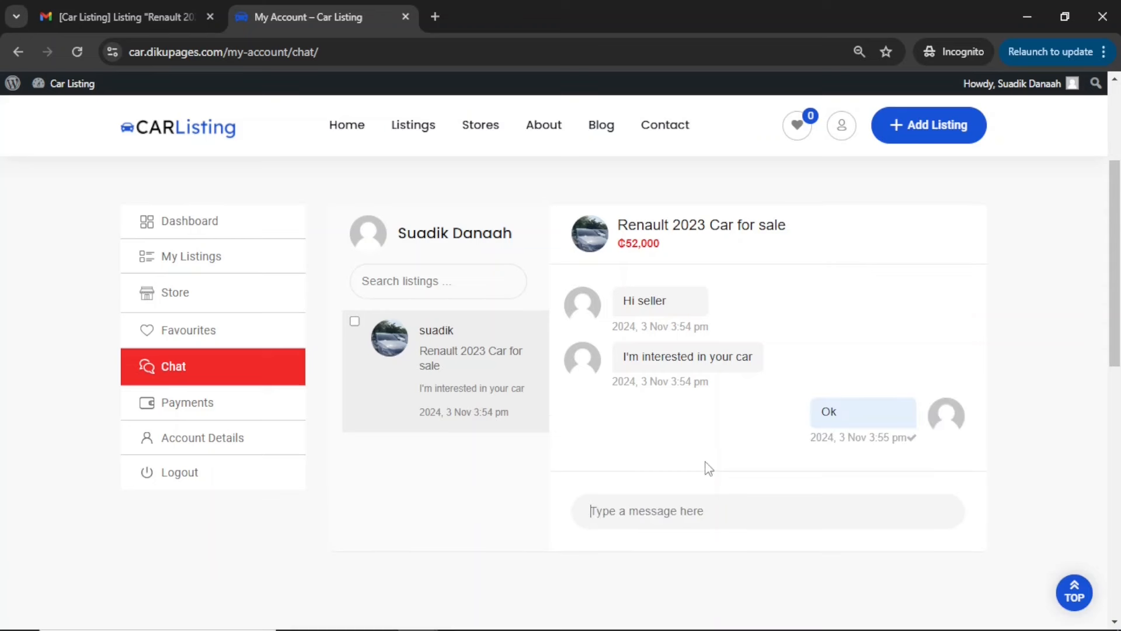
text(Hom)
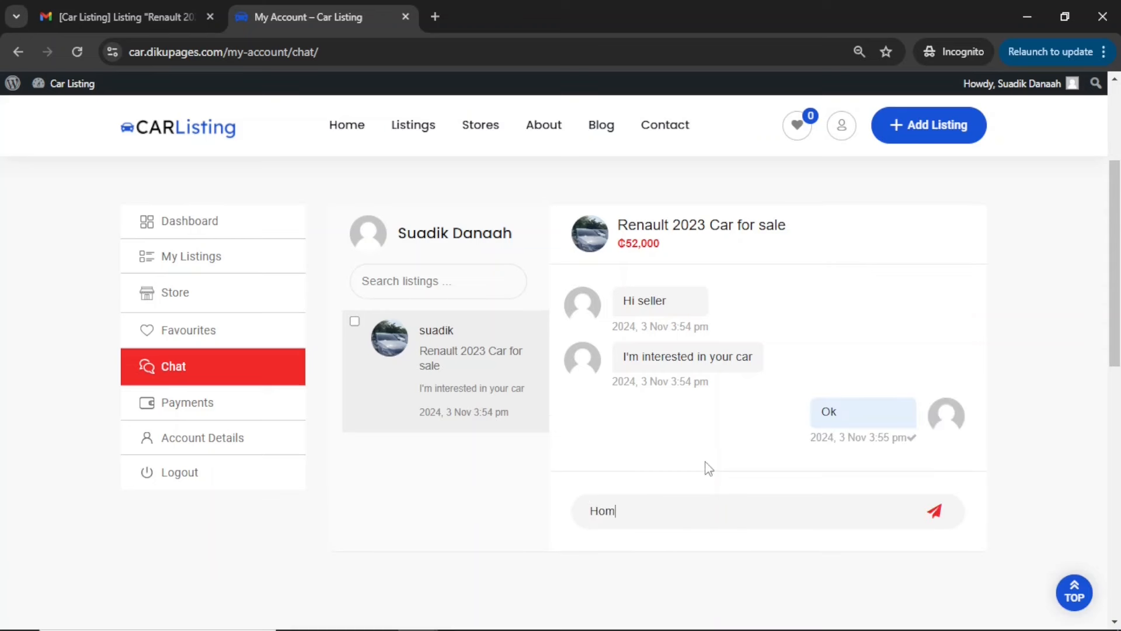
key(BackSpace)
text(w much do you want to offer)
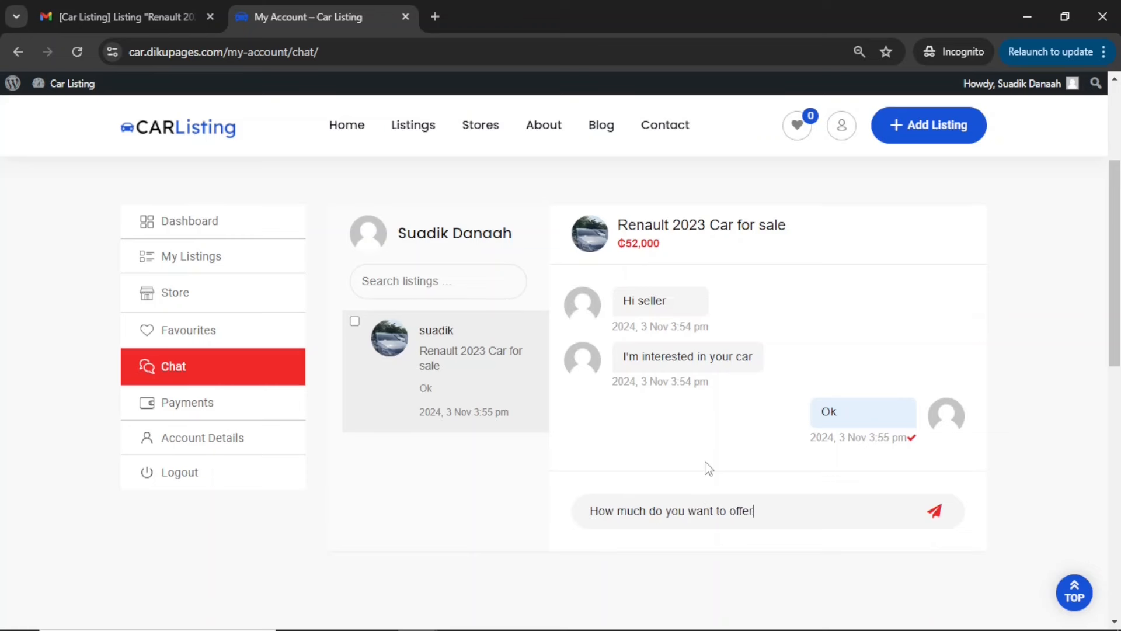
key(Return)
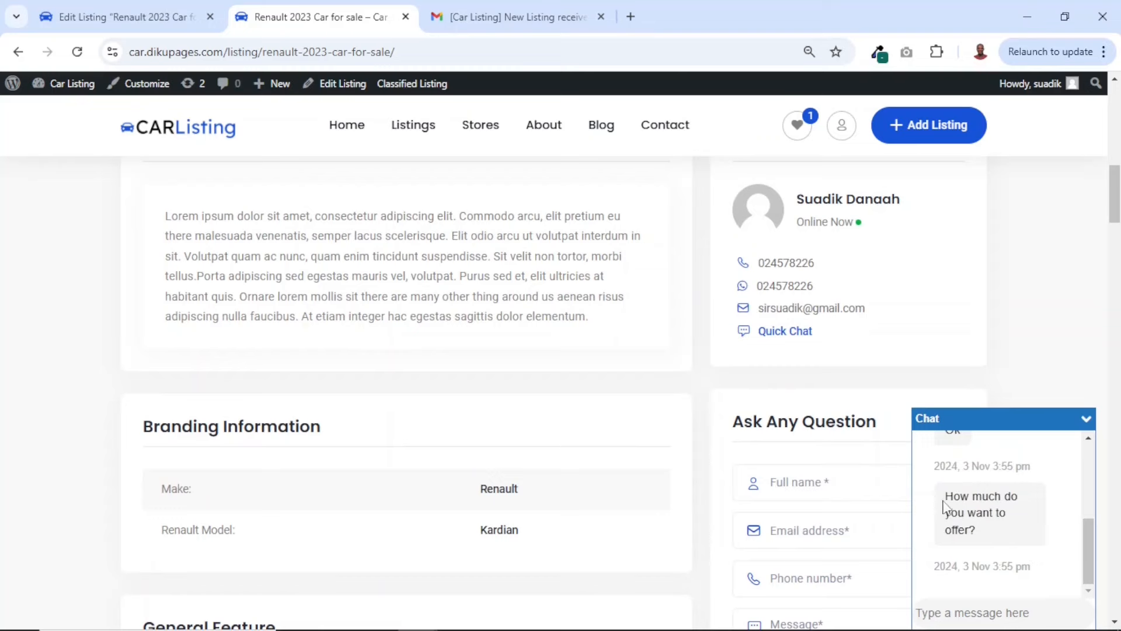
Review the seller's replies in the buyer's chat window and the Ask Any Question form on the Renault listing page
drag(949, 496, 1013, 542)
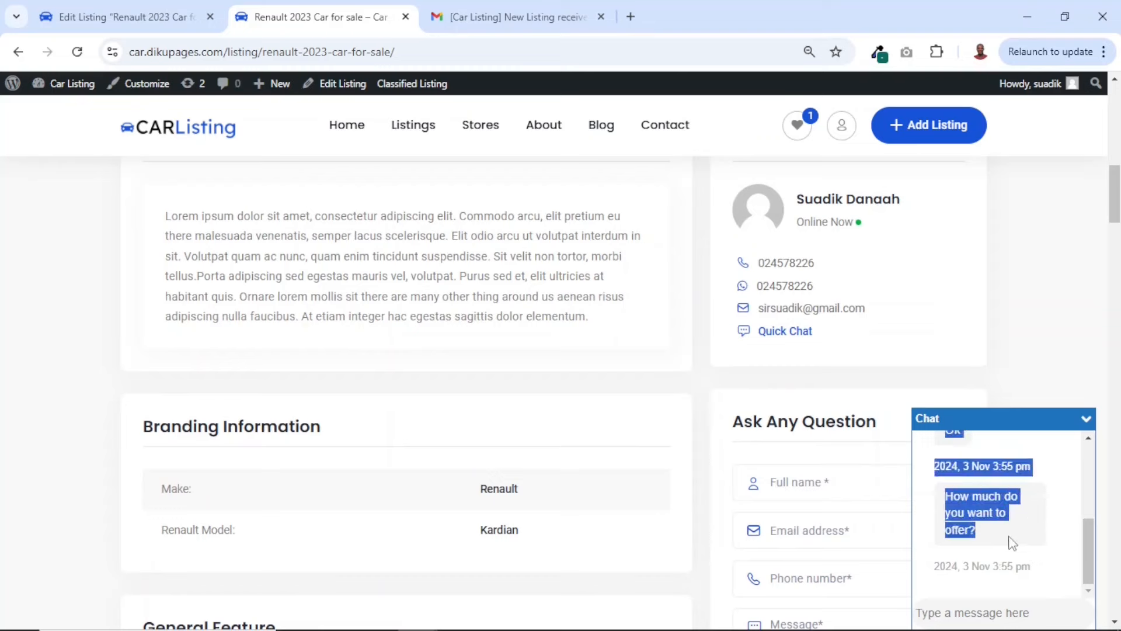
click(1012, 543)
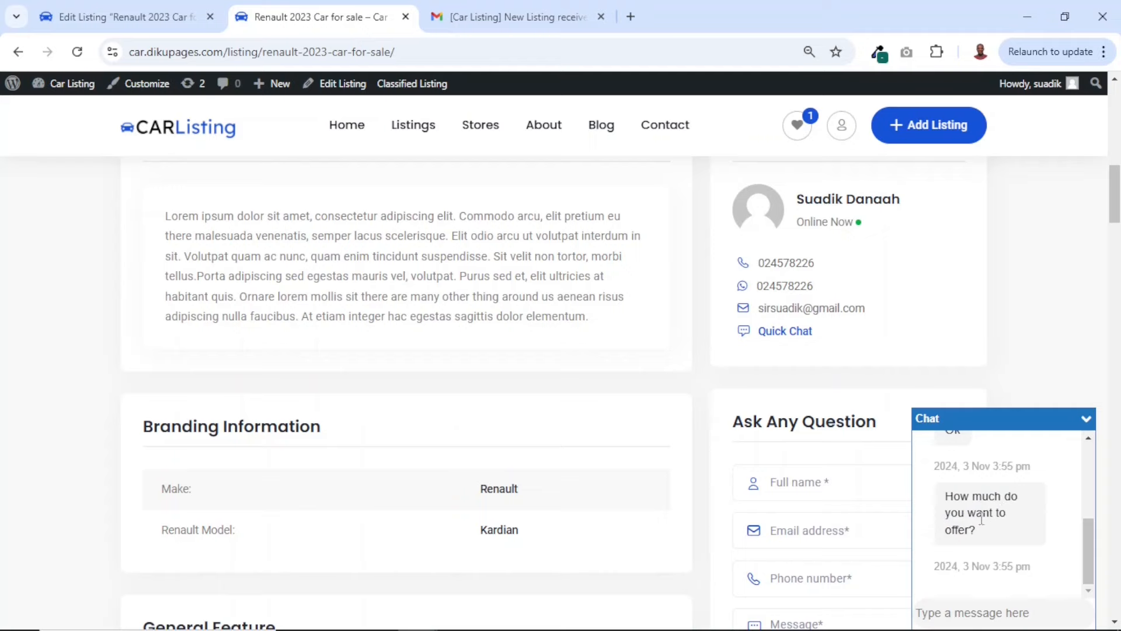
scroll(855, 522, down, 3)
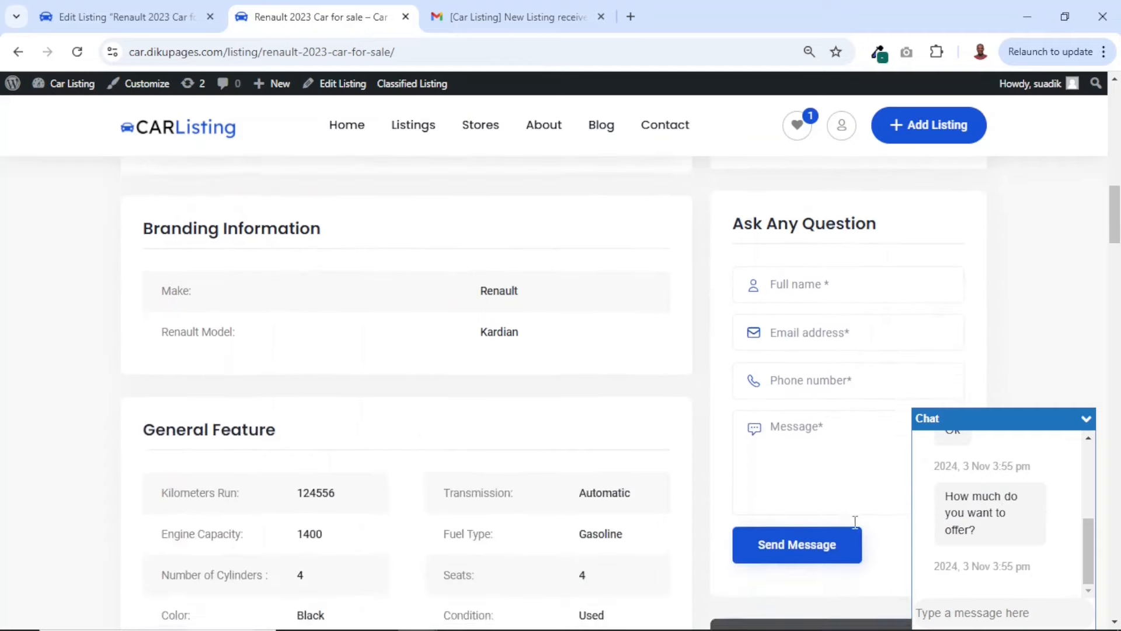
scroll(855, 522, up, 2)
scroll(855, 522, up, 1)
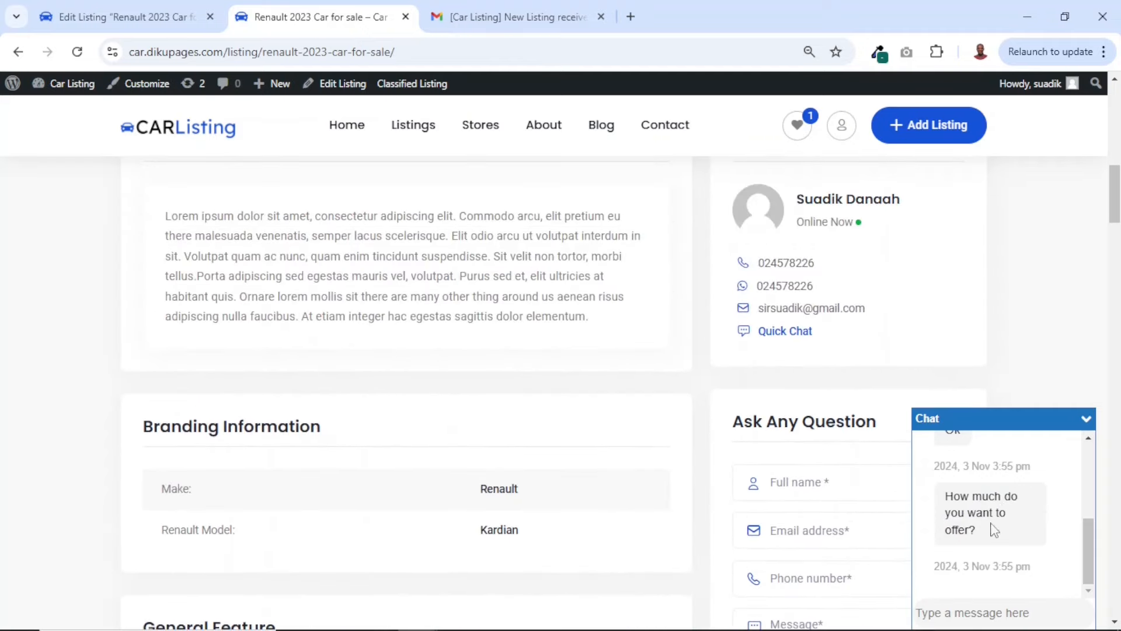
scroll(855, 521, down, 3)
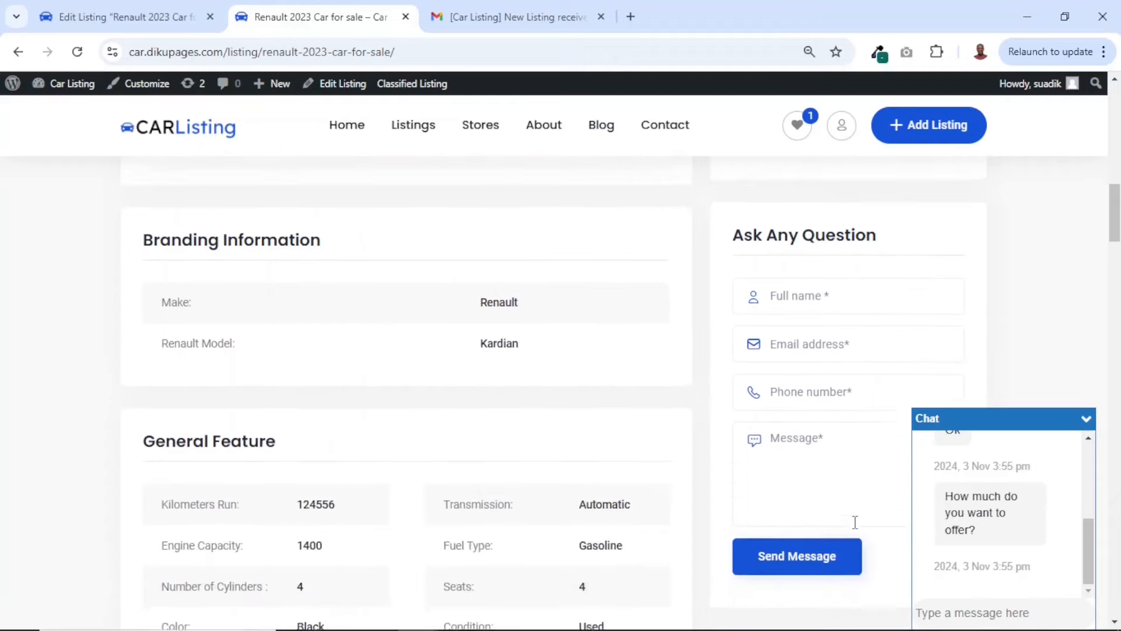
scroll(854, 522, up, 2)
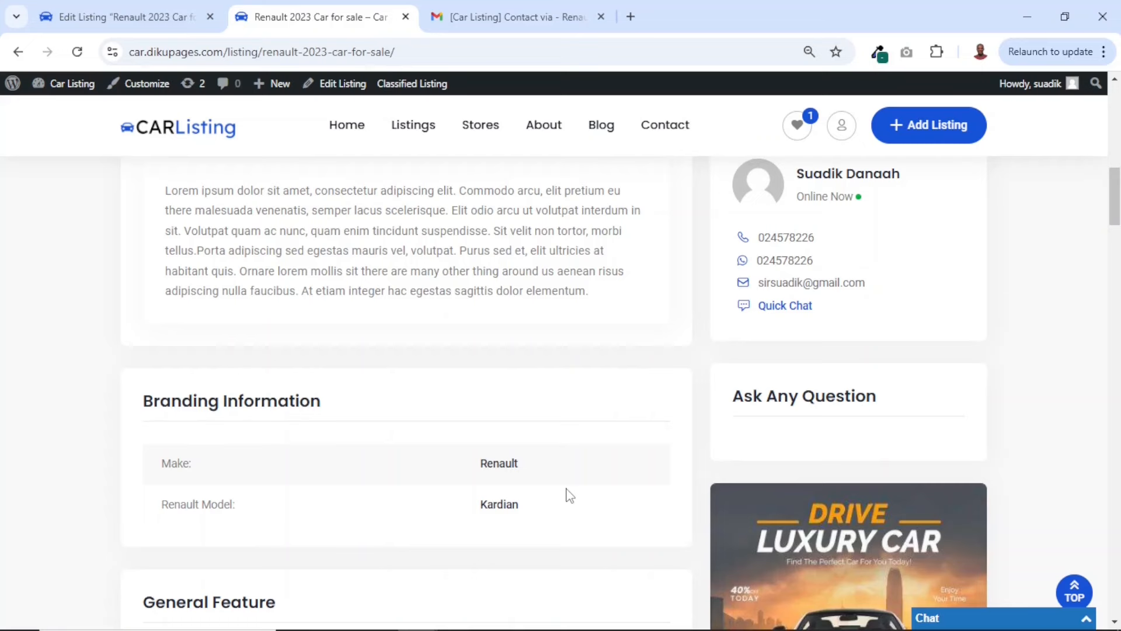
Switch to the seller's browser window, open the account's store settings and upload IMG-20231225-WA0013-798x466 as the store banner
key(alt+Tab)
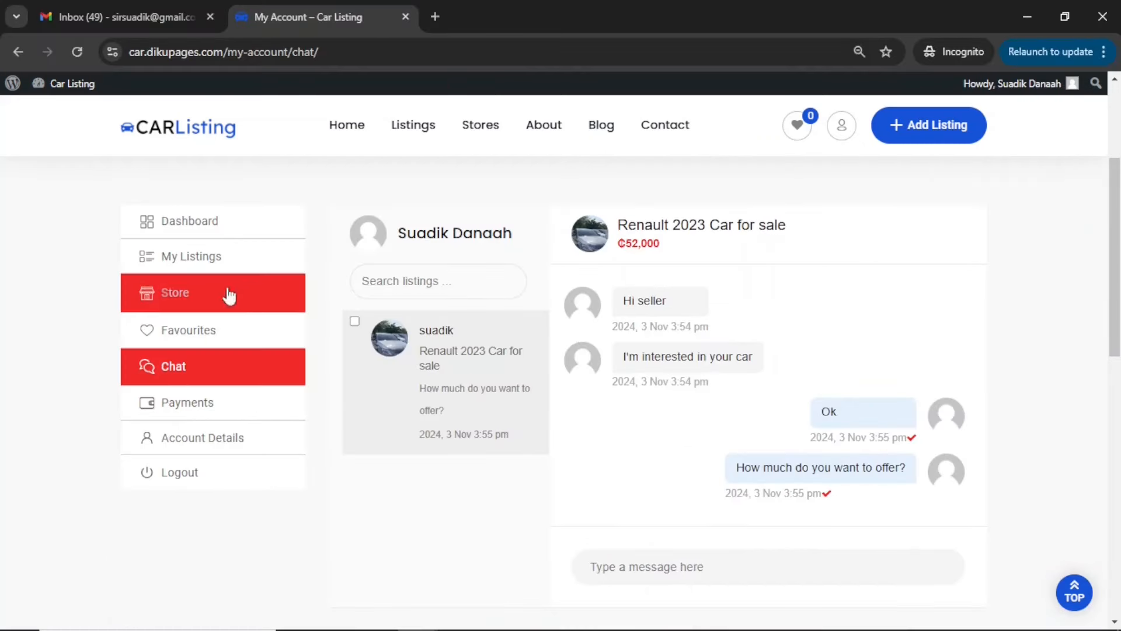
click(183, 297)
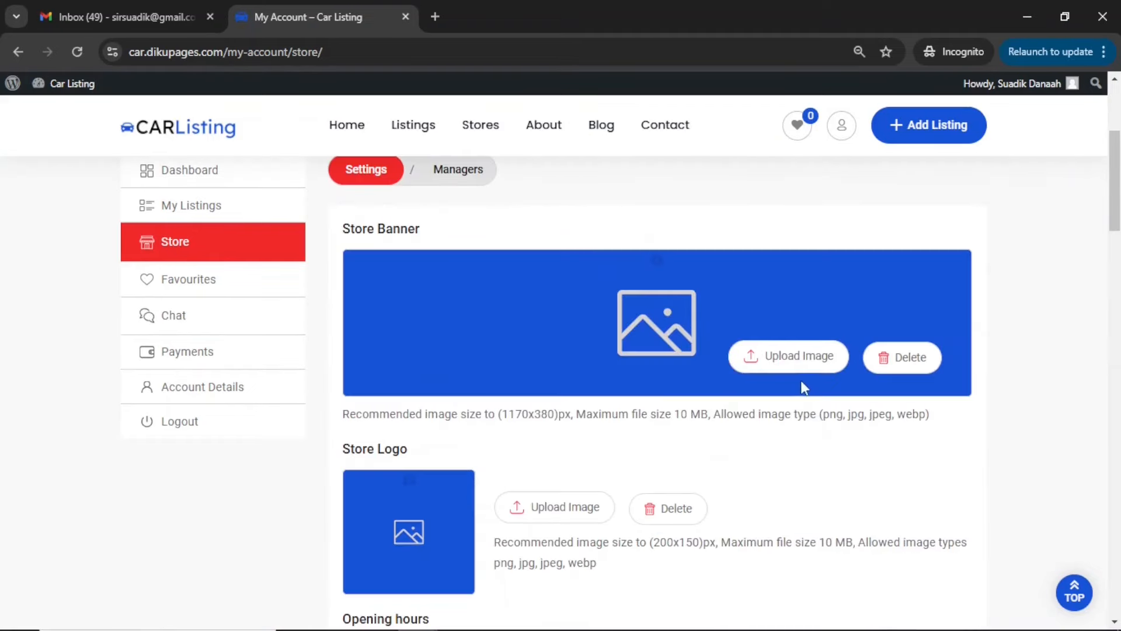
click(785, 362)
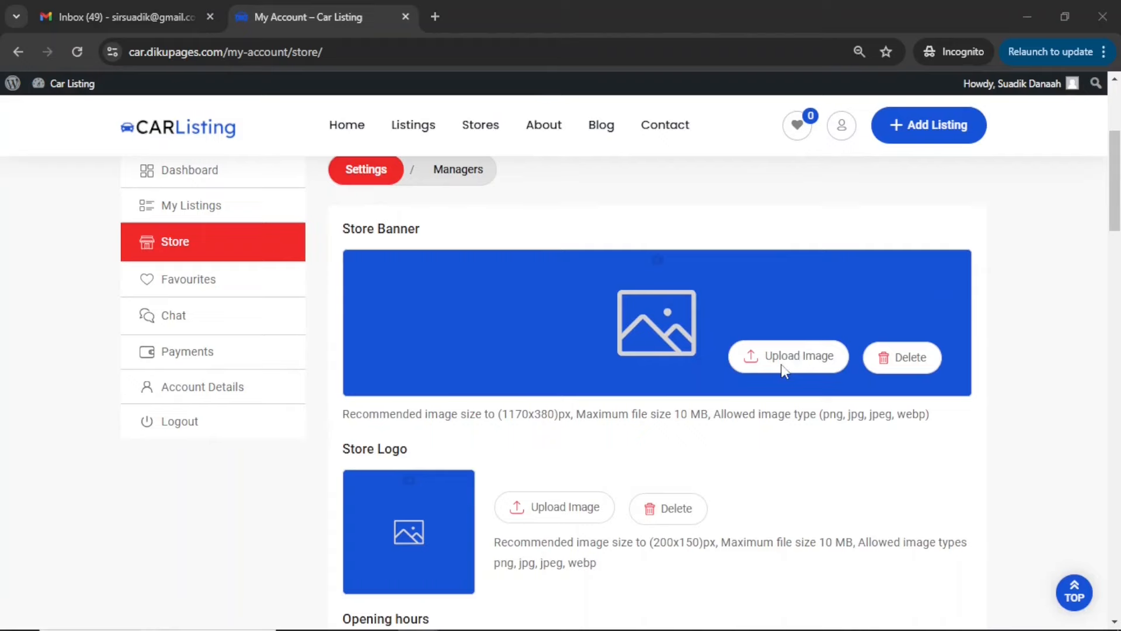
click(290, 254)
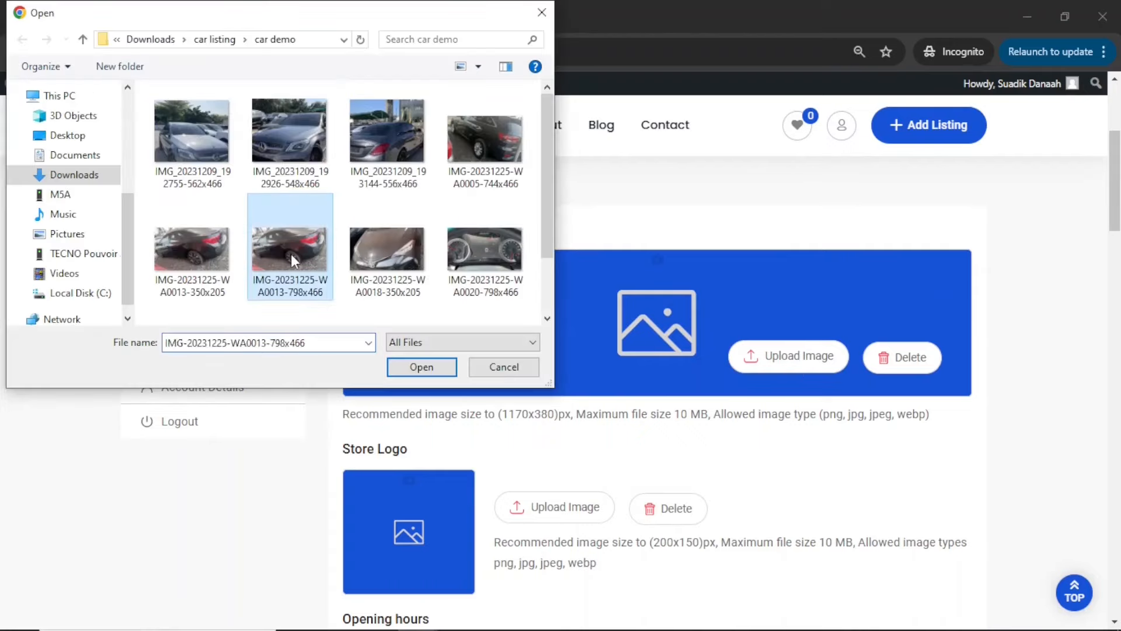
double_click(291, 254)
Upload a car picture as the store logo in the seller's store settings
scroll(681, 453, down, 2)
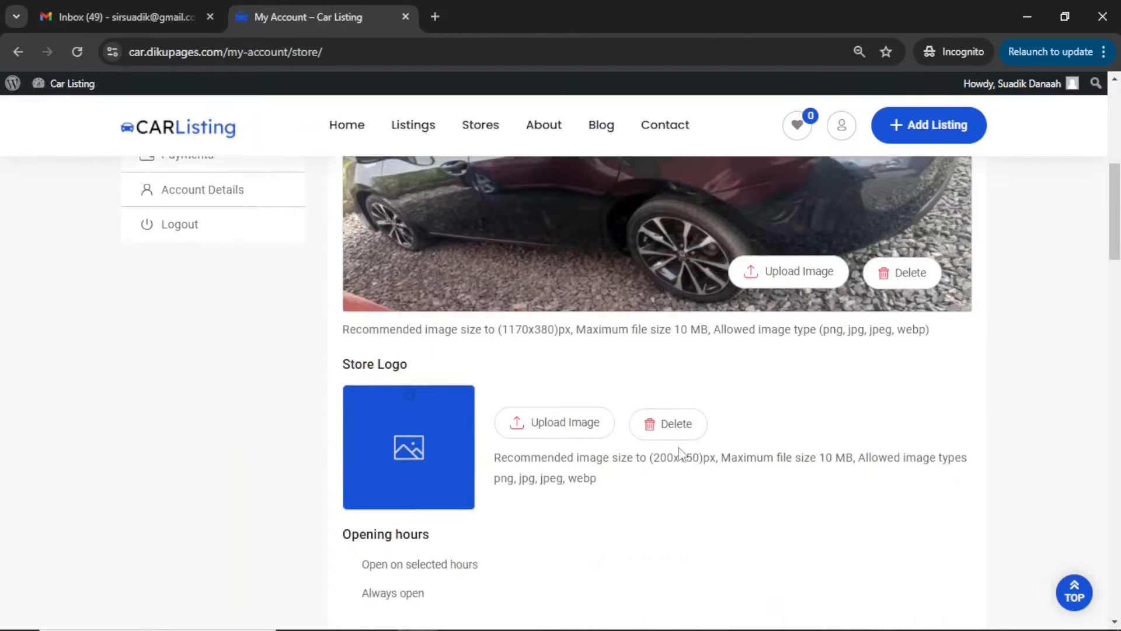
scroll(680, 453, down, 1)
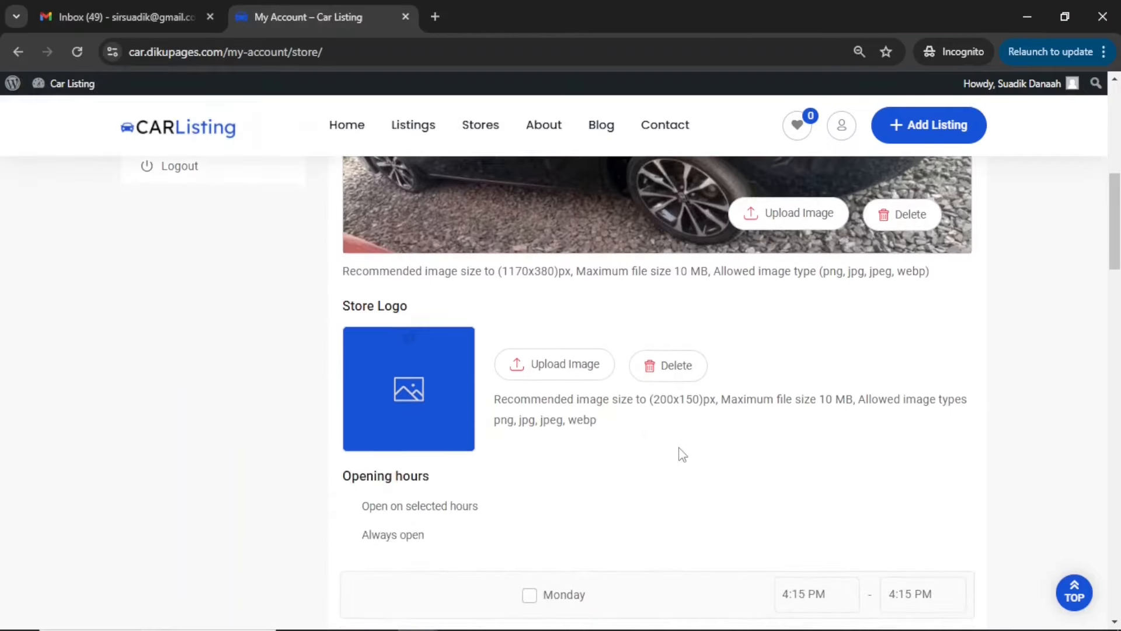
click(552, 366)
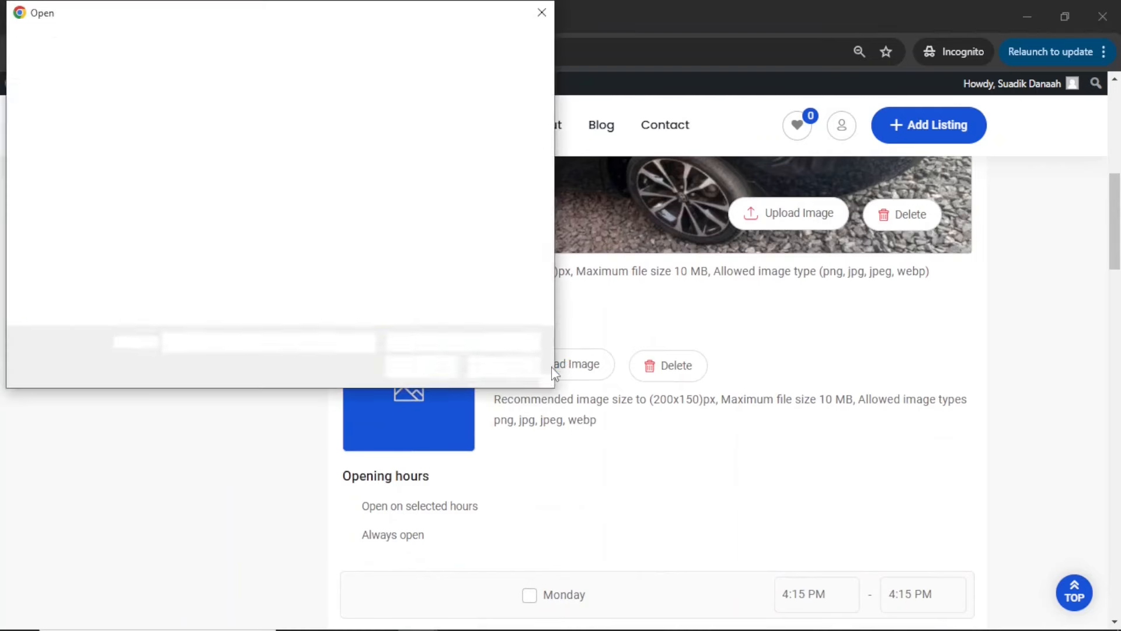
double_click(296, 240)
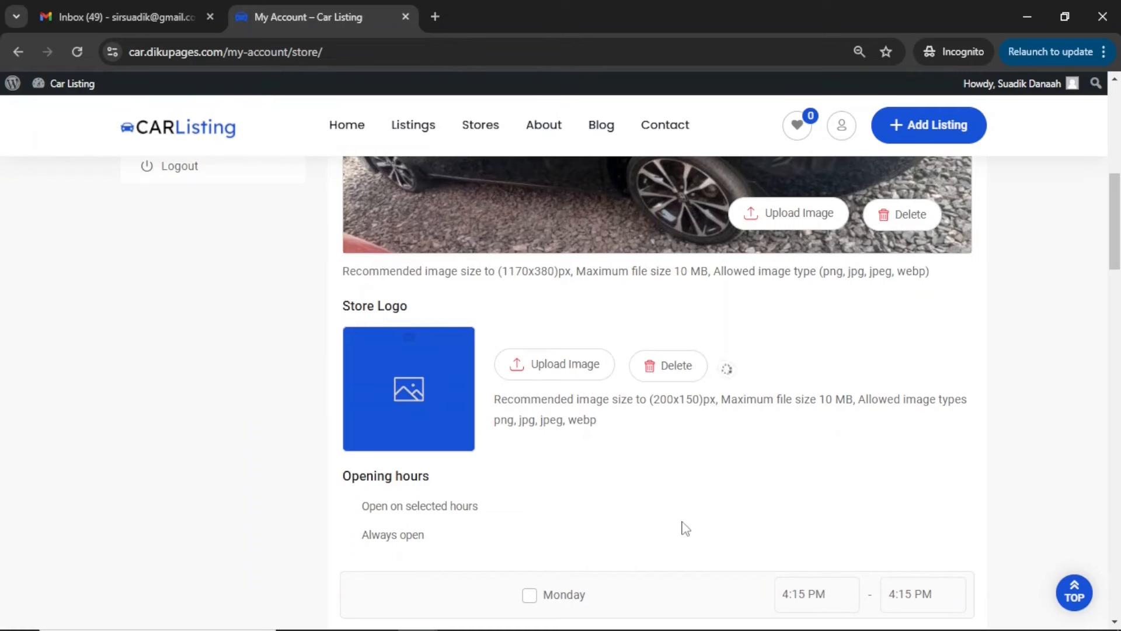
scroll(671, 488, down, 3)
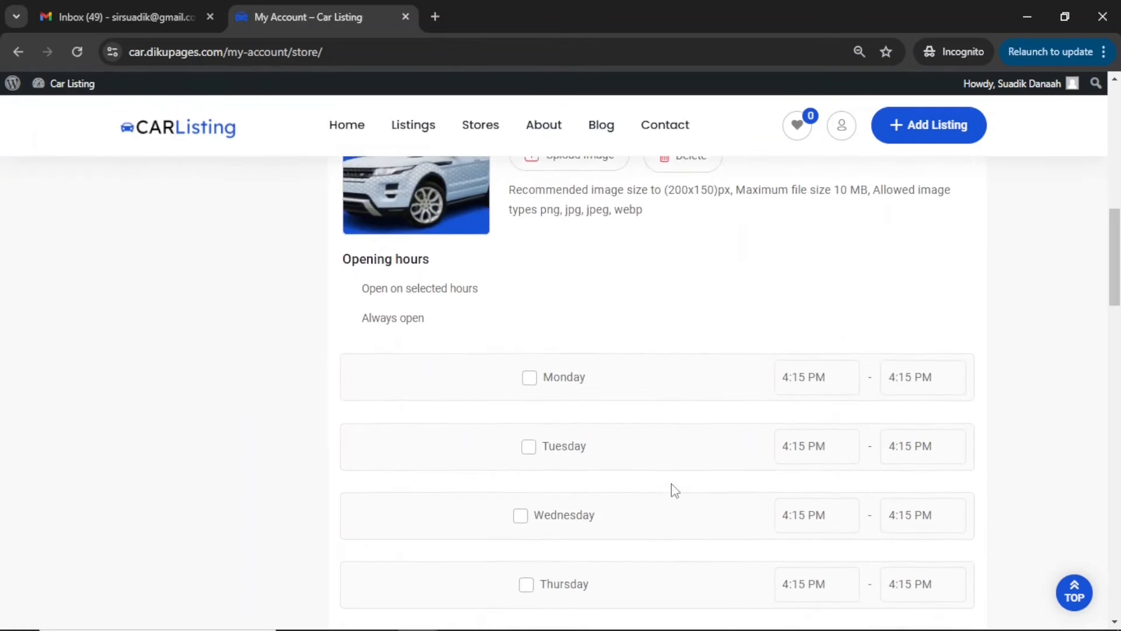
Mark Monday as an open day in the store's opening hours and set its opening time to 7:00 AM
scroll(610, 434, down, 2)
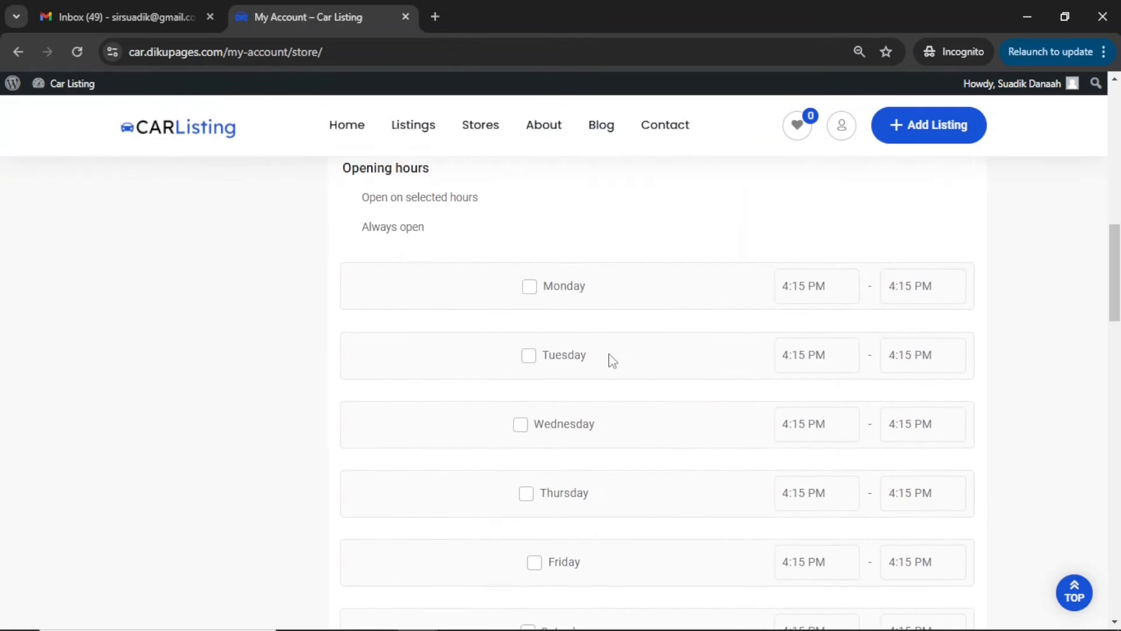
scroll(601, 321, down, 5)
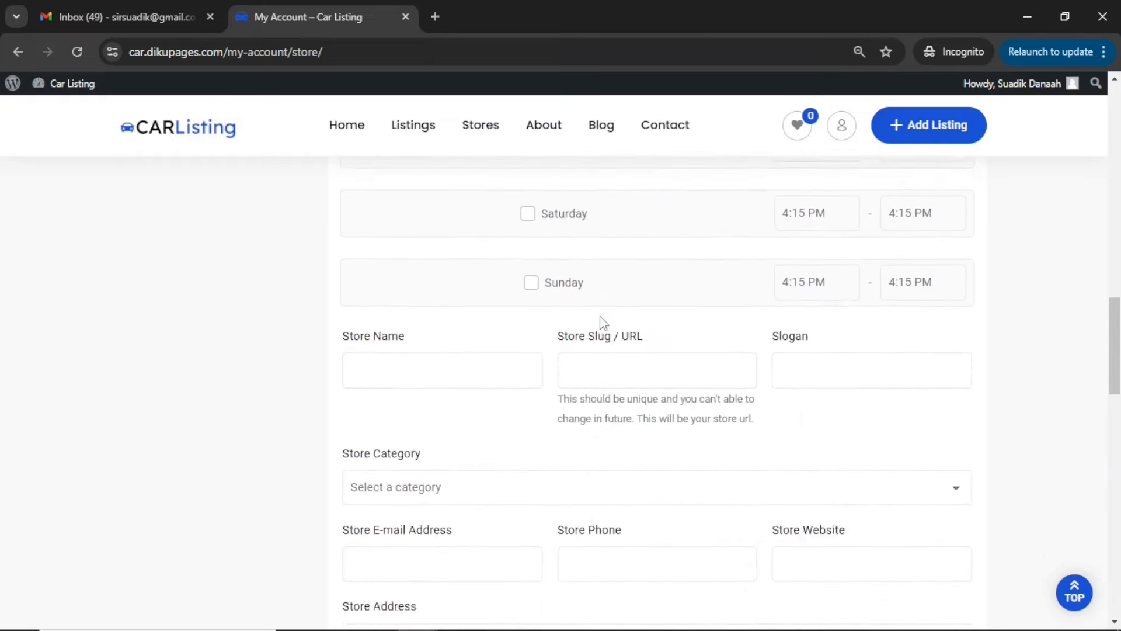
scroll(600, 320, up, 5)
scroll(584, 304, down, 1)
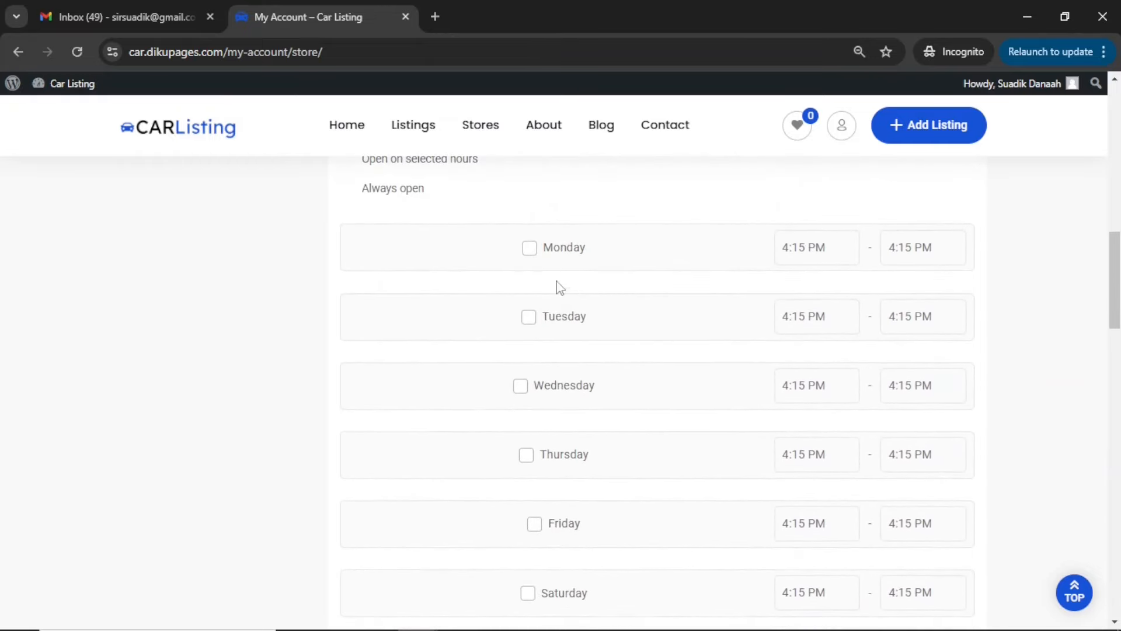
click(529, 247)
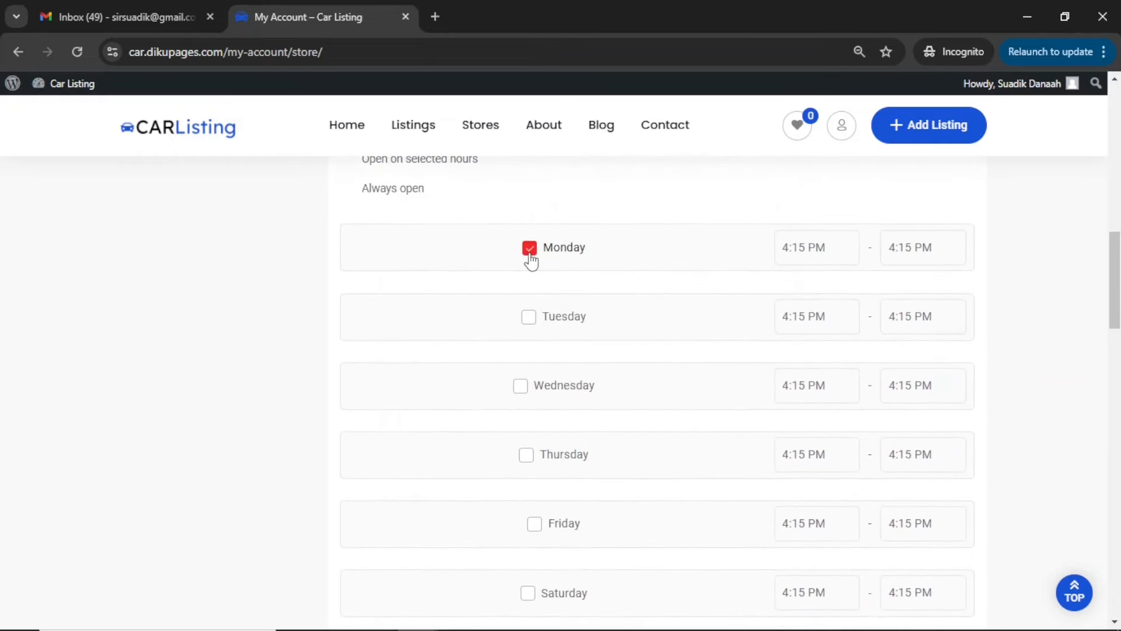
click(835, 247)
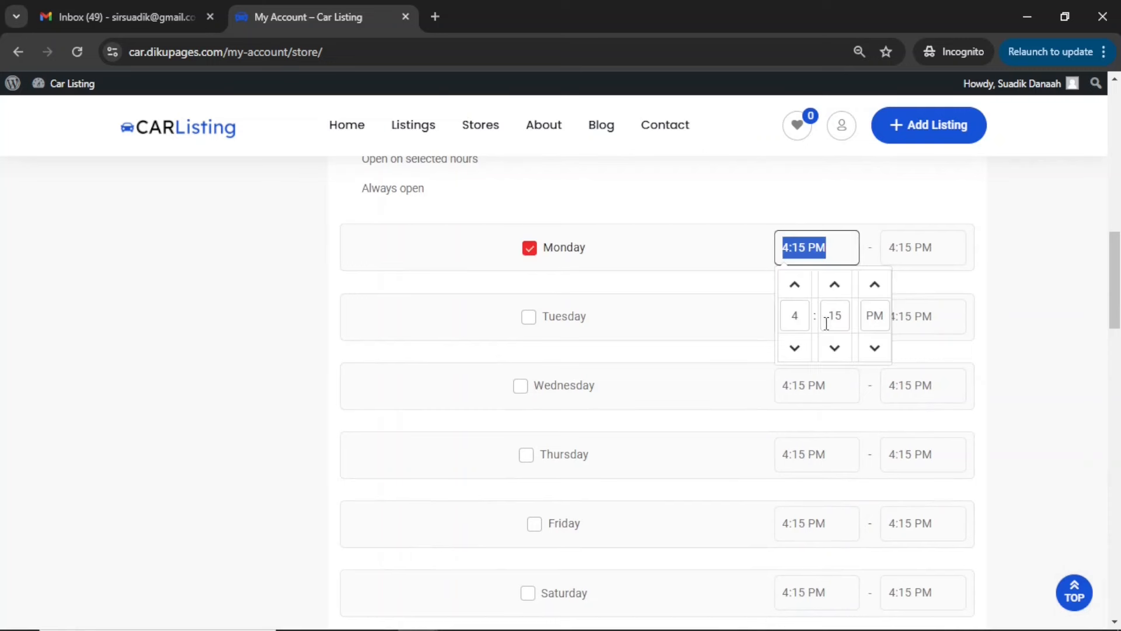
click(795, 286)
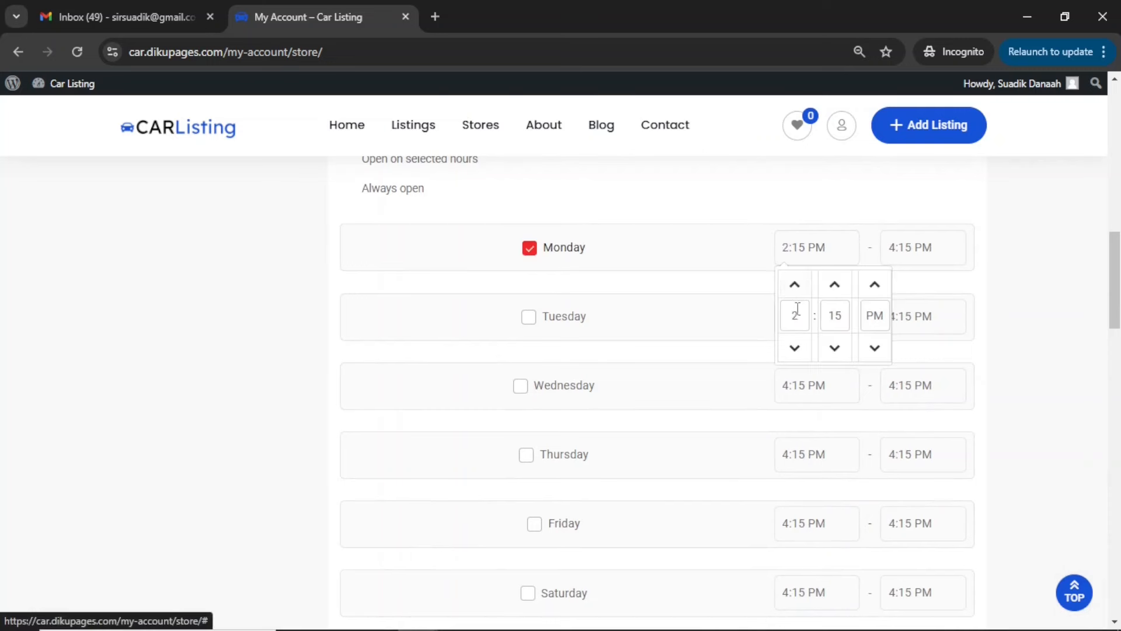
click(798, 316)
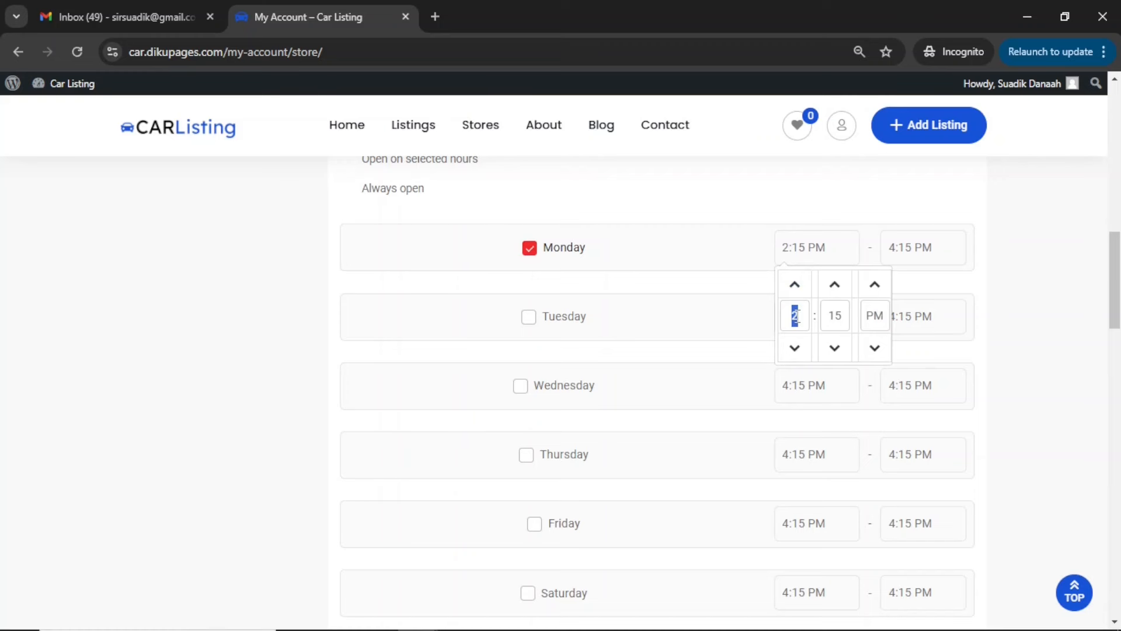
text(7)
click(836, 316)
text(00)
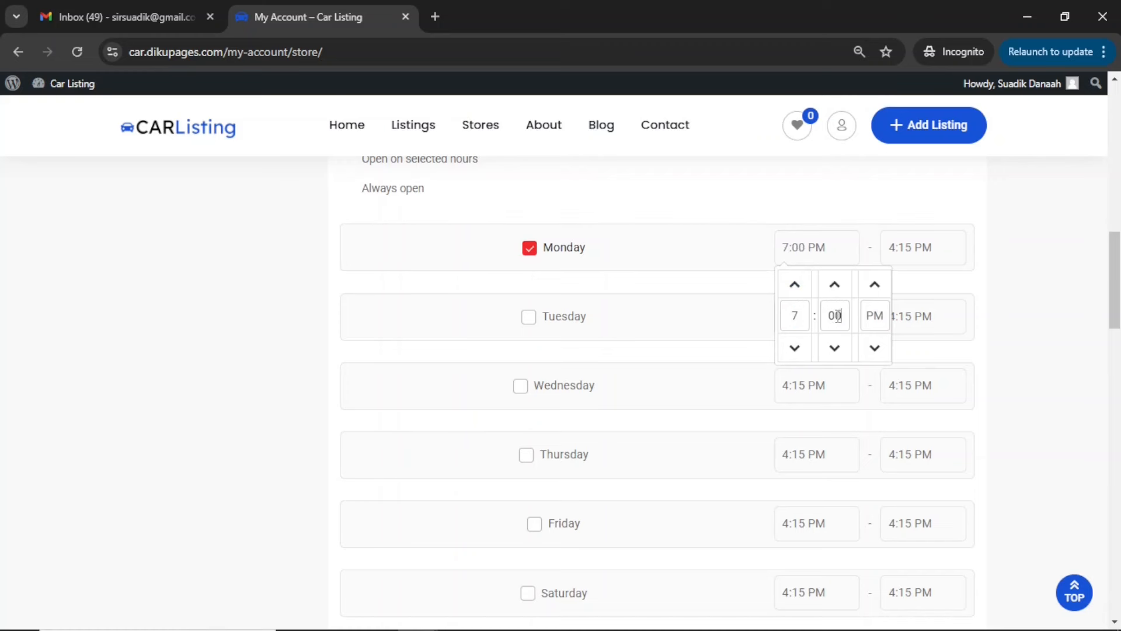
click(874, 348)
click(1028, 306)
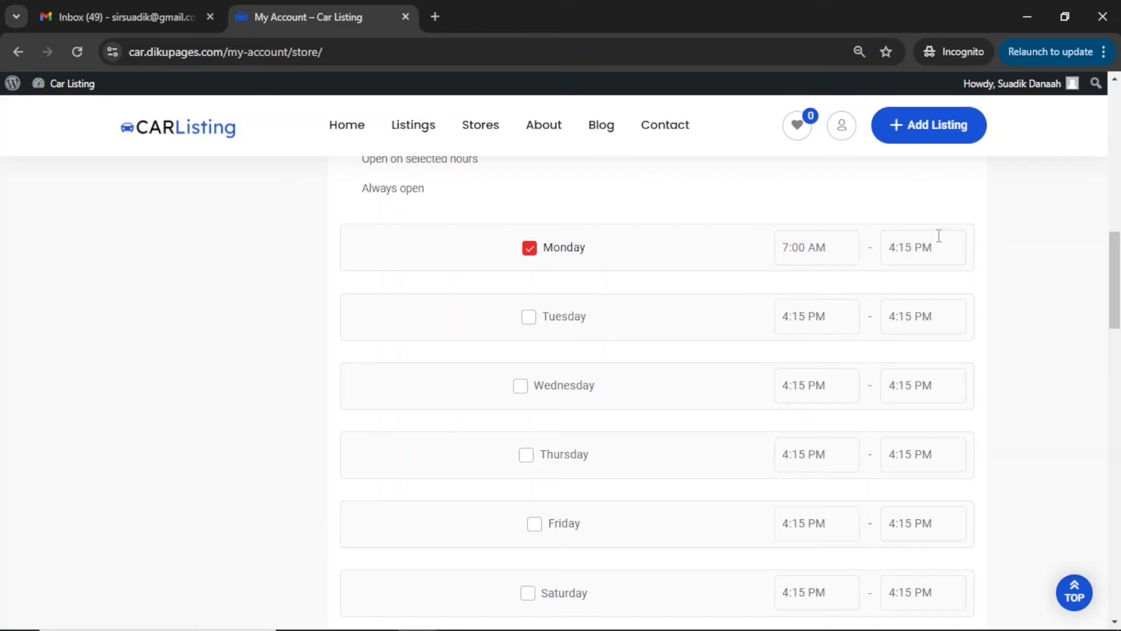
Set Monday's closing time to 5:00 PM in the store's opening hours
click(903, 248)
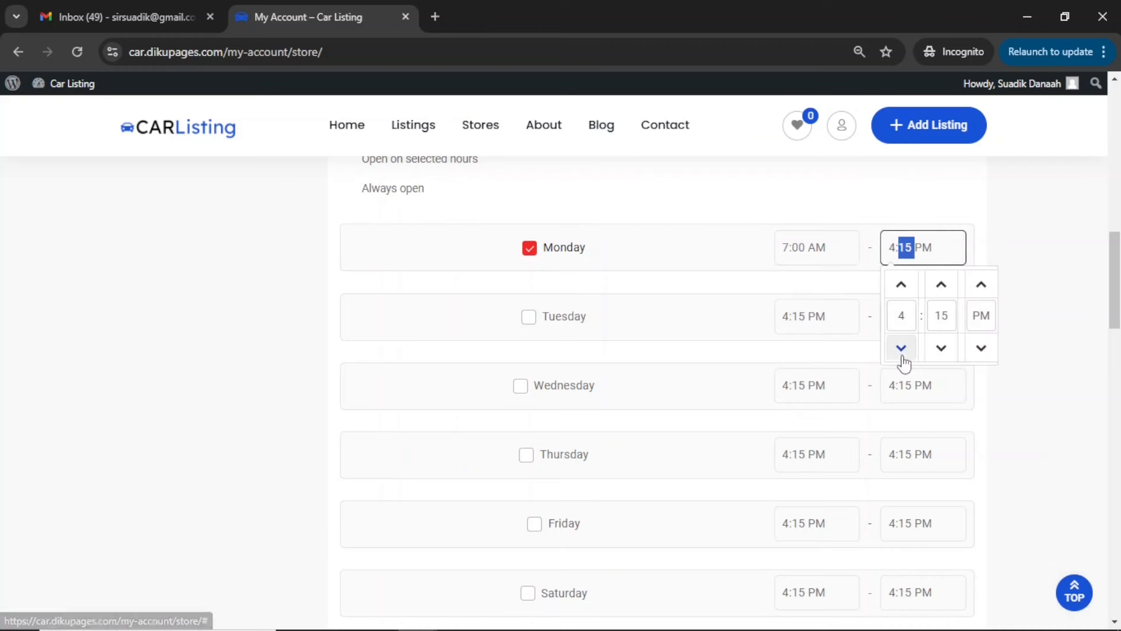
click(901, 348)
click(902, 286)
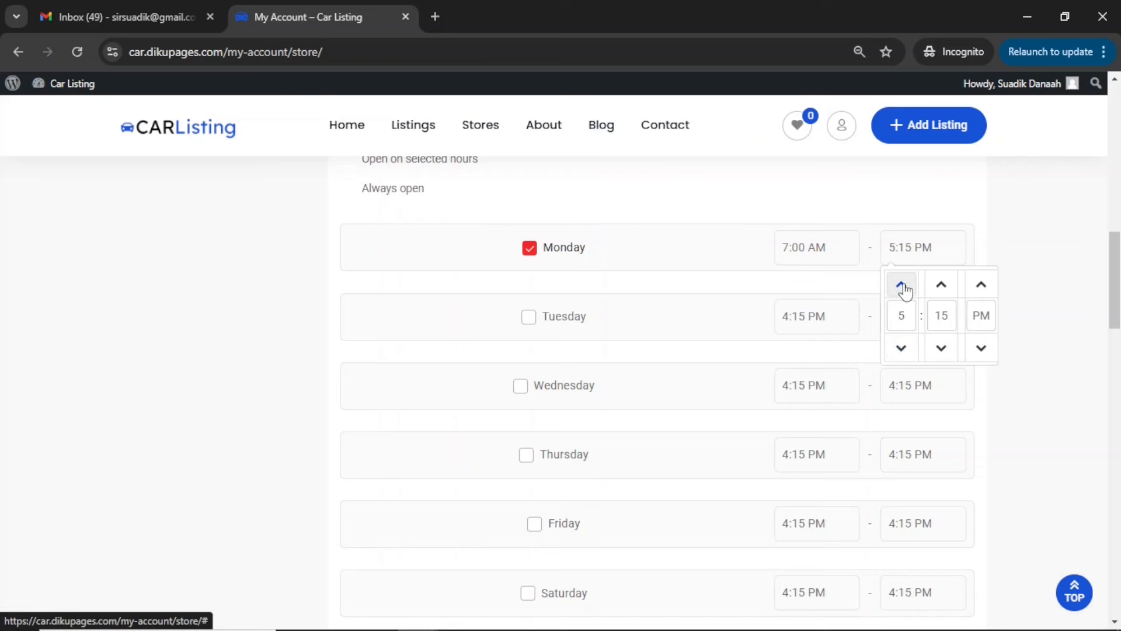
click(943, 315)
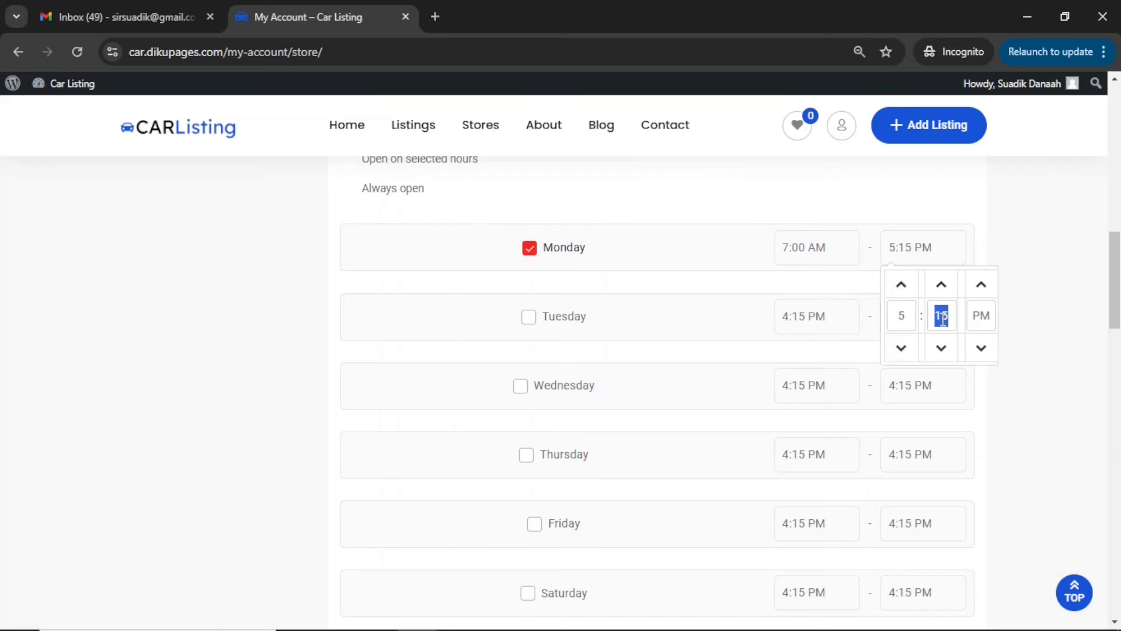
text(00)
click(1016, 343)
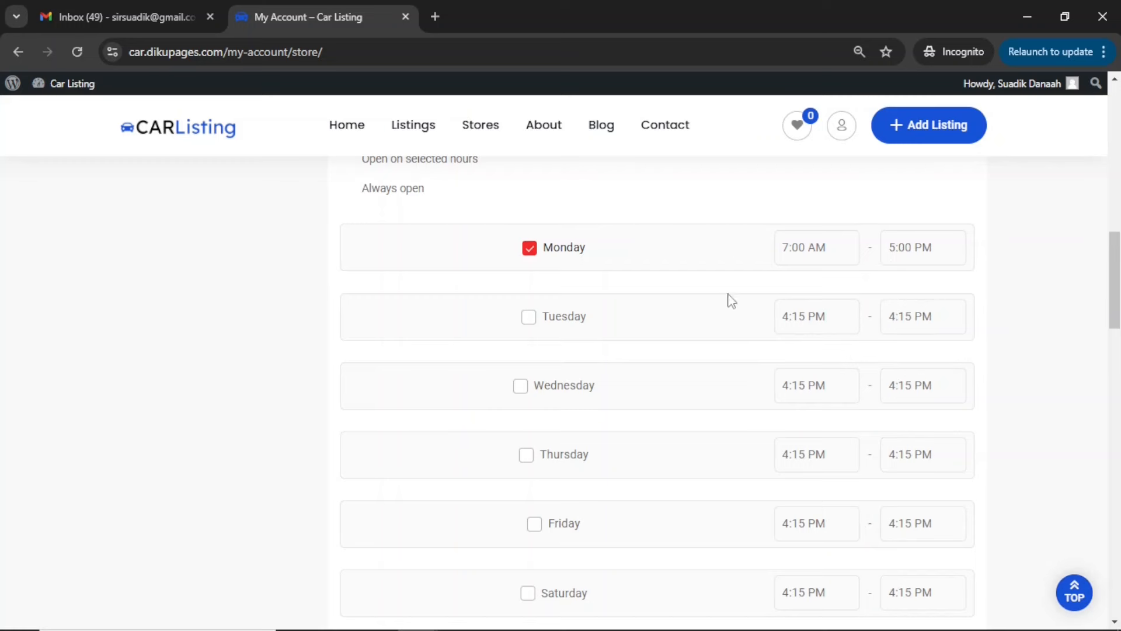
Mark Tuesday, Wednesday, Thursday, Friday and Saturday as open days for the store
click(530, 320)
click(521, 387)
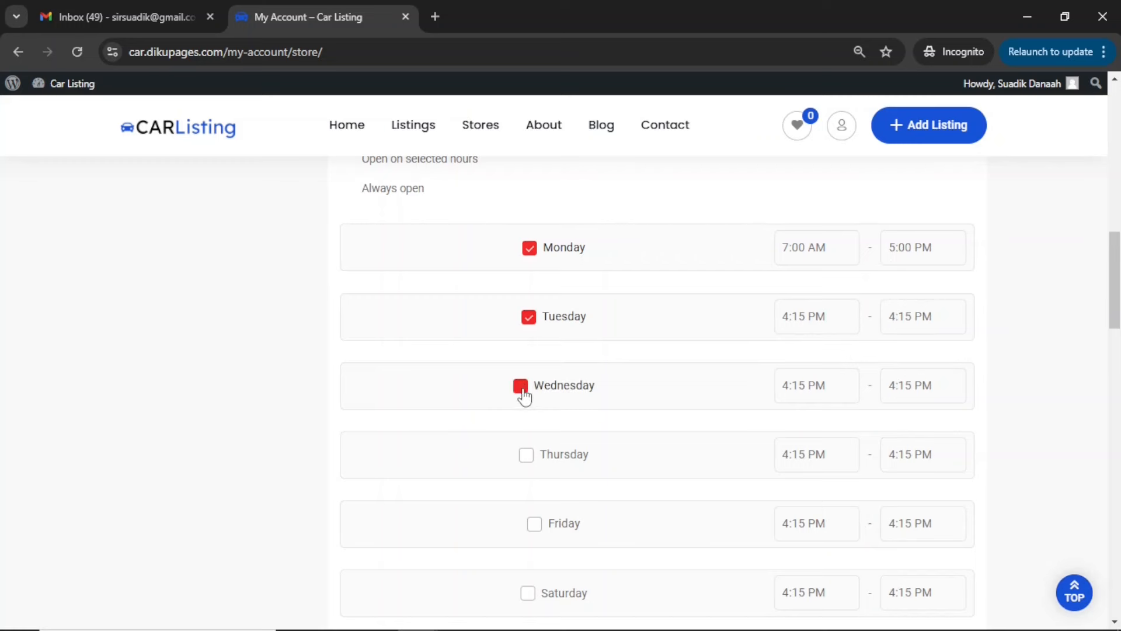
click(528, 456)
click(534, 524)
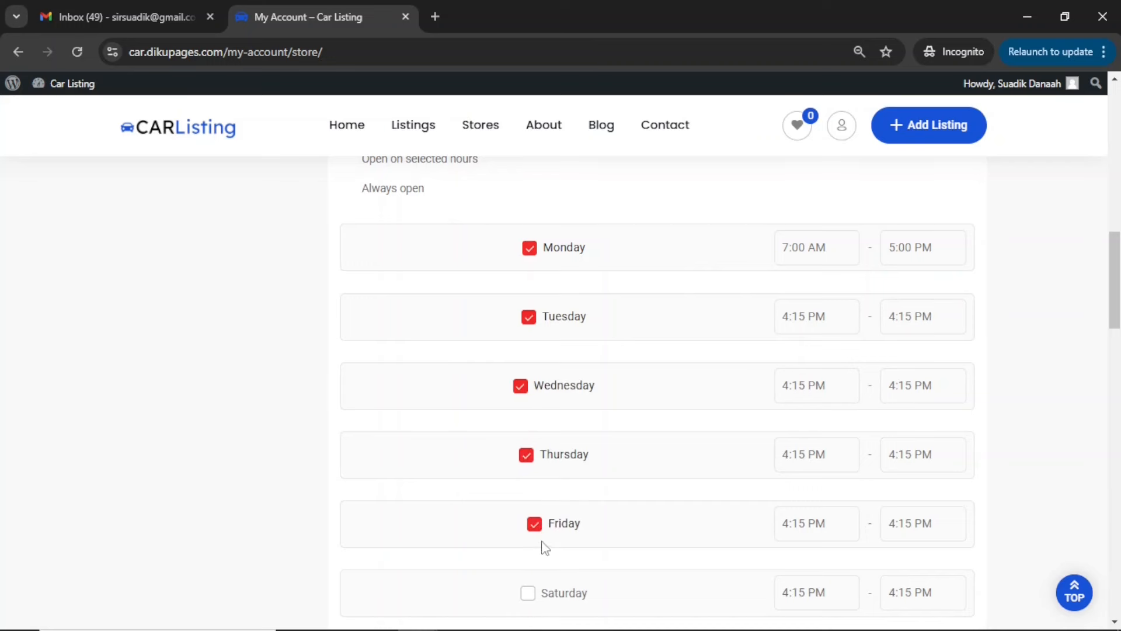
click(529, 595)
Enter "Diku Cars" as the store name and reuse it as the store slug in the form "Diku-Cars"
scroll(536, 605, down, 2)
scroll(561, 525, down, 1)
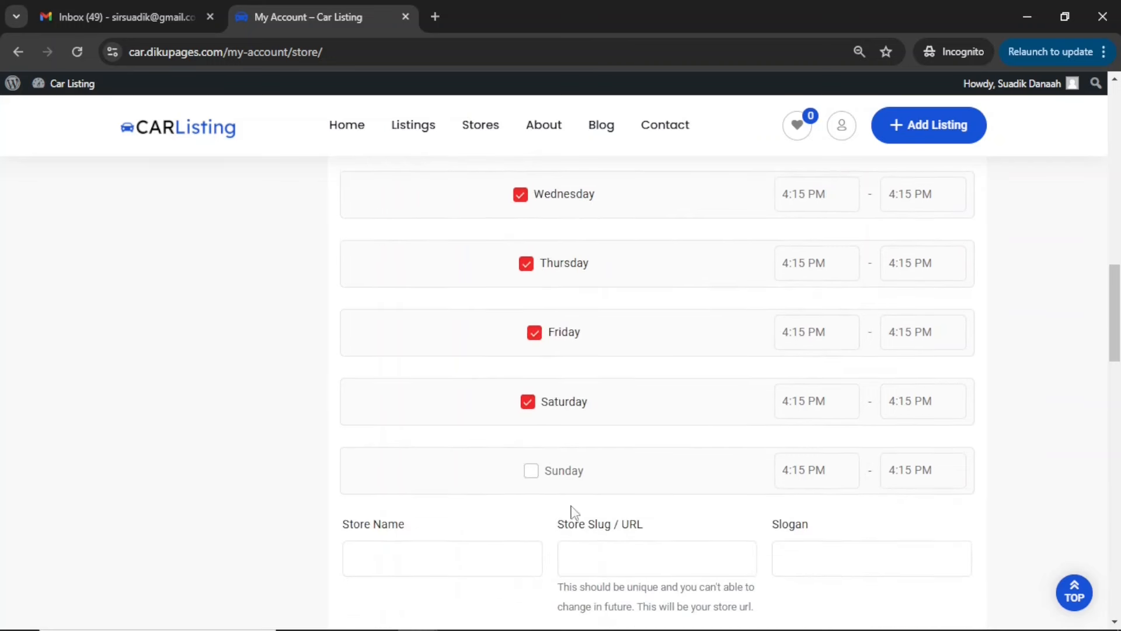
scroll(550, 496, down, 2)
click(436, 415)
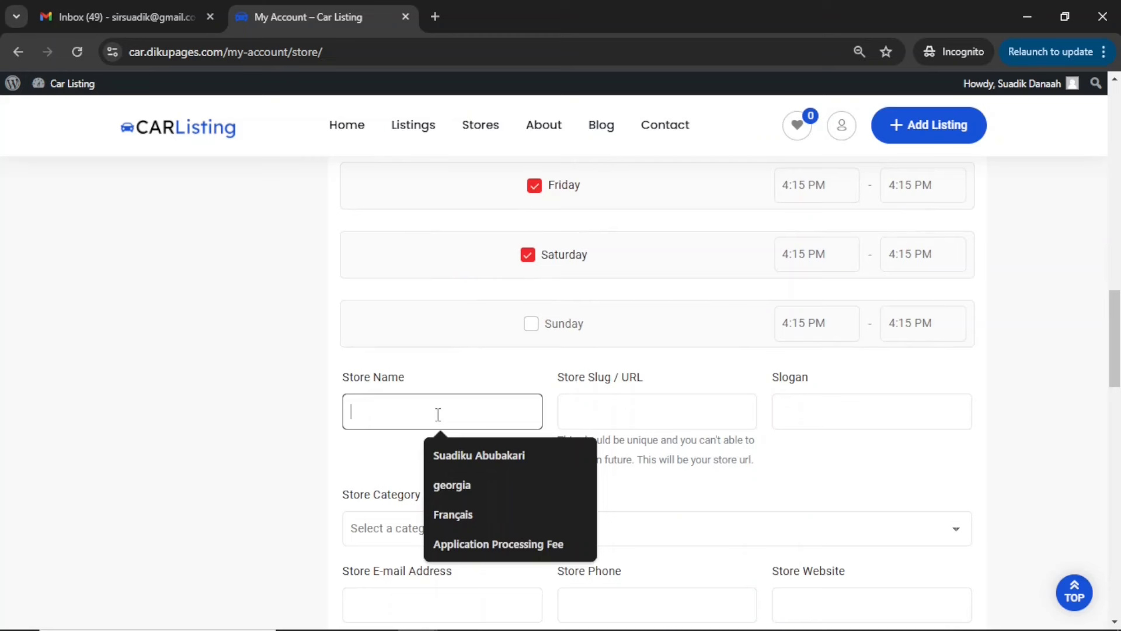
text(Diku Cars)
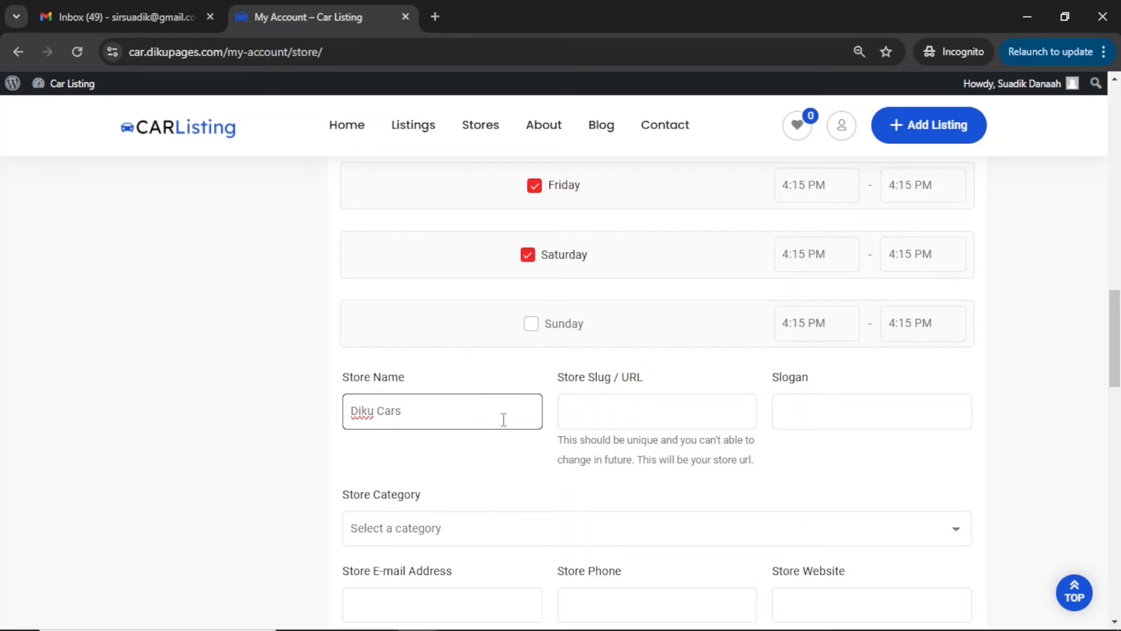
key(ctrl+a)
key(ctrl+c)
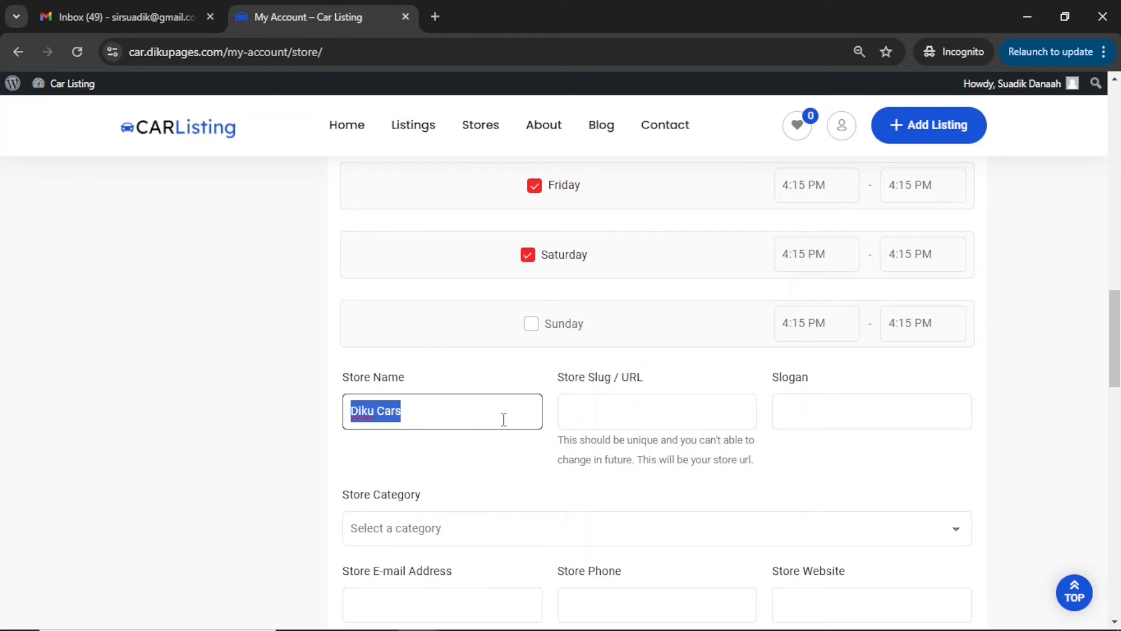
click(598, 424)
key(ctrl+v)
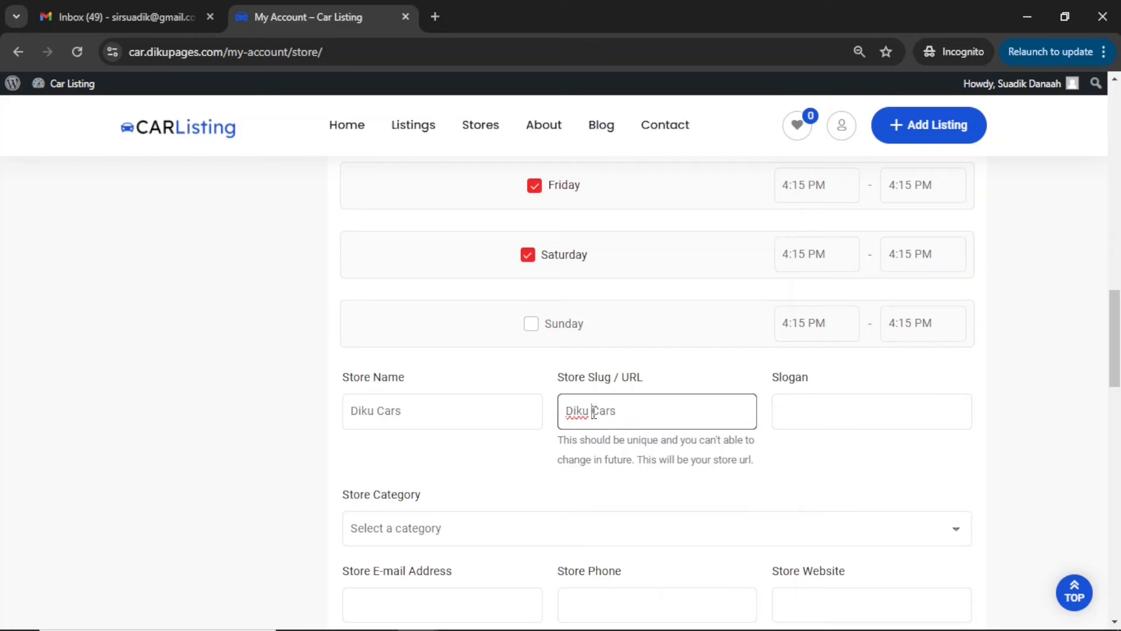
key(BackSpace)
text(-)
Enter "Best Cars in Town" as the store slogan
click(815, 410)
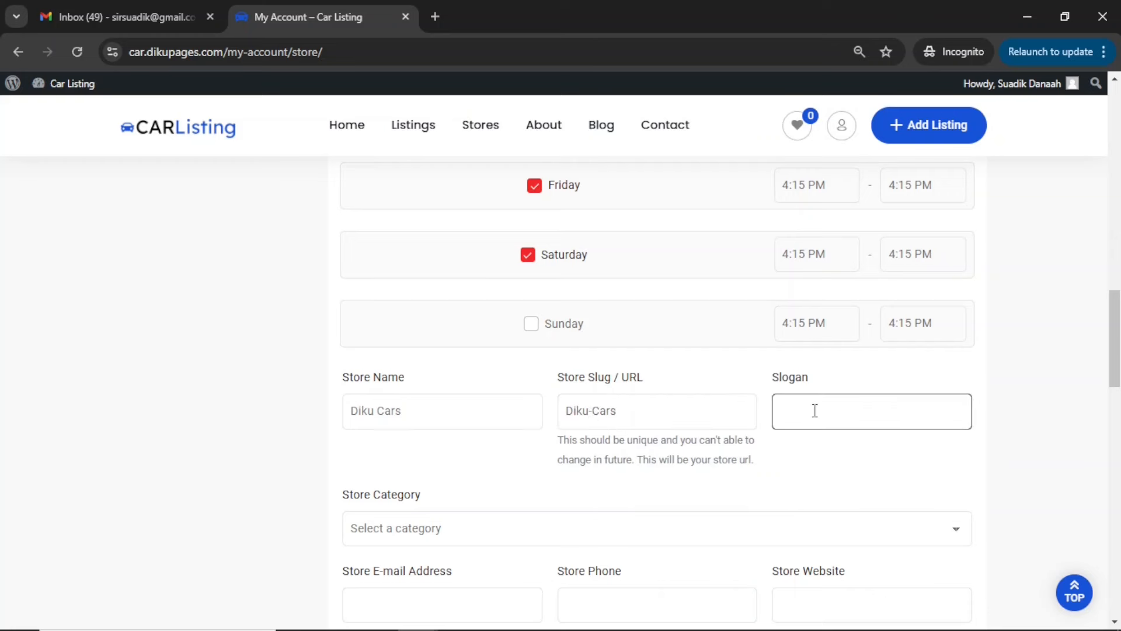
text(Best Cars in Town)
Check the store category options, and fill in the store's e-mail address and phone number
scroll(815, 410, down, 5)
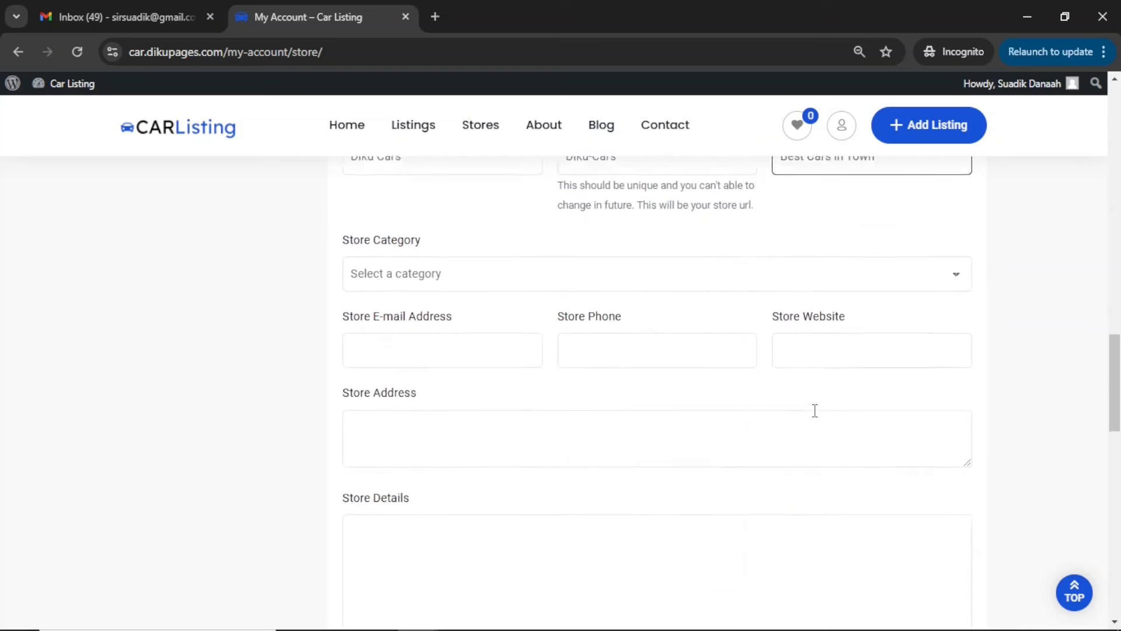
click(504, 242)
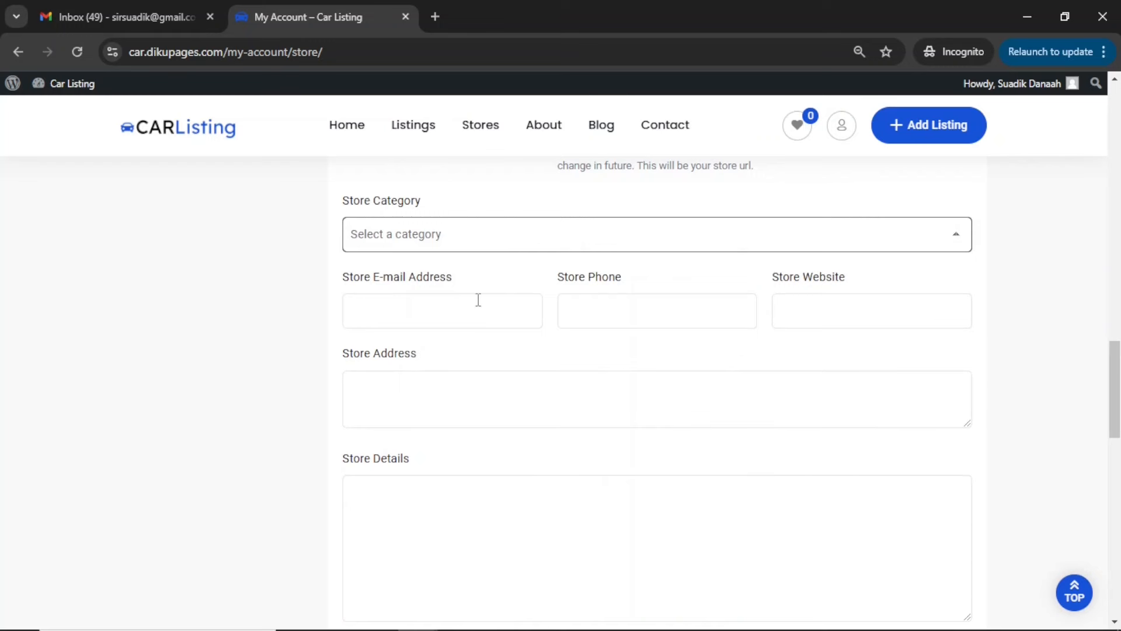
click(431, 316)
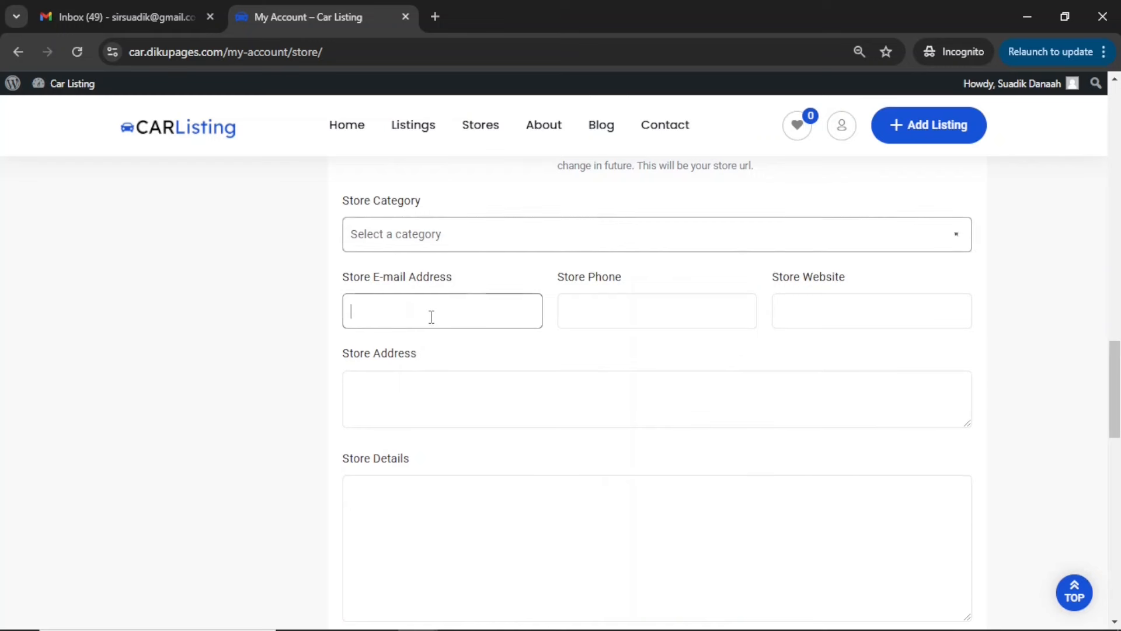
text(sir)
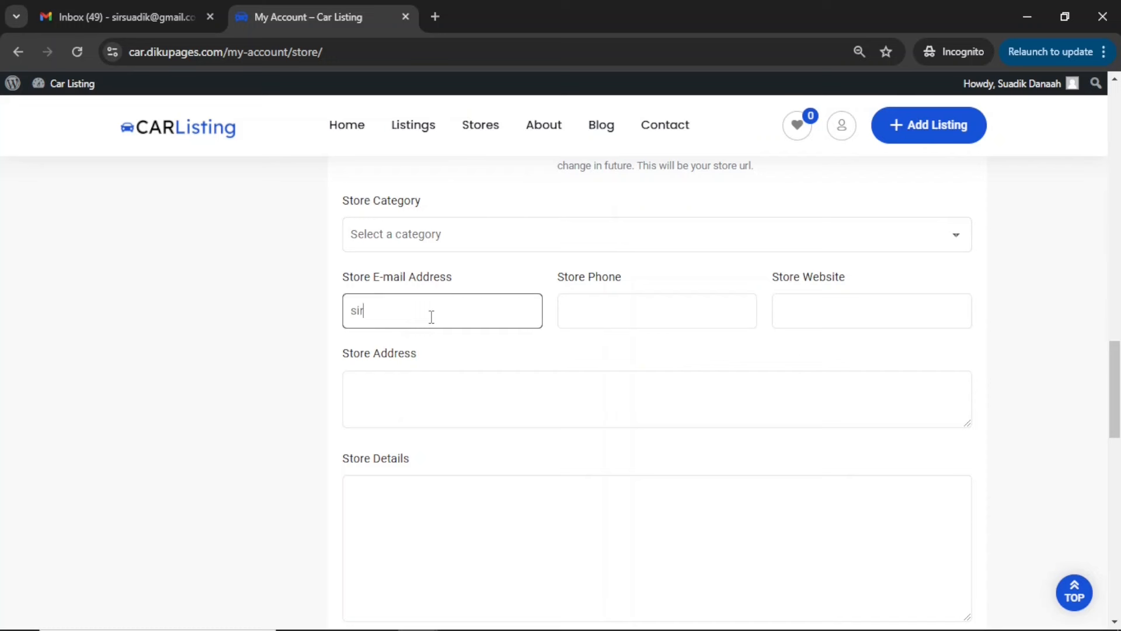
key(Tab)
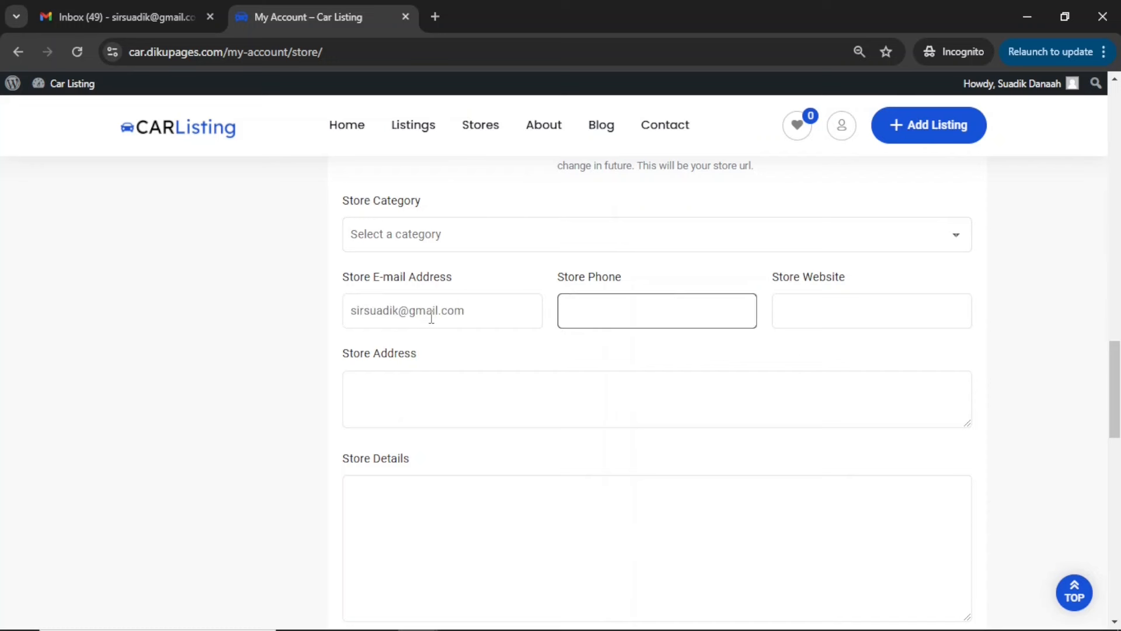
key(Tab)
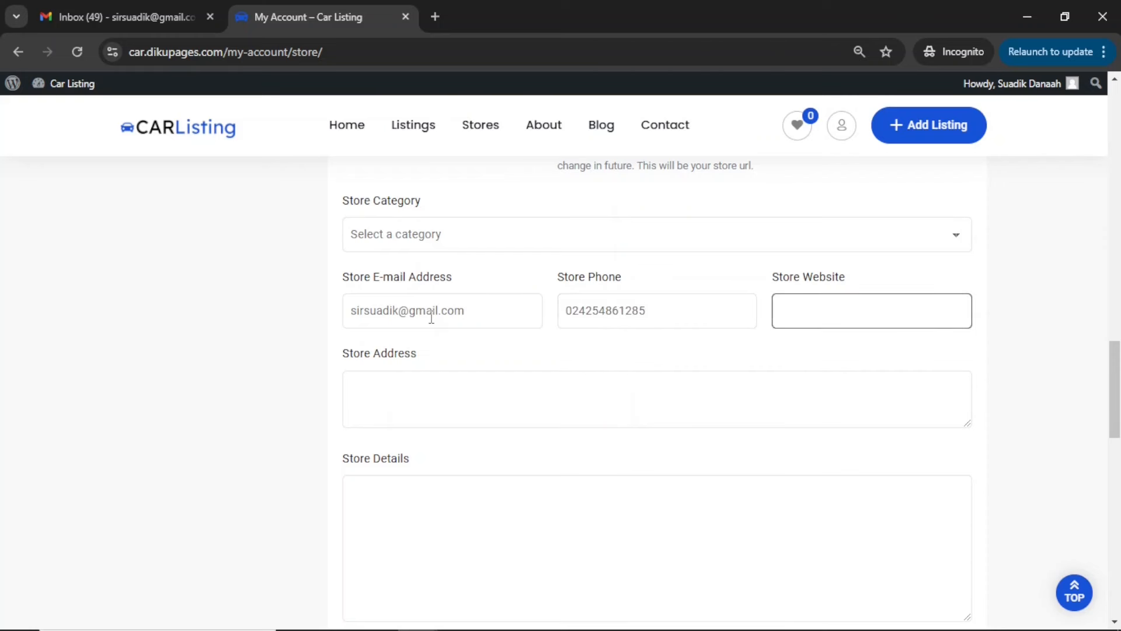
text(https://mywebsite)
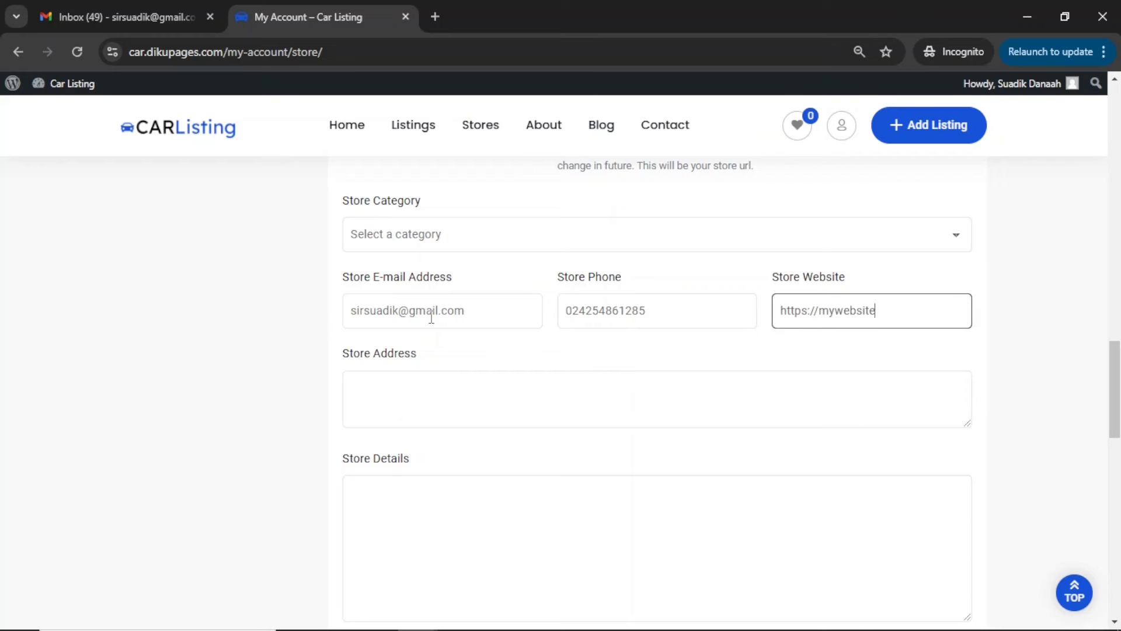
text(.com)
click(415, 393)
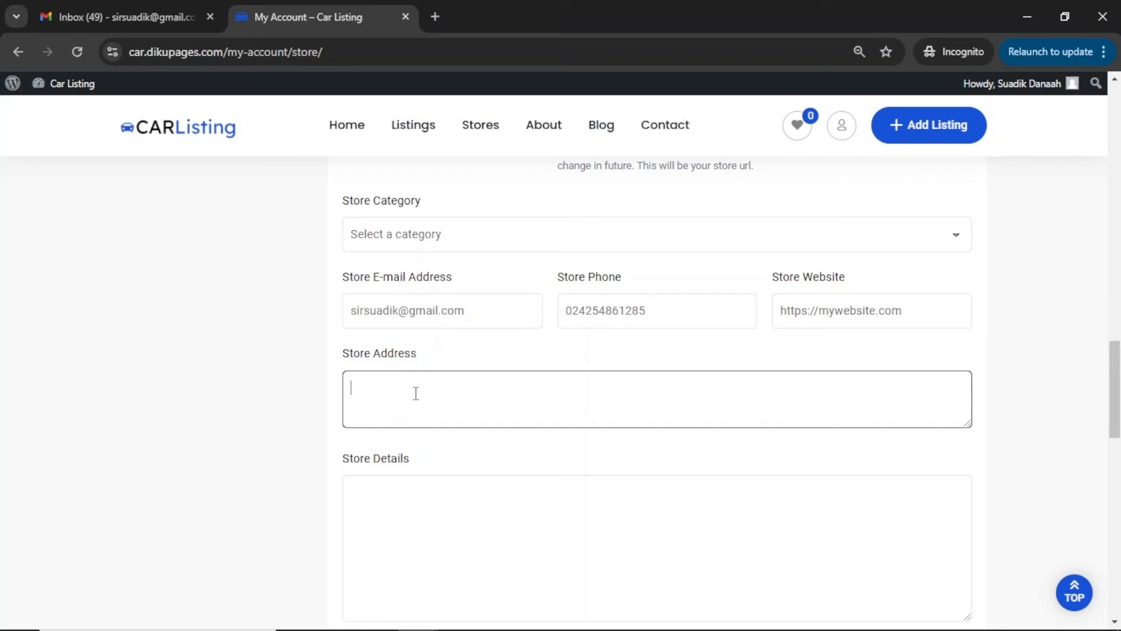
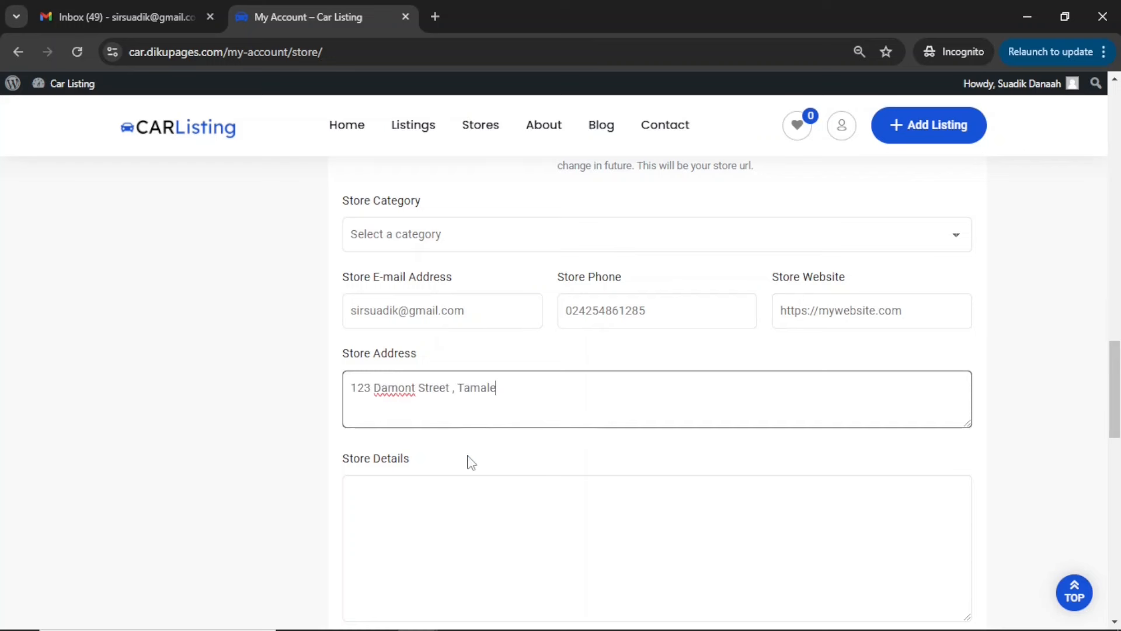
Paste the copied Lorem ipsum paragraph as the store details
scroll(466, 461, down, 3)
click(428, 332)
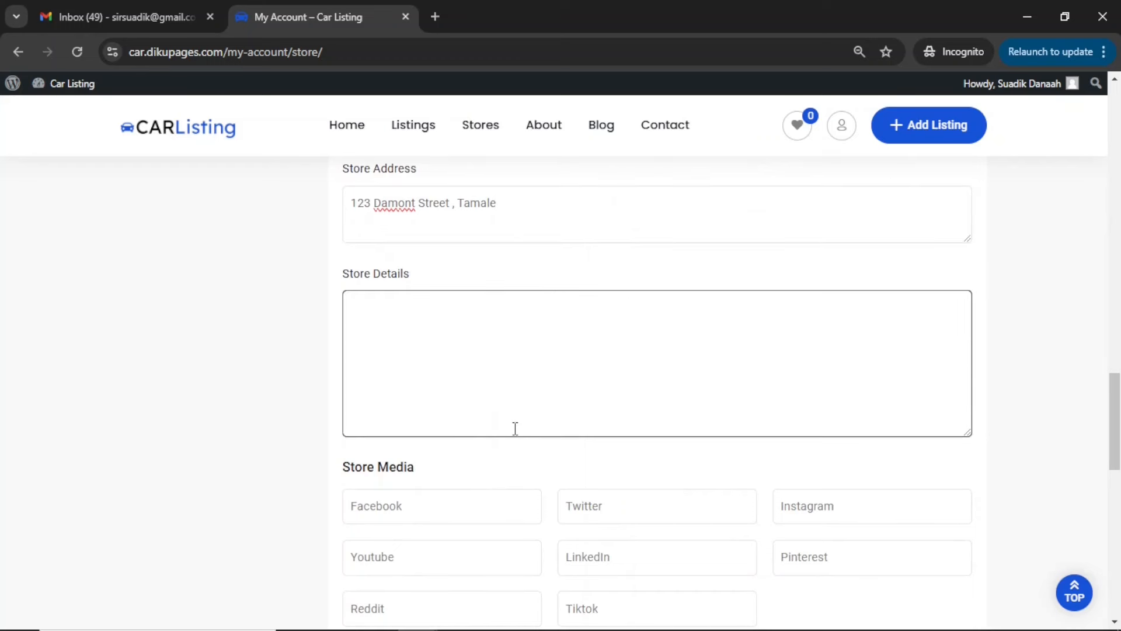
text(Lorem ipsum dolor sit amet, consectetur adipiscing elit. Commodo arcu, elit pretium eu there malesuada venenatis, semper lacus scelerisque. Elit odio arcu ut volutpat interdum in sit. Volutpat quam ac nunc, quam enim tincidunt suspendisse. Sit velit non tortor, morbi tellus.)
scroll(638, 337, down, 3)
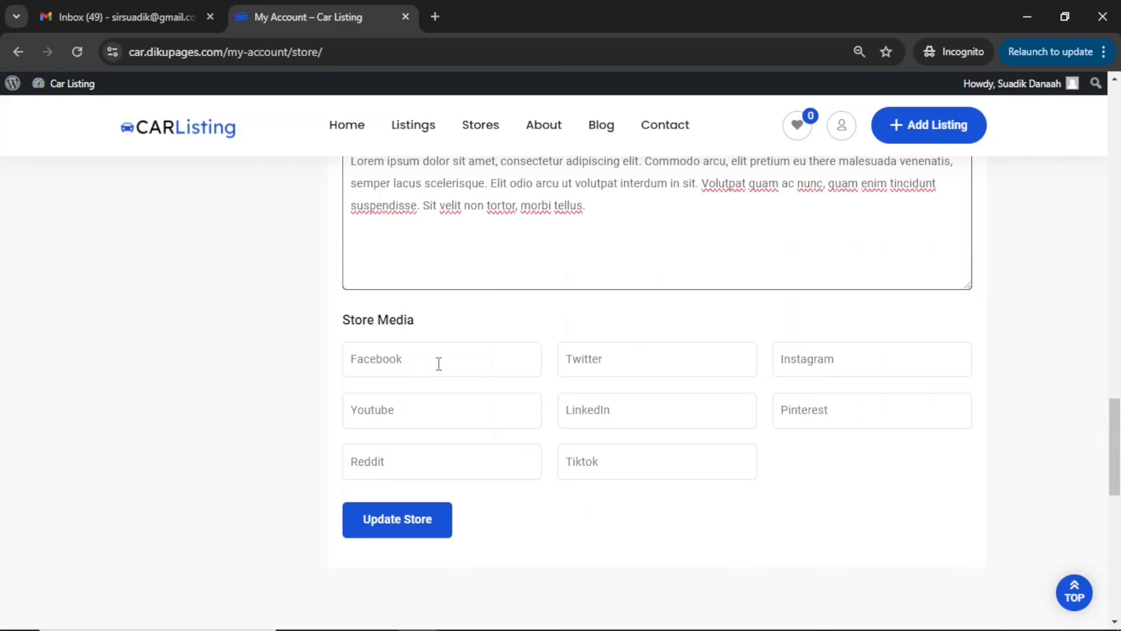
click(438, 363)
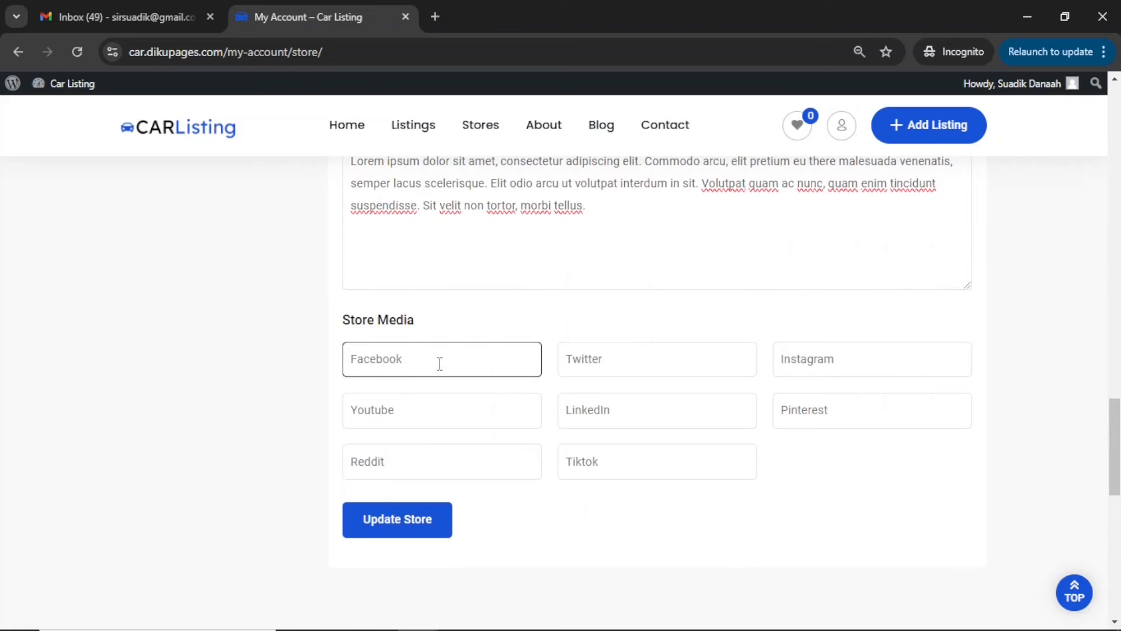
text(https://facebook.com/dikupage)
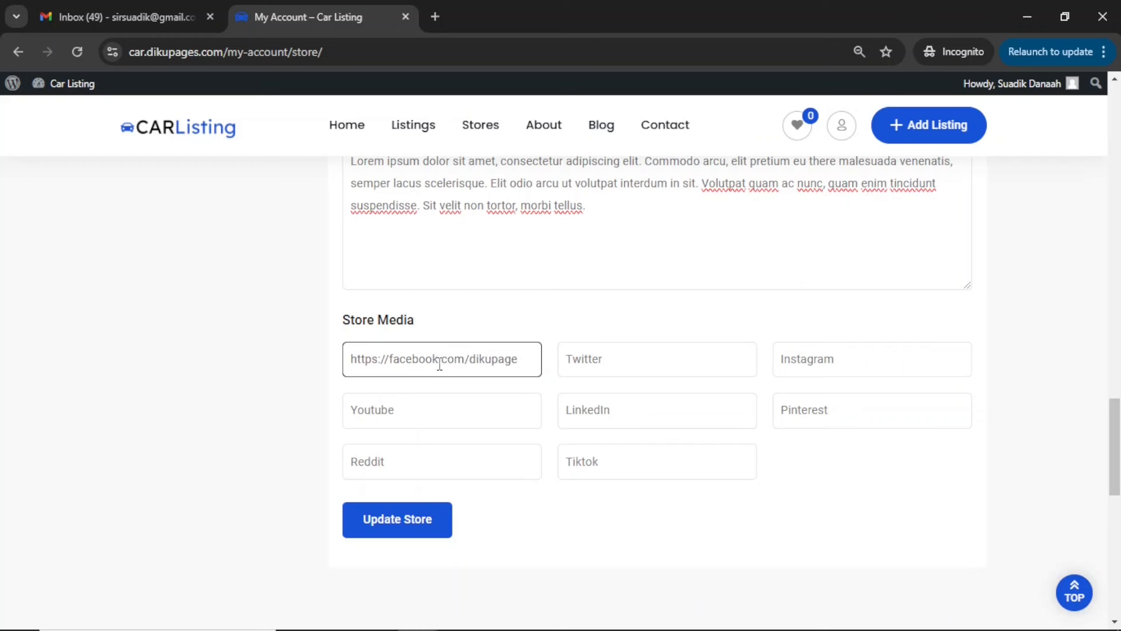
text(web)
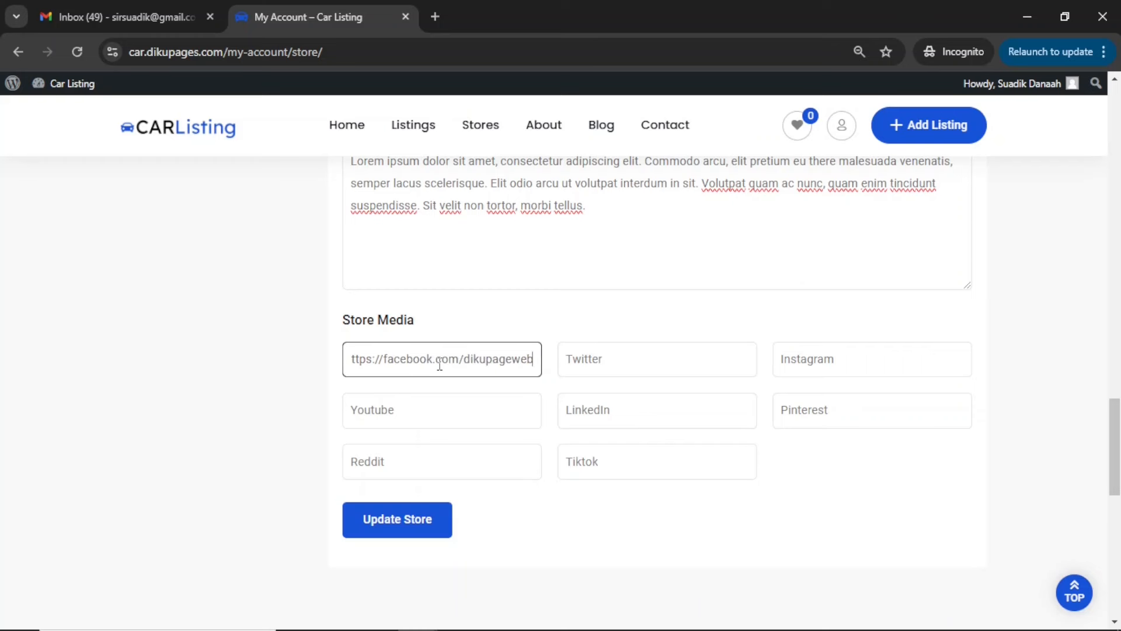
click(407, 527)
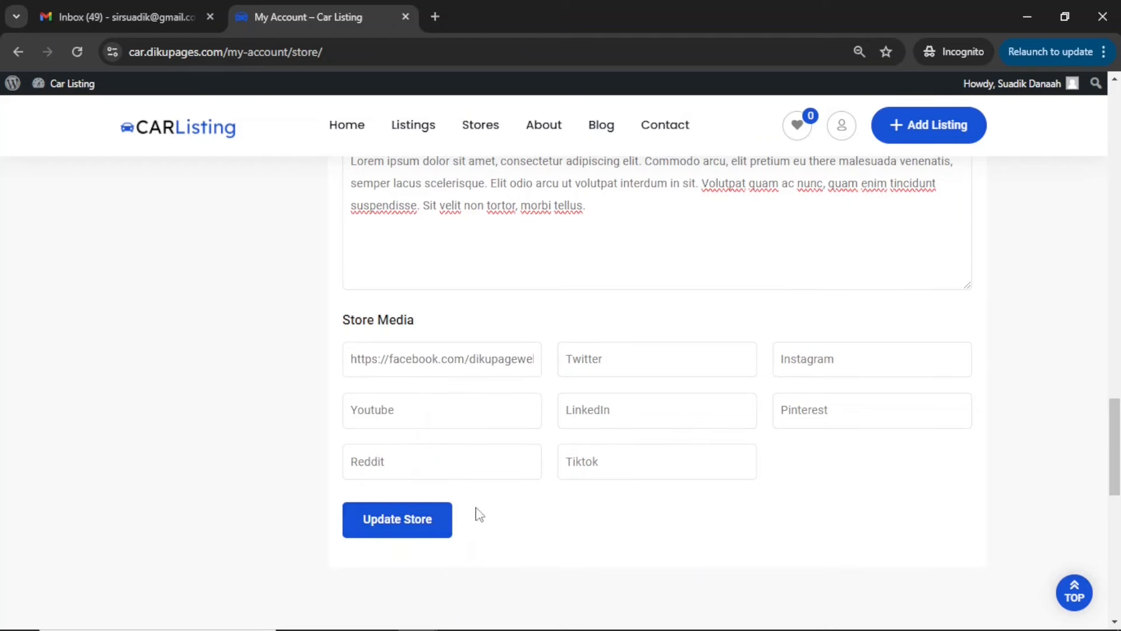
Check the updated contact details of the Diku Cars store in the public store directory and open its store page
scroll(491, 413, up, 7)
scroll(491, 413, up, 20)
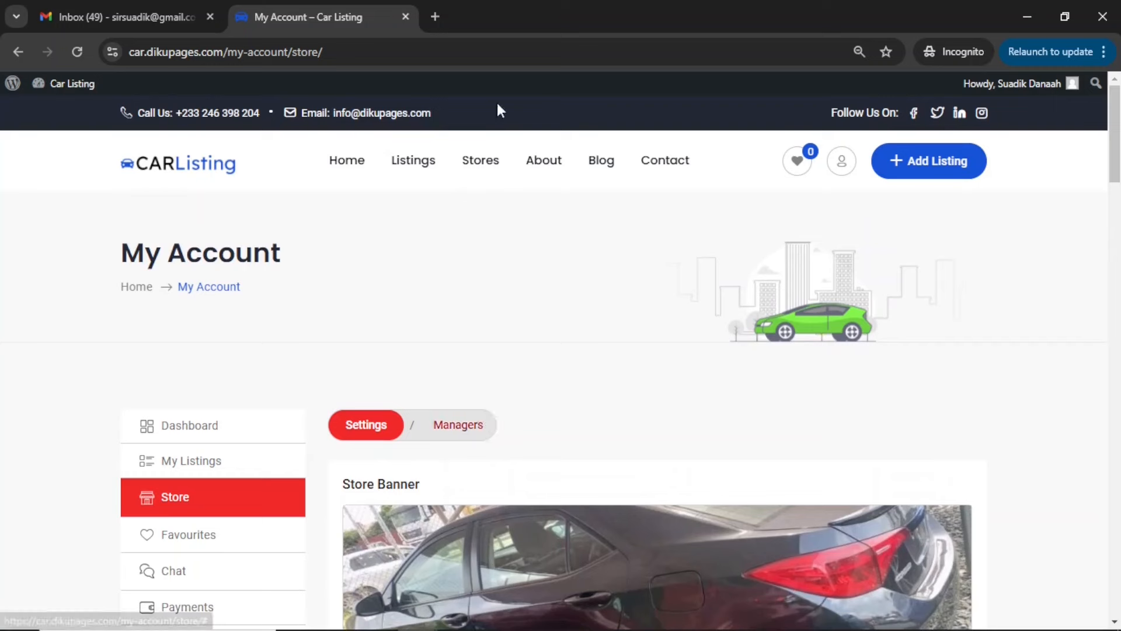
click(481, 161)
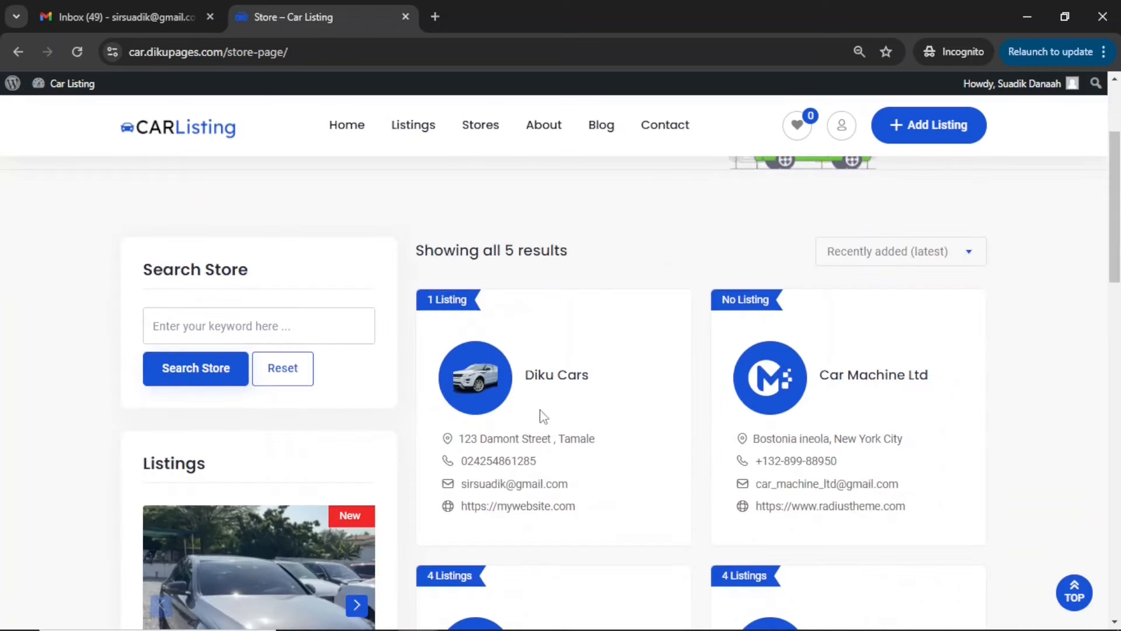
drag(454, 442, 585, 508)
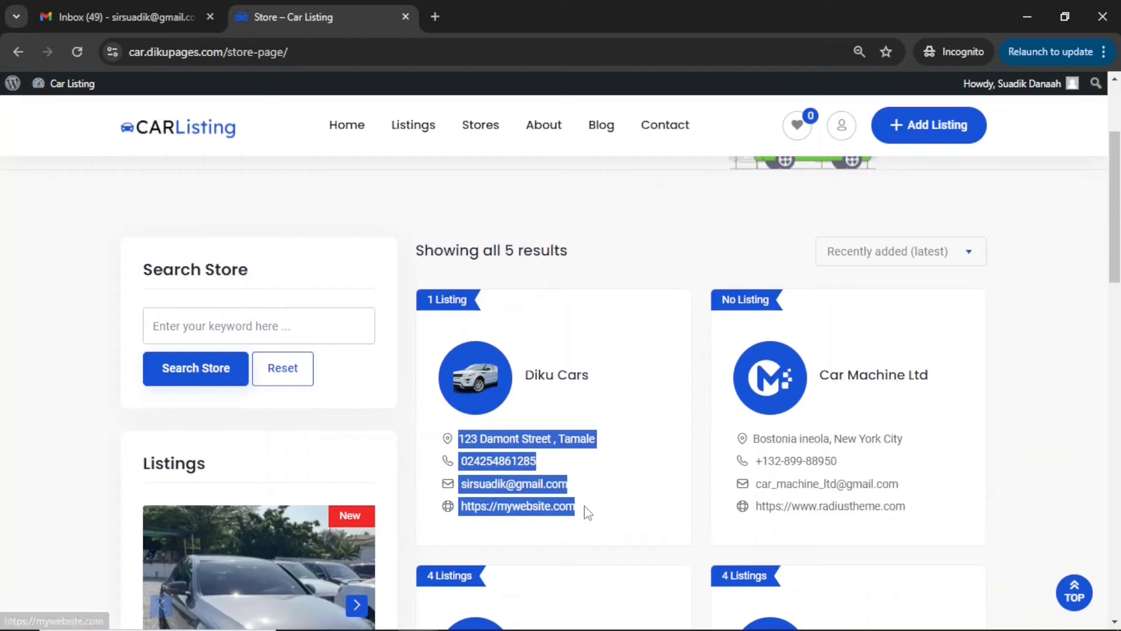
click(546, 376)
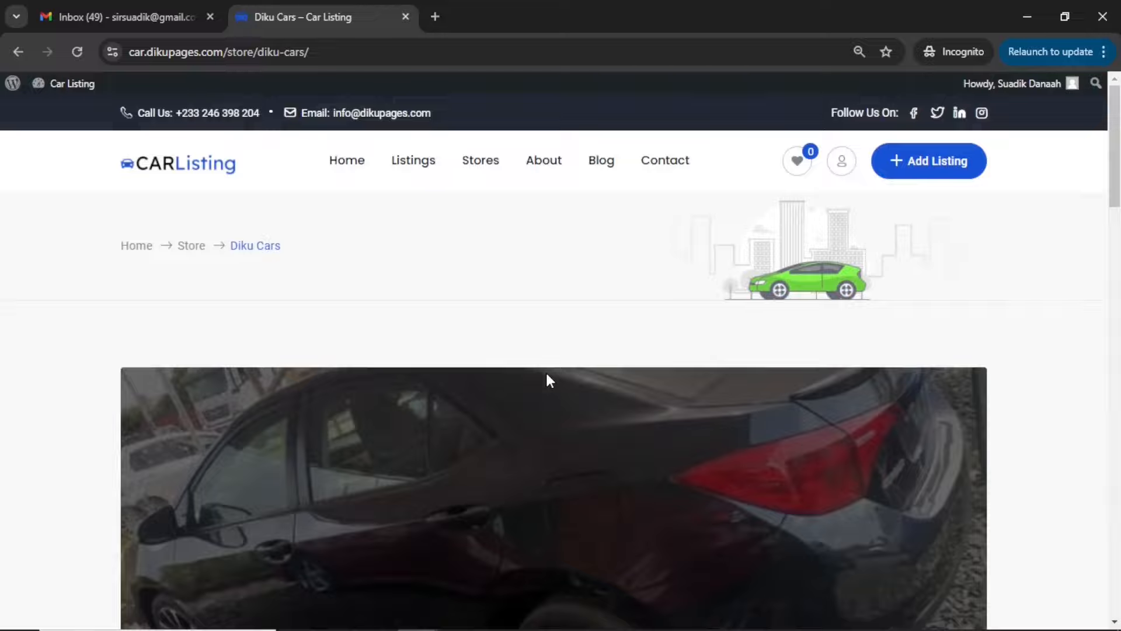
Examine the Diku Cars store page, including its banner, listing, details, social media link, store information and owner message form
scroll(546, 373, down, 6)
scroll(547, 376, down, 10)
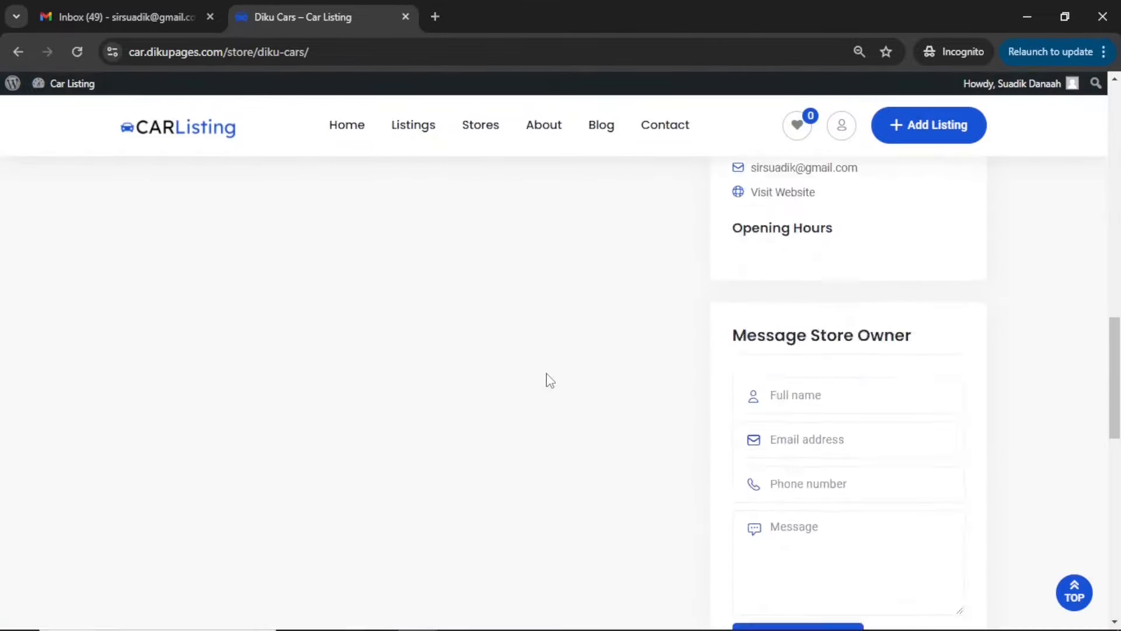
scroll(545, 373, up, 11)
scroll(271, 483, up, 2)
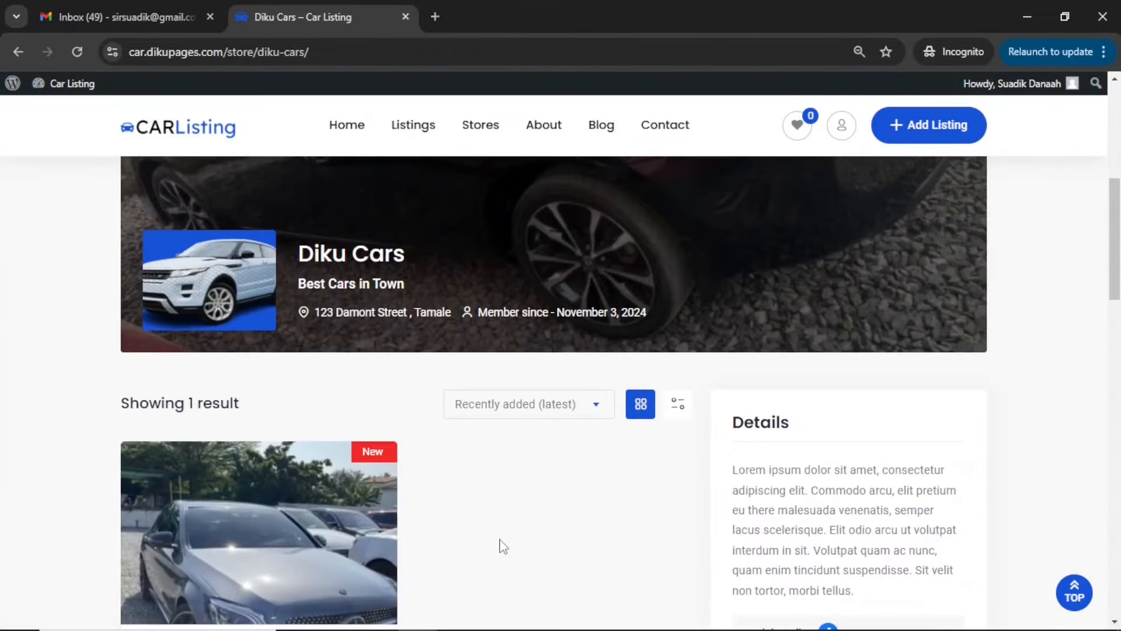
scroll(651, 481, down, 4)
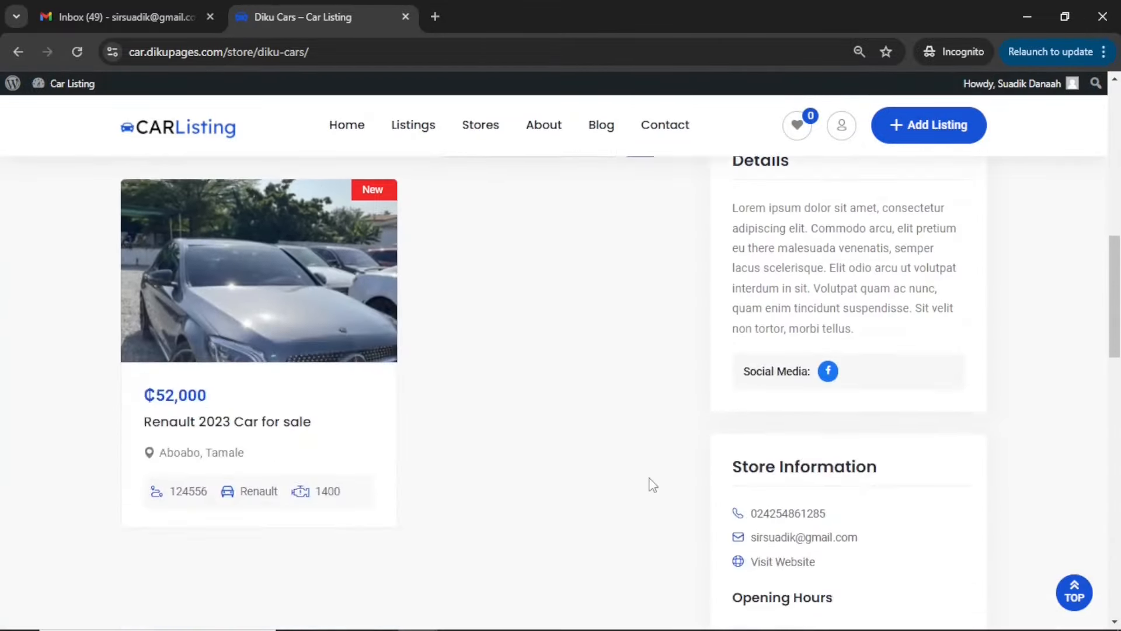
scroll(652, 482, up, 3)
scroll(650, 484, up, 4)
scroll(648, 483, down, 8)
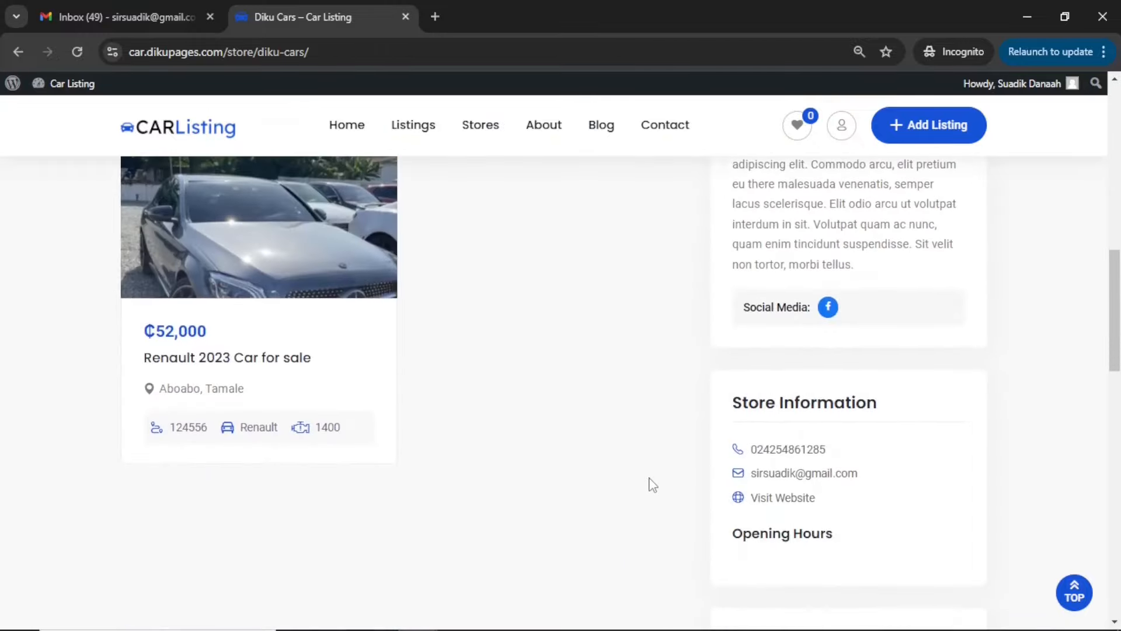
scroll(642, 467, up, 12)
scroll(627, 431, down, 12)
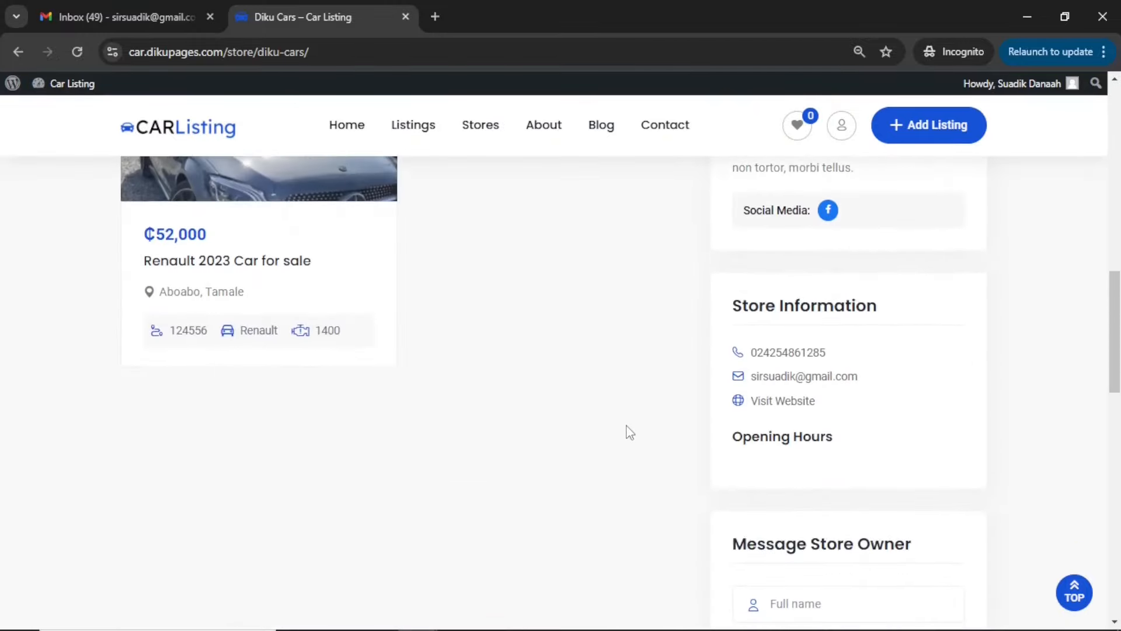
scroll(629, 432, up, 3)
scroll(626, 426, up, 4)
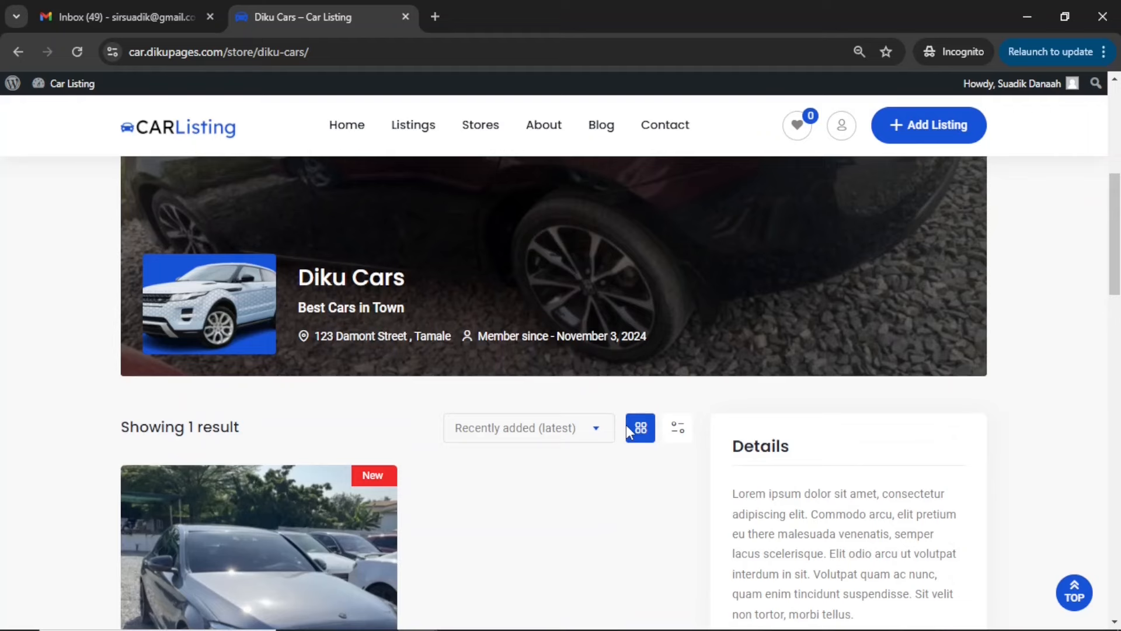
scroll(626, 425, down, 4)
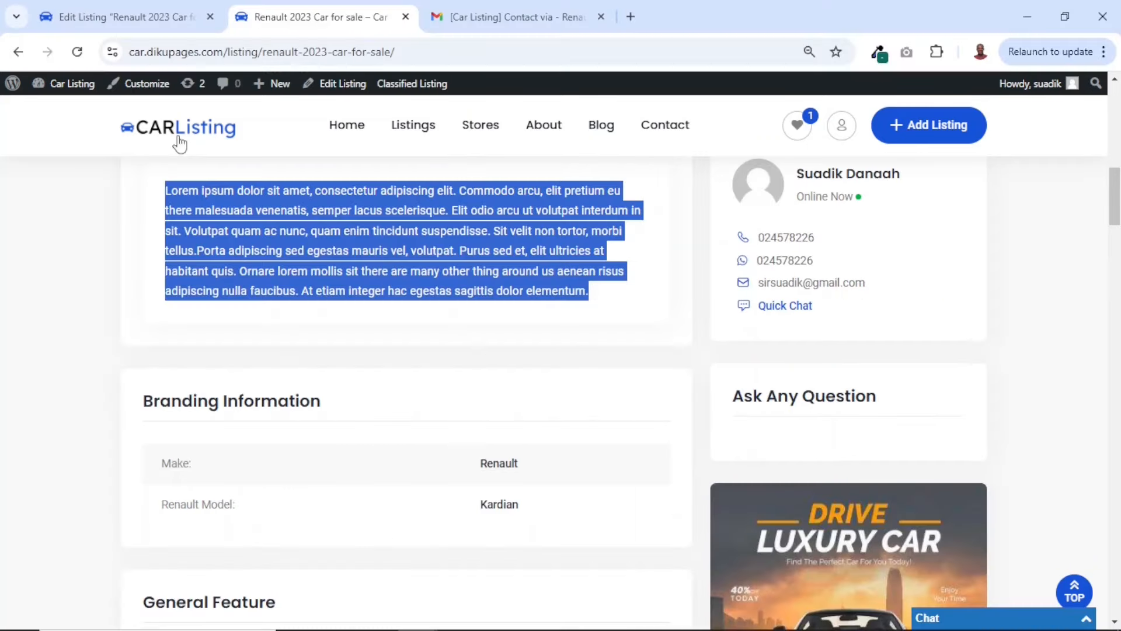
Switch to the admin's listing editor, close the public Renault listing page, and open the Membership settings of Classified Listing
click(143, 18)
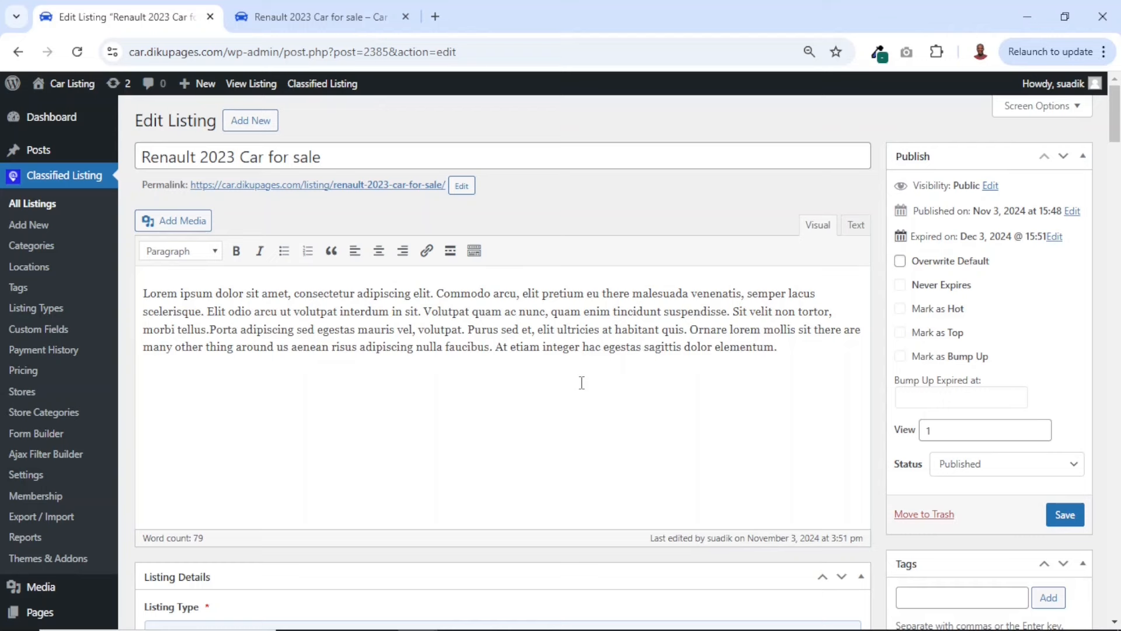
click(406, 17)
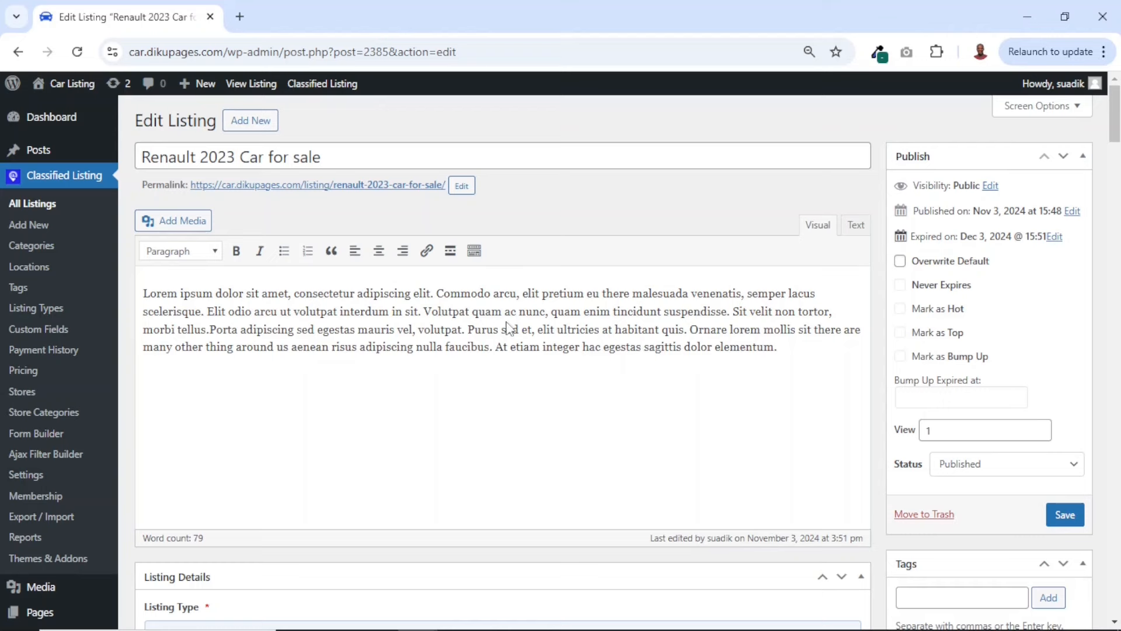
click(28, 476)
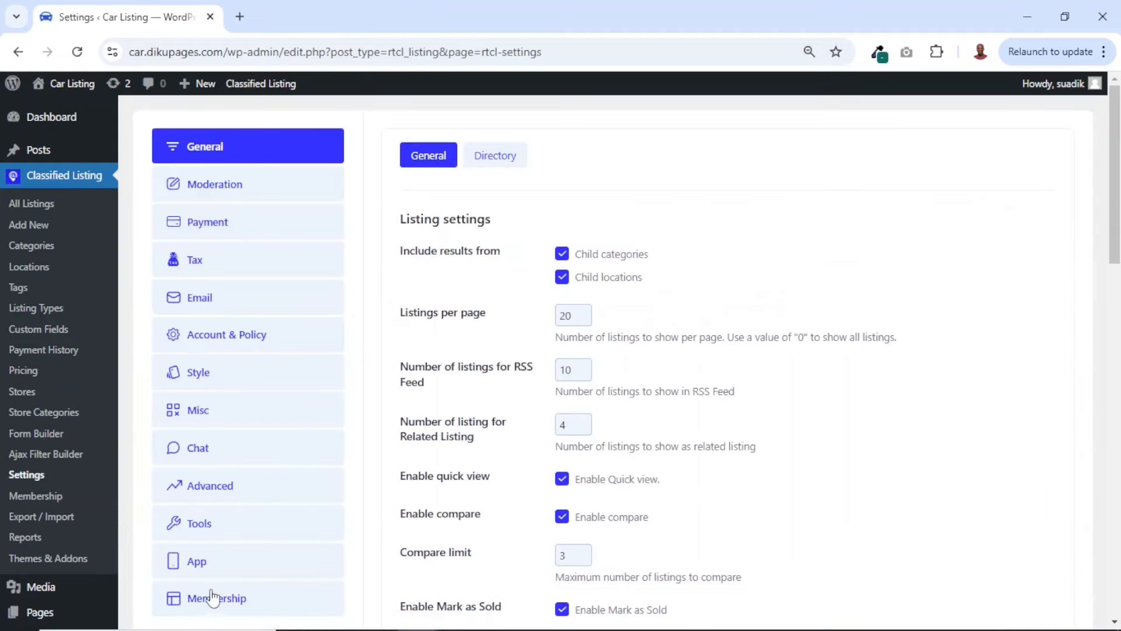
click(213, 597)
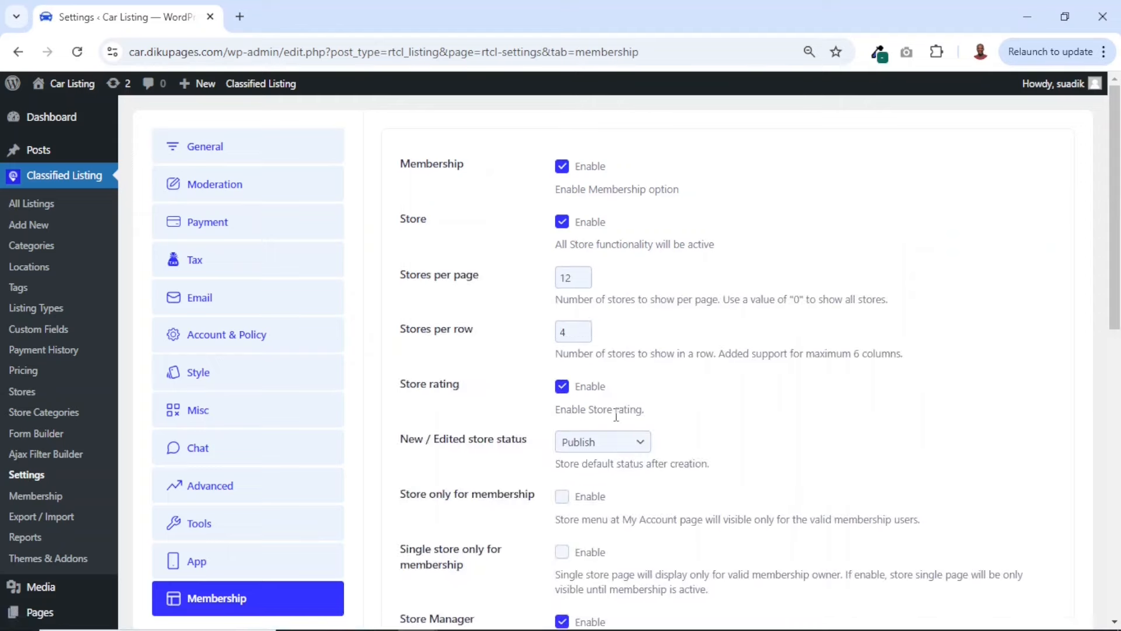
Disable free ads in the membership settings and save the changes
scroll(616, 416, down, 9)
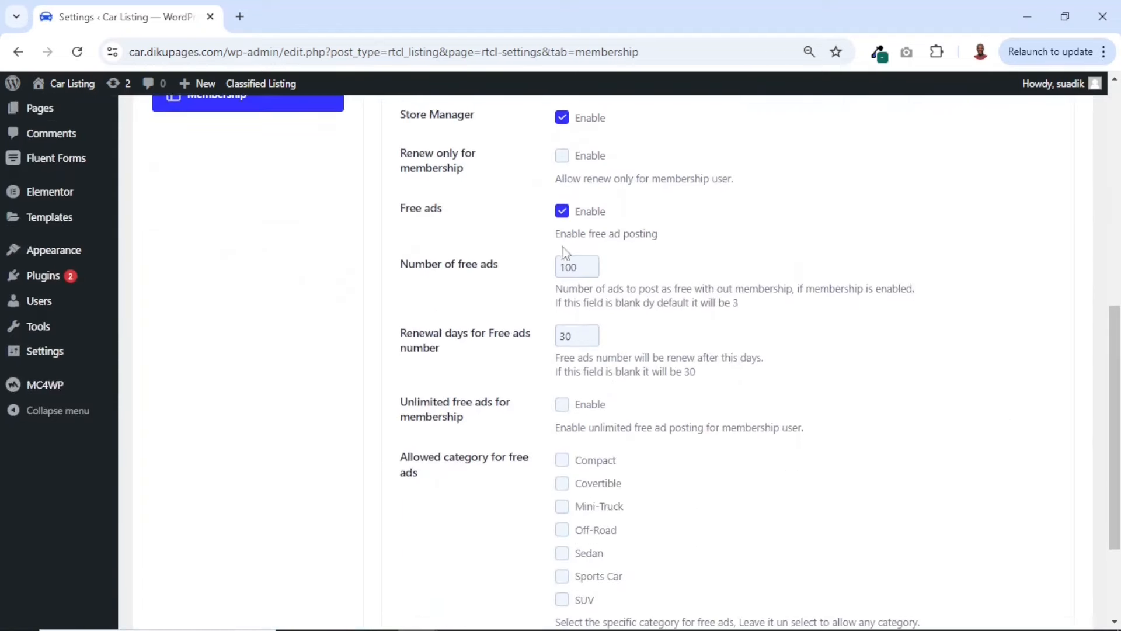
click(562, 211)
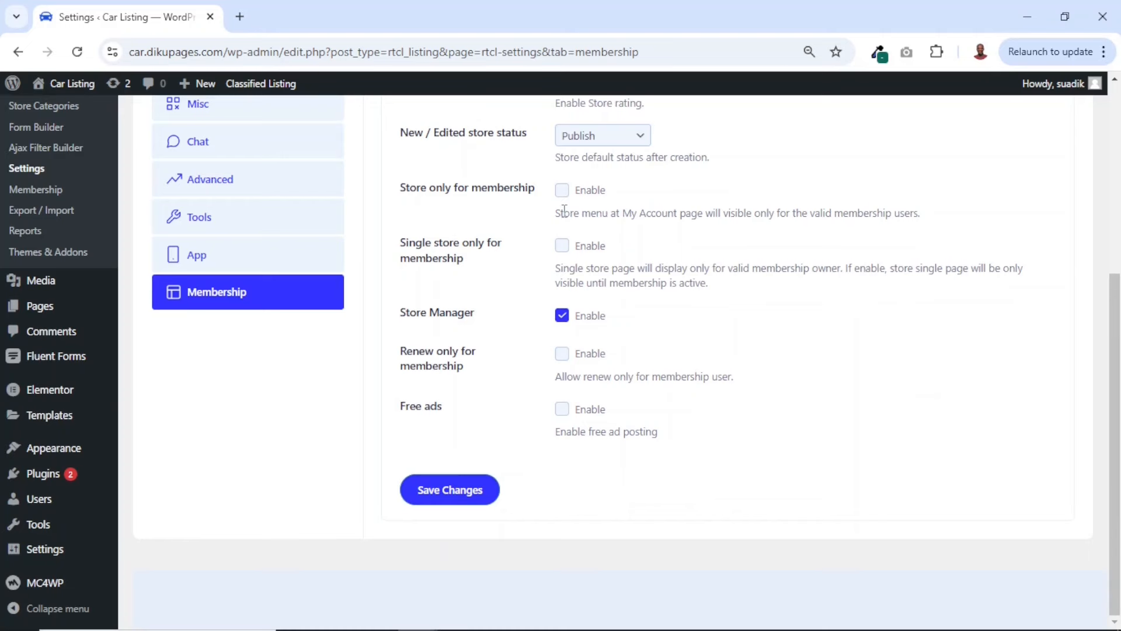
click(440, 487)
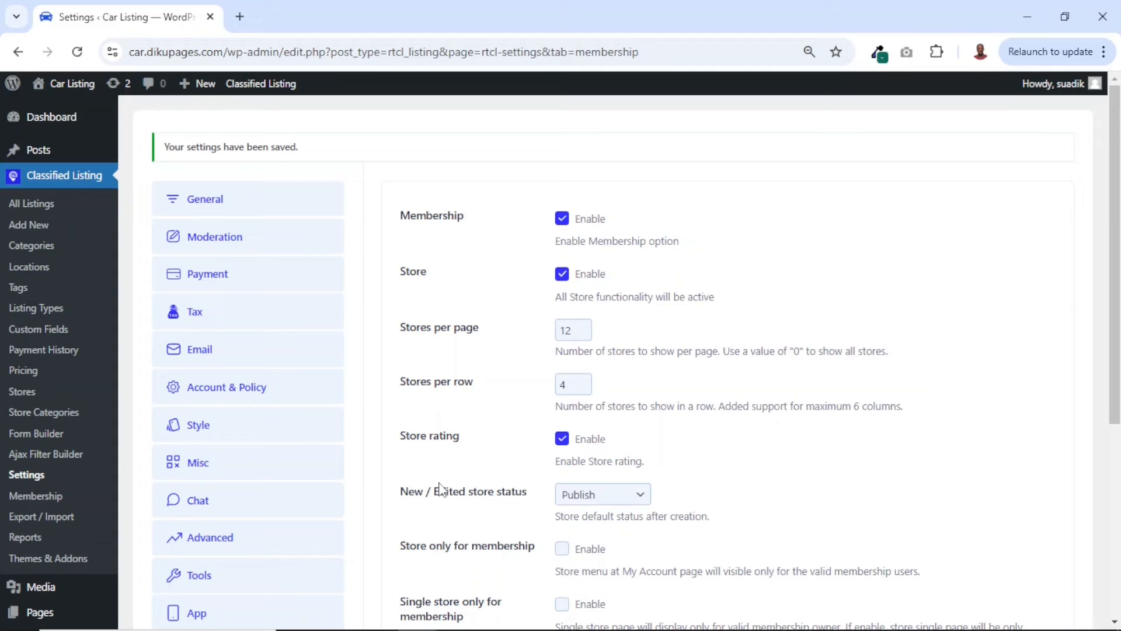
Add a new regular pricing plan titled Basic with a price of 25 and a validity of 30 days
click(22, 374)
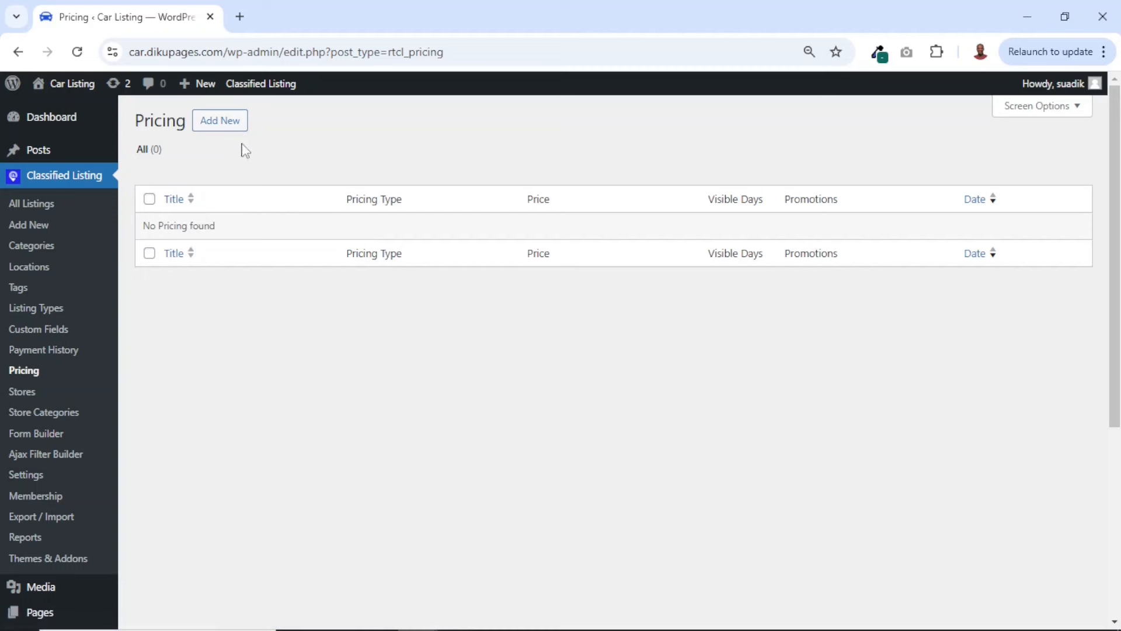
click(220, 123)
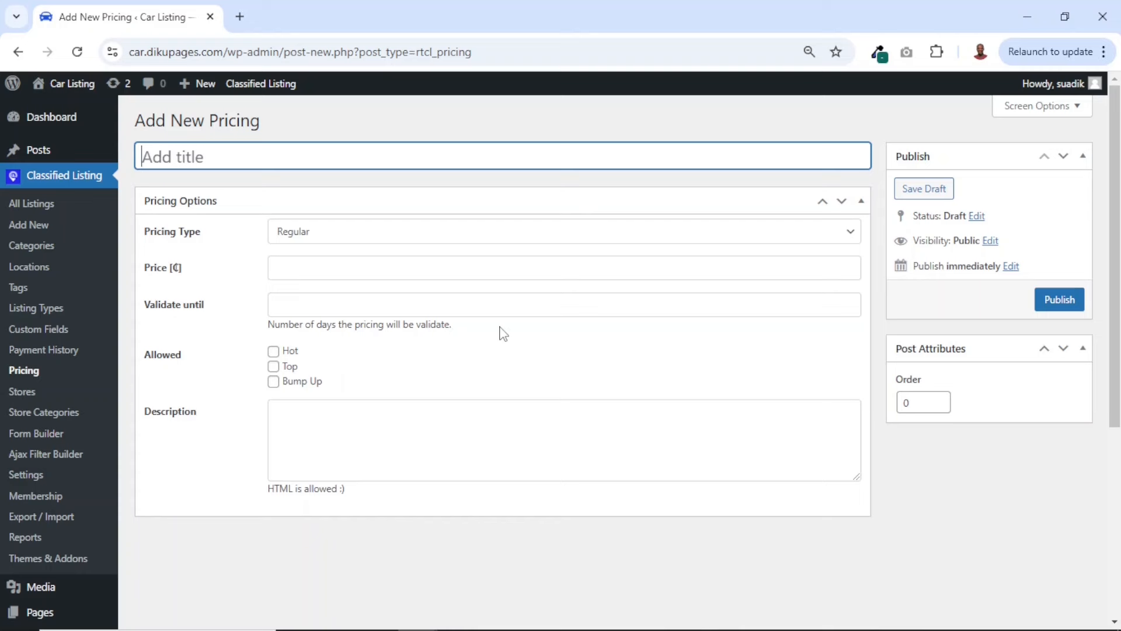
text(Basic)
click(291, 269)
text(25)
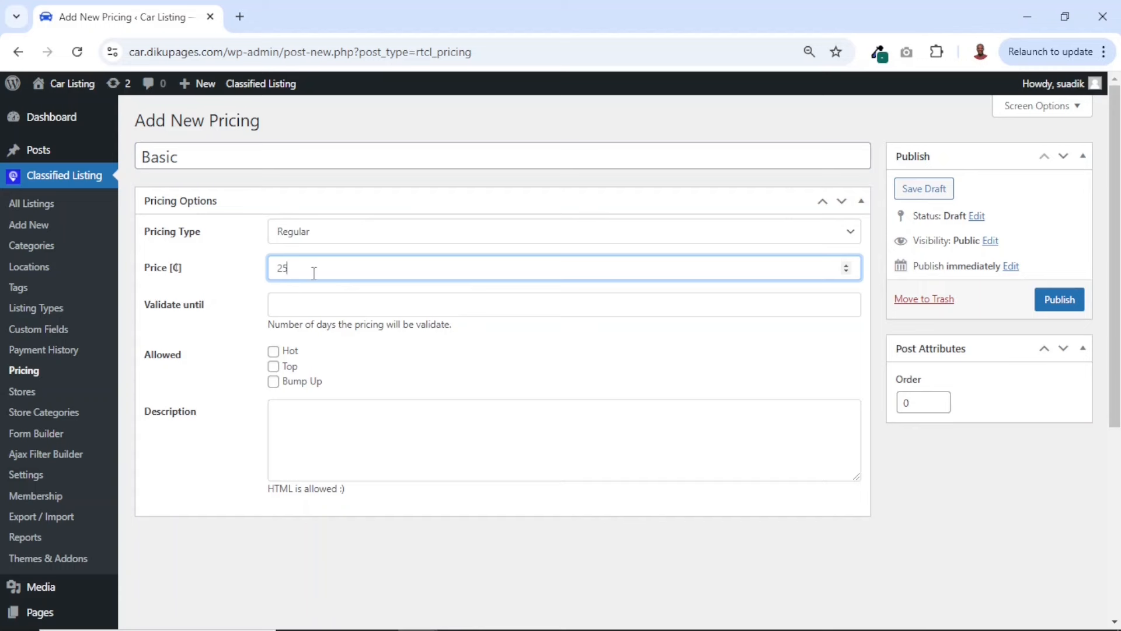
click(298, 301)
text(30)
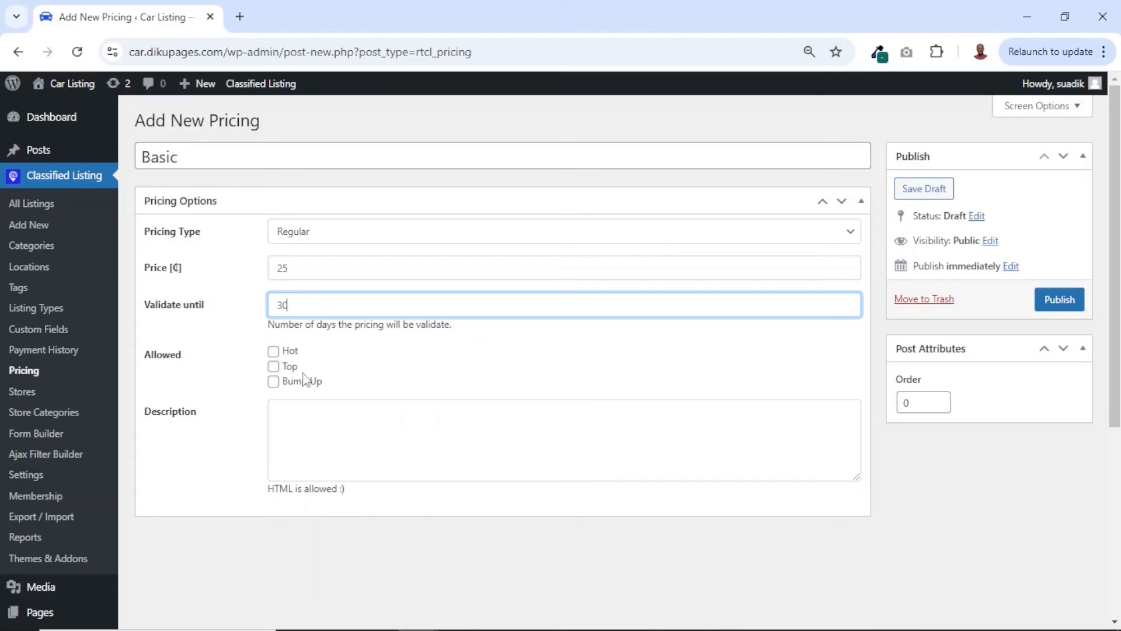
Enter "This is a basic regular price." as the description of the Basic pricing plan
click(306, 442)
text(T)
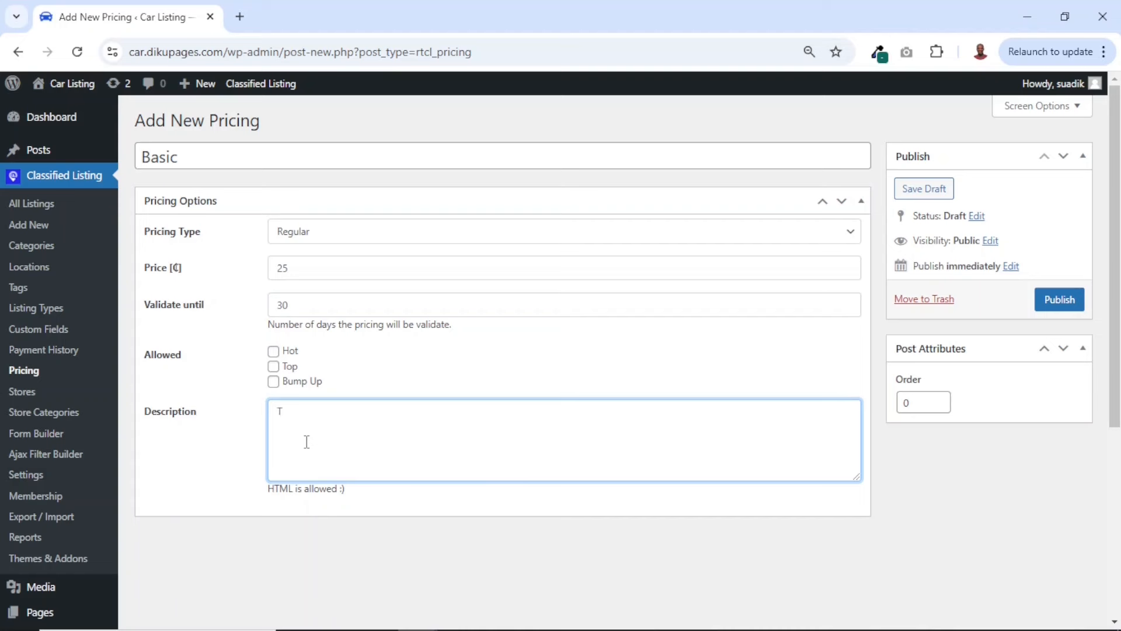
text(his is a basic regular price)
Set the Basic pricing plan's order to 1 and publish it
double_click(911, 402)
text(1)
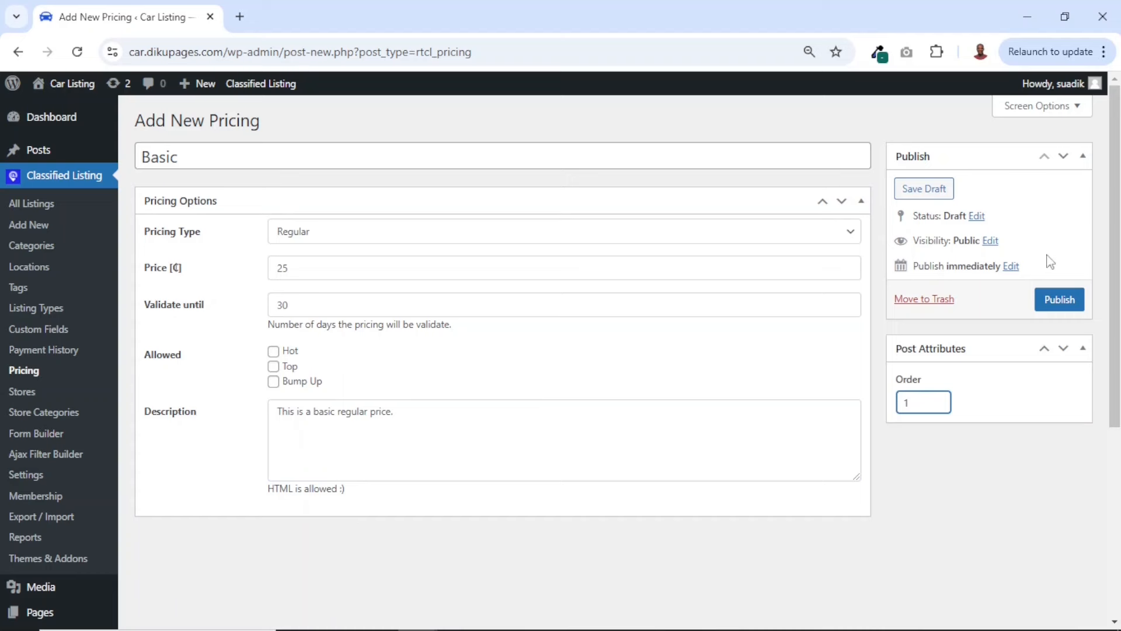
click(1058, 304)
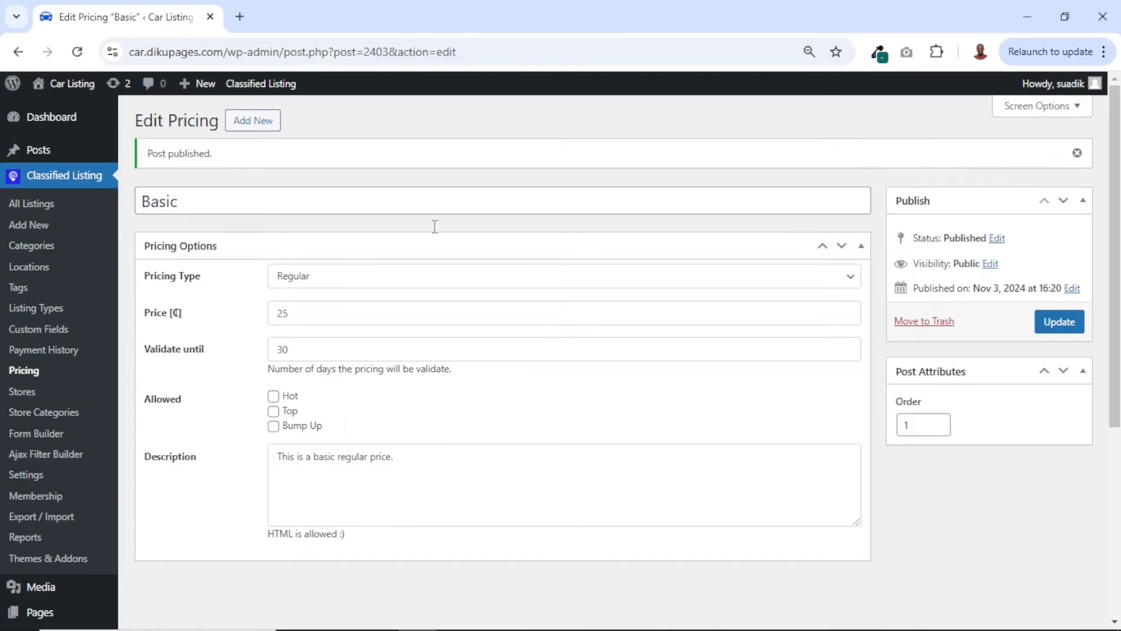
Add a new regular pricing plan titled Business with a price of 99 and a validity of 90 days
click(249, 123)
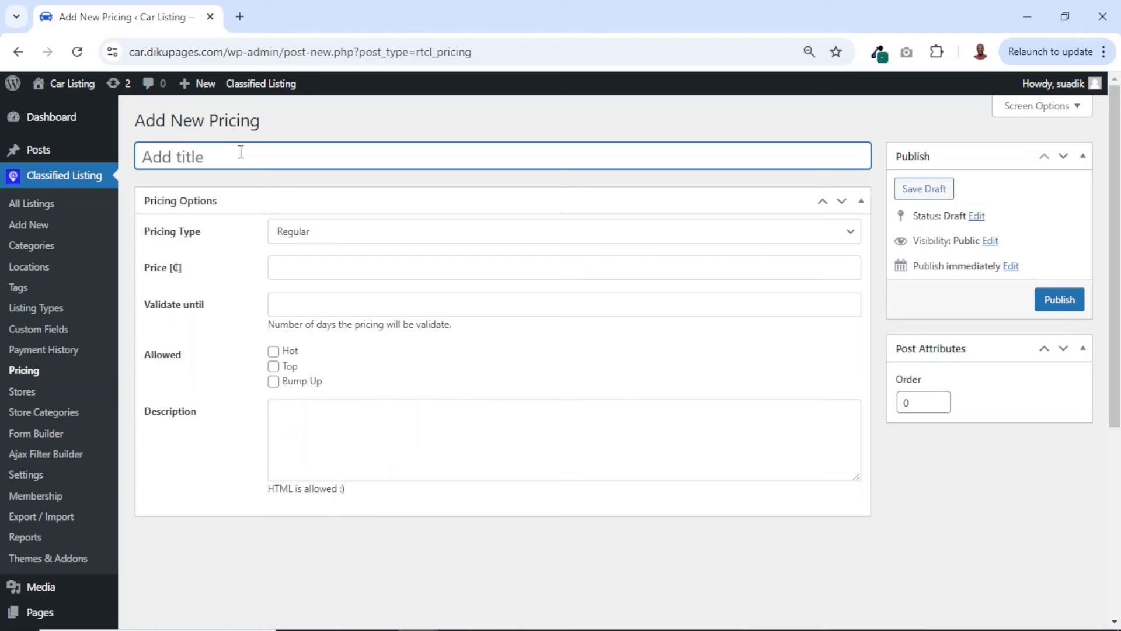
text(Business)
click(308, 267)
text(99)
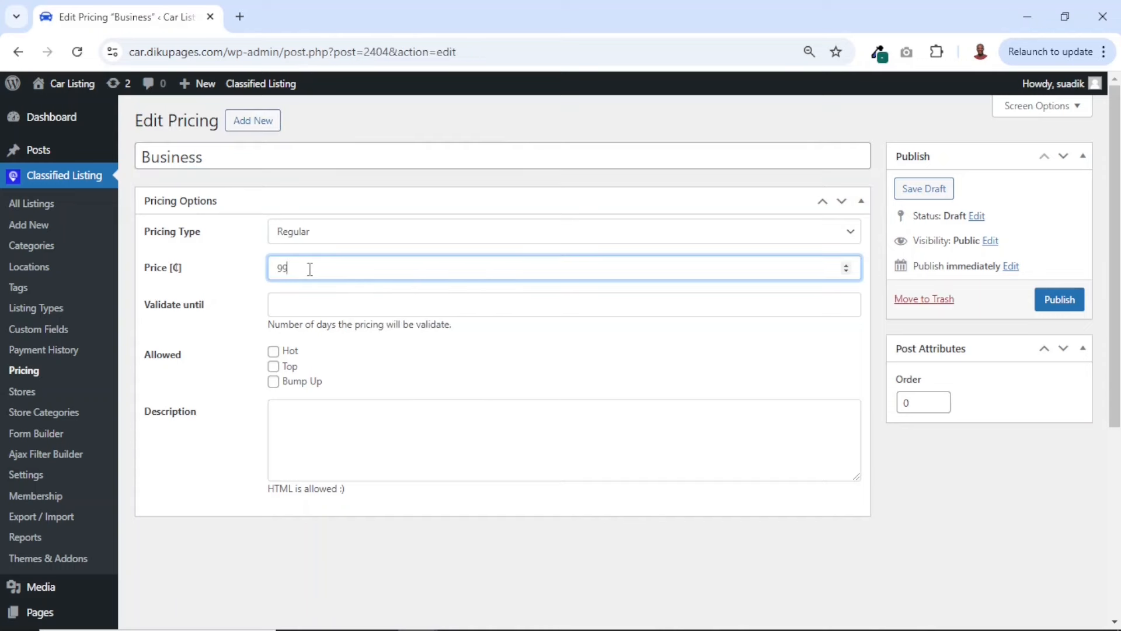
click(295, 305)
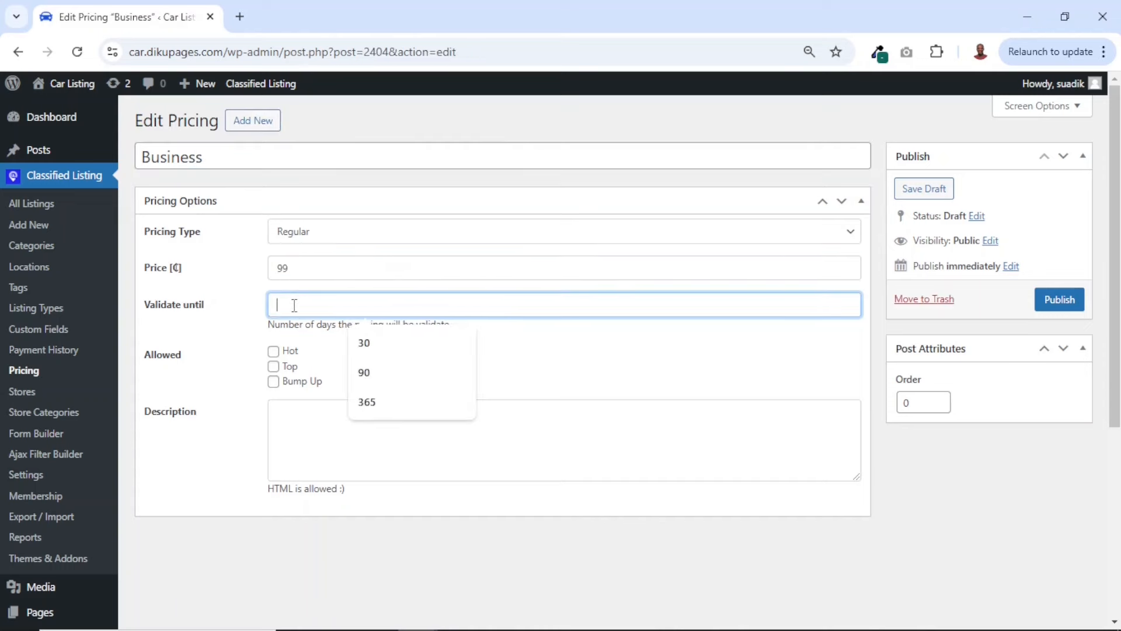
text(90)
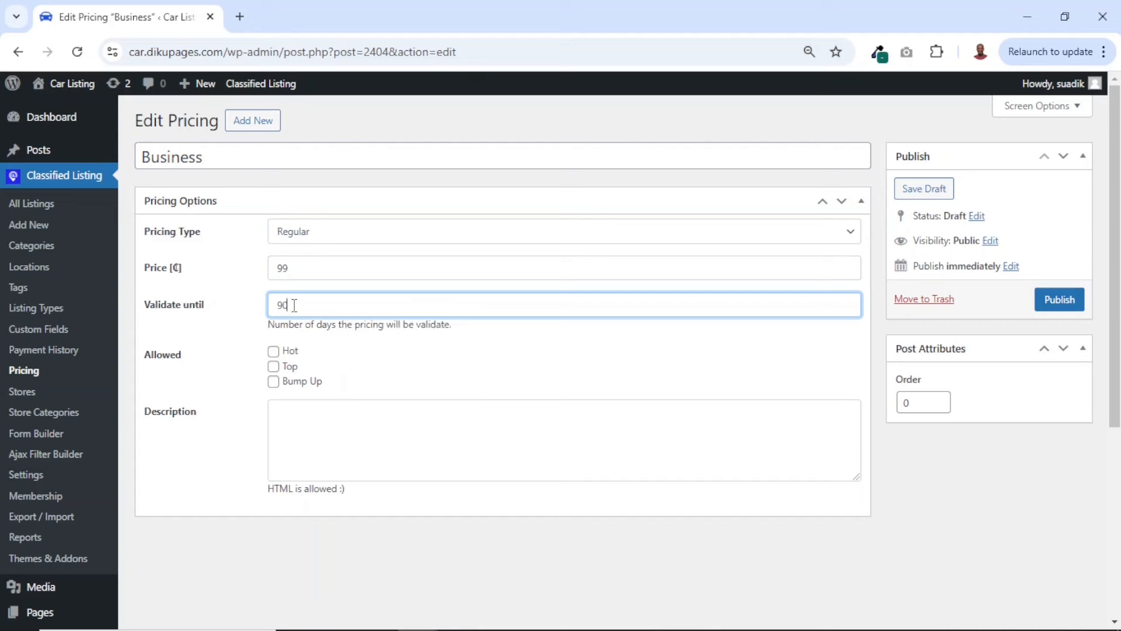
Allow the Hot promotion for the Business plan and enter "This is a business regular price." as its description
key(Tab)
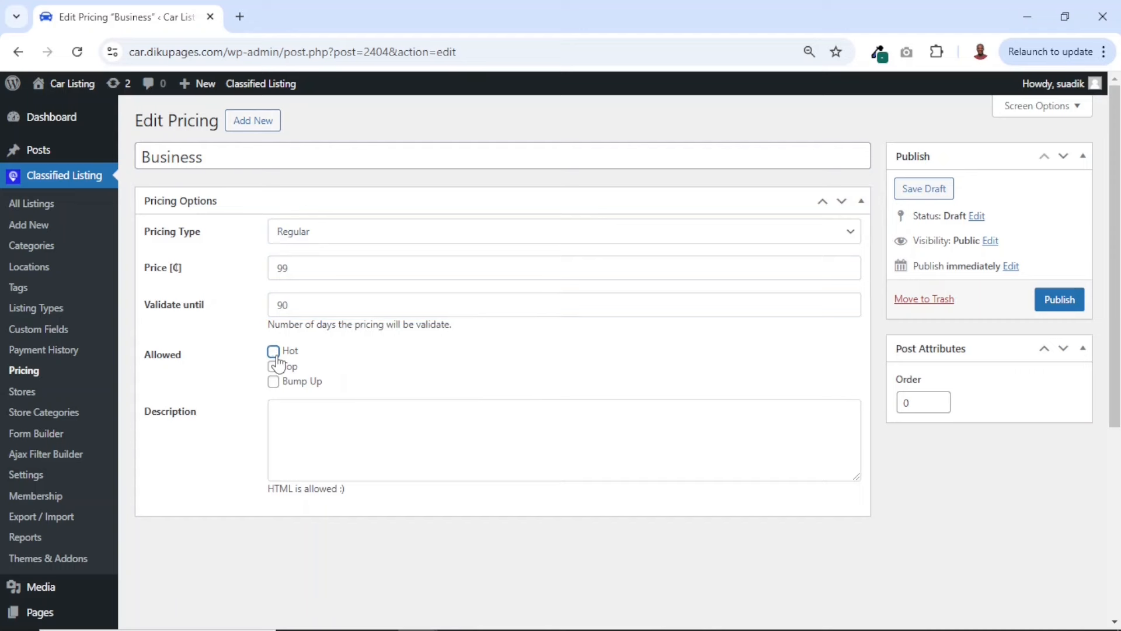
click(348, 445)
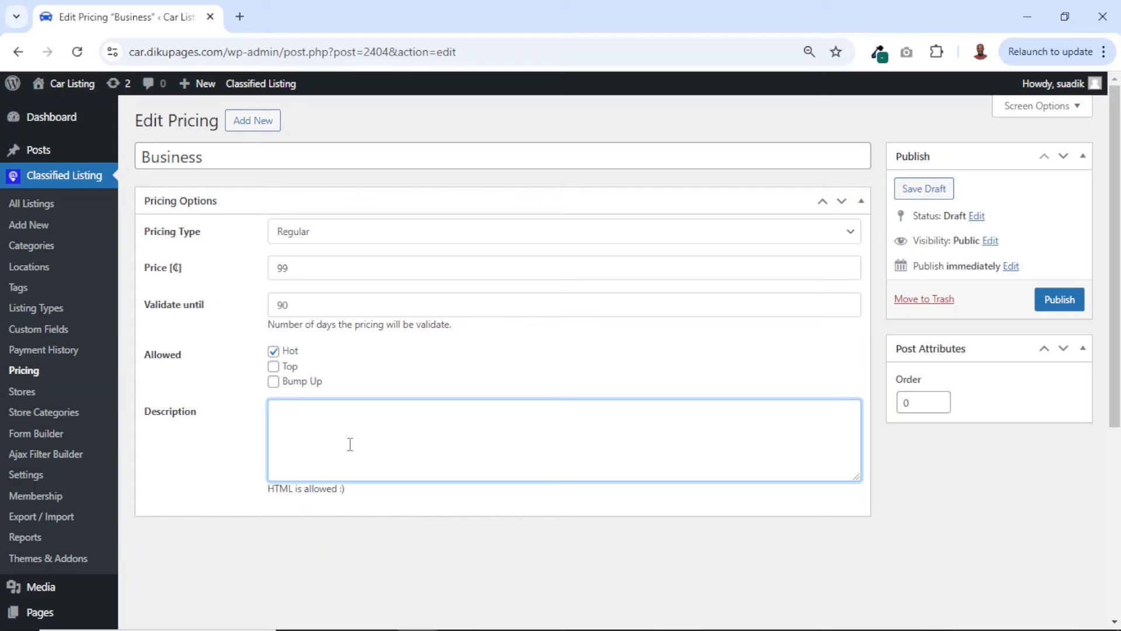
text(This is a business regular price.)
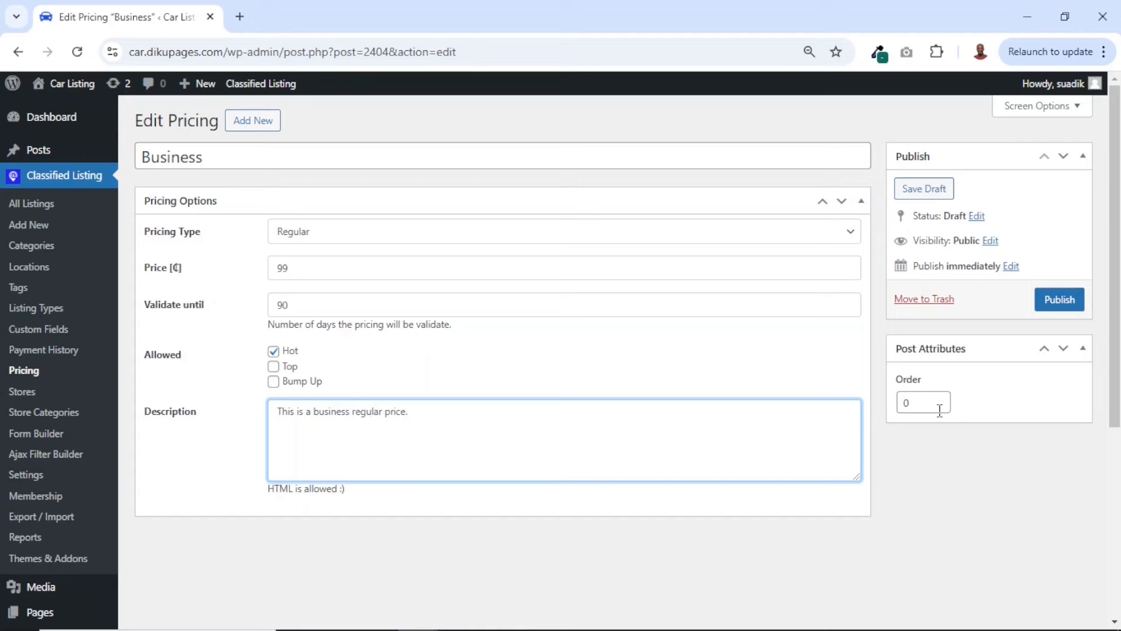
Set the Business pricing plan's order to 2 and publish it
double_click(906, 401)
text(2)
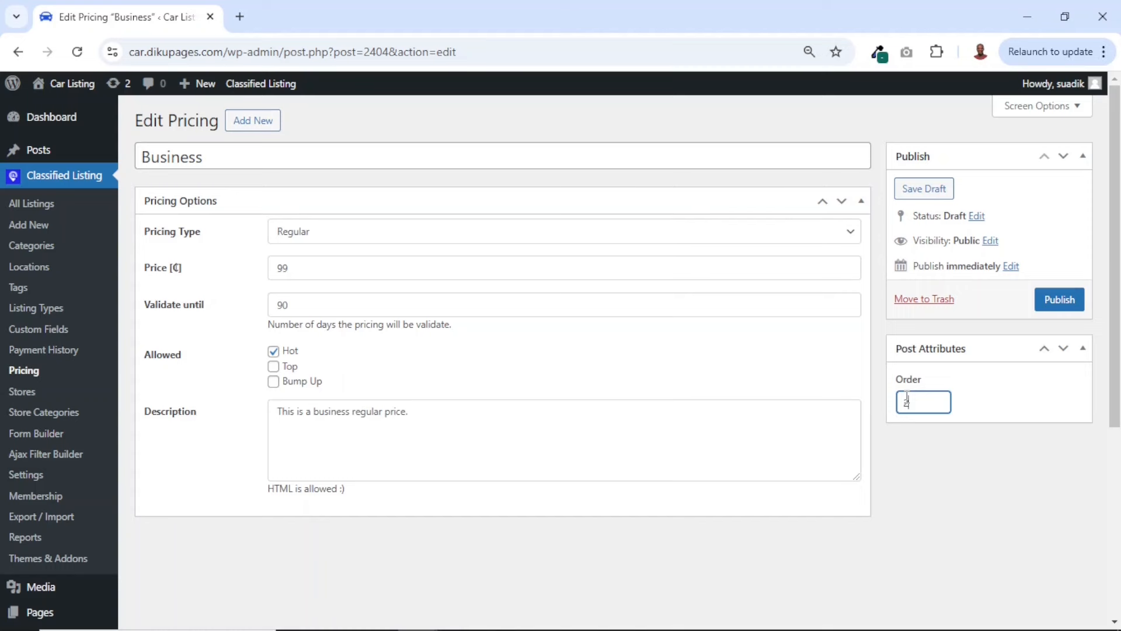
click(1060, 308)
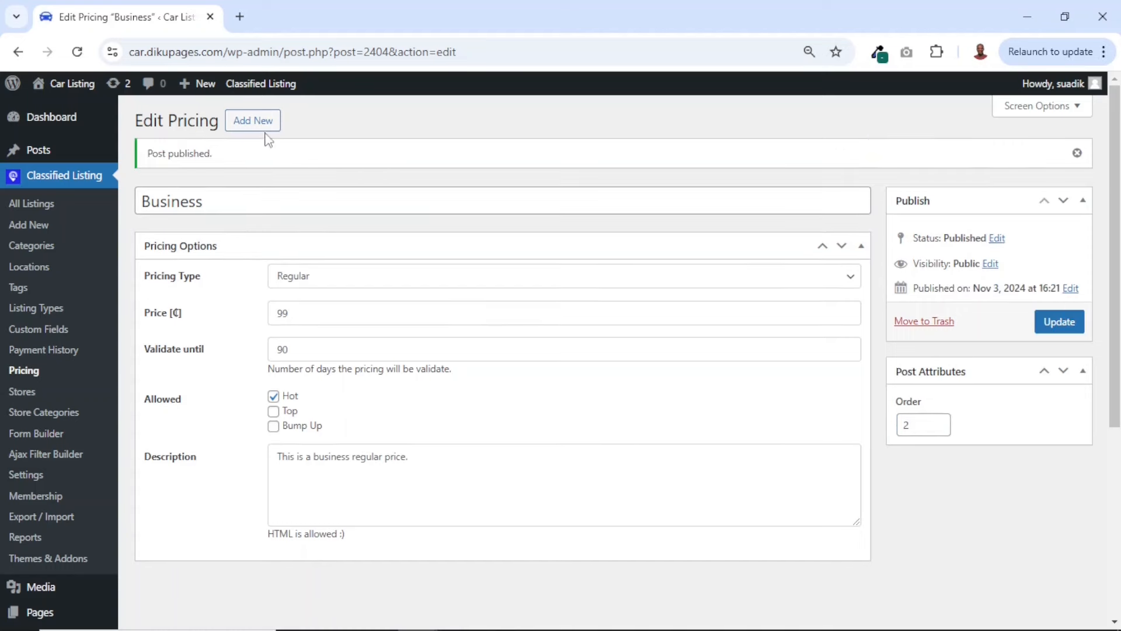
Add a new regular pricing plan titled Premium with a price of 199 and a validity of 365 days
click(250, 123)
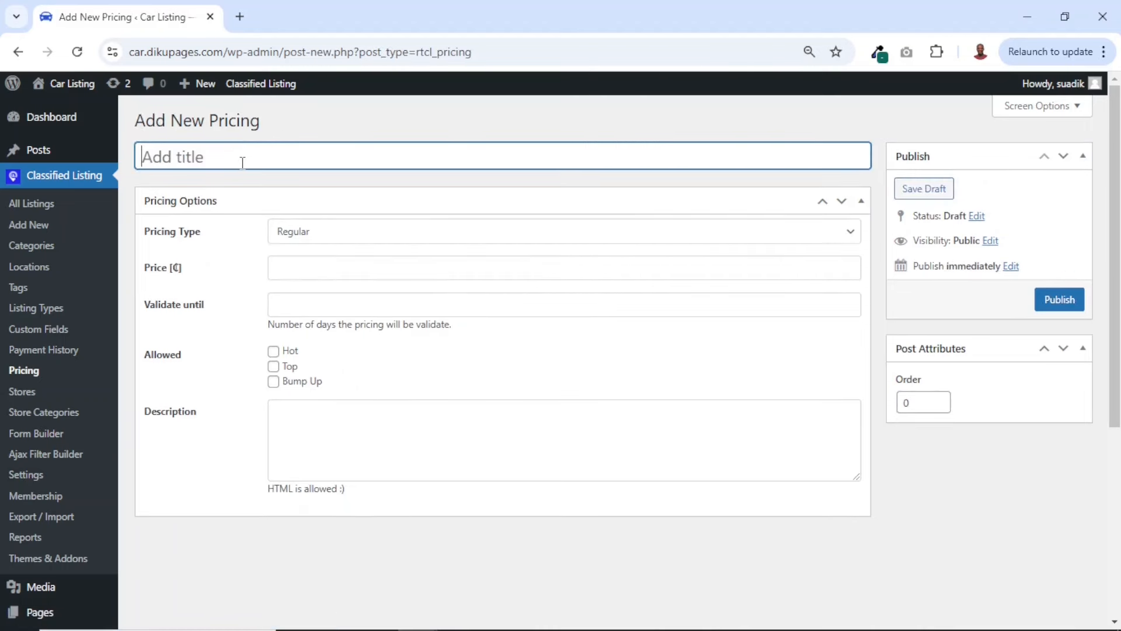
text(Premium)
click(290, 266)
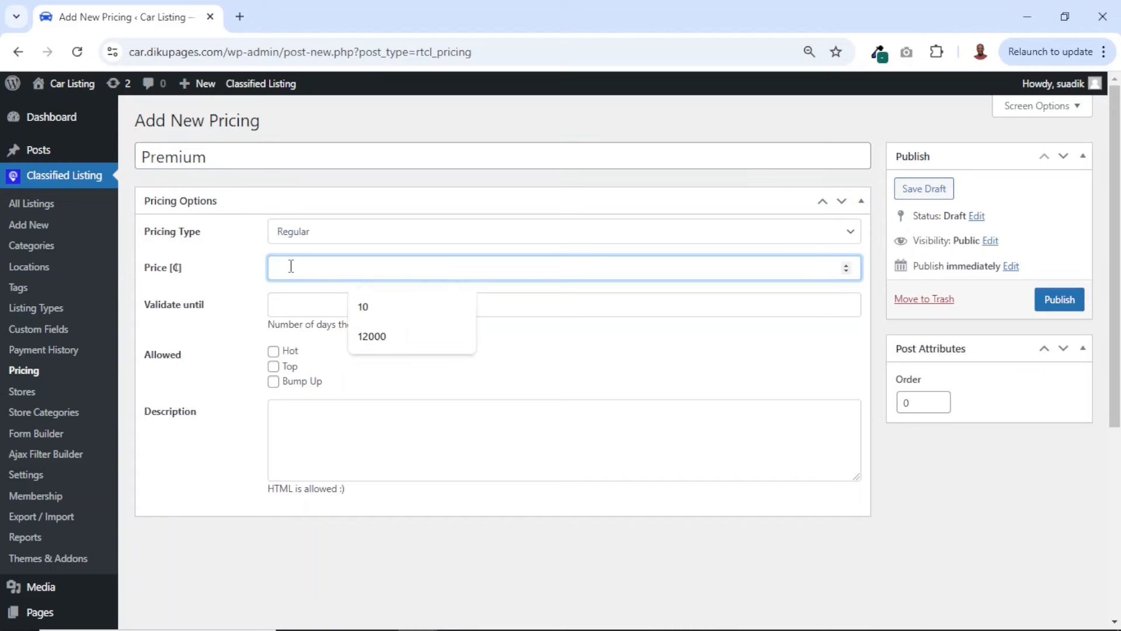
text(199)
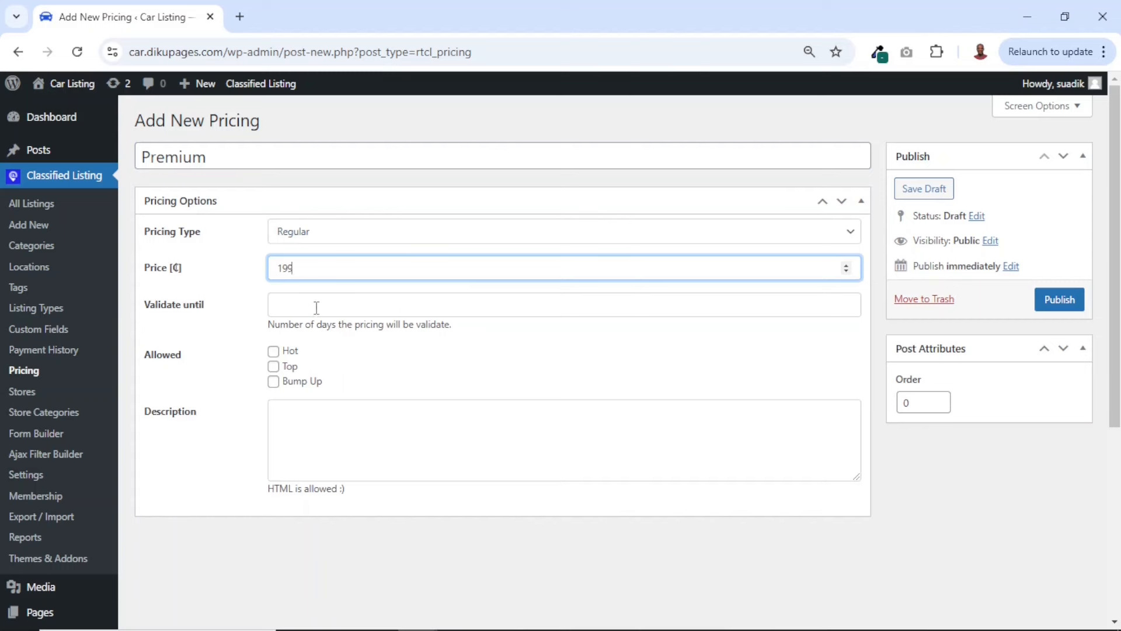
click(321, 303)
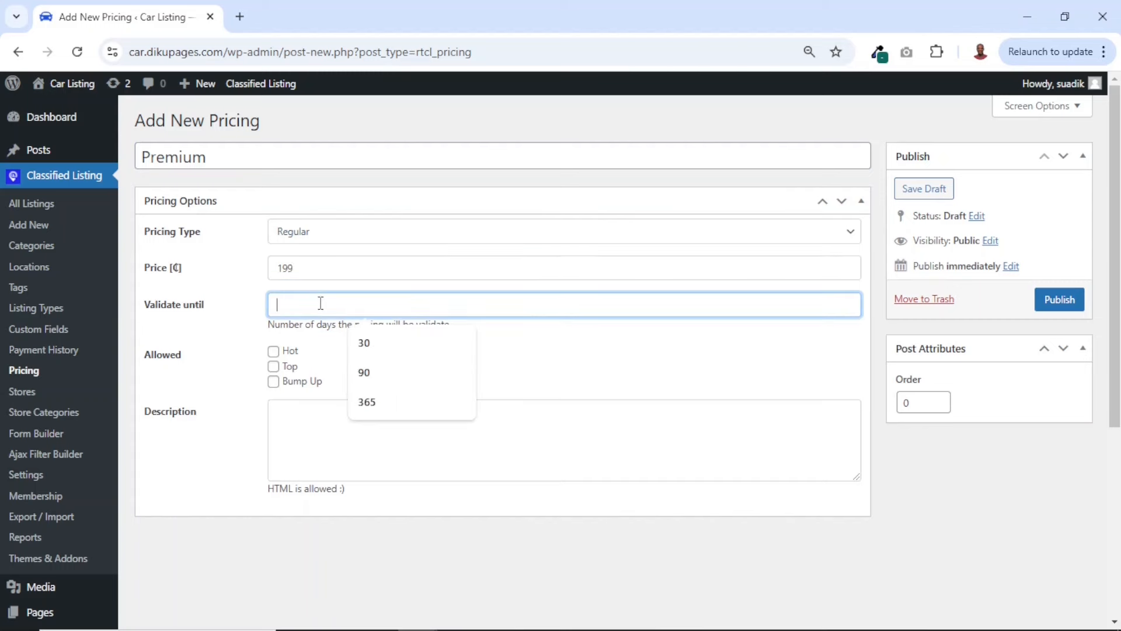
text(365)
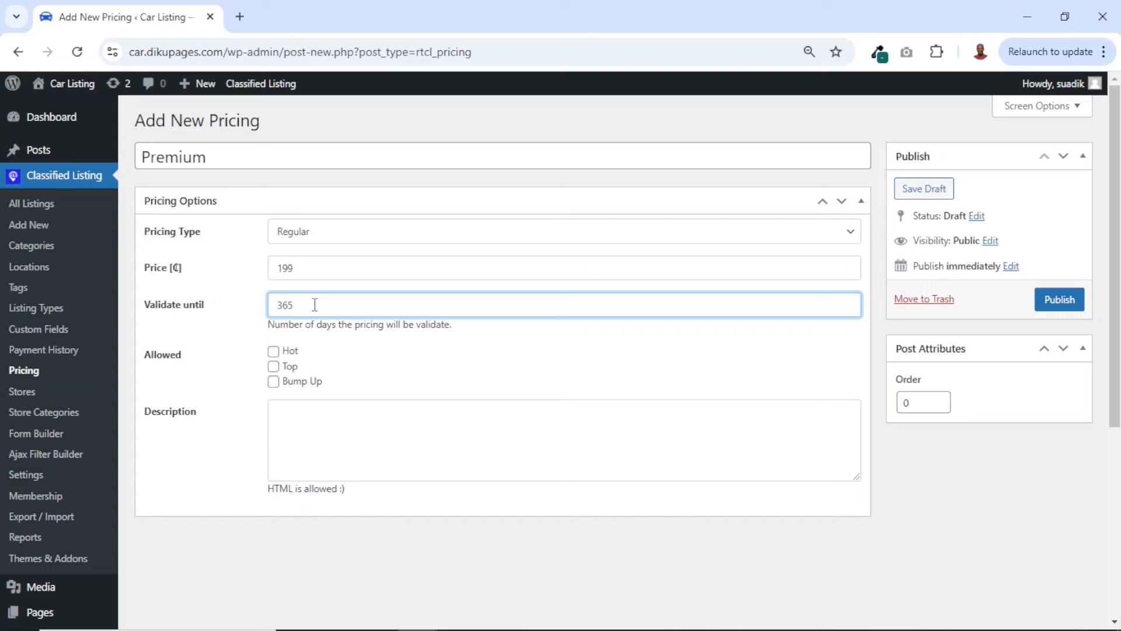
Allow the Hot, Top and Bump Up promotions for the Premium plan and enter "This is a premium regular price." as its description
click(288, 352)
click(290, 367)
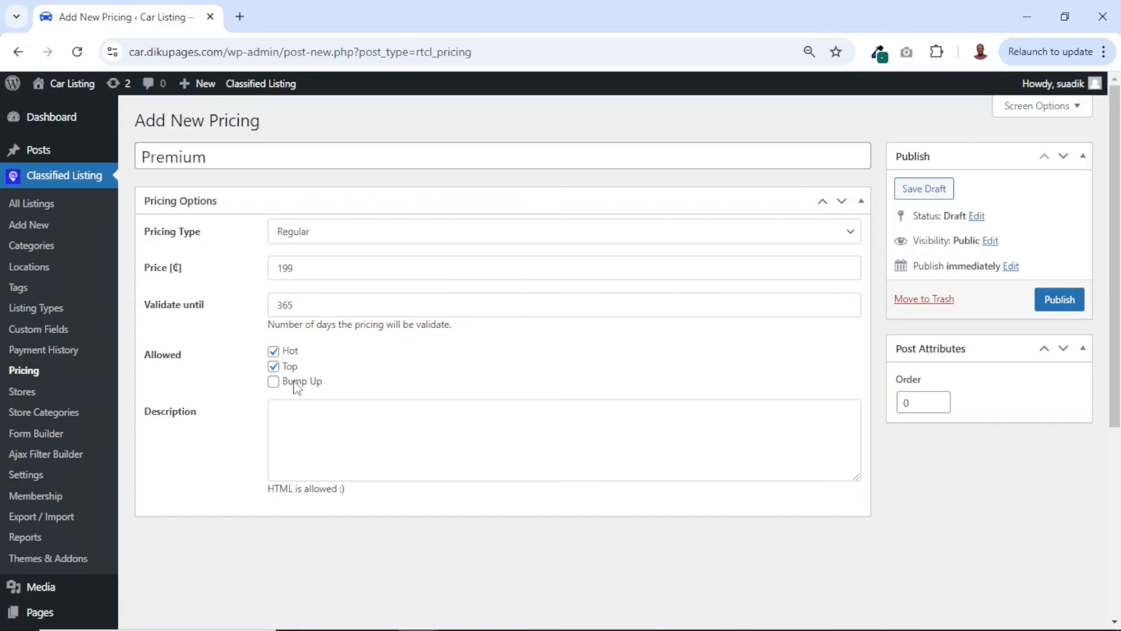
click(297, 383)
click(312, 415)
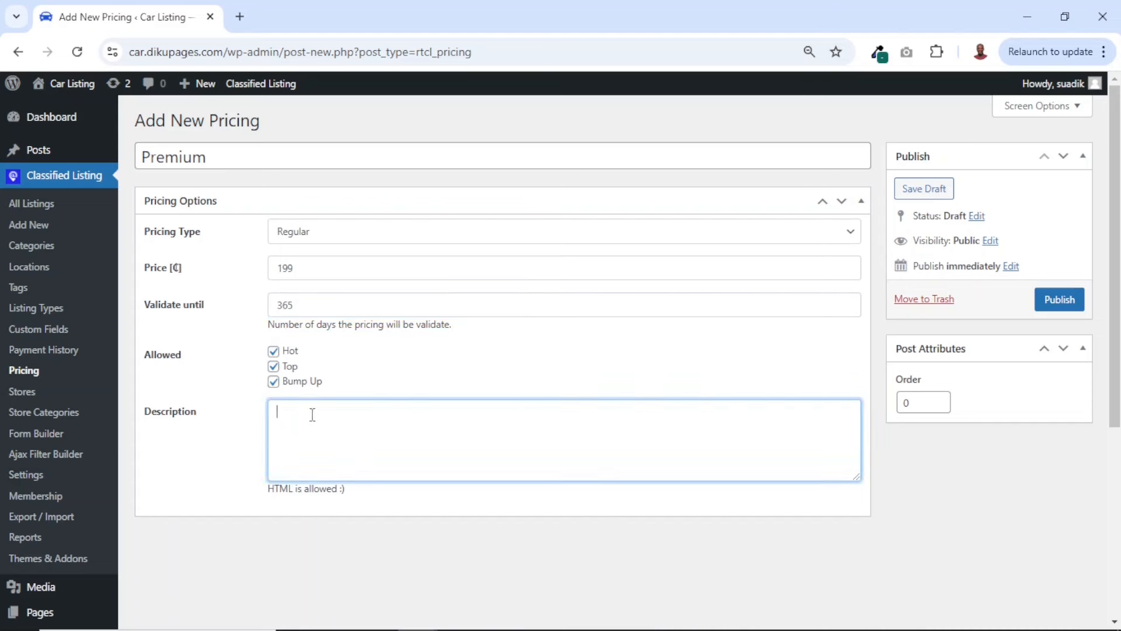
text(This is a premium regular price.)
Set the Premium pricing plan's order to 3 and publish it
double_click(918, 401)
text(3)
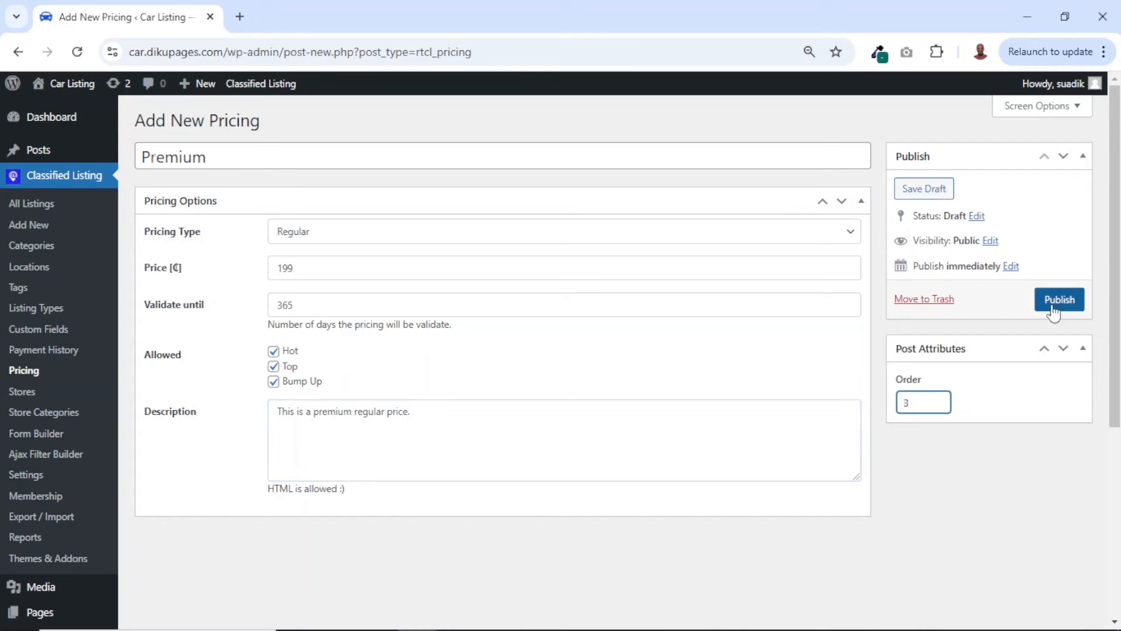
click(1068, 299)
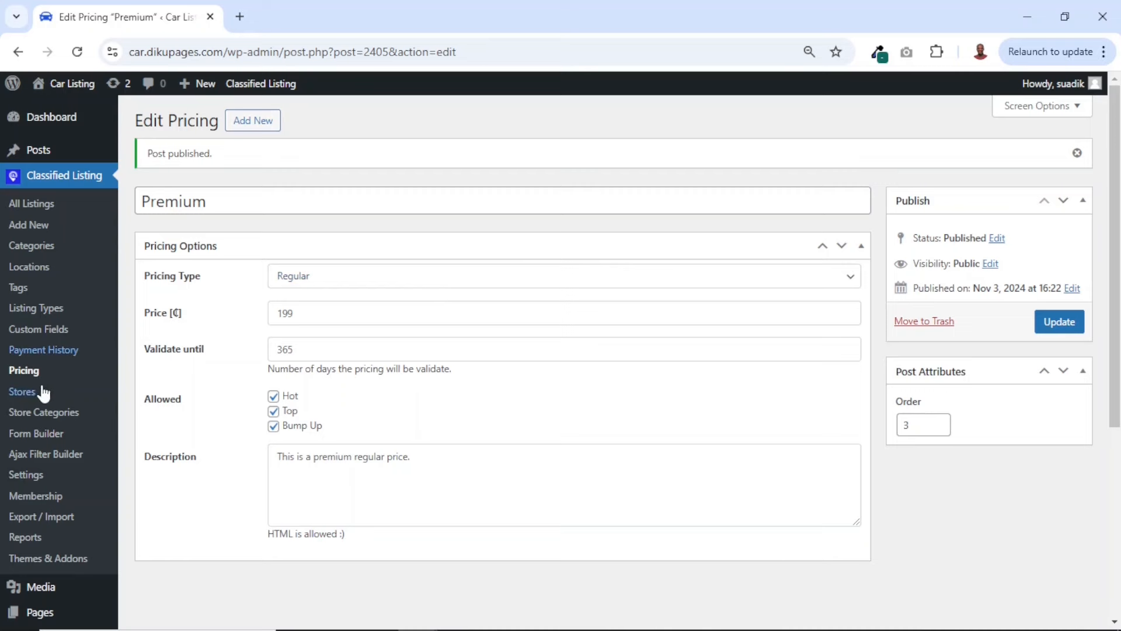
Return to the pricing list and add a new plan titled Package 1 with the Membership pricing type
click(24, 374)
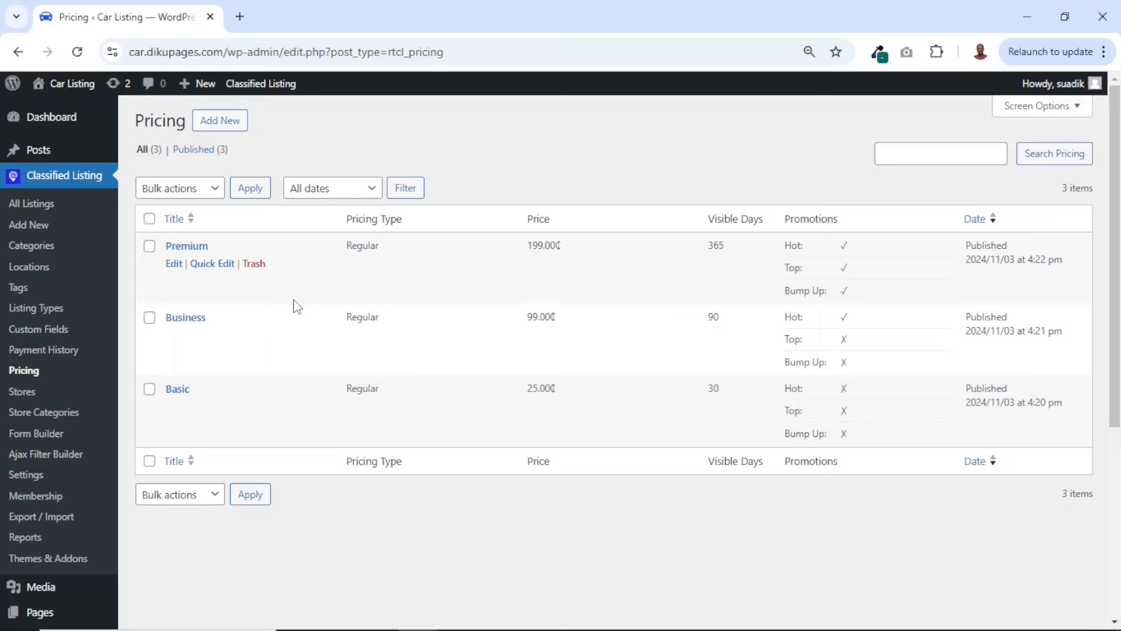
click(222, 125)
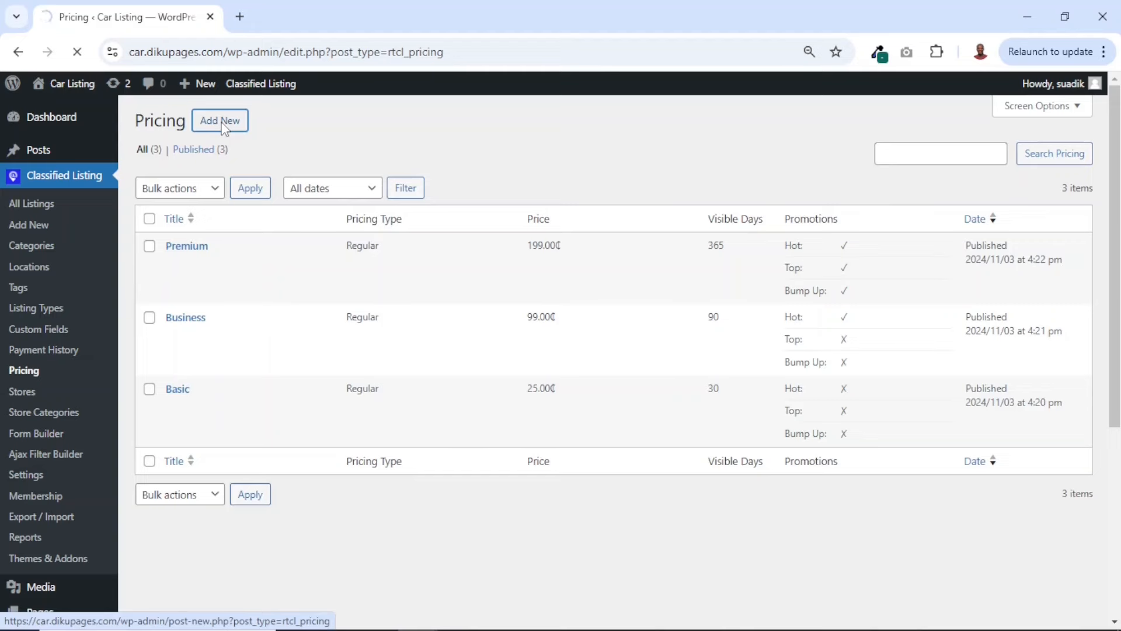
text(Pac)
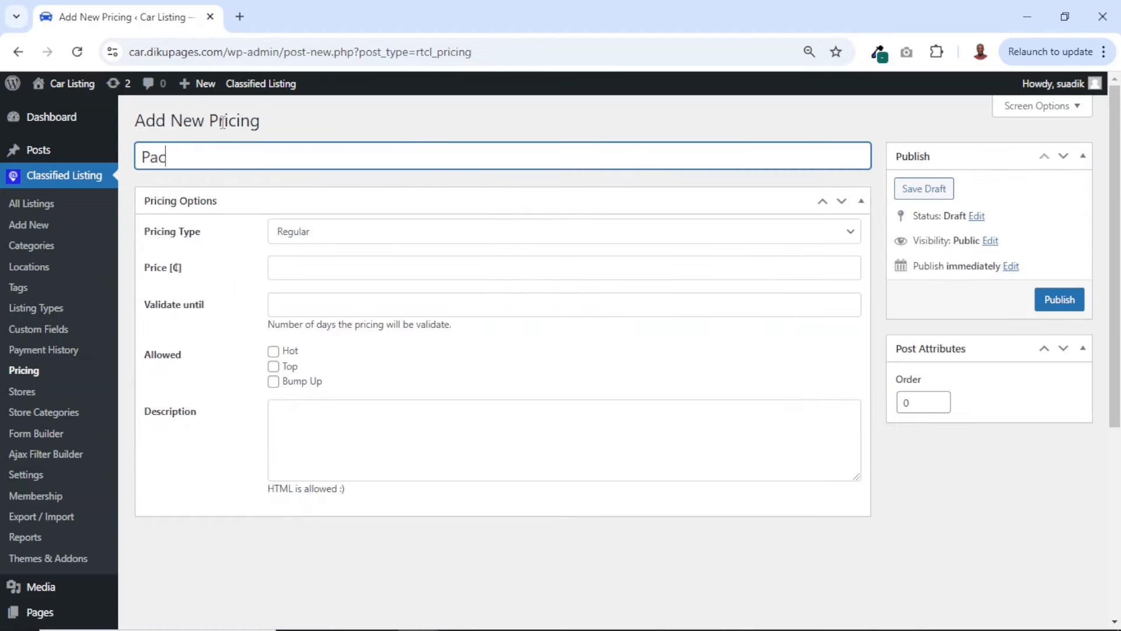
text(kage 1)
click(324, 239)
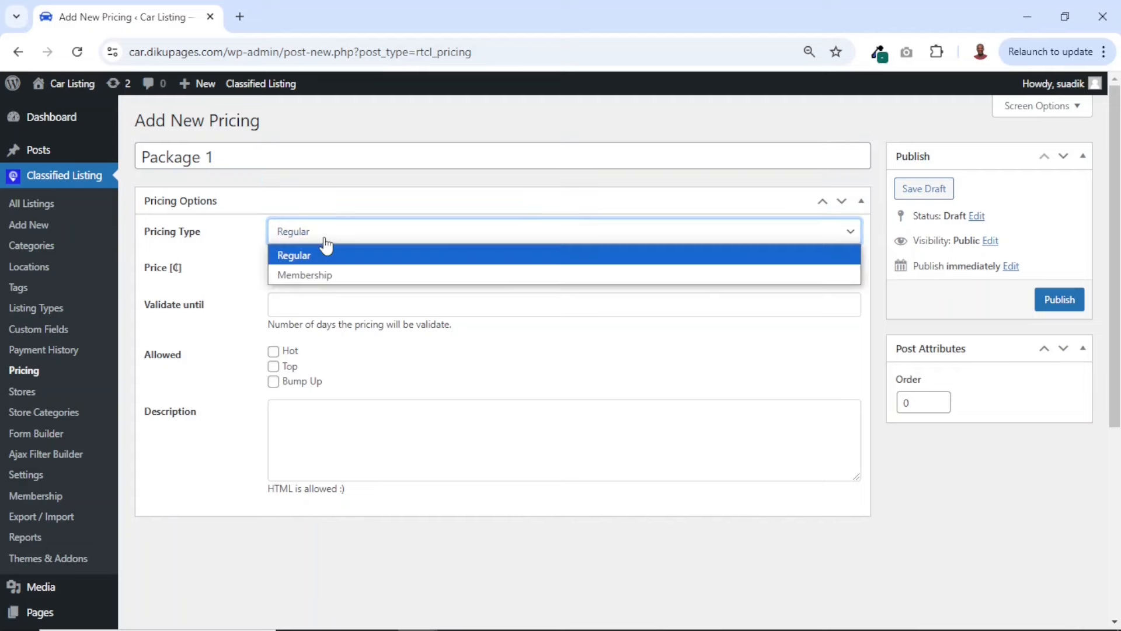
click(321, 274)
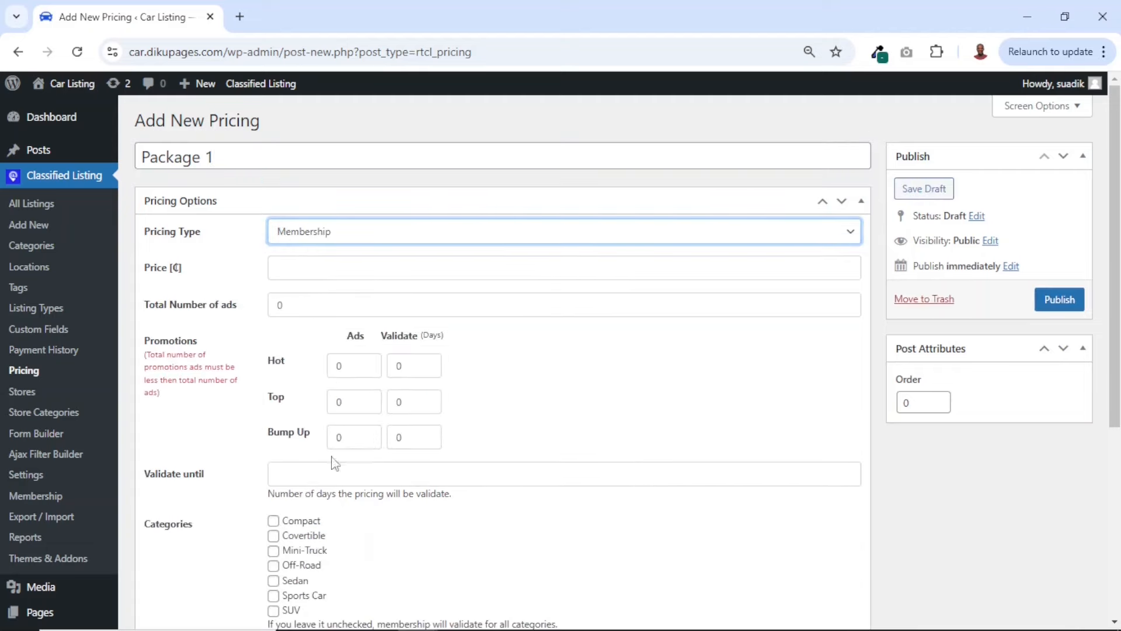
Set the Package 1 membership price to 299 and its total number of ads to 10
scroll(320, 462, down, 4)
scroll(320, 462, up, 4)
click(303, 268)
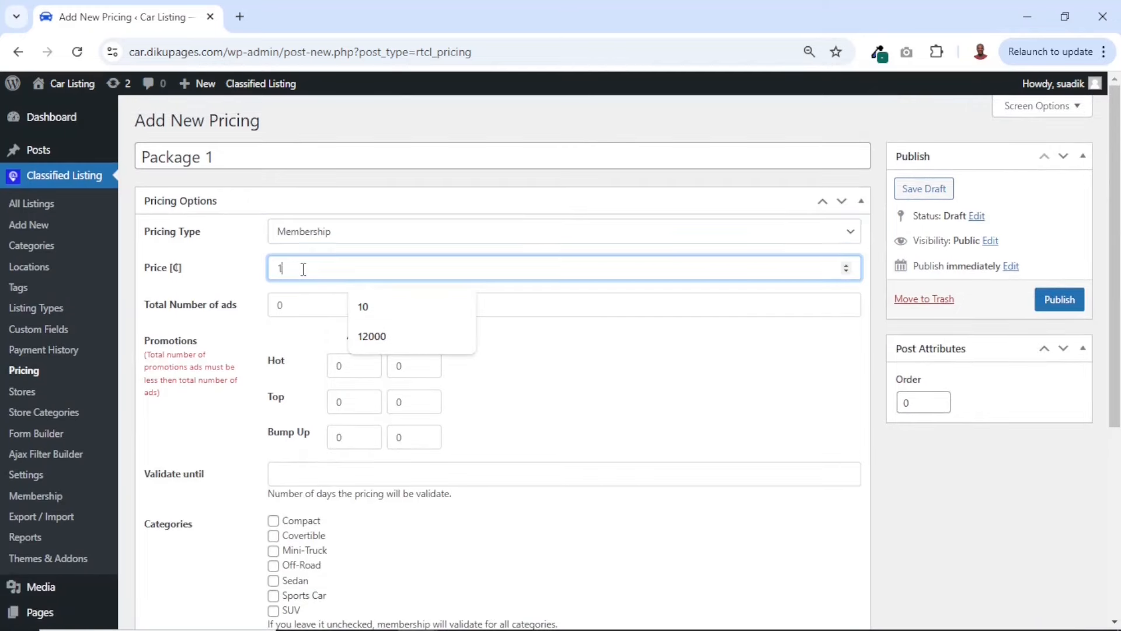
text(99)
drag(283, 267, 275, 268)
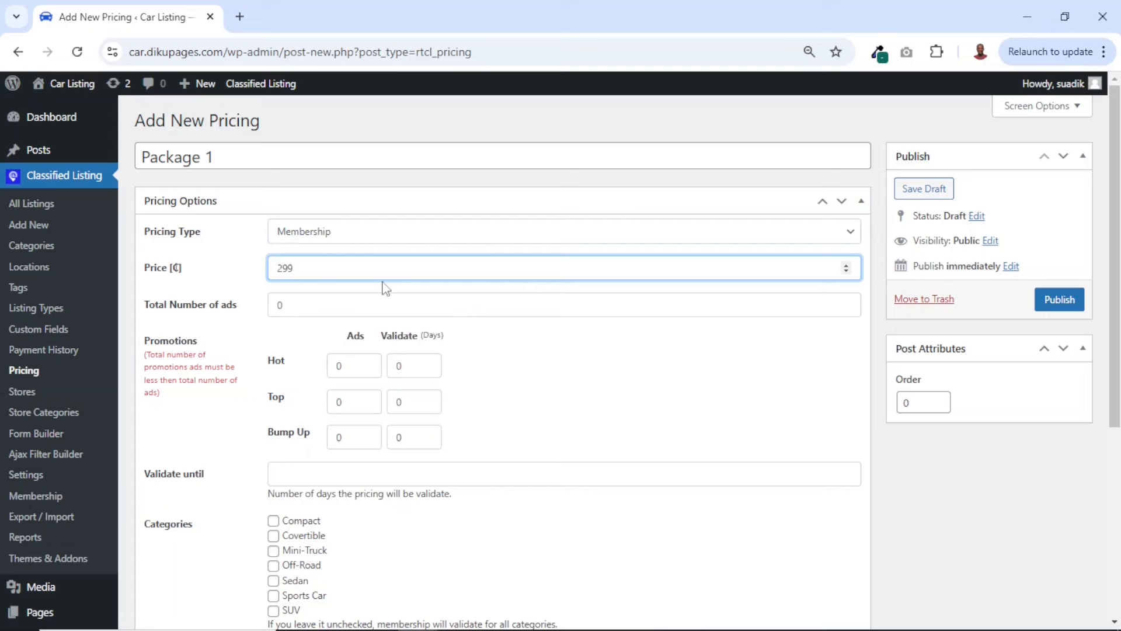
click(317, 274)
click(295, 304)
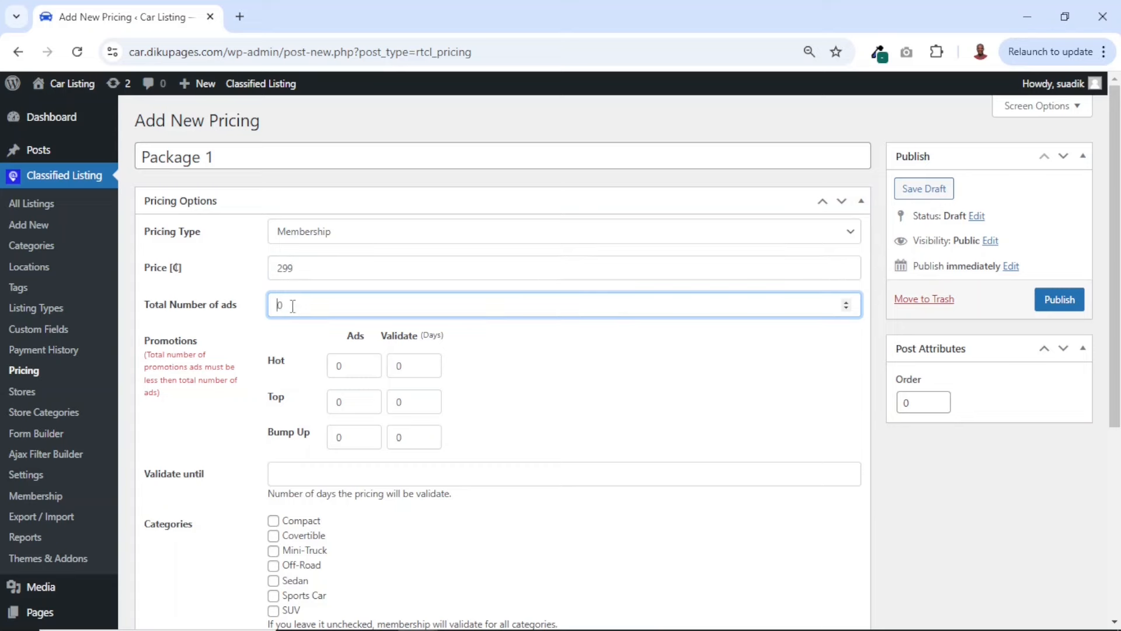
double_click(301, 308)
text(10)
Give Package 1 a Hot promotion of 2 ads for 5 days and set the plan's validity to 30 days
drag(347, 367, 333, 369)
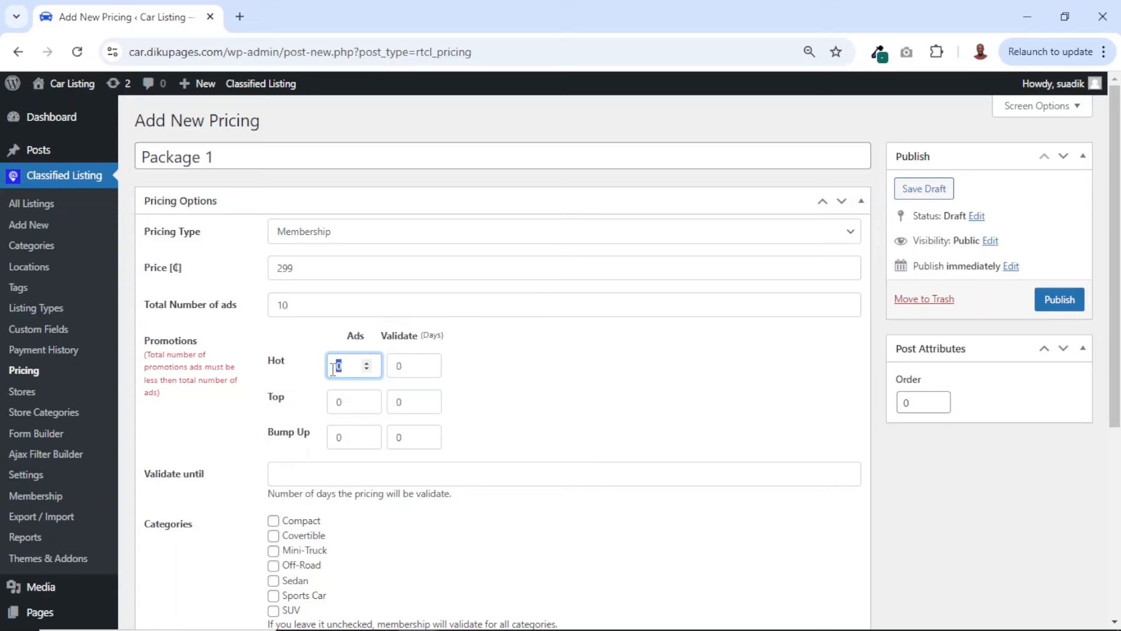
text(2)
double_click(408, 366)
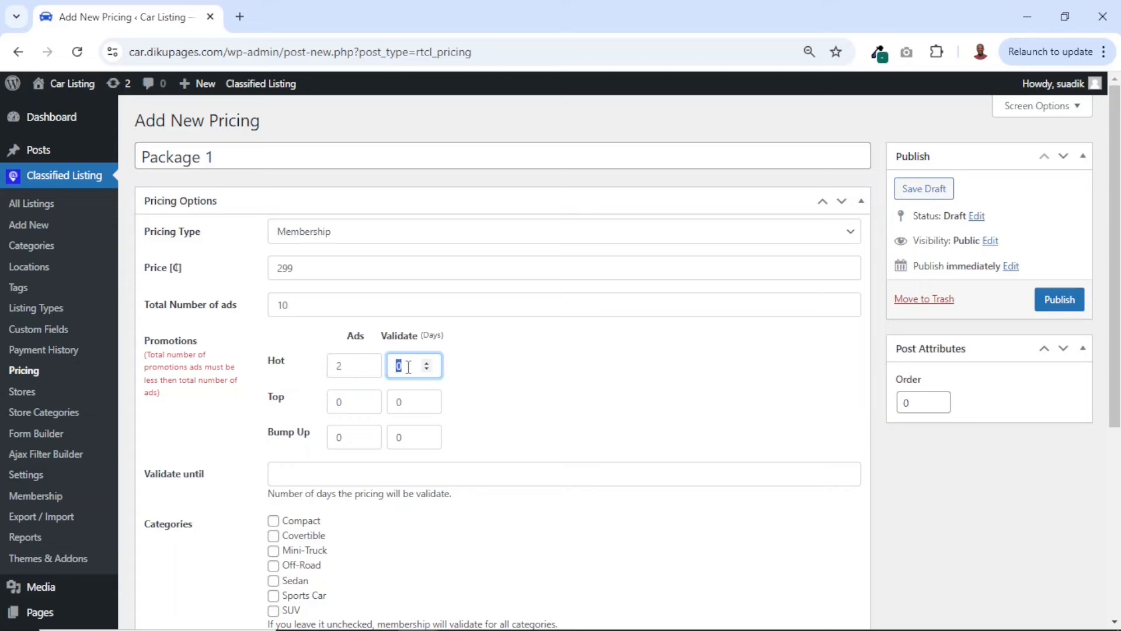
text(5)
click(294, 476)
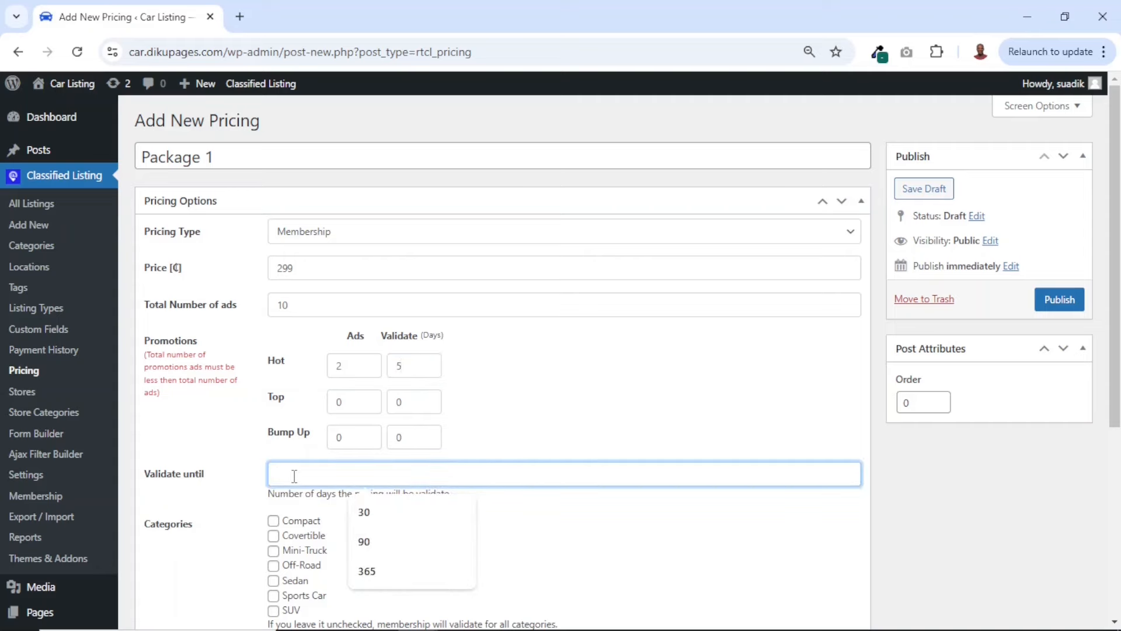
text(30)
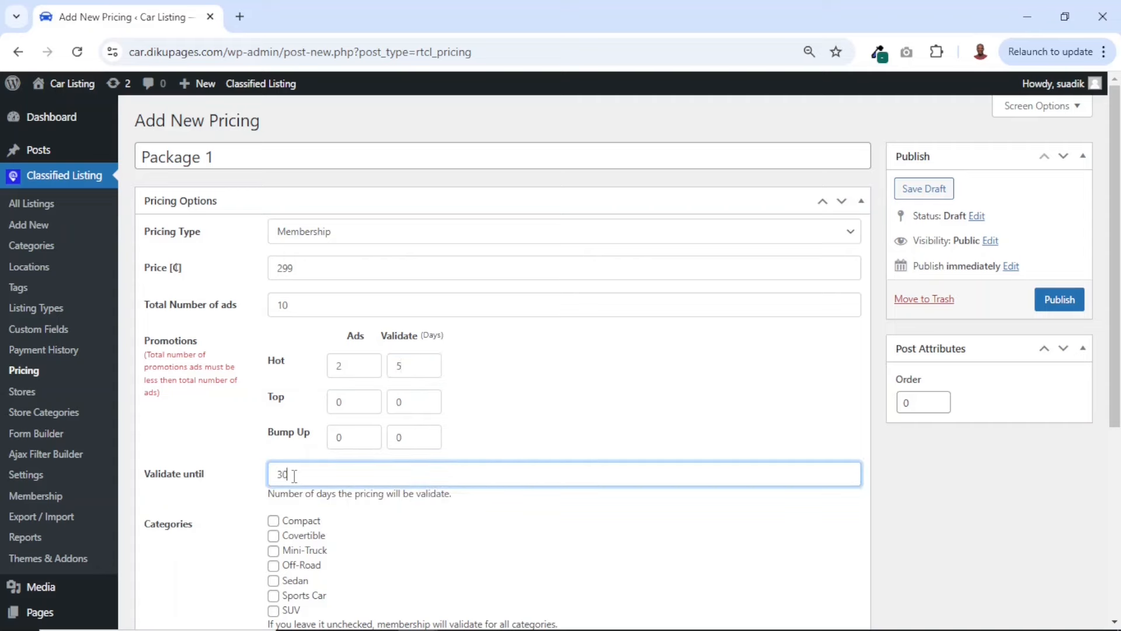
Set the Package 1 plan's order to 1 and publish it
scroll(295, 476, down, 2)
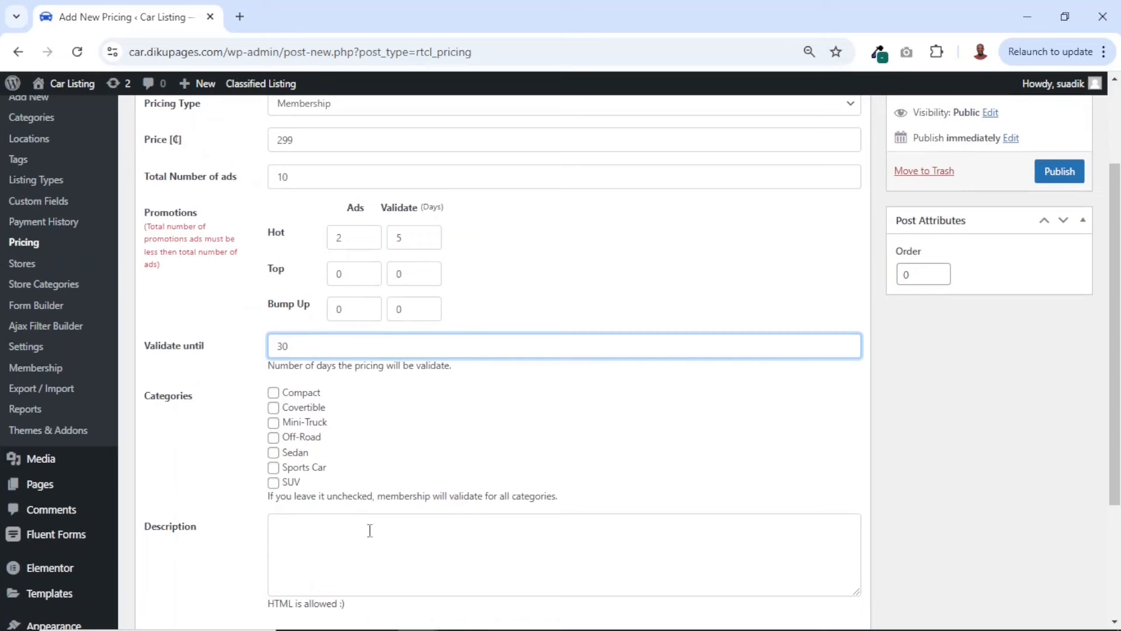
click(326, 540)
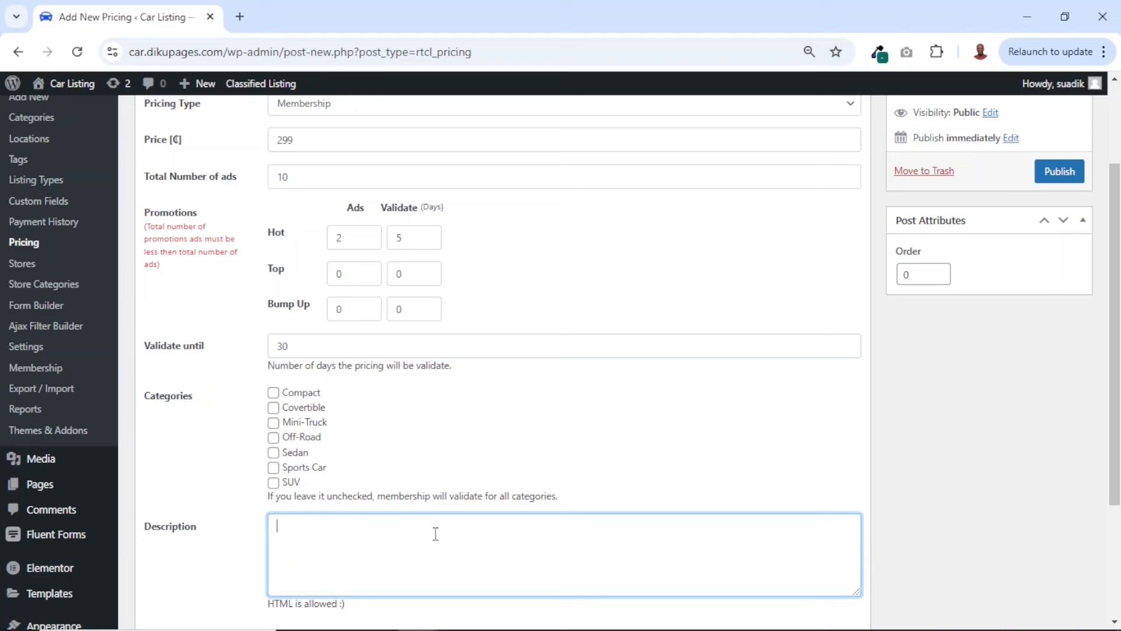
double_click(919, 272)
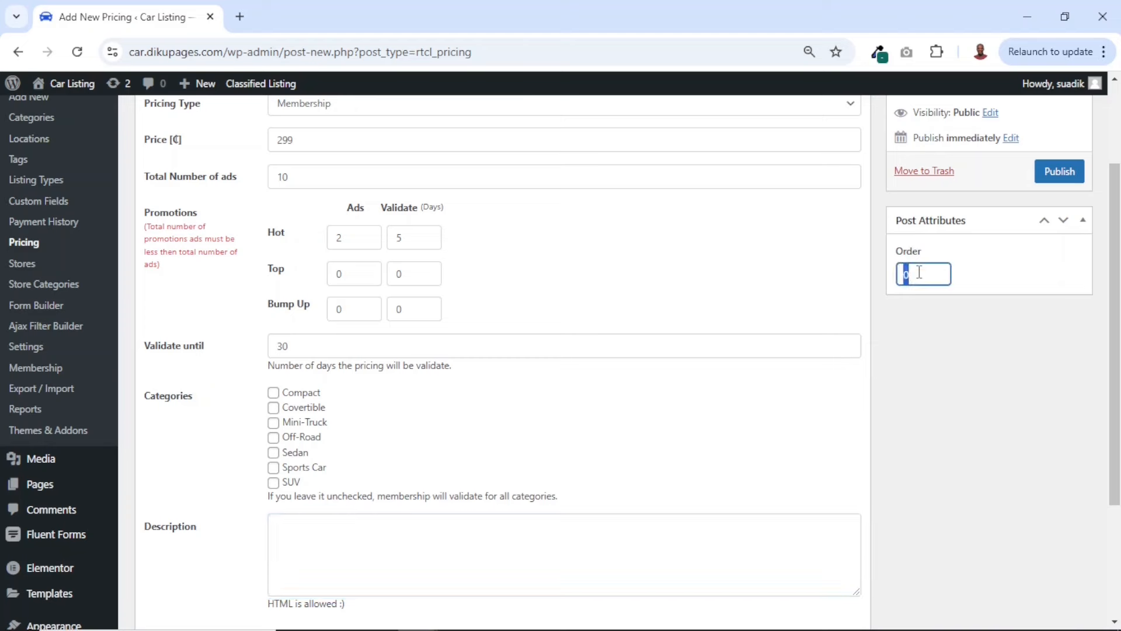
text(1)
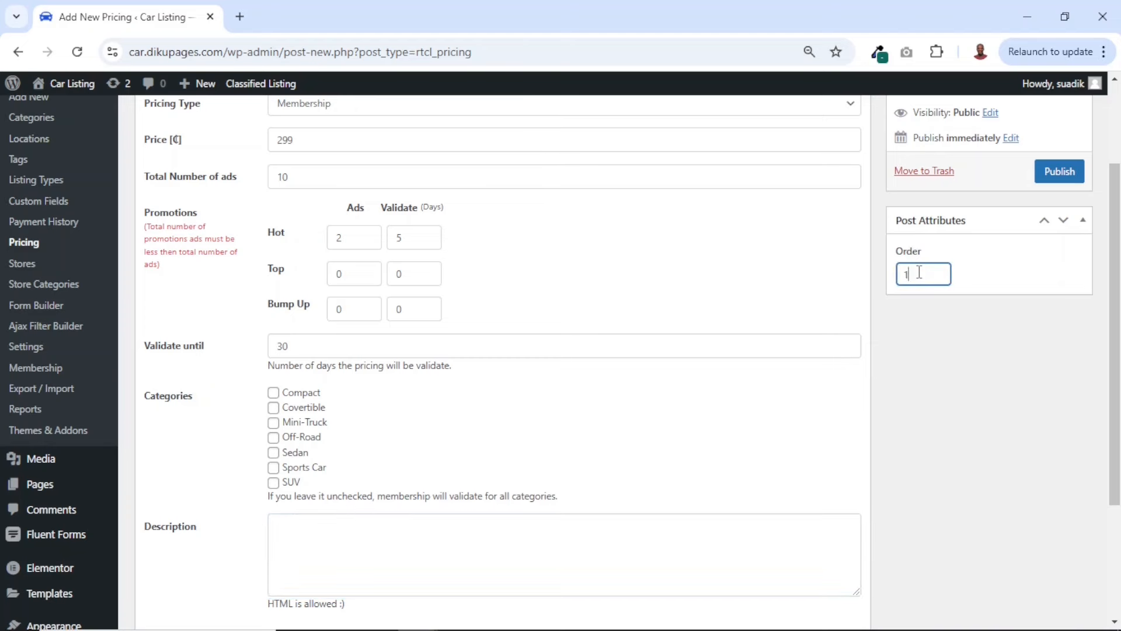
click(1059, 173)
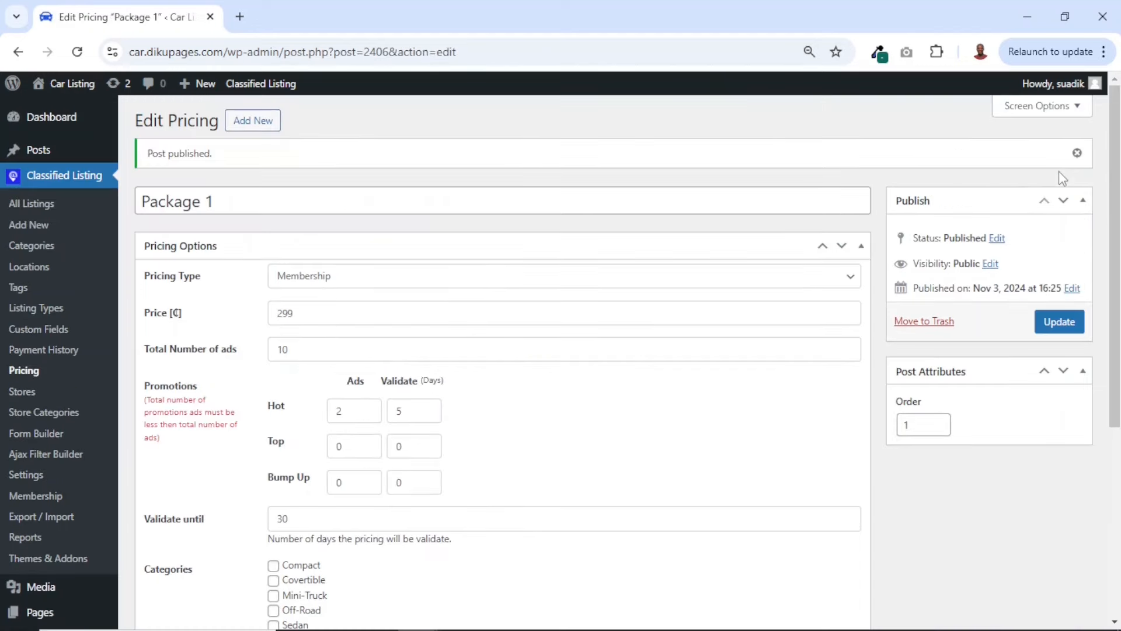
Add a new pricing plan titled Package 2 with the Membership pricing type
click(253, 124)
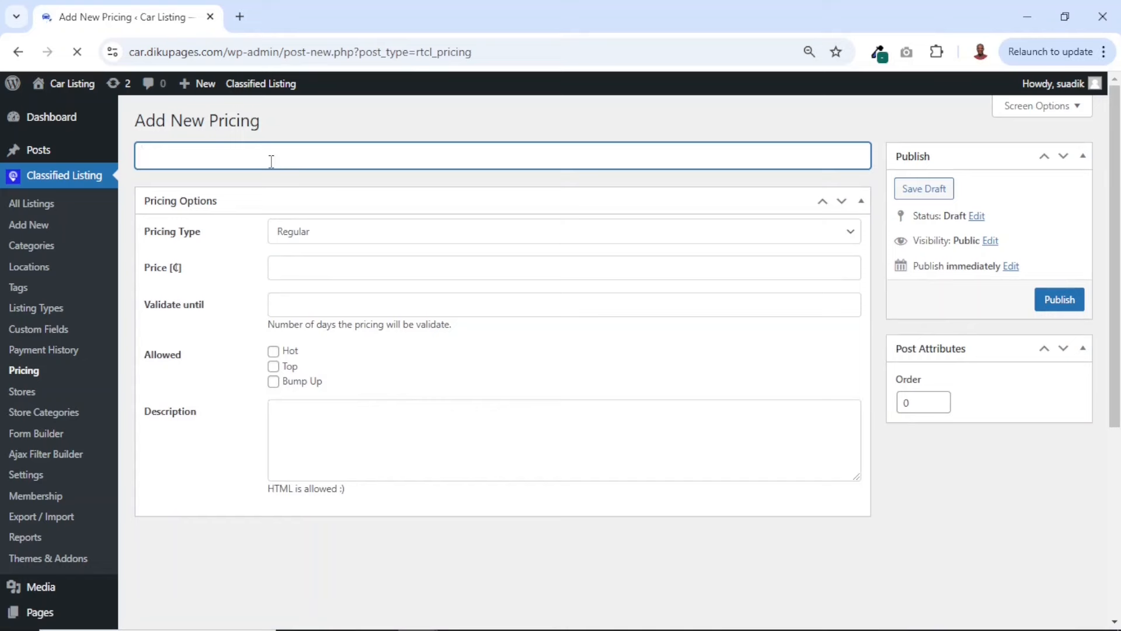
text(Package 2)
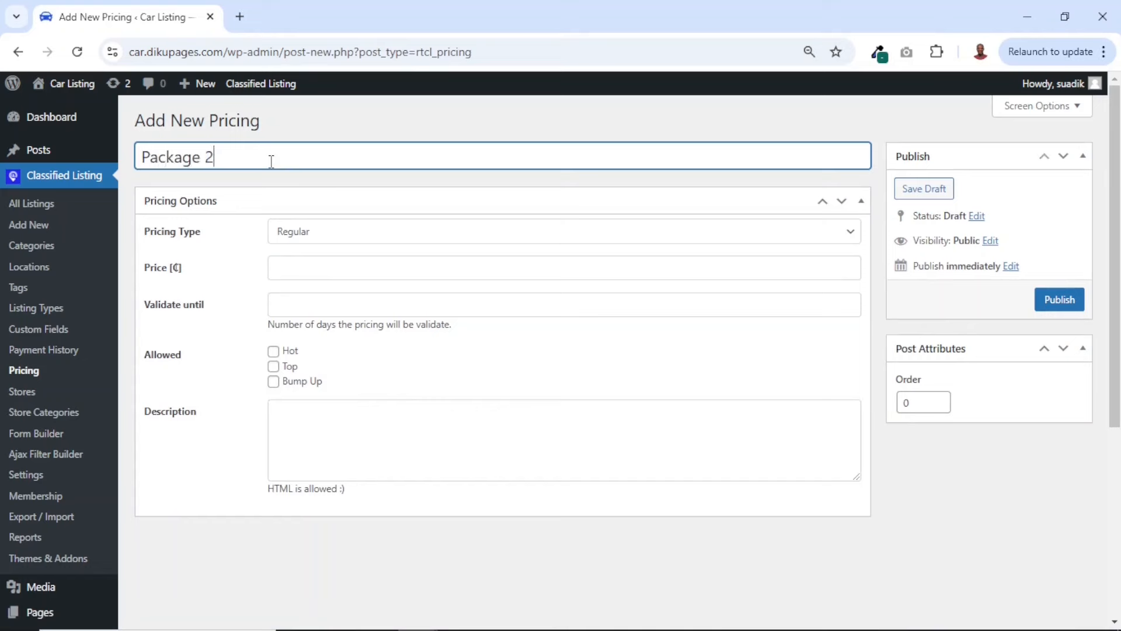
click(327, 240)
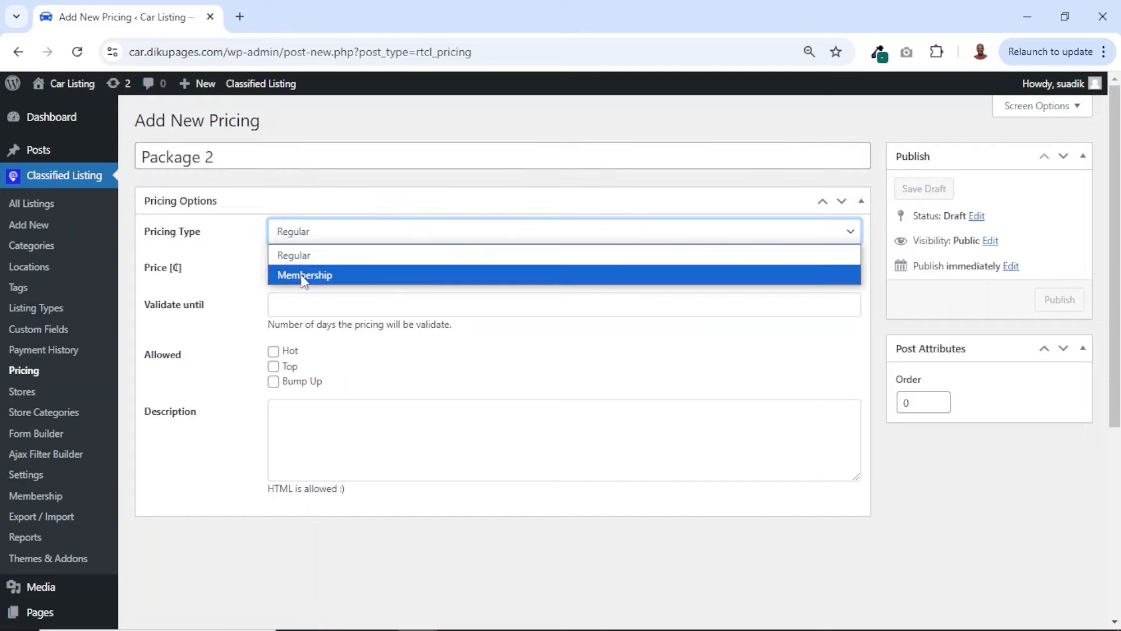
click(321, 275)
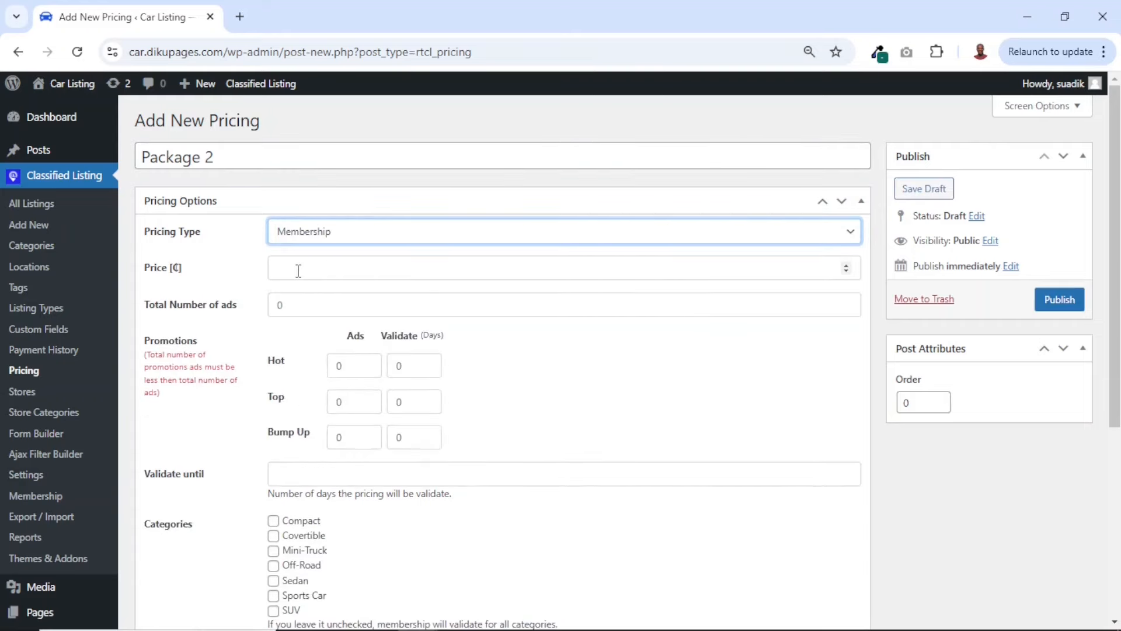
Set the Package 2 membership price to 399 and its total number of ads to 50
click(299, 270)
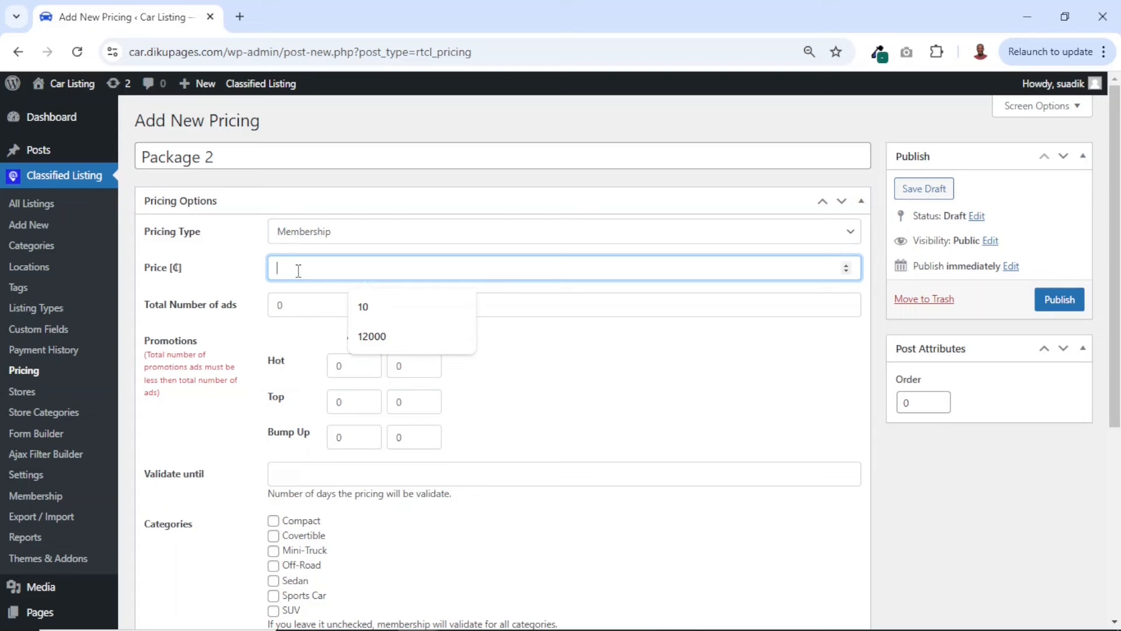
text(399)
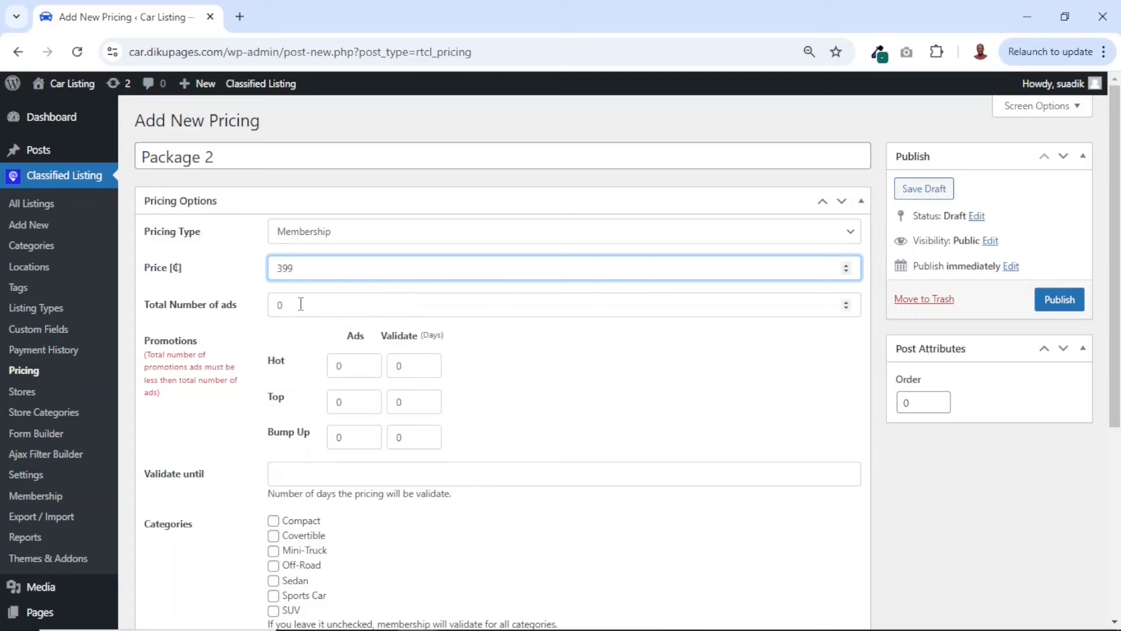
click(298, 306)
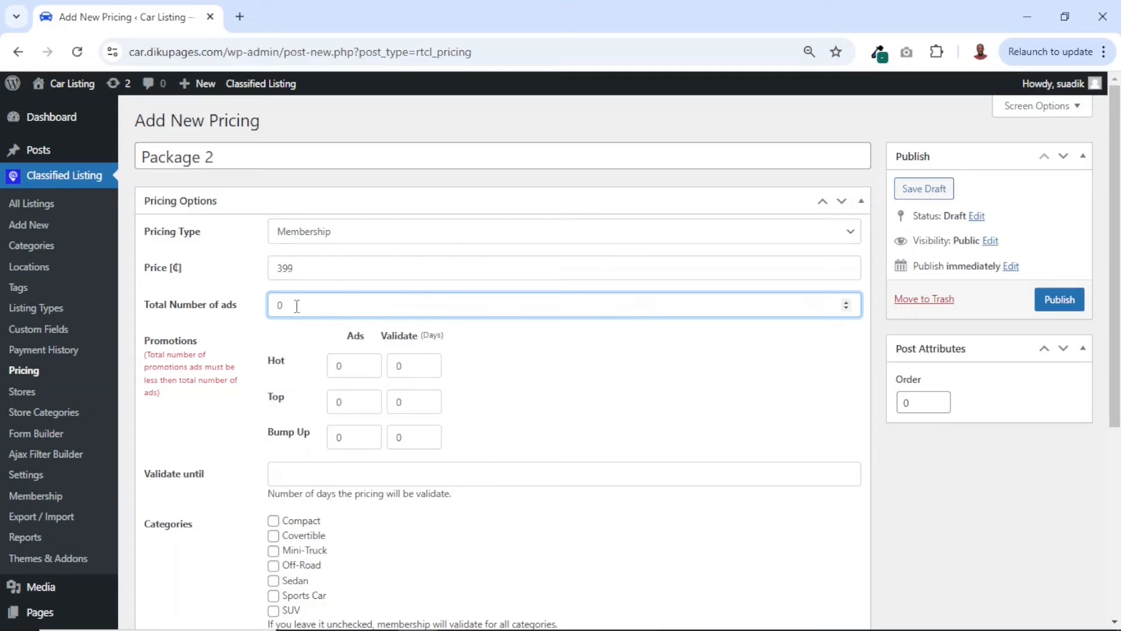
drag(297, 306, 268, 319)
text(50)
Give Package 2 a Hot promotion of 5 ads for 7 days and a Top promotion of 5 ads for 7 days
click(339, 366)
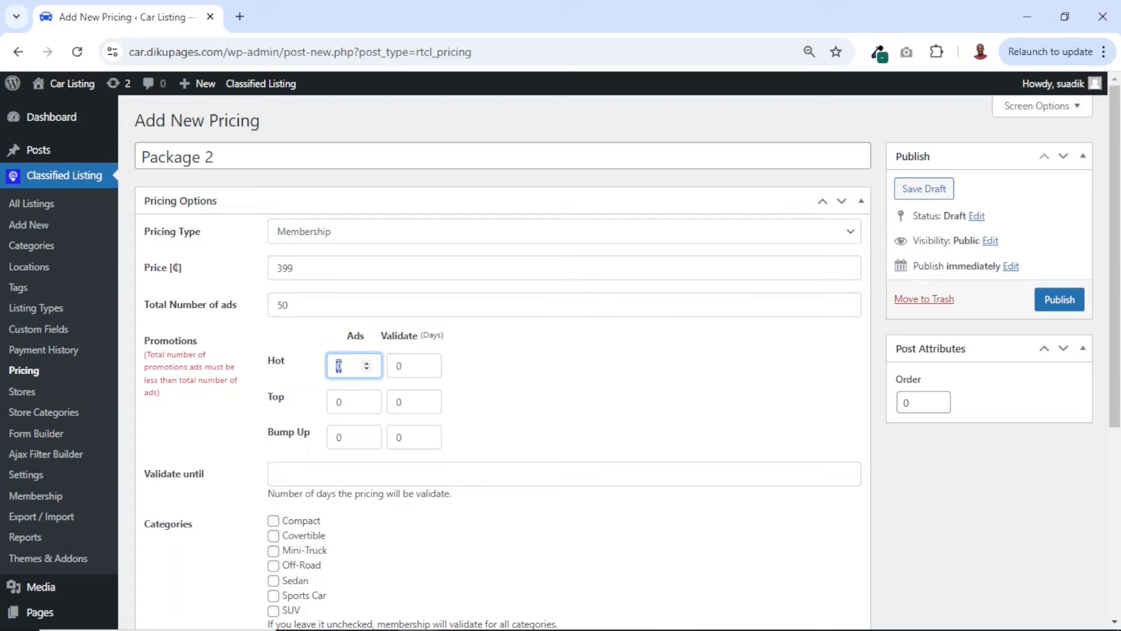
text(5)
double_click(399, 367)
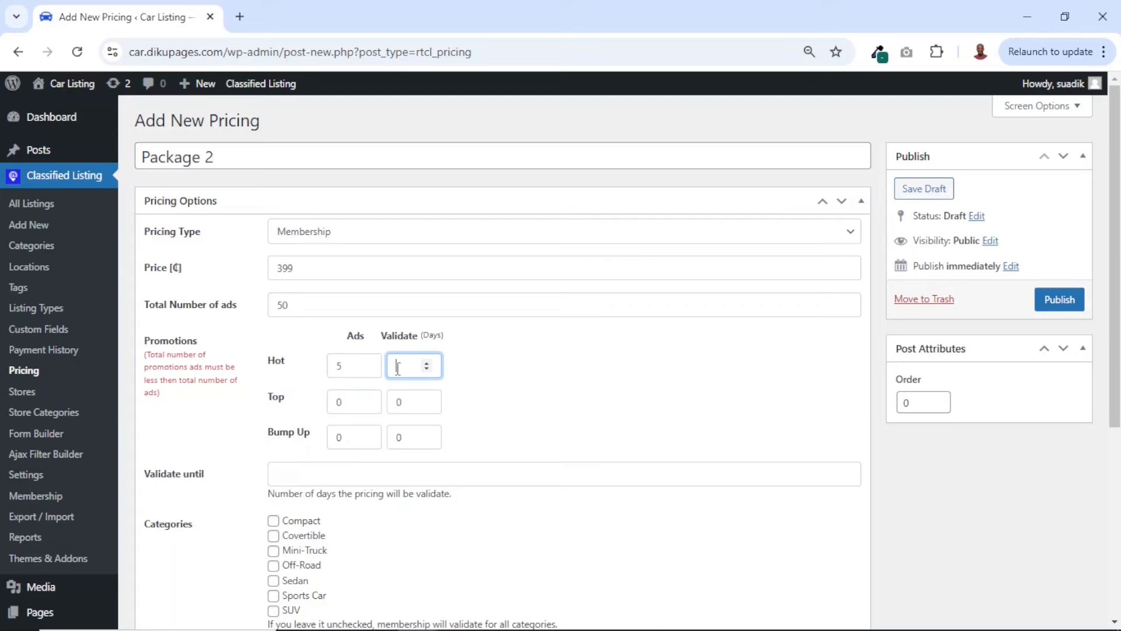
text(7)
double_click(333, 403)
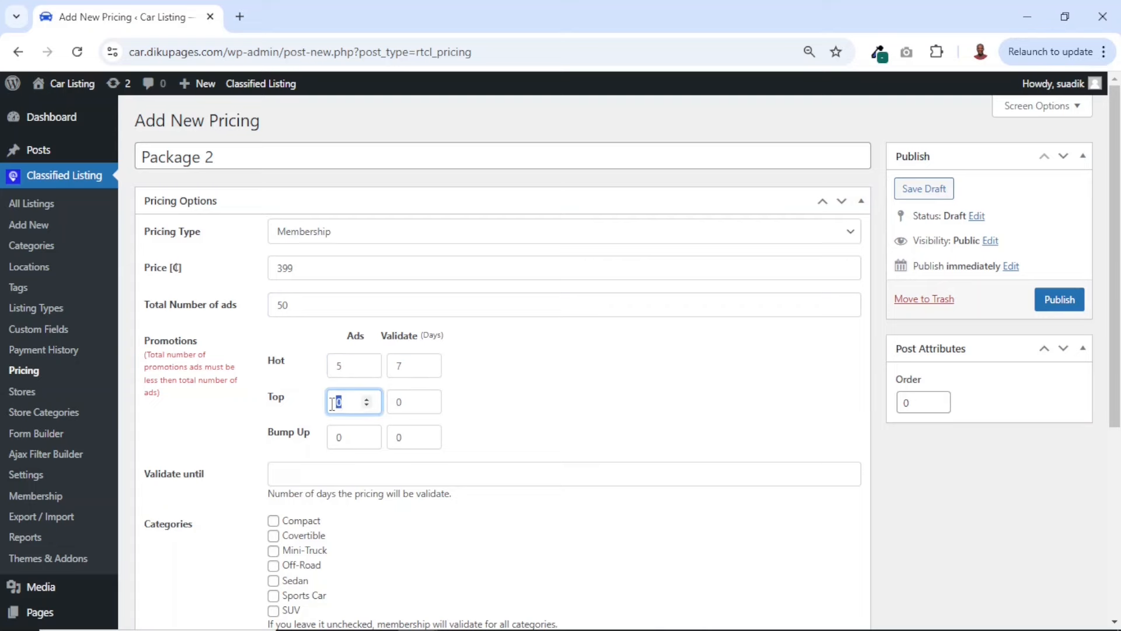
double_click(393, 403)
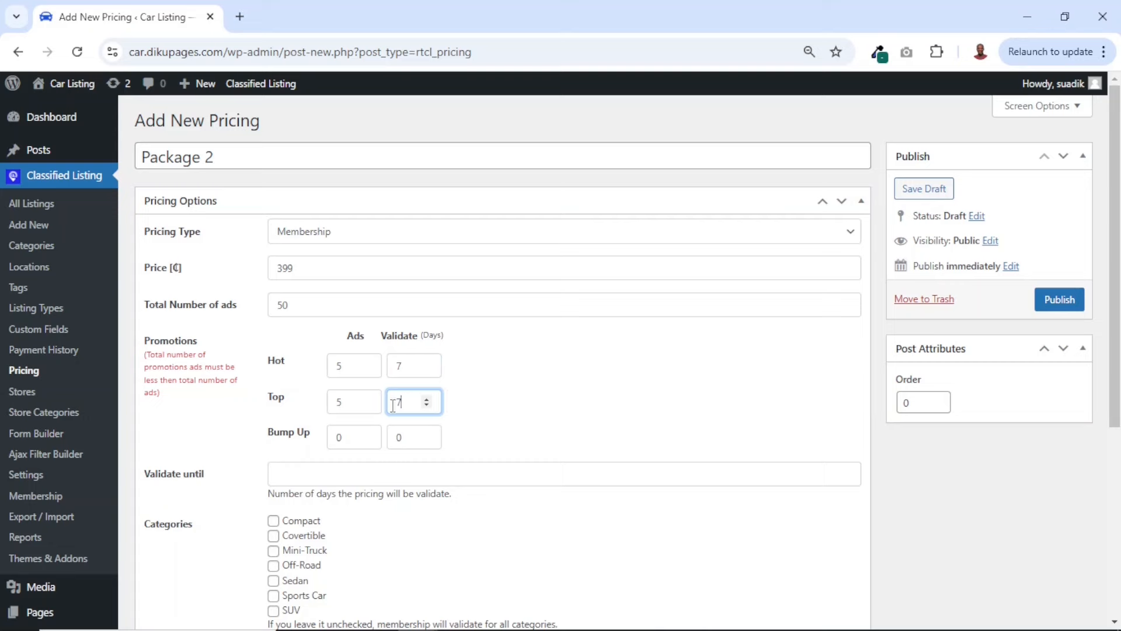
Set the Package 2 plan's validity to 90 days
click(310, 476)
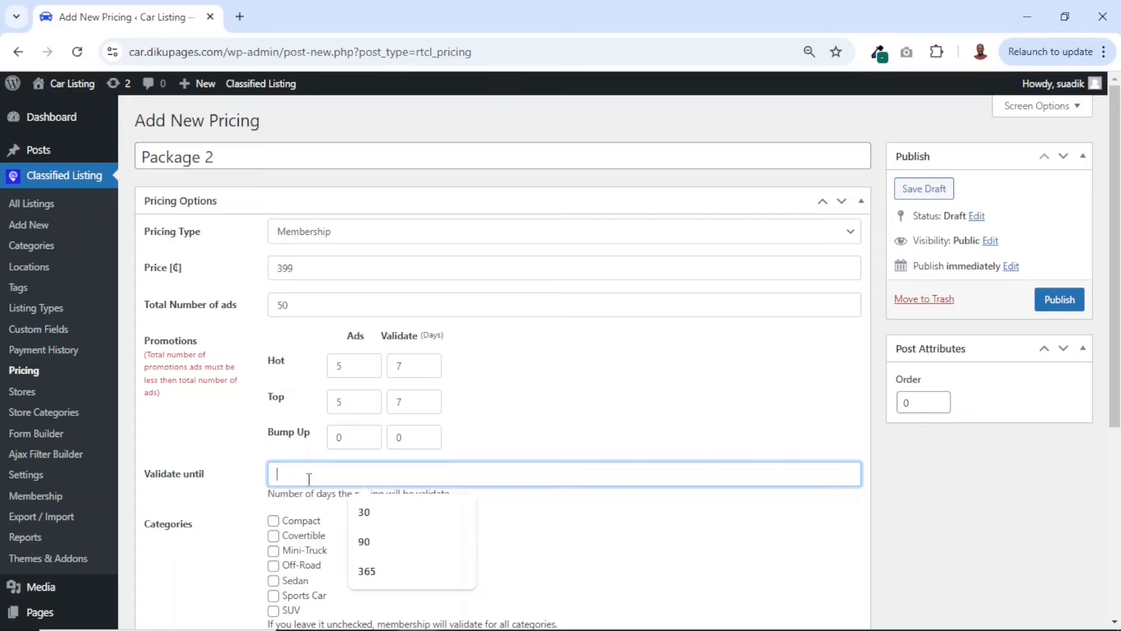
text(60)
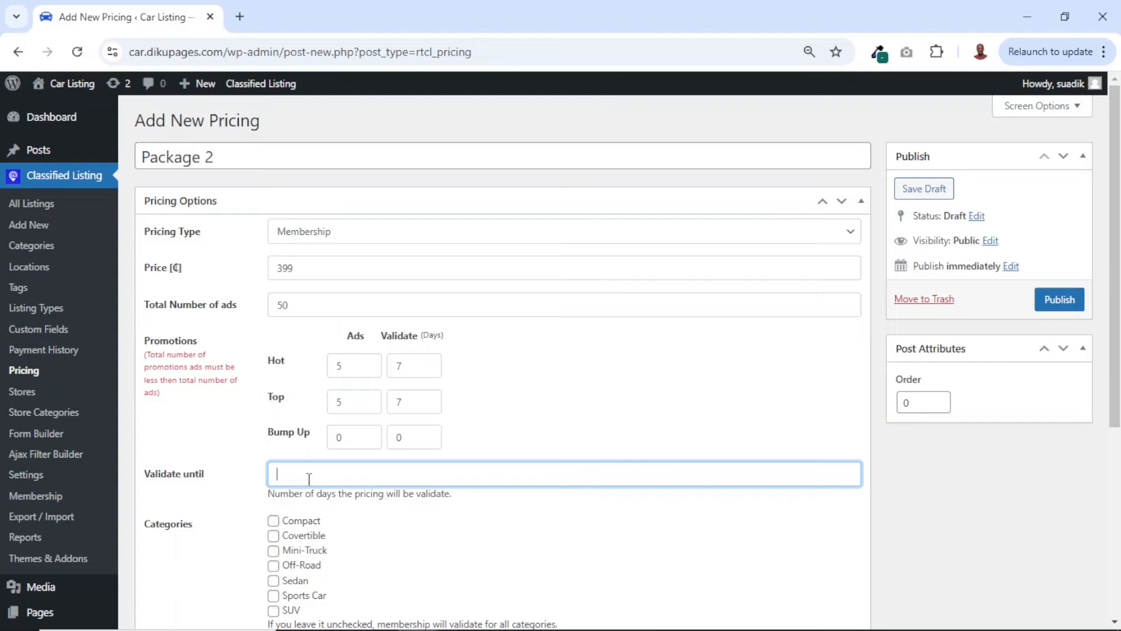
text(90)
scroll(310, 479, down, 5)
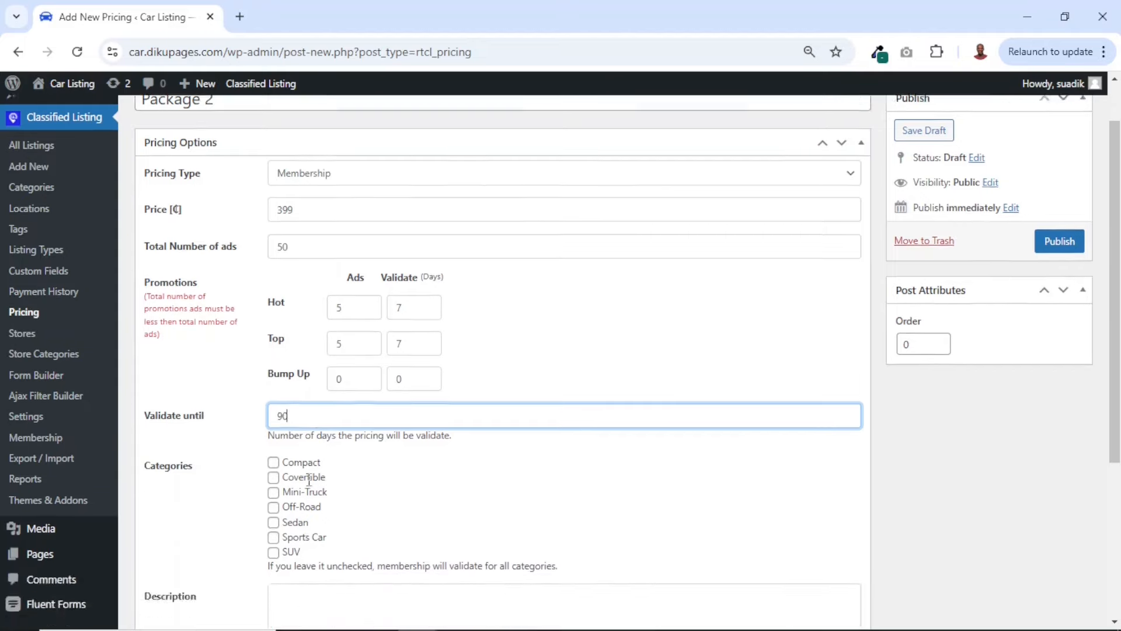
Set the Package 2 plan's order to 2 and publish it
scroll(309, 476, up, 5)
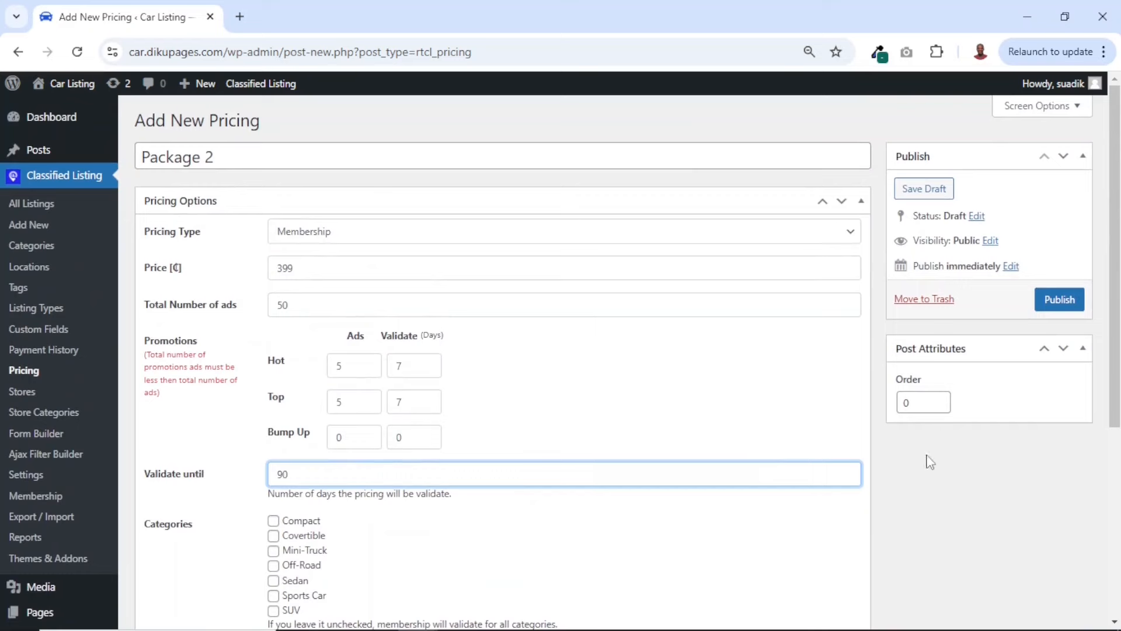
double_click(920, 403)
text(2)
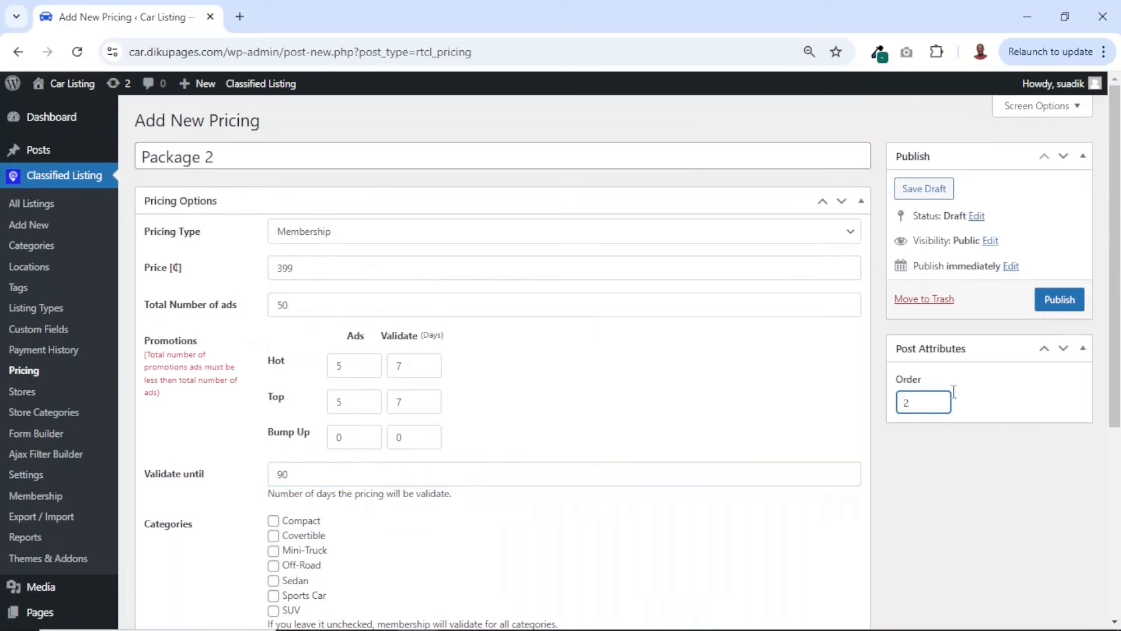
click(1063, 310)
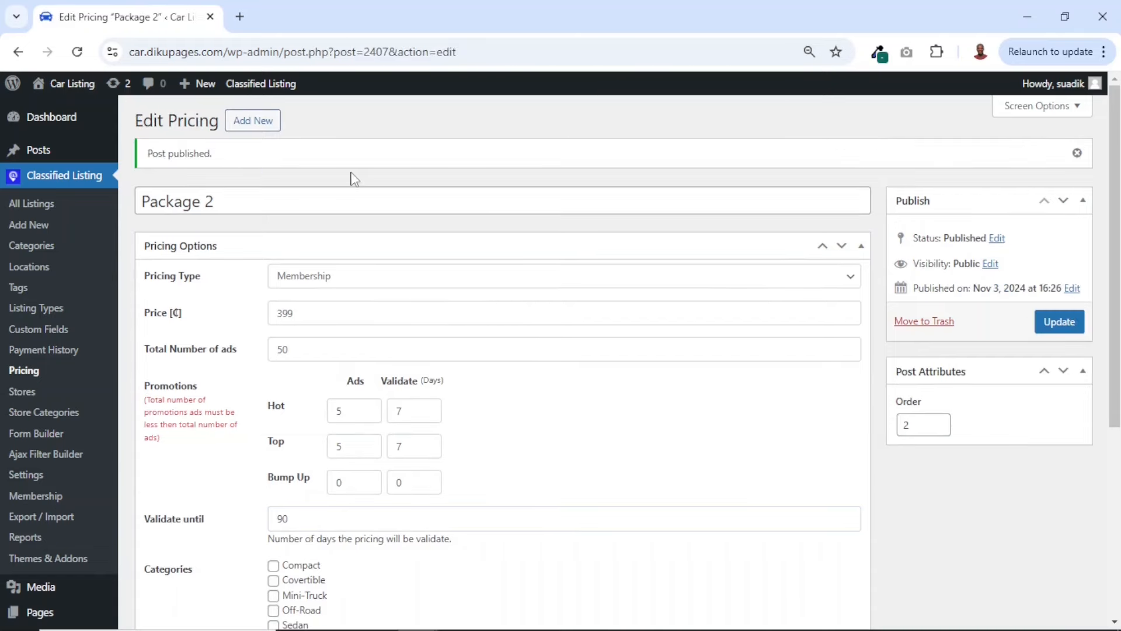
Add a new pricing plan titled Package 3 with the Membership pricing type
click(244, 130)
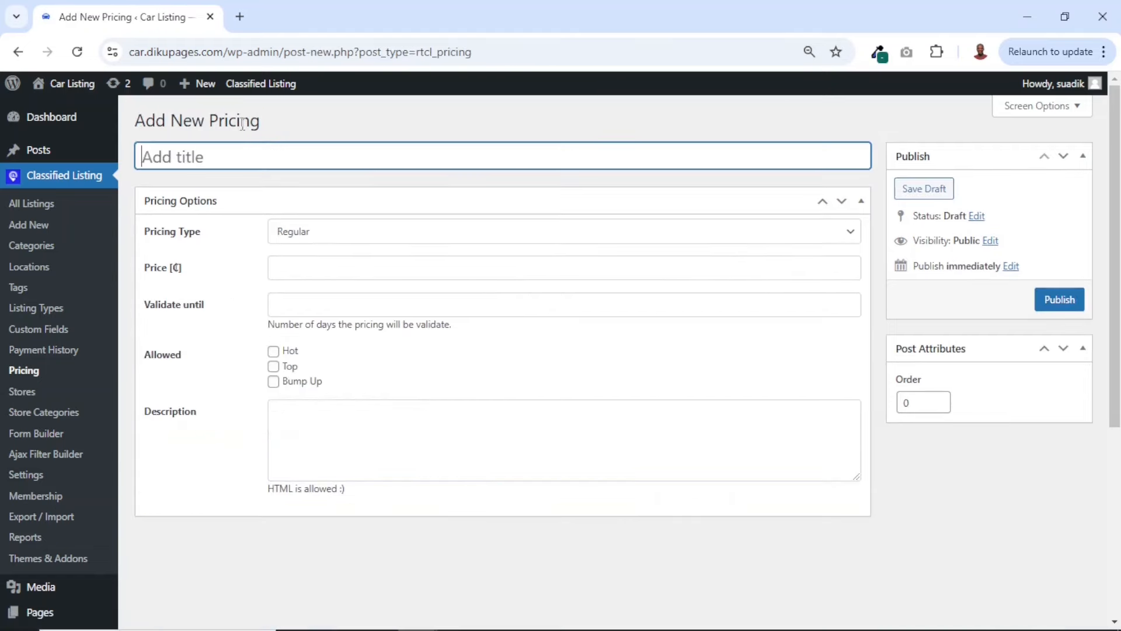
text(Package 3)
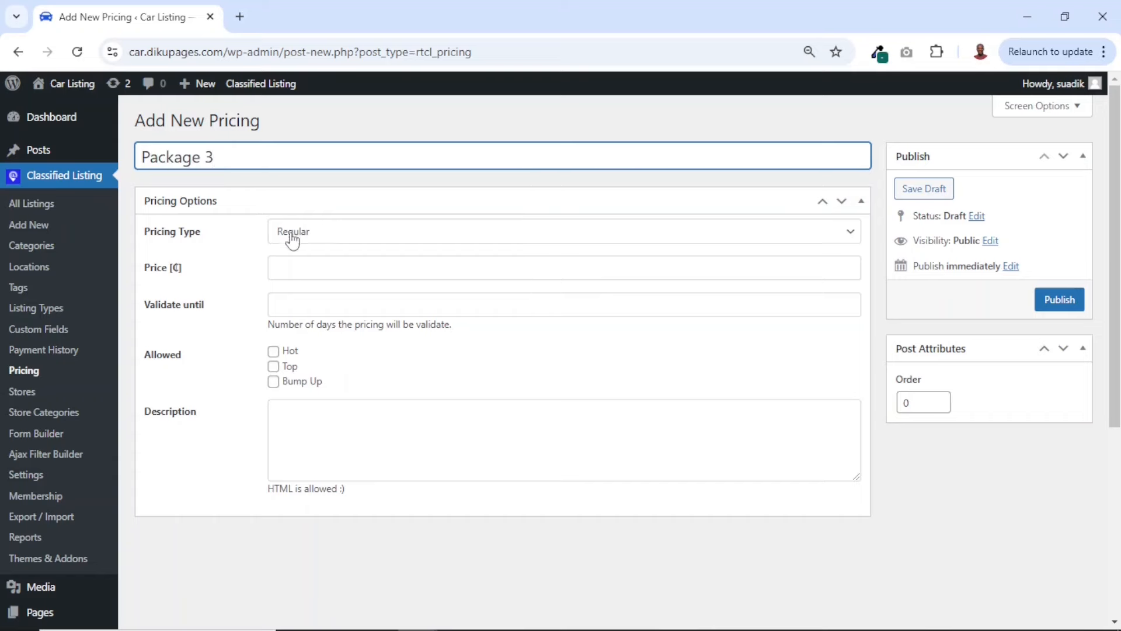
click(320, 234)
click(309, 275)
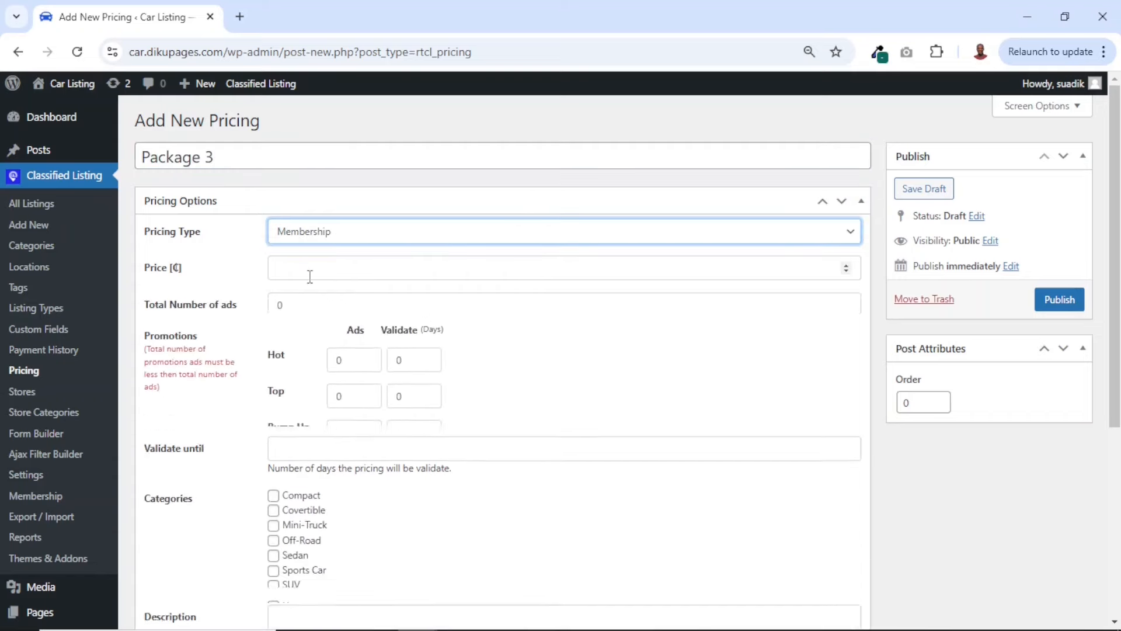
Set the Package 3 membership price to 500 and its total number of ads to 1000
click(291, 270)
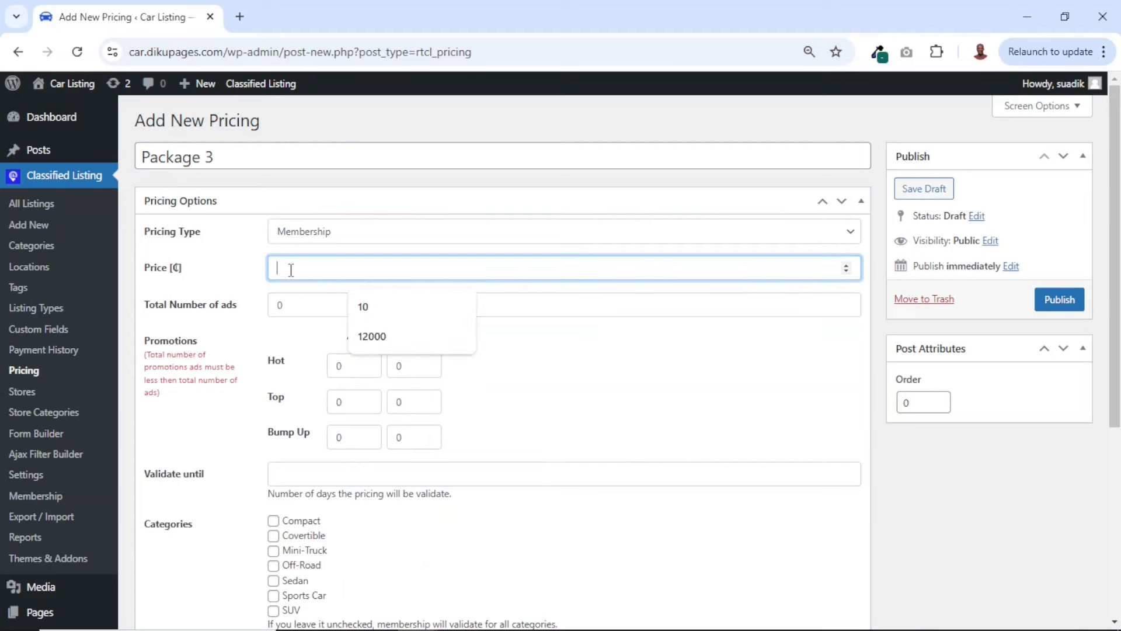
text(400)
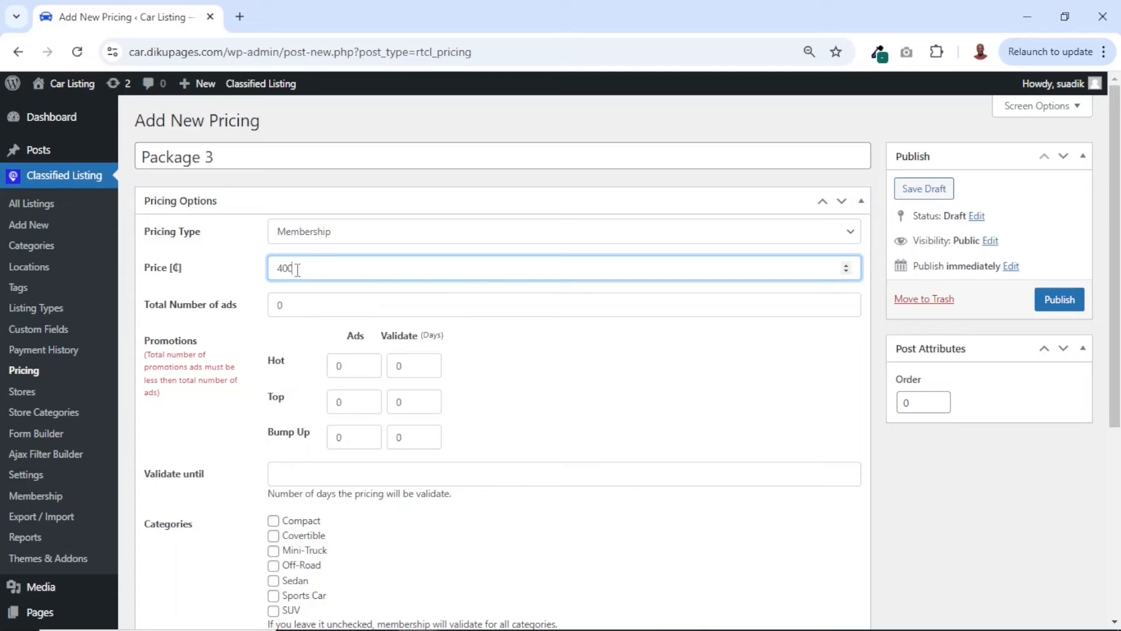
drag(297, 269, 220, 279)
text(500)
double_click(280, 306)
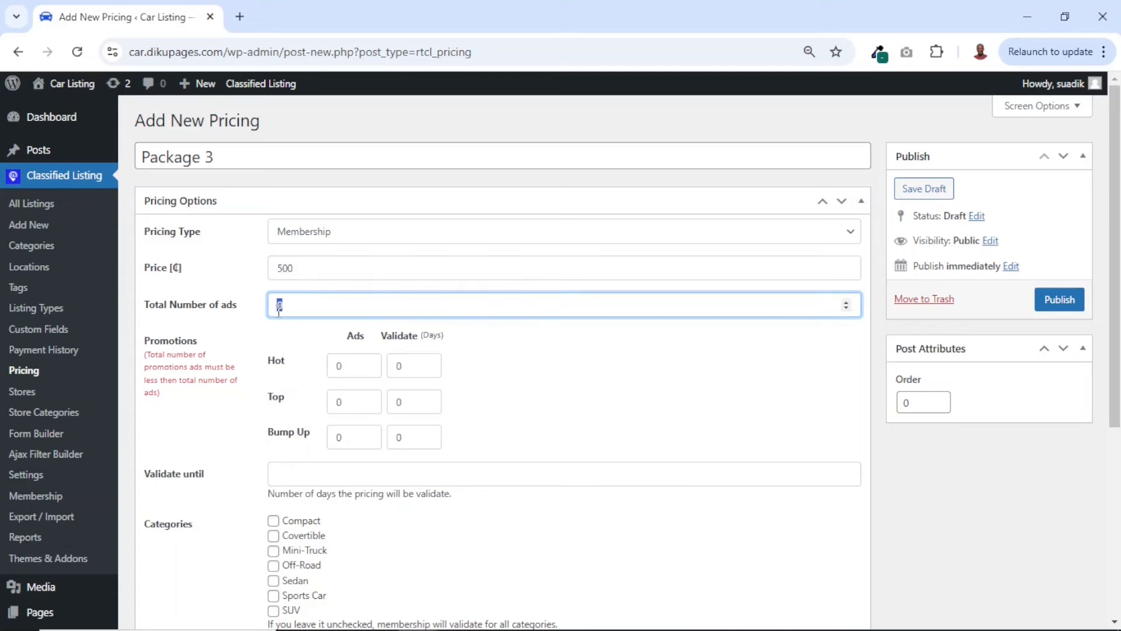
text(1000)
Give Package 3 a Hot promotion of 10 ads for 14 days and a Top promotion of 10 ads for 14 days
click(345, 369)
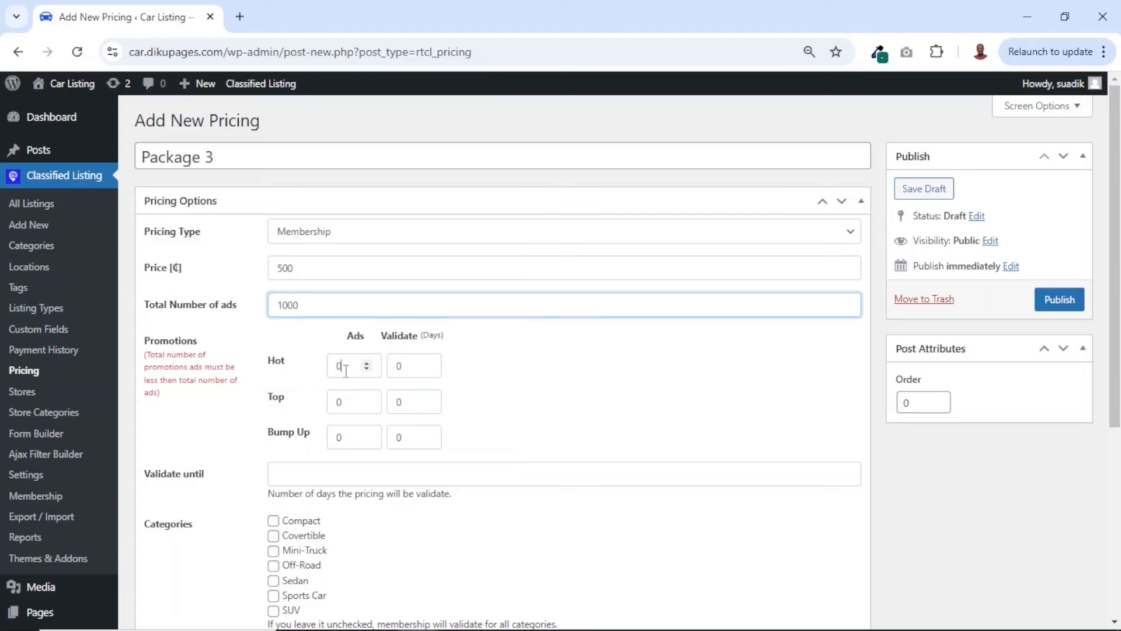
double_click(338, 368)
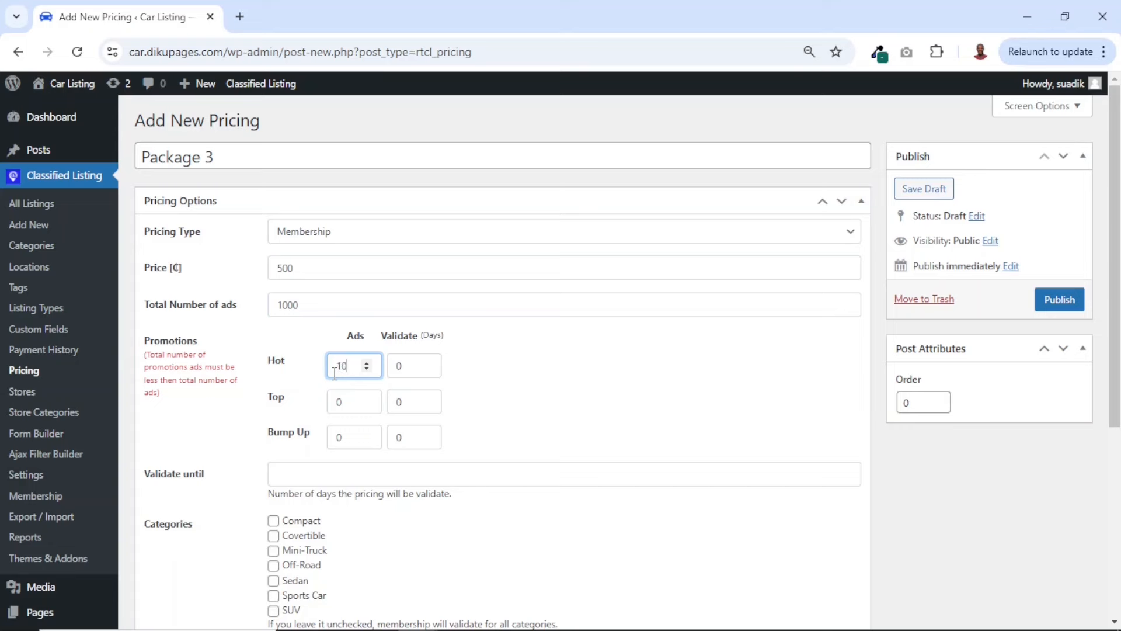
double_click(391, 368)
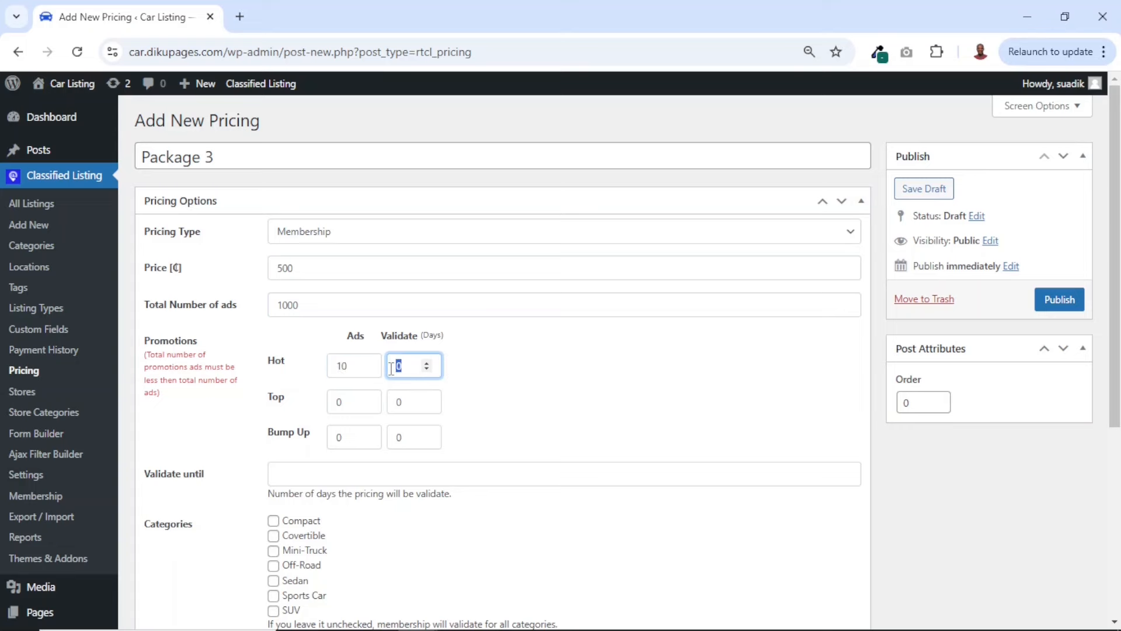
text(14)
double_click(353, 401)
text(1)
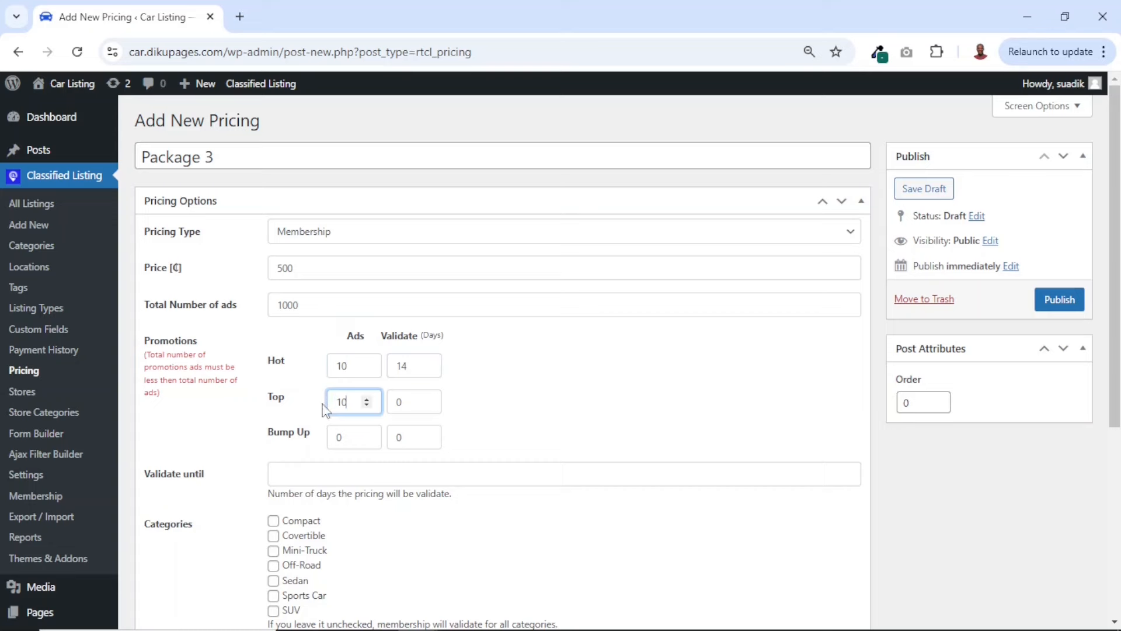
double_click(392, 403)
text(1)
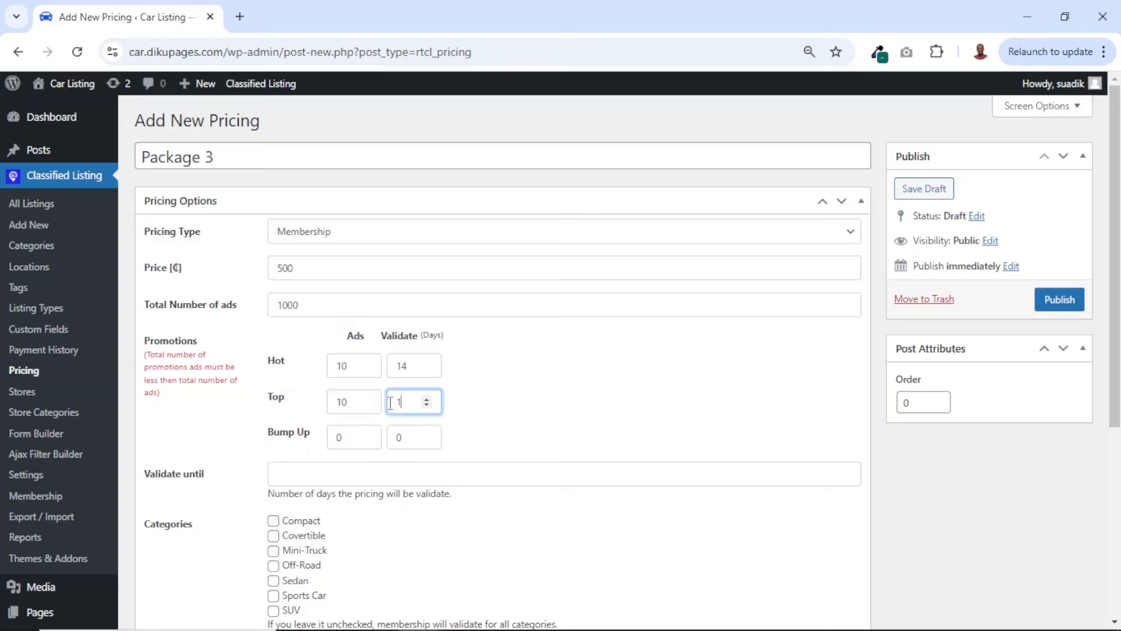
text(4)
Give Package 3 a Bump Up promotion of 15 ads for 14 days and set its Top promotion's validity to 20 days
double_click(338, 438)
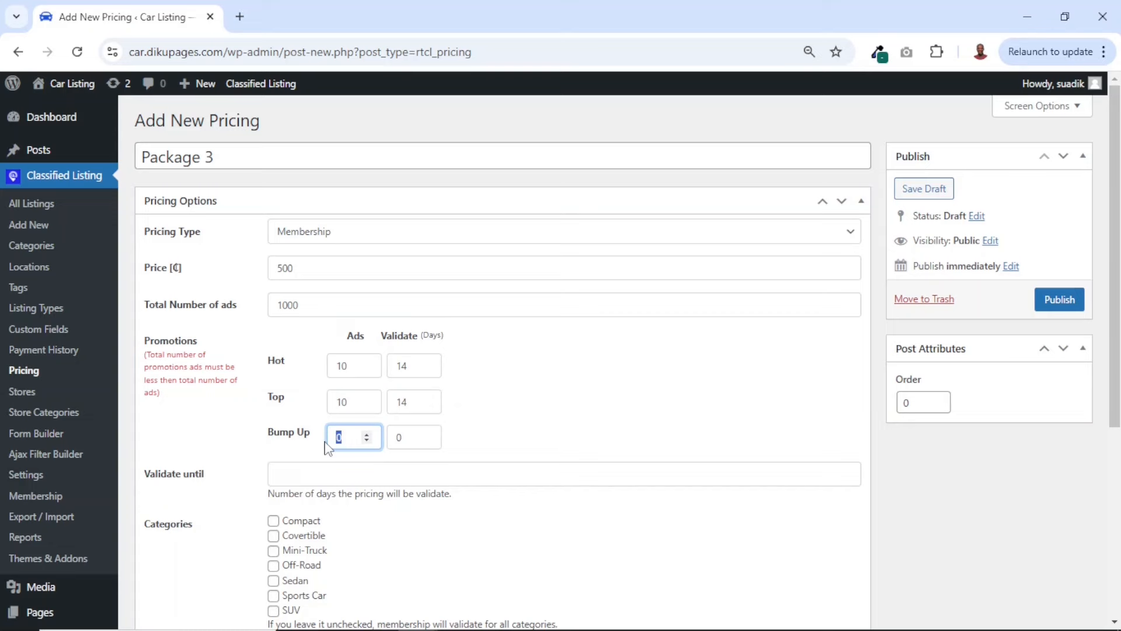
text(10)
double_click(390, 438)
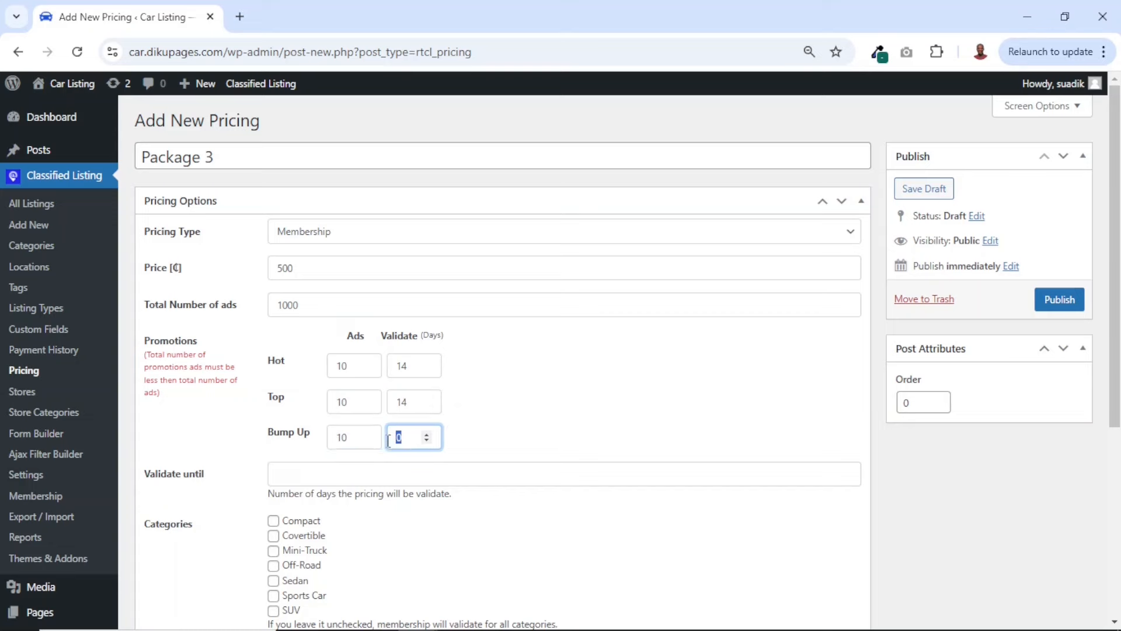
text(14)
double_click(349, 437)
text(15)
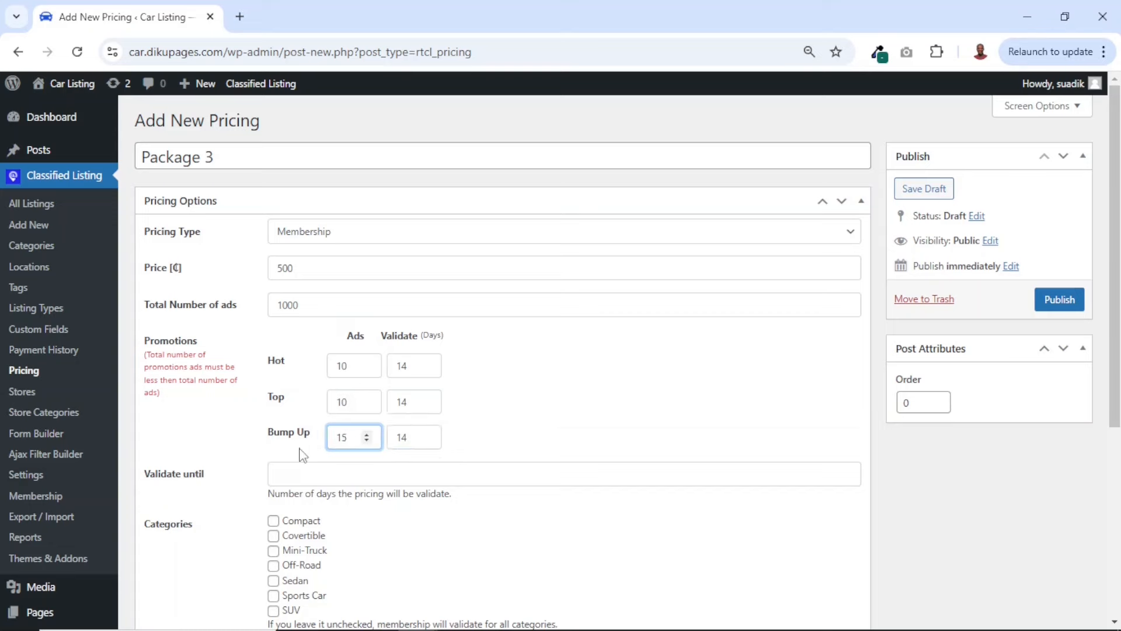
double_click(395, 403)
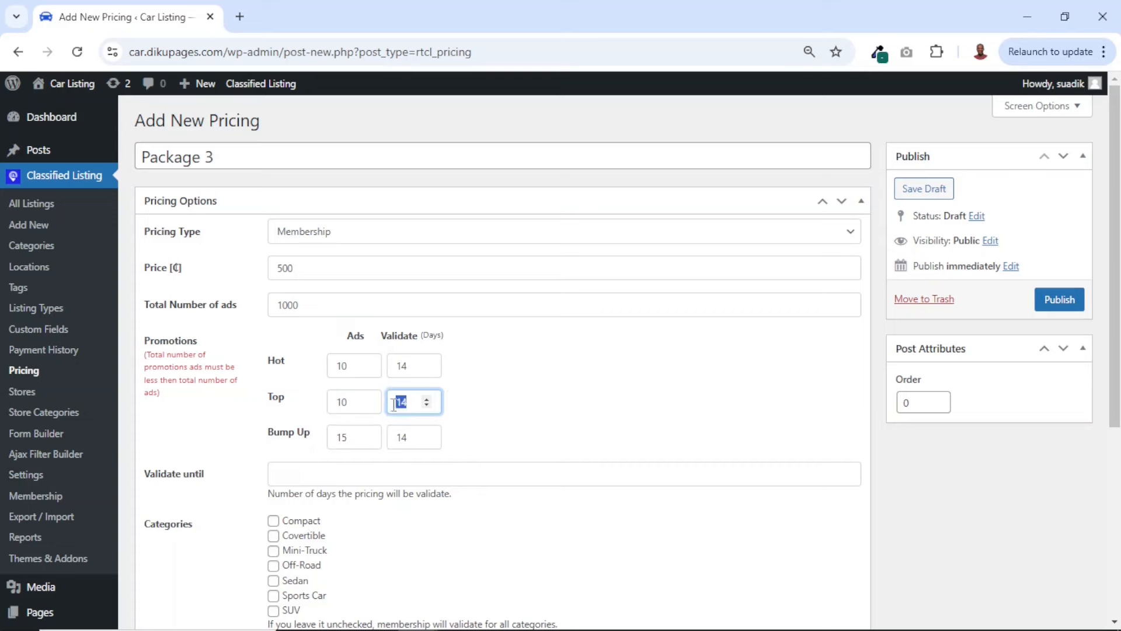
text(20)
Set the Package 3 plan's validity to 365 days
click(309, 474)
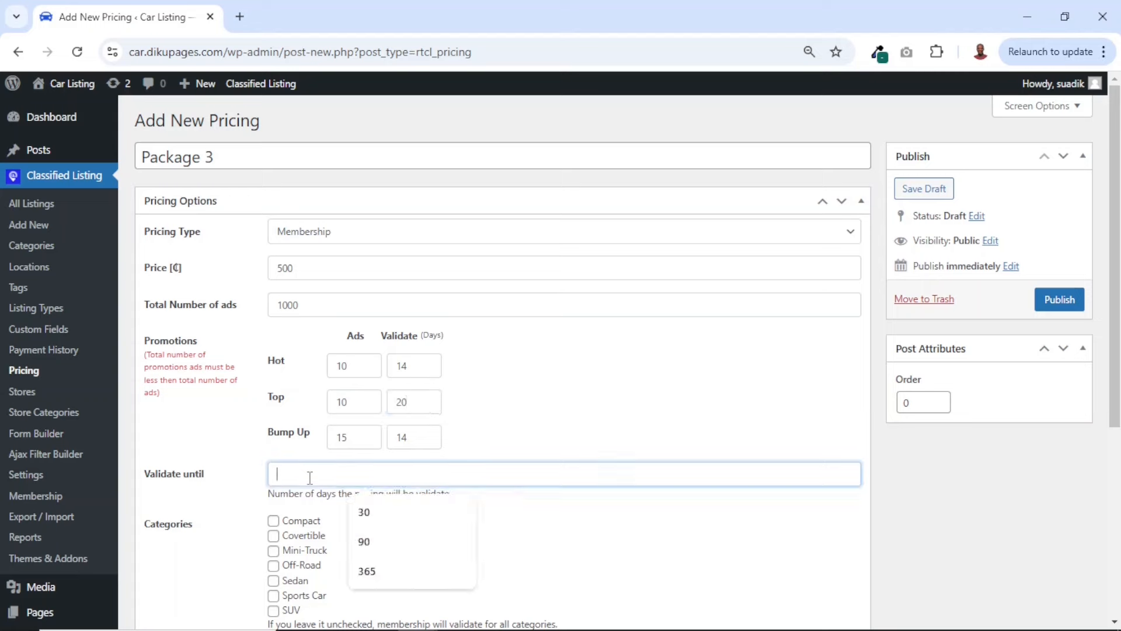
text(3)
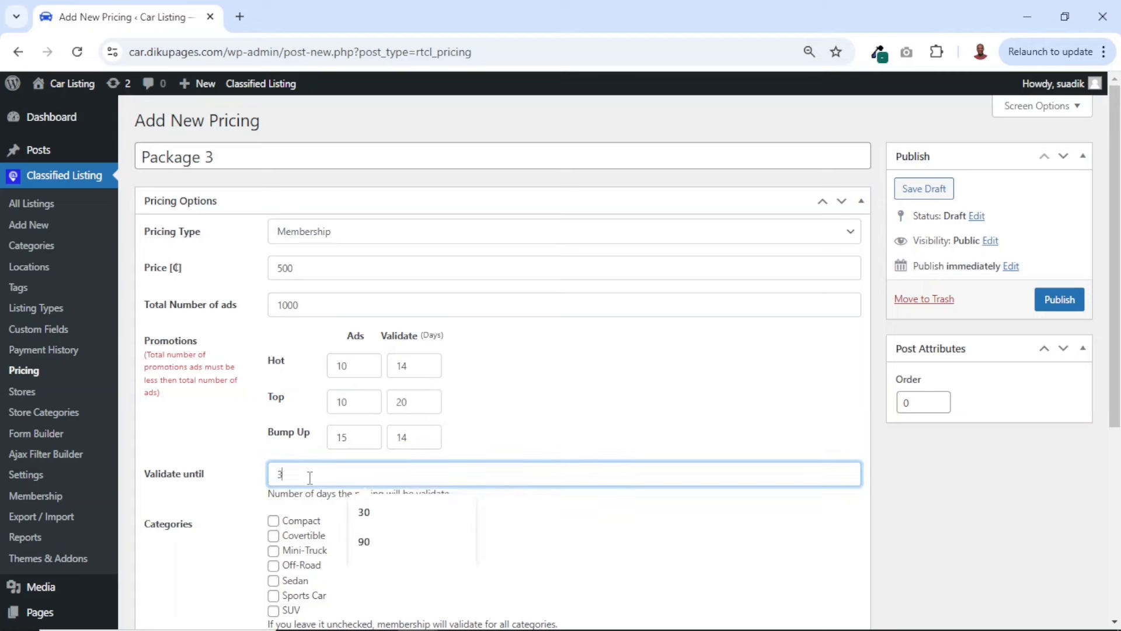
text(65)
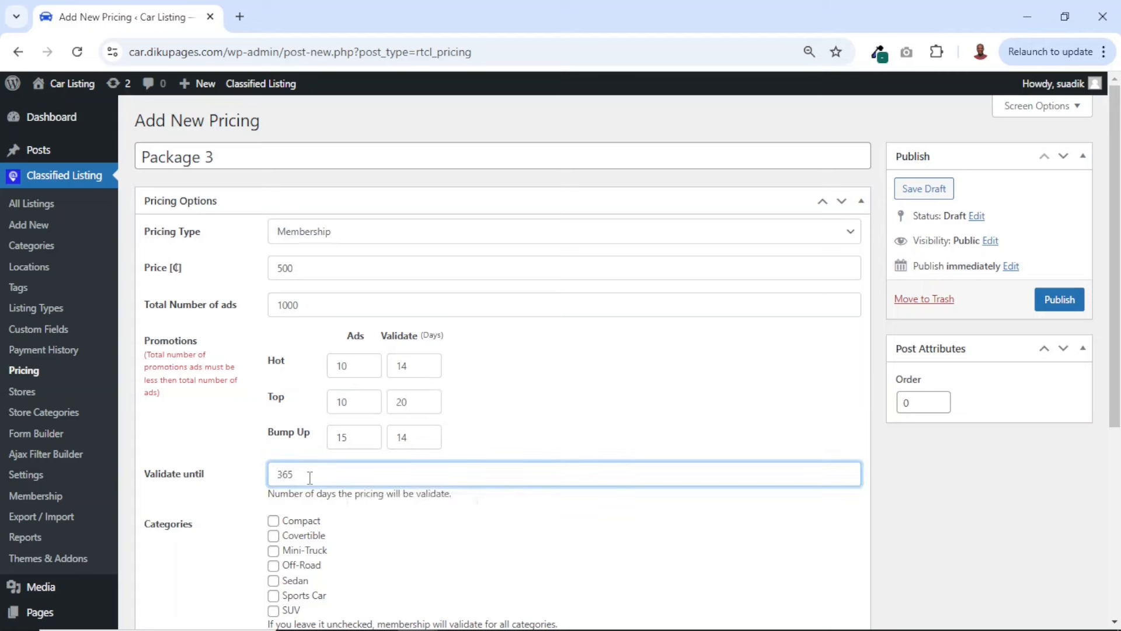
Set the Package 3 plan's order to 3 and publish it
scroll(310, 478, down, 1)
scroll(310, 477, up, 1)
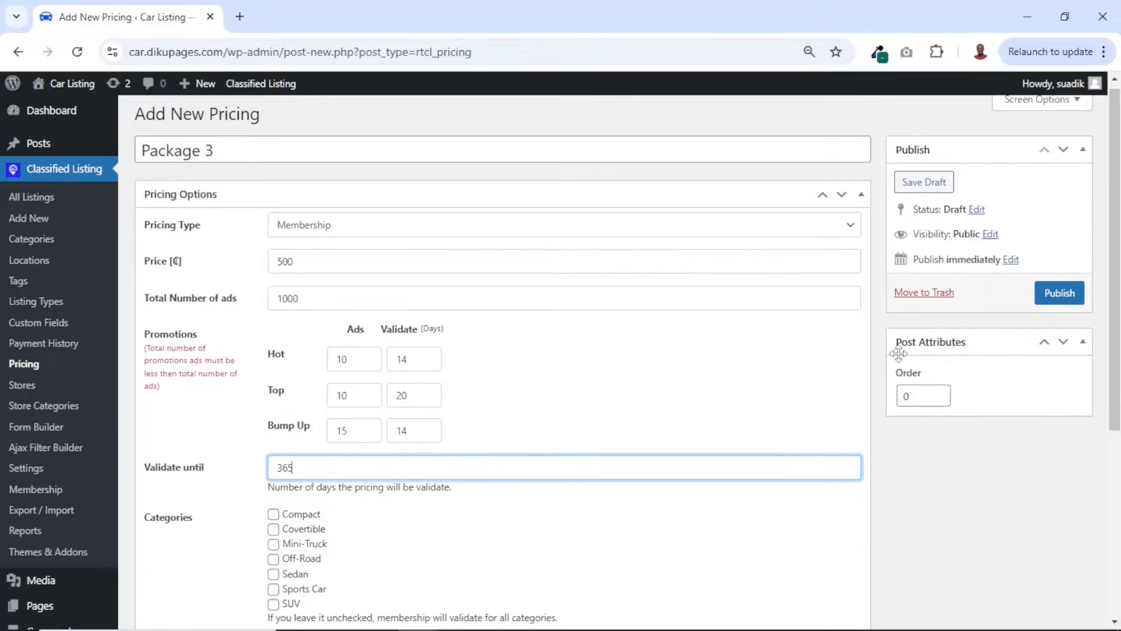
double_click(929, 400)
text(3)
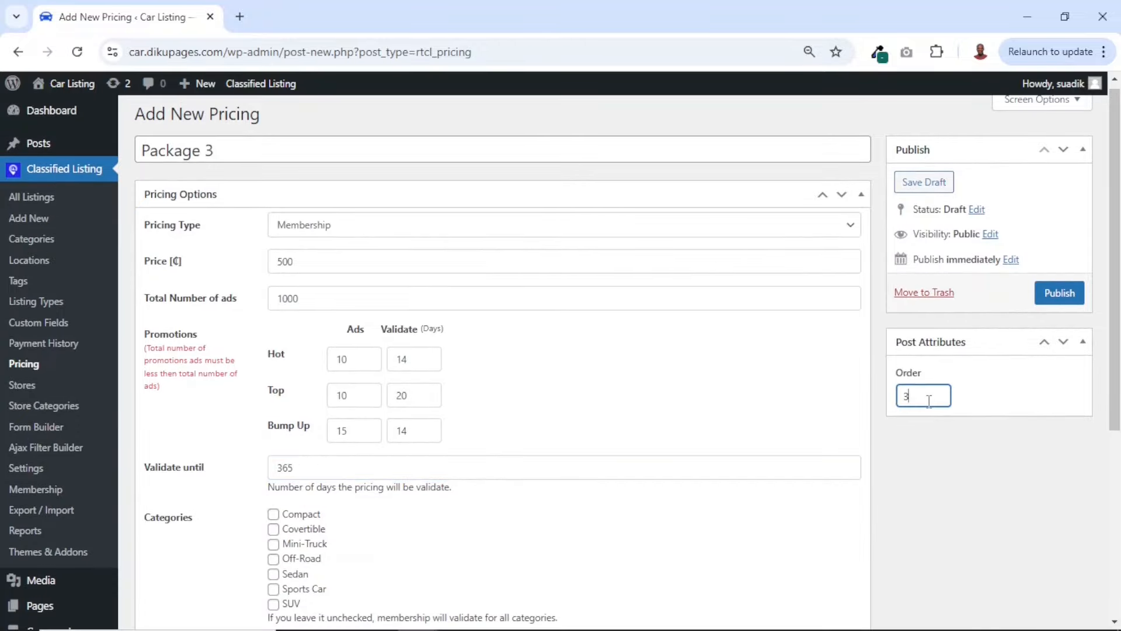
click(1061, 294)
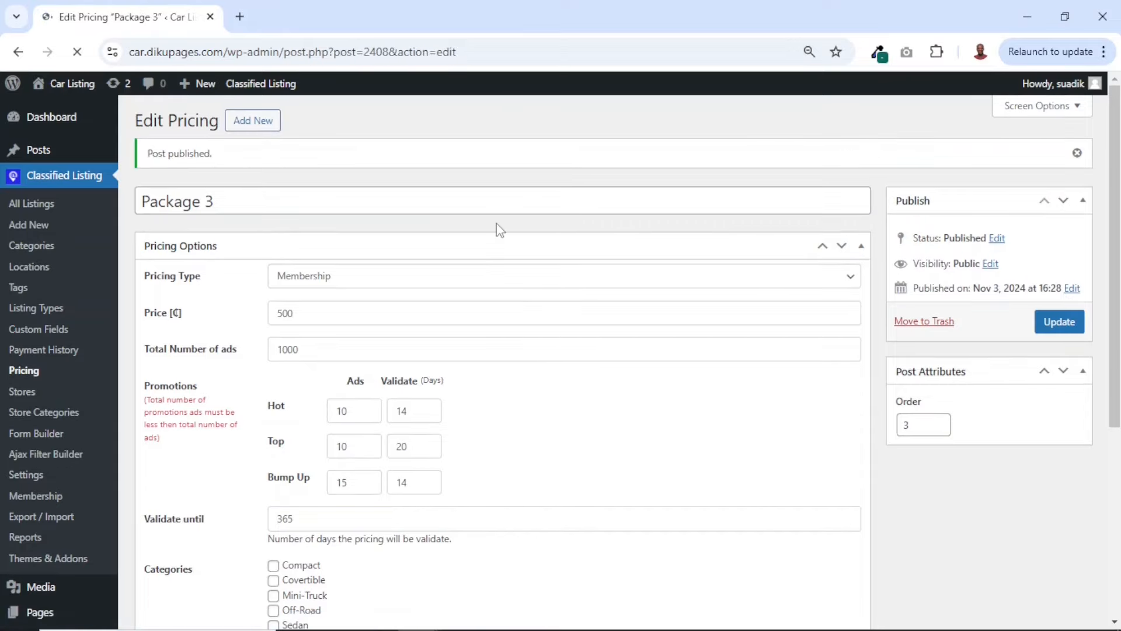
Open the list of pricing plans and review the regular and membership entries with their prices, visible days and promotions
click(19, 372)
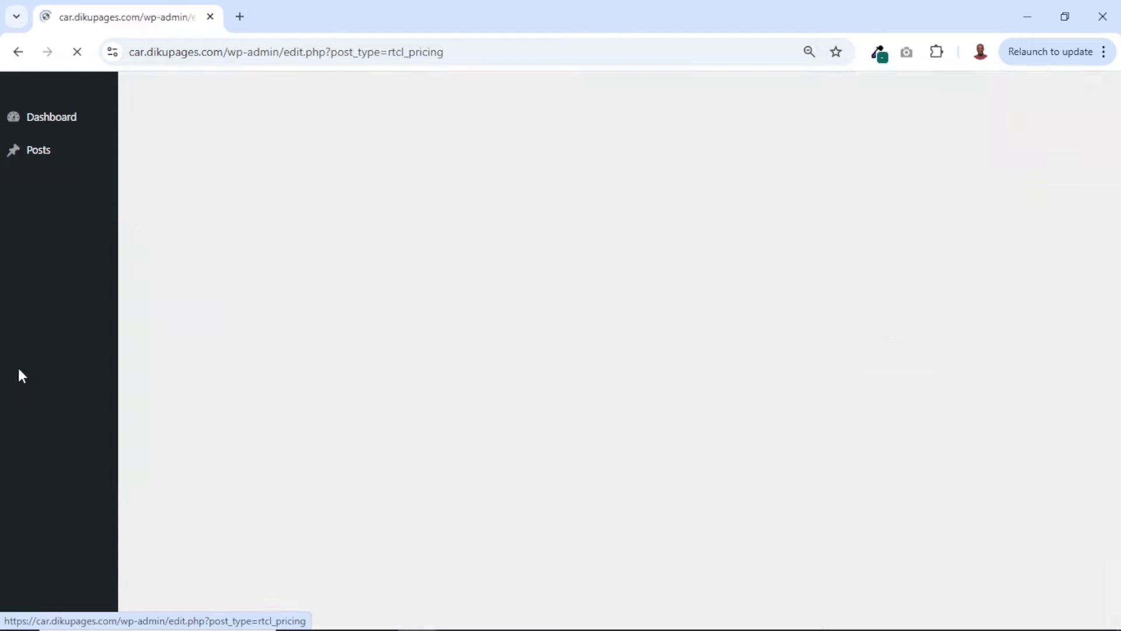
scroll(402, 430, down, 1)
scroll(402, 430, down, 2)
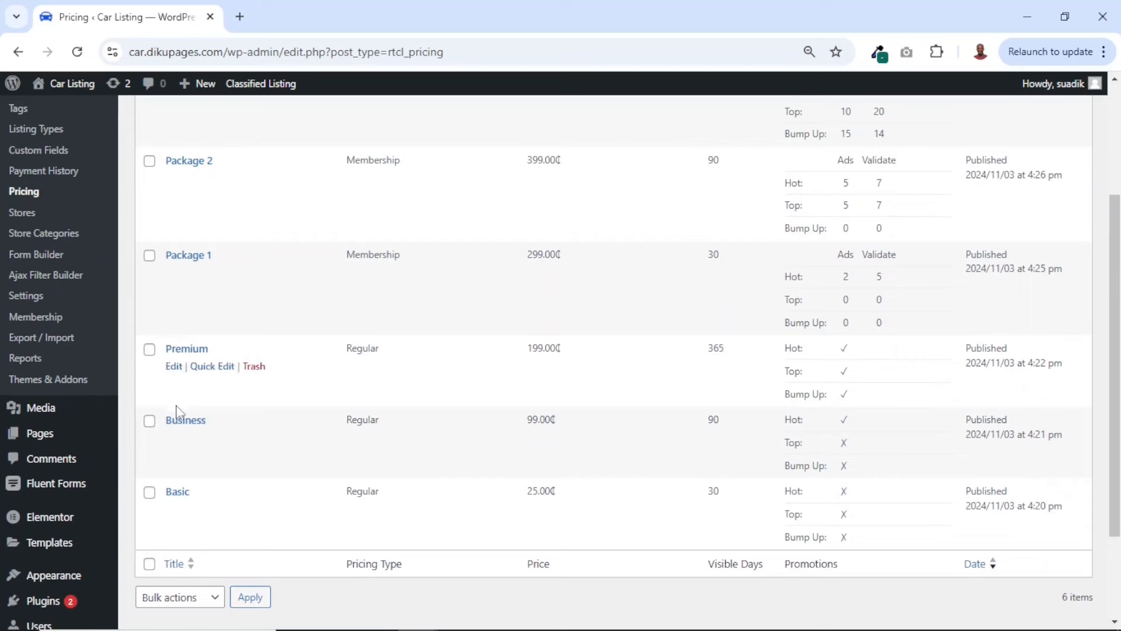
scroll(313, 406, up, 1)
scroll(313, 407, up, 2)
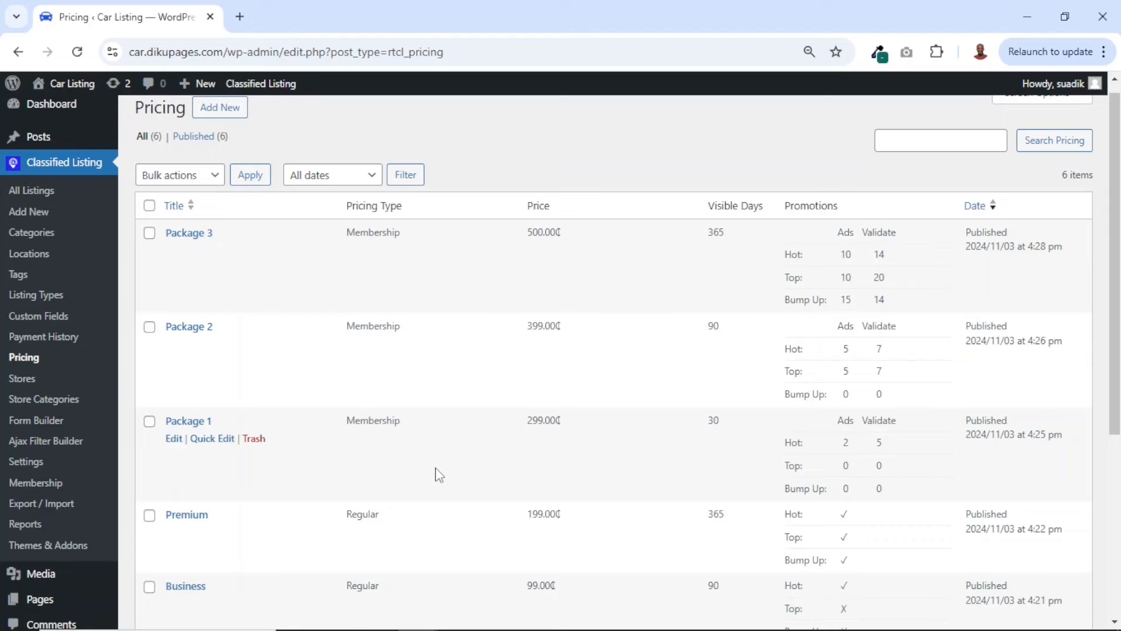
Open the Classified Listing plugin's membership settings, review the membership and store options, and save them
click(27, 462)
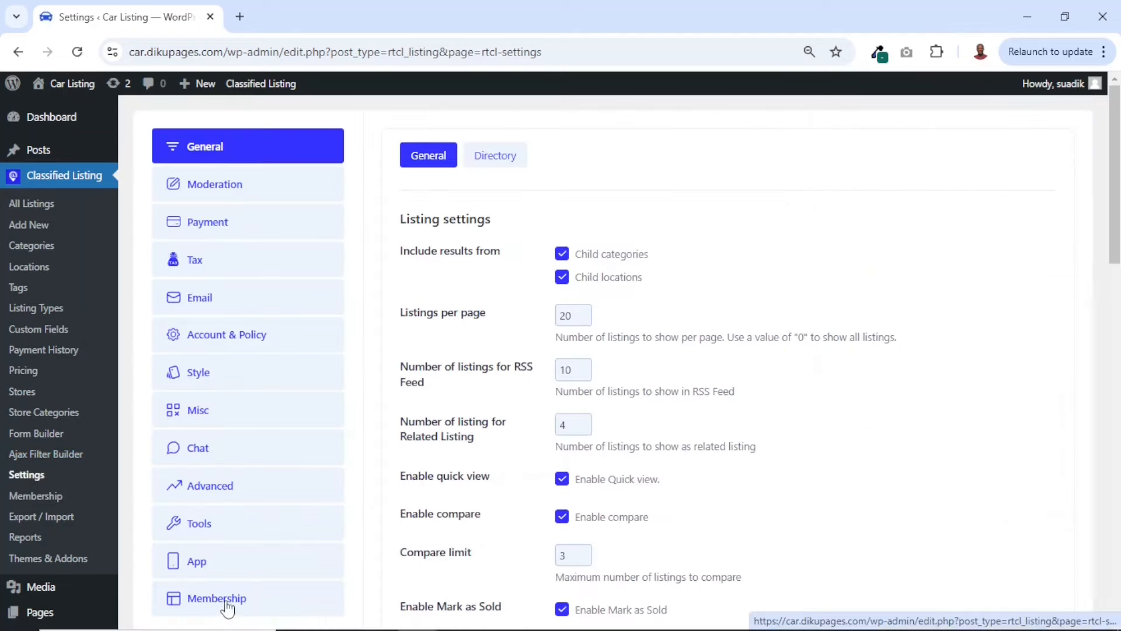
click(228, 602)
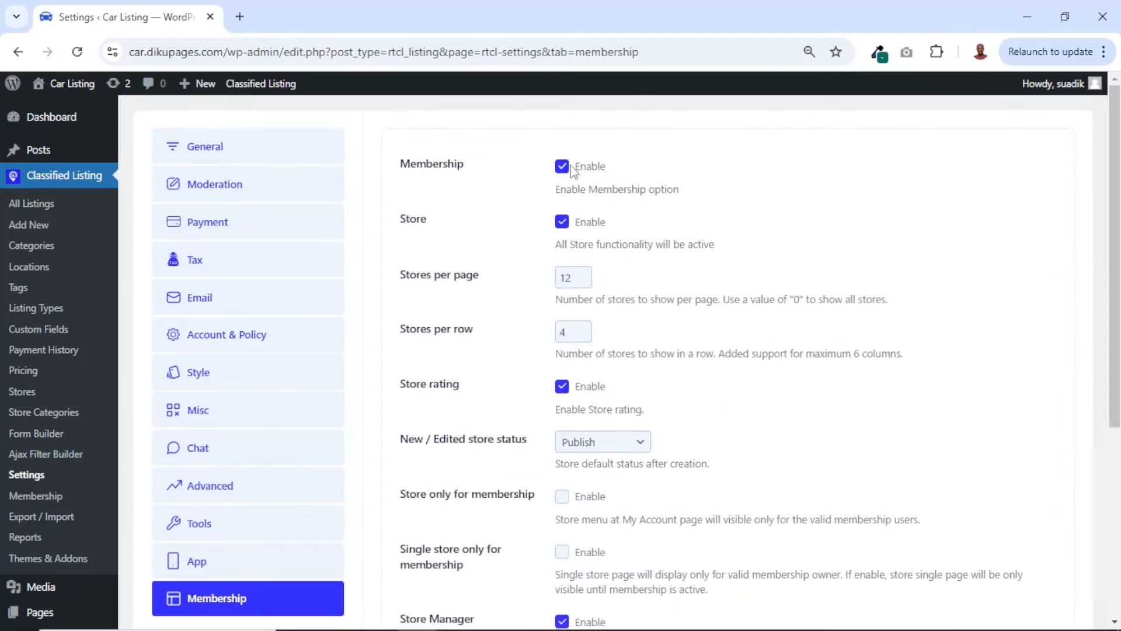
scroll(541, 325, down, 5)
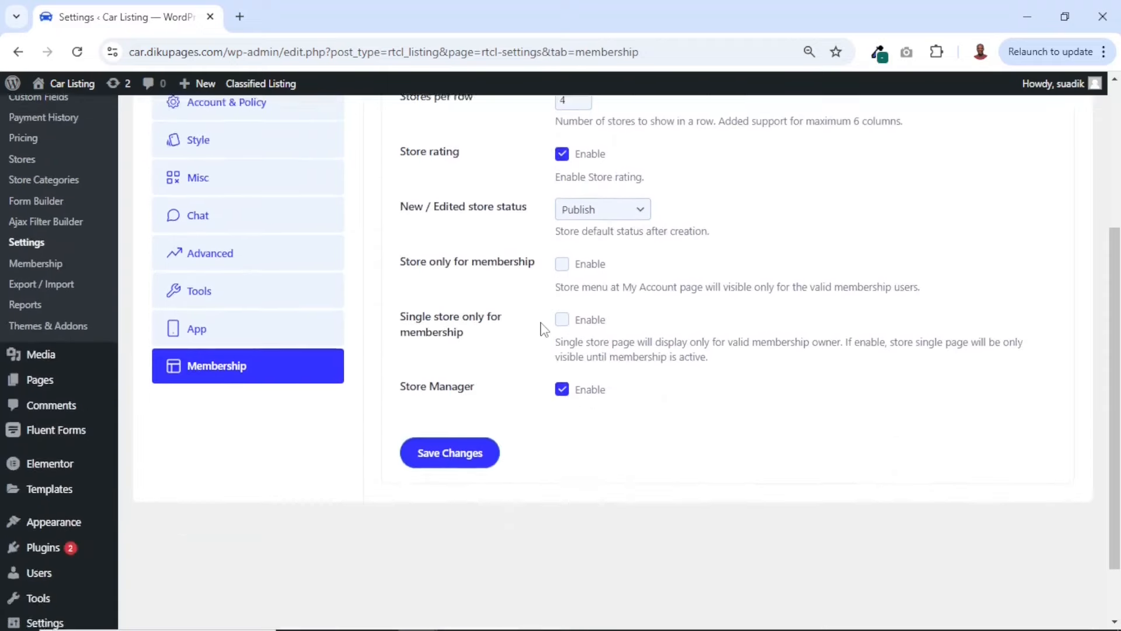
click(446, 386)
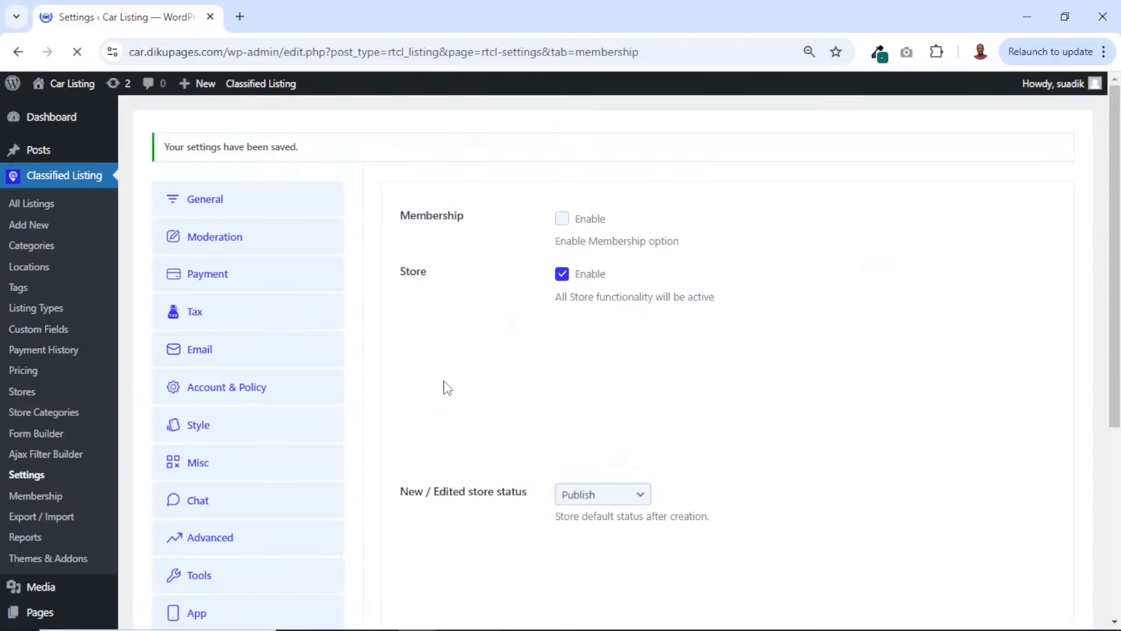
Switch to the incognito browser window and start a new listing with ad type Sell and category Compact
mouse_move(418, 613)
click(901, 538)
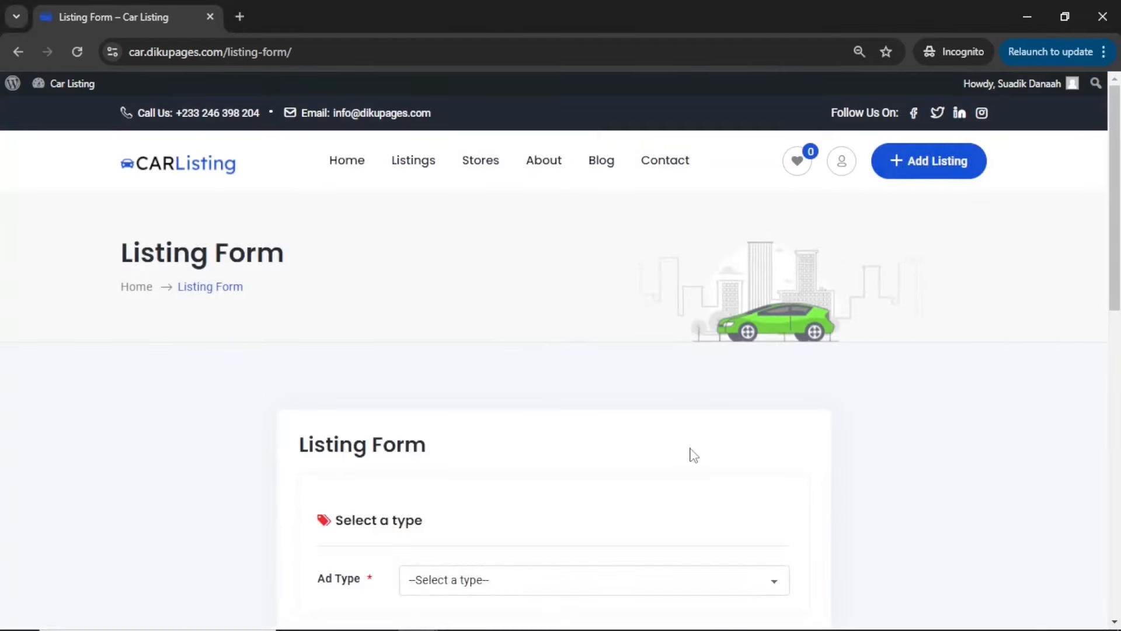
scroll(692, 453, down, 4)
click(510, 332)
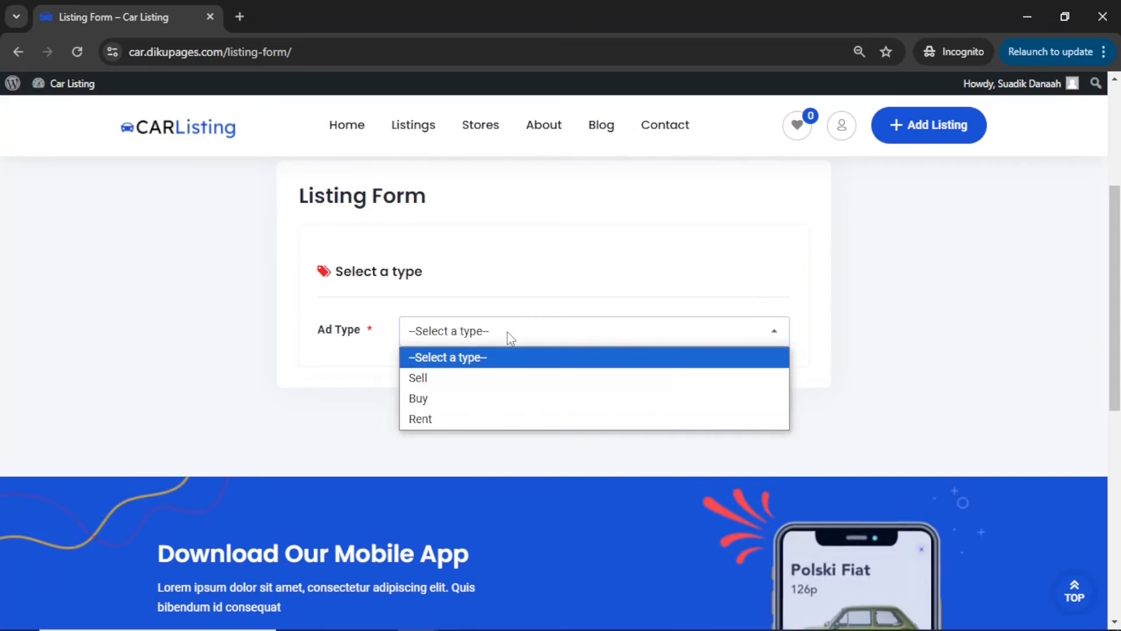
click(436, 377)
click(467, 438)
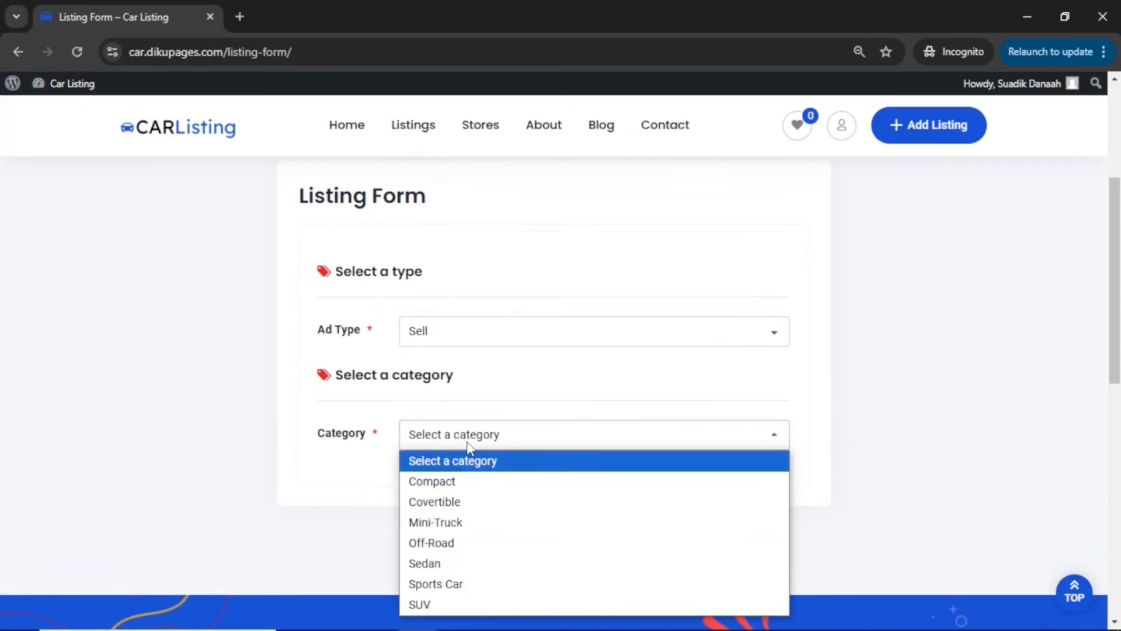
click(447, 482)
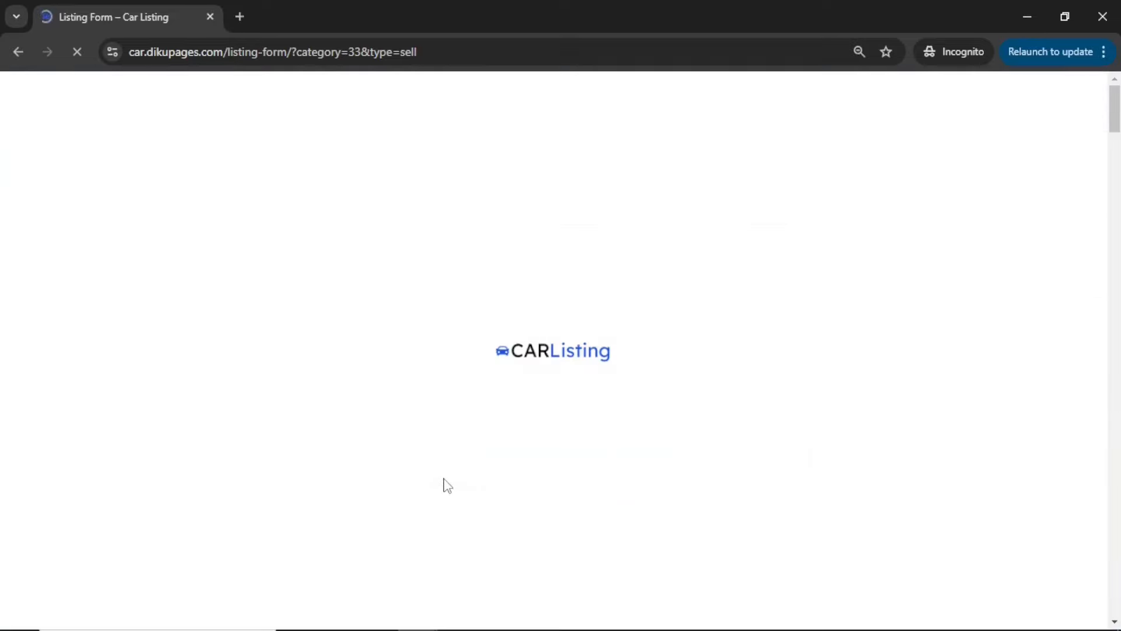
Go through the new Compact car listing's form and submit the listing
scroll(446, 483, down, 5)
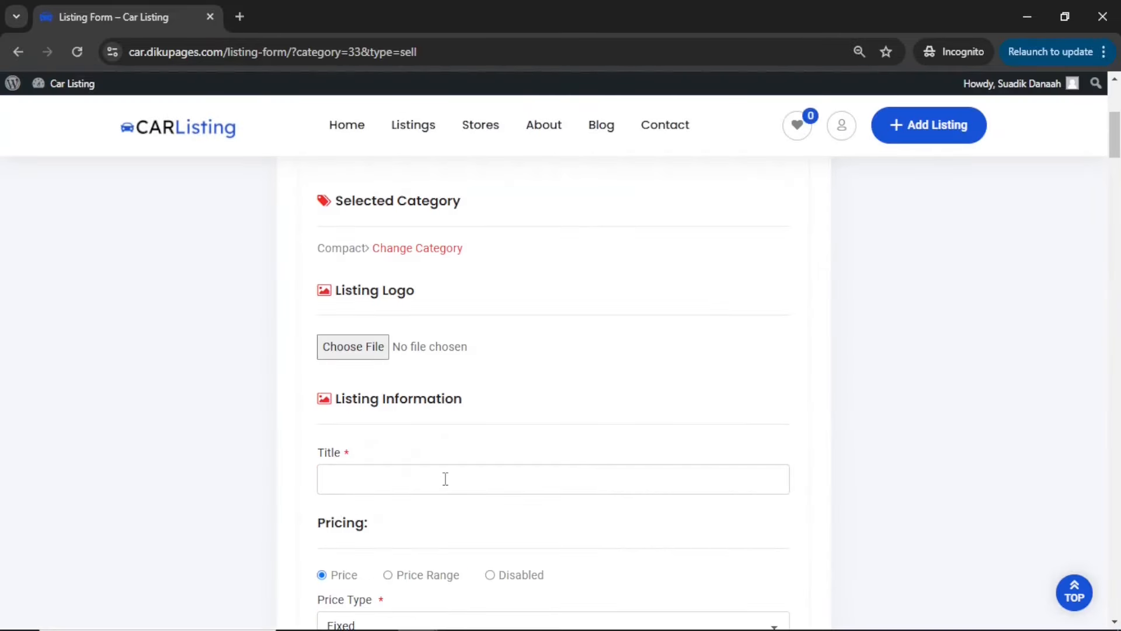
scroll(431, 471, down, 20)
scroll(720, 212, up, 1)
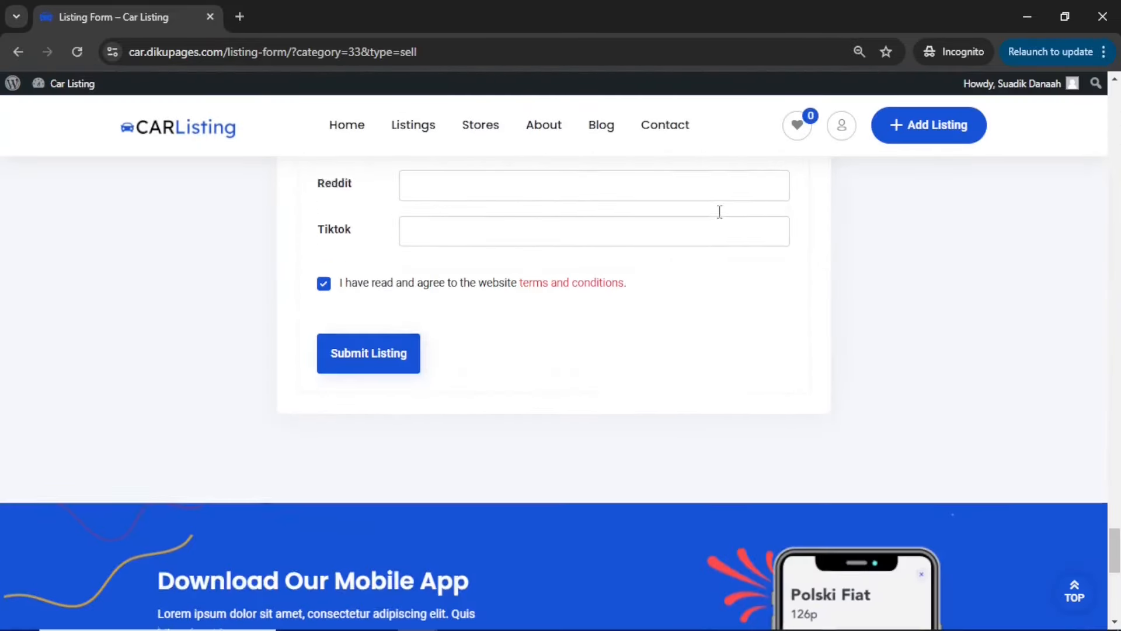
scroll(720, 211, up, 8)
scroll(718, 210, down, 7)
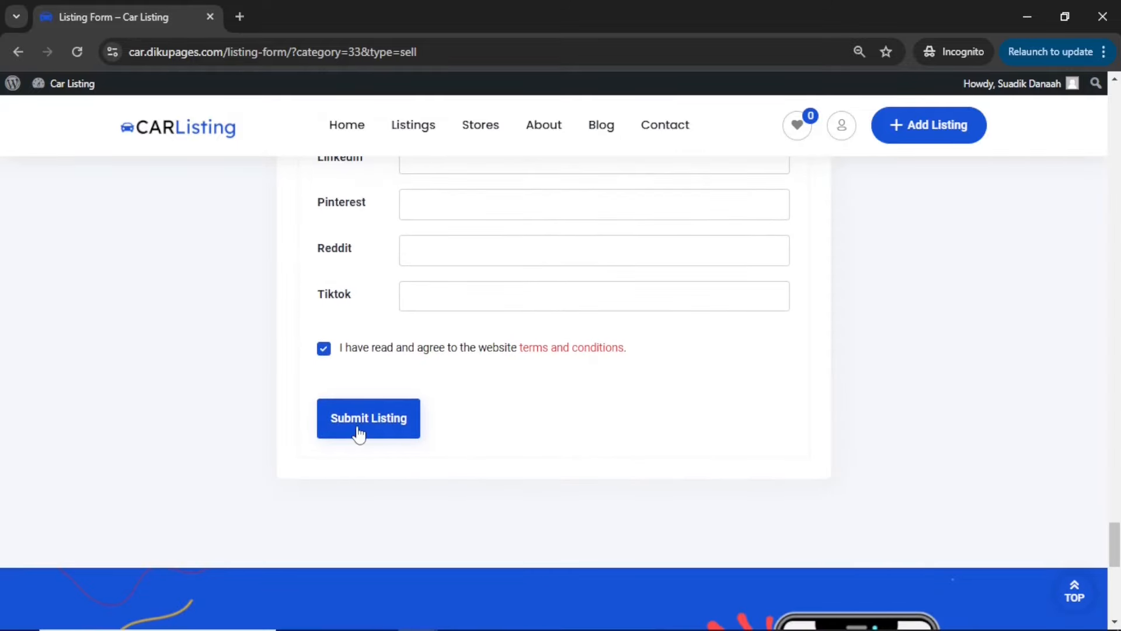
click(359, 434)
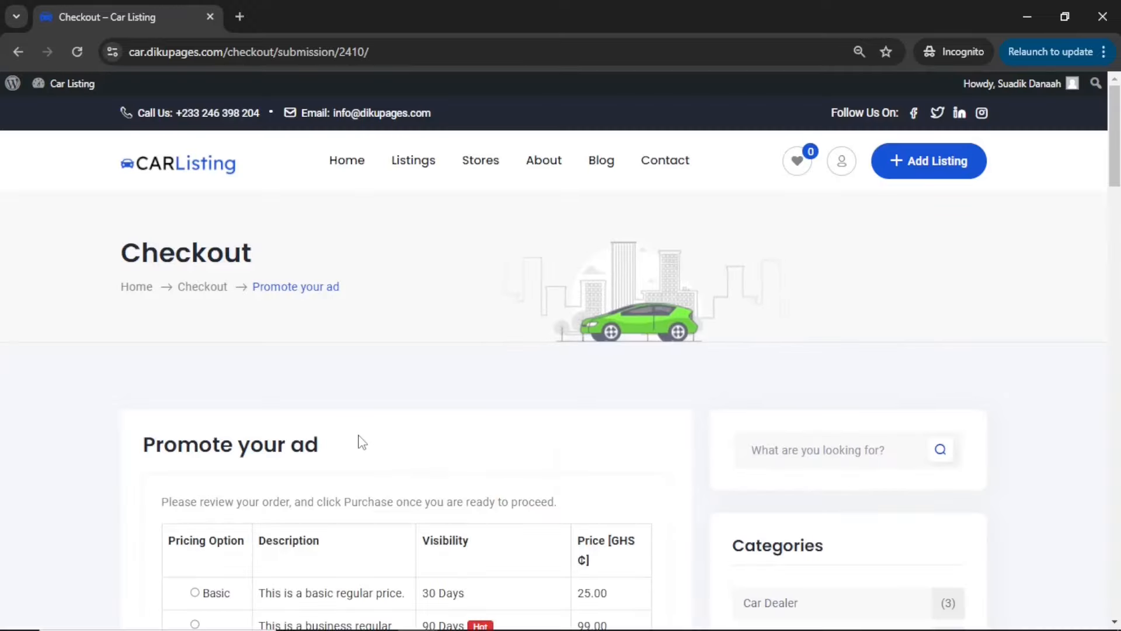
Select the Business pricing option for the ad and set the billing country to Ghana
scroll(358, 442, down, 3)
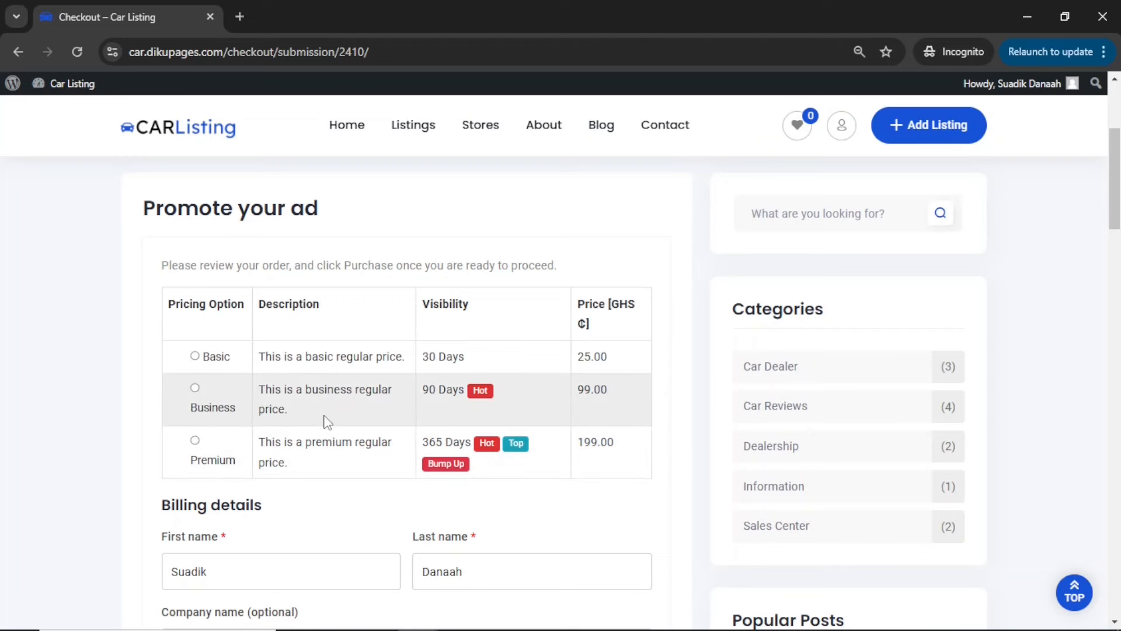
click(195, 388)
scroll(199, 391, down, 4)
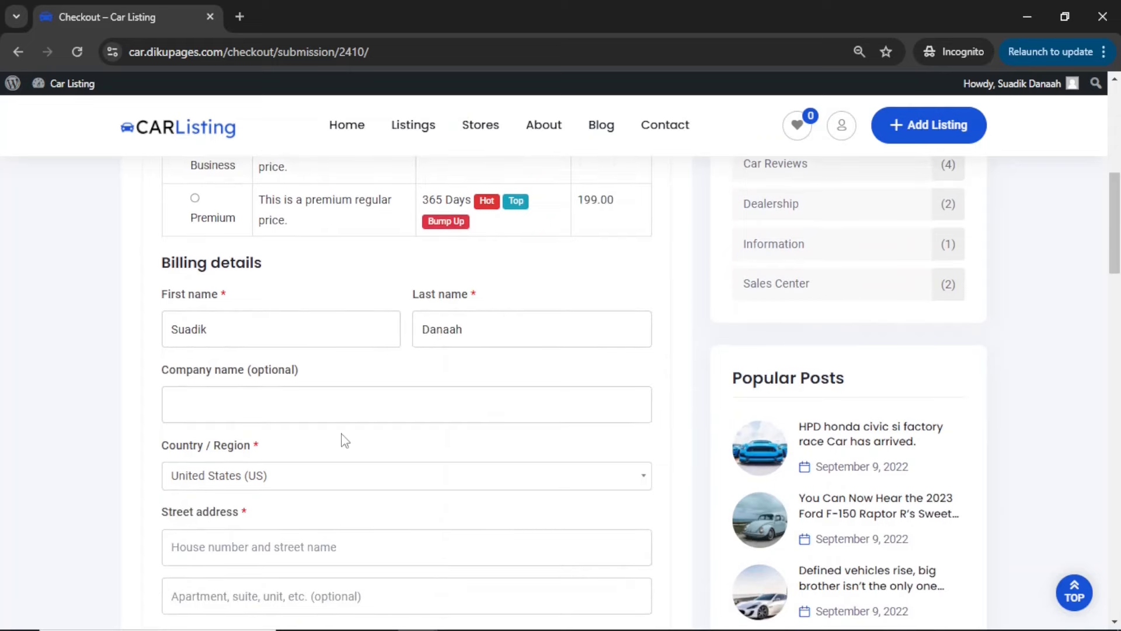
scroll(345, 441, down, 2)
click(285, 345)
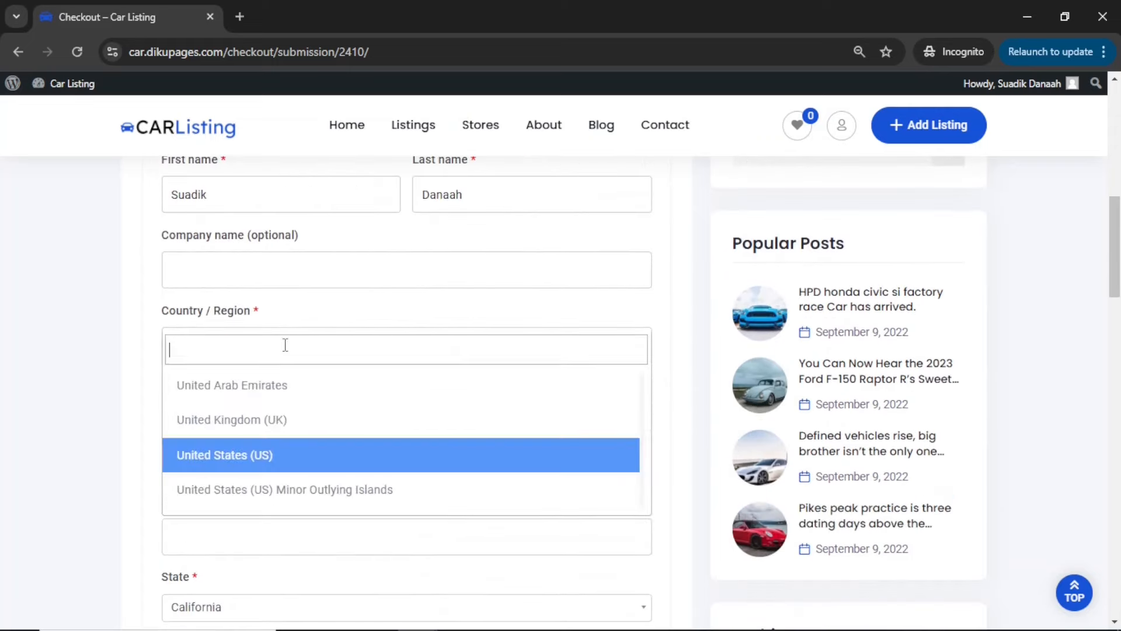
text(ghan)
click(221, 418)
Fill in the street address and town in the billing details
click(225, 414)
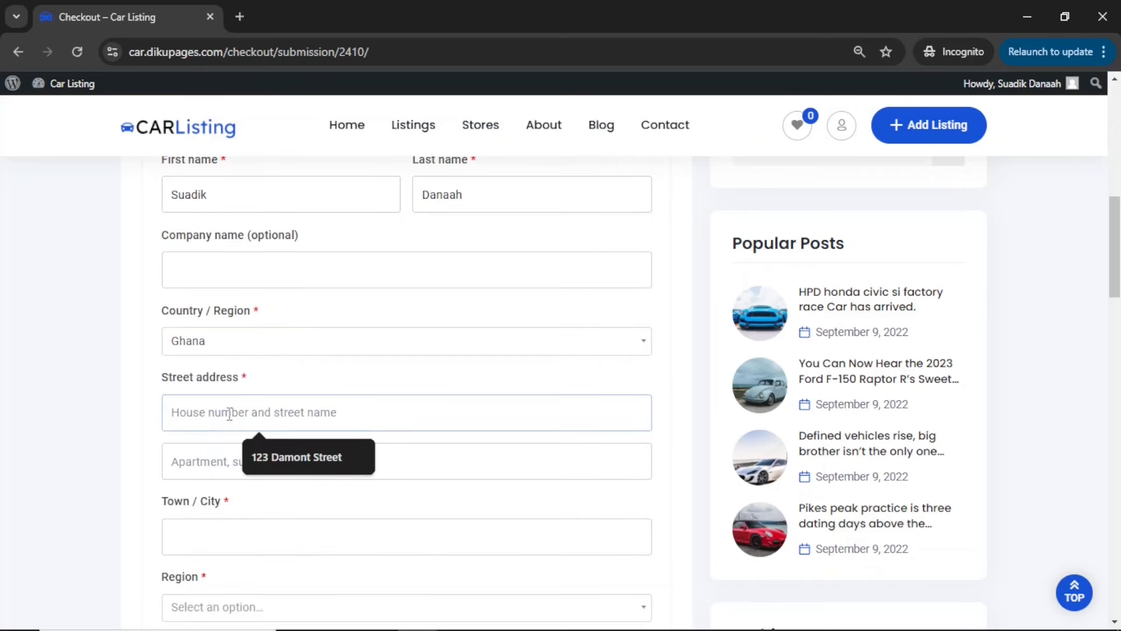
click(279, 451)
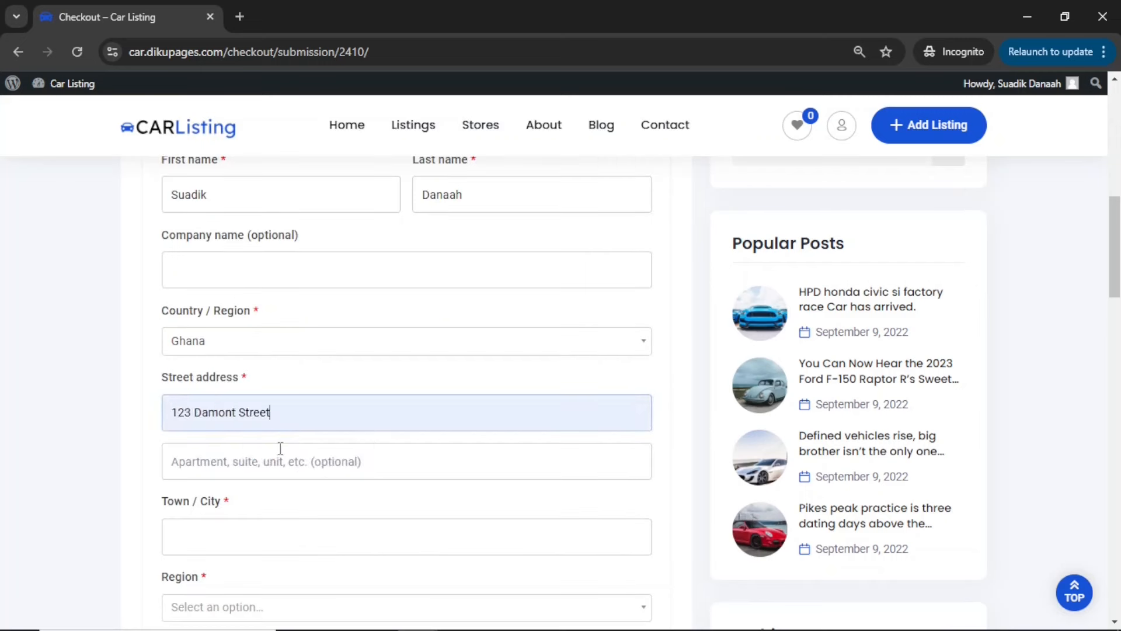
click(230, 537)
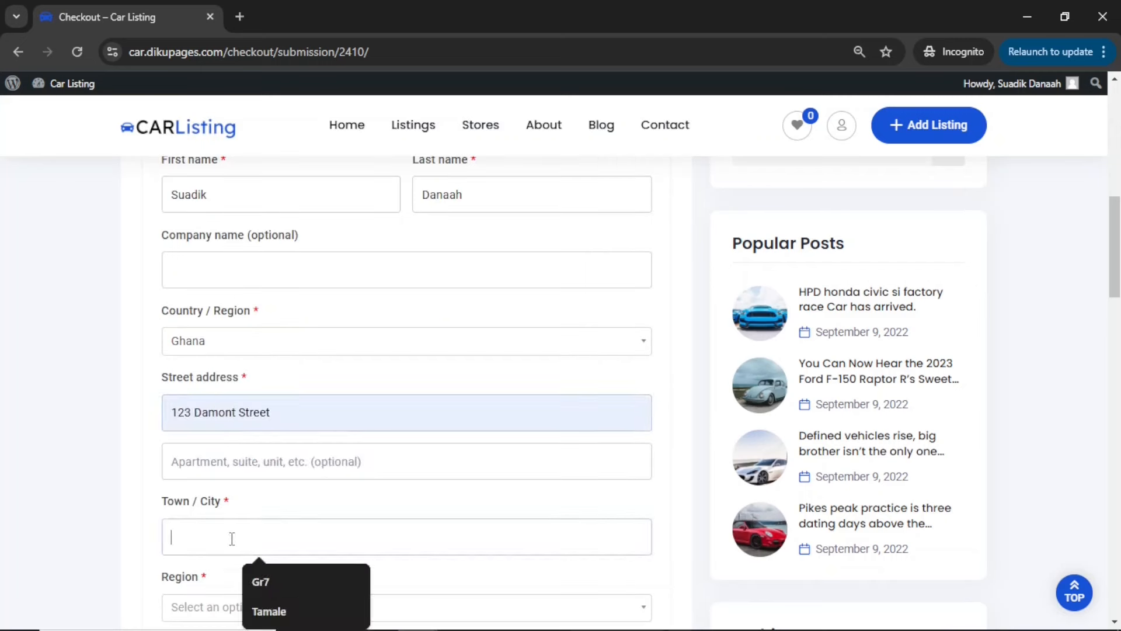
click(266, 610)
Set the billing region to Northern and fill in the phone number
scroll(261, 607, down, 3)
click(240, 408)
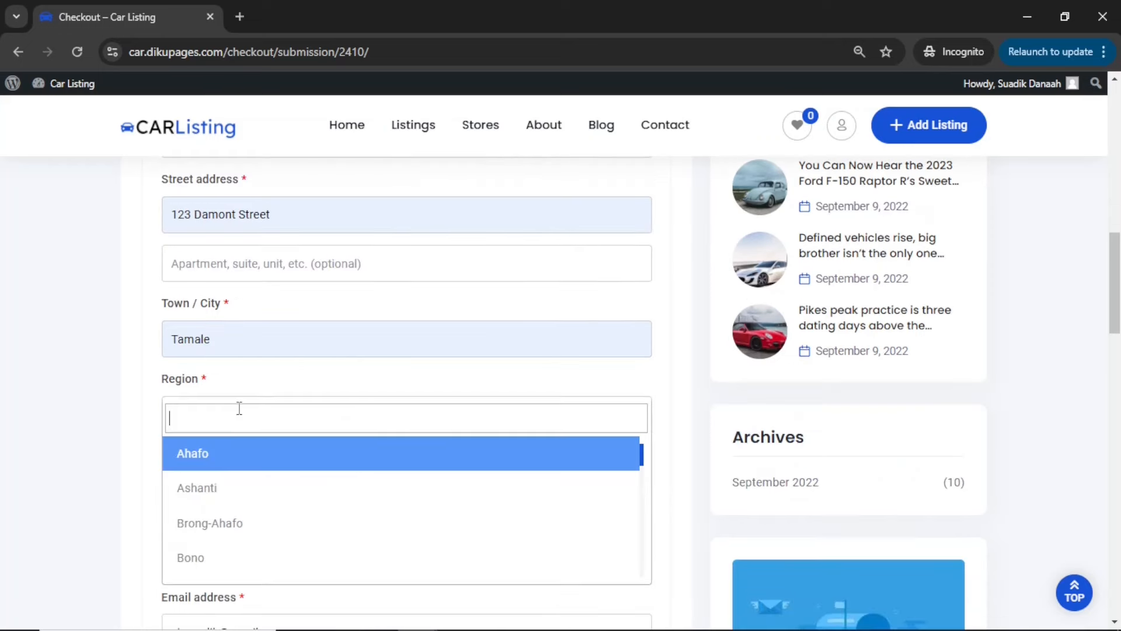
text(nor)
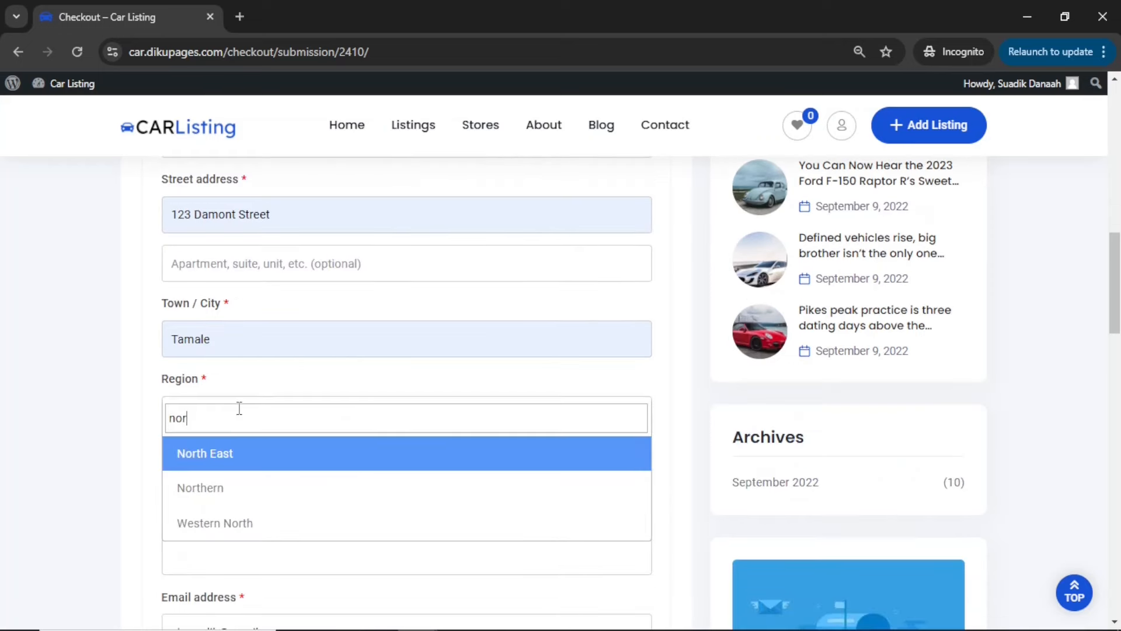
click(216, 487)
scroll(213, 481, down, 1)
click(210, 474)
click(263, 517)
Check the tax and total amounts in the cart totals
scroll(275, 520, down, 6)
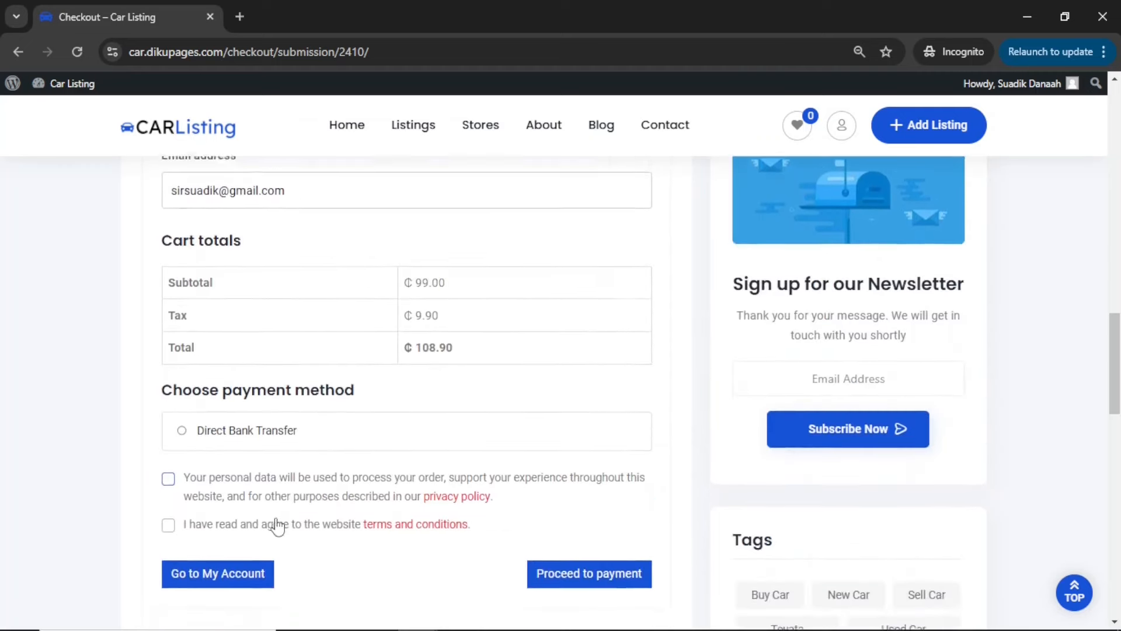
scroll(275, 522, up, 1)
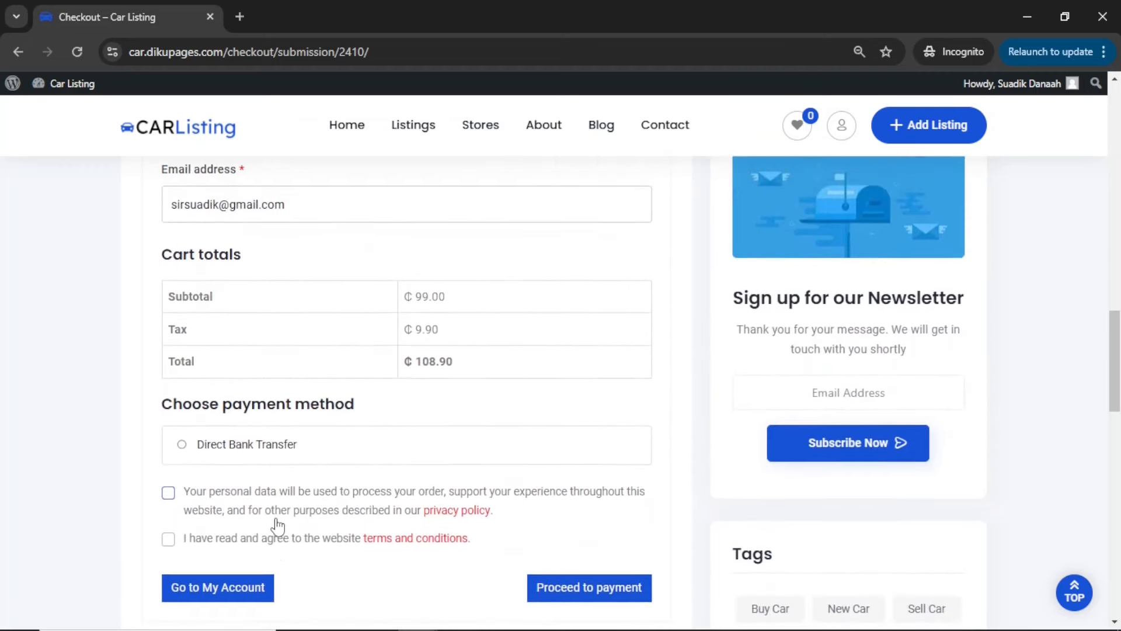
drag(409, 329, 453, 328)
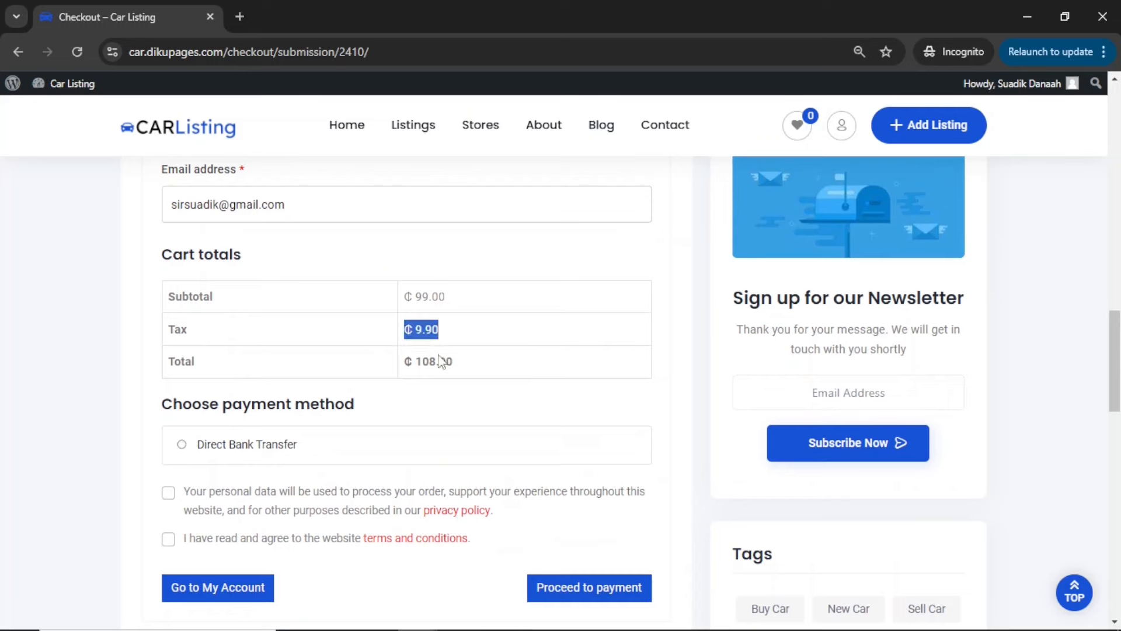
drag(415, 357, 468, 361)
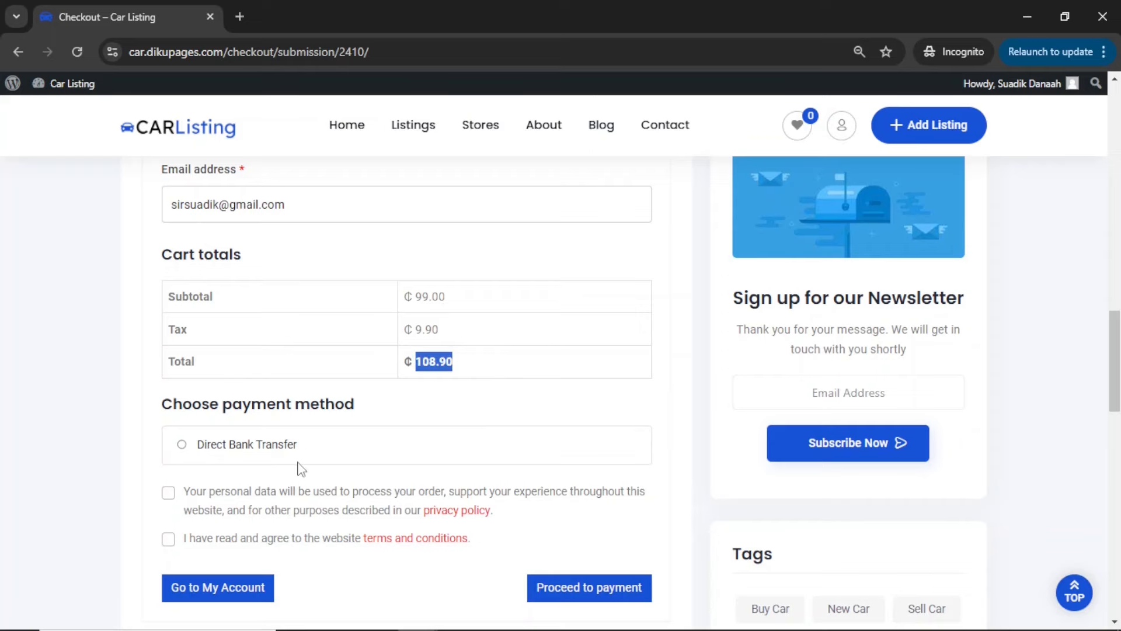
Choose Direct Bank Transfer as payment method, accept the privacy policy and terms, and try to proceed to payment
click(203, 451)
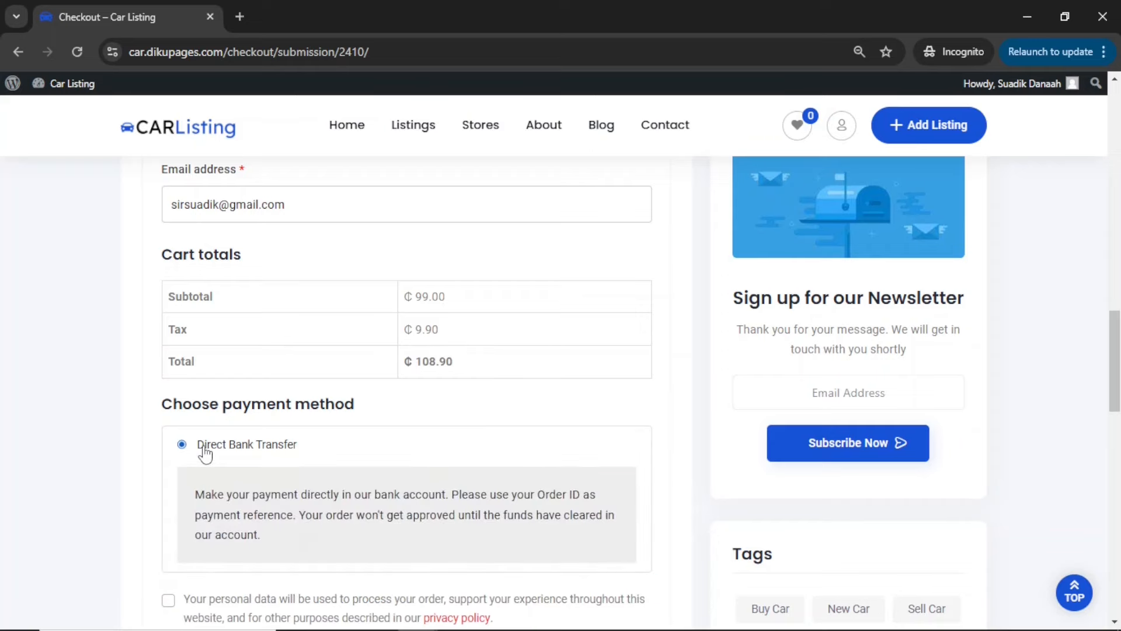
scroll(205, 453, down, 4)
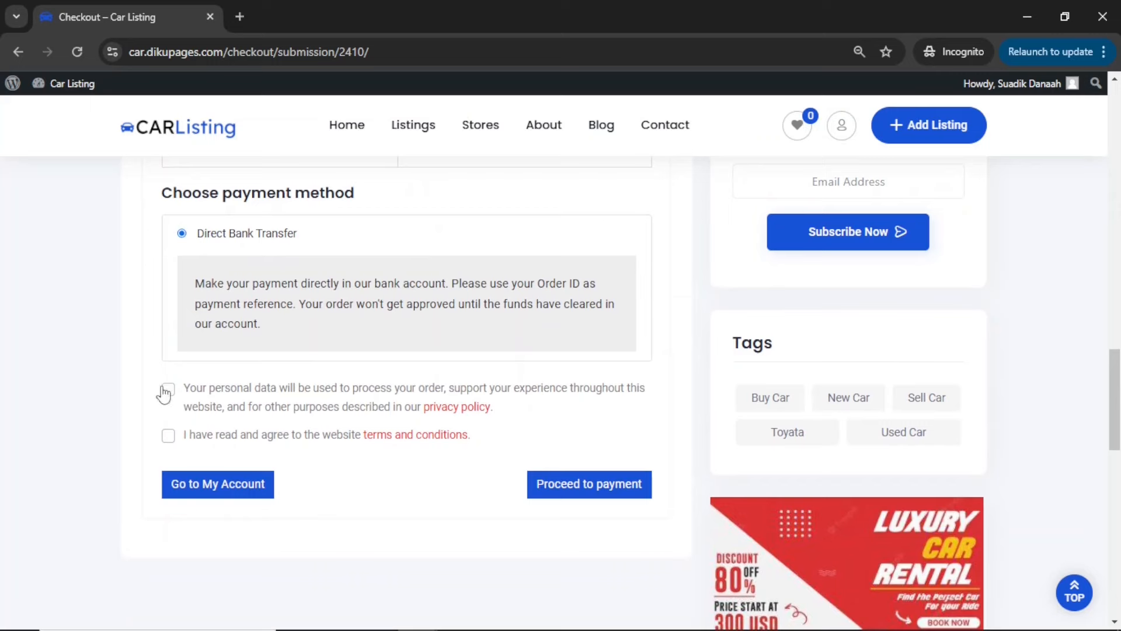
click(169, 389)
click(168, 435)
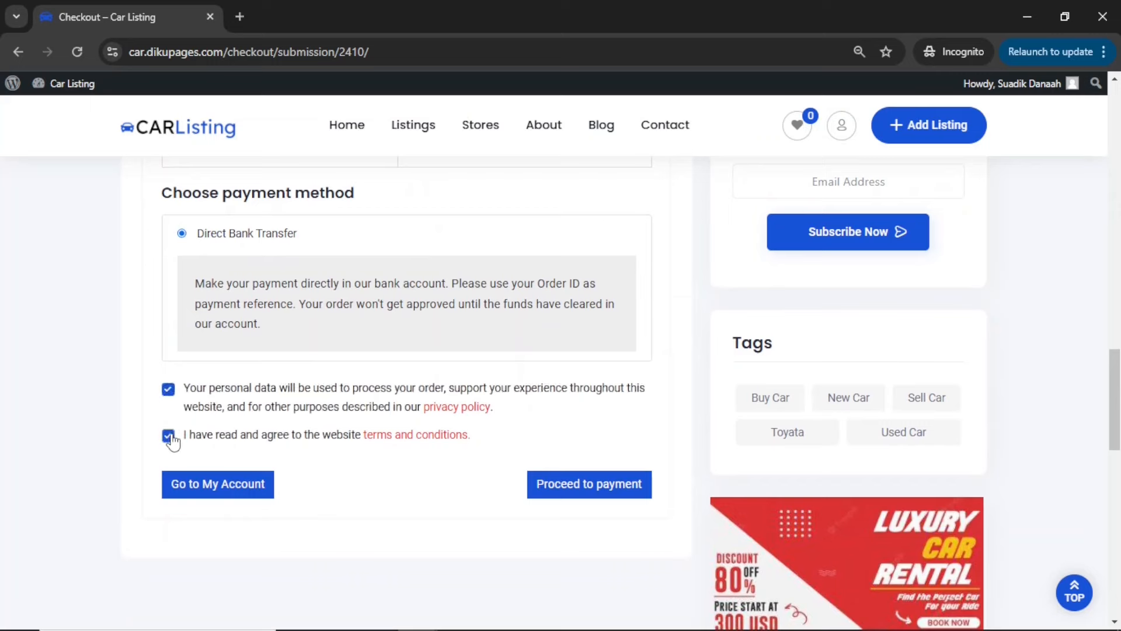
click(589, 492)
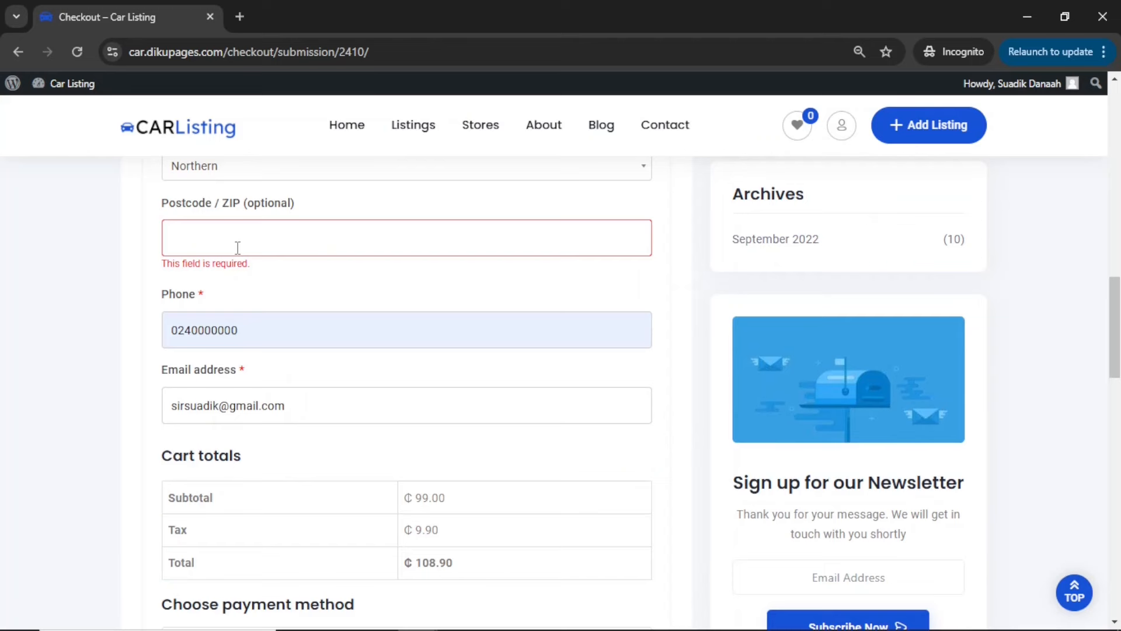
Fill in the billing postcode and submit the order for payment
text(00233)
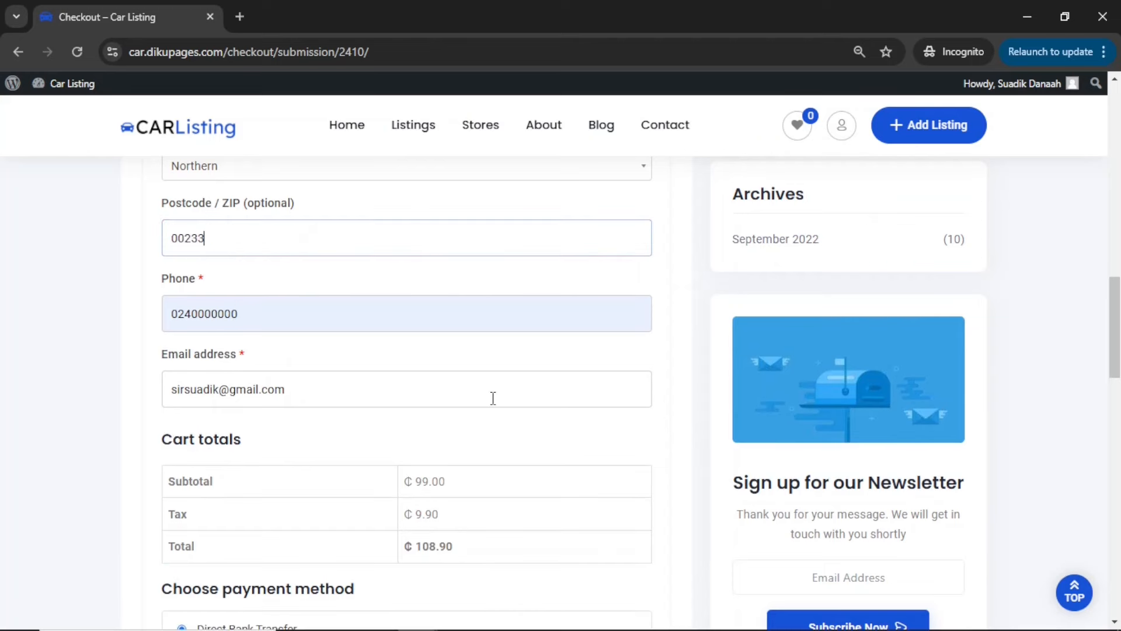
scroll(493, 398, down, 5)
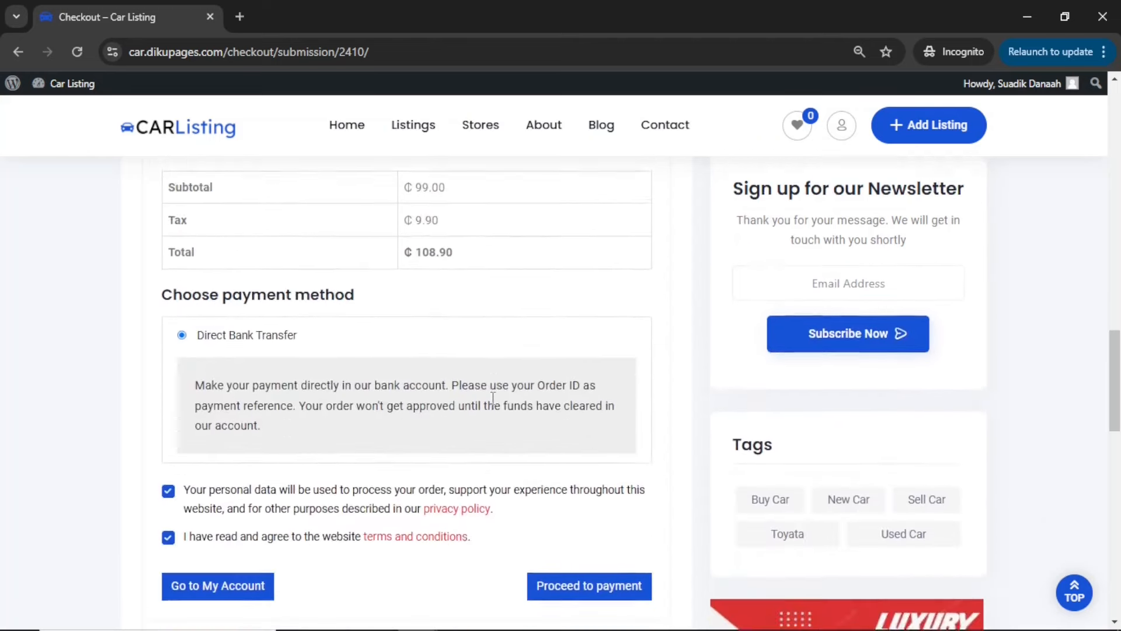
click(569, 525)
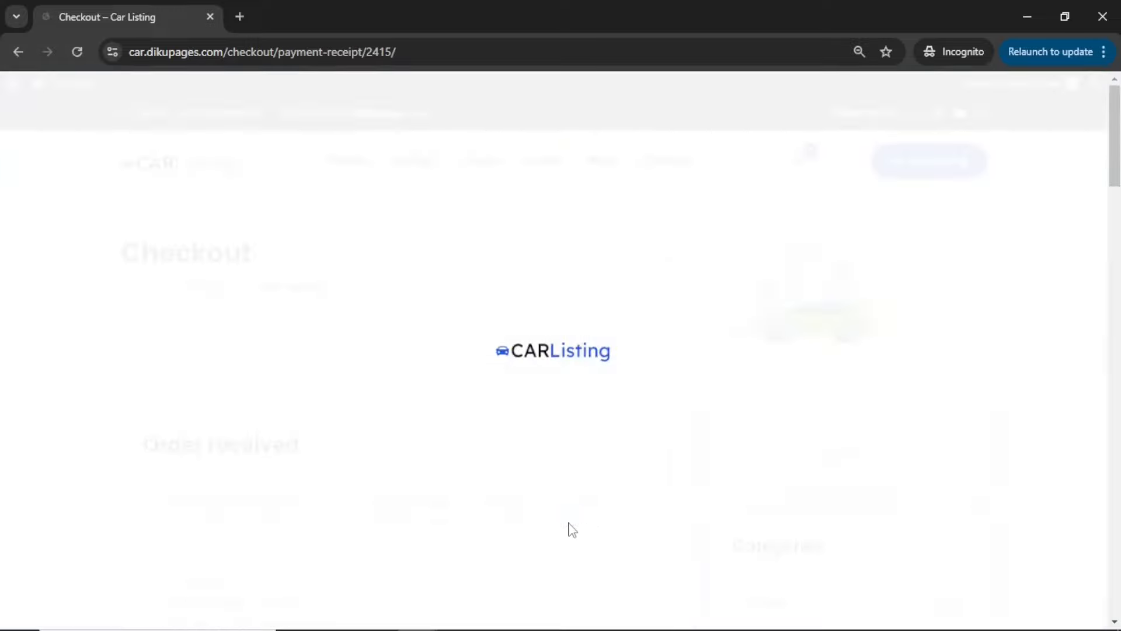
Review the payment receipt's bank account details, payment status, pricing option and billing address
scroll(572, 530, down, 3)
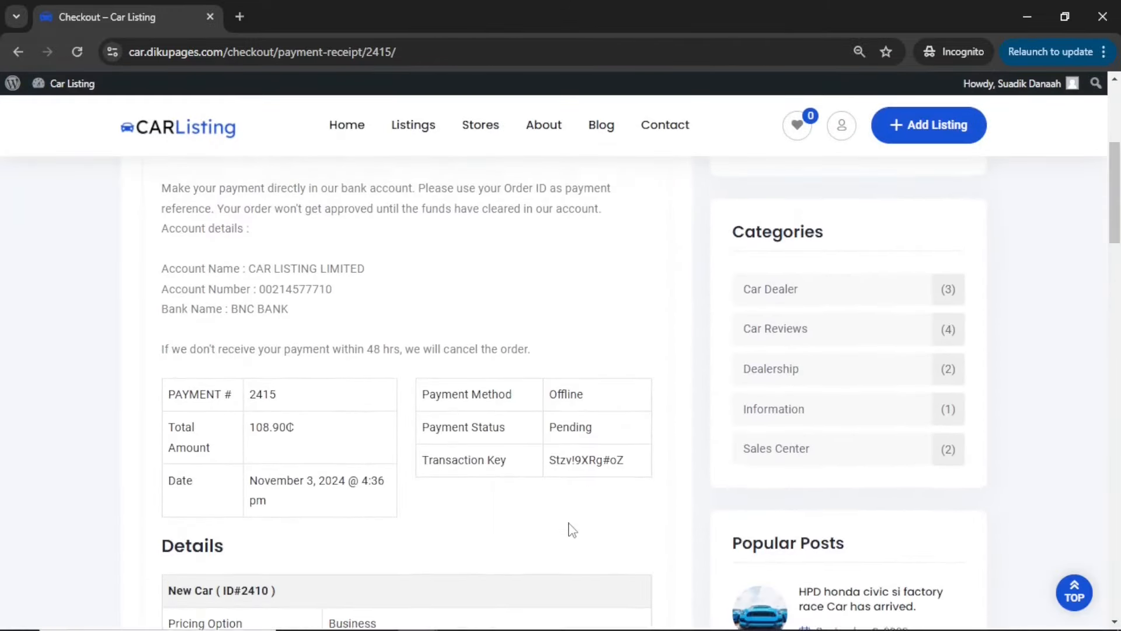
scroll(571, 528, up, 1)
drag(163, 340, 311, 385)
scroll(446, 400, down, 6)
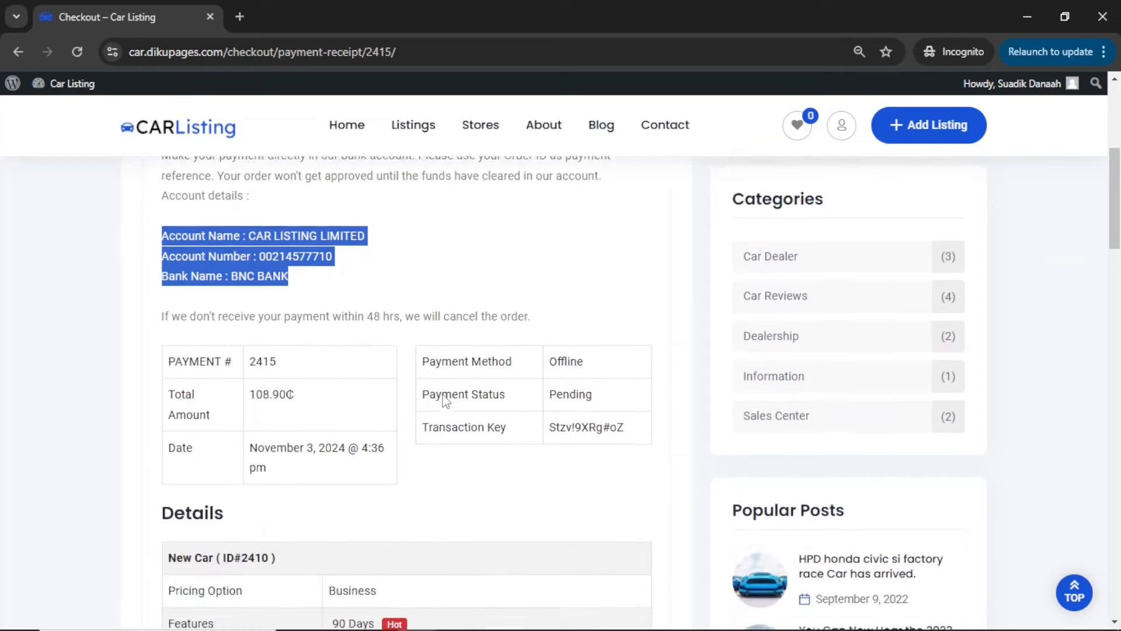
scroll(446, 401, down, 2)
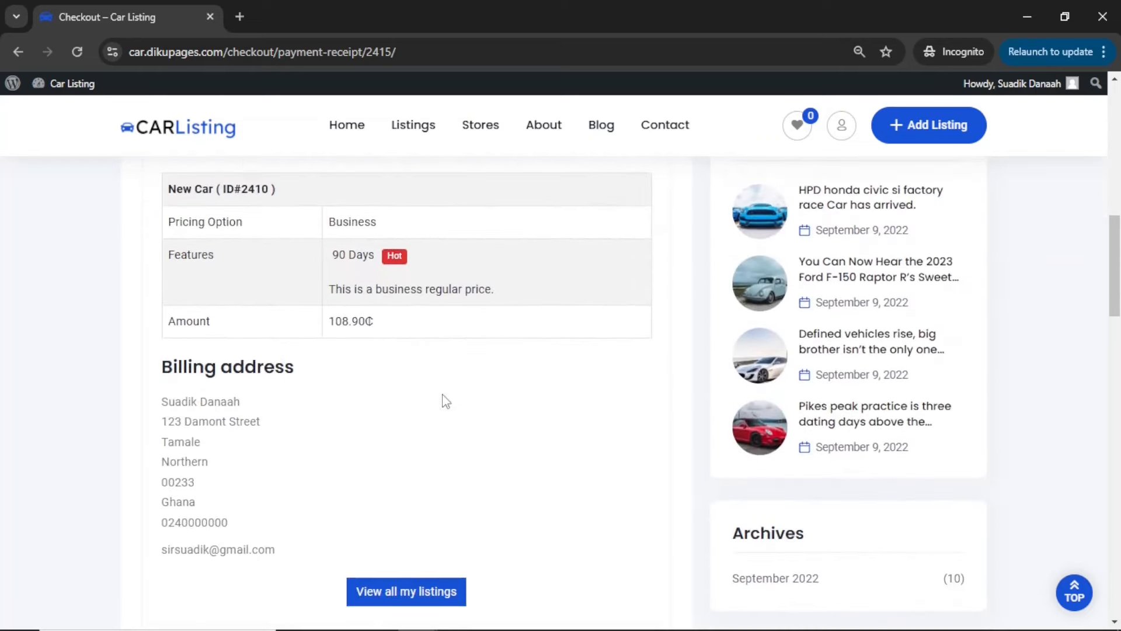
scroll(446, 401, up, 3)
scroll(446, 401, up, 1)
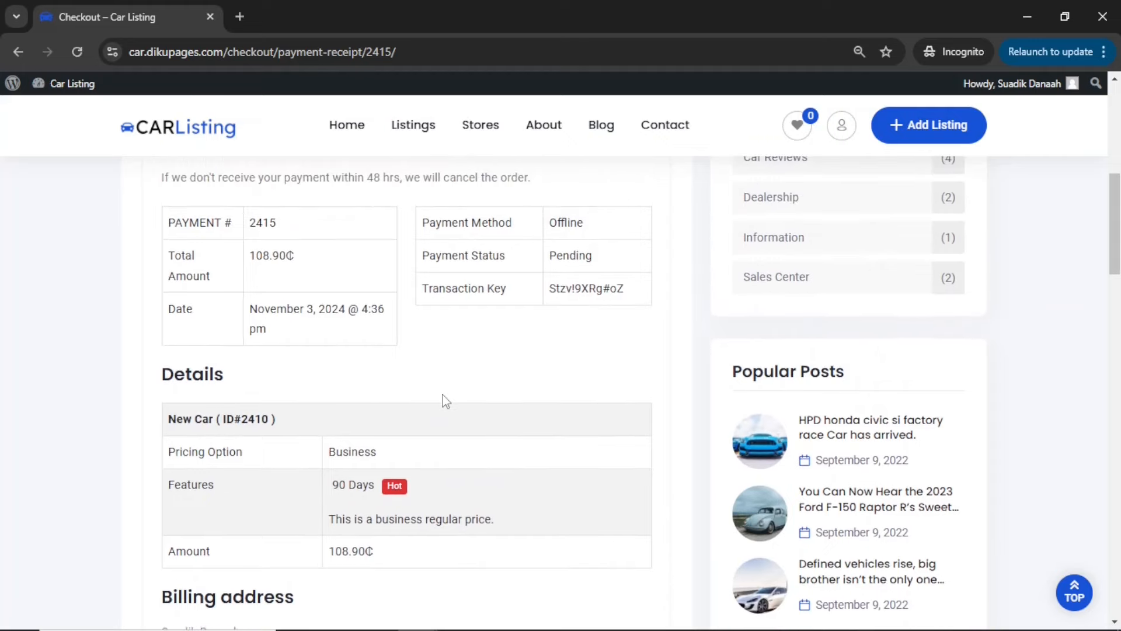
Switch to the admin site and open the pending regular order in the payment history
click(1023, 19)
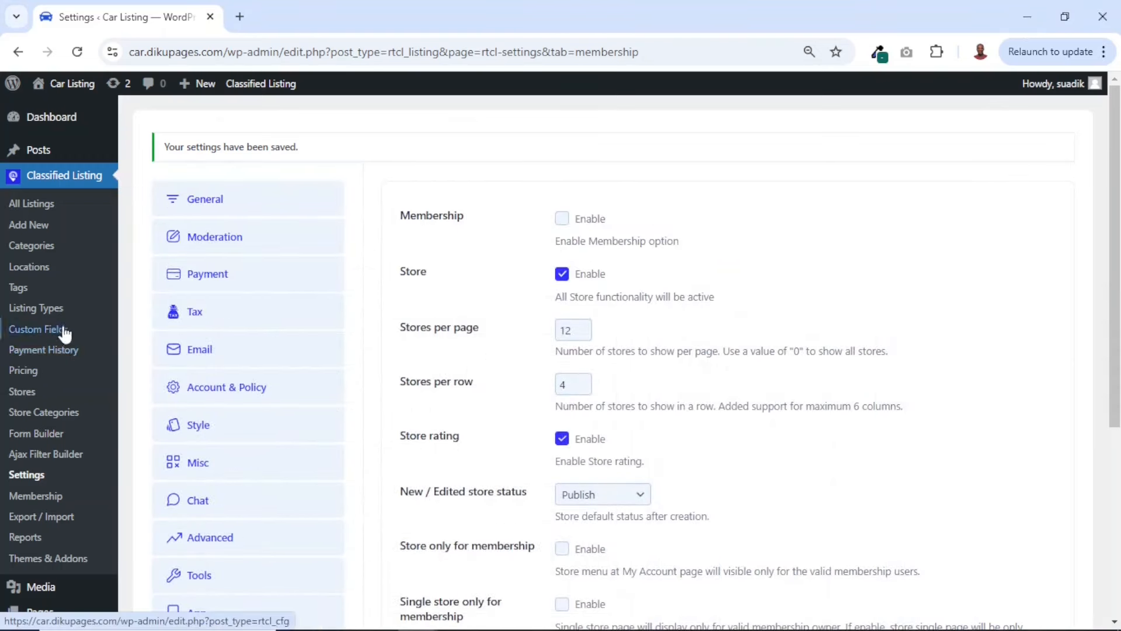
click(51, 355)
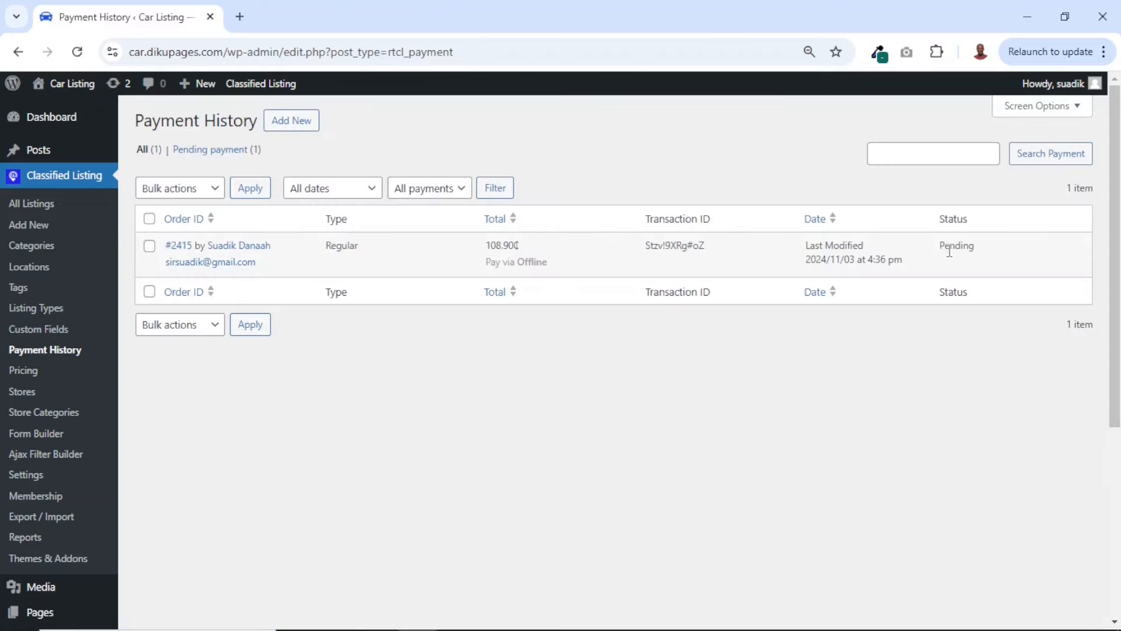
double_click(955, 246)
click(178, 249)
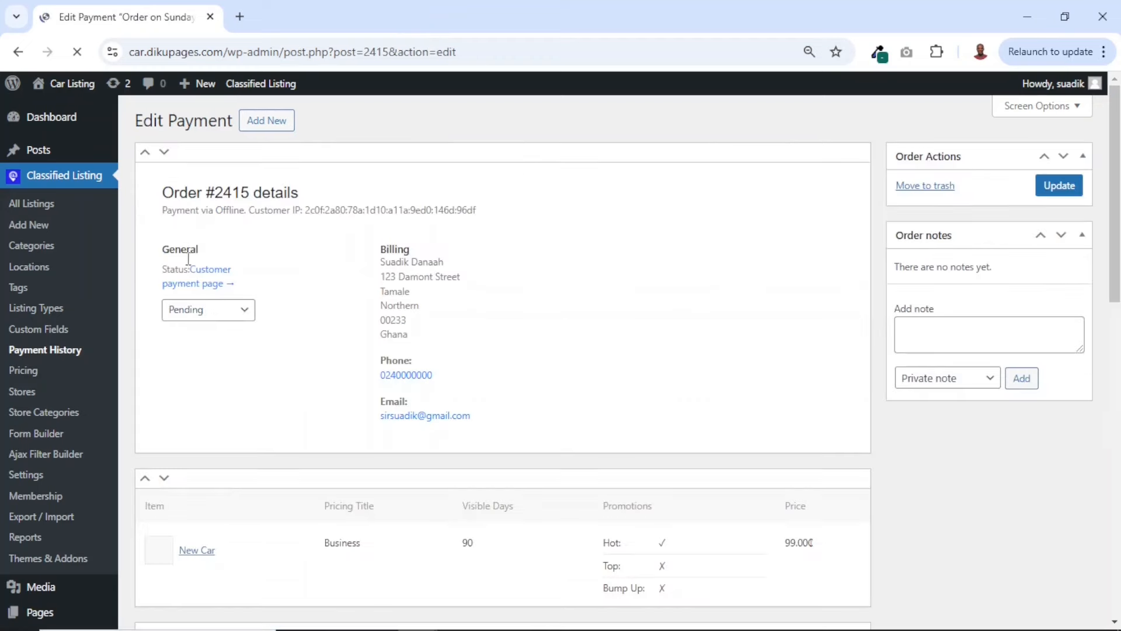
Set the order's payment status to Completed, update the order and check its promotions
click(218, 312)
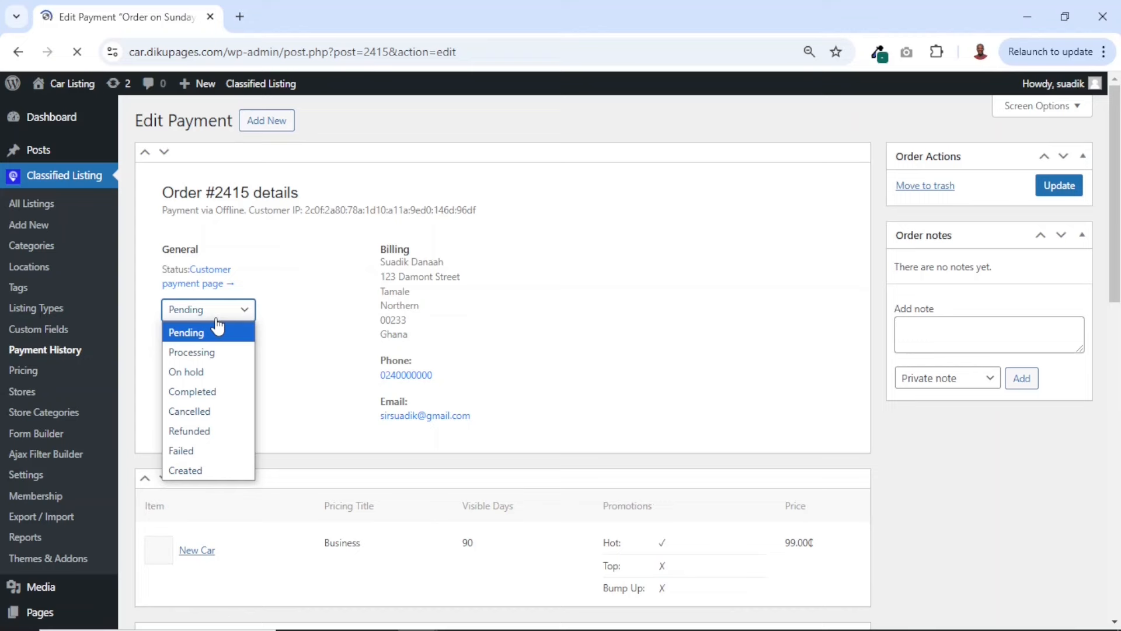
click(192, 392)
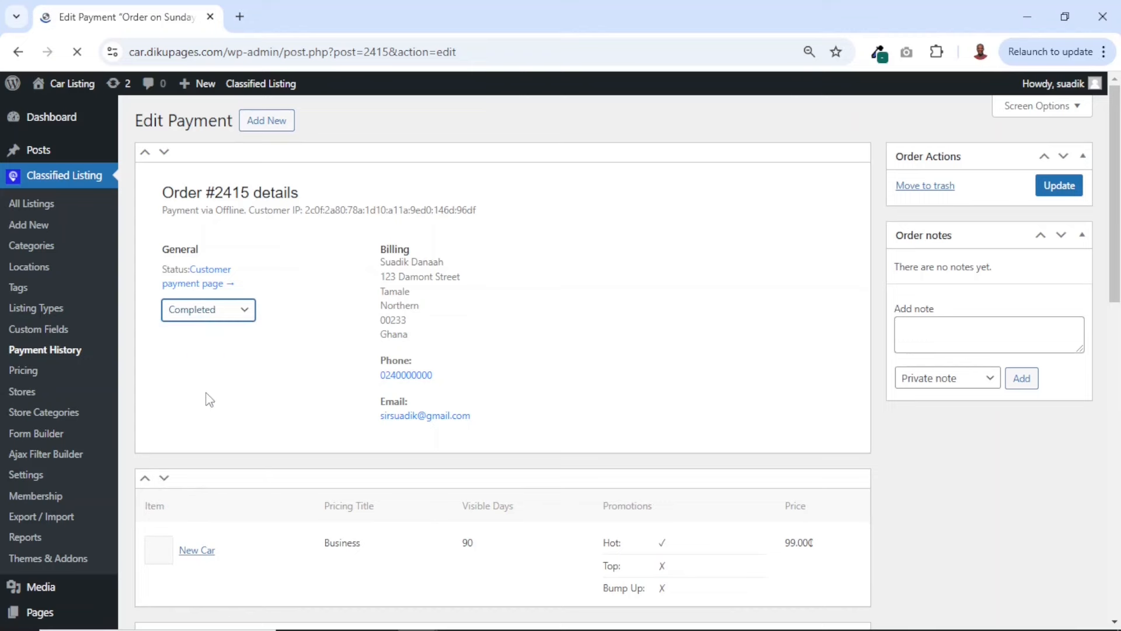
click(1054, 196)
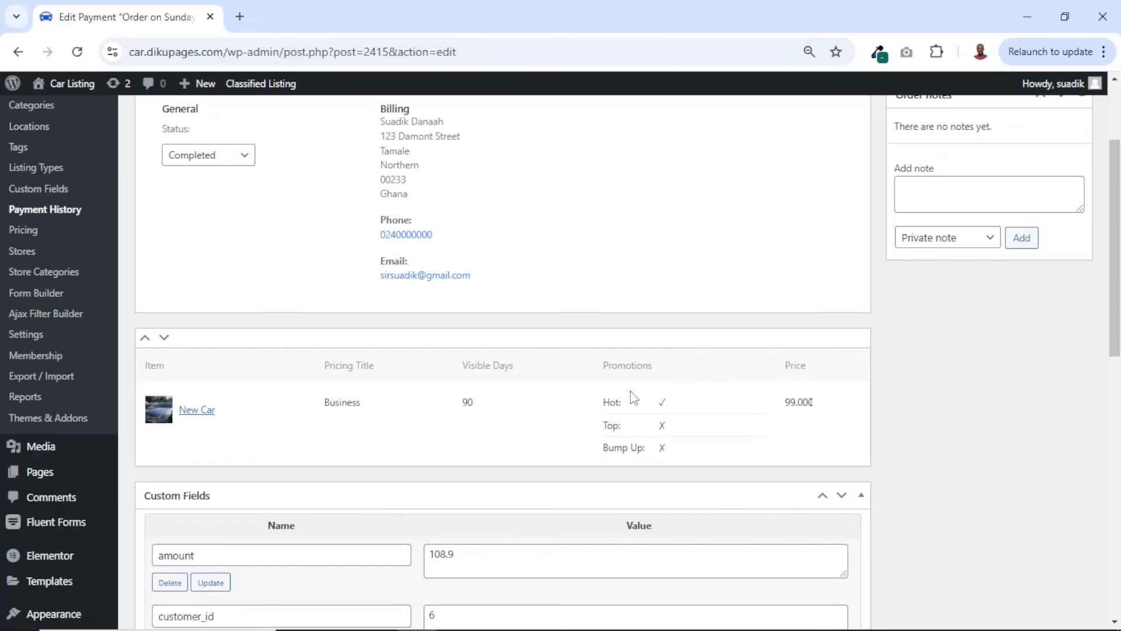
drag(605, 403, 685, 403)
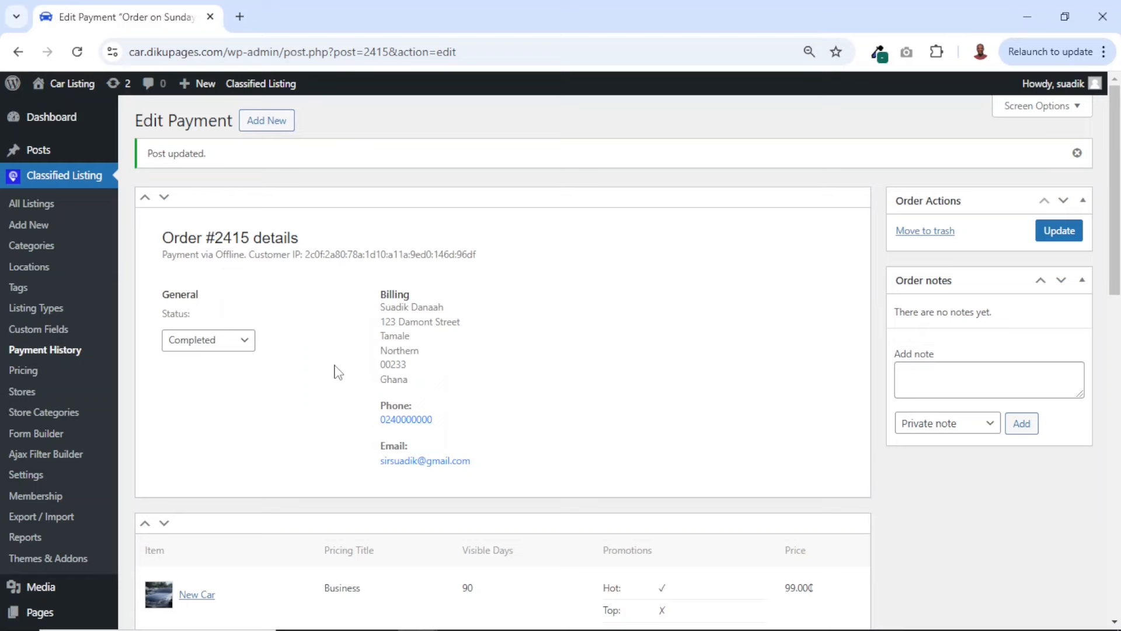
Open the New Car listing for editing, overwrite its default publish settings and mark it as Hot
click(31, 206)
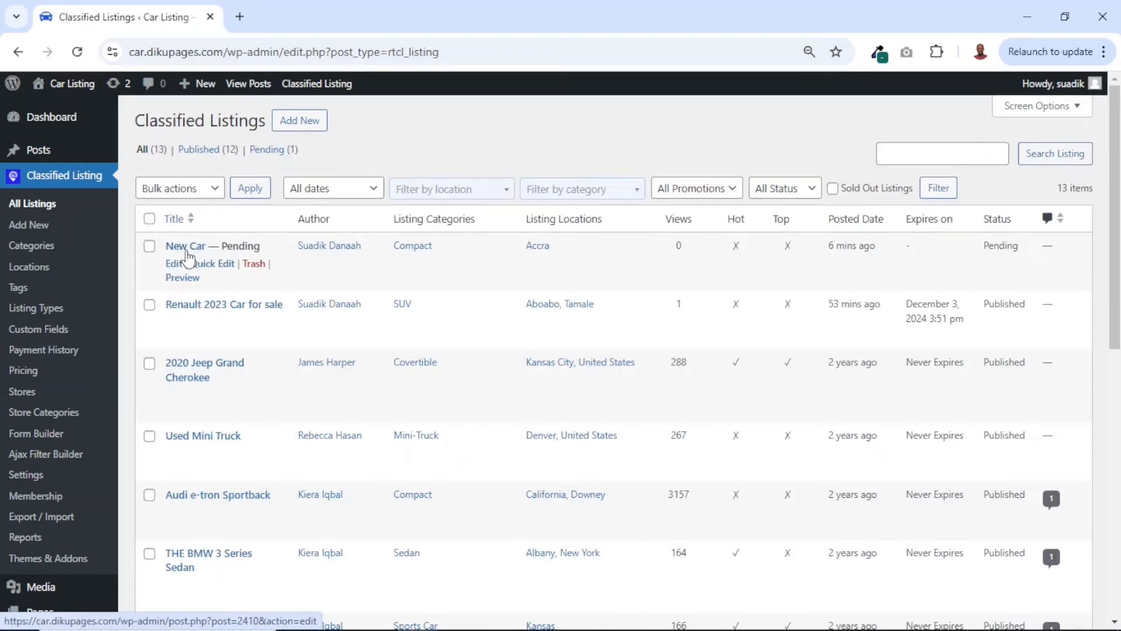
click(199, 246)
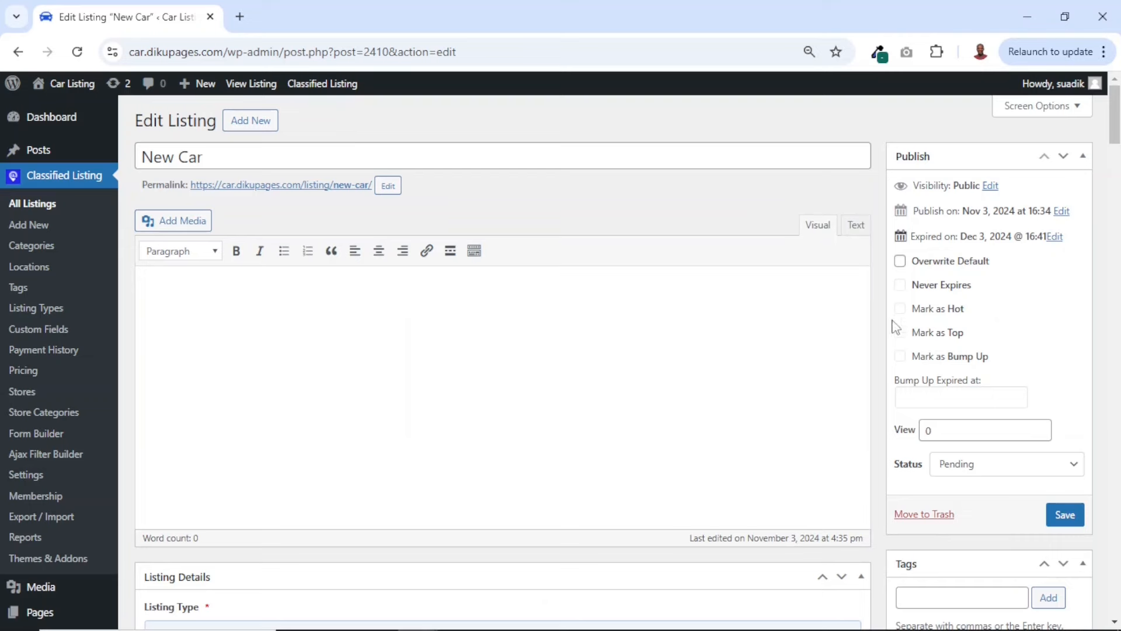
click(900, 262)
Set the New Car listing's status to Published and save the listing
click(979, 475)
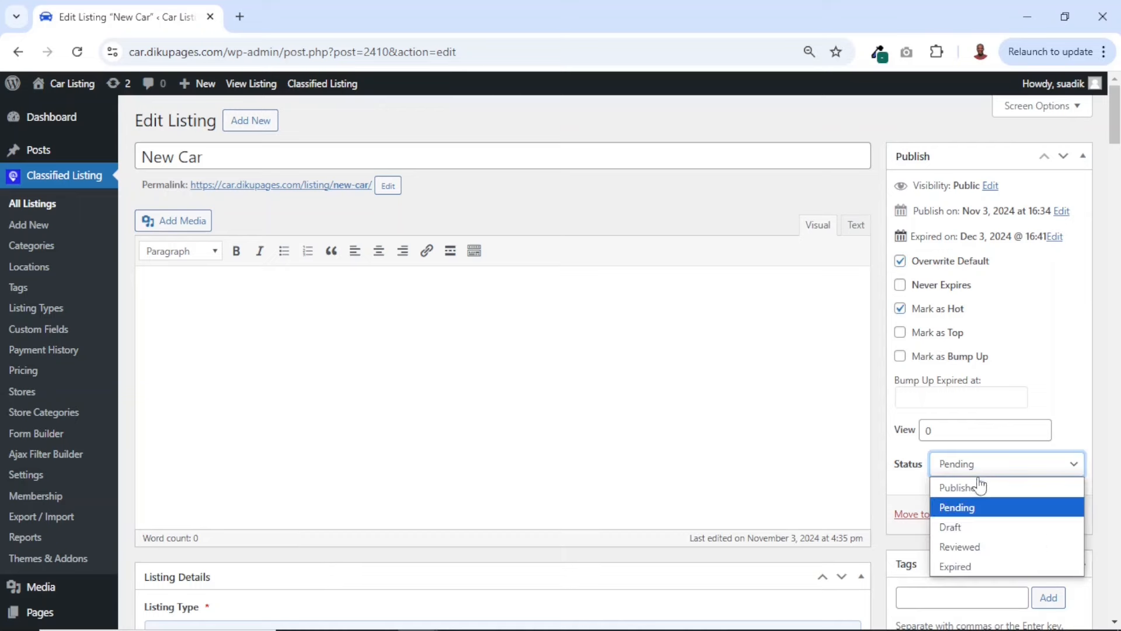
click(976, 488)
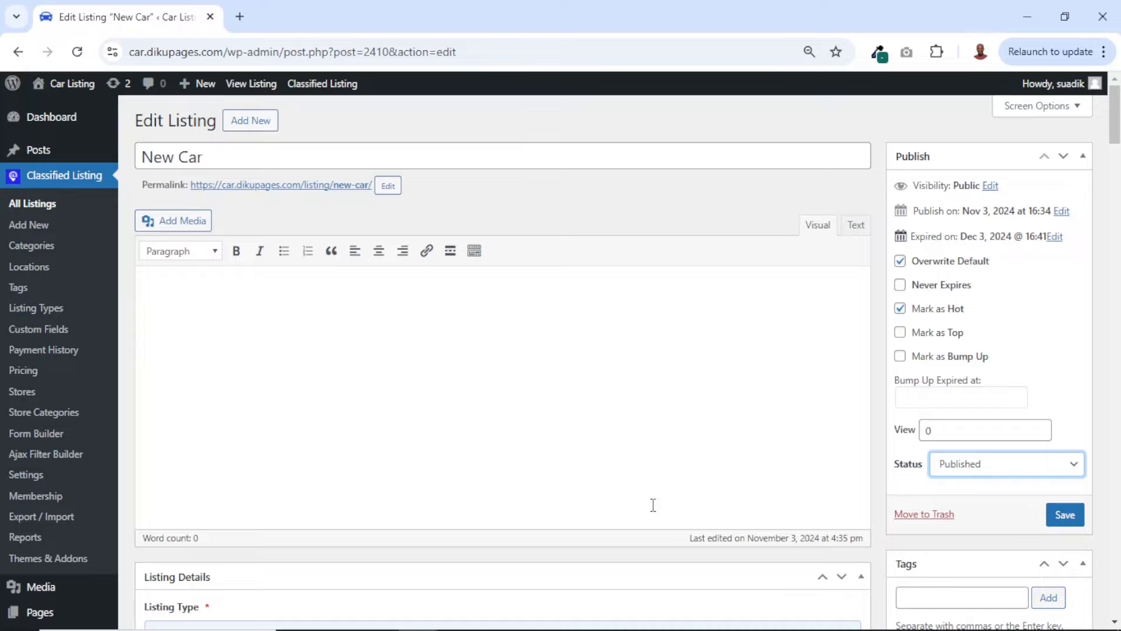
scroll(653, 507, down, 20)
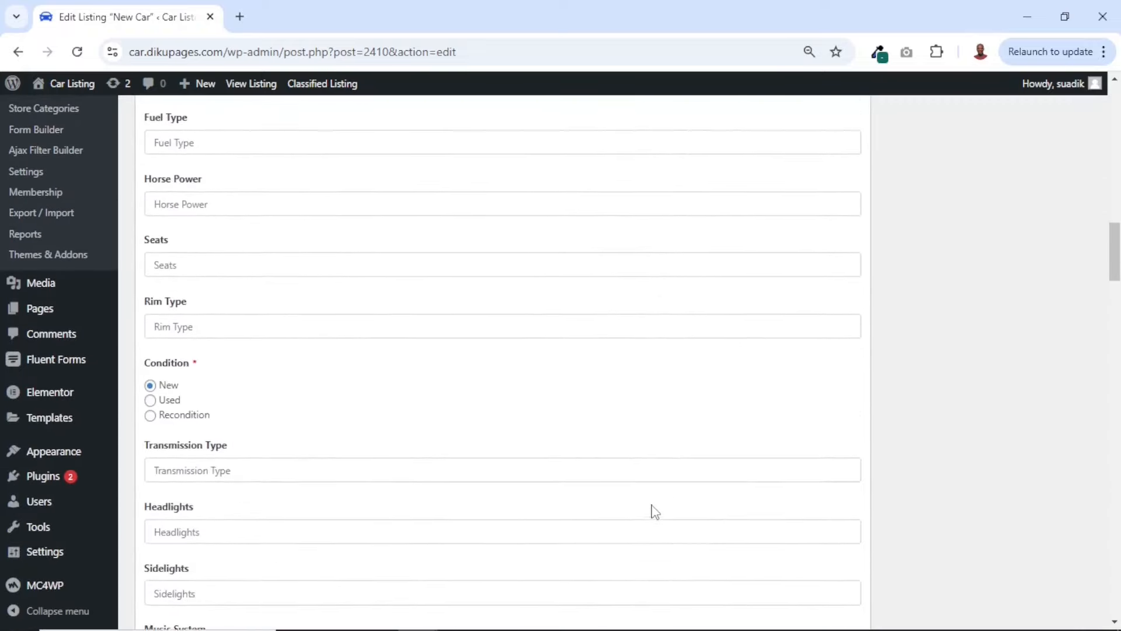
scroll(654, 511, up, 20)
scroll(654, 511, down, 5)
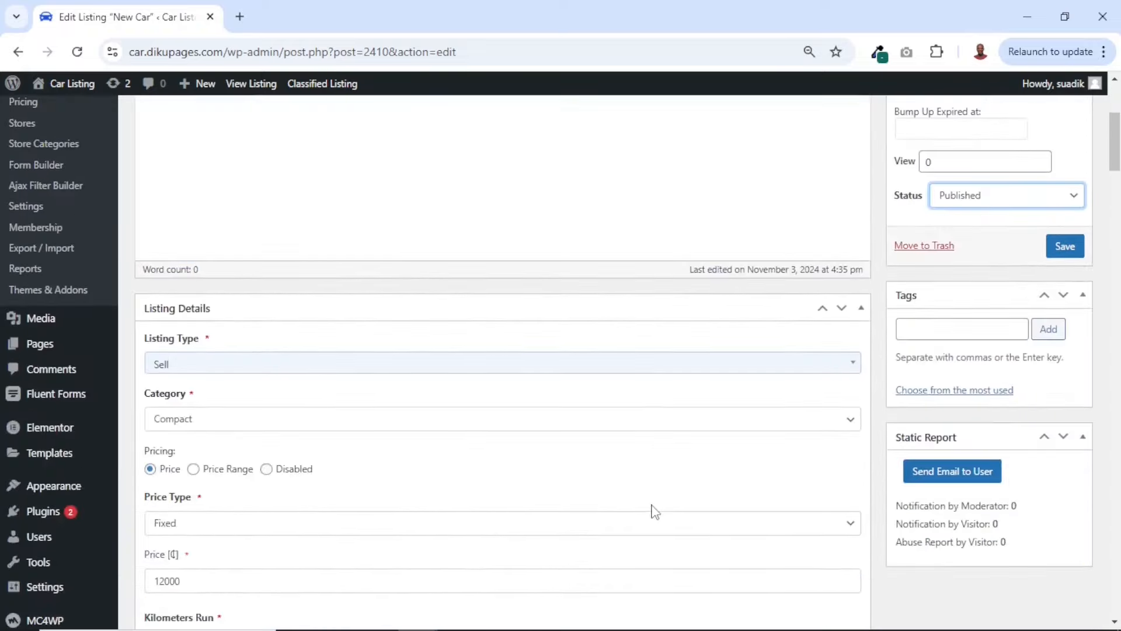
scroll(654, 511, up, 5)
click(1061, 515)
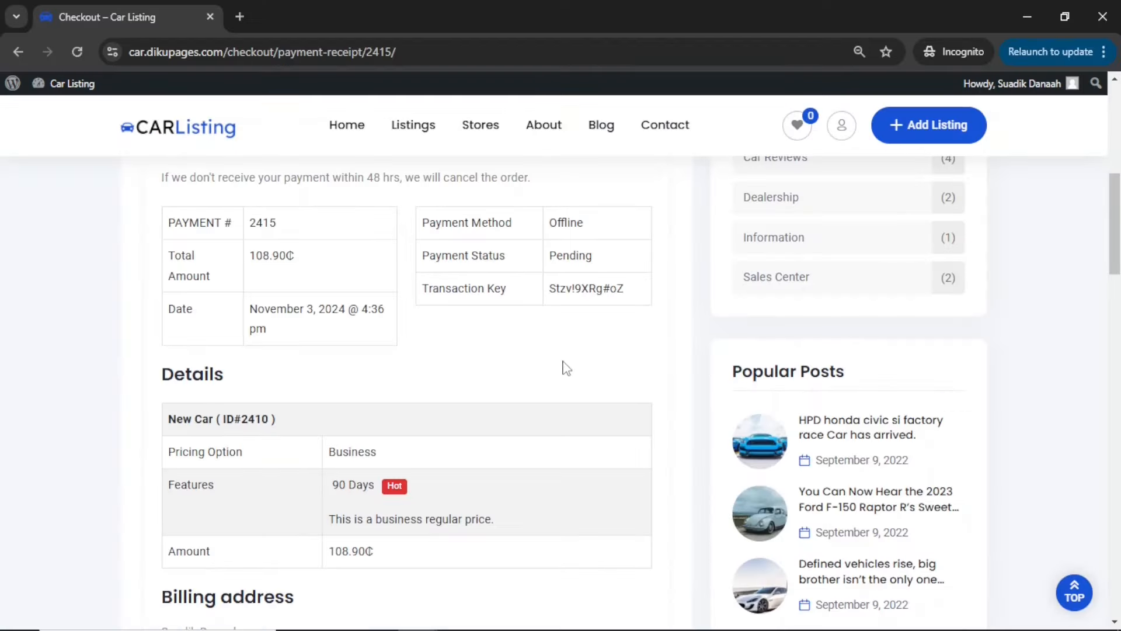
Open the New Car listing from the customer's account on the front end and examine its photos, price and details
scroll(564, 368, up, 10)
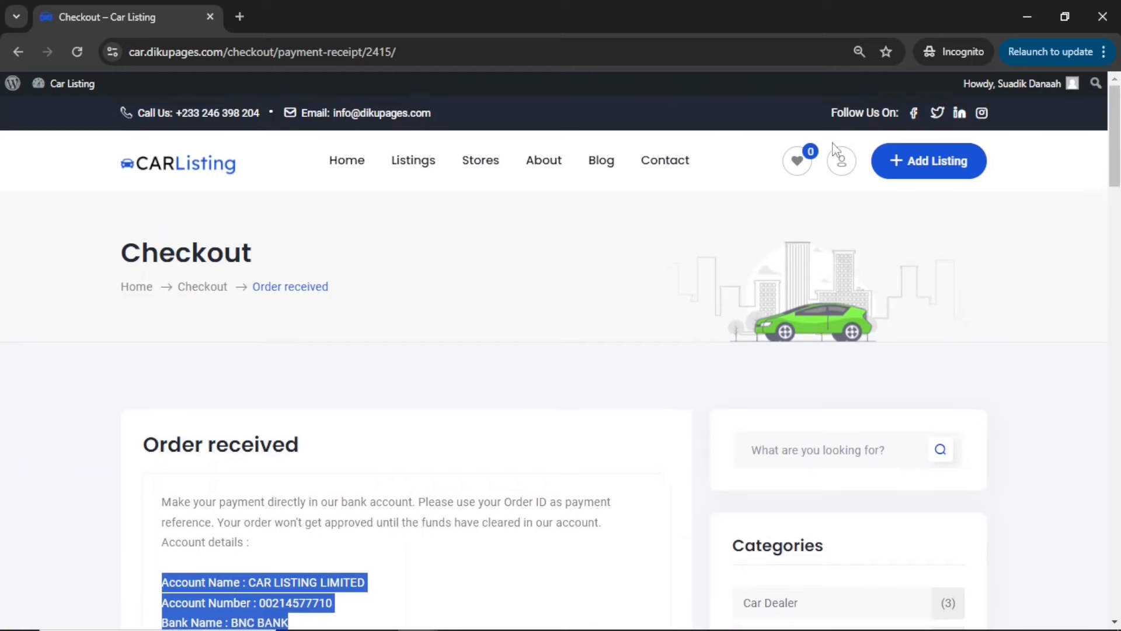
click(845, 166)
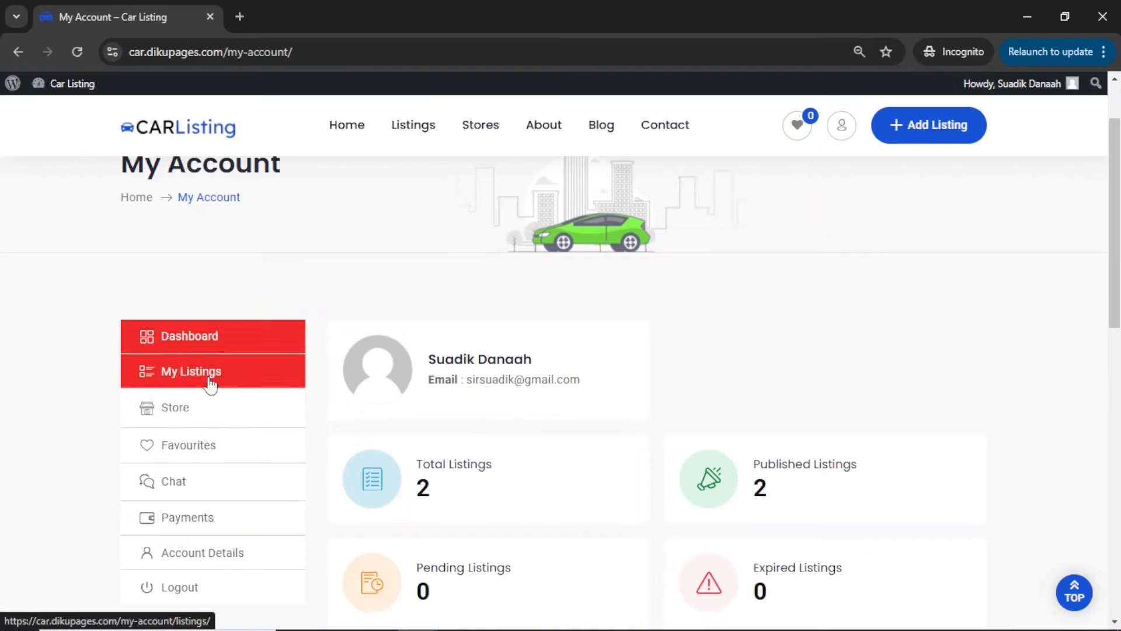
click(211, 380)
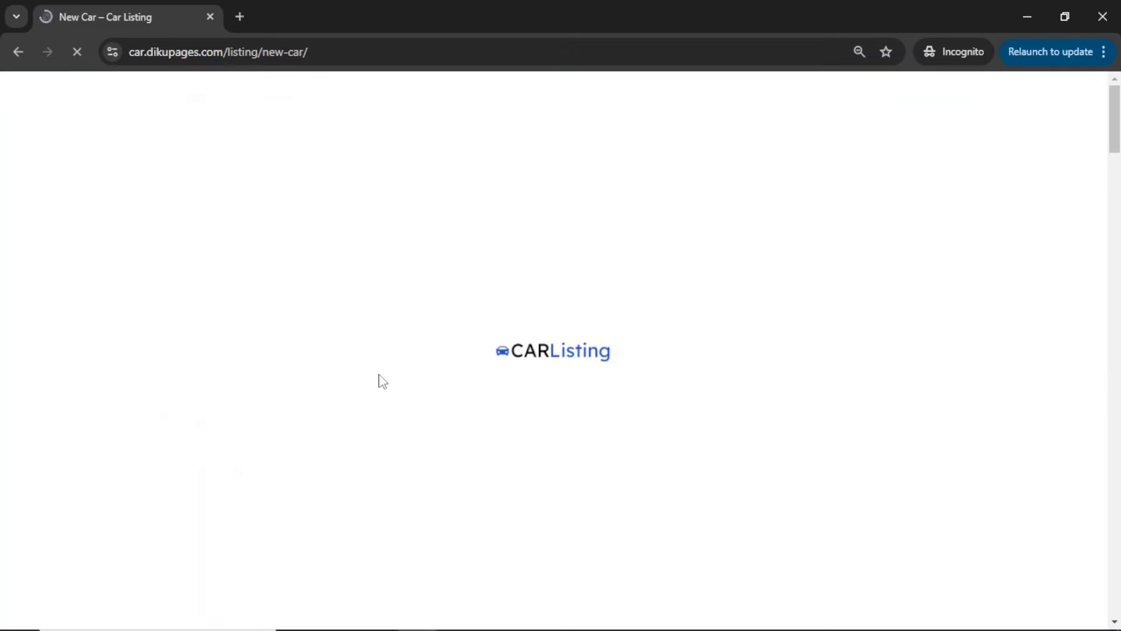
scroll(678, 476, down, 2)
scroll(678, 482, down, 3)
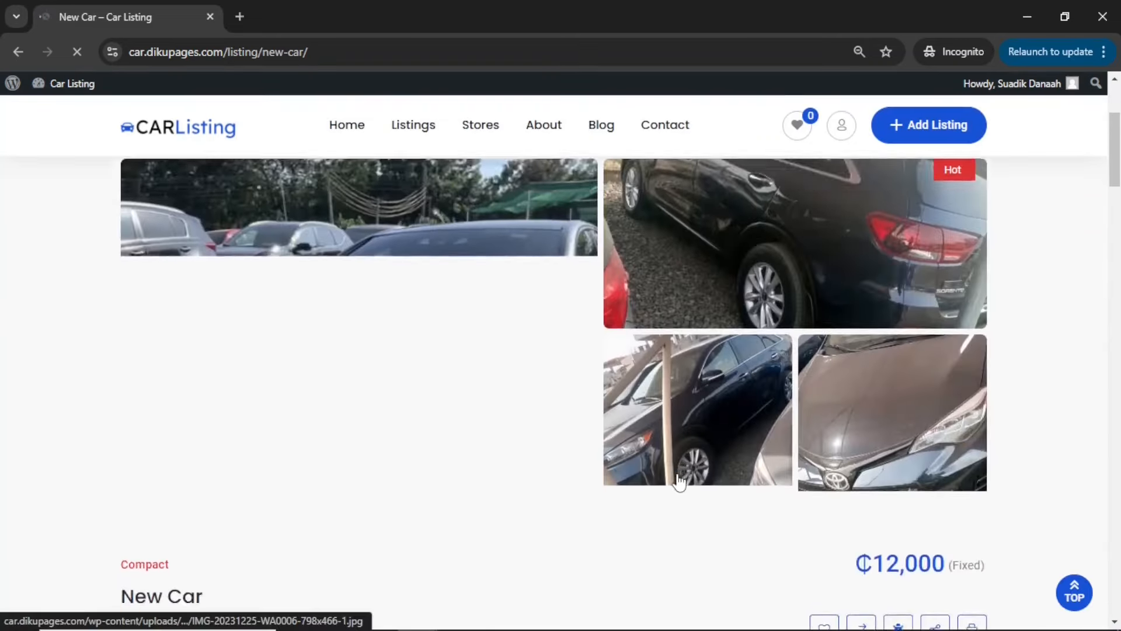
scroll(678, 481, up, 4)
scroll(678, 482, down, 2)
scroll(678, 482, down, 8)
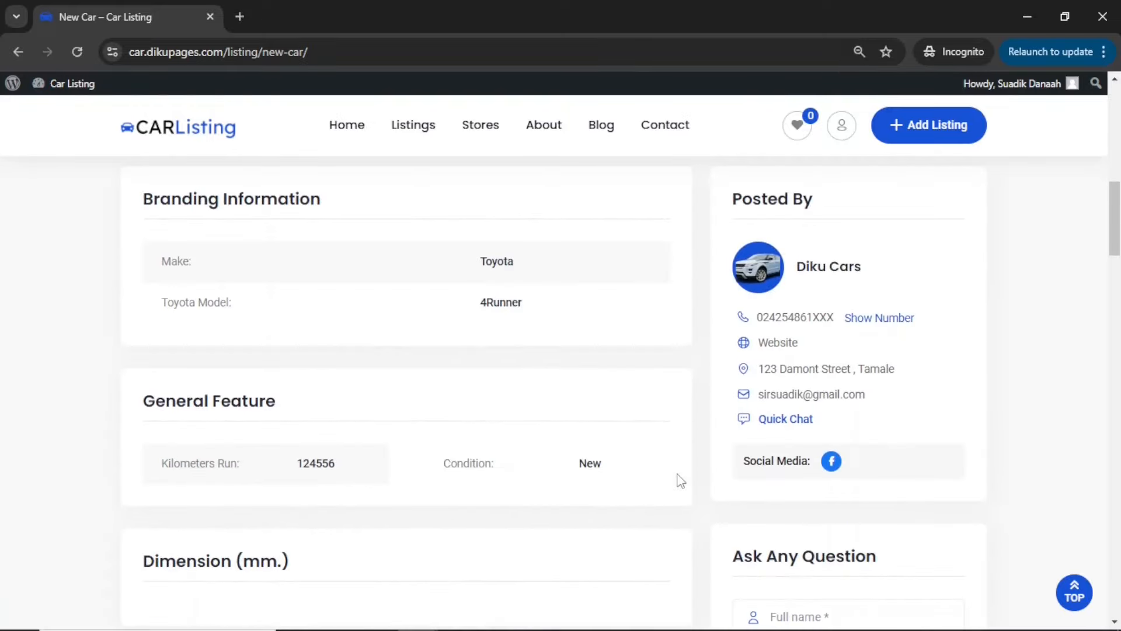
Switch back to the admin site, enable the Membership option in the Classified Listing settings and save the changes
key(alt+Tab)
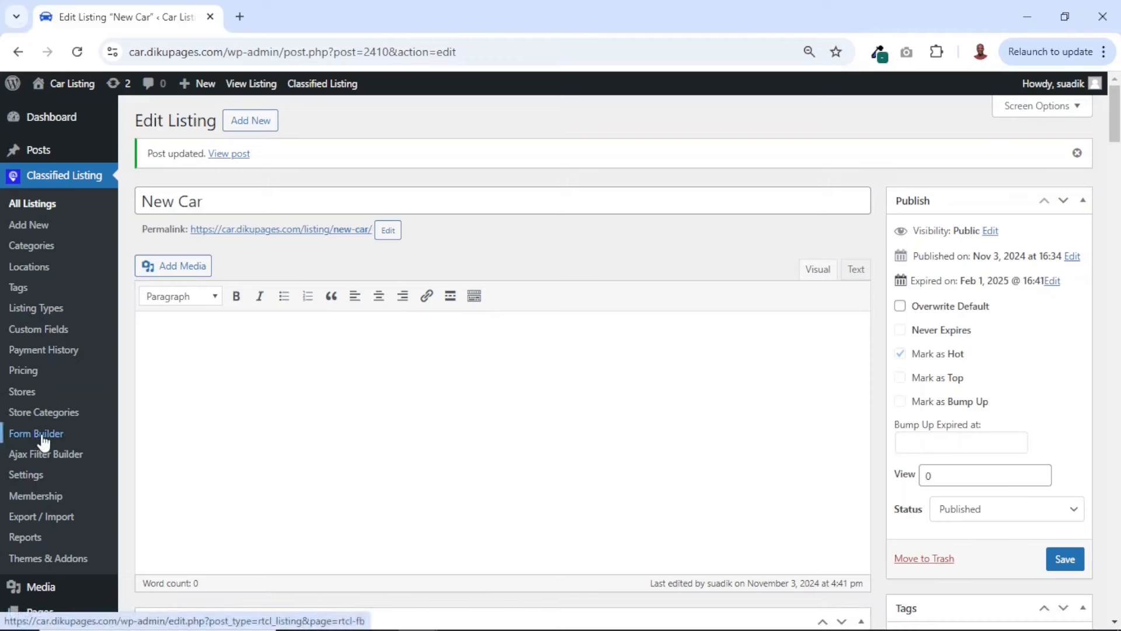
click(27, 478)
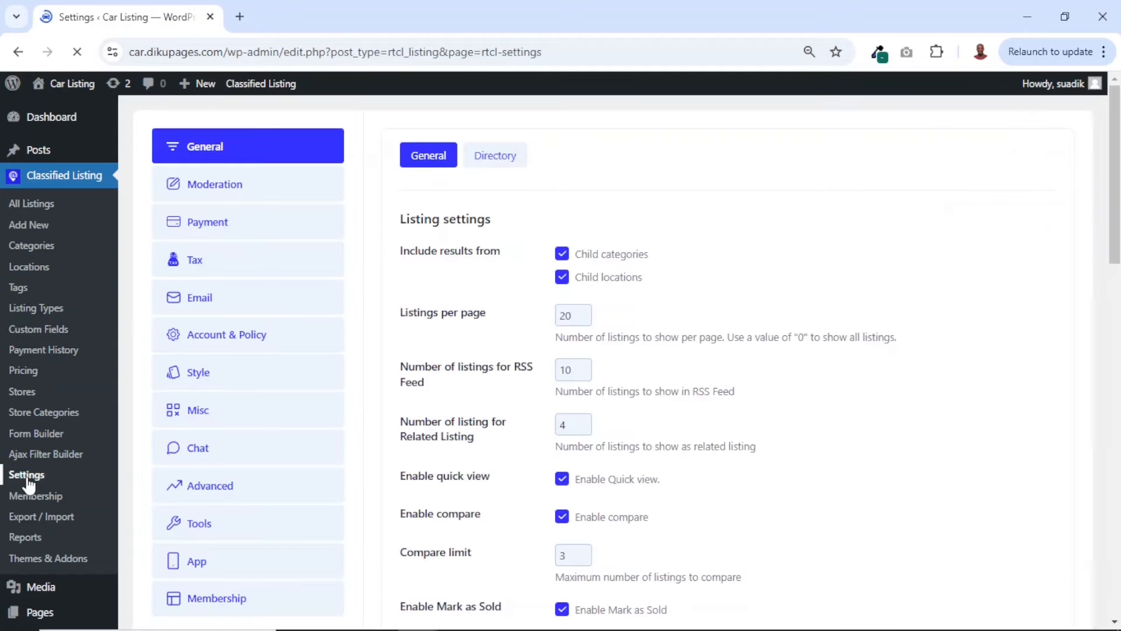
click(212, 605)
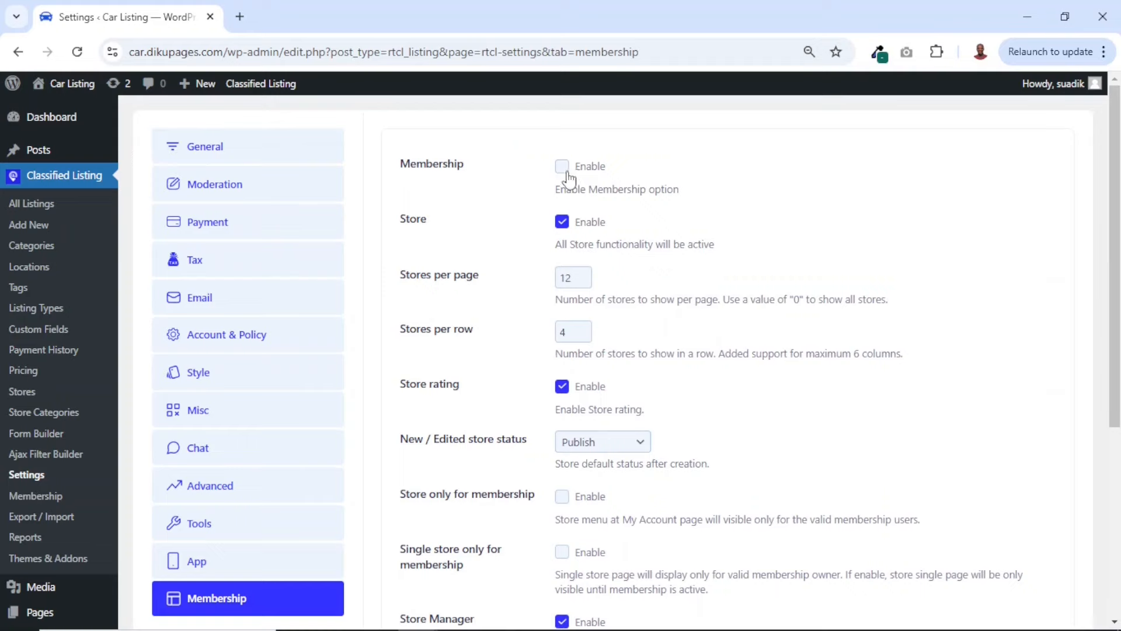
scroll(549, 386, down, 5)
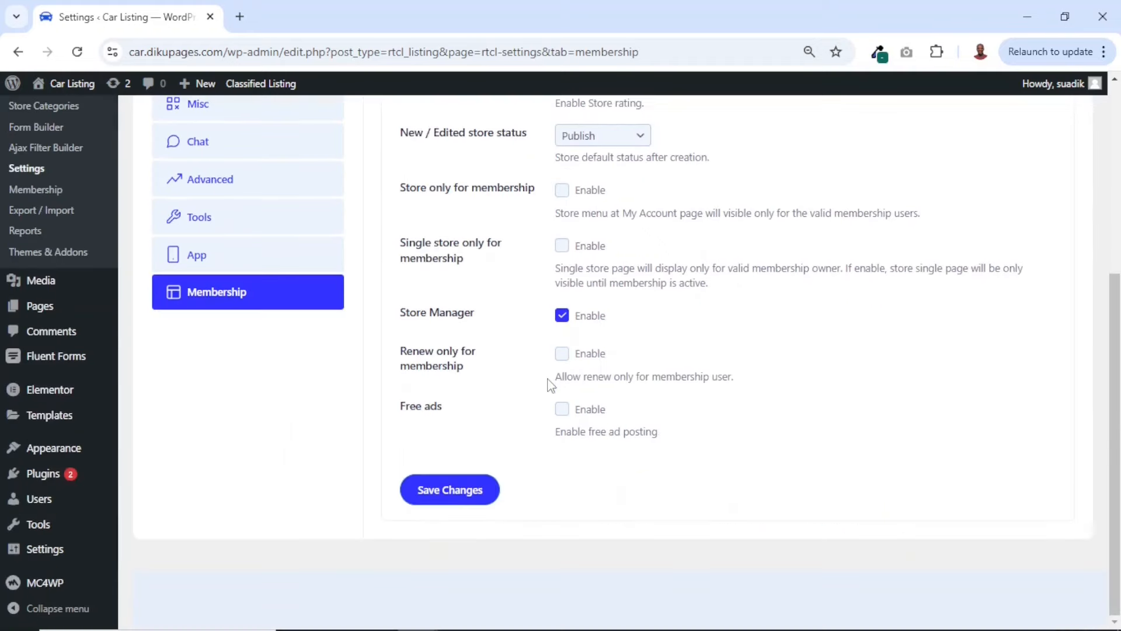
click(466, 495)
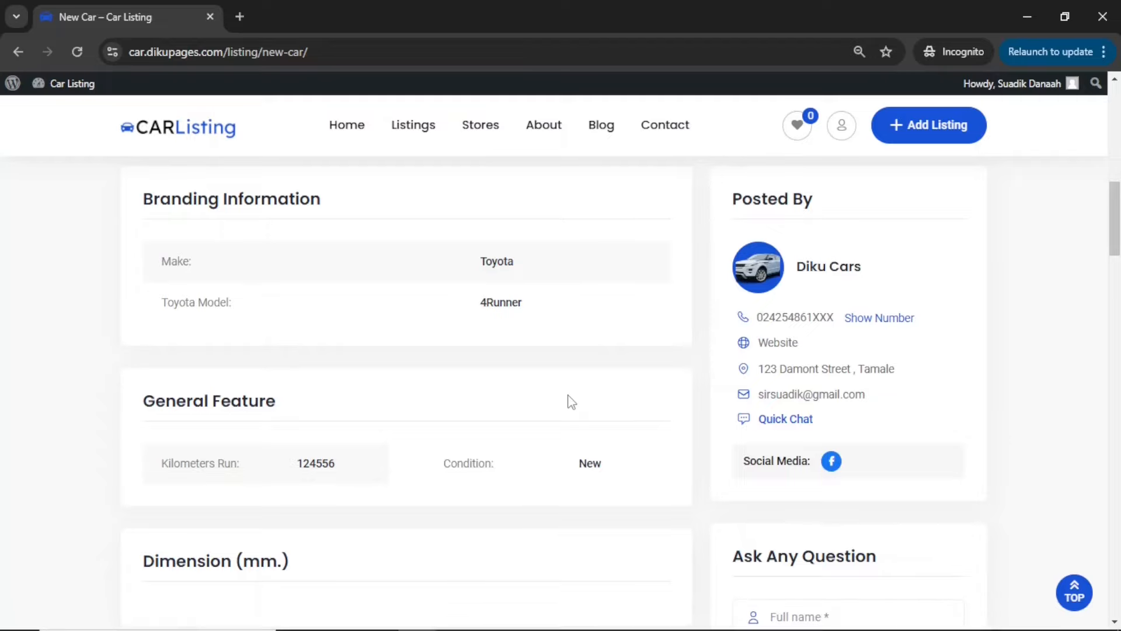
Start adding a listing on the front end, continue to the membership checkout and select Package 3
scroll(567, 394, up, 10)
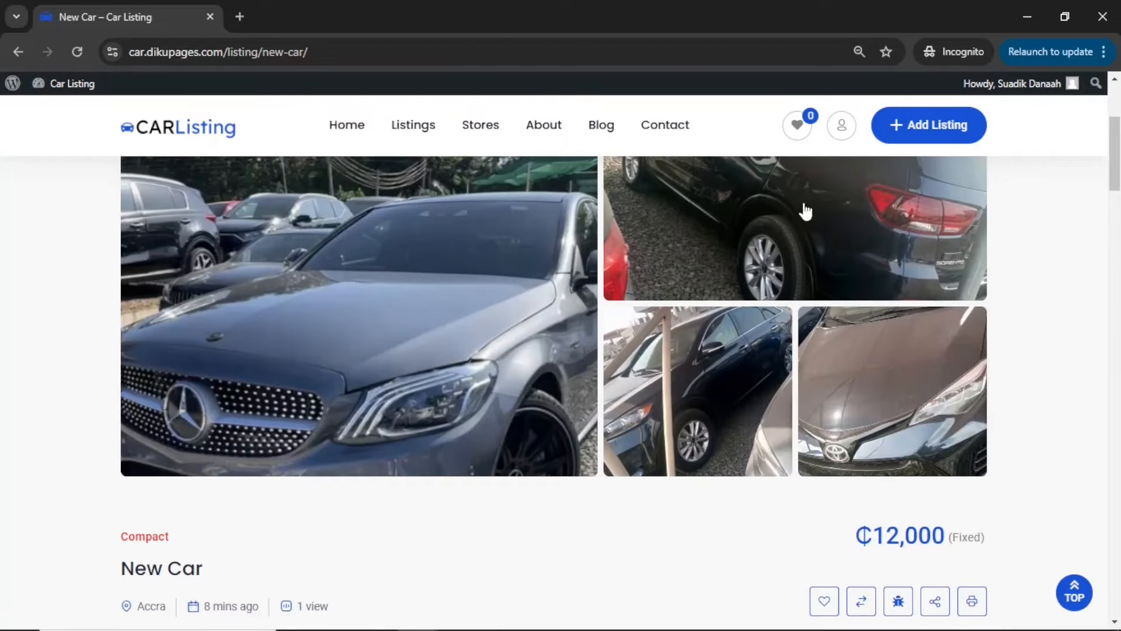
click(931, 138)
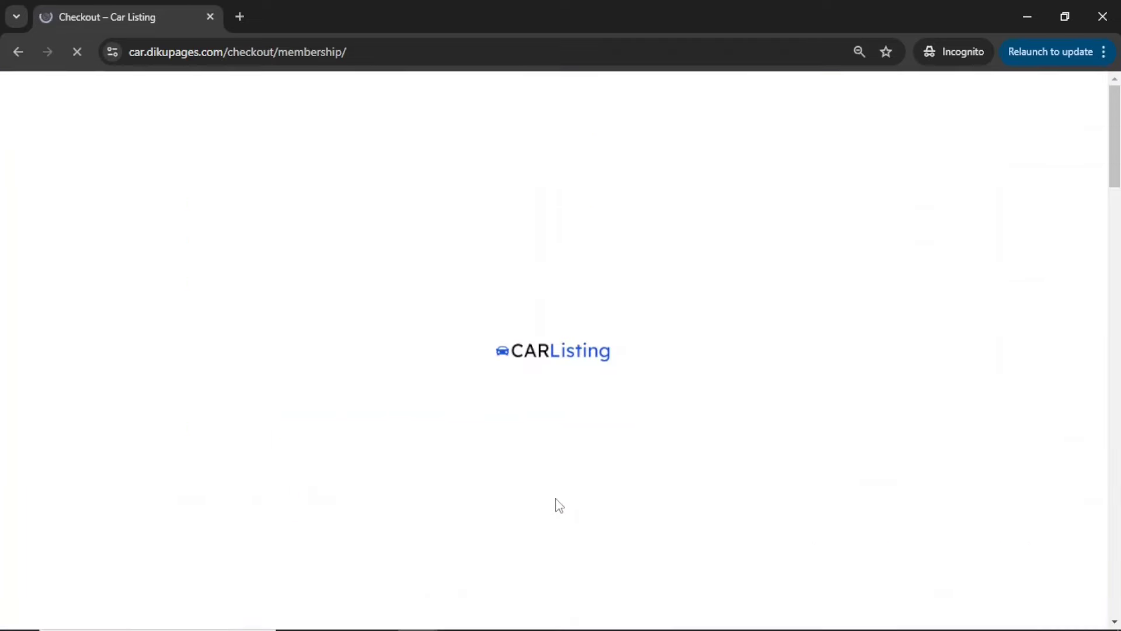
scroll(555, 497, down, 1)
scroll(558, 503, down, 5)
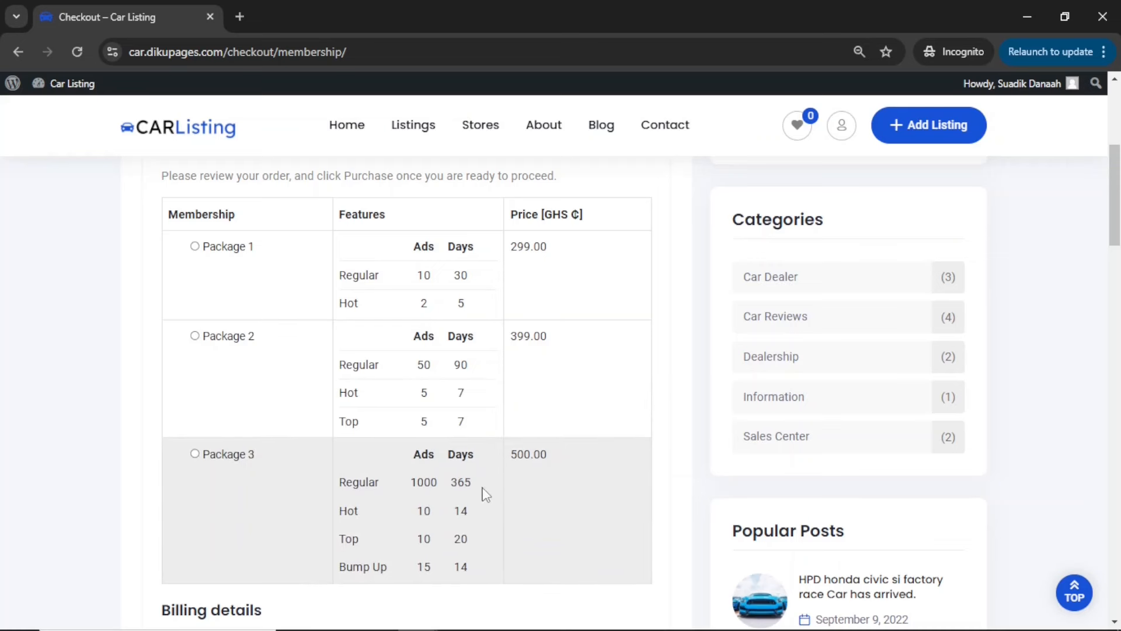
scroll(491, 484, down, 2)
click(227, 359)
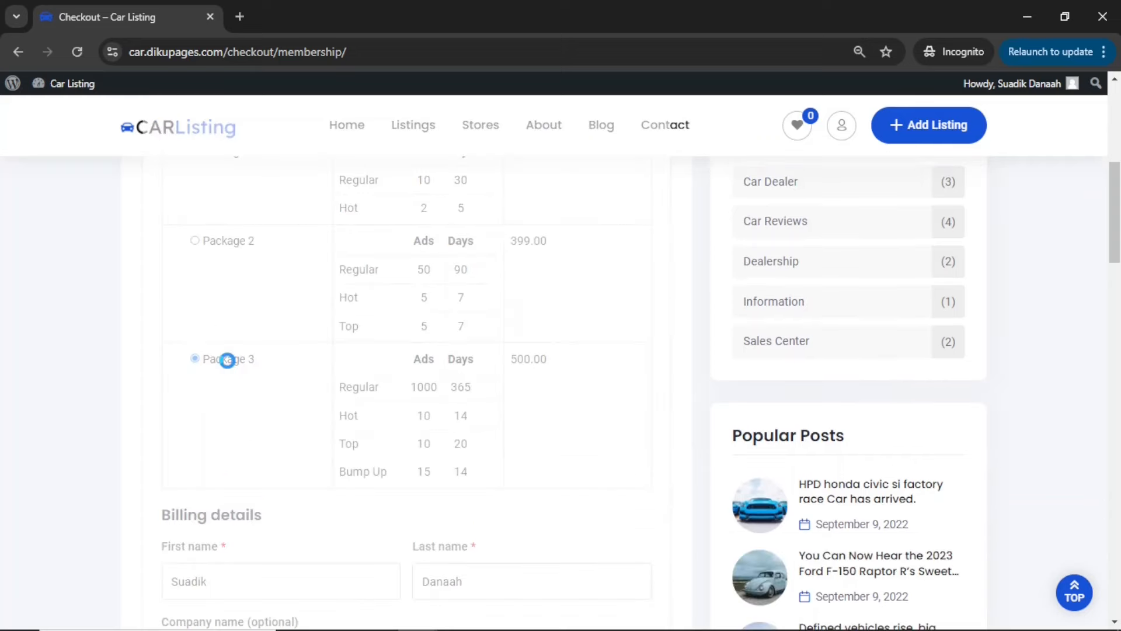
Choose Direct Bank Transfer for the membership order, accept the privacy policy and terms, and proceed to payment
scroll(230, 366, down, 10)
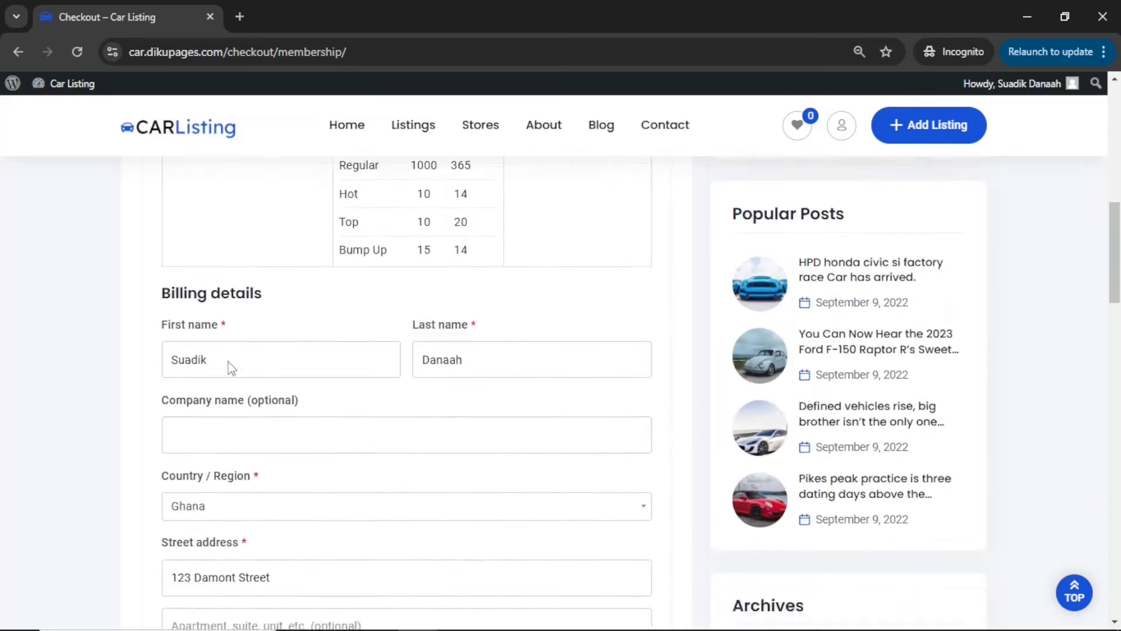
scroll(231, 368, down, 6)
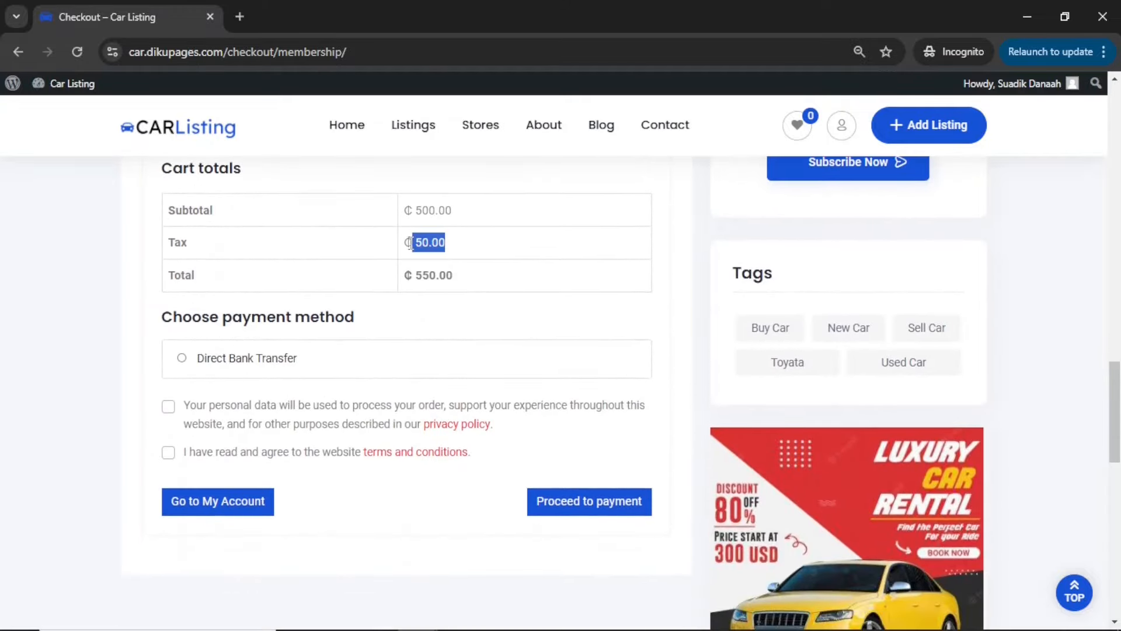
click(252, 360)
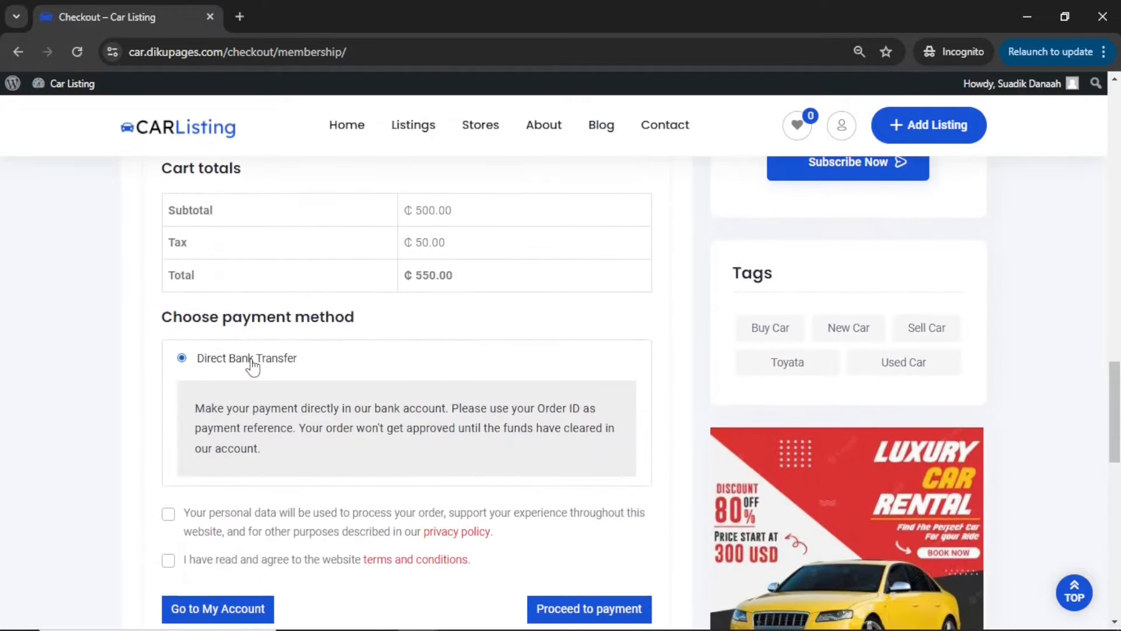
click(194, 519)
click(198, 559)
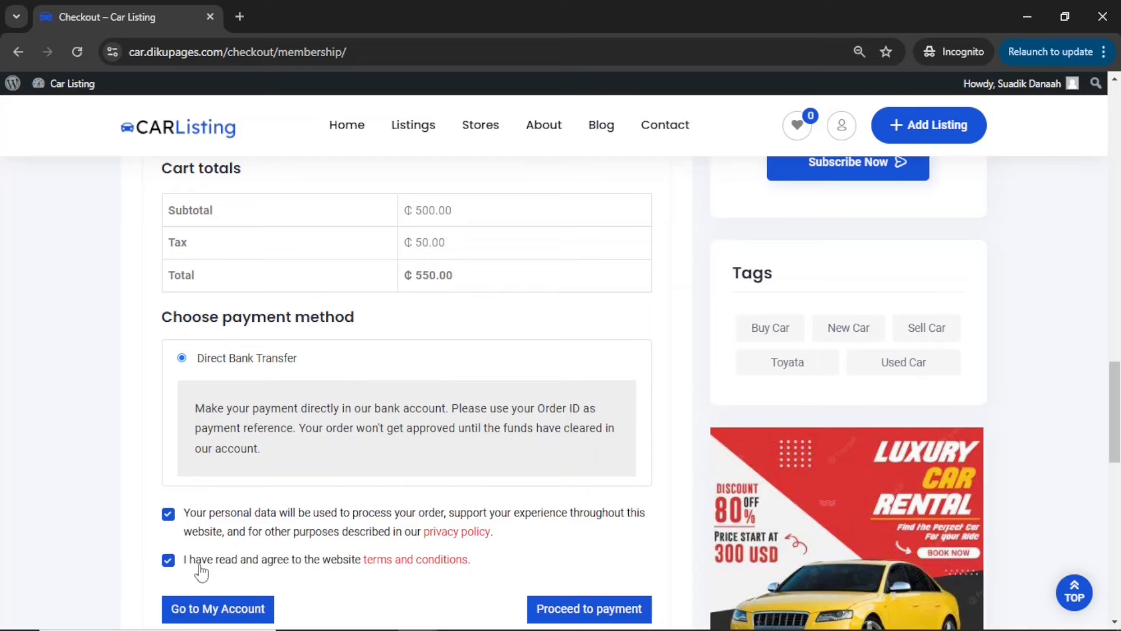
click(573, 613)
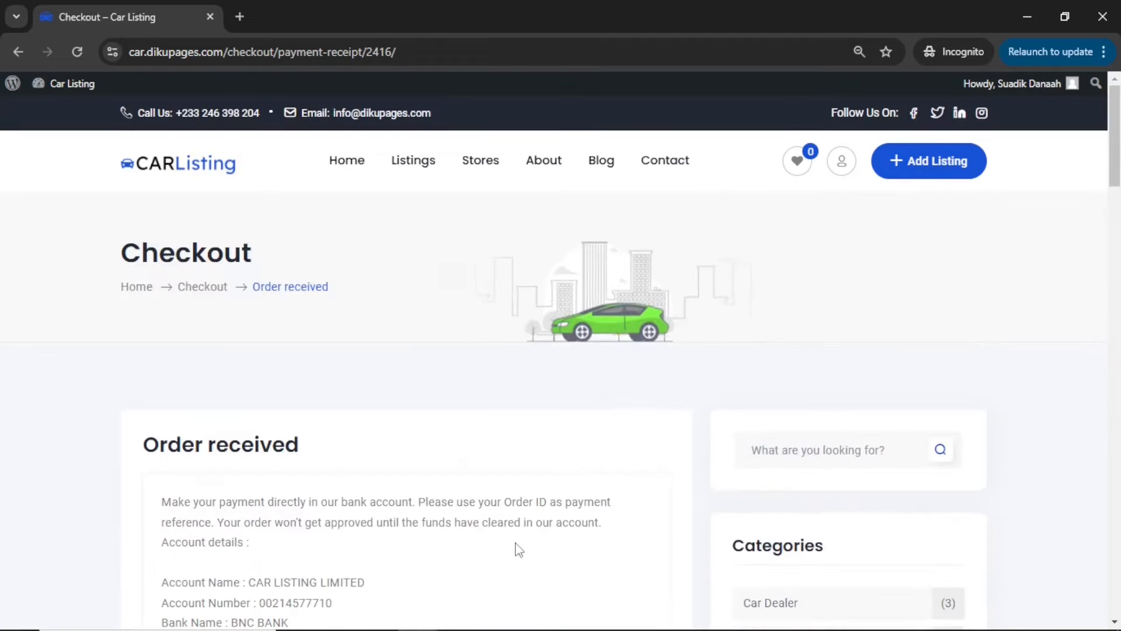
Review the membership payment receipt, including the bank account details for the transfer
scroll(516, 548, down, 5)
scroll(514, 546, down, 3)
scroll(509, 546, up, 2)
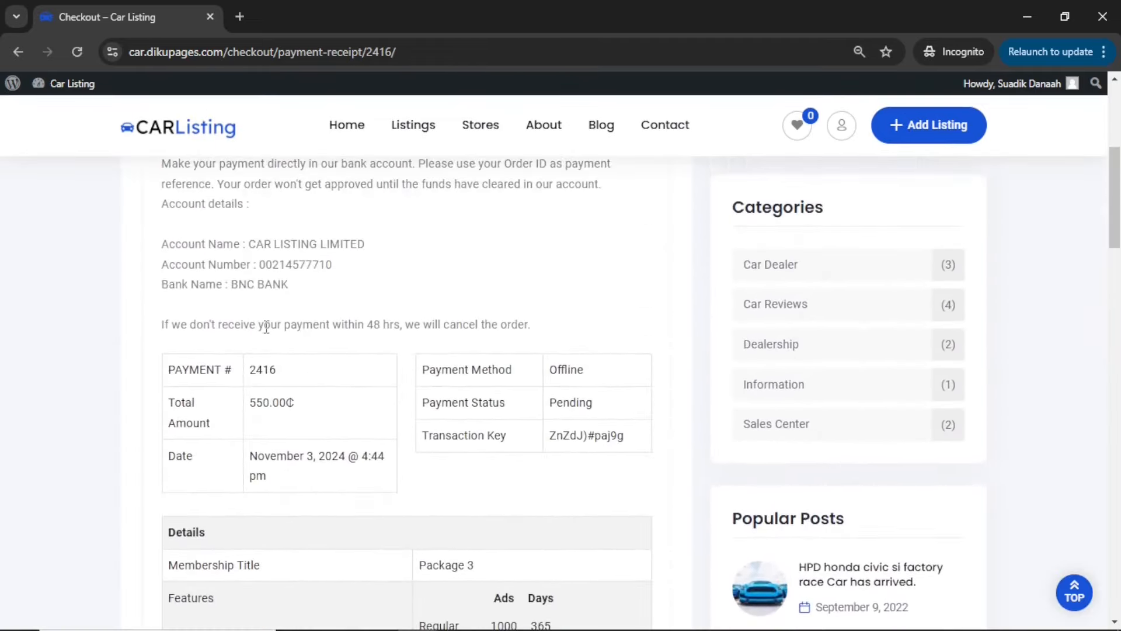
drag(289, 293, 247, 241)
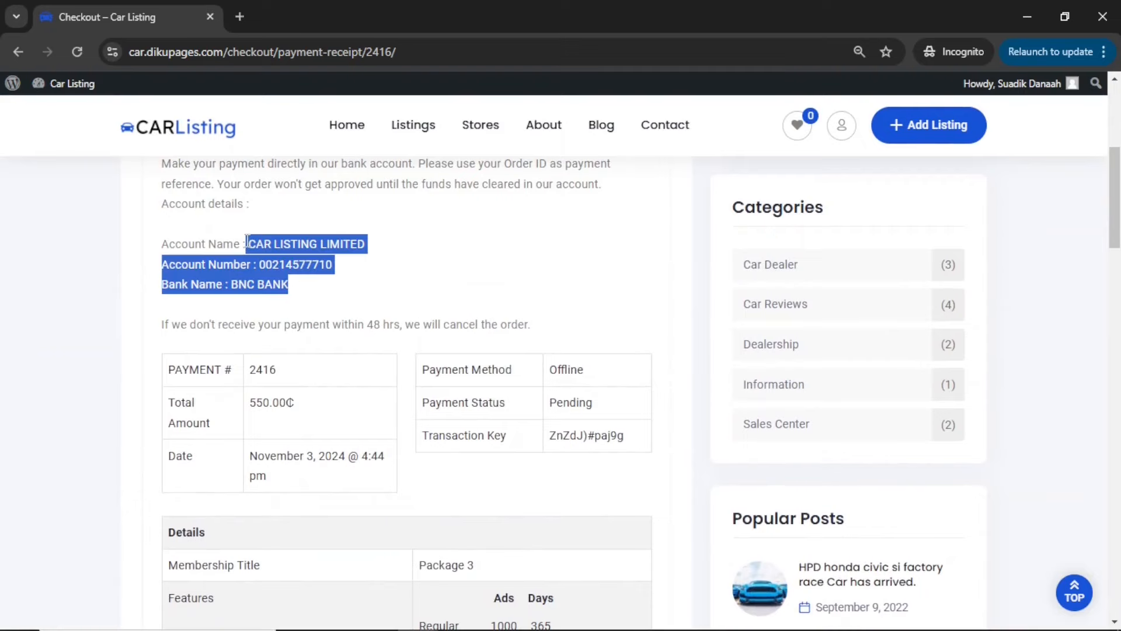
Review the receipt's payment, package and billing details, and check whether the Listing Form accepts ads while the payment is pending
scroll(407, 361, down, 2)
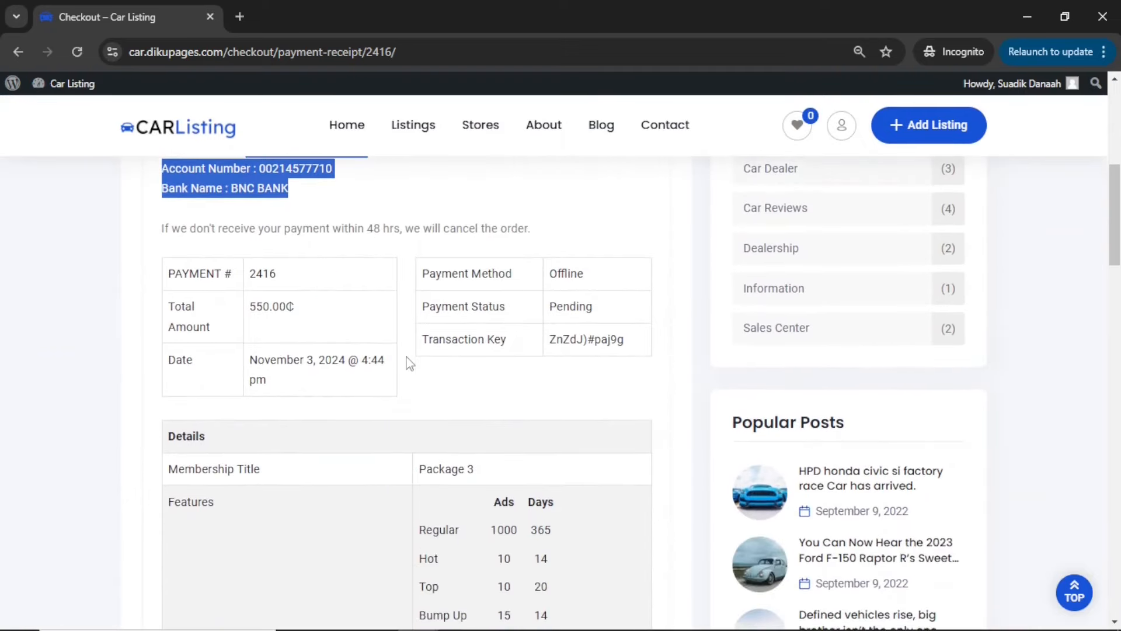
scroll(407, 362, down, 8)
scroll(408, 362, up, 4)
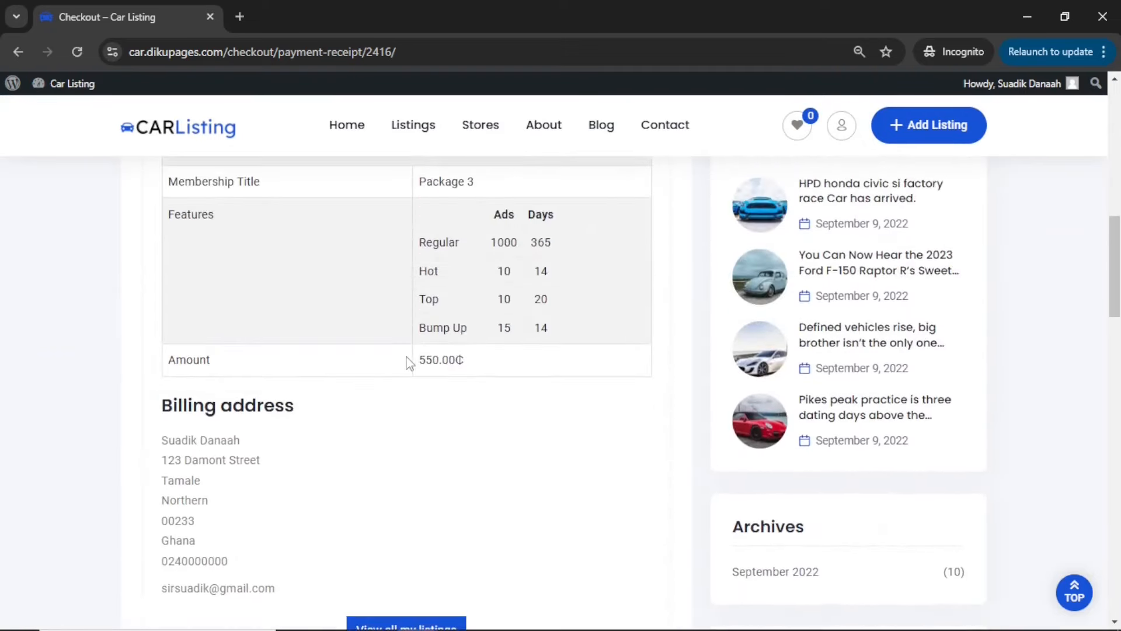
scroll(407, 362, down, 4)
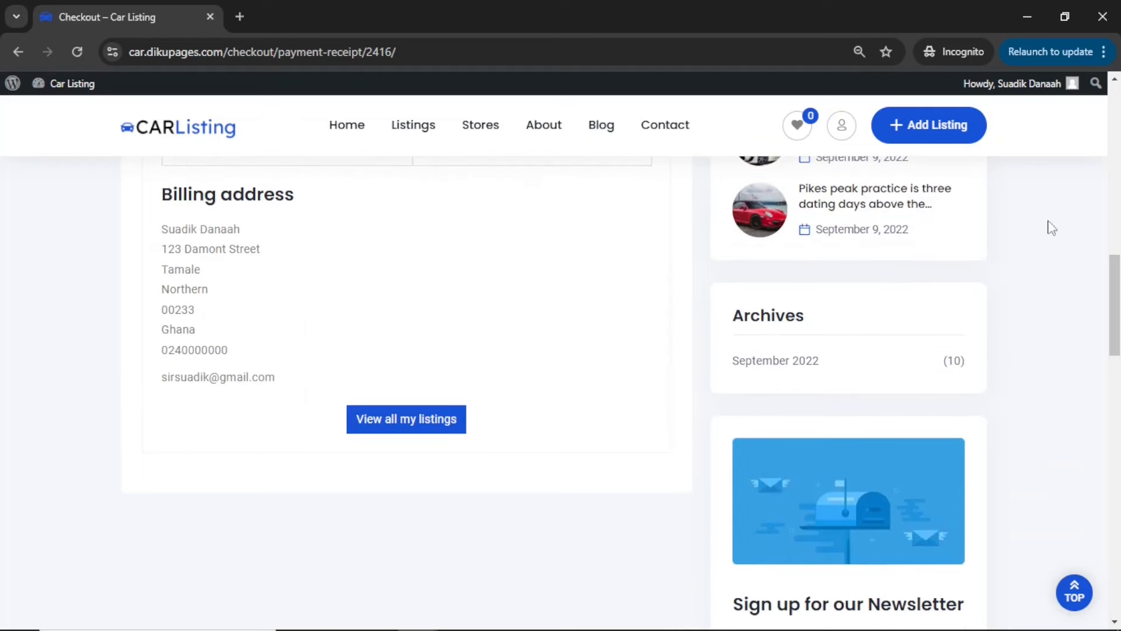
click(923, 129)
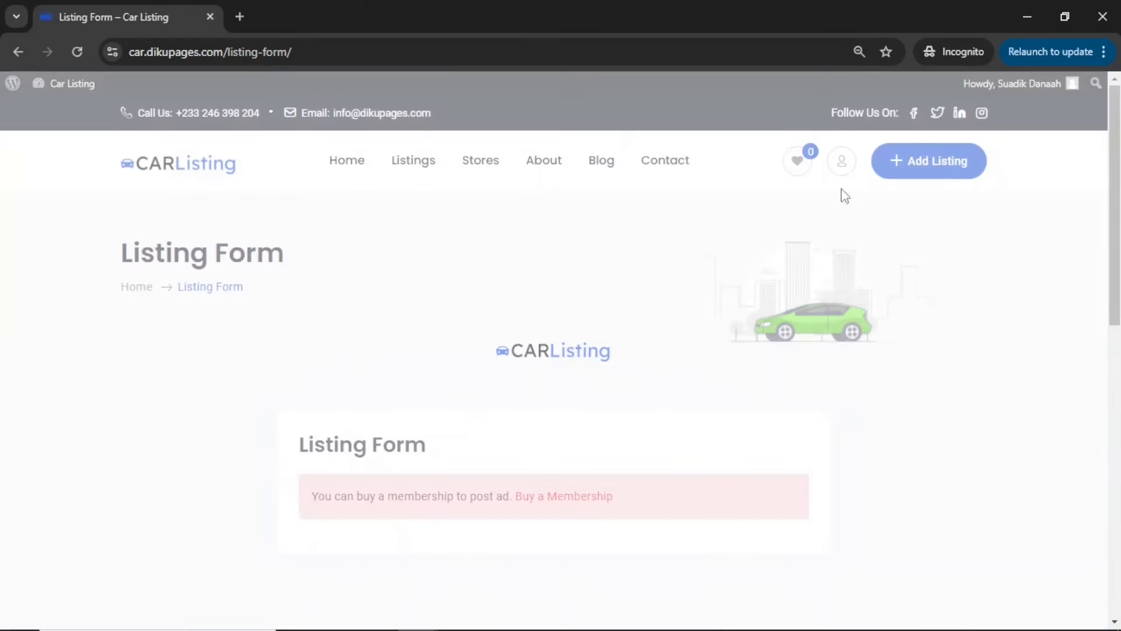
drag(432, 496, 653, 506)
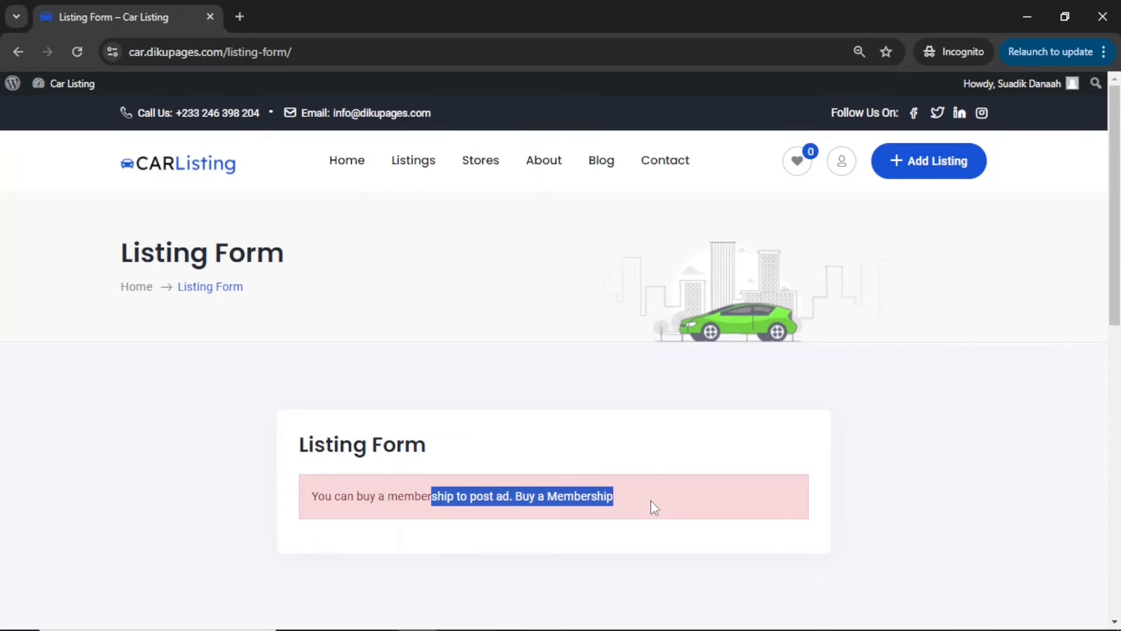
Switch to the admin site, open the pending membership payment in Payment History, set its status to Completed and update it
click(1026, 18)
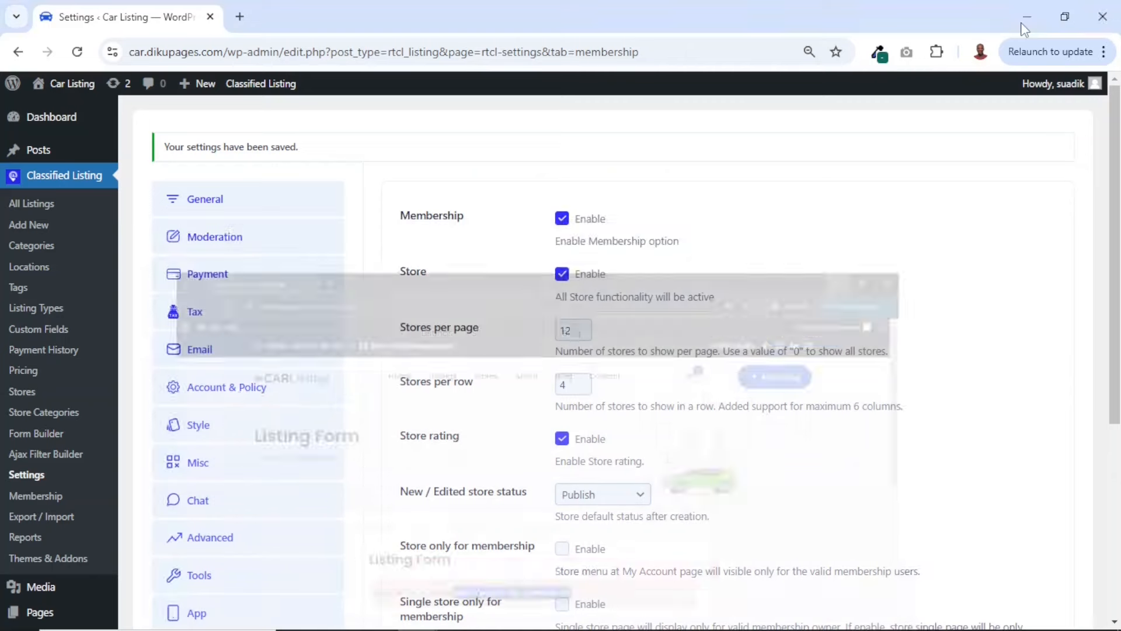
click(41, 351)
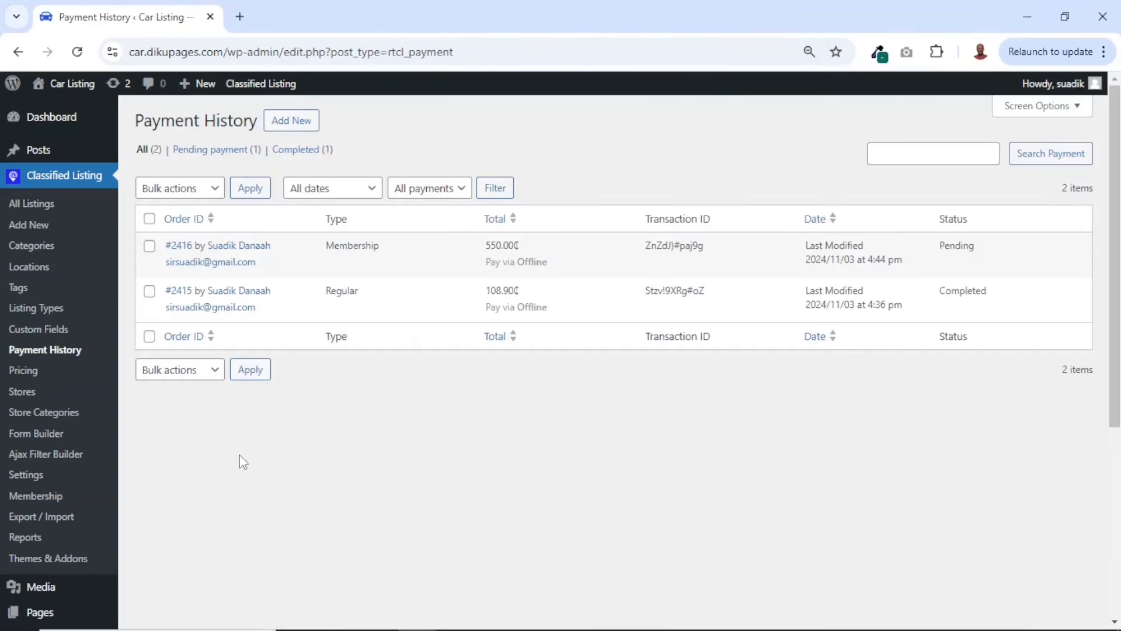
click(181, 247)
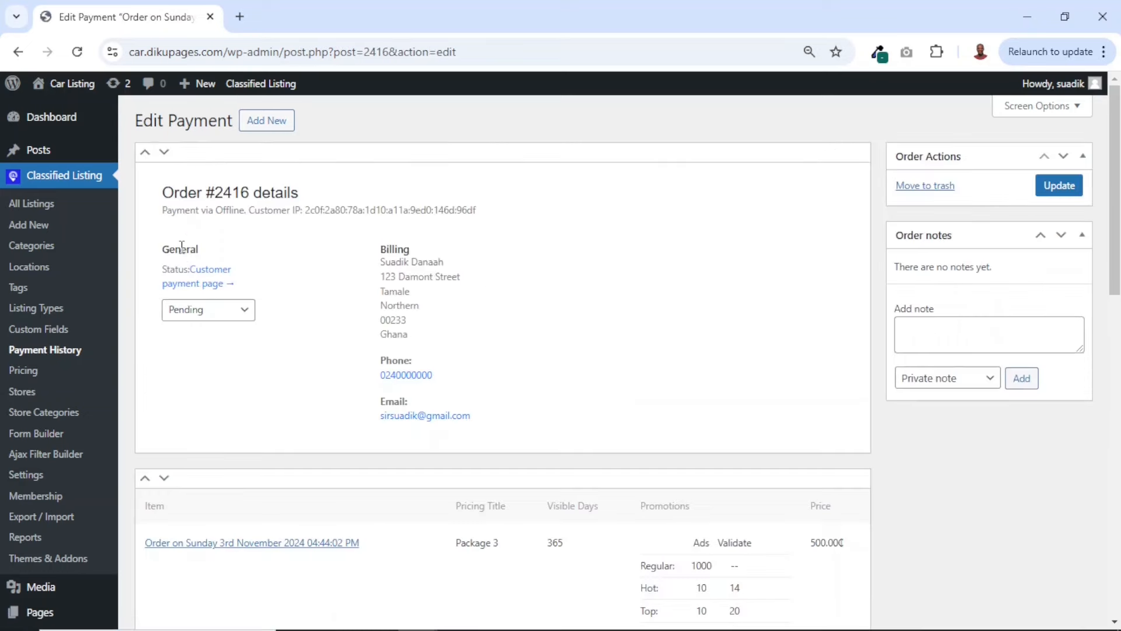
click(242, 320)
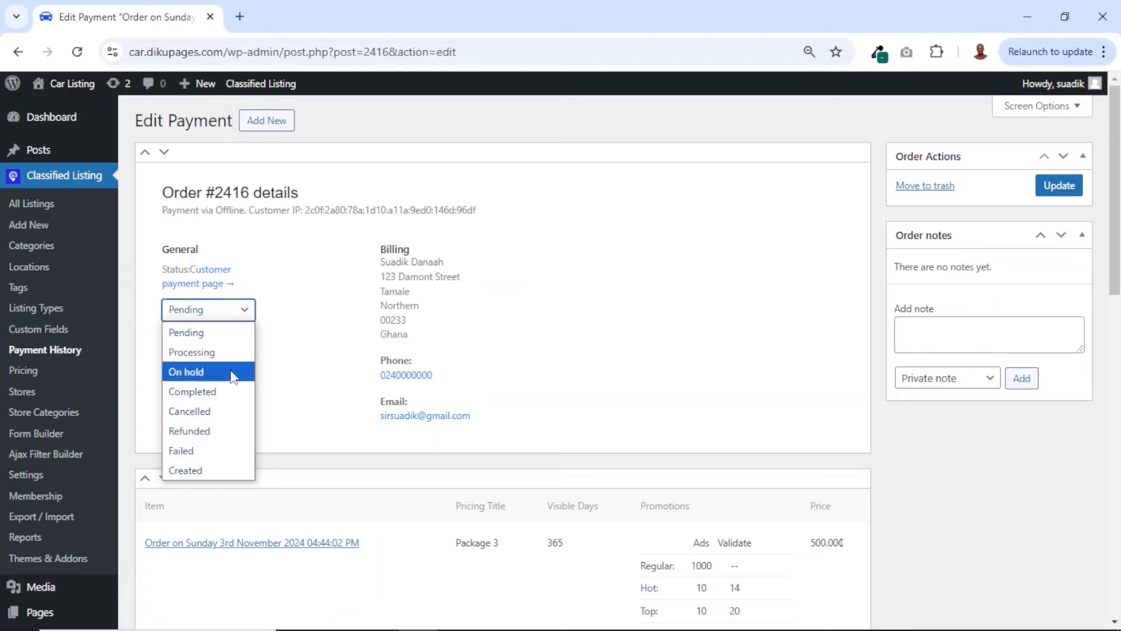
click(225, 395)
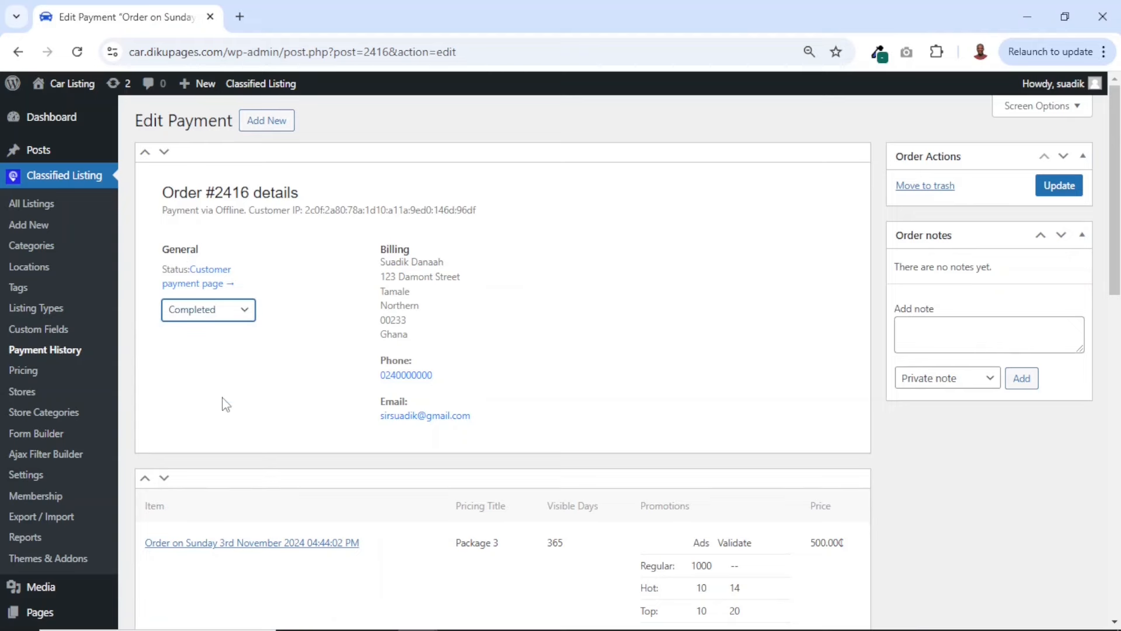
click(1058, 187)
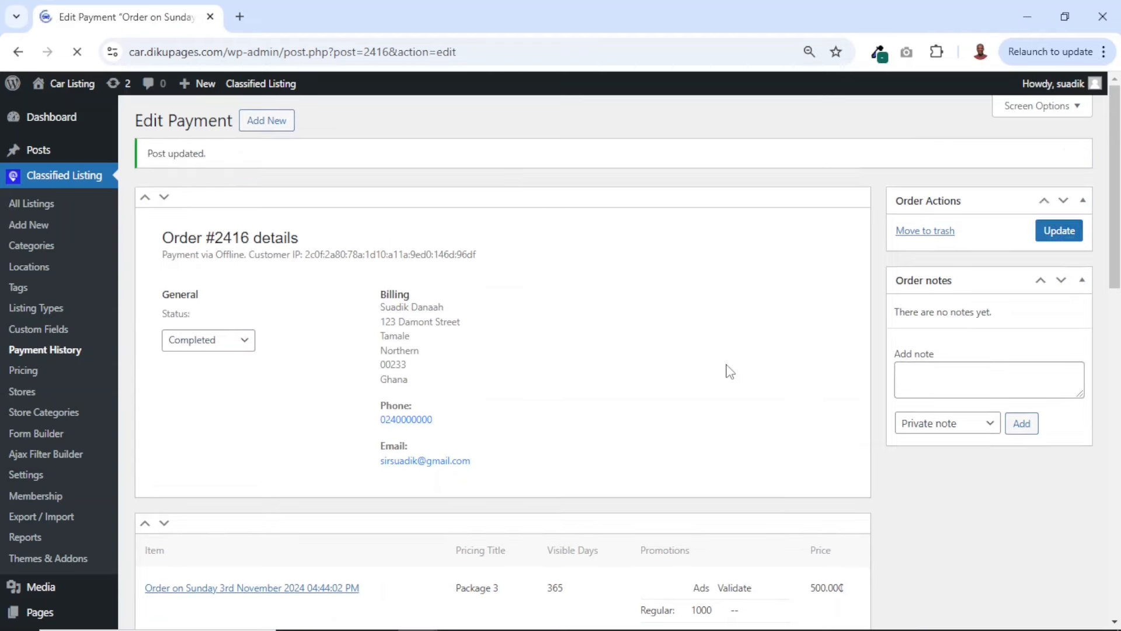
Switch back to the front-end site, reload the Listing Form and check the member's regular ad allowance and the ad type section
key(alt+Tab)
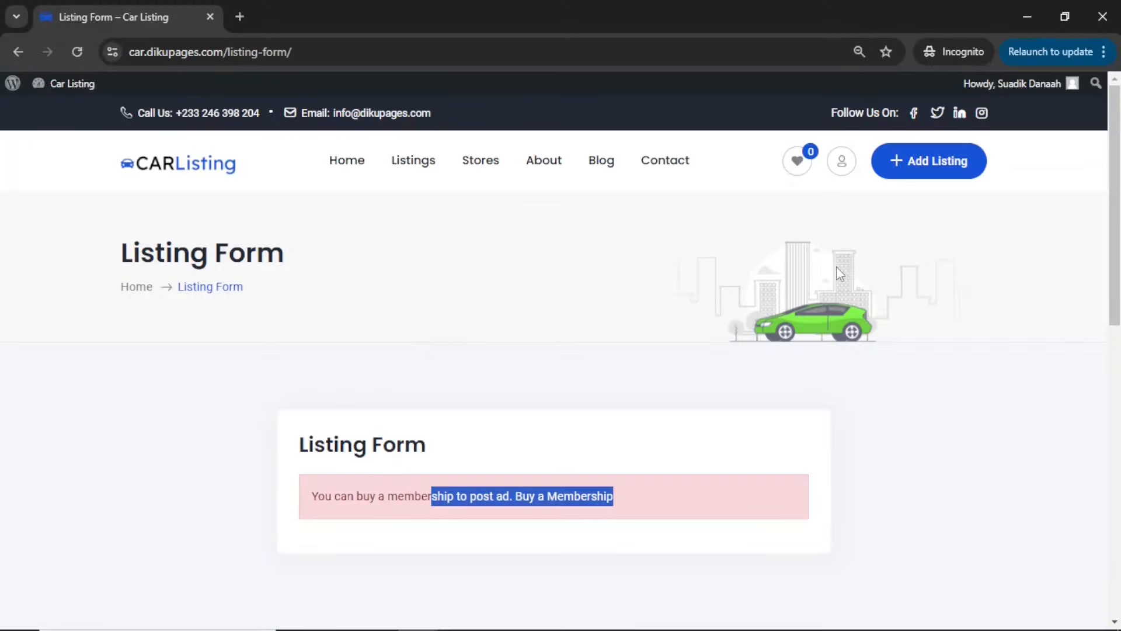
click(923, 161)
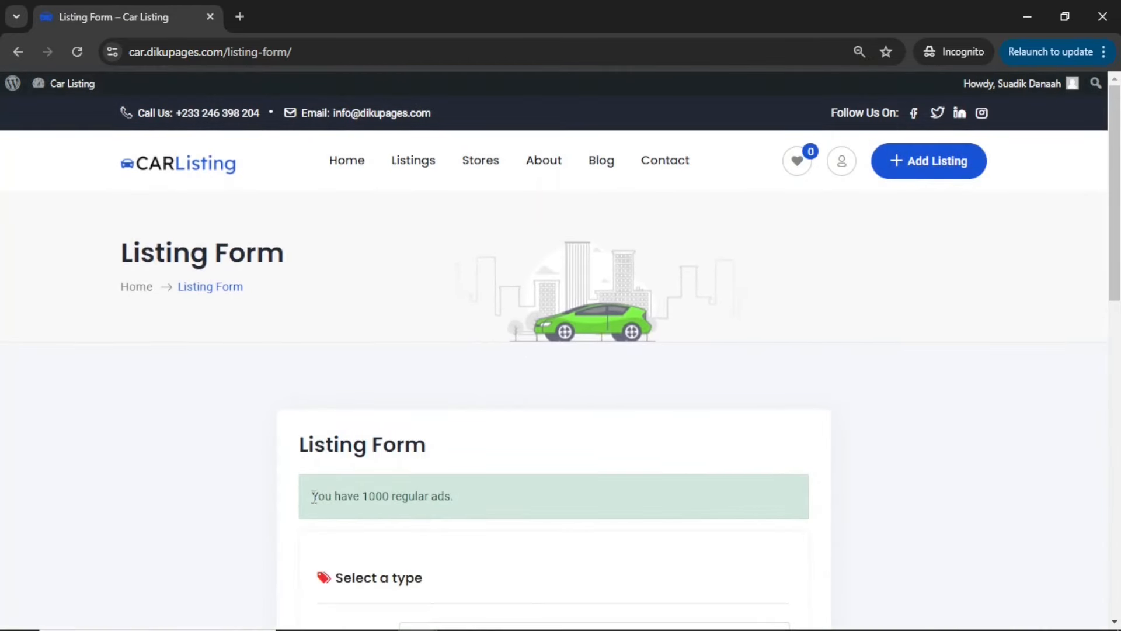
drag(313, 496, 464, 503)
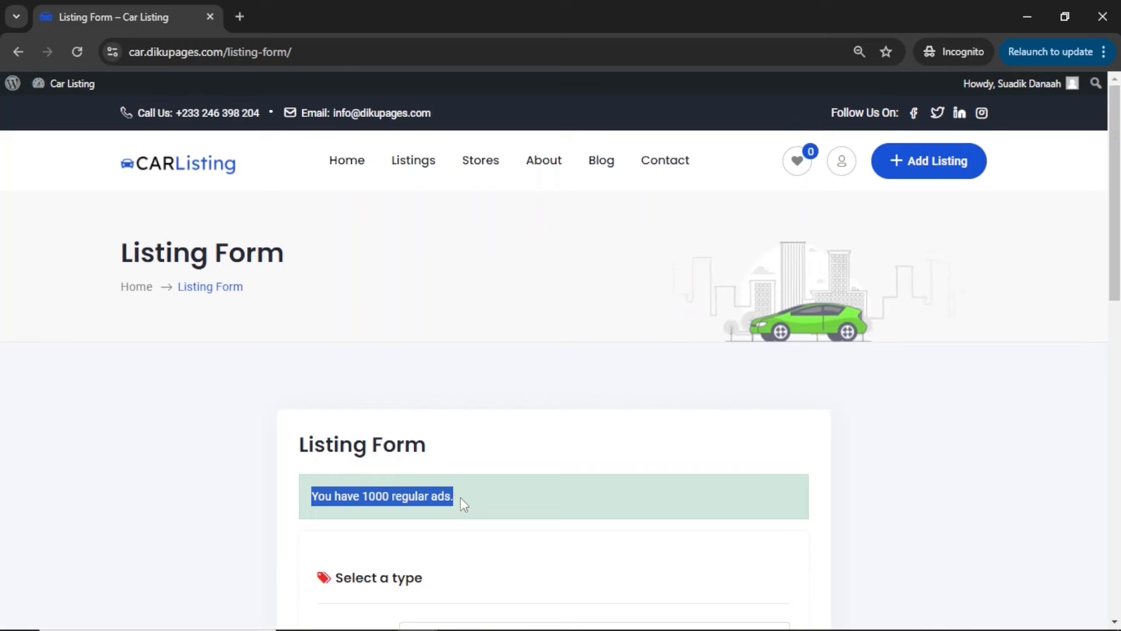
scroll(461, 500, down, 4)
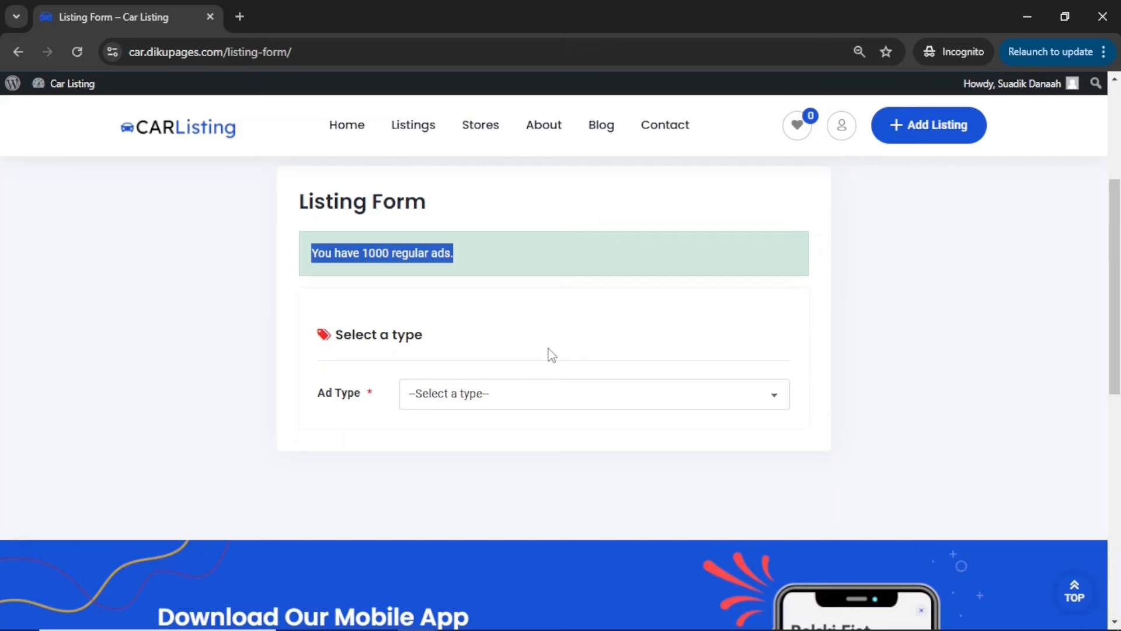
Close the incognito window and open the Car Listing home page from the admin site
click(1098, 23)
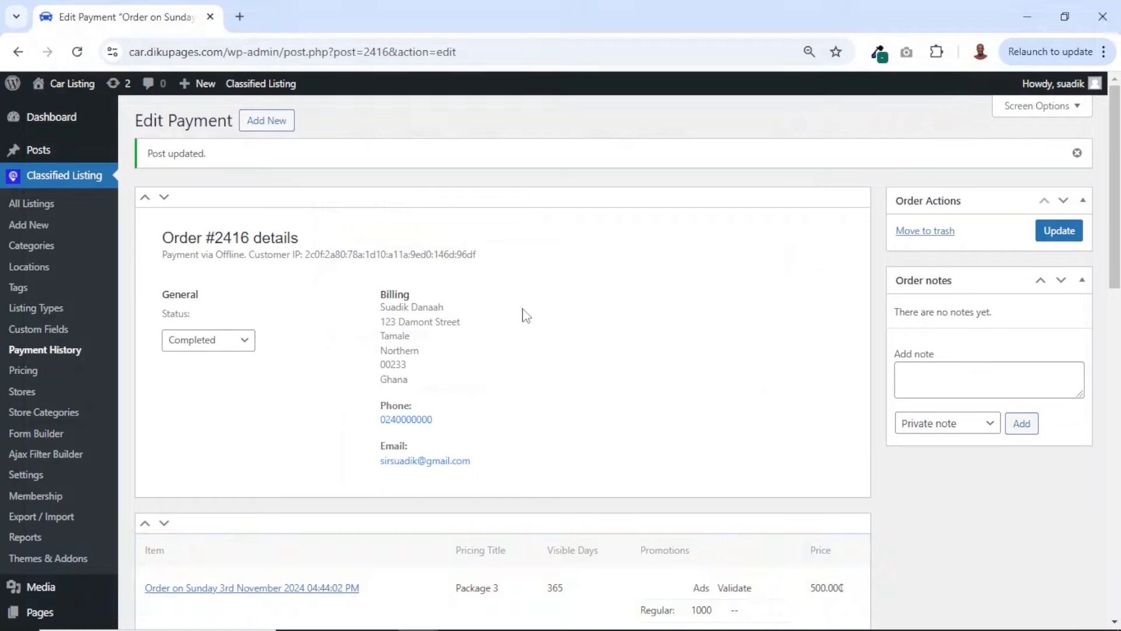
click(73, 83)
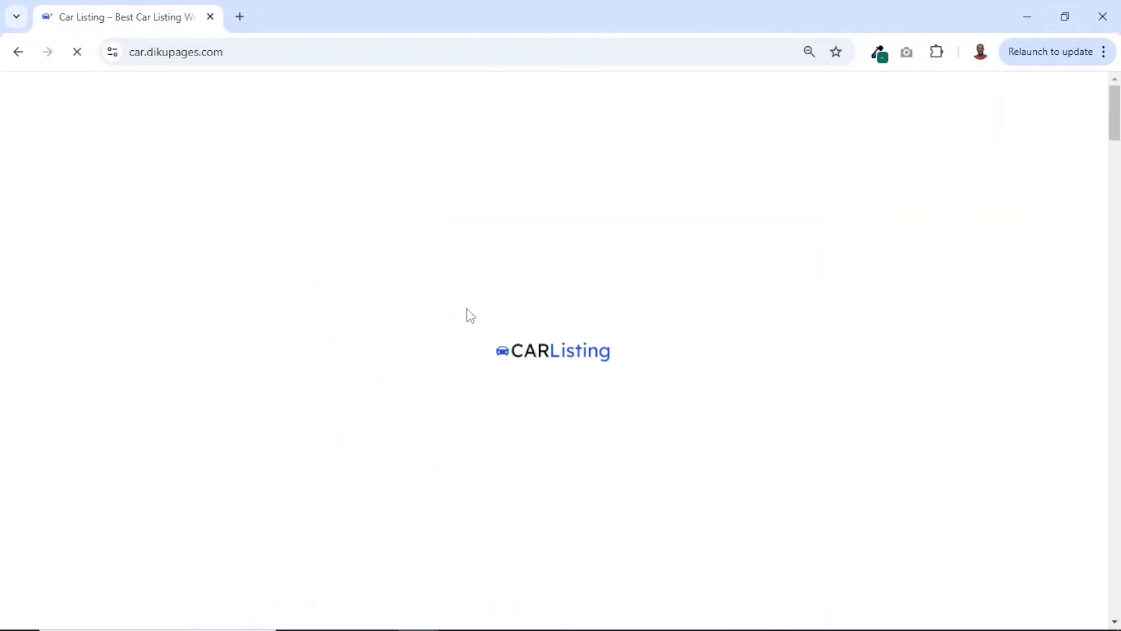